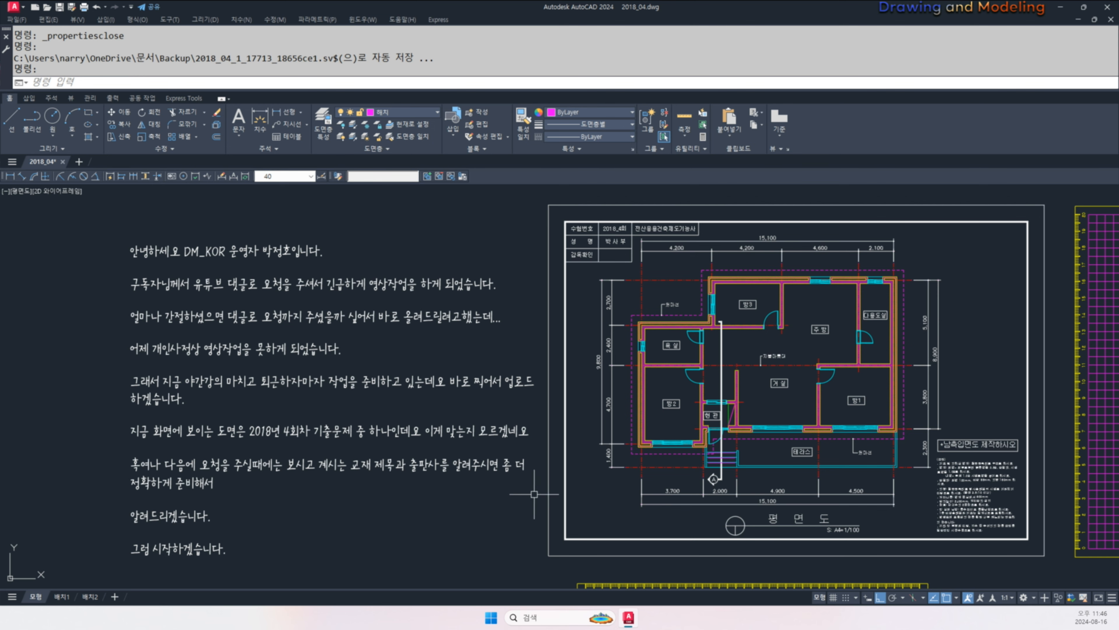
- Examine the exam sheet's requirements section for the requested drawings and their scales
{"action": "middle_click_drag", "start_coordinate": [726, 433], "coordinate": [568, 444]}
{"action": "middle_click_drag", "start_coordinate": [474, 382], "coordinate": [509, 383]}
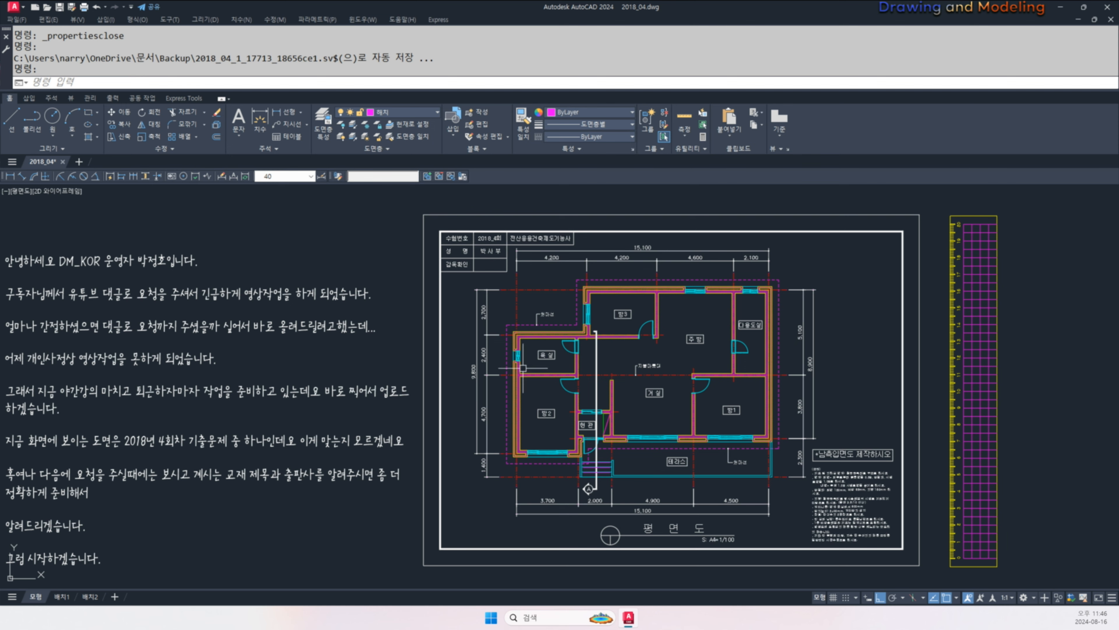
{"action": "scroll", "coordinate": [690, 405], "scroll_direction": "down", "scroll_amount": 6}
{"action": "middle_click_drag", "start_coordinate": [709, 327], "coordinate": [686, 424]}
{"action": "scroll", "coordinate": [636, 380], "scroll_direction": "up", "scroll_amount": 4}
{"action": "middle_click_drag", "start_coordinate": [629, 385], "coordinate": [626, 386]}
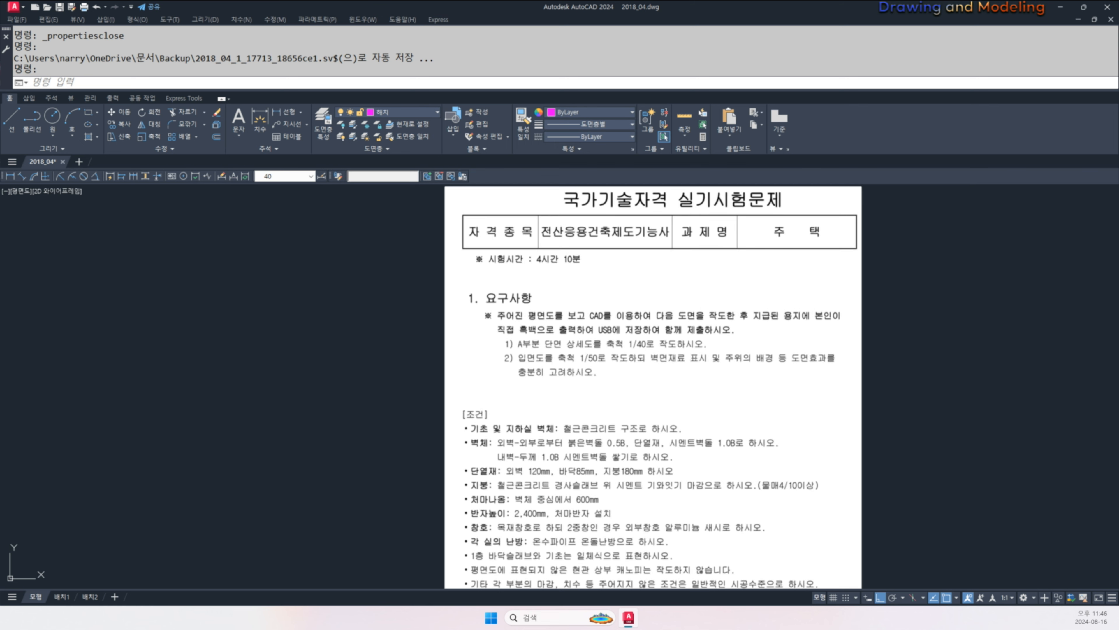
{"action": "scroll", "coordinate": [552, 408], "scroll_direction": "up", "scroll_amount": 2}
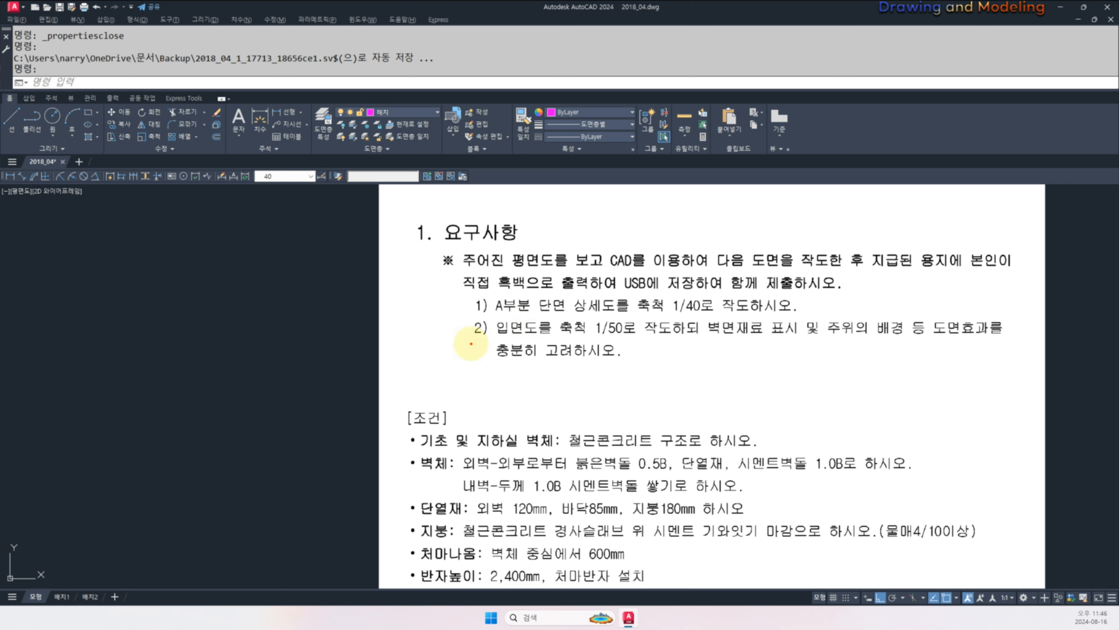
{"action": "mouse_move", "coordinate": [452, 344]}
{"action": "left_mouse_down"}
{"action": "mouse_move", "coordinate": [528, 347]}
{"action": "mouse_move", "coordinate": [557, 318]}
{"action": "mouse_move", "coordinate": [454, 328]}
{"action": "mouse_move", "coordinate": [462, 340]}
{"action": "left_mouse_up"}
{"action": "mouse_move", "coordinate": [424, 277]}
{"action": "left_mouse_down"}
{"action": "mouse_move", "coordinate": [462, 264]}
{"action": "mouse_move", "coordinate": [441, 314]}
{"action": "mouse_move", "coordinate": [550, 274]}
{"action": "mouse_move", "coordinate": [511, 296]}
{"action": "left_mouse_up"}
{"action": "left_click_drag", "start_coordinate": [541, 280], "coordinate": [574, 292]}
{"action": "left_click_drag", "start_coordinate": [499, 302], "coordinate": [572, 303]}
{"action": "left_click_drag", "start_coordinate": [516, 309], "coordinate": [570, 330]}
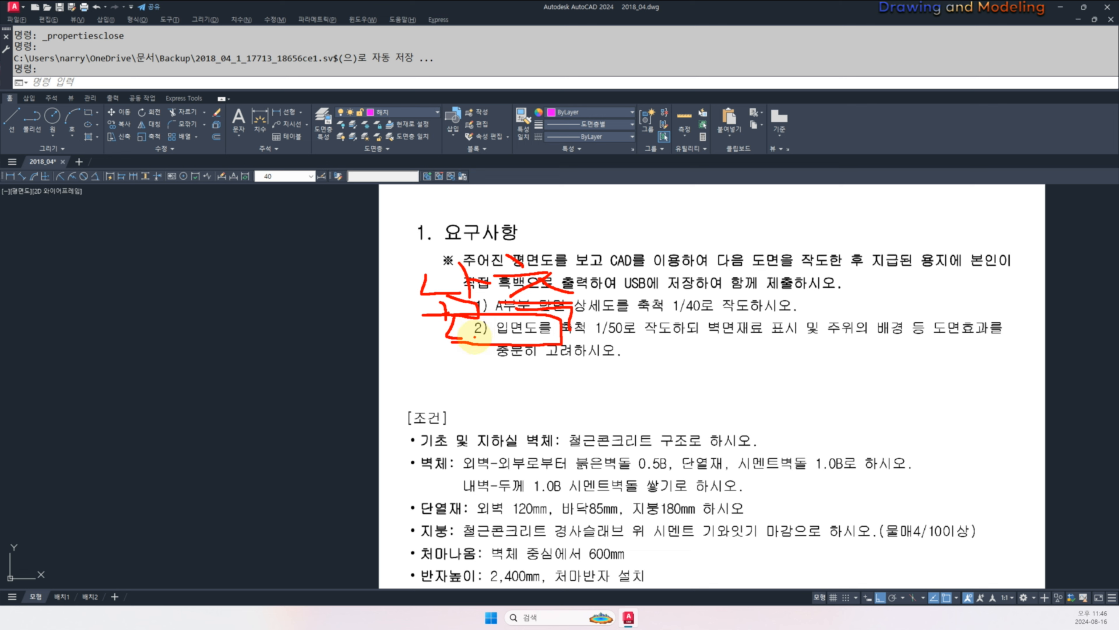
{"action": "key", "text": "Escape"}
{"action": "left_click_drag", "start_coordinate": [450, 343], "coordinate": [511, 342]}
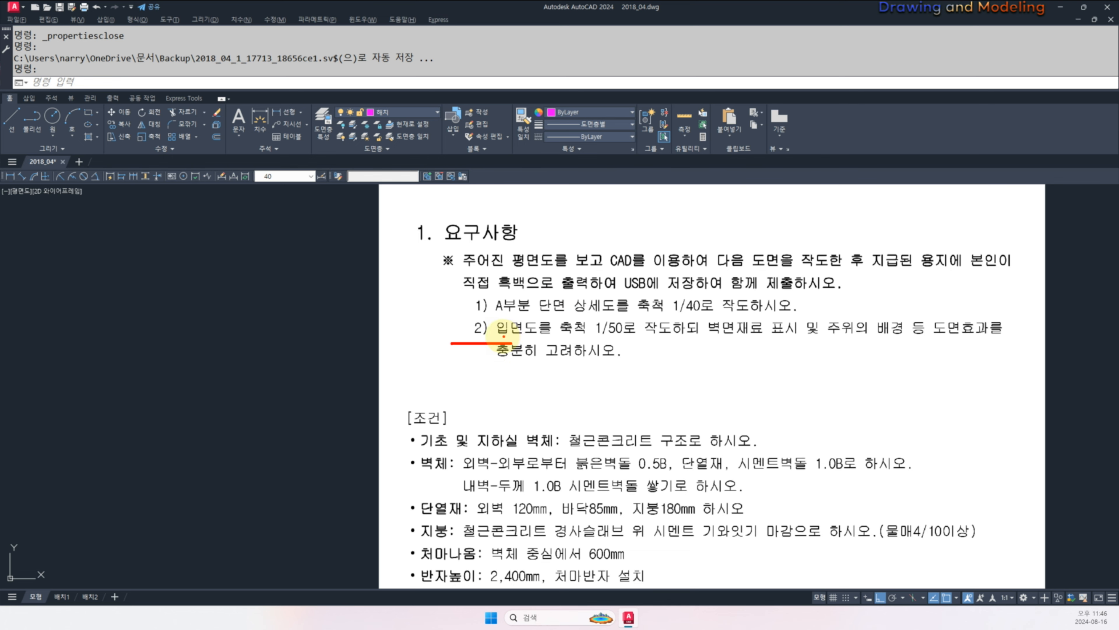
{"action": "key", "text": "Escape"}
- Read the exam sheet's conditions for insulation, roof slope, eaves projection and ceiling height
{"action": "mouse_move", "coordinate": [546, 415]}
{"action": "middle_mouse_down"}
{"action": "mouse_move", "coordinate": [577, 381]}
{"action": "mouse_move", "coordinate": [585, 321]}
{"action": "mouse_move", "coordinate": [568, 286]}
{"action": "middle_mouse_up"}
{"action": "scroll", "coordinate": [595, 417], "scroll_direction": "down", "scroll_amount": 2}
{"action": "scroll", "coordinate": [585, 325], "scroll_direction": "up", "scroll_amount": 2}
{"action": "key", "text": "alt+2"}
{"action": "mouse_move", "coordinate": [418, 244]}
{"action": "left_mouse_down"}
{"action": "mouse_move", "coordinate": [434, 445]}
{"action": "mouse_move", "coordinate": [845, 508]}
{"action": "mouse_move", "coordinate": [500, 520]}
{"action": "left_mouse_up"}
{"action": "key", "text": "e"}
{"action": "left_click_drag", "start_coordinate": [409, 341], "coordinate": [495, 341]}
{"action": "key", "text": "Escape"}
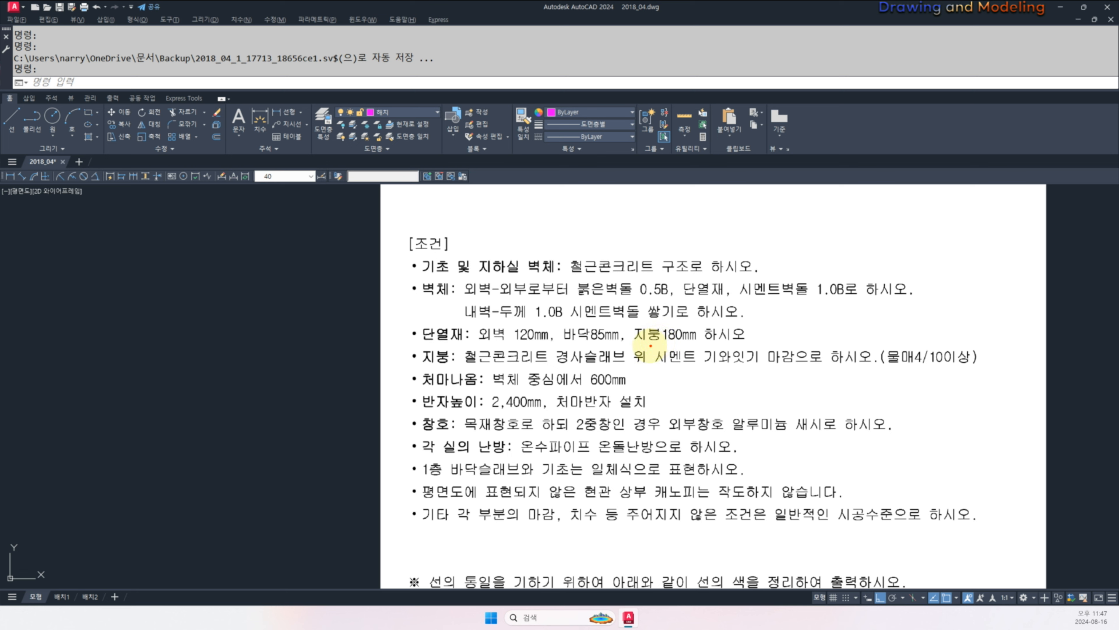
{"action": "mouse_move", "coordinate": [694, 346]}
{"action": "left_mouse_down"}
{"action": "mouse_move", "coordinate": [675, 323]}
{"action": "mouse_move", "coordinate": [683, 348]}
{"action": "left_mouse_up"}
{"action": "key", "text": "Escape"}
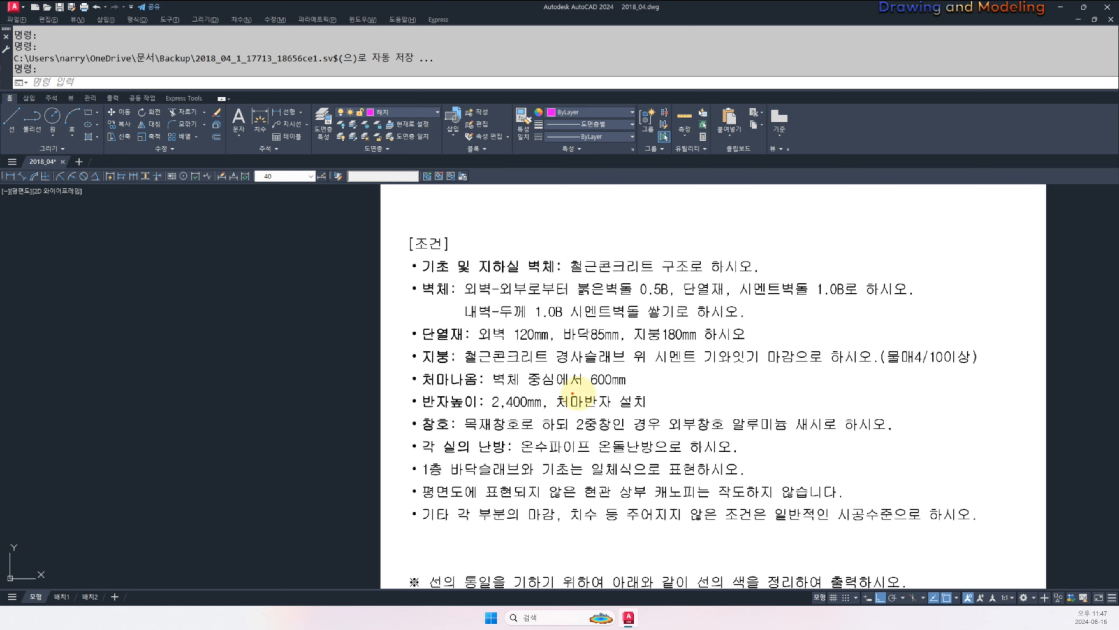
{"action": "left_click_drag", "start_coordinate": [590, 388], "coordinate": [637, 386]}
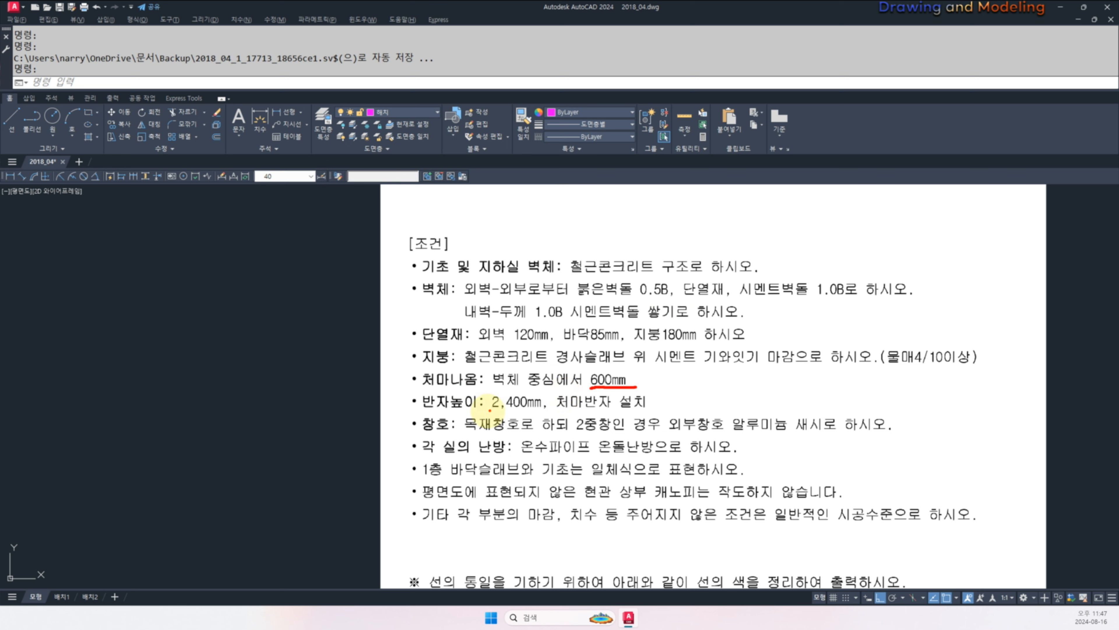
{"action": "left_click_drag", "start_coordinate": [486, 411], "coordinate": [542, 410]}
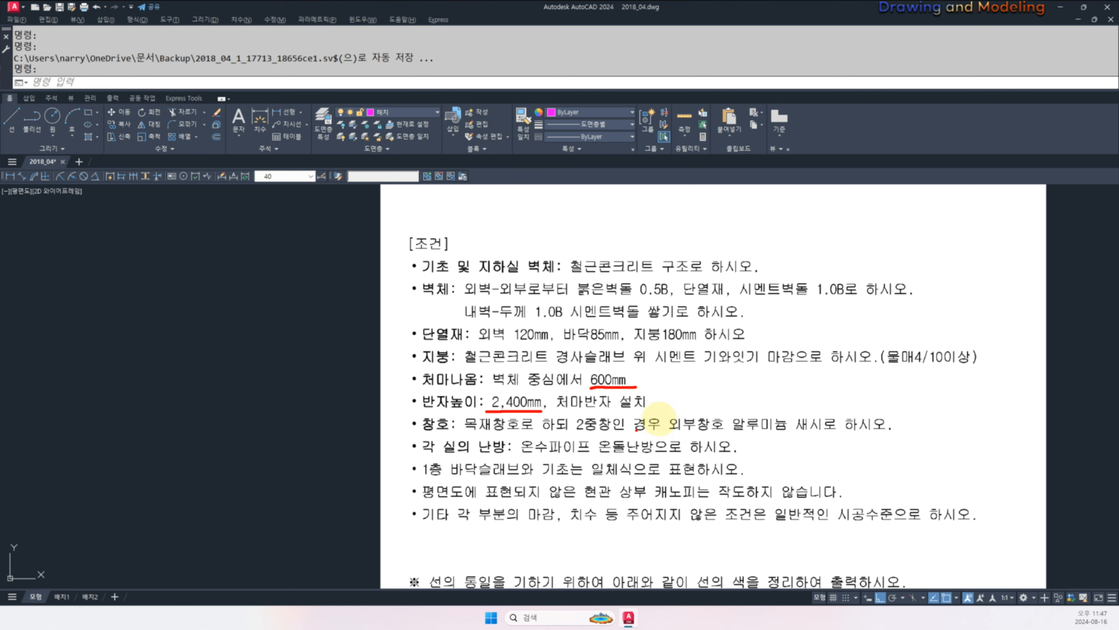
{"action": "key", "text": "Escape"}
{"action": "left_click_drag", "start_coordinate": [896, 363], "coordinate": [960, 365]}
{"action": "key", "text": "Escape"}
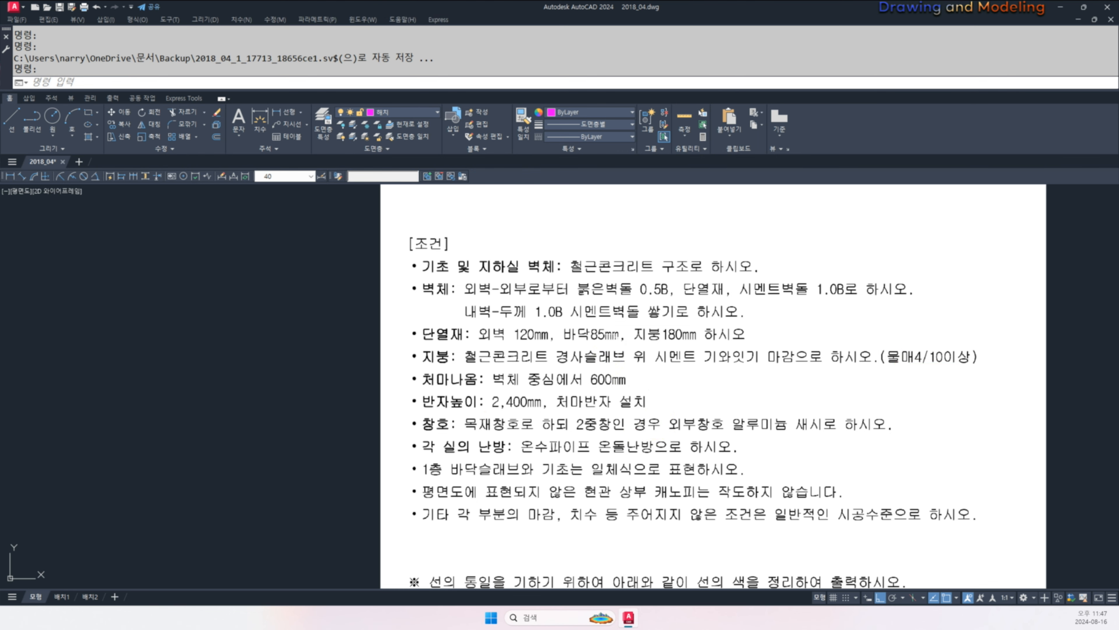
- Read the exam sheet's remaining conditions on windows, heating, floor slab, entrance canopy and general construction standards
{"action": "scroll", "coordinate": [623, 337], "scroll_direction": "down", "scroll_amount": 2}
{"action": "scroll", "coordinate": [635, 419], "scroll_direction": "up", "scroll_amount": 2}
{"action": "left_click_drag", "start_coordinate": [470, 381], "coordinate": [719, 380]}
{"action": "left_click_drag", "start_coordinate": [543, 373], "coordinate": [779, 373]}
{"action": "key", "text": "Escape"}
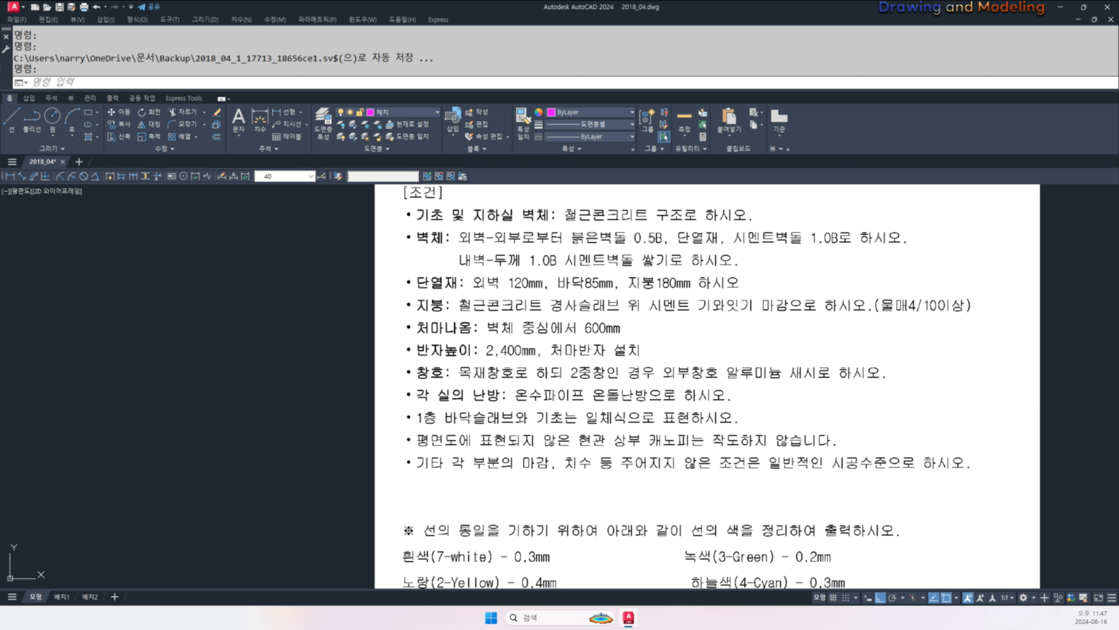
{"action": "scroll", "coordinate": [503, 392], "scroll_direction": "down", "scroll_amount": 2}
{"action": "scroll", "coordinate": [568, 466], "scroll_direction": "up", "scroll_amount": 2}
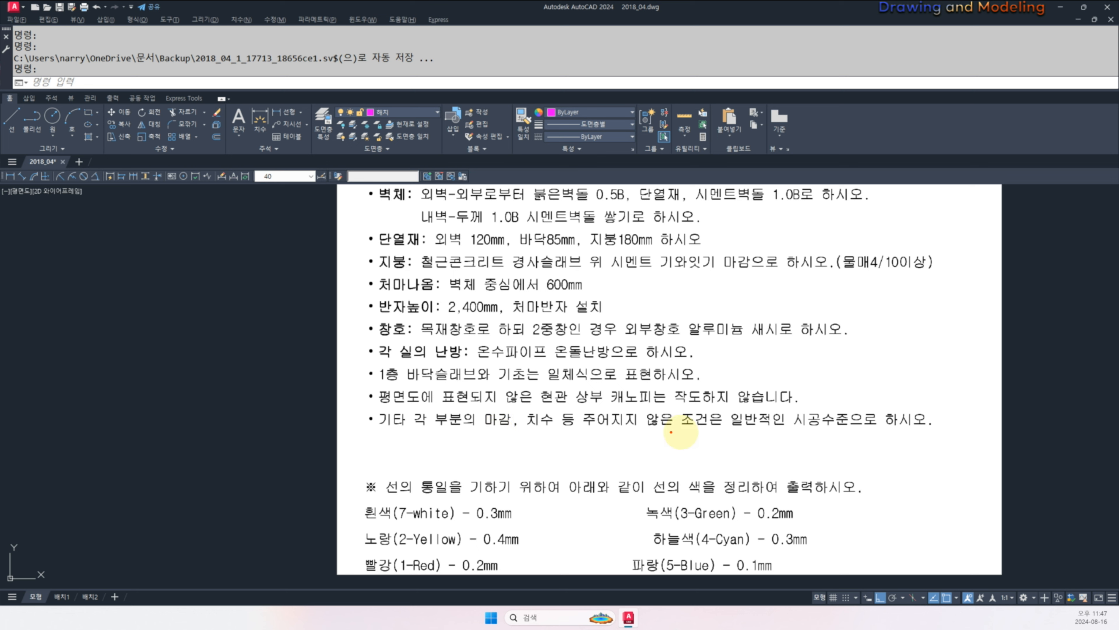
{"action": "left_click_drag", "start_coordinate": [726, 431], "coordinate": [871, 432]}
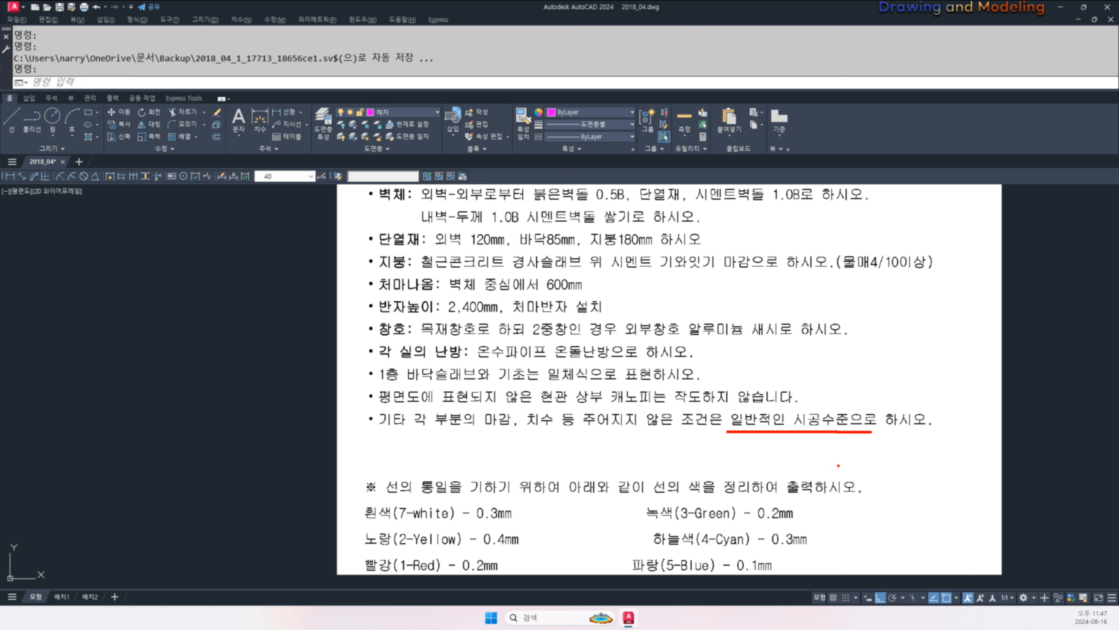
{"action": "key", "text": "Escape"}
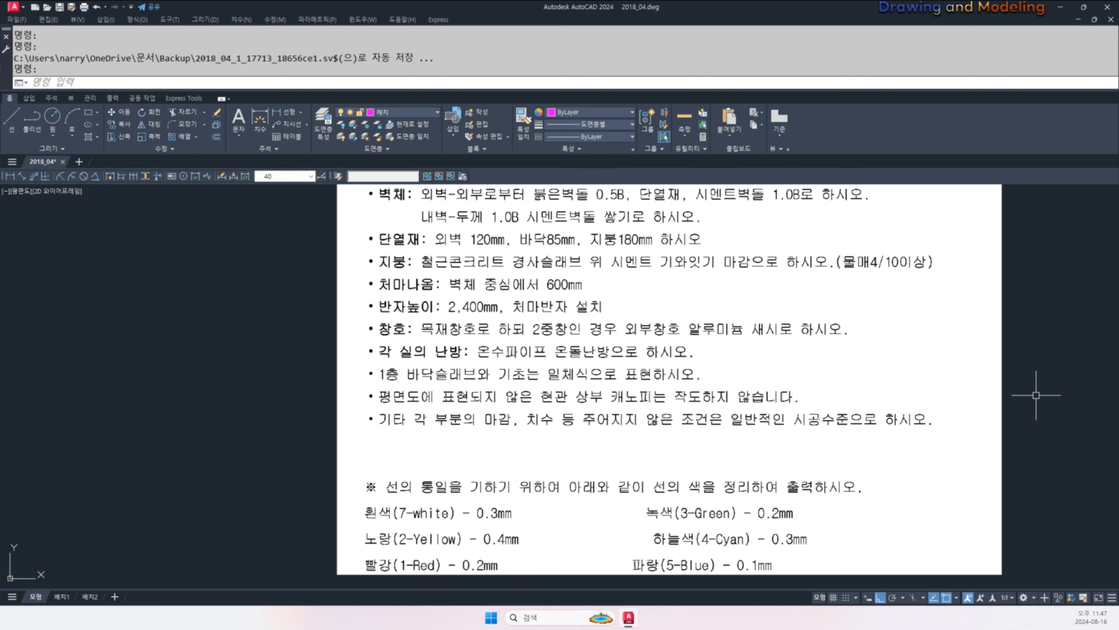
- Review the framed floor plan sheet and the plan copy with its reference-book and south elevation notes
{"action": "scroll", "coordinate": [705, 397], "scroll_direction": "down", "scroll_amount": 8}
{"action": "scroll", "coordinate": [705, 396], "scroll_direction": "up", "scroll_amount": 9}
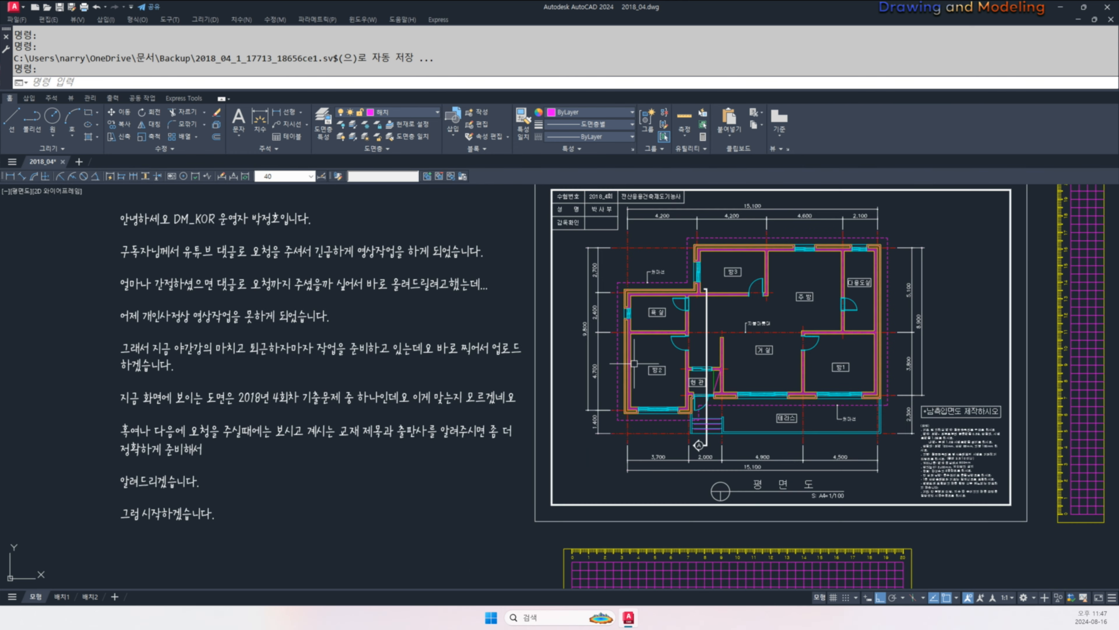
{"action": "scroll", "coordinate": [597, 424], "scroll_direction": "down", "scroll_amount": 3}
{"action": "scroll", "coordinate": [508, 503], "scroll_direction": "up", "scroll_amount": 3}
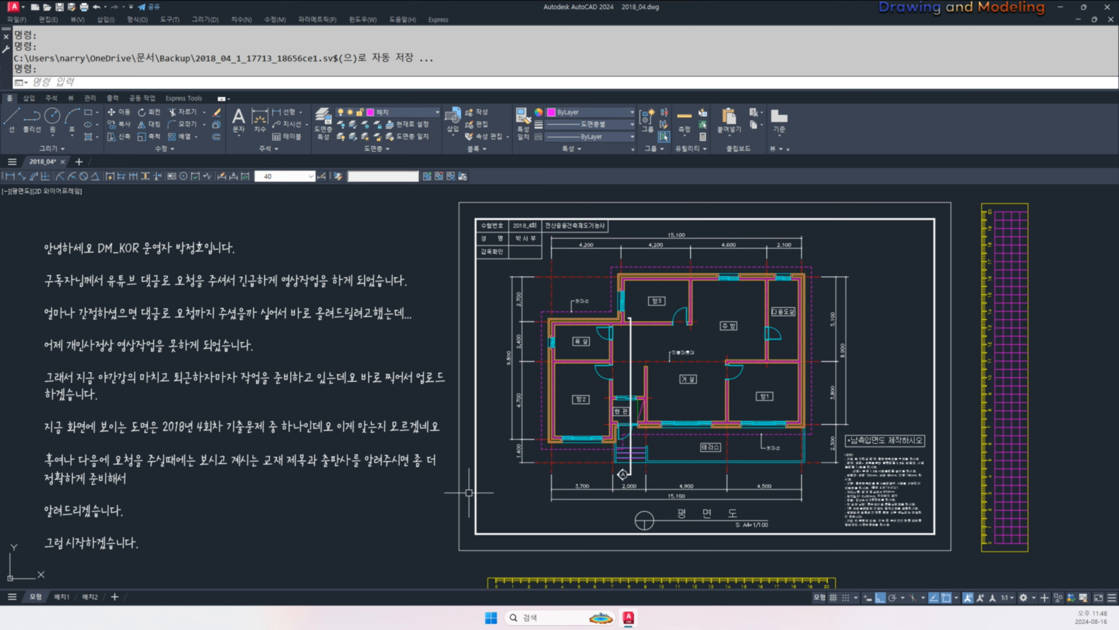
{"action": "mouse_move", "coordinate": [622, 380]}
{"action": "middle_mouse_down"}
{"action": "mouse_move", "coordinate": [418, 405]}
{"action": "mouse_move", "coordinate": [512, 497]}
{"action": "middle_mouse_up"}
{"action": "middle_click_drag", "start_coordinate": [809, 460], "coordinate": [591, 457]}
{"action": "middle_click_drag", "start_coordinate": [674, 451], "coordinate": [642, 429]}
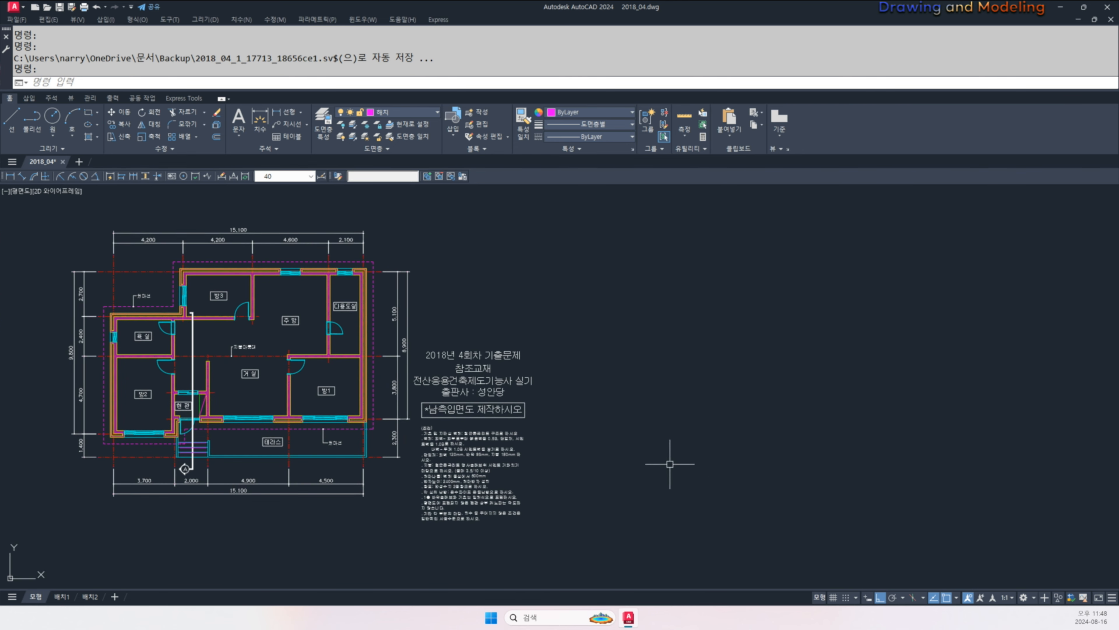
{"action": "middle_click_drag", "start_coordinate": [127, 306], "coordinate": [312, 315]}
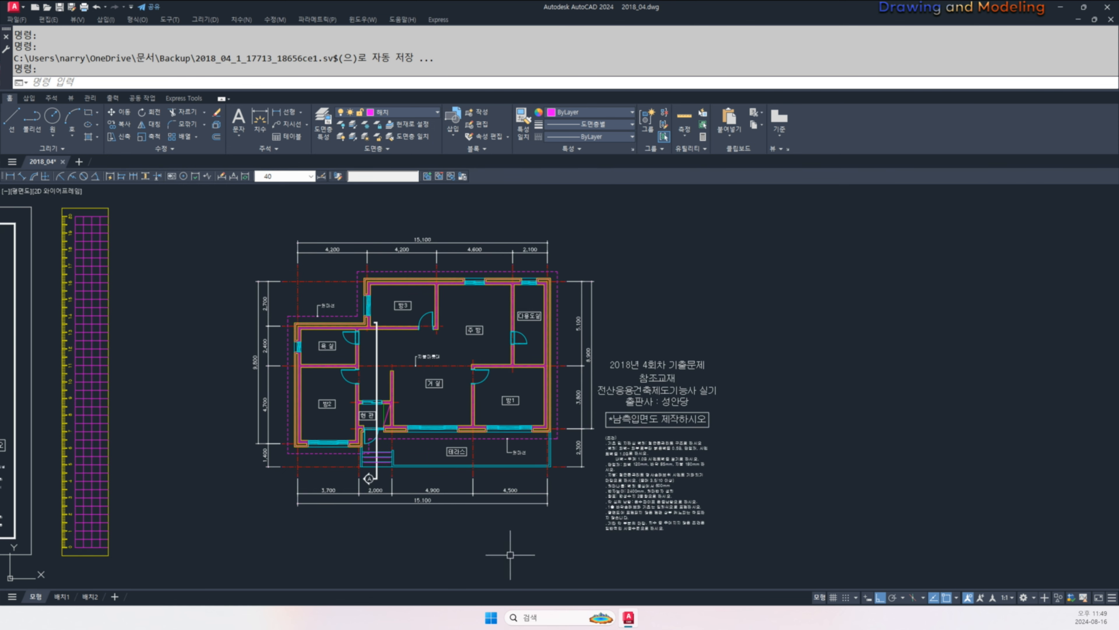
{"action": "middle_click_drag", "start_coordinate": [880, 451], "coordinate": [784, 452]}
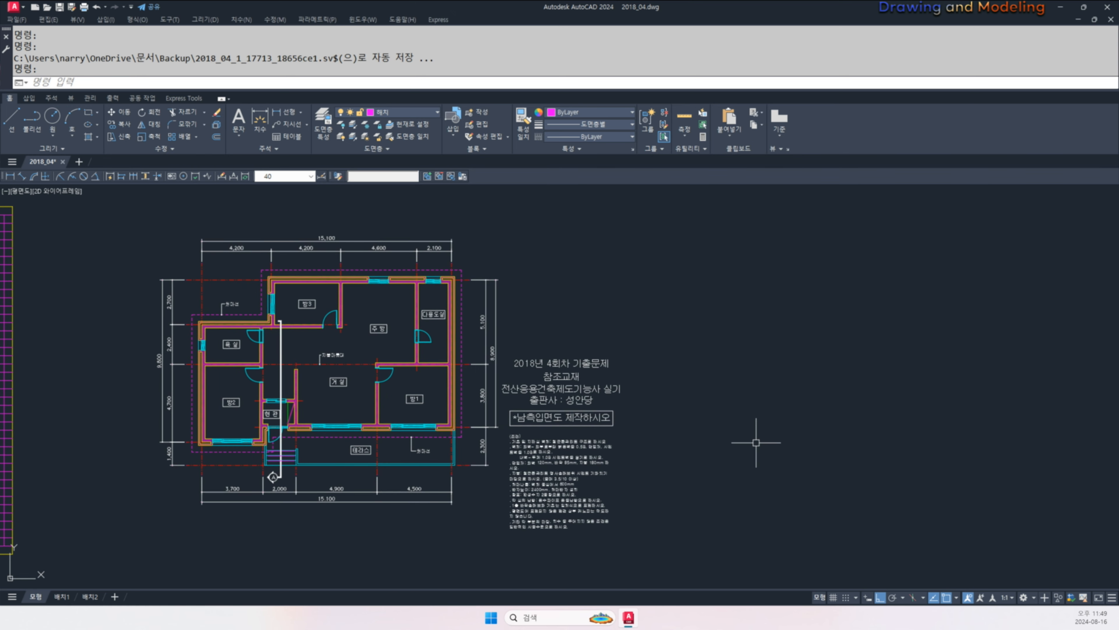
{"action": "middle_click_drag", "start_coordinate": [569, 399], "coordinate": [681, 403]}
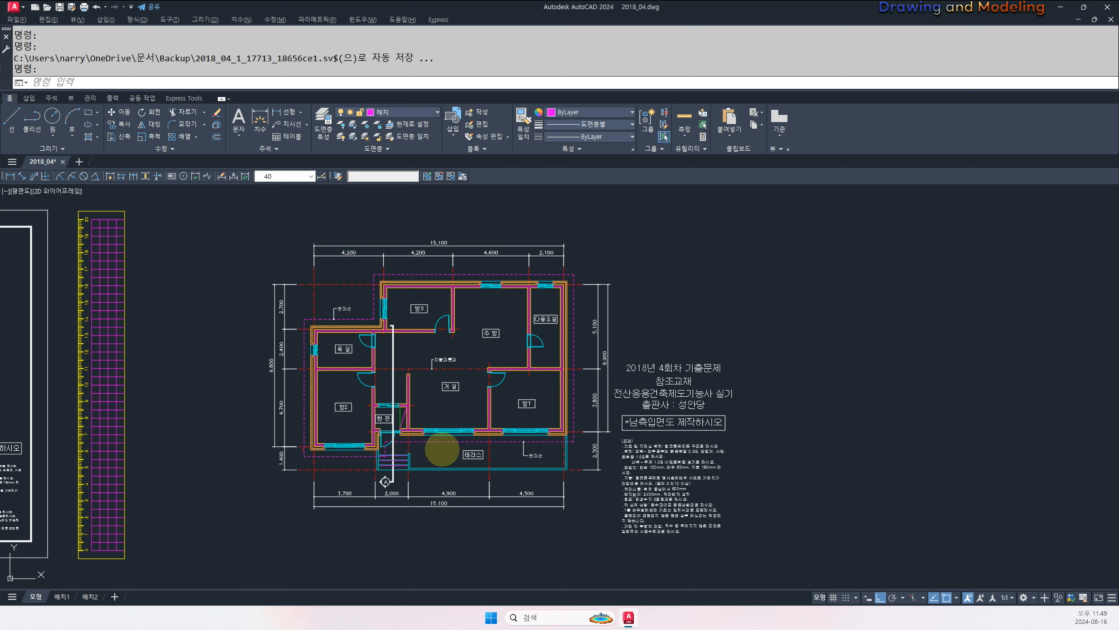
- Examine the floor plan copy's overall width and depth dimensions, comparing the depths on both sides
{"action": "left_click_drag", "start_coordinate": [638, 364], "coordinate": [587, 399]}
{"action": "left_click_drag", "start_coordinate": [297, 382], "coordinate": [285, 387]}
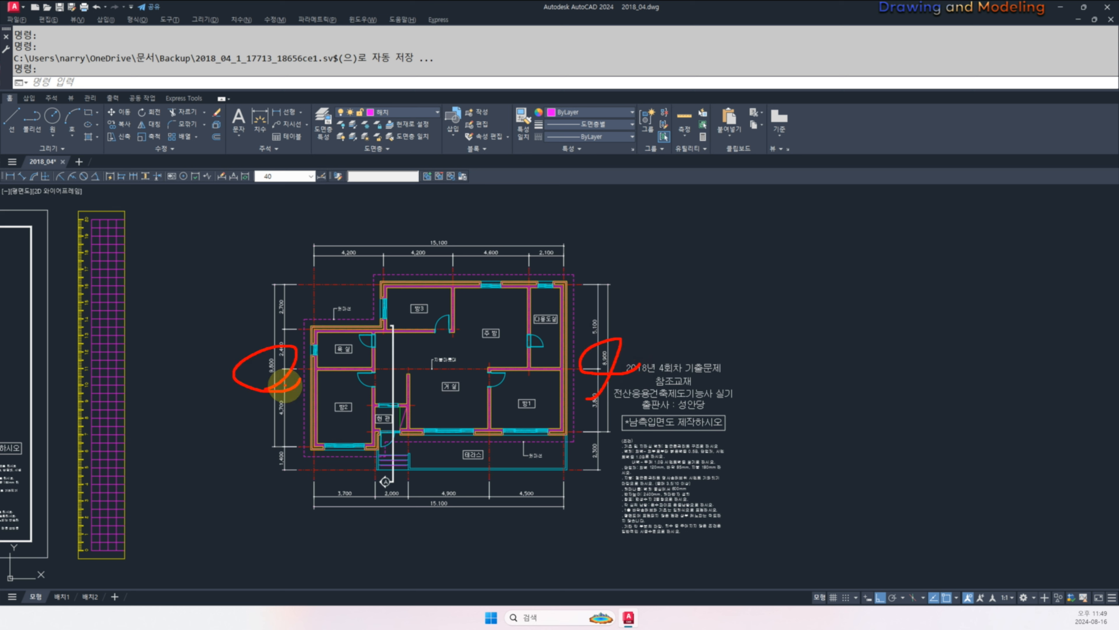
{"action": "key", "text": "e"}
{"action": "left_click_drag", "start_coordinate": [272, 284], "coordinate": [478, 284]}
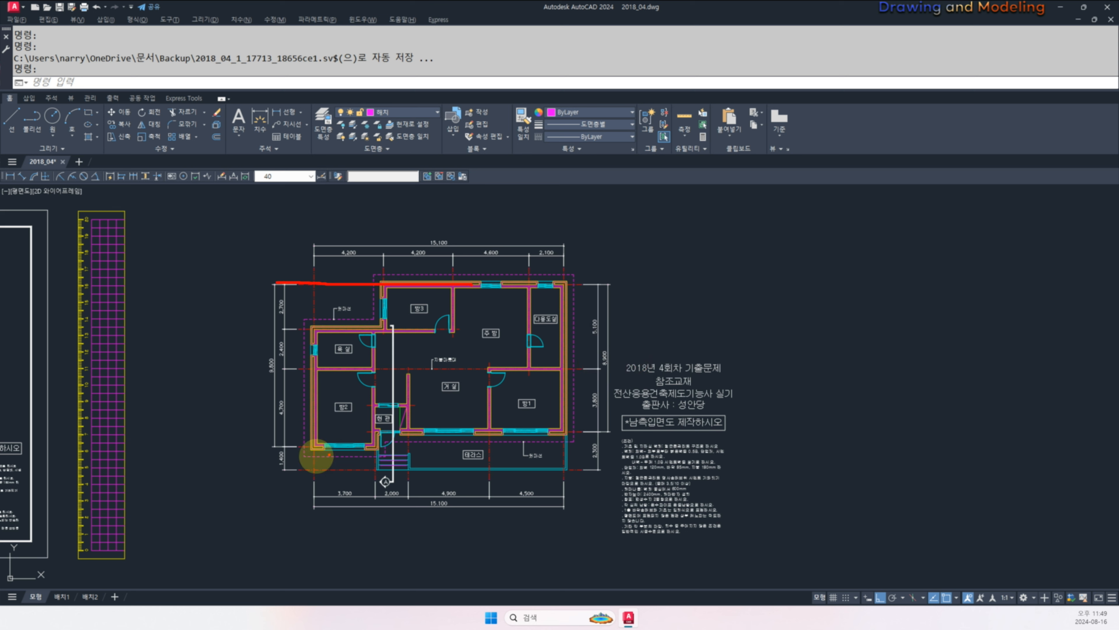
{"action": "left_click_drag", "start_coordinate": [250, 444], "coordinate": [387, 447]}
{"action": "mouse_move", "coordinate": [336, 294]}
{"action": "left_mouse_down"}
{"action": "mouse_move", "coordinate": [335, 432]}
{"action": "mouse_move", "coordinate": [366, 434]}
{"action": "left_mouse_up"}
{"action": "left_click_drag", "start_coordinate": [341, 275], "coordinate": [316, 314]}
{"action": "left_click_drag", "start_coordinate": [339, 286], "coordinate": [373, 317]}
{"action": "left_click_drag", "start_coordinate": [283, 384], "coordinate": [276, 388]}
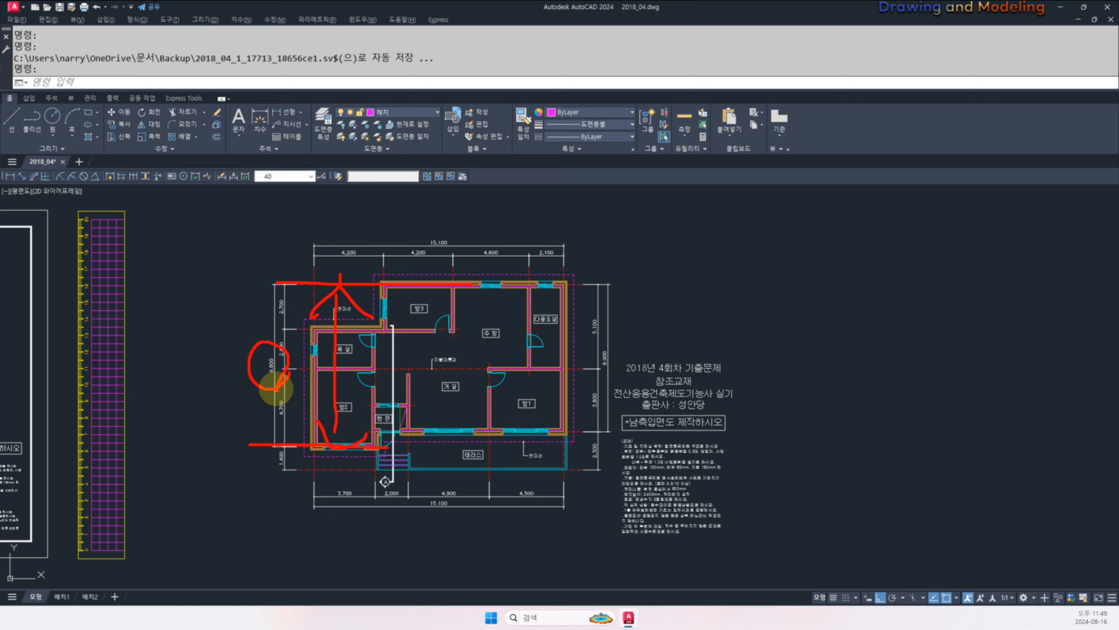
{"action": "key", "text": "e"}
{"action": "mouse_move", "coordinate": [315, 271]}
{"action": "left_mouse_down"}
{"action": "mouse_move", "coordinate": [465, 317]}
{"action": "mouse_move", "coordinate": [573, 314]}
{"action": "mouse_move", "coordinate": [569, 399]}
{"action": "left_mouse_up"}
{"action": "key", "text": "Escape"}
{"action": "scroll", "coordinate": [437, 253], "scroll_direction": "up", "scroll_amount": 2}
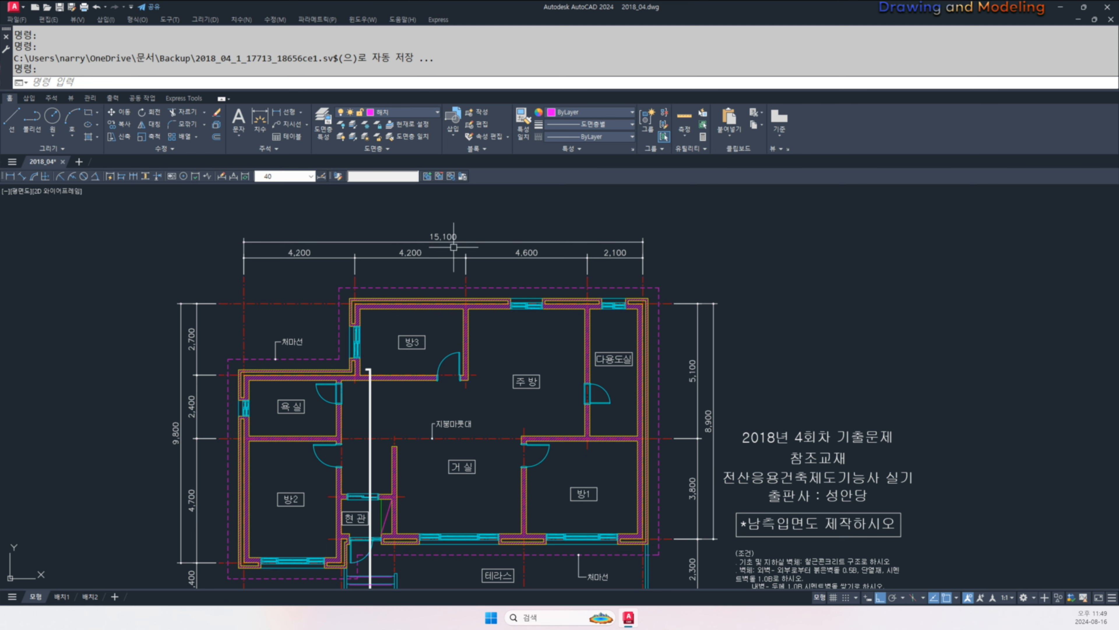
{"action": "scroll", "coordinate": [437, 277], "scroll_direction": "down", "scroll_amount": 3}
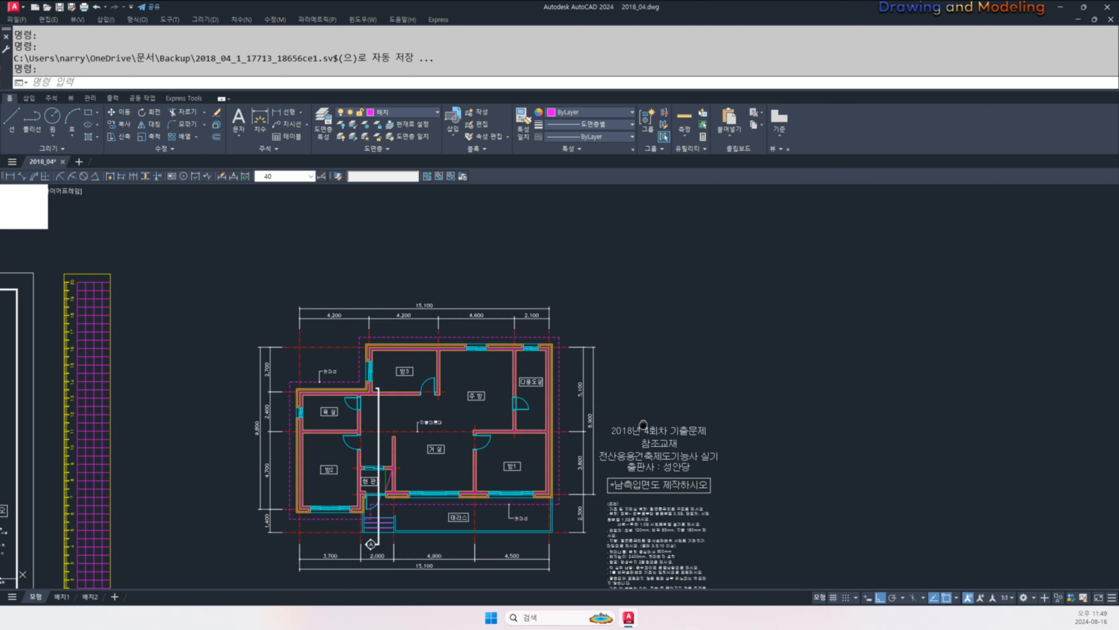
- Draw a 15100 by 9800 rectangle in the empty space to the right of the floor plan's condition notes
{"action": "middle_click_drag", "start_coordinate": [865, 388], "coordinate": [574, 395]}
{"action": "type", "text": "rec"}
{"action": "key", "text": "Return"}
{"action": "left_click", "coordinate": [554, 488]}
{"action": "type", "text": "@15100,"}
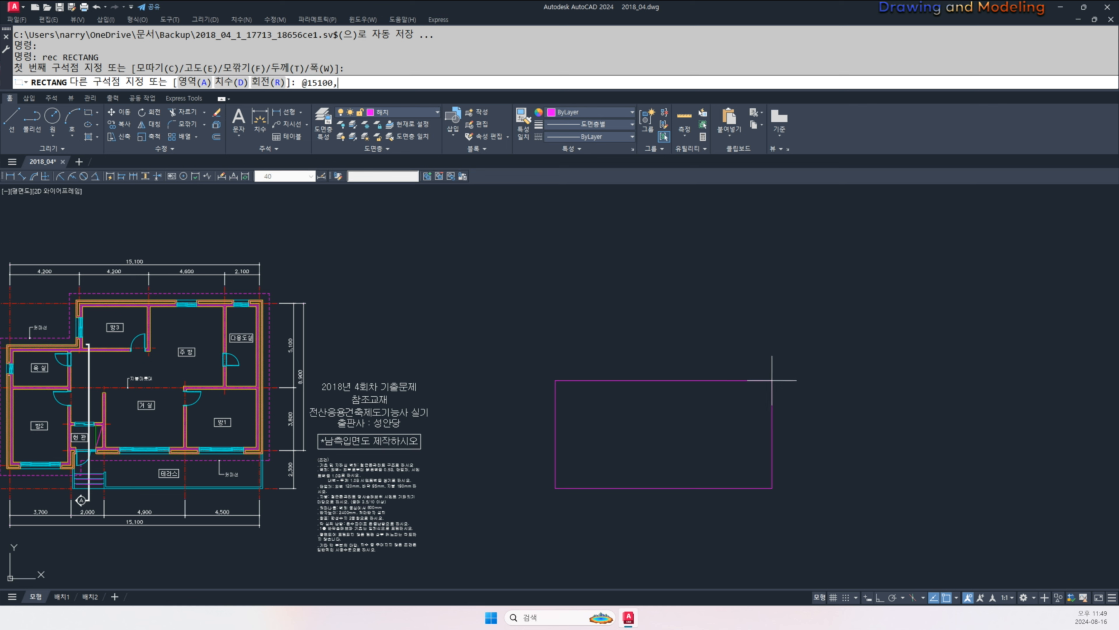
{"action": "type", "text": "9800"}
{"action": "key", "text": "Return"}
{"action": "key", "text": "Escape"}
{"action": "key", "text": "Escape"}
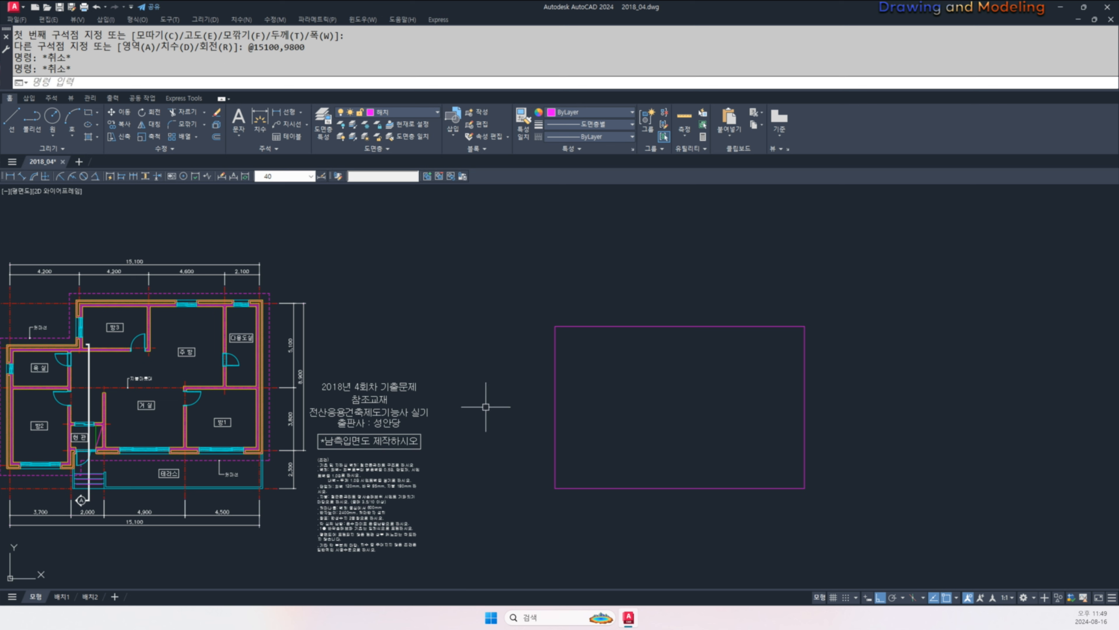
- Match the new rectangle's properties to the floor plan's red dash-dot centre line
{"action": "type", "text": "ma"}
{"action": "key", "text": "Return"}
{"action": "left_click", "coordinate": [167, 386]}
{"action": "left_click", "coordinate": [567, 292]}
{"action": "left_click", "coordinate": [512, 347]}
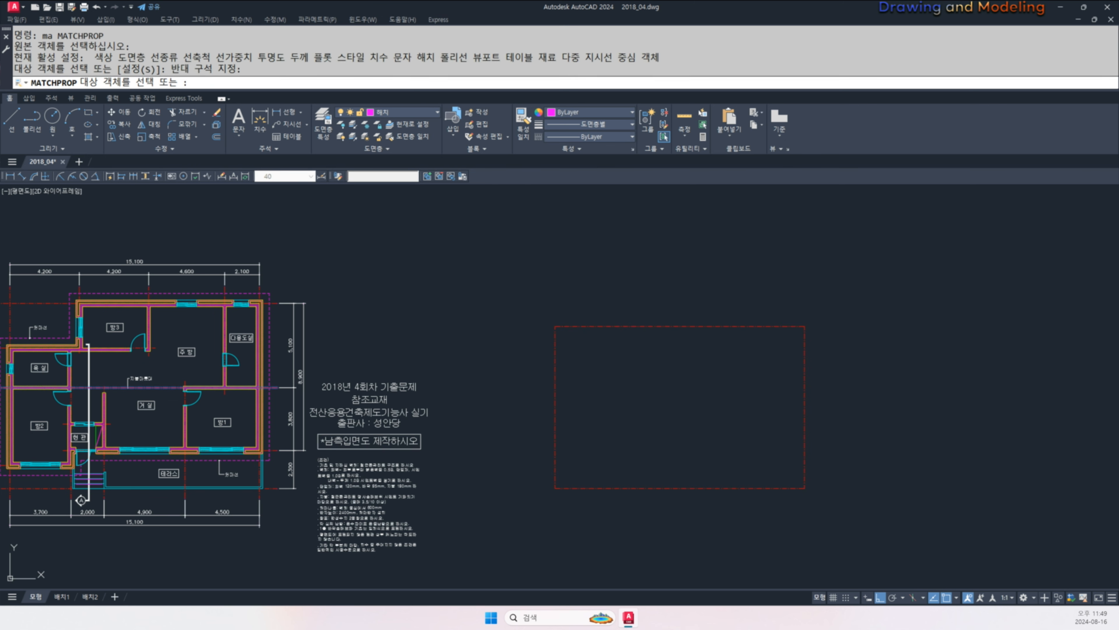
{"action": "key", "text": "Escape"}
{"action": "key", "text": "Escape"}
- Offset the centre-line rectangle 600 mm outward for the eaves outline
{"action": "middle_click_drag", "start_coordinate": [615, 381], "coordinate": [608, 382]}
{"action": "middle_click_drag", "start_coordinate": [619, 343], "coordinate": [634, 340]}
{"action": "type", "text": "o"}
{"action": "key", "text": "Return"}
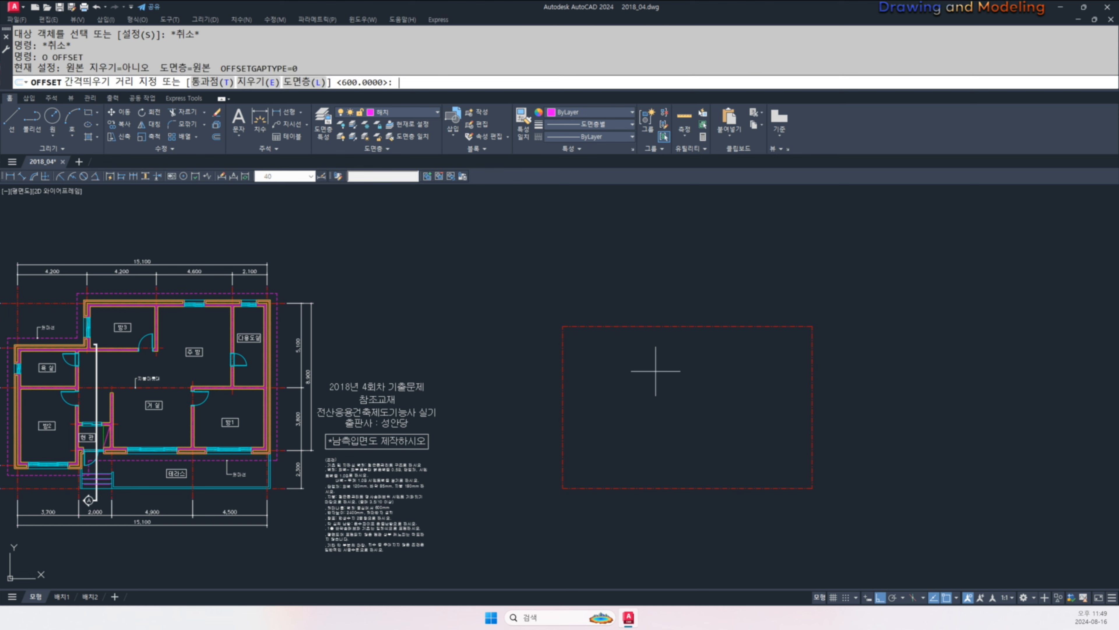
{"action": "type", "text": "600"}
{"action": "key", "text": "Return"}
{"action": "left_click", "coordinate": [549, 375]}
{"action": "left_click", "coordinate": [573, 379]}
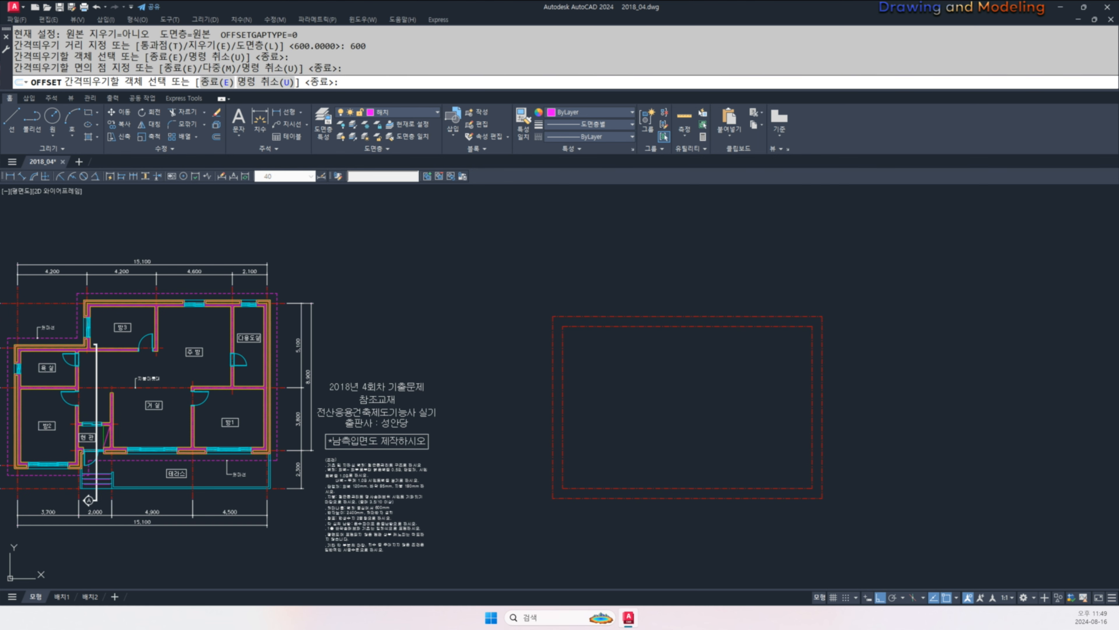
{"action": "key", "text": "Escape"}
{"action": "key", "text": "Escape"}
- Check the condition notes beside the floor plan for eaves projection, ceiling height, roof slope and roof insulation
{"action": "middle_click_drag", "start_coordinate": [384, 517], "coordinate": [464, 451]}
{"action": "scroll", "coordinate": [464, 451], "scroll_direction": "up", "scroll_amount": 10}
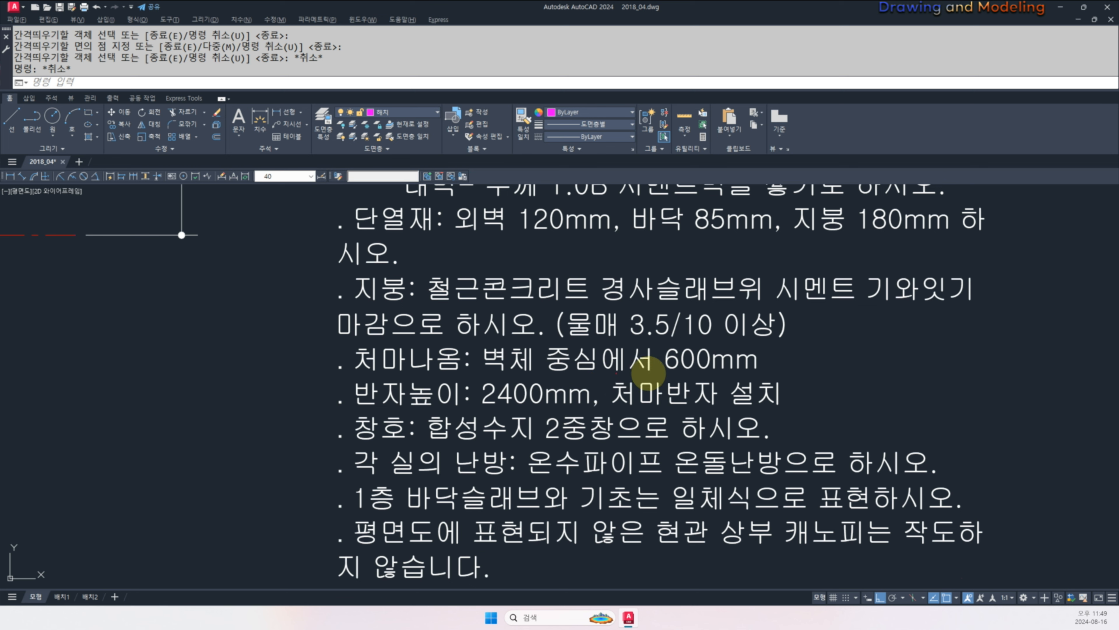
{"action": "left_click_drag", "start_coordinate": [751, 375], "coordinate": [689, 375]}
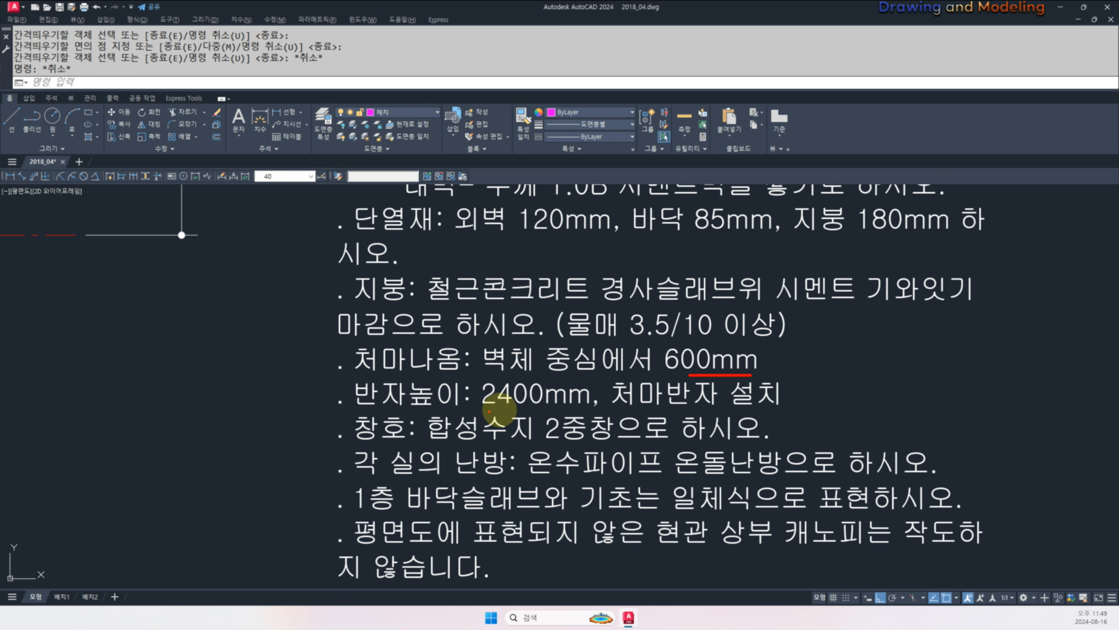
{"action": "left_click_drag", "start_coordinate": [491, 410], "coordinate": [568, 411]}
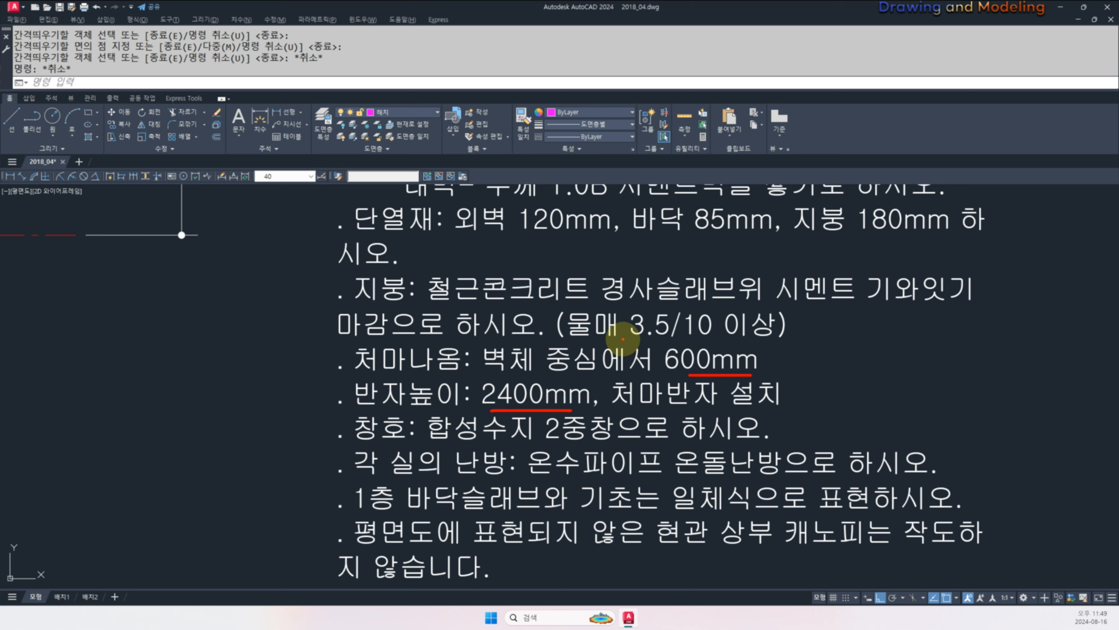
{"action": "left_click_drag", "start_coordinate": [622, 340], "coordinate": [707, 339]}
{"action": "key", "text": "Escape"}
{"action": "middle_click_drag", "start_coordinate": [735, 262], "coordinate": [681, 364]}
{"action": "left_click_drag", "start_coordinate": [813, 339], "coordinate": [886, 340]}
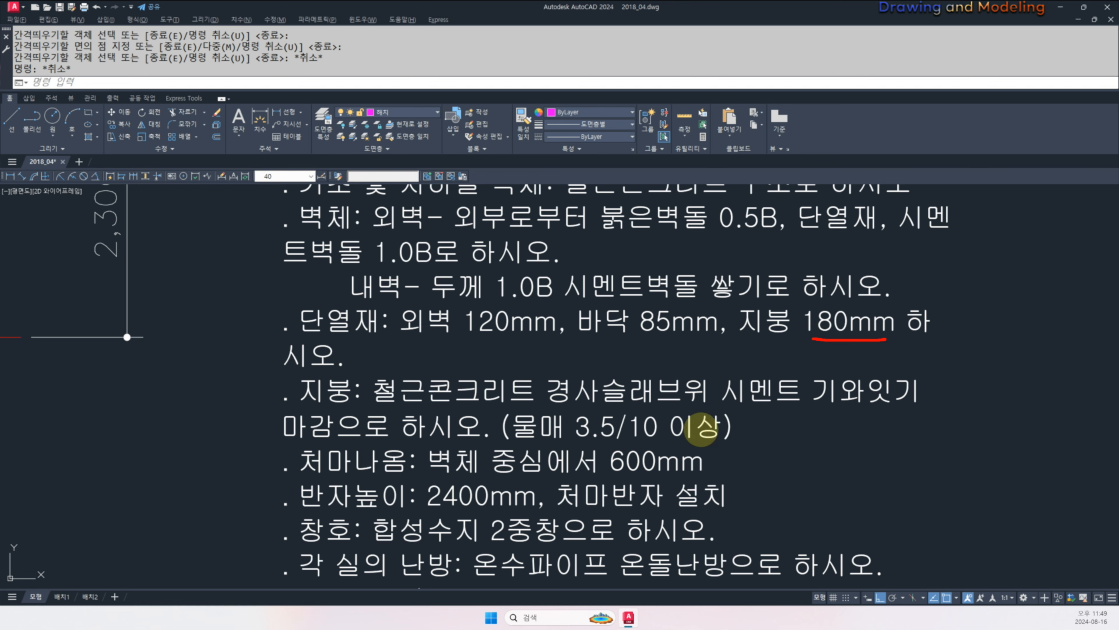
{"action": "key", "text": "Escape"}
{"action": "scroll", "coordinate": [548, 436], "scroll_direction": "down", "scroll_amount": 9}
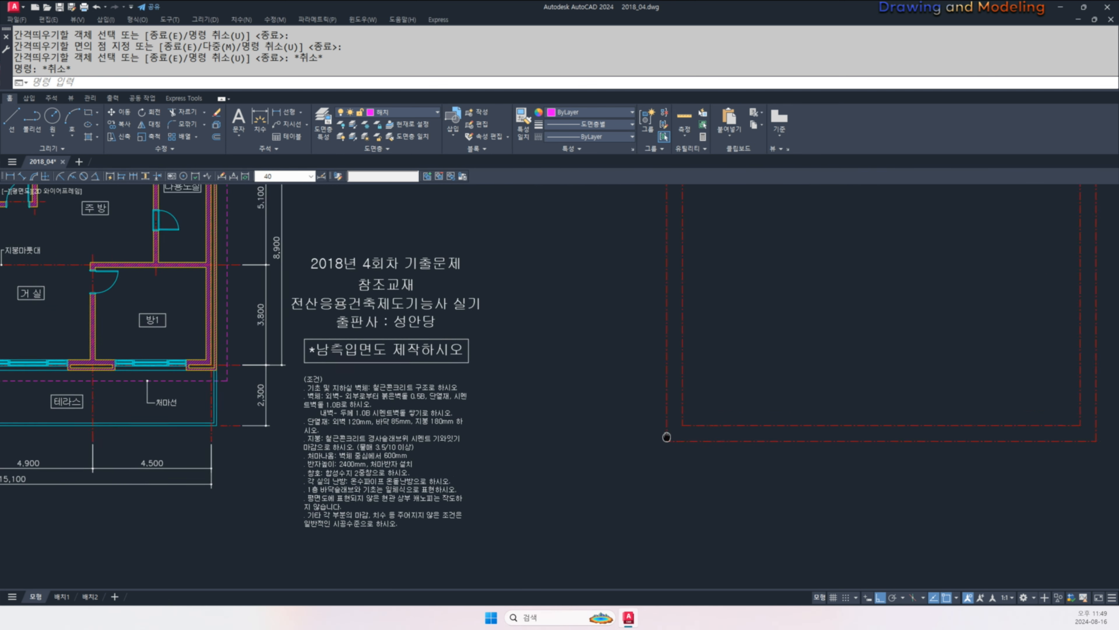
{"action": "middle_click_drag", "start_coordinate": [610, 433], "coordinate": [698, 449]}
{"action": "type", "text": "ma"}
{"action": "key", "text": "Return"}
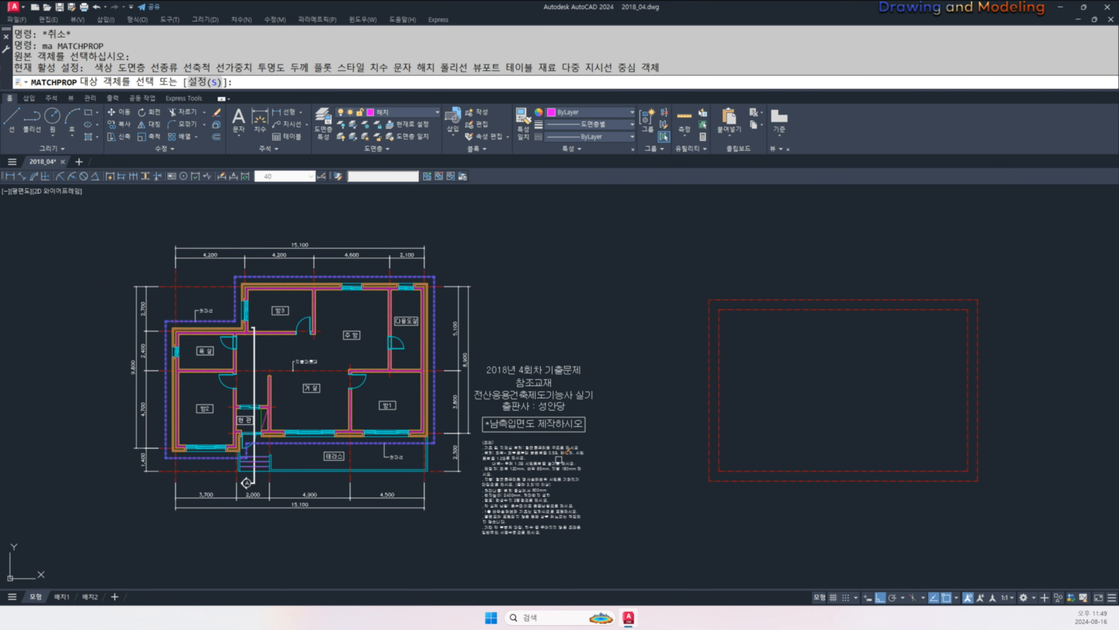
{"action": "key", "text": "Escape"}
{"action": "key", "text": "Escape"}
- Erase the outer offset rectangle around the centre-line rectangle
{"action": "left_click", "coordinate": [706, 421]}
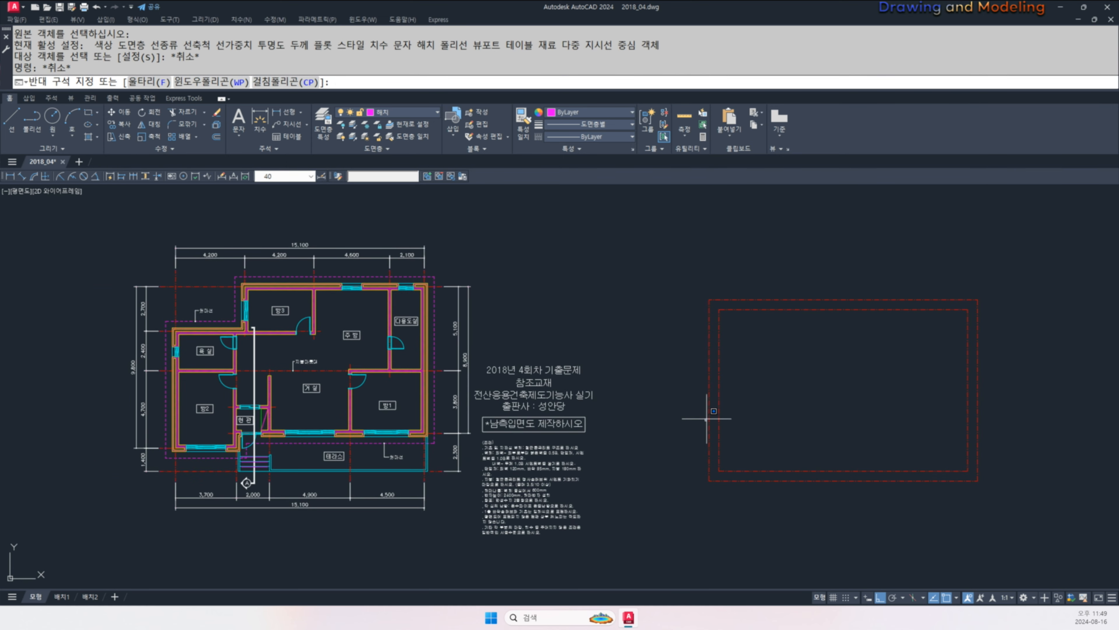
{"action": "type", "text": "e"}
{"action": "key", "text": "space"}
{"action": "key", "text": "Escape"}
{"action": "key", "text": "Escape"}
{"action": "left_click", "coordinate": [708, 398]}
{"action": "type", "text": "e"}
{"action": "key", "text": "space"}
{"action": "key", "text": "Escape"}
- Explode the remaining centre-line rectangle into separate lines
{"action": "middle_click_drag", "start_coordinate": [726, 380], "coordinate": [665, 388]}
{"action": "key", "text": "alt+2"}
{"action": "mouse_move", "coordinate": [107, 344]}
{"action": "left_mouse_down"}
{"action": "mouse_move", "coordinate": [193, 298]}
{"action": "mouse_move", "coordinate": [247, 435]}
{"action": "left_mouse_up"}
{"action": "key", "text": "Escape"}
{"action": "key", "text": "Escape"}
{"action": "left_click", "coordinate": [679, 365]}
{"action": "left_click", "coordinate": [611, 388]}
{"action": "type", "text": "x"}
{"action": "key", "text": "space"}
{"action": "key", "text": "Escape"}
{"action": "key", "text": "Escape"}
{"action": "left_click", "coordinate": [677, 388]}
{"action": "left_click", "coordinate": [625, 416]}
{"action": "key", "text": "Escape"}
{"action": "key", "text": "Escape"}
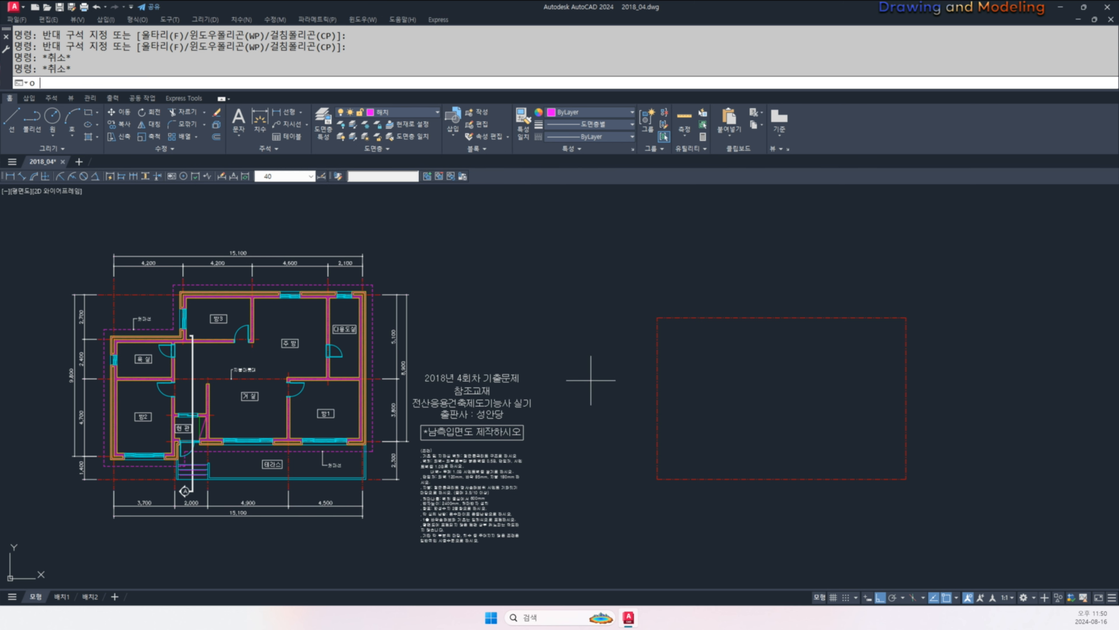
- Offset the exploded rectangle's left edge 4200 mm inward
{"action": "type", "text": "o"}
{"action": "key", "text": "space"}
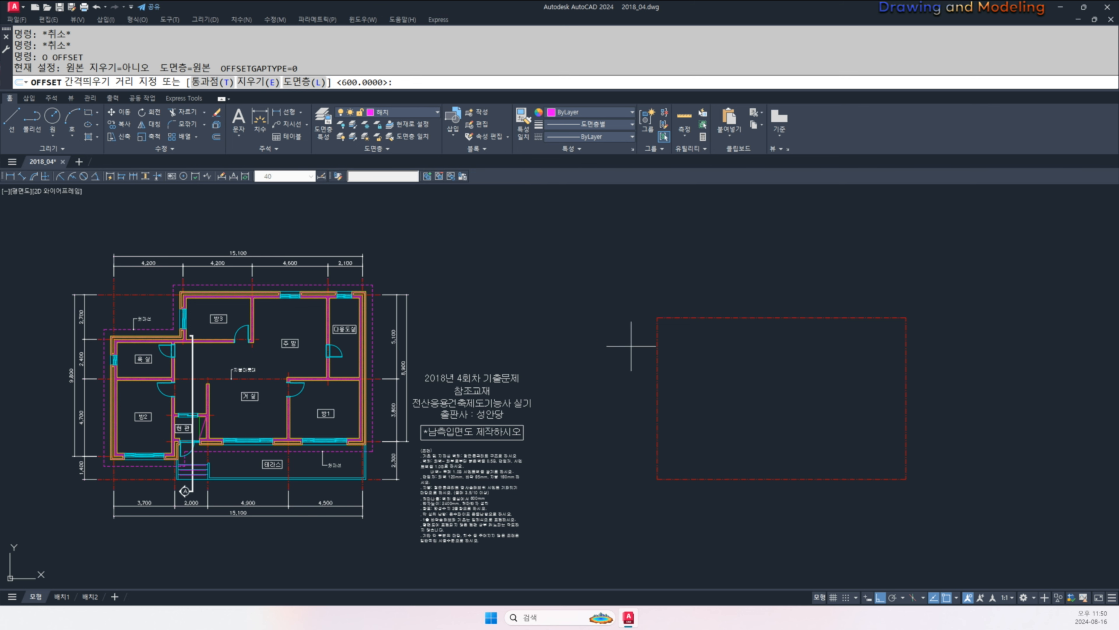
{"action": "key", "text": "space"}
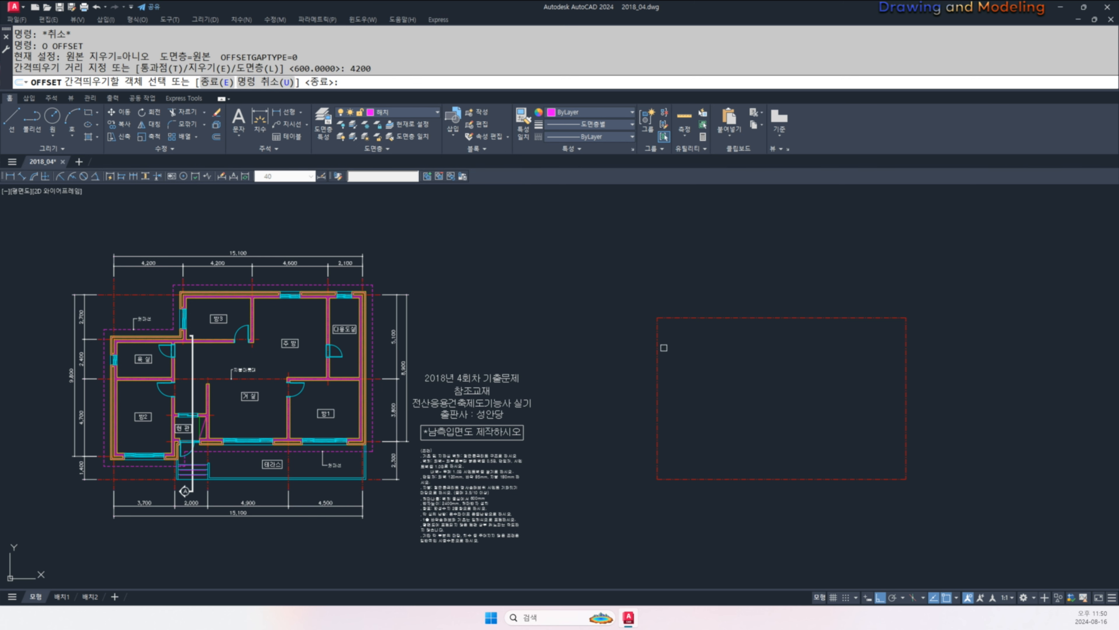
{"action": "left_click", "coordinate": [659, 348]}
{"action": "left_click", "coordinate": [747, 355]}
{"action": "key", "text": "Escape"}
{"action": "key", "text": "Escape"}
- Offset the exploded rectangle's top edge 2700 mm downward
{"action": "key", "text": "space"}
{"action": "type", "text": "270"}
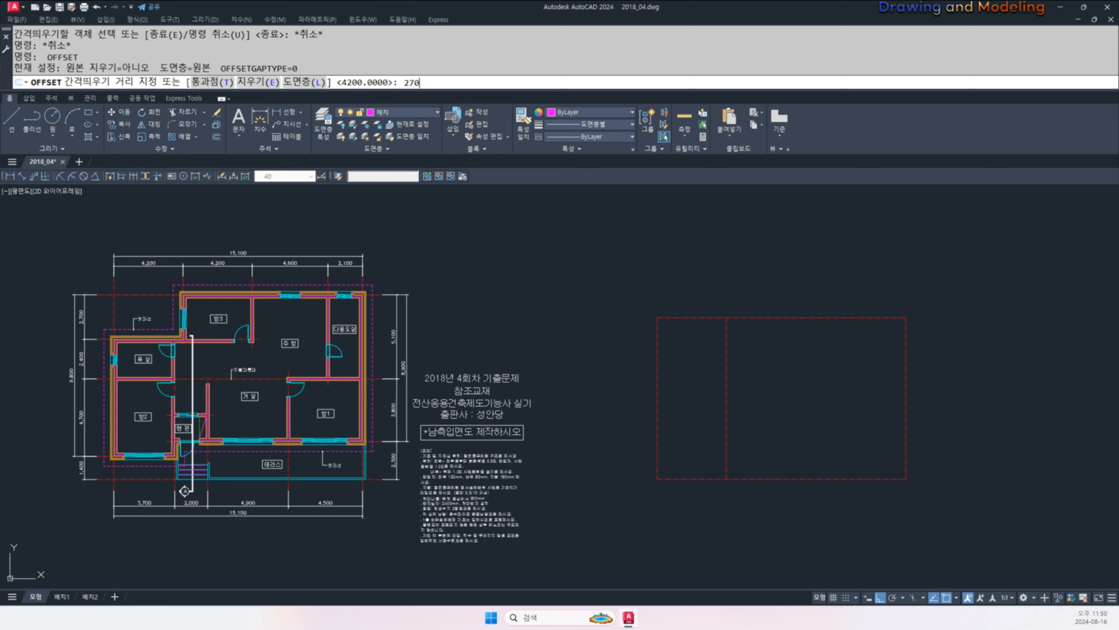
{"action": "type", "text": "0"}
{"action": "key", "text": "space"}
{"action": "left_click", "coordinate": [694, 318]}
{"action": "left_click", "coordinate": [701, 355]}
{"action": "key", "text": "Escape"}
- Cut the stepped upper-left corner of the outline by filleting the 4200 and 2700 offset lines with the edges at zero radius
{"action": "type", "text": "f"}
{"action": "key", "text": "space"}
{"action": "left_click", "coordinate": [657, 375]}
{"action": "left_click", "coordinate": [684, 363]}
{"action": "key", "text": "space"}
{"action": "left_click", "coordinate": [725, 345]}
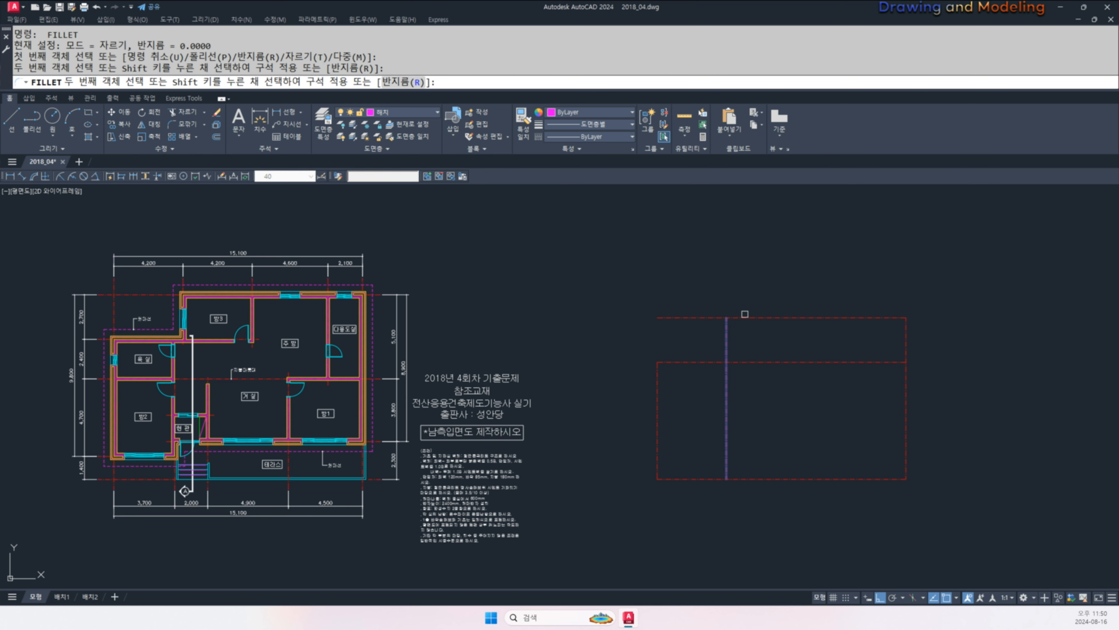
{"action": "left_click", "coordinate": [745, 316]}
{"action": "key", "text": "space"}
{"action": "left_click", "coordinate": [716, 364]}
{"action": "left_click", "coordinate": [726, 355]}
{"action": "key", "text": "Escape"}
{"action": "key", "text": "Escape"}
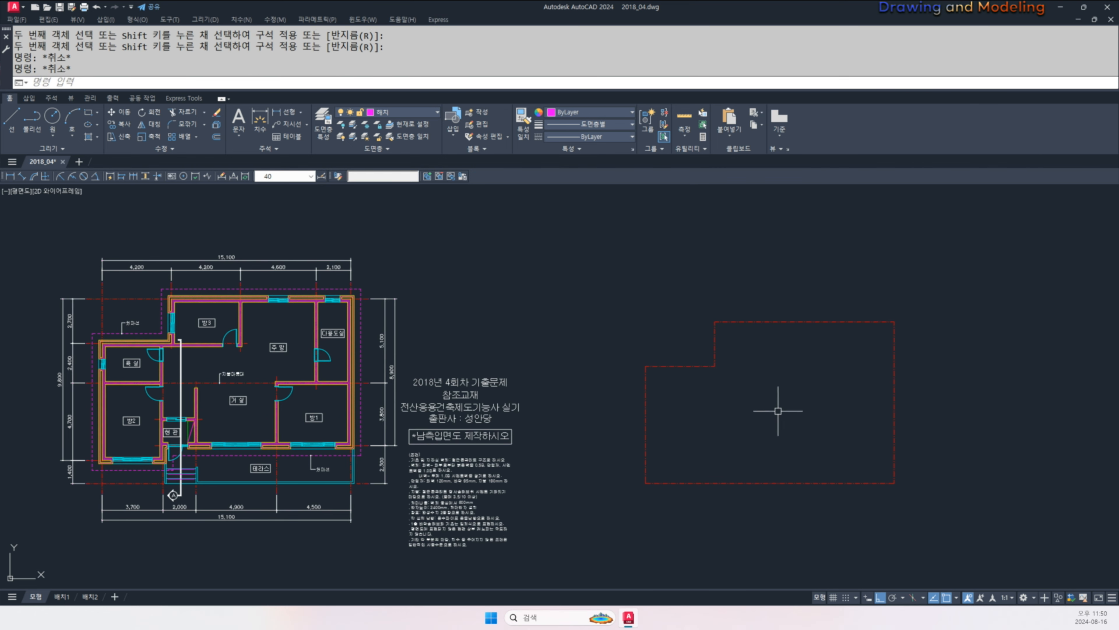
{"action": "type", "text": "o"}
{"action": "key", "text": "space"}
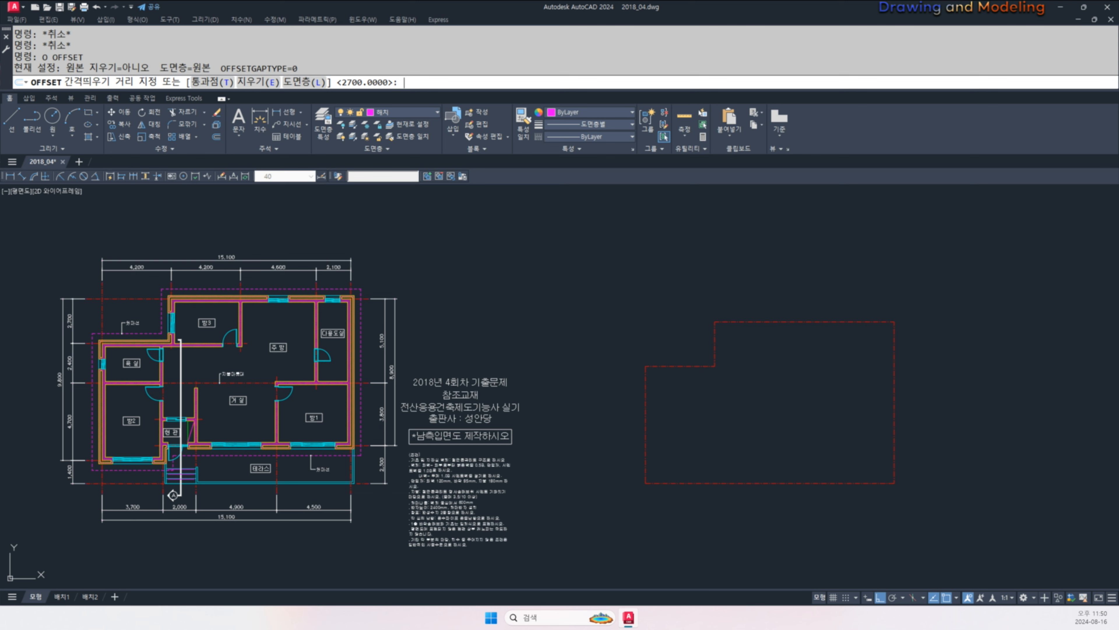
{"action": "type", "text": "89+00"}
{"action": "key", "text": "Return"}
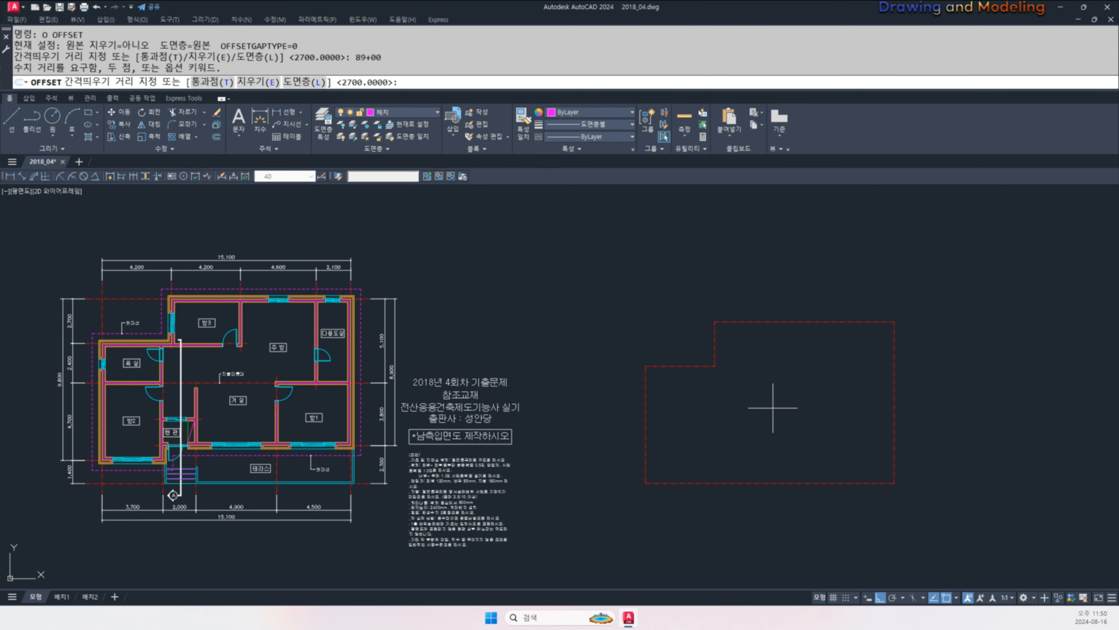
{"action": "key", "text": "Escape"}
{"action": "key", "text": "Escape"}
{"action": "key", "text": "space"}
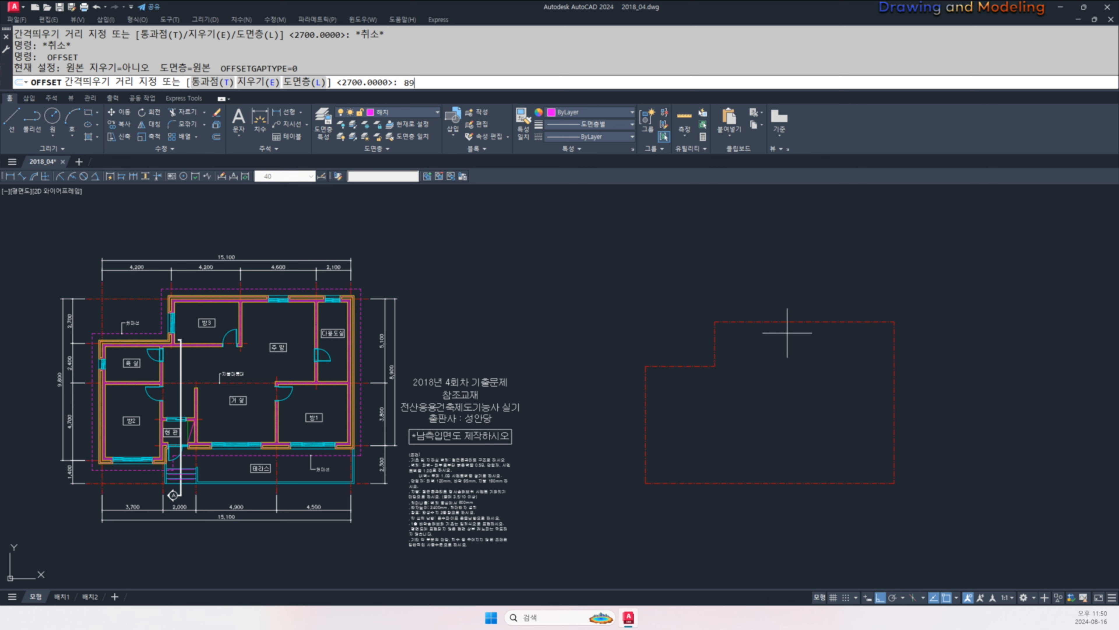
{"action": "key", "text": "Escape"}
{"action": "key", "text": "Escape"}
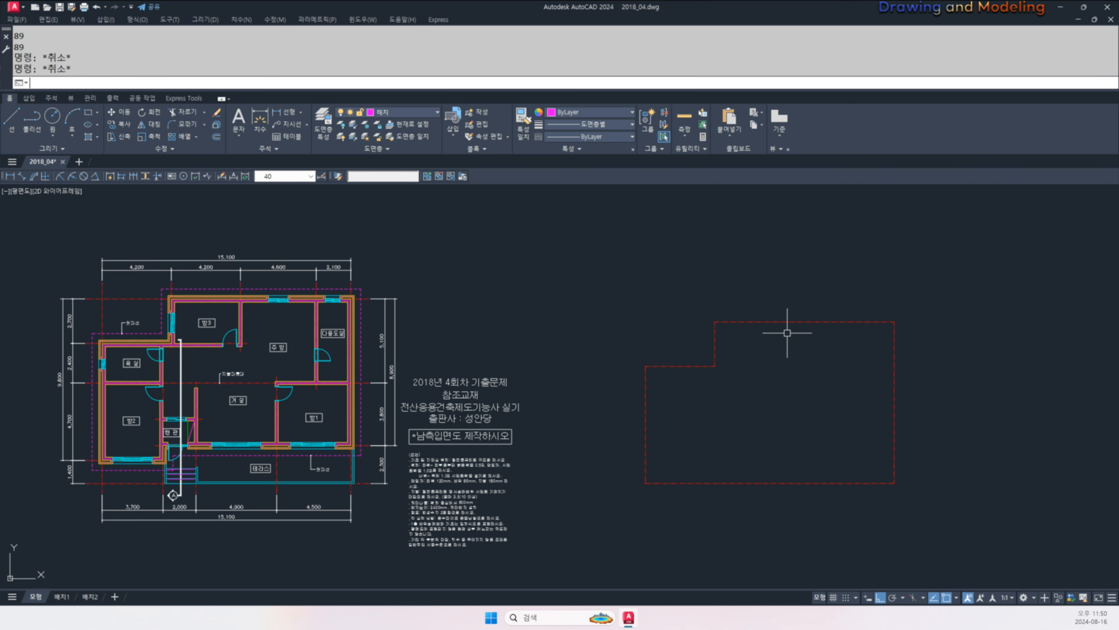
{"action": "key", "text": "Return"}
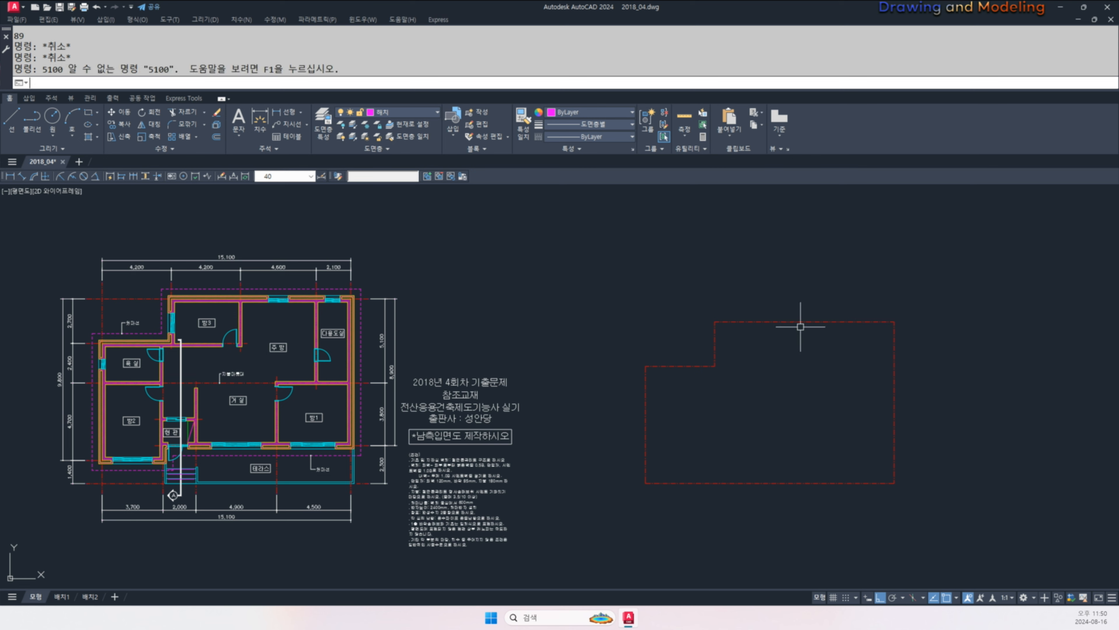
- Offset the outline's top edge 5100 mm downward
{"action": "type", "text": "o"}
{"action": "key", "text": "Return"}
{"action": "type", "text": "0"}
{"action": "key", "text": "Return"}
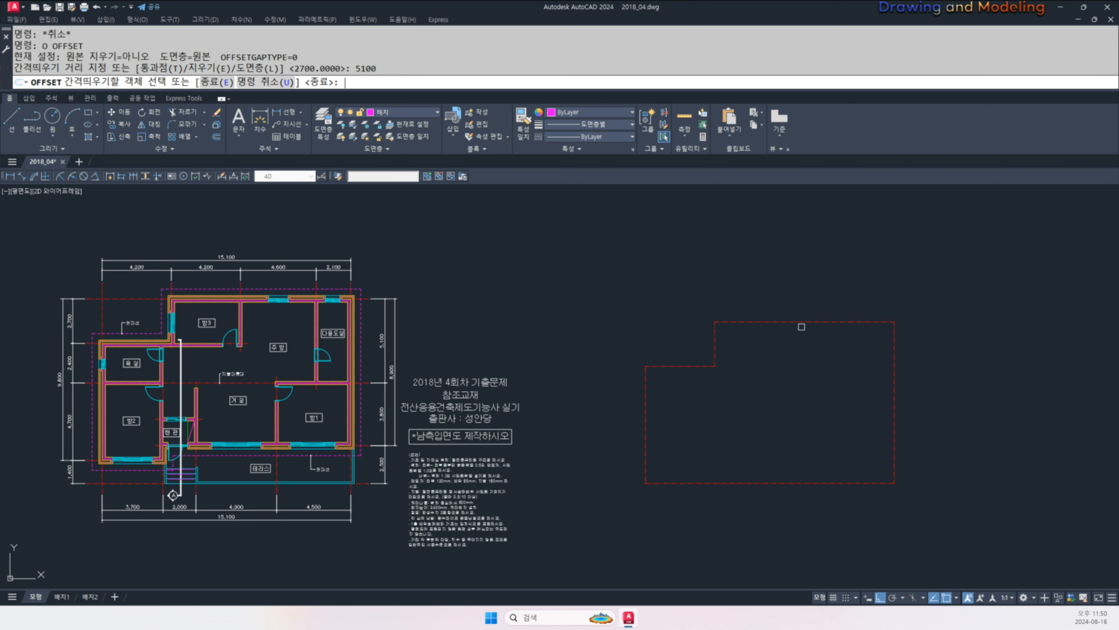
{"action": "left_click", "coordinate": [801, 322]}
{"action": "left_click", "coordinate": [805, 387]}
{"action": "key", "text": "Escape"}
- Offset the 5100 mm line a further 3800 mm downward
{"action": "key", "text": "space"}
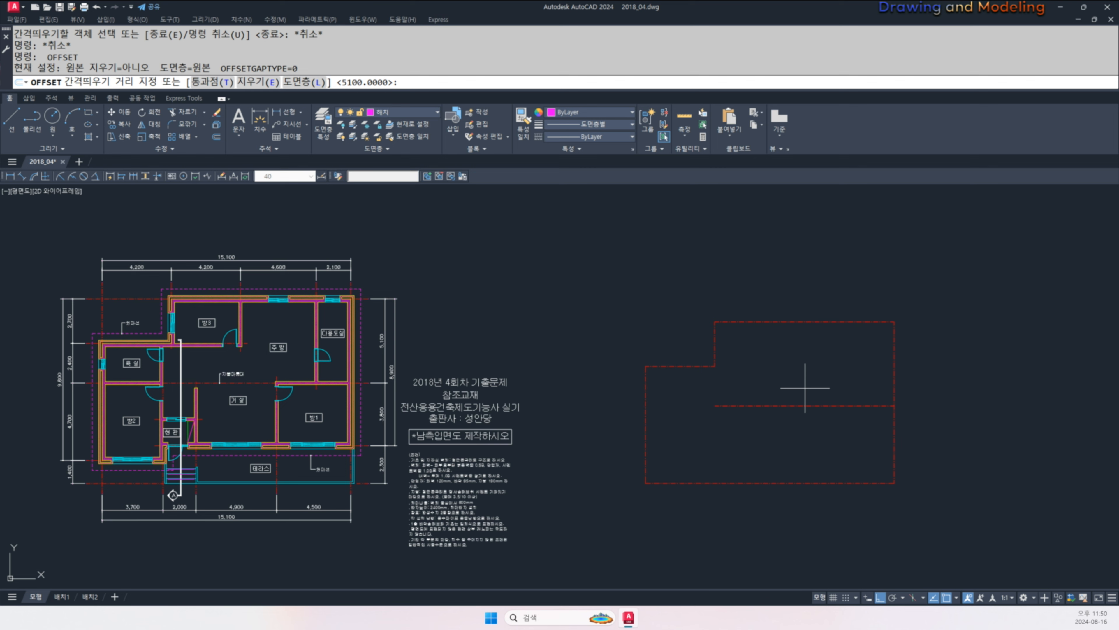
{"action": "type", "text": "3800"}
{"action": "key", "text": "Return"}
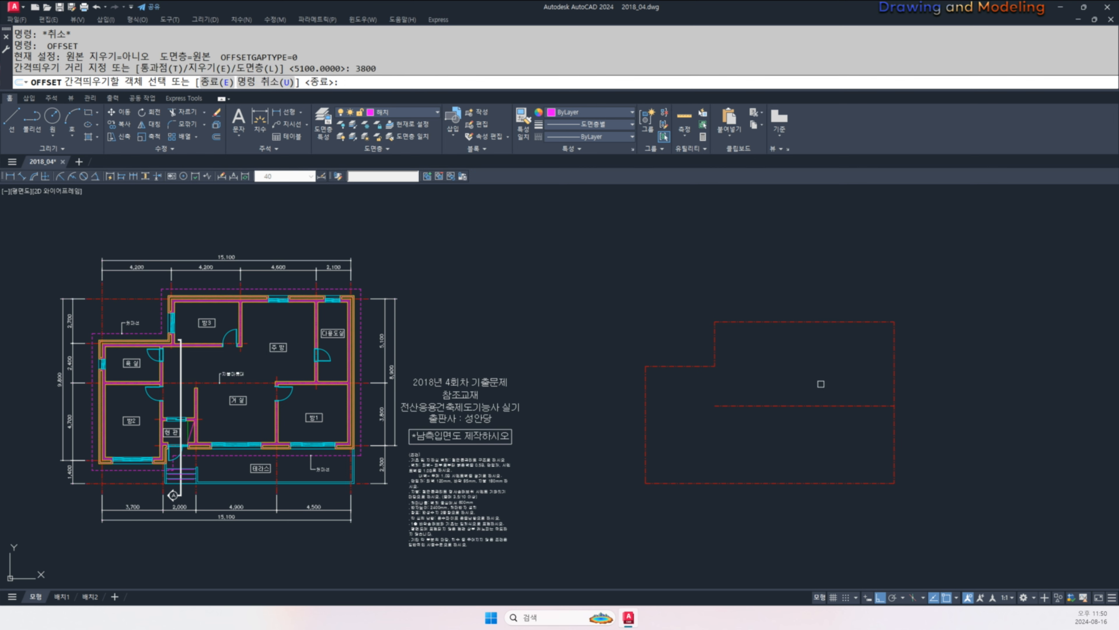
{"action": "left_click", "coordinate": [849, 405]}
{"action": "left_click", "coordinate": [698, 439]}
{"action": "key", "text": "Escape"}
{"action": "key", "text": "Escape"}
- Offset the outline's left edge 3700 mm inward
{"action": "key", "text": "space"}
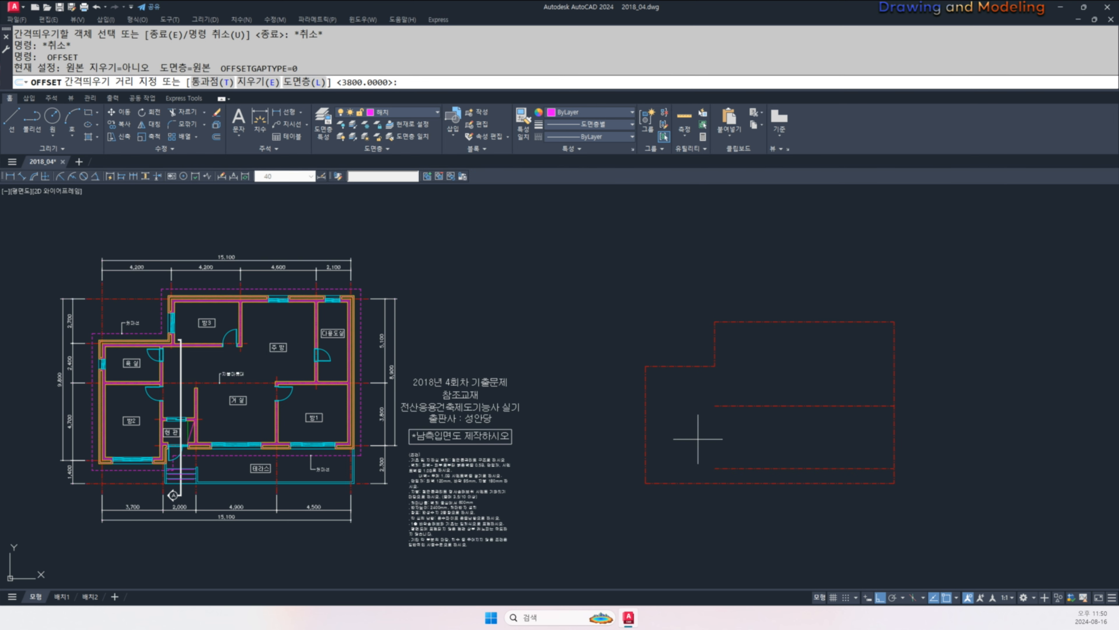
{"action": "type", "text": "3700"}
{"action": "key", "text": "Return"}
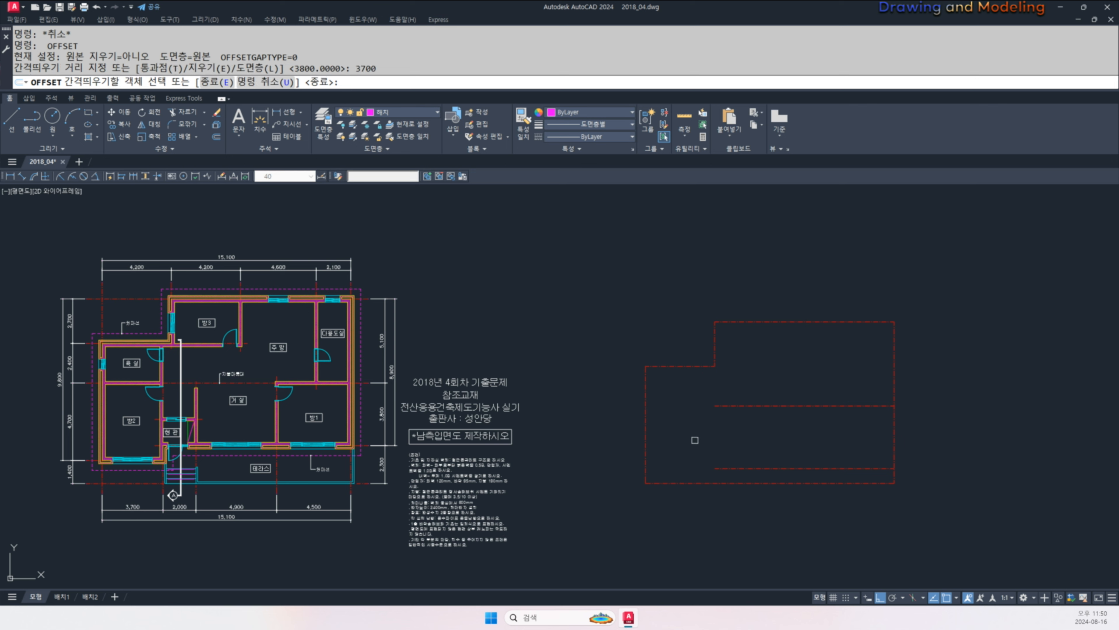
{"action": "left_click", "coordinate": [645, 437]}
{"action": "left_click", "coordinate": [720, 445]}
{"action": "key", "text": "Escape"}
{"action": "key", "text": "Escape"}
- Fillet the 3700 mm offset line at zero radius with the bottom edge and the lower horizontal offset line to form the bottom step
{"action": "type", "text": "f"}
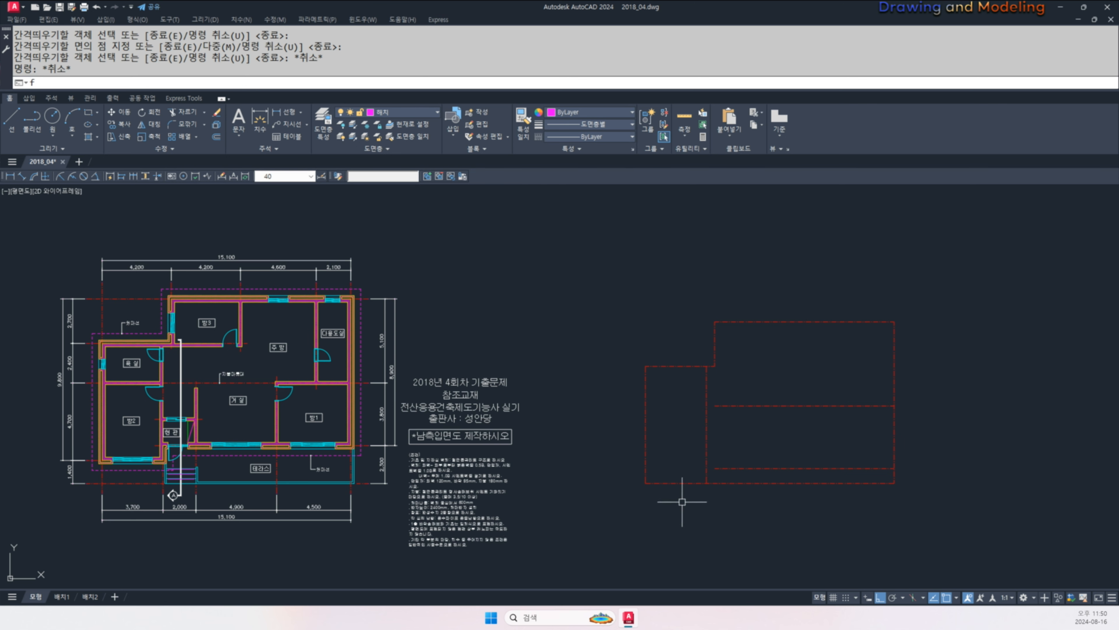
{"action": "key", "text": "space"}
{"action": "left_click", "coordinate": [695, 480]}
{"action": "left_click", "coordinate": [706, 474]}
{"action": "key", "text": "space"}
{"action": "left_click", "coordinate": [706, 476]}
{"action": "left_click", "coordinate": [777, 471]}
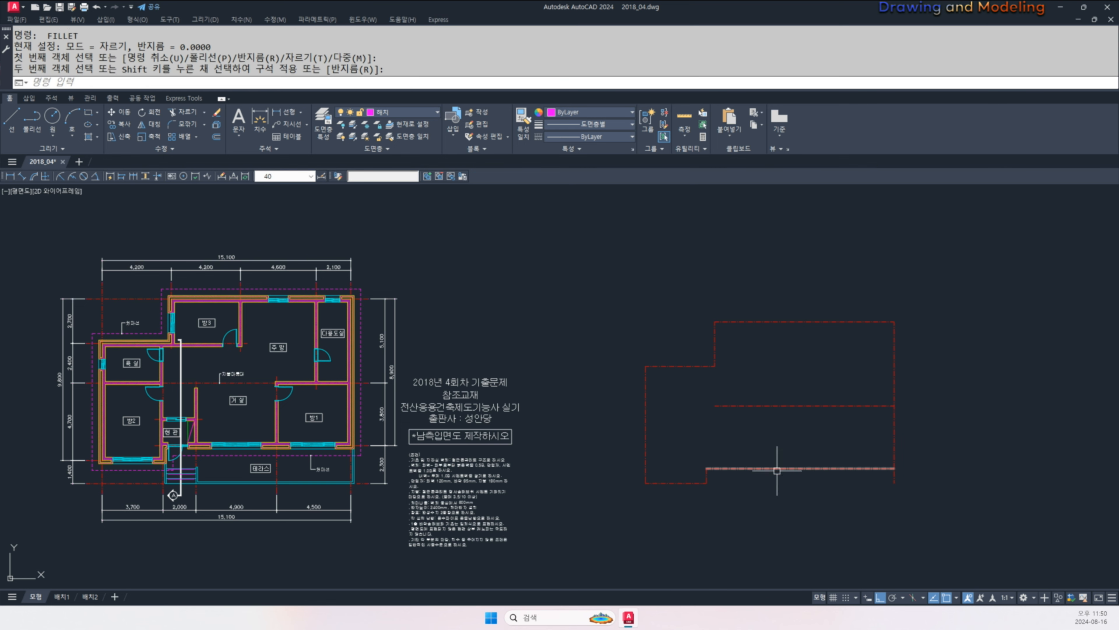
- Fillet the lower horizontal offset line with the right edge into a sharp corner
{"action": "key", "text": "Escape"}
{"action": "key", "text": "Escape"}
{"action": "key", "text": "space"}
{"action": "left_click", "coordinate": [874, 468]}
{"action": "left_click", "coordinate": [893, 458]}
{"action": "key", "text": "Escape"}
{"action": "key", "text": "Escape"}
- Extend the middle horizontal line to the outline's left edge
{"action": "type", "text": "ex"}
{"action": "key", "text": "space"}
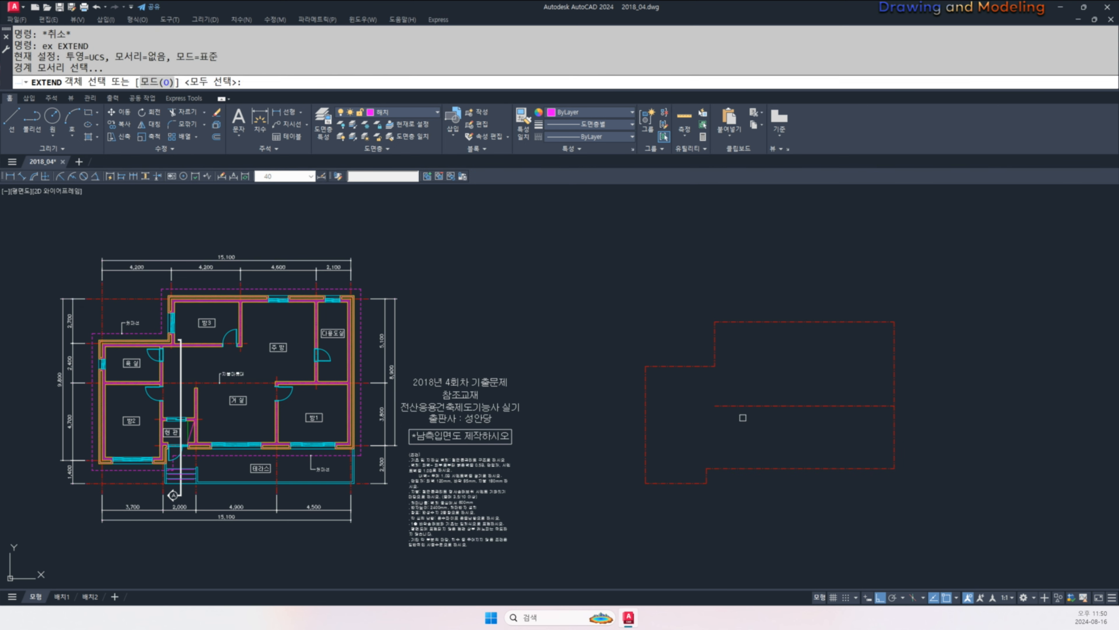
{"action": "key", "text": "space"}
{"action": "left_click", "coordinate": [746, 416]}
{"action": "left_click", "coordinate": [724, 397]}
{"action": "key", "text": "Escape"}
- Change the middle horizontal line's colour to white
{"action": "left_click", "coordinate": [829, 397]}
{"action": "left_click", "coordinate": [783, 424]}
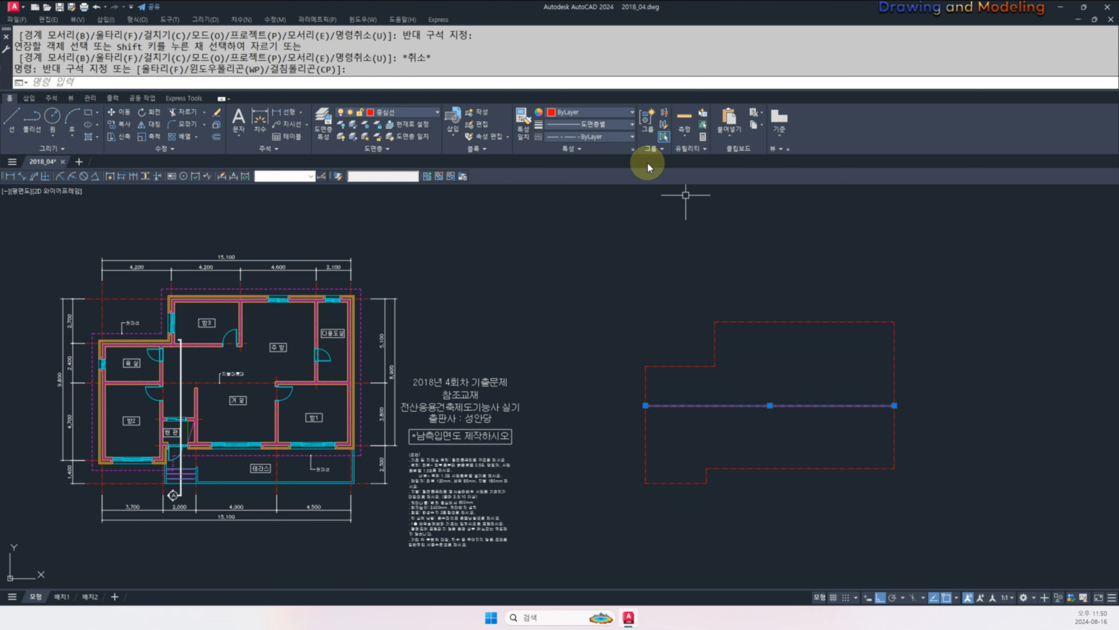
{"action": "left_click", "coordinate": [599, 112]}
{"action": "left_click", "coordinate": [610, 216]}
{"action": "key", "text": "Escape"}
{"action": "key", "text": "Escape"}
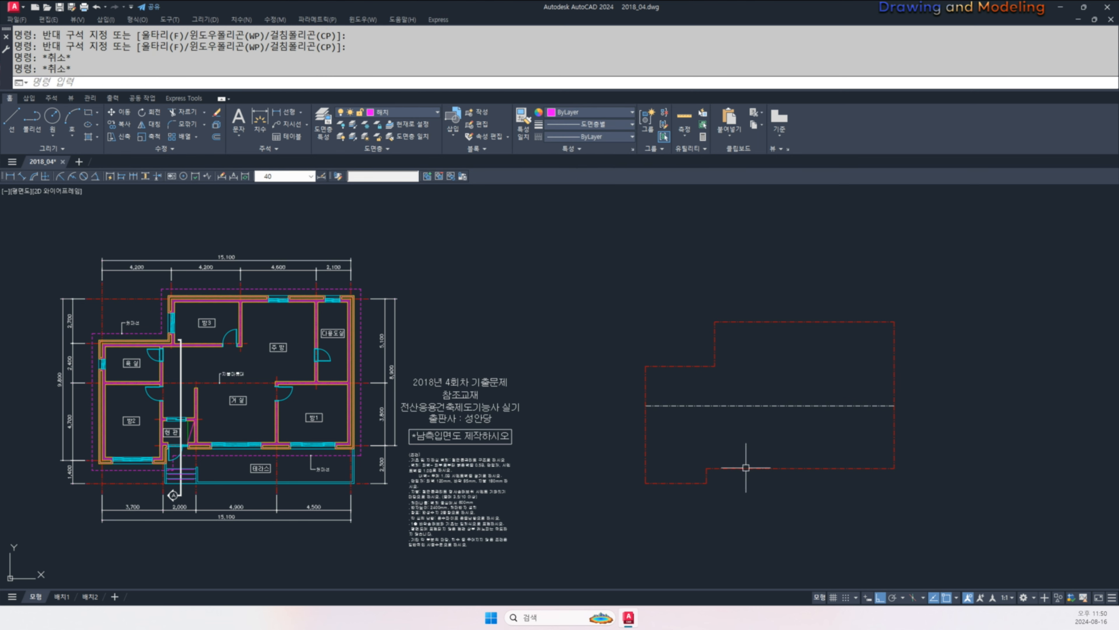
{"action": "key", "text": "Escape"}
{"action": "key", "text": "Escape"}
{"action": "left_click", "coordinate": [820, 420]}
{"action": "left_click", "coordinate": [767, 388]}
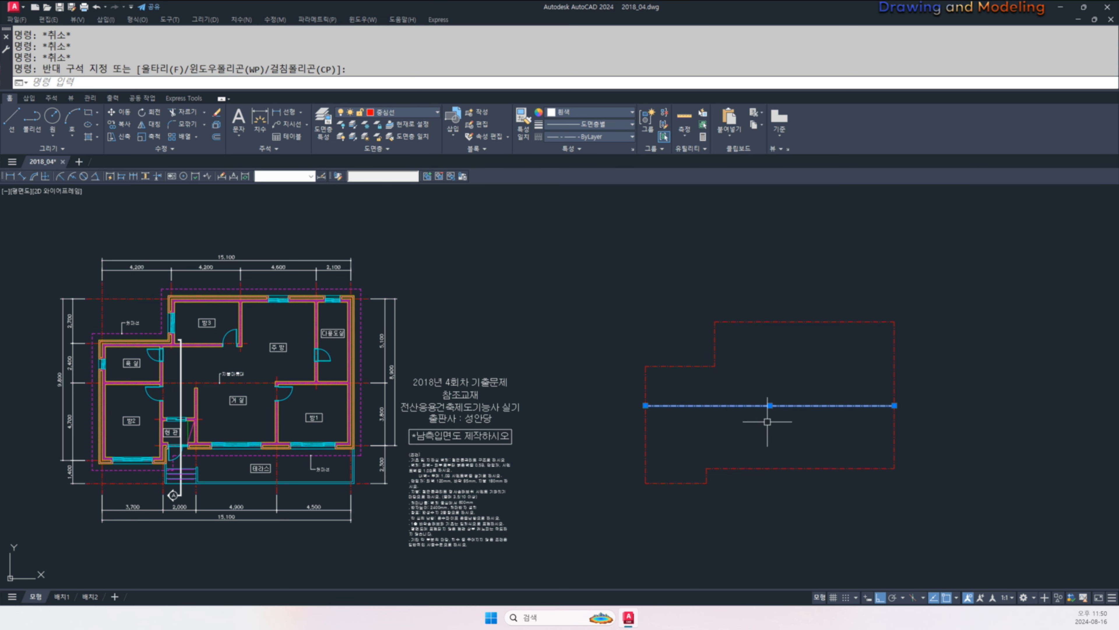
{"action": "left_click", "coordinate": [776, 410]}
{"action": "key", "text": "Escape"}
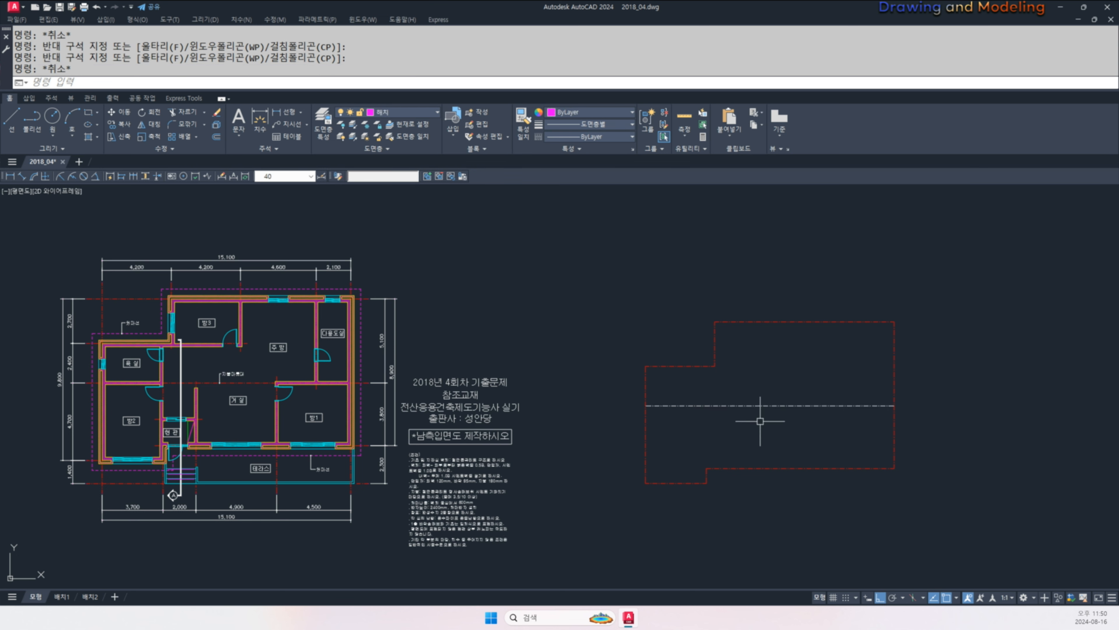
{"action": "key", "text": "Escape"}
{"action": "key", "text": "Escape"}
{"action": "key", "text": "Escape"}
- Join the stepped outline's red edges into one polyline, leaving out the white middle line
{"action": "middle_click_drag", "start_coordinate": [738, 409], "coordinate": [731, 421]}
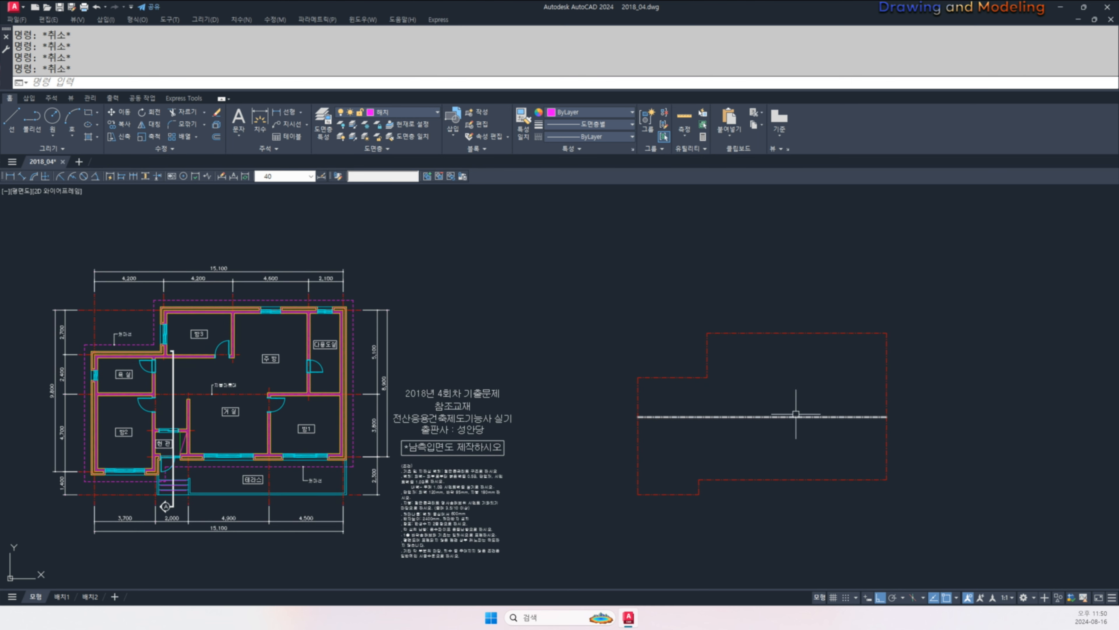
{"action": "left_click", "coordinate": [923, 383]}
{"action": "left_click", "coordinate": [613, 285]}
{"action": "left_click", "coordinate": [972, 516]}
{"action": "left_click", "coordinate": [587, 448]}
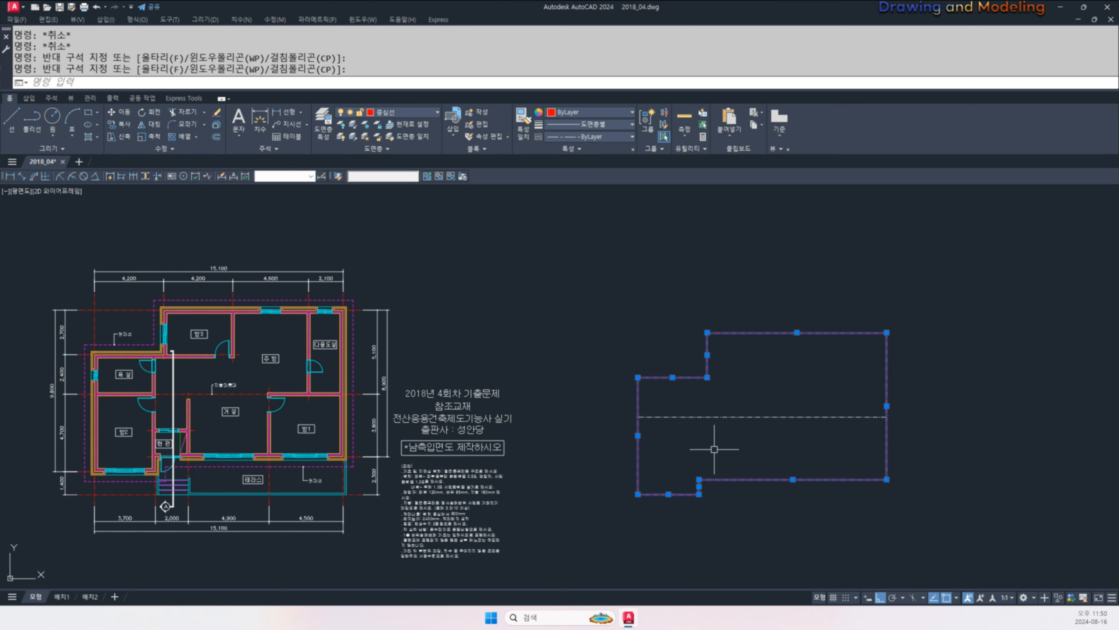
{"action": "middle_click_drag", "start_coordinate": [693, 460], "coordinate": [716, 463]}
{"action": "type", "text": "j"}
{"action": "key", "text": "Return"}
{"action": "left_click", "coordinate": [803, 468]}
{"action": "left_click", "coordinate": [795, 522]}
{"action": "key", "text": "Escape"}
{"action": "key", "text": "Escape"}
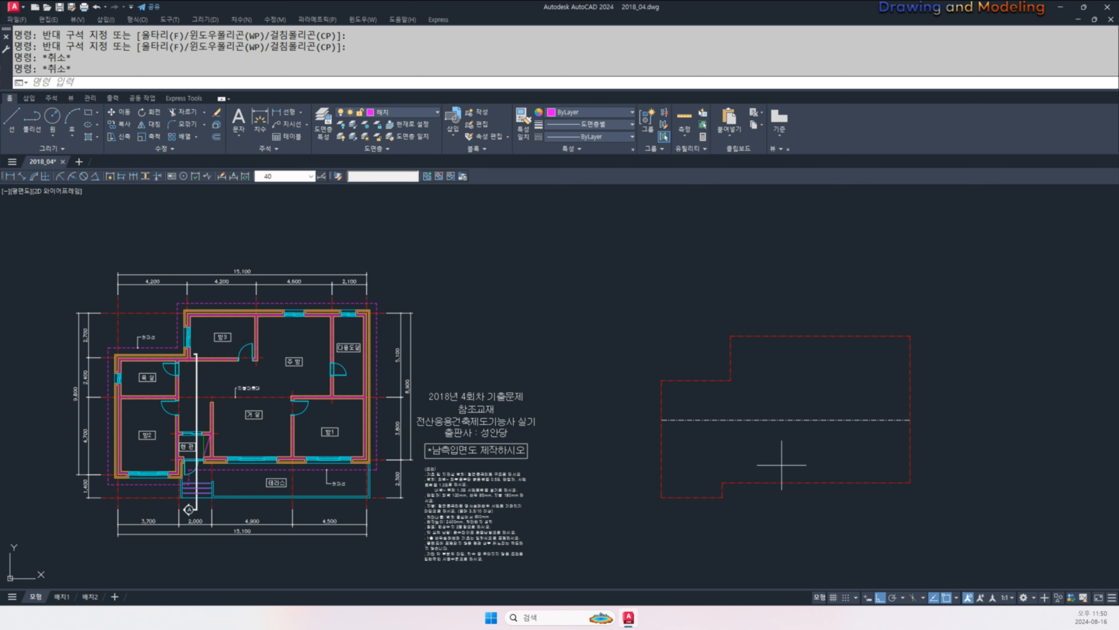
{"action": "left_click", "coordinate": [782, 464]}
{"action": "left_click", "coordinate": [766, 502]}
{"action": "key", "text": "Escape"}
{"action": "type", "text": "o"}
{"action": "key", "text": "Return"}
{"action": "type", "text": "60"}
{"action": "key", "text": "Return"}
{"action": "left_click", "coordinate": [704, 382]}
{"action": "left_click", "coordinate": [698, 366]}
{"action": "key", "text": "ctrl+z"}
- Offset the joined stepped outline 600 mm outward for the eaves line
{"action": "type", "text": "o"}
{"action": "key", "text": "Return"}
{"action": "type", "text": "6"}
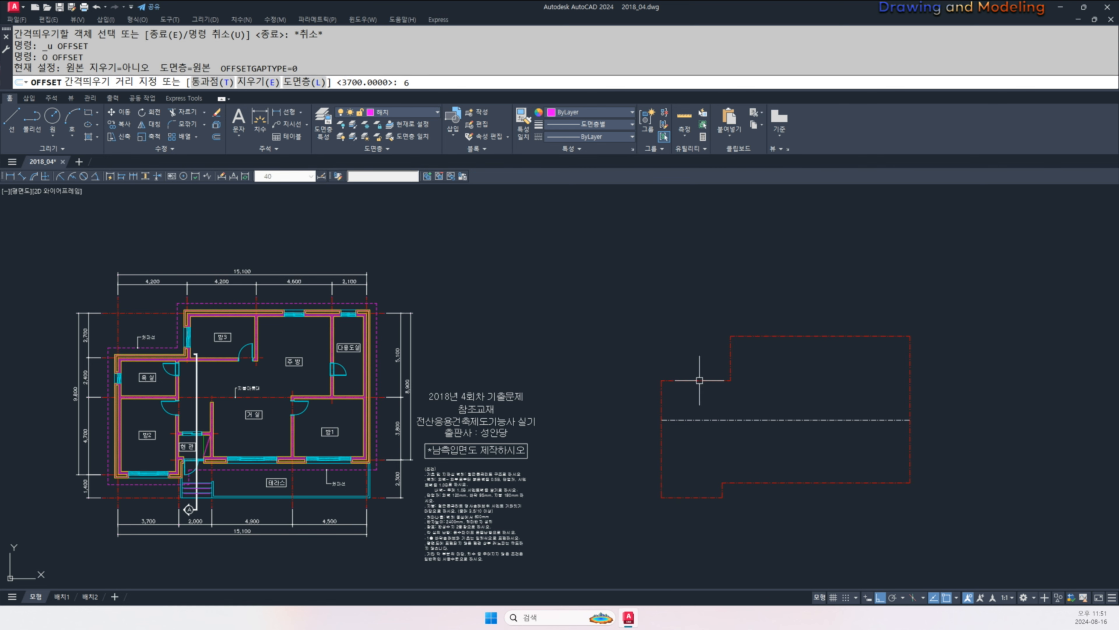
{"action": "type", "text": "00"}
{"action": "key", "text": "Return"}
{"action": "left_click", "coordinate": [707, 380]}
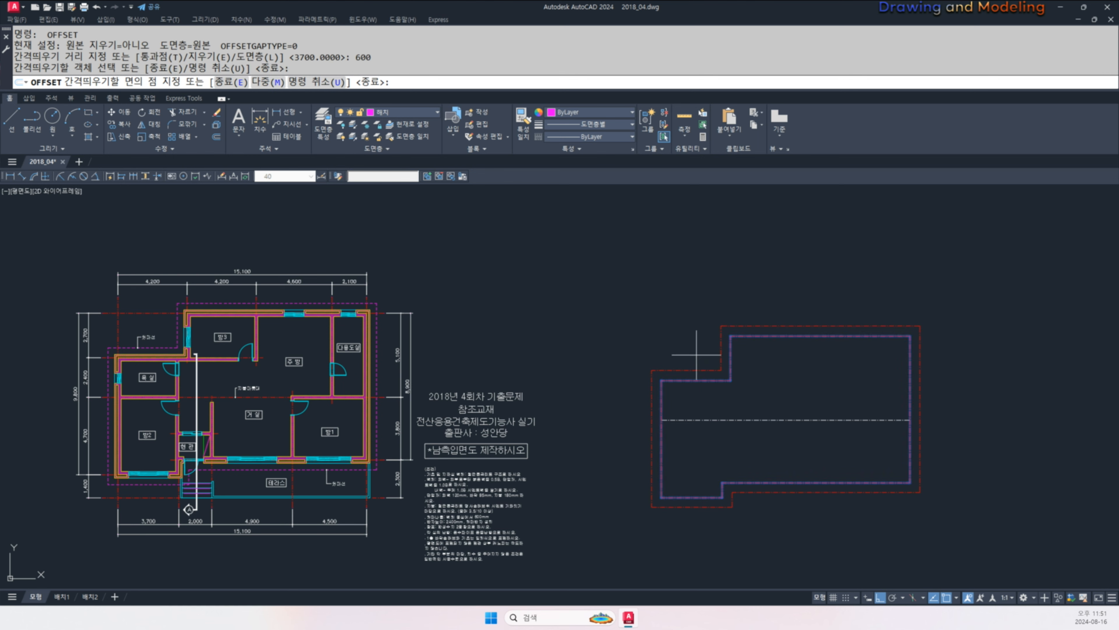
{"action": "left_click", "coordinate": [693, 355]}
{"action": "key", "text": "Escape"}
{"action": "key", "text": "Escape"}
- Match the outer stepped outline's properties to the floor plan's magenta dashed eaves line
{"action": "key", "text": "Escape"}
{"action": "type", "text": "ma"}
{"action": "key", "text": "Return"}
{"action": "left_click", "coordinate": [377, 384]}
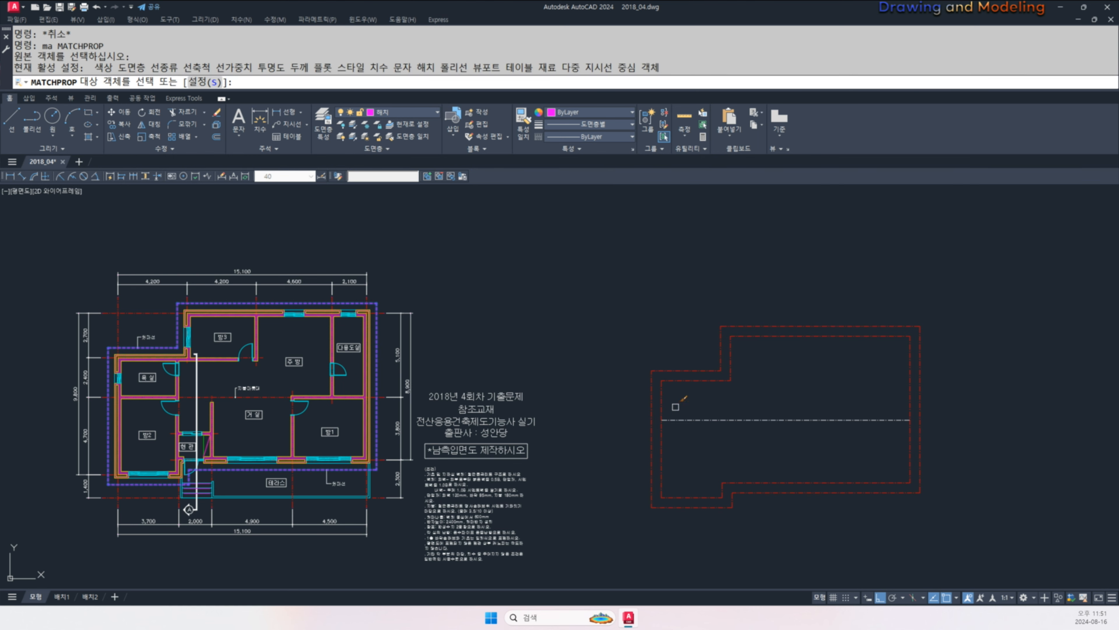
{"action": "left_click", "coordinate": [670, 371]}
{"action": "key", "text": "Escape"}
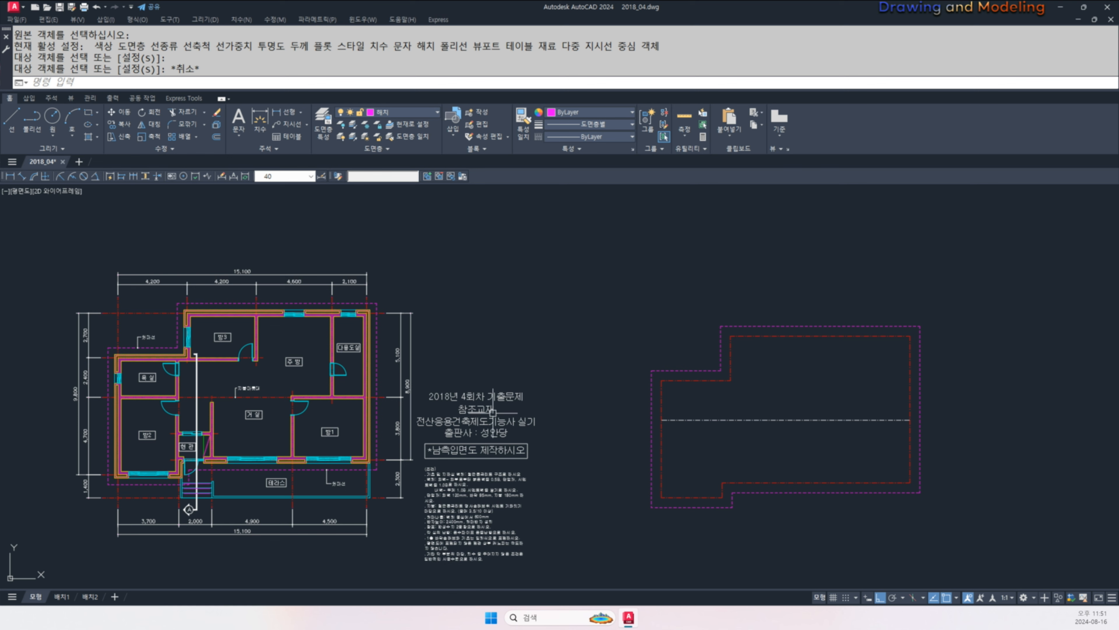
{"action": "middle_click_drag", "start_coordinate": [685, 438], "coordinate": [632, 431]}
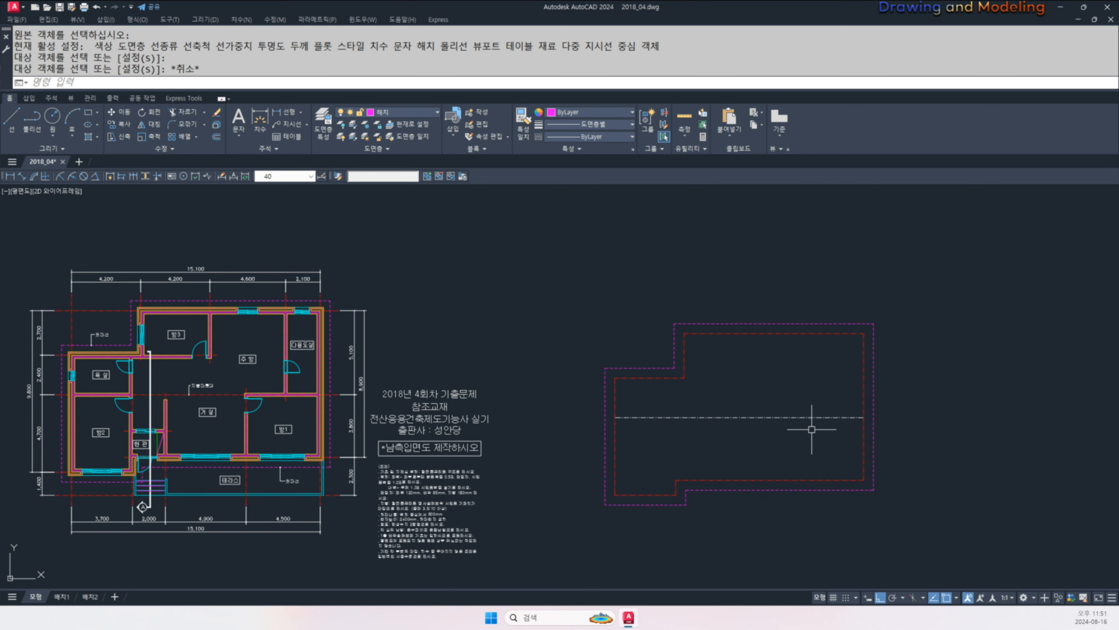
- Extend both ends of the white middle line to the magenta dashed eaves outline
{"action": "type", "text": "ex"}
{"action": "key", "text": "space"}
{"action": "key", "text": "space"}
{"action": "left_click", "coordinate": [834, 406]}
{"action": "left_click", "coordinate": [813, 427]}
{"action": "left_click", "coordinate": [705, 397]}
{"action": "left_click", "coordinate": [648, 428]}
{"action": "key", "text": "Escape"}
{"action": "mouse_move", "coordinate": [716, 438]}
{"action": "middle_mouse_down"}
{"action": "mouse_move", "coordinate": [708, 451]}
{"action": "mouse_move", "coordinate": [754, 465]}
{"action": "mouse_move", "coordinate": [795, 456]}
{"action": "middle_mouse_up"}
- Draw a vertical section line through the stepped outline, with a horizontal leg and a slanted arrow stroke below the eaves
{"action": "key", "text": "Escape"}
{"action": "type", "text": "l;"}
{"action": "key", "text": "space"}
{"action": "key", "text": "Escape"}
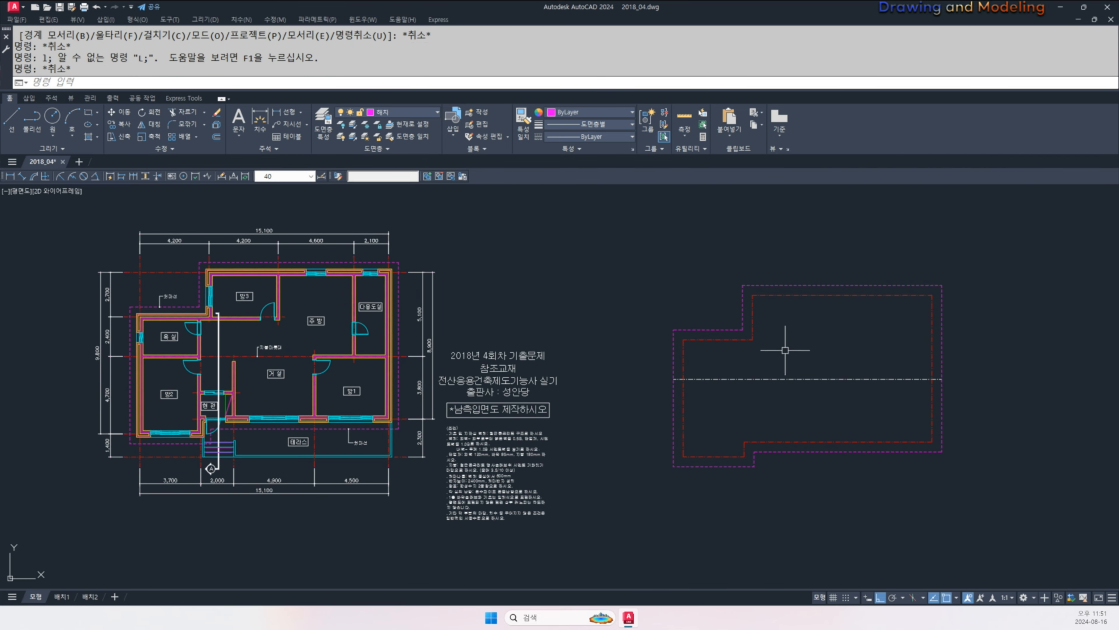
{"action": "key", "text": "Escape"}
{"action": "type", "text": "l"}
{"action": "key", "text": "space"}
{"action": "left_click", "coordinate": [767, 326]}
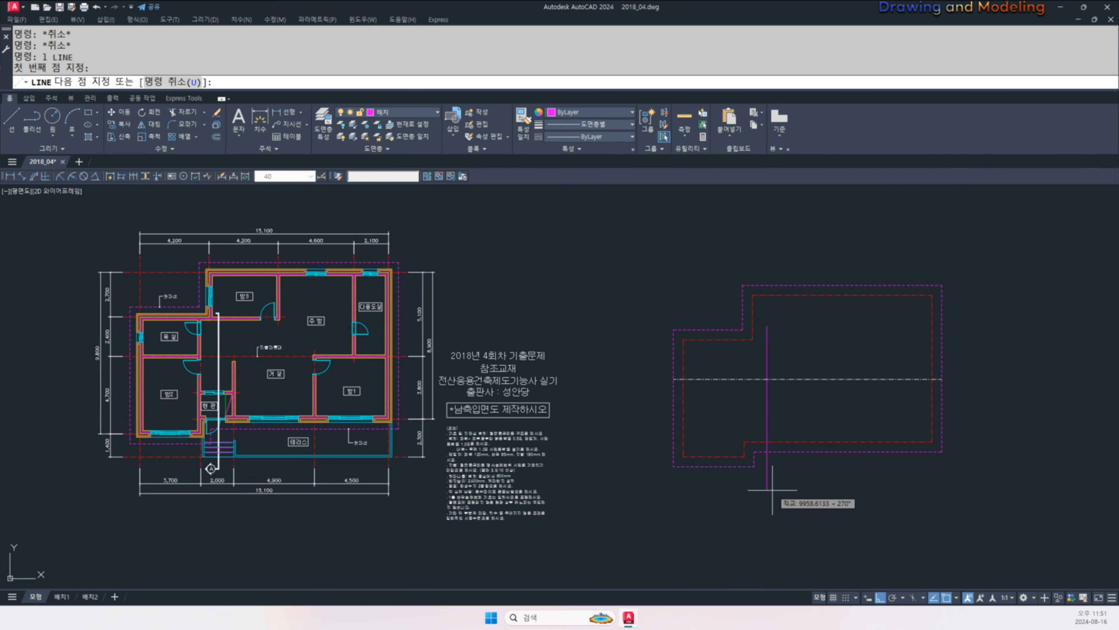
{"action": "left_click", "coordinate": [768, 505]}
{"action": "left_click", "coordinate": [711, 506]}
{"action": "left_click", "coordinate": [739, 487], "text": "shift"}
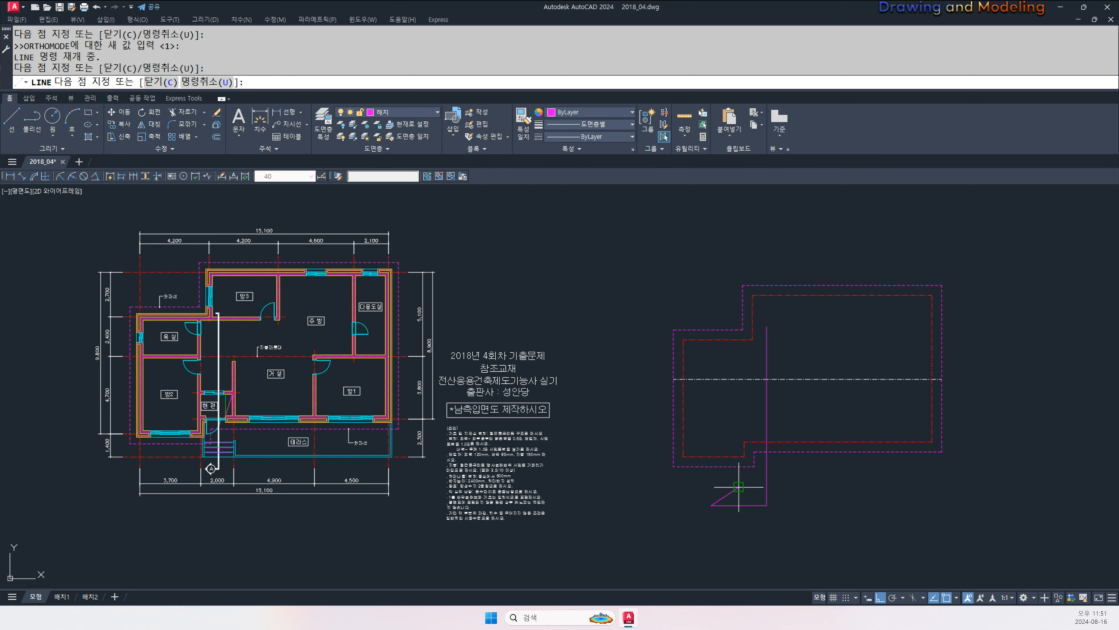
{"action": "key", "text": "Escape"}
{"action": "key", "text": "Escape"}
- Join the section line and its two arrow segments into one polyline
{"action": "left_click", "coordinate": [777, 521]}
{"action": "left_click", "coordinate": [702, 490]}
{"action": "middle_click_drag", "start_coordinate": [788, 479], "coordinate": [774, 489]}
{"action": "type", "text": "j"}
{"action": "key", "text": "space"}
{"action": "key", "text": "Escape"}
{"action": "key", "text": "Escape"}
- Put the section-line polyline on layer 0
{"action": "left_click", "coordinate": [762, 502]}
{"action": "left_click", "coordinate": [737, 506]}
{"action": "left_click", "coordinate": [402, 115]}
{"action": "left_click", "coordinate": [428, 118]}
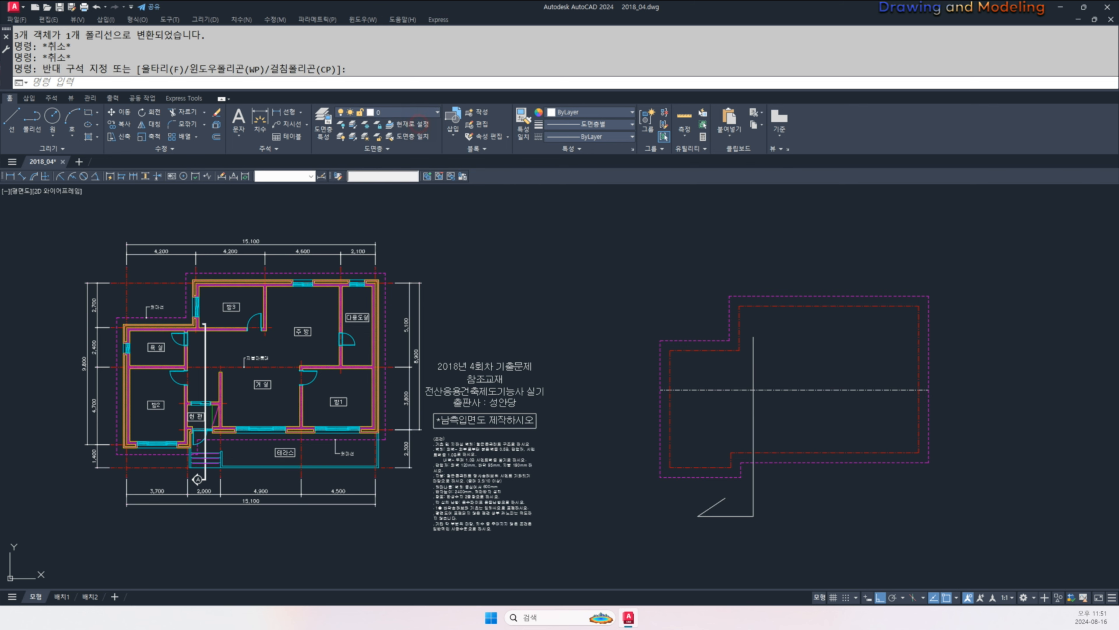
- Set the section-line polyline's width to 60
{"action": "type", "text": "pe"}
{"action": "key", "text": "space"}
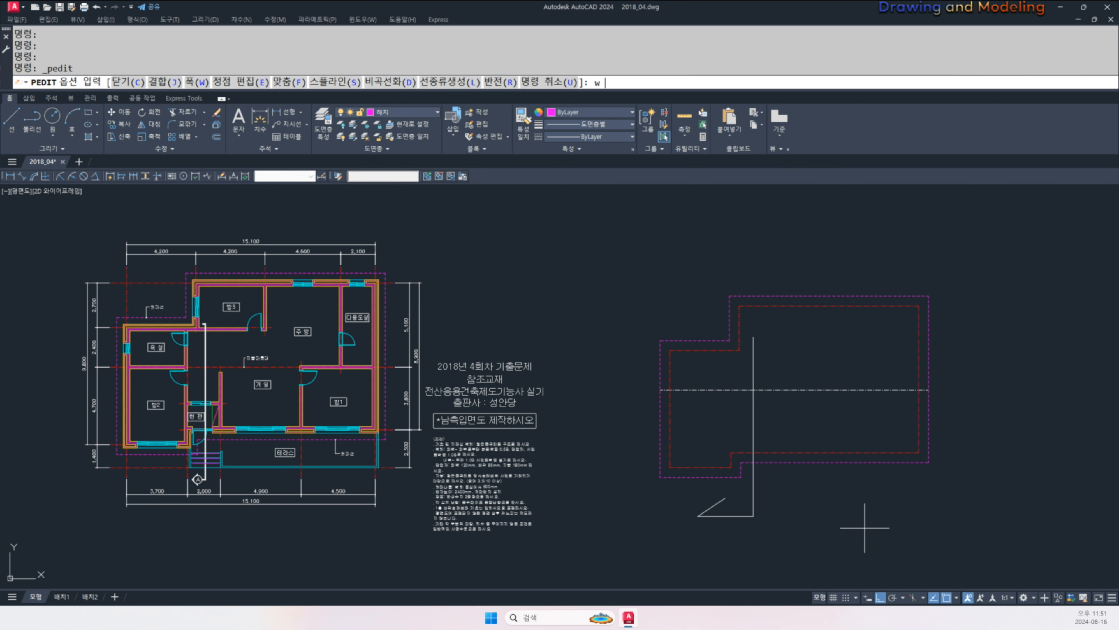
{"action": "type", "text": "w"}
{"action": "key", "text": "space"}
{"action": "key", "text": "Escape"}
{"action": "key", "text": "Escape"}
{"action": "key", "text": "Escape"}
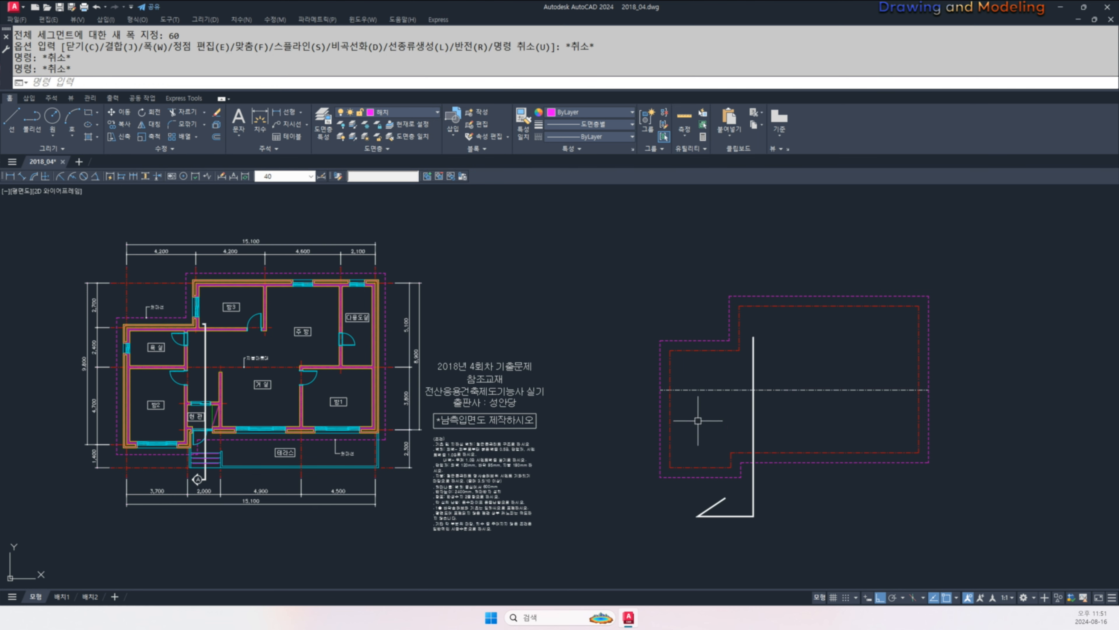
- Move the stepped outlines, middle line and section line horizontally, farther away from the floor plan
{"action": "middle_click_drag", "start_coordinate": [407, 422], "coordinate": [482, 396]}
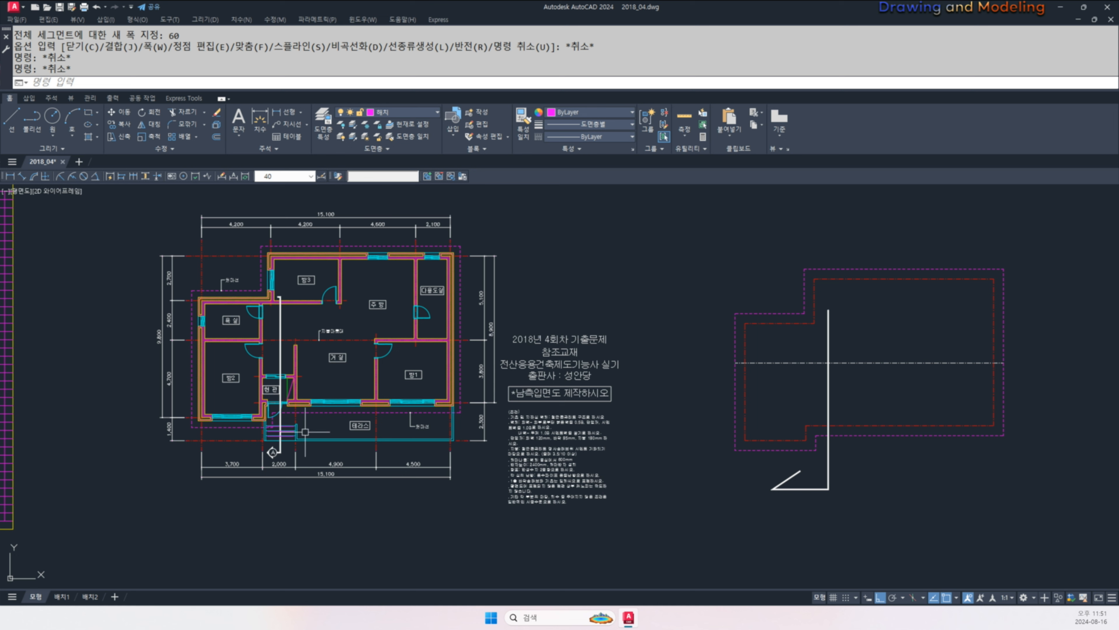
{"action": "scroll", "coordinate": [771, 444], "scroll_direction": "down", "scroll_amount": 3}
{"action": "left_click", "coordinate": [888, 505]}
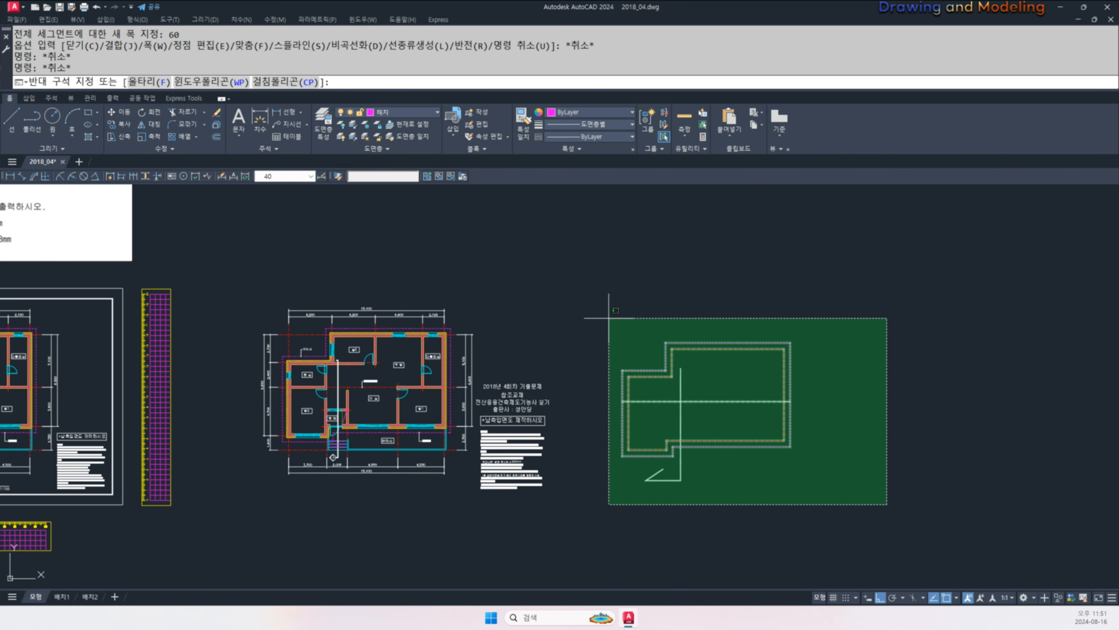
{"action": "left_click", "coordinate": [589, 312]}
{"action": "middle_click_drag", "start_coordinate": [705, 386], "coordinate": [643, 386]}
{"action": "type", "text": "m"}
{"action": "key", "text": "Return"}
{"action": "left_click", "coordinate": [643, 400]}
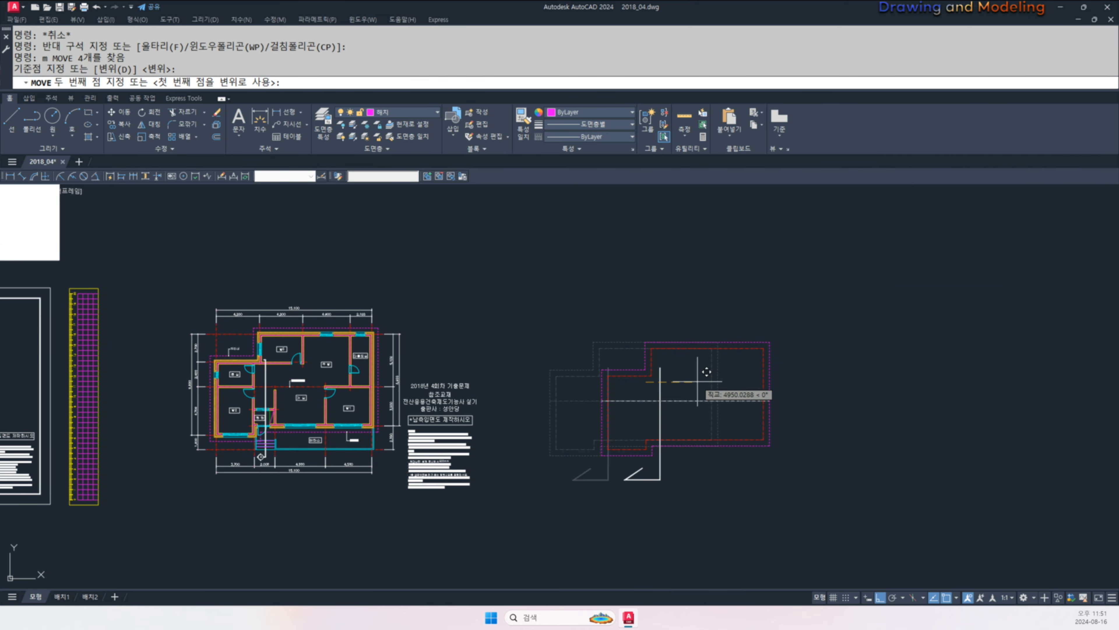
{"action": "left_click", "coordinate": [702, 401]}
{"action": "key", "text": "Escape"}
{"action": "key", "text": "Escape"}
- Copy the stepped outlines with their middle and section lines to the empty area on the far side of the original
{"action": "middle_click_drag", "start_coordinate": [772, 430], "coordinate": [716, 427]}
{"action": "type", "text": "co"}
{"action": "key", "text": "Return"}
{"action": "left_click", "coordinate": [785, 514]}
{"action": "left_click", "coordinate": [537, 307]}
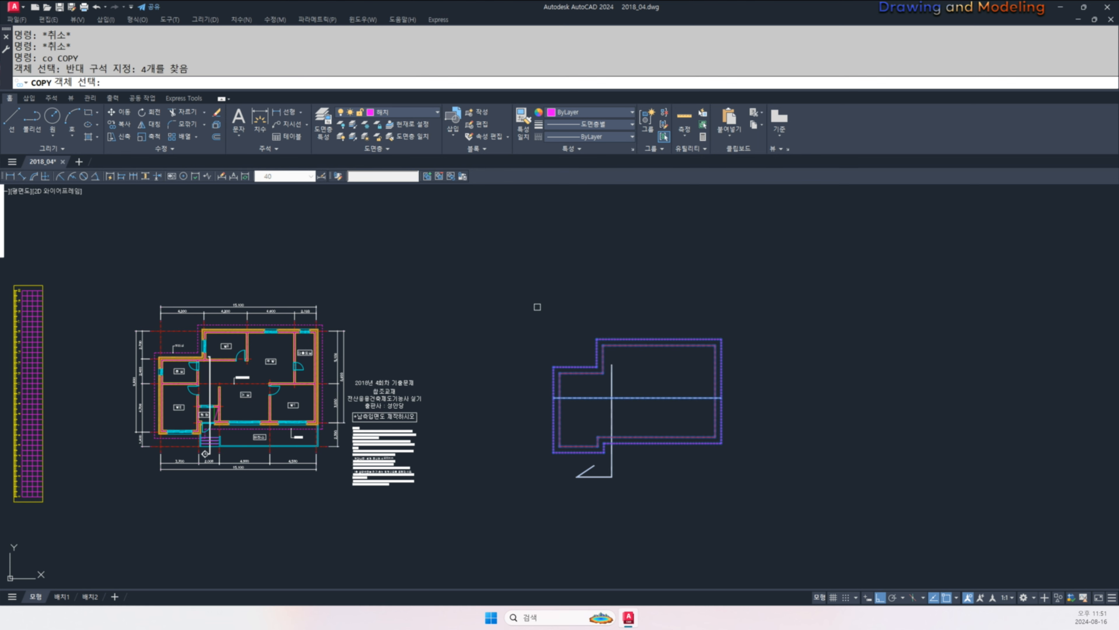
{"action": "key", "text": "Return"}
{"action": "left_click", "coordinate": [660, 380]}
{"action": "left_click", "coordinate": [927, 389]}
{"action": "key", "text": "Escape"}
{"action": "key", "text": "Escape"}
{"action": "middle_click_drag", "start_coordinate": [936, 443], "coordinate": [895, 432]}
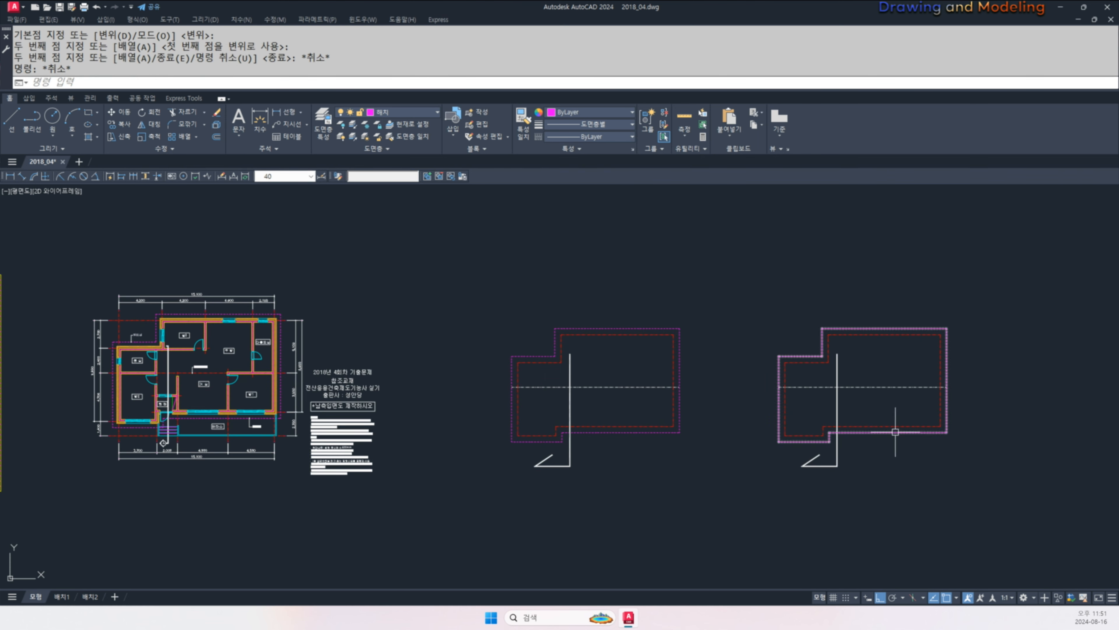
{"action": "middle_click_drag", "start_coordinate": [615, 416], "coordinate": [696, 412]}
{"action": "left_click", "coordinate": [813, 518]}
{"action": "left_click", "coordinate": [543, 291]}
{"action": "key", "text": "Escape"}
{"action": "key", "text": "Escape"}
{"action": "middle_click_drag", "start_coordinate": [735, 381], "coordinate": [774, 376]}
{"action": "mouse_move", "coordinate": [773, 375]}
{"action": "left_mouse_down"}
{"action": "mouse_move", "coordinate": [778, 405]}
{"action": "mouse_move", "coordinate": [752, 495]}
{"action": "left_mouse_up"}
{"action": "left_click_drag", "start_coordinate": [800, 458], "coordinate": [819, 522]}
{"action": "left_click_drag", "start_coordinate": [763, 422], "coordinate": [748, 452]}
{"action": "left_click_drag", "start_coordinate": [820, 417], "coordinate": [850, 462]}
{"action": "mouse_move", "coordinate": [707, 401]}
{"action": "left_mouse_down"}
{"action": "mouse_move", "coordinate": [744, 401]}
{"action": "mouse_move", "coordinate": [702, 514]}
{"action": "left_mouse_up"}
{"action": "mouse_move", "coordinate": [679, 488]}
{"action": "left_mouse_down"}
{"action": "mouse_move", "coordinate": [728, 517]}
{"action": "mouse_move", "coordinate": [741, 507]}
{"action": "left_mouse_up"}
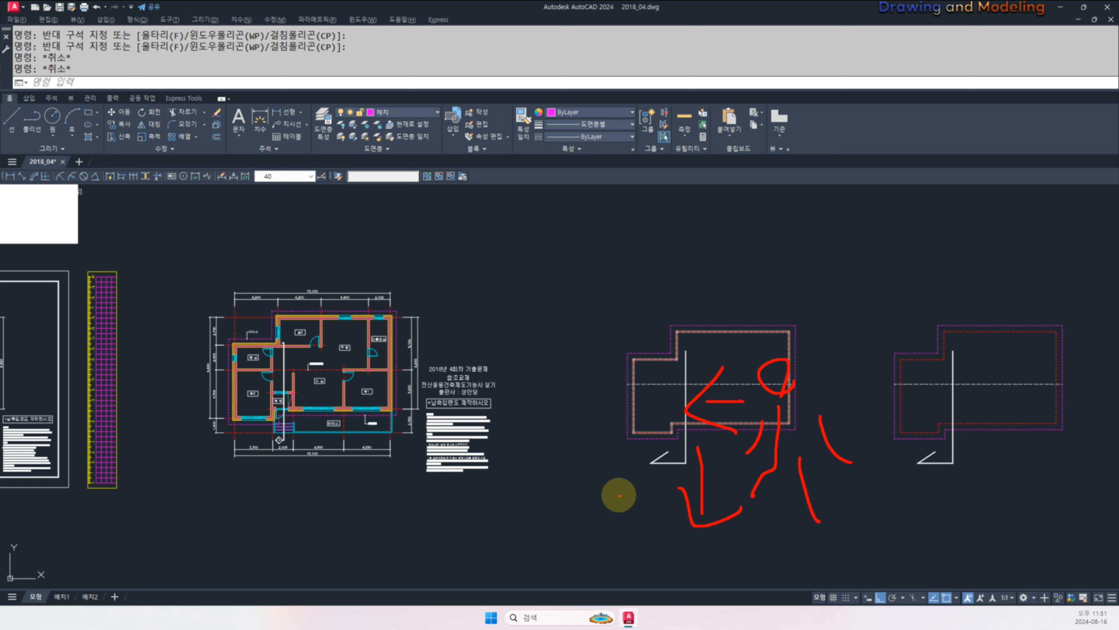
{"action": "left_click_drag", "start_coordinate": [623, 495], "coordinate": [627, 520]}
{"action": "left_click_drag", "start_coordinate": [603, 524], "coordinate": [646, 520]}
{"action": "left_click_drag", "start_coordinate": [649, 476], "coordinate": [649, 521]}
{"action": "left_click_drag", "start_coordinate": [630, 541], "coordinate": [682, 552]}
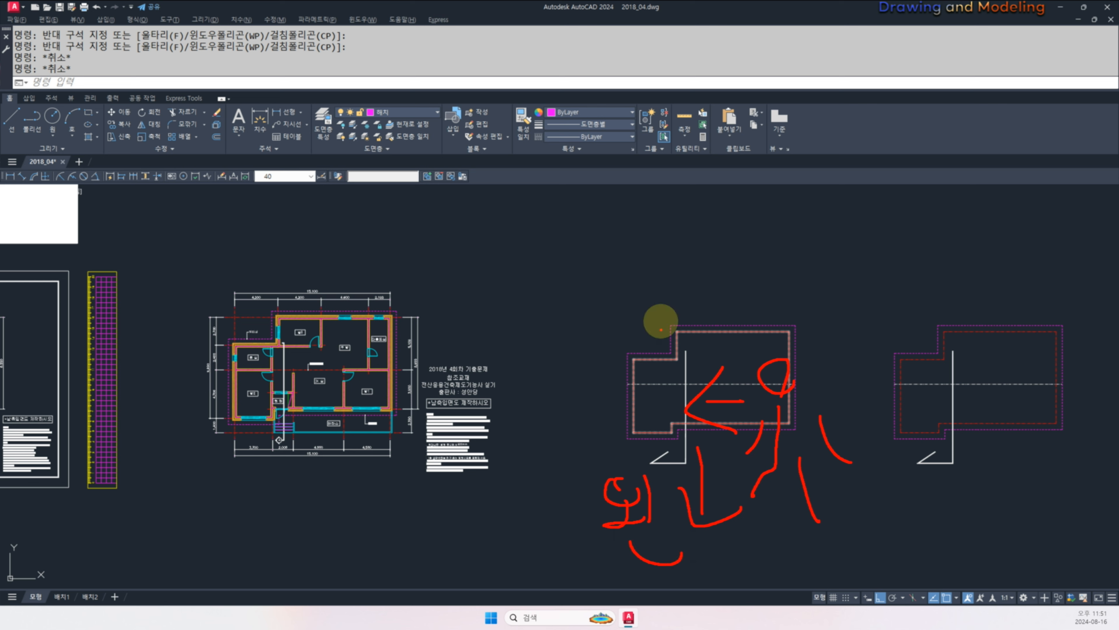
{"action": "left_click_drag", "start_coordinate": [639, 250], "coordinate": [655, 247]}
{"action": "left_click_drag", "start_coordinate": [649, 282], "coordinate": [651, 305]}
{"action": "mouse_move", "coordinate": [620, 306]}
{"action": "left_mouse_down"}
{"action": "mouse_move", "coordinate": [693, 306]}
{"action": "mouse_move", "coordinate": [688, 330]}
{"action": "left_mouse_up"}
{"action": "key", "text": "Escape"}
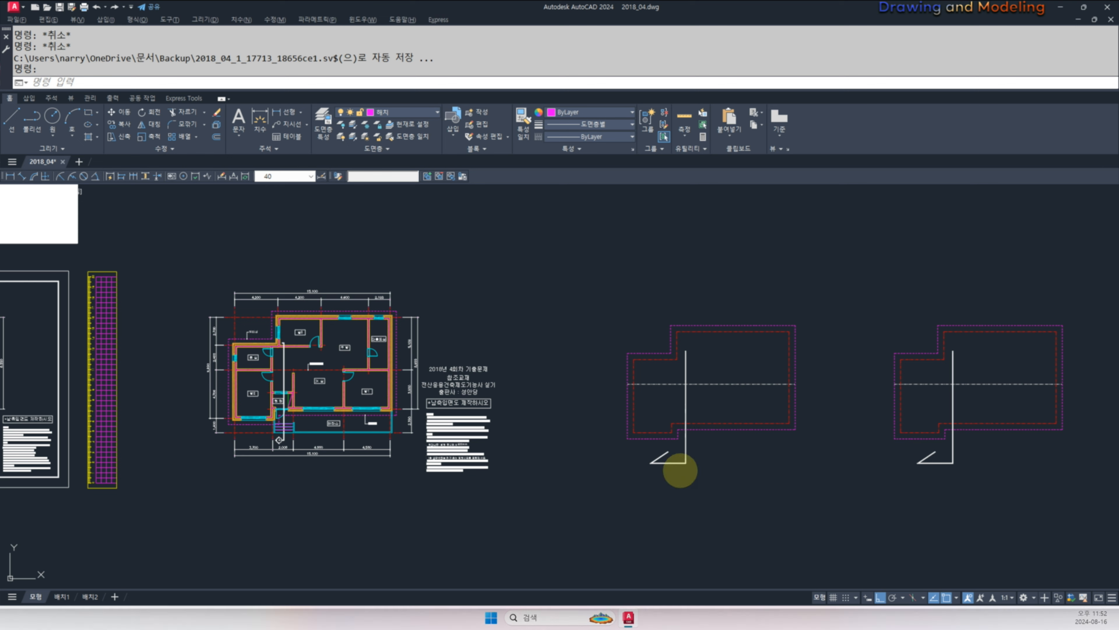
{"action": "left_click_drag", "start_coordinate": [577, 392], "coordinate": [632, 430]}
{"action": "key", "text": "Escape"}
- Rotate the original outline set 90 degrees clockwise about the middle line's midpoint
{"action": "left_click", "coordinate": [825, 525]}
{"action": "left_click", "coordinate": [592, 279]}
{"action": "left_click", "coordinate": [707, 370]}
{"action": "middle_click_drag", "start_coordinate": [706, 370], "coordinate": [683, 372]}
{"action": "key", "text": "space"}
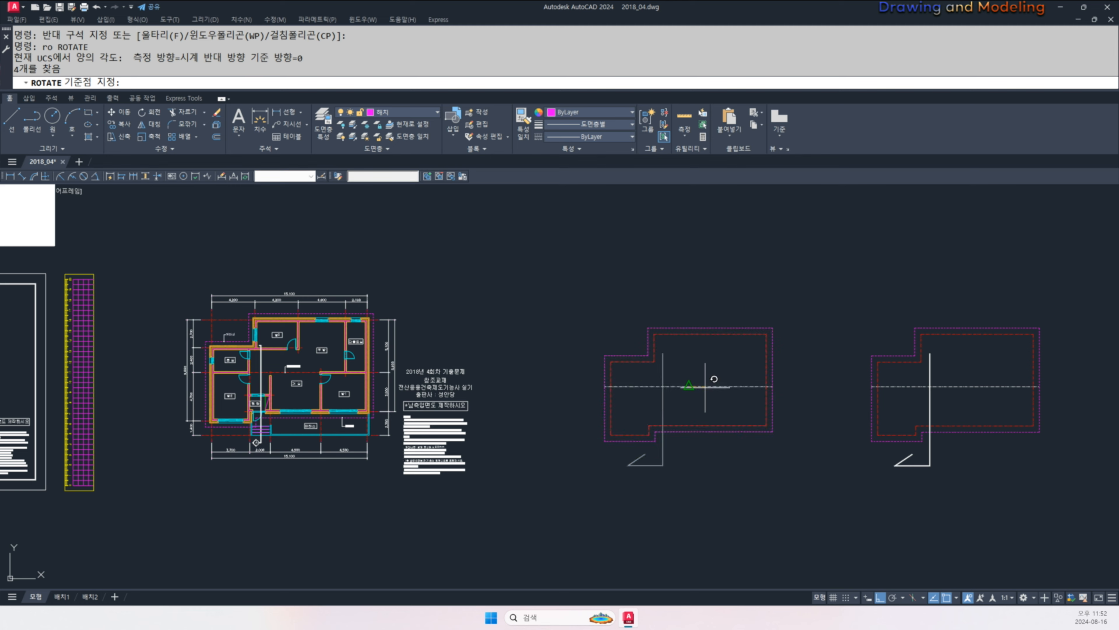
{"action": "left_click", "coordinate": [705, 388]}
{"action": "left_click", "coordinate": [705, 524]}
{"action": "key", "text": "Escape"}
- Move the rotated outline set straight up to leave room beneath it
{"action": "left_click", "coordinate": [774, 512]}
{"action": "left_click", "coordinate": [589, 285]}
{"action": "type", "text": "m"}
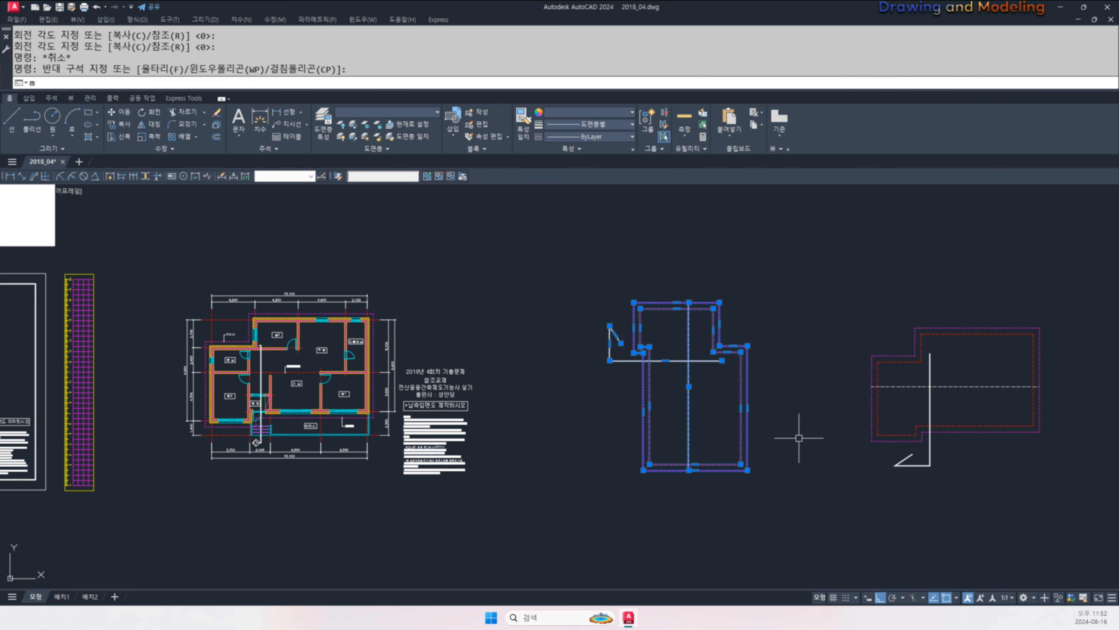
{"action": "key", "text": "space"}
{"action": "left_click", "coordinate": [829, 424]}
{"action": "left_click", "coordinate": [832, 377]}
{"action": "key", "text": "Escape"}
{"action": "key", "text": "Escape"}
{"action": "mouse_move", "coordinate": [840, 405]}
{"action": "middle_mouse_down"}
{"action": "mouse_move", "coordinate": [759, 422]}
{"action": "mouse_move", "coordinate": [807, 299]}
{"action": "middle_mouse_up"}
{"action": "scroll", "coordinate": [802, 309], "scroll_direction": "down", "scroll_amount": 5}
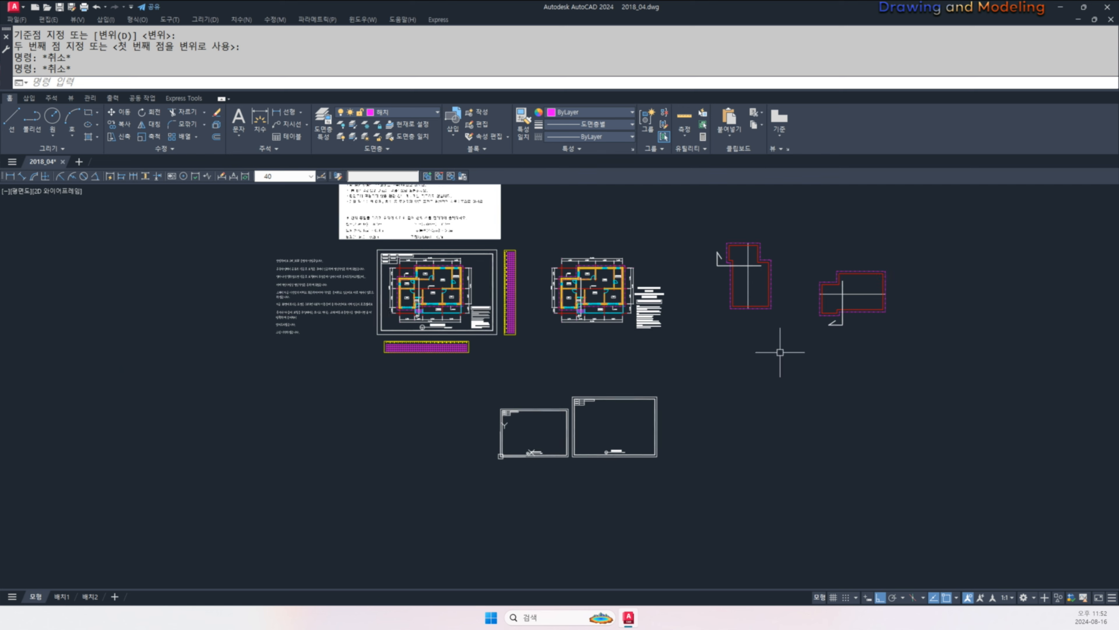
{"action": "scroll", "coordinate": [603, 417], "scroll_direction": "up", "scroll_amount": 5}
{"action": "mouse_move", "coordinate": [649, 425]}
{"action": "left_mouse_down"}
{"action": "mouse_move", "coordinate": [698, 488]}
{"action": "mouse_move", "coordinate": [632, 429]}
{"action": "left_mouse_up"}
{"action": "key", "text": "Escape"}
{"action": "scroll", "coordinate": [519, 506], "scroll_direction": "down", "scroll_amount": 4}
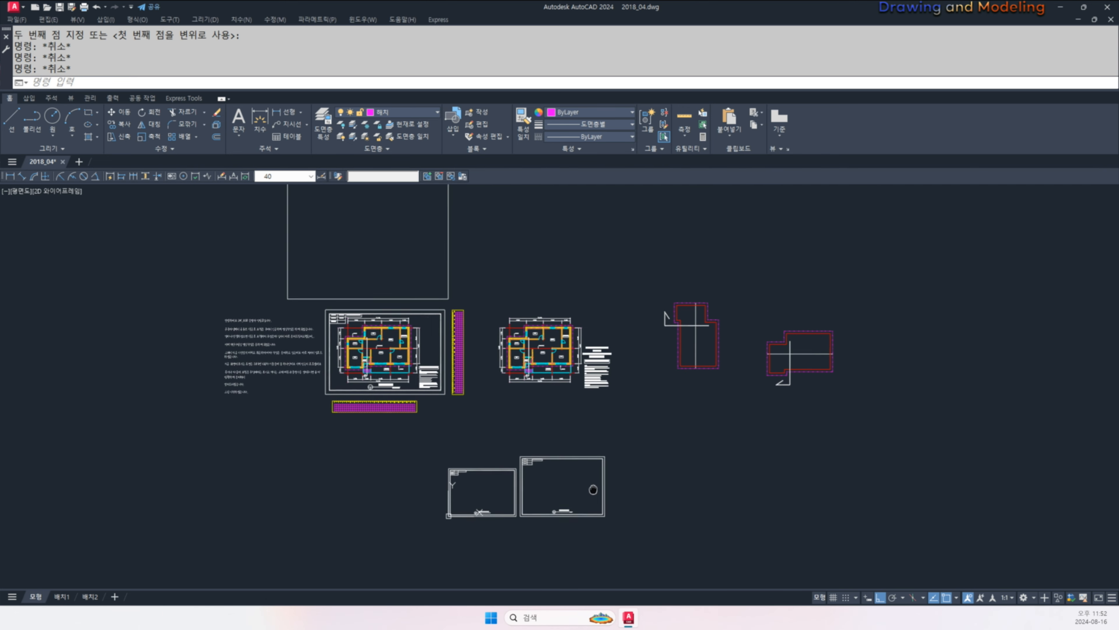
{"action": "left_click_drag", "start_coordinate": [475, 487], "coordinate": [540, 475]}
{"action": "key", "text": "Escape"}
{"action": "scroll", "coordinate": [470, 511], "scroll_direction": "up", "scroll_amount": 2}
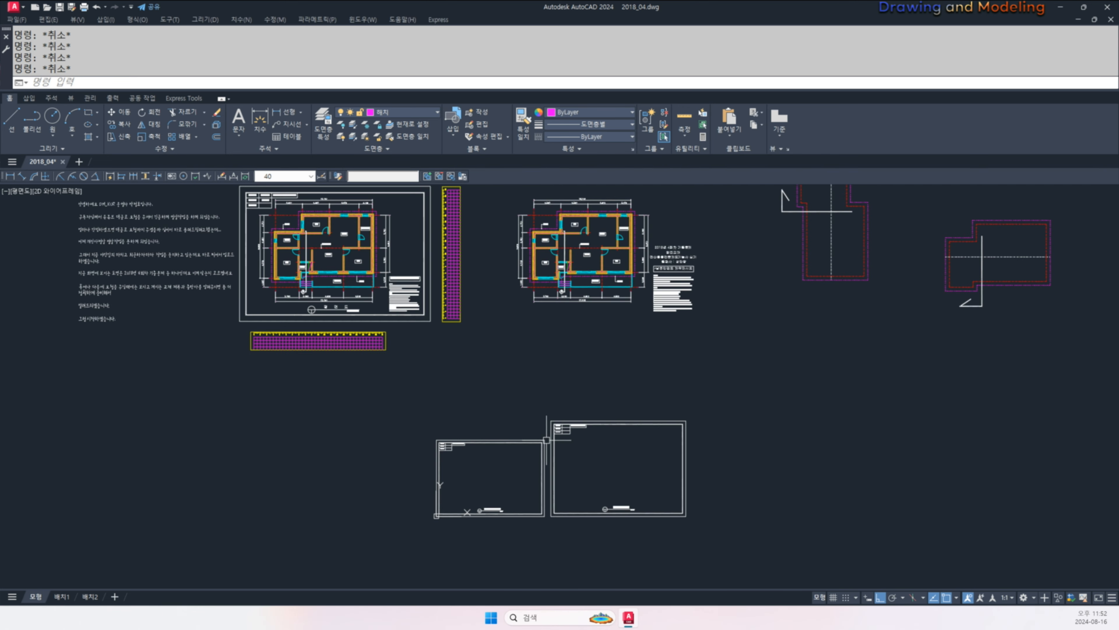
{"action": "middle_click_drag", "start_coordinate": [703, 373], "coordinate": [664, 440]}
{"action": "left_click_drag", "start_coordinate": [514, 370], "coordinate": [804, 420]}
{"action": "left_click_drag", "start_coordinate": [794, 275], "coordinate": [689, 419]}
{"action": "key", "text": "Escape"}
{"action": "middle_click_drag", "start_coordinate": [798, 326], "coordinate": [730, 328]}
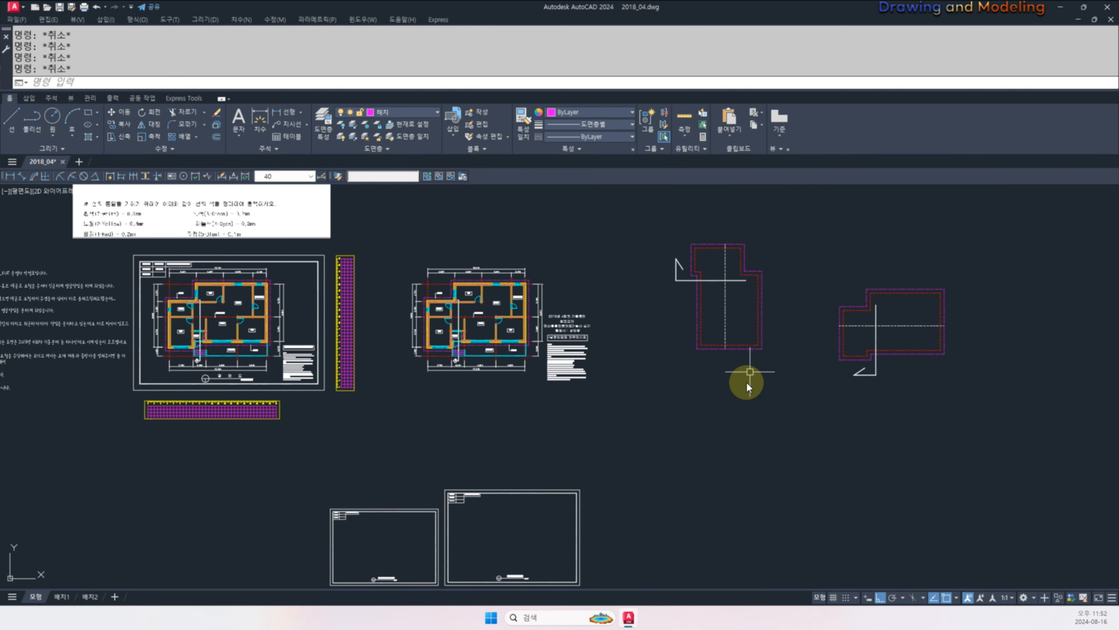
{"action": "left_click_drag", "start_coordinate": [747, 400], "coordinate": [397, 503]}
{"action": "left_click_drag", "start_coordinate": [408, 446], "coordinate": [463, 497]}
{"action": "left_click_drag", "start_coordinate": [758, 422], "coordinate": [539, 512]}
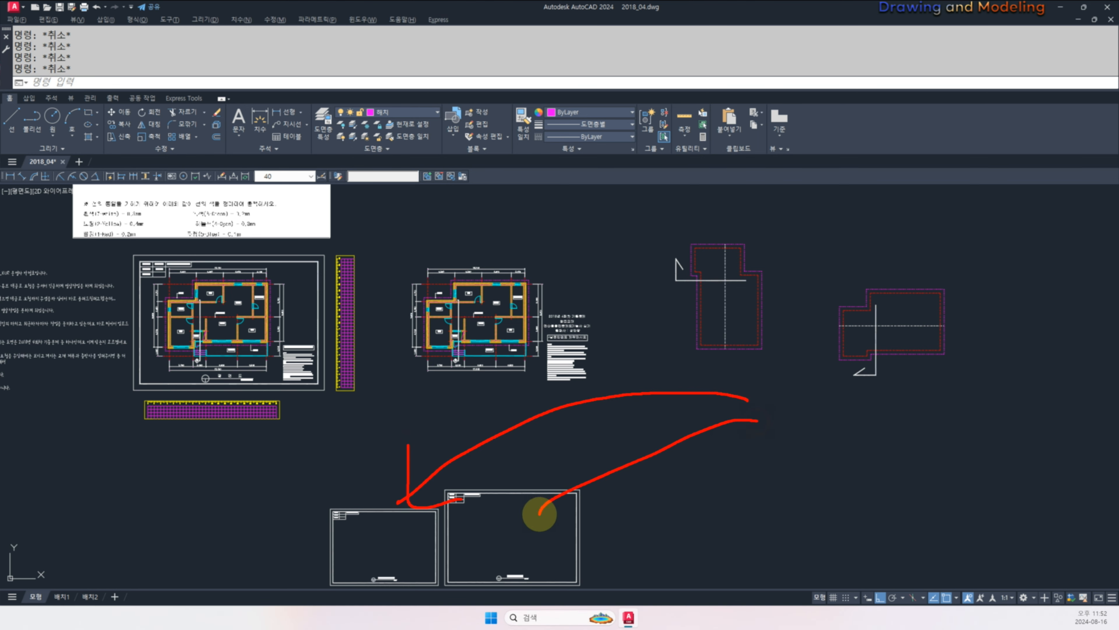
{"action": "left_click_drag", "start_coordinate": [565, 445], "coordinate": [606, 519]}
{"action": "key", "text": "Escape"}
{"action": "middle_click_drag", "start_coordinate": [746, 385], "coordinate": [694, 454]}
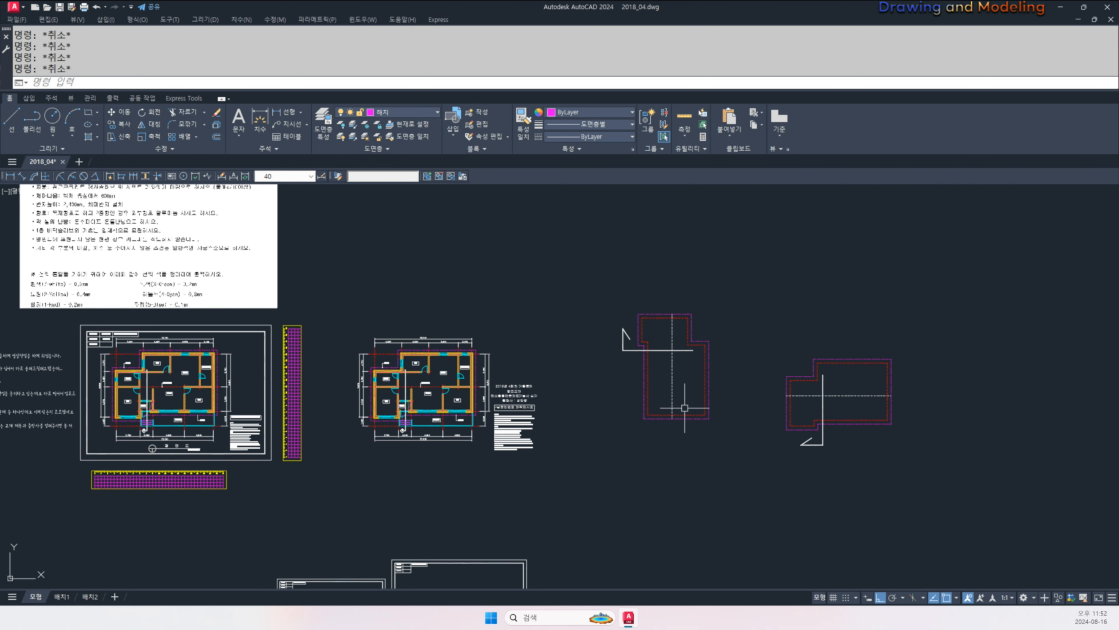
{"action": "scroll", "coordinate": [685, 411], "scroll_direction": "up", "scroll_amount": 4}
{"action": "scroll", "coordinate": [646, 249], "scroll_direction": "down", "scroll_amount": 3}
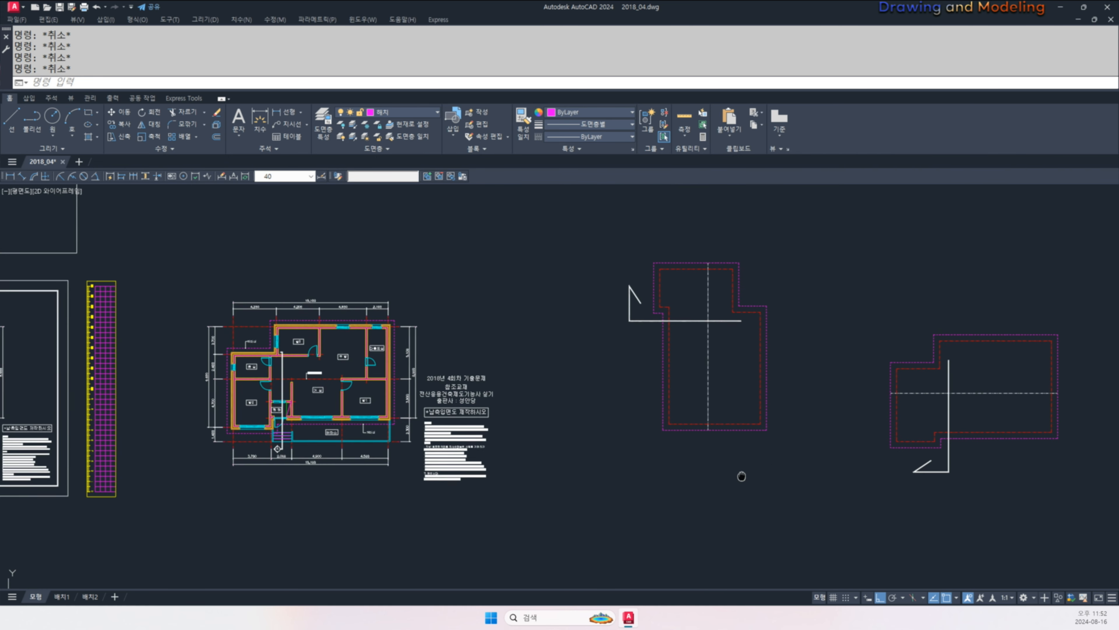
- Draw a vertical line down from the middle line's lower end and match its properties to the red wall-centre outline
{"action": "left_click", "coordinate": [690, 390]}
{"action": "left_click", "coordinate": [685, 545]}
{"action": "key", "text": "Escape"}
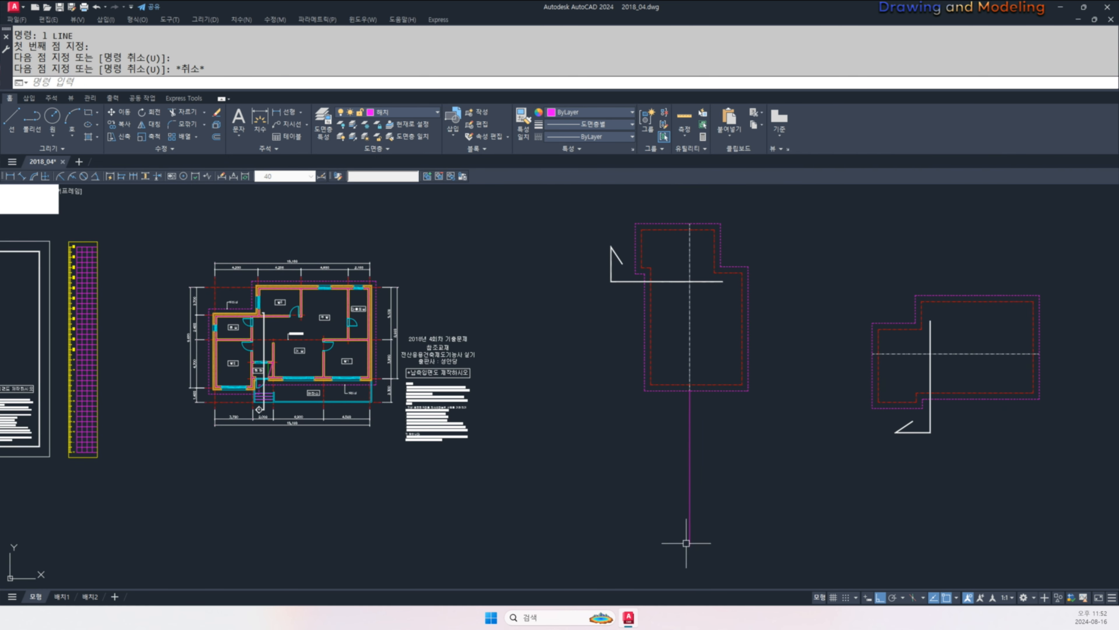
{"action": "type", "text": "MA"}
{"action": "key", "text": "Return"}
{"action": "left_click", "coordinate": [716, 383]}
{"action": "left_click_drag", "start_coordinate": [744, 453], "coordinate": [627, 505]}
{"action": "key", "text": "Escape"}
{"action": "middle_click_drag", "start_coordinate": [707, 387], "coordinate": [699, 377]}
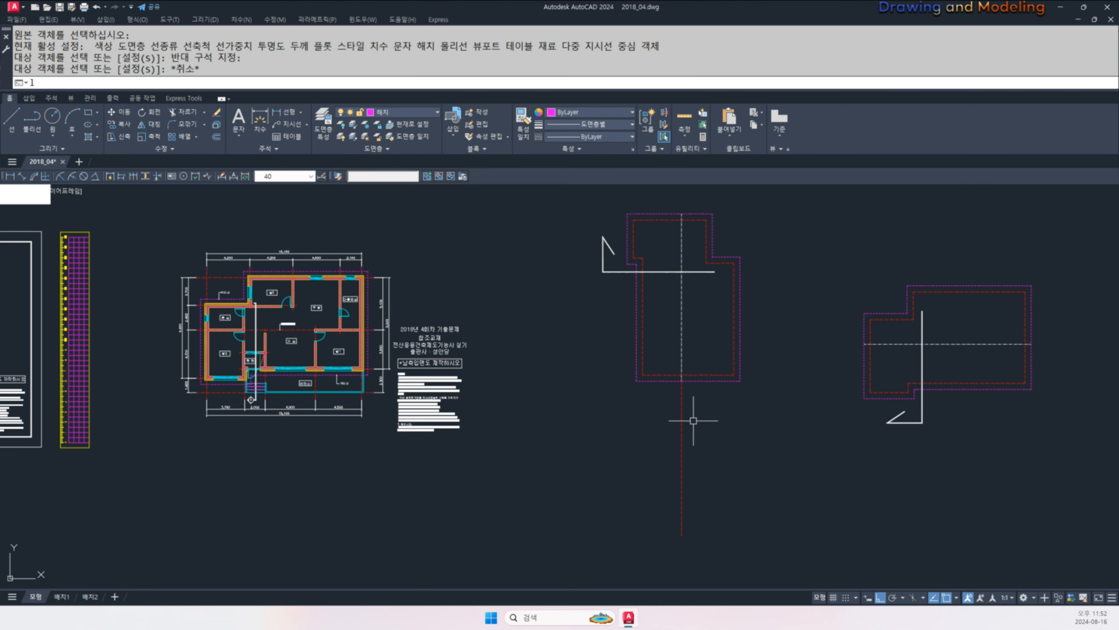
- Draw a vertical projection line down from the upper-left part of the rotated wall-centre outline, at its step corner
{"action": "key", "text": "Return"}
{"action": "middle_click_drag", "start_coordinate": [455, 361], "coordinate": [615, 387]}
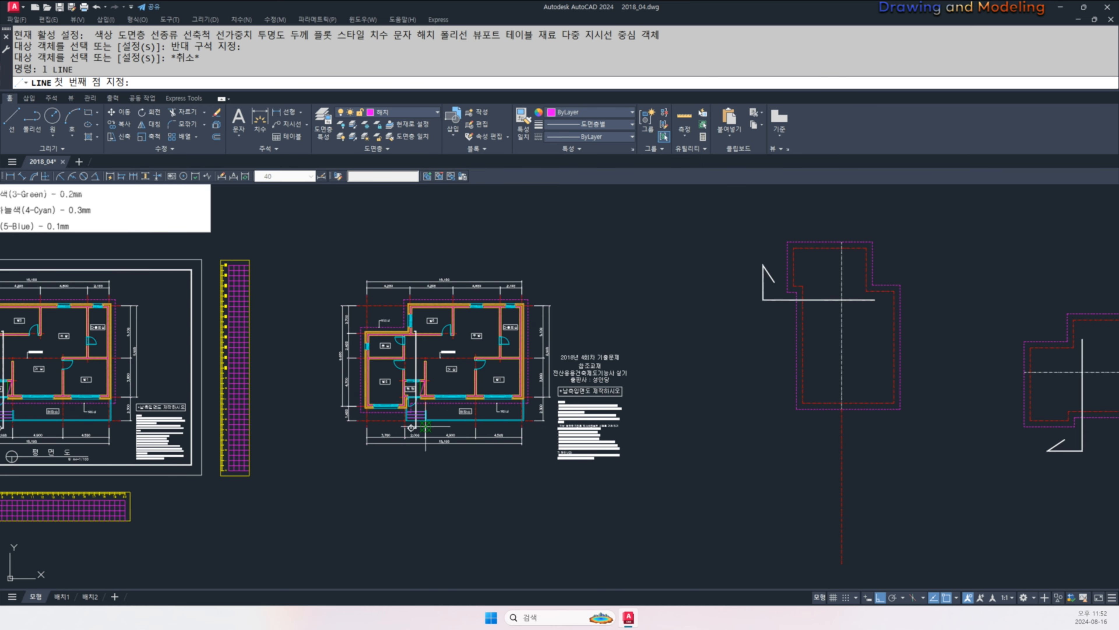
{"action": "scroll", "coordinate": [416, 417], "scroll_direction": "up", "scroll_amount": 2}
{"action": "scroll", "coordinate": [371, 416], "scroll_direction": "down", "scroll_amount": 2}
{"action": "middle_click_drag", "start_coordinate": [716, 365], "coordinate": [618, 363]}
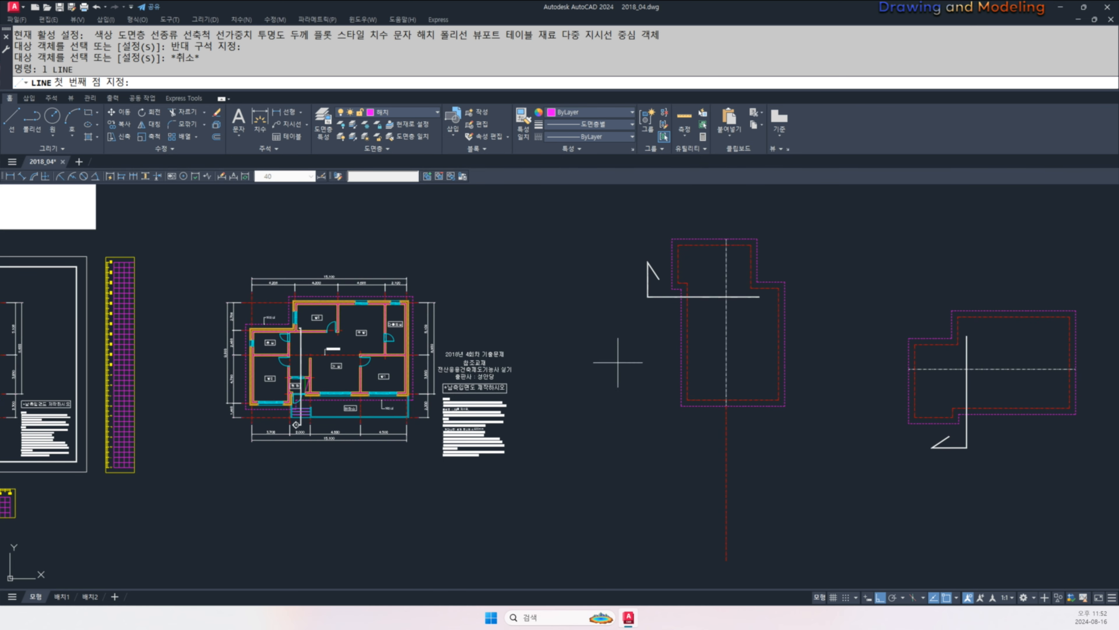
{"action": "left_click", "coordinate": [677, 282]}
{"action": "left_click", "coordinate": [674, 534]}
{"action": "key", "text": "Escape"}
{"action": "key", "text": "Escape"}
- Draw a vertical projection line down from the lower-right corner of the rotated wall-centre outline
{"action": "key", "text": "Return"}
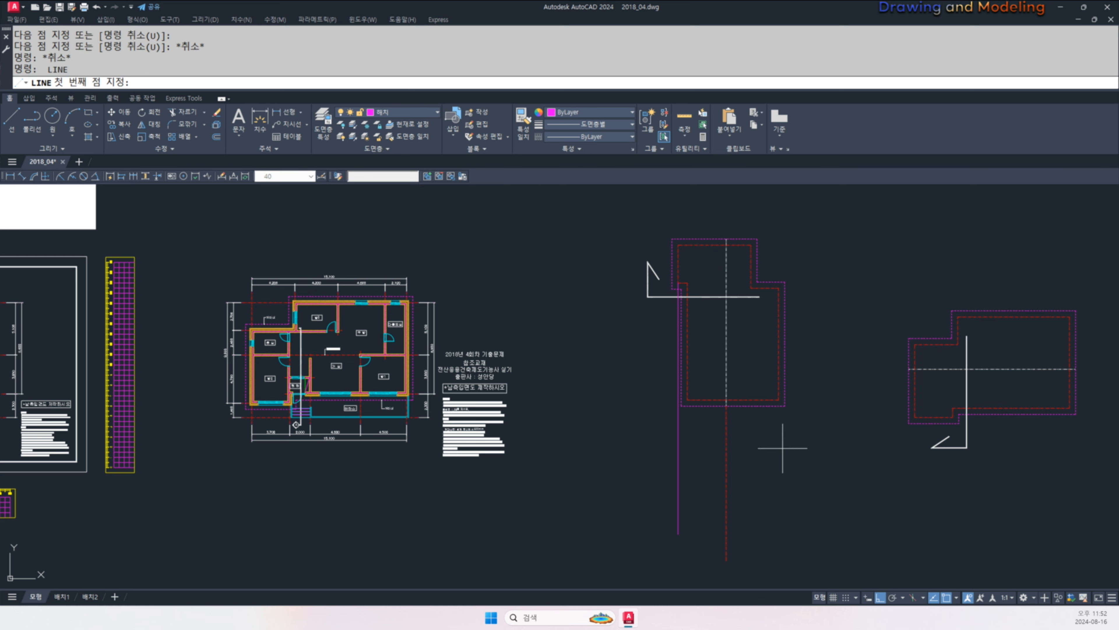
{"action": "left_click", "coordinate": [778, 400]}
{"action": "left_click", "coordinate": [767, 533]}
{"action": "key", "text": "Escape"}
{"action": "key", "text": "Escape"}
- Draw a horizontal base line across the three vertical projection lines below the rotated outline
{"action": "key", "text": "Return"}
{"action": "left_click", "coordinate": [584, 493]}
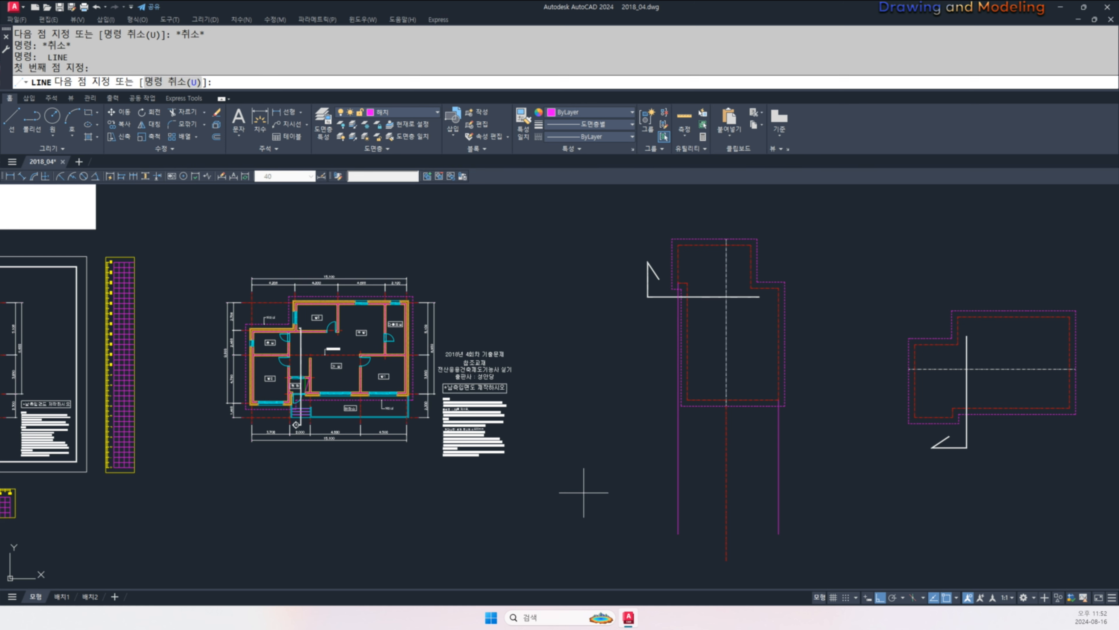
{"action": "left_click", "coordinate": [807, 497]}
{"action": "key", "text": "Escape"}
{"action": "key", "text": "Escape"}
- Stretch the right end of the horizontal base line farther outward
{"action": "type", "text": "s"}
{"action": "left_click_drag", "start_coordinate": [822, 510], "coordinate": [785, 457]}
{"action": "key", "text": "space"}
{"action": "left_click", "coordinate": [812, 519]}
{"action": "left_click", "coordinate": [862, 518]}
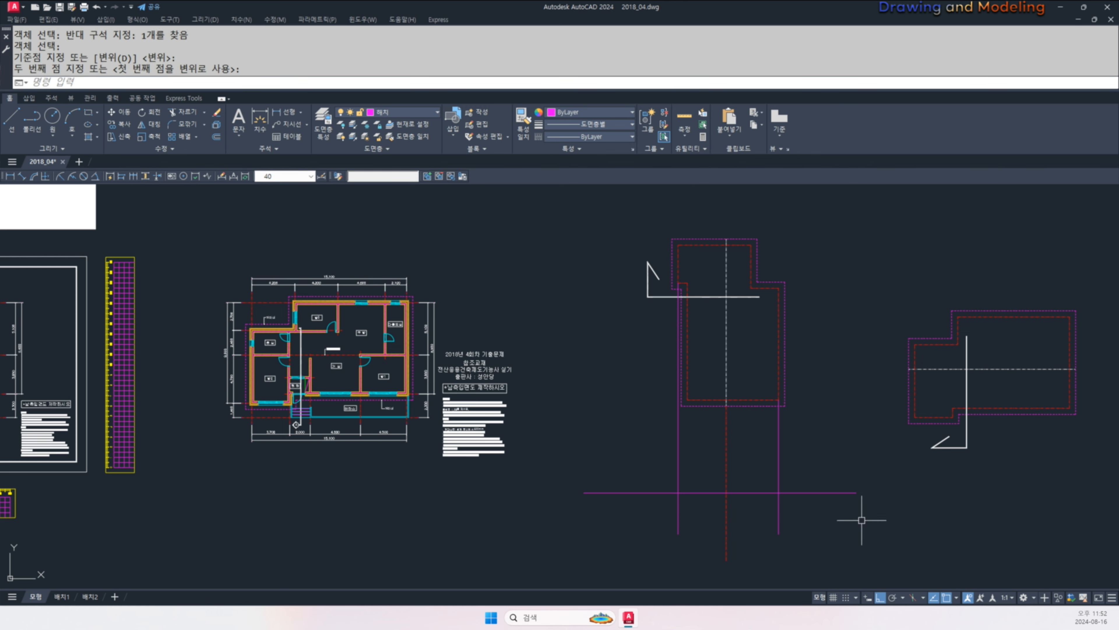
- Move the unrotated copied outline, together with its section line, straight up beside the rotated outline
{"action": "key", "text": "Escape"}
{"action": "key", "text": "Escape"}
{"action": "middle_click_drag", "start_coordinate": [957, 479], "coordinate": [906, 472]}
{"action": "middle_click_drag", "start_coordinate": [833, 512], "coordinate": [758, 530]}
{"action": "left_click", "coordinate": [1000, 483]}
{"action": "left_click", "coordinate": [770, 292]}
{"action": "middle_click_drag", "start_coordinate": [902, 397], "coordinate": [901, 375]}
{"action": "type", "text": "m"}
{"action": "left_click", "coordinate": [969, 455]}
{"action": "left_click", "coordinate": [984, 392]}
{"action": "key", "text": "Escape"}
{"action": "key", "text": "Escape"}
- Match the horizontal base line's properties to a yellow wall line of 방1 in the floor plan
{"action": "middle_click_drag", "start_coordinate": [610, 419], "coordinate": [781, 401]}
{"action": "type", "text": "mna"}
{"action": "key", "text": "Return"}
{"action": "scroll", "coordinate": [450, 392], "scroll_direction": "up", "scroll_amount": 2}
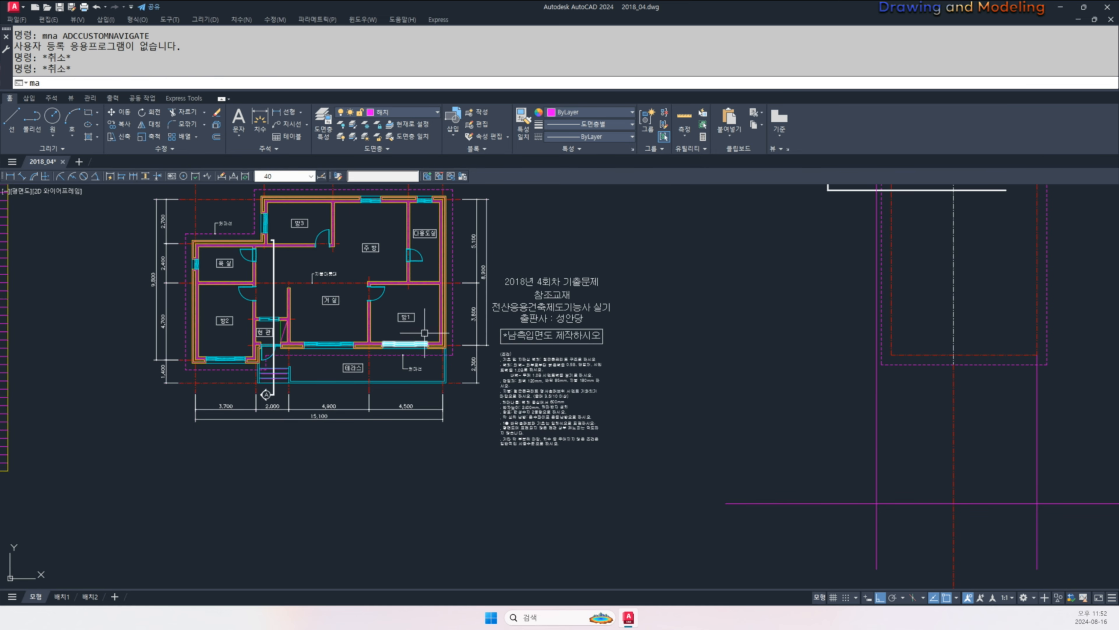
{"action": "type", "text": "ma"}
{"action": "key", "text": "Return"}
{"action": "left_click", "coordinate": [373, 318]}
{"action": "left_click", "coordinate": [371, 318]}
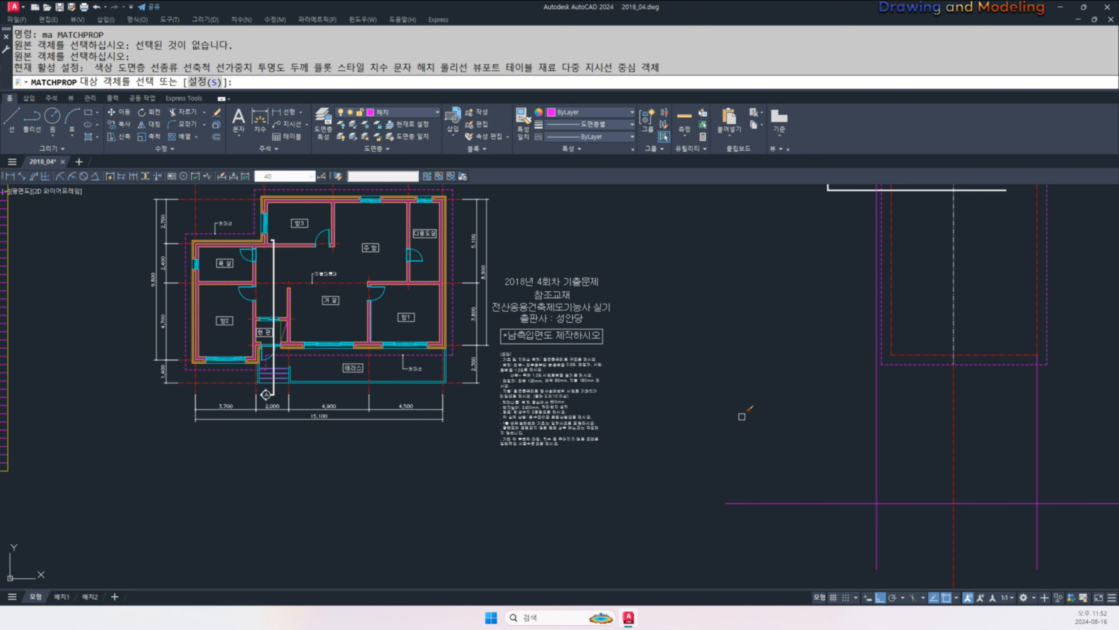
{"action": "left_click", "coordinate": [750, 417]}
{"action": "left_click", "coordinate": [702, 539]}
{"action": "key", "text": "Escape"}
{"action": "key", "text": "Escape"}
- Match the two outer vertical projection lines' properties to the red dash-dot centre line between them
{"action": "middle_click_drag", "start_coordinate": [888, 476], "coordinate": [752, 486]}
{"action": "key", "text": "space"}
{"action": "left_click", "coordinate": [816, 434]}
{"action": "left_click", "coordinate": [992, 437]}
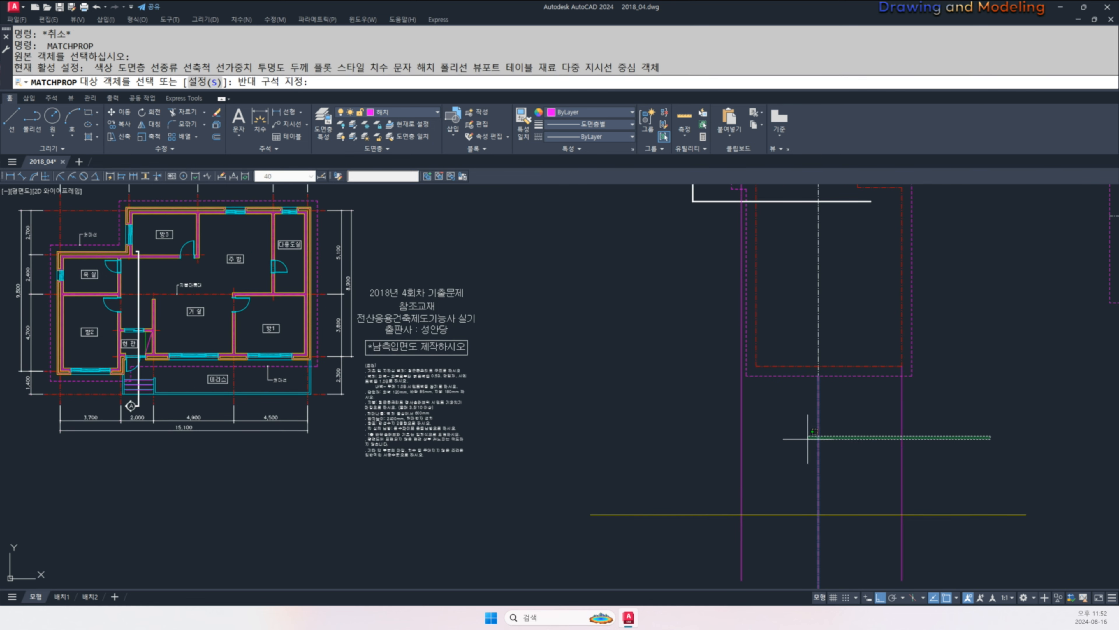
{"action": "left_click", "coordinate": [721, 442]}
{"action": "key", "text": "Escape"}
{"action": "key", "text": "Escape"}
- Examine the entrance steps beside section line A on the floor plan and count the risers
{"action": "mouse_move", "coordinate": [847, 464]}
{"action": "middle_mouse_down"}
{"action": "mouse_move", "coordinate": [727, 449]}
{"action": "mouse_move", "coordinate": [781, 452]}
{"action": "middle_mouse_up"}
{"action": "key", "text": "Escape"}
{"action": "key", "text": "Escape"}
{"action": "middle_click_drag", "start_coordinate": [538, 448], "coordinate": [617, 459]}
{"action": "middle_click_drag", "start_coordinate": [497, 429], "coordinate": [583, 456]}
{"action": "mouse_move", "coordinate": [643, 431]}
{"action": "middle_mouse_down"}
{"action": "mouse_move", "coordinate": [556, 419]}
{"action": "mouse_move", "coordinate": [475, 480]}
{"action": "middle_mouse_up"}
{"action": "scroll", "coordinate": [475, 480], "scroll_direction": "down", "scroll_amount": 2}
{"action": "middle_click_drag", "start_coordinate": [361, 485], "coordinate": [664, 465]}
{"action": "scroll", "coordinate": [498, 401], "scroll_direction": "up", "scroll_amount": 6}
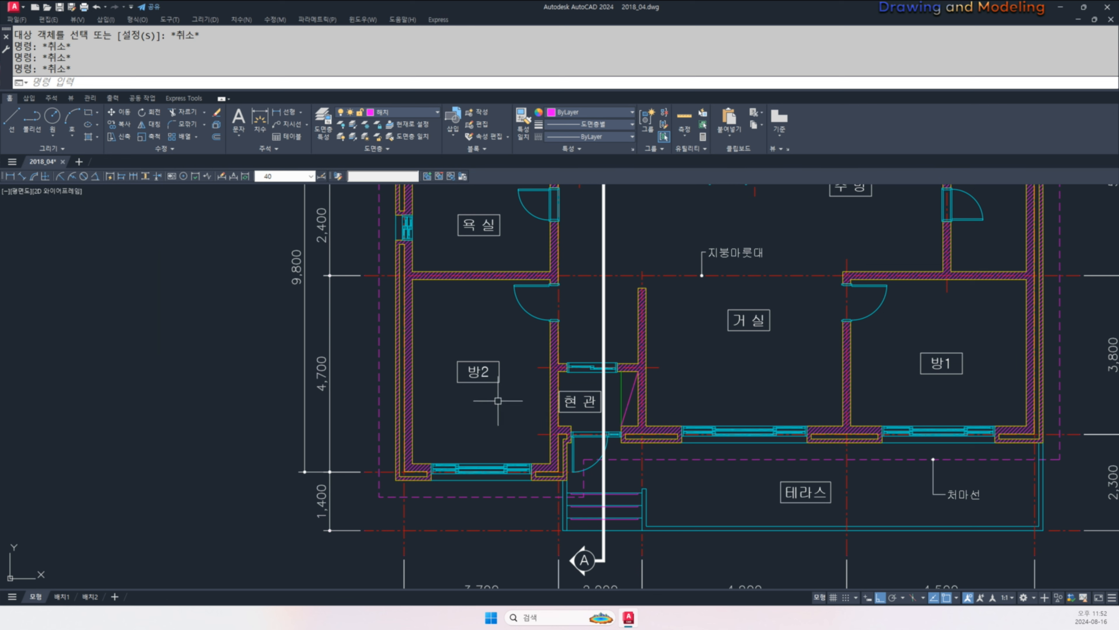
{"action": "left_click_drag", "start_coordinate": [748, 367], "coordinate": [781, 360]}
{"action": "key", "text": "Escape"}
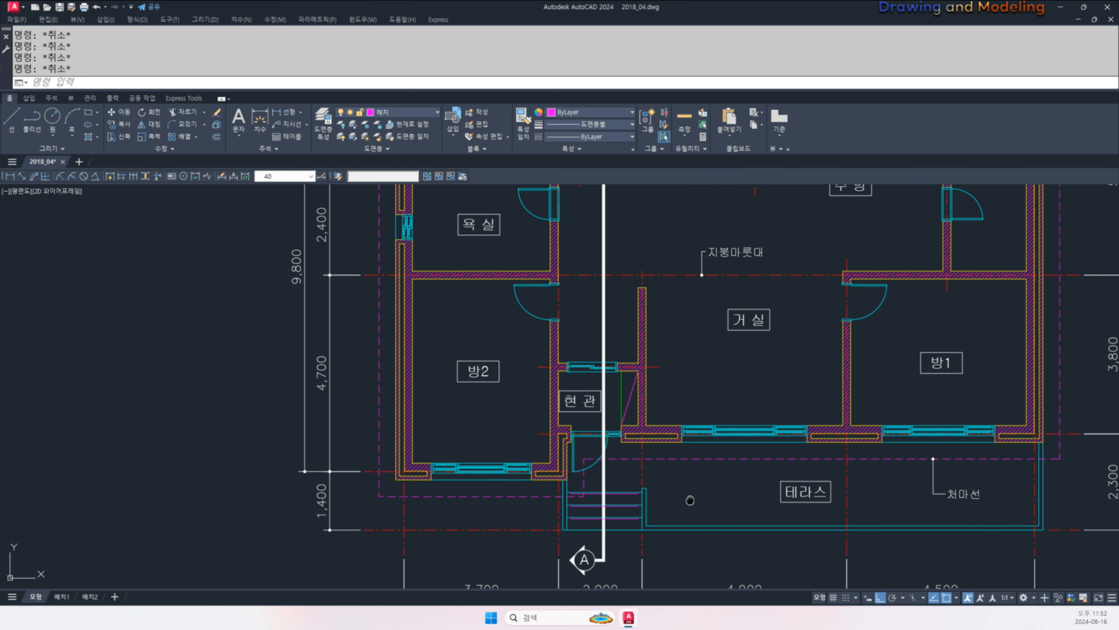
{"action": "middle_click_drag", "start_coordinate": [690, 501], "coordinate": [732, 433]}
{"action": "mouse_move", "coordinate": [685, 475]}
{"action": "left_mouse_down"}
{"action": "mouse_move", "coordinate": [717, 433]}
{"action": "mouse_move", "coordinate": [637, 496]}
{"action": "left_mouse_up"}
{"action": "key", "text": "Escape"}
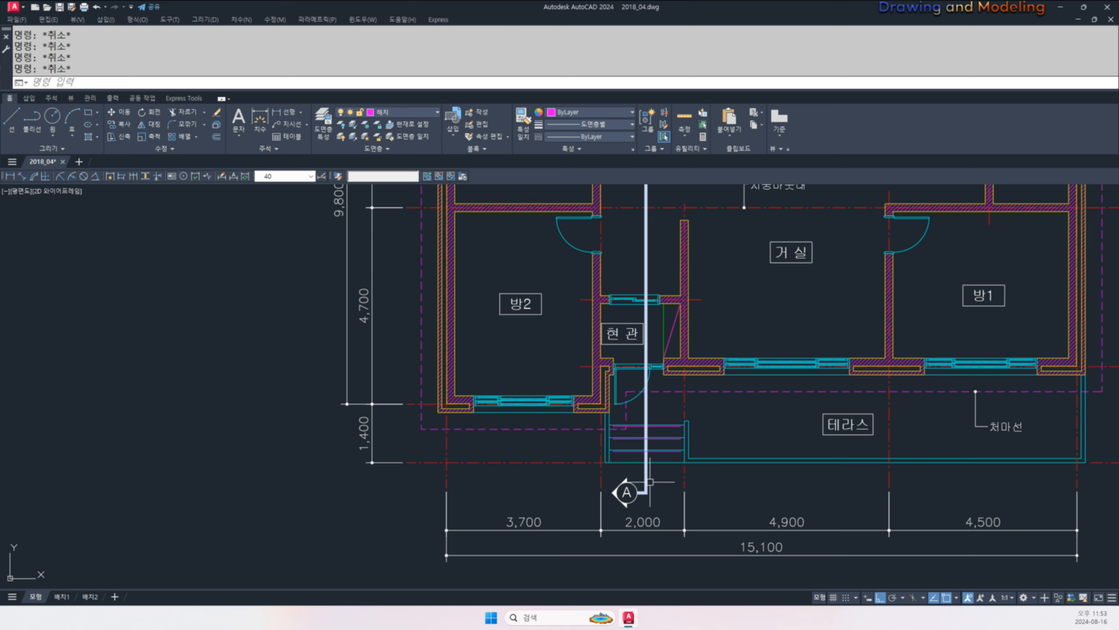
{"action": "scroll", "coordinate": [668, 456], "scroll_direction": "up", "scroll_amount": 4}
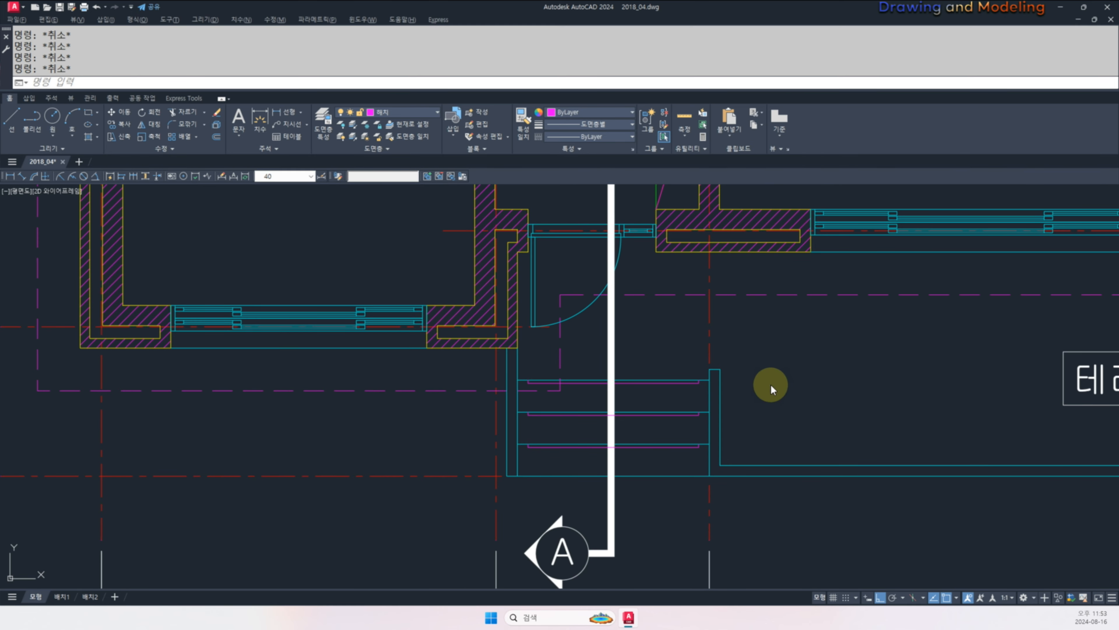
{"action": "mouse_move", "coordinate": [774, 355]}
{"action": "left_mouse_down"}
{"action": "mouse_move", "coordinate": [765, 403]}
{"action": "mouse_move", "coordinate": [857, 388]}
{"action": "left_mouse_up"}
{"action": "mouse_move", "coordinate": [811, 358]}
{"action": "left_mouse_down"}
{"action": "mouse_move", "coordinate": [925, 375]}
{"action": "mouse_move", "coordinate": [907, 360]}
{"action": "left_mouse_up"}
{"action": "left_click_drag", "start_coordinate": [806, 386], "coordinate": [823, 387]}
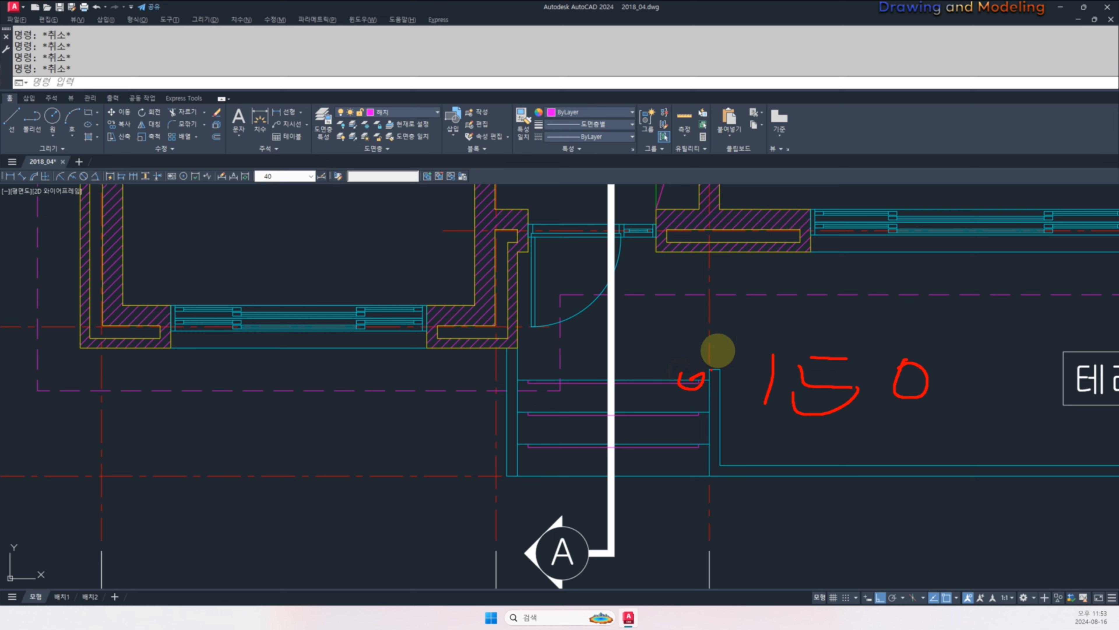
{"action": "left_click_drag", "start_coordinate": [711, 407], "coordinate": [751, 435]}
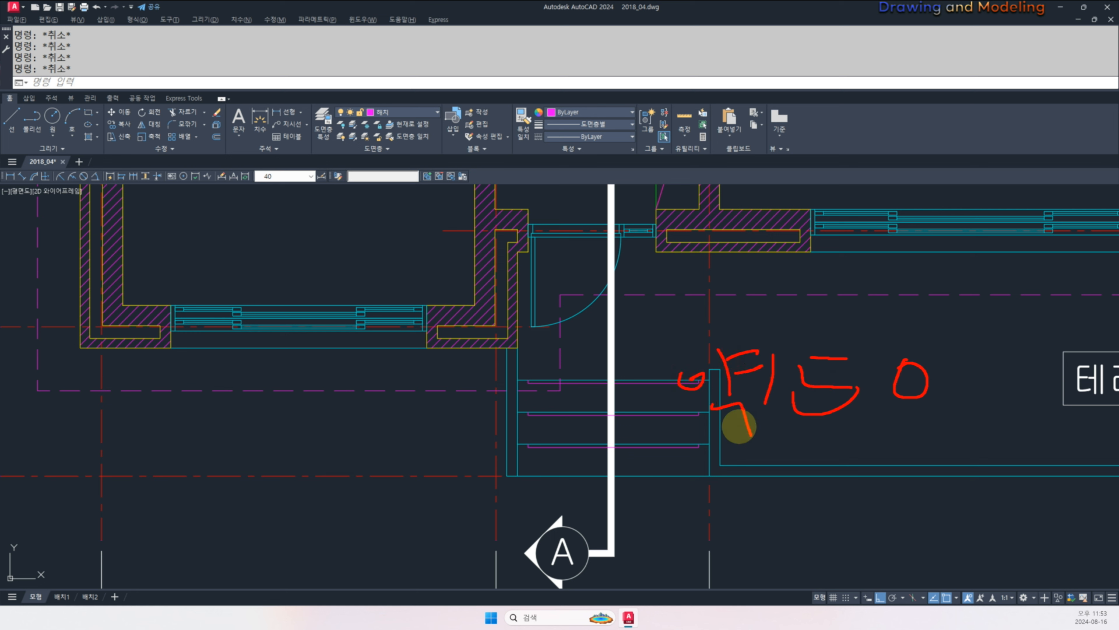
{"action": "key", "text": "e"}
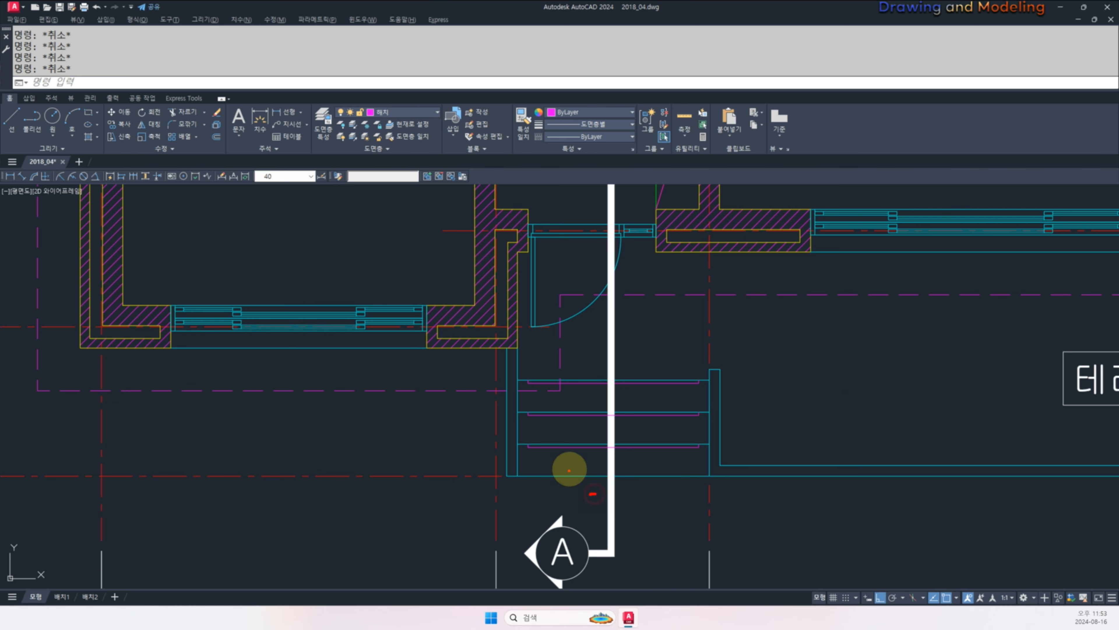
{"action": "left_click_drag", "start_coordinate": [555, 418], "coordinate": [558, 436]}
{"action": "left_click_drag", "start_coordinate": [560, 431], "coordinate": [601, 438]}
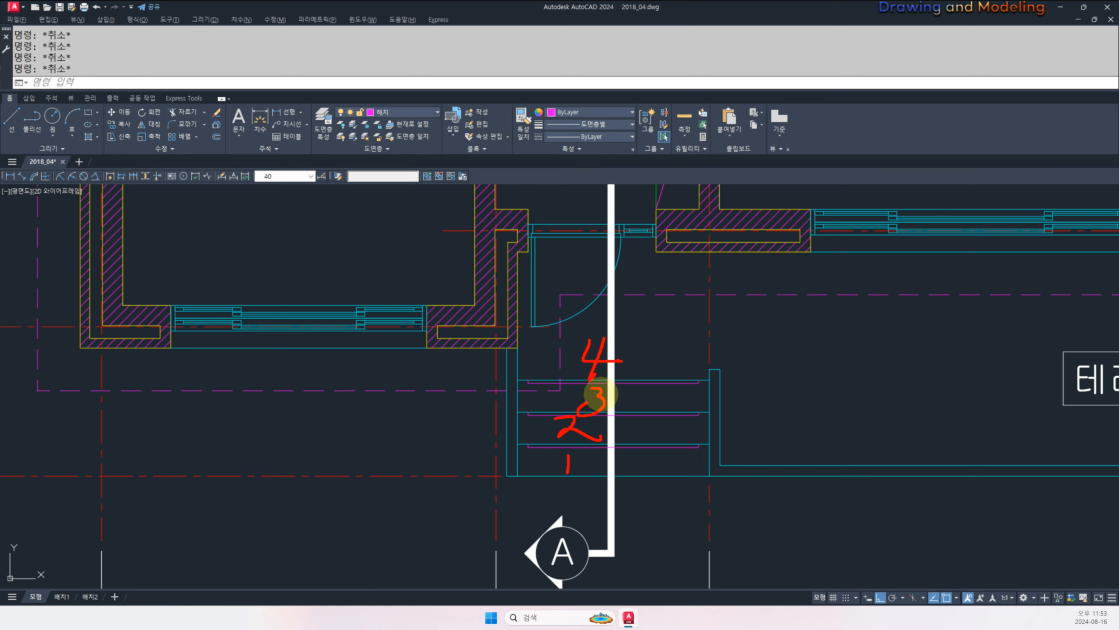
{"action": "key", "text": "Escape"}
- Examine the entrance hall, living room and terrace along section line A on the floor plan
{"action": "scroll", "coordinate": [664, 382], "scroll_direction": "down", "scroll_amount": 4}
{"action": "middle_click_drag", "start_coordinate": [658, 302], "coordinate": [638, 413]}
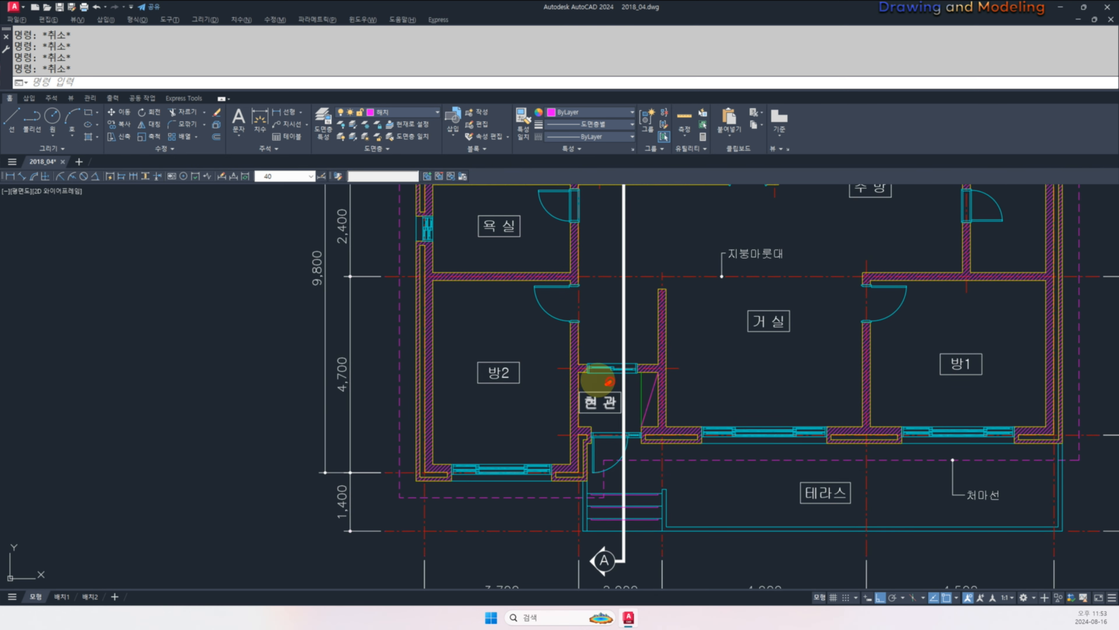
{"action": "left_click_drag", "start_coordinate": [609, 382], "coordinate": [611, 326]}
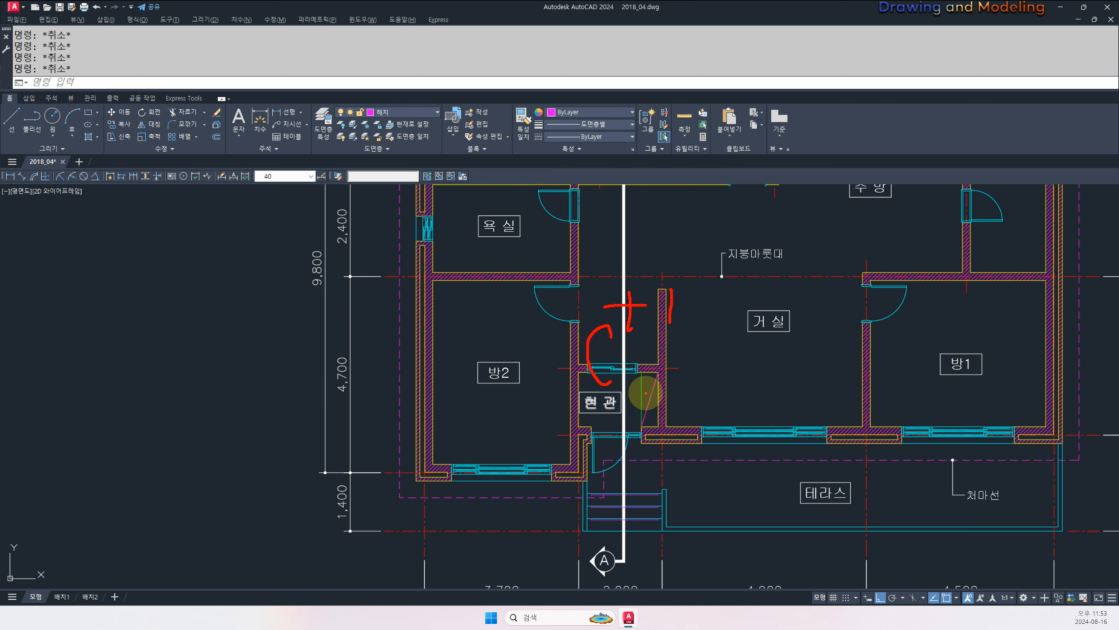
{"action": "key", "text": "Escape"}
{"action": "middle_click_drag", "start_coordinate": [722, 299], "coordinate": [626, 330]}
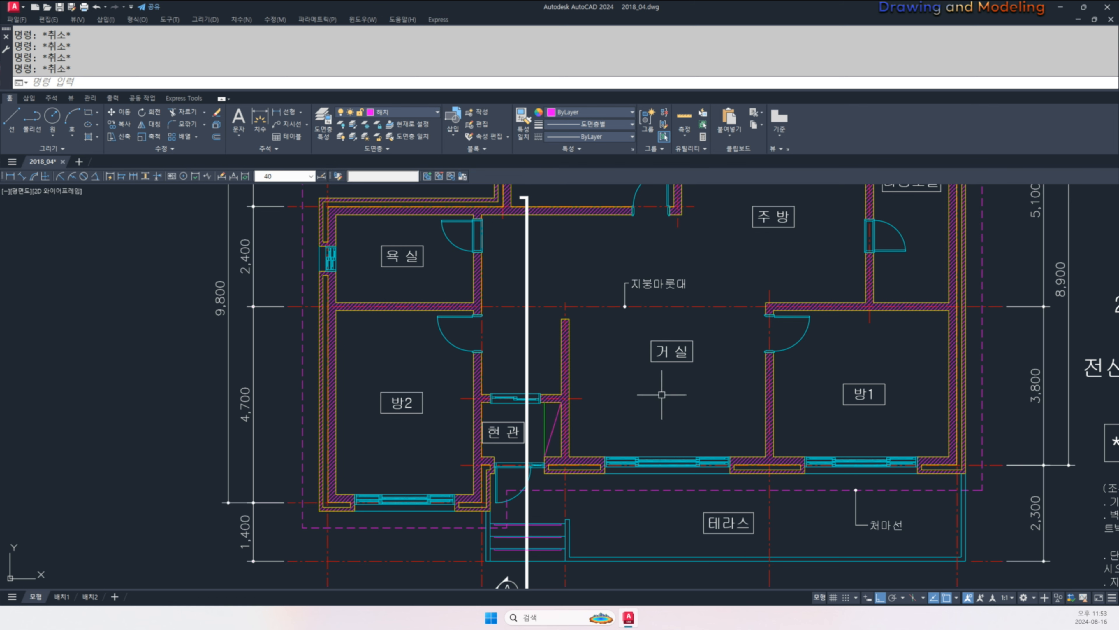
{"action": "key", "text": "alt+2"}
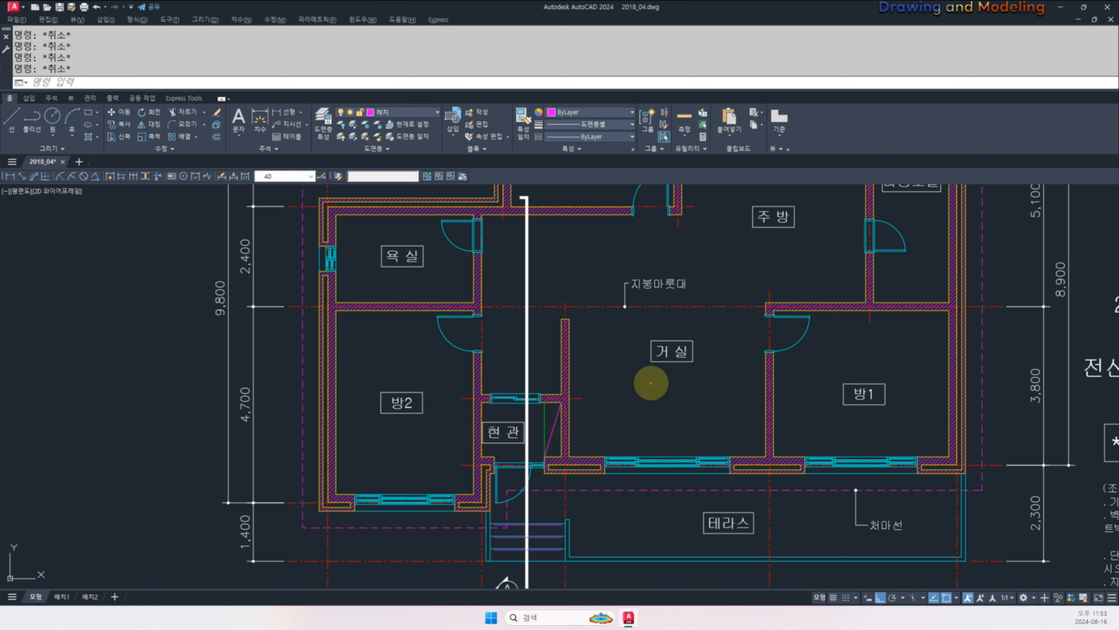
{"action": "key", "text": "Escape"}
{"action": "middle_click_drag", "start_coordinate": [572, 544], "coordinate": [540, 504]}
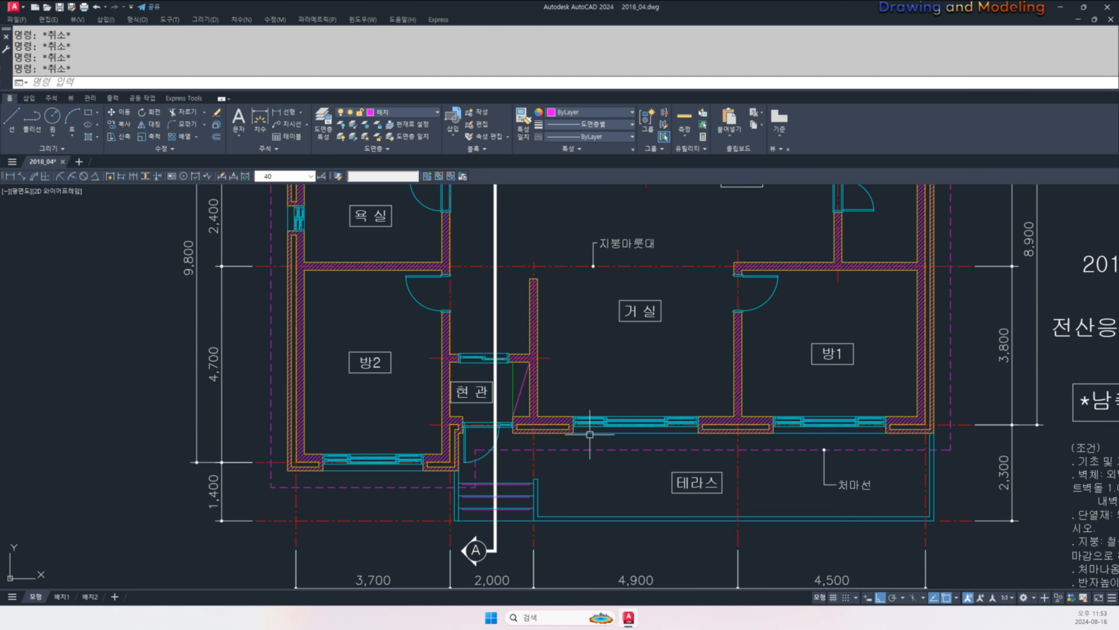
- Offset the horizontal base line upward by 750 across the projection lines
{"action": "scroll", "coordinate": [589, 435], "scroll_direction": "down", "scroll_amount": 5}
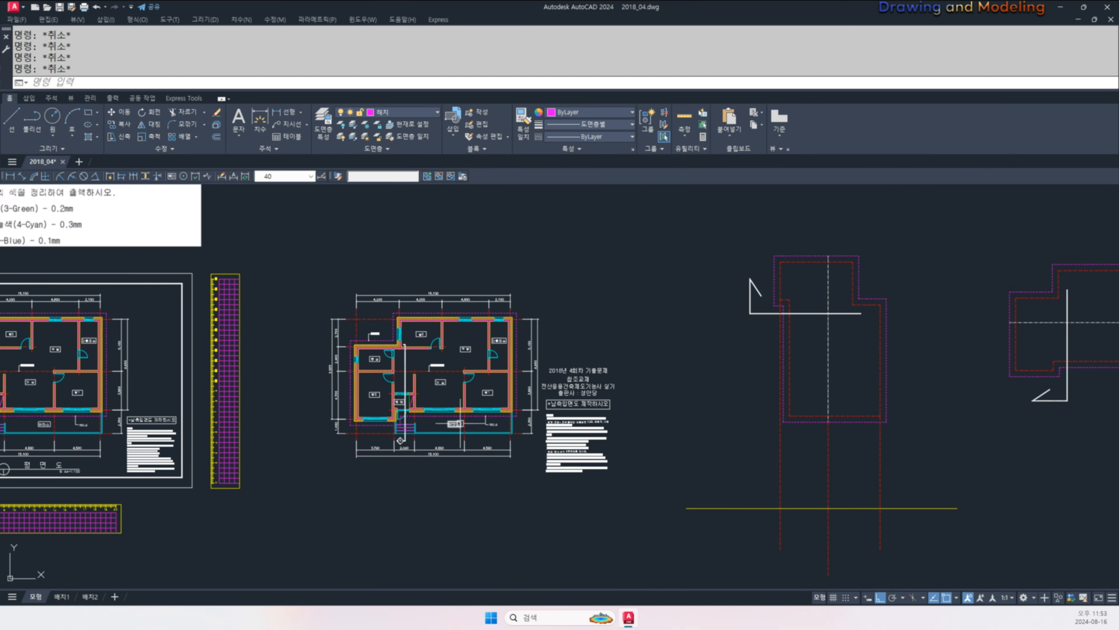
{"action": "scroll", "coordinate": [460, 423], "scroll_direction": "up", "scroll_amount": 1}
{"action": "scroll", "coordinate": [522, 415], "scroll_direction": "down", "scroll_amount": 1}
{"action": "middle_click_drag", "start_coordinate": [837, 492], "coordinate": [649, 429]}
{"action": "scroll", "coordinate": [695, 441], "scroll_direction": "up", "scroll_amount": 1}
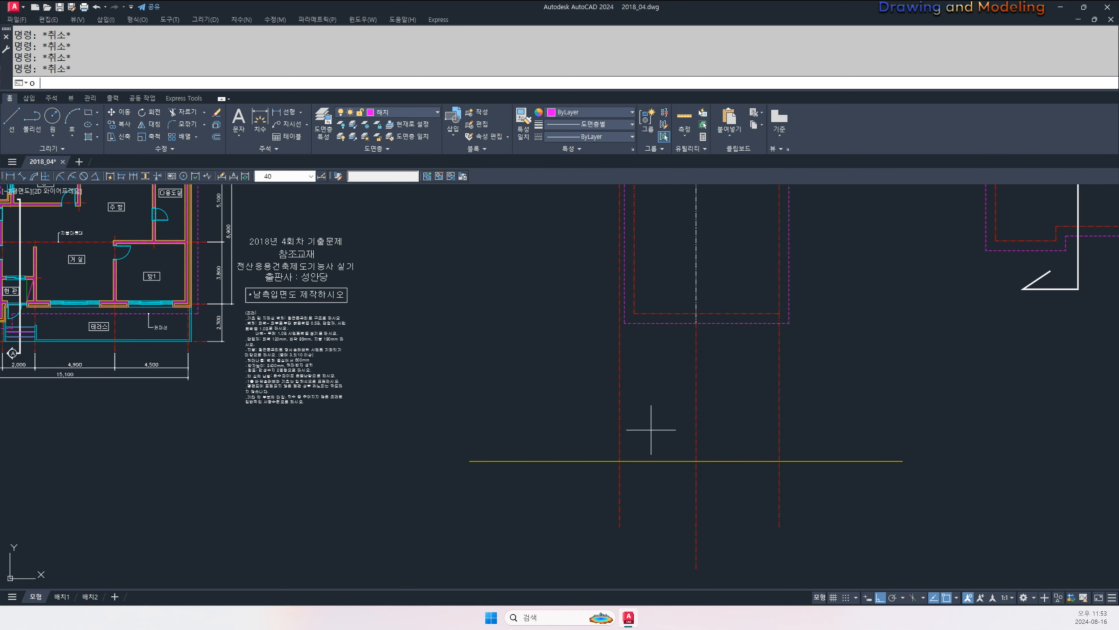
{"action": "type", "text": "o"}
{"action": "key", "text": "Return"}
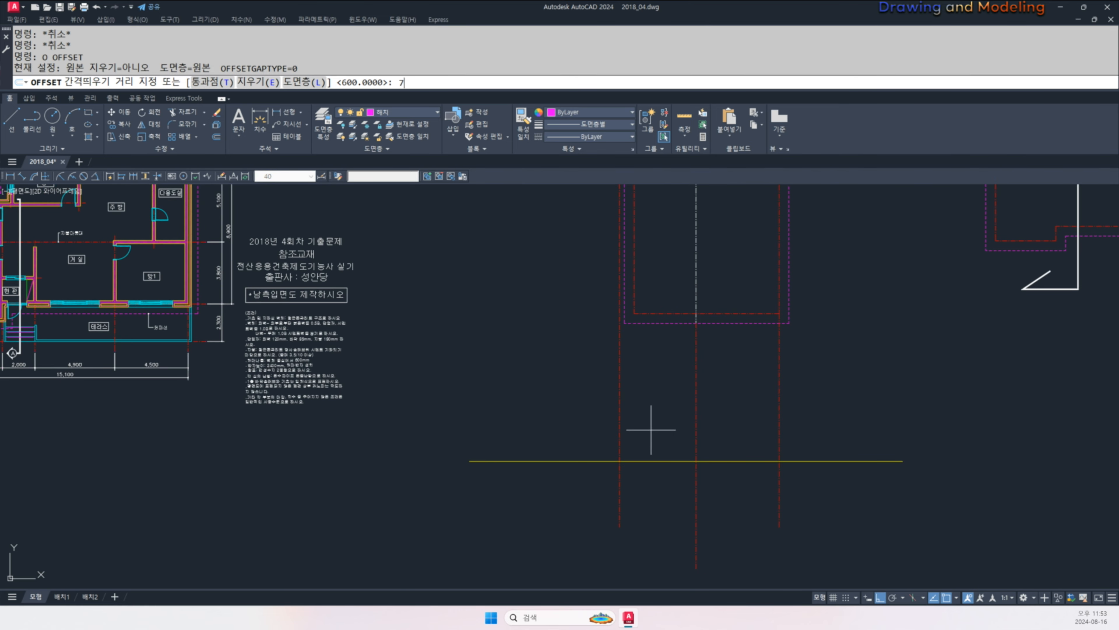
{"action": "key", "text": "Return"}
{"action": "left_click", "coordinate": [660, 461]}
{"action": "left_click", "coordinate": [662, 435]}
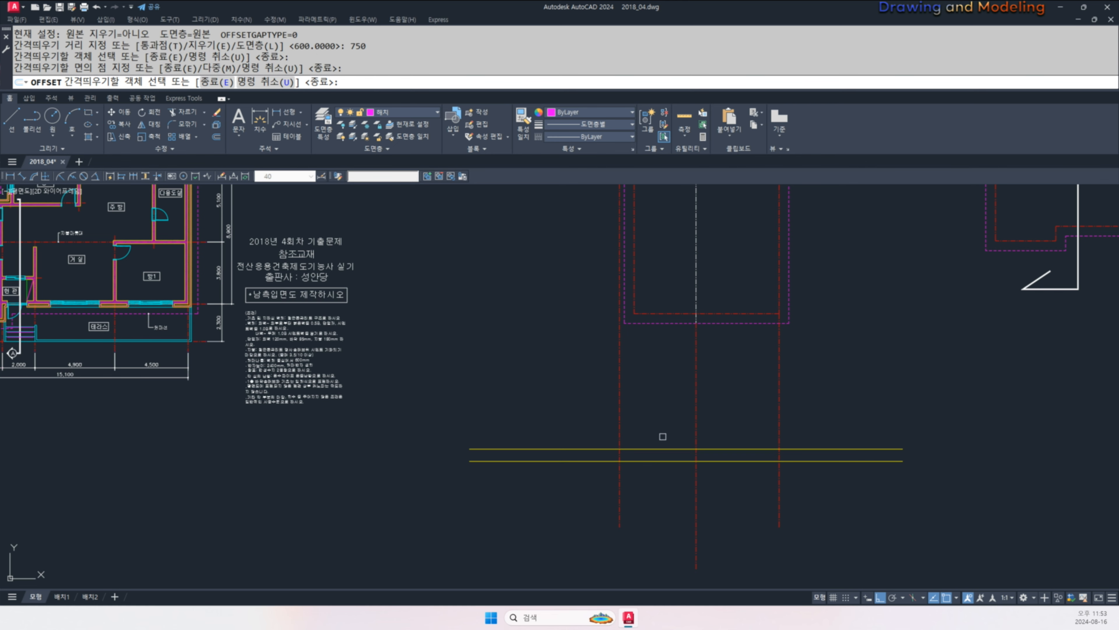
{"action": "key", "text": "Escape"}
{"action": "key", "text": "Escape"}
- Offset the upper of the two horizontal lines upward by 2400
{"action": "scroll", "coordinate": [640, 475], "scroll_direction": "up", "scroll_amount": 2}
{"action": "middle_click_drag", "start_coordinate": [632, 456], "coordinate": [586, 506]}
{"action": "key", "text": "Return"}
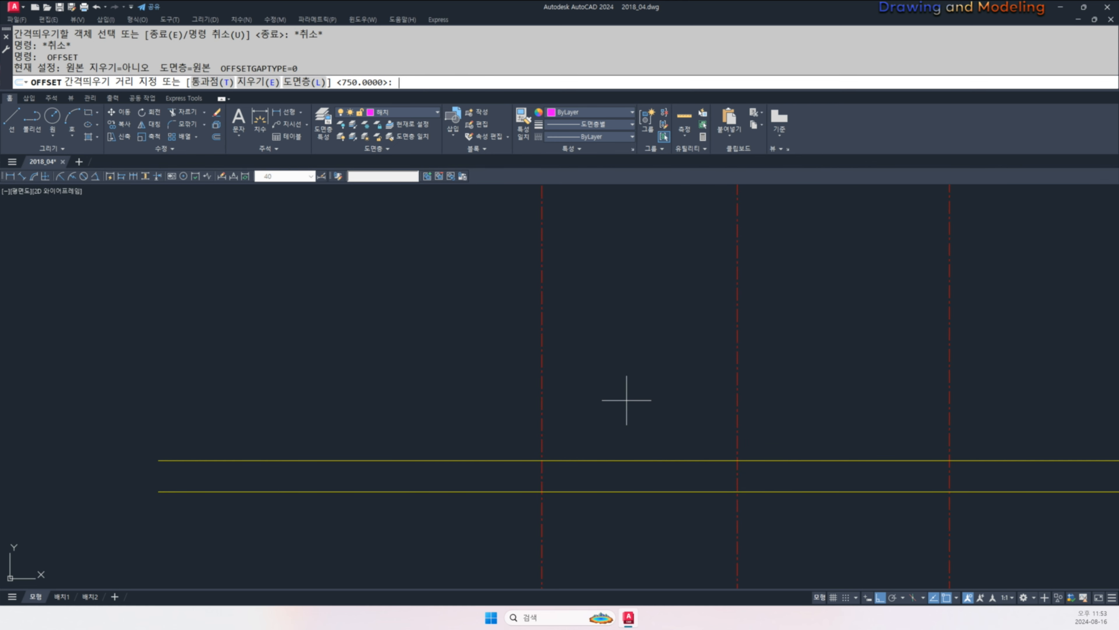
{"action": "type", "text": "2400"}
{"action": "key", "text": "Return"}
{"action": "left_click", "coordinate": [661, 461]}
{"action": "left_click", "coordinate": [658, 434]}
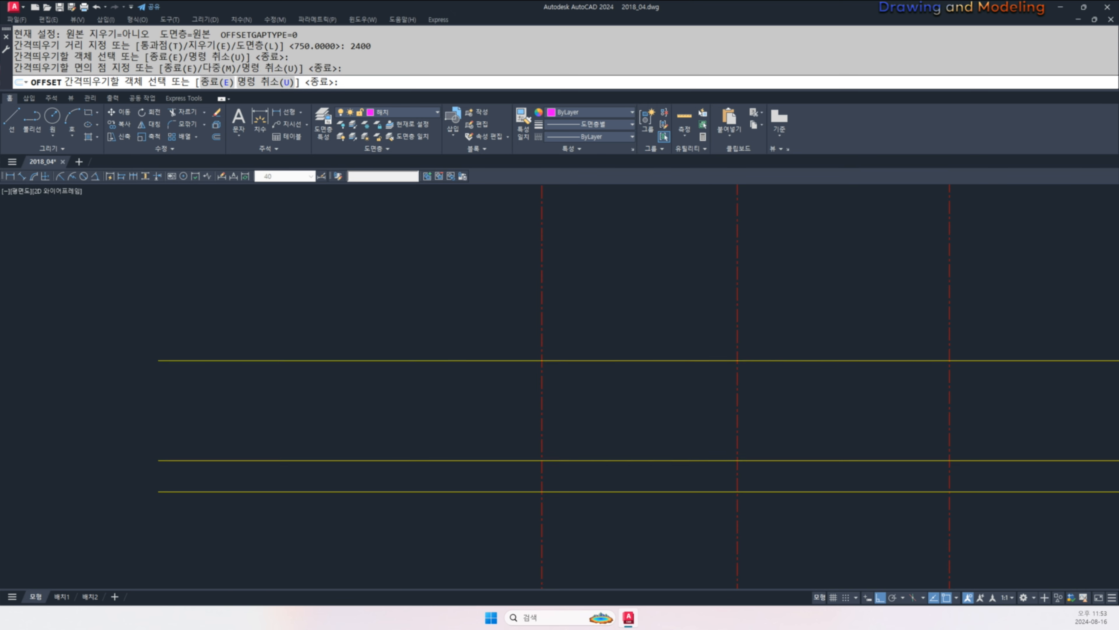
{"action": "key", "text": "Escape"}
- Offset the topmost horizontal line upward by 600
{"action": "scroll", "coordinate": [658, 430], "scroll_direction": "down", "scroll_amount": 3}
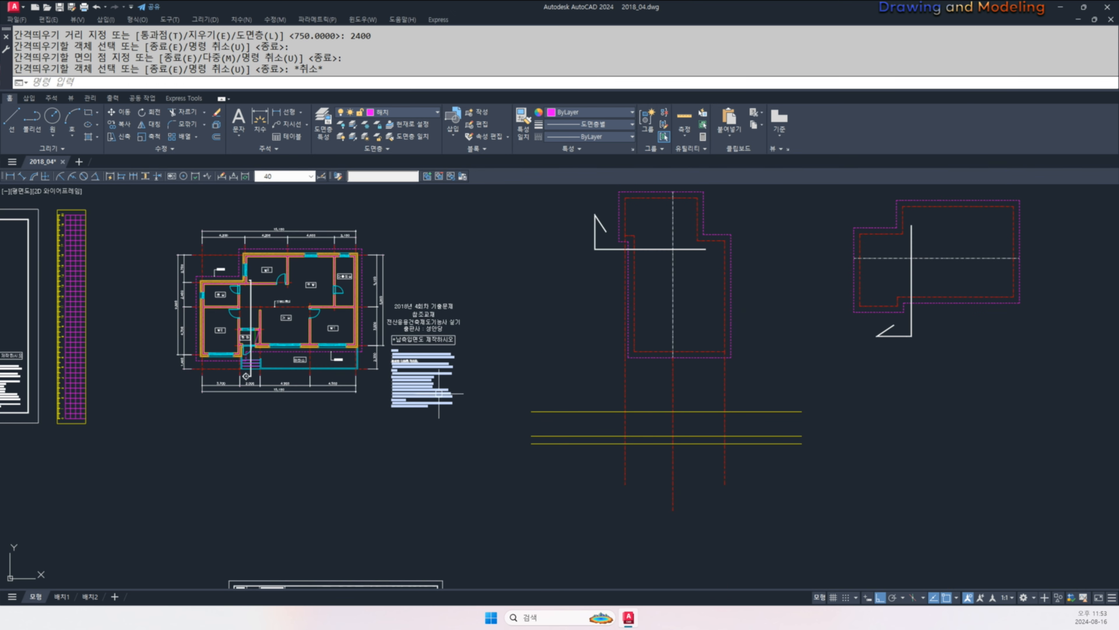
{"action": "scroll", "coordinate": [627, 416], "scroll_direction": "up", "scroll_amount": 2}
{"action": "key", "text": "Return"}
{"action": "type", "text": "600"}
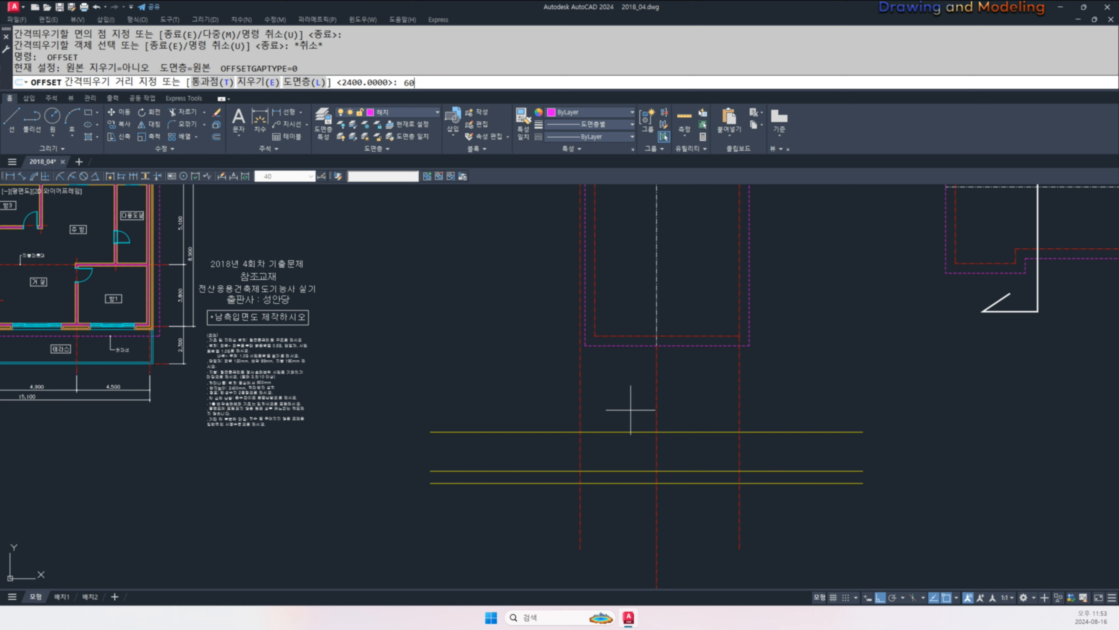
{"action": "key", "text": "Return"}
{"action": "left_click", "coordinate": [625, 433]}
{"action": "left_click", "coordinate": [627, 416]}
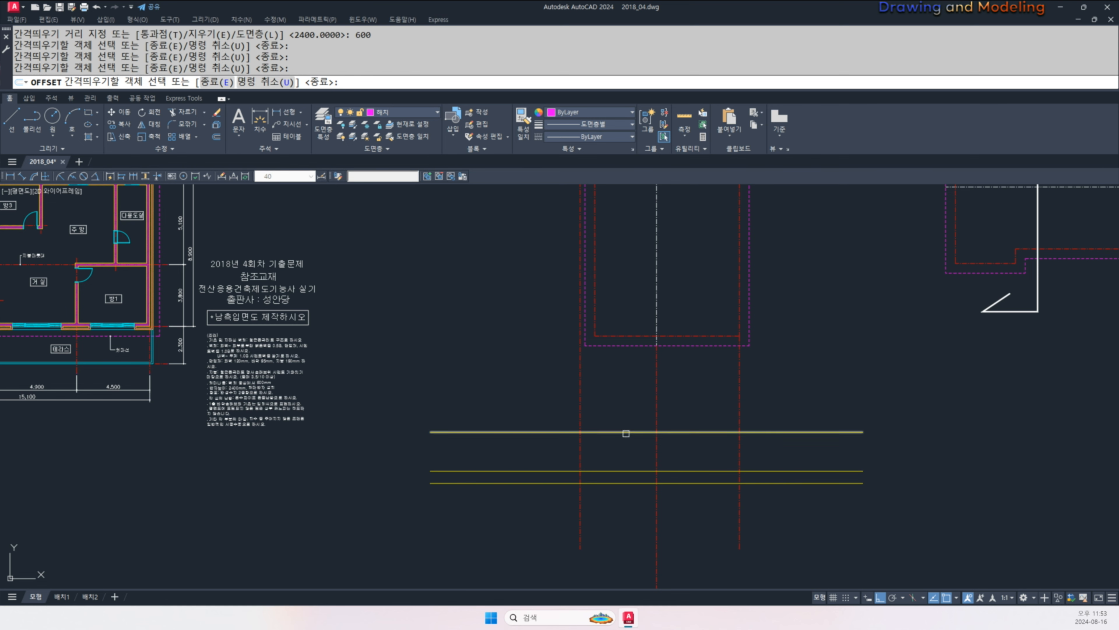
{"action": "key", "text": "Escape"}
{"action": "key", "text": "Escape"}
- Examine where the left wall-centre line crosses the two uppermost horizontal lines, considering the height between them
{"action": "scroll", "coordinate": [610, 435], "scroll_direction": "up", "scroll_amount": 5}
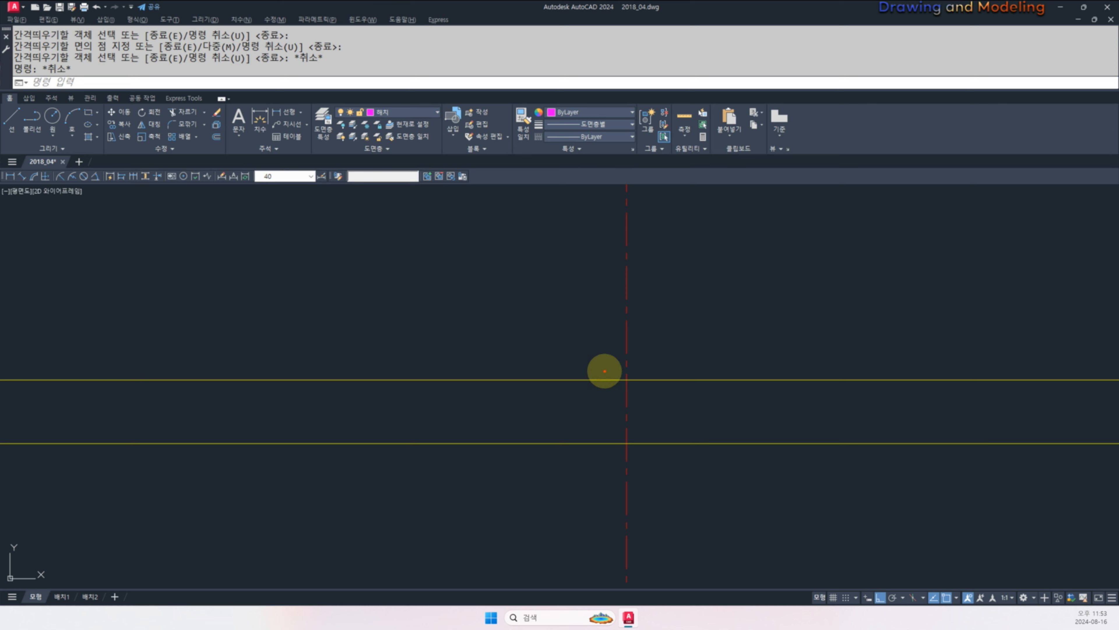
{"action": "mouse_move", "coordinate": [628, 375]}
{"action": "left_mouse_down"}
{"action": "mouse_move", "coordinate": [592, 470]}
{"action": "mouse_move", "coordinate": [649, 469]}
{"action": "left_mouse_up"}
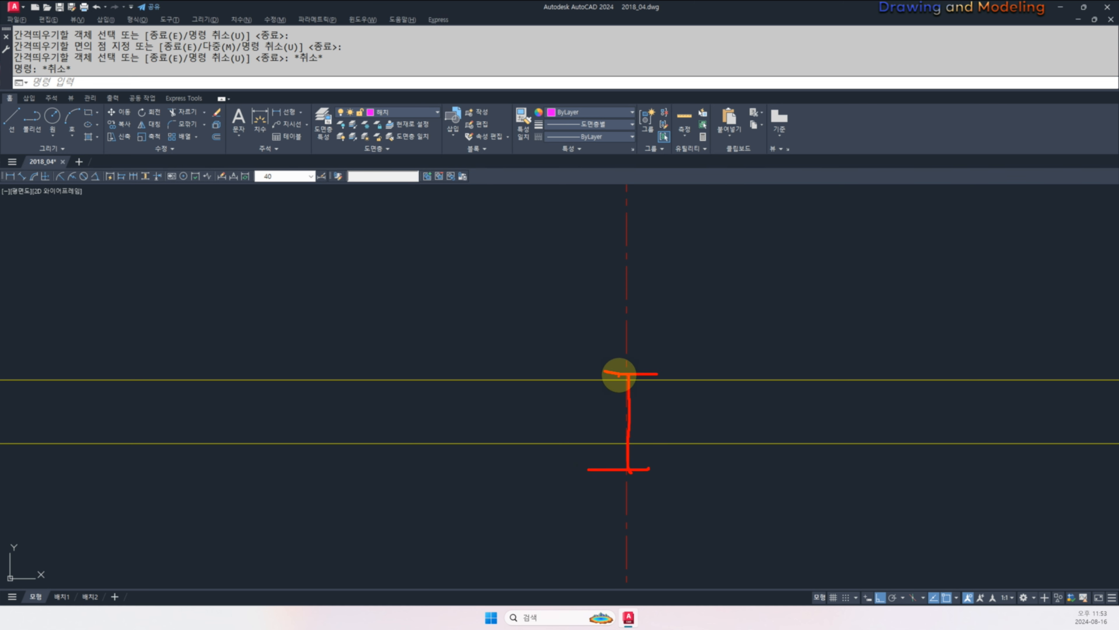
{"action": "left_click_drag", "start_coordinate": [682, 395], "coordinate": [713, 436]}
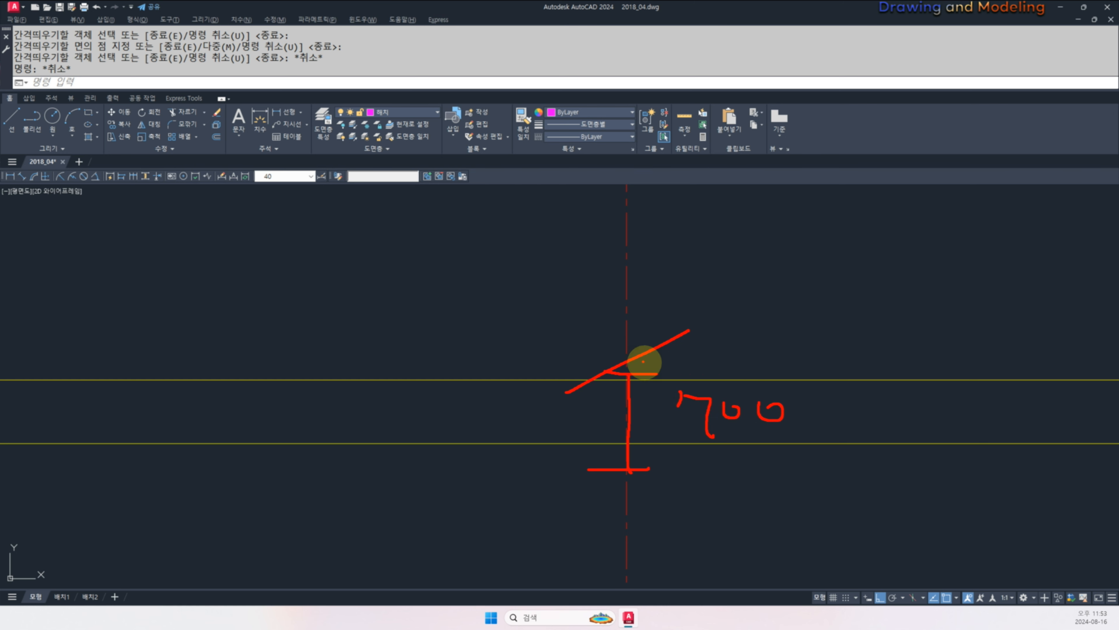
{"action": "key", "text": "Escape"}
{"action": "key", "text": "Escape"}
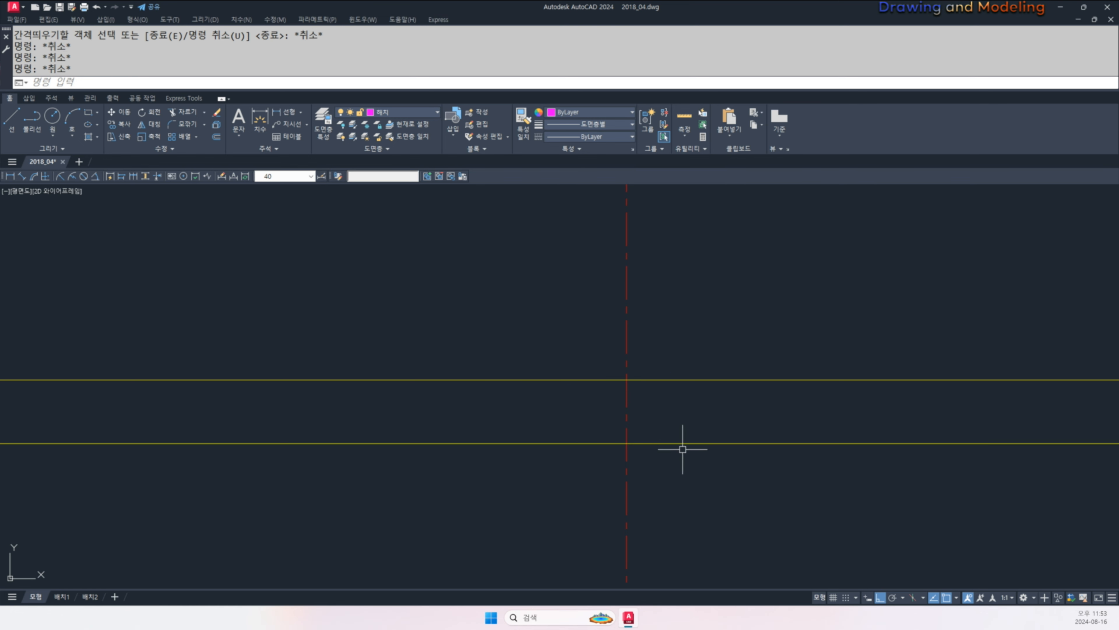
{"action": "key", "text": "Escape"}
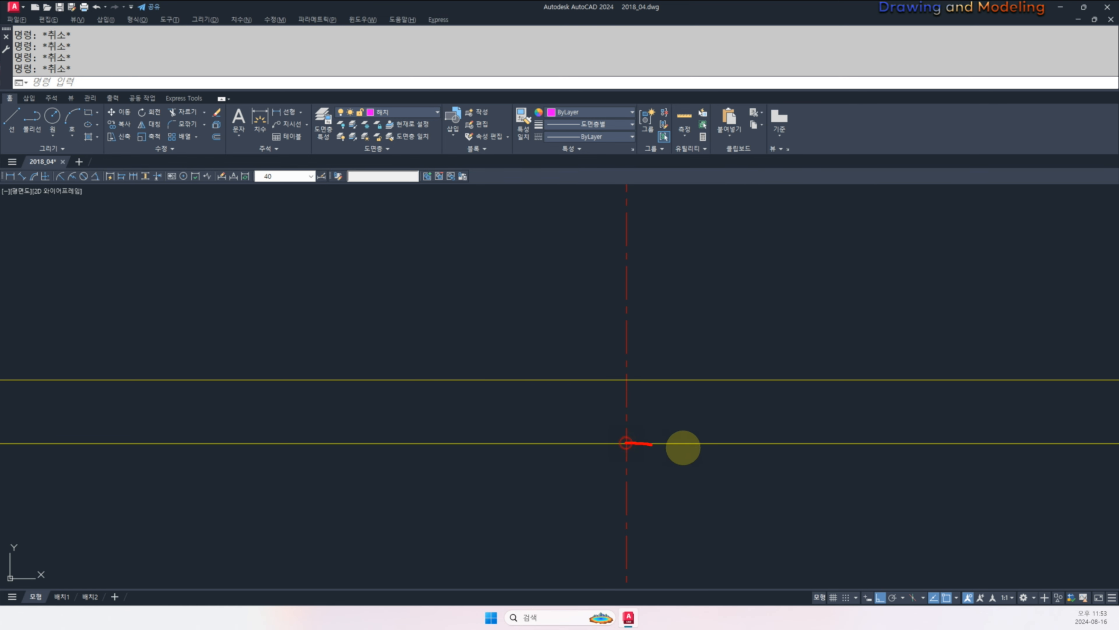
{"action": "key", "text": "Escape"}
{"action": "left_click_drag", "start_coordinate": [642, 427], "coordinate": [693, 460]}
{"action": "key", "text": "Escape"}
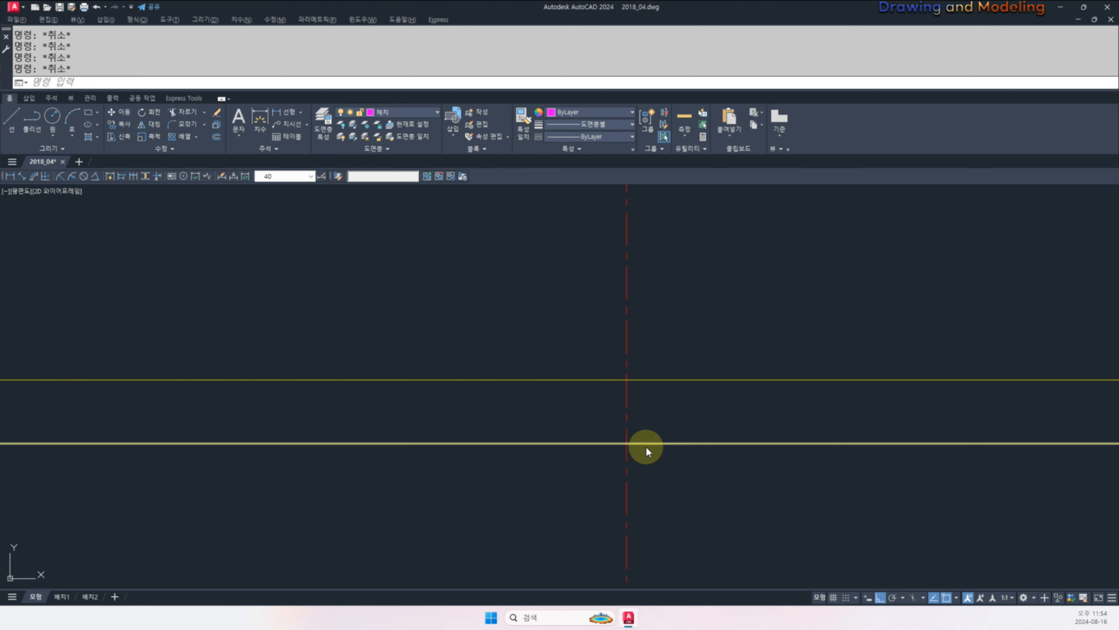
{"action": "mouse_move", "coordinate": [619, 459]}
{"action": "left_mouse_down"}
{"action": "mouse_move", "coordinate": [667, 471]}
{"action": "mouse_move", "coordinate": [655, 390]}
{"action": "left_mouse_up"}
{"action": "key", "text": "Escape"}
{"action": "left_click_drag", "start_coordinate": [639, 410], "coordinate": [715, 378]}
{"action": "left_click_drag", "start_coordinate": [692, 378], "coordinate": [696, 463]}
{"action": "left_click_drag", "start_coordinate": [615, 463], "coordinate": [717, 462]}
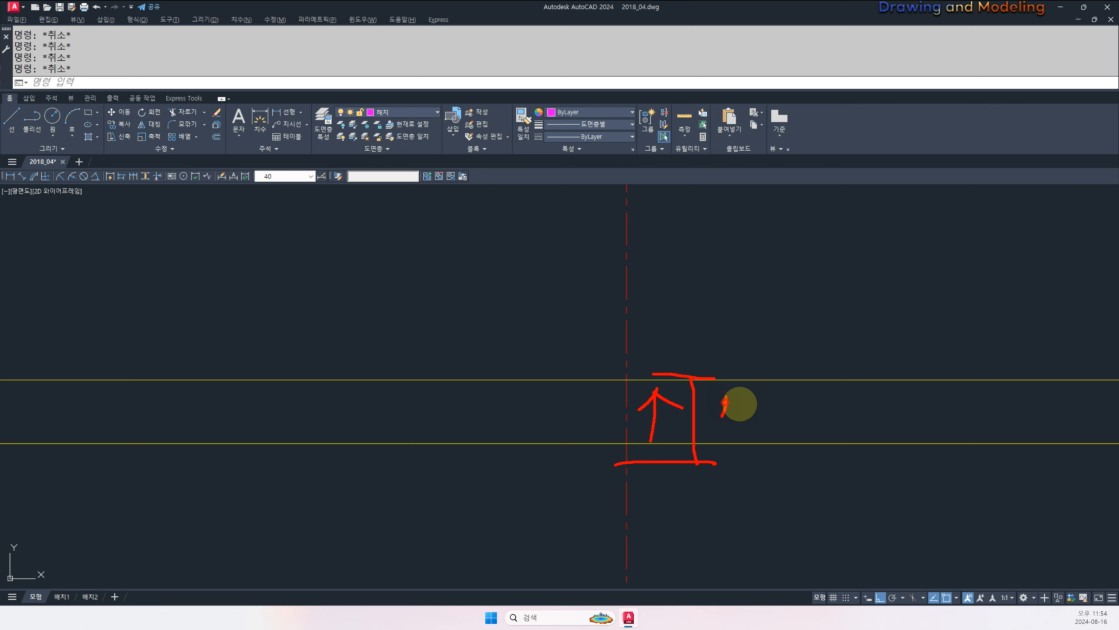
{"action": "left_click_drag", "start_coordinate": [766, 427], "coordinate": [769, 426]}
{"action": "left_click_drag", "start_coordinate": [803, 409], "coordinate": [801, 412]}
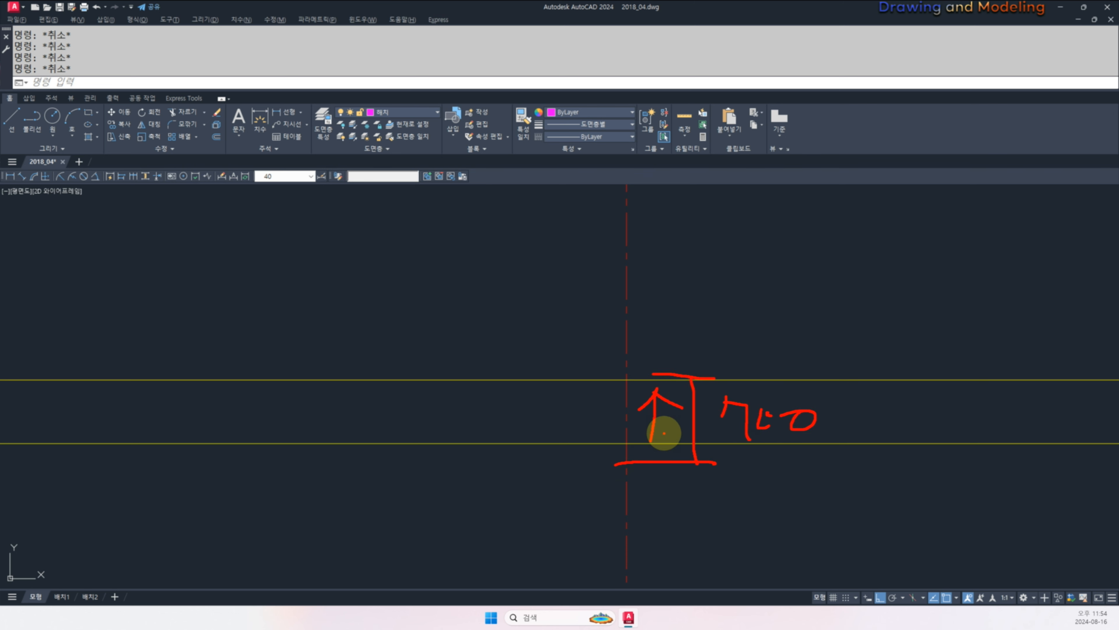
- Draw a 1000 by 350 rectangle above the horizontal lines, outside the left wall-centre line
{"action": "key", "text": "Escape"}
{"action": "scroll", "coordinate": [647, 409], "scroll_direction": "down", "scroll_amount": 2}
{"action": "scroll", "coordinate": [600, 452], "scroll_direction": "up", "scroll_amount": 1}
{"action": "mouse_move", "coordinate": [634, 405]}
{"action": "middle_mouse_down"}
{"action": "mouse_move", "coordinate": [600, 452]}
{"action": "mouse_move", "coordinate": [746, 487]}
{"action": "middle_mouse_up"}
{"action": "type", "text": "rec"}
{"action": "key", "text": "Return"}
{"action": "left_click", "coordinate": [521, 451]}
{"action": "type", "text": "@"}
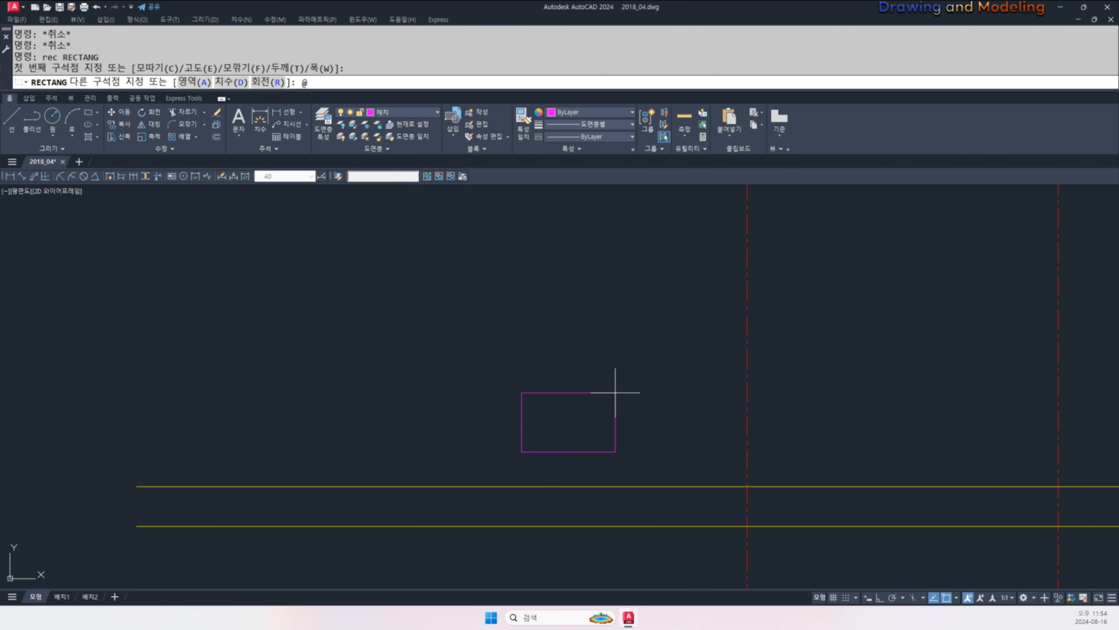
{"action": "type", "text": "1000,350"}
{"action": "key", "text": "Return"}
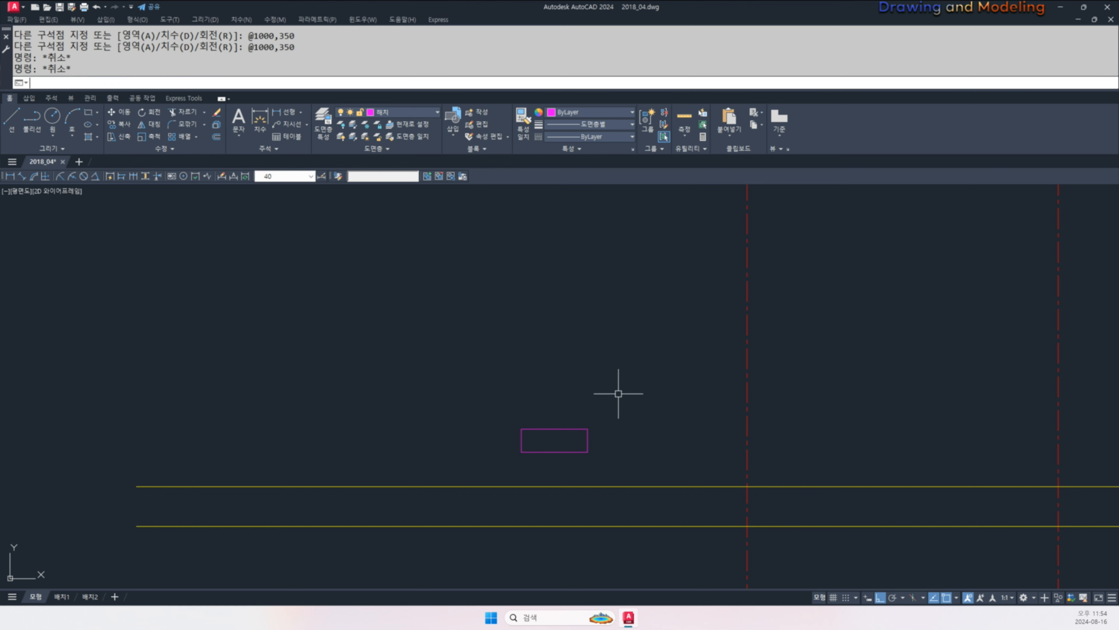
- Draw a diagonal line from the rectangle's lower-left corner to its upper-right corner
{"action": "scroll", "coordinate": [582, 437], "scroll_direction": "up", "scroll_amount": 2}
{"action": "type", "text": "l"}
{"action": "key", "text": "Return"}
{"action": "left_click", "coordinate": [484, 442]}
{"action": "left_click", "coordinate": [591, 424]}
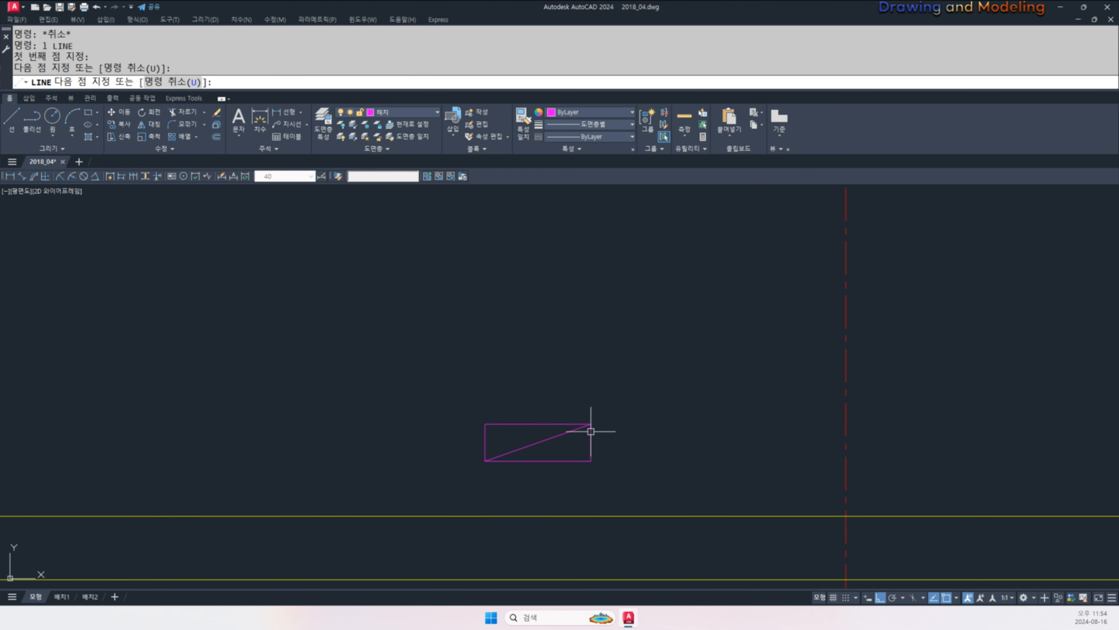
{"action": "key", "text": "Escape"}
{"action": "key", "text": "Escape"}
- Match the diagonal's properties to those of the yellow horizontal line below it
{"action": "type", "text": "nma"}
{"action": "key", "text": "Return"}
{"action": "key", "text": "Escape"}
{"action": "key", "text": "Escape"}
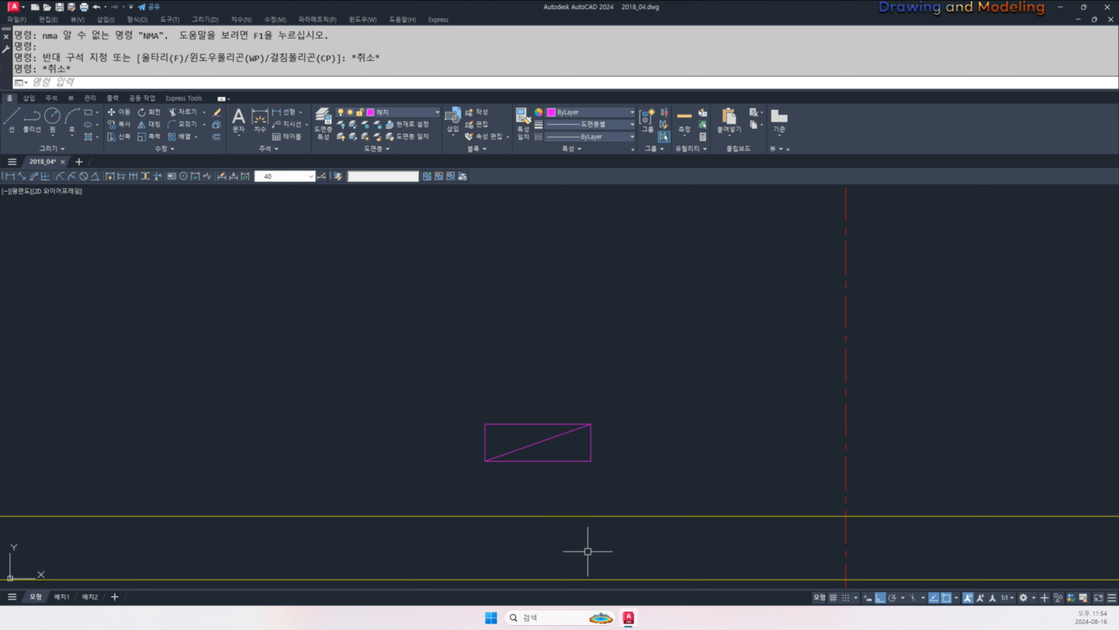
{"action": "type", "text": "ma"}
{"action": "key", "text": "Return"}
{"action": "left_click", "coordinate": [558, 522]}
{"action": "left_click", "coordinate": [557, 515]}
{"action": "scroll", "coordinate": [558, 443], "scroll_direction": "up", "scroll_amount": 4}
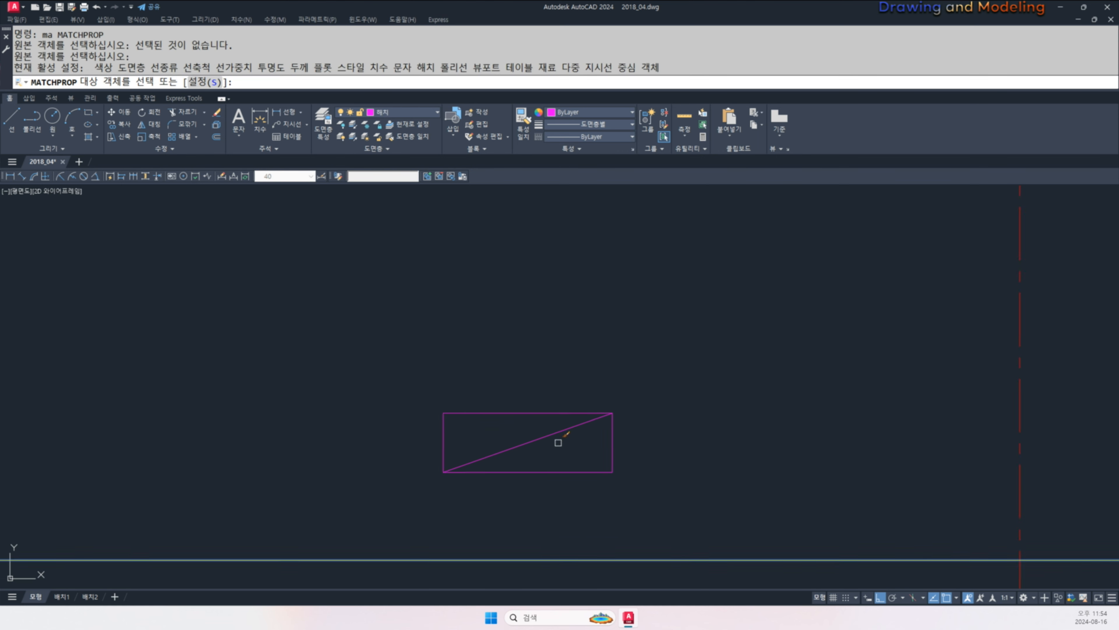
{"action": "left_click", "coordinate": [558, 442]}
{"action": "left_click", "coordinate": [503, 419]}
{"action": "key", "text": "Escape"}
- Trim away the rectangle's lower and right edges, leaving a slope triangle above the diagonal
{"action": "type", "text": "tr"}
{"action": "key", "text": "Return"}
{"action": "key", "text": "Return"}
{"action": "left_click", "coordinate": [662, 472]}
{"action": "key", "text": "Escape"}
{"action": "key", "text": "Escape"}
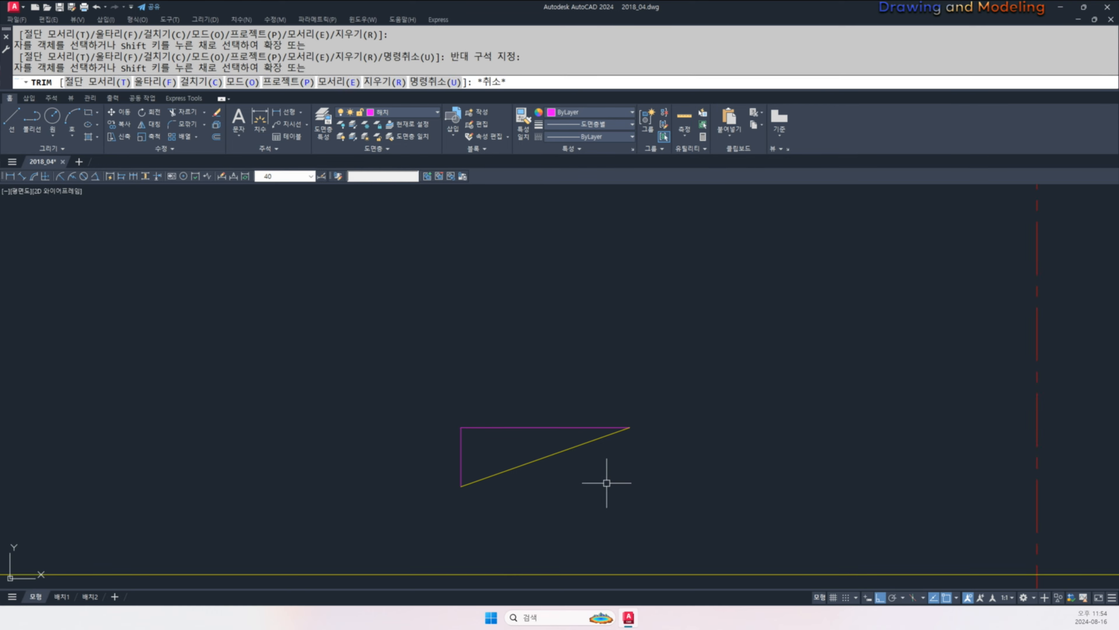
- Examine the roof slope requirement in the exam's written conditions
{"action": "scroll", "coordinate": [844, 475], "scroll_direction": "down", "scroll_amount": 6}
{"action": "scroll", "coordinate": [483, 384], "scroll_direction": "up", "scroll_amount": 4}
{"action": "scroll", "coordinate": [661, 476], "scroll_direction": "up", "scroll_amount": 6}
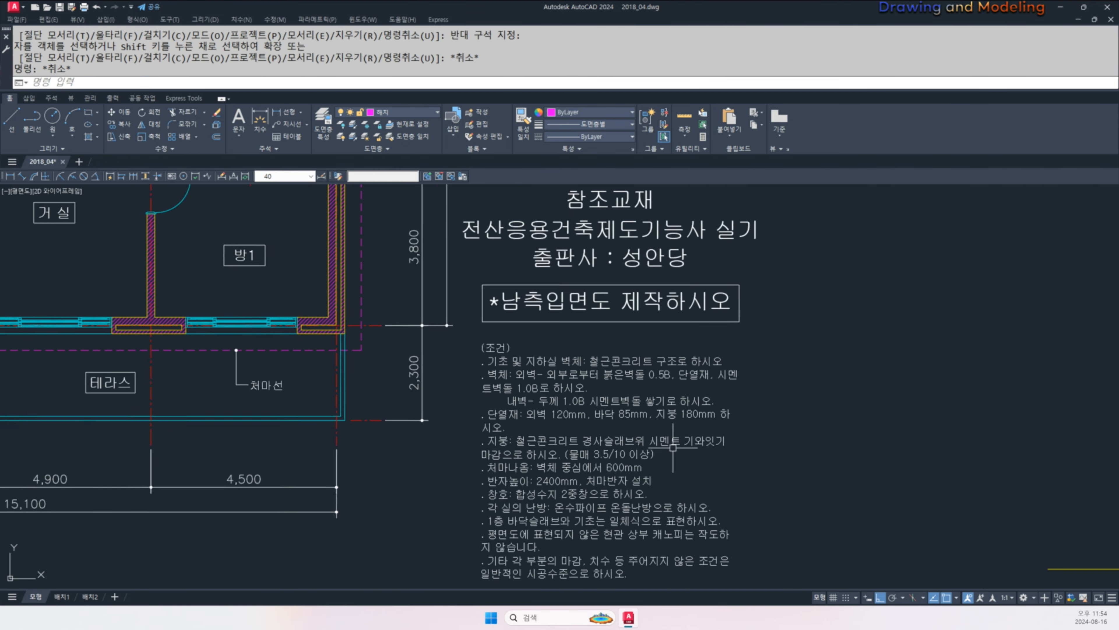
{"action": "left_click_drag", "start_coordinate": [421, 460], "coordinate": [586, 460]}
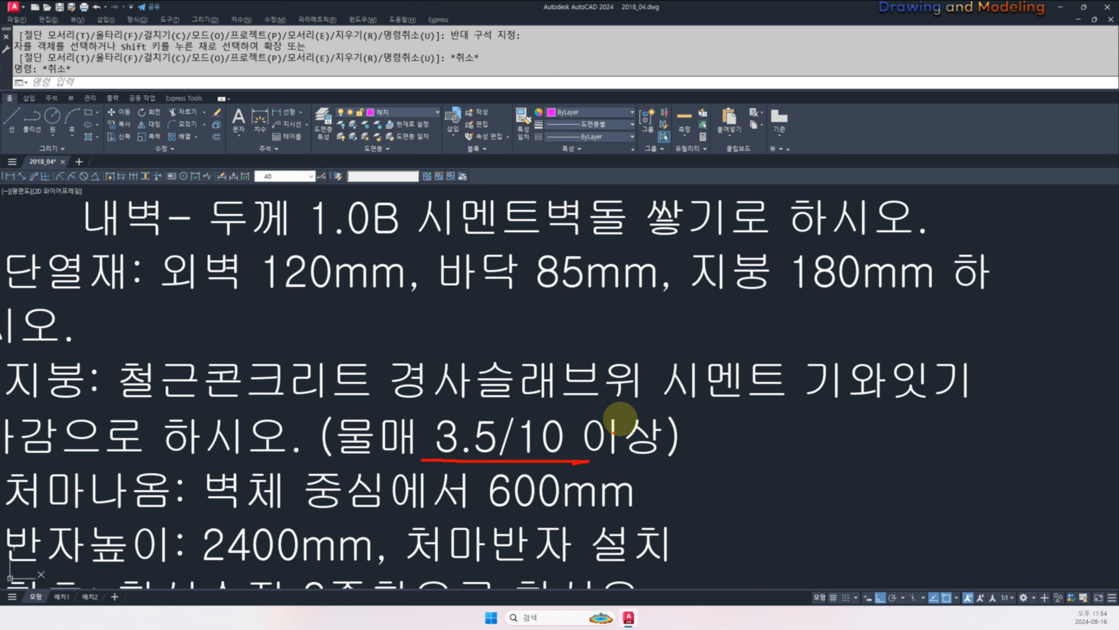
{"action": "left_click_drag", "start_coordinate": [643, 410], "coordinate": [646, 454]}
{"action": "mouse_move", "coordinate": [669, 411]}
{"action": "left_mouse_down"}
{"action": "mouse_move", "coordinate": [687, 444]}
{"action": "mouse_move", "coordinate": [694, 428]}
{"action": "left_mouse_up"}
{"action": "mouse_move", "coordinate": [714, 418]}
{"action": "left_mouse_down"}
{"action": "mouse_move", "coordinate": [757, 434]}
{"action": "mouse_move", "coordinate": [716, 422]}
{"action": "left_mouse_up"}
{"action": "left_click_drag", "start_coordinate": [467, 457], "coordinate": [497, 454]}
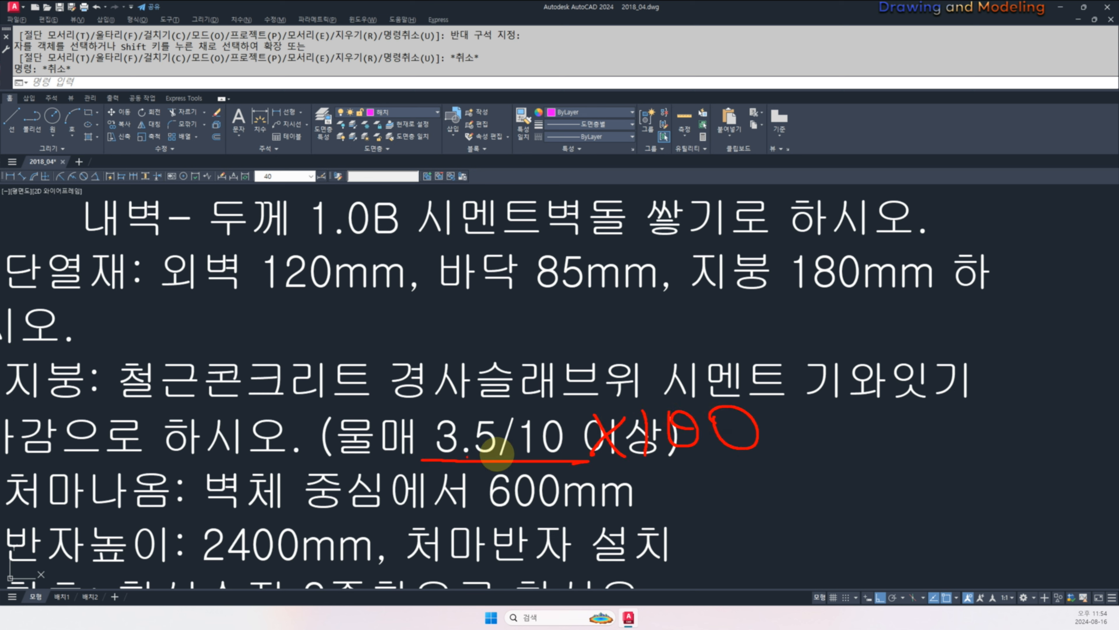
{"action": "key", "text": "Escape"}
{"action": "scroll", "coordinate": [802, 334], "scroll_direction": "down", "scroll_amount": 6}
{"action": "mouse_move", "coordinate": [974, 378]}
{"action": "middle_mouse_down"}
{"action": "mouse_move", "coordinate": [627, 447]}
{"action": "mouse_move", "coordinate": [222, 393]}
{"action": "middle_mouse_up"}
{"action": "middle_click_drag", "start_coordinate": [753, 481], "coordinate": [639, 458]}
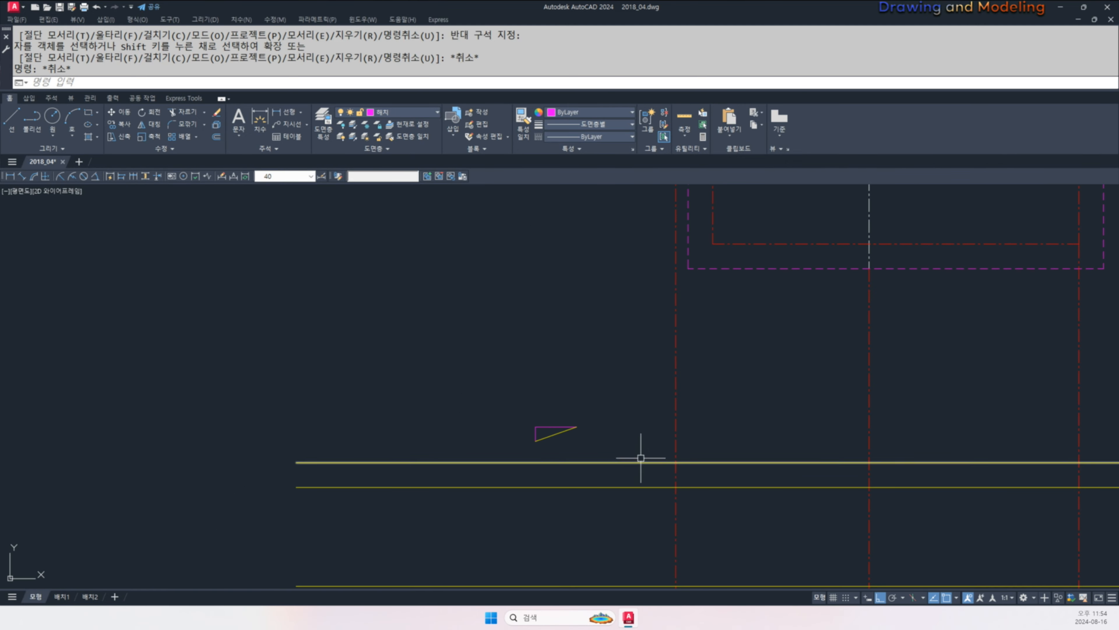
{"action": "type", "text": "co"}
{"action": "key", "text": "space"}
{"action": "scroll", "coordinate": [556, 454], "scroll_direction": "up", "scroll_amount": 2}
{"action": "key", "text": "Escape"}
{"action": "key", "text": "Escape"}
{"action": "scroll", "coordinate": [816, 467], "scroll_direction": "down", "scroll_amount": 4}
{"action": "middle_click_drag", "start_coordinate": [831, 480], "coordinate": [589, 461]}
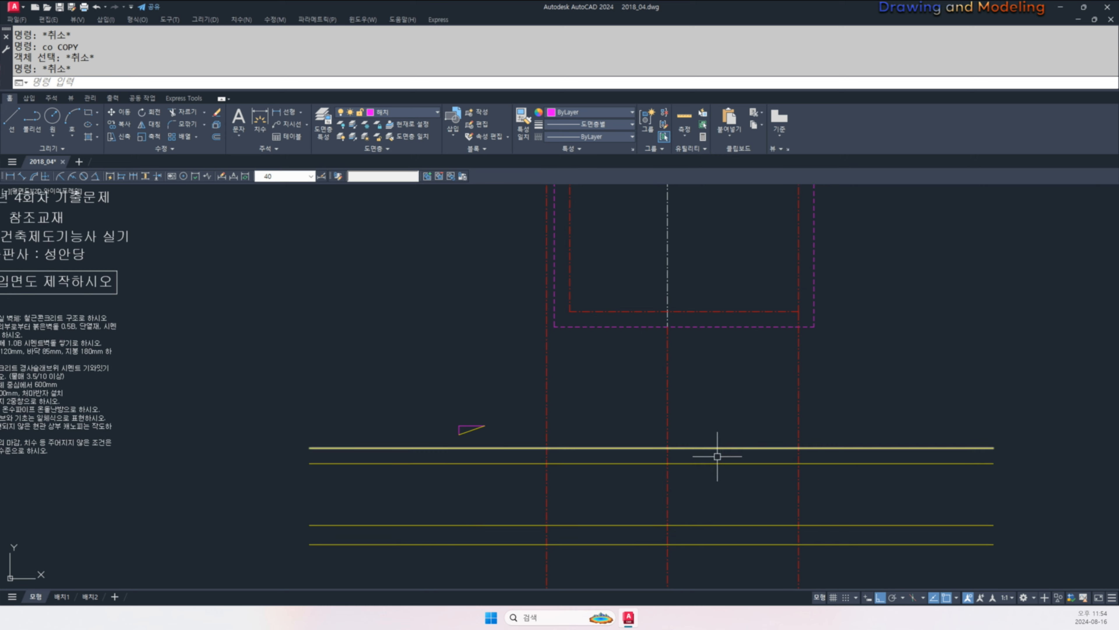
- Add quick dimensions across the three wall-centre lines, placed above the horizontal lines
{"action": "scroll", "coordinate": [692, 443], "scroll_direction": "up", "scroll_amount": 2}
{"action": "key", "text": "space"}
{"action": "left_click", "coordinate": [917, 368]}
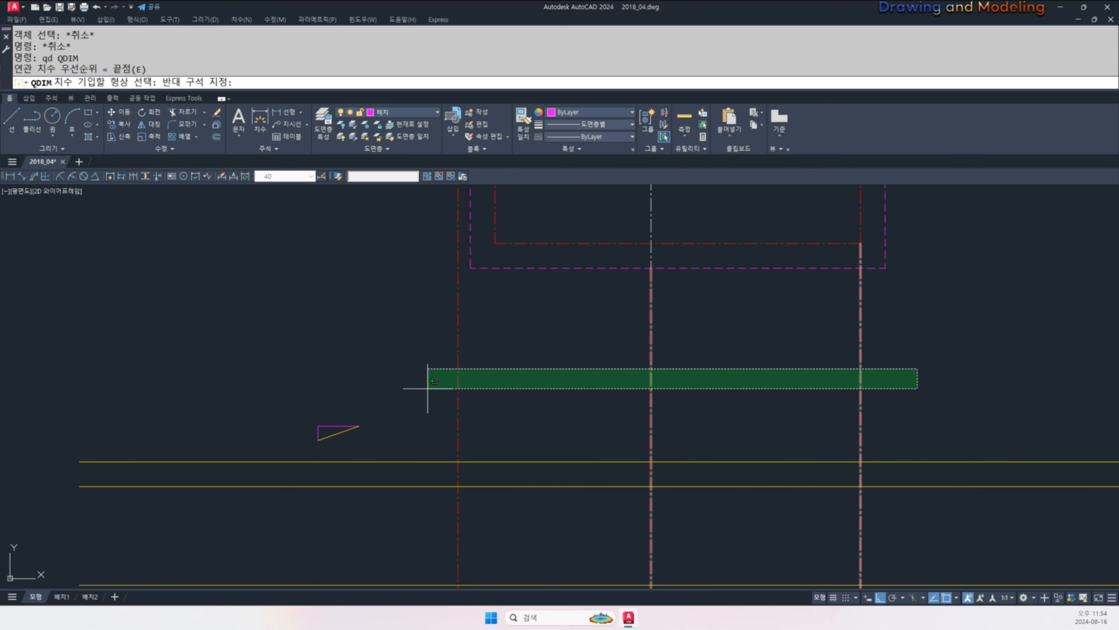
{"action": "left_click", "coordinate": [452, 388]}
{"action": "key", "text": "space"}
{"action": "left_click", "coordinate": [592, 417]}
{"action": "key", "text": "Escape"}
{"action": "key", "text": "Escape"}
{"action": "scroll", "coordinate": [587, 430], "scroll_direction": "up", "scroll_amount": 2}
{"action": "middle_click_drag", "start_coordinate": [618, 427], "coordinate": [537, 422]}
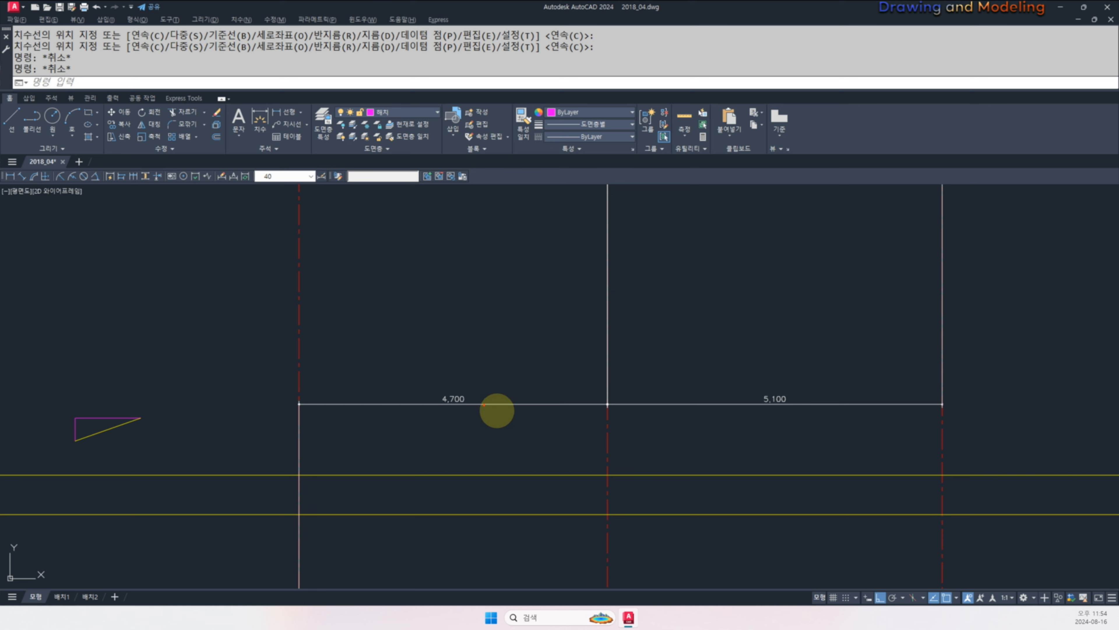
- Compare the two dimensioned spans between the wall-centre lines, considering where the roof slope should start
{"action": "left_click_drag", "start_coordinate": [497, 411], "coordinate": [495, 424]}
{"action": "mouse_move", "coordinate": [754, 450]}
{"action": "left_mouse_down"}
{"action": "mouse_move", "coordinate": [798, 413]}
{"action": "mouse_move", "coordinate": [758, 446]}
{"action": "left_mouse_up"}
{"action": "key", "text": "Escape"}
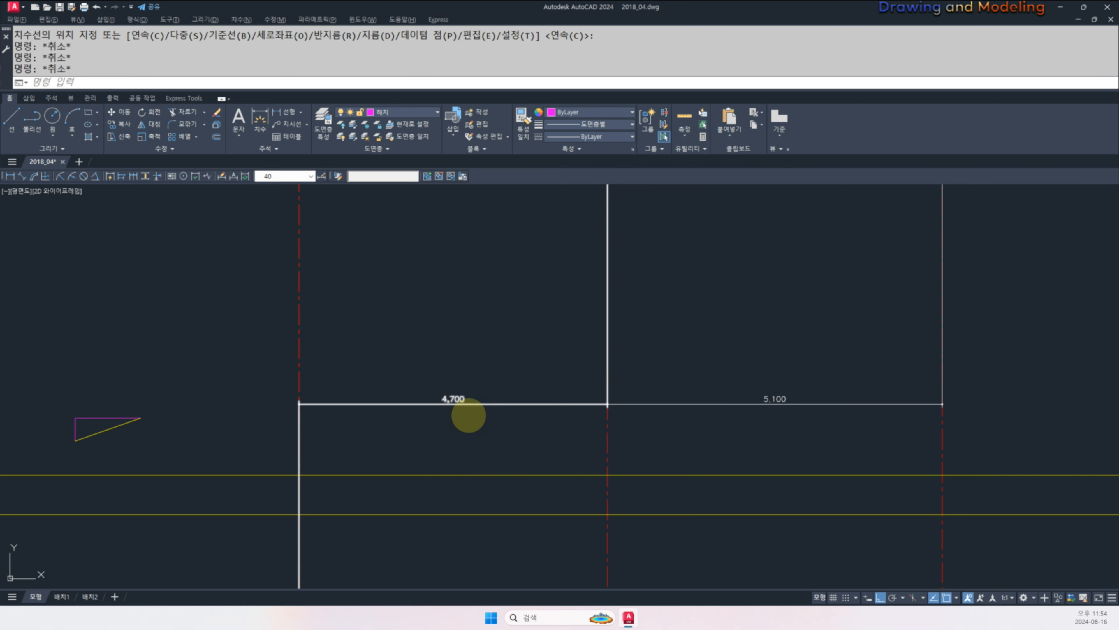
{"action": "left_click_drag", "start_coordinate": [467, 418], "coordinate": [461, 426]}
{"action": "left_click_drag", "start_coordinate": [287, 474], "coordinate": [438, 435]}
{"action": "left_click_drag", "start_coordinate": [402, 409], "coordinate": [459, 463]}
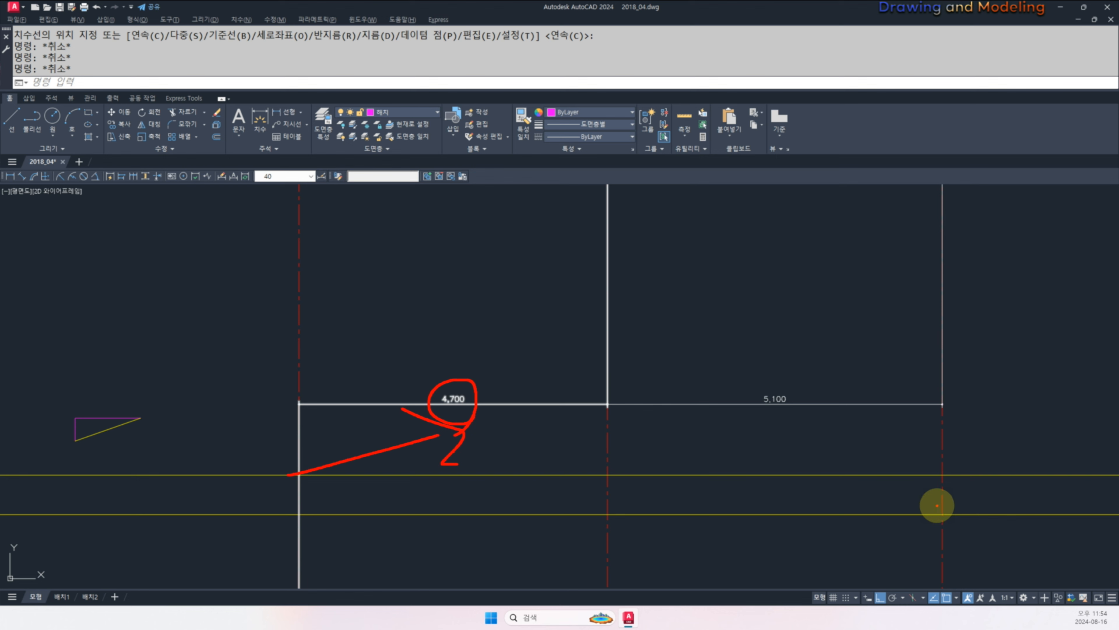
{"action": "key", "text": "Escape"}
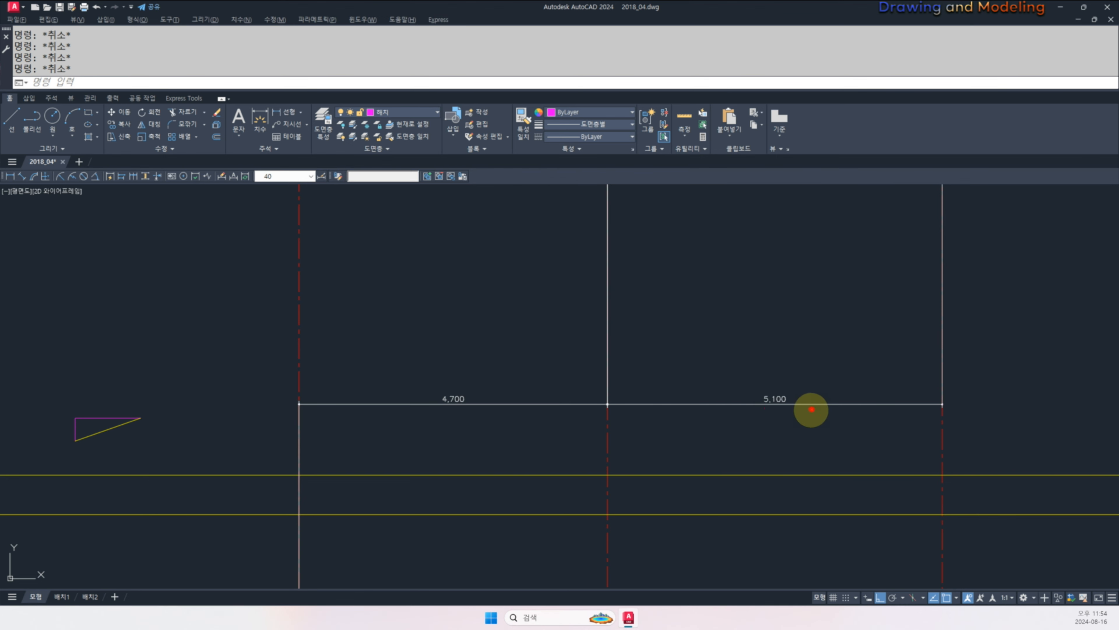
{"action": "mouse_move", "coordinate": [812, 409]}
{"action": "left_mouse_down"}
{"action": "mouse_move", "coordinate": [796, 374]}
{"action": "mouse_move", "coordinate": [806, 423]}
{"action": "left_mouse_up"}
{"action": "left_click_drag", "start_coordinate": [969, 490], "coordinate": [689, 410]}
{"action": "mouse_move", "coordinate": [744, 378]}
{"action": "left_mouse_down"}
{"action": "mouse_move", "coordinate": [672, 410]}
{"action": "mouse_move", "coordinate": [764, 481]}
{"action": "left_mouse_up"}
{"action": "key", "text": "Escape"}
- Erase the two span dimensions between the wall-centre lines
{"action": "left_click", "coordinate": [495, 415]}
{"action": "left_click", "coordinate": [436, 372]}
{"action": "type", "text": "e"}
{"action": "left_click", "coordinate": [740, 421]}
{"action": "left_click", "coordinate": [689, 382]}
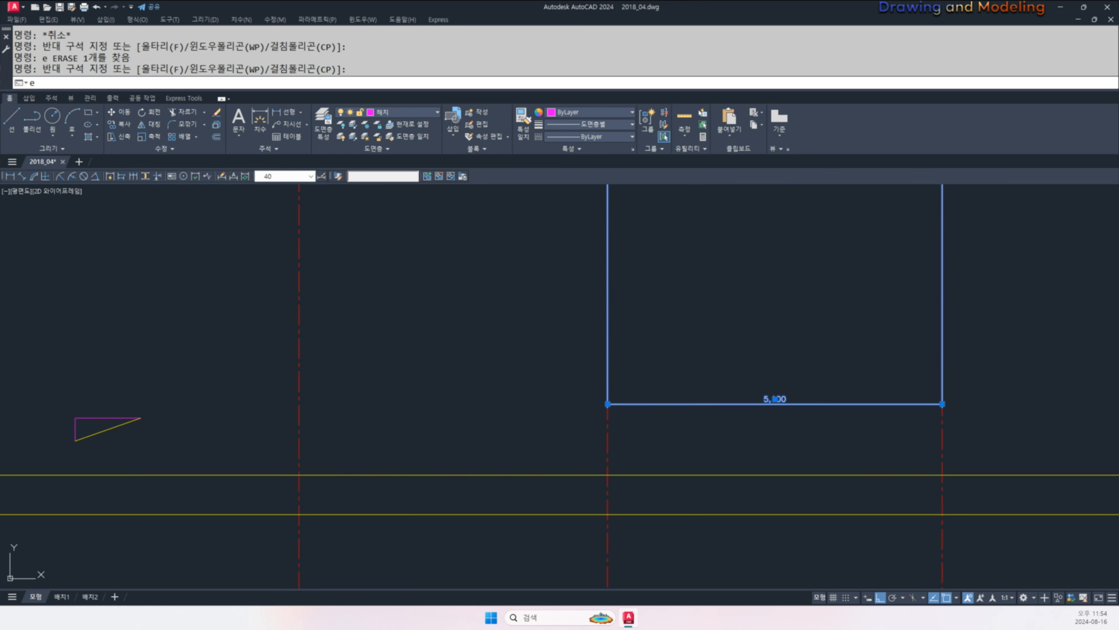
{"action": "type", "text": "e"}
{"action": "key", "text": "Escape"}
{"action": "key", "text": "Escape"}
- Examine the roof plan along the section line, comparing the wall-centre and eaves lines on both sides
{"action": "scroll", "coordinate": [692, 348], "scroll_direction": "down", "scroll_amount": 7}
{"action": "middle_click_drag", "start_coordinate": [692, 340], "coordinate": [669, 399]}
{"action": "scroll", "coordinate": [615, 327], "scroll_direction": "up", "scroll_amount": 4}
{"action": "mouse_move", "coordinate": [616, 325]}
{"action": "left_mouse_down"}
{"action": "mouse_move", "coordinate": [830, 325]}
{"action": "mouse_move", "coordinate": [849, 371]}
{"action": "left_mouse_up"}
{"action": "left_click_drag", "start_coordinate": [803, 271], "coordinate": [665, 370]}
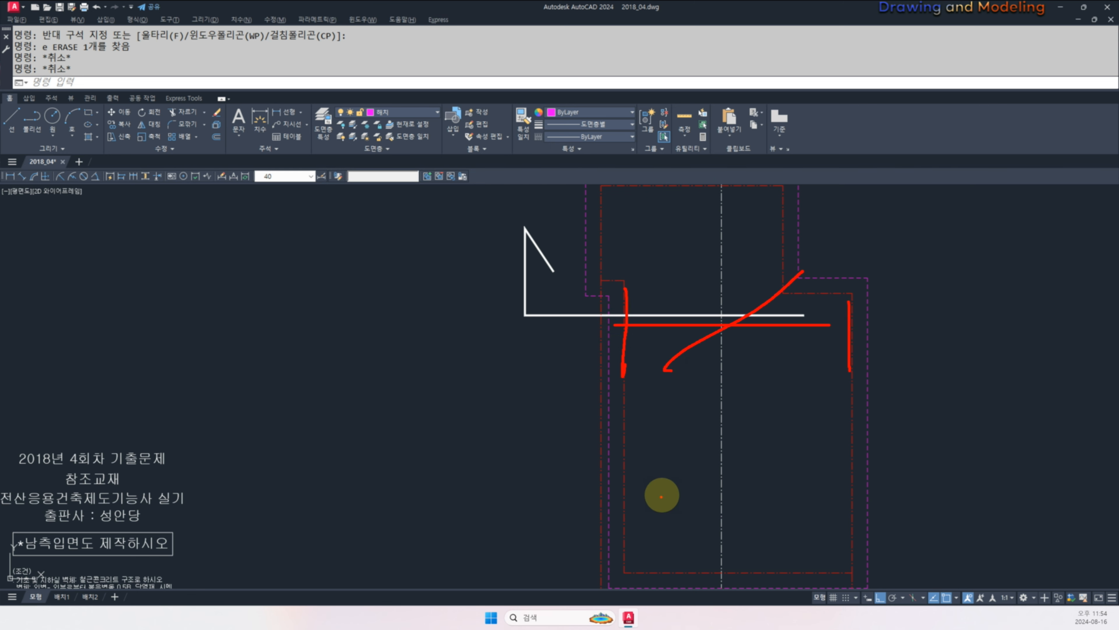
{"action": "key", "text": "Escape"}
{"action": "left_click_drag", "start_coordinate": [594, 233], "coordinate": [602, 354]}
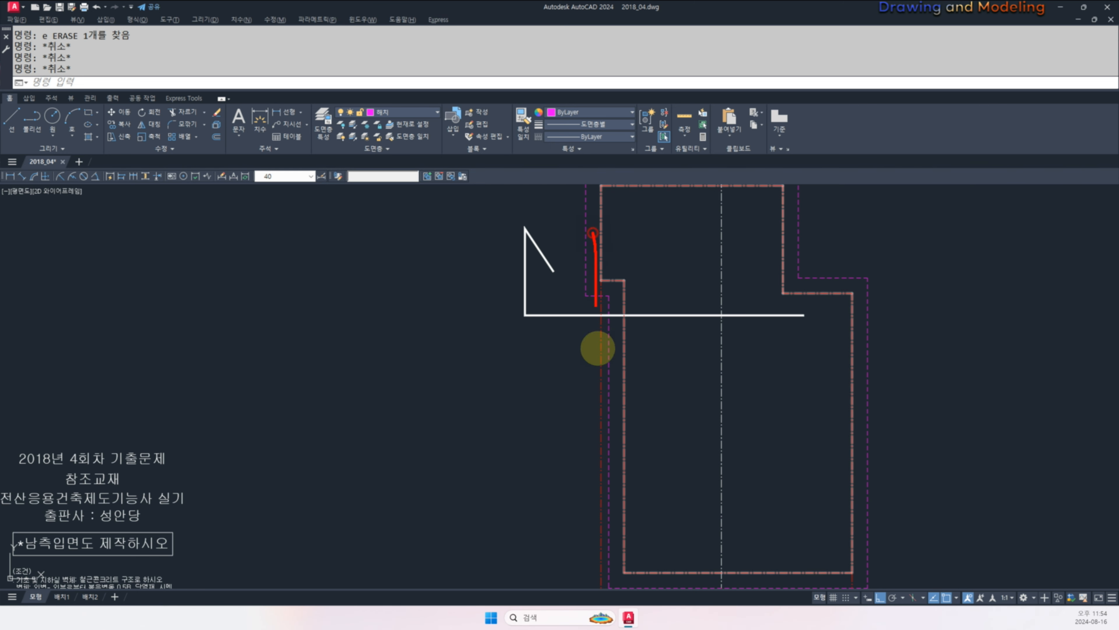
{"action": "left_click_drag", "start_coordinate": [874, 287], "coordinate": [866, 335]}
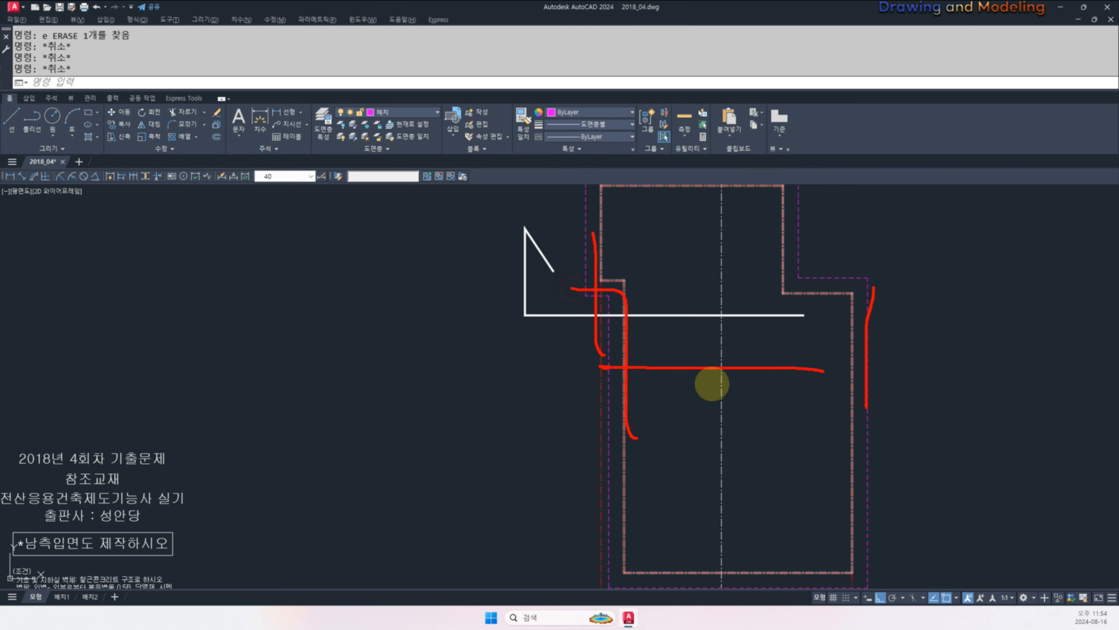
{"action": "scroll", "coordinate": [701, 297], "scroll_direction": "down", "scroll_amount": 5}
{"action": "scroll", "coordinate": [656, 241], "scroll_direction": "up", "scroll_amount": 4}
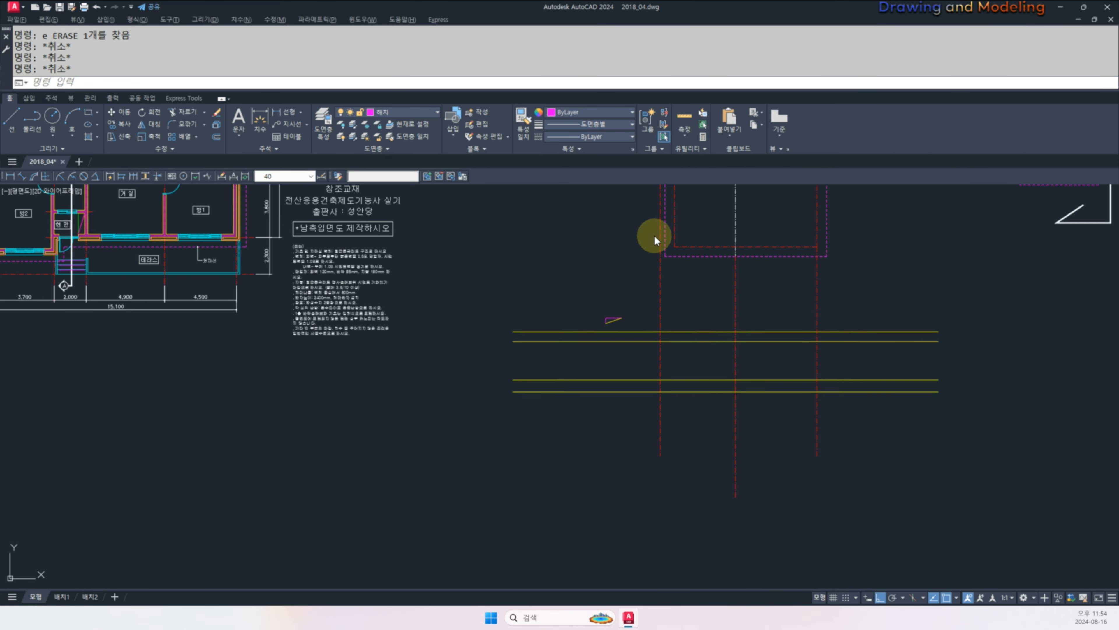
{"action": "scroll", "coordinate": [752, 318], "scroll_direction": "up", "scroll_amount": 5}
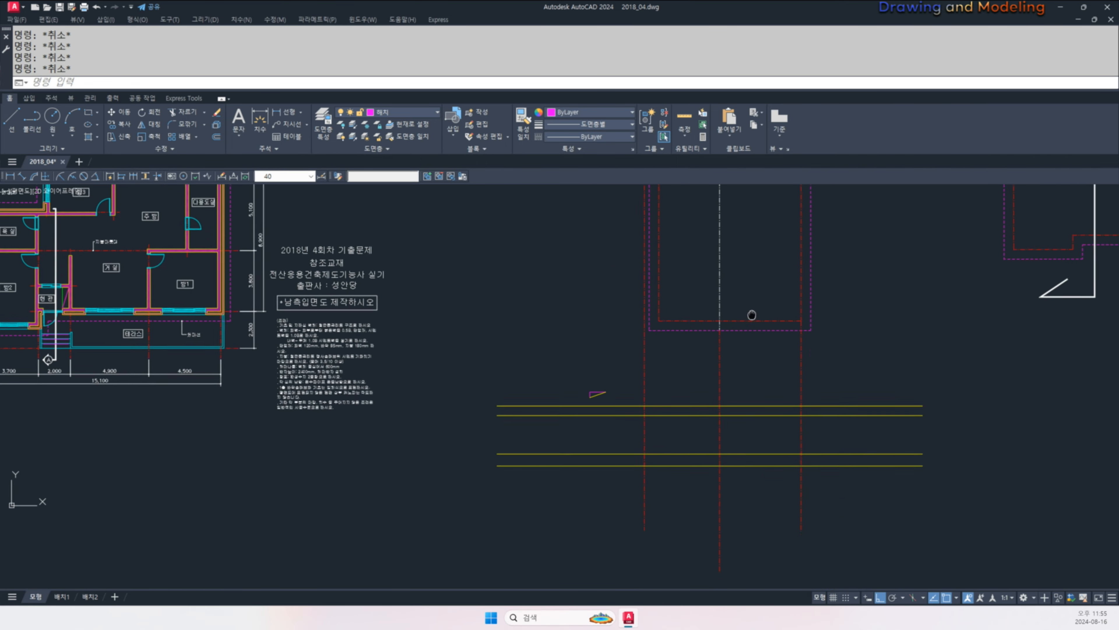
- Mirror the slope triangle about a vertical axis to the outside of the right wall-centre line, keeping the original
{"action": "left_click", "coordinate": [517, 401]}
{"action": "middle_click_drag", "start_coordinate": [741, 415], "coordinate": [657, 395]}
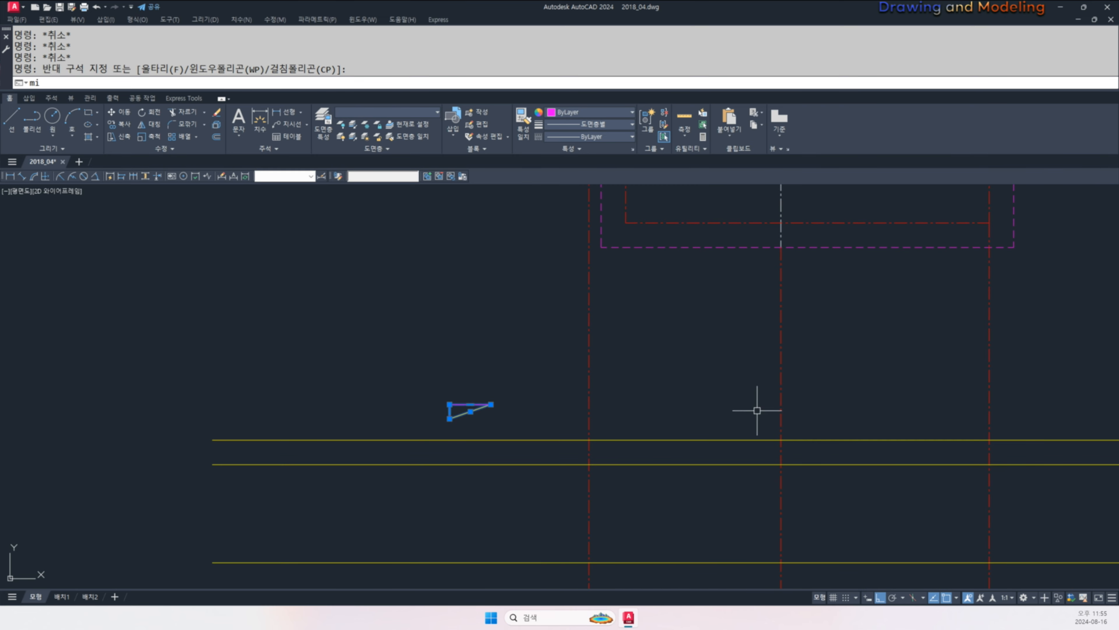
{"action": "key", "text": "Return"}
{"action": "left_click", "coordinate": [824, 370]}
{"action": "left_click", "coordinate": [821, 384]}
{"action": "key", "text": "Return"}
{"action": "scroll", "coordinate": [801, 407], "scroll_direction": "down", "scroll_amount": 3}
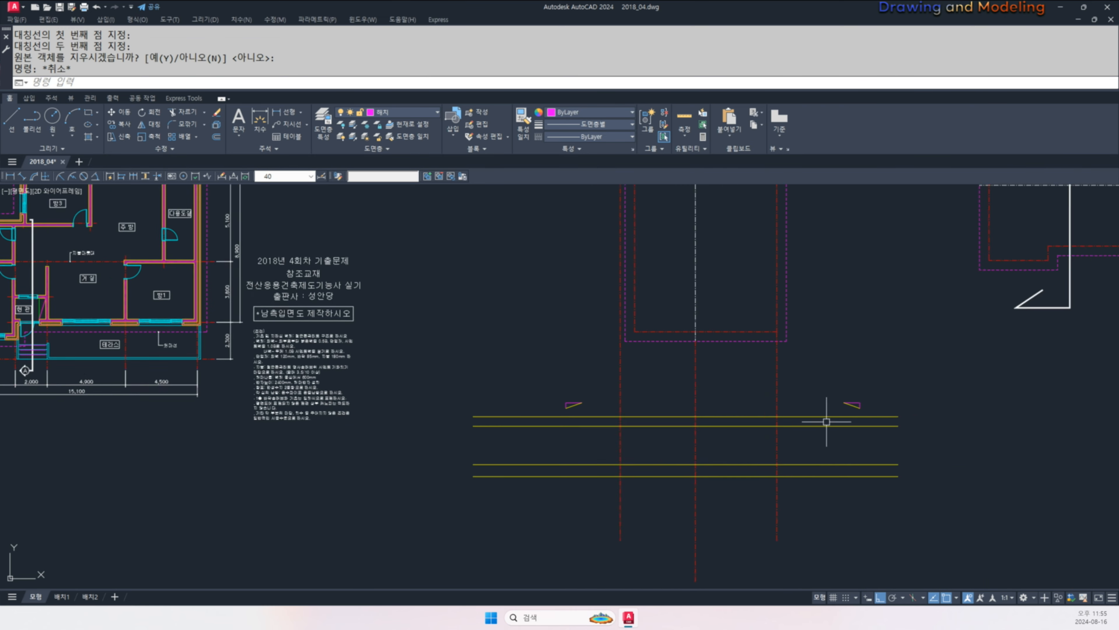
{"action": "scroll", "coordinate": [825, 418], "scroll_direction": "up", "scroll_amount": 3}
{"action": "key", "text": "Escape"}
{"action": "key", "text": "Escape"}
- Copy the mirrored sloped line from its lower end to where the right wall-centre line meets the topmost horizontal line
{"action": "left_click", "coordinate": [820, 390]}
{"action": "type", "text": "co"}
{"action": "key", "text": "Return"}
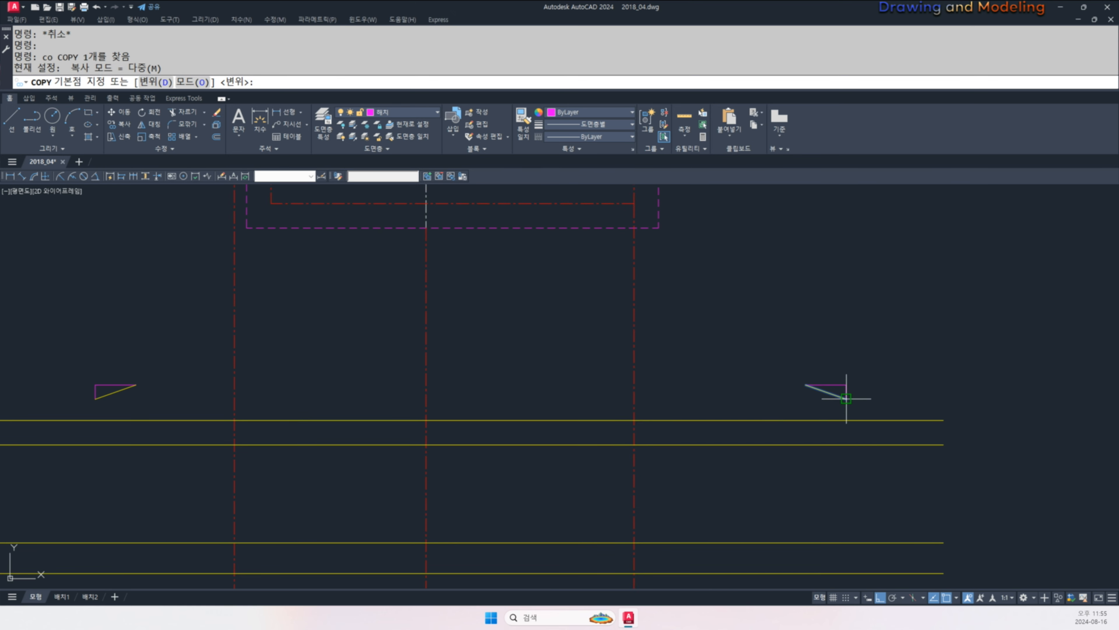
{"action": "left_click", "coordinate": [846, 399]}
{"action": "left_click", "coordinate": [634, 419]}
{"action": "key", "text": "Escape"}
{"action": "key", "text": "Escape"}
{"action": "scroll", "coordinate": [669, 381], "scroll_direction": "down", "scroll_amount": 3}
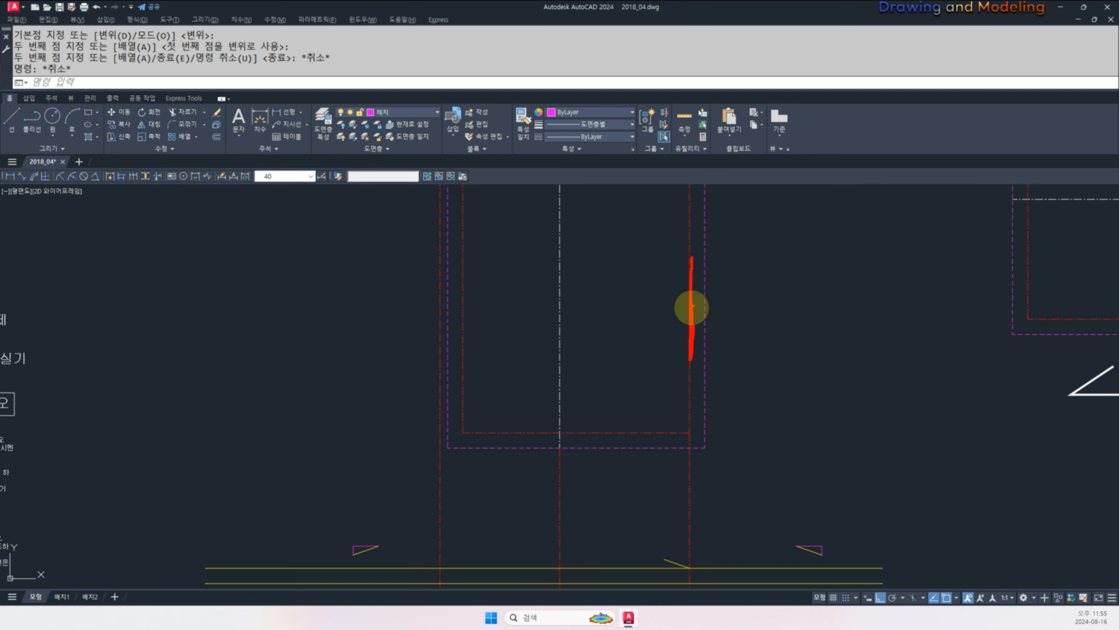
- Erase the topmost horizontal line and the mirrored slope triangle outside the right wall-centre line
{"action": "key", "text": "Escape"}
{"action": "scroll", "coordinate": [688, 318], "scroll_direction": "down", "scroll_amount": 5}
{"action": "scroll", "coordinate": [664, 262], "scroll_direction": "up", "scroll_amount": 6}
{"action": "scroll", "coordinate": [654, 334], "scroll_direction": "up", "scroll_amount": 4}
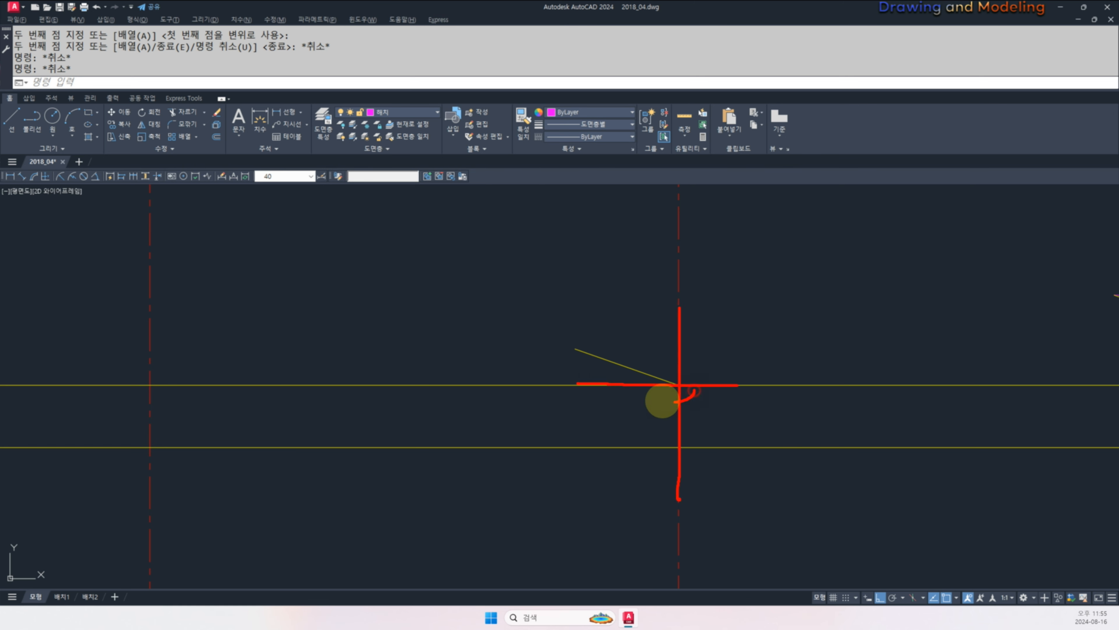
{"action": "key", "text": "Escape"}
{"action": "left_click", "coordinate": [822, 344]}
{"action": "left_click", "coordinate": [785, 396]}
{"action": "scroll", "coordinate": [838, 395], "scroll_direction": "down", "scroll_amount": 2}
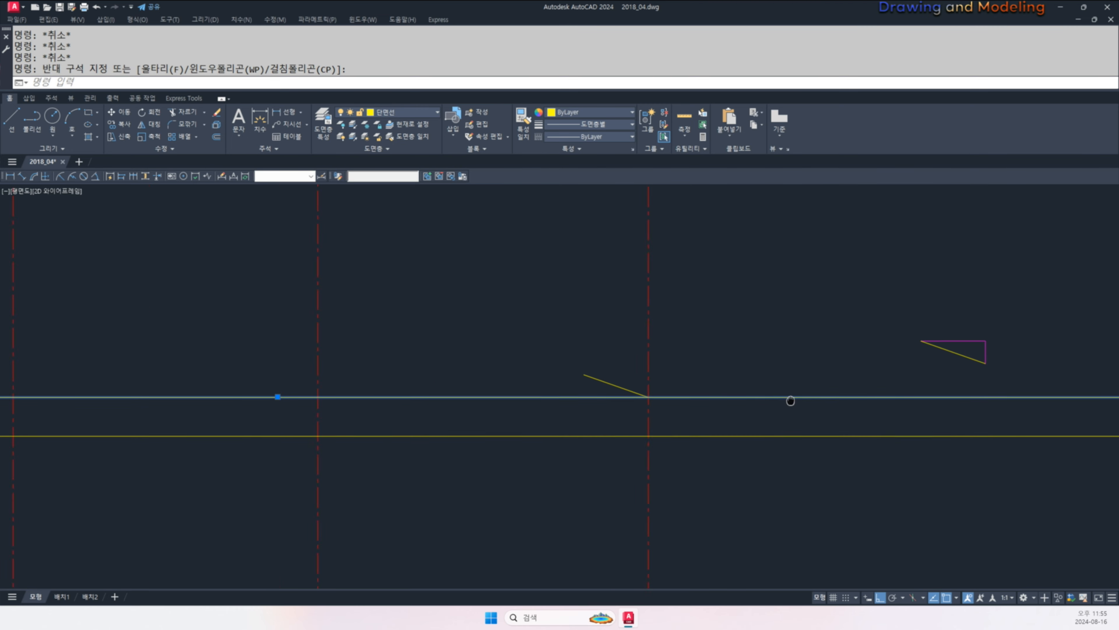
{"action": "type", "text": "e"}
{"action": "left_click", "coordinate": [984, 387]}
{"action": "left_click", "coordinate": [872, 336]}
{"action": "type", "text": "e"}
{"action": "key", "text": "Escape"}
{"action": "scroll", "coordinate": [618, 408], "scroll_direction": "up", "scroll_amount": 2}
{"action": "type", "text": "oi"}
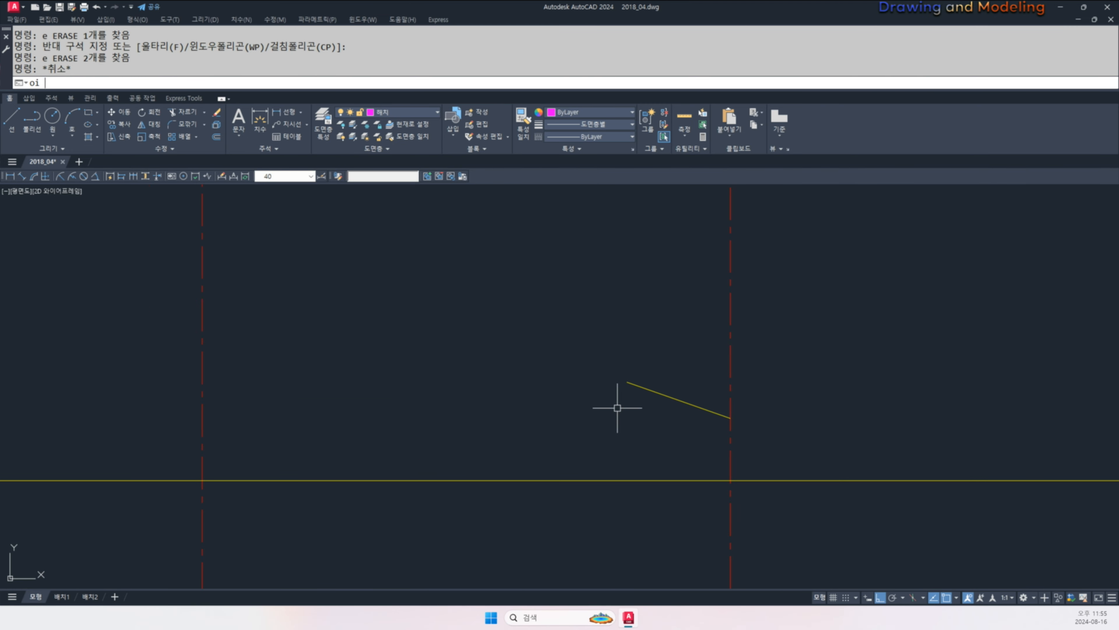
{"action": "key", "text": "Return"}
{"action": "type", "text": "150"}
{"action": "key", "text": "Return"}
{"action": "key", "text": "Escape"}
{"action": "key", "text": "Escape"}
- Offset the sloped line at the right wall-centre line upward by 150
{"action": "type", "text": "o"}
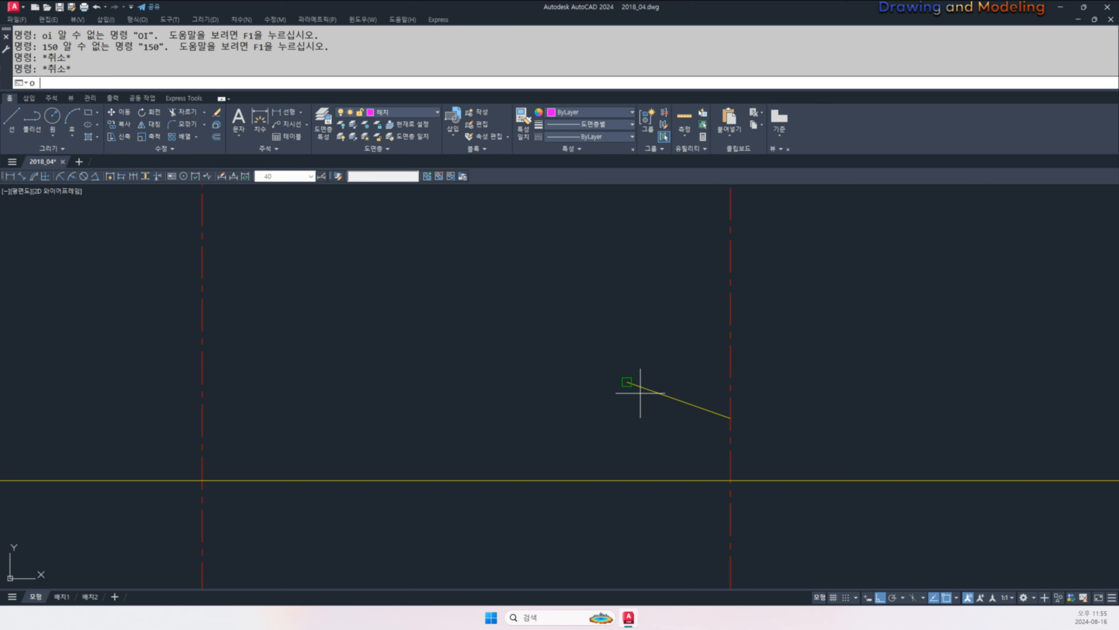
{"action": "key", "text": "Return"}
{"action": "type", "text": "150"}
{"action": "key", "text": "Return"}
{"action": "left_click", "coordinate": [637, 386]}
{"action": "left_click", "coordinate": [670, 359]}
{"action": "key", "text": "Escape"}
{"action": "key", "text": "Escape"}
- Offset the upper sloped line upward by 10, and offset that copy upward by another 10
{"action": "scroll", "coordinate": [663, 373], "scroll_direction": "up", "scroll_amount": 2}
{"action": "key", "text": "space"}
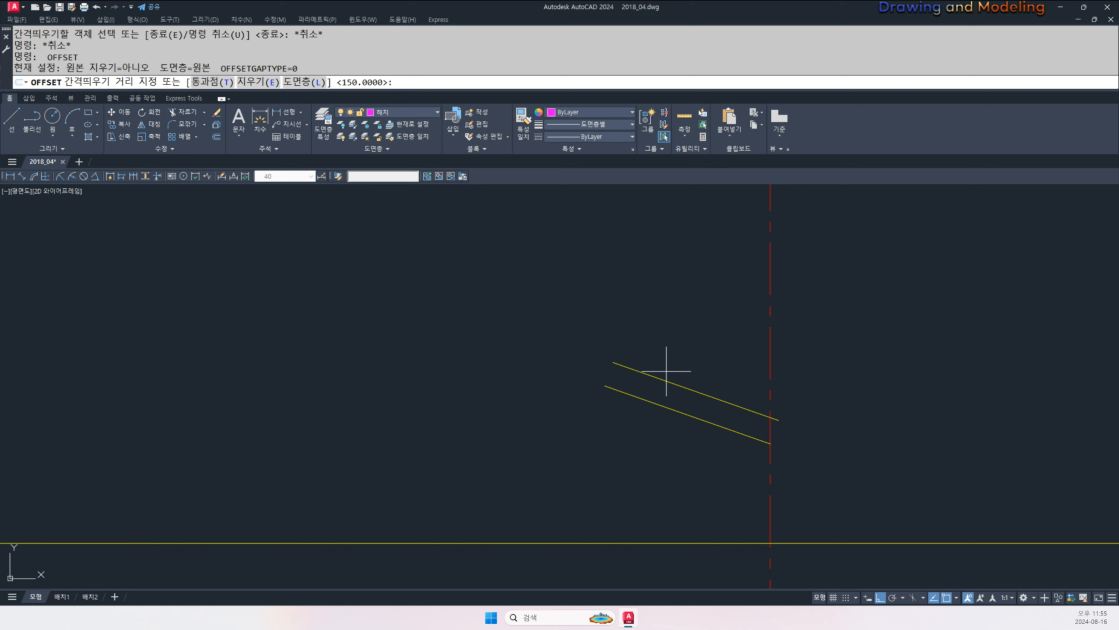
{"action": "type", "text": "10"}
{"action": "key", "text": "Return"}
{"action": "scroll", "coordinate": [667, 371], "scroll_direction": "up", "scroll_amount": 2}
{"action": "left_click", "coordinate": [669, 379]}
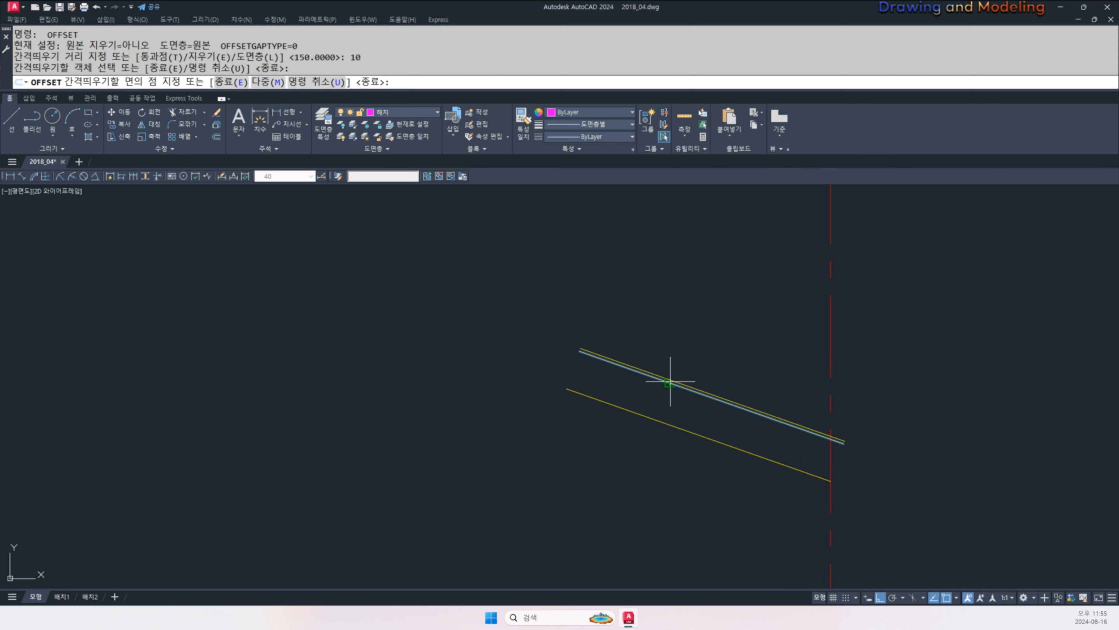
{"action": "left_click", "coordinate": [677, 374]}
{"action": "scroll", "coordinate": [685, 377], "scroll_direction": "up", "scroll_amount": 4}
{"action": "left_click", "coordinate": [662, 389]}
{"action": "left_click", "coordinate": [687, 372]}
{"action": "key", "text": "Escape"}
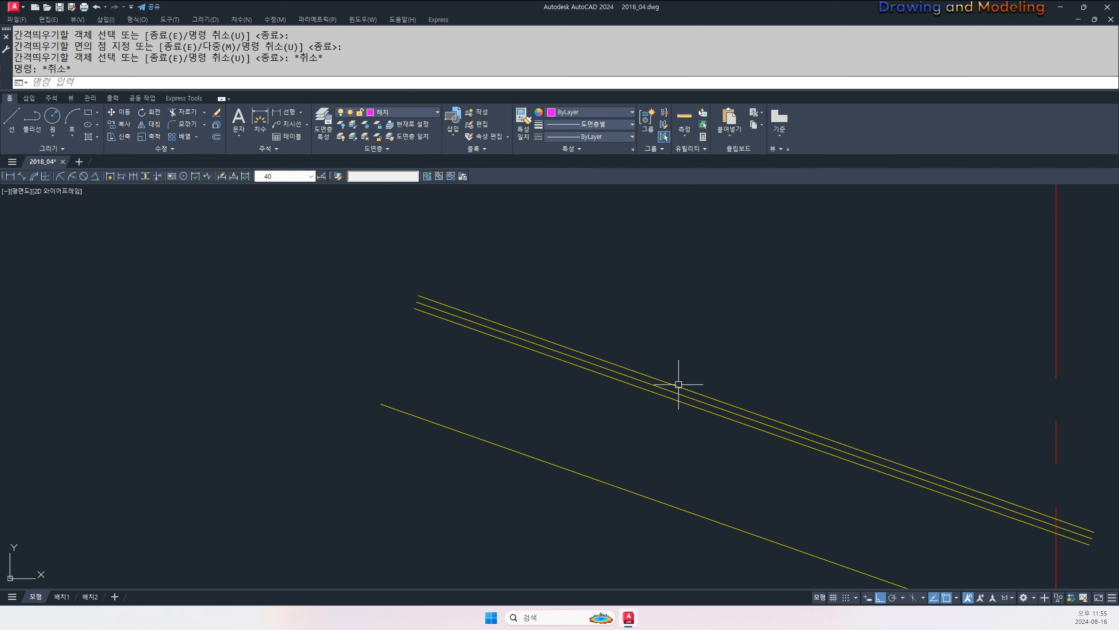
- Move the uppermost sloped line to the 마감선 layer
{"action": "left_click", "coordinate": [680, 387]}
{"action": "left_click", "coordinate": [423, 118]}
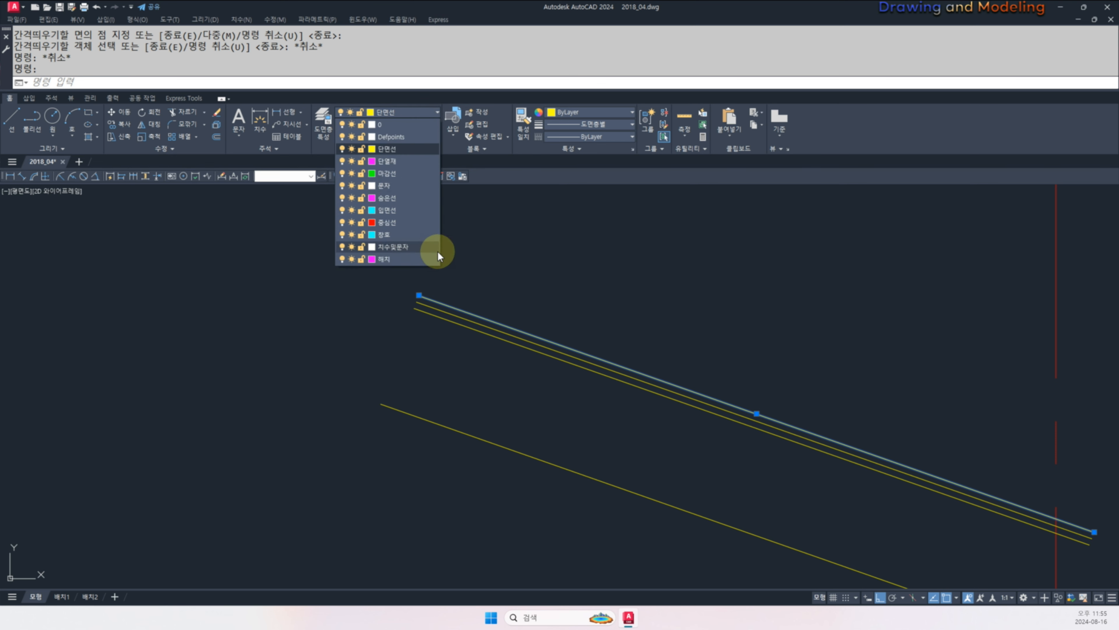
{"action": "left_click", "coordinate": [387, 169]}
{"action": "key", "text": "Escape"}
{"action": "key", "text": "Escape"}
{"action": "left_click", "coordinate": [514, 334]}
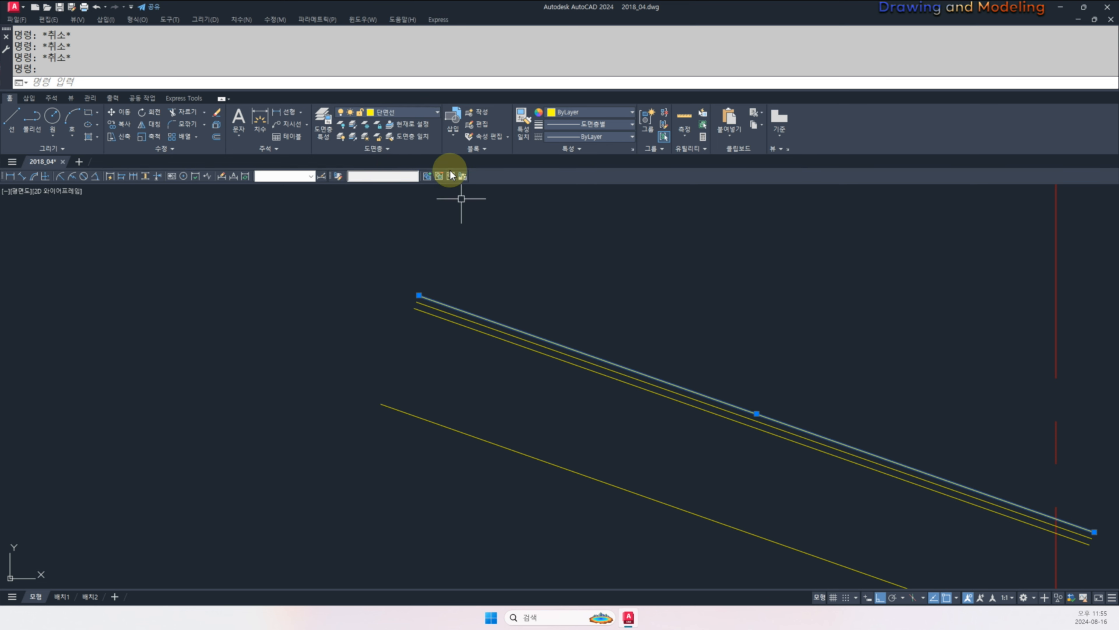
{"action": "left_click", "coordinate": [418, 114]}
{"action": "left_click", "coordinate": [400, 169]}
{"action": "key", "text": "Escape"}
{"action": "key", "text": "Escape"}
- Move the middle of the three closely spaced sloped roof lines to the 숨은선 layer
{"action": "left_click", "coordinate": [518, 340]}
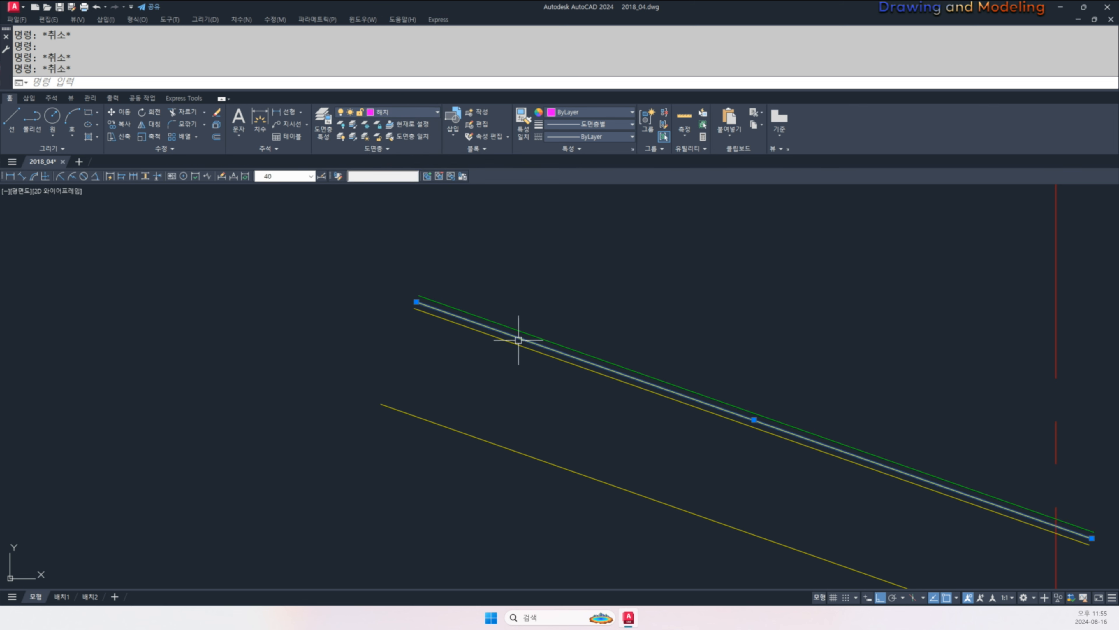
{"action": "left_click", "coordinate": [425, 114]}
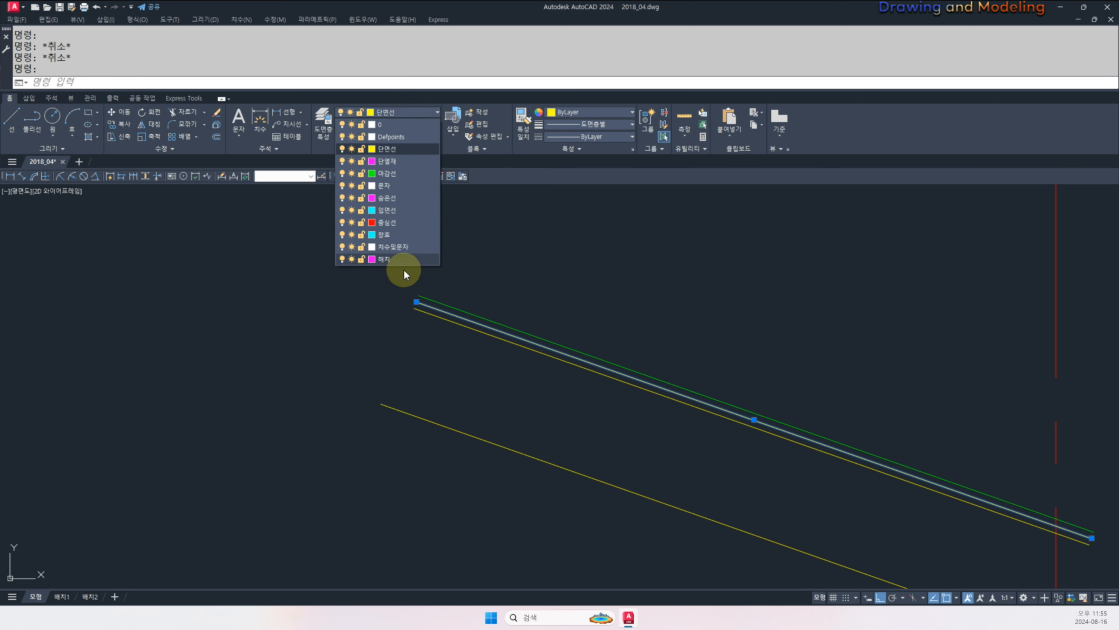
{"action": "left_click", "coordinate": [403, 223]}
{"action": "key", "text": "Escape"}
- Extend all the sloped roof lines up to the ridge centre line
{"action": "scroll", "coordinate": [437, 350], "scroll_direction": "down", "scroll_amount": 5}
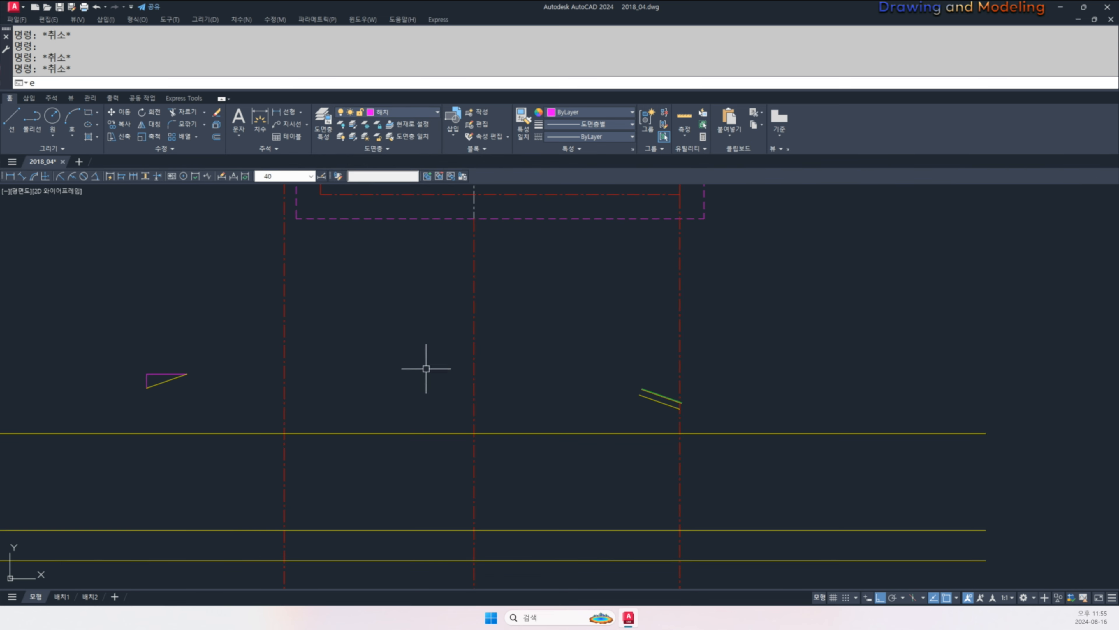
{"action": "type", "text": "ex"}
{"action": "key", "text": "Return"}
{"action": "left_click", "coordinate": [471, 322]}
{"action": "key", "text": "space"}
{"action": "scroll", "coordinate": [634, 404], "scroll_direction": "up", "scroll_amount": 4}
{"action": "left_click", "coordinate": [690, 292]}
{"action": "left_click", "coordinate": [628, 388]}
{"action": "key", "text": "Escape"}
{"action": "key", "text": "Escape"}
{"action": "scroll", "coordinate": [525, 361], "scroll_direction": "down", "scroll_amount": 4}
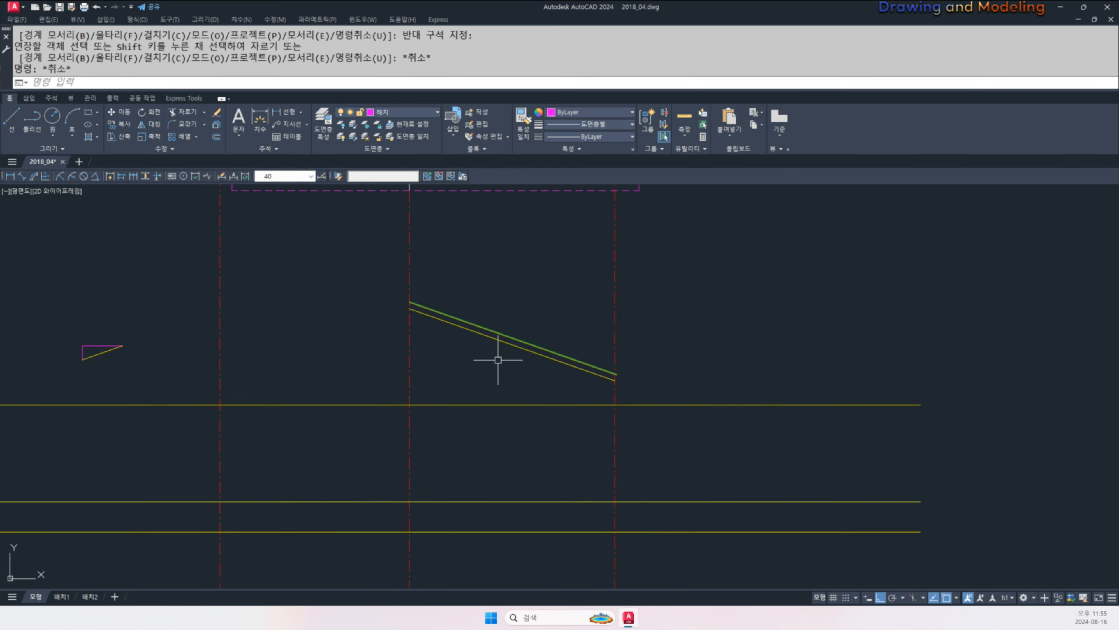
- Mirror the sloped roof lines about the vertical ridge centre line, keeping the originals
{"action": "middle_click_drag", "start_coordinate": [408, 359], "coordinate": [701, 392]}
{"action": "type", "text": "mi"}
{"action": "key", "text": "Return"}
{"action": "left_click", "coordinate": [782, 313]}
{"action": "left_click", "coordinate": [731, 379]}
{"action": "key", "text": "Return"}
{"action": "left_click", "coordinate": [702, 336]}
{"action": "left_click", "coordinate": [701, 405]}
{"action": "key", "text": "Return"}
{"action": "key", "text": "Escape"}
{"action": "key", "text": "Escape"}
- Move the slope triangle a little higher, to about the level of the roof ridge
{"action": "scroll", "coordinate": [635, 391], "scroll_direction": "down", "scroll_amount": 5}
{"action": "middle_click_drag", "start_coordinate": [633, 391], "coordinate": [735, 426]}
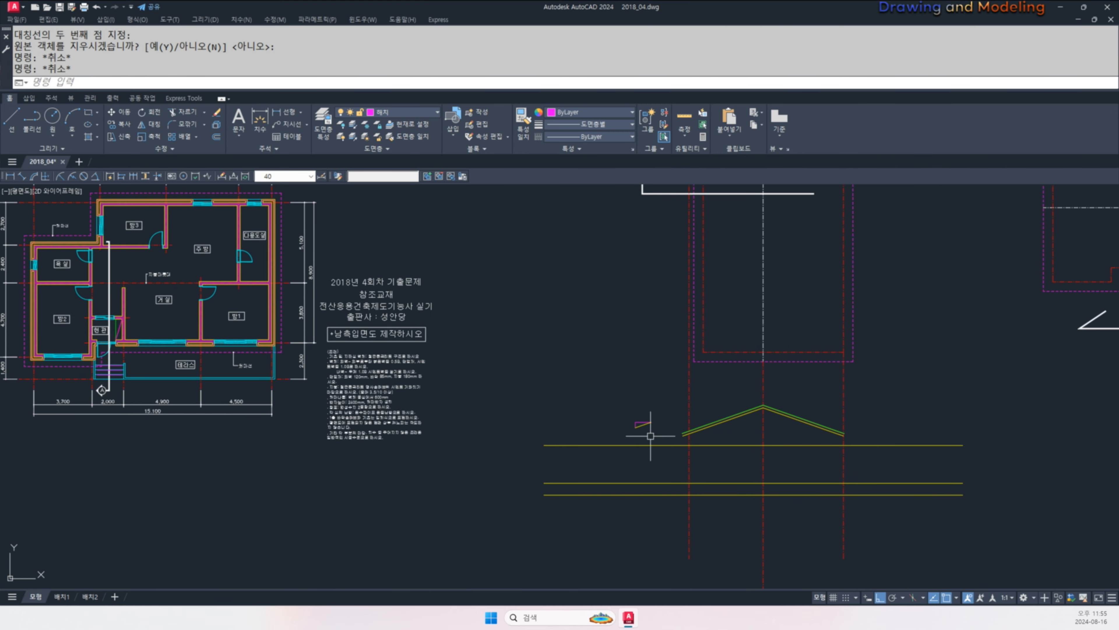
{"action": "left_click", "coordinate": [639, 440]}
{"action": "left_click", "coordinate": [621, 411]}
{"action": "scroll", "coordinate": [658, 420], "scroll_direction": "up", "scroll_amount": 2}
{"action": "type", "text": "m"}
{"action": "key", "text": "space"}
{"action": "left_click", "coordinate": [664, 416]}
{"action": "left_click", "coordinate": [674, 384]}
{"action": "key", "text": "Escape"}
{"action": "key", "text": "Escape"}
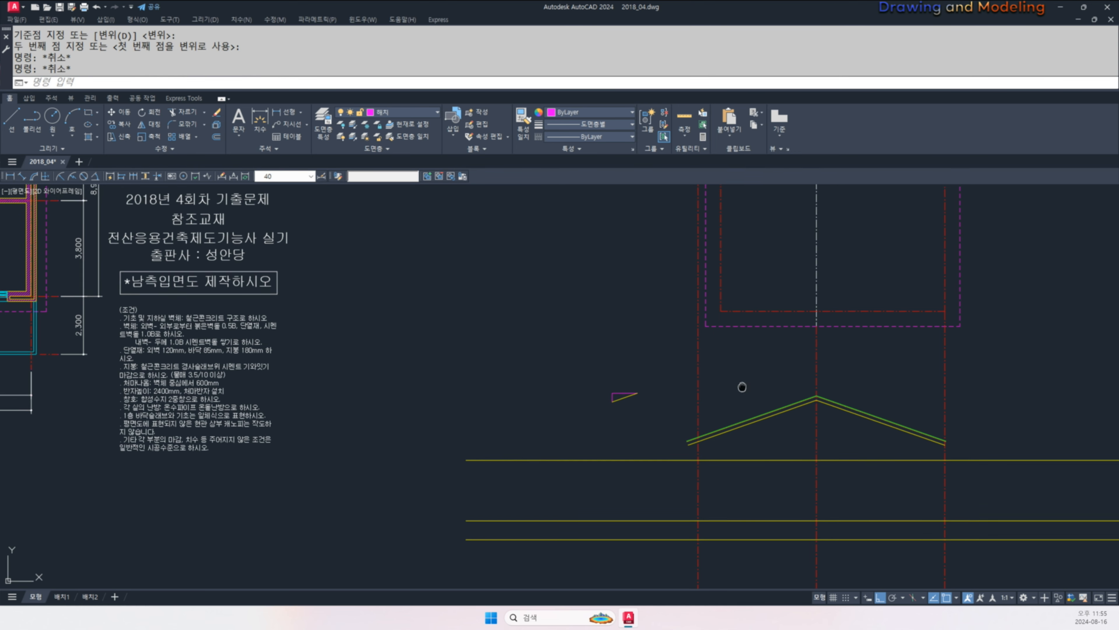
- Examine the mirrored roof slopes and their finish layers at the ridge against the roof plan above
{"action": "scroll", "coordinate": [743, 375], "scroll_direction": "down", "scroll_amount": 2}
{"action": "middle_click_drag", "start_coordinate": [742, 375], "coordinate": [647, 458]}
{"action": "middle_click_drag", "start_coordinate": [669, 366], "coordinate": [651, 374]}
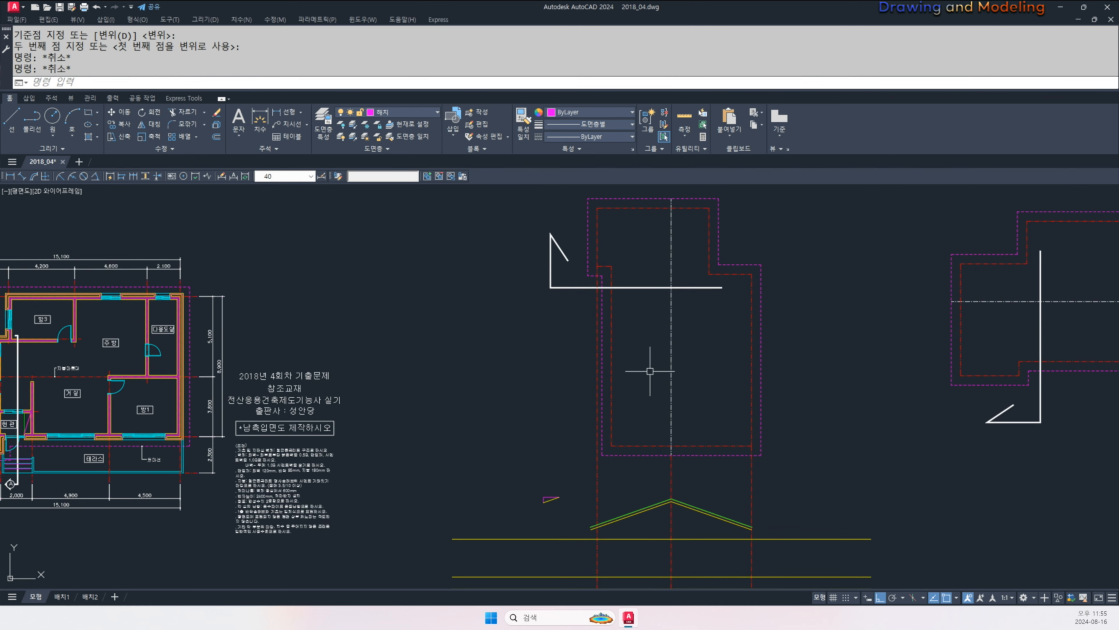
{"action": "middle_click_drag", "start_coordinate": [655, 553], "coordinate": [650, 464]}
{"action": "scroll", "coordinate": [650, 459], "scroll_direction": "up", "scroll_amount": 2}
{"action": "scroll", "coordinate": [704, 337], "scroll_direction": "up", "scroll_amount": 2}
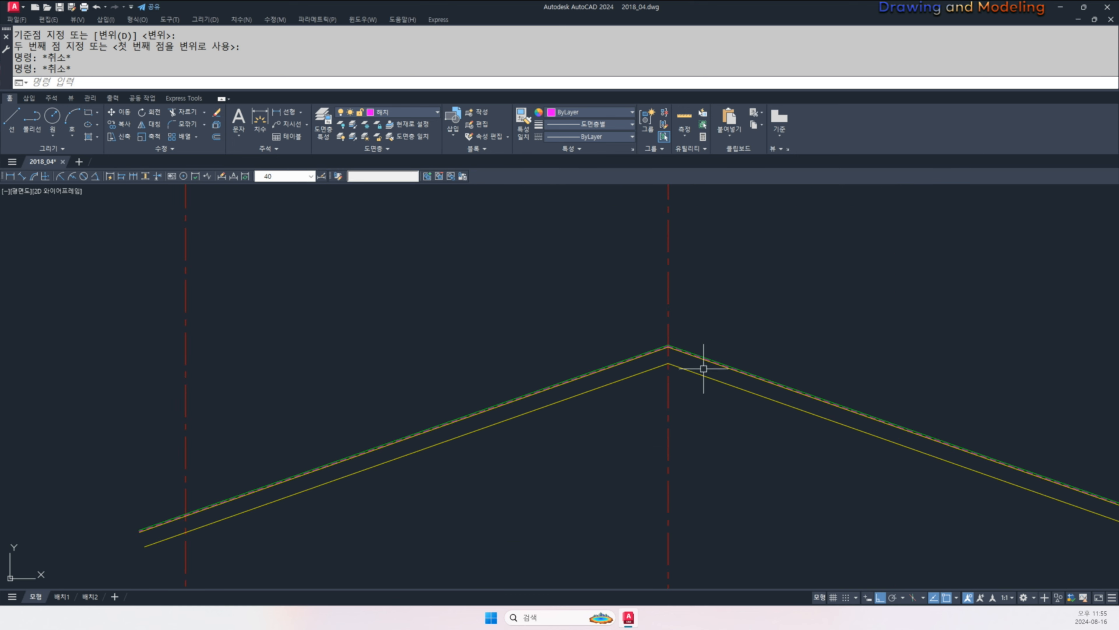
{"action": "scroll", "coordinate": [658, 358], "scroll_direction": "up", "scroll_amount": 3}
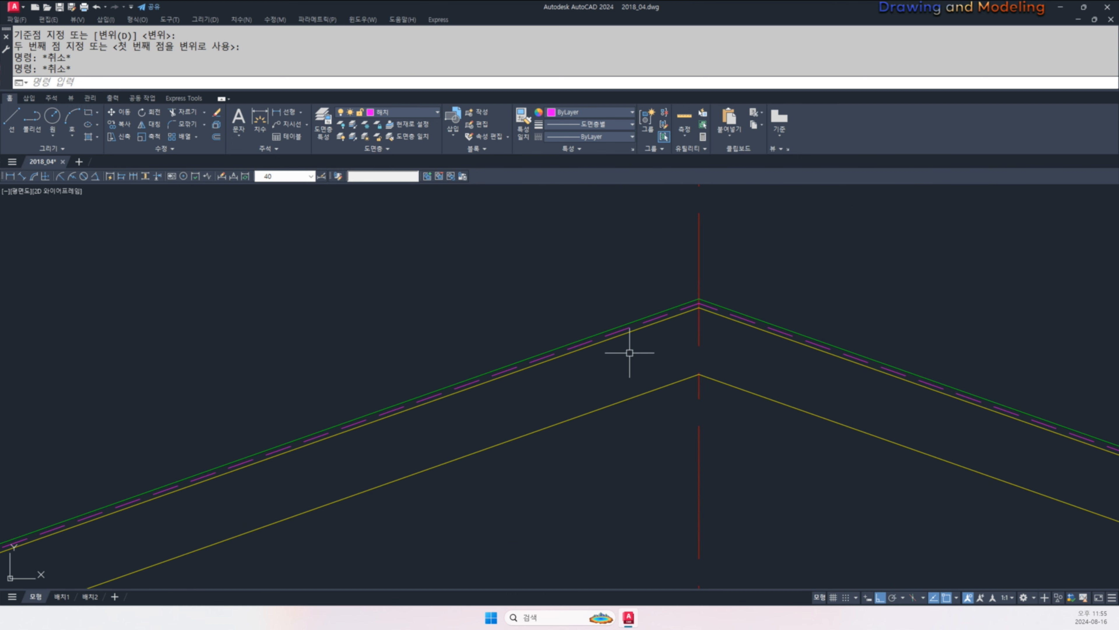
{"action": "scroll", "coordinate": [645, 395], "scroll_direction": "down", "scroll_amount": 5}
{"action": "middle_click_drag", "start_coordinate": [648, 398], "coordinate": [666, 405]}
{"action": "scroll", "coordinate": [750, 503], "scroll_direction": "down", "scroll_amount": 2}
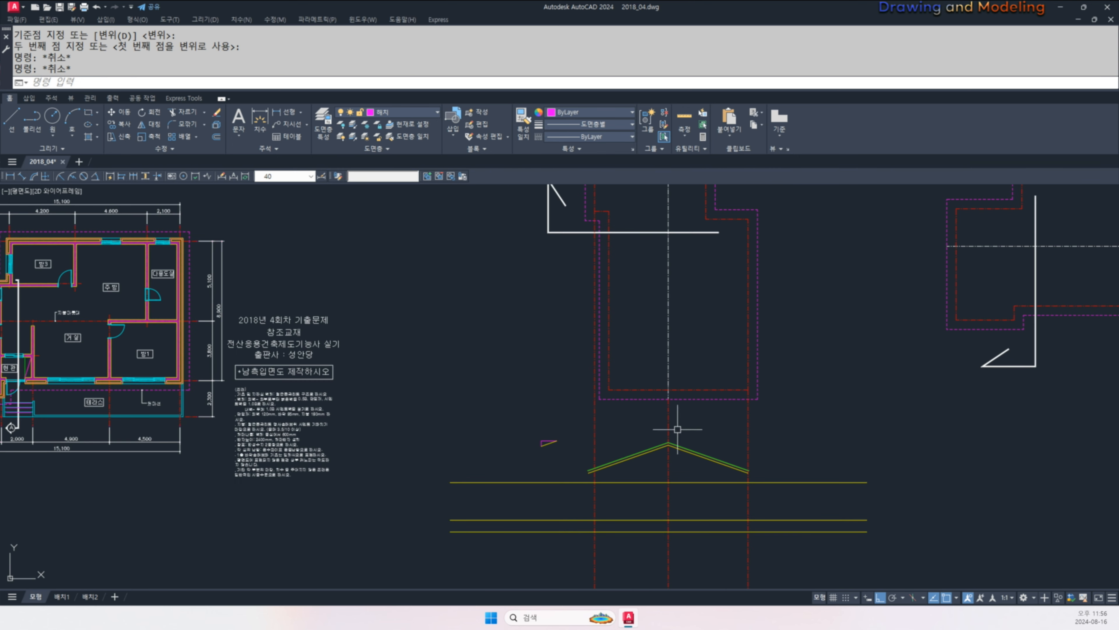
{"action": "middle_click_drag", "start_coordinate": [580, 442], "coordinate": [613, 396]}
{"action": "scroll", "coordinate": [698, 426], "scroll_direction": "up", "scroll_amount": 4}
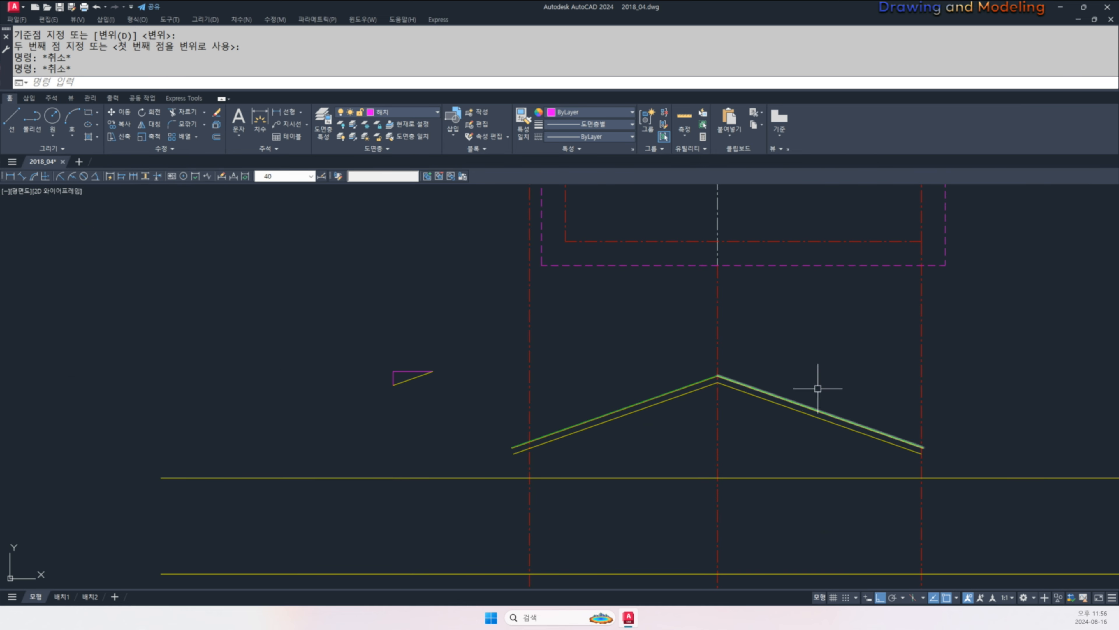
{"action": "middle_click_drag", "start_coordinate": [678, 422], "coordinate": [650, 387]}
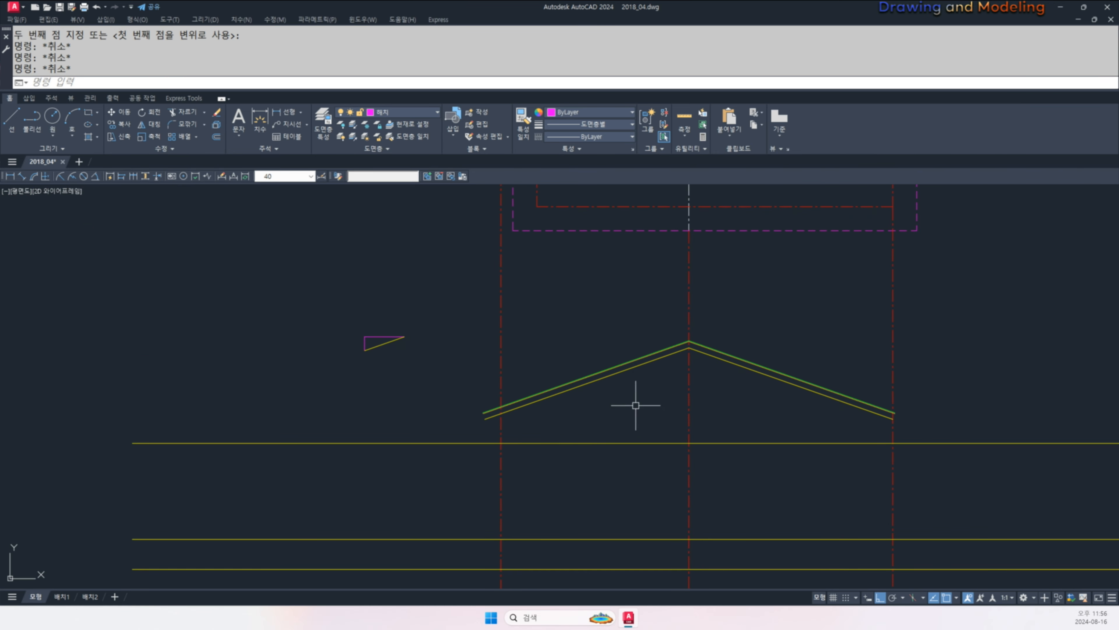
{"action": "key", "text": "Escape"}
{"action": "scroll", "coordinate": [648, 399], "scroll_direction": "down", "scroll_amount": 4}
{"action": "middle_click_drag", "start_coordinate": [679, 429], "coordinate": [655, 350]}
{"action": "scroll", "coordinate": [576, 395], "scroll_direction": "up", "scroll_amount": 2}
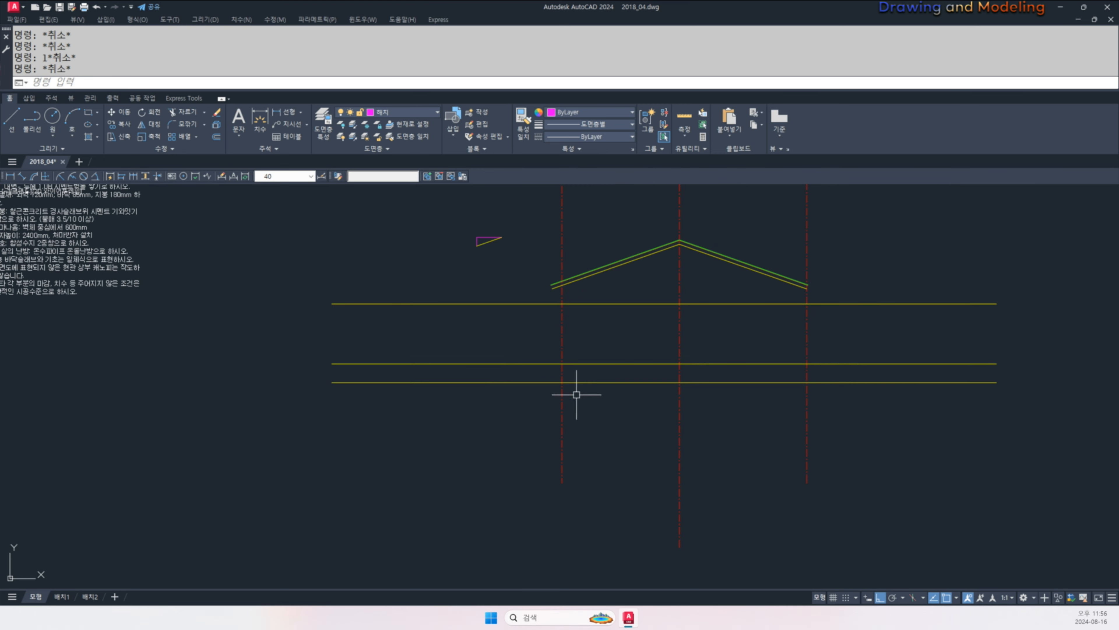
{"action": "left_click_drag", "start_coordinate": [509, 380], "coordinate": [519, 473]}
{"action": "key", "text": "Escape"}
{"action": "middle_click_drag", "start_coordinate": [644, 449], "coordinate": [642, 528]}
{"action": "left_click_drag", "start_coordinate": [866, 504], "coordinate": [512, 511]}
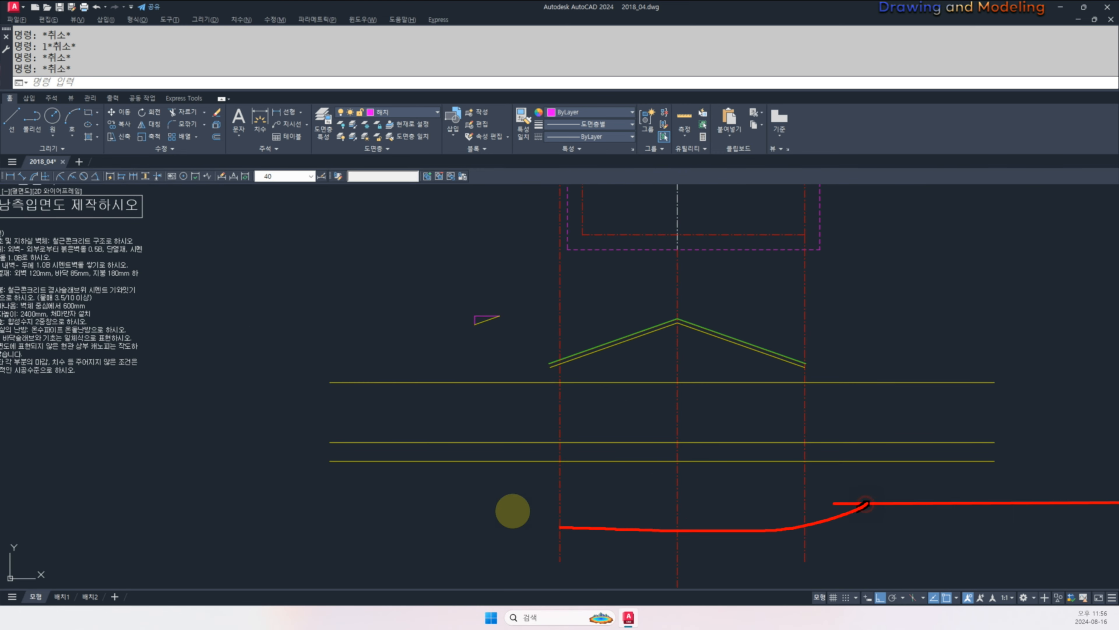
{"action": "key", "text": "Escape"}
{"action": "key", "text": "Escape"}
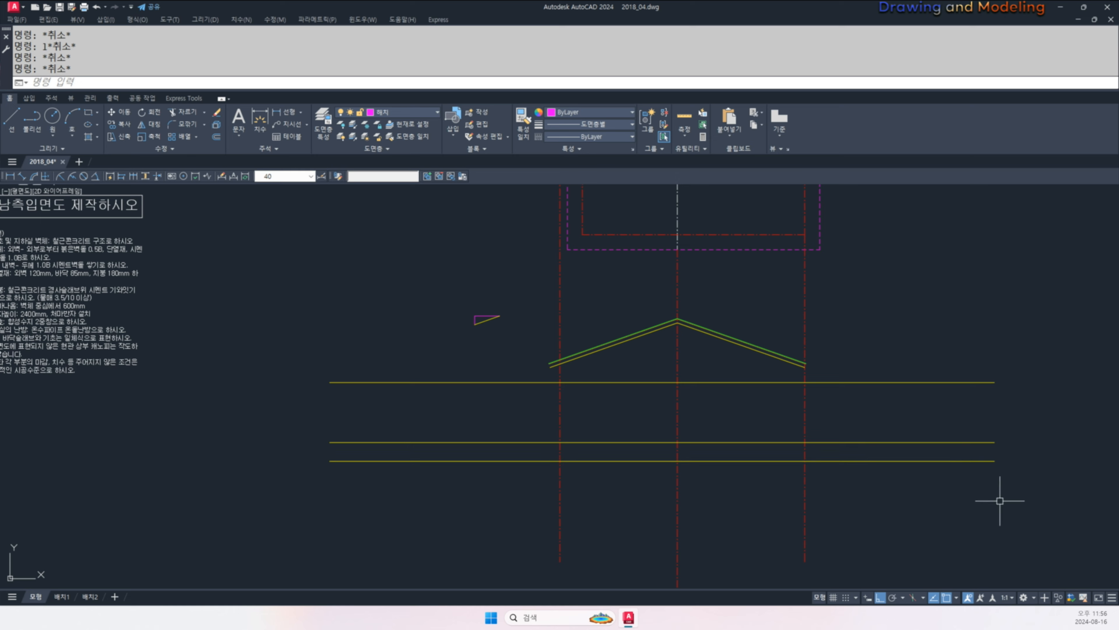
- Draw a vertical line from the roof plan's outermost left eave corner down past the section's floor lines
{"action": "scroll", "coordinate": [777, 426], "scroll_direction": "down", "scroll_amount": 2}
{"action": "mouse_move", "coordinate": [677, 338]}
{"action": "middle_mouse_down"}
{"action": "mouse_move", "coordinate": [698, 502]}
{"action": "mouse_move", "coordinate": [671, 334]}
{"action": "middle_mouse_up"}
{"action": "type", "text": "l"}
{"action": "key", "text": "space"}
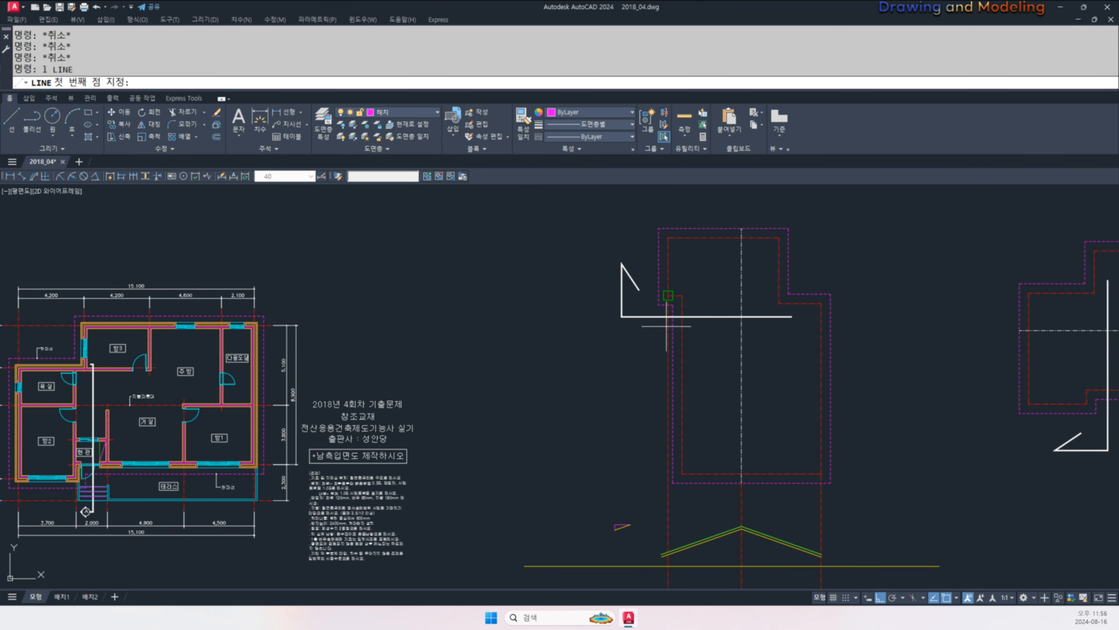
{"action": "left_click", "coordinate": [659, 302]}
{"action": "middle_click_drag", "start_coordinate": [630, 494], "coordinate": [701, 442]}
{"action": "key", "text": "Escape"}
{"action": "key", "text": "Escape"}
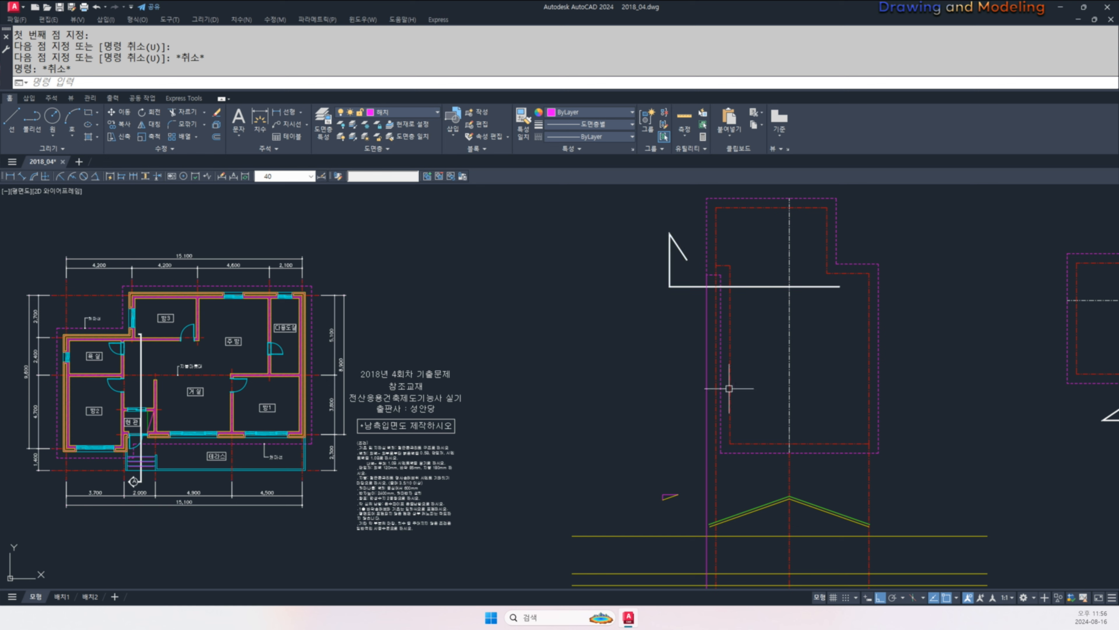
- Extend the left ends of the sloped roof lines to the outer vertical eave line
{"action": "scroll", "coordinate": [701, 560], "scroll_direction": "up", "scroll_amount": 6}
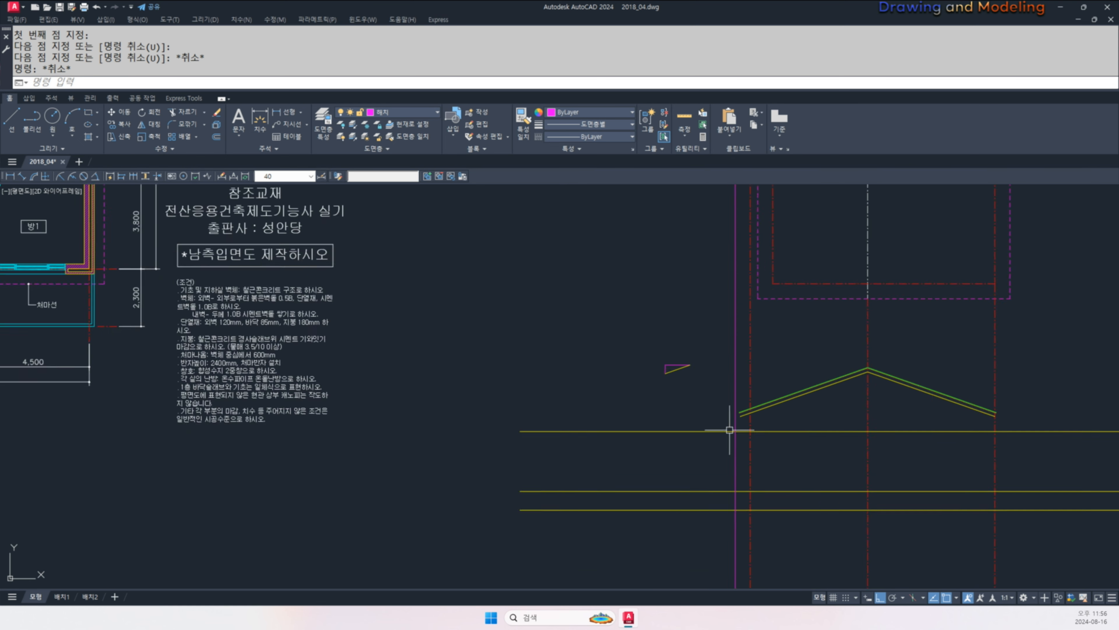
{"action": "type", "text": "ex"}
{"action": "key", "text": "space"}
{"action": "left_click", "coordinate": [845, 394]}
{"action": "key", "text": "Escape"}
{"action": "scroll", "coordinate": [823, 338], "scroll_direction": "down", "scroll_amount": 6}
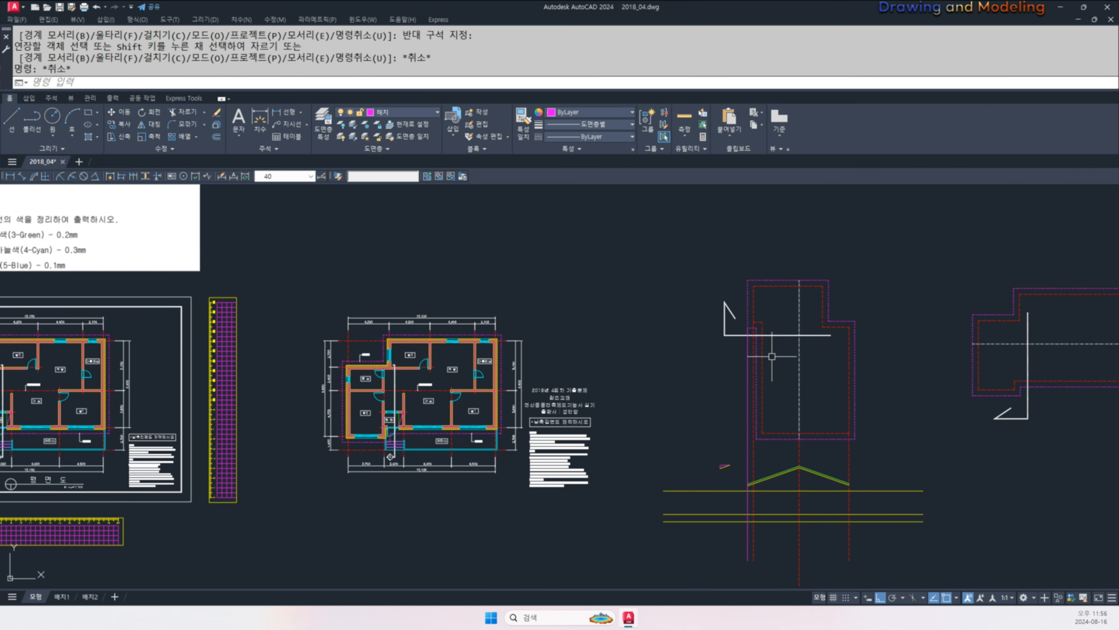
- Draw a vertical line from the lower-left corner of the roof plan's wall centre line down through the section
{"action": "scroll", "coordinate": [705, 300], "scroll_direction": "up", "scroll_amount": 4}
{"action": "key", "text": "Escape"}
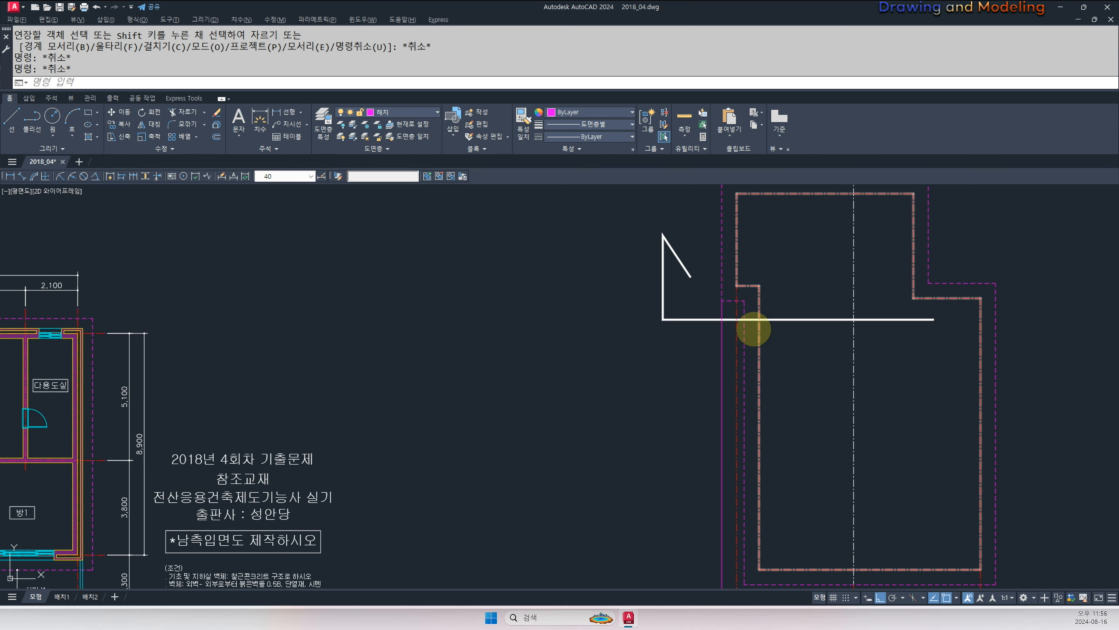
{"action": "key", "text": "Escape"}
{"action": "type", "text": "l;"}
{"action": "key", "text": "space"}
{"action": "scroll", "coordinate": [771, 496], "scroll_direction": "down", "scroll_amount": 2}
{"action": "key", "text": "Escape"}
{"action": "middle_click_drag", "start_coordinate": [767, 561], "coordinate": [771, 342]}
{"action": "key", "text": "Escape"}
{"action": "scroll", "coordinate": [771, 453], "scroll_direction": "up", "scroll_amount": 2}
{"action": "type", "text": "l"}
{"action": "key", "text": "space"}
{"action": "left_click", "coordinate": [769, 416]}
{"action": "scroll", "coordinate": [771, 420], "scroll_direction": "down", "scroll_amount": 2}
{"action": "left_click", "coordinate": [779, 528]}
{"action": "key", "text": "Escape"}
{"action": "key", "text": "Escape"}
{"action": "key", "text": "space"}
{"action": "left_click", "coordinate": [765, 282]}
{"action": "left_click", "coordinate": [778, 461]}
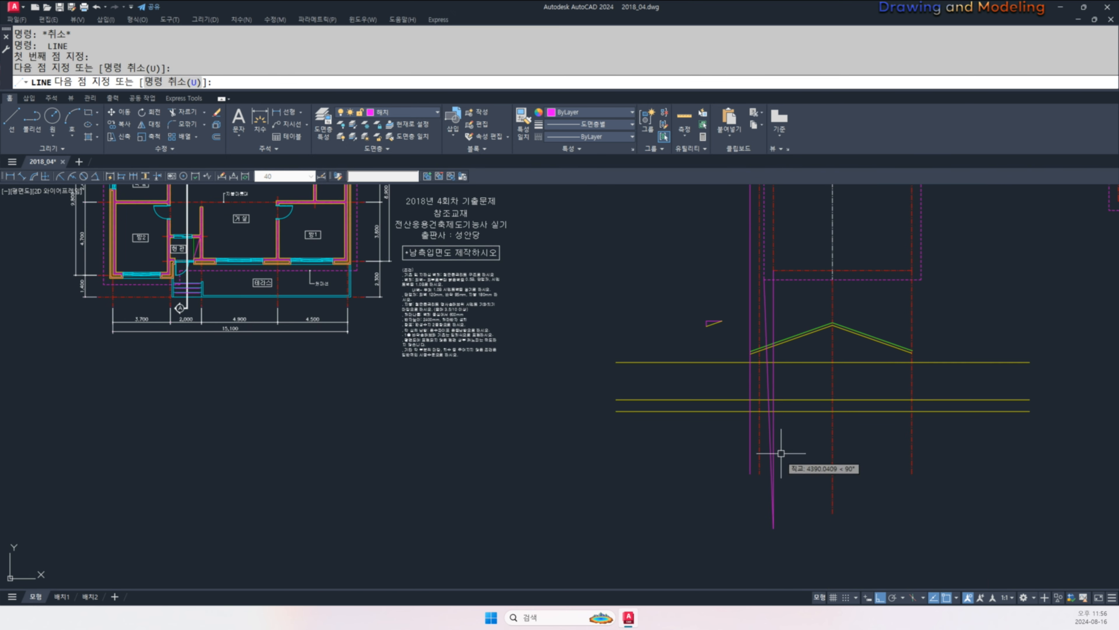
{"action": "key", "text": "Escape"}
{"action": "key", "text": "Escape"}
{"action": "key", "text": "ctrl+z"}
- Draw a vertical line from the roof plan's lower-left eave corner down through the section
{"action": "type", "text": "l"}
{"action": "key", "text": "space"}
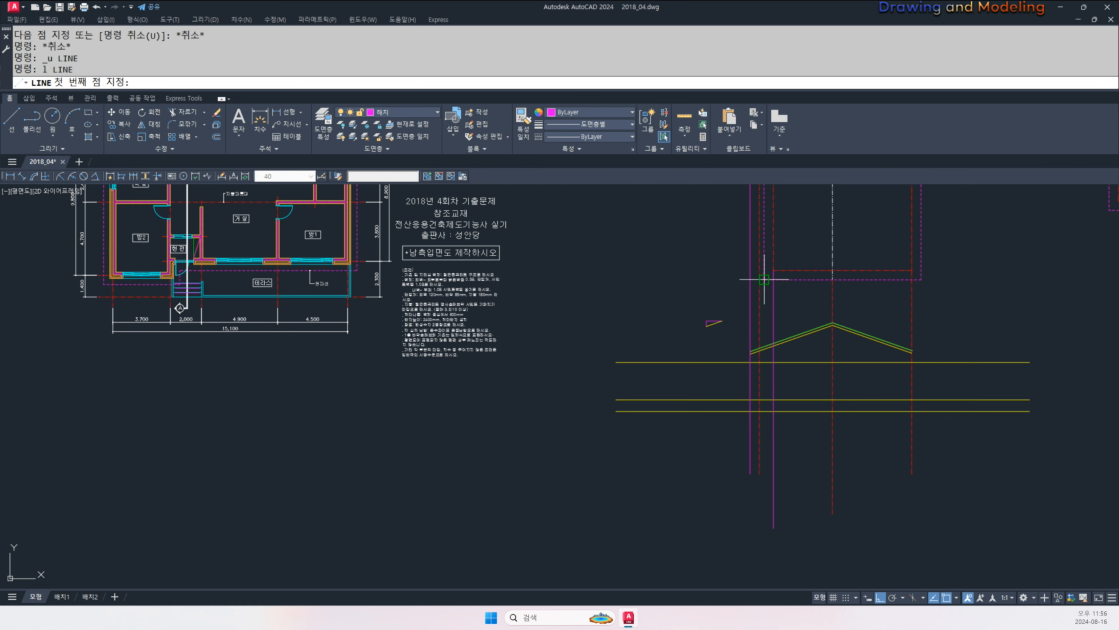
{"action": "left_click", "coordinate": [765, 280]}
{"action": "left_click", "coordinate": [710, 485]}
{"action": "key", "text": "Escape"}
{"action": "key", "text": "Escape"}
- Match the properties of the left wall centre line onto the projected vertical line of the inner wall
{"action": "scroll", "coordinate": [769, 365], "scroll_direction": "up", "scroll_amount": 2}
{"action": "type", "text": "mna"}
{"action": "key", "text": "space"}
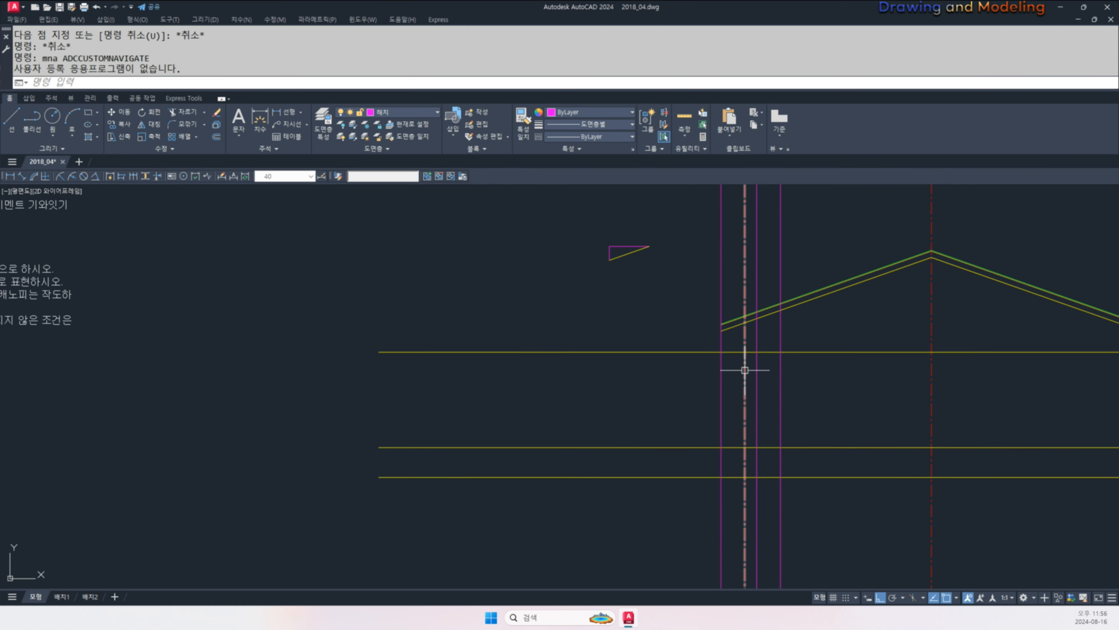
{"action": "key", "text": "Escape"}
{"action": "key", "text": "Escape"}
{"action": "type", "text": "ma"}
{"action": "key", "text": "space"}
{"action": "left_click", "coordinate": [745, 389]}
{"action": "left_click", "coordinate": [809, 380]}
{"action": "left_click", "coordinate": [768, 421]}
{"action": "key", "text": "Escape"}
{"action": "key", "text": "Escape"}
- Match the properties of a yellow 단면선 line onto the inner vertical eave line between the two wall centre lines
{"action": "scroll", "coordinate": [764, 336], "scroll_direction": "up", "scroll_amount": 2}
{"action": "key", "text": "space"}
{"action": "left_click", "coordinate": [762, 359]}
{"action": "left_click", "coordinate": [766, 384]}
{"action": "left_click", "coordinate": [740, 412]}
{"action": "key", "text": "Escape"}
{"action": "key", "text": "Escape"}
{"action": "key", "text": "space"}
{"action": "key", "text": "Escape"}
{"action": "key", "text": "Escape"}
- Move the outermost vertical eave line at the left roof end to the 입면선 layer
{"action": "left_click", "coordinate": [709, 351]}
{"action": "left_click", "coordinate": [673, 353]}
{"action": "left_click", "coordinate": [412, 113]}
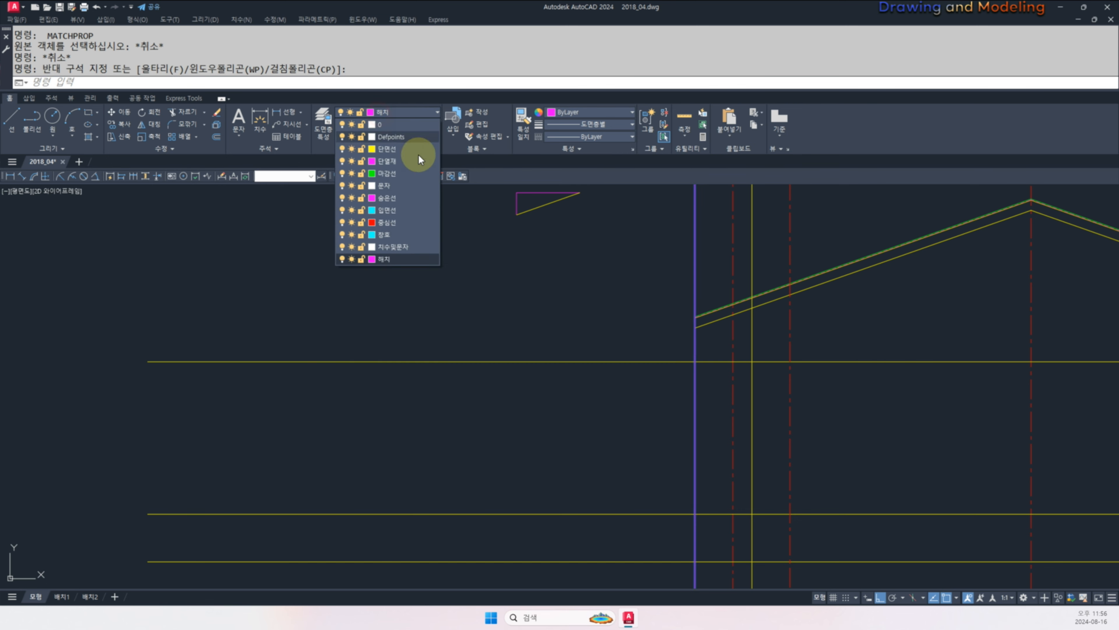
{"action": "left_click", "coordinate": [405, 218]}
{"action": "key", "text": "Escape"}
{"action": "key", "text": "Escape"}
- Offset the inner wall's vertical centre line 200 mm to both sides
{"action": "middle_click_drag", "start_coordinate": [735, 339], "coordinate": [682, 399]}
{"action": "scroll", "coordinate": [652, 376], "scroll_direction": "up", "scroll_amount": 2}
{"action": "middle_click_drag", "start_coordinate": [652, 376], "coordinate": [544, 392]}
{"action": "key", "text": "Escape"}
{"action": "key", "text": "Escape"}
{"action": "middle_click_drag", "start_coordinate": [583, 427], "coordinate": [687, 434]}
{"action": "type", "text": "o"}
{"action": "key", "text": "space"}
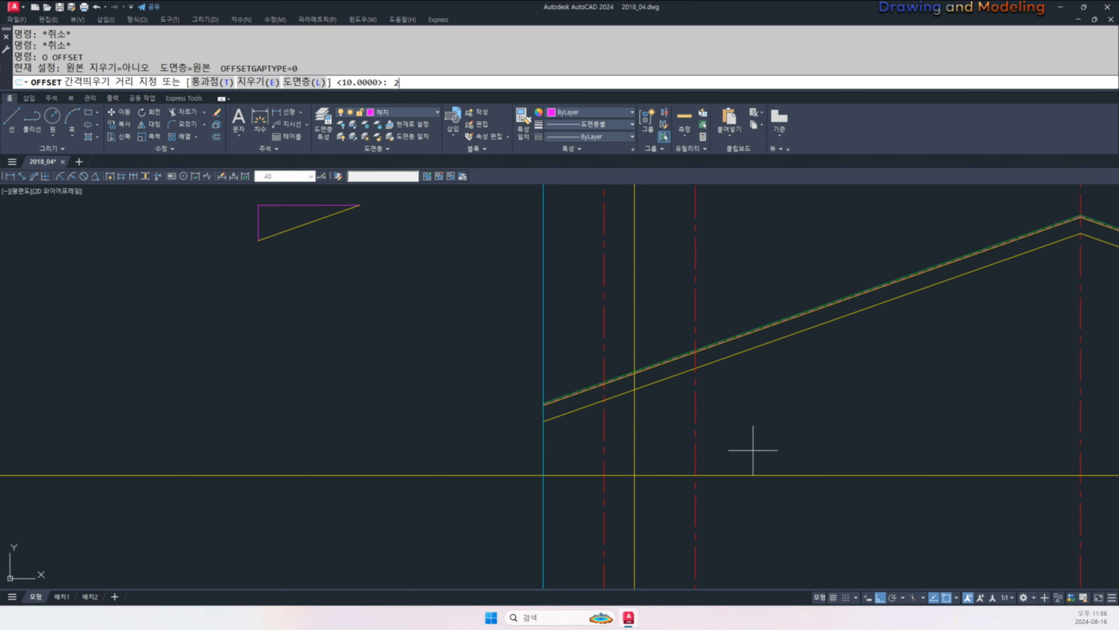
{"action": "type", "text": "200"}
{"action": "key", "text": "Return"}
{"action": "left_click", "coordinate": [695, 402]}
{"action": "left_click", "coordinate": [750, 408]}
{"action": "left_click", "coordinate": [695, 399]}
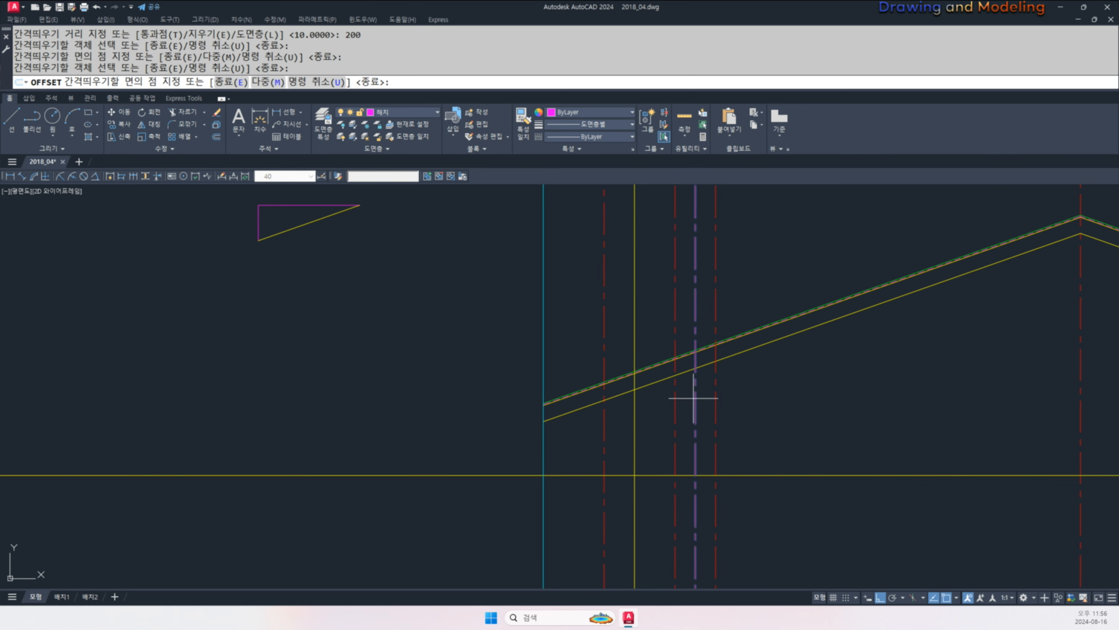
{"action": "left_click", "coordinate": [674, 394]}
{"action": "key", "text": "Escape"}
{"action": "key", "text": "Escape"}
- Match the properties of a yellow 단면선 line onto the two offset lines beside the inner wall's centre line
{"action": "scroll", "coordinate": [700, 369], "scroll_direction": "up", "scroll_amount": 2}
{"action": "type", "text": "ma"}
{"action": "key", "text": "space"}
{"action": "left_click", "coordinate": [700, 366]}
{"action": "left_click", "coordinate": [754, 370]}
{"action": "left_click", "coordinate": [709, 390]}
{"action": "left_click", "coordinate": [665, 404]}
{"action": "left_click", "coordinate": [648, 412]}
{"action": "key", "text": "Escape"}
{"action": "key", "text": "Escape"}
- Trim the two inner wall face lines above the underside of the sloped roof slab
{"action": "middle_click_drag", "start_coordinate": [681, 387], "coordinate": [681, 450]}
{"action": "type", "text": "tr"}
{"action": "key", "text": "space"}
{"action": "left_click", "coordinate": [685, 447]}
{"action": "left_click", "coordinate": [670, 425]}
{"action": "key", "text": "space"}
{"action": "left_click", "coordinate": [667, 350]}
{"action": "left_click", "coordinate": [650, 342]}
{"action": "key", "text": "Escape"}
{"action": "key", "text": "Escape"}
- Examine the exam conditions for the outer and inner wall make-up and the insulation thicknesses
{"action": "scroll", "coordinate": [617, 384], "scroll_direction": "down", "scroll_amount": 10}
{"action": "scroll", "coordinate": [396, 344], "scroll_direction": "up", "scroll_amount": 8}
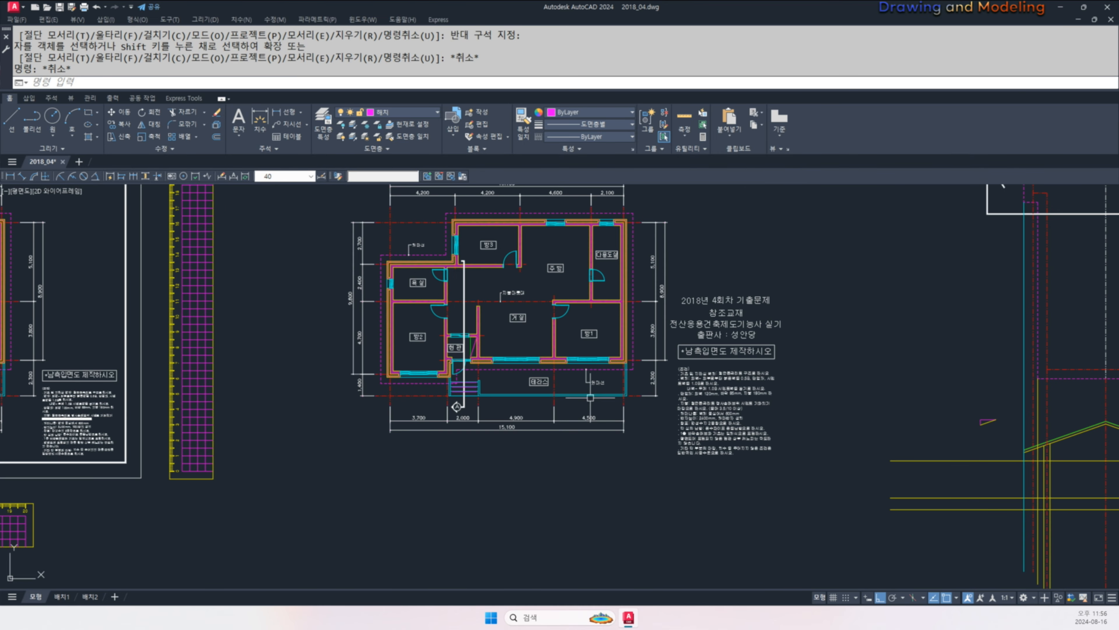
{"action": "middle_click_drag", "start_coordinate": [864, 385], "coordinate": [678, 376]}
{"action": "scroll", "coordinate": [678, 376], "scroll_direction": "up", "scroll_amount": 4}
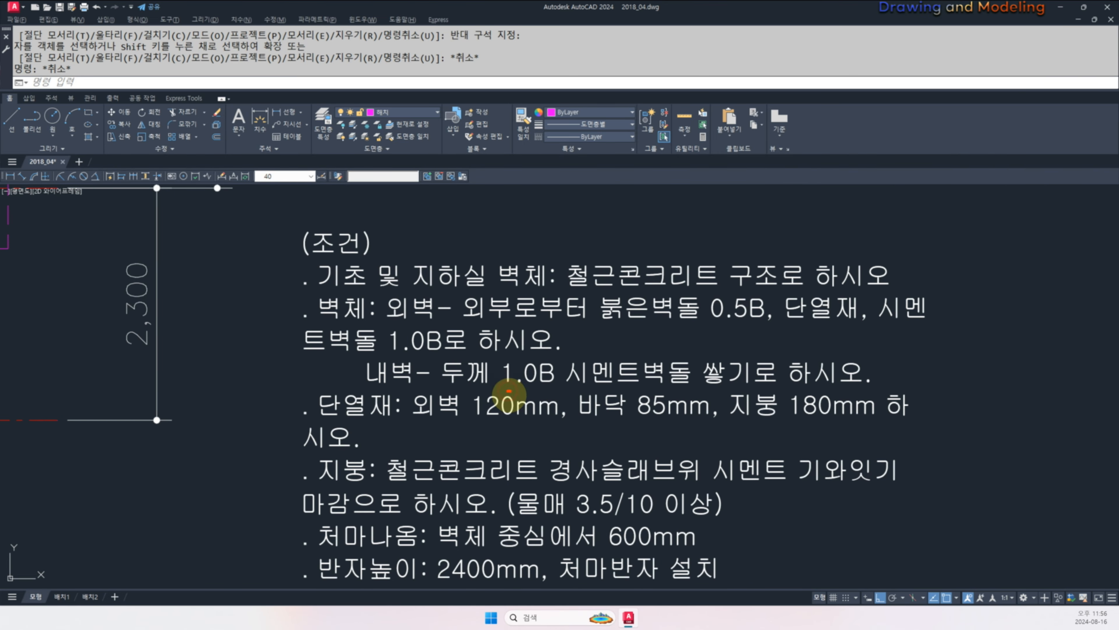
{"action": "key", "text": "Escape"}
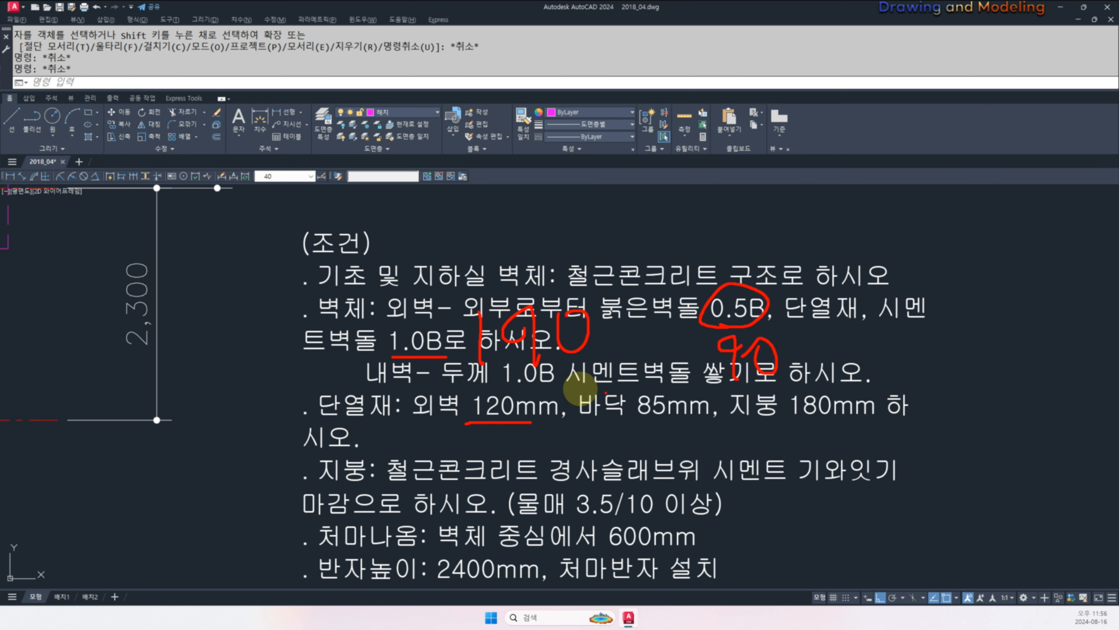
{"action": "key", "text": "Escape"}
{"action": "scroll", "coordinate": [652, 401], "scroll_direction": "down", "scroll_amount": 7}
{"action": "mouse_move", "coordinate": [969, 507]}
{"action": "middle_mouse_down"}
{"action": "mouse_move", "coordinate": [693, 403]}
{"action": "mouse_move", "coordinate": [672, 405]}
{"action": "middle_mouse_up"}
{"action": "scroll", "coordinate": [639, 372], "scroll_direction": "up", "scroll_amount": 6}
{"action": "middle_click_drag", "start_coordinate": [739, 385], "coordinate": [715, 426]}
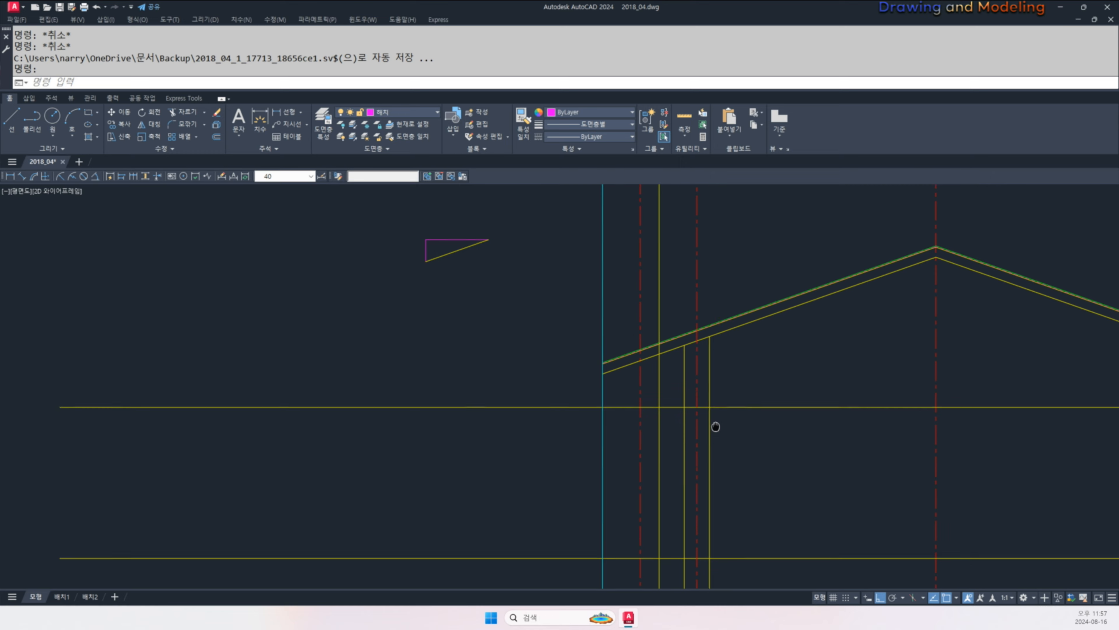
{"action": "scroll", "coordinate": [699, 353], "scroll_direction": "up", "scroll_amount": 4}
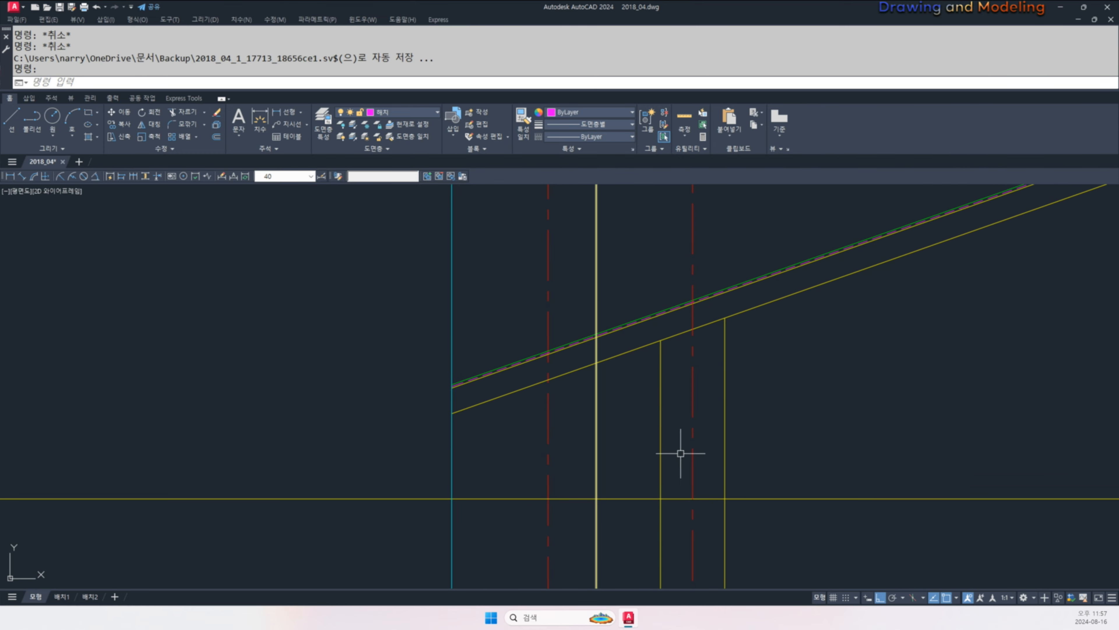
{"action": "scroll", "coordinate": [687, 412], "scroll_direction": "down", "scroll_amount": 5}
{"action": "key", "text": "Escape"}
{"action": "scroll", "coordinate": [669, 429], "scroll_direction": "up", "scroll_amount": 3}
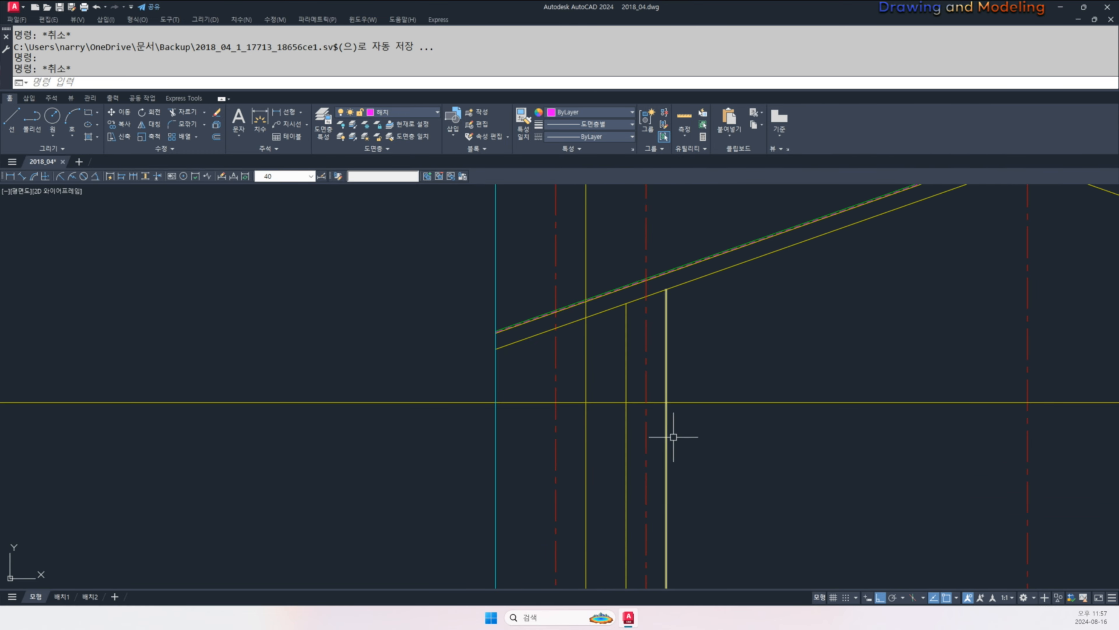
- Offset the uppermost horizontal section line, just below the eave, 100 mm downward
{"action": "type", "text": "o"}
{"action": "key", "text": "Return"}
{"action": "type", "text": "100"}
{"action": "key", "text": "Return"}
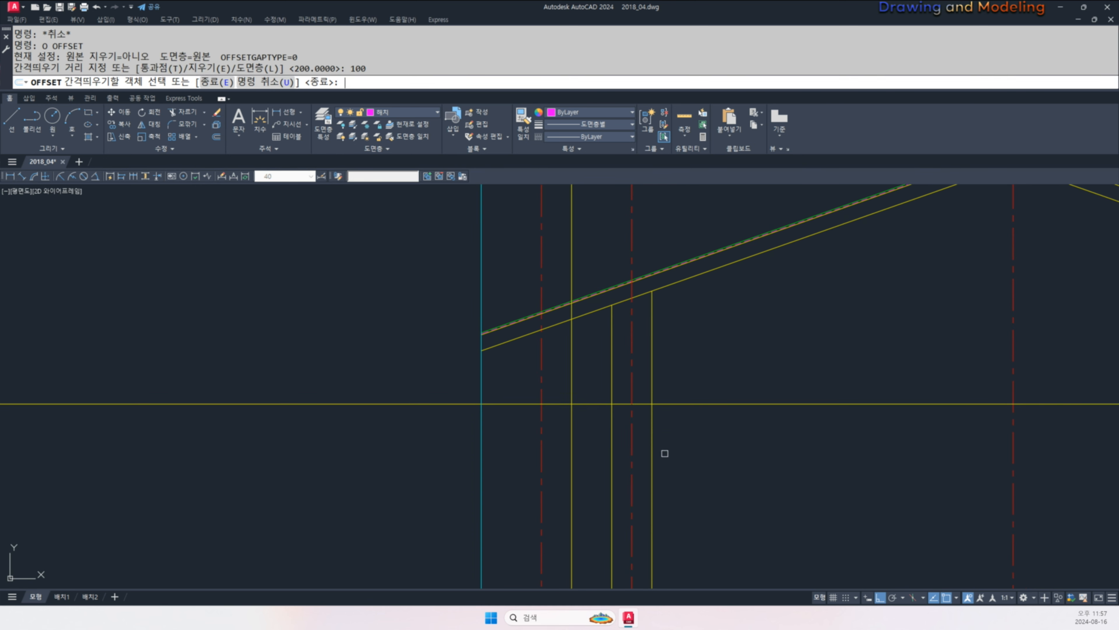
{"action": "left_click", "coordinate": [668, 406]}
{"action": "left_click", "coordinate": [672, 428]}
{"action": "key", "text": "Escape"}
- Trim the two uppermost horizontal lines at the inner wall's right face, keeping the upper one inside the room and the lower one on the wall side
{"action": "scroll", "coordinate": [687, 437], "scroll_direction": "up", "scroll_amount": 4}
{"action": "type", "text": "tr"}
{"action": "key", "text": "Return"}
{"action": "key", "text": "Return"}
{"action": "left_click", "coordinate": [663, 409]}
{"action": "left_click", "coordinate": [709, 430]}
{"action": "left_click", "coordinate": [702, 441]}
{"action": "key", "text": "Escape"}
- Trim the lower horizontal line beyond the inner wall's left face so that it spans only the wall thickness
{"action": "key", "text": "Return"}
{"action": "left_click", "coordinate": [593, 408]}
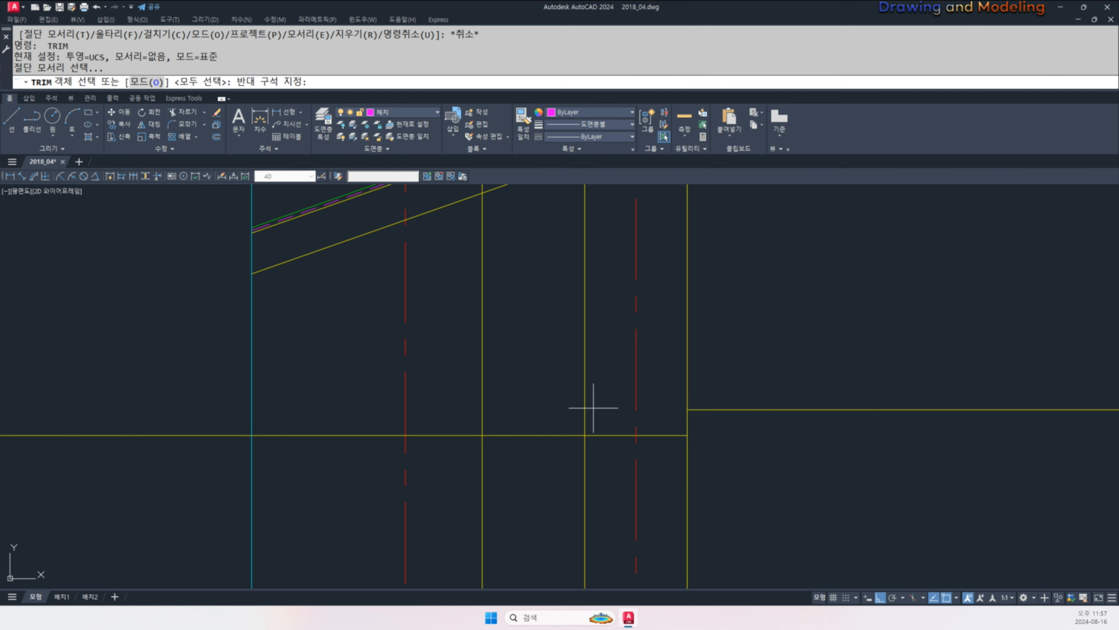
{"action": "left_click", "coordinate": [568, 439]}
{"action": "key", "text": "Return"}
{"action": "left_click", "coordinate": [566, 435]}
{"action": "scroll", "coordinate": [624, 470], "scroll_direction": "down", "scroll_amount": 4}
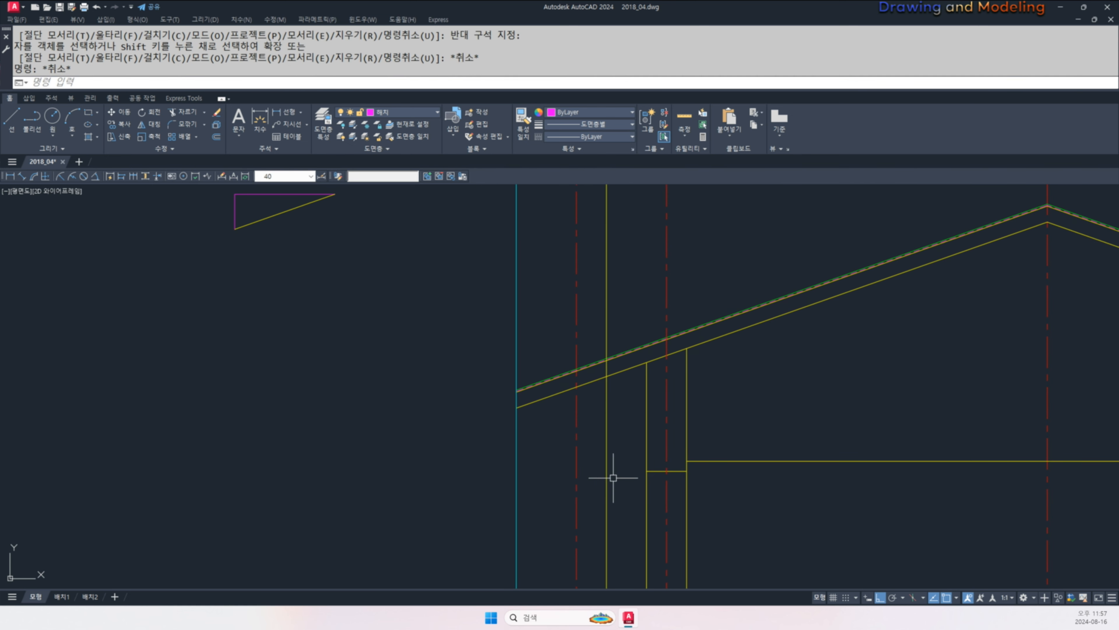
{"action": "key", "text": "Escape"}
{"action": "key", "text": "Escape"}
- Offset the left wall's vertical centre line 200 mm to both sides
{"action": "type", "text": "o"}
{"action": "key", "text": "Return"}
{"action": "type", "text": "200"}
{"action": "key", "text": "Return"}
{"action": "left_click", "coordinate": [577, 428]}
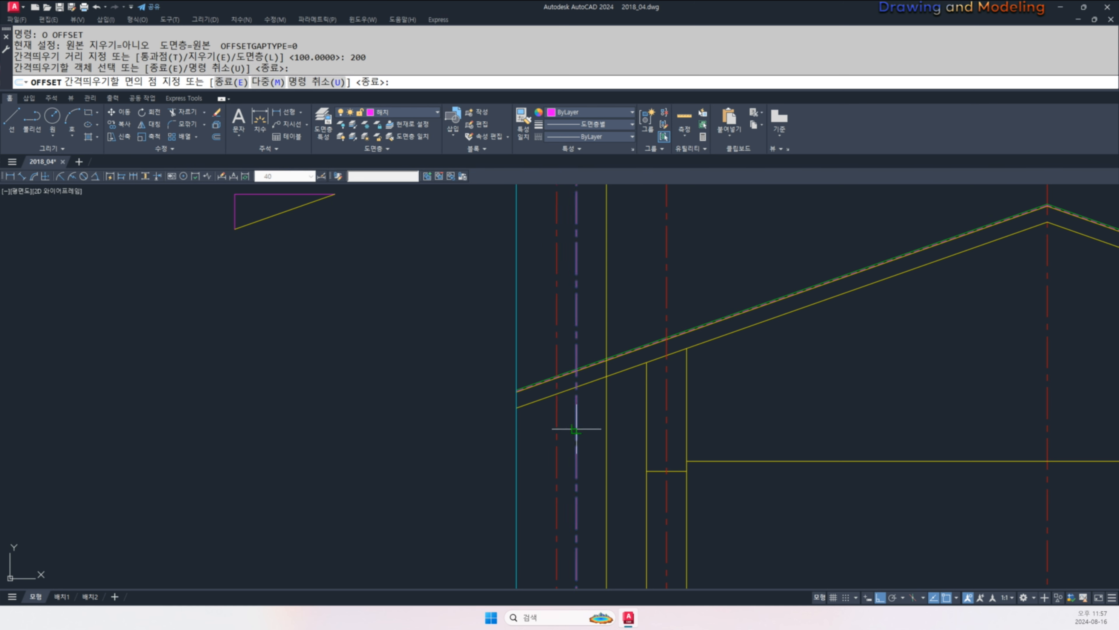
{"action": "left_click", "coordinate": [575, 432]}
{"action": "left_click", "coordinate": [574, 434]}
{"action": "left_click", "coordinate": [577, 430]}
{"action": "left_click", "coordinate": [585, 431]}
{"action": "key", "text": "Escape"}
{"action": "key", "text": "Escape"}
- Match the properties of the cyan outermost eave line onto the two offset lines beside the left wall's centre line
{"action": "scroll", "coordinate": [557, 417], "scroll_direction": "up", "scroll_amount": 2}
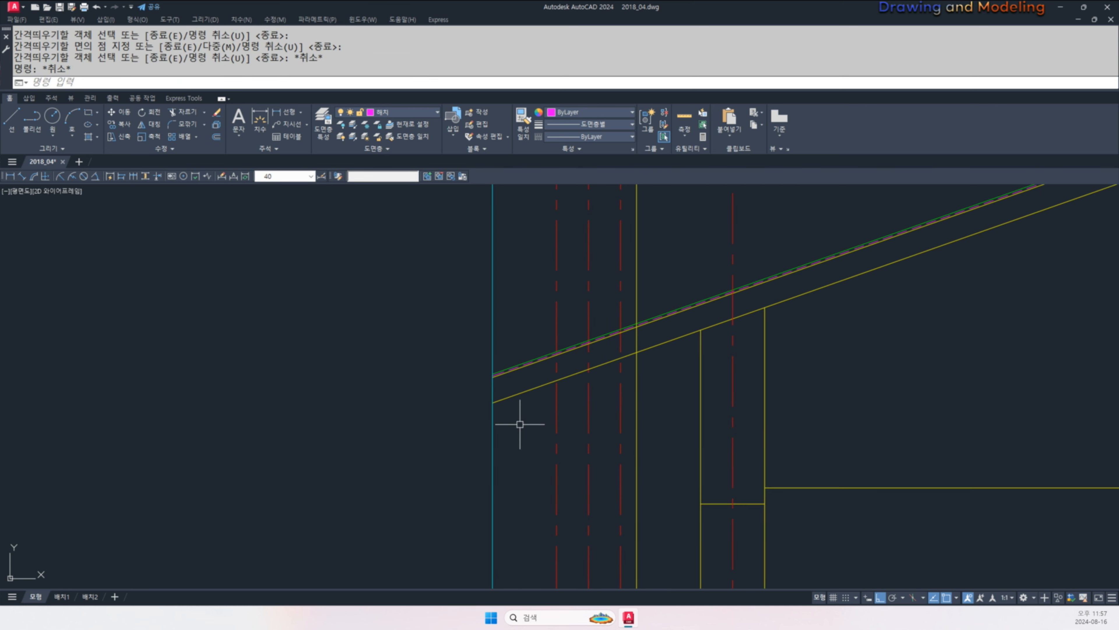
{"action": "type", "text": "ma"}
{"action": "key", "text": "Return"}
{"action": "left_click", "coordinate": [493, 426]}
{"action": "left_click", "coordinate": [557, 430]}
{"action": "left_click", "coordinate": [616, 423]}
{"action": "left_click", "coordinate": [622, 408]}
{"action": "key", "text": "Escape"}
{"action": "middle_click_drag", "start_coordinate": [608, 421], "coordinate": [606, 460]}
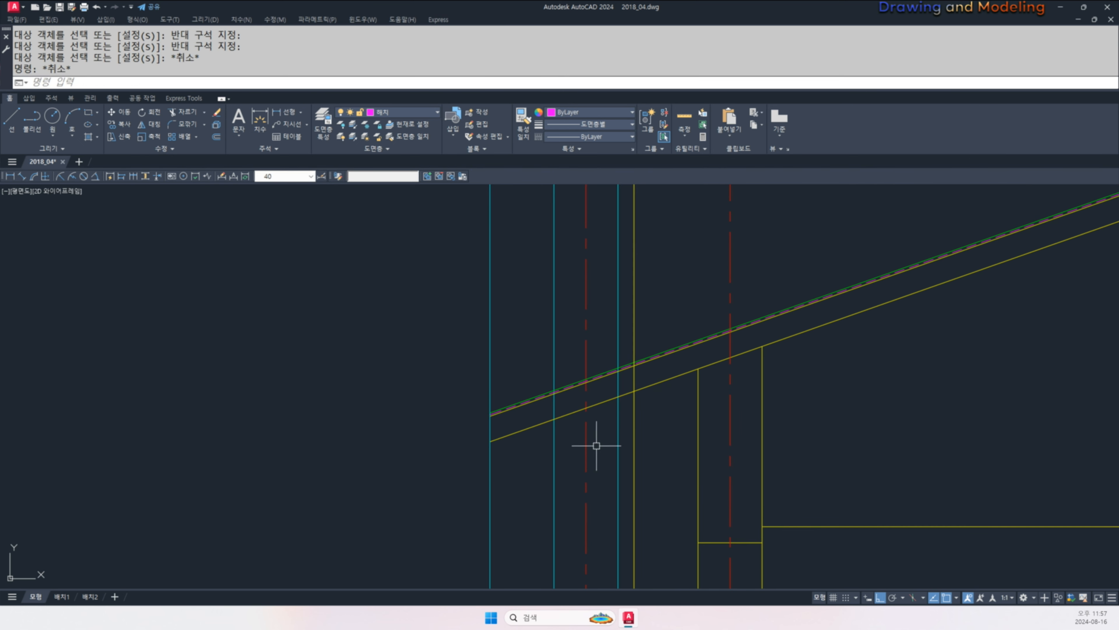
- Draw a horizontal line rightward from the roof slab's upper-left corner, offset it 200 mm downward and erase the original
{"action": "type", "text": "l"}
{"action": "key", "text": "Return"}
{"action": "left_click", "coordinate": [491, 415]}
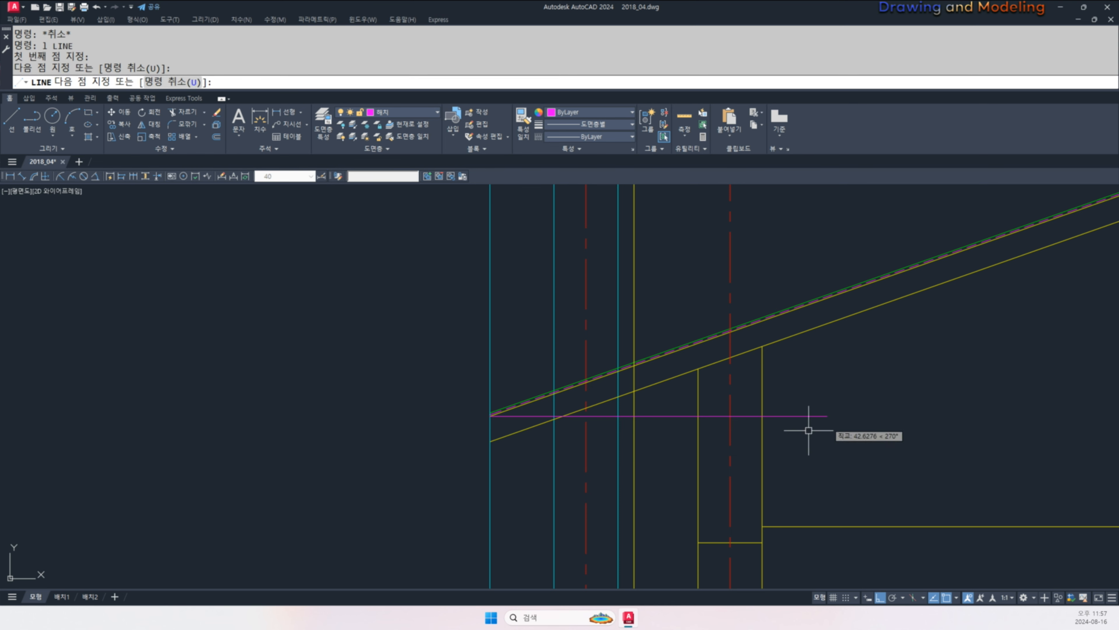
{"action": "key", "text": "Escape"}
{"action": "key", "text": "Escape"}
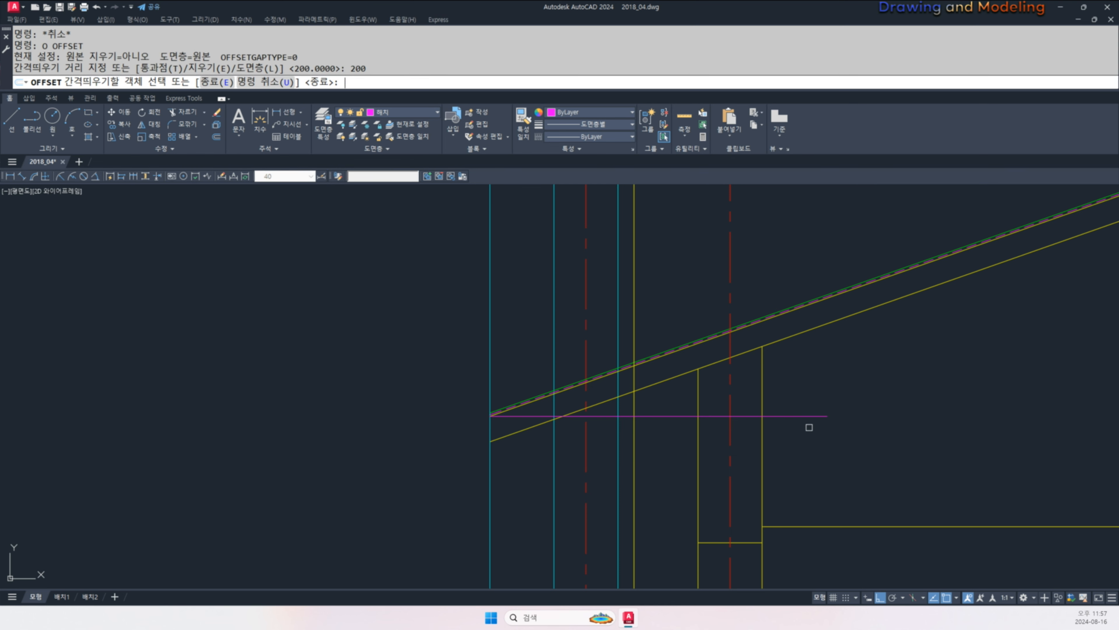
{"action": "key", "text": "Escape"}
{"action": "key", "text": "Escape"}
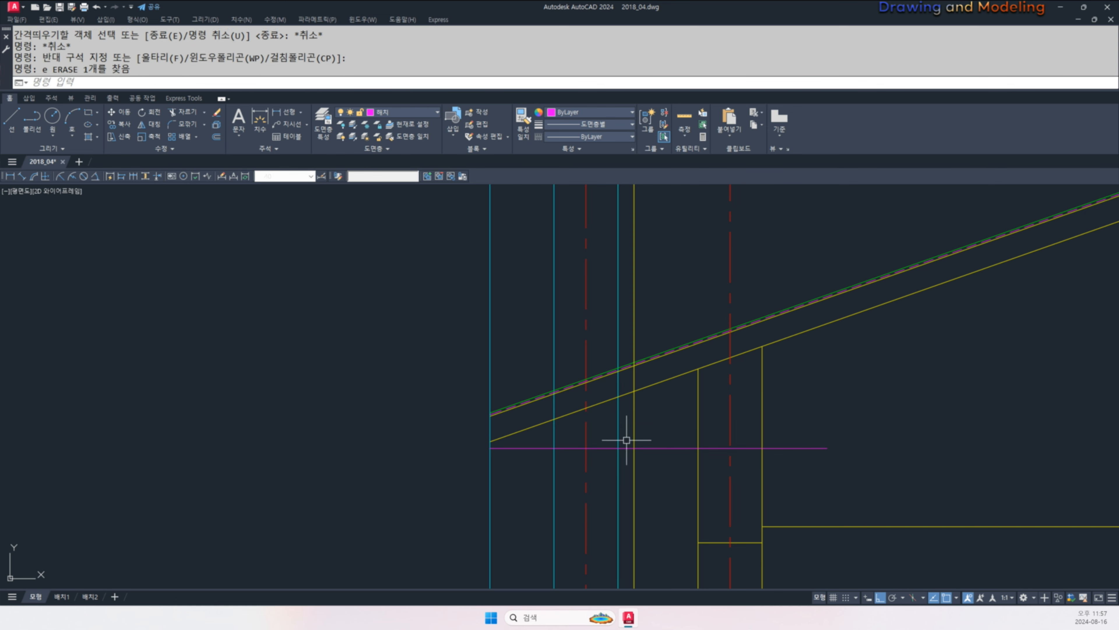
{"action": "type", "text": "mna"}
{"action": "key", "text": "Return"}
{"action": "left_click", "coordinate": [555, 461]}
{"action": "left_click", "coordinate": [571, 461]}
{"action": "key", "text": "Escape"}
{"action": "key", "text": "Escape"}
- Match the properties of a cyan vertical line onto the magenta horizontal line below the eave
{"action": "type", "text": "ma"}
{"action": "key", "text": "Return"}
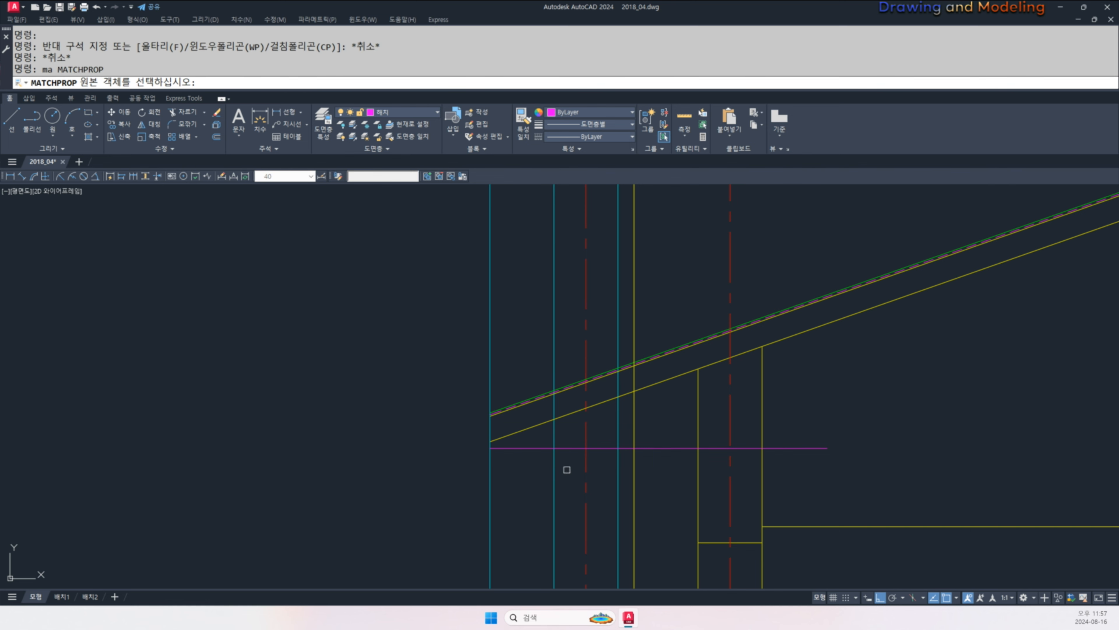
{"action": "left_click", "coordinate": [554, 466]}
{"action": "left_click", "coordinate": [575, 461]}
{"action": "left_click", "coordinate": [569, 443]}
{"action": "key", "text": "Escape"}
{"action": "key", "text": "Escape"}
- Join the horizontal eave line and the cyan vertical line right of the left wall's centre into a square corner
{"action": "key", "text": "Return"}
{"action": "left_click", "coordinate": [607, 448]}
{"action": "left_click", "coordinate": [618, 439]}
{"action": "key", "text": "Escape"}
{"action": "key", "text": "Escape"}
- Trim the cyan vertical line left of the left wall's centre line above the horizontal eave line
{"action": "type", "text": "tr"}
{"action": "key", "text": "Return"}
{"action": "left_click", "coordinate": [563, 457]}
{"action": "left_click", "coordinate": [547, 438]}
{"action": "left_click", "coordinate": [565, 431]}
{"action": "left_click", "coordinate": [547, 437]}
{"action": "key", "text": "Escape"}
{"action": "key", "text": "Escape"}
- Trim the outermost vertical eave line above the roof and below the horizontal eave line
{"action": "key", "text": "Return"}
{"action": "left_click", "coordinate": [522, 461]}
{"action": "left_click", "coordinate": [464, 381]}
{"action": "key", "text": "Return"}
{"action": "left_click", "coordinate": [447, 428]}
{"action": "left_click", "coordinate": [463, 531]}
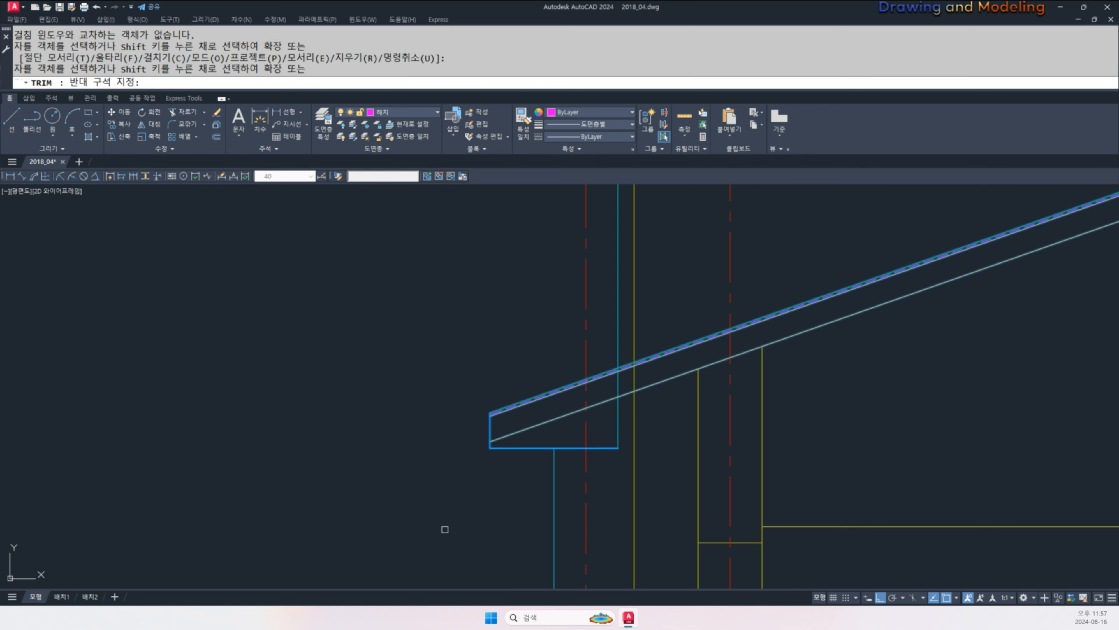
{"action": "key", "text": "Escape"}
{"action": "key", "text": "Escape"}
- Trim the eave beam's right vertical line above the slab underside and the slab underside line inside the beam
{"action": "scroll", "coordinate": [614, 396], "scroll_direction": "up", "scroll_amount": 4}
{"action": "key", "text": "Return"}
{"action": "left_click", "coordinate": [635, 418]}
{"action": "left_click", "coordinate": [615, 389]}
{"action": "key", "text": "Return"}
{"action": "left_click", "coordinate": [642, 374]}
{"action": "left_click", "coordinate": [612, 358]}
{"action": "left_click", "coordinate": [609, 422]}
{"action": "left_click", "coordinate": [591, 402]}
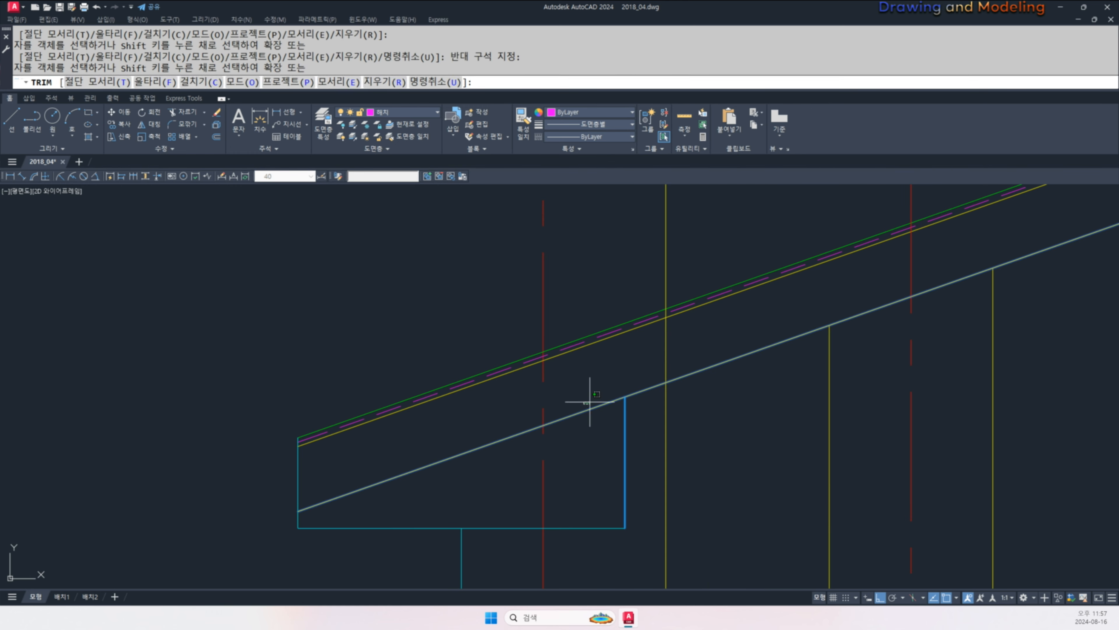
{"action": "key", "text": "Escape"}
{"action": "key", "text": "Escape"}
{"action": "key", "text": "Escape"}
- Draw a rectangle 150 by 200 mm in the empty space right of the inner wall, under the roof slab
{"action": "scroll", "coordinate": [538, 419], "scroll_direction": "down", "scroll_amount": 4}
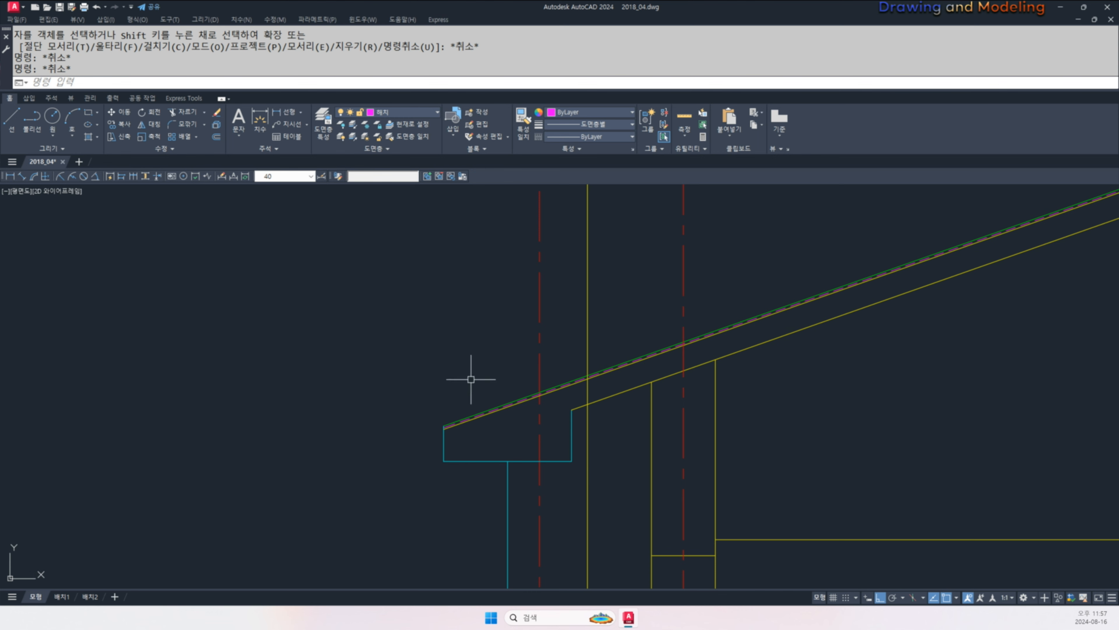
{"action": "type", "text": "rec"}
{"action": "key", "text": "Return"}
{"action": "middle_click_drag", "start_coordinate": [626, 474], "coordinate": [604, 486]}
{"action": "left_click", "coordinate": [683, 467]}
{"action": "type", "text": "@150,200"}
{"action": "key", "text": "Return"}
- Offset the 150 by 200 mm rectangle outward by 20 mm
{"action": "type", "text": "o"}
{"action": "key", "text": "Return"}
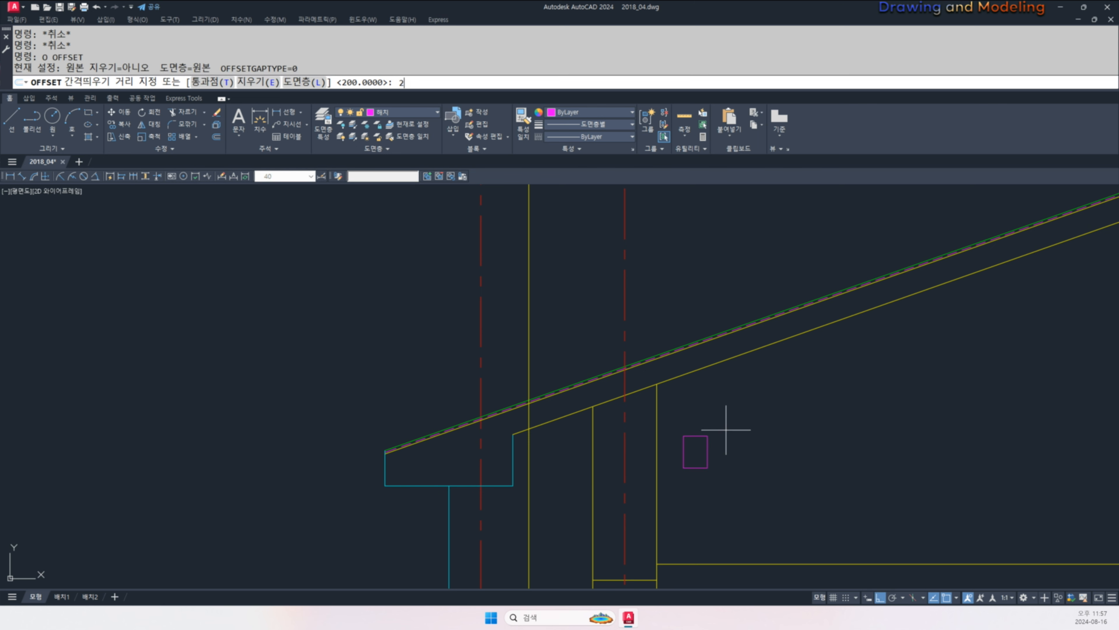
{"action": "left_click", "coordinate": [750, 417]}
{"action": "key", "text": "Escape"}
{"action": "key", "text": "Escape"}
{"action": "scroll", "coordinate": [668, 379], "scroll_direction": "up", "scroll_amount": 2}
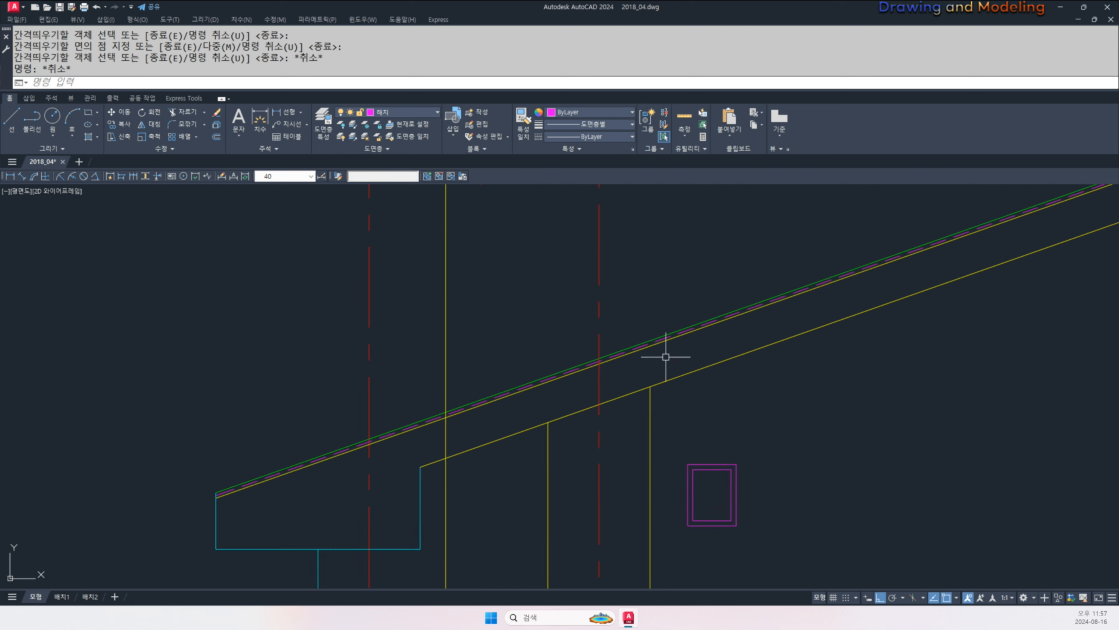
- Match the properties of the green roof line onto both nested rectangles
{"action": "type", "text": "ma"}
{"action": "key", "text": "Return"}
{"action": "left_click", "coordinate": [667, 335]}
{"action": "left_click", "coordinate": [748, 435]}
{"action": "left_click", "coordinate": [713, 491]}
{"action": "key", "text": "Escape"}
{"action": "key", "text": "Escape"}
- Match the properties of the yellow inner wall line onto the inner rectangle
{"action": "key", "text": "Return"}
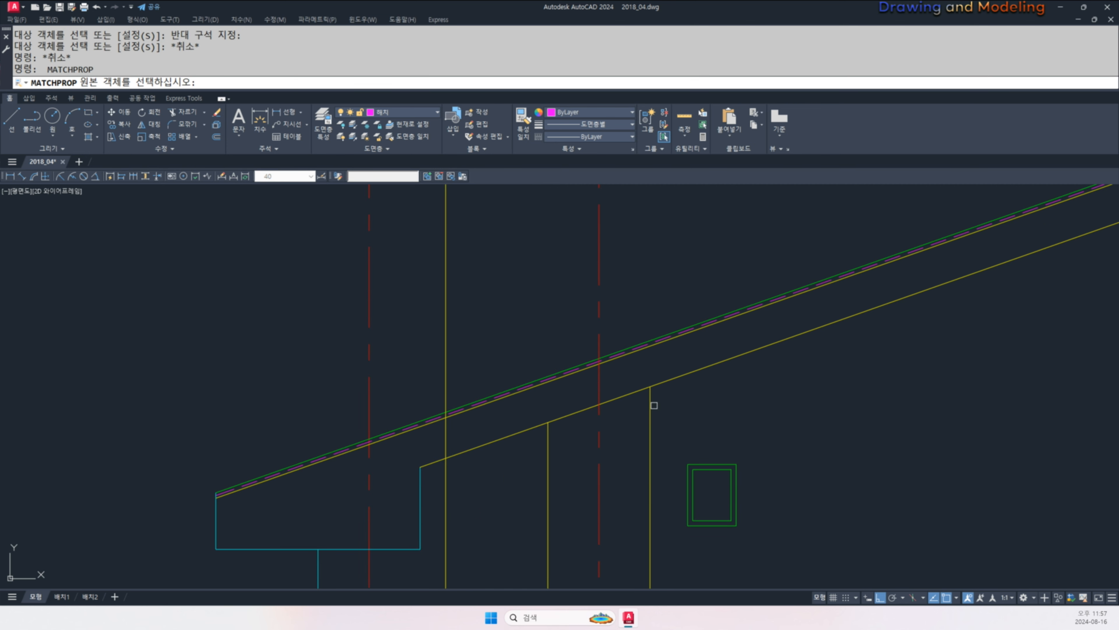
{"action": "left_click", "coordinate": [655, 406]}
{"action": "left_click", "coordinate": [652, 425]}
{"action": "left_click", "coordinate": [715, 470]}
{"action": "key", "text": "Escape"}
{"action": "key", "text": "Escape"}
{"action": "scroll", "coordinate": [711, 491], "scroll_direction": "up", "scroll_amount": 2}
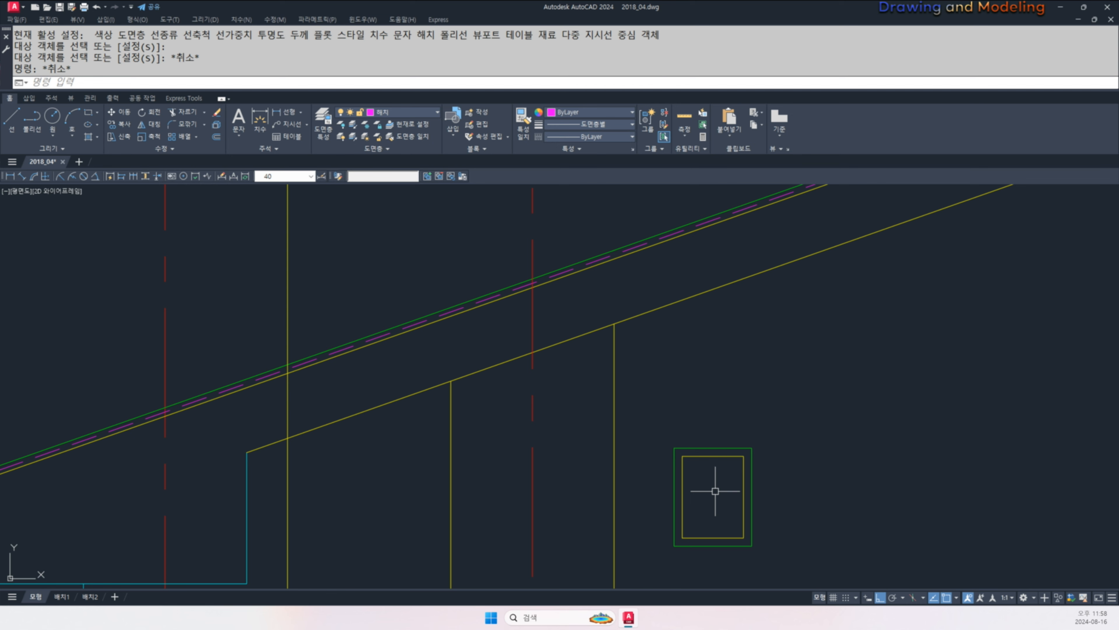
- Move both rectangles so the inner one's top-left corner sits where the vertical guide line crosses the yellow slab top line
{"action": "type", "text": "m"}
{"action": "key", "text": "Return"}
{"action": "left_click", "coordinate": [727, 440]}
{"action": "left_click", "coordinate": [717, 472]}
{"action": "key", "text": "Return"}
{"action": "left_click", "coordinate": [683, 456]}
{"action": "scroll", "coordinate": [672, 478], "scroll_direction": "down", "scroll_amount": 2}
{"action": "scroll", "coordinate": [526, 438], "scroll_direction": "up", "scroll_amount": 3}
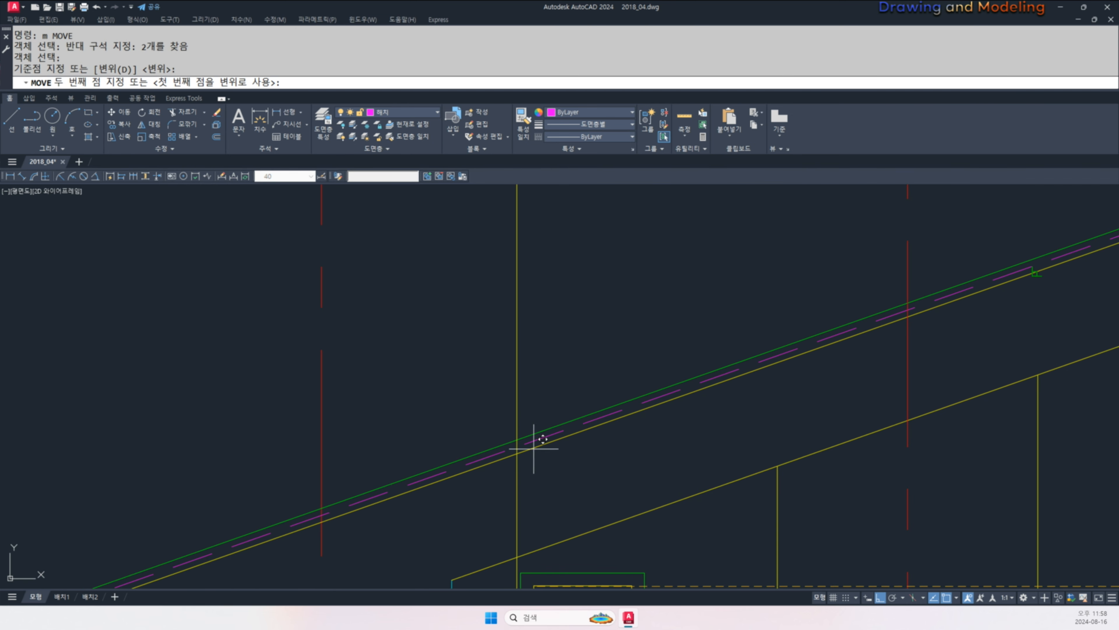
{"action": "left_click", "coordinate": [516, 455]}
{"action": "key", "text": "Escape"}
{"action": "key", "text": "Escape"}
- Explode both nested rectangles and erase their top edges
{"action": "middle_click_drag", "start_coordinate": [575, 484], "coordinate": [603, 457]}
{"action": "left_click", "coordinate": [604, 456]}
{"action": "left_click", "coordinate": [600, 400]}
{"action": "type", "text": "x"}
{"action": "key", "text": "Escape"}
{"action": "key", "text": "Escape"}
{"action": "left_click", "coordinate": [623, 439]}
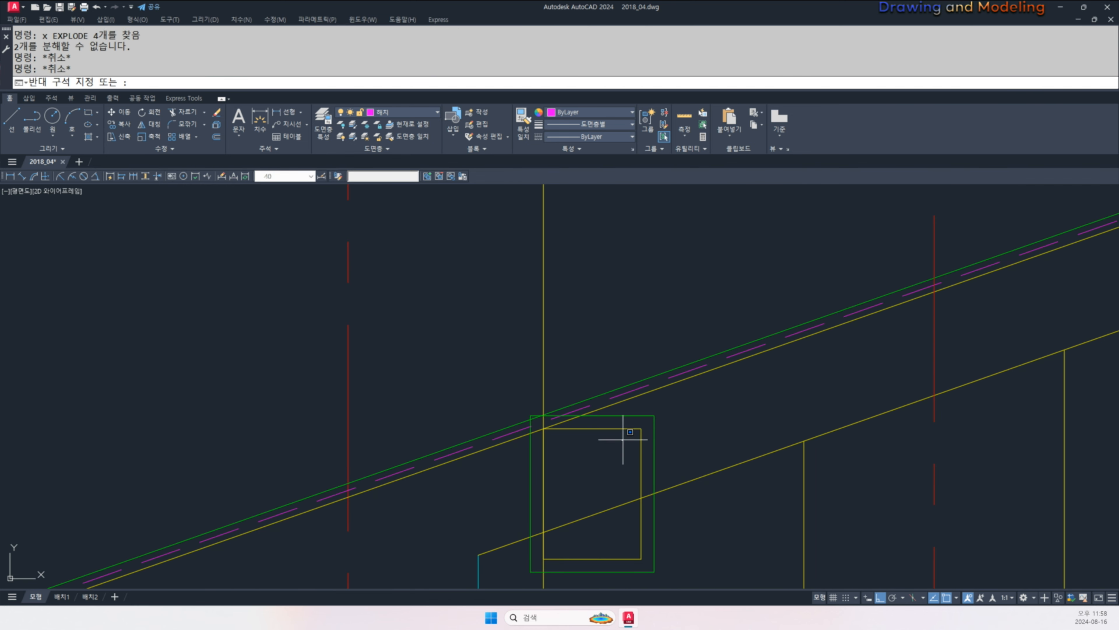
{"action": "left_click", "coordinate": [621, 405]}
{"action": "type", "text": "e tr"}
- Trim the roof lines and slab underside between the green and yellow left edges of the gutter
{"action": "key", "text": "space"}
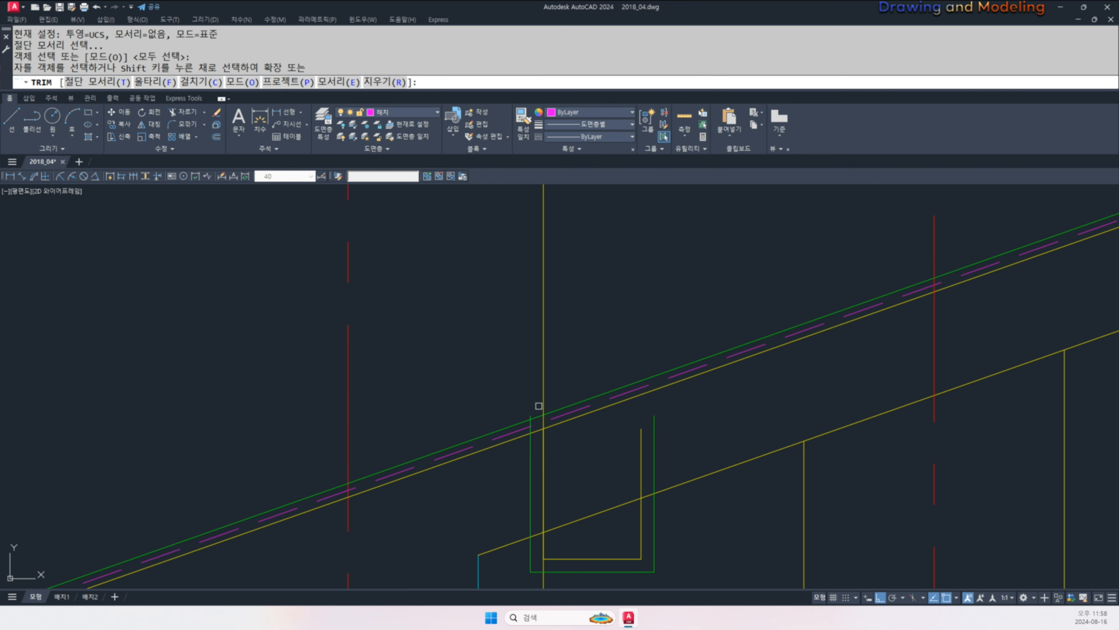
{"action": "left_click_drag", "start_coordinate": [538, 405], "coordinate": [536, 569]}
{"action": "key", "text": "Escape"}
{"action": "key", "text": "Escape"}
- Trim the gutter's right edges above the slab underside and the slab underside line inside the gutter
{"action": "type", "text": "tr TRIM"}
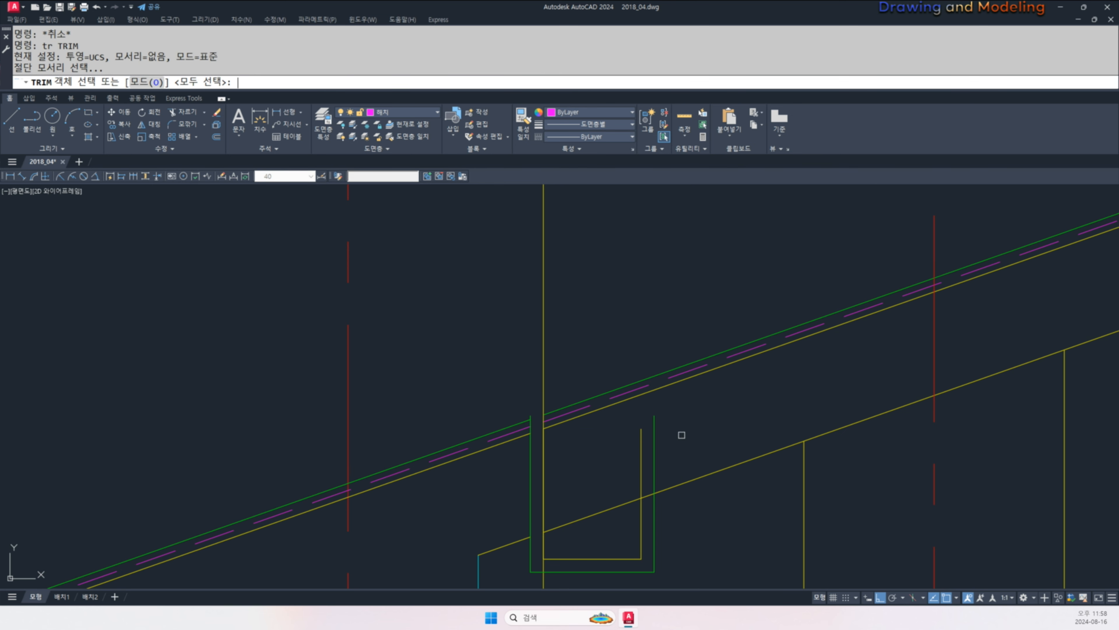
{"action": "key", "text": "space"}
{"action": "left_click_drag", "start_coordinate": [682, 435], "coordinate": [626, 482]}
{"action": "key", "text": "Escape"}
{"action": "key", "text": "Escape"}
- Erase the long yellow vertical guide line running along the gutter's inner left edge
{"action": "left_click_drag", "start_coordinate": [583, 326], "coordinate": [529, 373]}
{"action": "type", "text": "e"}
{"action": "key", "text": "Escape"}
{"action": "key", "text": "Escape"}
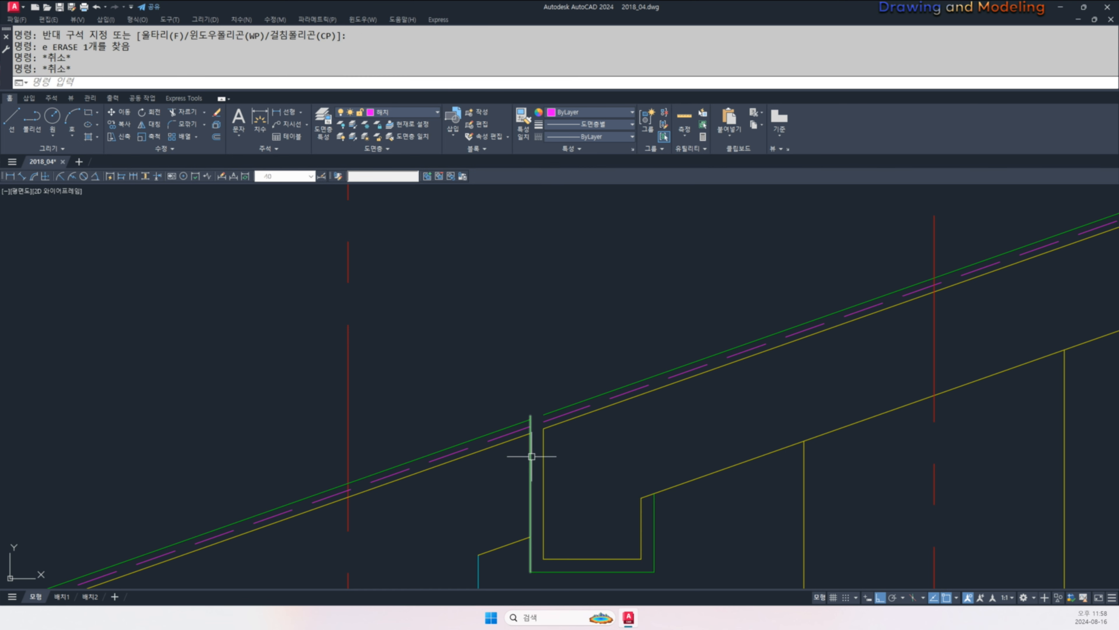
- Fillet the gutter's green left edge with the green roof line at radius 0 to form a closed corner
{"action": "type", "text": "f d"}
{"action": "key", "text": "Escape"}
{"action": "type", "text": "f"}
{"action": "left_click", "coordinate": [530, 457]}
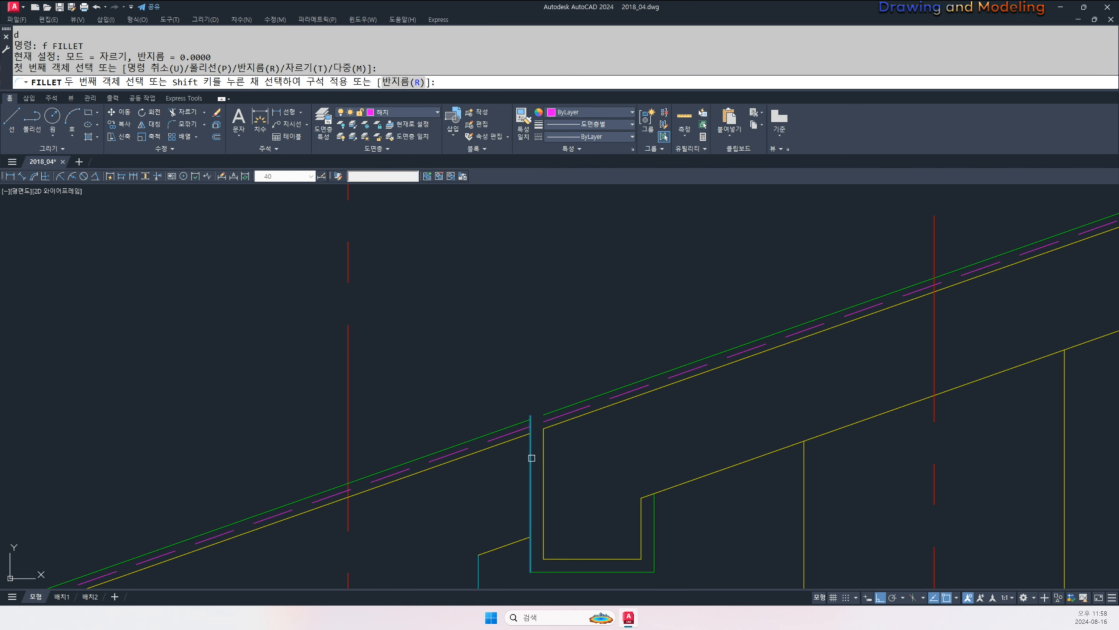
{"action": "left_click", "coordinate": [559, 409]}
{"action": "key", "text": "Escape"}
{"action": "key", "text": "Escape"}
- Erase the dashed magenta roof line segment over the eave, left of the gutter
{"action": "scroll", "coordinate": [569, 438], "scroll_direction": "down", "scroll_amount": 4}
{"action": "middle_click_drag", "start_coordinate": [570, 478], "coordinate": [577, 474]}
{"action": "scroll", "coordinate": [591, 391], "scroll_direction": "up", "scroll_amount": 4}
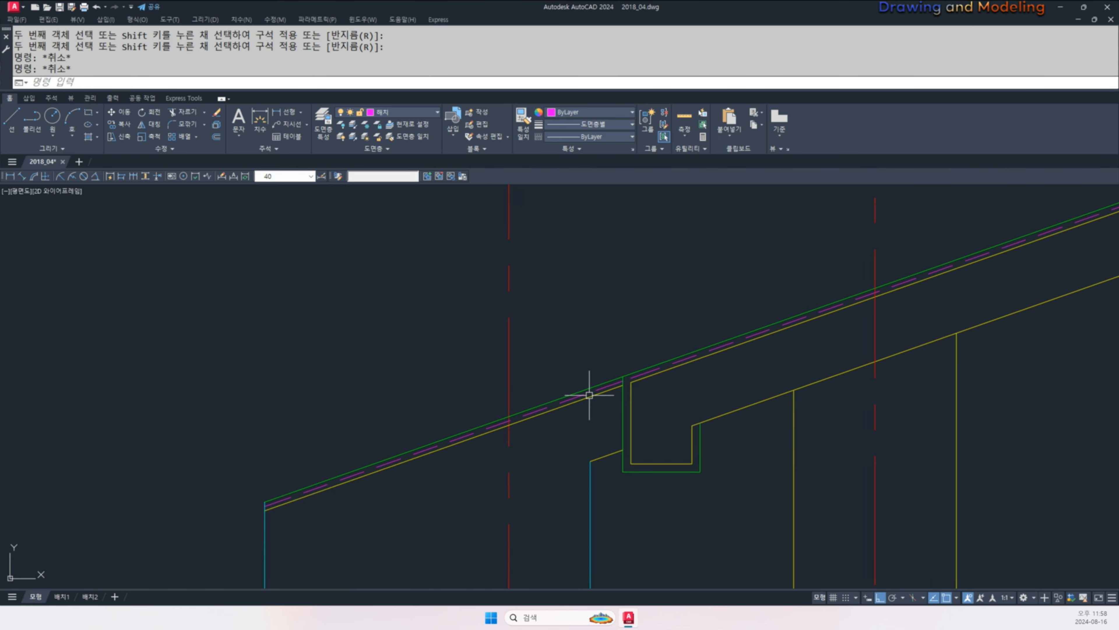
{"action": "scroll", "coordinate": [555, 419], "scroll_direction": "down", "scroll_amount": 2}
{"action": "left_click", "coordinate": [561, 434]}
{"action": "key", "text": "Return"}
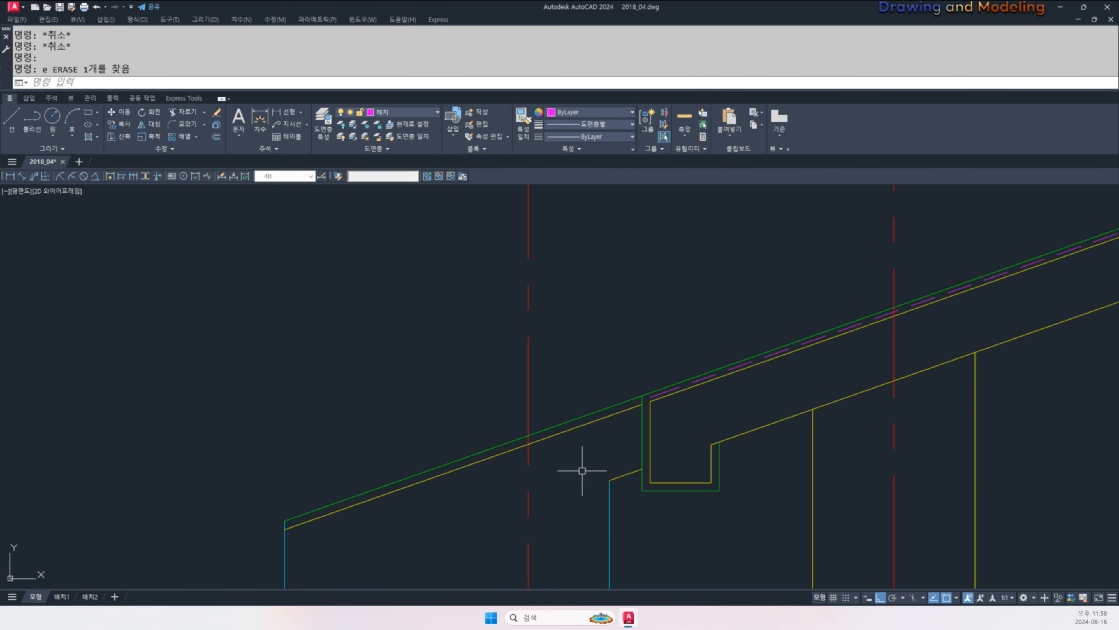
- Match the properties of the cyan eave line onto the roof and slab lines left of the gutter
{"action": "middle_click_drag", "start_coordinate": [600, 524], "coordinate": [675, 475]}
{"action": "type", "text": "ma"}
{"action": "key", "text": "Return"}
{"action": "left_click", "coordinate": [684, 456]}
{"action": "left_click", "coordinate": [705, 442]}
{"action": "left_click", "coordinate": [656, 354]}
{"action": "key", "text": "Escape"}
{"action": "scroll", "coordinate": [634, 430], "scroll_direction": "down", "scroll_amount": 4}
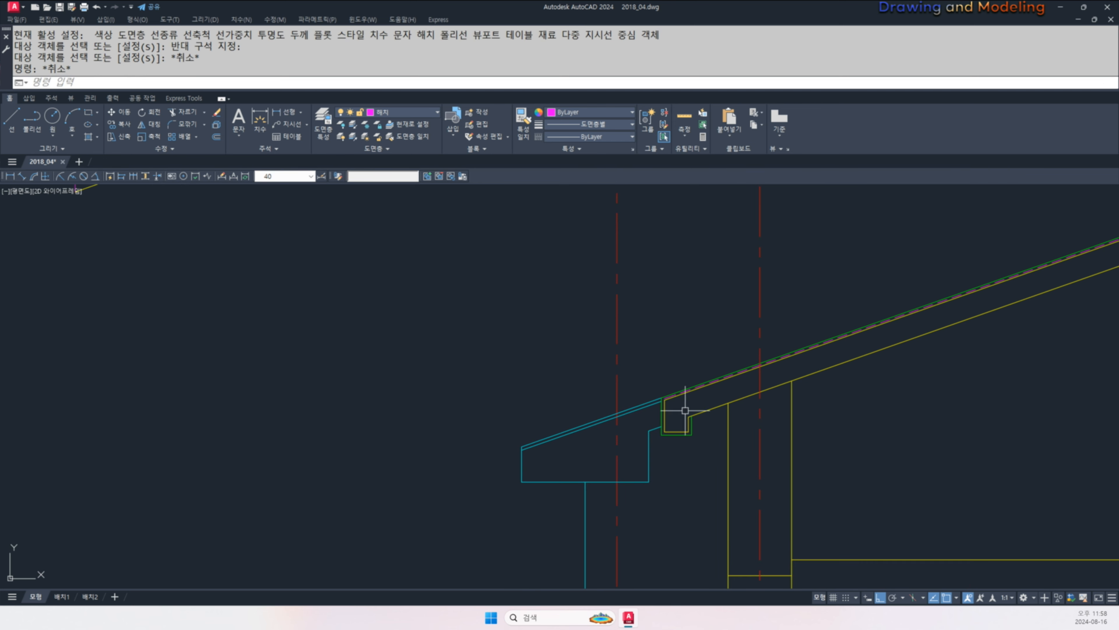
{"action": "middle_click_drag", "start_coordinate": [743, 444], "coordinate": [695, 430]}
{"action": "left_click_drag", "start_coordinate": [610, 416], "coordinate": [756, 423]}
{"action": "key", "text": "Escape"}
{"action": "middle_click_drag", "start_coordinate": [595, 477], "coordinate": [687, 443]}
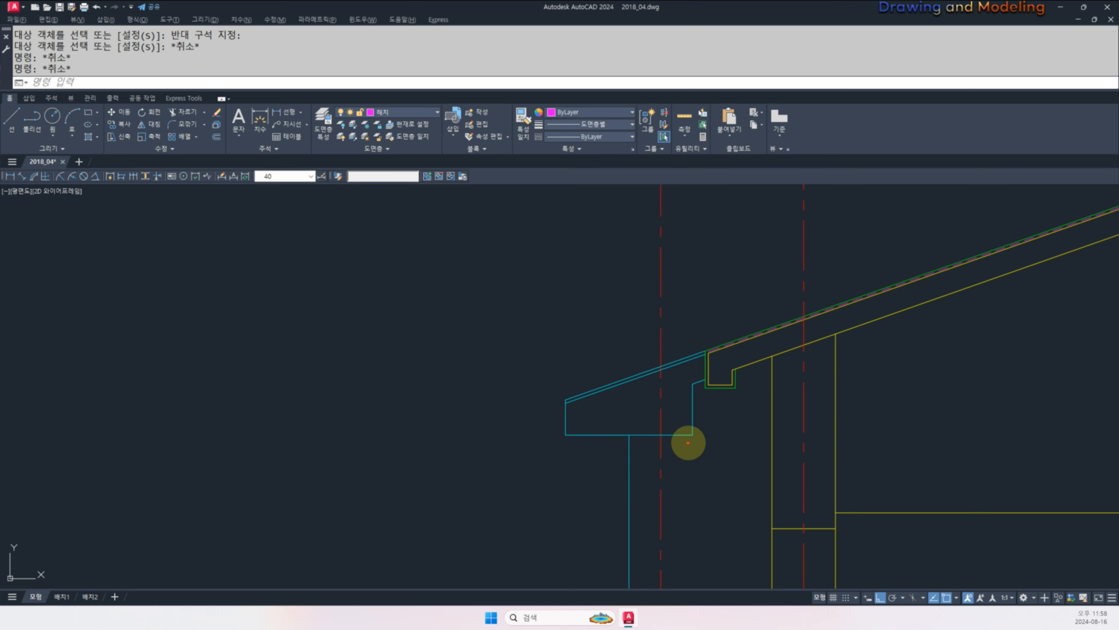
{"action": "mouse_move", "coordinate": [687, 442]}
{"action": "left_mouse_down"}
{"action": "mouse_move", "coordinate": [650, 345]}
{"action": "mouse_move", "coordinate": [644, 466]}
{"action": "left_mouse_up"}
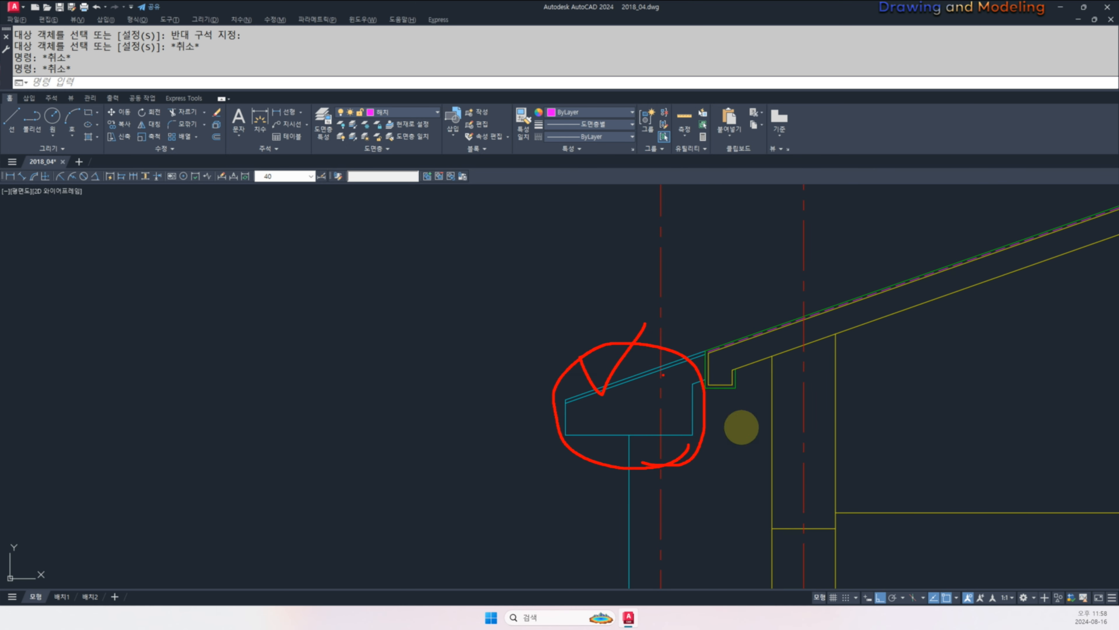
- Draw a horizontal line from the middle of the gutter's inner right edge to the left face of the wall
{"action": "scroll", "coordinate": [749, 392], "scroll_direction": "up", "scroll_amount": 2}
{"action": "type", "text": "l"}
{"action": "key", "text": "Return"}
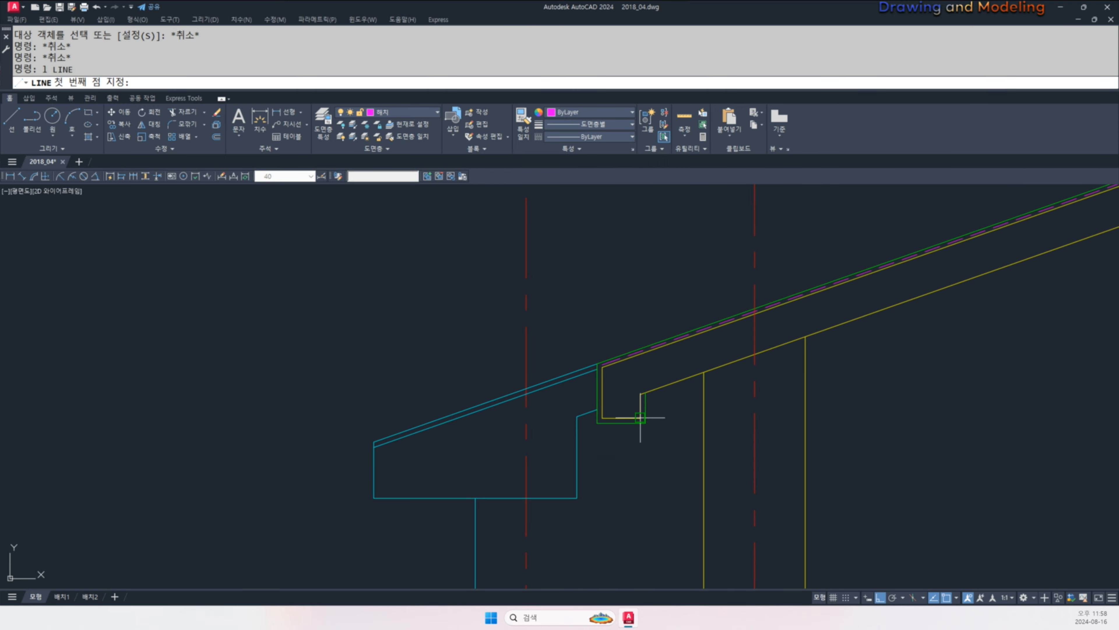
{"action": "scroll", "coordinate": [645, 420], "scroll_direction": "up", "scroll_amount": 2}
{"action": "left_click", "coordinate": [640, 402]}
{"action": "left_click", "coordinate": [740, 402]}
{"action": "key", "text": "Escape"}
- Trim the gutter's green right edge above the new horizontal line
{"action": "scroll", "coordinate": [650, 398], "scroll_direction": "up", "scroll_amount": 4}
{"action": "type", "text": "tr"}
{"action": "key", "text": "Return"}
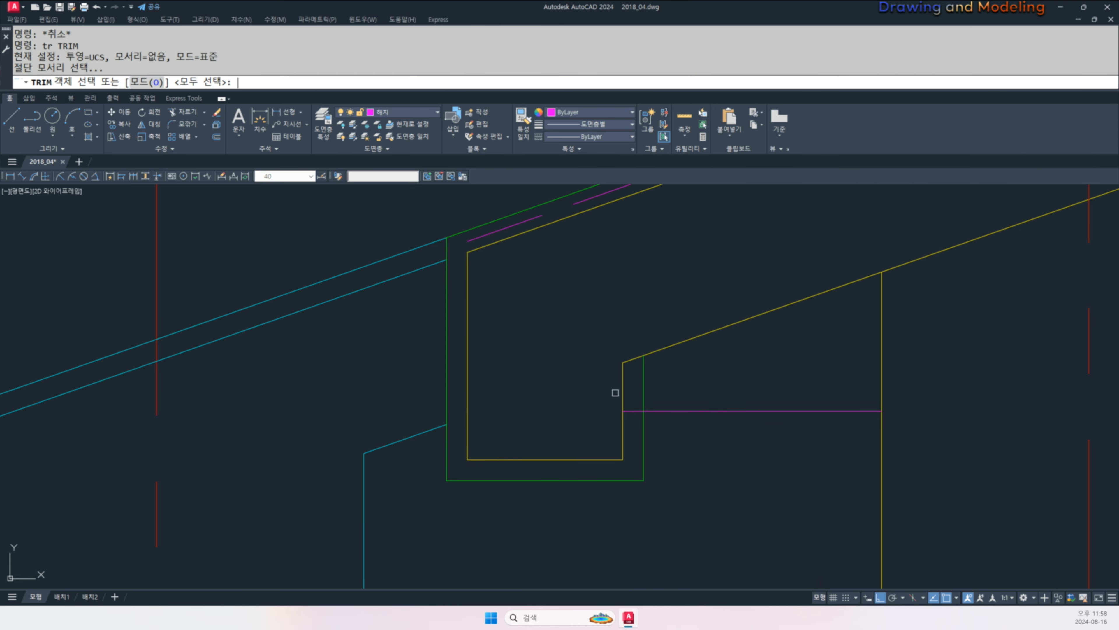
{"action": "key", "text": "Return"}
{"action": "left_click", "coordinate": [641, 389]}
{"action": "key", "text": "Escape"}
{"action": "key", "text": "Escape"}
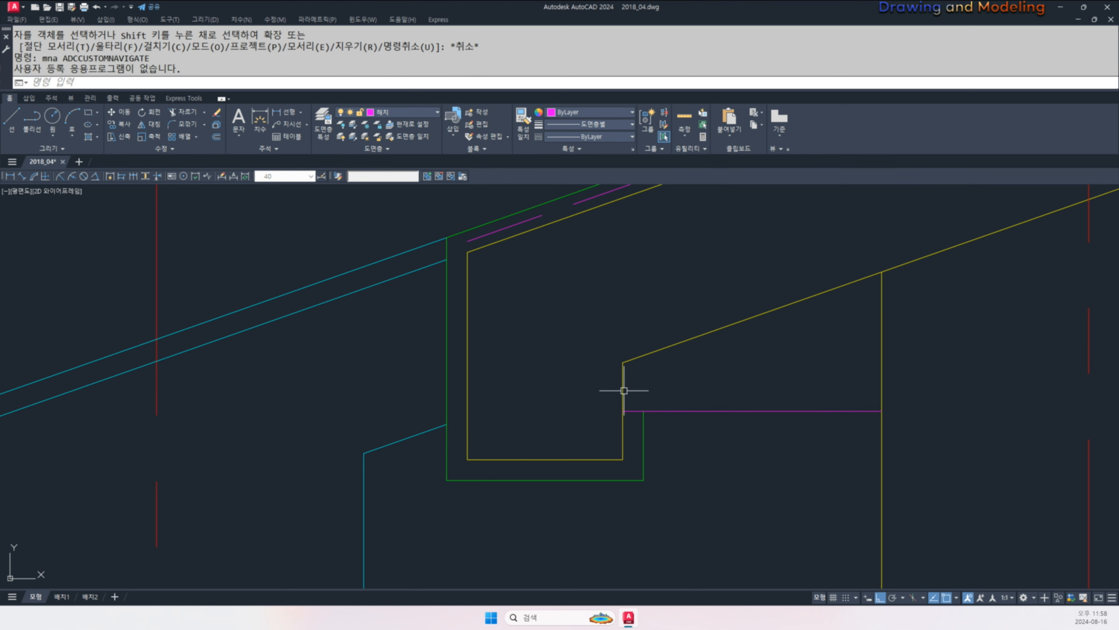
- Match the properties of the gutter's yellow edge onto the new horizontal line
{"action": "type", "text": "ma"}
{"action": "key", "text": "Return"}
{"action": "left_click", "coordinate": [624, 387]}
{"action": "left_click_drag", "start_coordinate": [720, 407], "coordinate": [722, 417]}
{"action": "key", "text": "Escape"}
{"action": "key", "text": "Escape"}
{"action": "scroll", "coordinate": [720, 441], "scroll_direction": "down", "scroll_amount": 4}
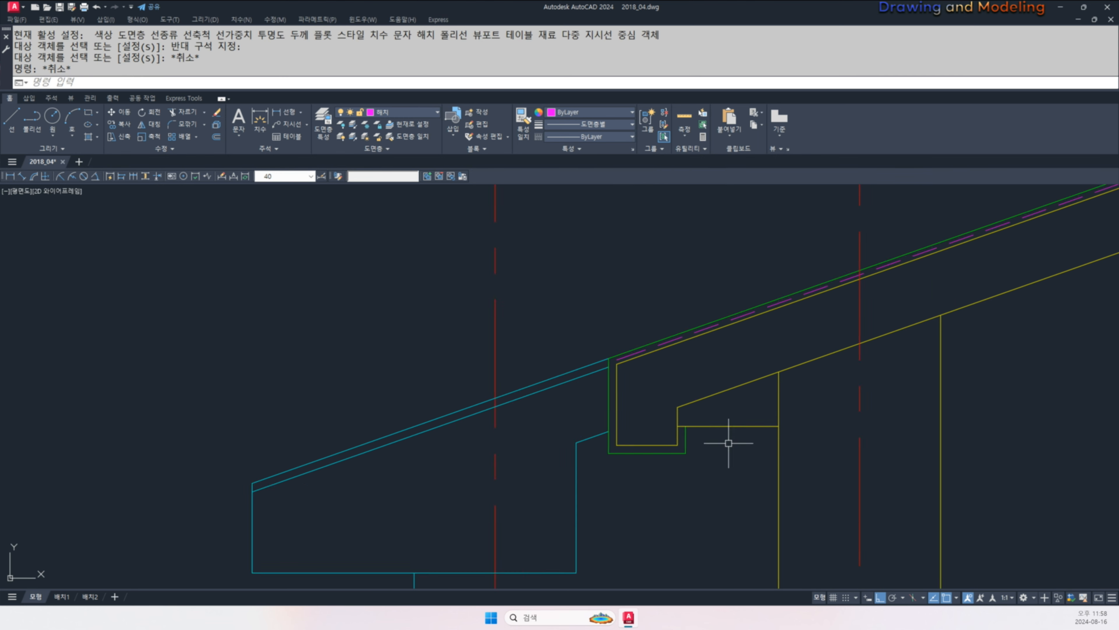
- Stretch the right ends of the three horizontal level lines inward, closer to the section
{"action": "scroll", "coordinate": [625, 416], "scroll_direction": "down", "scroll_amount": 6}
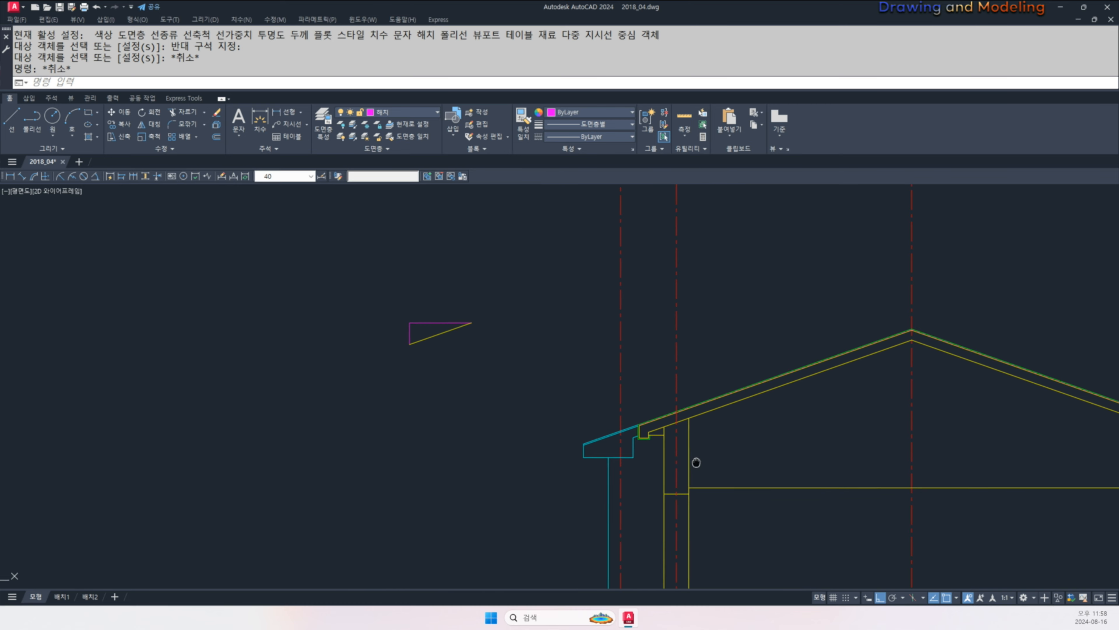
{"action": "scroll", "coordinate": [534, 365], "scroll_direction": "up", "scroll_amount": 2}
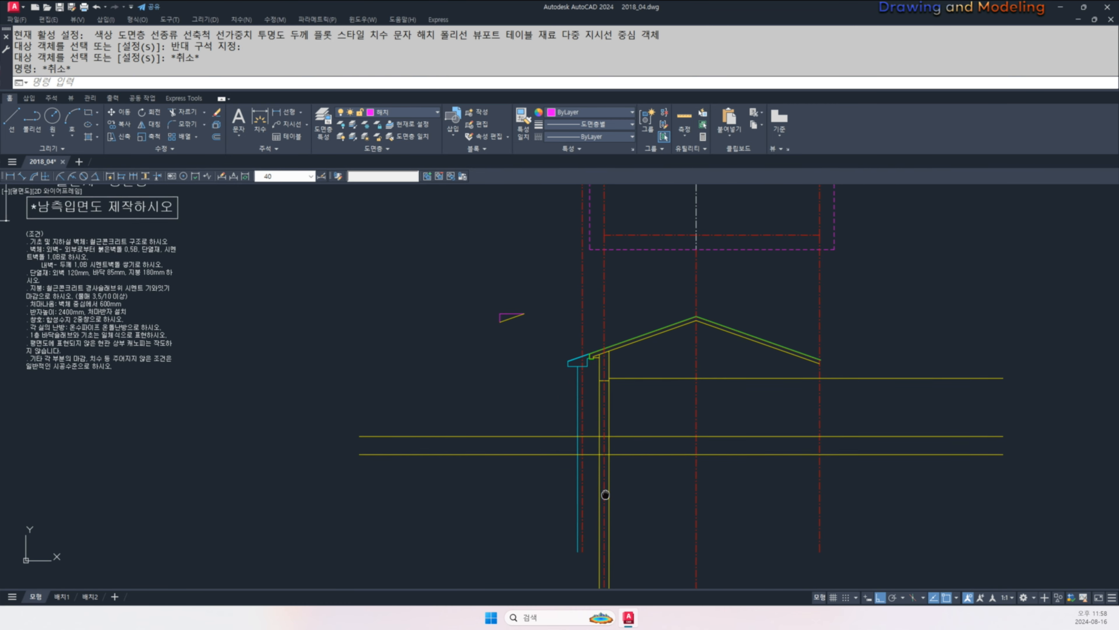
{"action": "scroll", "coordinate": [600, 390], "scroll_direction": "down", "scroll_amount": 2}
{"action": "middle_click_drag", "start_coordinate": [905, 443], "coordinate": [822, 428]}
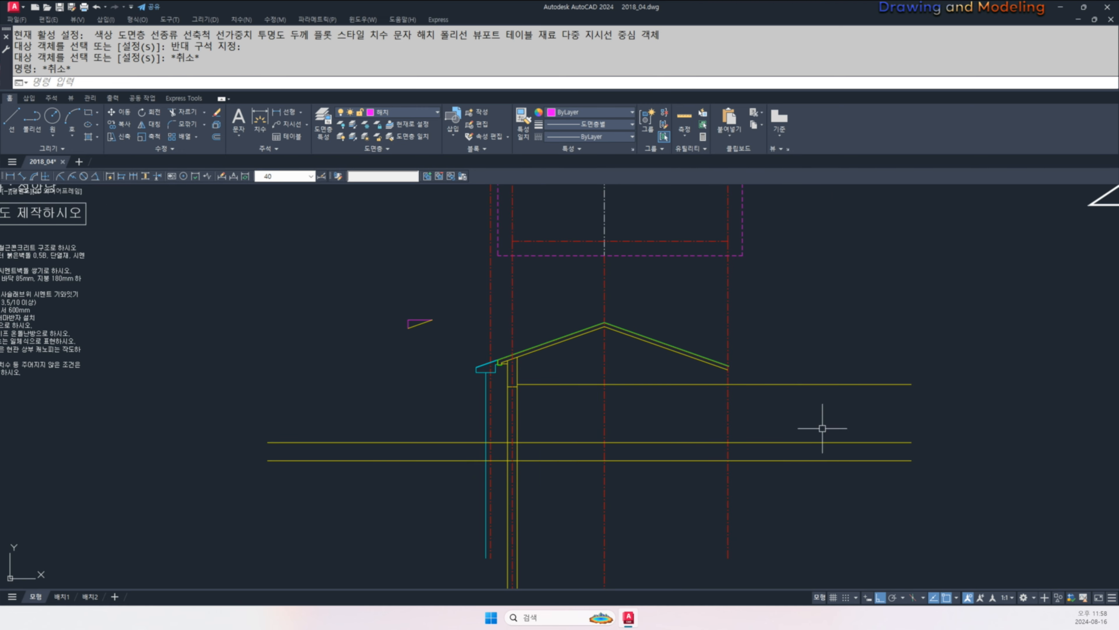
{"action": "type", "text": "s"}
{"action": "key", "text": "space"}
{"action": "left_click", "coordinate": [928, 505]}
{"action": "left_click", "coordinate": [887, 355]}
{"action": "key", "text": "space"}
{"action": "left_click", "coordinate": [903, 522]}
{"action": "key", "text": "Escape"}
{"action": "key", "text": "Escape"}
{"action": "scroll", "coordinate": [665, 430], "scroll_direction": "down", "scroll_amount": 1}
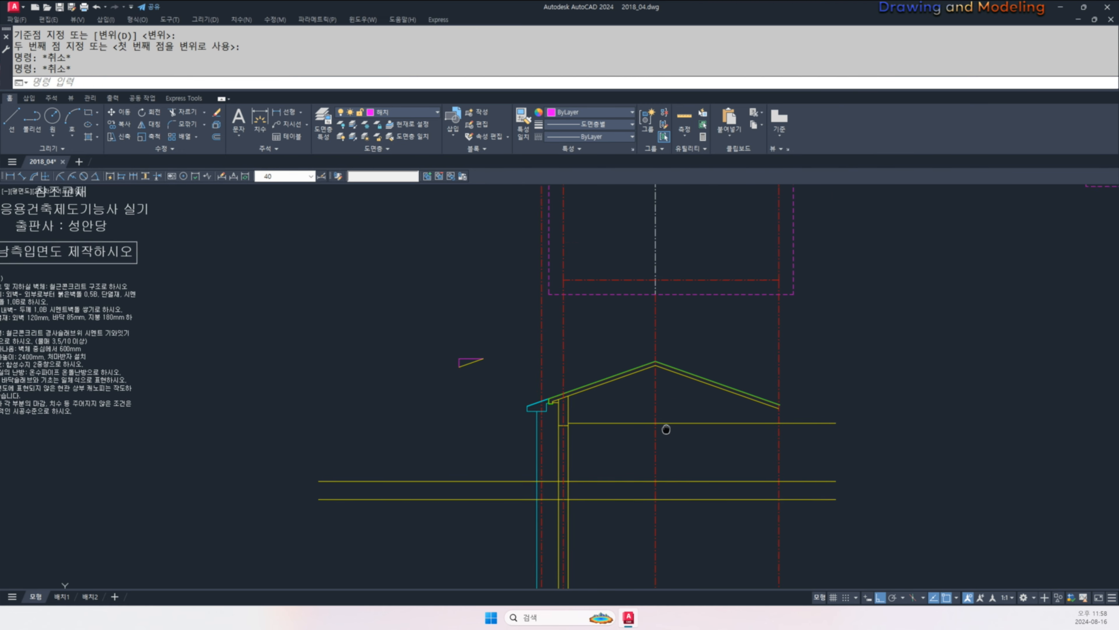
- Draw a rectangle 340 by 40 mm in the empty space left of the eave
{"action": "scroll", "coordinate": [575, 408], "scroll_direction": "up", "scroll_amount": 4}
{"action": "scroll", "coordinate": [512, 430], "scroll_direction": "down", "scroll_amount": 5}
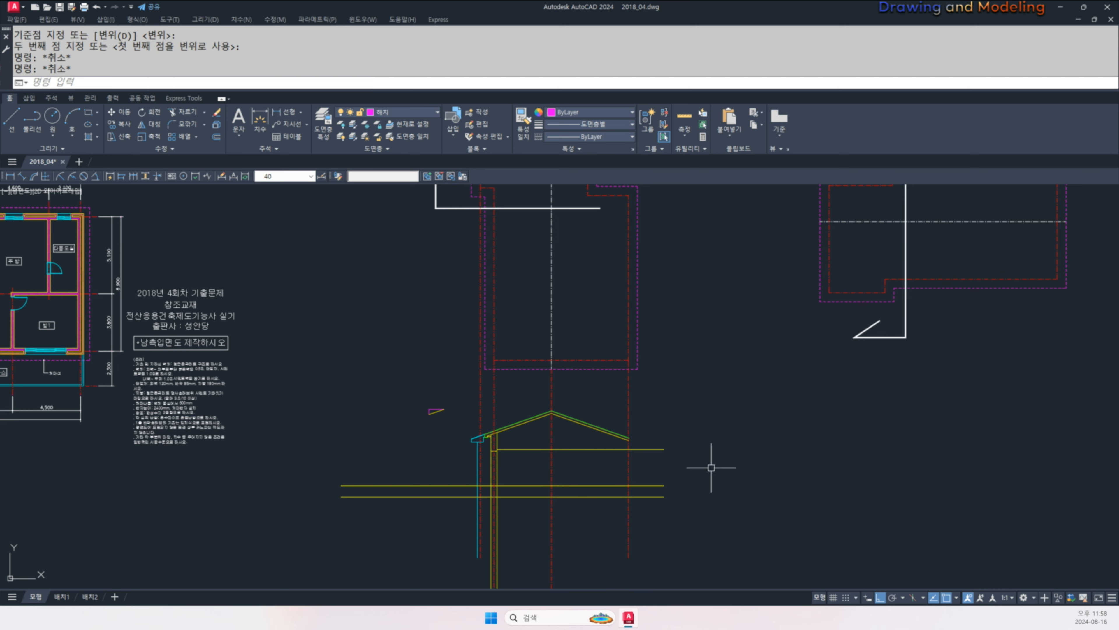
{"action": "scroll", "coordinate": [510, 417], "scroll_direction": "up", "scroll_amount": 4}
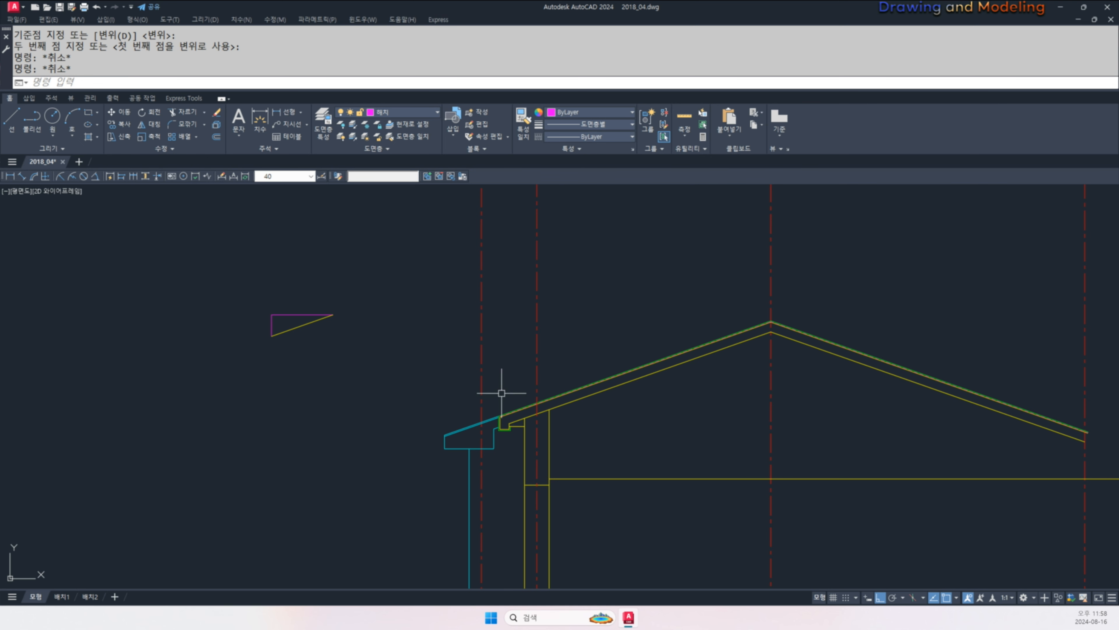
{"action": "scroll", "coordinate": [511, 410], "scroll_direction": "up", "scroll_amount": 4}
{"action": "type", "text": "rec"}
{"action": "key", "text": "Return"}
{"action": "left_click", "coordinate": [515, 447]}
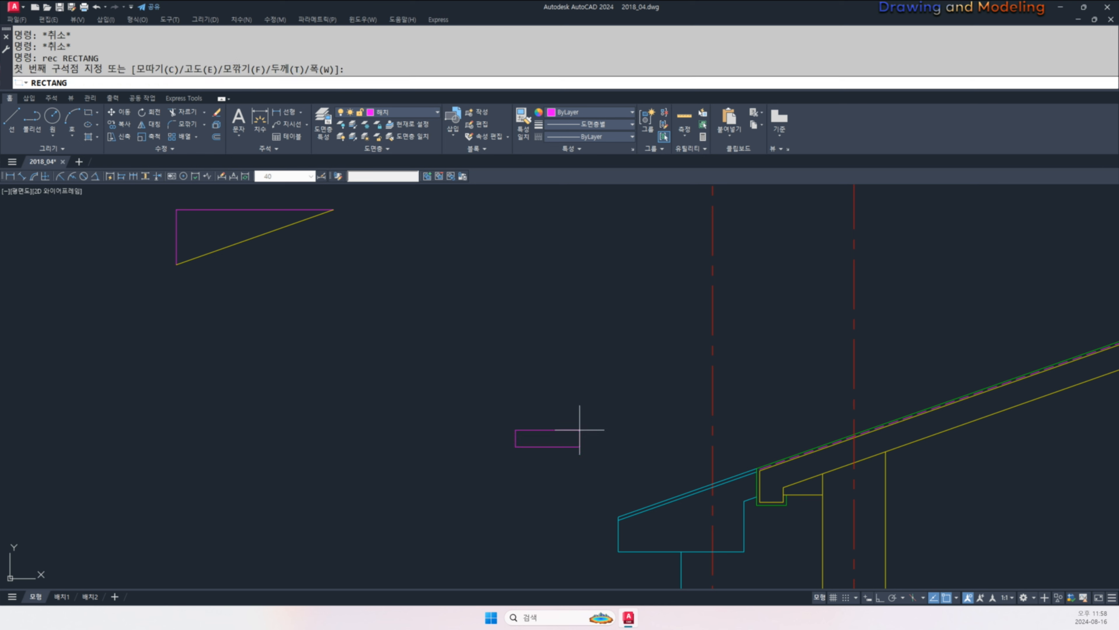
{"action": "type", "text": "@340,"}
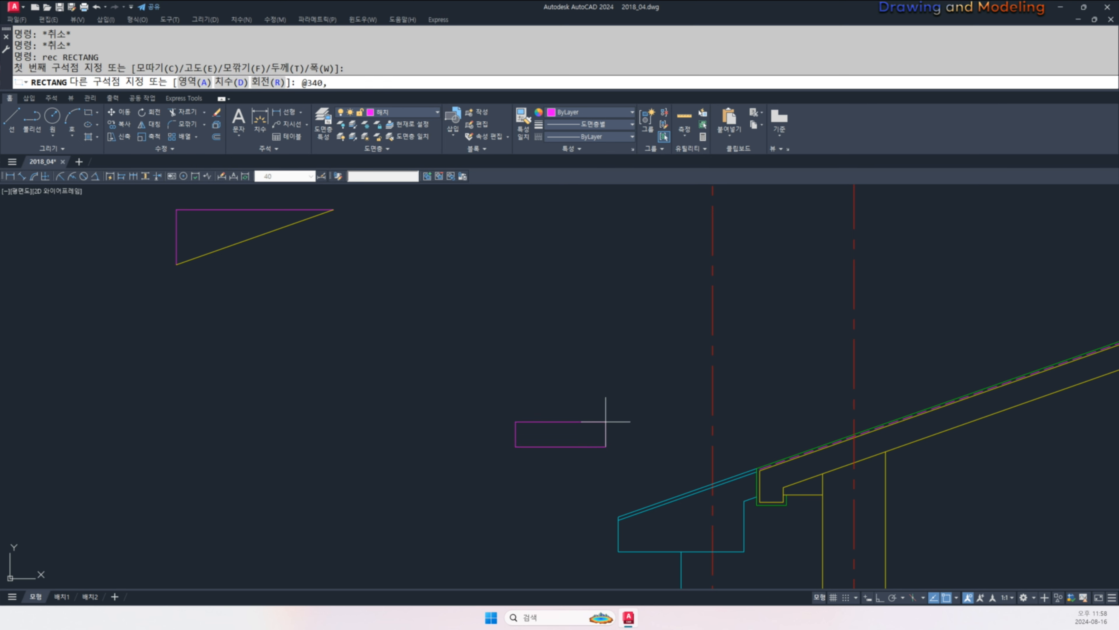
{"action": "type", "text": "40"}
{"action": "key", "text": "Return"}
{"action": "scroll", "coordinate": [762, 497], "scroll_direction": "up", "scroll_amount": 2}
{"action": "key", "text": "Escape"}
{"action": "key", "text": "Escape"}
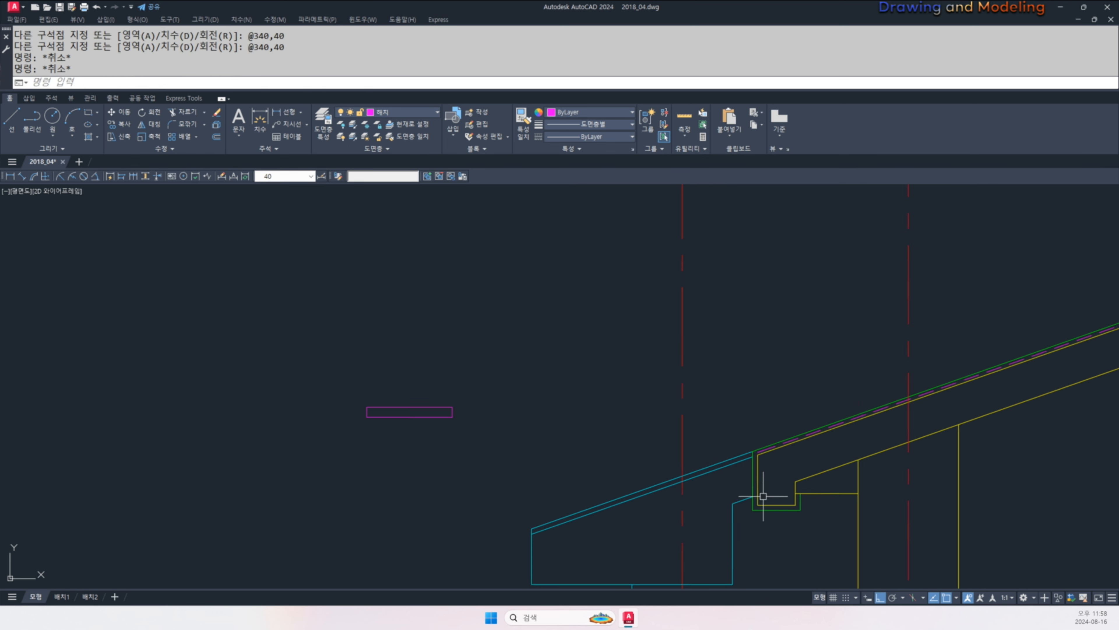
- Match the properties of the gutter's green edge onto the 340 by 40 mm rectangle
{"action": "type", "text": "ma"}
{"action": "key", "text": "Return"}
{"action": "left_click", "coordinate": [752, 480]}
{"action": "left_click", "coordinate": [502, 378]}
{"action": "left_click", "coordinate": [436, 443]}
{"action": "key", "text": "Escape"}
{"action": "key", "text": "Escape"}
- Move the 340 by 40 mm rectangle horizontally toward the eave and explode it into separate lines
{"action": "type", "text": "m"}
{"action": "key", "text": "Return"}
{"action": "left_click", "coordinate": [521, 373]}
{"action": "left_click", "coordinate": [424, 445]}
{"action": "key", "text": "Return"}
{"action": "left_click", "coordinate": [551, 405]}
{"action": "key", "text": "Escape"}
- Offset both short ends of the 340 by 40 mm tile rectangle 20 mm inward
{"action": "type", "text": "o"}
{"action": "key", "text": "Return"}
{"action": "type", "text": "20"}
{"action": "key", "text": "Return"}
{"action": "scroll", "coordinate": [541, 419], "scroll_direction": "up", "scroll_amount": 2}
{"action": "left_click", "coordinate": [654, 404]}
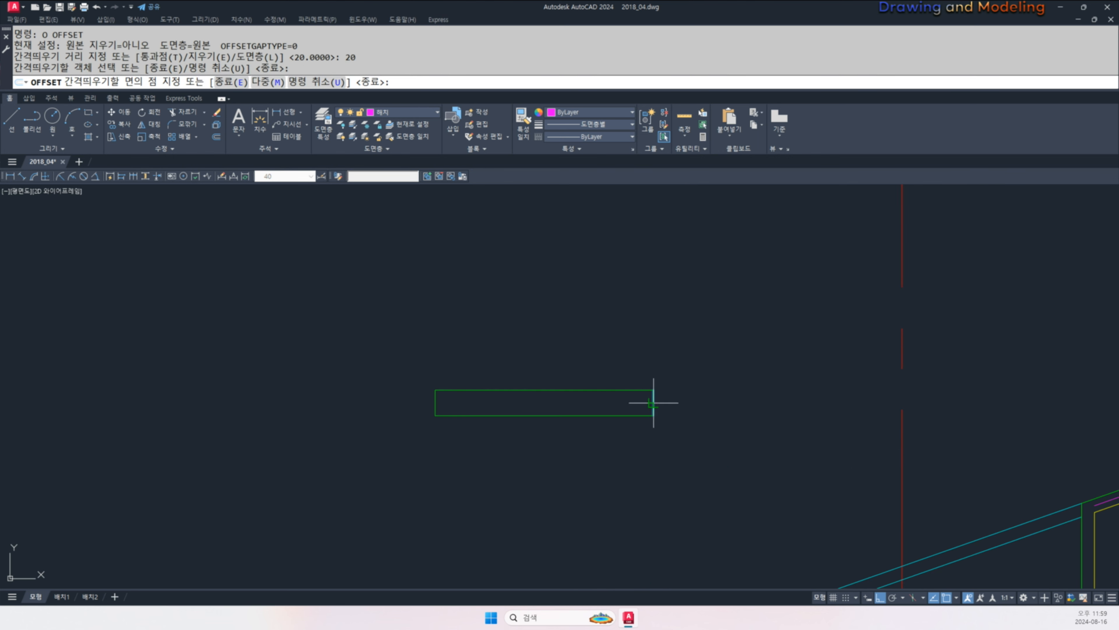
{"action": "left_click", "coordinate": [661, 401]}
{"action": "scroll", "coordinate": [407, 402], "scroll_direction": "up", "scroll_amount": 1}
{"action": "left_click", "coordinate": [451, 402]}
{"action": "left_click", "coordinate": [525, 400]}
- Offset the tile rectangle's upper edge 20 mm downward
{"action": "left_click", "coordinate": [586, 378]}
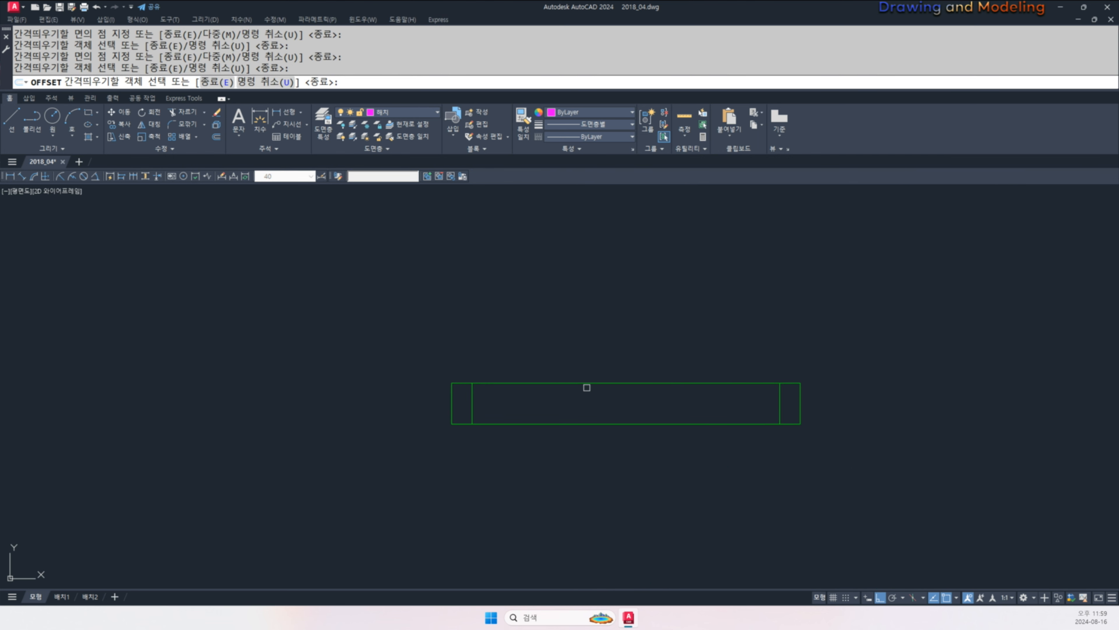
{"action": "left_click", "coordinate": [585, 385]}
{"action": "left_click", "coordinate": [590, 384]}
{"action": "left_click", "coordinate": [611, 416]}
{"action": "key", "text": "Escape"}
{"action": "key", "text": "Escape"}
- Trim away the tile's bottom edge between the two legs and the crossing lines inside its right end
{"action": "scroll", "coordinate": [734, 429], "scroll_direction": "up", "scroll_amount": 2}
{"action": "type", "text": "tr"}
{"action": "key", "text": "Return"}
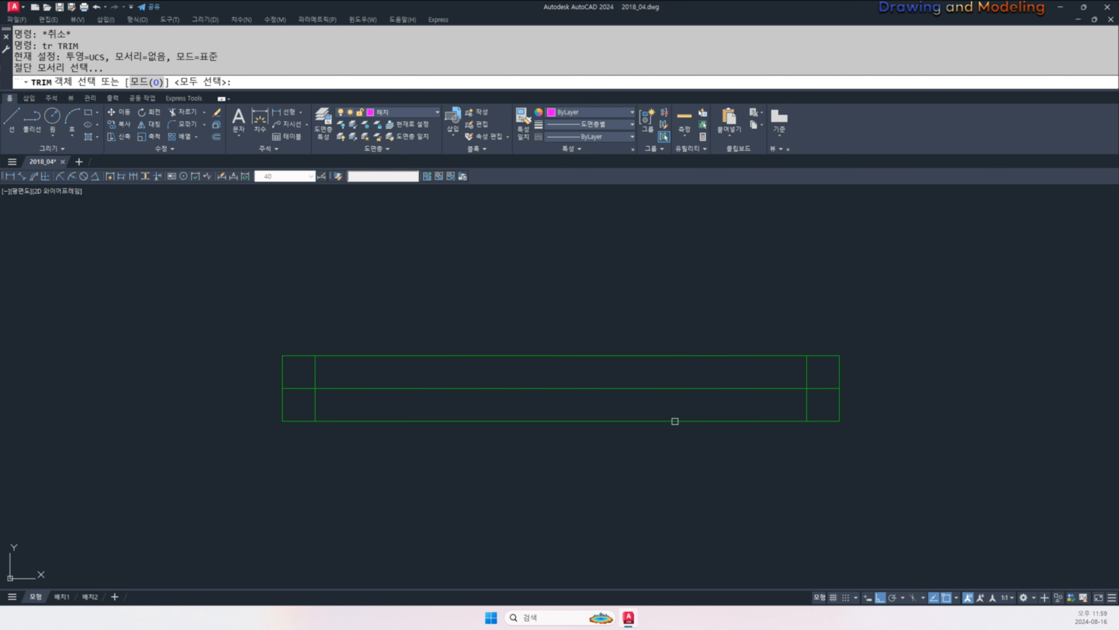
{"action": "key", "text": "Return"}
{"action": "left_click", "coordinate": [674, 421]}
{"action": "left_click", "coordinate": [669, 442]}
{"action": "left_click", "coordinate": [829, 402]}
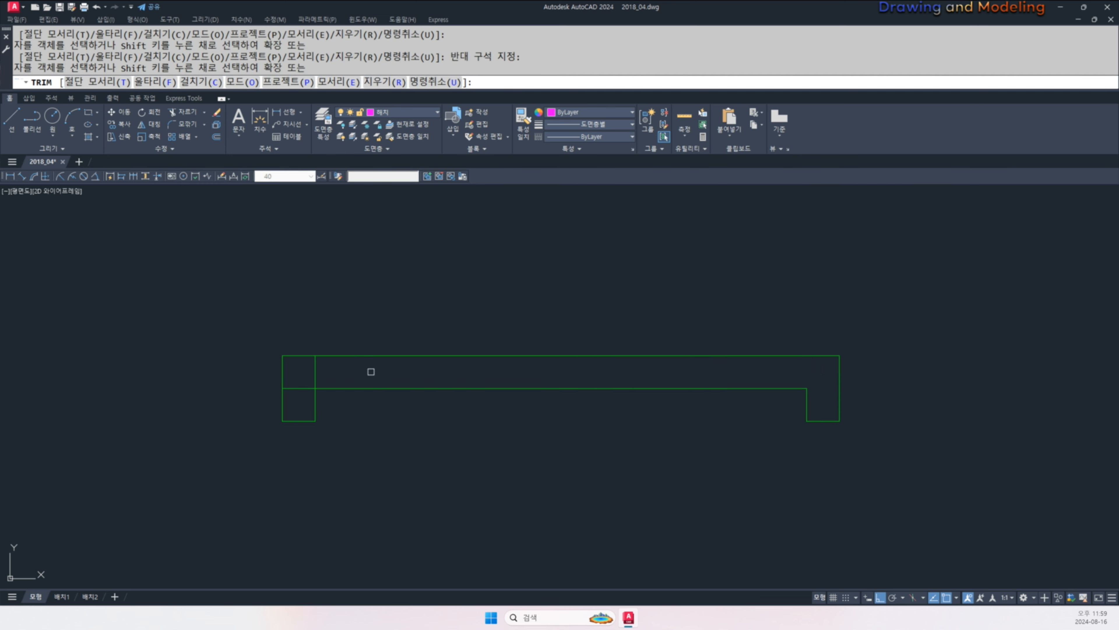
- Trim the crossing lines inside the tile's left end, undoing the cuts that remove the wrong segments
{"action": "left_click", "coordinate": [340, 368]}
{"action": "left_click", "coordinate": [289, 399]}
{"action": "key", "text": "ctrl+z"}
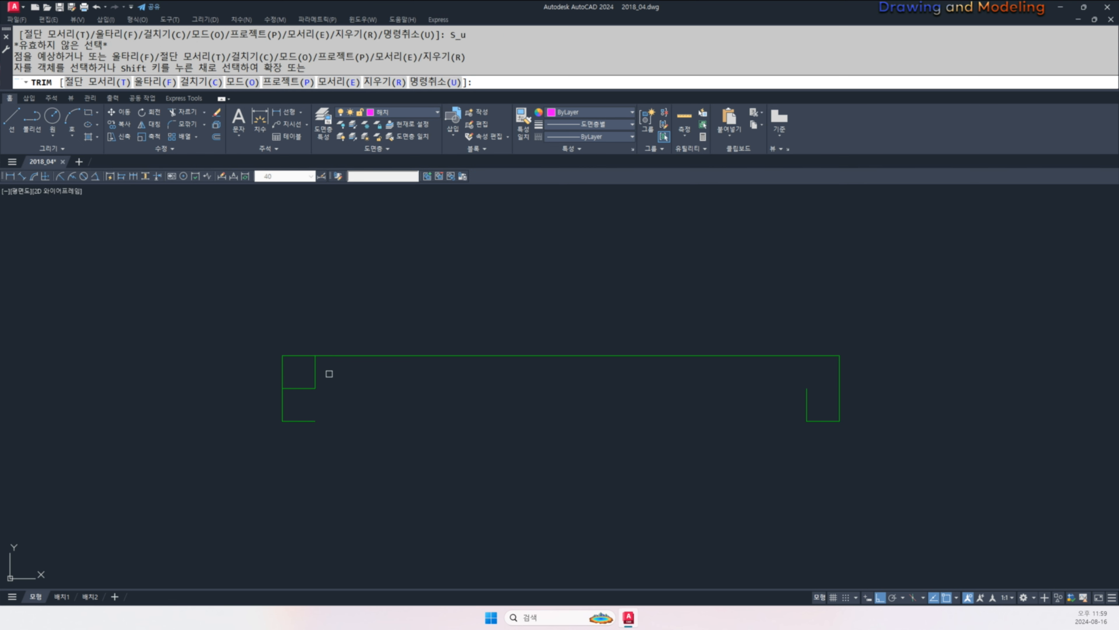
{"action": "key", "text": "ctrl+z"}
{"action": "left_click", "coordinate": [325, 370]}
{"action": "left_click", "coordinate": [283, 401]}
{"action": "key", "text": "Escape"}
{"action": "key", "text": "Escape"}
- Join all lines of the trimmed tile profile into one polyline
{"action": "left_click", "coordinate": [226, 304]}
{"action": "left_click", "coordinate": [916, 481]}
{"action": "middle_click_drag", "start_coordinate": [667, 475], "coordinate": [687, 474]}
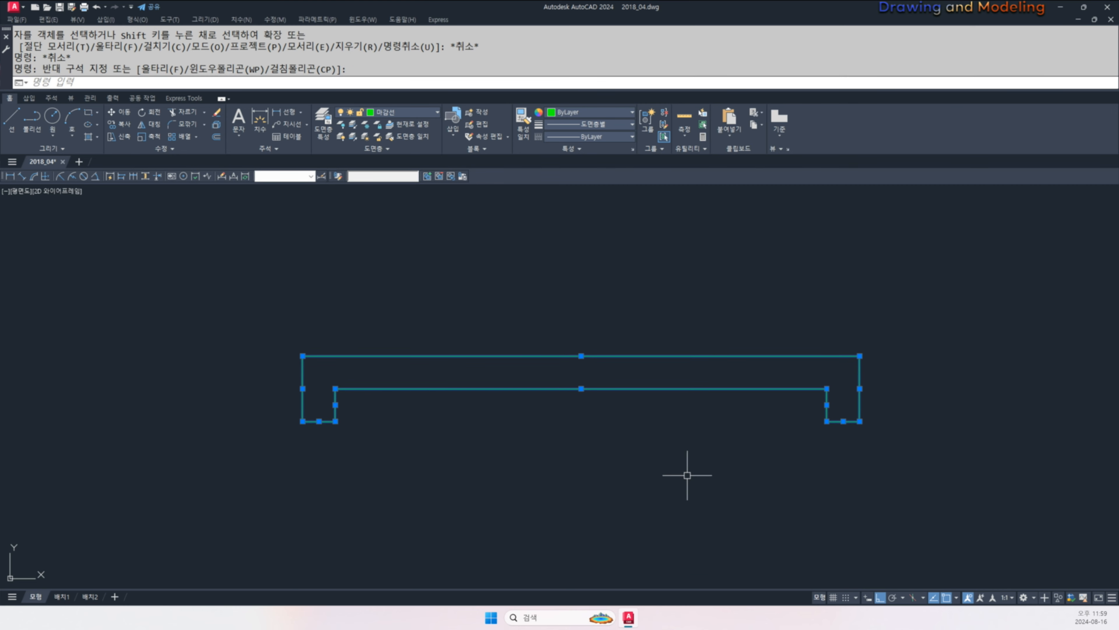
{"action": "type", "text": "j"}
{"action": "key", "text": "space"}
{"action": "key", "text": "Escape"}
{"action": "left_click", "coordinate": [687, 351]}
{"action": "left_click", "coordinate": [687, 352]}
{"action": "key", "text": "Escape"}
{"action": "key", "text": "Escape"}
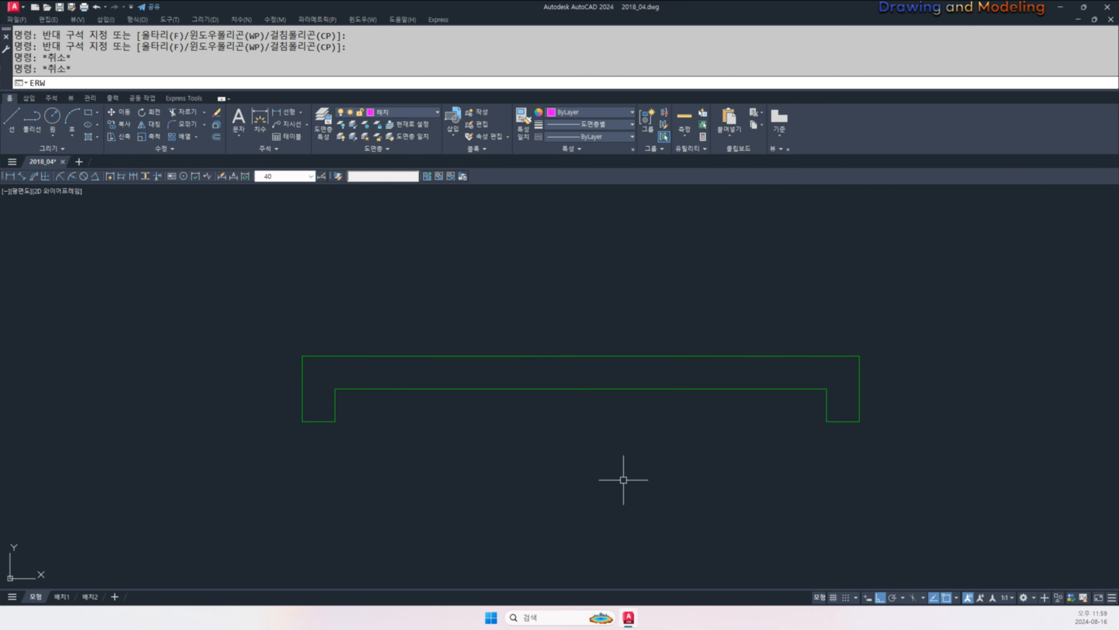
- Draw a 20 by 20 mm square in the empty space below the middle of the tile
{"action": "key", "text": "Escape"}
{"action": "key", "text": "Escape"}
{"action": "type", "text": "REC"}
{"action": "key", "text": "Return"}
{"action": "left_click", "coordinate": [561, 498]}
{"action": "type", "text": "@"}
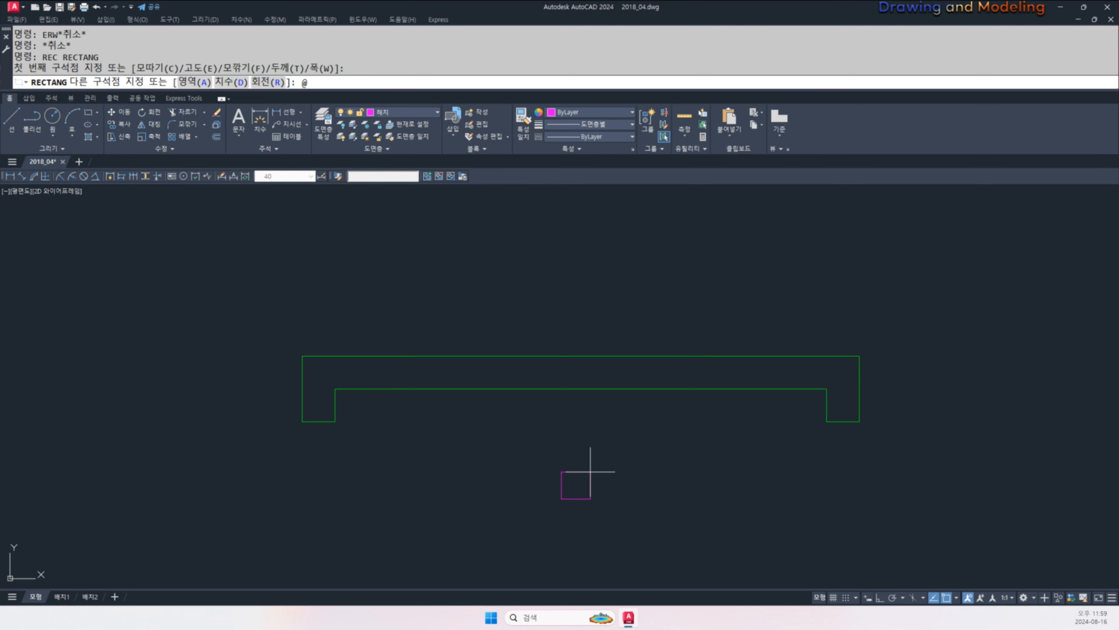
{"action": "type", "text": "20,20"}
{"action": "key", "text": "Return"}
{"action": "key", "text": "Escape"}
{"action": "key", "text": "Escape"}
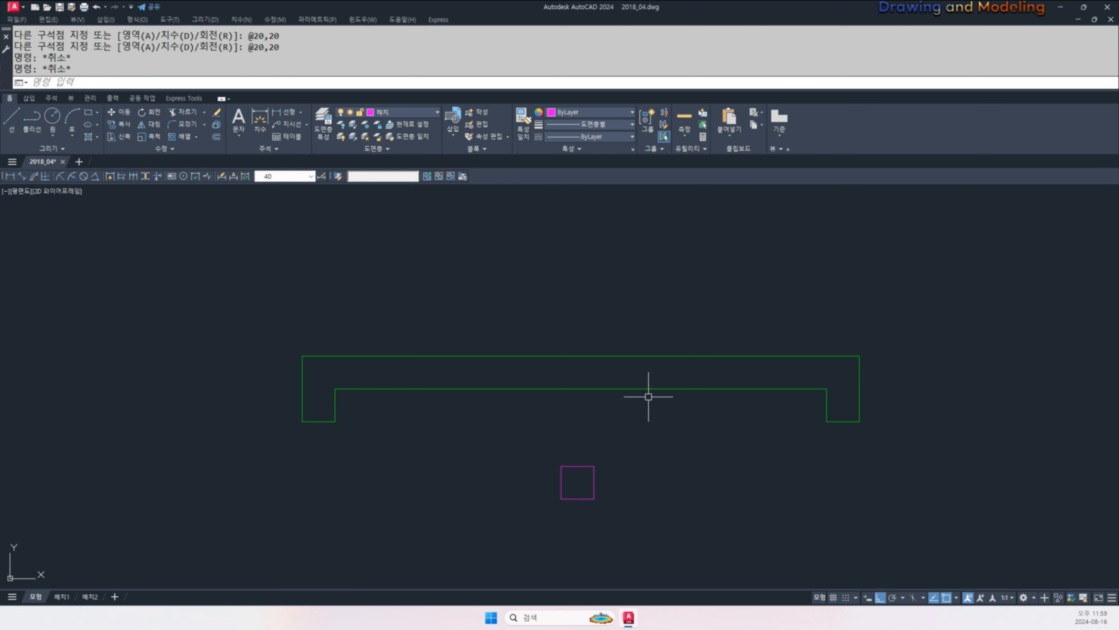
- Match the green tile outline's properties onto the 20 by 20 mm square
{"action": "type", "text": "MA"}
{"action": "key", "text": "Return"}
{"action": "left_click", "coordinate": [618, 388]}
{"action": "left_click_drag", "start_coordinate": [585, 487], "coordinate": [571, 505]}
{"action": "key", "text": "Escape"}
{"action": "key", "text": "Escape"}
{"action": "type", "text": "L"}
{"action": "key", "text": "Return"}
{"action": "key", "text": "Return"}
{"action": "left_click", "coordinate": [562, 499]}
{"action": "key", "text": "Escape"}
{"action": "key", "text": "Escape"}
{"action": "left_click_drag", "start_coordinate": [665, 507], "coordinate": [630, 545]}
{"action": "type", "text": "E"}
{"action": "key", "text": "Return"}
{"action": "middle_click_drag", "start_coordinate": [630, 545], "coordinate": [649, 548]}
{"action": "type", "text": "L"}
{"action": "key", "text": "Return"}
{"action": "left_click", "coordinate": [581, 503]}
{"action": "key", "text": "Escape"}
{"action": "key", "text": "Escape"}
- Draw a diagonal line across the 20 mm square from its lower-left to its upper-right corner
{"action": "key", "text": "Return"}
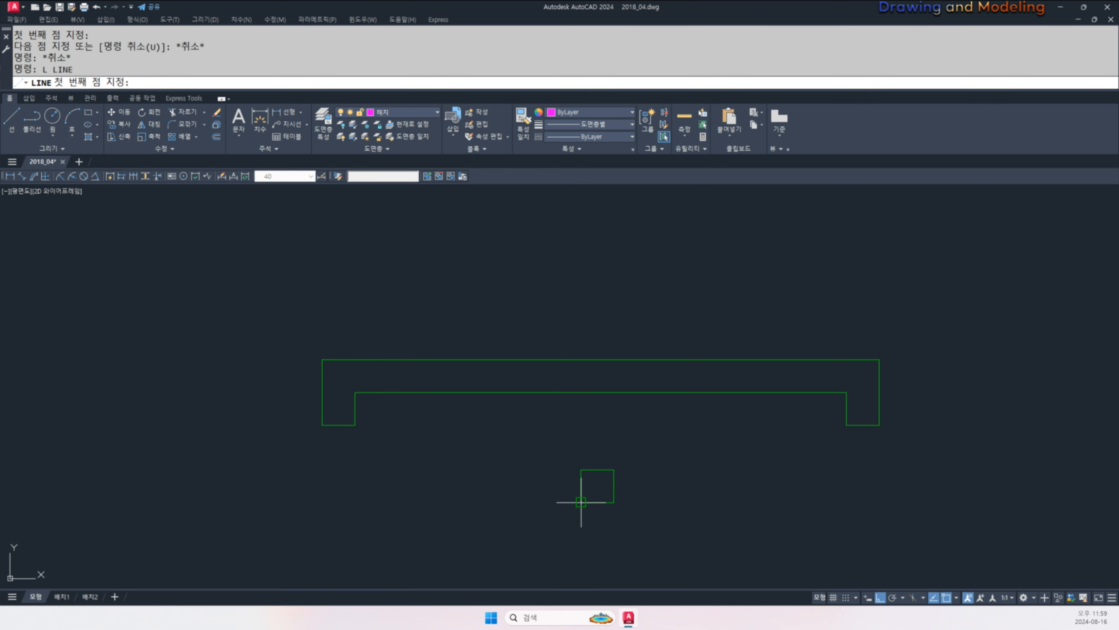
{"action": "left_click", "coordinate": [581, 503]}
{"action": "left_click", "coordinate": [614, 470]}
{"action": "key", "text": "Escape"}
{"action": "key", "text": "Escape"}
{"action": "left_click", "coordinate": [659, 544]}
{"action": "left_click", "coordinate": [571, 467]}
{"action": "middle_click_drag", "start_coordinate": [647, 492], "coordinate": [622, 504]}
{"action": "scroll", "coordinate": [581, 506], "scroll_direction": "up", "scroll_amount": 2}
{"action": "key", "text": "Escape"}
{"action": "key", "text": "Escape"}
{"action": "left_click", "coordinate": [619, 512]}
{"action": "left_click", "coordinate": [573, 535]}
{"action": "key", "text": "Escape"}
{"action": "key", "text": "Escape"}
{"action": "left_click", "coordinate": [631, 549]}
{"action": "left_click", "coordinate": [587, 514]}
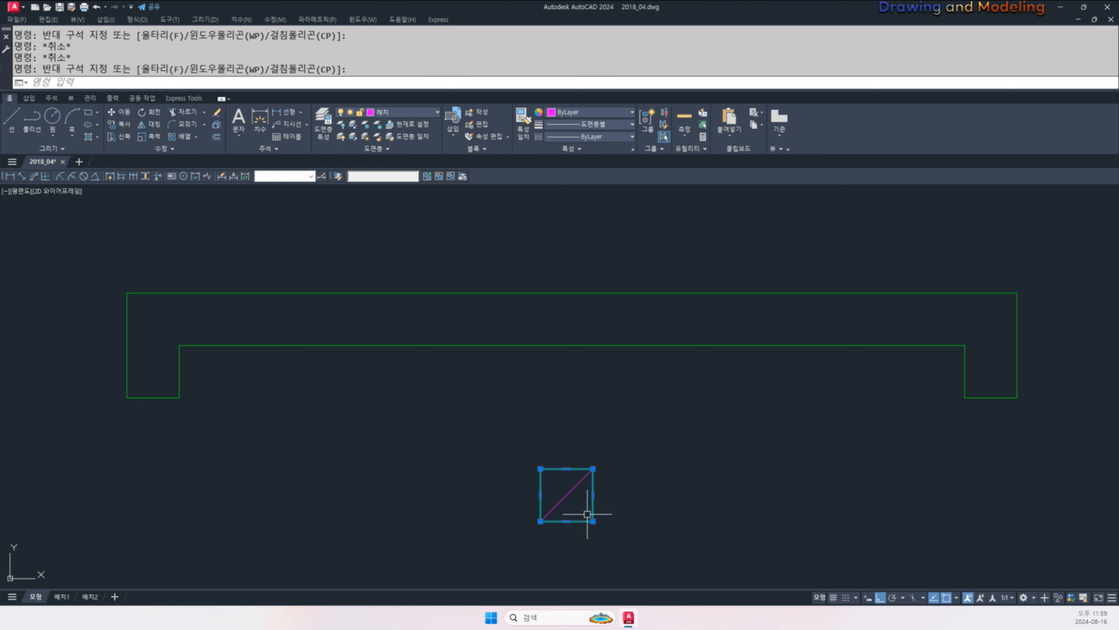
{"action": "key", "text": "Escape"}
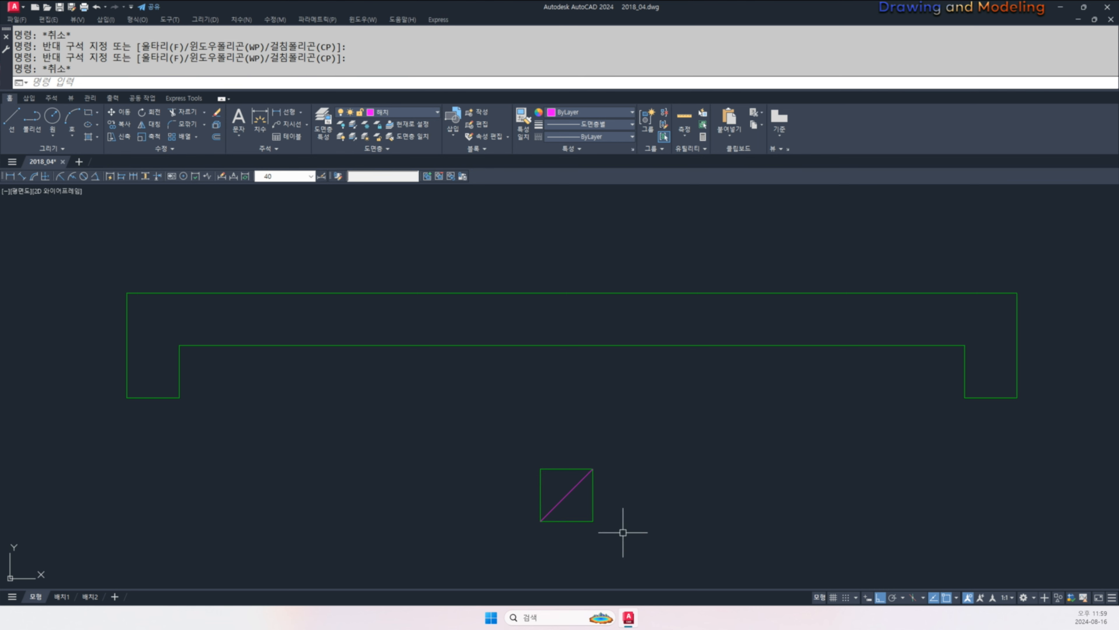
{"action": "key", "text": "Escape"}
{"action": "key", "text": "Escape"}
- Move the square with its diagonal by its upper-right corner into the inner corner of the tile's right leg
{"action": "scroll", "coordinate": [652, 513], "scroll_direction": "down", "scroll_amount": 2}
{"action": "mouse_move", "coordinate": [624, 532]}
{"action": "middle_mouse_down"}
{"action": "mouse_move", "coordinate": [644, 538]}
{"action": "mouse_move", "coordinate": [630, 485]}
{"action": "mouse_move", "coordinate": [646, 491]}
{"action": "middle_mouse_up"}
{"action": "scroll", "coordinate": [630, 484], "scroll_direction": "up", "scroll_amount": 1}
{"action": "left_click", "coordinate": [639, 484]}
{"action": "left_click", "coordinate": [568, 430]}
{"action": "type", "text": "m"}
{"action": "key", "text": "Return"}
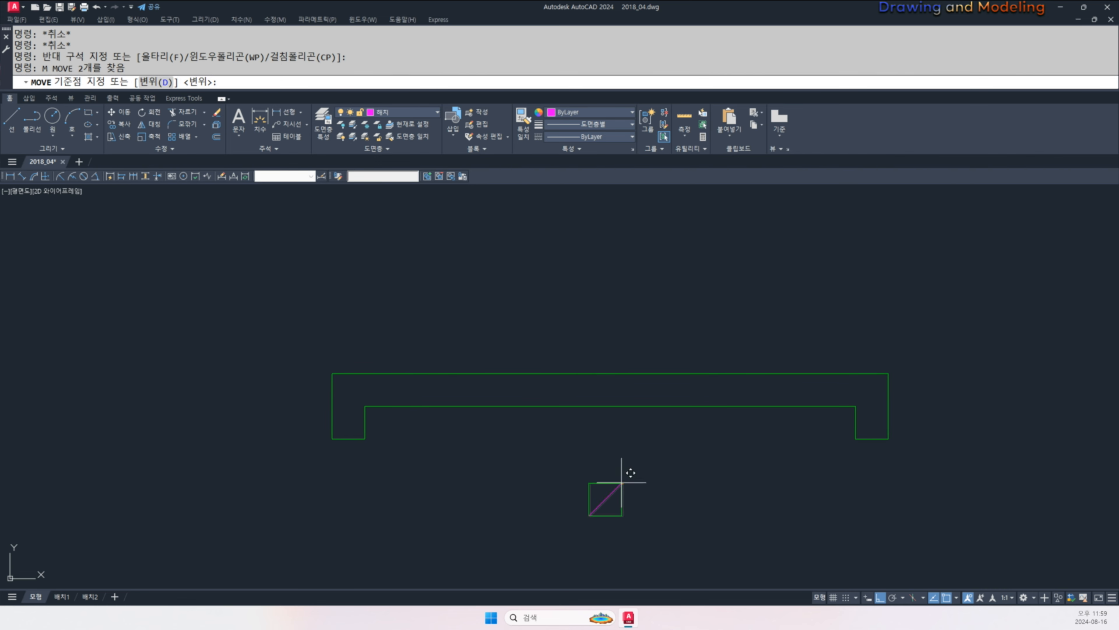
{"action": "left_click", "coordinate": [621, 482]}
{"action": "left_click", "coordinate": [855, 406]}
{"action": "key", "text": "Escape"}
{"action": "key", "text": "Escape"}
- Copy the square with its diagonal 270 mm horizontally to the left, near the tile's left leg
{"action": "middle_click_drag", "start_coordinate": [837, 451], "coordinate": [817, 484]}
{"action": "type", "text": "c"}
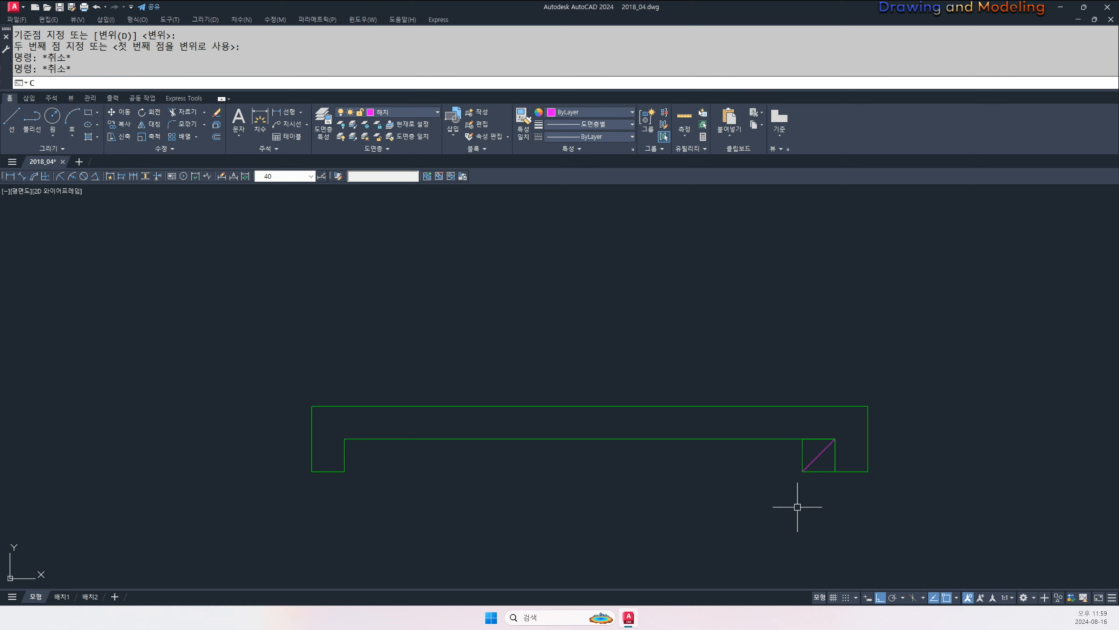
{"action": "type", "text": "o"}
{"action": "key", "text": "Return"}
{"action": "left_click", "coordinate": [826, 500]}
{"action": "left_click", "coordinate": [813, 460]}
{"action": "key", "text": "Return"}
{"action": "left_click", "coordinate": [811, 507]}
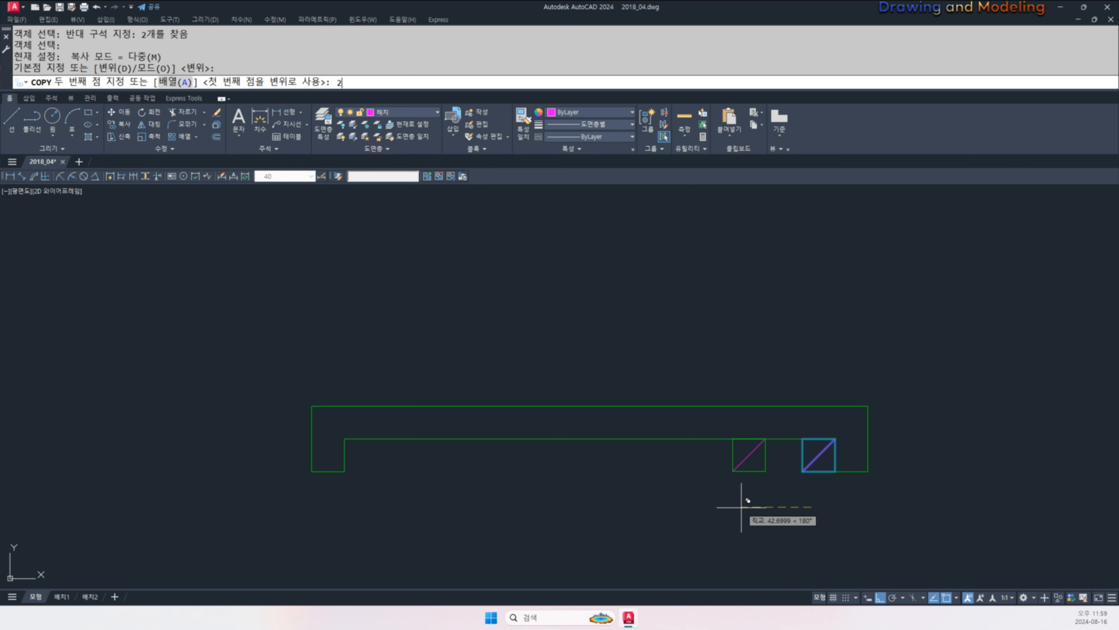
{"action": "type", "text": "2700"}
{"action": "key", "text": "Return"}
{"action": "key", "text": "Escape"}
{"action": "key", "text": "Escape"}
- Stretch the top of the copied batten square and its diagonal 20 mm upward
{"action": "middle_click_drag", "start_coordinate": [352, 435], "coordinate": [455, 465]}
{"action": "scroll", "coordinate": [455, 465], "scroll_direction": "up", "scroll_amount": 2}
{"action": "key", "text": "s"}
{"action": "key", "text": "Return"}
{"action": "left_click", "coordinate": [555, 484]}
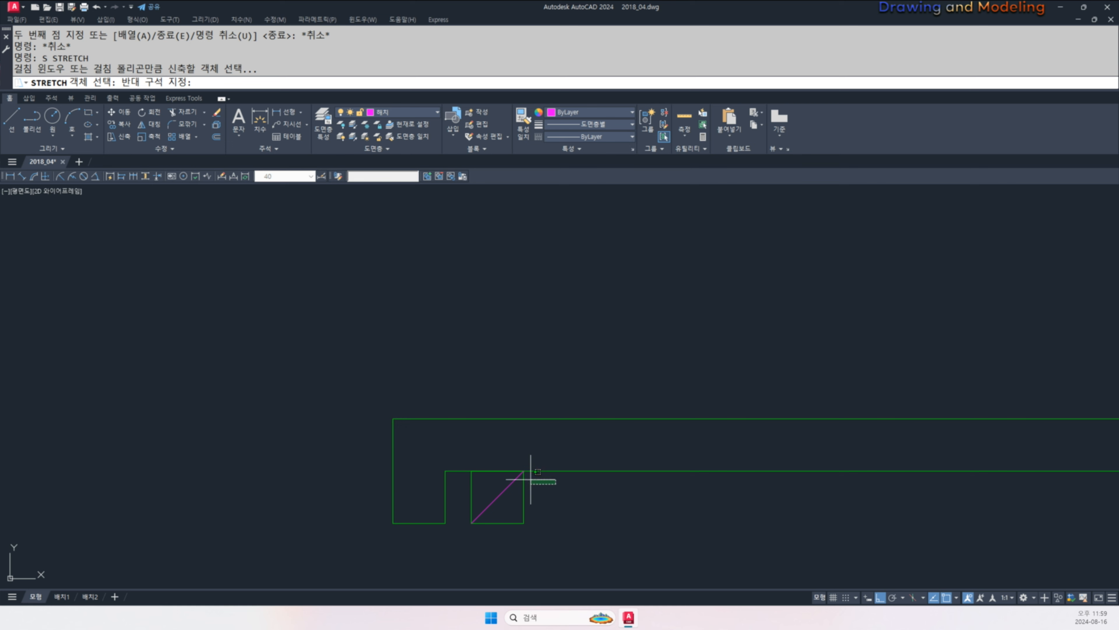
{"action": "left_click", "coordinate": [456, 456]}
{"action": "key", "text": "Return"}
{"action": "left_click", "coordinate": [592, 533]}
{"action": "key", "text": "Escape"}
{"action": "key", "text": "Escape"}
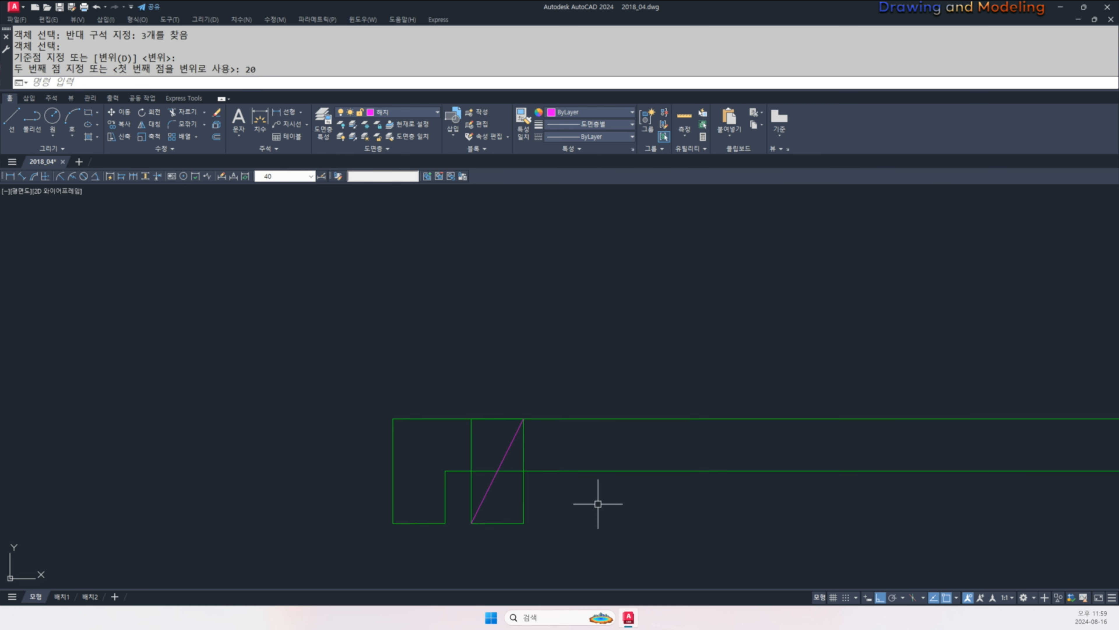
{"action": "scroll", "coordinate": [643, 518], "scroll_direction": "down", "scroll_amount": 4}
{"action": "type", "text": "ro"}
{"action": "key", "text": "Return"}
{"action": "left_click", "coordinate": [705, 477]}
{"action": "key", "text": "Return"}
{"action": "scroll", "coordinate": [765, 506], "scroll_direction": "up", "scroll_amount": 2}
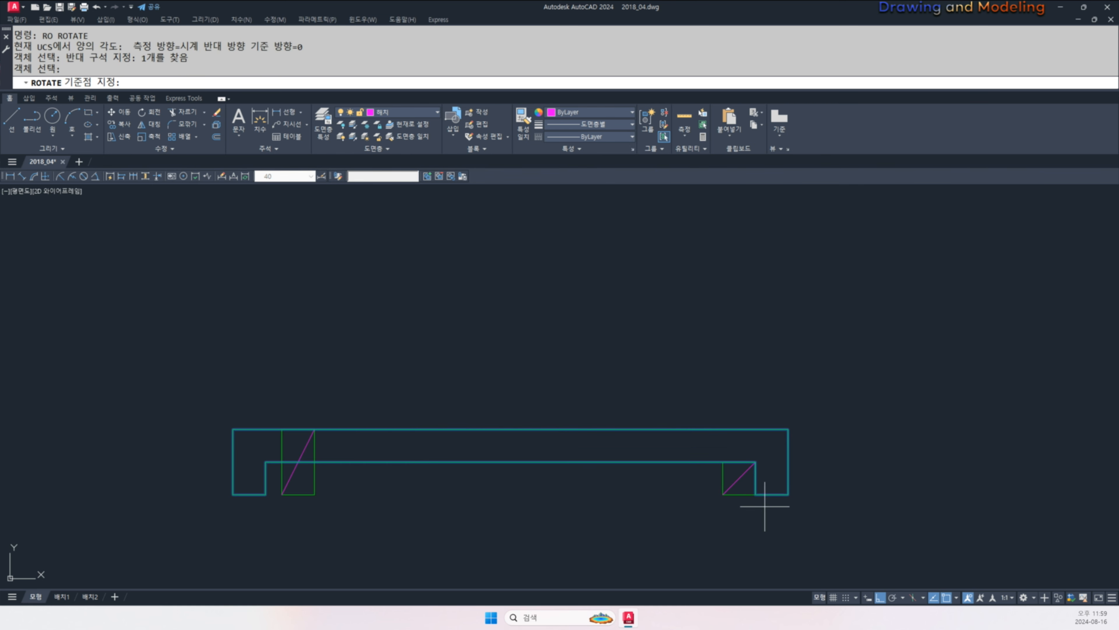
{"action": "left_click", "coordinate": [789, 500]}
{"action": "key", "text": "Escape"}
{"action": "key", "text": "Escape"}
- Rotate the tile by reference about its lower-right corner, tilting its left end up onto the taller batten
{"action": "key", "text": "Return"}
{"action": "left_click", "coordinate": [807, 498]}
{"action": "left_click", "coordinate": [782, 495]}
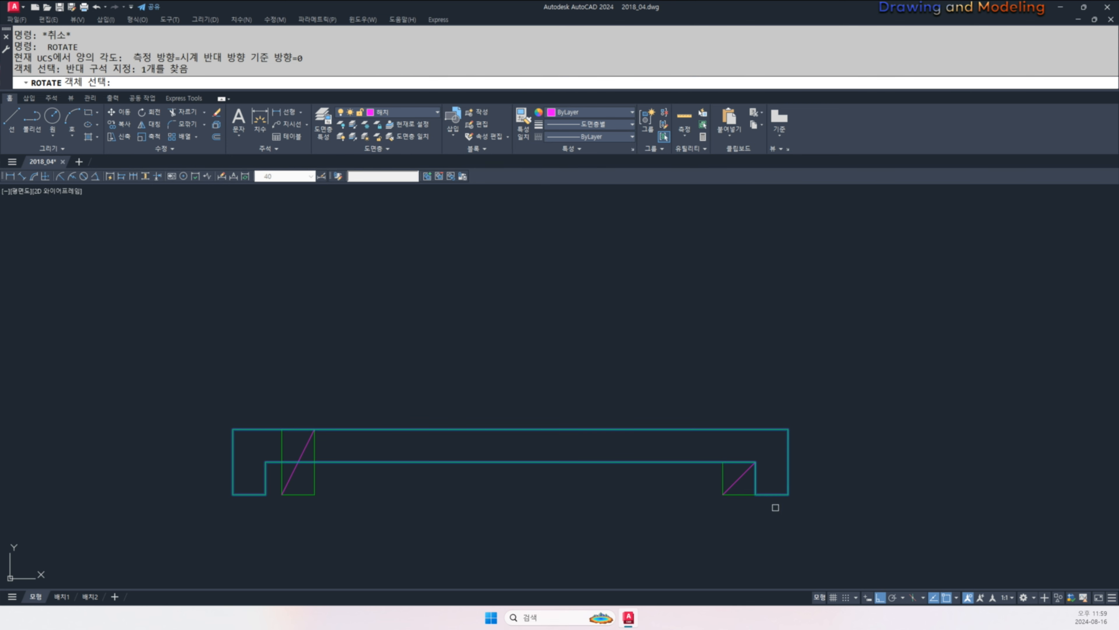
{"action": "middle_click_drag", "start_coordinate": [780, 503], "coordinate": [792, 507]}
{"action": "key", "text": "Return"}
{"action": "left_click", "coordinate": [800, 499]}
{"action": "middle_click_drag", "start_coordinate": [666, 493], "coordinate": [760, 500]}
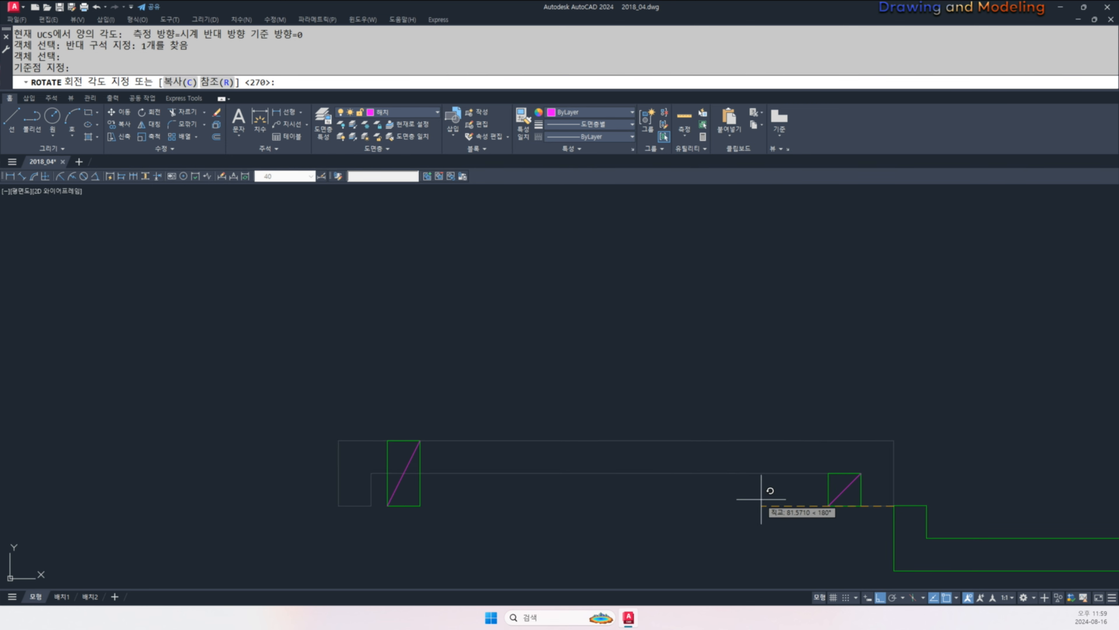
{"action": "middle_click_drag", "start_coordinate": [690, 519], "coordinate": [582, 512]}
{"action": "type", "text": "R"}
{"action": "key", "text": "Return"}
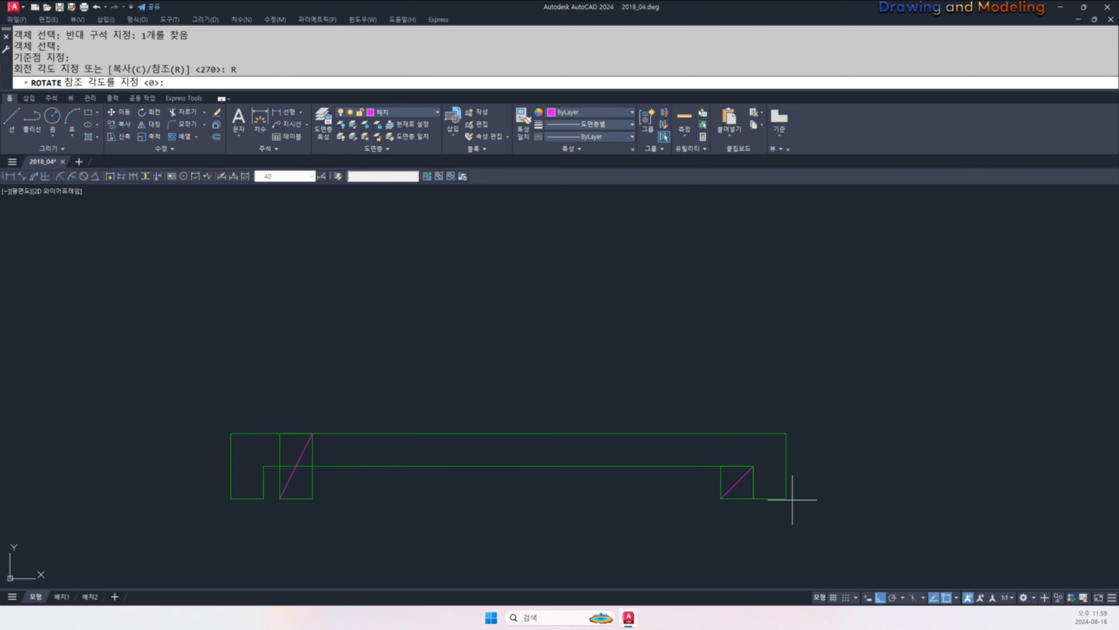
{"action": "left_click", "coordinate": [753, 499]}
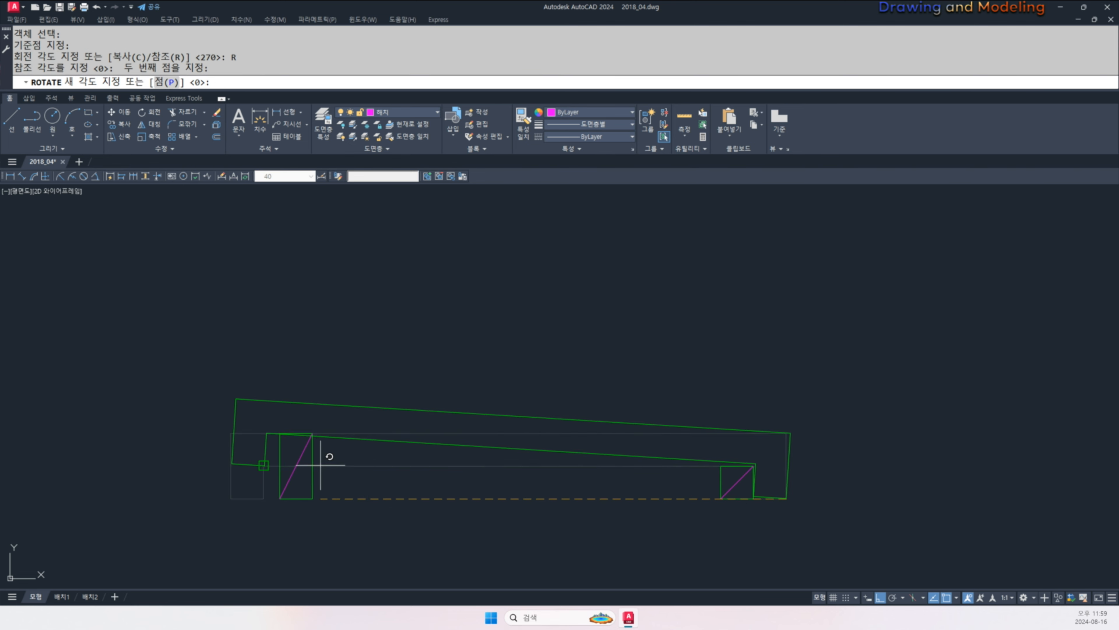
{"action": "left_click", "coordinate": [307, 458]}
{"action": "key", "text": "Escape"}
{"action": "key", "text": "Escape"}
- Copy the tilted tile and its small batten with diagonal 300 mm horizontally to the right
{"action": "middle_click_drag", "start_coordinate": [557, 529], "coordinate": [539, 524]}
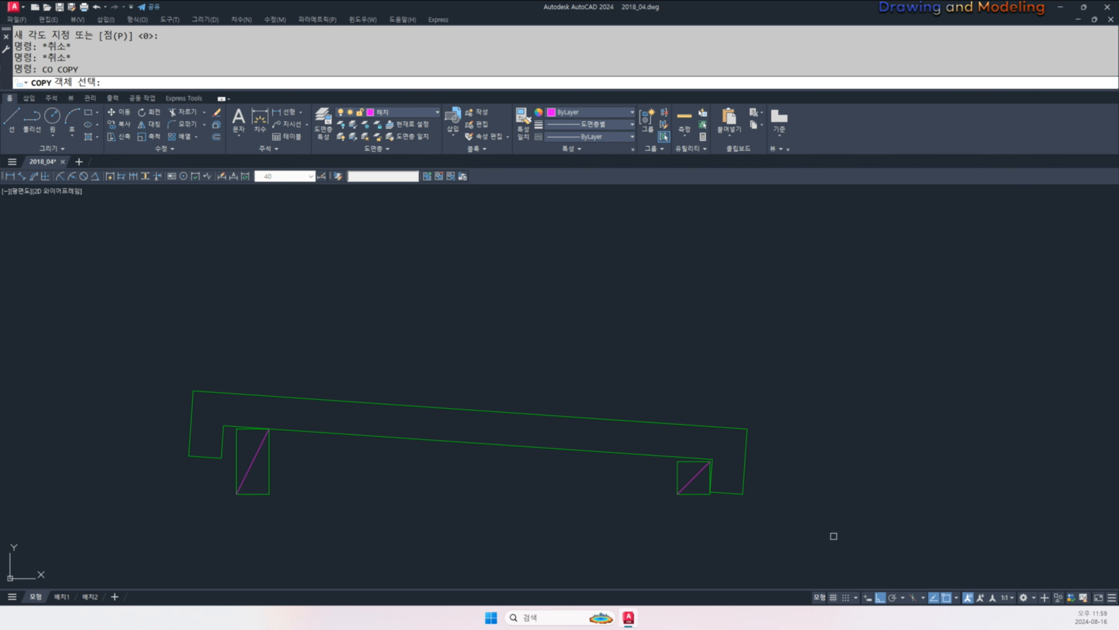
{"action": "left_click", "coordinate": [833, 536]}
{"action": "left_click", "coordinate": [592, 470]}
{"action": "key", "text": "Return"}
{"action": "left_click", "coordinate": [488, 523]}
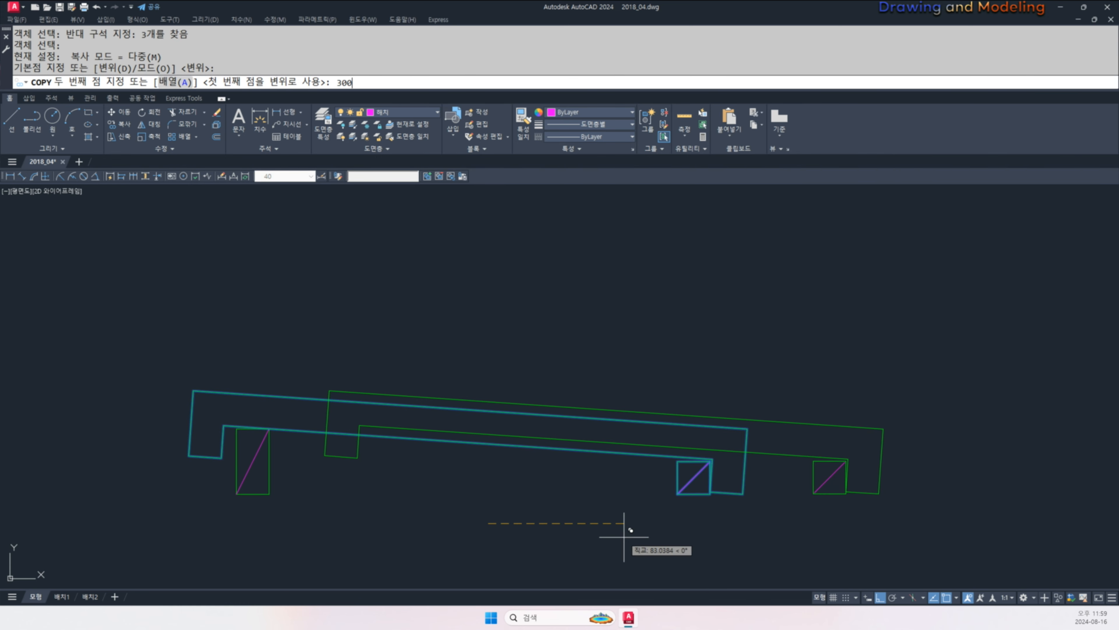
{"action": "key", "text": "Return"}
{"action": "key", "text": "Escape"}
{"action": "key", "text": "Escape"}
- Explode the copied tile outline into separate lines
{"action": "scroll", "coordinate": [910, 505], "scroll_direction": "down", "scroll_amount": 2}
{"action": "middle_click_drag", "start_coordinate": [899, 505], "coordinate": [754, 488]}
{"action": "left_click", "coordinate": [756, 463]}
{"action": "left_click", "coordinate": [745, 426]}
{"action": "type", "text": "x"}
{"action": "key", "text": "Return"}
{"action": "key", "text": "Escape"}
{"action": "key", "text": "Escape"}
{"action": "scroll", "coordinate": [654, 446], "scroll_direction": "up", "scroll_amount": 4}
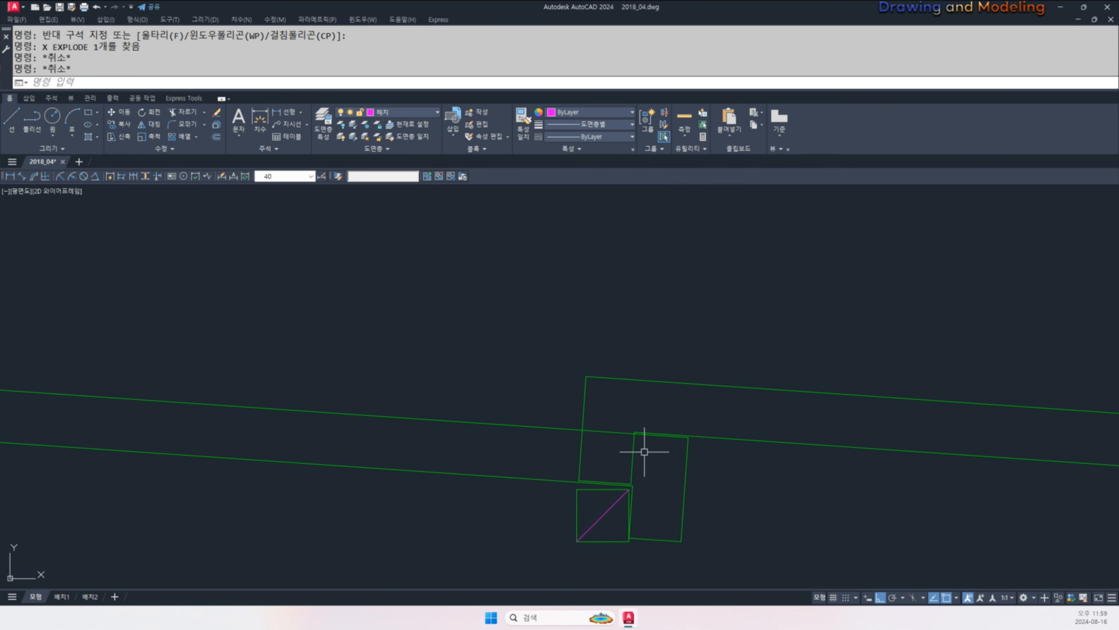
- Fillet the inner edge of the copied tile's left leg to the tile's upper and lower edges with sharp corners
{"action": "type", "text": "f"}
{"action": "key", "text": "Return"}
{"action": "left_click", "coordinate": [633, 447]}
{"action": "left_click", "coordinate": [701, 386]}
{"action": "key", "text": "Return"}
{"action": "left_click", "coordinate": [640, 396]}
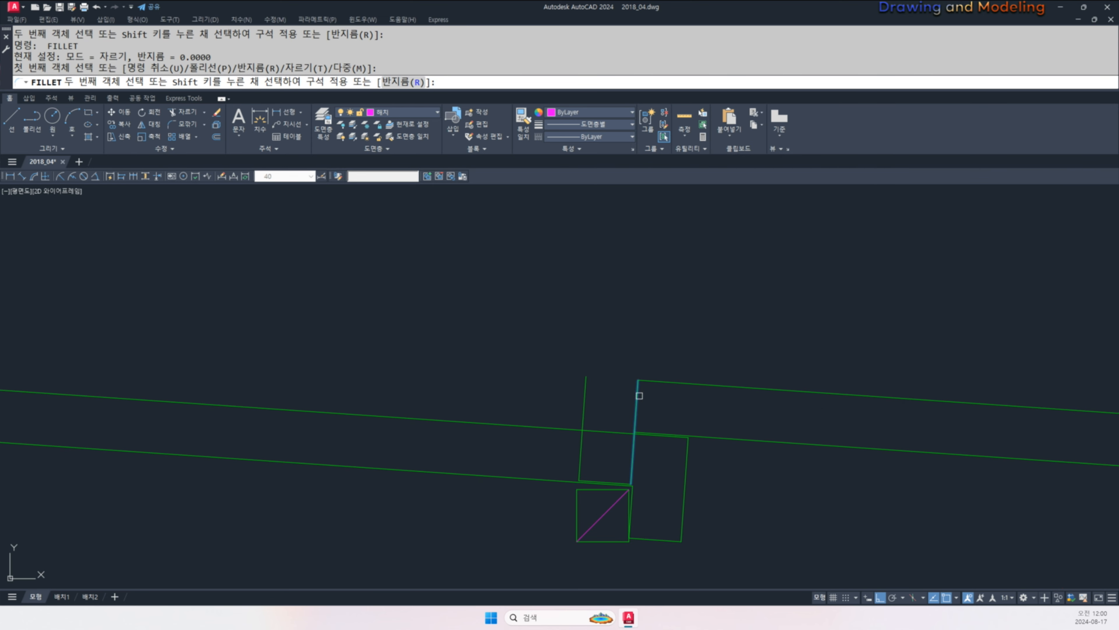
{"action": "left_click", "coordinate": [739, 439]}
{"action": "key", "text": "Escape"}
{"action": "key", "text": "Escape"}
- Erase the leftover outer and bottom edges of the copied tile's left leg
{"action": "left_click", "coordinate": [615, 450]}
{"action": "left_click", "coordinate": [570, 462]}
{"action": "key", "text": "e"}
{"action": "key", "text": "Return"}
{"action": "left_click", "coordinate": [551, 455]}
{"action": "left_click", "coordinate": [657, 495]}
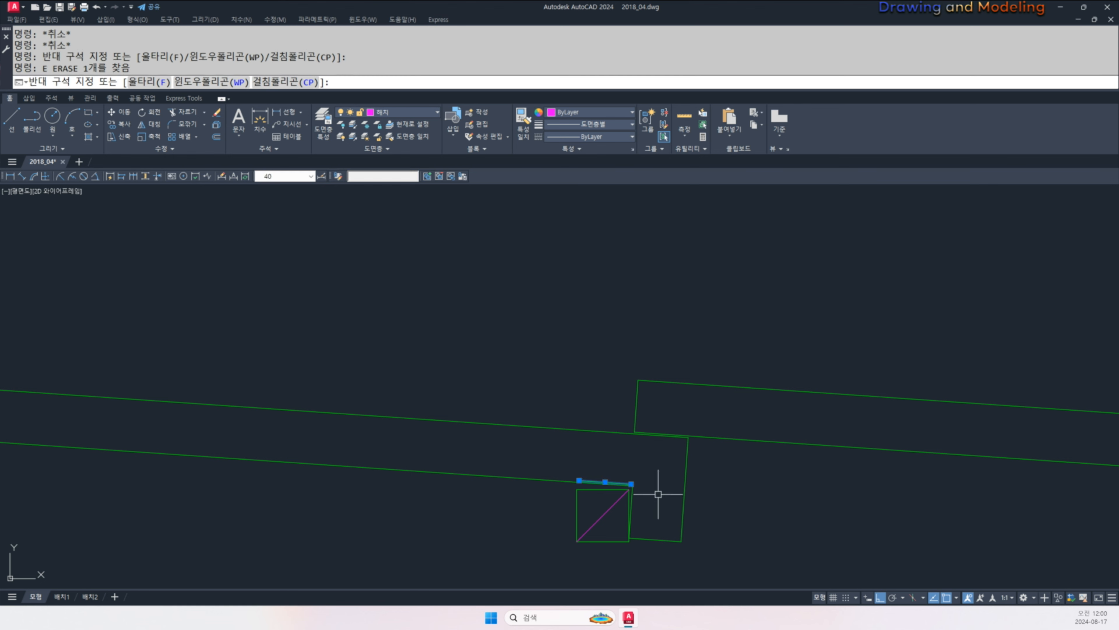
{"action": "key", "text": "e"}
{"action": "key", "text": "Return"}
- Join the remaining six edges of the copied tile into one polyline
{"action": "left_click", "coordinate": [593, 340]}
{"action": "left_click", "coordinate": [760, 466]}
{"action": "left_click", "coordinate": [876, 358]}
{"action": "left_click", "coordinate": [838, 473]}
{"action": "scroll", "coordinate": [886, 479], "scroll_direction": "down", "scroll_amount": 4}
{"action": "middle_click_drag", "start_coordinate": [927, 490], "coordinate": [665, 437]}
{"action": "scroll", "coordinate": [867, 440], "scroll_direction": "up", "scroll_amount": 2}
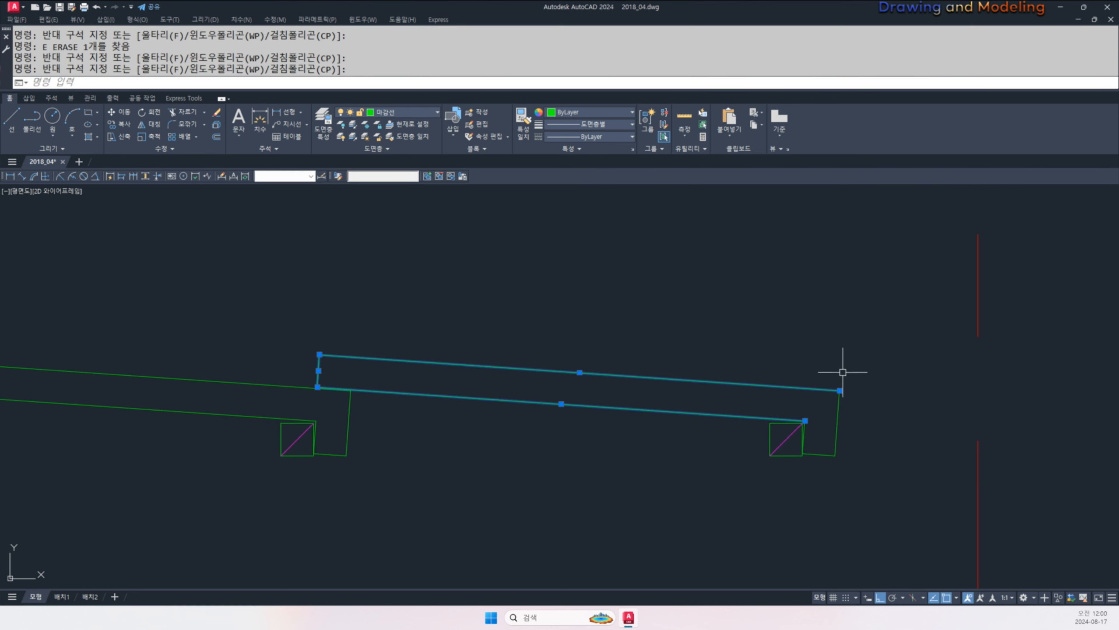
{"action": "left_click", "coordinate": [788, 343]}
{"action": "left_click", "coordinate": [894, 499]}
{"action": "middle_click_drag", "start_coordinate": [775, 515], "coordinate": [833, 512]}
{"action": "key", "text": "j"}
{"action": "key", "text": "Return"}
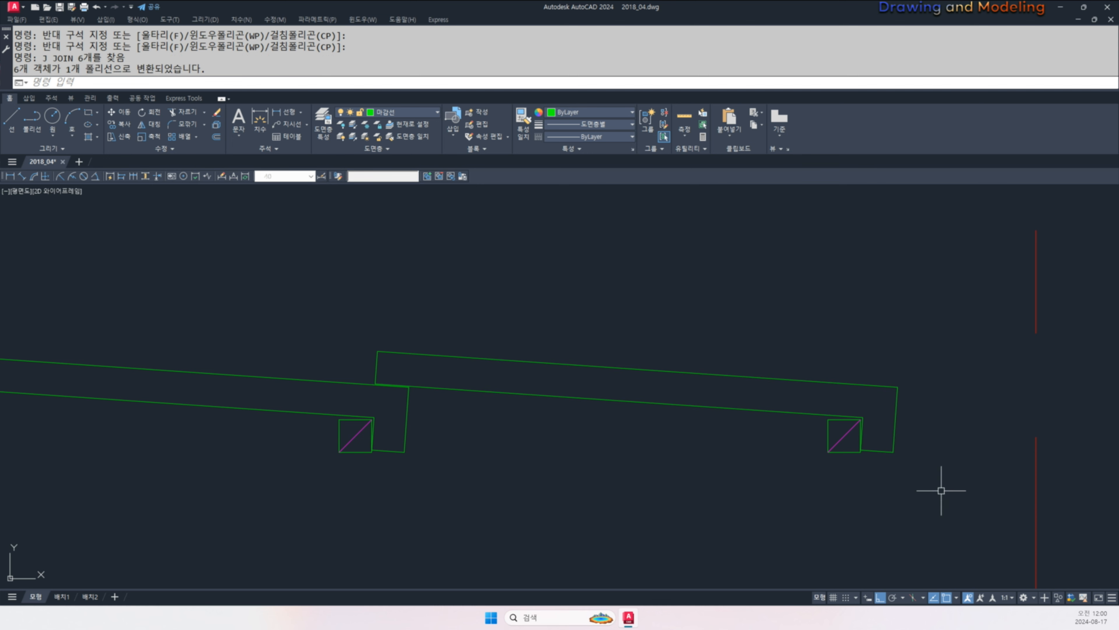
- Group the copied tile with its batten, and group the first tile with its two battens
{"action": "left_click", "coordinate": [792, 381]}
{"action": "scroll", "coordinate": [943, 419], "scroll_direction": "down", "scroll_amount": 4}
{"action": "key", "text": "space"}
{"action": "left_click", "coordinate": [428, 351]}
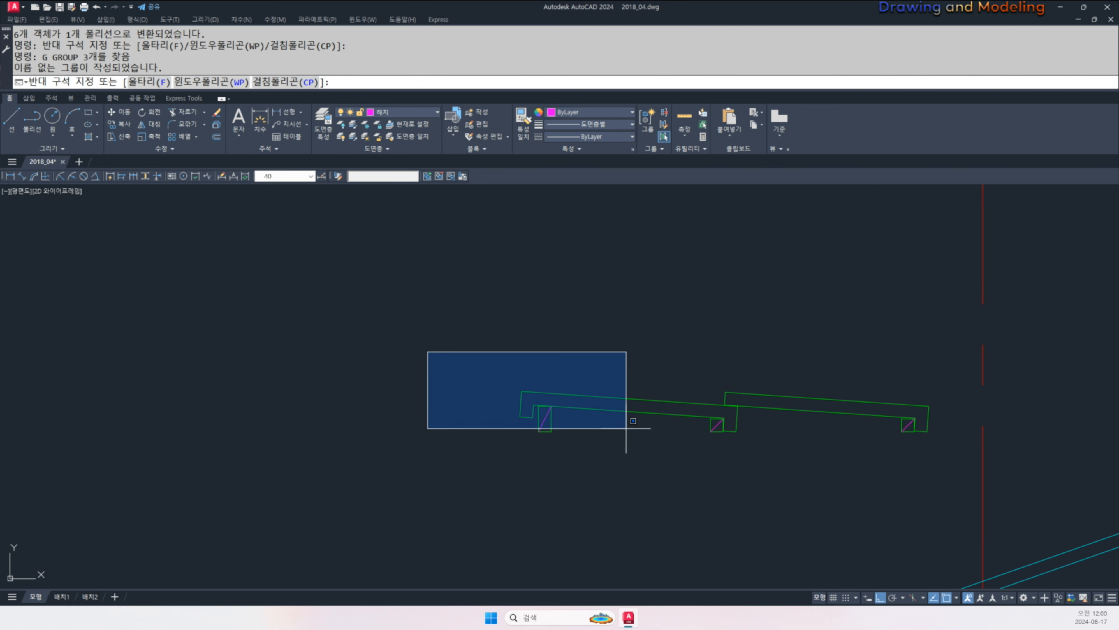
{"action": "left_click", "coordinate": [768, 466]}
{"action": "key", "text": "space"}
{"action": "left_click", "coordinate": [650, 437]}
{"action": "left_click", "coordinate": [617, 379]}
{"action": "key", "text": "Escape"}
{"action": "key", "text": "Escape"}
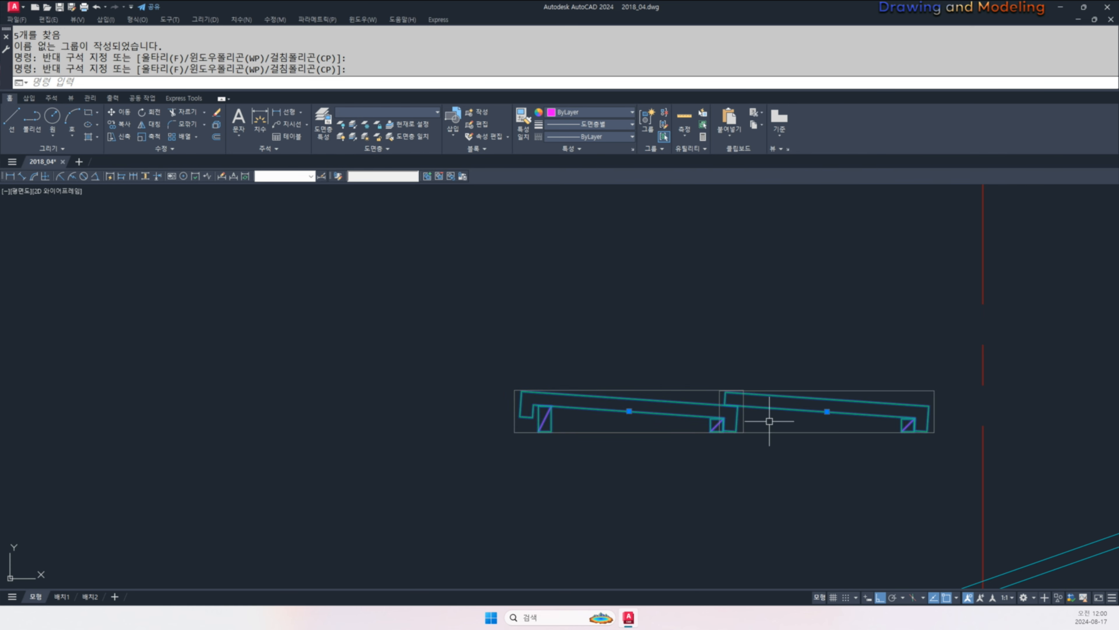
- Draw a 20 mm radius circle centred on the roof finish corner at the eave
{"action": "scroll", "coordinate": [775, 445], "scroll_direction": "down", "scroll_amount": 3}
{"action": "scroll", "coordinate": [679, 380], "scroll_direction": "up", "scroll_amount": 4}
{"action": "type", "text": "c"}
{"action": "key", "text": "space"}
{"action": "left_click", "coordinate": [638, 378]}
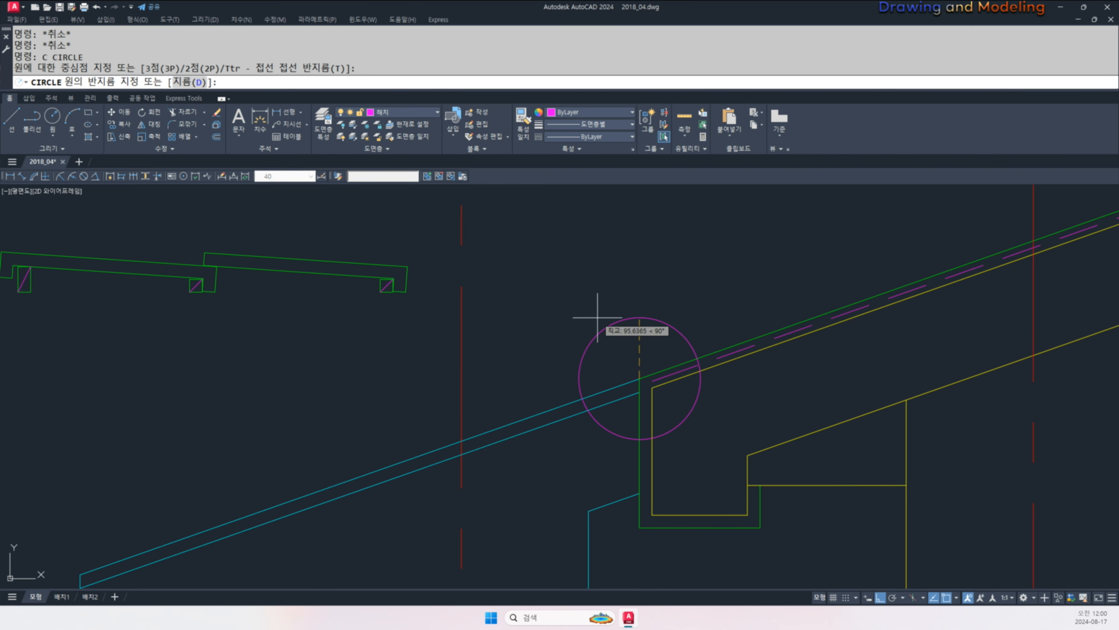
{"action": "type", "text": "20"}
{"action": "key", "text": "space"}
{"action": "key", "text": "Escape"}
{"action": "scroll", "coordinate": [673, 373], "scroll_direction": "up", "scroll_amount": 4}
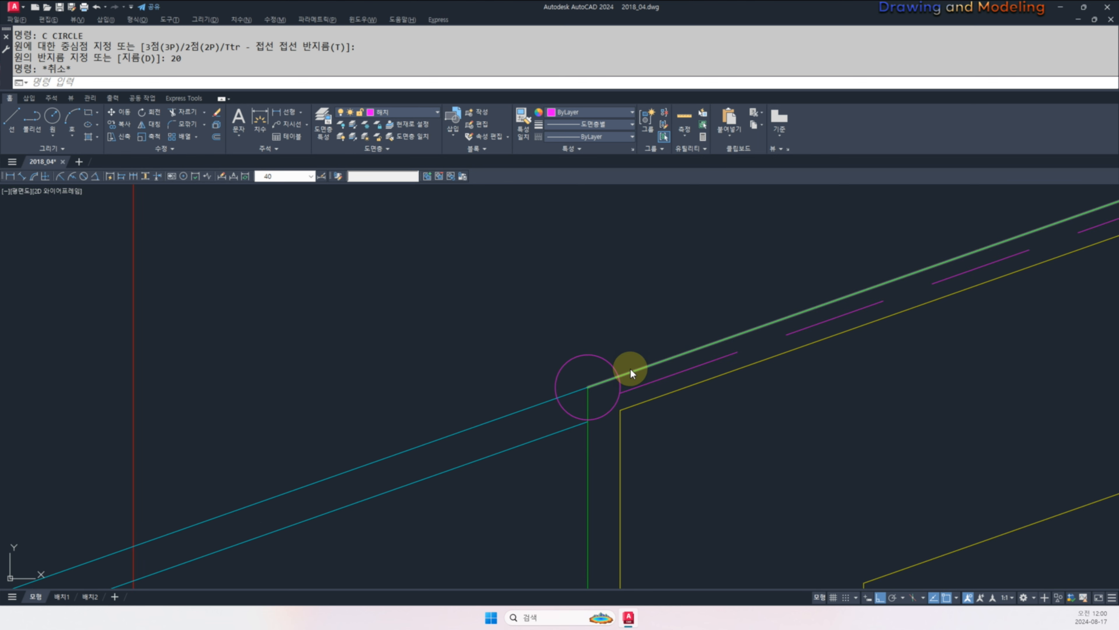
{"action": "key", "text": "Escape"}
- Move both tile groups by the tall batten's lower-left corner to the circle's centre at the eave
{"action": "scroll", "coordinate": [648, 428], "scroll_direction": "down", "scroll_amount": 6}
{"action": "middle_click_drag", "start_coordinate": [647, 427], "coordinate": [767, 434]}
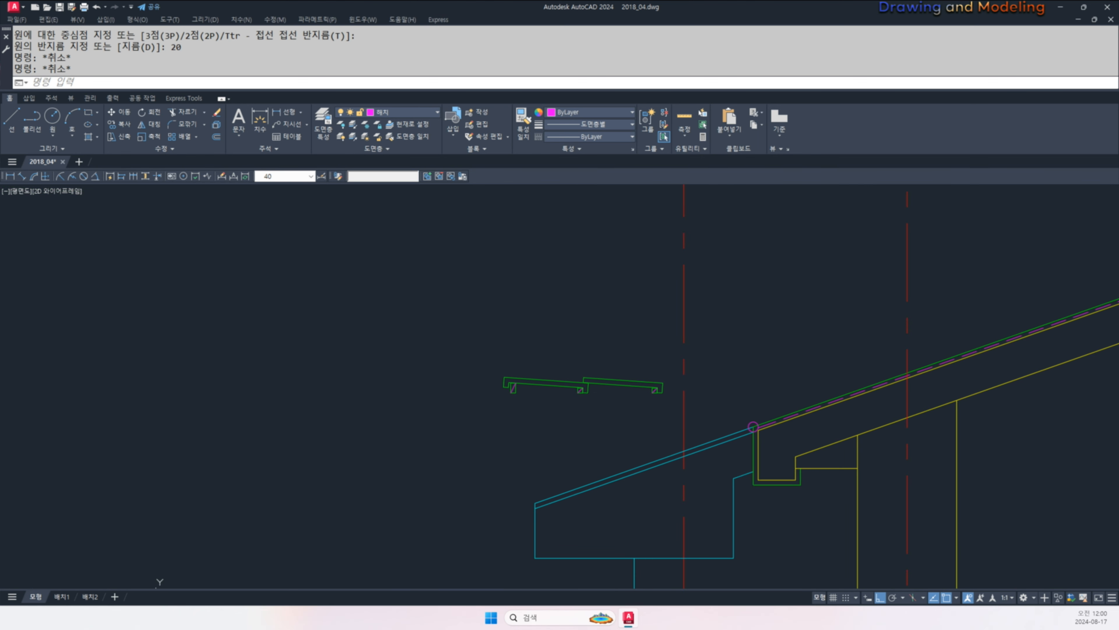
{"action": "left_click", "coordinate": [673, 412]}
{"action": "left_click", "coordinate": [494, 360]}
{"action": "middle_click_drag", "start_coordinate": [546, 409], "coordinate": [583, 398]}
{"action": "type", "text": "m"}
{"action": "key", "text": "space"}
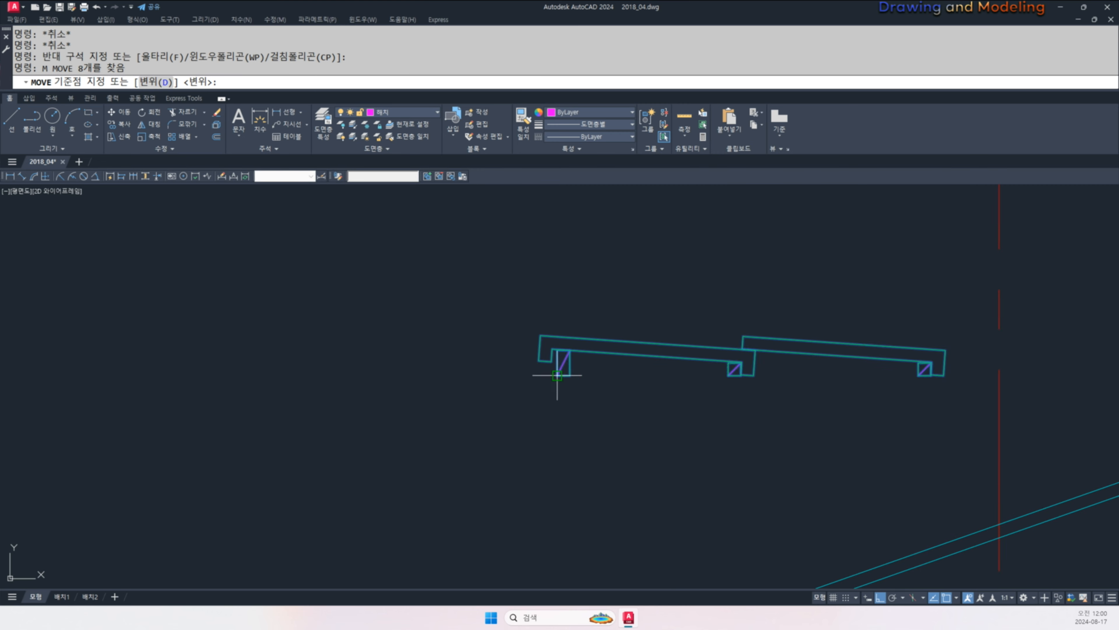
{"action": "left_click", "coordinate": [553, 376]}
{"action": "scroll", "coordinate": [889, 467], "scroll_direction": "up", "scroll_amount": 5}
{"action": "left_click", "coordinate": [919, 450]}
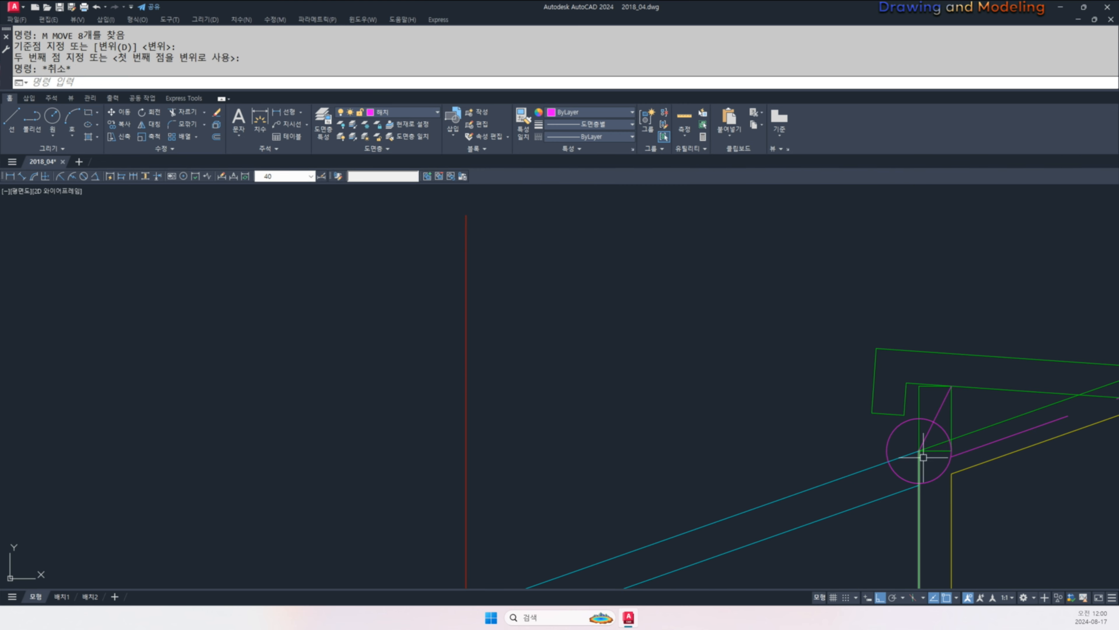
{"action": "key", "text": "Escape"}
{"action": "key", "text": "Escape"}
{"action": "middle_click_drag", "start_coordinate": [917, 457], "coordinate": [823, 450]}
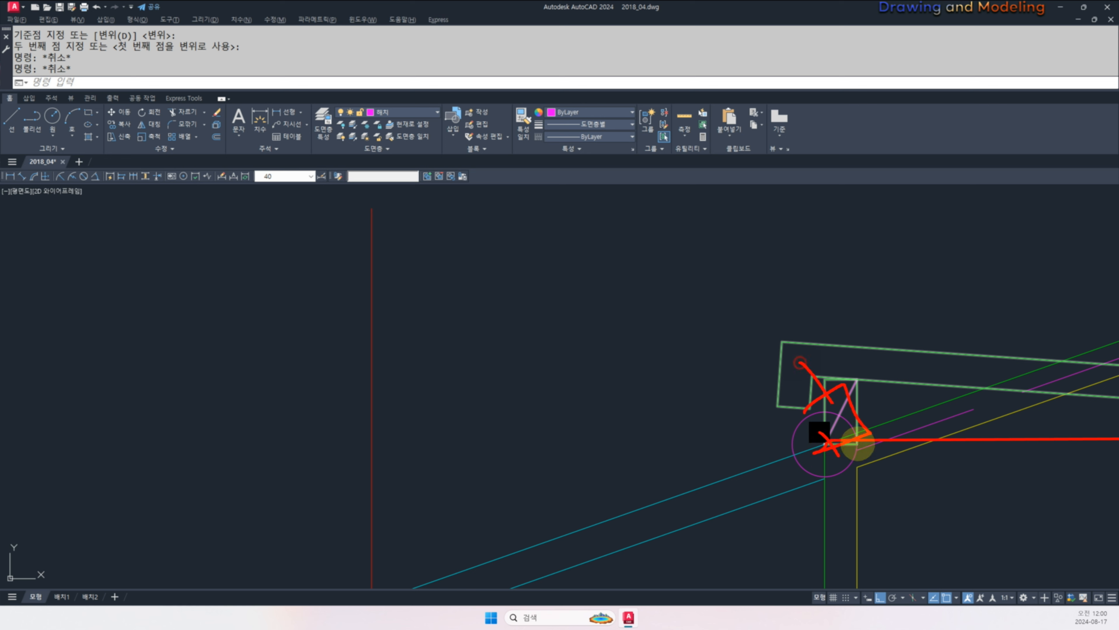
{"action": "key", "text": "Escape"}
{"action": "middle_click_drag", "start_coordinate": [840, 431], "coordinate": [802, 422]}
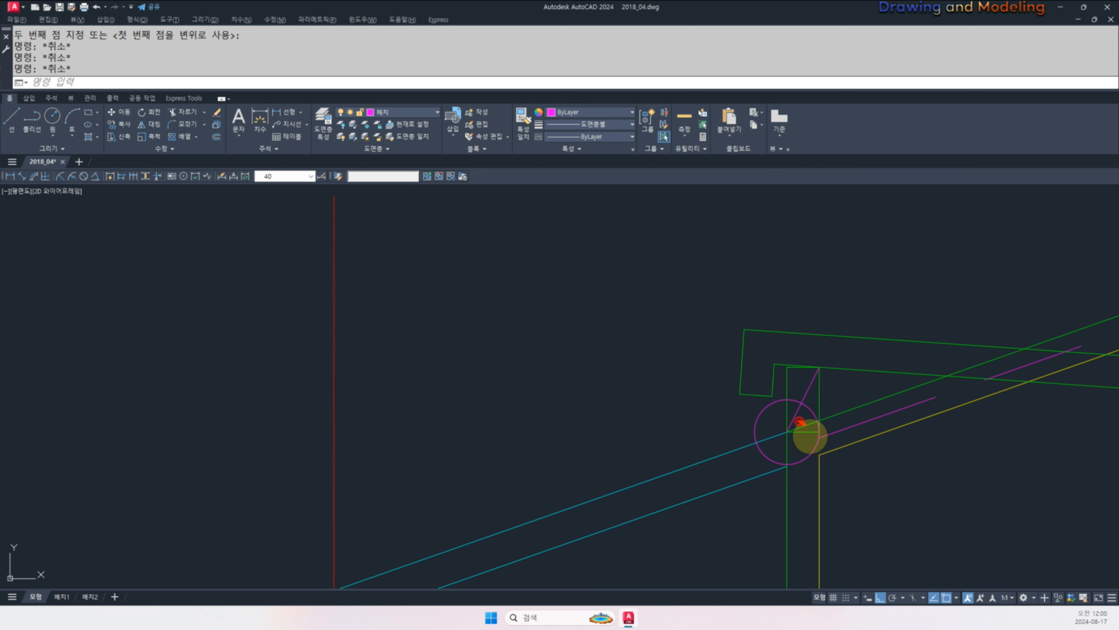
{"action": "key", "text": "Escape"}
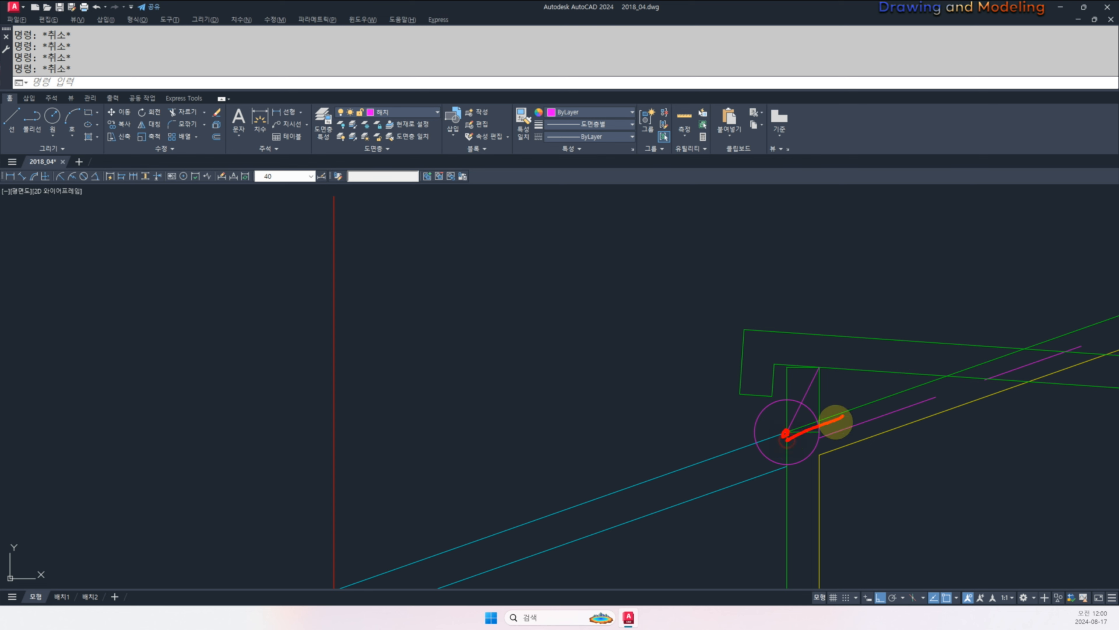
{"action": "scroll", "coordinate": [835, 453], "scroll_direction": "up", "scroll_amount": 1}
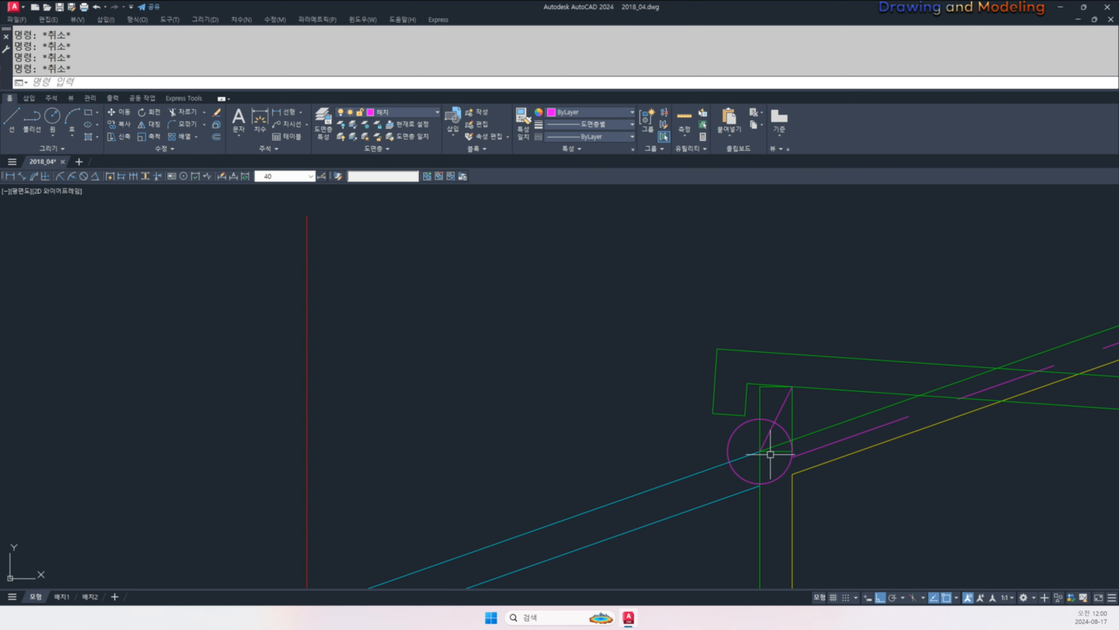
- Move both tile groups by the tall batten's lower-left corner to where the circle crosses the sloping roof finish line
{"action": "scroll", "coordinate": [839, 450], "scroll_direction": "down", "scroll_amount": 3}
{"action": "middle_click_drag", "start_coordinate": [839, 449], "coordinate": [596, 447]}
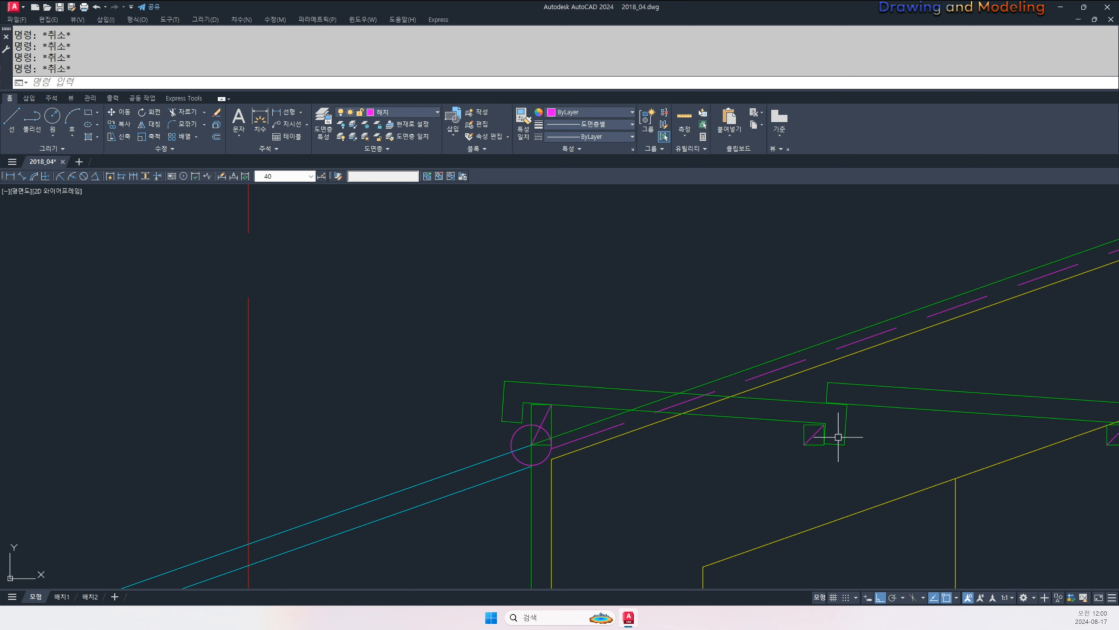
{"action": "left_click", "coordinate": [891, 431]}
{"action": "left_click", "coordinate": [840, 393]}
{"action": "middle_click_drag", "start_coordinate": [689, 460], "coordinate": [770, 463]}
{"action": "type", "text": "m"}
{"action": "key", "text": "space"}
{"action": "scroll", "coordinate": [639, 456], "scroll_direction": "up", "scroll_amount": 4}
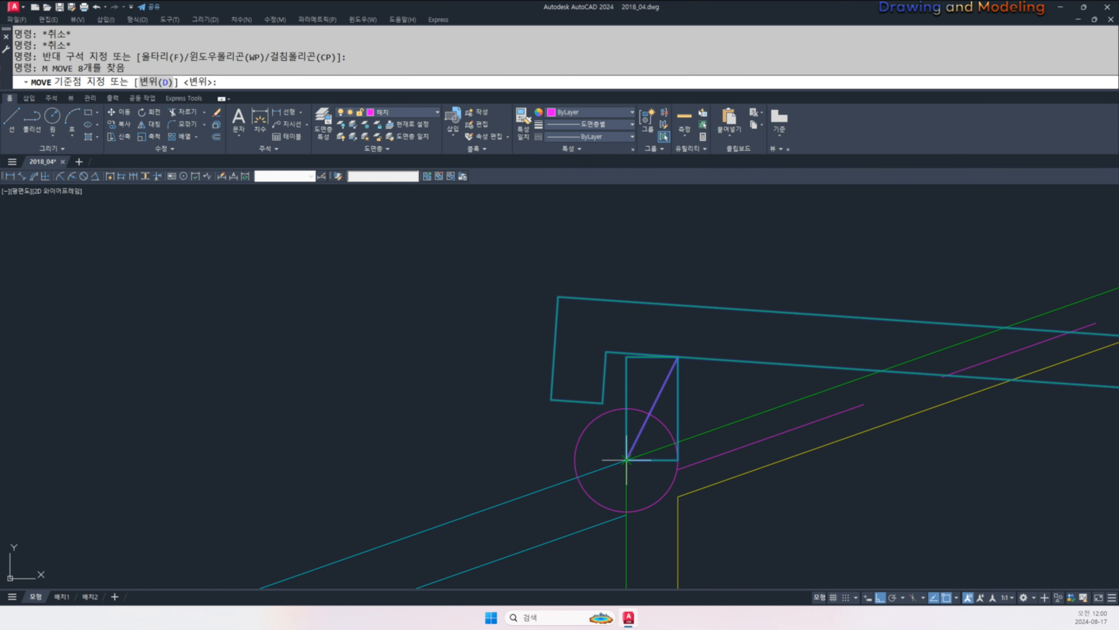
{"action": "left_click", "coordinate": [625, 459]}
{"action": "left_click", "coordinate": [675, 442]}
{"action": "key", "text": "Escape"}
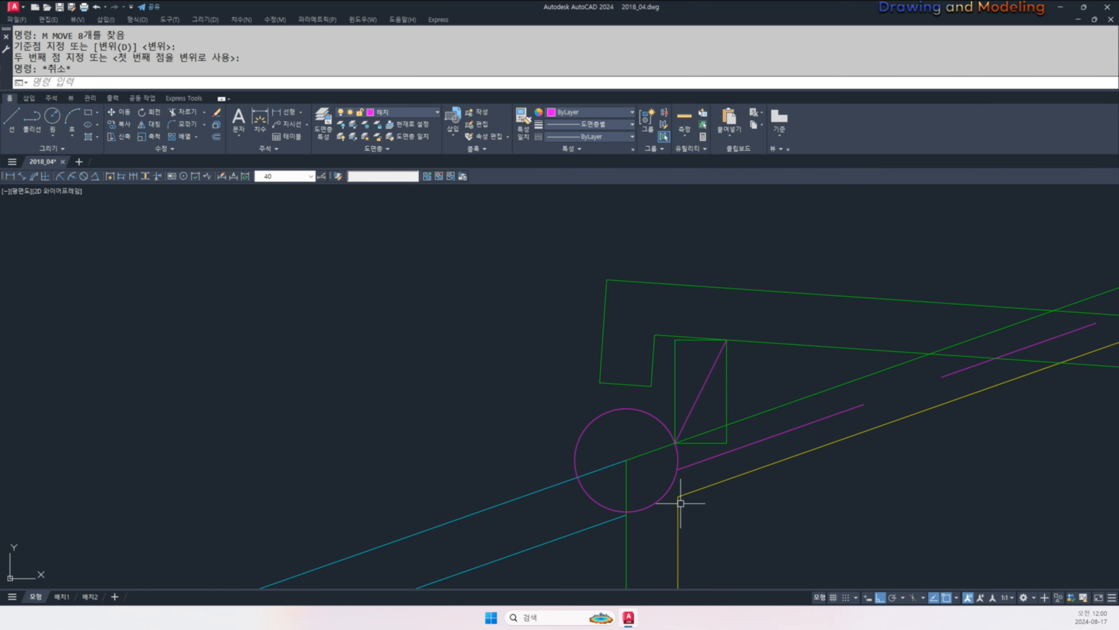
{"action": "key", "text": "Escape"}
- Erase the 20 mm radius construction circle at the eave
{"action": "left_click", "coordinate": [611, 442]}
{"action": "left_click", "coordinate": [585, 422]}
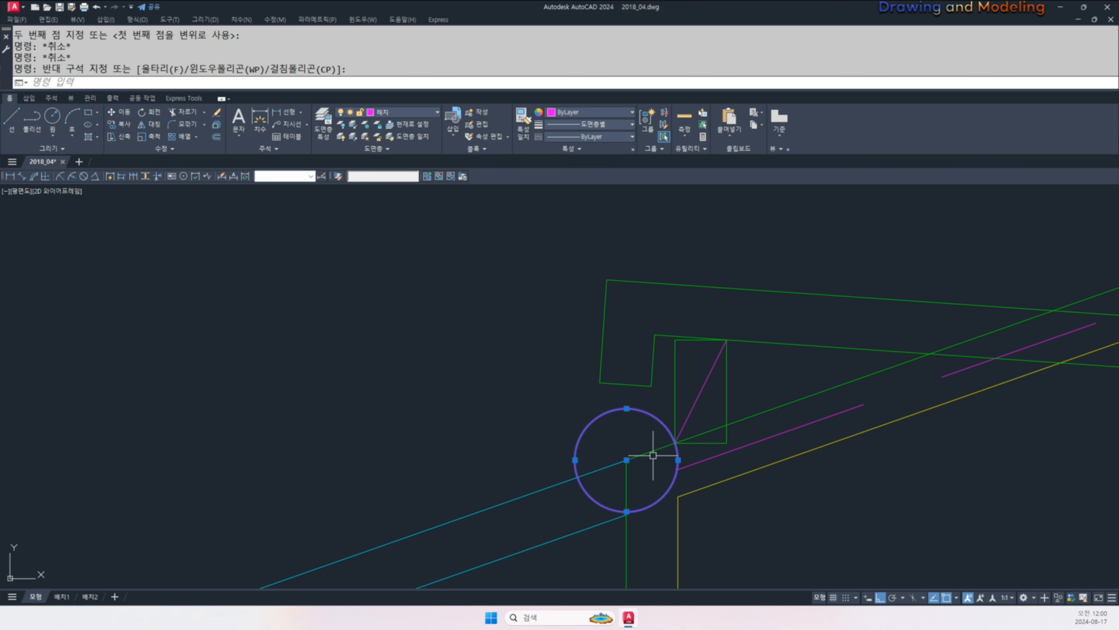
{"action": "type", "text": "e"}
{"action": "key", "text": "space"}
{"action": "scroll", "coordinate": [699, 456], "scroll_direction": "down", "scroll_amount": 4}
{"action": "key", "text": "Escape"}
- Rotate both tile groups about the tall batten's lower-left corner, using its base as reference, to align with the roof slope
{"action": "middle_click_drag", "start_coordinate": [937, 471], "coordinate": [774, 482]}
{"action": "type", "text": "ro"}
{"action": "key", "text": "space"}
{"action": "left_click", "coordinate": [835, 443]}
{"action": "left_click", "coordinate": [775, 425]}
{"action": "scroll", "coordinate": [458, 461], "scroll_direction": "up", "scroll_amount": 4}
{"action": "key", "text": "space"}
{"action": "left_click", "coordinate": [436, 475]}
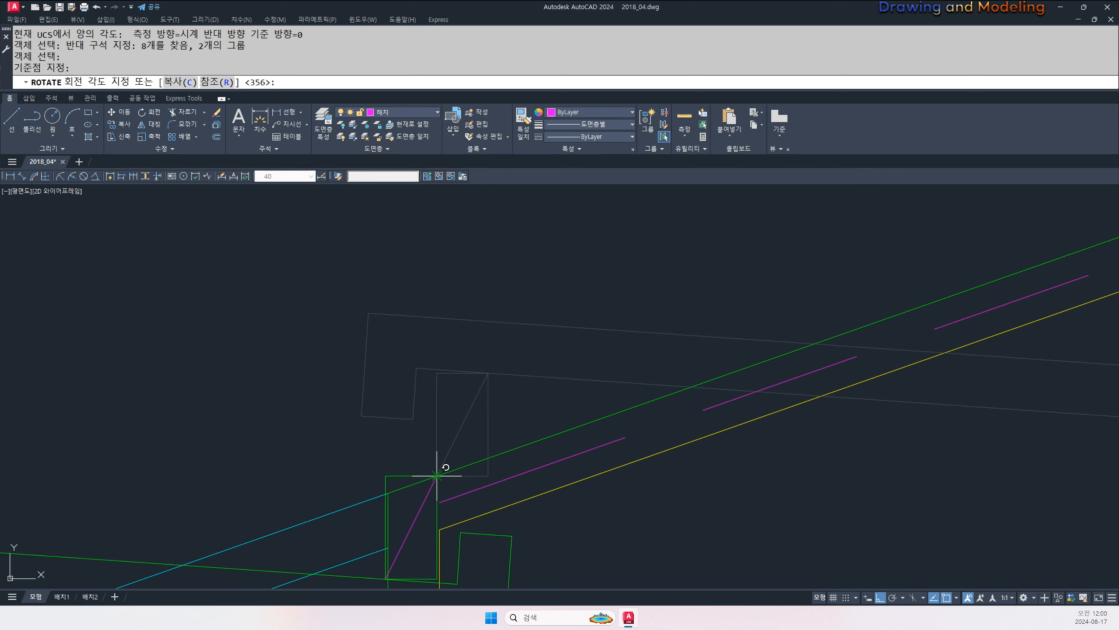
{"action": "type", "text": "r"}
{"action": "key", "text": "space"}
{"action": "left_click", "coordinate": [489, 476]}
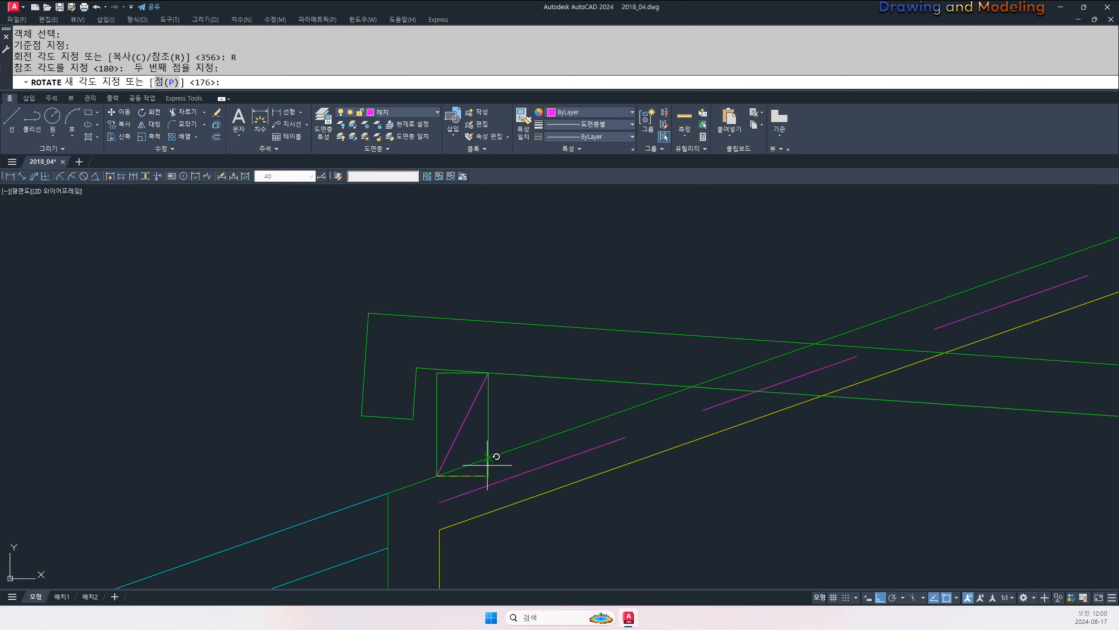
{"action": "left_click", "coordinate": [492, 459]}
{"action": "key", "text": "Escape"}
{"action": "key", "text": "Escape"}
- Create a path array of the second tile group along the sloping roof finish line
{"action": "scroll", "coordinate": [535, 449], "scroll_direction": "down", "scroll_amount": 4}
{"action": "middle_click_drag", "start_coordinate": [567, 449], "coordinate": [471, 471]}
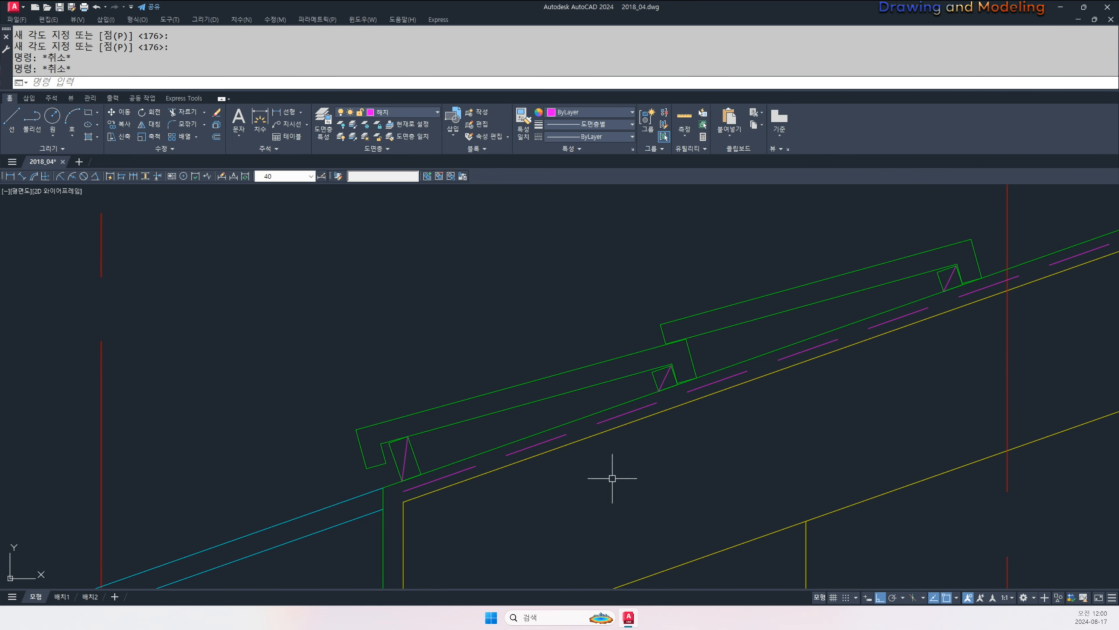
{"action": "scroll", "coordinate": [614, 478], "scroll_direction": "down", "scroll_amount": 2}
{"action": "middle_click_drag", "start_coordinate": [614, 477], "coordinate": [536, 512]}
{"action": "type", "text": "ar"}
{"action": "key", "text": "space"}
{"action": "left_click", "coordinate": [641, 408]}
{"action": "left_click", "coordinate": [640, 361]}
{"action": "key", "text": "space"}
{"action": "left_click", "coordinate": [404, 304]}
{"action": "left_click", "coordinate": [405, 243]}
{"action": "key", "text": "space"}
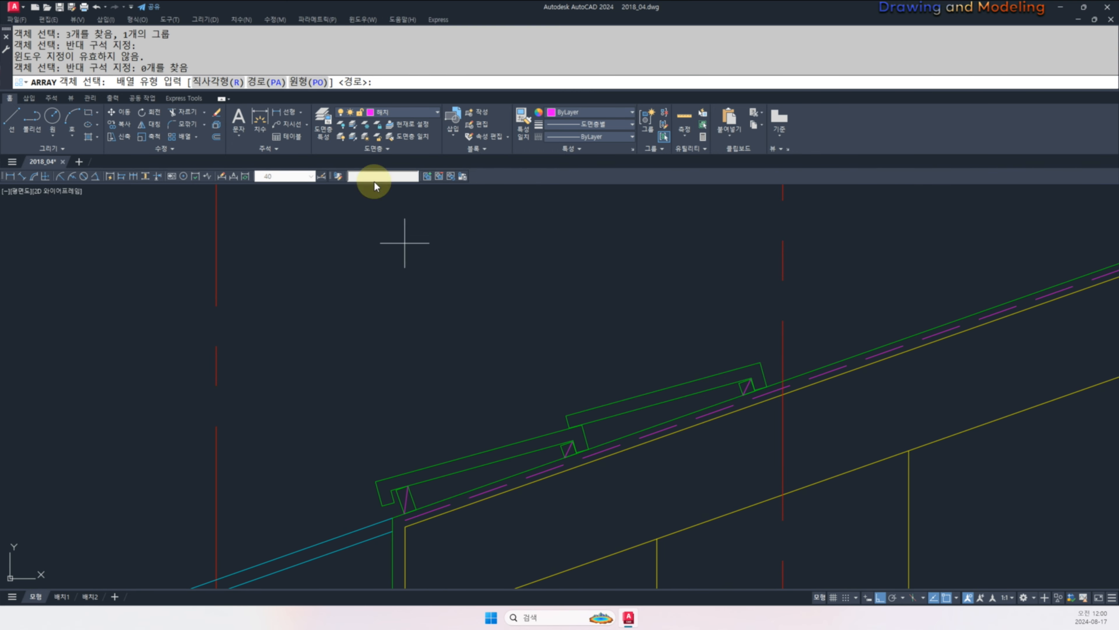
{"action": "left_click", "coordinate": [267, 85]}
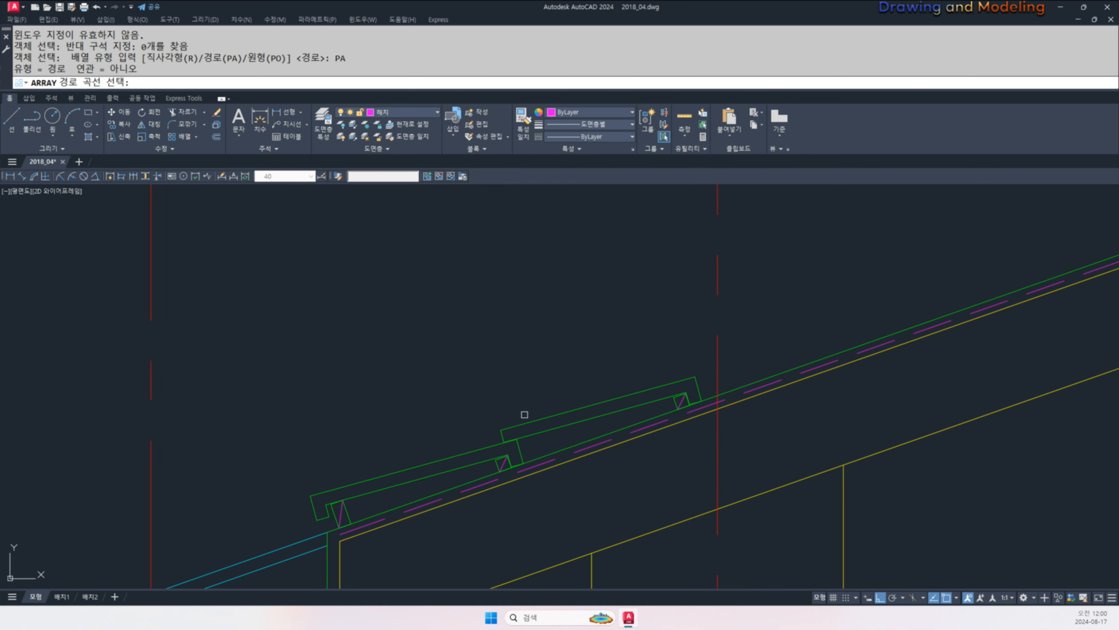
{"action": "left_click", "coordinate": [559, 455]}
{"action": "scroll", "coordinate": [498, 370], "scroll_direction": "down", "scroll_amount": 4}
{"action": "scroll", "coordinate": [536, 356], "scroll_direction": "down", "scroll_amount": 3}
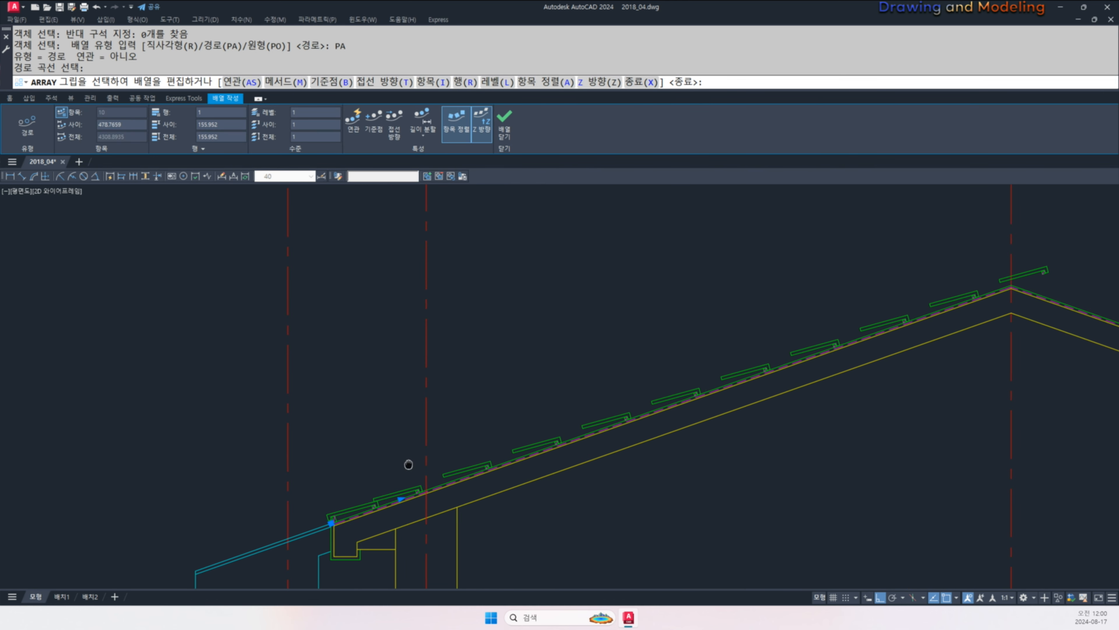
- Set the distance between arrayed tiles to 300 mm and finish the array
{"action": "type", "text": "I"}
{"action": "key", "text": "space"}
{"action": "type", "text": "300"}
{"action": "key", "text": "space"}
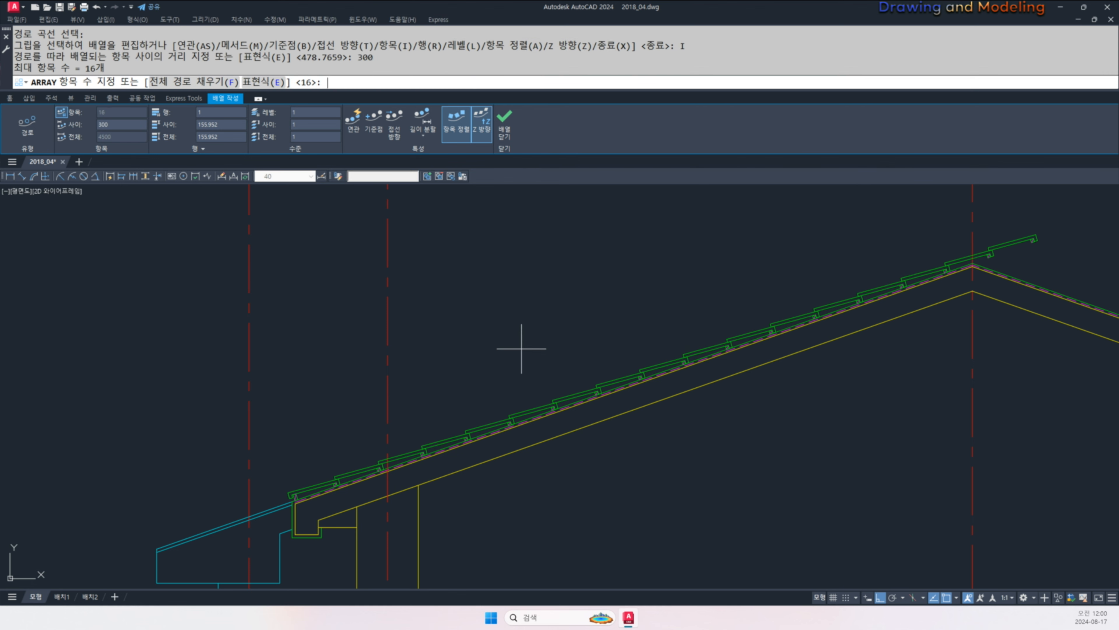
{"action": "key", "text": "Escape"}
{"action": "key", "text": "Escape"}
{"action": "key", "text": "Escape"}
{"action": "key", "text": "Escape"}
- Erase the two arrayed tiles that extend beyond the ridge
{"action": "middle_click_drag", "start_coordinate": [905, 312], "coordinate": [752, 373]}
{"action": "scroll", "coordinate": [873, 303], "scroll_direction": "up", "scroll_amount": 5}
{"action": "left_click", "coordinate": [833, 333]}
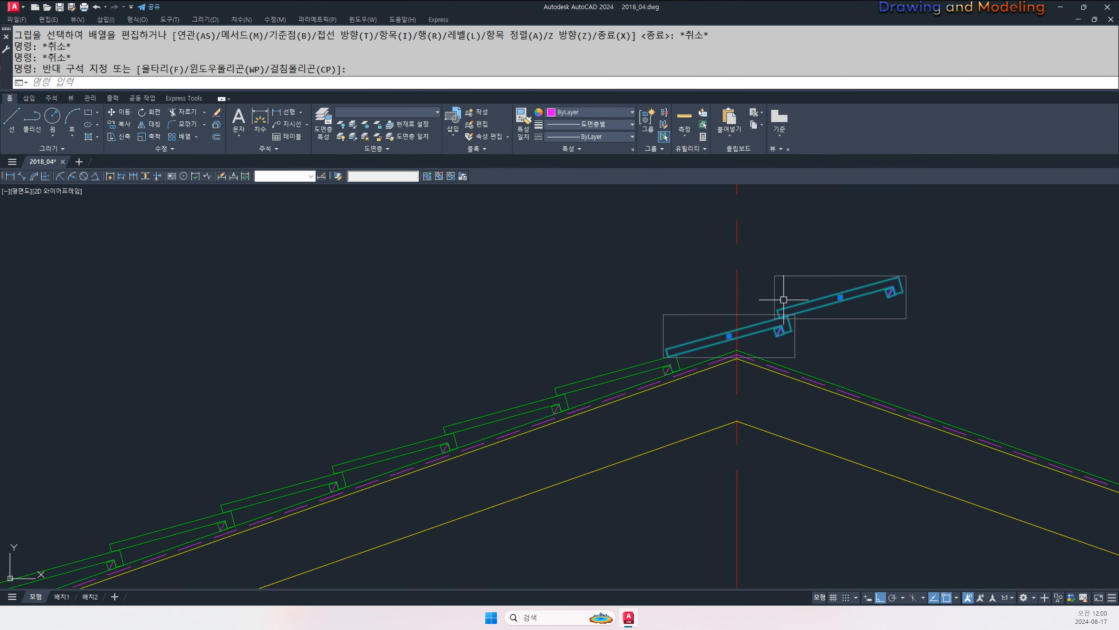
{"action": "left_click", "coordinate": [865, 302]}
{"action": "key", "text": "Delete"}
{"action": "key", "text": "Escape"}
- Offset the vertical ridge centreline 150 mm toward the tiled slope
{"action": "type", "text": "o"}
{"action": "key", "text": "space"}
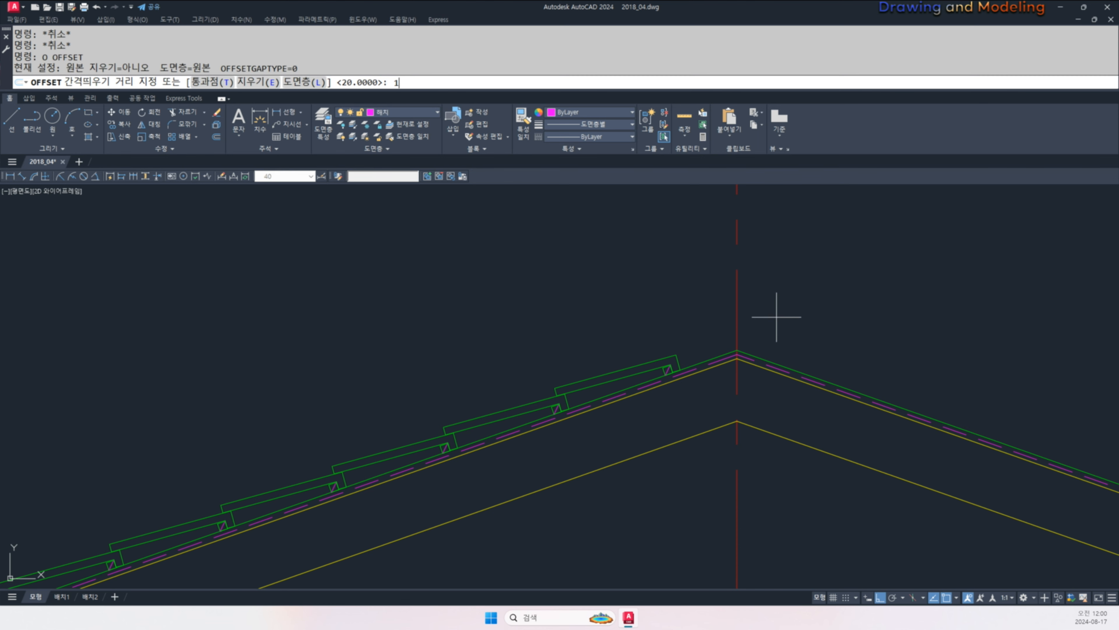
{"action": "type", "text": "150"}
{"action": "key", "text": "Return"}
{"action": "left_click", "coordinate": [737, 306]}
{"action": "left_click", "coordinate": [728, 295]}
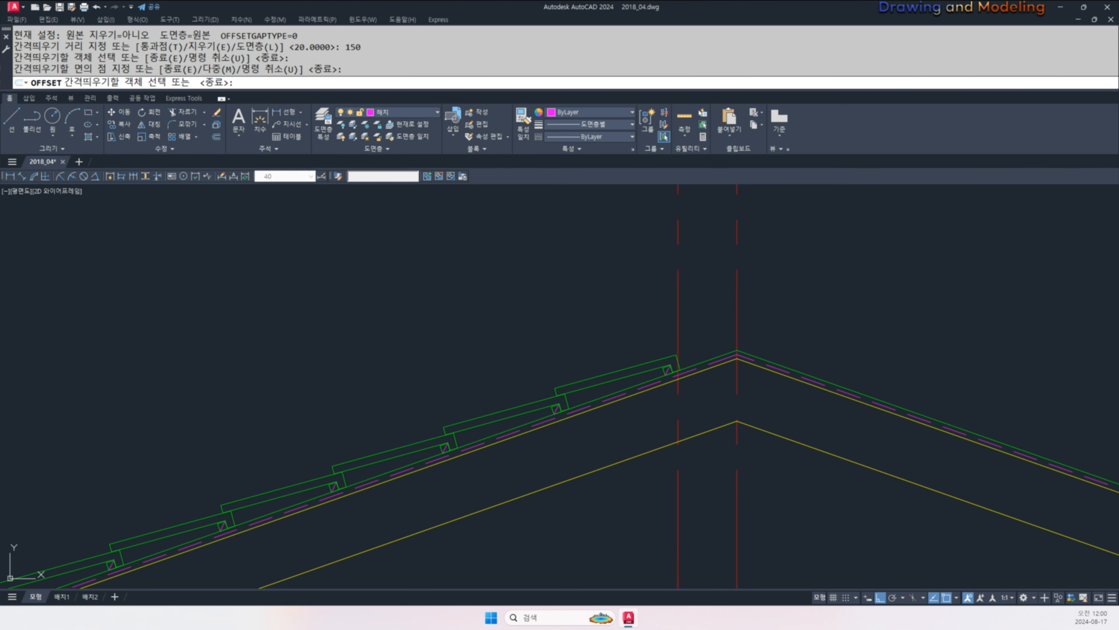
{"action": "key", "text": "Escape"}
{"action": "key", "text": "Escape"}
- Erase the three uppermost tile groups next to the ridge
{"action": "scroll", "coordinate": [679, 360], "scroll_direction": "up", "scroll_amount": 4}
{"action": "scroll", "coordinate": [777, 348], "scroll_direction": "down", "scroll_amount": 6}
{"action": "left_click", "coordinate": [468, 297]}
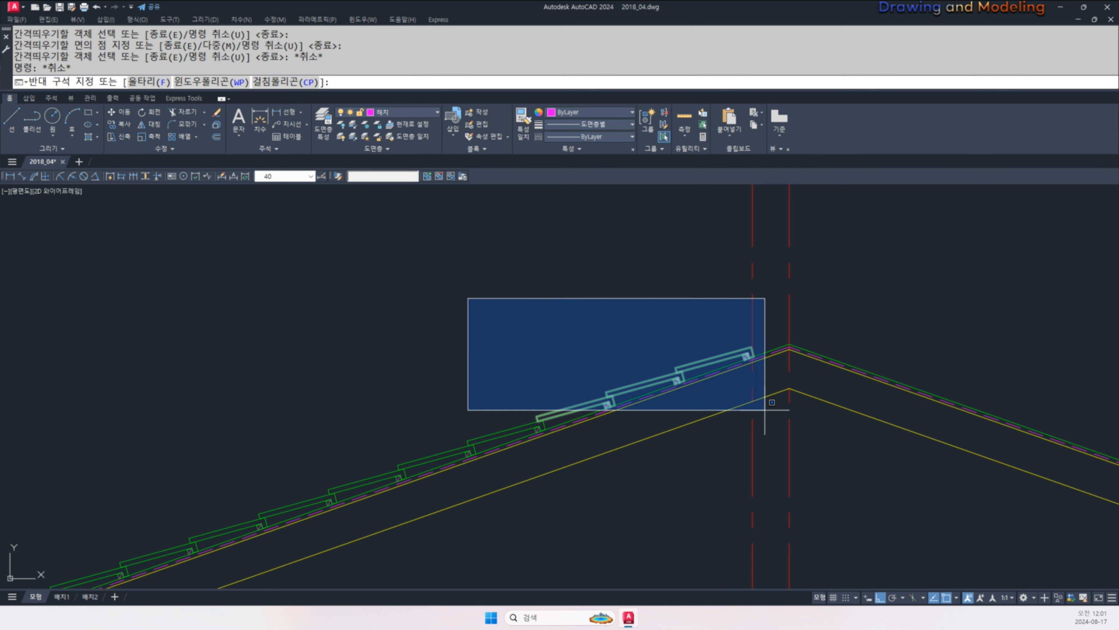
{"action": "left_click", "coordinate": [773, 414]}
{"action": "type", "text": "e"}
{"action": "key", "text": "Return"}
- Try a path array of the topmost remaining tile group along the sloping underside of the roof slab
{"action": "type", "text": "ar5"}
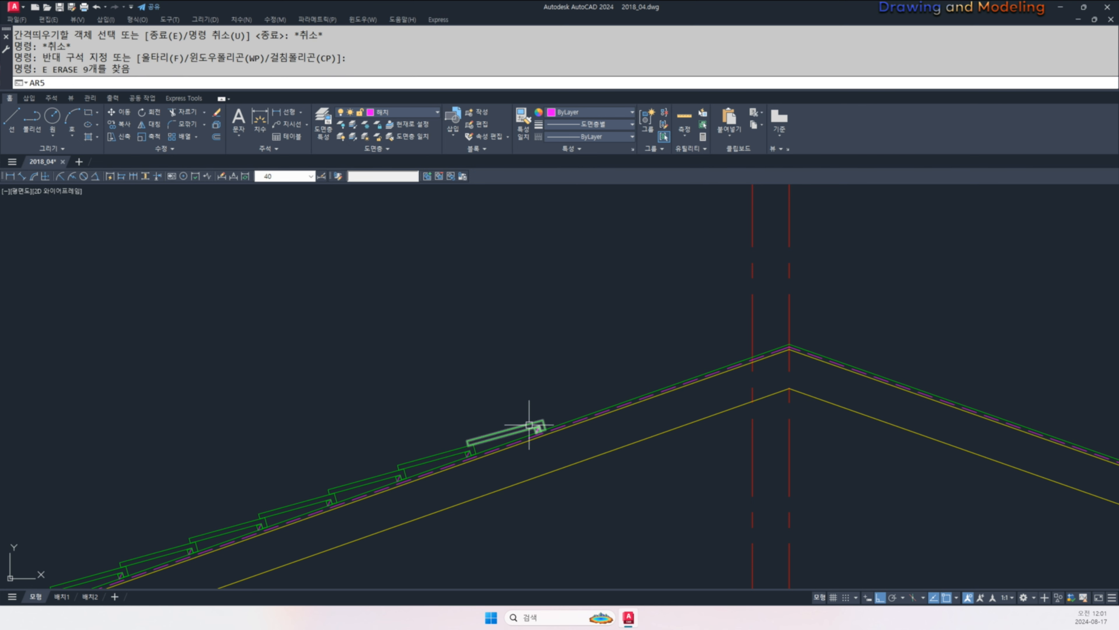
{"action": "key", "text": "Return"}
{"action": "key", "text": "Escape"}
{"action": "key", "text": "Escape"}
{"action": "type", "text": "ar"}
{"action": "key", "text": "Return"}
{"action": "left_click", "coordinate": [529, 426]}
{"action": "key", "text": "Return"}
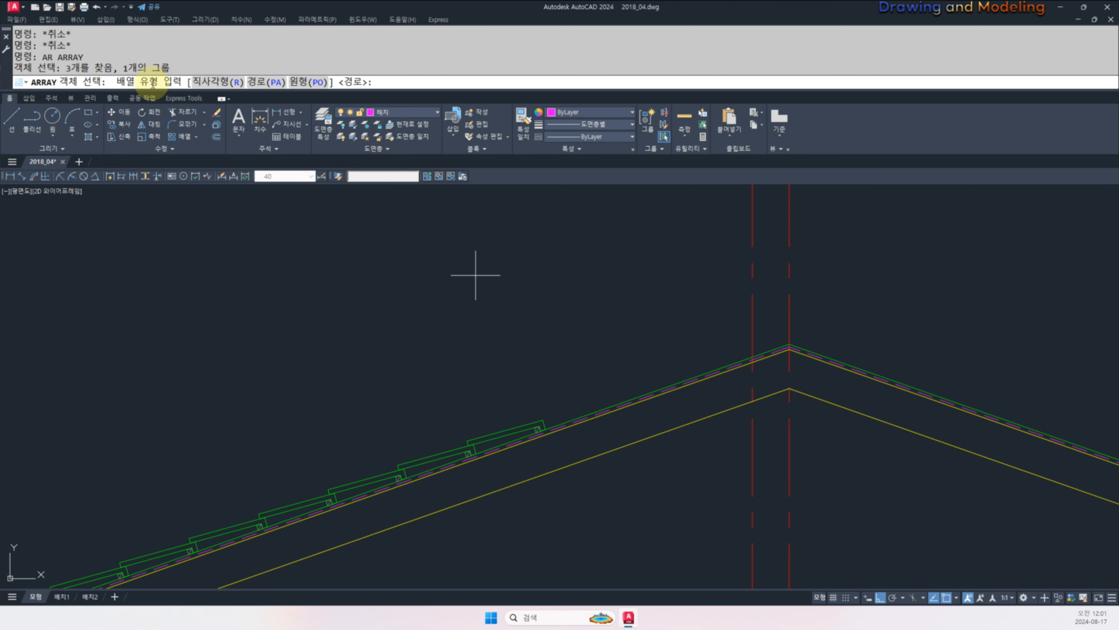
{"action": "left_click", "coordinate": [271, 82]}
{"action": "scroll", "coordinate": [475, 255], "scroll_direction": "down", "scroll_amount": 4}
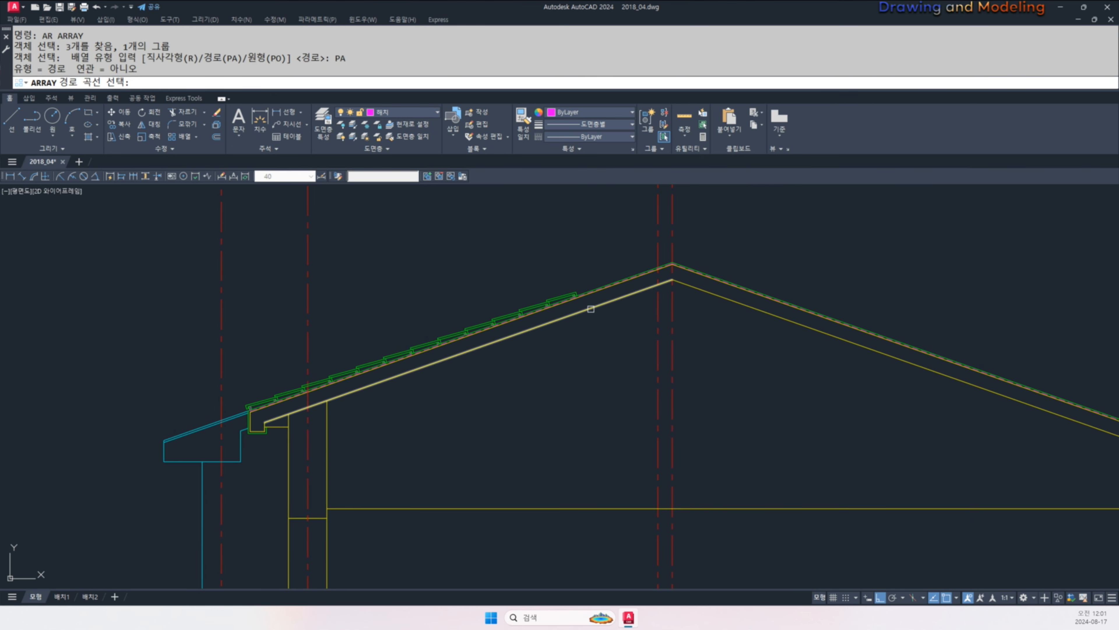
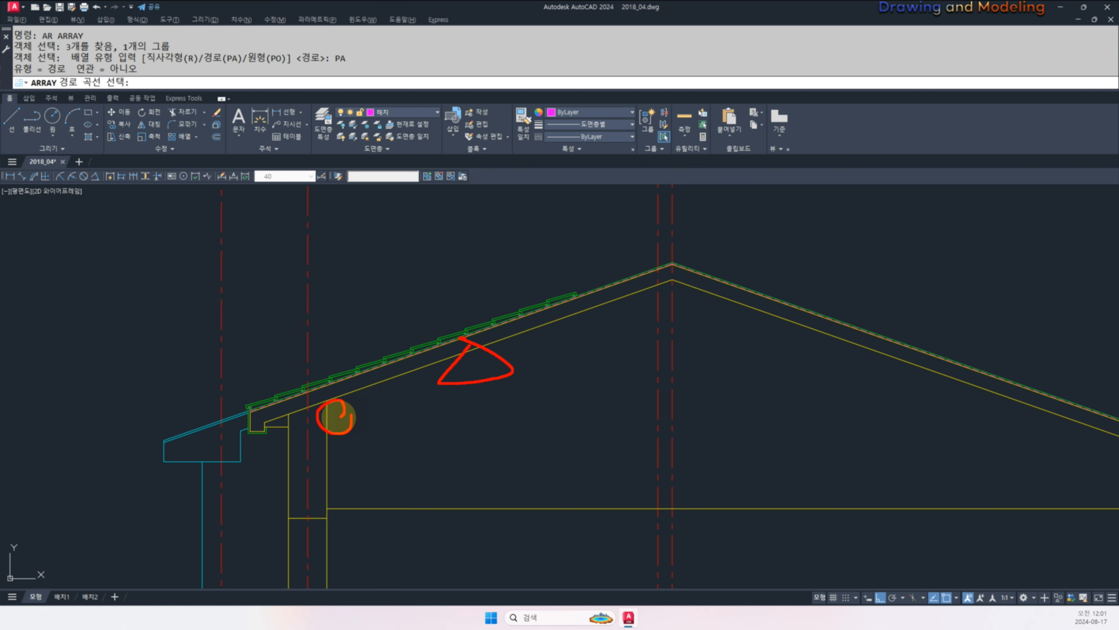
{"action": "left_click", "coordinate": [362, 385]}
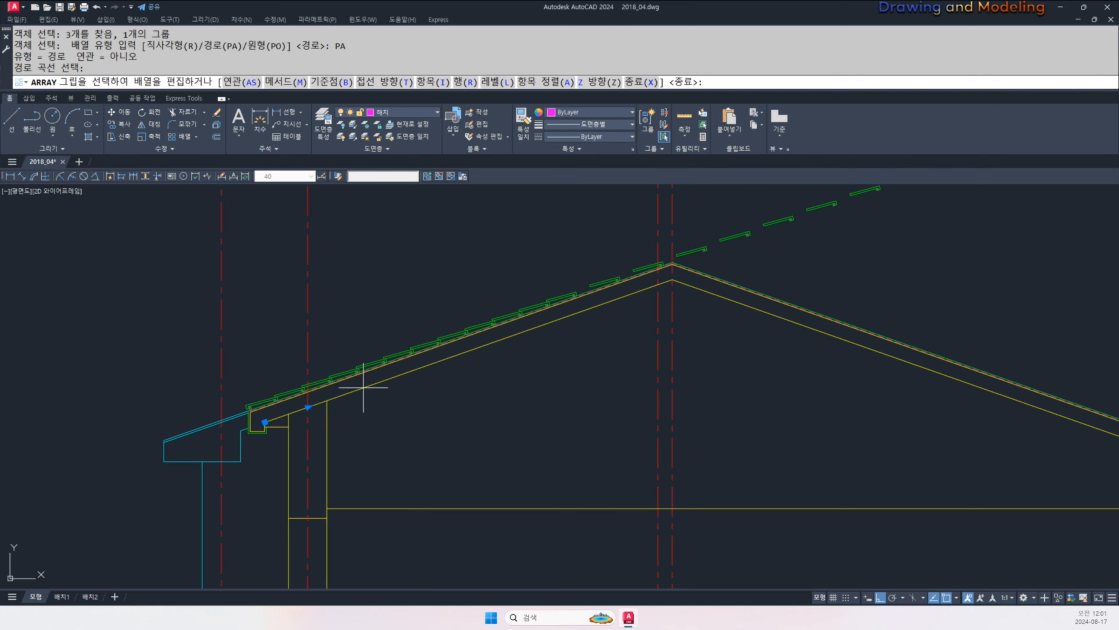
- Try 280 mm and 270 mm spacings for the arrayed tiles, and undo the array
{"action": "middle_click_drag", "start_coordinate": [570, 343], "coordinate": [483, 413]}
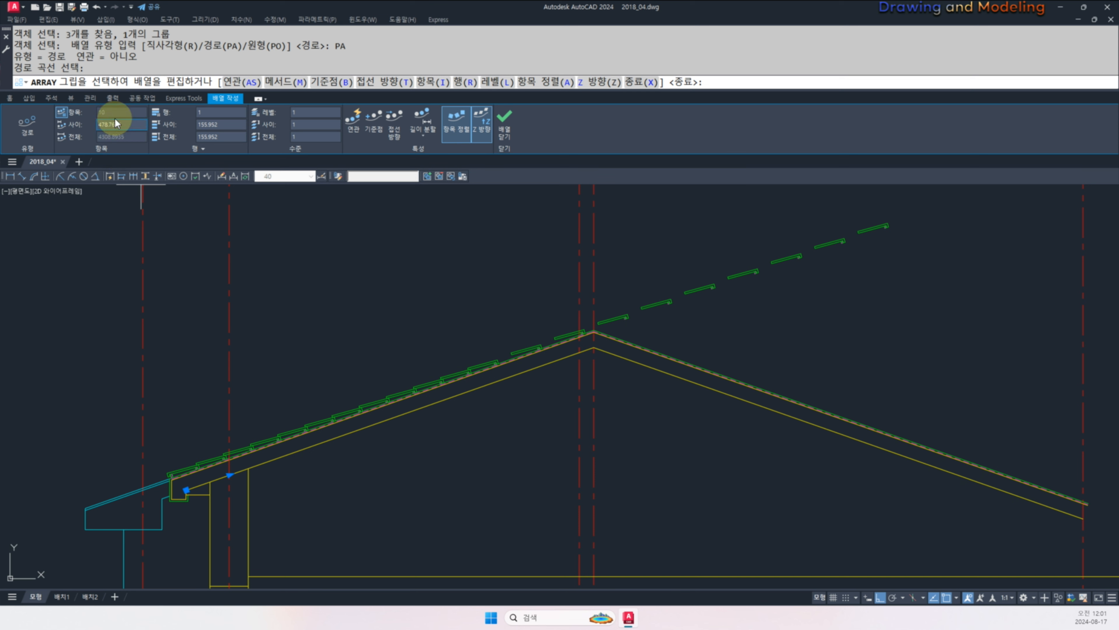
{"action": "type", "text": "280"}
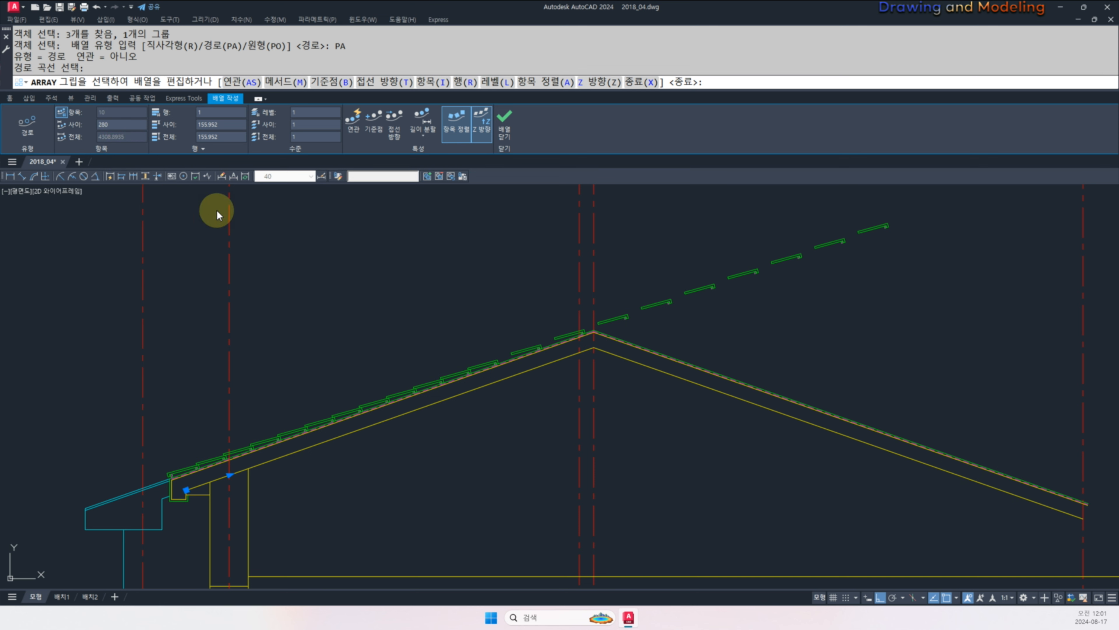
{"action": "key", "text": "Return"}
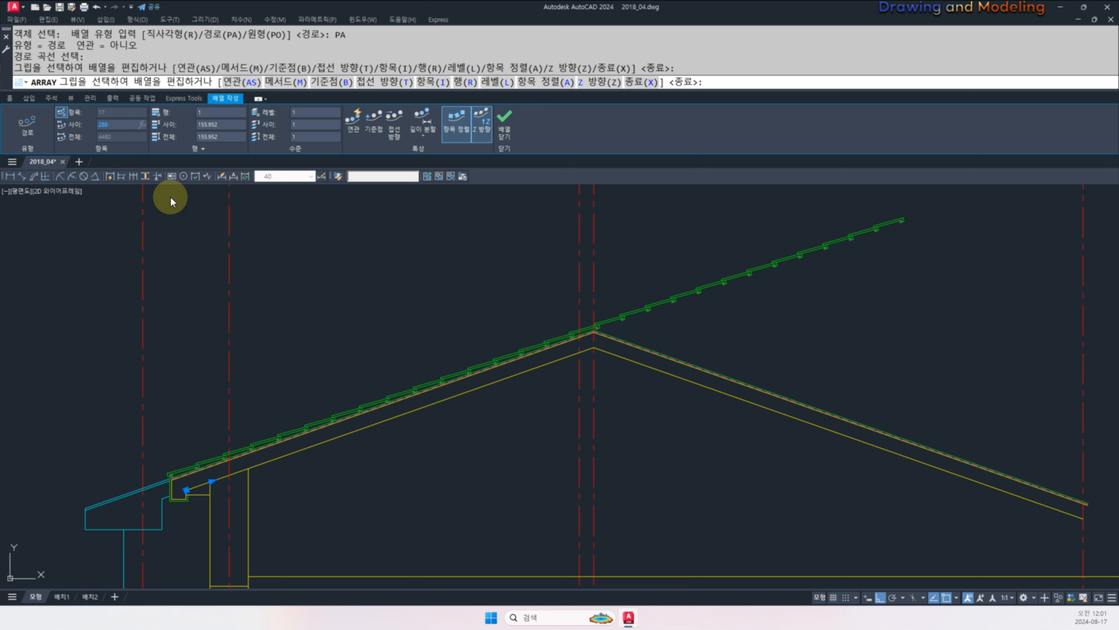
{"action": "type", "text": "270"}
{"action": "key", "text": "Return"}
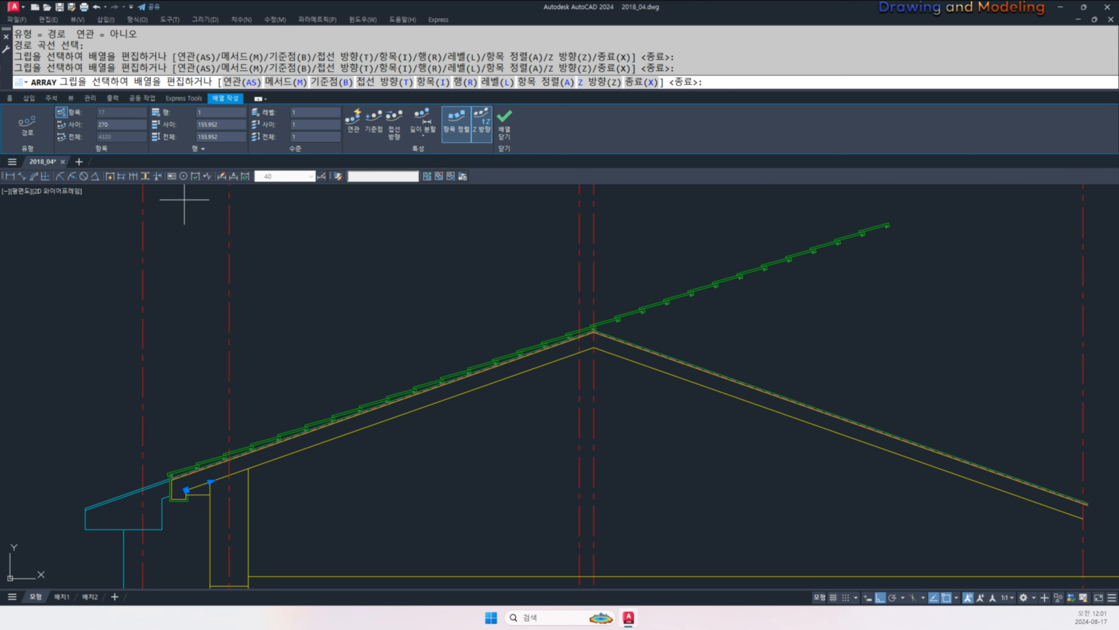
{"action": "key", "text": "Escape"}
{"action": "key", "text": "Escape"}
{"action": "key", "text": "ctrl+z"}
{"action": "key", "text": "Escape"}
{"action": "key", "text": "Escape"}
- Erase the topmost remaining tile group on the slope
{"action": "left_click", "coordinate": [496, 435]}
{"action": "type", "text": "e"}
{"action": "key", "text": "space"}
{"action": "key", "text": "Escape"}
{"action": "key", "text": "Escape"}
- Create a path array of the uppermost remaining tile group along the sloping underside of the roof slab
{"action": "left_click", "coordinate": [424, 459]}
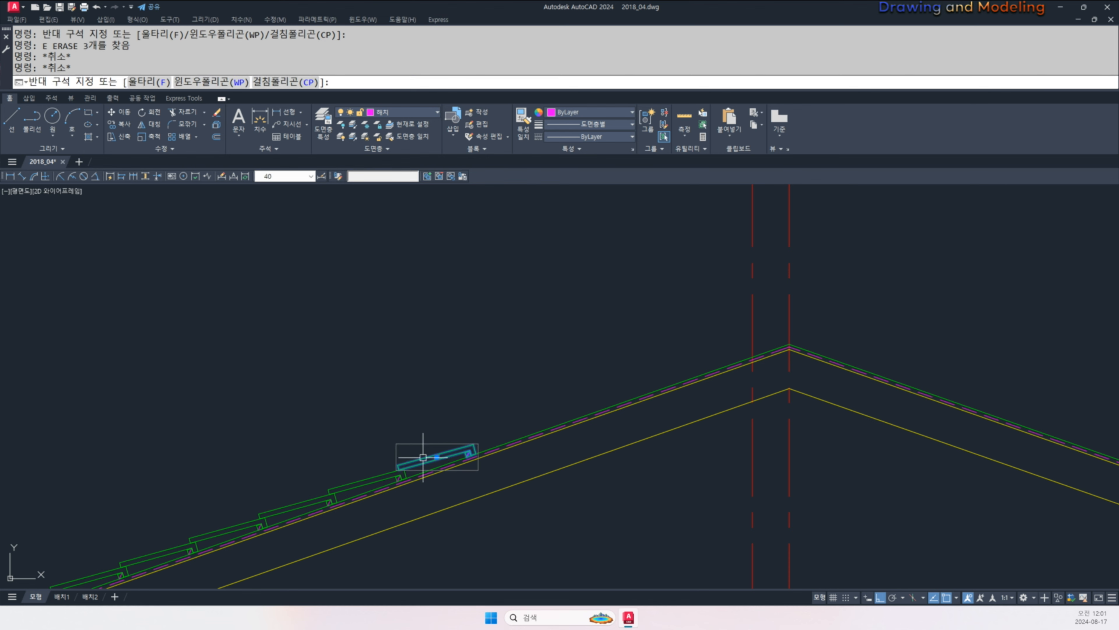
{"action": "type", "text": "ar"}
{"action": "key", "text": "space"}
{"action": "left_click", "coordinate": [202, 84]}
{"action": "scroll", "coordinate": [449, 294], "scroll_direction": "down", "scroll_amount": 3}
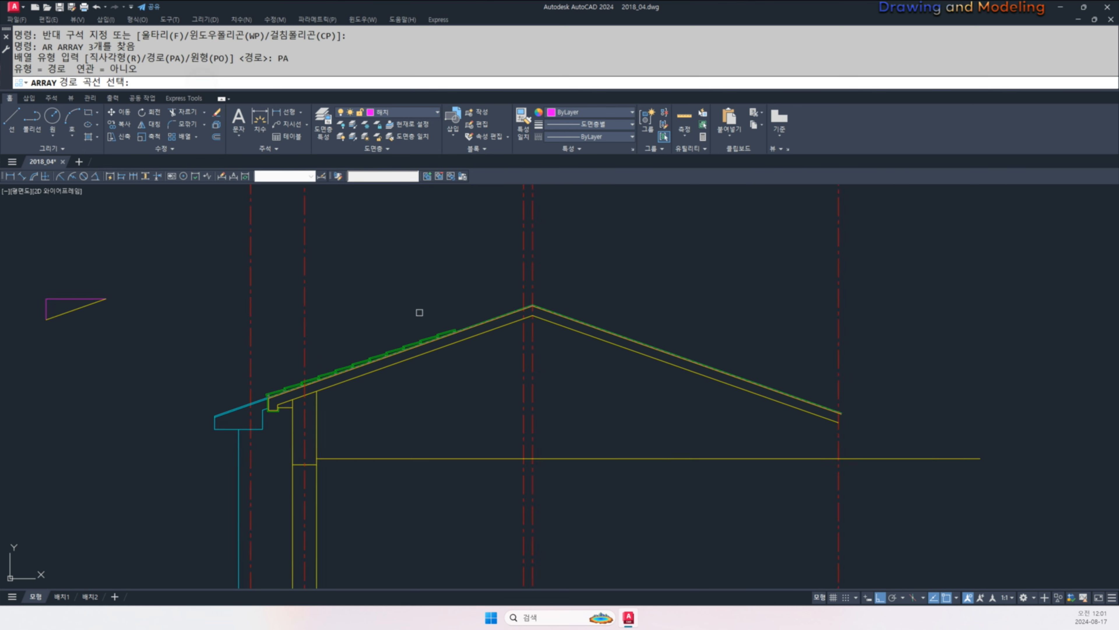
{"action": "middle_click_drag", "start_coordinate": [421, 313], "coordinate": [517, 310]}
{"action": "left_click", "coordinate": [426, 382]}
- Try tile spacings of 280 mm and 270 mm, and set the array spacing to 260 mm
{"action": "type", "text": "I"}
{"action": "key", "text": "Return"}
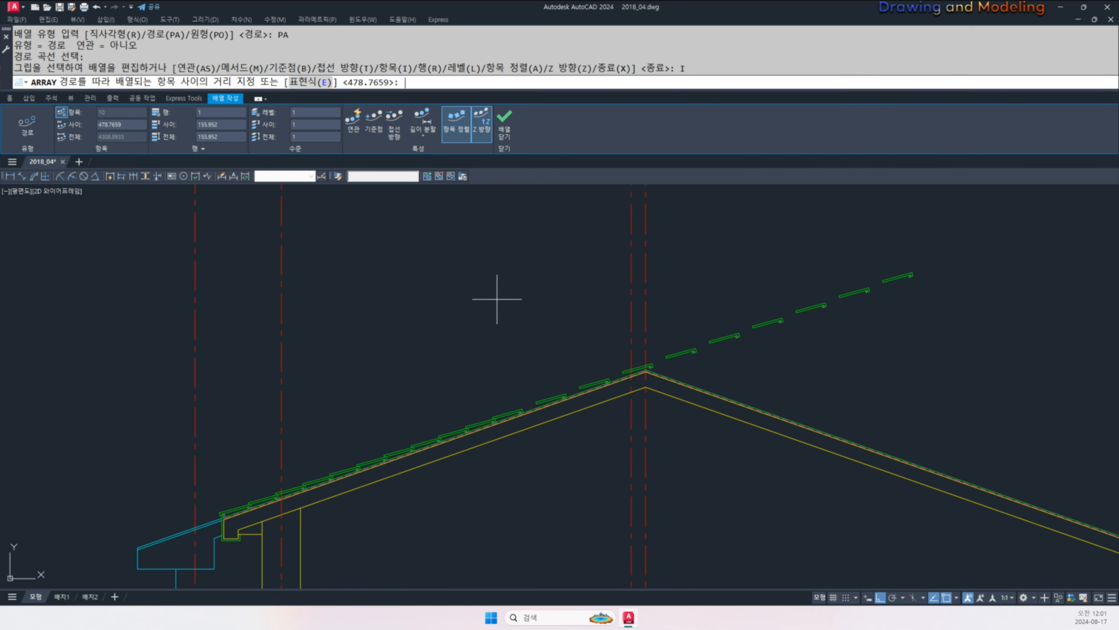
{"action": "type", "text": "280"}
{"action": "key", "text": "Return"}
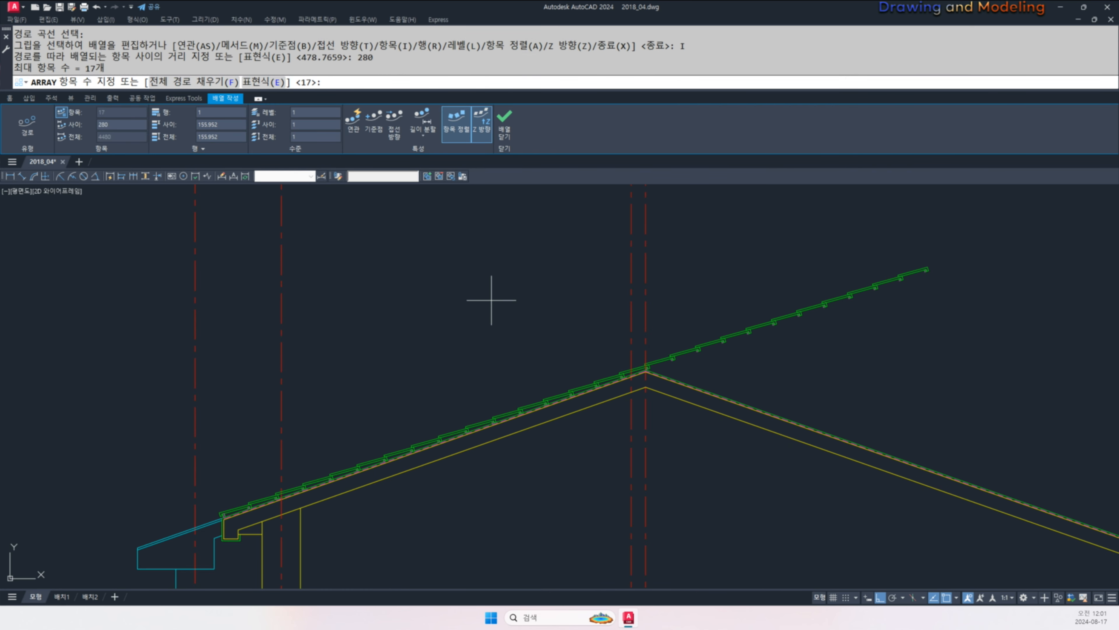
{"action": "type", "text": "27"}
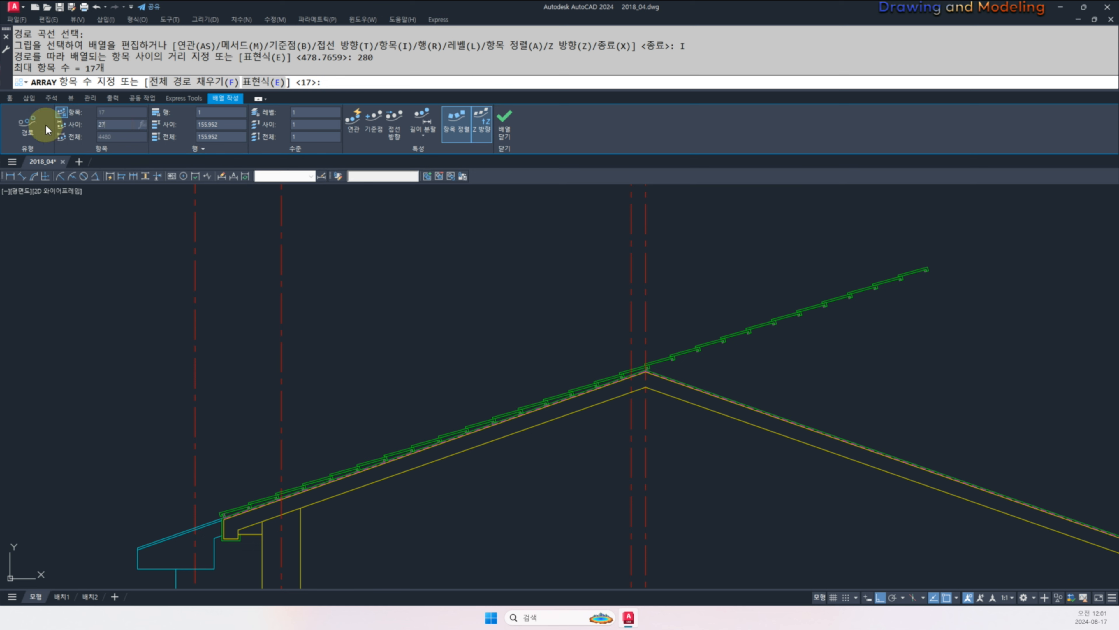
{"action": "type", "text": "0"}
{"action": "key", "text": "Return"}
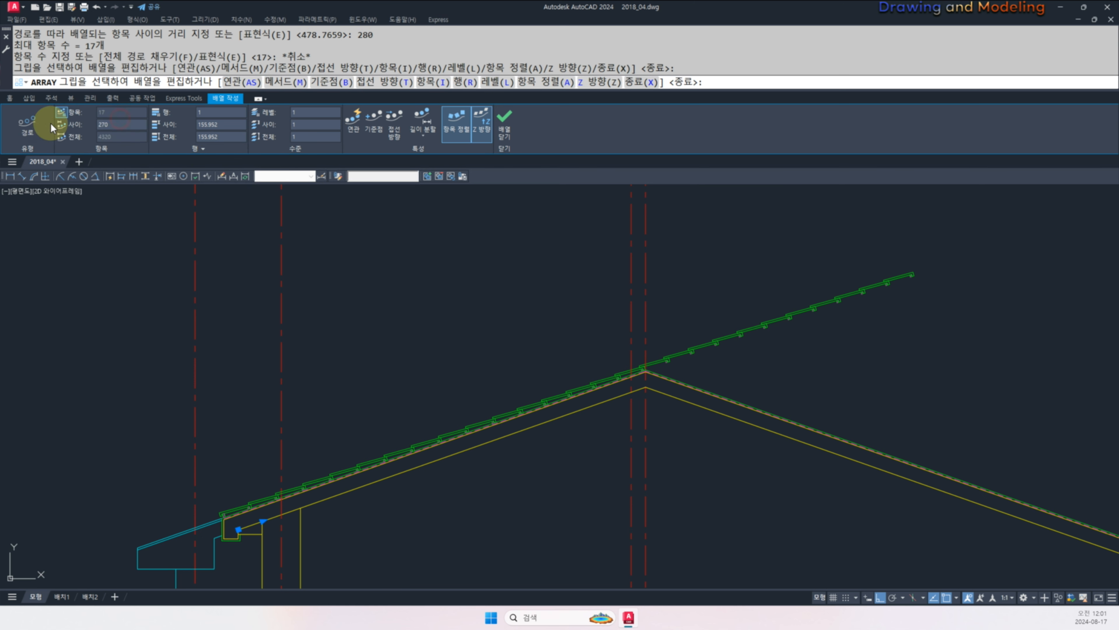
{"action": "type", "text": "260"}
{"action": "key", "text": "Return"}
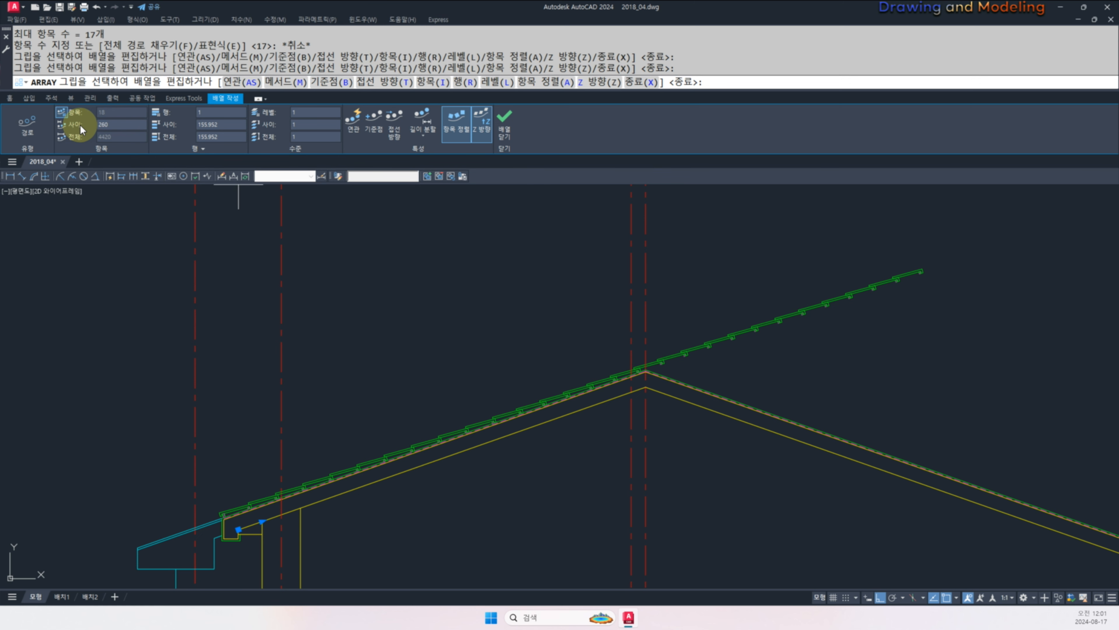
- Reduce the number of arrayed tiles so the row ends at the ridge, and finish the array
{"action": "left_click", "coordinate": [68, 116]}
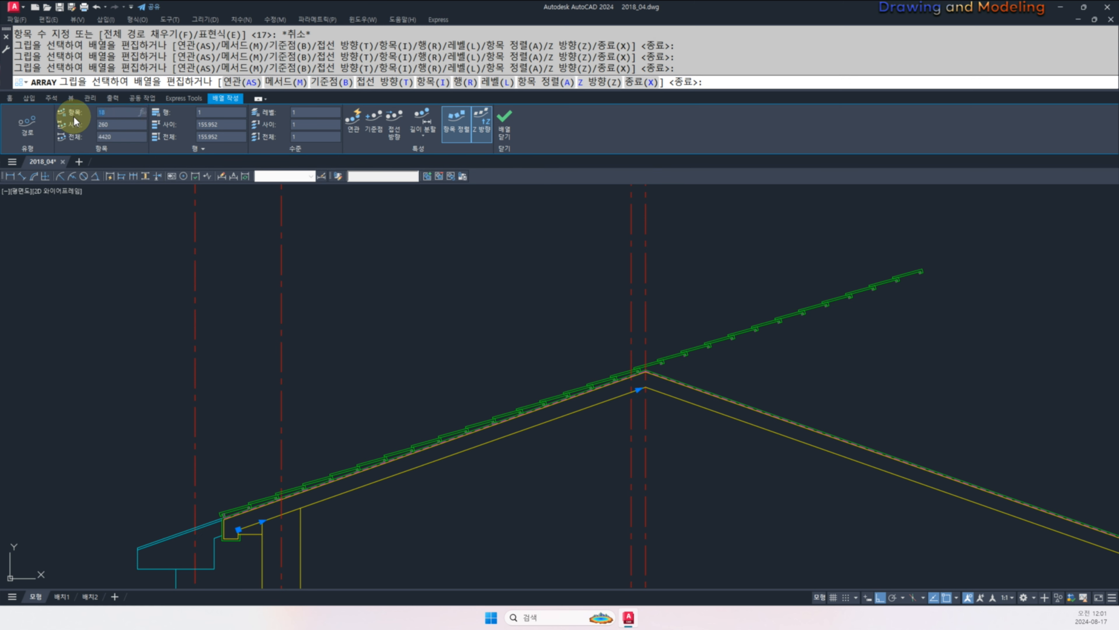
{"action": "type", "text": "5"}
{"action": "key", "text": "Return"}
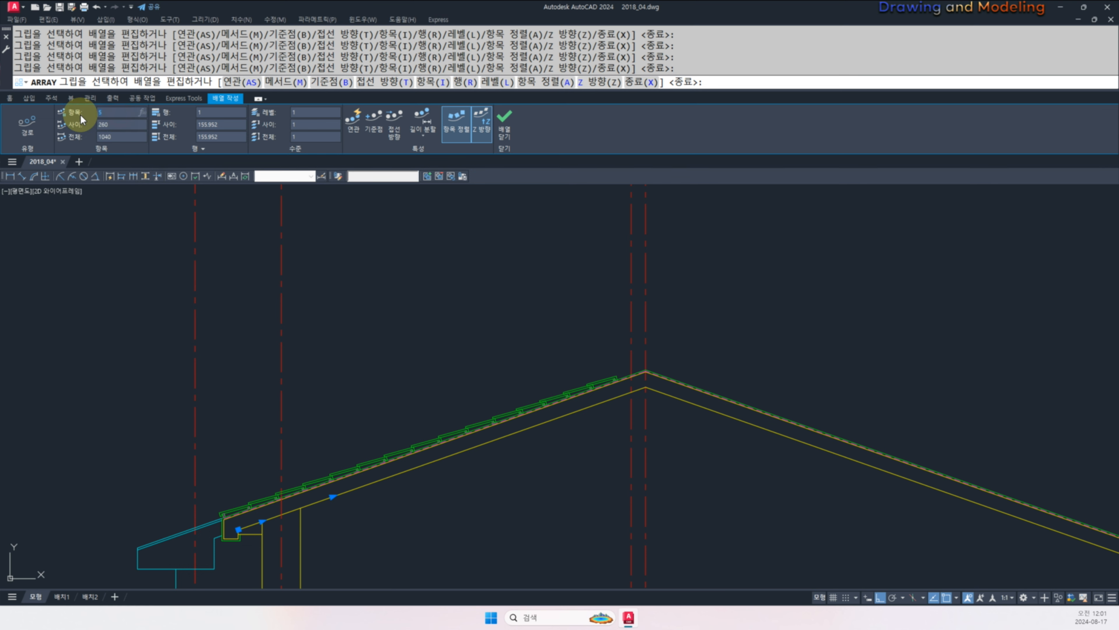
{"action": "key", "text": "Escape"}
{"action": "key", "text": "Escape"}
{"action": "key", "text": "Escape"}
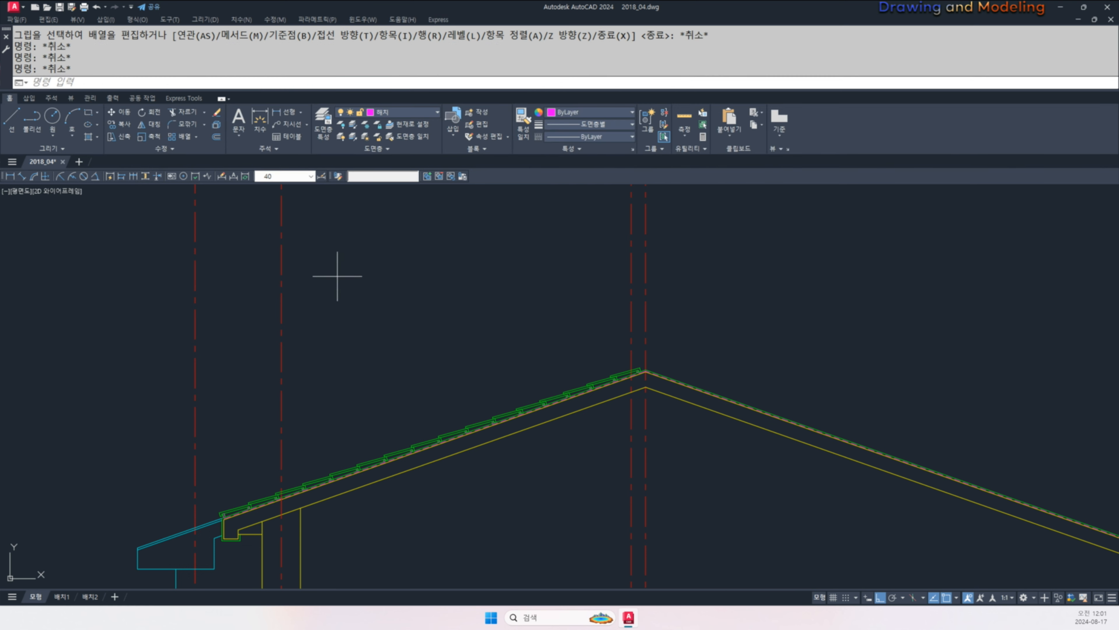
- Draw a vertical line from the end of the section cut line in the roof plan down through the section
{"action": "left_click", "coordinate": [337, 275]}
{"action": "left_click", "coordinate": [645, 512]}
{"action": "scroll", "coordinate": [705, 435], "scroll_direction": "down", "scroll_amount": 8}
{"action": "middle_click_drag", "start_coordinate": [714, 379], "coordinate": [646, 403]}
{"action": "middle_click_drag", "start_coordinate": [623, 271], "coordinate": [629, 303]}
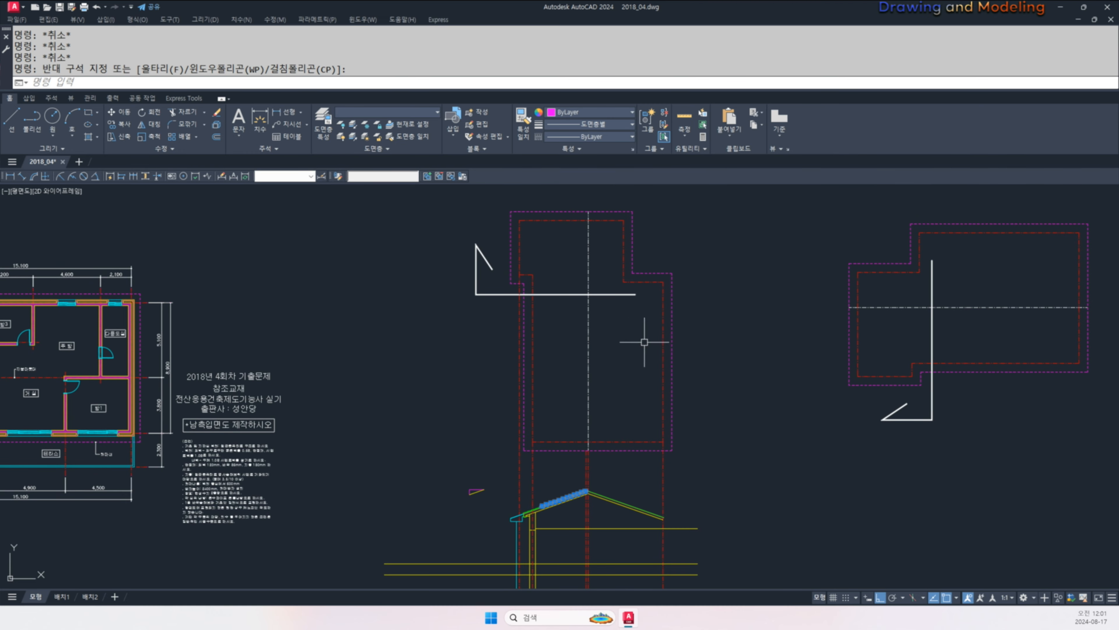
{"action": "key", "text": "Return"}
{"action": "left_click", "coordinate": [636, 295]}
{"action": "middle_click_drag", "start_coordinate": [644, 416], "coordinate": [669, 276]}
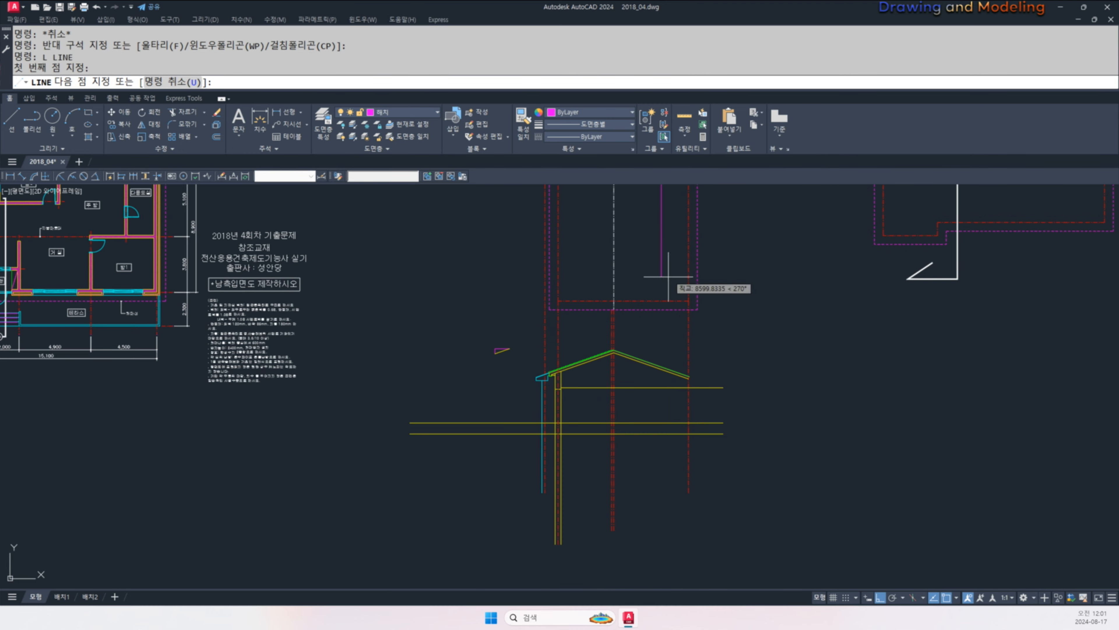
{"action": "left_click", "coordinate": [655, 544]}
{"action": "key", "text": "Escape"}
{"action": "key", "text": "Escape"}
- Assign the new vertical projection line to the white layer
{"action": "left_click", "coordinate": [674, 468]}
{"action": "middle_click_drag", "start_coordinate": [654, 400], "coordinate": [656, 440]}
{"action": "key", "text": "Escape"}
{"action": "key", "text": "Escape"}
{"action": "left_click", "coordinate": [683, 261]}
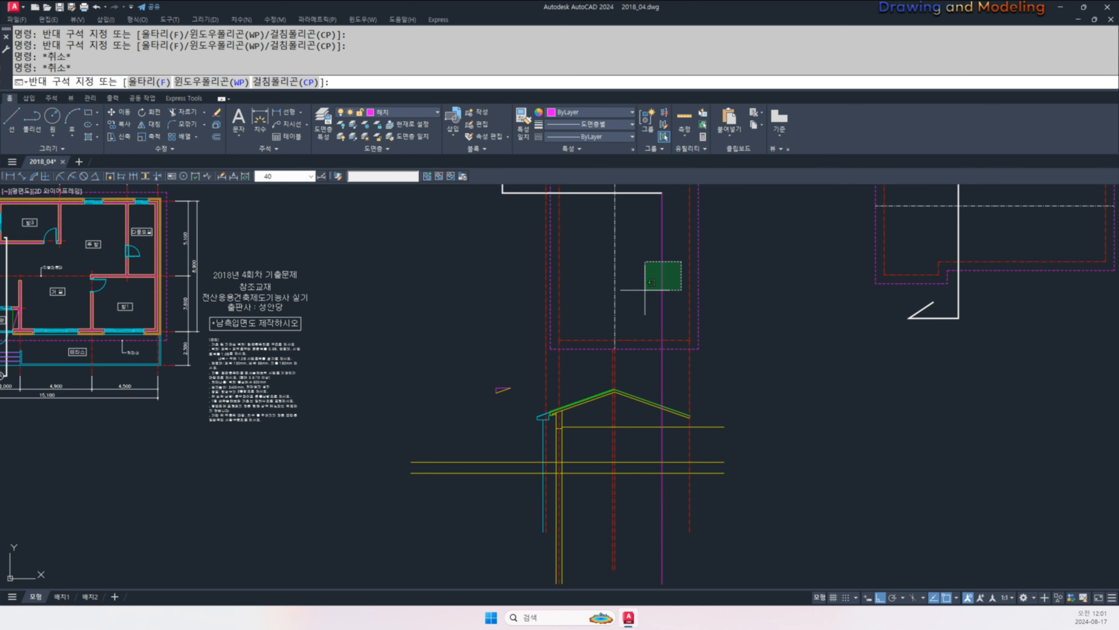
{"action": "left_click", "coordinate": [643, 304]}
{"action": "left_click", "coordinate": [395, 113]}
{"action": "left_click", "coordinate": [393, 245]}
{"action": "key", "text": "Escape"}
{"action": "key", "text": "Escape"}
{"action": "key", "text": "Escape"}
- Mirror the upper tile groups about the vertical ridge centreline onto the opposite slope, keeping the originals
{"action": "scroll", "coordinate": [637, 399], "scroll_direction": "up", "scroll_amount": 4}
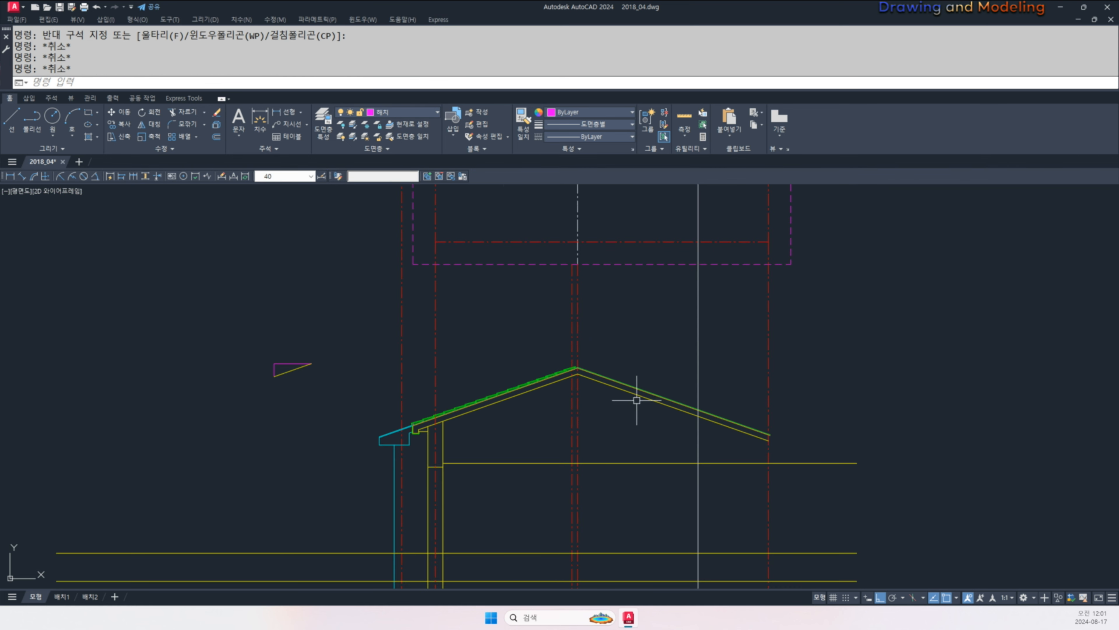
{"action": "middle_click_drag", "start_coordinate": [628, 384], "coordinate": [586, 339]}
{"action": "scroll", "coordinate": [560, 364], "scroll_direction": "up", "scroll_amount": 4}
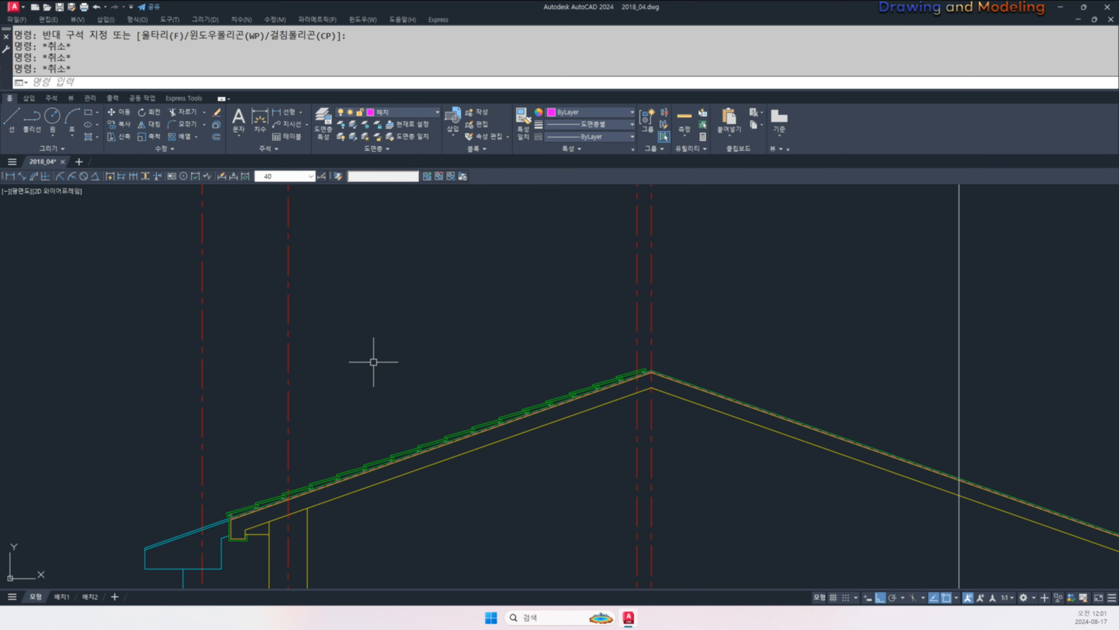
{"action": "scroll", "coordinate": [545, 395], "scroll_direction": "down", "scroll_amount": 4}
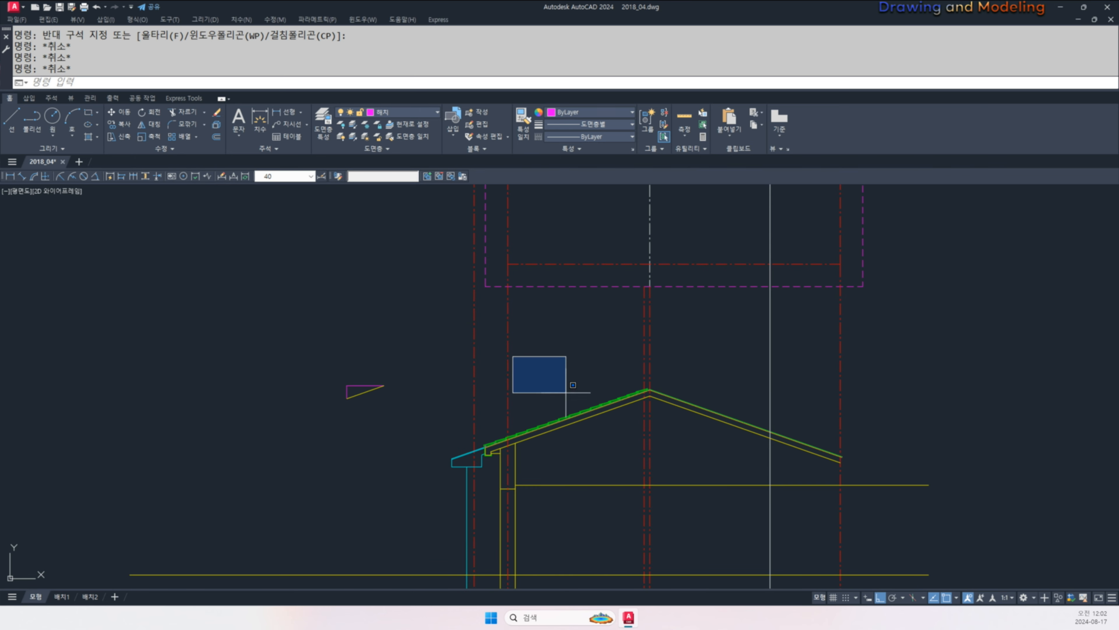
{"action": "left_click", "coordinate": [675, 445]}
{"action": "middle_click_drag", "start_coordinate": [675, 426], "coordinate": [667, 417]}
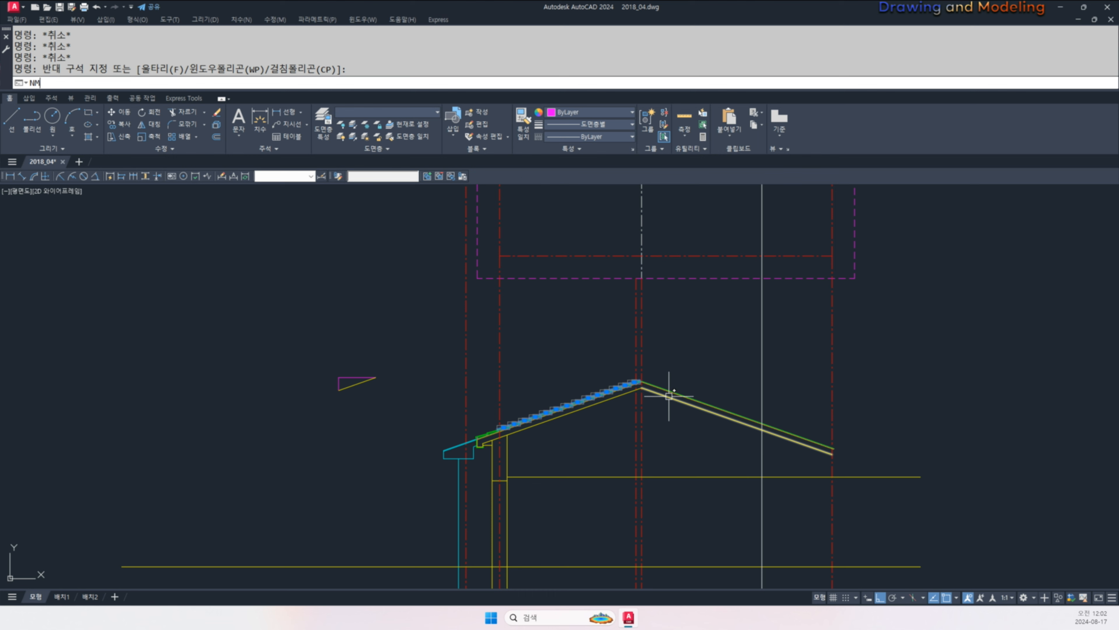
{"action": "type", "text": "mi"}
{"action": "key", "text": "Return"}
{"action": "scroll", "coordinate": [648, 401], "scroll_direction": "up", "scroll_amount": 2}
{"action": "left_click", "coordinate": [641, 376]}
{"action": "left_click", "coordinate": [666, 437]}
{"action": "key", "text": "Return"}
{"action": "key", "text": "Escape"}
{"action": "key", "text": "Escape"}
- Offset the ridge centreline 150 mm toward the mirrored slope
{"action": "scroll", "coordinate": [670, 397], "scroll_direction": "up", "scroll_amount": 2}
{"action": "scroll", "coordinate": [645, 391], "scroll_direction": "down", "scroll_amount": 3}
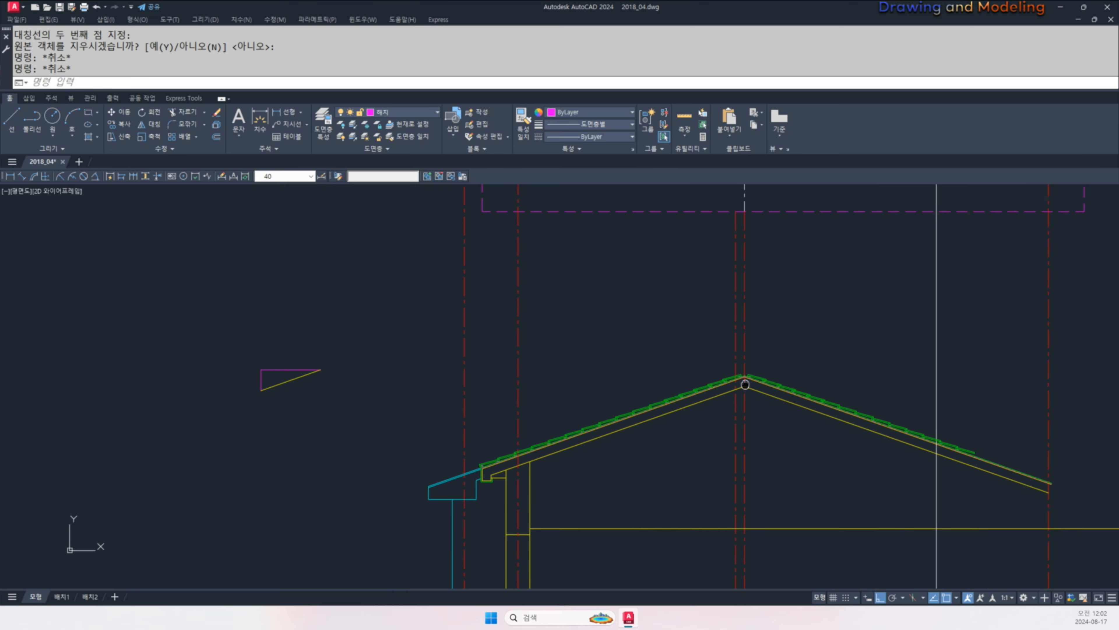
{"action": "scroll", "coordinate": [615, 396], "scroll_direction": "down", "scroll_amount": 1}
{"action": "middle_click_drag", "start_coordinate": [615, 396], "coordinate": [601, 391]}
{"action": "scroll", "coordinate": [493, 399], "scroll_direction": "up", "scroll_amount": 2}
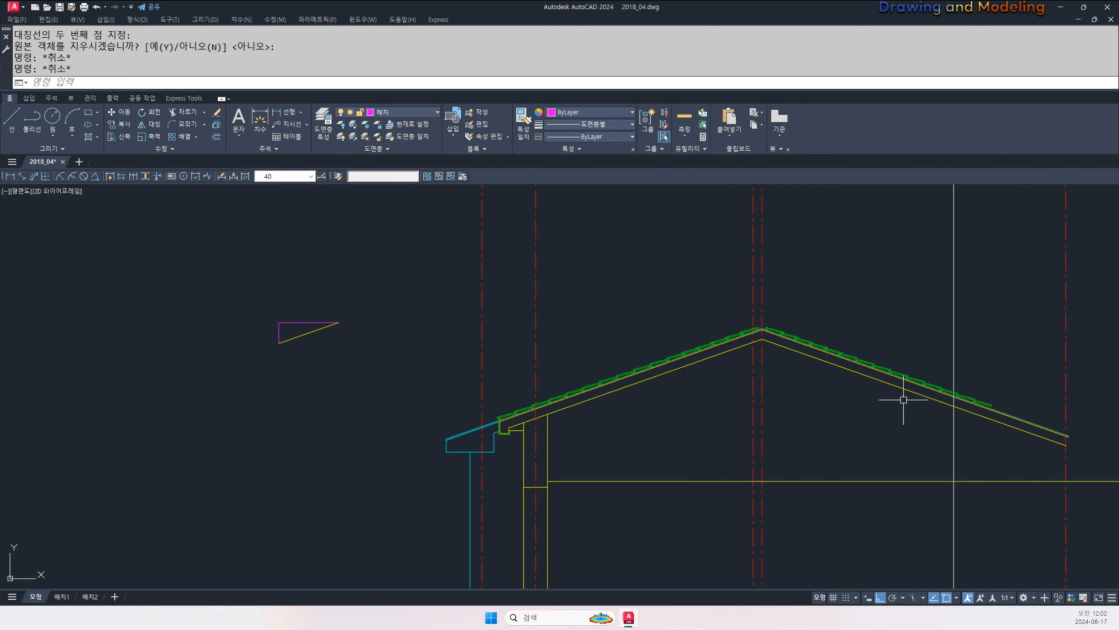
{"action": "scroll", "coordinate": [805, 338], "scroll_direction": "up", "scroll_amount": 5}
{"action": "middle_click_drag", "start_coordinate": [688, 393], "coordinate": [732, 363]}
{"action": "type", "text": "o"}
{"action": "key", "text": "Return"}
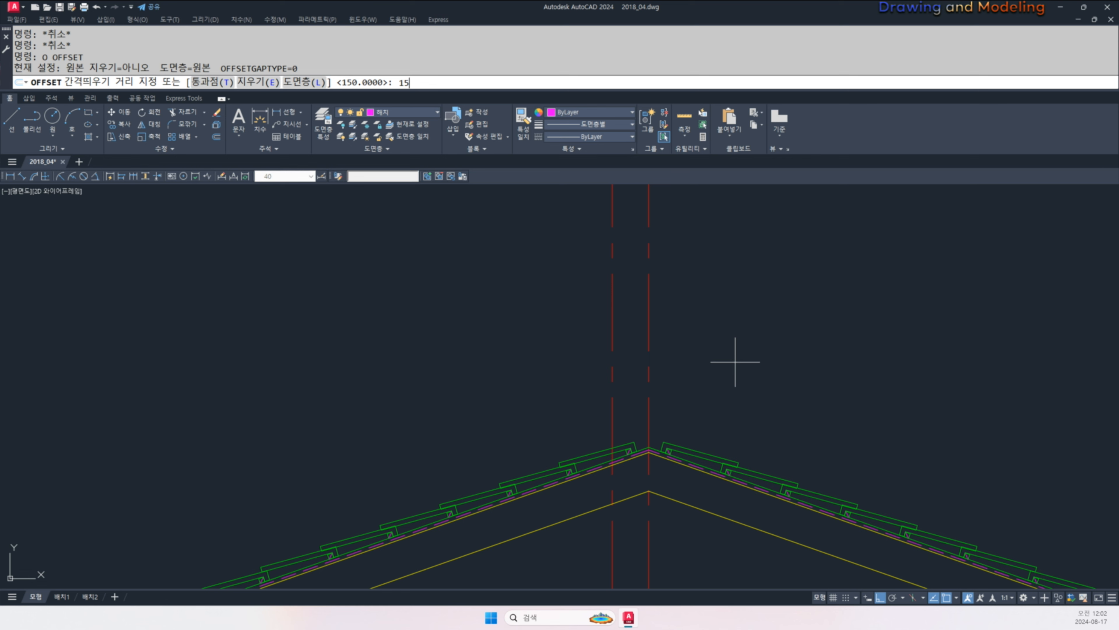
{"action": "type", "text": "150"}
{"action": "key", "text": "Return"}
{"action": "left_click", "coordinate": [650, 410]}
{"action": "left_click", "coordinate": [737, 412]}
{"action": "key", "text": "Escape"}
{"action": "key", "text": "Escape"}
{"action": "scroll", "coordinate": [645, 464], "scroll_direction": "up", "scroll_amount": 2}
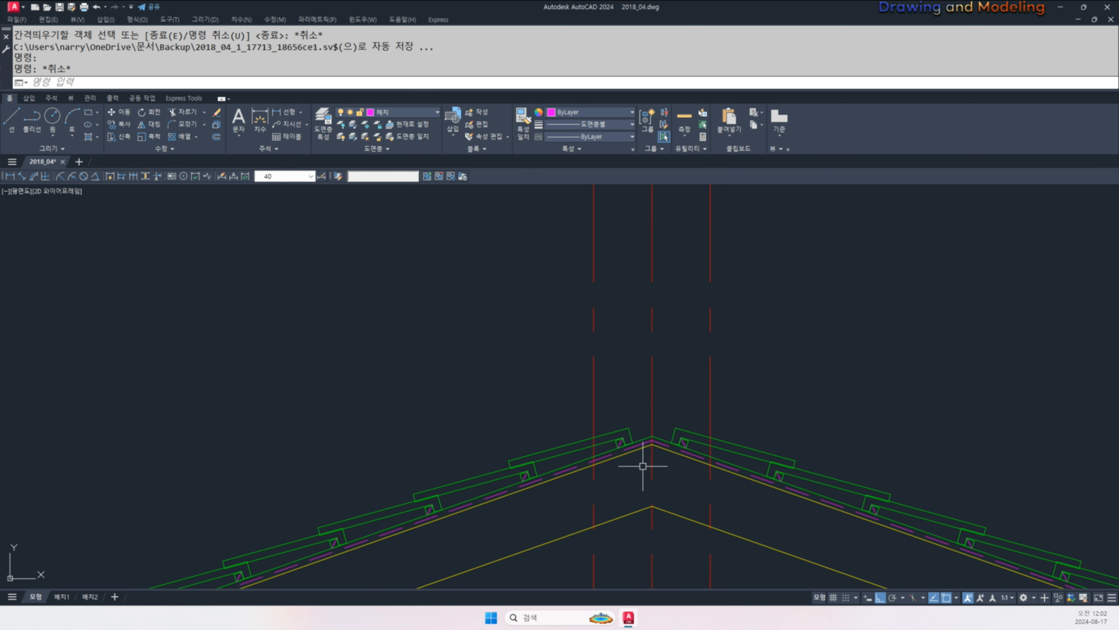
- Draw a 50 mm radius circle centred on the apex of the roof finish line
{"action": "type", "text": "c"}
{"action": "key", "text": "Return"}
{"action": "left_click", "coordinate": [652, 437]}
{"action": "type", "text": "50"}
{"action": "key", "text": "Return"}
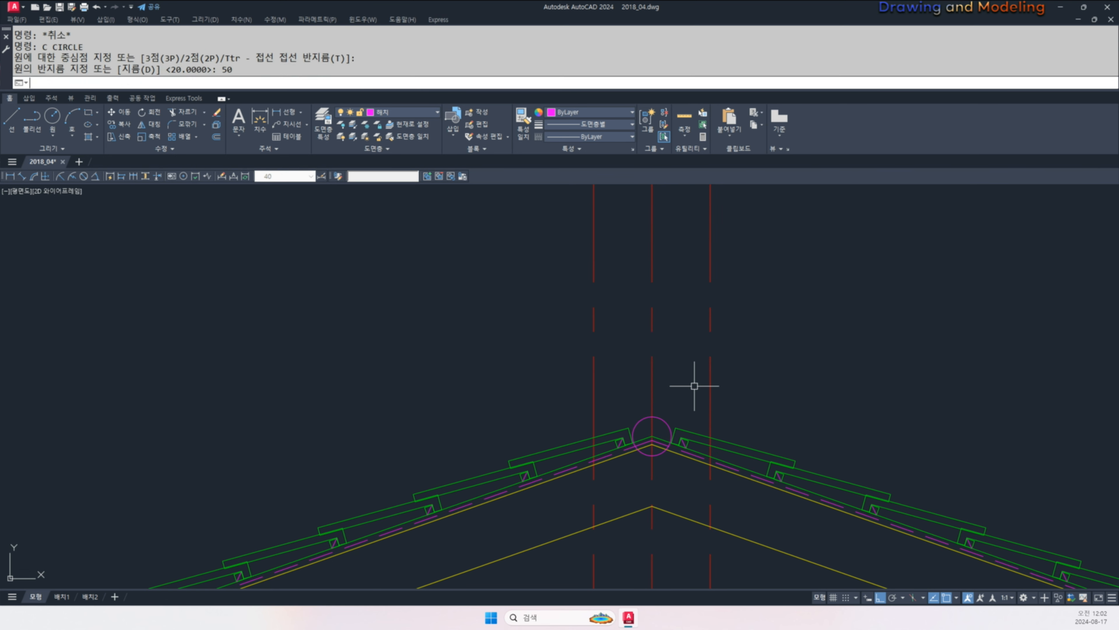
{"action": "key", "text": "Escape"}
{"action": "key", "text": "Escape"}
{"action": "scroll", "coordinate": [631, 416], "scroll_direction": "up", "scroll_amount": 2}
{"action": "type", "text": "a"}
{"action": "key", "text": "Return"}
{"action": "left_click", "coordinate": [573, 447]}
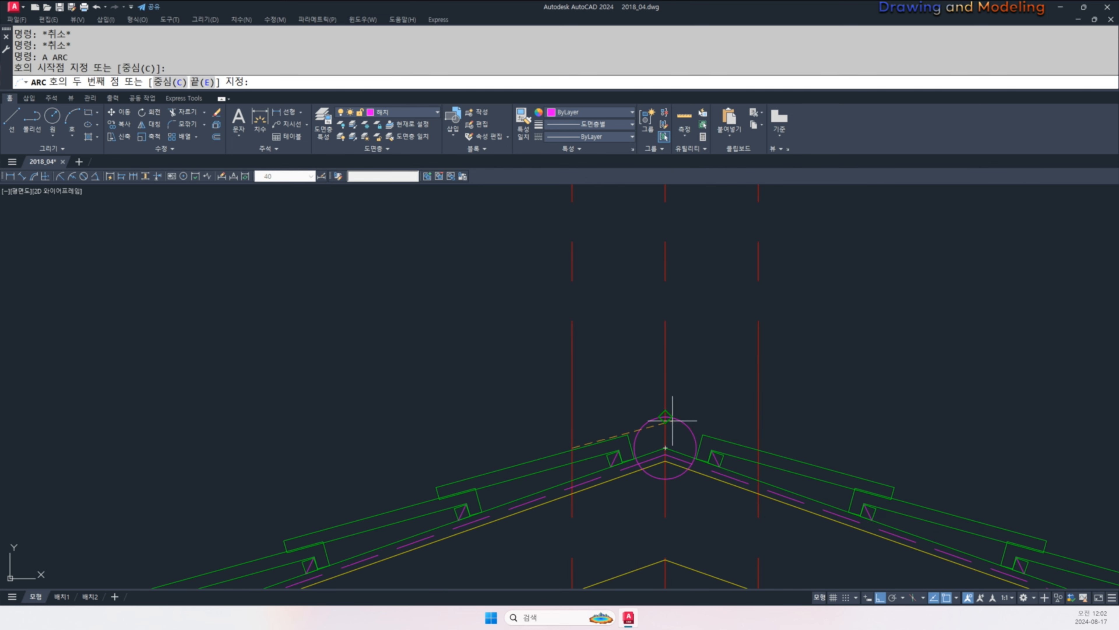
{"action": "key", "text": "Escape"}
{"action": "key", "text": "Escape"}
{"action": "type", "text": "a"}
{"action": "key", "text": "Return"}
{"action": "left_click", "coordinate": [573, 449]}
{"action": "key", "text": "Escape"}
{"action": "key", "text": "Escape"}
- Try a three-point arc between the offset lines over the top of the ridge circle, and erase the misplaced arc
{"action": "scroll", "coordinate": [573, 450], "scroll_direction": "up", "scroll_amount": 3}
{"action": "type", "text": "a"}
{"action": "key", "text": "Return"}
{"action": "left_click", "coordinate": [577, 440]}
{"action": "left_click", "coordinate": [819, 352]}
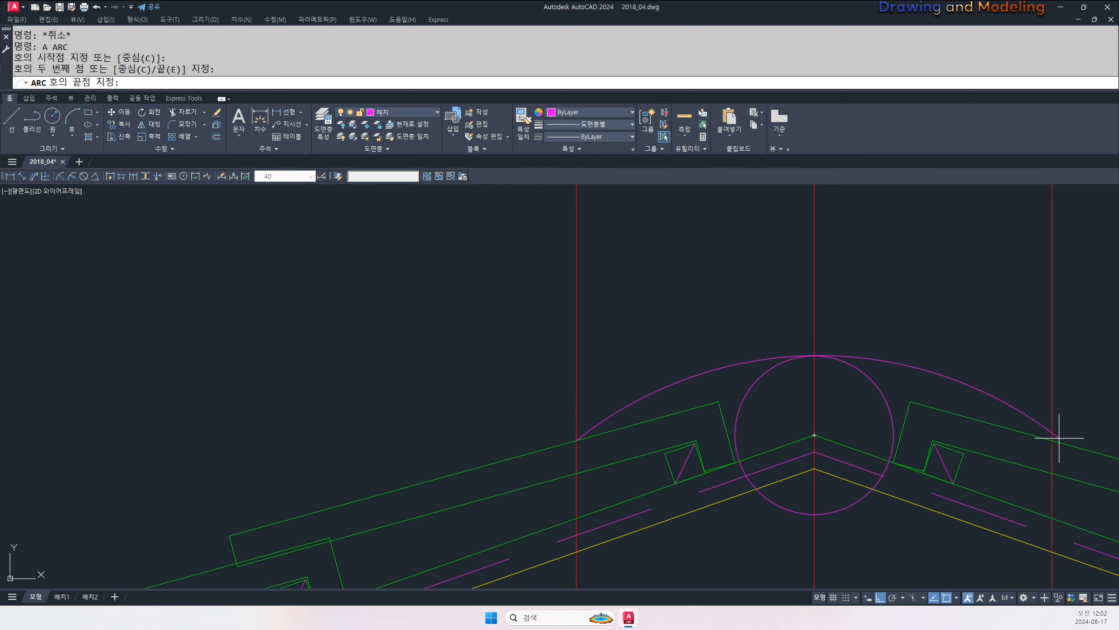
{"action": "left_click", "coordinate": [1047, 441]}
{"action": "left_click", "coordinate": [964, 388]}
{"action": "left_click", "coordinate": [928, 340]}
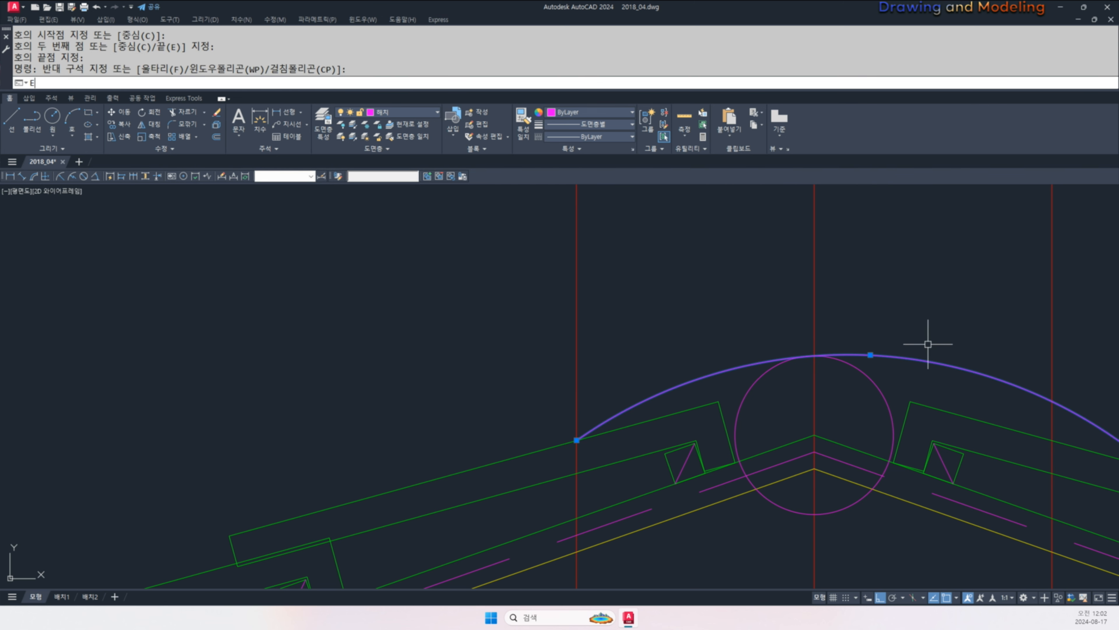
{"action": "type", "text": "e"}
{"action": "key", "text": "Return"}
- Draw a three-point arc between the offset line and tile intersections on both slopes, passing through the top of the ridge circle
{"action": "type", "text": "a"}
{"action": "key", "text": "Return"}
{"action": "left_click", "coordinate": [577, 439]}
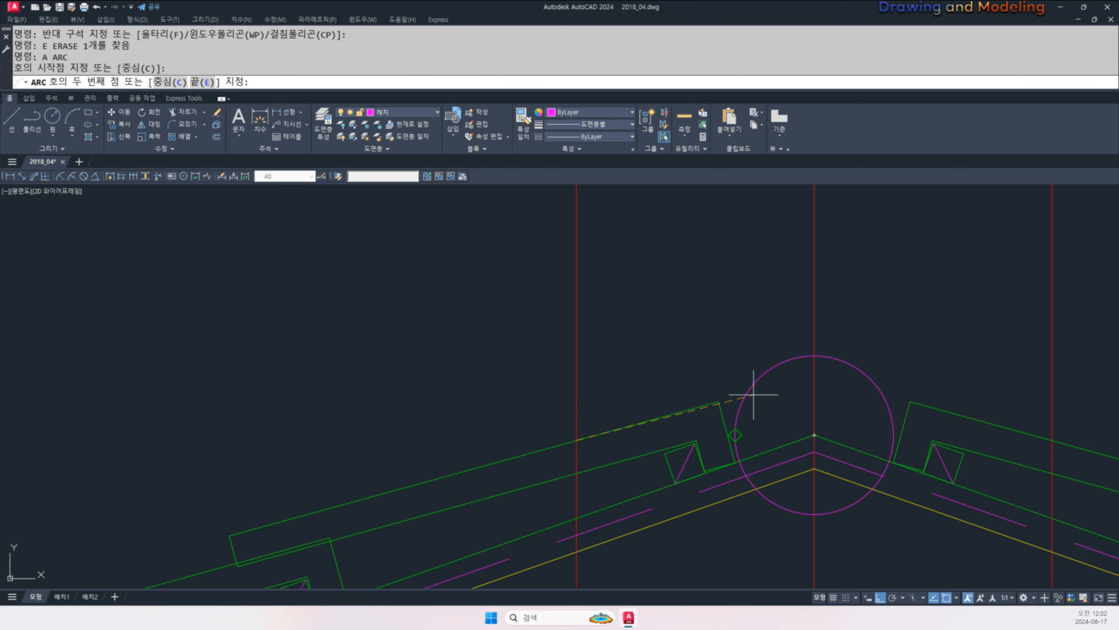
{"action": "left_click", "coordinate": [814, 354]}
{"action": "left_click", "coordinate": [1052, 440]}
- Erase the construction circle at the roof apex
{"action": "left_click", "coordinate": [916, 407]}
{"action": "left_click", "coordinate": [855, 400]}
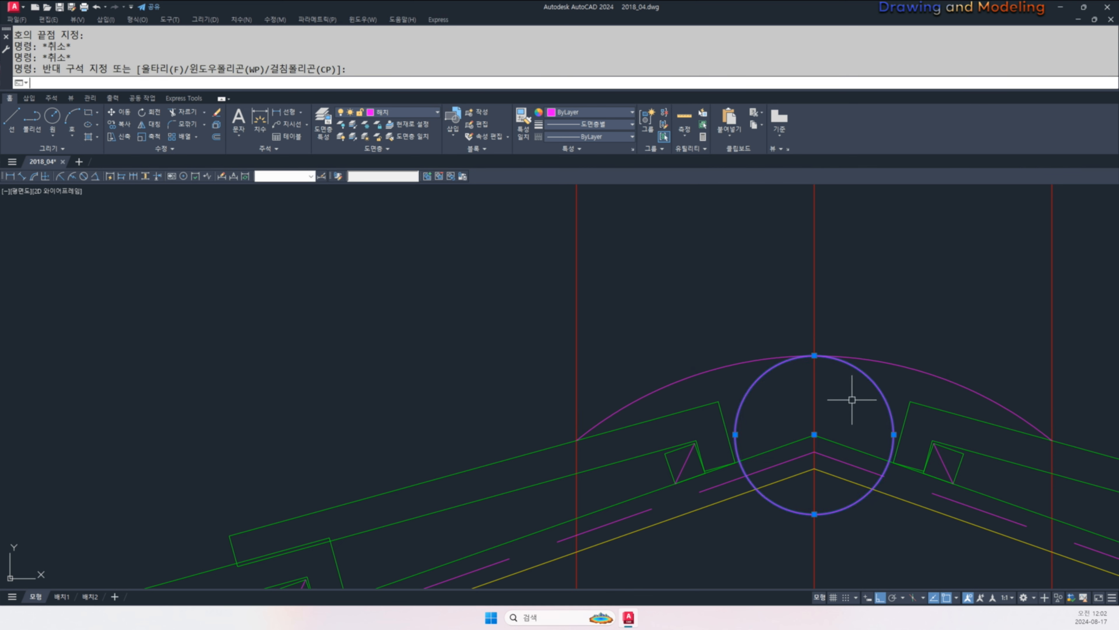
{"action": "type", "text": "e"}
{"action": "key", "text": "Return"}
- Match the ridge arc and the two offset vertical lines to the properties of the green roof tile
{"action": "scroll", "coordinate": [705, 406], "scroll_direction": "down", "scroll_amount": 5}
{"action": "type", "text": "ma"}
{"action": "key", "text": "Return"}
{"action": "left_click", "coordinate": [751, 420]}
{"action": "left_click", "coordinate": [777, 390]}
{"action": "left_click", "coordinate": [884, 330]}
{"action": "left_click", "coordinate": [809, 357]}
{"action": "left_click", "coordinate": [672, 320]}
{"action": "left_click", "coordinate": [568, 347]}
{"action": "key", "text": "Escape"}
{"action": "key", "text": "Escape"}
- Offset the ridge arc upward three times at 20 mm spacing to form stacked ridge tiles
{"action": "middle_click_drag", "start_coordinate": [673, 393], "coordinate": [633, 411]}
{"action": "type", "text": "o"}
{"action": "key", "text": "Return"}
{"action": "type", "text": "20"}
{"action": "key", "text": "Return"}
{"action": "scroll", "coordinate": [731, 415], "scroll_direction": "up", "scroll_amount": 2}
{"action": "left_click", "coordinate": [742, 404]}
{"action": "left_click", "coordinate": [750, 390]}
{"action": "left_click", "coordinate": [751, 390]}
{"action": "left_click", "coordinate": [757, 367]}
{"action": "left_click", "coordinate": [760, 358]}
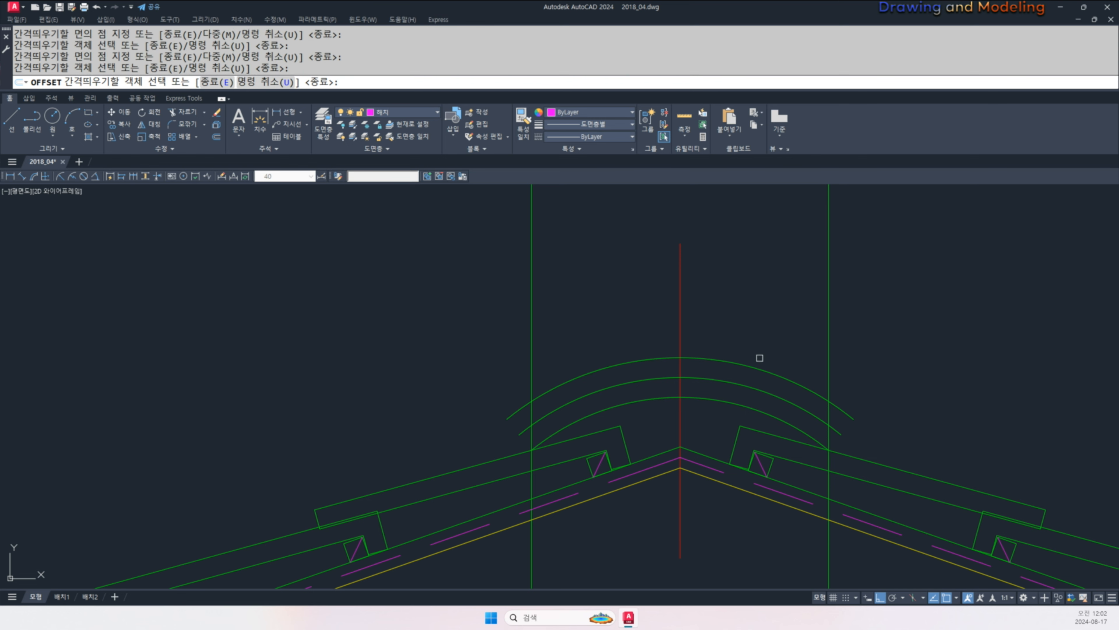
{"action": "left_click", "coordinate": [760, 358]}
{"action": "left_click", "coordinate": [753, 367]}
{"action": "left_click", "coordinate": [752, 362]}
{"action": "key", "text": "Escape"}
{"action": "key", "text": "Escape"}
- Trim the two vertical side lines above the outermost ridge arc, using the arcs and side lines as cutting edges
{"action": "type", "text": "tr"}
{"action": "left_click", "coordinate": [722, 413]}
{"action": "left_click", "coordinate": [702, 300]}
{"action": "left_click", "coordinate": [893, 292]}
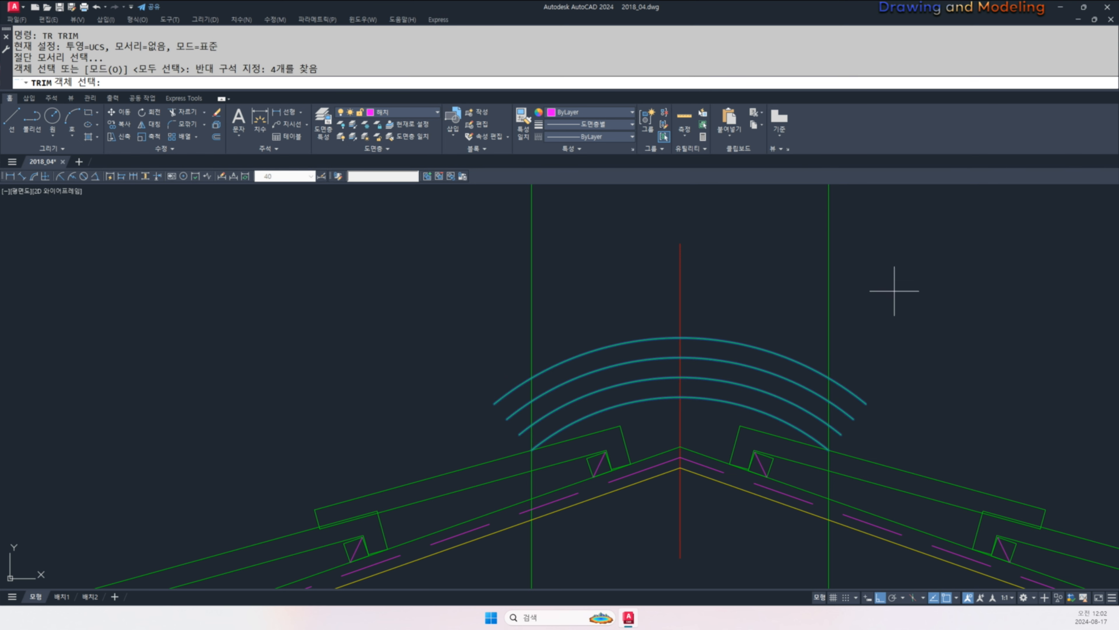
{"action": "left_click", "coordinate": [776, 323]}
{"action": "left_click", "coordinate": [611, 281]}
{"action": "left_click", "coordinate": [493, 308]}
{"action": "key", "text": "space"}
{"action": "left_click", "coordinate": [886, 258]}
{"action": "left_click", "coordinate": [815, 269]}
{"action": "left_click", "coordinate": [592, 262]}
{"action": "left_click", "coordinate": [521, 280]}
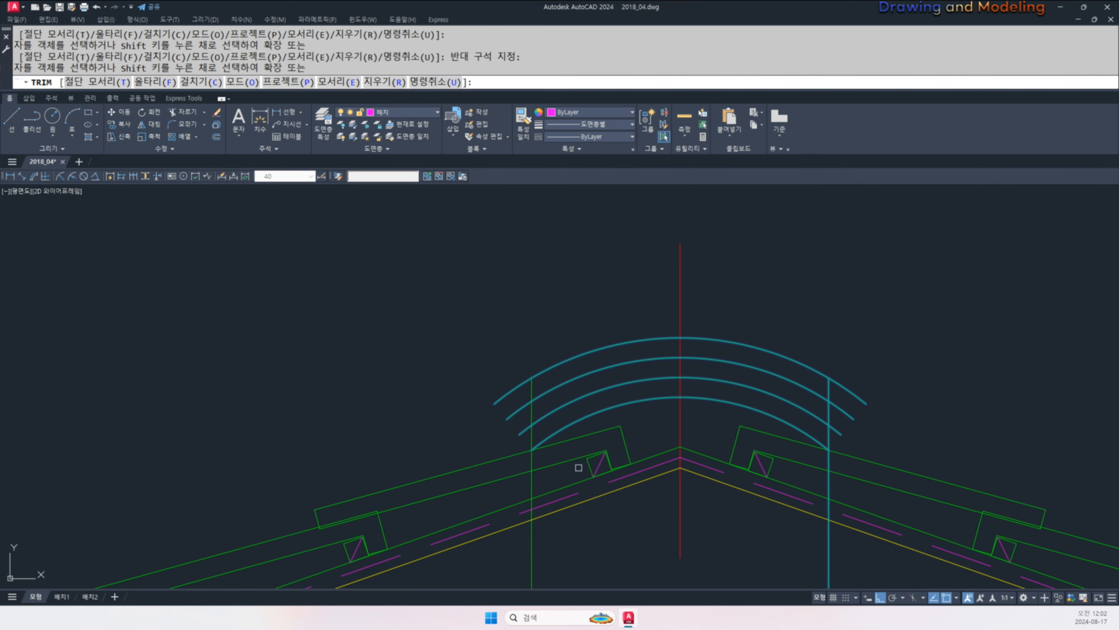
- Trim the two vertical side lines below the innermost ridge arc
{"action": "middle_click_drag", "start_coordinate": [550, 573], "coordinate": [586, 444]}
{"action": "left_click", "coordinate": [579, 458]}
{"action": "left_click", "coordinate": [549, 470]}
{"action": "left_click", "coordinate": [855, 463]}
{"action": "left_click", "coordinate": [803, 483]}
{"action": "left_click", "coordinate": [920, 461]}
{"action": "left_click", "coordinate": [787, 487]}
- Trim the ends of the ridge arcs that overhang the two vertical side lines
{"action": "middle_click_drag", "start_coordinate": [877, 315], "coordinate": [848, 398]}
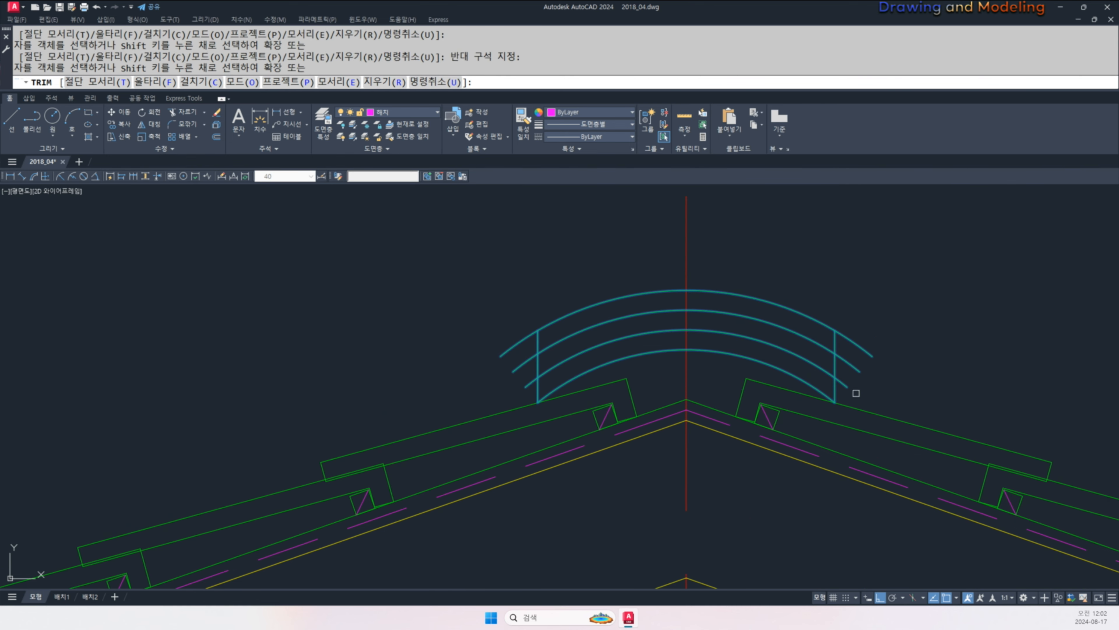
{"action": "left_click", "coordinate": [906, 312]}
{"action": "left_click", "coordinate": [839, 398]}
{"action": "left_click", "coordinate": [505, 333]}
{"action": "key", "text": "space"}
{"action": "key", "text": "Escape"}
{"action": "key", "text": "Escape"}
- Draw a 70 mm radius circle centred on the outermost ridge arc near its crown
{"action": "middle_click_drag", "start_coordinate": [709, 282], "coordinate": [717, 383]}
{"action": "type", "text": "c"}
{"action": "left_click", "coordinate": [689, 391]}
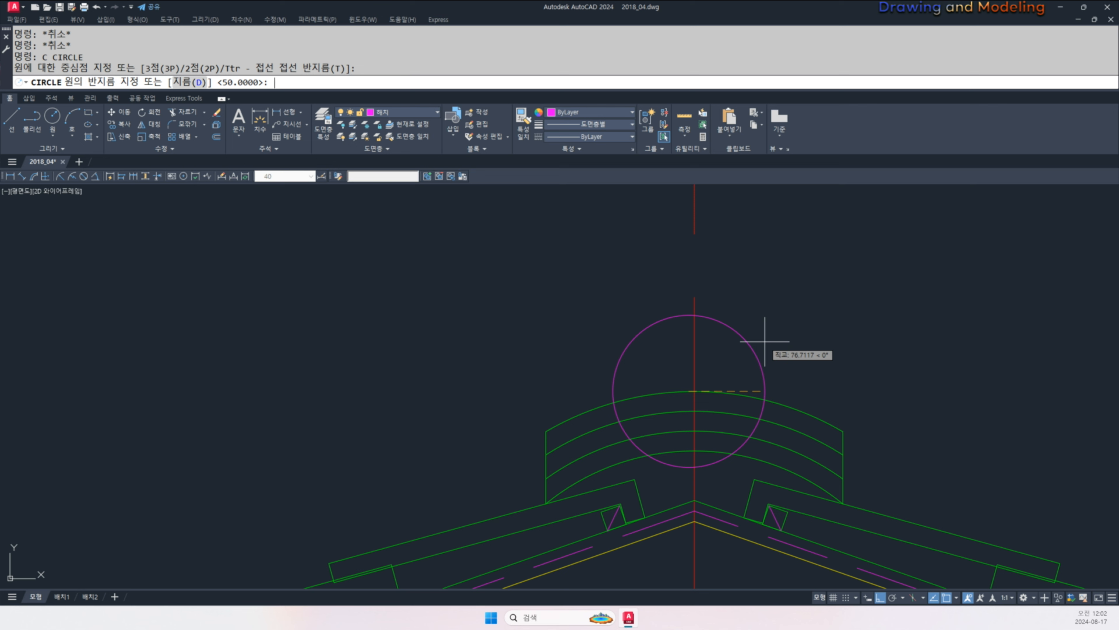
{"action": "type", "text": "70"}
{"action": "key", "text": "space"}
{"action": "key", "text": "Escape"}
- Offset the ridge cap circle 20 mm inward
{"action": "type", "text": "o"}
{"action": "key", "text": "space"}
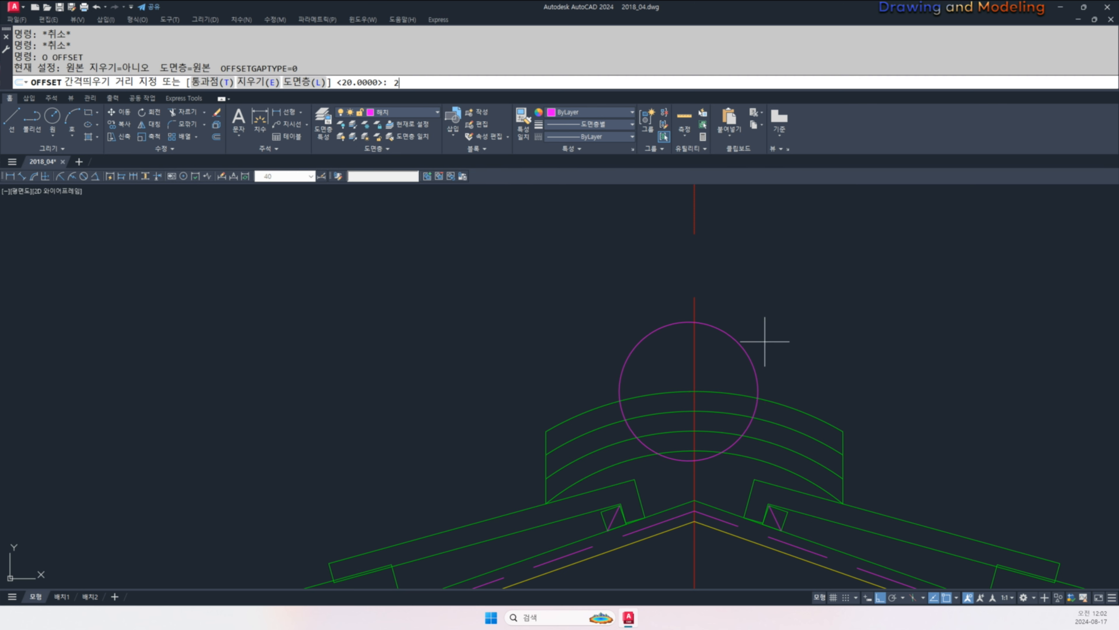
{"action": "type", "text": "20"}
{"action": "key", "text": "space"}
{"action": "left_click", "coordinate": [740, 342]}
{"action": "left_click", "coordinate": [725, 374]}
{"action": "key", "text": "Escape"}
- Trim the parts of both ridge cap circles below the outermost ridge arc
{"action": "scroll", "coordinate": [728, 393], "scroll_direction": "up", "scroll_amount": 2}
{"action": "type", "text": "tr"}
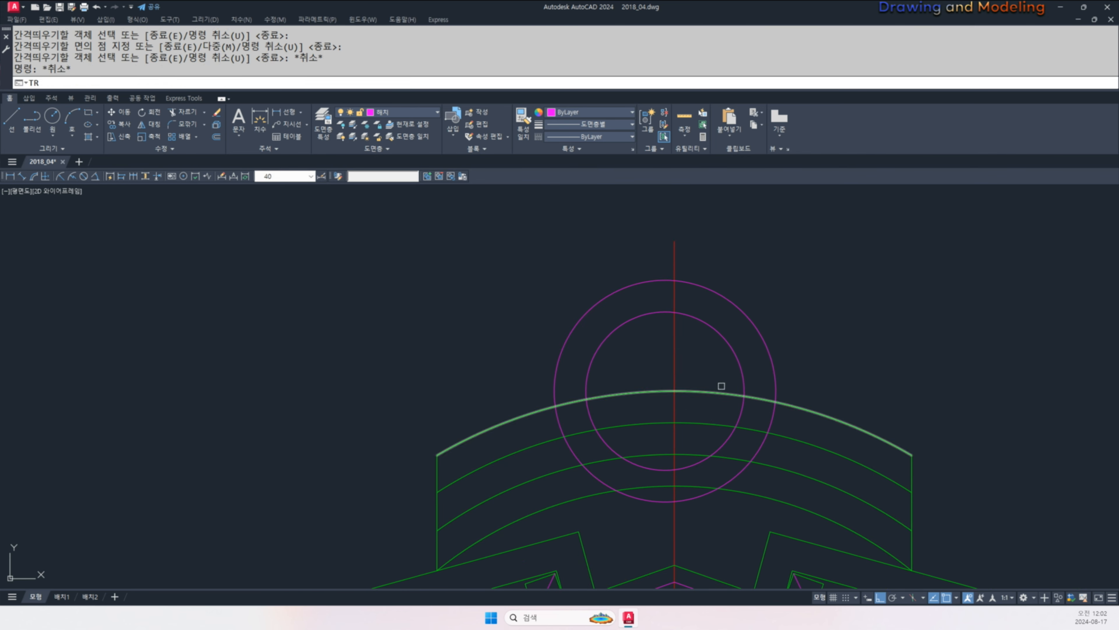
{"action": "key", "text": "space"}
{"action": "key", "text": "space"}
{"action": "left_click", "coordinate": [795, 451]}
{"action": "left_click", "coordinate": [717, 430]}
{"action": "key", "text": "Escape"}
{"action": "key", "text": "Escape"}
- Match the two trimmed ridge cap arcs to the properties of the green ridge tile arc
{"action": "middle_click_drag", "start_coordinate": [724, 388], "coordinate": [749, 419]}
{"action": "type", "text": "ma"}
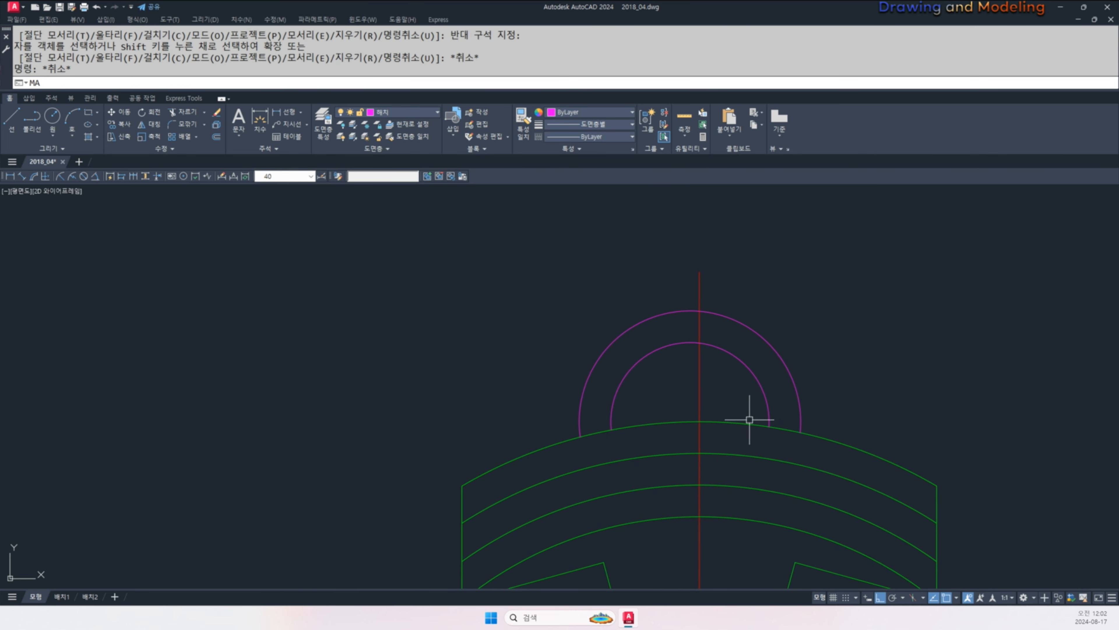
{"action": "left_click", "coordinate": [749, 423]}
{"action": "left_click", "coordinate": [847, 351]}
{"action": "left_click", "coordinate": [752, 426]}
{"action": "key", "text": "Escape"}
{"action": "key", "text": "Escape"}
{"action": "scroll", "coordinate": [780, 411], "scroll_direction": "down", "scroll_amount": 4}
{"action": "type", "text": "c"}
{"action": "key", "text": "space"}
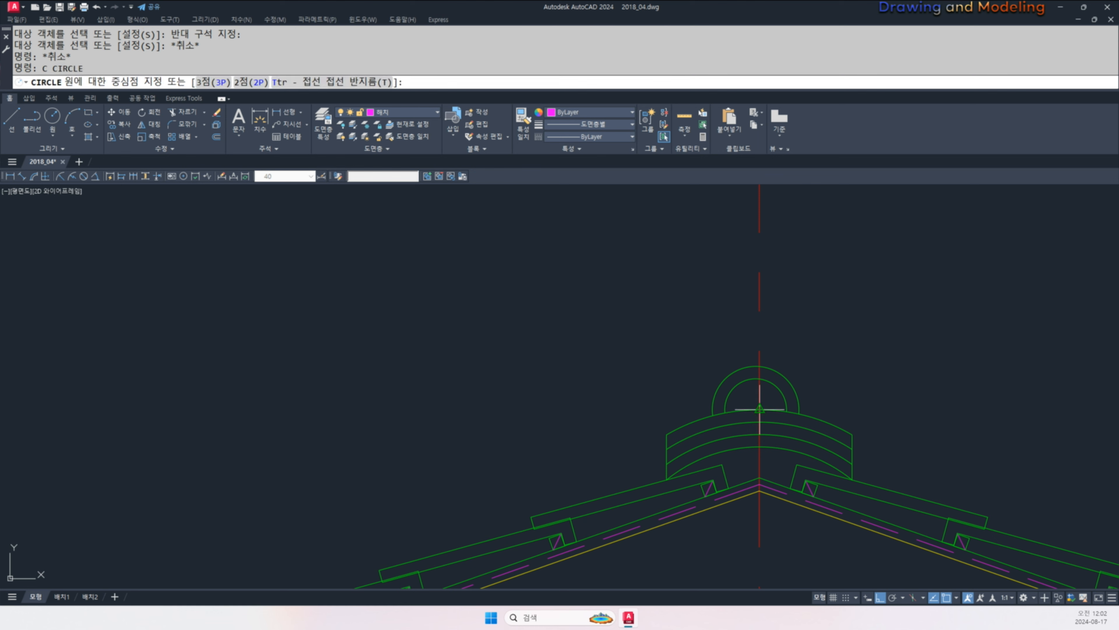
{"action": "left_click", "coordinate": [759, 410]}
{"action": "key", "text": "Escape"}
{"action": "key", "text": "Escape"}
- Erase the two off-centre ridge cap arcs
{"action": "left_click", "coordinate": [811, 380]}
{"action": "left_click", "coordinate": [783, 404]}
{"action": "type", "text": "e"}
{"action": "key", "text": "space"}
- Draw a 70 mm radius circle centred where the ridge centreline meets the outermost ridge arc
{"action": "type", "text": "c"}
{"action": "key", "text": "space"}
{"action": "left_click", "coordinate": [763, 407]}
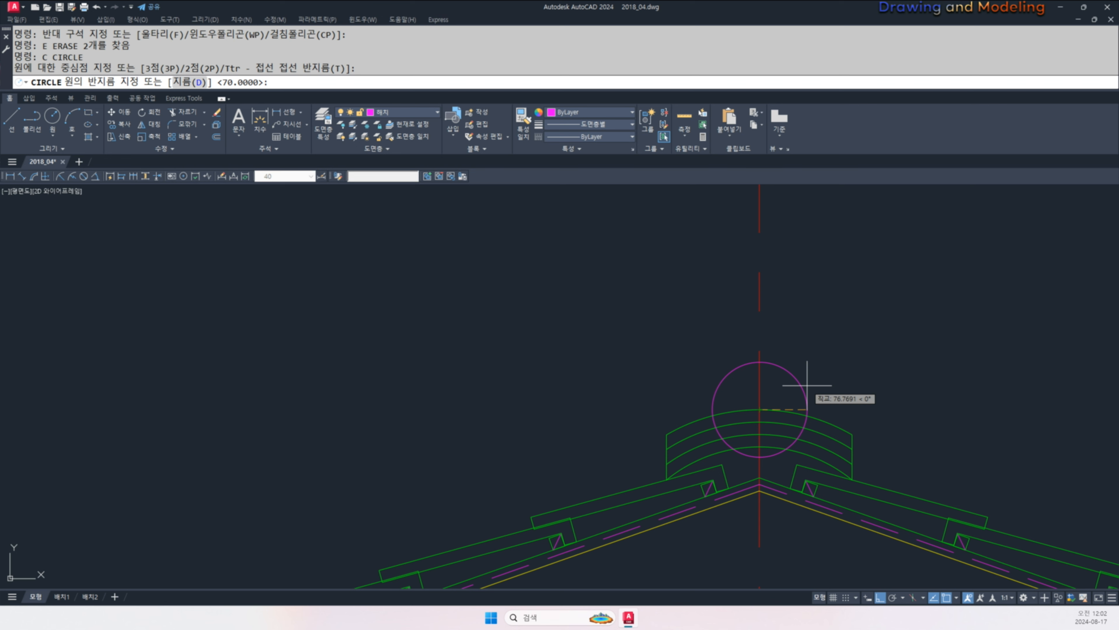
{"action": "type", "text": "70"}
{"action": "key", "text": "Return"}
{"action": "key", "text": "Escape"}
{"action": "key", "text": "Escape"}
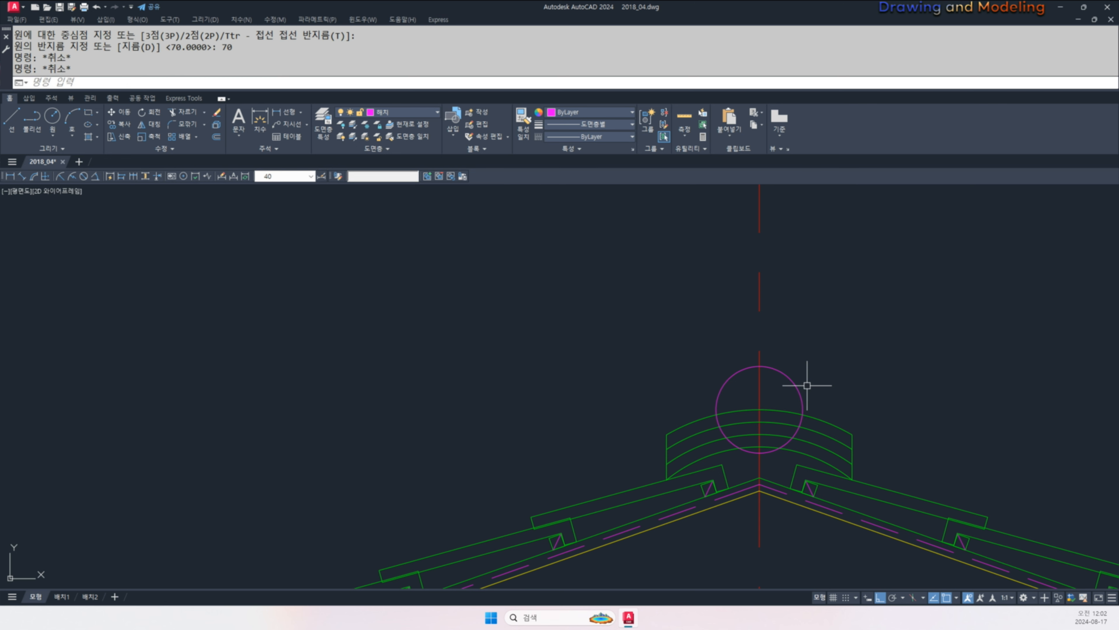
- Offset the centred ridge cap circle by 20 mm
{"action": "type", "text": "o"}
{"action": "key", "text": "space"}
{"action": "type", "text": "20"}
{"action": "key", "text": "Return"}
{"action": "left_click", "coordinate": [795, 385]}
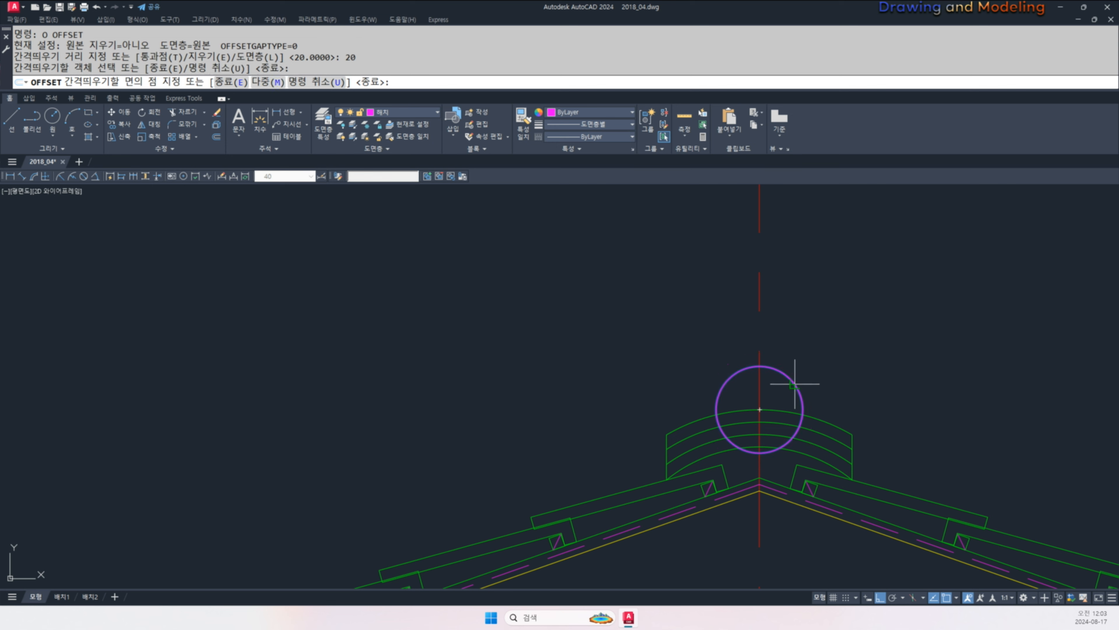
- Offset the circle at the roof ridge inward by 20
{"action": "left_click", "coordinate": [785, 409]}
{"action": "key", "text": "Escape"}
{"action": "key", "text": "Escape"}
- Trim both concentric circles below the topmost ridge-tile arc, leaving two half rings above it
{"action": "scroll", "coordinate": [785, 412], "scroll_direction": "up", "scroll_amount": 3}
{"action": "type", "text": "tr"}
{"action": "left_click", "coordinate": [777, 397]}
{"action": "left_click", "coordinate": [765, 420]}
{"action": "key", "text": "space"}
{"action": "left_click", "coordinate": [834, 436]}
{"action": "left_click", "coordinate": [786, 446]}
{"action": "key", "text": "Escape"}
{"action": "key", "text": "Escape"}
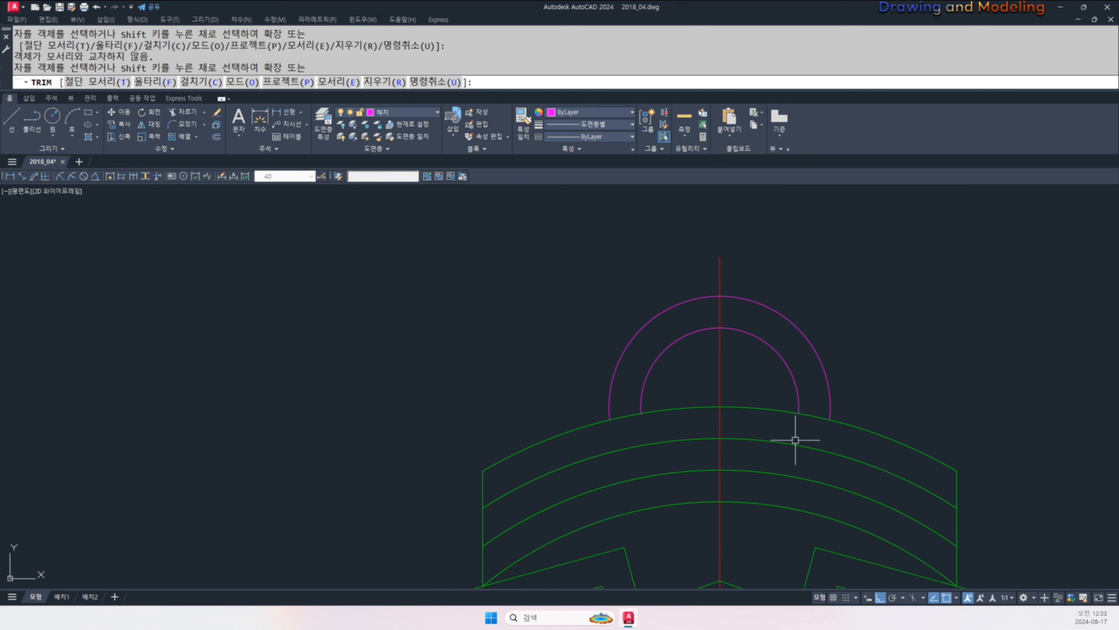
- Match the two half rings to the properties of the green ridge-tile arcs
{"action": "type", "text": "ma"}
{"action": "left_click", "coordinate": [777, 411]}
{"action": "left_click", "coordinate": [866, 339]}
{"action": "left_click", "coordinate": [783, 388]}
{"action": "key", "text": "Escape"}
{"action": "key", "text": "Escape"}
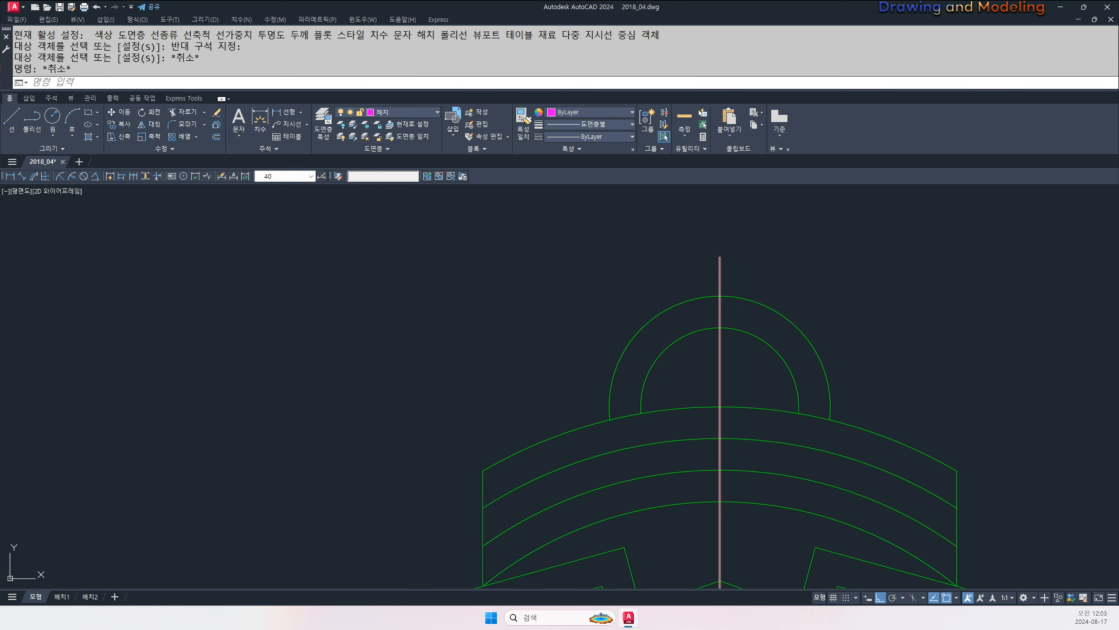
{"action": "type", "text": "c"}
{"action": "left_click", "coordinate": [720, 406]}
{"action": "scroll", "coordinate": [767, 414], "scroll_direction": "down", "scroll_amount": 4}
{"action": "key", "text": "Escape"}
{"action": "key", "text": "Escape"}
{"action": "scroll", "coordinate": [751, 403], "scroll_direction": "up", "scroll_amount": 4}
- Draw a circle of radius 150 centred where the ridge centreline meets the topmost ridge-tile arc
{"action": "key", "text": "space"}
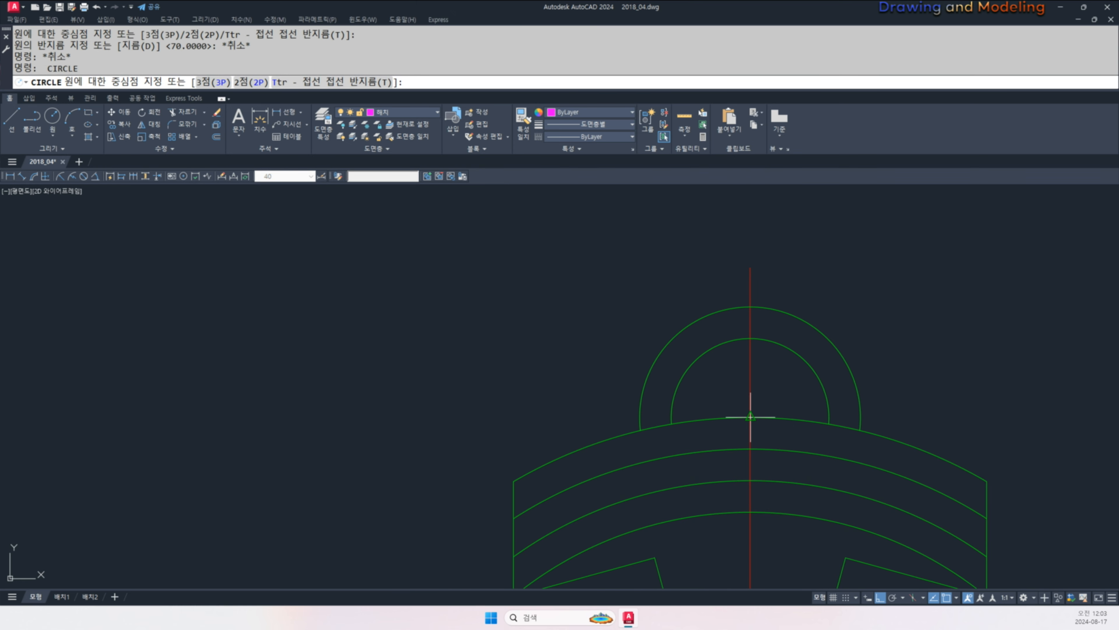
{"action": "left_click", "coordinate": [751, 417]}
{"action": "scroll", "coordinate": [751, 417], "scroll_direction": "down", "scroll_amount": 3}
{"action": "type", "text": "150"}
{"action": "key", "text": "Return"}
{"action": "key", "text": "Escape"}
{"action": "key", "text": "Escape"}
- Draw a circle of radius 80 centred on the left end of the third ridge-tile arc
{"action": "key", "text": "space"}
{"action": "scroll", "coordinate": [604, 485], "scroll_direction": "up", "scroll_amount": 2}
{"action": "left_click", "coordinate": [670, 486]}
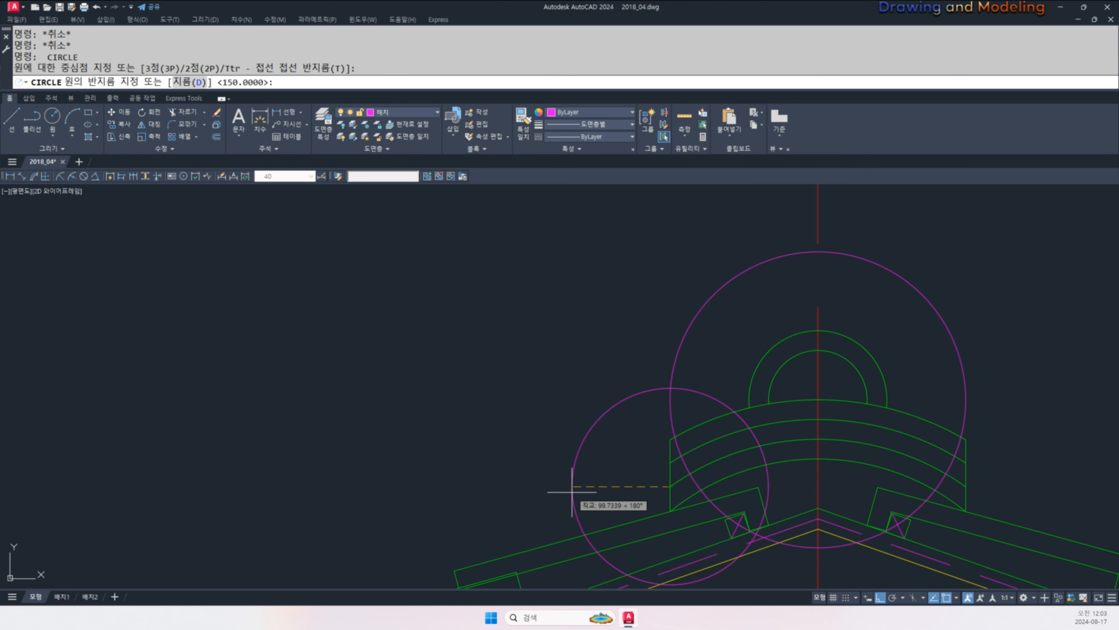
{"action": "type", "text": "80"}
{"action": "key", "text": "space"}
{"action": "key", "text": "Escape"}
{"action": "key", "text": "Escape"}
- Trim the small circle against the large circle and the left roof tile's upper edge
{"action": "type", "text": "tr"}
{"action": "key", "text": "space"}
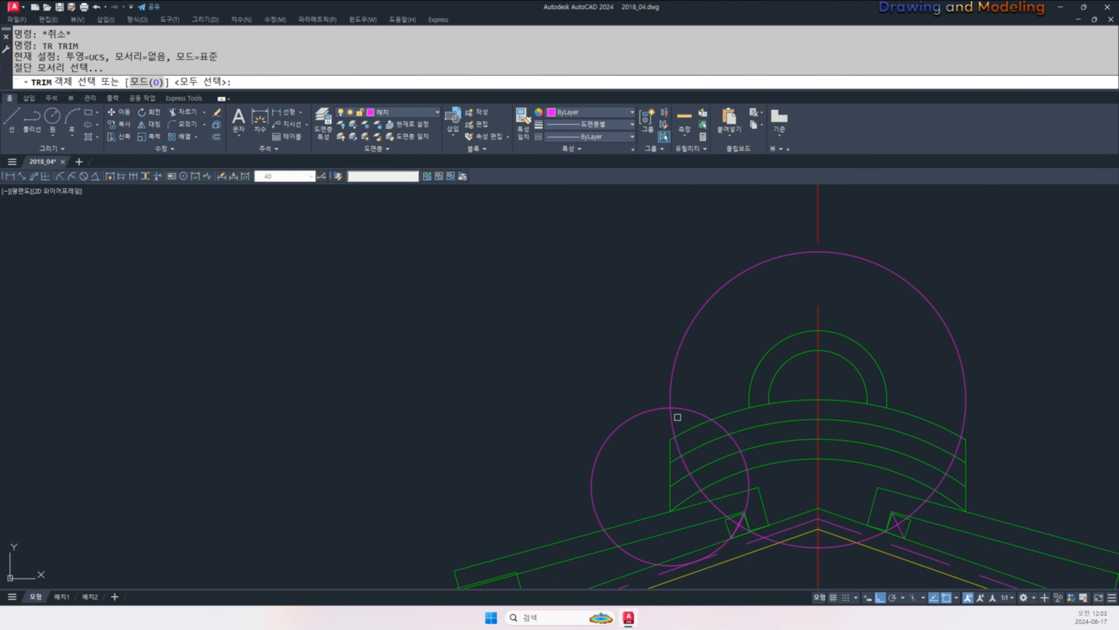
{"action": "key", "text": "space"}
{"action": "left_click", "coordinate": [686, 401]}
{"action": "left_click", "coordinate": [667, 427]}
{"action": "left_click", "coordinate": [667, 427]}
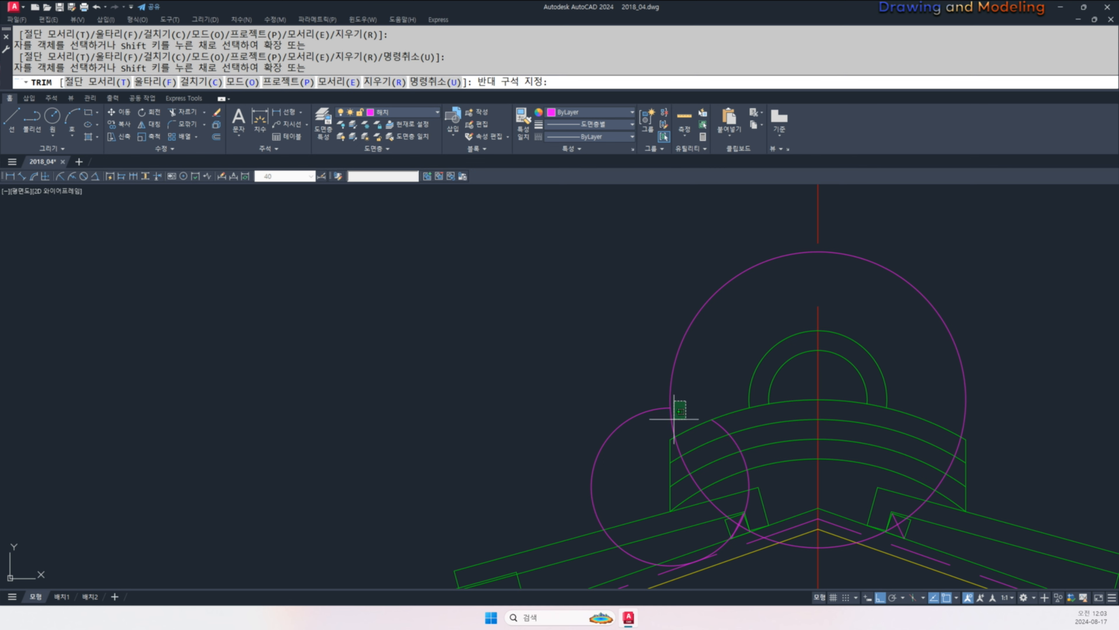
{"action": "left_click", "coordinate": [604, 536]}
{"action": "key", "text": "Escape"}
{"action": "key", "text": "Escape"}
- Erase the leftover piece of the small circle, keeping only its outer left arc
{"action": "left_click", "coordinate": [633, 554]}
{"action": "type", "text": "e"}
{"action": "key", "text": "space"}
{"action": "key", "text": "Escape"}
{"action": "key", "text": "Escape"}
- Mirror the small left arc across the ridge centreline, keeping the original
{"action": "left_click", "coordinate": [664, 438]}
{"action": "left_click", "coordinate": [637, 411]}
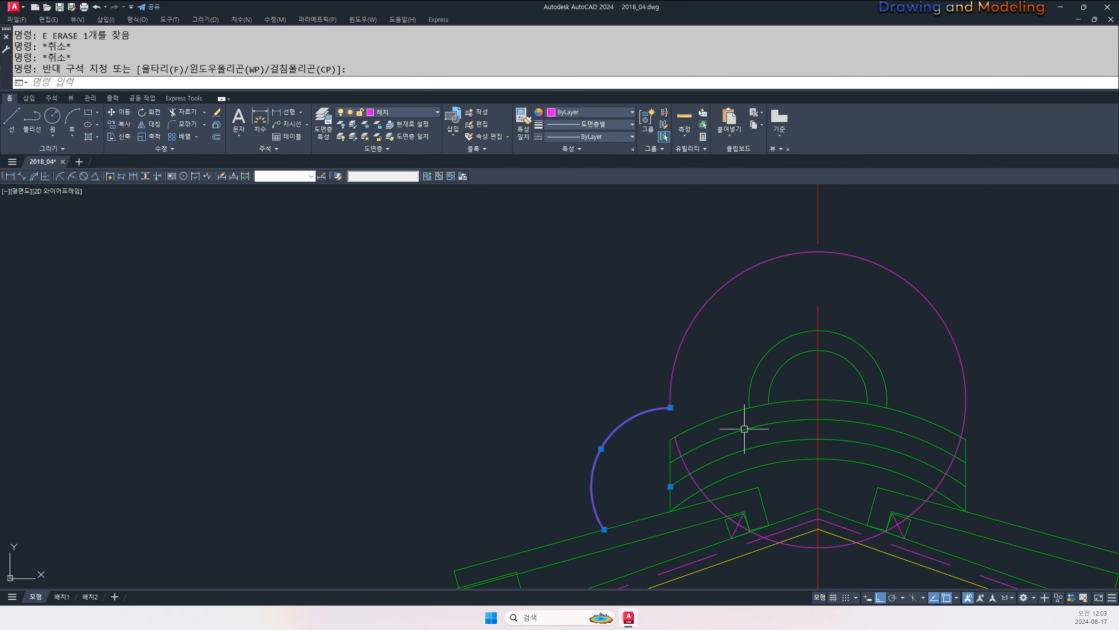
{"action": "middle_click_drag", "start_coordinate": [744, 428], "coordinate": [680, 433]}
{"action": "type", "text": "mi"}
{"action": "key", "text": "space"}
{"action": "left_click", "coordinate": [754, 399]}
{"action": "left_click", "coordinate": [805, 310]}
{"action": "key", "text": "space"}
{"action": "key", "text": "Escape"}
- Trim the large circle's lower part between the two side arcs to form a three-lobed ridge-end outline
{"action": "scroll", "coordinate": [896, 423], "scroll_direction": "up", "scroll_amount": 4}
{"action": "type", "text": "tr"}
{"action": "left_click", "coordinate": [920, 407]}
{"action": "left_click", "coordinate": [900, 383]}
{"action": "key", "text": "space"}
{"action": "left_click", "coordinate": [905, 416]}
{"action": "key", "text": "Escape"}
{"action": "key", "text": "Escape"}
{"action": "key", "text": "Escape"}
{"action": "scroll", "coordinate": [845, 392], "scroll_direction": "down", "scroll_amount": 4}
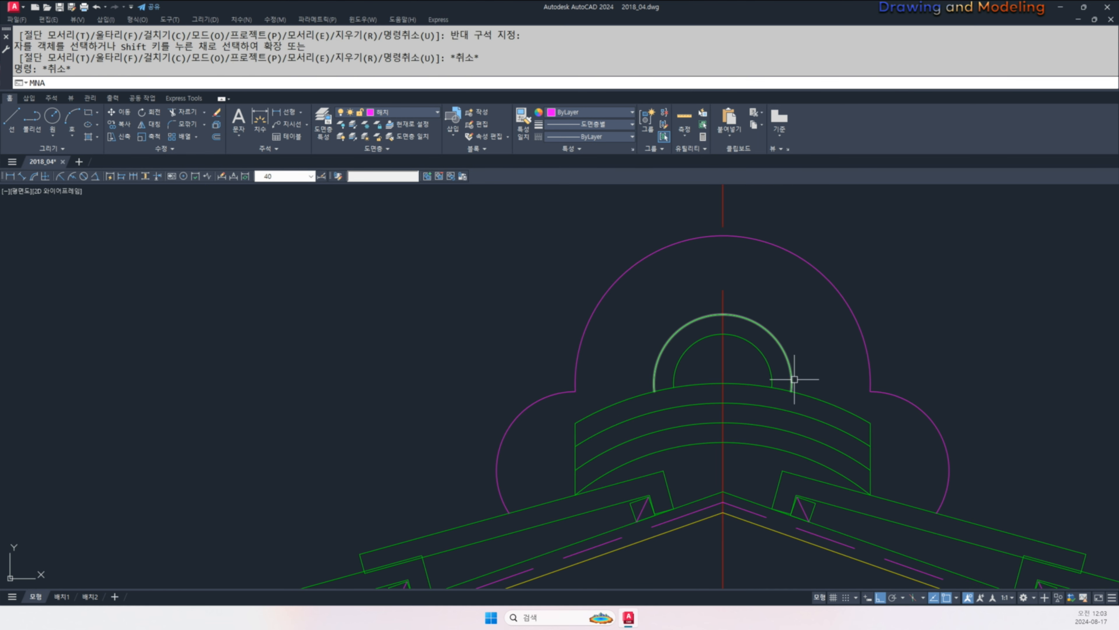
- Match the large arc and both side arcs to the properties of the green outer half ring
{"action": "type", "text": "ma"}
{"action": "key", "text": "space"}
{"action": "left_click", "coordinate": [789, 368]}
{"action": "left_click", "coordinate": [838, 407]}
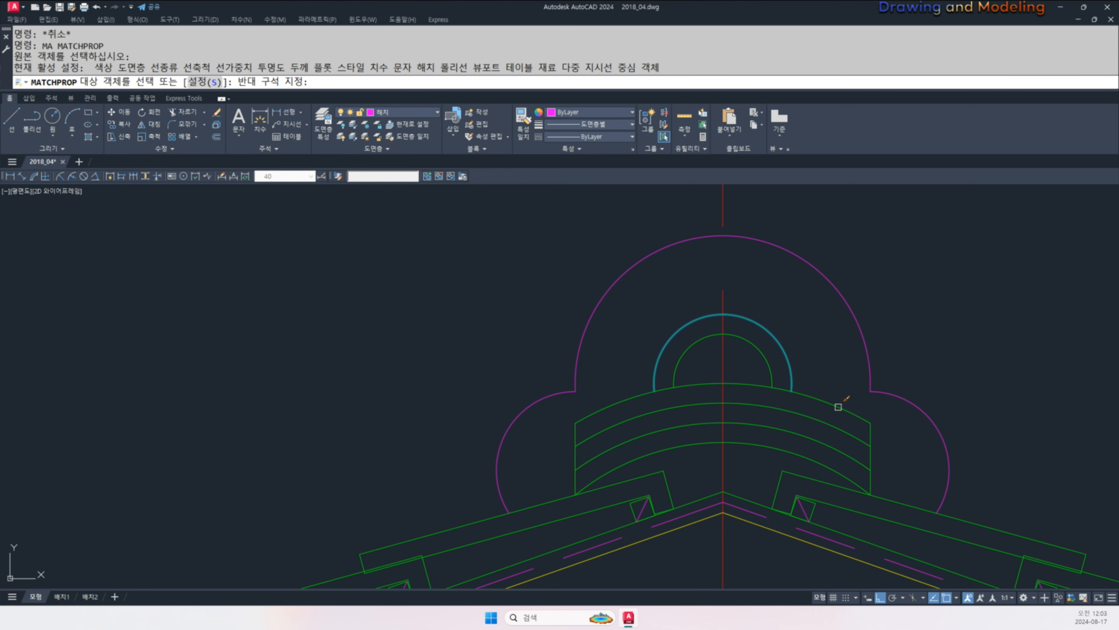
{"action": "left_click", "coordinate": [838, 406]}
{"action": "left_click", "coordinate": [557, 435]}
{"action": "left_click", "coordinate": [510, 399]}
{"action": "key", "text": "Escape"}
{"action": "key", "text": "Escape"}
{"action": "scroll", "coordinate": [546, 374], "scroll_direction": "down", "scroll_amount": 4}
{"action": "middle_click_drag", "start_coordinate": [592, 389], "coordinate": [562, 409]}
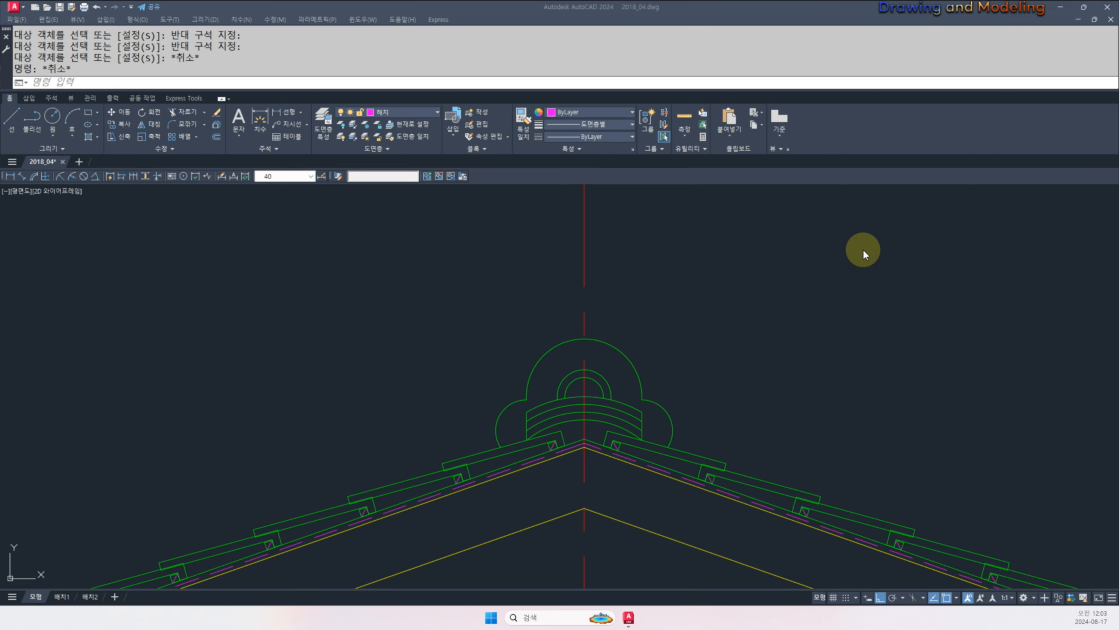
- Switch to Task Manager, view the CPU, memory and GPU performance graphs, and close it
{"action": "key", "text": "ctrl+shift+Escape"}
{"action": "left_click", "coordinate": [528, 281]}
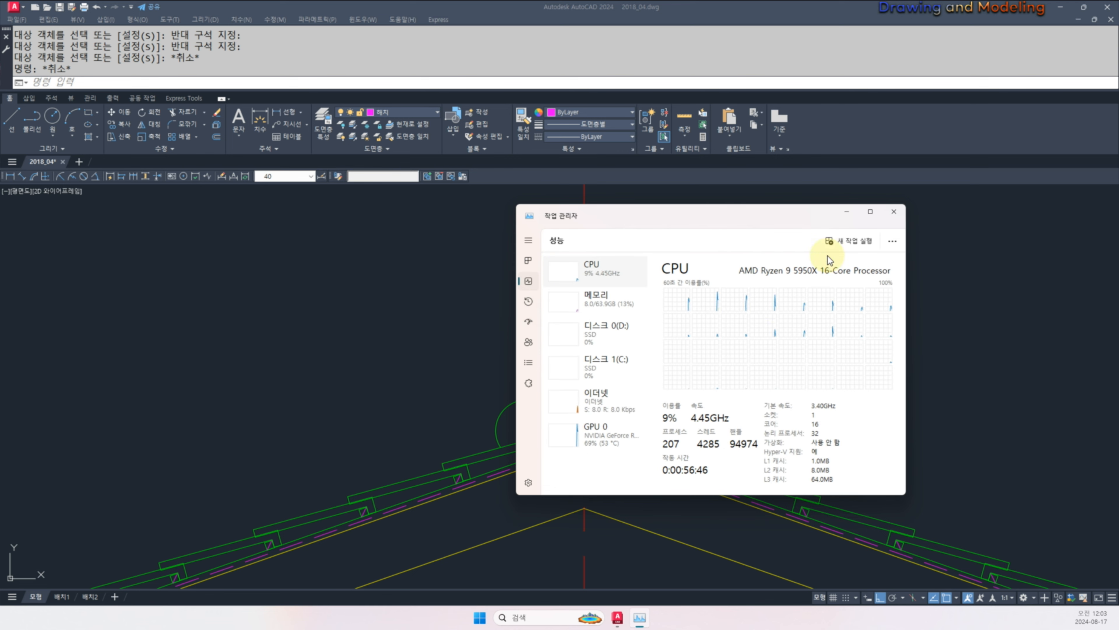
{"action": "left_click", "coordinate": [604, 295]}
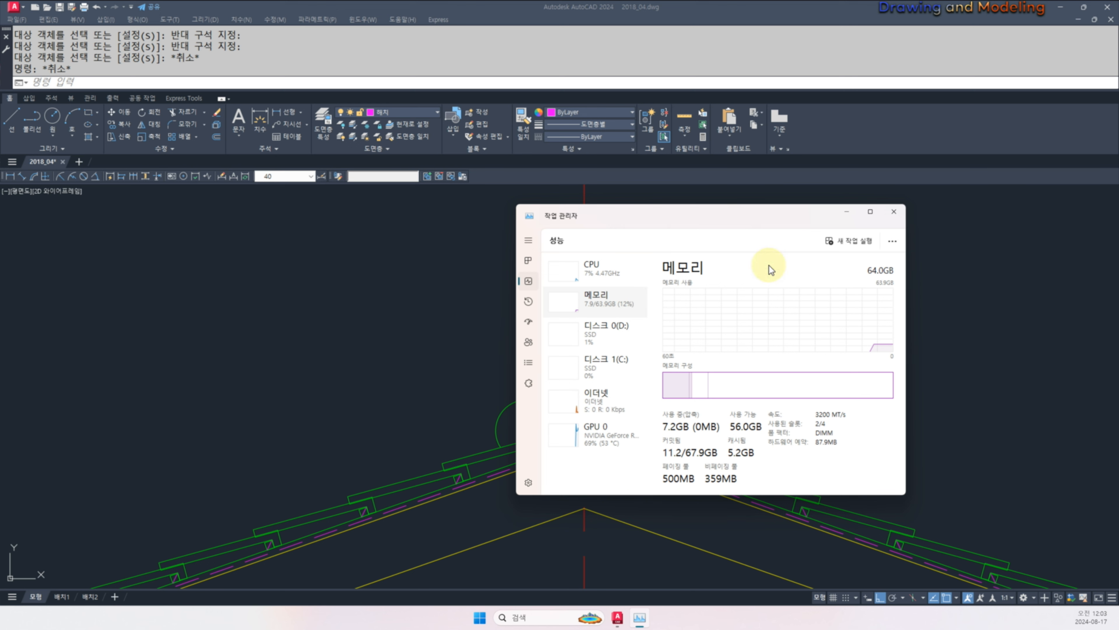
{"action": "left_click", "coordinate": [607, 437]}
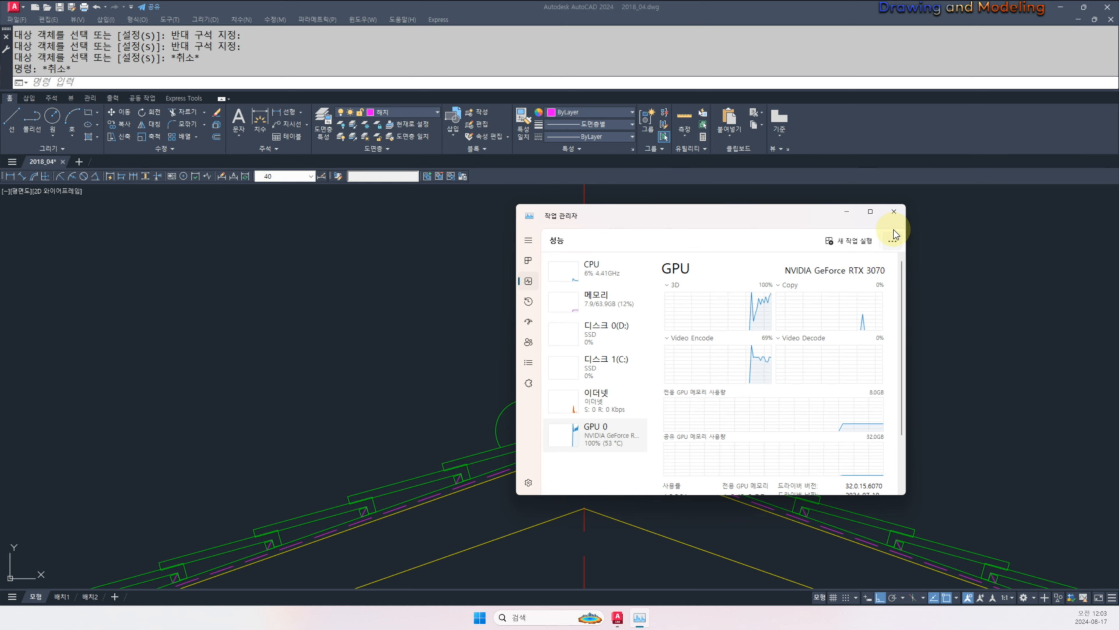
{"action": "left_click", "coordinate": [894, 211]}
- Examine the finished ridge detail, the floor plan and the overall section before starting the elevation
{"action": "scroll", "coordinate": [679, 362], "scroll_direction": "down", "scroll_amount": 5}
{"action": "key", "text": "Escape"}
{"action": "key", "text": "Escape"}
{"action": "mouse_move", "coordinate": [679, 362]}
{"action": "middle_mouse_down"}
{"action": "mouse_move", "coordinate": [655, 358]}
{"action": "mouse_move", "coordinate": [664, 363]}
{"action": "middle_mouse_up"}
{"action": "scroll", "coordinate": [633, 349], "scroll_direction": "up", "scroll_amount": 6}
{"action": "scroll", "coordinate": [653, 339], "scroll_direction": "down", "scroll_amount": 4}
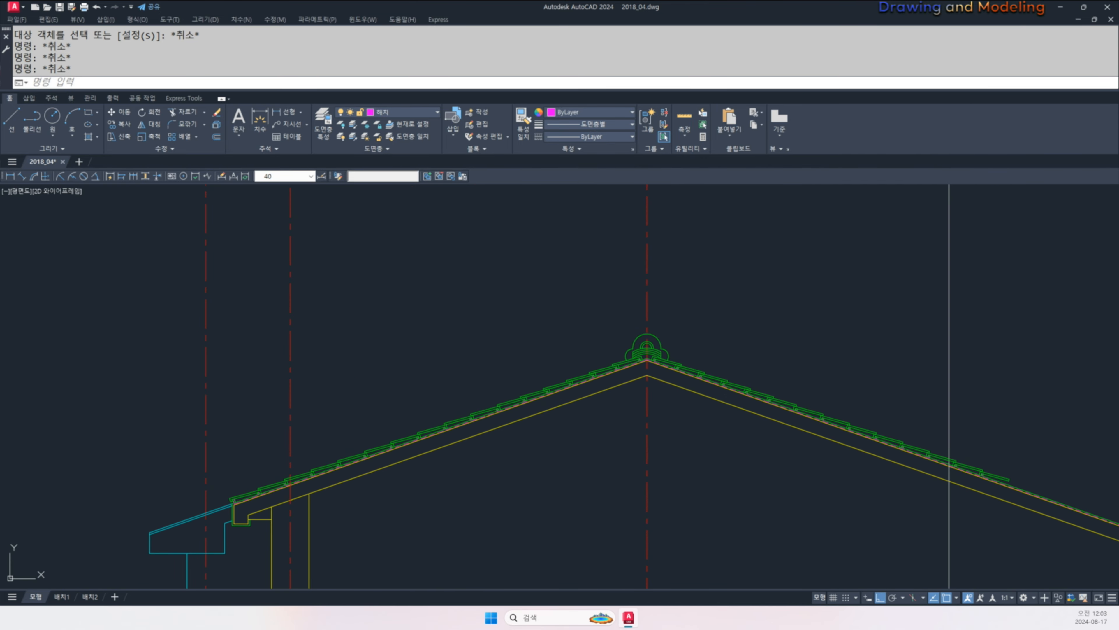
{"action": "key", "text": "Escape"}
{"action": "scroll", "coordinate": [657, 410], "scroll_direction": "down", "scroll_amount": 8}
{"action": "middle_click_drag", "start_coordinate": [493, 346], "coordinate": [725, 397]}
{"action": "middle_click_drag", "start_coordinate": [348, 330], "coordinate": [543, 380]}
{"action": "scroll", "coordinate": [499, 360], "scroll_direction": "up", "scroll_amount": 4}
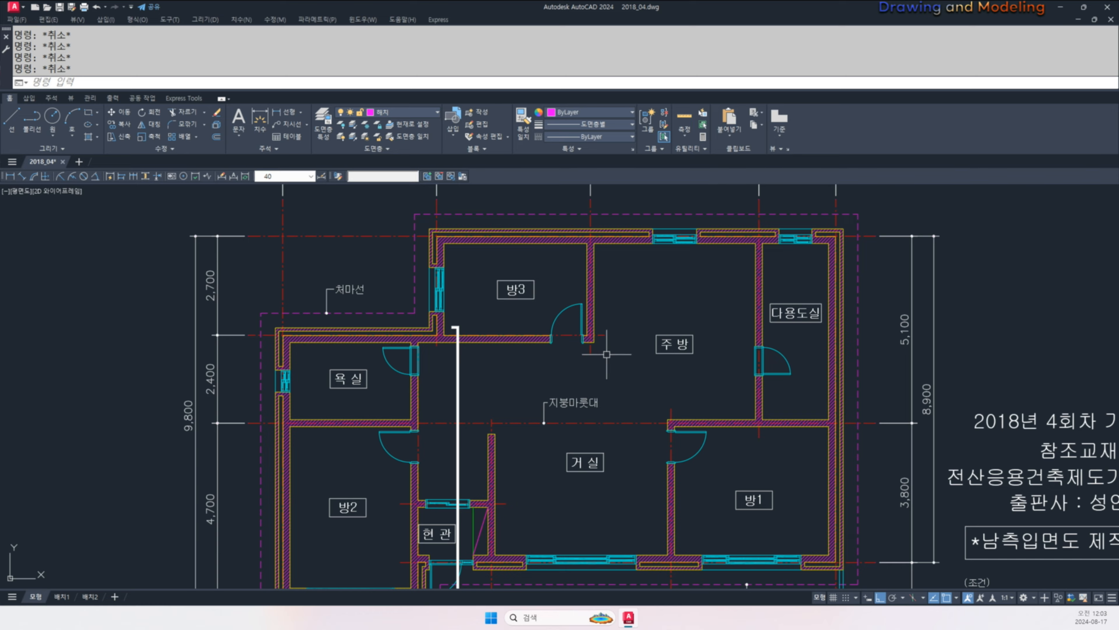
{"action": "scroll", "coordinate": [622, 366], "scroll_direction": "down", "scroll_amount": 5}
{"action": "scroll", "coordinate": [677, 384], "scroll_direction": "up", "scroll_amount": 10}
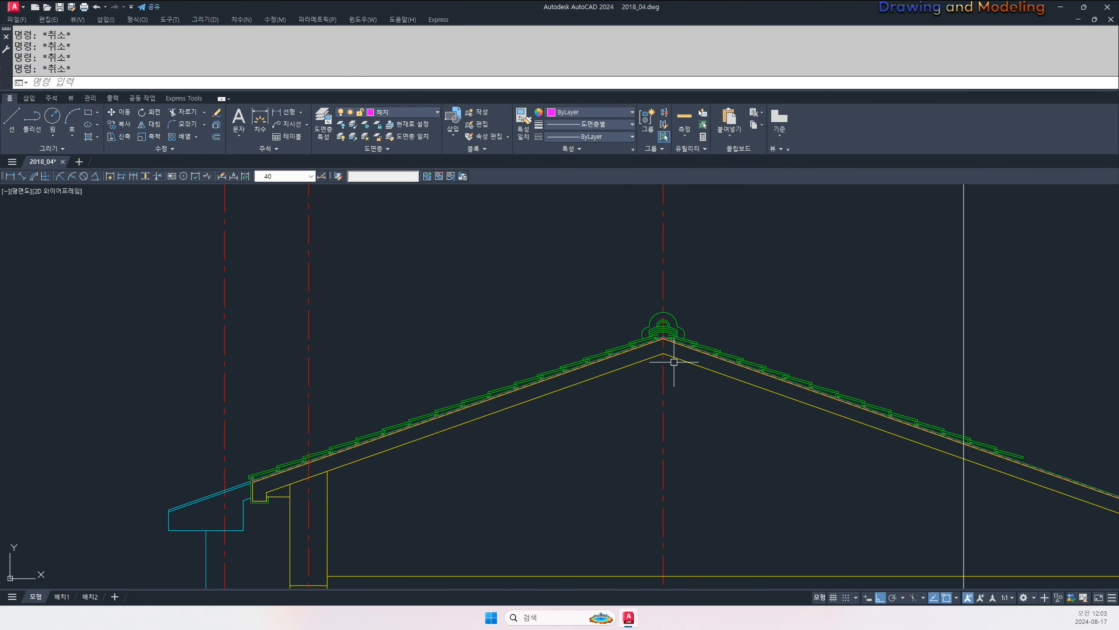
{"action": "middle_click_drag", "start_coordinate": [662, 345], "coordinate": [632, 382]}
{"action": "scroll", "coordinate": [617, 350], "scroll_direction": "up", "scroll_amount": 4}
{"action": "scroll", "coordinate": [583, 351], "scroll_direction": "down", "scroll_amount": 8}
{"action": "middle_click_drag", "start_coordinate": [577, 350], "coordinate": [607, 396]}
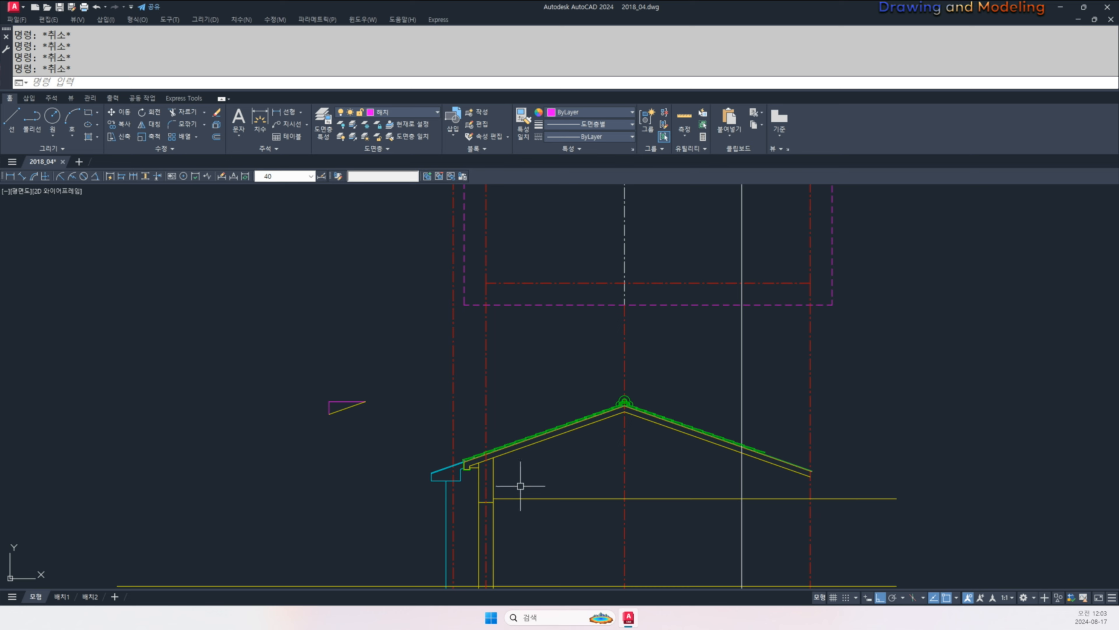
{"action": "middle_click_drag", "start_coordinate": [569, 444], "coordinate": [528, 401]}
{"action": "scroll", "coordinate": [611, 426], "scroll_direction": "down", "scroll_amount": 5}
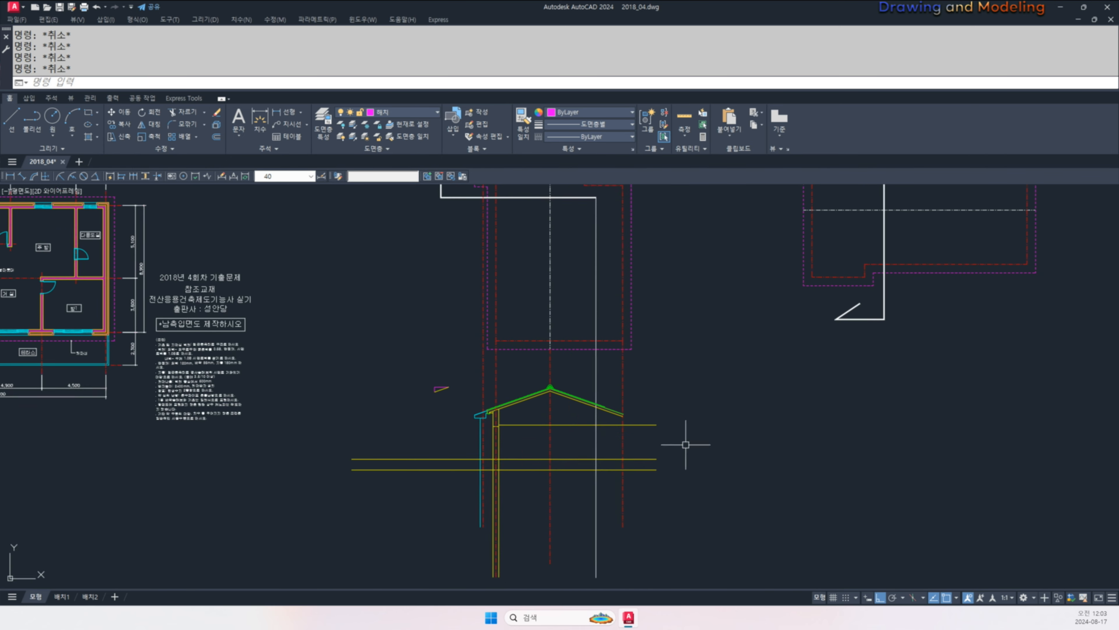
{"action": "middle_click_drag", "start_coordinate": [684, 444], "coordinate": [591, 423]}
{"action": "middle_click", "coordinate": [684, 498]}
{"action": "type", "text": "l"}
{"action": "key", "text": "space"}
{"action": "type", "text": "l"}
{"action": "key", "text": "Escape"}
{"action": "key", "text": "Escape"}
- Draw a horizontal line from the right end of the section's lowest line to beyond the right-hand plan outline
{"action": "scroll", "coordinate": [796, 469], "scroll_direction": "up", "scroll_amount": 5}
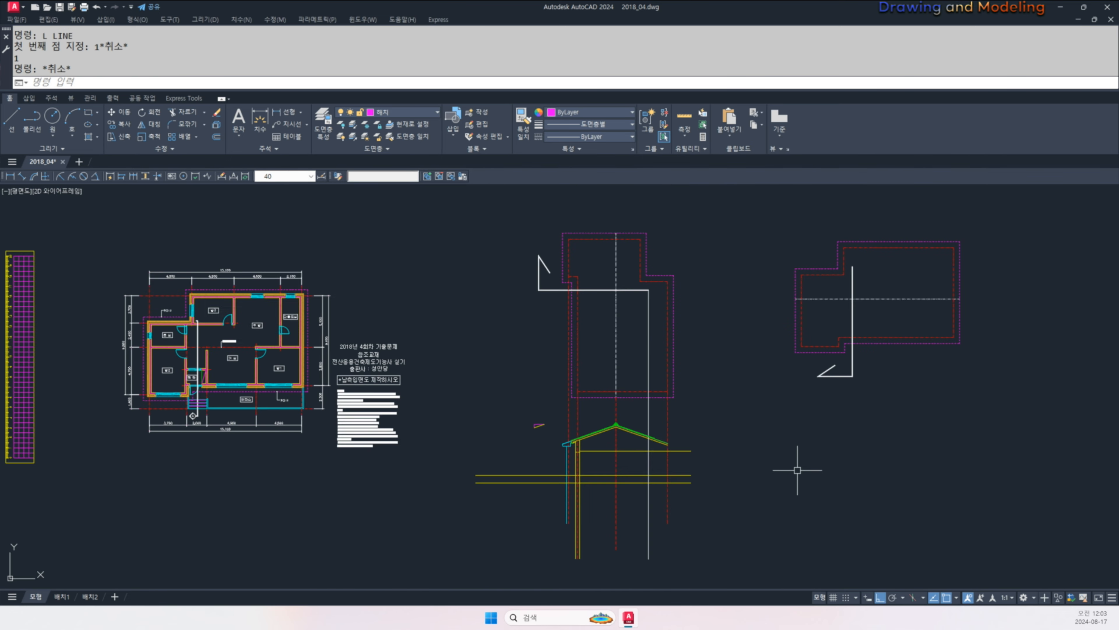
{"action": "middle_click_drag", "start_coordinate": [797, 470], "coordinate": [684, 469]}
{"action": "type", "text": "l"}
{"action": "key", "text": "space"}
{"action": "left_click", "coordinate": [578, 481]}
{"action": "left_click", "coordinate": [938, 481]}
{"action": "key", "text": "Escape"}
{"action": "key", "text": "Escape"}
- Draw two vertical projection lines from the right-hand plan's outer wall centrelines down past the horizontal line
{"action": "key", "text": "space"}
{"action": "left_click", "coordinate": [688, 351]}
{"action": "left_click", "coordinate": [688, 542]}
{"action": "key", "text": "Escape"}
{"action": "key", "text": "space"}
{"action": "left_click", "coordinate": [841, 340]}
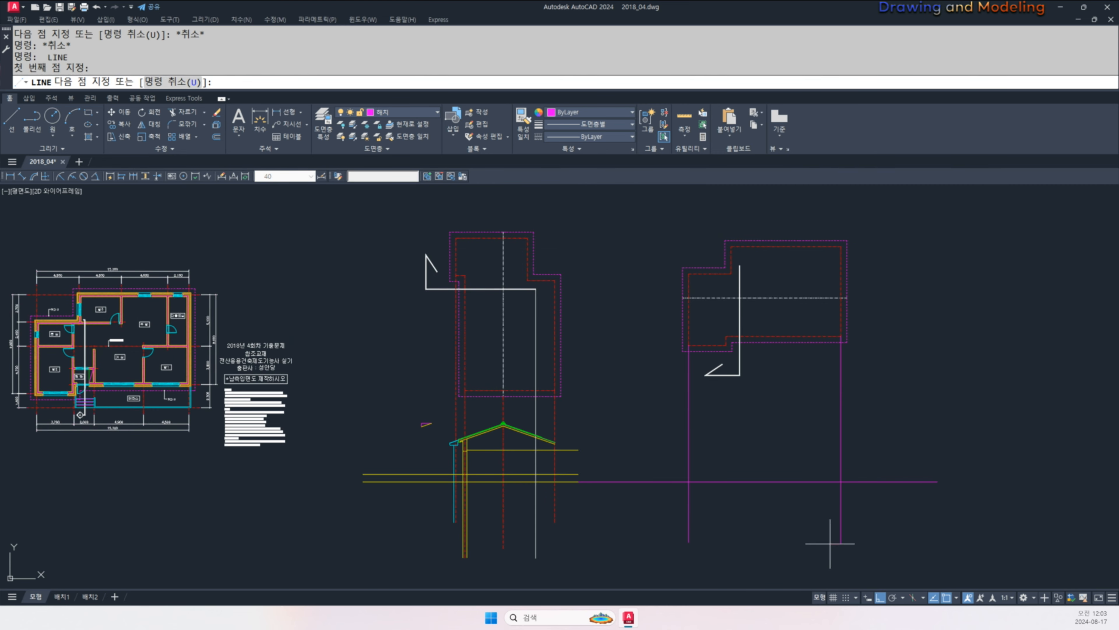
{"action": "left_click", "coordinate": [841, 543]}
{"action": "key", "text": "Escape"}
{"action": "middle_click_drag", "start_coordinate": [736, 428], "coordinate": [721, 423]}
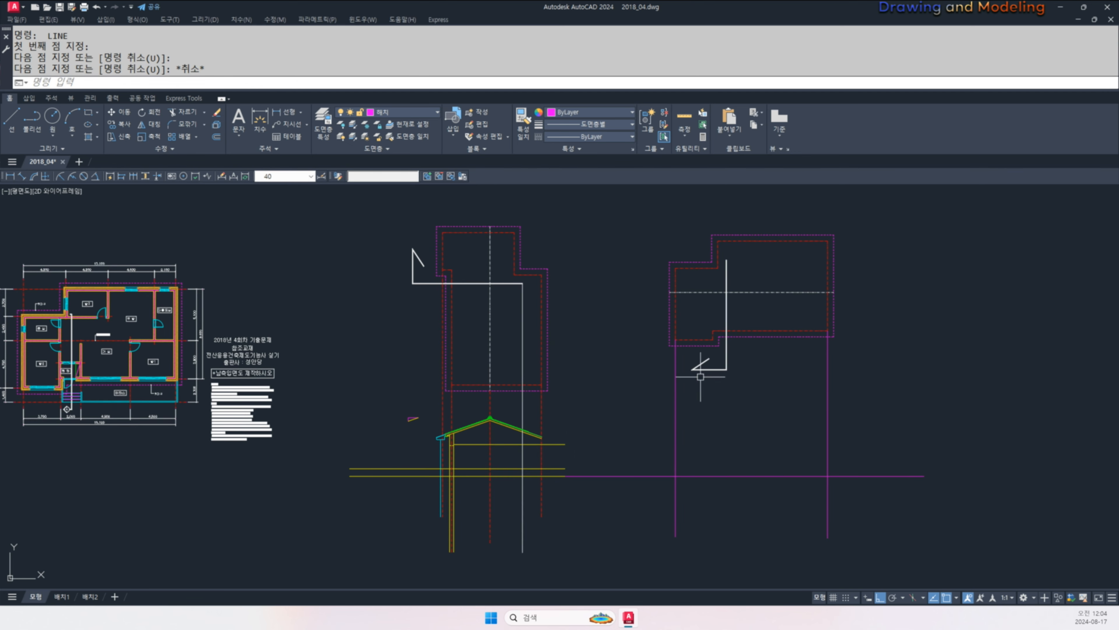
- Match the two vertical projection lines to the properties of the plan's red wall centreline
{"action": "type", "text": "nma"}
{"action": "key", "text": "space"}
{"action": "key", "text": "Escape"}
{"action": "key", "text": "Escape"}
{"action": "type", "text": "ma"}
{"action": "key", "text": "space"}
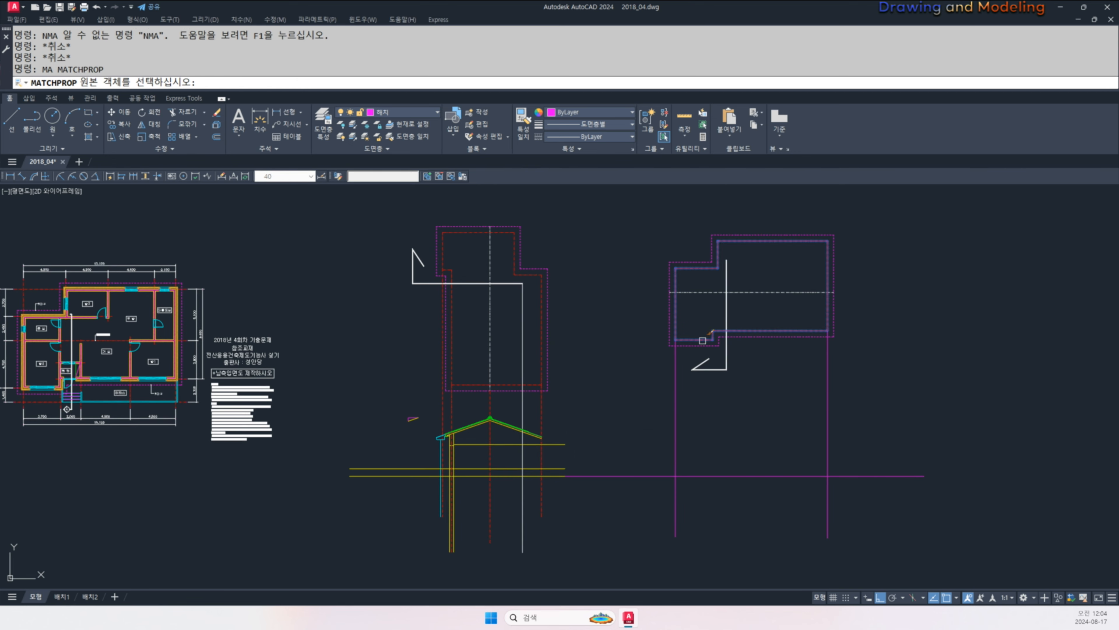
{"action": "left_click", "coordinate": [702, 340]}
{"action": "left_click", "coordinate": [892, 409]}
{"action": "left_click", "coordinate": [653, 420]}
{"action": "key", "text": "Escape"}
{"action": "key", "text": "Escape"}
- Match the new horizontal line to the properties of the section's lowest yellow line
{"action": "key", "text": "space"}
{"action": "left_click", "coordinate": [556, 477]}
{"action": "left_click", "coordinate": [647, 445]}
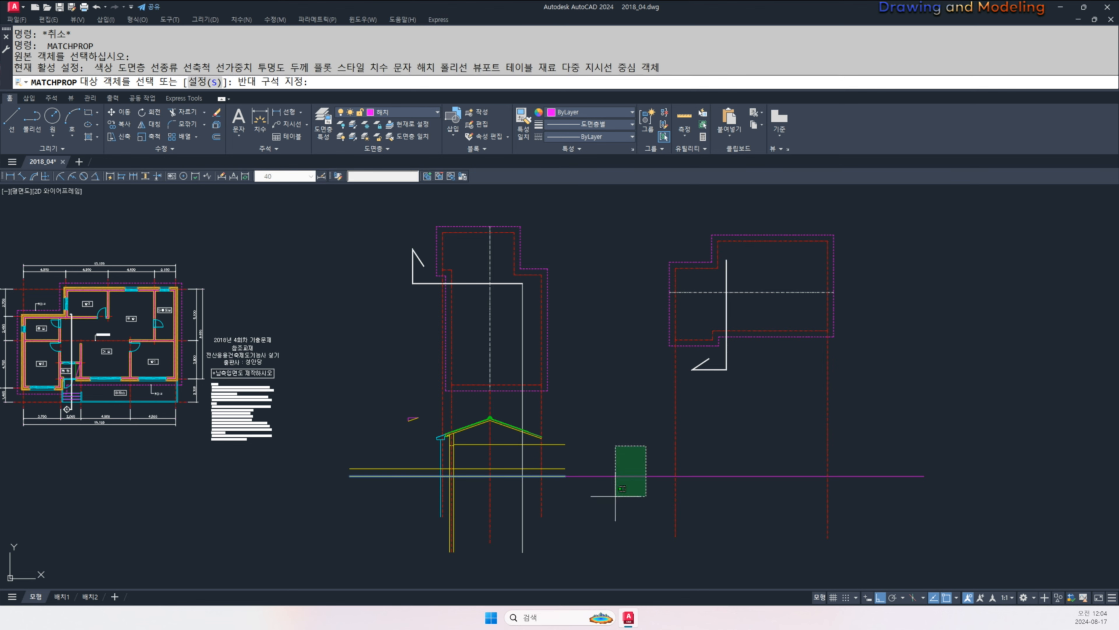
{"action": "left_click", "coordinate": [611, 500]}
{"action": "key", "text": "Escape"}
- Stretch the new horizontal line's start point away from the end of the section's lowest line, leaving a gap between them
{"action": "scroll", "coordinate": [551, 474], "scroll_direction": "up", "scroll_amount": 2}
{"action": "type", "text": "s"}
{"action": "left_click", "coordinate": [577, 493]}
{"action": "left_click", "coordinate": [556, 475]}
{"action": "left_click", "coordinate": [551, 474], "text": "shift"}
{"action": "key", "text": "space"}
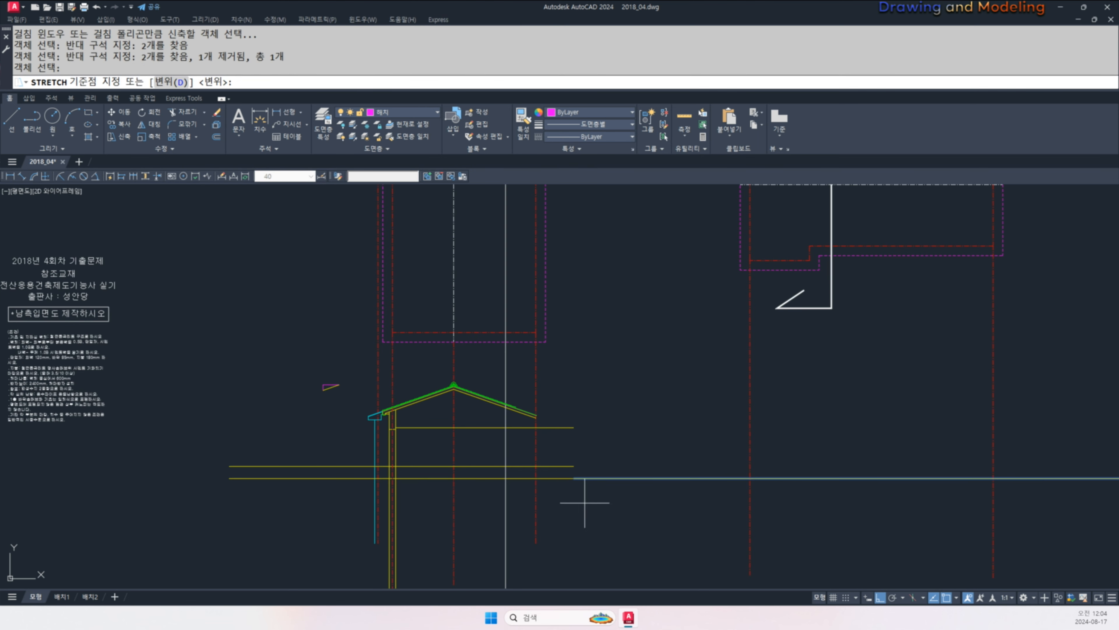
{"action": "left_click", "coordinate": [585, 503]}
{"action": "left_click", "coordinate": [674, 509]}
{"action": "key", "text": "Escape"}
{"action": "key", "text": "Escape"}
{"action": "middle_click_drag", "start_coordinate": [701, 439], "coordinate": [595, 469]}
{"action": "scroll", "coordinate": [610, 450], "scroll_direction": "up", "scroll_amount": 2}
{"action": "type", "text": "l"}
{"action": "key", "text": "space"}
{"action": "middle_click_drag", "start_coordinate": [445, 468], "coordinate": [621, 437]}
{"action": "key", "text": "Escape"}
{"action": "key", "text": "Escape"}
- Draw six horizontal construction lines through the ridge tile detail, from its base corner and layer edges up to the small arc's top
{"action": "scroll", "coordinate": [621, 440], "scroll_direction": "down", "scroll_amount": 2}
{"action": "middle_click_drag", "start_coordinate": [616, 448], "coordinate": [523, 461]}
{"action": "type", "text": "xl"}
{"action": "key", "text": "space"}
{"action": "type", "text": "h"}
{"action": "key", "text": "space"}
{"action": "middle_click_drag", "start_coordinate": [413, 411], "coordinate": [604, 413]}
{"action": "scroll", "coordinate": [558, 412], "scroll_direction": "up", "scroll_amount": 6}
{"action": "middle_click_drag", "start_coordinate": [605, 366], "coordinate": [623, 413]}
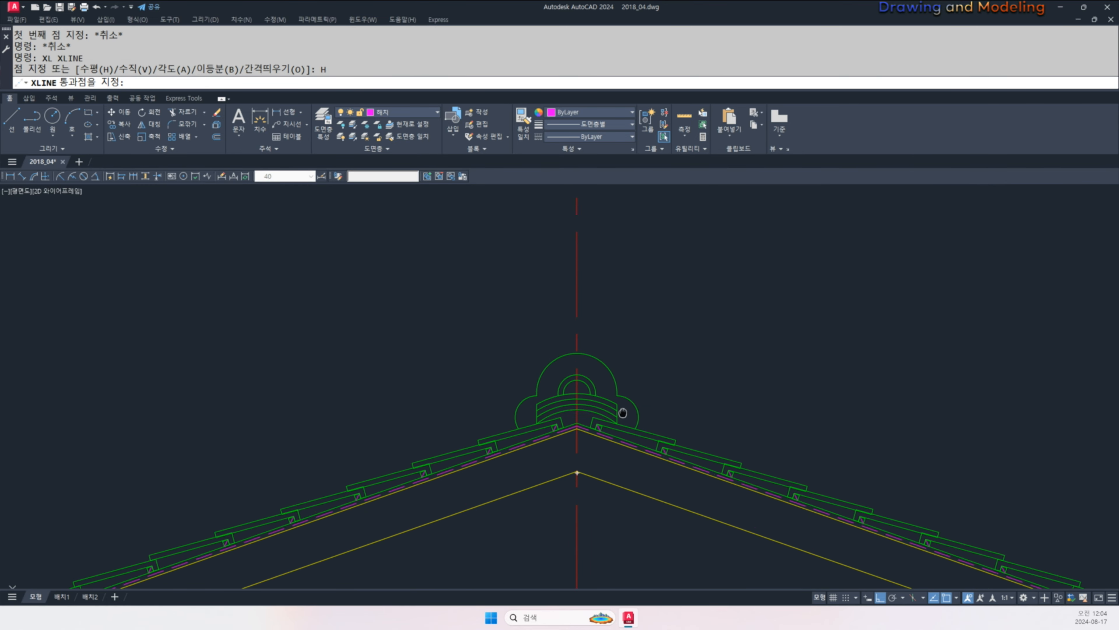
{"action": "scroll", "coordinate": [623, 413], "scroll_direction": "up", "scroll_amount": 4}
{"action": "left_click", "coordinate": [600, 458]}
{"action": "left_click", "coordinate": [604, 440]}
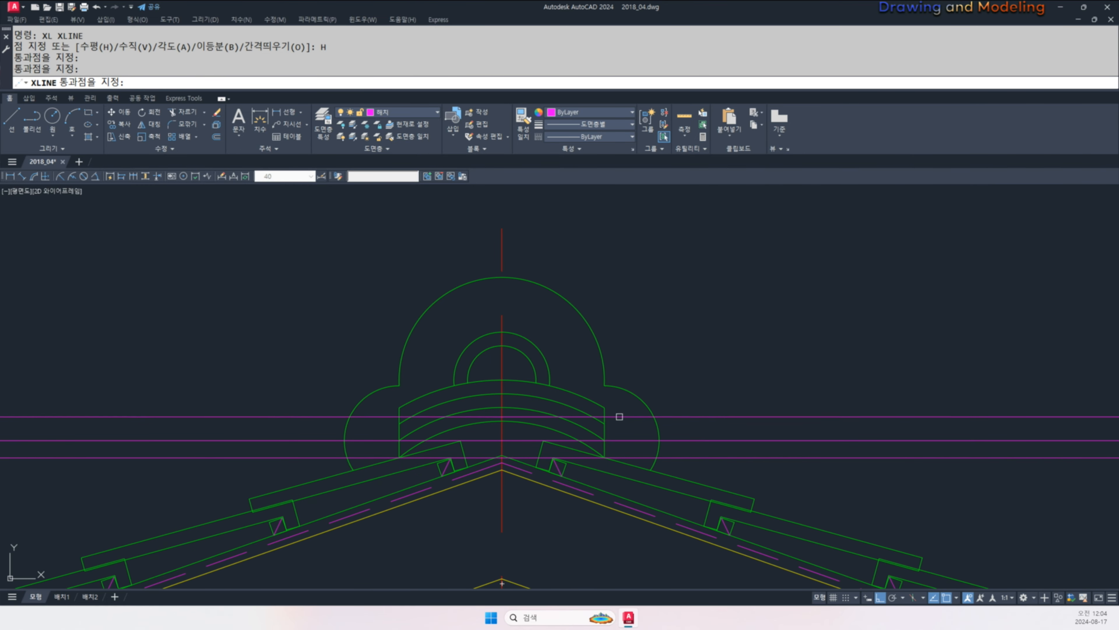
{"action": "left_click", "coordinate": [608, 424]}
{"action": "left_click", "coordinate": [604, 408]}
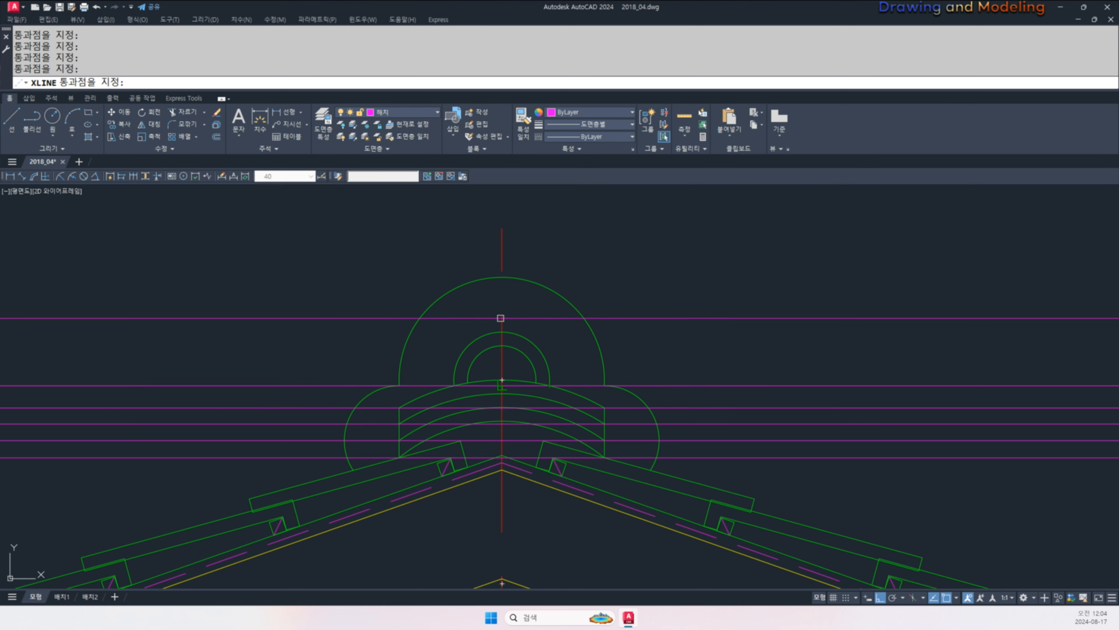
{"action": "left_click", "coordinate": [501, 332]}
{"action": "key", "text": "Escape"}
- Match the lowest ridge construction line to the properties of the section's yellow roof slab line
{"action": "mouse_move", "coordinate": [621, 514]}
{"action": "middle_mouse_down"}
{"action": "mouse_move", "coordinate": [621, 500]}
{"action": "mouse_move", "coordinate": [545, 480]}
{"action": "middle_mouse_up"}
{"action": "type", "text": "MA"}
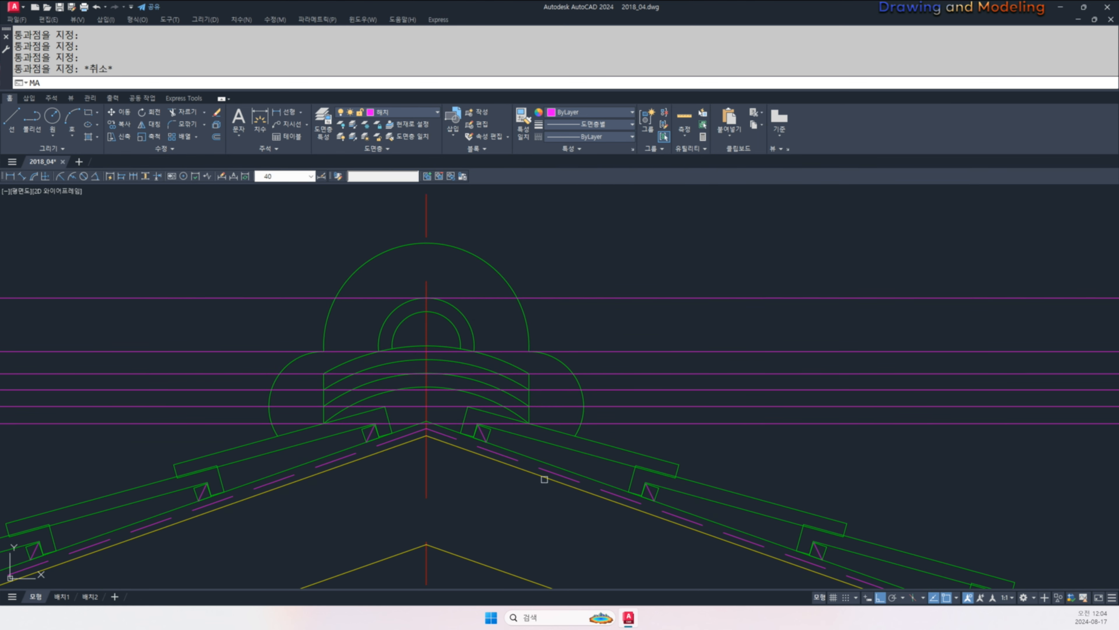
{"action": "key", "text": "space"}
{"action": "left_click", "coordinate": [543, 476]}
{"action": "left_click", "coordinate": [702, 441]}
{"action": "left_click", "coordinate": [681, 417]}
{"action": "key", "text": "Escape"}
{"action": "key", "text": "Escape"}
- Match the remaining ridge construction lines to the properties of the green ridge tile arc
{"action": "key", "text": "space"}
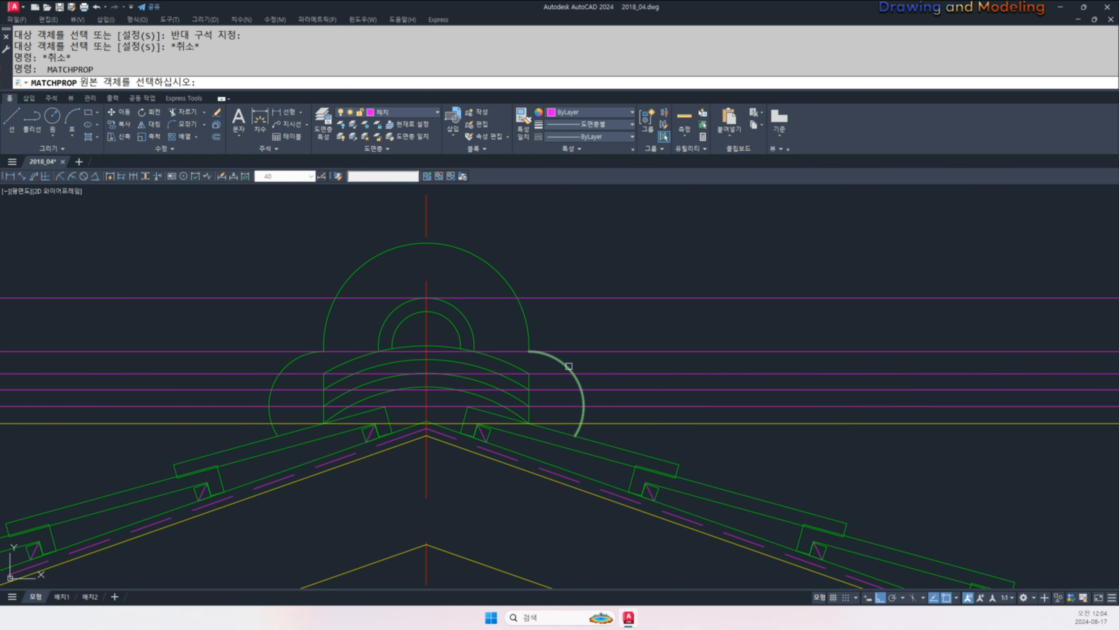
{"action": "left_click", "coordinate": [569, 366]}
{"action": "left_click", "coordinate": [791, 247]}
{"action": "left_click", "coordinate": [729, 382]}
{"action": "key", "text": "Escape"}
{"action": "key", "text": "Escape"}
{"action": "scroll", "coordinate": [545, 325], "scroll_direction": "down", "scroll_amount": 10}
{"action": "middle_click_drag", "start_coordinate": [855, 373], "coordinate": [481, 391]}
{"action": "type", "text": "l"}
{"action": "key", "text": "space"}
{"action": "left_click", "coordinate": [603, 257]}
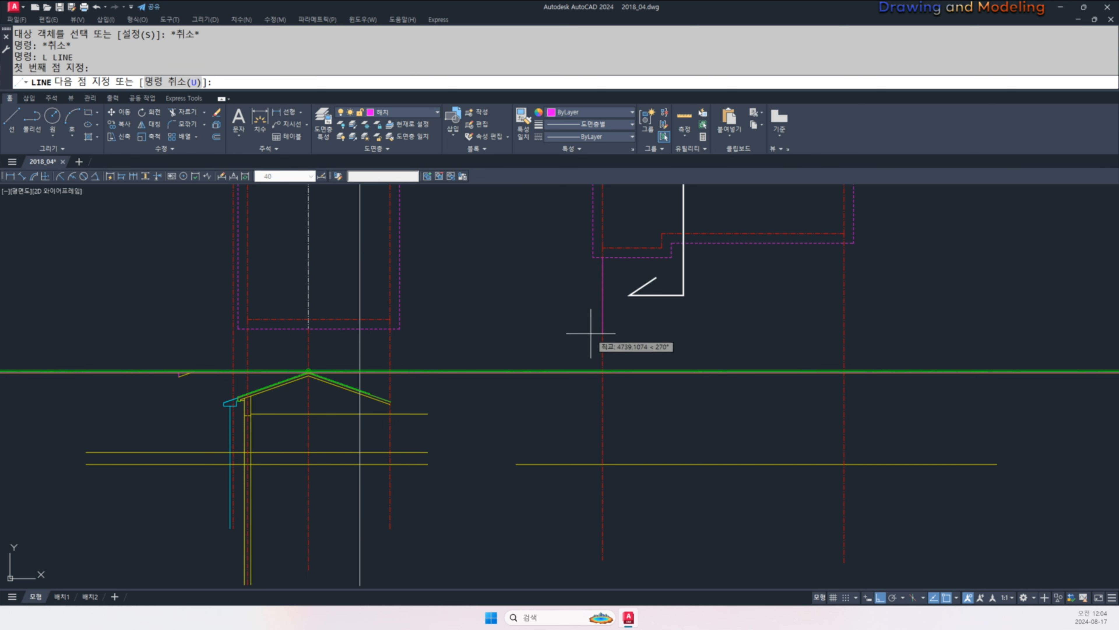
{"action": "key", "text": "Escape"}
{"action": "key", "text": "Escape"}
- Draw two vertical lines down from the outer lower corners of the right-hand plan's eaves outline, past the ridge lines
{"action": "key", "text": "space"}
{"action": "left_click", "coordinate": [593, 257]}
{"action": "left_click", "coordinate": [580, 427]}
{"action": "key", "text": "Escape"}
{"action": "key", "text": "Escape"}
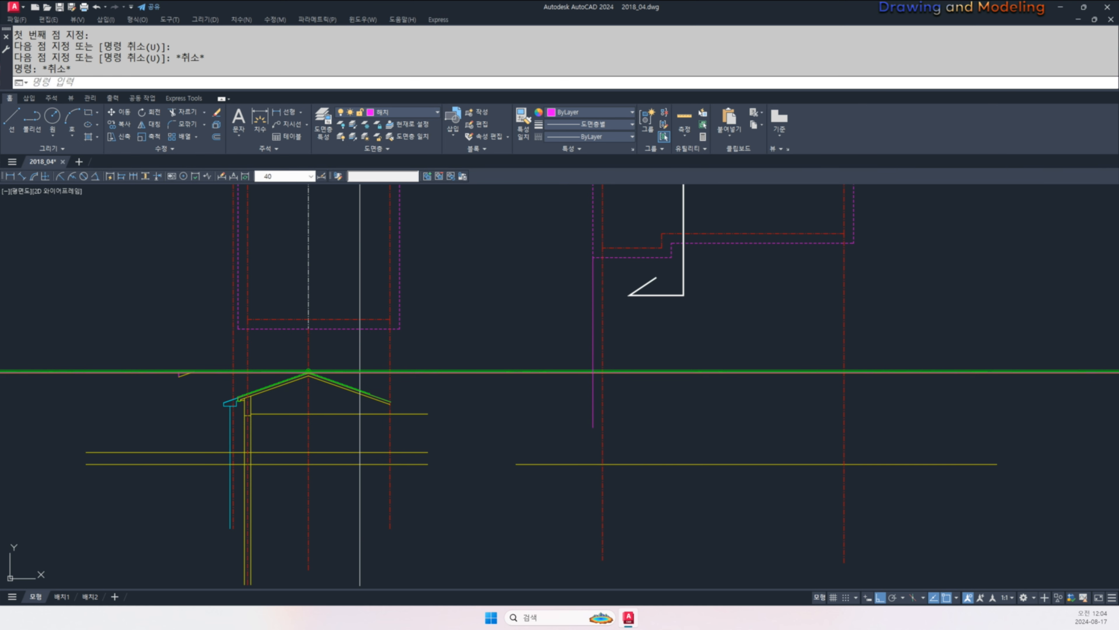
{"action": "key", "text": "space"}
{"action": "left_click", "coordinate": [855, 242]}
{"action": "left_click", "coordinate": [870, 432]}
{"action": "key", "text": "Escape"}
{"action": "key", "text": "Escape"}
- Match the two vertical eaves lines to the properties of the elevation's yellow horizontal line
{"action": "type", "text": "ma"}
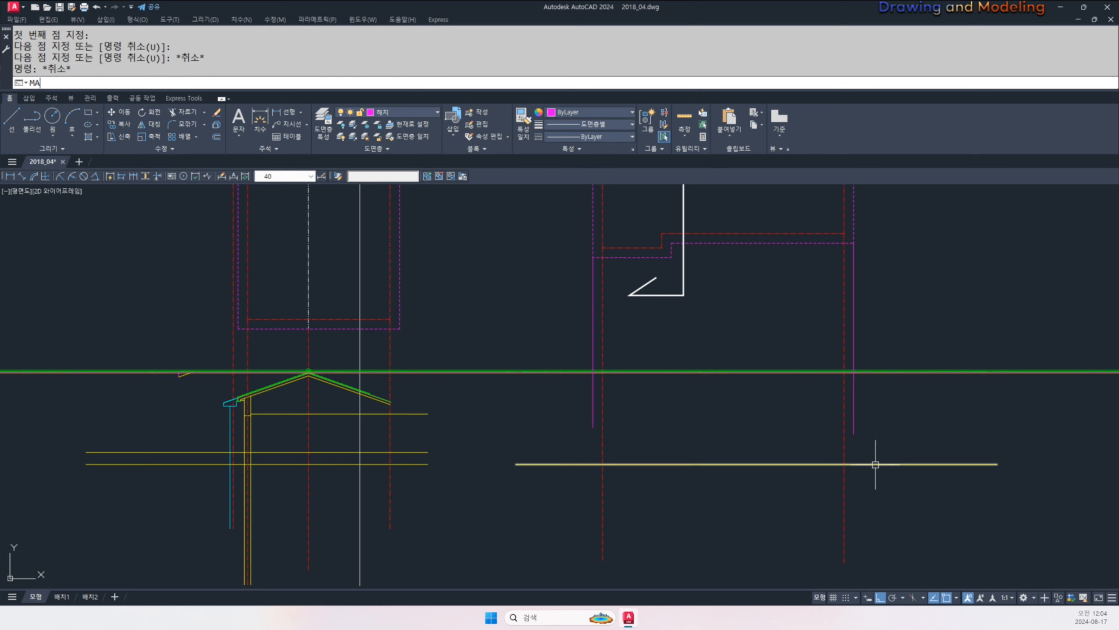
{"action": "key", "text": "space"}
{"action": "left_click", "coordinate": [874, 464]}
{"action": "left_click", "coordinate": [848, 418]}
{"action": "left_click", "coordinate": [592, 400]}
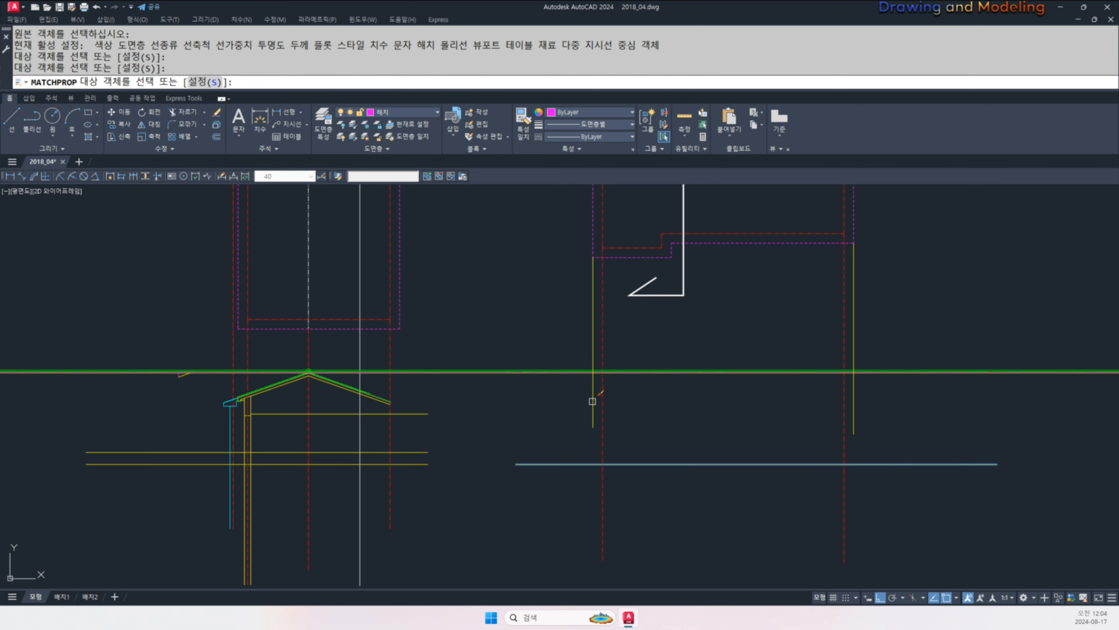
{"action": "key", "text": "Escape"}
{"action": "key", "text": "Escape"}
- Trim the ridge construction lines outside the two vertical eaves lines
{"action": "type", "text": "tr"}
{"action": "key", "text": "space"}
{"action": "left_click", "coordinate": [944, 394]}
{"action": "left_click", "coordinate": [533, 325]}
{"action": "key", "text": "space"}
{"action": "left_click", "coordinate": [556, 371]}
{"action": "left_click", "coordinate": [969, 371]}
{"action": "key", "text": "Escape"}
{"action": "type", "text": "o"}
{"action": "key", "text": "space"}
{"action": "type", "text": "200"}
{"action": "key", "text": "space"}
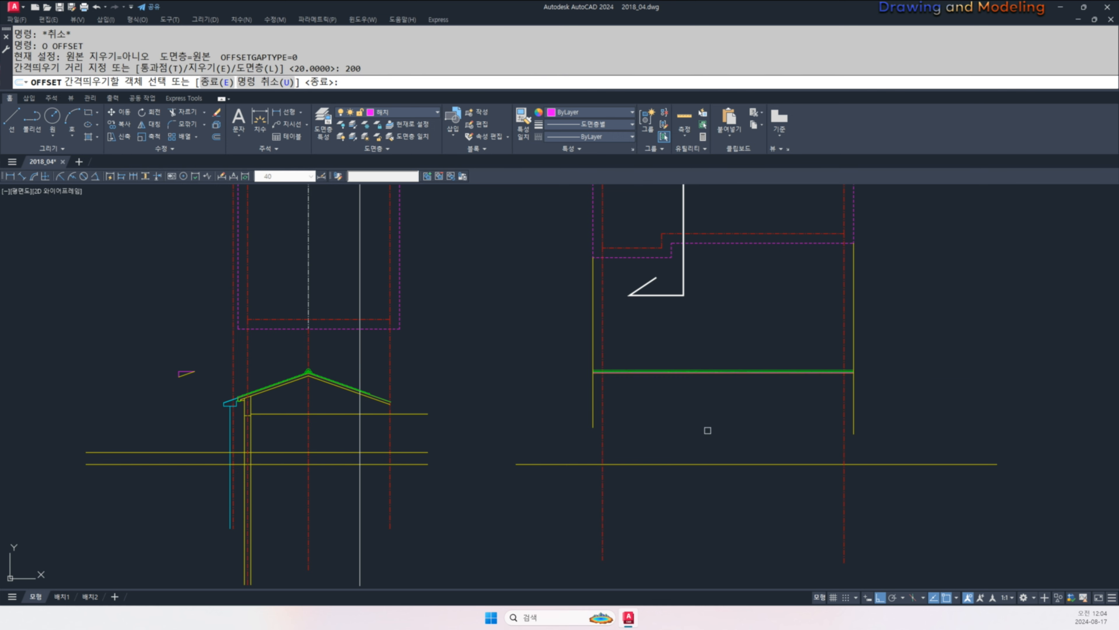
{"action": "key", "text": "Escape"}
{"action": "key", "text": "Escape"}
{"action": "key", "text": "Escape"}
{"action": "key", "text": "Escape"}
{"action": "scroll", "coordinate": [632, 400], "scroll_direction": "down", "scroll_amount": 3}
{"action": "scroll", "coordinate": [670, 432], "scroll_direction": "up", "scroll_amount": 2}
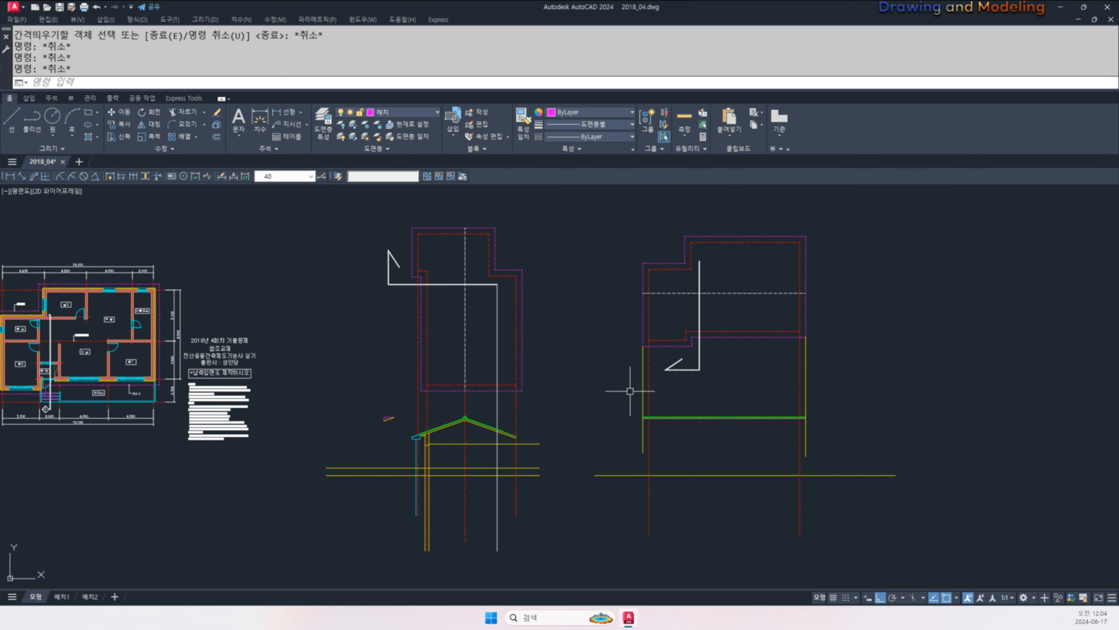
{"action": "middle_click_drag", "start_coordinate": [630, 391], "coordinate": [678, 419]}
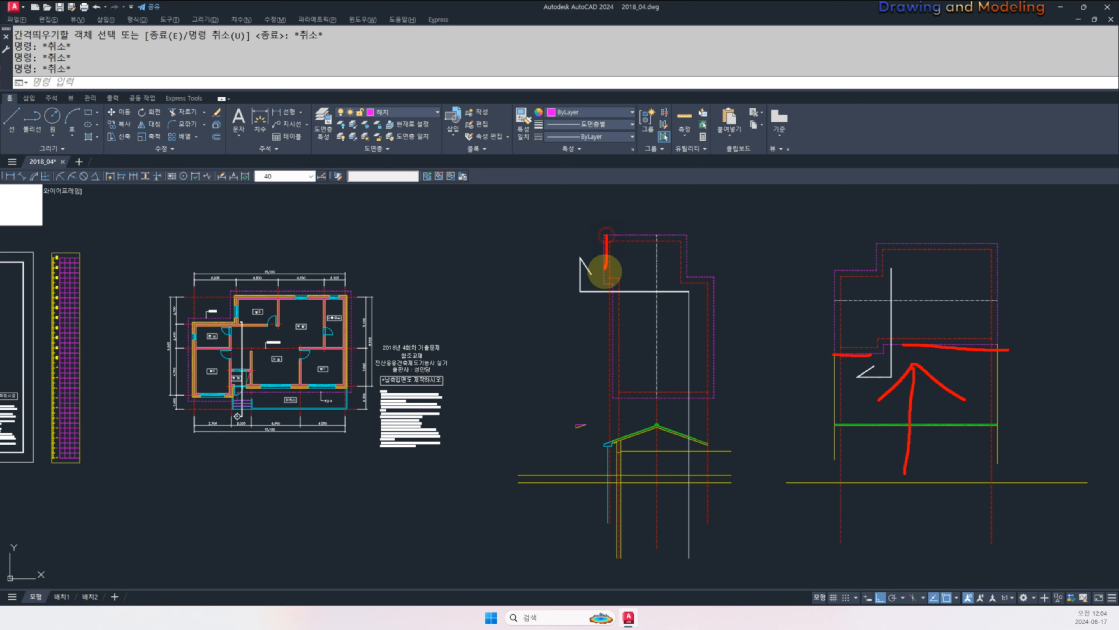
{"action": "key", "text": "Escape"}
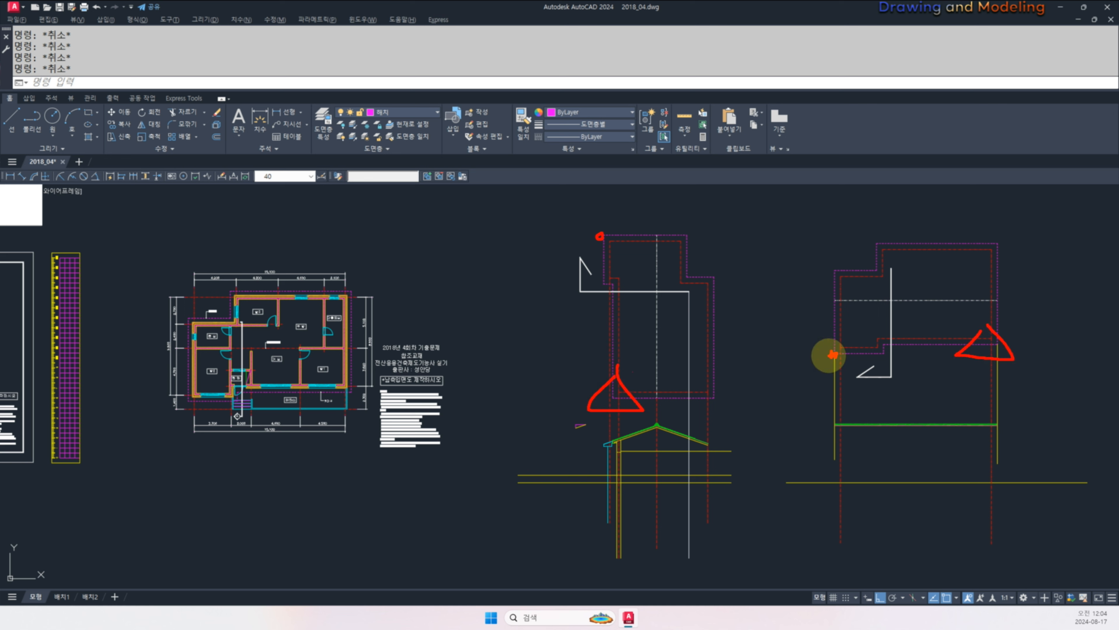
{"action": "key", "text": "Escape"}
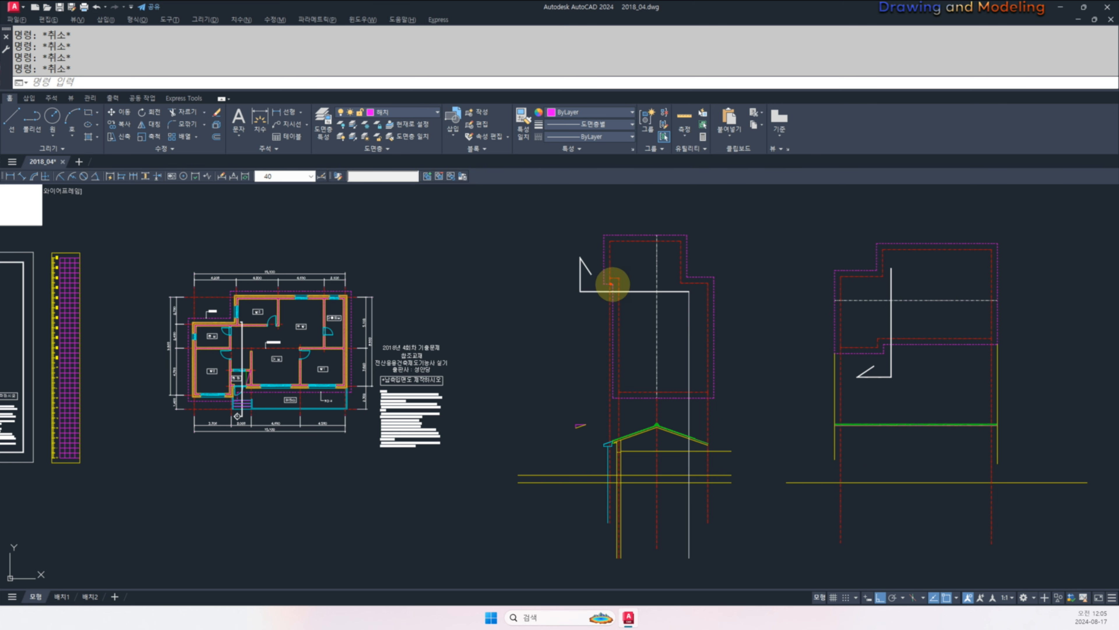
{"action": "left_click_drag", "start_coordinate": [603, 232], "coordinate": [603, 284]}
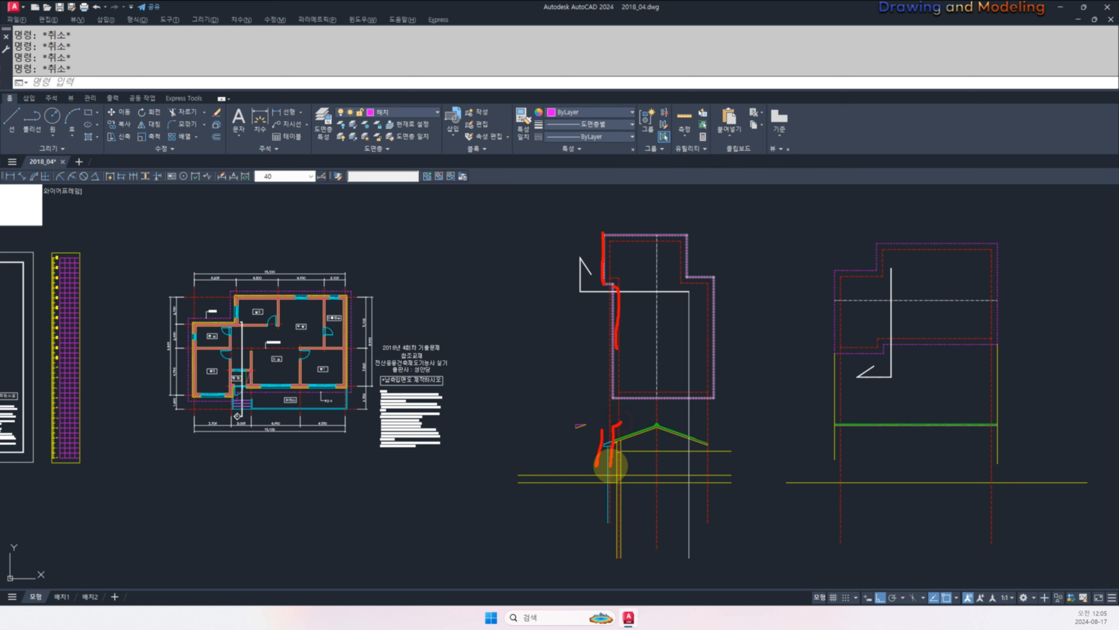
{"action": "key", "text": "Escape"}
- Draw horizontal construction lines through the upper and lower eaves corners of both the section's main roof and the cyan projecting roof
{"action": "key", "text": "Return"}
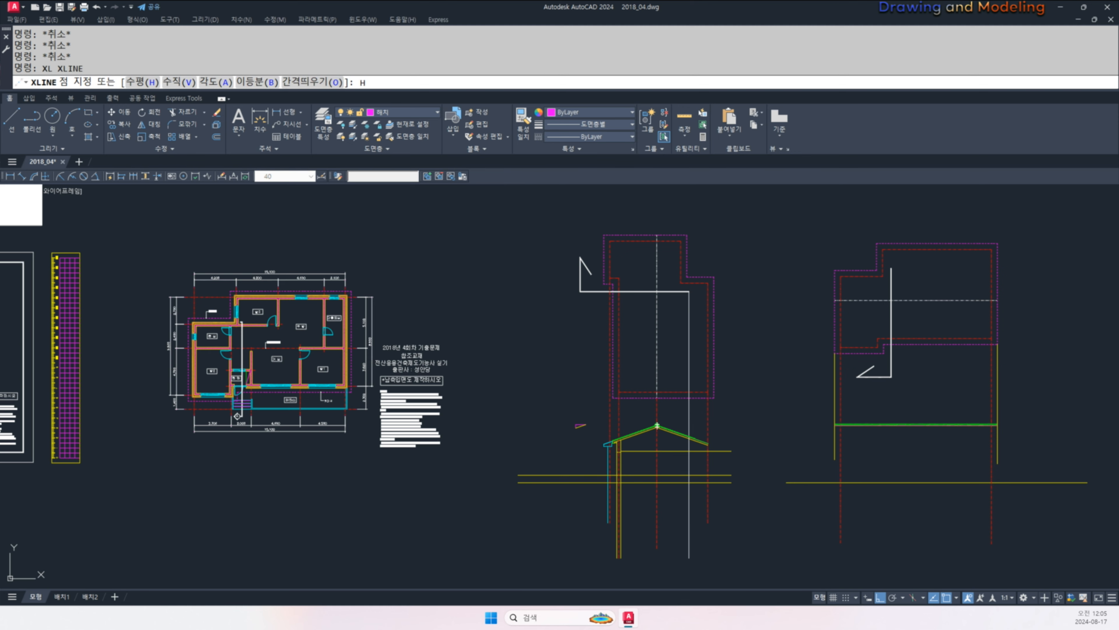
{"action": "type", "text": "H"}
{"action": "key", "text": "Return"}
{"action": "scroll", "coordinate": [712, 415], "scroll_direction": "up", "scroll_amount": 10}
{"action": "left_click", "coordinate": [695, 421]}
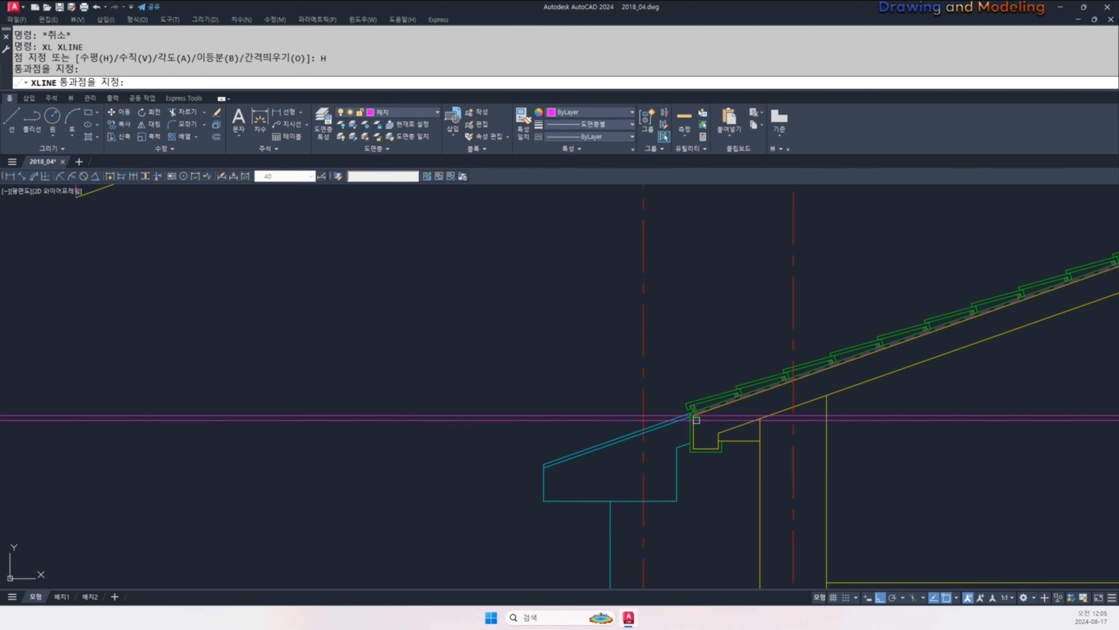
{"action": "scroll", "coordinate": [696, 454], "scroll_direction": "up", "scroll_amount": 5}
{"action": "left_click", "coordinate": [686, 453]}
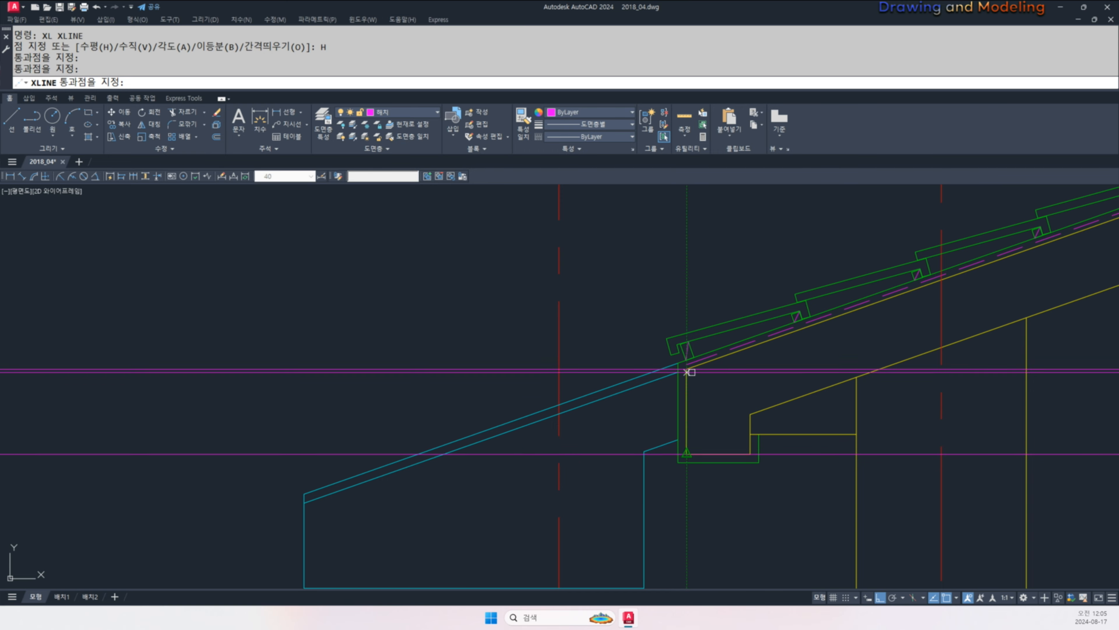
{"action": "scroll", "coordinate": [687, 375], "scroll_direction": "down", "scroll_amount": 3}
{"action": "scroll", "coordinate": [515, 390], "scroll_direction": "up", "scroll_amount": 3}
{"action": "left_click", "coordinate": [511, 387]}
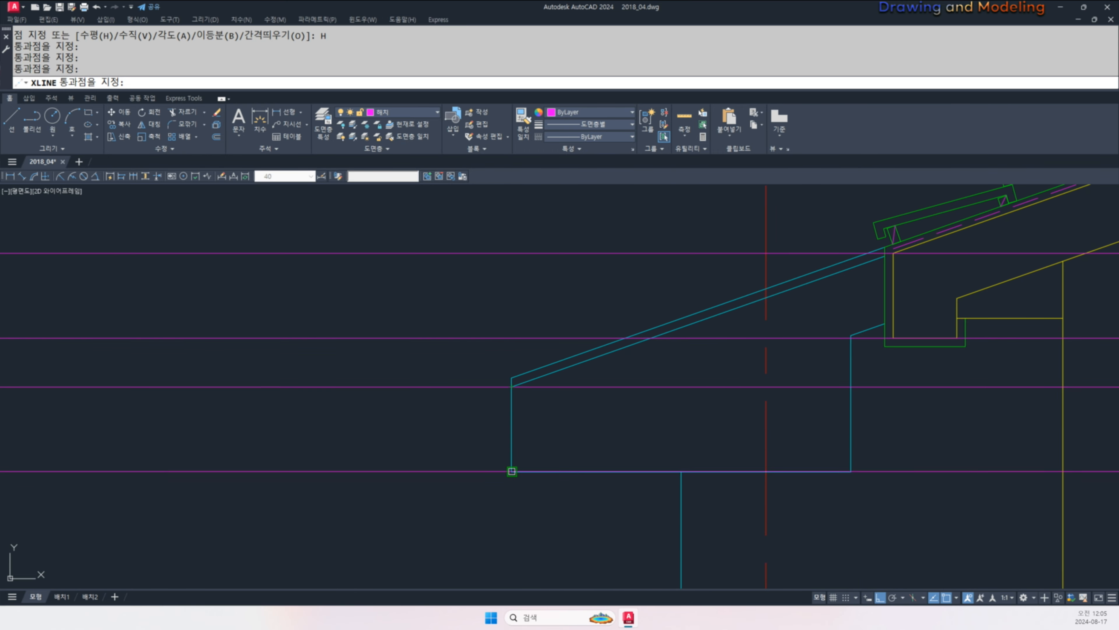
{"action": "left_click", "coordinate": [511, 471]}
{"action": "key", "text": "Escape"}
{"action": "key", "text": "Escape"}
- Match the horizontal eaves construction lines to the properties of the section's yellow wall line
{"action": "scroll", "coordinate": [503, 481], "scroll_direction": "down", "scroll_amount": 3}
{"action": "type", "text": "MA"}
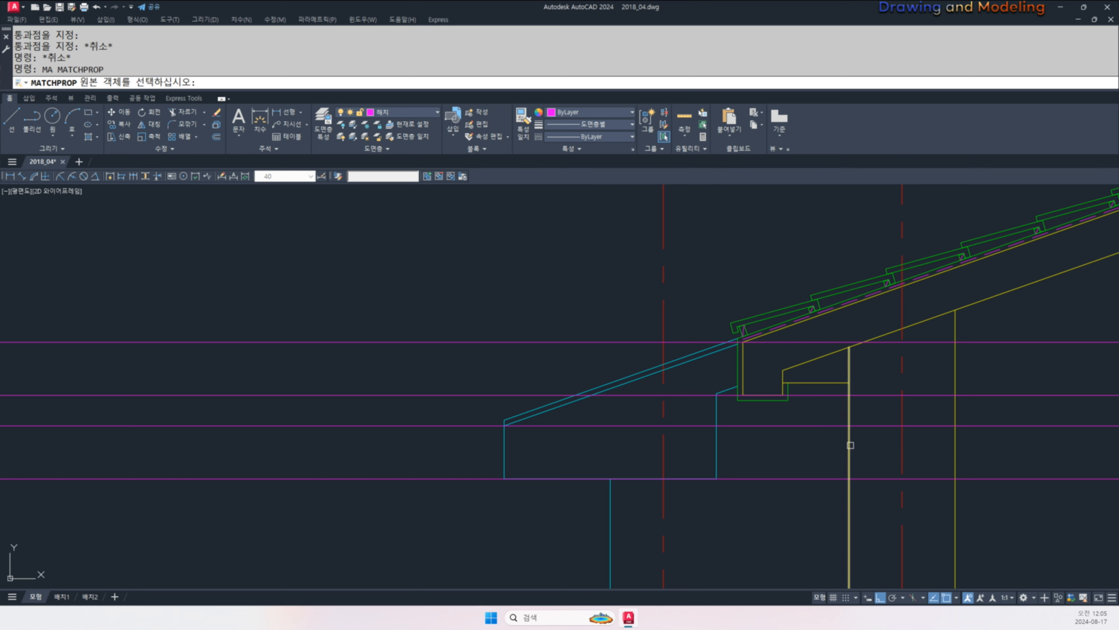
{"action": "left_click", "coordinate": [850, 445]}
{"action": "scroll", "coordinate": [765, 448], "scroll_direction": "down", "scroll_amount": 3}
{"action": "left_click", "coordinate": [601, 345]}
{"action": "left_click", "coordinate": [544, 487]}
{"action": "scroll", "coordinate": [666, 408], "scroll_direction": "down", "scroll_amount": 3}
{"action": "key", "text": "Escape"}
{"action": "key", "text": "Escape"}
- Trim the eaves lines beyond the elevation's left vertical line, and that vertical's excess below the lowest eaves line
{"action": "middle_click_drag", "start_coordinate": [1093, 468], "coordinate": [263, 441]}
{"action": "key", "text": "Escape"}
{"action": "key", "text": "Escape"}
{"action": "type", "text": "TR"}
{"action": "scroll", "coordinate": [617, 386], "scroll_direction": "up", "scroll_amount": 4}
{"action": "left_click", "coordinate": [683, 451]}
{"action": "left_click", "coordinate": [637, 316]}
{"action": "key", "text": "space"}
{"action": "left_click", "coordinate": [601, 303]}
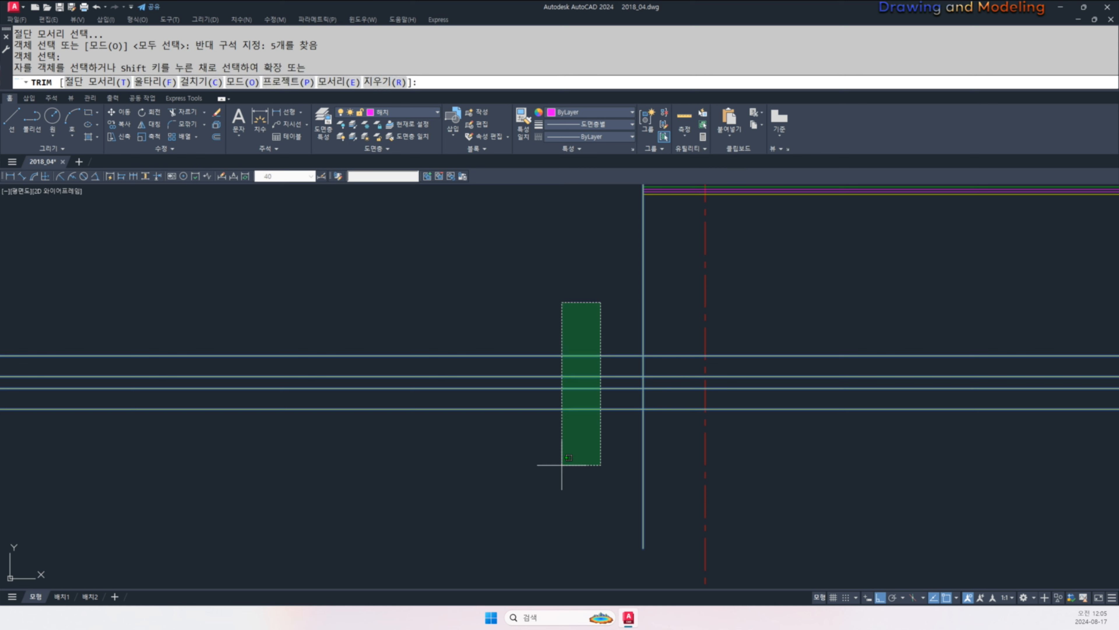
{"action": "left_click", "coordinate": [649, 450]}
{"action": "key", "text": "Escape"}
{"action": "key", "text": "Escape"}
{"action": "scroll", "coordinate": [793, 419], "scroll_direction": "down", "scroll_amount": 5}
{"action": "middle_click_drag", "start_coordinate": [806, 410], "coordinate": [815, 412]}
{"action": "type", "text": "L"}
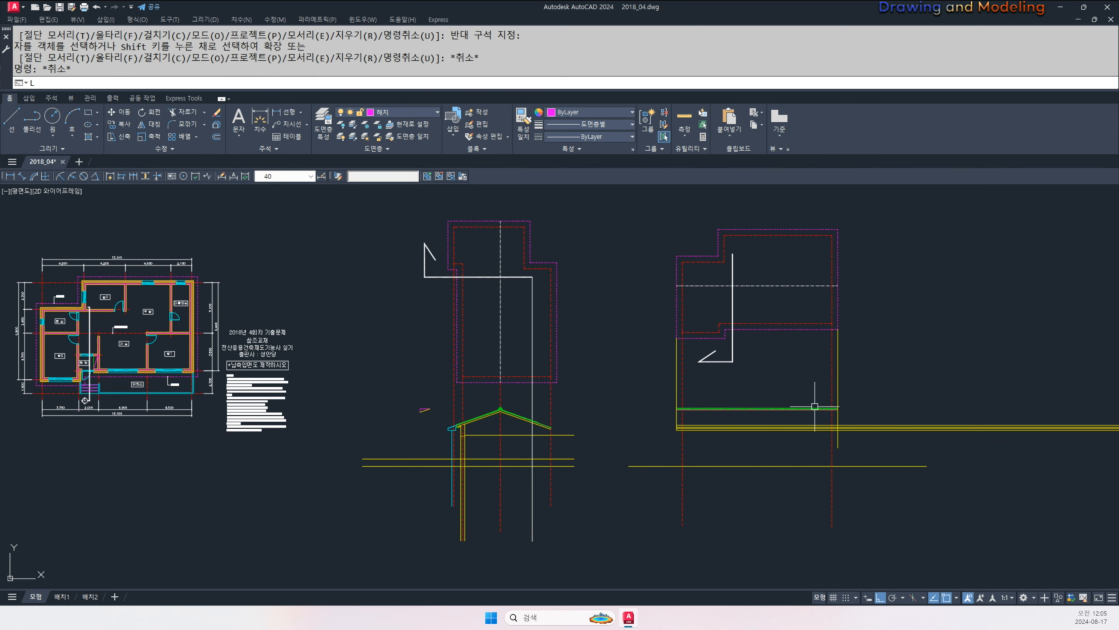
{"action": "key", "text": "Return"}
{"action": "left_click", "coordinate": [728, 335]}
{"action": "key", "text": "Escape"}
{"action": "key", "text": "Escape"}
- Draw vertical projection lines down through the elevation from the step corners of the plan's eaves outline and wall centreline
{"action": "key", "text": "space"}
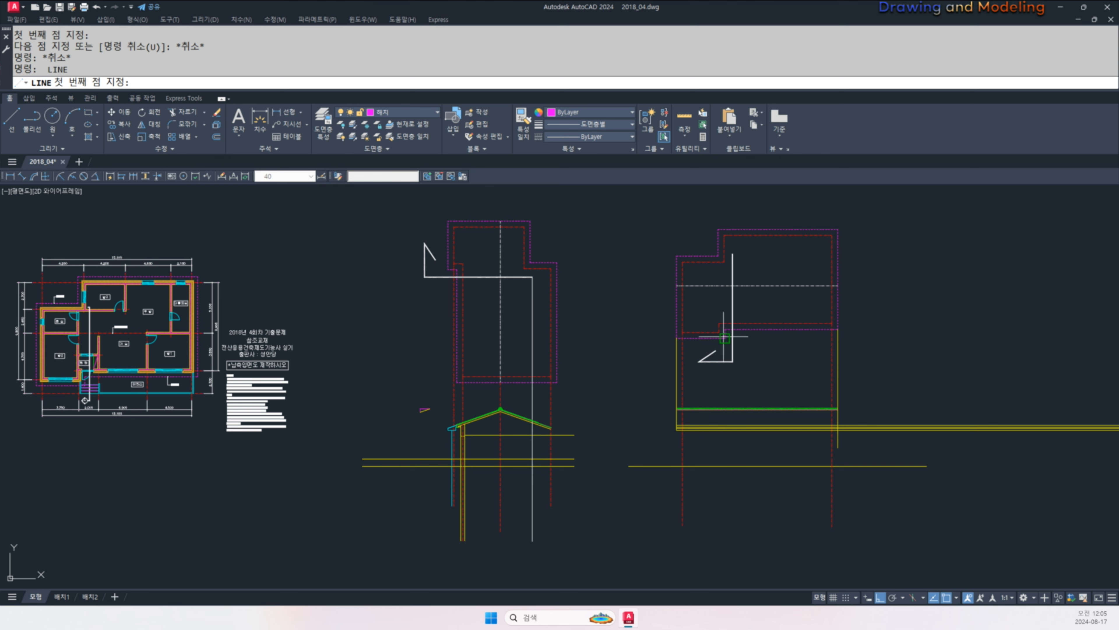
{"action": "left_click", "coordinate": [724, 337]}
{"action": "left_click", "coordinate": [725, 542]}
{"action": "key", "text": "Escape"}
{"action": "key", "text": "Escape"}
{"action": "key", "text": "space"}
{"action": "left_click", "coordinate": [719, 327]}
{"action": "left_click", "coordinate": [720, 525]}
{"action": "key", "text": "Escape"}
{"action": "key", "text": "Escape"}
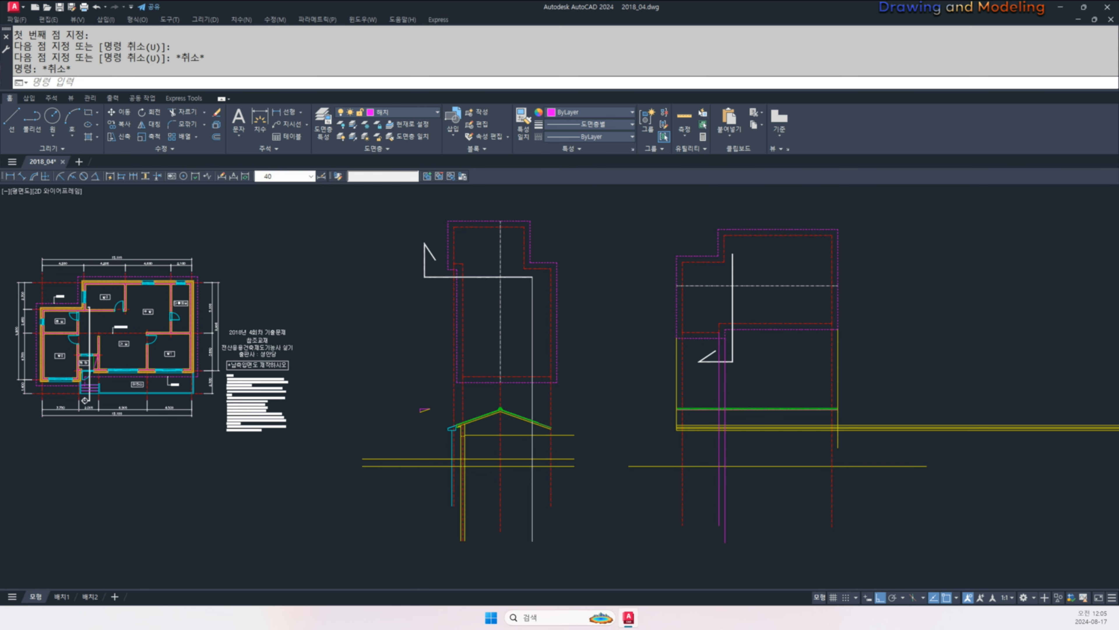
- Match the projection line from the wall centreline's step corner to the properties of the elevation's red centreline
{"action": "scroll", "coordinate": [696, 461], "scroll_direction": "up", "scroll_amount": 4}
{"action": "left_click", "coordinate": [666, 504]}
{"action": "key", "text": "Escape"}
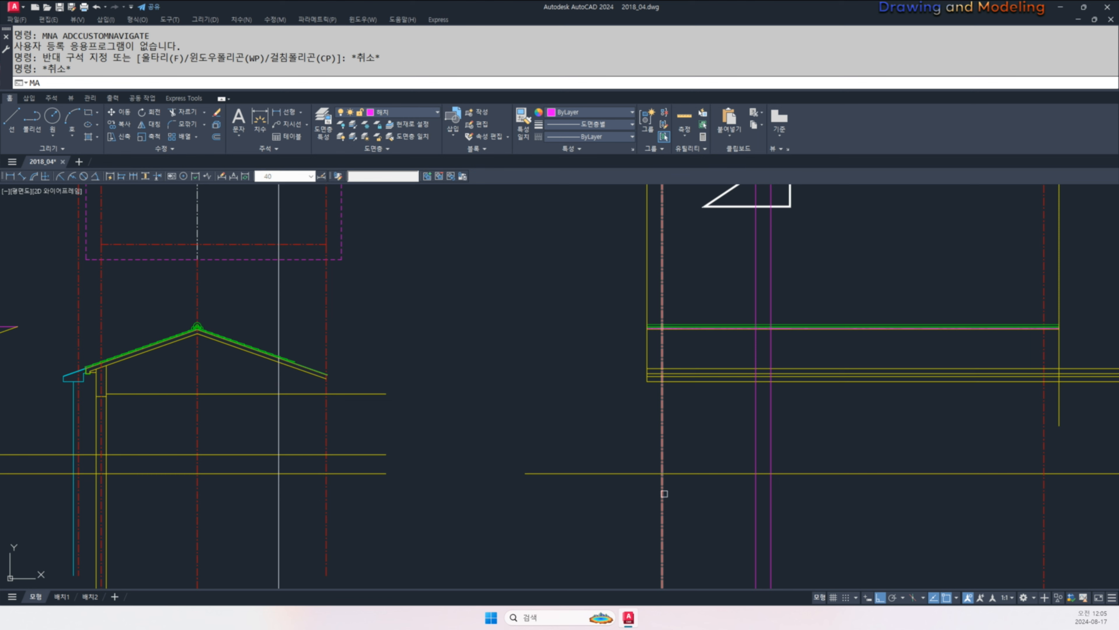
{"action": "type", "text": "MA"}
{"action": "key", "text": "space"}
{"action": "left_click", "coordinate": [663, 494]}
{"action": "left_click", "coordinate": [754, 510]}
{"action": "key", "text": "Escape"}
{"action": "key", "text": "Escape"}
- Match the projection line from the eaves outline's step corner to the properties of the elevation's yellow eaves line
{"action": "key", "text": "space"}
{"action": "left_click", "coordinate": [796, 383]}
{"action": "left_click", "coordinate": [790, 405]}
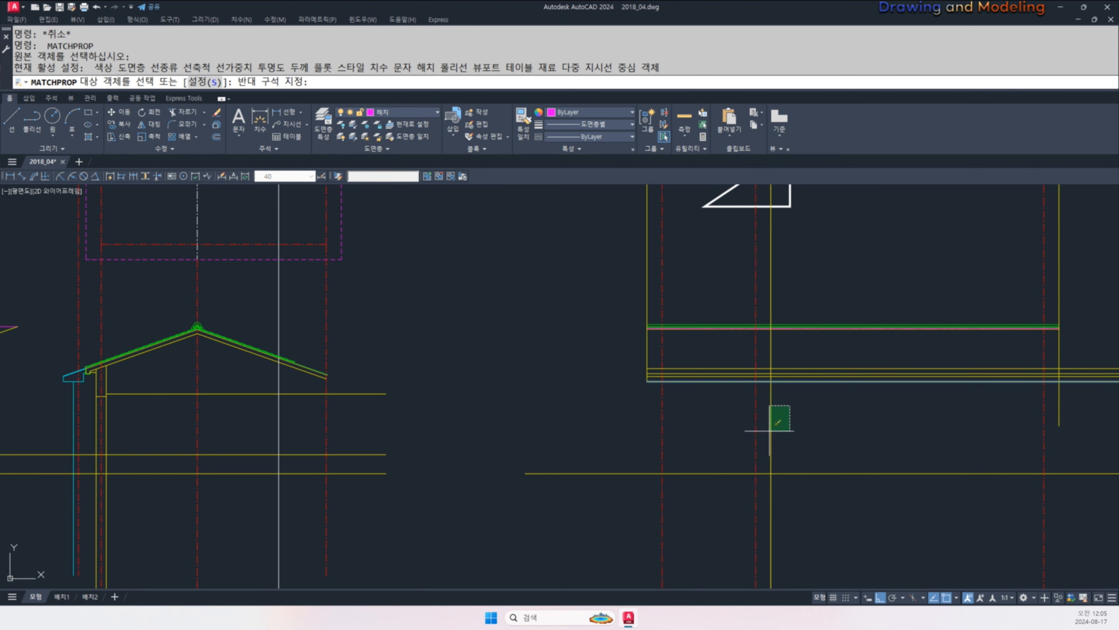
{"action": "left_click", "coordinate": [766, 434]}
{"action": "key", "text": "Escape"}
{"action": "key", "text": "Escape"}
- Trim the eaves lines and the step's vertical line against each other to form the stepped eaves profile
{"action": "scroll", "coordinate": [761, 454], "scroll_direction": "up", "scroll_amount": 2}
{"action": "type", "text": "tr"}
{"action": "left_click", "coordinate": [810, 487]}
{"action": "left_click", "coordinate": [775, 408]}
{"action": "key", "text": "space"}
{"action": "left_click", "coordinate": [769, 346]}
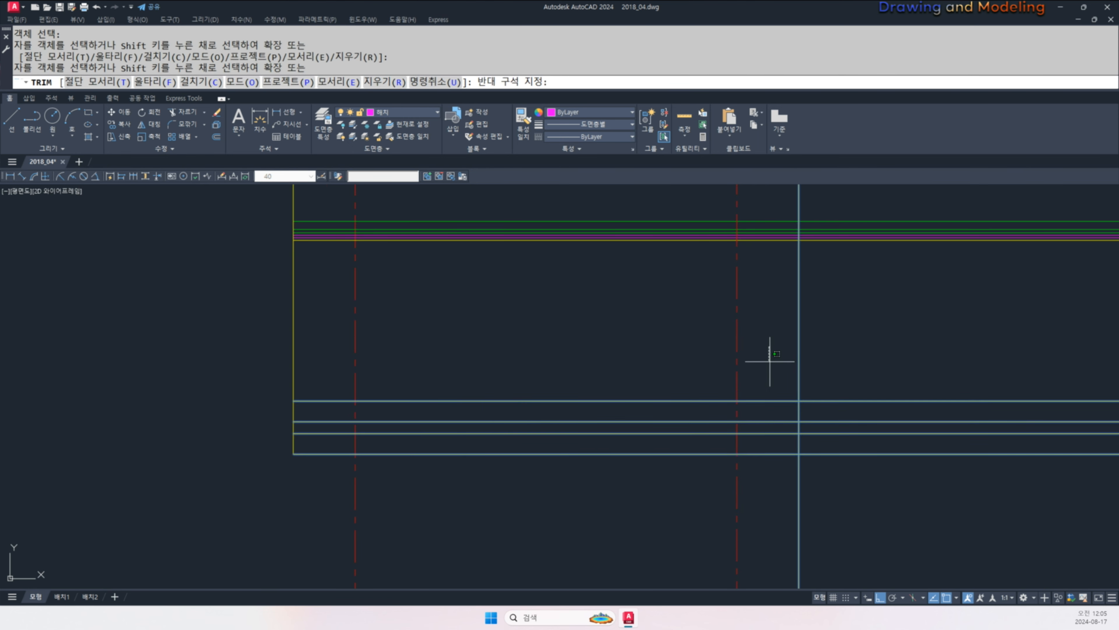
{"action": "left_click", "coordinate": [760, 424]}
{"action": "left_click", "coordinate": [839, 427]}
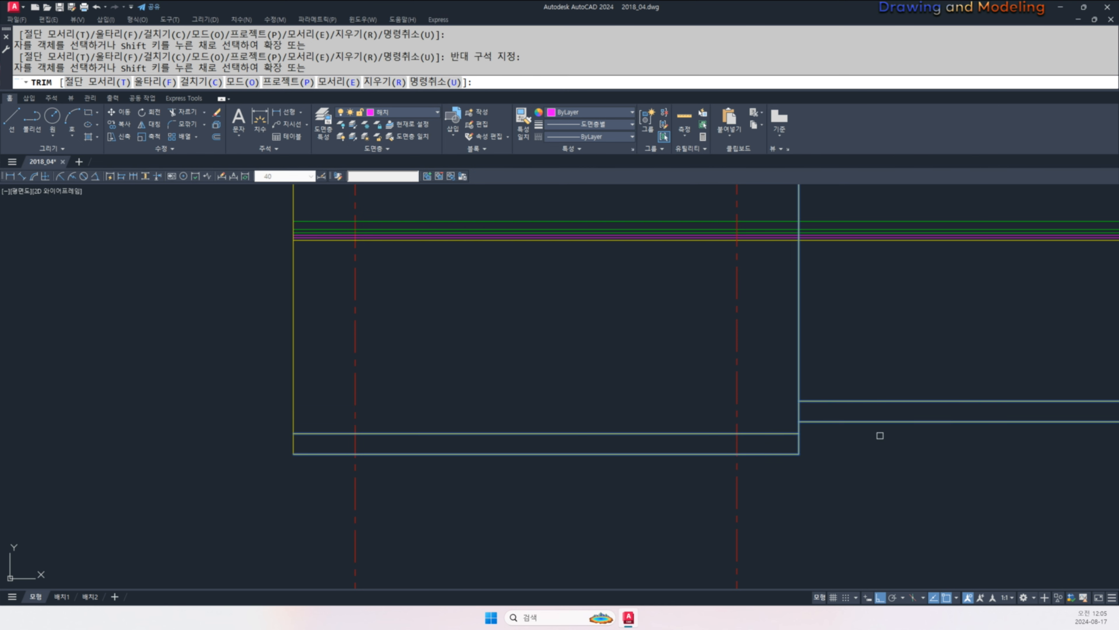
{"action": "scroll", "coordinate": [840, 425], "scroll_direction": "up", "scroll_amount": 2}
{"action": "key", "text": "Escape"}
{"action": "key", "text": "Escape"}
- Trim the upper eaves lines beyond the elevation's right vertical line, and that vertical's excess below the eaves
{"action": "scroll", "coordinate": [630, 408], "scroll_direction": "down", "scroll_amount": 2}
{"action": "middle_click_drag", "start_coordinate": [1102, 428], "coordinate": [832, 428]}
{"action": "key", "text": "Escape"}
{"action": "key", "text": "Escape"}
{"action": "type", "text": "tt"}
{"action": "left_click", "coordinate": [842, 419]}
{"action": "left_click", "coordinate": [805, 388]}
{"action": "key", "text": "space"}
{"action": "scroll", "coordinate": [829, 406], "scroll_direction": "up", "scroll_amount": 2}
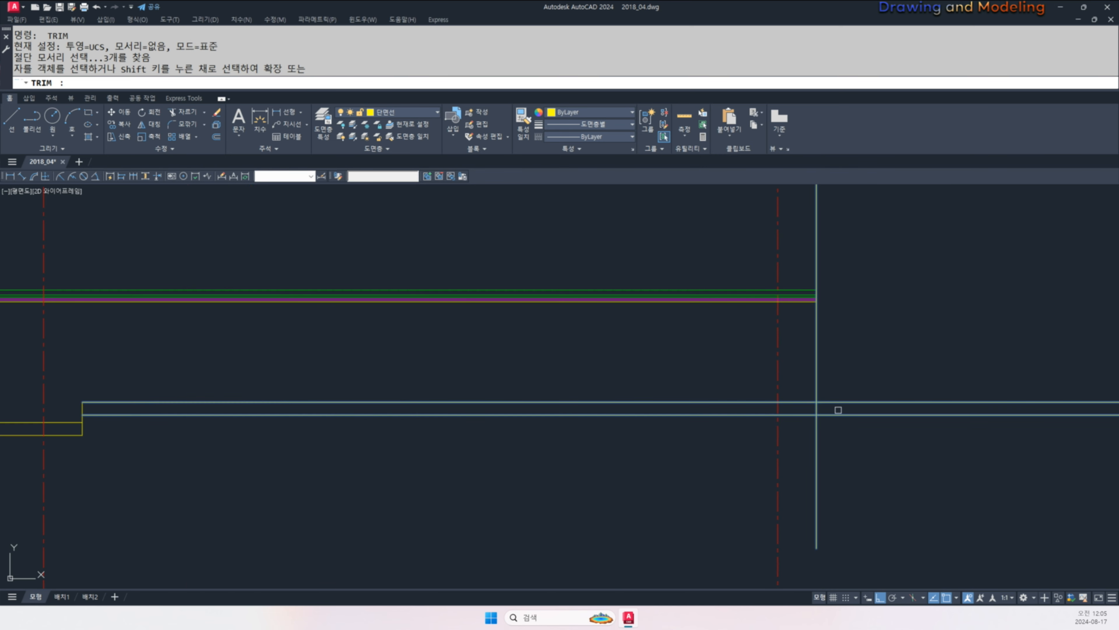
{"action": "left_click", "coordinate": [879, 371]}
{"action": "left_click", "coordinate": [836, 422]}
{"action": "left_click", "coordinate": [841, 467]}
{"action": "left_click", "coordinate": [780, 468]}
{"action": "key", "text": "Escape"}
{"action": "key", "text": "Escape"}
- Offset the elevation's outer wall centrelines 200 outward and the step's wall centreline 200 to the right
{"action": "scroll", "coordinate": [687, 461], "scroll_direction": "down", "scroll_amount": 2}
{"action": "middle_click_drag", "start_coordinate": [644, 461], "coordinate": [765, 430]}
{"action": "type", "text": "o 2"}
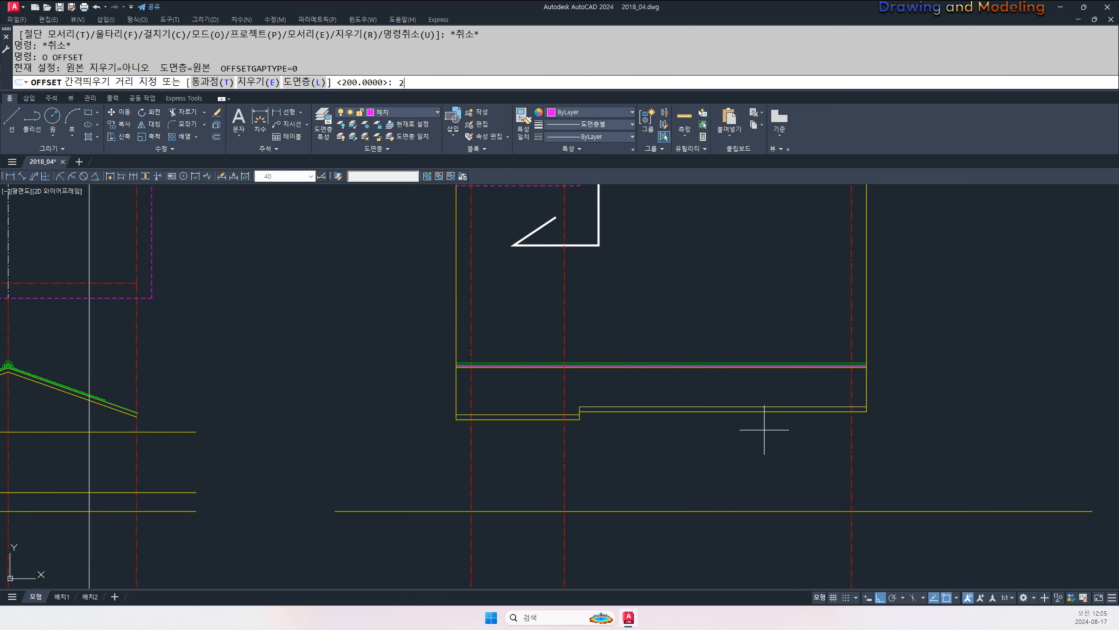
{"action": "type", "text": "00"}
{"action": "key", "text": "Return"}
{"action": "left_click", "coordinate": [857, 430]}
{"action": "left_click", "coordinate": [852, 430]}
{"action": "left_click", "coordinate": [882, 432]}
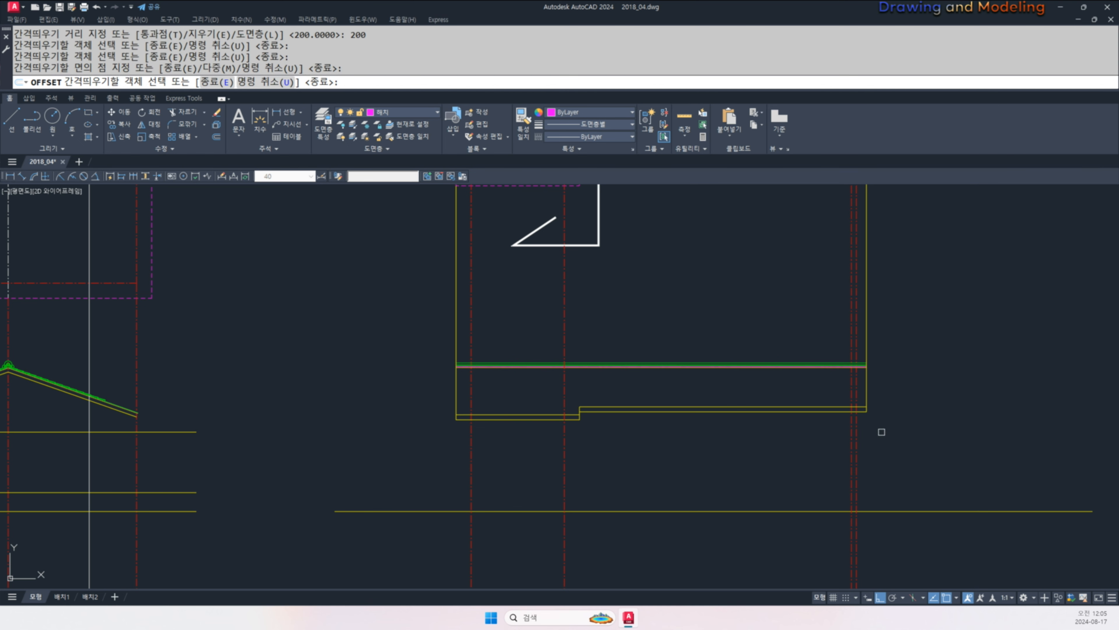
{"action": "left_click", "coordinate": [472, 447]}
{"action": "left_click", "coordinate": [457, 449]}
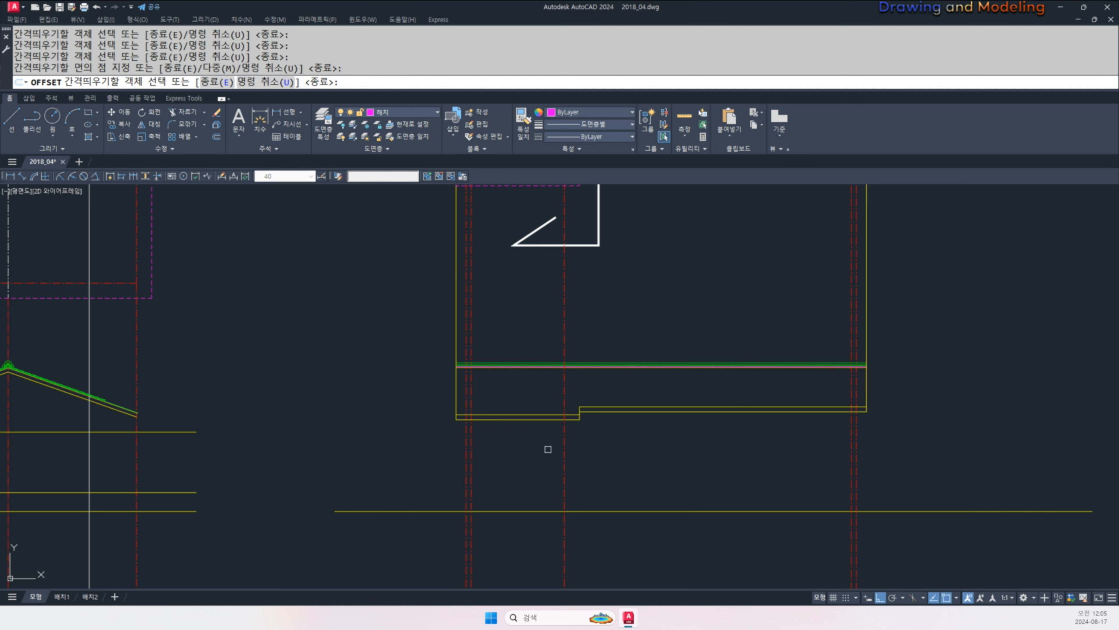
{"action": "left_click", "coordinate": [564, 439]}
{"action": "left_click", "coordinate": [573, 428]}
{"action": "key", "text": "Escape"}
{"action": "key", "text": "Escape"}
- Match the three offset wall lines to the properties of the yellow eaves line
{"action": "scroll", "coordinate": [574, 423], "scroll_direction": "up", "scroll_amount": 2}
{"action": "type", "text": "ma"}
{"action": "key", "text": "space"}
{"action": "left_click", "coordinate": [576, 417]}
{"action": "left_click", "coordinate": [567, 434]}
{"action": "left_click", "coordinate": [402, 435]}
{"action": "left_click", "coordinate": [1025, 431]}
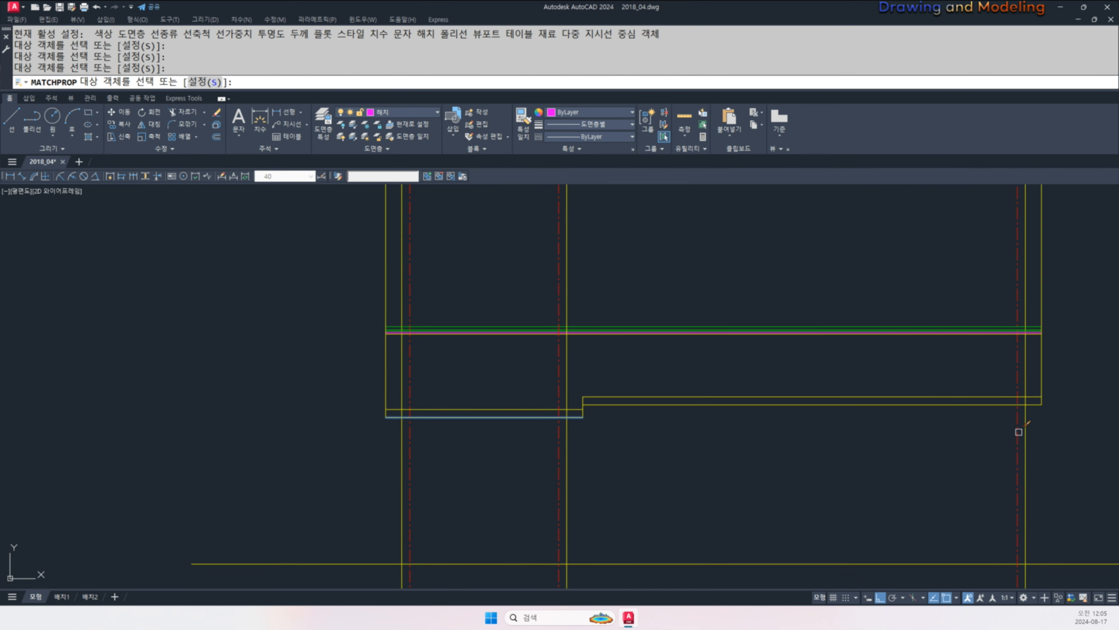
{"action": "key", "text": "Escape"}
{"action": "key", "text": "Escape"}
{"action": "scroll", "coordinate": [760, 452], "scroll_direction": "down", "scroll_amount": 3}
{"action": "middle_click_drag", "start_coordinate": [756, 454], "coordinate": [779, 441]}
{"action": "type", "text": "tr"}
{"action": "key", "text": "space"}
{"action": "left_click", "coordinate": [793, 403]}
{"action": "left_click", "coordinate": [776, 422]}
{"action": "key", "text": "Escape"}
{"action": "key", "text": "Escape"}
- Trim the three yellow wall lines above the lowest eaves lines
{"action": "left_click", "coordinate": [674, 421]}
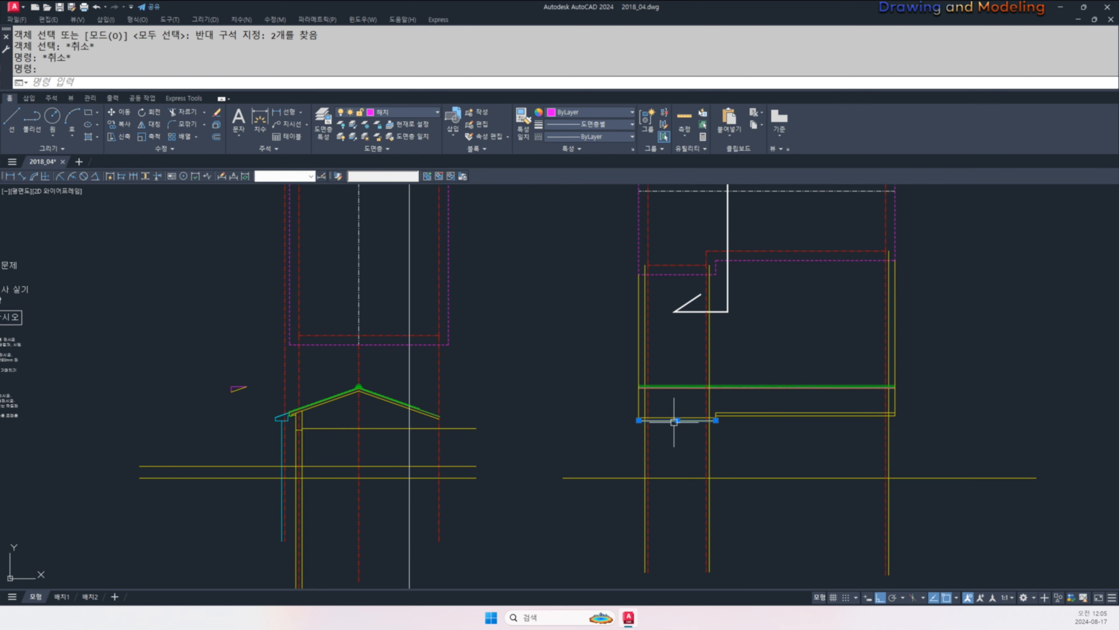
{"action": "type", "text": "tr"}
{"action": "key", "text": "space"}
{"action": "scroll", "coordinate": [894, 406], "scroll_direction": "up", "scroll_amount": 2}
{"action": "left_click", "coordinate": [881, 395]}
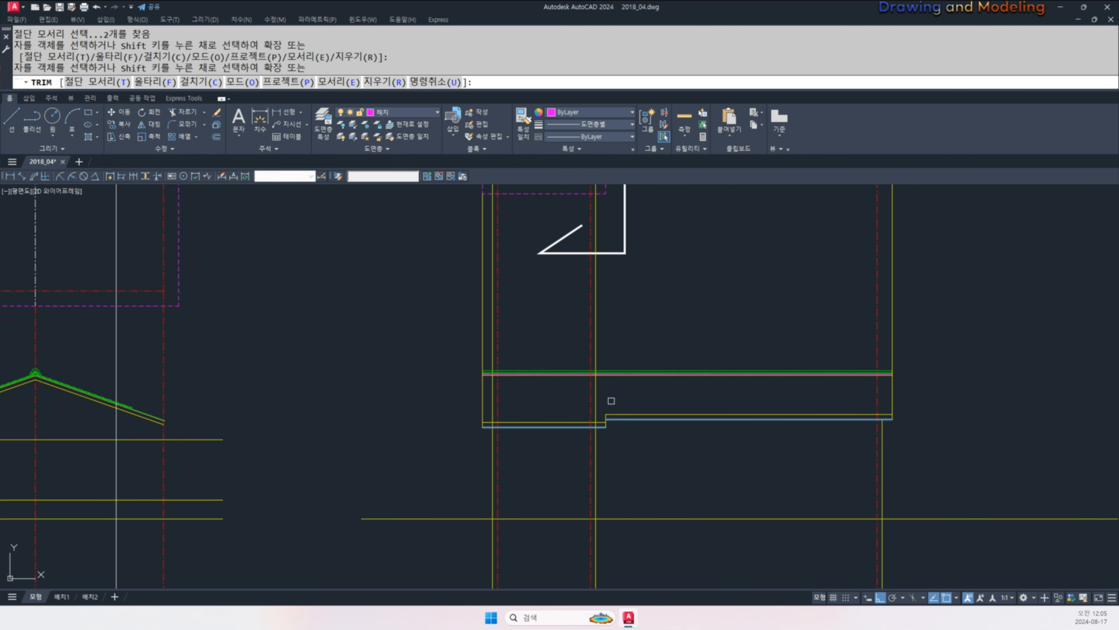
{"action": "left_click", "coordinate": [599, 398]}
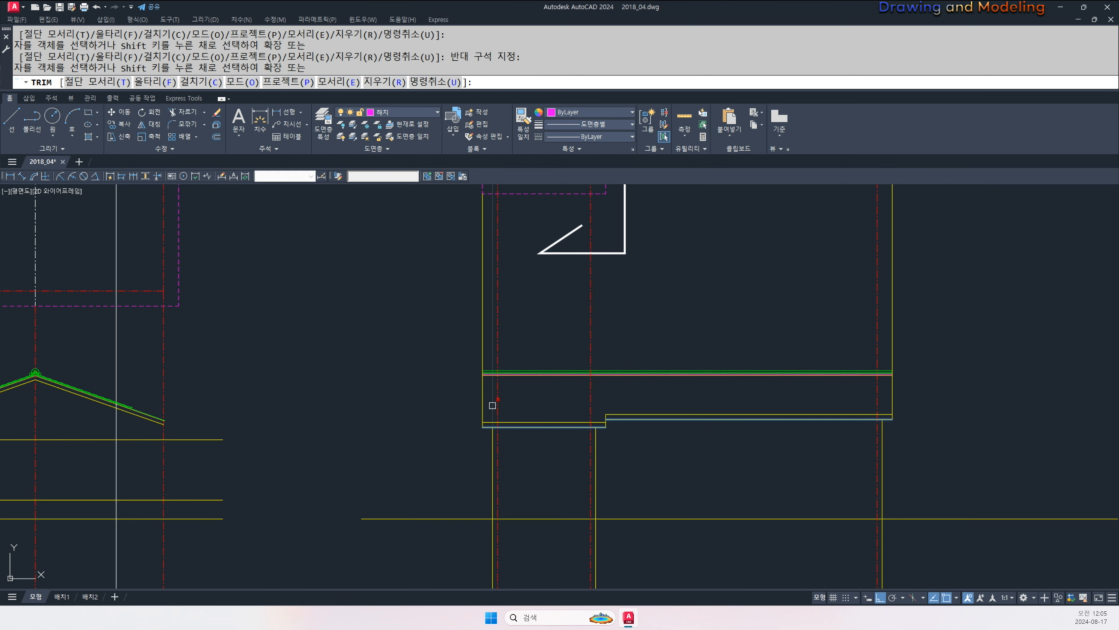
{"action": "key", "text": "Escape"}
{"action": "key", "text": "Escape"}
- Turn off the layer of the red centrelines
{"action": "scroll", "coordinate": [493, 405], "scroll_direction": "down", "scroll_amount": 4}
{"action": "scroll", "coordinate": [661, 441], "scroll_direction": "up", "scroll_amount": 3}
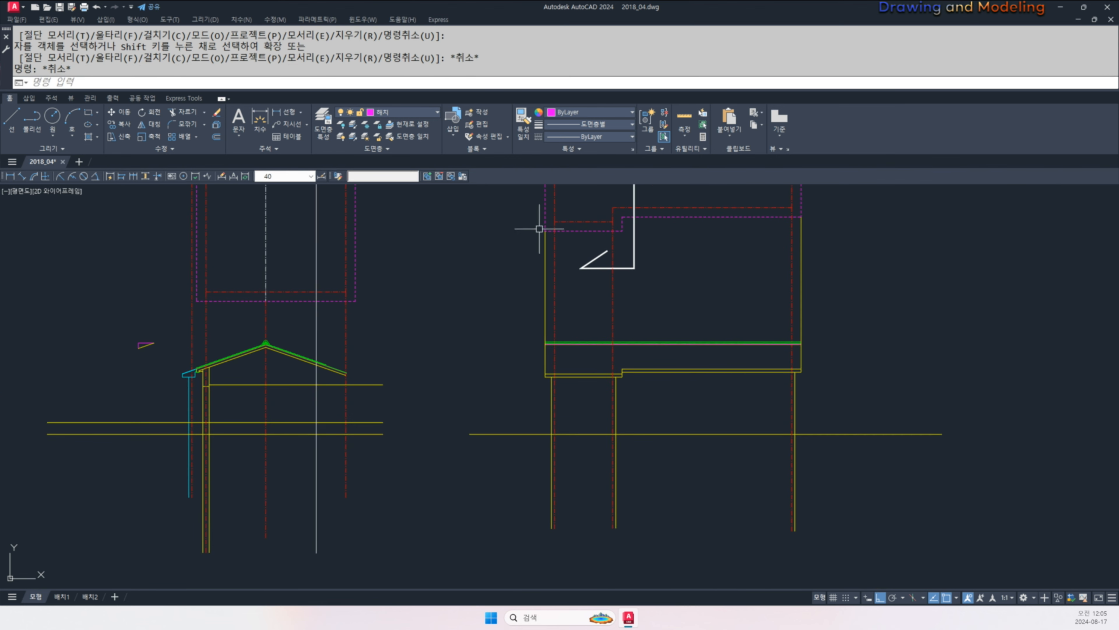
{"action": "left_click", "coordinate": [615, 364]}
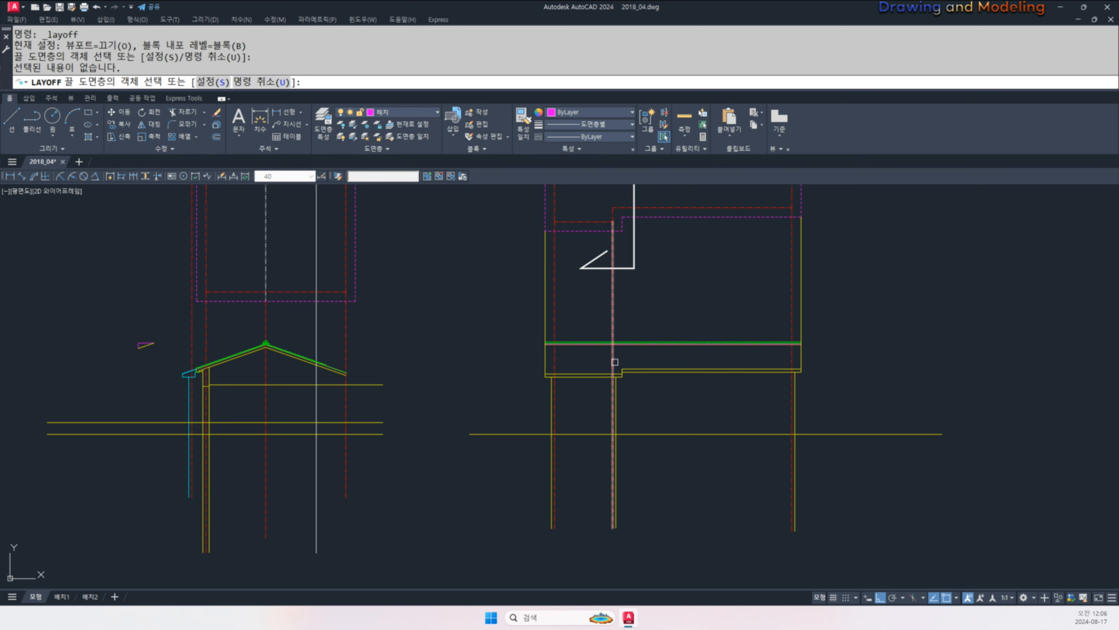
{"action": "key", "text": "Escape"}
{"action": "key", "text": "Escape"}
- Trim the three wall lines below the elevation's ground line
{"action": "type", "text": "TR"}
{"action": "key", "text": "space"}
{"action": "key", "text": "space"}
{"action": "left_click", "coordinate": [874, 479]}
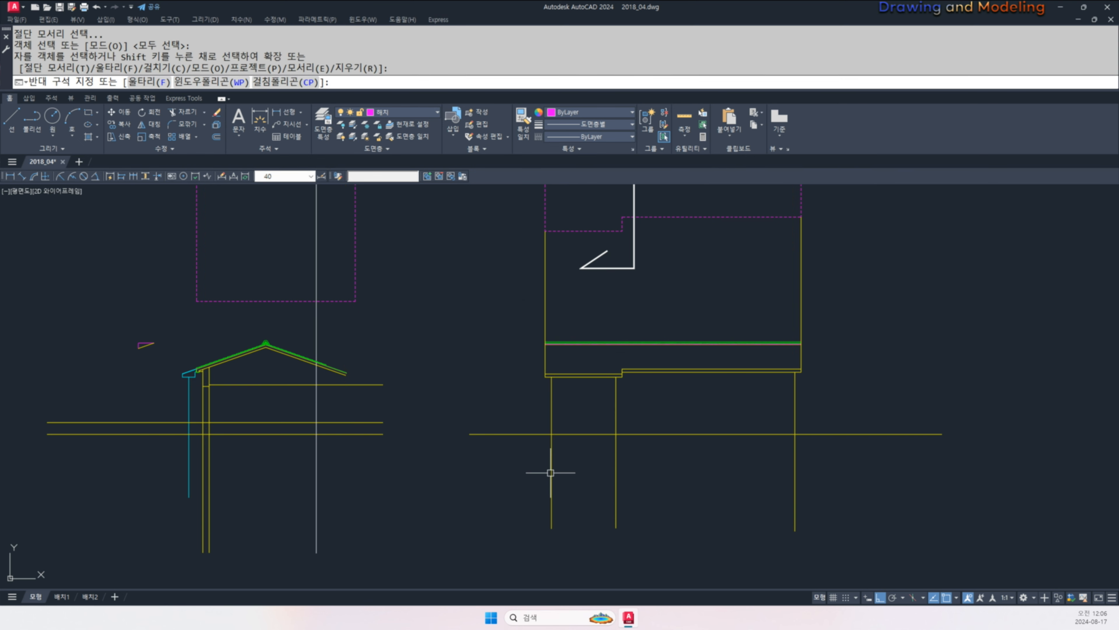
{"action": "key", "text": "Escape"}
{"action": "key", "text": "Escape"}
{"action": "type", "text": "TR"}
{"action": "key", "text": "space"}
{"action": "key", "text": "space"}
{"action": "left_click_drag", "start_coordinate": [858, 484], "coordinate": [494, 480]}
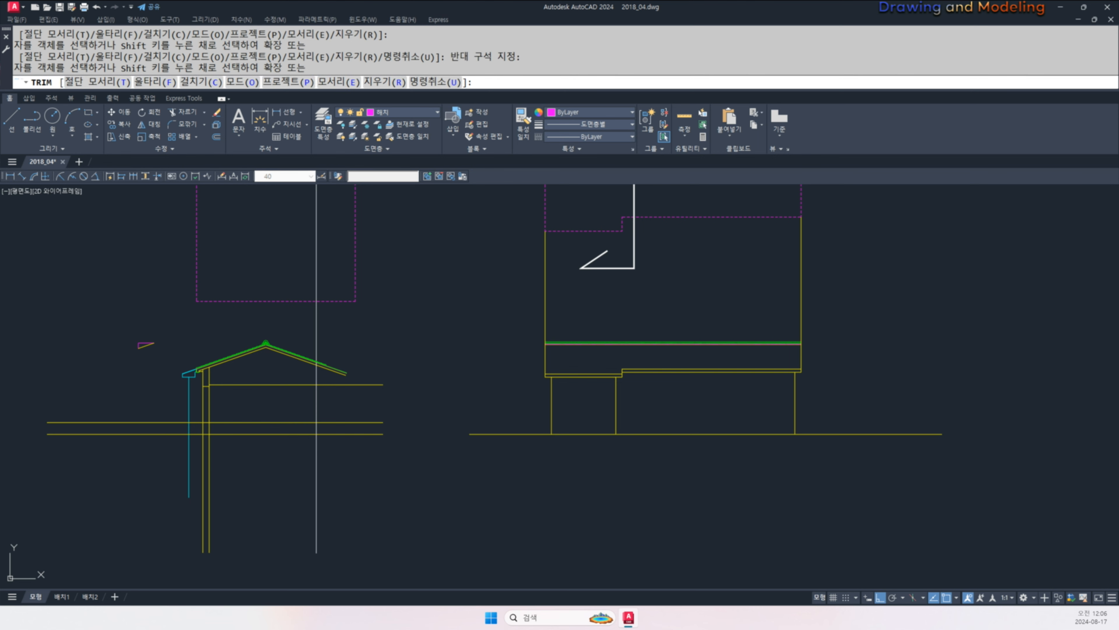
{"action": "key", "text": "Escape"}
{"action": "key", "text": "Escape"}
- Turn all layers back on
{"action": "type", "text": "LL"}
{"action": "key", "text": "space"}
{"action": "key", "text": "Escape"}
{"action": "key", "text": "Escape"}
{"action": "scroll", "coordinate": [645, 419], "scroll_direction": "up", "scroll_amount": 4}
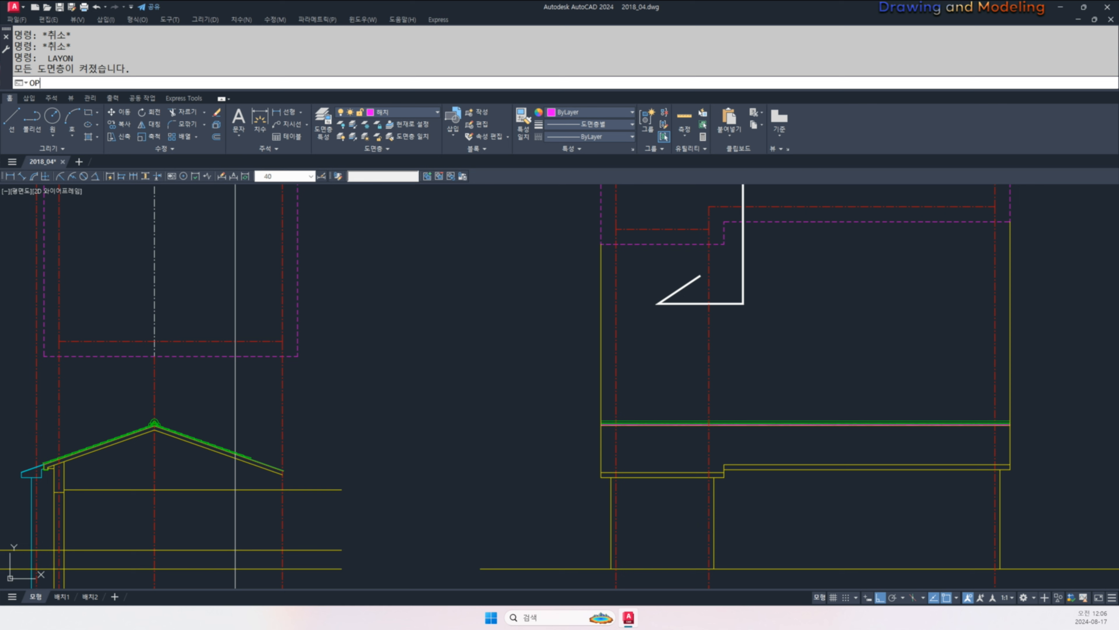
{"action": "type", "text": "300"}
{"action": "key", "text": "space"}
{"action": "type", "text": "300"}
{"action": "key", "text": "space"}
{"action": "key", "text": "Escape"}
{"action": "key", "text": "Escape"}
{"action": "key", "text": "Escape"}
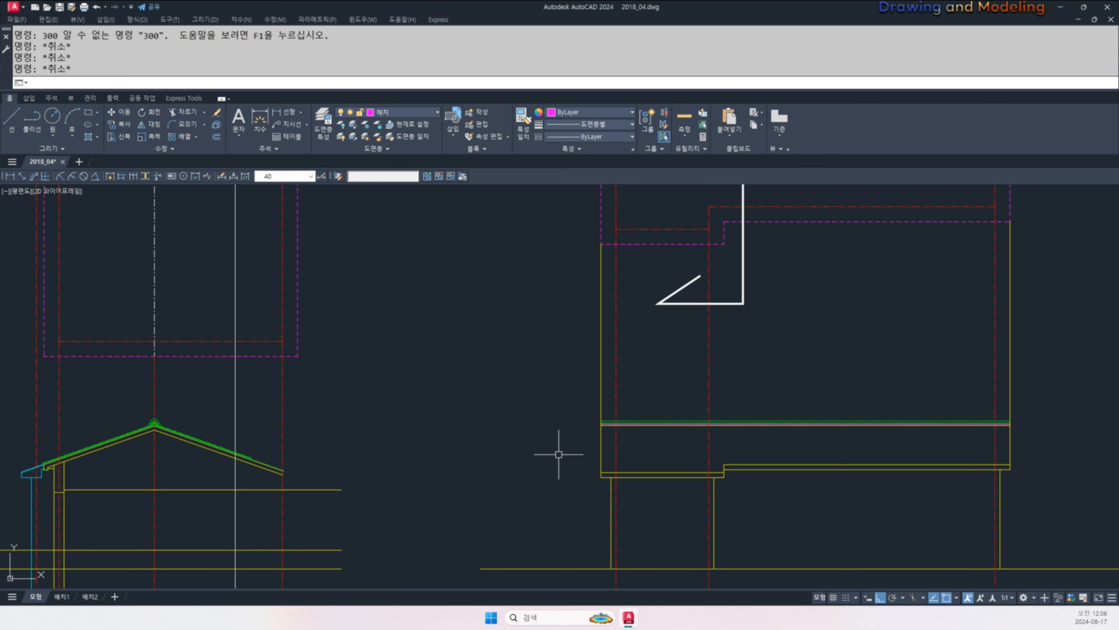
{"action": "type", "text": "OP"}
{"action": "key", "text": "space"}
{"action": "key", "text": "Escape"}
- Offset the elevation's left outer vertical line 300 inward
{"action": "type", "text": "O"}
{"action": "key", "text": "space"}
{"action": "type", "text": "300"}
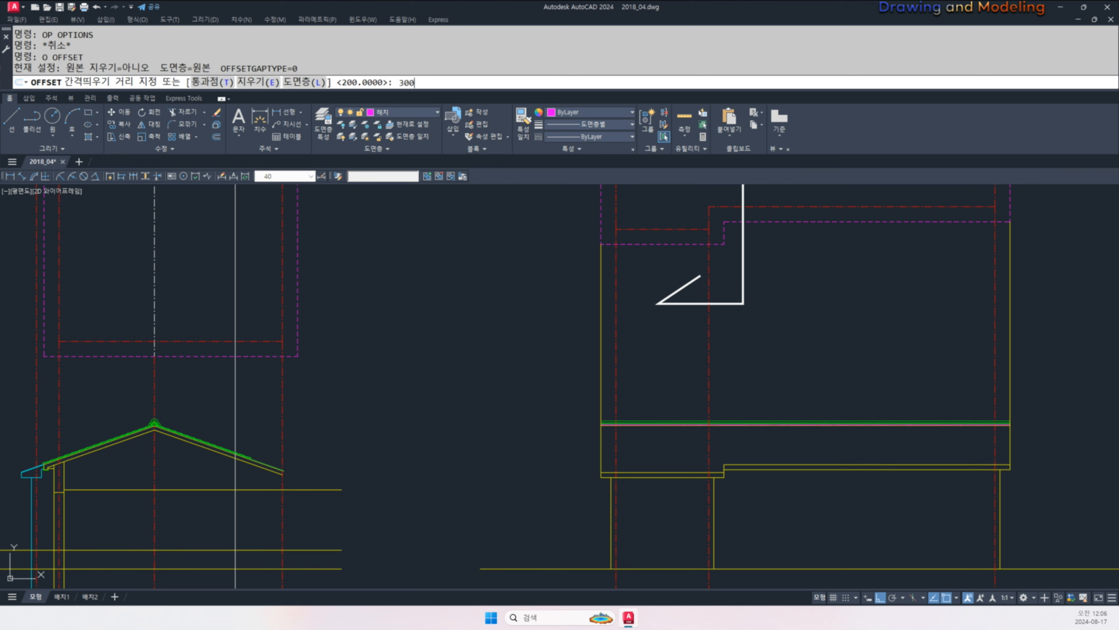
{"action": "key", "text": "space"}
{"action": "scroll", "coordinate": [667, 450], "scroll_direction": "up", "scroll_amount": 2}
{"action": "left_click", "coordinate": [503, 392]}
{"action": "left_click", "coordinate": [516, 383]}
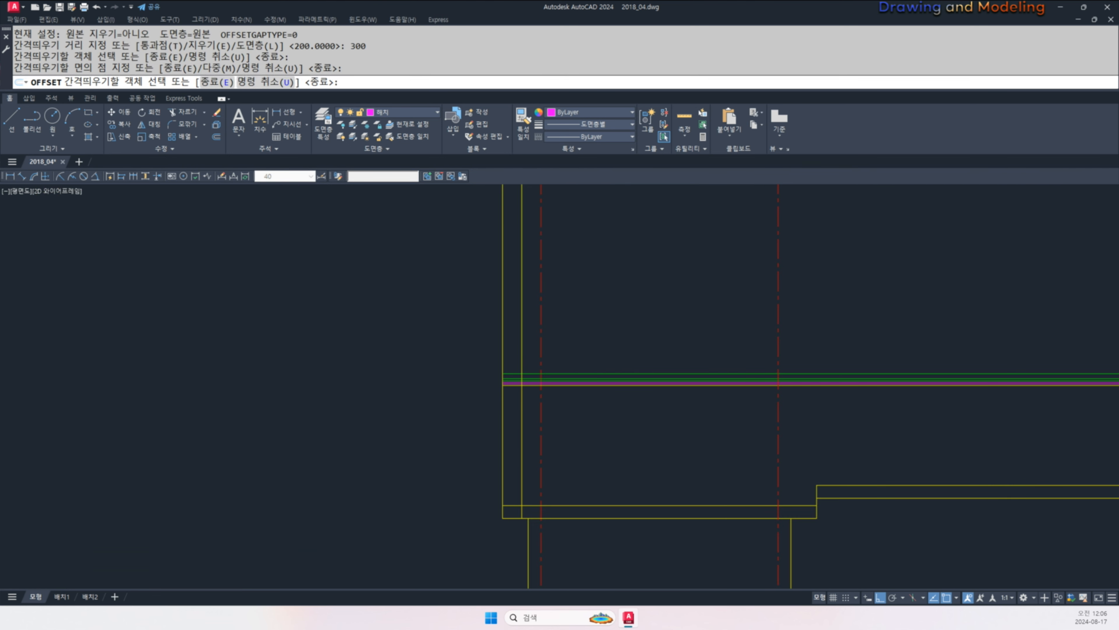
{"action": "key", "text": "Escape"}
{"action": "key", "text": "Escape"}
- Trim the offset vertical, the outer vertical and the ridge lines to form a stepped corner at the lowest ridge line
{"action": "scroll", "coordinate": [512, 374], "scroll_direction": "up", "scroll_amount": 3}
{"action": "middle_click_drag", "start_coordinate": [528, 414], "coordinate": [640, 423]}
{"action": "scroll", "coordinate": [654, 448], "scroll_direction": "up", "scroll_amount": 3}
{"action": "type", "text": "TR"}
{"action": "left_click", "coordinate": [726, 445]}
{"action": "left_click", "coordinate": [669, 417]}
{"action": "key", "text": "space"}
{"action": "left_click", "coordinate": [711, 470]}
{"action": "left_click", "coordinate": [669, 454]}
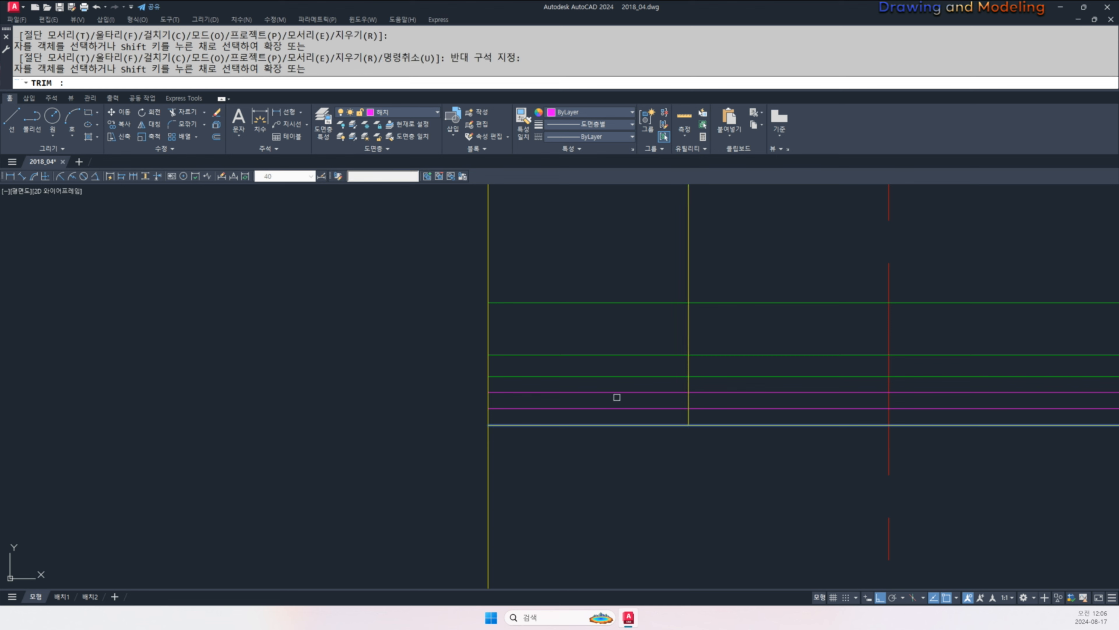
{"action": "left_click", "coordinate": [573, 248]}
{"action": "left_click", "coordinate": [472, 404]}
{"action": "key", "text": "Escape"}
{"action": "key", "text": "Escape"}
- Offset the stepped corner's inner vertical, horizontal and outer vertical lines 50 outward
{"action": "scroll", "coordinate": [558, 400], "scroll_direction": "down", "scroll_amount": 3}
{"action": "middle_click_drag", "start_coordinate": [563, 404], "coordinate": [600, 441]}
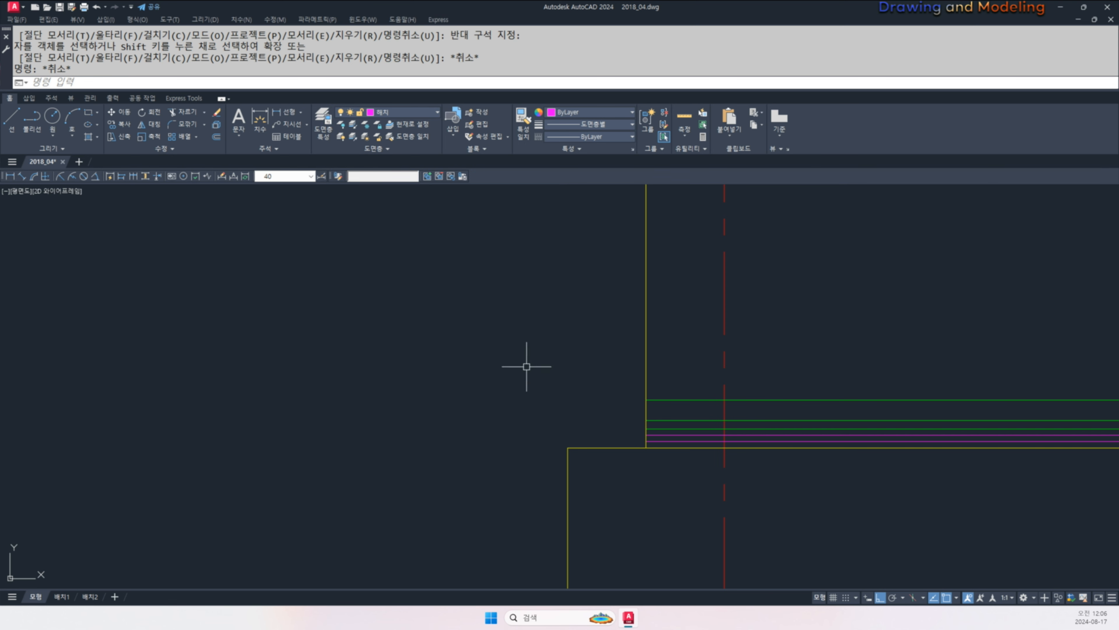
{"action": "type", "text": "O"}
{"action": "key", "text": "space"}
{"action": "type", "text": "50"}
{"action": "key", "text": "Return"}
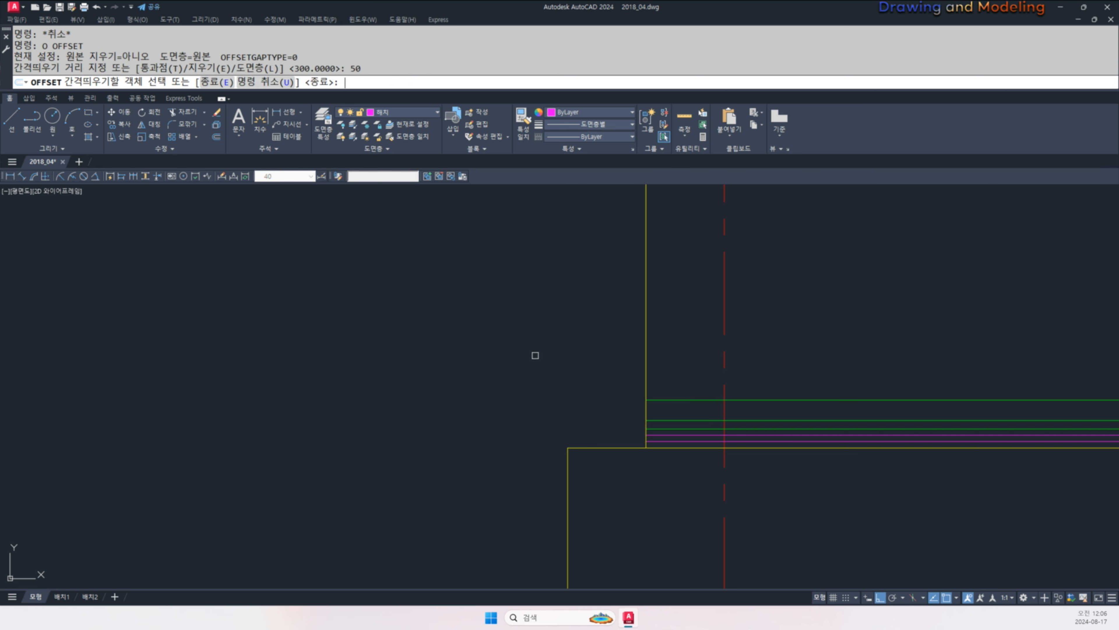
{"action": "left_click", "coordinate": [648, 347]}
{"action": "left_click", "coordinate": [625, 366]}
{"action": "left_click", "coordinate": [581, 447]}
{"action": "left_click", "coordinate": [581, 441]}
{"action": "left_click", "coordinate": [570, 458]}
{"action": "left_click", "coordinate": [553, 455]}
{"action": "key", "text": "space"}
- Fillet the 50-offset lines into sharp corners that follow the stepped roof edge
{"action": "type", "text": "f"}
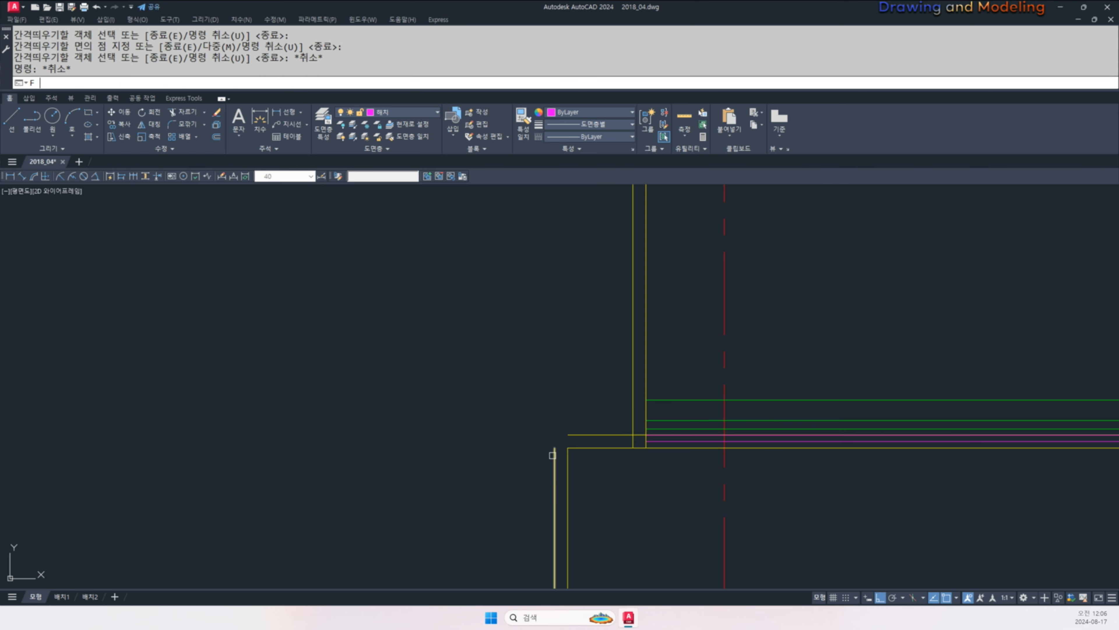
{"action": "key", "text": "space"}
{"action": "left_click", "coordinate": [611, 435]}
{"action": "left_click", "coordinate": [630, 426]}
{"action": "key", "text": "Escape"}
{"action": "key", "text": "Escape"}
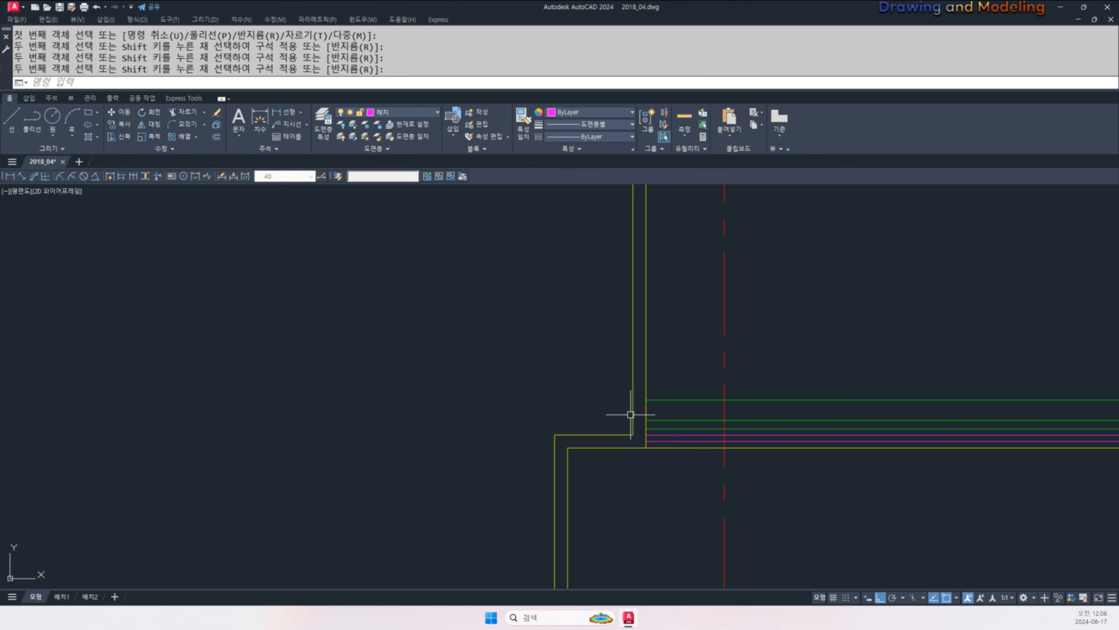
- Match the stepped corner's 50-offset lines to the properties of the green ridge line
{"action": "key", "text": "space"}
{"action": "left_click", "coordinate": [662, 399]}
{"action": "left_click", "coordinate": [653, 352]}
{"action": "left_click", "coordinate": [619, 371]}
{"action": "left_click", "coordinate": [565, 421]}
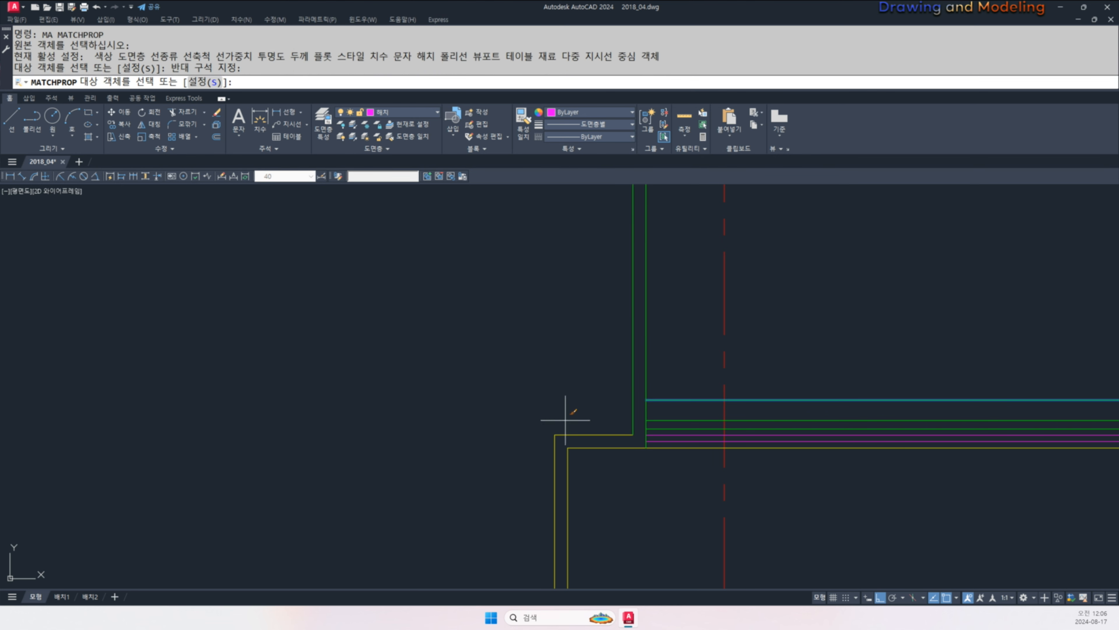
{"action": "left_click", "coordinate": [542, 437]}
{"action": "key", "text": "Escape"}
{"action": "key", "text": "Escape"}
- Offset the stepped roof edge's short outer horizontal line 150 downward
{"action": "type", "text": "o"}
{"action": "key", "text": "space"}
{"action": "type", "text": "150"}
{"action": "key", "text": "space"}
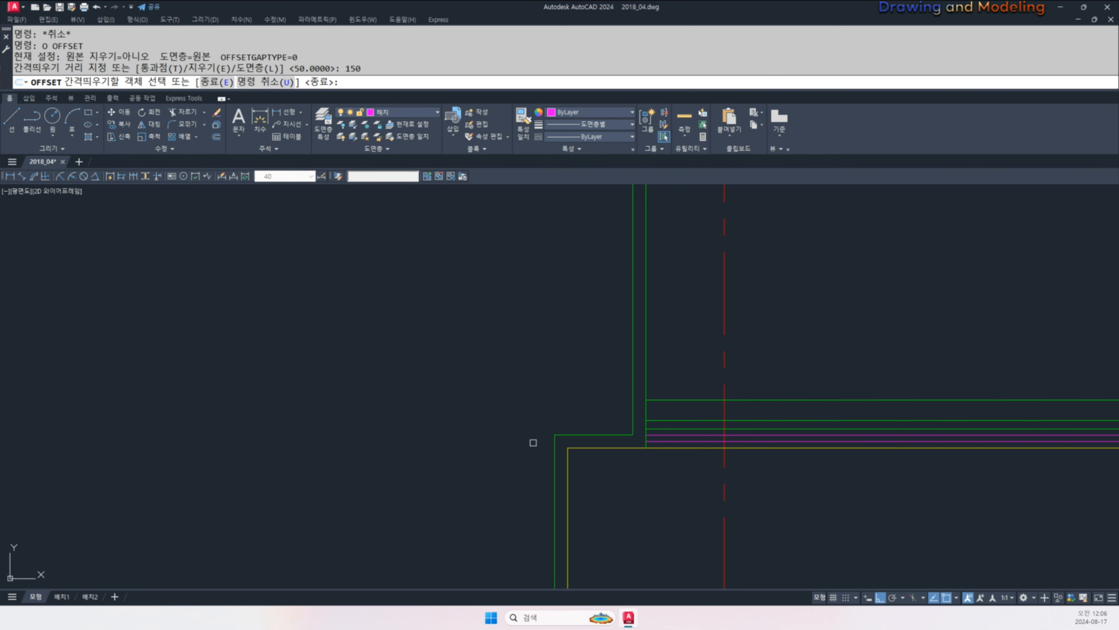
{"action": "left_click", "coordinate": [594, 435]}
{"action": "left_click", "coordinate": [590, 470]}
{"action": "key", "text": "Escape"}
{"action": "key", "text": "Escape"}
- Trim the 150-offset line at the yellow outer vertical and the green outer vertical below it to close the roof-edge cap
{"action": "middle_click_drag", "start_coordinate": [572, 507], "coordinate": [593, 488]}
{"action": "scroll", "coordinate": [593, 488], "scroll_direction": "up", "scroll_amount": 2}
{"action": "type", "text": "tr"}
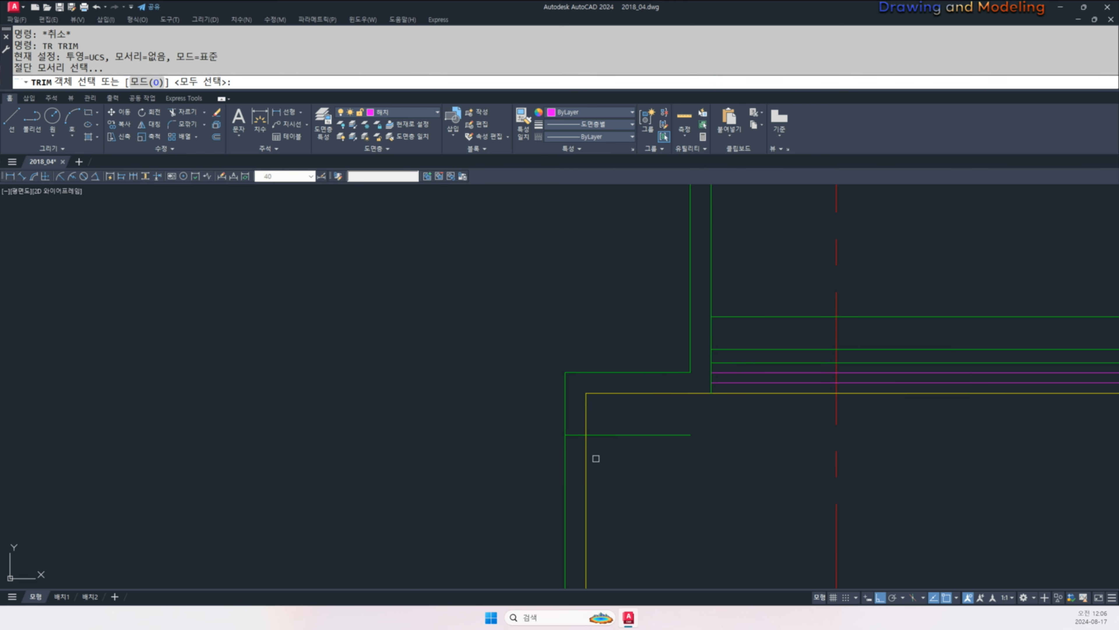
{"action": "left_click", "coordinate": [632, 461]}
{"action": "left_click", "coordinate": [558, 417]}
{"action": "key", "text": "space"}
{"action": "left_click", "coordinate": [582, 462]}
{"action": "left_click", "coordinate": [541, 478]}
{"action": "left_click", "coordinate": [647, 458]}
{"action": "left_click", "coordinate": [628, 425]}
{"action": "key", "text": "Escape"}
{"action": "key", "text": "Escape"}
- Place a horizontal construction line through the top of the section's ridge tile
{"action": "scroll", "coordinate": [616, 444], "scroll_direction": "down", "scroll_amount": 4}
{"action": "scroll", "coordinate": [604, 435], "scroll_direction": "down", "scroll_amount": 4}
{"action": "left_click_drag", "start_coordinate": [522, 433], "coordinate": [670, 435]}
{"action": "middle_click_drag", "start_coordinate": [669, 435], "coordinate": [687, 435]}
{"action": "type", "text": "xl h"}
{"action": "scroll", "coordinate": [273, 440], "scroll_direction": "down", "scroll_amount": 2}
{"action": "middle_click_drag", "start_coordinate": [269, 441], "coordinate": [570, 445]}
{"action": "scroll", "coordinate": [440, 443], "scroll_direction": "up", "scroll_amount": 6}
{"action": "scroll", "coordinate": [384, 424], "scroll_direction": "up", "scroll_amount": 2}
{"action": "left_click", "coordinate": [504, 446]}
{"action": "key", "text": "Escape"}
{"action": "key", "text": "Escape"}
- Trim the construction line and the roof edge's two verticals against each other to cap the edge at ridge-tile height
{"action": "scroll", "coordinate": [434, 430], "scroll_direction": "down", "scroll_amount": 4}
{"action": "middle_click_drag", "start_coordinate": [705, 463], "coordinate": [331, 445]}
{"action": "middle_click_drag", "start_coordinate": [772, 455], "coordinate": [260, 440]}
{"action": "scroll", "coordinate": [740, 403], "scroll_direction": "up", "scroll_amount": 2}
{"action": "scroll", "coordinate": [740, 402], "scroll_direction": "up", "scroll_amount": 4}
{"action": "type", "text": "tr"}
{"action": "left_click", "coordinate": [632, 425]}
{"action": "left_click", "coordinate": [538, 375]}
{"action": "key", "text": "space"}
{"action": "left_click", "coordinate": [553, 375]}
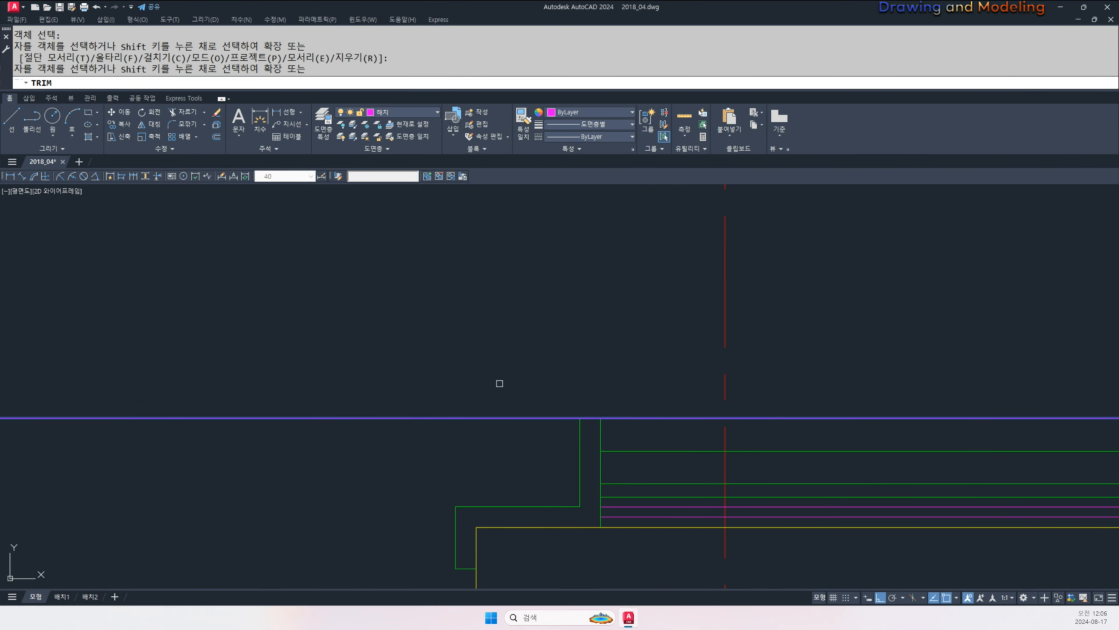
{"action": "left_click", "coordinate": [503, 384]}
{"action": "left_click", "coordinate": [534, 444]}
{"action": "left_click", "coordinate": [617, 435]}
{"action": "left_click", "coordinate": [635, 405]}
{"action": "key", "text": "Escape"}
{"action": "key", "text": "Escape"}
- Match the roof edge's short top line to the properties of the adjoining green vertical
{"action": "type", "text": "m,a"}
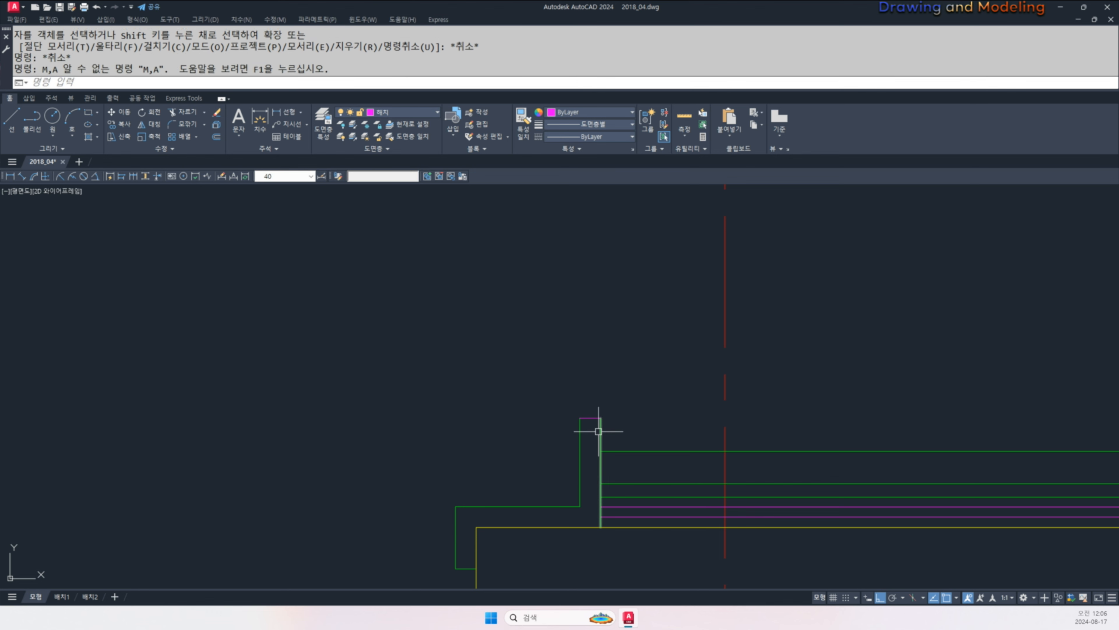
{"action": "key", "text": "Escape"}
{"action": "key", "text": "Escape"}
{"action": "type", "text": "ma"}
{"action": "left_click", "coordinate": [598, 427]}
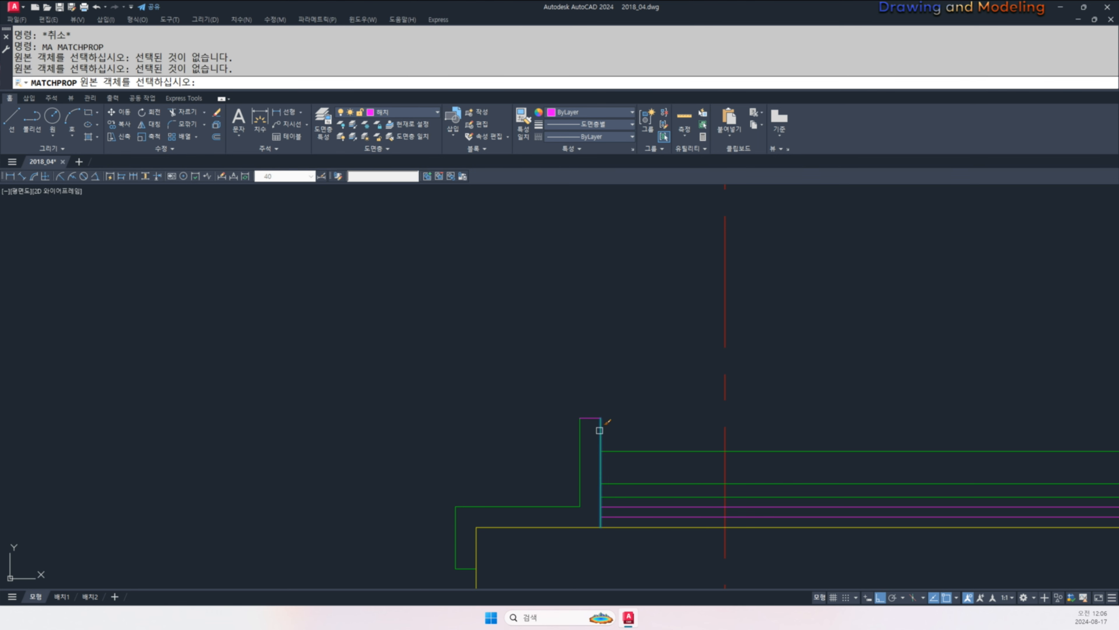
{"action": "left_click", "coordinate": [600, 430]}
{"action": "left_click", "coordinate": [639, 388]}
{"action": "left_click", "coordinate": [588, 426]}
{"action": "key", "text": "Escape"}
{"action": "key", "text": "Escape"}
- Mirror the roof-edge detail about the midpoint of the ridge line to the opposite end, keeping the original
{"action": "scroll", "coordinate": [564, 401], "scroll_direction": "down", "scroll_amount": 1}
{"action": "left_click_drag", "start_coordinate": [408, 356], "coordinate": [603, 526]}
{"action": "scroll", "coordinate": [600, 463], "scroll_direction": "down", "scroll_amount": 3}
{"action": "middle_click_drag", "start_coordinate": [833, 488], "coordinate": [476, 458]}
{"action": "type", "text": "mi"}
{"action": "scroll", "coordinate": [809, 464], "scroll_direction": "down", "scroll_amount": 2}
{"action": "middle_click_drag", "start_coordinate": [807, 464], "coordinate": [745, 467]}
{"action": "scroll", "coordinate": [744, 466], "scroll_direction": "up", "scroll_amount": 1}
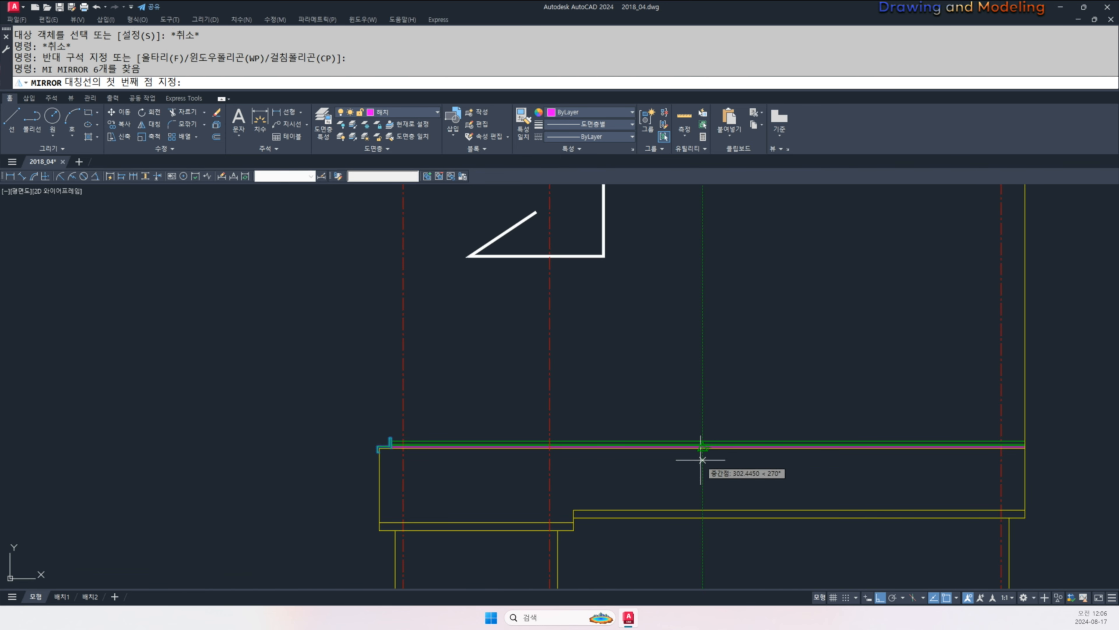
{"action": "left_click", "coordinate": [703, 448]}
{"action": "left_click", "coordinate": [703, 367]}
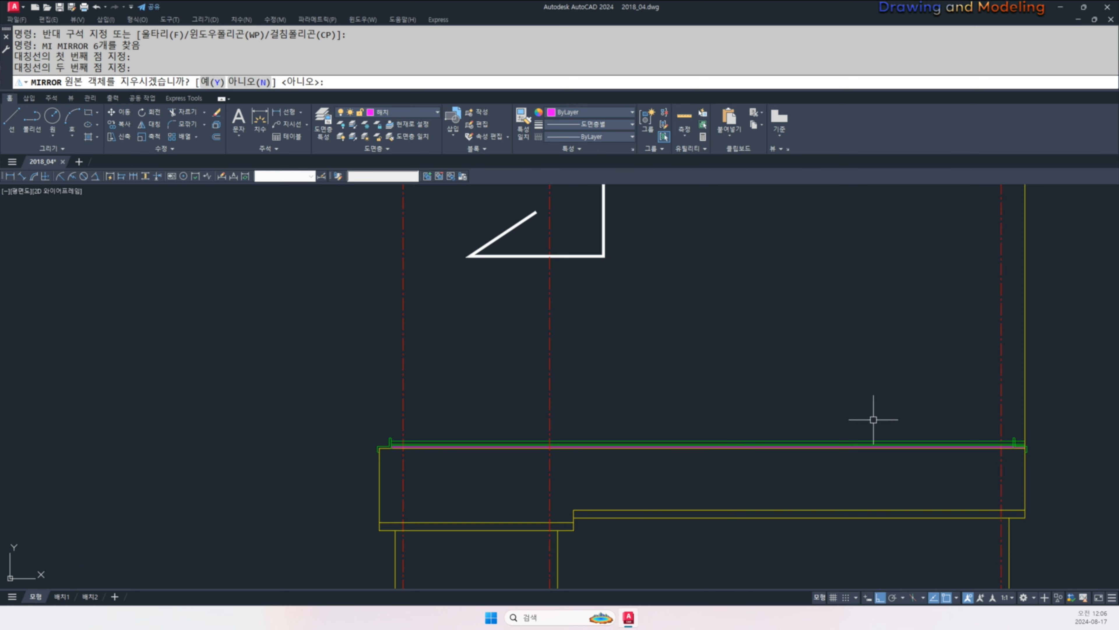
{"action": "key", "text": "space"}
{"action": "key", "text": "Escape"}
{"action": "key", "text": "Escape"}
- Trim the ridge lines beyond the mirrored edge's inner vertical and remove the outer vertical's excess above the roof edge
{"action": "middle_click_drag", "start_coordinate": [1048, 439], "coordinate": [892, 432]}
{"action": "scroll", "coordinate": [893, 430], "scroll_direction": "up", "scroll_amount": 5}
{"action": "type", "text": "tr"}
{"action": "scroll", "coordinate": [660, 501], "scroll_direction": "up", "scroll_amount": 3}
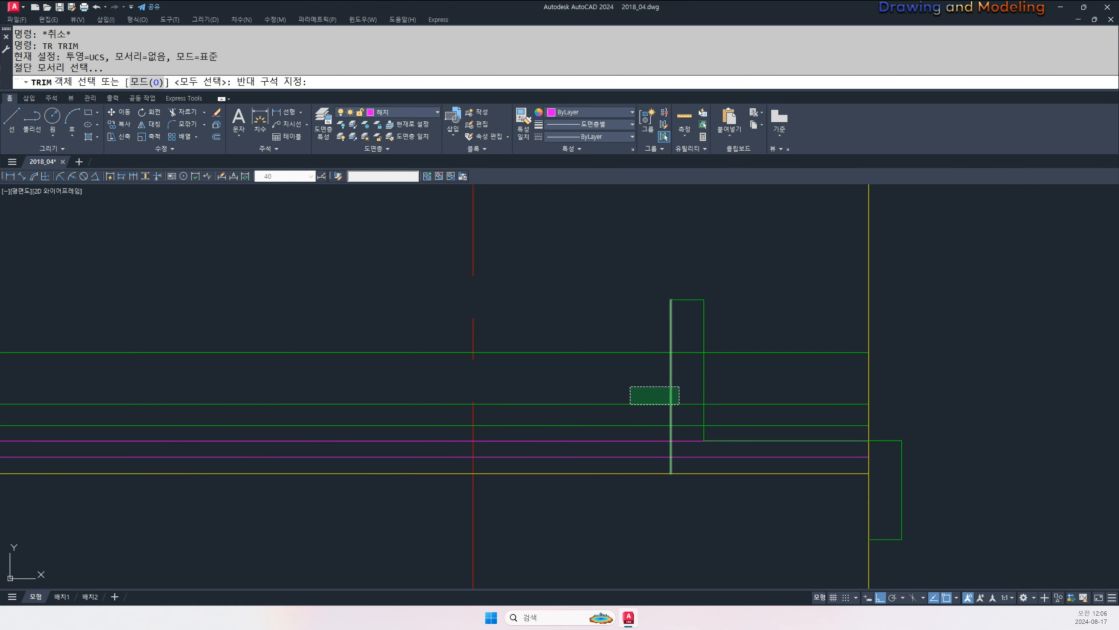
{"action": "left_click", "coordinate": [630, 403]}
{"action": "key", "text": "space"}
{"action": "left_click", "coordinate": [790, 305]}
{"action": "left_click", "coordinate": [752, 458]}
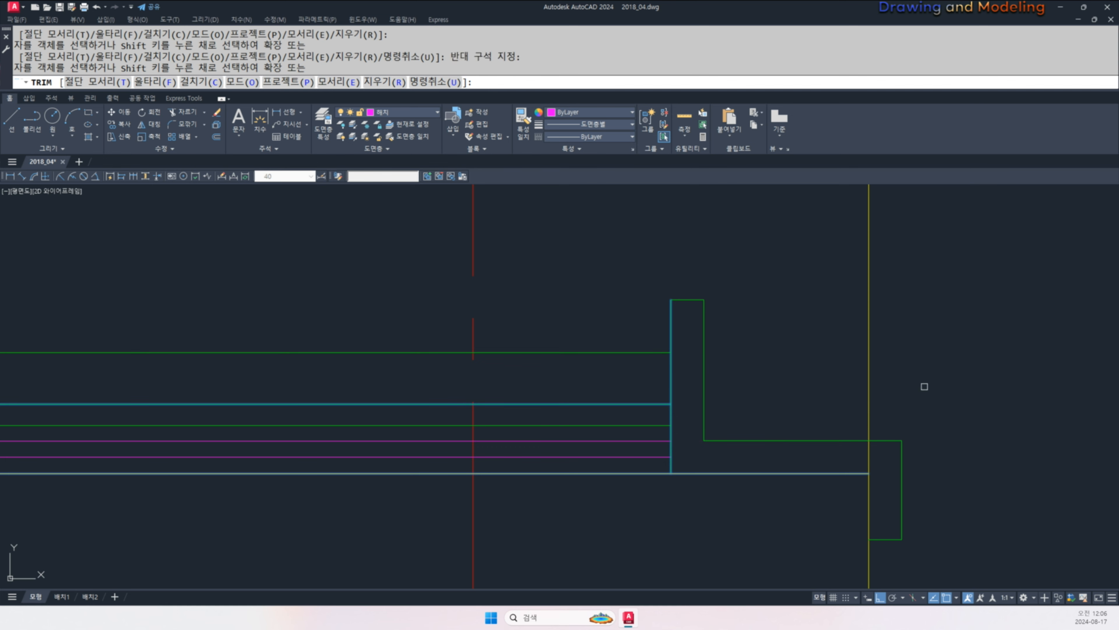
{"action": "left_click", "coordinate": [925, 386]}
{"action": "left_click", "coordinate": [859, 383]}
{"action": "key", "text": "Escape"}
{"action": "key", "text": "Escape"}
{"action": "scroll", "coordinate": [863, 386], "scroll_direction": "down", "scroll_amount": 10}
{"action": "middle_click_drag", "start_coordinate": [388, 417], "coordinate": [554, 410]}
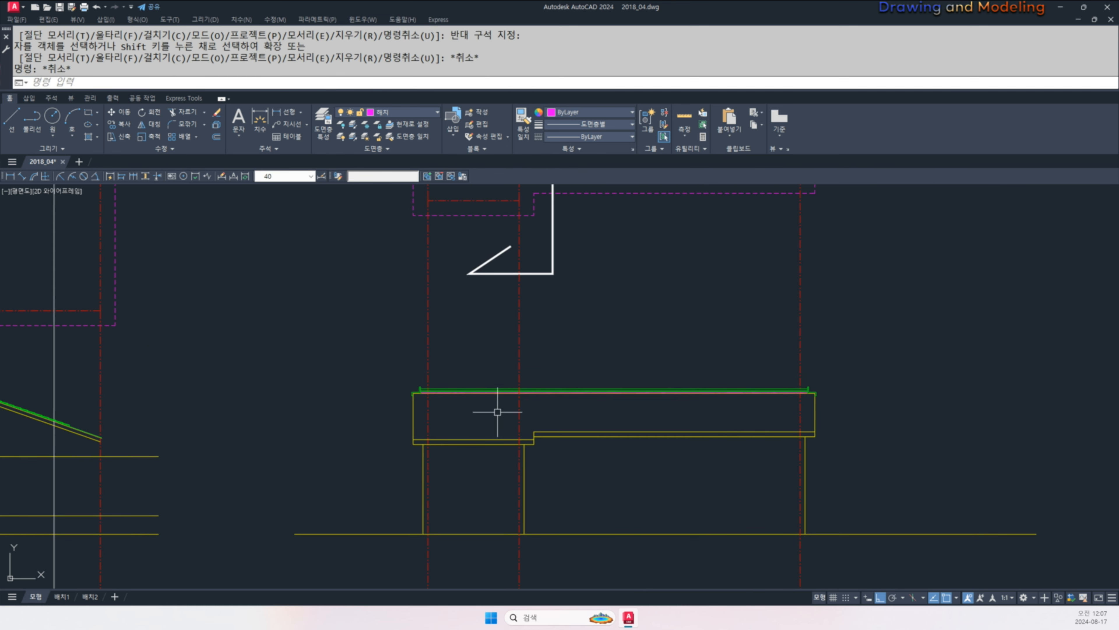
{"action": "middle_click_drag", "start_coordinate": [439, 468], "coordinate": [577, 451]}
{"action": "scroll", "coordinate": [498, 448], "scroll_direction": "down", "scroll_amount": 2}
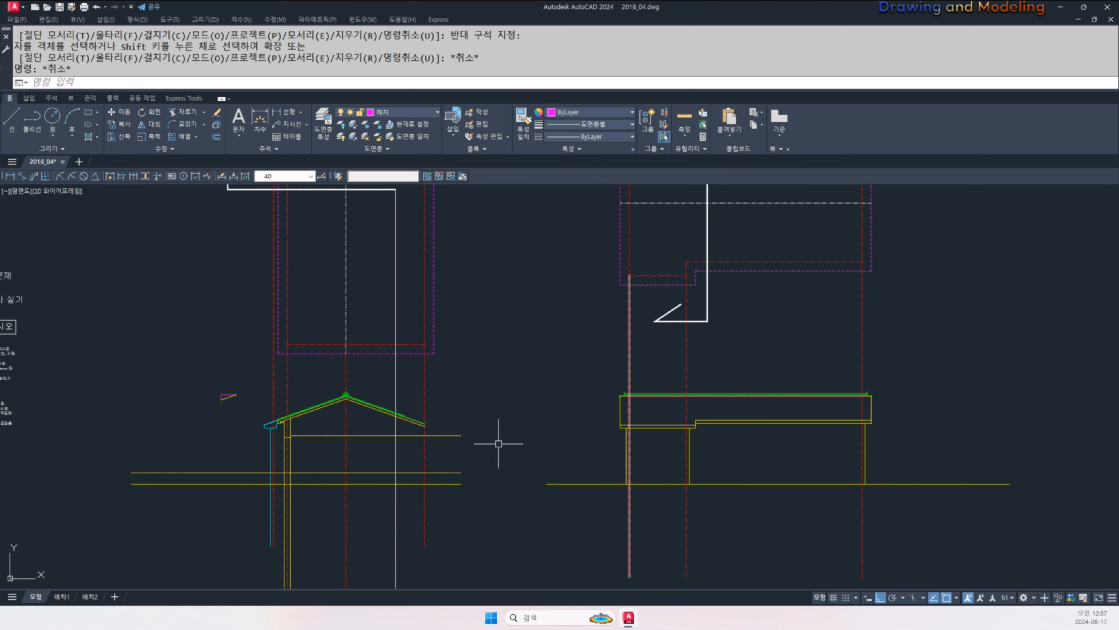
{"action": "type", "text": "lk"}
{"action": "key", "text": "space"}
{"action": "key", "text": "Escape"}
{"action": "key", "text": "Escape"}
{"action": "middle_click_drag", "start_coordinate": [484, 450], "coordinate": [721, 421]}
{"action": "type", "text": "l"}
{"action": "key", "text": "space"}
{"action": "key", "text": "Escape"}
{"action": "key", "text": "Escape"}
{"action": "key", "text": "Escape"}
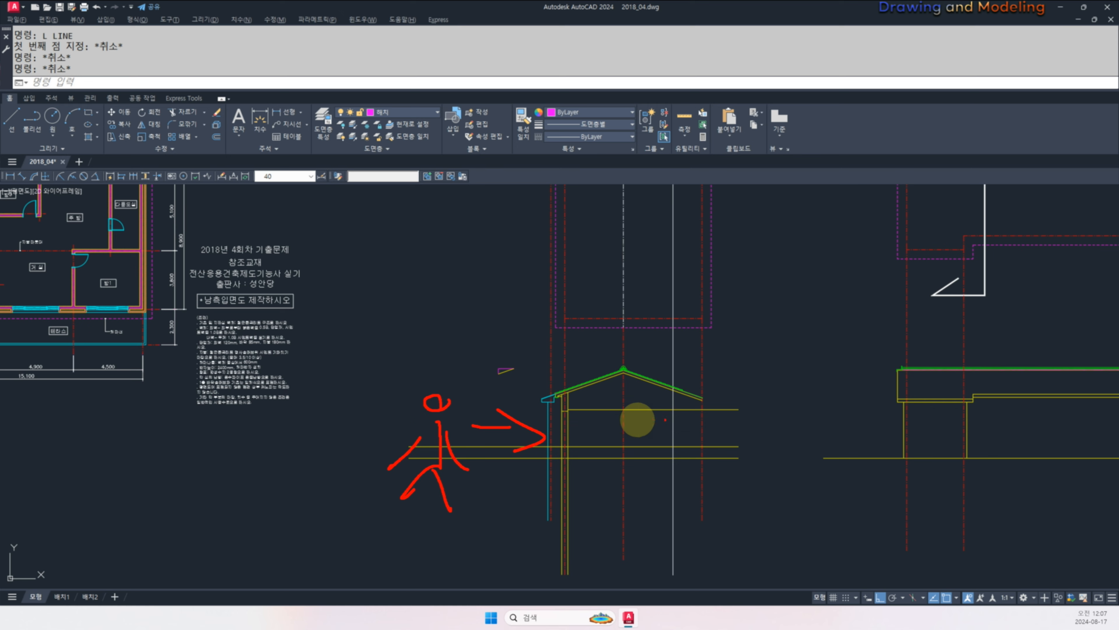
{"action": "key", "text": "Escape"}
- Draw a horizontal line from the underside of the section's wall beam across and past the elevation
{"action": "scroll", "coordinate": [542, 412], "scroll_direction": "up", "scroll_amount": 8}
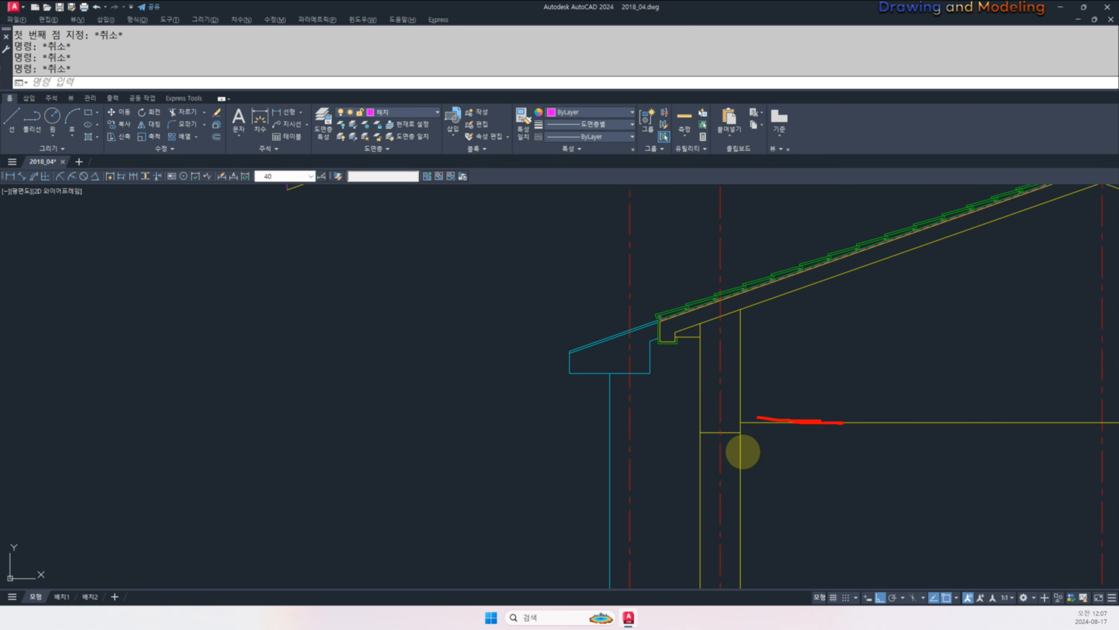
{"action": "key", "text": "Escape"}
{"action": "mouse_move", "coordinate": [779, 467]}
{"action": "middle_mouse_down"}
{"action": "mouse_move", "coordinate": [711, 481]}
{"action": "mouse_move", "coordinate": [329, 455]}
{"action": "middle_mouse_up"}
{"action": "type", "text": "l"}
{"action": "key", "text": "space"}
{"action": "left_click", "coordinate": [667, 448]}
{"action": "scroll", "coordinate": [529, 449], "scroll_direction": "down", "scroll_amount": 8}
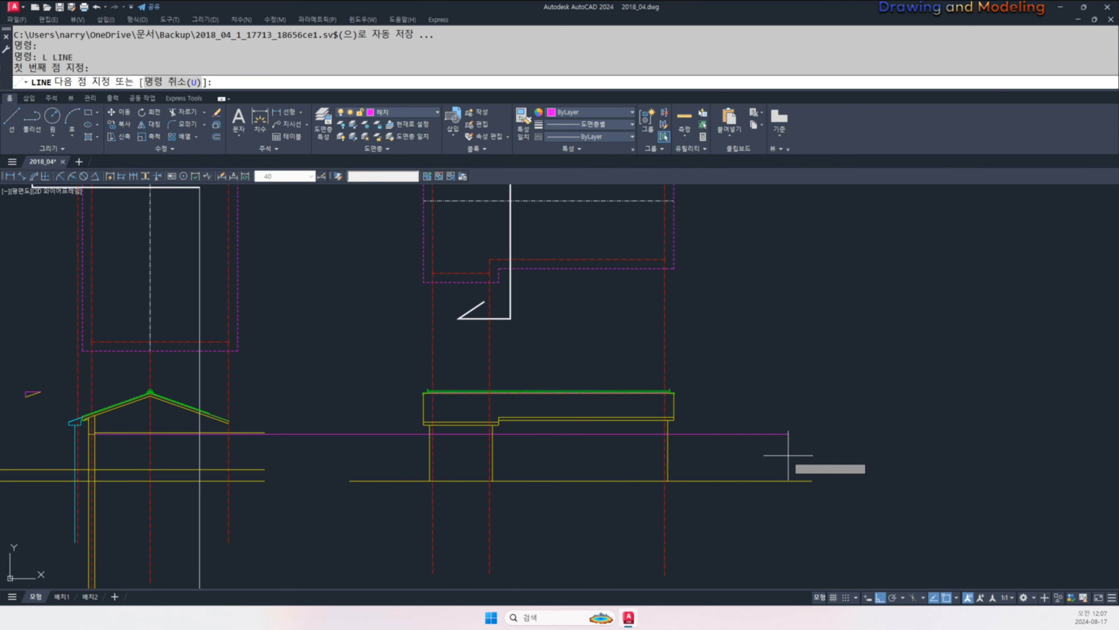
{"action": "left_click", "coordinate": [797, 456]}
{"action": "key", "text": "Escape"}
- Trim the projected beam line outside the elevation's two outer wall lines
{"action": "middle_click_drag", "start_coordinate": [545, 457], "coordinate": [630, 458]}
{"action": "scroll", "coordinate": [630, 459], "scroll_direction": "up", "scroll_amount": 2}
{"action": "type", "text": "tr"}
{"action": "key", "text": "space"}
{"action": "left_click", "coordinate": [914, 460]}
{"action": "left_click", "coordinate": [417, 441]}
{"action": "key", "text": "space"}
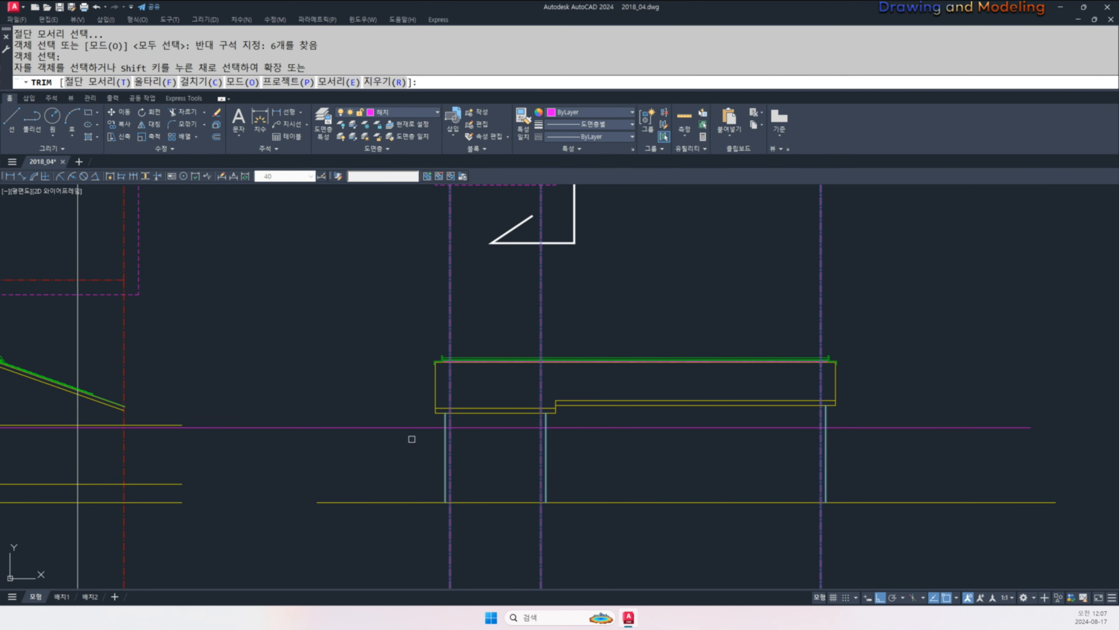
{"action": "left_click", "coordinate": [412, 440]}
{"action": "left_click", "coordinate": [392, 415]}
{"action": "left_click", "coordinate": [968, 446]}
{"action": "left_click", "coordinate": [921, 410]}
{"action": "key", "text": "Escape"}
{"action": "key", "text": "Escape"}
- Match the projected beam line to the properties of the yellow eaves line
{"action": "type", "text": "m,a"}
{"action": "key", "text": "space"}
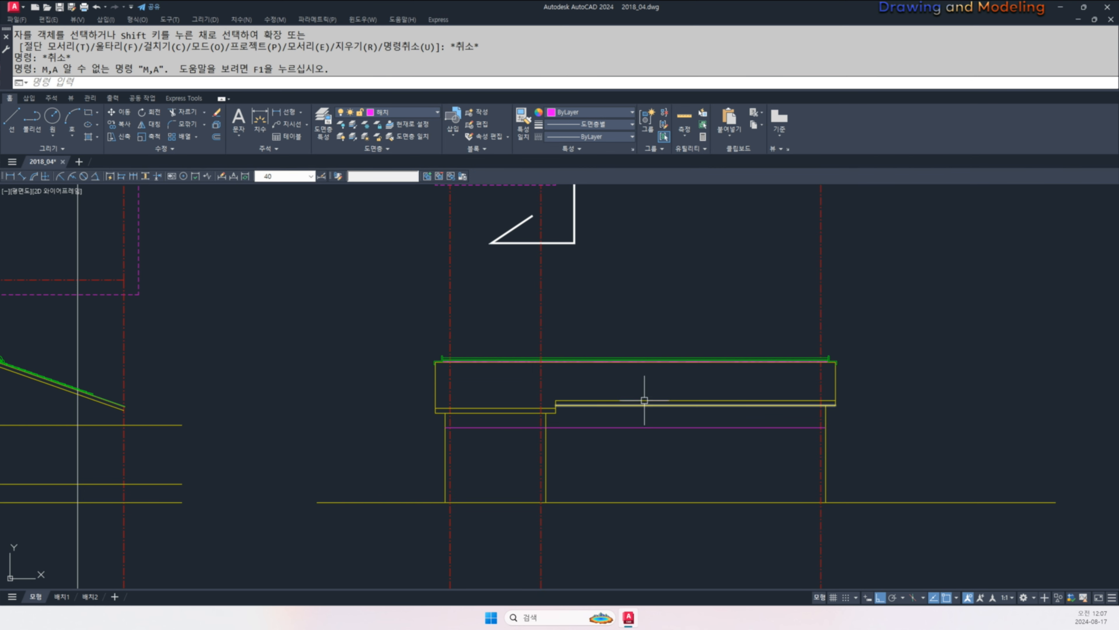
{"action": "key", "text": "space"}
{"action": "left_click", "coordinate": [648, 398]}
{"action": "left_click", "coordinate": [685, 461]}
{"action": "left_click", "coordinate": [657, 409]}
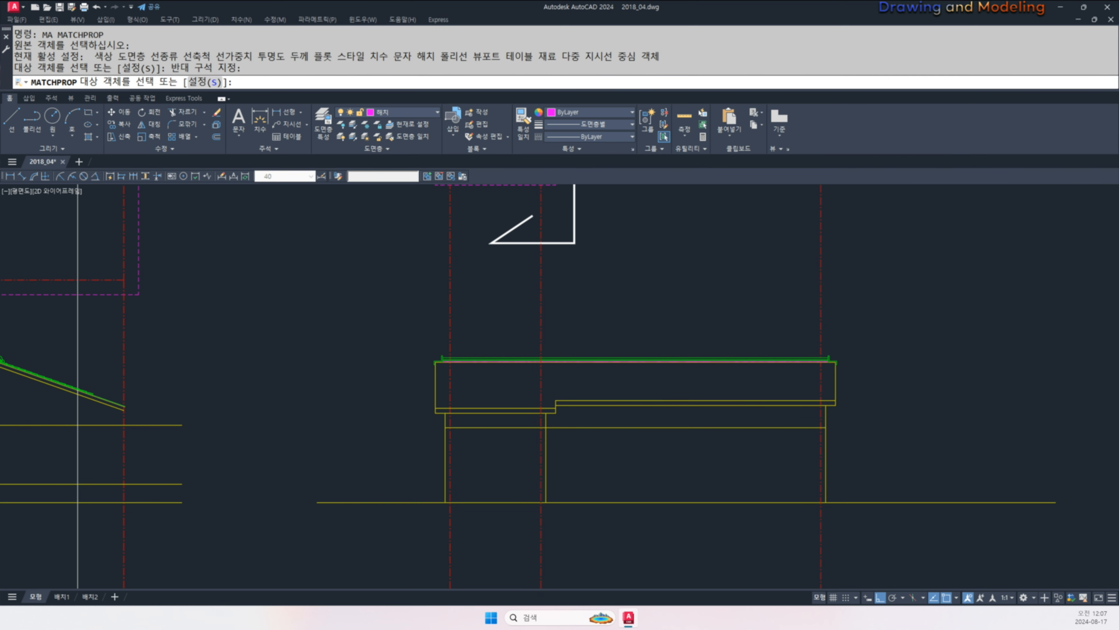
{"action": "key", "text": "Escape"}
{"action": "key", "text": "Escape"}
{"action": "scroll", "coordinate": [760, 418], "scroll_direction": "down", "scroll_amount": 4}
{"action": "type", "text": "lk"}
{"action": "key", "text": "space"}
{"action": "scroll", "coordinate": [457, 452], "scroll_direction": "up", "scroll_amount": 5}
{"action": "key", "text": "Escape"}
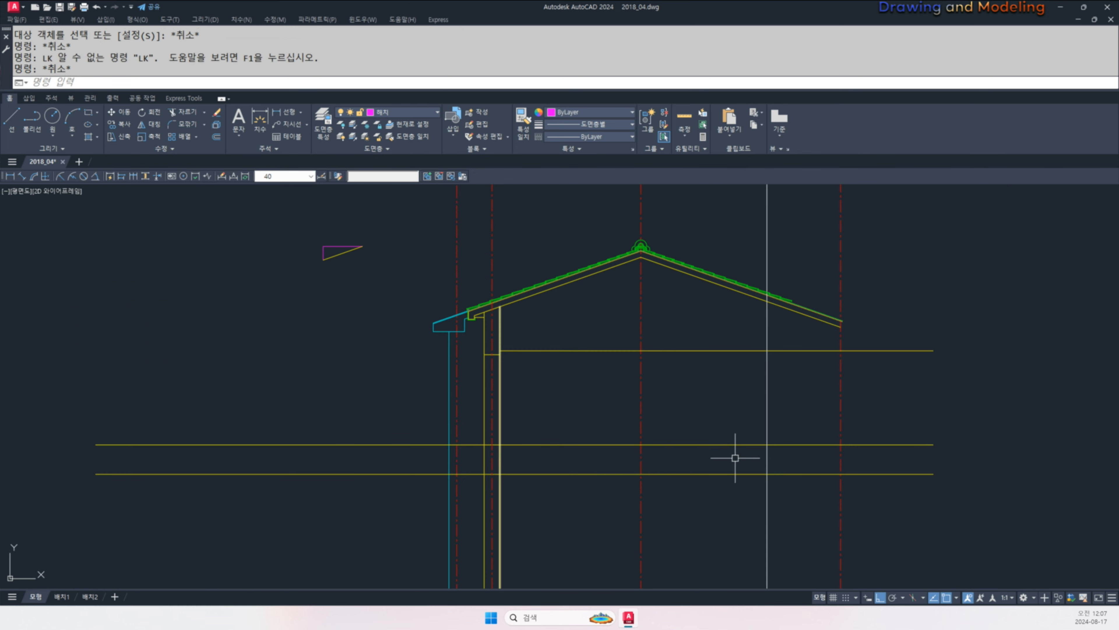
{"action": "key", "text": "Escape"}
{"action": "scroll", "coordinate": [713, 458], "scroll_direction": "up", "scroll_amount": 2}
{"action": "key", "text": "Escape"}
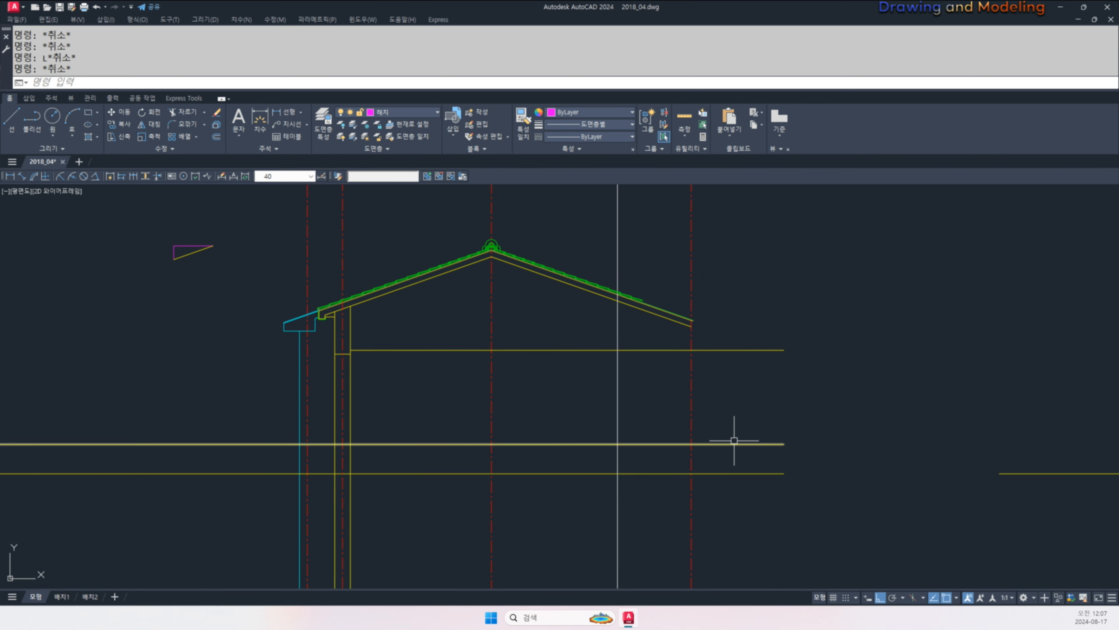
{"action": "type", "text": "XL"}
{"action": "key", "text": "space"}
{"action": "key", "text": "Escape"}
{"action": "key", "text": "Escape"}
- Draw a horizontal line from the end of the section's level line just above ground across and past the elevation
{"action": "type", "text": "l"}
{"action": "key", "text": "space"}
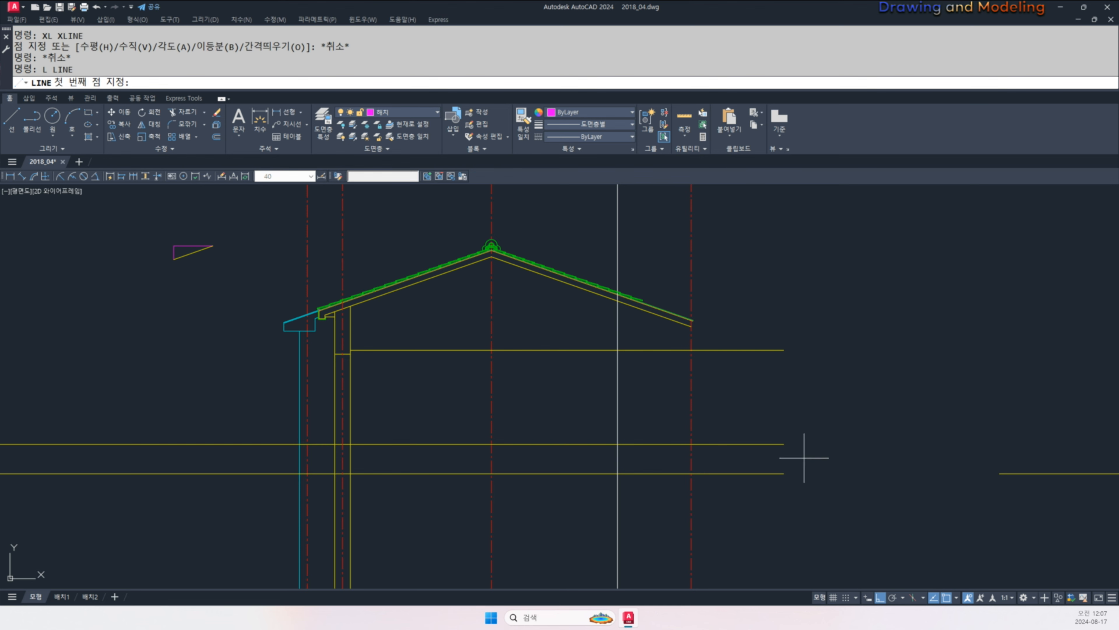
{"action": "left_click", "coordinate": [775, 441]}
{"action": "scroll", "coordinate": [810, 471], "scroll_direction": "down", "scroll_amount": 4}
{"action": "middle_click_drag", "start_coordinate": [862, 503], "coordinate": [532, 501]}
{"action": "left_click", "coordinate": [983, 510]}
{"action": "key", "text": "Escape"}
{"action": "key", "text": "Escape"}
{"action": "scroll", "coordinate": [863, 452], "scroll_direction": "up", "scroll_amount": 2}
{"action": "type", "text": "AXL"}
{"action": "key", "text": "space"}
{"action": "left_click", "coordinate": [910, 441]}
{"action": "left_click", "coordinate": [577, 433]}
{"action": "key", "text": "space"}
{"action": "left_click", "coordinate": [348, 428]}
{"action": "left_click", "coordinate": [348, 463]}
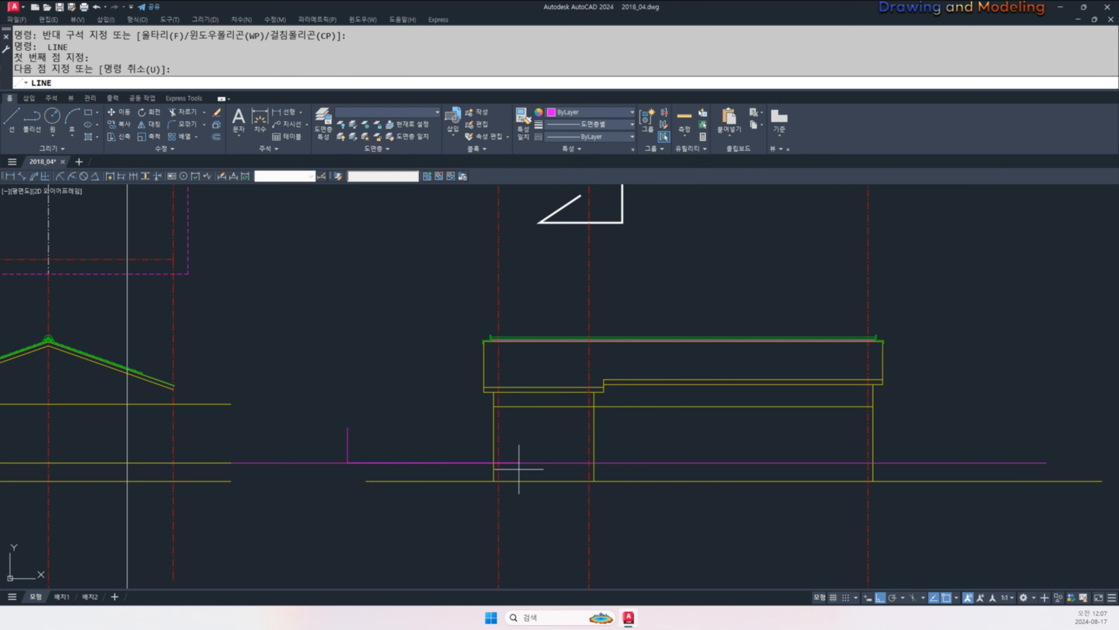
{"action": "key", "text": "Escape"}
{"action": "key", "text": "Escape"}
{"action": "left_click", "coordinate": [355, 427]}
{"action": "left_click", "coordinate": [327, 451]}
- Trim the projected level line outside the elevation's two outer wall lines, along with the ground line beyond the right wall
{"action": "type", "text": "e tr"}
{"action": "left_click", "coordinate": [987, 448]}
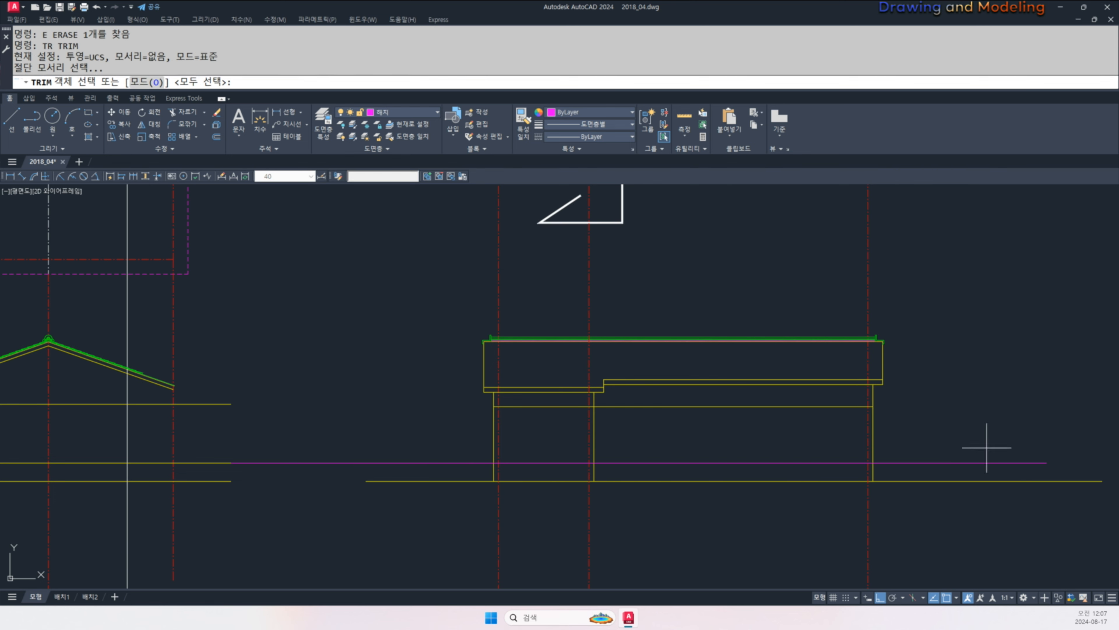
{"action": "left_click", "coordinate": [486, 434]}
{"action": "key", "text": "space"}
{"action": "left_click", "coordinate": [990, 446]}
{"action": "left_click", "coordinate": [870, 484]}
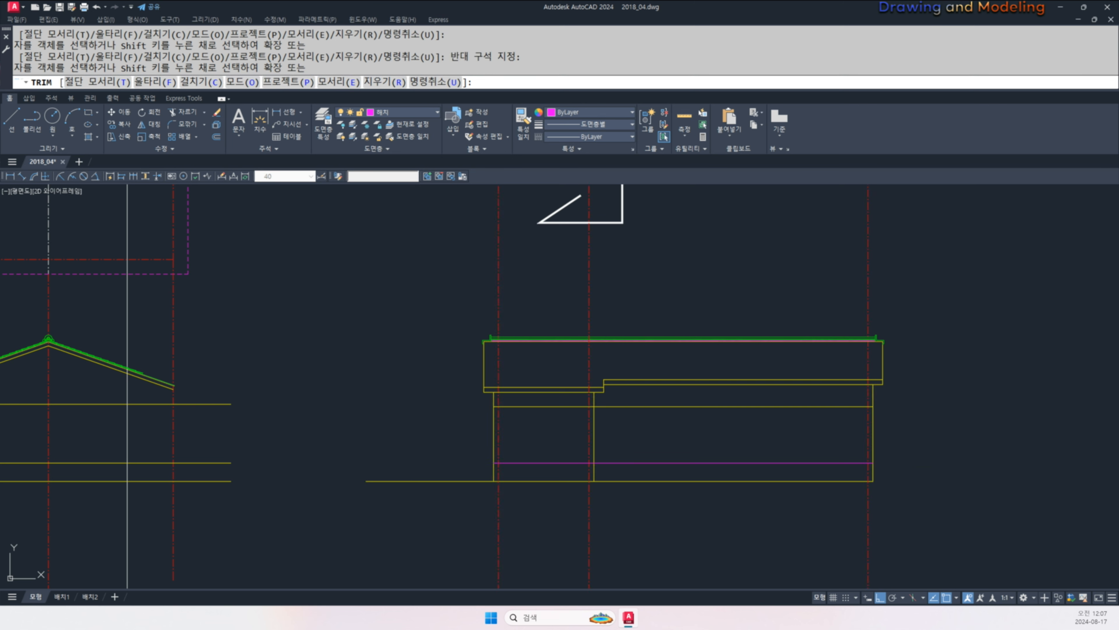
{"action": "key", "text": "Escape"}
- Stretch the ground line's right end horizontally out beyond the elevation's right wall, leaving the wall and centre line out of the selection
{"action": "type", "text": "s"}
{"action": "key", "text": "space"}
{"action": "left_click", "coordinate": [881, 475]}
{"action": "left_click", "coordinate": [862, 492]}
{"action": "left_click", "coordinate": [876, 505]}
{"action": "left_click", "coordinate": [891, 485]}
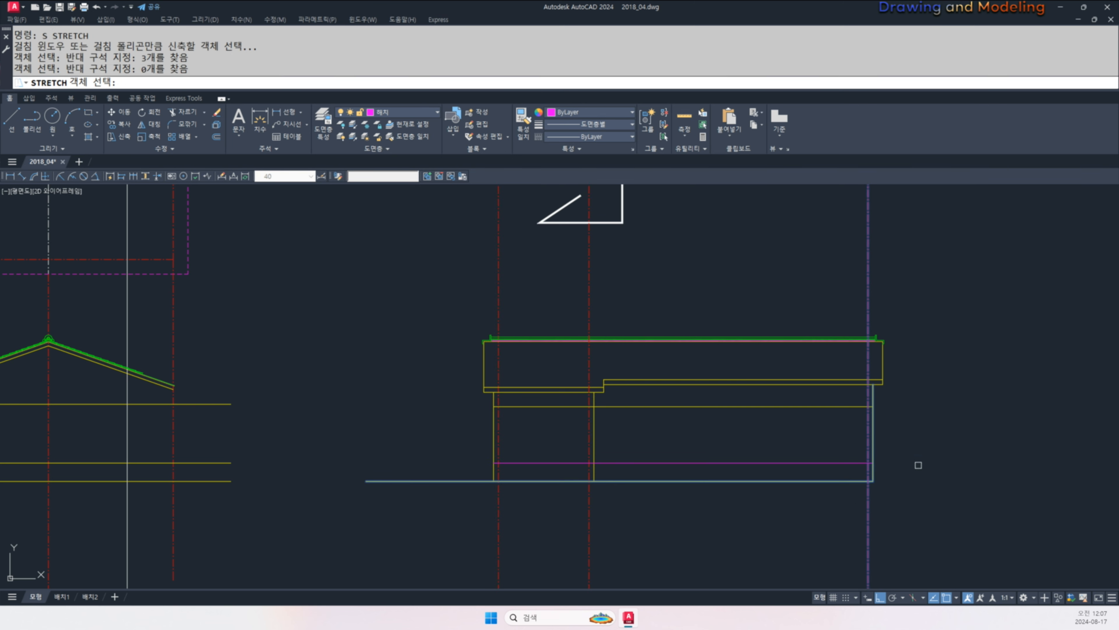
{"action": "left_click", "coordinate": [899, 439], "text": "shift"}
{"action": "left_click", "coordinate": [856, 456], "text": "shift"}
{"action": "key", "text": "space"}
{"action": "left_click", "coordinate": [737, 530]}
{"action": "left_click", "coordinate": [883, 530]}
{"action": "key", "text": "Escape"}
{"action": "key", "text": "Escape"}
{"action": "middle_click_drag", "start_coordinate": [601, 450], "coordinate": [665, 457]}
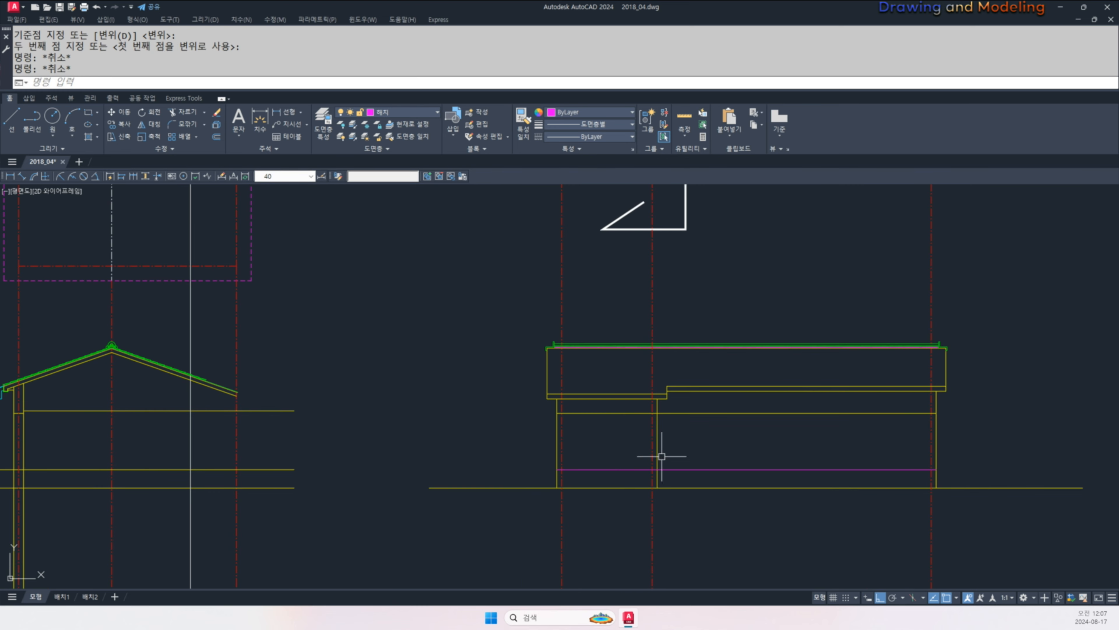
- Match the projected level line to the properties of the elevation's yellow wall line
{"action": "type", "text": "ma"}
{"action": "left_click", "coordinate": [659, 452]}
{"action": "left_click", "coordinate": [652, 449]}
{"action": "key", "text": "Escape"}
{"action": "key", "text": "Escape"}
- Trim the section's cyan porch column line below the ground line, using the ground line as cutting edge
{"action": "scroll", "coordinate": [686, 480], "scroll_direction": "down", "scroll_amount": 4}
{"action": "middle_click_drag", "start_coordinate": [687, 502], "coordinate": [703, 484]}
{"action": "middle_click_drag", "start_coordinate": [687, 440], "coordinate": [754, 443]}
{"action": "scroll", "coordinate": [529, 483], "scroll_direction": "up", "scroll_amount": 4}
{"action": "scroll", "coordinate": [428, 450], "scroll_direction": "up", "scroll_amount": 3}
{"action": "type", "text": "tr"}
{"action": "left_click", "coordinate": [473, 495]}
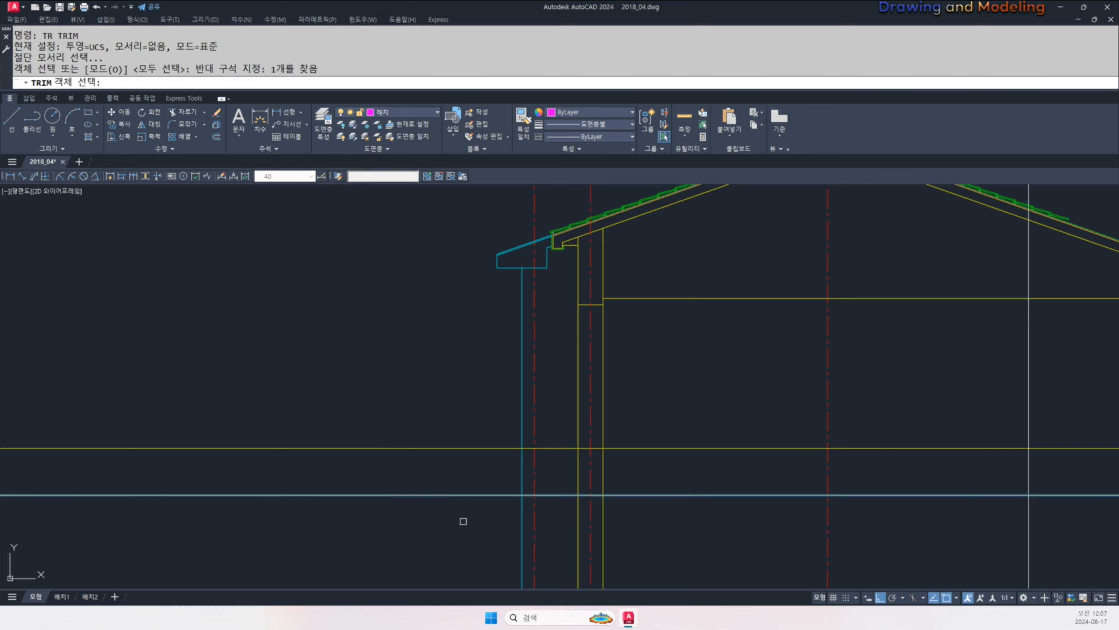
{"action": "key", "text": "space"}
{"action": "left_click", "coordinate": [522, 515]}
{"action": "key", "text": "Escape"}
{"action": "key", "text": "Escape"}
{"action": "scroll", "coordinate": [475, 517], "scroll_direction": "down", "scroll_amount": 6}
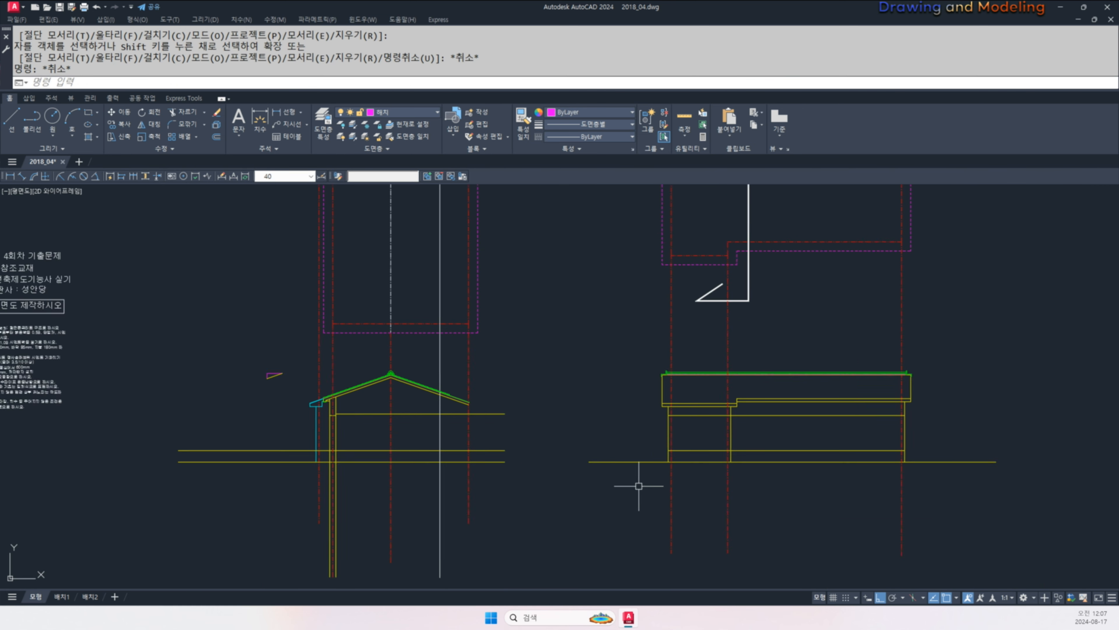
- Shorten the elevation's three red centre lines by stretching their lower ends up closer to the ground line
{"action": "scroll", "coordinate": [679, 487], "scroll_direction": "up", "scroll_amount": 1}
{"action": "type", "text": "S"}
{"action": "key", "text": "space"}
{"action": "middle_click_drag", "start_coordinate": [782, 569], "coordinate": [788, 510]}
{"action": "left_click_drag", "start_coordinate": [942, 557], "coordinate": [575, 495]}
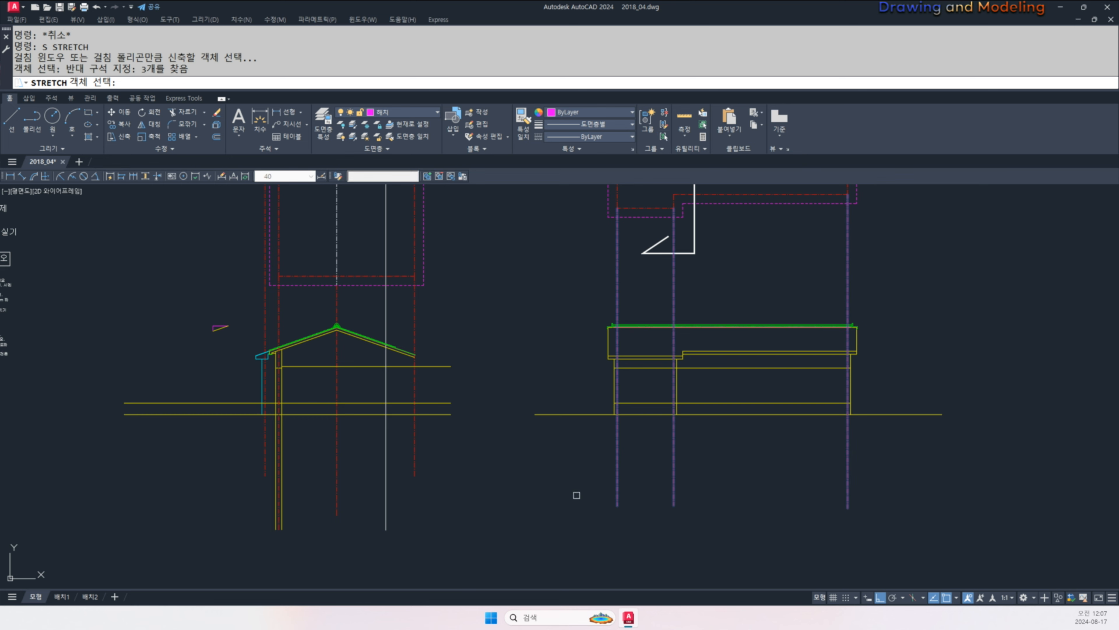
{"action": "key", "text": "space"}
{"action": "left_click", "coordinate": [576, 474]}
{"action": "left_click", "coordinate": [577, 417]}
{"action": "key", "text": "Escape"}
{"action": "middle_click_drag", "start_coordinate": [578, 410], "coordinate": [584, 469]}
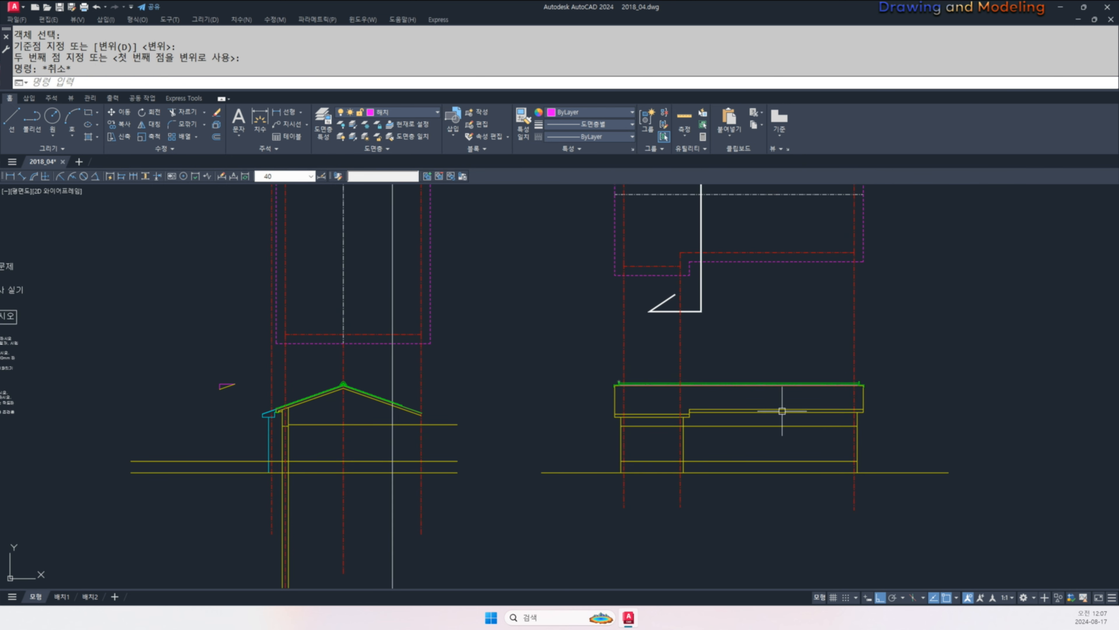
{"action": "key", "text": "Escape"}
{"action": "key", "text": "Escape"}
{"action": "scroll", "coordinate": [749, 437], "scroll_direction": "down", "scroll_amount": 3}
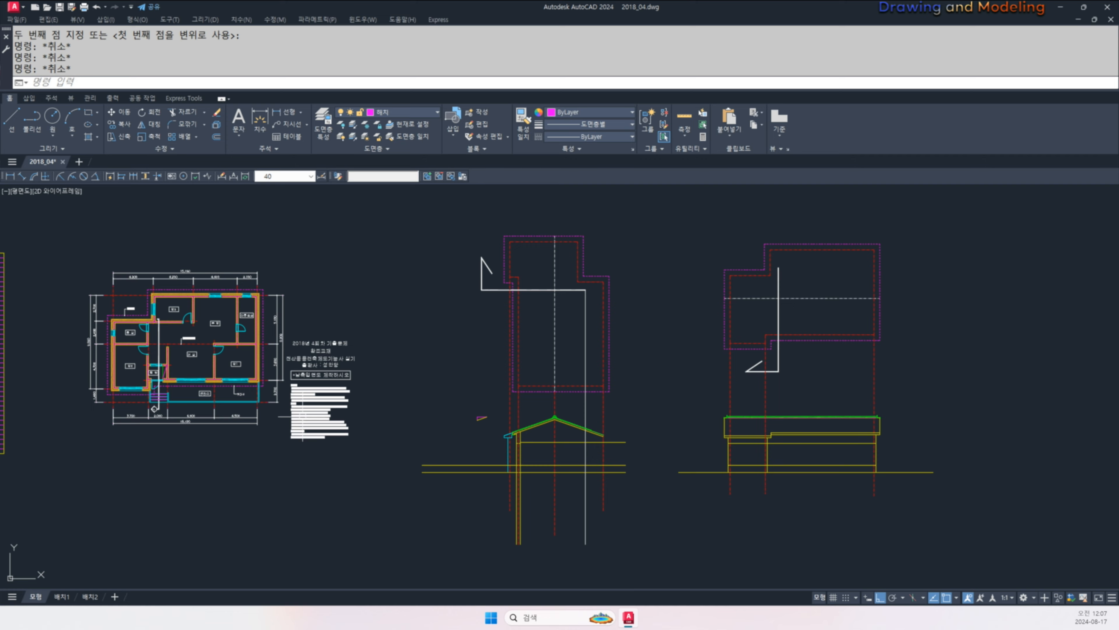
{"action": "middle_click_drag", "start_coordinate": [116, 384], "coordinate": [312, 395]}
{"action": "mouse_move", "coordinate": [612, 453]}
{"action": "middle_mouse_down"}
{"action": "mouse_move", "coordinate": [697, 468]}
{"action": "mouse_move", "coordinate": [460, 447]}
{"action": "middle_mouse_up"}
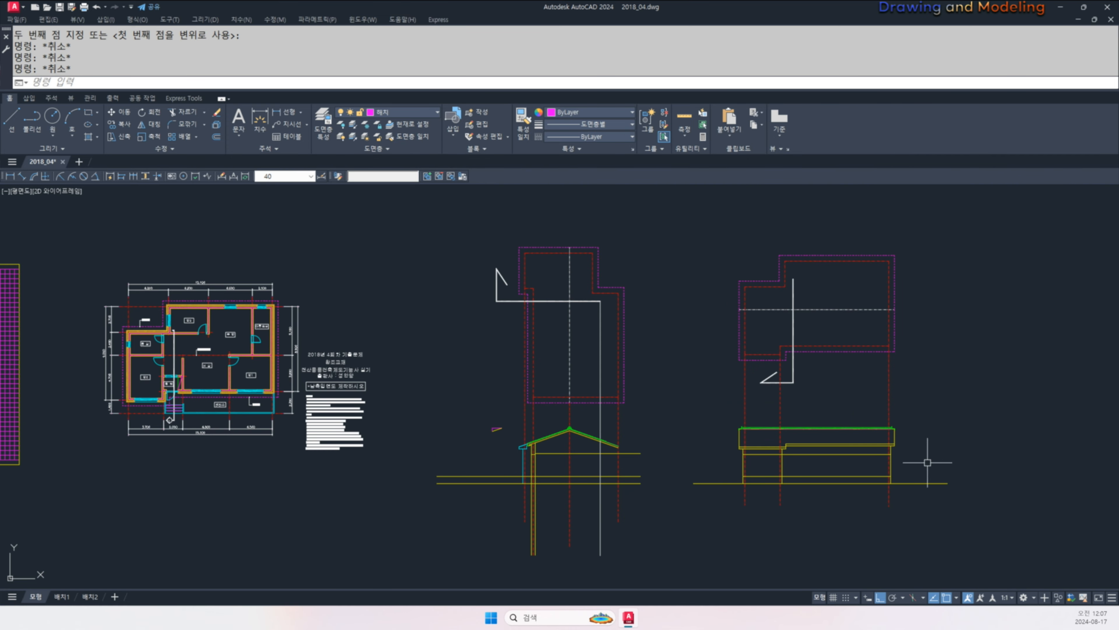
{"action": "middle_click_drag", "start_coordinate": [927, 455], "coordinate": [880, 461]}
{"action": "scroll", "coordinate": [742, 493], "scroll_direction": "up", "scroll_amount": 2}
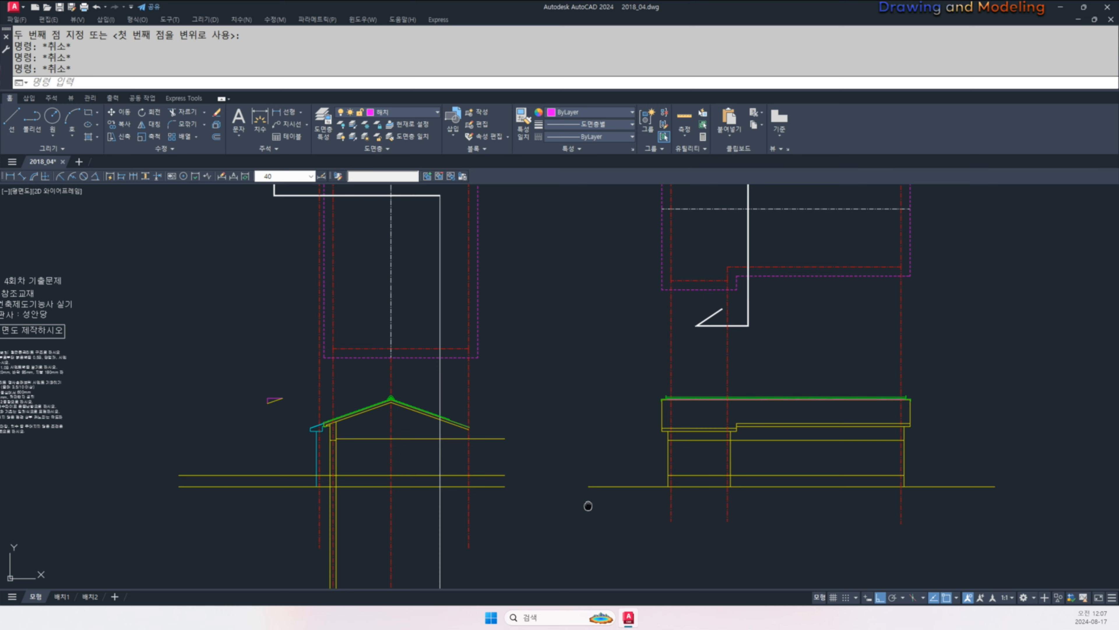
{"action": "middle_click_drag", "start_coordinate": [588, 506], "coordinate": [592, 493]}
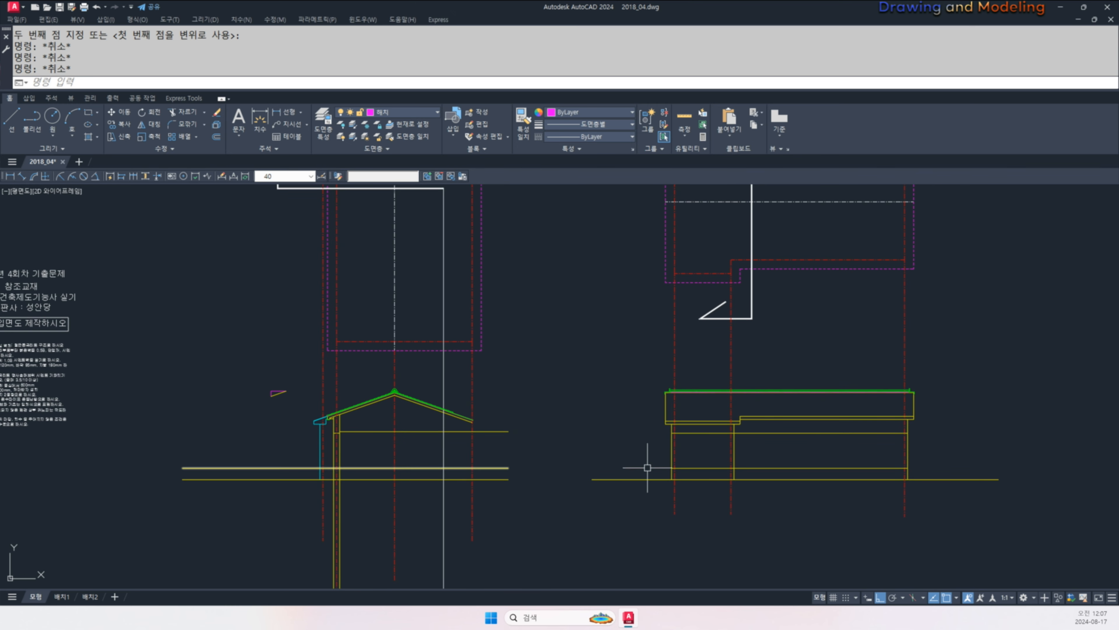
{"action": "middle_click_drag", "start_coordinate": [575, 513], "coordinate": [602, 503]}
{"action": "scroll", "coordinate": [727, 511], "scroll_direction": "down", "scroll_amount": 3}
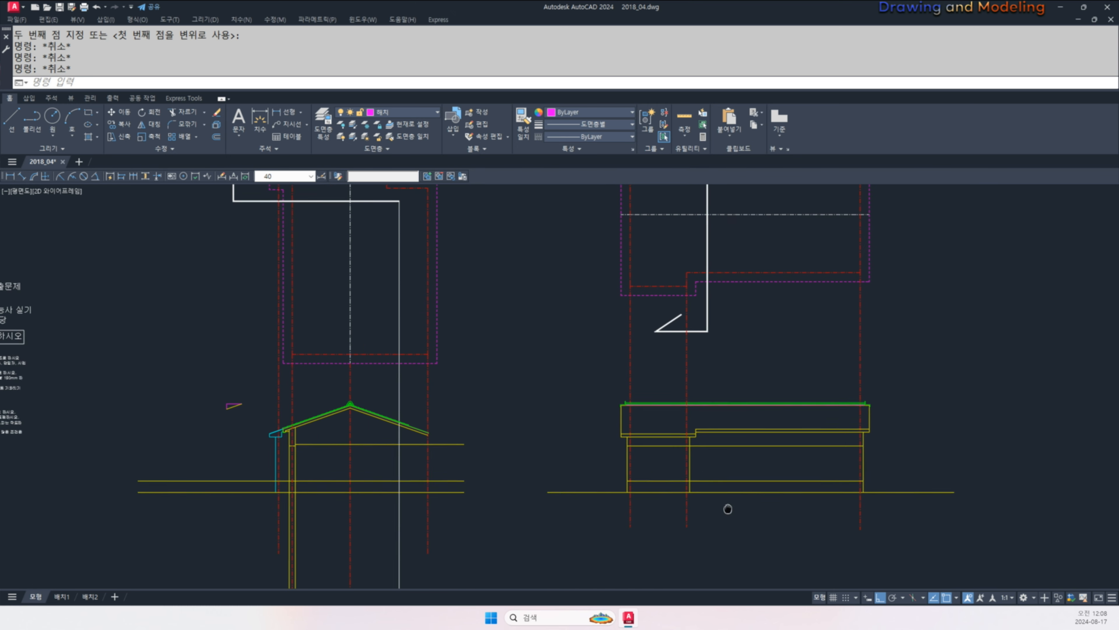
- Move the elevation together with the roof plan above it horizontally to the right, away from the section
{"action": "left_click", "coordinate": [880, 548]}
{"action": "left_click", "coordinate": [604, 274]}
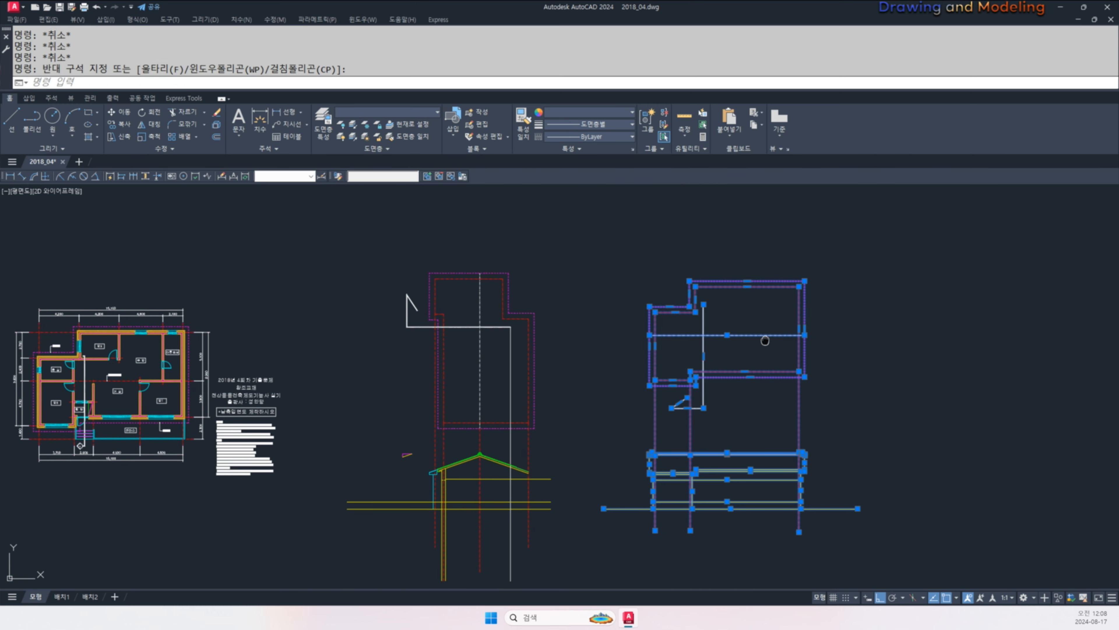
{"action": "type", "text": "m"}
{"action": "key", "text": "Return"}
{"action": "left_click", "coordinate": [830, 419]}
{"action": "left_click", "coordinate": [908, 419]}
{"action": "key", "text": "Escape"}
{"action": "key", "text": "Escape"}
{"action": "middle_click_drag", "start_coordinate": [712, 430], "coordinate": [753, 422]}
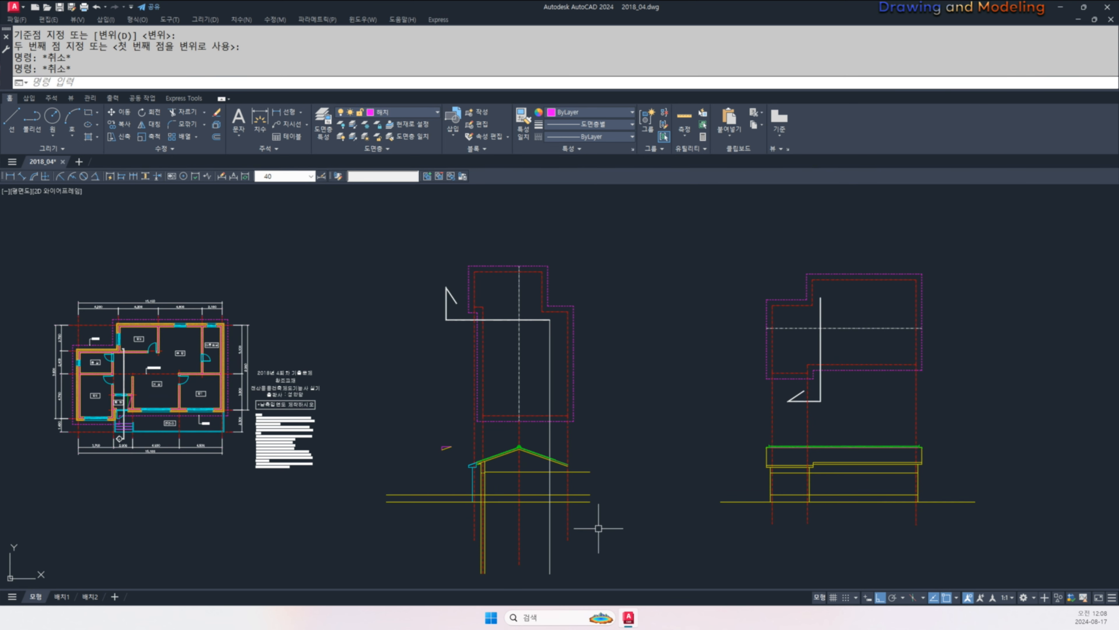
- Examine the elevation's projected outline and the section's ground lines, walls and cutting line to see what the section still needs
{"action": "middle_click_drag", "start_coordinate": [658, 526], "coordinate": [749, 502]}
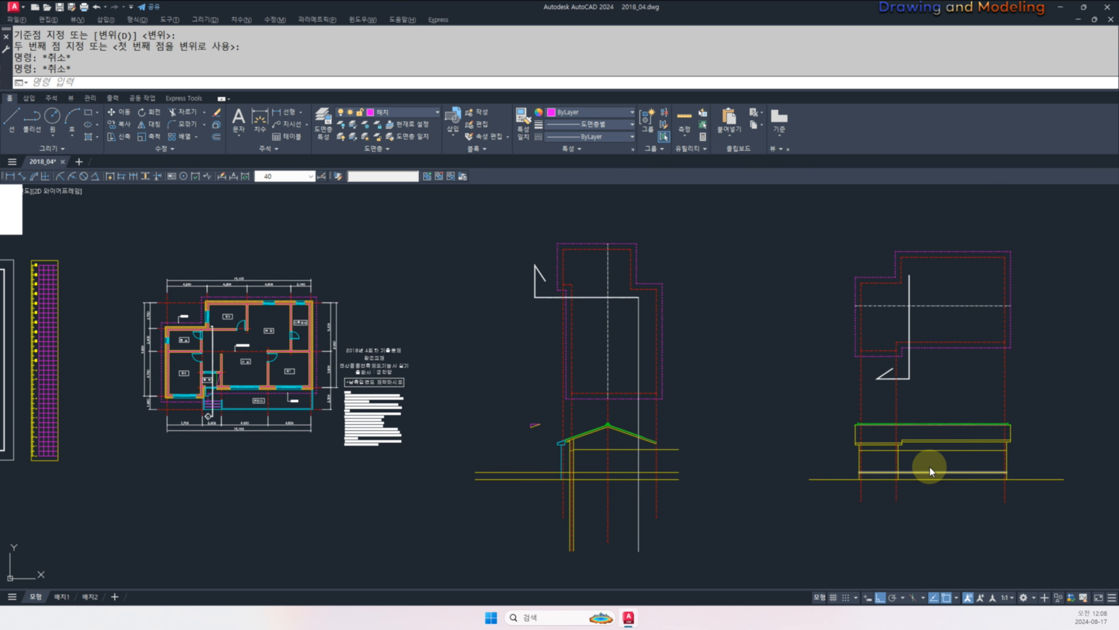
{"action": "left_click_drag", "start_coordinate": [837, 413], "coordinate": [860, 500]}
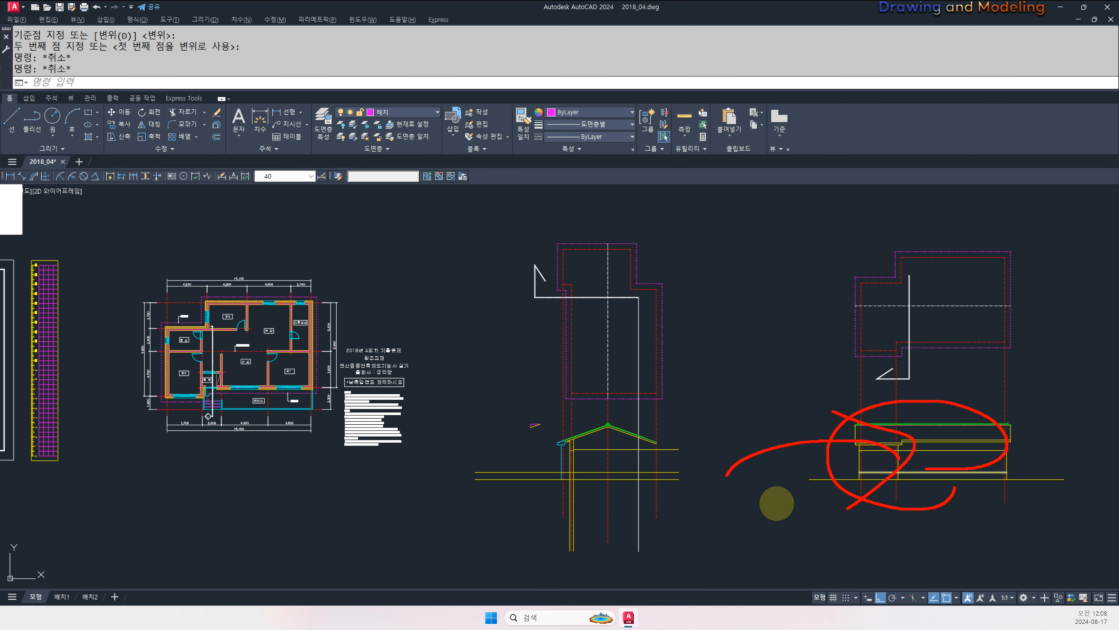
{"action": "key", "text": "Escape"}
{"action": "middle_click_drag", "start_coordinate": [763, 456], "coordinate": [725, 460]}
{"action": "middle_click_drag", "start_coordinate": [830, 454], "coordinate": [873, 451]}
{"action": "key", "text": "ctrl+2"}
{"action": "mouse_move", "coordinate": [737, 510]}
{"action": "left_mouse_down"}
{"action": "mouse_move", "coordinate": [492, 425]}
{"action": "mouse_move", "coordinate": [708, 525]}
{"action": "mouse_move", "coordinate": [640, 522]}
{"action": "left_mouse_up"}
{"action": "key", "text": "Escape"}
{"action": "scroll", "coordinate": [586, 489], "scroll_direction": "up", "scroll_amount": 3}
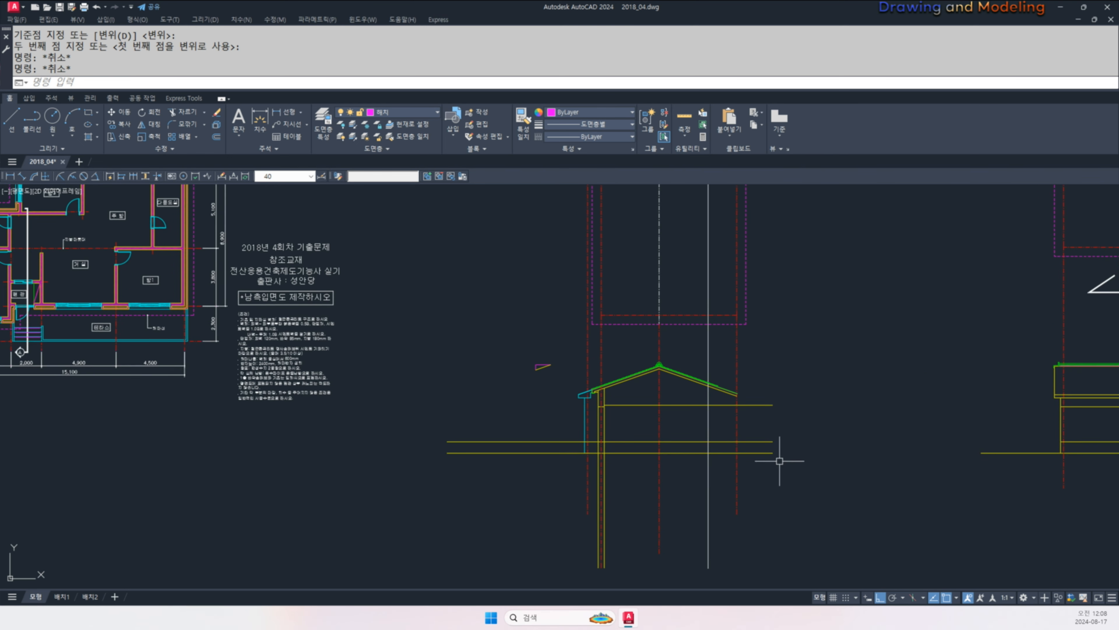
{"action": "middle_click_drag", "start_coordinate": [646, 431], "coordinate": [689, 412]}
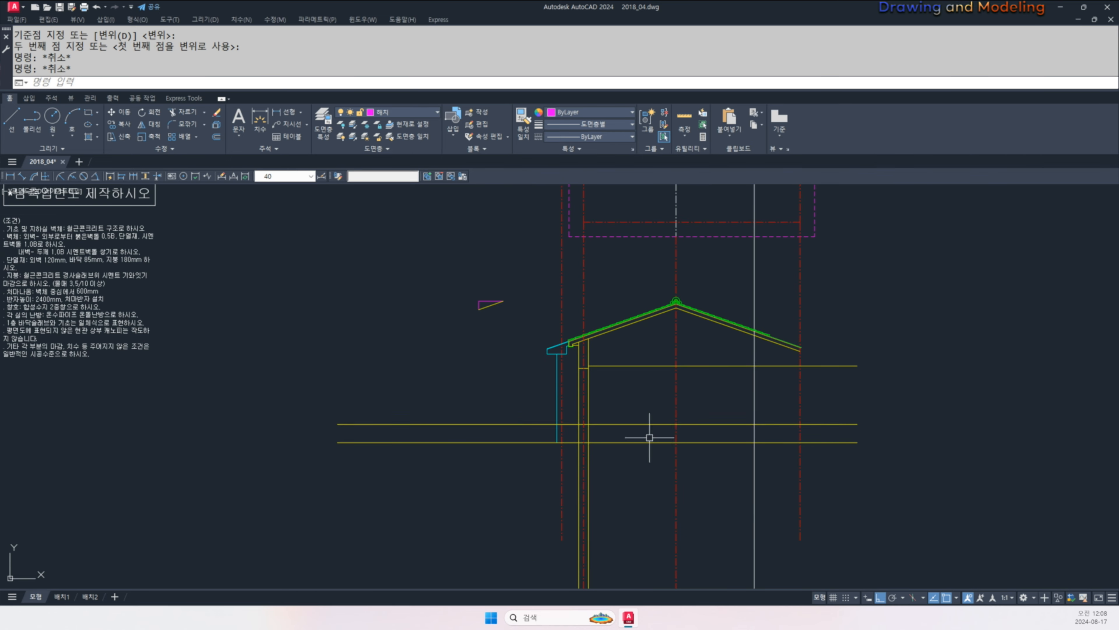
{"action": "scroll", "coordinate": [598, 444], "scroll_direction": "up", "scroll_amount": 2}
{"action": "key", "text": "ctrl+2"}
{"action": "left_click_drag", "start_coordinate": [589, 440], "coordinate": [593, 511]}
{"action": "left_click_drag", "start_coordinate": [570, 471], "coordinate": [595, 525]}
{"action": "key", "text": "Escape"}
{"action": "scroll", "coordinate": [666, 483], "scroll_direction": "down", "scroll_amount": 6}
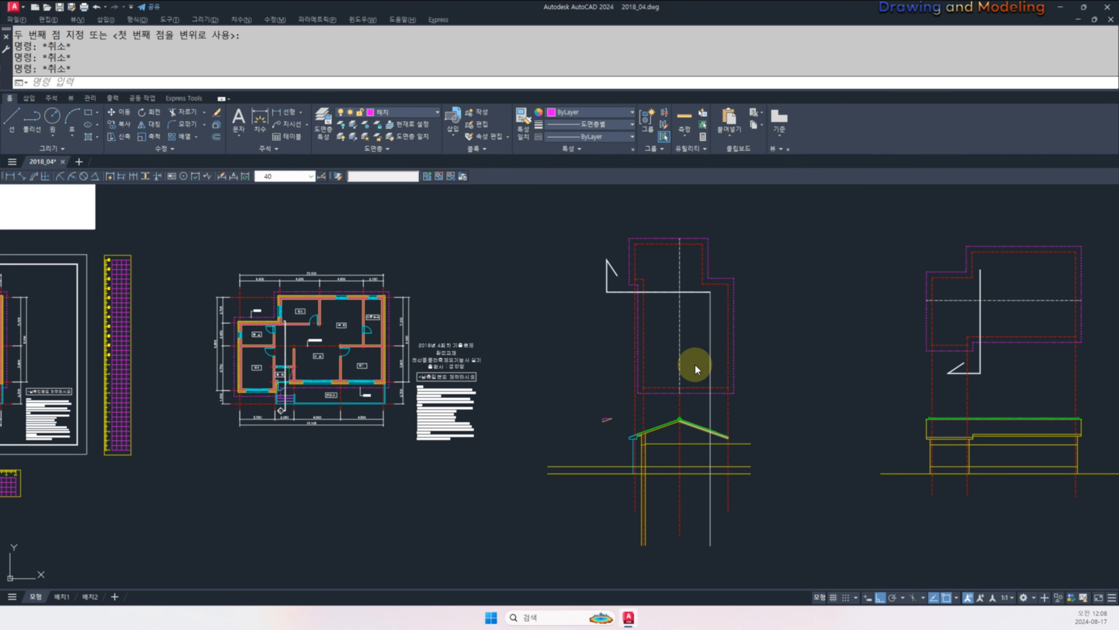
{"action": "key", "text": "ctrl+2"}
{"action": "left_click_drag", "start_coordinate": [694, 285], "coordinate": [712, 417]}
{"action": "key", "text": "Escape"}
- Examine the walls, entrance door and inner sliding door that section line A cuts through in the floor plan
{"action": "scroll", "coordinate": [450, 368], "scroll_direction": "up", "scroll_amount": 8}
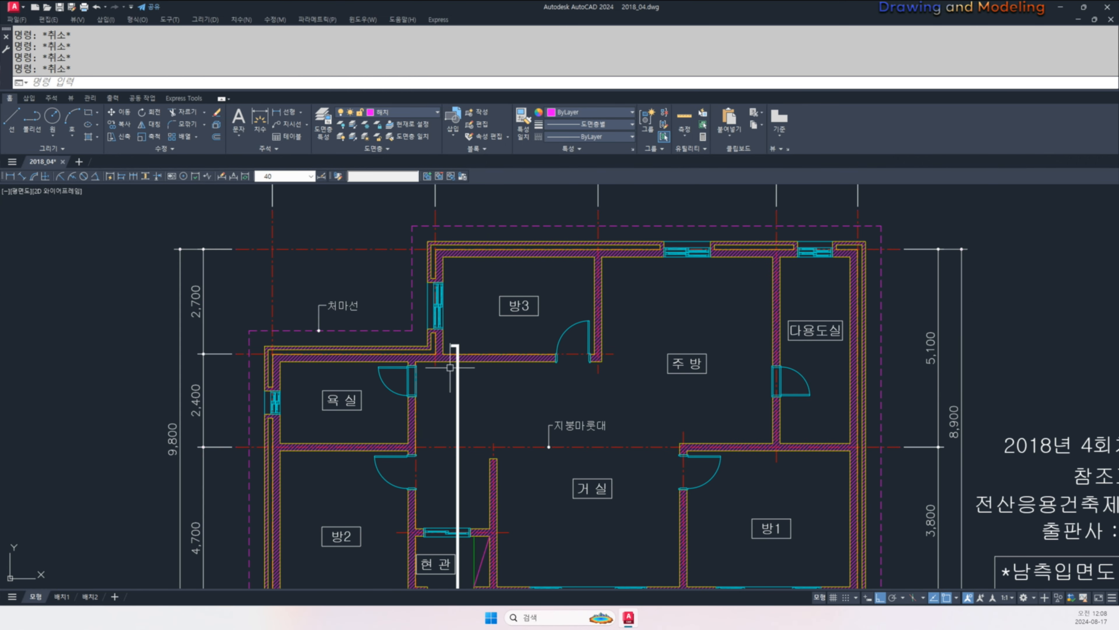
{"action": "left_click_drag", "start_coordinate": [549, 313], "coordinate": [510, 334]}
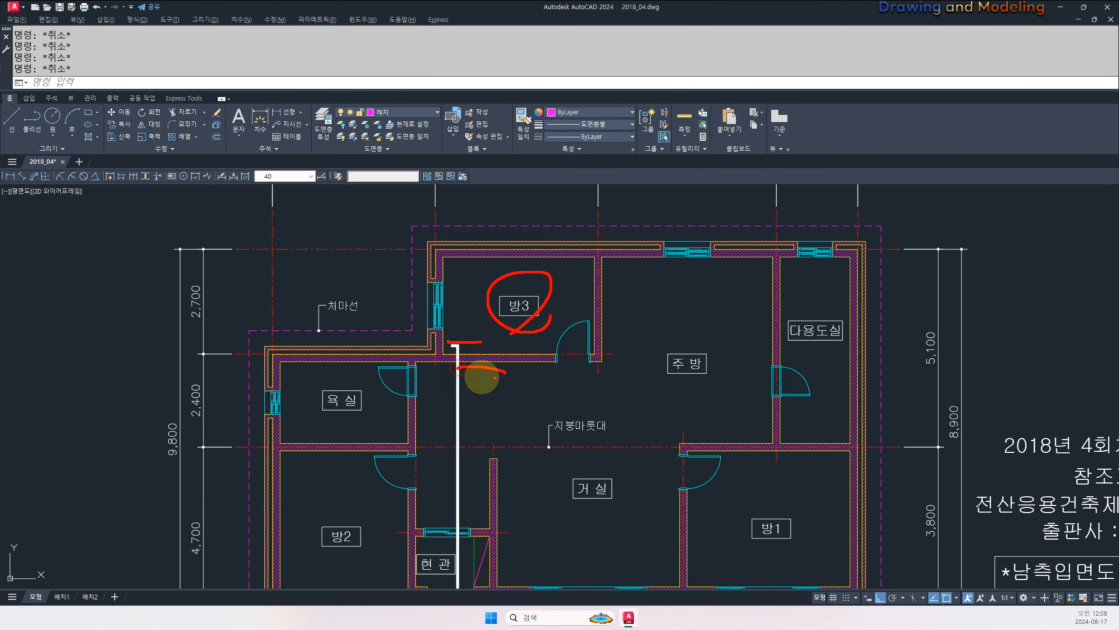
{"action": "key", "text": "Escape"}
{"action": "scroll", "coordinate": [481, 377], "scroll_direction": "down", "scroll_amount": 6}
{"action": "middle_click_drag", "start_coordinate": [471, 557], "coordinate": [571, 487]}
{"action": "scroll", "coordinate": [570, 486], "scroll_direction": "up", "scroll_amount": 6}
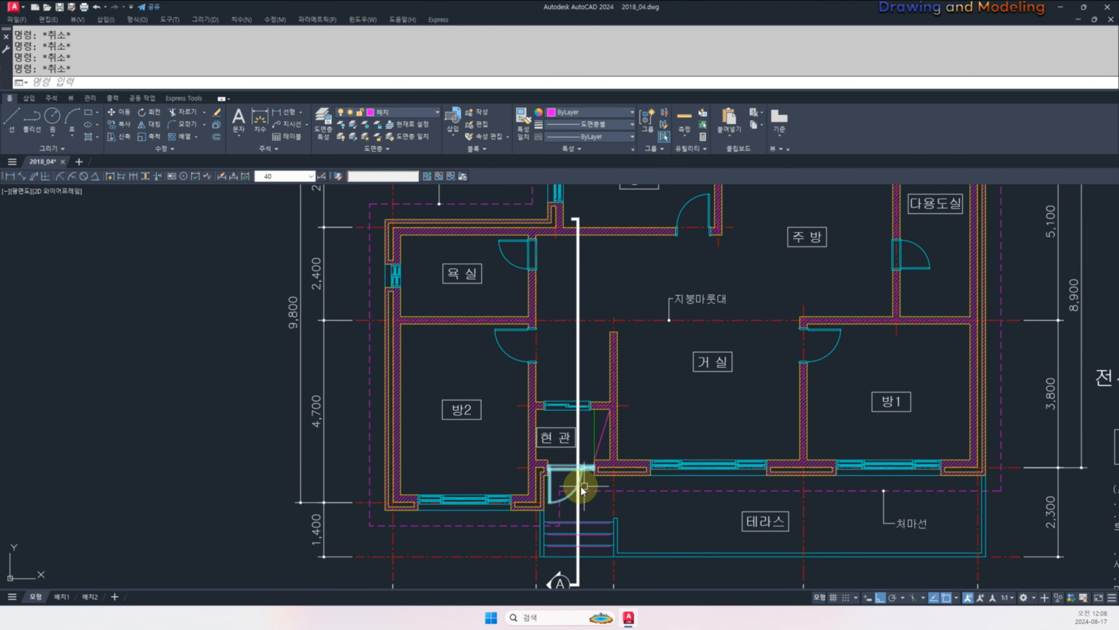
{"action": "mouse_move", "coordinate": [508, 469]}
{"action": "left_mouse_down"}
{"action": "mouse_move", "coordinate": [628, 469]}
{"action": "mouse_move", "coordinate": [547, 458]}
{"action": "mouse_move", "coordinate": [590, 487]}
{"action": "left_mouse_up"}
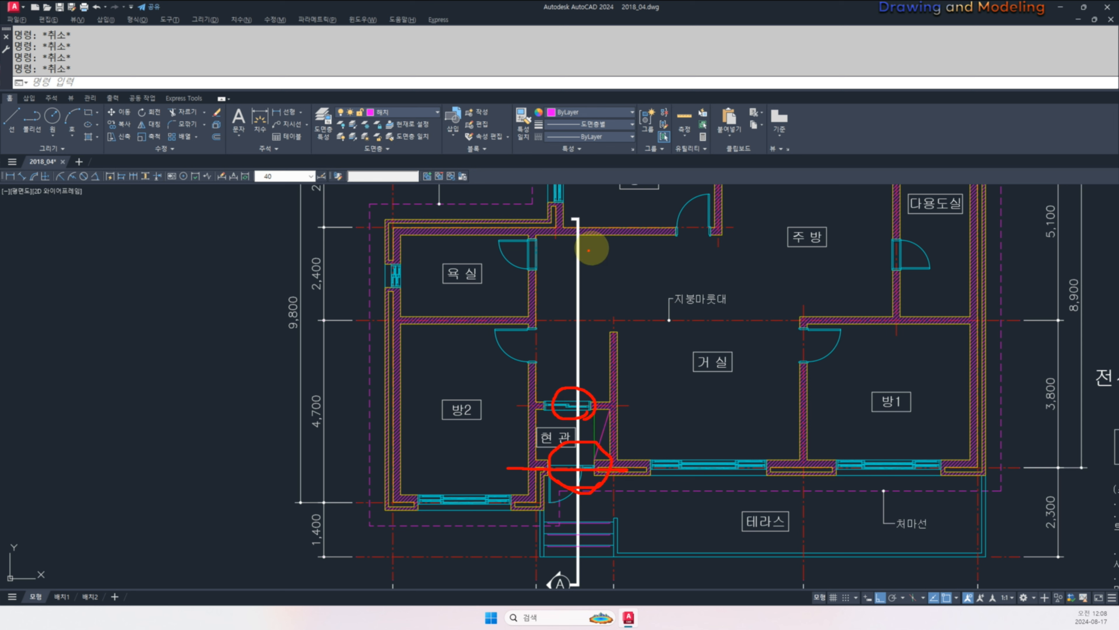
{"action": "left_click_drag", "start_coordinate": [598, 216], "coordinate": [568, 255]}
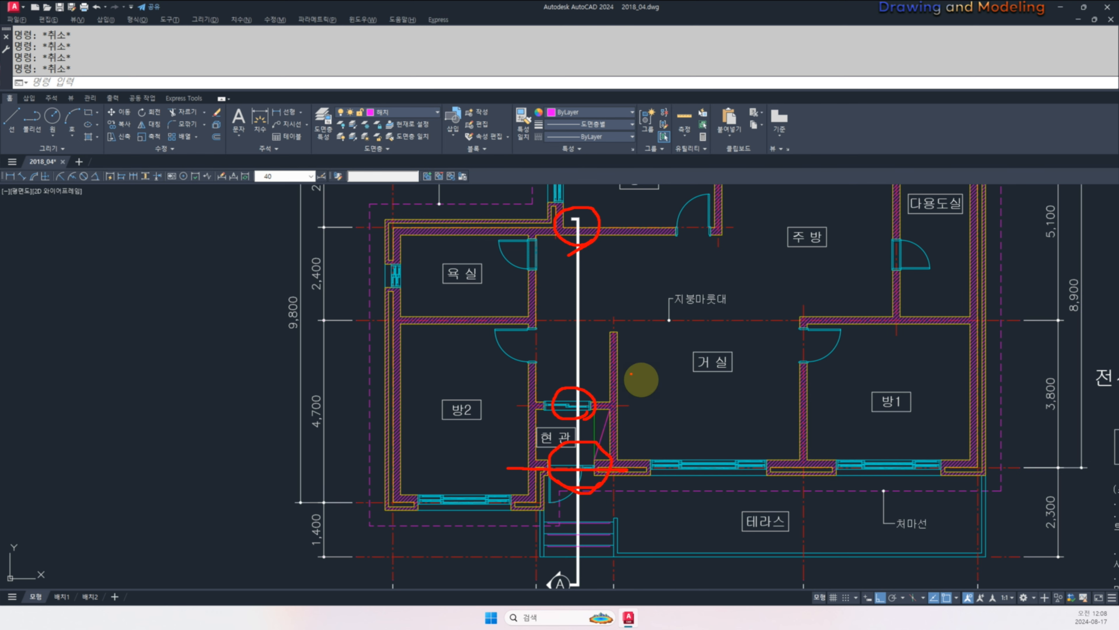
{"action": "key", "text": "Escape"}
{"action": "scroll", "coordinate": [624, 392], "scroll_direction": "down", "scroll_amount": 3}
{"action": "scroll", "coordinate": [617, 454], "scroll_direction": "up", "scroll_amount": 3}
- Add a vertical linear dimension between the two wall centre lines enclosing the entrance (현관) in the floor plan
{"action": "type", "text": "DL"}
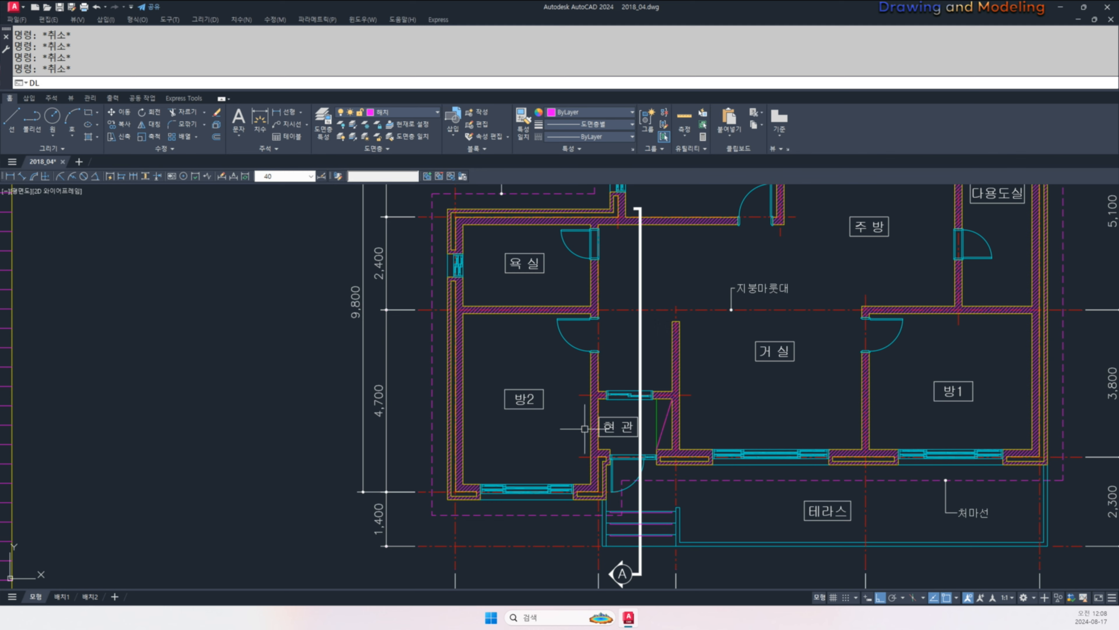
{"action": "type", "text": "I"}
{"action": "key", "text": "Return"}
{"action": "scroll", "coordinate": [585, 449], "scroll_direction": "up", "scroll_amount": 2}
{"action": "left_click", "coordinate": [576, 462]}
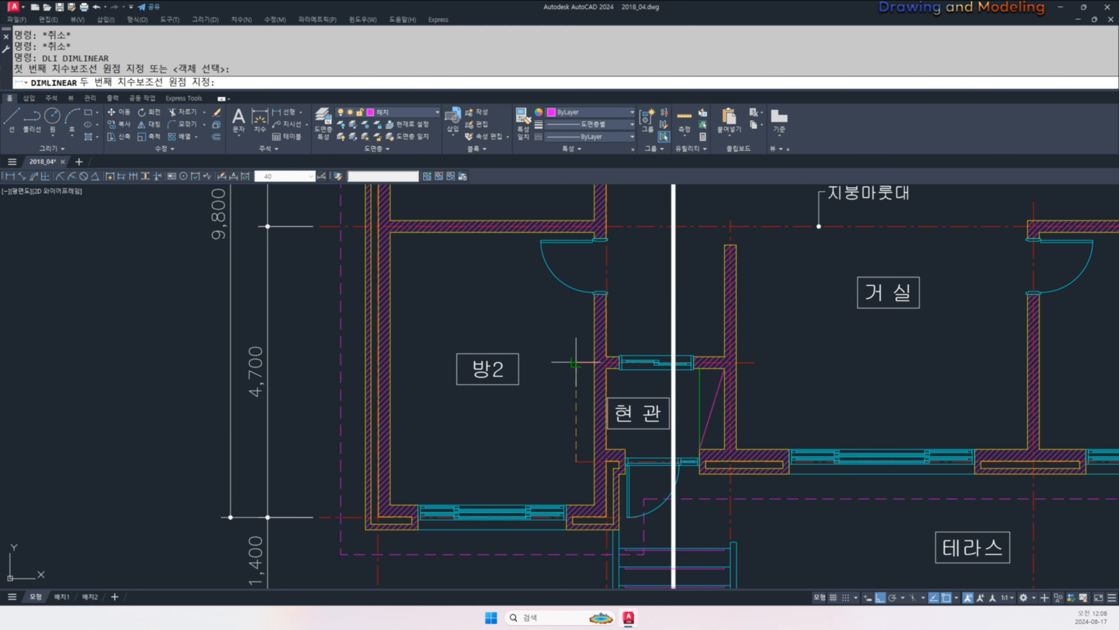
{"action": "left_click", "coordinate": [576, 363]}
{"action": "left_click", "coordinate": [566, 413]}
{"action": "key", "text": "Escape"}
{"action": "key", "text": "Escape"}
{"action": "middle_click_drag", "start_coordinate": [591, 418], "coordinate": [555, 417]}
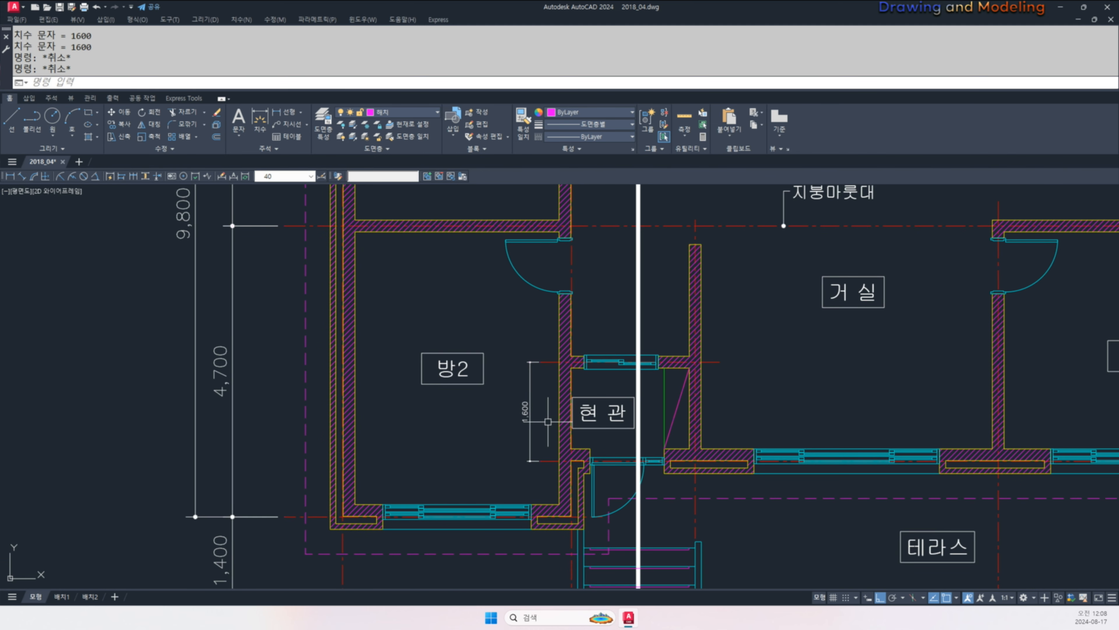
- Examine the entrance, steps and terrace in the working floor plan and compare them with the original plan sheet
{"action": "scroll", "coordinate": [549, 420], "scroll_direction": "up", "scroll_amount": 1}
{"action": "middle_click_drag", "start_coordinate": [612, 361], "coordinate": [643, 356]}
{"action": "scroll", "coordinate": [642, 356], "scroll_direction": "up", "scroll_amount": 1}
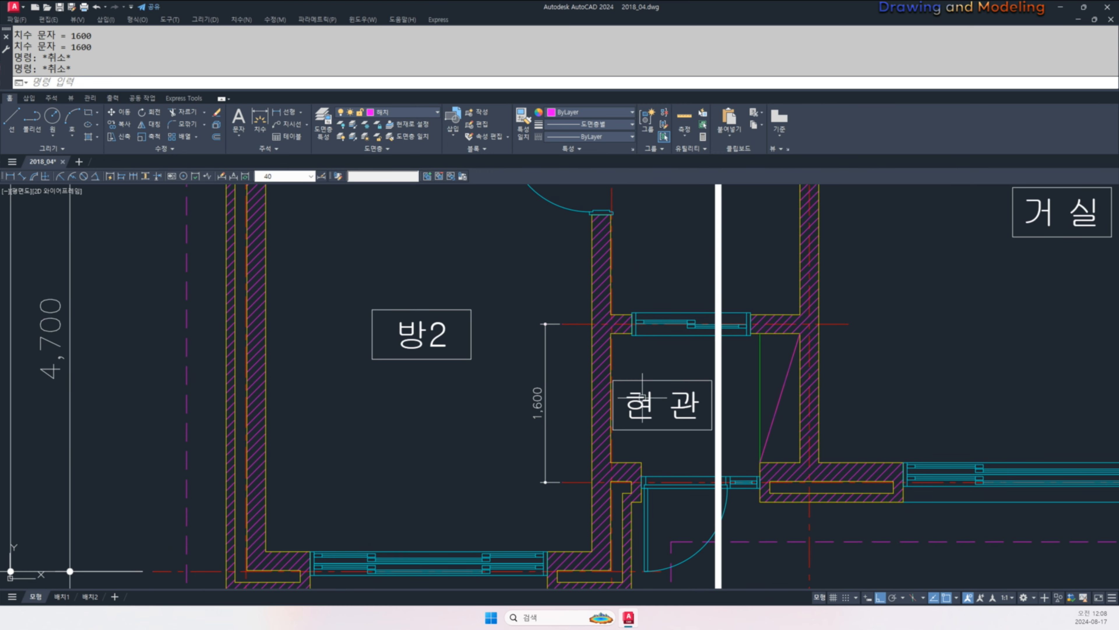
{"action": "scroll", "coordinate": [648, 466], "scroll_direction": "down", "scroll_amount": 5}
{"action": "scroll", "coordinate": [741, 437], "scroll_direction": "up", "scroll_amount": 3}
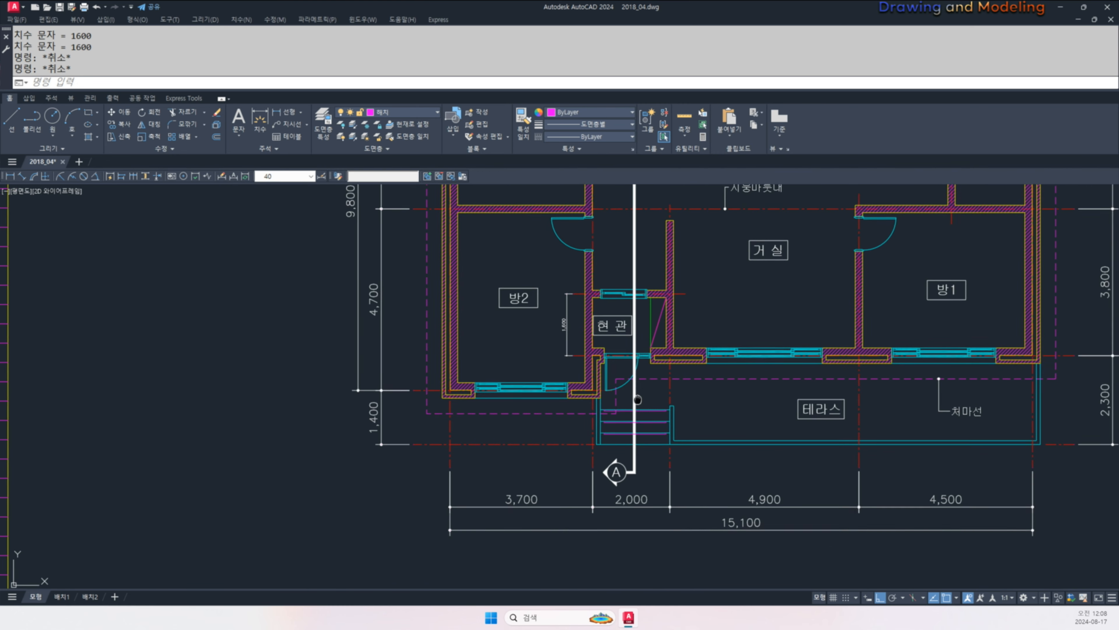
{"action": "middle_click_drag", "start_coordinate": [737, 435], "coordinate": [750, 441]}
{"action": "key", "text": "Escape"}
{"action": "scroll", "coordinate": [778, 471], "scroll_direction": "down", "scroll_amount": 2}
{"action": "middle_click_drag", "start_coordinate": [575, 470], "coordinate": [837, 450]}
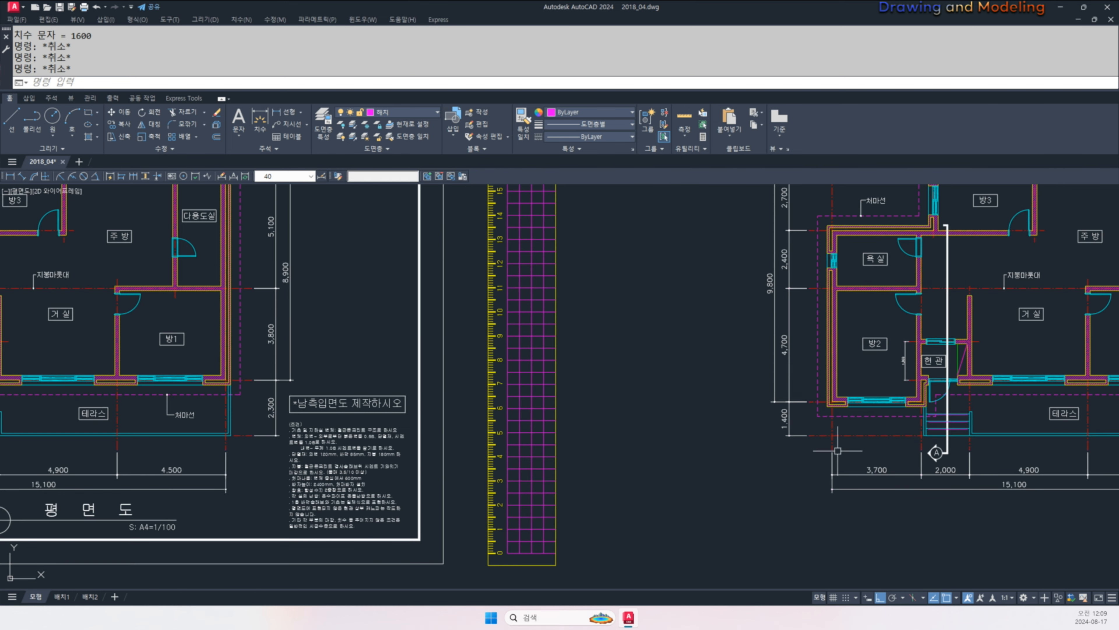
{"action": "middle_click_drag", "start_coordinate": [275, 508], "coordinate": [677, 469]}
{"action": "scroll", "coordinate": [671, 507], "scroll_direction": "up", "scroll_amount": 4}
{"action": "mouse_move", "coordinate": [460, 485]}
{"action": "left_mouse_down"}
{"action": "mouse_move", "coordinate": [551, 486]}
{"action": "mouse_move", "coordinate": [484, 489]}
{"action": "left_mouse_up"}
{"action": "key", "text": "Escape"}
{"action": "scroll", "coordinate": [523, 467], "scroll_direction": "down", "scroll_amount": 3}
{"action": "middle_click_drag", "start_coordinate": [723, 459], "coordinate": [339, 455]}
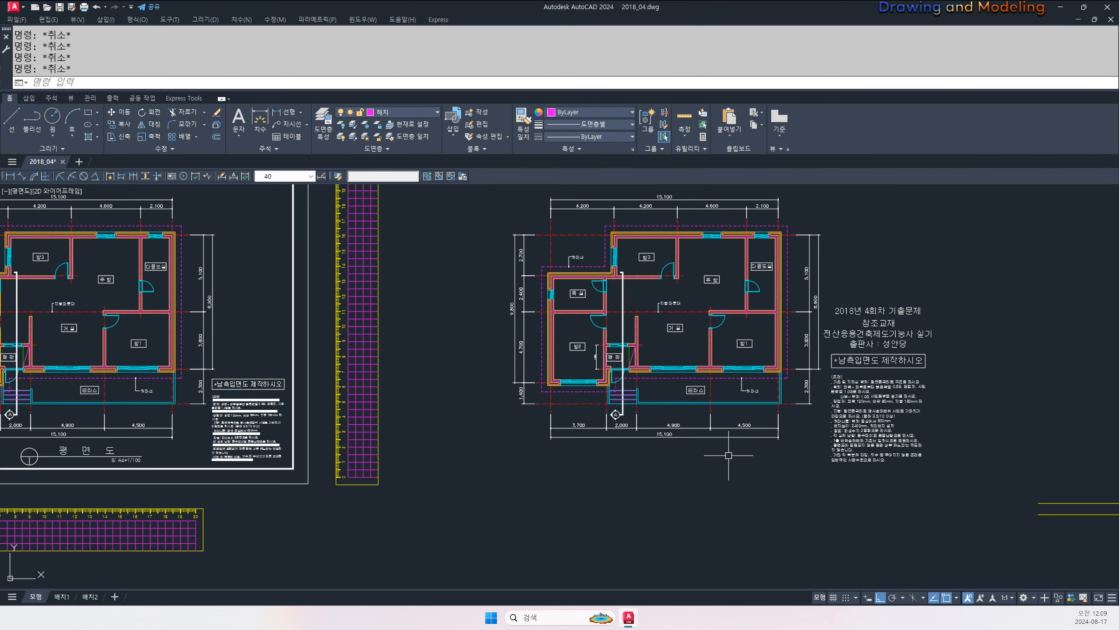
{"action": "scroll", "coordinate": [637, 383], "scroll_direction": "up", "scroll_amount": 2}
{"action": "mouse_move", "coordinate": [637, 383]}
{"action": "middle_mouse_down"}
{"action": "mouse_move", "coordinate": [563, 412]}
{"action": "mouse_move", "coordinate": [579, 450]}
{"action": "mouse_move", "coordinate": [594, 450]}
{"action": "middle_mouse_up"}
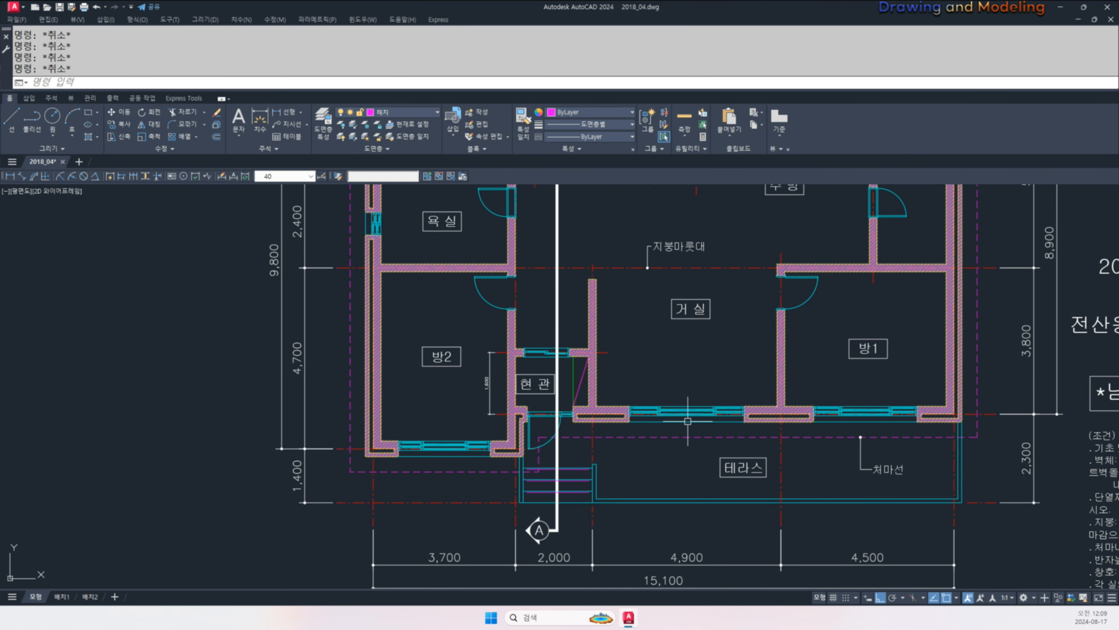
- Examine the spacing between the wall centre lines around the entrance (현관) and its relation to section line A in the floor plan
{"action": "middle_click_drag", "start_coordinate": [713, 522], "coordinate": [698, 395]}
{"action": "key", "text": "ctrl+alt+g"}
{"action": "left_click_drag", "start_coordinate": [688, 486], "coordinate": [690, 529]}
{"action": "mouse_move", "coordinate": [700, 482]}
{"action": "left_mouse_down"}
{"action": "mouse_move", "coordinate": [730, 516]}
{"action": "mouse_move", "coordinate": [731, 465]}
{"action": "left_mouse_up"}
{"action": "left_click_drag", "start_coordinate": [753, 525], "coordinate": [757, 523]}
{"action": "mouse_move", "coordinate": [832, 479]}
{"action": "left_mouse_down"}
{"action": "mouse_move", "coordinate": [789, 480]}
{"action": "mouse_move", "coordinate": [795, 513]}
{"action": "left_mouse_up"}
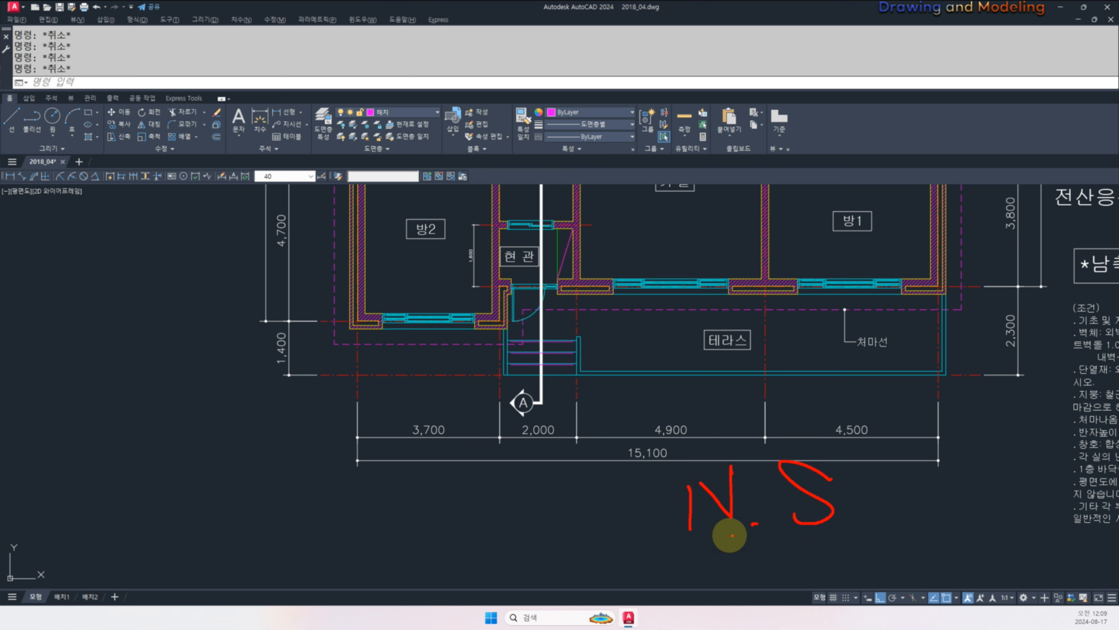
{"action": "key", "text": "Escape"}
{"action": "mouse_move", "coordinate": [481, 261]}
{"action": "middle_mouse_down"}
{"action": "mouse_move", "coordinate": [524, 327]}
{"action": "mouse_move", "coordinate": [542, 402]}
{"action": "middle_mouse_up"}
{"action": "scroll", "coordinate": [524, 327], "scroll_direction": "up", "scroll_amount": 2}
{"action": "key", "text": "alt+2"}
{"action": "mouse_move", "coordinate": [549, 443]}
{"action": "left_mouse_down"}
{"action": "mouse_move", "coordinate": [528, 322]}
{"action": "mouse_move", "coordinate": [543, 427]}
{"action": "left_mouse_up"}
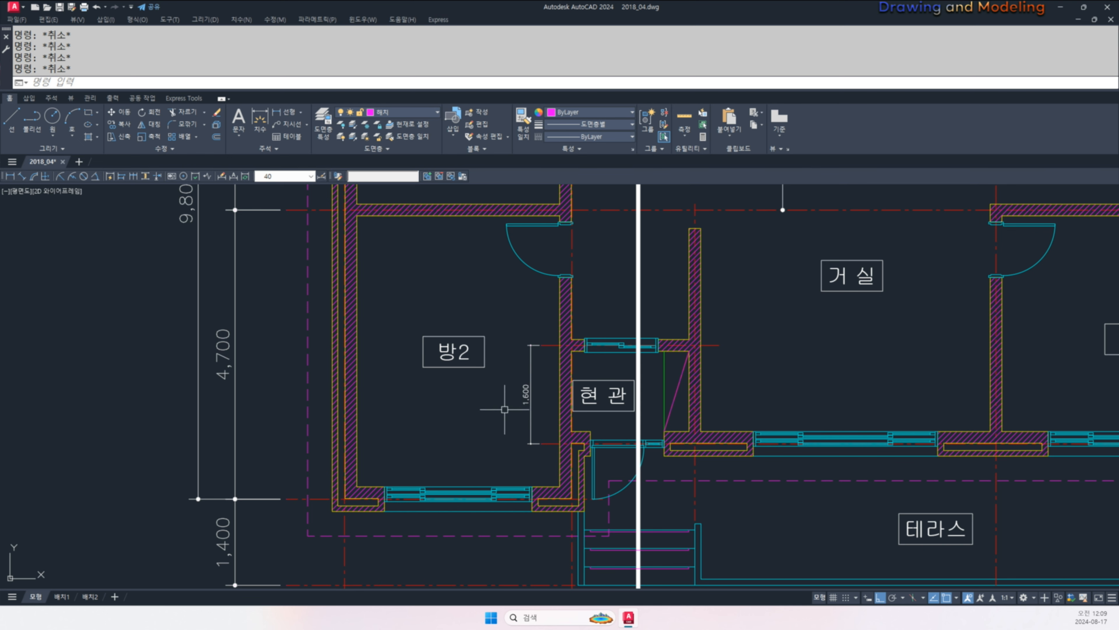
{"action": "scroll", "coordinate": [538, 386], "scroll_direction": "up", "scroll_amount": 2}
{"action": "key", "text": "alt+2"}
{"action": "left_click_drag", "start_coordinate": [559, 425], "coordinate": [493, 376]}
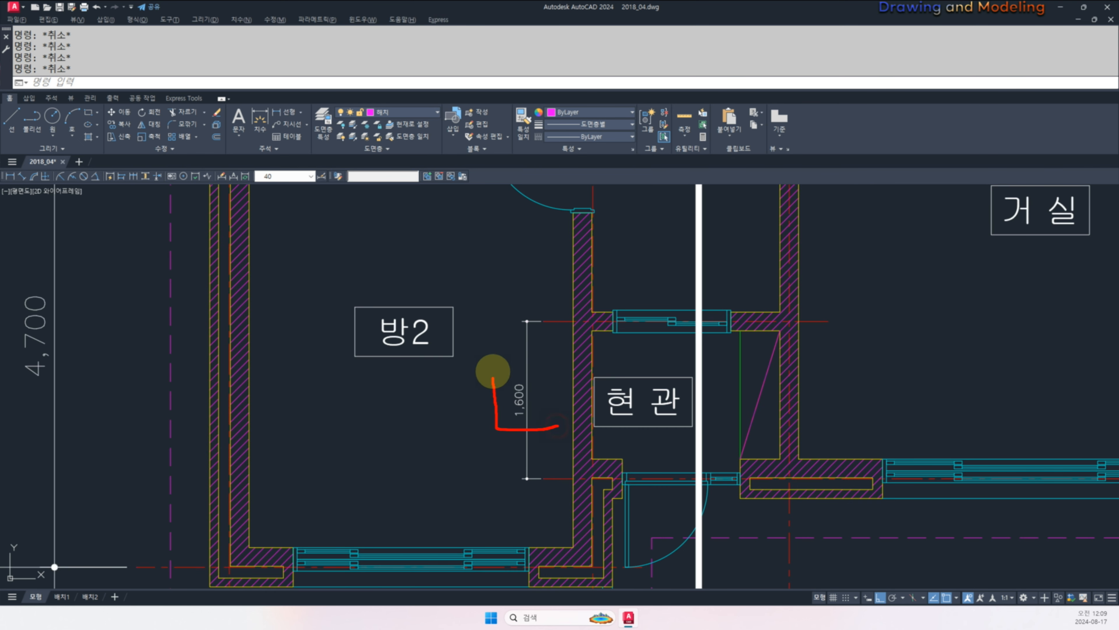
{"action": "key", "text": "alt+2"}
{"action": "mouse_move", "coordinate": [555, 480]}
{"action": "left_mouse_down"}
{"action": "mouse_move", "coordinate": [554, 358]}
{"action": "mouse_move", "coordinate": [529, 350]}
{"action": "left_mouse_up"}
{"action": "left_click_drag", "start_coordinate": [559, 317], "coordinate": [583, 343]}
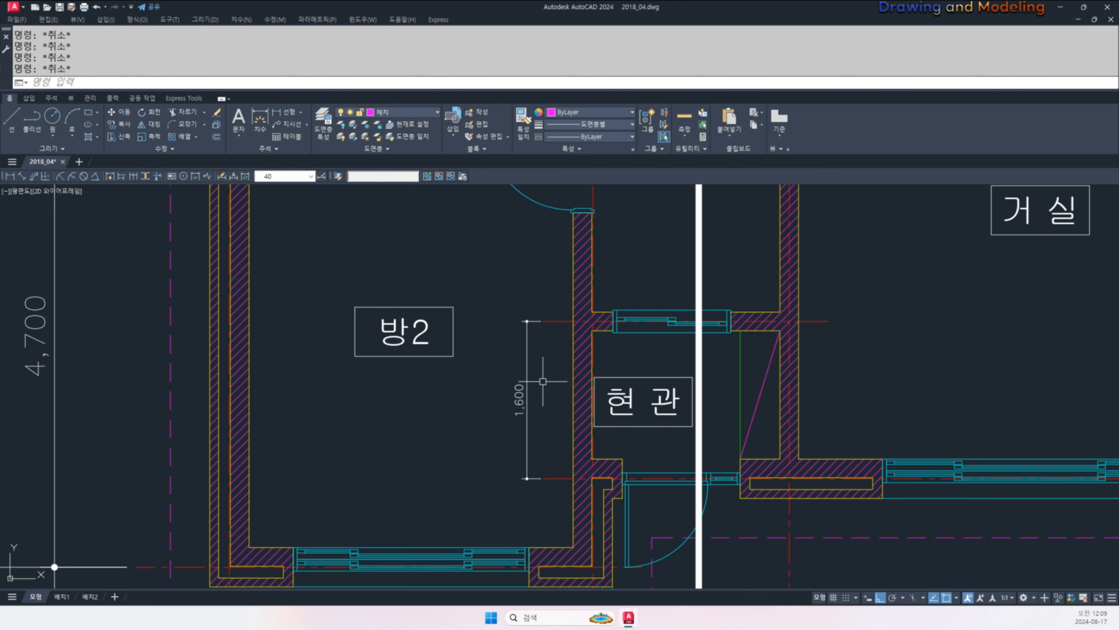
- Offset the section's front wall centre line 1600 mm toward the interior to locate the entrance's inner wall
{"action": "scroll", "coordinate": [548, 396], "scroll_direction": "down", "scroll_amount": 8}
{"action": "middle_click_drag", "start_coordinate": [557, 467], "coordinate": [299, 441]}
{"action": "mouse_move", "coordinate": [890, 441]}
{"action": "middle_mouse_down"}
{"action": "mouse_move", "coordinate": [643, 425]}
{"action": "mouse_move", "coordinate": [583, 397]}
{"action": "middle_mouse_up"}
{"action": "scroll", "coordinate": [545, 478], "scroll_direction": "up", "scroll_amount": 4}
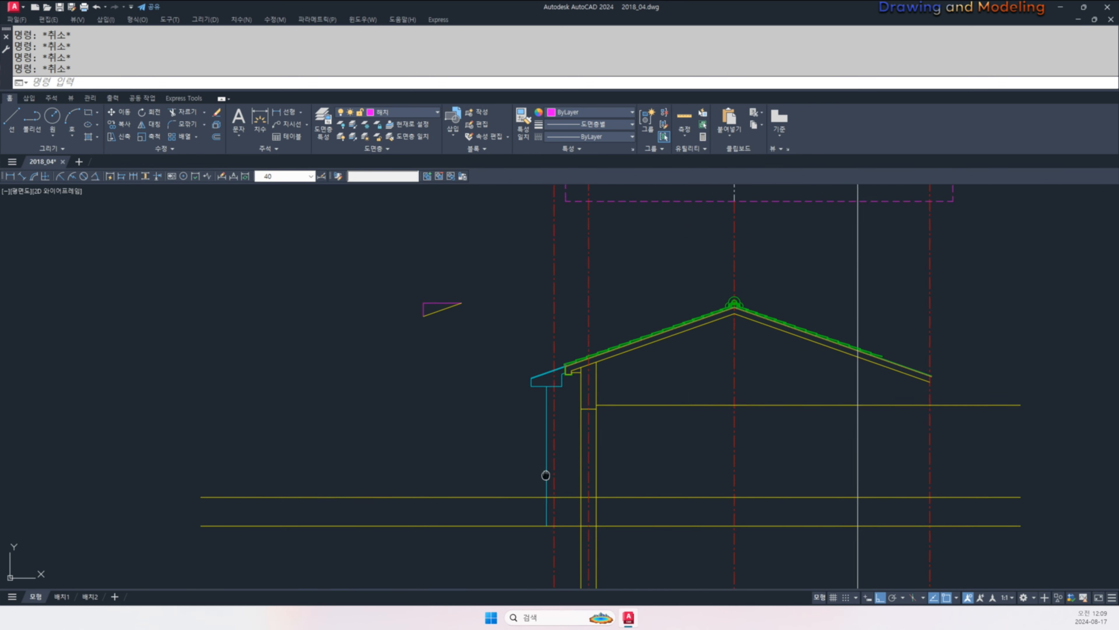
{"action": "middle_click_drag", "start_coordinate": [546, 474], "coordinate": [530, 388]}
{"action": "type", "text": "o"}
{"action": "key", "text": "Return"}
{"action": "type", "text": "1600"}
{"action": "key", "text": "Return"}
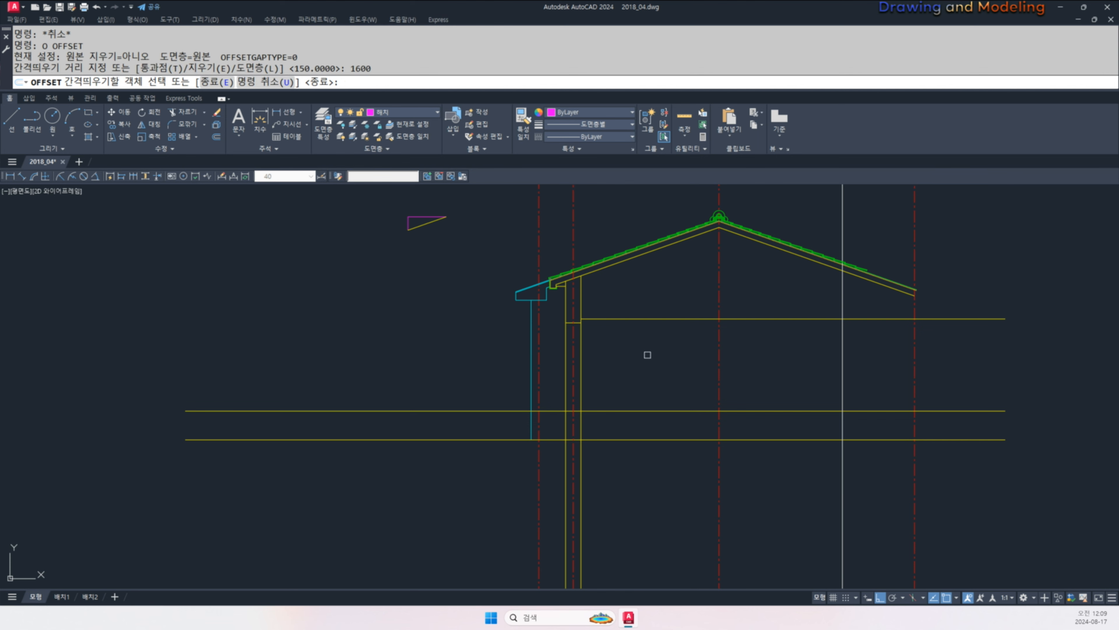
{"action": "key", "text": "Escape"}
{"action": "key", "text": "Escape"}
{"action": "key", "text": "Return"}
{"action": "scroll", "coordinate": [600, 419], "scroll_direction": "up", "scroll_amount": 2}
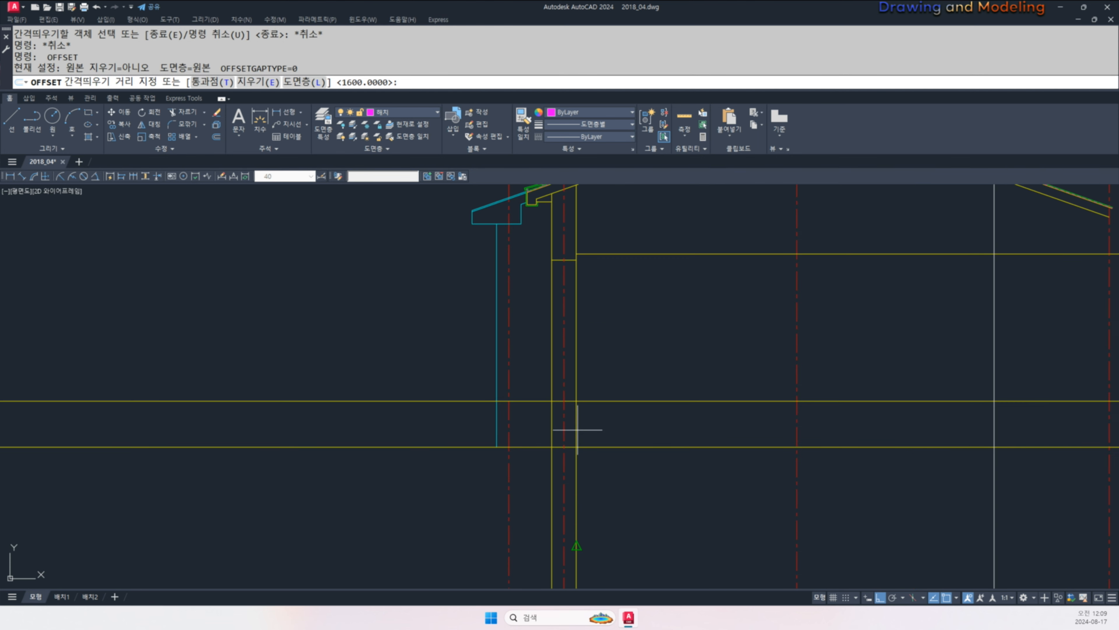
{"action": "key", "text": "Return"}
{"action": "left_click", "coordinate": [565, 423]}
{"action": "left_click", "coordinate": [690, 434]}
{"action": "key", "text": "Escape"}
{"action": "key", "text": "Escape"}
- Examine the floor plan along section line A for the distance from the roof ridge line to the rear wall
{"action": "scroll", "coordinate": [692, 435], "scroll_direction": "down", "scroll_amount": 2}
{"action": "scroll", "coordinate": [692, 435], "scroll_direction": "down", "scroll_amount": 4}
{"action": "middle_click_drag", "start_coordinate": [477, 389], "coordinate": [850, 518]}
{"action": "scroll", "coordinate": [523, 327], "scroll_direction": "up", "scroll_amount": 3}
{"action": "key", "text": "Escape"}
{"action": "left_click_drag", "start_coordinate": [453, 380], "coordinate": [562, 377]}
{"action": "left_click_drag", "start_coordinate": [522, 378], "coordinate": [523, 371]}
{"action": "key", "text": "e"}
{"action": "mouse_move", "coordinate": [374, 372]}
{"action": "left_mouse_down"}
{"action": "mouse_move", "coordinate": [346, 339]}
{"action": "mouse_move", "coordinate": [374, 366]}
{"action": "left_mouse_up"}
{"action": "key", "text": "Escape"}
{"action": "scroll", "coordinate": [374, 368], "scroll_direction": "down", "scroll_amount": 5}
{"action": "scroll", "coordinate": [559, 402], "scroll_direction": "up", "scroll_amount": 4}
{"action": "middle_click_drag", "start_coordinate": [489, 407], "coordinate": [501, 414]}
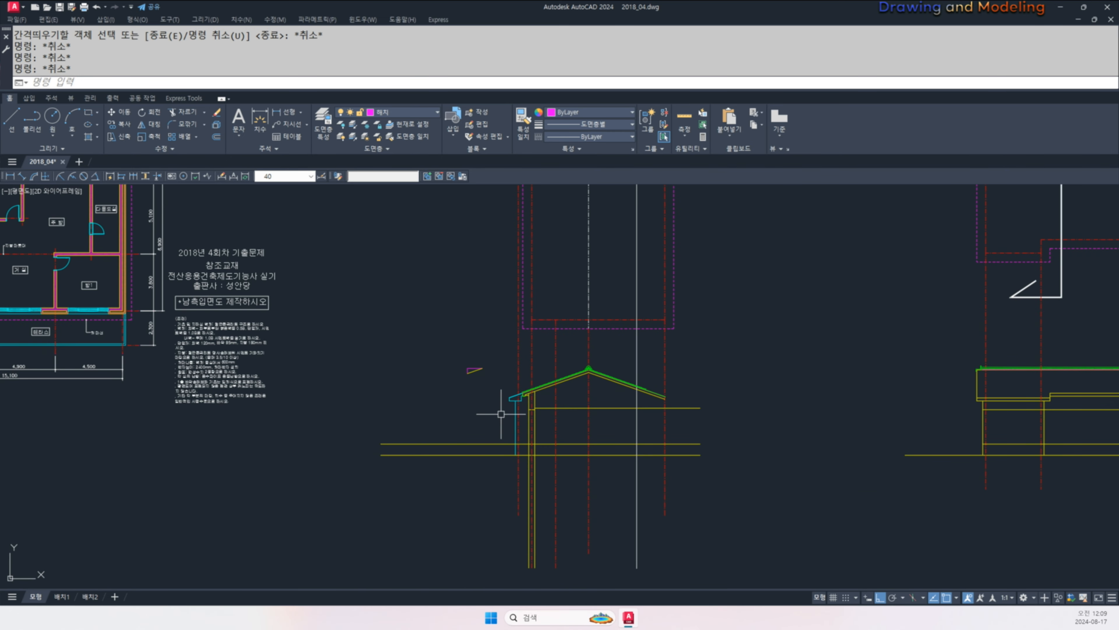
- Offset the ridge centre line 2400 mm toward the rear of the section to locate the rear wall
{"action": "type", "text": "o"}
{"action": "key", "text": "Return"}
{"action": "type", "text": "2400"}
{"action": "key", "text": "Return"}
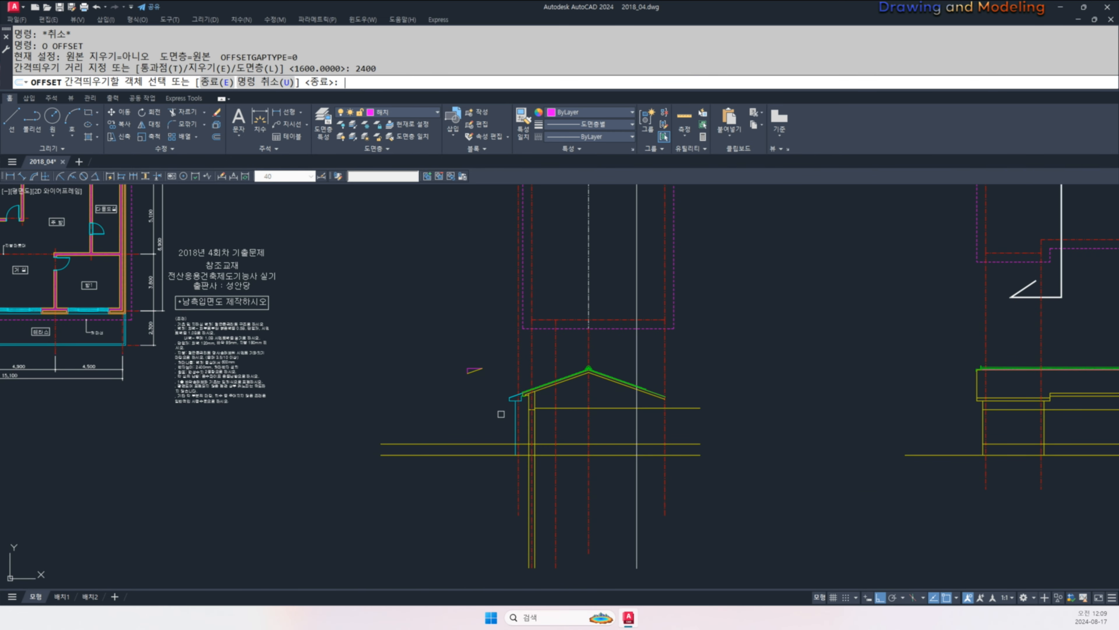
{"action": "left_click", "coordinate": [588, 429]}
{"action": "left_click", "coordinate": [627, 432]}
{"action": "key", "text": "Escape"}
{"action": "key", "text": "Escape"}
- Examine the wall between the bathroom (욕실) and room 3 (방3) that section line A cuts, checking its faces against the centre line
{"action": "scroll", "coordinate": [448, 377], "scroll_direction": "down", "scroll_amount": 2}
{"action": "middle_click_drag", "start_coordinate": [366, 368], "coordinate": [623, 415]}
{"action": "scroll", "coordinate": [403, 331], "scroll_direction": "up", "scroll_amount": 8}
{"action": "middle_click_drag", "start_coordinate": [404, 330], "coordinate": [545, 330]}
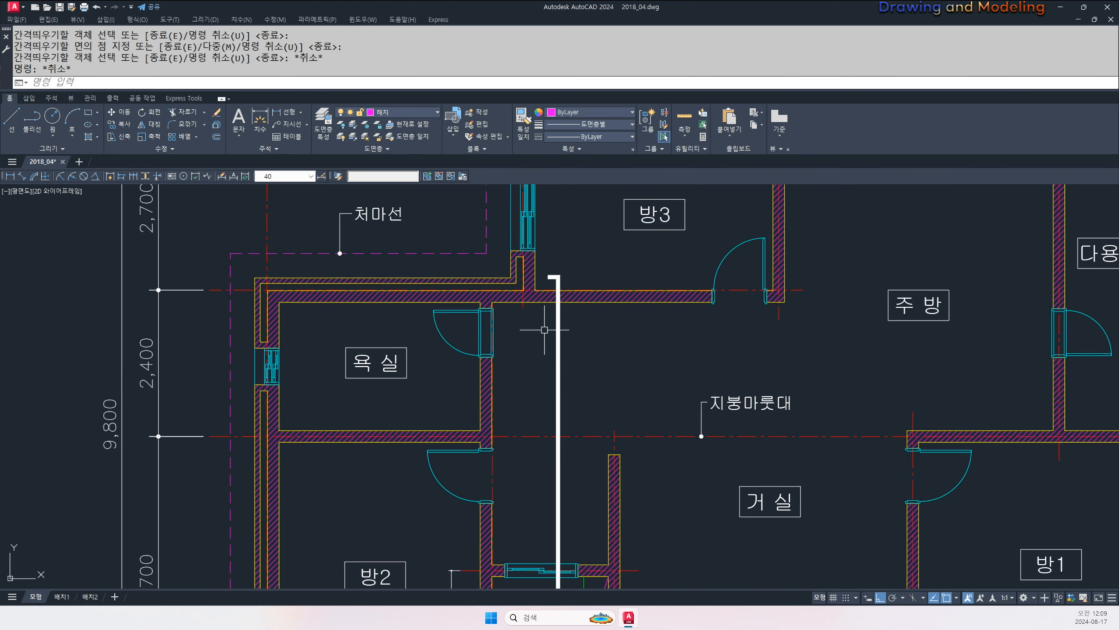
{"action": "key", "text": "Escape"}
{"action": "scroll", "coordinate": [413, 331], "scroll_direction": "up", "scroll_amount": 4}
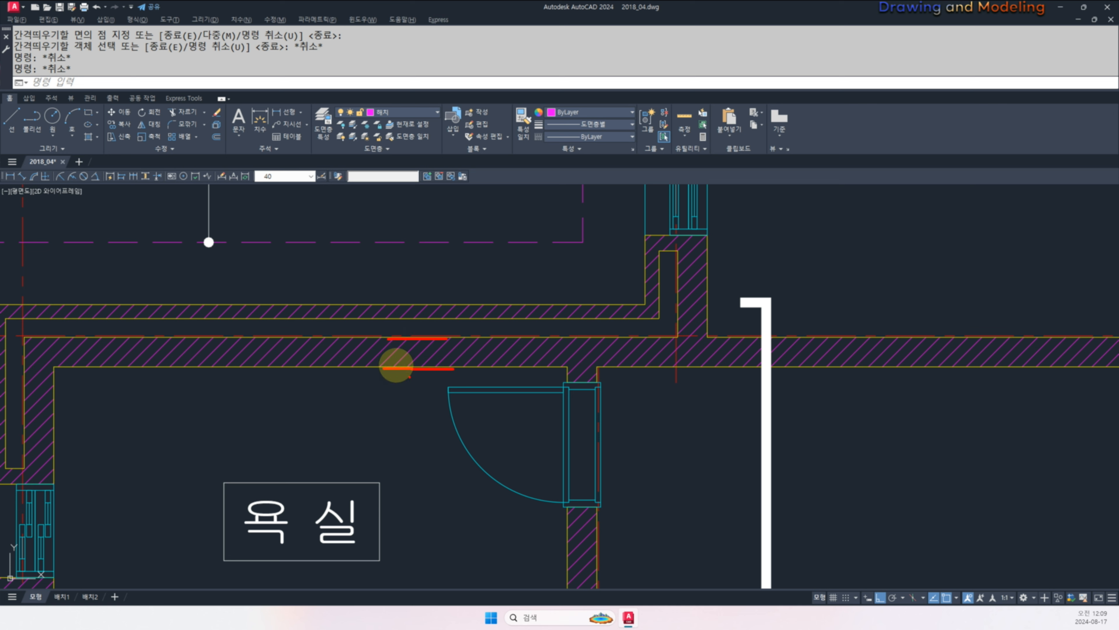
{"action": "key", "text": "Escape"}
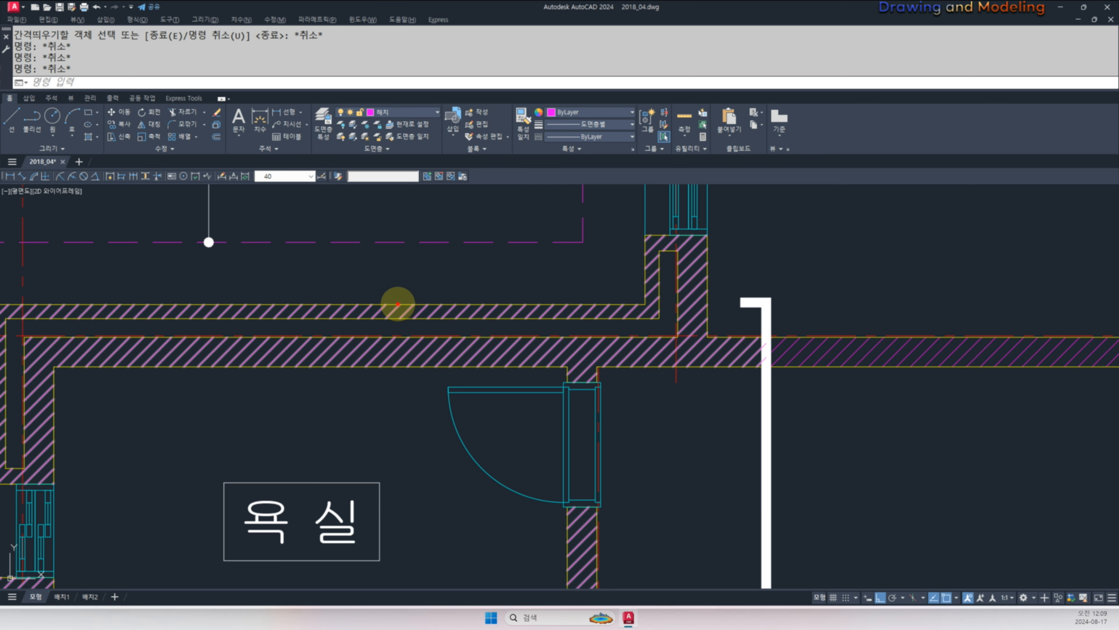
{"action": "left_click_drag", "start_coordinate": [392, 366], "coordinate": [457, 366]}
{"action": "left_click_drag", "start_coordinate": [364, 330], "coordinate": [457, 336]}
{"action": "left_click_drag", "start_coordinate": [499, 337], "coordinate": [591, 337]}
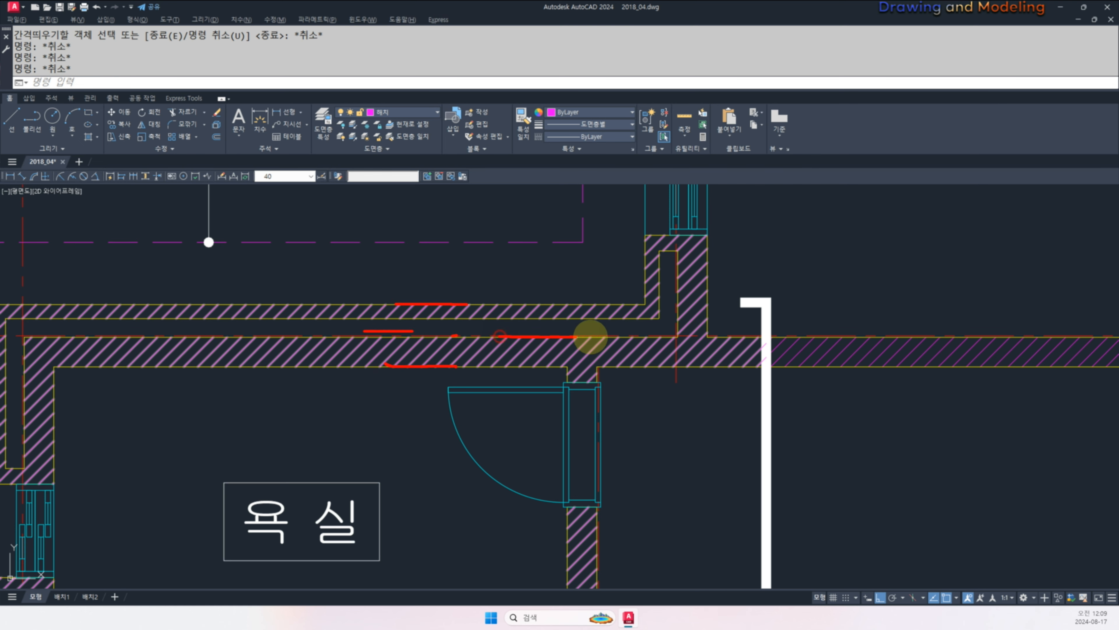
{"action": "scroll", "coordinate": [440, 337], "scroll_direction": "down", "scroll_amount": 2}
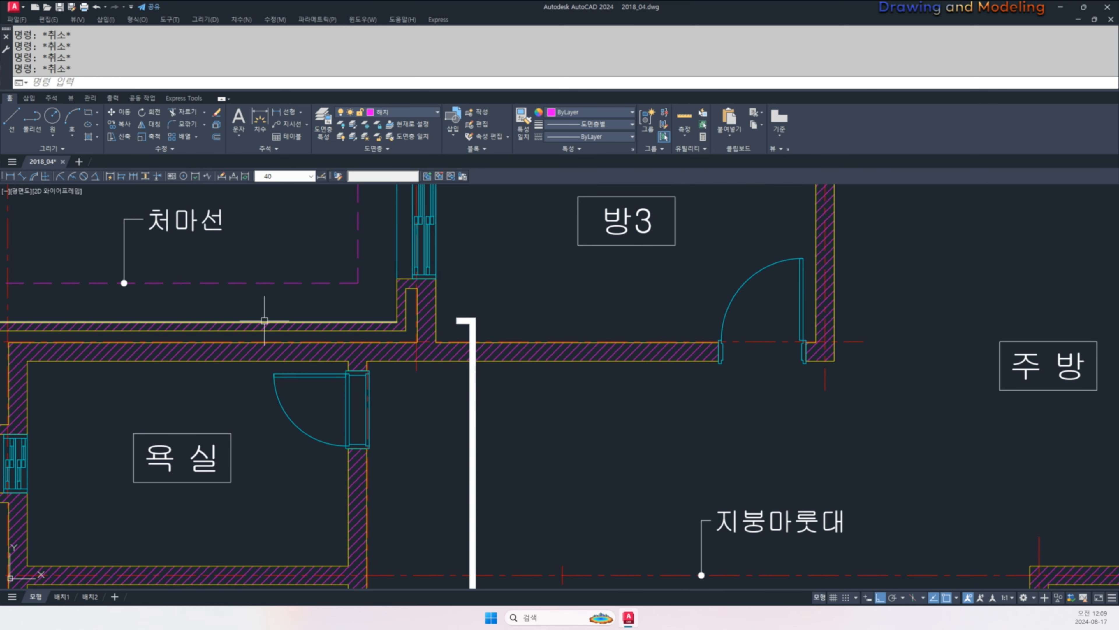
{"action": "left_click_drag", "start_coordinate": [238, 319], "coordinate": [317, 319]}
{"action": "mouse_move", "coordinate": [225, 354]}
{"action": "left_mouse_down"}
{"action": "mouse_move", "coordinate": [305, 356]}
{"action": "mouse_move", "coordinate": [293, 339]}
{"action": "left_mouse_up"}
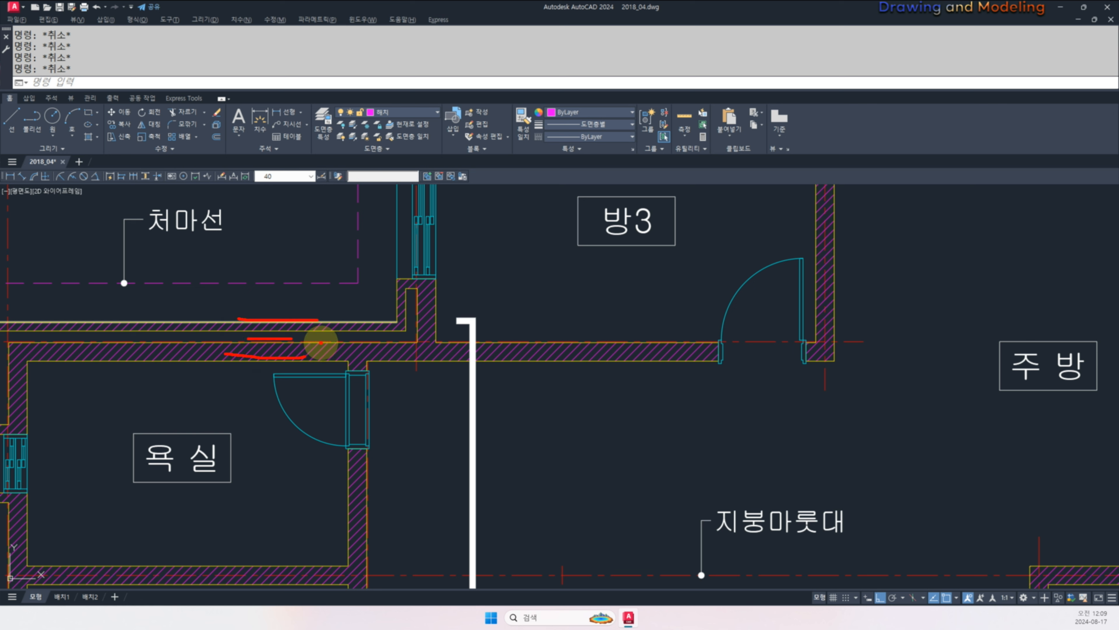
{"action": "key", "text": "Escape"}
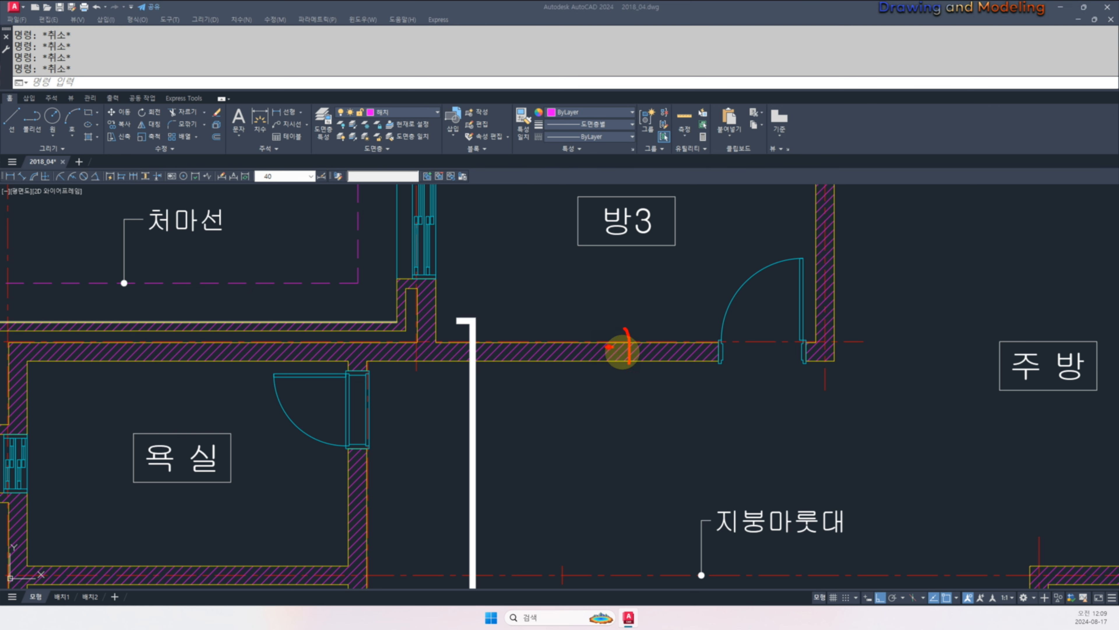
{"action": "key", "text": "Escape"}
{"action": "left_click_drag", "start_coordinate": [576, 358], "coordinate": [543, 372]}
{"action": "key", "text": "Escape"}
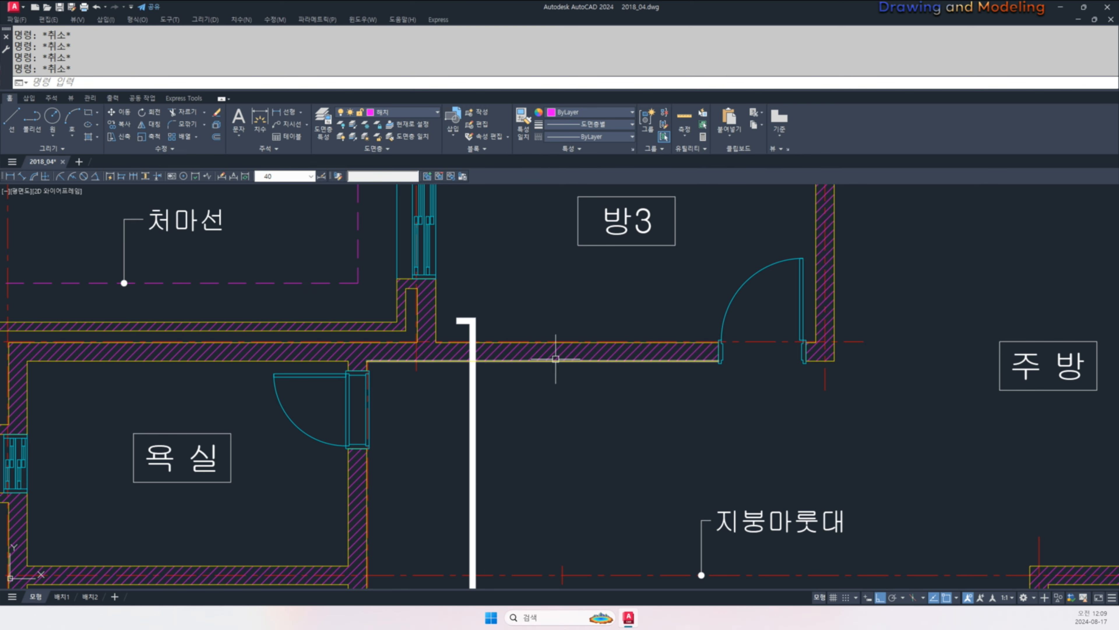
{"action": "scroll", "coordinate": [582, 318], "scroll_direction": "down", "scroll_amount": 10}
{"action": "left_click_drag", "start_coordinate": [389, 287], "coordinate": [389, 327]}
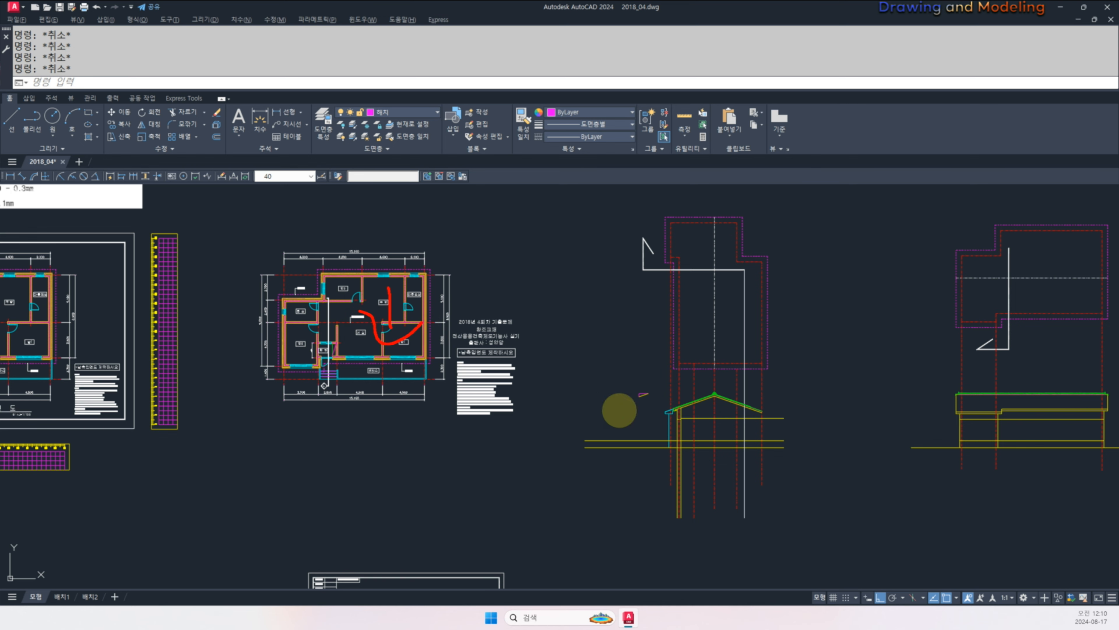
- Offset the rear wall's reference line 200 mm toward the ridge to form the wall's thickness
{"action": "scroll", "coordinate": [743, 434], "scroll_direction": "up", "scroll_amount": 4}
{"action": "type", "text": "o"}
{"action": "key", "text": "Return"}
{"action": "type", "text": "200"}
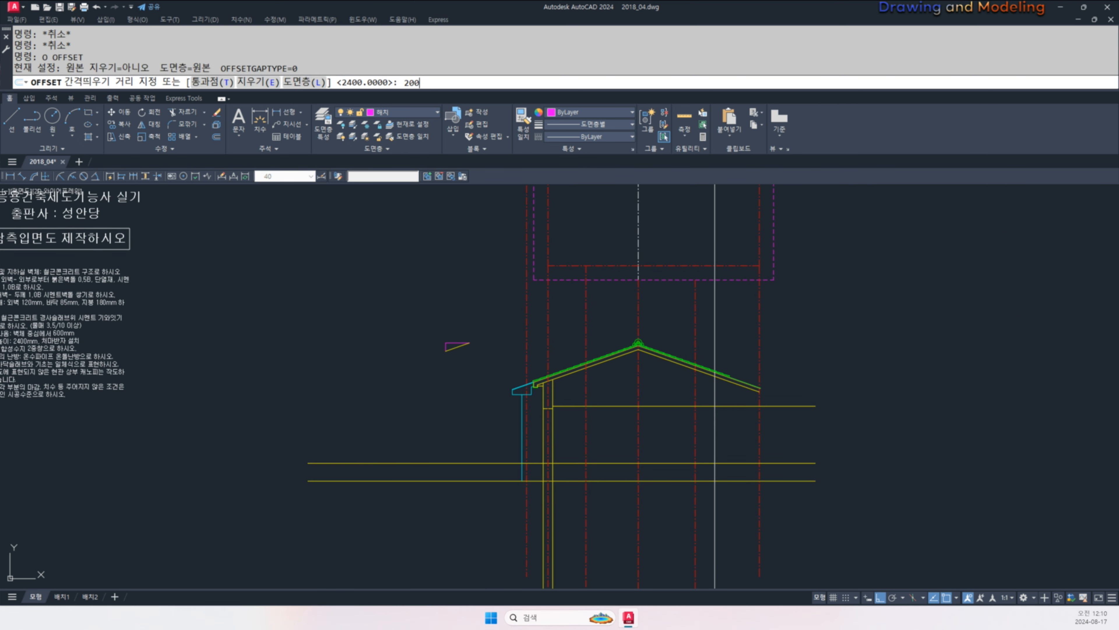
{"action": "key", "text": "Return"}
{"action": "left_click", "coordinate": [676, 431]}
{"action": "left_click", "coordinate": [695, 426]}
{"action": "left_click", "coordinate": [662, 432]}
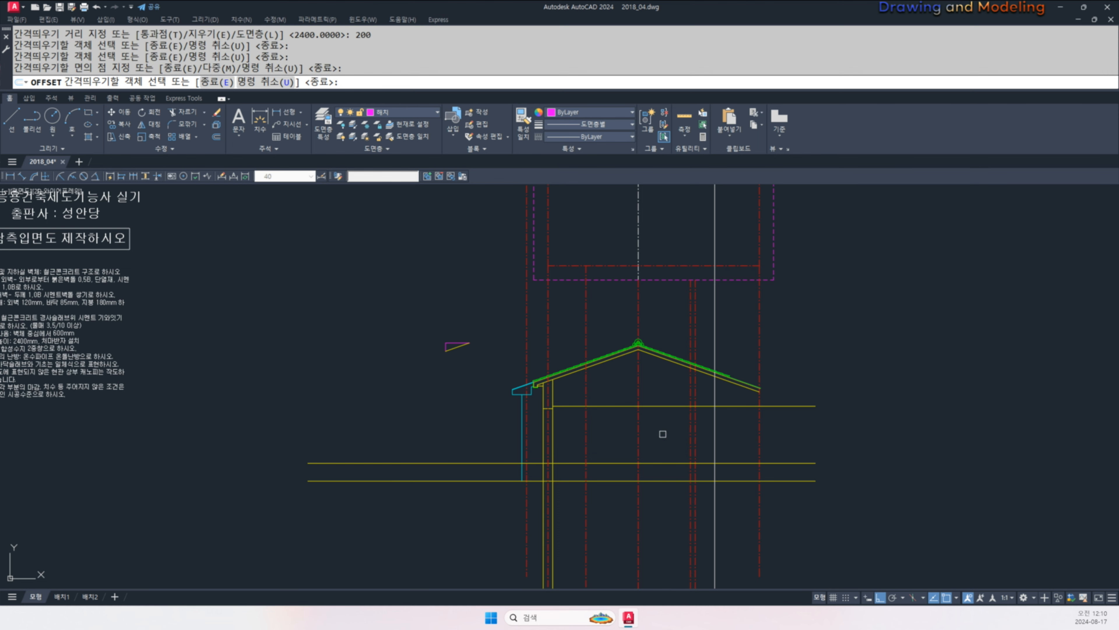
{"action": "key", "text": "Escape"}
{"action": "key", "text": "Escape"}
- Match the two rear wall lines to the properties of the yellow ceiling line in the section
{"action": "scroll", "coordinate": [688, 391], "scroll_direction": "up", "scroll_amount": 4}
{"action": "type", "text": "ma"}
{"action": "key", "text": "Return"}
{"action": "left_click", "coordinate": [727, 427]}
{"action": "left_click", "coordinate": [730, 462]}
{"action": "left_click", "coordinate": [659, 494]}
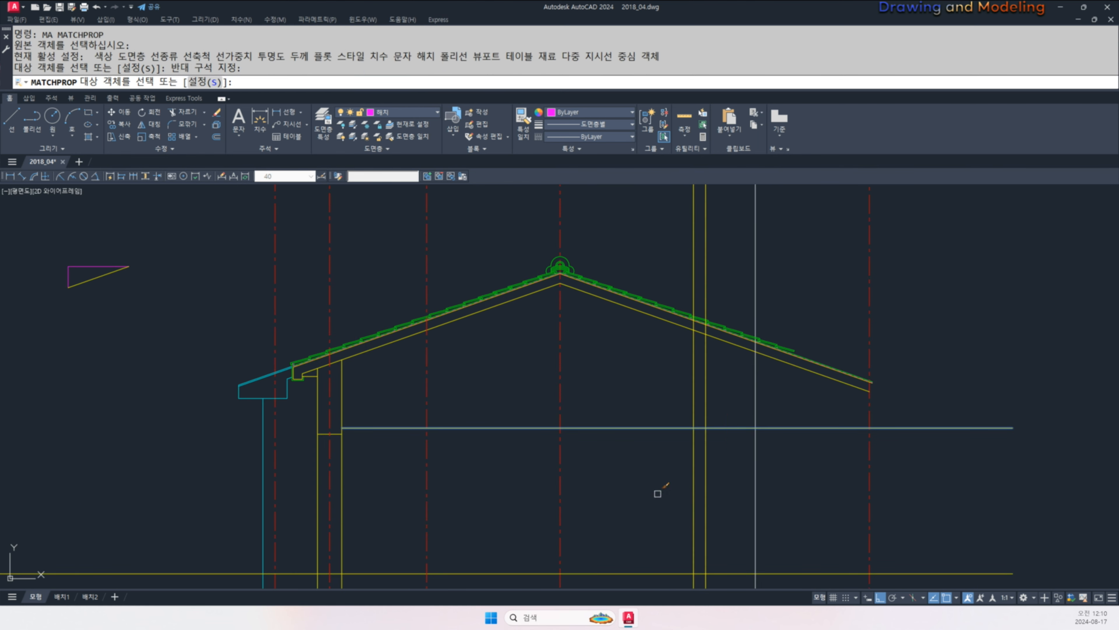
{"action": "key", "text": "Escape"}
{"action": "key", "text": "Escape"}
- Trim the two rear wall lines above the underside of the roof slab
{"action": "middle_click_drag", "start_coordinate": [707, 346], "coordinate": [702, 416]}
{"action": "scroll", "coordinate": [702, 409], "scroll_direction": "up", "scroll_amount": 5}
{"action": "type", "text": "tr"}
{"action": "key", "text": "Return"}
{"action": "left_click_drag", "start_coordinate": [727, 414], "coordinate": [717, 386]}
{"action": "key", "text": "Return"}
{"action": "left_click_drag", "start_coordinate": [715, 320], "coordinate": [609, 240]}
{"action": "key", "text": "Escape"}
{"action": "key", "text": "Escape"}
- Offset the entrance's inner wall centre line 100 mm to both sides in the section
{"action": "scroll", "coordinate": [797, 294], "scroll_direction": "down", "scroll_amount": 5}
{"action": "middle_click_drag", "start_coordinate": [642, 438], "coordinate": [695, 408]}
{"action": "type", "text": "o"}
{"action": "key", "text": "Return"}
{"action": "type", "text": "100"}
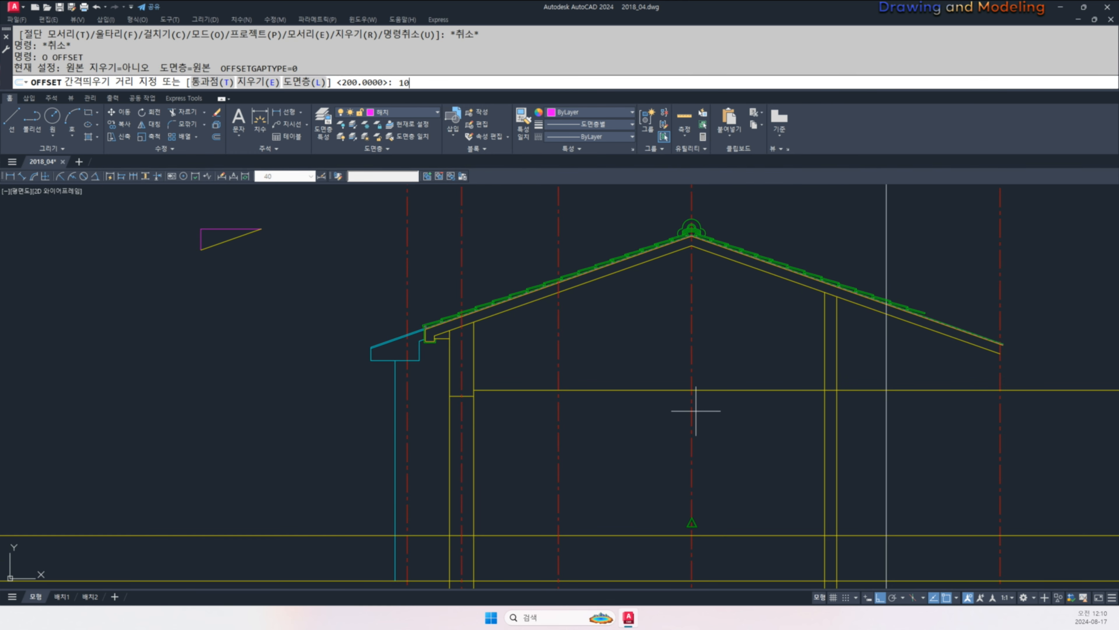
{"action": "key", "text": "Return"}
{"action": "left_click", "coordinate": [548, 327]}
{"action": "left_click", "coordinate": [558, 322]}
{"action": "left_click", "coordinate": [559, 322]}
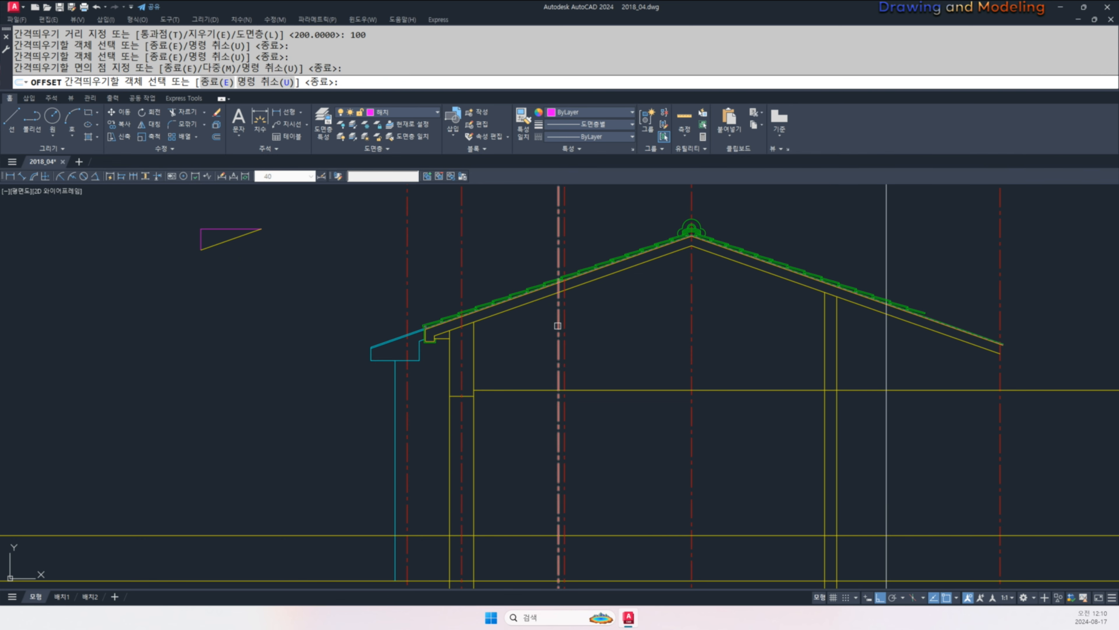
{"action": "scroll", "coordinate": [558, 304], "scroll_direction": "up", "scroll_amount": 5}
{"action": "left_click", "coordinate": [557, 303]}
{"action": "left_click", "coordinate": [553, 300]}
{"action": "key", "text": "Escape"}
{"action": "key", "text": "Escape"}
- Match the two offset lines of the entrance's inner wall to the properties of the roof slab's underside line
{"action": "middle_click_drag", "start_coordinate": [552, 277], "coordinate": [569, 391]}
{"action": "scroll", "coordinate": [569, 391], "scroll_direction": "up", "scroll_amount": 2}
{"action": "type", "text": "ma"}
{"action": "key", "text": "Return"}
{"action": "left_click", "coordinate": [602, 374]}
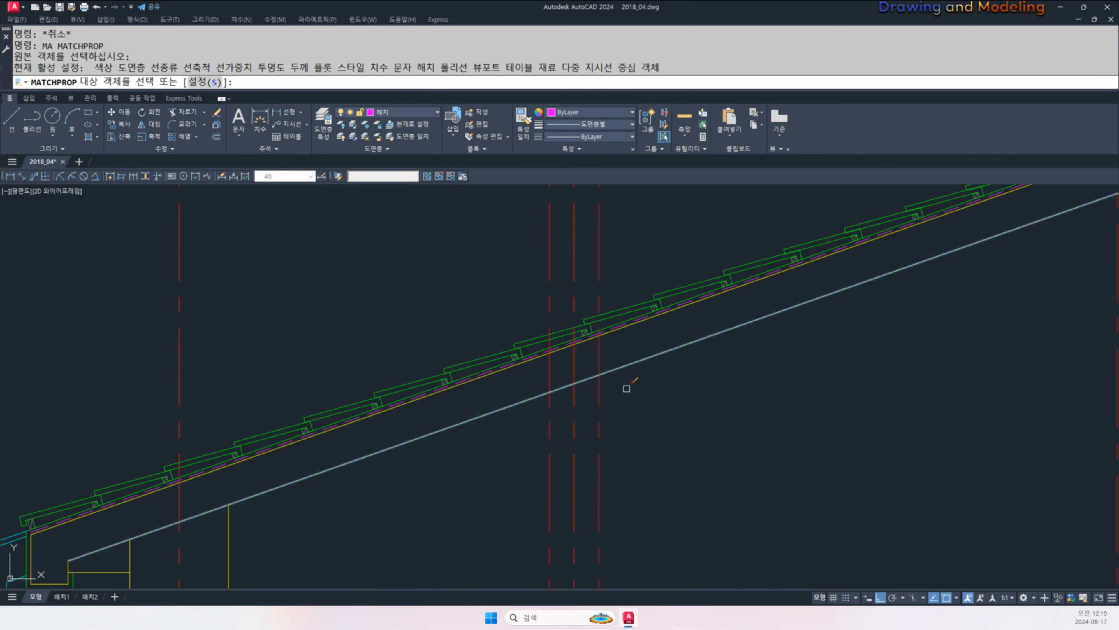
{"action": "left_click_drag", "start_coordinate": [626, 390], "coordinate": [542, 442]}
{"action": "key", "text": "Escape"}
{"action": "key", "text": "Escape"}
- Trim the two faces of the entrance's inner wall above the underside of the roof slab
{"action": "middle_click_drag", "start_coordinate": [570, 415], "coordinate": [569, 469]}
{"action": "type", "text": "tr"}
{"action": "key", "text": "Return"}
{"action": "left_click_drag", "start_coordinate": [632, 443], "coordinate": [615, 403]}
{"action": "key", "text": "Return"}
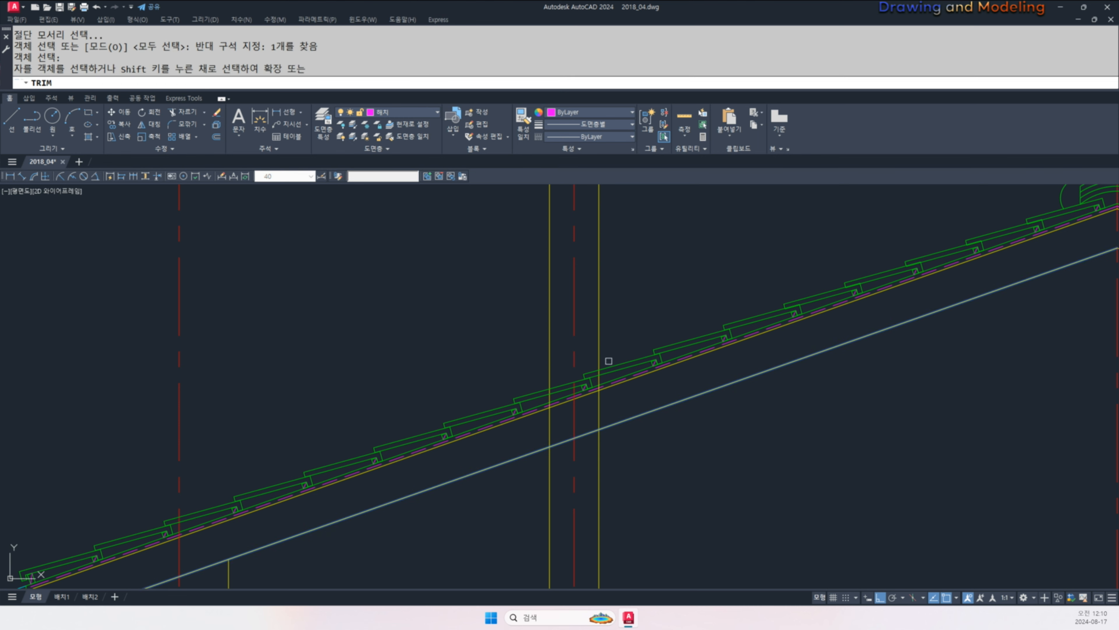
{"action": "left_click", "coordinate": [600, 354]}
{"action": "left_click", "coordinate": [549, 334]}
{"action": "key", "text": "Escape"}
{"action": "scroll", "coordinate": [509, 342], "scroll_direction": "down", "scroll_amount": 5}
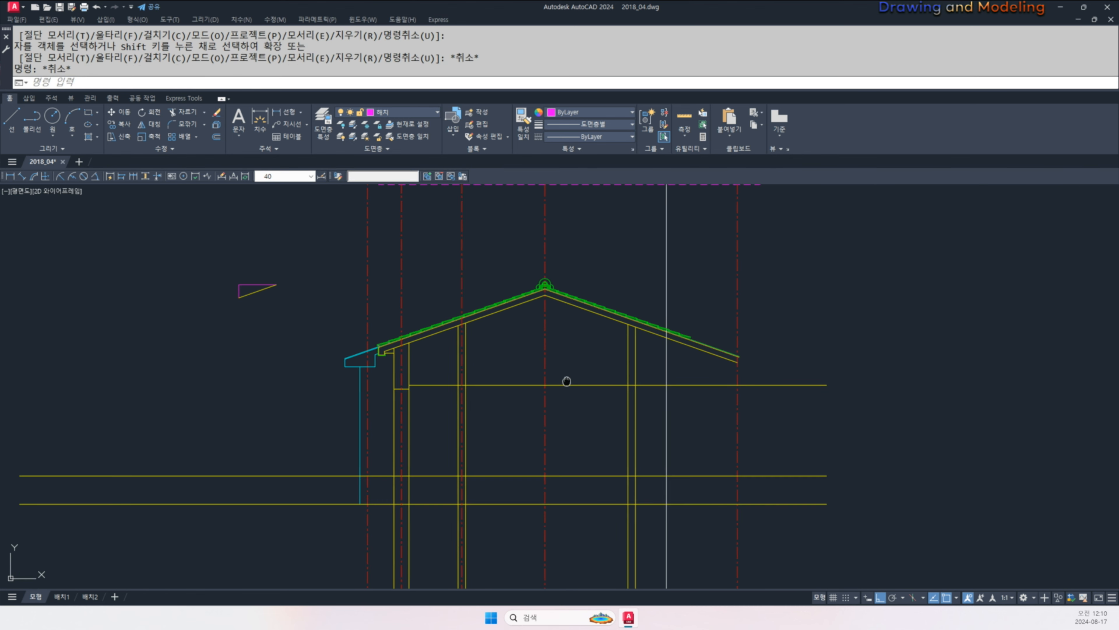
{"action": "key", "text": "Escape"}
{"action": "key", "text": "Escape"}
- Draw a horizontal line inward from the top of the entrance inner wall's outer face, extending past the wall's other face
{"action": "type", "text": "l"}
{"action": "key", "text": "Return"}
{"action": "scroll", "coordinate": [527, 329], "scroll_direction": "up", "scroll_amount": 6}
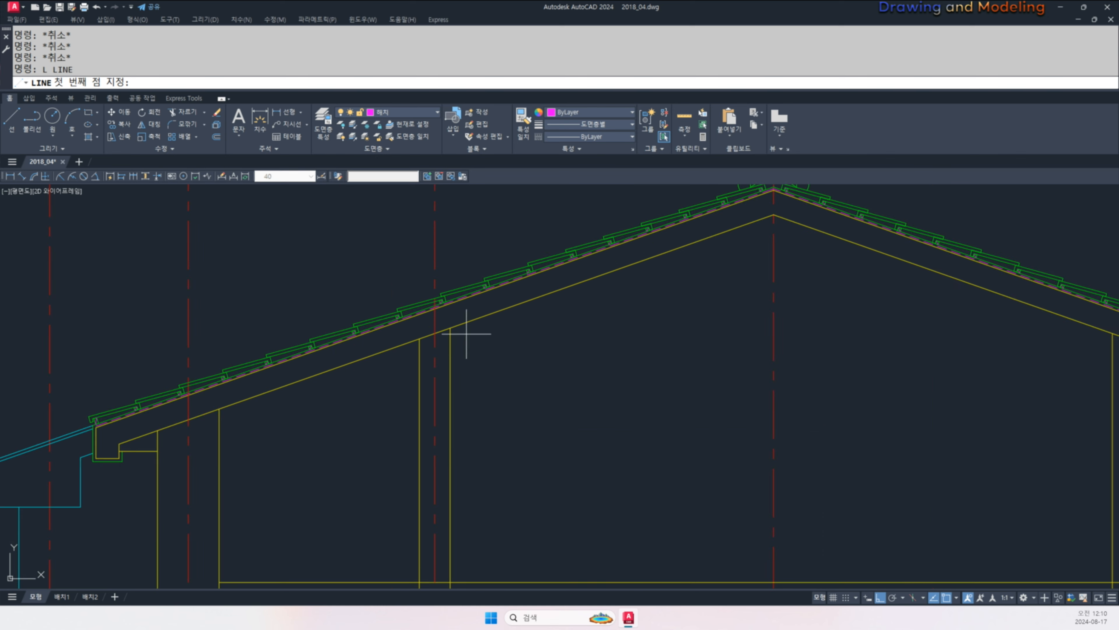
{"action": "left_click", "coordinate": [420, 339]}
{"action": "left_click", "coordinate": [562, 338]}
{"action": "key", "text": "Escape"}
{"action": "key", "text": "Escape"}
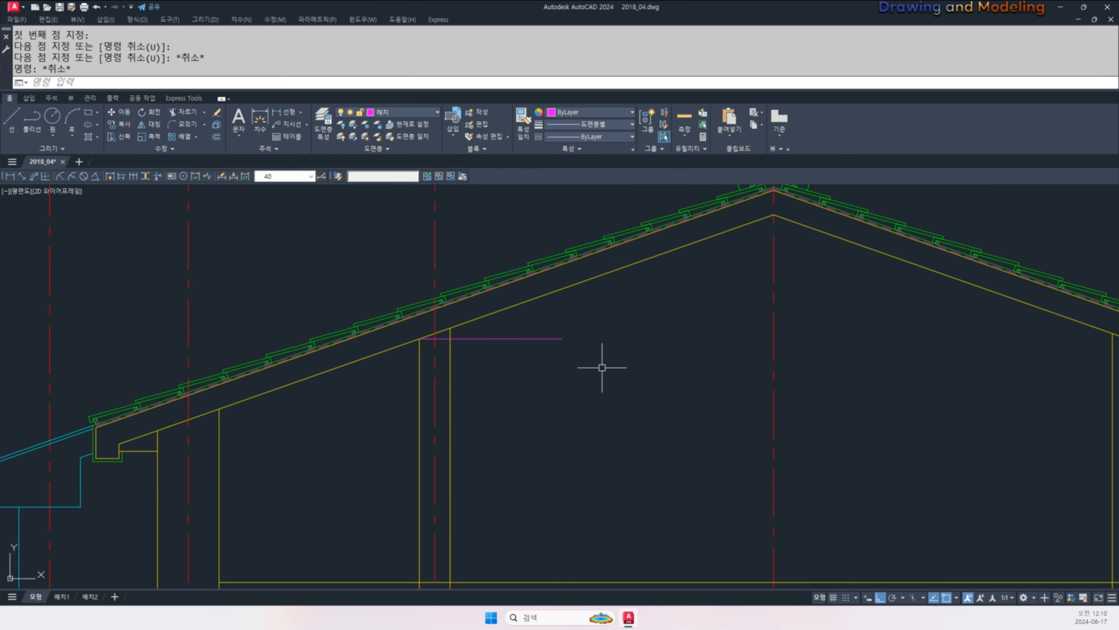
- Move the horizontal line at the top of the entrance's inner wall 600 mm straight down
{"action": "left_click", "coordinate": [506, 337]}
{"action": "key", "text": "Return"}
{"action": "left_click", "coordinate": [507, 376]}
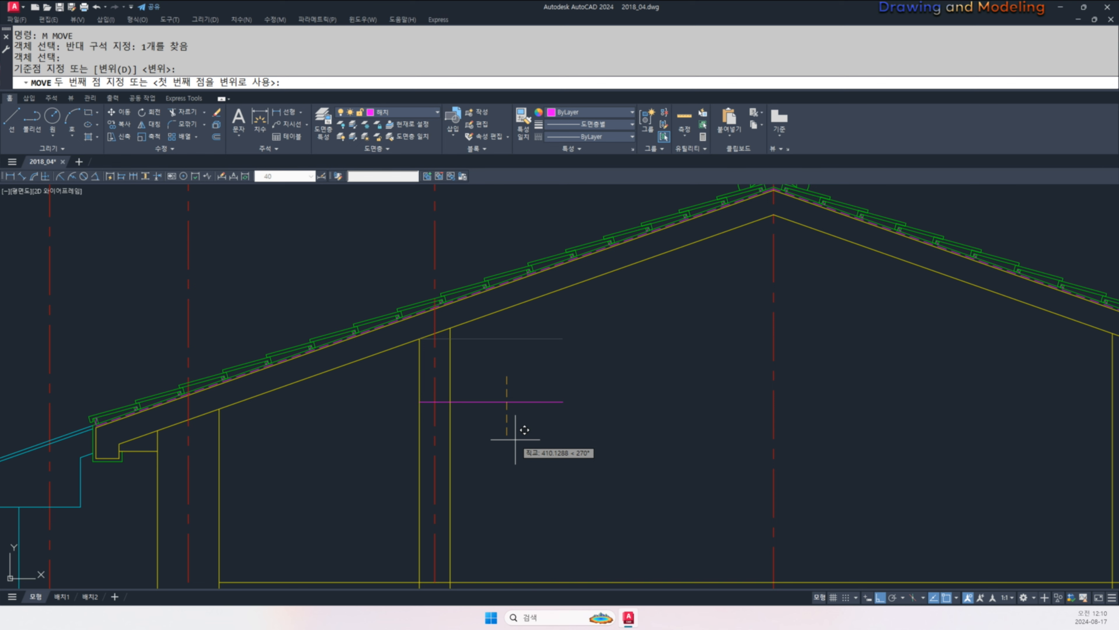
{"action": "type", "text": "60"}
{"action": "key", "text": "Return"}
- Trim the horizontal line so it spans only between the two faces of the entrance's inner wall
{"action": "type", "text": "tr"}
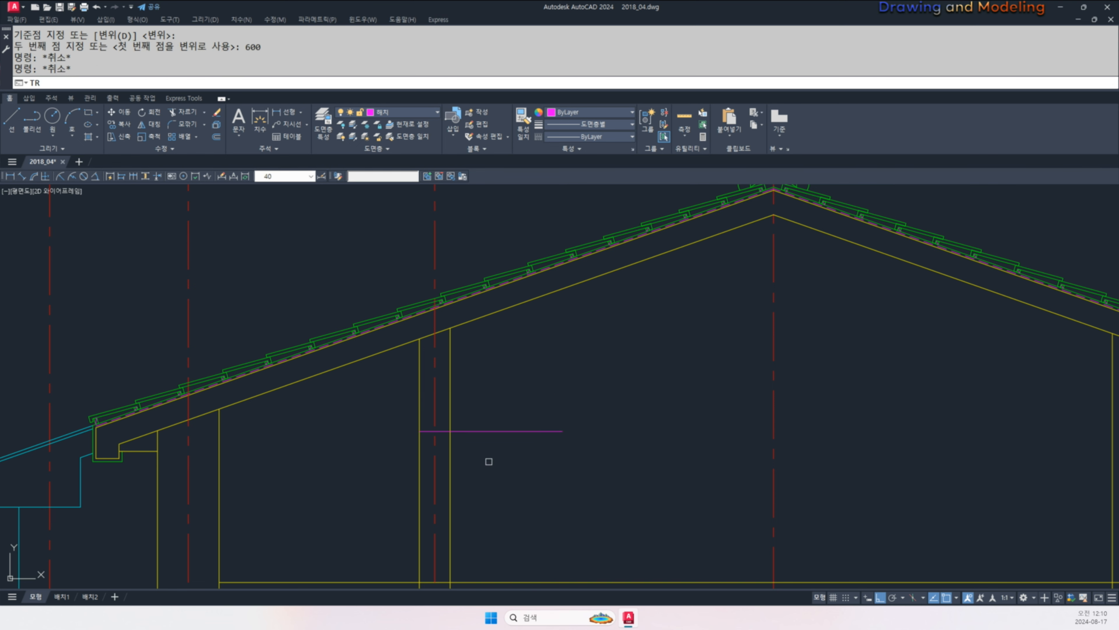
{"action": "key", "text": "Return"}
{"action": "left_click", "coordinate": [530, 395]}
{"action": "left_click", "coordinate": [593, 453]}
{"action": "key", "text": "Escape"}
{"action": "scroll", "coordinate": [720, 470], "scroll_direction": "down", "scroll_amount": 3}
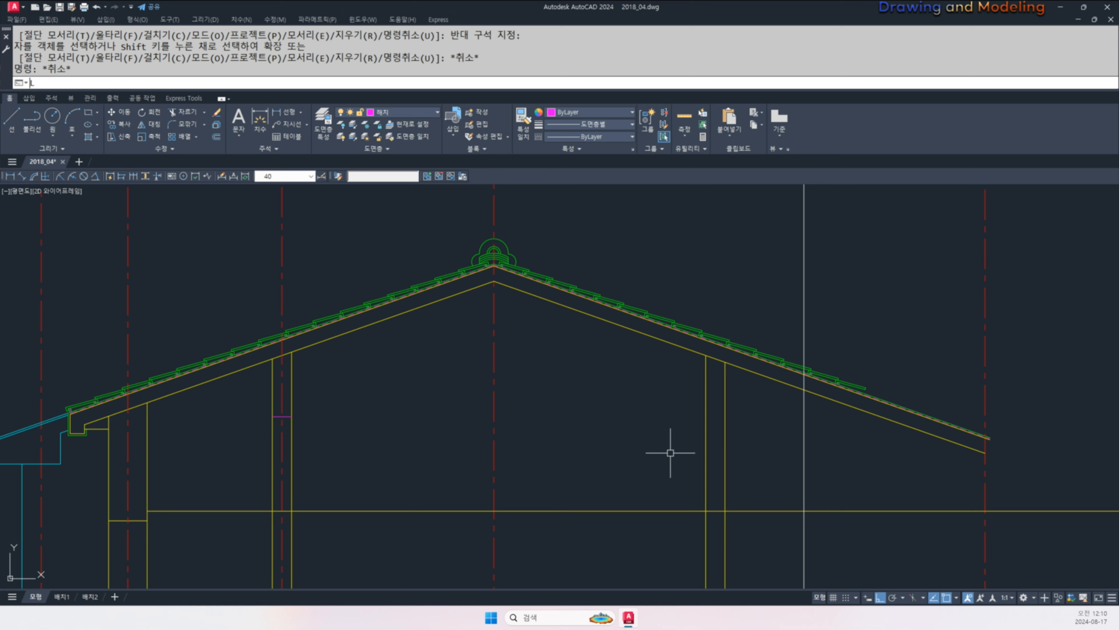
- Draw a horizontal line inward from the top of the rear wall's outer face, extending past the wall's inner face
{"action": "type", "text": "l"}
{"action": "key", "text": "Return"}
{"action": "scroll", "coordinate": [720, 358], "scroll_direction": "up", "scroll_amount": 3}
{"action": "left_click", "coordinate": [720, 352]}
{"action": "left_click", "coordinate": [606, 363]}
{"action": "key", "text": "Escape"}
{"action": "key", "text": "Escape"}
- Move the horizontal line at the top of the rear wall 600 mm straight down
{"action": "type", "text": "m"}
{"action": "key", "text": "Return"}
{"action": "left_click", "coordinate": [647, 383]}
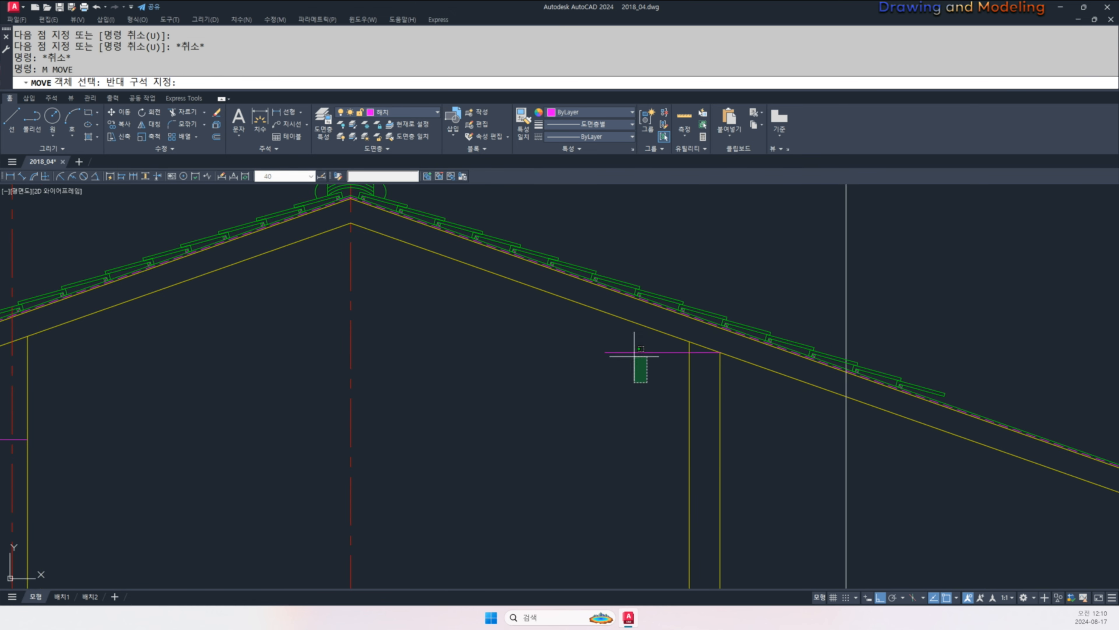
{"action": "left_click", "coordinate": [633, 349]}
{"action": "key", "text": "Return"}
{"action": "left_click", "coordinate": [609, 385]}
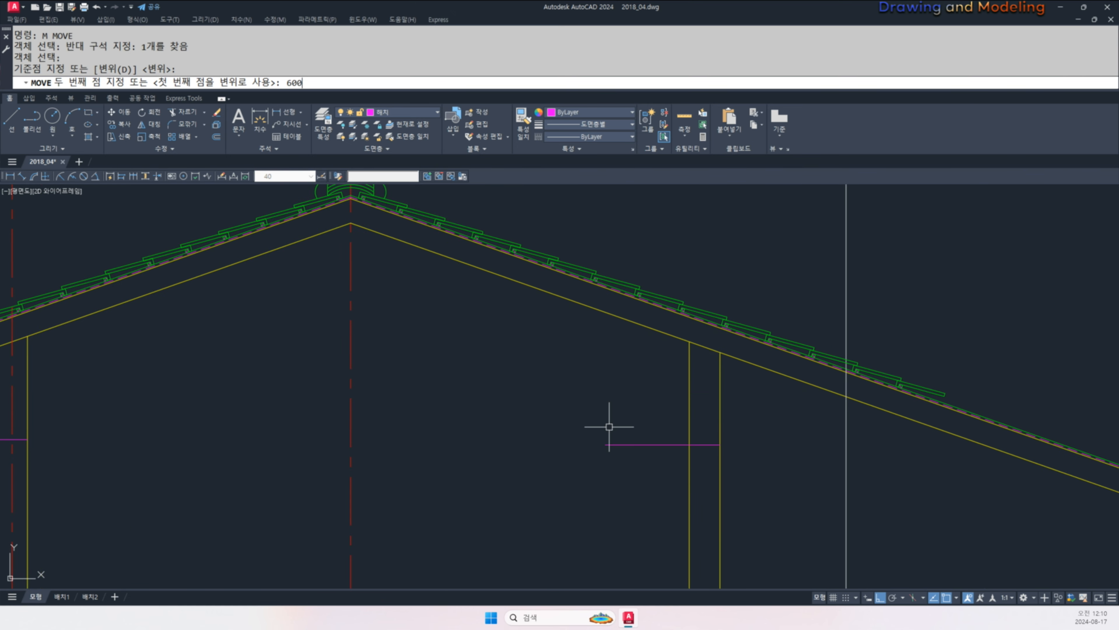
{"action": "key", "text": "Return"}
{"action": "key", "text": "Escape"}
{"action": "key", "text": "Escape"}
- Trim the part of the horizontal line that projects inward beyond the rear wall's inner face
{"action": "type", "text": "tr"}
{"action": "key", "text": "Return"}
{"action": "key", "text": "Return"}
{"action": "left_click", "coordinate": [633, 474]}
{"action": "left_click", "coordinate": [619, 421]}
{"action": "key", "text": "Escape"}
{"action": "key", "text": "Escape"}
- Trim the roof slab's underside line between the two faces of the rear wall and of the entrance's inner wall
{"action": "type", "text": "tr"}
{"action": "key", "text": "Return"}
{"action": "key", "text": "Return"}
{"action": "scroll", "coordinate": [537, 375], "scroll_direction": "down", "scroll_amount": 3}
{"action": "scroll", "coordinate": [644, 375], "scroll_direction": "up", "scroll_amount": 3}
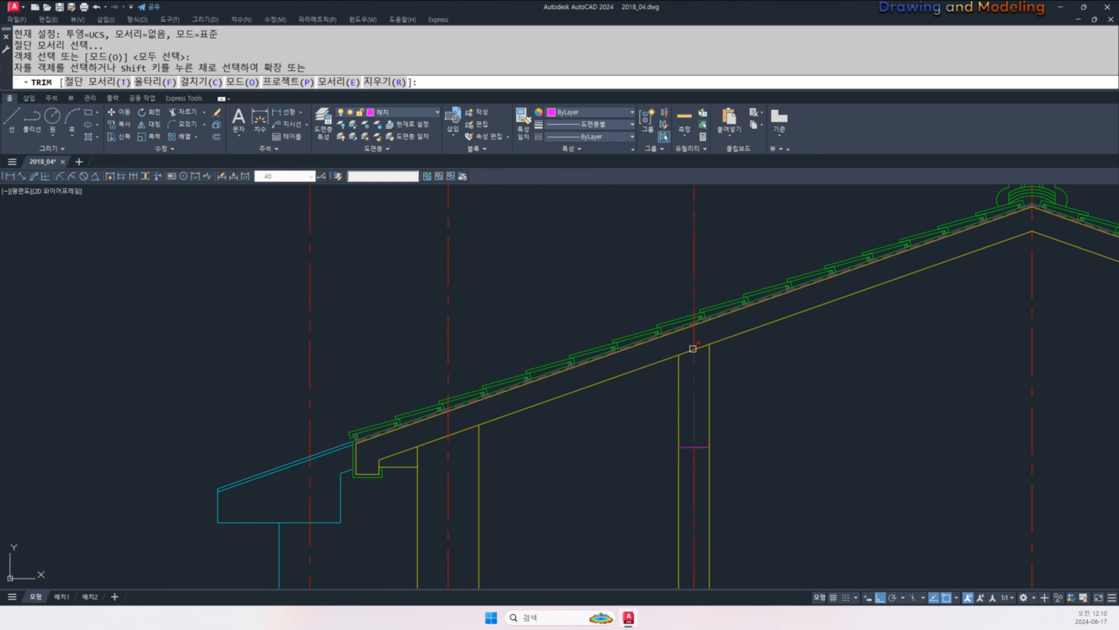
{"action": "key", "text": "Escape"}
{"action": "key", "text": "Escape"}
{"action": "scroll", "coordinate": [617, 383], "scroll_direction": "down", "scroll_amount": 4}
- Match the horizontal beam lines in the entrance's inner wall and the rear wall to the properties of a yellow wall line
{"action": "type", "text": "ma"}
{"action": "key", "text": "Return"}
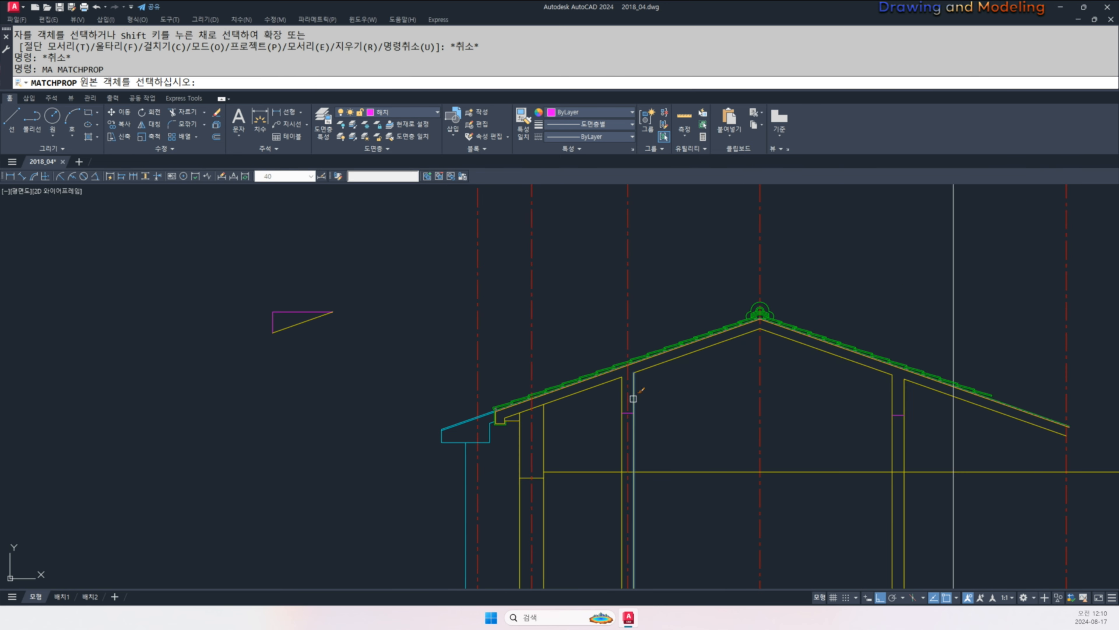
{"action": "left_click", "coordinate": [634, 399]}
{"action": "left_click", "coordinate": [657, 414]}
{"action": "left_click", "coordinate": [689, 433]}
{"action": "left_click", "coordinate": [838, 434]}
{"action": "left_click", "coordinate": [934, 407]}
{"action": "left_click", "coordinate": [574, 432]}
{"action": "left_click", "coordinate": [675, 405]}
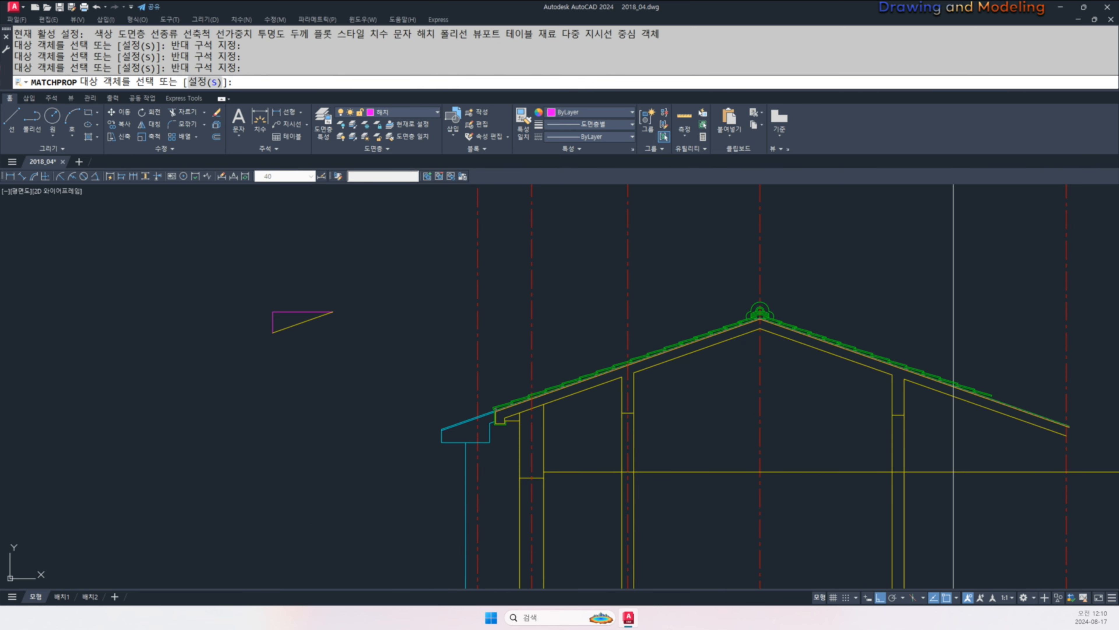
{"action": "key", "text": "Escape"}
- Offset the inner face of the thick front exterior wall 190 mm toward the outside
{"action": "scroll", "coordinate": [604, 420], "scroll_direction": "up", "scroll_amount": 4}
{"action": "type", "text": "o"}
{"action": "key", "text": "Return"}
{"action": "type", "text": "190"}
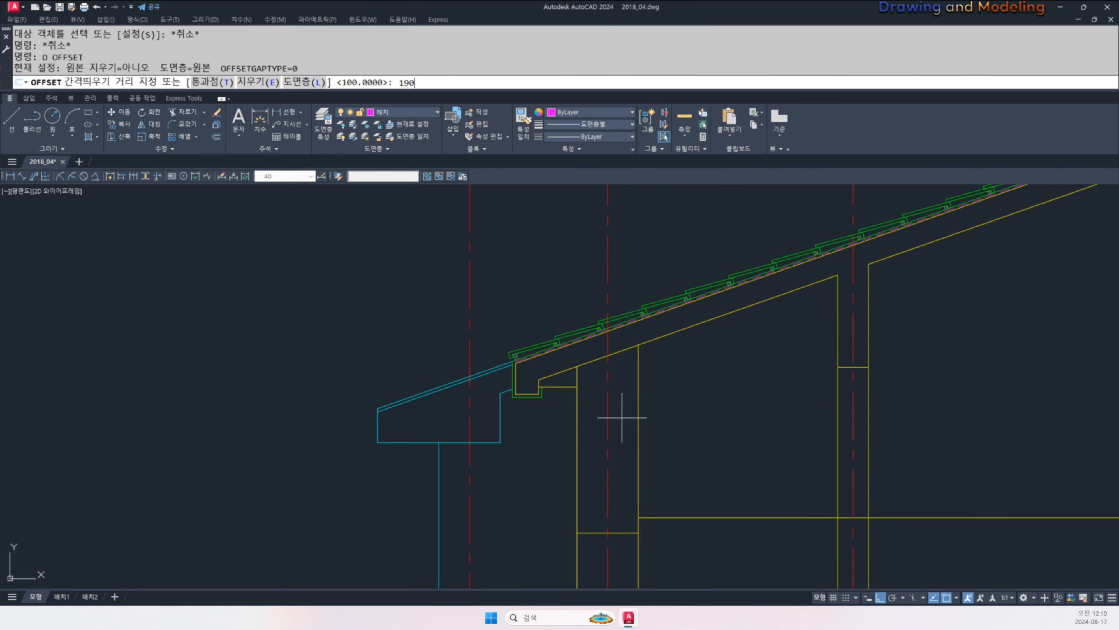
{"action": "key", "text": "Return"}
{"action": "left_click", "coordinate": [638, 418]}
{"action": "left_click", "coordinate": [613, 430]}
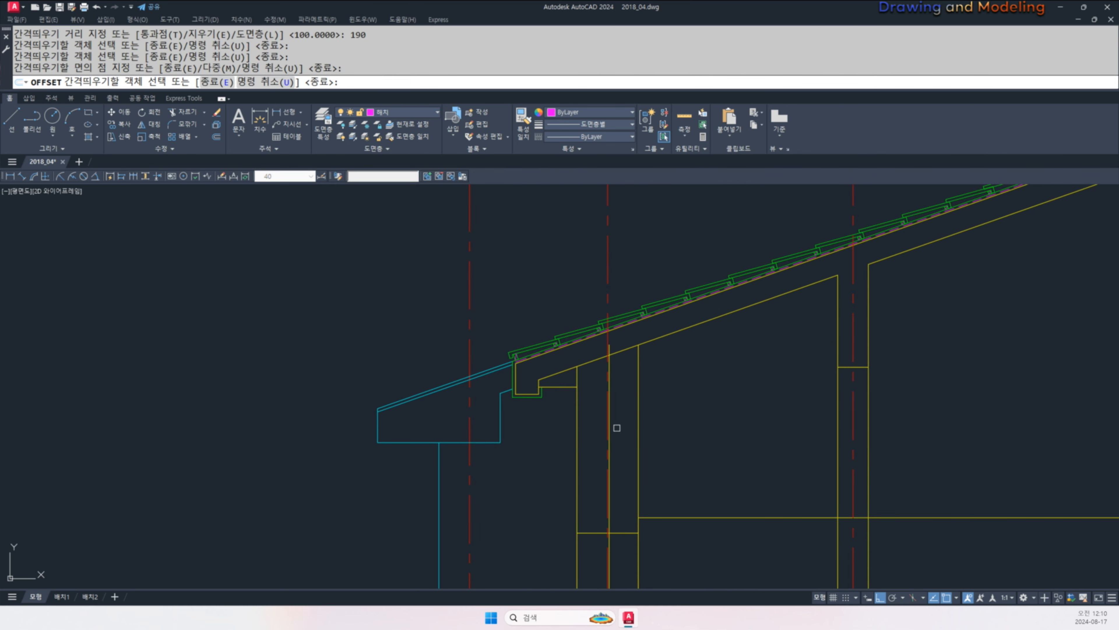
{"action": "key", "text": "Escape"}
{"action": "key", "text": "Escape"}
- Offset the horizontal line inside the front exterior wall 150 mm upward
{"action": "key", "text": "Return"}
{"action": "type", "text": "150"}
{"action": "key", "text": "Return"}
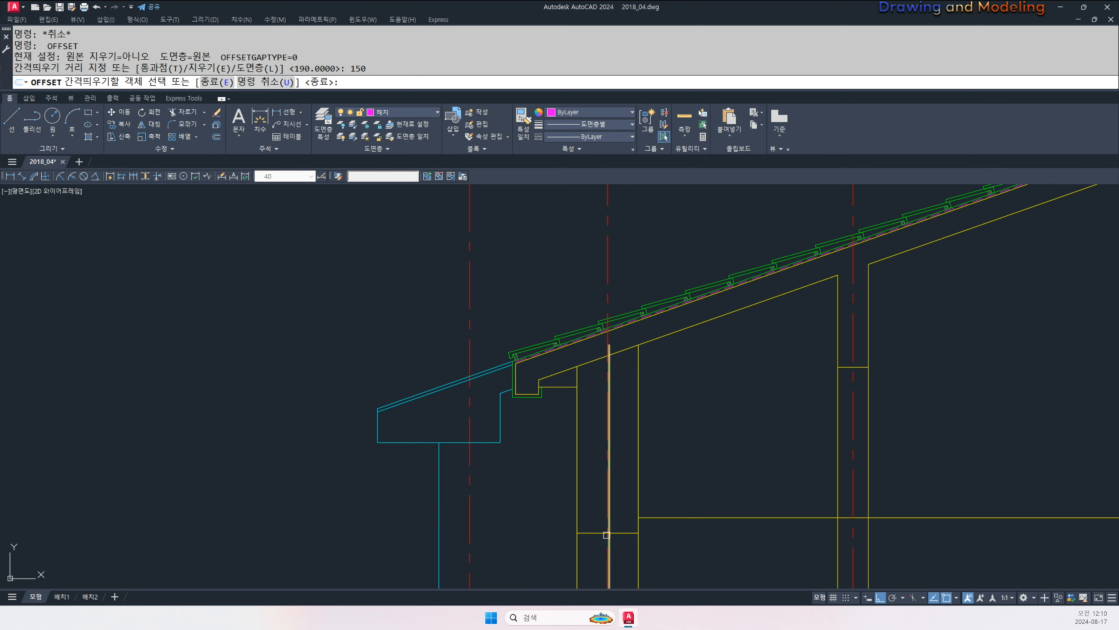
{"action": "left_click", "coordinate": [597, 533]}
{"action": "left_click", "coordinate": [593, 515]}
{"action": "key", "text": "Escape"}
{"action": "key", "text": "Escape"}
- Join the 190 mm vertical offset and the 150 mm horizontal offset into a sharp corner with Fillet
{"action": "scroll", "coordinate": [598, 517], "scroll_direction": "up", "scroll_amount": 2}
{"action": "type", "text": "f"}
{"action": "key", "text": "Return"}
{"action": "left_click", "coordinate": [617, 505]}
{"action": "left_click", "coordinate": [629, 492]}
{"action": "key", "text": "Escape"}
- Trim the front wall's new vertical line above the slab underside, and the underside line between it and the wall's inner face
{"action": "scroll", "coordinate": [634, 322], "scroll_direction": "up", "scroll_amount": 5}
{"action": "type", "text": "tr"}
{"action": "key", "text": "space"}
{"action": "key", "text": "space"}
{"action": "left_click", "coordinate": [610, 399]}
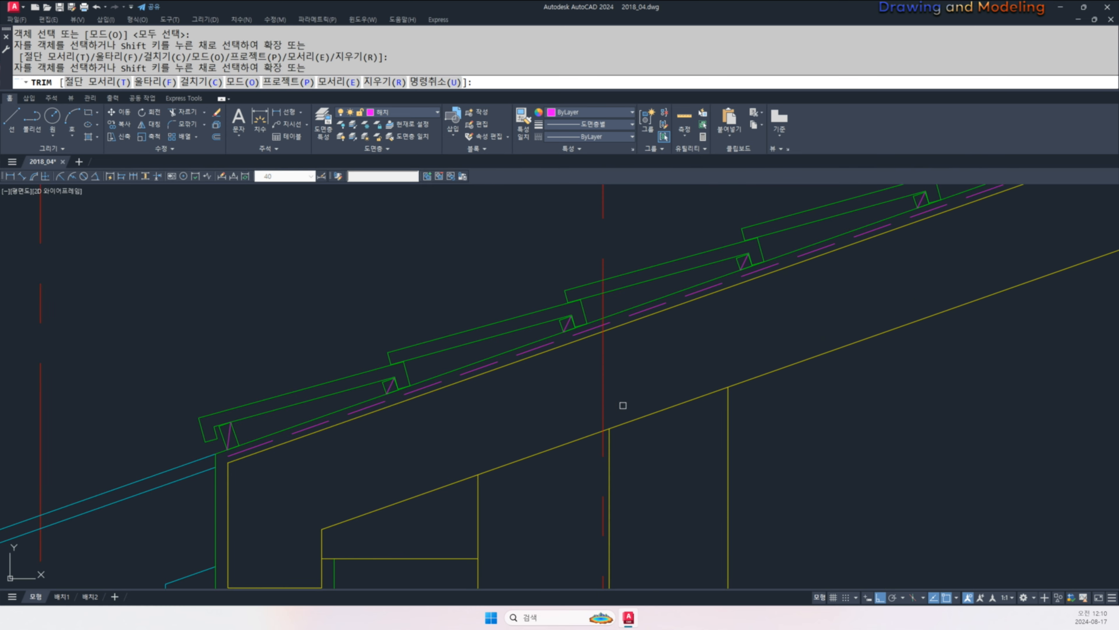
{"action": "left_click", "coordinate": [666, 409]}
{"action": "key", "text": "Escape"}
{"action": "key", "text": "Escape"}
{"action": "key", "text": "Escape"}
{"action": "scroll", "coordinate": [550, 393], "scroll_direction": "down", "scroll_amount": 5}
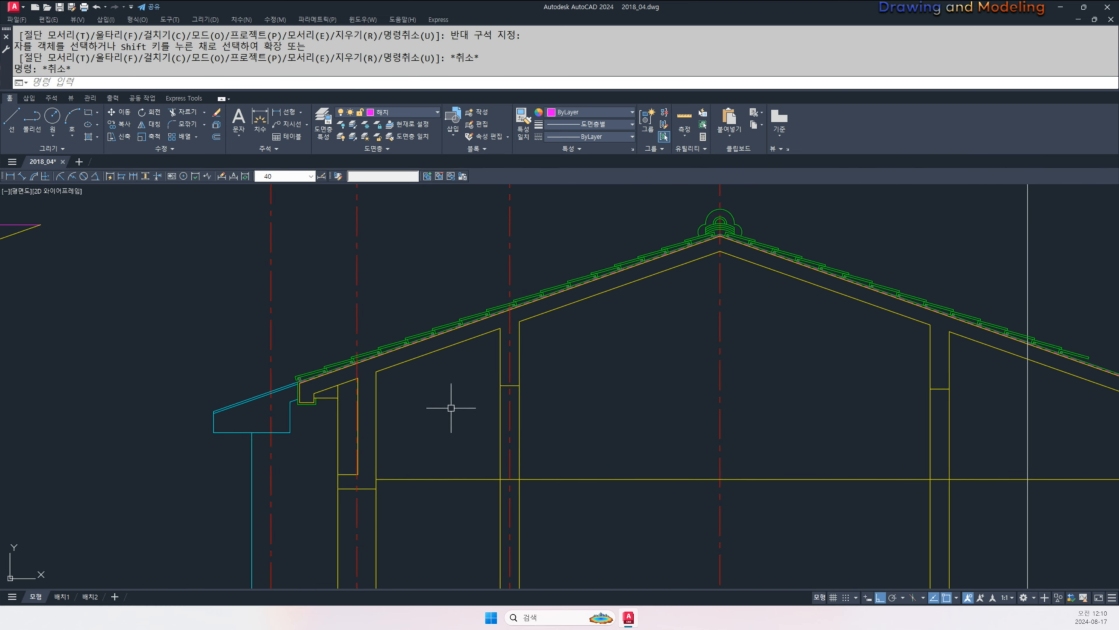
{"action": "middle_click_drag", "start_coordinate": [530, 415], "coordinate": [363, 413]}
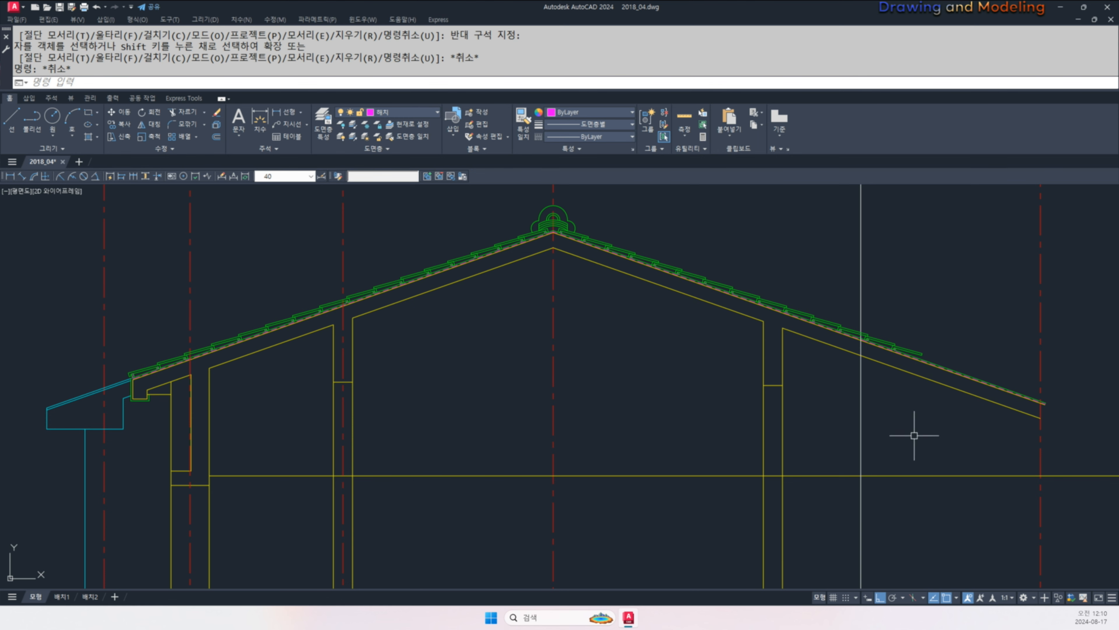
{"action": "scroll", "coordinate": [761, 403], "scroll_direction": "down", "scroll_amount": 5}
{"action": "mouse_move", "coordinate": [607, 455]}
{"action": "middle_mouse_down"}
{"action": "mouse_move", "coordinate": [722, 422]}
{"action": "mouse_move", "coordinate": [618, 386]}
{"action": "middle_mouse_up"}
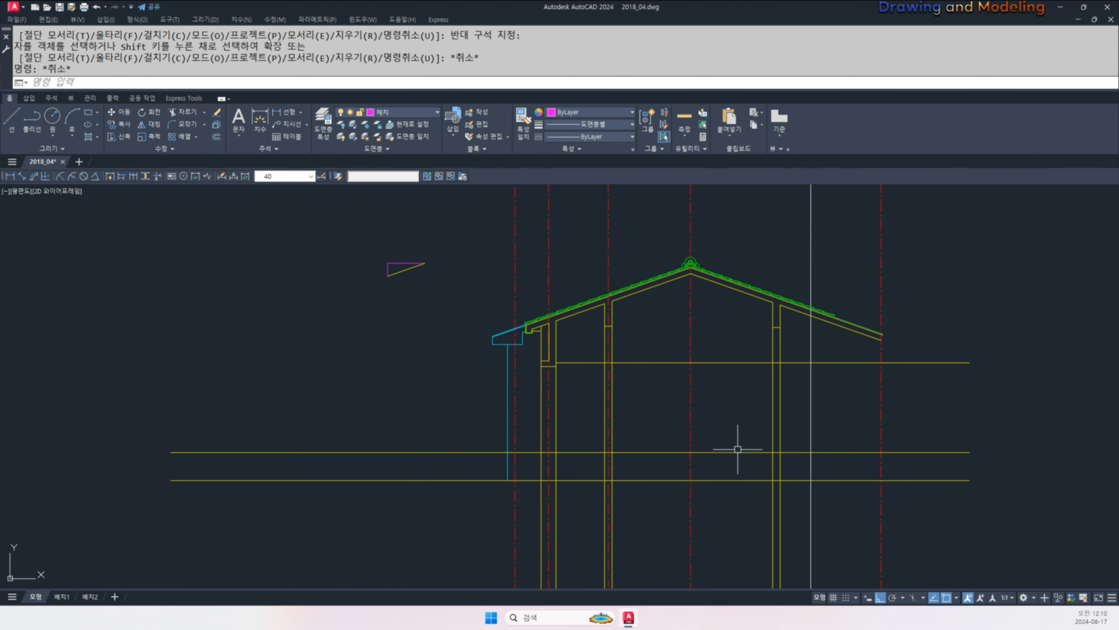
{"action": "middle_click_drag", "start_coordinate": [737, 450], "coordinate": [743, 425]}
{"action": "middle_click_drag", "start_coordinate": [635, 394], "coordinate": [652, 407]}
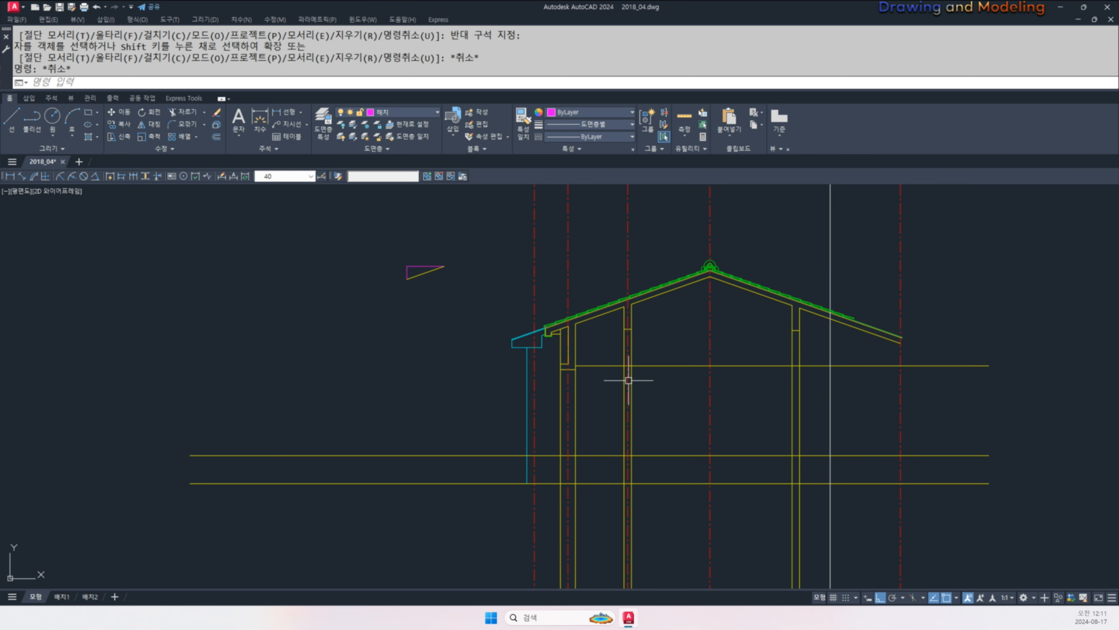
{"action": "middle_click_drag", "start_coordinate": [578, 443], "coordinate": [587, 444]}
{"action": "key", "text": "Escape"}
{"action": "middle_click_drag", "start_coordinate": [718, 394], "coordinate": [704, 443]}
{"action": "key", "text": "Escape"}
{"action": "middle_click_drag", "start_coordinate": [633, 433], "coordinate": [645, 383]}
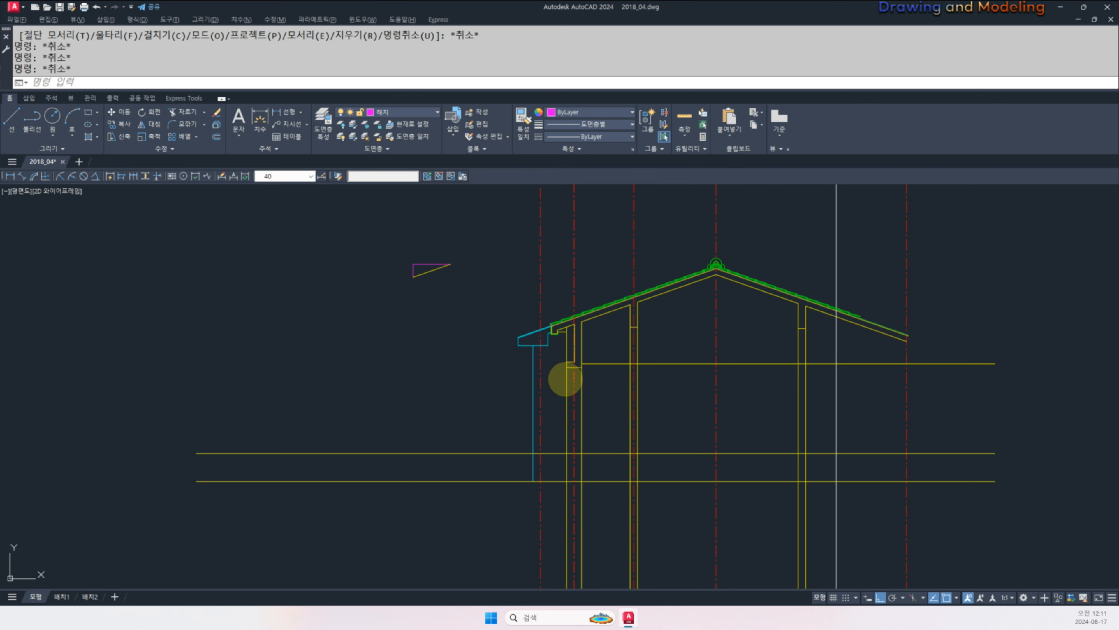
{"action": "left_click_drag", "start_coordinate": [633, 326], "coordinate": [633, 452]}
{"action": "left_click_drag", "start_coordinate": [805, 327], "coordinate": [809, 422]}
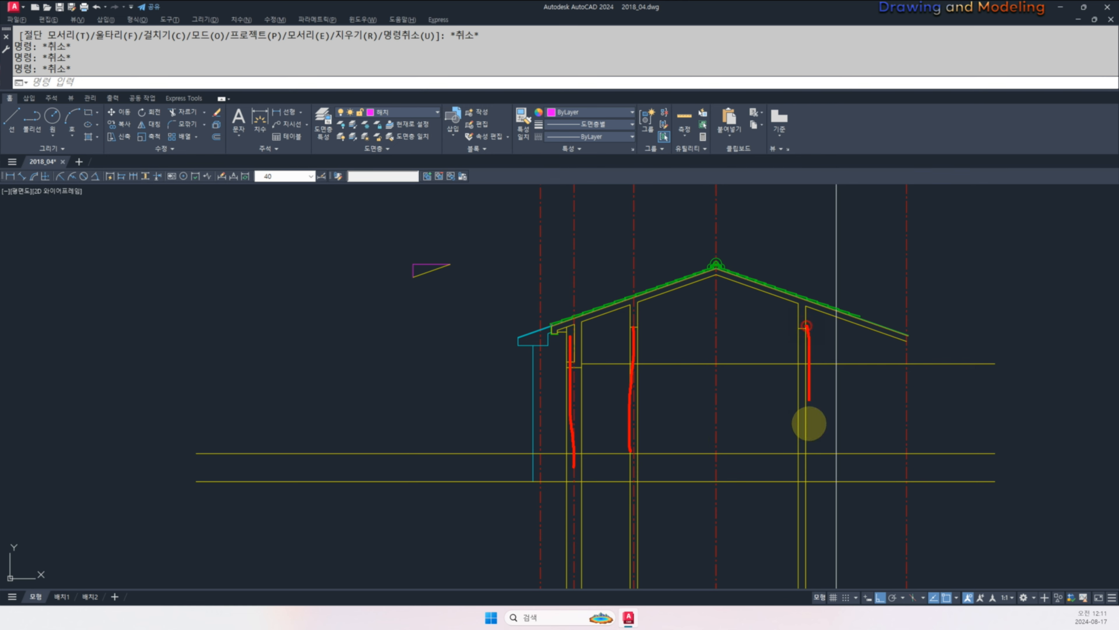
{"action": "key", "text": "Escape"}
- Offset the ground line 700 mm downward below the section's walls
{"action": "middle_click_drag", "start_coordinate": [561, 516], "coordinate": [608, 458]}
{"action": "scroll", "coordinate": [608, 459], "scroll_direction": "up", "scroll_amount": 2}
{"action": "mouse_move", "coordinate": [608, 459]}
{"action": "middle_mouse_down"}
{"action": "mouse_move", "coordinate": [607, 429]}
{"action": "mouse_move", "coordinate": [552, 424]}
{"action": "middle_mouse_up"}
{"action": "type", "text": "o"}
{"action": "key", "text": "Return"}
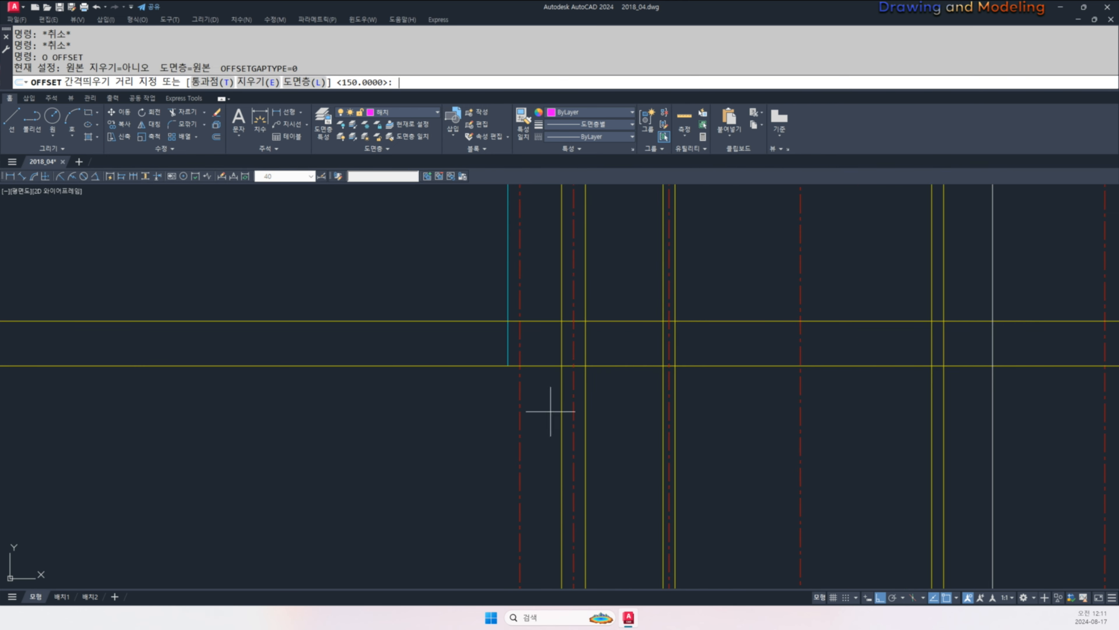
{"action": "type", "text": "700"}
{"action": "key", "text": "Return"}
{"action": "left_click", "coordinate": [620, 366]}
{"action": "left_click", "coordinate": [623, 407]}
{"action": "key", "text": "Escape"}
{"action": "key", "text": "Escape"}
- Offset the line 700 mm below ground another 300 mm downward
{"action": "key", "text": "Return"}
{"action": "type", "text": "300"}
{"action": "key", "text": "Return"}
{"action": "left_click", "coordinate": [630, 411]}
{"action": "left_click", "coordinate": [625, 416]}
{"action": "left_click", "coordinate": [624, 409]}
{"action": "left_click", "coordinate": [619, 442]}
{"action": "key", "text": "Escape"}
{"action": "key", "text": "Escape"}
{"action": "scroll", "coordinate": [569, 419], "scroll_direction": "up", "scroll_amount": 4}
{"action": "left_click_drag", "start_coordinate": [599, 388], "coordinate": [655, 388]}
{"action": "mouse_move", "coordinate": [628, 391]}
{"action": "left_mouse_down"}
{"action": "mouse_move", "coordinate": [631, 436]}
{"action": "mouse_move", "coordinate": [648, 426]}
{"action": "left_mouse_up"}
{"action": "left_click_drag", "start_coordinate": [596, 294], "coordinate": [611, 362]}
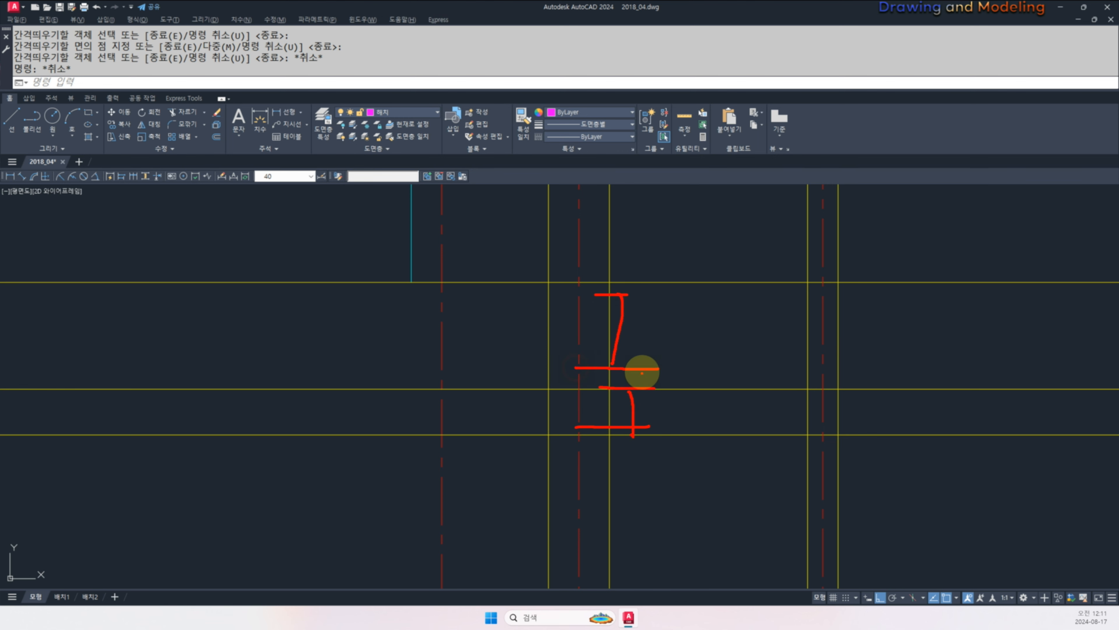
{"action": "key", "text": "Escape"}
{"action": "key", "text": "Escape"}
{"action": "key", "text": "Escape"}
{"action": "middle_click_drag", "start_coordinate": [638, 367], "coordinate": [675, 313]}
{"action": "middle_click_drag", "start_coordinate": [670, 389], "coordinate": [648, 382]}
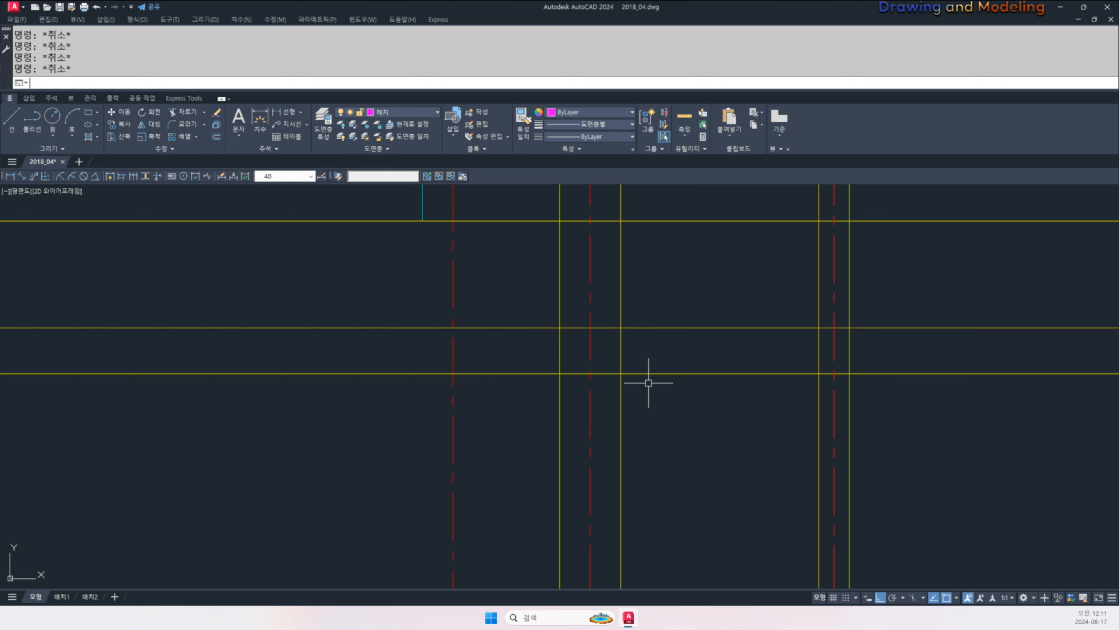
- Offset the lowest horizontal foundation line 250 mm downward
{"action": "type", "text": "o"}
{"action": "key", "text": "Return"}
{"action": "type", "text": "250"}
{"action": "key", "text": "Return"}
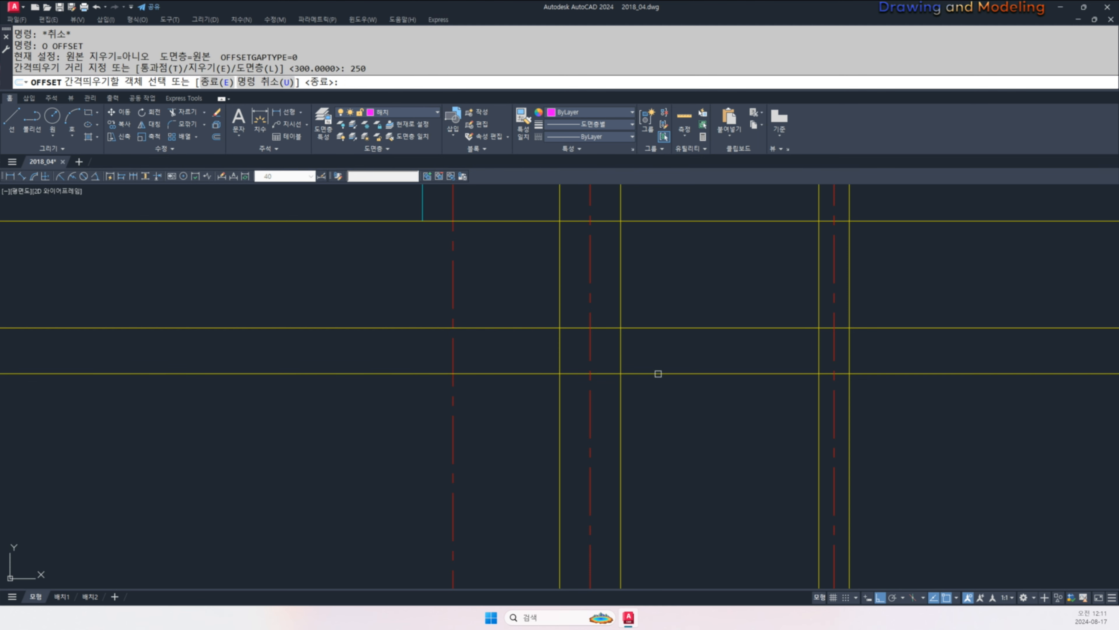
{"action": "left_click", "coordinate": [658, 373]}
{"action": "left_click", "coordinate": [669, 433]}
{"action": "key", "text": "Escape"}
{"action": "middle_click_drag", "start_coordinate": [669, 433], "coordinate": [672, 445]}
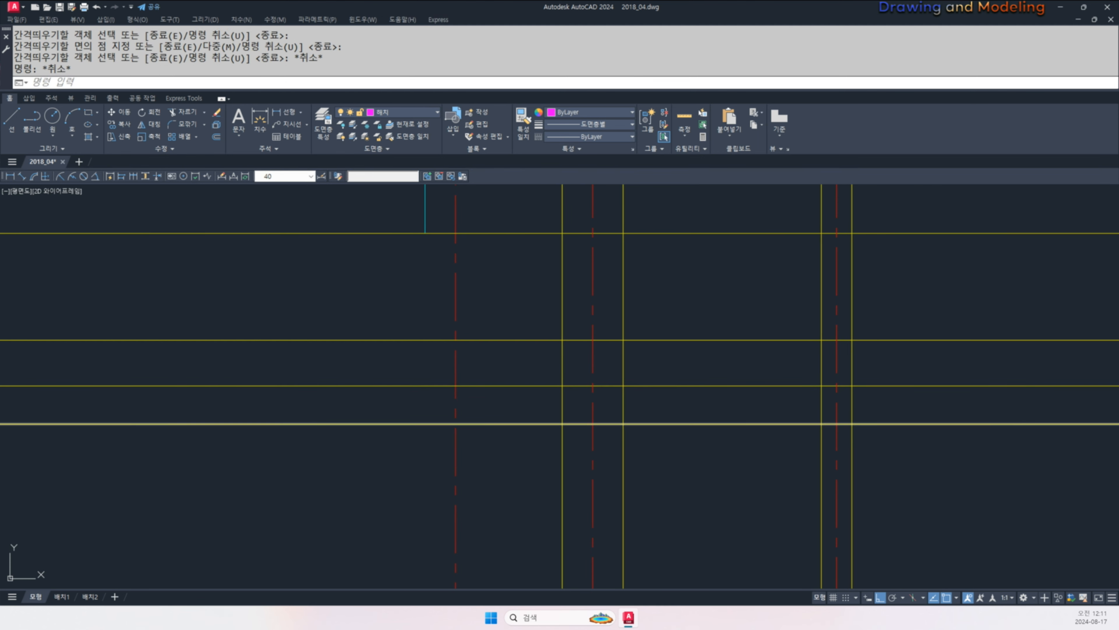
- Offset the front exterior wall's outer face 200 mm outward
{"action": "type", "text": "o"}
{"action": "key", "text": "Return"}
{"action": "key", "text": "Escape"}
{"action": "type", "text": "o"}
{"action": "key", "text": "Return"}
{"action": "type", "text": "200"}
{"action": "key", "text": "Return"}
{"action": "left_click", "coordinate": [562, 370]}
{"action": "left_click", "coordinate": [529, 352]}
{"action": "key", "text": "Escape"}
{"action": "key", "text": "Escape"}
{"action": "scroll", "coordinate": [526, 354], "scroll_direction": "up", "scroll_amount": 2}
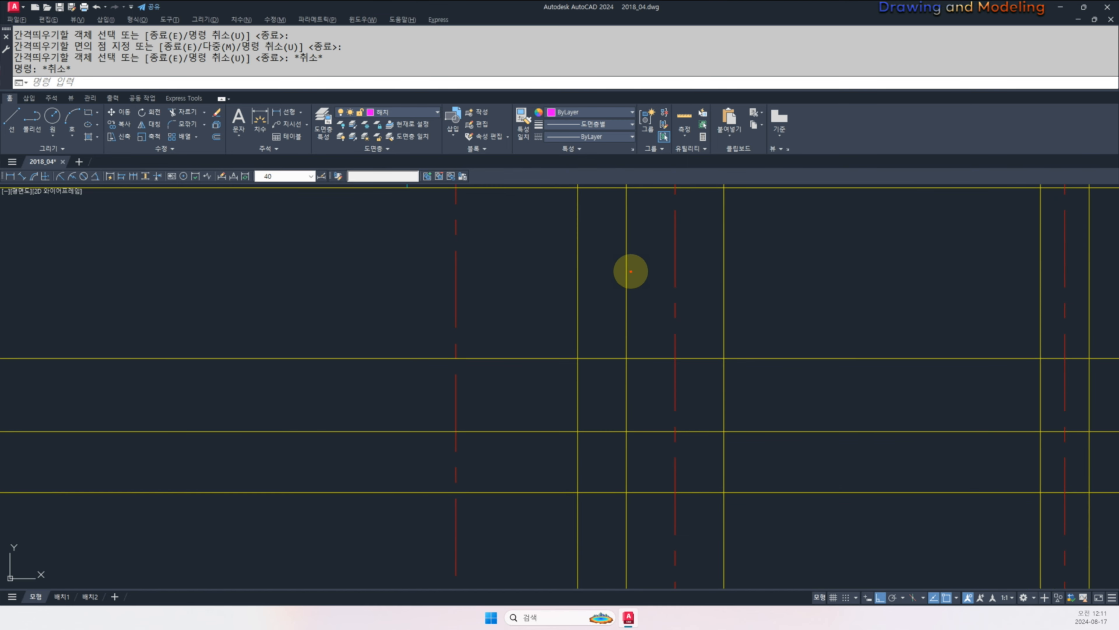
- Trim the wall faces, the 200 mm offset and the uppermost foundation line into a stepped ledge below the front exterior wall
{"action": "mouse_move", "coordinate": [631, 271]}
{"action": "left_mouse_down"}
{"action": "mouse_move", "coordinate": [629, 357]}
{"action": "mouse_move", "coordinate": [580, 364]}
{"action": "left_mouse_up"}
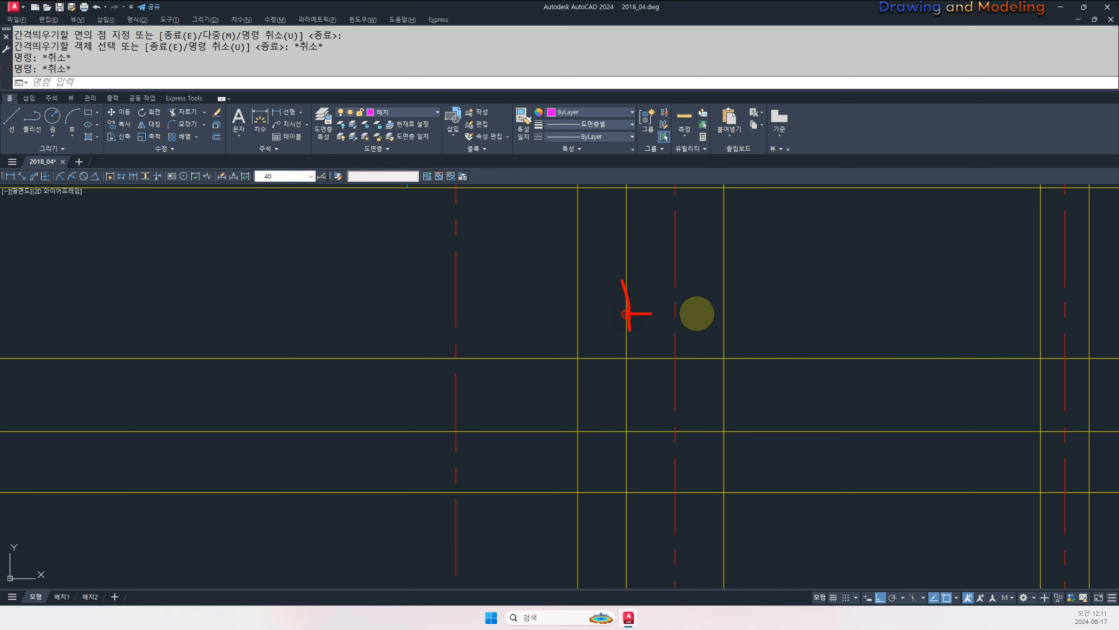
{"action": "key", "text": "Escape"}
{"action": "middle_click_drag", "start_coordinate": [625, 380], "coordinate": [642, 396]}
{"action": "type", "text": "tr"}
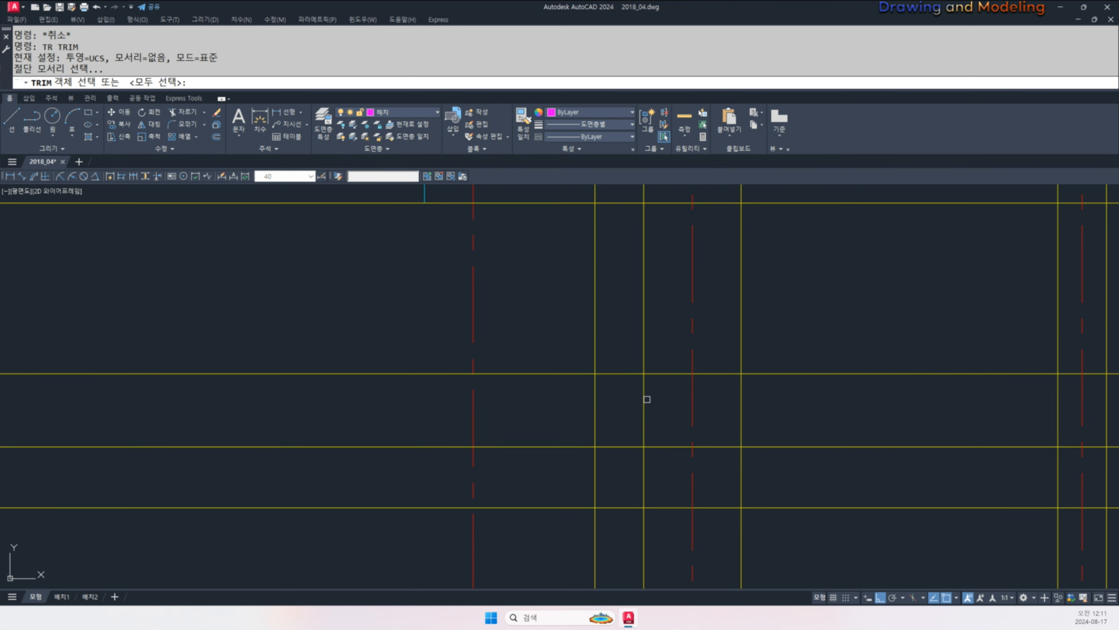
{"action": "left_click", "coordinate": [649, 397]}
{"action": "left_click", "coordinate": [588, 364]}
{"action": "key", "text": "space"}
{"action": "left_click", "coordinate": [595, 356]}
{"action": "left_click", "coordinate": [575, 385]}
{"action": "left_click", "coordinate": [562, 362]}
{"action": "left_click", "coordinate": [779, 409]}
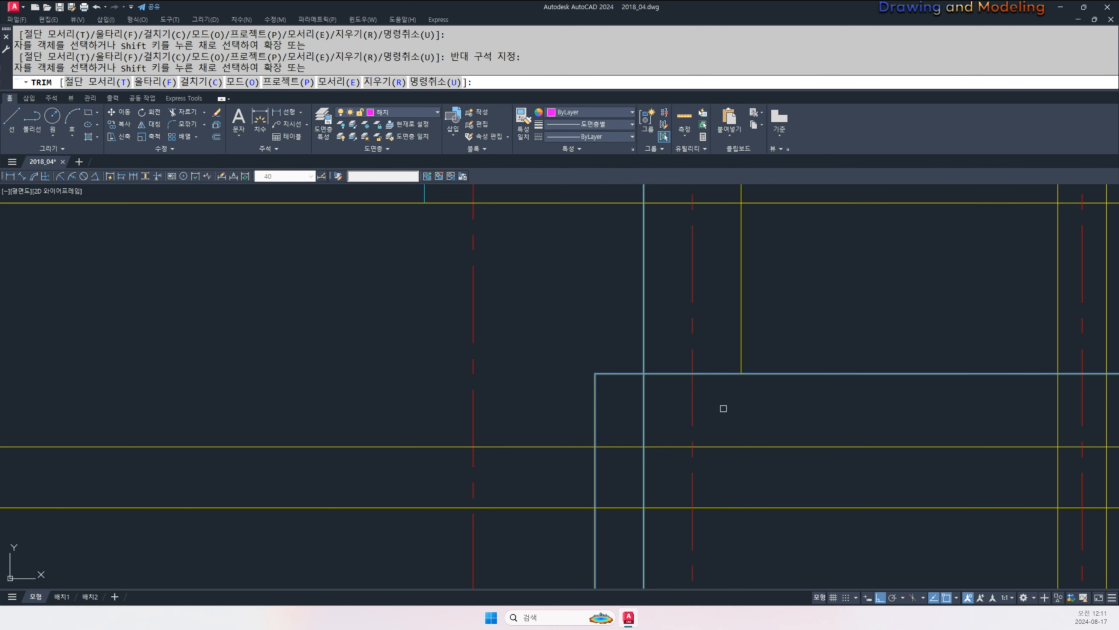
{"action": "key", "text": "Escape"}
- Offset the outer vertical line below the foundation ledge 100 mm outward
{"action": "middle_click_drag", "start_coordinate": [638, 431], "coordinate": [669, 408]}
{"action": "type", "text": "o"}
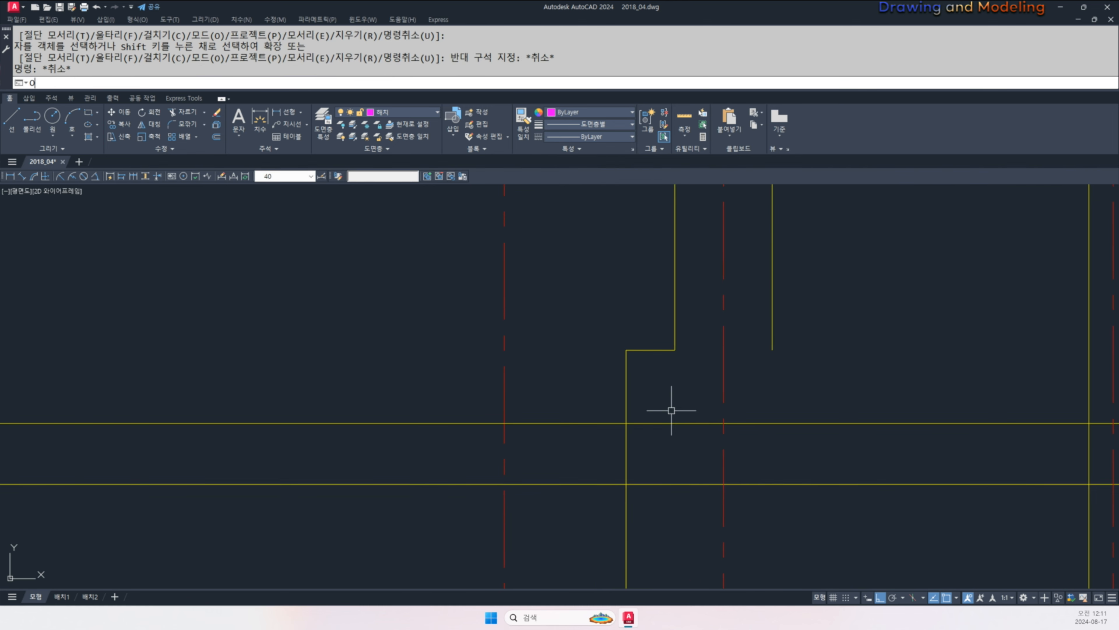
{"action": "key", "text": "space"}
{"action": "type", "text": "100"}
{"action": "key", "text": "Return"}
{"action": "left_click", "coordinate": [628, 394]}
{"action": "left_click", "coordinate": [608, 397]}
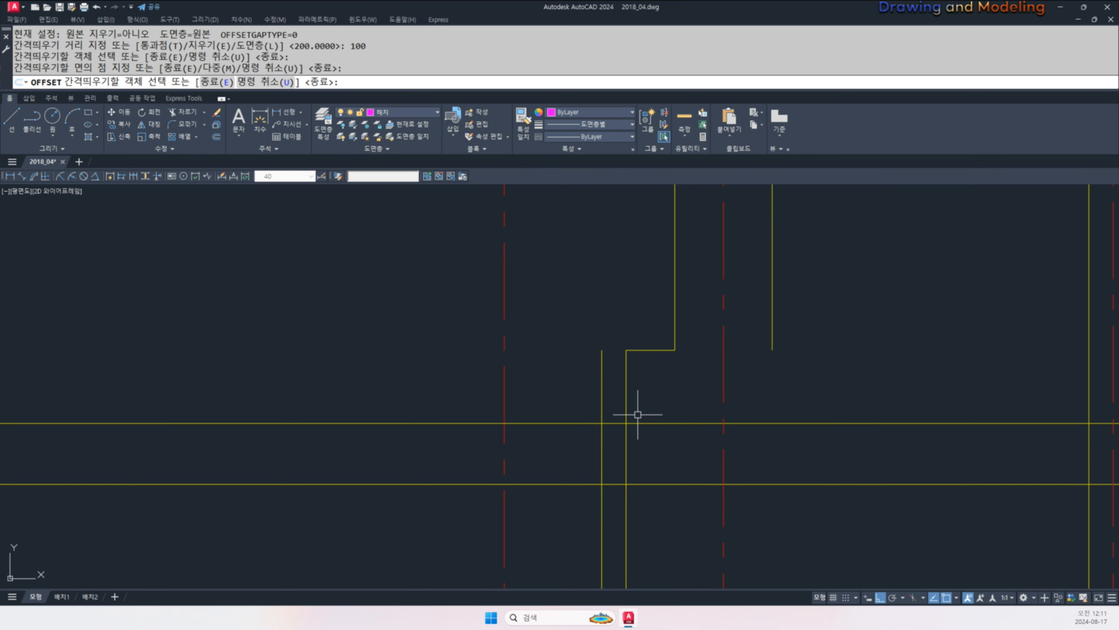
{"action": "key", "text": "Escape"}
{"action": "key", "text": "Escape"}
{"action": "middle_click_drag", "start_coordinate": [594, 444], "coordinate": [615, 397]}
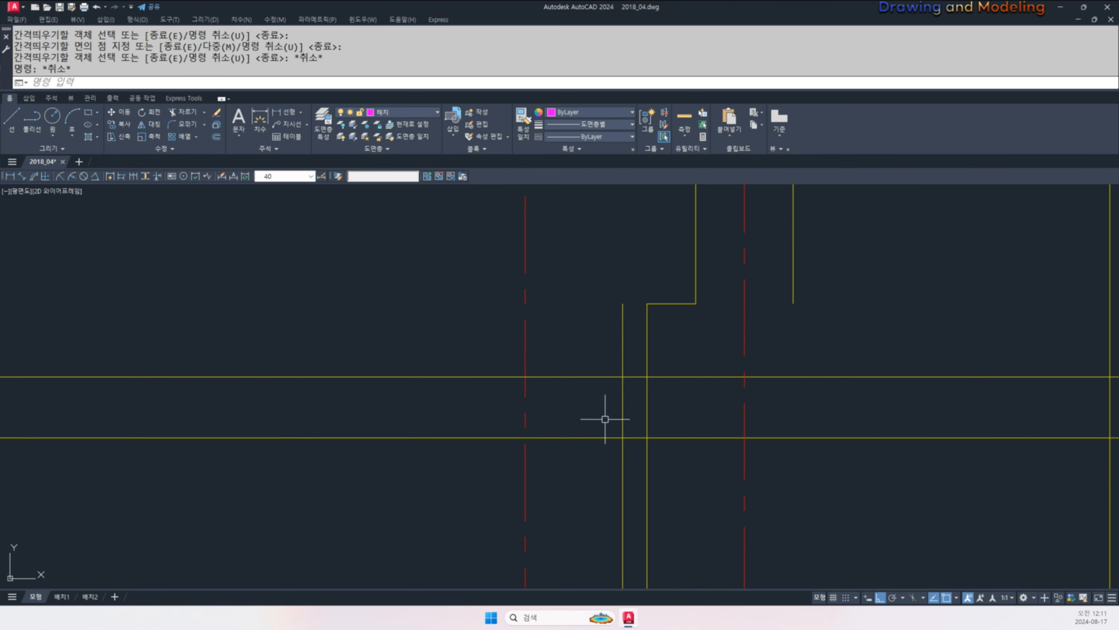
{"action": "type", "text": "tg"}
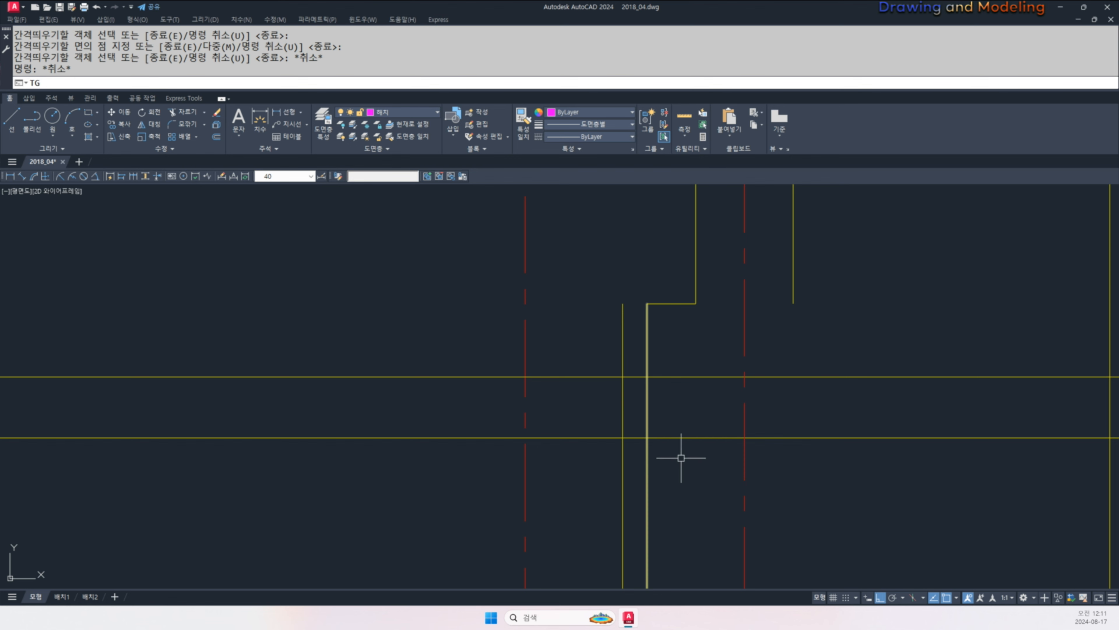
{"action": "type", "text": "r"}
{"action": "left_click", "coordinate": [700, 467]}
{"action": "left_click", "coordinate": [610, 352]}
{"action": "key", "text": "space"}
{"action": "left_click", "coordinate": [627, 345]}
{"action": "left_click", "coordinate": [603, 348]}
{"action": "key", "text": "Escape"}
{"action": "key", "text": "Escape"}
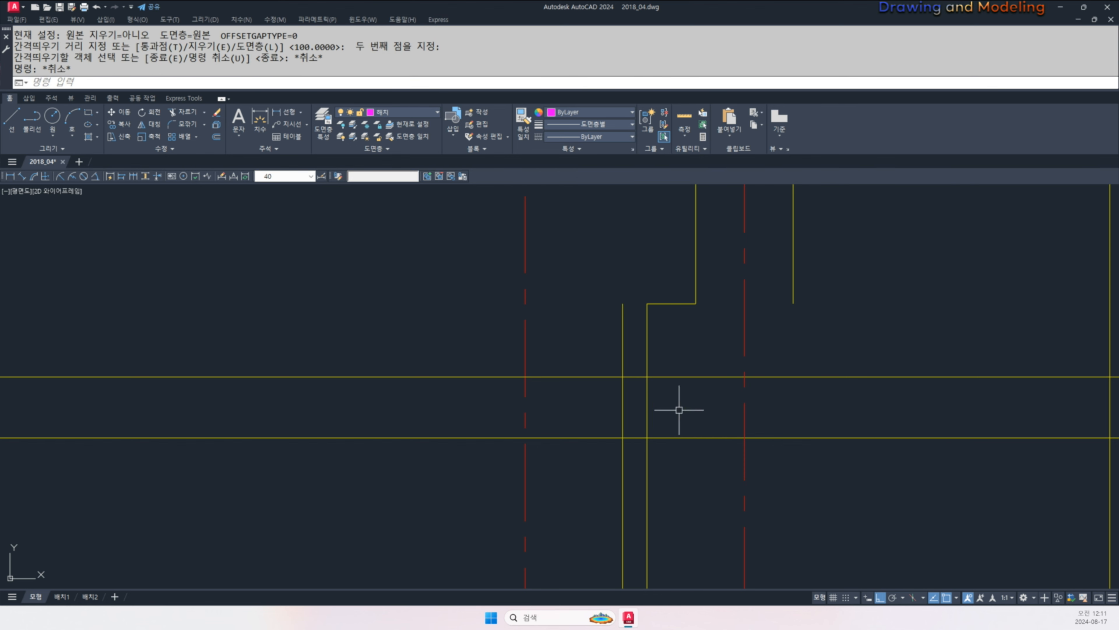
- Trim the ledge and offset verticals against the two lowest foundation lines to form the outer half of the stepped footing
{"action": "type", "text": "tr"}
{"action": "key", "text": "space"}
{"action": "left_click", "coordinate": [687, 478]}
{"action": "left_click", "coordinate": [617, 358]}
{"action": "key", "text": "space"}
{"action": "left_click", "coordinate": [622, 320]}
{"action": "left_click", "coordinate": [580, 322]}
{"action": "left_click", "coordinate": [580, 488]}
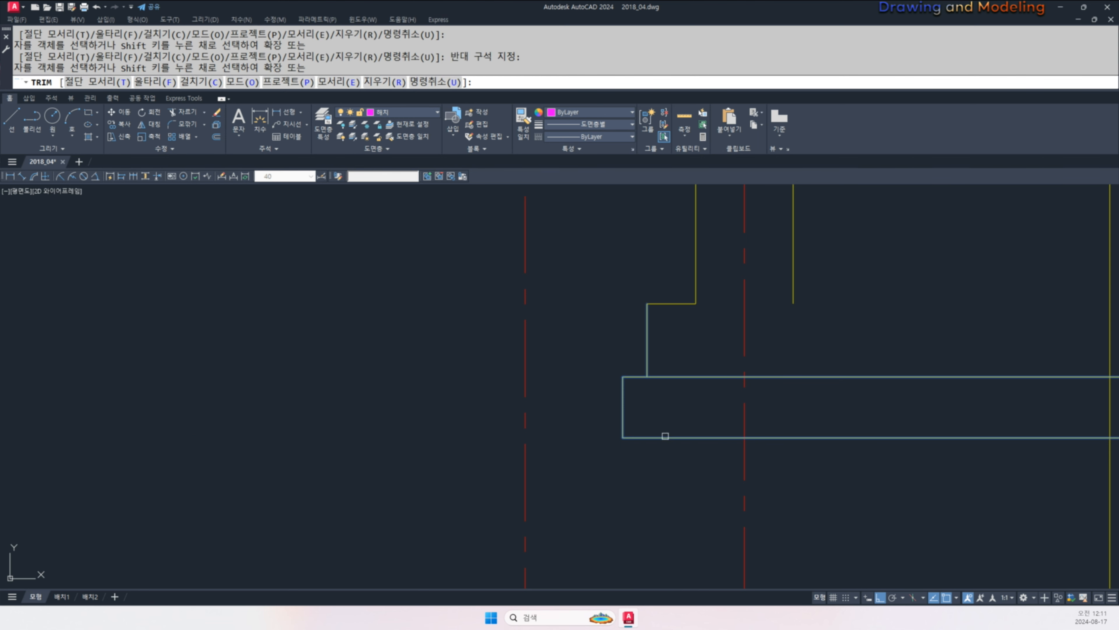
{"action": "key", "text": "Escape"}
{"action": "key", "text": "Escape"}
- Mirror the outer half of the footing about the front exterior wall's centreline, keeping the original
{"action": "middle_click_drag", "start_coordinate": [647, 447], "coordinate": [637, 465]}
{"action": "left_click", "coordinate": [574, 493]}
{"action": "left_click", "coordinate": [706, 318]}
{"action": "middle_click_drag", "start_coordinate": [739, 382], "coordinate": [668, 383]}
{"action": "type", "text": "m"}
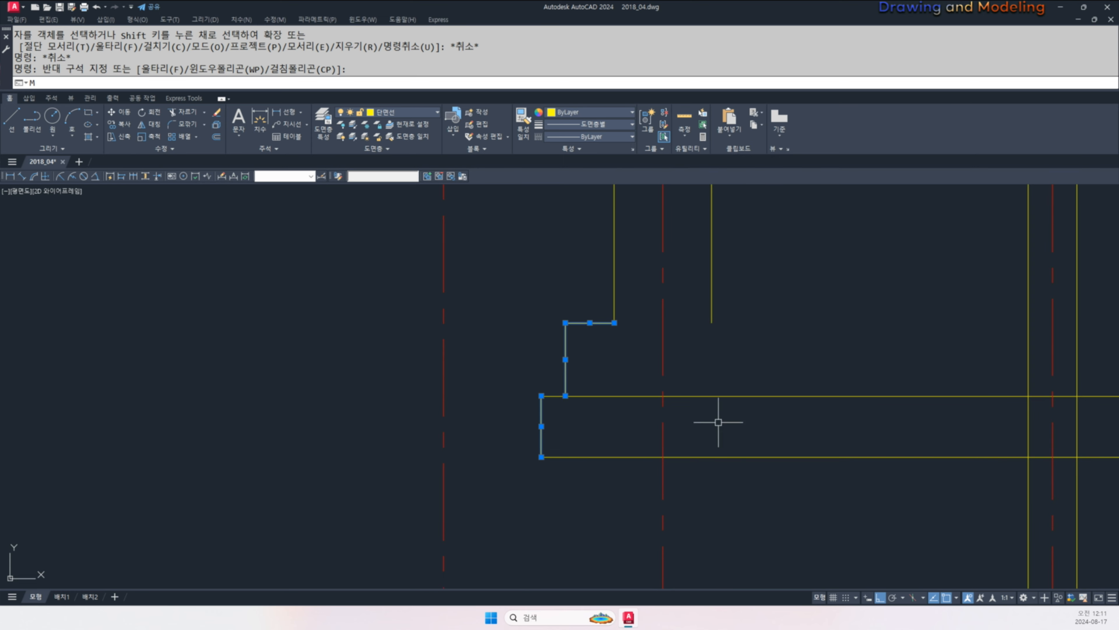
{"action": "type", "text": "i"}
{"action": "key", "text": "space"}
{"action": "left_click", "coordinate": [663, 456]}
{"action": "left_click", "coordinate": [714, 513]}
{"action": "key", "text": "space"}
{"action": "key", "text": "Escape"}
{"action": "key", "text": "Escape"}
- Trim the horizontal foundation lines beyond the mirrored half to close the front wall's footing outline
{"action": "middle_click_drag", "start_coordinate": [793, 469], "coordinate": [725, 495]}
{"action": "type", "text": "tr"}
{"action": "left_click", "coordinate": [719, 518]}
{"action": "left_click", "coordinate": [669, 380]}
{"action": "key", "text": "space"}
{"action": "left_click", "coordinate": [815, 390]}
{"action": "left_click", "coordinate": [766, 545]}
{"action": "key", "text": "Escape"}
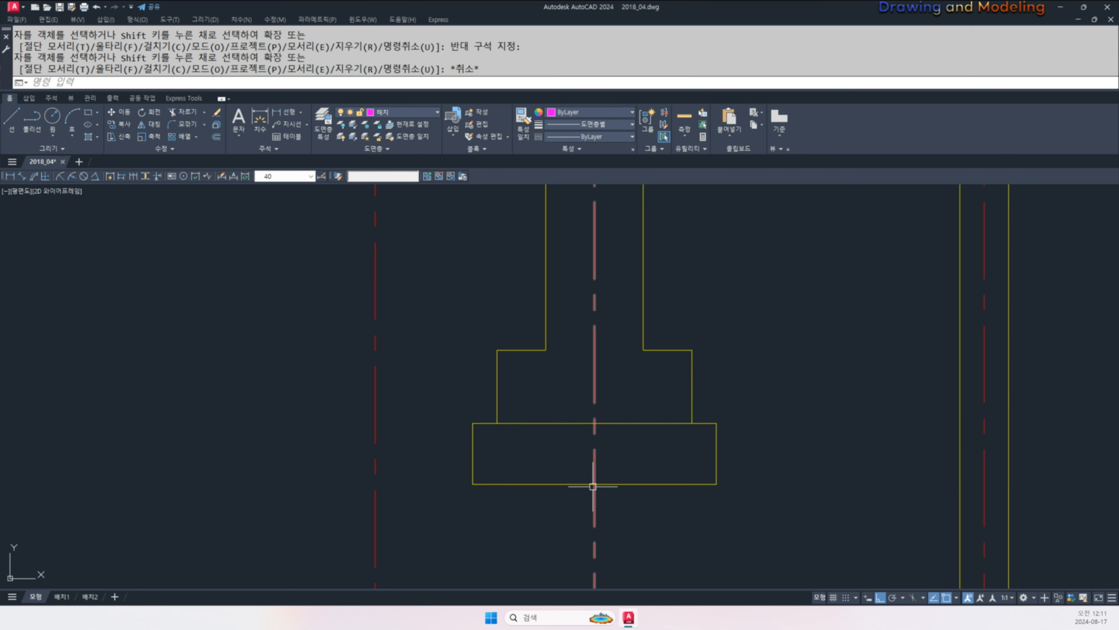
- Offset the top line of the front footing's base 50 mm downward
{"action": "middle_click_drag", "start_coordinate": [562, 475], "coordinate": [630, 452]}
{"action": "type", "text": "o"}
{"action": "key", "text": "space"}
{"action": "type", "text": "50"}
{"action": "key", "text": "space"}
{"action": "left_click", "coordinate": [725, 426]}
{"action": "left_click", "coordinate": [739, 465]}
{"action": "key", "text": "Escape"}
{"action": "key", "text": "Escape"}
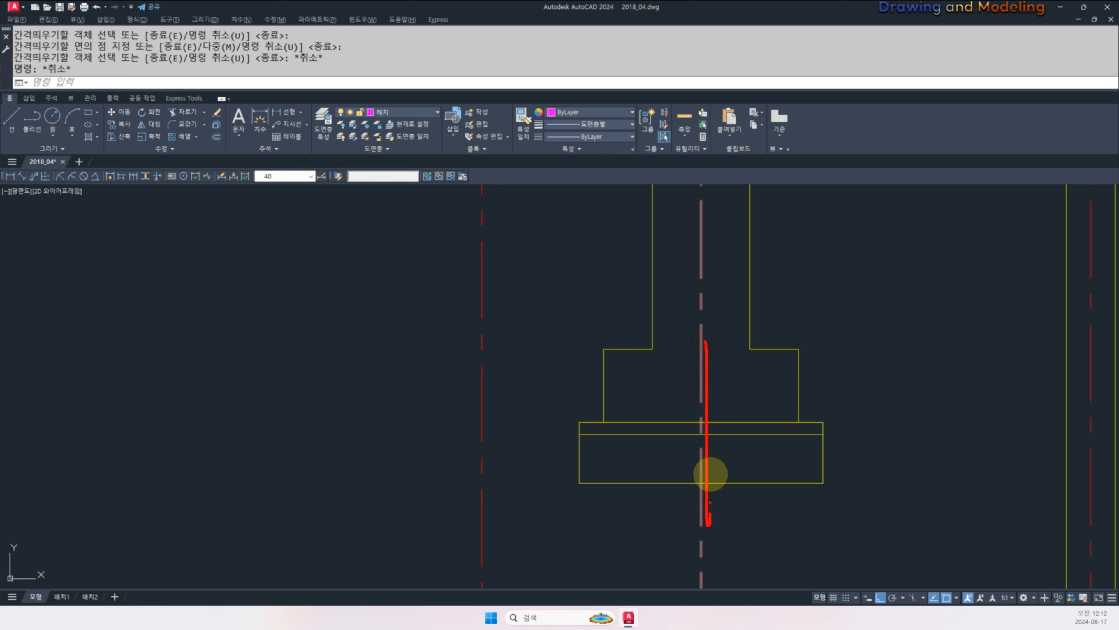
- Copy the complete front footing to the adjacent interior wall, aligning its ledge corner with the wall's face
{"action": "key", "text": "Escape"}
{"action": "left_click", "coordinate": [540, 300]}
{"action": "left_click", "coordinate": [854, 500]}
{"action": "middle_click_drag", "start_coordinate": [787, 469], "coordinate": [768, 481]}
{"action": "type", "text": "co"}
{"action": "key", "text": "space"}
{"action": "left_click", "coordinate": [634, 362]}
{"action": "middle_click_drag", "start_coordinate": [1047, 376], "coordinate": [650, 347]}
{"action": "left_click", "coordinate": [741, 369]}
{"action": "key", "text": "space"}
- Stretch the inner side of the copied footing until its ledge meets the interior wall's other face
{"action": "type", "text": "s"}
{"action": "key", "text": "space"}
{"action": "left_click", "coordinate": [904, 299]}
{"action": "left_click", "coordinate": [570, 532]}
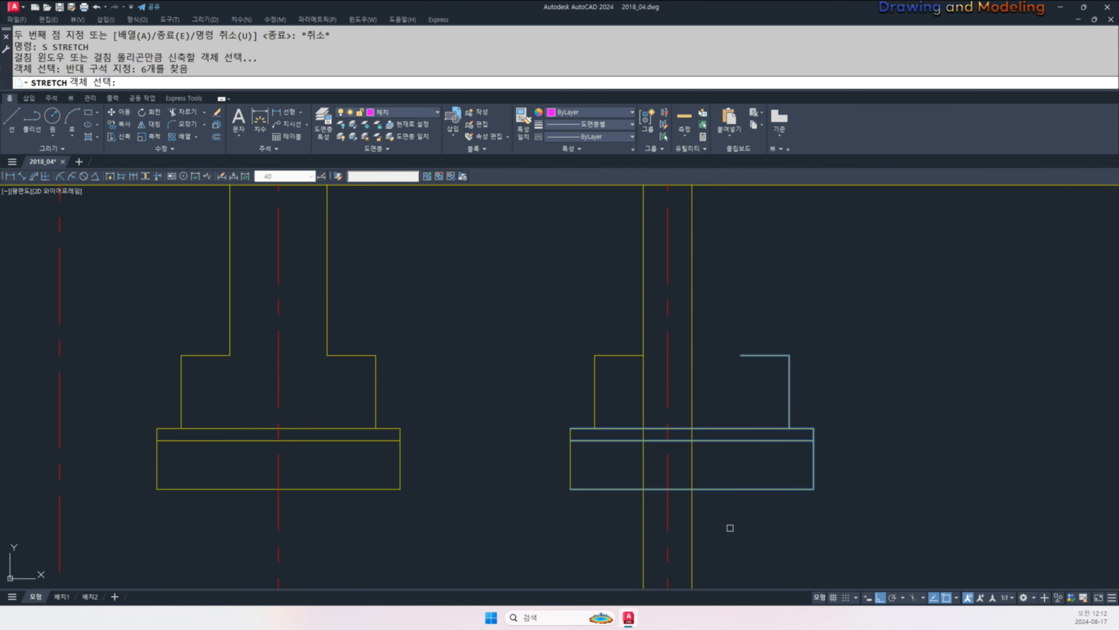
{"action": "key", "text": "space"}
{"action": "left_click", "coordinate": [741, 355]}
{"action": "left_click", "coordinate": [692, 355]}
- Trim the interior wall's faces below the ledges of its footing
{"action": "scroll", "coordinate": [678, 351], "scroll_direction": "up", "scroll_amount": 2}
{"action": "type", "text": "tr"}
{"action": "key", "text": "space"}
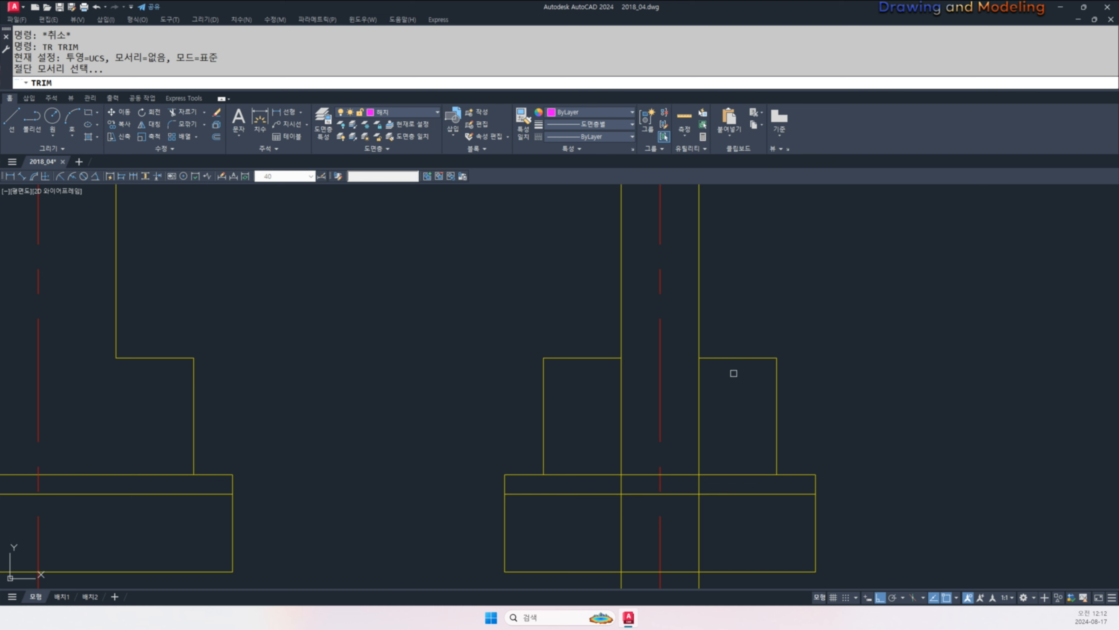
{"action": "left_click", "coordinate": [732, 370]}
{"action": "left_click", "coordinate": [572, 346]}
{"action": "key", "text": "space"}
{"action": "left_click", "coordinate": [730, 374]}
{"action": "left_click", "coordinate": [675, 423]}
{"action": "key", "text": "Escape"}
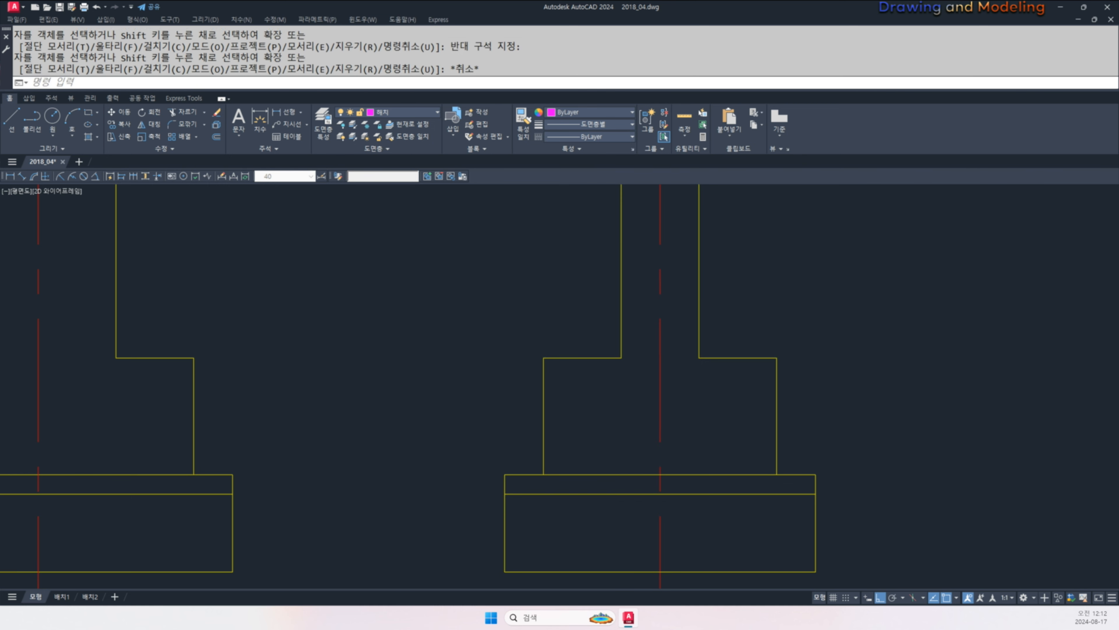
- Copy the interior wall's footing to the matching wall beyond the roof ridge, aligned with the wall's face
{"action": "scroll", "coordinate": [662, 410], "scroll_direction": "down", "scroll_amount": 4}
{"action": "type", "text": "co"}
{"action": "key", "text": "space"}
{"action": "left_click", "coordinate": [524, 481]}
{"action": "left_click", "coordinate": [739, 350]}
{"action": "key", "text": "space"}
{"action": "scroll", "coordinate": [616, 363], "scroll_direction": "up", "scroll_amount": 2}
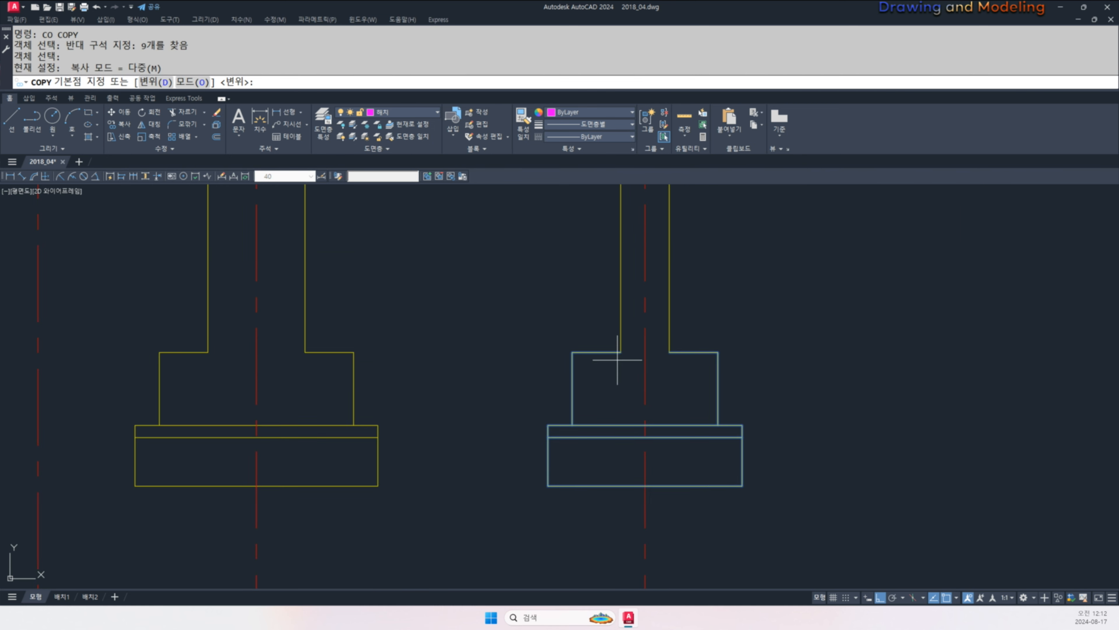
{"action": "left_click", "coordinate": [620, 352]}
{"action": "scroll", "coordinate": [555, 392], "scroll_direction": "down", "scroll_amount": 3}
{"action": "scroll", "coordinate": [732, 333], "scroll_direction": "up", "scroll_amount": 3}
{"action": "left_click", "coordinate": [715, 333]}
{"action": "scroll", "coordinate": [770, 360], "scroll_direction": "up", "scroll_amount": 1}
{"action": "key", "text": "Escape"}
{"action": "key", "text": "Escape"}
- Trim the wall faces below the footing ledges of the wall beyond the ridge
{"action": "type", "text": "T"}
{"action": "key", "text": "space"}
{"action": "left_click", "coordinate": [773, 354]}
{"action": "left_click", "coordinate": [657, 404]}
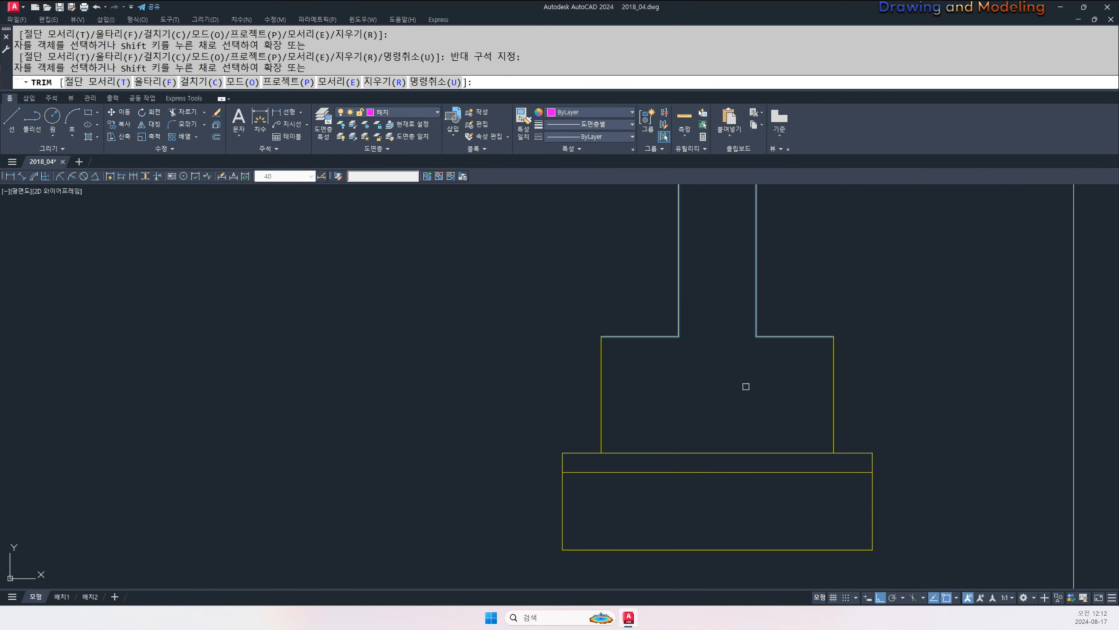
{"action": "key", "text": "Escape"}
{"action": "scroll", "coordinate": [722, 387], "scroll_direction": "down", "scroll_amount": 3}
{"action": "middle_click_drag", "start_coordinate": [514, 397], "coordinate": [728, 437]}
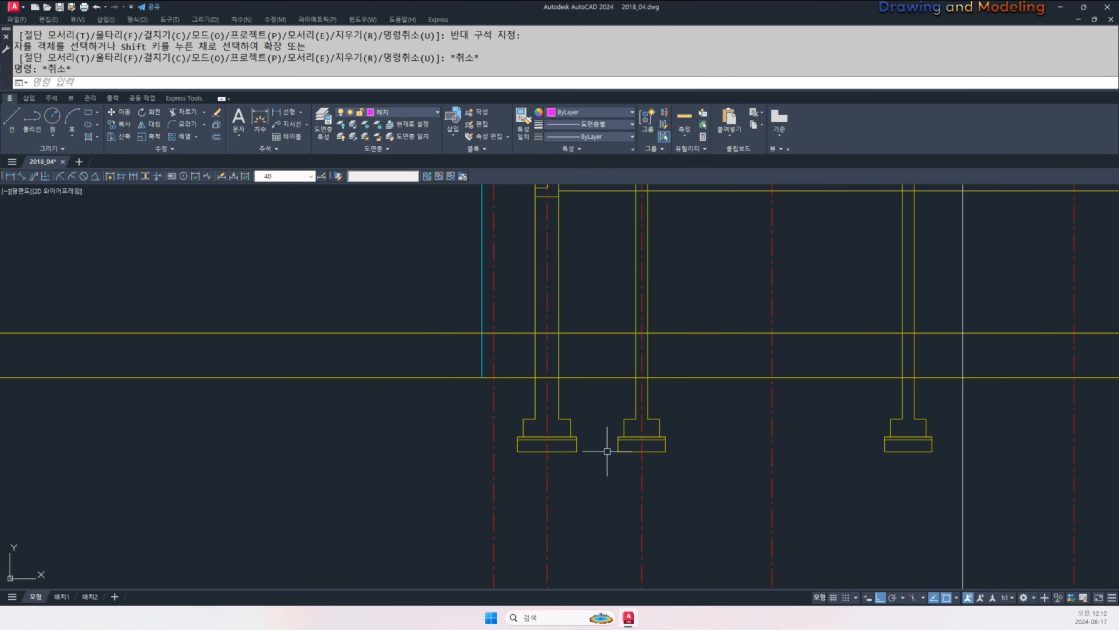
- Add a vertical linear dimension from the ground line to the top of the interior wall's footing base
{"action": "scroll", "coordinate": [607, 451], "scroll_direction": "up", "scroll_amount": 2}
{"action": "type", "text": "DLI"}
{"action": "key", "text": "space"}
{"action": "left_click", "coordinate": [699, 346]}
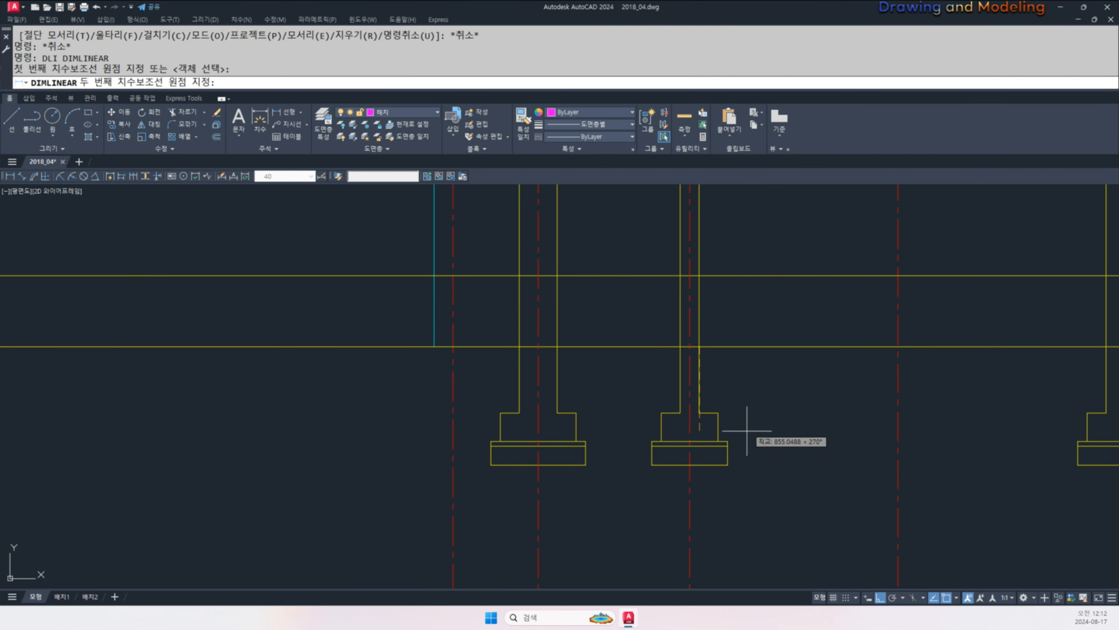
{"action": "left_click", "coordinate": [718, 441]}
{"action": "left_click", "coordinate": [792, 399]}
{"action": "key", "text": "Escape"}
{"action": "key", "text": "Escape"}
{"action": "scroll", "coordinate": [750, 408], "scroll_direction": "up", "scroll_amount": 2}
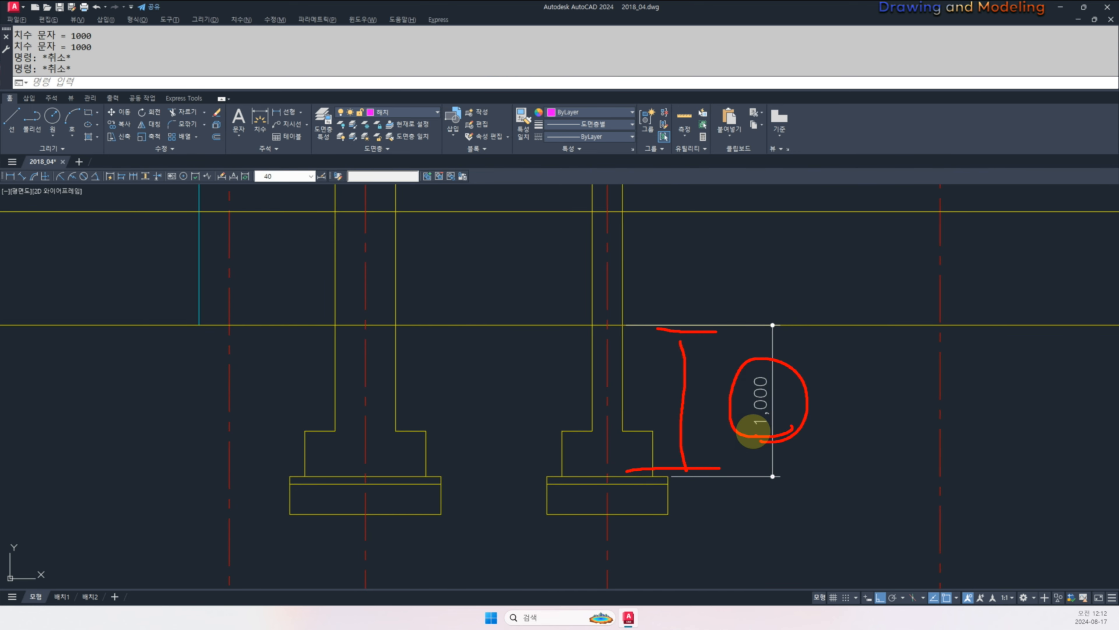
- Erase the vertical dimension beside the interior wall's footing
{"action": "key", "text": "Escape"}
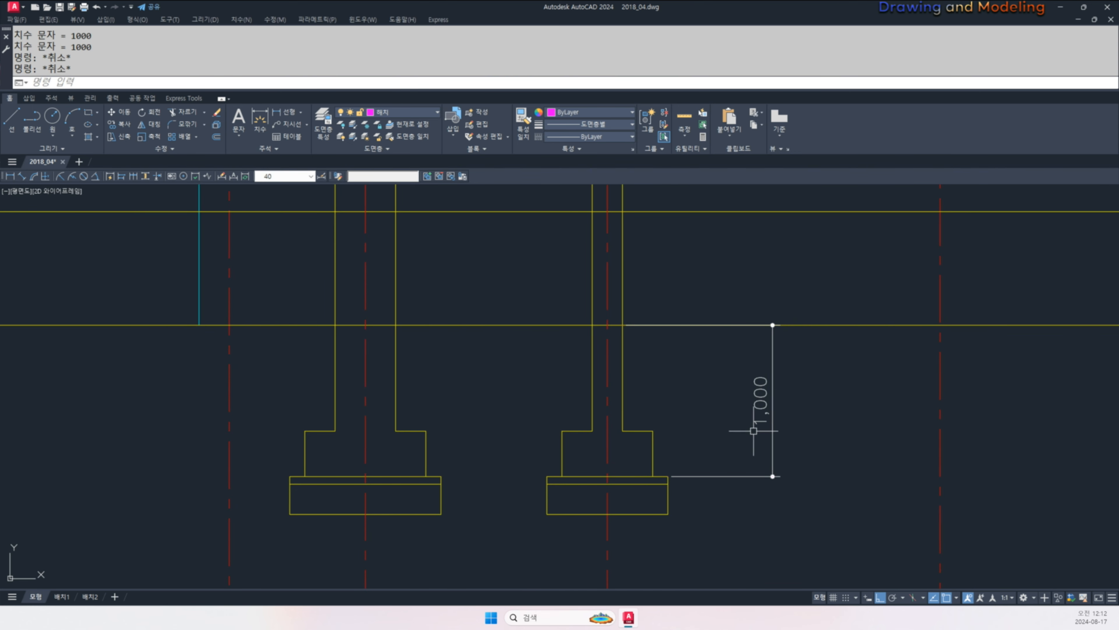
{"action": "left_click", "coordinate": [795, 391]}
{"action": "left_click", "coordinate": [685, 347]}
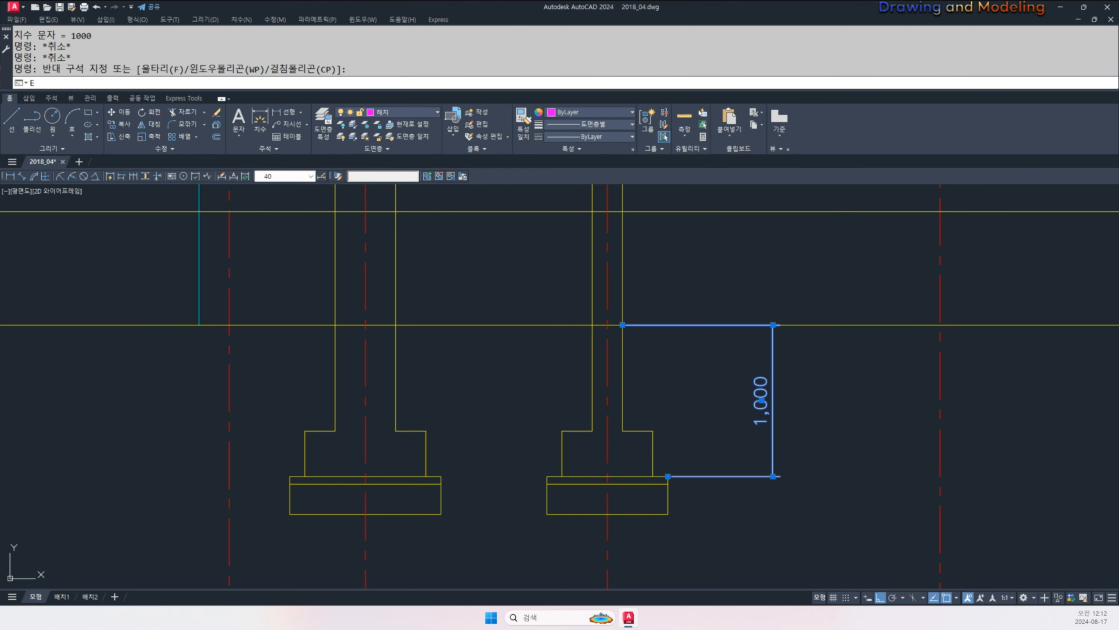
{"action": "key", "text": "Return"}
{"action": "key", "text": "Escape"}
{"action": "key", "text": "Escape"}
- Examine the floor and ground lines between the walls of the section
{"action": "scroll", "coordinate": [661, 432], "scroll_direction": "down", "scroll_amount": 4}
{"action": "key", "text": "Escape"}
{"action": "scroll", "coordinate": [622, 444], "scroll_direction": "down", "scroll_amount": 6}
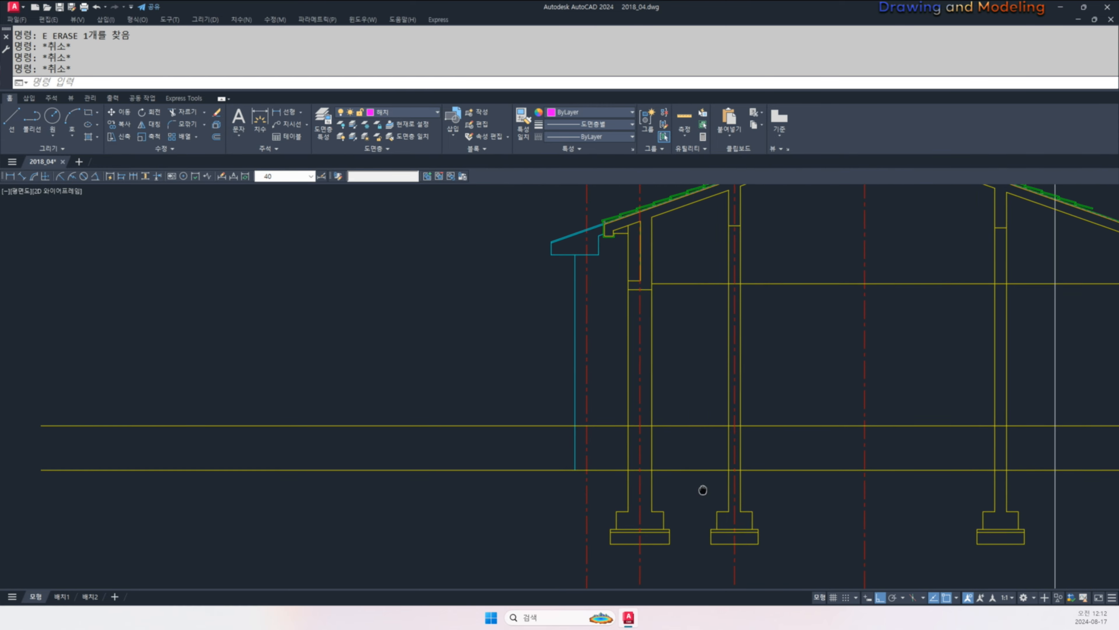
{"action": "key", "text": "Escape"}
{"action": "mouse_move", "coordinate": [186, 353]}
{"action": "middle_mouse_down"}
{"action": "mouse_move", "coordinate": [590, 413]}
{"action": "mouse_move", "coordinate": [572, 447]}
{"action": "middle_mouse_up"}
{"action": "scroll", "coordinate": [586, 411], "scroll_direction": "up", "scroll_amount": 4}
{"action": "middle_click_drag", "start_coordinate": [525, 413], "coordinate": [203, 331]}
{"action": "scroll", "coordinate": [202, 332], "scroll_direction": "down", "scroll_amount": 2}
{"action": "scroll", "coordinate": [731, 461], "scroll_direction": "up", "scroll_amount": 1}
{"action": "mouse_move", "coordinate": [776, 442]}
{"action": "middle_mouse_down"}
{"action": "mouse_move", "coordinate": [697, 438]}
{"action": "mouse_move", "coordinate": [564, 466]}
{"action": "middle_mouse_up"}
{"action": "scroll", "coordinate": [551, 454], "scroll_direction": "up", "scroll_amount": 2}
{"action": "scroll", "coordinate": [560, 441], "scroll_direction": "up", "scroll_amount": 2}
{"action": "middle_click_drag", "start_coordinate": [563, 352], "coordinate": [528, 405]}
{"action": "scroll", "coordinate": [600, 450], "scroll_direction": "down", "scroll_amount": 2}
{"action": "scroll", "coordinate": [649, 445], "scroll_direction": "down", "scroll_amount": 1}
{"action": "scroll", "coordinate": [579, 458], "scroll_direction": "up", "scroll_amount": 1}
{"action": "middle_click_drag", "start_coordinate": [586, 457], "coordinate": [626, 448]}
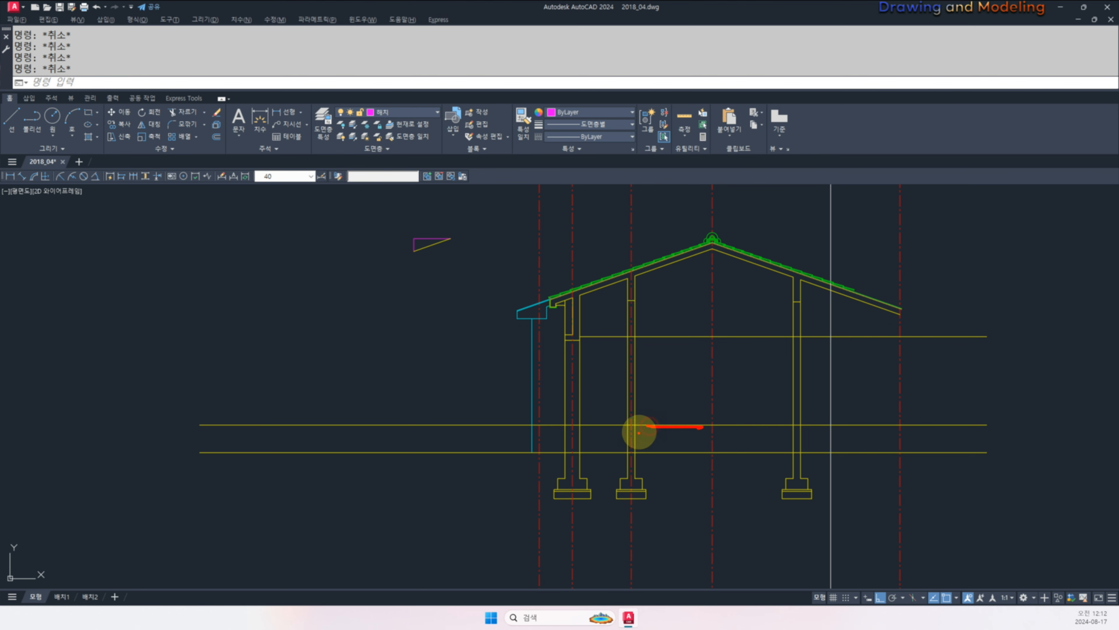
{"action": "key", "text": "Escape"}
{"action": "middle_click_drag", "start_coordinate": [535, 457], "coordinate": [654, 460]}
{"action": "scroll", "coordinate": [751, 456], "scroll_direction": "up", "scroll_amount": 2}
{"action": "middle_click_drag", "start_coordinate": [751, 456], "coordinate": [585, 459]}
{"action": "scroll", "coordinate": [679, 425], "scroll_direction": "up", "scroll_amount": 2}
{"action": "key", "text": "Escape"}
{"action": "scroll", "coordinate": [606, 411], "scroll_direction": "down", "scroll_amount": 8}
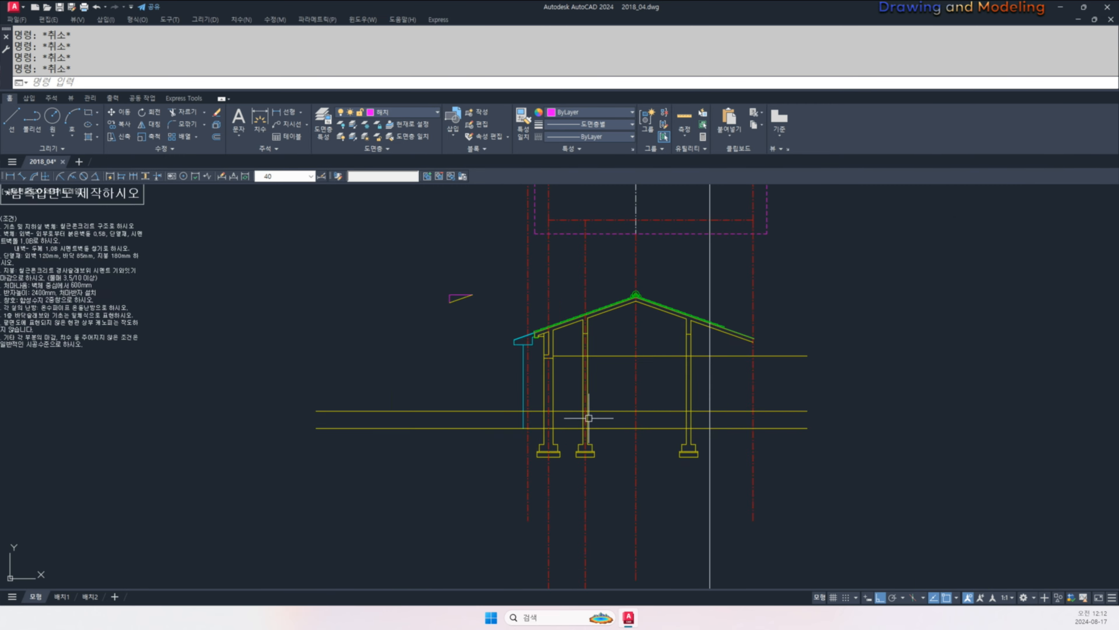
{"action": "mouse_move", "coordinate": [474, 411]}
{"action": "middle_mouse_down"}
{"action": "mouse_move", "coordinate": [780, 480]}
{"action": "mouse_move", "coordinate": [876, 520]}
{"action": "mouse_move", "coordinate": [720, 424]}
{"action": "middle_mouse_up"}
{"action": "key", "text": "Escape"}
- Offset the horizontal floor line 30 mm downward
{"action": "scroll", "coordinate": [719, 424], "scroll_direction": "up", "scroll_amount": 4}
{"action": "middle_click_drag", "start_coordinate": [867, 480], "coordinate": [682, 409]}
{"action": "scroll", "coordinate": [709, 444], "scroll_direction": "up", "scroll_amount": 2}
{"action": "middle_click_drag", "start_coordinate": [706, 446], "coordinate": [683, 456]}
{"action": "type", "text": "O"}
{"action": "key", "text": "Return"}
{"action": "type", "text": "30"}
{"action": "key", "text": "Return"}
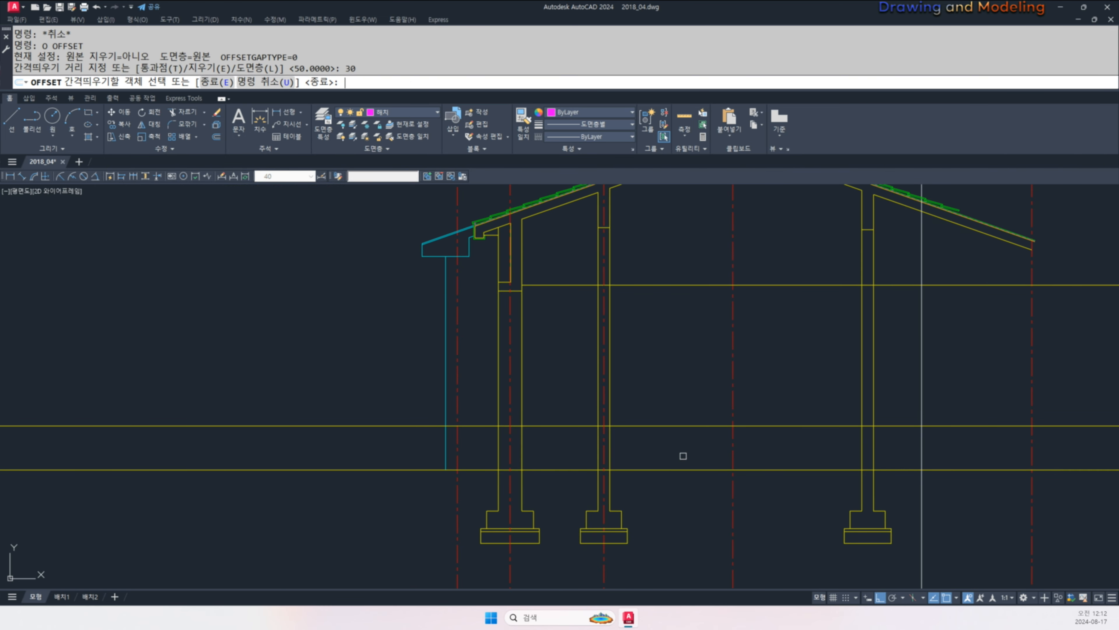
{"action": "scroll", "coordinate": [723, 436], "scroll_direction": "up", "scroll_amount": 5}
{"action": "left_click", "coordinate": [727, 413]}
{"action": "left_click", "coordinate": [724, 450]}
{"action": "key", "text": "Escape"}
{"action": "key", "text": "Escape"}
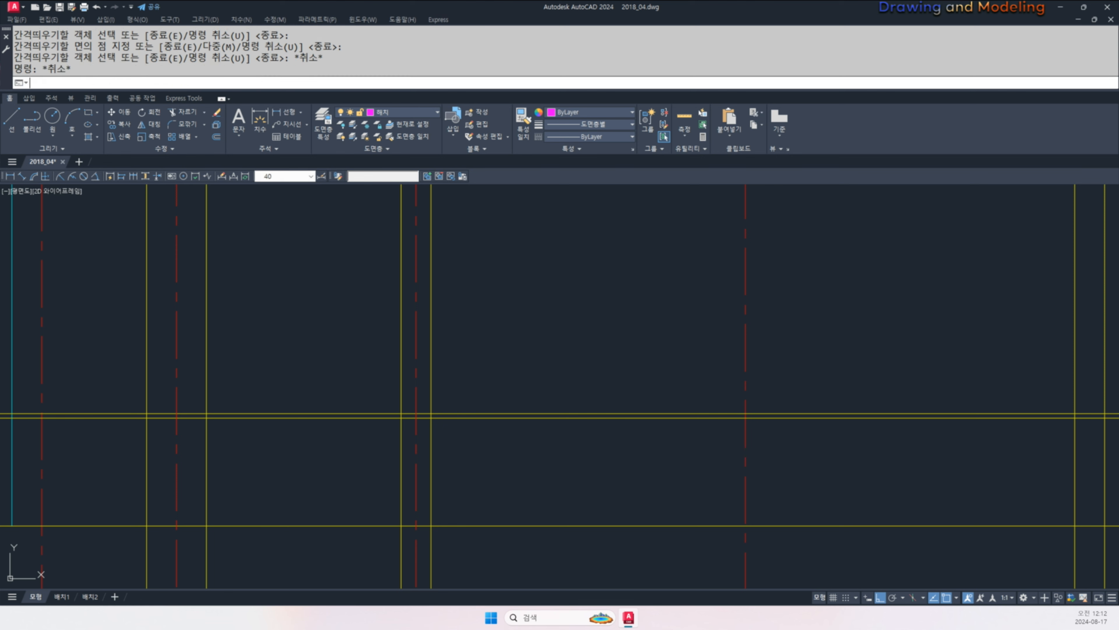
- Offset the lower of the two closely spaced floor lines 60 mm downward
{"action": "key", "text": "Return"}
{"action": "type", "text": "60"}
{"action": "key", "text": "Return"}
{"action": "scroll", "coordinate": [764, 430], "scroll_direction": "up", "scroll_amount": 2}
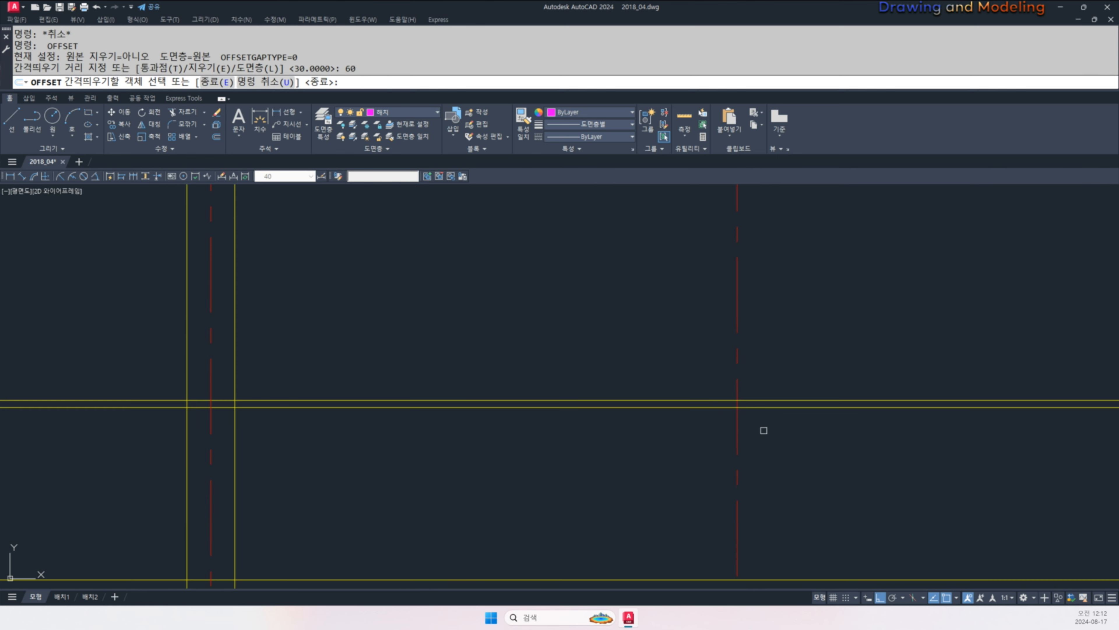
{"action": "left_click", "coordinate": [769, 407]}
{"action": "left_click", "coordinate": [789, 455]}
{"action": "key", "text": "Escape"}
{"action": "key", "text": "Escape"}
{"action": "middle_click_drag", "start_coordinate": [842, 452], "coordinate": [759, 439]}
{"action": "scroll", "coordinate": [713, 432], "scroll_direction": "down", "scroll_amount": 2}
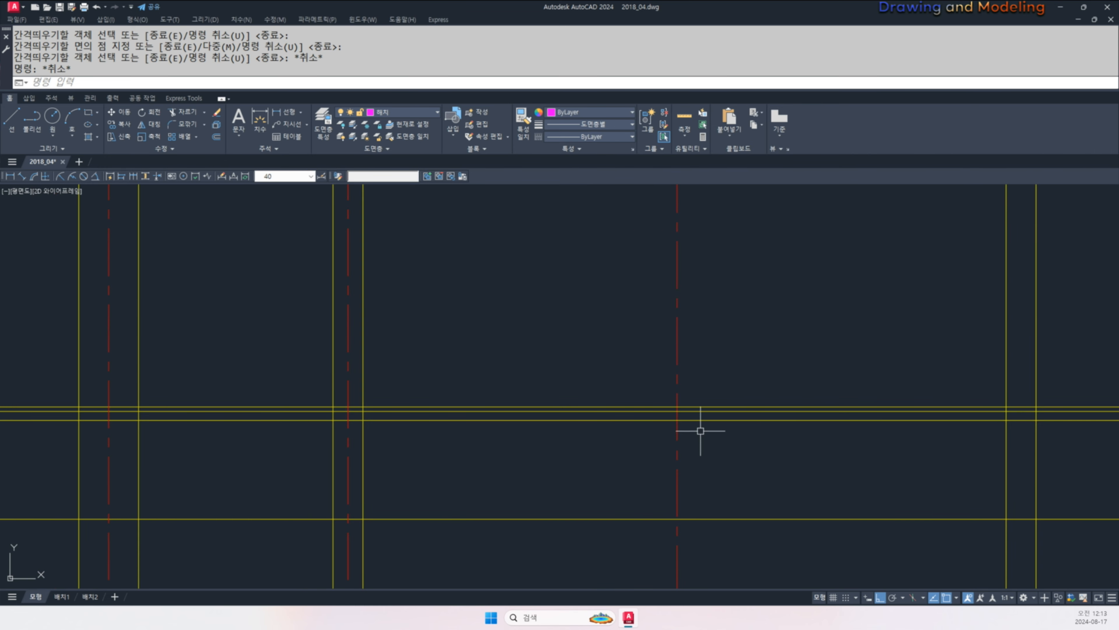
- Offset the lowest of the three floor layer lines 85 mm downward for the floor insulation
{"action": "type", "text": "o"}
{"action": "key", "text": "Return"}
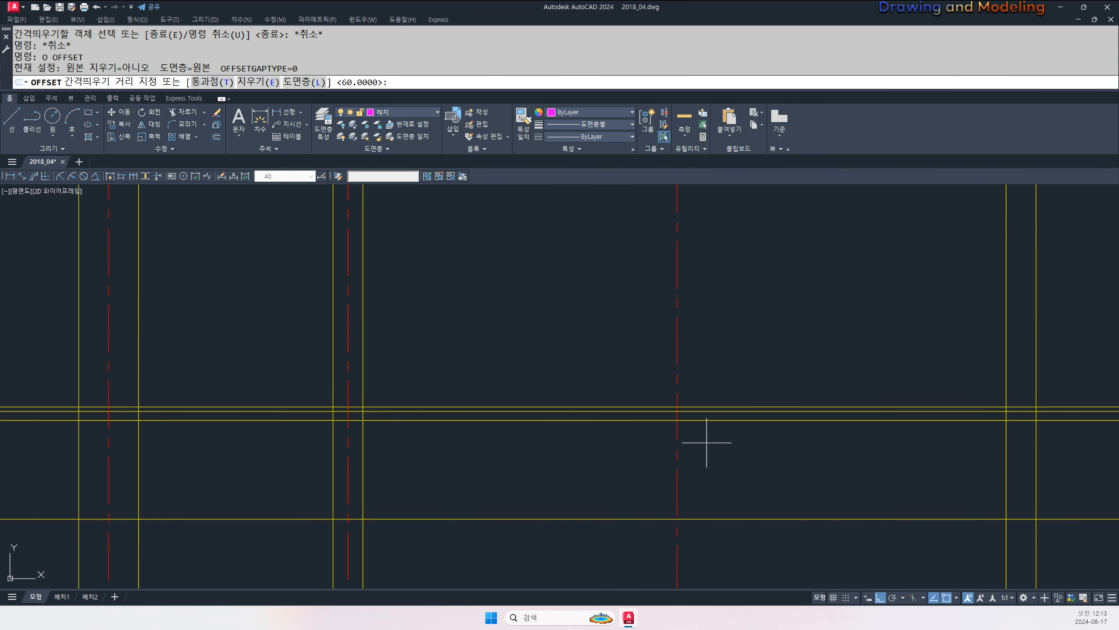
{"action": "type", "text": "85"}
{"action": "key", "text": "Return"}
{"action": "left_click", "coordinate": [728, 416]}
{"action": "left_click", "coordinate": [745, 454]}
{"action": "key", "text": "Escape"}
- Check the floor insulation thickness in the exam's written conditions
{"action": "scroll", "coordinate": [442, 382], "scroll_direction": "down", "scroll_amount": 5}
{"action": "middle_click_drag", "start_coordinate": [442, 383], "coordinate": [520, 411]}
{"action": "scroll", "coordinate": [520, 411], "scroll_direction": "up", "scroll_amount": 4}
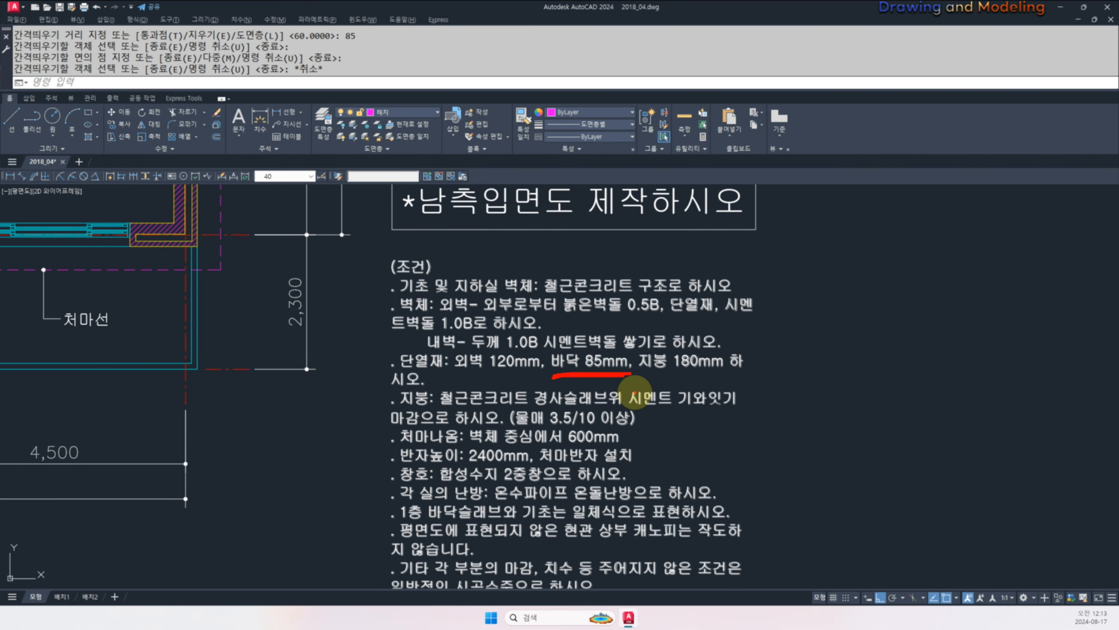
{"action": "scroll", "coordinate": [514, 353], "scroll_direction": "down", "scroll_amount": 8}
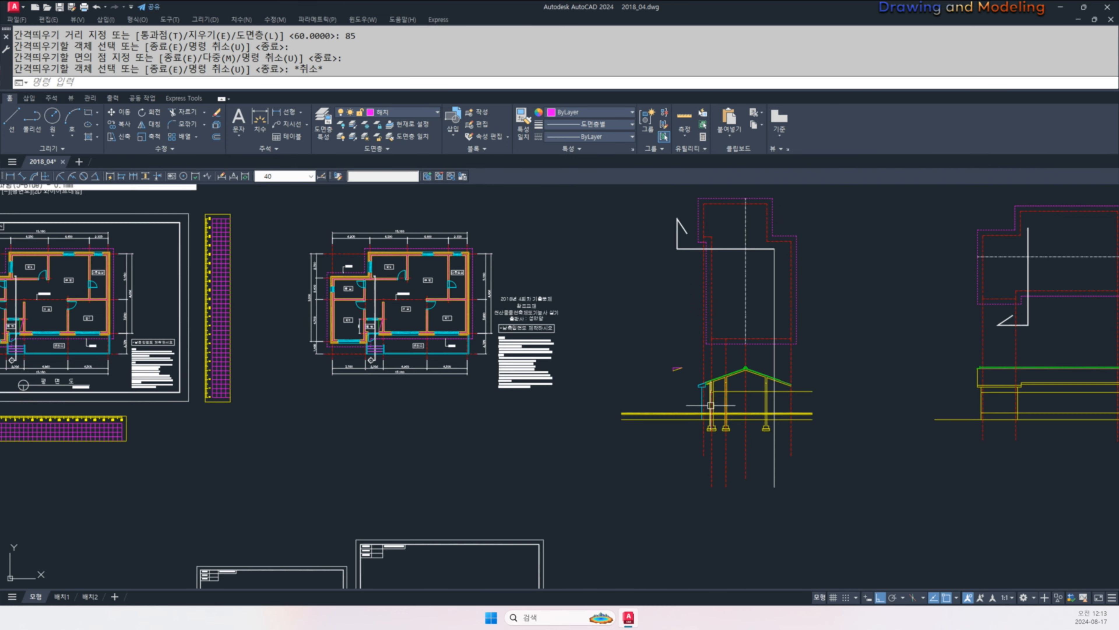
{"action": "mouse_move", "coordinate": [749, 404]}
{"action": "middle_mouse_down"}
{"action": "mouse_move", "coordinate": [581, 370]}
{"action": "mouse_move", "coordinate": [601, 404]}
{"action": "mouse_move", "coordinate": [573, 404]}
{"action": "middle_mouse_up"}
{"action": "scroll", "coordinate": [580, 372], "scroll_direction": "up", "scroll_amount": 8}
{"action": "scroll", "coordinate": [601, 404], "scroll_direction": "up", "scroll_amount": 4}
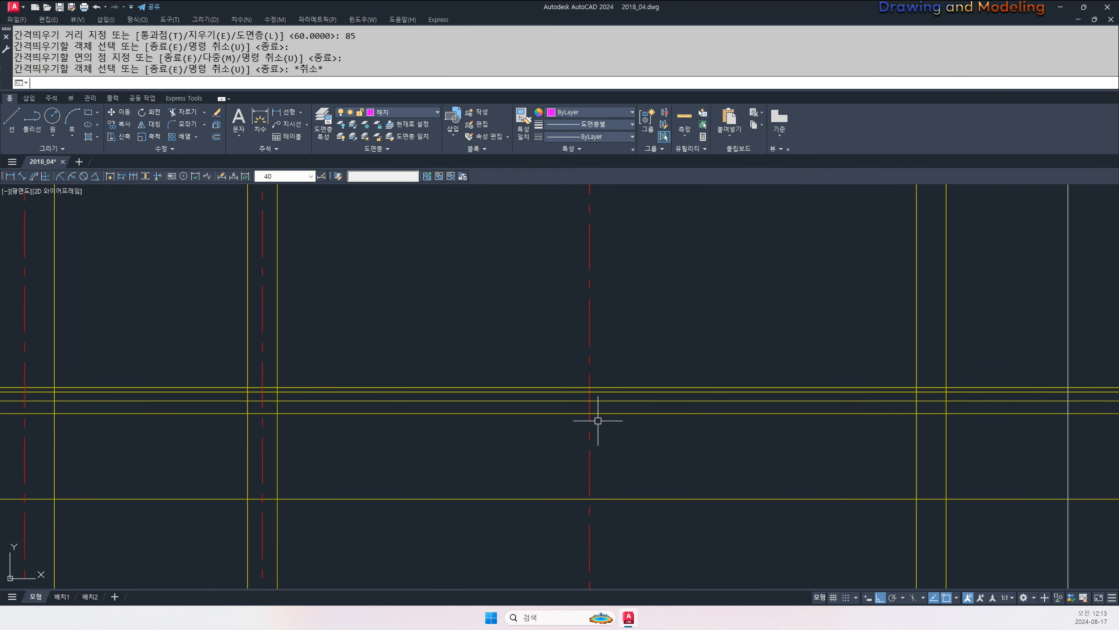
- Offset the underside line of the floor insulation 150 mm downward for the concrete slab
{"action": "key", "text": "Return"}
{"action": "type", "text": "150"}
{"action": "key", "text": "Return"}
{"action": "left_click", "coordinate": [637, 418]}
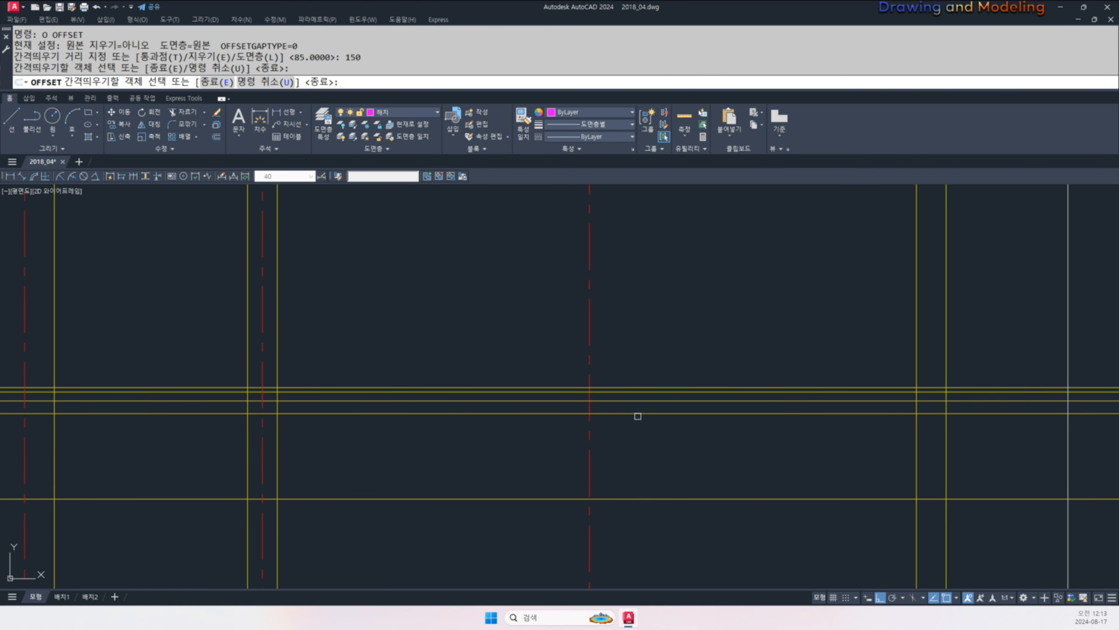
{"action": "left_click", "coordinate": [642, 413]}
{"action": "left_click", "coordinate": [649, 449]}
{"action": "key", "text": "Escape"}
{"action": "key", "text": "Escape"}
{"action": "scroll", "coordinate": [744, 440], "scroll_direction": "down", "scroll_amount": 6}
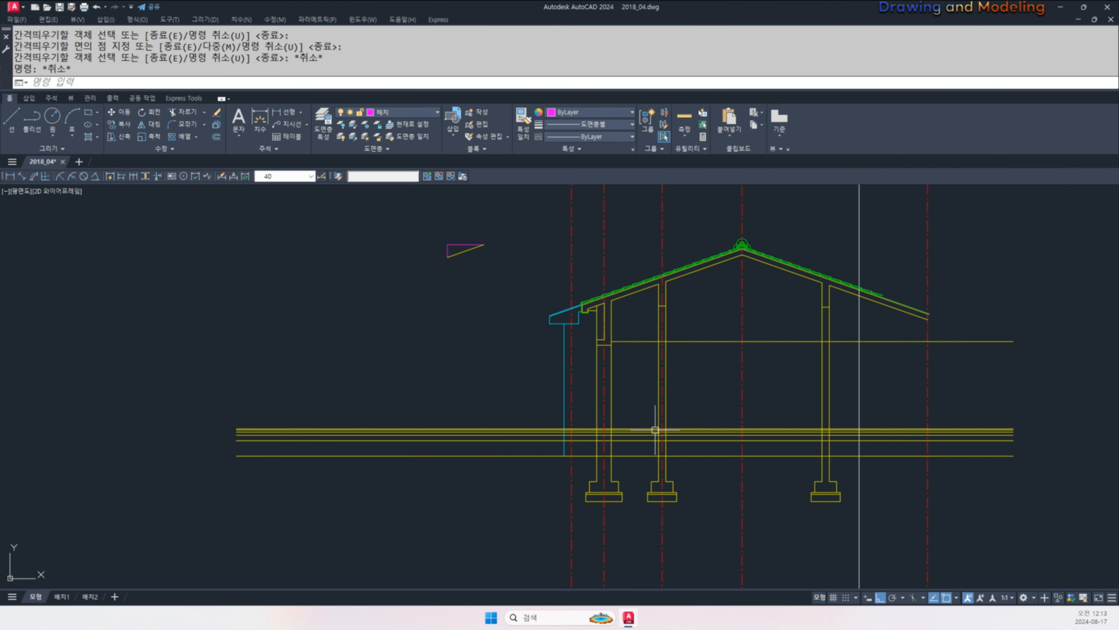
- Trim the five floor layer lines back to the room-side face of the left interior wall
{"action": "scroll", "coordinate": [670, 438], "scroll_direction": "up", "scroll_amount": 10}
{"action": "type", "text": "tr"}
{"action": "key", "text": "Return"}
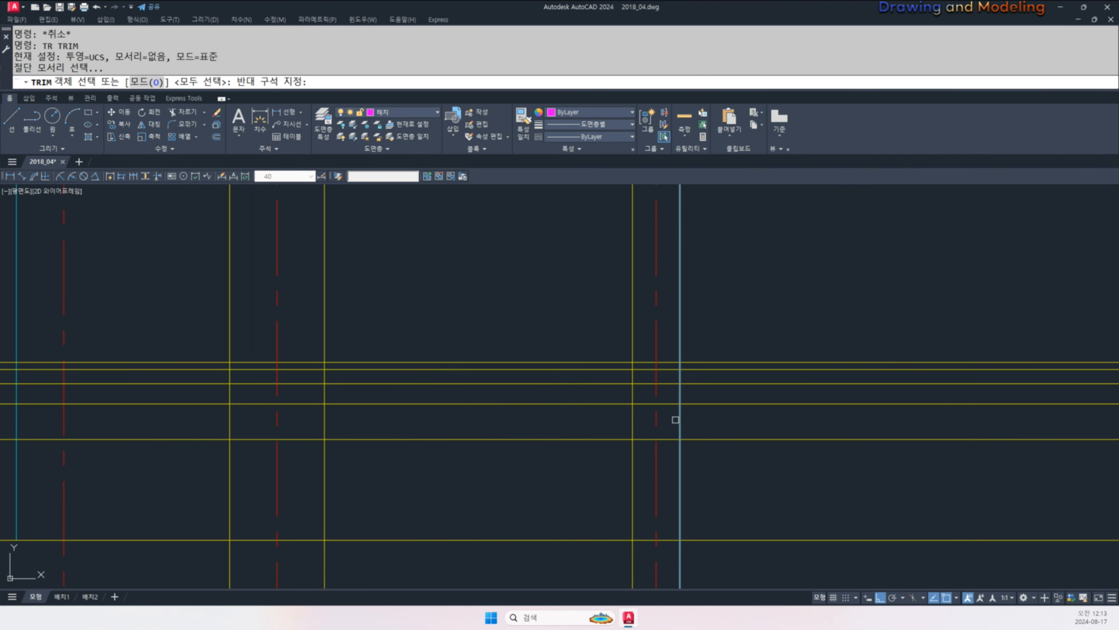
{"action": "left_click", "coordinate": [676, 419]}
{"action": "key", "text": "Return"}
{"action": "left_click", "coordinate": [606, 349]}
{"action": "left_click", "coordinate": [586, 449]}
{"action": "key", "text": "Escape"}
{"action": "key", "text": "Escape"}
- Draw a horizontal line across the left interior wall's thickness at the finished floor level
{"action": "scroll", "coordinate": [720, 408], "scroll_direction": "down", "scroll_amount": 2}
{"action": "middle_click_drag", "start_coordinate": [785, 427], "coordinate": [637, 428]}
{"action": "scroll", "coordinate": [553, 401], "scroll_direction": "up", "scroll_amount": 1}
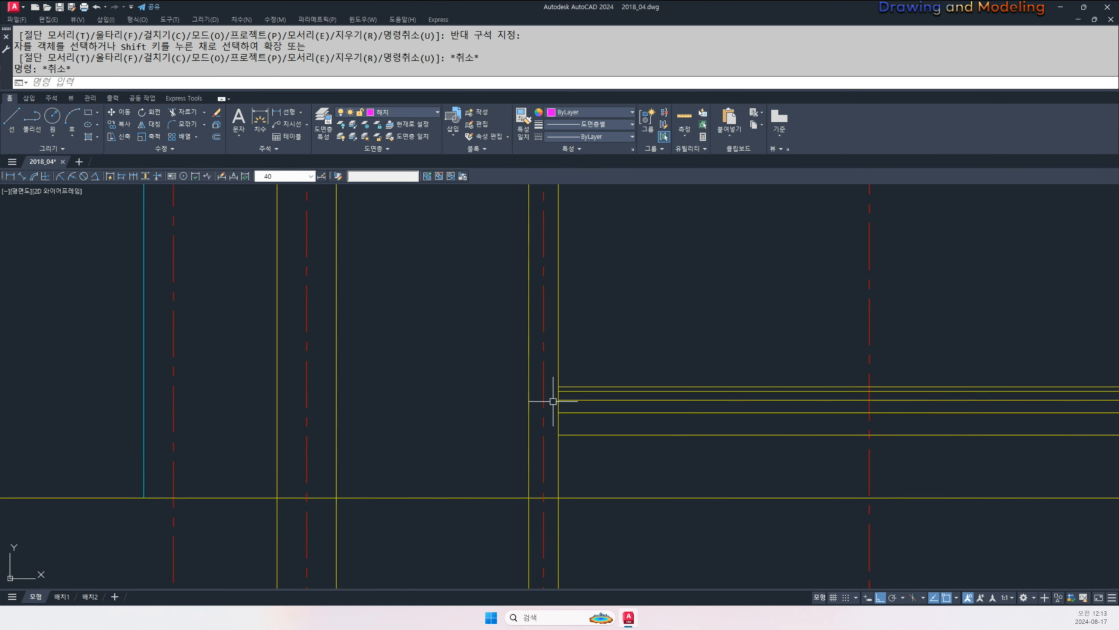
{"action": "scroll", "coordinate": [553, 401], "scroll_direction": "up", "scroll_amount": 1}
{"action": "type", "text": "l"}
{"action": "key", "text": "Return"}
{"action": "scroll", "coordinate": [579, 401], "scroll_direction": "up", "scroll_amount": 1}
{"action": "left_click", "coordinate": [580, 402]}
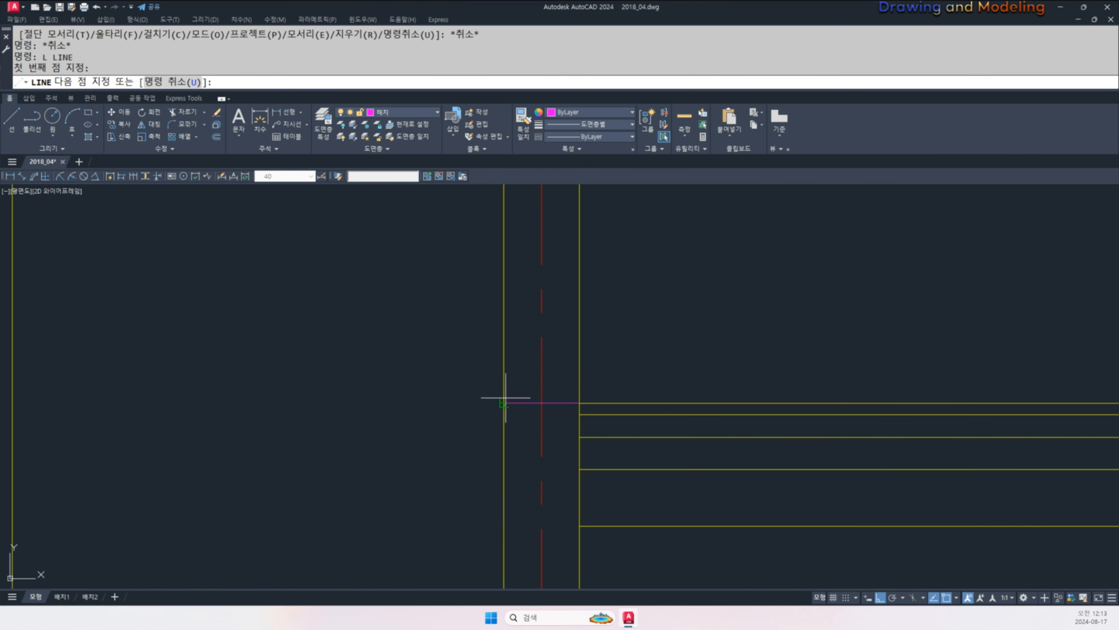
{"action": "key", "text": "Escape"}
{"action": "key", "text": "Escape"}
- Match the new line across the left interior wall to the wall outline's properties
{"action": "type", "text": "ma"}
{"action": "key", "text": "Return"}
{"action": "left_click", "coordinate": [580, 391]}
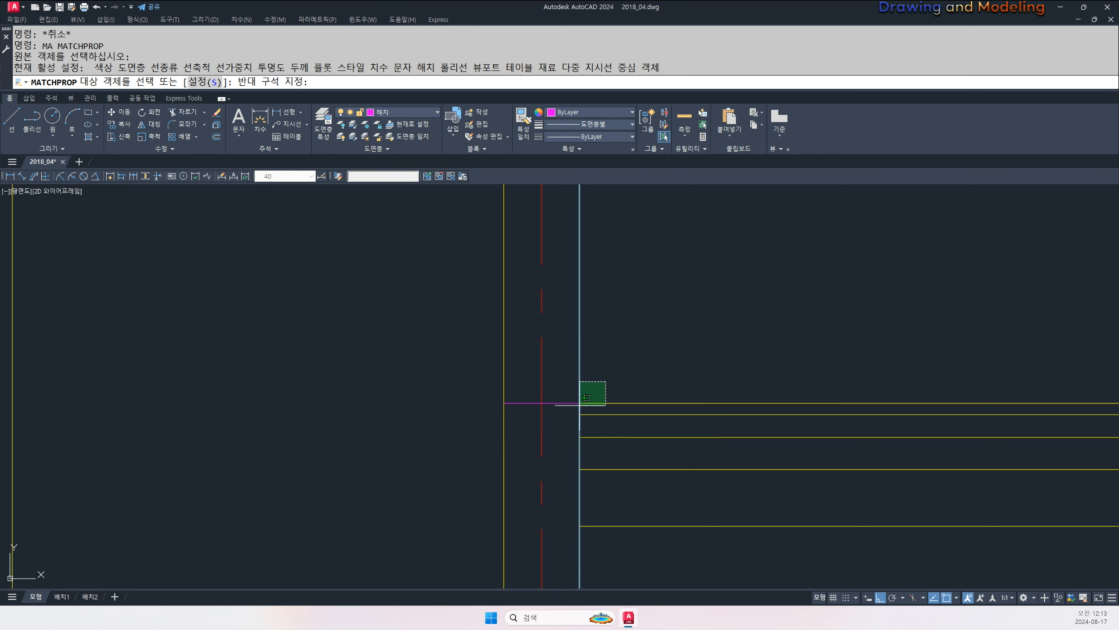
{"action": "left_click", "coordinate": [579, 406]}
{"action": "key", "text": "Escape"}
{"action": "key", "text": "Escape"}
- Trim the left interior wall's room-side face between the slab's upper and lower lines
{"action": "scroll", "coordinate": [586, 409], "scroll_direction": "down", "scroll_amount": 1}
{"action": "middle_click_drag", "start_coordinate": [583, 467], "coordinate": [631, 415]}
{"action": "scroll", "coordinate": [630, 419], "scroll_direction": "up", "scroll_amount": 1}
{"action": "type", "text": "tr"}
{"action": "key", "text": "Return"}
{"action": "key", "text": "Return"}
{"action": "left_click", "coordinate": [629, 410]}
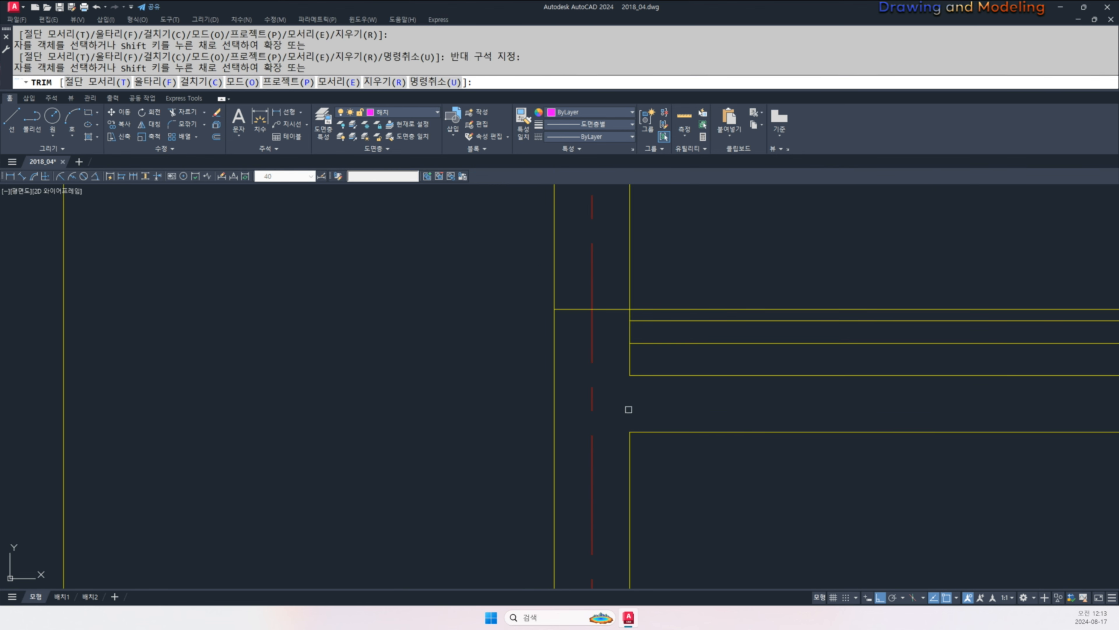
- Trim the floor layer lines inside the right wall and its two faces within the slab's thickness
{"action": "scroll", "coordinate": [629, 410], "scroll_direction": "down", "scroll_amount": 3}
{"action": "key", "text": "Escape"}
{"action": "key", "text": "Escape"}
{"action": "middle_click_drag", "start_coordinate": [825, 451], "coordinate": [527, 436]}
{"action": "scroll", "coordinate": [747, 399], "scroll_direction": "up", "scroll_amount": 2}
{"action": "type", "text": "tr"}
{"action": "key", "text": "Return"}
{"action": "key", "text": "Return"}
{"action": "left_click", "coordinate": [733, 252]}
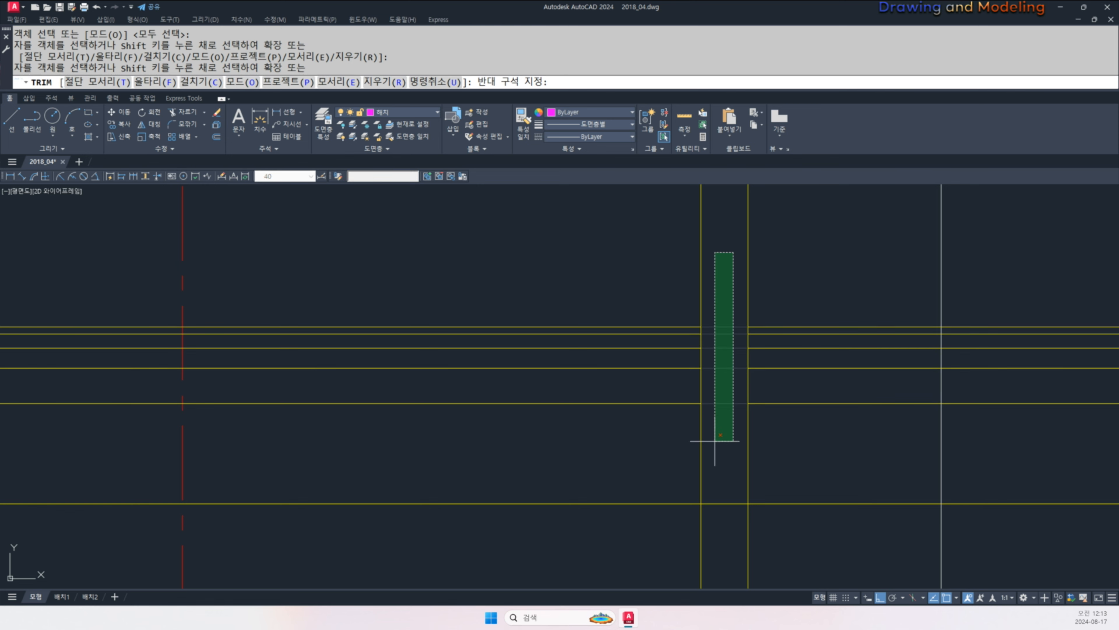
{"action": "left_click", "coordinate": [715, 434]}
{"action": "key", "text": "Escape"}
{"action": "scroll", "coordinate": [745, 397], "scroll_direction": "up", "scroll_amount": 2}
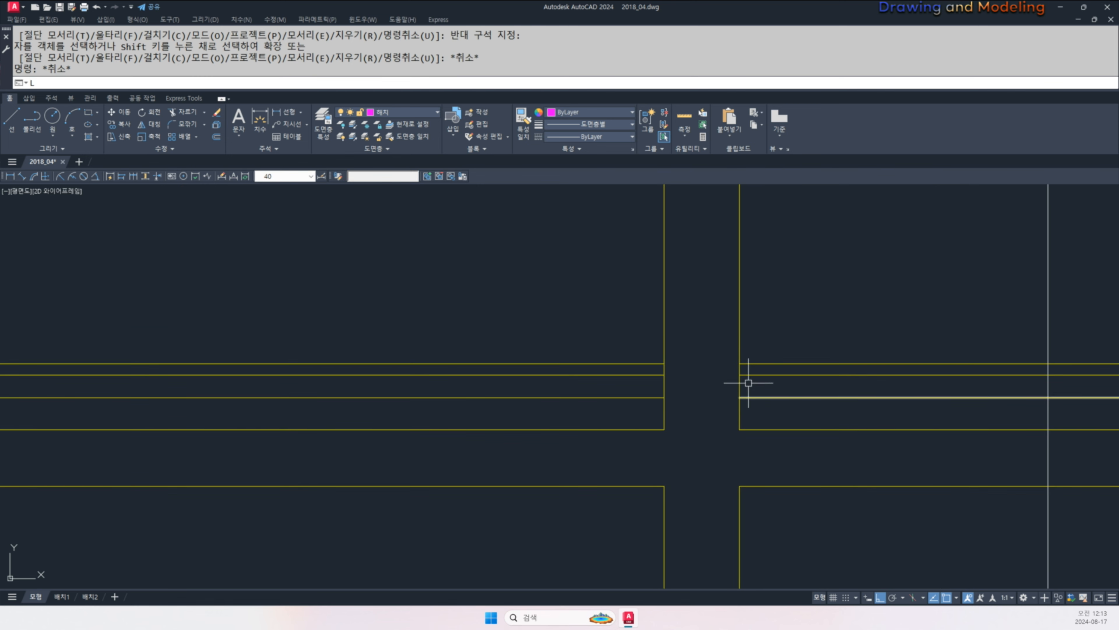
- Draw a horizontal line across the right wall's thickness at the finished floor level
{"action": "type", "text": "l"}
{"action": "key", "text": "Return"}
{"action": "left_click", "coordinate": [741, 364]}
{"action": "left_click", "coordinate": [664, 364]}
{"action": "key", "text": "Escape"}
{"action": "key", "text": "Escape"}
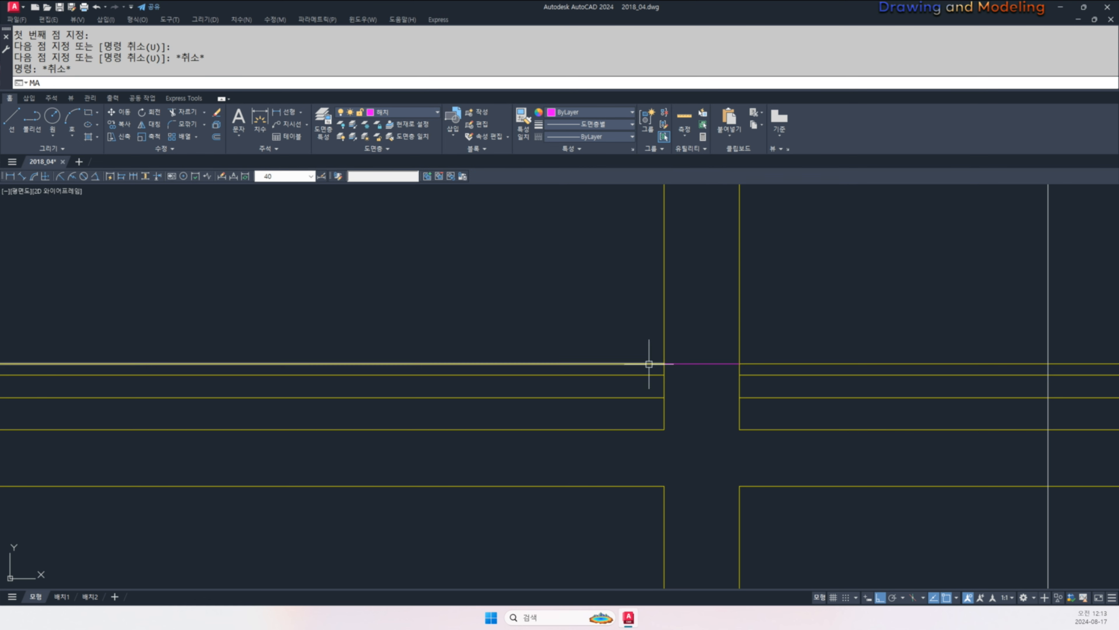
- Match the new line across the right wall to the yellow floor line's properties
{"action": "key", "text": "Return"}
{"action": "left_click", "coordinate": [649, 364]}
{"action": "left_click", "coordinate": [701, 339]}
{"action": "left_click", "coordinate": [683, 377]}
{"action": "key", "text": "Escape"}
{"action": "key", "text": "Escape"}
- Move the top floor line on the right side of the right wall to the green layer
{"action": "left_click", "coordinate": [652, 369]}
{"action": "left_click", "coordinate": [629, 339]}
{"action": "left_click", "coordinate": [782, 345]}
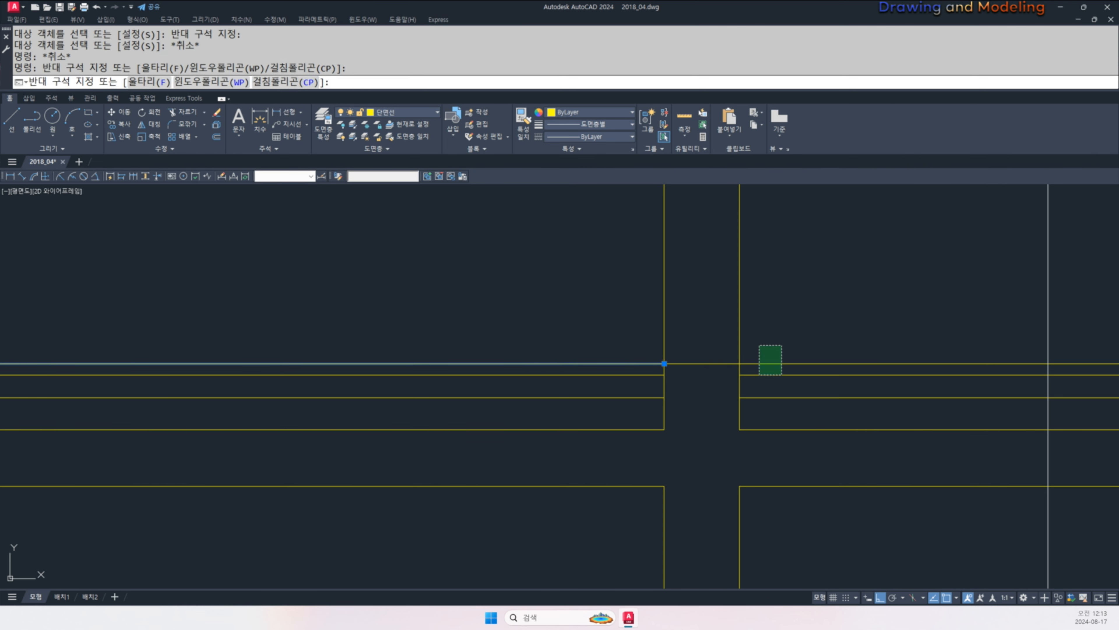
{"action": "left_click", "coordinate": [759, 375]}
{"action": "key", "text": "Escape"}
{"action": "left_click", "coordinate": [757, 364]}
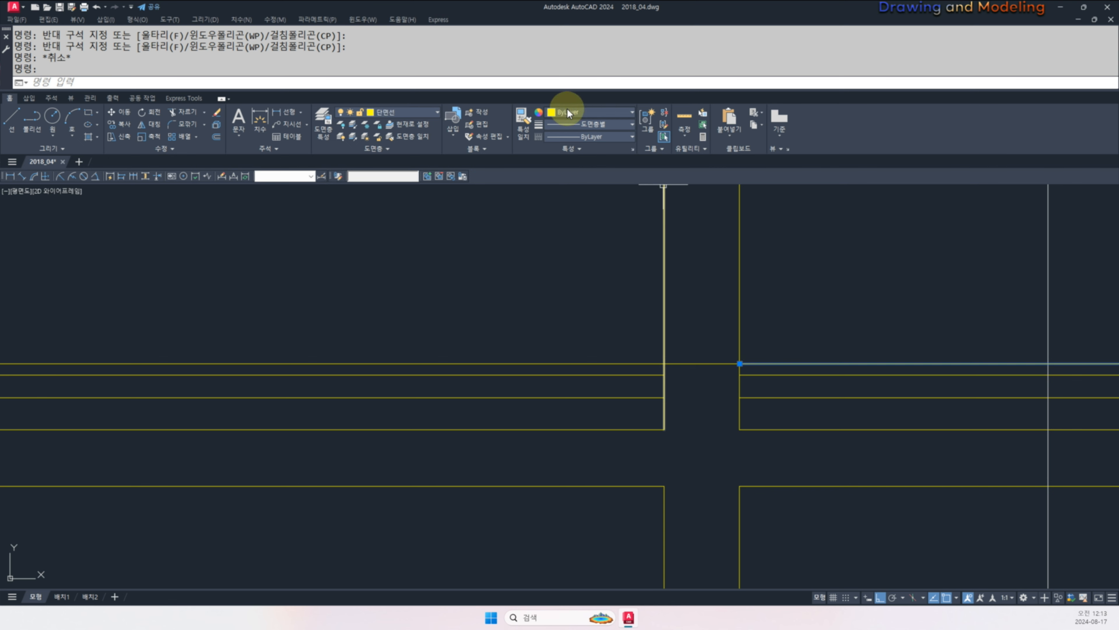
{"action": "left_click", "coordinate": [396, 112]}
{"action": "left_click", "coordinate": [415, 172]}
{"action": "key", "text": "Escape"}
{"action": "key", "text": "Escape"}
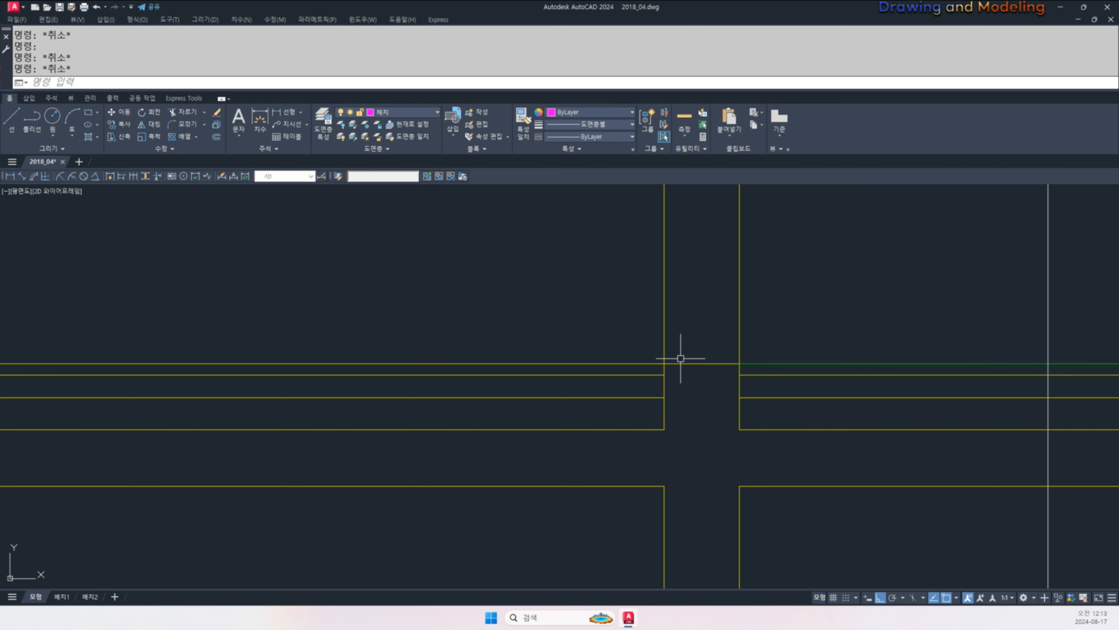
- Match the top floor line between the two interior walls to the green floor line's properties
{"action": "type", "text": "ma"}
{"action": "key", "text": "space"}
{"action": "left_click", "coordinate": [762, 363]}
{"action": "left_click", "coordinate": [636, 359]}
{"action": "left_click", "coordinate": [626, 370]}
{"action": "key", "text": "Escape"}
{"action": "scroll", "coordinate": [689, 372], "scroll_direction": "down", "scroll_amount": 2}
{"action": "key", "text": "Escape"}
{"action": "scroll", "coordinate": [699, 373], "scroll_direction": "down", "scroll_amount": 3}
{"action": "middle_click_drag", "start_coordinate": [699, 373], "coordinate": [802, 377]}
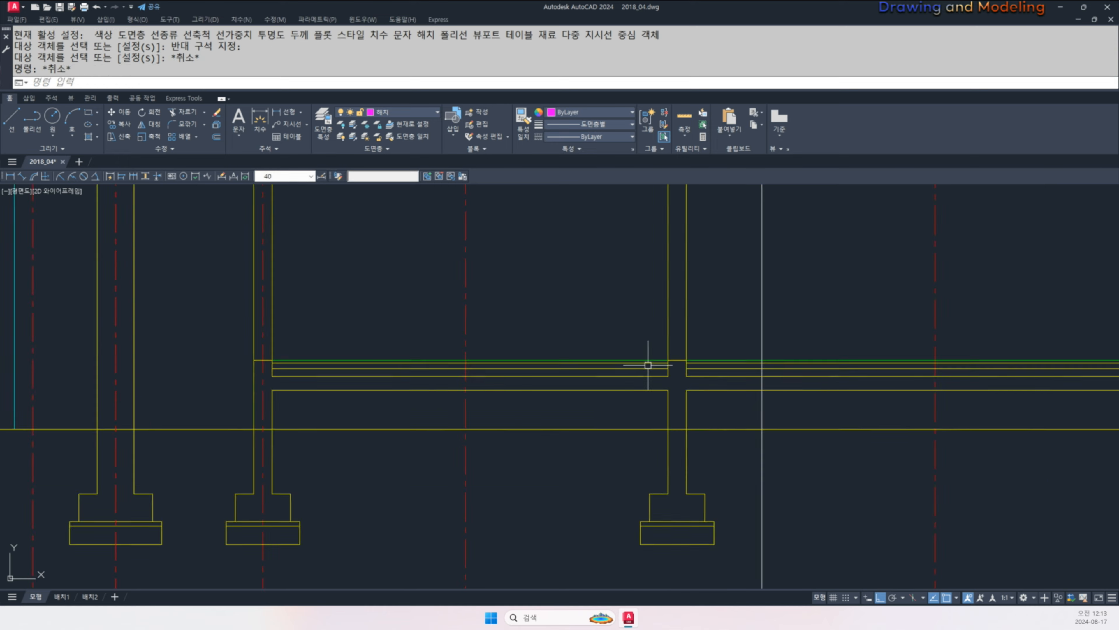
- Examine the concrete slab and its junctions with the interior walls
{"action": "scroll", "coordinate": [513, 373], "scroll_direction": "up", "scroll_amount": 3}
{"action": "key", "text": "Escape"}
{"action": "key", "text": "Escape"}
{"action": "mouse_move", "coordinate": [584, 397]}
{"action": "middle_mouse_down"}
{"action": "mouse_move", "coordinate": [569, 405]}
{"action": "mouse_move", "coordinate": [446, 386]}
{"action": "middle_mouse_up"}
{"action": "scroll", "coordinate": [445, 386], "scroll_direction": "down", "scroll_amount": 2}
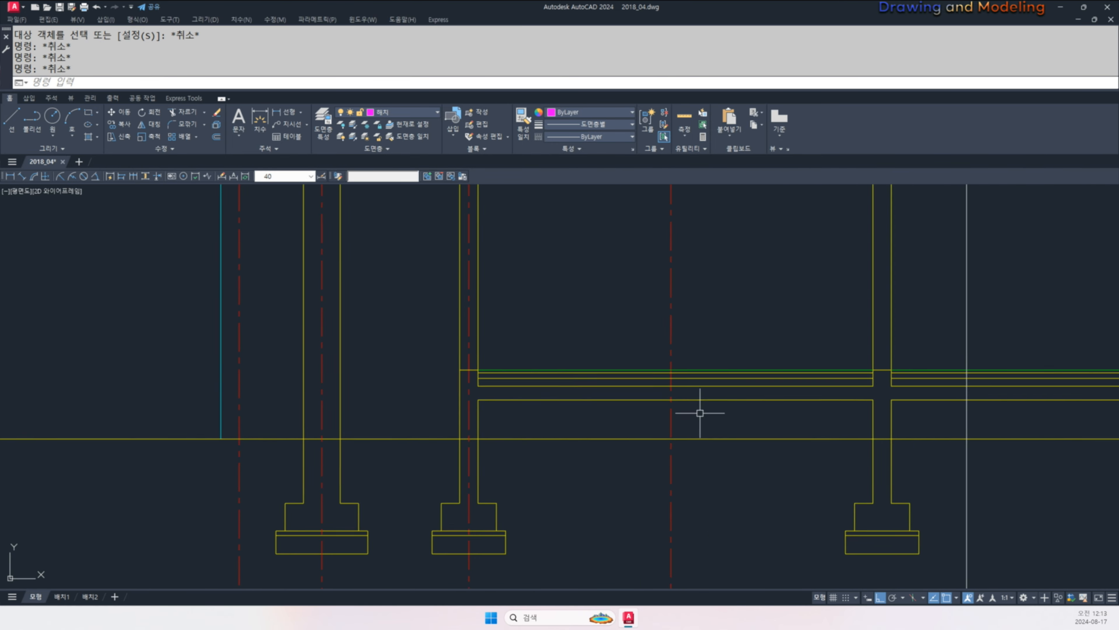
{"action": "middle_click_drag", "start_coordinate": [618, 410], "coordinate": [483, 407]}
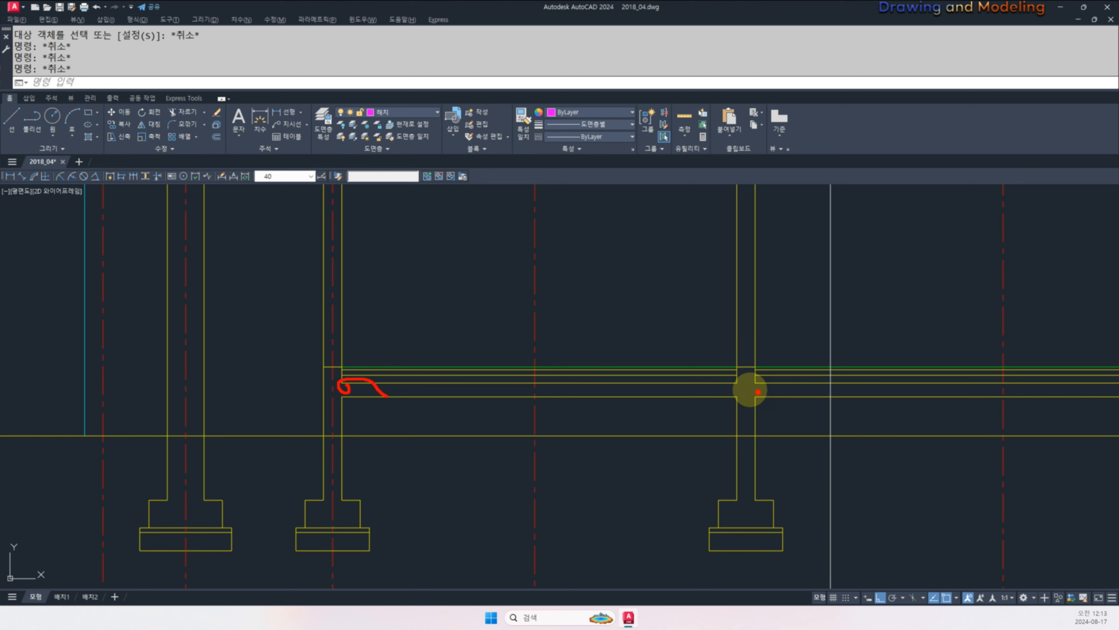
{"action": "left_click_drag", "start_coordinate": [750, 390], "coordinate": [741, 399]}
{"action": "key", "text": "Escape"}
{"action": "mouse_move", "coordinate": [497, 382]}
{"action": "left_mouse_down"}
{"action": "mouse_move", "coordinate": [412, 392]}
{"action": "mouse_move", "coordinate": [719, 397]}
{"action": "left_mouse_up"}
{"action": "key", "text": "Escape"}
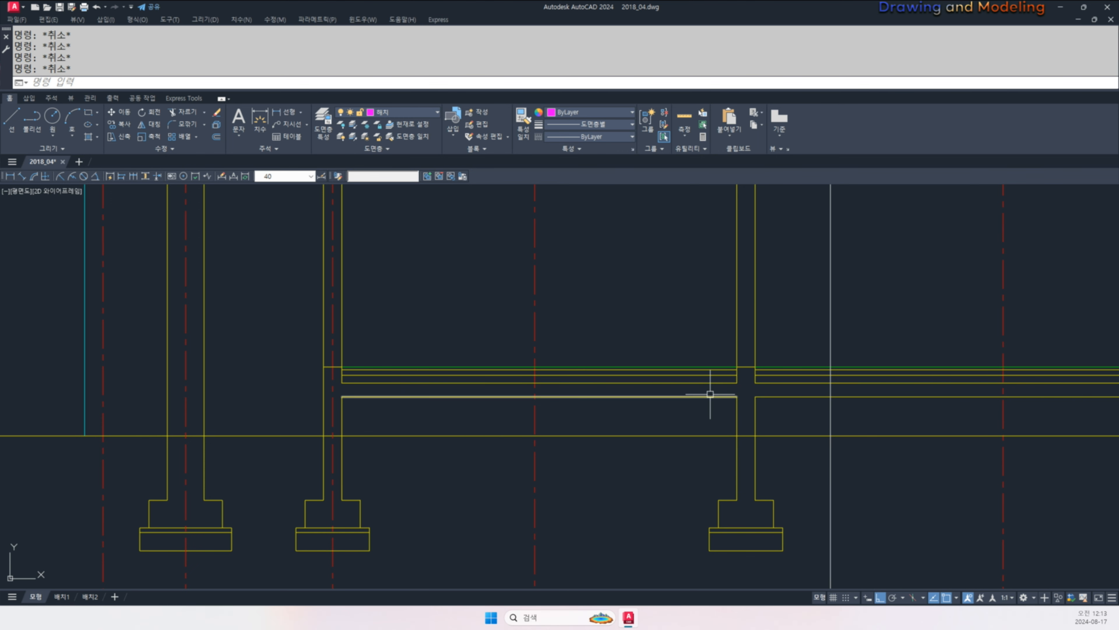
- Offset the slab's underside lines on both sides of the right wall 50 mm downward
{"action": "type", "text": "o"}
{"action": "key", "text": "Return"}
{"action": "type", "text": "50"}
{"action": "key", "text": "Return"}
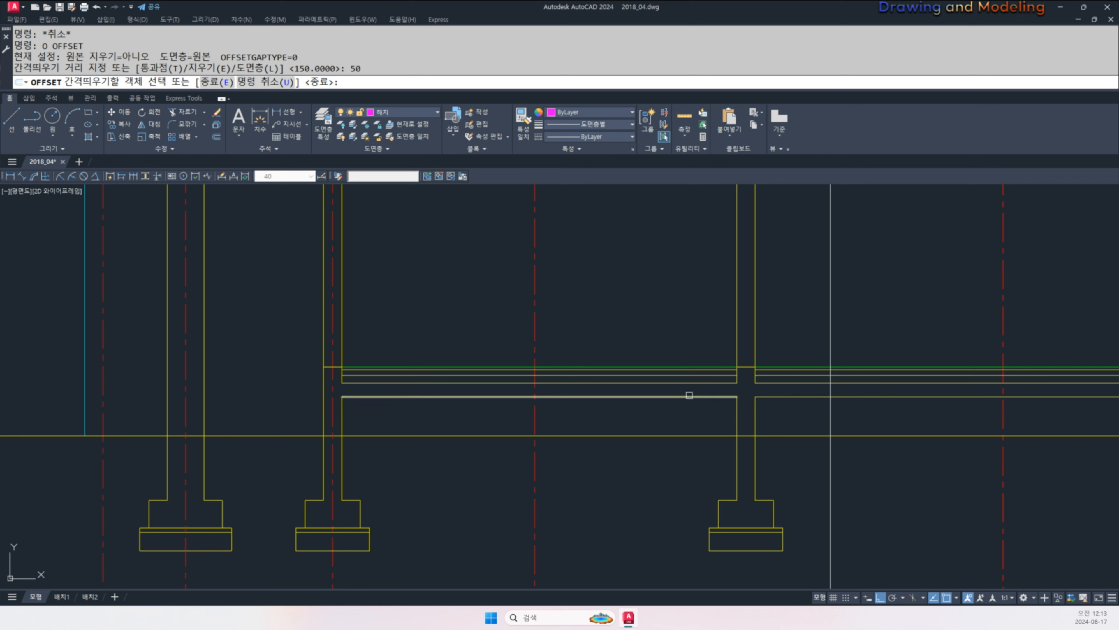
{"action": "left_click", "coordinate": [689, 396]}
{"action": "left_click", "coordinate": [693, 406]}
{"action": "left_click", "coordinate": [773, 398]}
{"action": "left_click", "coordinate": [777, 417]}
{"action": "key", "text": "Escape"}
{"action": "key", "text": "Escape"}
- Offset the lowest layer lines beneath the slab 200 mm downward on both sides of the right wall
{"action": "key", "text": "space"}
{"action": "type", "text": "200"}
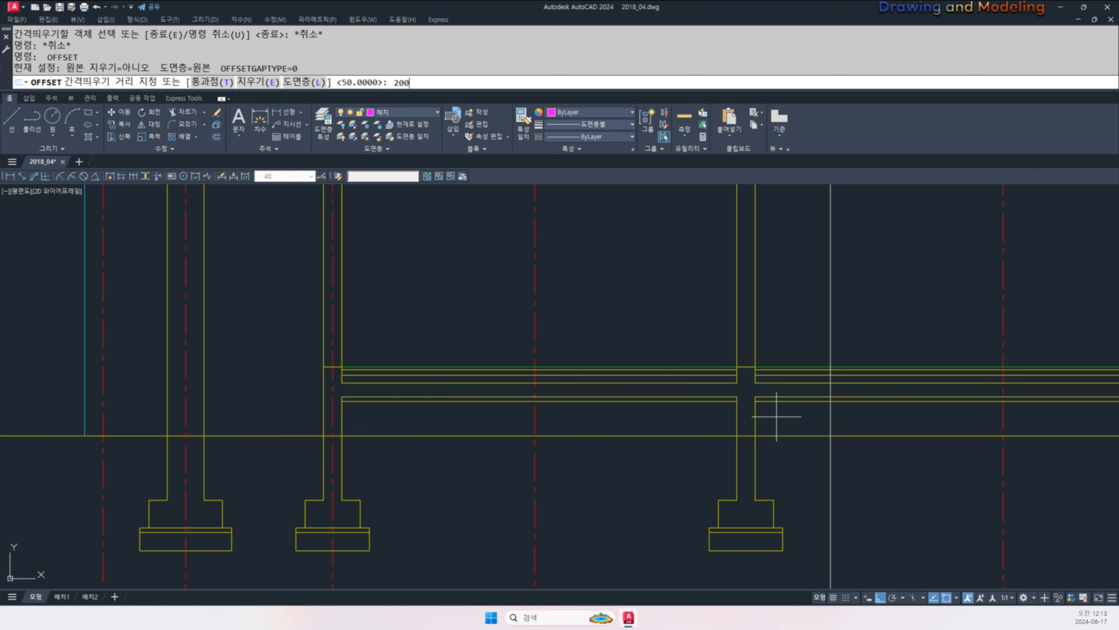
{"action": "key", "text": "Return"}
{"action": "left_click", "coordinate": [772, 404]}
{"action": "left_click", "coordinate": [774, 419]}
{"action": "left_click", "coordinate": [724, 400]}
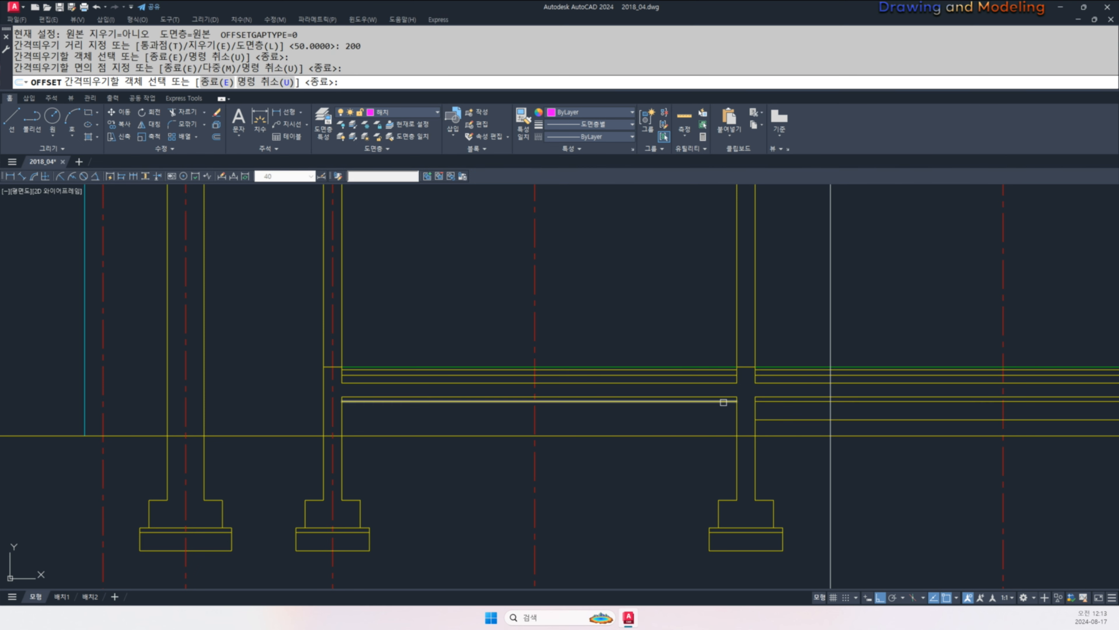
{"action": "left_click", "coordinate": [717, 418]}
{"action": "key", "text": "Escape"}
{"action": "key", "text": "Escape"}
- Examine the ground line and the unfinished floor area between the left walls of the section
{"action": "scroll", "coordinate": [730, 440], "scroll_direction": "down", "scroll_amount": 2}
{"action": "middle_click_drag", "start_coordinate": [483, 456], "coordinate": [637, 450]}
{"action": "key", "text": "Escape"}
{"action": "key", "text": "Escape"}
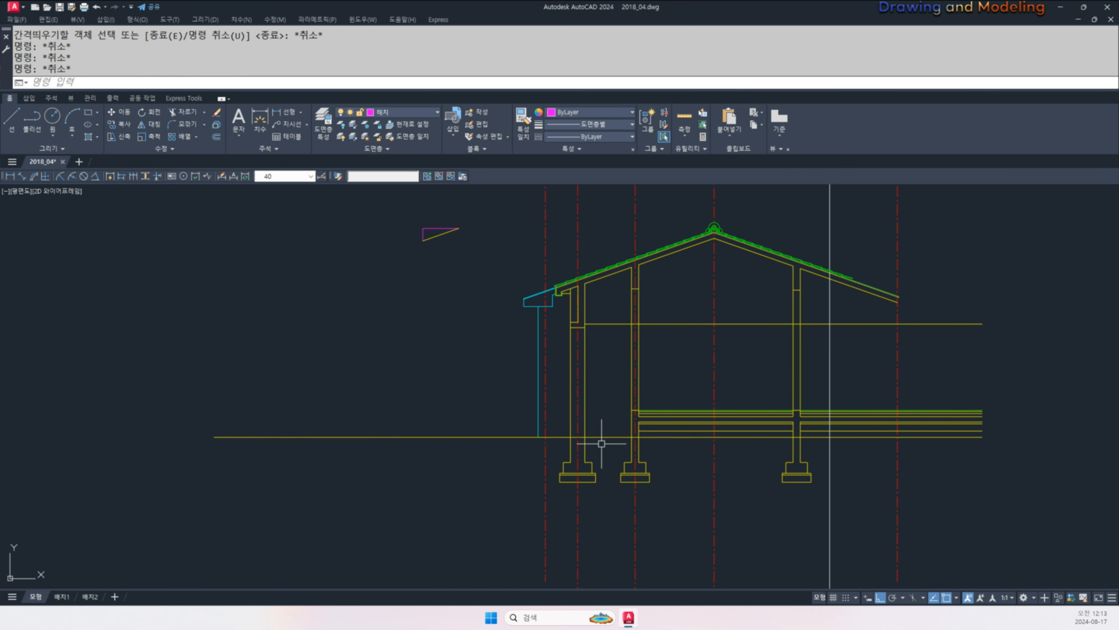
{"action": "scroll", "coordinate": [531, 439], "scroll_direction": "up", "scroll_amount": 1}
{"action": "left_click", "coordinate": [469, 405]}
{"action": "left_click", "coordinate": [454, 476]}
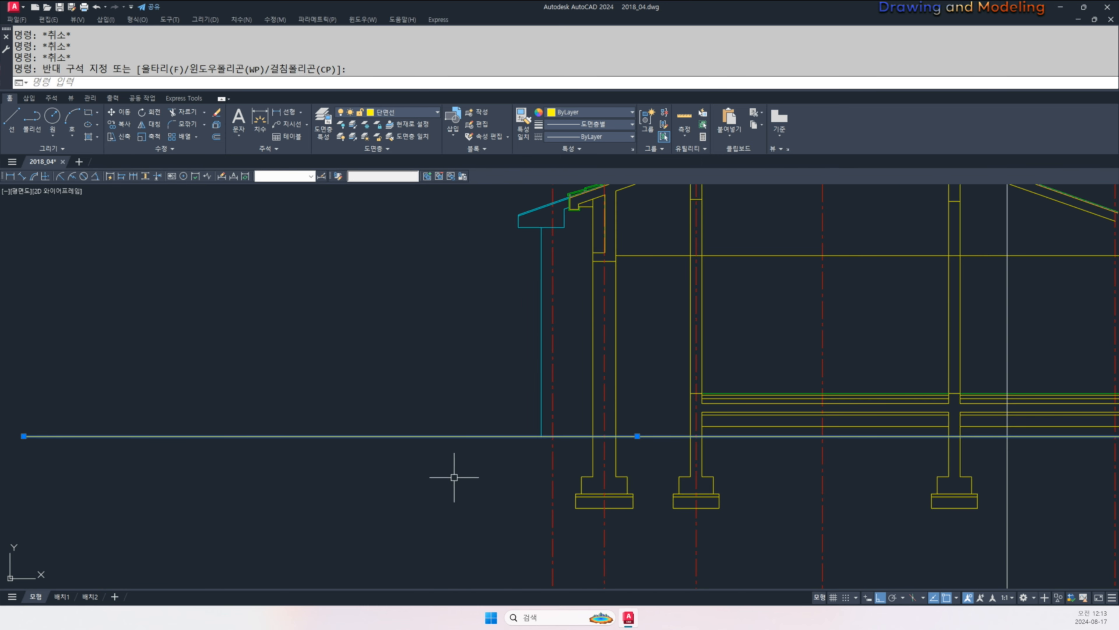
{"action": "left_click", "coordinate": [597, 441]}
{"action": "left_click", "coordinate": [600, 442]}
{"action": "key", "text": "Escape"}
{"action": "key", "text": "Escape"}
{"action": "scroll", "coordinate": [467, 400], "scroll_direction": "down", "scroll_amount": 2}
{"action": "middle_click_drag", "start_coordinate": [470, 405], "coordinate": [749, 441]}
{"action": "middle_click_drag", "start_coordinate": [386, 400], "coordinate": [474, 445]}
{"action": "scroll", "coordinate": [779, 465], "scroll_direction": "up", "scroll_amount": 6}
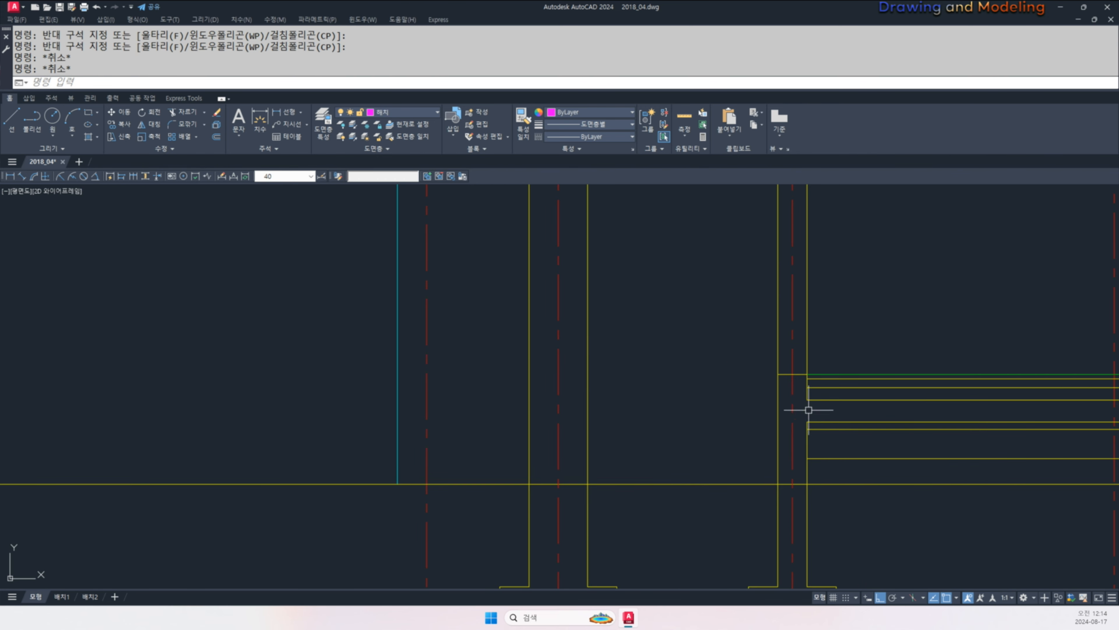
- Draw a horizontal line from the floor layers' lower corner at the left interior wall outward past the exterior wall
{"action": "key", "text": "Escape"}
{"action": "scroll", "coordinate": [820, 406], "scroll_direction": "up", "scroll_amount": 4}
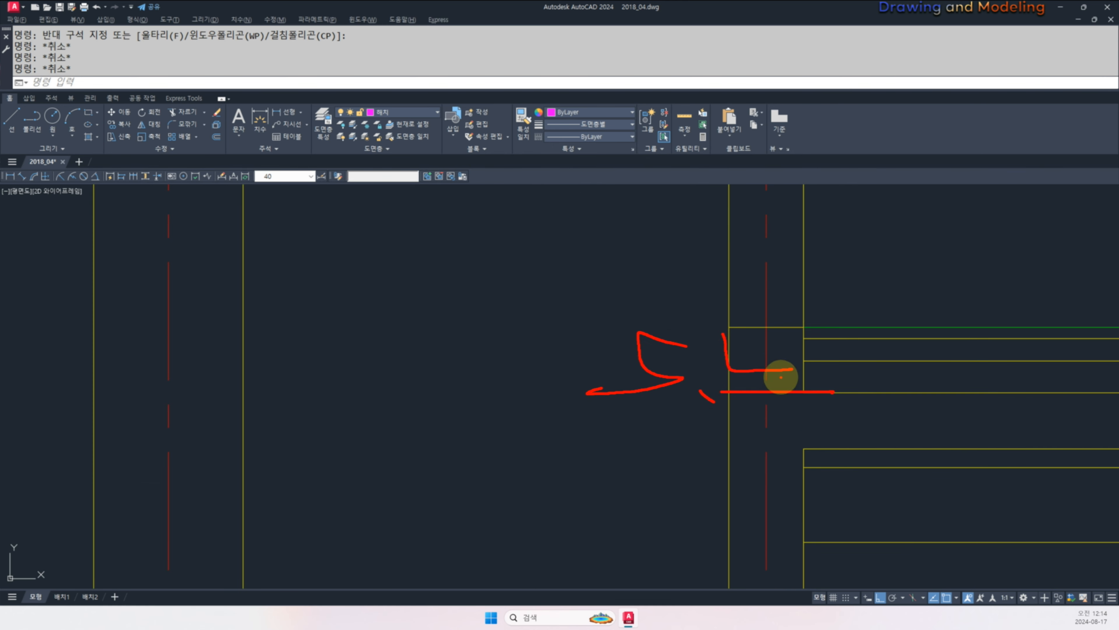
{"action": "key", "text": "Escape"}
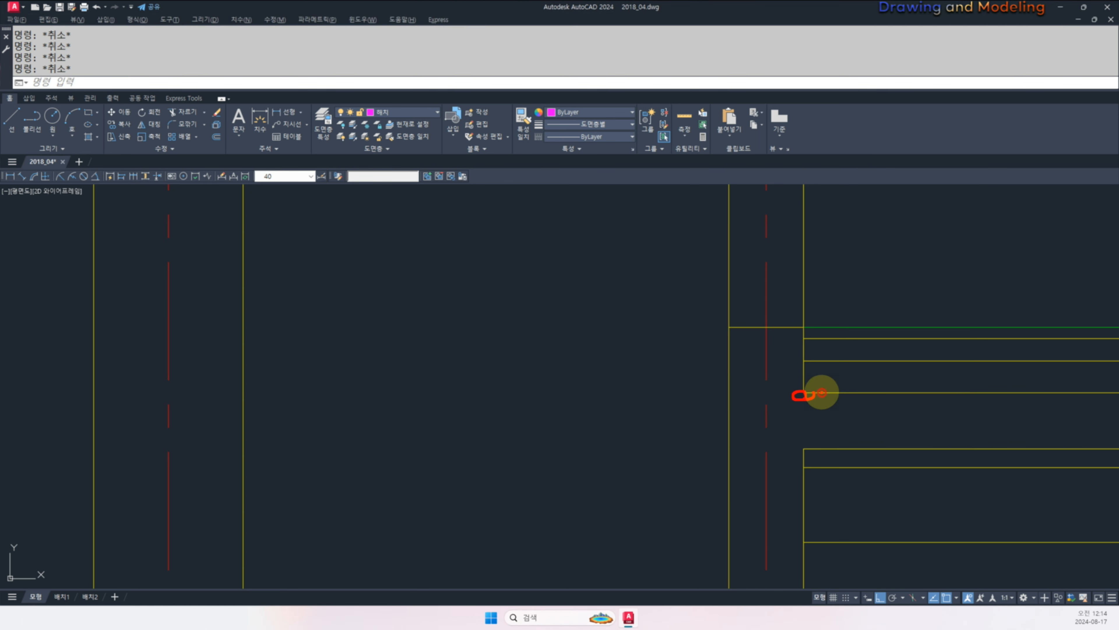
{"action": "key", "text": "Escape"}
{"action": "type", "text": "l"}
{"action": "key", "text": "Return"}
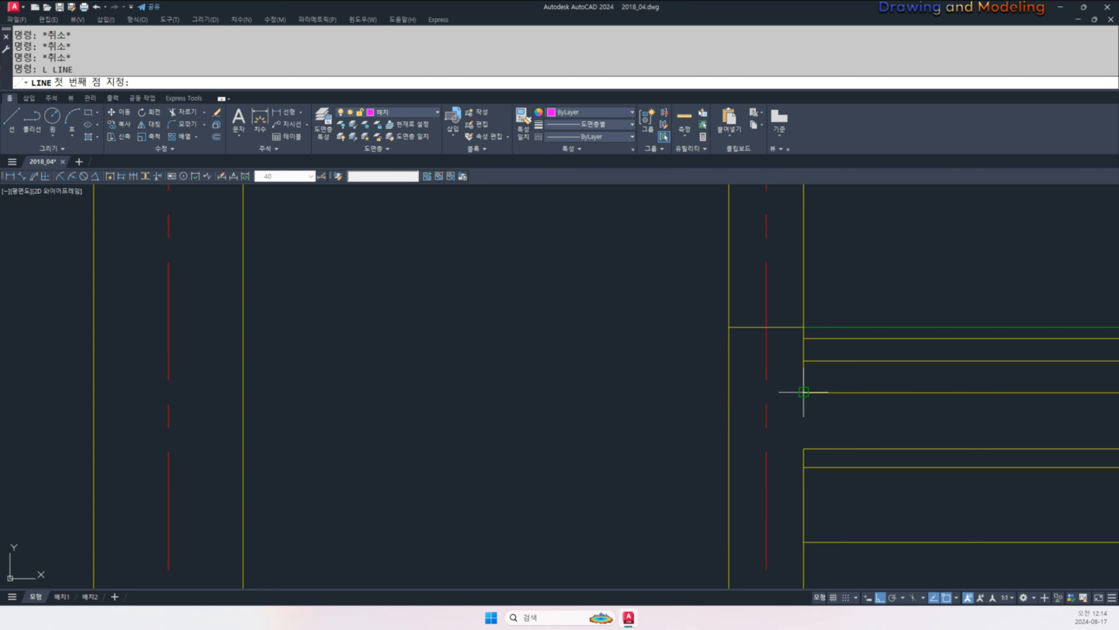
{"action": "left_click", "coordinate": [804, 392]}
{"action": "scroll", "coordinate": [712, 425], "scroll_direction": "down", "scroll_amount": 4}
{"action": "scroll", "coordinate": [724, 420], "scroll_direction": "up", "scroll_amount": 2}
{"action": "key", "text": "Escape"}
{"action": "key", "text": "Escape"}
- Examine the entrance steps and terrace edge on the floor plan for their distance from the outer wall's centre line
{"action": "scroll", "coordinate": [795, 419], "scroll_direction": "down", "scroll_amount": 6}
{"action": "middle_click_drag", "start_coordinate": [594, 382], "coordinate": [806, 412]}
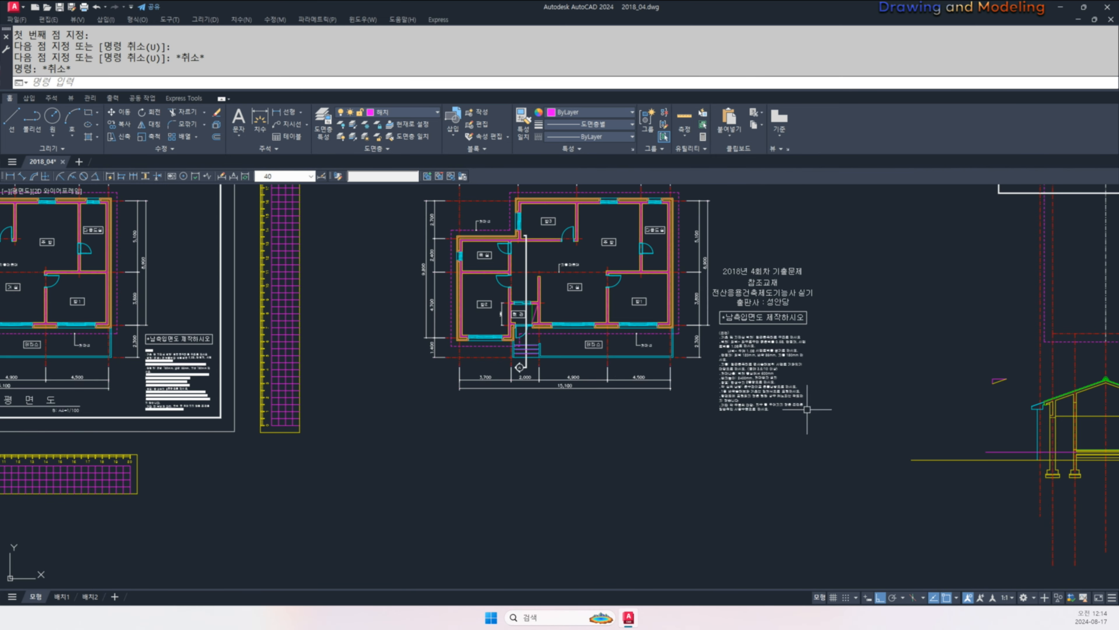
{"action": "middle_click_drag", "start_coordinate": [556, 349], "coordinate": [645, 428]}
{"action": "scroll", "coordinate": [645, 427], "scroll_direction": "up", "scroll_amount": 4}
{"action": "key", "text": "ctrl+2"}
{"action": "left_click_drag", "start_coordinate": [528, 438], "coordinate": [616, 438]}
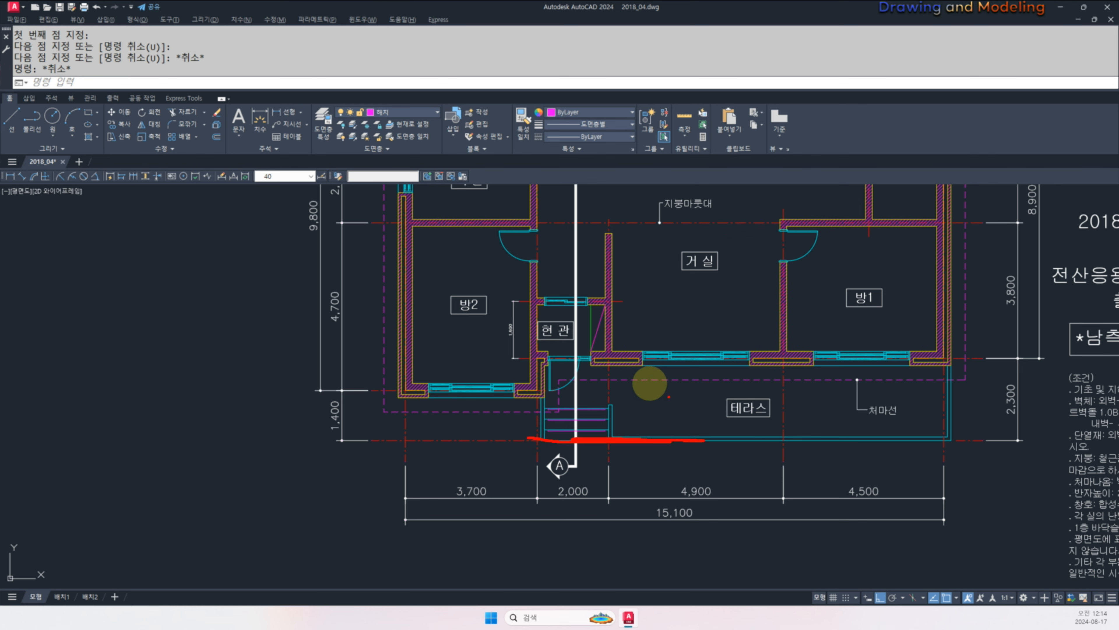
{"action": "key", "text": "Escape"}
{"action": "middle_click_drag", "start_coordinate": [361, 434], "coordinate": [422, 435]}
{"action": "scroll", "coordinate": [402, 430], "scroll_direction": "up", "scroll_amount": 2}
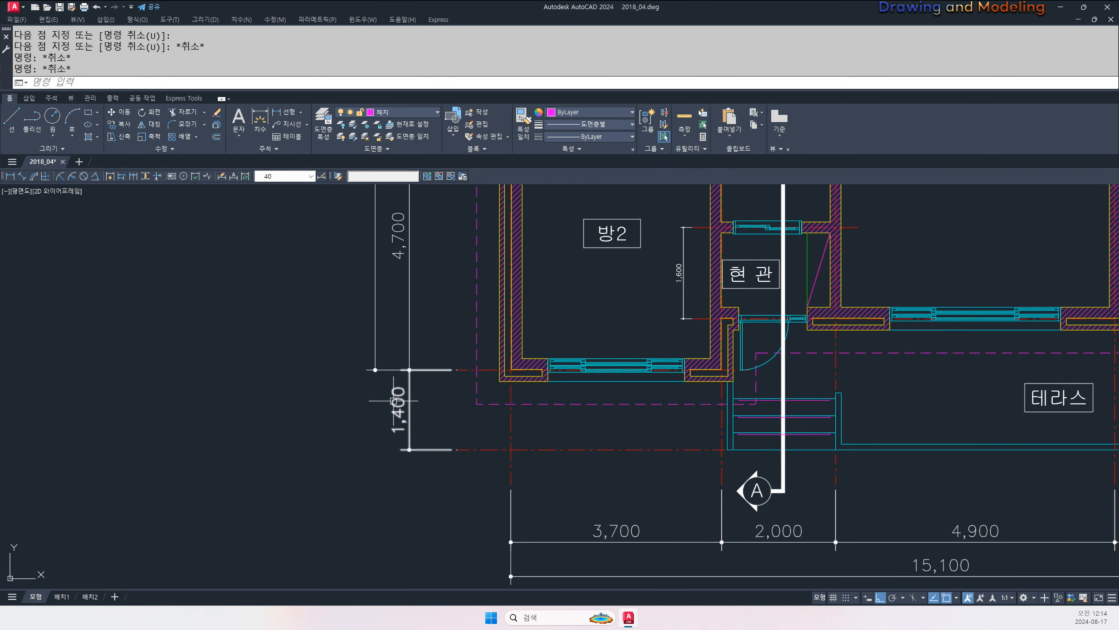
{"action": "scroll", "coordinate": [396, 400], "scroll_direction": "down", "scroll_amount": 2}
{"action": "scroll", "coordinate": [421, 440], "scroll_direction": "down", "scroll_amount": 5}
- Offset the outermost wall centre line 1400 mm outward in the section to locate the front of the entrance steps
{"action": "type", "text": "o"}
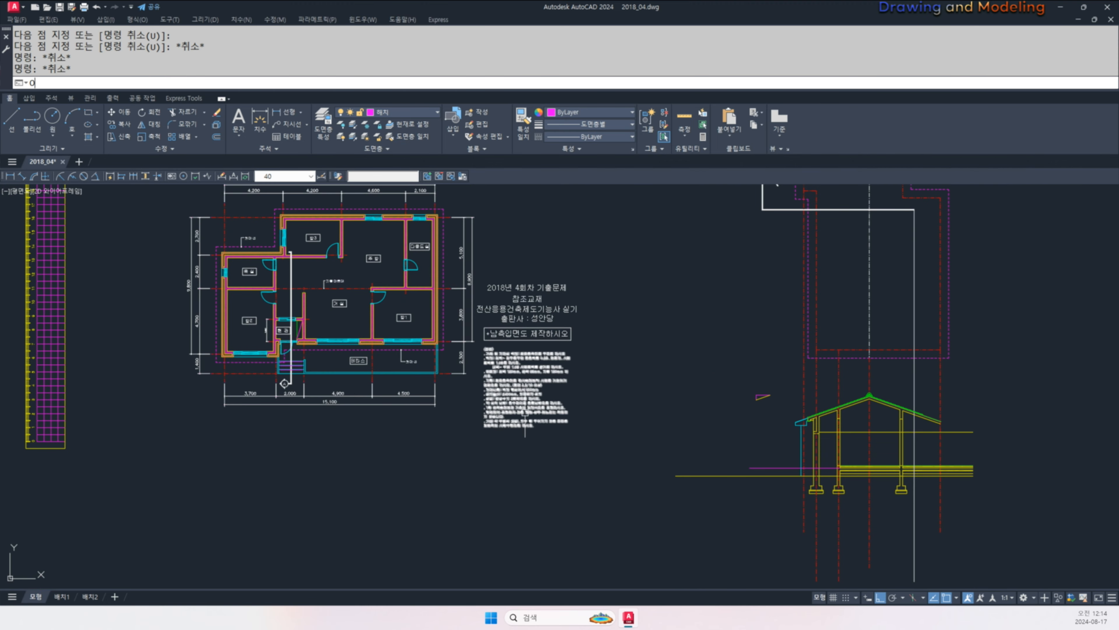
{"action": "key", "text": "Return"}
{"action": "type", "text": "1400"}
{"action": "key", "text": "Return"}
{"action": "scroll", "coordinate": [745, 472], "scroll_direction": "up", "scroll_amount": 4}
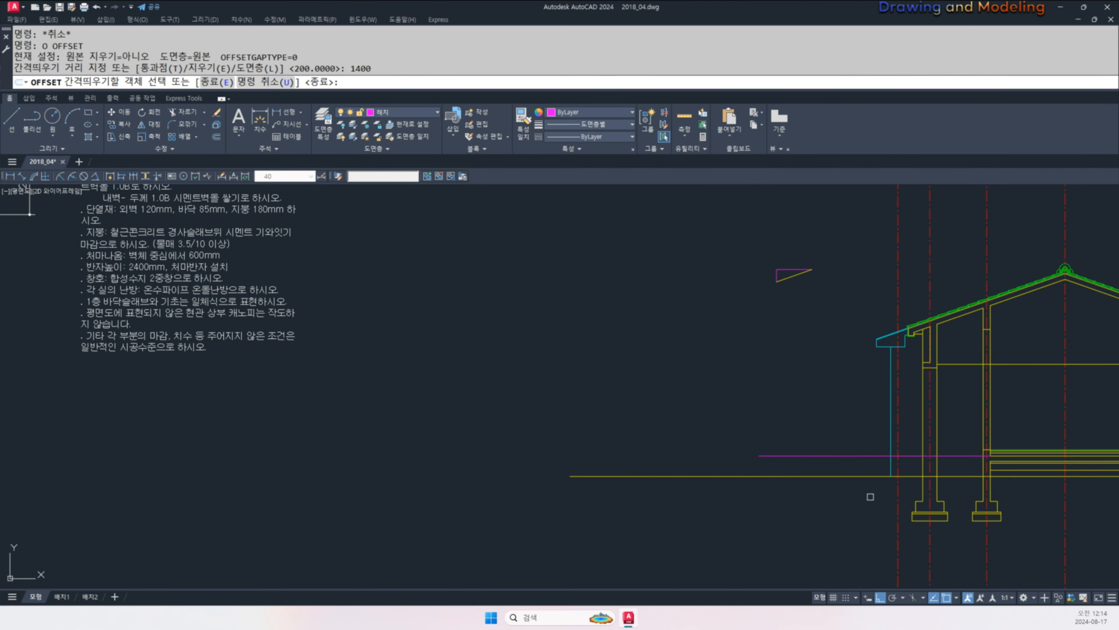
{"action": "left_click", "coordinate": [897, 490]}
{"action": "left_click", "coordinate": [828, 502]}
{"action": "key", "text": "Escape"}
{"action": "key", "text": "Escape"}
- Examine the section line through the entrance on the plan to see which wall centre line the step distance refers to
{"action": "scroll", "coordinate": [747, 458], "scroll_direction": "down", "scroll_amount": 4}
{"action": "scroll", "coordinate": [333, 358], "scroll_direction": "up", "scroll_amount": 4}
{"action": "middle_click_drag", "start_coordinate": [333, 358], "coordinate": [499, 387]}
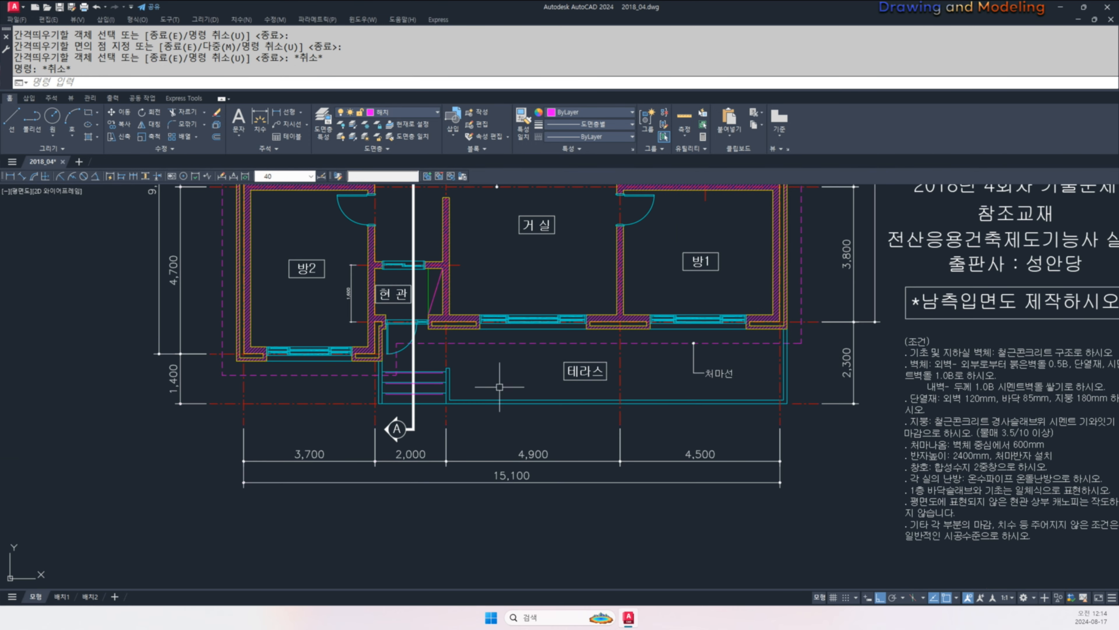
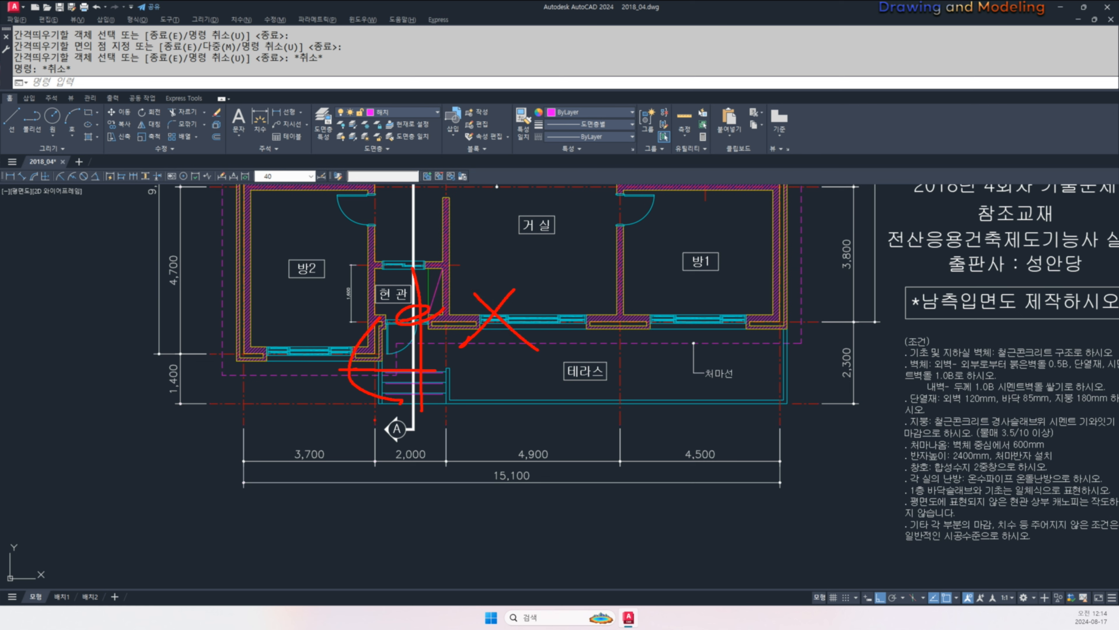
{"action": "key", "text": "Escape"}
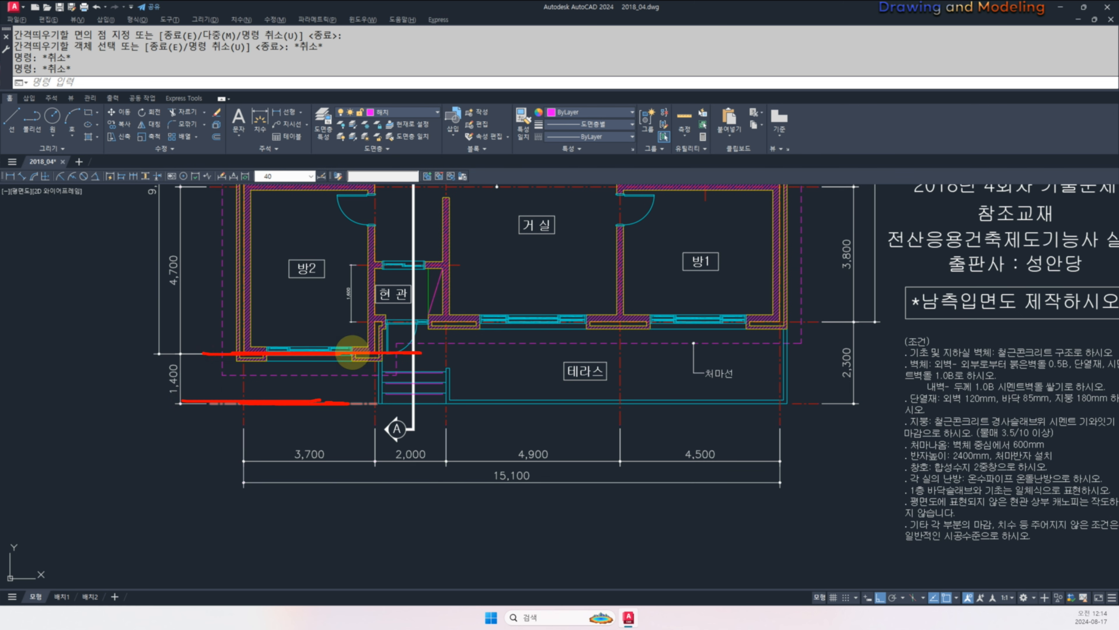
{"action": "key", "text": "Escape"}
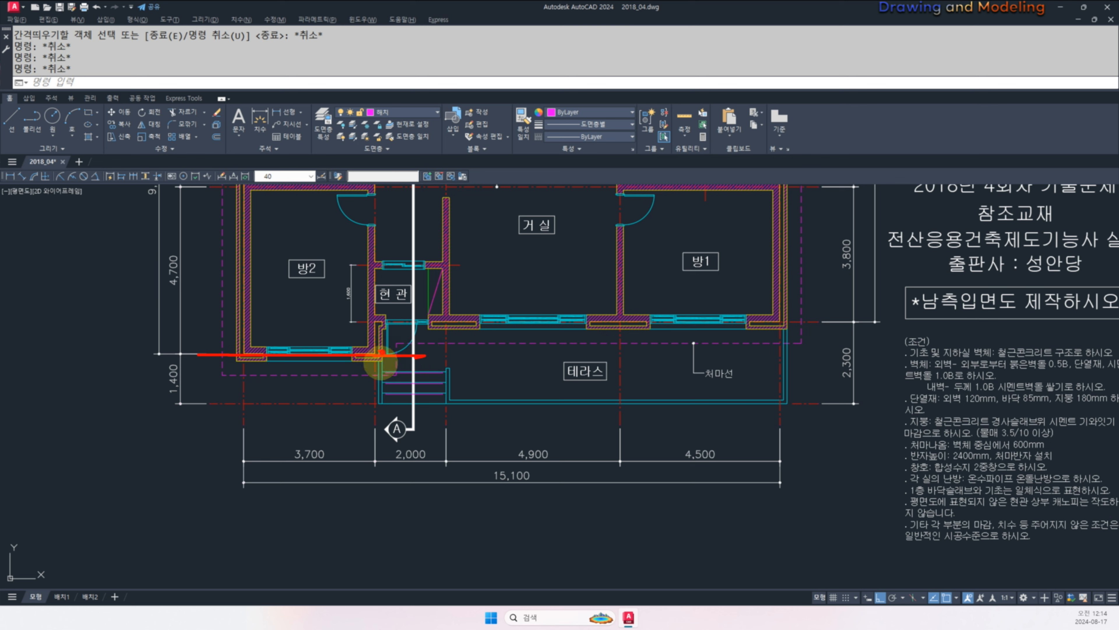
{"action": "key", "text": "Escape"}
{"action": "scroll", "coordinate": [375, 410], "scroll_direction": "down", "scroll_amount": 8}
{"action": "middle_click_drag", "start_coordinate": [572, 445], "coordinate": [317, 376]}
{"action": "scroll", "coordinate": [348, 380], "scroll_direction": "up", "scroll_amount": 6}
{"action": "scroll", "coordinate": [275, 391], "scroll_direction": "up", "scroll_amount": 6}
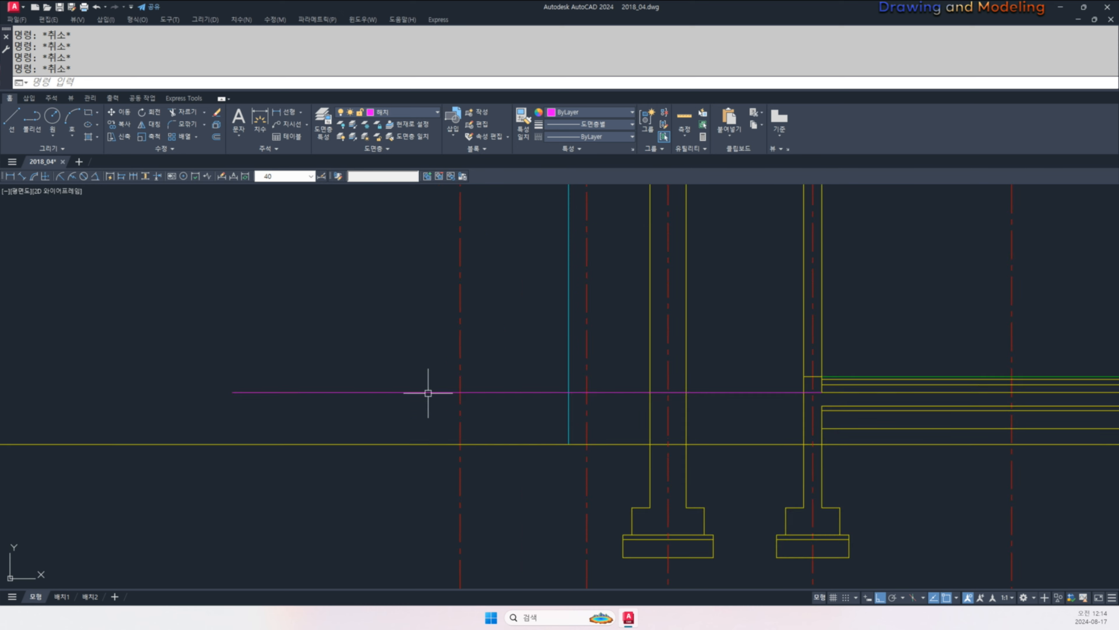
{"action": "type", "text": "mna"}
{"action": "key", "text": "space"}
{"action": "key", "text": "Escape"}
{"action": "key", "text": "Escape"}
{"action": "type", "text": "ma"}
{"action": "key", "text": "space"}
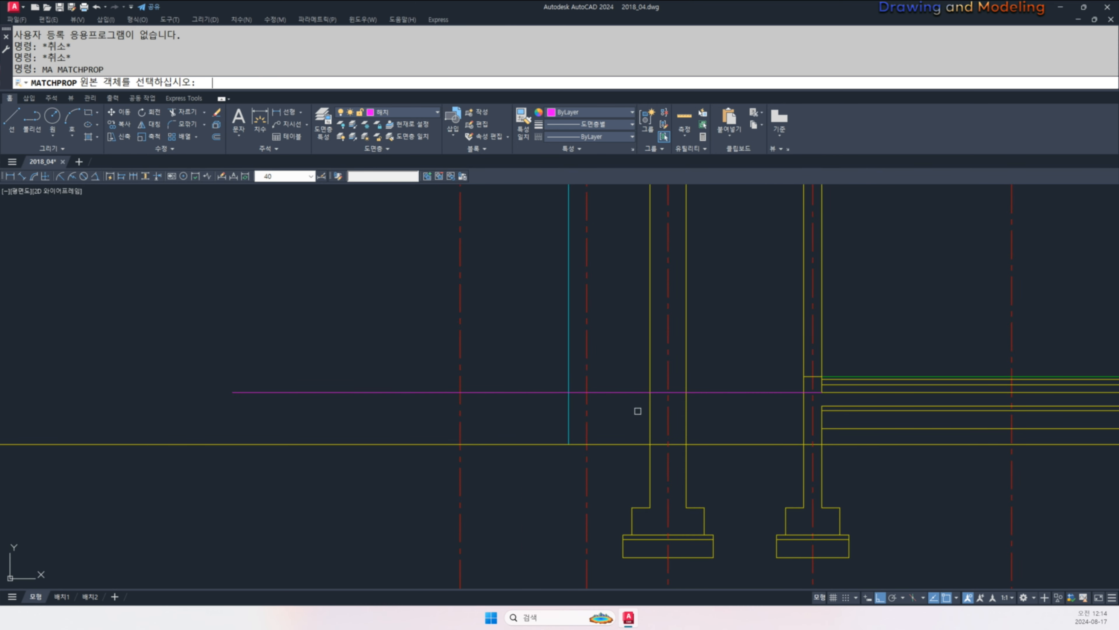
{"action": "key", "text": "Escape"}
{"action": "key", "text": "Escape"}
- Offset the horizontal entrance floor line 30 mm upward
{"action": "type", "text": "o"}
{"action": "key", "text": "space"}
{"action": "type", "text": "30"}
{"action": "key", "text": "space"}
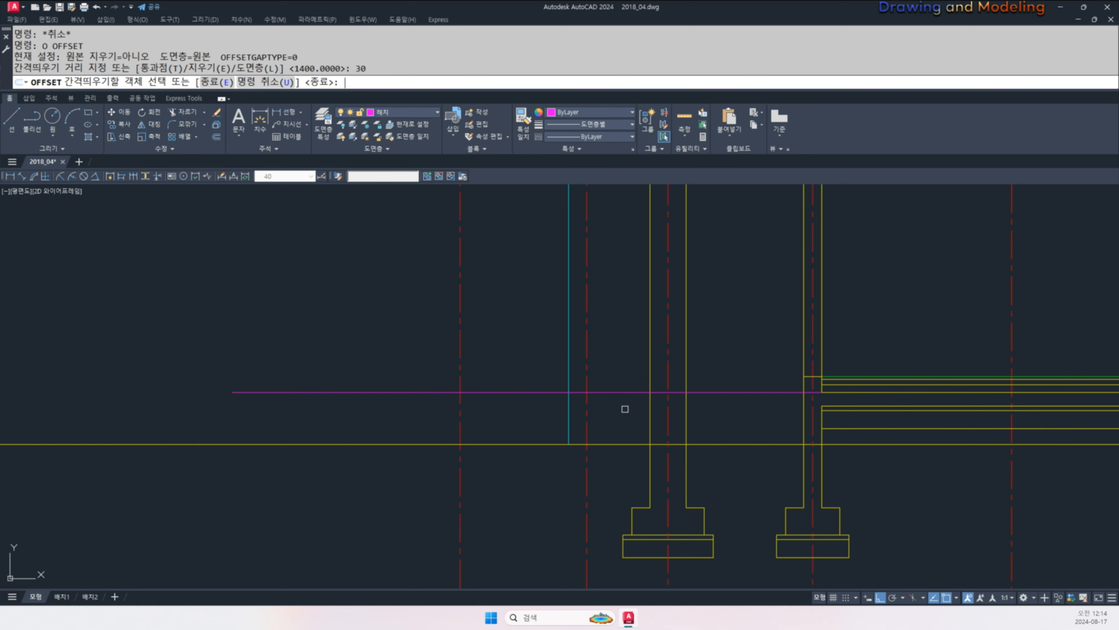
{"action": "left_click", "coordinate": [640, 391]}
{"action": "left_click", "coordinate": [632, 348]}
{"action": "scroll", "coordinate": [735, 393], "scroll_direction": "up", "scroll_amount": 4}
{"action": "key", "text": "Escape"}
{"action": "key", "text": "Escape"}
- Match the upper entrance floor line's properties to the green interior floor finish line
{"action": "type", "text": "ma"}
{"action": "key", "text": "space"}
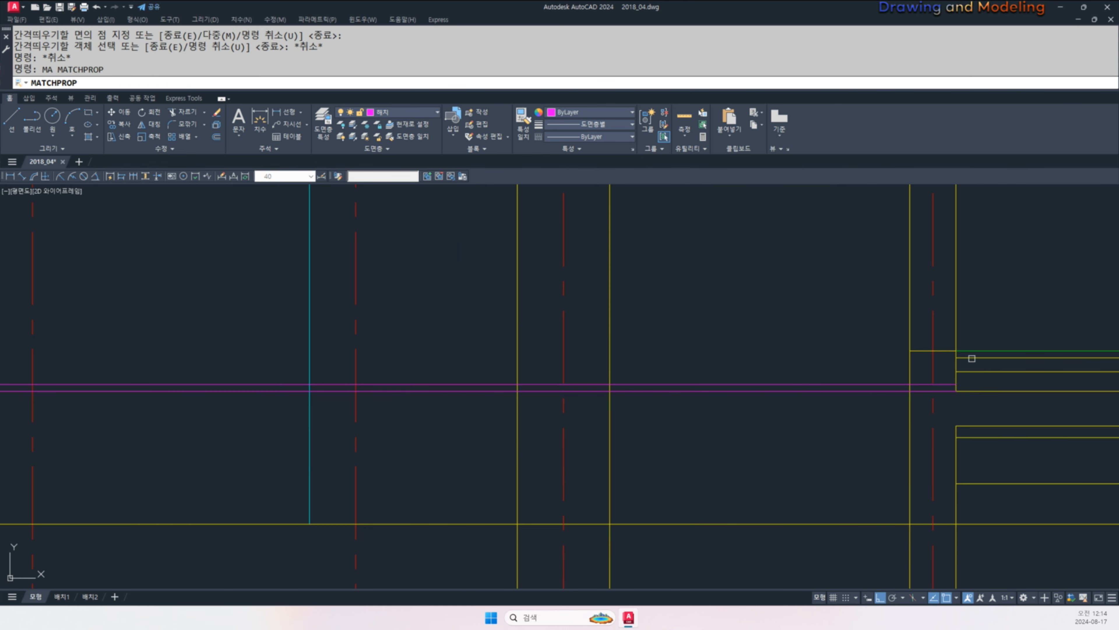
{"action": "left_click", "coordinate": [973, 350]}
{"action": "left_click", "coordinate": [892, 385]}
{"action": "key", "text": "Escape"}
{"action": "key", "text": "Escape"}
- Erase the lower magenta construction line beneath the entrance floor finish line
{"action": "scroll", "coordinate": [976, 390], "scroll_direction": "up", "scroll_amount": 4}
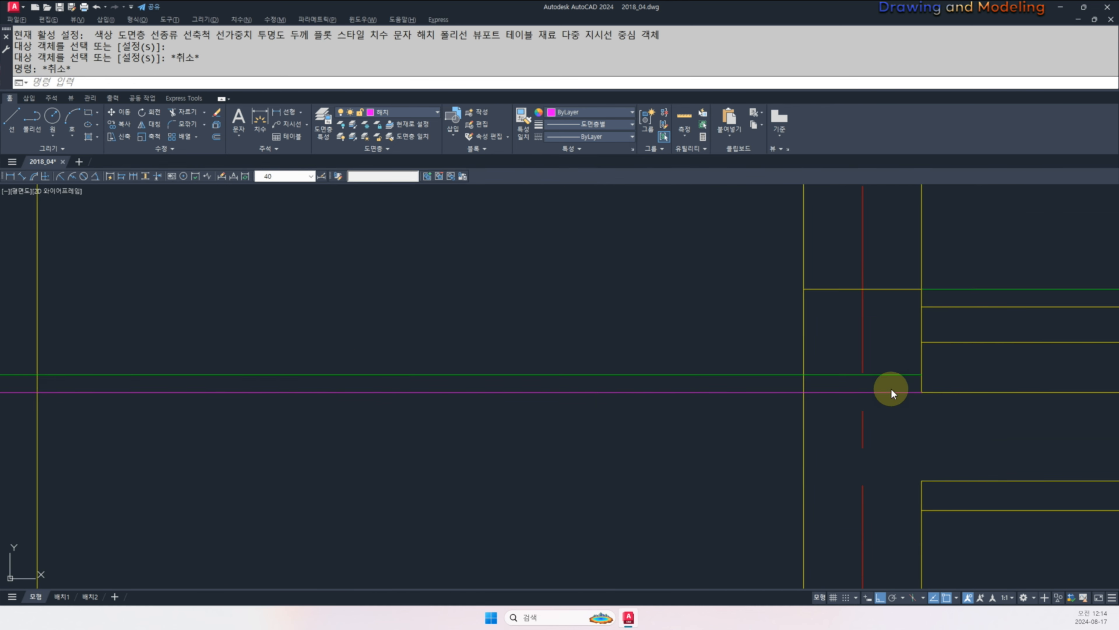
{"action": "key", "text": "Escape"}
{"action": "left_click", "coordinate": [745, 388]}
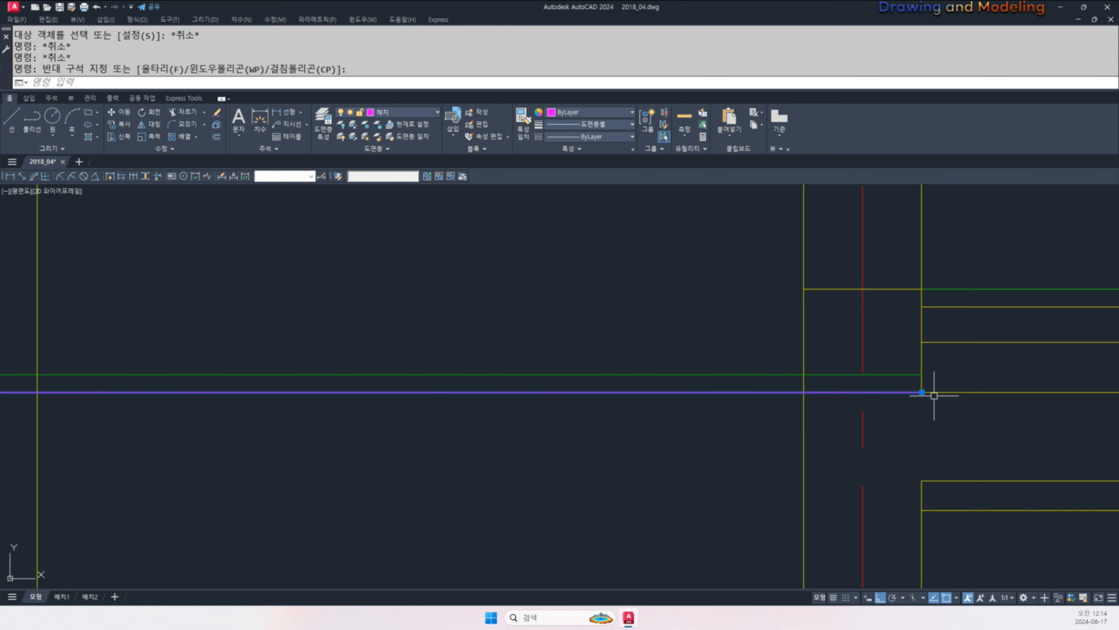
{"action": "left_click", "coordinate": [1016, 396]}
{"action": "type", "text": "e"}
{"action": "key", "text": "space"}
{"action": "key", "text": "Escape"}
{"action": "key", "text": "Escape"}
- Try to match the outermost centre line to the green finish line with a crossing selection, and undo it
{"action": "scroll", "coordinate": [805, 388], "scroll_direction": "down", "scroll_amount": 4}
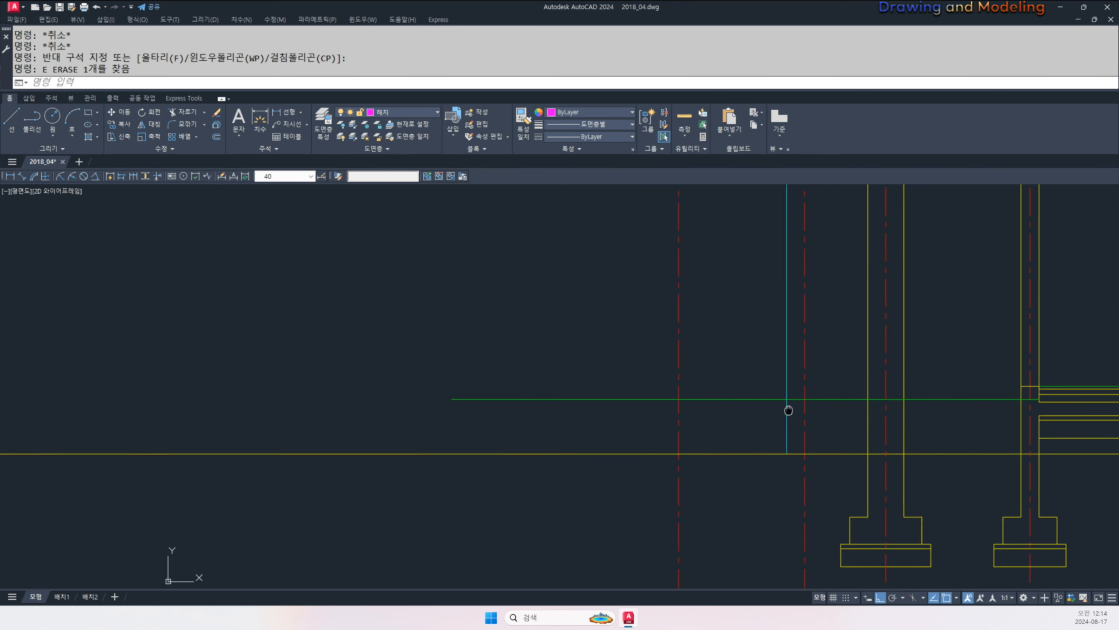
{"action": "type", "text": "ma"}
{"action": "key", "text": "space"}
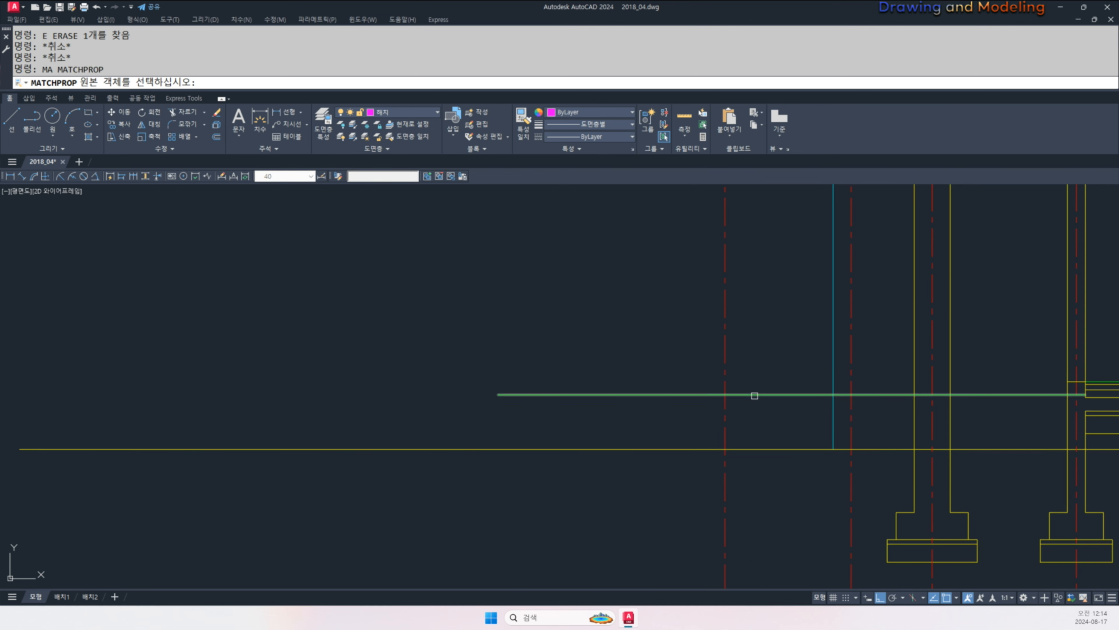
{"action": "left_click", "coordinate": [750, 394]}
{"action": "left_click", "coordinate": [754, 357]}
{"action": "left_click", "coordinate": [694, 451]}
{"action": "key", "text": "Escape"}
{"action": "key", "text": "Escape"}
{"action": "key", "text": "ctrl+z"}
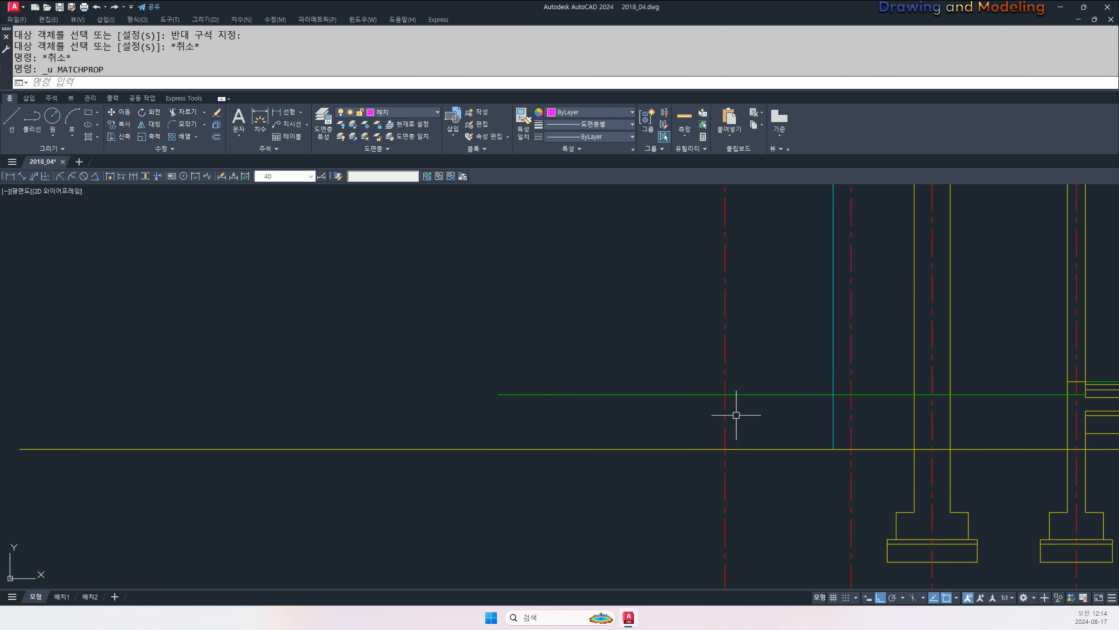
- Match the outermost offset centre line's properties to the green entrance floor finish line
{"action": "type", "text": "mna"}
{"action": "key", "text": "space"}
{"action": "left_click", "coordinate": [742, 395]}
- Trim the outermost vertical line above the entrance floor line and below the ground line
{"action": "type", "text": "tr"}
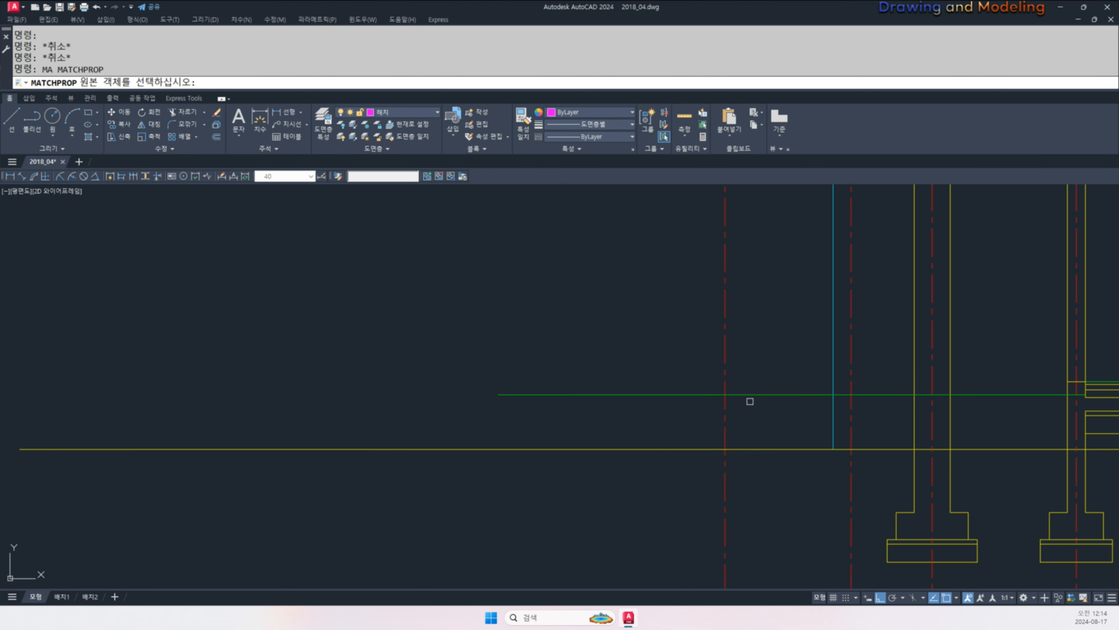
{"action": "key", "text": "Return"}
{"action": "left_click", "coordinate": [773, 470]}
{"action": "left_click", "coordinate": [718, 412]}
{"action": "left_click", "coordinate": [762, 311]}
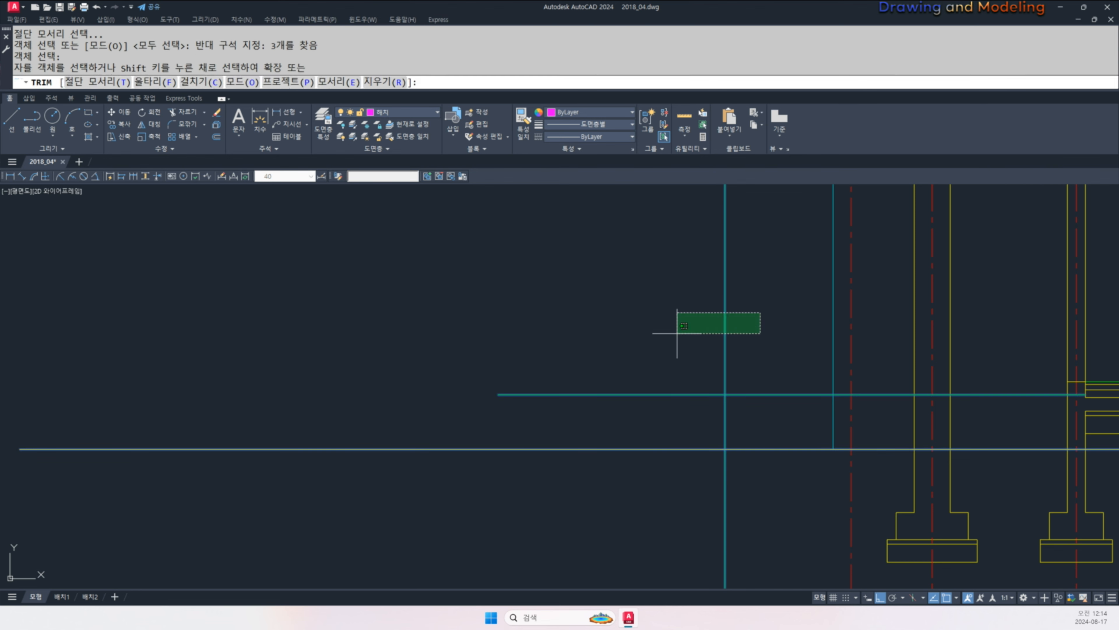
{"action": "left_click", "coordinate": [675, 334]}
{"action": "key", "text": "Escape"}
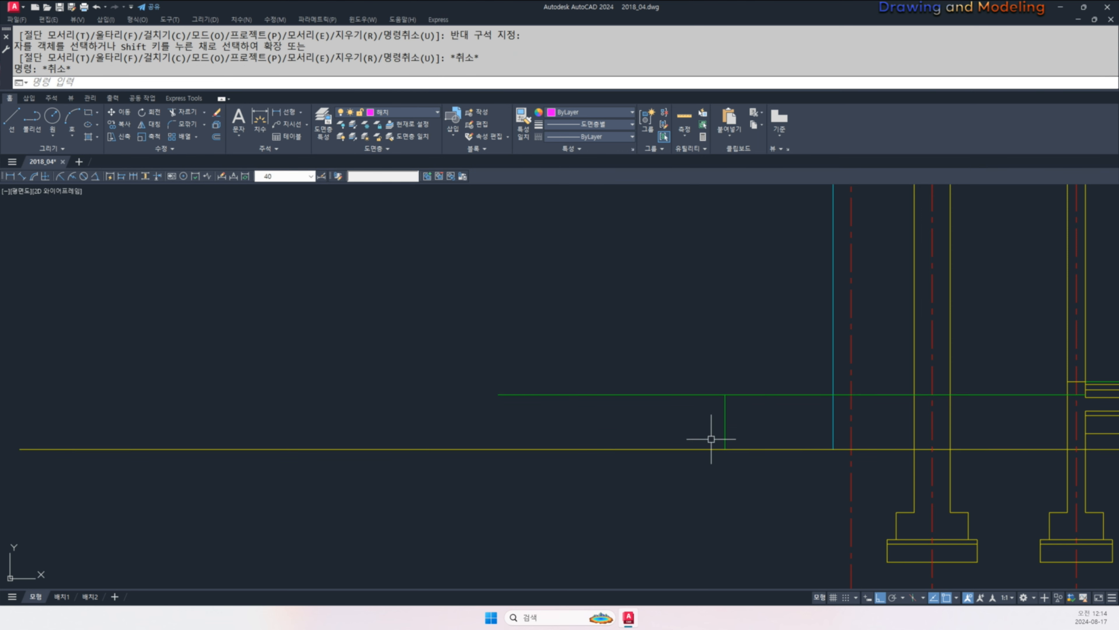
{"action": "key", "text": "Escape"}
{"action": "key", "text": "Escape"}
- Measure the horizontal distance from the trimmed vertical line to the exterior wall's centre line
{"action": "left_click", "coordinate": [725, 401]}
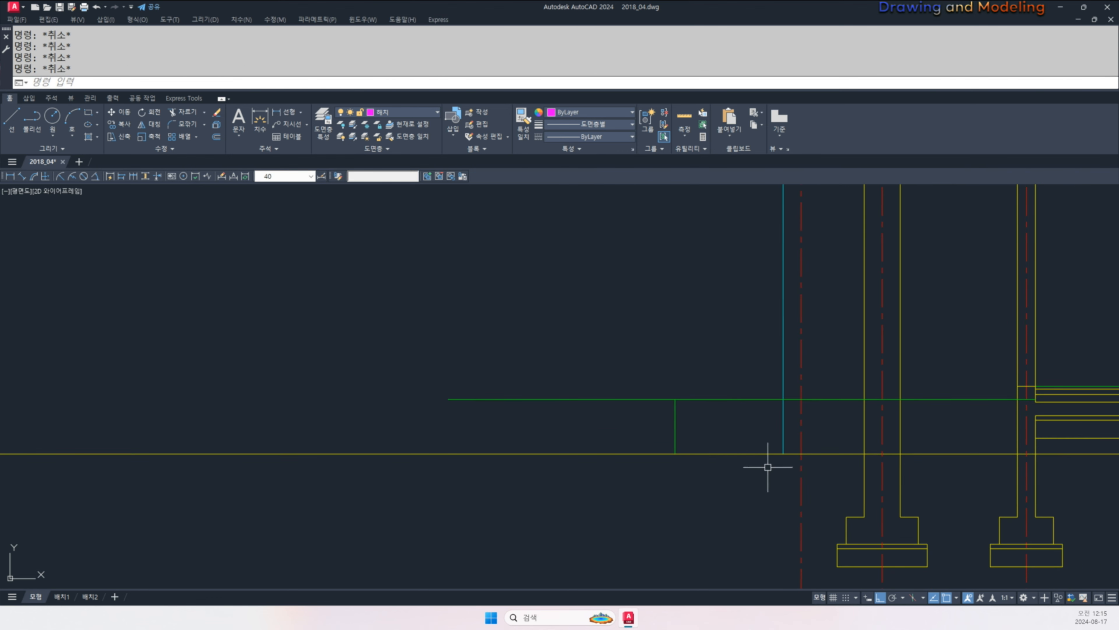
{"action": "key", "text": "Return"}
{"action": "left_click", "coordinate": [714, 402]}
{"action": "left_click", "coordinate": [801, 399]}
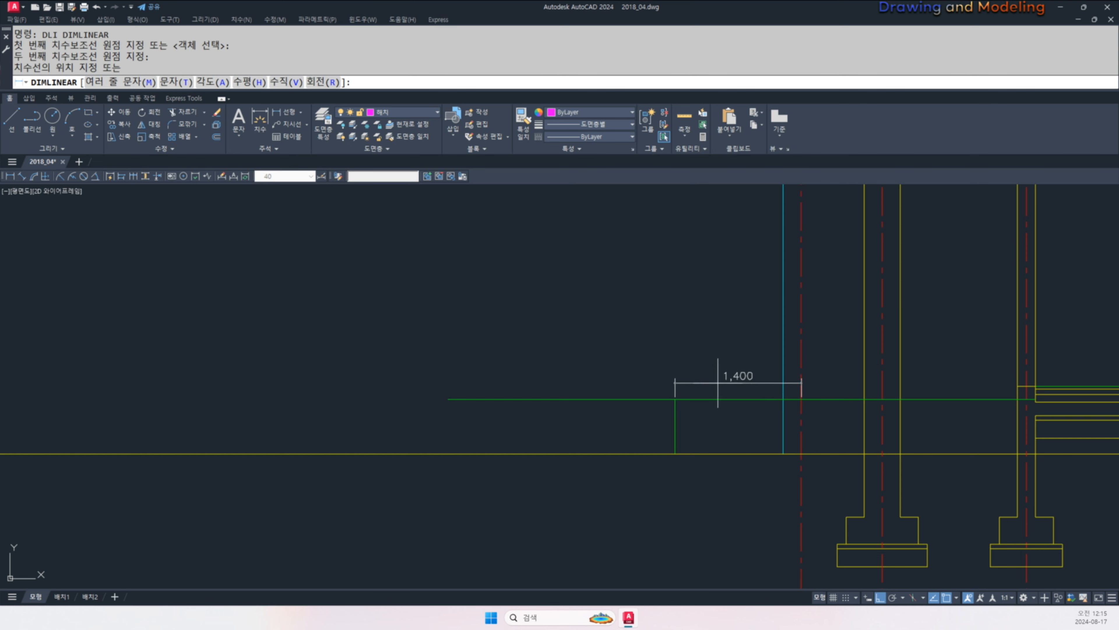
{"action": "key", "text": "Escape"}
{"action": "scroll", "coordinate": [673, 406], "scroll_direction": "up", "scroll_amount": 2}
{"action": "type", "text": "tr"}
{"action": "key", "text": "Return"}
{"action": "key", "text": "Escape"}
{"action": "key", "text": "Escape"}
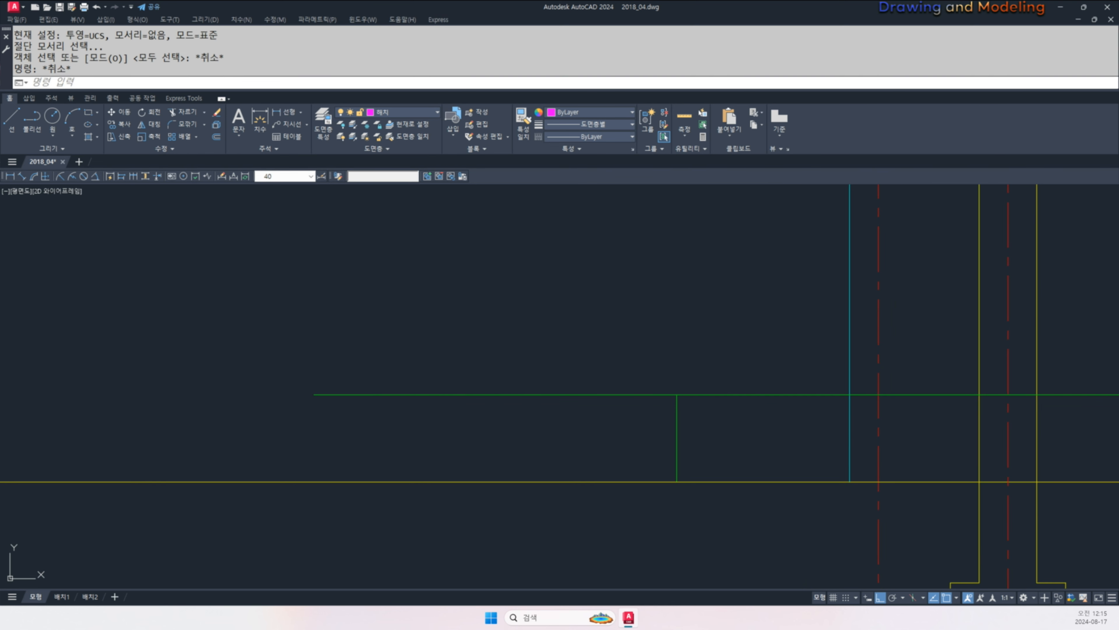
- Divide the vertical line between the ground and the entrance floor into 4 equal segments
{"action": "key", "text": "Return"}
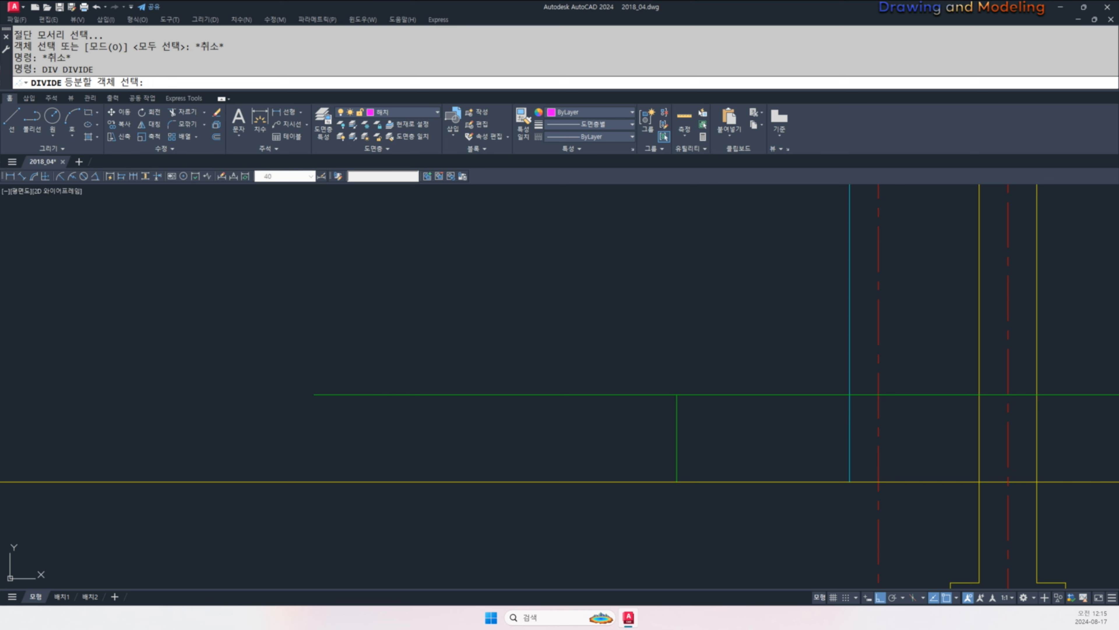
{"action": "left_click", "coordinate": [679, 403]}
{"action": "key", "text": "Return"}
{"action": "key", "text": "Escape"}
{"action": "key", "text": "Escape"}
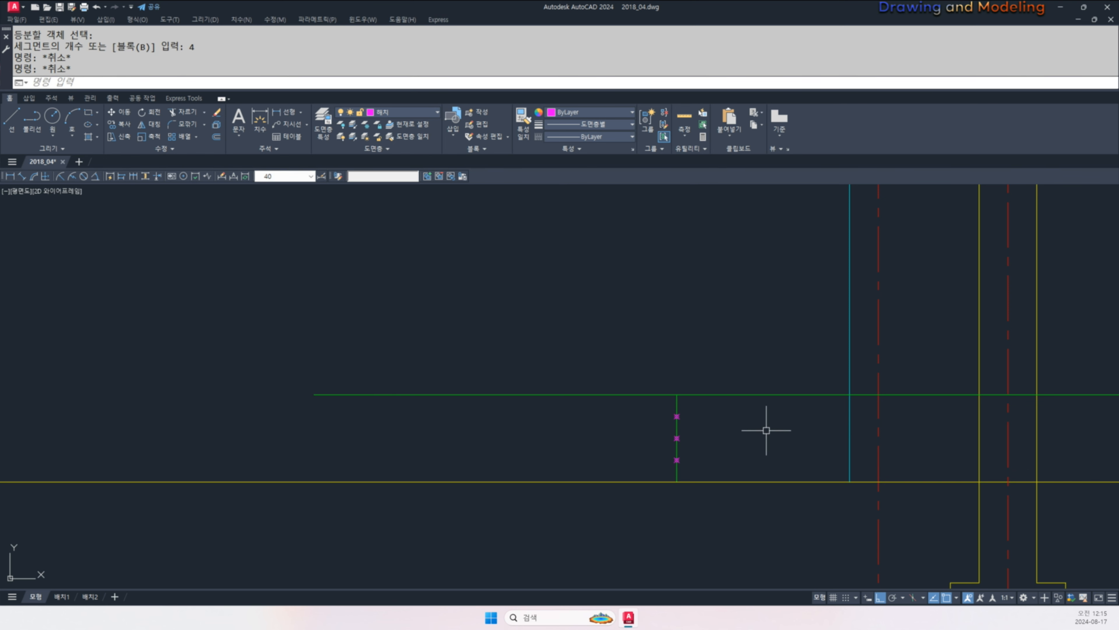
- Copy the entrance floor line down to each of the three division points on the vertical line
{"action": "type", "text": "CO"}
{"action": "key", "text": "Return"}
{"action": "left_click", "coordinate": [746, 413]}
{"action": "left_click", "coordinate": [717, 364]}
{"action": "key", "text": "Return"}
{"action": "left_click", "coordinate": [677, 394]}
{"action": "left_click", "coordinate": [677, 416]}
{"action": "left_click", "coordinate": [676, 438]}
{"action": "left_click", "coordinate": [677, 460]}
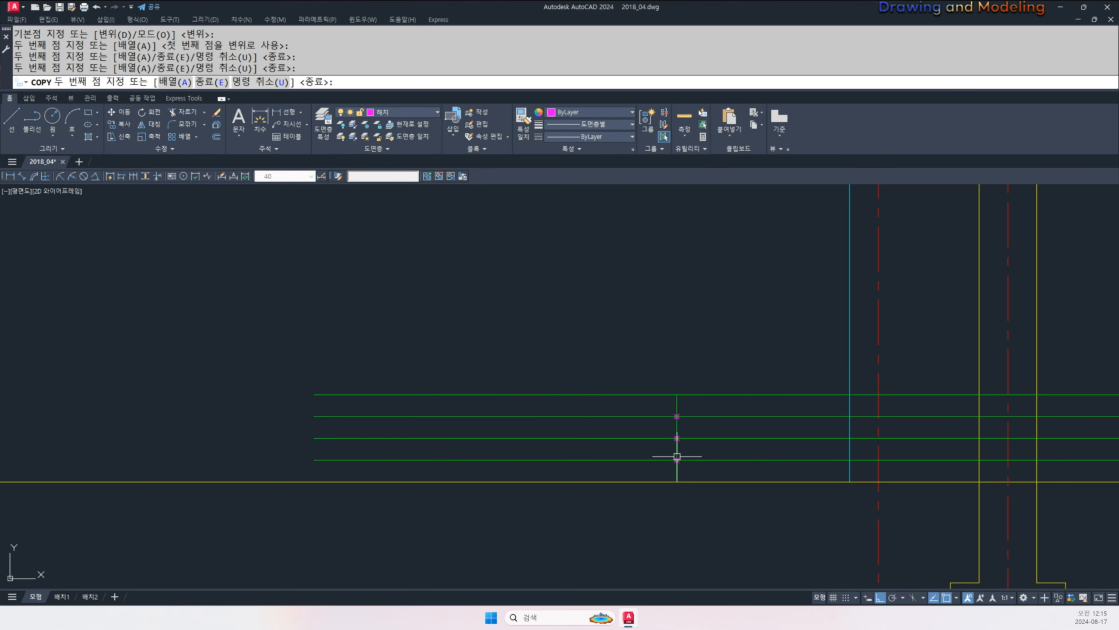
{"action": "key", "text": "Escape"}
- Try to copy the divided vertical line 300 mm toward the building, and undo the copy
{"action": "scroll", "coordinate": [687, 463], "scroll_direction": "up", "scroll_amount": 2}
{"action": "middle_click_drag", "start_coordinate": [687, 462], "coordinate": [672, 475]}
{"action": "type", "text": "CO"}
{"action": "key", "text": "Return"}
{"action": "left_click", "coordinate": [632, 475]}
{"action": "left_click", "coordinate": [587, 474]}
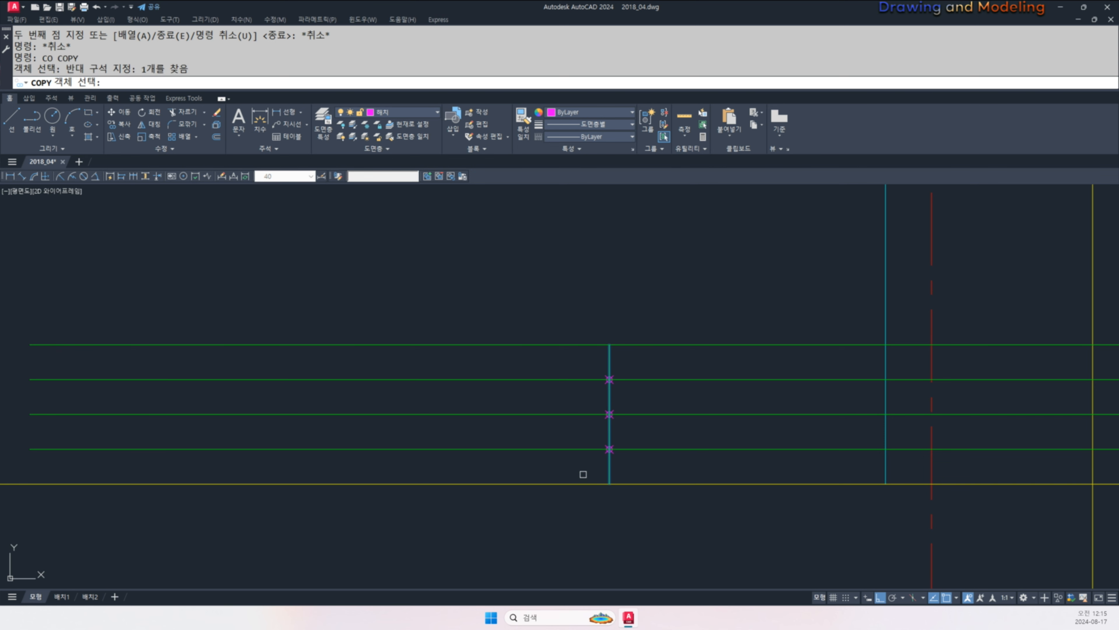
{"action": "key", "text": "Return"}
{"action": "left_click", "coordinate": [580, 527]}
{"action": "key", "text": "Return"}
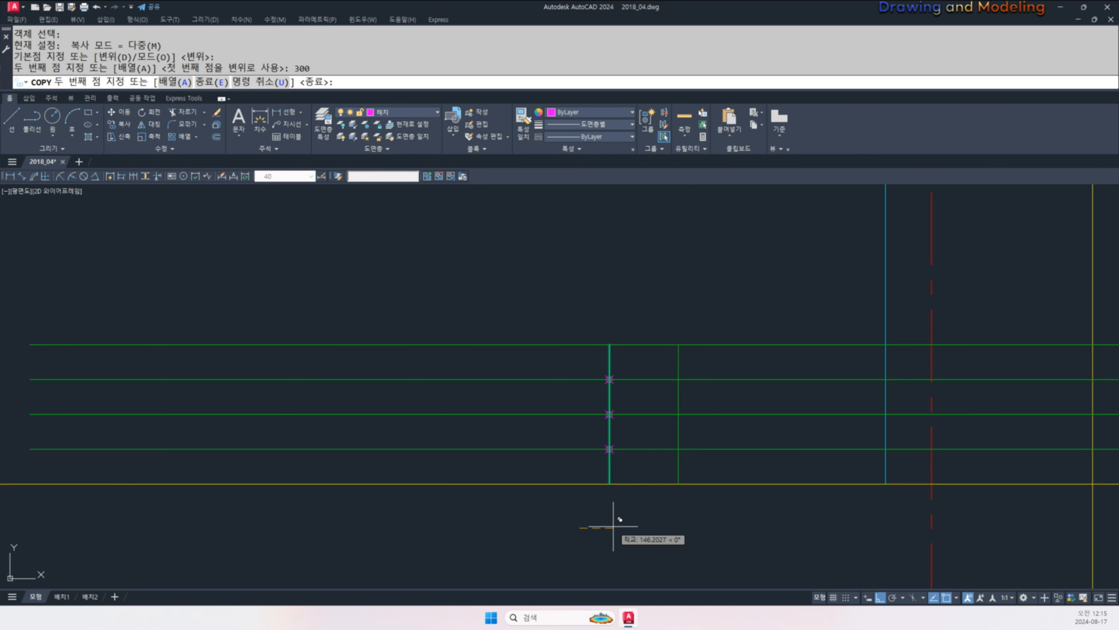
{"action": "key", "text": "Escape"}
{"action": "key", "text": "Escape"}
{"action": "key", "text": "ctrl+z"}
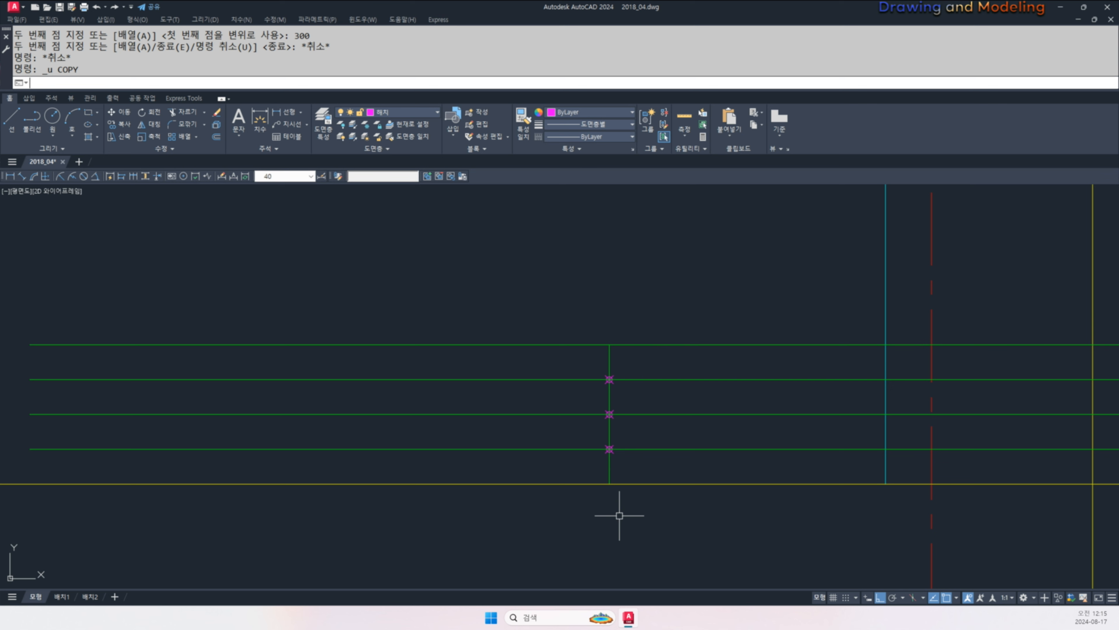
{"action": "type", "text": "P"}
{"action": "key", "text": "Escape"}
{"action": "type", "text": "10"}
{"action": "key", "text": "Return"}
{"action": "type", "text": "300"}
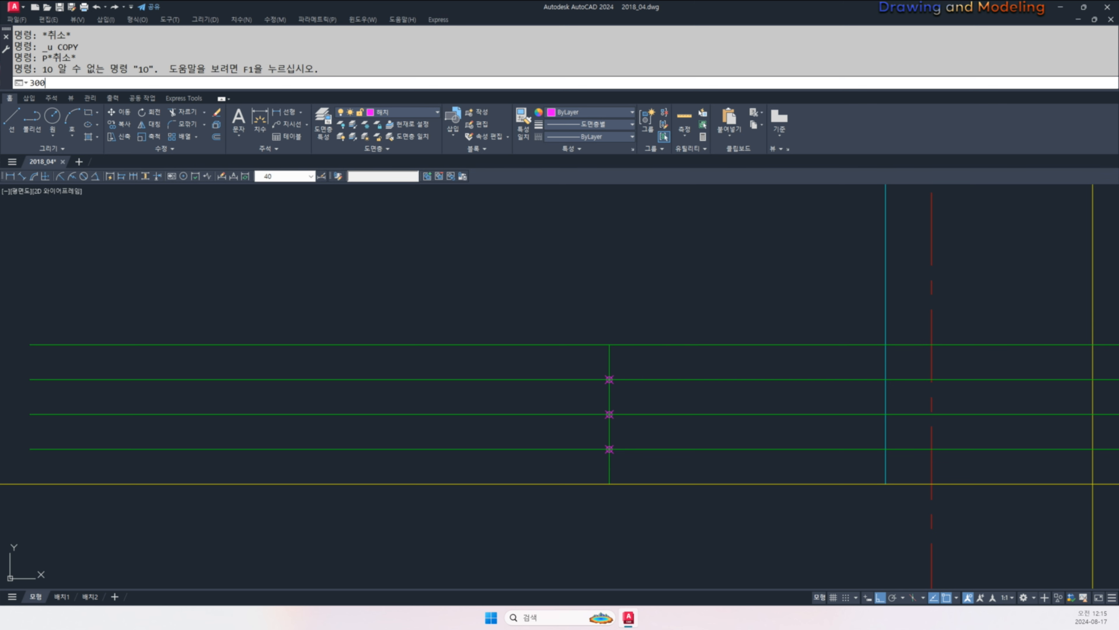
{"action": "key", "text": "Escape"}
{"action": "key", "text": "Escape"}
- Offset the divided vertical line 300 mm toward the building three times in succession for the stair risers
{"action": "type", "text": "O"}
{"action": "key", "text": "Return"}
{"action": "type", "text": "300"}
{"action": "key", "text": "Return"}
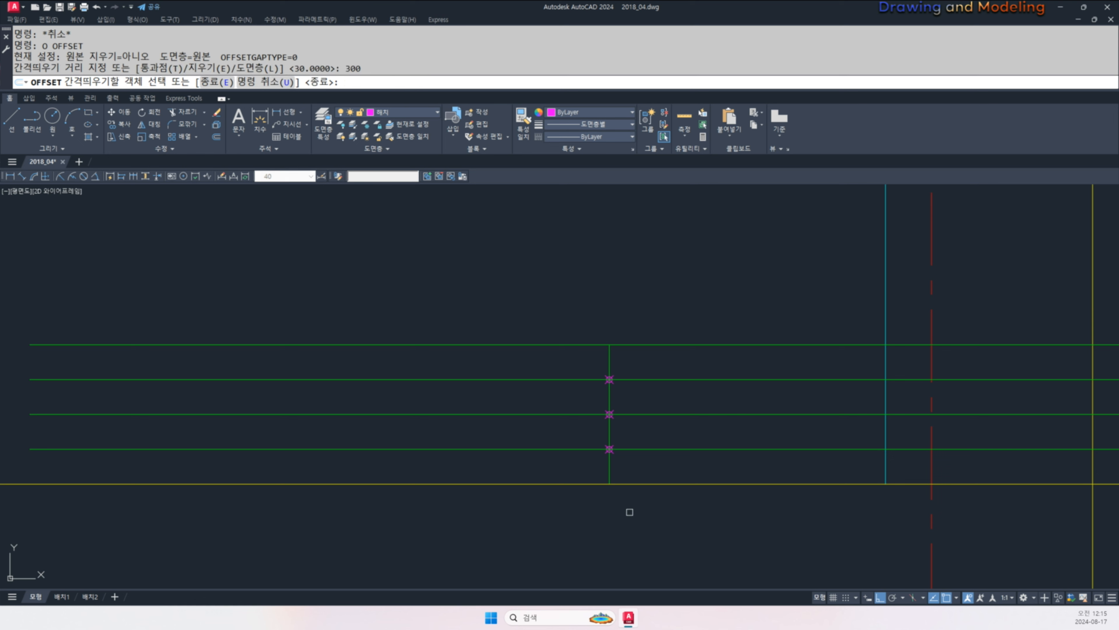
{"action": "left_click", "coordinate": [610, 467]}
{"action": "left_click", "coordinate": [665, 480]}
{"action": "left_click", "coordinate": [678, 453]}
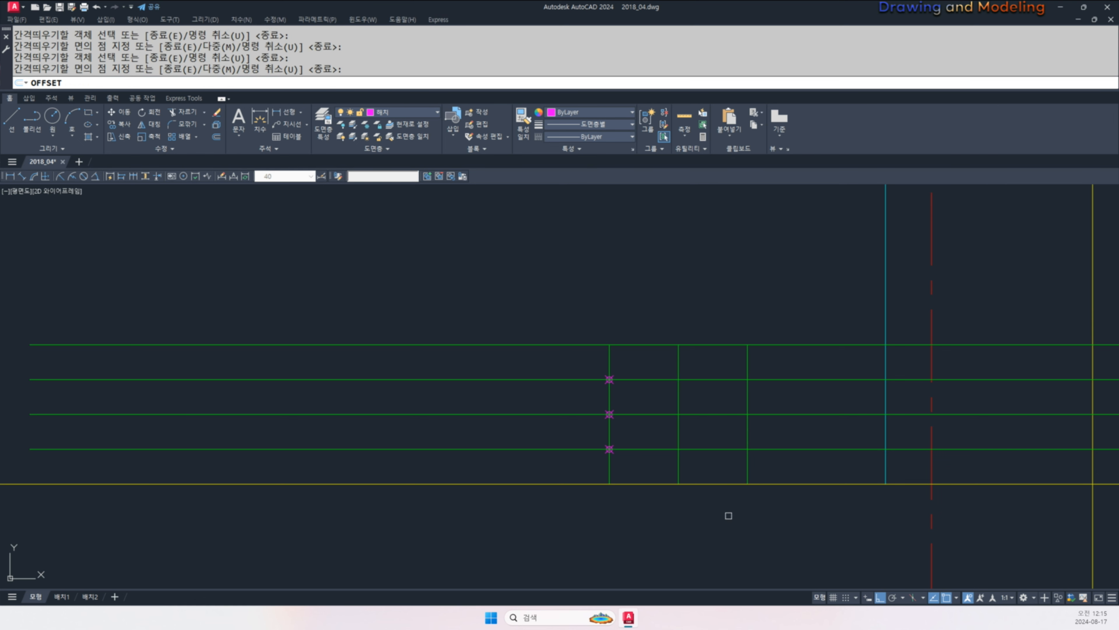
{"action": "key", "text": "Escape"}
{"action": "key", "text": "Escape"}
- Erase the three division point markers on the first vertical line
{"action": "left_click", "coordinate": [579, 466]}
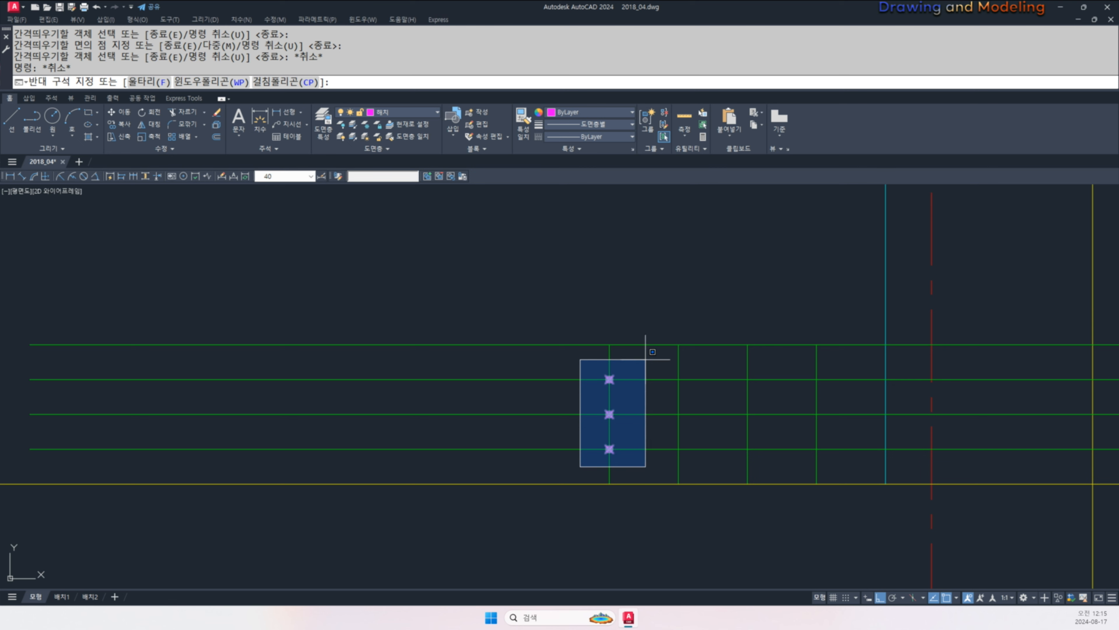
{"action": "left_click", "coordinate": [644, 350]}
{"action": "type", "text": "E"}
{"action": "key", "text": "Return"}
- Fillet the riser and tread lines of the two lowest steps into sharp corners, up to the third riser
{"action": "type", "text": "F"}
{"action": "key", "text": "Return"}
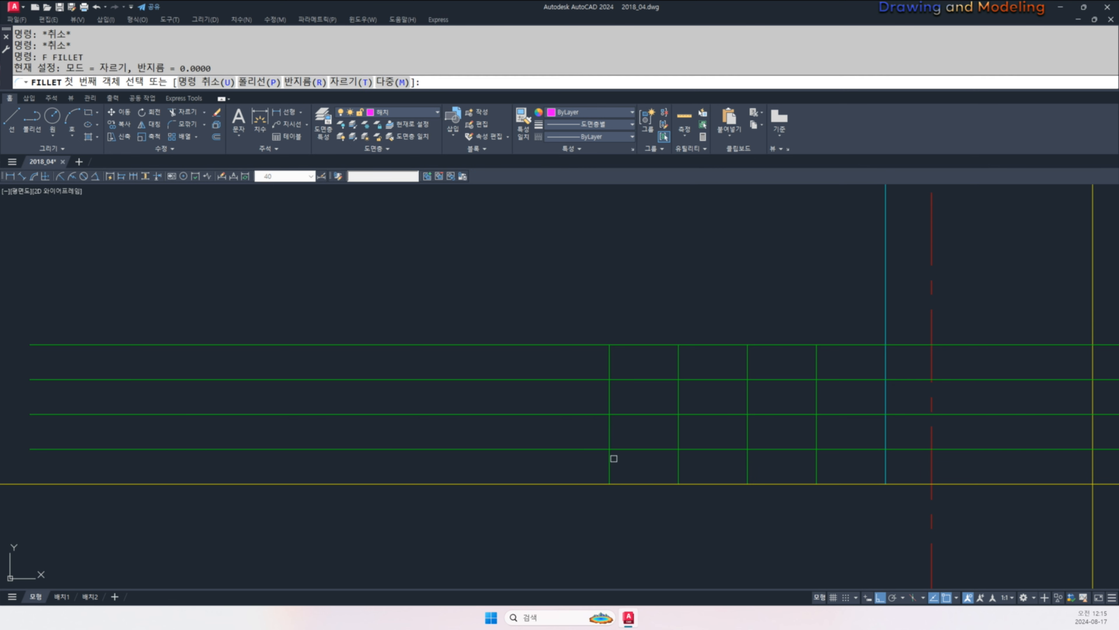
{"action": "left_click", "coordinate": [612, 457]}
{"action": "left_click", "coordinate": [622, 449]}
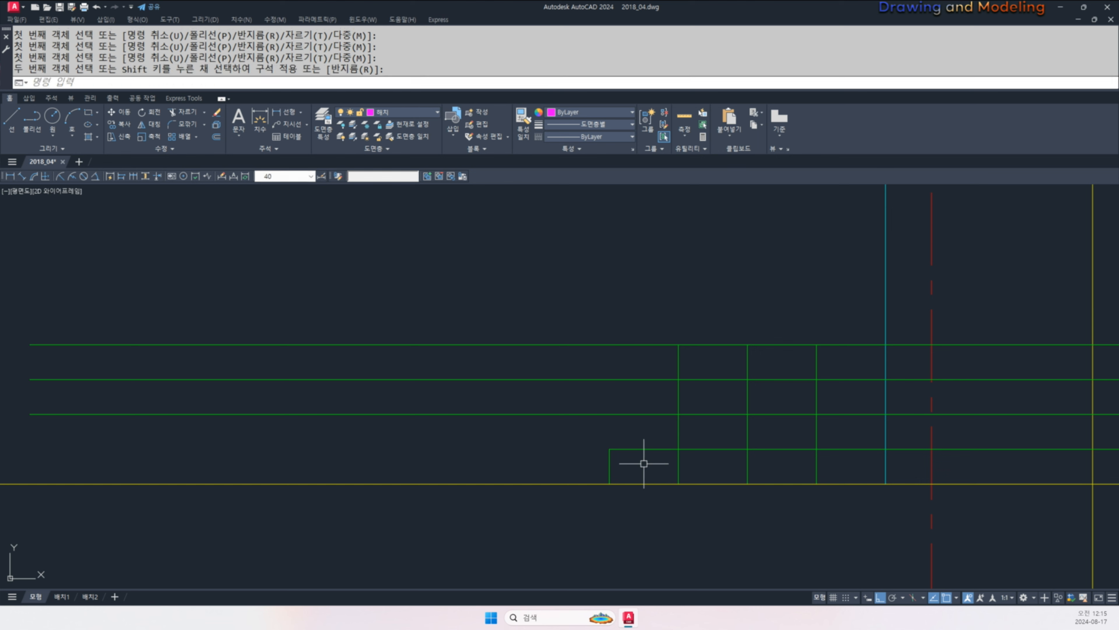
{"action": "key", "text": "Return"}
{"action": "left_click", "coordinate": [679, 428]}
{"action": "key", "text": "Return"}
{"action": "left_click", "coordinate": [679, 422]}
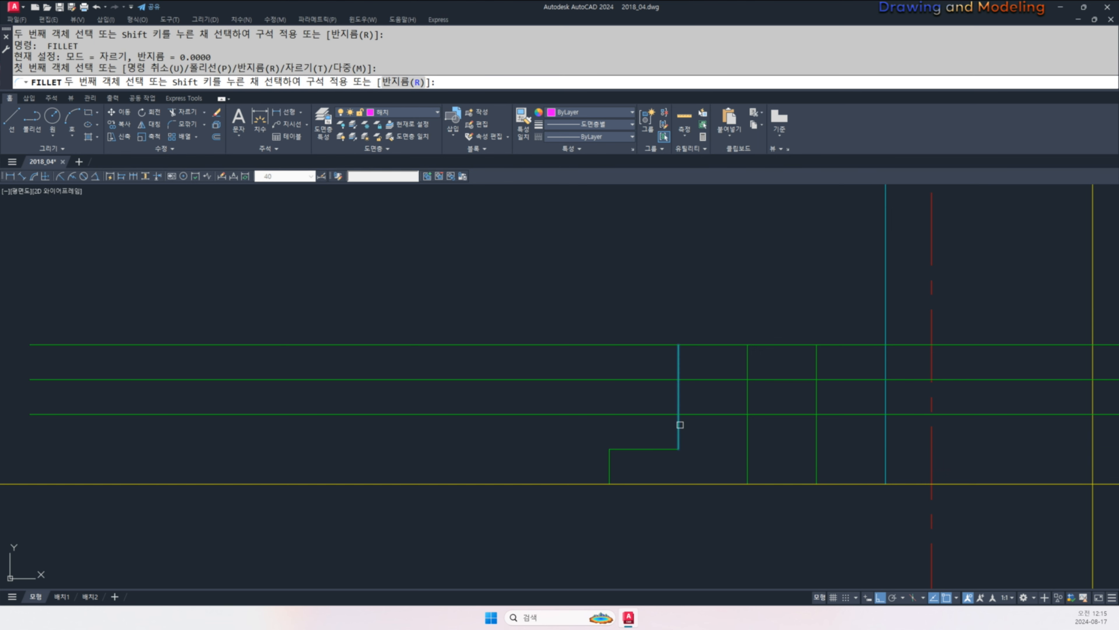
{"action": "left_click", "coordinate": [704, 414]}
{"action": "left_click", "coordinate": [731, 415]}
- Fillet the third and fourth risers with their treads and the entrance floor line to complete the stair profile
{"action": "left_click", "coordinate": [750, 392]}
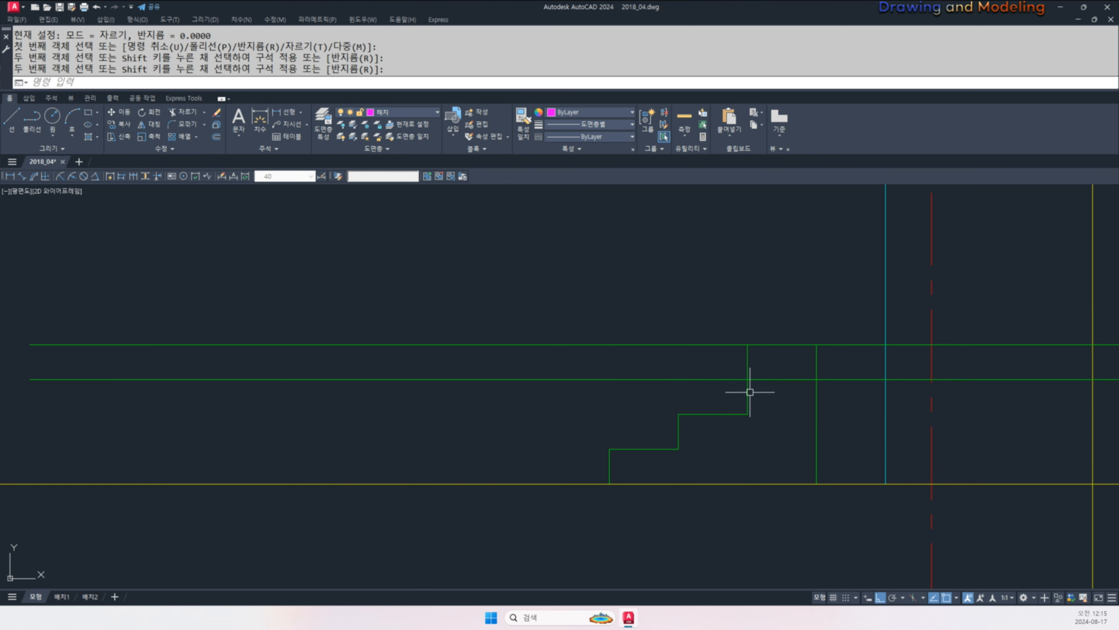
{"action": "left_click", "coordinate": [764, 378]}
{"action": "left_click", "coordinate": [817, 361]}
{"action": "key", "text": "Return"}
{"action": "left_click", "coordinate": [817, 354]}
{"action": "left_click", "coordinate": [835, 344]}
{"action": "key", "text": "Escape"}
{"action": "key", "text": "Escape"}
- Stretch the lower end of the first riser straight down below the ground line
{"action": "scroll", "coordinate": [736, 429], "scroll_direction": "down", "scroll_amount": 4}
{"action": "scroll", "coordinate": [660, 442], "scroll_direction": "up", "scroll_amount": 2}
{"action": "type", "text": "S"}
{"action": "left_click", "coordinate": [687, 439]}
{"action": "left_click", "coordinate": [661, 421]}
{"action": "key", "text": "space"}
{"action": "left_click", "coordinate": [642, 333]}
{"action": "left_click", "coordinate": [654, 480]}
{"action": "key", "text": "Escape"}
{"action": "key", "text": "Escape"}
- Trim the ground line on the building side of the extended first riser
{"action": "type", "text": "R"}
{"action": "left_click", "coordinate": [666, 497]}
{"action": "left_click", "coordinate": [628, 484]}
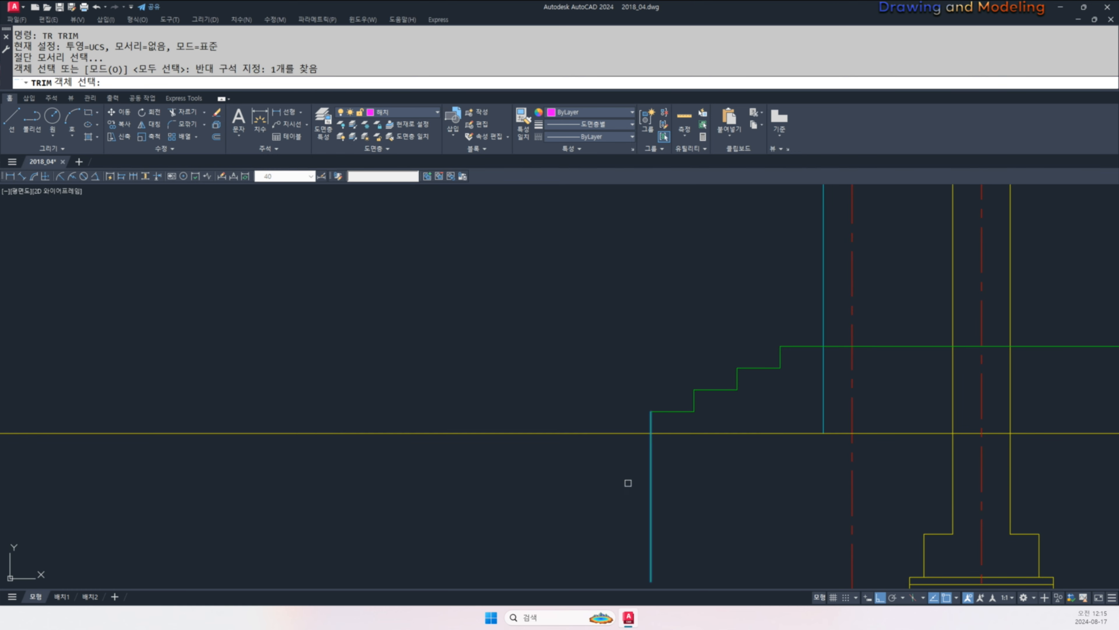
{"action": "key", "text": "space"}
{"action": "left_click", "coordinate": [751, 442]}
{"action": "left_click", "coordinate": [742, 411]}
{"action": "key", "text": "Escape"}
{"action": "key", "text": "Escape"}
- Trim the cyan vertical line below the entrance floor line
{"action": "scroll", "coordinate": [737, 477], "scroll_direction": "down", "scroll_amount": 2}
{"action": "scroll", "coordinate": [657, 423], "scroll_direction": "up", "scroll_amount": 2}
{"action": "key", "text": "space"}
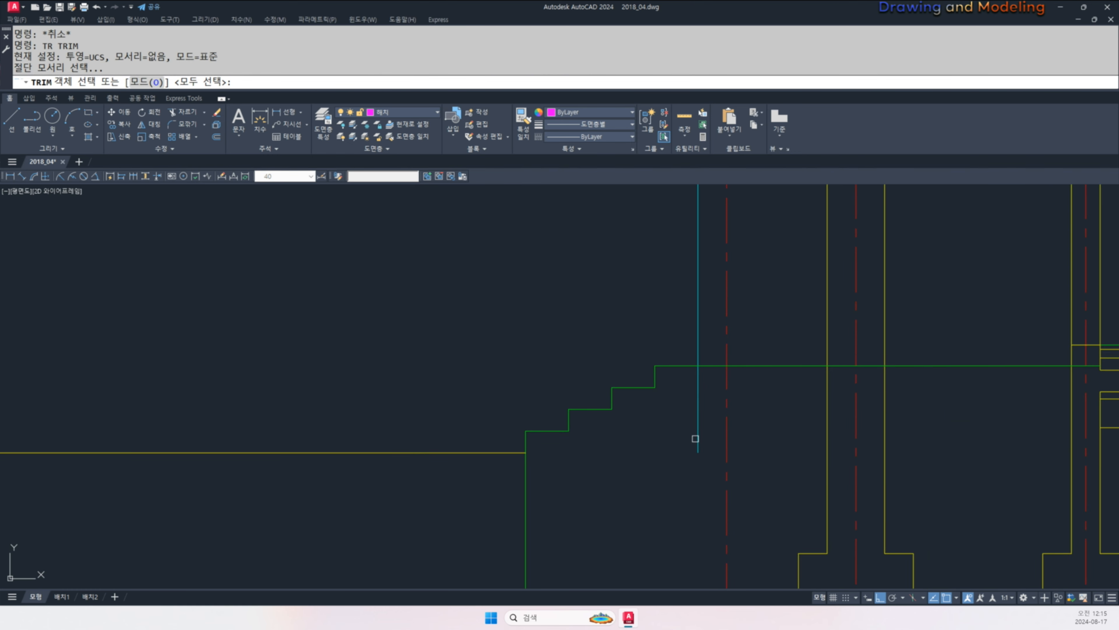
{"action": "key", "text": "Escape"}
{"action": "key", "text": "Escape"}
{"action": "middle_click_drag", "start_coordinate": [794, 423], "coordinate": [808, 427]}
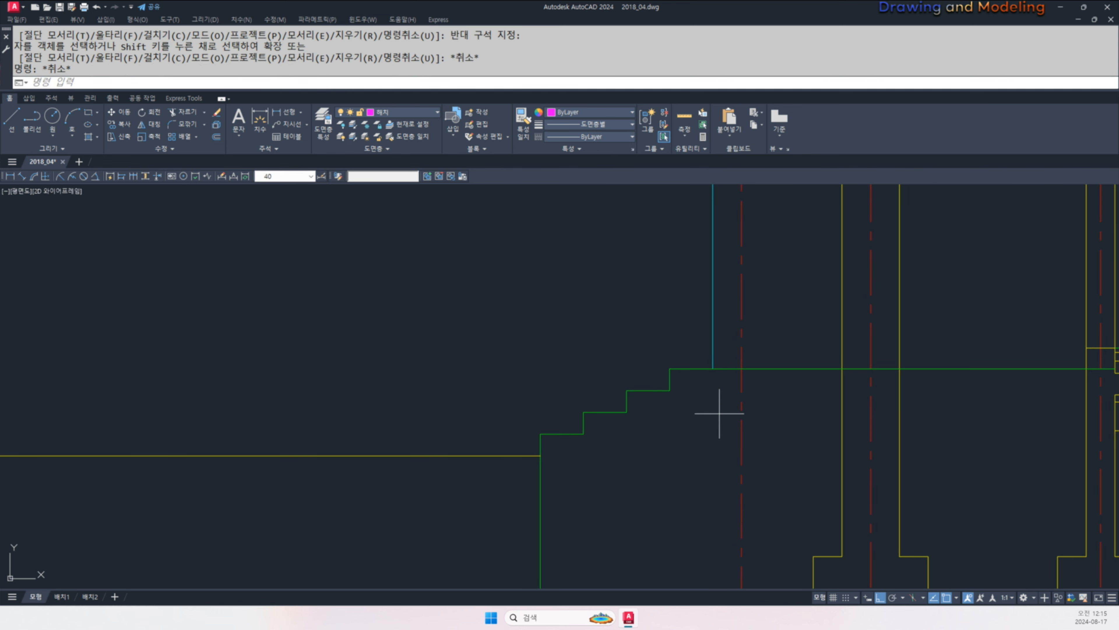
{"action": "left_click", "coordinate": [720, 415]}
{"action": "left_click", "coordinate": [607, 359]}
{"action": "left_click", "coordinate": [620, 389]}
{"action": "left_click", "coordinate": [580, 386]}
{"action": "key", "text": "Escape"}
{"action": "key", "text": "Escape"}
- Join the riser, tread and entrance floor lines into a single polyline
{"action": "left_click", "coordinate": [477, 335]}
{"action": "left_click", "coordinate": [660, 489]}
{"action": "left_click", "coordinate": [566, 511]}
{"action": "left_click", "coordinate": [518, 479]}
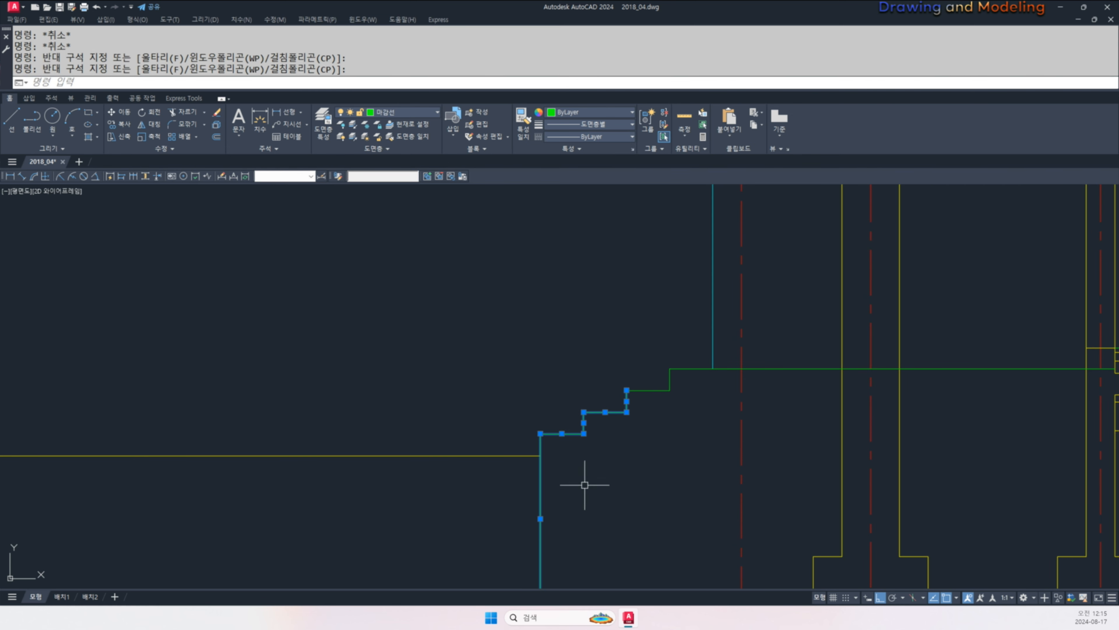
{"action": "left_click", "coordinate": [685, 408]}
{"action": "left_click", "coordinate": [654, 358]}
{"action": "middle_click_drag", "start_coordinate": [666, 418], "coordinate": [604, 400]}
{"action": "type", "text": "j"}
{"action": "key", "text": "space"}
{"action": "left_click", "coordinate": [602, 389]}
{"action": "left_click", "coordinate": [585, 363]}
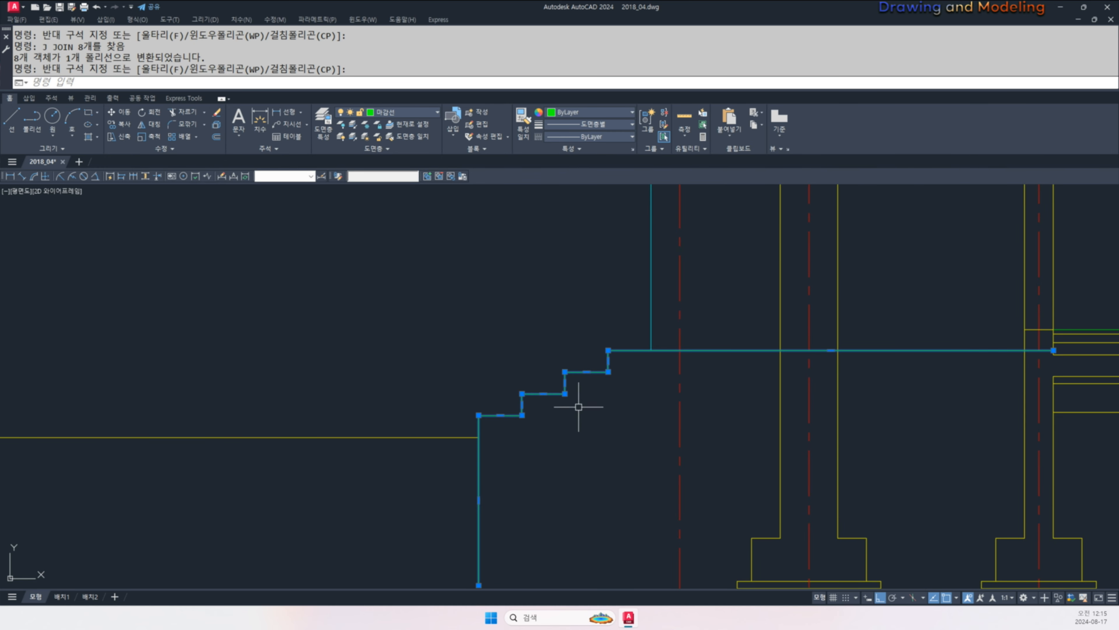
{"action": "key", "text": "Escape"}
{"action": "key", "text": "Escape"}
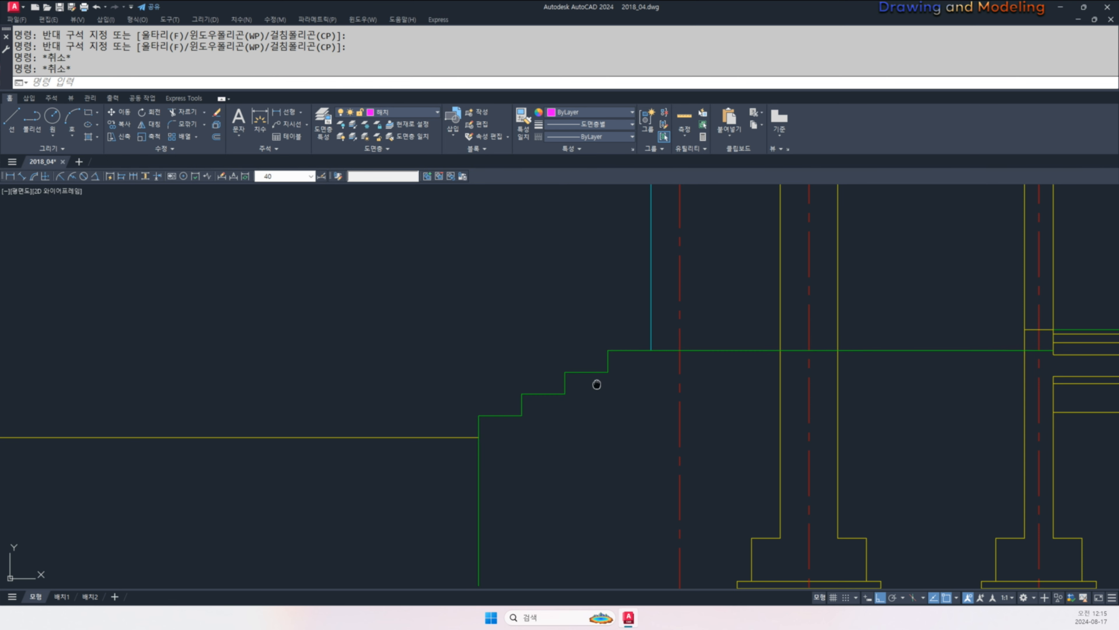
- Offset the stair and entrance floor polyline 30 mm inward for the finish thickness
{"action": "middle_click_drag", "start_coordinate": [597, 382], "coordinate": [575, 384]}
{"action": "type", "text": "o"}
{"action": "key", "text": "space"}
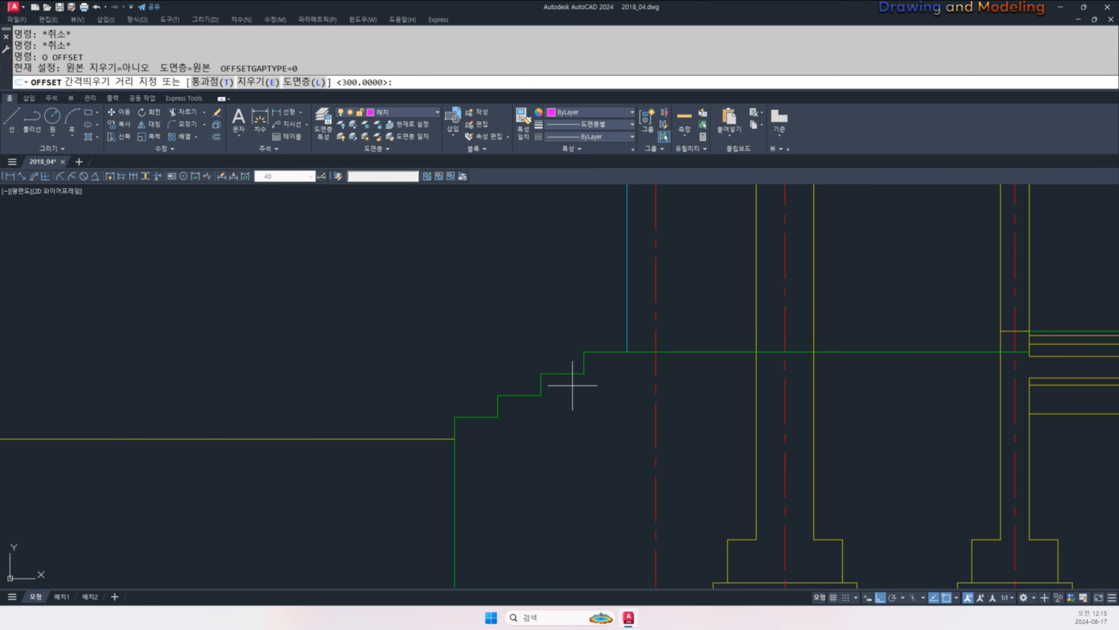
{"action": "type", "text": "30"}
{"action": "key", "text": "Return"}
{"action": "left_click", "coordinate": [583, 374]}
{"action": "left_click", "coordinate": [477, 421]}
{"action": "key", "text": "Escape"}
{"action": "key", "text": "Escape"}
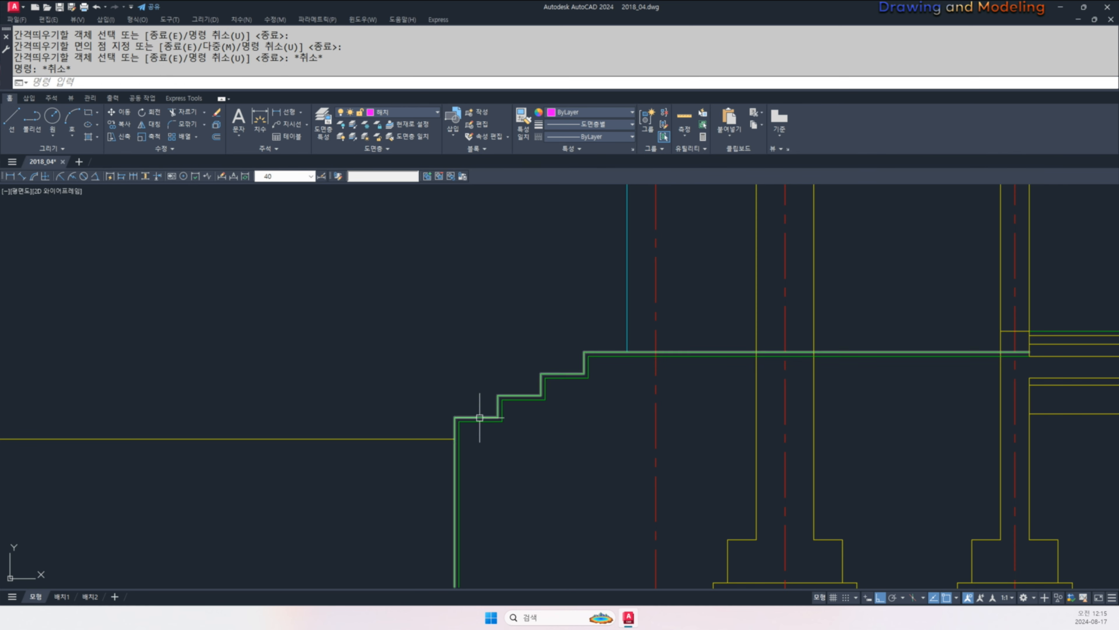
- Match the inner stair polyline's properties to the yellow ground line
{"action": "scroll", "coordinate": [502, 438], "scroll_direction": "up", "scroll_amount": 4}
{"action": "type", "text": "MA"}
{"action": "key", "text": "space"}
{"action": "left_click", "coordinate": [503, 432]}
{"action": "left_click", "coordinate": [547, 386]}
{"action": "key", "text": "Escape"}
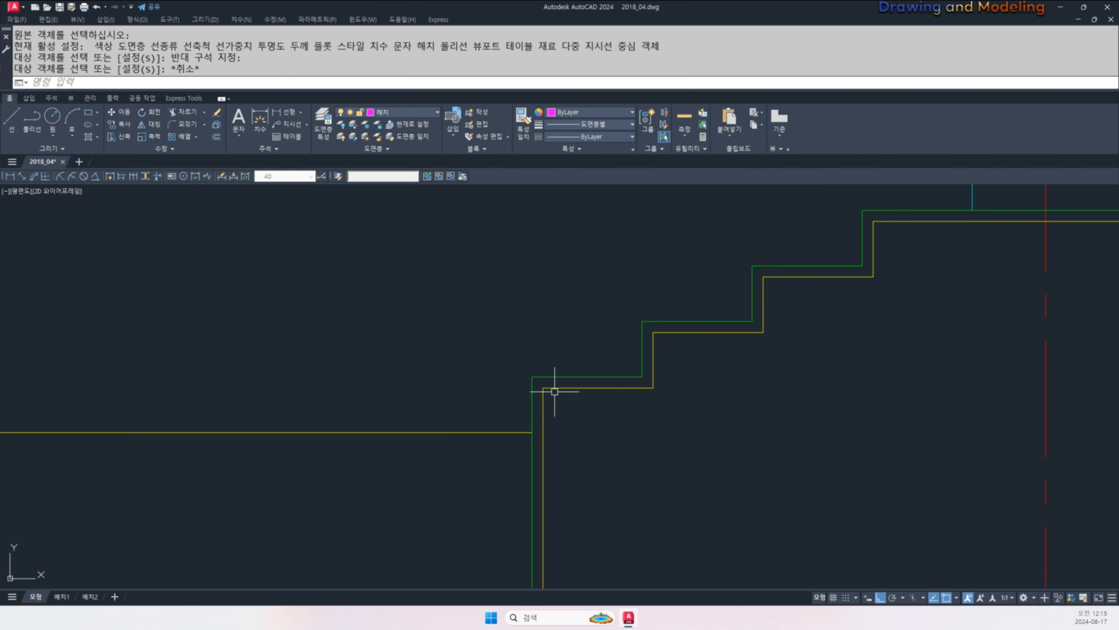
{"action": "key", "text": "Escape"}
{"action": "scroll", "coordinate": [557, 391], "scroll_direction": "down", "scroll_amount": 2}
{"action": "middle_click_drag", "start_coordinate": [577, 404], "coordinate": [487, 455]}
{"action": "middle_click_drag", "start_coordinate": [806, 393], "coordinate": [603, 390]}
{"action": "scroll", "coordinate": [637, 385], "scroll_direction": "down", "scroll_amount": 2}
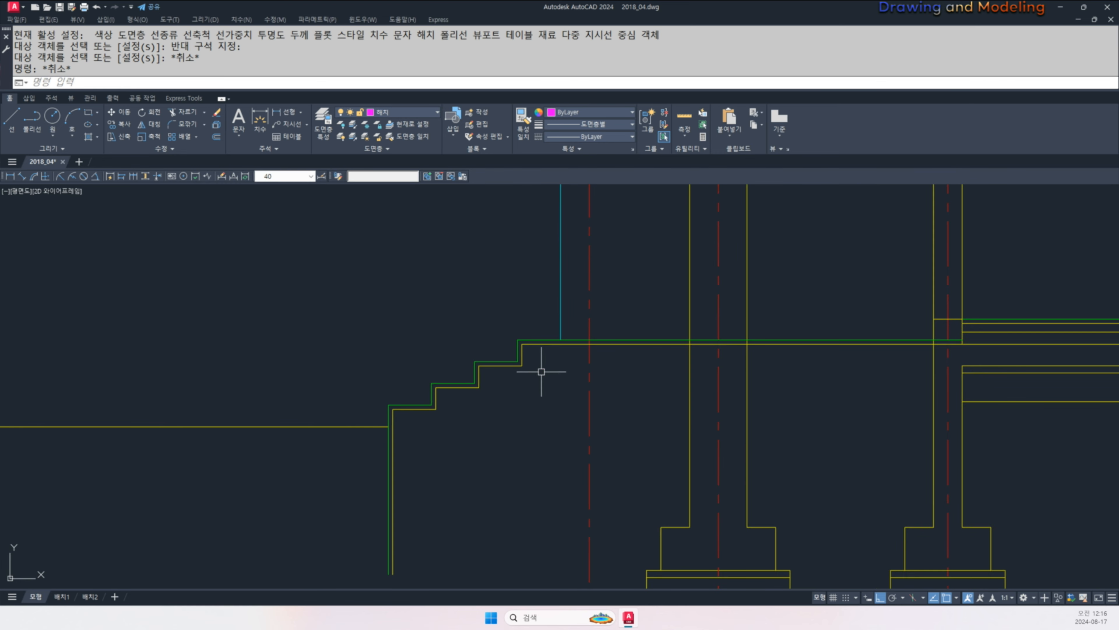
{"action": "left_click", "coordinate": [524, 359]}
{"action": "left_click", "coordinate": [516, 351]}
{"action": "key", "text": "Escape"}
{"action": "key", "text": "Escape"}
{"action": "scroll", "coordinate": [458, 386], "scroll_direction": "up", "scroll_amount": 3}
{"action": "left_click", "coordinate": [485, 372]}
{"action": "left_click", "coordinate": [473, 393]}
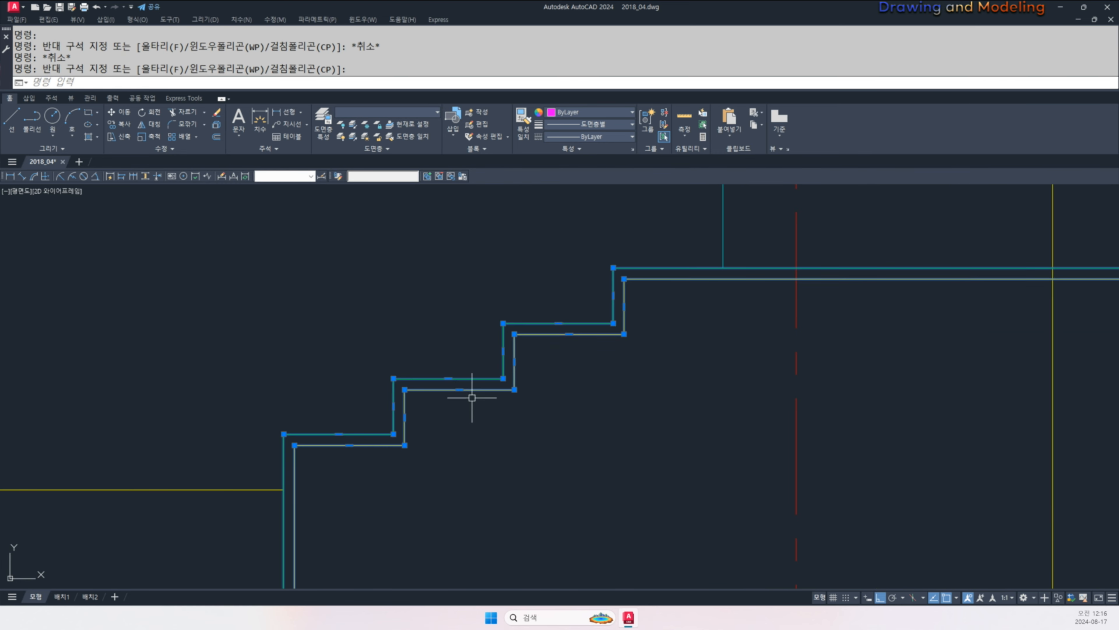
{"action": "key", "text": "Escape"}
{"action": "key", "text": "Escape"}
{"action": "scroll", "coordinate": [572, 418], "scroll_direction": "down", "scroll_amount": 2}
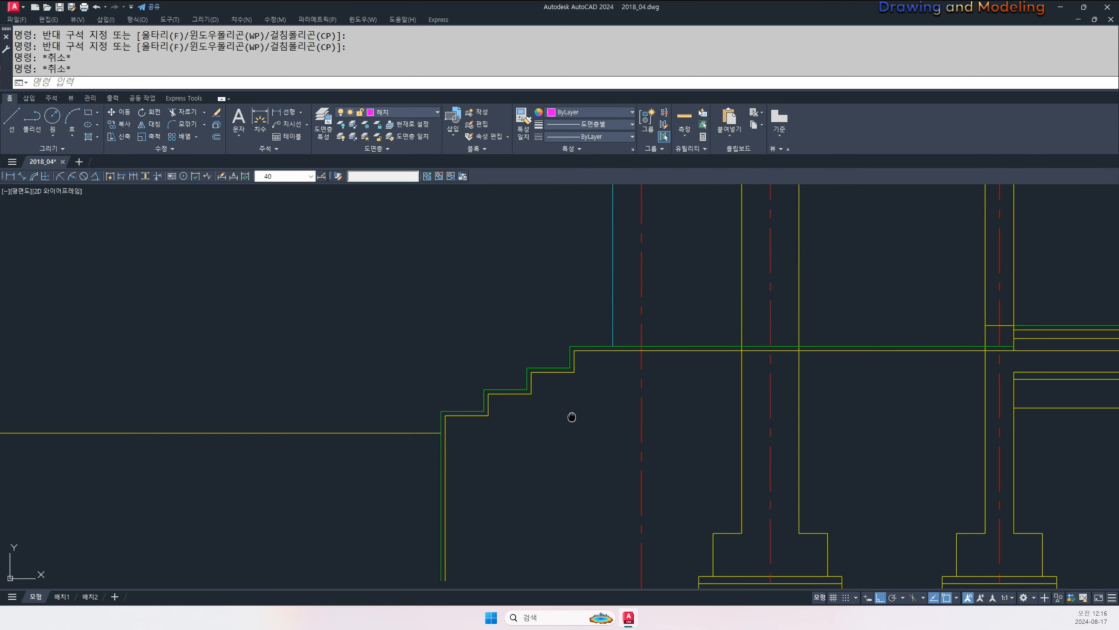
- Explode both stair polylines into separate lines
{"action": "scroll", "coordinate": [449, 425], "scroll_direction": "down", "scroll_amount": 2}
{"action": "scroll", "coordinate": [467, 417], "scroll_direction": "up", "scroll_amount": 4}
{"action": "left_click", "coordinate": [519, 398]}
{"action": "key", "text": "Escape"}
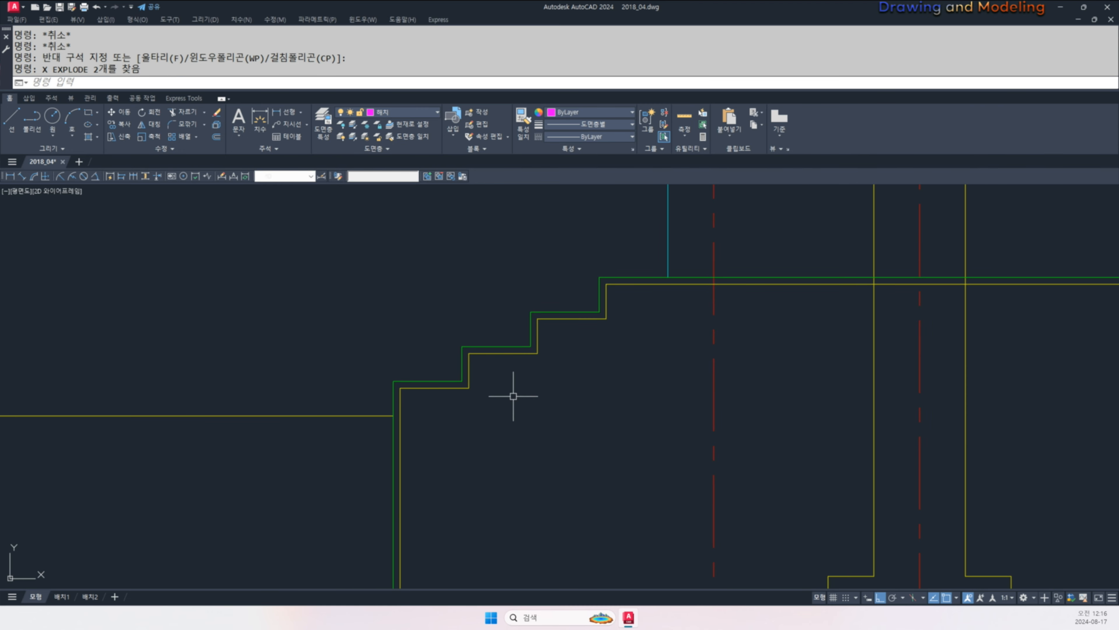
- Draw a diagonal line between the inner corners at the foot of the second and third risers
{"action": "middle_click_drag", "start_coordinate": [513, 393], "coordinate": [502, 416]}
{"action": "type", "text": "l"}
{"action": "key", "text": "Return"}
{"action": "left_click", "coordinate": [459, 411]}
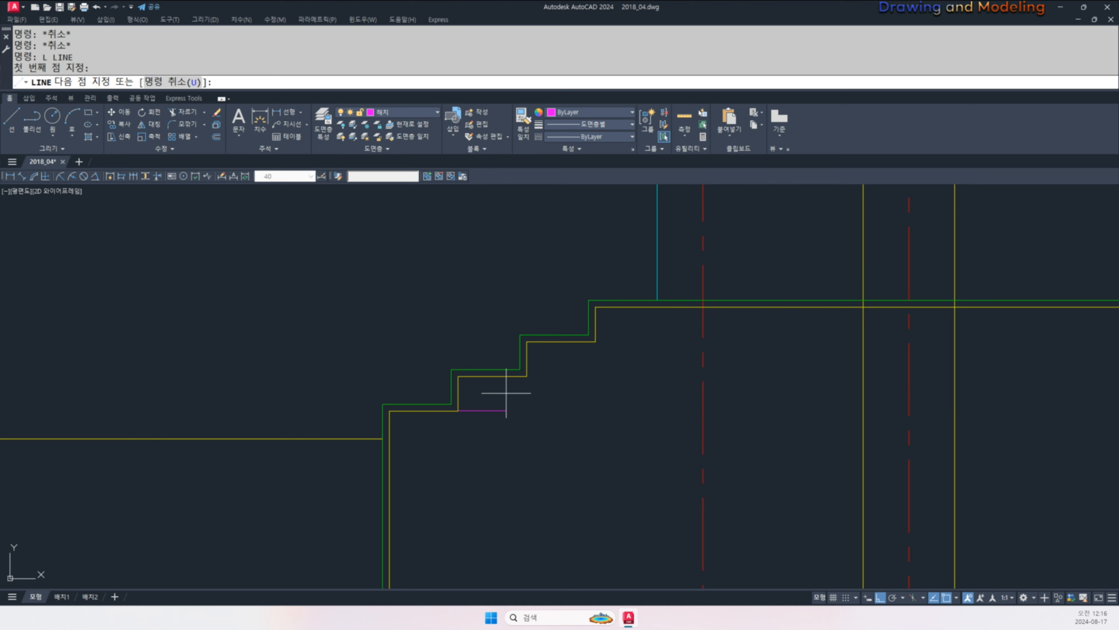
{"action": "left_click", "coordinate": [527, 375]}
{"action": "key", "text": "Escape"}
{"action": "key", "text": "Escape"}
- Offset the diagonal line 150 mm below the steps and erase the original diagonal
{"action": "type", "text": "o"}
{"action": "key", "text": "Return"}
{"action": "type", "text": "150"}
{"action": "key", "text": "Return"}
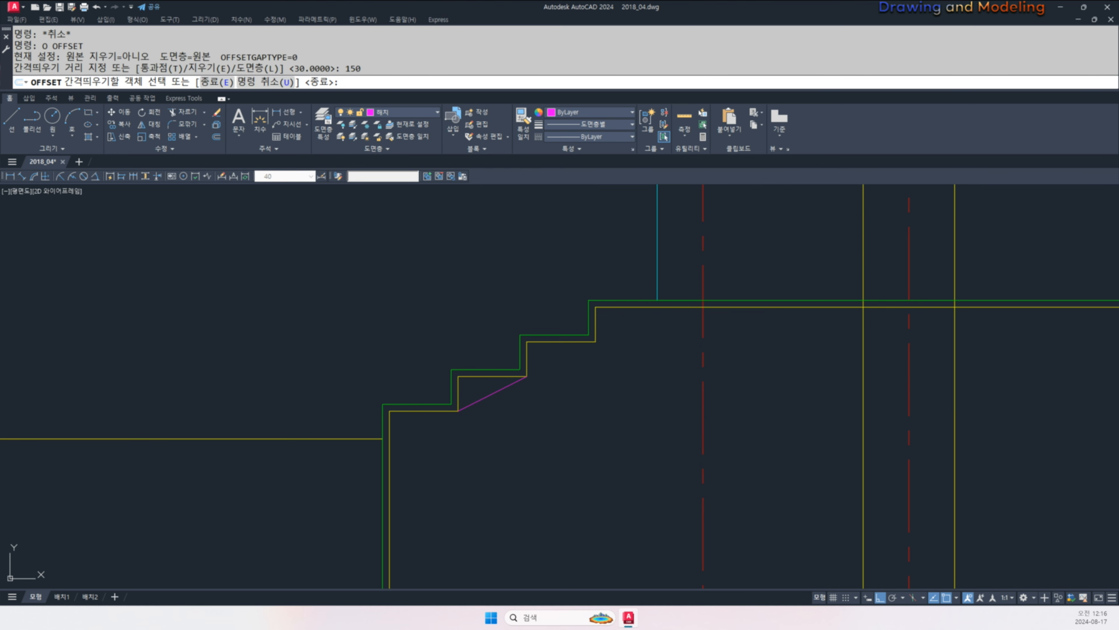
{"action": "left_click", "coordinate": [498, 391]}
{"action": "left_click", "coordinate": [507, 405]}
{"action": "key", "text": "Escape"}
{"action": "key", "text": "Escape"}
{"action": "left_click", "coordinate": [493, 390]}
{"action": "middle_click_drag", "start_coordinate": [515, 457], "coordinate": [517, 424]}
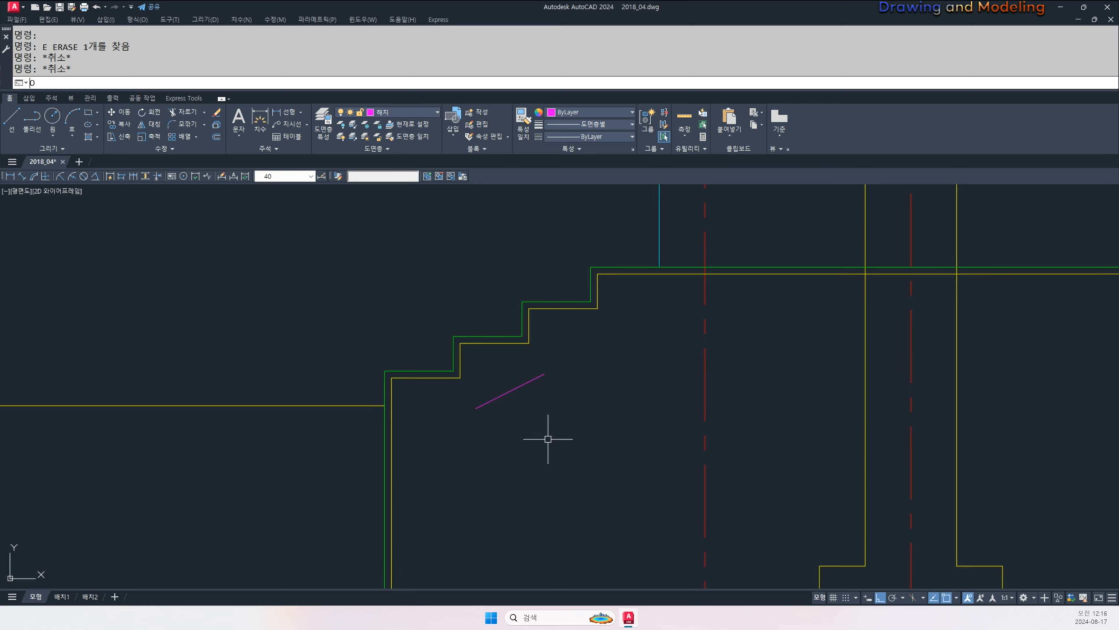
- Offset the first riser's inner line 150 mm toward the building and the inner entrance floor line 150 mm downward
{"action": "type", "text": "o"}
{"action": "key", "text": "Return"}
{"action": "type", "text": "150"}
{"action": "key", "text": "Return"}
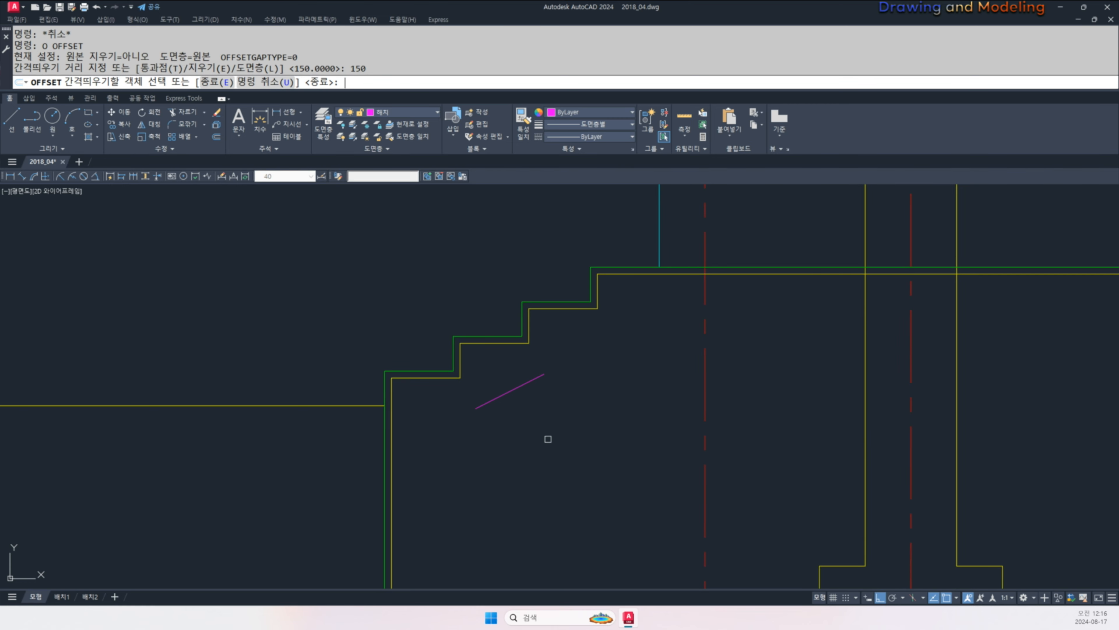
{"action": "left_click", "coordinate": [397, 439]}
{"action": "left_click", "coordinate": [390, 450]}
{"action": "left_click", "coordinate": [423, 437]}
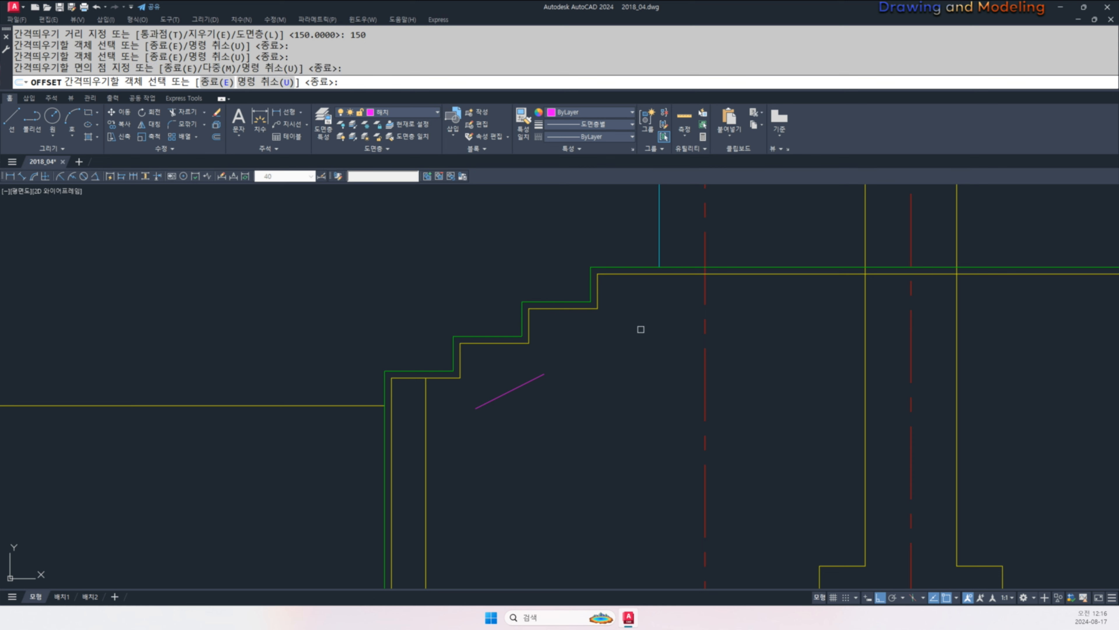
{"action": "left_click", "coordinate": [654, 276]}
{"action": "left_click", "coordinate": [657, 323]}
{"action": "key", "text": "Escape"}
{"action": "key", "text": "Escape"}
{"action": "type", "text": "f"}
{"action": "key", "text": "Return"}
{"action": "left_click", "coordinate": [641, 311]}
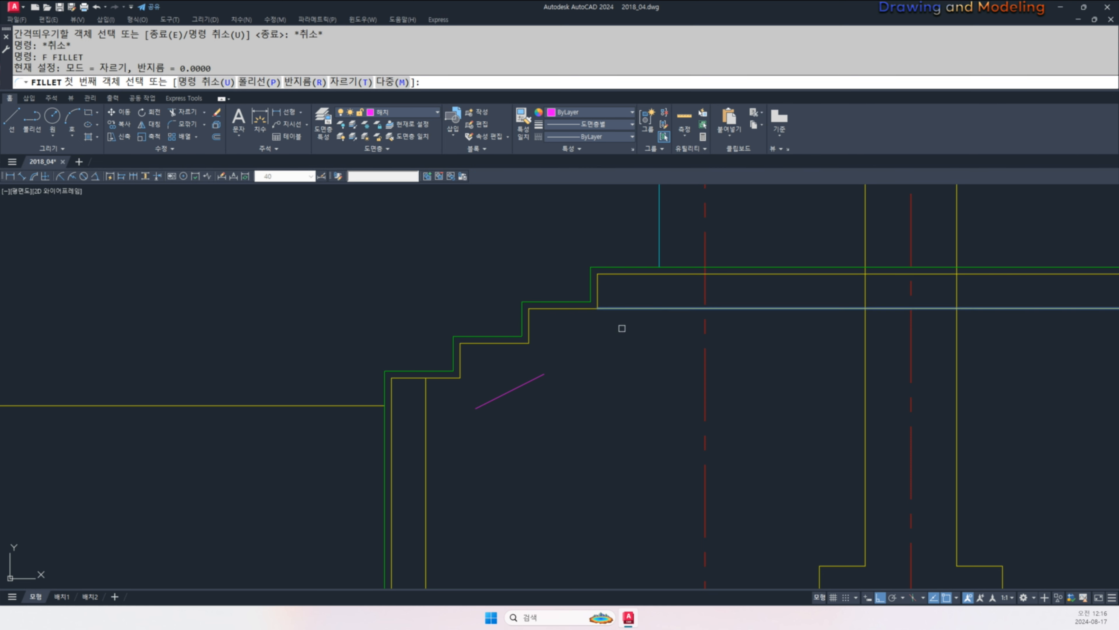
{"action": "key", "text": "ctrl+z"}
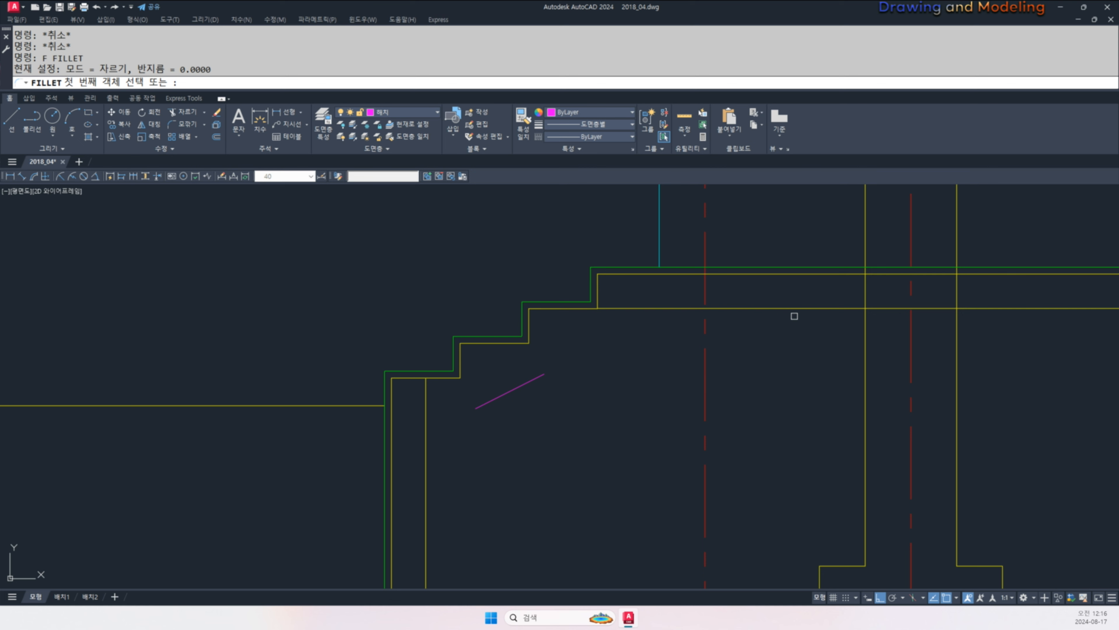
{"action": "left_click", "coordinate": [541, 376]}
{"action": "left_click", "coordinate": [536, 379]}
{"action": "key", "text": "Escape"}
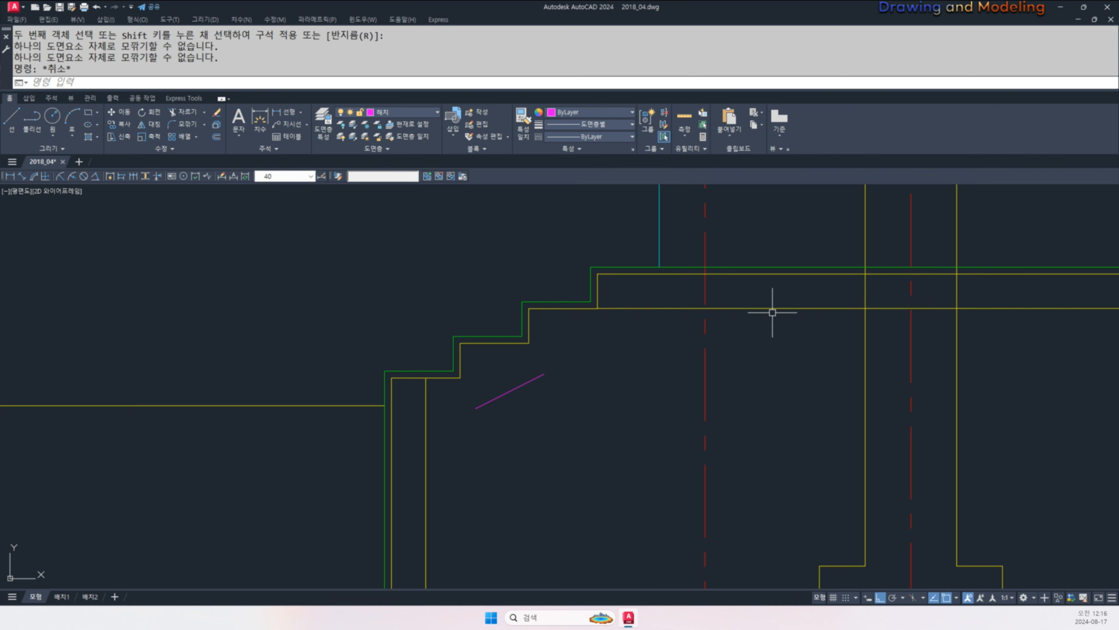
{"action": "key", "text": "Escape"}
- Fillet the underside line of the entrance slab with the offset diagonal line to form a sharp corner
{"action": "key", "text": "space"}
{"action": "left_click", "coordinate": [777, 310]}
{"action": "left_click", "coordinate": [540, 382]}
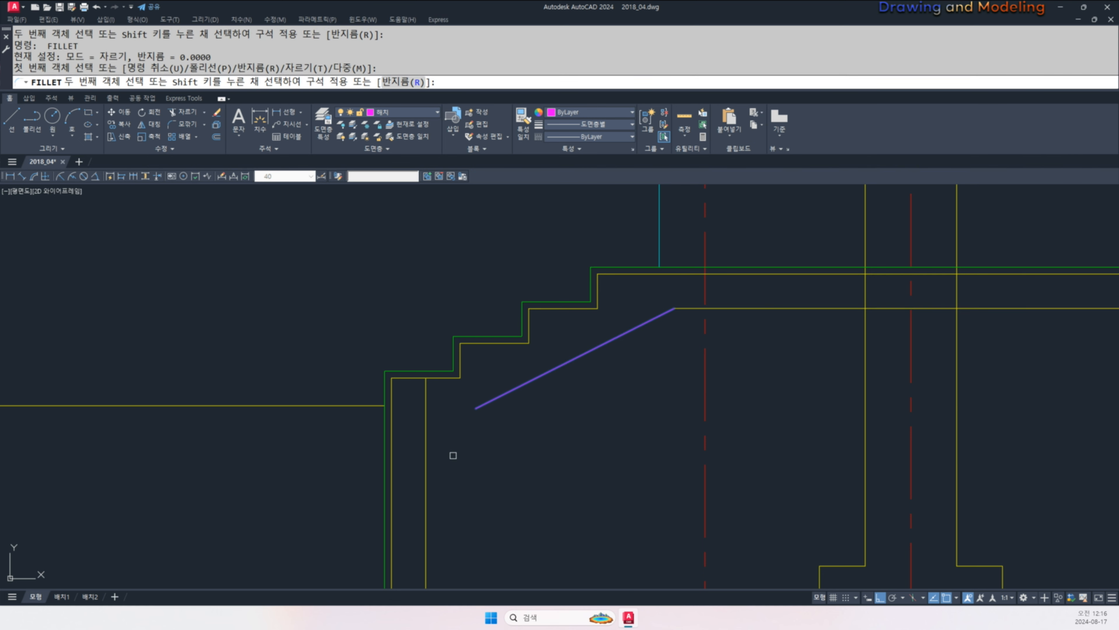
- Fillet the diagonal underside line of the steps with the offset first-riser line to form a sharp corner
{"action": "key", "text": "Escape"}
{"action": "key", "text": "Escape"}
{"action": "left_click", "coordinate": [426, 465]}
{"action": "left_click_drag", "start_coordinate": [461, 441], "coordinate": [425, 410]}
{"action": "key", "text": "Escape"}
{"action": "key", "text": "Escape"}
{"action": "scroll", "coordinate": [377, 471], "scroll_direction": "down", "scroll_amount": 2}
{"action": "middle_click_drag", "start_coordinate": [381, 473], "coordinate": [480, 441]}
- Offset the ground line in front of the steps 300 mm downward
{"action": "type", "text": "oi 3"}
{"action": "key", "text": "Escape"}
{"action": "key", "text": "Escape"}
{"action": "type", "text": "op"}
{"action": "key", "text": "space"}
{"action": "key", "text": "Escape"}
{"action": "key", "text": "Escape"}
{"action": "type", "text": "o"}
{"action": "key", "text": "space"}
{"action": "type", "text": "300"}
{"action": "key", "text": "space"}
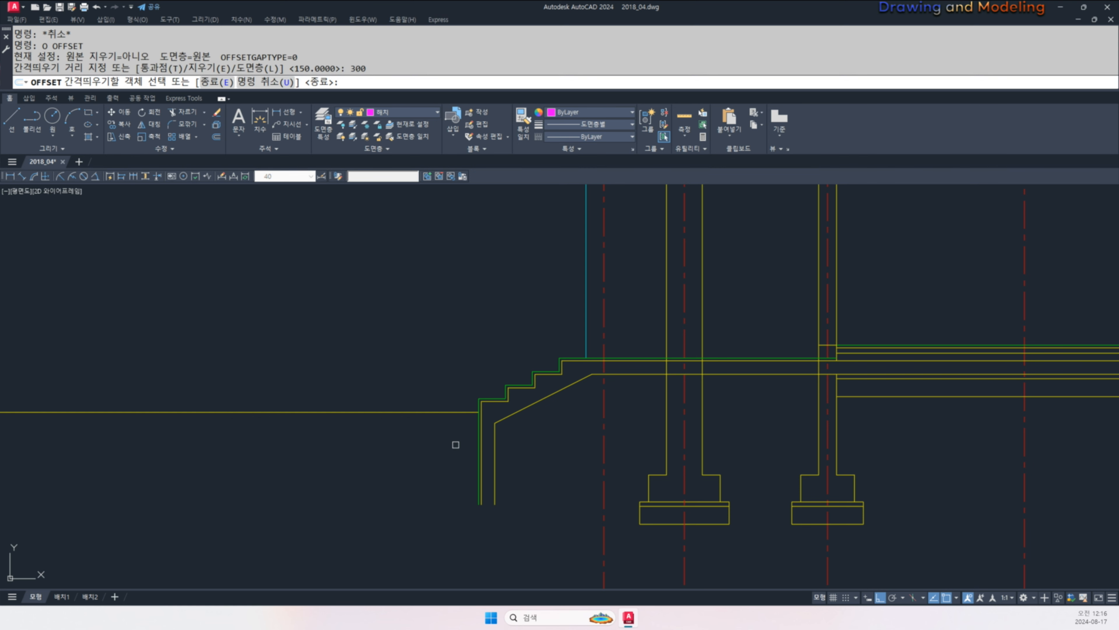
{"action": "left_click", "coordinate": [428, 413]}
{"action": "left_click", "coordinate": [450, 430]}
{"action": "key", "text": "Escape"}
{"action": "key", "text": "Escape"}
- Stretch the end of the lower offset line toward the building, past the vertical wall lines under the first step
{"action": "scroll", "coordinate": [470, 436], "scroll_direction": "up", "scroll_amount": 4}
{"action": "key", "text": "s"}
{"action": "key", "text": "space"}
{"action": "left_click", "coordinate": [514, 432]}
{"action": "left_click", "coordinate": [461, 461]}
{"action": "key", "text": "space"}
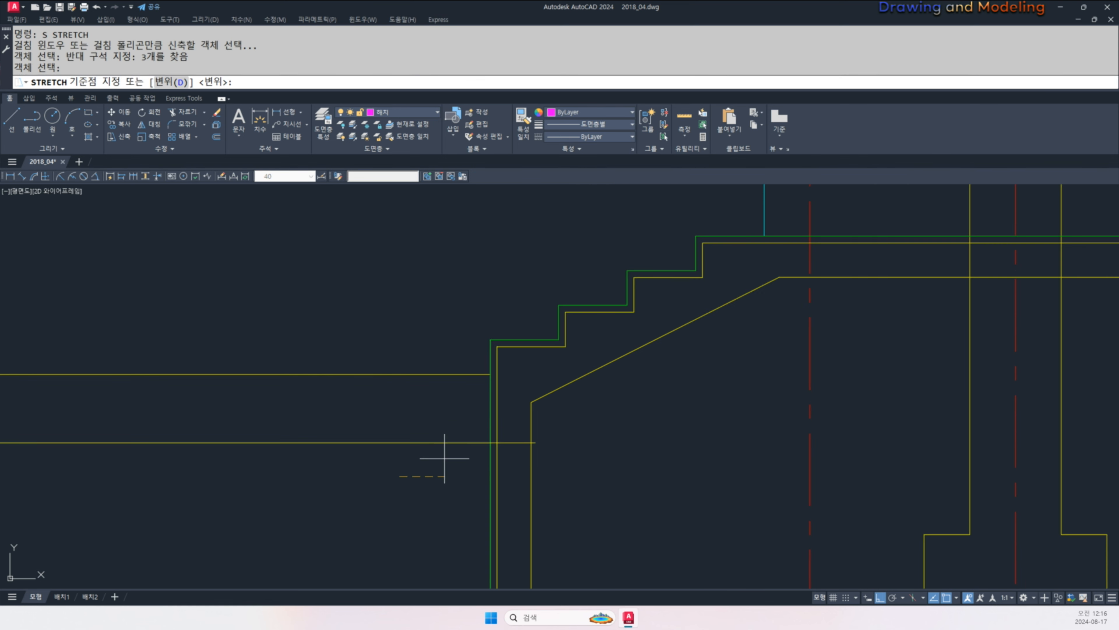
{"action": "left_click", "coordinate": [573, 461]}
{"action": "key", "text": "Escape"}
{"action": "key", "text": "Escape"}
{"action": "middle_click_drag", "start_coordinate": [508, 481], "coordinate": [568, 459]}
{"action": "type", "text": "3qa"}
{"action": "key", "text": "space"}
{"action": "key", "text": "Escape"}
{"action": "key", "text": "Escape"}
- Trim the vertical finish and wall lines under the first step below the lower offset line
{"action": "type", "text": "tr"}
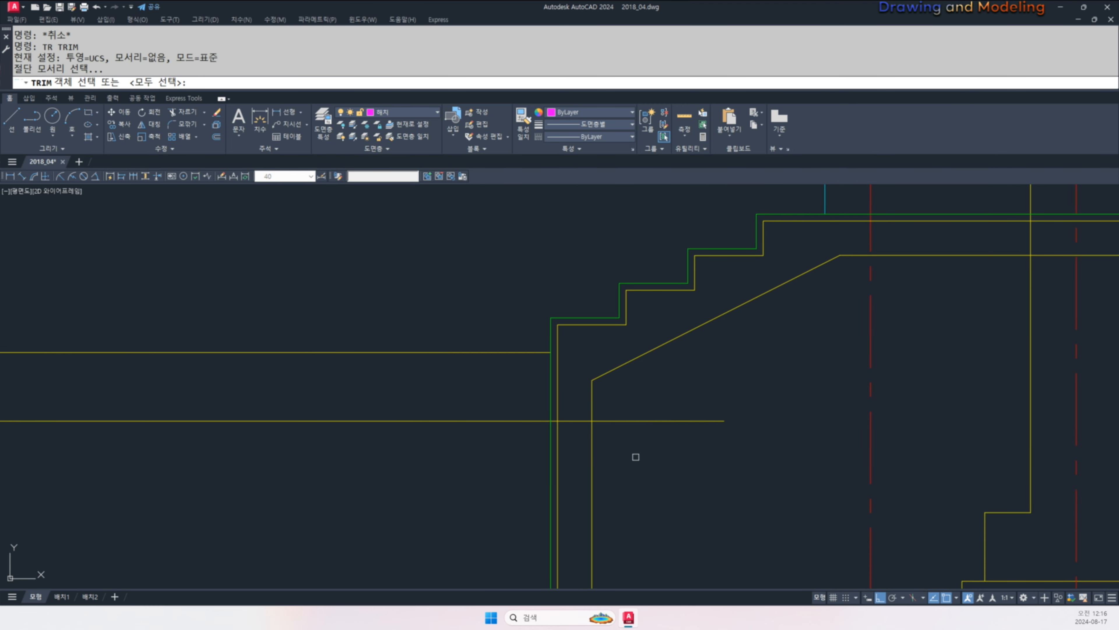
{"action": "left_click", "coordinate": [636, 456]}
{"action": "left_click", "coordinate": [617, 408]}
{"action": "key", "text": "space"}
{"action": "left_click", "coordinate": [630, 481]}
{"action": "left_click", "coordinate": [538, 503]}
{"action": "key", "text": "Escape"}
{"action": "key", "text": "Escape"}
{"action": "middle_click_drag", "start_coordinate": [564, 404], "coordinate": [584, 410]}
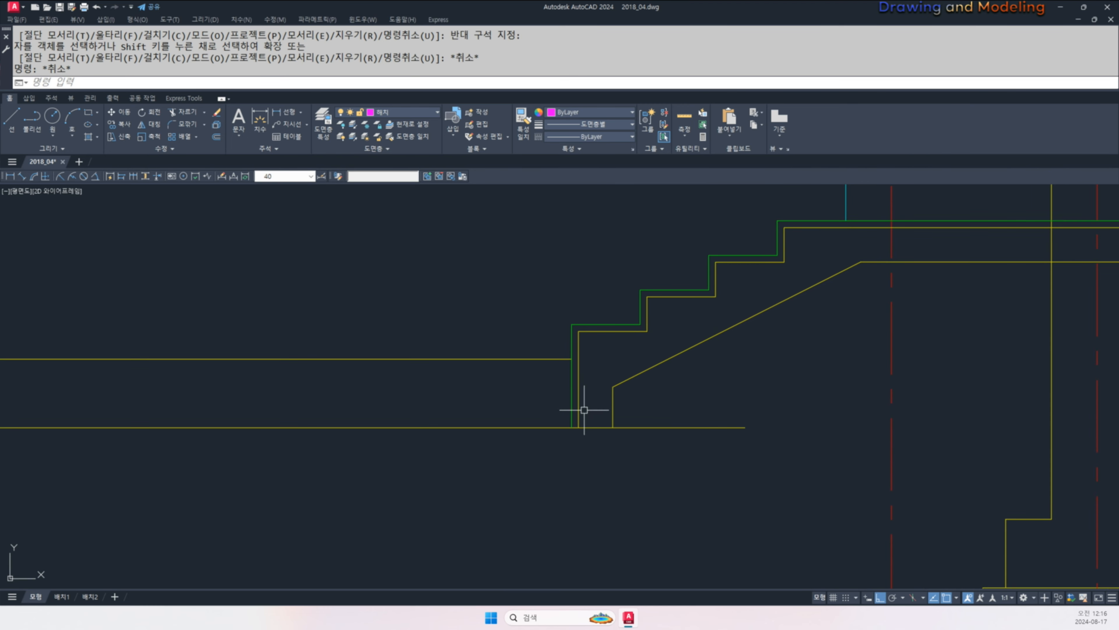
- Check the depth from the ground line to the foot of the step wall with a temporary linear dimension
{"action": "type", "text": "DLI"}
{"action": "key", "text": "space"}
{"action": "left_click", "coordinate": [579, 359]}
{"action": "left_click", "coordinate": [579, 428]}
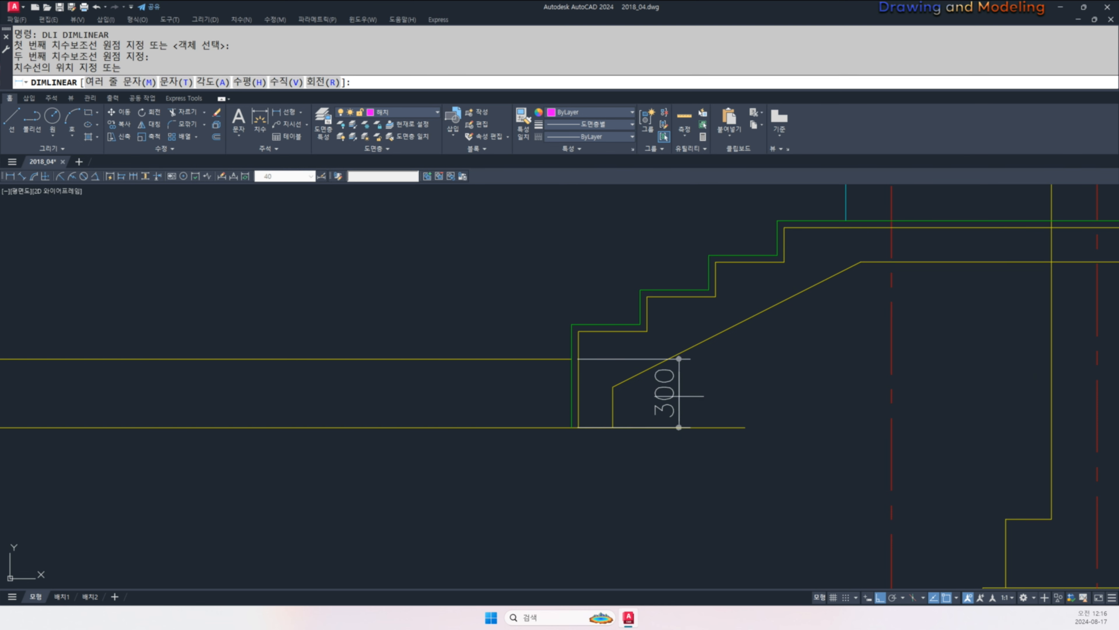
{"action": "key", "text": "Escape"}
{"action": "key", "text": "Escape"}
{"action": "middle_click_drag", "start_coordinate": [592, 373], "coordinate": [624, 375]}
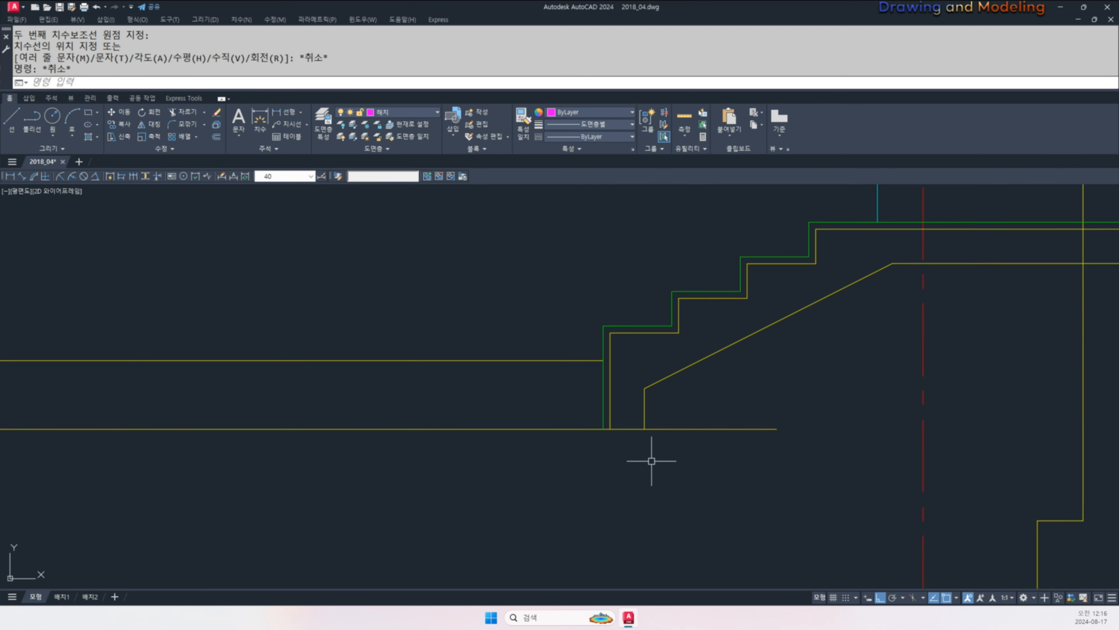
{"action": "middle_click_drag", "start_coordinate": [604, 455], "coordinate": [612, 451]}
{"action": "type", "text": "o"}
{"action": "key", "text": "space"}
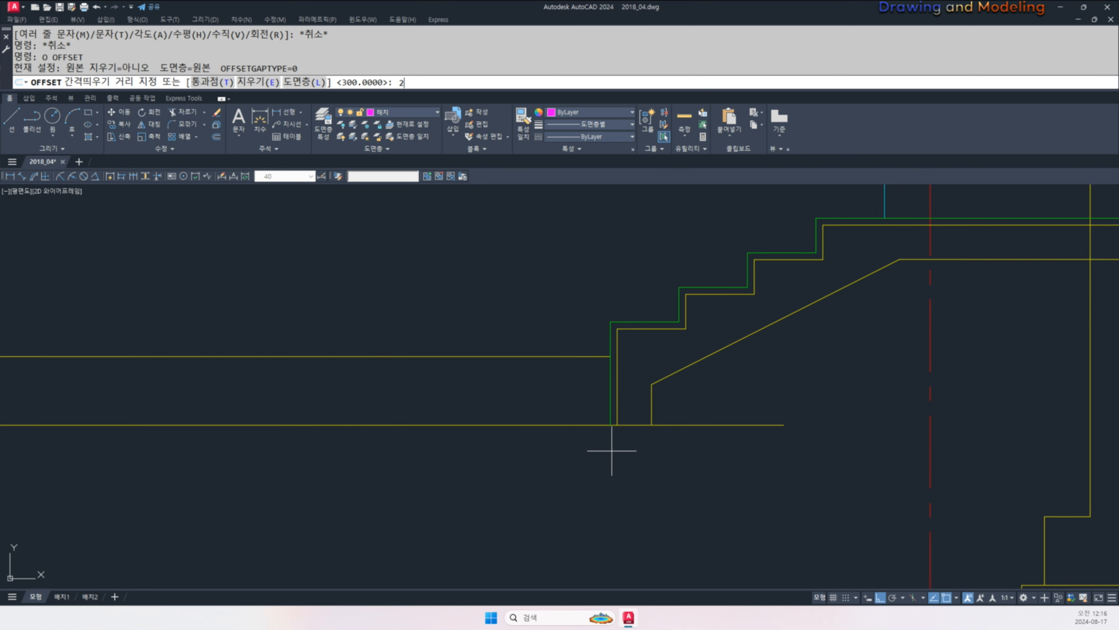
{"action": "type", "text": "200"}
{"action": "key", "text": "Return"}
{"action": "key", "text": "Escape"}
- Offset the line at the foot of the step wall 250 mm downward
{"action": "key", "text": "space"}
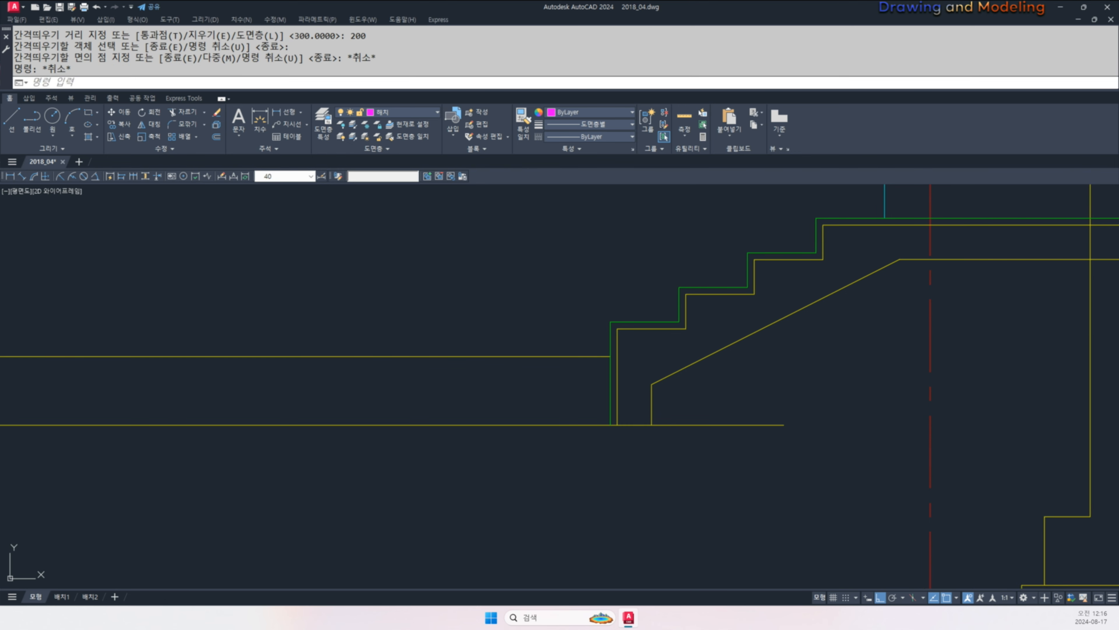
{"action": "type", "text": "250"}
{"action": "key", "text": "Return"}
{"action": "left_click", "coordinate": [688, 424]}
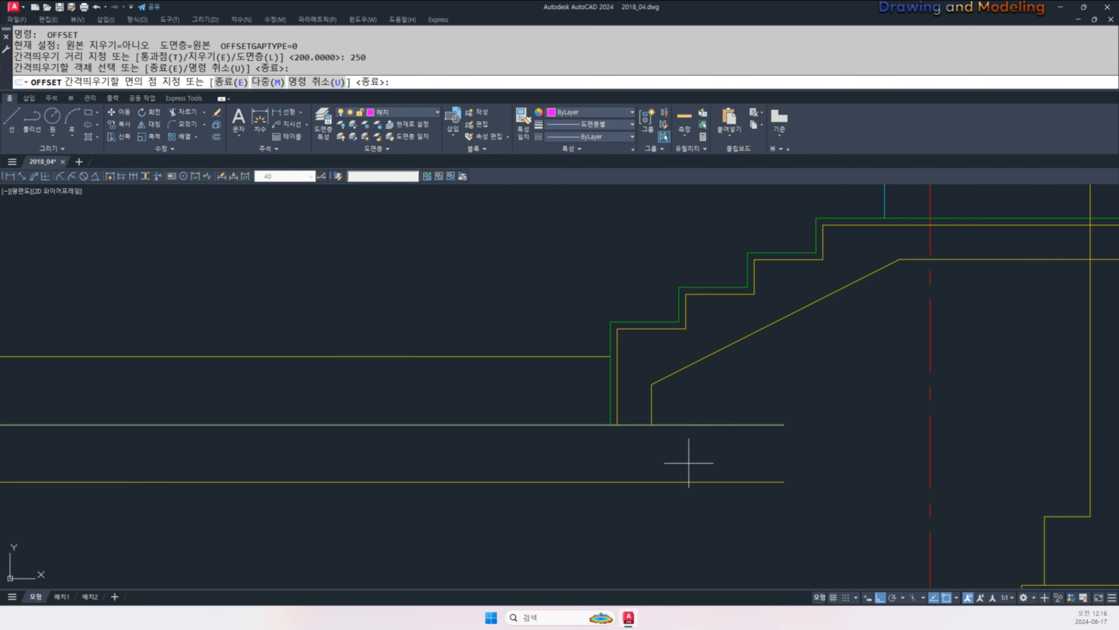
{"action": "left_click", "coordinate": [688, 461]}
{"action": "key", "text": "Escape"}
{"action": "middle_click_drag", "start_coordinate": [632, 446], "coordinate": [652, 453]}
{"action": "key", "text": "Escape"}
{"action": "key", "text": "Escape"}
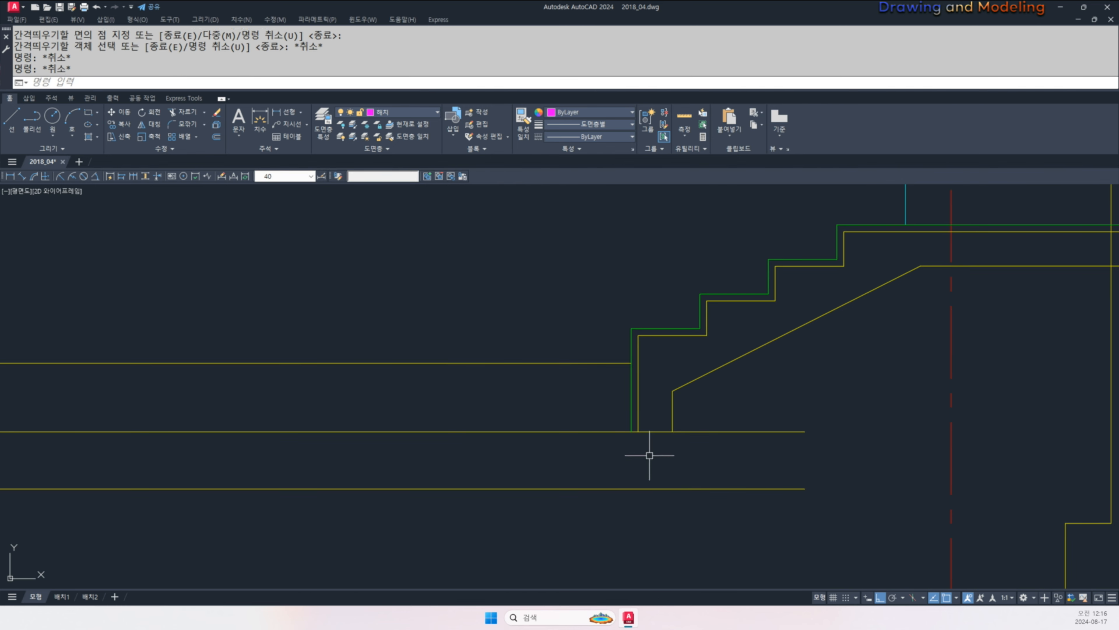
- Offset both vertical faces of the step wall 100 mm outward for the footing width
{"action": "type", "text": "o"}
{"action": "key", "text": "space"}
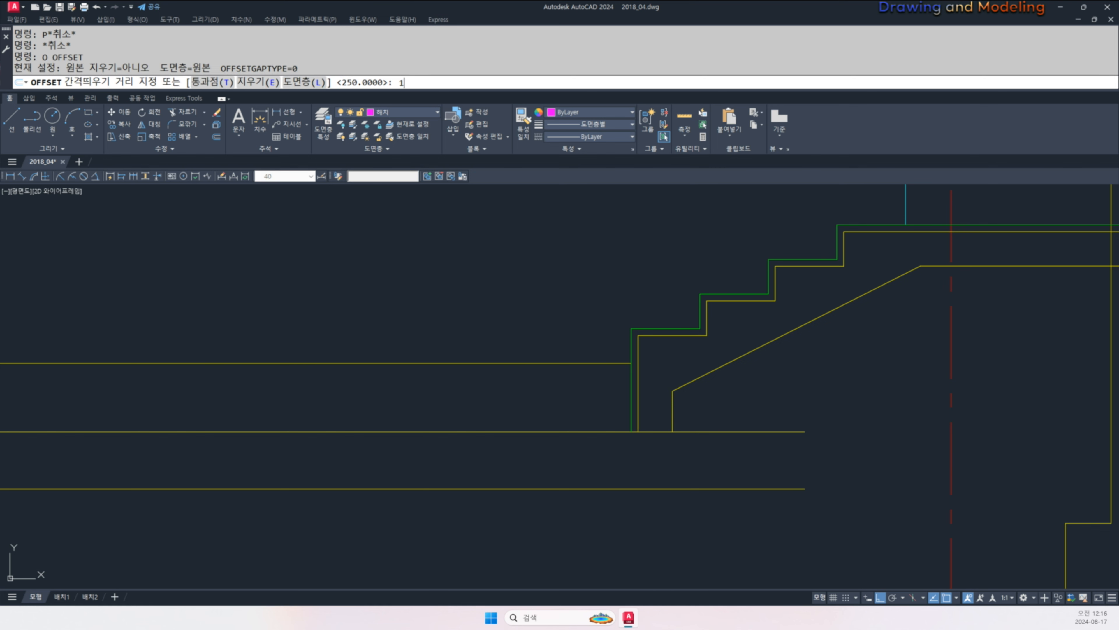
{"action": "type", "text": "100"}
{"action": "key", "text": "Return"}
{"action": "left_click", "coordinate": [674, 409]}
{"action": "left_click", "coordinate": [710, 419]}
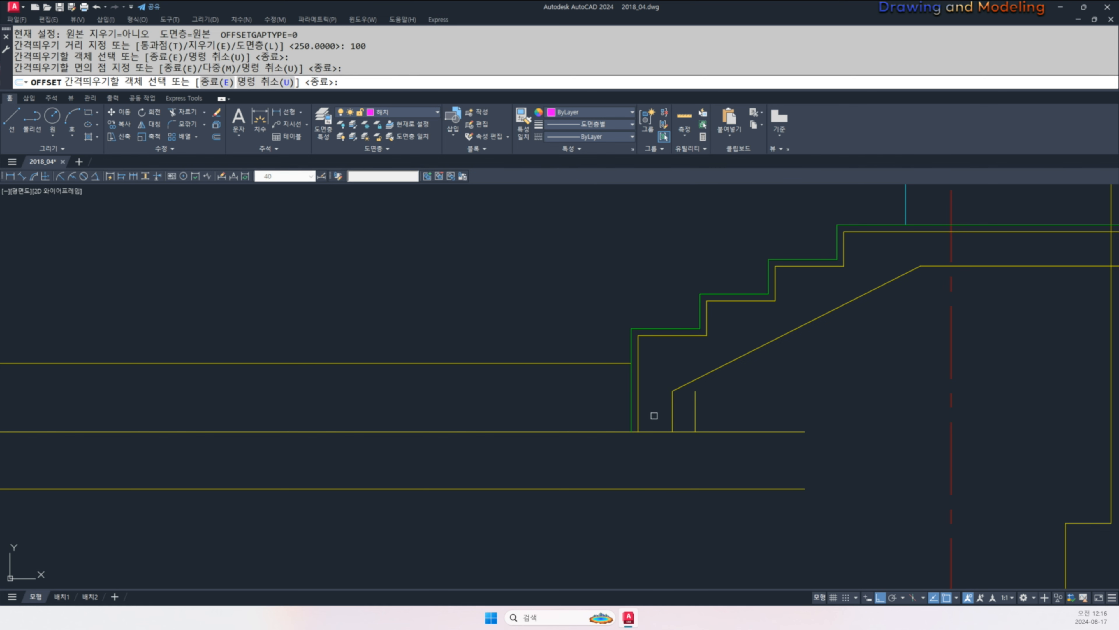
{"action": "left_click", "coordinate": [640, 412]}
{"action": "left_click", "coordinate": [583, 415]}
{"action": "key", "text": "Escape"}
- Stretch the lower ends of both 100 mm offset lines downward past the footing's bottom line
{"action": "scroll", "coordinate": [709, 430], "scroll_direction": "up", "scroll_amount": 2}
{"action": "type", "text": "s"}
{"action": "left_click", "coordinate": [717, 460]}
{"action": "left_click", "coordinate": [670, 415]}
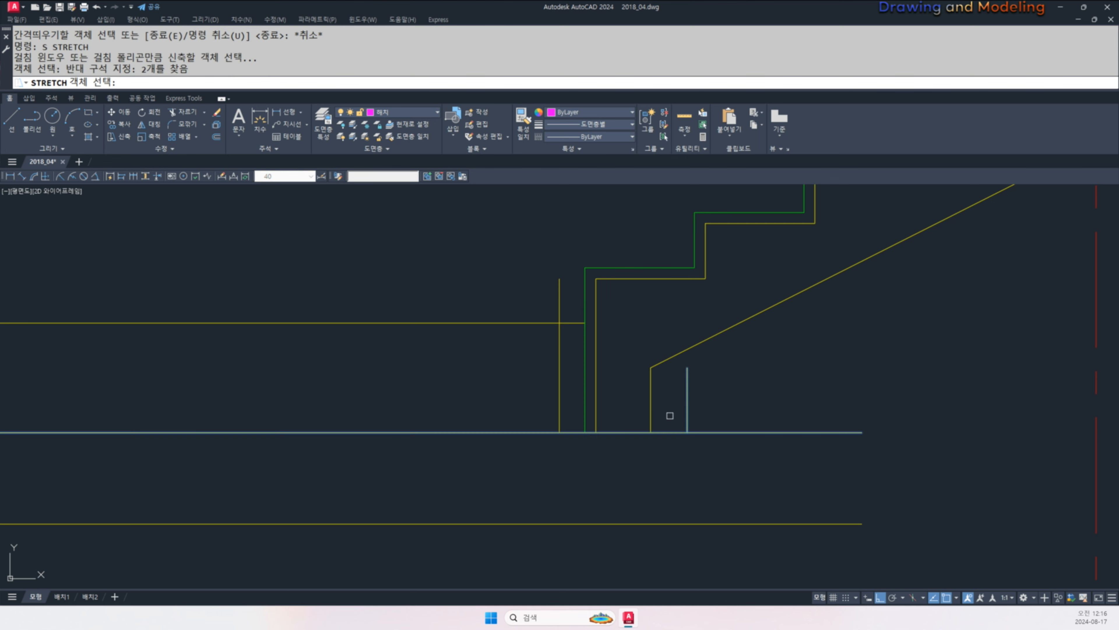
{"action": "key", "text": "space"}
{"action": "left_click", "coordinate": [719, 553]}
{"action": "key", "text": "Escape"}
{"action": "key", "text": "Escape"}
{"action": "key", "text": "space"}
{"action": "left_click", "coordinate": [572, 454]}
{"action": "left_click", "coordinate": [536, 417]}
{"action": "key", "text": "space"}
{"action": "left_click", "coordinate": [526, 370]}
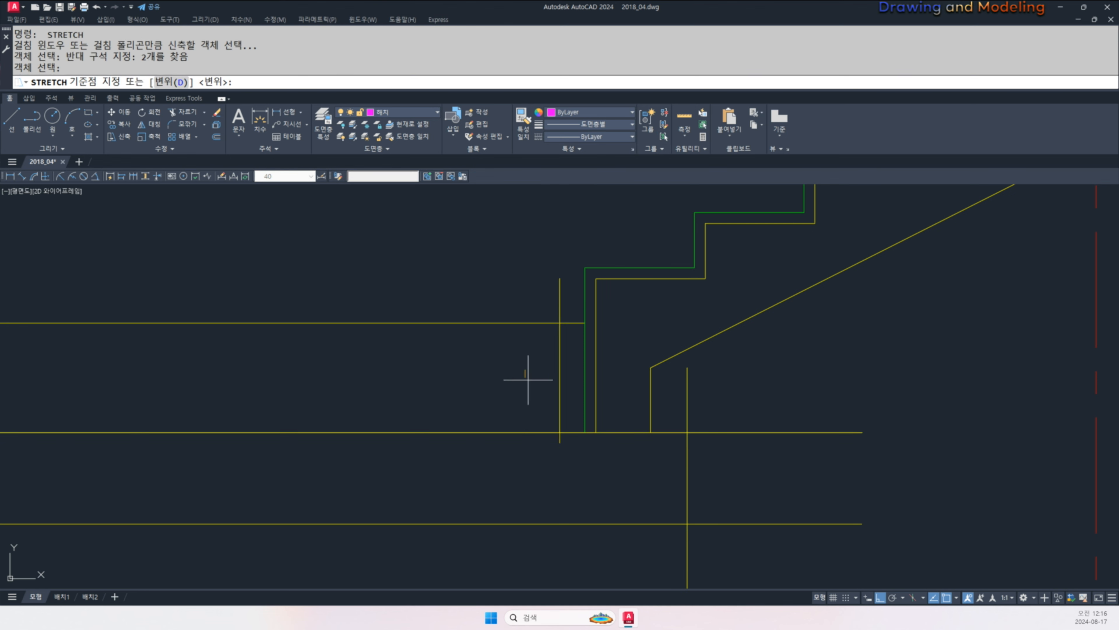
{"action": "left_click", "coordinate": [546, 544]}
- Trim the crossing horizontal and vertical lines to leave a closed rectangular footing under the step wall
{"action": "scroll", "coordinate": [529, 380], "scroll_direction": "down", "scroll_amount": 3}
{"action": "scroll", "coordinate": [579, 460], "scroll_direction": "up", "scroll_amount": 1}
{"action": "type", "text": "tr"}
{"action": "key", "text": "space"}
{"action": "left_click", "coordinate": [689, 528]}
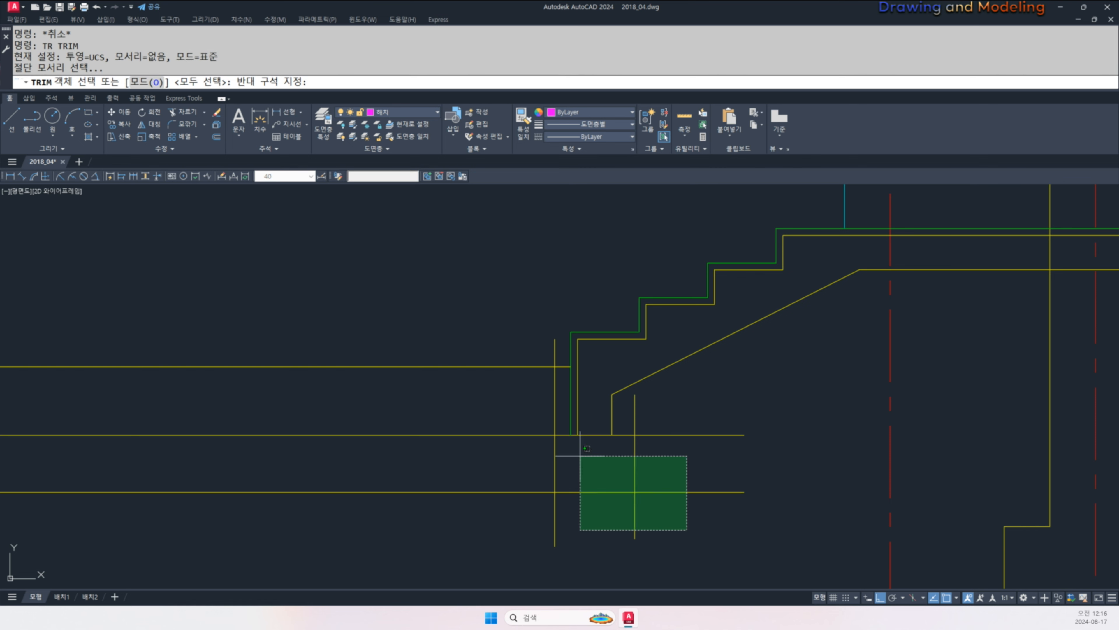
{"action": "left_click", "coordinate": [570, 415]}
{"action": "key", "text": "space"}
{"action": "left_click", "coordinate": [570, 413]}
{"action": "left_click", "coordinate": [562, 399]}
{"action": "left_click", "coordinate": [531, 395]}
{"action": "left_click", "coordinate": [492, 392]}
{"action": "left_click", "coordinate": [513, 525]}
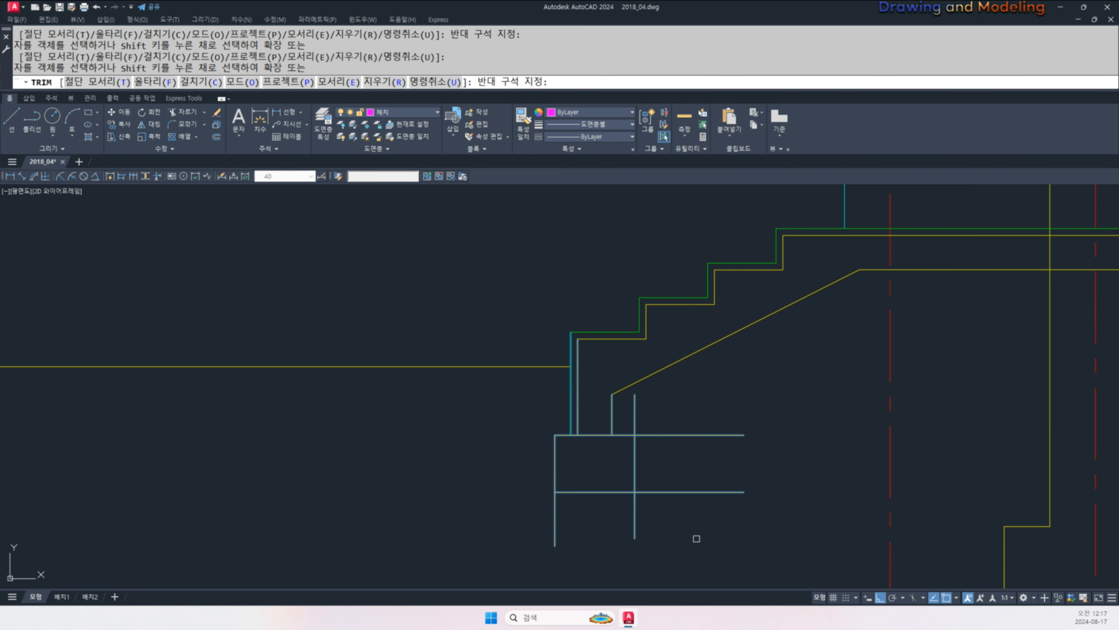
{"action": "left_click", "coordinate": [697, 538]}
{"action": "left_click", "coordinate": [529, 536]}
{"action": "left_click", "coordinate": [718, 530]}
{"action": "left_click", "coordinate": [675, 422]}
{"action": "key", "text": "Escape"}
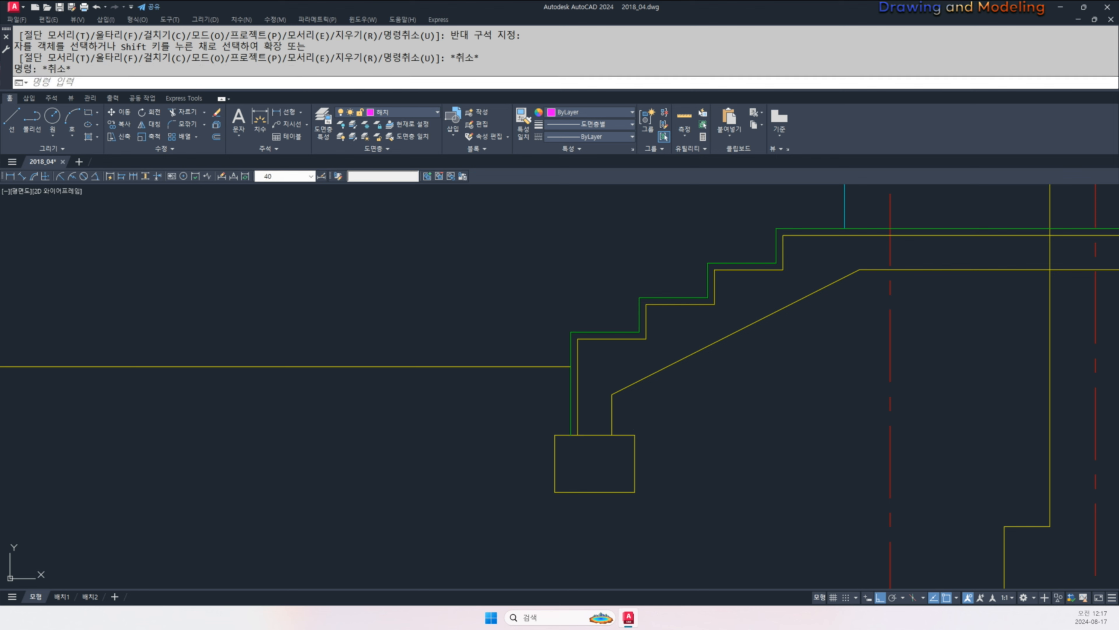
- Offset the top line of the step footing 50 mm downward
{"action": "type", "text": "o"}
{"action": "key", "text": "space"}
{"action": "type", "text": "50"}
{"action": "key", "text": "space"}
{"action": "left_click", "coordinate": [599, 434]}
{"action": "left_click", "coordinate": [600, 457]}
{"action": "key", "text": "Escape"}
{"action": "key", "text": "Escape"}
{"action": "scroll", "coordinate": [599, 453], "scroll_direction": "down", "scroll_amount": 3}
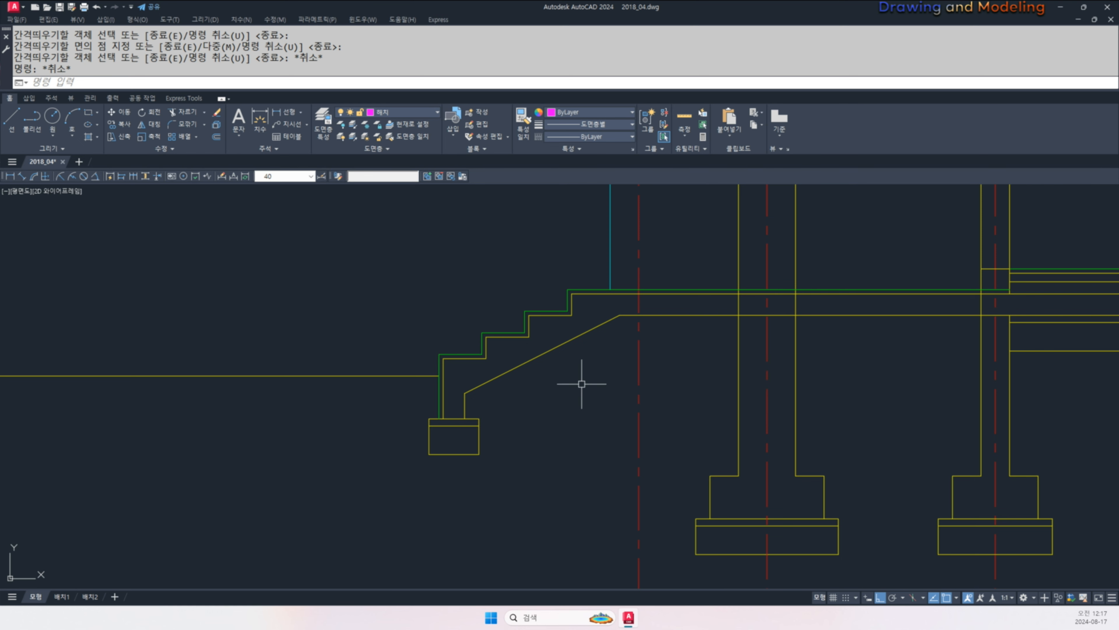
- Trim the entrance slab's underside and the first wall's lines where they cross inside the slab thickness
{"action": "scroll", "coordinate": [816, 326], "scroll_direction": "up", "scroll_amount": 2}
{"action": "middle_click_drag", "start_coordinate": [816, 326], "coordinate": [663, 403]}
{"action": "type", "text": "tr"}
{"action": "key", "text": "space"}
{"action": "key", "text": "space"}
{"action": "left_click", "coordinate": [636, 372]}
{"action": "left_click", "coordinate": [609, 371]}
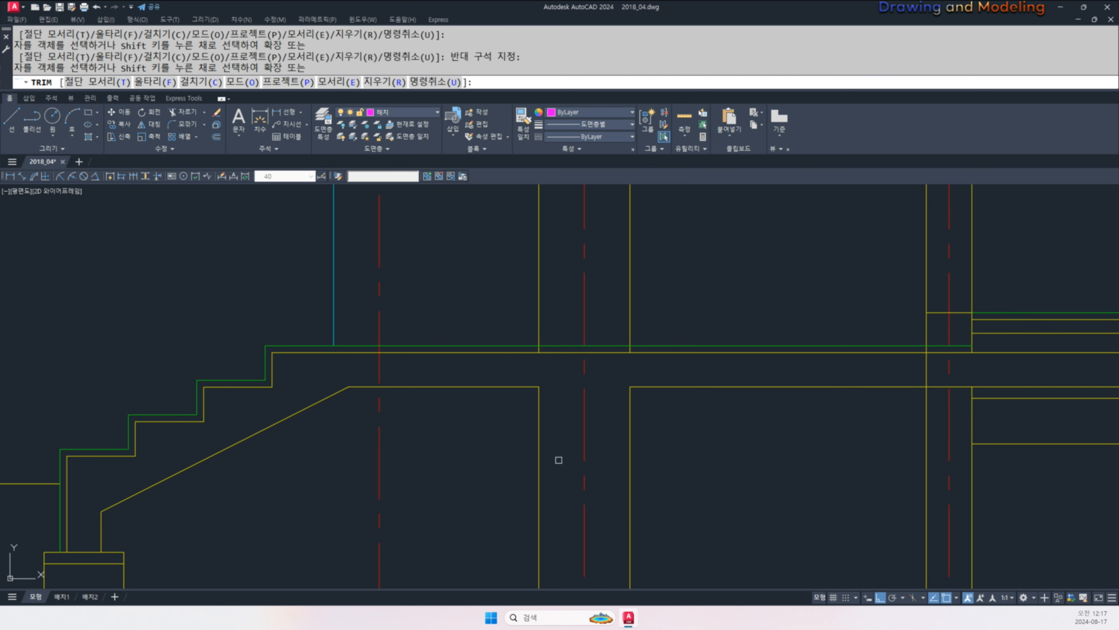
- Trim the first wall's line ends between the green floor finish line and the top of the concrete slab
{"action": "scroll", "coordinate": [705, 390], "scroll_direction": "up", "scroll_amount": 4}
{"action": "left_click", "coordinate": [733, 368]}
{"action": "left_click", "coordinate": [689, 367]}
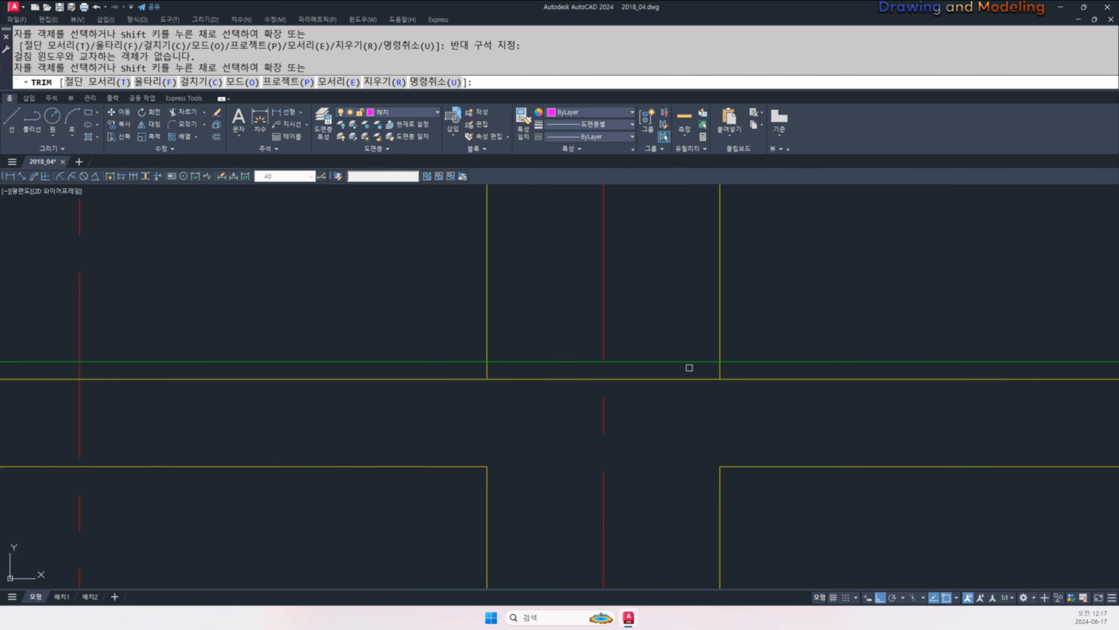
{"action": "left_click", "coordinate": [469, 368]}
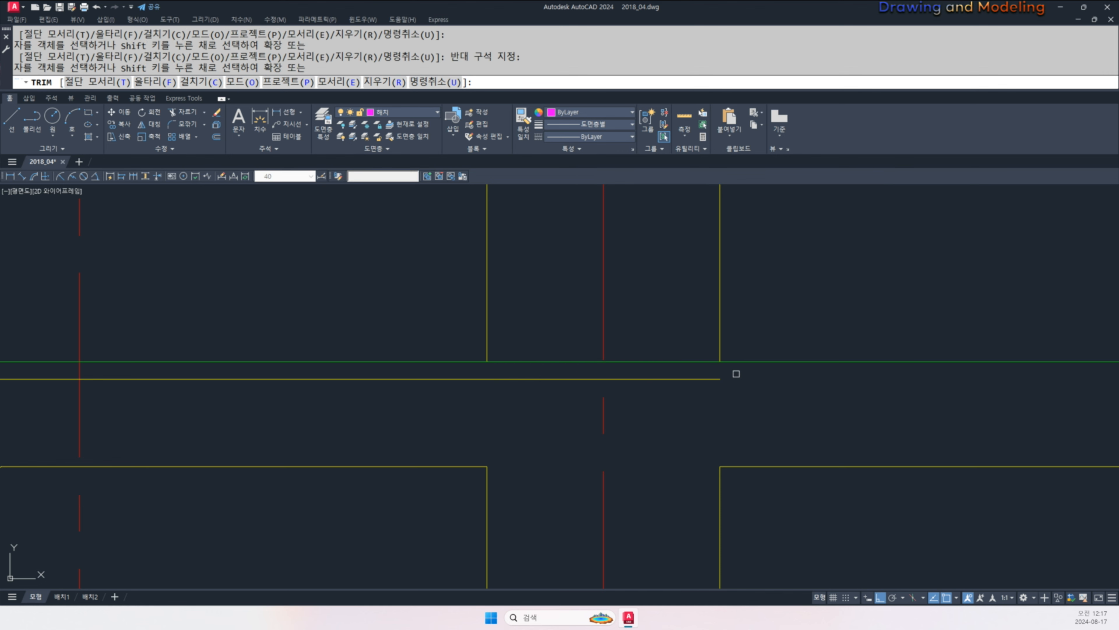
{"action": "key", "text": "Escape"}
{"action": "key", "text": "Escape"}
{"action": "scroll", "coordinate": [706, 367], "scroll_direction": "down", "scroll_amount": 4}
{"action": "middle_click_drag", "start_coordinate": [756, 386], "coordinate": [635, 432]}
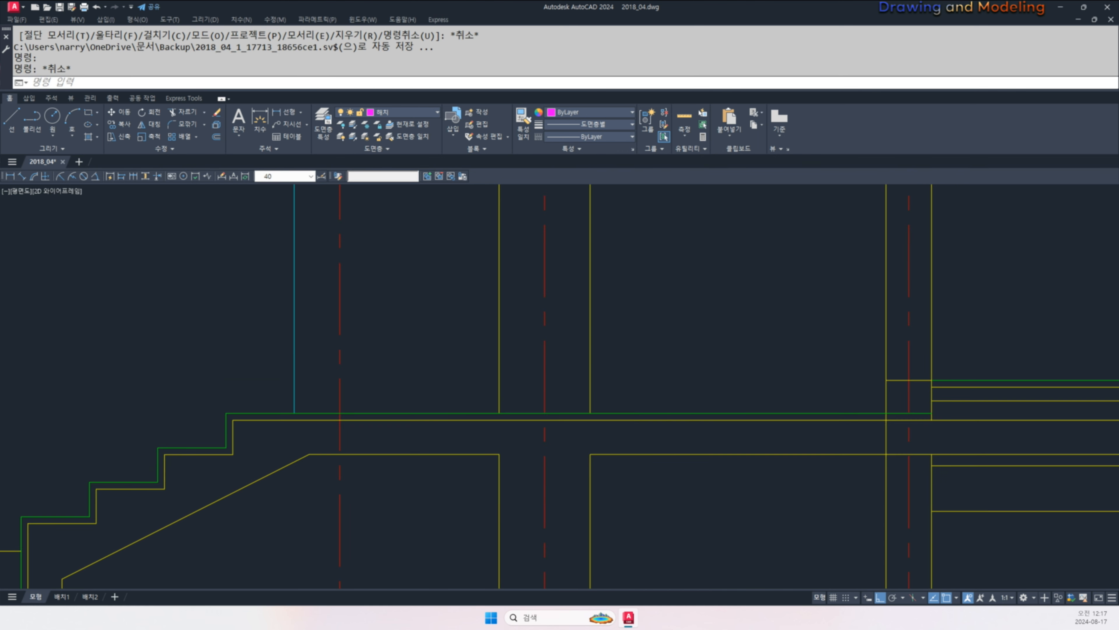
- Trim the entrance finish and slab lines inside the second wall, and the wall's outer line through the slab thickness
{"action": "middle_click_drag", "start_coordinate": [890, 437], "coordinate": [738, 428]}
{"action": "scroll", "coordinate": [739, 427], "scroll_direction": "up", "scroll_amount": 2}
{"action": "type", "text": "tr"}
{"action": "key", "text": "Return"}
{"action": "key", "text": "Return"}
{"action": "left_click", "coordinate": [749, 368]}
{"action": "left_click", "coordinate": [749, 342]}
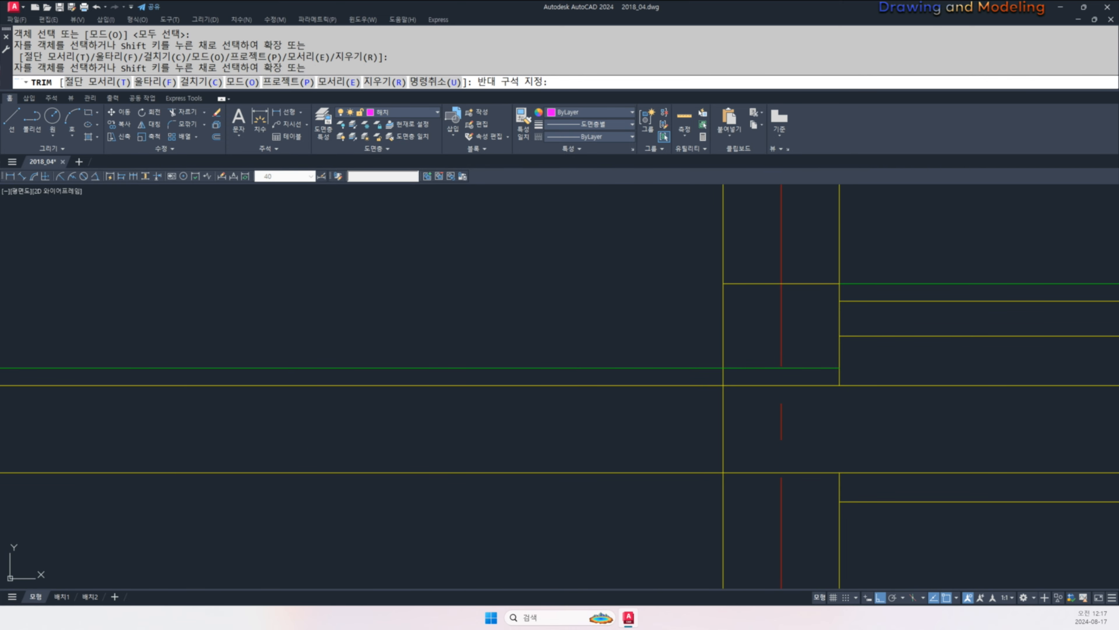
{"action": "key", "text": "Escape"}
{"action": "key", "text": "Escape"}
{"action": "key", "text": "Escape"}
{"action": "key", "text": "Escape"}
{"action": "type", "text": "tr"}
{"action": "key", "text": "Return"}
{"action": "key", "text": "Return"}
{"action": "left_click", "coordinate": [819, 338]}
{"action": "left_click", "coordinate": [807, 502]}
{"action": "left_click", "coordinate": [765, 335]}
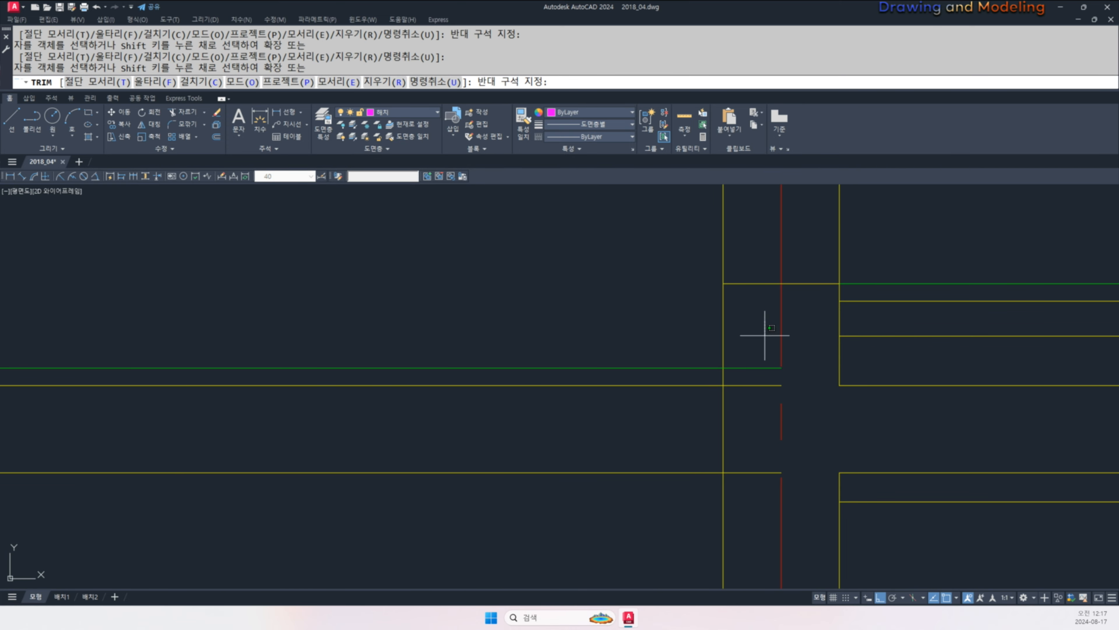
{"action": "key", "text": "Escape"}
{"action": "key", "text": "Escape"}
{"action": "scroll", "coordinate": [719, 393], "scroll_direction": "down", "scroll_amount": 4}
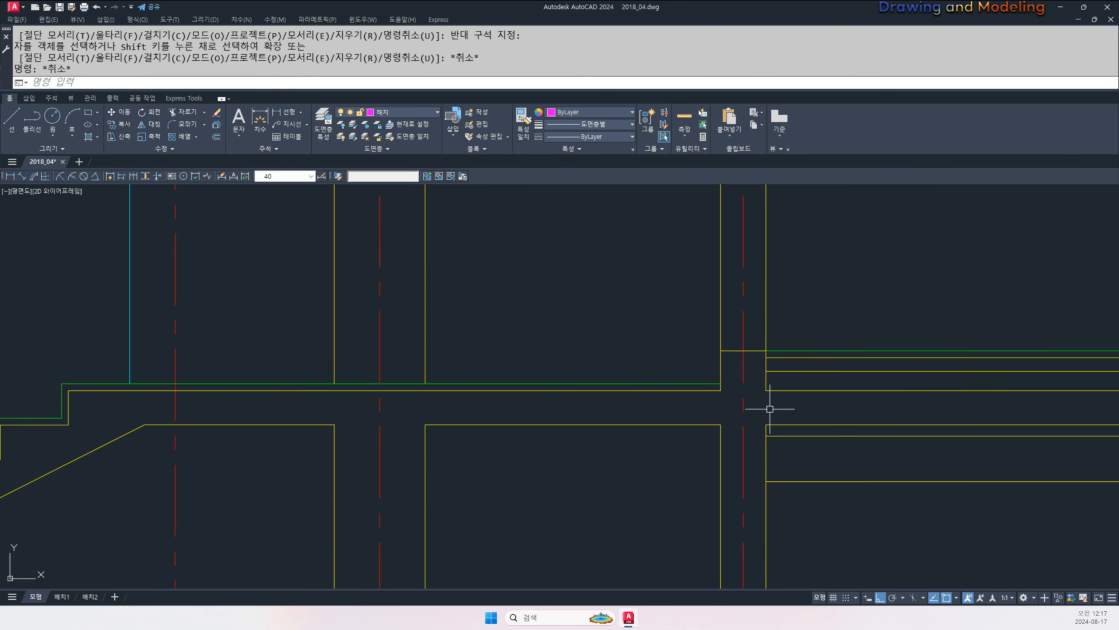
- Measure the vertical height from the ground line to the green finish line of the lowest front step
{"action": "scroll", "coordinate": [206, 419], "scroll_direction": "down", "scroll_amount": 4}
{"action": "middle_click_drag", "start_coordinate": [200, 422], "coordinate": [656, 418]}
{"action": "middle_click_drag", "start_coordinate": [472, 452], "coordinate": [515, 452]}
{"action": "scroll", "coordinate": [512, 434], "scroll_direction": "up", "scroll_amount": 4}
{"action": "type", "text": "dli"}
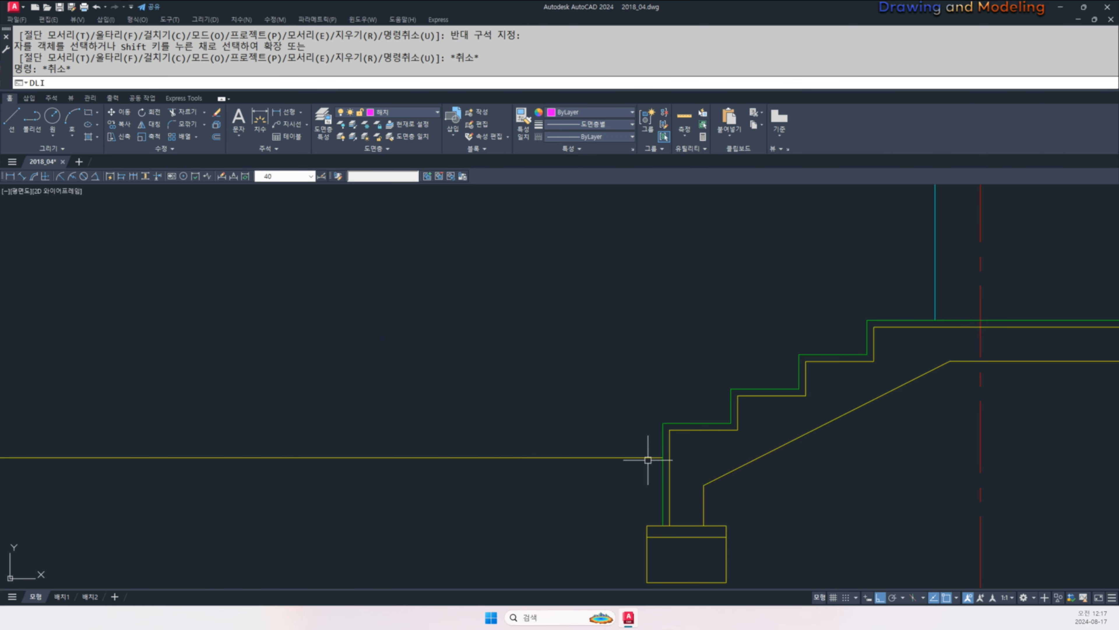
{"action": "key", "text": "Return"}
{"action": "scroll", "coordinate": [652, 442], "scroll_direction": "up", "scroll_amount": 2}
{"action": "left_click", "coordinate": [669, 465]}
{"action": "left_click", "coordinate": [669, 411]}
{"action": "key", "text": "Escape"}
{"action": "key", "text": "Return"}
{"action": "left_click", "coordinate": [670, 411]}
{"action": "left_click", "coordinate": [669, 466]}
{"action": "scroll", "coordinate": [568, 442], "scroll_direction": "down", "scroll_amount": 4}
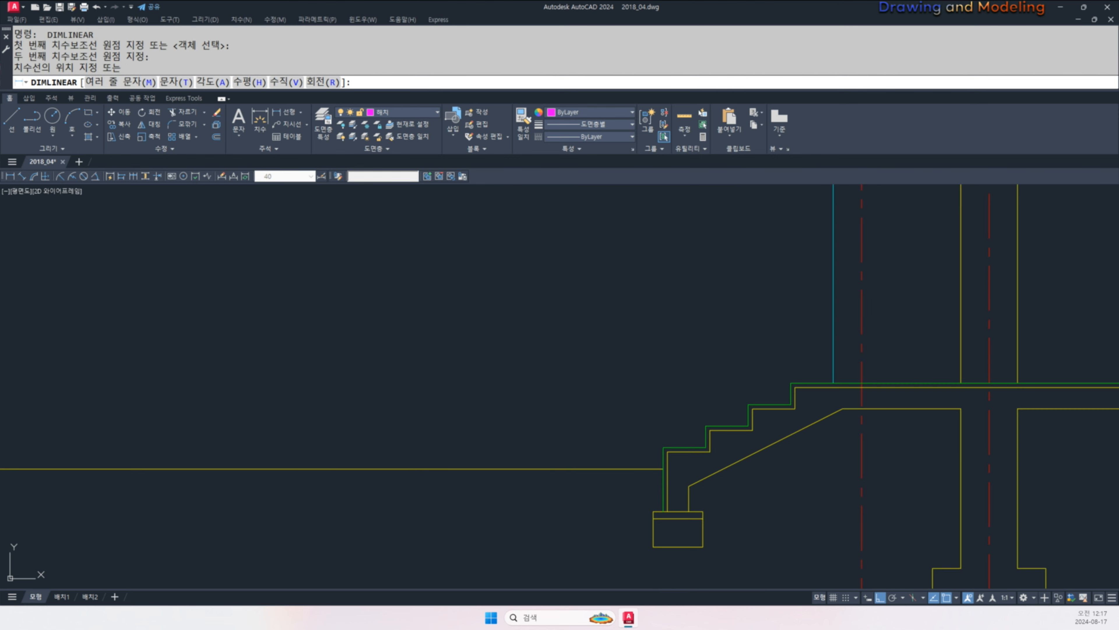
{"action": "key", "text": "Escape"}
- Measure the height of the front steps' uppermost riser along the green finish line
{"action": "scroll", "coordinate": [590, 434], "scroll_direction": "down", "scroll_amount": 5}
{"action": "scroll", "coordinate": [652, 450], "scroll_direction": "up", "scroll_amount": 5}
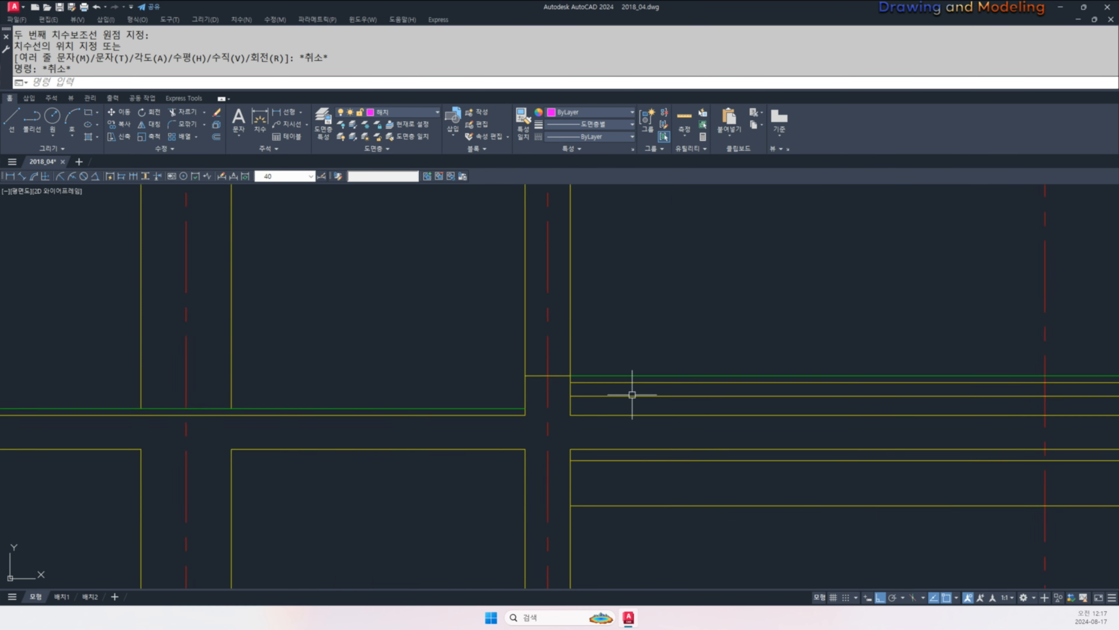
{"action": "scroll", "coordinate": [555, 400], "scroll_direction": "down", "scroll_amount": 4}
{"action": "scroll", "coordinate": [544, 414], "scroll_direction": "up", "scroll_amount": 2}
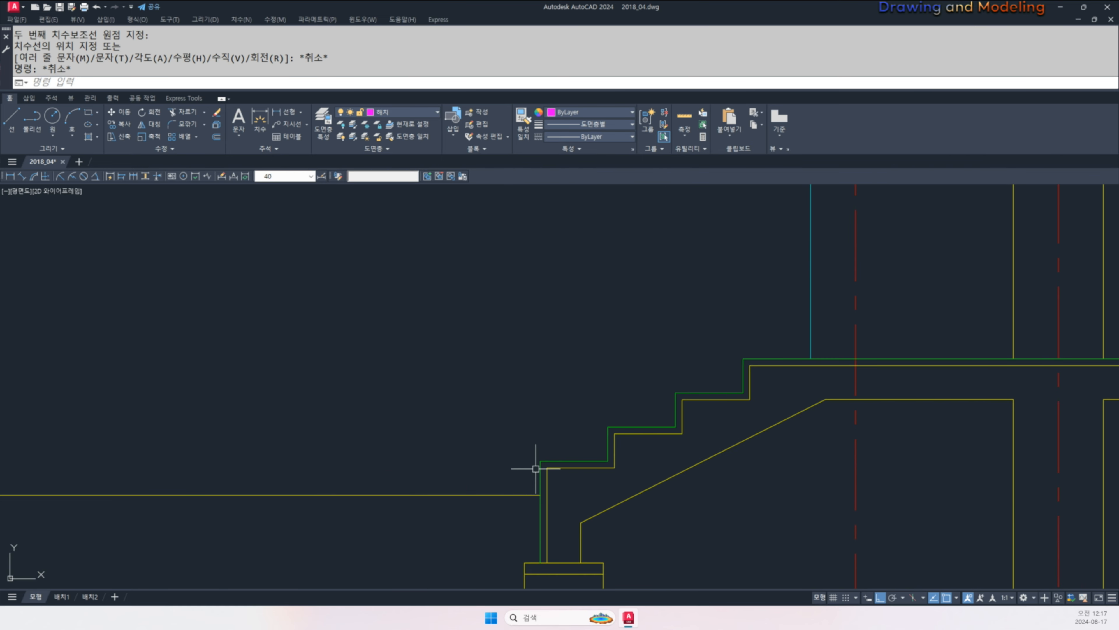
{"action": "middle_click_drag", "start_coordinate": [606, 494], "coordinate": [529, 492]}
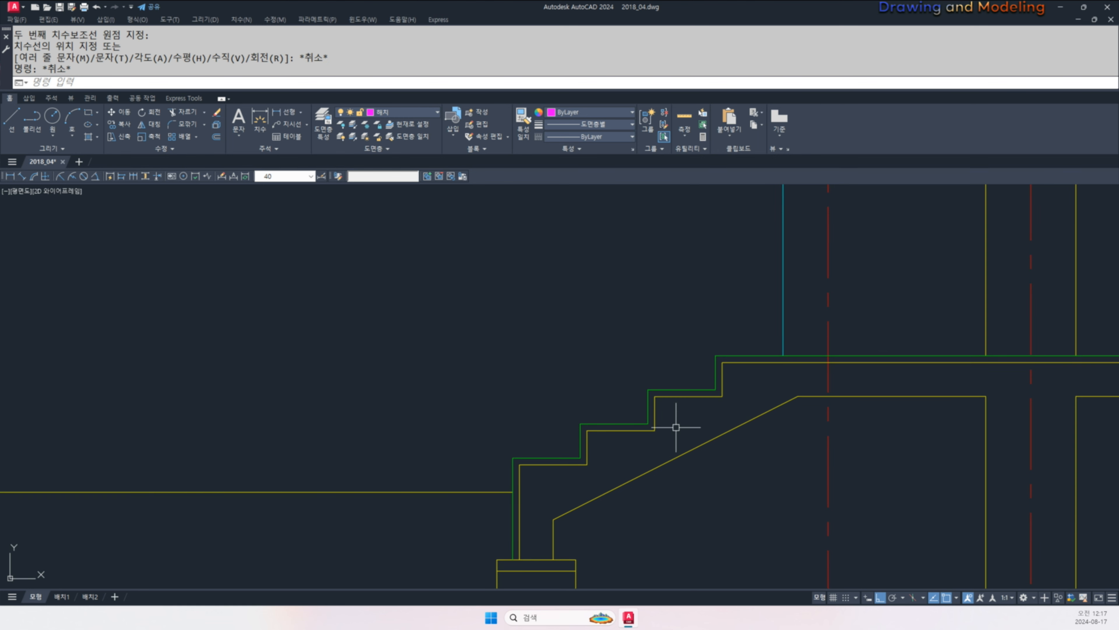
{"action": "key", "text": "Escape"}
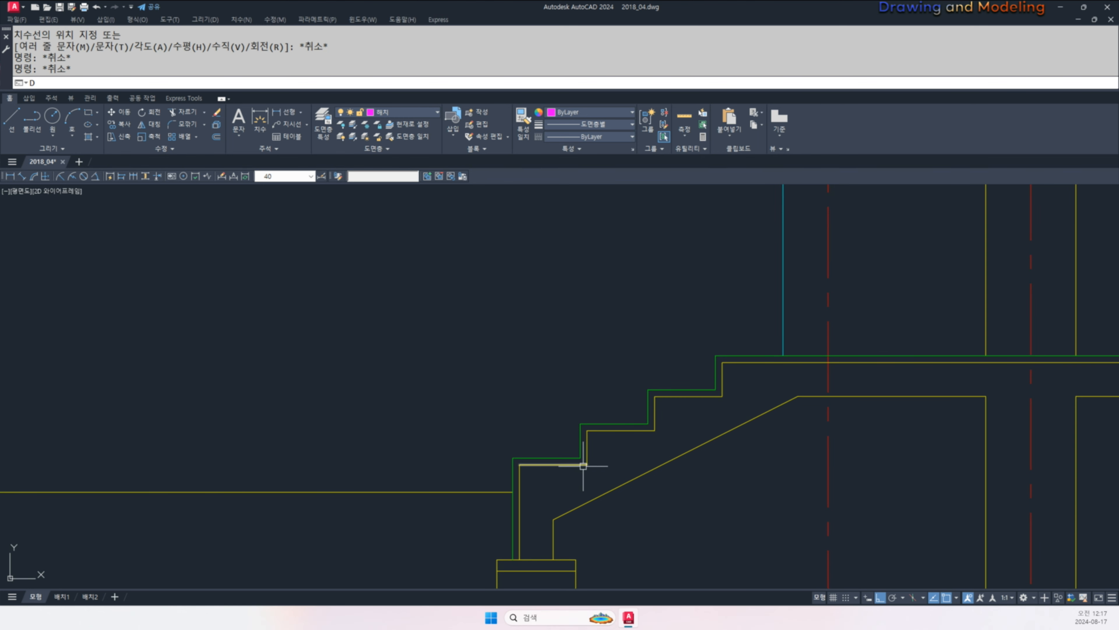
{"action": "key", "text": "Return"}
{"action": "key", "text": "Escape"}
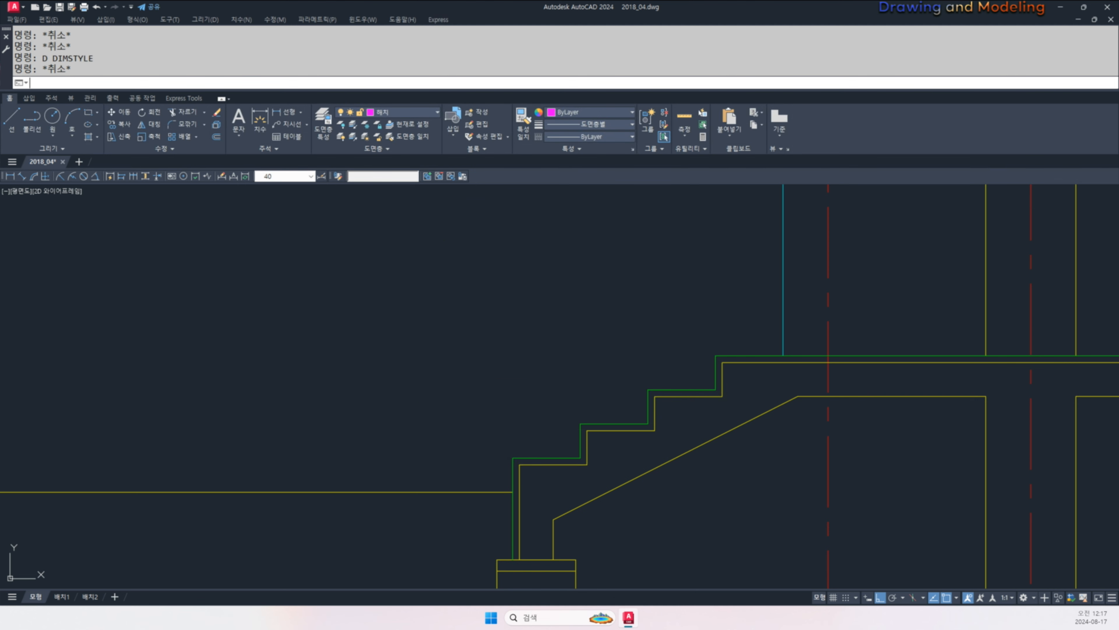
{"action": "type", "text": "DLI"}
{"action": "key", "text": "Return"}
{"action": "left_click", "coordinate": [715, 355]}
{"action": "left_click", "coordinate": [715, 390]}
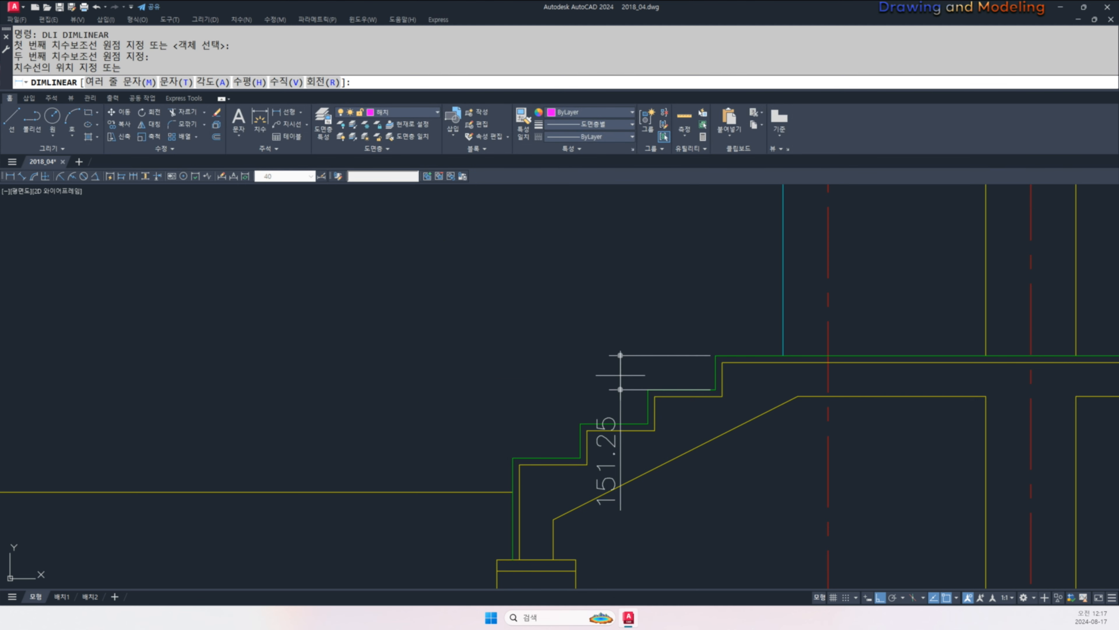
{"action": "key", "text": "Escape"}
{"action": "key", "text": "Escape"}
- Check the heights of the lowest riser and the second riser of the front steps on the green finish line
{"action": "key", "text": "Return"}
{"action": "left_click", "coordinate": [514, 461]}
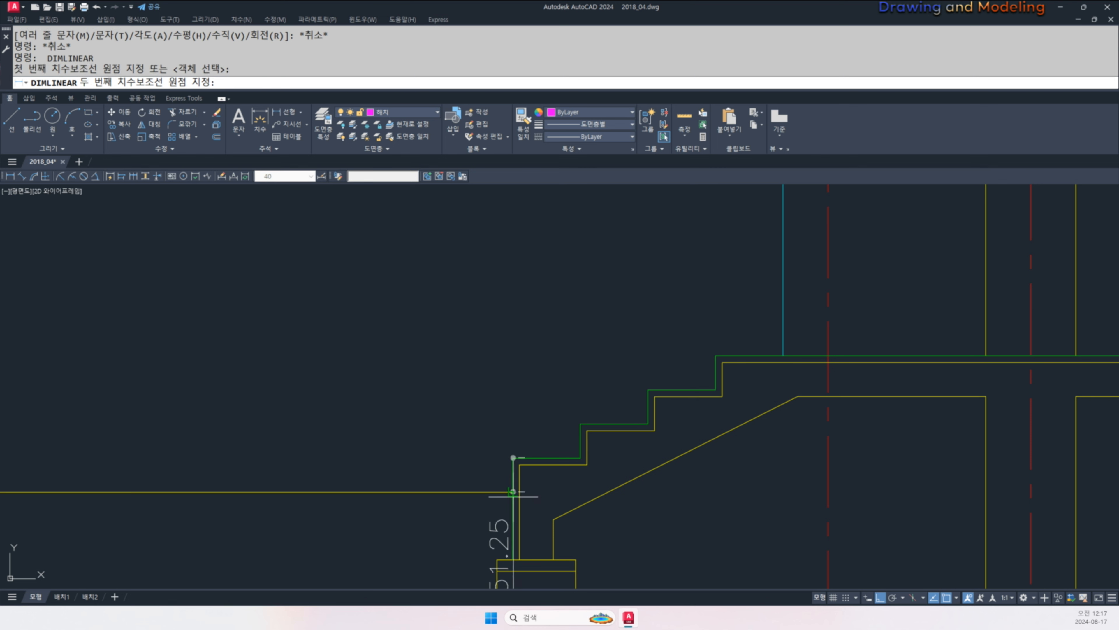
{"action": "key", "text": "Escape"}
{"action": "key", "text": "Return"}
{"action": "left_click", "coordinate": [581, 457]}
{"action": "left_click", "coordinate": [580, 423]}
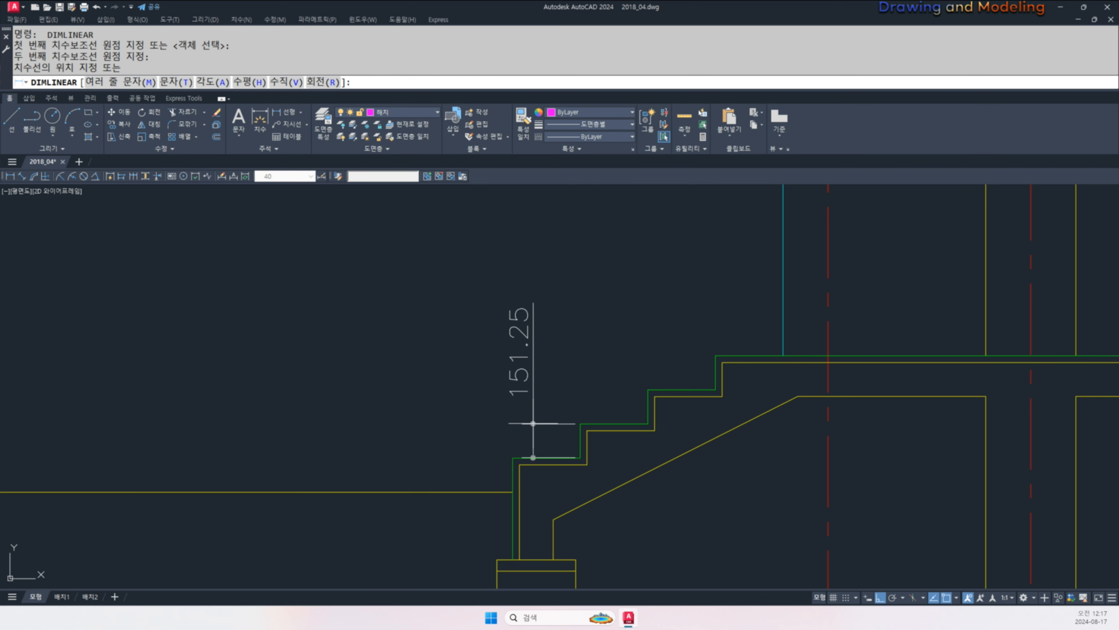
{"action": "key", "text": "Escape"}
{"action": "scroll", "coordinate": [525, 470], "scroll_direction": "down", "scroll_amount": 5}
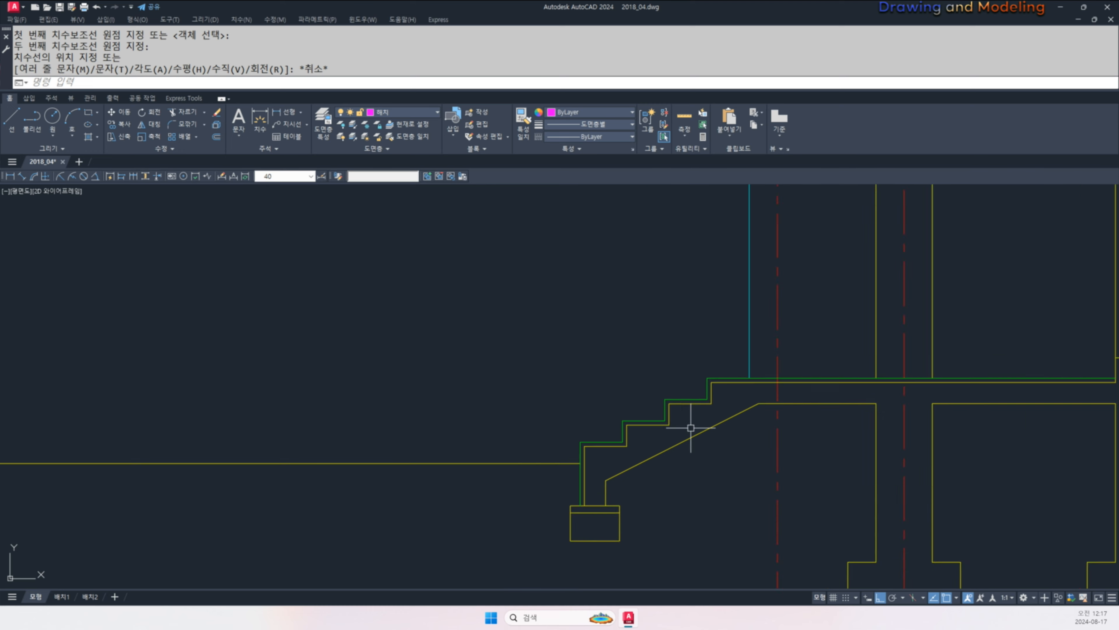
{"action": "key", "text": "Escape"}
{"action": "key", "text": "Escape"}
- Offset the entrance slab's underside between the first and second walls 50 mm downward
{"action": "scroll", "coordinate": [518, 437], "scroll_direction": "up", "scroll_amount": 4}
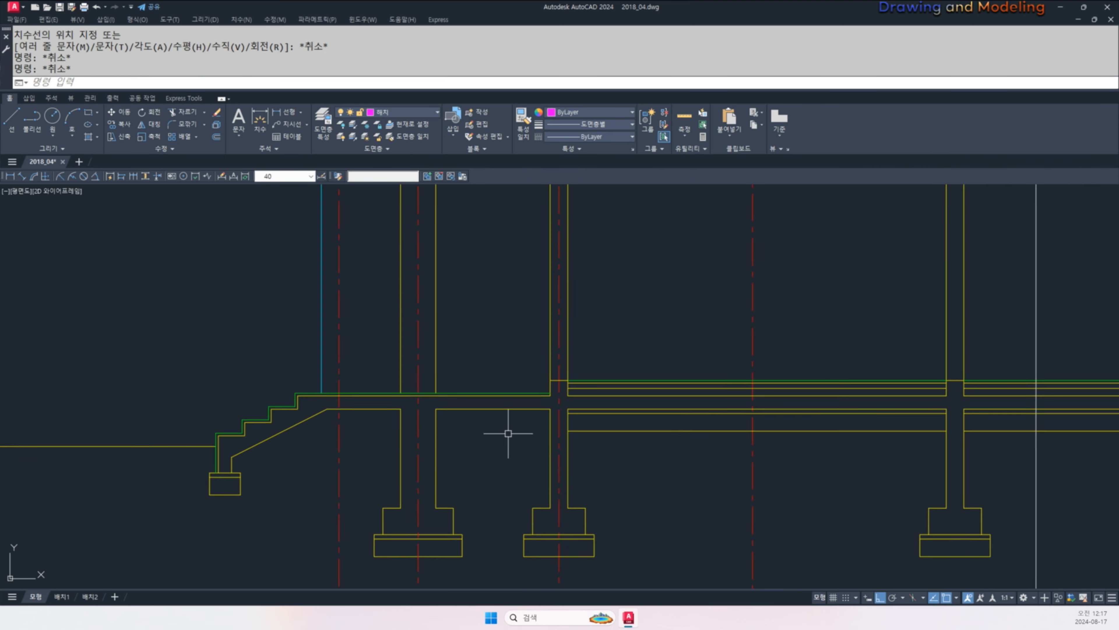
{"action": "middle_click_drag", "start_coordinate": [509, 430], "coordinate": [561, 434]}
{"action": "type", "text": "o"}
{"action": "key", "text": "Return"}
{"action": "type", "text": "50"}
{"action": "key", "text": "Return"}
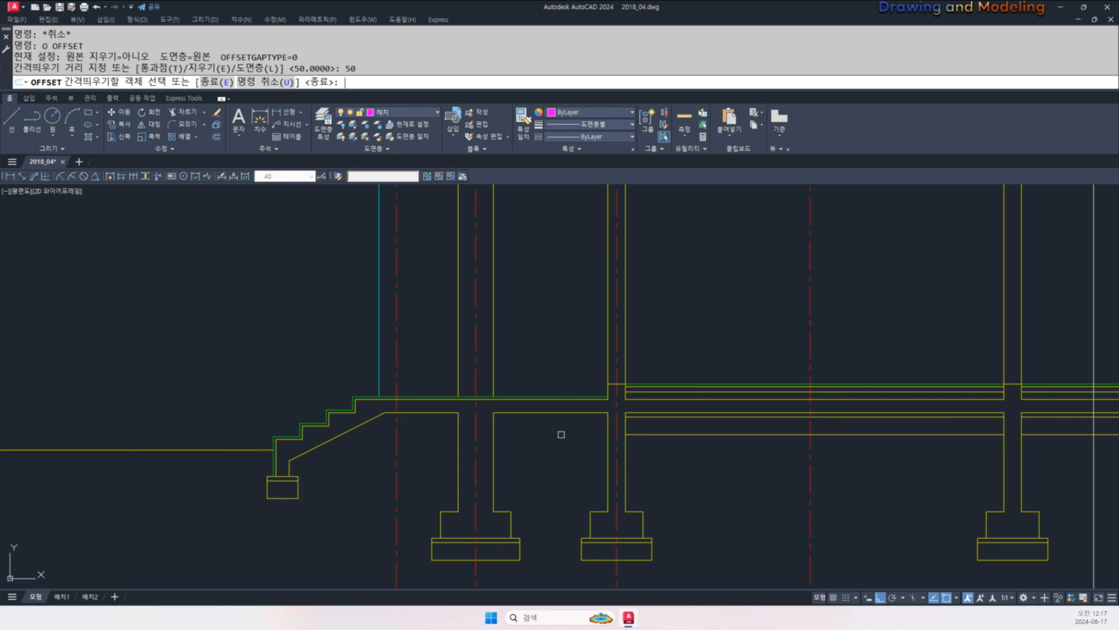
{"action": "left_click", "coordinate": [545, 413]}
{"action": "left_click", "coordinate": [545, 440]}
{"action": "key", "text": "Escape"}
{"action": "key", "text": "Escape"}
- Offset the lower line beneath the slab between the first and second walls 200 mm downward
{"action": "key", "text": "space"}
{"action": "type", "text": "200"}
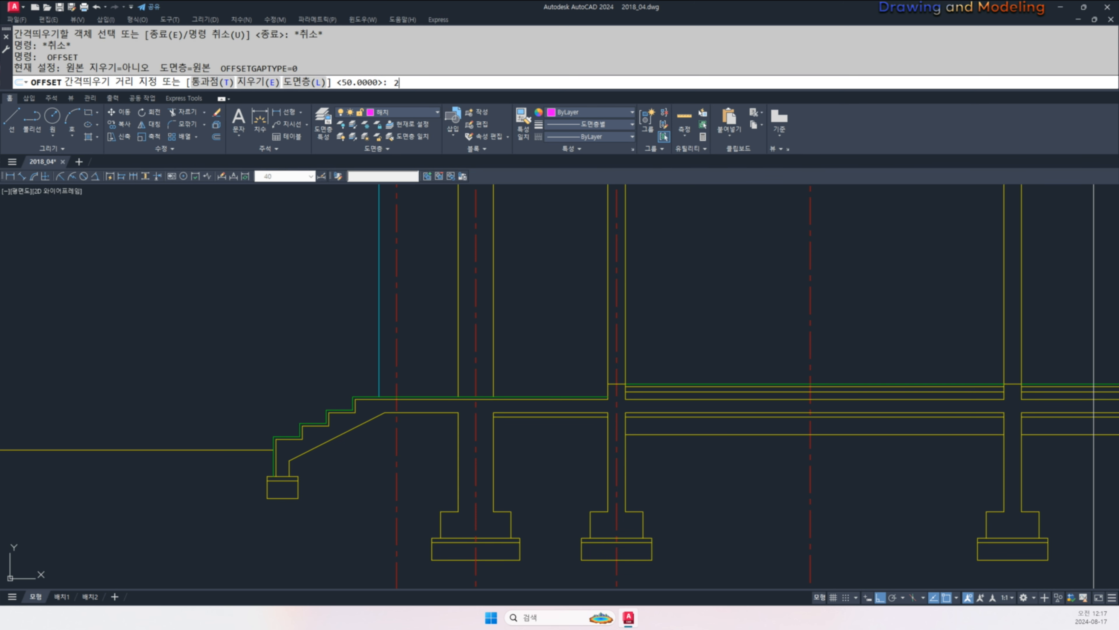
{"action": "key", "text": "space"}
{"action": "scroll", "coordinate": [582, 420], "scroll_direction": "up", "scroll_amount": 2}
{"action": "left_click", "coordinate": [553, 415]}
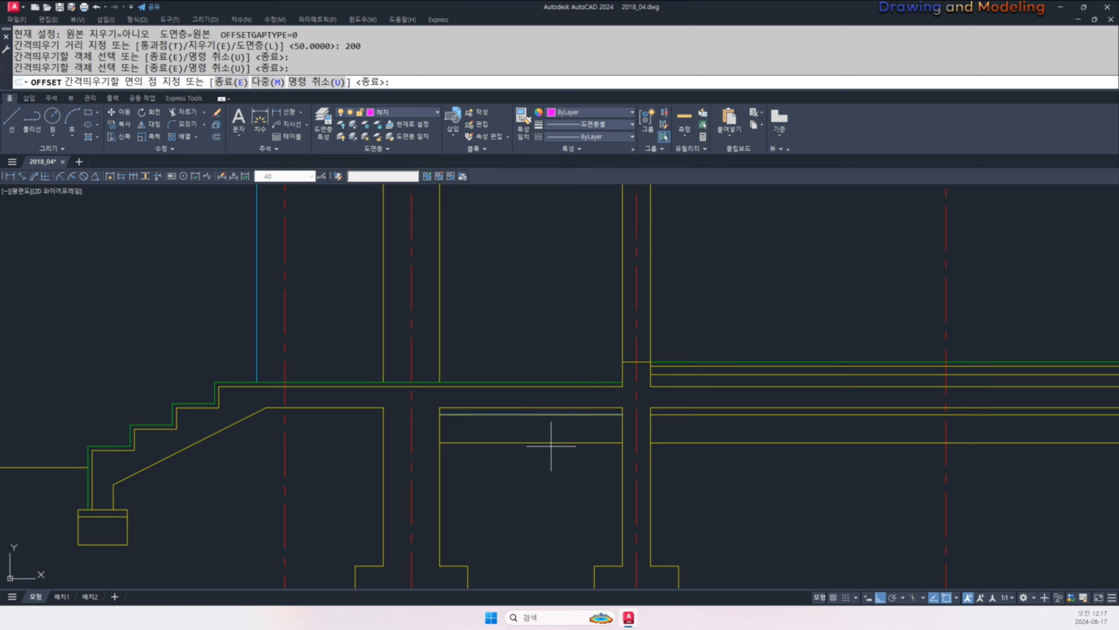
{"action": "left_click", "coordinate": [511, 454]}
{"action": "key", "text": "Escape"}
{"action": "key", "text": "Escape"}
- Draw a horizontal line at ground level from the front steps' outer finish line to the first wall's outer face
{"action": "middle_click_drag", "start_coordinate": [228, 467], "coordinate": [437, 475]}
{"action": "type", "text": "l"}
{"action": "key", "text": "space"}
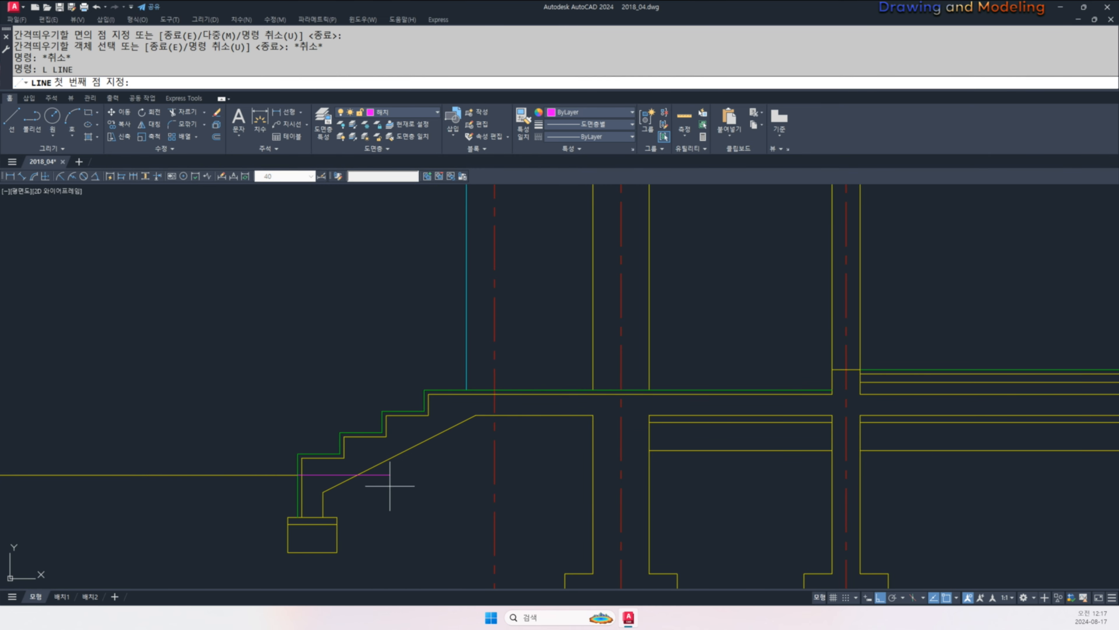
{"action": "left_click", "coordinate": [589, 476]}
{"action": "key", "text": "Escape"}
{"action": "key", "text": "Escape"}
- Trim the part of the ground-level line inside the steps, using the sloped stair underside as the cutting edge
{"action": "scroll", "coordinate": [324, 480], "scroll_direction": "up", "scroll_amount": 2}
{"action": "type", "text": "tr"}
{"action": "key", "text": "space"}
{"action": "left_click", "coordinate": [390, 491]}
{"action": "left_click", "coordinate": [376, 463]}
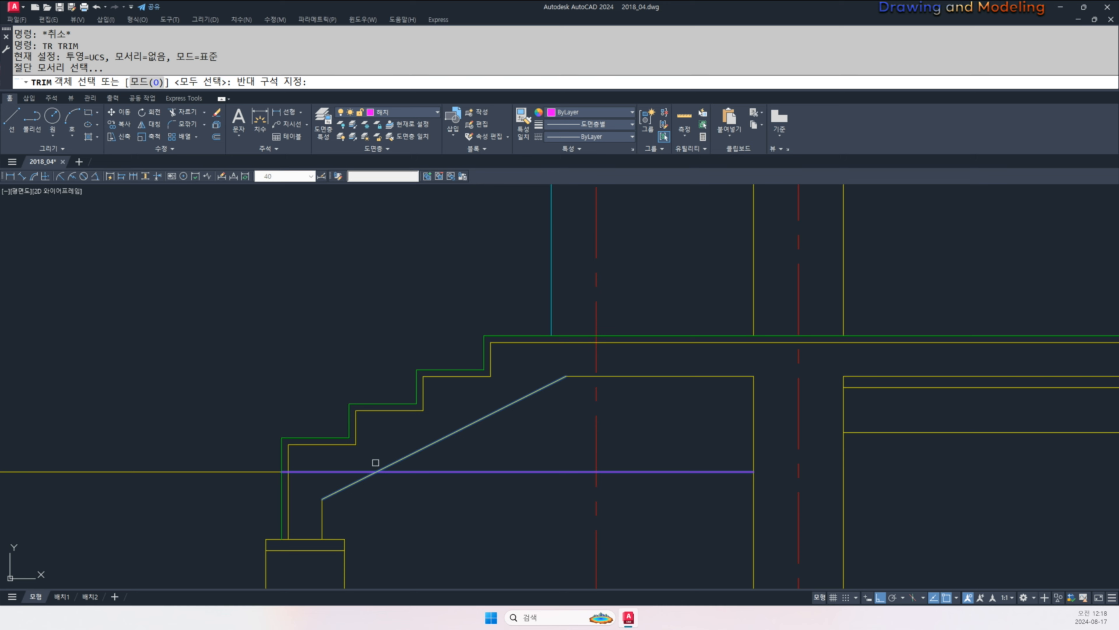
{"action": "key", "text": "space"}
{"action": "left_click", "coordinate": [340, 459]}
{"action": "left_click", "coordinate": [331, 481]}
{"action": "key", "text": "Escape"}
- Start matching properties for the magenta ground-level line beneath the entrance slab
{"action": "middle_click_drag", "start_coordinate": [565, 481], "coordinate": [493, 486]}
{"action": "type", "text": "ma"}
{"action": "key", "text": "space"}
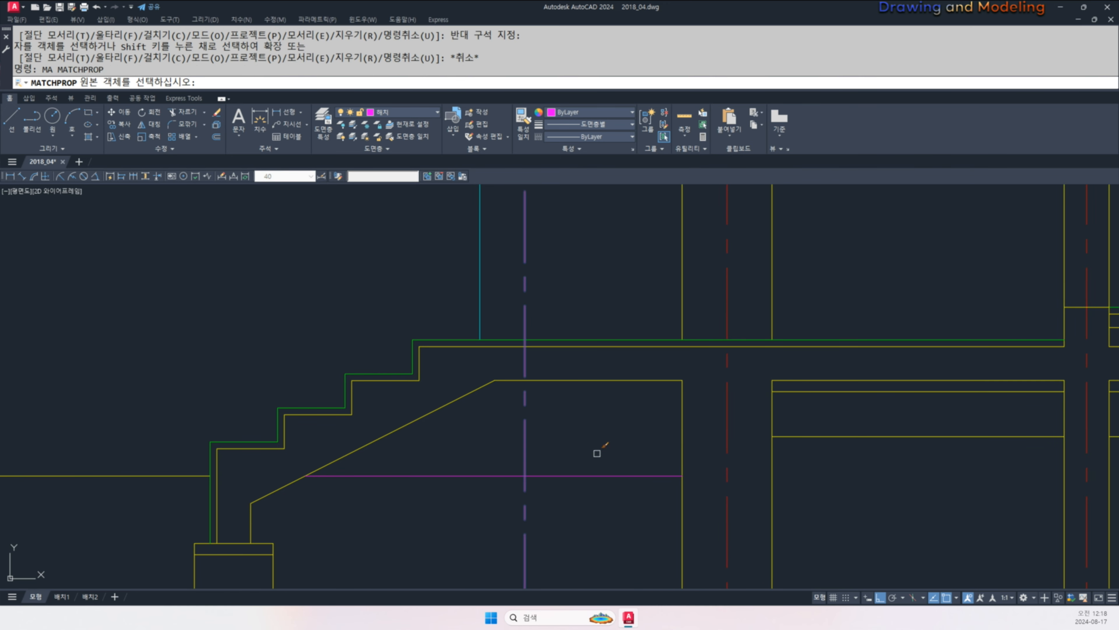
- Match the horizontal line beneath the entrance steps to the properties of the red dash-dot centre line
{"action": "left_click", "coordinate": [525, 451]}
{"action": "left_click", "coordinate": [503, 461]}
{"action": "left_click", "coordinate": [477, 487]}
{"action": "key", "text": "Escape"}
{"action": "key", "text": "Escape"}
{"action": "scroll", "coordinate": [556, 444], "scroll_direction": "down", "scroll_amount": 5}
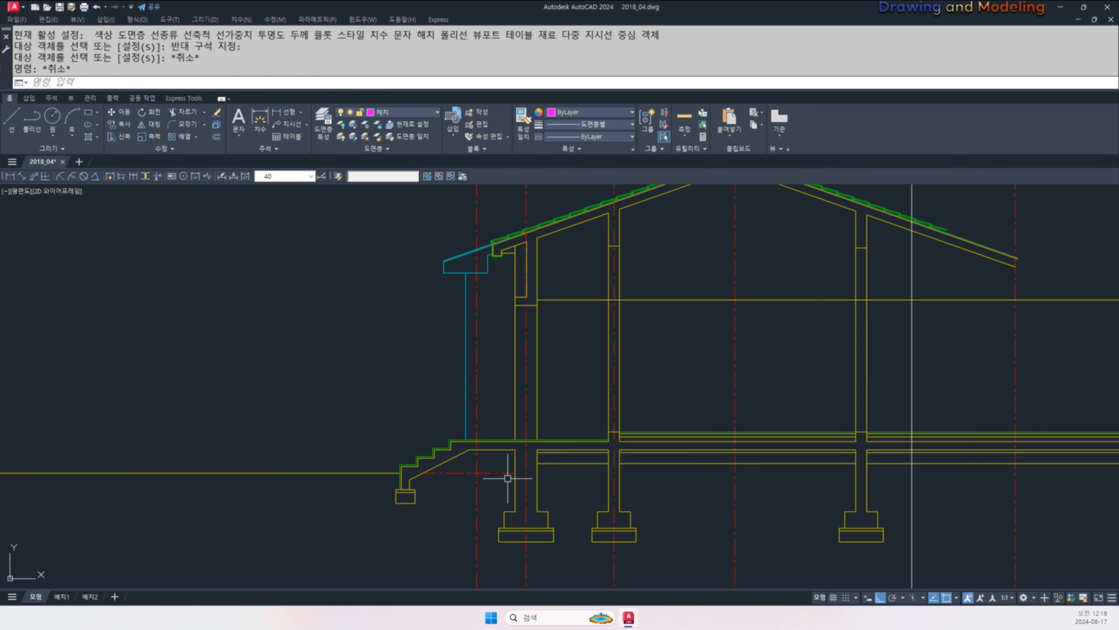
- Trim off the part of the vertical porch centre line that runs below the horizontal line under the entrance steps
{"action": "key", "text": "Escape"}
{"action": "scroll", "coordinate": [470, 492], "scroll_direction": "up", "scroll_amount": 2}
{"action": "type", "text": "tr"}
{"action": "key", "text": "space"}
{"action": "key", "text": "Escape"}
{"action": "key", "text": "Escape"}
{"action": "type", "text": "tr"}
{"action": "key", "text": "space"}
{"action": "left_click", "coordinate": [492, 477]}
{"action": "left_click", "coordinate": [469, 458]}
{"action": "key", "text": "space"}
{"action": "left_click", "coordinate": [499, 490]}
{"action": "left_click", "coordinate": [460, 492]}
{"action": "middle_click_drag", "start_coordinate": [491, 470], "coordinate": [498, 503]}
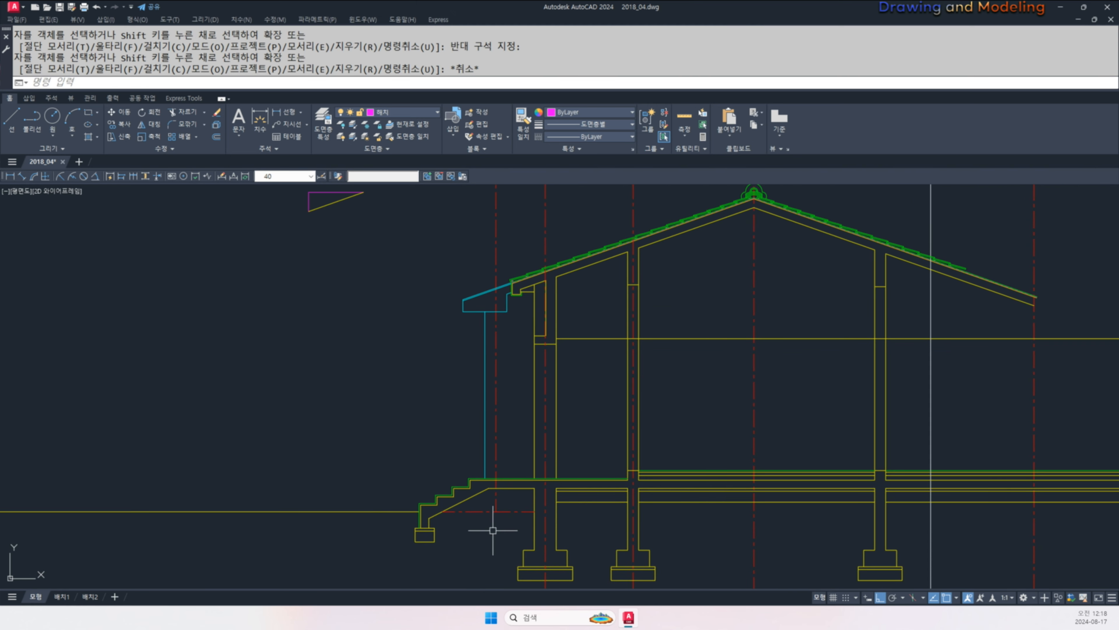
- Stretch the lower end of the porch centre line down slightly past the horizontal line beneath the steps
{"action": "scroll", "coordinate": [496, 525], "scroll_direction": "up", "scroll_amount": 4}
{"action": "type", "text": "s"}
{"action": "key", "text": "space"}
{"action": "left_click", "coordinate": [520, 502]}
{"action": "left_click", "coordinate": [481, 461]}
{"action": "key", "text": "space"}
{"action": "left_click", "coordinate": [533, 479]}
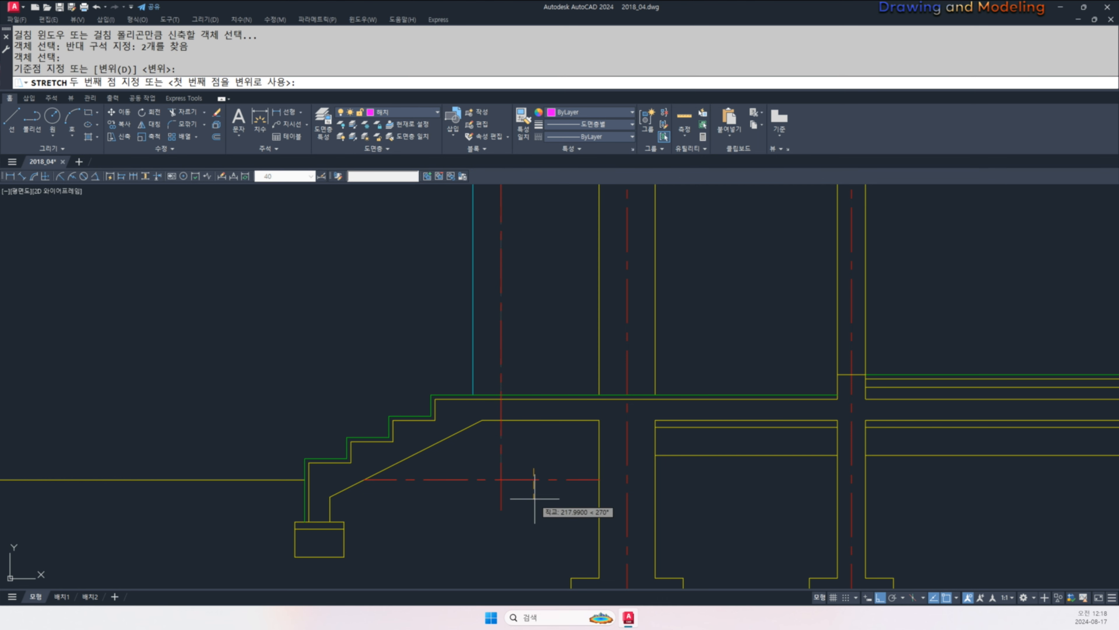
{"action": "key", "text": "Escape"}
{"action": "key", "text": "Escape"}
{"action": "scroll", "coordinate": [485, 502], "scroll_direction": "down", "scroll_amount": 4}
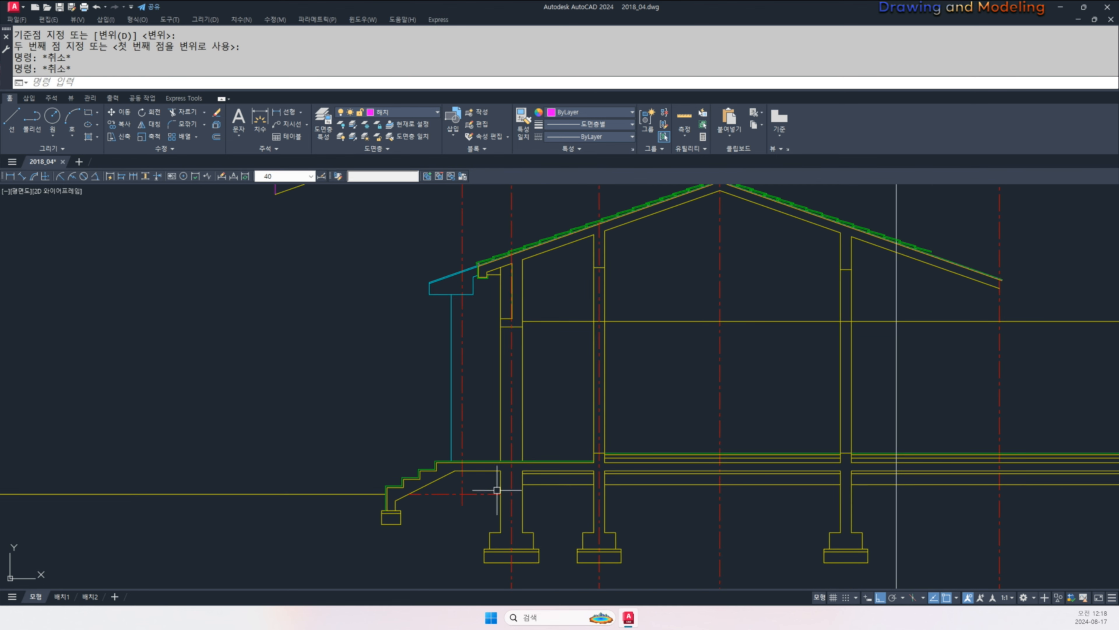
{"action": "key", "text": "Escape"}
{"action": "mouse_move", "coordinate": [561, 458]}
{"action": "middle_mouse_down"}
{"action": "mouse_move", "coordinate": [538, 467]}
{"action": "mouse_move", "coordinate": [569, 441]}
{"action": "middle_mouse_up"}
{"action": "scroll", "coordinate": [530, 466], "scroll_direction": "up", "scroll_amount": 2}
{"action": "middle_click_drag", "start_coordinate": [496, 509], "coordinate": [529, 485]}
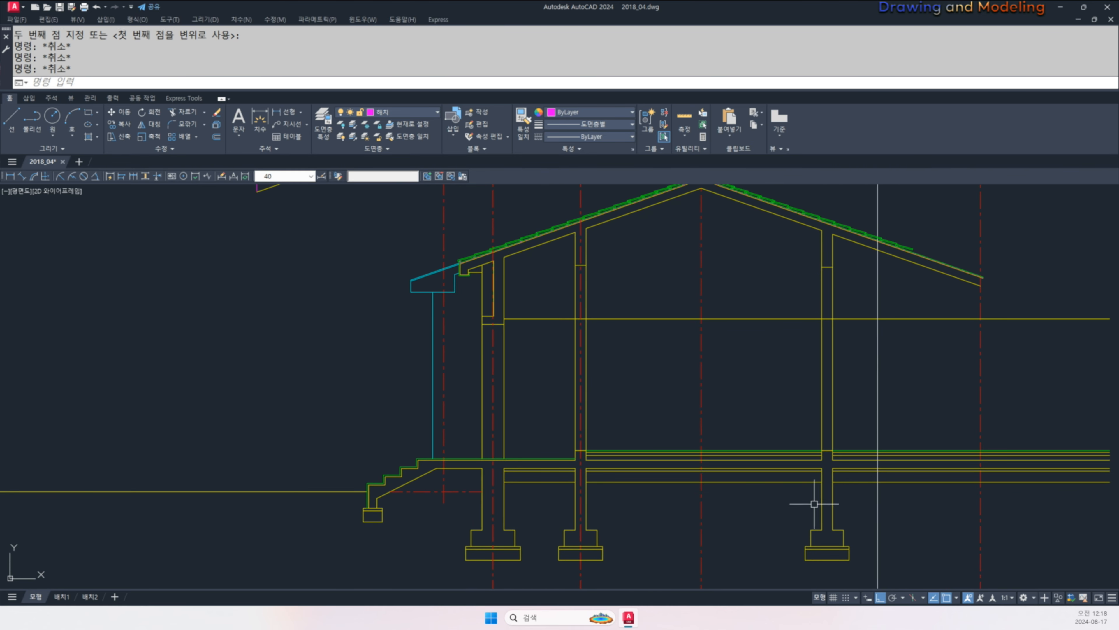
{"action": "middle_click_drag", "start_coordinate": [936, 442], "coordinate": [918, 443]}
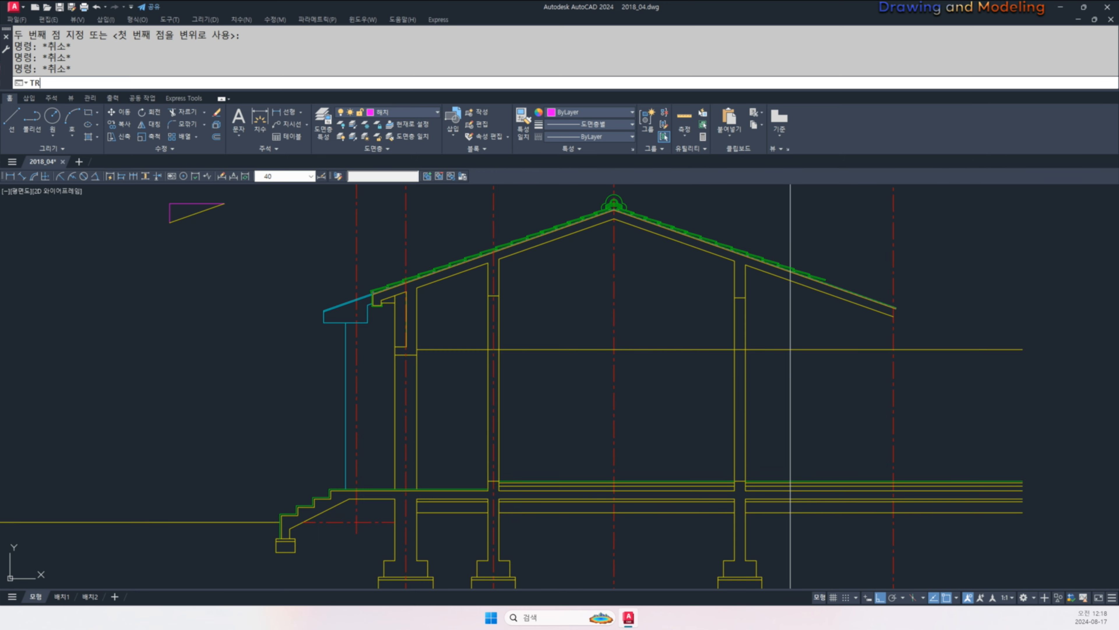
{"action": "type", "text": "tr"}
{"action": "key", "text": "space"}
{"action": "scroll", "coordinate": [762, 419], "scroll_direction": "down", "scroll_amount": 2}
{"action": "key", "text": "Escape"}
{"action": "key", "text": "Escape"}
{"action": "left_click_drag", "start_coordinate": [830, 473], "coordinate": [791, 427]}
{"action": "key", "text": "Escape"}
{"action": "key", "text": "Escape"}
- Examine the floor plan around 방3 and 욕실, where the white section line crosses the wall, and compare it with the section
{"action": "scroll", "coordinate": [831, 435], "scroll_direction": "down", "scroll_amount": 4}
{"action": "middle_click_drag", "start_coordinate": [827, 377], "coordinate": [1071, 531]}
{"action": "scroll", "coordinate": [542, 394], "scroll_direction": "up", "scroll_amount": 4}
{"action": "scroll", "coordinate": [463, 335], "scroll_direction": "up", "scroll_amount": 4}
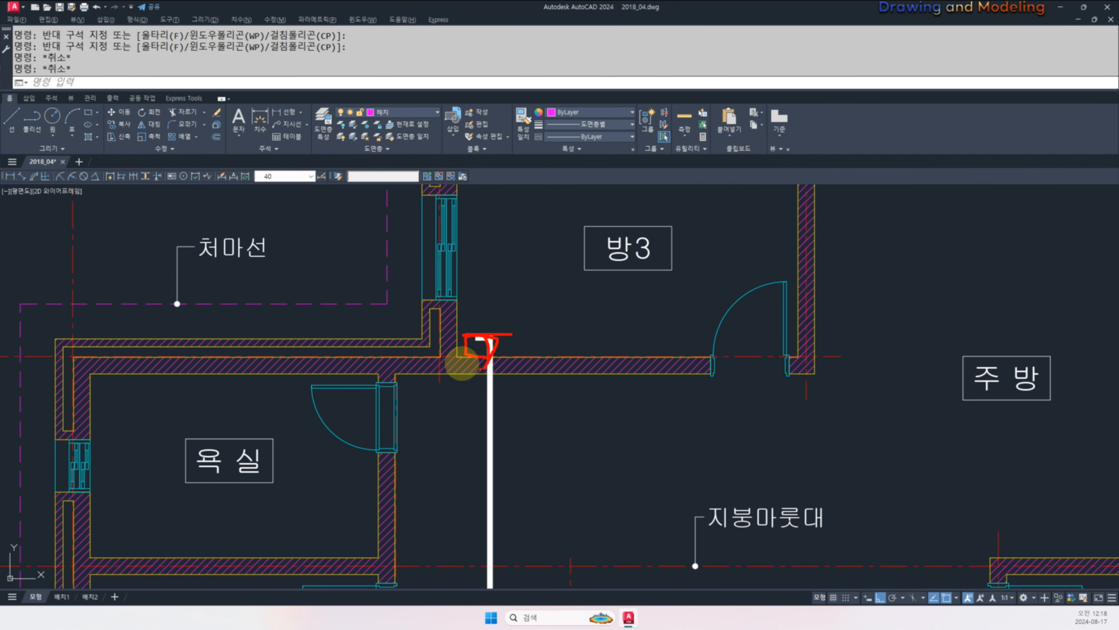
{"action": "key", "text": "Escape"}
{"action": "scroll", "coordinate": [462, 363], "scroll_direction": "down", "scroll_amount": 5}
{"action": "middle_click_drag", "start_coordinate": [626, 397], "coordinate": [462, 375]}
{"action": "scroll", "coordinate": [779, 394], "scroll_direction": "up", "scroll_amount": 5}
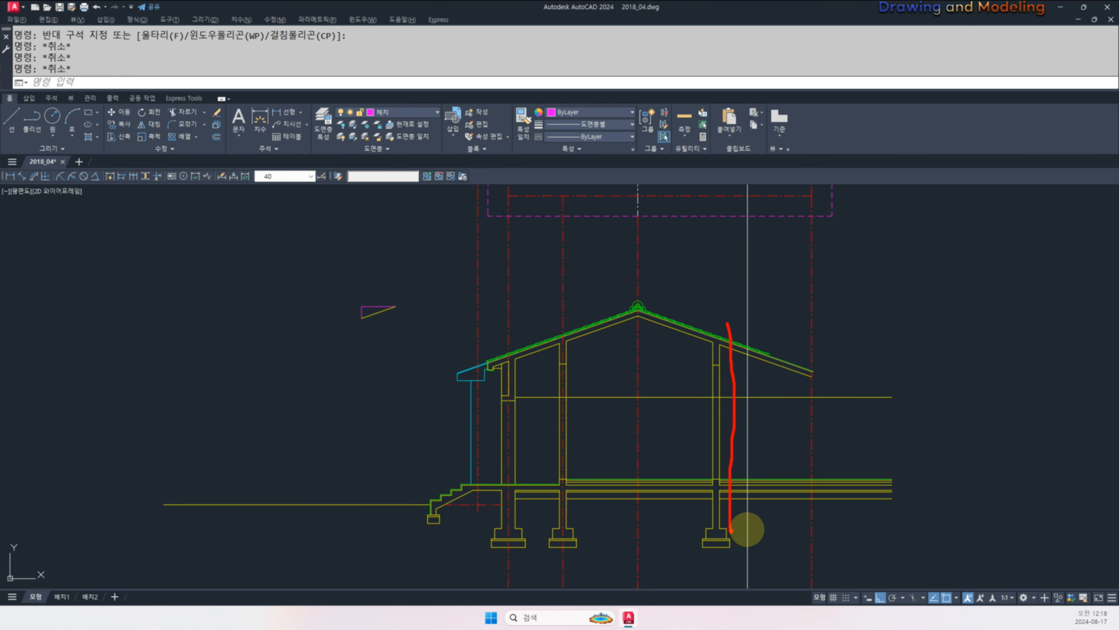
{"action": "key", "text": "Escape"}
{"action": "type", "text": "m"}
{"action": "key", "text": "Return"}
{"action": "left_click", "coordinate": [772, 568]}
{"action": "left_click", "coordinate": [736, 529]}
{"action": "key", "text": "Return"}
{"action": "left_click", "coordinate": [787, 568]}
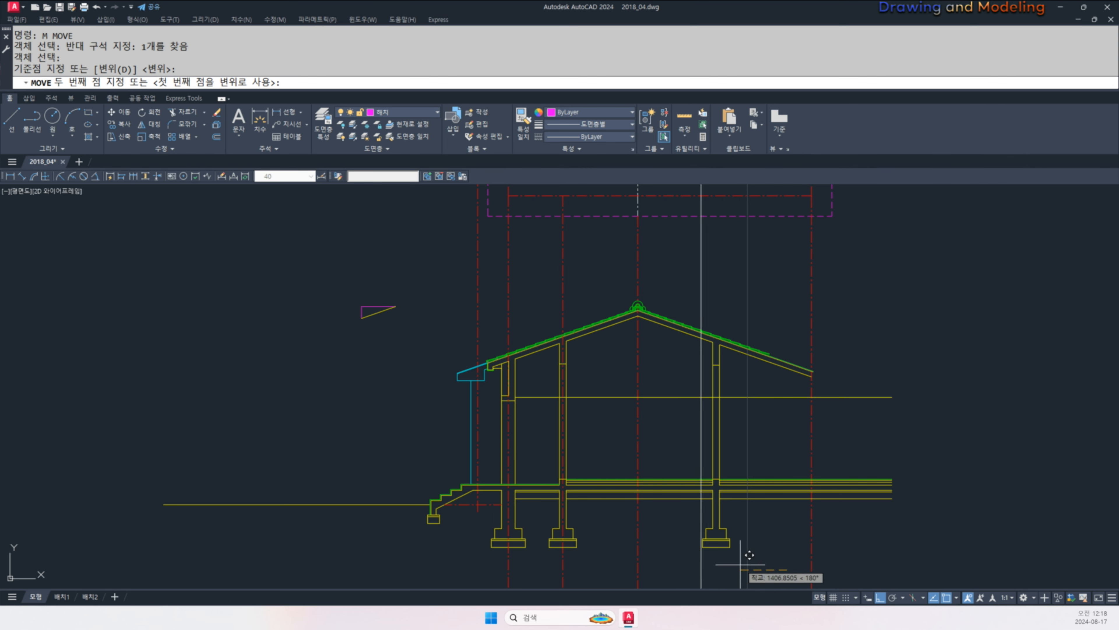
{"action": "scroll", "coordinate": [790, 554], "scroll_direction": "up", "scroll_amount": 3}
{"action": "scroll", "coordinate": [785, 560], "scroll_direction": "down", "scroll_amount": 3}
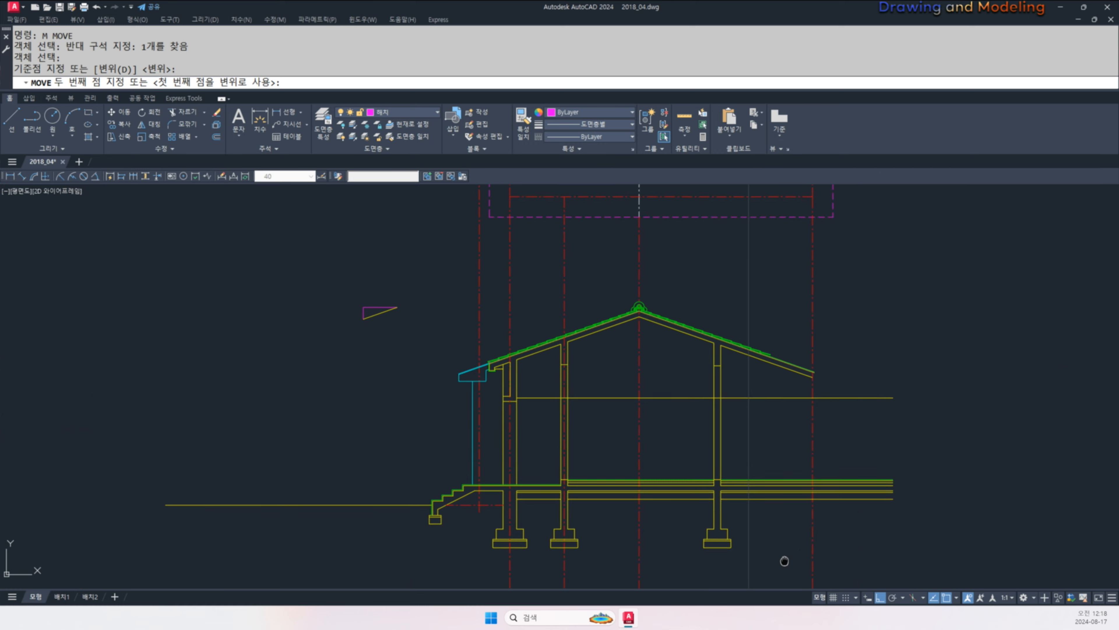
{"action": "scroll", "coordinate": [745, 531], "scroll_direction": "up", "scroll_amount": 3}
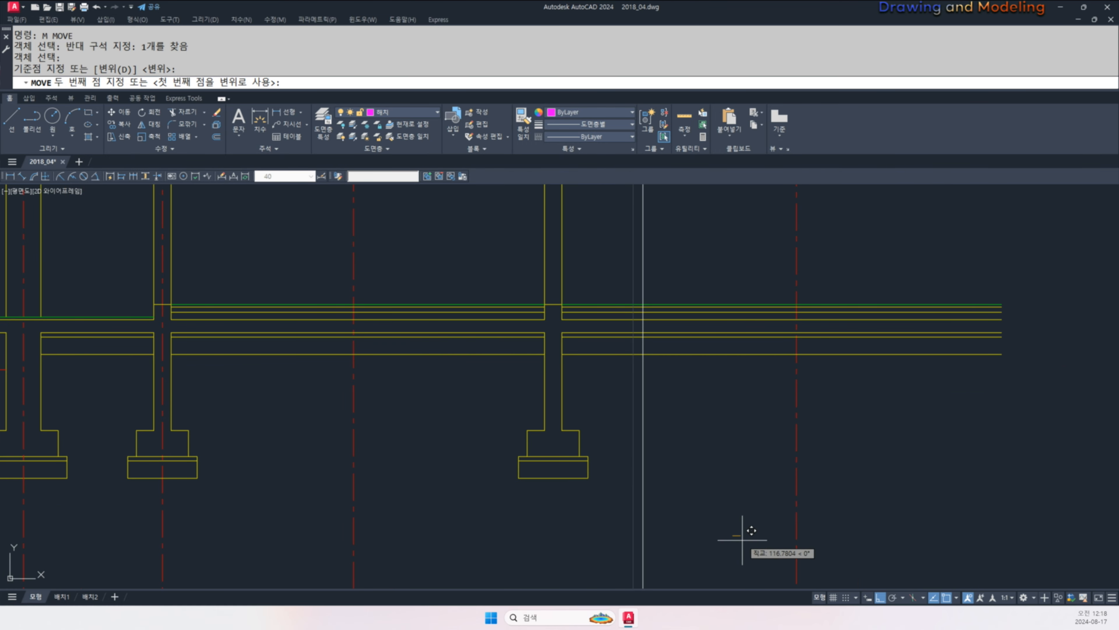
{"action": "key", "text": "Escape"}
{"action": "key", "text": "Escape"}
- Move the white vertical cut line horizontally, slightly closer to the last wall of the section
{"action": "scroll", "coordinate": [712, 530], "scroll_direction": "down", "scroll_amount": 4}
{"action": "left_click", "coordinate": [706, 393]}
{"action": "left_click", "coordinate": [664, 408]}
{"action": "key", "text": "space"}
{"action": "left_click", "coordinate": [752, 383]}
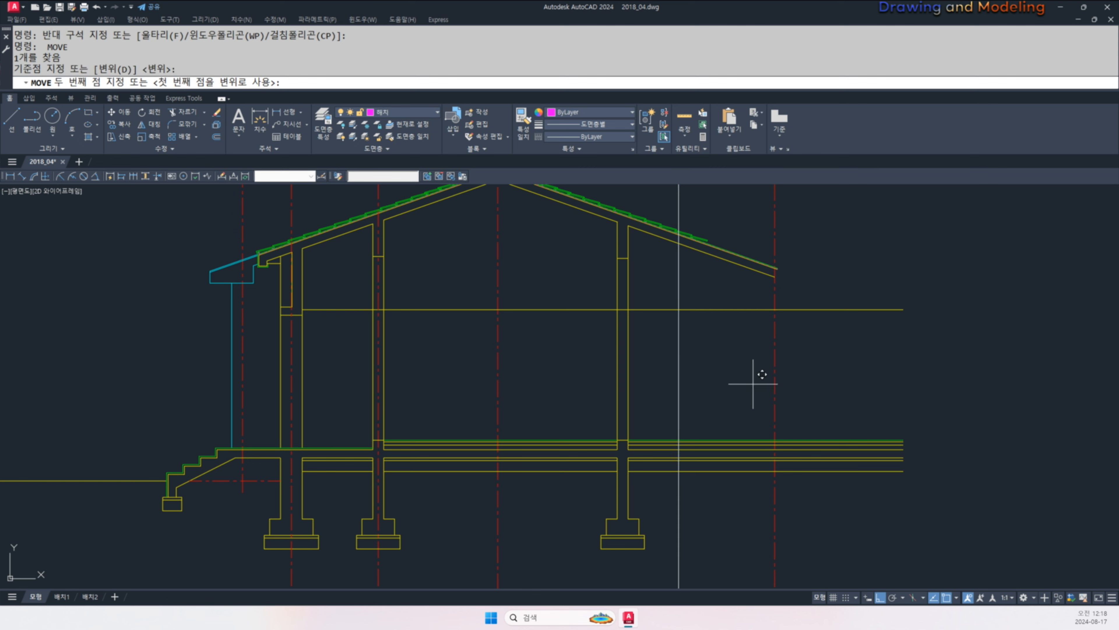
{"action": "left_click", "coordinate": [739, 388]}
{"action": "key", "text": "Escape"}
- Trim the roof, ceiling, floor and slab lines that extend beyond the vertical cut line, using it as the cutting edge
{"action": "middle_click_drag", "start_coordinate": [716, 377], "coordinate": [718, 411]}
{"action": "type", "text": "tr"}
{"action": "key", "text": "space"}
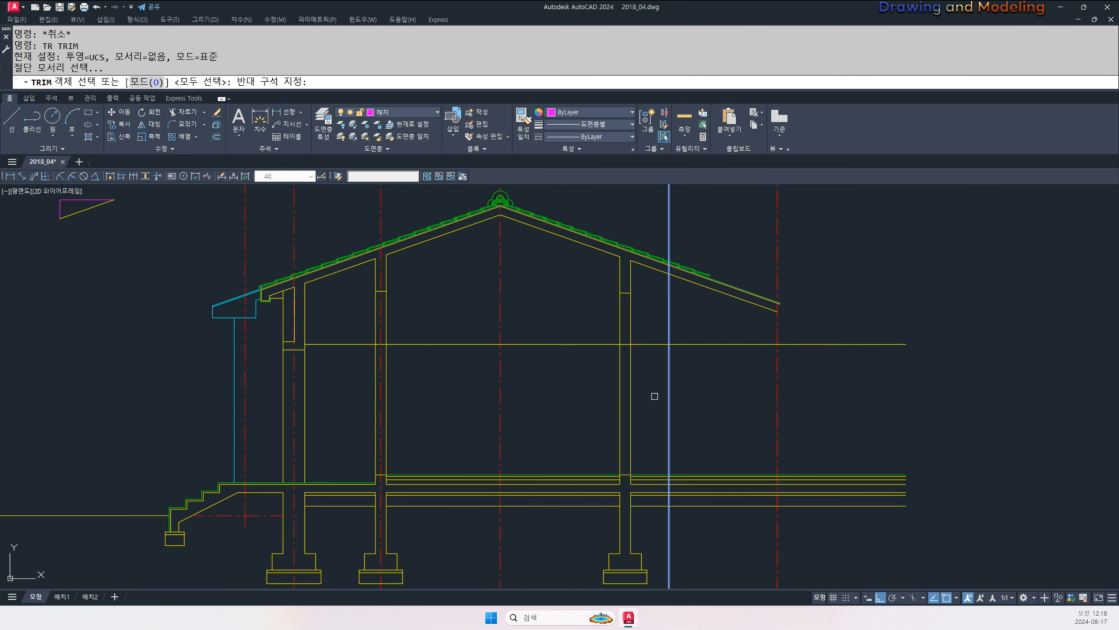
{"action": "left_click", "coordinate": [669, 396]}
{"action": "key", "text": "space"}
{"action": "left_click", "coordinate": [713, 539]}
{"action": "left_click", "coordinate": [677, 252]}
{"action": "key", "text": "Escape"}
{"action": "key", "text": "Escape"}
- Erase the leftover roof tile fragments outside the vertical cut line
{"action": "left_click", "coordinate": [726, 242]}
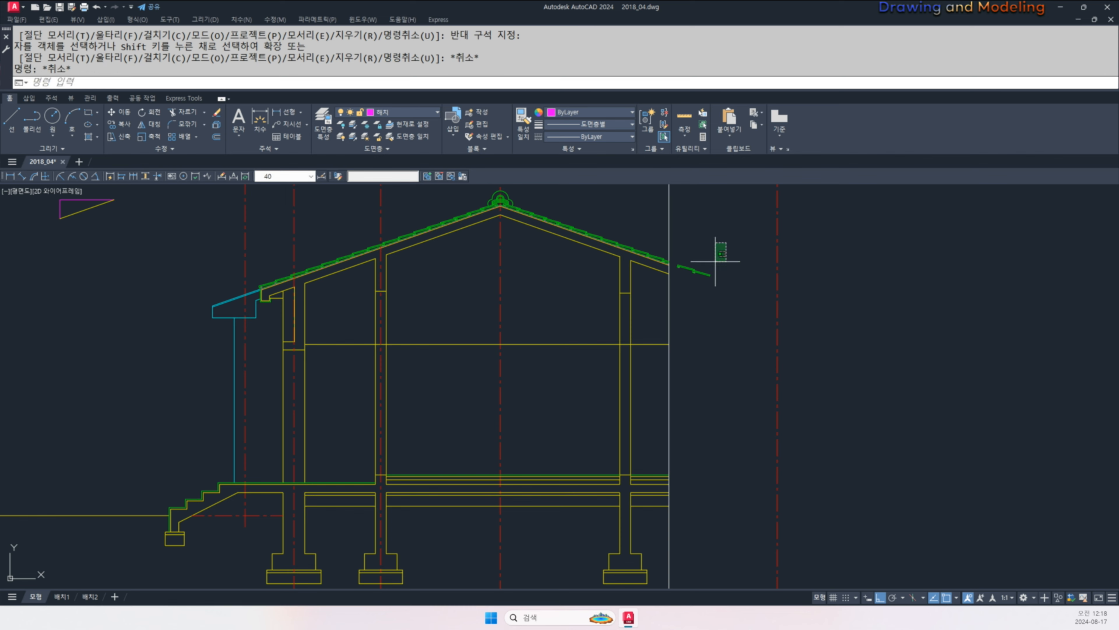
{"action": "left_click", "coordinate": [686, 282]}
{"action": "type", "text": "e"}
{"action": "key", "text": "space"}
{"action": "left_click", "coordinate": [825, 363]}
{"action": "key", "text": "Escape"}
- Draw a small upright rectangle in the empty space just outside the vertical cut line
{"action": "scroll", "coordinate": [680, 425], "scroll_direction": "up", "scroll_amount": 5}
{"action": "type", "text": "rec"}
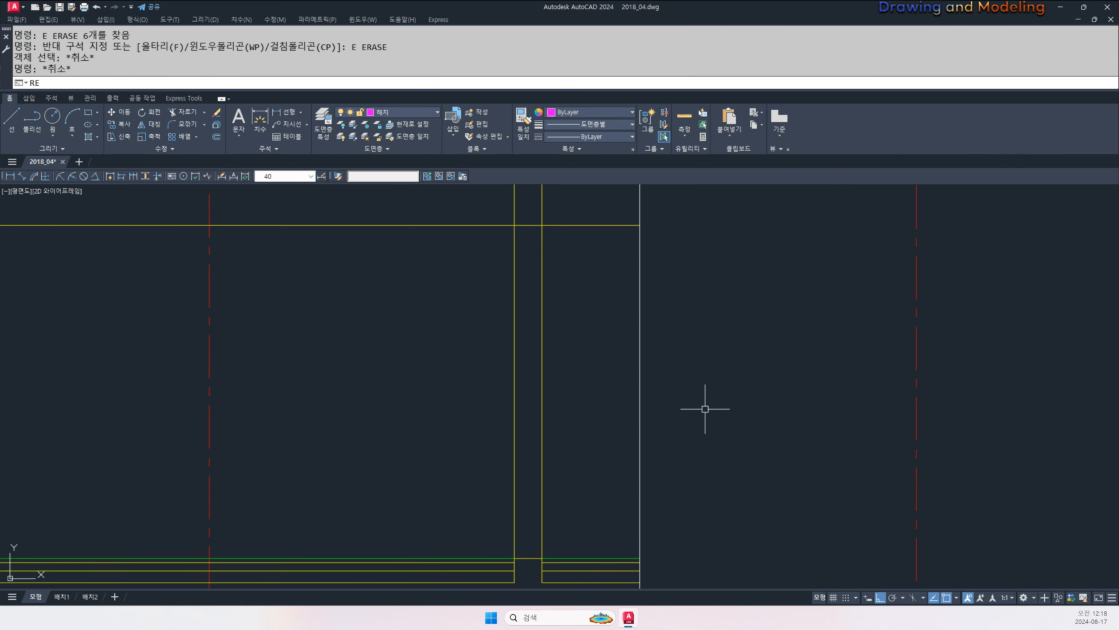
{"action": "key", "text": "space"}
{"action": "left_click", "coordinate": [695, 425]}
{"action": "type", "text": "@"}
{"action": "key", "text": "space"}
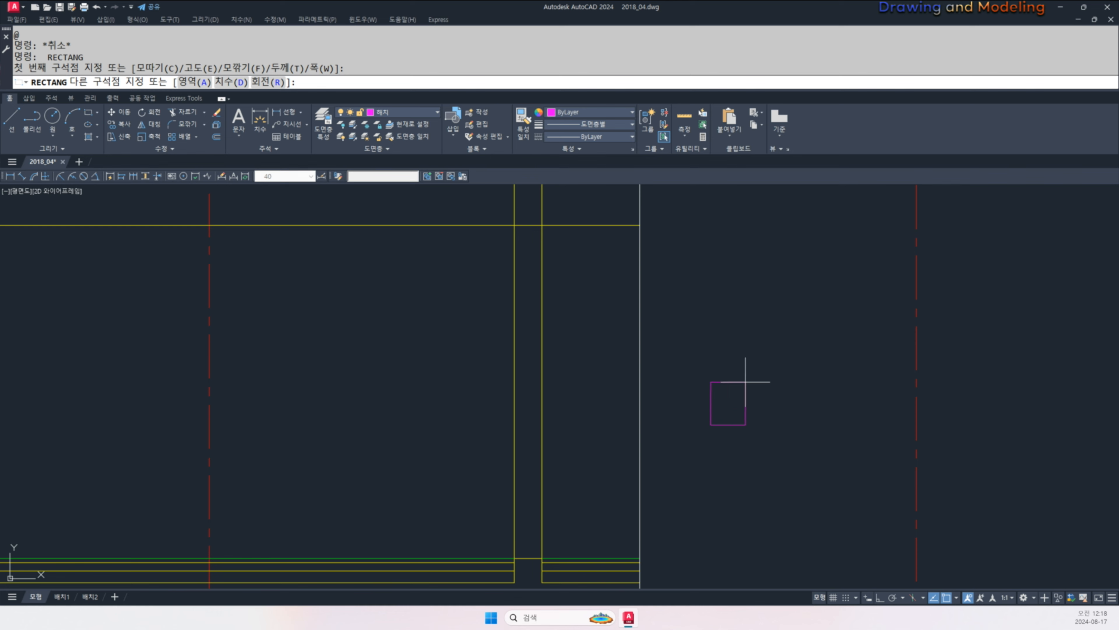
{"action": "left_click", "coordinate": [745, 375]}
{"action": "key", "text": "Escape"}
- Draw a diagonal line across the small rectangle from its lower-left corner to its upper-right corner
{"action": "scroll", "coordinate": [753, 403], "scroll_direction": "up", "scroll_amount": 2}
{"action": "type", "text": "l"}
{"action": "key", "text": "space"}
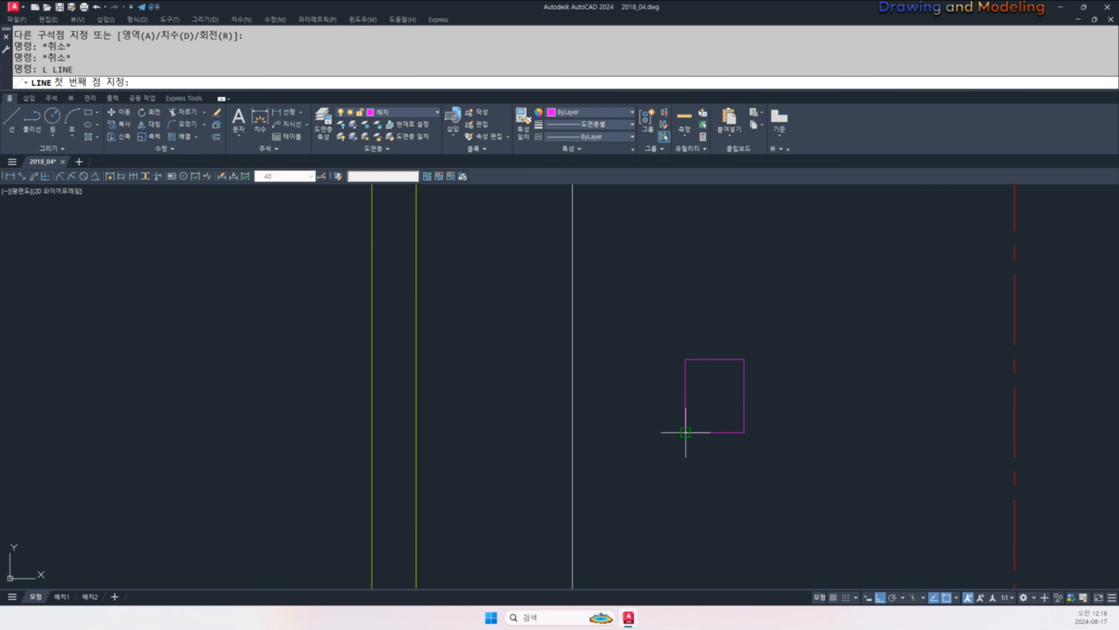
{"action": "left_click", "coordinate": [710, 422]}
{"action": "left_click", "coordinate": [745, 375]}
{"action": "key", "text": "Escape"}
{"action": "key", "text": "Escape"}
- Match the small rectangle and its diagonal to the properties of the white cut line
{"action": "middle_click_drag", "start_coordinate": [617, 403], "coordinate": [641, 434]}
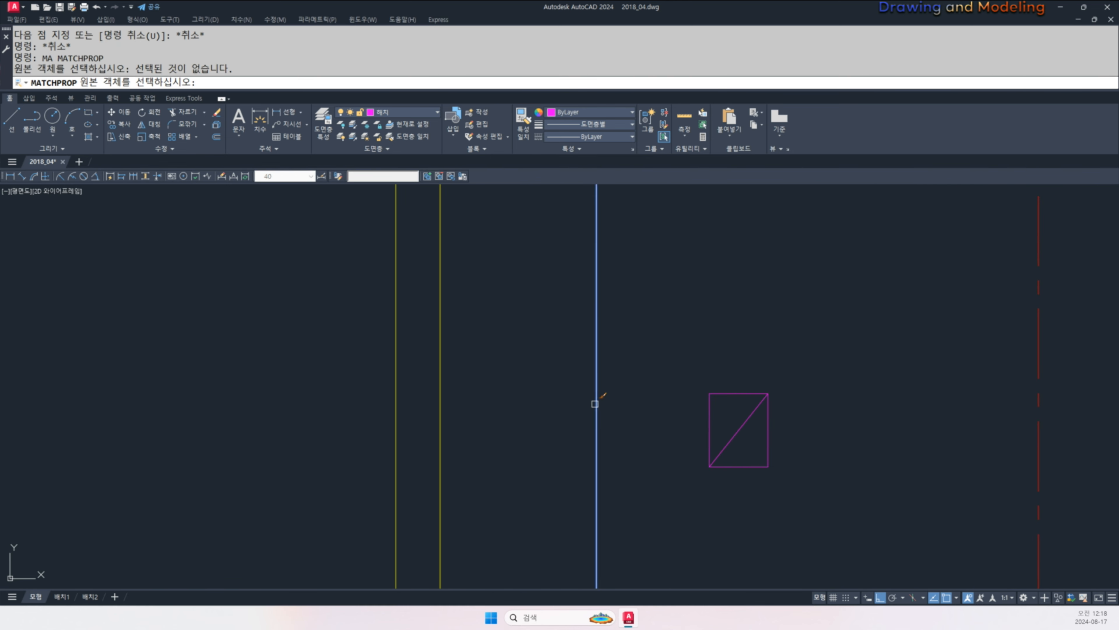
{"action": "left_click", "coordinate": [595, 403]}
{"action": "left_click", "coordinate": [757, 353]}
{"action": "left_click", "coordinate": [677, 466]}
{"action": "key", "text": "Escape"}
{"action": "key", "text": "Escape"}
- Explode the small rectangle and erase its two vertical sides, leaving a Z shape
{"action": "left_click", "coordinate": [735, 453]}
{"action": "type", "text": "x"}
{"action": "left_click", "coordinate": [787, 427]}
{"action": "left_click", "coordinate": [753, 445]}
{"action": "type", "text": "e"}
{"action": "left_click", "coordinate": [727, 405]}
{"action": "left_click", "coordinate": [697, 427]}
{"action": "type", "text": "e"}
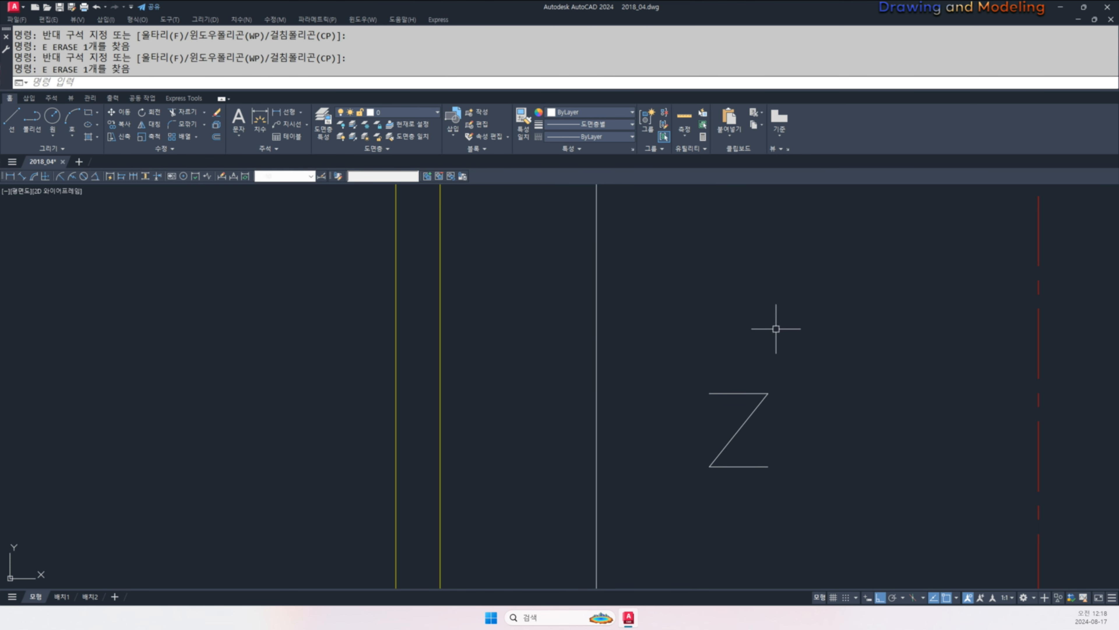
- Move the Z shape so that the midpoint of its upper edge lies on the vertical cut line
{"action": "left_click", "coordinate": [775, 330]}
{"action": "left_click", "coordinate": [735, 481]}
{"action": "middle_click_drag", "start_coordinate": [748, 443], "coordinate": [783, 465]}
{"action": "type", "text": "m"}
{"action": "left_click", "coordinate": [774, 417]}
{"action": "left_click", "coordinate": [632, 415]}
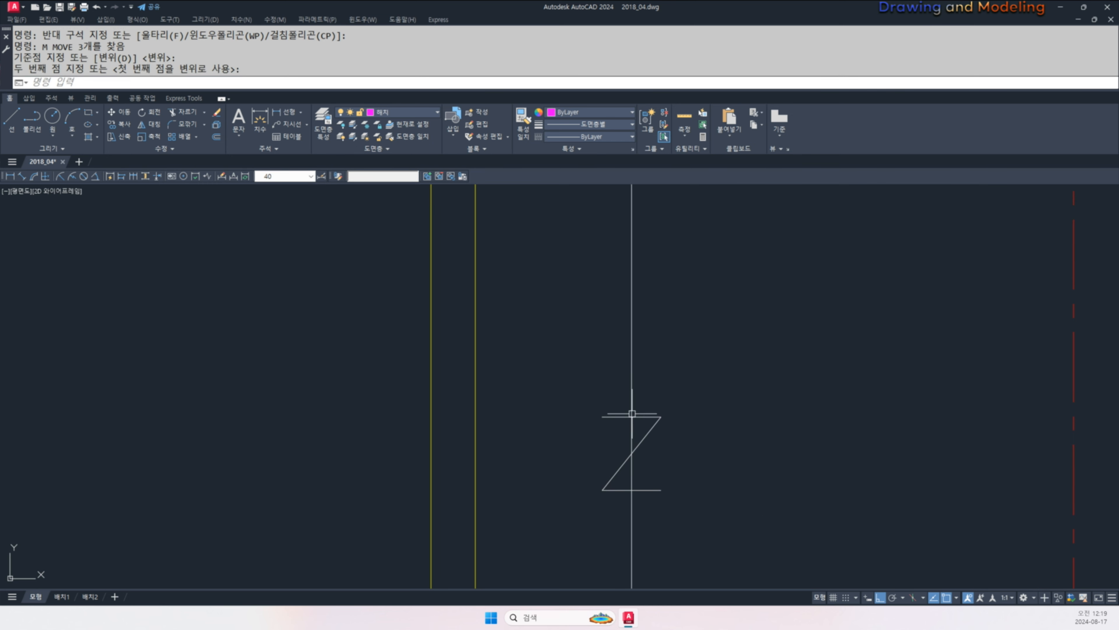
- Trim the cut line inside the Z and the overhanging halves of its horizontal edges to form a break symbol
{"action": "scroll", "coordinate": [620, 425], "scroll_direction": "up", "scroll_amount": 2}
{"action": "type", "text": "tr"}
{"action": "left_click", "coordinate": [648, 430]}
{"action": "left_click", "coordinate": [592, 380]}
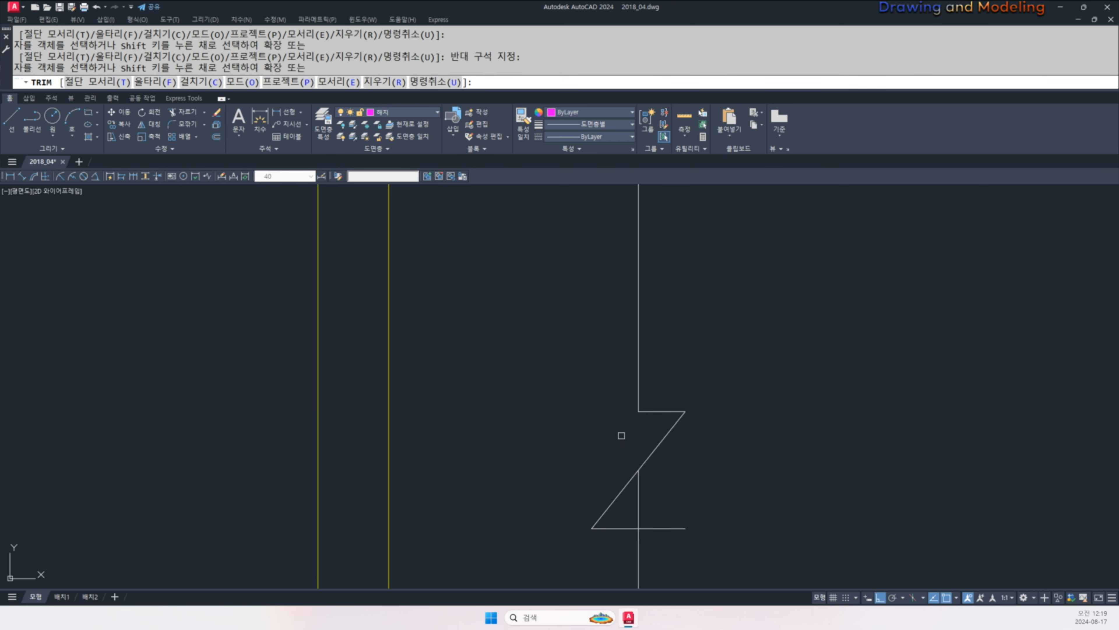
{"action": "key", "text": "Escape"}
- Stretch the break symbol a short distance upward along the vertical cut line
{"action": "scroll", "coordinate": [674, 550], "scroll_direction": "down", "scroll_amount": 3}
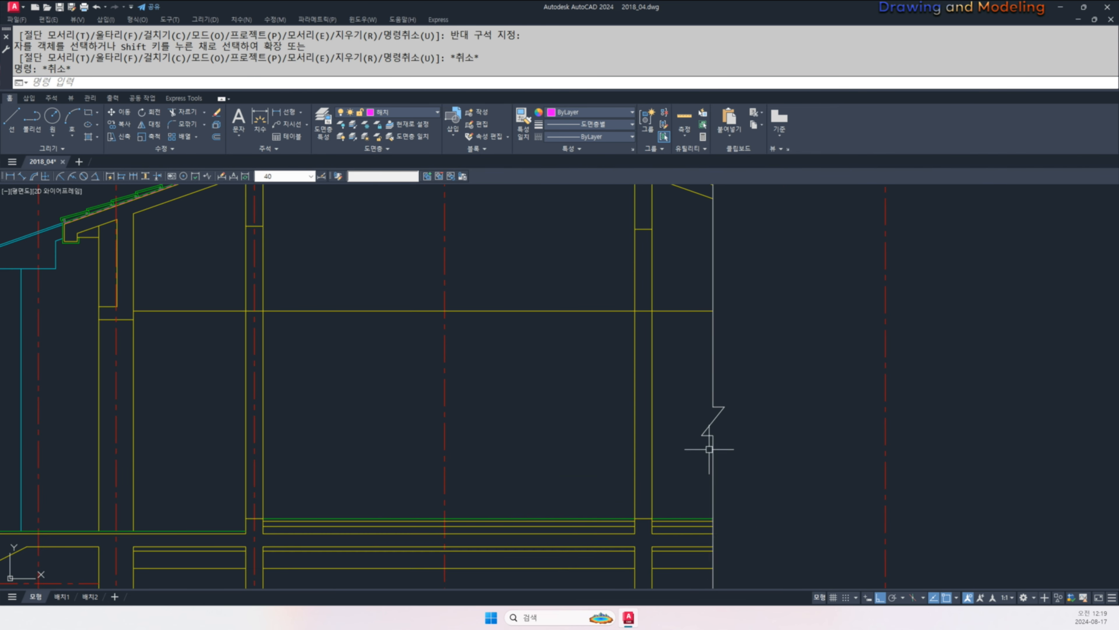
{"action": "type", "text": "s"}
{"action": "left_click", "coordinate": [755, 396]}
{"action": "left_click", "coordinate": [705, 461]}
{"action": "key", "text": "Return"}
{"action": "left_click", "coordinate": [755, 429]}
{"action": "left_click", "coordinate": [777, 439]}
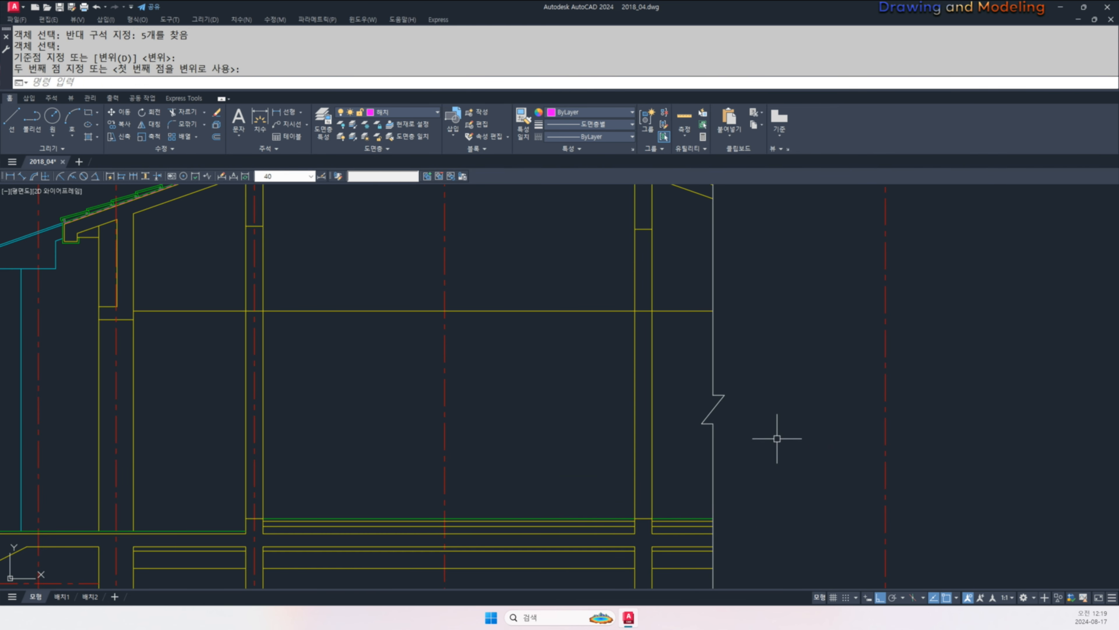
{"action": "key", "text": "Escape"}
{"action": "key", "text": "Escape"}
- Erase the red vertical centre line outside the cut line
{"action": "left_click", "coordinate": [925, 415]}
{"action": "left_click", "coordinate": [874, 397]}
{"action": "type", "text": "e"}
{"action": "scroll", "coordinate": [844, 418], "scroll_direction": "down", "scroll_amount": 3}
{"action": "scroll", "coordinate": [843, 418], "scroll_direction": "down", "scroll_amount": 3}
{"action": "scroll", "coordinate": [781, 443], "scroll_direction": "up", "scroll_amount": 2}
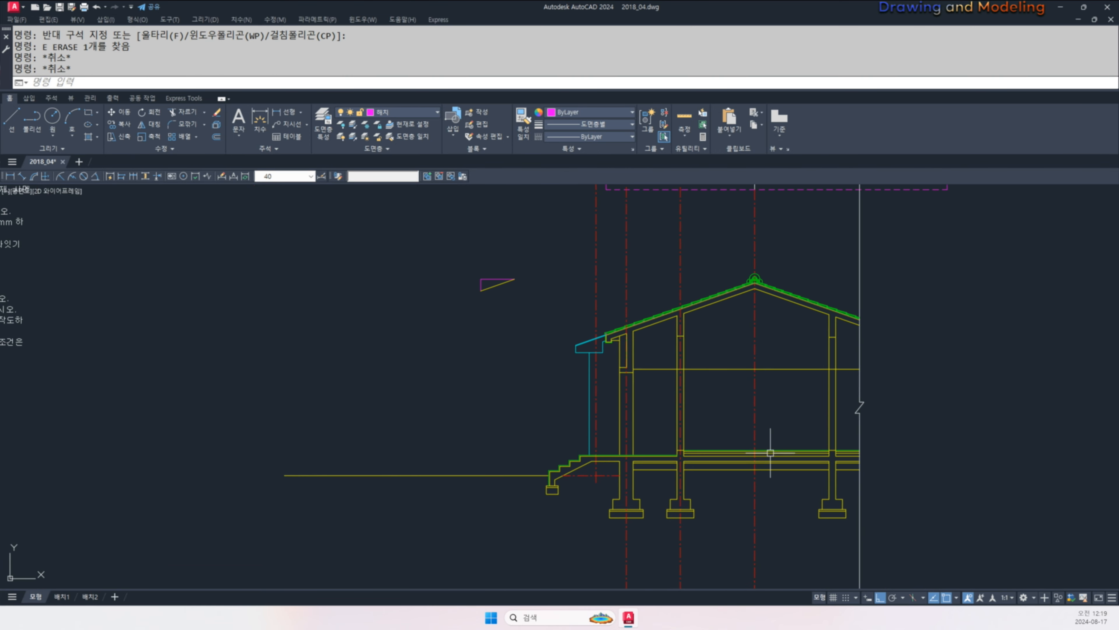
{"action": "scroll", "coordinate": [763, 438], "scroll_direction": "down", "scroll_amount": 3}
{"action": "type", "text": "s"}
{"action": "left_click", "coordinate": [853, 494]}
{"action": "key", "text": "Escape"}
{"action": "key", "text": "Escape"}
- Draw a horizontal line from the outer wall's lintel corner across to the cyan porch column line
{"action": "scroll", "coordinate": [654, 425], "scroll_direction": "up", "scroll_amount": 5}
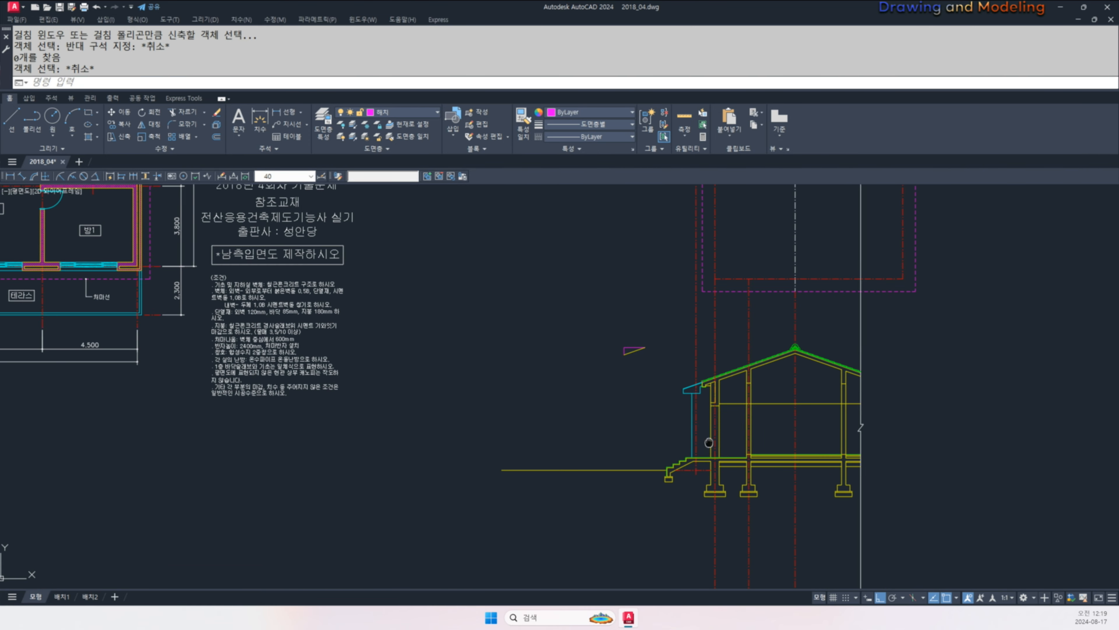
{"action": "type", "text": "l"}
{"action": "scroll", "coordinate": [617, 380], "scroll_direction": "up", "scroll_amount": 5}
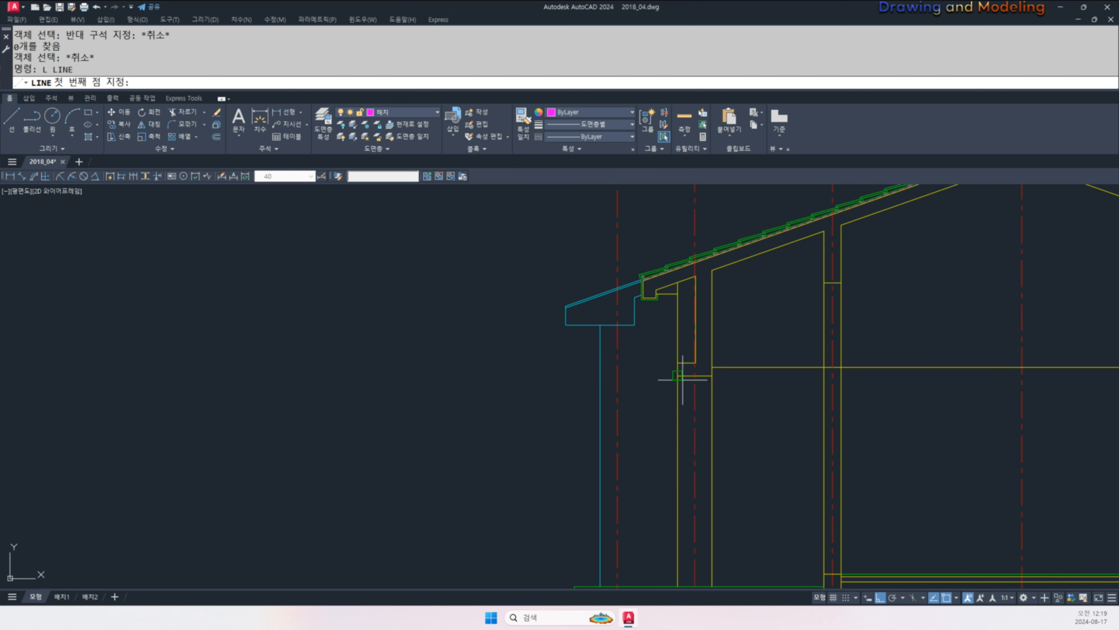
{"action": "left_click", "coordinate": [678, 376]}
{"action": "key", "text": "Escape"}
{"action": "key", "text": "Escape"}
{"action": "scroll", "coordinate": [600, 362], "scroll_direction": "down", "scroll_amount": 1}
- Match the new horizontal line at lintel level to the cyan porch column's properties
{"action": "type", "text": "ma"}
{"action": "left_click", "coordinate": [595, 356]}
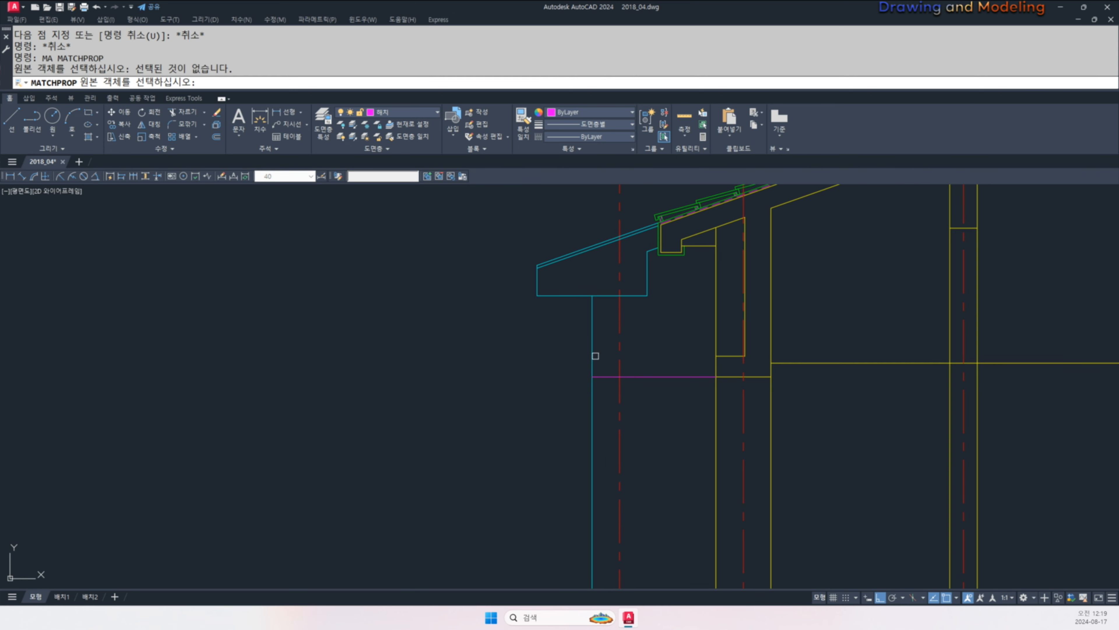
{"action": "left_click", "coordinate": [592, 357]}
{"action": "left_click", "coordinate": [678, 360]}
{"action": "key", "text": "Escape"}
{"action": "left_click", "coordinate": [648, 393]}
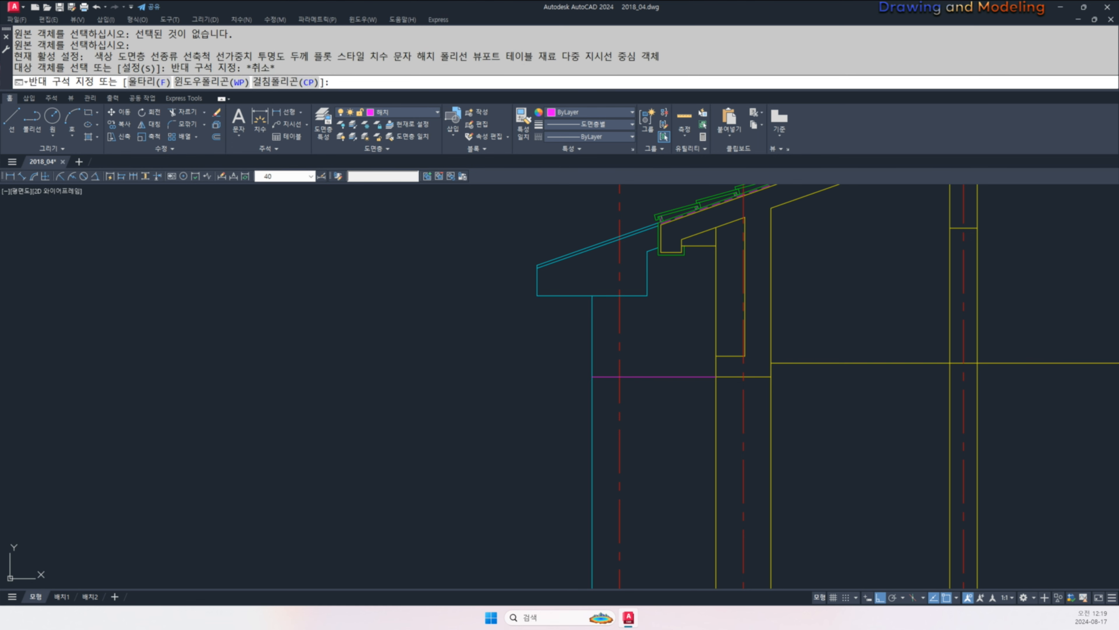
{"action": "key", "text": "Escape"}
{"action": "key", "text": "Escape"}
{"action": "key", "text": "space"}
{"action": "left_click", "coordinate": [593, 355]}
{"action": "left_click", "coordinate": [683, 360]}
{"action": "key", "text": "Escape"}
{"action": "key", "text": "Escape"}
{"action": "scroll", "coordinate": [661, 396], "scroll_direction": "down", "scroll_amount": 3}
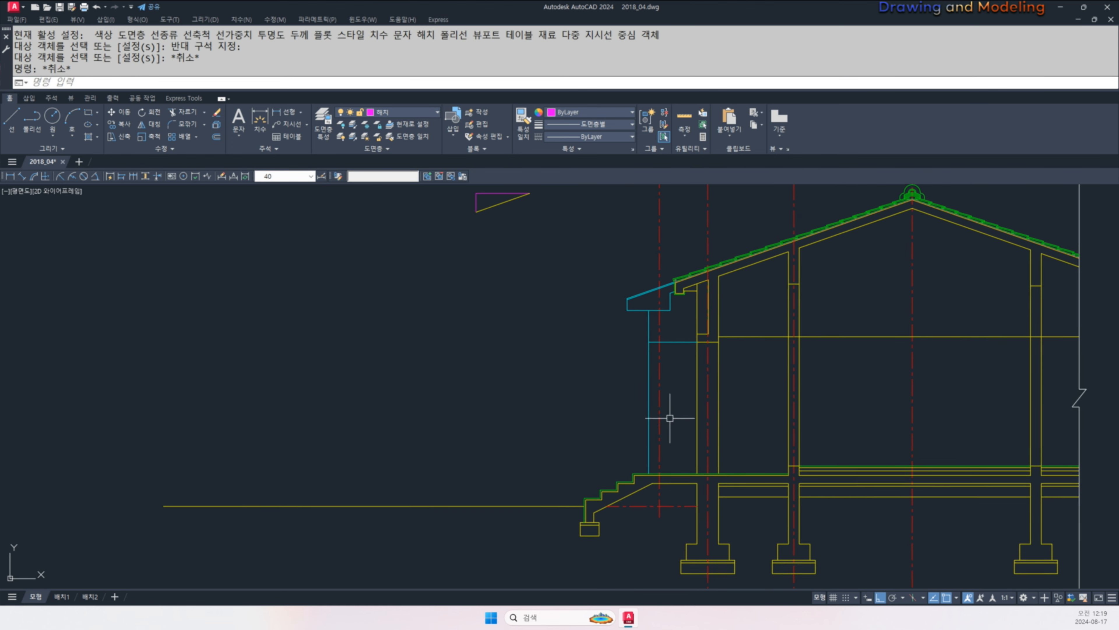
- Draw a horizontal line from the inner wall's floor-level corner across to the cyan porch column line
{"action": "scroll", "coordinate": [698, 374], "scroll_direction": "up", "scroll_amount": 4}
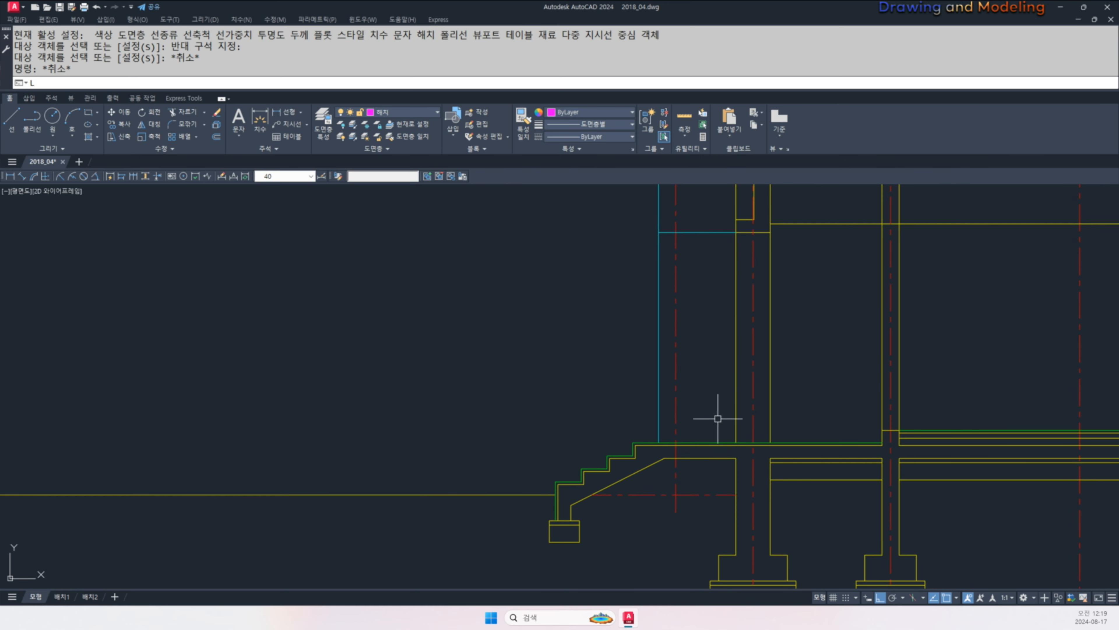
{"action": "type", "text": "l"}
{"action": "key", "text": "space"}
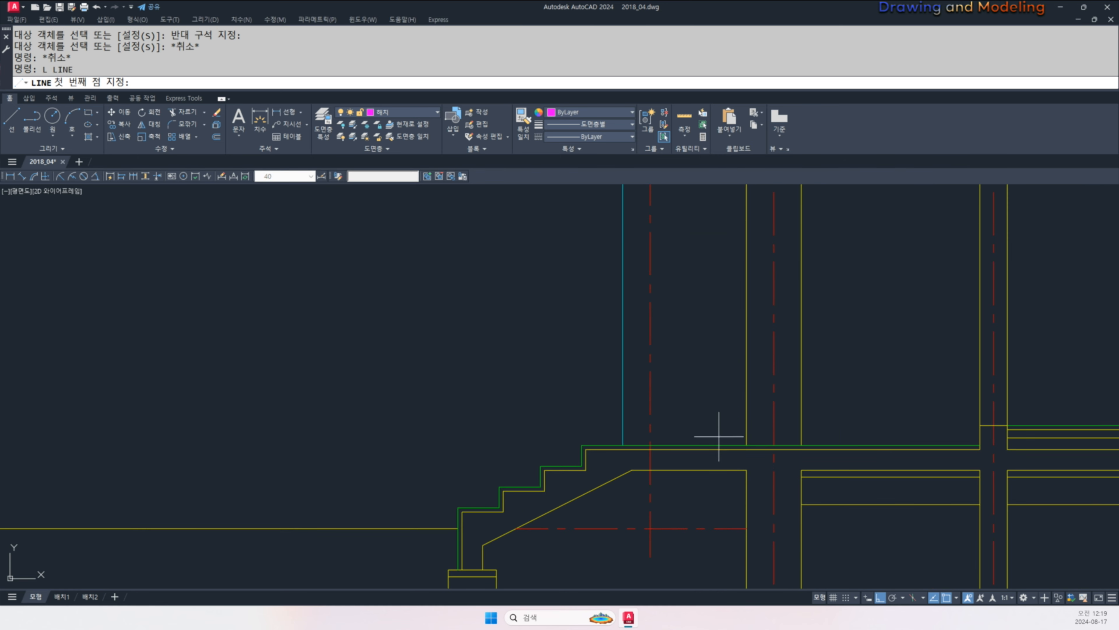
{"action": "left_click", "coordinate": [974, 426]}
{"action": "key", "text": "Escape"}
{"action": "key", "text": "Escape"}
{"action": "scroll", "coordinate": [632, 416], "scroll_direction": "up", "scroll_amount": 1}
- Match the new floor-level line to the cyan porch column's properties
{"action": "type", "text": "ma"}
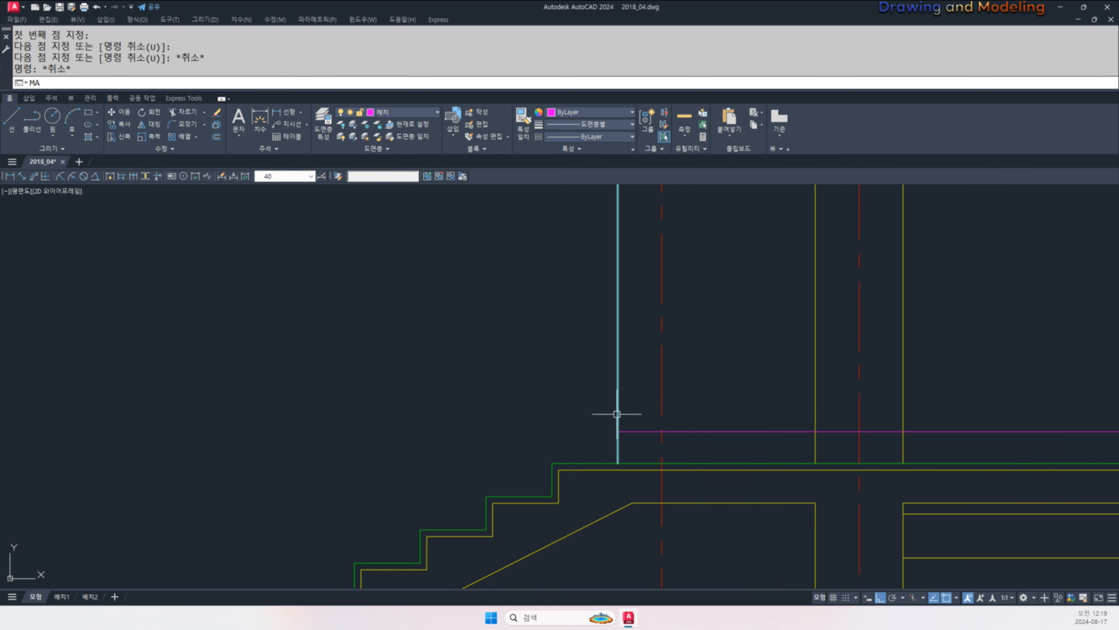
{"action": "left_click", "coordinate": [617, 412]}
{"action": "left_click", "coordinate": [705, 416]}
{"action": "left_click", "coordinate": [688, 450]}
{"action": "key", "text": "Escape"}
{"action": "key", "text": "Escape"}
{"action": "scroll", "coordinate": [820, 435], "scroll_direction": "up", "scroll_amount": 1}
- Trim the floor-level cyan line at the outer wall's outer face, removing the part running into the house
{"action": "type", "text": "tr"}
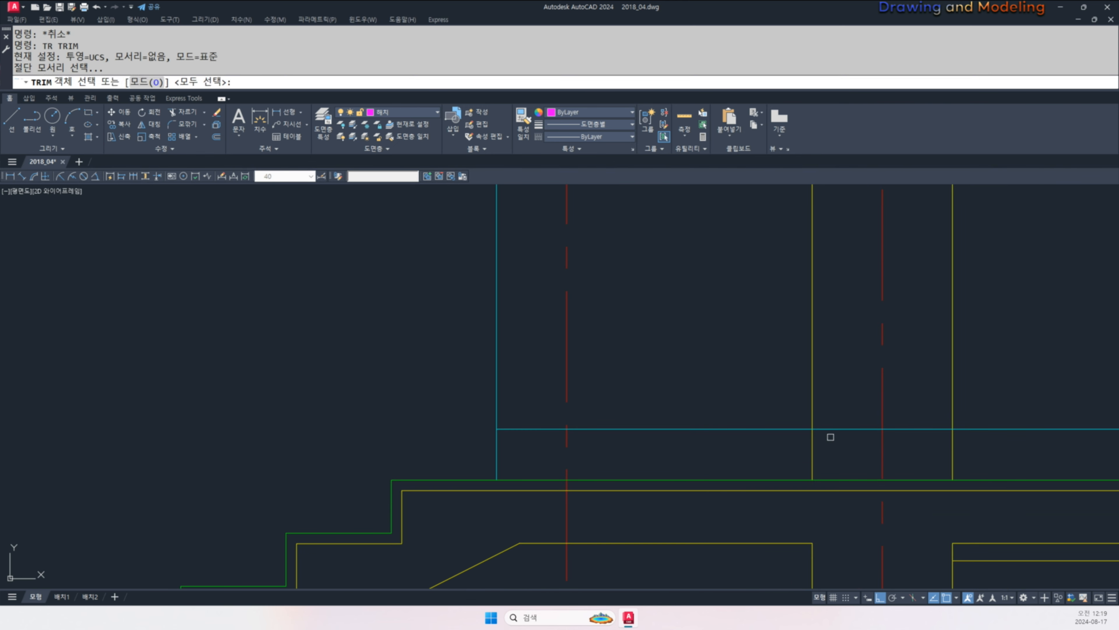
{"action": "left_click", "coordinate": [813, 441]}
{"action": "key", "text": "space"}
{"action": "left_click", "coordinate": [839, 420]}
{"action": "left_click", "coordinate": [825, 440]}
{"action": "key", "text": "Escape"}
{"action": "key", "text": "Escape"}
{"action": "key", "text": "Escape"}
{"action": "scroll", "coordinate": [802, 453], "scroll_direction": "down", "scroll_amount": 2}
{"action": "middle_click_drag", "start_coordinate": [802, 454], "coordinate": [727, 455]}
{"action": "scroll", "coordinate": [727, 455], "scroll_direction": "down", "scroll_amount": 6}
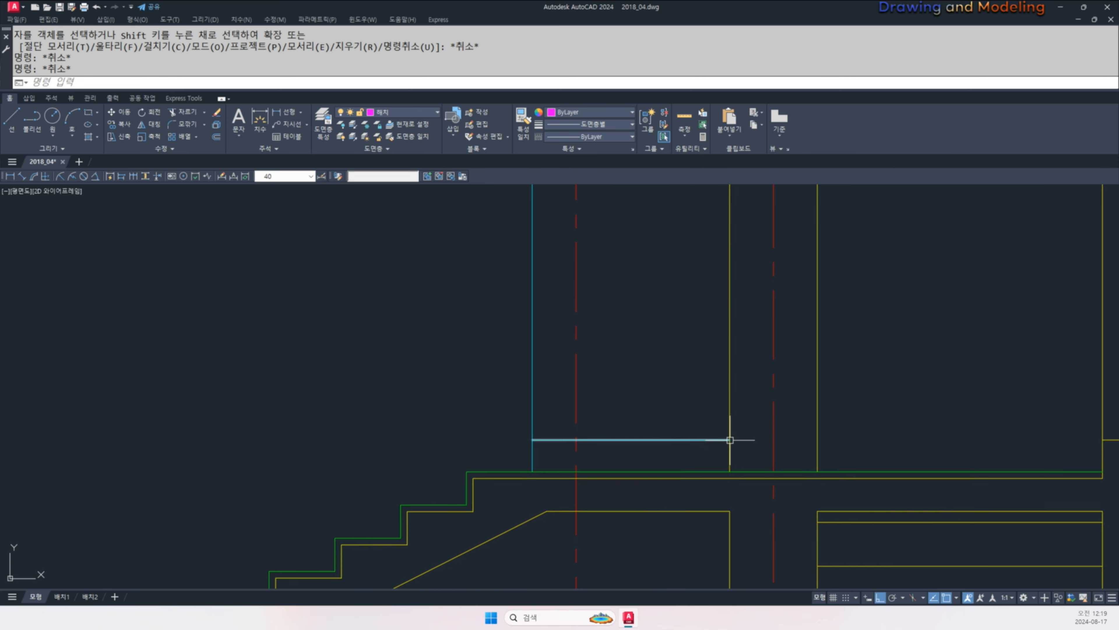
{"action": "key", "text": "Escape"}
{"action": "key", "text": "Escape"}
{"action": "middle_click_drag", "start_coordinate": [782, 430], "coordinate": [714, 389]}
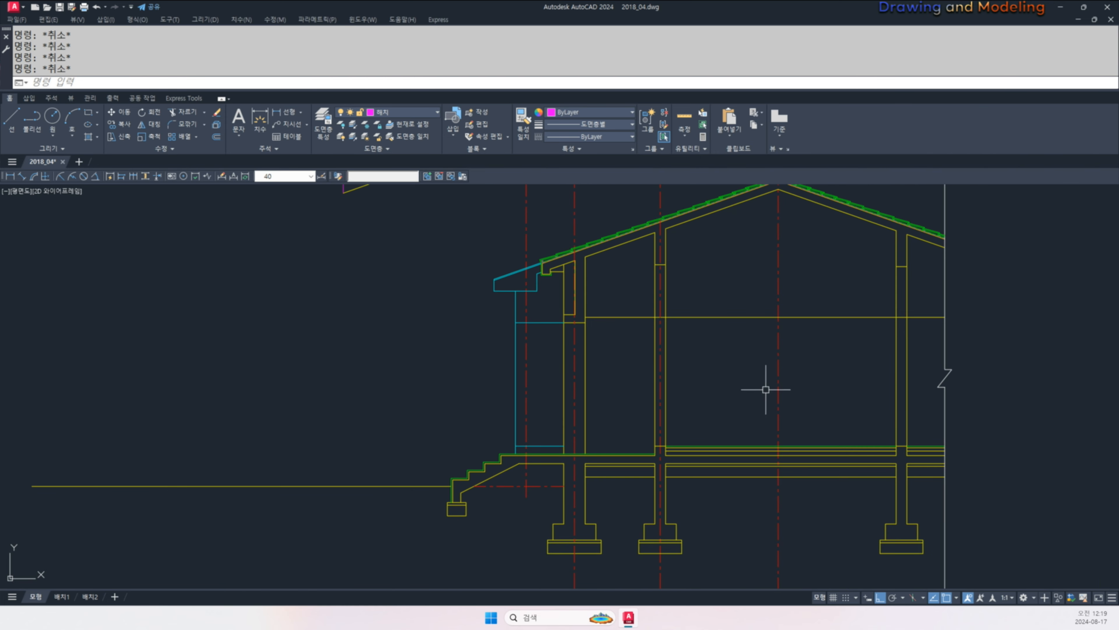
{"action": "middle_click_drag", "start_coordinate": [584, 362], "coordinate": [633, 334]}
{"action": "middle_click_drag", "start_coordinate": [790, 512], "coordinate": [808, 517]}
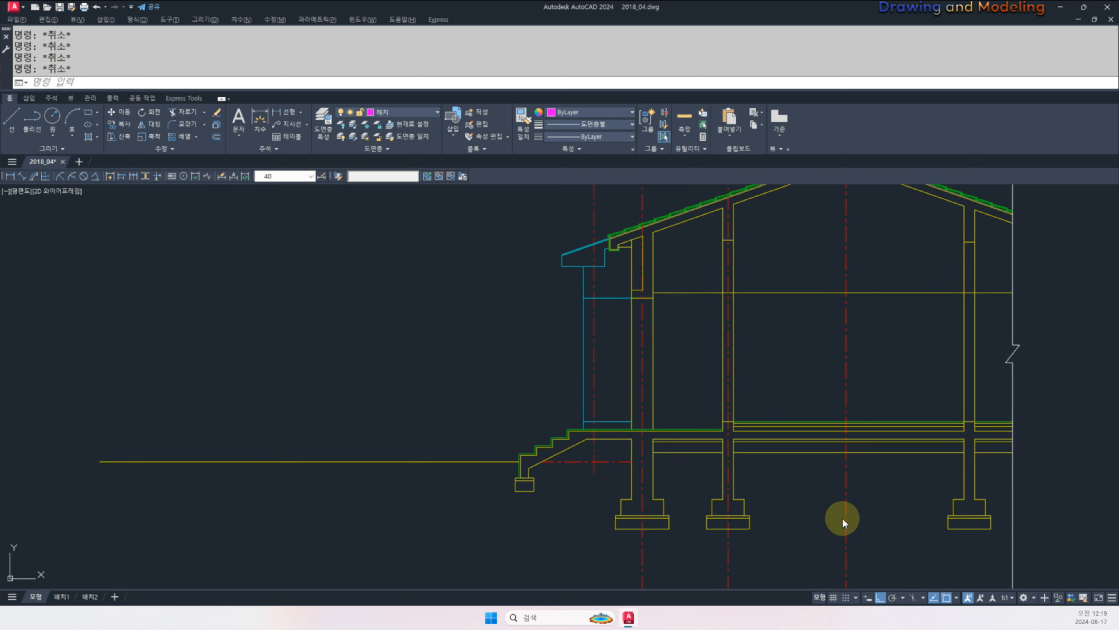
{"action": "middle_click_drag", "start_coordinate": [823, 428], "coordinate": [800, 455]}
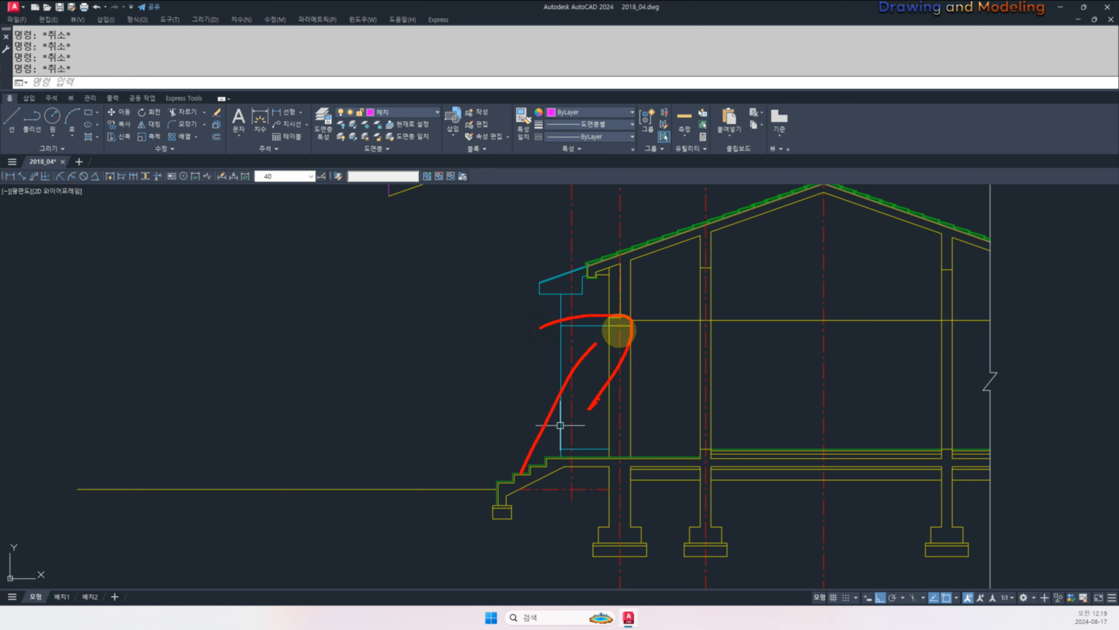
{"action": "middle_click_drag", "start_coordinate": [560, 425], "coordinate": [561, 468]}
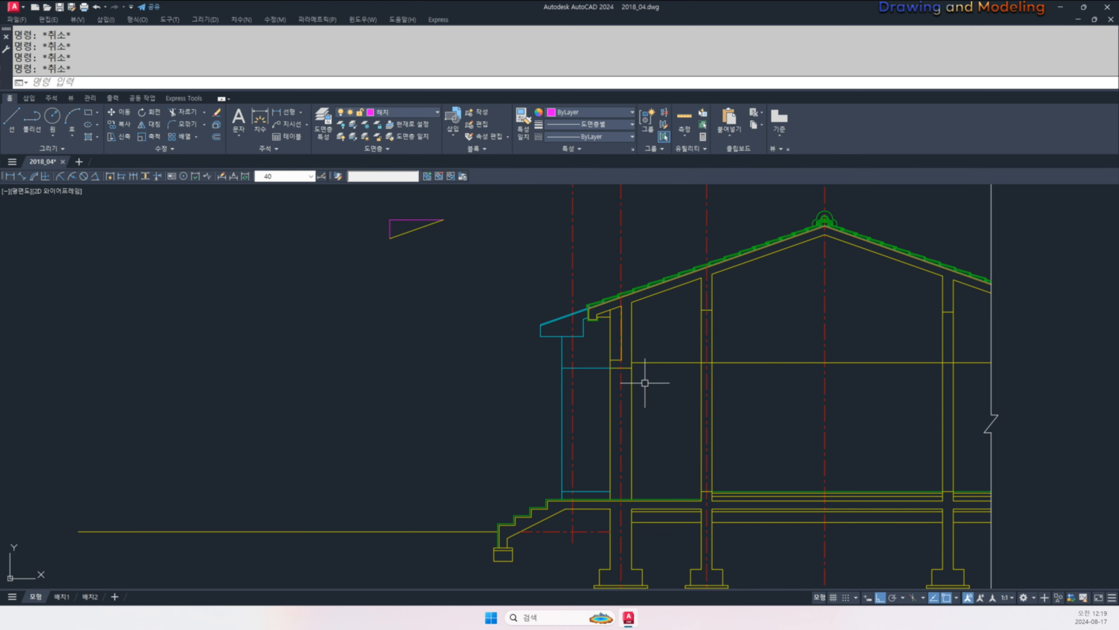
- Draw a 45 by 45 rectangle above the eave ceiling line, starting at its corner with the eave beam
{"action": "scroll", "coordinate": [675, 370], "scroll_direction": "up", "scroll_amount": 8}
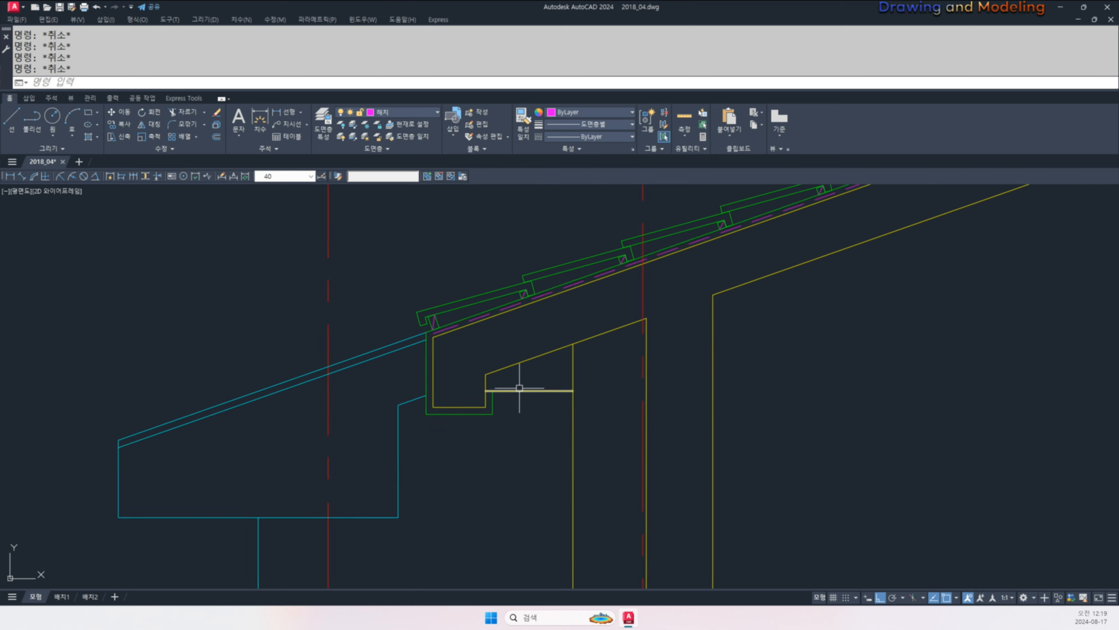
{"action": "scroll", "coordinate": [519, 388], "scroll_direction": "up", "scroll_amount": 5}
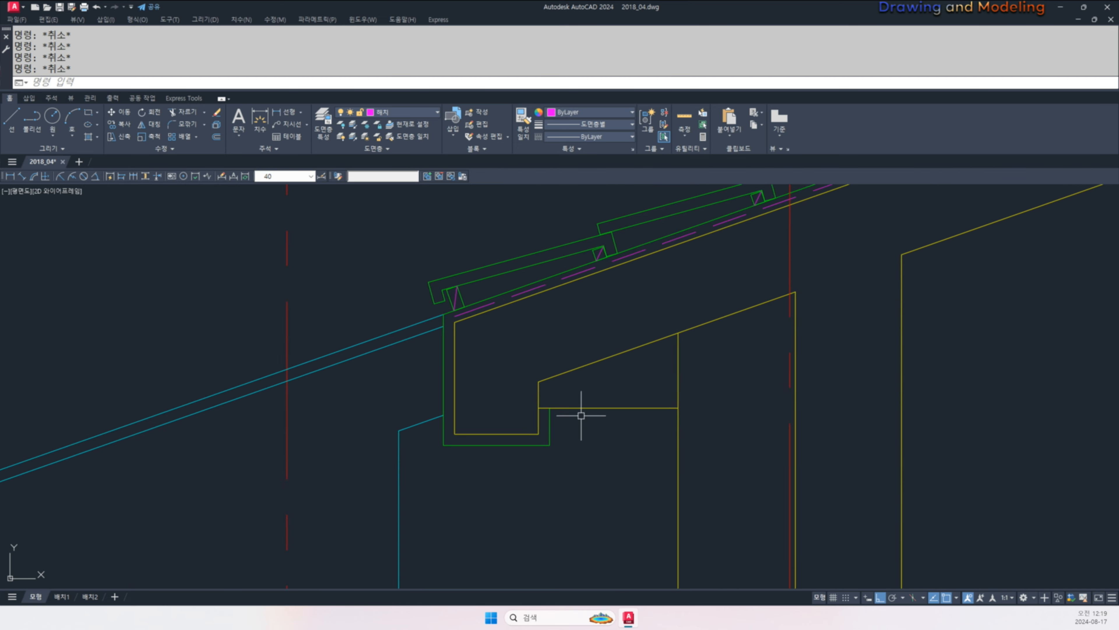
{"action": "left_click", "coordinate": [534, 413]}
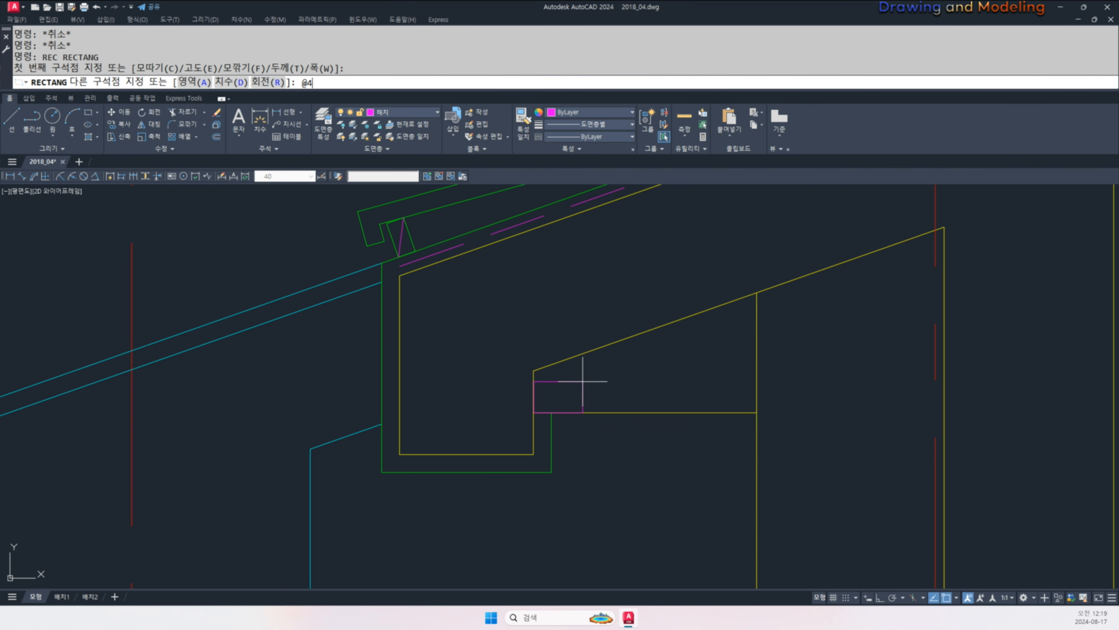
{"action": "key", "text": "Return"}
{"action": "key", "text": "Escape"}
{"action": "key", "text": "Escape"}
- Match the 45 by 45 square to the yellow eave ceiling line's properties
{"action": "type", "text": "AMA"}
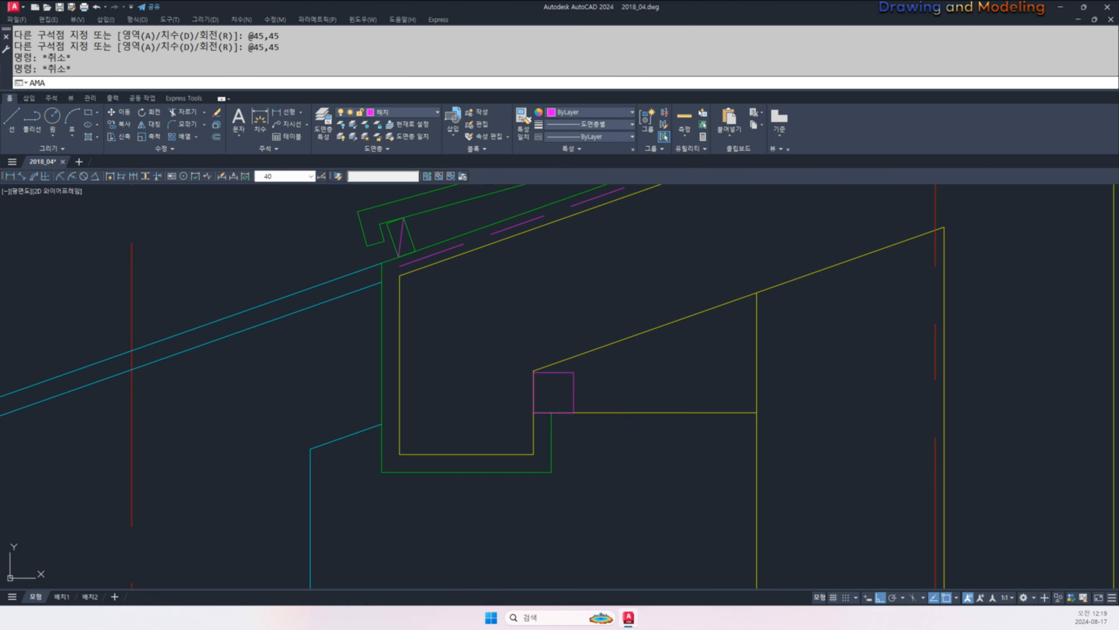
{"action": "key", "text": "space"}
{"action": "left_click", "coordinate": [597, 408]}
{"action": "left_click", "coordinate": [598, 391]}
{"action": "left_click", "coordinate": [569, 394]}
{"action": "key", "text": "Escape"}
{"action": "key", "text": "Escape"}
{"action": "type", "text": "MA"}
{"action": "key", "text": "space"}
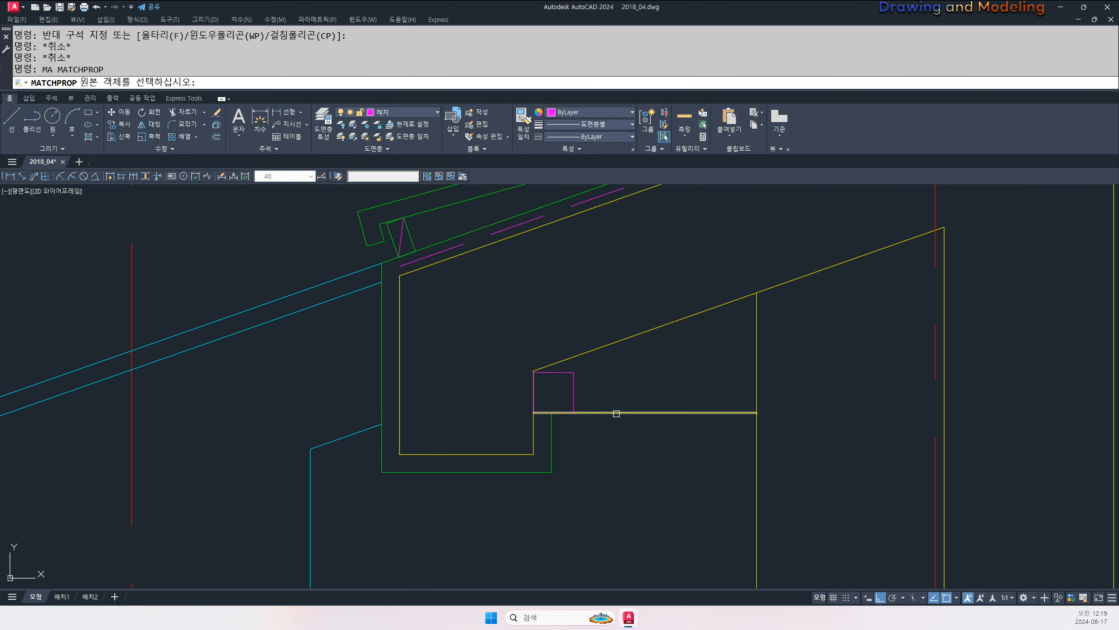
{"action": "left_click", "coordinate": [618, 414]}
{"action": "left_click", "coordinate": [587, 375]}
{"action": "left_click", "coordinate": [562, 395]}
{"action": "key", "text": "Escape"}
{"action": "key", "text": "Escape"}
- Draw a 36 by 36 rectangle below the eave ceiling line, starting at the upper end of the green beam finish
{"action": "scroll", "coordinate": [564, 419], "scroll_direction": "up", "scroll_amount": 4}
{"action": "type", "text": "REC"}
{"action": "key", "text": "space"}
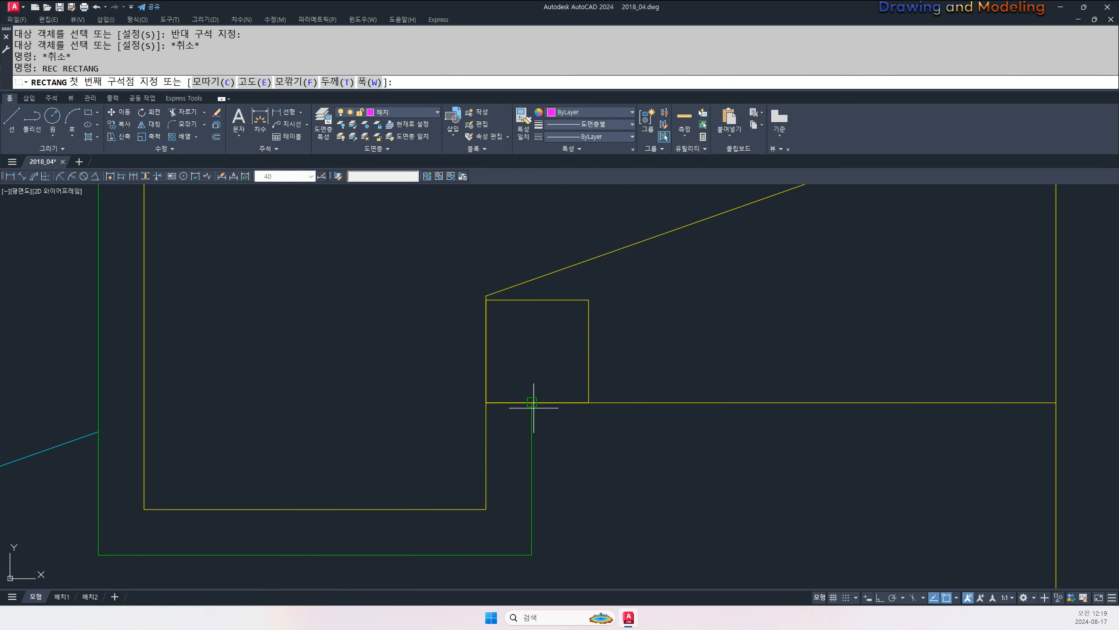
{"action": "left_click", "coordinate": [532, 402]}
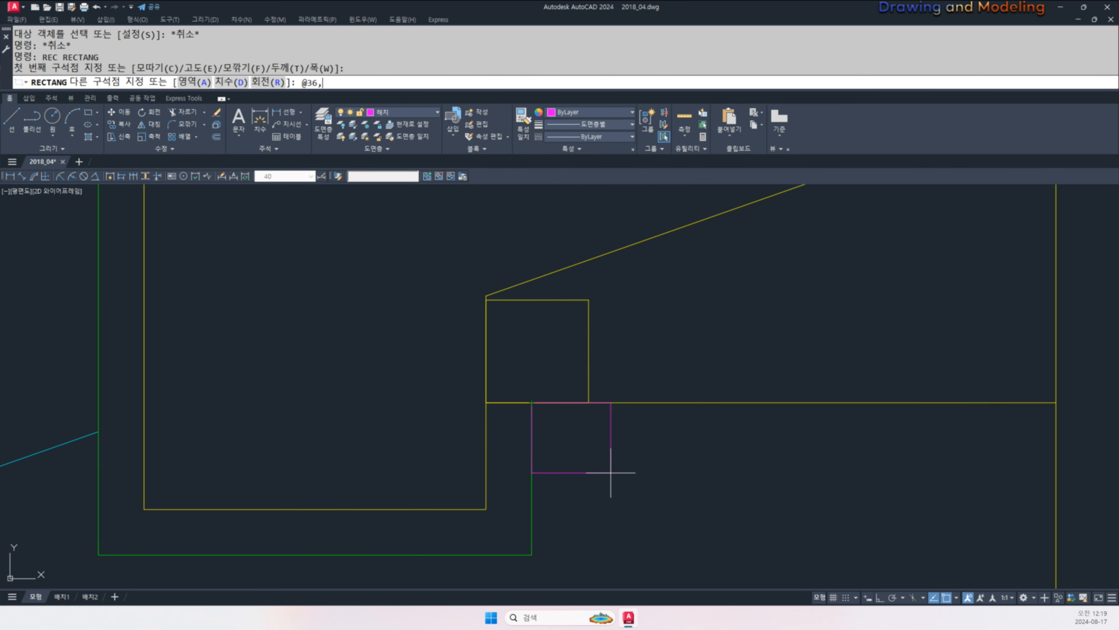
{"action": "key", "text": "Return"}
{"action": "key", "text": "Escape"}
{"action": "key", "text": "Escape"}
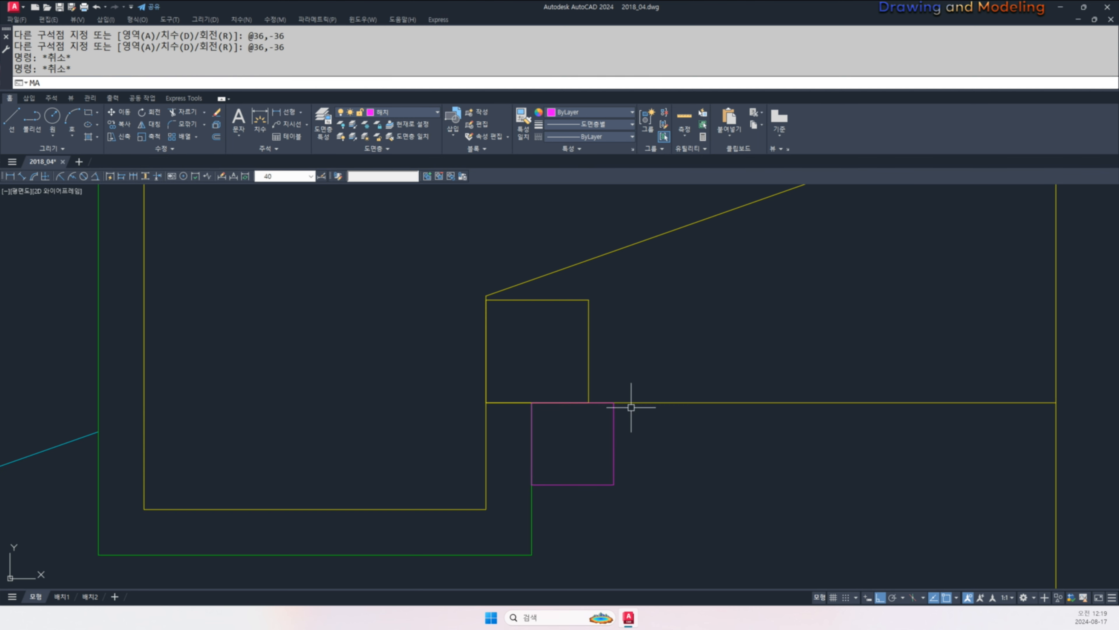
- Match the 36 by 36 square to the yellow eave ceiling line's properties
{"action": "key", "text": "space"}
{"action": "left_click", "coordinate": [631, 402]}
{"action": "left_click", "coordinate": [630, 434]}
{"action": "left_click", "coordinate": [593, 465]}
{"action": "key", "text": "Escape"}
{"action": "key", "text": "Escape"}
{"action": "middle_click_drag", "start_coordinate": [606, 483], "coordinate": [528, 470]}
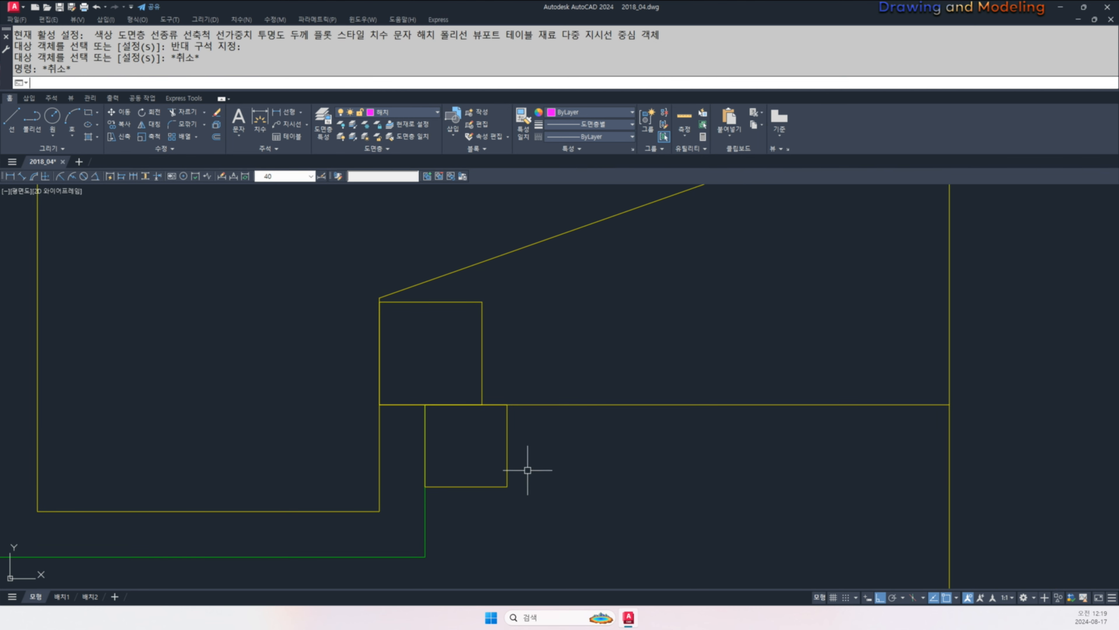
- Mirror both squares about a vertical axis through the eave ceiling line's midpoint, keeping the originals
{"action": "type", "text": "mi"}
{"action": "key", "text": "Return"}
{"action": "left_click", "coordinate": [525, 446]}
{"action": "left_click", "coordinate": [489, 428]}
{"action": "left_click", "coordinate": [499, 327]}
{"action": "left_click", "coordinate": [445, 353]}
{"action": "key", "text": "Return"}
{"action": "left_click", "coordinate": [665, 404]}
{"action": "left_click", "coordinate": [663, 443]}
{"action": "key", "text": "Return"}
{"action": "key", "text": "Escape"}
{"action": "key", "text": "Escape"}
- Draw horizontal lines joining the lower squares along their bottom edges and the upper squares along their top edges
{"action": "middle_click_drag", "start_coordinate": [659, 476], "coordinate": [645, 487]}
{"action": "type", "text": "l"}
{"action": "key", "text": "Return"}
{"action": "left_click", "coordinate": [808, 497]}
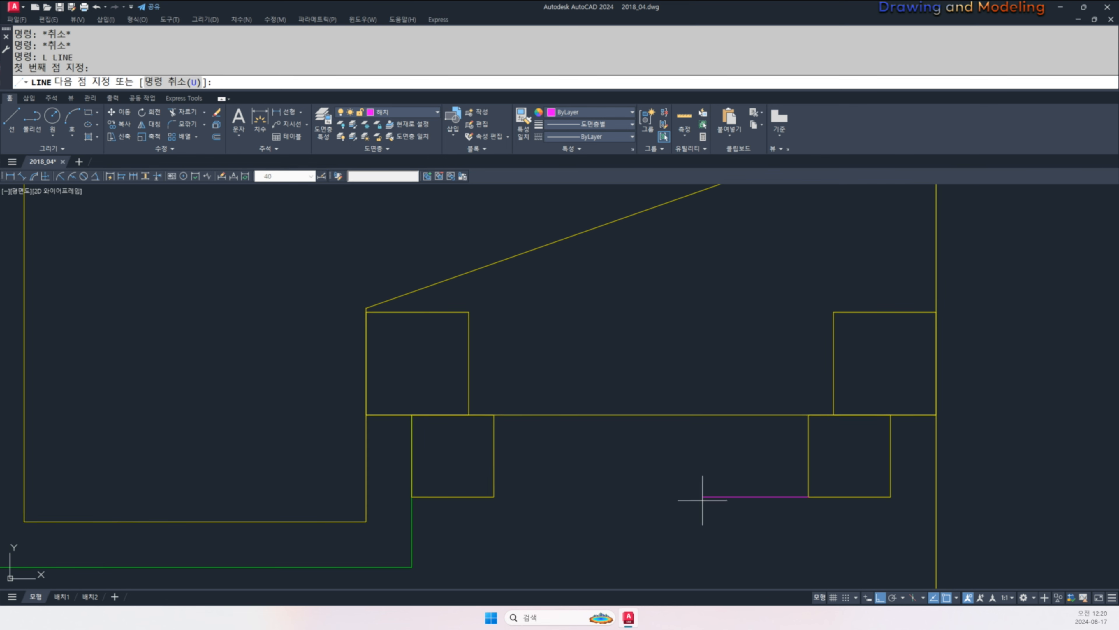
{"action": "left_click", "coordinate": [495, 497]}
{"action": "key", "text": "Escape"}
{"action": "left_click", "coordinate": [469, 312]}
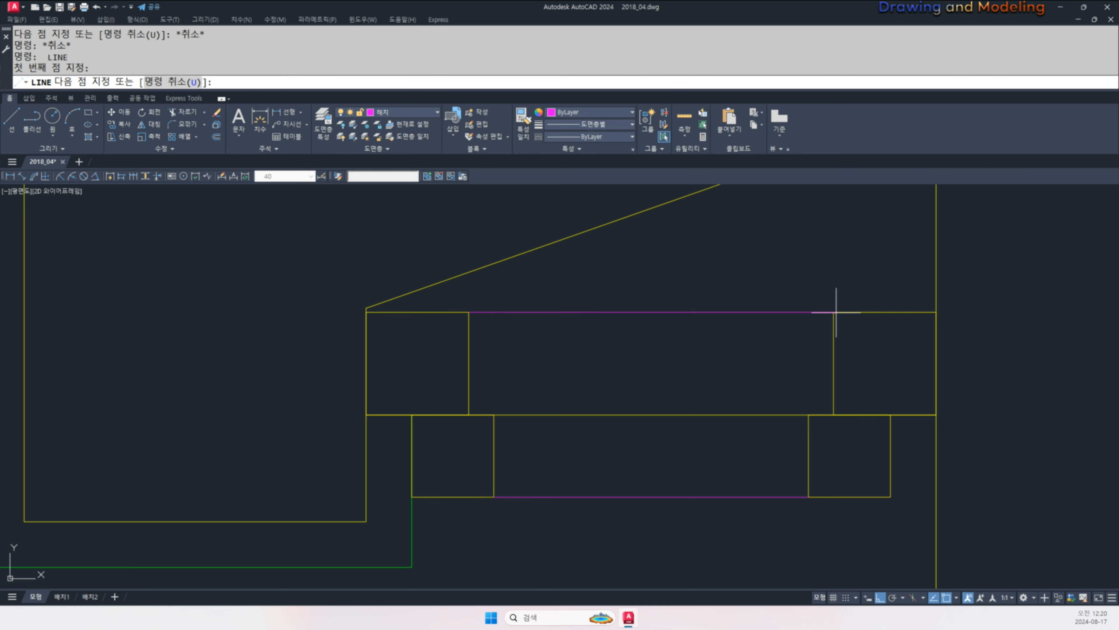
{"action": "key", "text": "Escape"}
{"action": "key", "text": "Escape"}
- Match the two horizontal lines between the squares to the green beam finish's properties
{"action": "scroll", "coordinate": [706, 360], "scroll_direction": "down", "scroll_amount": 2}
{"action": "type", "text": "m"}
{"action": "left_click", "coordinate": [524, 469]}
{"action": "left_click", "coordinate": [689, 472]}
{"action": "left_click", "coordinate": [677, 406]}
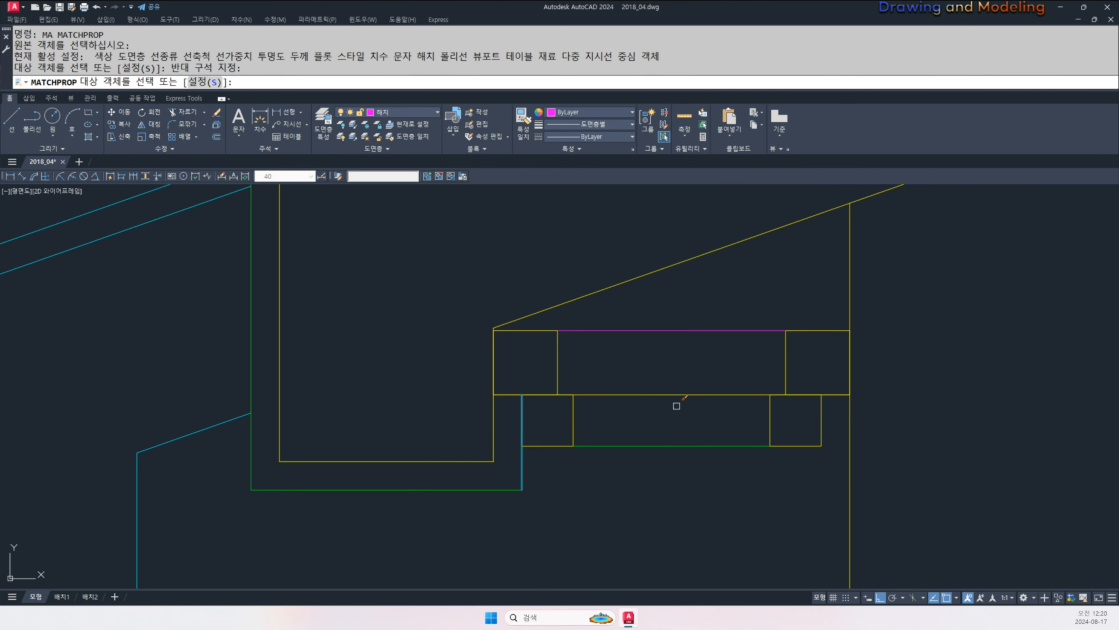
{"action": "left_click", "coordinate": [721, 353]}
{"action": "left_click", "coordinate": [696, 326]}
{"action": "key", "text": "Escape"}
{"action": "key", "text": "Escape"}
- Draw a vertical line downward from the midpoint of the eave beam's underside, past the green finish line
{"action": "scroll", "coordinate": [829, 346], "scroll_direction": "down", "scroll_amount": 2}
{"action": "left_click", "coordinate": [553, 417]}
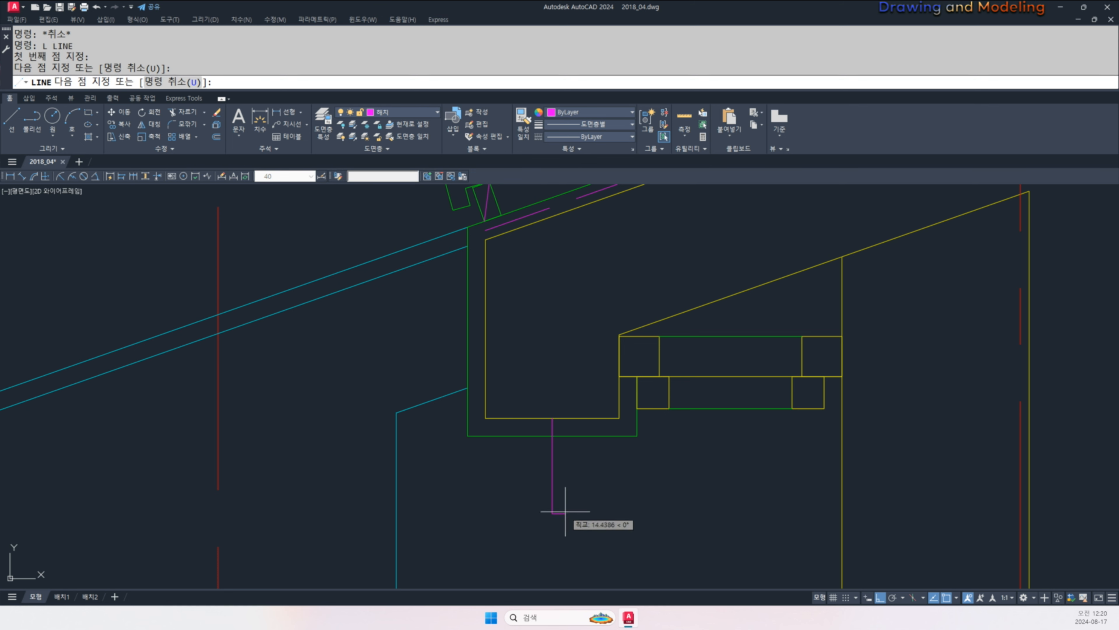
{"action": "left_click", "coordinate": [552, 512]}
{"action": "key", "text": "Escape"}
{"action": "key", "text": "Escape"}
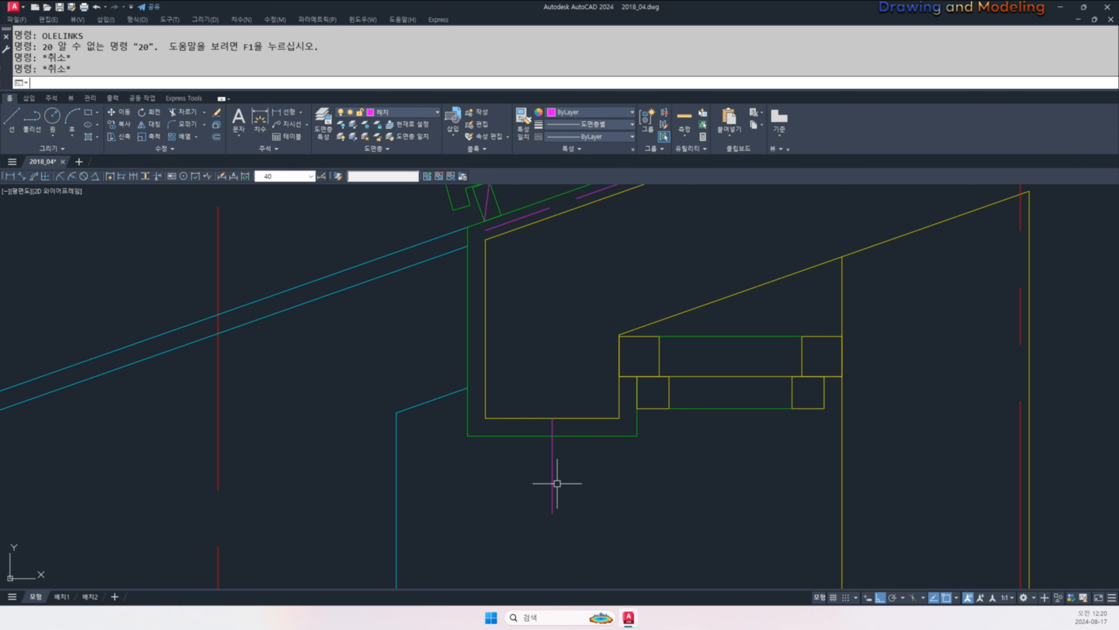
{"action": "type", "text": "o"}
{"action": "key", "text": "Return"}
{"action": "type", "text": "230"}
{"action": "key", "text": "Return"}
{"action": "key", "text": "Escape"}
{"action": "key", "text": "Escape"}
- Offset the vertical line under the eave beam by 20 to both sides and erase the original middle line
{"action": "type", "text": "o"}
{"action": "key", "text": "Return"}
{"action": "type", "text": "20"}
{"action": "key", "text": "Return"}
{"action": "left_click", "coordinate": [553, 467]}
{"action": "left_click", "coordinate": [542, 473]}
{"action": "key", "text": "Escape"}
{"action": "scroll", "coordinate": [556, 441], "scroll_direction": "up", "scroll_amount": 2}
{"action": "left_click", "coordinate": [551, 441]}
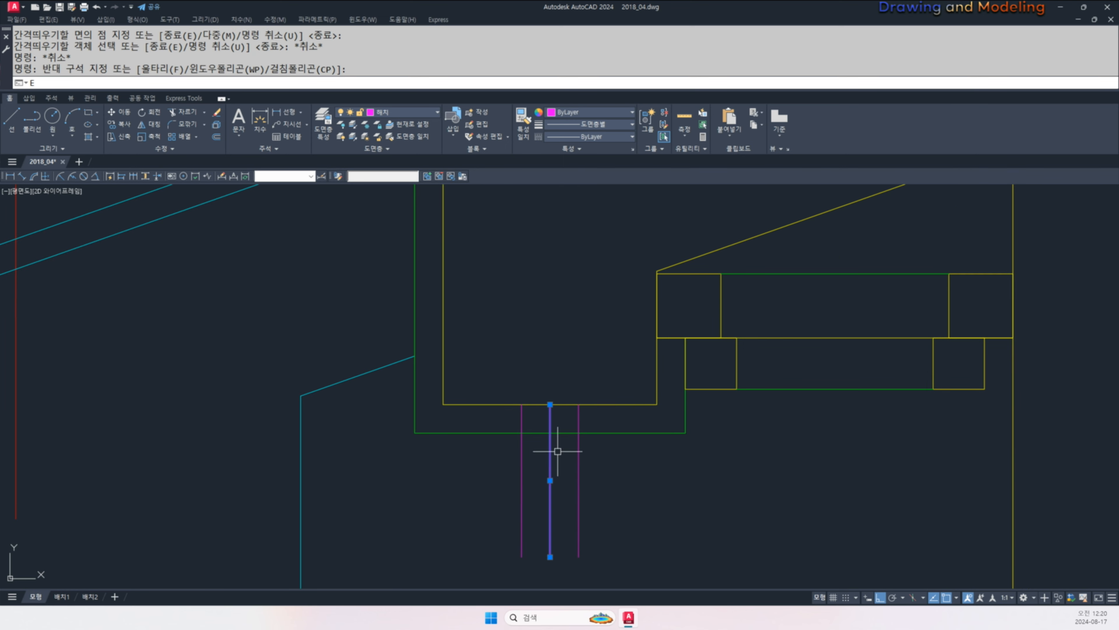
{"action": "type", "text": "e"}
{"action": "key", "text": "Return"}
- Trim the offset lines below the green finish and the finish line between them to form a drip groove
{"action": "type", "text": "tr"}
{"action": "key", "text": "Return"}
{"action": "key", "text": "Escape"}
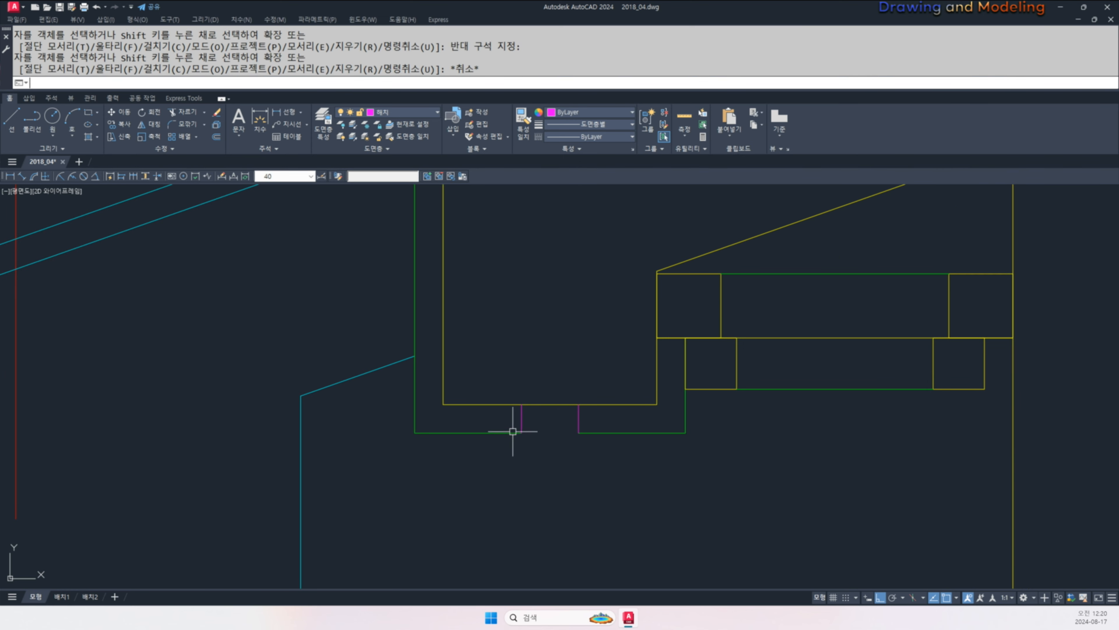
{"action": "key", "text": "Return"}
{"action": "left_click", "coordinate": [487, 479]}
{"action": "key", "text": "Escape"}
{"action": "key", "text": "Escape"}
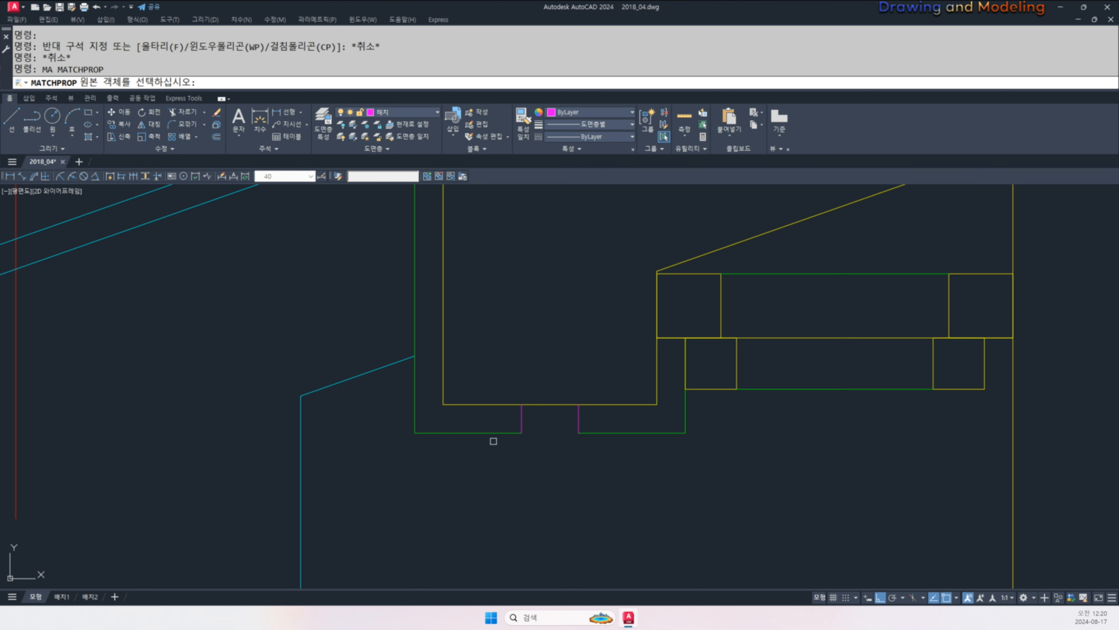
- Match the two vertical sides of the drip groove to the green finish line's properties
{"action": "left_click", "coordinate": [489, 434]}
{"action": "left_click", "coordinate": [504, 473]}
{"action": "left_click", "coordinate": [595, 375]}
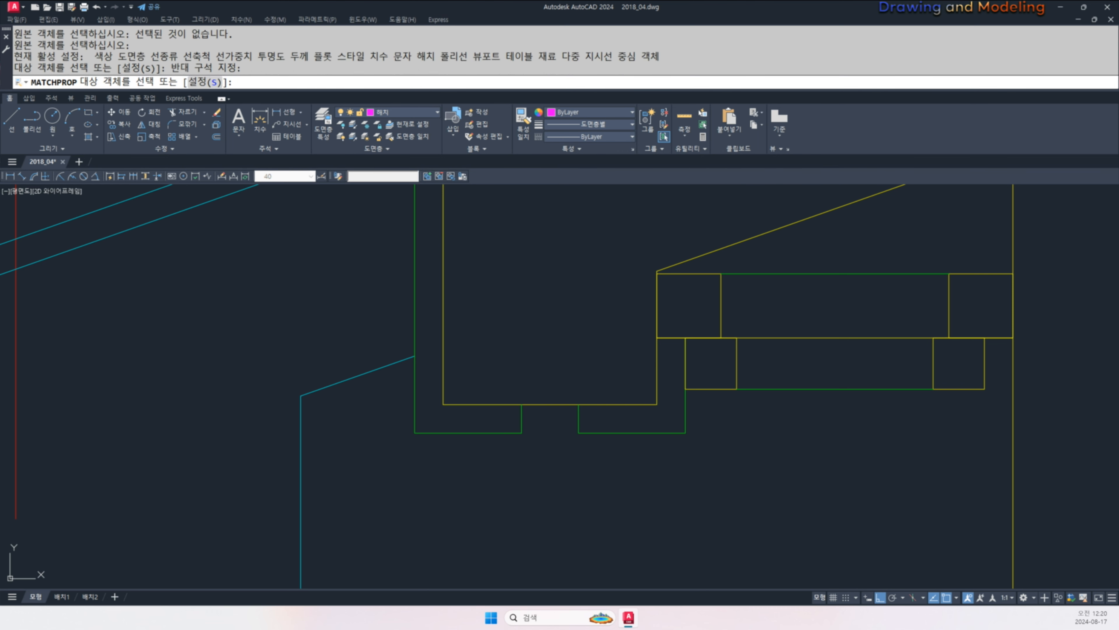
{"action": "key", "text": "Escape"}
{"action": "key", "text": "Escape"}
- Offset the outer wall's outer face 20 outward and match the copy to the green finish lines
{"action": "scroll", "coordinate": [487, 388], "scroll_direction": "down", "scroll_amount": 4}
{"action": "middle_click_drag", "start_coordinate": [649, 438], "coordinate": [595, 418]}
{"action": "key", "text": "Escape"}
{"action": "key", "text": "Escape"}
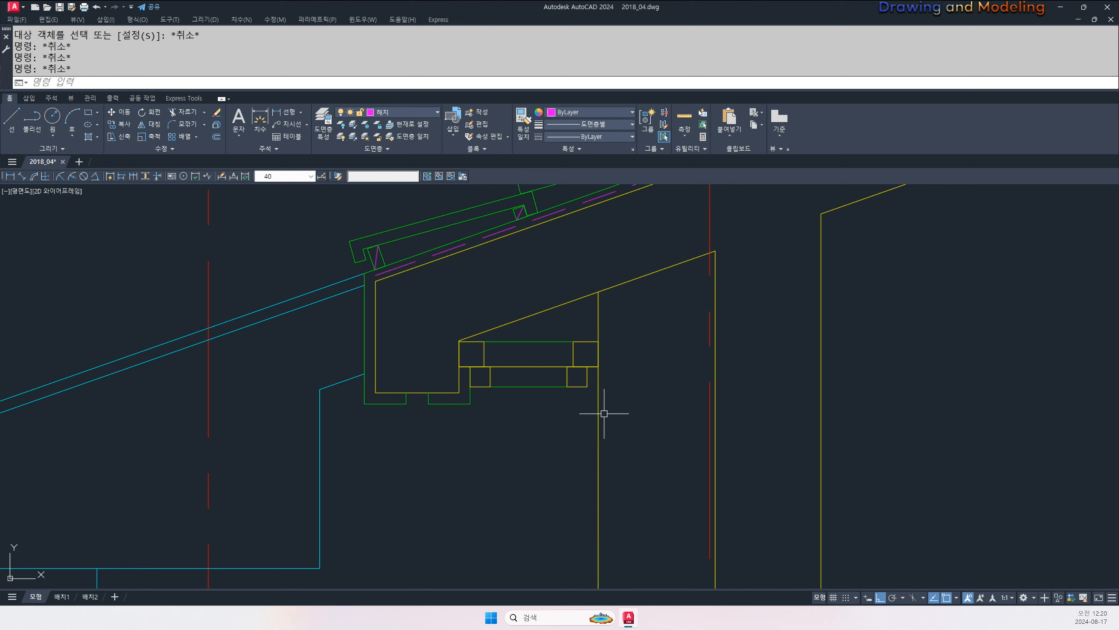
{"action": "type", "text": "o"}
{"action": "key", "text": "Return"}
{"action": "type", "text": "2"}
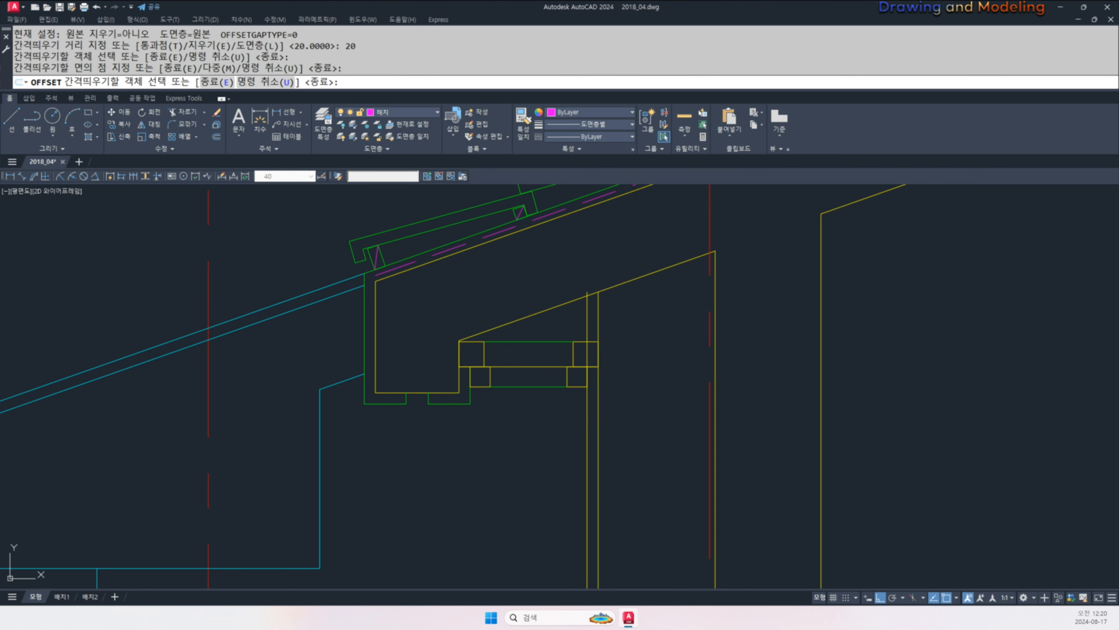
{"action": "key", "text": "Escape"}
{"action": "scroll", "coordinate": [551, 380], "scroll_direction": "up", "scroll_amount": 4}
{"action": "left_click", "coordinate": [557, 402]}
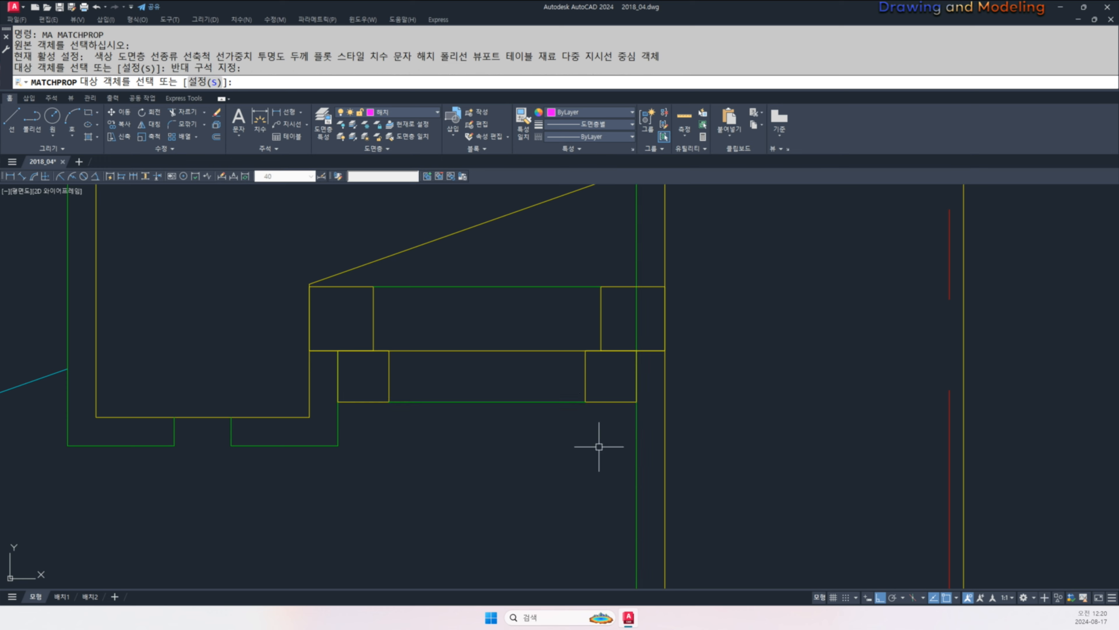
- Trim the part of the outer wall's vertical green finish line that runs up through the eave ceiling framing
{"action": "key", "text": "Escape"}
{"action": "middle_click_drag", "start_coordinate": [558, 346], "coordinate": [545, 437]}
{"action": "type", "text": "tr"}
{"action": "key", "text": "Return"}
{"action": "left_click", "coordinate": [638, 329]}
{"action": "left_click", "coordinate": [604, 295]}
{"action": "key", "text": "Escape"}
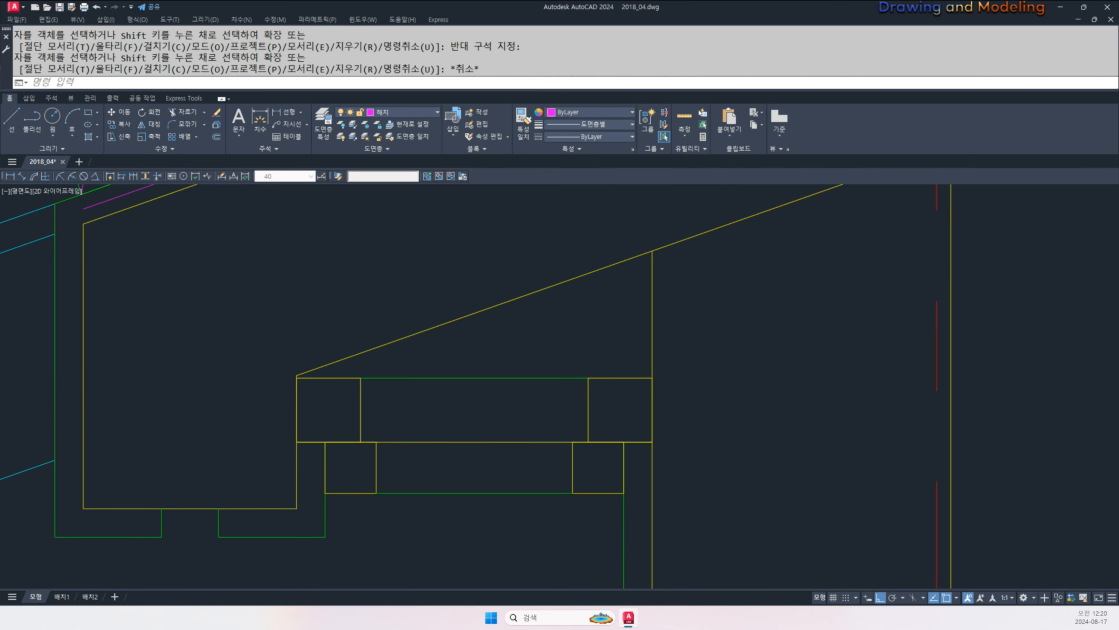
{"action": "key", "text": "Escape"}
- Offset the outer wall's inner face 20 into the room and the underside line of the beam above the opening 20 downward
{"action": "scroll", "coordinate": [601, 247], "scroll_direction": "down", "scroll_amount": 8}
{"action": "key", "text": "Escape"}
{"action": "middle_click_drag", "start_coordinate": [629, 482], "coordinate": [631, 387]}
{"action": "type", "text": "o"}
{"action": "key", "text": "Return"}
{"action": "type", "text": "20"}
{"action": "key", "text": "Return"}
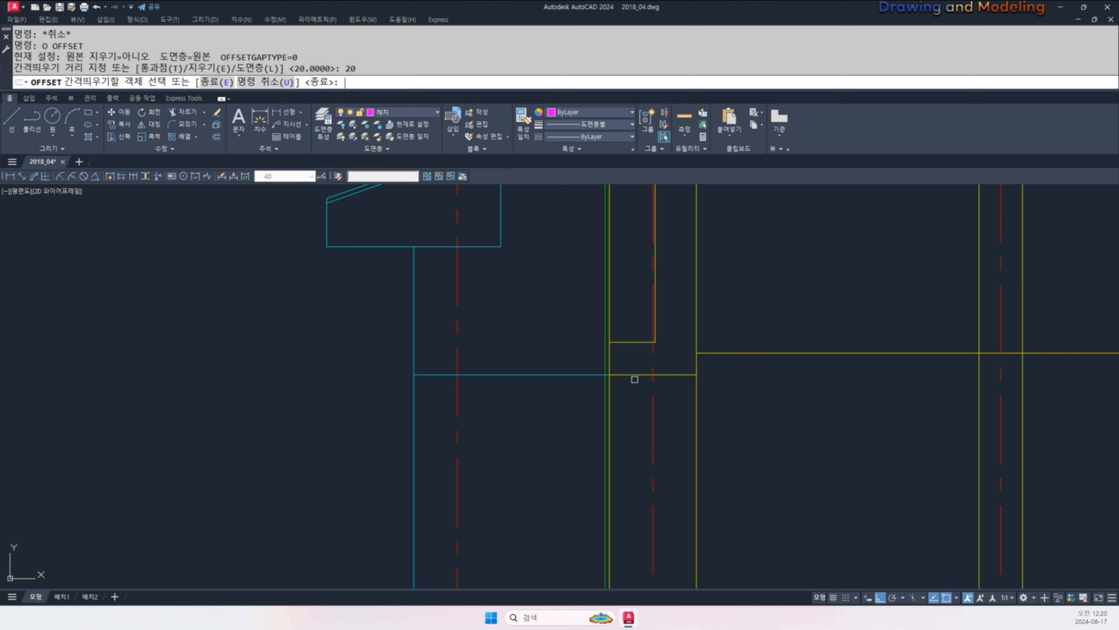
{"action": "left_click", "coordinate": [697, 365]}
{"action": "left_click", "coordinate": [713, 376]}
{"action": "left_click", "coordinate": [681, 375]}
{"action": "left_click", "coordinate": [680, 387]}
{"action": "scroll", "coordinate": [690, 349], "scroll_direction": "up", "scroll_amount": 4}
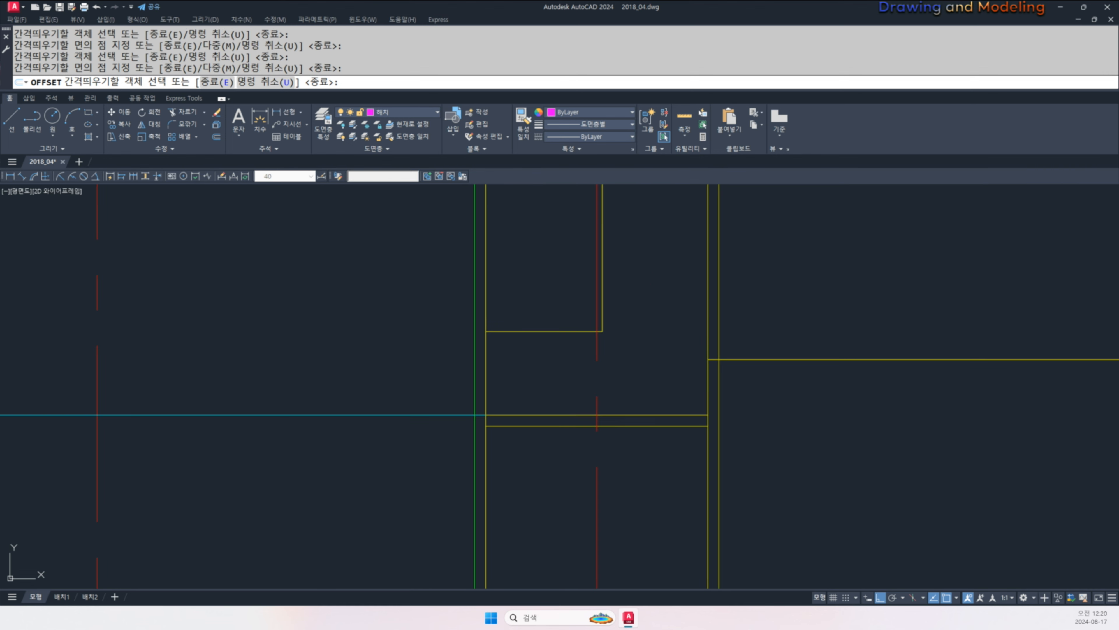
- Fillet the offset underside line to the offset inner face and to the green outer finish line with sharp corners
{"action": "key", "text": "Escape"}
{"action": "key", "text": "Escape"}
{"action": "type", "text": "f"}
{"action": "key", "text": "Return"}
{"action": "left_click", "coordinate": [716, 415]}
{"action": "left_click", "coordinate": [695, 426]}
{"action": "key", "text": "Return"}
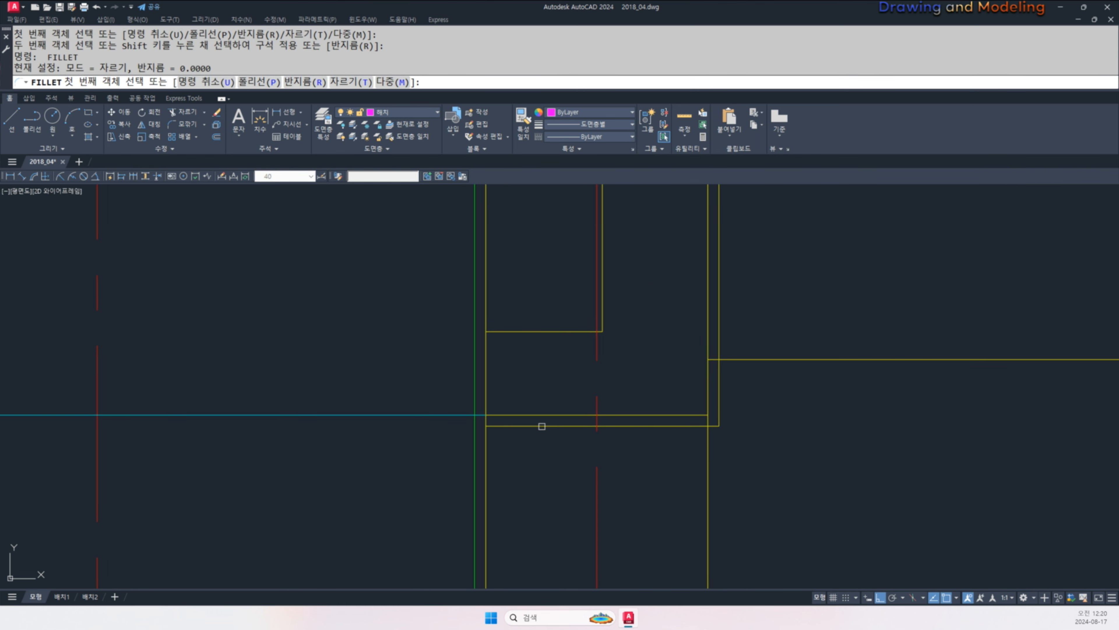
{"action": "left_click", "coordinate": [545, 426]}
{"action": "left_click", "coordinate": [474, 407]}
- Match the underside and inner-face finish lines around the beam to the green outer finish line's properties
{"action": "scroll", "coordinate": [470, 437], "scroll_direction": "up", "scroll_amount": 2}
{"action": "key", "text": "Escape"}
{"action": "type", "text": "ma"}
{"action": "key", "text": "Return"}
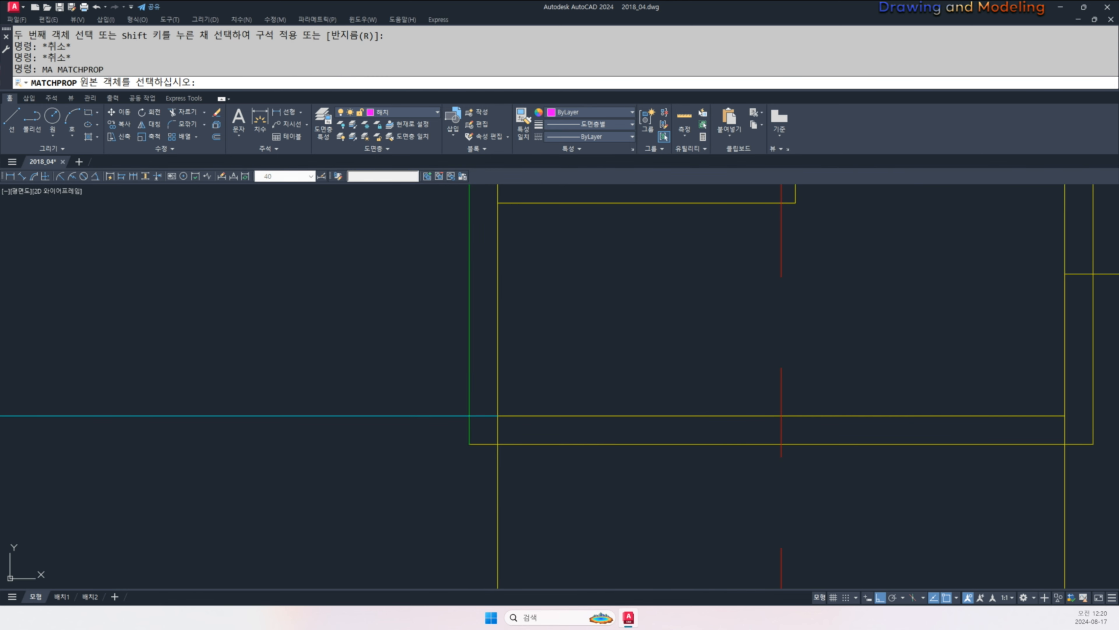
{"action": "left_click", "coordinate": [470, 434]}
{"action": "left_click", "coordinate": [555, 452]}
{"action": "middle_click_drag", "start_coordinate": [962, 431], "coordinate": [725, 450]}
{"action": "left_click", "coordinate": [872, 363]}
{"action": "left_click", "coordinate": [847, 374]}
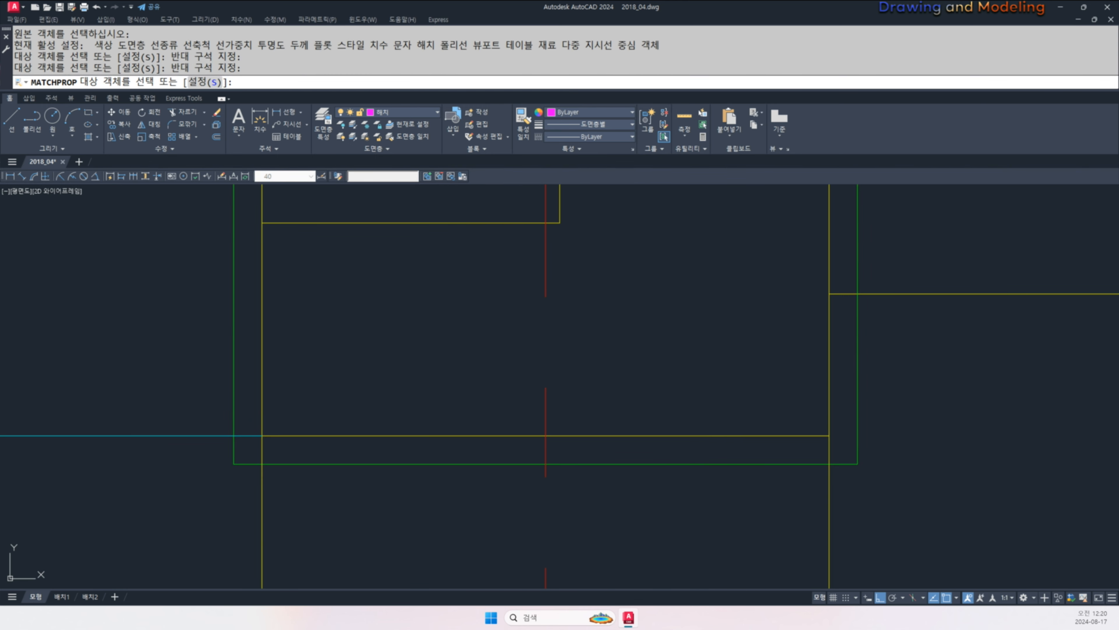
- Trim the inner green finish line above the interior ceiling line
{"action": "middle_click_drag", "start_coordinate": [953, 298], "coordinate": [893, 376]}
{"action": "key", "text": "Escape"}
{"action": "key", "text": "Escape"}
{"action": "type", "text": "tr"}
{"action": "key", "text": "Return"}
{"action": "left_click", "coordinate": [824, 299]}
{"action": "left_click", "coordinate": [774, 348]}
{"action": "key", "text": "Escape"}
- Trim the wall face lines between the beam's underside and its green finish, and the cyan line's end inside the outer finish
{"action": "scroll", "coordinate": [767, 353], "scroll_direction": "down", "scroll_amount": 2}
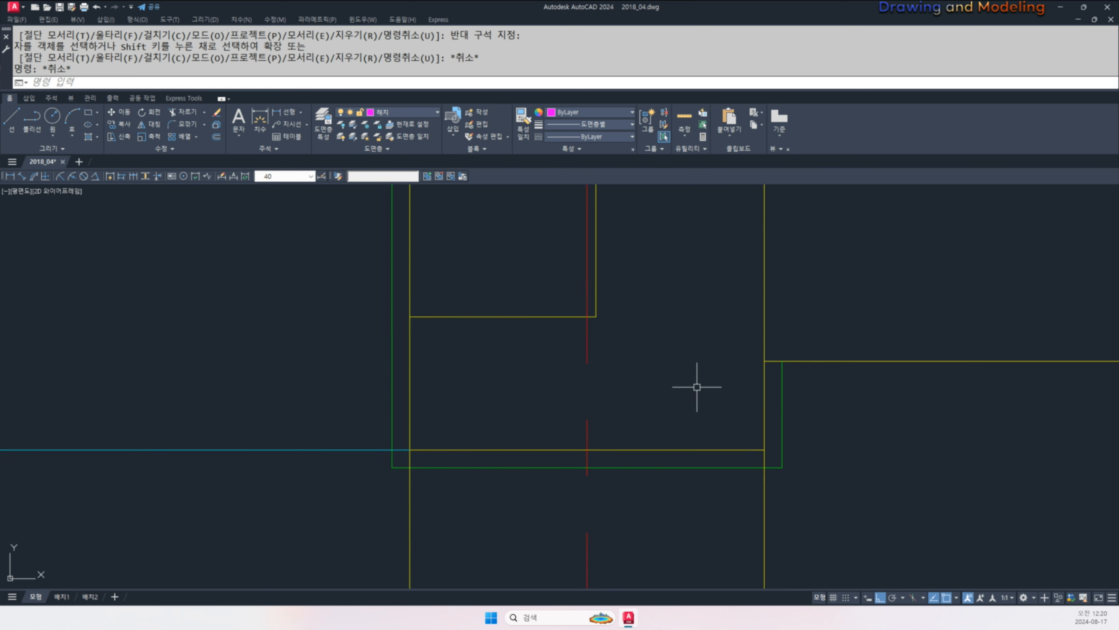
{"action": "middle_click_drag", "start_coordinate": [699, 382], "coordinate": [771, 405]}
{"action": "type", "text": "tr"}
{"action": "key", "text": "Return"}
{"action": "left_click", "coordinate": [836, 456]}
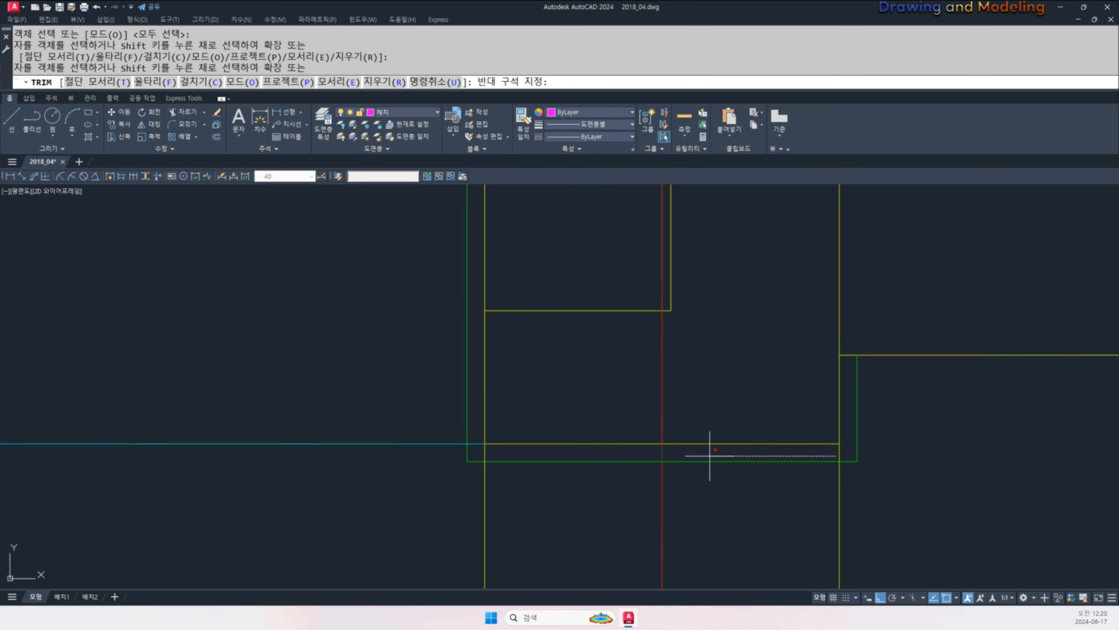
{"action": "left_click", "coordinate": [849, 451]}
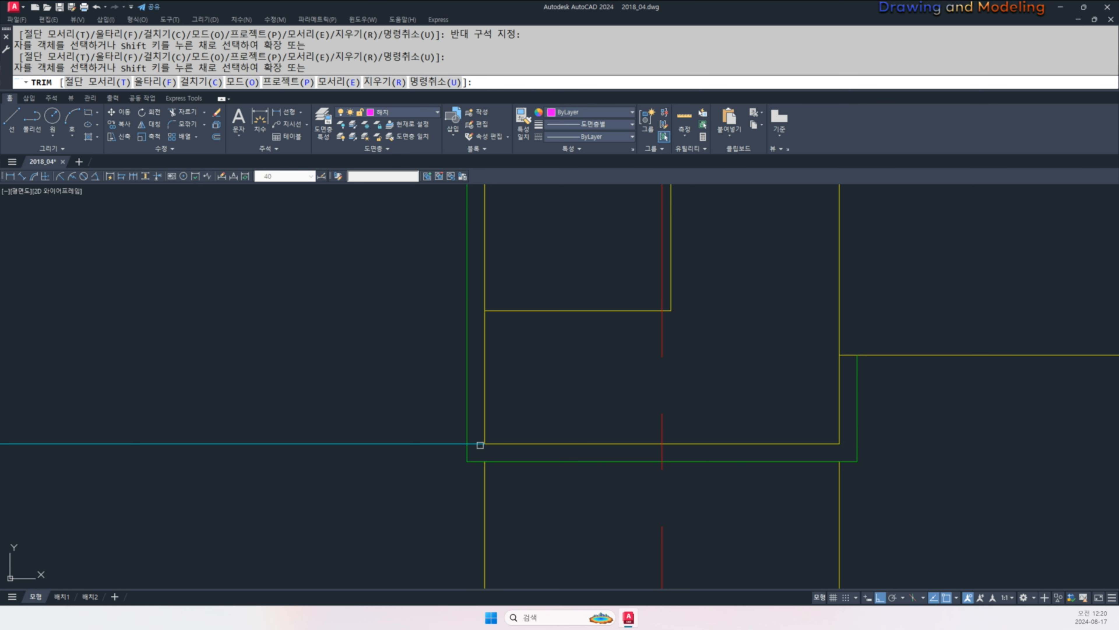
{"action": "key", "text": "Escape"}
- Break the green finish line under the beam to leave a gap in its middle part
{"action": "scroll", "coordinate": [654, 425], "scroll_direction": "down", "scroll_amount": 2}
{"action": "type", "text": "br"}
{"action": "key", "text": "Return"}
{"action": "scroll", "coordinate": [617, 410], "scroll_direction": "up", "scroll_amount": 2}
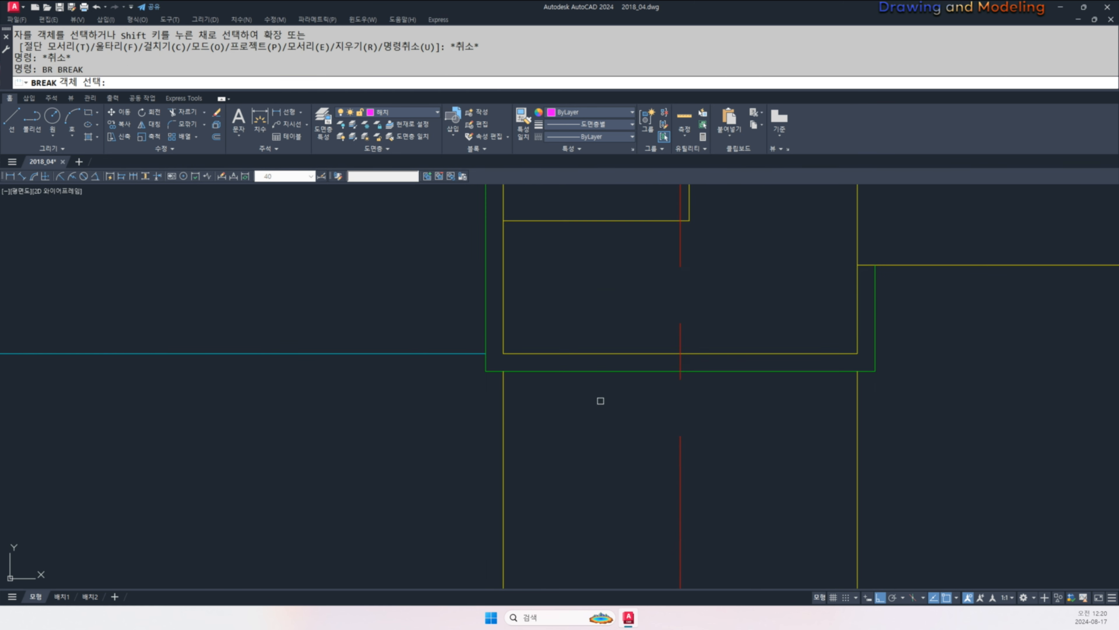
{"action": "left_click", "coordinate": [592, 374]}
{"action": "left_click", "coordinate": [593, 371]}
{"action": "left_click", "coordinate": [757, 407]}
{"action": "key", "text": "Escape"}
{"action": "key", "text": "Escape"}
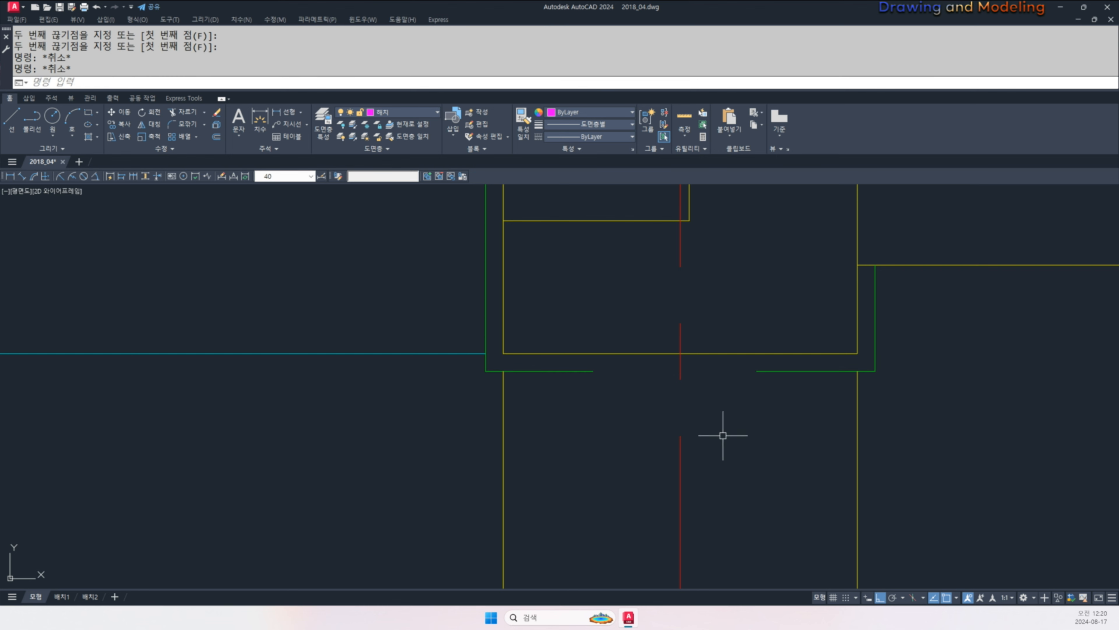
- Break the green floor finish line beneath the outer wall to open a gap around the wall's center line
{"action": "scroll", "coordinate": [675, 380], "scroll_direction": "down", "scroll_amount": 2}
{"action": "scroll", "coordinate": [655, 482], "scroll_direction": "down", "scroll_amount": 2}
{"action": "scroll", "coordinate": [632, 470], "scroll_direction": "up", "scroll_amount": 3}
{"action": "key", "text": "Return"}
{"action": "left_click", "coordinate": [639, 486]}
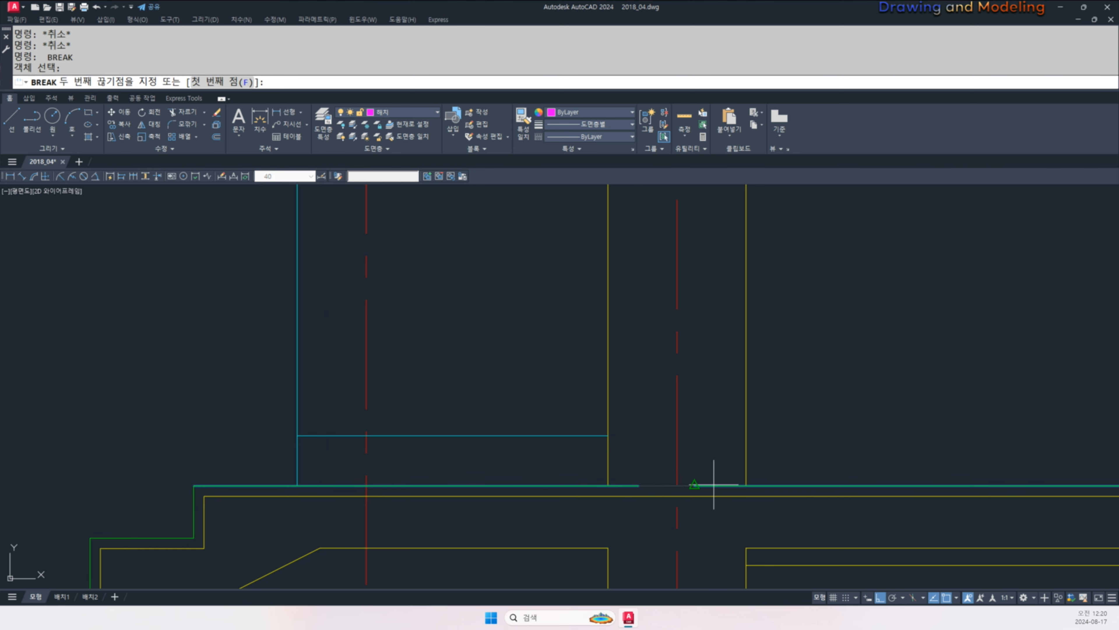
{"action": "left_click", "coordinate": [695, 485]}
{"action": "key", "text": "Escape"}
- Stretch the right end of the floor finish gap outward to widen the opening under the wall
{"action": "scroll", "coordinate": [699, 505], "scroll_direction": "up", "scroll_amount": 2}
{"action": "type", "text": "s"}
{"action": "key", "text": "space"}
{"action": "left_click", "coordinate": [704, 466]}
{"action": "left_click", "coordinate": [677, 416]}
{"action": "key", "text": "space"}
{"action": "left_click", "coordinate": [705, 383]}
{"action": "left_click", "coordinate": [746, 380]}
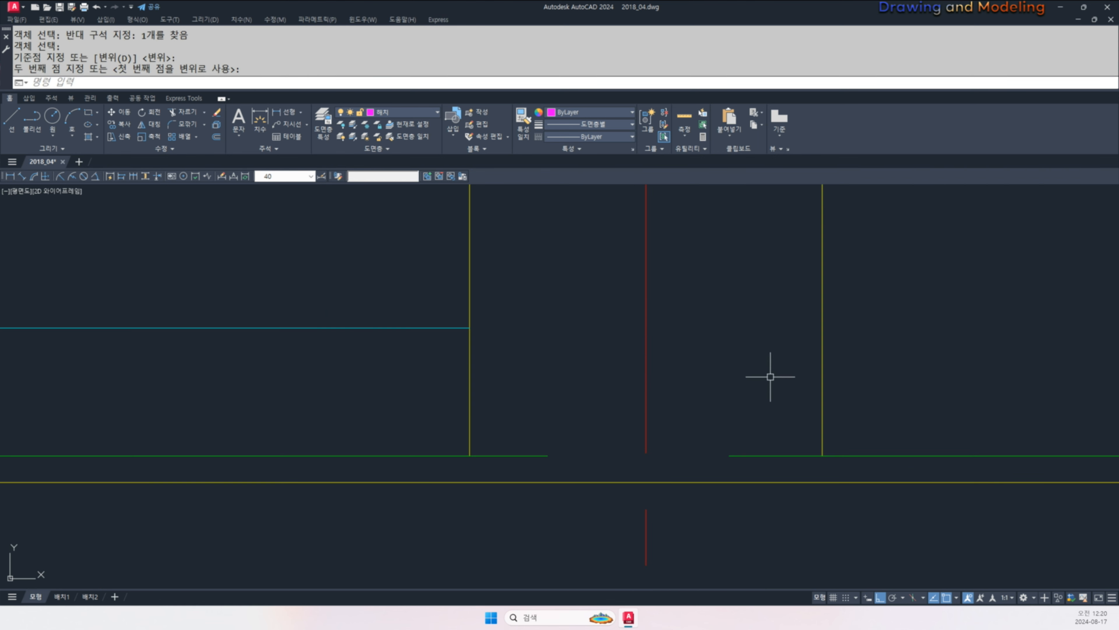
{"action": "key", "text": "Escape"}
{"action": "key", "text": "Escape"}
- Draw a diagonal line from lower left to upper right in each of the two upper eave ceiling timbers
{"action": "scroll", "coordinate": [734, 395], "scroll_direction": "down", "scroll_amount": 6}
{"action": "mouse_move", "coordinate": [706, 353]}
{"action": "middle_mouse_down"}
{"action": "mouse_move", "coordinate": [712, 432]}
{"action": "mouse_move", "coordinate": [689, 482]}
{"action": "middle_mouse_up"}
{"action": "scroll", "coordinate": [693, 417], "scroll_direction": "up", "scroll_amount": 3}
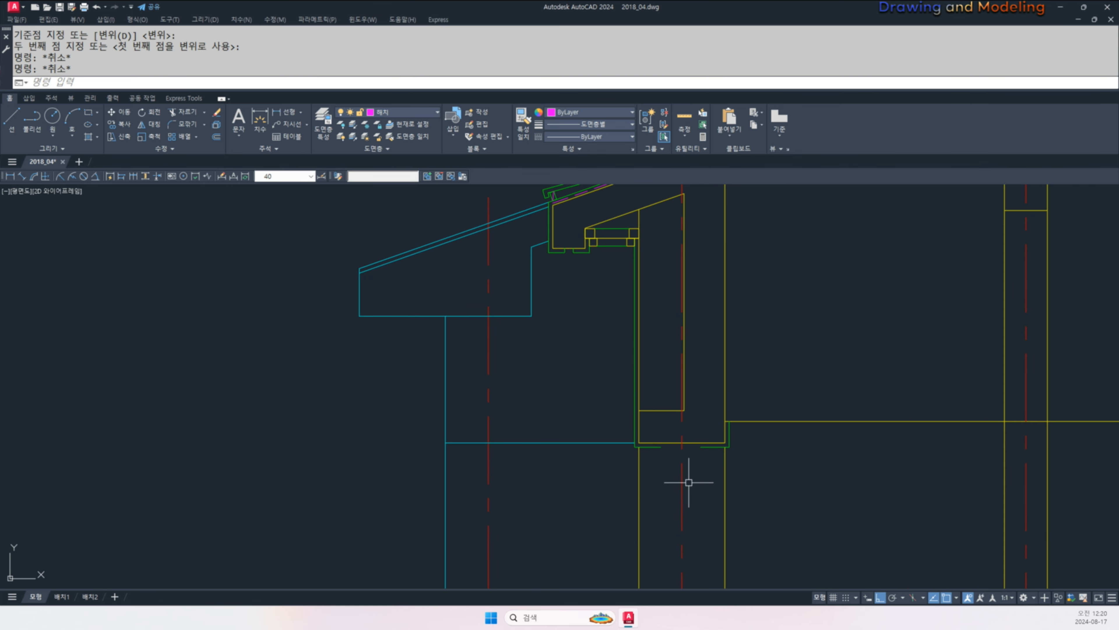
{"action": "scroll", "coordinate": [649, 342], "scroll_direction": "up", "scroll_amount": 7}
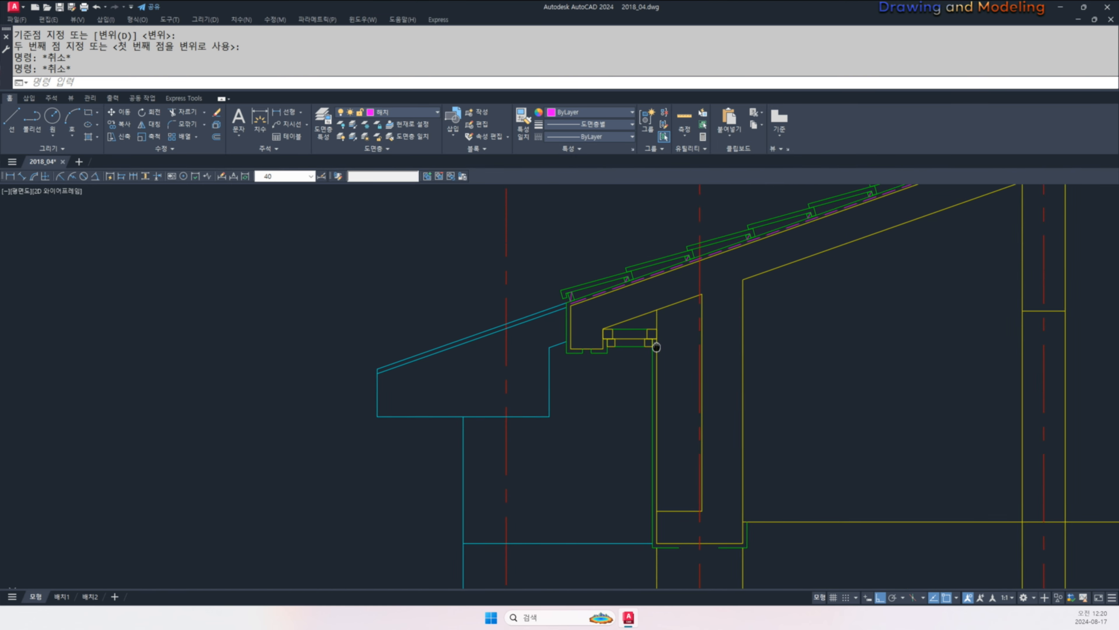
{"action": "type", "text": "l"}
{"action": "key", "text": "space"}
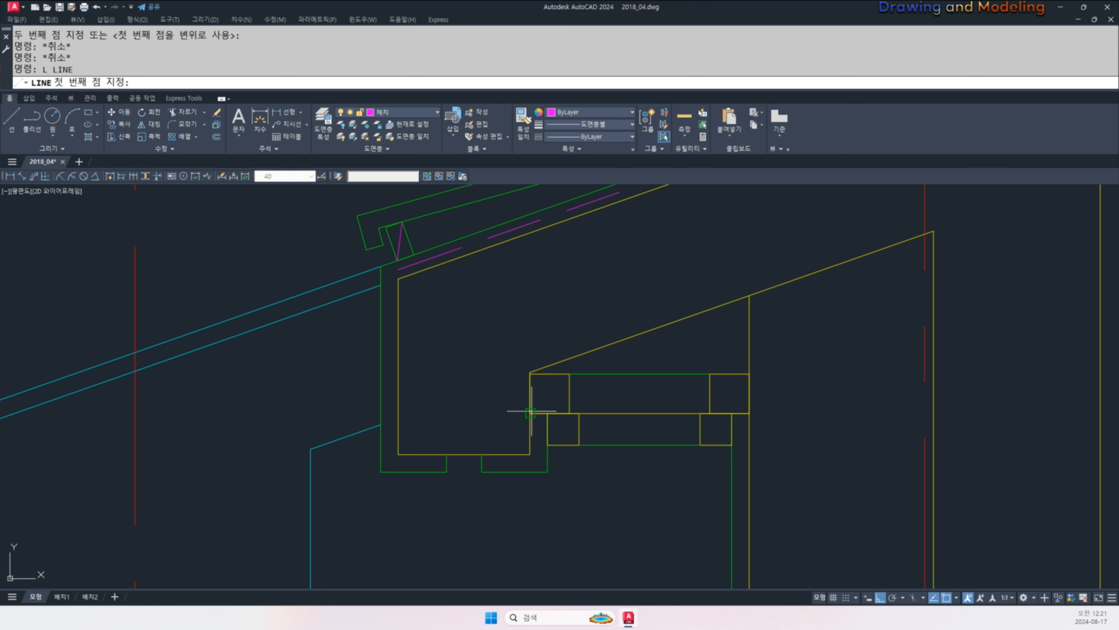
{"action": "left_click", "coordinate": [530, 413]}
{"action": "key", "text": "Escape"}
{"action": "key", "text": "Escape"}
{"action": "scroll", "coordinate": [716, 409], "scroll_direction": "up", "scroll_amount": 2}
{"action": "key", "text": "space"}
{"action": "left_click", "coordinate": [706, 417]}
{"action": "left_click", "coordinate": [768, 355]}
{"action": "key", "text": "Escape"}
{"action": "key", "text": "Escape"}
- Hatch the two lower eave ceiling timbers with the ANSI31 pattern at scale 10
{"action": "middle_click_drag", "start_coordinate": [759, 362], "coordinate": [870, 371]}
{"action": "middle_click_drag", "start_coordinate": [651, 452], "coordinate": [662, 451]}
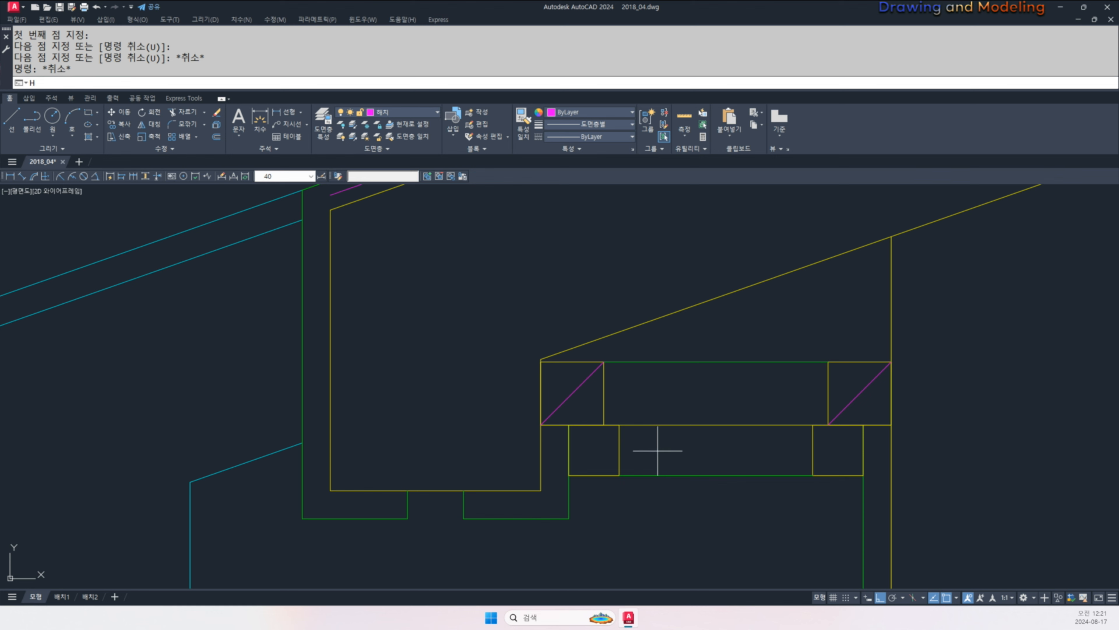
{"action": "key", "text": "Return"}
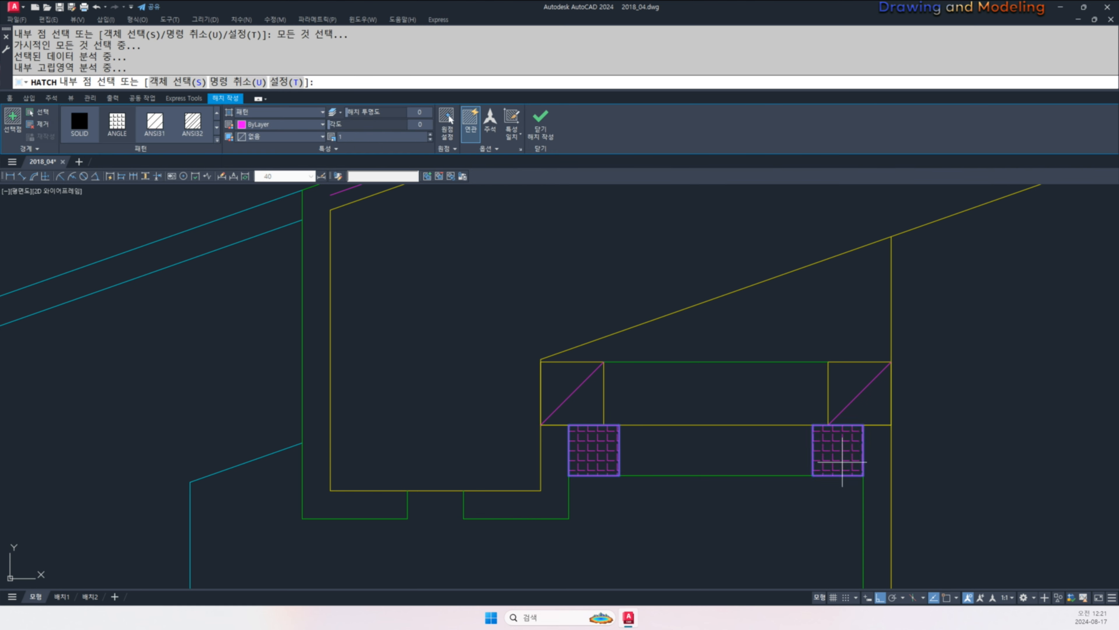
{"action": "left_click", "coordinate": [155, 123]}
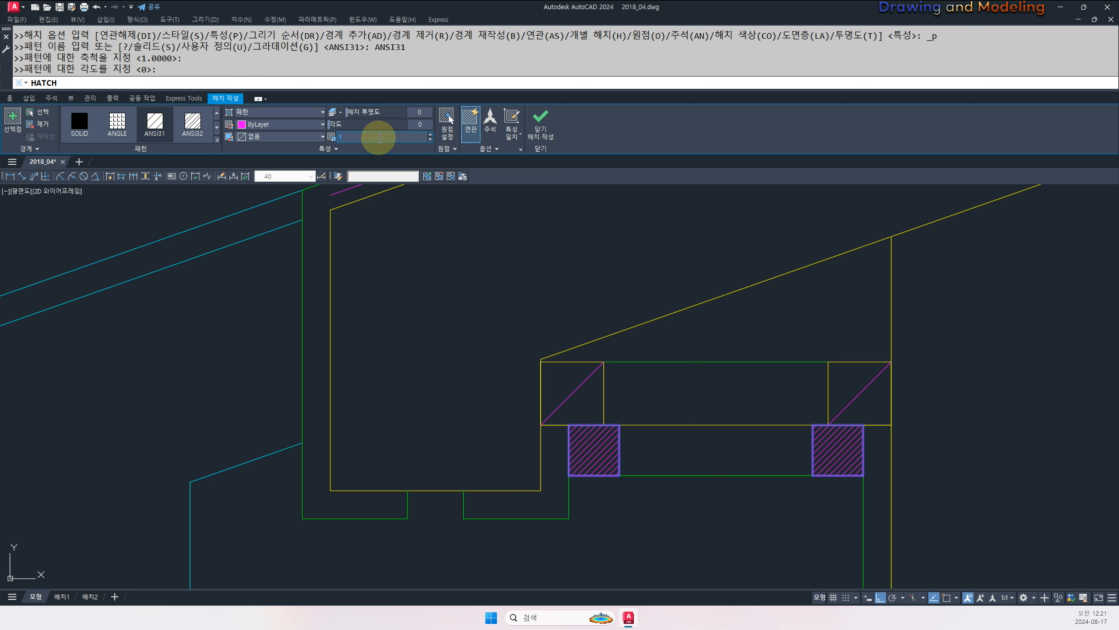
{"action": "key", "text": "Escape"}
{"action": "key", "text": "Escape"}
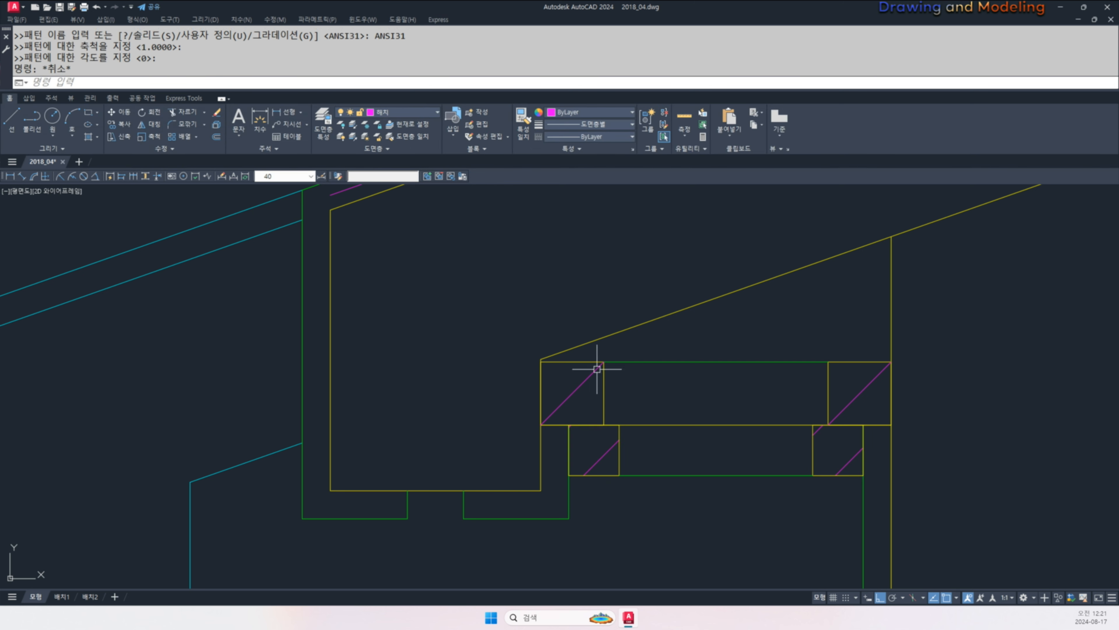
- Set the pattern scale of the lower timbers' hatch to 5
{"action": "left_click", "coordinate": [604, 452]}
{"action": "left_click", "coordinate": [358, 149]}
{"action": "left_click", "coordinate": [360, 139]}
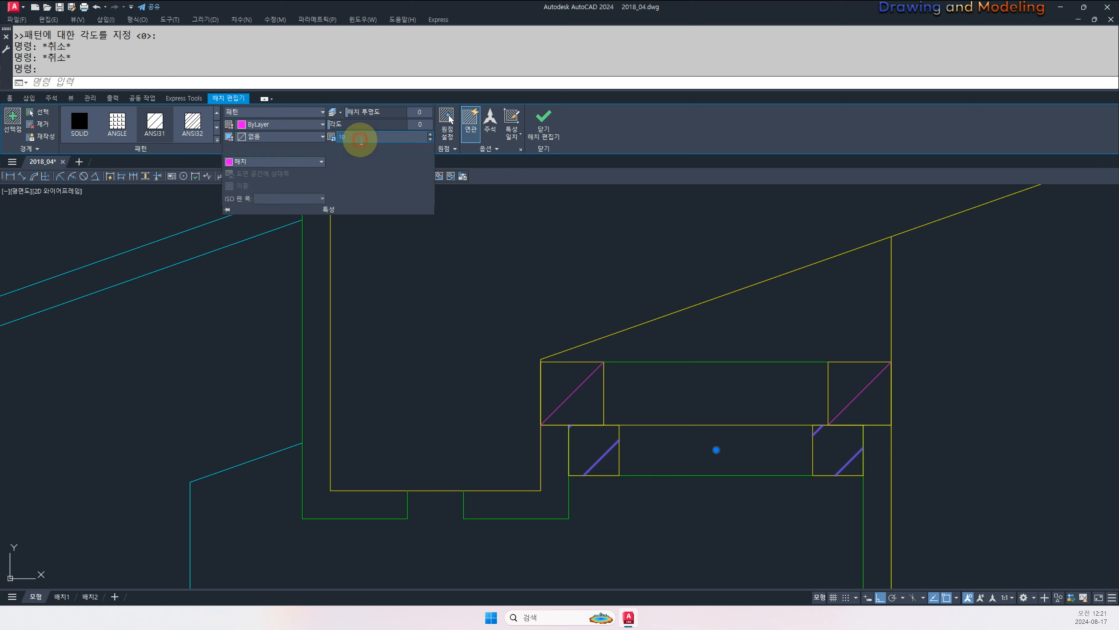
{"action": "key", "text": "Escape"}
{"action": "key", "text": "Escape"}
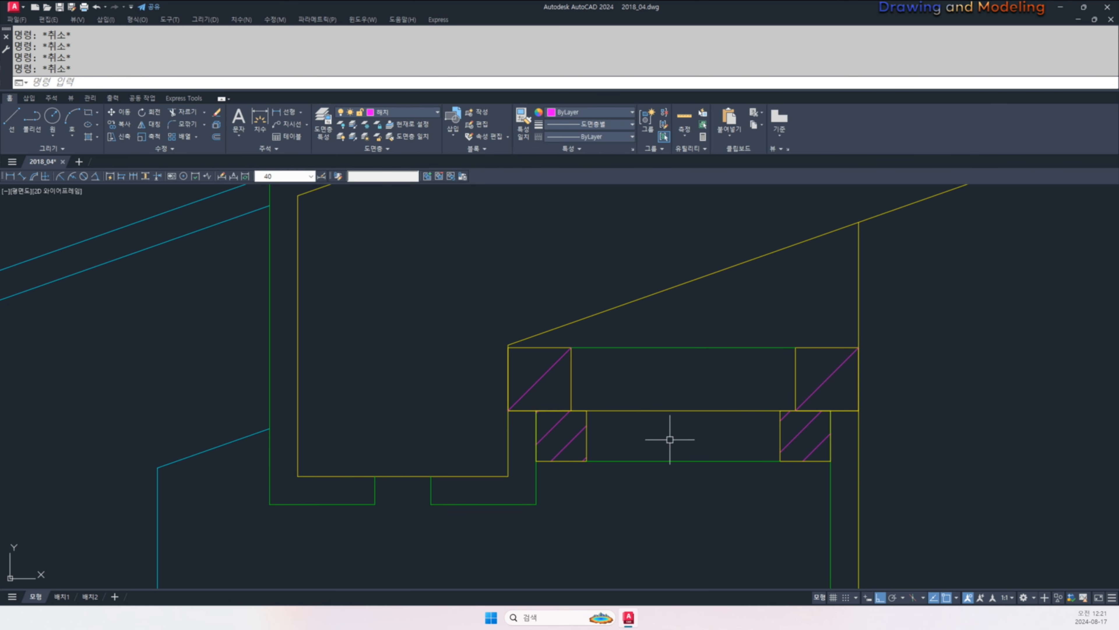
- Split the lower timbers' shared hatch into separate hatches
{"action": "left_click", "coordinate": [580, 442]}
{"action": "left_click", "coordinate": [595, 325]}
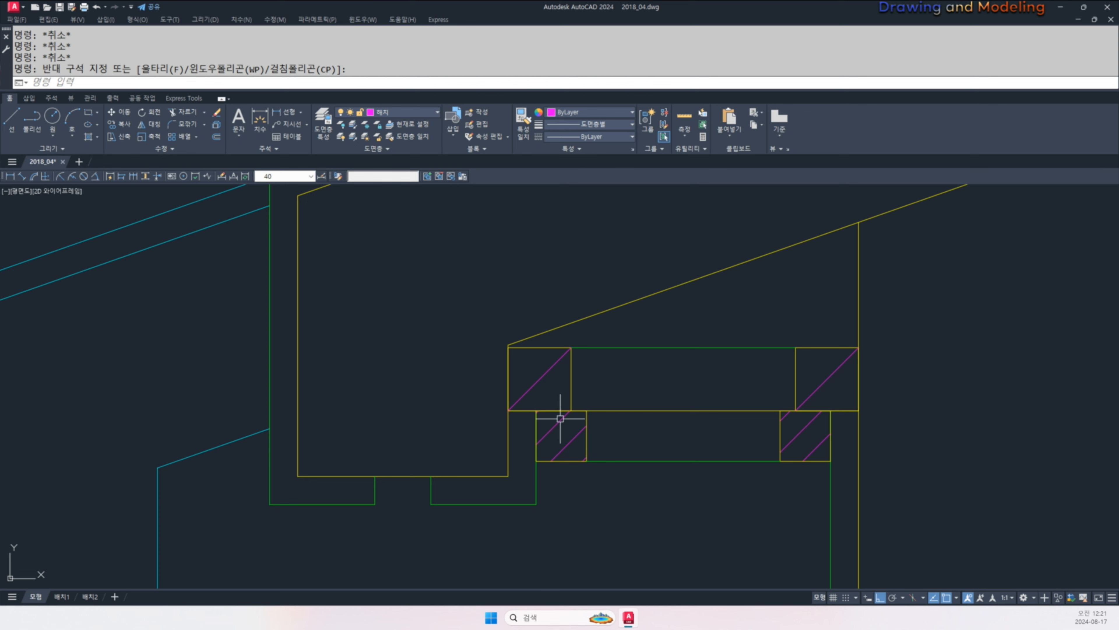
{"action": "left_click", "coordinate": [560, 418]}
{"action": "key", "text": "Escape"}
{"action": "left_click", "coordinate": [560, 419]}
{"action": "left_click", "coordinate": [502, 150]}
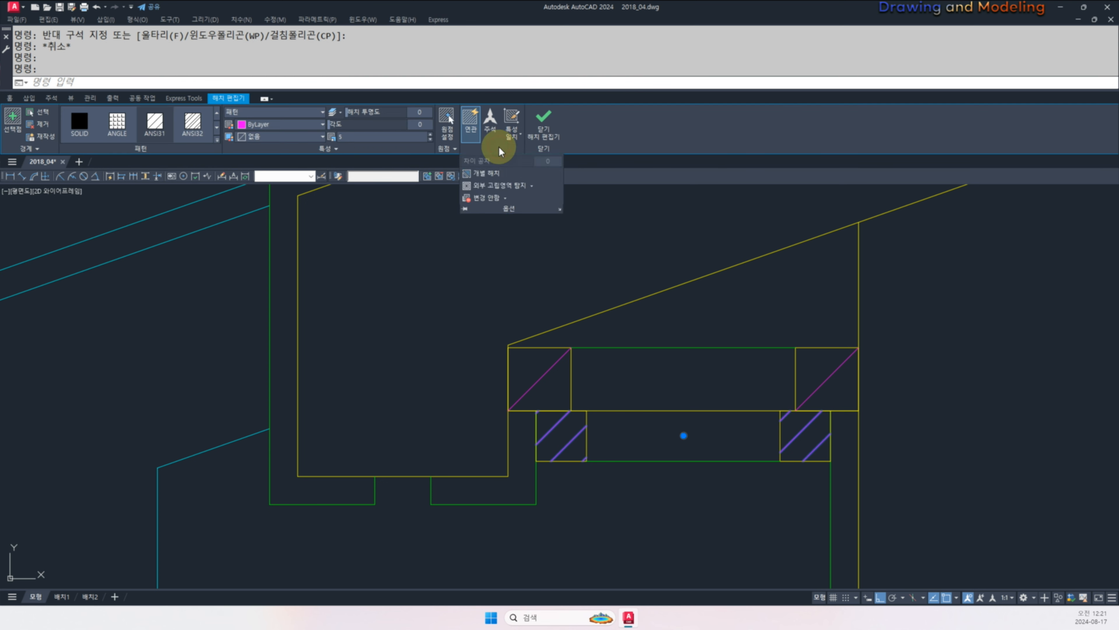
{"action": "left_click", "coordinate": [494, 175]}
{"action": "key", "text": "Escape"}
{"action": "key", "text": "Escape"}
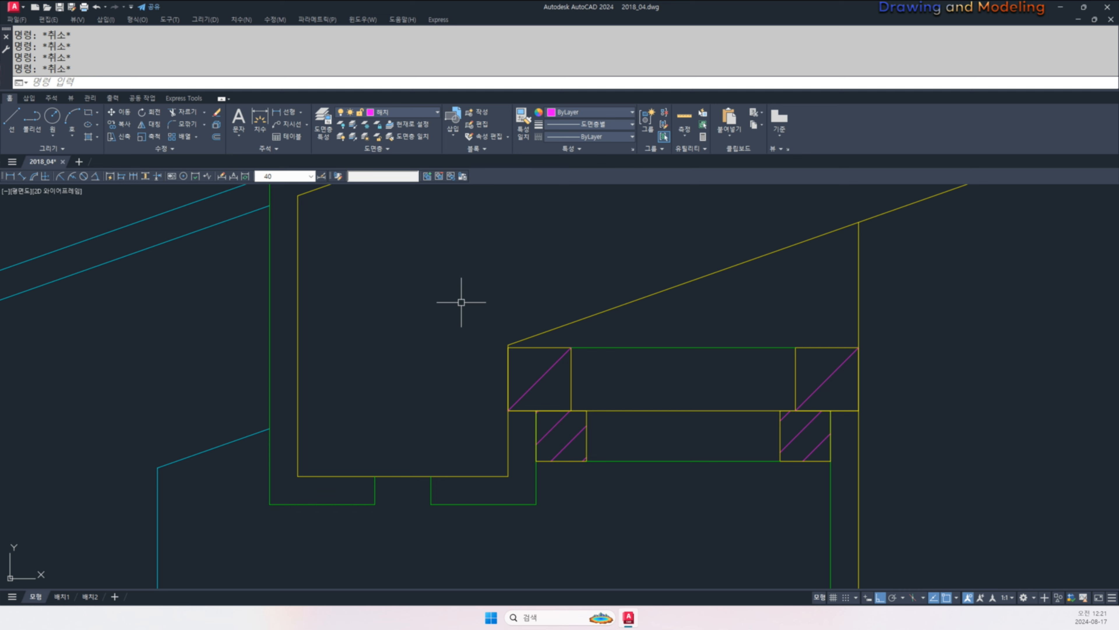
{"action": "left_click", "coordinate": [462, 298]}
{"action": "left_click", "coordinate": [623, 486]}
{"action": "left_click", "coordinate": [689, 492]}
{"action": "left_click", "coordinate": [638, 437]}
{"action": "key", "text": "Escape"}
{"action": "key", "text": "Escape"}
- Copy the left pair of eave timbers with the two green horizontal board lines to the outer wall's inner face at the ceiling line
{"action": "left_click", "coordinate": [480, 290]}
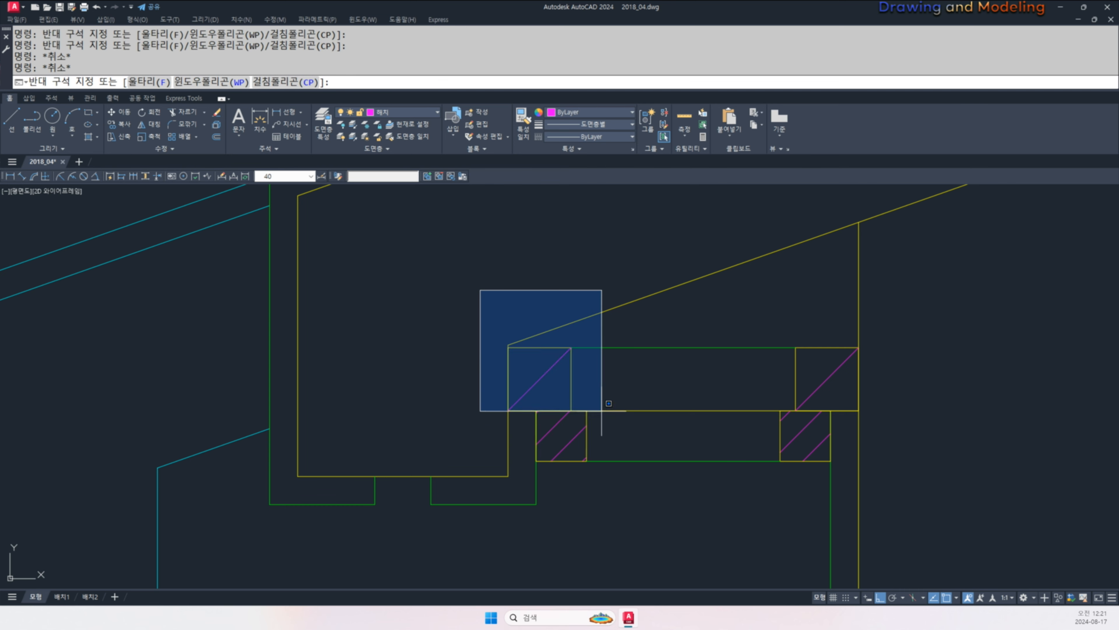
{"action": "left_click", "coordinate": [604, 464]}
{"action": "left_click", "coordinate": [679, 478]}
{"action": "left_click", "coordinate": [652, 438]}
{"action": "left_click", "coordinate": [687, 364]}
{"action": "left_click", "coordinate": [673, 338]}
{"action": "middle_click_drag", "start_coordinate": [686, 370], "coordinate": [661, 374]}
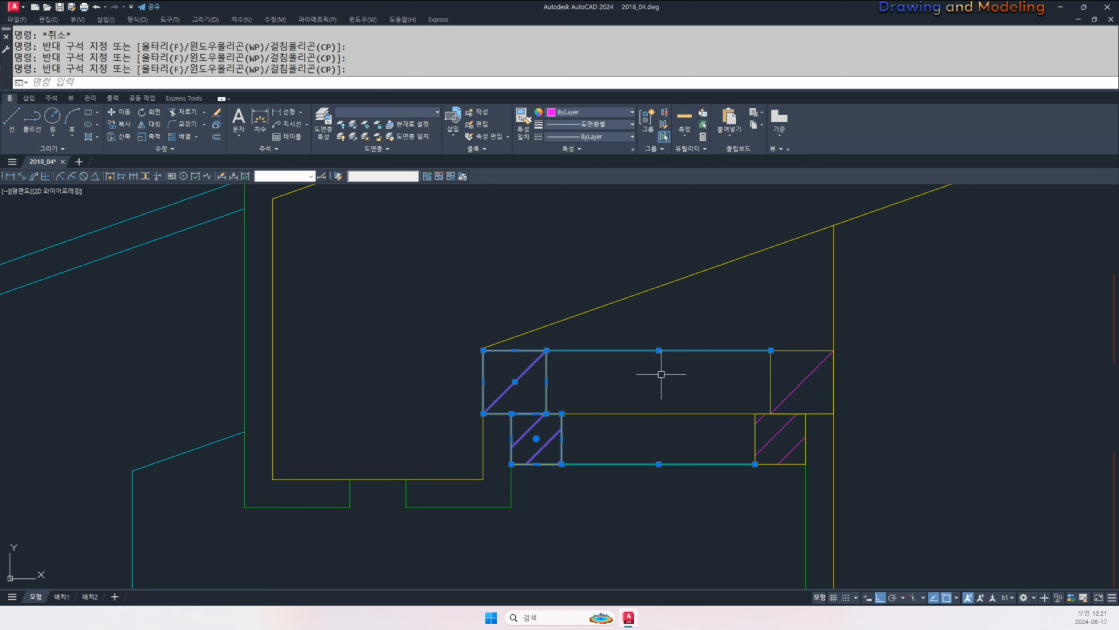
{"action": "key", "text": "space"}
{"action": "left_click", "coordinate": [483, 413]}
{"action": "scroll", "coordinate": [478, 410], "scroll_direction": "down", "scroll_amount": 7}
{"action": "middle_click_drag", "start_coordinate": [591, 481], "coordinate": [498, 382]}
{"action": "scroll", "coordinate": [524, 411], "scroll_direction": "down", "scroll_amount": 2}
{"action": "scroll", "coordinate": [521, 445], "scroll_direction": "up", "scroll_amount": 4}
{"action": "left_click", "coordinate": [503, 414]}
- Place further copies of the left timber pair and board lines at the right faces of the next two walls on the ceiling line
{"action": "scroll", "coordinate": [663, 432], "scroll_direction": "down", "scroll_amount": 2}
{"action": "middle_click_drag", "start_coordinate": [729, 432], "coordinate": [597, 428]}
{"action": "scroll", "coordinate": [710, 420], "scroll_direction": "up", "scroll_amount": 4}
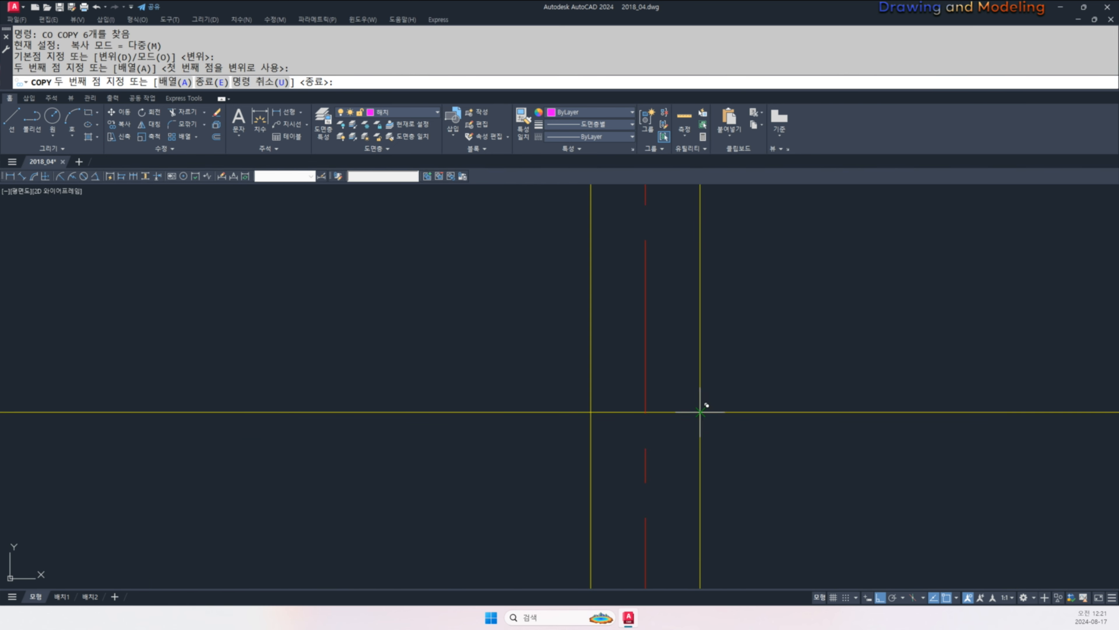
{"action": "left_click", "coordinate": [700, 412]}
{"action": "scroll", "coordinate": [584, 409], "scroll_direction": "down", "scroll_amount": 4}
{"action": "scroll", "coordinate": [617, 412], "scroll_direction": "down", "scroll_amount": 2}
{"action": "middle_click_drag", "start_coordinate": [749, 418], "coordinate": [445, 416]}
{"action": "scroll", "coordinate": [912, 401], "scroll_direction": "up", "scroll_amount": 4}
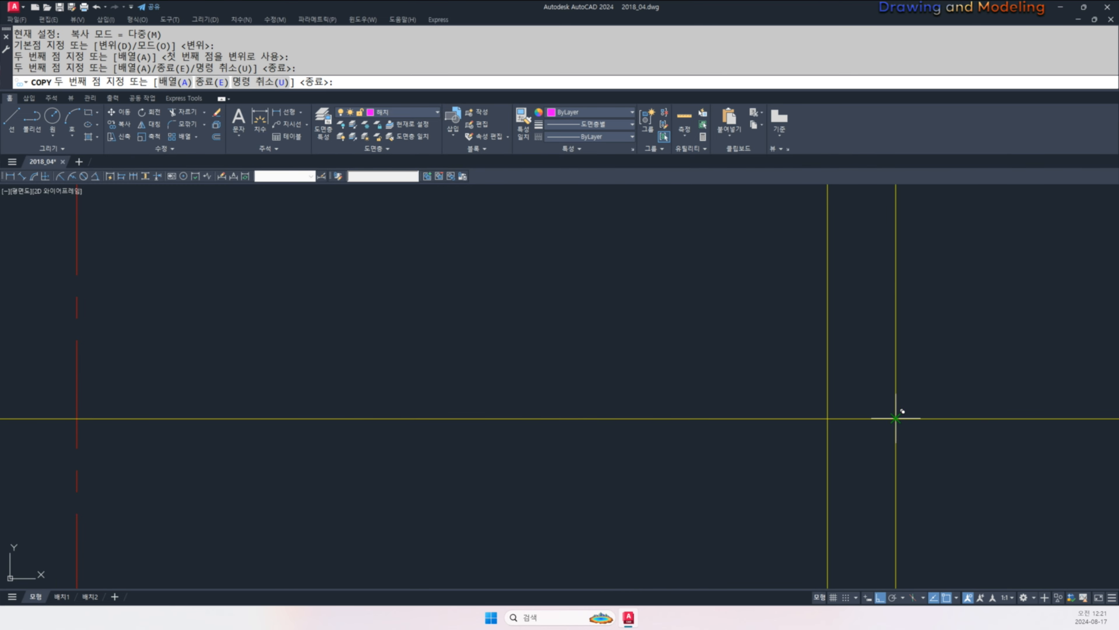
{"action": "key", "text": "Escape"}
- Copy the right pair of hatched eave timbers to the left face of the first interior wall at the ceiling line
{"action": "scroll", "coordinate": [655, 412], "scroll_direction": "down", "scroll_amount": 6}
{"action": "scroll", "coordinate": [619, 425], "scroll_direction": "up", "scroll_amount": 4}
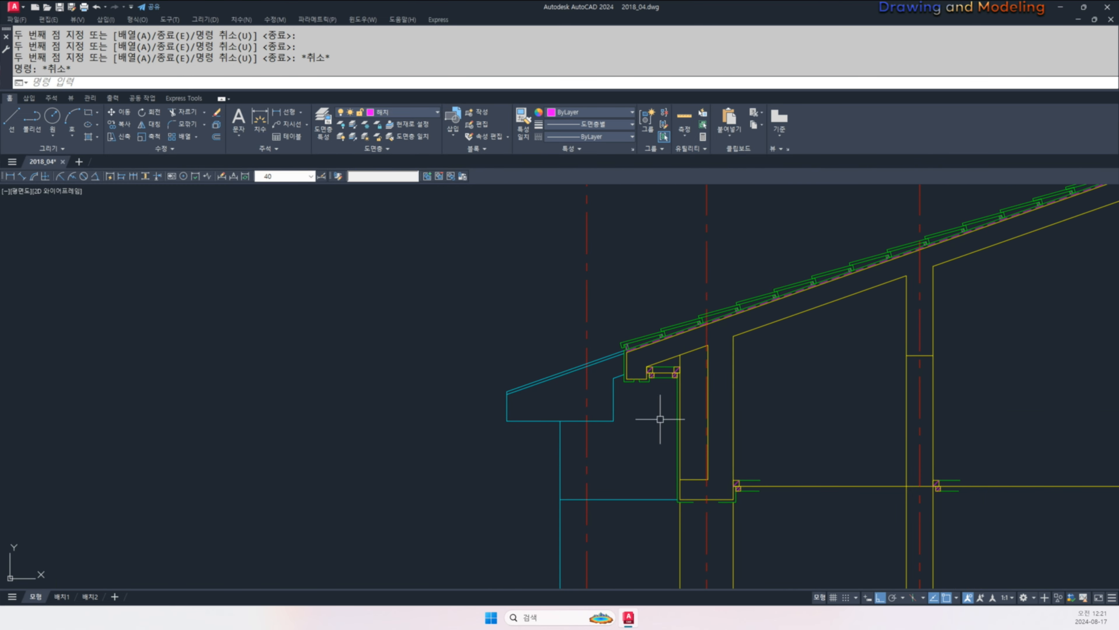
{"action": "type", "text": "CO"}
{"action": "key", "text": "Return"}
{"action": "scroll", "coordinate": [667, 392], "scroll_direction": "up", "scroll_amount": 8}
{"action": "left_click", "coordinate": [755, 273]}
{"action": "key", "text": "Return"}
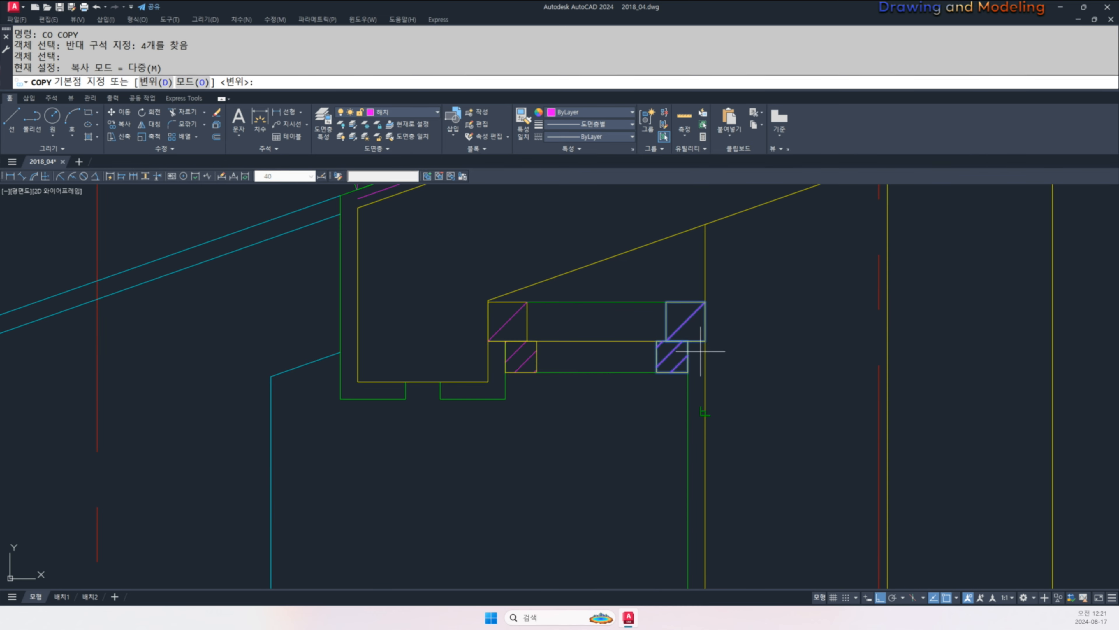
{"action": "left_click", "coordinate": [705, 340]}
{"action": "scroll", "coordinate": [705, 340], "scroll_direction": "down", "scroll_amount": 3}
{"action": "middle_click_drag", "start_coordinate": [705, 340], "coordinate": [490, 325]}
{"action": "scroll", "coordinate": [600, 342], "scroll_direction": "down", "scroll_amount": 2}
{"action": "scroll", "coordinate": [614, 397], "scroll_direction": "up", "scroll_amount": 4}
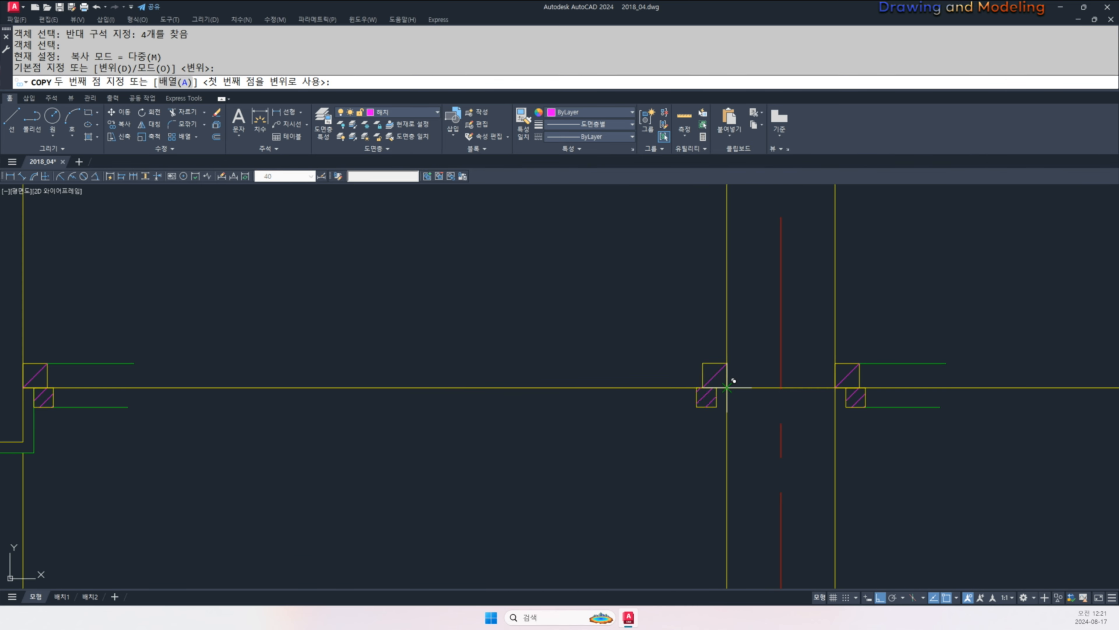
{"action": "left_click", "coordinate": [728, 387]}
- Place another copy of the right hatched timber pair at the left face of the second interior wall on the ceiling line
{"action": "scroll", "coordinate": [728, 387], "scroll_direction": "down", "scroll_amount": 1}
{"action": "scroll", "coordinate": [453, 403], "scroll_direction": "down", "scroll_amount": 2}
{"action": "middle_click_drag", "start_coordinate": [452, 402], "coordinate": [555, 395]}
{"action": "scroll", "coordinate": [799, 385], "scroll_direction": "up", "scroll_amount": 4}
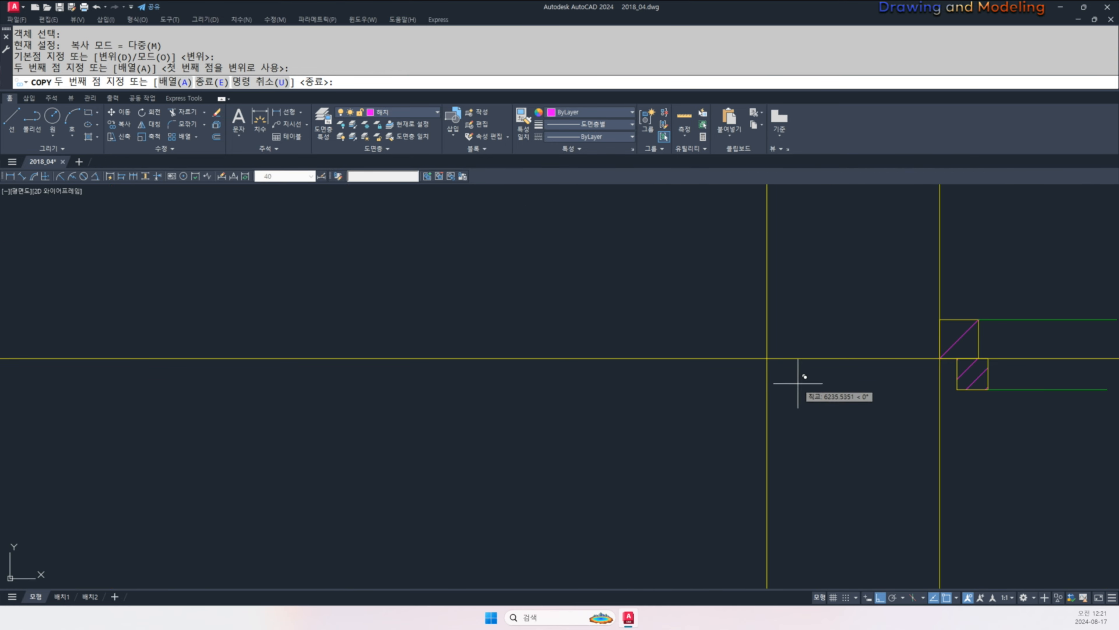
{"action": "left_click", "coordinate": [767, 357]}
{"action": "key", "text": "Escape"}
- Offset both faces of the second interior wall outward by 20 for the wall finish
{"action": "scroll", "coordinate": [712, 395], "scroll_direction": "down", "scroll_amount": 5}
{"action": "type", "text": "o"}
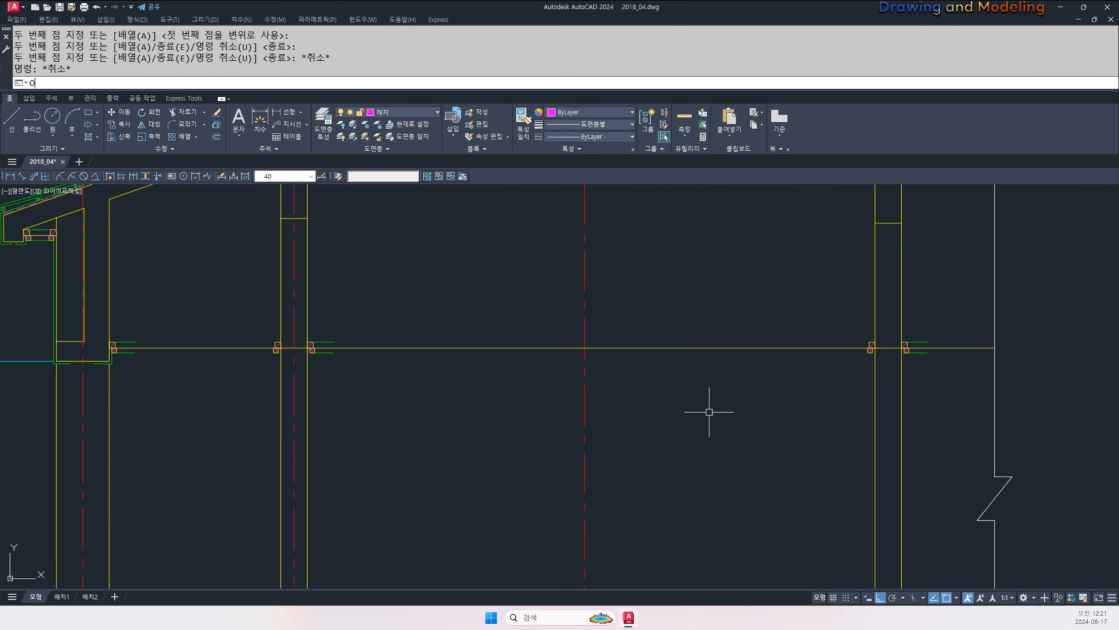
{"action": "key", "text": "Return"}
{"action": "type", "text": "20"}
{"action": "key", "text": "Return"}
{"action": "left_click", "coordinate": [875, 374]}
{"action": "left_click", "coordinate": [862, 389]}
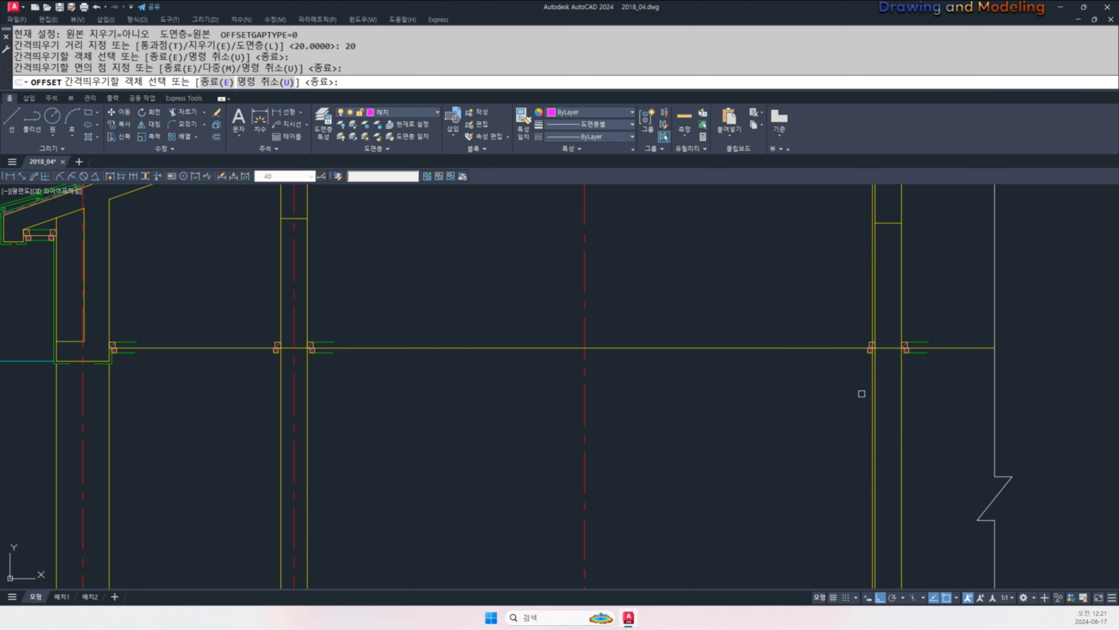
{"action": "left_click", "coordinate": [898, 380]}
{"action": "left_click", "coordinate": [892, 380]}
- Offset both faces of the first interior wall outward by the same 20 distance for its finish
{"action": "scroll", "coordinate": [717, 390], "scroll_direction": "down", "scroll_amount": 2}
{"action": "scroll", "coordinate": [464, 385], "scroll_direction": "up", "scroll_amount": 2}
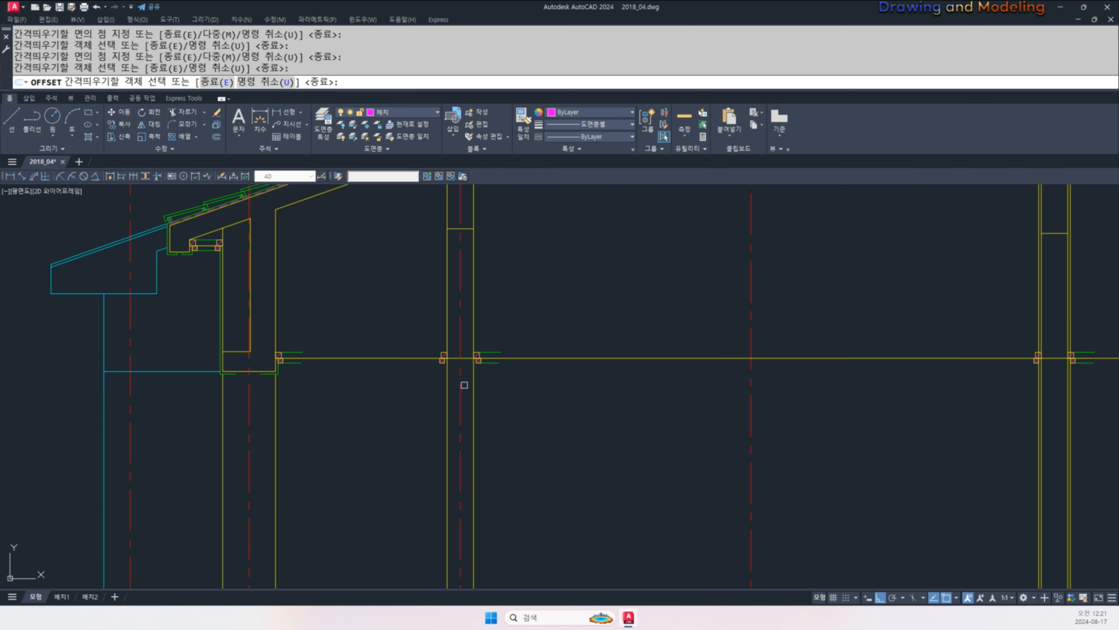
{"action": "left_click", "coordinate": [476, 373]}
{"action": "left_click", "coordinate": [545, 390]}
{"action": "left_click", "coordinate": [447, 385]}
{"action": "left_click", "coordinate": [442, 385]}
{"action": "key", "text": "Escape"}
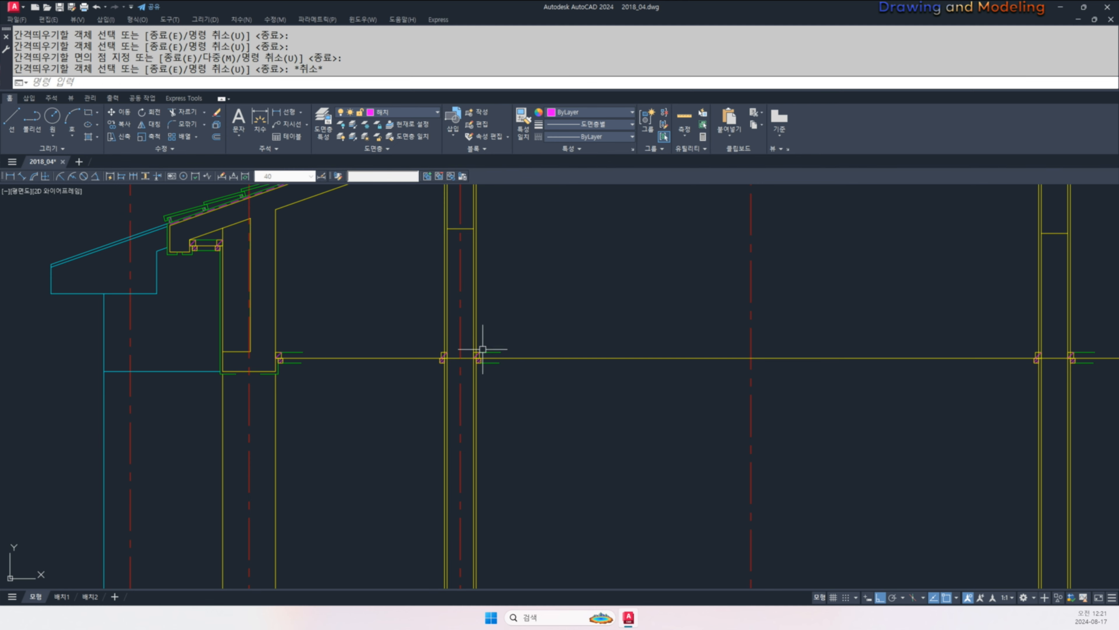
- Match the first interior wall's two offset finish lines to the green ceiling board line
{"action": "scroll", "coordinate": [482, 348], "scroll_direction": "up", "scroll_amount": 5}
{"action": "type", "text": "ma"}
{"action": "key", "text": "Return"}
{"action": "left_click", "coordinate": [500, 390]}
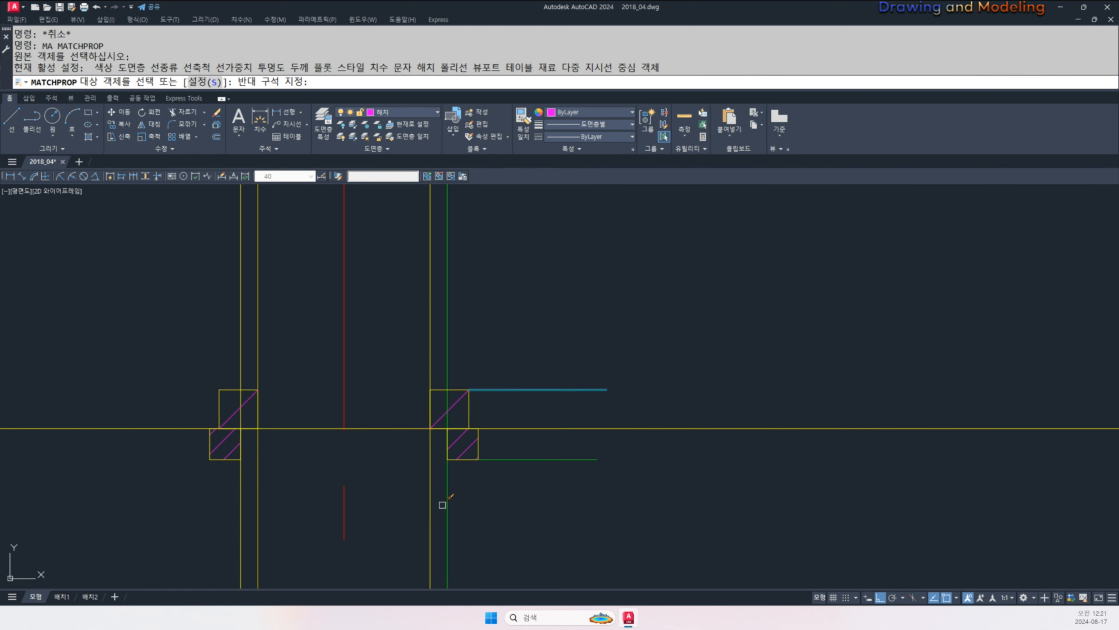
{"action": "left_click", "coordinate": [251, 505]}
{"action": "left_click", "coordinate": [231, 502]}
{"action": "key", "text": "Escape"}
{"action": "key", "text": "Escape"}
- Trim the offset finish lines above the ceiling timbers on both sides of the two interior walls
{"action": "scroll", "coordinate": [532, 502], "scroll_direction": "down", "scroll_amount": 3}
{"action": "type", "text": "tr"}
{"action": "key", "text": "Return"}
{"action": "left_click", "coordinate": [645, 492]}
{"action": "left_click", "coordinate": [626, 445]}
{"action": "key", "text": "Return"}
{"action": "left_click", "coordinate": [503, 395]}
{"action": "scroll", "coordinate": [324, 399], "scroll_direction": "down", "scroll_amount": 3}
{"action": "scroll", "coordinate": [757, 425], "scroll_direction": "up", "scroll_amount": 4}
{"action": "left_click", "coordinate": [770, 397]}
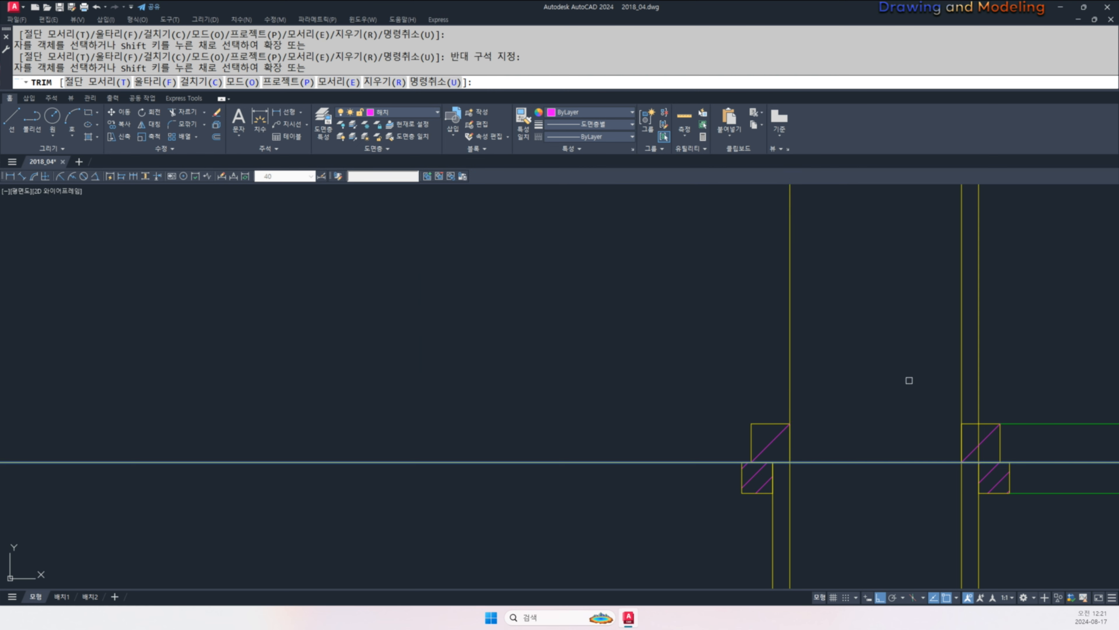
{"action": "key", "text": "Escape"}
- Match the finish line on the second interior wall's right side to the green ceiling board line
{"action": "scroll", "coordinate": [974, 380], "scroll_direction": "down", "scroll_amount": 4}
{"action": "type", "text": "ma"}
{"action": "key", "text": "Return"}
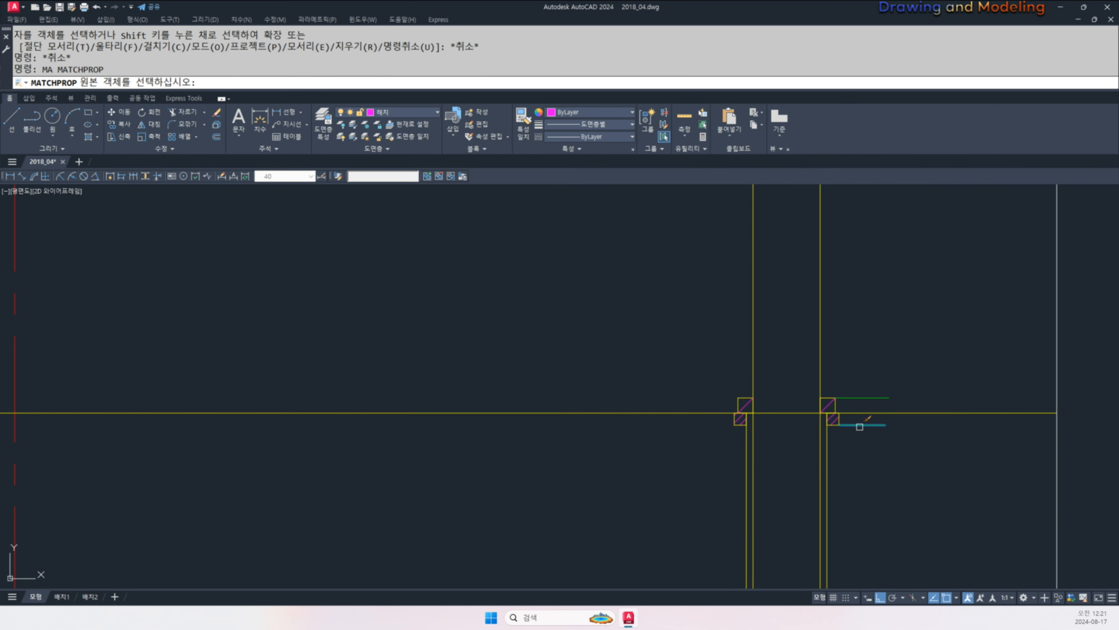
{"action": "left_click", "coordinate": [862, 425]}
{"action": "scroll", "coordinate": [862, 424], "scroll_direction": "up", "scroll_amount": 4}
{"action": "left_click", "coordinate": [876, 422]}
{"action": "left_click", "coordinate": [850, 439]}
{"action": "left_click", "coordinate": [663, 422]}
{"action": "key", "text": "Escape"}
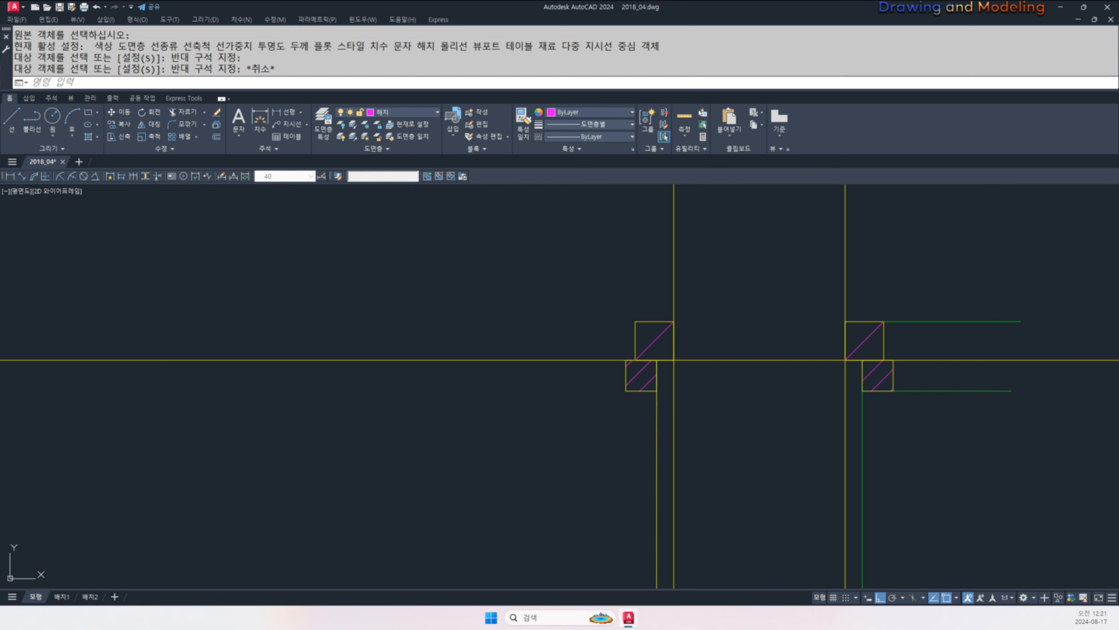
- Match the finish line on the second interior wall's left side to the green finish line on its right side
{"action": "key", "text": "Escape"}
{"action": "key", "text": "space"}
{"action": "left_click", "coordinate": [863, 420]}
{"action": "left_click", "coordinate": [668, 416]}
{"action": "left_click", "coordinate": [639, 429]}
{"action": "key", "text": "Escape"}
{"action": "key", "text": "Escape"}
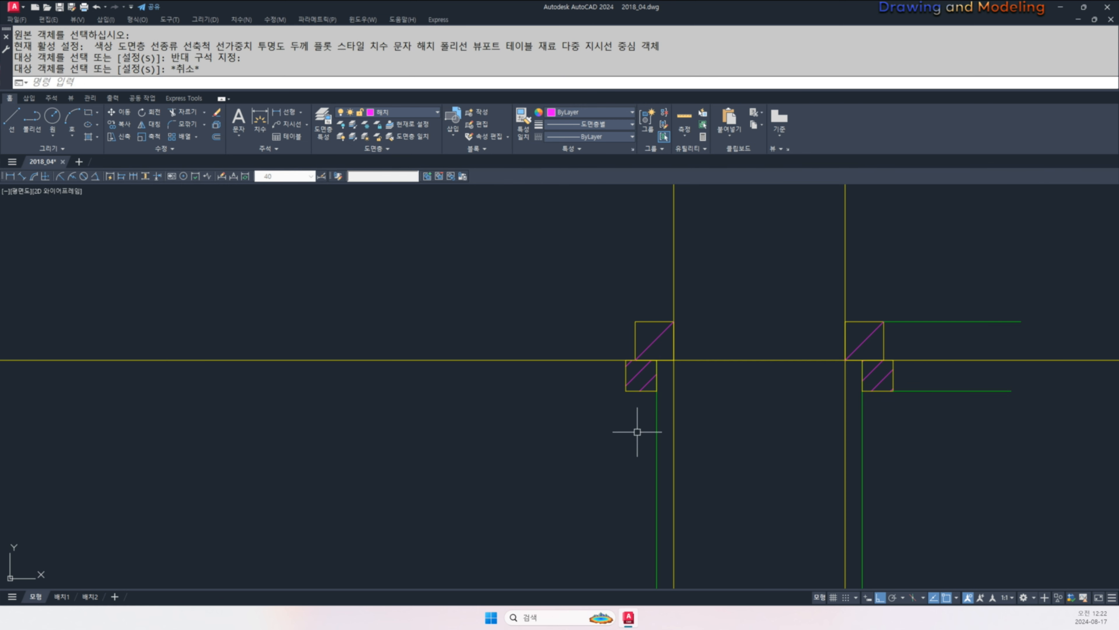
- Trim away the ceiling line where it passes through the second interior wall
{"action": "type", "text": "tr"}
{"action": "key", "text": "space"}
{"action": "key", "text": "space"}
{"action": "left_click", "coordinate": [784, 329]}
{"action": "left_click", "coordinate": [798, 374]}
{"action": "key", "text": "Escape"}
{"action": "key", "text": "Escape"}
- Trim away the ceiling line where it passes through the first interior wall
{"action": "scroll", "coordinate": [584, 379], "scroll_direction": "down", "scroll_amount": 5}
{"action": "key", "text": "Escape"}
{"action": "middle_click_drag", "start_coordinate": [208, 395], "coordinate": [616, 400]}
{"action": "scroll", "coordinate": [463, 382], "scroll_direction": "up", "scroll_amount": 5}
{"action": "type", "text": "tr"}
{"action": "left_click", "coordinate": [293, 320]}
{"action": "left_click", "coordinate": [292, 397]}
{"action": "left_click", "coordinate": [277, 397]}
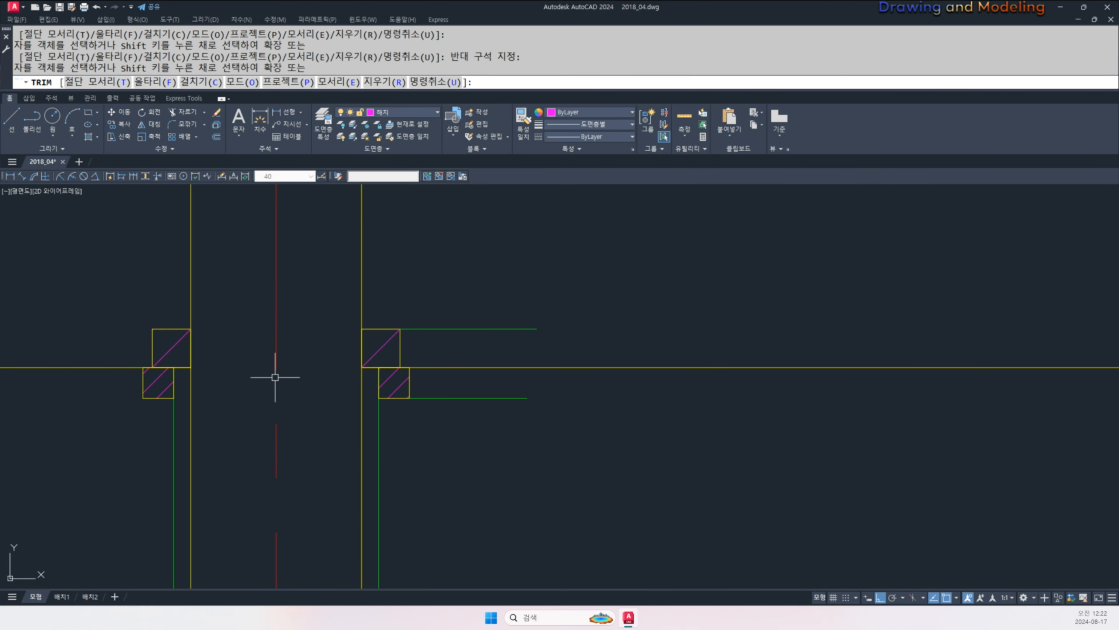
{"action": "key", "text": "Escape"}
{"action": "key", "text": "Escape"}
- Extend the middle room's upper and lower green board lines to the timbers at the second interior wall
{"action": "scroll", "coordinate": [450, 385], "scroll_direction": "down", "scroll_amount": 5}
{"action": "type", "text": "ex"}
{"action": "key", "text": "space"}
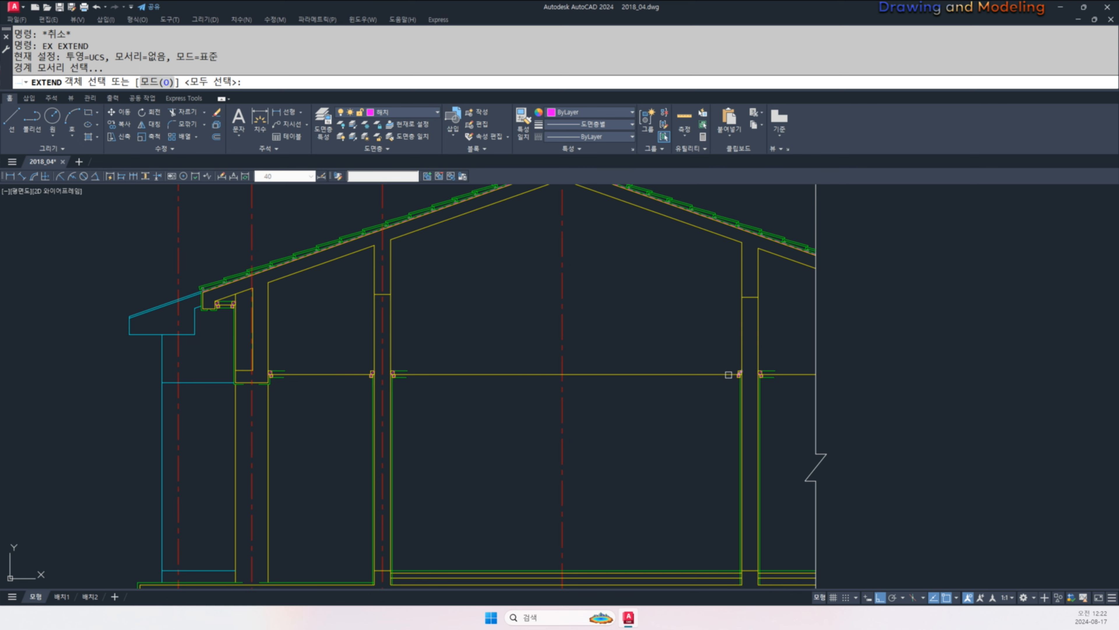
{"action": "key", "text": "space"}
{"action": "left_click", "coordinate": [406, 371]}
{"action": "left_click", "coordinate": [407, 370]}
{"action": "left_click", "coordinate": [406, 369]}
{"action": "left_click", "coordinate": [405, 371]}
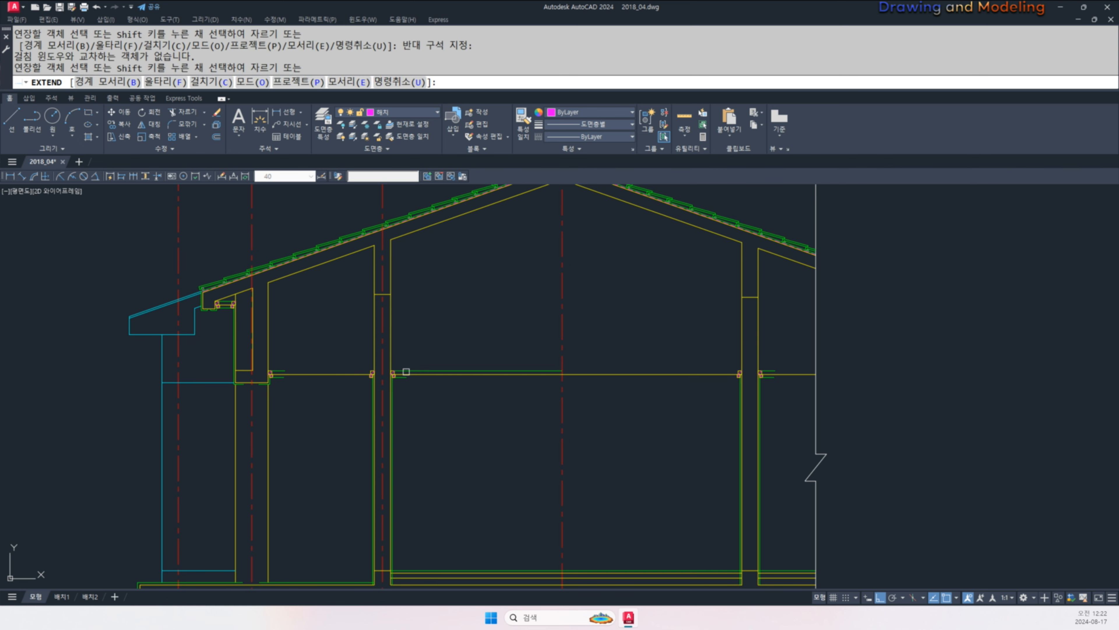
{"action": "left_click", "coordinate": [404, 378]}
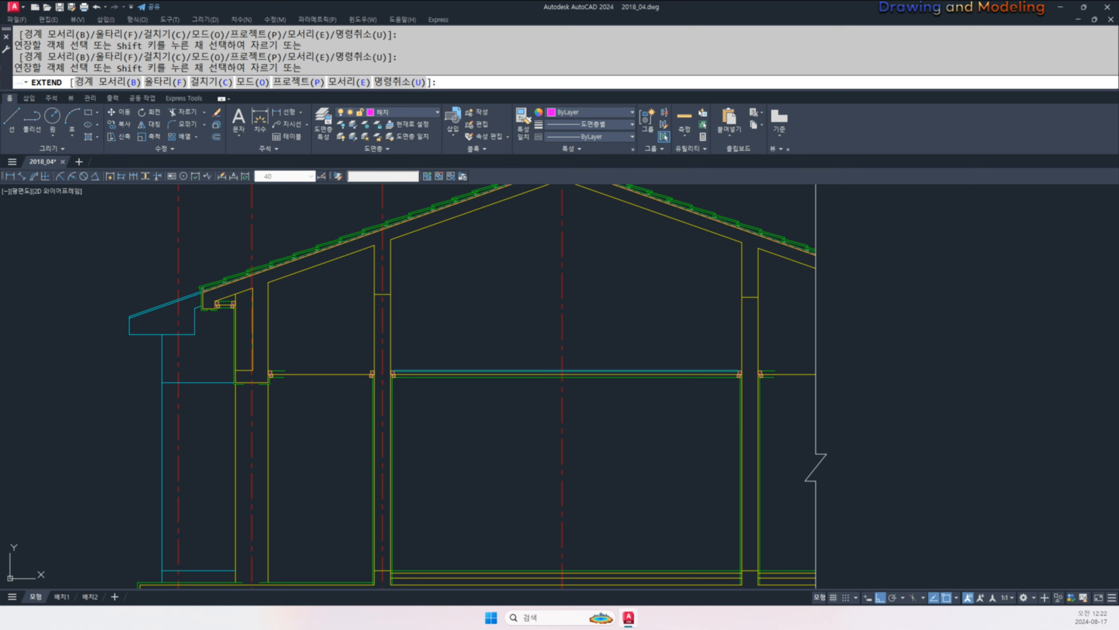
- Extend the green board lines across the left room to its timbers and across the right room to the section's break line
{"action": "scroll", "coordinate": [251, 368], "scroll_direction": "up", "scroll_amount": 6}
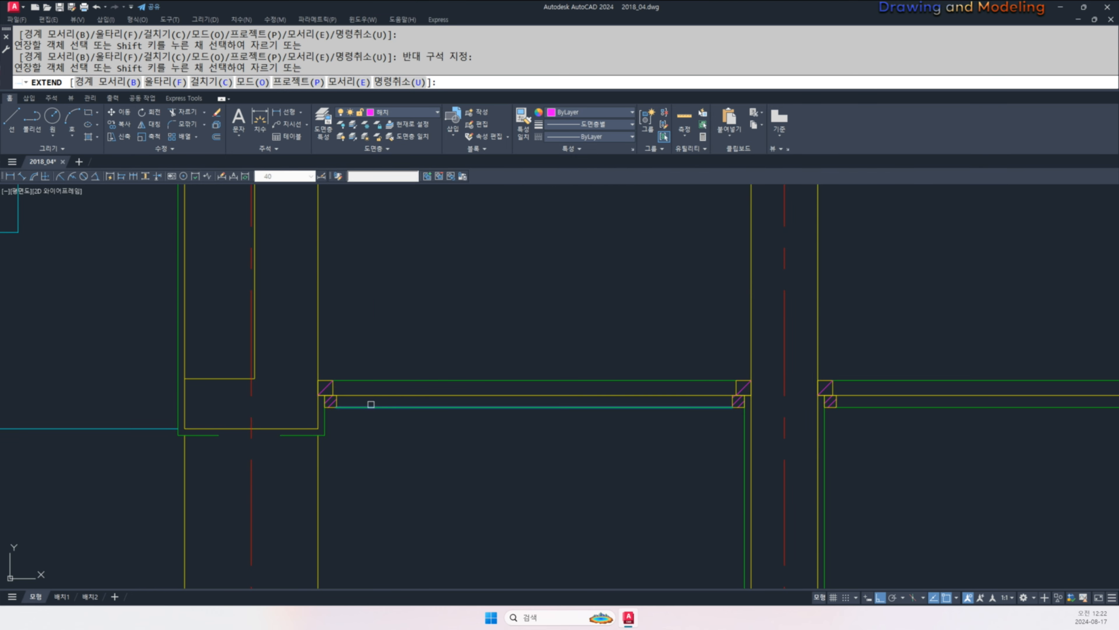
{"action": "scroll", "coordinate": [371, 404], "scroll_direction": "down", "scroll_amount": 5}
{"action": "scroll", "coordinate": [618, 384], "scroll_direction": "up", "scroll_amount": 5}
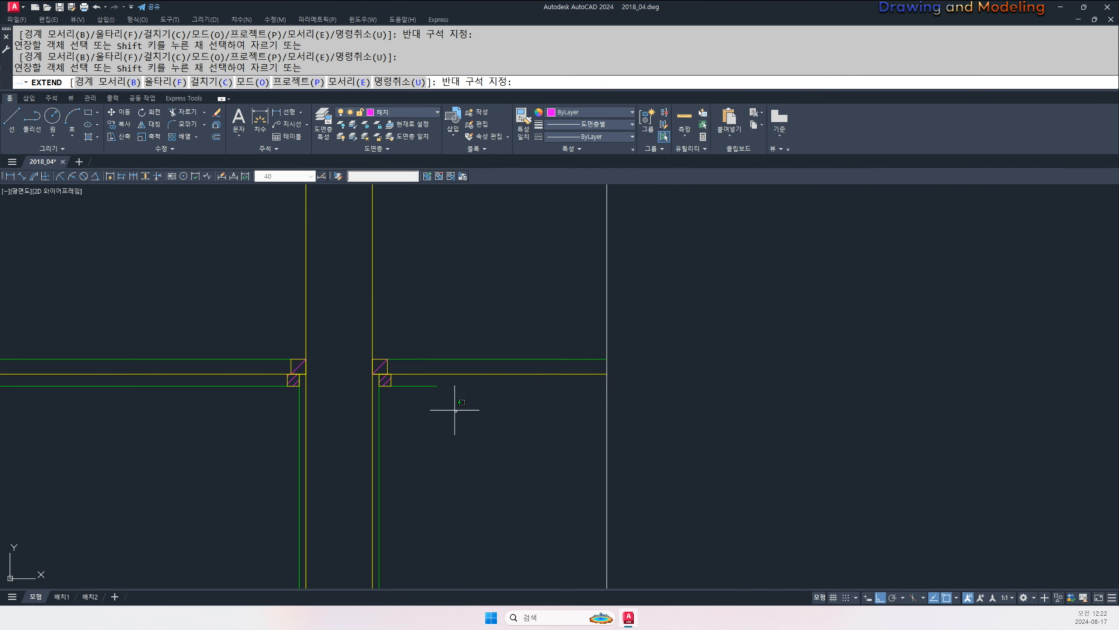
{"action": "key", "text": "Escape"}
{"action": "scroll", "coordinate": [412, 392], "scroll_direction": "down", "scroll_amount": 4}
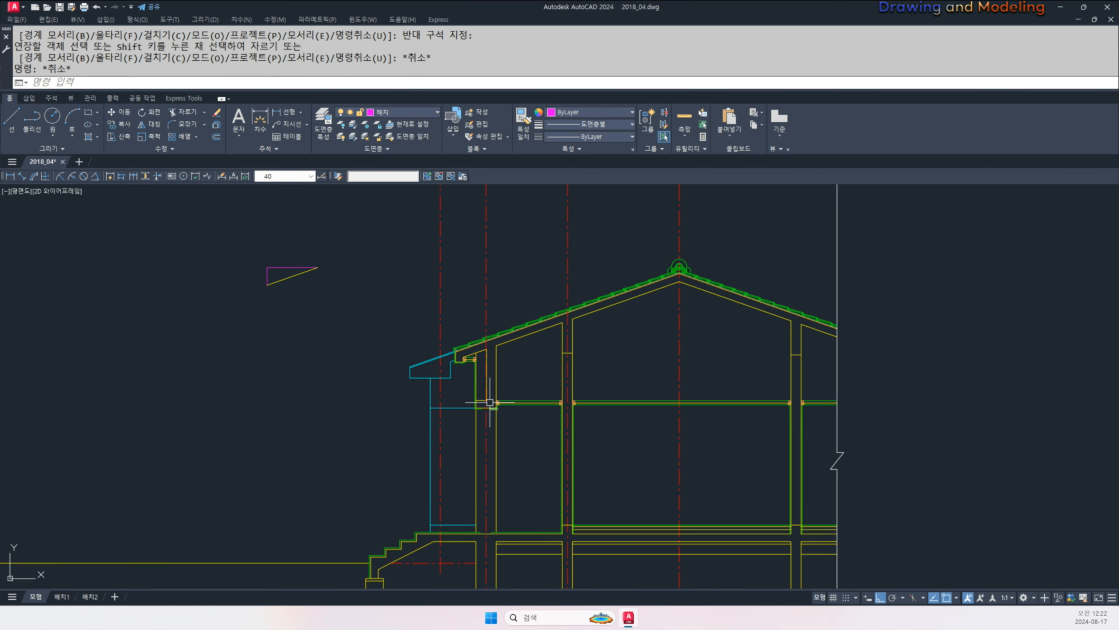
{"action": "scroll", "coordinate": [669, 408], "scroll_direction": "up", "scroll_amount": 6}
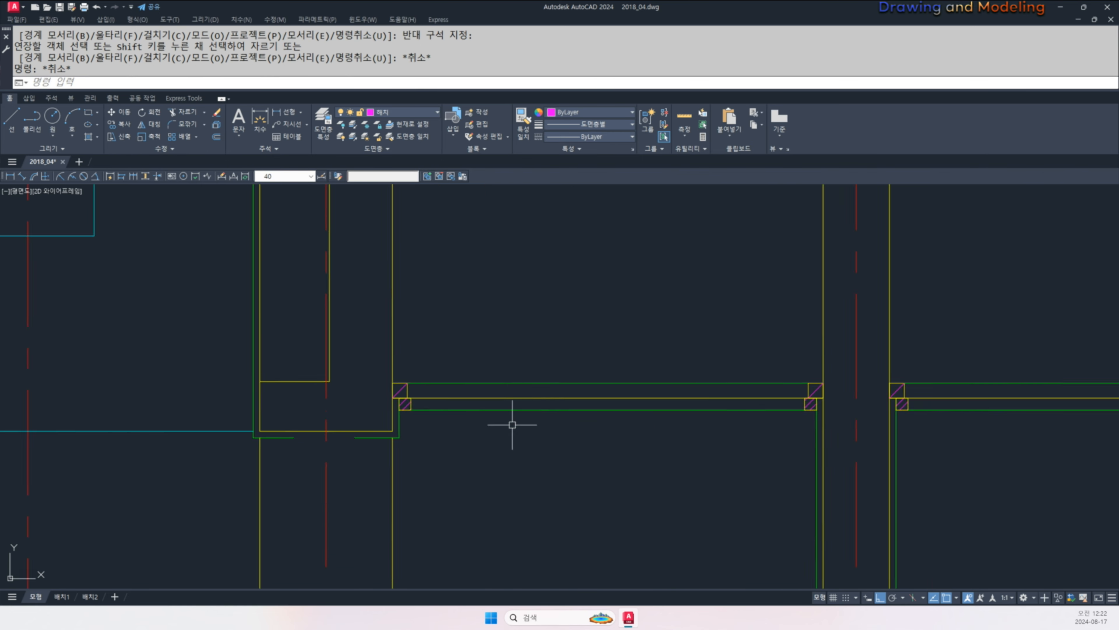
{"action": "type", "text": "ar"}
{"action": "key", "text": "Return"}
{"action": "scroll", "coordinate": [497, 441], "scroll_direction": "down", "scroll_amount": 2}
{"action": "scroll", "coordinate": [778, 470], "scroll_direction": "down", "scroll_amount": 2}
{"action": "middle_click_drag", "start_coordinate": [778, 469], "coordinate": [437, 451]}
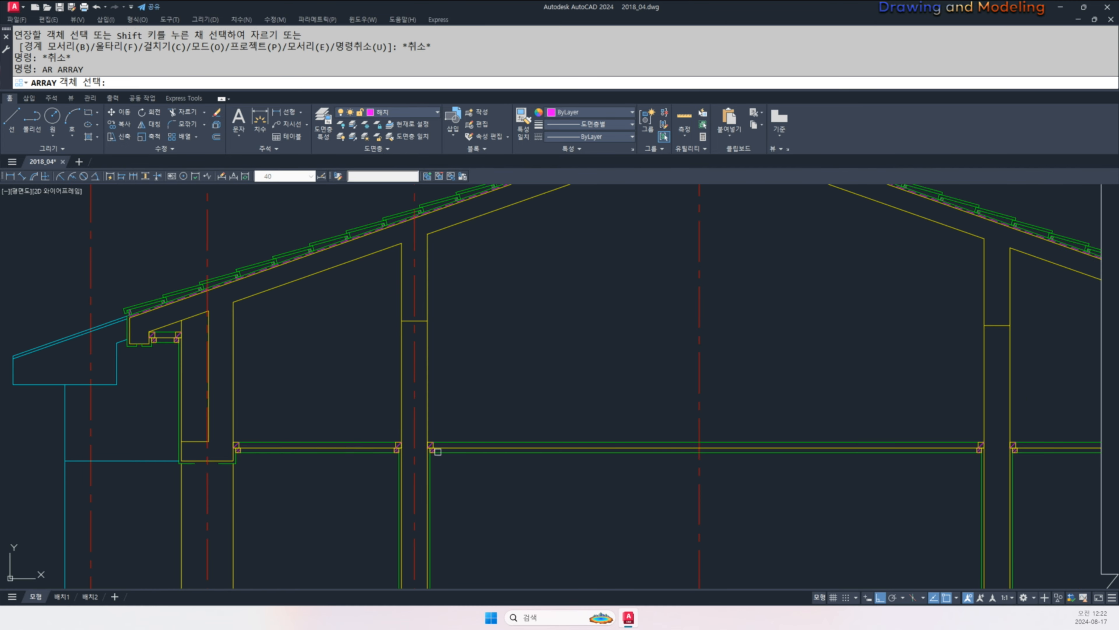
{"action": "key", "text": "Escape"}
{"action": "key", "text": "Escape"}
{"action": "scroll", "coordinate": [695, 400], "scroll_direction": "up", "scroll_amount": 3}
{"action": "scroll", "coordinate": [795, 430], "scroll_direction": "down", "scroll_amount": 5}
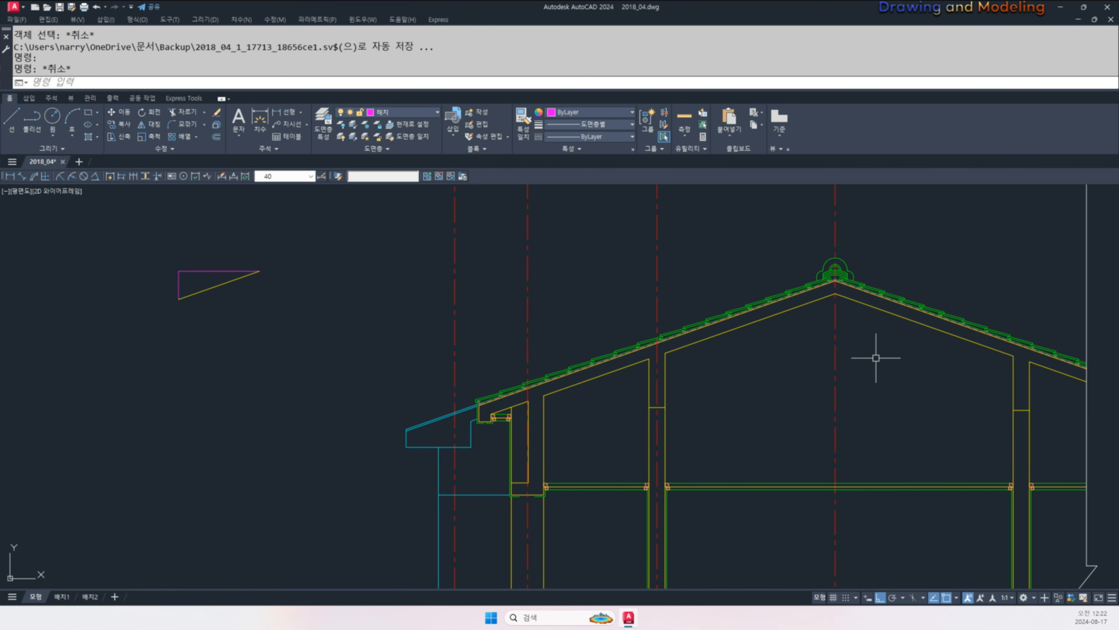
- Offset the ridge centreline 300 to the left
{"action": "type", "text": "o"}
{"action": "key", "text": "Return"}
{"action": "type", "text": "300"}
{"action": "key", "text": "Return"}
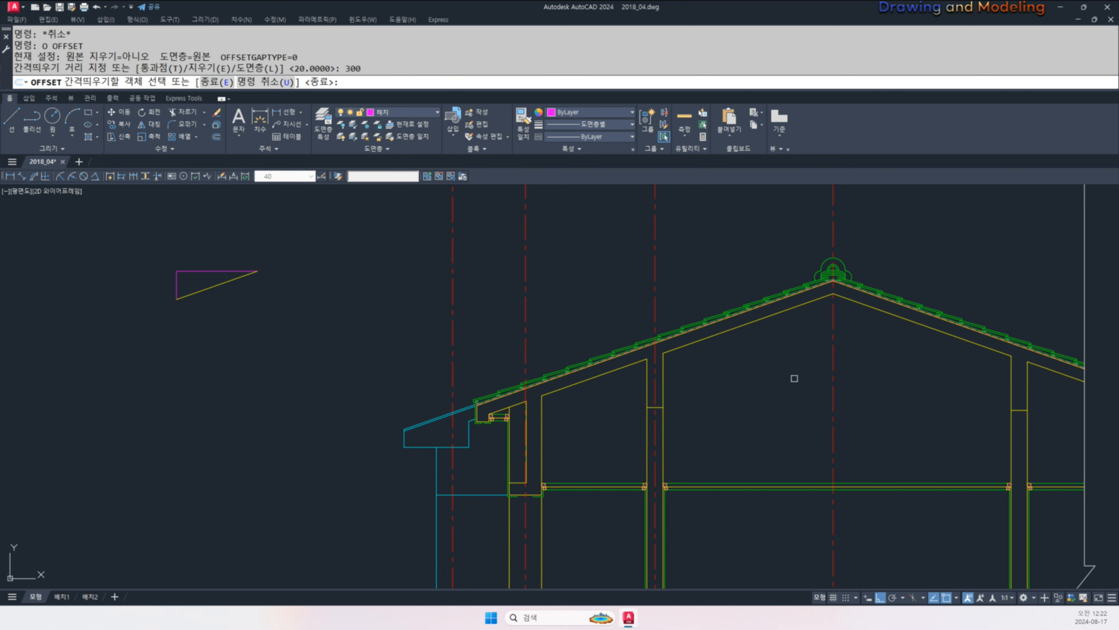
{"action": "left_click", "coordinate": [822, 341]}
{"action": "key", "text": "Escape"}
- Draw a horizontal line from the offset line's intersection with the roof slab's underside across the ridge centreline to past the right slope
{"action": "middle_click_drag", "start_coordinate": [854, 303], "coordinate": [831, 373]}
{"action": "scroll", "coordinate": [850, 358], "scroll_direction": "up", "scroll_amount": 2}
{"action": "type", "text": "l"}
{"action": "key", "text": "Return"}
{"action": "scroll", "coordinate": [733, 389], "scroll_direction": "up", "scroll_amount": 1}
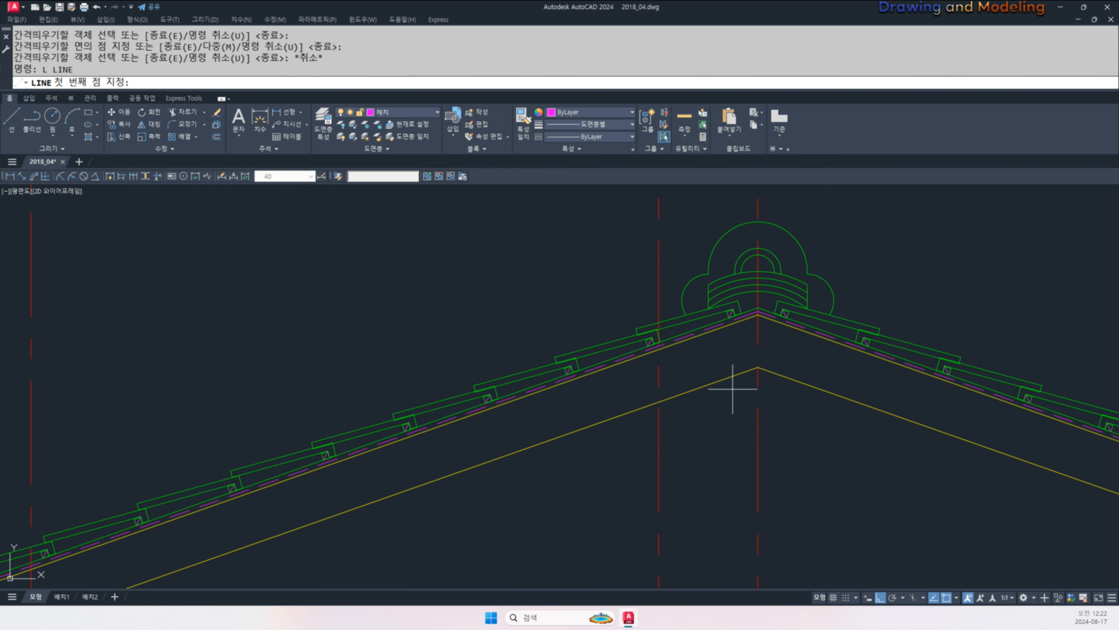
{"action": "left_click", "coordinate": [660, 404]}
{"action": "key", "text": "Escape"}
{"action": "key", "text": "Escape"}
- Trim the slab underside's peak above the horizontal line and the line's excess beyond the right slope
{"action": "type", "text": "tr"}
{"action": "key", "text": "Return"}
{"action": "left_click", "coordinate": [732, 379]}
{"action": "left_click", "coordinate": [718, 407]}
{"action": "key", "text": "Return"}
{"action": "left_click", "coordinate": [735, 376]}
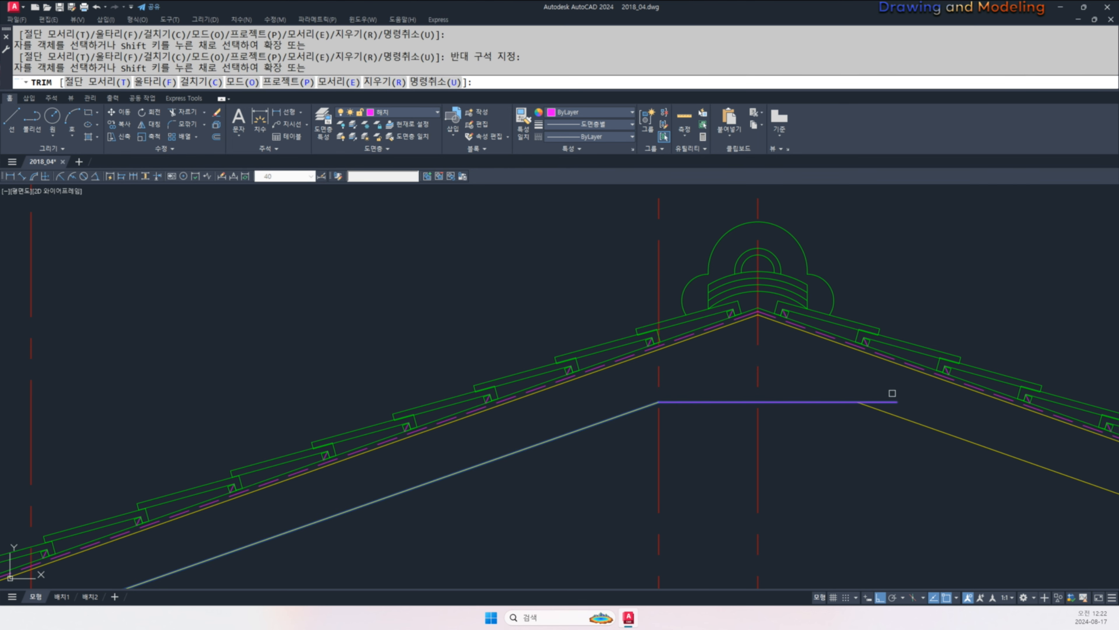
{"action": "left_click", "coordinate": [888, 401]}
{"action": "key", "text": "Escape"}
{"action": "key", "text": "Escape"}
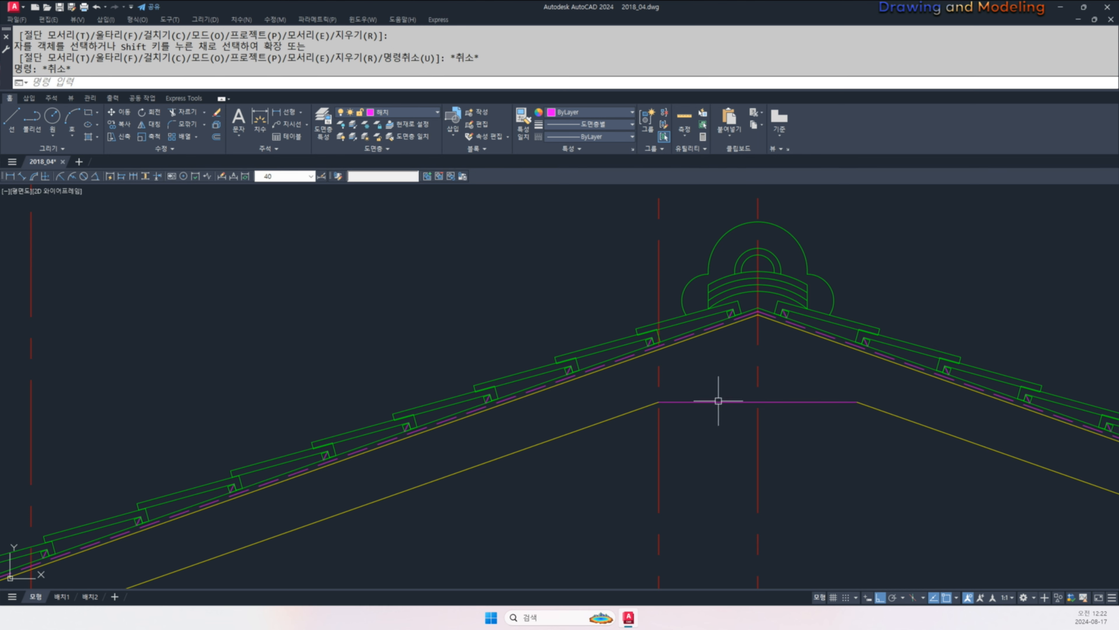
- Erase the offset helper line left of the ridge centreline
{"action": "left_click_drag", "start_coordinate": [713, 436], "coordinate": [644, 459]}
{"action": "type", "text": "e"}
{"action": "key", "text": "Return"}
{"action": "type", "text": "ama"}
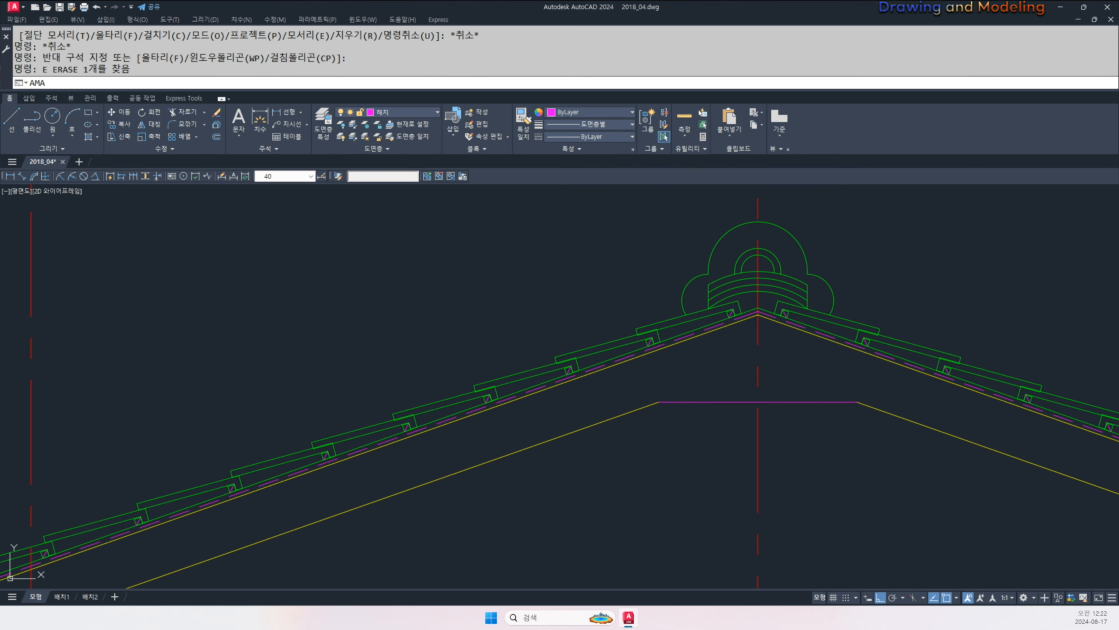
{"action": "key", "text": "Return"}
{"action": "left_click", "coordinate": [640, 409]}
{"action": "left_click_drag", "start_coordinate": [702, 378], "coordinate": [676, 421]}
{"action": "key", "text": "Escape"}
- Match the horizontal line under the ridge to the yellow sloped underside of the roof slab
{"action": "key", "text": "Return"}
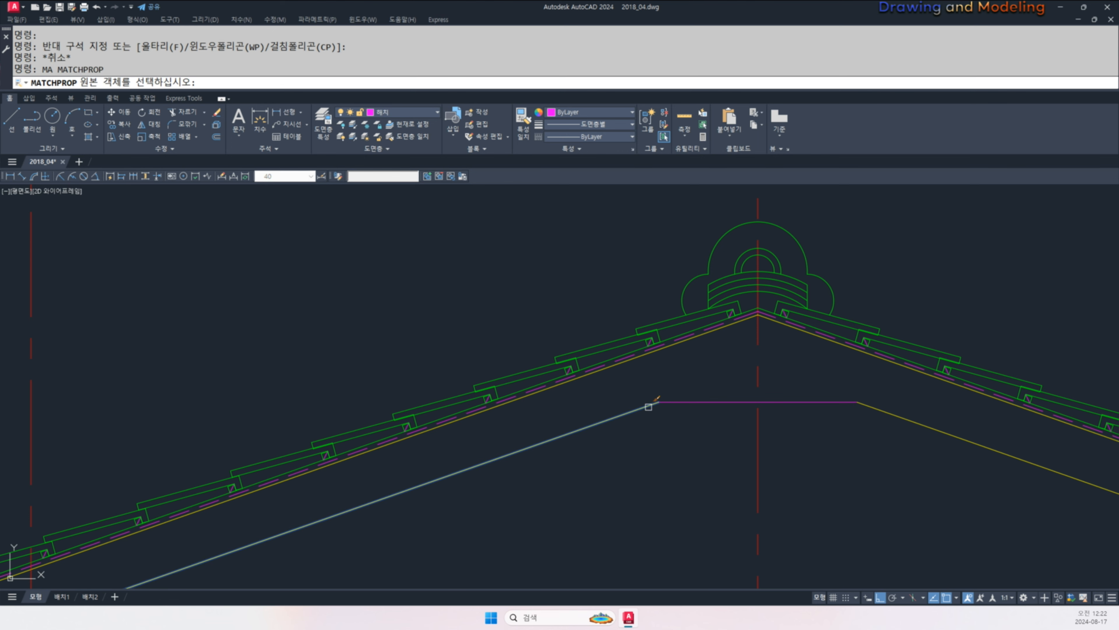
{"action": "left_click", "coordinate": [653, 404]}
{"action": "left_click_drag", "start_coordinate": [704, 384], "coordinate": [657, 424]}
{"action": "key", "text": "Escape"}
{"action": "key", "text": "Escape"}
- Path-array the upper hatched timber at the first interior wall's right face along the middle room's upper green board line at 450 spacing
{"action": "scroll", "coordinate": [657, 423], "scroll_direction": "down", "scroll_amount": 9}
{"action": "middle_click_drag", "start_coordinate": [617, 468], "coordinate": [712, 388]}
{"action": "scroll", "coordinate": [683, 395], "scroll_direction": "up", "scroll_amount": 3}
{"action": "scroll", "coordinate": [677, 391], "scroll_direction": "up", "scroll_amount": 8}
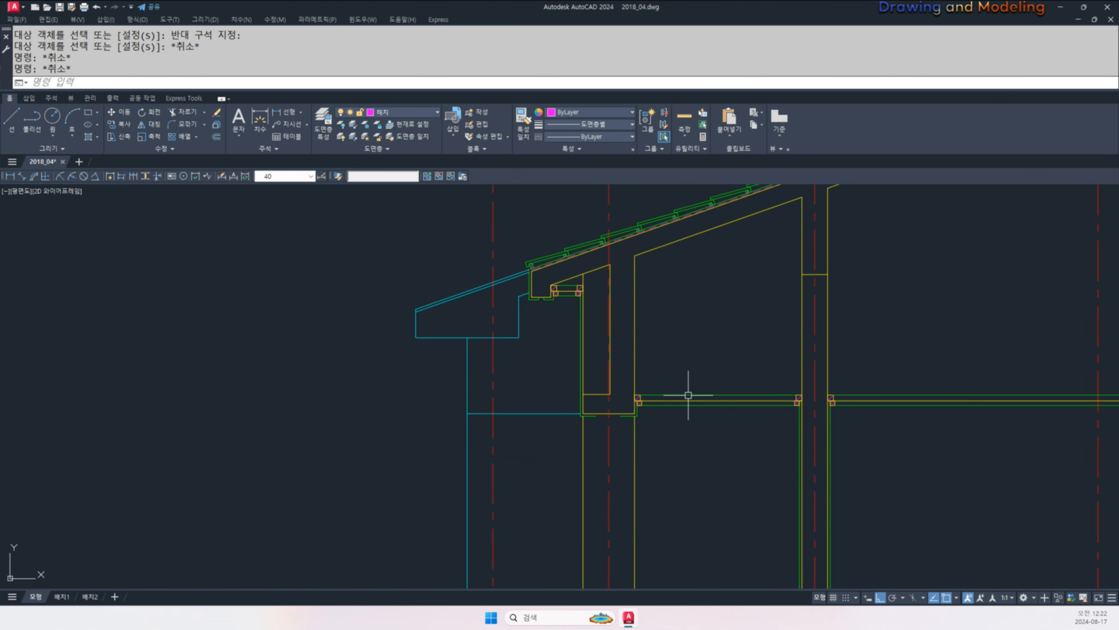
{"action": "type", "text": "ar"}
{"action": "key", "text": "Return"}
{"action": "left_click", "coordinate": [490, 342]}
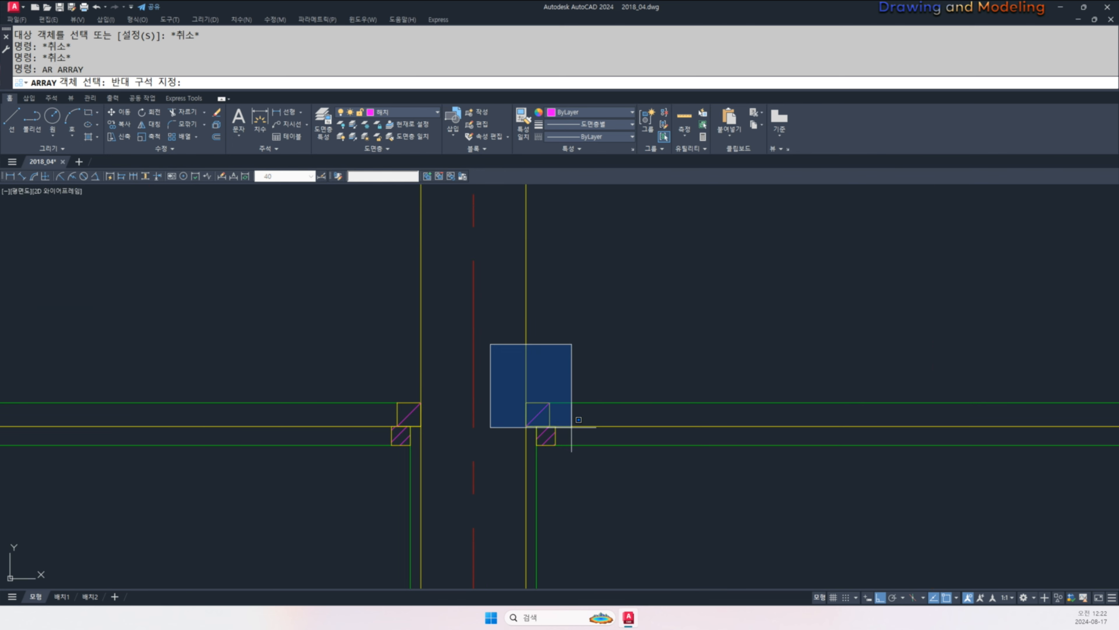
{"action": "left_click", "coordinate": [579, 432]}
{"action": "key", "text": "Return"}
{"action": "left_click", "coordinate": [266, 83]}
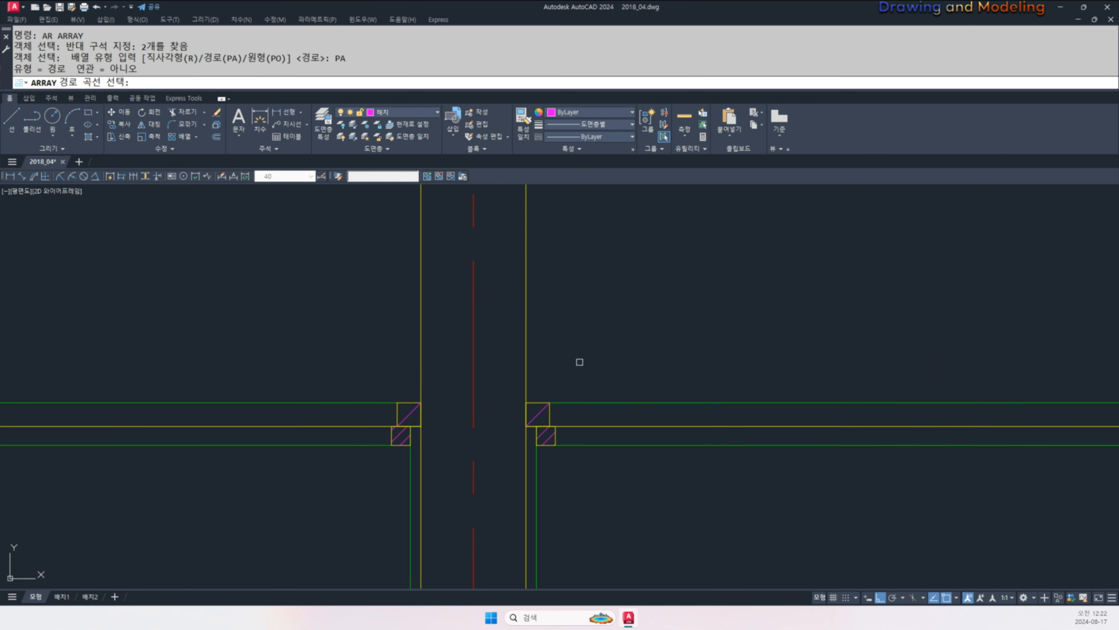
{"action": "left_click", "coordinate": [589, 402]}
{"action": "type", "text": "I"}
{"action": "key", "text": "Return"}
{"action": "type", "text": "450"}
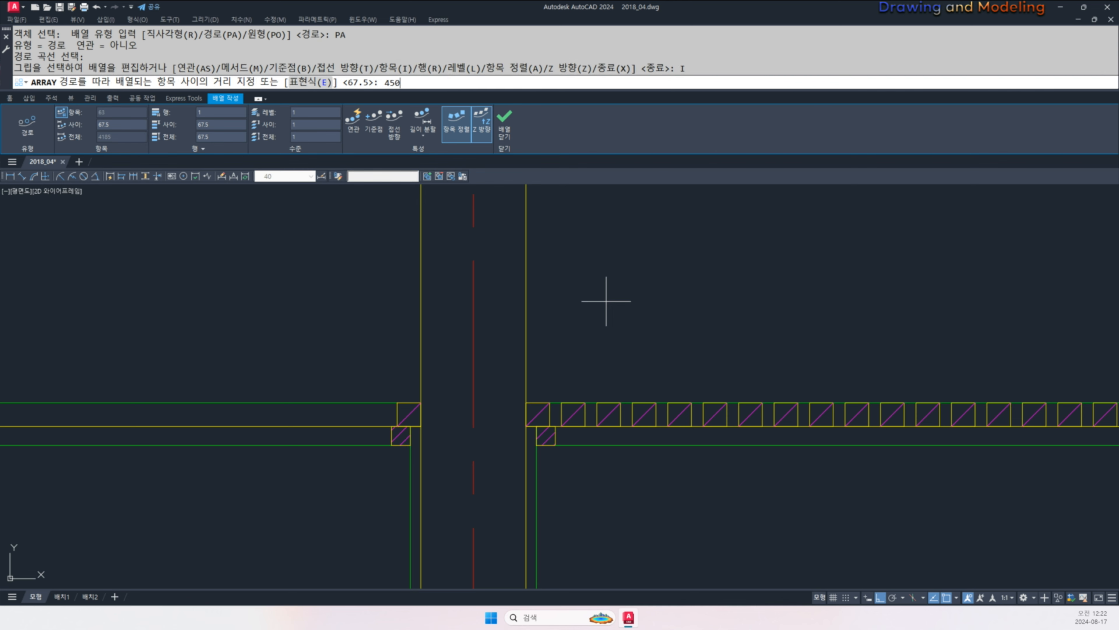
{"action": "key", "text": "Return"}
{"action": "scroll", "coordinate": [394, 366], "scroll_direction": "down", "scroll_amount": 3}
{"action": "key", "text": "Escape"}
{"action": "key", "text": "Escape"}
{"action": "middle_click_drag", "start_coordinate": [602, 364], "coordinate": [681, 400]}
{"action": "type", "text": "coik"}
{"action": "key", "text": "Return"}
{"action": "key", "text": "Escape"}
{"action": "key", "text": "Escape"}
{"action": "type", "text": "co"}
{"action": "key", "text": "Return"}
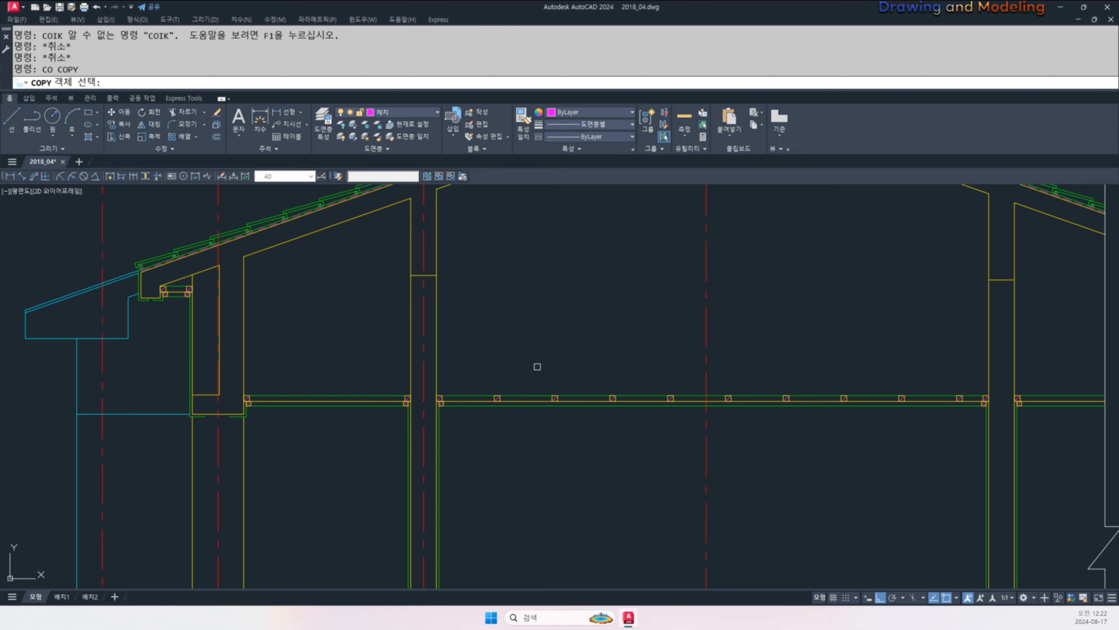
{"action": "scroll", "coordinate": [537, 367], "scroll_direction": "up", "scroll_amount": 2}
{"action": "left_click", "coordinate": [444, 338]}
{"action": "left_click", "coordinate": [670, 432]}
{"action": "middle_click_drag", "start_coordinate": [495, 443], "coordinate": [546, 446]}
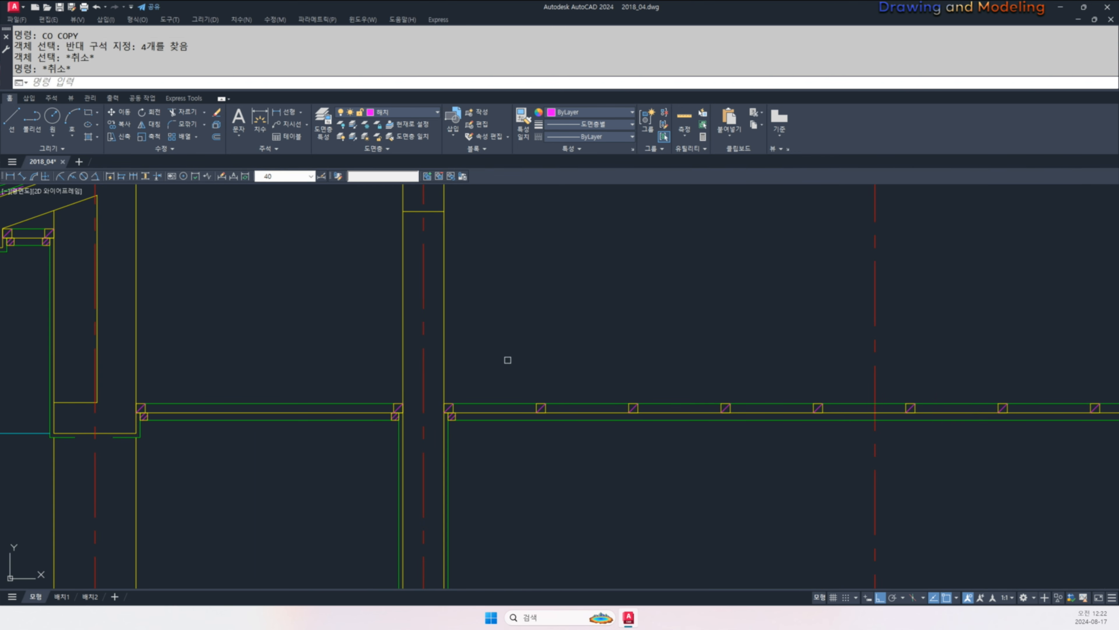
- Copy the middle room's first two spaced upper timbers into the left room, keeping their spacing from the outer wall's inner face
{"action": "key", "text": "Return"}
{"action": "left_click", "coordinate": [508, 359]}
{"action": "left_click", "coordinate": [641, 446]}
{"action": "key", "text": "Return"}
{"action": "scroll", "coordinate": [454, 415], "scroll_direction": "up", "scroll_amount": 2}
{"action": "left_click", "coordinate": [438, 410]}
{"action": "scroll", "coordinate": [438, 410], "scroll_direction": "down", "scroll_amount": 4}
{"action": "scroll", "coordinate": [487, 420], "scroll_direction": "up", "scroll_amount": 4}
{"action": "left_click", "coordinate": [570, 415]}
{"action": "scroll", "coordinate": [570, 417], "scroll_direction": "down", "scroll_amount": 2}
{"action": "middle_click_drag", "start_coordinate": [1001, 418], "coordinate": [572, 420]}
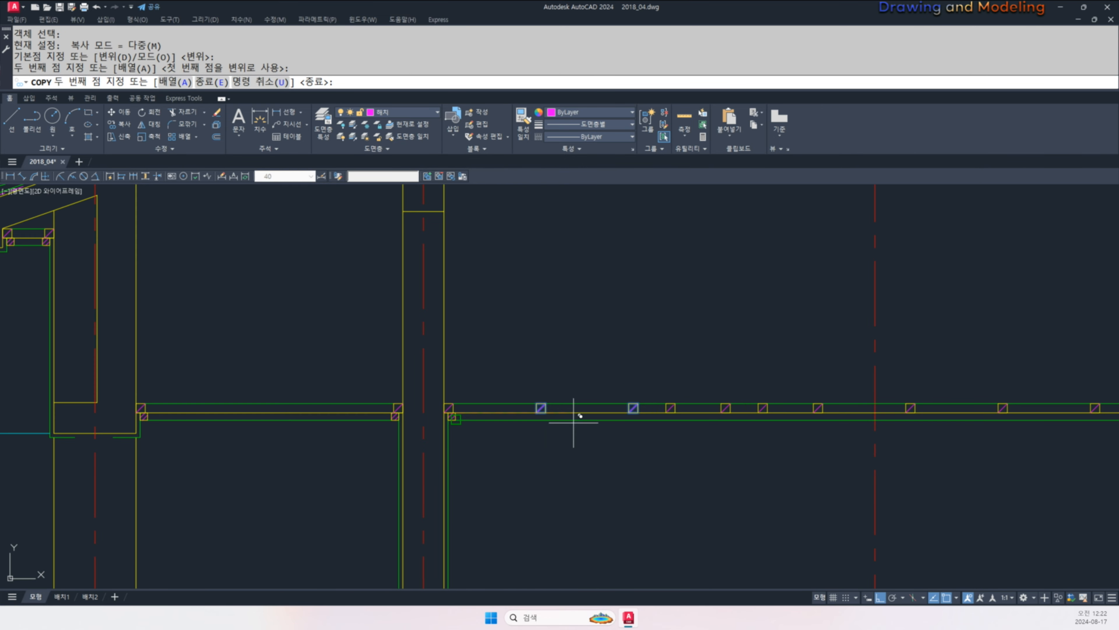
{"action": "key", "text": "ctrl+z"}
{"action": "scroll", "coordinate": [438, 415], "scroll_direction": "up", "scroll_amount": 2}
{"action": "scroll", "coordinate": [708, 437], "scroll_direction": "up", "scroll_amount": 2}
{"action": "middle_click_drag", "start_coordinate": [289, 423], "coordinate": [73, 461]}
{"action": "scroll", "coordinate": [115, 421], "scroll_direction": "up", "scroll_amount": 2}
{"action": "left_click", "coordinate": [237, 402]}
{"action": "key", "text": "Escape"}
{"action": "scroll", "coordinate": [572, 454], "scroll_direction": "down", "scroll_amount": 4}
- Copy the same two upper timbers into the right room, from the first interior wall's right face to the second interior wall's right face
{"action": "type", "text": "co"}
{"action": "key", "text": "space"}
{"action": "mouse_move", "coordinate": [903, 465]}
{"action": "middle_mouse_down"}
{"action": "mouse_move", "coordinate": [491, 459]}
{"action": "mouse_move", "coordinate": [605, 461]}
{"action": "middle_mouse_up"}
{"action": "scroll", "coordinate": [502, 456], "scroll_direction": "down", "scroll_amount": 2}
{"action": "scroll", "coordinate": [277, 441], "scroll_direction": "up", "scroll_amount": 4}
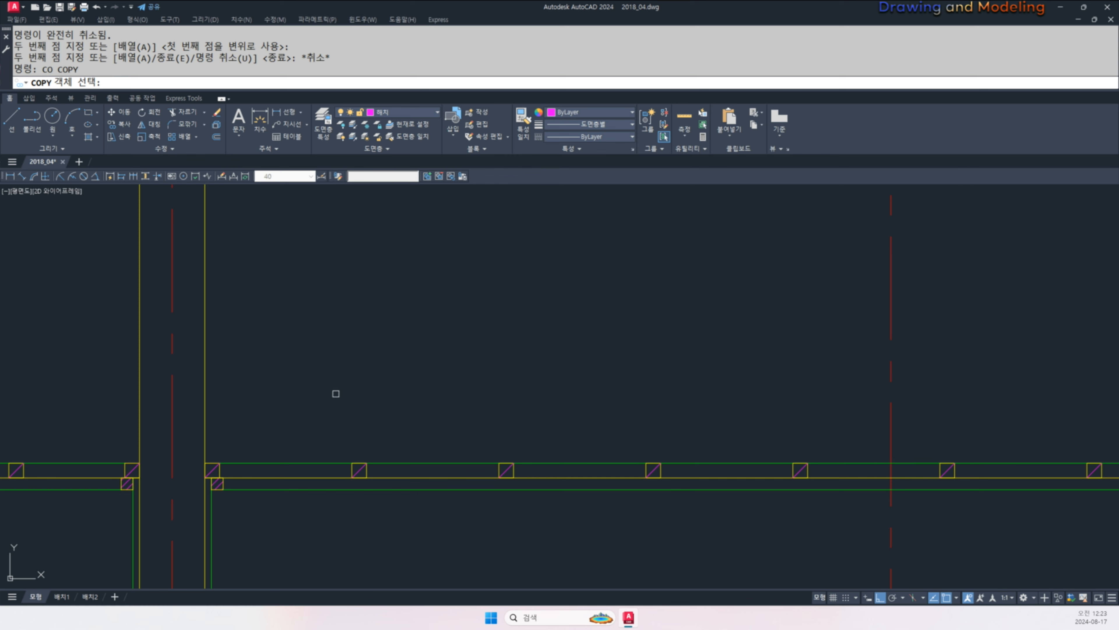
{"action": "left_click", "coordinate": [333, 390]}
{"action": "left_click", "coordinate": [582, 526]}
{"action": "key", "text": "space"}
{"action": "scroll", "coordinate": [167, 470], "scroll_direction": "up", "scroll_amount": 4}
{"action": "left_click", "coordinate": [245, 479]}
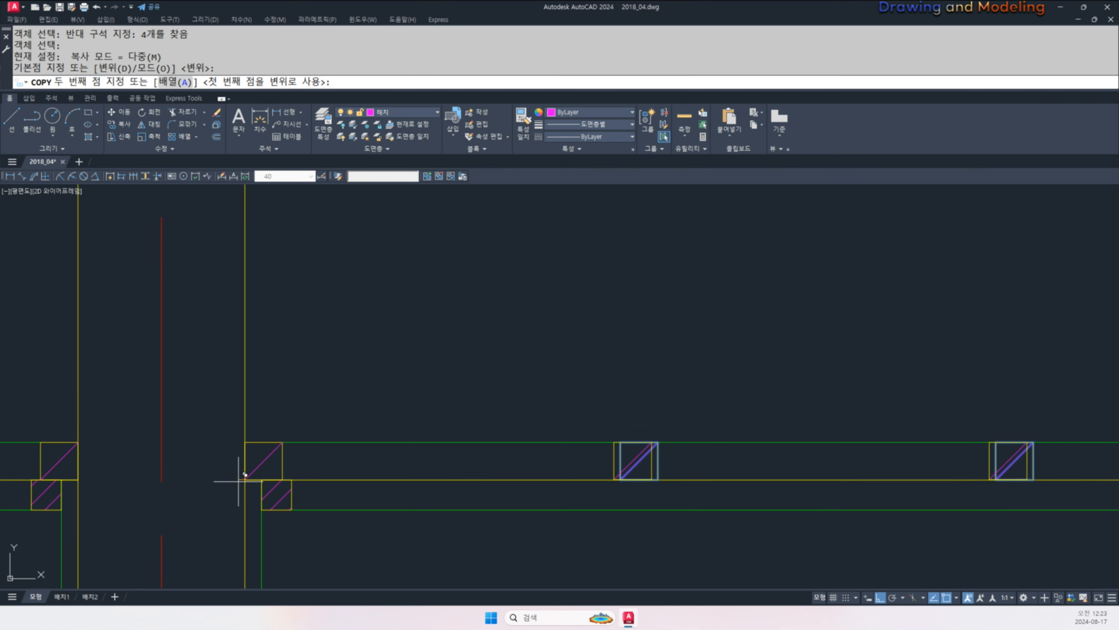
{"action": "scroll", "coordinate": [243, 470], "scroll_direction": "down", "scroll_amount": 5}
{"action": "scroll", "coordinate": [292, 485], "scroll_direction": "up", "scroll_amount": 5}
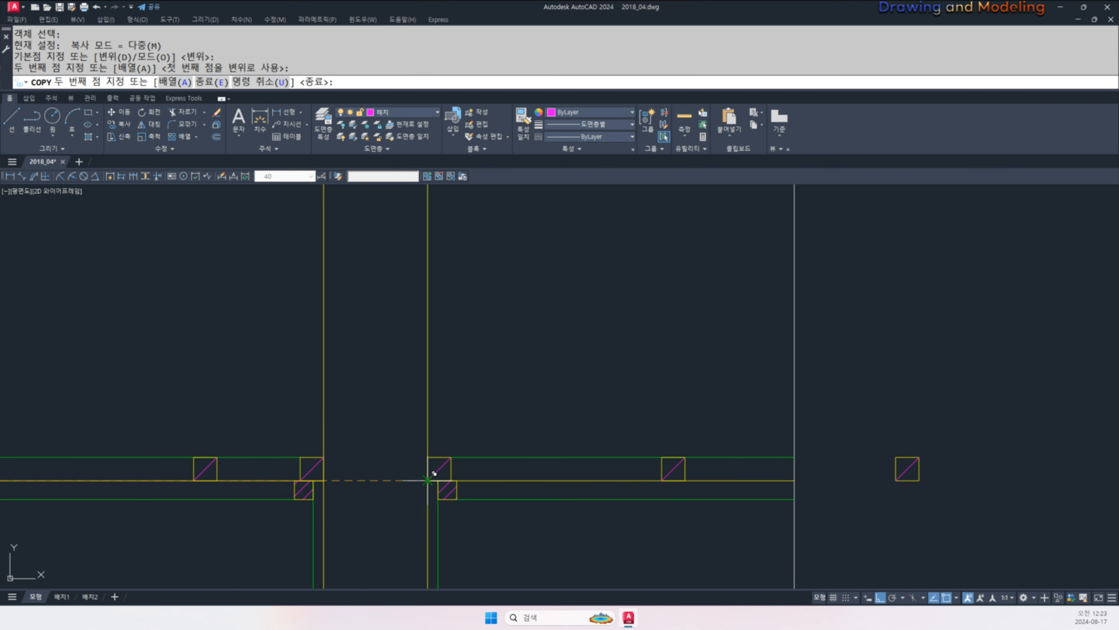
{"action": "key", "text": "Escape"}
{"action": "key", "text": "Escape"}
- Erase the copied timber lying beyond the break line in the right room
{"action": "scroll", "coordinate": [436, 482], "scroll_direction": "down", "scroll_amount": 4}
{"action": "middle_click_drag", "start_coordinate": [602, 510], "coordinate": [572, 502]}
{"action": "left_click", "coordinate": [630, 488]}
{"action": "left_click", "coordinate": [566, 440]}
{"action": "type", "text": "e"}
{"action": "key", "text": "Escape"}
{"action": "key", "text": "Escape"}
{"action": "scroll", "coordinate": [628, 466], "scroll_direction": "down", "scroll_amount": 6}
{"action": "middle_click_drag", "start_coordinate": [434, 476], "coordinate": [571, 499]}
{"action": "key", "text": "space"}
{"action": "key", "text": "space"}
{"action": "scroll", "coordinate": [488, 482], "scroll_direction": "up", "scroll_amount": 4}
{"action": "scroll", "coordinate": [496, 487], "scroll_direction": "up", "scroll_amount": 2}
{"action": "key", "text": "Escape"}
{"action": "key", "text": "Escape"}
{"action": "key", "text": "Escape"}
{"action": "key", "text": "Escape"}
- Draw a vertical hanger line upward from the lower-right corner of the middle room's third upper timber from the first interior wall
{"action": "type", "text": "l"}
{"action": "key", "text": "space"}
{"action": "scroll", "coordinate": [558, 514], "scroll_direction": "up", "scroll_amount": 2}
{"action": "left_click", "coordinate": [554, 374]}
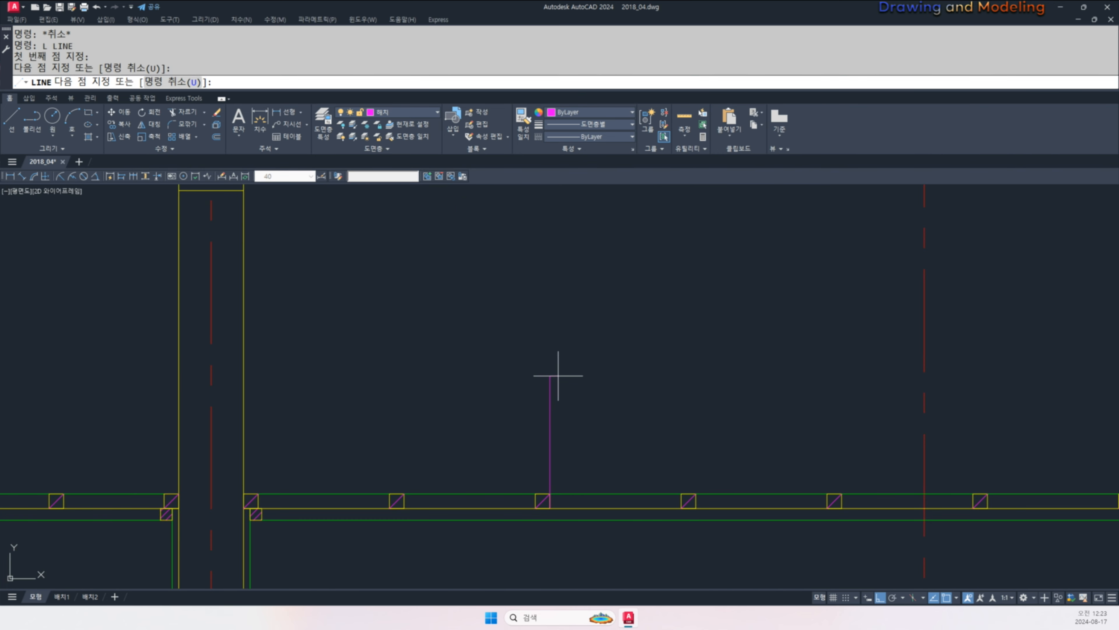
{"action": "middle_click_drag", "start_coordinate": [573, 397], "coordinate": [576, 430]}
{"action": "key", "text": "Escape"}
- Offset the vertical hanger line 45 to the right
{"action": "type", "text": "o"}
{"action": "key", "text": "space"}
{"action": "type", "text": "45"}
{"action": "key", "text": "Return"}
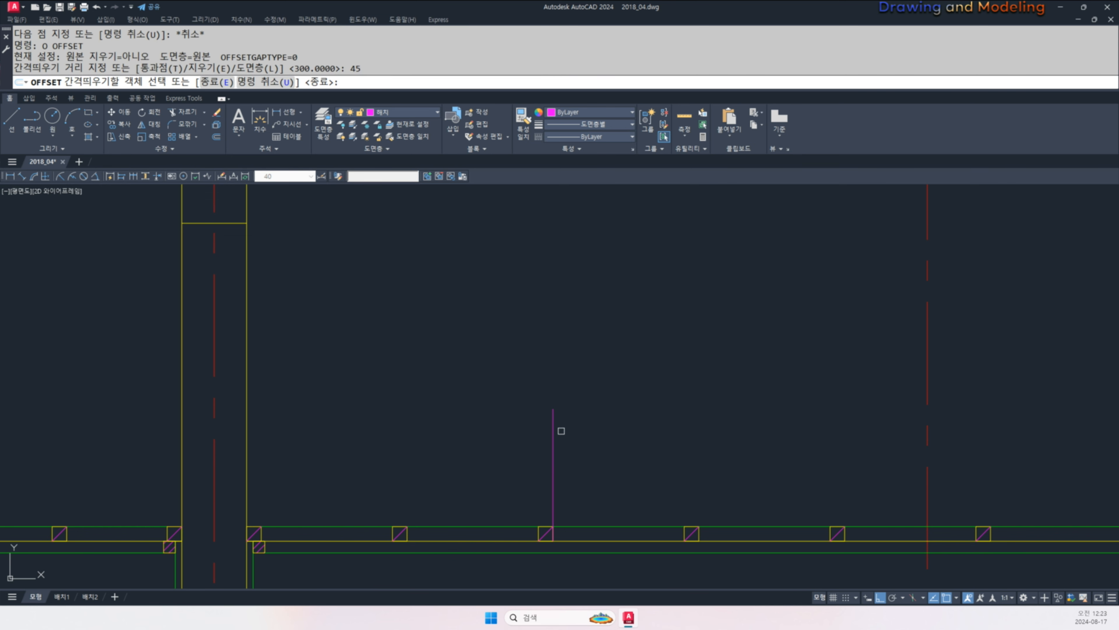
{"action": "left_click", "coordinate": [554, 432]}
{"action": "left_click", "coordinate": [602, 435]}
{"action": "key", "text": "Escape"}
- Match both vertical hanger lines to the green ceiling board line
{"action": "type", "text": "ma"}
{"action": "key", "text": "space"}
{"action": "left_click", "coordinate": [594, 526]}
{"action": "left_click", "coordinate": [593, 489]}
{"action": "left_click", "coordinate": [535, 463]}
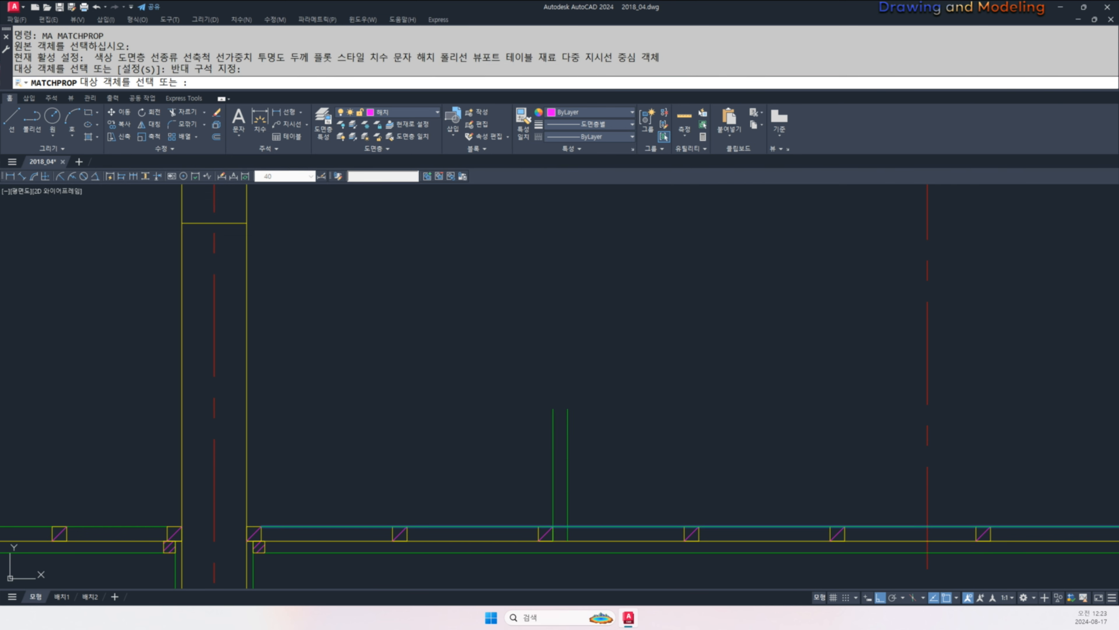
{"action": "key", "text": "Escape"}
- Path-array the pair of hanger lines along the middle room's ceiling line at 900 spacing
{"action": "scroll", "coordinate": [602, 444], "scroll_direction": "down", "scroll_amount": 4}
{"action": "type", "text": "AR"}
{"action": "key", "text": "space"}
{"action": "left_click", "coordinate": [551, 427]}
{"action": "left_click", "coordinate": [485, 483]}
{"action": "key", "text": "Return"}
{"action": "left_click", "coordinate": [269, 82]}
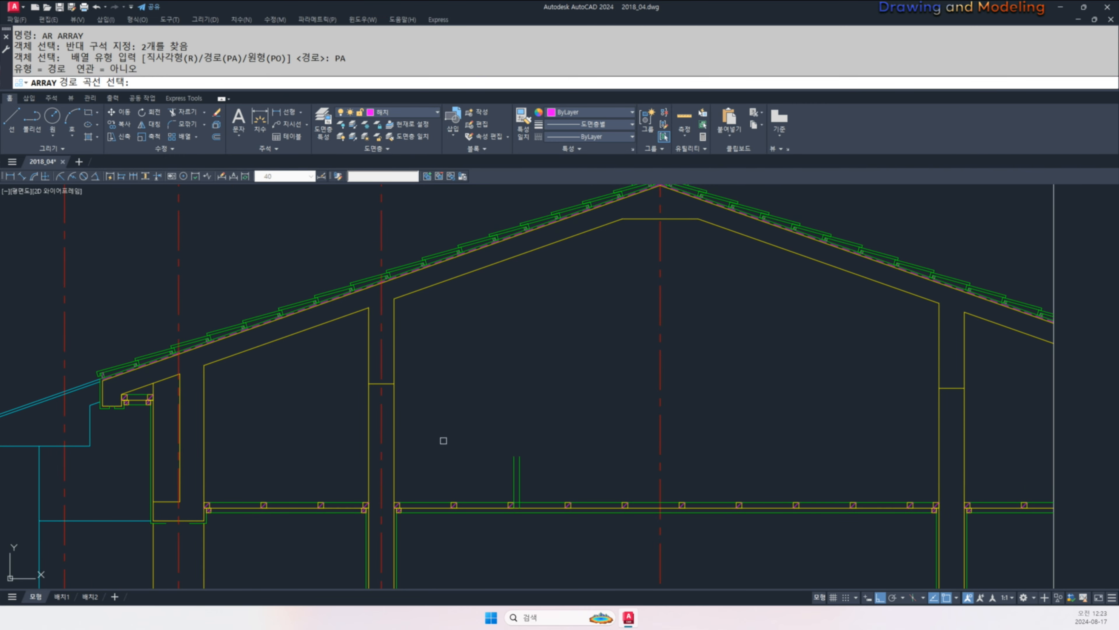
{"action": "left_click", "coordinate": [488, 498]}
{"action": "type", "text": "I"}
{"action": "key", "text": "Return"}
{"action": "type", "text": "900"}
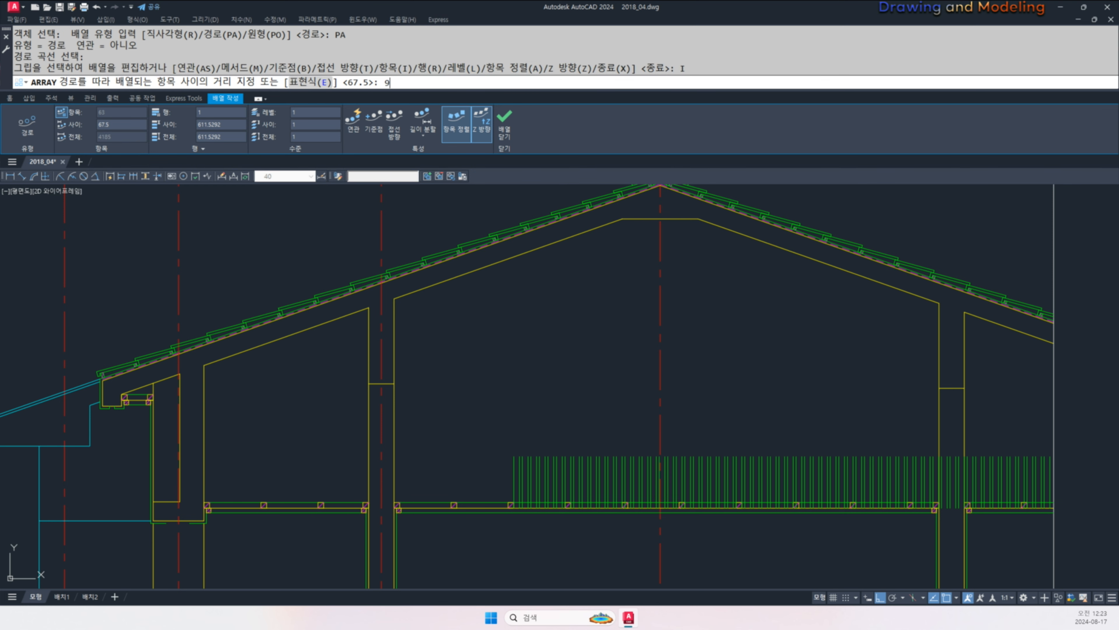
{"action": "key", "text": "Return"}
{"action": "key", "text": "Escape"}
{"action": "key", "text": "Escape"}
{"action": "key", "text": "Escape"}
{"action": "key", "text": "Escape"}
- Move the right room's hanger pair so its right line meets the lower-left corner of the second upper timber
{"action": "scroll", "coordinate": [965, 476], "scroll_direction": "up", "scroll_amount": 3}
{"action": "middle_click_drag", "start_coordinate": [966, 476], "coordinate": [777, 455]}
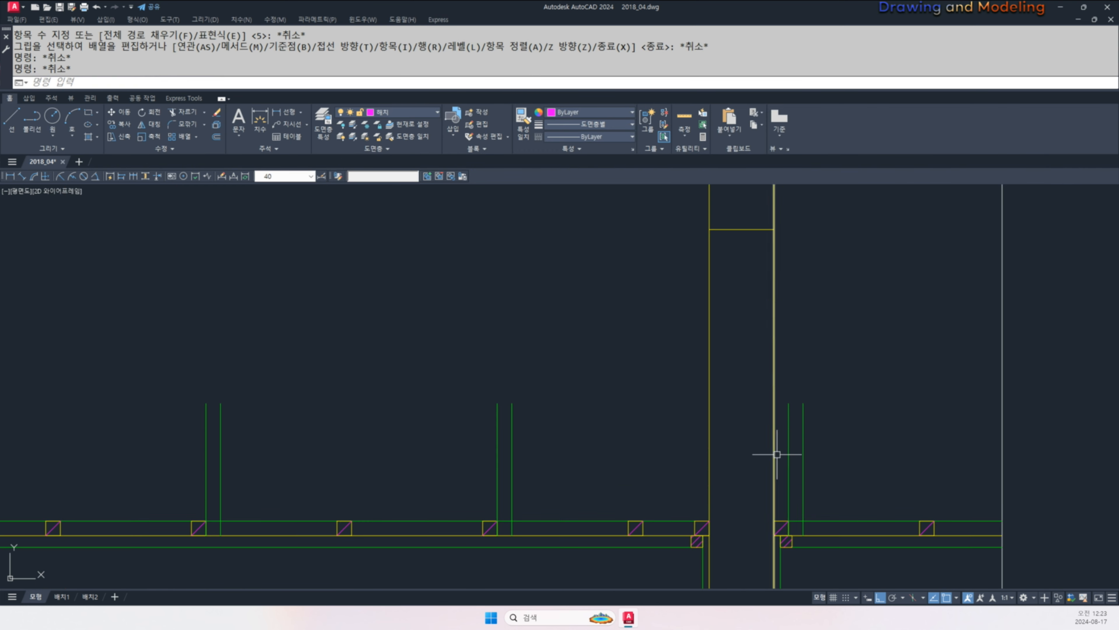
{"action": "left_click", "coordinate": [822, 433]}
{"action": "left_click", "coordinate": [779, 452]}
{"action": "scroll", "coordinate": [863, 500], "scroll_direction": "up", "scroll_amount": 2}
{"action": "middle_click_drag", "start_coordinate": [864, 500], "coordinate": [767, 437]}
{"action": "type", "text": "M"}
{"action": "key", "text": "Return"}
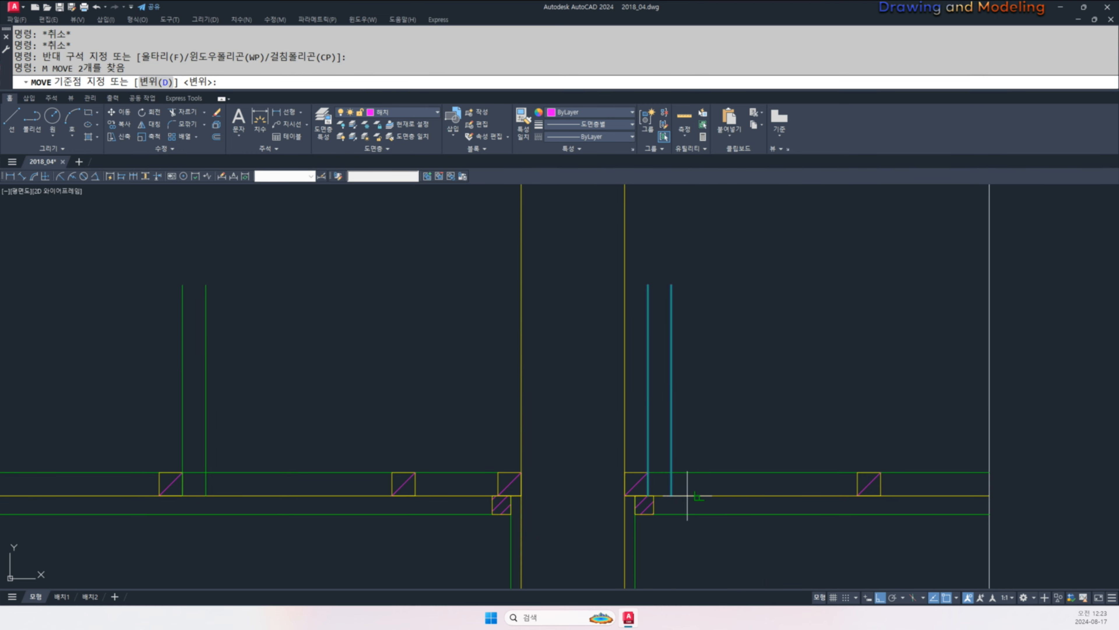
{"action": "left_click", "coordinate": [671, 495]}
{"action": "left_click", "coordinate": [858, 495]}
{"action": "key", "text": "Escape"}
{"action": "key", "text": "Escape"}
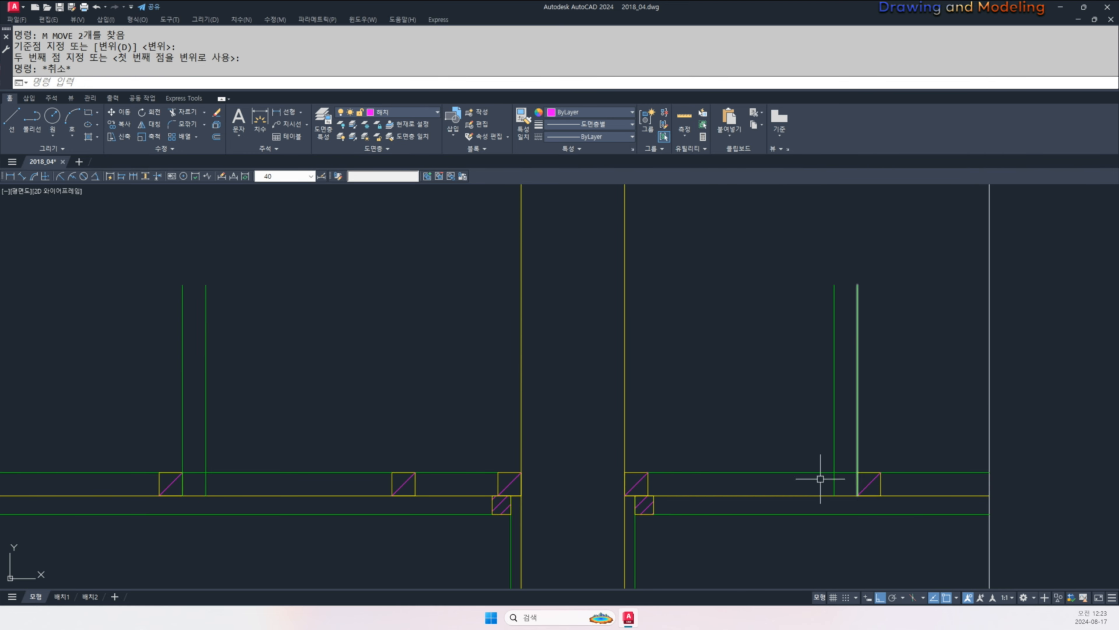
- Copy the middle room's first hanger pair to the lower-right corner of the left room's third upper timber
{"action": "scroll", "coordinate": [767, 478], "scroll_direction": "down", "scroll_amount": 6}
{"action": "middle_click_drag", "start_coordinate": [740, 478], "coordinate": [908, 479]}
{"action": "middle_click_drag", "start_coordinate": [685, 518], "coordinate": [819, 503]}
{"action": "type", "text": "CO"}
{"action": "key", "text": "space"}
{"action": "scroll", "coordinate": [591, 456], "scroll_direction": "up", "scroll_amount": 2}
{"action": "left_click", "coordinate": [592, 457]}
{"action": "left_click", "coordinate": [485, 421]}
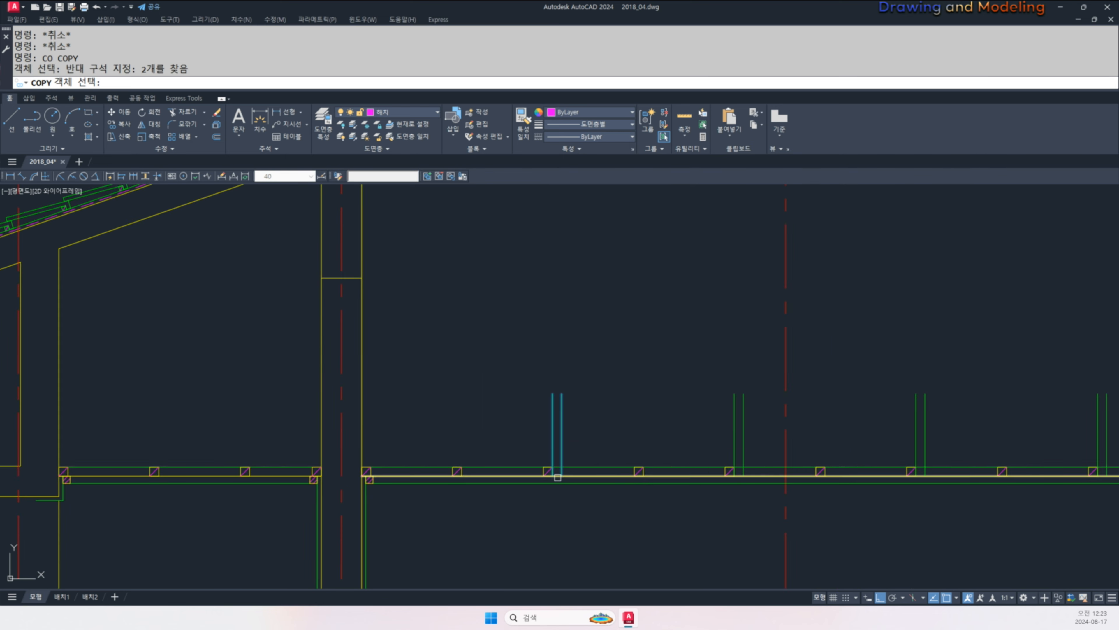
{"action": "key", "text": "space"}
{"action": "scroll", "coordinate": [559, 475], "scroll_direction": "up", "scroll_amount": 2}
{"action": "left_click", "coordinate": [548, 476]}
{"action": "scroll", "coordinate": [488, 475], "scroll_direction": "down", "scroll_amount": 4}
{"action": "middle_click_drag", "start_coordinate": [278, 478], "coordinate": [490, 479]}
{"action": "scroll", "coordinate": [490, 479], "scroll_direction": "up", "scroll_amount": 4}
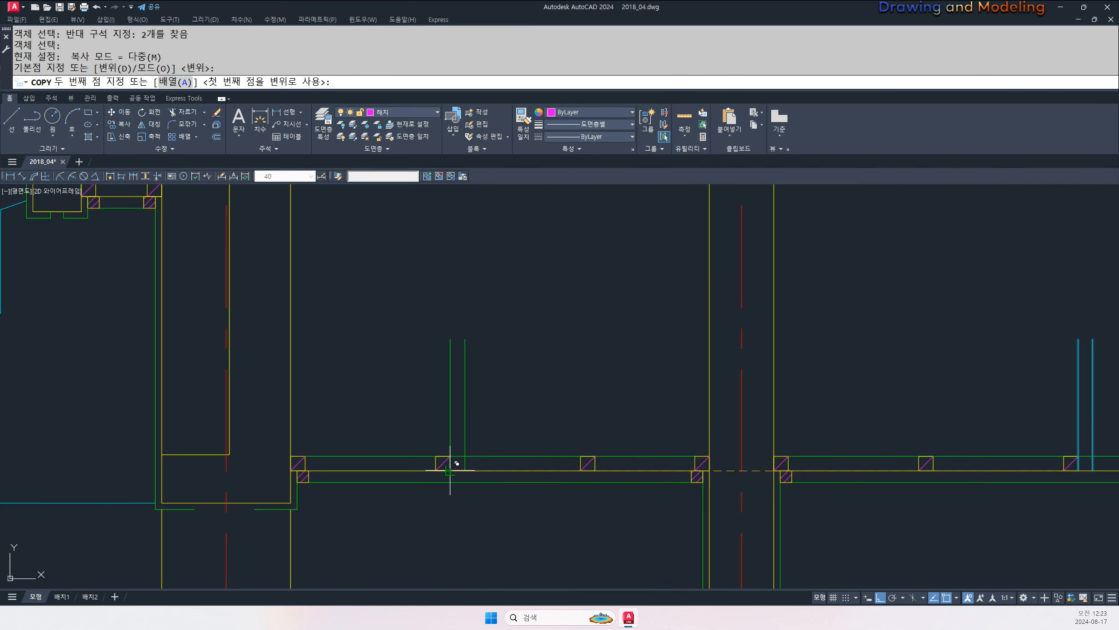
{"action": "left_click", "coordinate": [595, 470]}
{"action": "key", "text": "Escape"}
{"action": "key", "text": "Escape"}
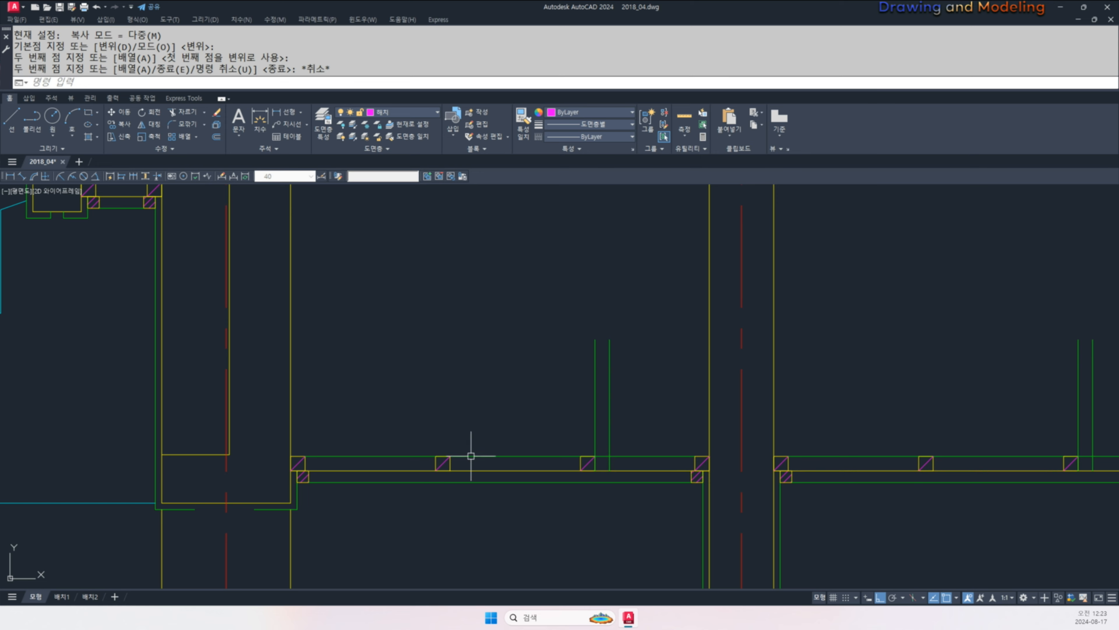
- Move the two hanger pairs right of the ridge centreline across to the left faces of their upper timbers
{"action": "scroll", "coordinate": [494, 461], "scroll_direction": "down", "scroll_amount": 3}
{"action": "middle_click_drag", "start_coordinate": [551, 447], "coordinate": [459, 482]}
{"action": "scroll", "coordinate": [503, 476], "scroll_direction": "up", "scroll_amount": 1}
{"action": "middle_click_drag", "start_coordinate": [678, 457], "coordinate": [602, 459]}
{"action": "left_click", "coordinate": [920, 461]}
{"action": "left_click", "coordinate": [742, 468]}
{"action": "middle_click_drag", "start_coordinate": [833, 500], "coordinate": [806, 470]}
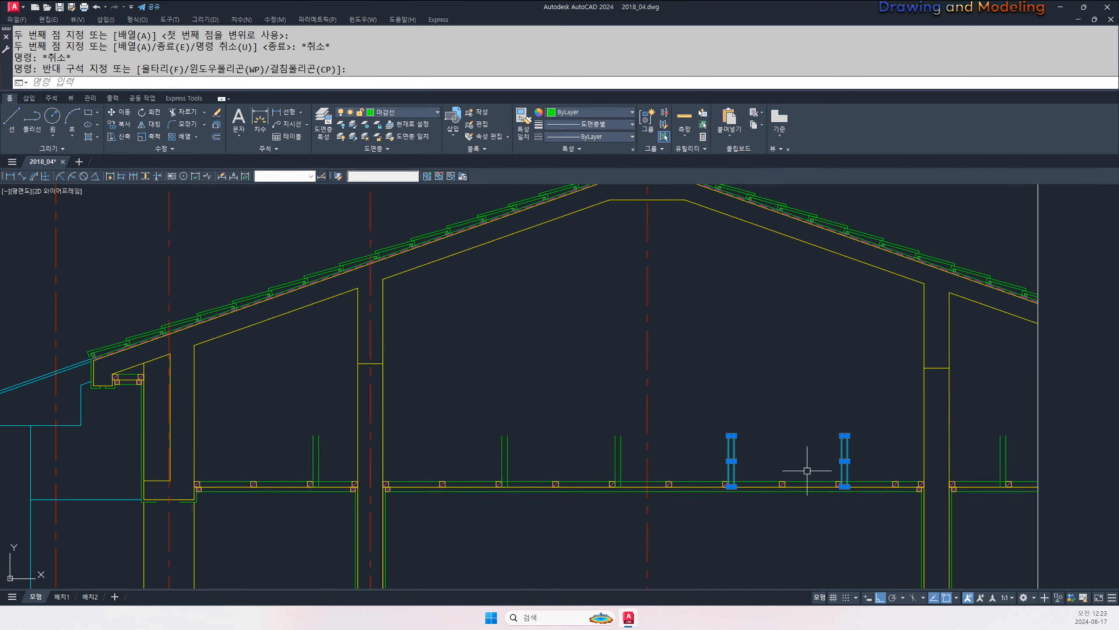
{"action": "type", "text": "m"}
{"action": "key", "text": "space"}
{"action": "scroll", "coordinate": [726, 482], "scroll_direction": "up", "scroll_amount": 2}
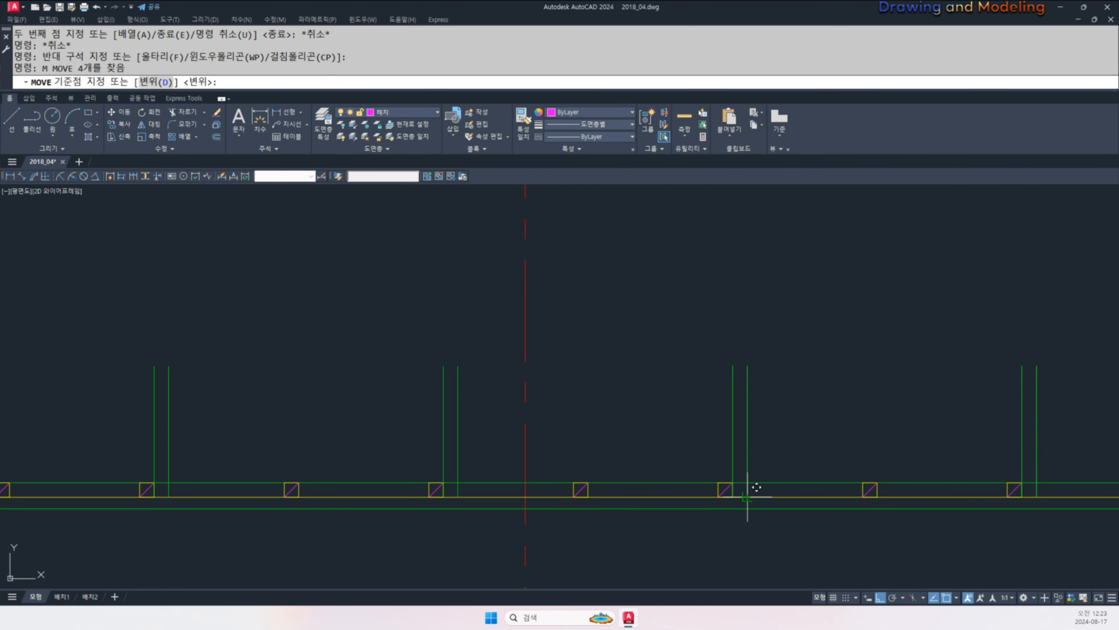
{"action": "left_click", "coordinate": [748, 498]}
{"action": "left_click", "coordinate": [718, 497]}
{"action": "scroll", "coordinate": [764, 464], "scroll_direction": "down", "scroll_amount": 6}
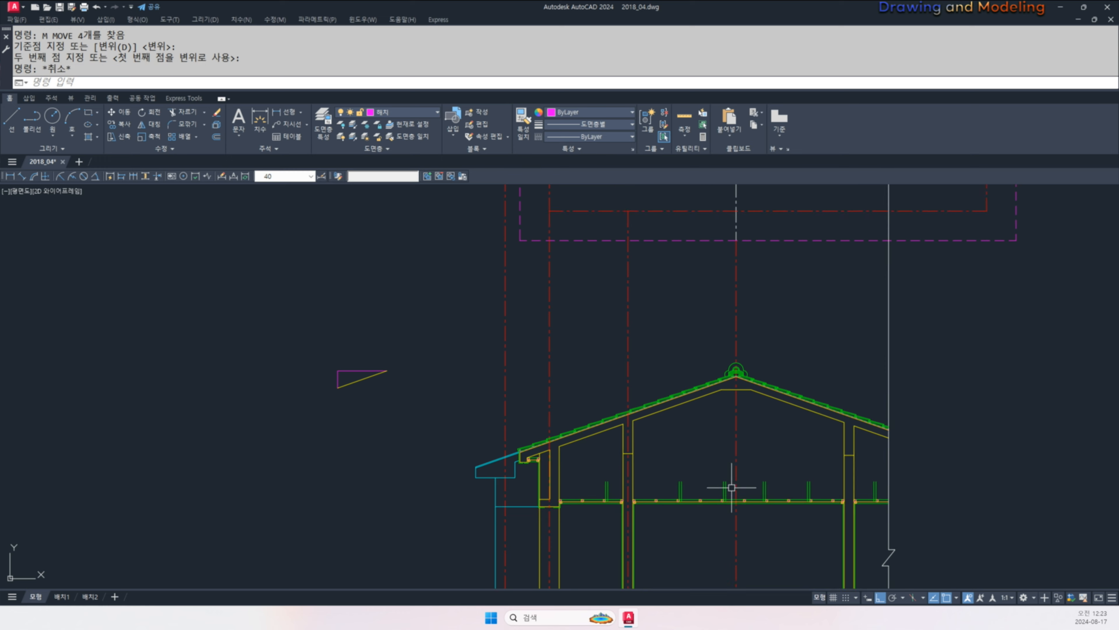
{"action": "key", "text": "Escape"}
{"action": "key", "text": "space"}
{"action": "left_click", "coordinate": [740, 354]}
{"action": "left_click", "coordinate": [718, 323]}
{"action": "key", "text": "space"}
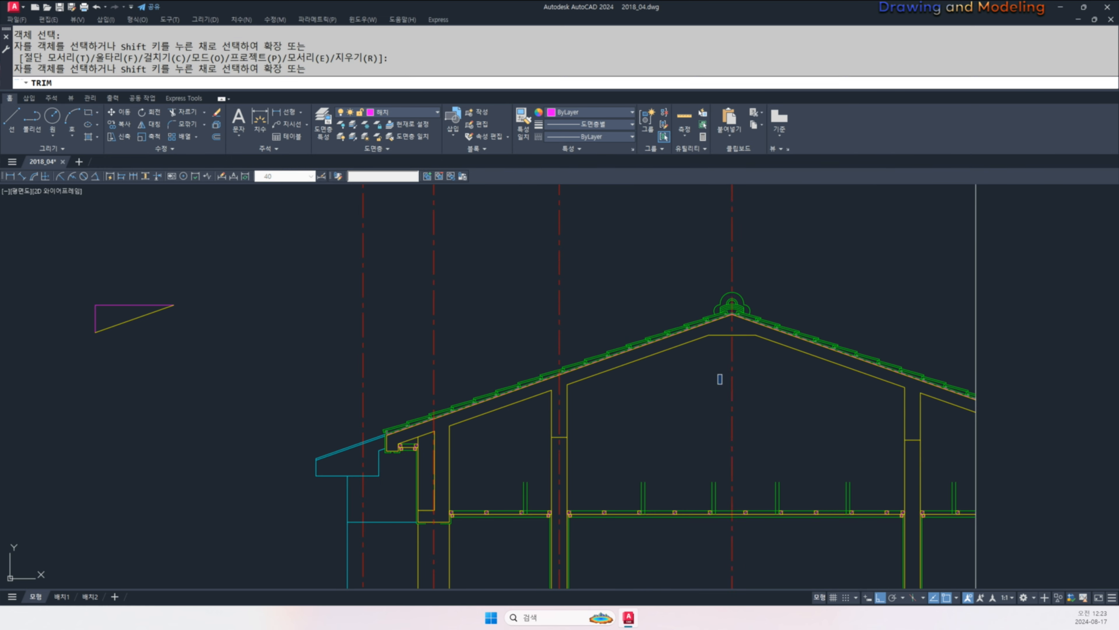
{"action": "left_click", "coordinate": [719, 383]}
{"action": "left_click", "coordinate": [727, 359]}
{"action": "key", "text": "Escape"}
{"action": "key", "text": "Escape"}
{"action": "scroll", "coordinate": [731, 342], "scroll_direction": "up", "scroll_amount": 4}
{"action": "type", "text": "E"}
{"action": "left_click", "coordinate": [745, 315]}
{"action": "key", "text": "Escape"}
{"action": "key", "text": "Escape"}
- Trim off the ridge centreline below the flat part of the roof slab's underside
{"action": "middle_click_drag", "start_coordinate": [744, 315], "coordinate": [761, 353]}
{"action": "type", "text": "TR"}
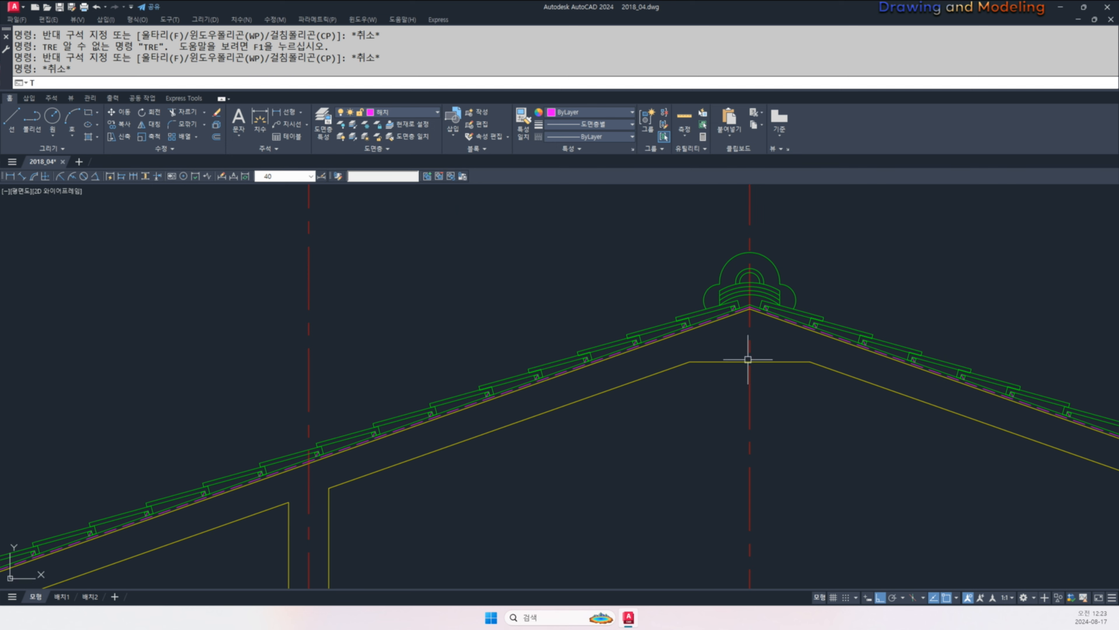
{"action": "left_click", "coordinate": [763, 343]}
{"action": "left_click", "coordinate": [720, 388]}
{"action": "key", "text": "space"}
{"action": "key", "text": "Escape"}
{"action": "key", "text": "Escape"}
- Stretch the lower end of the ridge centreline down a little past the roof slab's underside
{"action": "scroll", "coordinate": [766, 352], "scroll_direction": "up", "scroll_amount": 4}
{"action": "type", "text": "S"}
{"action": "left_click", "coordinate": [765, 353]}
{"action": "left_click", "coordinate": [714, 385]}
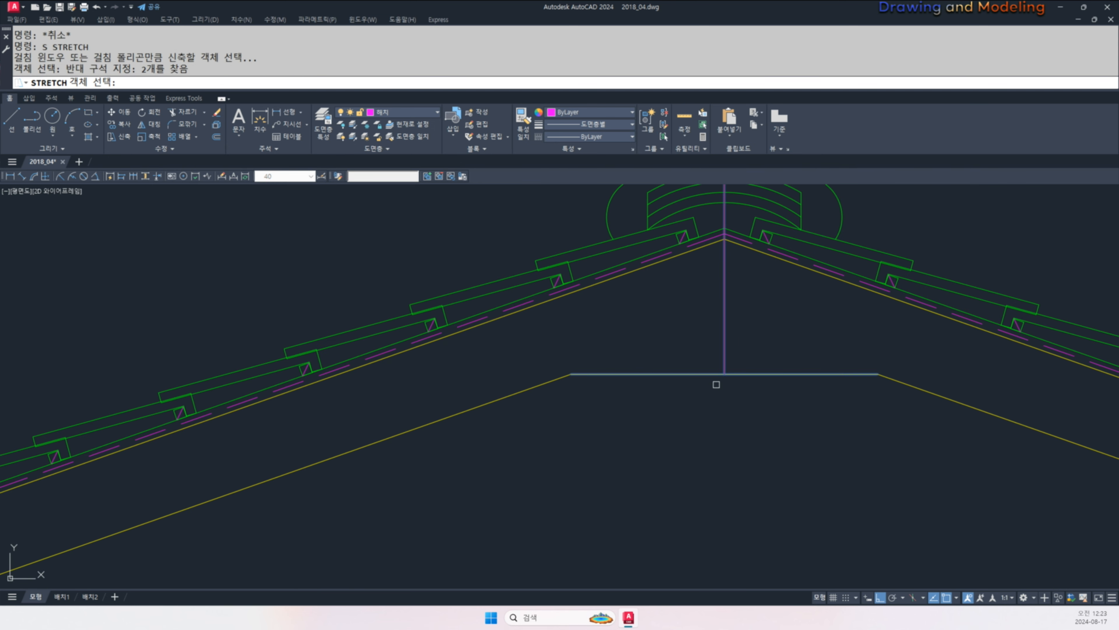
{"action": "key", "text": "space"}
{"action": "left_click", "coordinate": [752, 307]}
{"action": "left_click", "coordinate": [748, 440]}
{"action": "scroll", "coordinate": [714, 329], "scroll_direction": "down", "scroll_amount": 6}
- Extend the hanger lines in all three rooms up to the underside of the roof slab
{"action": "scroll", "coordinate": [754, 419], "scroll_direction": "up", "scroll_amount": 4}
{"action": "type", "text": "EX"}
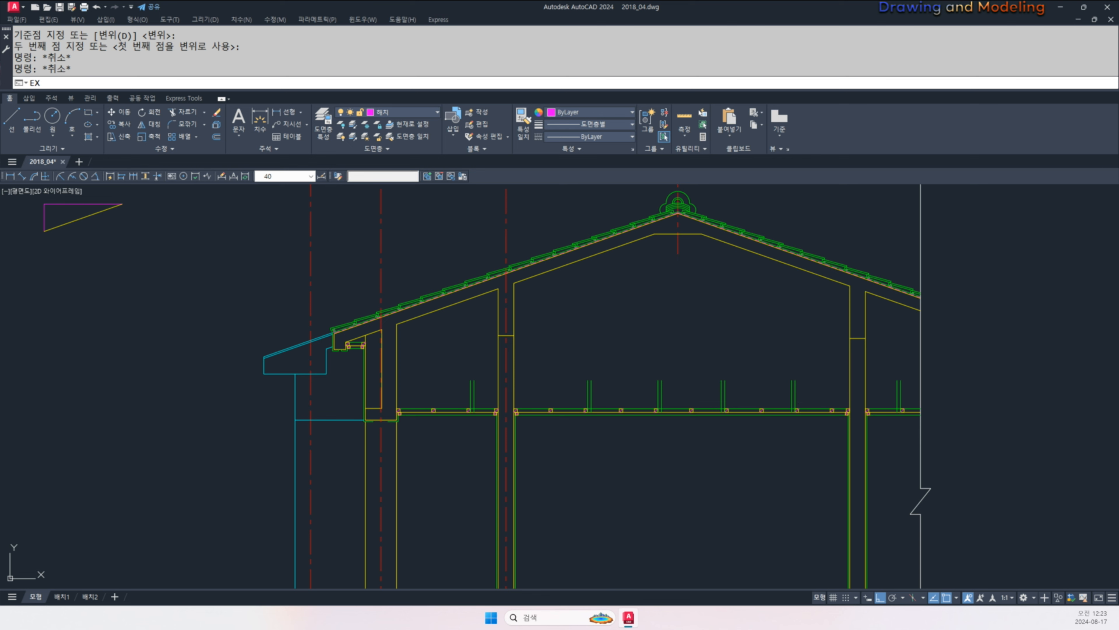
{"action": "key", "text": "space"}
{"action": "key", "text": "space"}
{"action": "left_click", "coordinate": [816, 370]}
{"action": "left_click", "coordinate": [550, 383]}
{"action": "left_click", "coordinate": [484, 370]}
{"action": "left_click", "coordinate": [430, 416]}
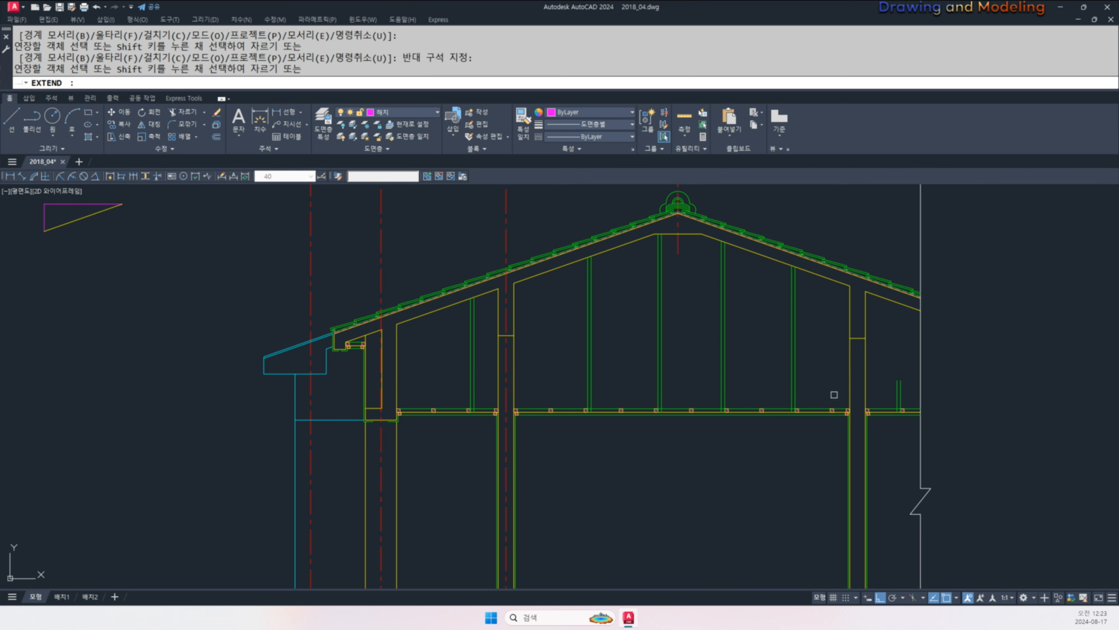
{"action": "key", "text": "Escape"}
{"action": "key", "text": "Escape"}
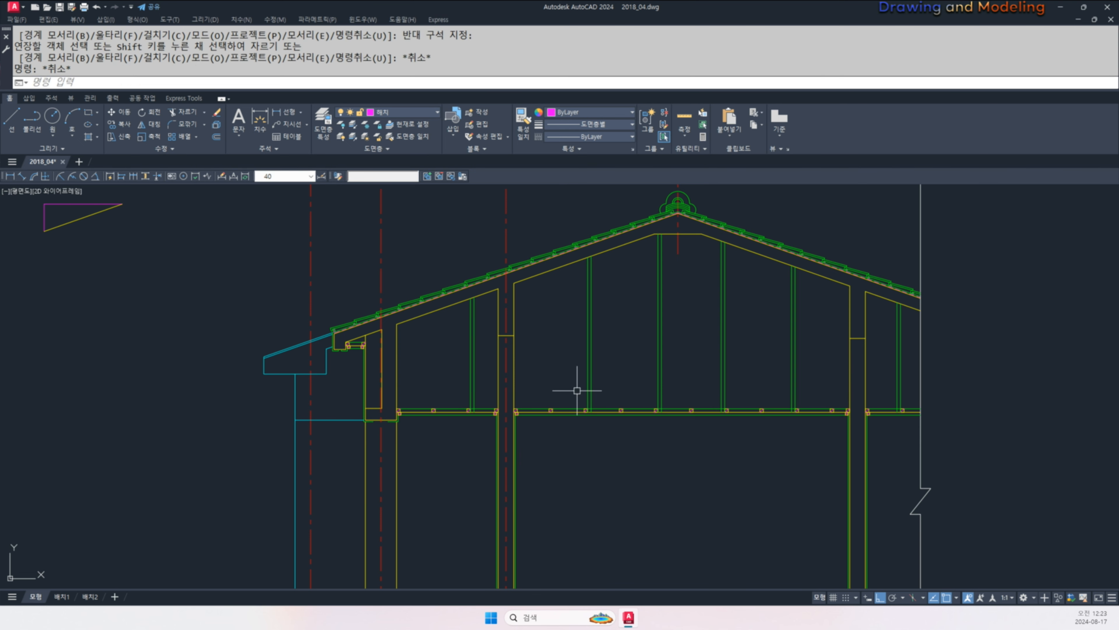
- Trim the upper timber line where it crosses between the left room's two hanger lines
{"action": "middle_click_drag", "start_coordinate": [577, 390], "coordinate": [622, 409]}
{"action": "scroll", "coordinate": [637, 430], "scroll_direction": "up", "scroll_amount": 6}
{"action": "scroll", "coordinate": [512, 449], "scroll_direction": "down", "scroll_amount": 3}
{"action": "scroll", "coordinate": [421, 425], "scroll_direction": "up", "scroll_amount": 3}
{"action": "type", "text": "tr"}
{"action": "key", "text": "Return"}
{"action": "key", "text": "Return"}
{"action": "left_click", "coordinate": [409, 394]}
{"action": "left_click", "coordinate": [408, 394]}
{"action": "left_click", "coordinate": [400, 365]}
{"action": "scroll", "coordinate": [493, 397], "scroll_direction": "down", "scroll_amount": 2}
{"action": "key", "text": "Escape"}
{"action": "key", "text": "Escape"}
- Trim the middle room's upper timber line between the two lines of each hanger
{"action": "scroll", "coordinate": [859, 423], "scroll_direction": "down", "scroll_amount": 2}
{"action": "middle_click_drag", "start_coordinate": [1010, 428], "coordinate": [479, 424]}
{"action": "scroll", "coordinate": [559, 404], "scroll_direction": "up", "scroll_amount": 3}
{"action": "type", "text": "tr"}
{"action": "key", "text": "Return"}
{"action": "key", "text": "Return"}
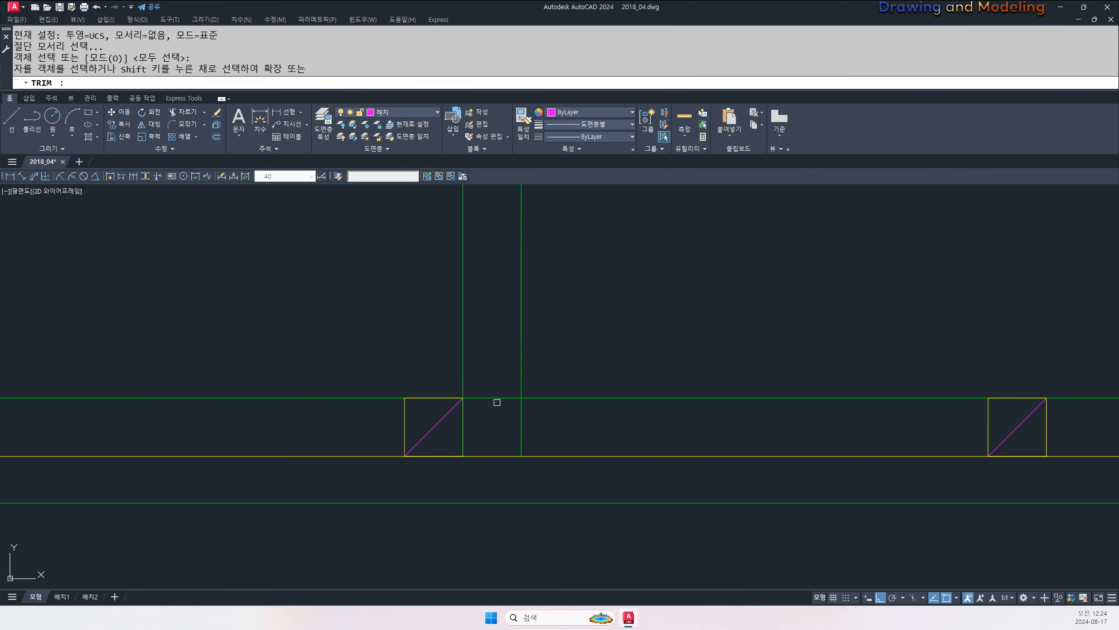
{"action": "left_click", "coordinate": [492, 399]}
{"action": "scroll", "coordinate": [633, 398], "scroll_direction": "down", "scroll_amount": 2}
{"action": "middle_click_drag", "start_coordinate": [992, 414], "coordinate": [597, 407]}
{"action": "left_click", "coordinate": [773, 399]}
{"action": "scroll", "coordinate": [772, 407], "scroll_direction": "up", "scroll_amount": 2}
{"action": "left_click", "coordinate": [782, 400]}
{"action": "left_click", "coordinate": [772, 351]}
{"action": "scroll", "coordinate": [789, 395], "scroll_direction": "down", "scroll_amount": 3}
{"action": "middle_click_drag", "start_coordinate": [965, 409], "coordinate": [564, 401]}
{"action": "scroll", "coordinate": [654, 384], "scroll_direction": "up", "scroll_amount": 3}
{"action": "scroll", "coordinate": [579, 362], "scroll_direction": "down", "scroll_amount": 3}
{"action": "scroll", "coordinate": [596, 416], "scroll_direction": "up", "scroll_amount": 3}
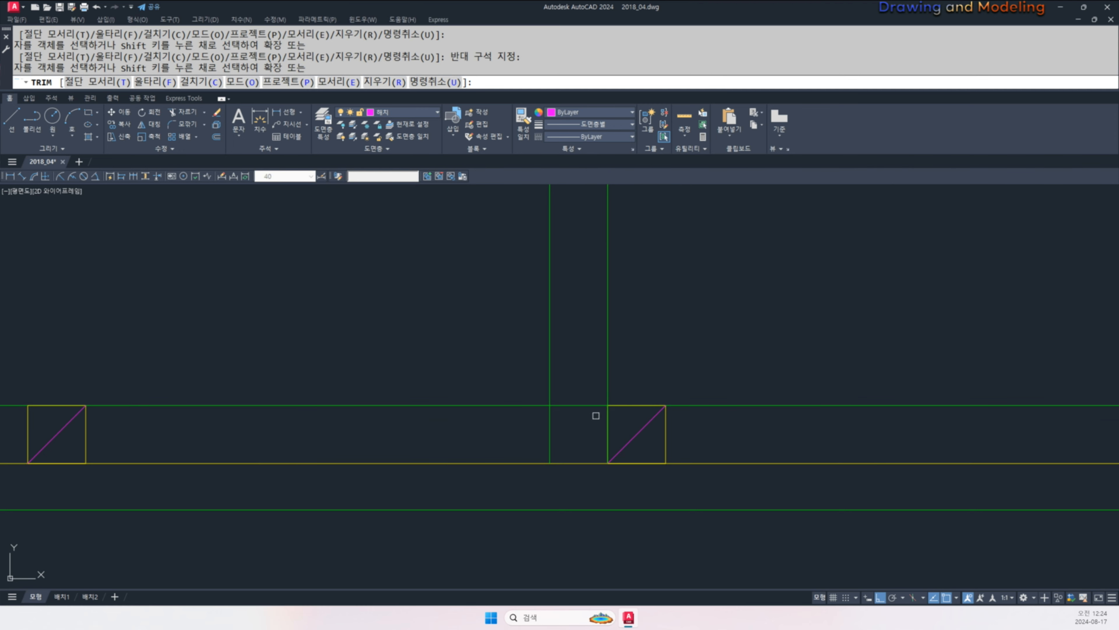
{"action": "scroll", "coordinate": [573, 379], "scroll_direction": "down", "scroll_amount": 3}
{"action": "left_click", "coordinate": [573, 380]}
- Trim the right room's upper timber line between its two hanger lines
{"action": "middle_click_drag", "start_coordinate": [963, 397], "coordinate": [707, 400]}
{"action": "scroll", "coordinate": [764, 391], "scroll_direction": "up", "scroll_amount": 3}
{"action": "left_click", "coordinate": [698, 387]}
{"action": "left_click", "coordinate": [703, 382]}
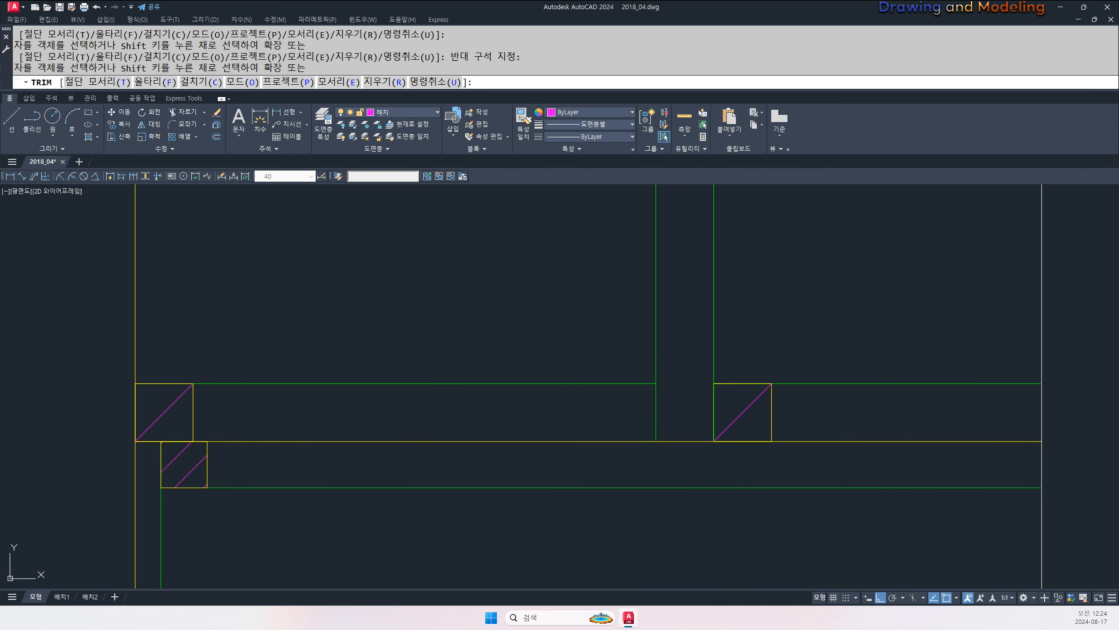
{"action": "key", "text": "Escape"}
{"action": "key", "text": "Escape"}
- Join the two sloped lines and the flat line of the middle room's slab underside into one polyline
{"action": "scroll", "coordinate": [704, 382], "scroll_direction": "down", "scroll_amount": 6}
{"action": "scroll", "coordinate": [573, 344], "scroll_direction": "down", "scroll_amount": 2}
{"action": "middle_click_drag", "start_coordinate": [489, 324], "coordinate": [629, 391]}
{"action": "scroll", "coordinate": [581, 355], "scroll_direction": "up", "scroll_amount": 2}
{"action": "scroll", "coordinate": [656, 332], "scroll_direction": "up", "scroll_amount": 4}
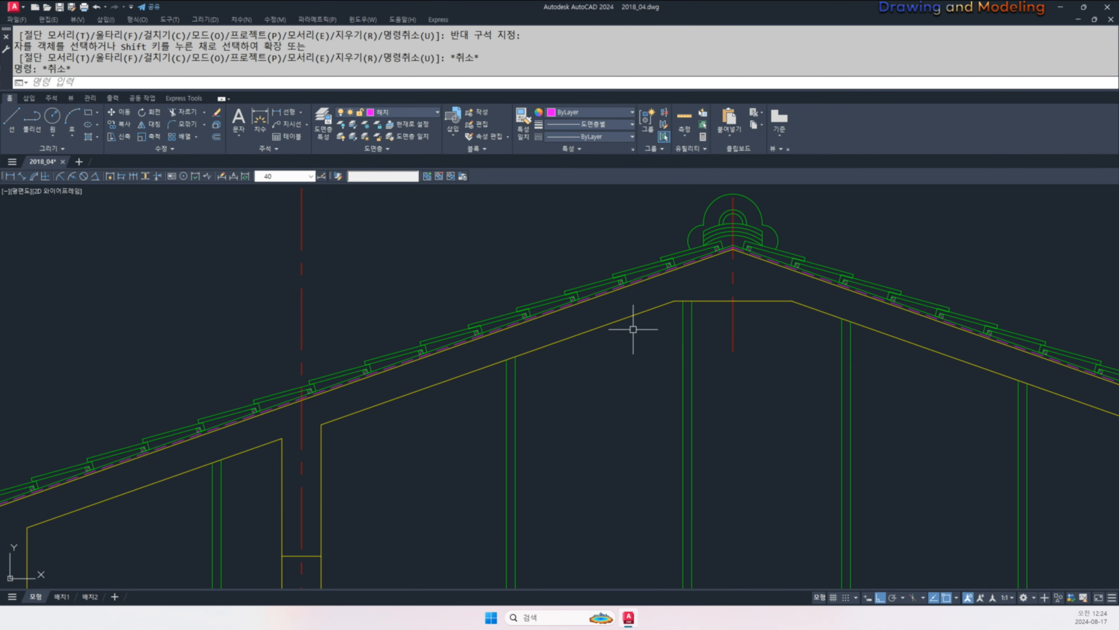
{"action": "left_click", "coordinate": [637, 335]}
{"action": "left_click", "coordinate": [618, 312]}
{"action": "left_click", "coordinate": [710, 295]}
{"action": "left_click", "coordinate": [704, 320]}
{"action": "left_click", "coordinate": [801, 307]}
{"action": "left_click", "coordinate": [803, 311]}
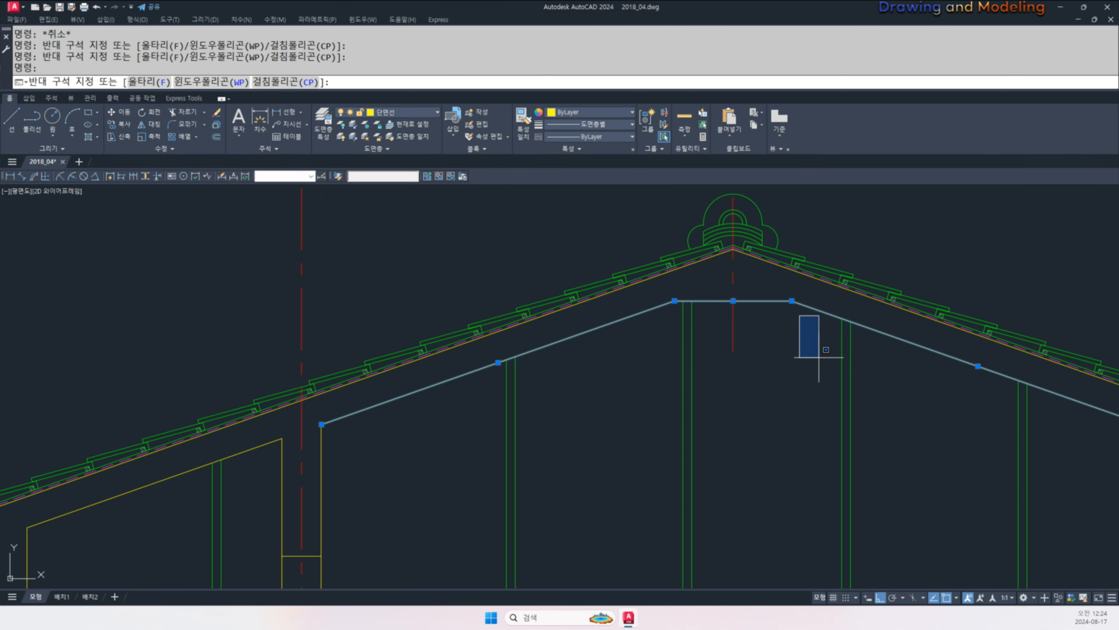
{"action": "scroll", "coordinate": [822, 366], "scroll_direction": "down", "scroll_amount": 4}
{"action": "middle_click_drag", "start_coordinate": [821, 368], "coordinate": [792, 363]}
{"action": "left_click", "coordinate": [775, 387]}
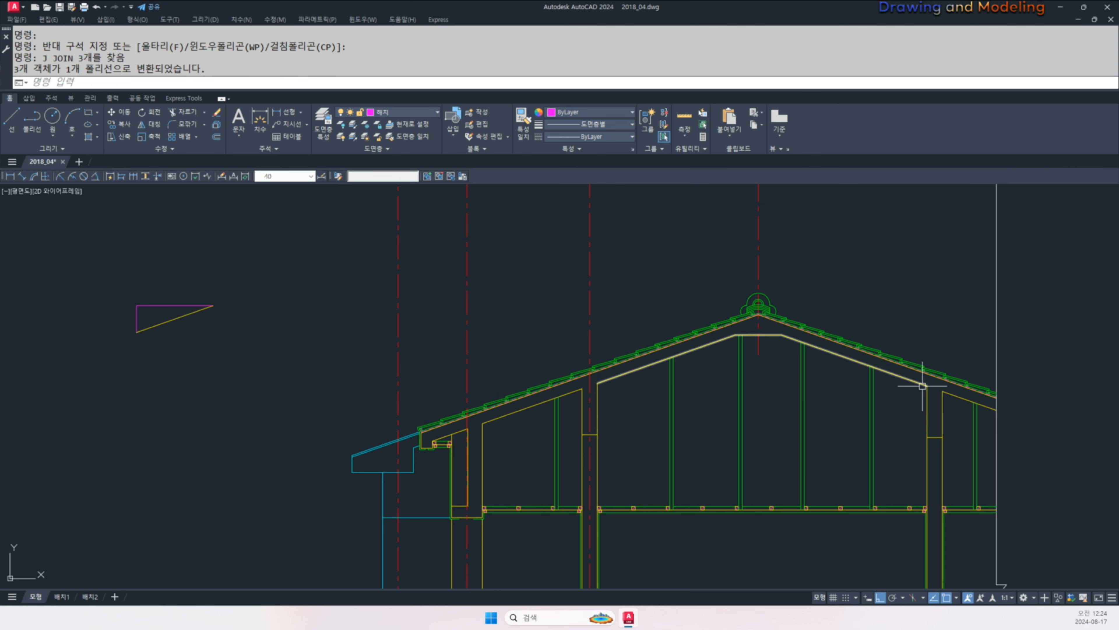
{"action": "key", "text": "Escape"}
{"action": "key", "text": "Escape"}
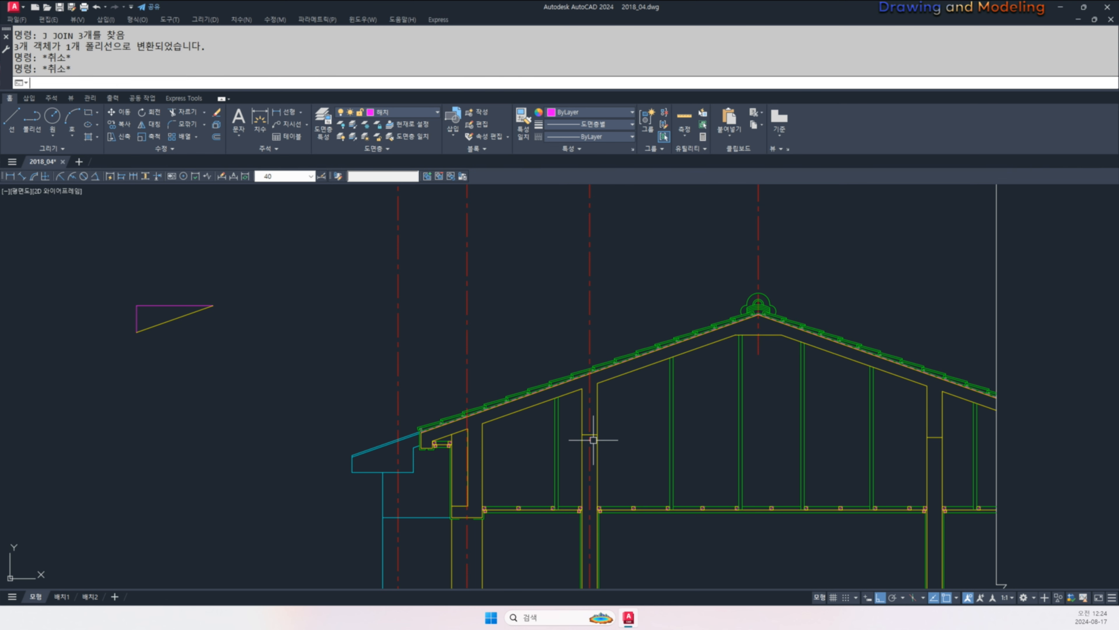
{"action": "type", "text": "o"}
{"action": "key", "text": "Return"}
{"action": "key", "text": "Escape"}
{"action": "key", "text": "Escape"}
{"action": "type", "text": "o"}
{"action": "key", "text": "Return"}
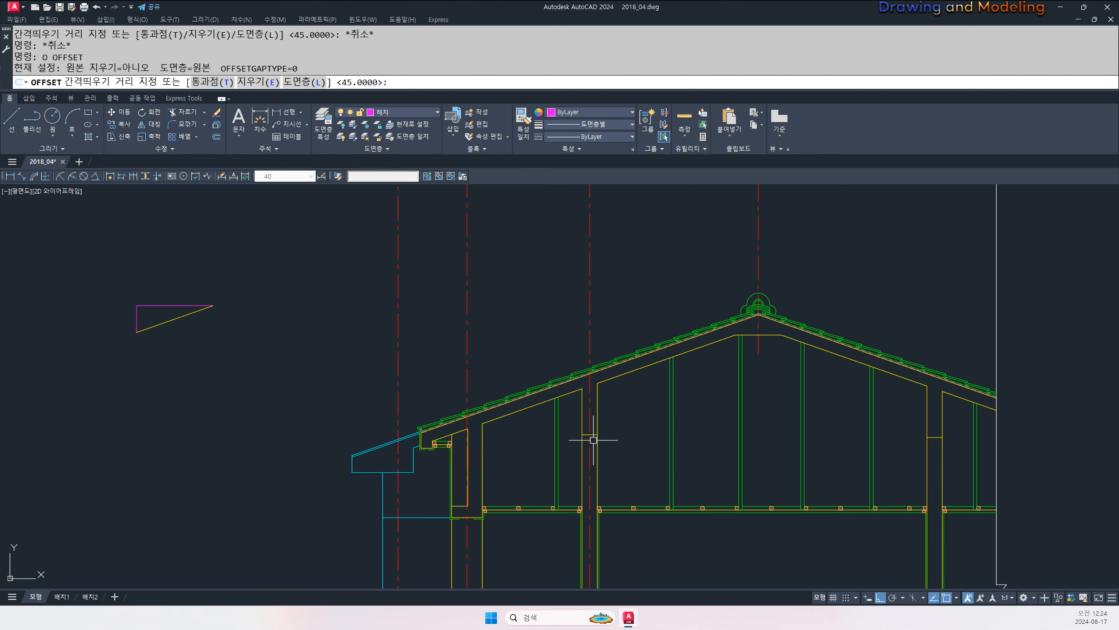
{"action": "key", "text": "Escape"}
{"action": "key", "text": "Escape"}
- Copy the ceiling timber beside the middle room's first hanger up to where the hanger's left line meets the slab
{"action": "middle_click_drag", "start_coordinate": [649, 480], "coordinate": [638, 455]}
{"action": "type", "text": "co"}
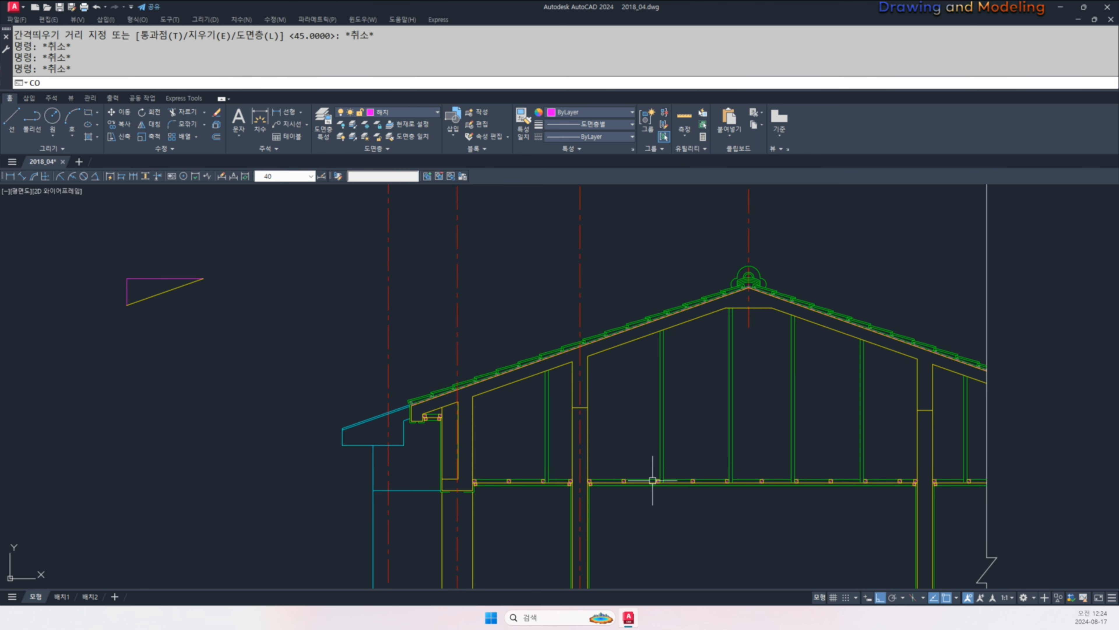
{"action": "key", "text": "space"}
{"action": "scroll", "coordinate": [642, 494], "scroll_direction": "up", "scroll_amount": 2}
{"action": "left_click", "coordinate": [652, 482]}
{"action": "left_click", "coordinate": [699, 441]}
{"action": "key", "text": "space"}
{"action": "scroll", "coordinate": [676, 456], "scroll_direction": "up", "scroll_amount": 1}
{"action": "left_click", "coordinate": [703, 441]}
{"action": "scroll", "coordinate": [703, 441], "scroll_direction": "down", "scroll_amount": 5}
{"action": "scroll", "coordinate": [700, 475], "scroll_direction": "up", "scroll_amount": 5}
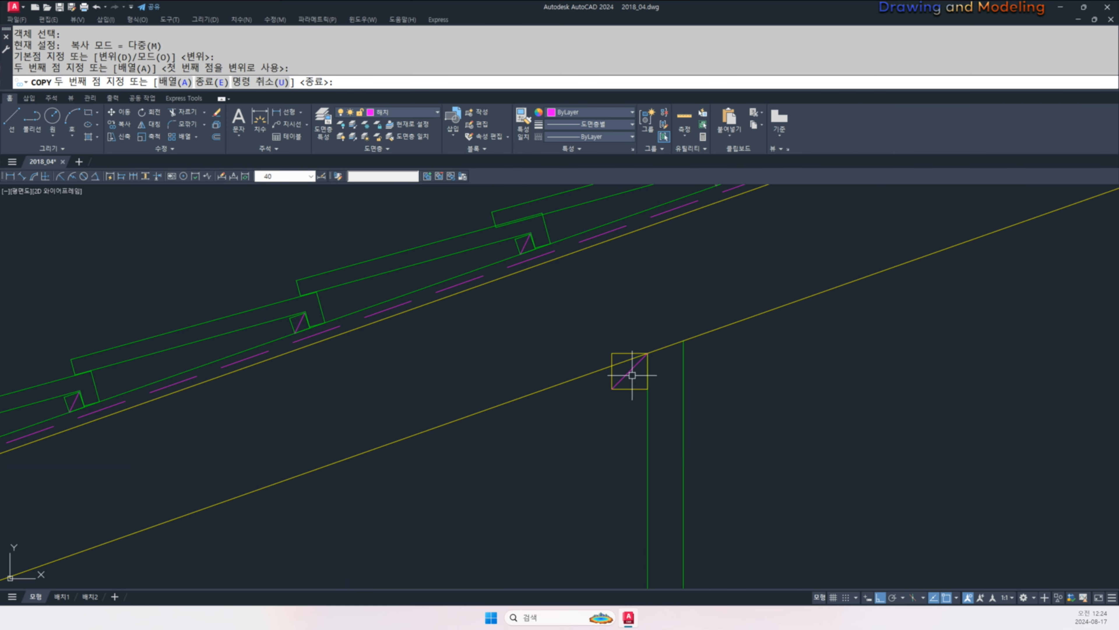
{"action": "key", "text": "Escape"}
- Move the copied timber straight down until its upper-left corner meets the slab's sloped underside
{"action": "middle_click_drag", "start_coordinate": [633, 373], "coordinate": [656, 395]}
{"action": "type", "text": "m"}
{"action": "key", "text": "space"}
{"action": "left_click", "coordinate": [628, 418]}
{"action": "left_click", "coordinate": [695, 363]}
{"action": "key", "text": "space"}
{"action": "scroll", "coordinate": [633, 373], "scroll_direction": "up", "scroll_amount": 4}
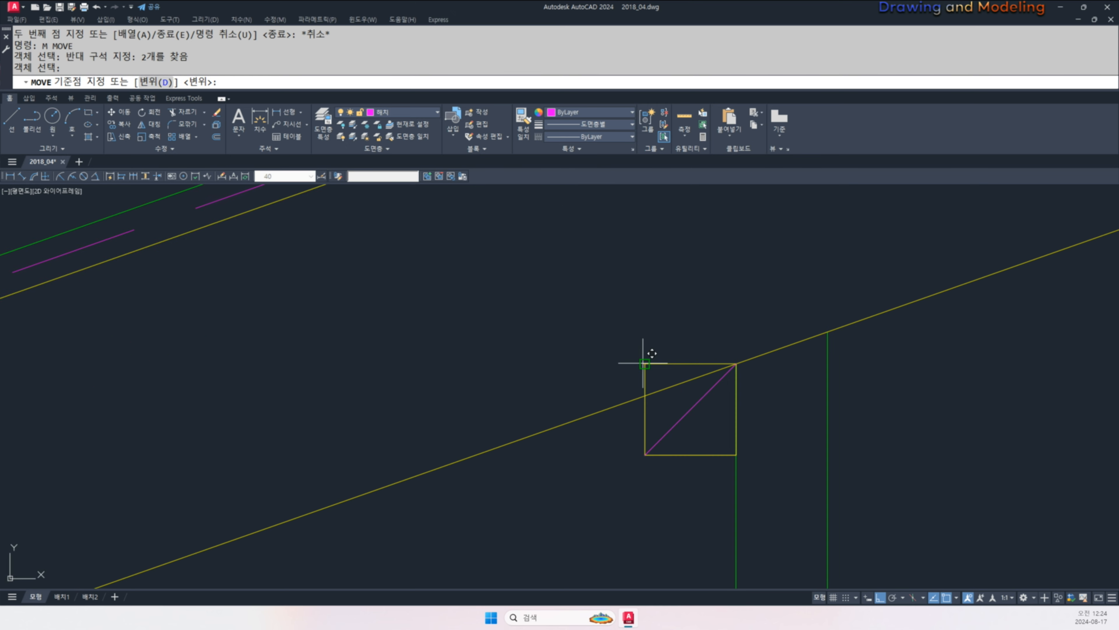
{"action": "left_click", "coordinate": [645, 363]}
{"action": "key", "text": "Escape"}
- Draw a vertical line upward into the slab from the midpoint of the copied timber's bottom edge
{"action": "scroll", "coordinate": [676, 468], "scroll_direction": "down", "scroll_amount": 5}
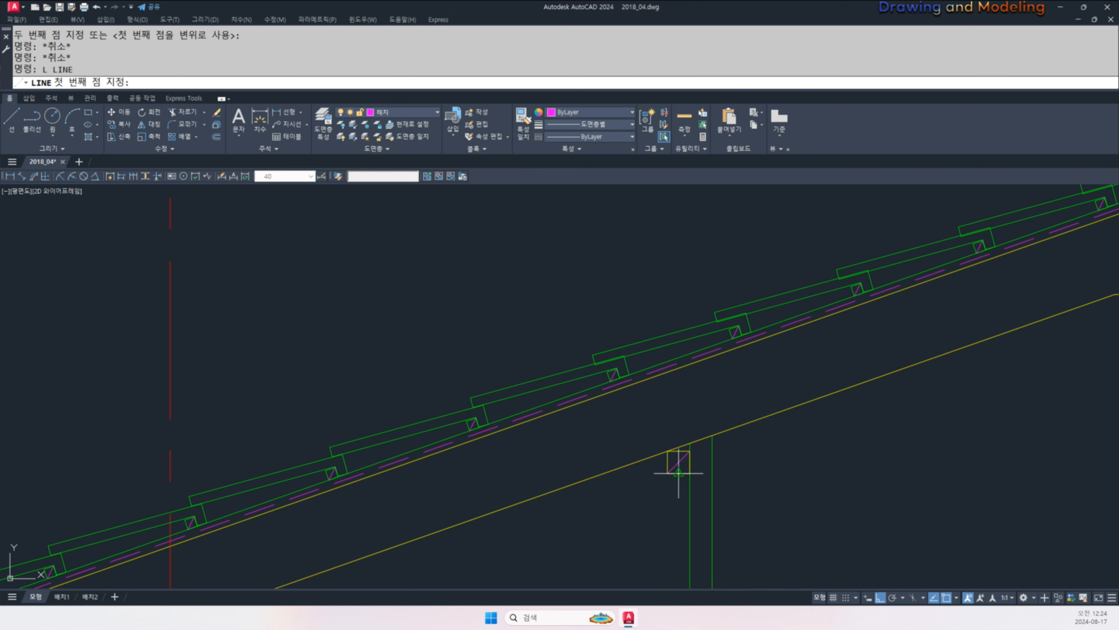
{"action": "left_click", "coordinate": [678, 473]}
{"action": "key", "text": "Escape"}
- Offset the vertical line 50 to the right and the slab underside polyline 50 upward
{"action": "type", "text": "o"}
{"action": "key", "text": "Return"}
{"action": "type", "text": "50"}
{"action": "key", "text": "Return"}
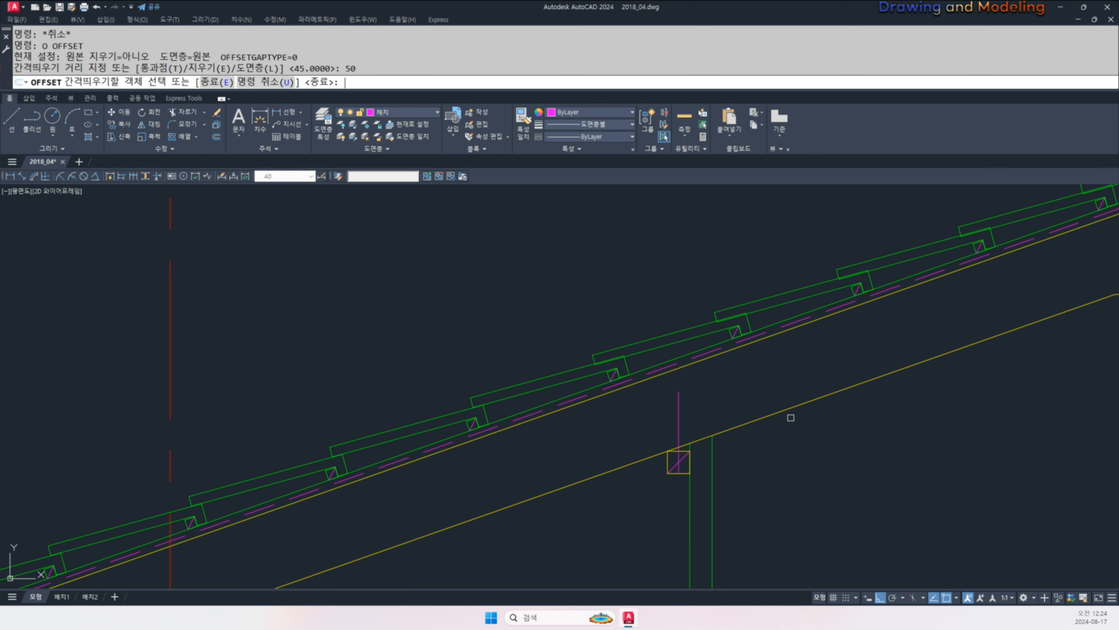
{"action": "left_click", "coordinate": [678, 415]}
{"action": "left_click", "coordinate": [736, 387]}
{"action": "key", "text": "Escape"}
{"action": "key", "text": "Escape"}
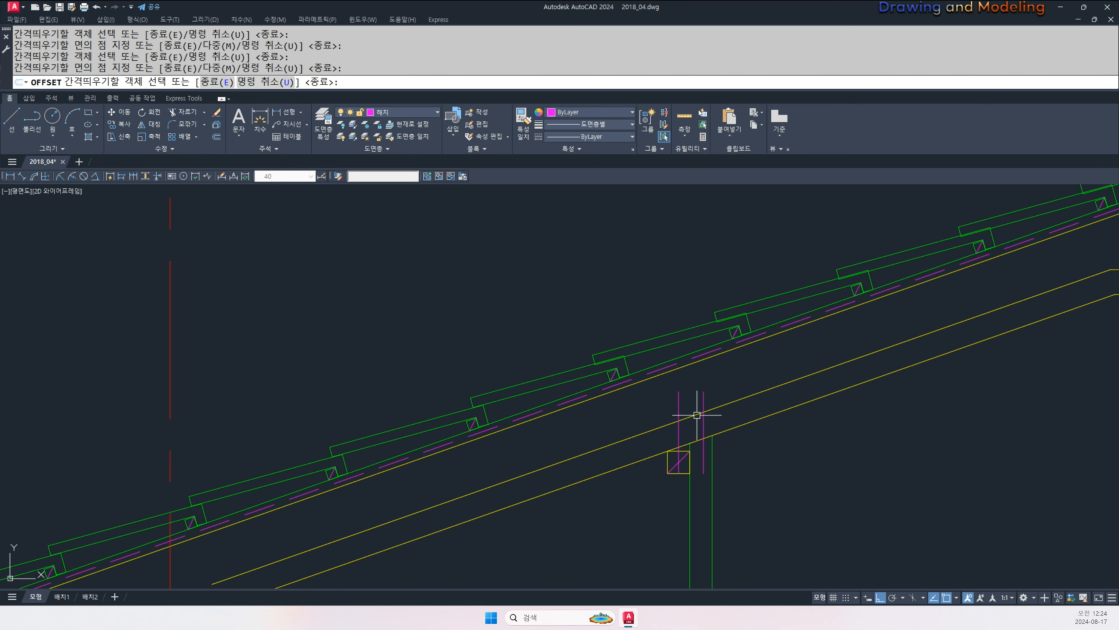
- Trim the vertical line and the offset slab line to form a bent anchor with a short sloped leg
{"action": "scroll", "coordinate": [683, 419], "scroll_direction": "up", "scroll_amount": 4}
{"action": "type", "text": "Tr"}
{"action": "key", "text": "Return"}
{"action": "left_click", "coordinate": [745, 440]}
{"action": "left_click", "coordinate": [632, 397]}
{"action": "key", "text": "Return"}
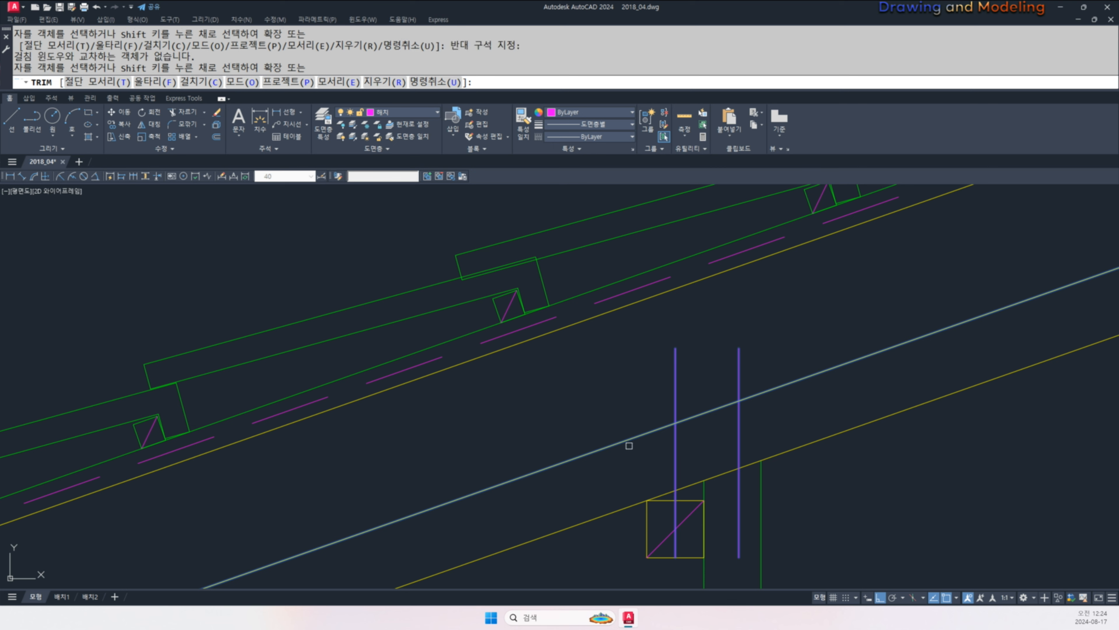
{"action": "left_click", "coordinate": [696, 375]}
{"action": "left_click", "coordinate": [646, 392]}
{"action": "key", "text": "Escape"}
{"action": "key", "text": "Escape"}
- Erase the leftover offset vertical line at the end of the anchor's sloped leg
{"action": "left_click", "coordinate": [761, 380]}
{"action": "left_click", "coordinate": [736, 355]}
{"action": "type", "text": "E"}
{"action": "key", "text": "Return"}
- Match the properties of the anchor's sloped leg to those of its vertical line
{"action": "type", "text": "M"}
{"action": "left_click", "coordinate": [679, 435]}
{"action": "left_click", "coordinate": [716, 457]}
{"action": "left_click", "coordinate": [646, 407]}
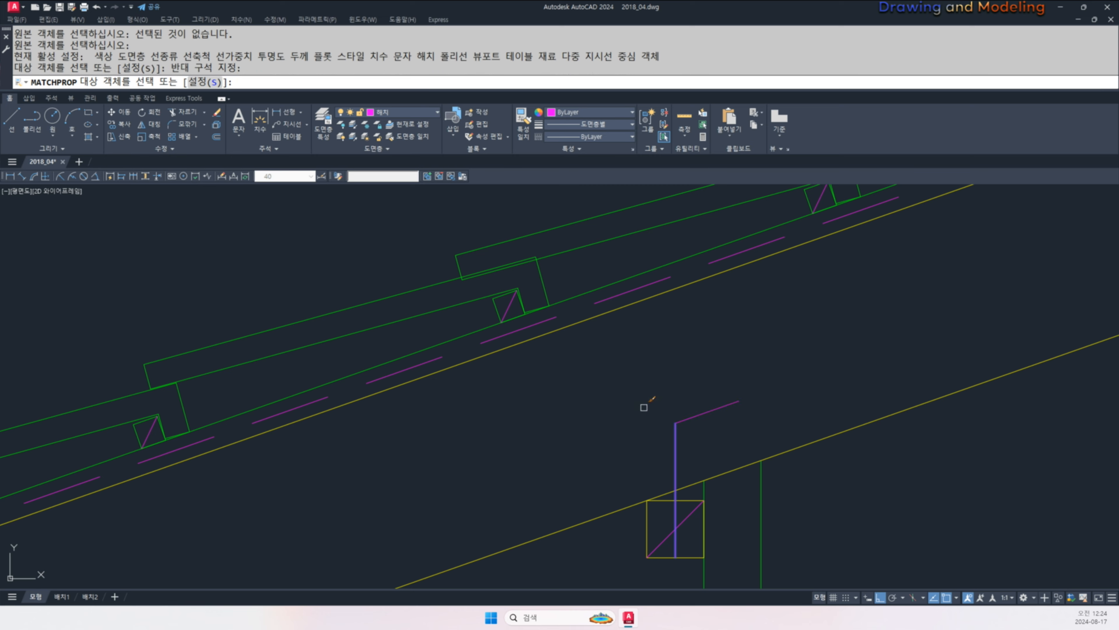
{"action": "key", "text": "Escape"}
{"action": "key", "text": "Escape"}
- Rotate a copy of the anchor's vertical line by -90 degrees about the centre of the timber
{"action": "middle_click_drag", "start_coordinate": [719, 468], "coordinate": [743, 415]}
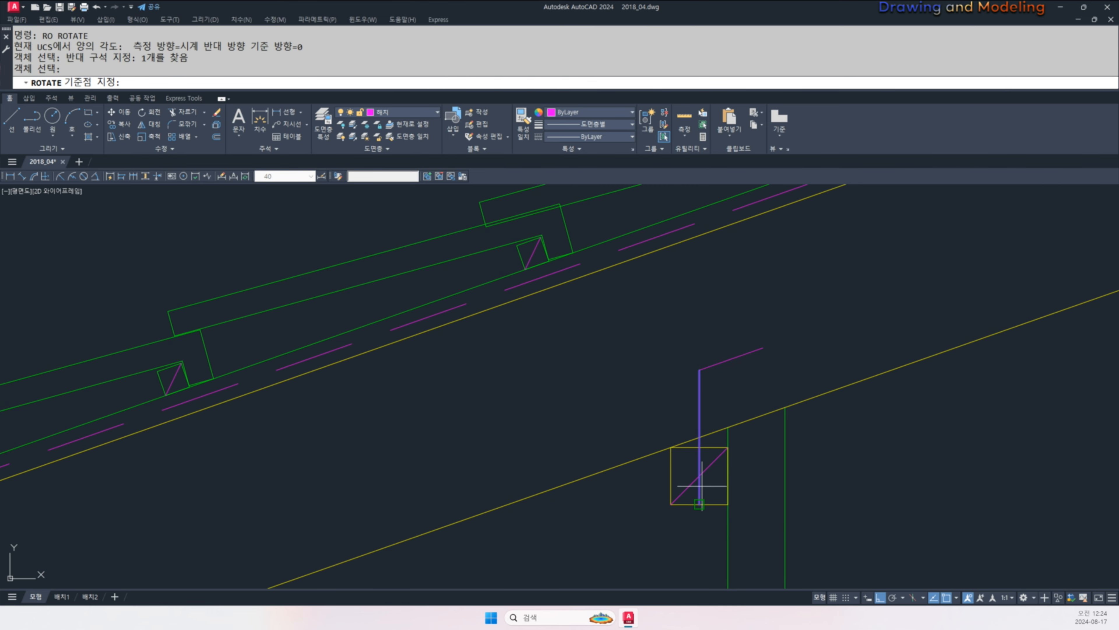
{"action": "type", "text": "0"}
{"action": "key", "text": "Return"}
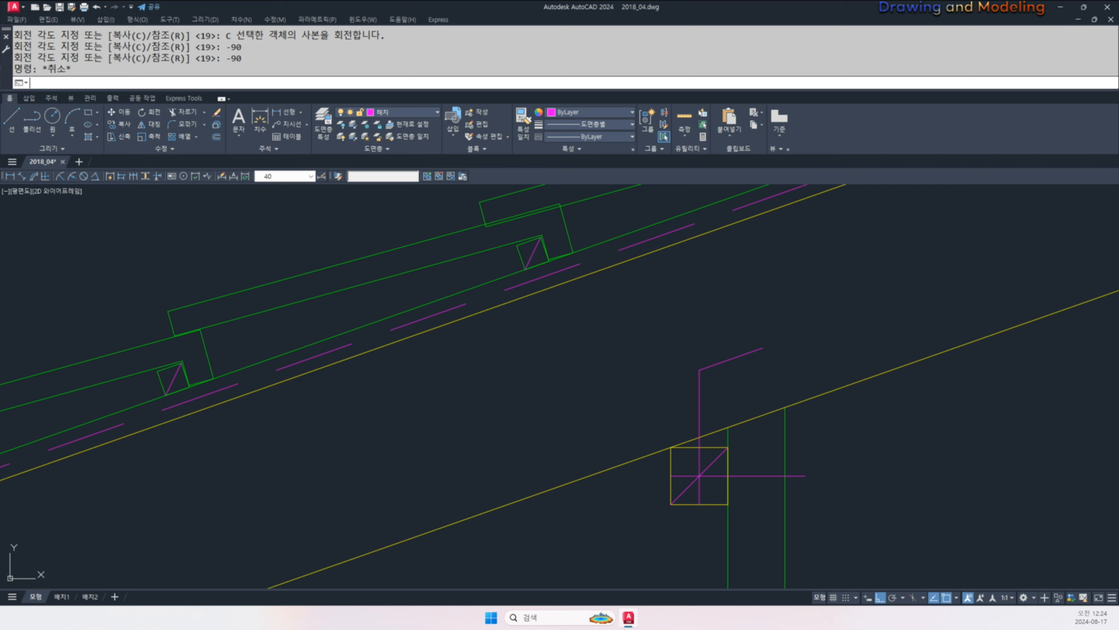
{"action": "key", "text": "Escape"}
{"action": "key", "text": "Escape"}
{"action": "scroll", "coordinate": [747, 512], "scroll_direction": "up", "scroll_amount": 2}
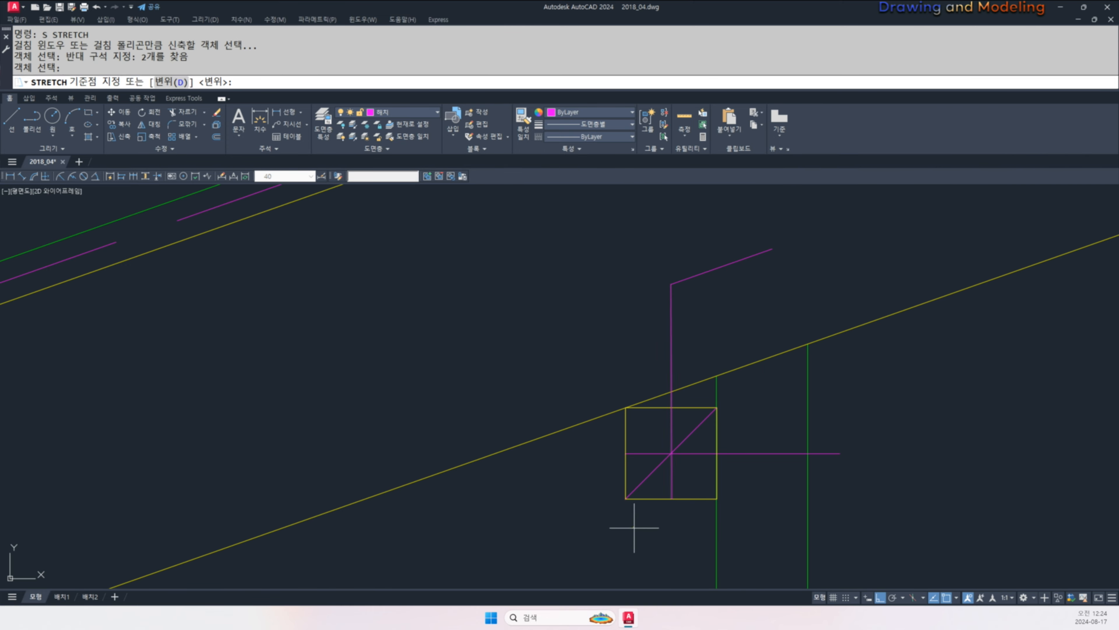
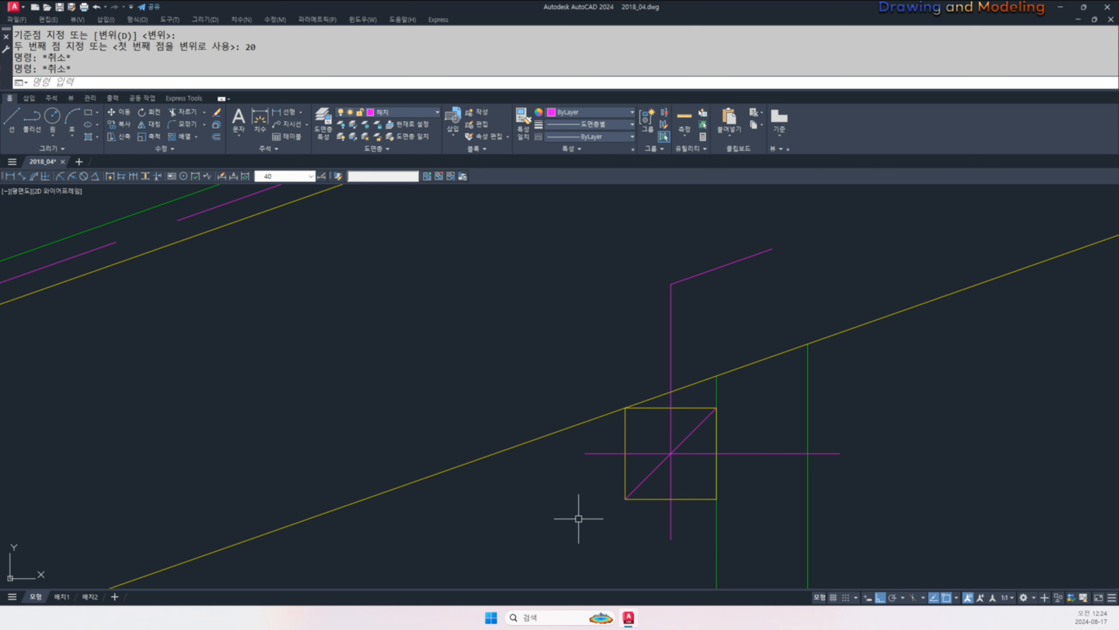
- Copy the timber and anchor detail to the top of the hanger just left of the ridge
{"action": "scroll", "coordinate": [578, 518], "scroll_direction": "down", "scroll_amount": 3}
{"action": "type", "text": "co"}
{"action": "key", "text": "Return"}
{"action": "left_click", "coordinate": [569, 538]}
{"action": "left_click", "coordinate": [676, 418]}
{"action": "key", "text": "Return"}
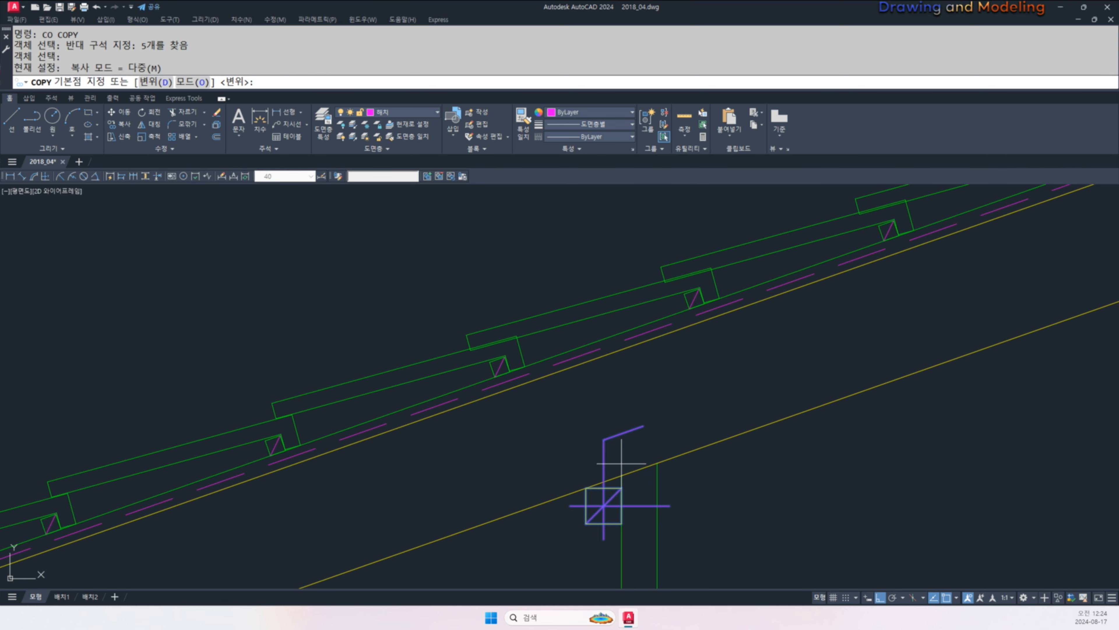
{"action": "scroll", "coordinate": [622, 471], "scroll_direction": "down", "scroll_amount": 4}
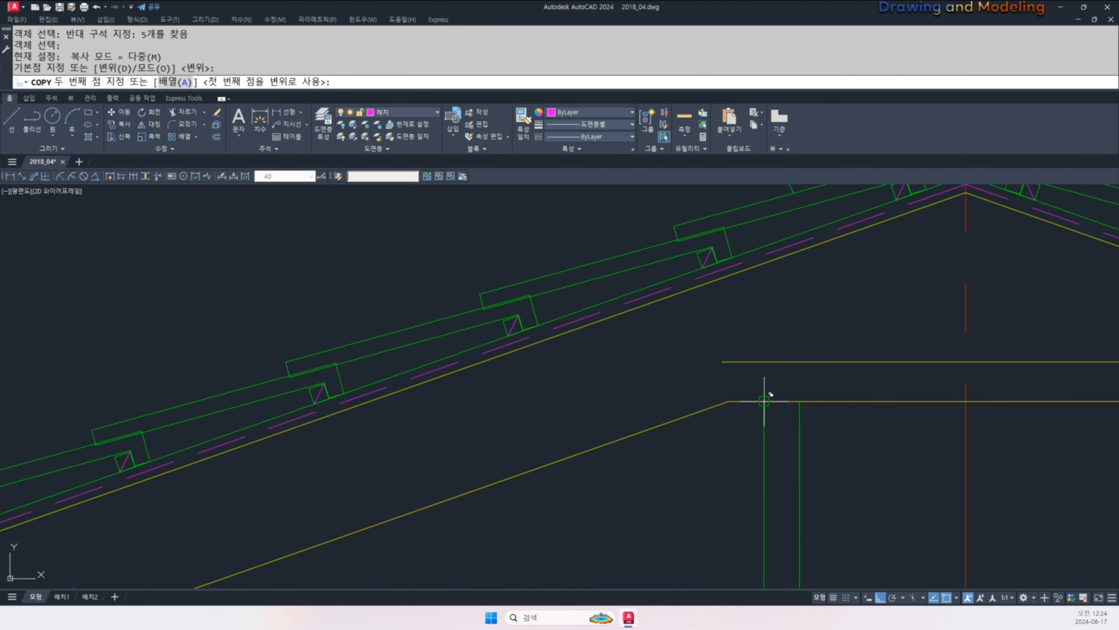
{"action": "left_click", "coordinate": [764, 401]}
- Place further copies of the timber and anchor on the left bay's hanger and the outer hanger of the main right slope
{"action": "scroll", "coordinate": [582, 473], "scroll_direction": "down", "scroll_amount": 5}
{"action": "middle_click_drag", "start_coordinate": [465, 520], "coordinate": [715, 446]}
{"action": "scroll", "coordinate": [575, 500], "scroll_direction": "down", "scroll_amount": 5}
{"action": "middle_click_drag", "start_coordinate": [656, 497], "coordinate": [636, 413]}
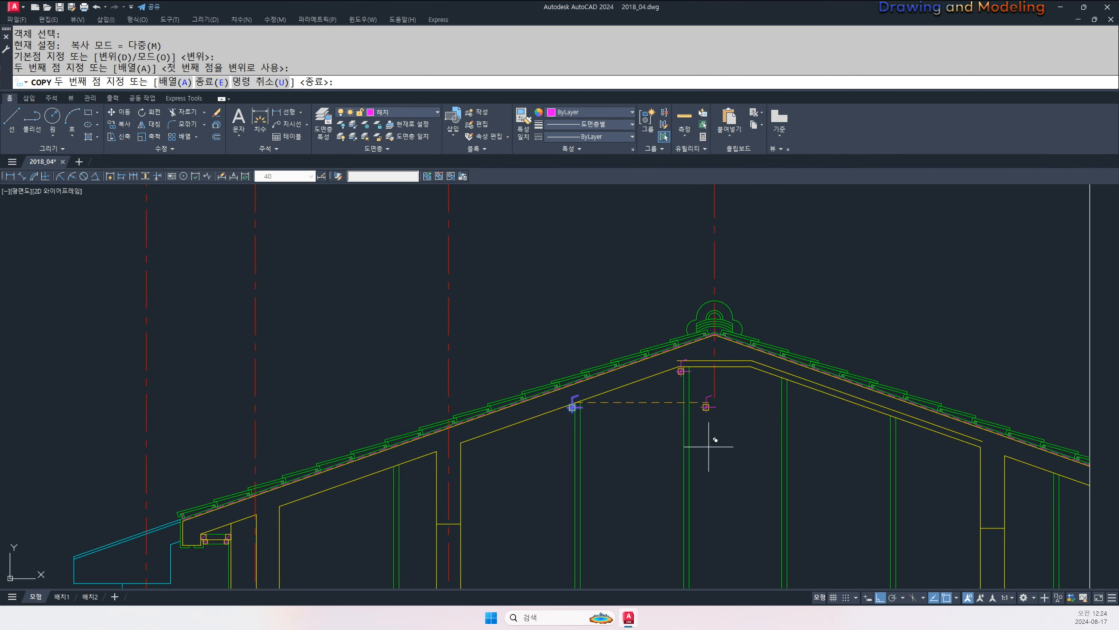
{"action": "scroll", "coordinate": [554, 426], "scroll_direction": "up", "scroll_amount": 5}
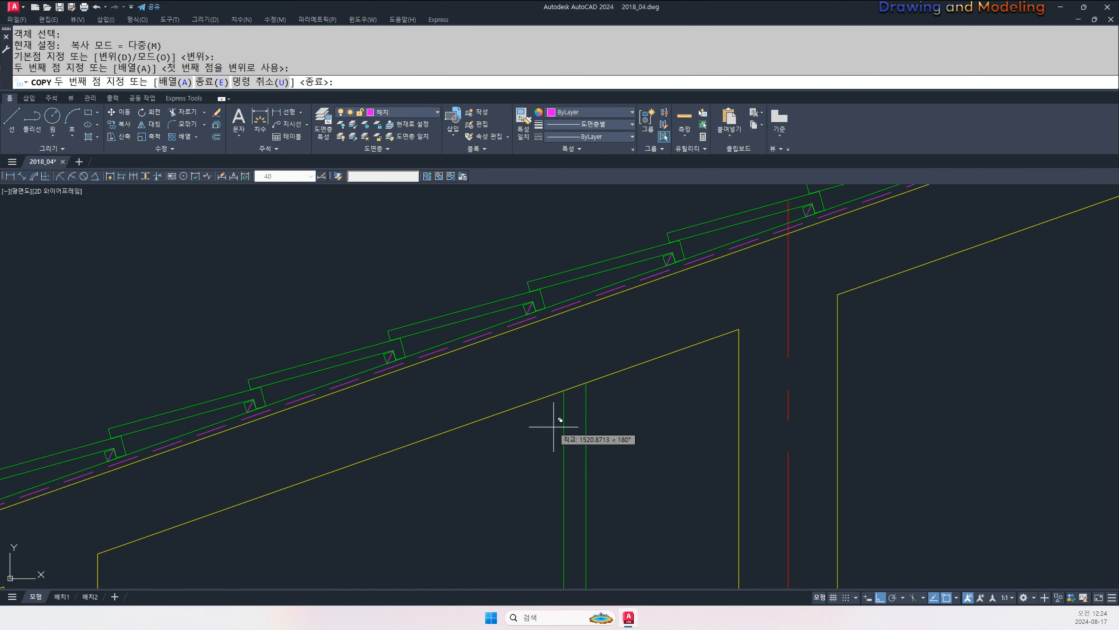
{"action": "left_click", "coordinate": [564, 390]}
{"action": "scroll", "coordinate": [564, 390], "scroll_direction": "down", "scroll_amount": 5}
{"action": "scroll", "coordinate": [772, 350], "scroll_direction": "up", "scroll_amount": 2}
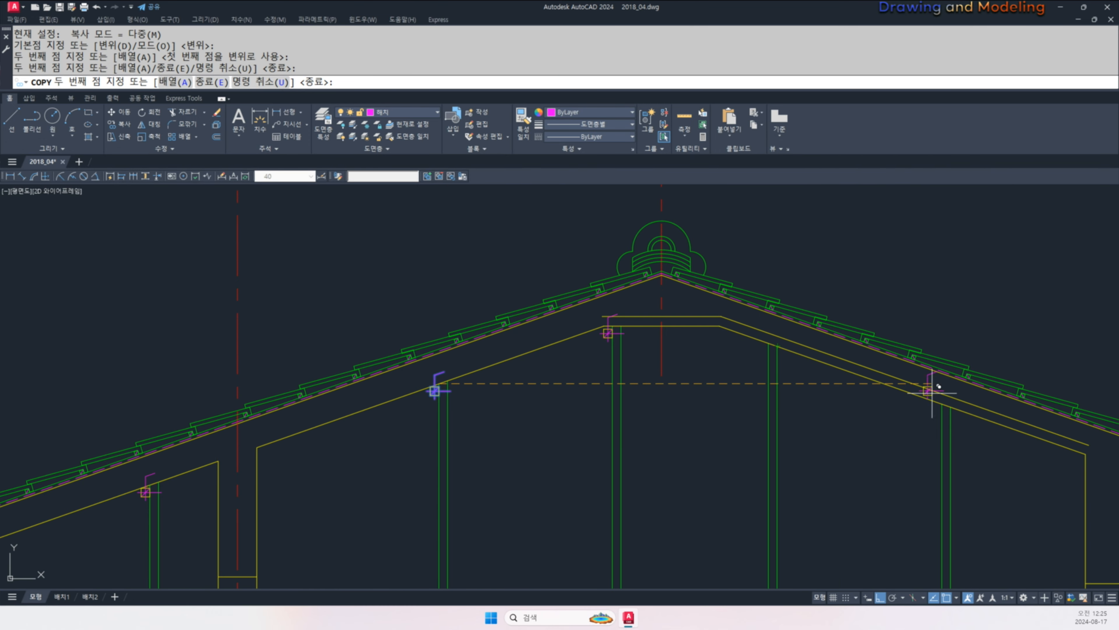
{"action": "key", "text": "Escape"}
{"action": "key", "text": "Escape"}
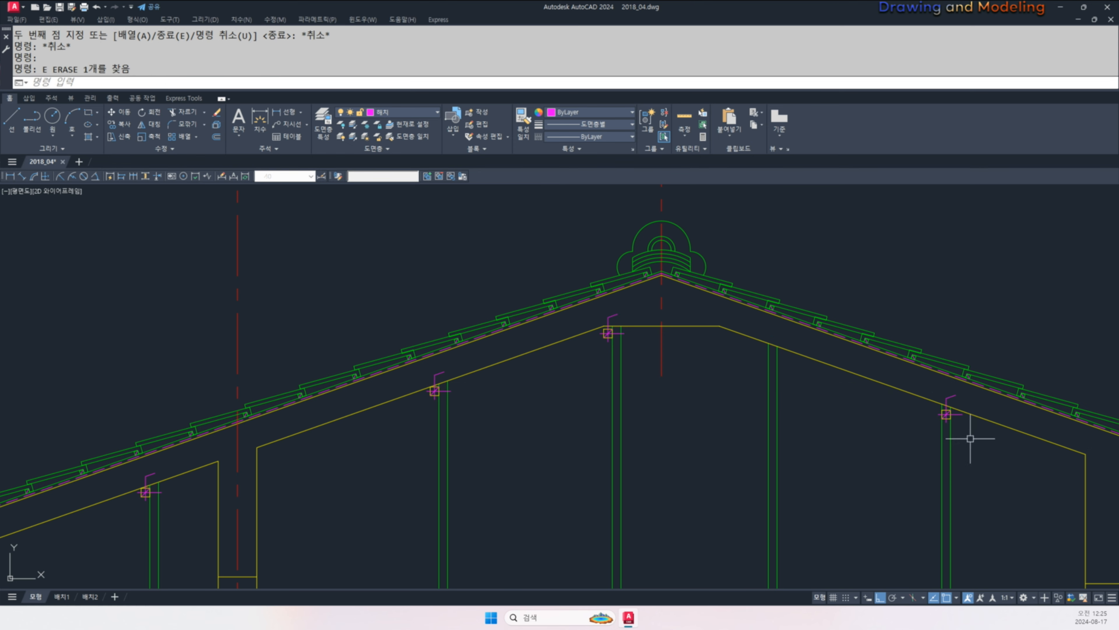
- Mirror the right slope's timber and anchor about a vertical axis through the timber's edge, erasing the source objects
{"action": "scroll", "coordinate": [971, 438], "scroll_direction": "up", "scroll_amount": 5}
{"action": "left_click", "coordinate": [929, 428]}
{"action": "left_click", "coordinate": [961, 417]}
{"action": "scroll", "coordinate": [963, 418], "scroll_direction": "up", "scroll_amount": 3}
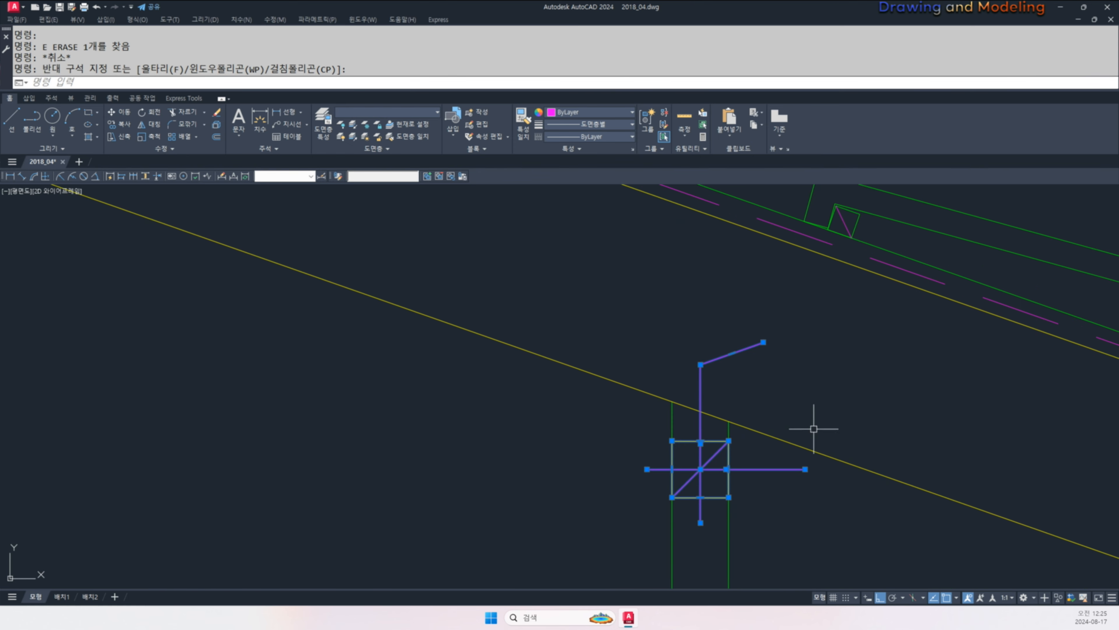
{"action": "middle_click_drag", "start_coordinate": [814, 429], "coordinate": [802, 431]}
{"action": "type", "text": "mi"}
{"action": "key", "text": "Return"}
{"action": "left_click", "coordinate": [729, 440]}
{"action": "left_click", "coordinate": [726, 281]}
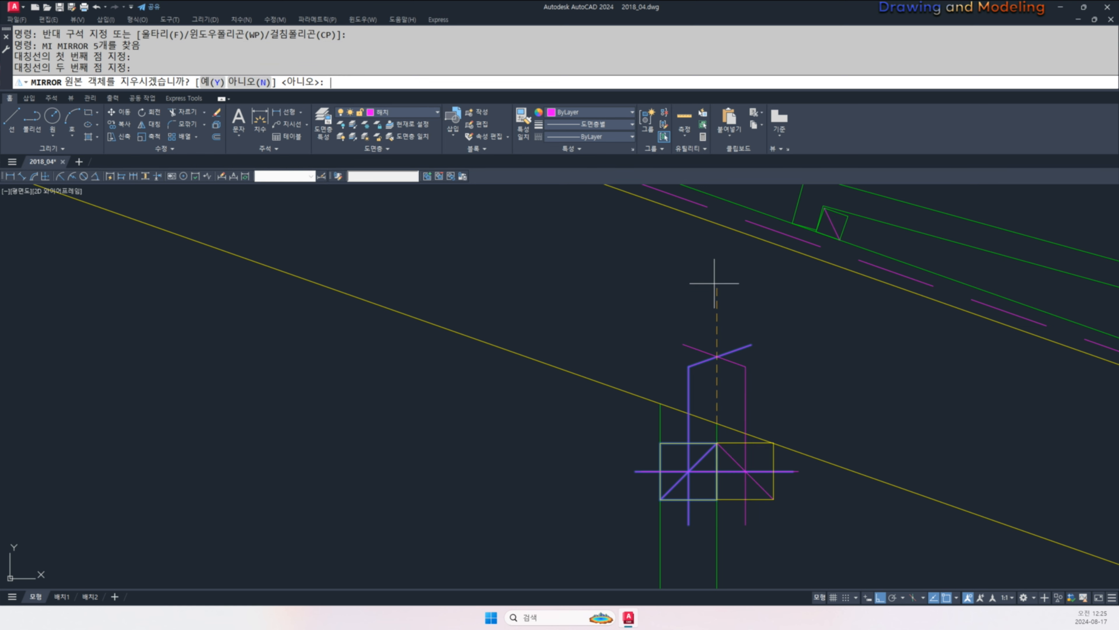
{"action": "type", "text": "Y"}
{"action": "key", "text": "Return"}
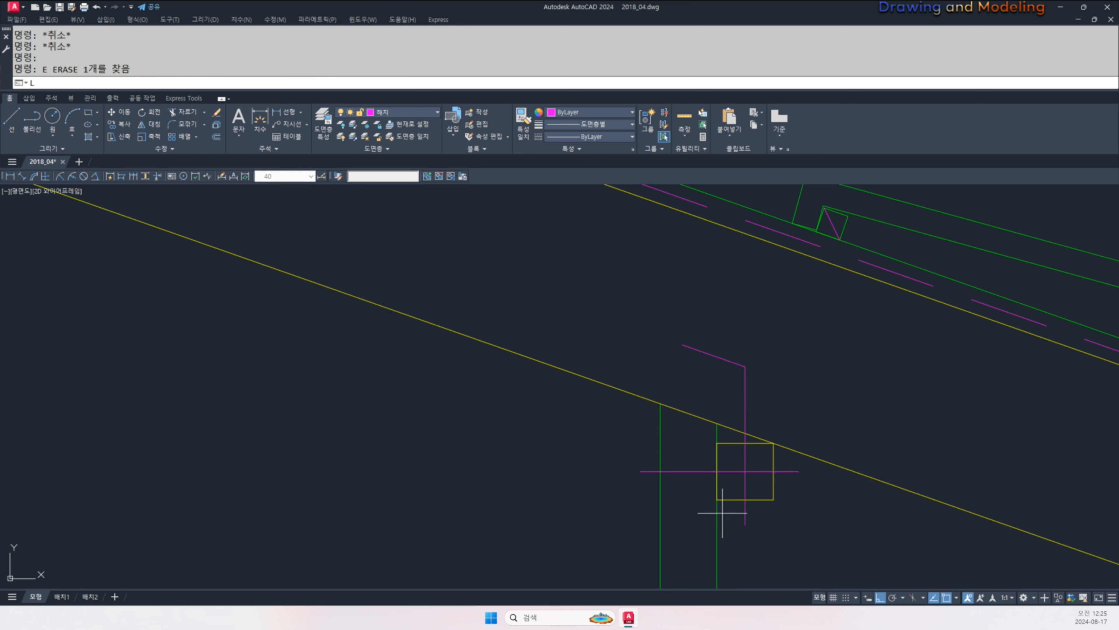
- Redraw the mirrored timber's diagonal from its lower-left corner to its upper-right corner
{"action": "type", "text": "L"}
{"action": "key", "text": "Return"}
{"action": "left_click", "coordinate": [717, 500]}
{"action": "key", "text": "Escape"}
- Copy the mirrored timber and anchor to the right slope's hanger nearest the ridge and to the right bay's hanger
{"action": "scroll", "coordinate": [762, 458], "scroll_direction": "down", "scroll_amount": 5}
{"action": "type", "text": "co"}
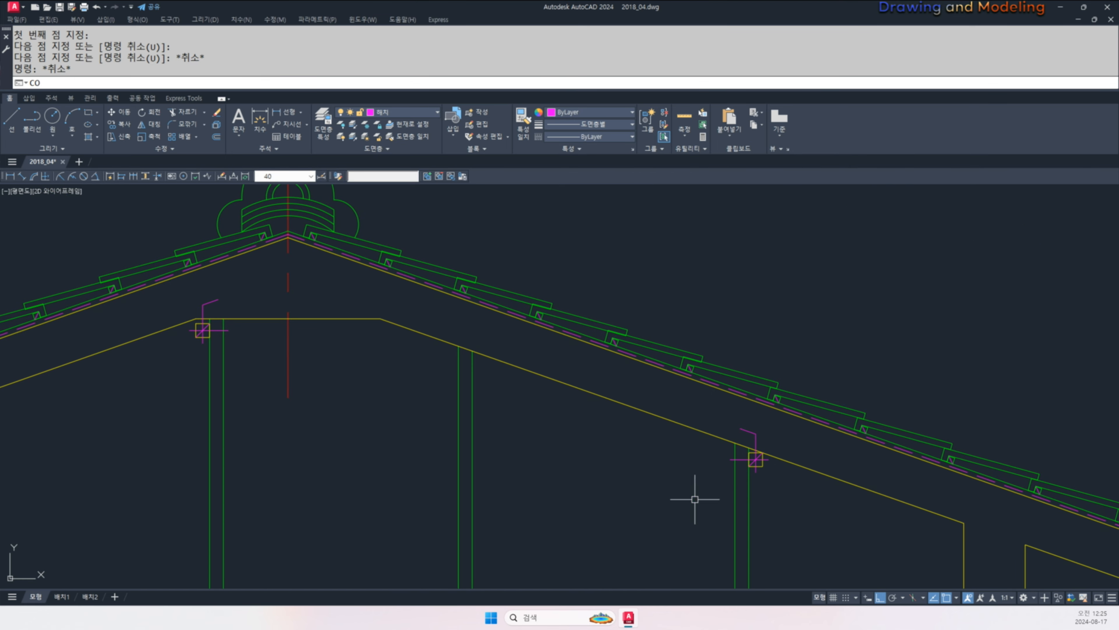
{"action": "key", "text": "Return"}
{"action": "left_click", "coordinate": [697, 500]}
{"action": "left_click", "coordinate": [776, 415]}
{"action": "key", "text": "Return"}
{"action": "scroll", "coordinate": [755, 459], "scroll_direction": "up", "scroll_amount": 2}
{"action": "left_click", "coordinate": [756, 459]}
{"action": "scroll", "coordinate": [430, 322], "scroll_direction": "down", "scroll_amount": 2}
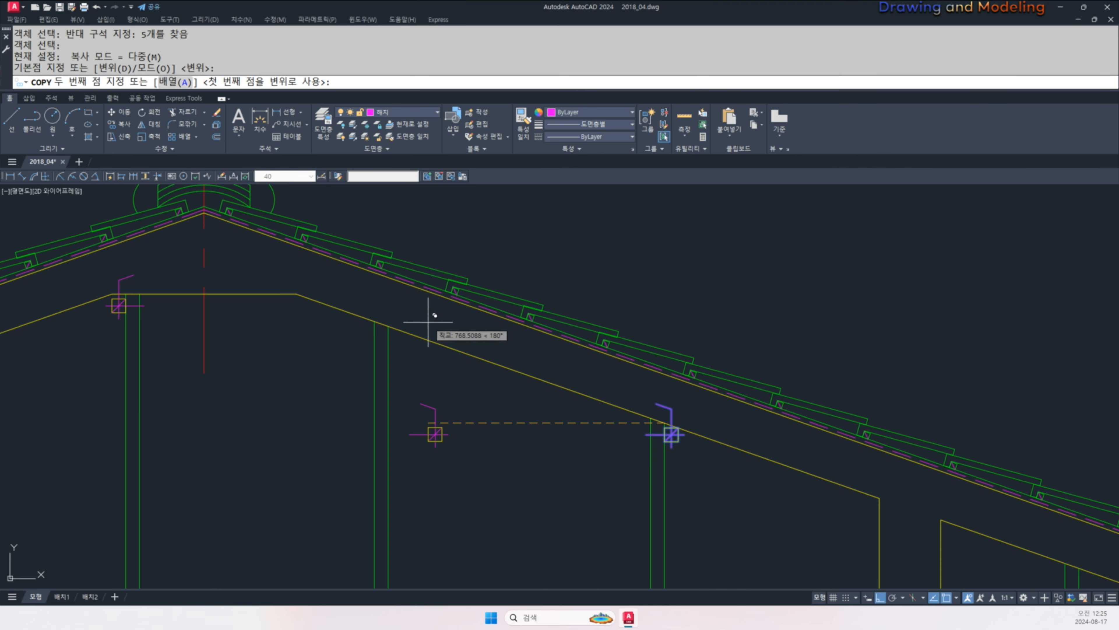
{"action": "scroll", "coordinate": [650, 438], "scroll_direction": "down", "scroll_amount": 2}
{"action": "scroll", "coordinate": [805, 450], "scroll_direction": "up", "scroll_amount": 3}
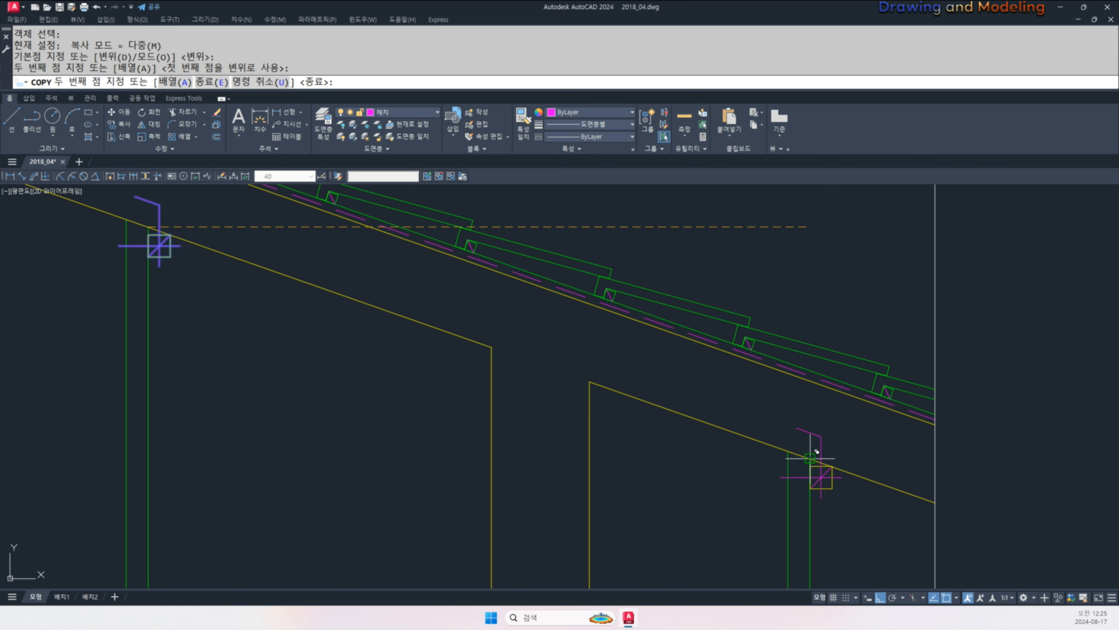
{"action": "left_click", "coordinate": [820, 476]}
{"action": "key", "text": "Escape"}
- Move the timber and anchor just left of the ridge up so the timber's top meets the flat slab underside
{"action": "scroll", "coordinate": [500, 425], "scroll_direction": "down", "scroll_amount": 3}
{"action": "scroll", "coordinate": [462, 430], "scroll_direction": "up", "scroll_amount": 2}
{"action": "left_click", "coordinate": [525, 463]}
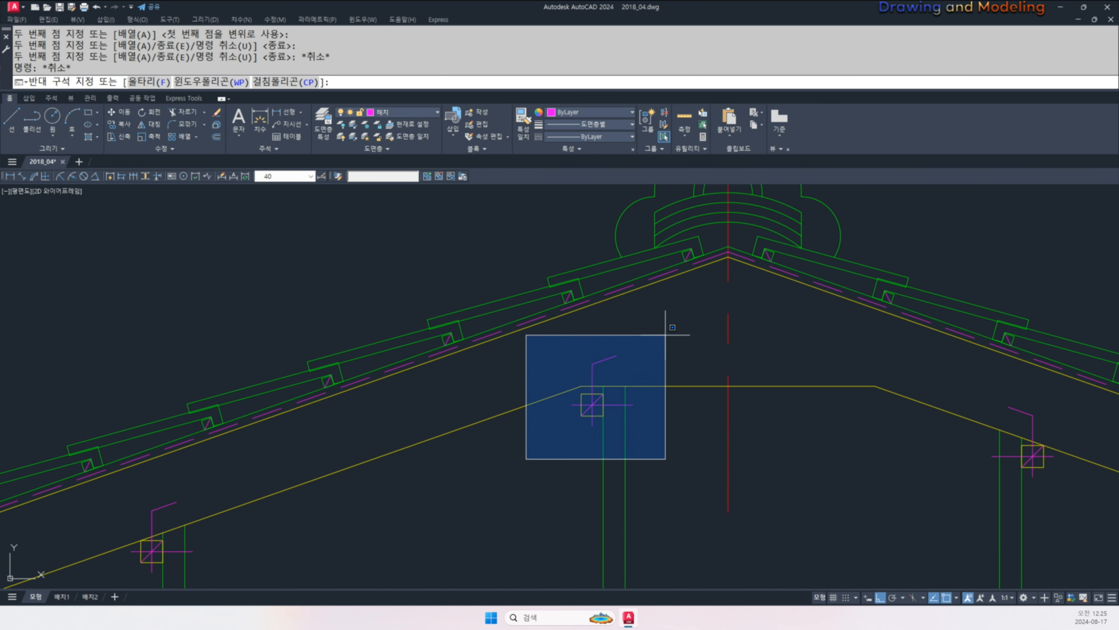
{"action": "left_click", "coordinate": [667, 333]}
{"action": "middle_click_drag", "start_coordinate": [634, 394], "coordinate": [642, 413]}
{"action": "scroll", "coordinate": [612, 414], "scroll_direction": "up", "scroll_amount": 3}
{"action": "type", "text": "m"}
{"action": "key", "text": "Return"}
{"action": "left_click", "coordinate": [612, 420]}
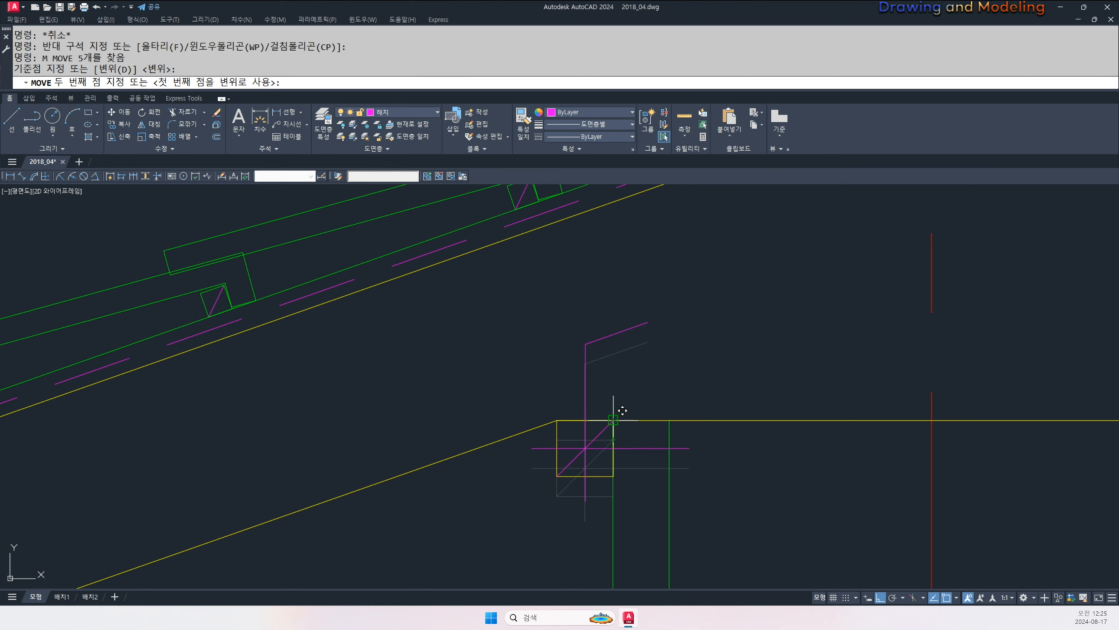
{"action": "key", "text": "Escape"}
- Offset the roof slab undersides in all bays and the left bay's outer wall face inward by 180/2
{"action": "scroll", "coordinate": [662, 445], "scroll_direction": "down", "scroll_amount": 5}
{"action": "middle_click_drag", "start_coordinate": [645, 445], "coordinate": [667, 420]}
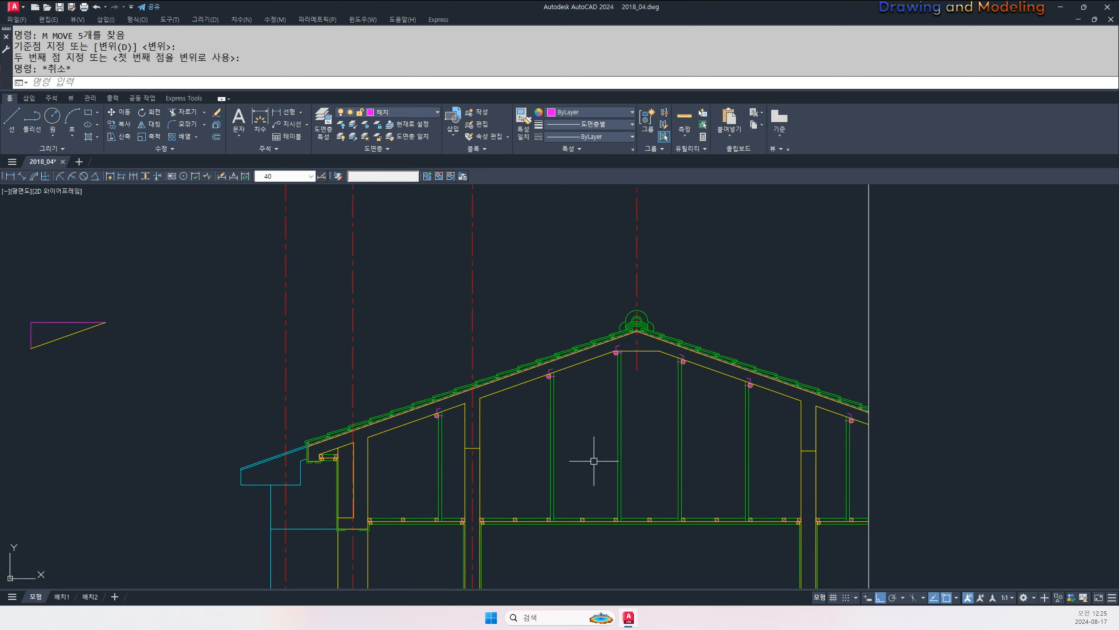
{"action": "scroll", "coordinate": [592, 460], "scroll_direction": "up", "scroll_amount": 2}
{"action": "scroll", "coordinate": [608, 453], "scroll_direction": "down", "scroll_amount": 2}
{"action": "type", "text": "o"}
{"action": "key", "text": "Return"}
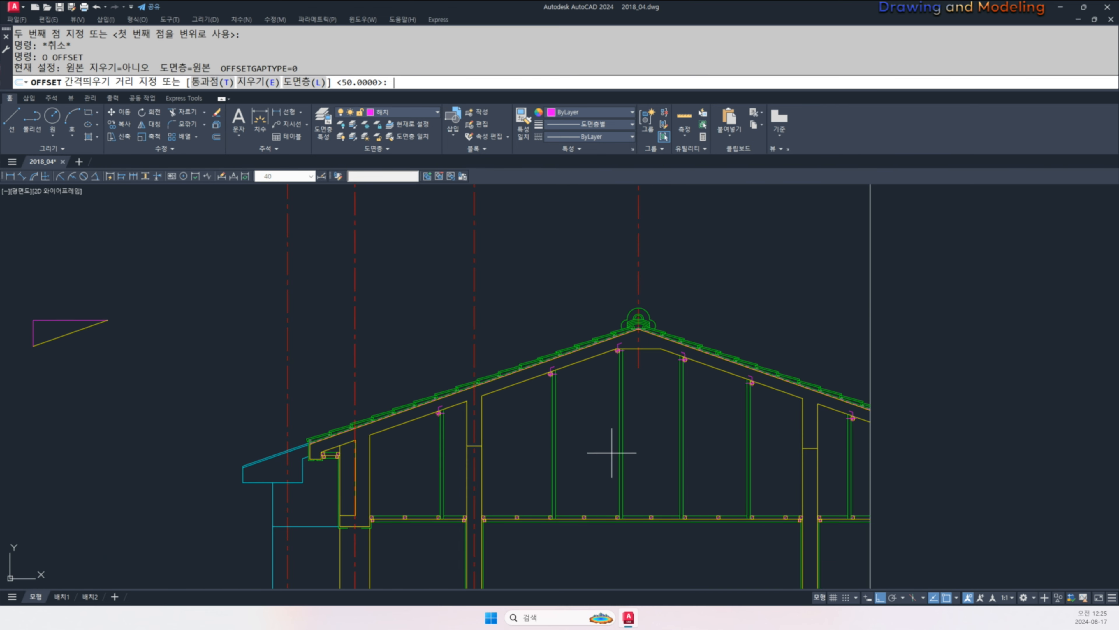
{"action": "type", "text": "180/2"}
{"action": "key", "text": "Return"}
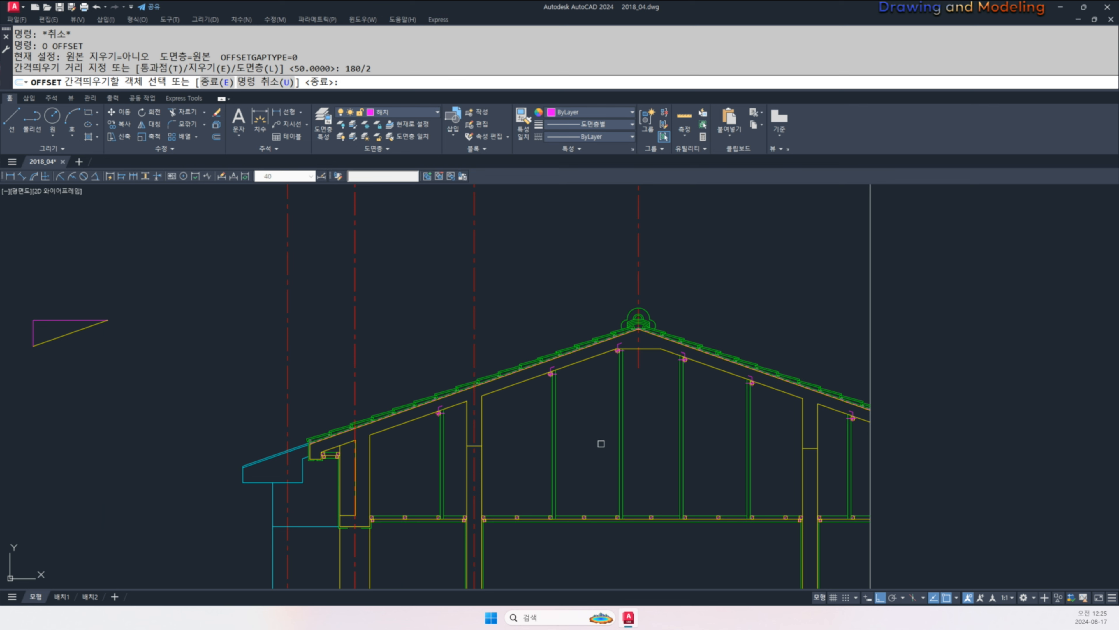
{"action": "left_click", "coordinate": [724, 372]}
{"action": "left_click", "coordinate": [718, 395]}
{"action": "left_click", "coordinate": [837, 412]}
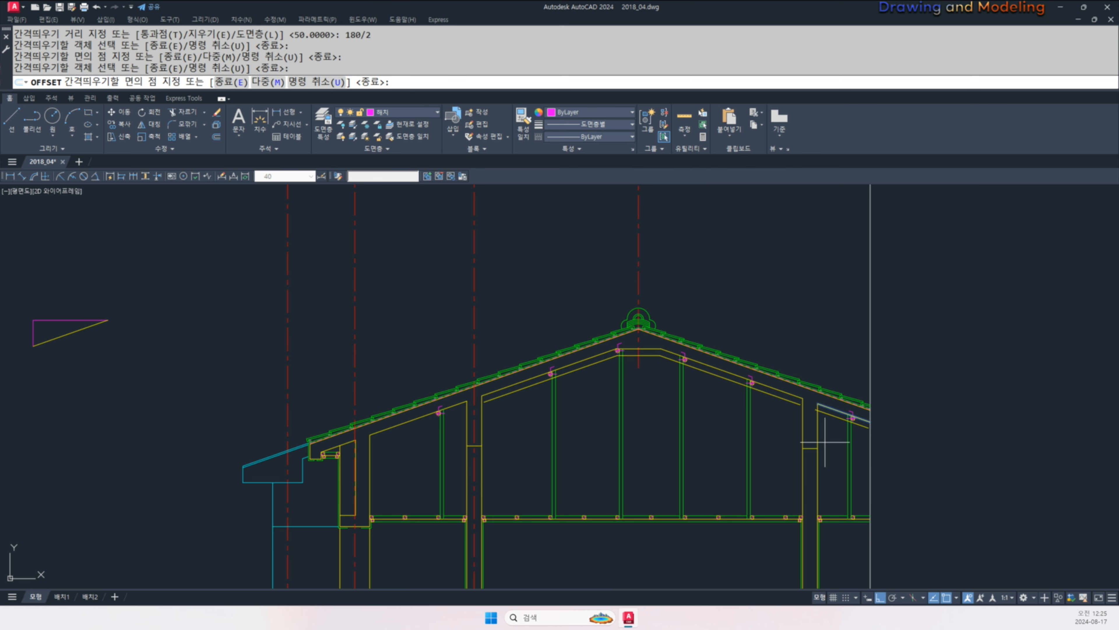
{"action": "left_click", "coordinate": [838, 430]}
{"action": "left_click", "coordinate": [369, 458]}
{"action": "left_click", "coordinate": [377, 450]}
{"action": "key", "text": "Escape"}
{"action": "key", "text": "Escape"}
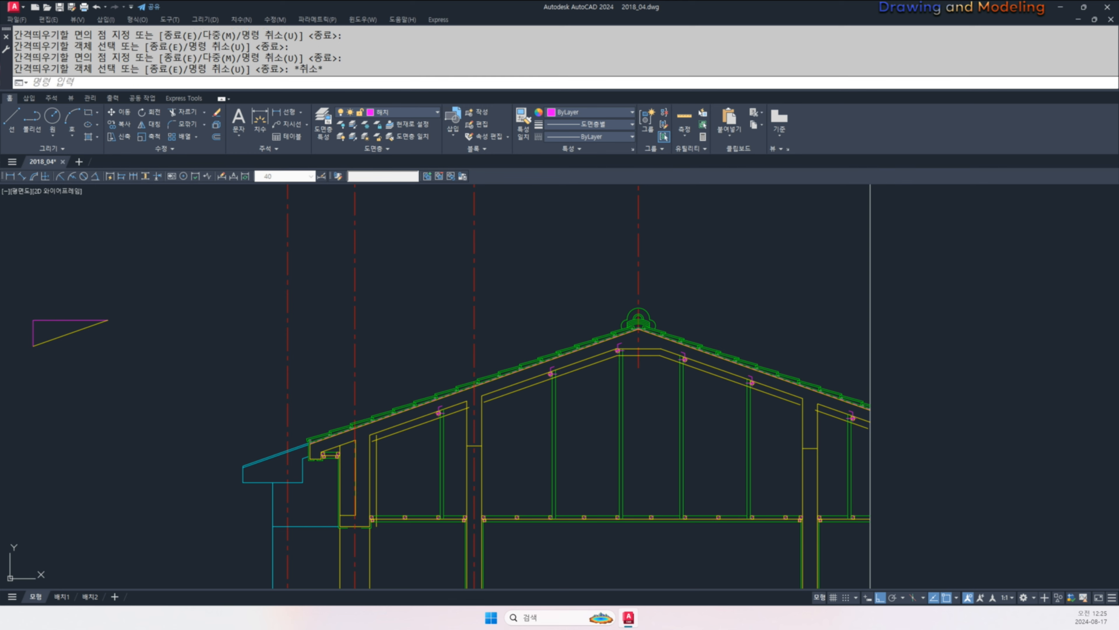
- Try to trim at the offset wall line and the ceiling framing's upper line, and undo the trim
{"action": "type", "text": "f"}
{"action": "key", "text": "Return"}
{"action": "key", "text": "Escape"}
{"action": "type", "text": "tr"}
{"action": "key", "text": "Return"}
{"action": "scroll", "coordinate": [379, 506], "scroll_direction": "up", "scroll_amount": 5}
{"action": "scroll", "coordinate": [450, 352], "scroll_direction": "up", "scroll_amount": 4}
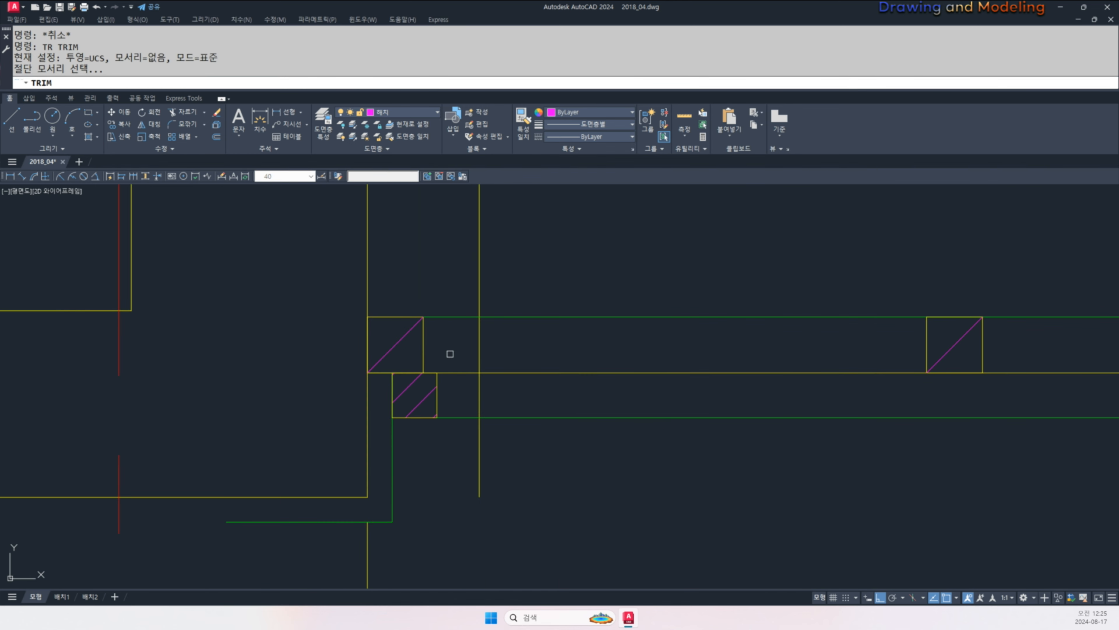
{"action": "key", "text": "Return"}
{"action": "left_click", "coordinate": [551, 317]}
{"action": "left_click", "coordinate": [563, 342]}
{"action": "key", "text": "Return"}
{"action": "key", "text": "Escape"}
{"action": "key", "text": "Escape"}
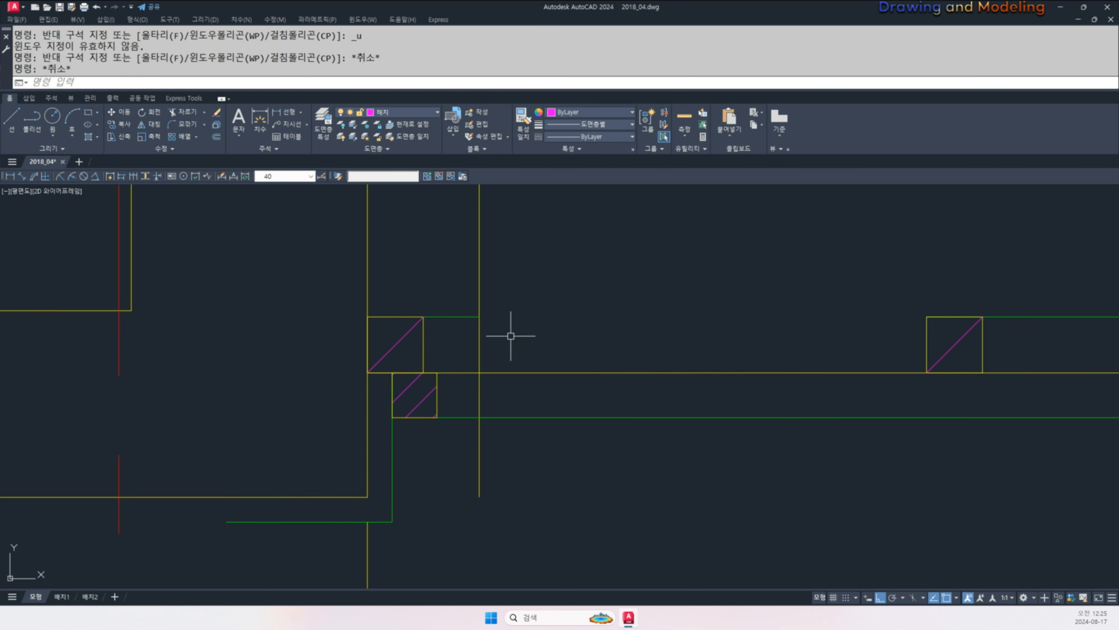
{"action": "key", "text": "ctrl+z"}
{"action": "middle_click_drag", "start_coordinate": [477, 320], "coordinate": [502, 360]}
{"action": "scroll", "coordinate": [503, 360], "scroll_direction": "up", "scroll_amount": 2}
{"action": "type", "text": "exx"}
{"action": "key", "text": "Return"}
{"action": "type", "text": "u"}
{"action": "key", "text": "Return"}
{"action": "left_click_drag", "start_coordinate": [534, 373], "coordinate": [487, 385]}
{"action": "left_click", "coordinate": [480, 383]}
{"action": "key", "text": "Escape"}
- Trim the left bay's offset wall line below the ceiling framing's upper line
{"action": "type", "text": "tr"}
{"action": "key", "text": "Return"}
{"action": "left_click", "coordinate": [507, 329]}
{"action": "left_click", "coordinate": [501, 300]}
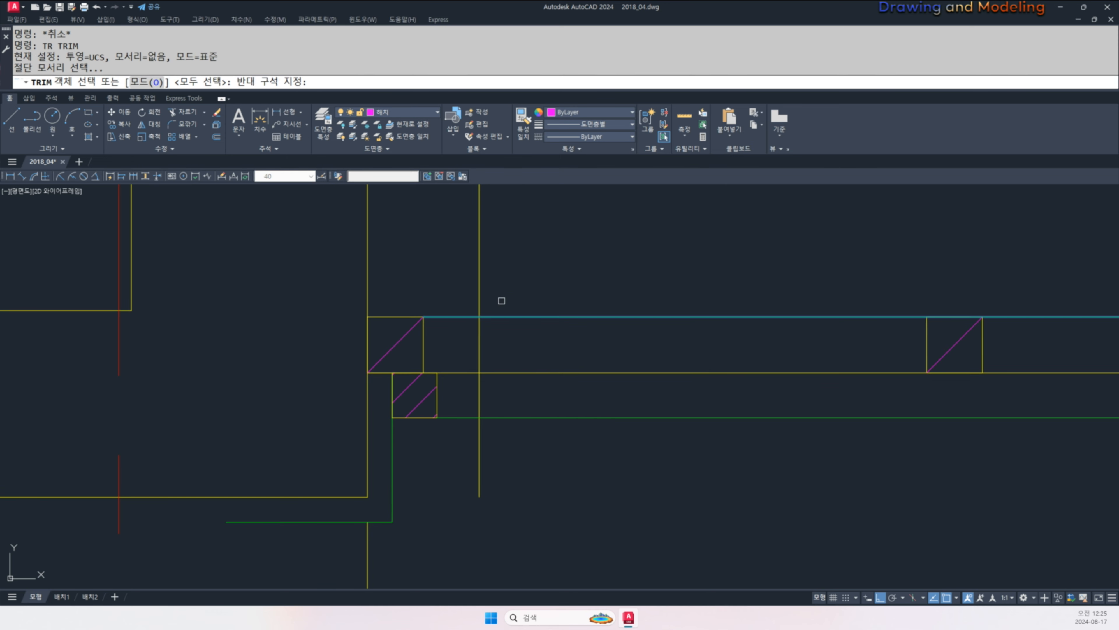
{"action": "key", "text": "Return"}
{"action": "left_click", "coordinate": [479, 344]}
{"action": "key", "text": "Escape"}
{"action": "key", "text": "Escape"}
{"action": "scroll", "coordinate": [500, 327], "scroll_direction": "down", "scroll_amount": 6}
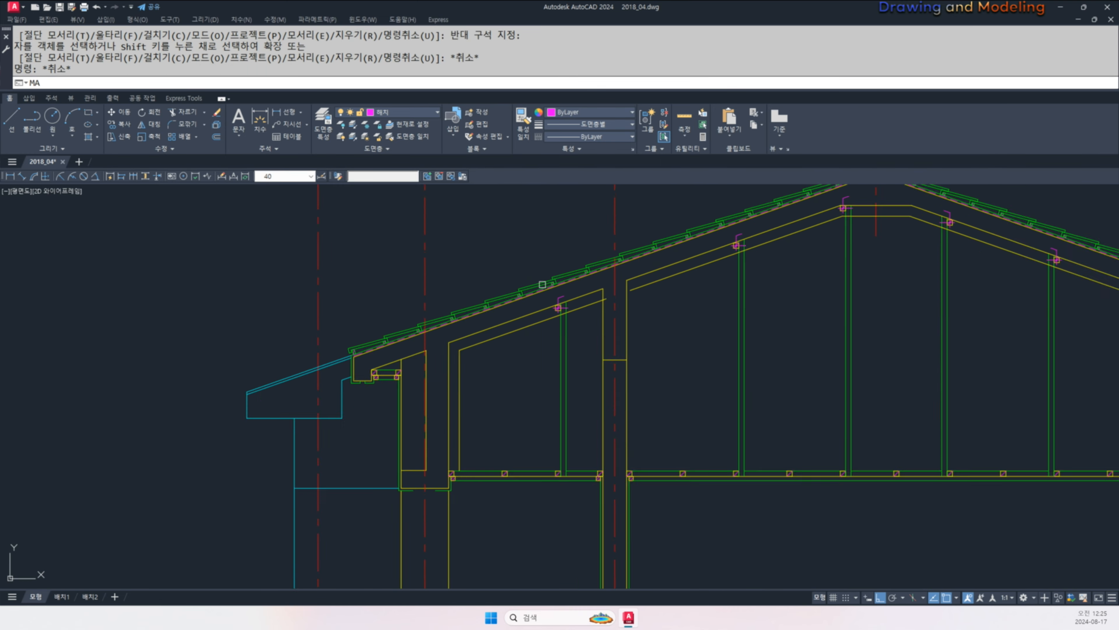
{"action": "type", "text": "ma"}
{"action": "key", "text": "Return"}
{"action": "key", "text": "Escape"}
- Assign the left bay's two offset lines to the 단열재 layer and adjust their linetype scale
{"action": "scroll", "coordinate": [454, 392], "scroll_direction": "down", "scroll_amount": 2}
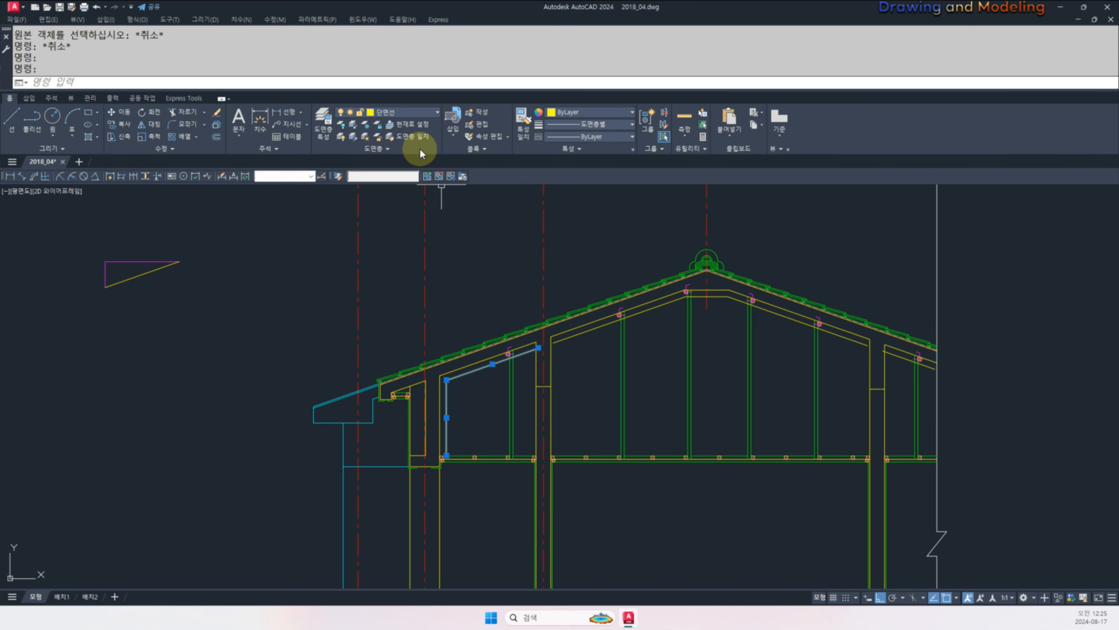
{"action": "left_click", "coordinate": [407, 116]}
{"action": "left_click", "coordinate": [407, 159]}
{"action": "key", "text": "ctrl+1"}
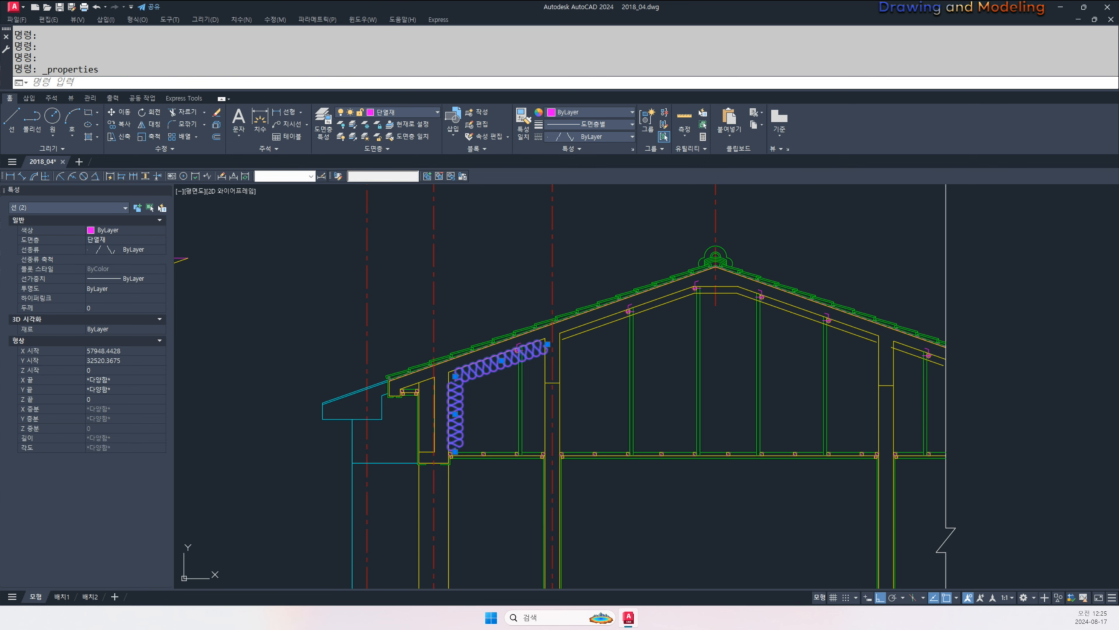
{"action": "key", "text": "Return"}
{"action": "key", "text": "Escape"}
{"action": "key", "text": "Escape"}
{"action": "key", "text": "Escape"}
- Match the properties of the left bay's sloped insulation line to the offset lines under the main roof and right bay
{"action": "scroll", "coordinate": [544, 352], "scroll_direction": "up", "scroll_amount": 4}
{"action": "type", "text": "MA"}
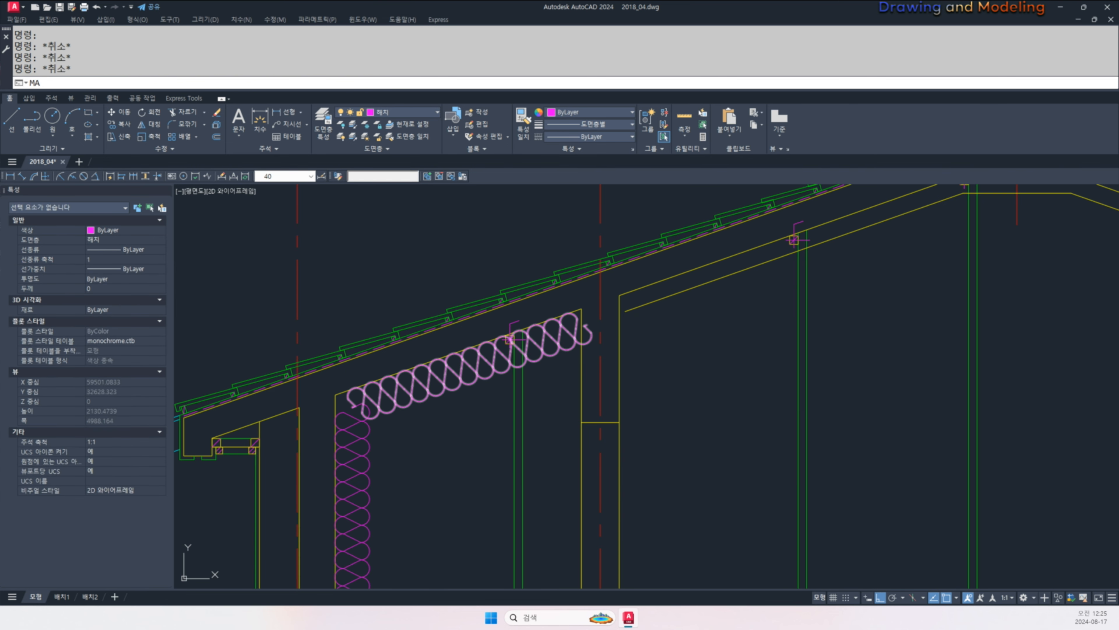
{"action": "key", "text": "Return"}
{"action": "left_click", "coordinate": [544, 352]}
{"action": "scroll", "coordinate": [767, 335], "scroll_direction": "down", "scroll_amount": 4}
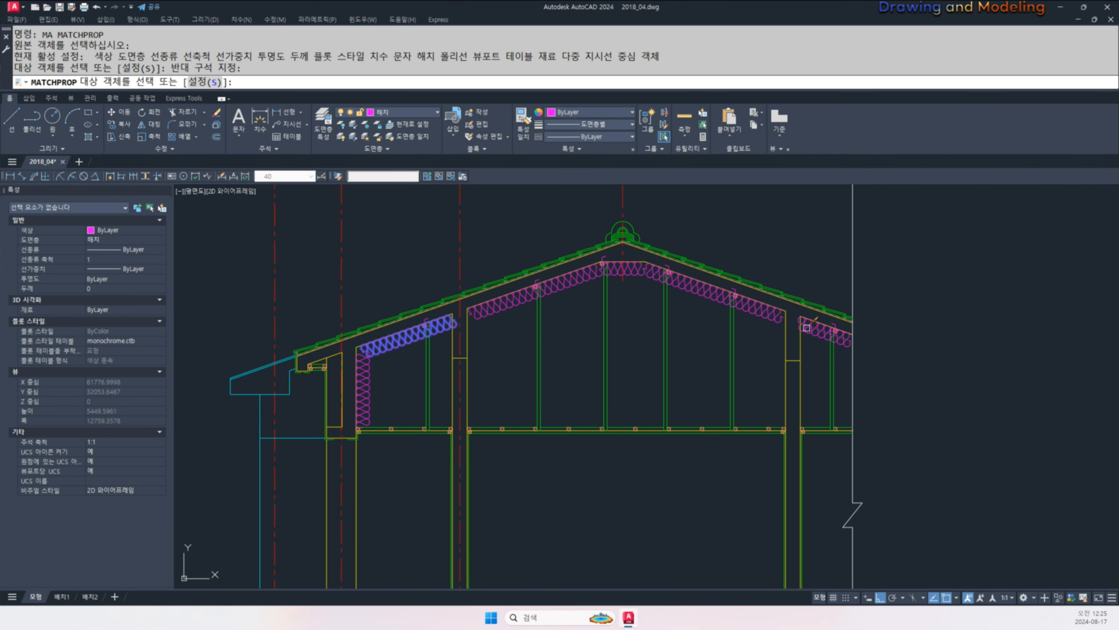
{"action": "left_click", "coordinate": [807, 328]}
{"action": "key", "text": "Return"}
{"action": "scroll", "coordinate": [788, 324], "scroll_direction": "up", "scroll_amount": 5}
{"action": "type", "text": "tr"}
{"action": "key", "text": "Return"}
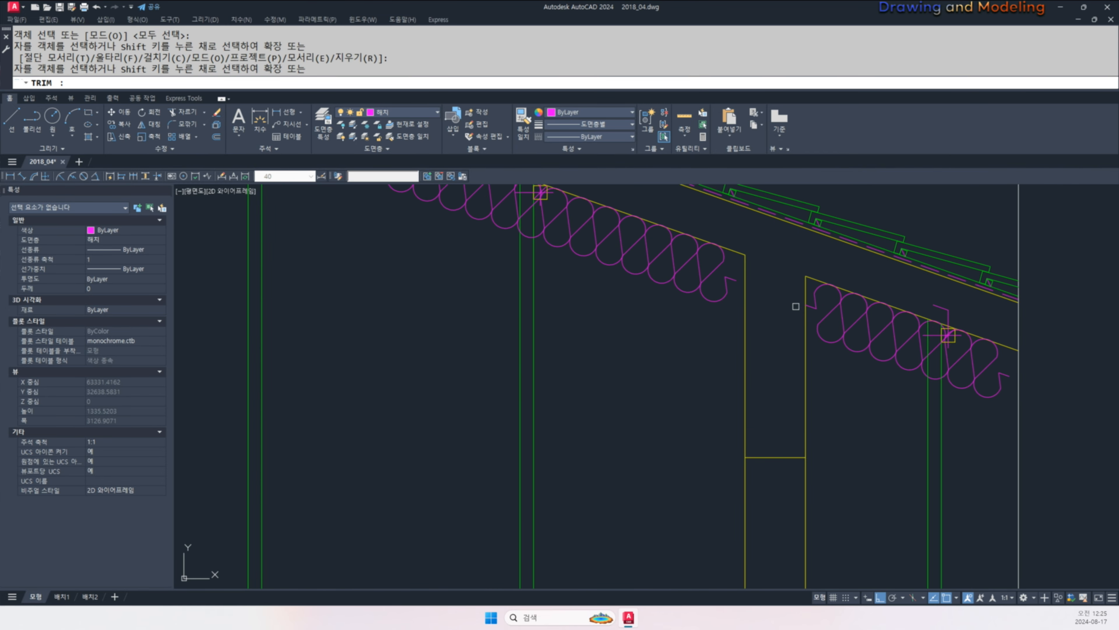
{"action": "key", "text": "Escape"}
{"action": "key", "text": "Escape"}
- Extend the ends of the sloped insulation lines to the adjoining wall faces
{"action": "type", "text": "ex"}
{"action": "key", "text": "Return"}
{"action": "key", "text": "Return"}
{"action": "left_click", "coordinate": [725, 317]}
{"action": "left_click", "coordinate": [725, 317]}
{"action": "left_click", "coordinate": [716, 315]}
{"action": "scroll", "coordinate": [698, 312], "scroll_direction": "down", "scroll_amount": 6}
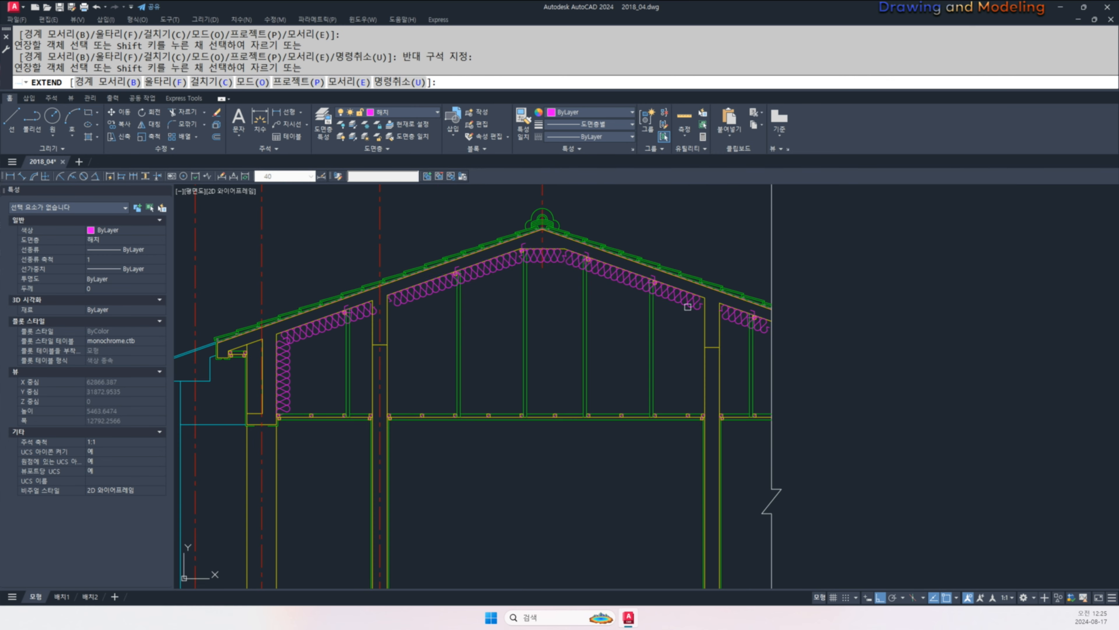
{"action": "left_click", "coordinate": [688, 306]}
{"action": "key", "text": "Escape"}
- Examine the walls and floors between the insulated roof and the foundations
{"action": "middle_click_drag", "start_coordinate": [373, 321], "coordinate": [421, 308]}
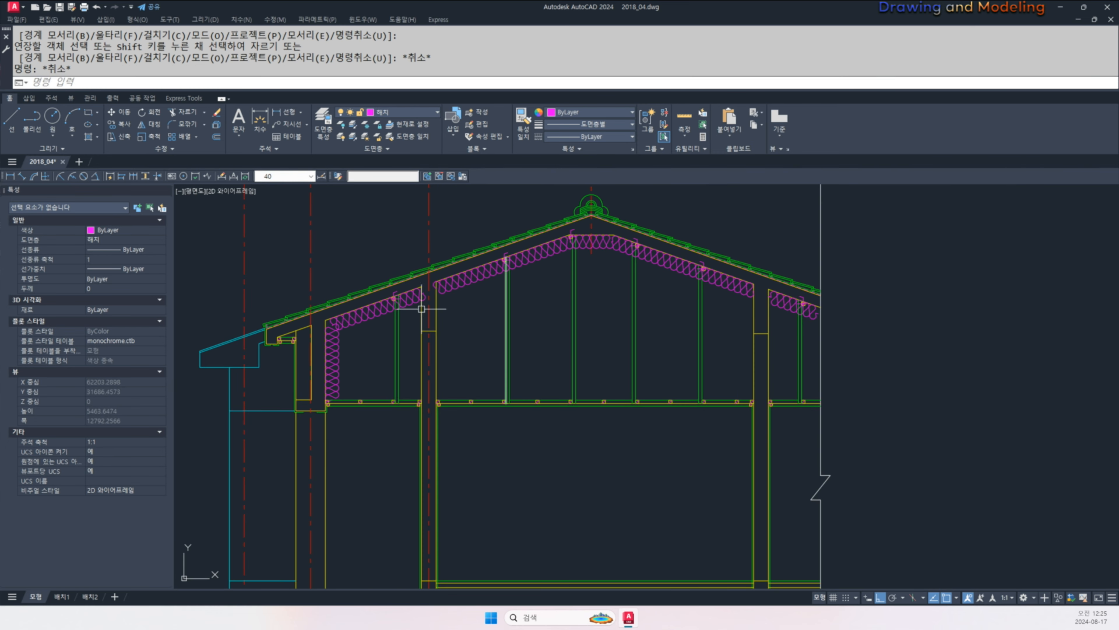
{"action": "middle_click_drag", "start_coordinate": [373, 388], "coordinate": [479, 387]}
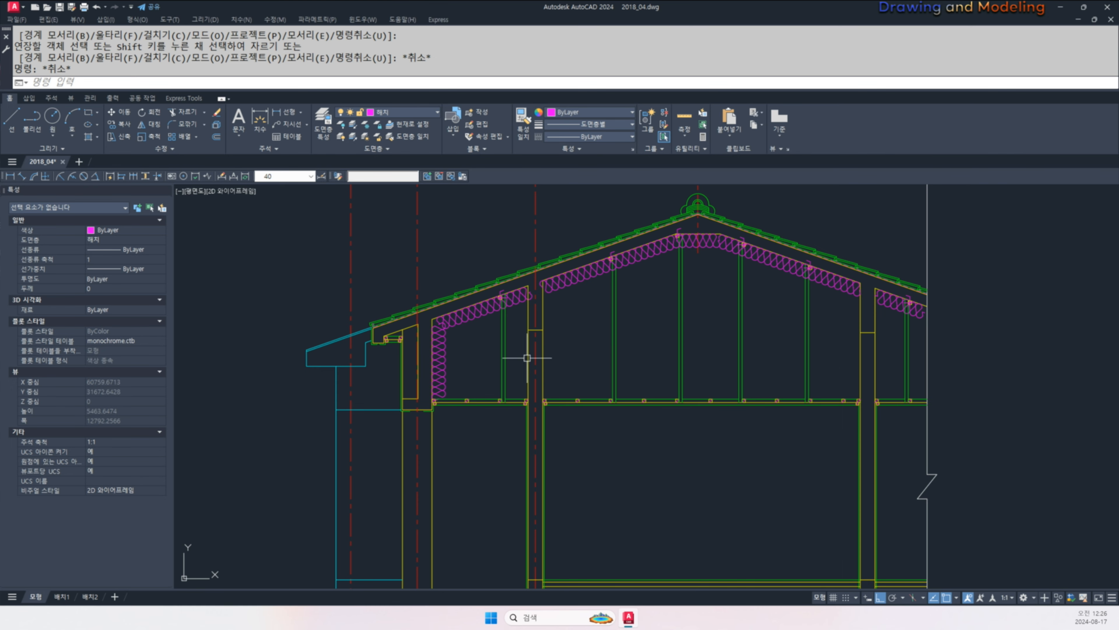
{"action": "mouse_move", "coordinate": [536, 351]}
{"action": "middle_mouse_down"}
{"action": "mouse_move", "coordinate": [606, 368]}
{"action": "mouse_move", "coordinate": [634, 333]}
{"action": "middle_mouse_up"}
{"action": "key", "text": "Escape"}
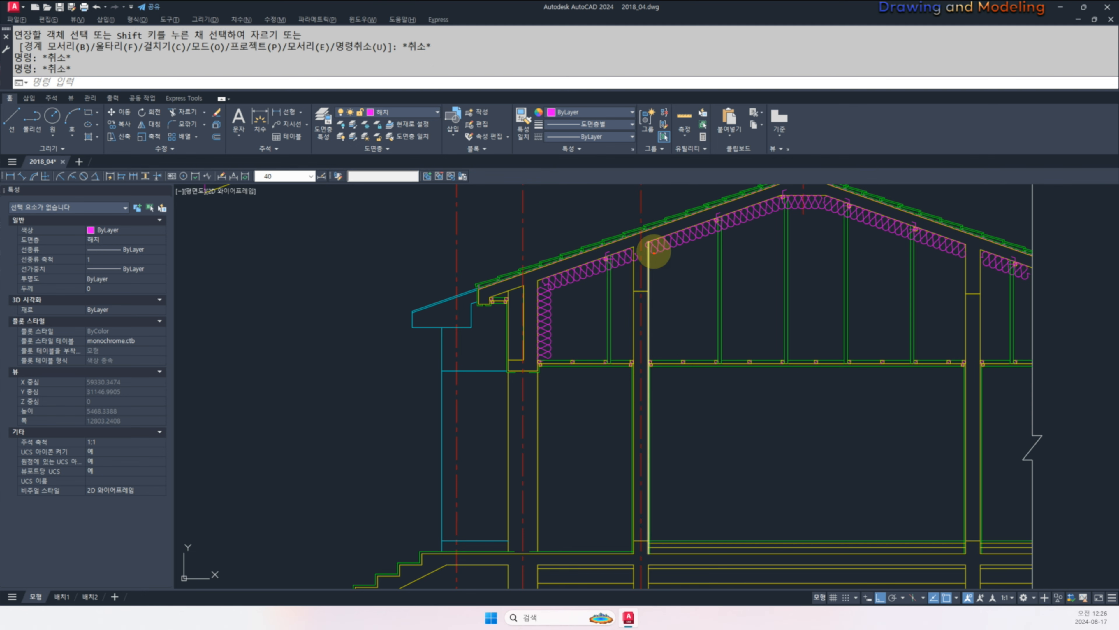
{"action": "key", "text": "Escape"}
{"action": "middle_click_drag", "start_coordinate": [603, 452], "coordinate": [683, 354]}
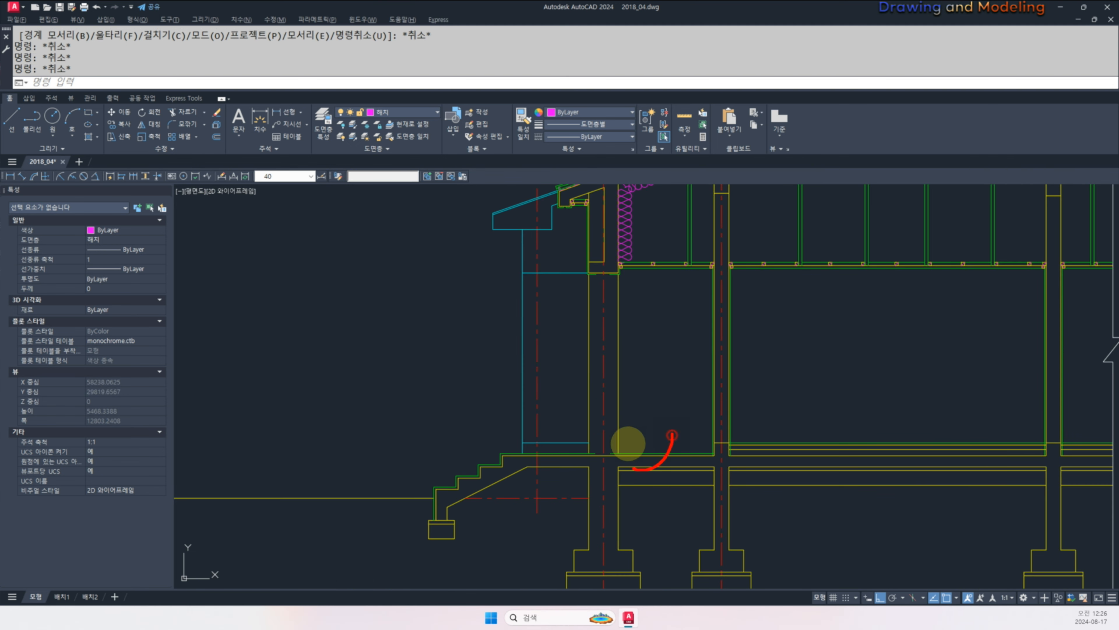
{"action": "key", "text": "Escape"}
{"action": "mouse_move", "coordinate": [730, 311]}
{"action": "middle_mouse_down"}
{"action": "mouse_move", "coordinate": [711, 445]}
{"action": "mouse_move", "coordinate": [705, 332]}
{"action": "middle_mouse_up"}
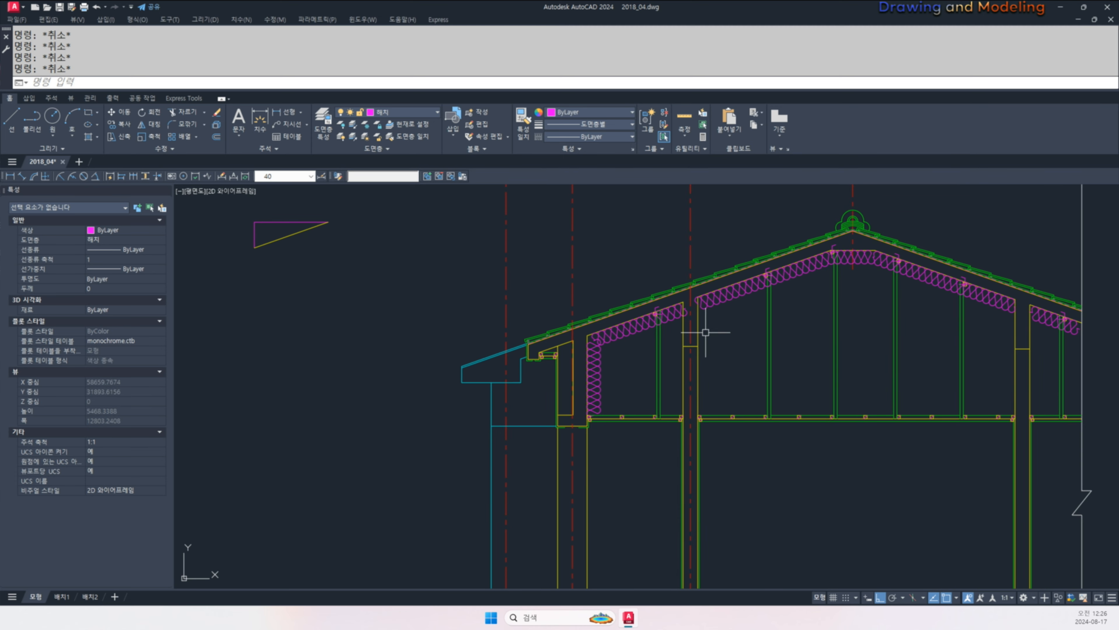
- Offset the main bay's left wall face line by 180/2 into the roof space
{"action": "type", "text": "o"}
{"action": "key", "text": "Return"}
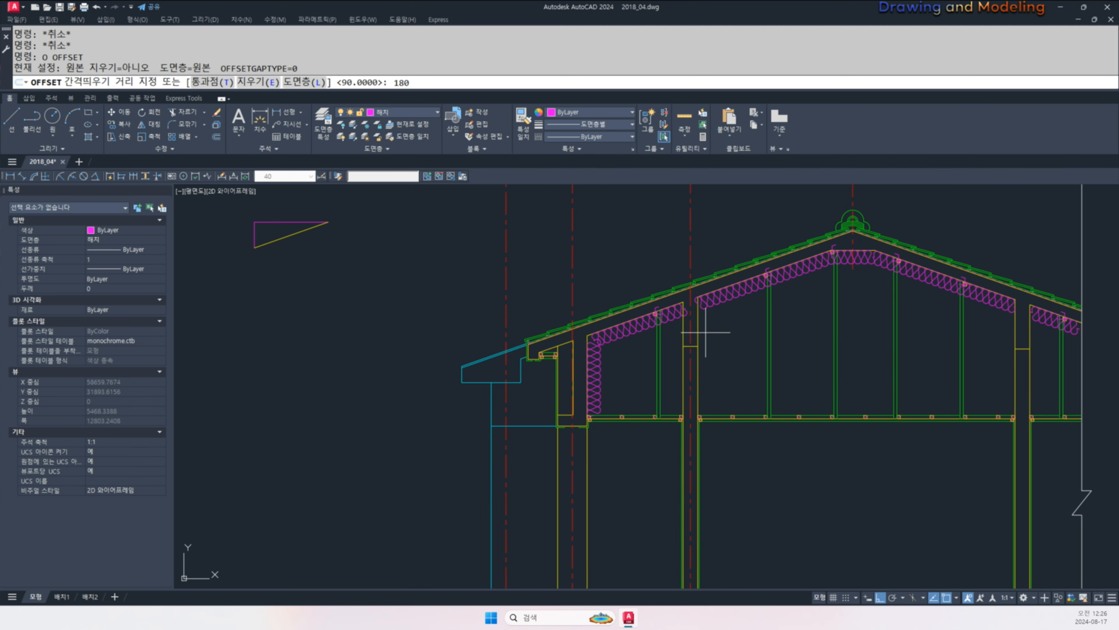
{"action": "type", "text": "180/2"}
{"action": "key", "text": "Return"}
{"action": "left_click", "coordinate": [699, 326]}
{"action": "left_click", "coordinate": [729, 324]}
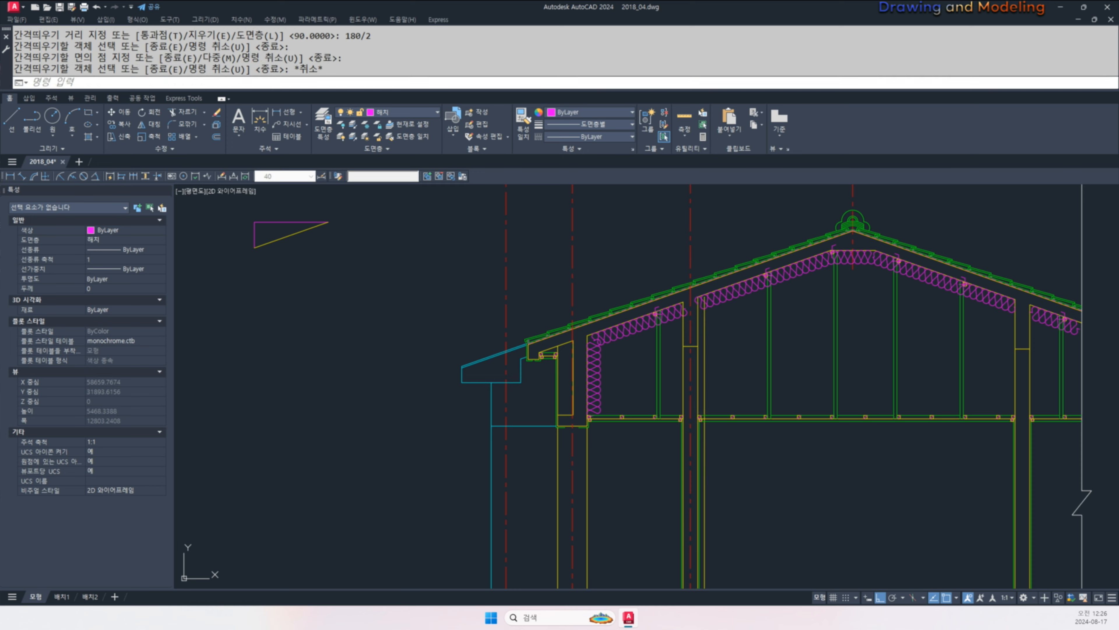
{"action": "key", "text": "Escape"}
{"action": "key", "text": "Escape"}
- Fillet the offset wall line with the main bay's sloped insulation line to form a corner
{"action": "scroll", "coordinate": [703, 306], "scroll_direction": "up", "scroll_amount": 4}
{"action": "type", "text": "f"}
{"action": "key", "text": "Return"}
{"action": "left_click", "coordinate": [721, 305]}
{"action": "left_click", "coordinate": [711, 336]}
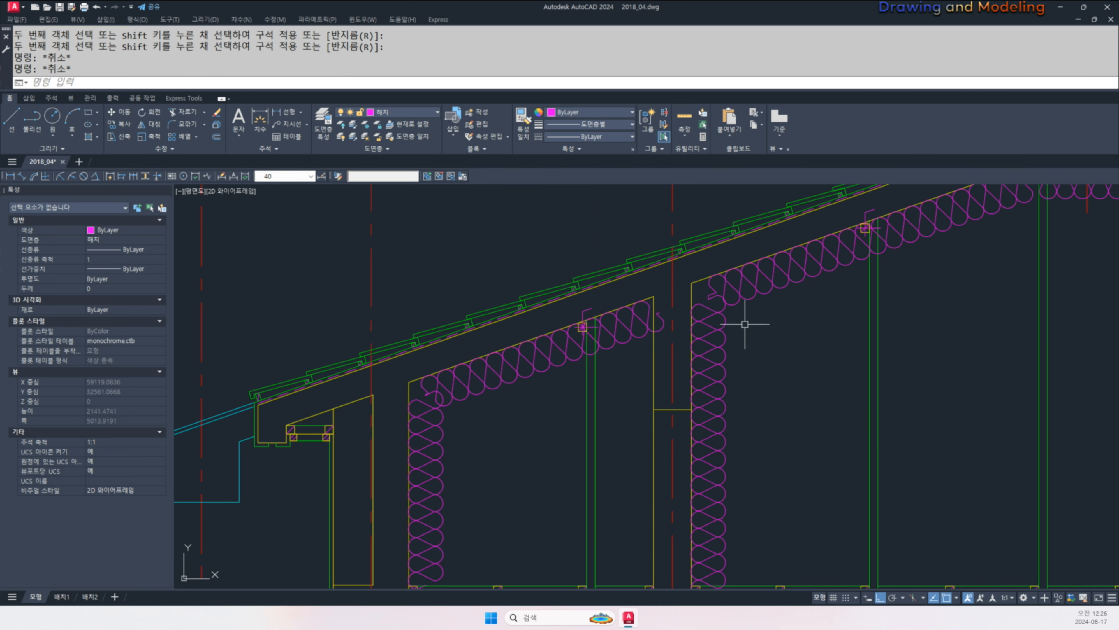
- Trim the main bay's vertical insulation below the upper line of the ceiling framing
{"action": "scroll", "coordinate": [749, 362], "scroll_direction": "down", "scroll_amount": 5}
{"action": "scroll", "coordinate": [750, 353], "scroll_direction": "up", "scroll_amount": 6}
{"action": "type", "text": "tr"}
{"action": "key", "text": "Return"}
{"action": "left_click", "coordinate": [746, 350]}
{"action": "key", "text": "Return"}
{"action": "left_click", "coordinate": [745, 399]}
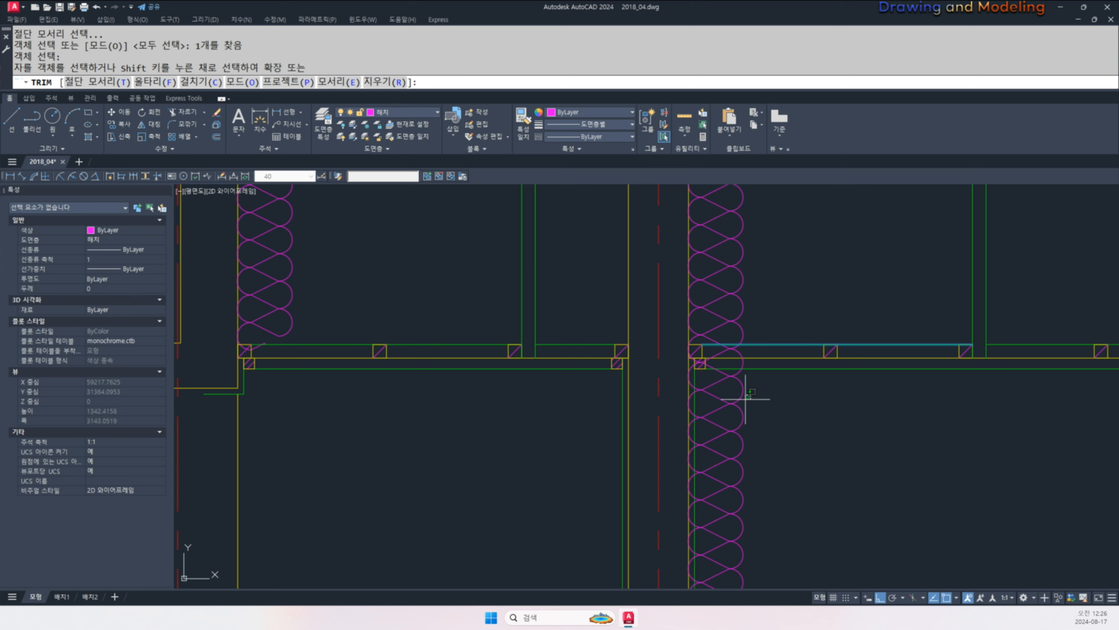
{"action": "left_click", "coordinate": [705, 419]}
{"action": "key", "text": "Escape"}
{"action": "key", "text": "Escape"}
{"action": "middle_click_drag", "start_coordinate": [751, 363], "coordinate": [727, 464]}
{"action": "scroll", "coordinate": [727, 464], "scroll_direction": "down", "scroll_amount": 2}
{"action": "middle_click_drag", "start_coordinate": [727, 463], "coordinate": [668, 510]}
{"action": "middle_click_drag", "start_coordinate": [726, 416], "coordinate": [668, 426]}
{"action": "scroll", "coordinate": [668, 427], "scroll_direction": "down", "scroll_amount": 2}
{"action": "middle_click_drag", "start_coordinate": [668, 427], "coordinate": [640, 380]}
{"action": "key", "text": "Escape"}
{"action": "key", "text": "Escape"}
{"action": "middle_click_drag", "start_coordinate": [517, 402], "coordinate": [551, 428]}
{"action": "left_click", "coordinate": [521, 378]}
{"action": "left_click", "coordinate": [508, 367]}
{"action": "left_click", "coordinate": [531, 383]}
{"action": "left_click", "coordinate": [543, 390]}
{"action": "key", "text": "Escape"}
{"action": "key", "text": "Escape"}
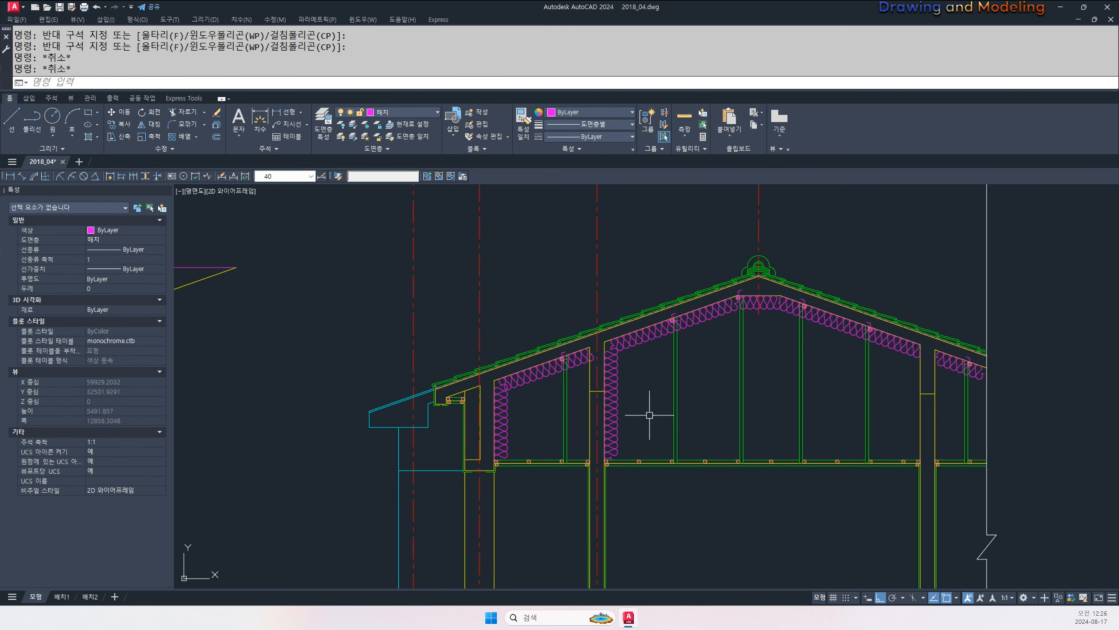
{"action": "key", "text": "Escape"}
{"action": "key", "text": "Escape"}
- Break the left bay's sloped insulation line around its hanger timber
{"action": "mouse_move", "coordinate": [616, 394]}
{"action": "middle_mouse_down"}
{"action": "mouse_move", "coordinate": [568, 417]}
{"action": "mouse_move", "coordinate": [600, 409]}
{"action": "middle_mouse_up"}
{"action": "scroll", "coordinate": [573, 412], "scroll_direction": "up", "scroll_amount": 2}
{"action": "scroll", "coordinate": [617, 420], "scroll_direction": "down", "scroll_amount": 2}
{"action": "scroll", "coordinate": [599, 408], "scroll_direction": "up", "scroll_amount": 2}
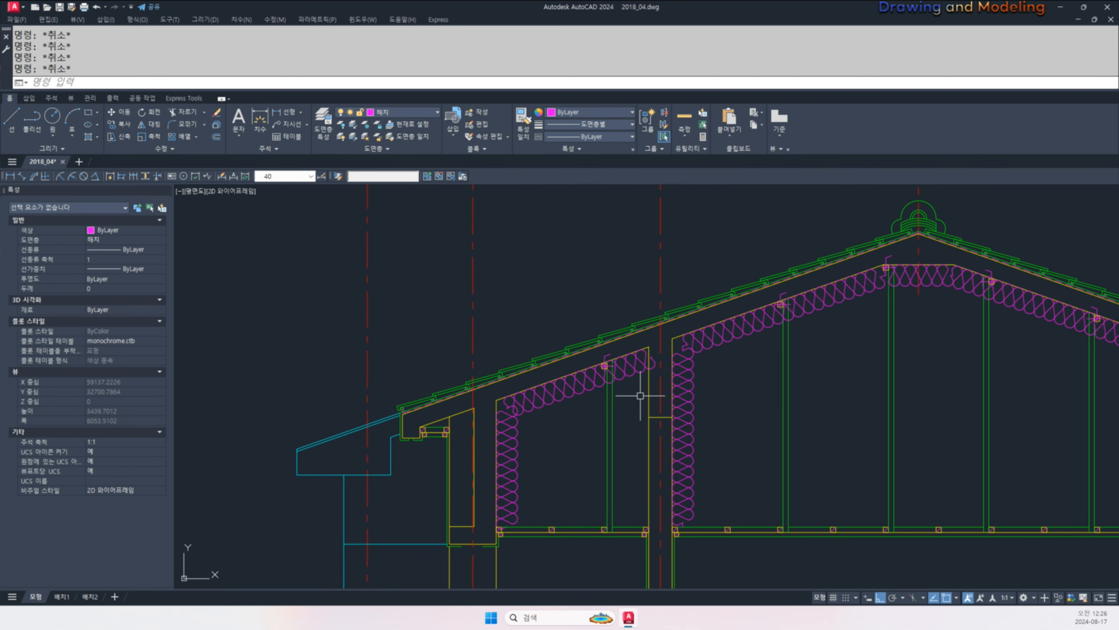
{"action": "key", "text": "space"}
{"action": "scroll", "coordinate": [608, 378], "scroll_direction": "up", "scroll_amount": 4}
{"action": "left_click", "coordinate": [596, 380]}
{"action": "left_click", "coordinate": [593, 379]}
{"action": "left_click", "coordinate": [654, 390]}
- Break the main bay's left-slope insulation line around the mid-slope hanger and the hanger beside the ridge
{"action": "scroll", "coordinate": [653, 390], "scroll_direction": "down", "scroll_amount": 4}
{"action": "middle_click_drag", "start_coordinate": [653, 390], "coordinate": [569, 432]}
{"action": "scroll", "coordinate": [756, 377], "scroll_direction": "up", "scroll_amount": 4}
{"action": "key", "text": "space"}
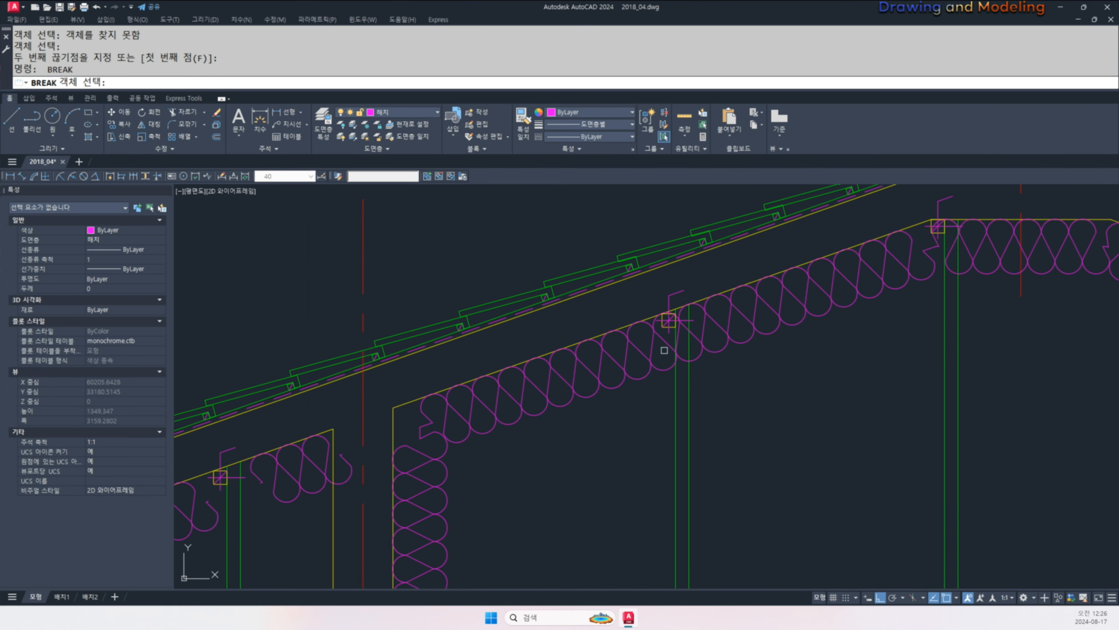
{"action": "left_click", "coordinate": [663, 341]}
{"action": "left_click", "coordinate": [713, 361]}
{"action": "middle_click_drag", "start_coordinate": [870, 337], "coordinate": [771, 368]}
{"action": "key", "text": "space"}
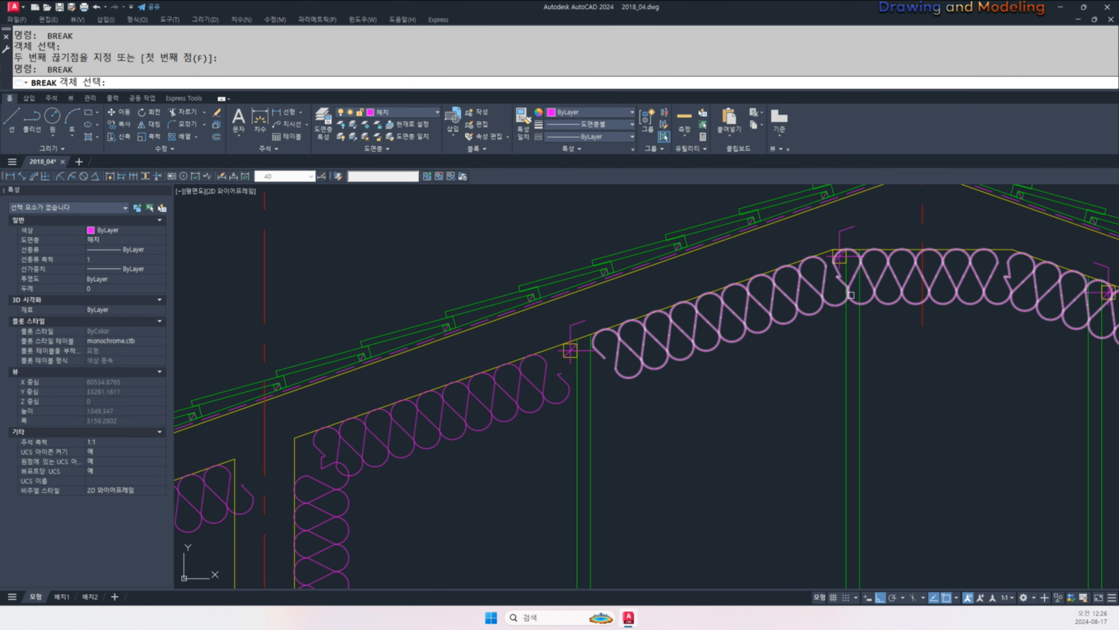
{"action": "left_click", "coordinate": [835, 307]}
{"action": "left_click", "coordinate": [871, 307]}
- Break the main bay's right-slope insulation line around its two hanger timbers
{"action": "scroll", "coordinate": [873, 311], "scroll_direction": "down", "scroll_amount": 4}
{"action": "middle_click_drag", "start_coordinate": [917, 368], "coordinate": [725, 337]}
{"action": "scroll", "coordinate": [801, 294], "scroll_direction": "up", "scroll_amount": 4}
{"action": "key", "text": "space"}
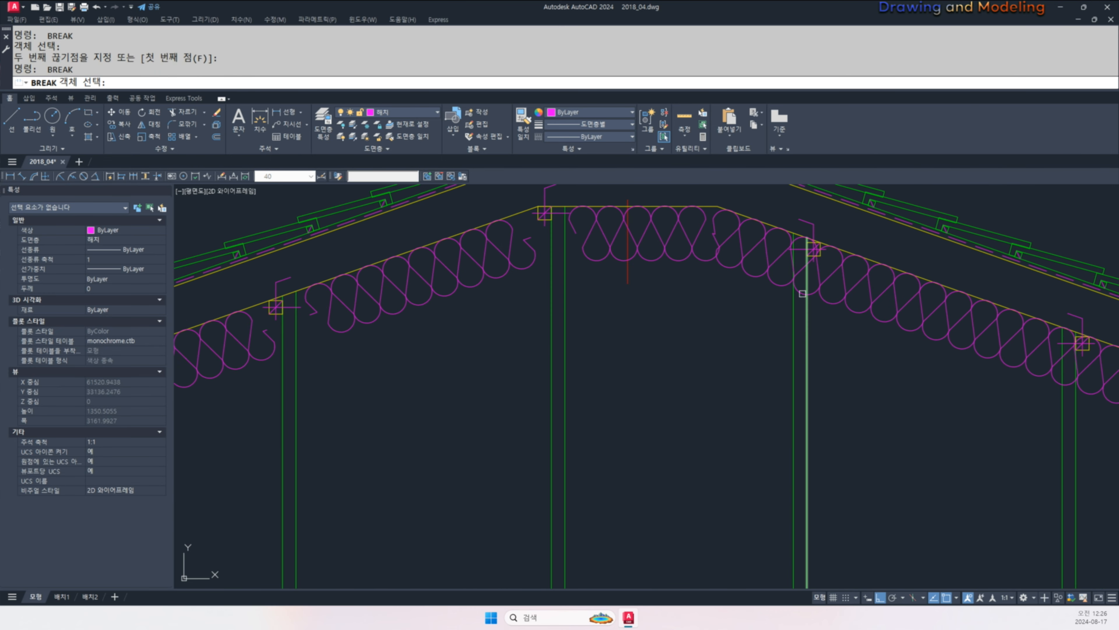
{"action": "left_click", "coordinate": [782, 285]}
{"action": "left_click", "coordinate": [807, 307]}
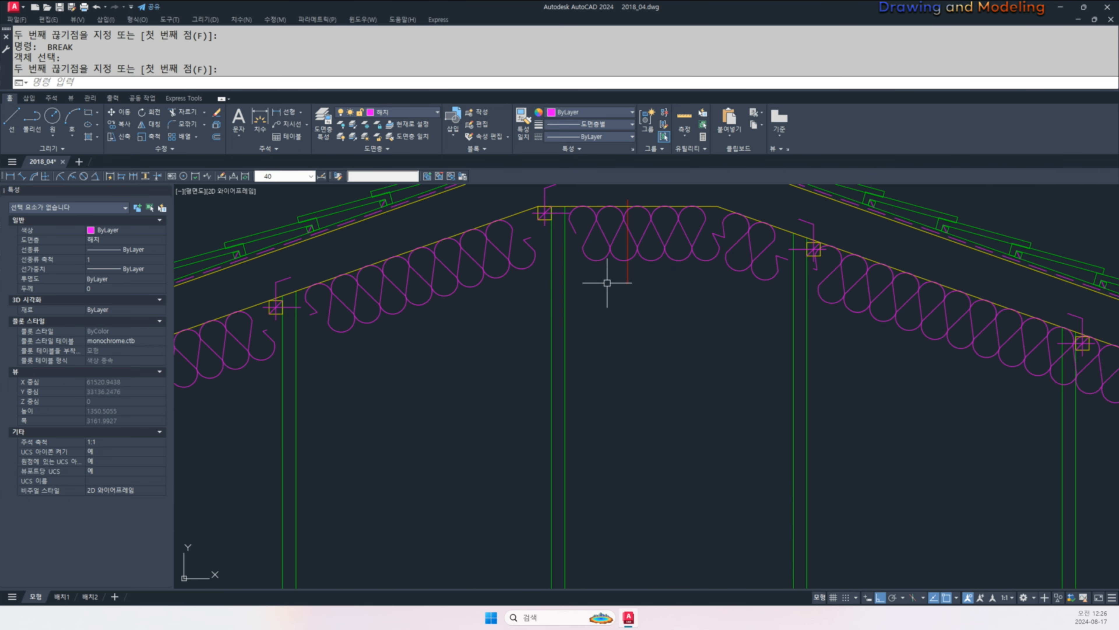
{"action": "scroll", "coordinate": [634, 237], "scroll_direction": "down", "scroll_amount": 4}
{"action": "scroll", "coordinate": [732, 348], "scroll_direction": "up", "scroll_amount": 4}
{"action": "key", "text": "space"}
{"action": "left_click", "coordinate": [734, 330]}
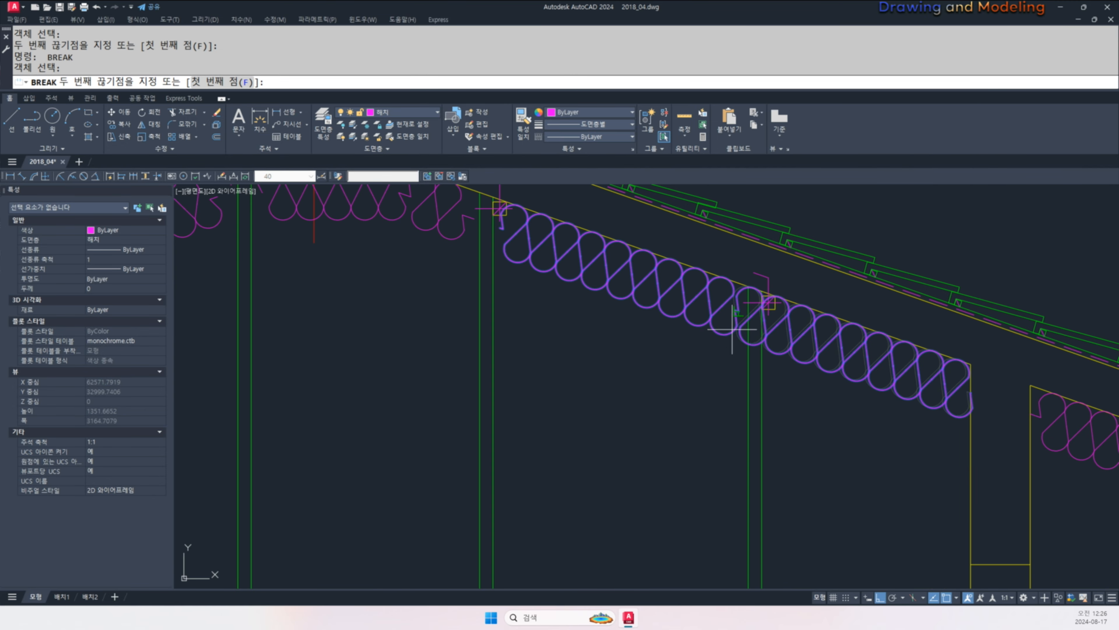
{"action": "key", "text": "Escape"}
{"action": "key", "text": "Escape"}
- Break the right bay's sloped insulation line around its hanger timber
{"action": "scroll", "coordinate": [727, 353], "scroll_direction": "down", "scroll_amount": 4}
{"action": "scroll", "coordinate": [863, 416], "scroll_direction": "up", "scroll_amount": 4}
{"action": "key", "text": "space"}
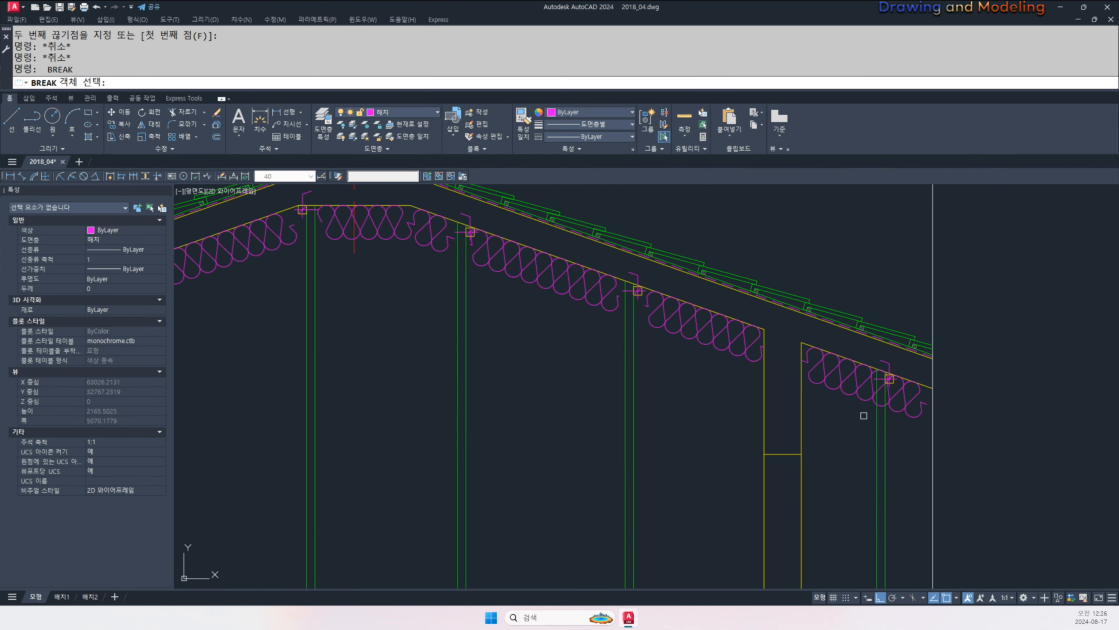
{"action": "left_click", "coordinate": [866, 400]}
{"action": "key", "text": "Escape"}
{"action": "scroll", "coordinate": [877, 397], "scroll_direction": "up", "scroll_amount": 3}
- Extend the right bay's short insulation piece between the hanger timber and the section's break line
{"action": "type", "text": "ex"}
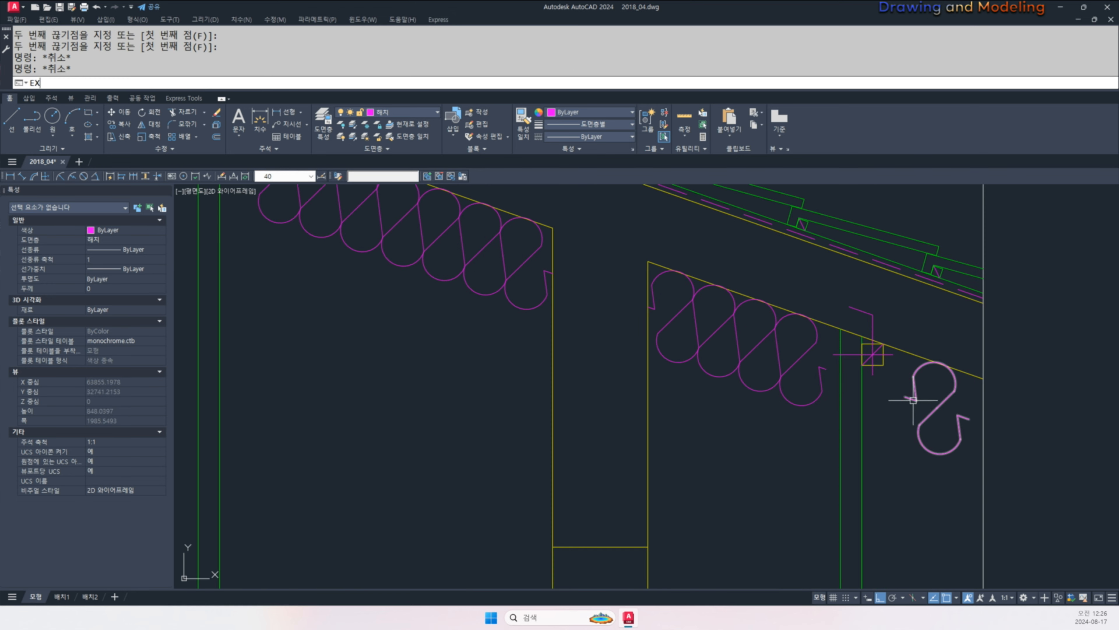
{"action": "key", "text": "space"}
{"action": "key", "text": "space"}
{"action": "key", "text": "Escape"}
{"action": "key", "text": "Escape"}
{"action": "key", "text": "Escape"}
{"action": "key", "text": "Escape"}
- Extend the left bay's short insulation piece toward its hanger timber
{"action": "scroll", "coordinate": [913, 400], "scroll_direction": "down", "scroll_amount": 5}
{"action": "scroll", "coordinate": [756, 378], "scroll_direction": "up", "scroll_amount": 4}
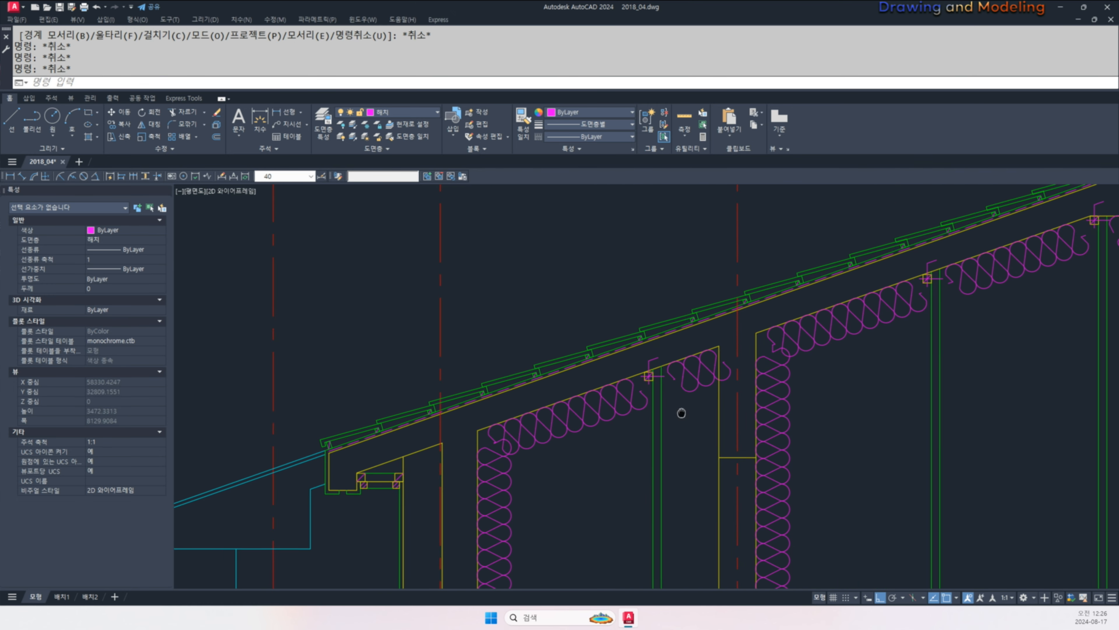
{"action": "scroll", "coordinate": [756, 378], "scroll_direction": "down", "scroll_amount": 5}
{"action": "scroll", "coordinate": [611, 353], "scroll_direction": "up", "scroll_amount": 4}
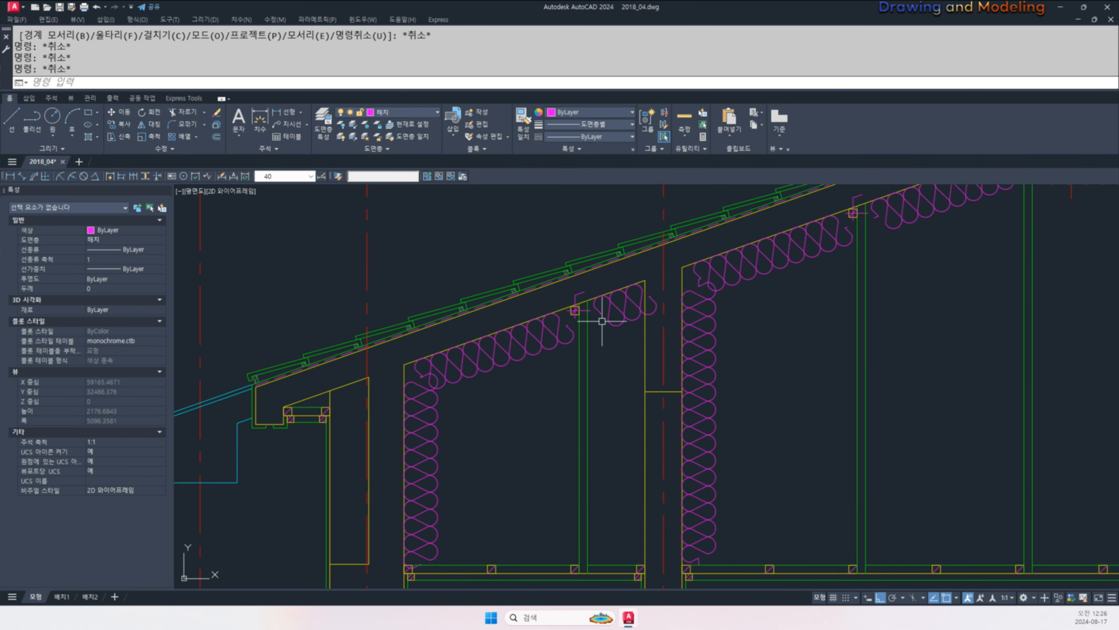
{"action": "key", "text": "space"}
{"action": "key", "text": "Escape"}
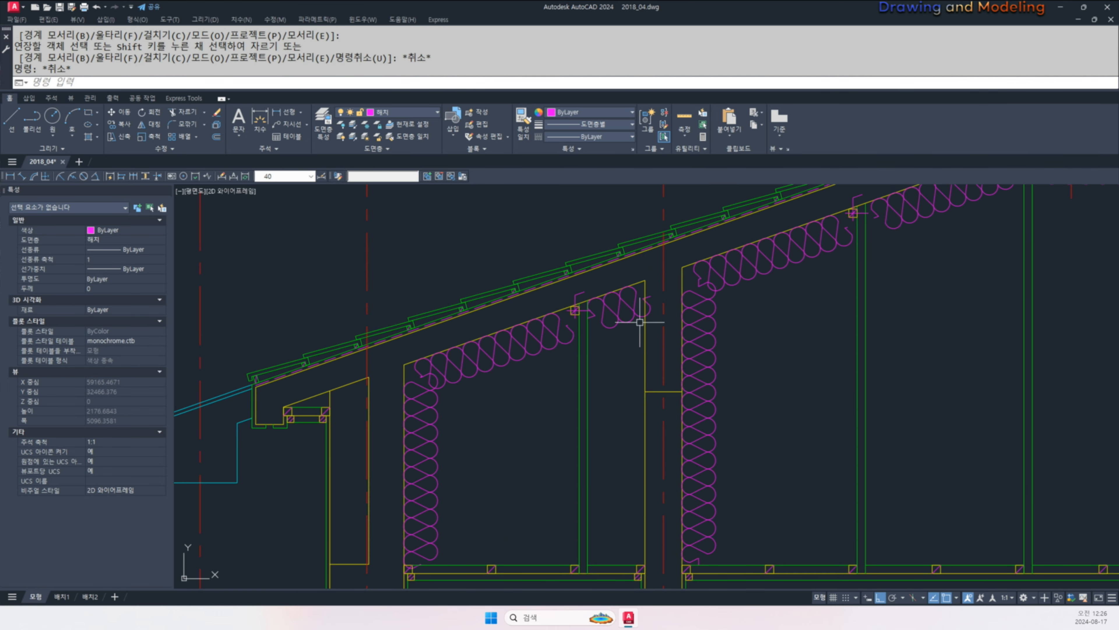
- Trim the end of the left bay's short insulation piece at the wall face
{"action": "scroll", "coordinate": [648, 320], "scroll_direction": "up", "scroll_amount": 2}
{"action": "scroll", "coordinate": [653, 335], "scroll_direction": "up", "scroll_amount": 1}
{"action": "type", "text": "tr"}
{"action": "key", "text": "space"}
{"action": "key", "text": "space"}
{"action": "left_click", "coordinate": [624, 292]}
{"action": "key", "text": "Escape"}
{"action": "key", "text": "Escape"}
{"action": "scroll", "coordinate": [654, 344], "scroll_direction": "down", "scroll_amount": 4}
{"action": "middle_click_drag", "start_coordinate": [604, 375], "coordinate": [623, 349]}
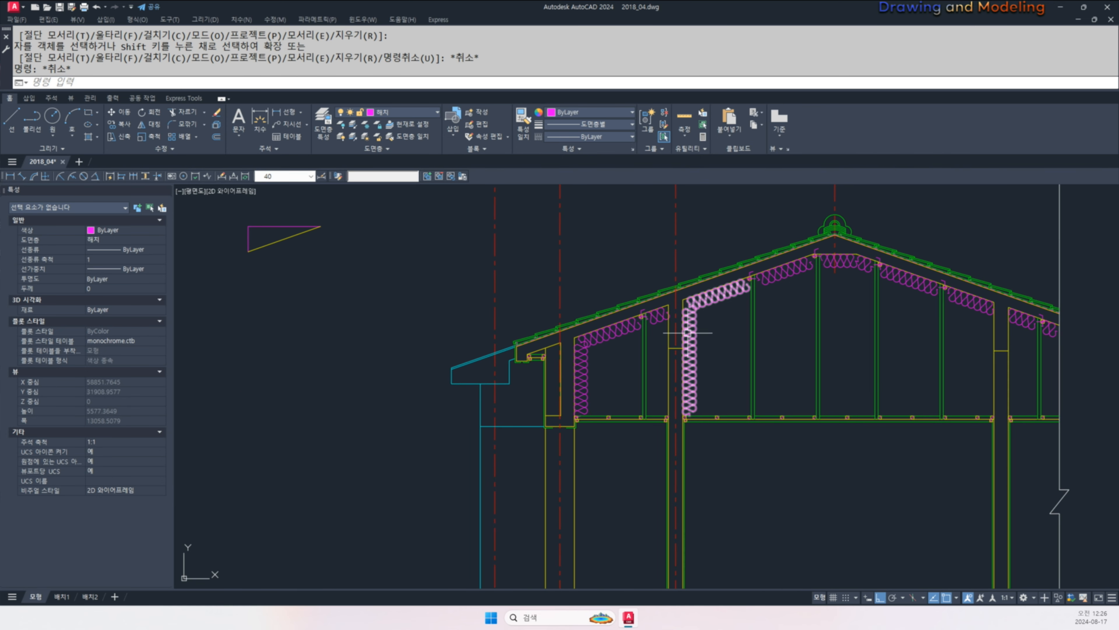
- Examine the insulation along the walls and beneath the roof slab across the left, main and right bays
{"action": "scroll", "coordinate": [691, 341], "scroll_direction": "up", "scroll_amount": 2}
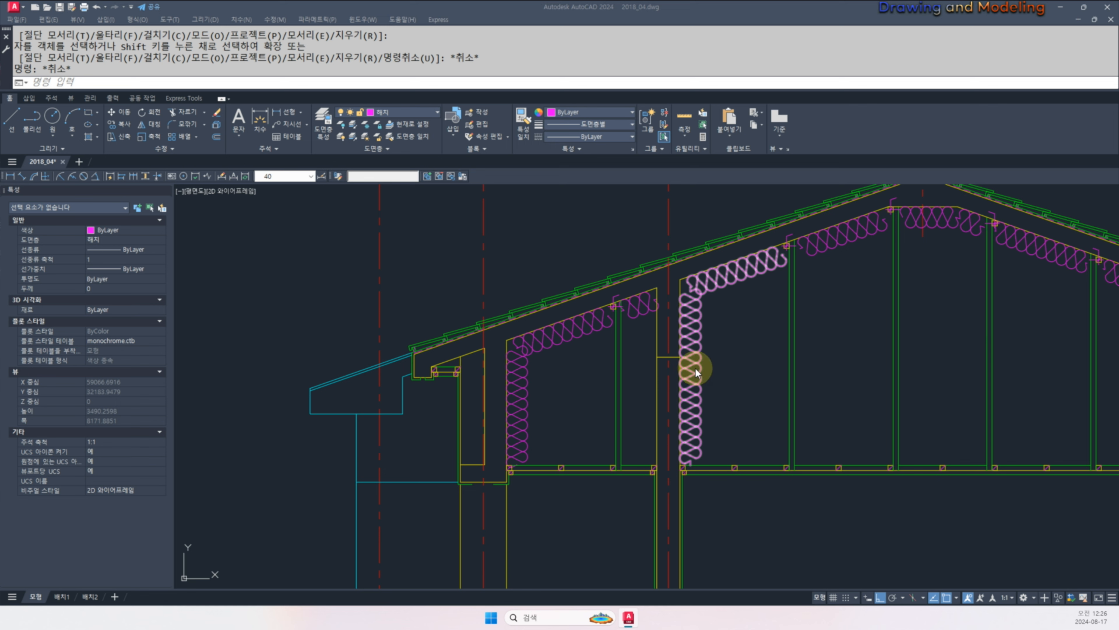
{"action": "left_click_drag", "start_coordinate": [704, 356], "coordinate": [717, 374]}
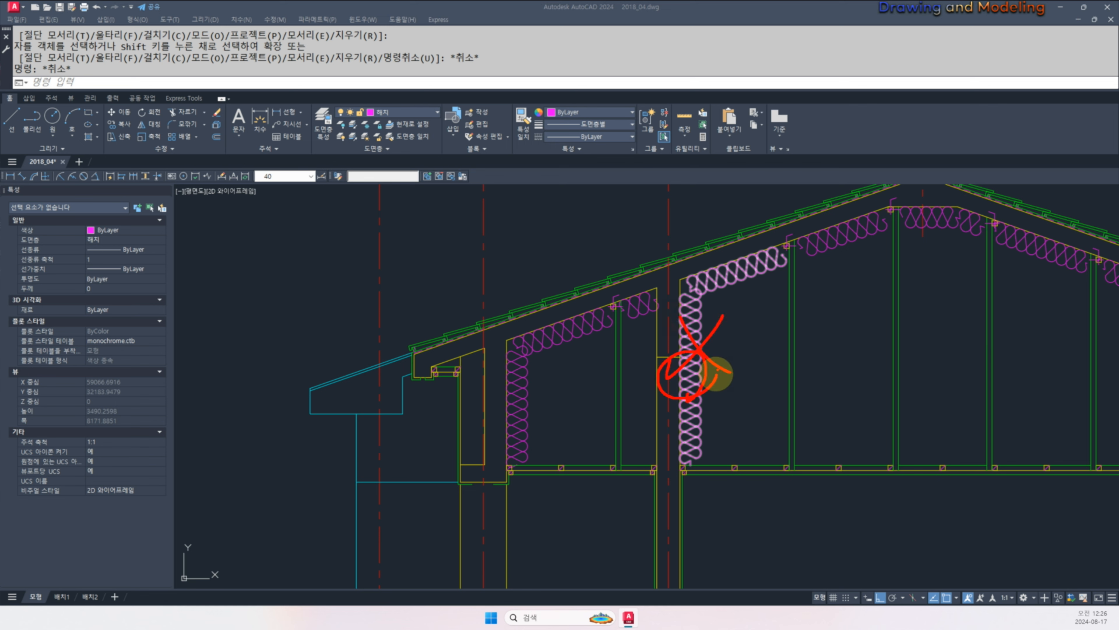
{"action": "key", "text": "Escape"}
{"action": "scroll", "coordinate": [628, 377], "scroll_direction": "down", "scroll_amount": 4}
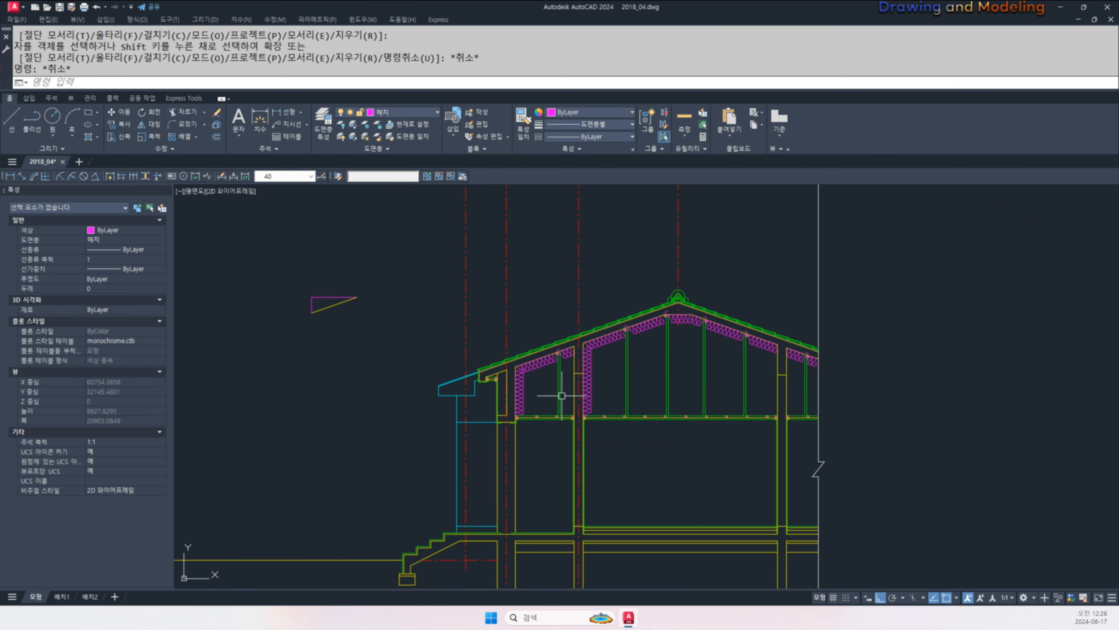
{"action": "scroll", "coordinate": [567, 408], "scroll_direction": "up", "scroll_amount": 4}
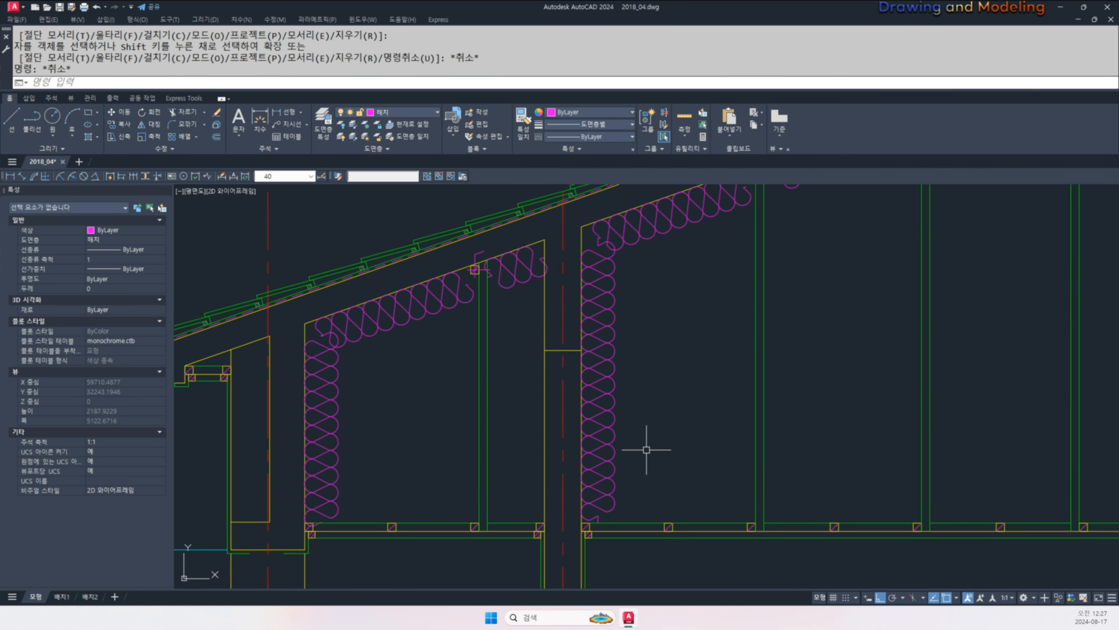
{"action": "mouse_move", "coordinate": [558, 433]}
{"action": "middle_mouse_down"}
{"action": "mouse_move", "coordinate": [549, 449]}
{"action": "mouse_move", "coordinate": [658, 423]}
{"action": "middle_mouse_up"}
{"action": "key", "text": "ctrl+2"}
{"action": "left_click_drag", "start_coordinate": [642, 392], "coordinate": [635, 374]}
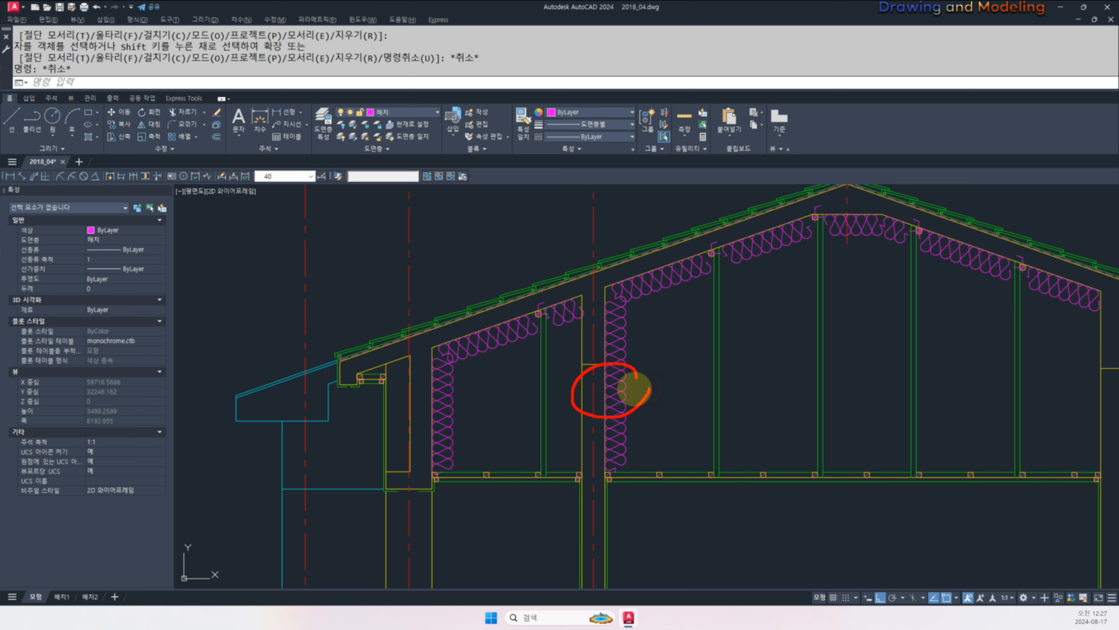
{"action": "key", "text": "Escape"}
{"action": "key", "text": "Escape"}
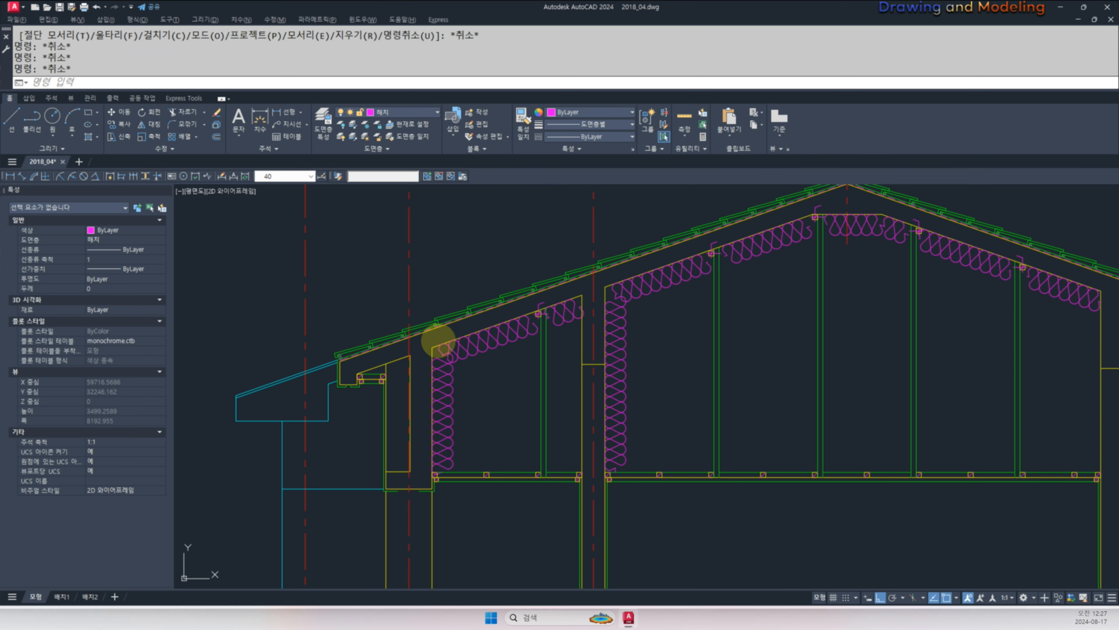
{"action": "key", "text": "Escape"}
{"action": "middle_click_drag", "start_coordinate": [621, 427], "coordinate": [582, 452]}
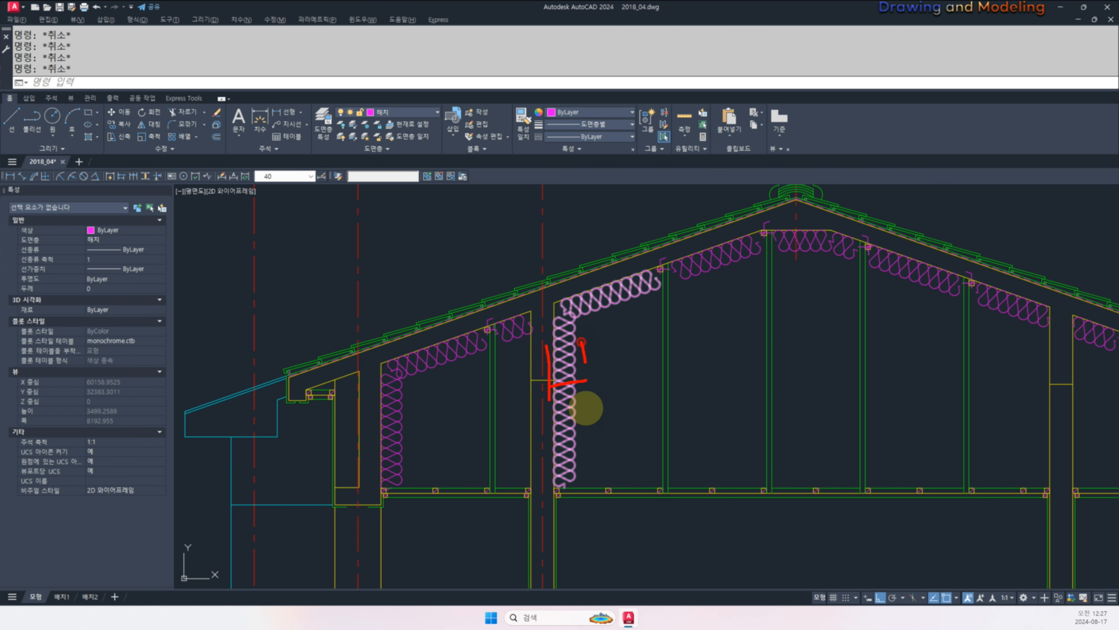
{"action": "scroll", "coordinate": [637, 405], "scroll_direction": "down", "scroll_amount": 4}
{"action": "scroll", "coordinate": [600, 390], "scroll_direction": "up", "scroll_amount": 2}
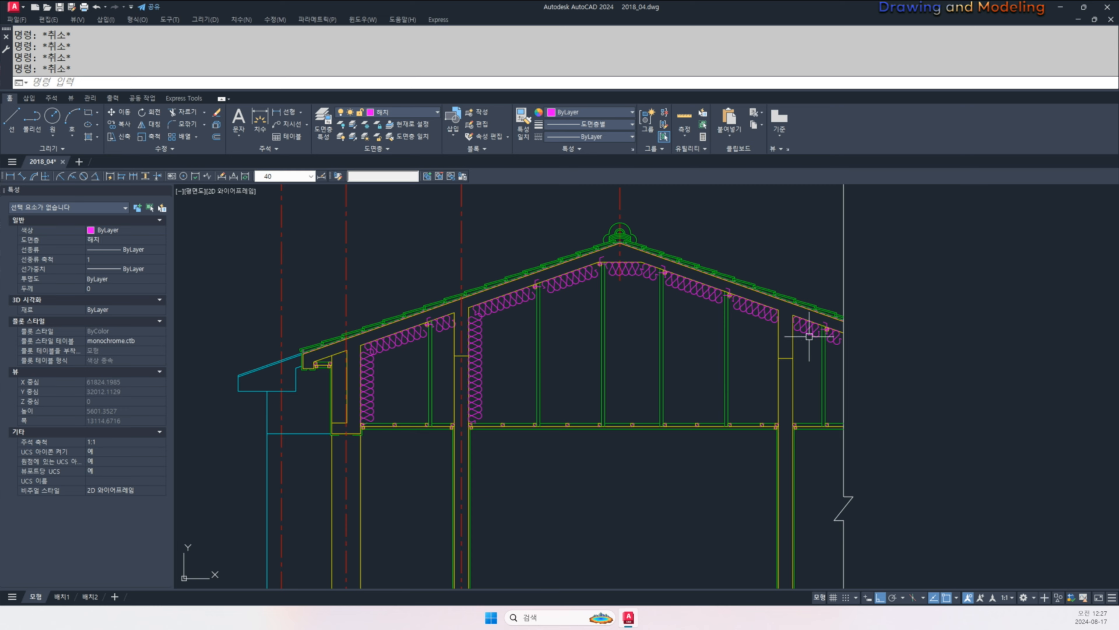
{"action": "scroll", "coordinate": [810, 336], "scroll_direction": "down", "scroll_amount": 5}
{"action": "scroll", "coordinate": [618, 364], "scroll_direction": "up", "scroll_amount": 5}
{"action": "middle_click_drag", "start_coordinate": [640, 372], "coordinate": [632, 424]}
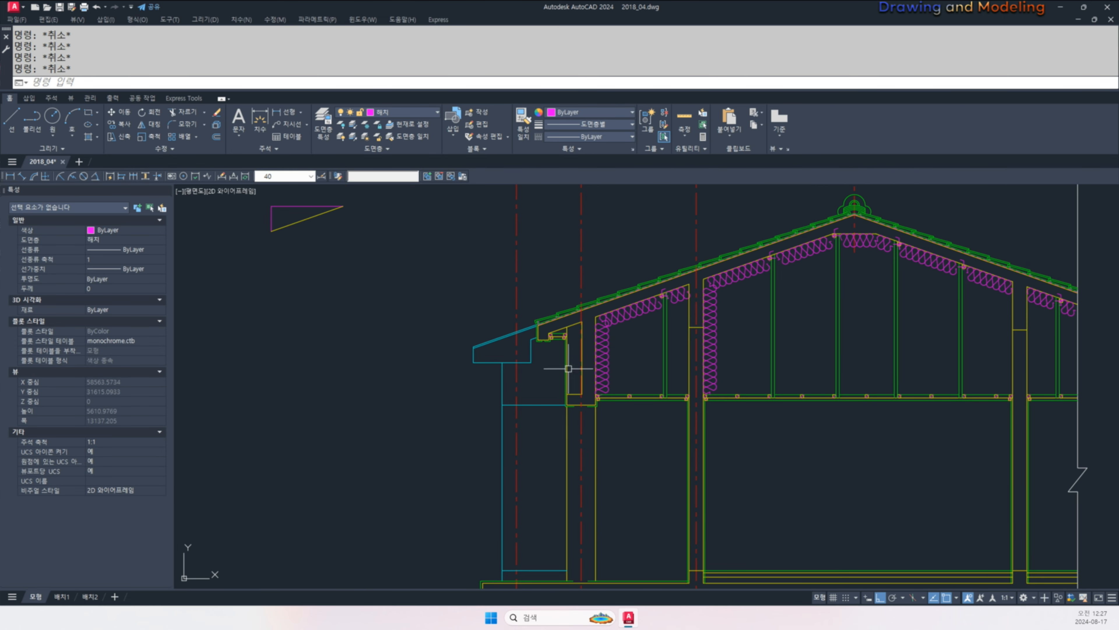
{"action": "scroll", "coordinate": [567, 416], "scroll_direction": "down", "scroll_amount": 2}
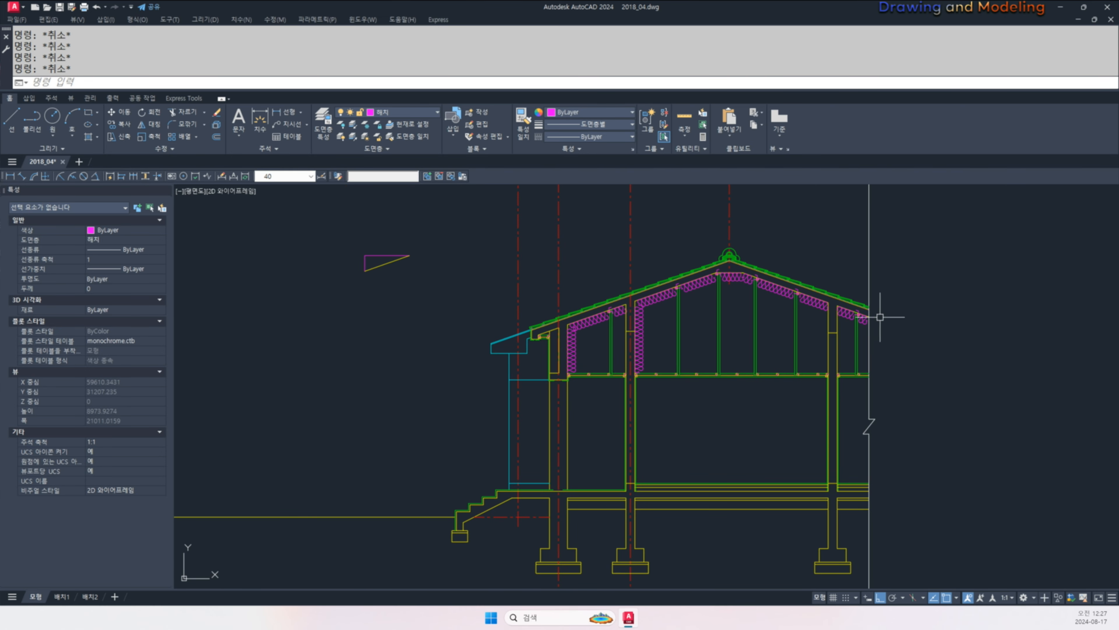
{"action": "scroll", "coordinate": [546, 341], "scroll_direction": "up", "scroll_amount": 3}
{"action": "scroll", "coordinate": [575, 370], "scroll_direction": "up", "scroll_amount": 3}
{"action": "type", "text": "o"}
{"action": "key", "text": "Return"}
{"action": "type", "text": "190"}
{"action": "key", "text": "Return"}
{"action": "key", "text": "Escape"}
{"action": "key", "text": "Escape"}
{"action": "key", "text": "Return"}
{"action": "type", "text": "120/21"}
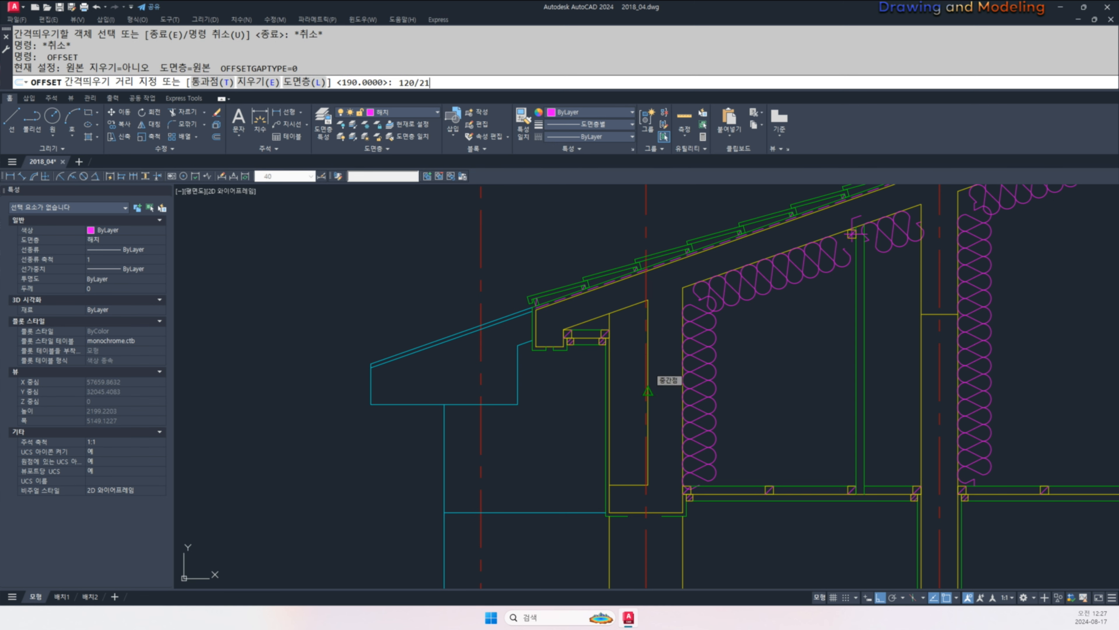
{"action": "key", "text": "Return"}
{"action": "key", "text": "Escape"}
- Offset the inner vertical line of the left eaves wall outward twice at a distance of 60
{"action": "key", "text": "Return"}
{"action": "type", "text": "6"}
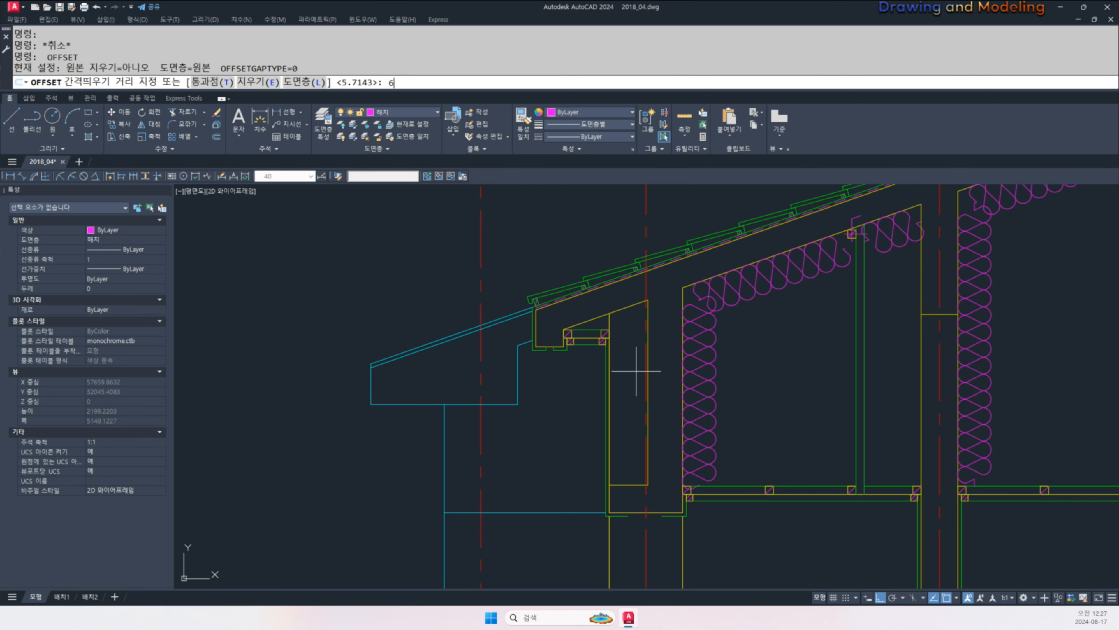
{"action": "type", "text": "0"}
{"action": "key", "text": "Return"}
{"action": "left_click", "coordinate": [647, 364]}
{"action": "left_click", "coordinate": [634, 368]}
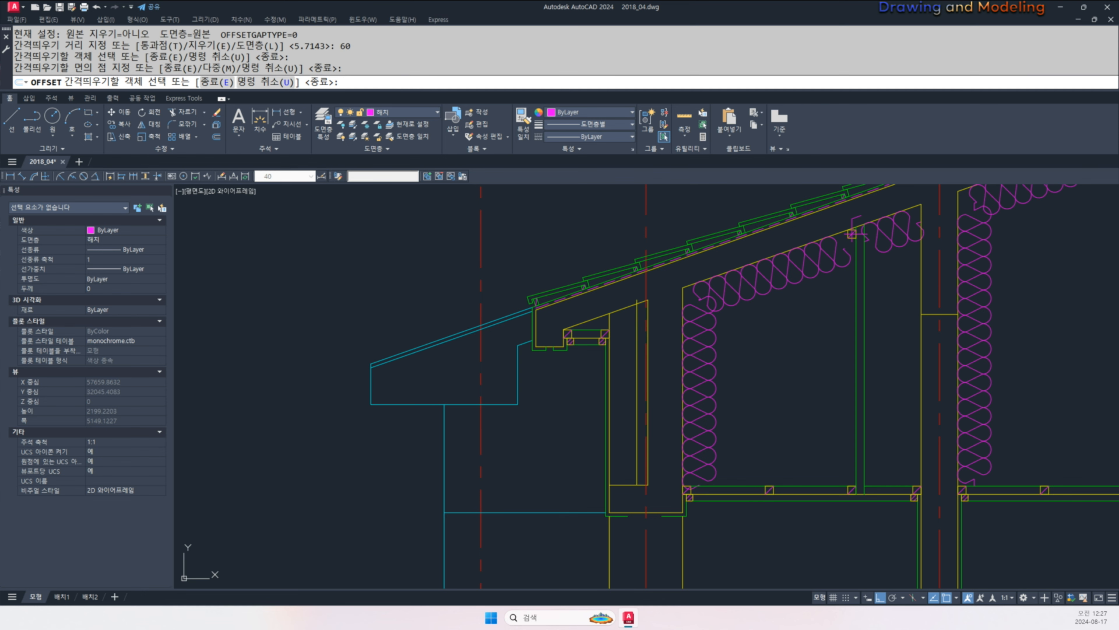
- Trim the upper ends of the two eaves wall offset lines at the sloped line
{"action": "scroll", "coordinate": [629, 363], "scroll_direction": "up", "scroll_amount": 4}
{"action": "key", "text": "Return"}
{"action": "type", "text": "tr"}
{"action": "key", "text": "Return"}
{"action": "key", "text": "Return"}
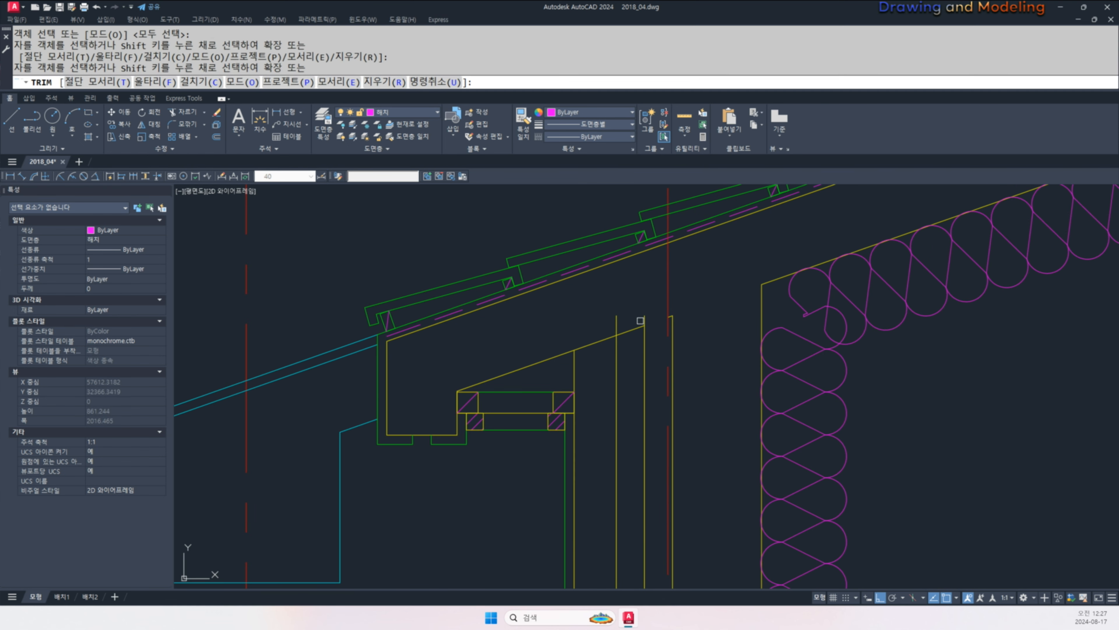
{"action": "left_click", "coordinate": [647, 319]}
{"action": "key", "text": "Escape"}
{"action": "key", "text": "Escape"}
{"action": "scroll", "coordinate": [720, 367], "scroll_direction": "down", "scroll_amount": 4}
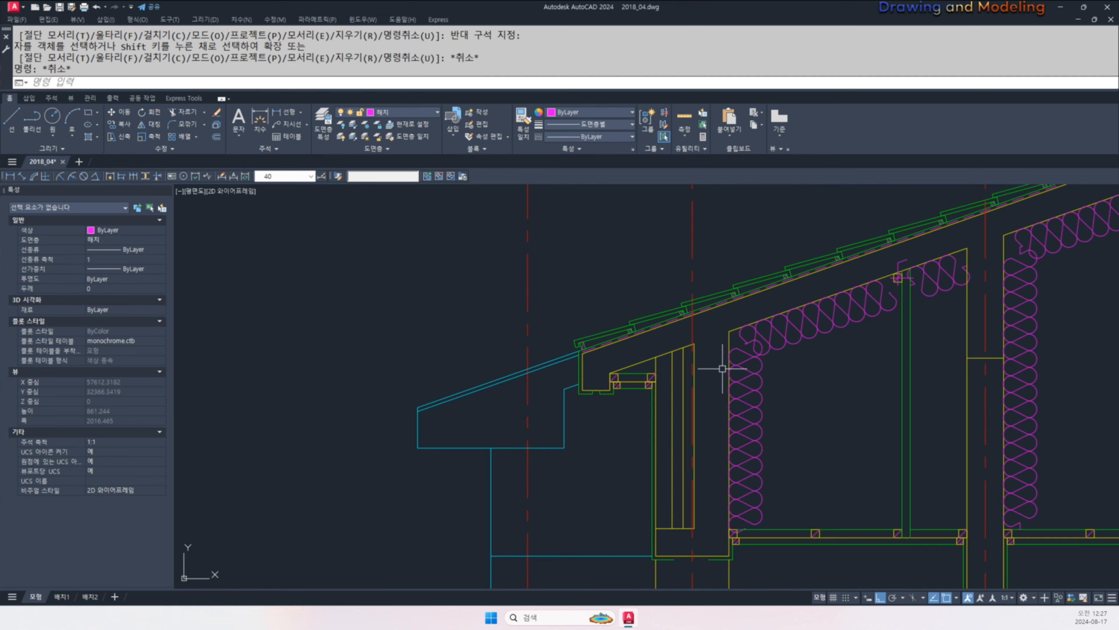
- Match the vertical insulation's properties to the middle line of the eaves wall and adjust its linetype scale
{"action": "type", "text": "ma"}
{"action": "key", "text": "Return"}
{"action": "scroll", "coordinate": [662, 373], "scroll_direction": "up", "scroll_amount": 4}
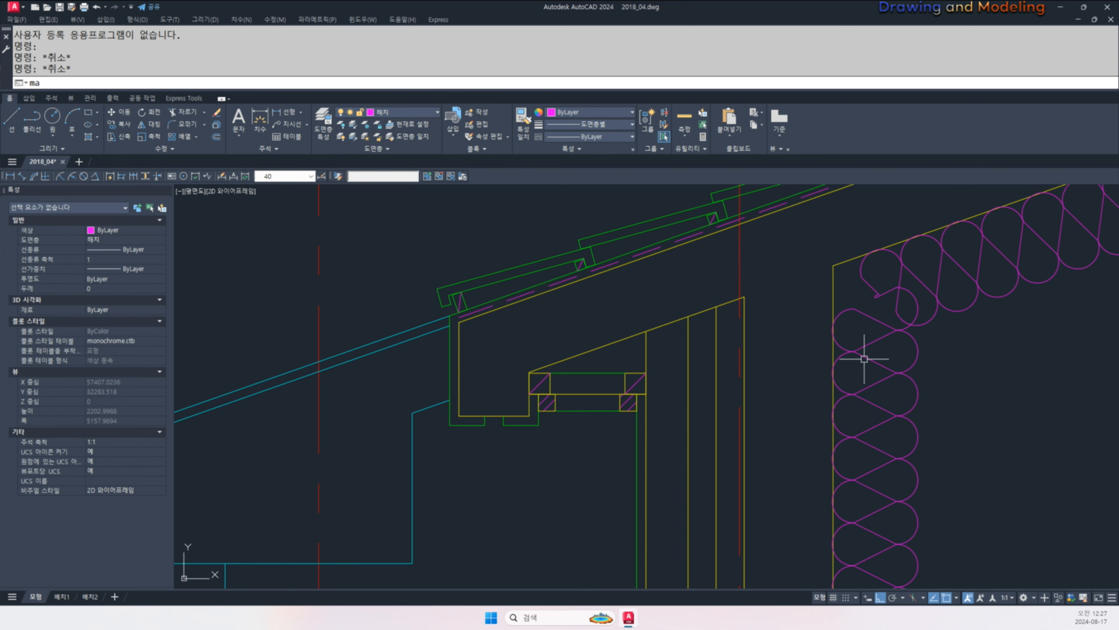
{"action": "left_click", "coordinate": [866, 347]}
{"action": "left_click", "coordinate": [716, 352]}
{"action": "key", "text": "Escape"}
{"action": "key", "text": "Escape"}
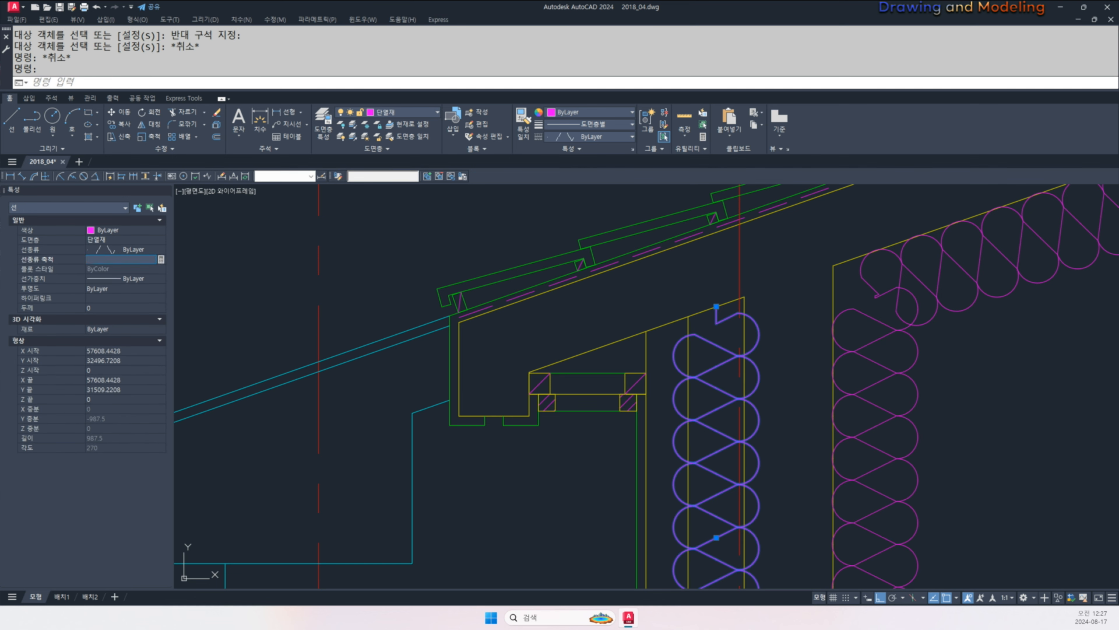
{"action": "key", "text": "Escape"}
{"action": "key", "text": "Escape"}
{"action": "key", "text": "Escape"}
{"action": "scroll", "coordinate": [600, 457], "scroll_direction": "down", "scroll_amount": 3}
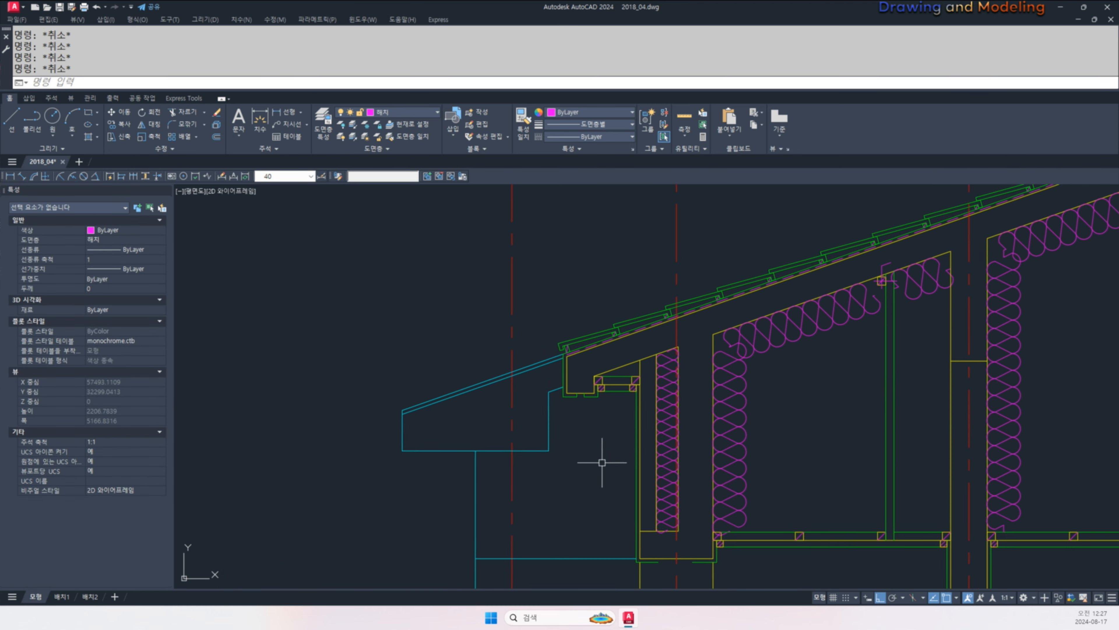
- Hatch the outer strip of the left eaves wall, beside the vertical insulation, with the ANSI31 pattern
{"action": "type", "text": "h"}
{"action": "key", "text": "Return"}
{"action": "left_click", "coordinate": [669, 423]}
{"action": "key", "text": "Return"}
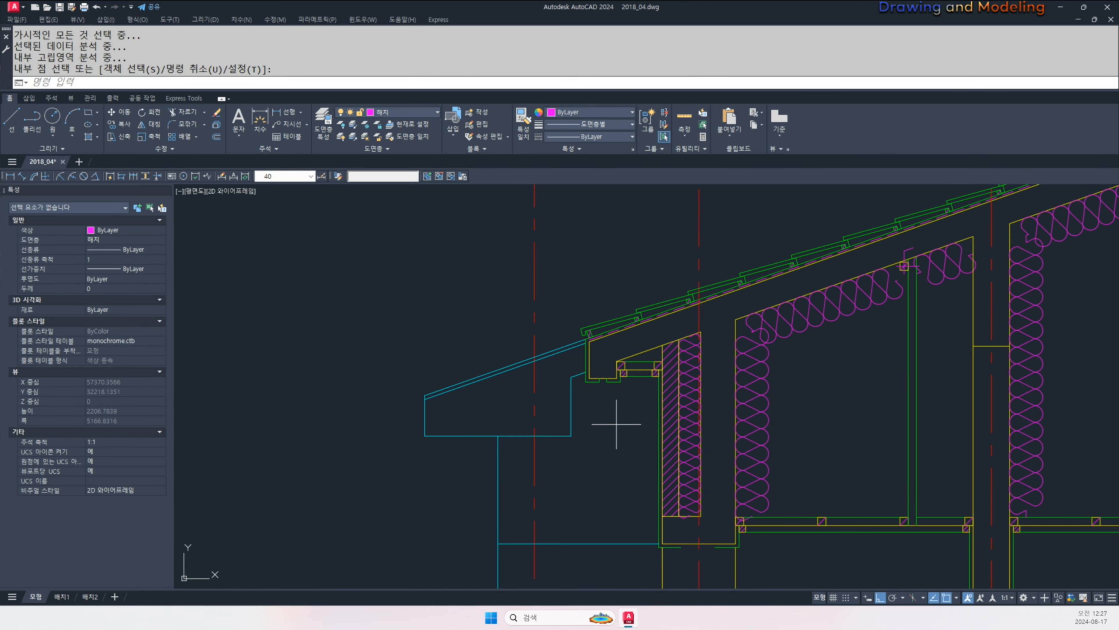
{"action": "key", "text": "Return"}
{"action": "key", "text": "Escape"}
- Change the selected strip hatch to a user-defined pattern with spacing 60 and set its origin at the strip's lower-left corner
{"action": "left_click", "coordinate": [668, 399]}
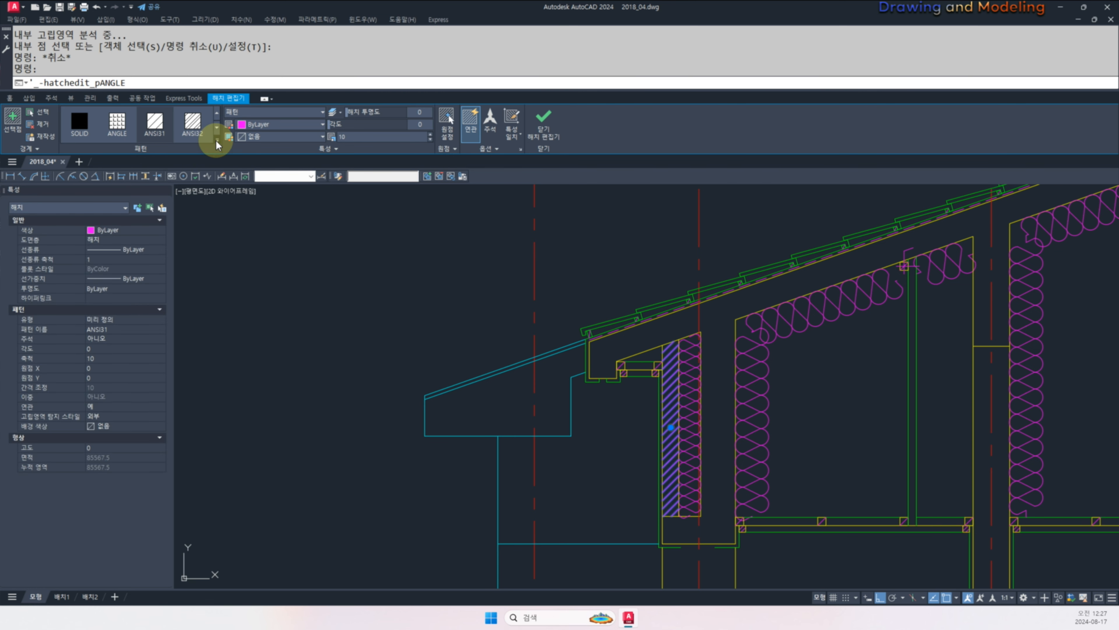
{"action": "left_click", "coordinate": [247, 153]}
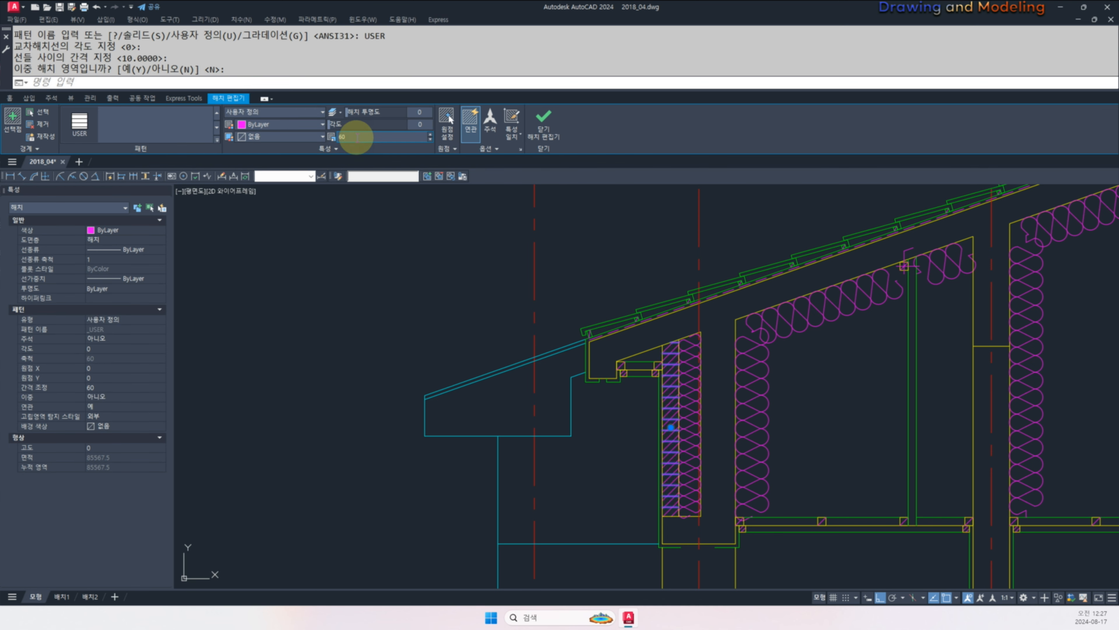
{"action": "left_click", "coordinate": [446, 123]}
{"action": "left_click", "coordinate": [642, 508]}
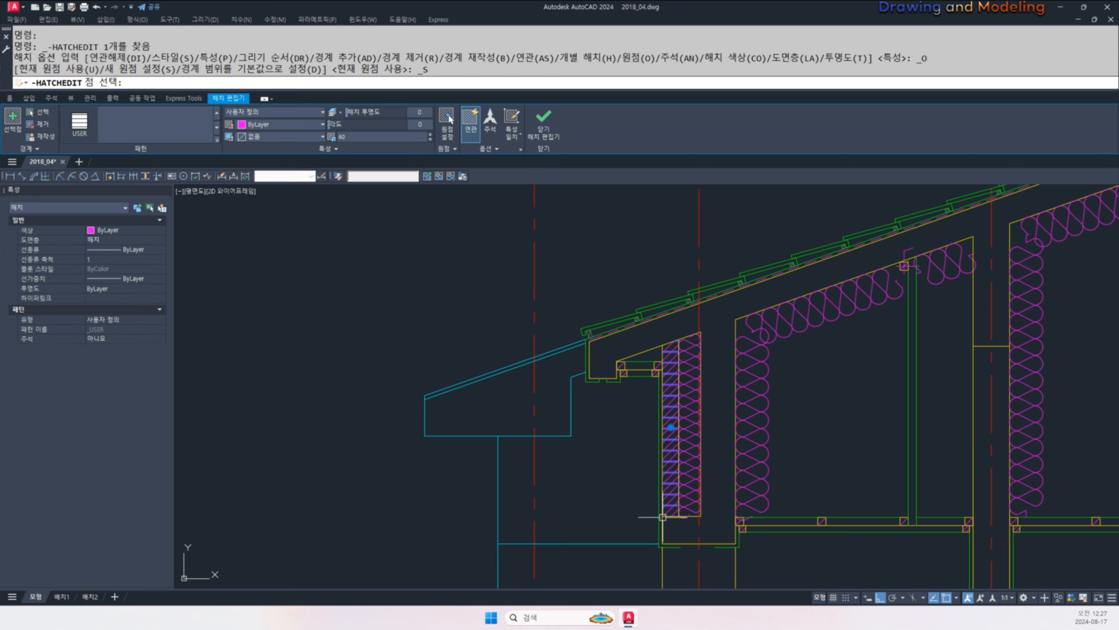
{"action": "scroll", "coordinate": [639, 508], "scroll_direction": "up", "scroll_amount": 4}
{"action": "scroll", "coordinate": [638, 508], "scroll_direction": "up", "scroll_amount": 2}
- Match the diagonal and horizontal hatches of the eaves wall strip to the yellow line at the strip's base
{"action": "key", "text": "Escape"}
{"action": "key", "text": "Escape"}
{"action": "type", "text": "ama"}
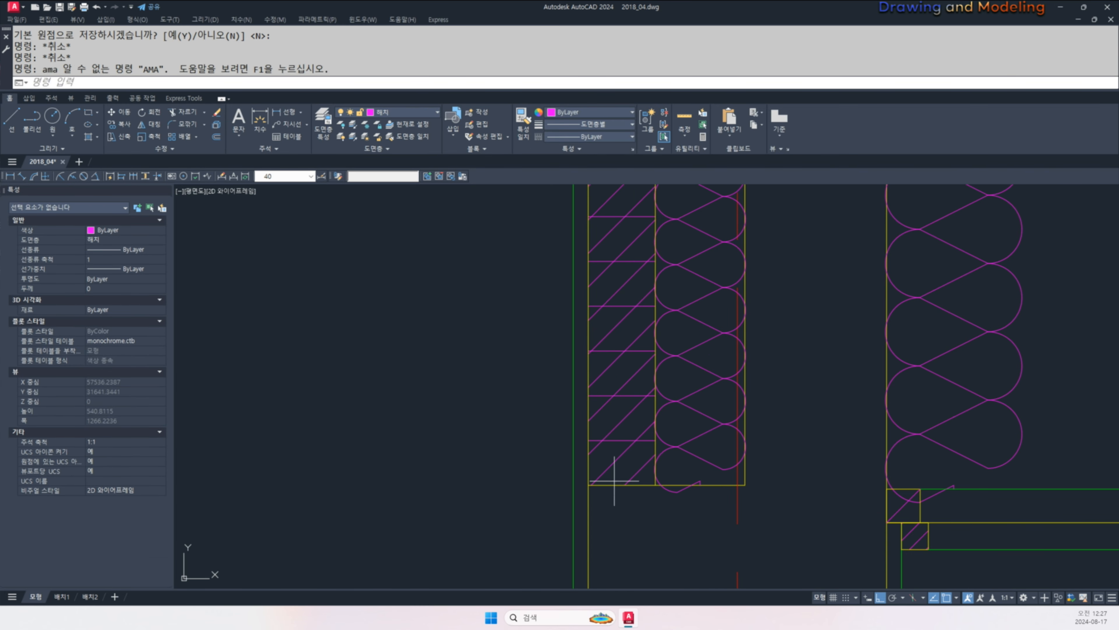
{"action": "left_click", "coordinate": [615, 481]}
{"action": "key", "text": "Escape"}
{"action": "key", "text": "Escape"}
{"action": "type", "text": "ma"}
{"action": "key", "text": "Return"}
{"action": "left_click", "coordinate": [615, 483]}
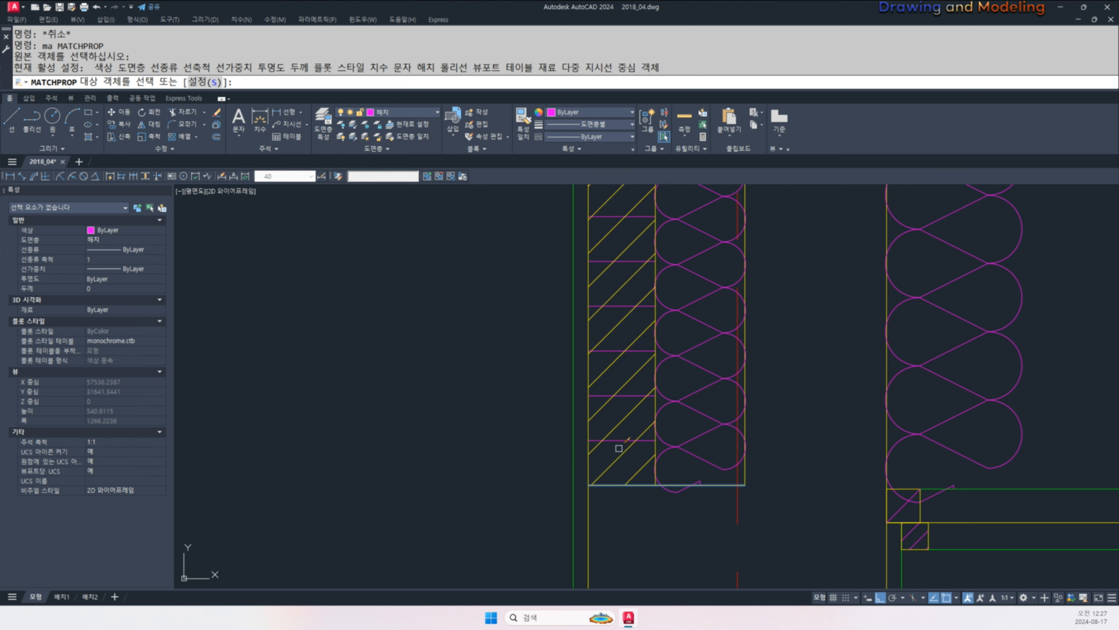
{"action": "key", "text": "Escape"}
{"action": "key", "text": "Escape"}
- Examine the hatched eaves wall and the overall house section around it
{"action": "scroll", "coordinate": [547, 409], "scroll_direction": "down", "scroll_amount": 5}
{"action": "middle_click_drag", "start_coordinate": [547, 409], "coordinate": [563, 448]}
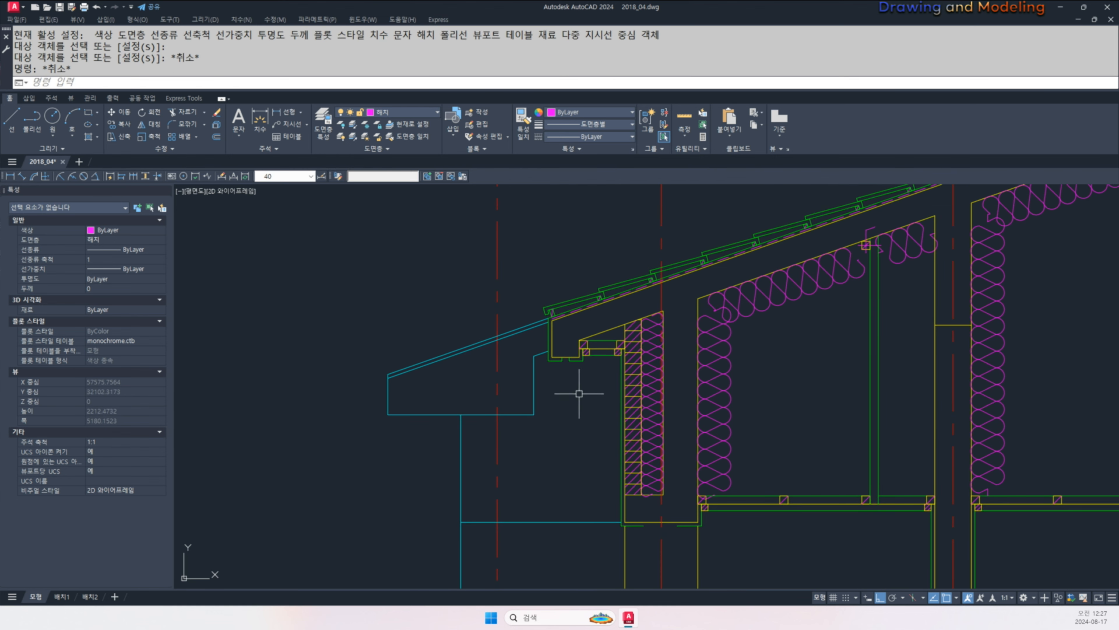
{"action": "scroll", "coordinate": [579, 394], "scroll_direction": "down", "scroll_amount": 3}
{"action": "key", "text": "Escape"}
{"action": "key", "text": "Escape"}
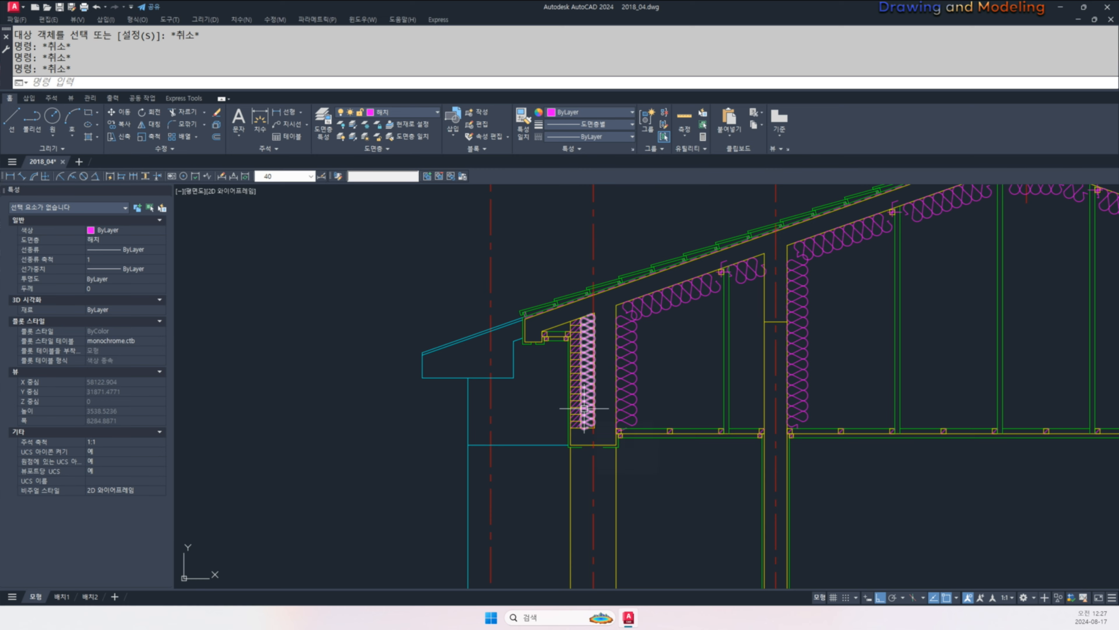
{"action": "scroll", "coordinate": [586, 408], "scroll_direction": "down", "scroll_amount": 3}
{"action": "middle_click_drag", "start_coordinate": [586, 408], "coordinate": [553, 366]}
{"action": "scroll", "coordinate": [570, 405], "scroll_direction": "up", "scroll_amount": 1}
{"action": "middle_click_drag", "start_coordinate": [552, 449], "coordinate": [563, 471]}
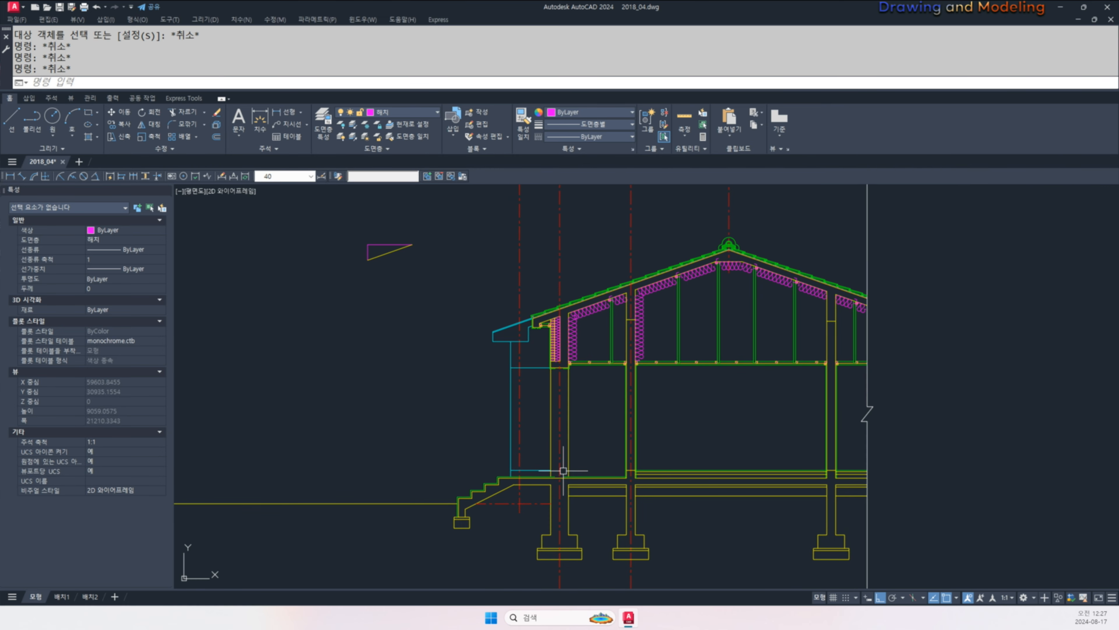
{"action": "mouse_move", "coordinate": [553, 397]}
{"action": "middle_mouse_down"}
{"action": "mouse_move", "coordinate": [578, 436]}
{"action": "mouse_move", "coordinate": [570, 410]}
{"action": "mouse_move", "coordinate": [577, 418]}
{"action": "middle_mouse_up"}
{"action": "scroll", "coordinate": [635, 418], "scroll_direction": "up", "scroll_amount": 1}
{"action": "key", "text": "Escape"}
{"action": "scroll", "coordinate": [554, 368], "scroll_direction": "up", "scroll_amount": 2}
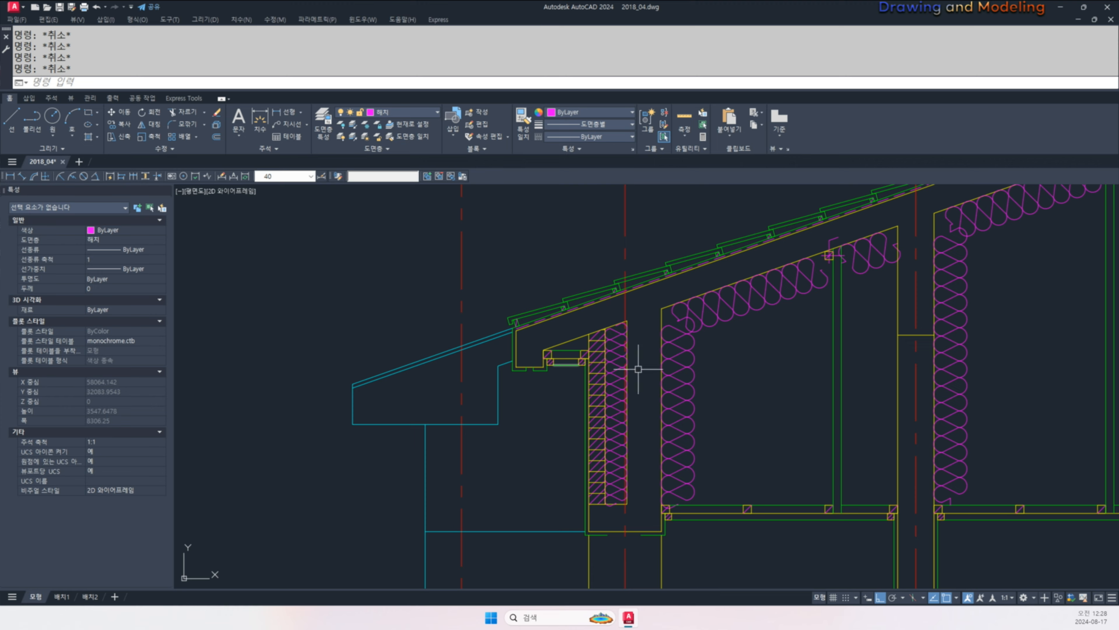
- Examine the floor plan along the section cut line at the entrance and compare it with the section's left wall
{"action": "scroll", "coordinate": [638, 369], "scroll_direction": "down", "scroll_amount": 4}
{"action": "mouse_move", "coordinate": [659, 444]}
{"action": "middle_mouse_down"}
{"action": "mouse_move", "coordinate": [572, 425]}
{"action": "mouse_move", "coordinate": [689, 407]}
{"action": "mouse_move", "coordinate": [657, 467]}
{"action": "mouse_move", "coordinate": [630, 478]}
{"action": "middle_mouse_up"}
{"action": "scroll", "coordinate": [576, 427], "scroll_direction": "up", "scroll_amount": 2}
{"action": "middle_click_drag", "start_coordinate": [772, 452], "coordinate": [710, 450]}
{"action": "scroll", "coordinate": [608, 460], "scroll_direction": "down", "scroll_amount": 3}
{"action": "middle_click_drag", "start_coordinate": [608, 460], "coordinate": [875, 522]}
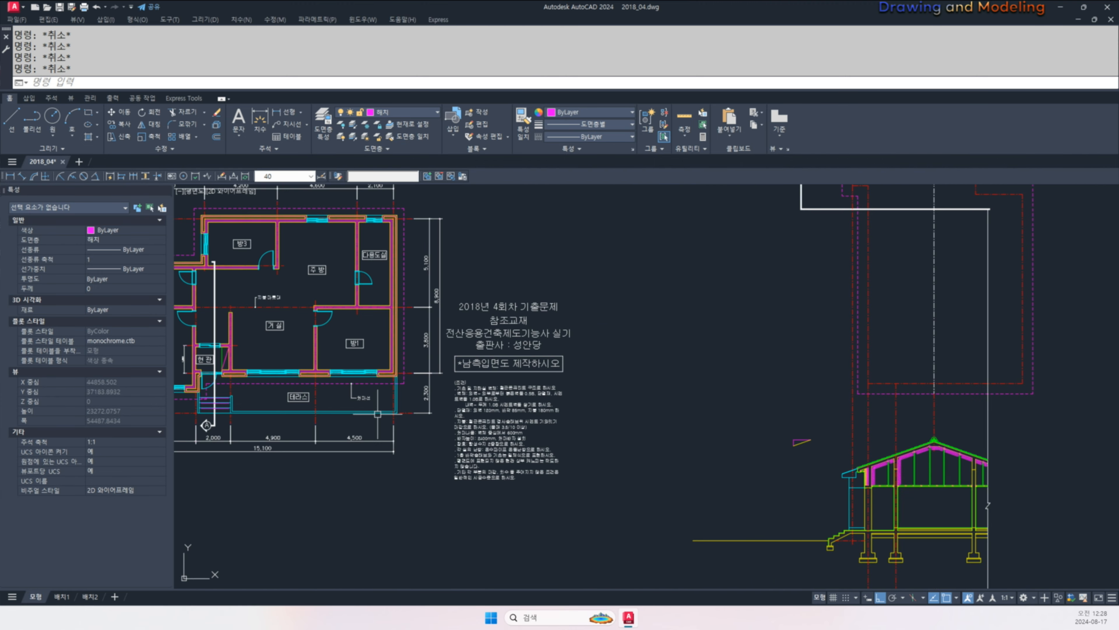
{"action": "middle_click_drag", "start_coordinate": [378, 414], "coordinate": [626, 489]}
{"action": "scroll", "coordinate": [444, 414], "scroll_direction": "up", "scroll_amount": 2}
{"action": "middle_click_drag", "start_coordinate": [488, 437], "coordinate": [517, 490]}
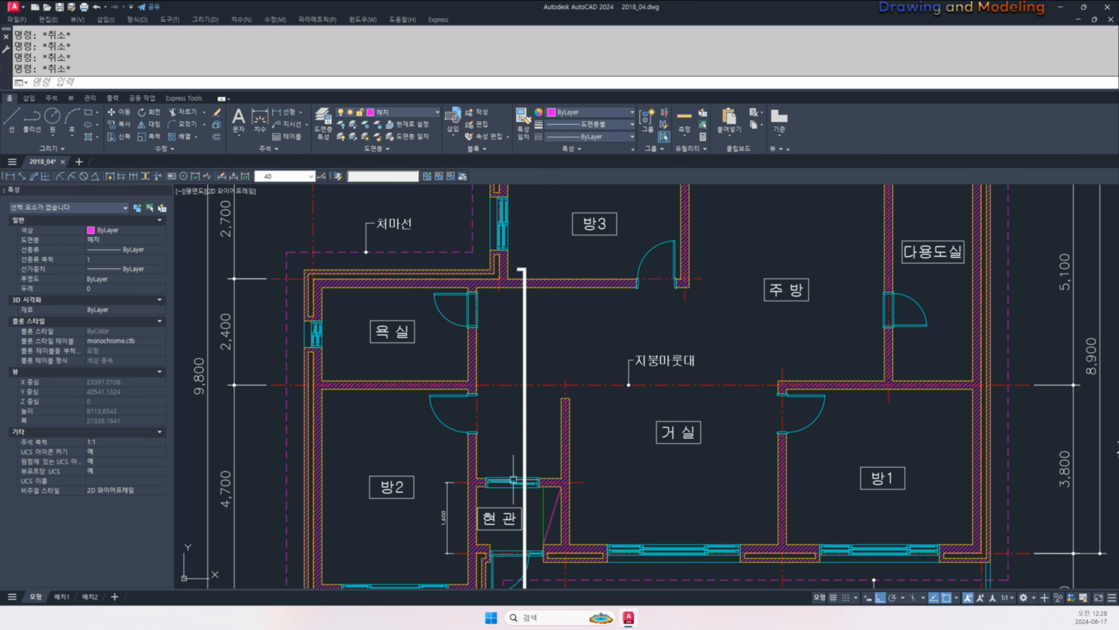
{"action": "middle_click_drag", "start_coordinate": [531, 316], "coordinate": [533, 373]}
{"action": "scroll", "coordinate": [497, 344], "scroll_direction": "down", "scroll_amount": 3}
{"action": "middle_click_drag", "start_coordinate": [732, 453], "coordinate": [569, 405]}
{"action": "scroll", "coordinate": [710, 446], "scroll_direction": "up", "scroll_amount": 2}
{"action": "scroll", "coordinate": [824, 489], "scroll_direction": "up", "scroll_amount": 1}
{"action": "middle_click_drag", "start_coordinate": [824, 489], "coordinate": [724, 453]}
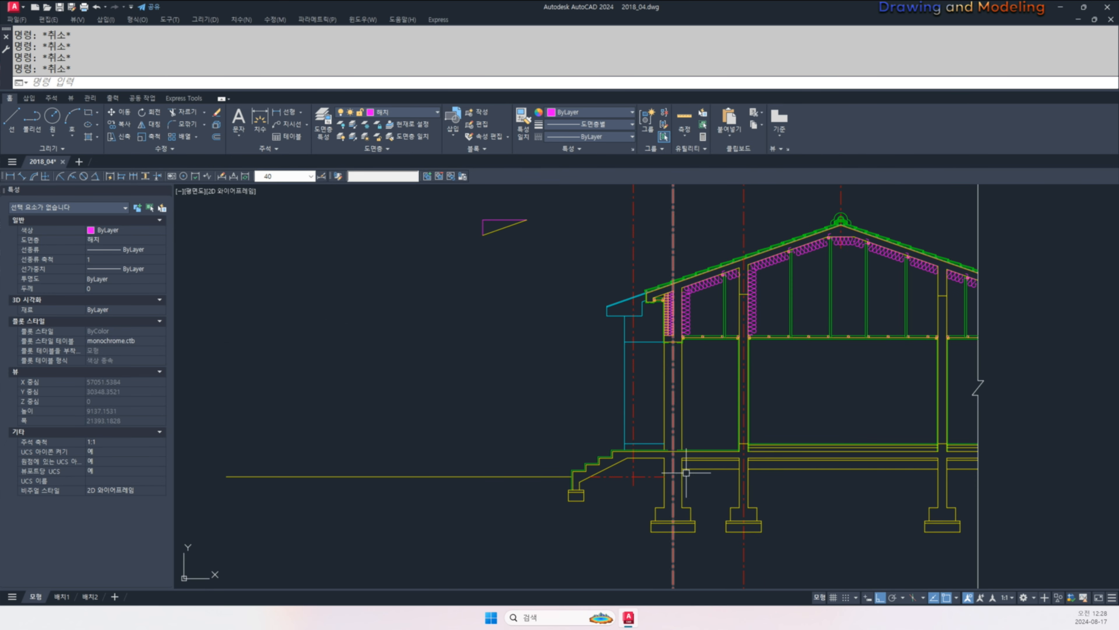
- Draw a 100 by 45 rectangle beside the left outer wall above the floor and match its properties to the yellow wall line
{"action": "scroll", "coordinate": [685, 463], "scroll_direction": "up", "scroll_amount": 5}
{"action": "type", "text": "rec"}
{"action": "key", "text": "Return"}
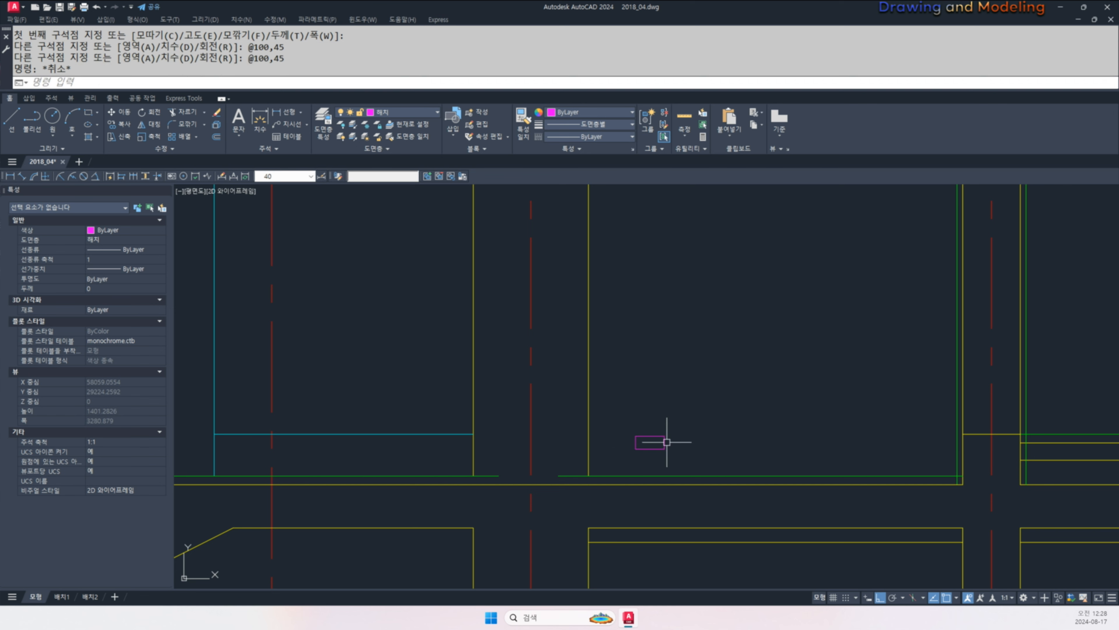
{"action": "scroll", "coordinate": [626, 443], "scroll_direction": "up", "scroll_amount": 2}
{"action": "type", "text": "ma"}
{"action": "key", "text": "Return"}
{"action": "left_click", "coordinate": [566, 460]}
{"action": "key", "text": "Escape"}
{"action": "key", "text": "Escape"}
{"action": "scroll", "coordinate": [669, 428], "scroll_direction": "up", "scroll_amount": 2}
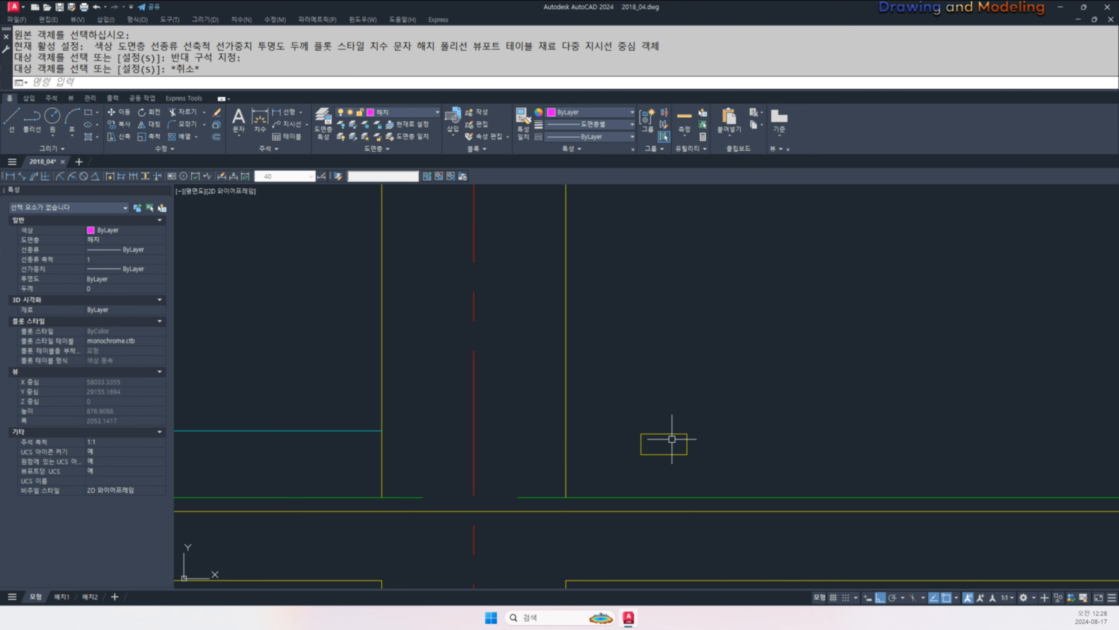
- Explode the small rectangle beside the wall into separate lines
{"action": "left_click", "coordinate": [696, 398]}
{"action": "left_click", "coordinate": [637, 477]}
{"action": "type", "text": "x"}
{"action": "key", "text": "Escape"}
{"action": "key", "text": "Escape"}
{"action": "left_click", "coordinate": [646, 427]}
{"action": "left_click", "coordinate": [629, 488]}
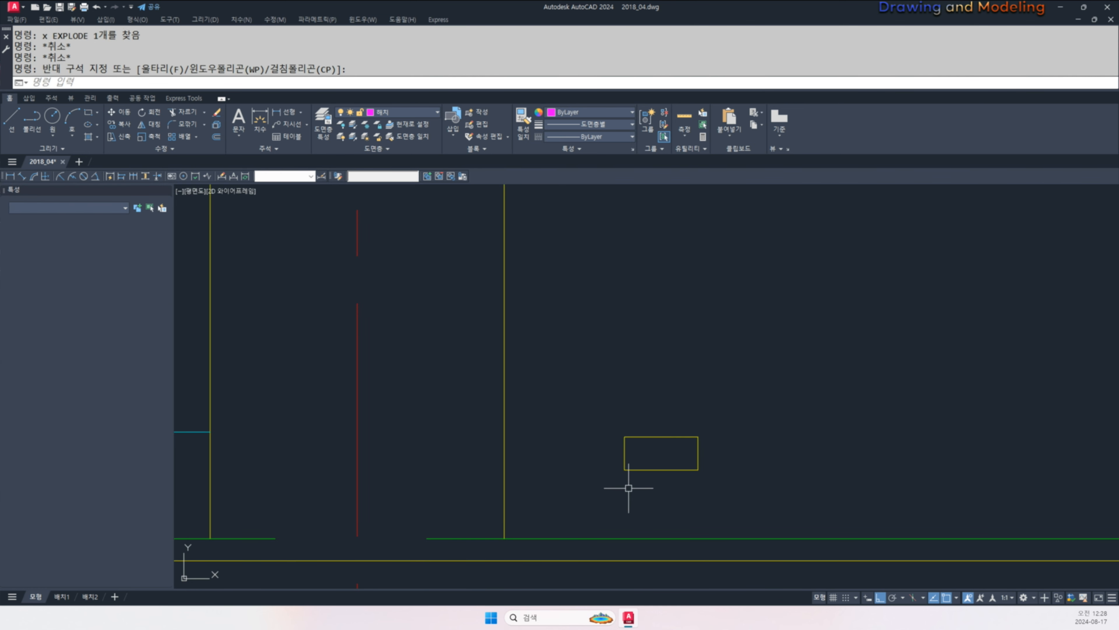
{"action": "key", "text": "Escape"}
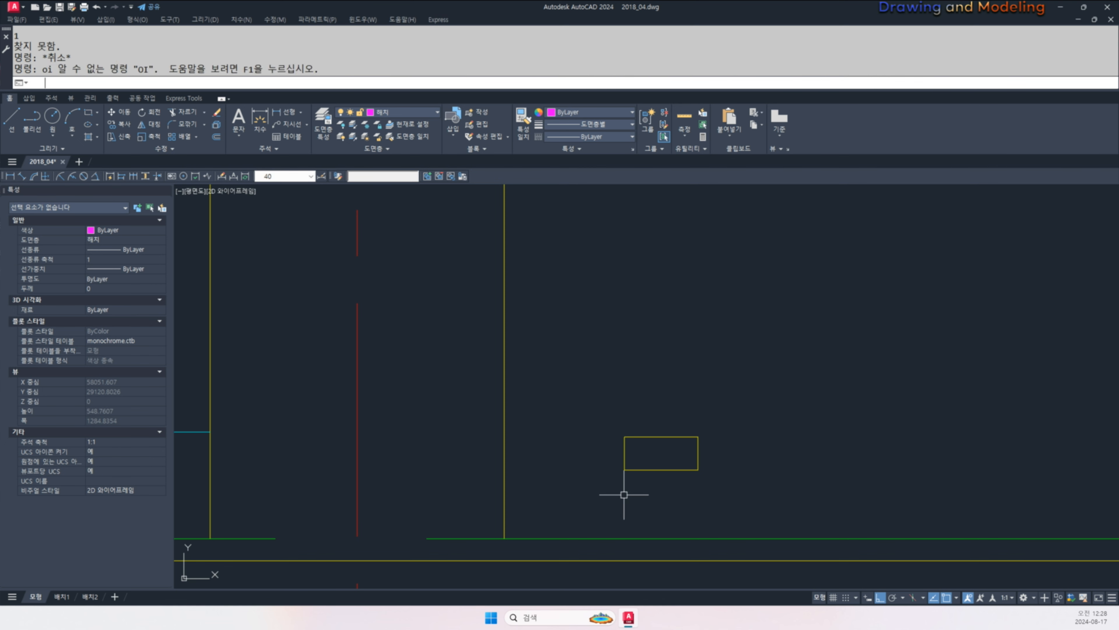
- Offset the rectangle's top edge downward by 15 and its left edge inward to lay out a corner notch
{"action": "type", "text": "o"}
{"action": "key", "text": "Return"}
{"action": "type", "text": "15"}
{"action": "key", "text": "Return"}
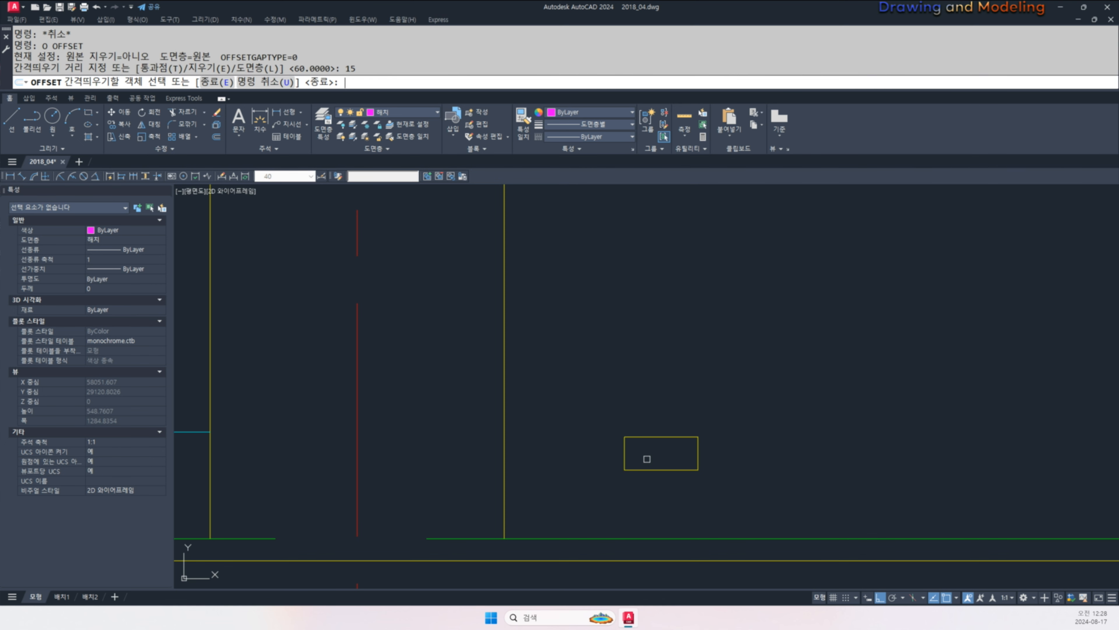
{"action": "left_click", "coordinate": [647, 449]}
{"action": "key", "text": "Escape"}
{"action": "key", "text": "Escape"}
{"action": "key", "text": "Return"}
{"action": "type", "text": "3"}
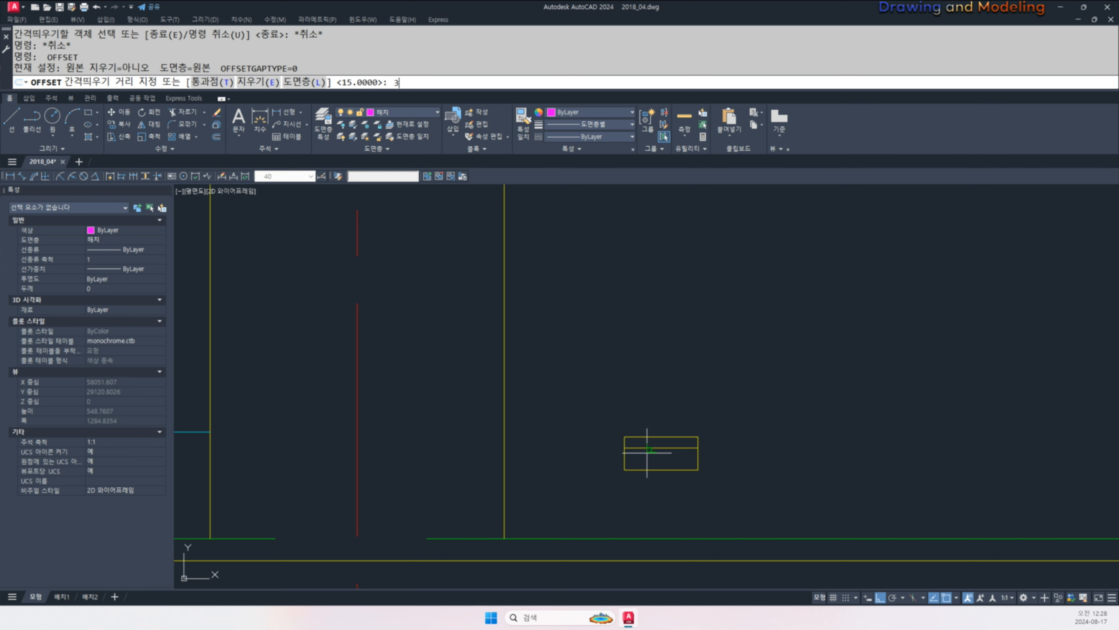
{"action": "key", "text": "Escape"}
{"action": "key", "text": "Escape"}
{"action": "scroll", "coordinate": [643, 439], "scroll_direction": "up", "scroll_amount": 6}
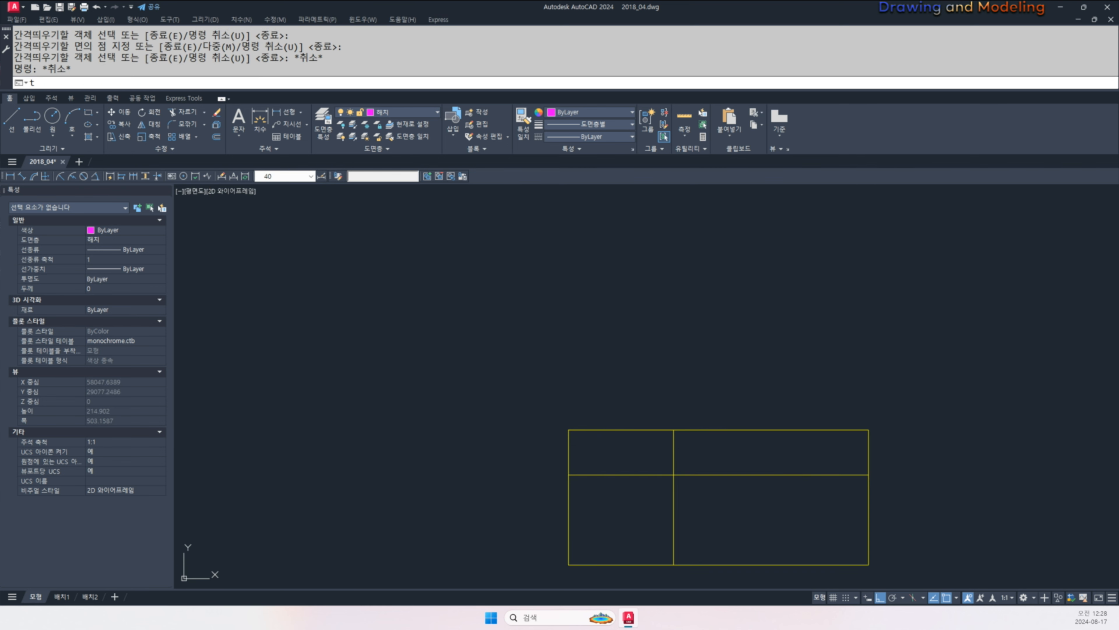
- Trim the offset lines and the rectangle's upper-left corner to leave a stepped frame profile
{"action": "type", "text": "tr"}
{"action": "left_click", "coordinate": [700, 459]}
{"action": "left_click", "coordinate": [642, 493]}
{"action": "key", "text": "space"}
{"action": "left_click", "coordinate": [745, 458]}
{"action": "left_click", "coordinate": [719, 507]}
{"action": "key", "text": "Escape"}
{"action": "key", "text": "space"}
{"action": "key", "text": "space"}
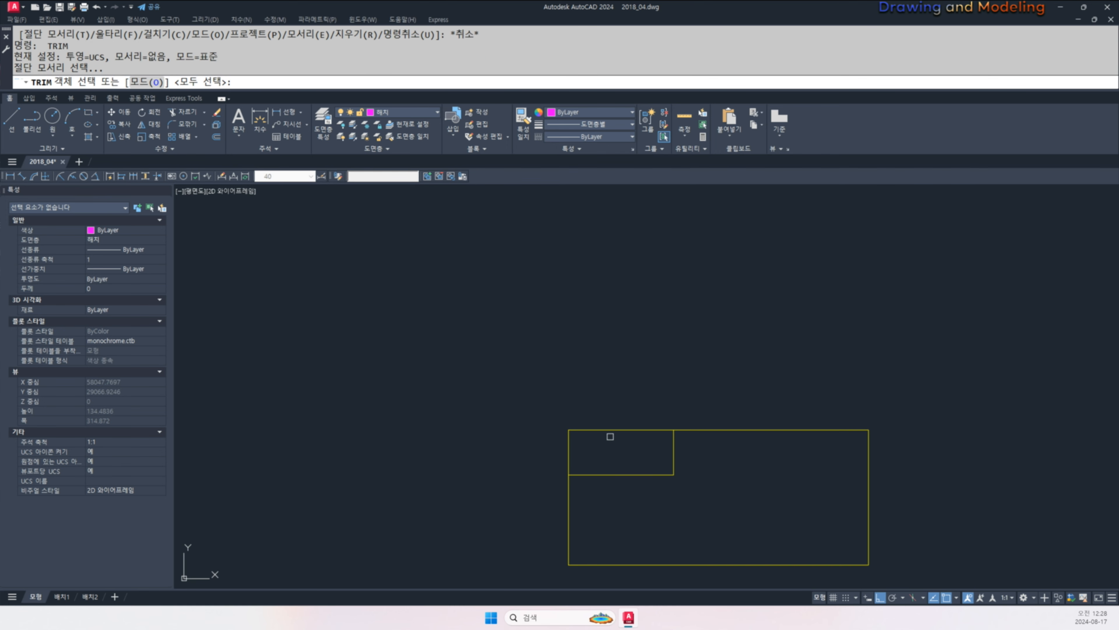
{"action": "left_click", "coordinate": [568, 443]}
{"action": "left_click", "coordinate": [536, 442]}
{"action": "left_click", "coordinate": [596, 410]}
{"action": "key", "text": "Escape"}
- Join the six lines of the stepped frame profile into a single polyline
{"action": "scroll", "coordinate": [595, 412], "scroll_direction": "down", "scroll_amount": 2}
{"action": "left_click", "coordinate": [545, 372]}
{"action": "left_click", "coordinate": [785, 525]}
{"action": "middle_click_drag", "start_coordinate": [733, 498], "coordinate": [795, 487]}
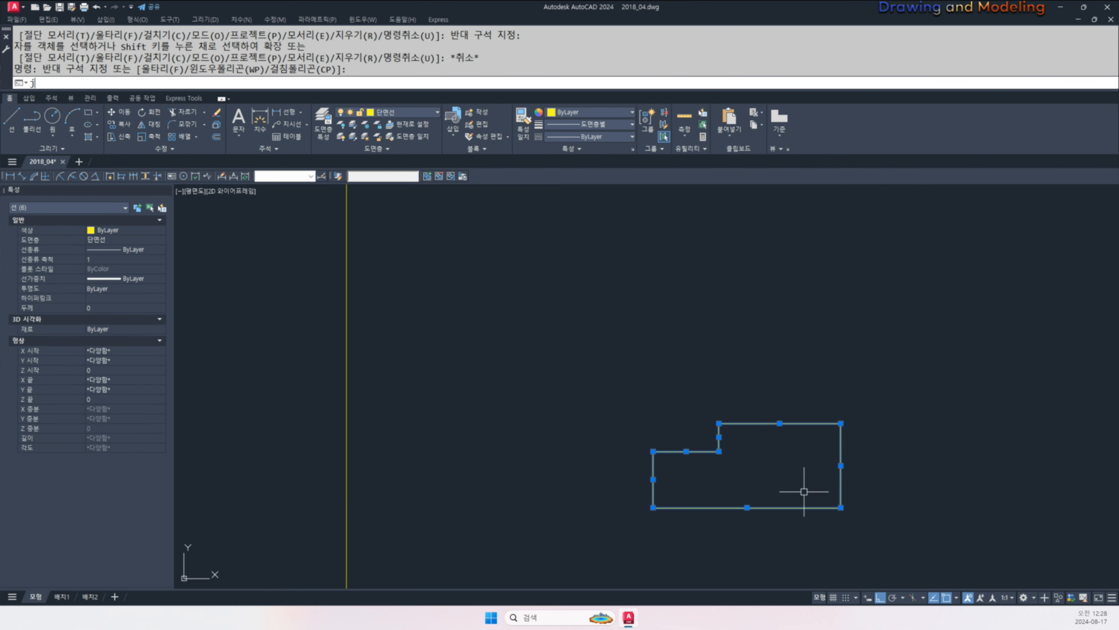
{"action": "key", "text": "j"}
{"action": "key", "text": "Return"}
{"action": "key", "text": "Escape"}
{"action": "key", "text": "Escape"}
{"action": "left_click", "coordinate": [767, 458]}
{"action": "key", "text": "Escape"}
{"action": "key", "text": "Escape"}
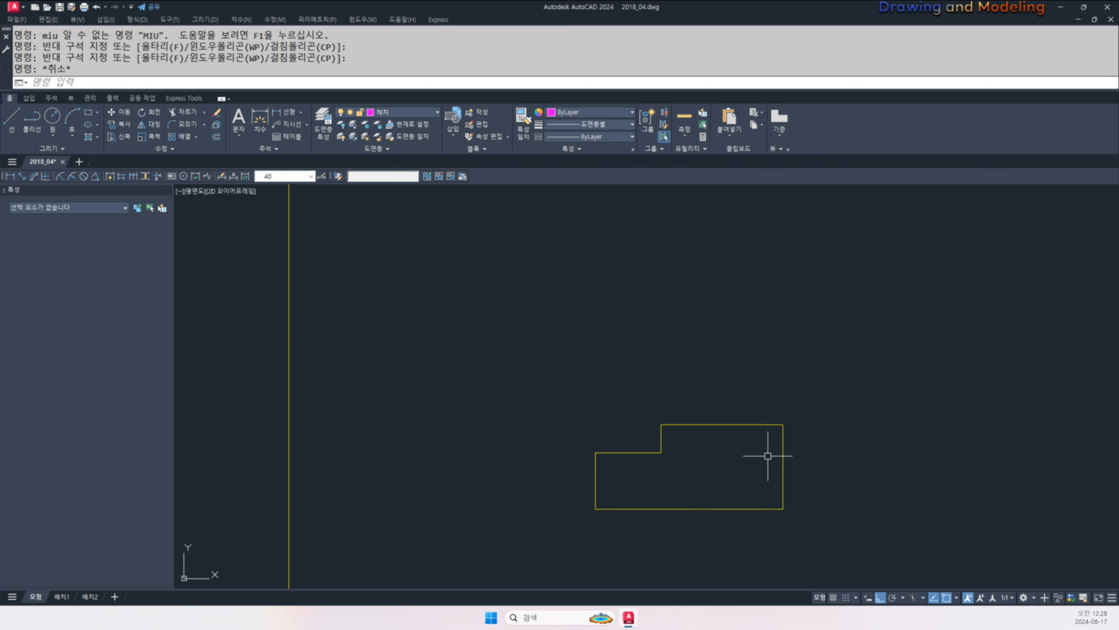
{"action": "type", "text": "miu"}
{"action": "key", "text": "space"}
{"action": "left_click", "coordinate": [833, 531]}
{"action": "left_click", "coordinate": [748, 467]}
{"action": "key", "text": "Escape"}
{"action": "key", "text": "Escape"}
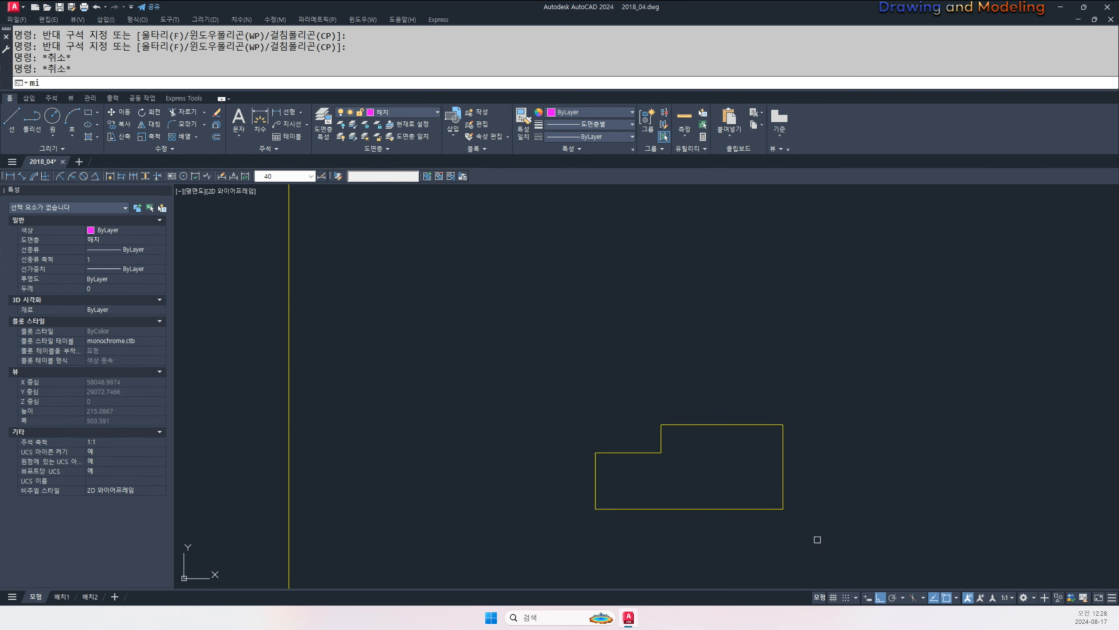
- Mirror the stepped frame profile upward about a horizontal axis above it, keeping the original
{"action": "key", "text": "space"}
{"action": "left_click", "coordinate": [828, 540]}
{"action": "left_click", "coordinate": [750, 468]}
{"action": "key", "text": "space"}
{"action": "left_click", "coordinate": [706, 385]}
{"action": "left_click", "coordinate": [798, 397]}
{"action": "key", "text": "space"}
{"action": "key", "text": "Escape"}
{"action": "key", "text": "Escape"}
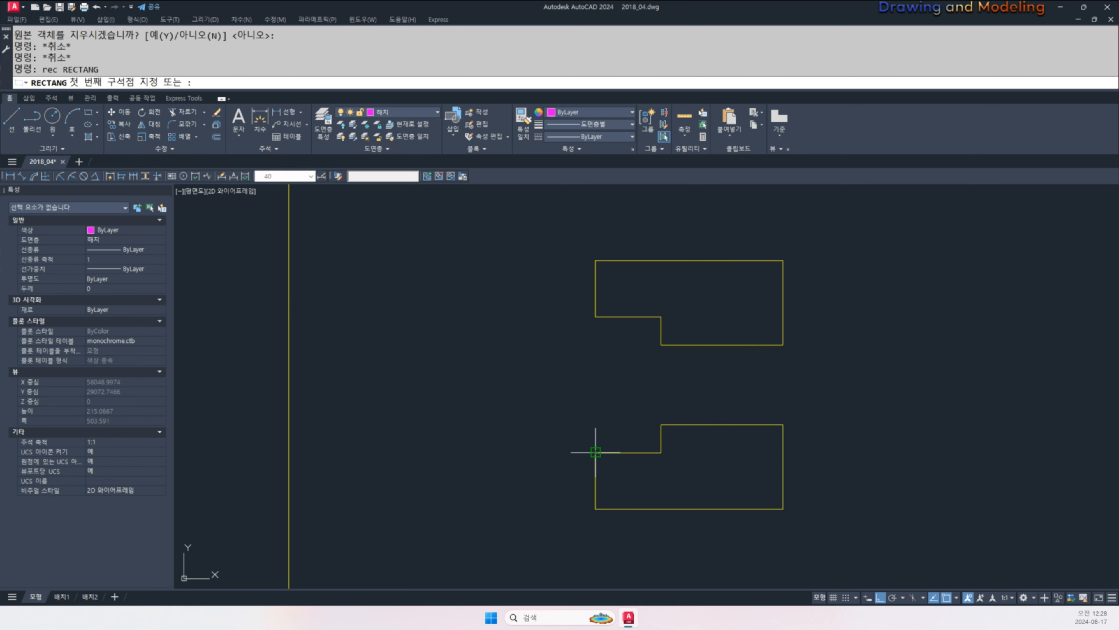
- Draw a rectangle between the notches of the two frame profiles and match its properties to the yellow profile
{"action": "left_click", "coordinate": [595, 452]}
{"action": "left_click", "coordinate": [661, 316]}
{"action": "key", "text": "Escape"}
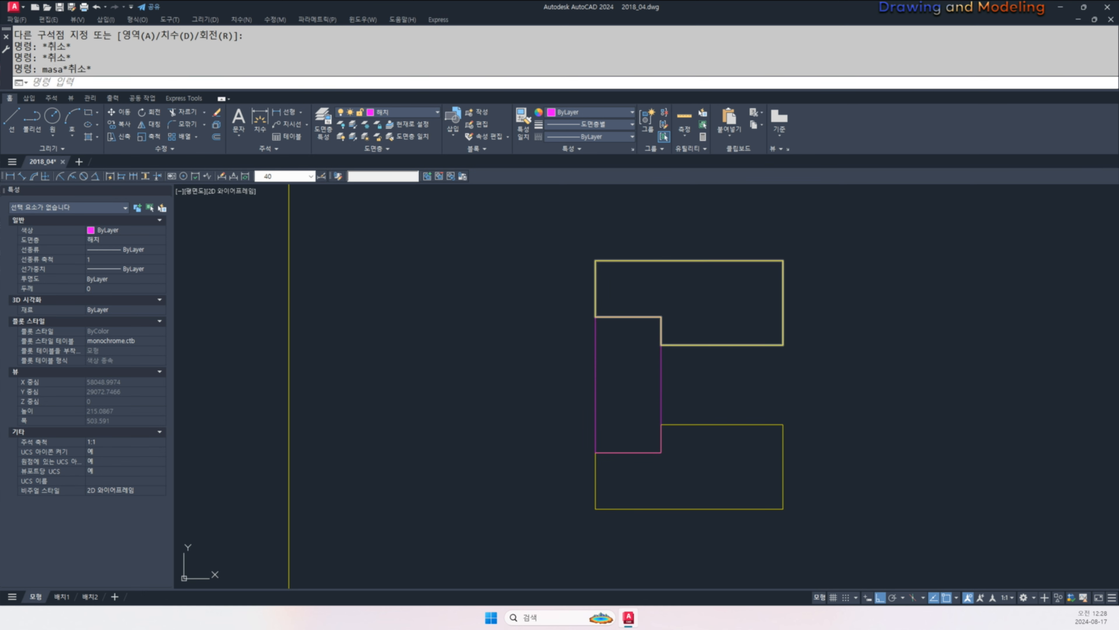
{"action": "key", "text": "space"}
{"action": "left_click", "coordinate": [684, 346]}
{"action": "left_click", "coordinate": [722, 371]}
{"action": "left_click", "coordinate": [623, 401]}
{"action": "key", "text": "Escape"}
{"action": "key", "text": "Escape"}
- Draw a vertical line closing the right-hand gap between the two frame profiles and assign it to the 마감선 layer
{"action": "middle_click_drag", "start_coordinate": [796, 417], "coordinate": [771, 452]}
{"action": "type", "text": "l"}
{"action": "key", "text": "space"}
{"action": "left_click", "coordinate": [758, 459]}
{"action": "left_click", "coordinate": [758, 380]}
{"action": "key", "text": "Escape"}
{"action": "key", "text": "Escape"}
{"action": "left_click", "coordinate": [758, 419]}
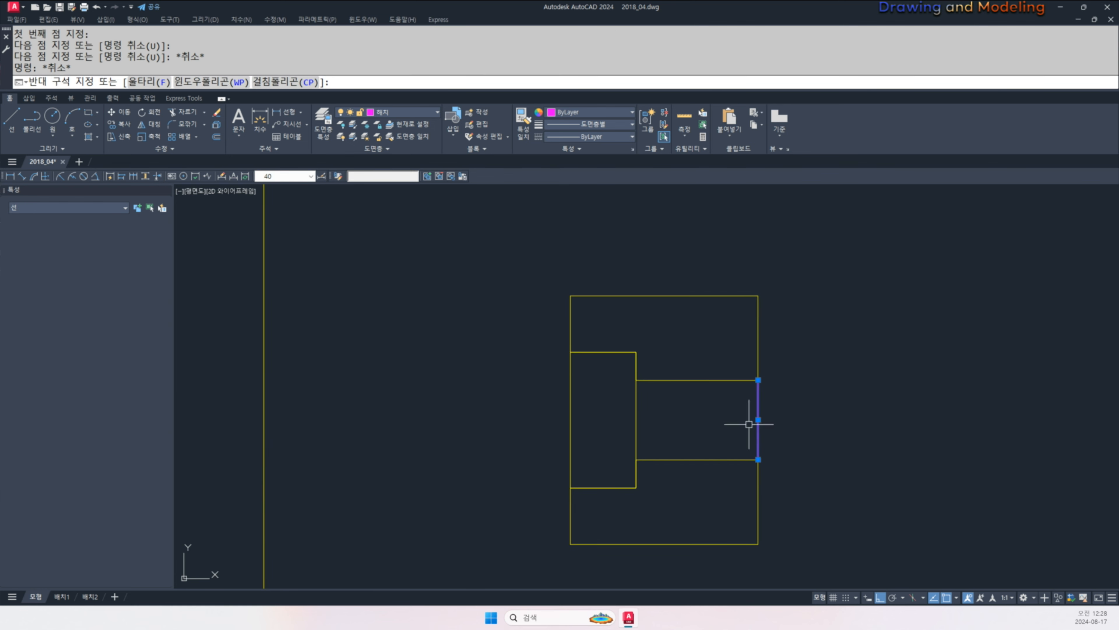
{"action": "left_click", "coordinate": [438, 116]}
{"action": "left_click", "coordinate": [409, 174]}
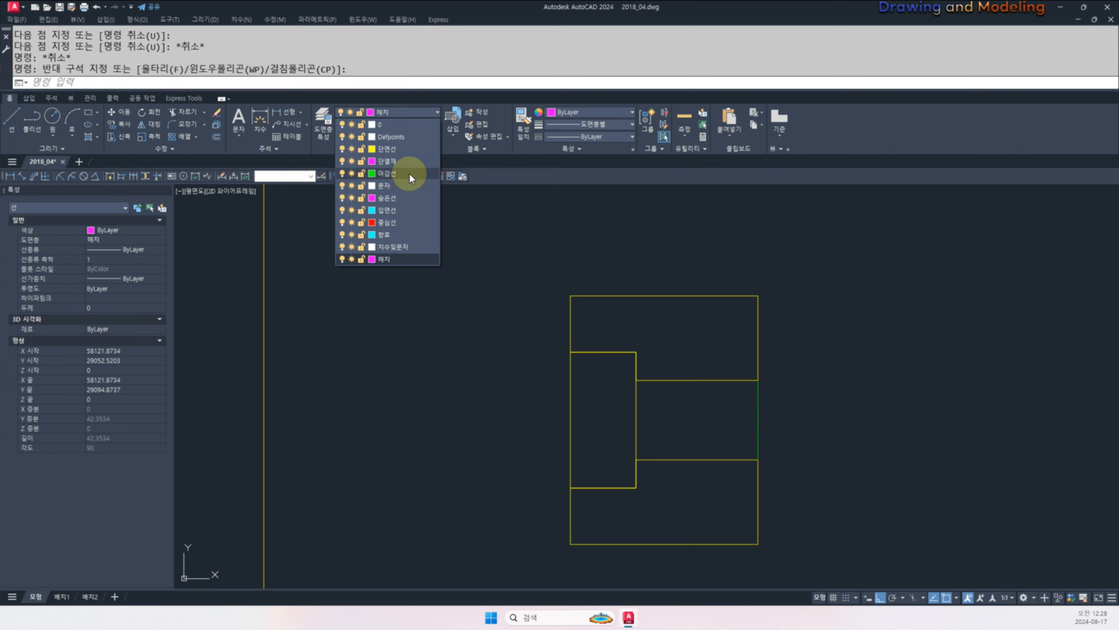
{"action": "key", "text": "Escape"}
{"action": "key", "text": "Escape"}
{"action": "scroll", "coordinate": [671, 383], "scroll_direction": "down", "scroll_amount": 4}
{"action": "left_click", "coordinate": [772, 470]}
{"action": "left_click", "coordinate": [630, 328]}
{"action": "middle_click_drag", "start_coordinate": [685, 480], "coordinate": [770, 450]}
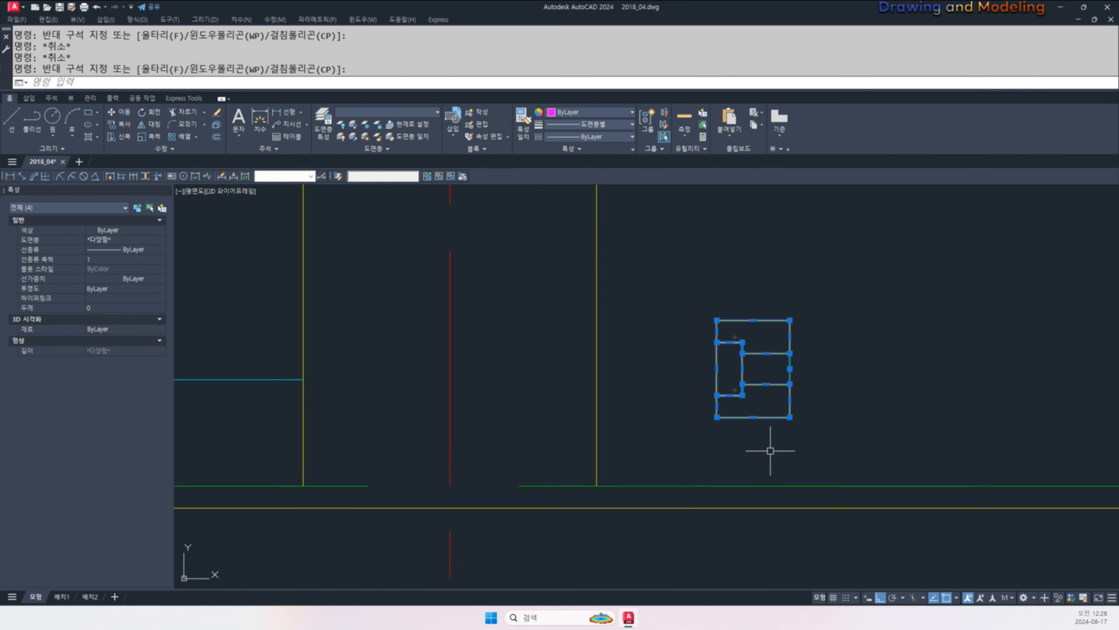
{"action": "type", "text": "m"}
{"action": "key", "text": "space"}
{"action": "left_click", "coordinate": [754, 408]}
{"action": "key", "text": "Escape"}
{"action": "key", "text": "Escape"}
- Move the whole frame detail by its bottom edge midpoint to the intersection of the wall centreline and the floor slab line
{"action": "key", "text": "space"}
{"action": "left_click", "coordinate": [838, 440]}
{"action": "left_click", "coordinate": [717, 333]}
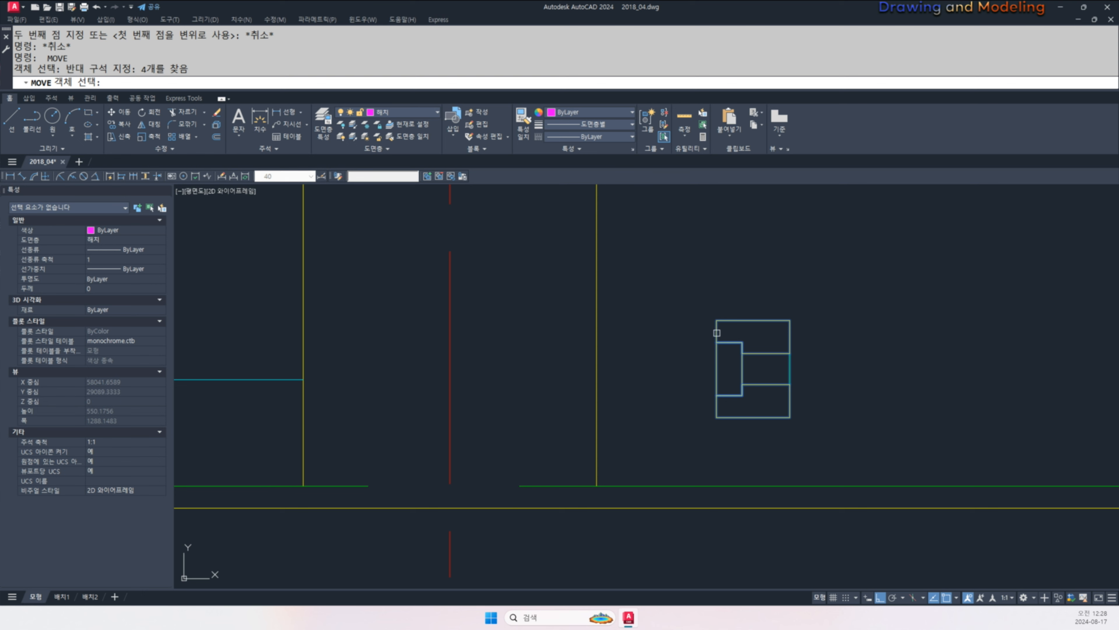
{"action": "key", "text": "space"}
{"action": "left_click", "coordinate": [753, 418]}
{"action": "left_click", "coordinate": [450, 508]}
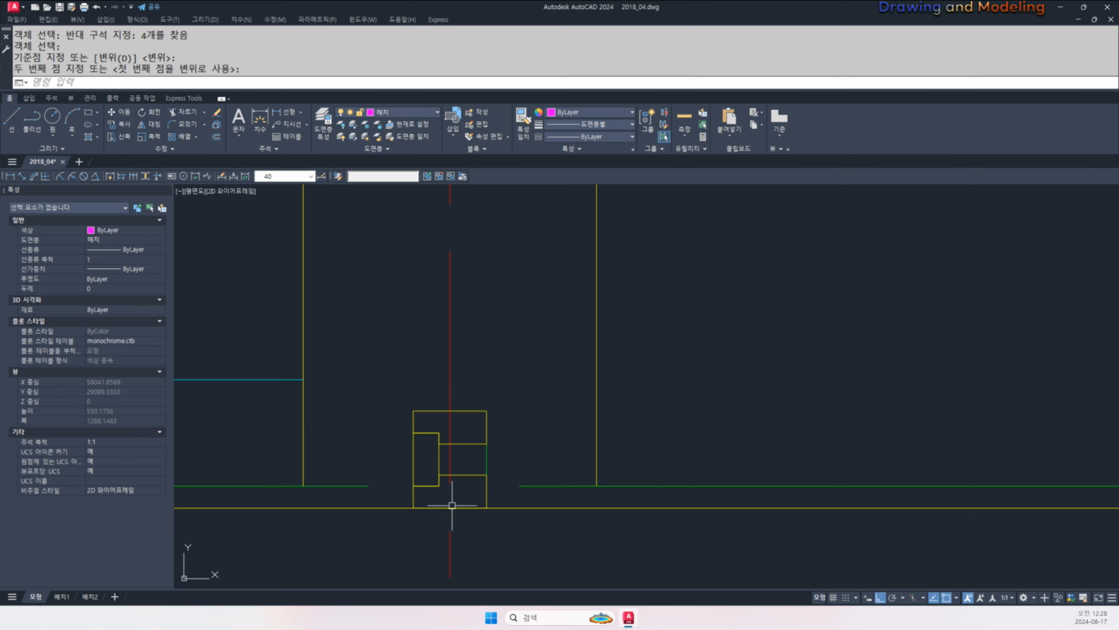
- Extend the green floor finish lines on both sides to meet the door frame detail
{"action": "key", "text": "Escape"}
{"action": "key", "text": "Escape"}
{"action": "middle_click_drag", "start_coordinate": [505, 486], "coordinate": [564, 519]}
{"action": "scroll", "coordinate": [566, 519], "scroll_direction": "up", "scroll_amount": 3}
{"action": "type", "text": "ex"}
{"action": "key", "text": "space"}
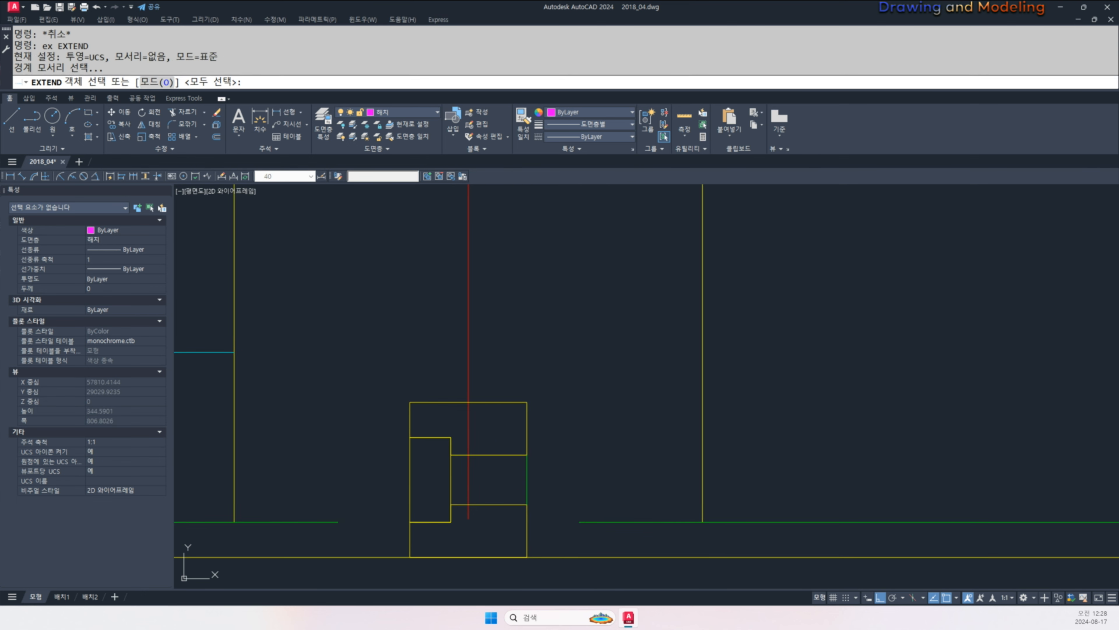
{"action": "key", "text": "space"}
{"action": "left_click", "coordinate": [586, 522]}
{"action": "left_click", "coordinate": [489, 518]}
{"action": "left_click", "coordinate": [461, 528]}
{"action": "key", "text": "Escape"}
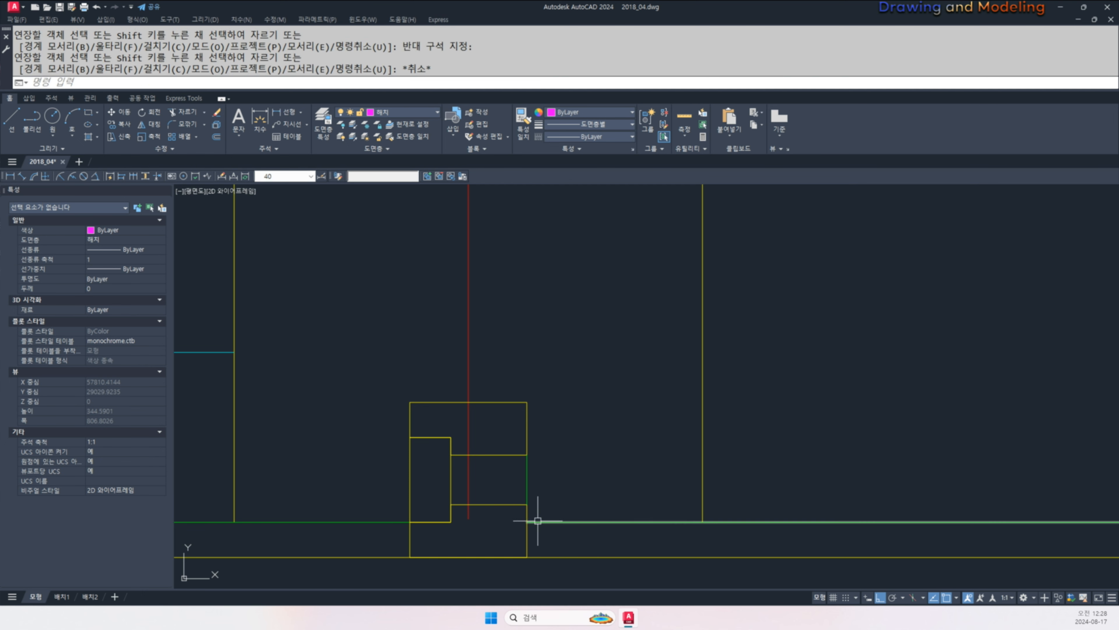
- Offset the green floor finish line upward by 2100
{"action": "scroll", "coordinate": [570, 497], "scroll_direction": "down", "scroll_amount": 5}
{"action": "type", "text": "o"}
{"action": "key", "text": "space"}
{"action": "type", "text": "2100"}
{"action": "key", "text": "space"}
{"action": "scroll", "coordinate": [569, 497], "scroll_direction": "up", "scroll_amount": 2}
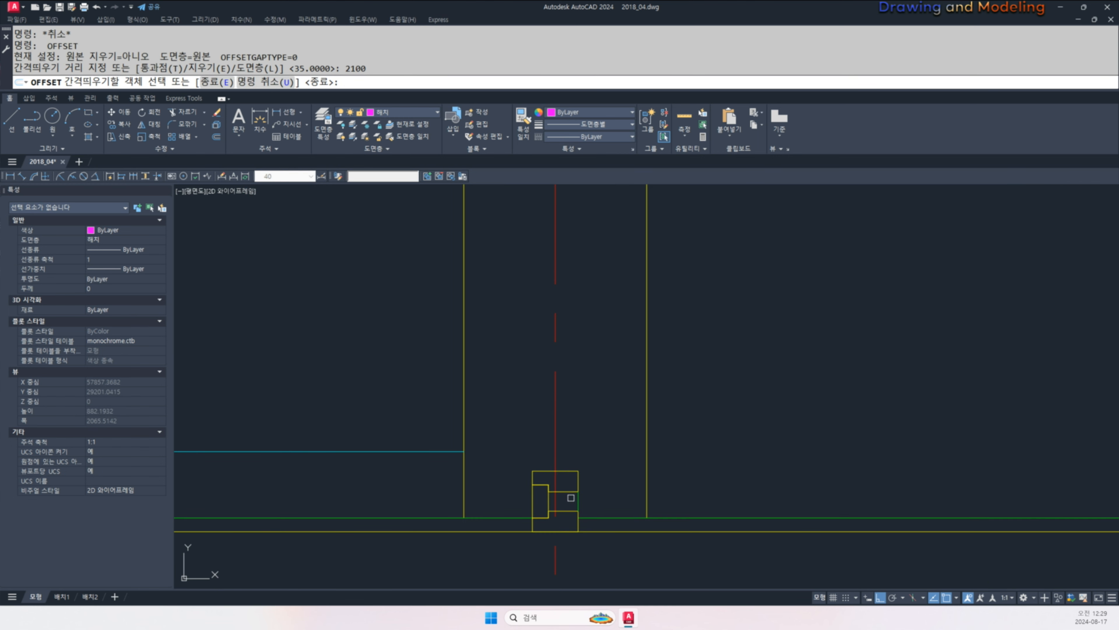
{"action": "left_click", "coordinate": [599, 518]}
{"action": "left_click", "coordinate": [707, 429]}
{"action": "key", "text": "Escape"}
{"action": "key", "text": "Escape"}
- Stretch the upper part of the door frame from its top edge midpoint up to the 2100 offset line
{"action": "scroll", "coordinate": [568, 487], "scroll_direction": "up", "scroll_amount": 2}
{"action": "type", "text": "s"}
{"action": "left_click", "coordinate": [606, 509]}
{"action": "left_click", "coordinate": [491, 446]}
{"action": "key", "text": "space"}
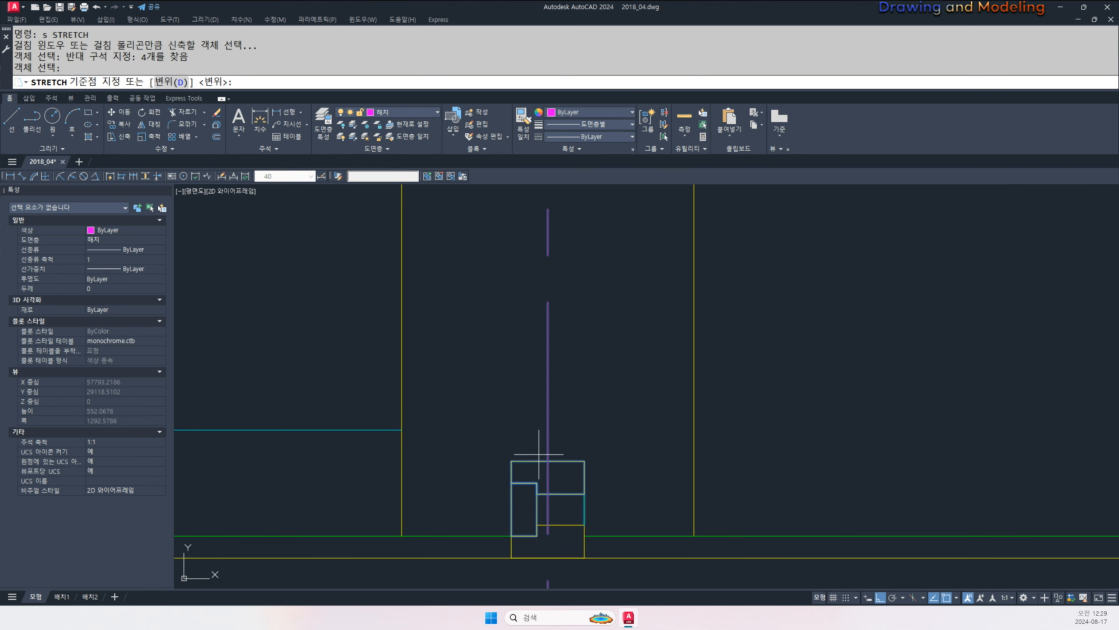
{"action": "left_click", "coordinate": [548, 460]}
{"action": "scroll", "coordinate": [536, 454], "scroll_direction": "down", "scroll_amount": 3}
{"action": "scroll", "coordinate": [525, 425], "scroll_direction": "up", "scroll_amount": 3}
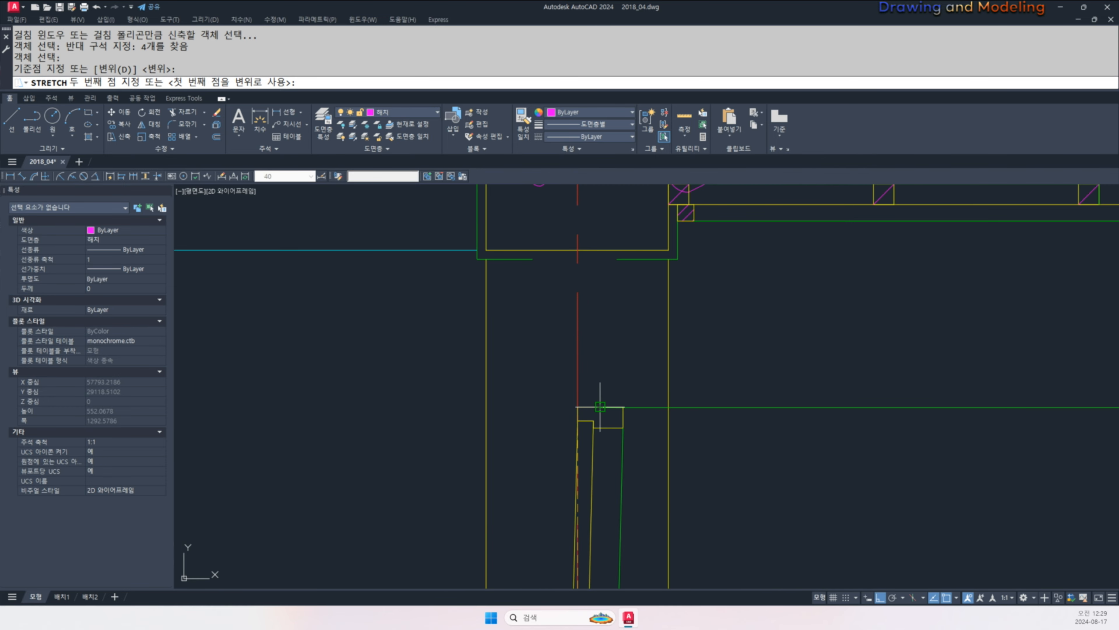
{"action": "key", "text": "Escape"}
{"action": "key", "text": "Escape"}
- Copy the top frame profile vertically from its top edge on the wall centreline to the underside of the lintel
{"action": "middle_click_drag", "start_coordinate": [592, 425], "coordinate": [593, 501]}
{"action": "type", "text": "co"}
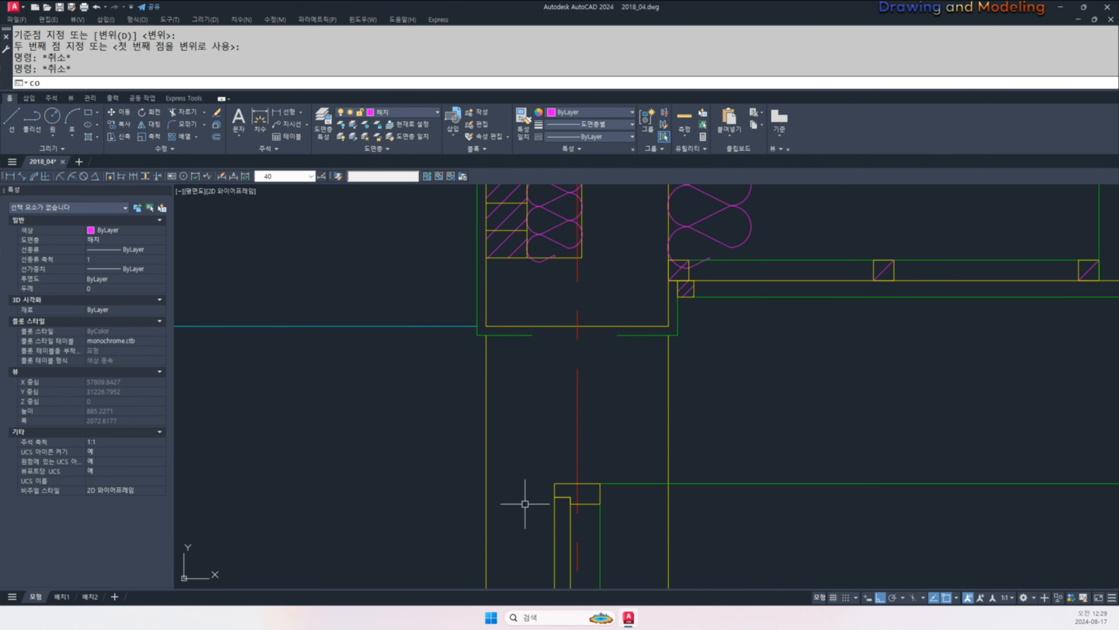
{"action": "key", "text": "space"}
{"action": "left_click", "coordinate": [519, 516]}
{"action": "left_click", "coordinate": [636, 459]}
{"action": "key", "text": "space"}
{"action": "left_click", "coordinate": [577, 483]}
{"action": "left_click", "coordinate": [577, 326]}
{"action": "key", "text": "Escape"}
{"action": "key", "text": "Escape"}
- Erase the horizontal 2100 offset guide line beside the door head
{"action": "left_click", "coordinate": [639, 465]}
{"action": "left_click", "coordinate": [627, 512]}
{"action": "type", "text": "e"}
- Extend the green finish lines under the lintel from both sides to the copied frame profile
{"action": "middle_click_drag", "start_coordinate": [602, 361], "coordinate": [609, 420]}
{"action": "scroll", "coordinate": [612, 493], "scroll_direction": "up", "scroll_amount": 4}
{"action": "type", "text": "ex"}
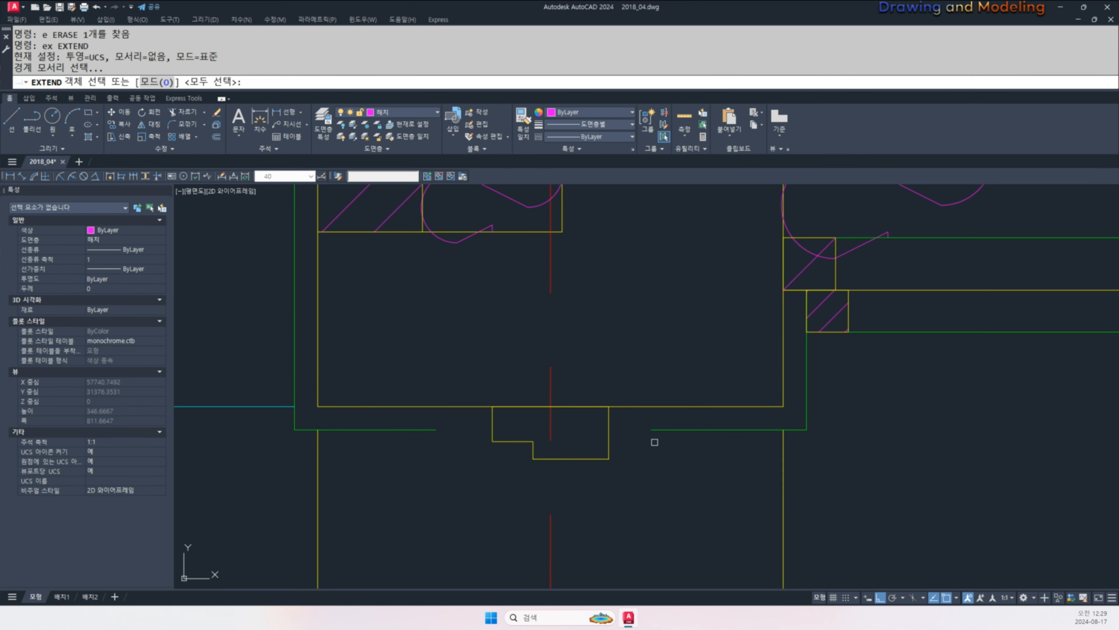
{"action": "key", "text": "space"}
{"action": "left_click", "coordinate": [673, 444]}
{"action": "left_click", "coordinate": [655, 421]}
{"action": "left_click", "coordinate": [452, 438]}
{"action": "key", "text": "Escape"}
{"action": "key", "text": "Escape"}
- Explode the copied frame profile and fillet its step edge to the right side with zero radius
{"action": "scroll", "coordinate": [576, 427], "scroll_direction": "up", "scroll_amount": 2}
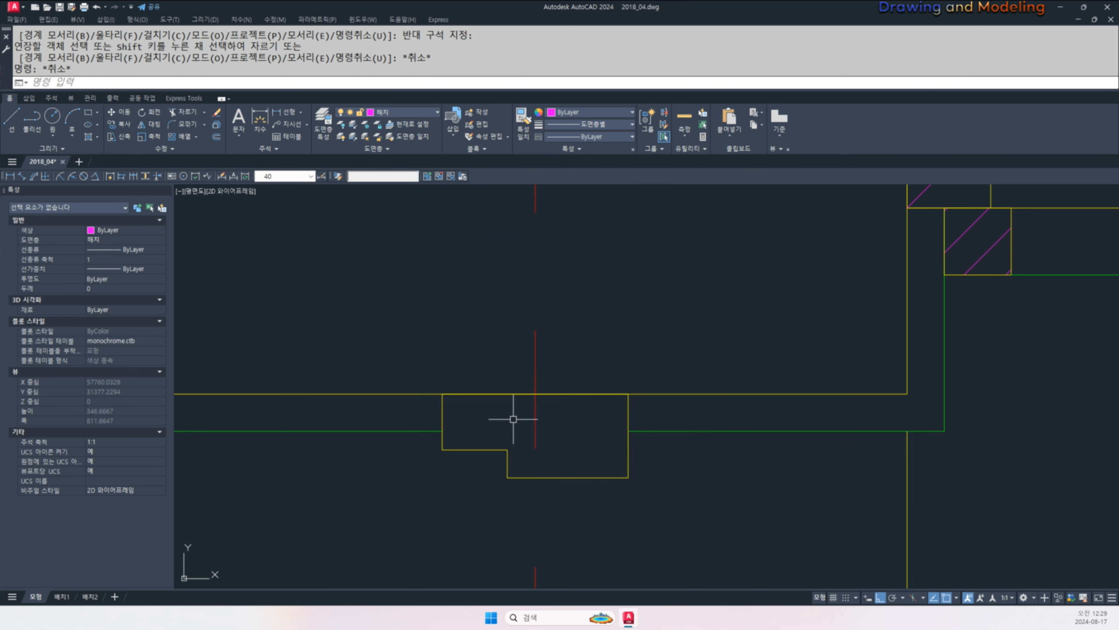
{"action": "left_click", "coordinate": [513, 420]}
{"action": "left_click", "coordinate": [487, 468]}
{"action": "type", "text": "x"}
{"action": "key", "text": "Escape"}
{"action": "key", "text": "Escape"}
{"action": "type", "text": "f"}
{"action": "left_click", "coordinate": [496, 449]}
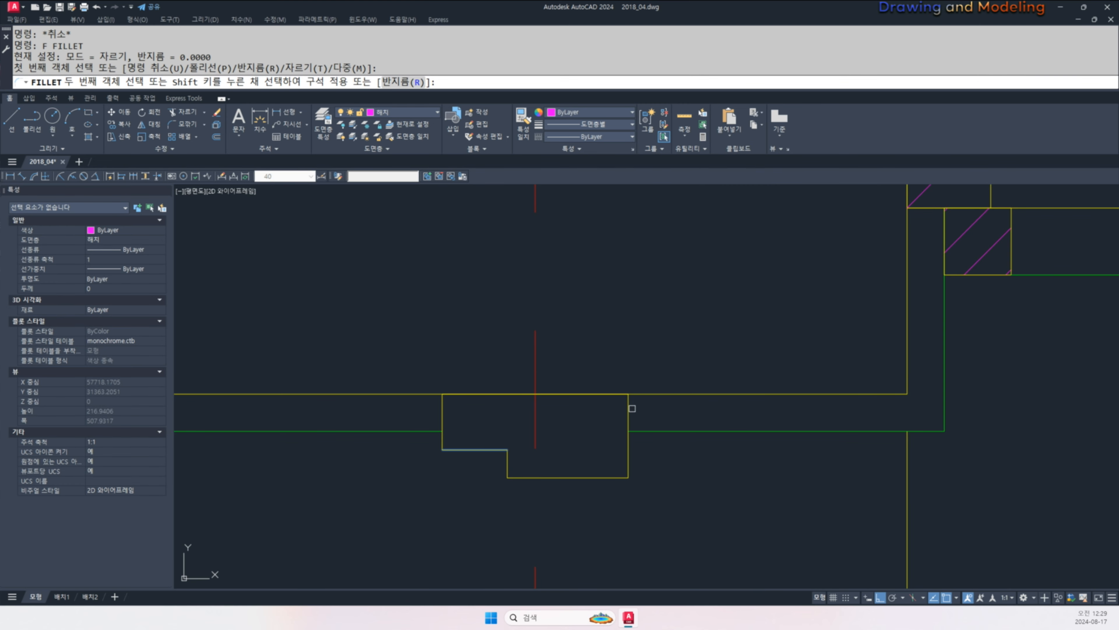
{"action": "left_click", "coordinate": [630, 412]}
{"action": "key", "text": "Escape"}
{"action": "key", "text": "Escape"}
- Erase the two leftover notch edges below the squared-off frame profile
{"action": "left_click", "coordinate": [526, 468]}
{"action": "left_click", "coordinate": [489, 493]}
{"action": "type", "text": "e"}
{"action": "key", "text": "Escape"}
{"action": "key", "text": "Escape"}
- Join the four remaining frame lines under the lintel into one closed rectangle
{"action": "left_click", "coordinate": [414, 479]}
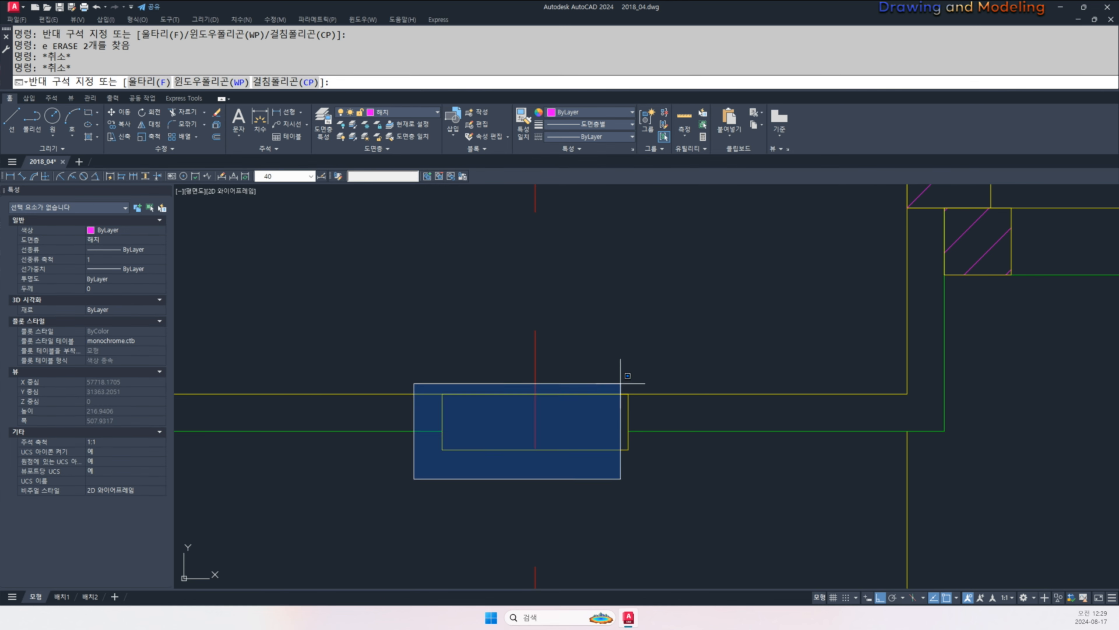
{"action": "left_click", "coordinate": [622, 383]}
{"action": "left_click", "coordinate": [422, 497]}
{"action": "left_click", "coordinate": [632, 370]}
{"action": "scroll", "coordinate": [608, 454], "scroll_direction": "down", "scroll_amount": 2}
{"action": "middle_click_drag", "start_coordinate": [614, 505], "coordinate": [628, 422]}
{"action": "type", "text": "j"}
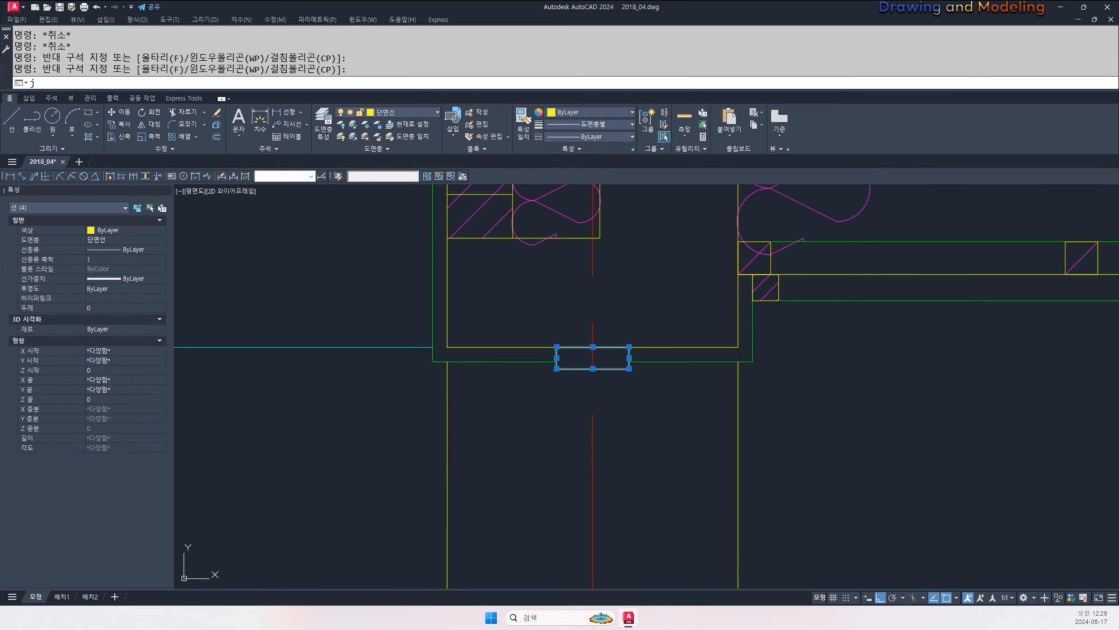
{"action": "key", "text": "Escape"}
{"action": "key", "text": "Escape"}
- Draw two vertical lines connecting the left and right corners of the lintel frame rectangle and the door head frame
{"action": "scroll", "coordinate": [583, 445], "scroll_direction": "down", "scroll_amount": 2}
{"action": "middle_click_drag", "start_coordinate": [582, 451], "coordinate": [599, 407]}
{"action": "type", "text": "l"}
{"action": "left_click", "coordinate": [584, 352]}
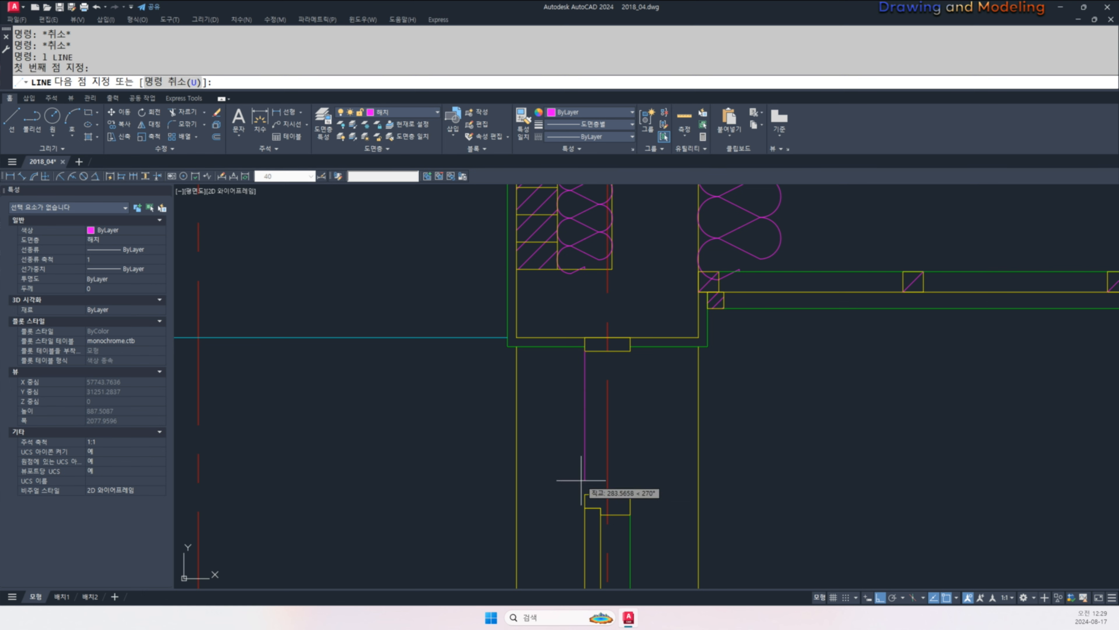
{"action": "left_click", "coordinate": [585, 494]}
{"action": "key", "text": "Escape"}
{"action": "key", "text": "Escape"}
{"action": "key", "text": "space"}
{"action": "left_click", "coordinate": [630, 493]}
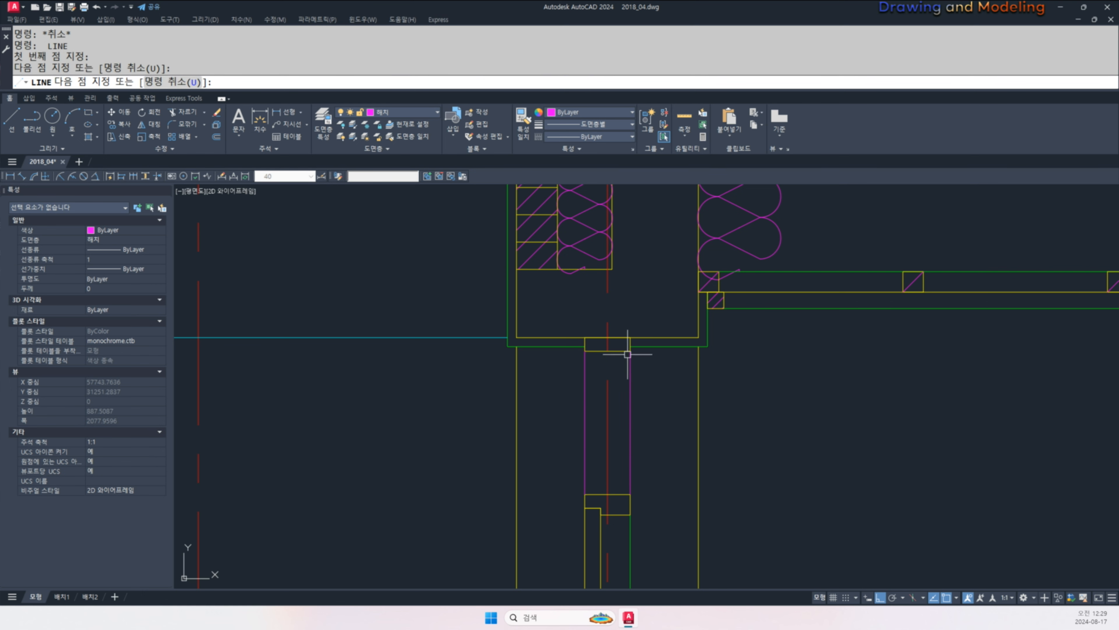
{"action": "left_click", "coordinate": [628, 354]}
{"action": "key", "text": "Escape"}
{"action": "key", "text": "Escape"}
- Match the two vertical connecting lines to the properties of the green finish line under the lintel
{"action": "scroll", "coordinate": [628, 354], "scroll_direction": "up", "scroll_amount": 3}
{"action": "type", "text": "nmj"}
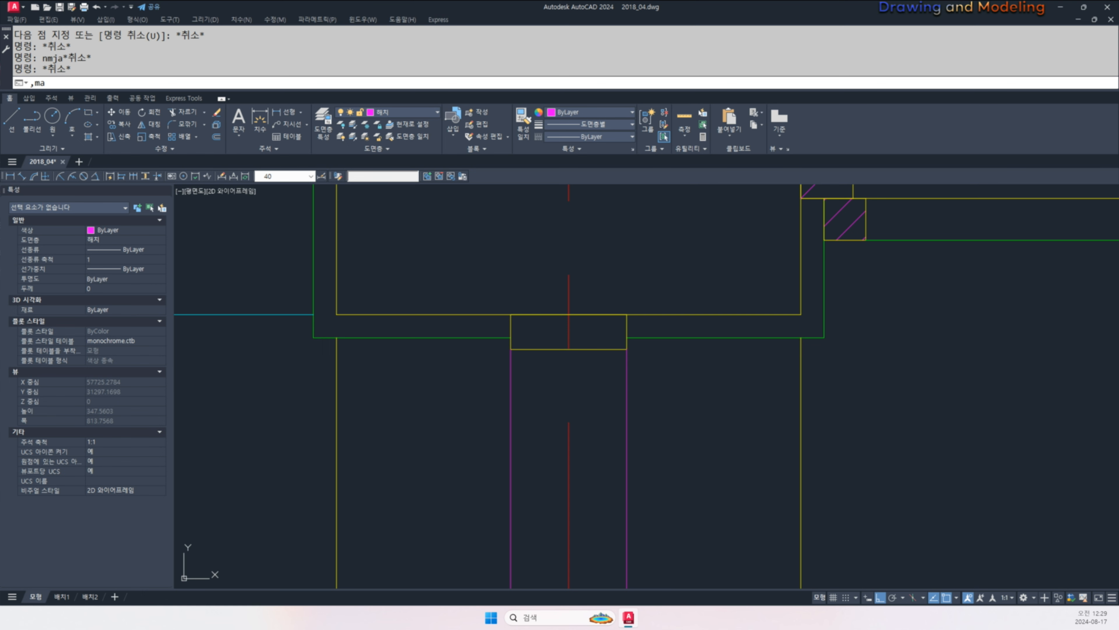
{"action": "type", "text": "ma"}
{"action": "key", "text": "space"}
{"action": "left_click", "coordinate": [664, 336]}
{"action": "left_click", "coordinate": [656, 385]}
{"action": "left_click", "coordinate": [609, 433]}
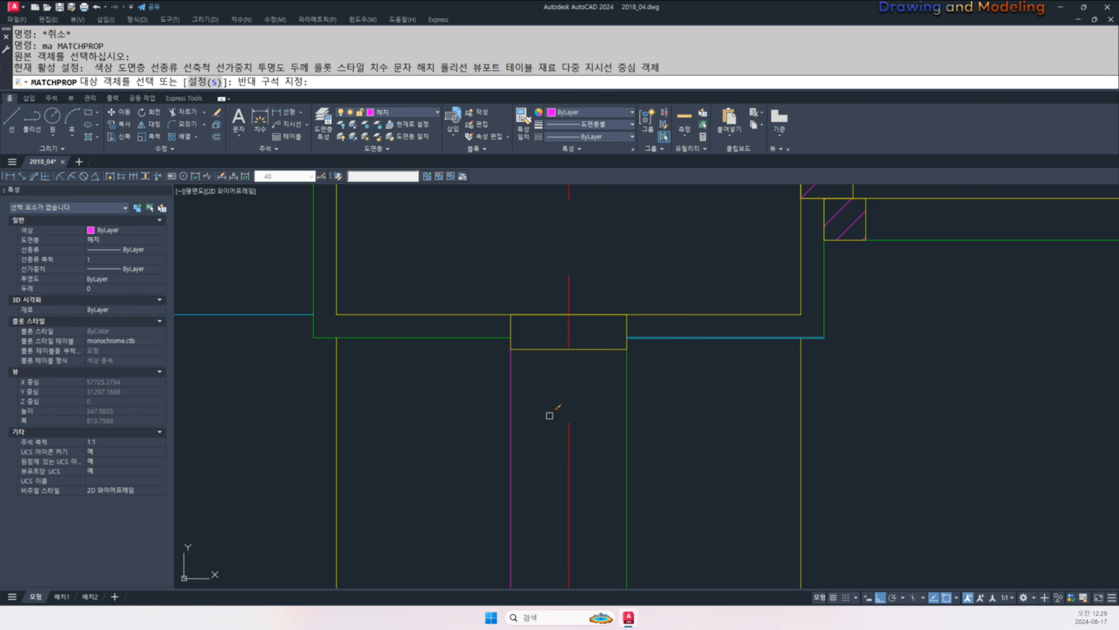
{"action": "left_click", "coordinate": [550, 413]}
{"action": "left_click", "coordinate": [490, 457]}
{"action": "key", "text": "Escape"}
{"action": "key", "text": "Escape"}
- Draw a 30 by 50 rectangle to the right of the opening above the door head
{"action": "scroll", "coordinate": [572, 441], "scroll_direction": "down", "scroll_amount": 2}
{"action": "type", "text": "rec"}
{"action": "key", "text": "space"}
{"action": "left_click", "coordinate": [668, 510]}
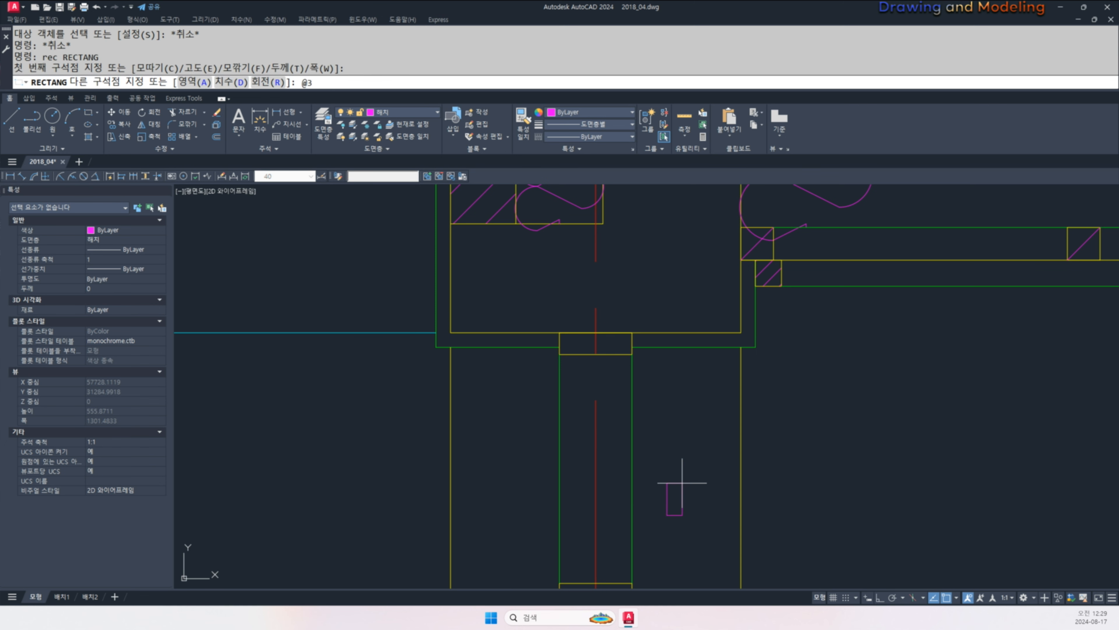
{"action": "type", "text": "@30,50"}
{"action": "key", "text": "space"}
{"action": "key", "text": "Escape"}
{"action": "key", "text": "Escape"}
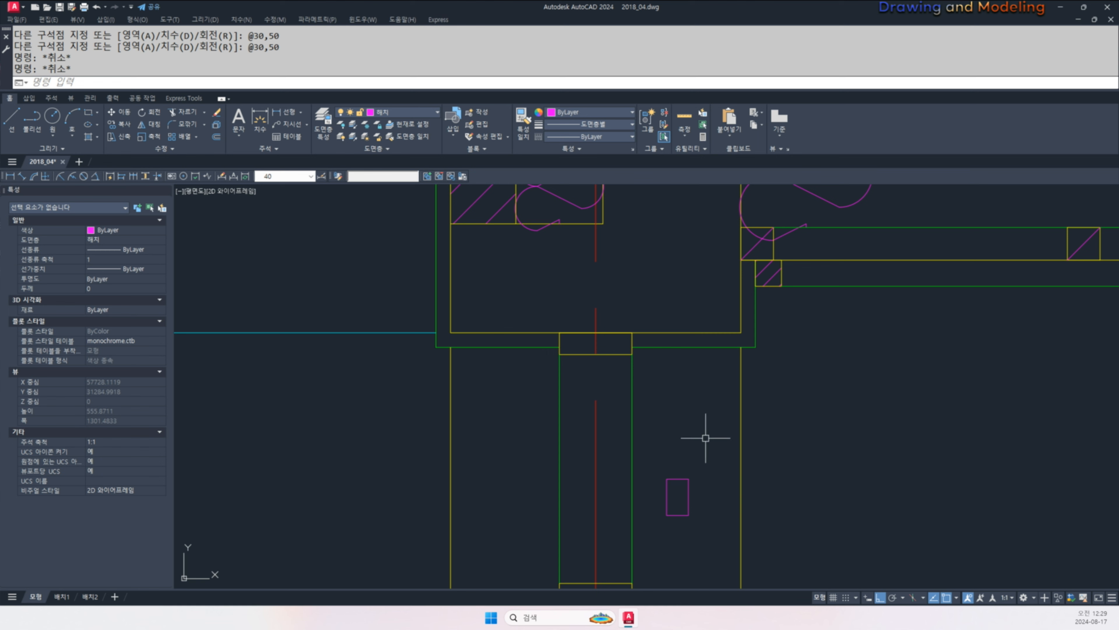
- Match the 30 by 50 rectangle's properties to the yellow frame outline
{"action": "type", "text": "ma"}
{"action": "key", "text": "space"}
{"action": "left_click", "coordinate": [624, 359]}
{"action": "left_click", "coordinate": [623, 354]}
{"action": "left_click", "coordinate": [634, 418]}
{"action": "left_click", "coordinate": [710, 519]}
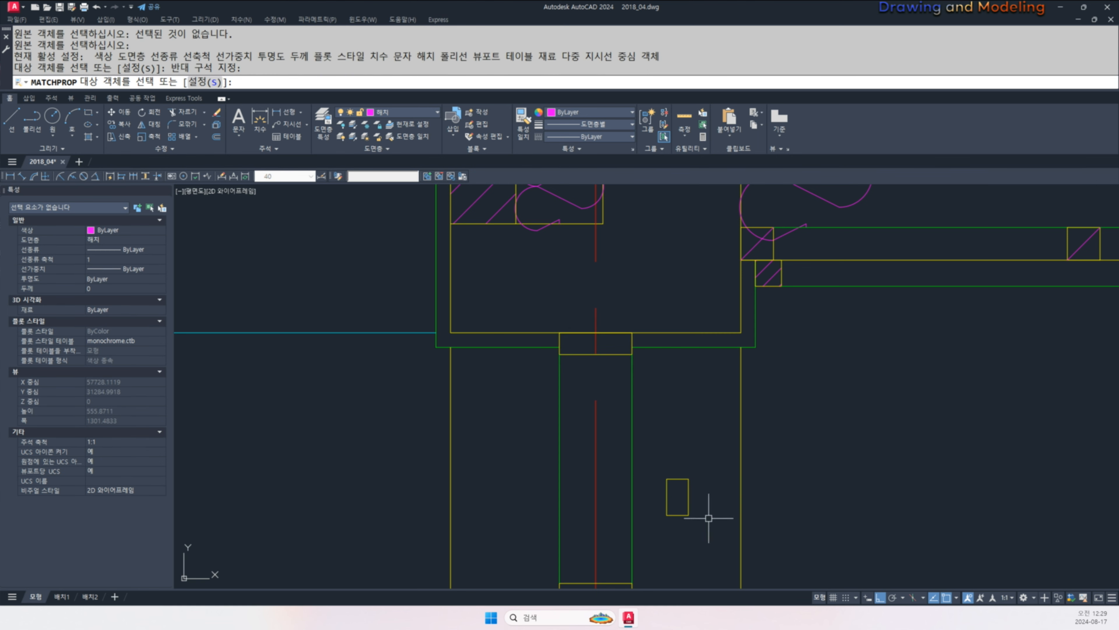
{"action": "key", "text": "Escape"}
{"action": "key", "text": "Escape"}
- Move the small rectangle by its bottom edge midpoint to the midpoint of the door head frame's top edge
{"action": "scroll", "coordinate": [700, 538], "scroll_direction": "up", "scroll_amount": 2}
{"action": "middle_click_drag", "start_coordinate": [692, 553], "coordinate": [727, 500]}
{"action": "type", "text": "m"}
{"action": "left_click", "coordinate": [746, 473]}
{"action": "left_click", "coordinate": [680, 411]}
{"action": "key", "text": "space"}
{"action": "left_click", "coordinate": [704, 440]}
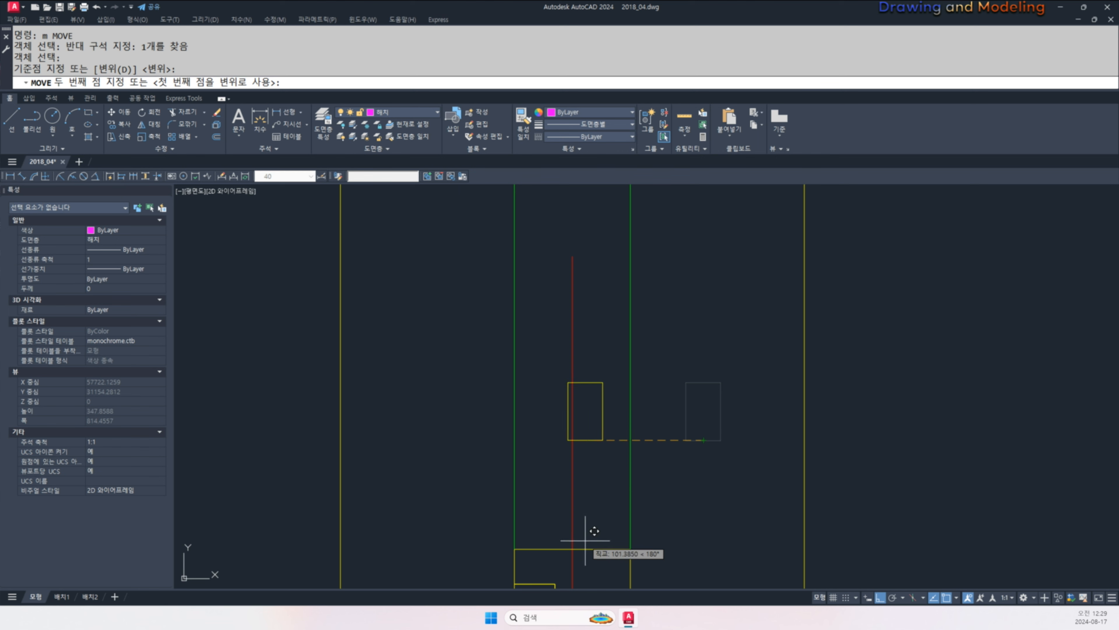
{"action": "left_click", "coordinate": [573, 549]}
{"action": "key", "text": "Escape"}
{"action": "key", "text": "Escape"}
- Copy the small rectangle from its top edge midpoint to the underside midpoint of the frame rectangle below the lintel
{"action": "middle_click_drag", "start_coordinate": [616, 510], "coordinate": [669, 503]}
{"action": "key", "text": "space"}
{"action": "left_click", "coordinate": [663, 439]}
{"action": "left_click", "coordinate": [636, 490]}
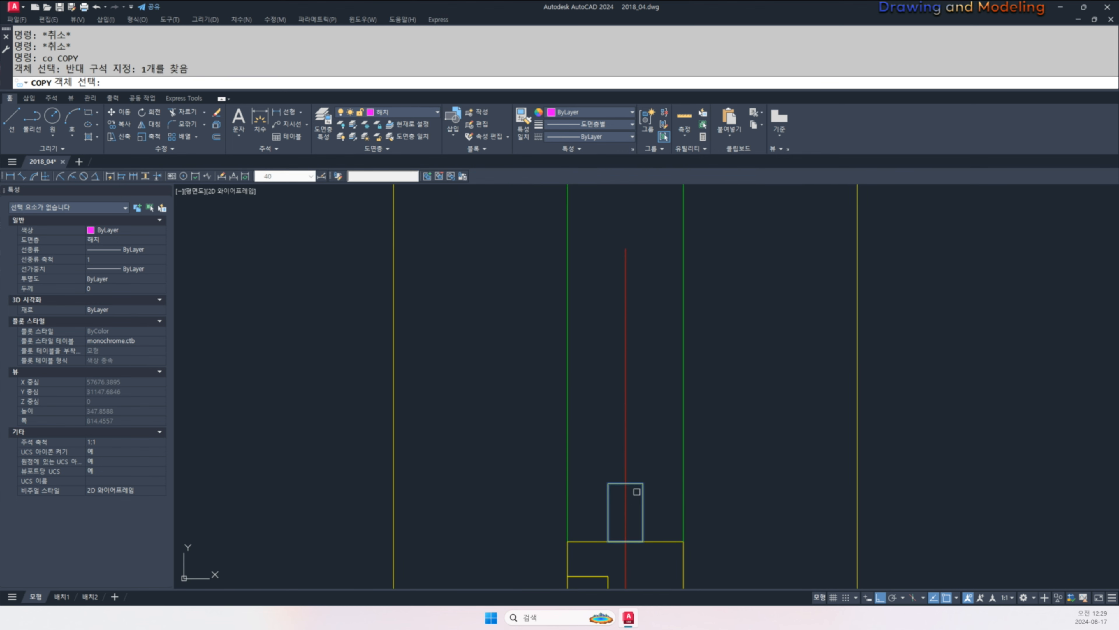
{"action": "key", "text": "space"}
{"action": "left_click", "coordinate": [619, 484]}
{"action": "scroll", "coordinate": [620, 480], "scroll_direction": "down", "scroll_amount": 2}
{"action": "middle_click_drag", "start_coordinate": [620, 353], "coordinate": [619, 430]}
{"action": "scroll", "coordinate": [620, 369], "scroll_direction": "up", "scroll_amount": 4}
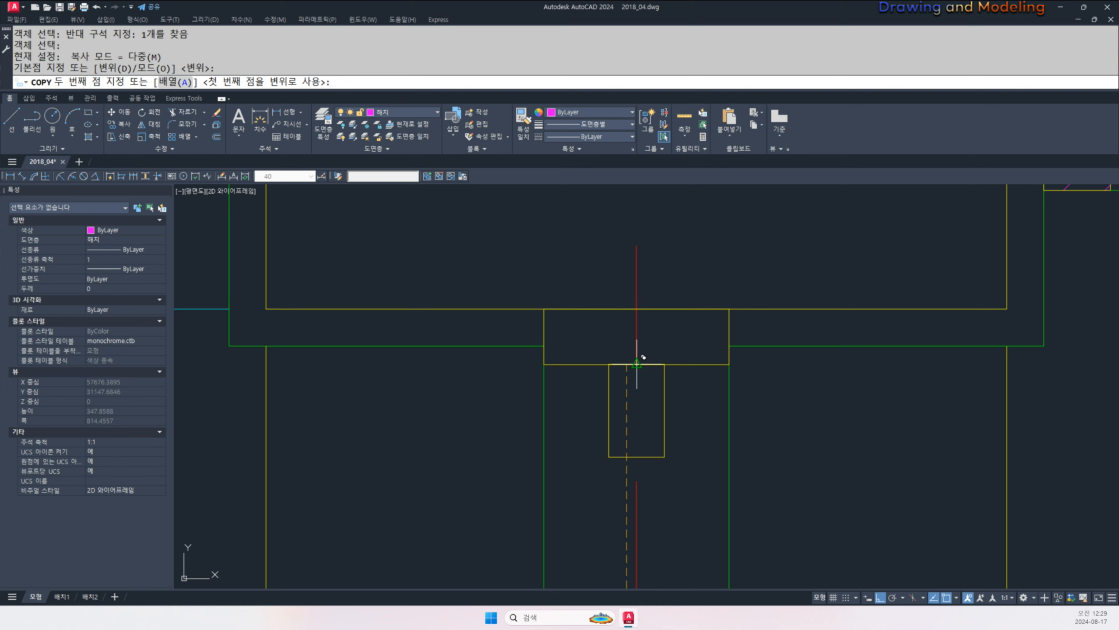
{"action": "left_click", "coordinate": [626, 364]}
{"action": "key", "text": "Escape"}
{"action": "key", "text": "Escape"}
- Draw a vertical line between the facing left corners of the two small rectangles
{"action": "scroll", "coordinate": [646, 465], "scroll_direction": "down", "scroll_amount": 2}
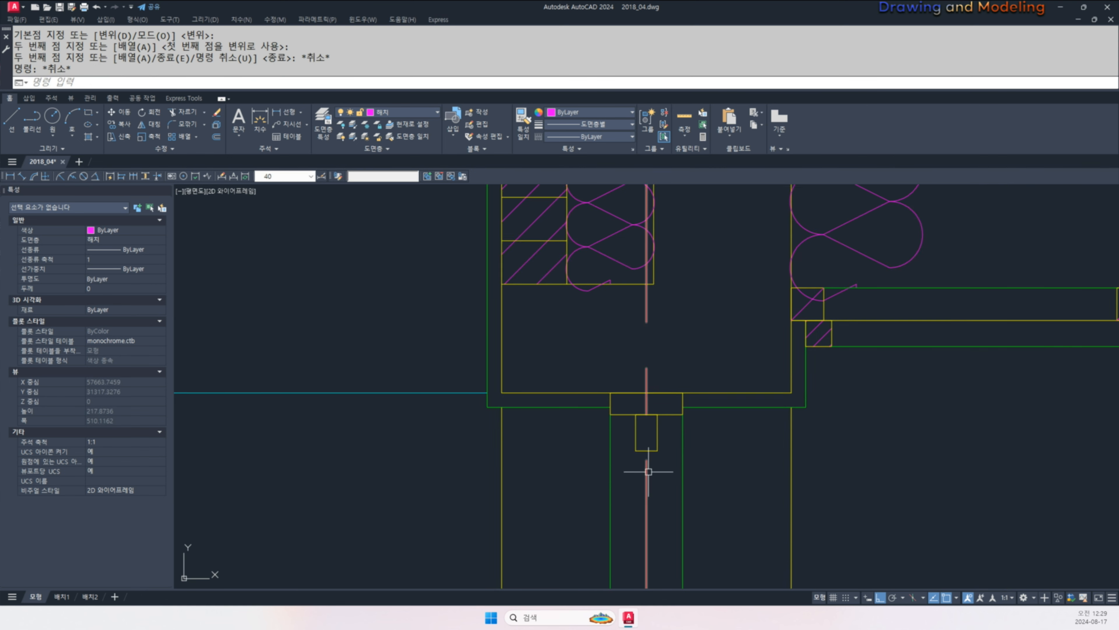
{"action": "middle_click_drag", "start_coordinate": [647, 465], "coordinate": [647, 414]}
{"action": "type", "text": "l"}
{"action": "left_click", "coordinate": [660, 314]}
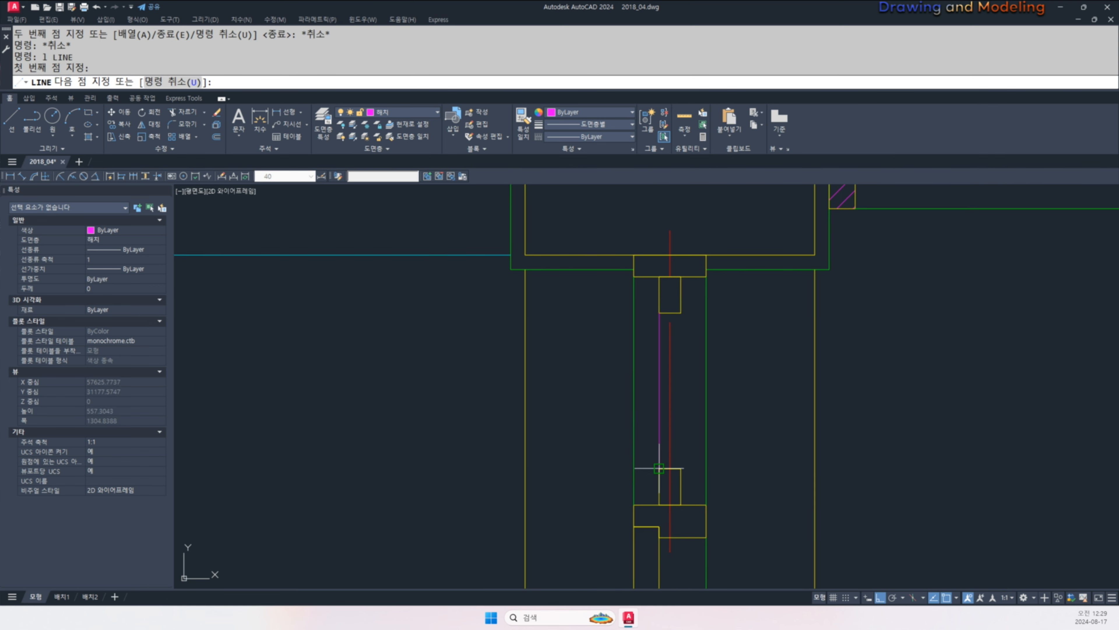
{"action": "key", "text": "Escape"}
{"action": "key", "text": "Escape"}
- Copy the vertical line to the midpoint and right corner of the upper small rectangle's bottom edge
{"action": "scroll", "coordinate": [665, 388], "scroll_direction": "up", "scroll_amount": 3}
{"action": "type", "text": "co"}
{"action": "scroll", "coordinate": [661, 366], "scroll_direction": "up", "scroll_amount": 4}
{"action": "left_click", "coordinate": [665, 361]}
{"action": "left_click", "coordinate": [635, 379]}
{"action": "key", "text": "Return"}
{"action": "left_click", "coordinate": [642, 321]}
{"action": "left_click", "coordinate": [731, 322]}
{"action": "key", "text": "Escape"}
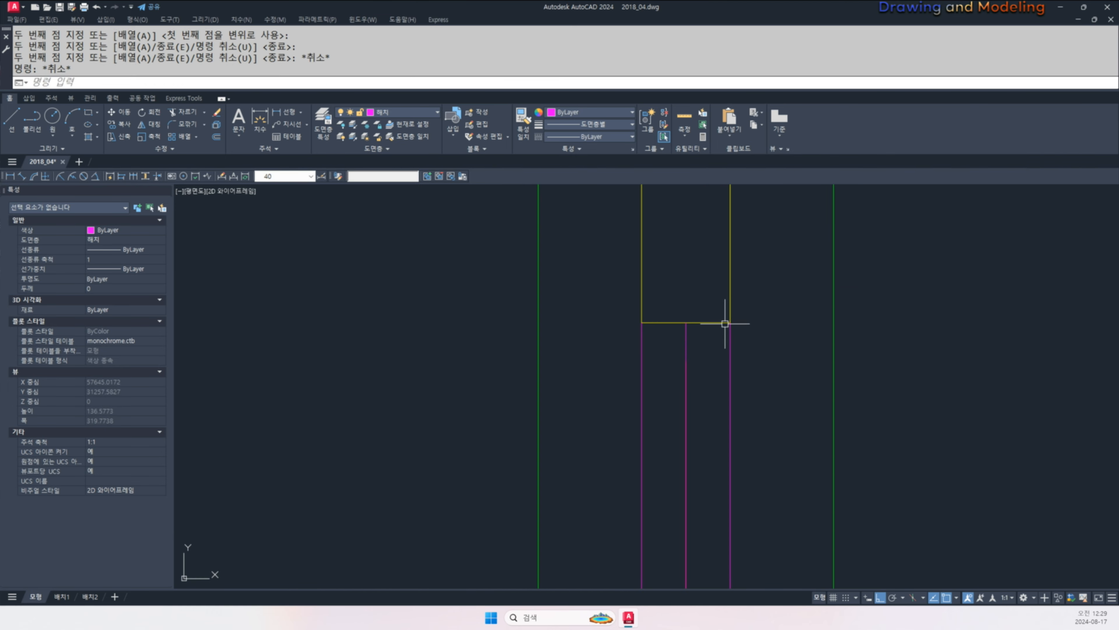
{"action": "type", "text": "am"}
{"action": "key", "text": "space"}
{"action": "left_click", "coordinate": [833, 335]}
{"action": "left_click", "coordinate": [785, 346]}
{"action": "left_click", "coordinate": [688, 416]}
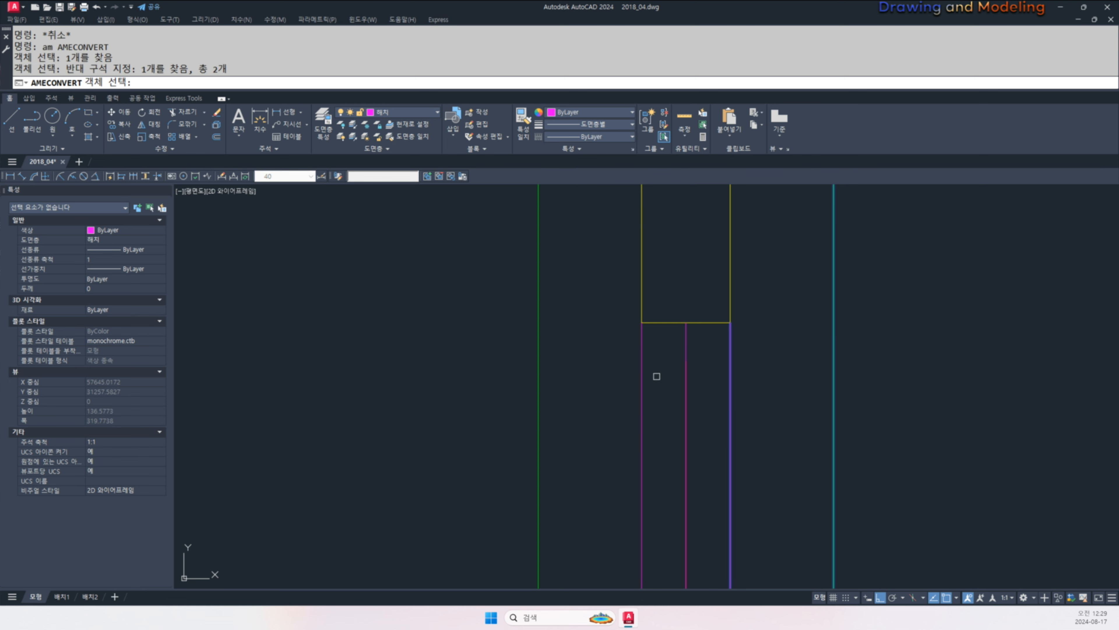
{"action": "left_click", "coordinate": [655, 379]}
{"action": "left_click", "coordinate": [598, 411]}
{"action": "key", "text": "Escape"}
{"action": "key", "text": "Escape"}
{"action": "type", "text": "maa"}
{"action": "left_click", "coordinate": [834, 345]}
{"action": "key", "text": "space"}
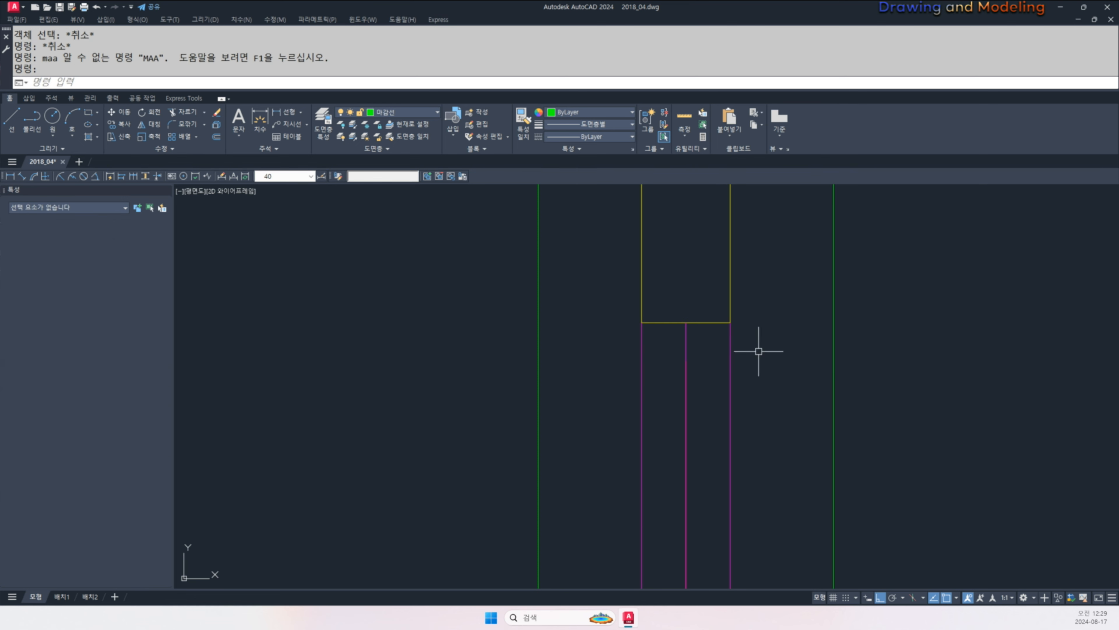
{"action": "key", "text": "Escape"}
- Match the two outer vertical lines between the small transom frame rectangles to the properties of the green finish line
{"action": "type", "text": "ma"}
{"action": "key", "text": "space"}
{"action": "left_click", "coordinate": [833, 353]}
{"action": "left_click", "coordinate": [765, 341]}
{"action": "left_click", "coordinate": [705, 371]}
{"action": "left_click", "coordinate": [667, 354]}
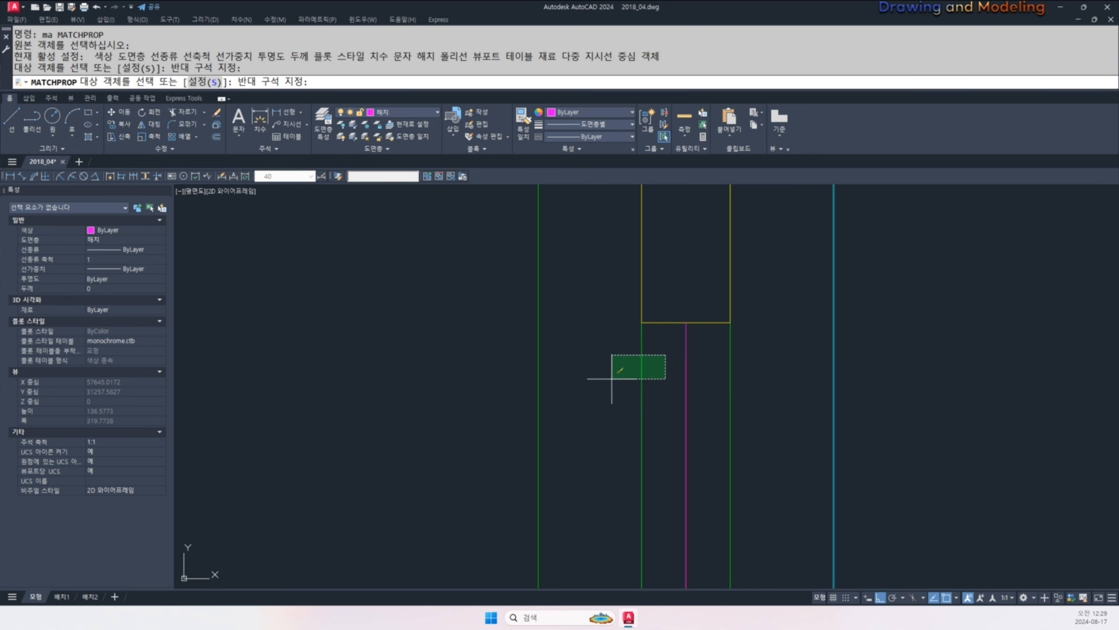
{"action": "left_click", "coordinate": [612, 379]}
{"action": "key", "text": "Escape"}
{"action": "key", "text": "Escape"}
- Match the middle vertical glazing line to the properties of the yellow frame rectangle above it
{"action": "key", "text": "space"}
{"action": "left_click", "coordinate": [700, 323]}
{"action": "left_click", "coordinate": [686, 342]}
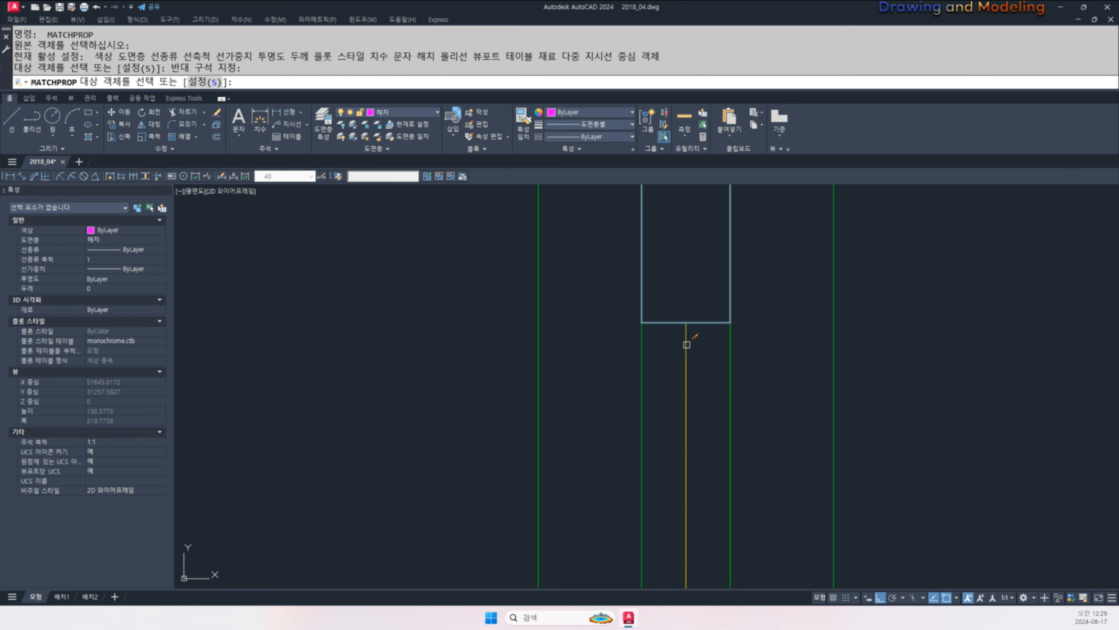
{"action": "key", "text": "Escape"}
{"action": "scroll", "coordinate": [691, 383], "scroll_direction": "down", "scroll_amount": 6}
{"action": "key", "text": "Escape"}
{"action": "key", "text": "Escape"}
{"action": "scroll", "coordinate": [794, 400], "scroll_direction": "down", "scroll_amount": 6}
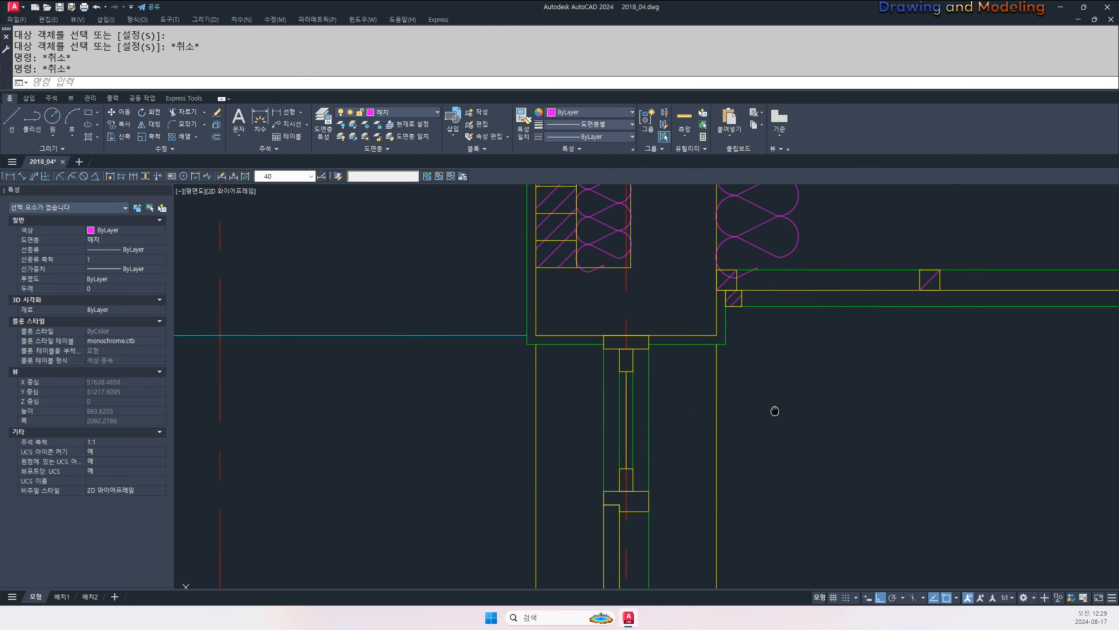
- Copy the two short drip-groove lines from the eaves soffit to the finish layer under the entrance lintel's outer side
{"action": "type", "text": "co"}
{"action": "key", "text": "space"}
{"action": "scroll", "coordinate": [660, 301], "scroll_direction": "up", "scroll_amount": 6}
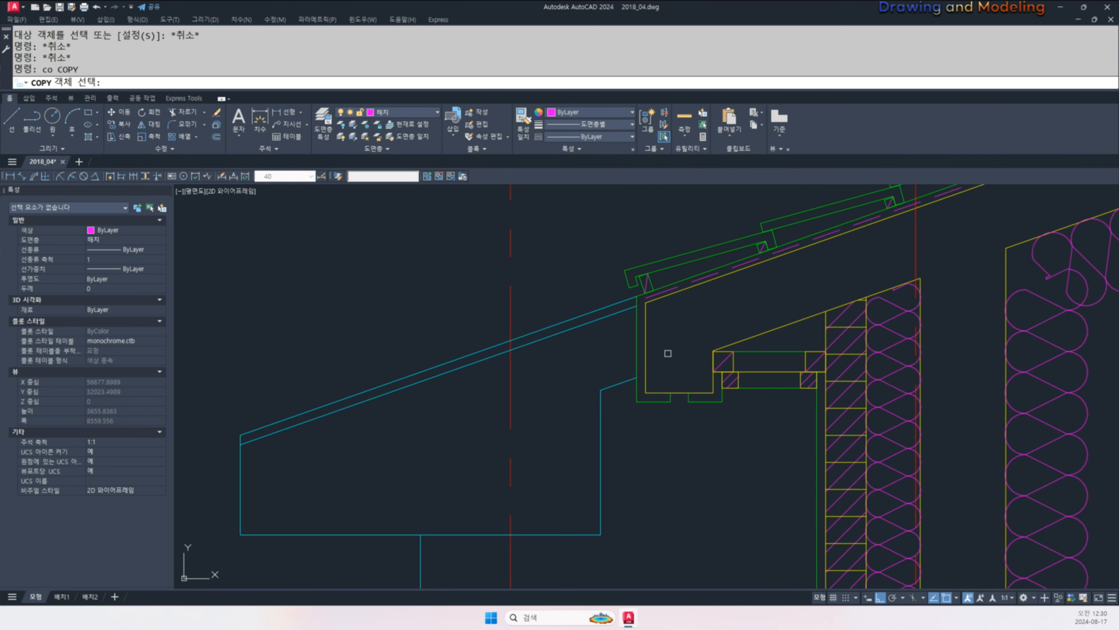
{"action": "left_click", "coordinate": [676, 428]}
{"action": "left_click", "coordinate": [728, 374]}
{"action": "key", "text": "space"}
{"action": "left_click", "coordinate": [655, 385]}
{"action": "scroll", "coordinate": [661, 379], "scroll_direction": "down", "scroll_amount": 4}
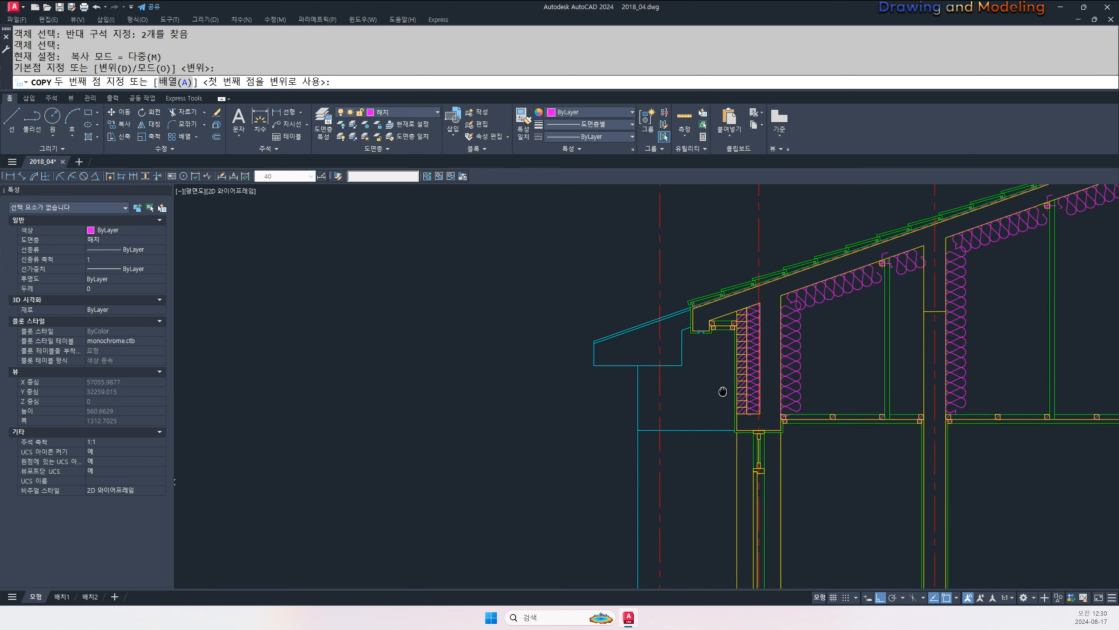
{"action": "scroll", "coordinate": [750, 350], "scroll_direction": "up", "scroll_amount": 6}
{"action": "left_click", "coordinate": [777, 377]}
{"action": "key", "text": "Escape"}
{"action": "key", "text": "Escape"}
{"action": "scroll", "coordinate": [828, 392], "scroll_direction": "up", "scroll_amount": 3}
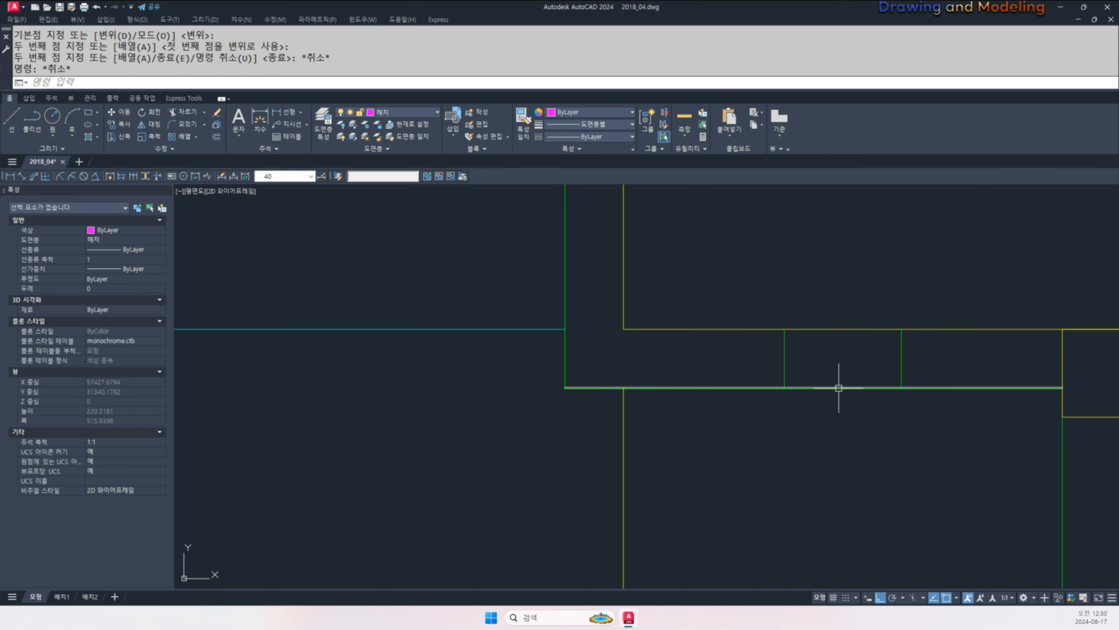
- Trim the lintel's underside finish line between the two copied drip-groove lines
{"action": "type", "text": "tr"}
{"action": "left_click", "coordinate": [850, 375]}
{"action": "left_click", "coordinate": [816, 399]}
{"action": "key", "text": "Escape"}
{"action": "key", "text": "Escape"}
{"action": "scroll", "coordinate": [761, 390], "scroll_direction": "down", "scroll_amount": 4}
{"action": "middle_click_drag", "start_coordinate": [773, 413], "coordinate": [730, 378]}
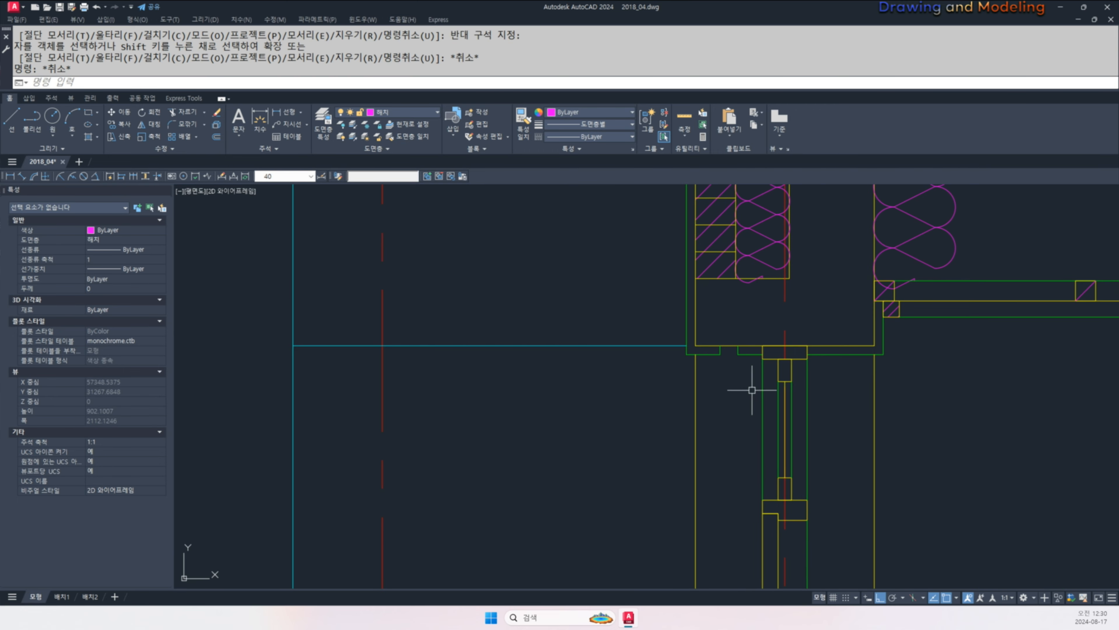
{"action": "key", "text": "Escape"}
{"action": "mouse_move", "coordinate": [823, 404]}
{"action": "middle_mouse_down"}
{"action": "mouse_move", "coordinate": [723, 395]}
{"action": "mouse_move", "coordinate": [680, 332]}
{"action": "middle_mouse_up"}
{"action": "scroll", "coordinate": [652, 347], "scroll_direction": "down", "scroll_amount": 2}
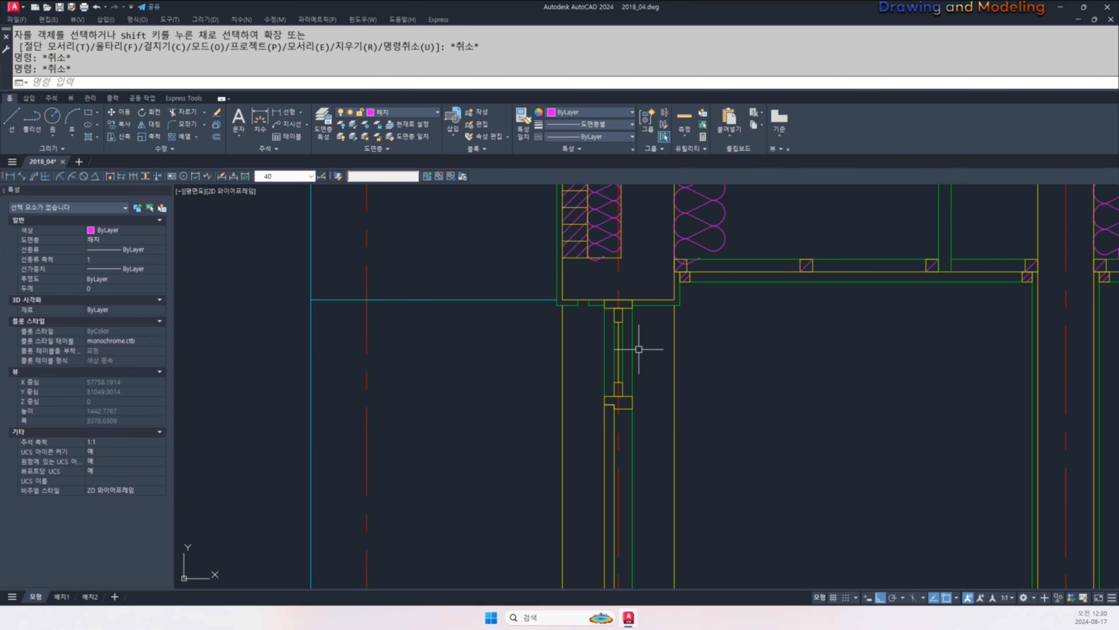
- Assign the two vertical hanger lines above the ceiling beside the entrance to the 입면선 layer
{"action": "scroll", "coordinate": [679, 358], "scroll_direction": "down", "scroll_amount": 4}
{"action": "middle_click_drag", "start_coordinate": [809, 255], "coordinate": [724, 330]}
{"action": "scroll", "coordinate": [726, 330], "scroll_direction": "up", "scroll_amount": 4}
{"action": "left_click", "coordinate": [705, 327]}
{"action": "left_click", "coordinate": [609, 355]}
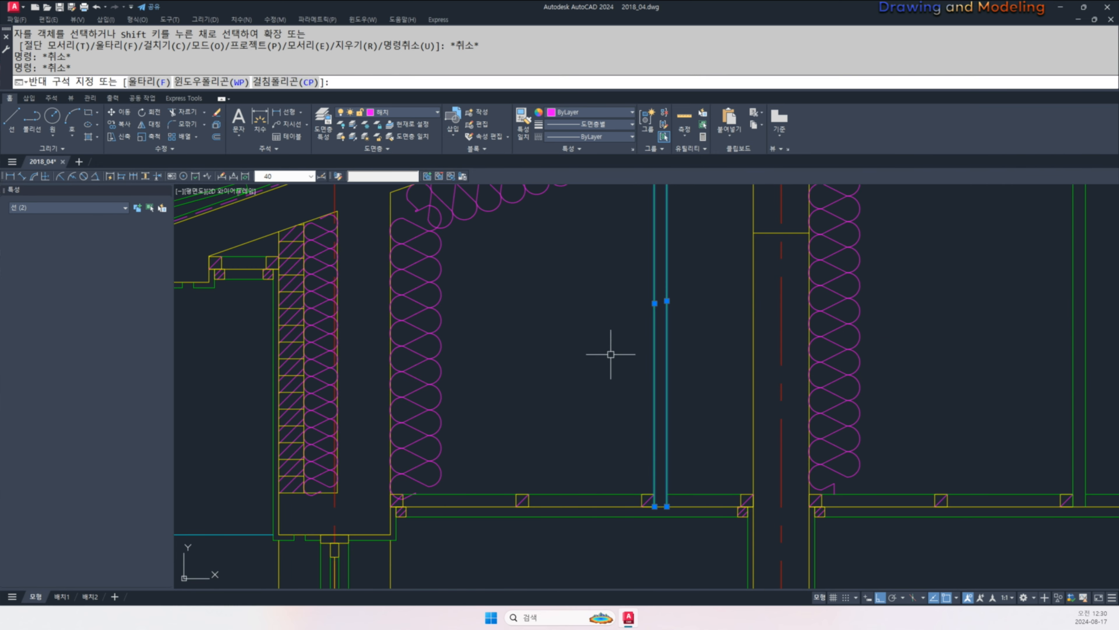
{"action": "key", "text": "Escape"}
{"action": "left_click", "coordinate": [713, 310]}
{"action": "left_click", "coordinate": [617, 352]}
{"action": "left_click", "coordinate": [406, 113]}
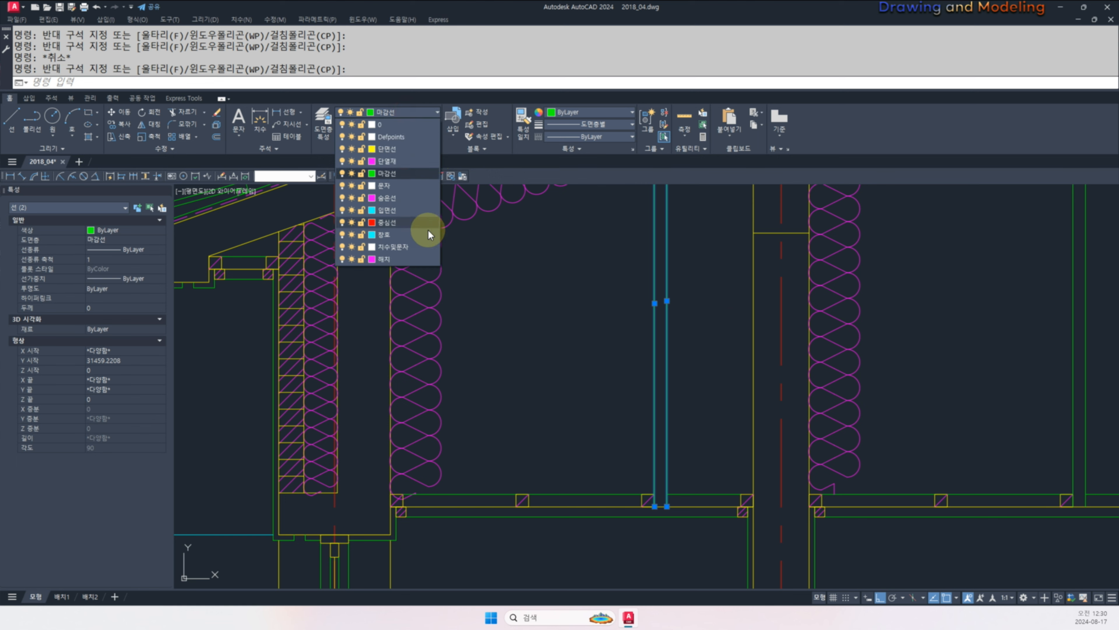
{"action": "left_click", "coordinate": [405, 210]}
- Match the two vertical hanger lines back to the properties of the green ceiling line beside them
{"action": "scroll", "coordinate": [580, 325], "scroll_direction": "down", "scroll_amount": 3}
{"action": "scroll", "coordinate": [600, 375], "scroll_direction": "up", "scroll_amount": 5}
{"action": "type", "text": "ma"}
{"action": "key", "text": "Return"}
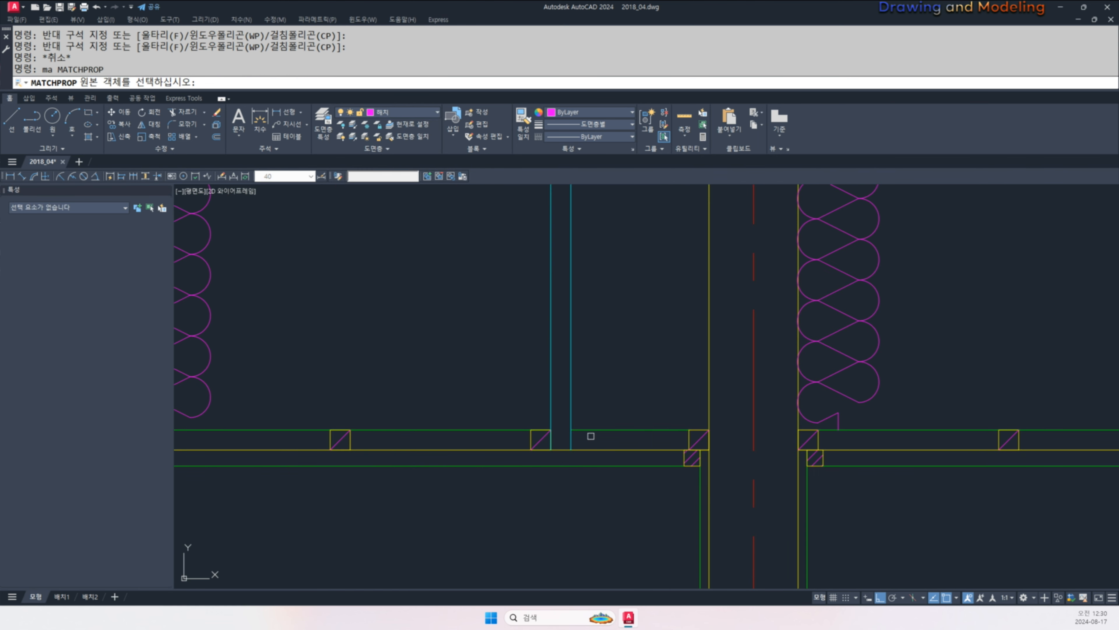
{"action": "left_click", "coordinate": [591, 435]}
{"action": "scroll", "coordinate": [587, 415], "scroll_direction": "down", "scroll_amount": 3}
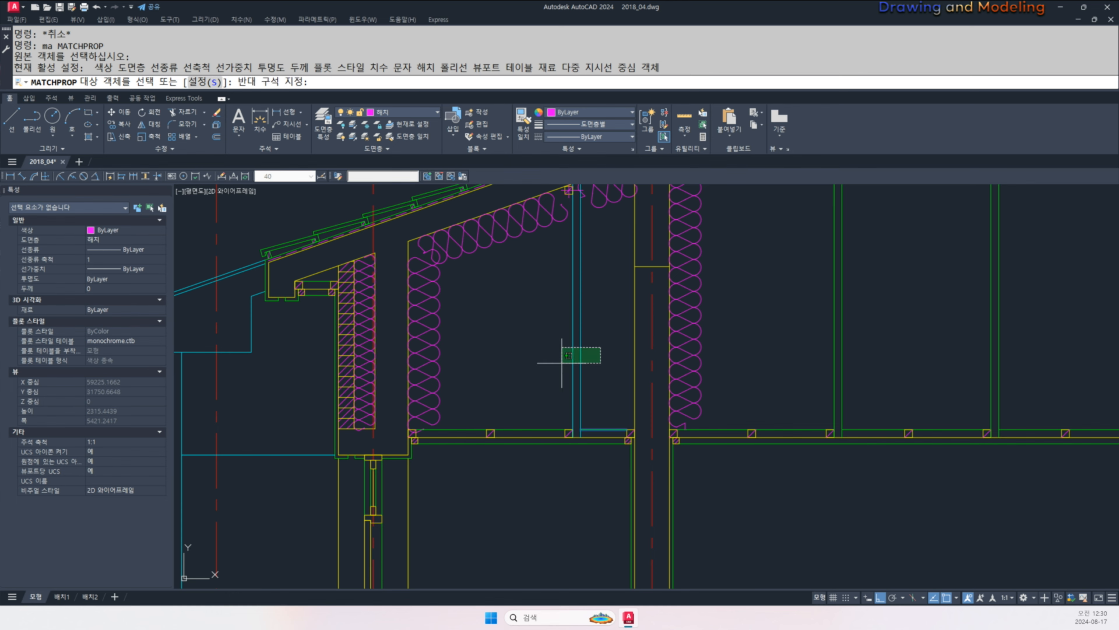
{"action": "left_click", "coordinate": [562, 362]}
{"action": "key", "text": "Escape"}
{"action": "key", "text": "Escape"}
- Examine the roof, ceiling and entrance wall of the section for remaining lines around the lintel and door
{"action": "scroll", "coordinate": [547, 387], "scroll_direction": "down", "scroll_amount": 2}
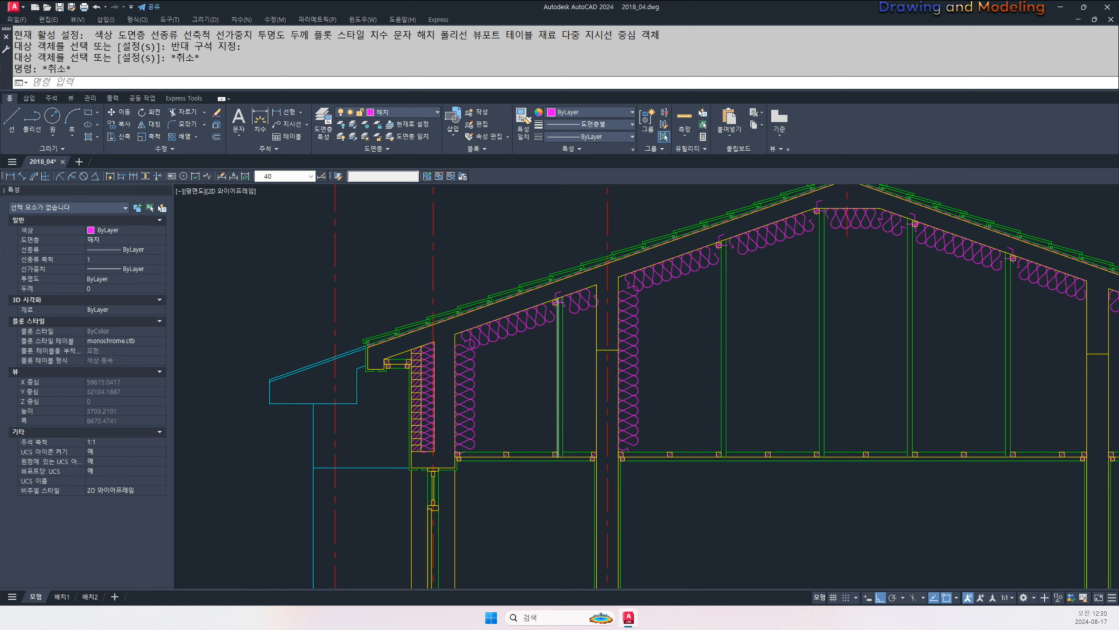
{"action": "scroll", "coordinate": [462, 374], "scroll_direction": "down", "scroll_amount": 4}
{"action": "scroll", "coordinate": [621, 410], "scroll_direction": "up", "scroll_amount": 2}
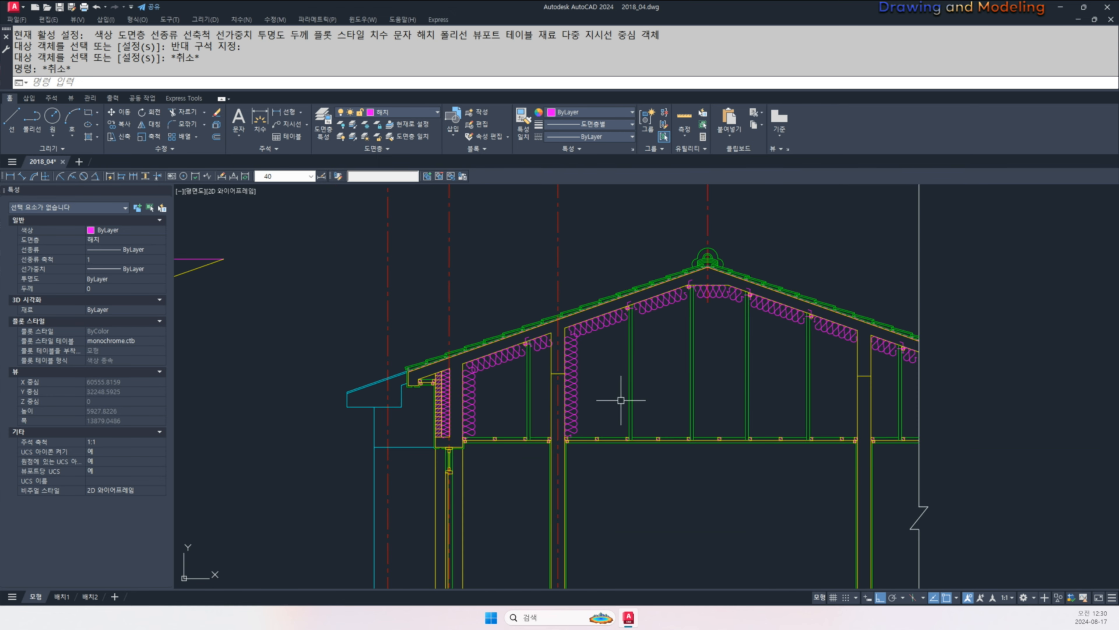
{"action": "scroll", "coordinate": [634, 376], "scroll_direction": "down", "scroll_amount": 2}
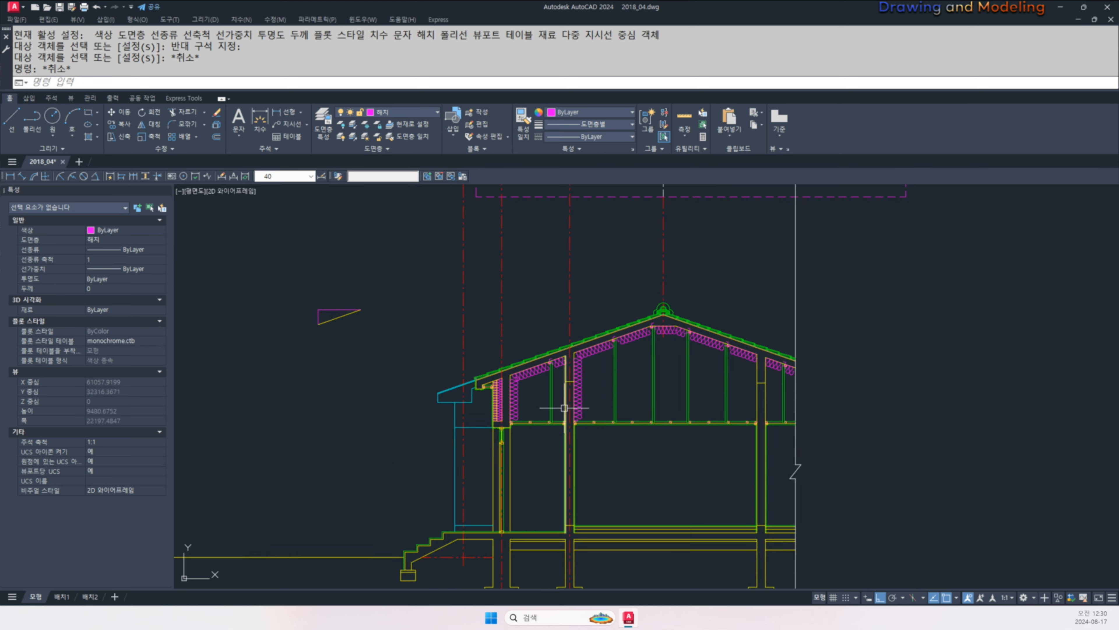
{"action": "scroll", "coordinate": [596, 375], "scroll_direction": "up", "scroll_amount": 2}
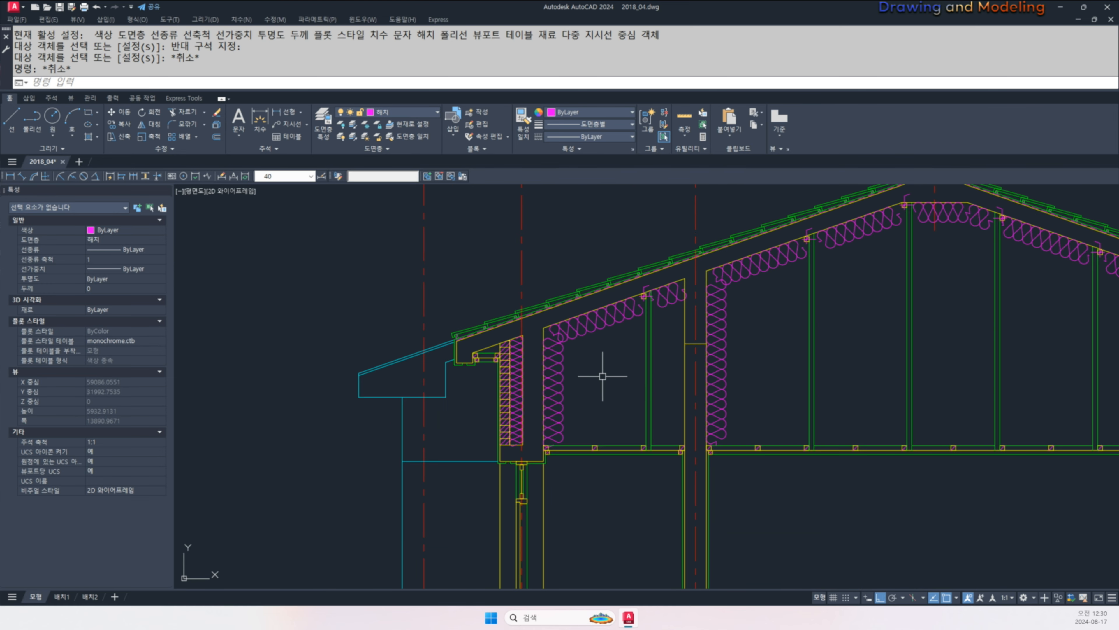
{"action": "scroll", "coordinate": [670, 391], "scroll_direction": "down", "scroll_amount": 2}
{"action": "middle_click_drag", "start_coordinate": [594, 510], "coordinate": [776, 306]}
{"action": "key", "text": "Escape"}
{"action": "key", "text": "Escape"}
{"action": "scroll", "coordinate": [685, 376], "scroll_direction": "up", "scroll_amount": 4}
{"action": "middle_click_drag", "start_coordinate": [778, 410], "coordinate": [674, 423]}
{"action": "scroll", "coordinate": [675, 422], "scroll_direction": "down", "scroll_amount": 2}
{"action": "mouse_move", "coordinate": [723, 315]}
{"action": "middle_mouse_down"}
{"action": "mouse_move", "coordinate": [678, 439]}
{"action": "mouse_move", "coordinate": [732, 354]}
{"action": "middle_mouse_up"}
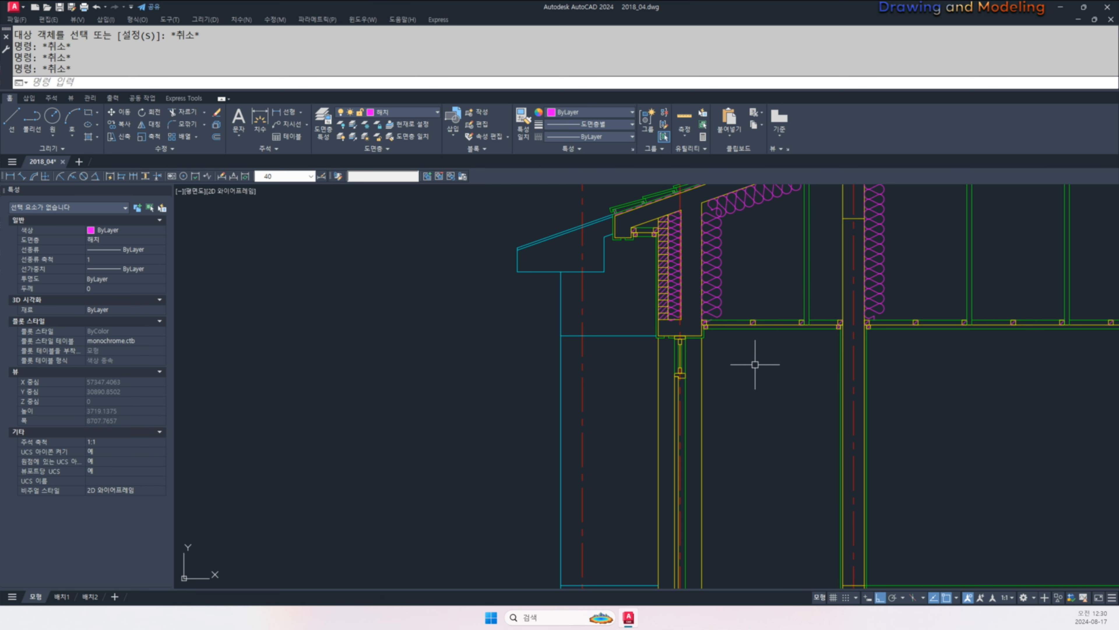
{"action": "middle_click_drag", "start_coordinate": [757, 368], "coordinate": [744, 430]}
{"action": "scroll", "coordinate": [669, 367], "scroll_direction": "up", "scroll_amount": 4}
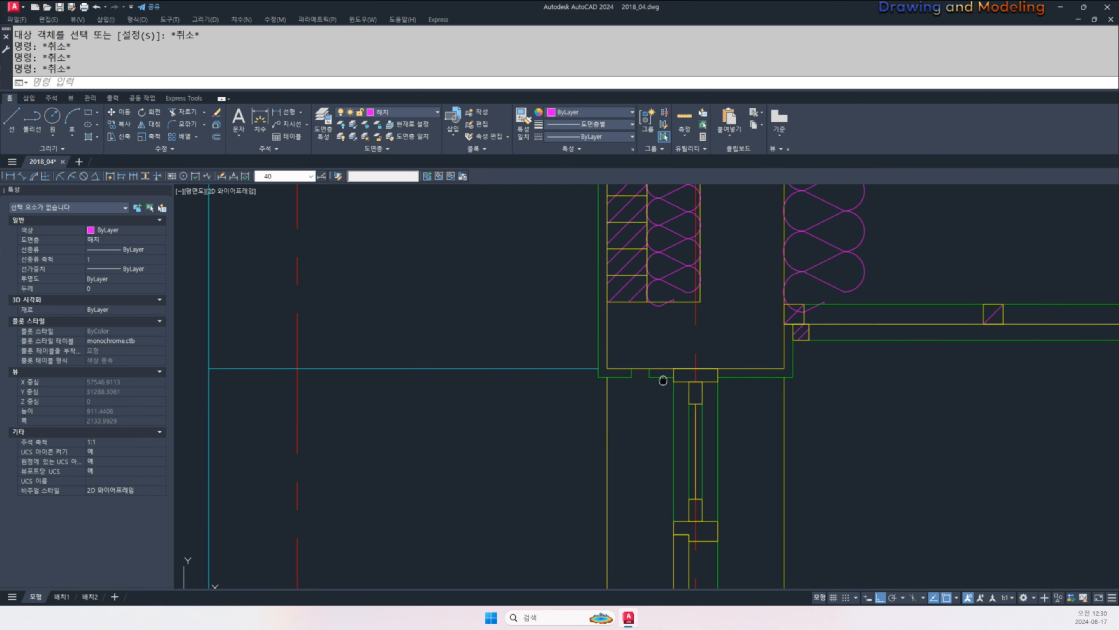
{"action": "mouse_move", "coordinate": [673, 362]}
{"action": "middle_mouse_down"}
{"action": "mouse_move", "coordinate": [710, 357]}
{"action": "mouse_move", "coordinate": [707, 333]}
{"action": "middle_mouse_up"}
{"action": "left_click", "coordinate": [709, 359]}
{"action": "left_click", "coordinate": [692, 376]}
{"action": "scroll", "coordinate": [724, 379], "scroll_direction": "down", "scroll_amount": 2}
{"action": "middle_click_drag", "start_coordinate": [728, 396], "coordinate": [736, 350]}
{"action": "middle_click_drag", "start_coordinate": [734, 350], "coordinate": [735, 381]}
{"action": "type", "text": "m,"}
{"action": "key", "text": "Return"}
{"action": "scroll", "coordinate": [725, 384], "scroll_direction": "up", "scroll_amount": 6}
{"action": "key", "text": "Escape"}
{"action": "key", "text": "Escape"}
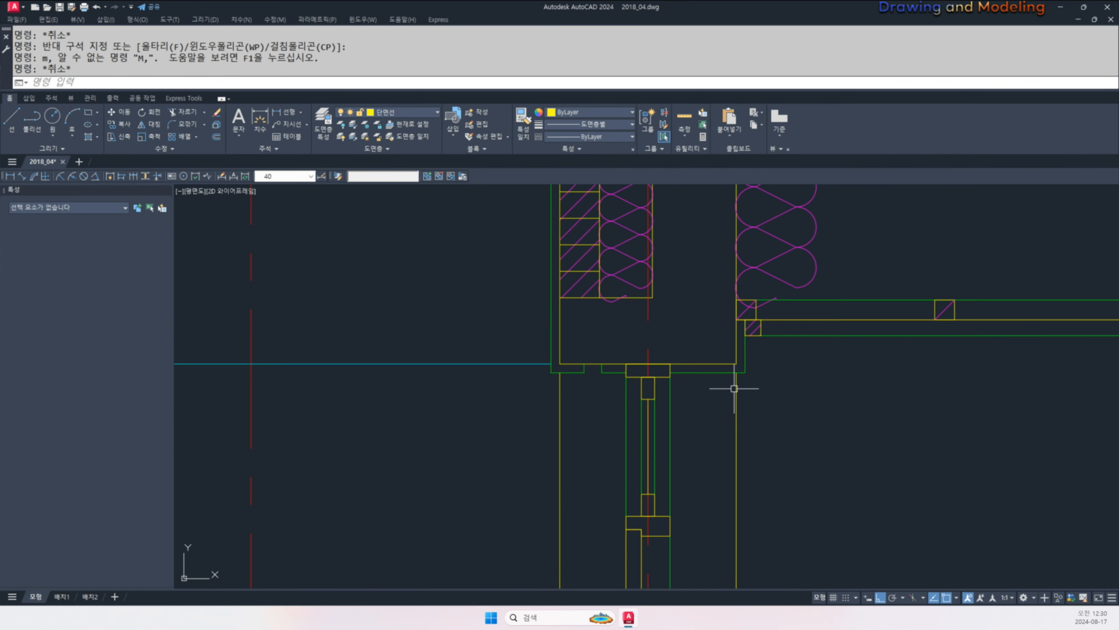
{"action": "type", "text": "n"}
{"action": "key", "text": "Return"}
- Move the inner vertical wall line below the lintel from its upper end to the lintel finish's outer lower corner
{"action": "type", "text": "m"}
{"action": "key", "text": "Return"}
{"action": "left_click", "coordinate": [724, 421]}
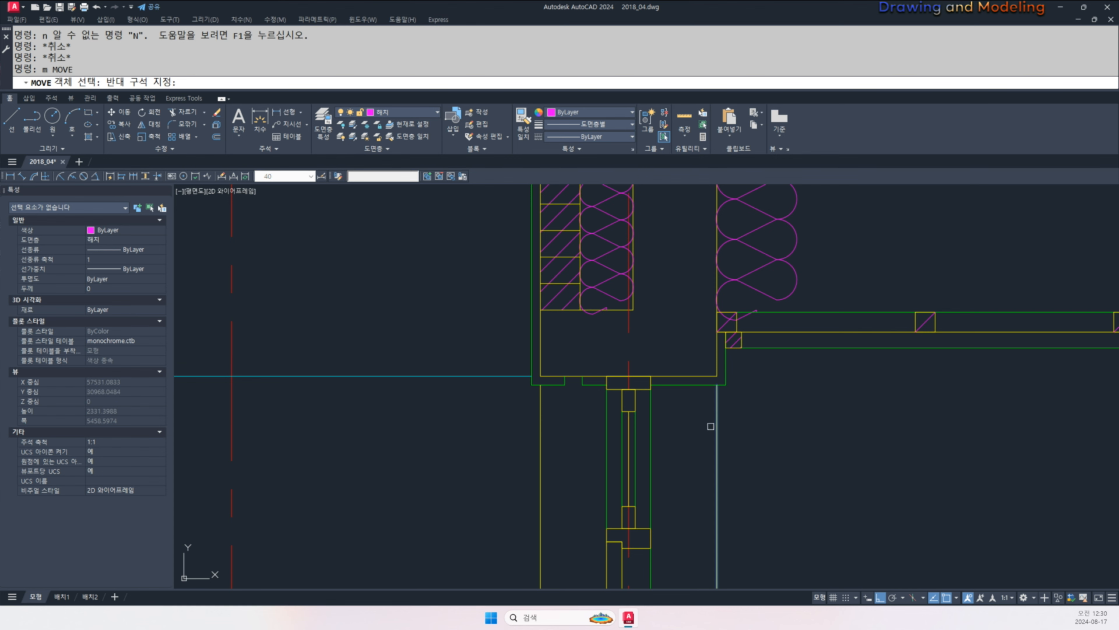
{"action": "left_click", "coordinate": [709, 426]}
{"action": "key", "text": "Return"}
{"action": "scroll", "coordinate": [720, 383], "scroll_direction": "up", "scroll_amount": 2}
{"action": "left_click", "coordinate": [729, 385]}
{"action": "key", "text": "Escape"}
{"action": "key", "text": "Escape"}
{"action": "scroll", "coordinate": [727, 388], "scroll_direction": "down", "scroll_amount": 6}
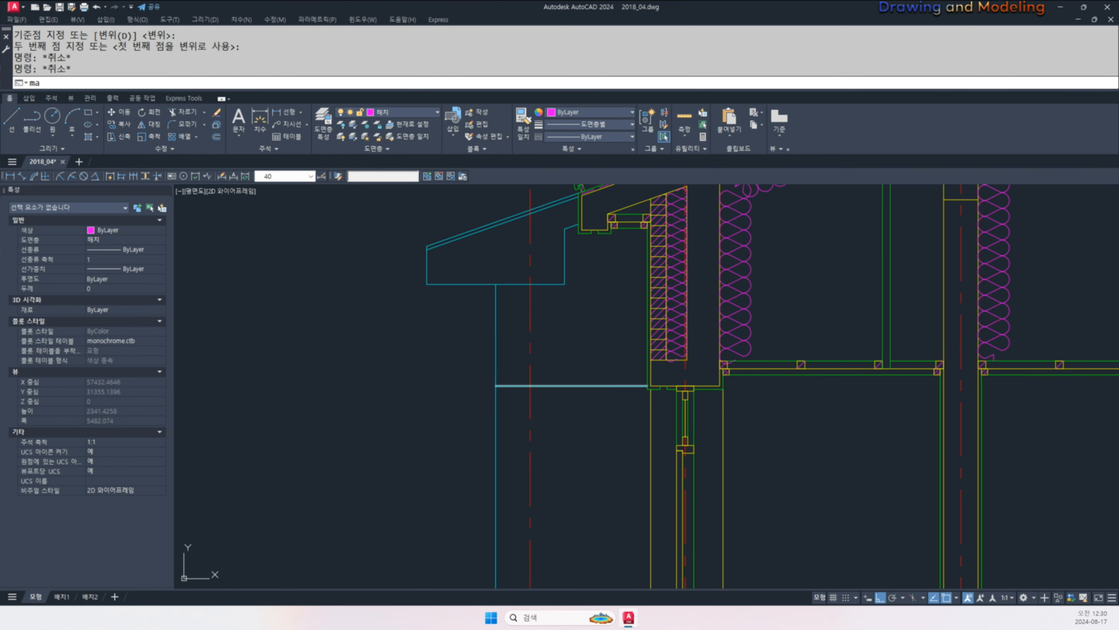
- Match the two vertical wall lines on either side of the entrance door to the properties of the cyan elevation line
{"action": "type", "text": "ma"}
{"action": "key", "text": "Return"}
{"action": "scroll", "coordinate": [690, 416], "scroll_direction": "up", "scroll_amount": 2}
{"action": "left_click", "coordinate": [730, 399]}
{"action": "left_click", "coordinate": [635, 414]}
{"action": "left_click", "coordinate": [619, 395]}
{"action": "key", "text": "Escape"}
{"action": "key", "text": "Escape"}
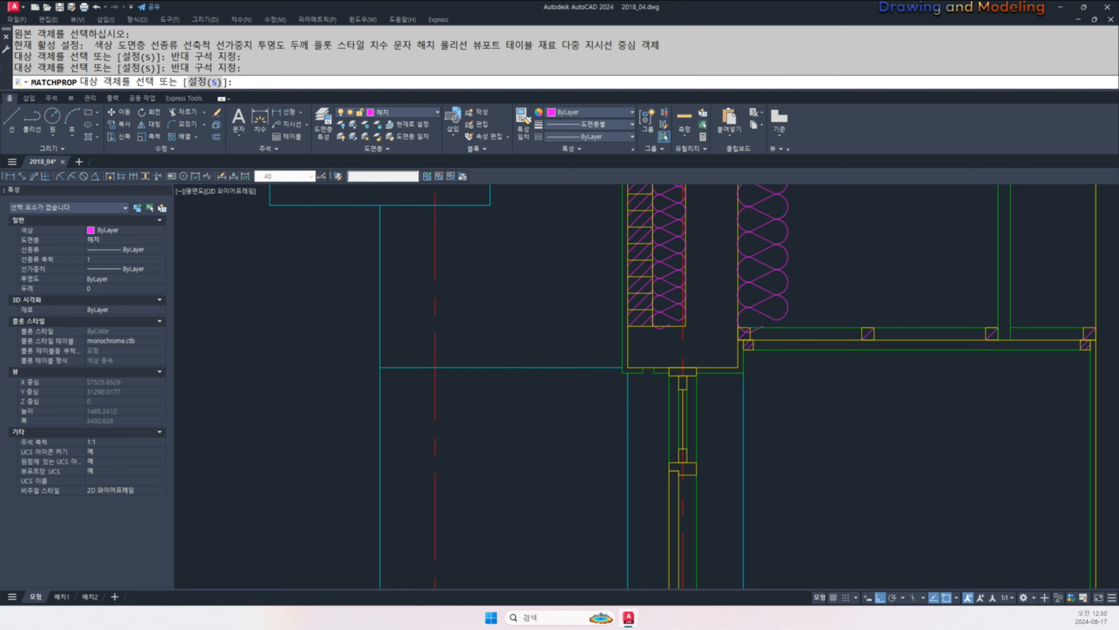
- Examine the wall edge lines on both sides of the entrance door, from the lintel down to the floor
{"action": "scroll", "coordinate": [619, 395], "scroll_direction": "down", "scroll_amount": 4}
{"action": "middle_click_drag", "start_coordinate": [619, 395], "coordinate": [660, 317]}
{"action": "middle_click_drag", "start_coordinate": [712, 453], "coordinate": [662, 410]}
{"action": "middle_click_drag", "start_coordinate": [625, 289], "coordinate": [631, 315]}
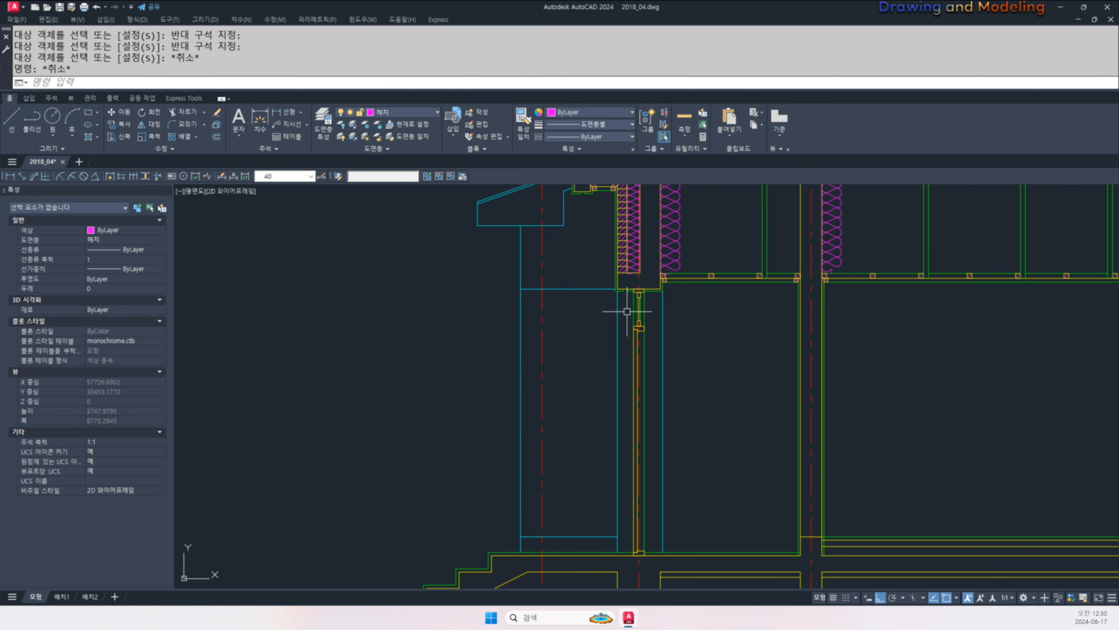
{"action": "key", "text": "Escape"}
{"action": "scroll", "coordinate": [622, 293], "scroll_direction": "up", "scroll_amount": 6}
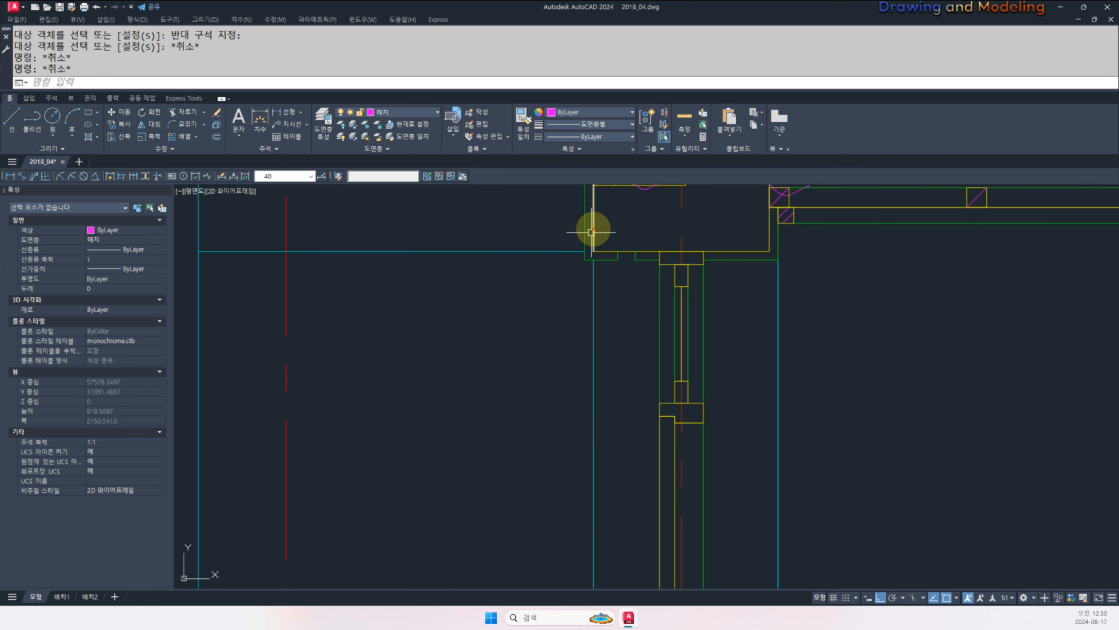
{"action": "middle_click_drag", "start_coordinate": [756, 329], "coordinate": [747, 345]}
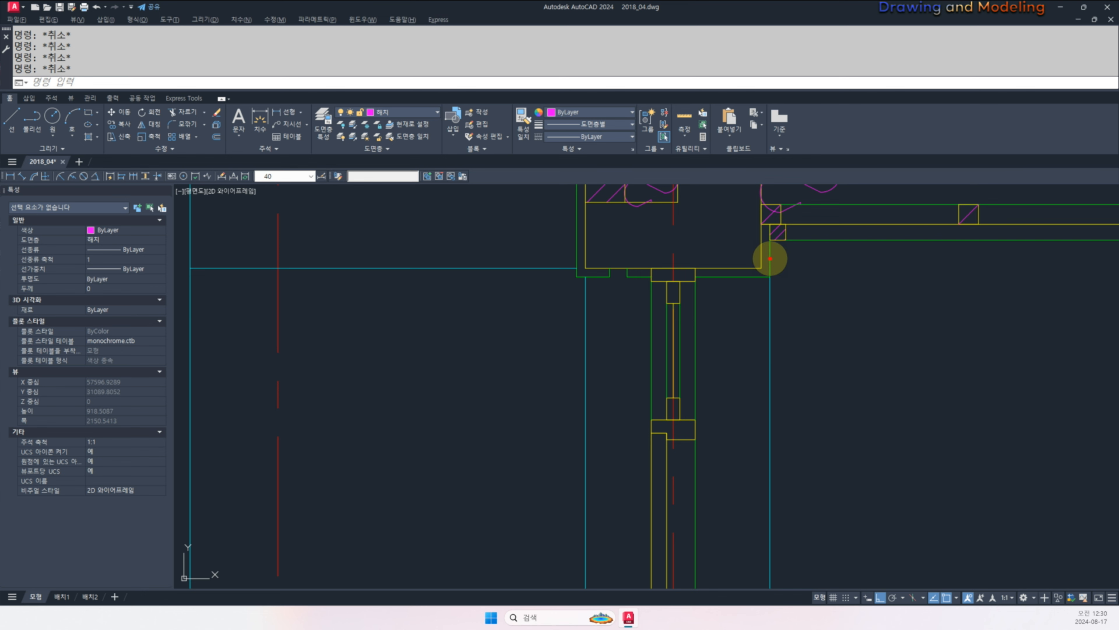
{"action": "scroll", "coordinate": [714, 351], "scroll_direction": "down", "scroll_amount": 6}
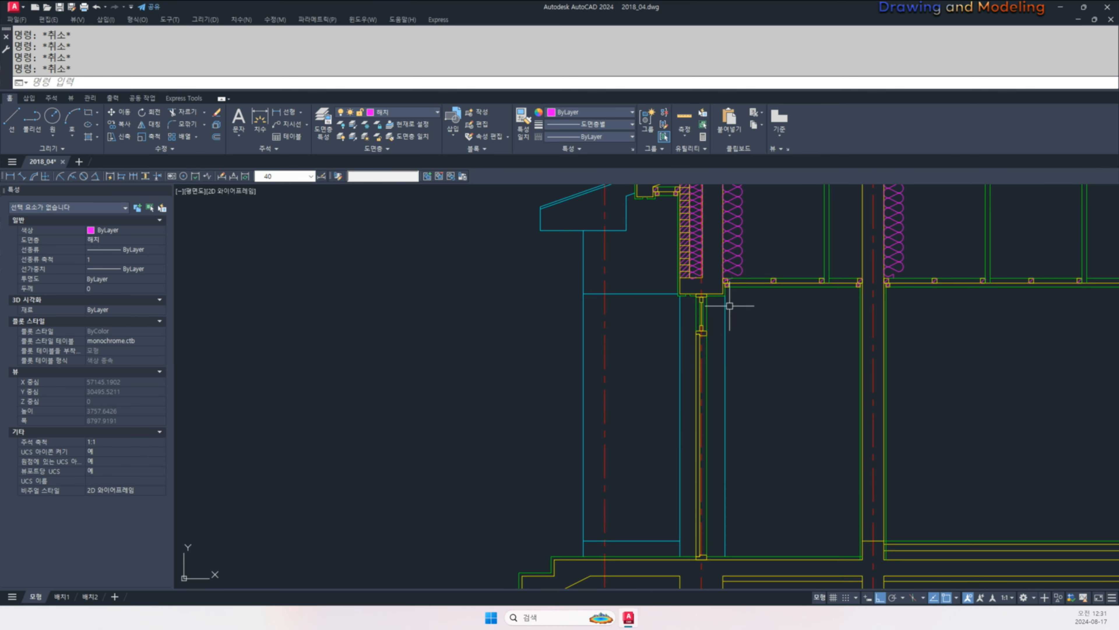
- Extend the low horizontal cyan line outside the entrance across the wall edge to the door frame
{"action": "scroll", "coordinate": [690, 476], "scroll_direction": "up", "scroll_amount": 2}
{"action": "type", "text": "ex"}
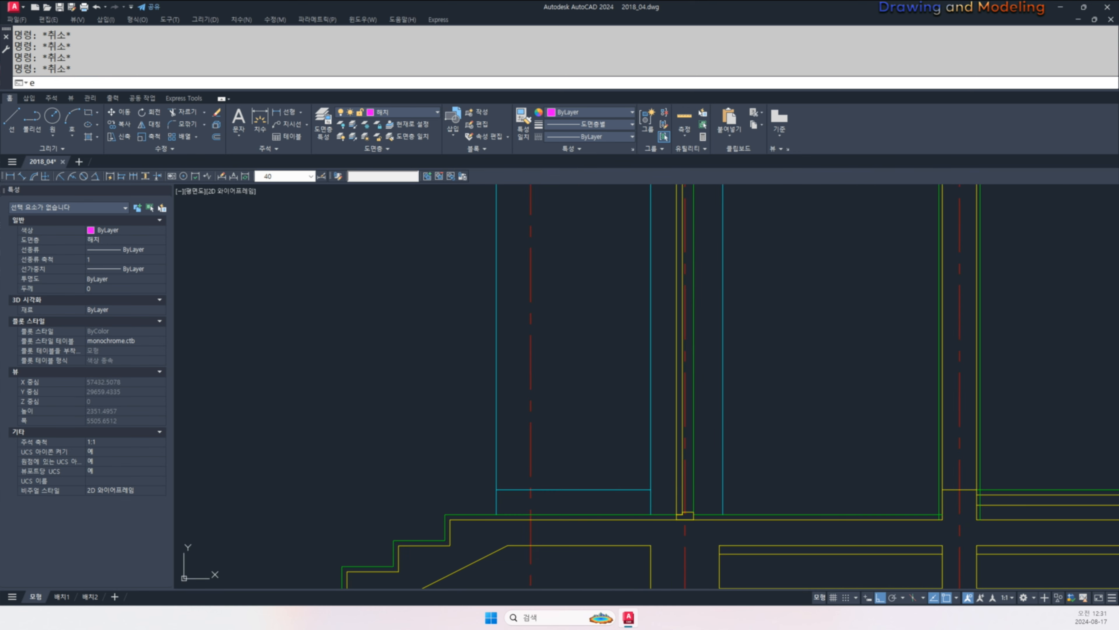
{"action": "key", "text": "space"}
{"action": "key", "text": "space"}
{"action": "left_click", "coordinate": [618, 475]}
{"action": "left_click", "coordinate": [635, 502]}
{"action": "key", "text": "Escape"}
{"action": "key", "text": "Escape"}
{"action": "scroll", "coordinate": [651, 498], "scroll_direction": "up", "scroll_amount": 4}
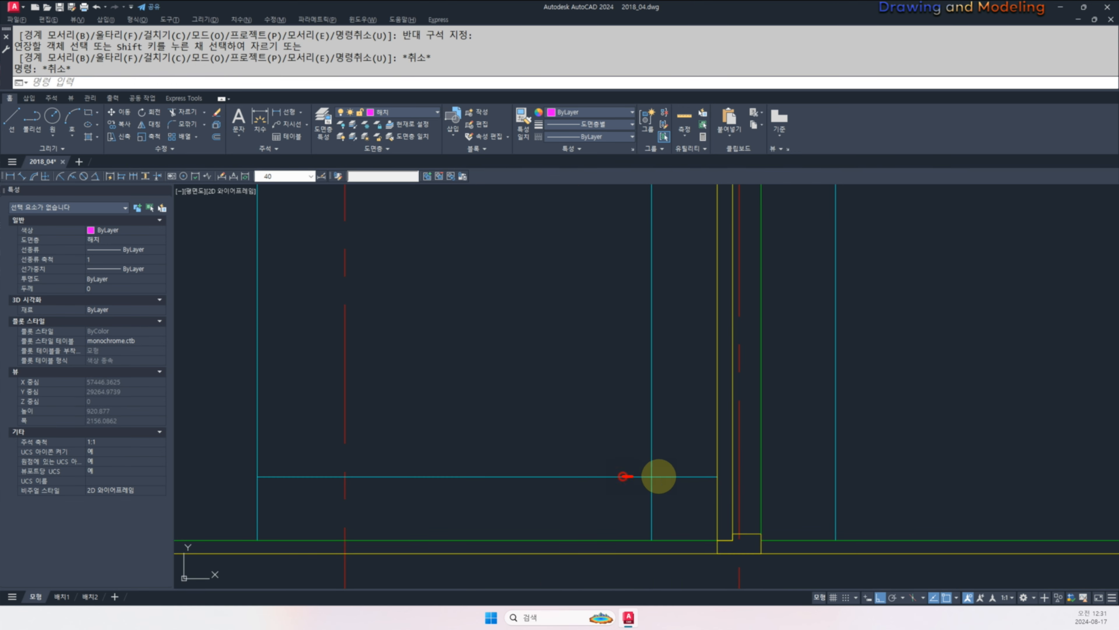
{"action": "key", "text": "Escape"}
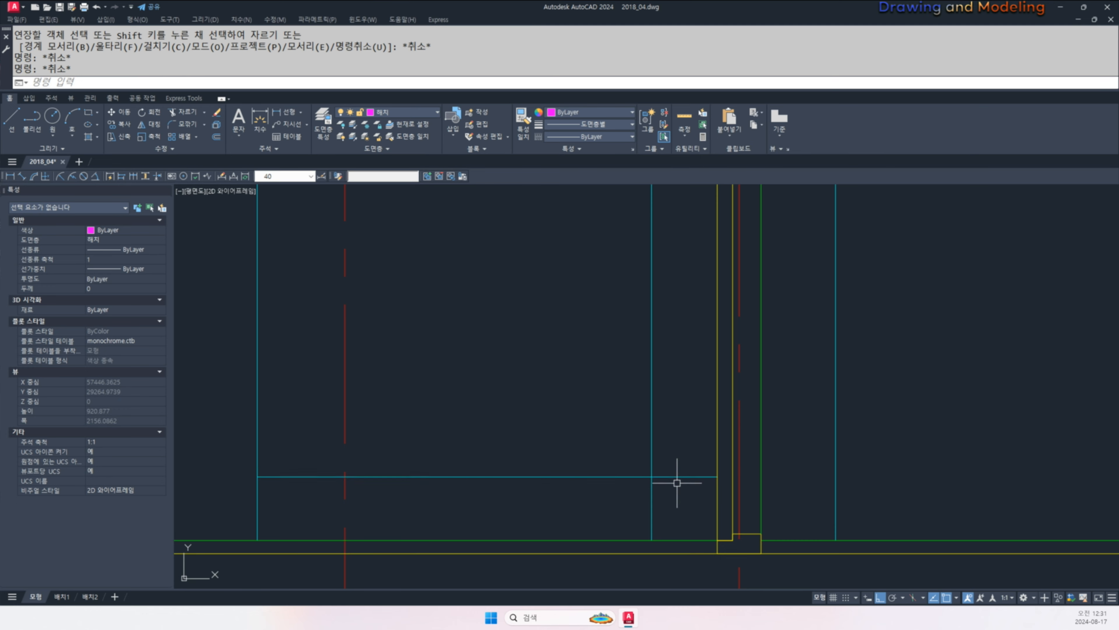
- Offset the green floor finish lines of the main room and the adjoining room upward by 120
{"action": "scroll", "coordinate": [677, 482], "scroll_direction": "down", "scroll_amount": 6}
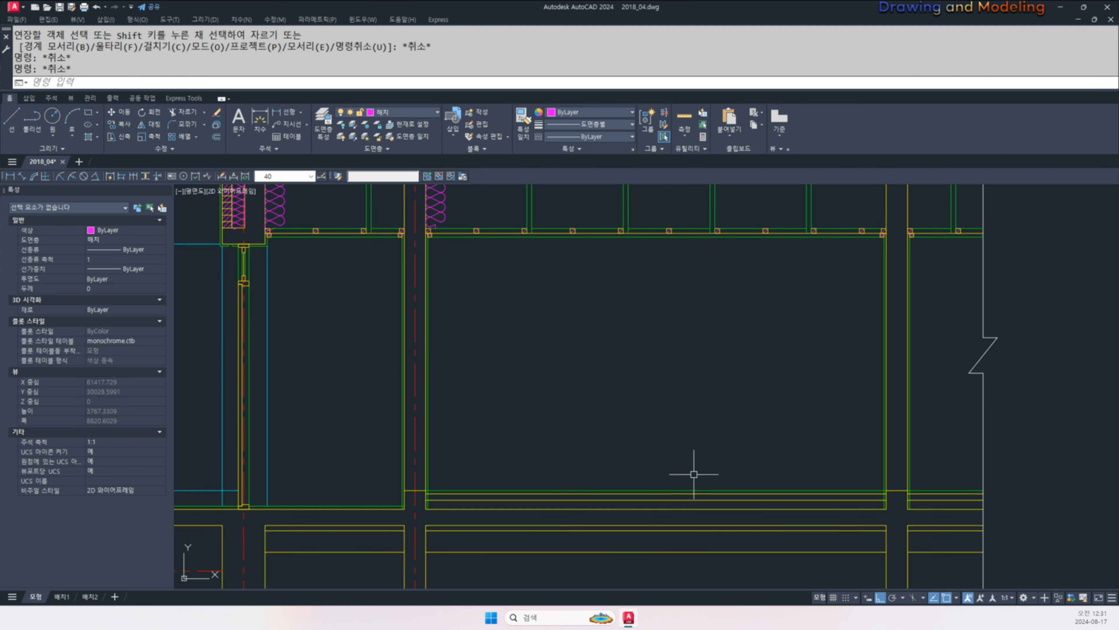
{"action": "type", "text": "o"}
{"action": "key", "text": "space"}
{"action": "type", "text": "120"}
{"action": "key", "text": "Return"}
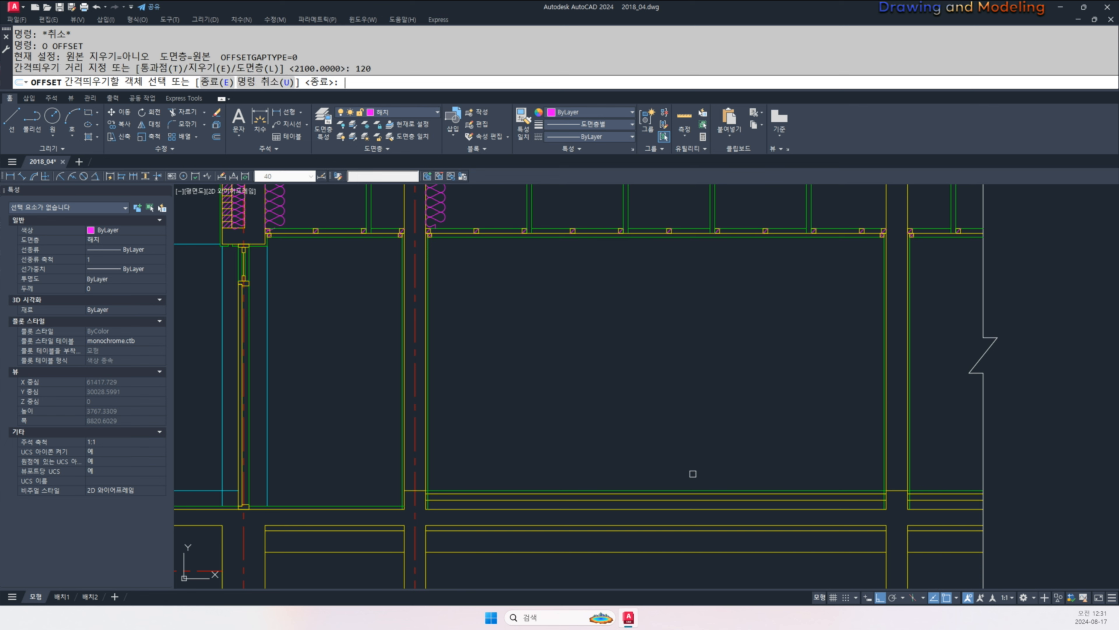
{"action": "left_click", "coordinate": [709, 488]}
{"action": "left_click", "coordinate": [711, 478]}
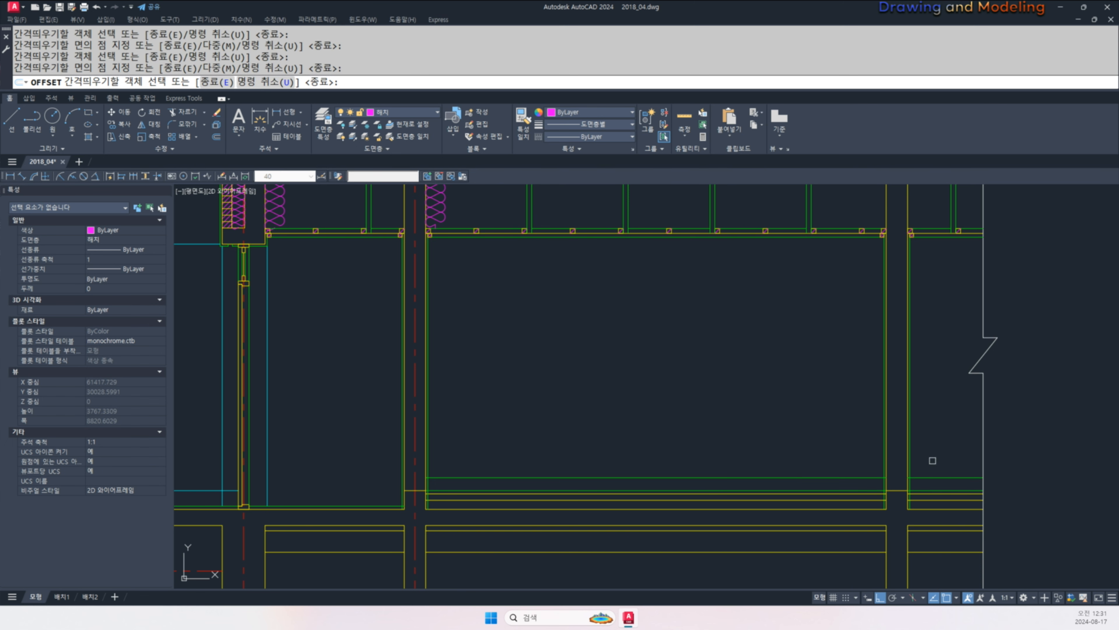
{"action": "key", "text": "Escape"}
{"action": "key", "text": "Escape"}
- Move the two 120 skirting lines of the main room and the adjoining room onto the cyan elevation layer
{"action": "scroll", "coordinate": [847, 479], "scroll_direction": "up", "scroll_amount": 2}
{"action": "left_click", "coordinate": [847, 478]}
{"action": "left_click", "coordinate": [1020, 484]}
{"action": "left_click", "coordinate": [967, 432]}
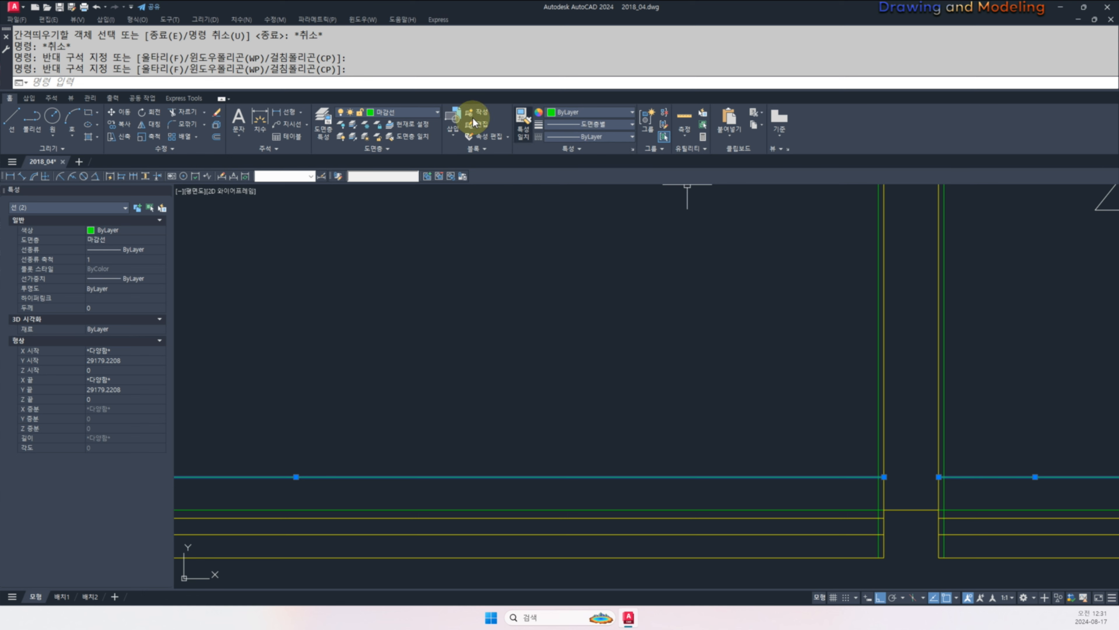
{"action": "left_click", "coordinate": [420, 116]}
{"action": "left_click", "coordinate": [383, 214]}
{"action": "key", "text": "Escape"}
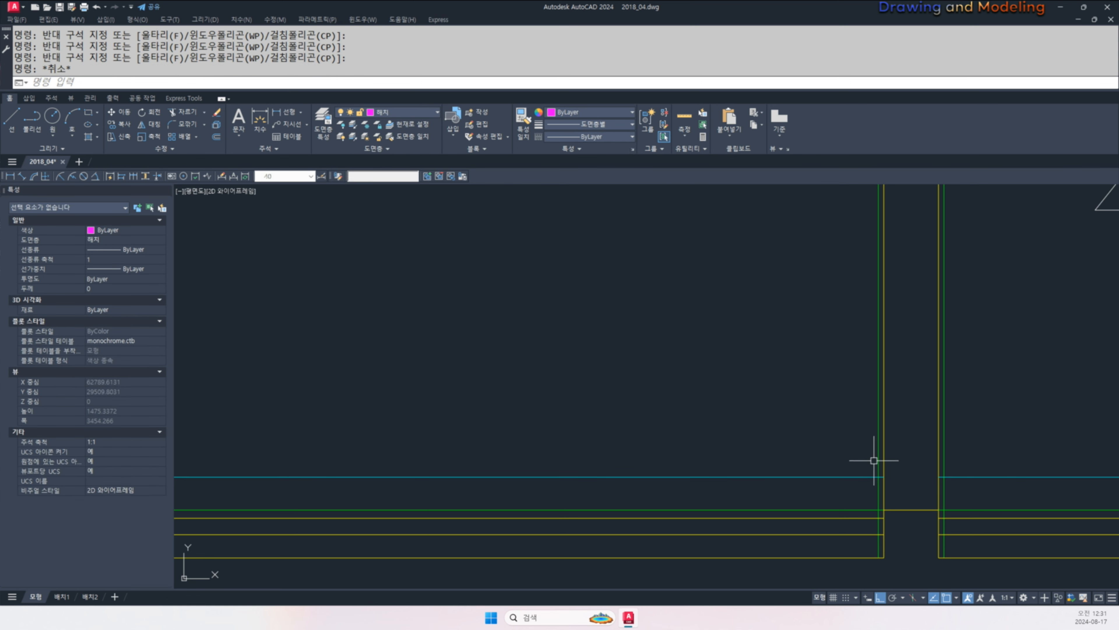
- Trim the ends of the two cyan skirting lines back to the green wall finish lines at the wall between the rooms
{"action": "scroll", "coordinate": [875, 457], "scroll_direction": "up", "scroll_amount": 2}
{"action": "type", "text": "tr"}
{"action": "key", "text": "Return"}
{"action": "key", "text": "Return"}
{"action": "left_click", "coordinate": [851, 508]}
{"action": "middle_click_drag", "start_coordinate": [905, 551], "coordinate": [660, 447]}
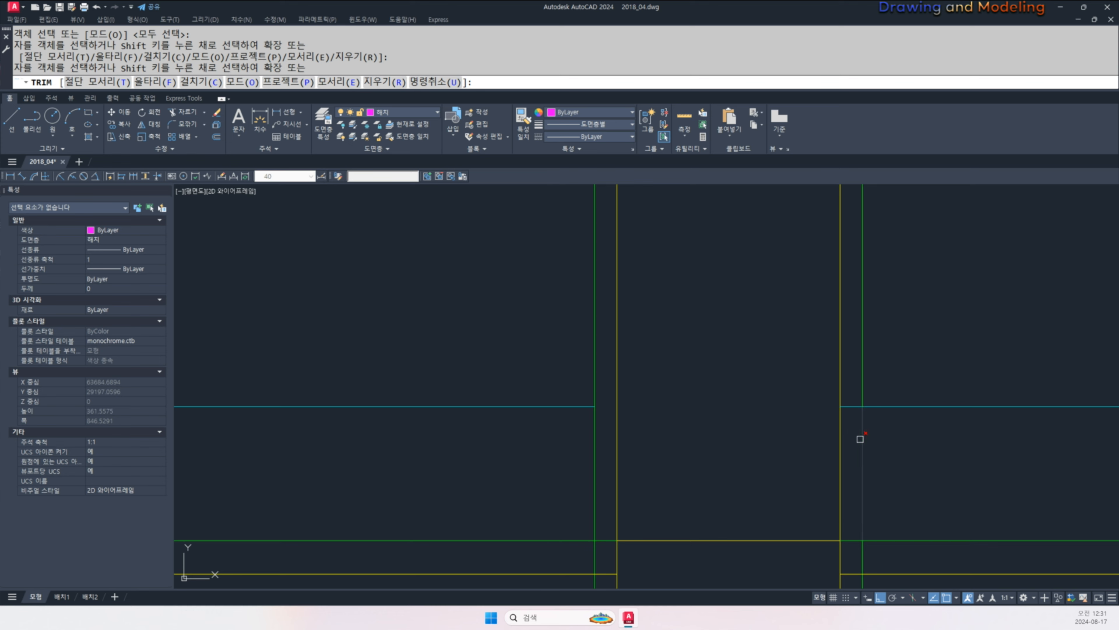
{"action": "key", "text": "Escape"}
{"action": "middle_click_drag", "start_coordinate": [790, 519], "coordinate": [818, 410]}
{"action": "key", "text": "Escape"}
- Trim the green wall finish lines below the floor finish on both sides of the wall between the rooms
{"action": "type", "text": "tr"}
{"action": "key", "text": "Return"}
{"action": "left_click", "coordinate": [588, 410]}
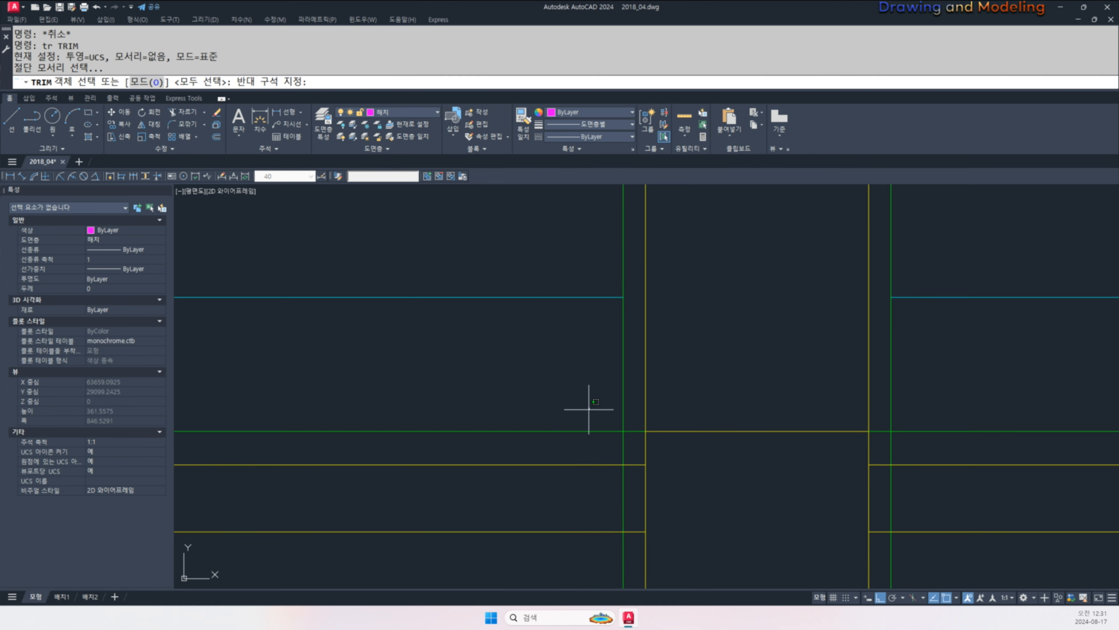
{"action": "left_click", "coordinate": [568, 446]}
{"action": "key", "text": "Return"}
{"action": "left_click_drag", "start_coordinate": [899, 450], "coordinate": [683, 453]}
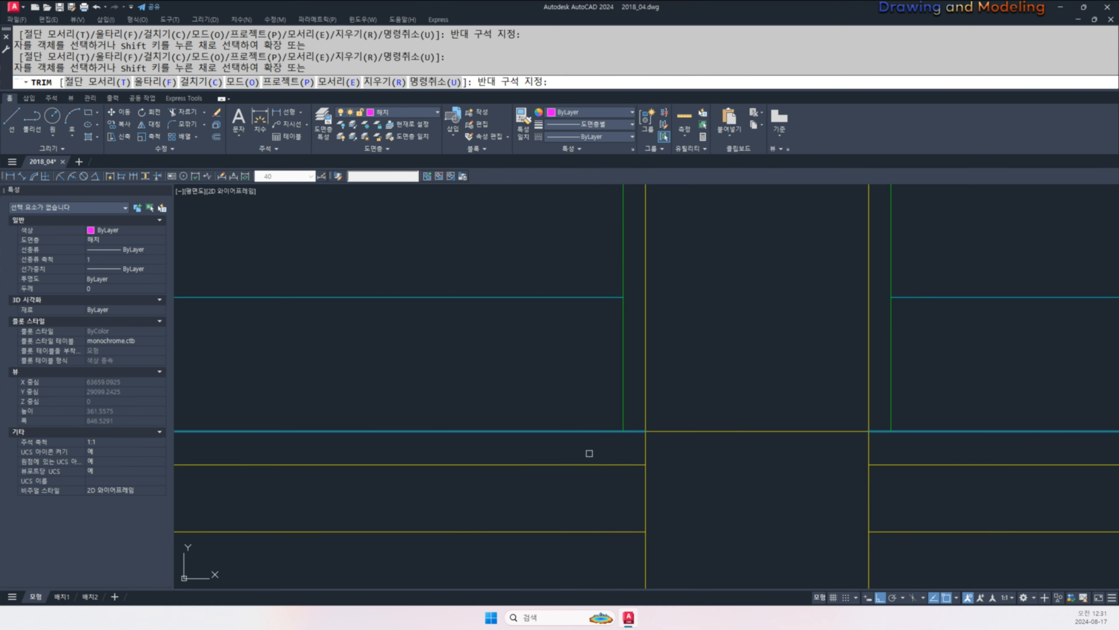
{"action": "key", "text": "Escape"}
{"action": "key", "text": "Escape"}
- Trim the green wall finish line below the floor finish at the main room's wall on the entrance side
{"action": "scroll", "coordinate": [711, 434], "scroll_direction": "down", "scroll_amount": 5}
{"action": "scroll", "coordinate": [709, 434], "scroll_direction": "down", "scroll_amount": 1}
{"action": "middle_click_drag", "start_coordinate": [428, 441], "coordinate": [601, 442]}
{"action": "scroll", "coordinate": [547, 442], "scroll_direction": "up", "scroll_amount": 4}
{"action": "middle_click_drag", "start_coordinate": [904, 448], "coordinate": [694, 461]}
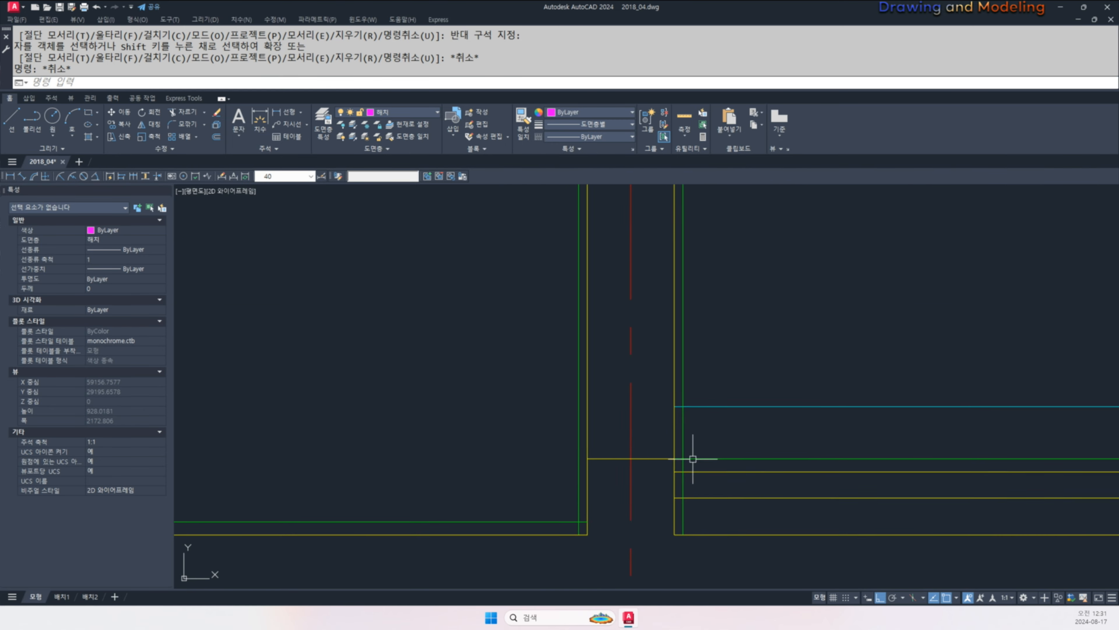
{"action": "scroll", "coordinate": [695, 461], "scroll_direction": "up", "scroll_amount": 3}
{"action": "type", "text": "tr"}
{"action": "key", "text": "Return"}
{"action": "left_click_drag", "start_coordinate": [701, 448], "coordinate": [693, 466]}
{"action": "key", "text": "Return"}
{"action": "left_click", "coordinate": [690, 466]}
{"action": "key", "text": "Escape"}
{"action": "key", "text": "Escape"}
- Offset the main room's green floor finish line upward by 2100
{"action": "mouse_move", "coordinate": [571, 470]}
{"action": "middle_mouse_down"}
{"action": "mouse_move", "coordinate": [653, 471]}
{"action": "mouse_move", "coordinate": [676, 529]}
{"action": "middle_mouse_up"}
{"action": "scroll", "coordinate": [624, 472], "scroll_direction": "down", "scroll_amount": 6}
{"action": "key", "text": "Escape"}
{"action": "key", "text": "Escape"}
{"action": "key", "text": "Escape"}
{"action": "middle_click_drag", "start_coordinate": [706, 445], "coordinate": [646, 454]}
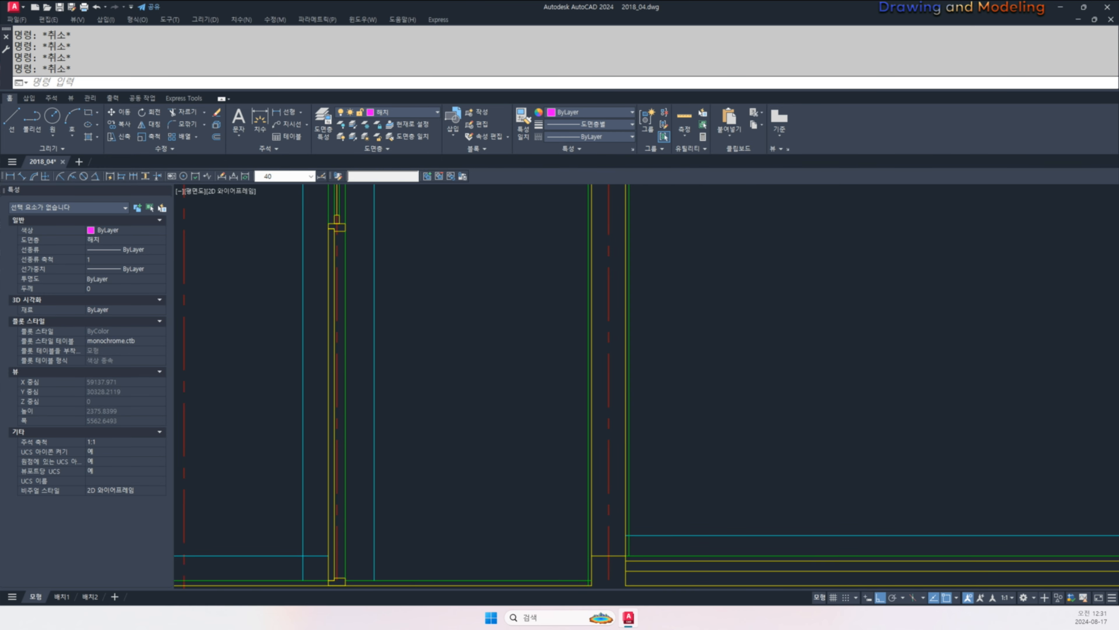
{"action": "type", "text": "o"}
{"action": "key", "text": "Return"}
{"action": "type", "text": "2100"}
{"action": "key", "text": "Return"}
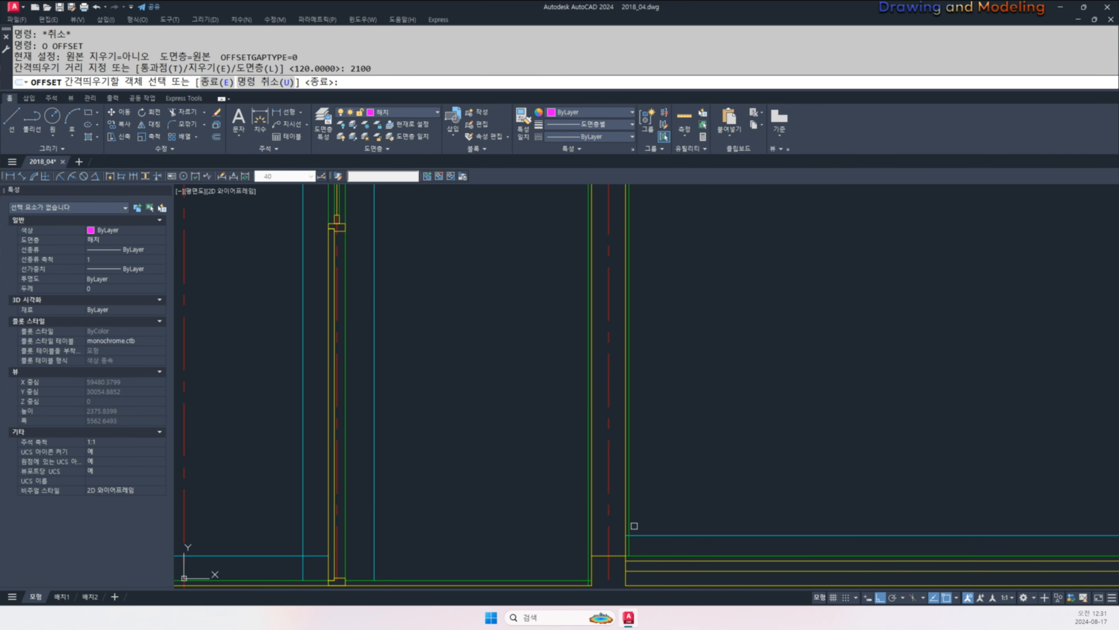
{"action": "left_click", "coordinate": [644, 554]}
{"action": "left_click", "coordinate": [699, 431]}
{"action": "scroll", "coordinate": [662, 397], "scroll_direction": "down", "scroll_amount": 1}
- Stretch the entrance-side end of the 2100 line across the wall into the entrance hall
{"action": "type", "text": "s"}
{"action": "key", "text": "space"}
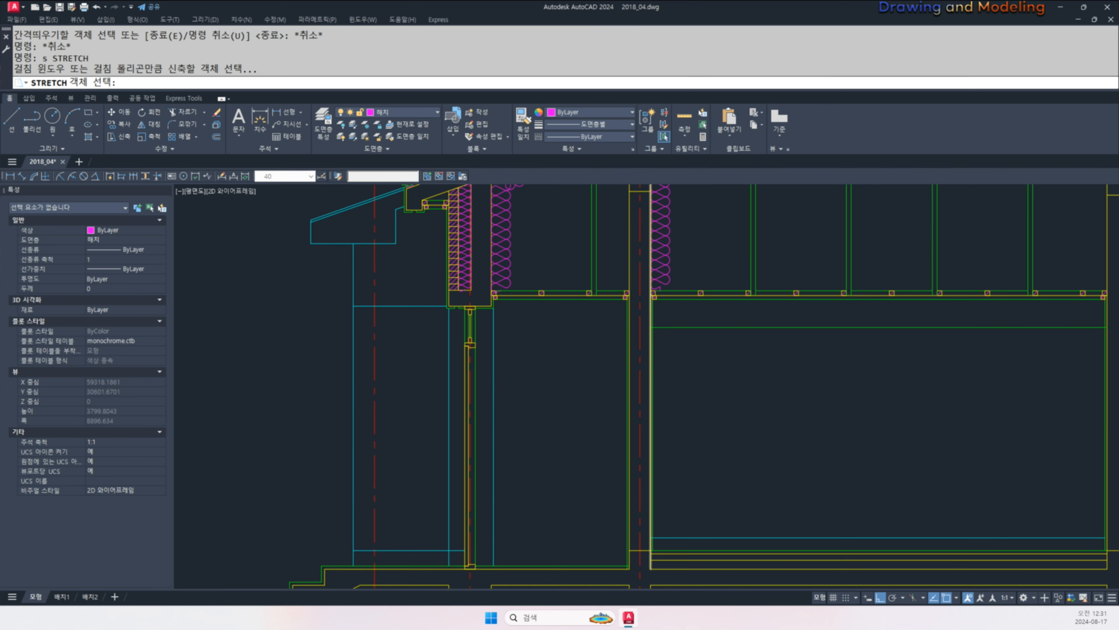
{"action": "scroll", "coordinate": [644, 328], "scroll_direction": "up", "scroll_amount": 2}
{"action": "left_click", "coordinate": [685, 345]}
{"action": "left_click", "coordinate": [646, 316]}
{"action": "key", "text": "space"}
{"action": "left_click_drag", "start_coordinate": [776, 382], "coordinate": [526, 379]}
{"action": "key", "text": "Escape"}
{"action": "key", "text": "Escape"}
{"action": "scroll", "coordinate": [669, 383], "scroll_direction": "down", "scroll_amount": 3}
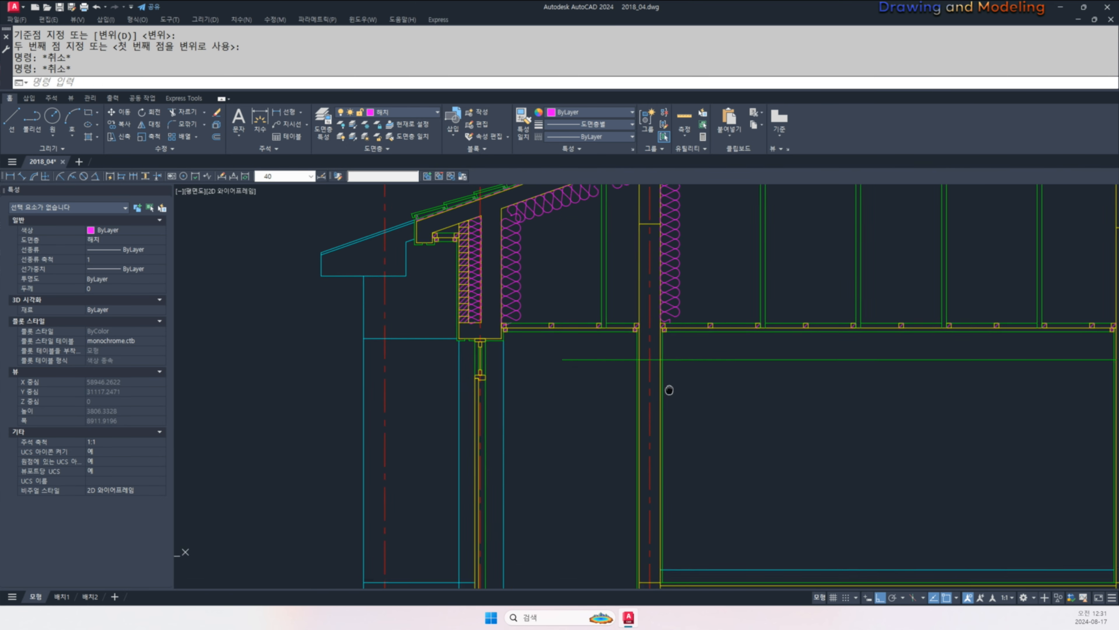
{"action": "scroll", "coordinate": [688, 388], "scroll_direction": "up", "scroll_amount": 3}
{"action": "type", "text": "tr"}
{"action": "key", "text": "space"}
{"action": "left_click_drag", "start_coordinate": [701, 370], "coordinate": [698, 335]}
{"action": "key", "text": "space"}
{"action": "left_click", "coordinate": [687, 397]}
{"action": "key", "text": "Escape"}
{"action": "key", "text": "Escape"}
- Trim the wall and finish lines between the 2100 line and the floor to open the doorway between entrance hall and main room
{"action": "key", "text": "space"}
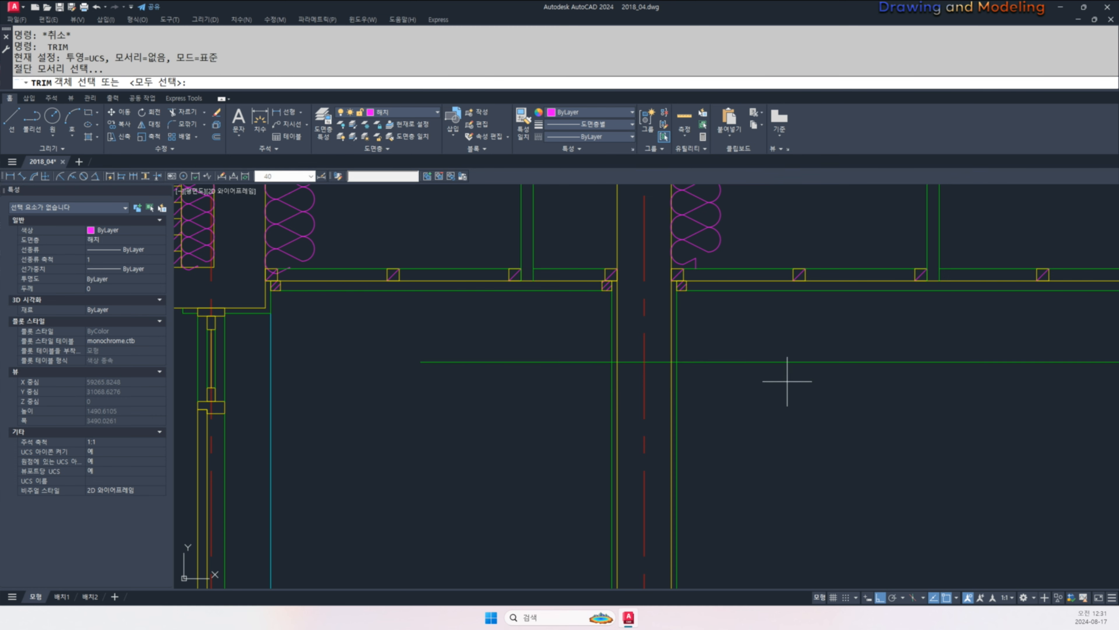
{"action": "left_click", "coordinate": [787, 380]}
{"action": "left_click", "coordinate": [772, 351]}
{"action": "scroll", "coordinate": [708, 419], "scroll_direction": "down", "scroll_amount": 3}
{"action": "scroll", "coordinate": [698, 426], "scroll_direction": "up", "scroll_amount": 3}
{"action": "mouse_move", "coordinate": [704, 472]}
{"action": "middle_mouse_down"}
{"action": "mouse_move", "coordinate": [721, 348]}
{"action": "mouse_move", "coordinate": [722, 463]}
{"action": "middle_mouse_up"}
{"action": "left_click", "coordinate": [738, 369]}
{"action": "scroll", "coordinate": [732, 366], "scroll_direction": "down", "scroll_amount": 3}
{"action": "key", "text": "space"}
{"action": "left_click", "coordinate": [742, 353]}
{"action": "left_click", "coordinate": [749, 358]}
{"action": "left_click", "coordinate": [732, 363]}
{"action": "key", "text": "Escape"}
{"action": "key", "text": "Escape"}
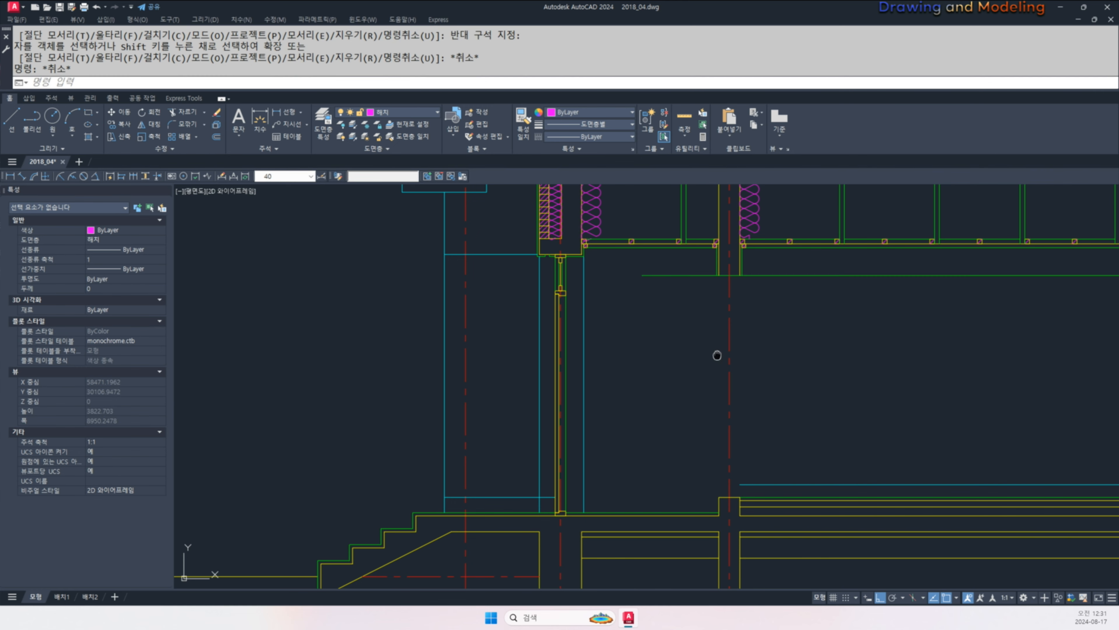
- Draw a 240 by 40 rectangle in the empty space beside the doorway opening
{"action": "middle_click_drag", "start_coordinate": [706, 334], "coordinate": [631, 350]}
{"action": "scroll", "coordinate": [665, 381], "scroll_direction": "up", "scroll_amount": 4}
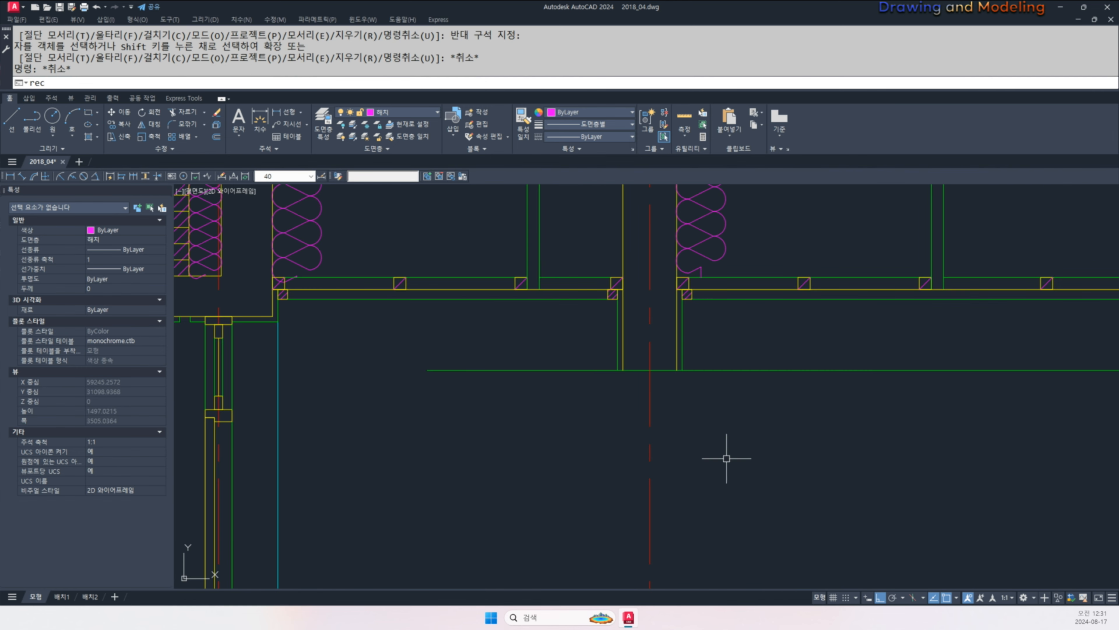
{"action": "type", "text": "rec"}
{"action": "key", "text": "space"}
{"action": "left_click", "coordinate": [722, 497]}
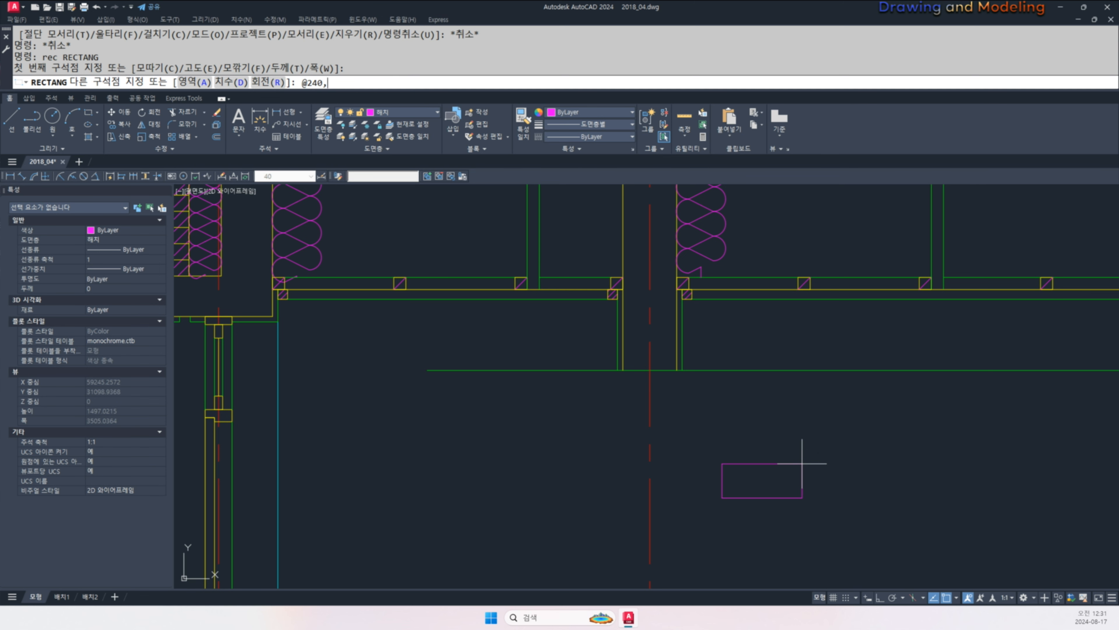
{"action": "key", "text": "Return"}
{"action": "key", "text": "Escape"}
{"action": "key", "text": "Escape"}
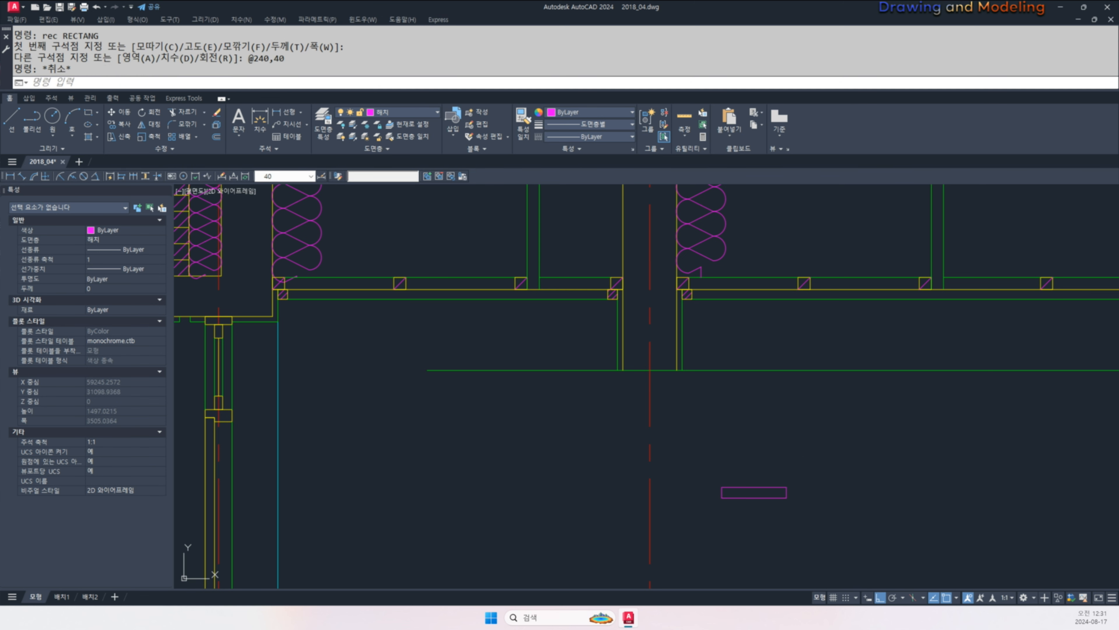
- Start a second rectangle from the midpoint of the 240 by 40 rectangle's upper edge
{"action": "scroll", "coordinate": [751, 503], "scroll_direction": "up", "scroll_amount": 2}
{"action": "type", "text": "rec"}
{"action": "key", "text": "Return"}
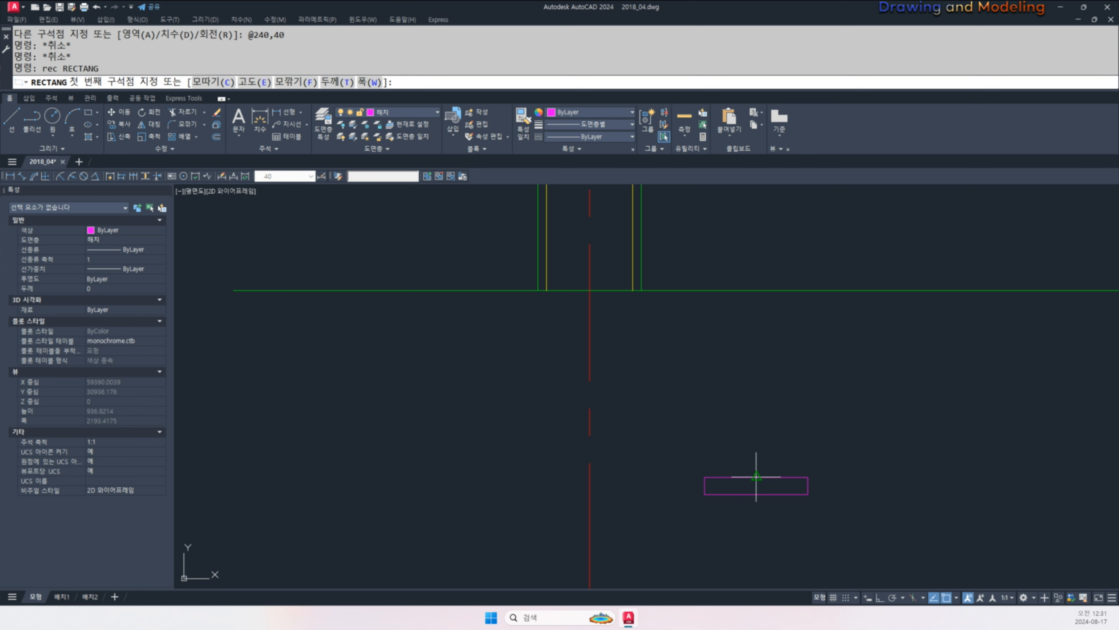
{"action": "left_click", "coordinate": [756, 476]}
{"action": "type", "text": "@"}
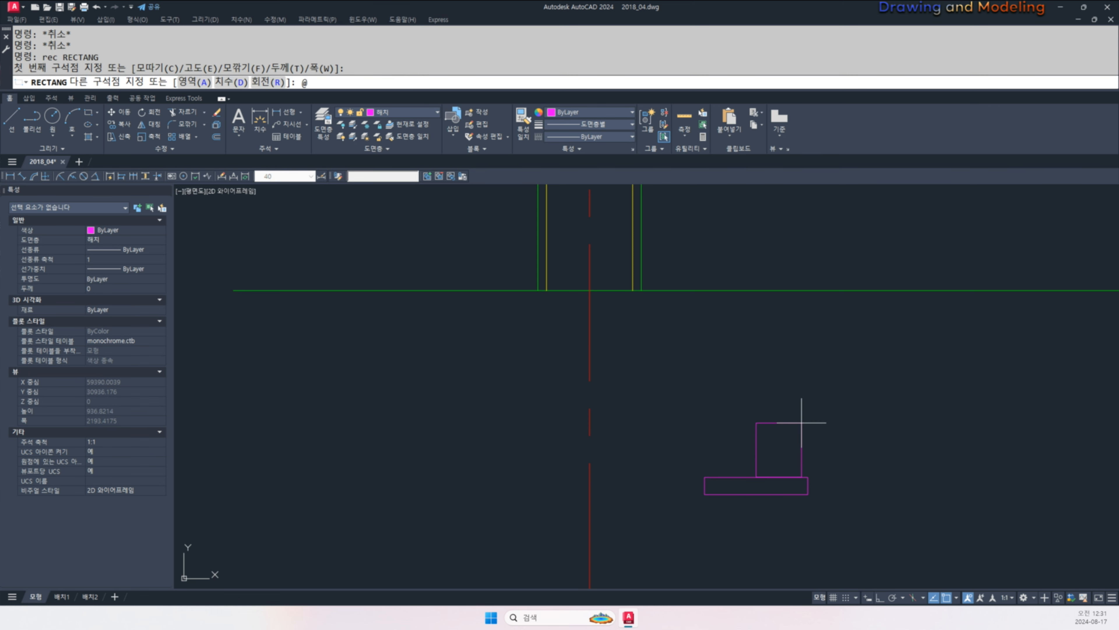
{"action": "type", "text": "35,80"}
{"action": "key", "text": "Return"}
{"action": "key", "text": "Escape"}
{"action": "key", "text": "Escape"}
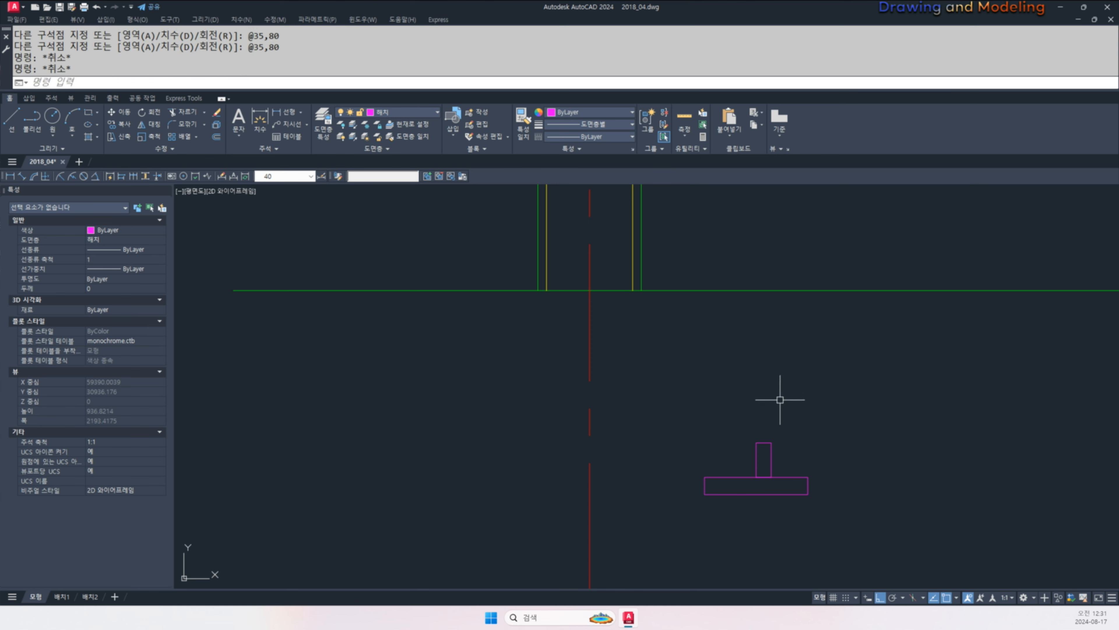
{"action": "type", "text": "ma"}
{"action": "key", "text": "Return"}
{"action": "left_click", "coordinate": [632, 272]}
{"action": "key", "text": "Escape"}
{"action": "key", "text": "Escape"}
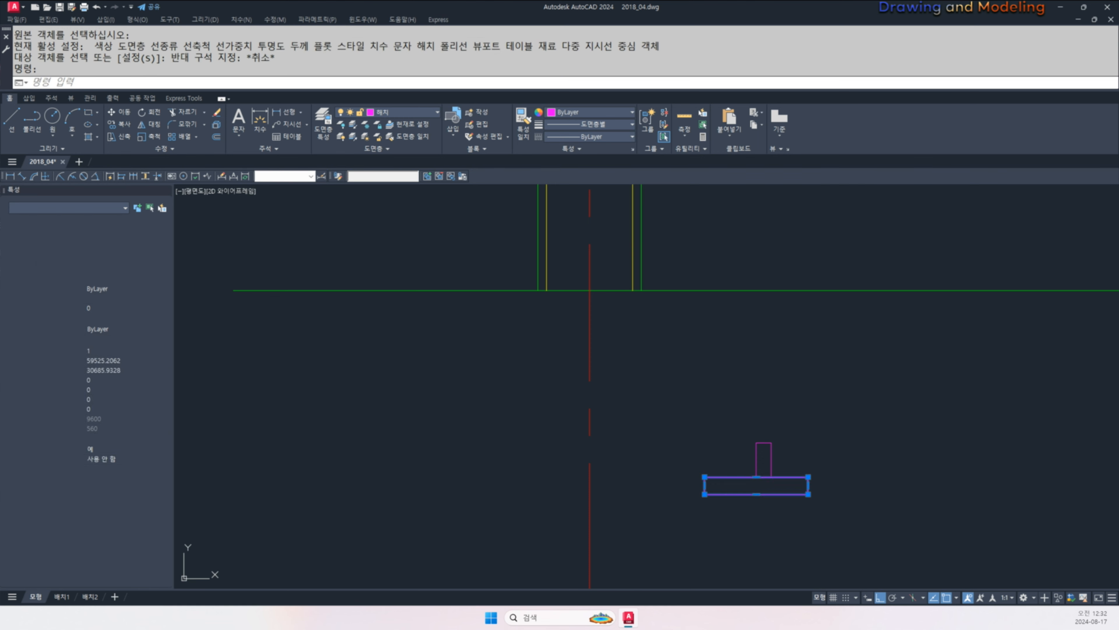
- Match the properties of the yellow wall line onto the flat frame rectangle and the upright rectangle
{"action": "key", "text": "Return"}
{"action": "left_click", "coordinate": [633, 276]}
{"action": "left_click", "coordinate": [796, 363]}
{"action": "left_click", "coordinate": [686, 512]}
{"action": "key", "text": "Escape"}
{"action": "key", "text": "Escape"}
- Move the upright rectangle 5 to the right along the flat frame rectangle
{"action": "middle_click_drag", "start_coordinate": [828, 478], "coordinate": [794, 487]}
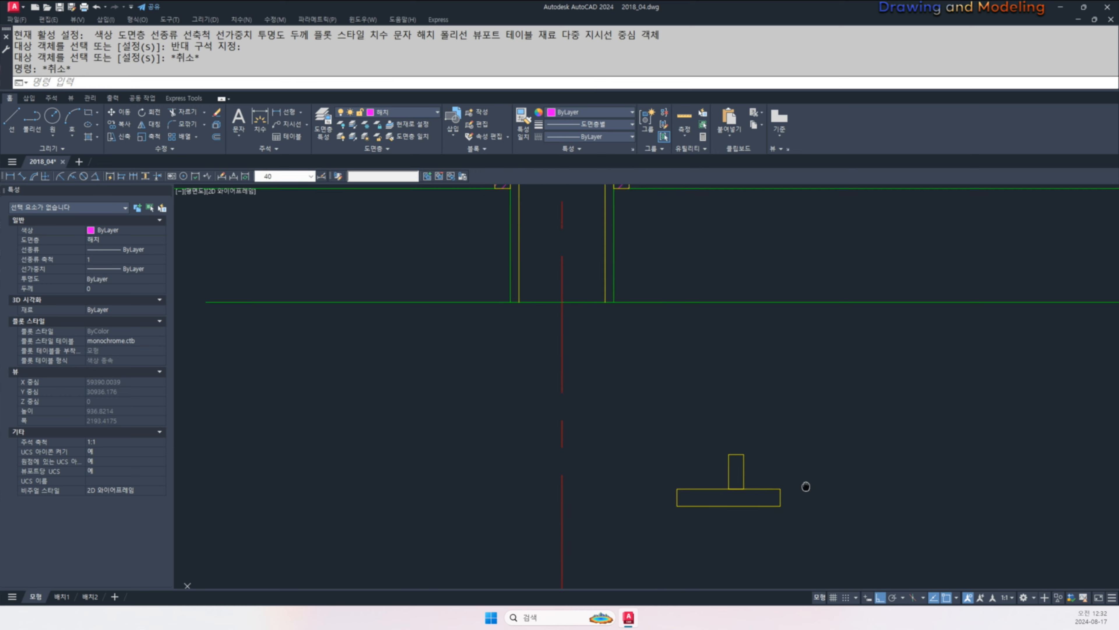
{"action": "type", "text": "m"}
{"action": "key", "text": "Return"}
{"action": "left_click", "coordinate": [782, 414]}
{"action": "left_click", "coordinate": [707, 459]}
{"action": "key", "text": "Return"}
{"action": "left_click", "coordinate": [724, 381]}
{"action": "type", "text": "5"}
{"action": "key", "text": "Return"}
- Mirror the upright rectangle about the flat frame rectangle's vertical centre line, keeping the original
{"action": "type", "text": "mi"}
{"action": "key", "text": "Return"}
{"action": "left_click", "coordinate": [714, 431]}
{"action": "left_click", "coordinate": [749, 489]}
{"action": "key", "text": "Return"}
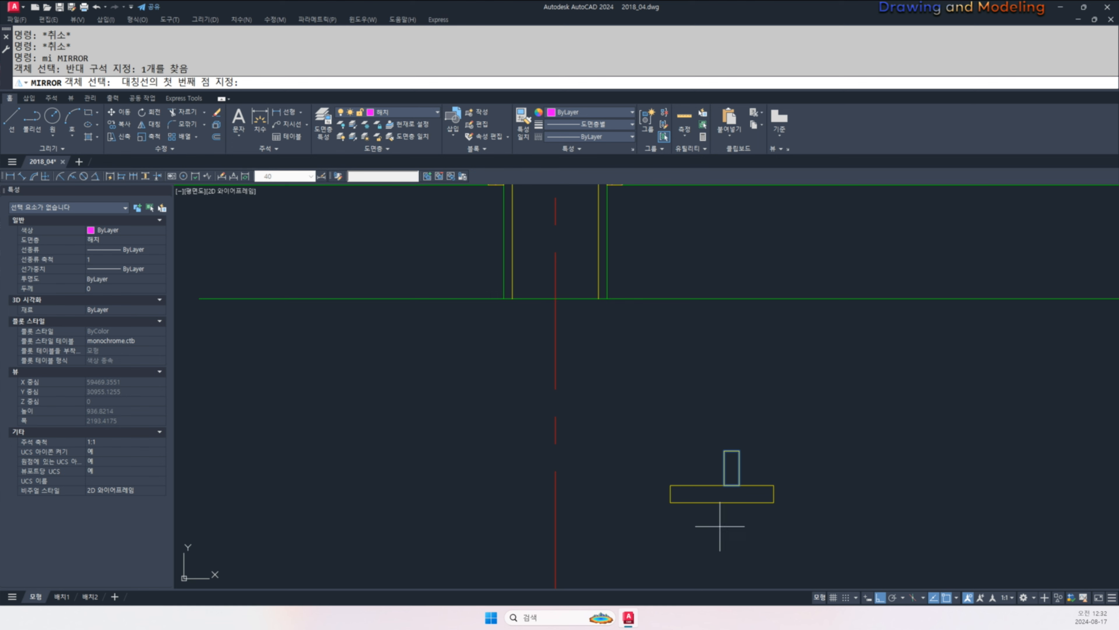
{"action": "left_click", "coordinate": [727, 545]}
{"action": "key", "text": "Return"}
{"action": "key", "text": "Escape"}
{"action": "key", "text": "Escape"}
- Mirror the flat rectangle and its two uprights upward about a horizontal axis, keeping the originals
{"action": "middle_click_drag", "start_coordinate": [766, 509], "coordinate": [736, 517]}
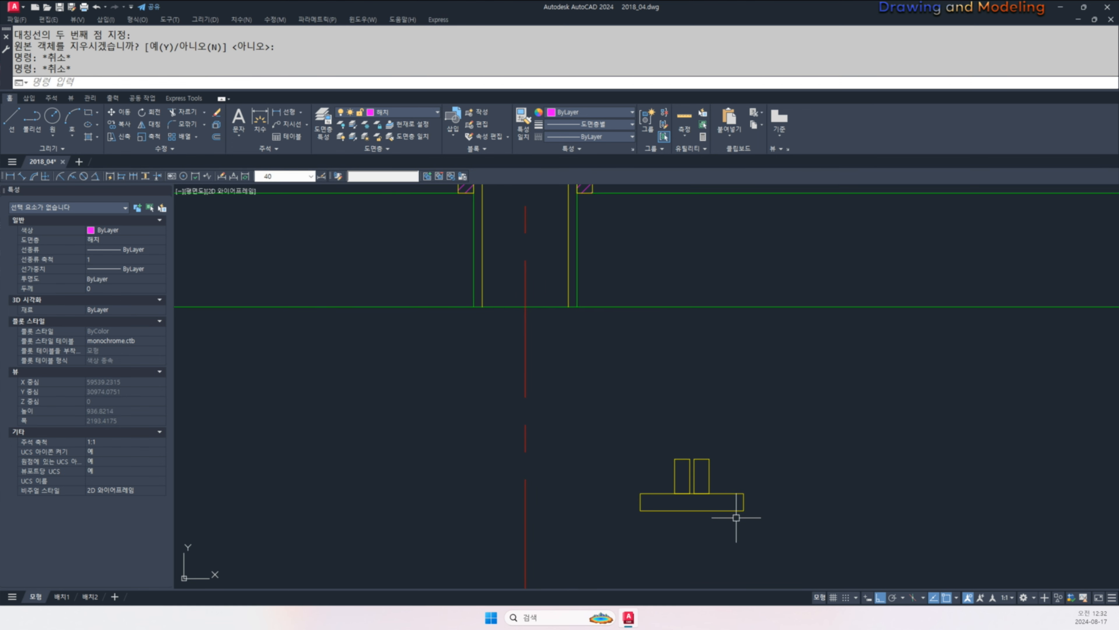
{"action": "left_click", "coordinate": [775, 506]}
{"action": "left_click", "coordinate": [666, 444]}
{"action": "type", "text": "mi"}
{"action": "key", "text": "Return"}
{"action": "left_click", "coordinate": [704, 416]}
{"action": "left_click", "coordinate": [775, 420]}
{"action": "key", "text": "Return"}
{"action": "key", "text": "Escape"}
{"action": "key", "text": "Escape"}
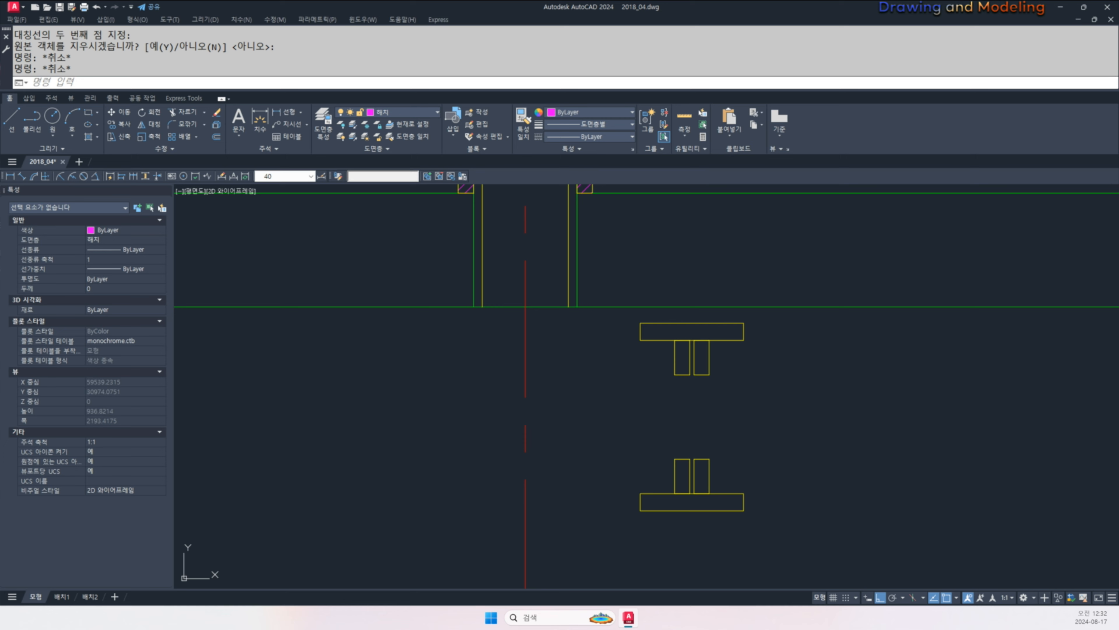
- Draw vertical lines joining the outer ends of the upper and lower flat frame rectangles on both sides
{"action": "middle_click_drag", "start_coordinate": [739, 449], "coordinate": [743, 461]}
{"action": "left_click", "coordinate": [645, 352]}
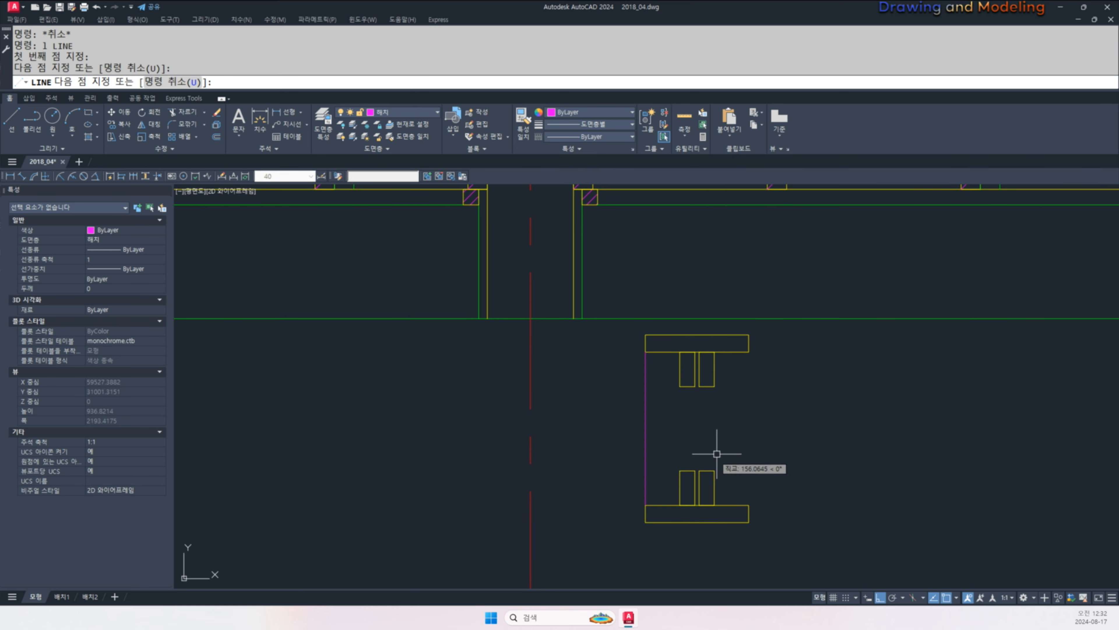
- Erase the right-hand upright rectangle on the lower frame member
{"action": "left_click", "coordinate": [711, 460]}
{"action": "left_click", "coordinate": [672, 506]}
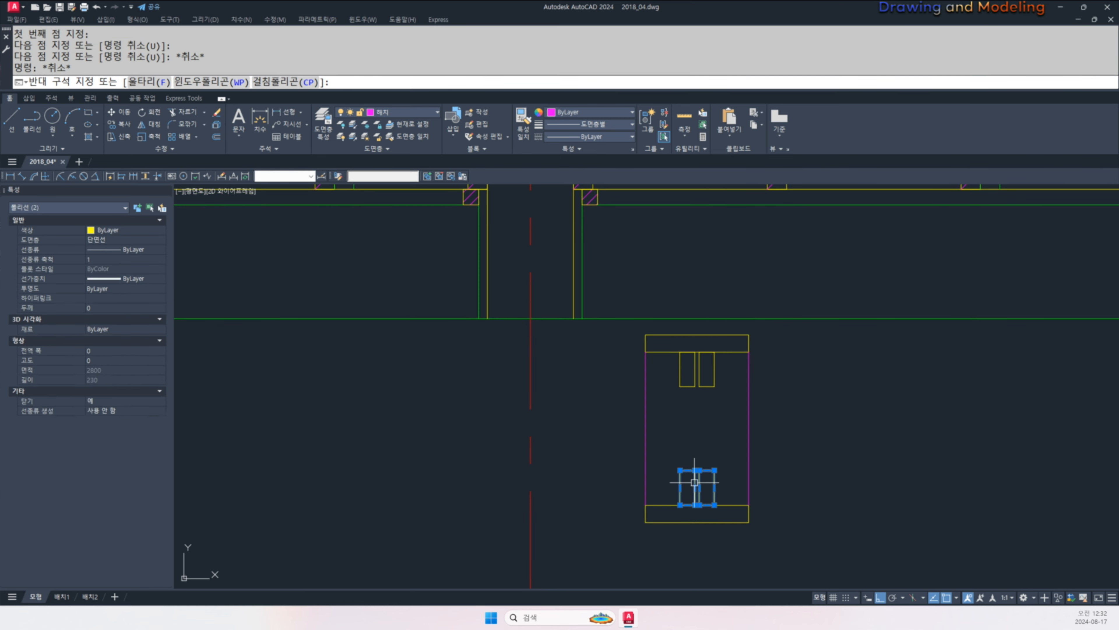
{"action": "type", "text": "e"}
{"action": "key", "text": "Return"}
{"action": "key", "text": "Escape"}
{"action": "left_click", "coordinate": [716, 460]}
{"action": "left_click", "coordinate": [706, 485]}
{"action": "type", "text": "e"}
{"action": "key", "text": "Return"}
- Stretch the upper right-hand upright rectangle down to the lower frame member
{"action": "type", "text": "s"}
{"action": "key", "text": "Return"}
{"action": "left_click", "coordinate": [725, 387]}
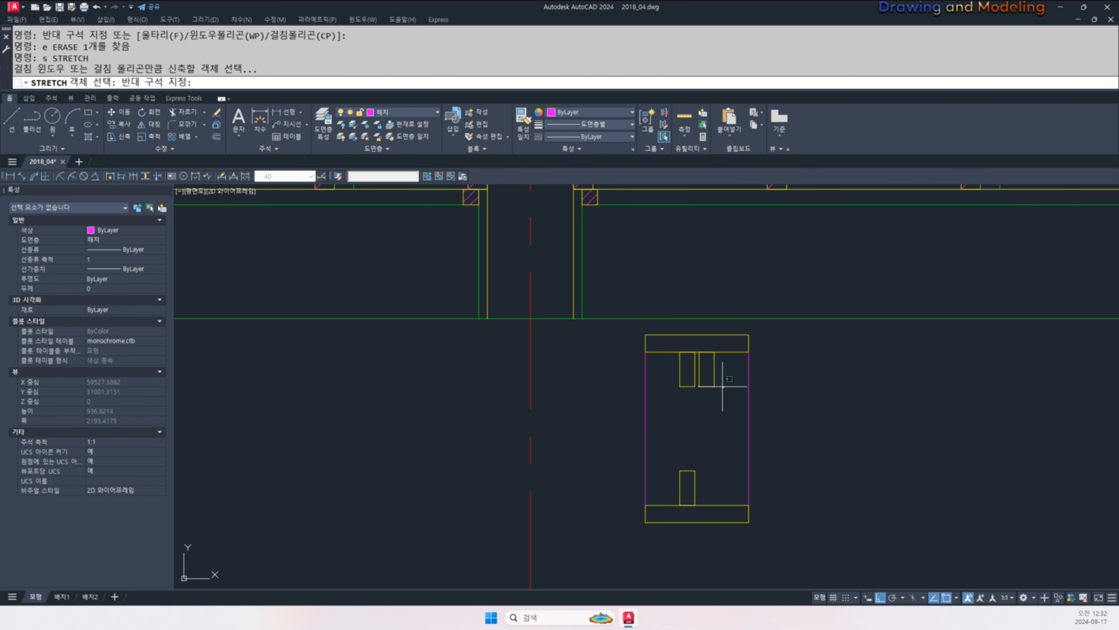
{"action": "left_click", "coordinate": [696, 374]}
{"action": "key", "text": "Return"}
{"action": "left_click", "coordinate": [707, 387]}
{"action": "key", "text": "Escape"}
{"action": "key", "text": "Escape"}
- Draw a vertical line joining the left corners of the upper and lower small sash rectangles
{"action": "scroll", "coordinate": [679, 457], "scroll_direction": "up", "scroll_amount": 2}
{"action": "type", "text": "l"}
{"action": "key", "text": "Return"}
{"action": "left_click", "coordinate": [676, 380]}
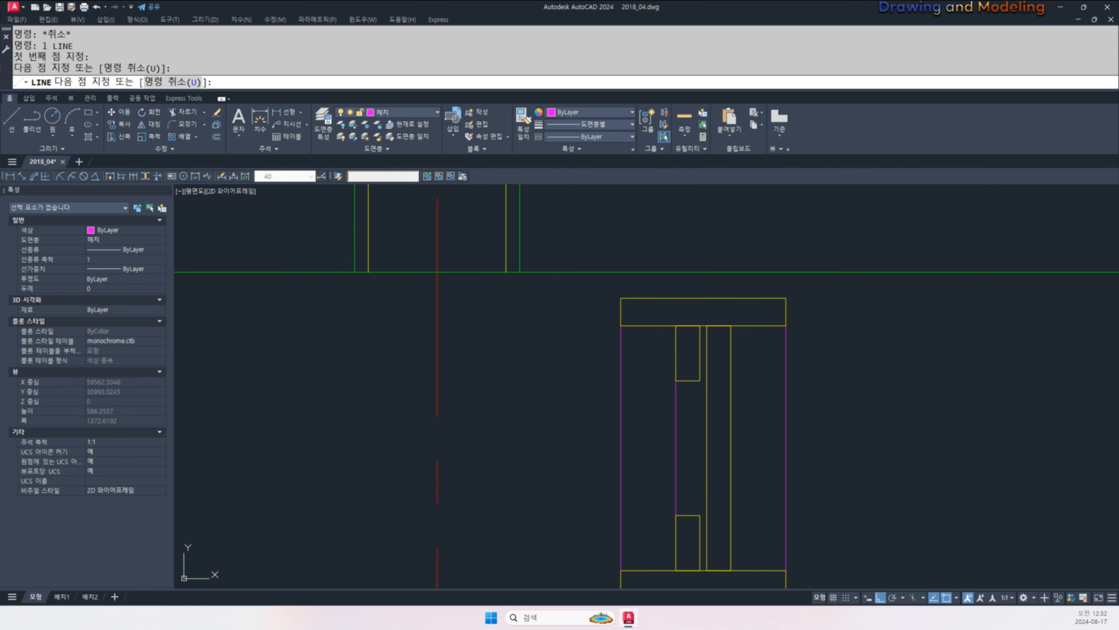
{"action": "key", "text": "Escape"}
{"action": "key", "text": "Escape"}
{"action": "middle_click_drag", "start_coordinate": [687, 407], "coordinate": [687, 453]}
{"action": "scroll", "coordinate": [687, 452], "scroll_direction": "up", "scroll_amount": 2}
{"action": "type", "text": "co"}
{"action": "key", "text": "Return"}
{"action": "left_click", "coordinate": [666, 412]}
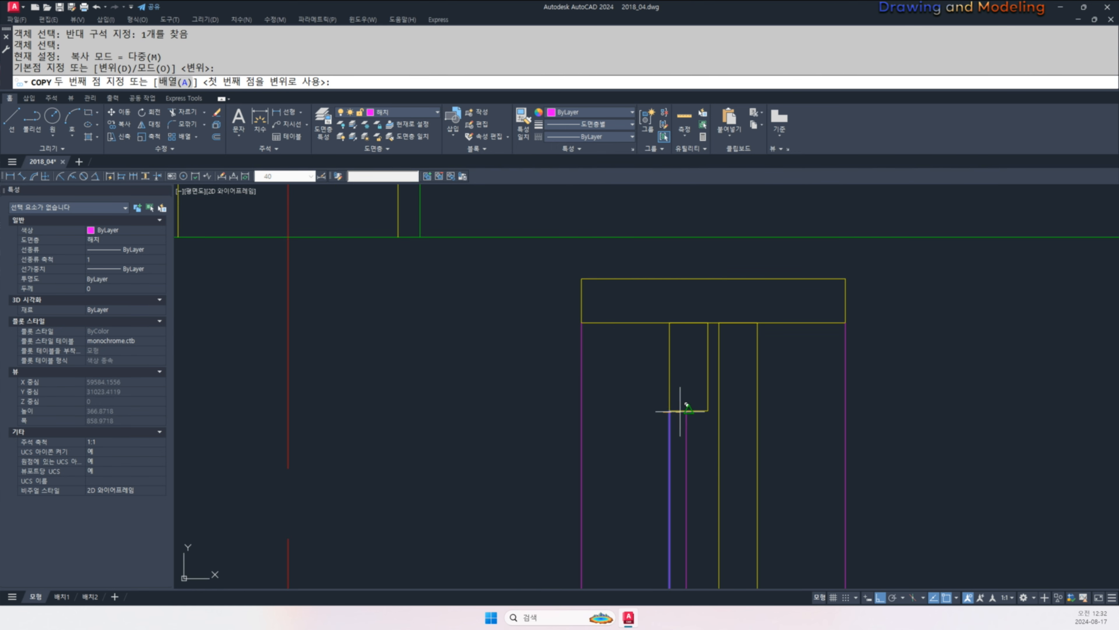
{"action": "key", "text": "Escape"}
- Copy the vertical sash line to the midpoint and the right corner of the small sash rectangle's lower edge
{"action": "key", "text": "Return"}
{"action": "left_click", "coordinate": [679, 424]}
{"action": "left_click", "coordinate": [666, 426]}
{"action": "key", "text": "Return"}
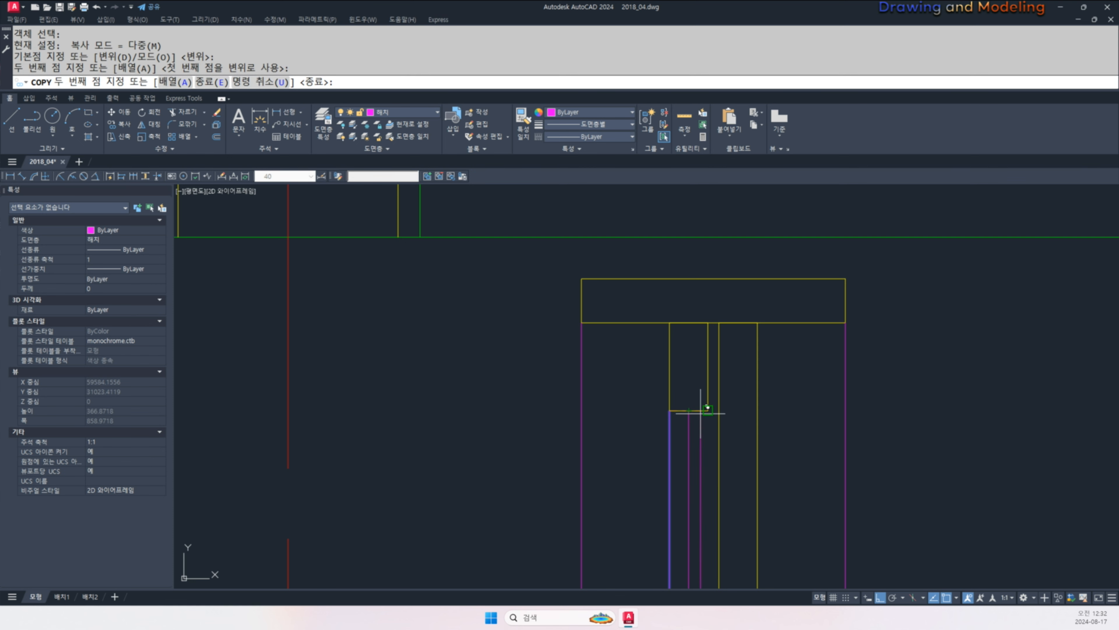
{"action": "key", "text": "Escape"}
{"action": "key", "text": "Escape"}
- Match the properties of the green horizontal line onto the vertical lines and long rectangle of the window frame
{"action": "scroll", "coordinate": [704, 414], "scroll_direction": "down", "scroll_amount": 2}
{"action": "type", "text": "ma"}
{"action": "key", "text": "Return"}
{"action": "left_click", "coordinate": [644, 347]}
{"action": "left_click", "coordinate": [778, 433]}
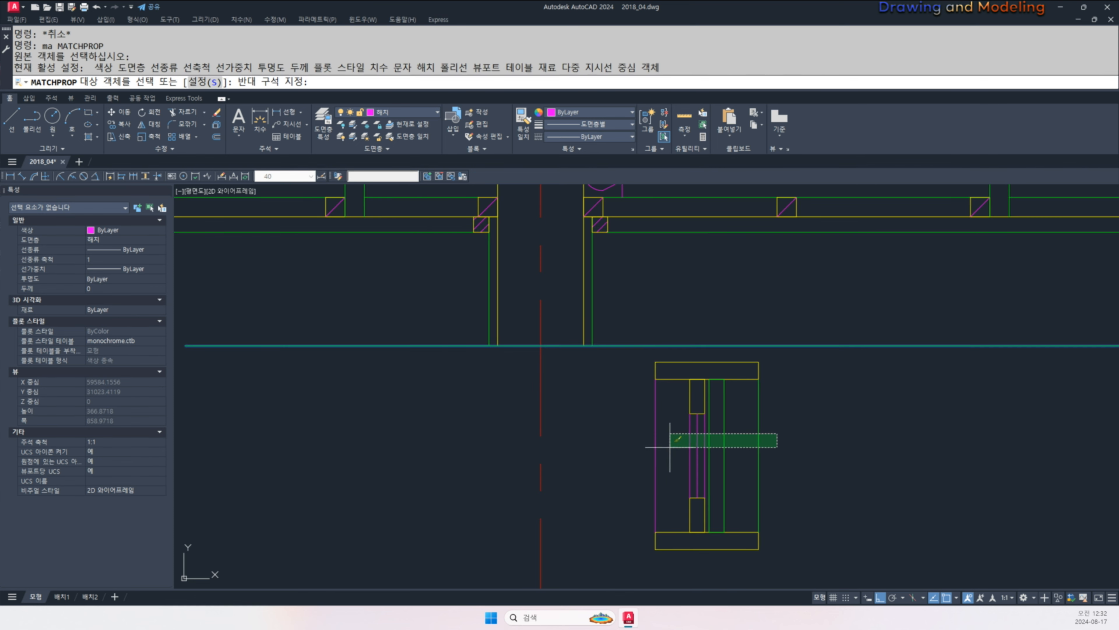
{"action": "left_click", "coordinate": [647, 451]}
{"action": "key", "text": "Escape"}
{"action": "key", "text": "Escape"}
- Match the properties of the yellow sash rectangle onto the middle glass line
{"action": "scroll", "coordinate": [717, 407], "scroll_direction": "up", "scroll_amount": 2}
{"action": "key", "text": "Return"}
{"action": "left_click", "coordinate": [672, 429]}
{"action": "left_click", "coordinate": [657, 462]}
{"action": "left_click", "coordinate": [625, 492]}
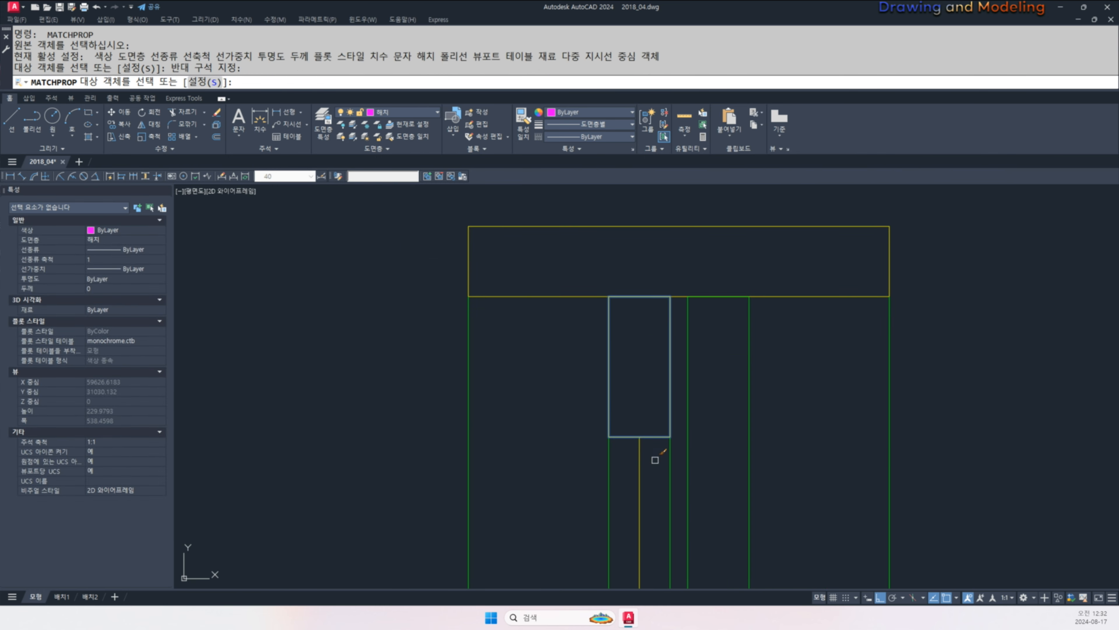
{"action": "key", "text": "Escape"}
{"action": "key", "text": "Escape"}
- Draw a 200 by 200 square from the lower end of the left yellow wall line, between the two wall lines
{"action": "scroll", "coordinate": [645, 420], "scroll_direction": "down", "scroll_amount": 3}
{"action": "scroll", "coordinate": [727, 441], "scroll_direction": "down", "scroll_amount": 2}
{"action": "key", "text": "Escape"}
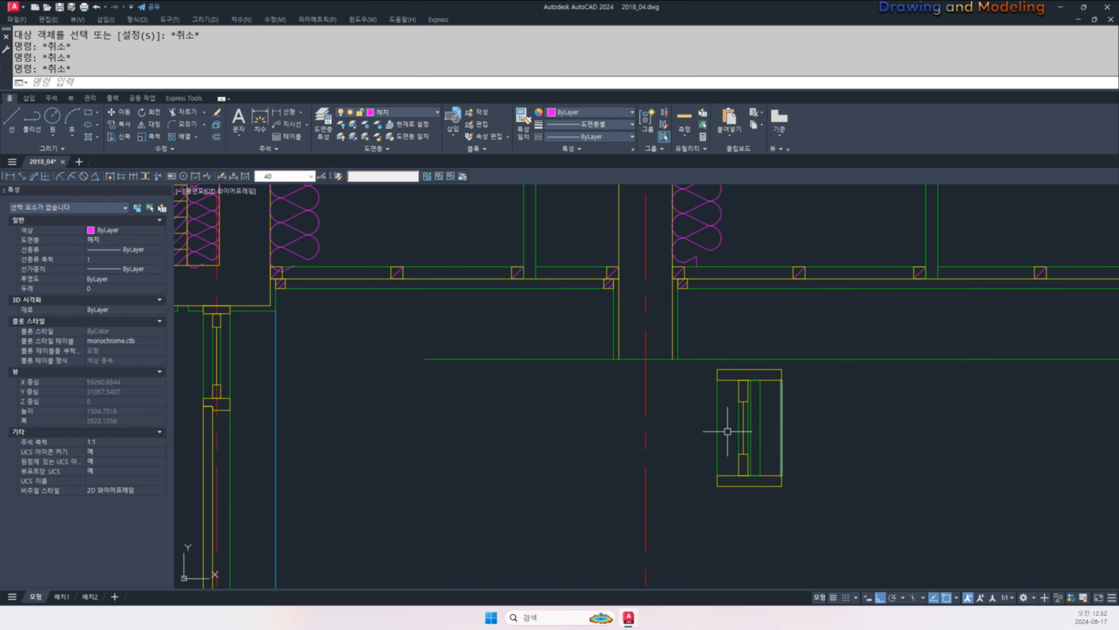
{"action": "scroll", "coordinate": [645, 380], "scroll_direction": "up", "scroll_amount": 3}
{"action": "type", "text": "rec"}
{"action": "key", "text": "Return"}
{"action": "left_click", "coordinate": [657, 448]}
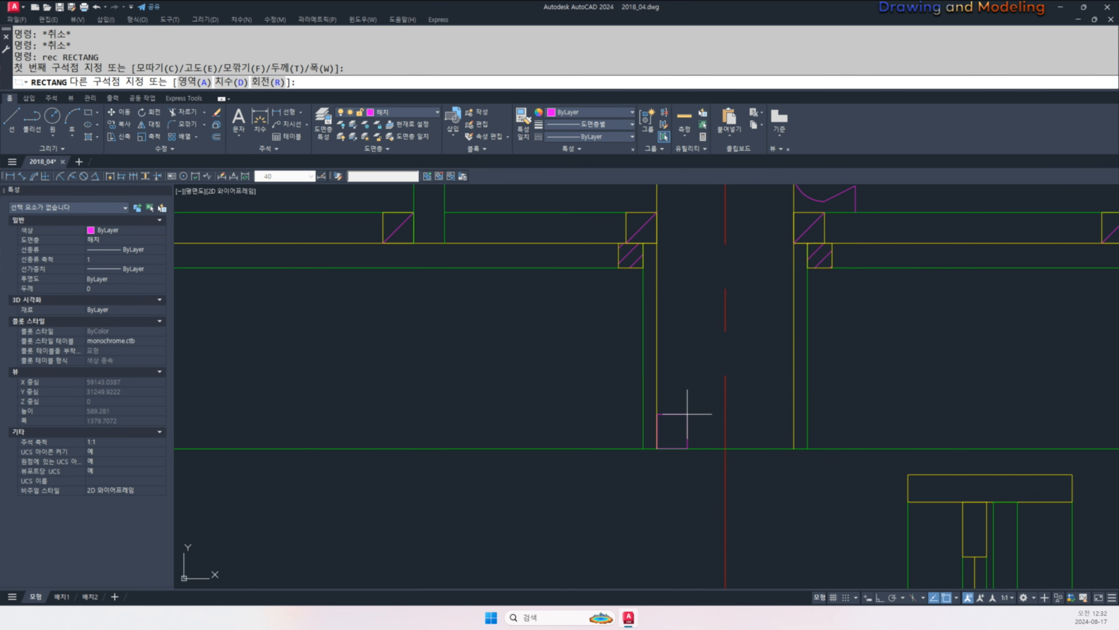
{"action": "type", "text": "@200,200"}
{"action": "key", "text": "Return"}
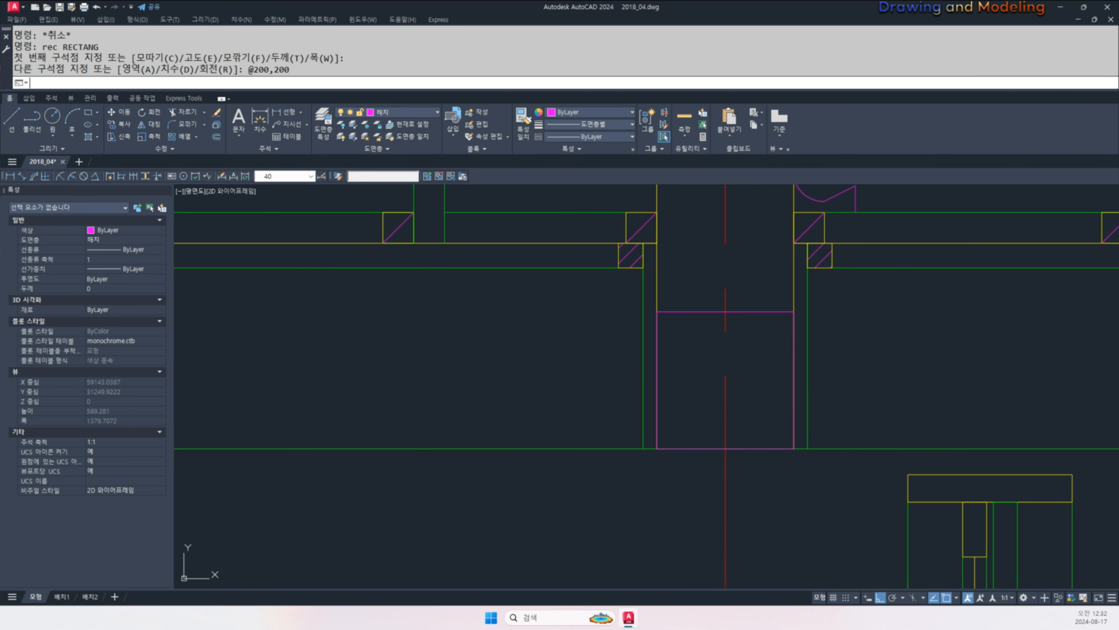
{"action": "key", "text": "Escape"}
- Match the properties of the yellow wall line onto the 200 by 200 square
{"action": "type", "text": "ma"}
{"action": "key", "text": "Return"}
{"action": "left_click", "coordinate": [792, 284]}
{"action": "left_click", "coordinate": [780, 292]}
{"action": "left_click", "coordinate": [733, 356]}
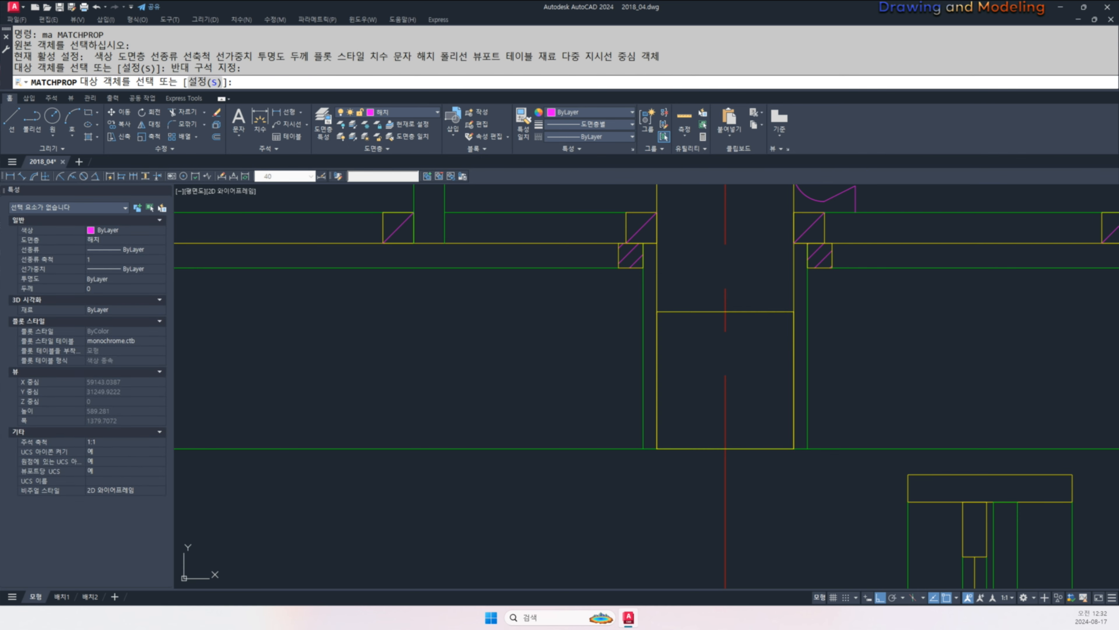
{"action": "key", "text": "Escape"}
{"action": "key", "text": "Escape"}
- Draw both diagonals across the 200 by 200 square
{"action": "middle_click_drag", "start_coordinate": [710, 402], "coordinate": [675, 439]}
{"action": "type", "text": "l"}
{"action": "key", "text": "Return"}
{"action": "left_click", "coordinate": [621, 485]}
{"action": "left_click", "coordinate": [757, 349]}
{"action": "key", "text": "Escape"}
{"action": "key", "text": "Escape"}
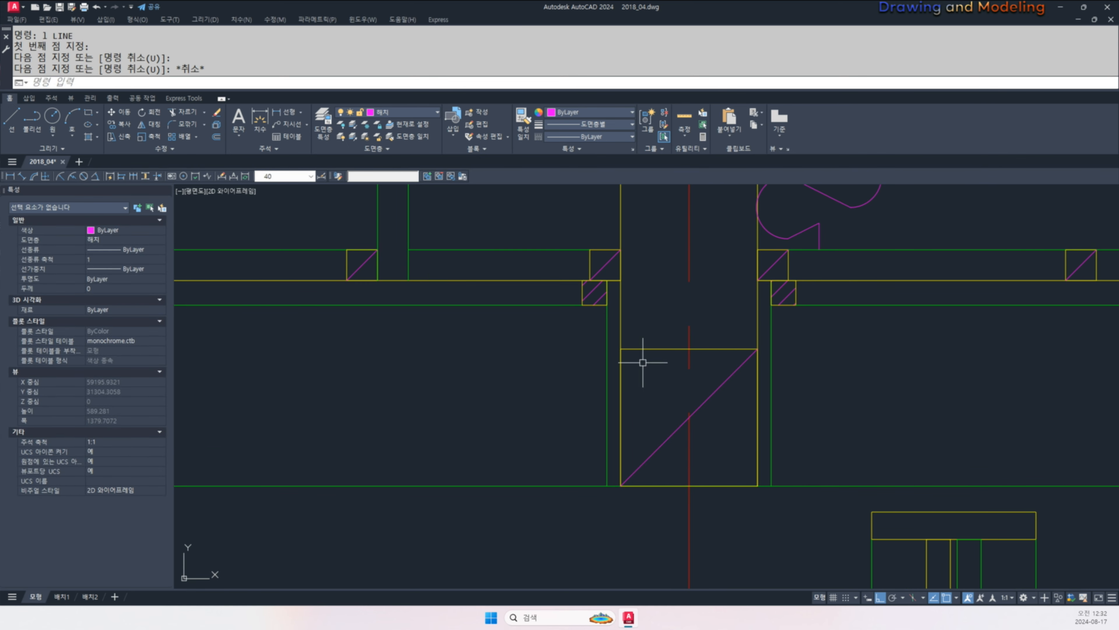
{"action": "key", "text": "Return"}
{"action": "left_click", "coordinate": [621, 349]}
{"action": "left_click", "coordinate": [758, 485]}
{"action": "key", "text": "Escape"}
{"action": "key", "text": "Escape"}
- Move the whole window frame assembly by its lower edge's midpoint down to the top of the column on the centre line
{"action": "scroll", "coordinate": [728, 445], "scroll_direction": "down", "scroll_amount": 3}
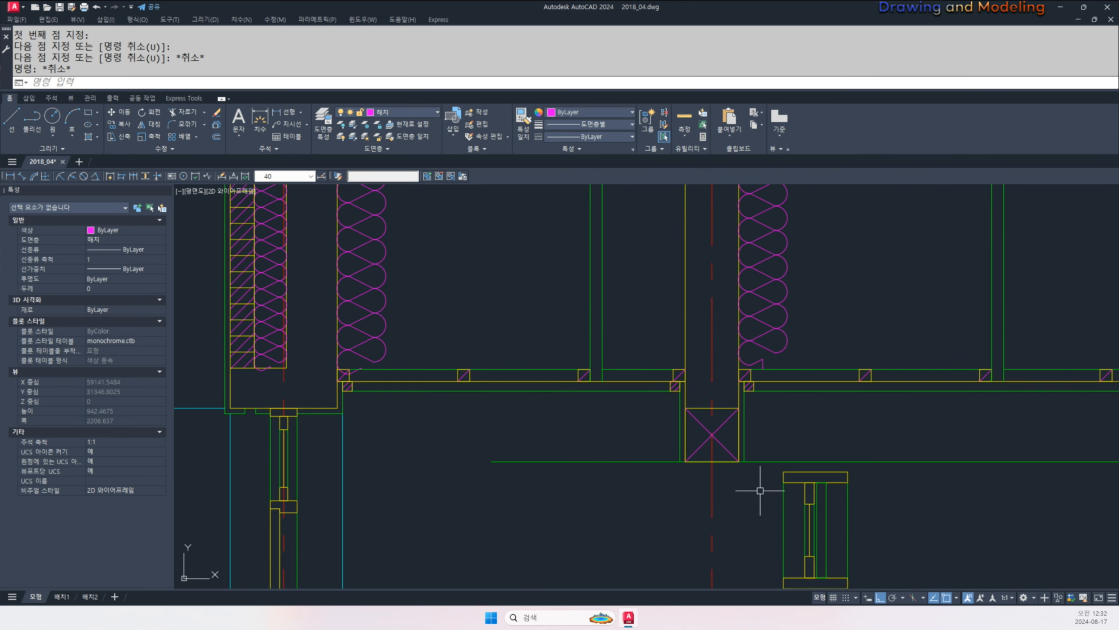
{"action": "middle_click_drag", "start_coordinate": [775, 502], "coordinate": [734, 399]}
{"action": "left_click", "coordinate": [839, 520]}
{"action": "left_click", "coordinate": [731, 370]}
{"action": "middle_click_drag", "start_coordinate": [780, 455], "coordinate": [757, 395]}
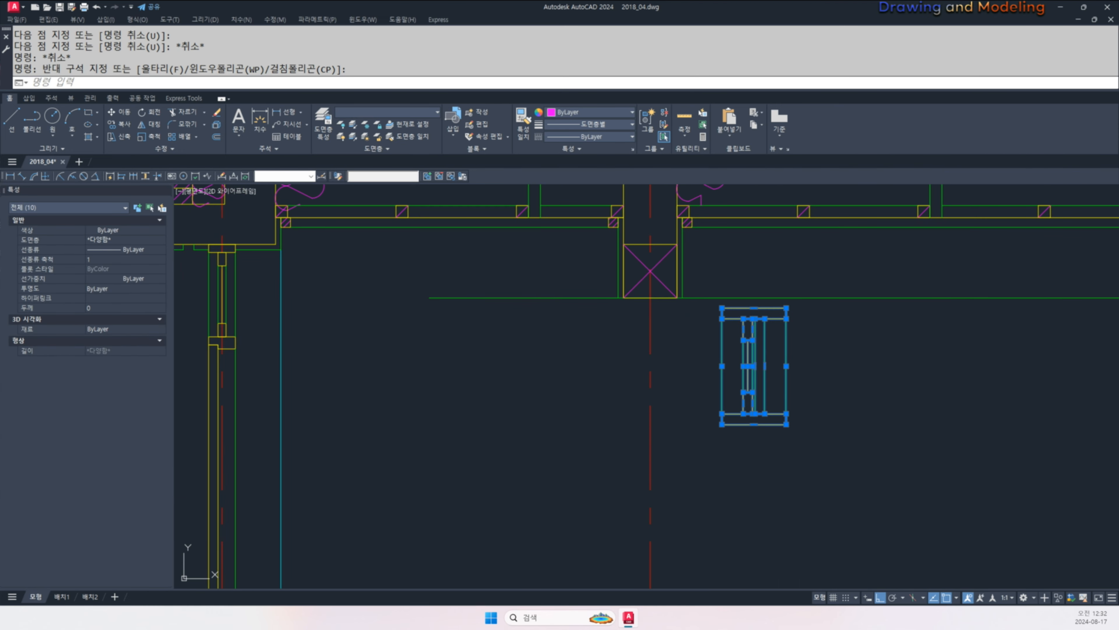
{"action": "type", "text": "m"}
{"action": "key", "text": "space"}
{"action": "left_click", "coordinate": [753, 425]}
{"action": "scroll", "coordinate": [723, 420], "scroll_direction": "down", "scroll_amount": 3}
{"action": "scroll", "coordinate": [728, 474], "scroll_direction": "up", "scroll_amount": 5}
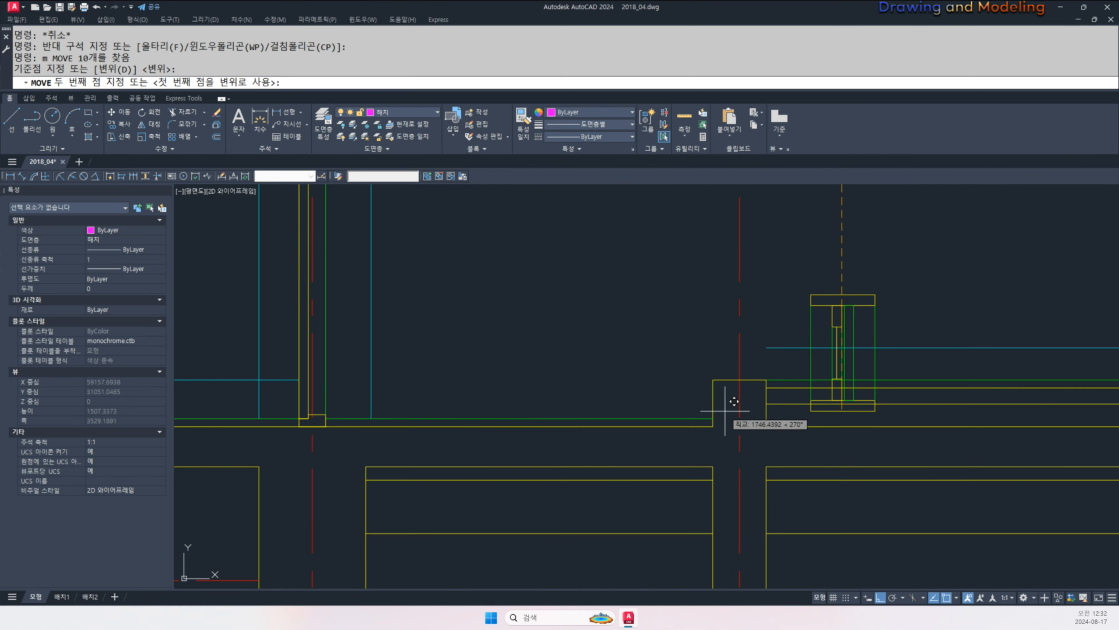
{"action": "left_click", "coordinate": [741, 387]}
{"action": "key", "text": "Escape"}
{"action": "key", "text": "Escape"}
- Move the window frame assembly down so its lower edge rests on the top of the column
{"action": "middle_click_drag", "start_coordinate": [742, 343], "coordinate": [740, 400]}
{"action": "scroll", "coordinate": [757, 425], "scroll_direction": "up", "scroll_amount": 4}
{"action": "scroll", "coordinate": [684, 463], "scroll_direction": "down", "scroll_amount": 4}
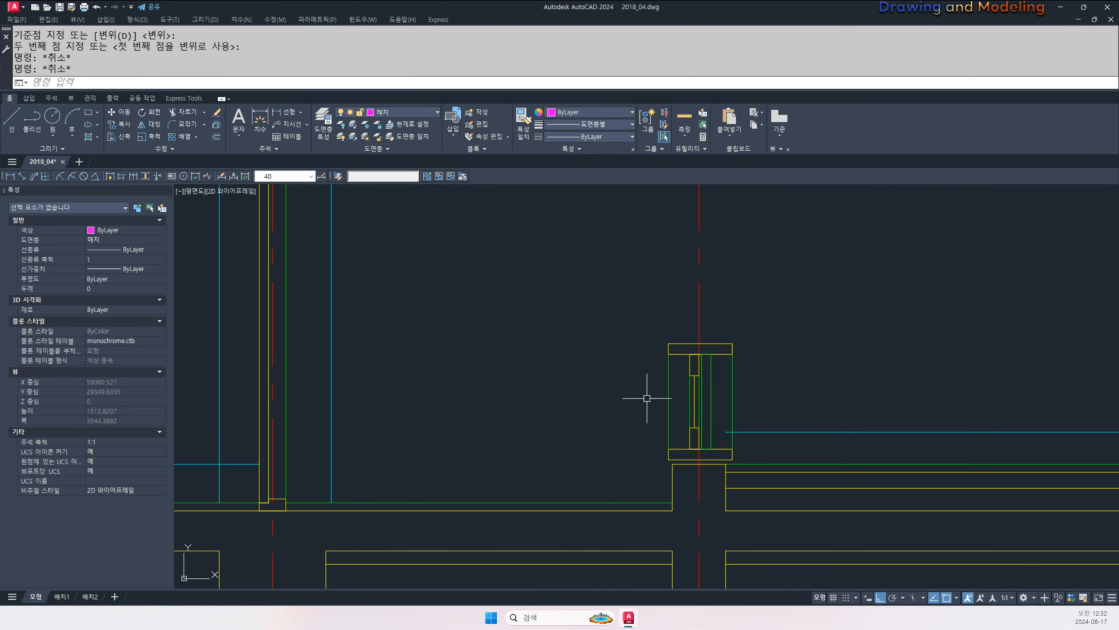
{"action": "left_click", "coordinate": [622, 300]}
{"action": "left_click", "coordinate": [745, 462]}
{"action": "middle_click_drag", "start_coordinate": [699, 498], "coordinate": [722, 459]}
{"action": "type", "text": "m"}
{"action": "key", "text": "space"}
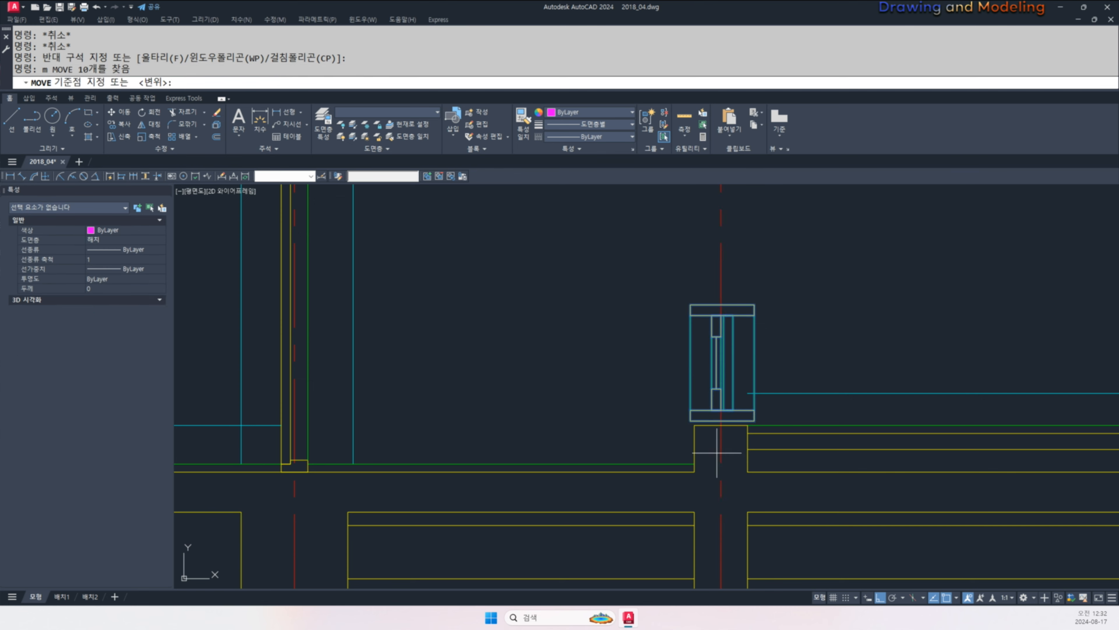
{"action": "scroll", "coordinate": [722, 424], "scroll_direction": "up", "scroll_amount": 2}
{"action": "left_click", "coordinate": [724, 417]}
{"action": "key", "text": "Escape"}
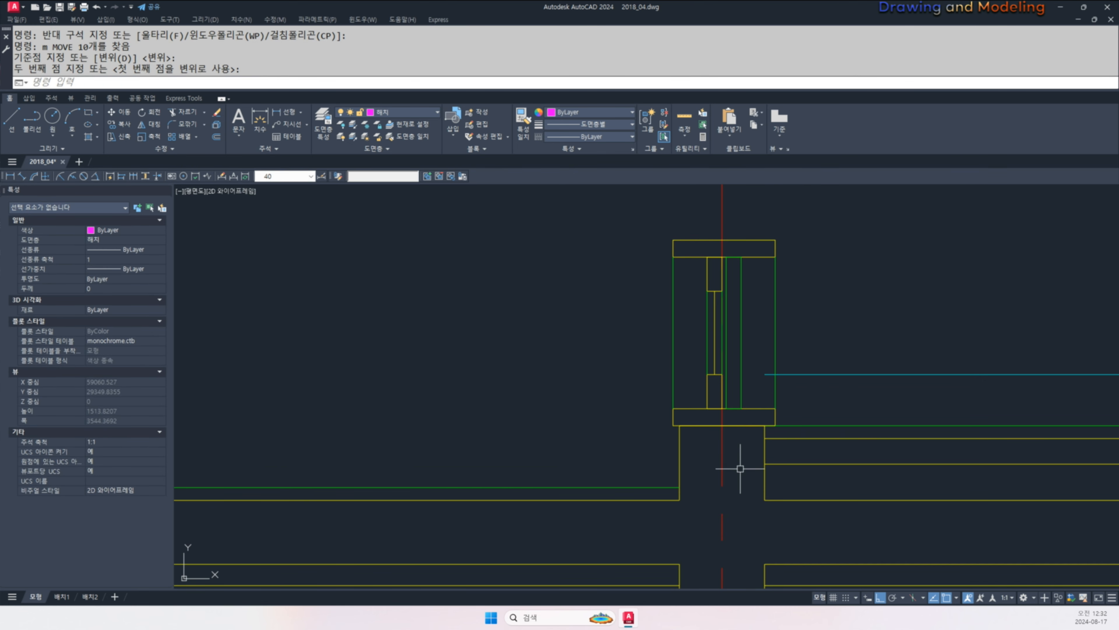
- Try to shift the window frame assembly by its lower edge's midpoint onto the column's centre line
{"action": "middle_click_drag", "start_coordinate": [654, 405], "coordinate": [655, 450]}
{"action": "left_click", "coordinate": [622, 243]}
{"action": "left_click", "coordinate": [795, 464]}
{"action": "left_click", "coordinate": [789, 464]}
{"action": "left_click", "coordinate": [769, 460]}
{"action": "middle_click_drag", "start_coordinate": [740, 460], "coordinate": [745, 440]}
{"action": "type", "text": "m"}
{"action": "key", "text": "space"}
{"action": "scroll", "coordinate": [730, 453], "scroll_direction": "up", "scroll_amount": 2}
{"action": "left_click", "coordinate": [736, 449]}
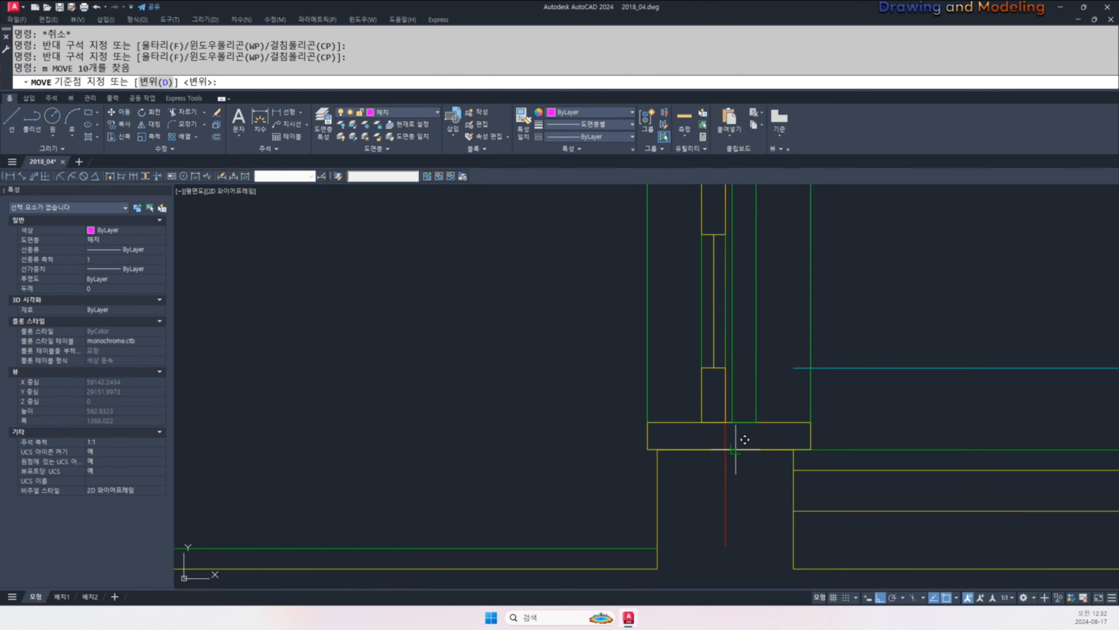
{"action": "left_click", "coordinate": [724, 451]}
{"action": "key", "text": "Escape"}
{"action": "key", "text": "Escape"}
- Undo the last moves of the window frame assembly
{"action": "scroll", "coordinate": [777, 443], "scroll_direction": "down", "scroll_amount": 2}
{"action": "key", "text": "ctrl+z"}
{"action": "key", "text": "ctrl+z"}
{"action": "key", "text": "ctrl+z"}
{"action": "key", "text": "ctrl+z"}
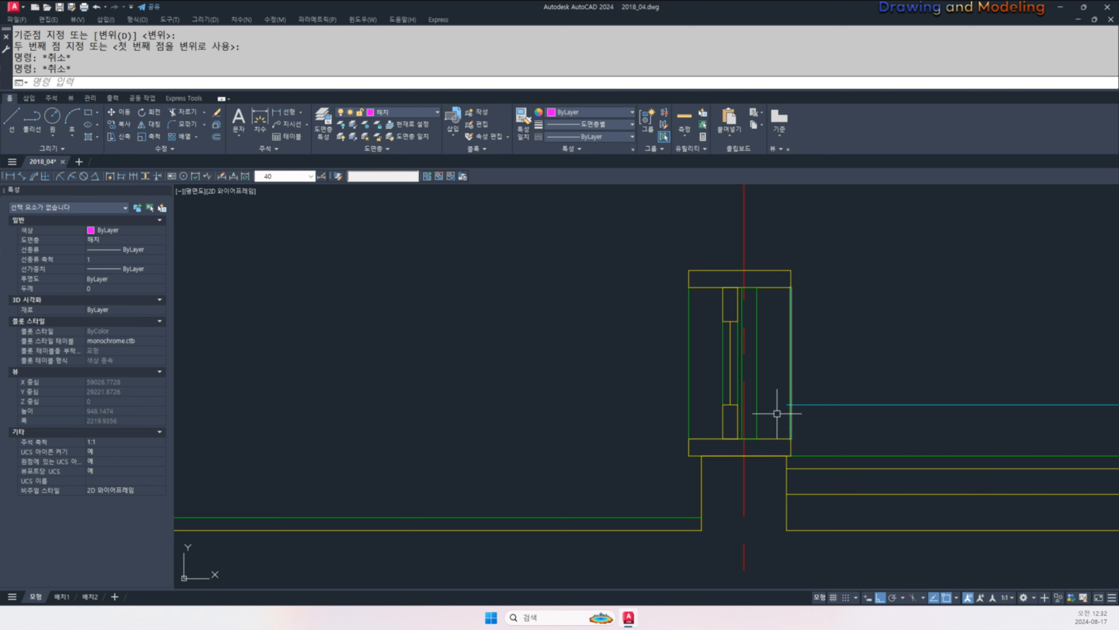
{"action": "key", "text": "ctrl+z"}
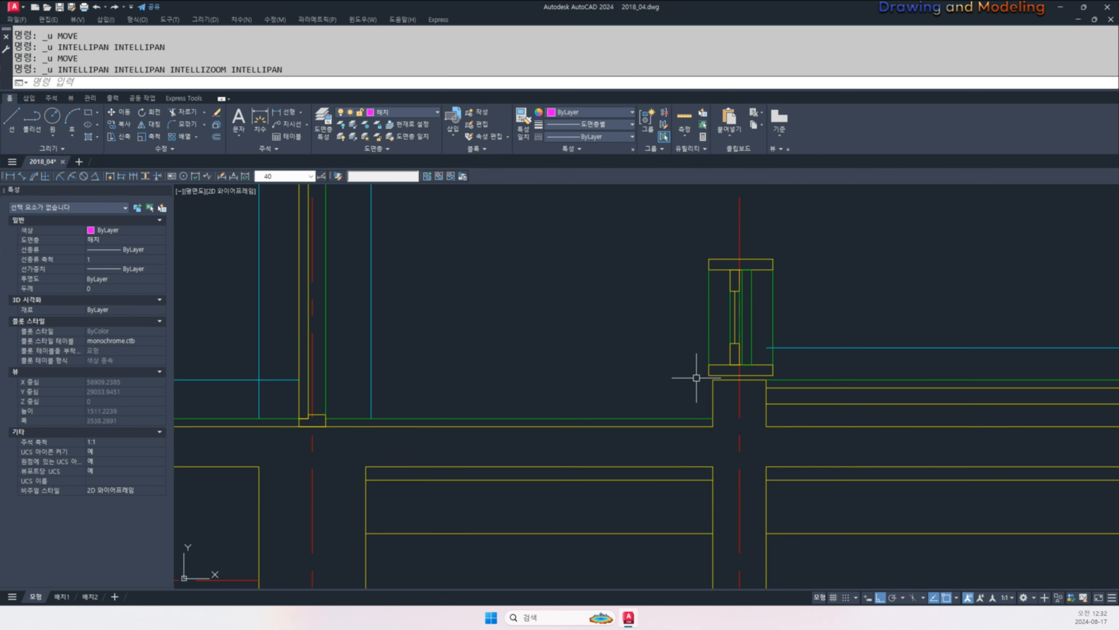
- Move the window frame assembly by its lower edge's midpoint onto the midpoint of the column's top edge
{"action": "type", "text": "m"}
{"action": "left_click", "coordinate": [661, 195]}
{"action": "left_click", "coordinate": [836, 435]}
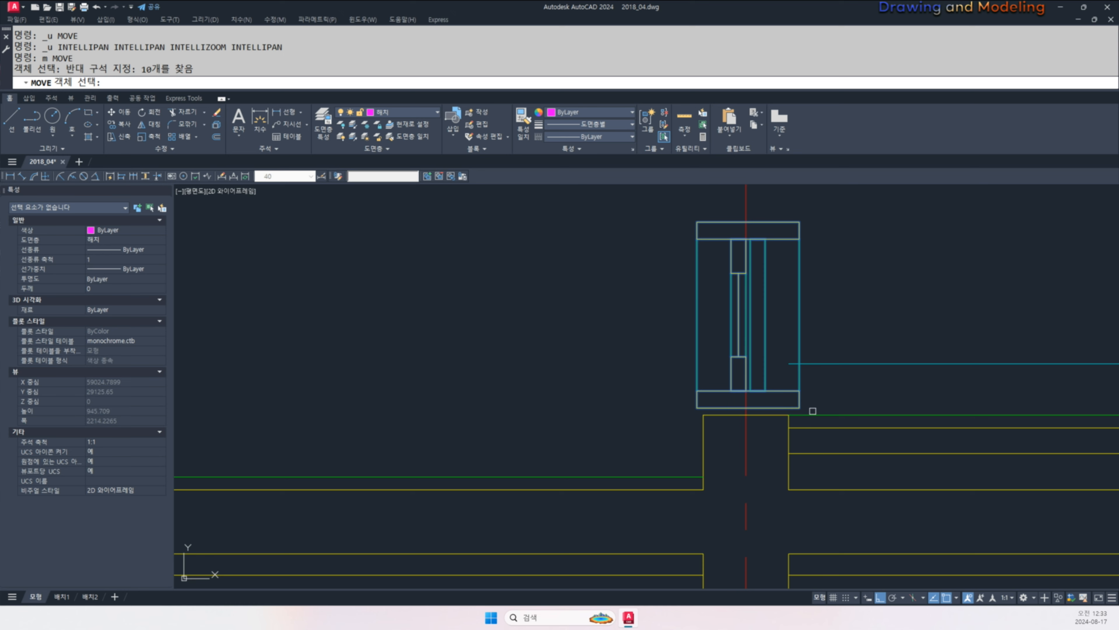
{"action": "key", "text": "Return"}
{"action": "scroll", "coordinate": [755, 408], "scroll_direction": "up", "scroll_amount": 2}
{"action": "left_click", "coordinate": [749, 405]}
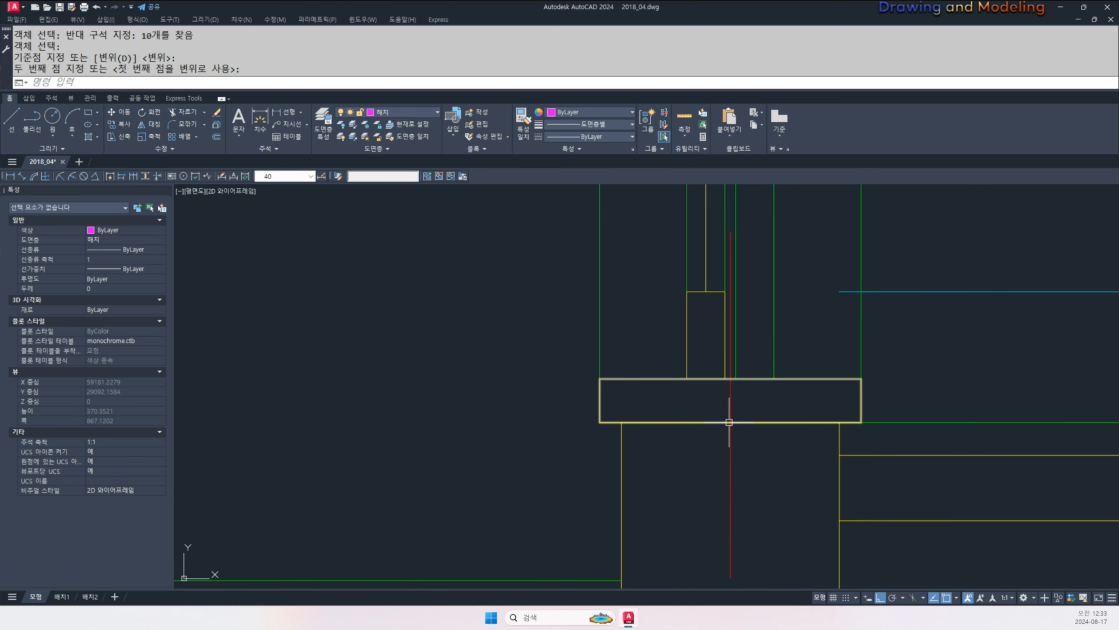
{"action": "left_click", "coordinate": [730, 423]}
{"action": "middle_click_drag", "start_coordinate": [731, 423], "coordinate": [758, 380]}
{"action": "key", "text": "Escape"}
{"action": "key", "text": "Escape"}
- Offset the column's left edge outward by 20
{"action": "type", "text": "o"}
{"action": "key", "text": "Return"}
{"action": "type", "text": "20"}
{"action": "key", "text": "Return"}
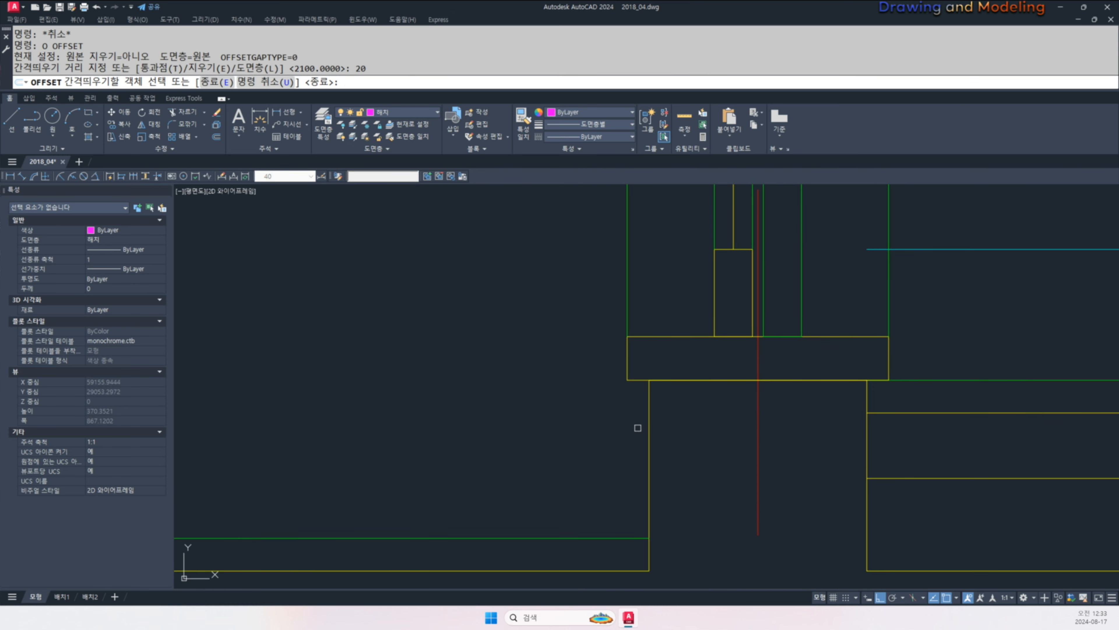
{"action": "left_click", "coordinate": [647, 418]}
{"action": "left_click", "coordinate": [634, 435]}
{"action": "key", "text": "Escape"}
{"action": "key", "text": "Escape"}
{"action": "middle_click_drag", "start_coordinate": [627, 474], "coordinate": [660, 430]}
{"action": "type", "text": "am"}
{"action": "key", "text": "Return"}
{"action": "left_click", "coordinate": [653, 491]}
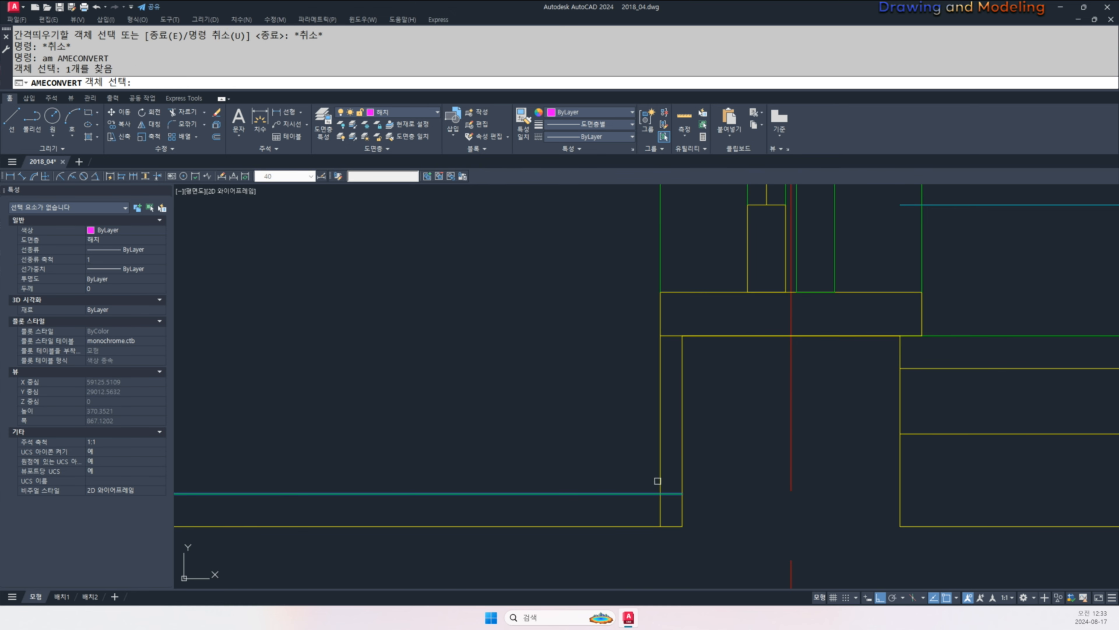
{"action": "key", "text": "Escape"}
{"action": "key", "text": "Escape"}
- Trim the excess where the 20 offset line meets the green floor finish line
{"action": "scroll", "coordinate": [654, 504], "scroll_direction": "up", "scroll_amount": 3}
{"action": "type", "text": "tr"}
{"action": "key", "text": "Return"}
{"action": "key", "text": "Return"}
{"action": "left_click", "coordinate": [672, 503]}
{"action": "key", "text": "Escape"}
- Match the properties of the green finish line onto the offset line beside the column
{"action": "type", "text": "ma"}
{"action": "key", "text": "Return"}
{"action": "left_click", "coordinate": [649, 476]}
{"action": "scroll", "coordinate": [657, 381], "scroll_direction": "down", "scroll_amount": 10}
{"action": "key", "text": "Escape"}
{"action": "key", "text": "Escape"}
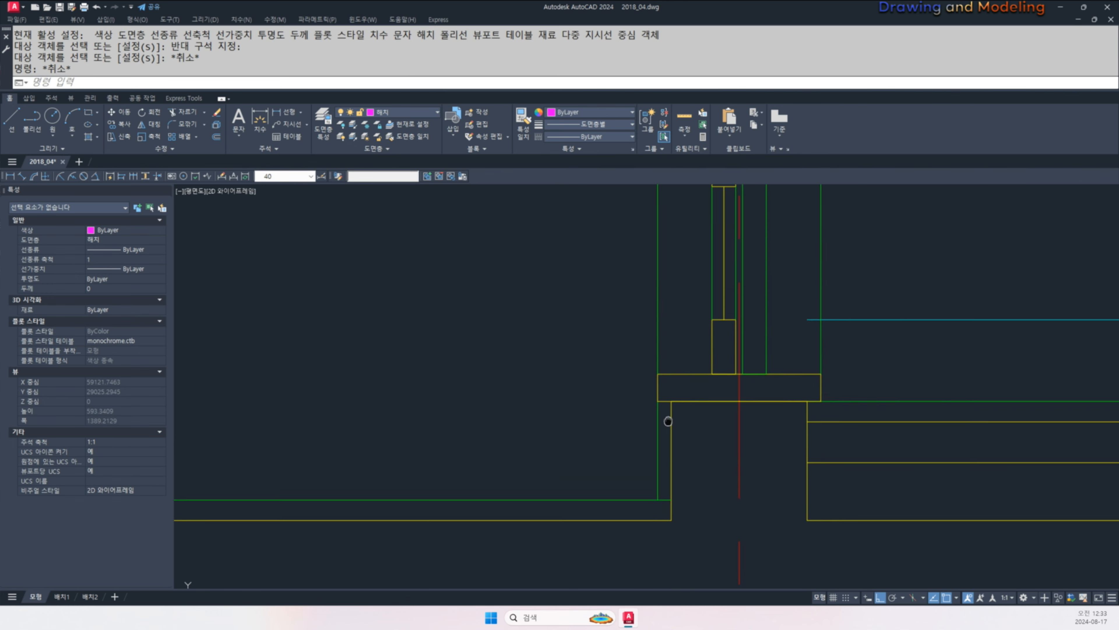
{"action": "middle_click_drag", "start_coordinate": [712, 386], "coordinate": [754, 449]}
{"action": "type", "text": "s"}
{"action": "key", "text": "Return"}
{"action": "left_click", "coordinate": [775, 396]}
{"action": "left_click", "coordinate": [674, 331]}
{"action": "key", "text": "Escape"}
- Stretch the upper part of the window frame up to the underside of the crossed post at the centre line
{"action": "scroll", "coordinate": [761, 419], "scroll_direction": "down", "scroll_amount": 3}
{"action": "type", "text": "S"}
{"action": "key", "text": "Return"}
{"action": "scroll", "coordinate": [743, 438], "scroll_direction": "up", "scroll_amount": 8}
{"action": "left_click", "coordinate": [871, 424]}
{"action": "left_click", "coordinate": [728, 379]}
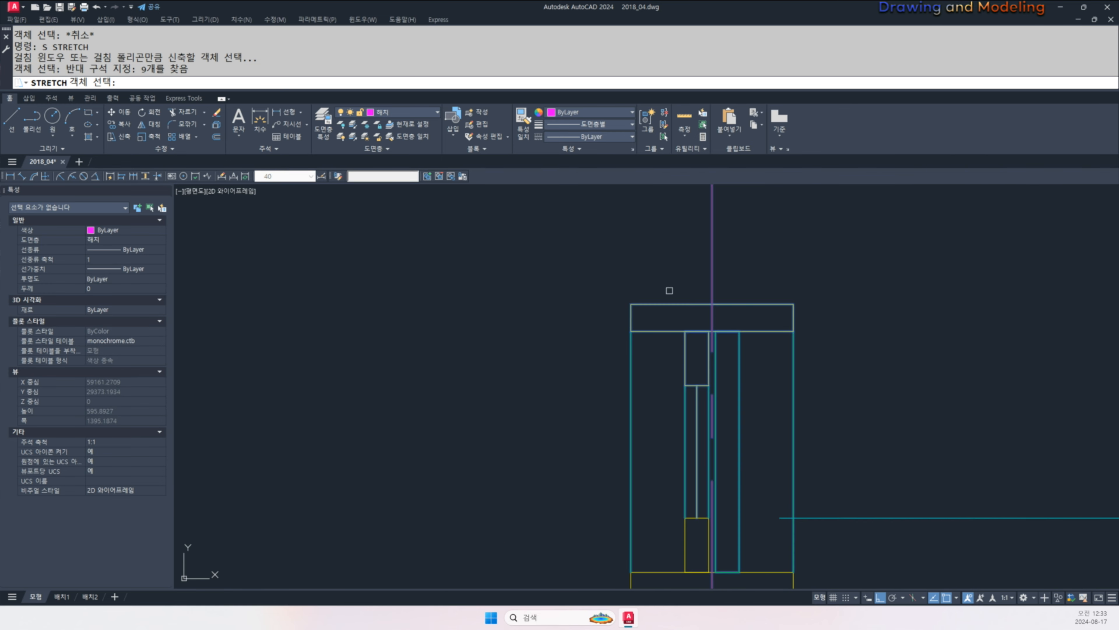
{"action": "key", "text": "Return"}
{"action": "left_click", "coordinate": [712, 304]}
{"action": "scroll", "coordinate": [712, 309], "scroll_direction": "down", "scroll_amount": 5}
{"action": "scroll", "coordinate": [688, 470], "scroll_direction": "up", "scroll_amount": 8}
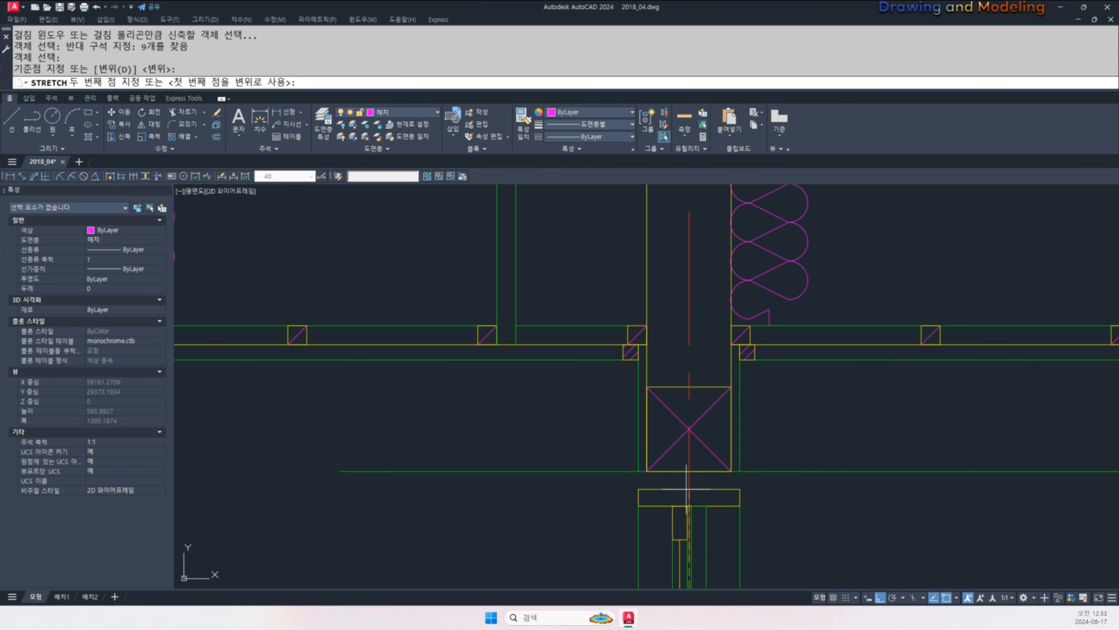
{"action": "left_click", "coordinate": [688, 471]}
{"action": "key", "text": "Escape"}
{"action": "key", "text": "Escape"}
- Erase the long green horizontal line running beneath the crossed post
{"action": "left_click", "coordinate": [821, 447]}
{"action": "left_click", "coordinate": [782, 520]}
{"action": "type", "text": "e"}
{"action": "key", "text": "Return"}
{"action": "key", "text": "Escape"}
{"action": "key", "text": "Escape"}
- Trim the leftover line segment at the stretched window frame beneath the crossed post
{"action": "scroll", "coordinate": [782, 519], "scroll_direction": "down", "scroll_amount": 5}
{"action": "middle_click_drag", "start_coordinate": [782, 522], "coordinate": [773, 375]}
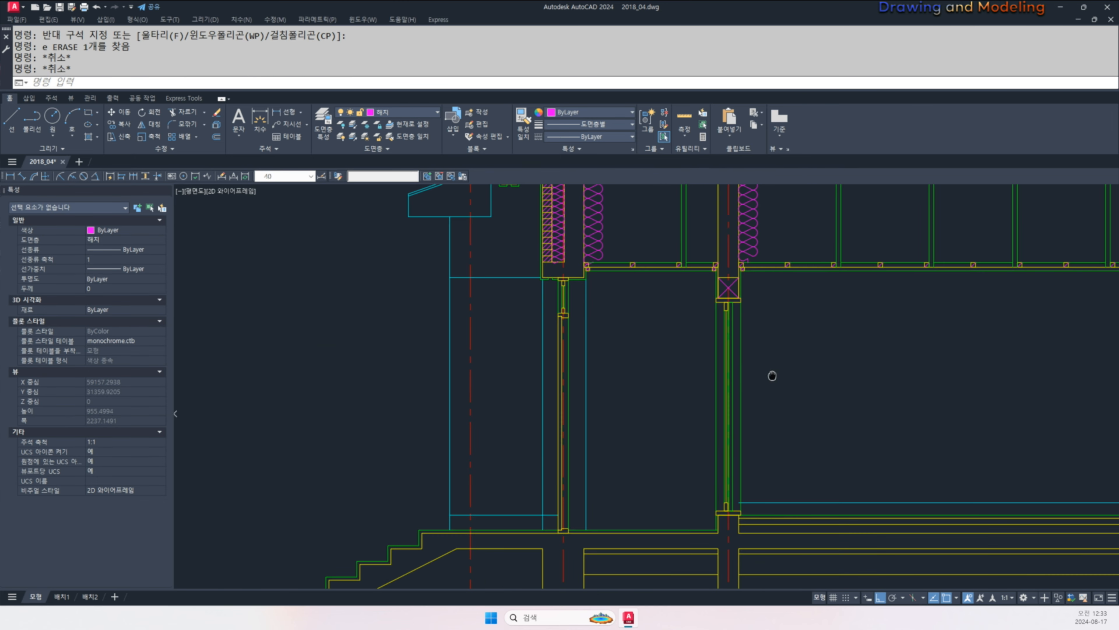
{"action": "scroll", "coordinate": [739, 431], "scroll_direction": "up", "scroll_amount": 5}
{"action": "type", "text": "tr"}
{"action": "key", "text": "Return"}
{"action": "key", "text": "Return"}
{"action": "left_click", "coordinate": [728, 433]}
{"action": "key", "text": "Escape"}
{"action": "key", "text": "Escape"}
- Offset the green floor finish line at the entrance upward by 900
{"action": "scroll", "coordinate": [727, 432], "scroll_direction": "down", "scroll_amount": 5}
{"action": "middle_click_drag", "start_coordinate": [739, 330], "coordinate": [693, 535]}
{"action": "scroll", "coordinate": [660, 424], "scroll_direction": "up", "scroll_amount": 3}
{"action": "scroll", "coordinate": [678, 394], "scroll_direction": "down", "scroll_amount": 1}
{"action": "mouse_move", "coordinate": [679, 394]}
{"action": "middle_mouse_down"}
{"action": "mouse_move", "coordinate": [655, 443]}
{"action": "mouse_move", "coordinate": [688, 363]}
{"action": "middle_mouse_up"}
{"action": "scroll", "coordinate": [655, 443], "scroll_direction": "down", "scroll_amount": 3}
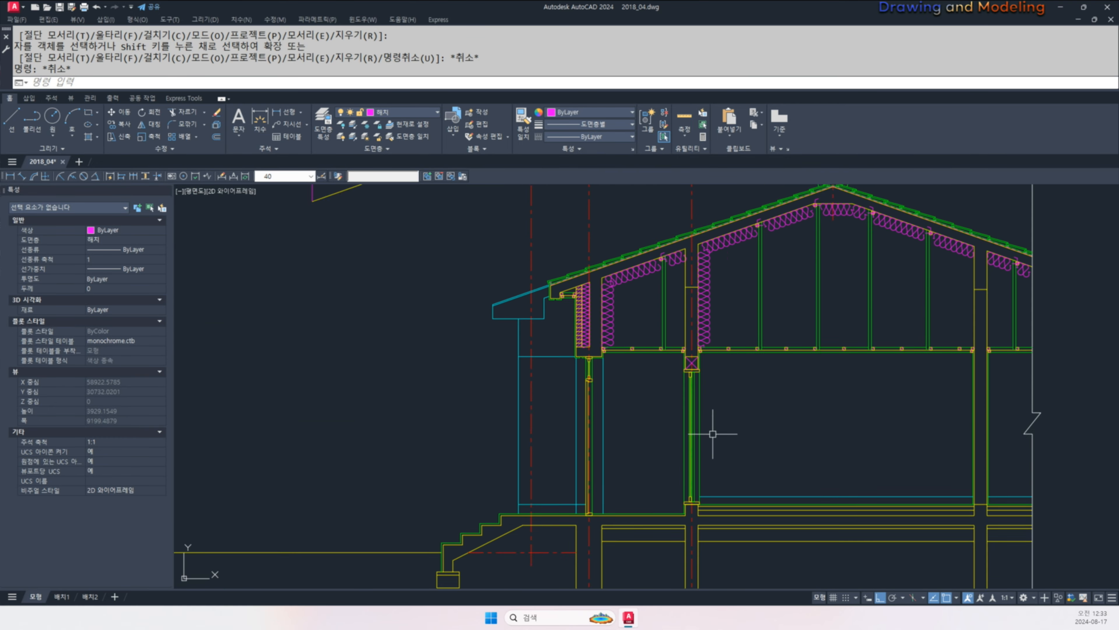
{"action": "middle_click_drag", "start_coordinate": [714, 435], "coordinate": [732, 396]}
{"action": "scroll", "coordinate": [655, 412], "scroll_direction": "up", "scroll_amount": 4}
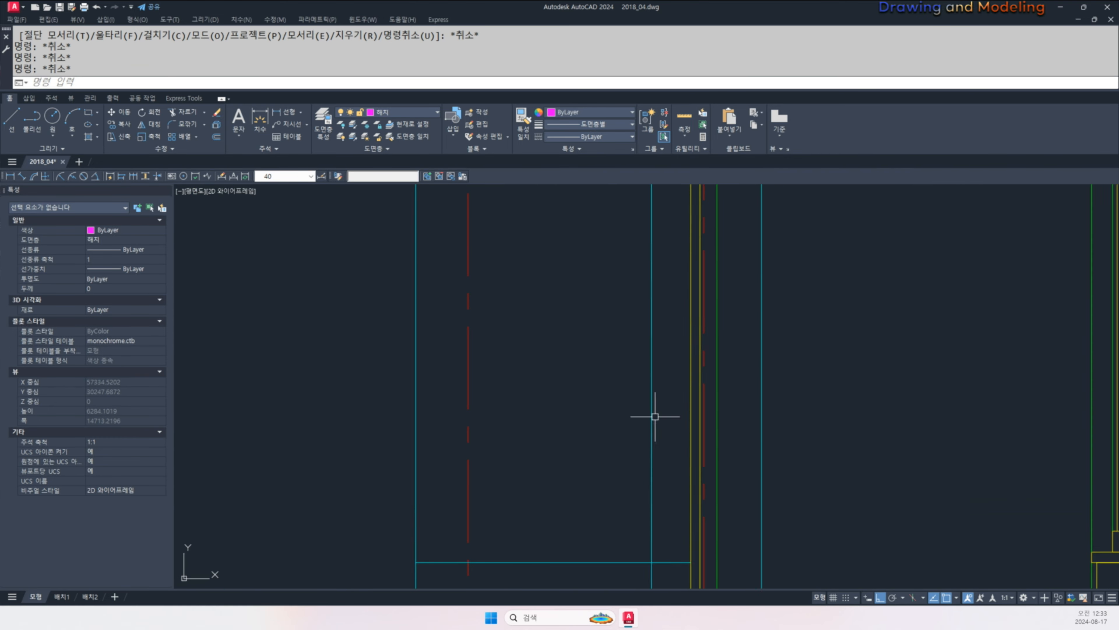
{"action": "scroll", "coordinate": [644, 417], "scroll_direction": "down", "scroll_amount": 2}
{"action": "middle_click_drag", "start_coordinate": [644, 417], "coordinate": [624, 375]}
{"action": "type", "text": "o"}
{"action": "key", "text": "Return"}
{"action": "type", "text": "900"}
{"action": "key", "text": "Return"}
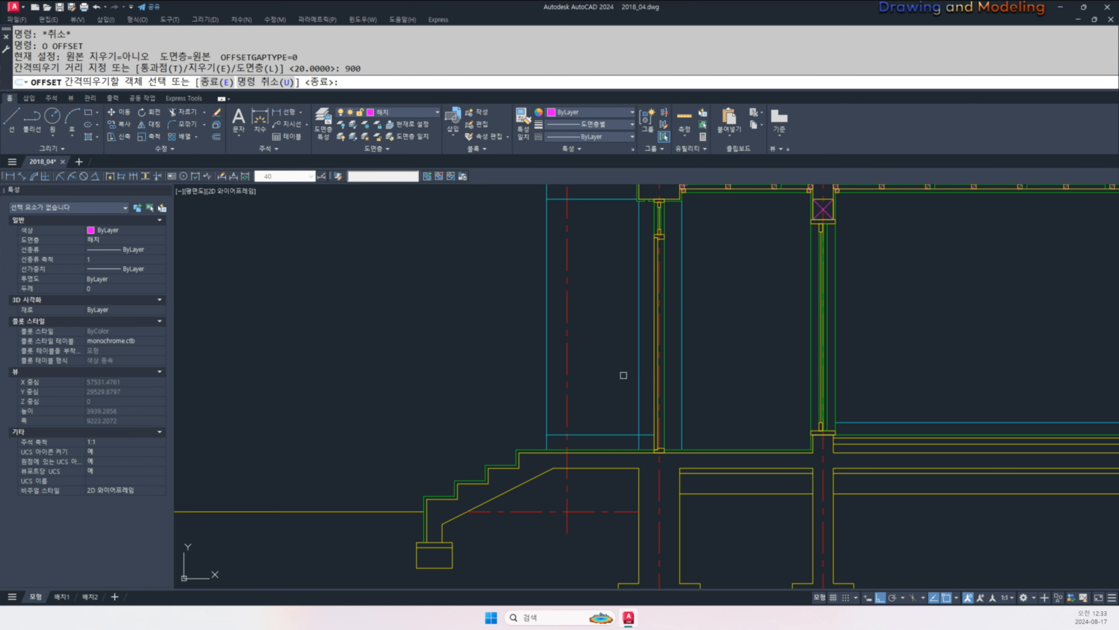
{"action": "scroll", "coordinate": [618, 436], "scroll_direction": "up", "scroll_amount": 2}
{"action": "left_click", "coordinate": [631, 458]}
{"action": "left_click", "coordinate": [626, 423]}
{"action": "key", "text": "Escape"}
- Draw a 50 by 2300 rectangle above the 900 offset line and erase it
{"action": "middle_click_drag", "start_coordinate": [595, 241], "coordinate": [612, 350]}
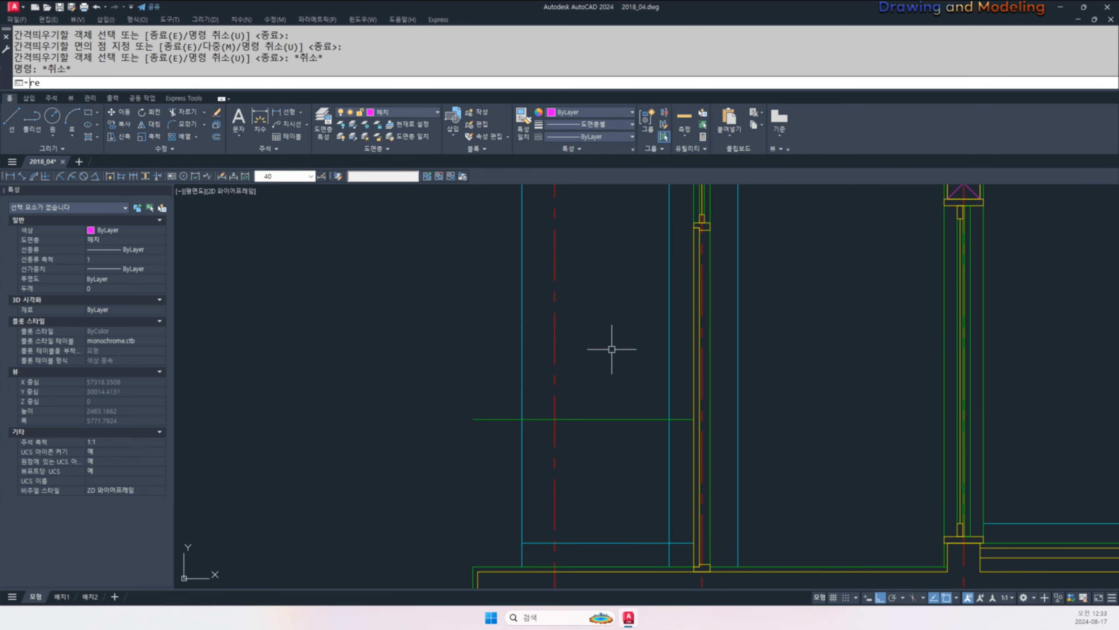
{"action": "type", "text": "rec"}
{"action": "key", "text": "Return"}
{"action": "left_click", "coordinate": [608, 392]}
{"action": "type", "text": "@50,"}
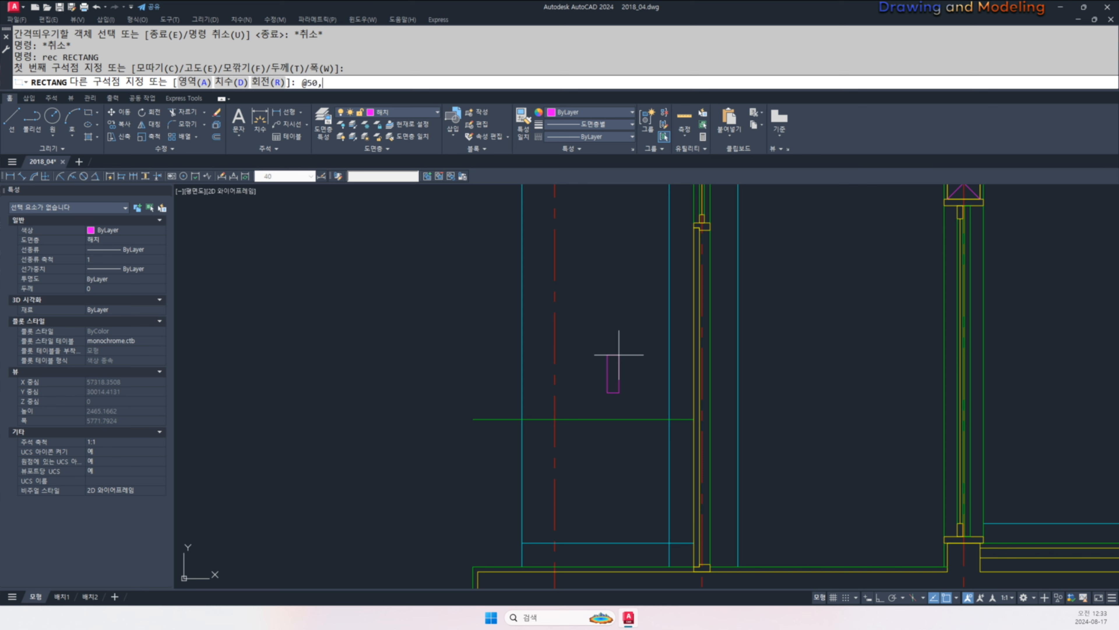
{"action": "key", "text": "Return"}
{"action": "key", "text": "Escape"}
{"action": "left_click", "coordinate": [612, 372]}
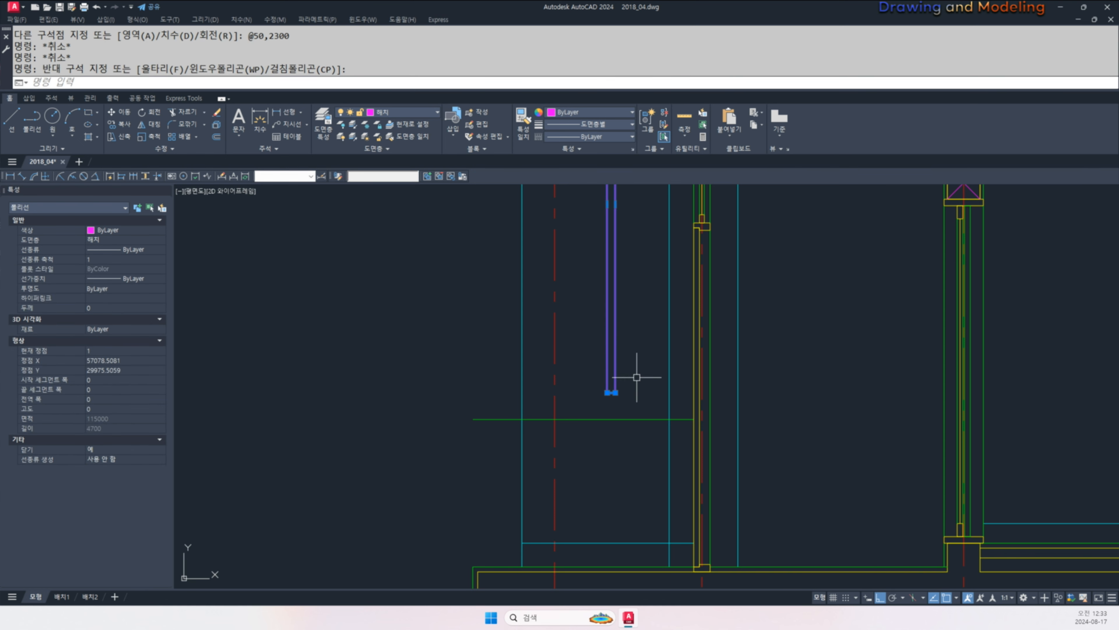
{"action": "type", "text": "e"}
{"action": "key", "text": "Return"}
- Draw a 50 by 200 rectangle just above the 900 offset line, beside the entrance door
{"action": "type", "text": "rec"}
{"action": "key", "text": "Return"}
{"action": "left_click", "coordinate": [610, 392]}
{"action": "type", "text": "@50"}
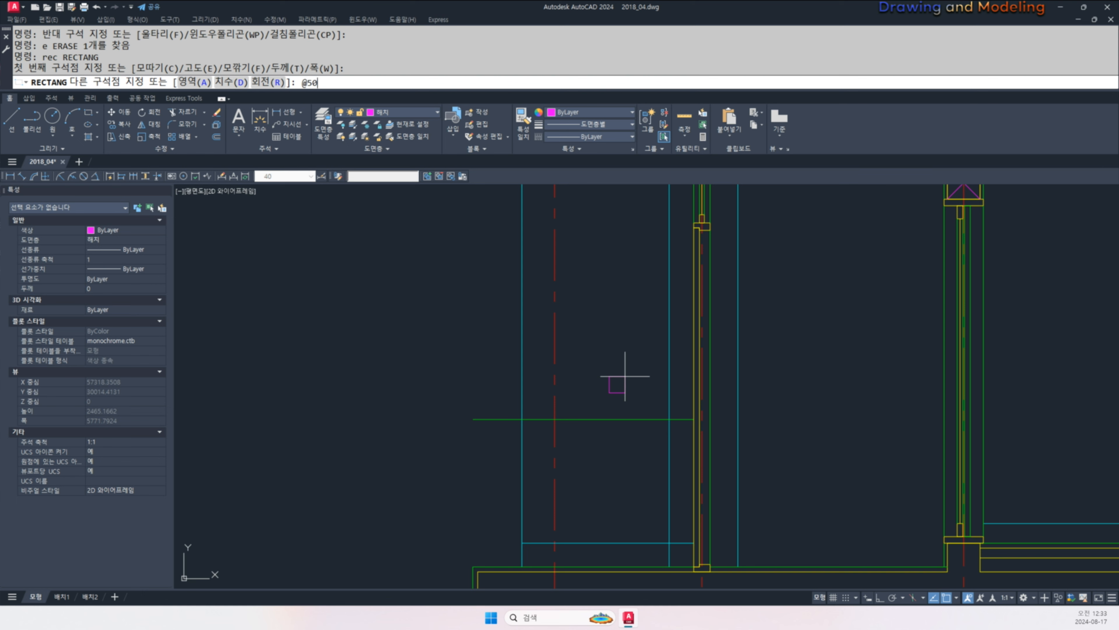
{"action": "type", "text": ",200"}
{"action": "key", "text": "Return"}
{"action": "key", "text": "Escape"}
{"action": "key", "text": "Escape"}
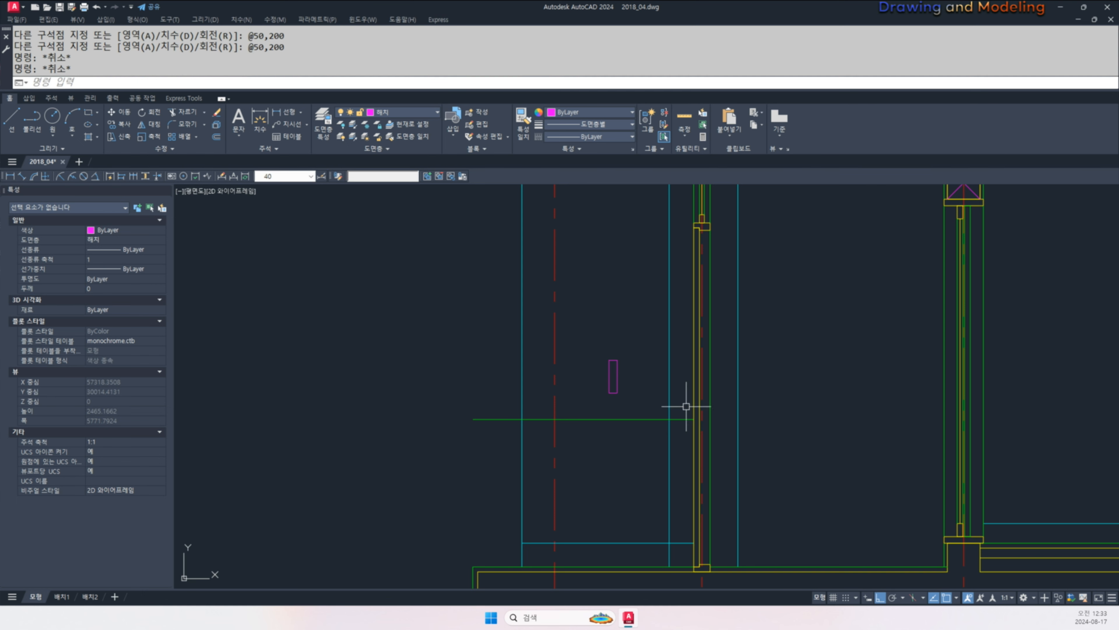
- Match the properties of a green line onto the 50 by 200 rectangle
{"action": "scroll", "coordinate": [689, 417], "scroll_direction": "up", "scroll_amount": 2}
{"action": "type", "text": "ma"}
{"action": "key", "text": "Return"}
{"action": "left_click", "coordinate": [657, 408]}
{"action": "left_click", "coordinate": [594, 298]}
{"action": "left_click", "coordinate": [568, 358]}
{"action": "key", "text": "Escape"}
{"action": "key", "text": "Escape"}
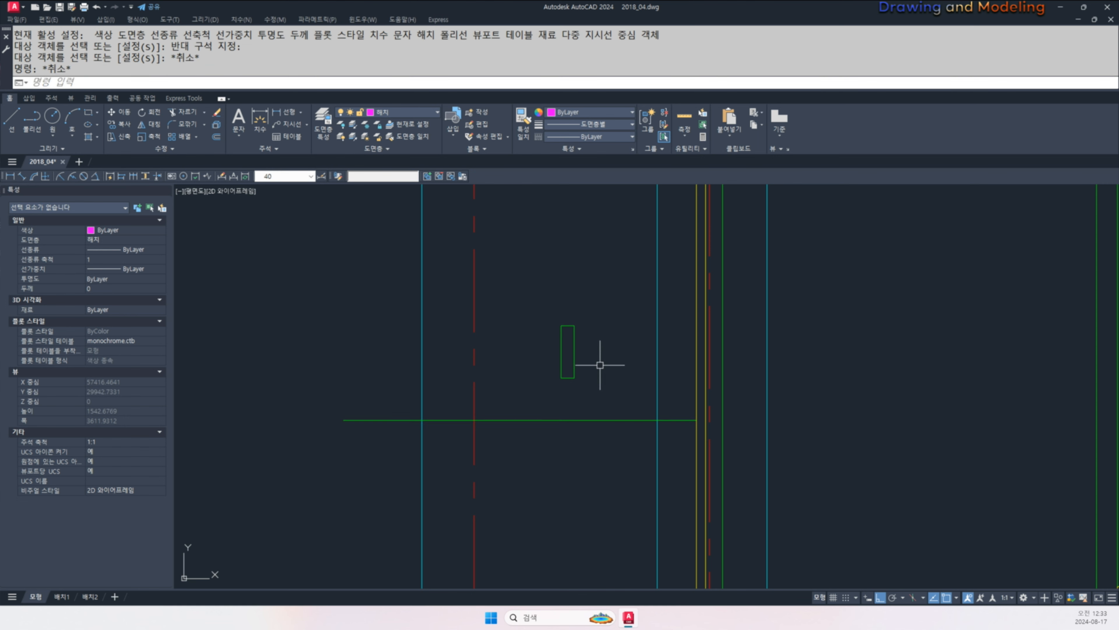
- Move the 50 by 200 rectangle by its right side's midpoint to the end of the 900 offset line at the door
{"action": "type", "text": "m"}
{"action": "key", "text": "Return"}
{"action": "left_click", "coordinate": [602, 297]}
{"action": "left_click", "coordinate": [550, 337]}
{"action": "key", "text": "Return"}
{"action": "left_click", "coordinate": [574, 351]}
{"action": "left_click", "coordinate": [696, 419]}
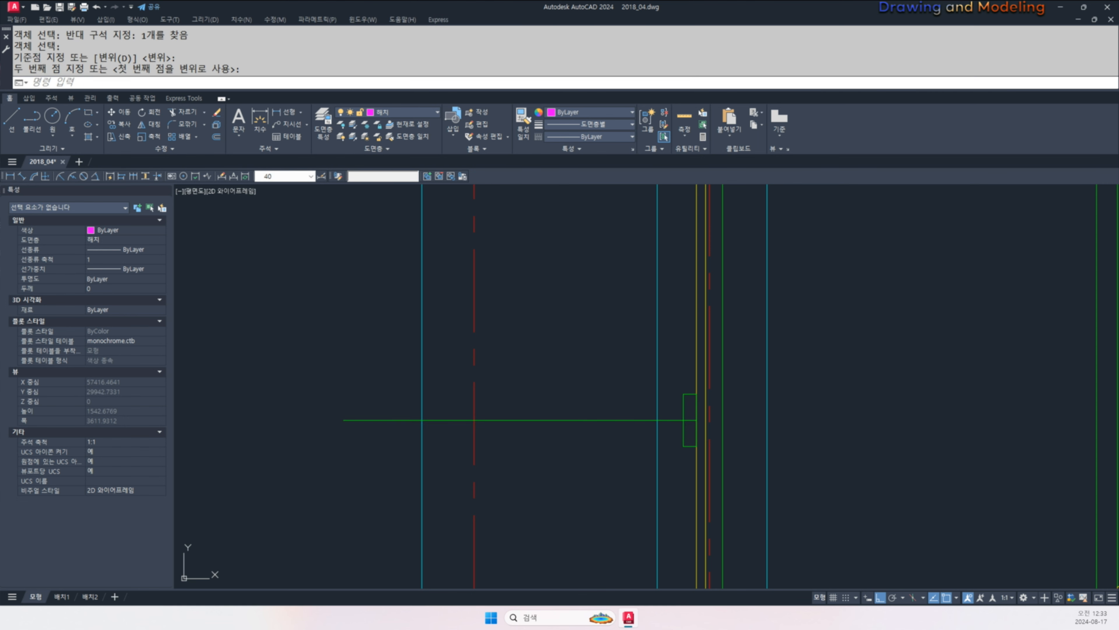
{"action": "key", "text": "Escape"}
{"action": "key", "text": "Escape"}
- Mirror the handle rectangle about the vertical line midway between the door leaf's two faces, keeping the original
{"action": "scroll", "coordinate": [688, 415], "scroll_direction": "up", "scroll_amount": 2}
{"action": "type", "text": "mi"}
{"action": "key", "text": "Return"}
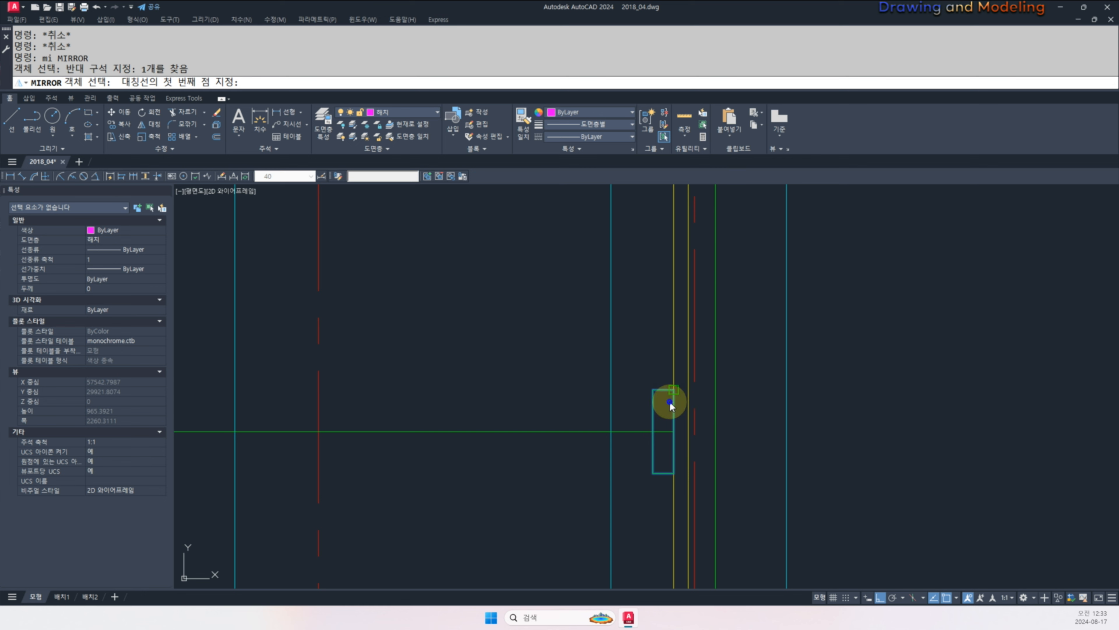
{"action": "right_click", "coordinate": [670, 401], "text": "shift"}
{"action": "left_click", "coordinate": [725, 188]}
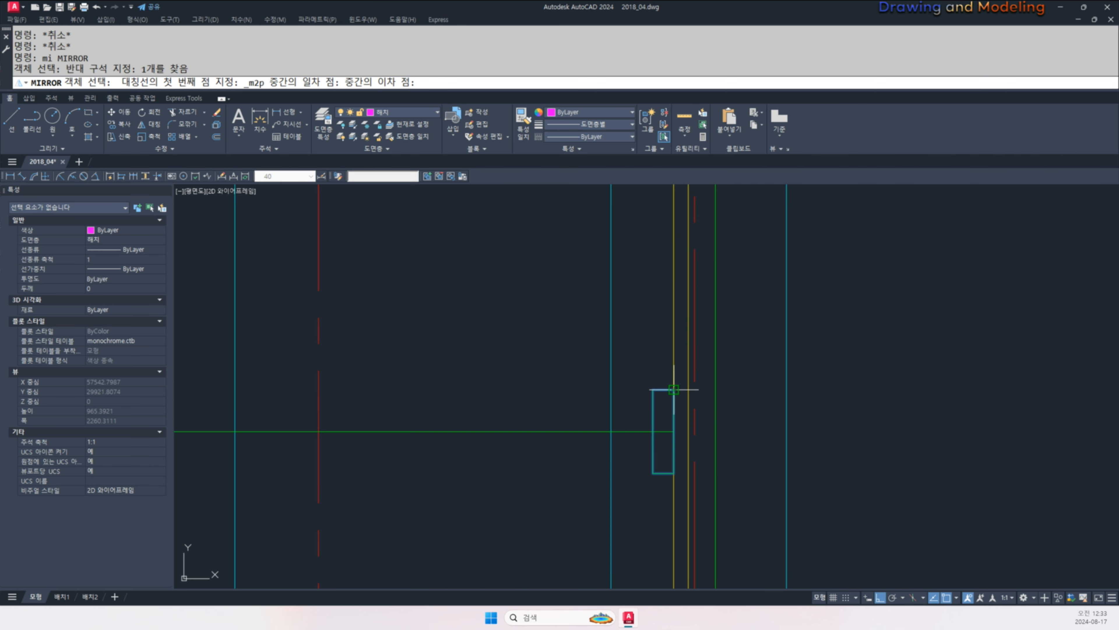
{"action": "left_click", "coordinate": [688, 390]}
{"action": "left_click", "coordinate": [645, 291]}
{"action": "key", "text": "space"}
{"action": "key", "text": "Escape"}
{"action": "key", "text": "Escape"}
- Erase the horizontal guide line offset 900 above the floor
{"action": "left_click", "coordinate": [498, 396]}
{"action": "left_click", "coordinate": [452, 472]}
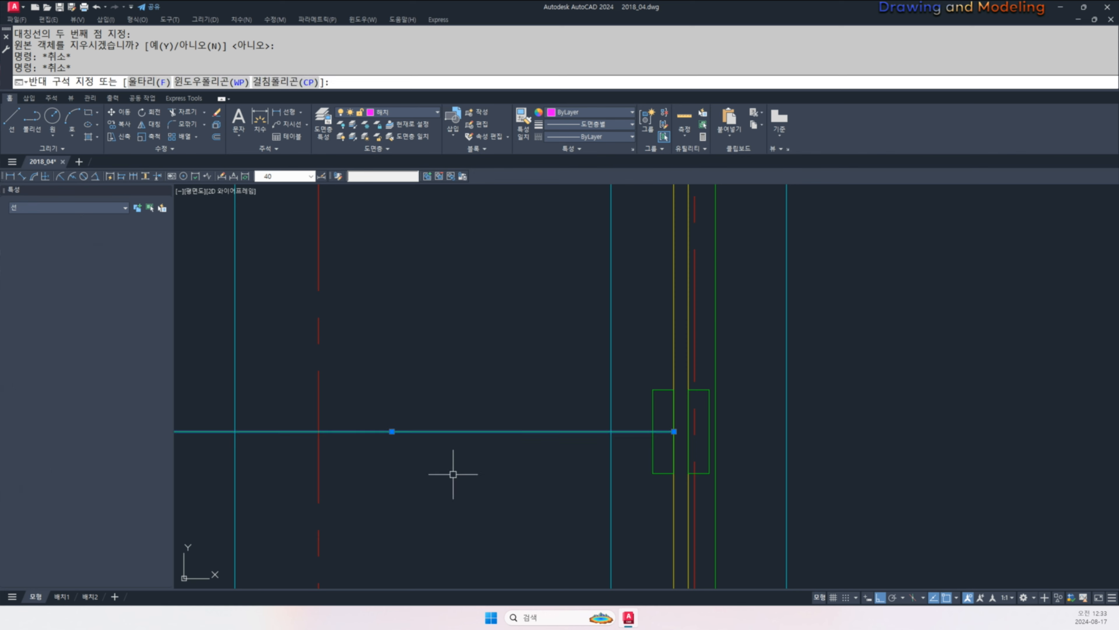
{"action": "type", "text": "e"}
{"action": "middle_click_drag", "start_coordinate": [712, 457], "coordinate": [648, 451]}
{"action": "key", "text": "Escape"}
{"action": "scroll", "coordinate": [597, 409], "scroll_direction": "down", "scroll_amount": 5}
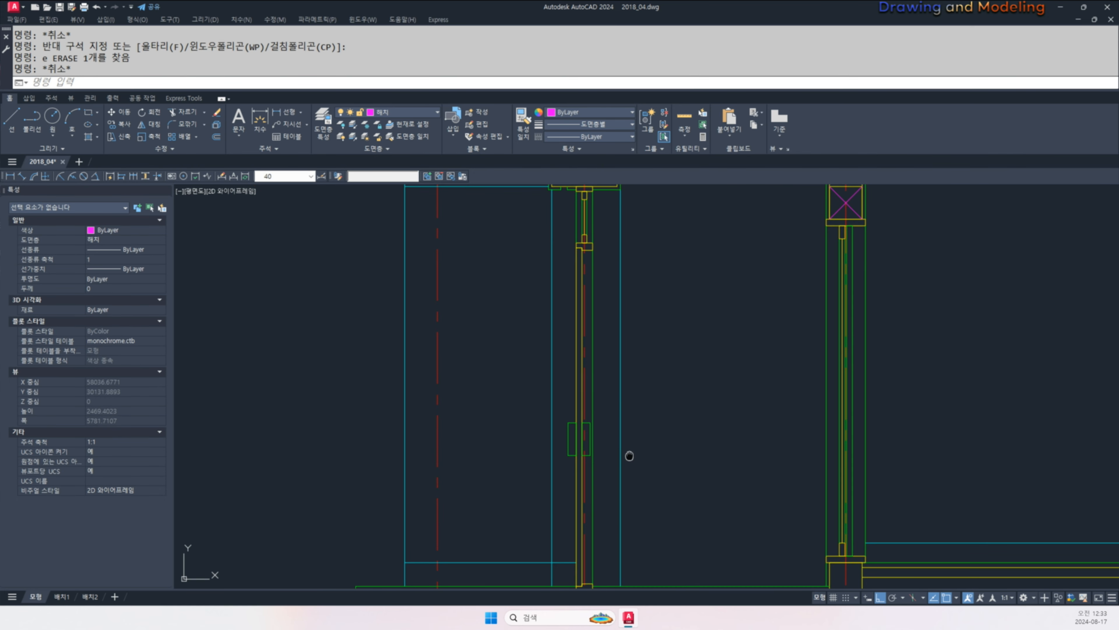
{"action": "scroll", "coordinate": [669, 425], "scroll_direction": "down", "scroll_amount": 2}
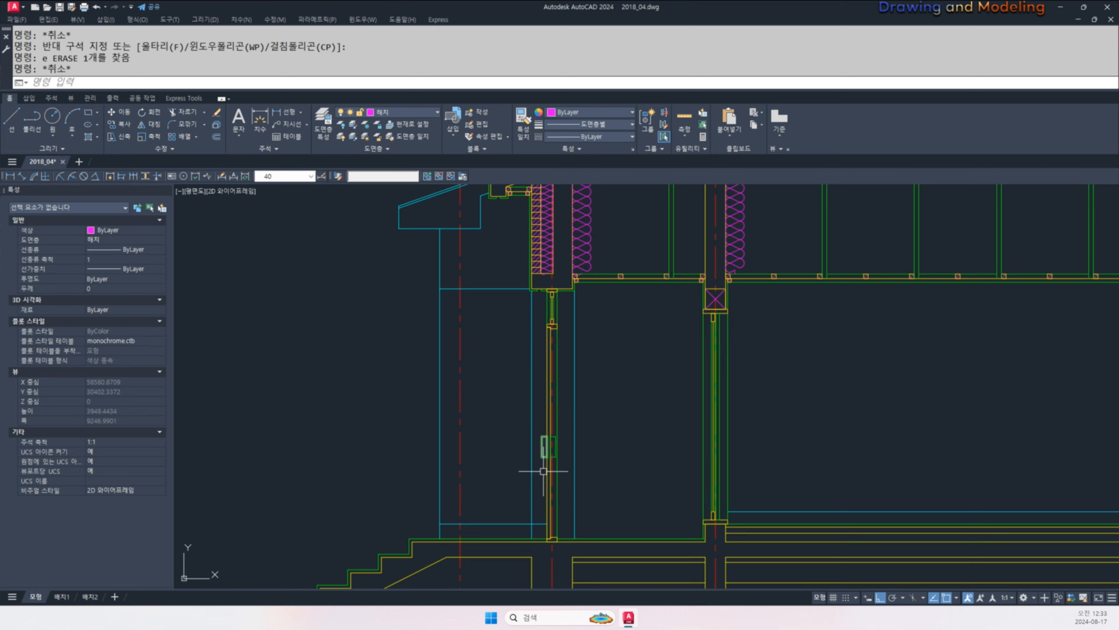
- Examine the entrance (현관) in the floor plan where the section line cuts through, comparing it with the building section
{"action": "scroll", "coordinate": [607, 440], "scroll_direction": "down", "scroll_amount": 1}
{"action": "scroll", "coordinate": [668, 432], "scroll_direction": "down", "scroll_amount": 8}
{"action": "middle_click_drag", "start_coordinate": [564, 424], "coordinate": [604, 434]}
{"action": "scroll", "coordinate": [704, 448], "scroll_direction": "up", "scroll_amount": 4}
{"action": "middle_click_drag", "start_coordinate": [749, 456], "coordinate": [635, 419]}
{"action": "scroll", "coordinate": [637, 431], "scroll_direction": "up", "scroll_amount": 2}
{"action": "middle_click_drag", "start_coordinate": [586, 454], "coordinate": [655, 477]}
{"action": "scroll", "coordinate": [564, 380], "scroll_direction": "down", "scroll_amount": 3}
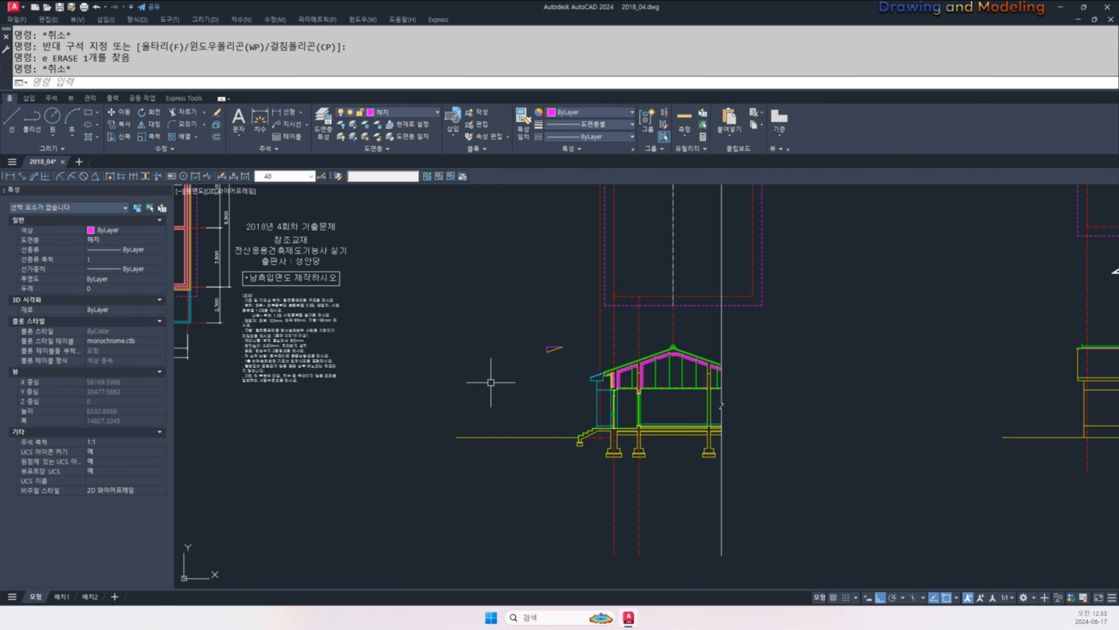
{"action": "scroll", "coordinate": [513, 353], "scroll_direction": "up", "scroll_amount": 5}
{"action": "scroll", "coordinate": [462, 384], "scroll_direction": "up", "scroll_amount": 4}
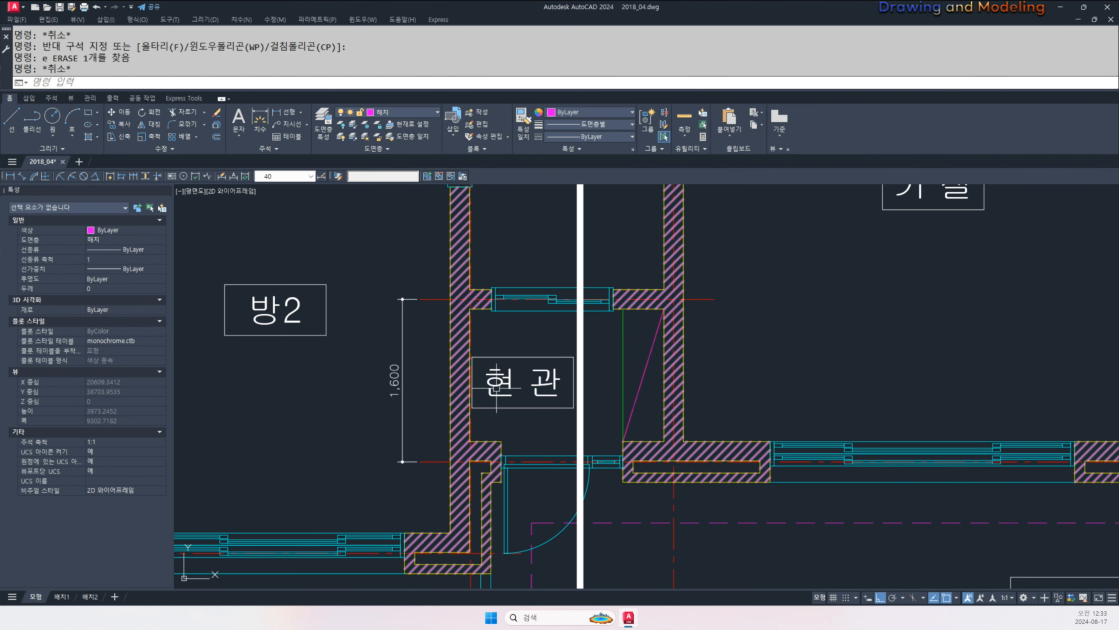
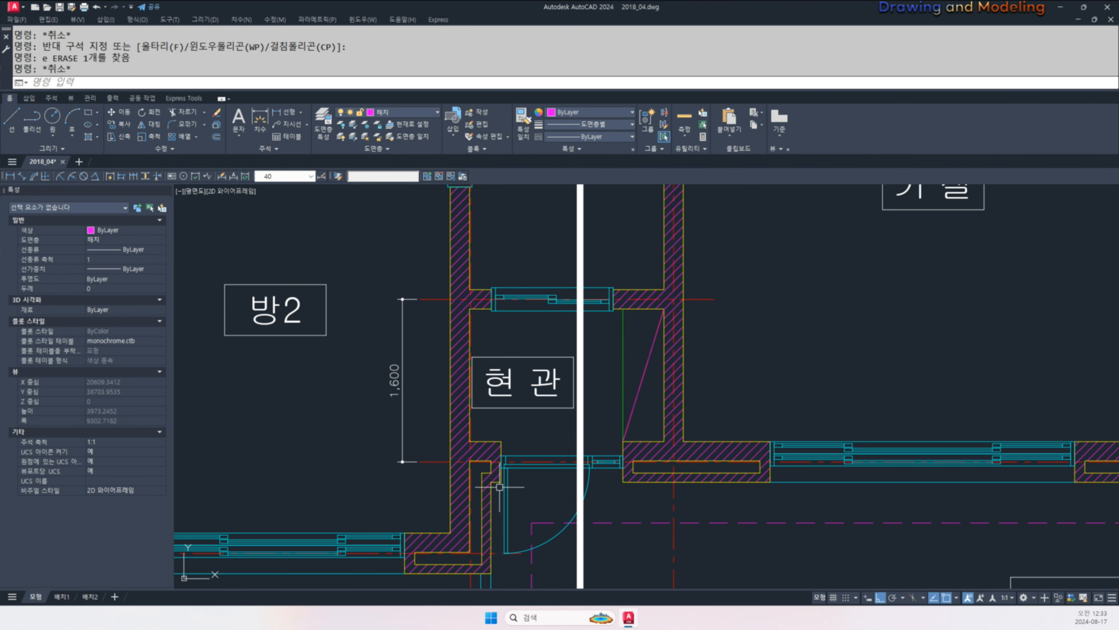
{"action": "scroll", "coordinate": [661, 410], "scroll_direction": "down", "scroll_amount": 6}
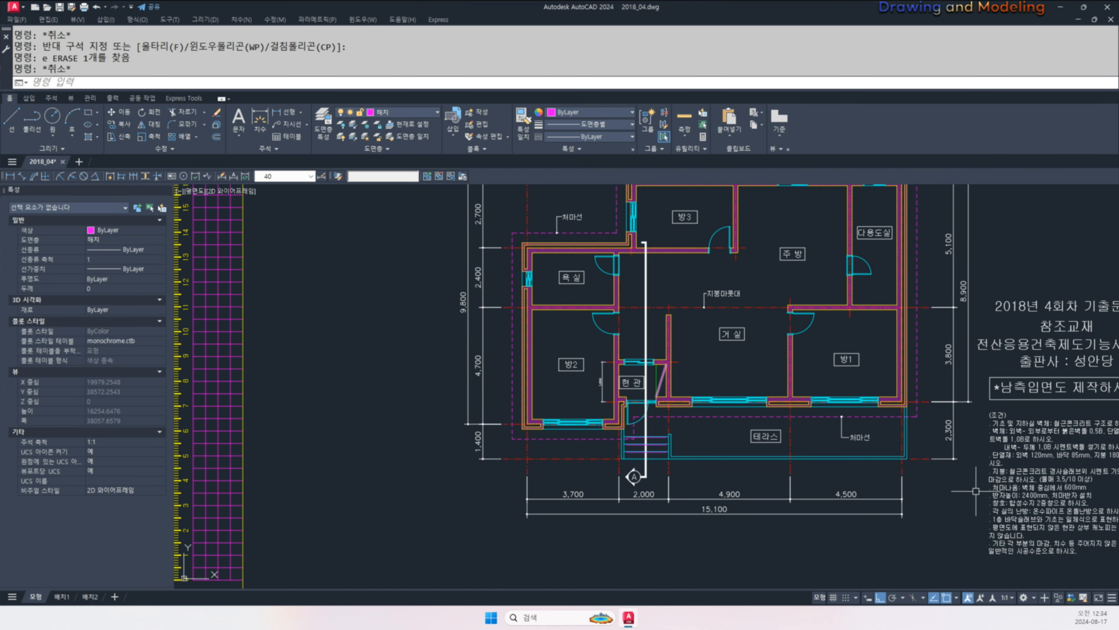
- Check the floor plan for the 방2 door beside the section line against the interior of the section
{"action": "middle_click_drag", "start_coordinate": [976, 491], "coordinate": [282, 329]}
{"action": "middle_click_drag", "start_coordinate": [605, 417], "coordinate": [427, 388]}
{"action": "scroll", "coordinate": [730, 388], "scroll_direction": "up", "scroll_amount": 2}
{"action": "middle_click_drag", "start_coordinate": [802, 427], "coordinate": [706, 431]}
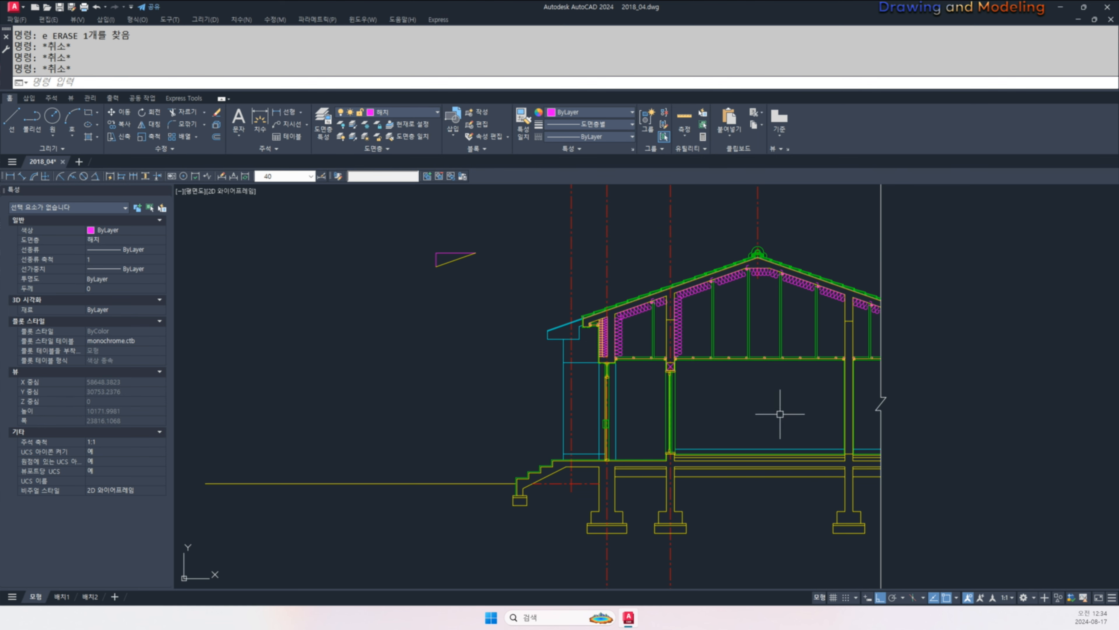
{"action": "scroll", "coordinate": [780, 414], "scroll_direction": "up", "scroll_amount": 2}
{"action": "scroll", "coordinate": [720, 455], "scroll_direction": "down", "scroll_amount": 6}
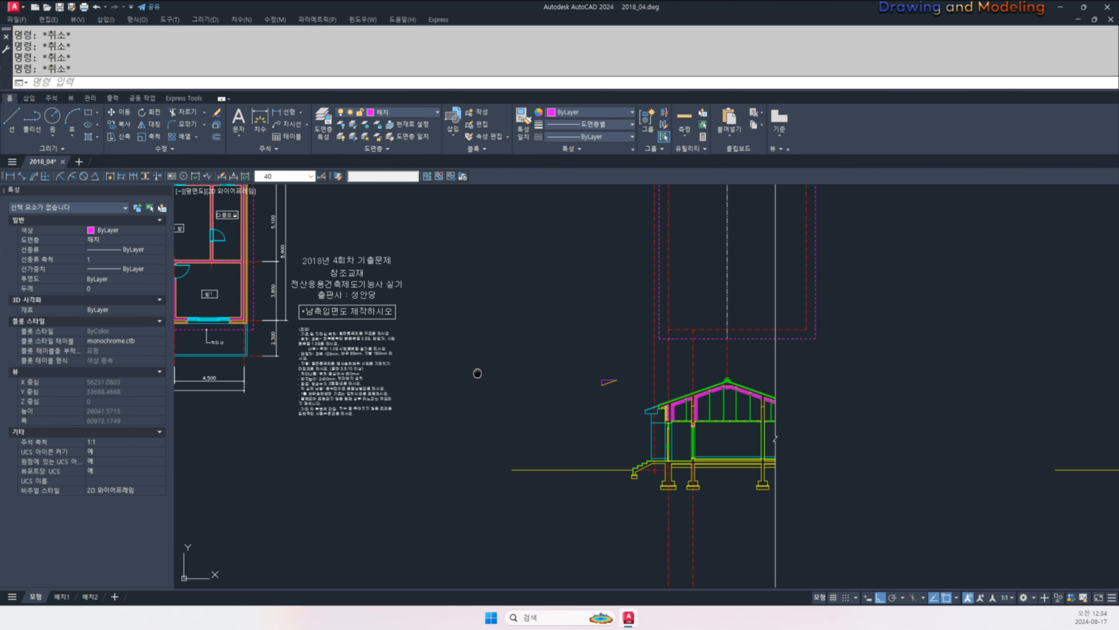
{"action": "middle_click_drag", "start_coordinate": [477, 373], "coordinate": [908, 446]}
{"action": "scroll", "coordinate": [673, 446], "scroll_direction": "up", "scroll_amount": 4}
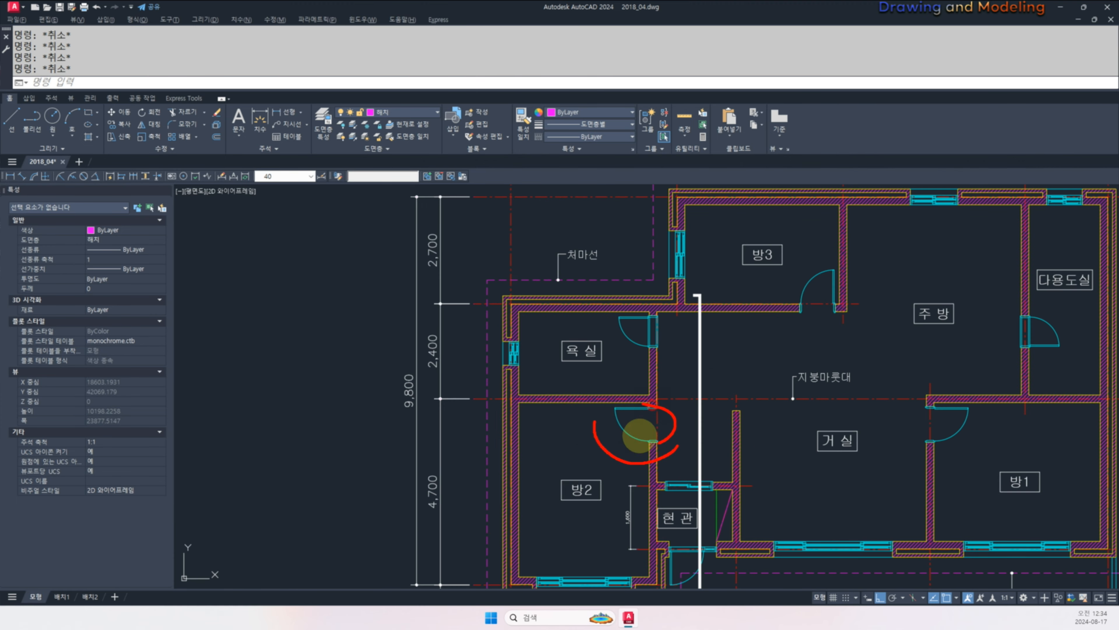
{"action": "scroll", "coordinate": [608, 374], "scroll_direction": "down", "scroll_amount": 3}
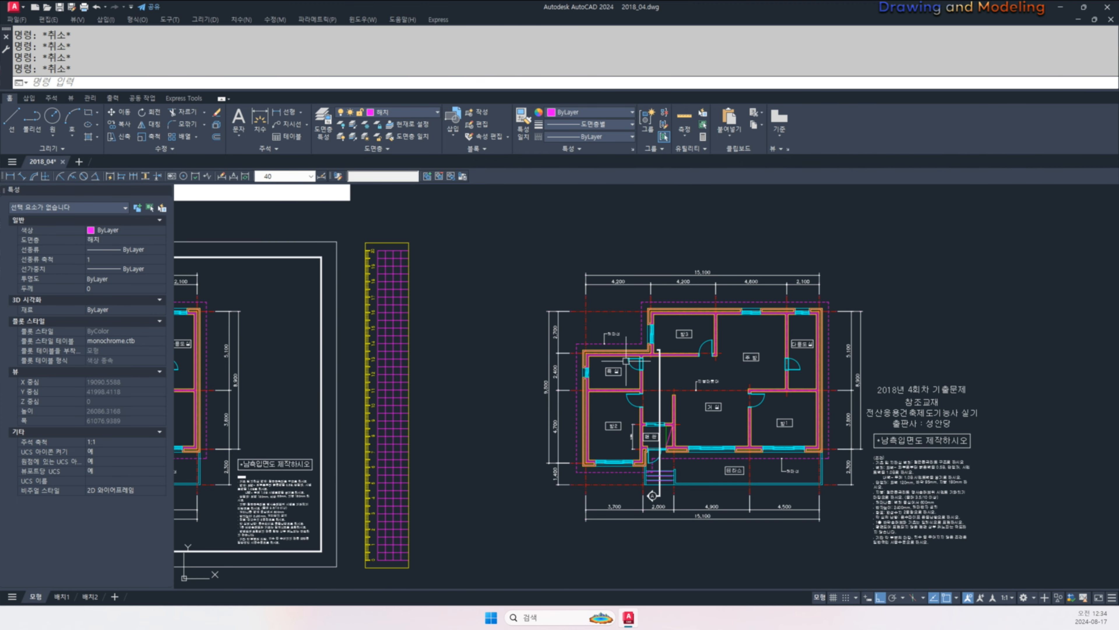
{"action": "scroll", "coordinate": [623, 359], "scroll_direction": "down", "scroll_amount": 2}
{"action": "scroll", "coordinate": [674, 426], "scroll_direction": "up", "scroll_amount": 7}
- Offset the room-side face line of the section's right-hand interior wall by 100 into the room
{"action": "type", "text": "o"}
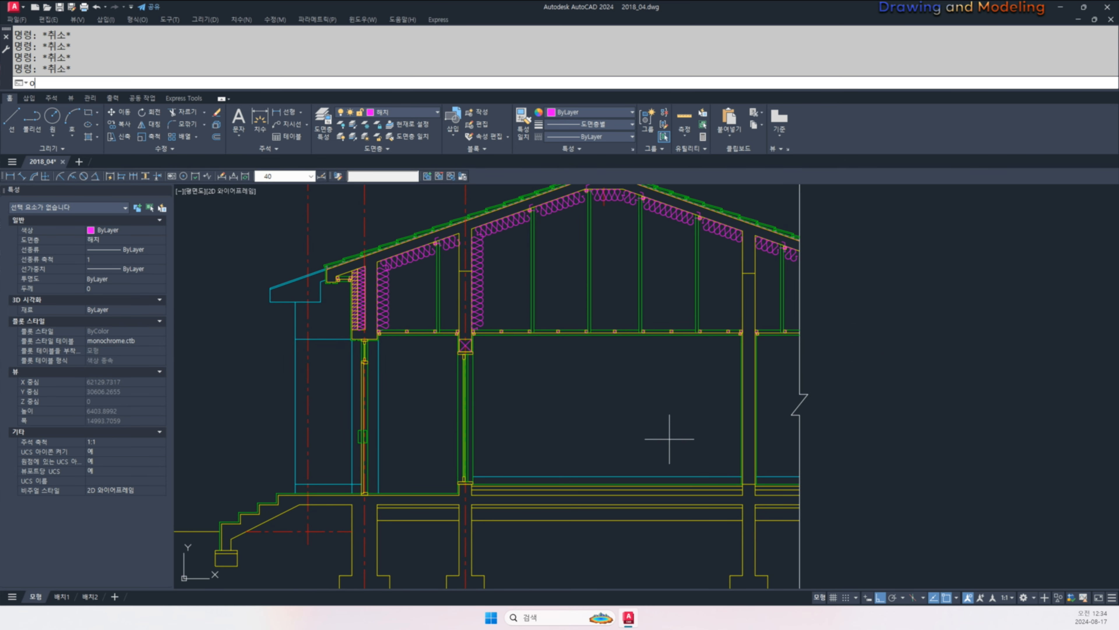
{"action": "key", "text": "Return"}
{"action": "type", "text": "100"}
{"action": "key", "text": "Return"}
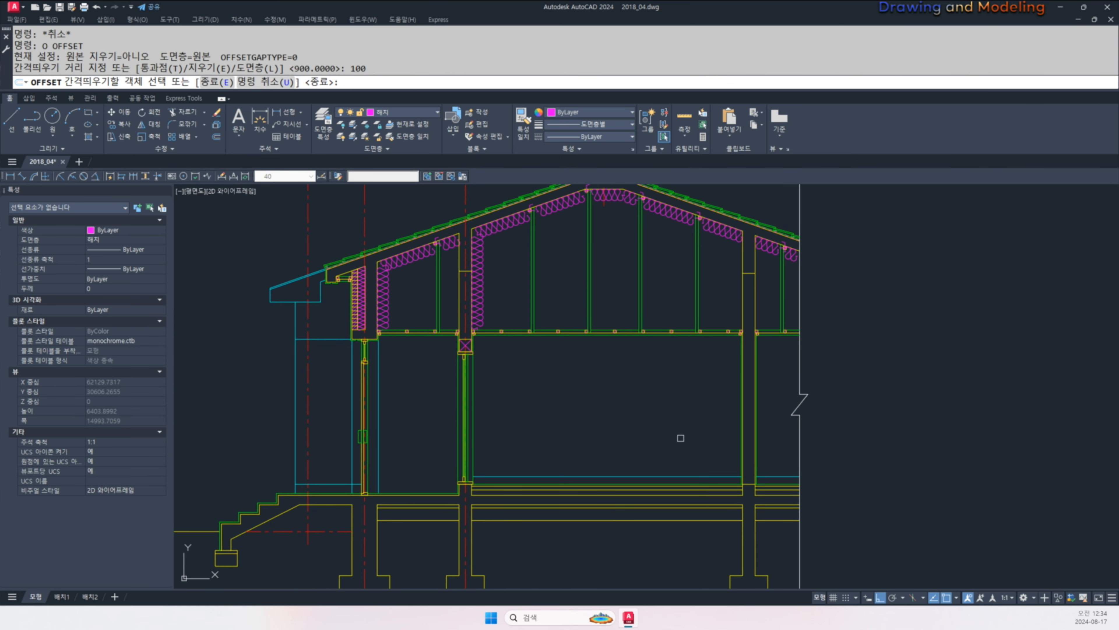
{"action": "left_click", "coordinate": [744, 311]}
{"action": "left_click", "coordinate": [700, 376]}
{"action": "key", "text": "Escape"}
{"action": "key", "text": "Escape"}
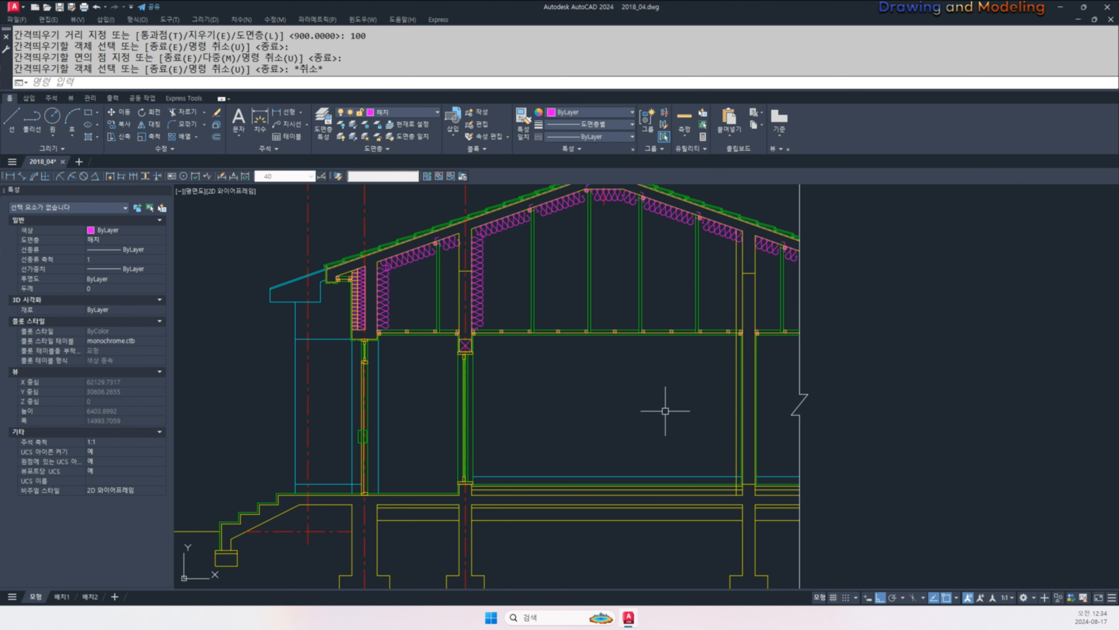
- Offset the new vertical guide line beside the right-hand wall by 800 further into the room
{"action": "scroll", "coordinate": [728, 458], "scroll_direction": "up", "scroll_amount": 3}
{"action": "scroll", "coordinate": [717, 493], "scroll_direction": "down", "scroll_amount": 7}
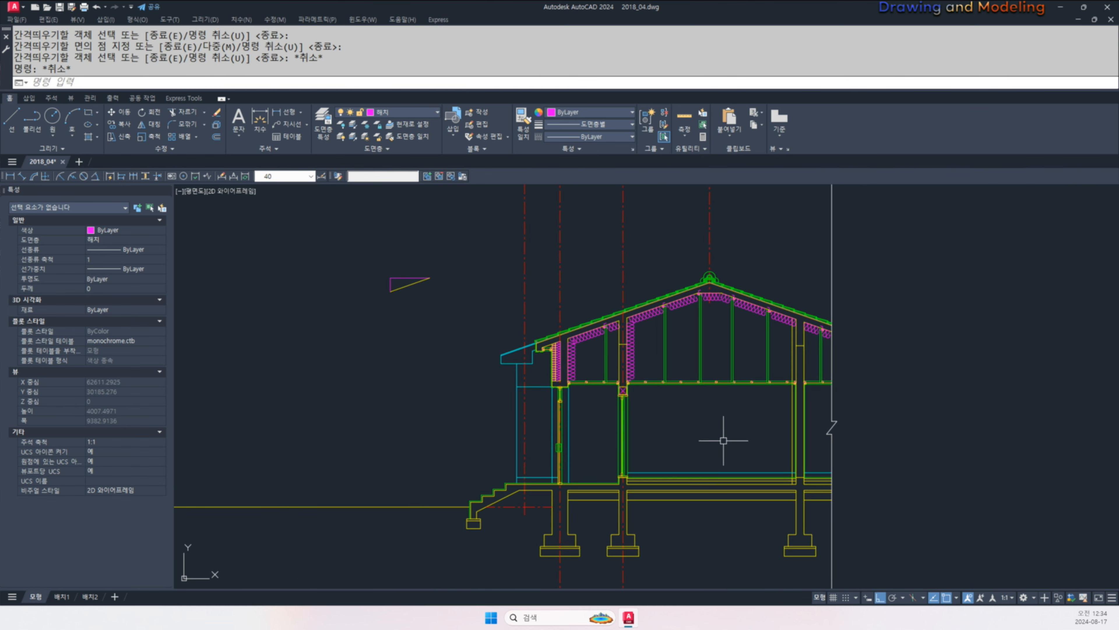
{"action": "scroll", "coordinate": [778, 431], "scroll_direction": "up", "scroll_amount": 2}
{"action": "key", "text": "space"}
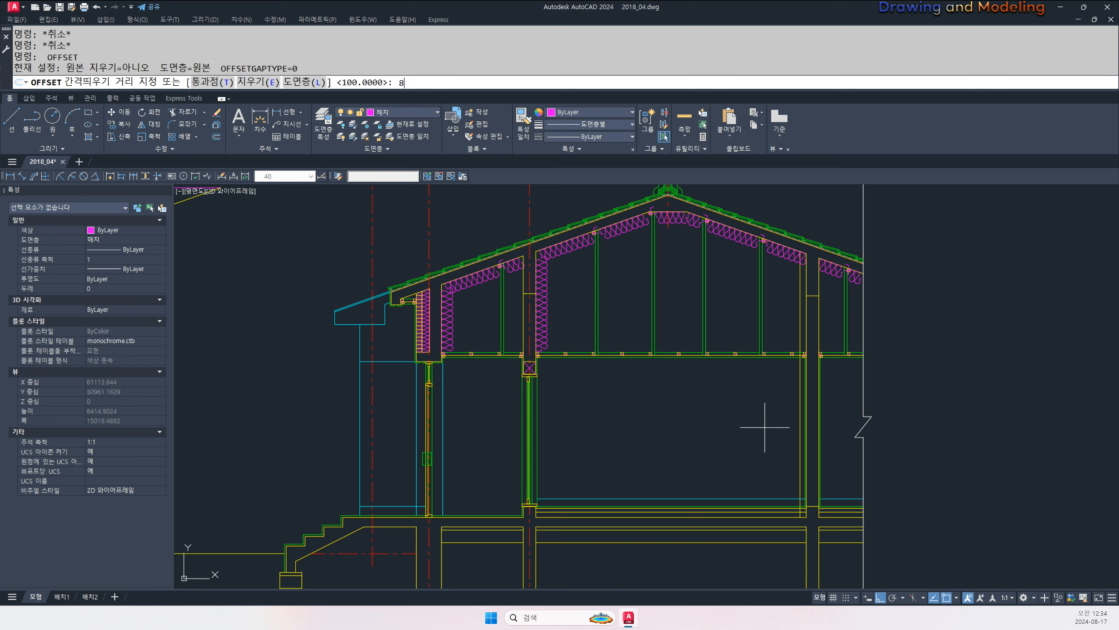
{"action": "key", "text": "Escape"}
{"action": "key", "text": "Escape"}
{"action": "key", "text": "Escape"}
{"action": "key", "text": "space"}
{"action": "type", "text": "800"}
{"action": "key", "text": "space"}
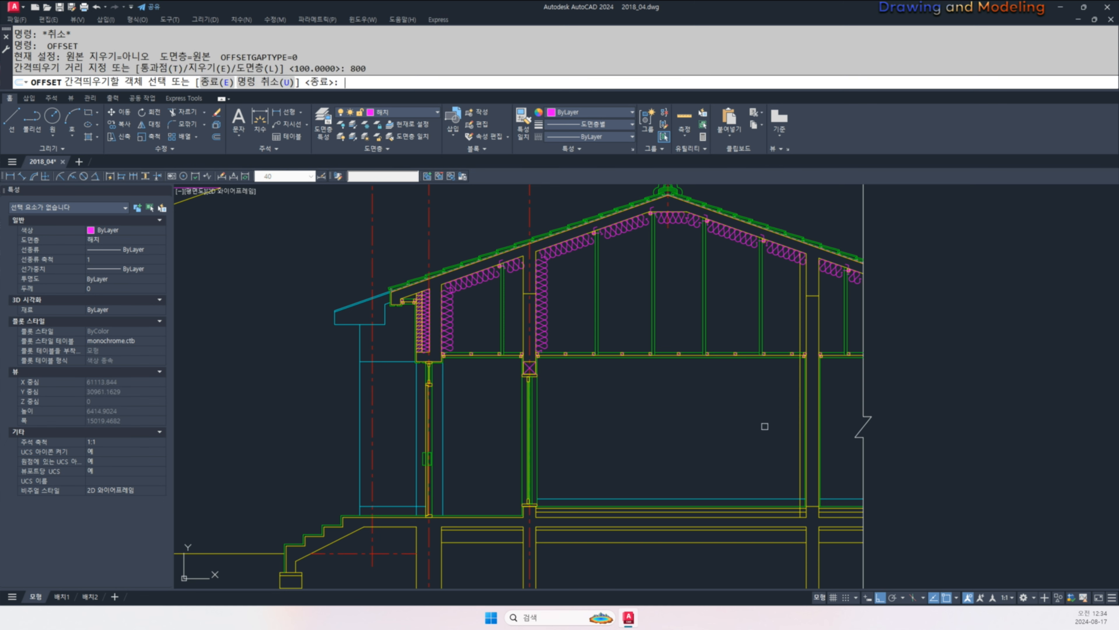
{"action": "left_click", "coordinate": [807, 411]}
{"action": "left_click", "coordinate": [787, 395]}
{"action": "key", "text": "Escape"}
{"action": "key", "text": "Escape"}
{"action": "scroll", "coordinate": [720, 482], "scroll_direction": "up", "scroll_amount": 4}
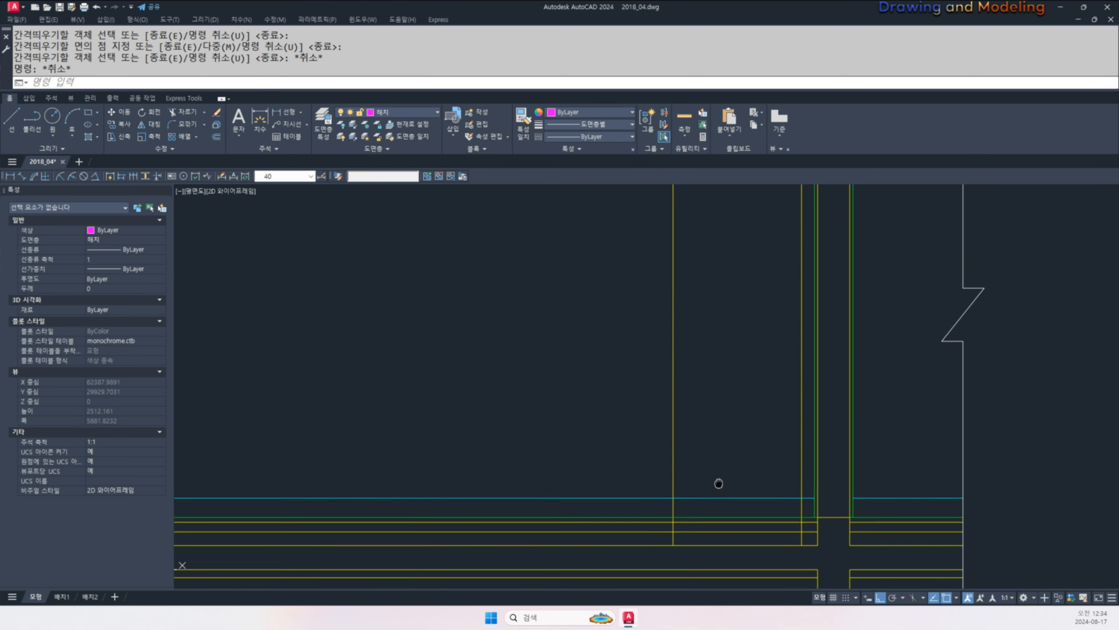
{"action": "type", "text": "rec"}
{"action": "key", "text": "space"}
{"action": "left_click", "coordinate": [652, 507]}
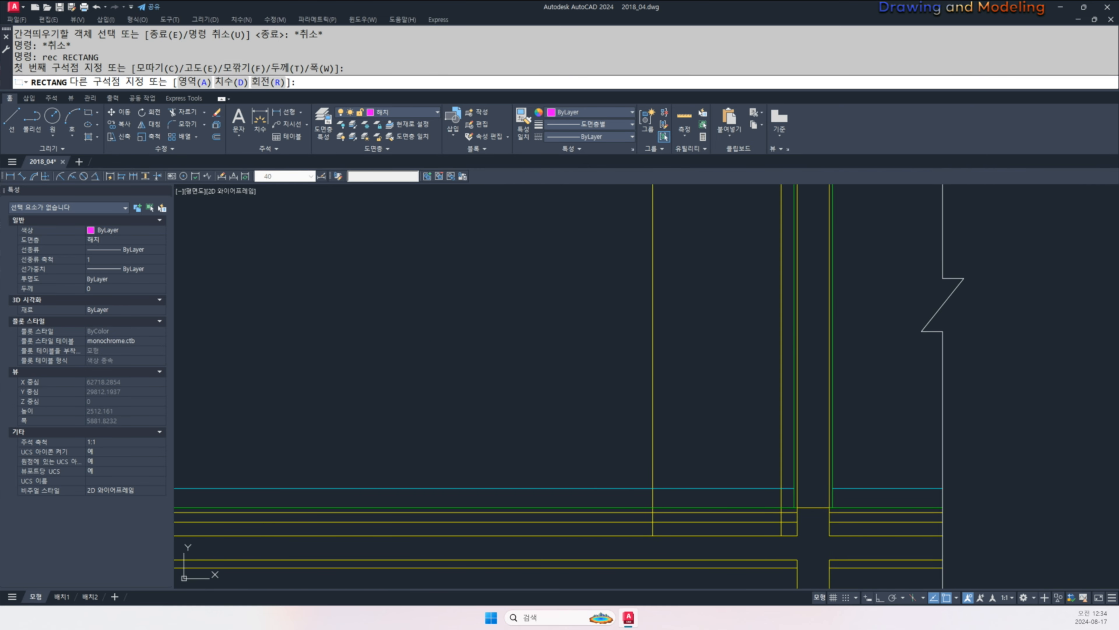
{"action": "key", "text": "Escape"}
{"action": "key", "text": "Escape"}
{"action": "key", "text": "Escape"}
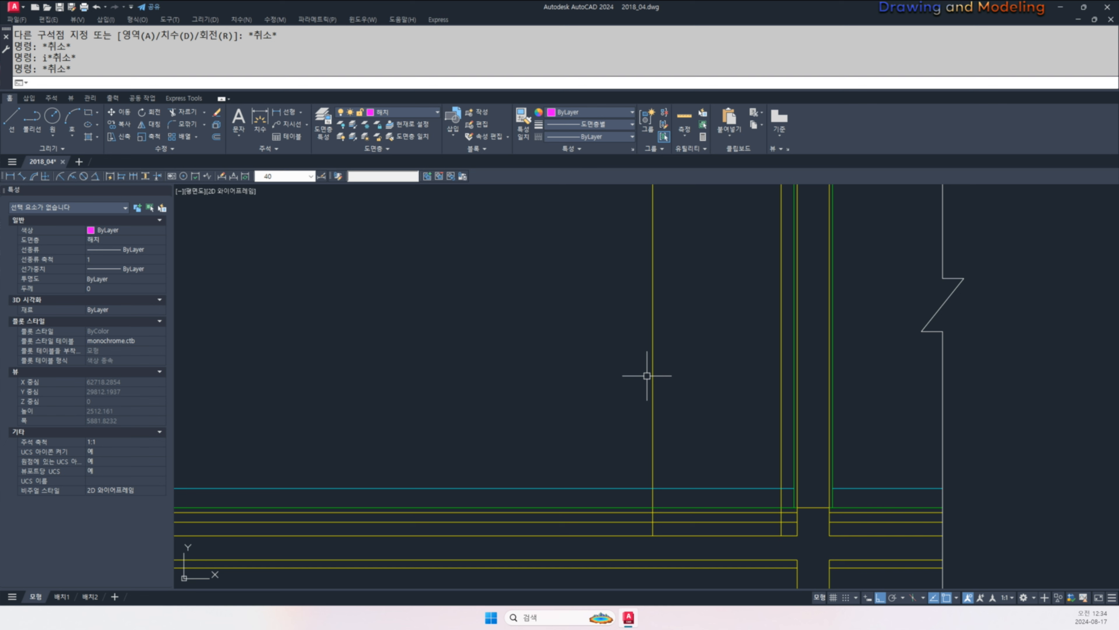
- Offset the room's green floor line 2000 upward as the door height guide
{"action": "type", "text": "o"}
{"action": "key", "text": "space"}
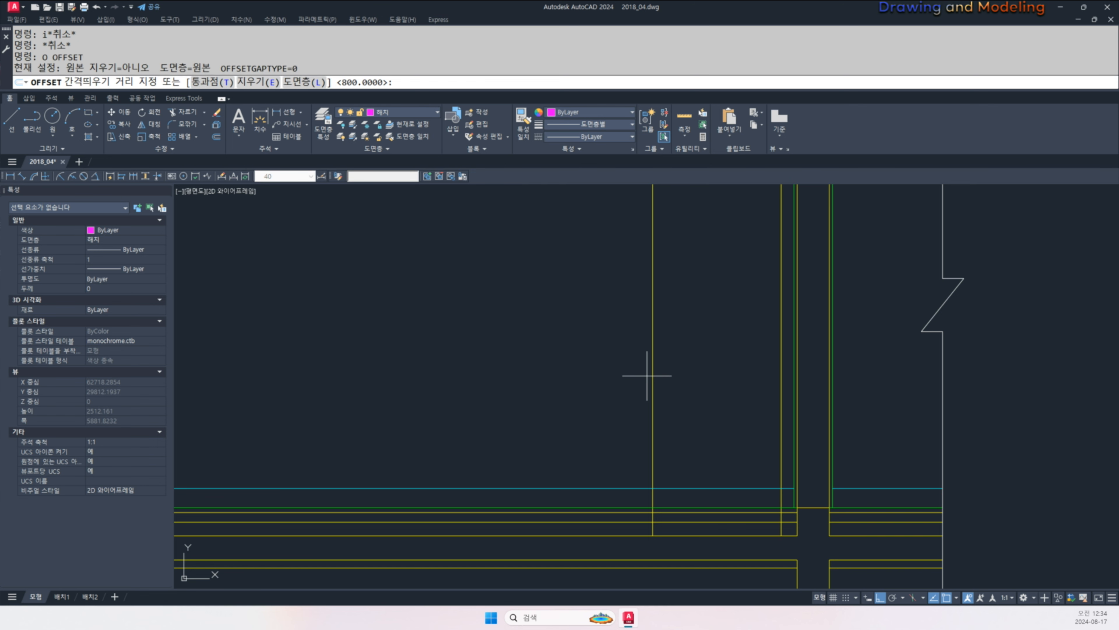
{"action": "key", "text": "space"}
{"action": "left_click", "coordinate": [655, 507]}
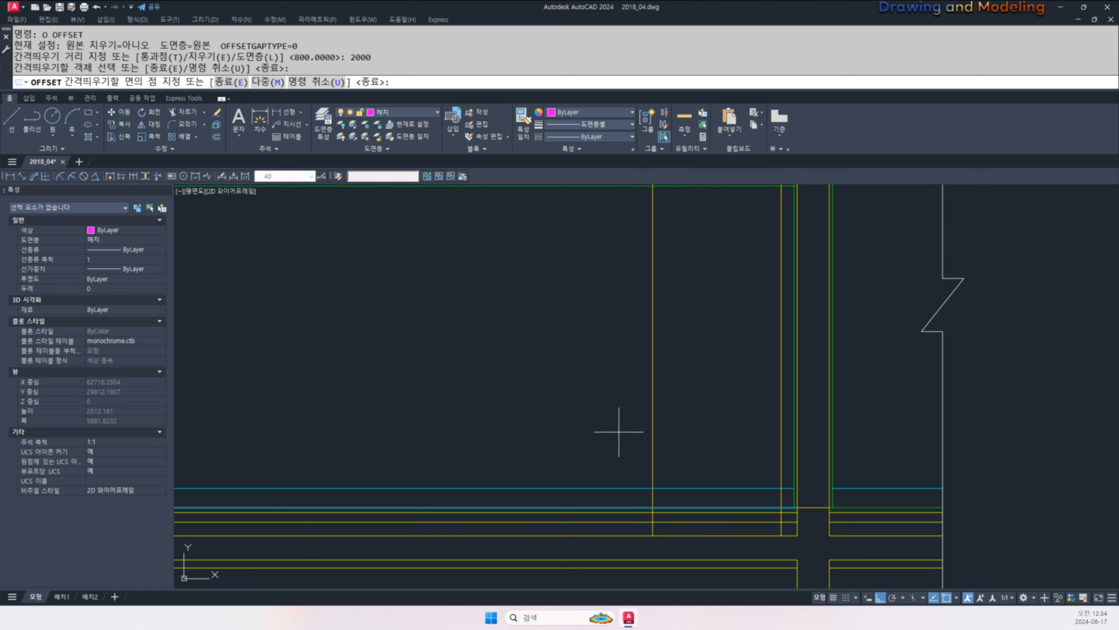
{"action": "left_click", "coordinate": [635, 460]}
{"action": "key", "text": "Escape"}
{"action": "key", "text": "Escape"}
- Draw the door rectangle between the two vertical guides, from the floor line up to the 2000 height guide
{"action": "scroll", "coordinate": [650, 437], "scroll_direction": "down", "scroll_amount": 3}
{"action": "scroll", "coordinate": [660, 400], "scroll_direction": "up", "scroll_amount": 2}
{"action": "middle_click_drag", "start_coordinate": [657, 371], "coordinate": [613, 421]}
{"action": "middle_click_drag", "start_coordinate": [637, 474], "coordinate": [635, 433]}
{"action": "type", "text": "rec"}
{"action": "key", "text": "space"}
{"action": "left_click", "coordinate": [595, 497]}
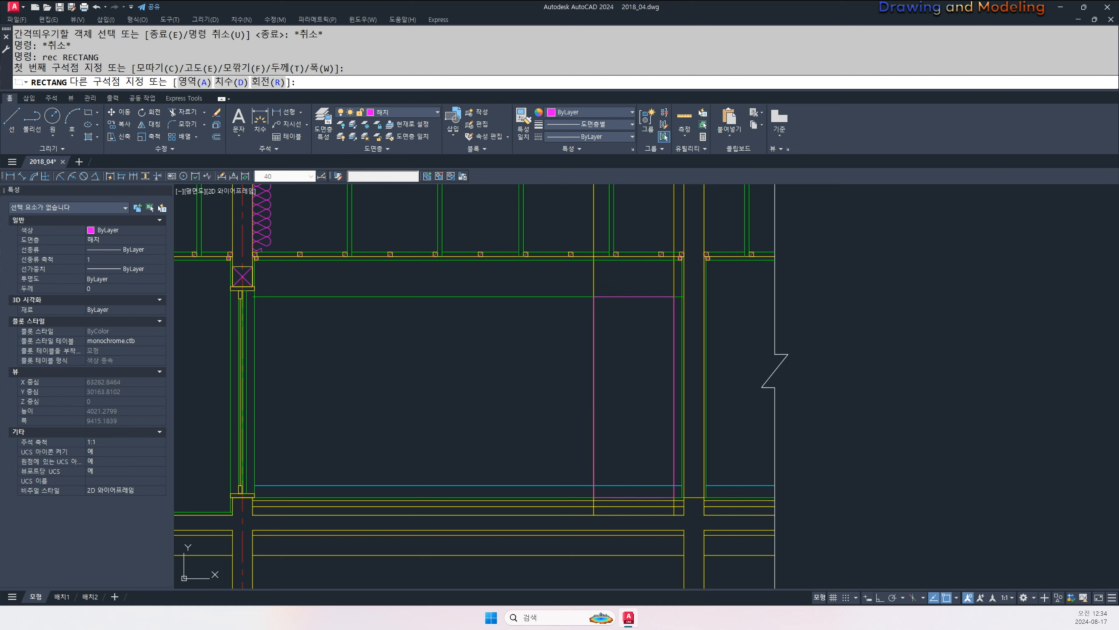
{"action": "left_click", "coordinate": [674, 296]}
{"action": "key", "text": "Escape"}
{"action": "key", "text": "Escape"}
- Erase the two vertical guide lines and the horizontal 2000 height guide around the door rectangle
{"action": "left_click", "coordinate": [674, 280]}
{"action": "type", "text": "e"}
{"action": "key", "text": "space"}
{"action": "left_click", "coordinate": [622, 275]}
{"action": "left_click", "coordinate": [572, 278]}
{"action": "type", "text": "e"}
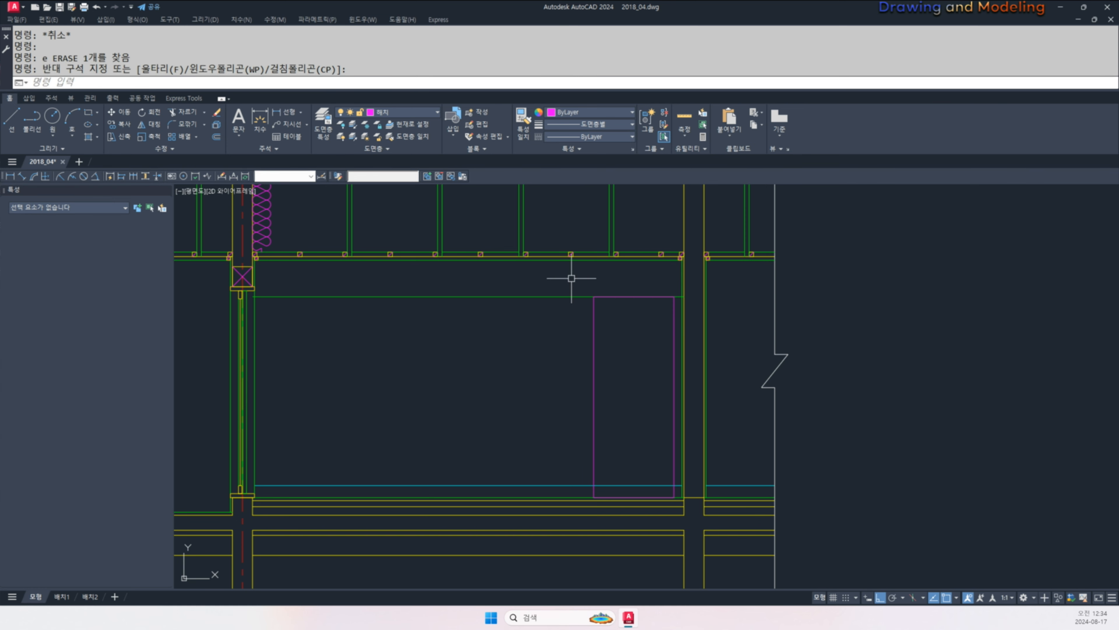
{"action": "left_click", "coordinate": [573, 296]}
{"action": "type", "text": "e"}
- Trim away the part of the cyan skirting line that runs inside the door rectangle
{"action": "scroll", "coordinate": [643, 505], "scroll_direction": "up", "scroll_amount": 2}
{"action": "type", "text": "tr"}
{"action": "left_click", "coordinate": [648, 475]}
{"action": "left_click", "coordinate": [627, 435]}
{"action": "key", "text": "Escape"}
{"action": "key", "text": "Escape"}
{"action": "scroll", "coordinate": [626, 436], "scroll_direction": "down", "scroll_amount": 2}
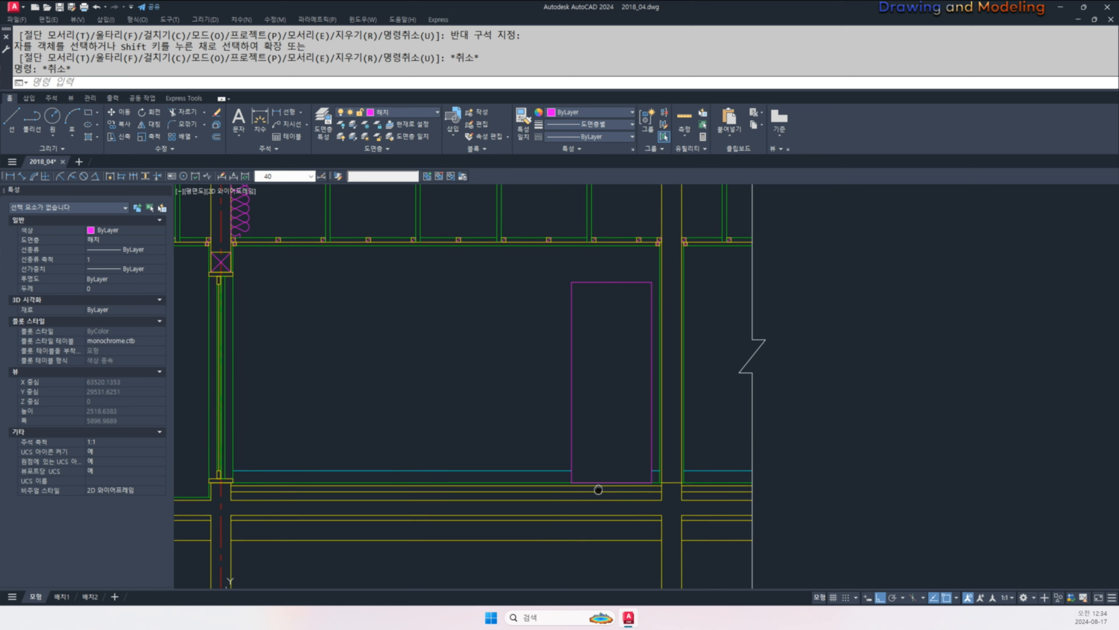
- Match the properties of the cyan skirting line onto the door rectangle
{"action": "middle_click_drag", "start_coordinate": [599, 489], "coordinate": [610, 497]}
{"action": "type", "text": "ma"}
{"action": "left_click", "coordinate": [571, 478]}
{"action": "left_click", "coordinate": [617, 385]}
{"action": "left_click", "coordinate": [551, 399]}
{"action": "key", "text": "Escape"}
{"action": "key", "text": "Escape"}
{"action": "middle_click_drag", "start_coordinate": [551, 399], "coordinate": [564, 403]}
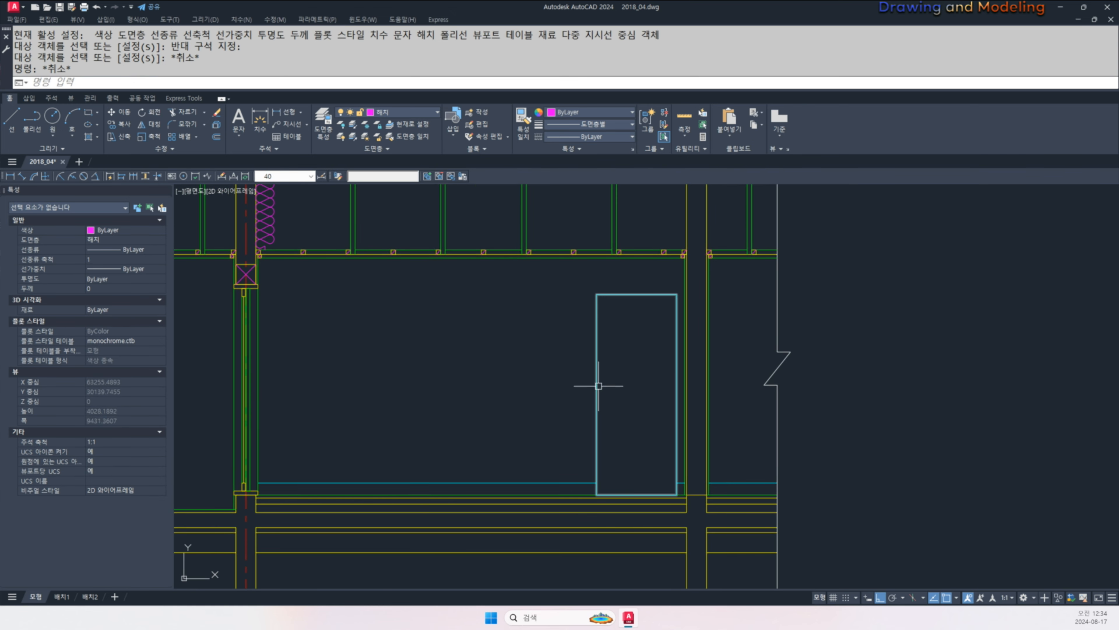
- Offset the door rectangle 30 inward to form the frame's inner edge
{"action": "type", "text": "o"}
{"action": "key", "text": "space"}
{"action": "type", "text": "30"}
{"action": "key", "text": "space"}
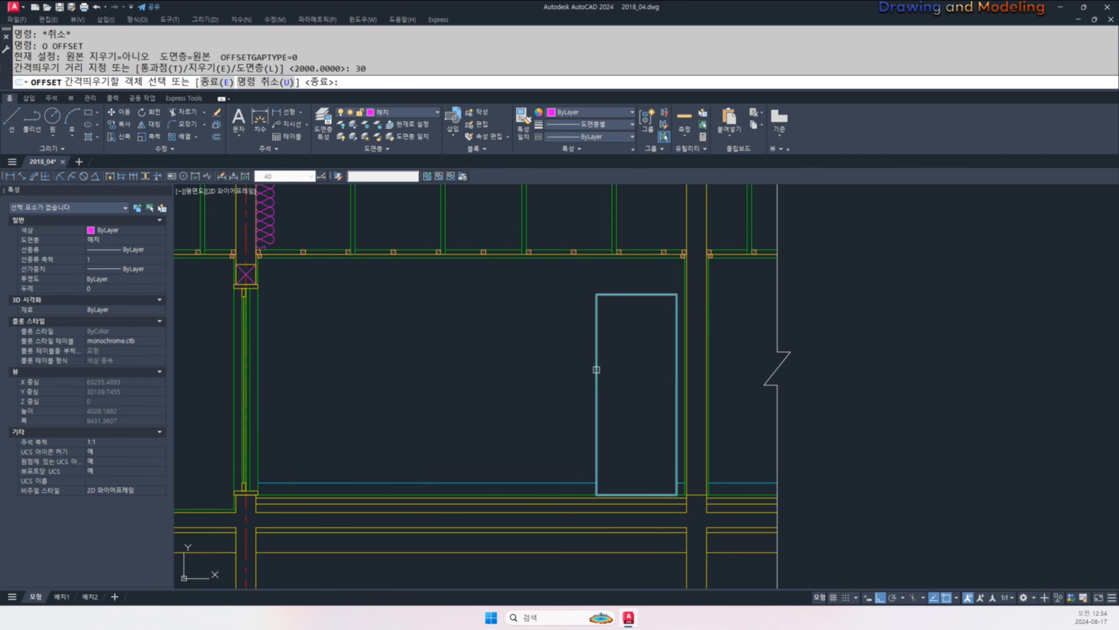
{"action": "left_click", "coordinate": [597, 370]}
{"action": "left_click", "coordinate": [645, 387]}
{"action": "key", "text": "Escape"}
- Offset the door's inner frame rectangle 150 inward to form the leaf panel
{"action": "key", "text": "space"}
{"action": "type", "text": "150"}
{"action": "key", "text": "space"}
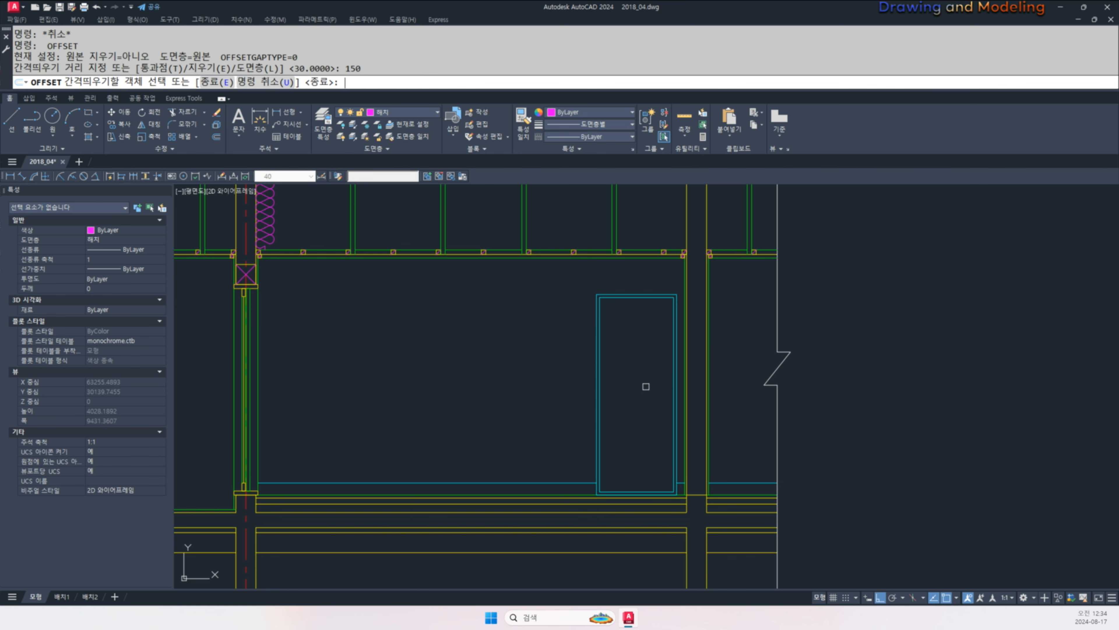
{"action": "left_click", "coordinate": [602, 370]}
{"action": "left_click", "coordinate": [632, 379]}
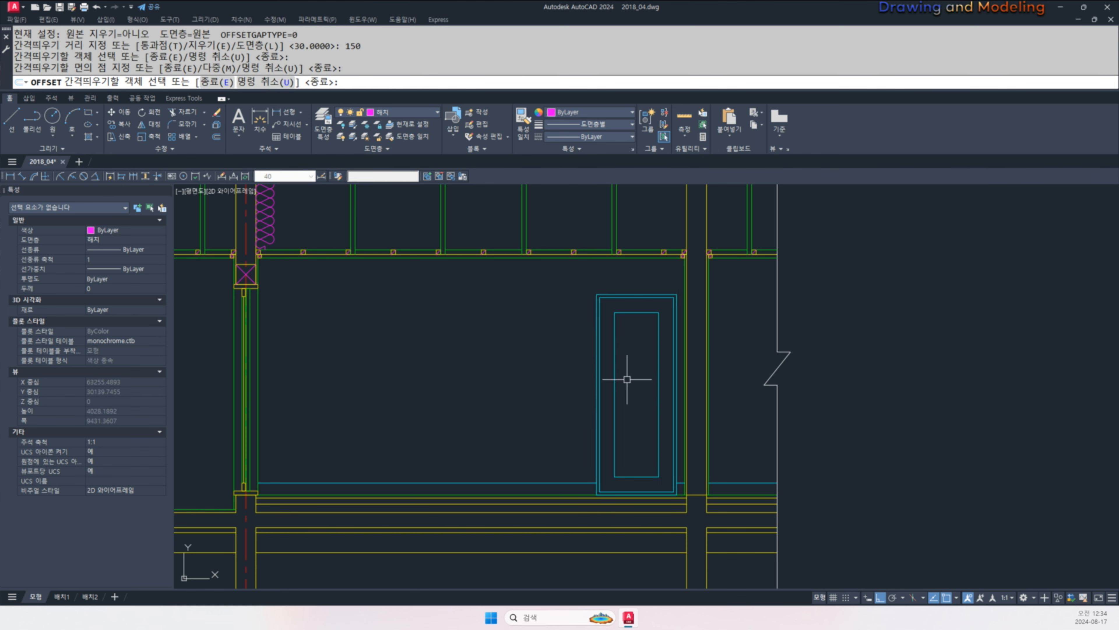
{"action": "key", "text": "Escape"}
{"action": "key", "text": "Escape"}
- Draw the door's opening lines from the inner frame's upper-left corner to its right side's midpoint and back to the lower-left corner
{"action": "middle_click_drag", "start_coordinate": [655, 368], "coordinate": [670, 382]}
{"action": "type", "text": "lk"}
{"action": "key", "text": "space"}
{"action": "key", "text": "Escape"}
{"action": "key", "text": "Escape"}
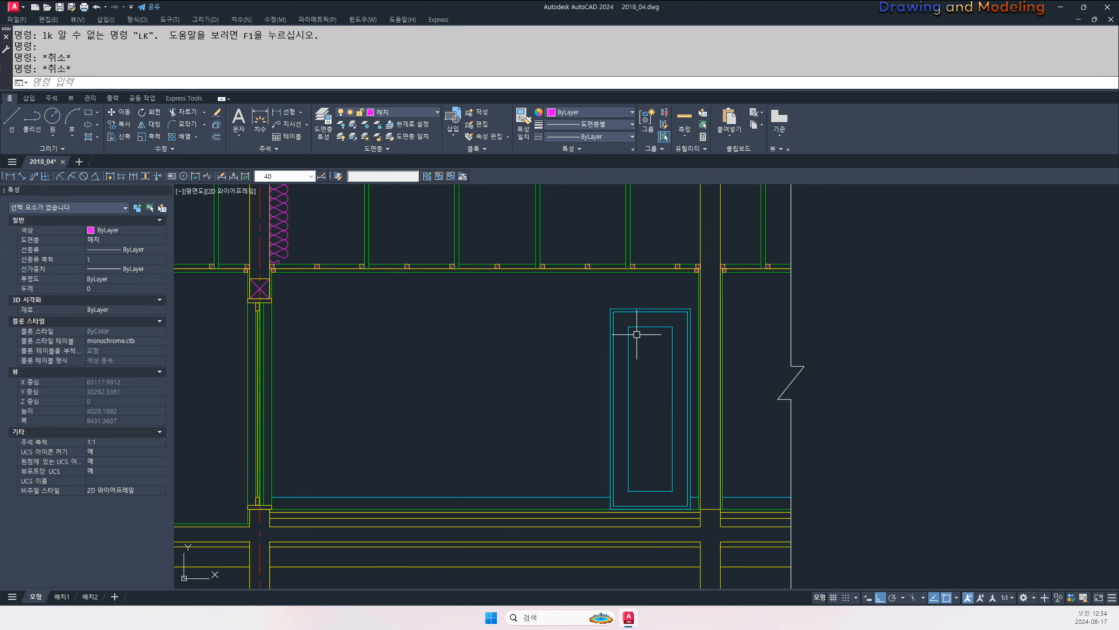
{"action": "left_click", "coordinate": [614, 313]}
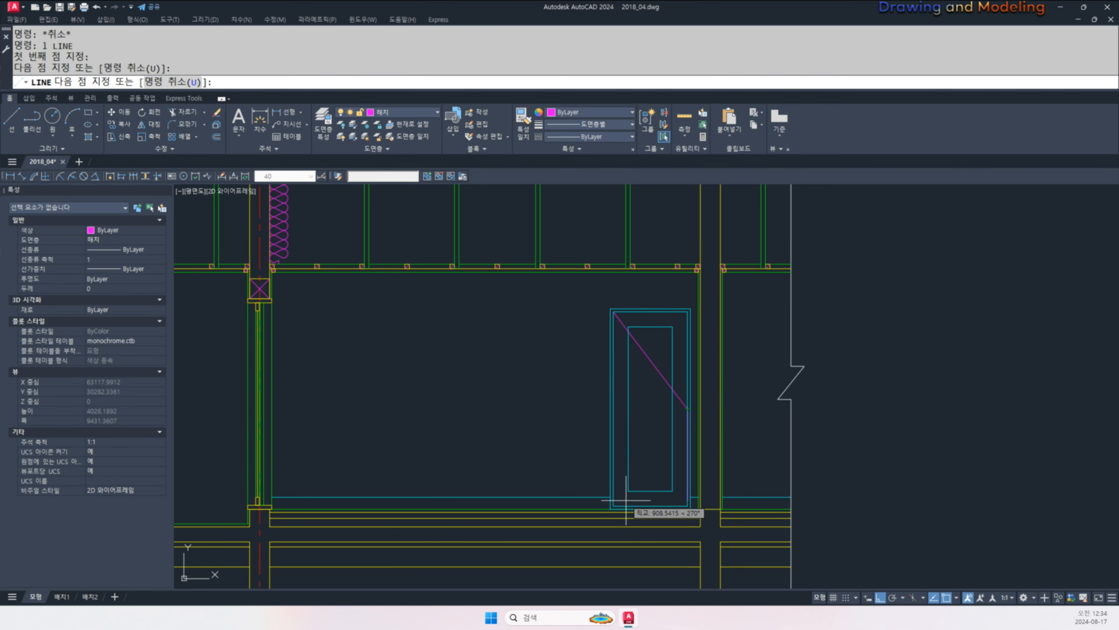
{"action": "key", "text": "Escape"}
- Match the properties of the red wall centre line onto the door's two diagonal opening lines
{"action": "scroll", "coordinate": [653, 505], "scroll_direction": "up", "scroll_amount": 4}
{"action": "scroll", "coordinate": [643, 493], "scroll_direction": "down", "scroll_amount": 6}
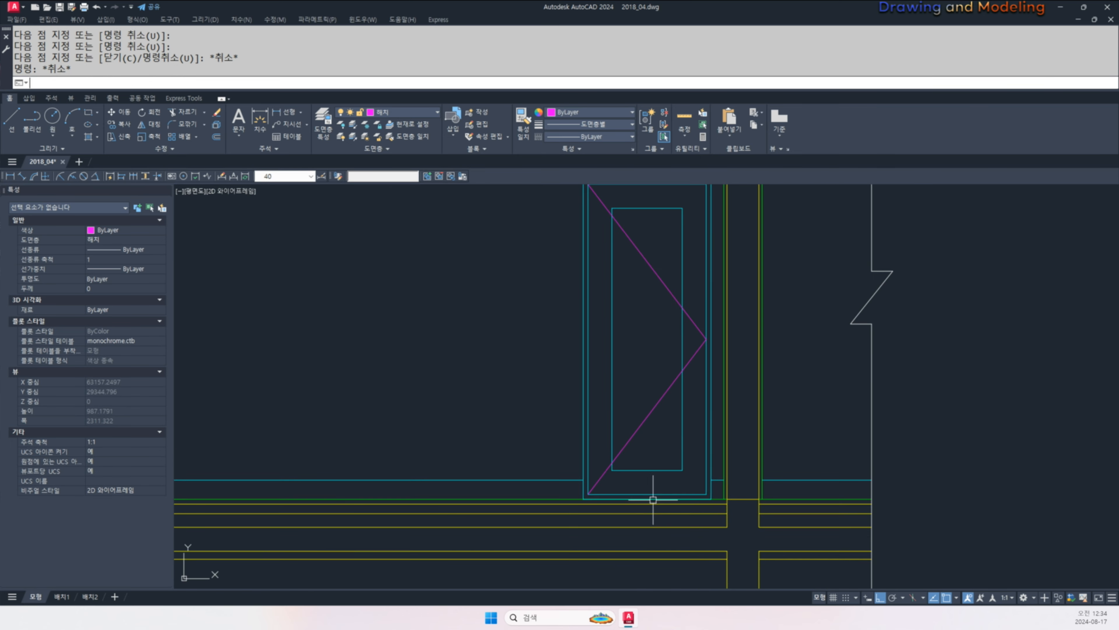
{"action": "type", "text": "ma"}
{"action": "key", "text": "Return"}
{"action": "left_click", "coordinate": [550, 340]}
{"action": "scroll", "coordinate": [783, 450], "scroll_direction": "up", "scroll_amount": 4}
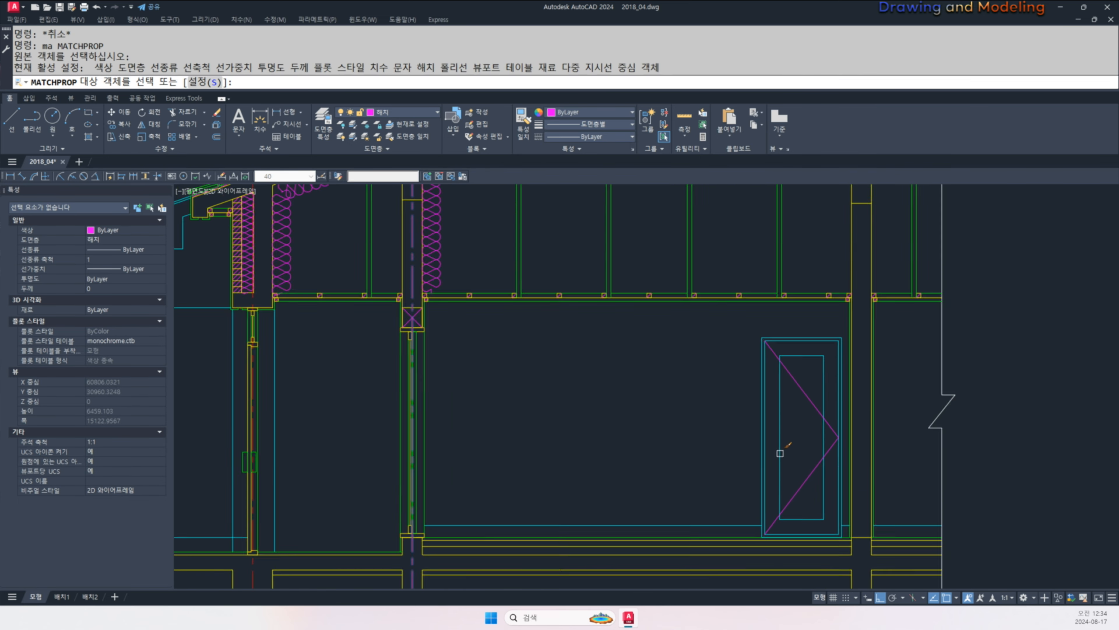
{"action": "key", "text": "Escape"}
{"action": "key", "text": "Escape"}
- Draw a vertical guide line from the ceiling insulation below the roof ridge down past the foundations
{"action": "scroll", "coordinate": [702, 368], "scroll_direction": "down", "scroll_amount": 5}
{"action": "type", "text": "l"}
{"action": "key", "text": "Return"}
{"action": "scroll", "coordinate": [702, 369], "scroll_direction": "up", "scroll_amount": 3}
{"action": "left_click", "coordinate": [689, 362]}
{"action": "middle_click_drag", "start_coordinate": [695, 517], "coordinate": [724, 365]}
{"action": "left_click", "coordinate": [710, 518]}
{"action": "key", "text": "Escape"}
{"action": "key", "text": "Escape"}
- Offset the vertical guide line below the ridge by 200 toward the entrance side
{"action": "type", "text": "o"}
{"action": "key", "text": "Return"}
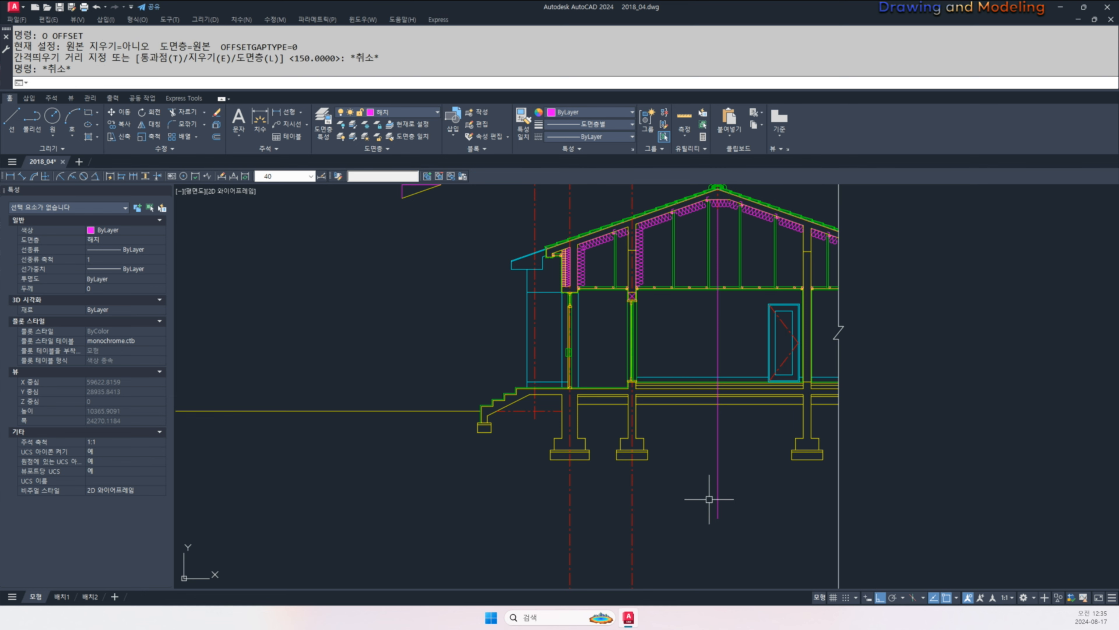
{"action": "type", "text": "200"}
{"action": "key", "text": "Return"}
{"action": "key", "text": "Escape"}
{"action": "key", "text": "Escape"}
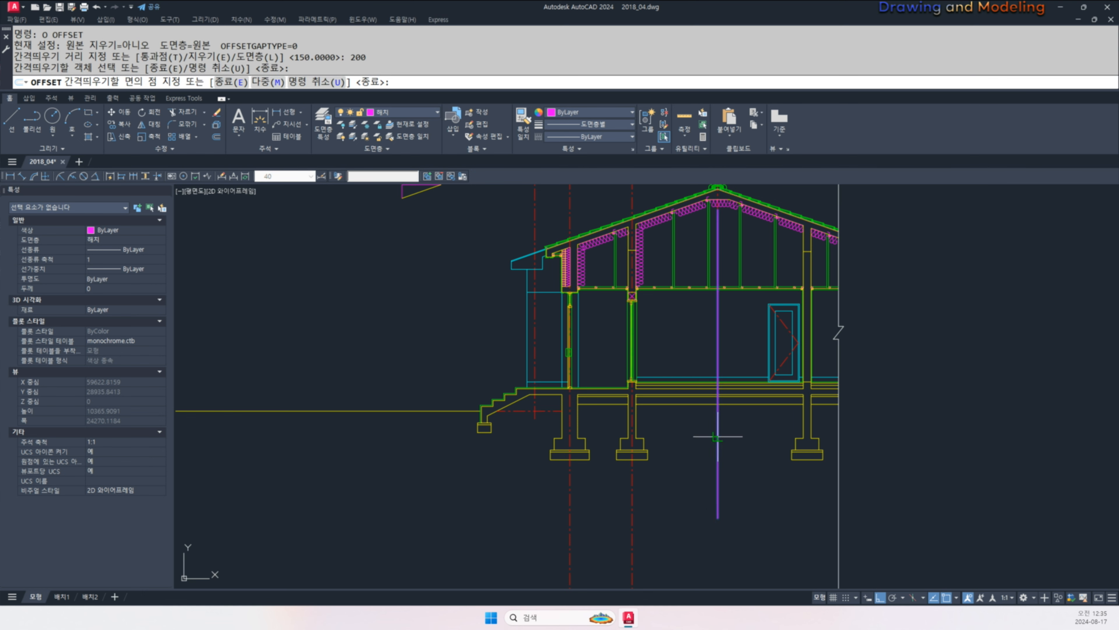
{"action": "left_click", "coordinate": [680, 442]}
- Erase the original vertical guide line directly below the roof ridge
{"action": "left_click", "coordinate": [718, 420]}
{"action": "type", "text": "e"}
{"action": "key", "text": "Return"}
{"action": "key", "text": "Escape"}
{"action": "key", "text": "Escape"}
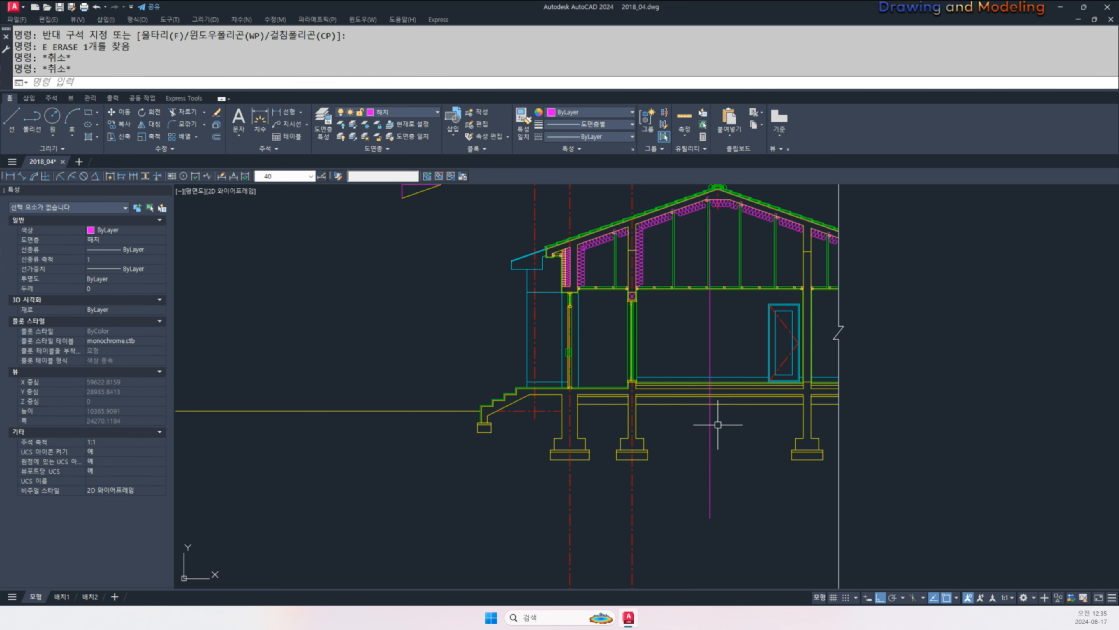
{"action": "scroll", "coordinate": [718, 424], "scroll_direction": "up", "scroll_amount": 8}
{"action": "type", "text": "rec"}
{"action": "key", "text": "Return"}
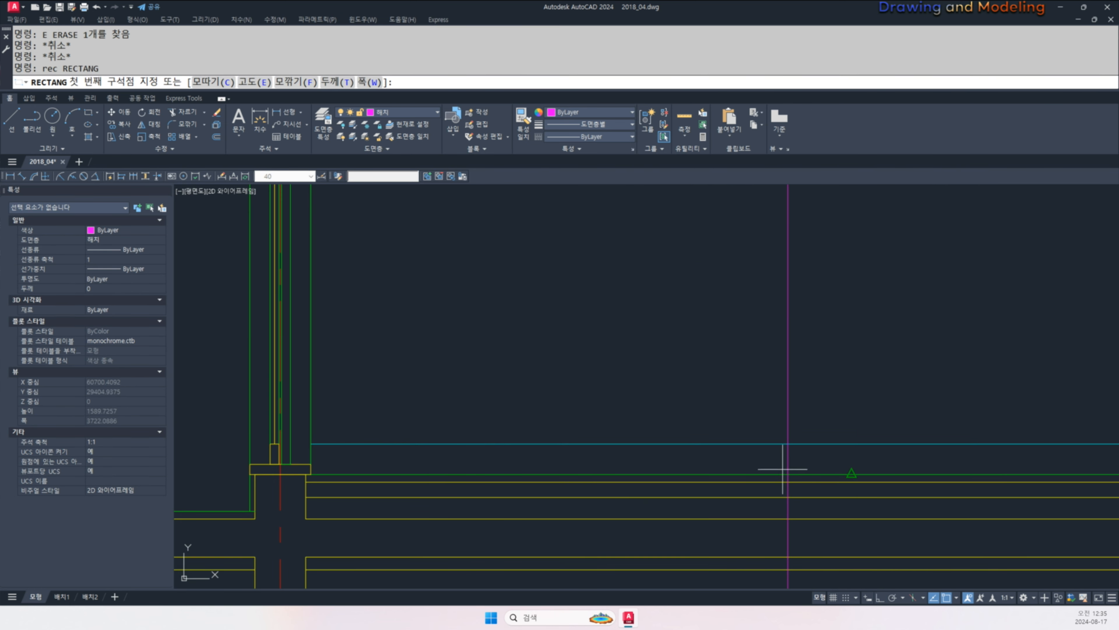
{"action": "left_click", "coordinate": [788, 474]}
{"action": "key", "text": "Escape"}
{"action": "key", "text": "Escape"}
- Draw a 900 by 2100 door rectangle from the guide line's intersection with the floor line, extending toward the entrance
{"action": "key", "text": "Return"}
{"action": "left_click", "coordinate": [788, 474]}
{"action": "type", "text": "@-900"}
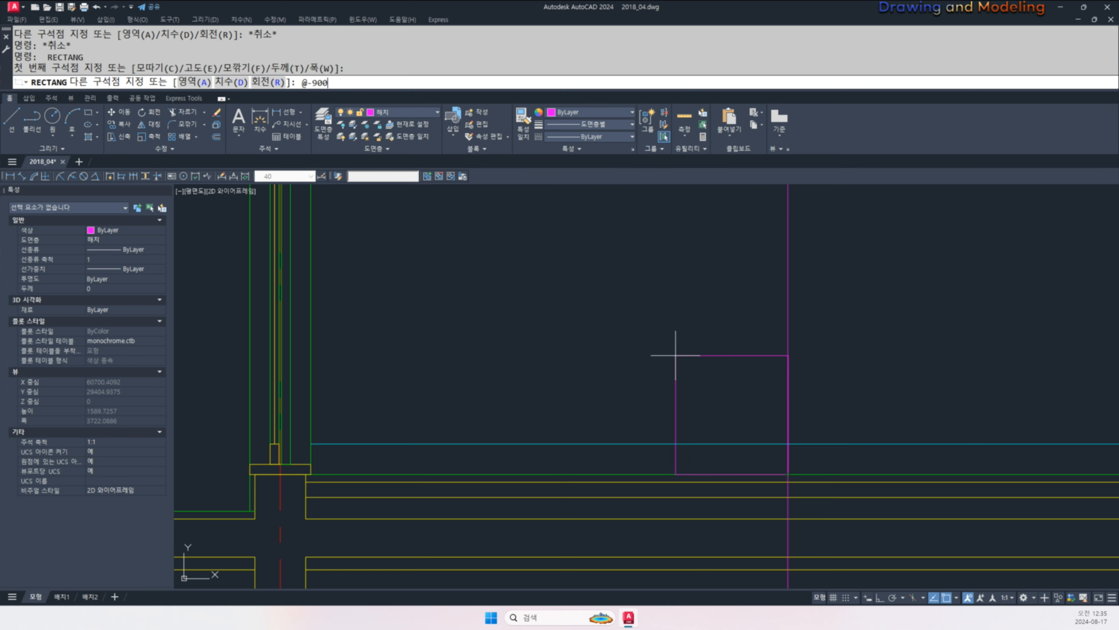
{"action": "type", "text": ",2100"}
{"action": "key", "text": "Return"}
{"action": "scroll", "coordinate": [692, 392], "scroll_direction": "down", "scroll_amount": 6}
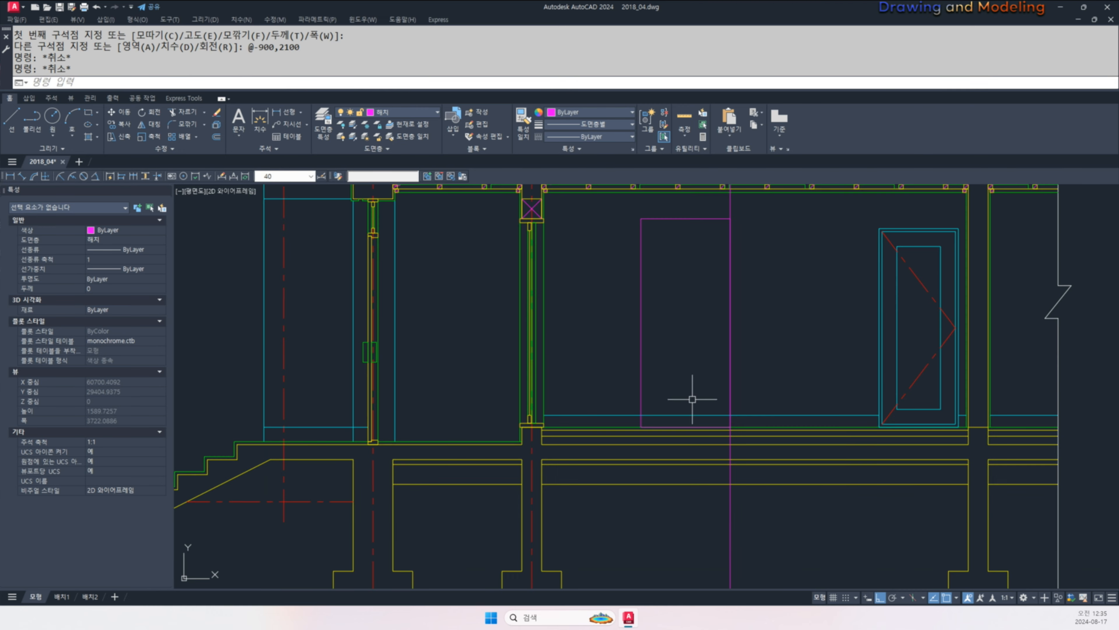
- Trim the skirting line inside the new door rectangle and match the skirting line's properties onto the rectangle
{"action": "type", "text": "tr"}
{"action": "key", "text": "Return"}
{"action": "key", "text": "Escape"}
{"action": "type", "text": "ma"}
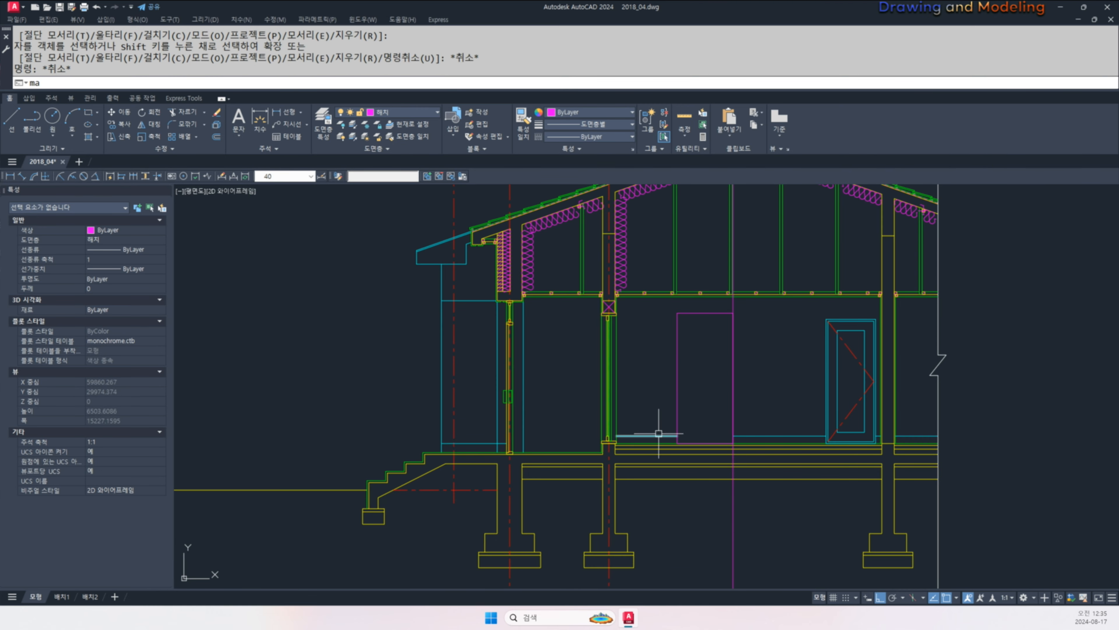
{"action": "key", "text": "Return"}
{"action": "left_click", "coordinate": [659, 435]}
{"action": "left_click", "coordinate": [695, 385]}
{"action": "left_click", "coordinate": [675, 393]}
{"action": "key", "text": "Escape"}
{"action": "key", "text": "Escape"}
- Erase the vertical guide line running along the new door's edge and down past the foundations
{"action": "left_click", "coordinate": [793, 519]}
{"action": "left_click", "coordinate": [700, 542]}
{"action": "type", "text": "e"}
{"action": "key", "text": "Return"}
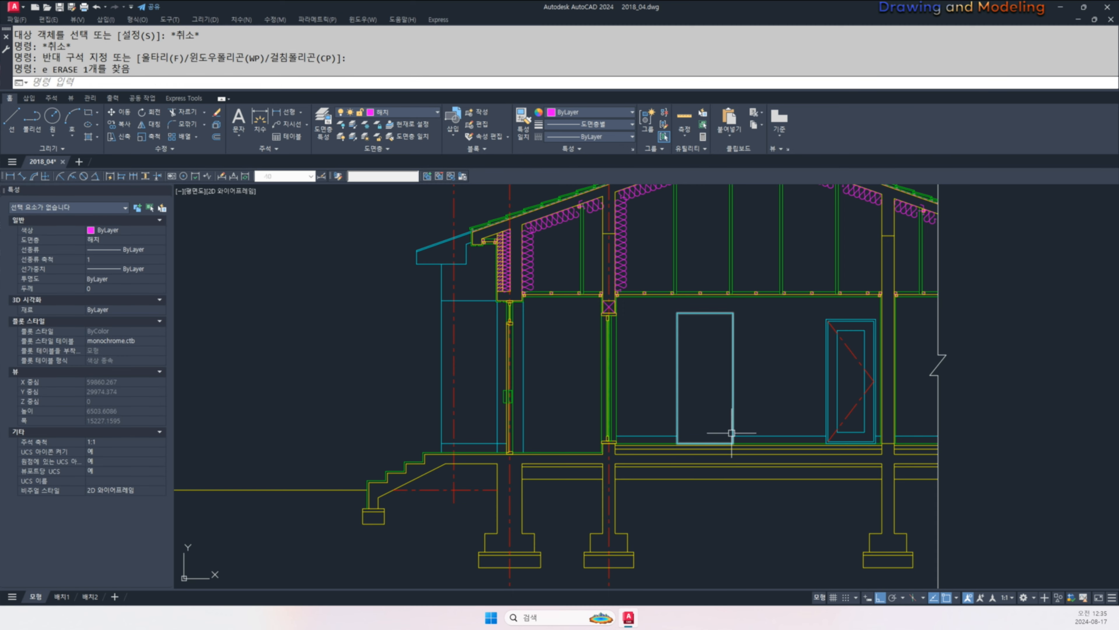
- Offset the new door's outline inward by 30 to form the frame
{"action": "middle_click_drag", "start_coordinate": [735, 383], "coordinate": [745, 452]}
{"action": "type", "text": "o"}
{"action": "key", "text": "Return"}
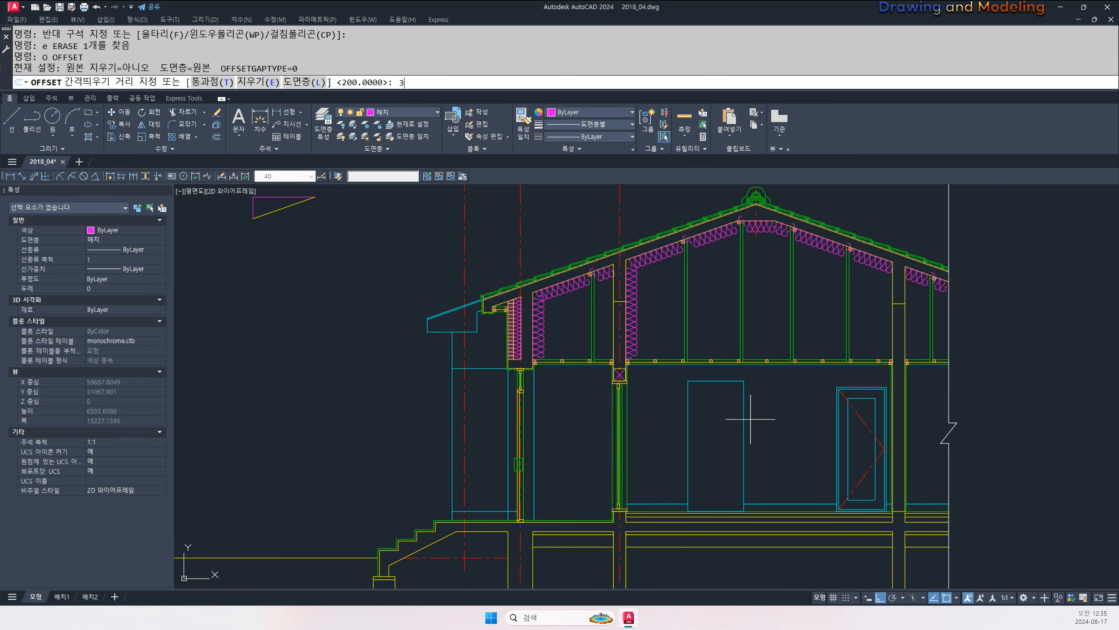
{"action": "type", "text": "30"}
{"action": "key", "text": "Return"}
{"action": "scroll", "coordinate": [739, 396], "scroll_direction": "up", "scroll_amount": 2}
{"action": "left_click", "coordinate": [744, 399]}
{"action": "key", "text": "Escape"}
- Offset the door's inner frame rectangle inward by 150 to form the panel
{"action": "type", "text": "o"}
{"action": "key", "text": "Return"}
{"action": "type", "text": "150"}
{"action": "key", "text": "Return"}
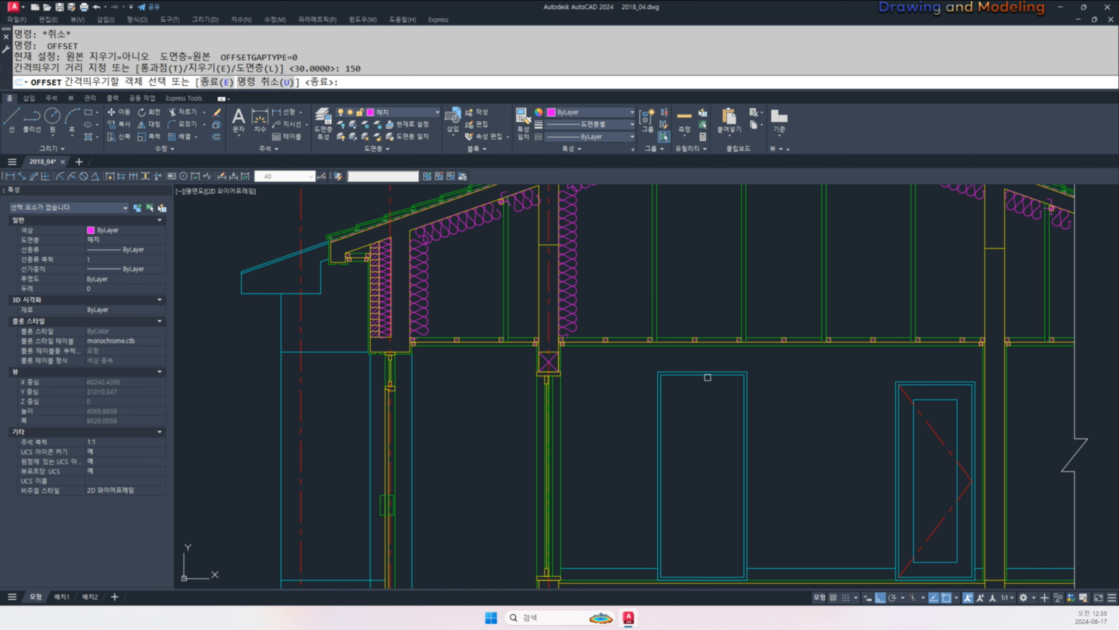
{"action": "key", "text": "Escape"}
{"action": "key", "text": "Escape"}
- Try to stretch the lower ends of the door's inner frame and panel down to the floor line
{"action": "scroll", "coordinate": [694, 573], "scroll_direction": "up", "scroll_amount": 4}
{"action": "type", "text": "s"}
{"action": "key", "text": "Return"}
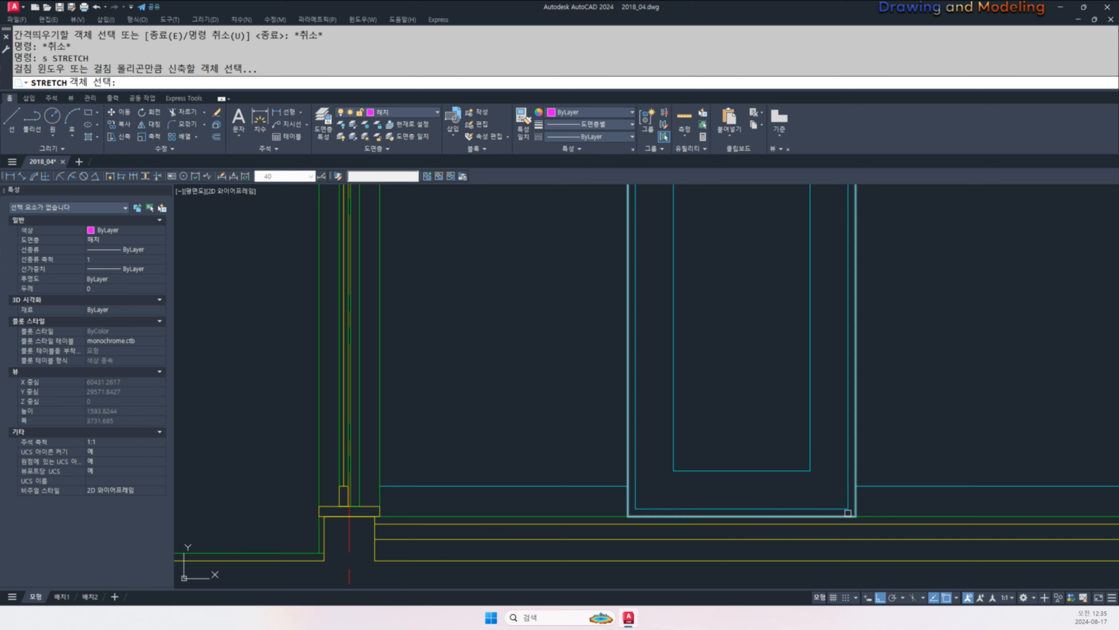
{"action": "left_click", "coordinate": [862, 510]}
{"action": "left_click", "coordinate": [603, 431]}
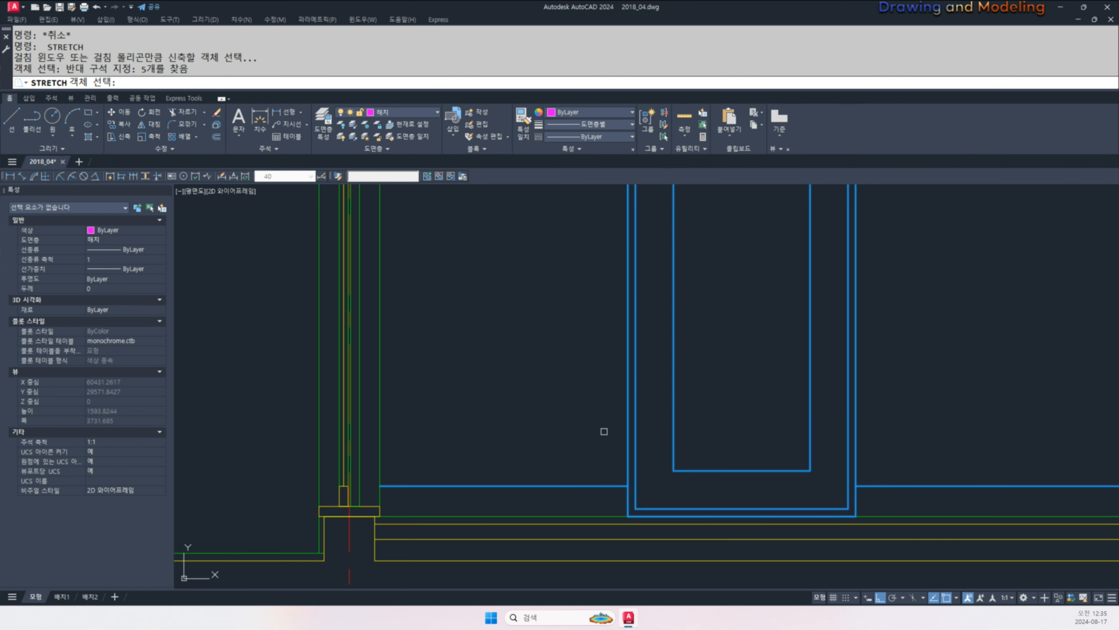
{"action": "key", "text": "Return"}
{"action": "scroll", "coordinate": [746, 510], "scroll_direction": "up", "scroll_amount": 4}
{"action": "left_click", "coordinate": [714, 529]}
{"action": "key", "text": "Escape"}
{"action": "key", "text": "Escape"}
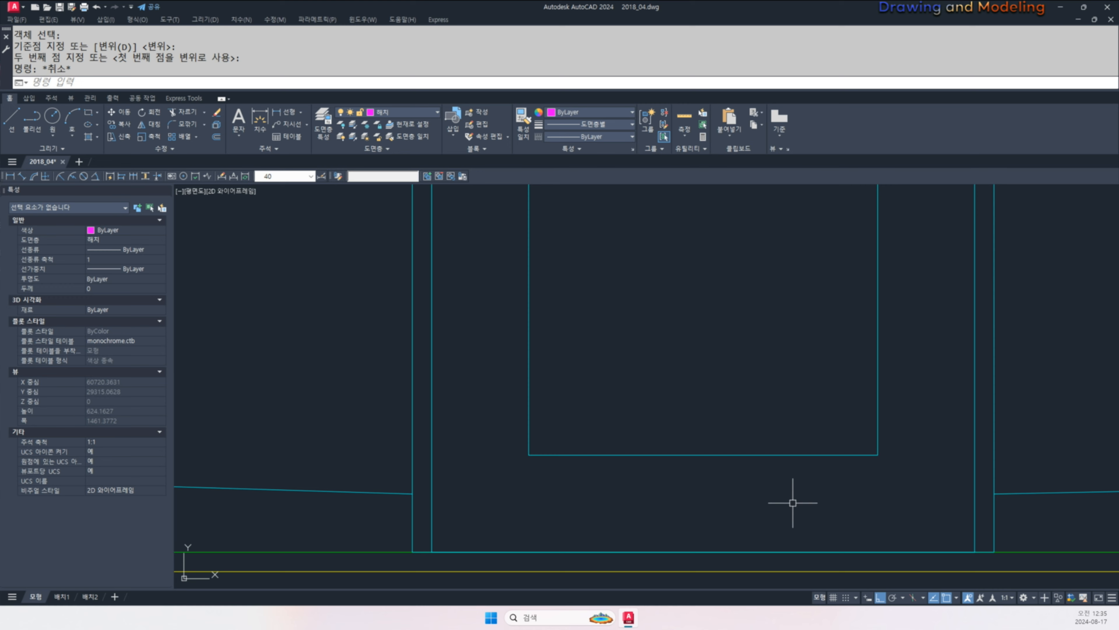
- Undo the last stretch of the door's inner frame and panel
{"action": "scroll", "coordinate": [773, 518], "scroll_direction": "down", "scroll_amount": 5}
{"action": "key", "text": "ctrl+z"}
{"action": "type", "text": "s"}
{"action": "key", "text": "Return"}
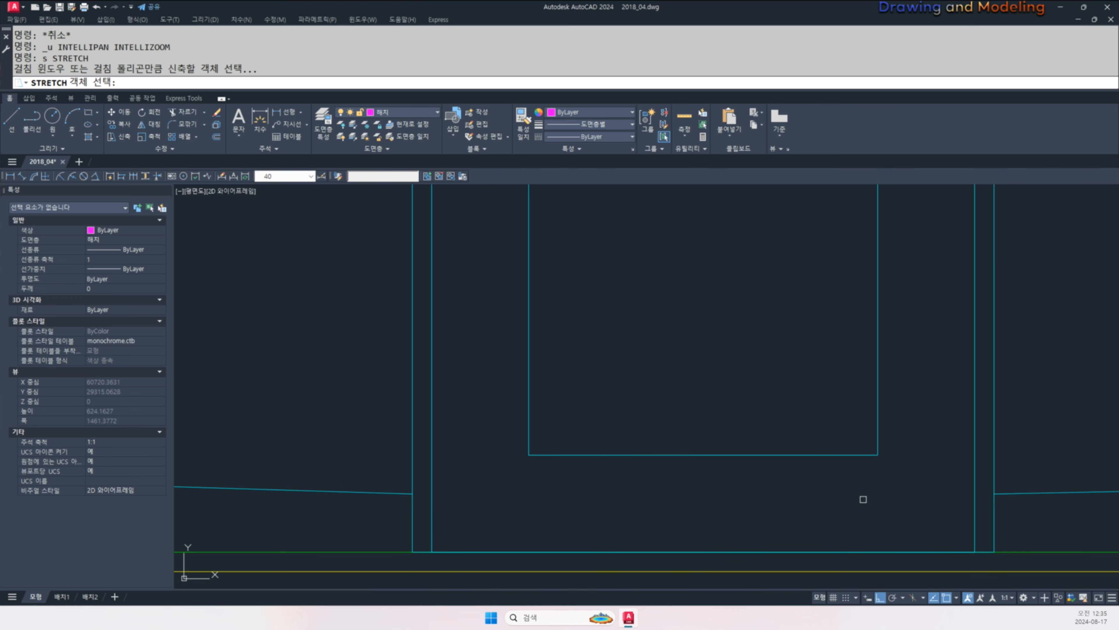
{"action": "key", "text": "Escape"}
{"action": "type", "text": "`"}
{"action": "key", "text": "Escape"}
{"action": "key", "text": "ctrl+z"}
{"action": "key", "text": "ctrl+z"}
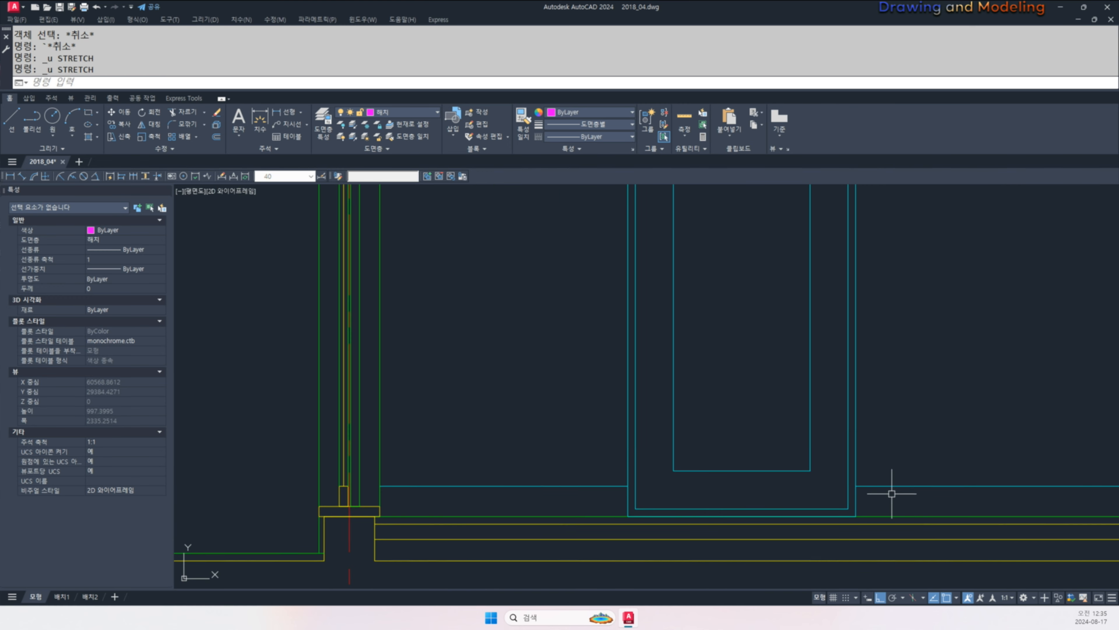
{"action": "key", "text": "ctrl+z"}
{"action": "key", "text": "Escape"}
{"action": "key", "text": "Escape"}
- Stretch the inner frame and panel bottoms down until the frame meets the floor line, excluding both skirting lines from the selection
{"action": "type", "text": "s"}
{"action": "key", "text": "Return"}
{"action": "left_click", "coordinate": [932, 512]}
{"action": "left_click", "coordinate": [493, 402]}
{"action": "left_click", "coordinate": [454, 476], "text": "shift"}
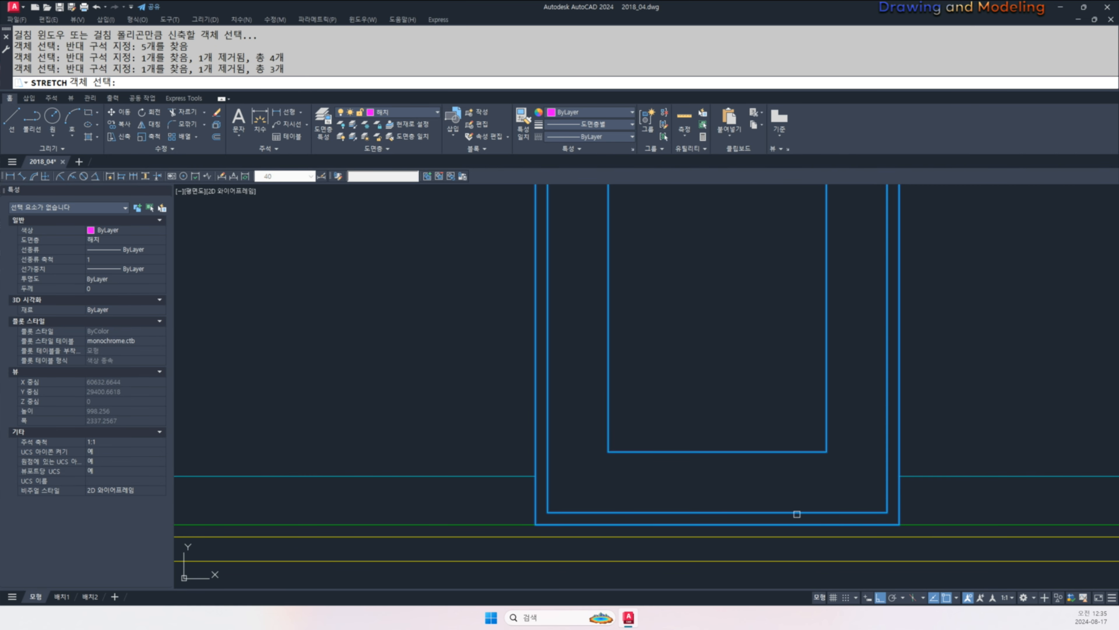
{"action": "key", "text": "Return"}
{"action": "left_click", "coordinate": [720, 512]}
{"action": "left_click", "coordinate": [719, 525]}
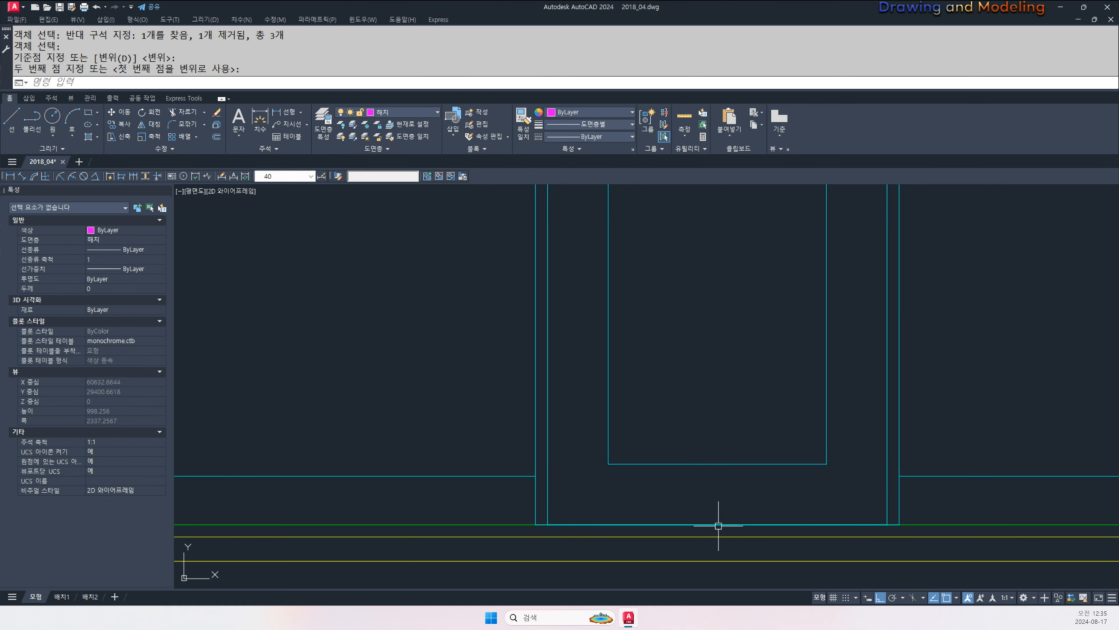
{"action": "key", "text": "Escape"}
{"action": "key", "text": "Escape"}
{"action": "scroll", "coordinate": [794, 503], "scroll_direction": "down", "scroll_amount": 6}
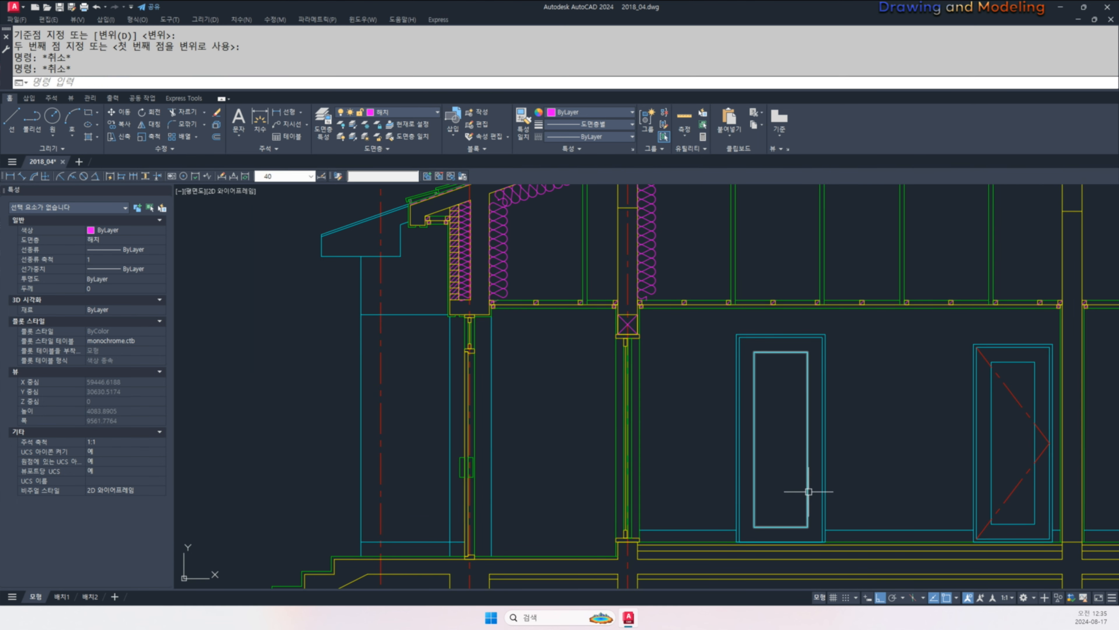
- Draw two diagonal opening lines from the inner frame's left corners to the midpoint of its right side
{"action": "type", "text": "l"}
{"action": "key", "text": "Return"}
{"action": "left_click", "coordinate": [739, 337]}
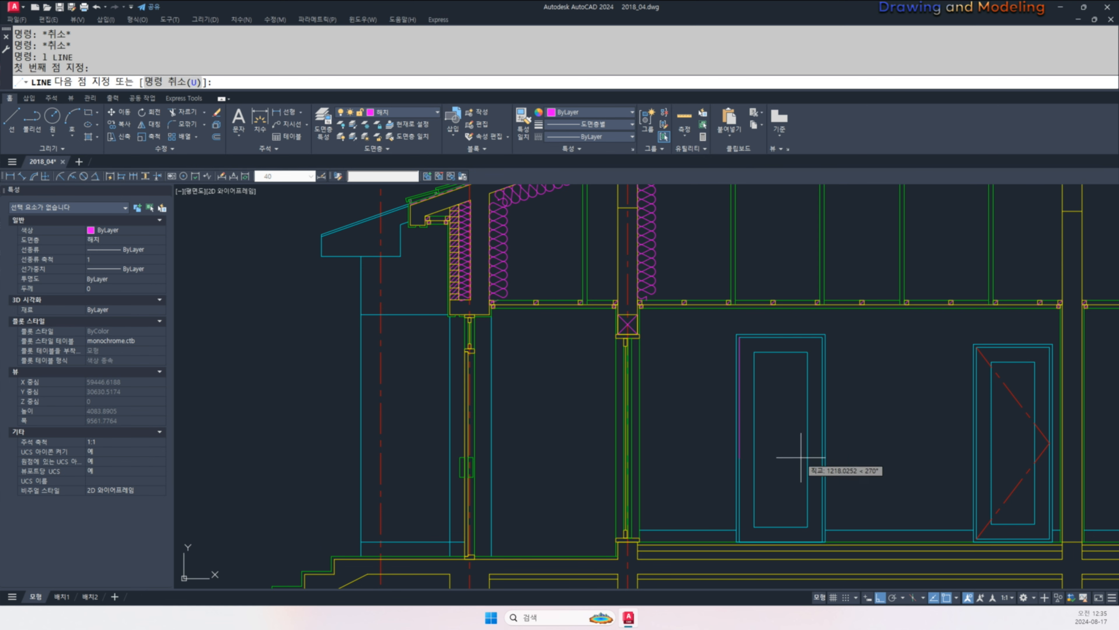
{"action": "scroll", "coordinate": [810, 442], "scroll_direction": "up", "scroll_amount": 2}
{"action": "left_click", "coordinate": [830, 437]}
{"action": "middle_click_drag", "start_coordinate": [775, 520], "coordinate": [810, 468]}
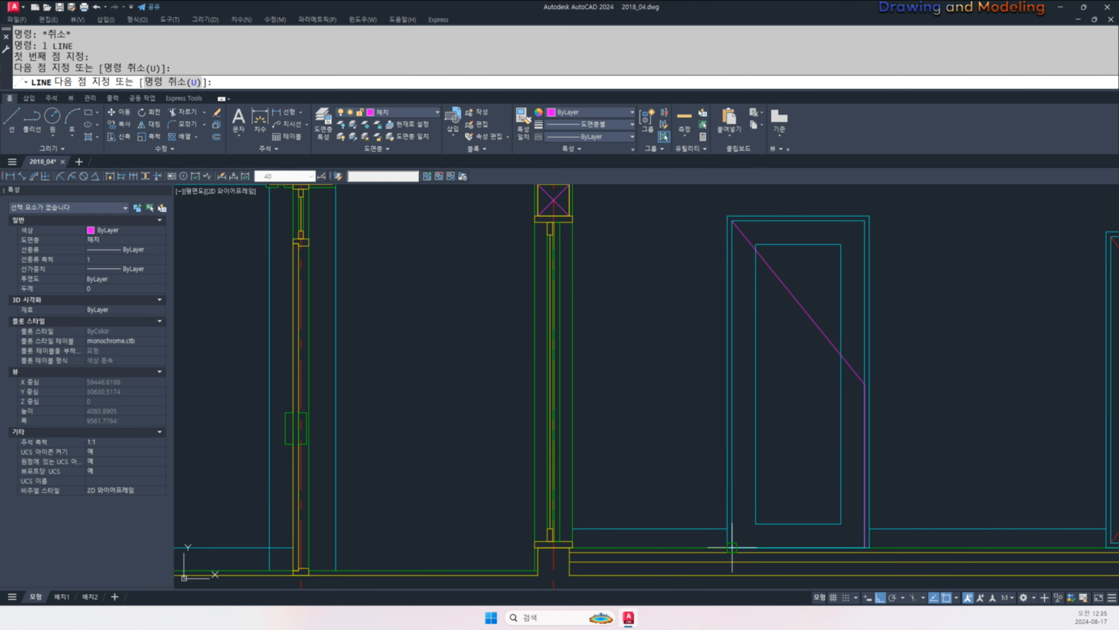
{"action": "key", "text": "Escape"}
- Match the properties of the existing door's red opening line onto the new door's two diagonals
{"action": "scroll", "coordinate": [723, 524], "scroll_direction": "down", "scroll_amount": 2}
{"action": "scroll", "coordinate": [930, 411], "scroll_direction": "down", "scroll_amount": 1}
{"action": "type", "text": "ma"}
{"action": "key", "text": "Return"}
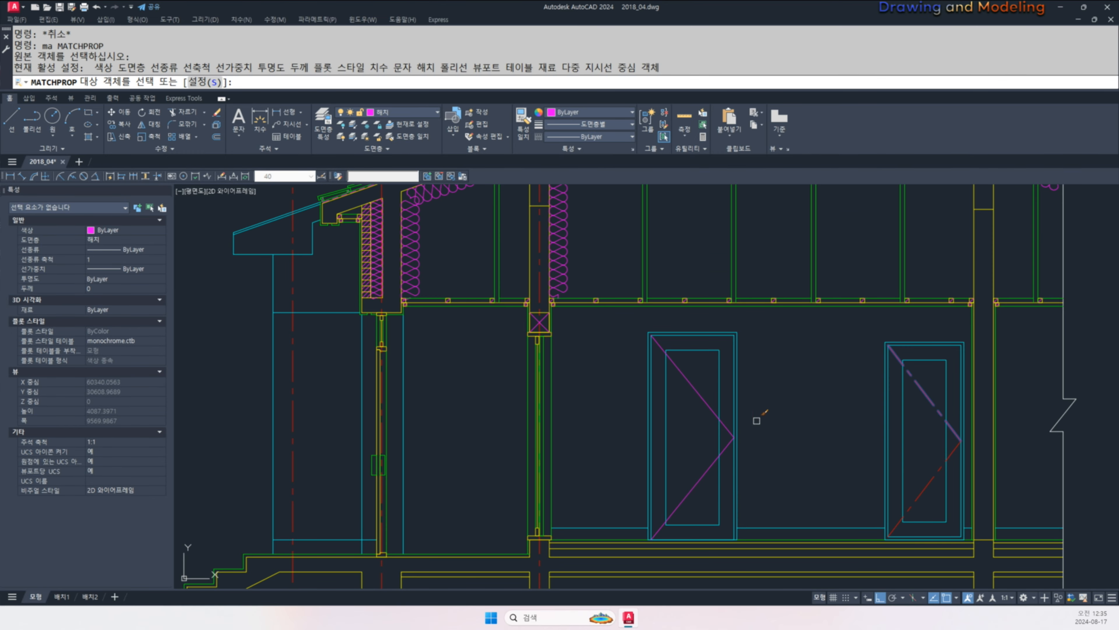
{"action": "key", "text": "Escape"}
{"action": "key", "text": "Escape"}
{"action": "middle_click_drag", "start_coordinate": [754, 475], "coordinate": [749, 460]}
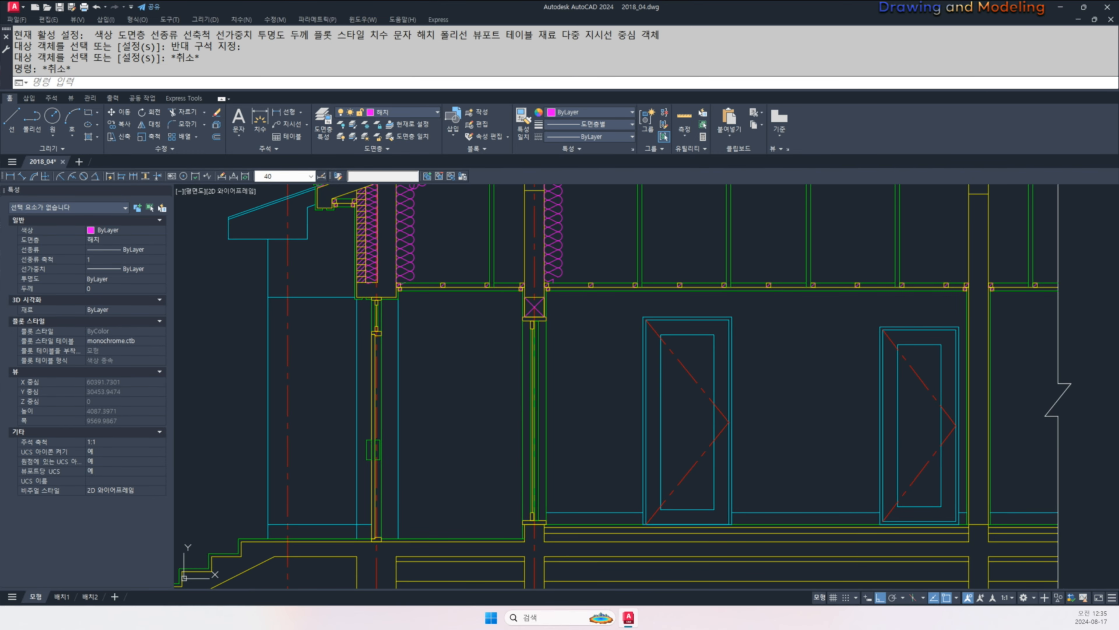
{"action": "type", "text": "o"}
{"action": "key", "text": "Return"}
{"action": "key", "text": "Escape"}
{"action": "key", "text": "Escape"}
{"action": "key", "text": "Escape"}
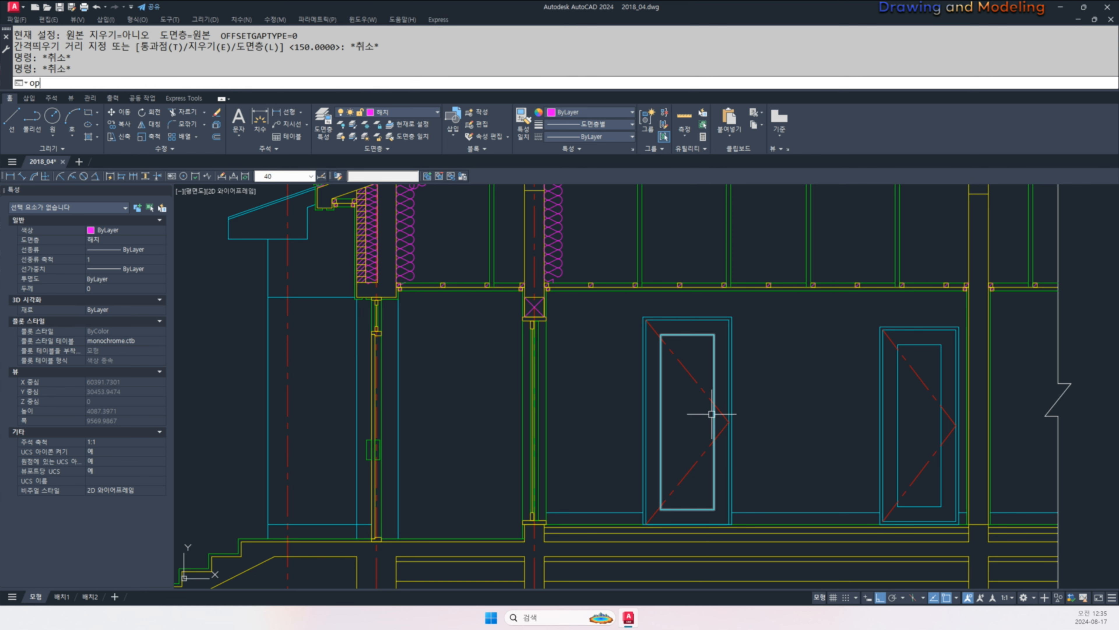
{"action": "type", "text": "op"}
{"action": "key", "text": "Return"}
{"action": "key", "text": "Escape"}
- Offset the floor line upward by 900 to mark the door handle's height
{"action": "type", "text": "o"}
{"action": "key", "text": "Return"}
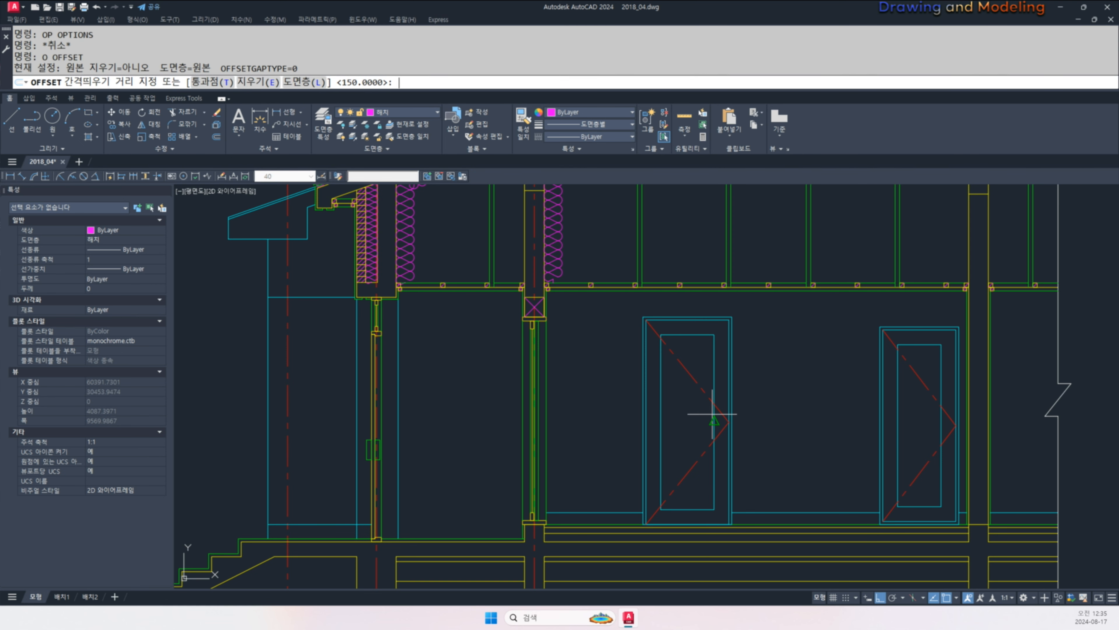
{"action": "type", "text": "900"}
{"action": "key", "text": "Return"}
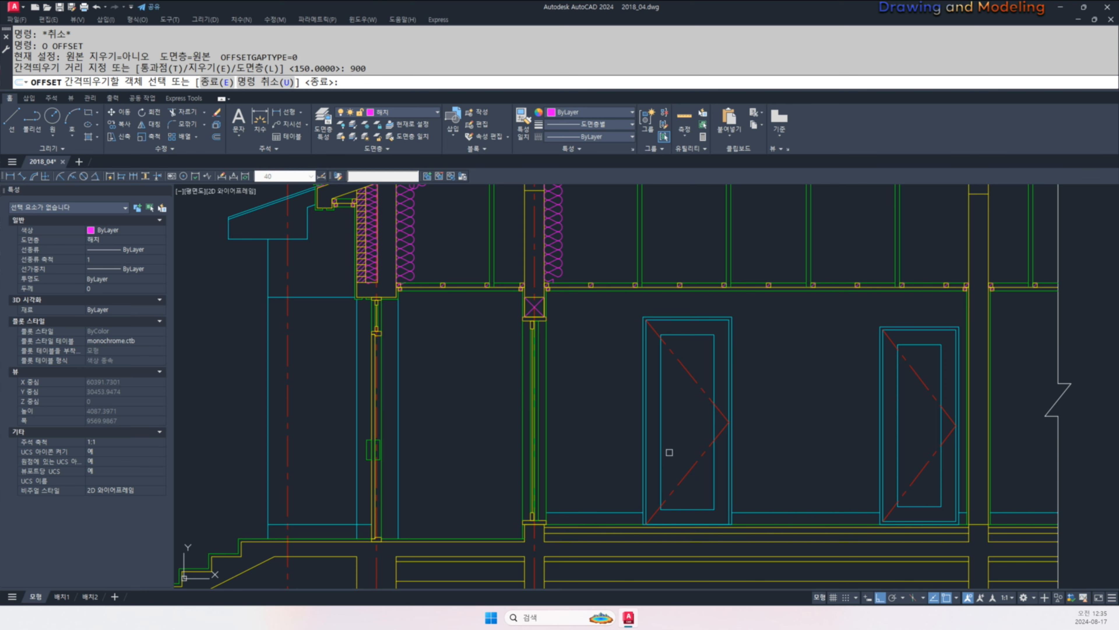
{"action": "left_click", "coordinate": [629, 522]}
{"action": "left_click", "coordinate": [617, 479]}
{"action": "scroll", "coordinate": [618, 479], "scroll_direction": "up", "scroll_amount": 1}
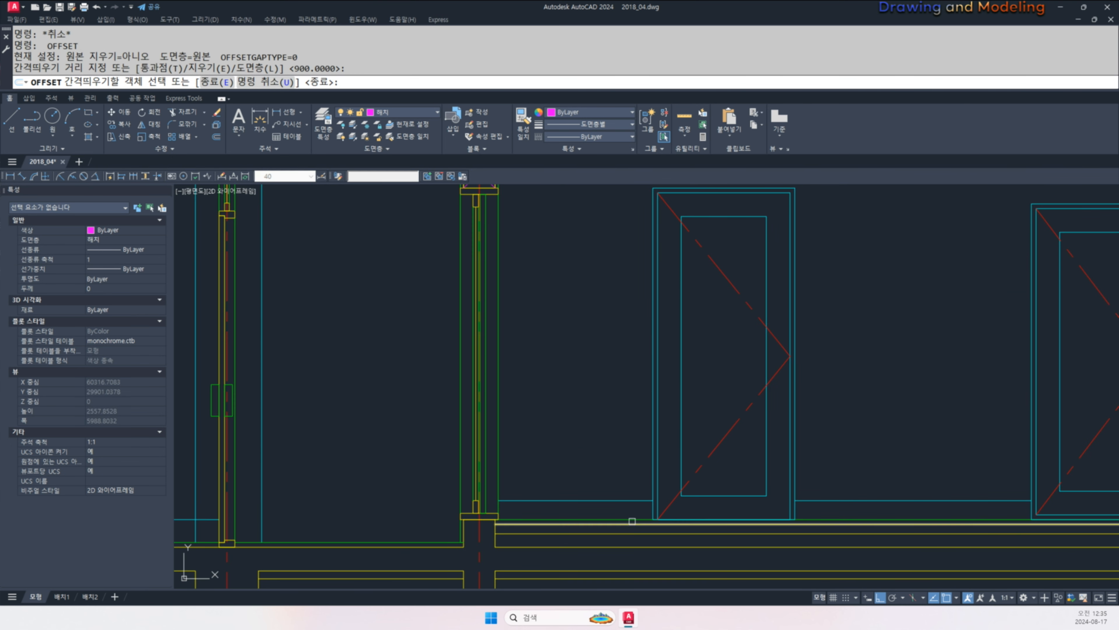
{"action": "key", "text": "Escape"}
- Draw a circle of radius 30 where the handle-height line crosses the door's outer left edge
{"action": "scroll", "coordinate": [626, 365], "scroll_direction": "up", "scroll_amount": 1}
{"action": "scroll", "coordinate": [626, 365], "scroll_direction": "up", "scroll_amount": 3}
{"action": "type", "text": "c"}
{"action": "key", "text": "Return"}
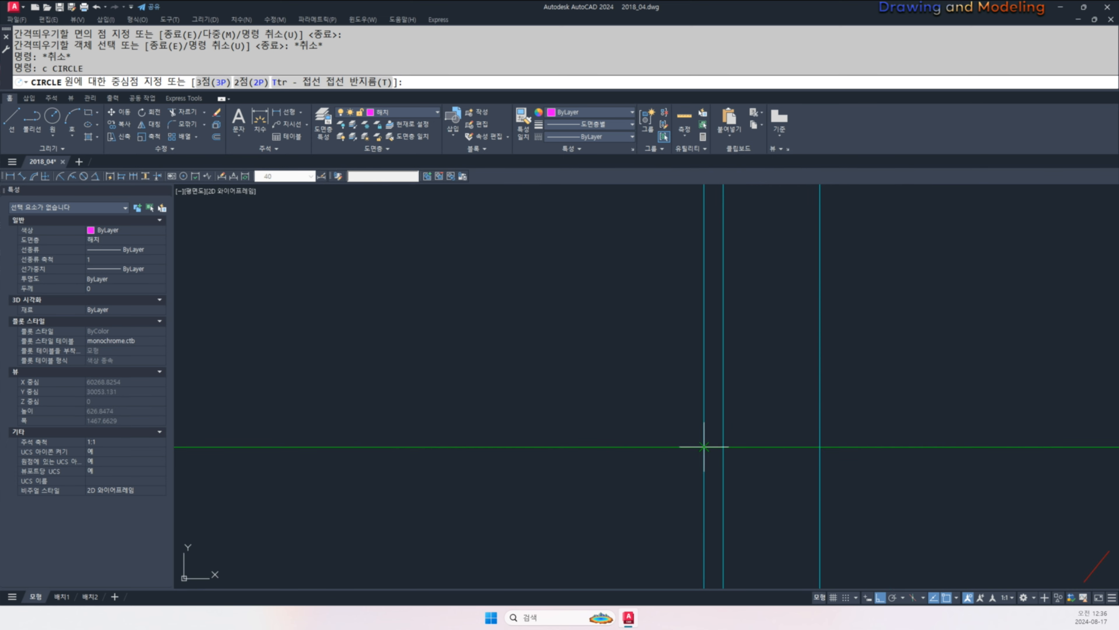
{"action": "left_click", "coordinate": [704, 447]}
{"action": "type", "text": "30"}
{"action": "key", "text": "Return"}
{"action": "key", "text": "Escape"}
{"action": "key", "text": "Escape"}
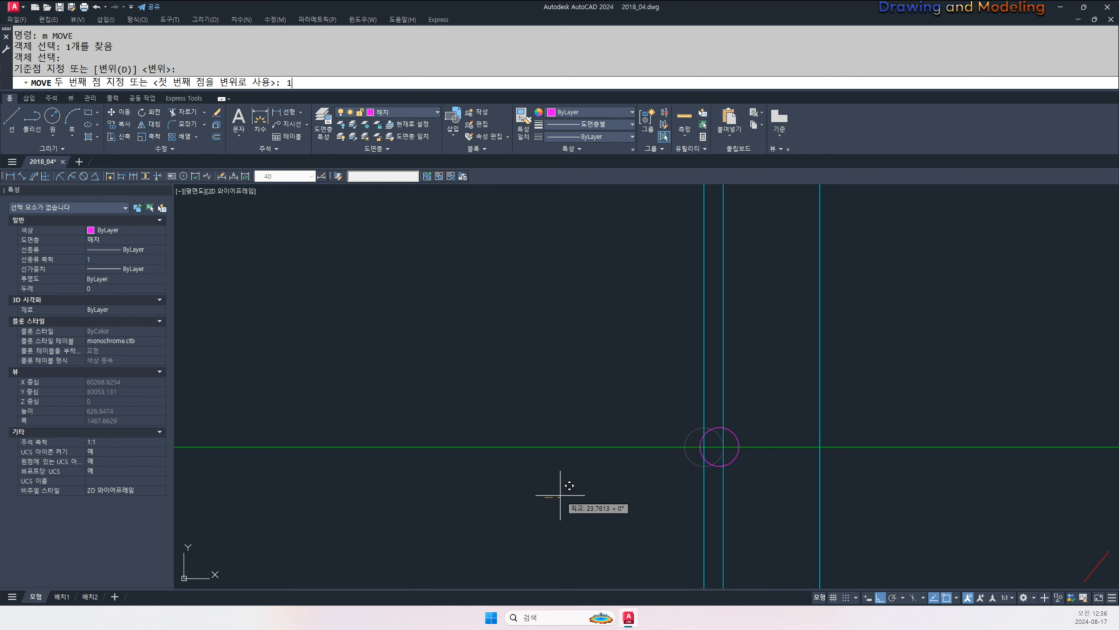
- Move the handle circle 100 horizontally into the door, between the inner frame and the panel
{"action": "type", "text": "00"}
{"action": "key", "text": "Return"}
{"action": "key", "text": "Escape"}
{"action": "key", "text": "Escape"}
- Make a copy of the handle-height line rotated 90 degrees about the handle circle's centre
{"action": "middle_click_drag", "start_coordinate": [710, 471], "coordinate": [655, 466]}
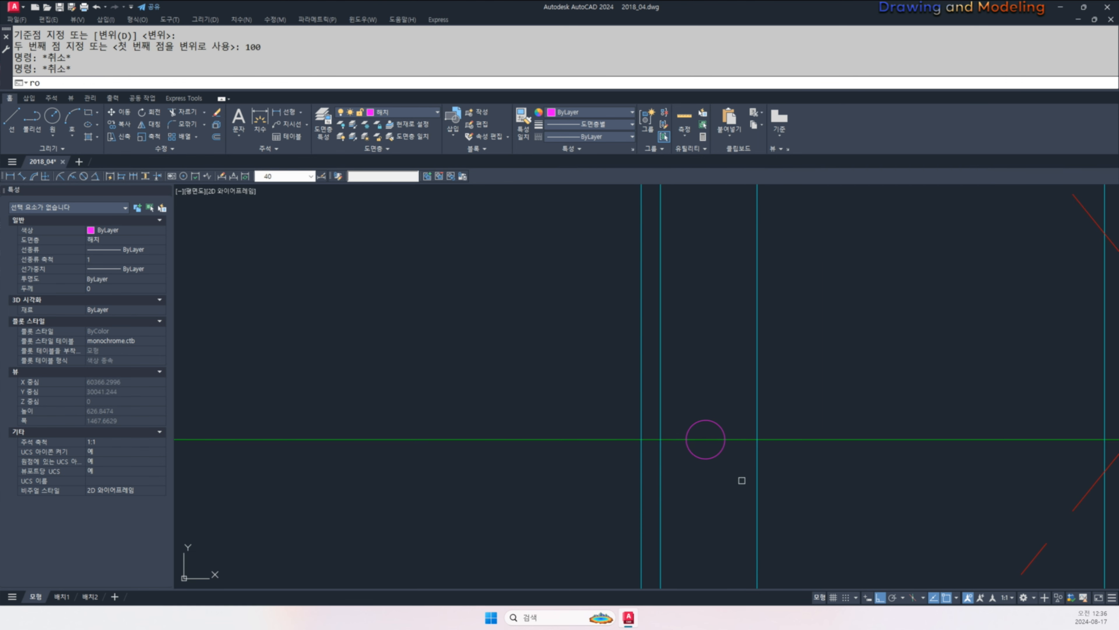
{"action": "key", "text": "Return"}
{"action": "left_click", "coordinate": [823, 423]}
{"action": "left_click", "coordinate": [802, 477]}
{"action": "key", "text": "Return"}
{"action": "left_click", "coordinate": [705, 439]}
{"action": "type", "text": "c"}
{"action": "key", "text": "Return"}
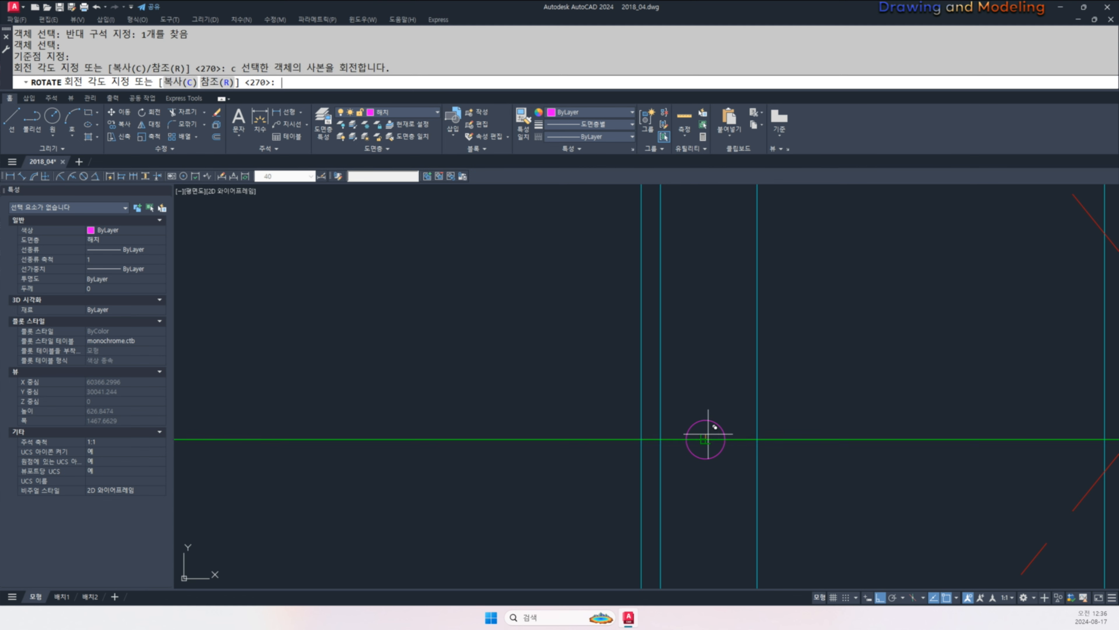
{"action": "type", "text": "90"}
{"action": "key", "text": "Return"}
{"action": "key", "text": "Escape"}
{"action": "key", "text": "Escape"}
- Offset the handle circle outward by 30
{"action": "type", "text": "o"}
{"action": "key", "text": "Return"}
{"action": "type", "text": "30"}
{"action": "key", "text": "Return"}
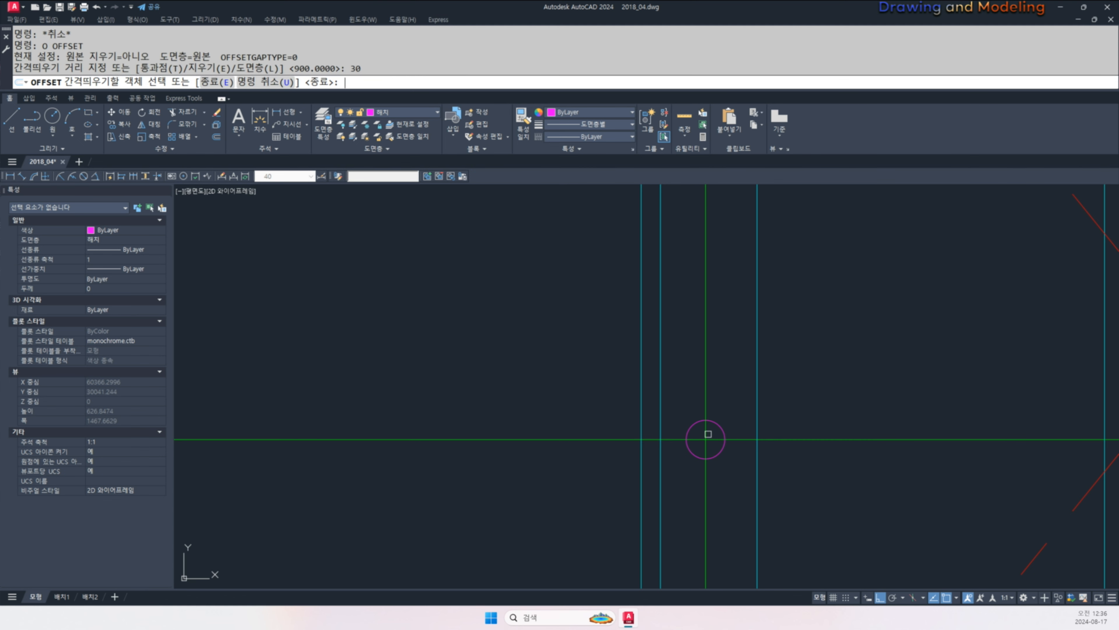
{"action": "left_click", "coordinate": [711, 421]}
{"action": "left_click", "coordinate": [722, 473]}
{"action": "key", "text": "Escape"}
{"action": "key", "text": "Escape"}
- Trim the horizontal and vertical lines through the handle back to the larger circle
{"action": "type", "text": "tr"}
{"action": "key", "text": "Return"}
{"action": "left_click", "coordinate": [720, 476]}
{"action": "key", "text": "Return"}
{"action": "left_click", "coordinate": [542, 323]}
{"action": "left_click", "coordinate": [769, 488]}
{"action": "key", "text": "Escape"}
{"action": "key", "text": "Escape"}
- Erase the larger circle around the door handle
{"action": "left_click", "coordinate": [733, 467]}
{"action": "type", "text": "e"}
{"action": "key", "text": "Return"}
- Match the properties of the door's red opening line onto the handle circle and its two centre lines
{"action": "scroll", "coordinate": [843, 490], "scroll_direction": "down", "scroll_amount": 2}
{"action": "type", "text": "ma"}
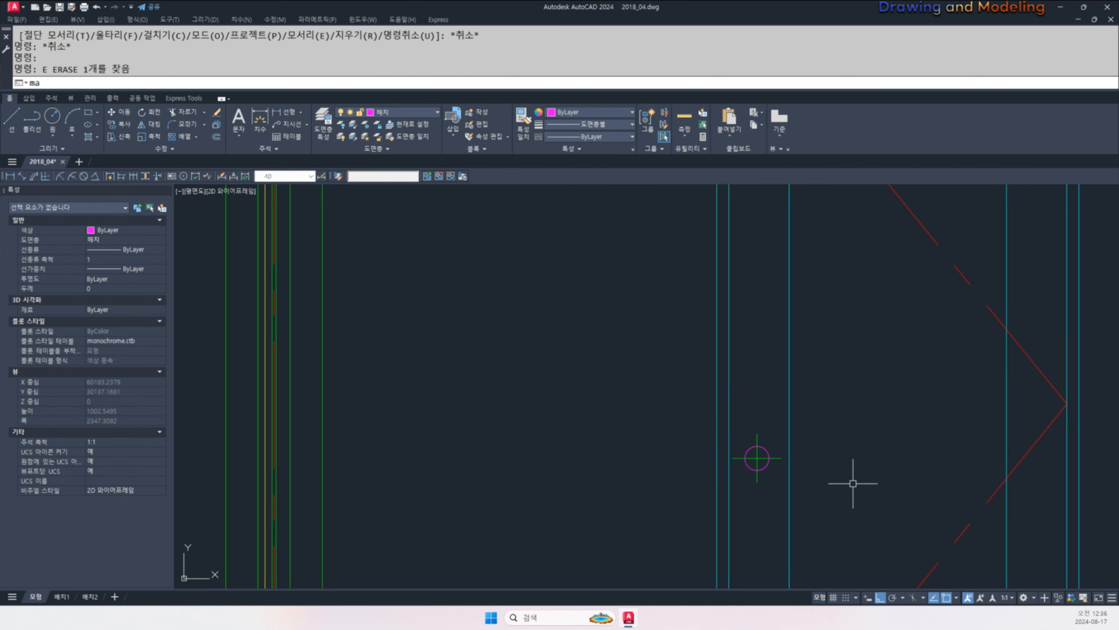
{"action": "key", "text": "Return"}
{"action": "left_click", "coordinate": [955, 542]}
{"action": "scroll", "coordinate": [779, 474], "scroll_direction": "up", "scroll_amount": 3}
{"action": "left_click", "coordinate": [741, 507]}
{"action": "left_click", "coordinate": [686, 481]}
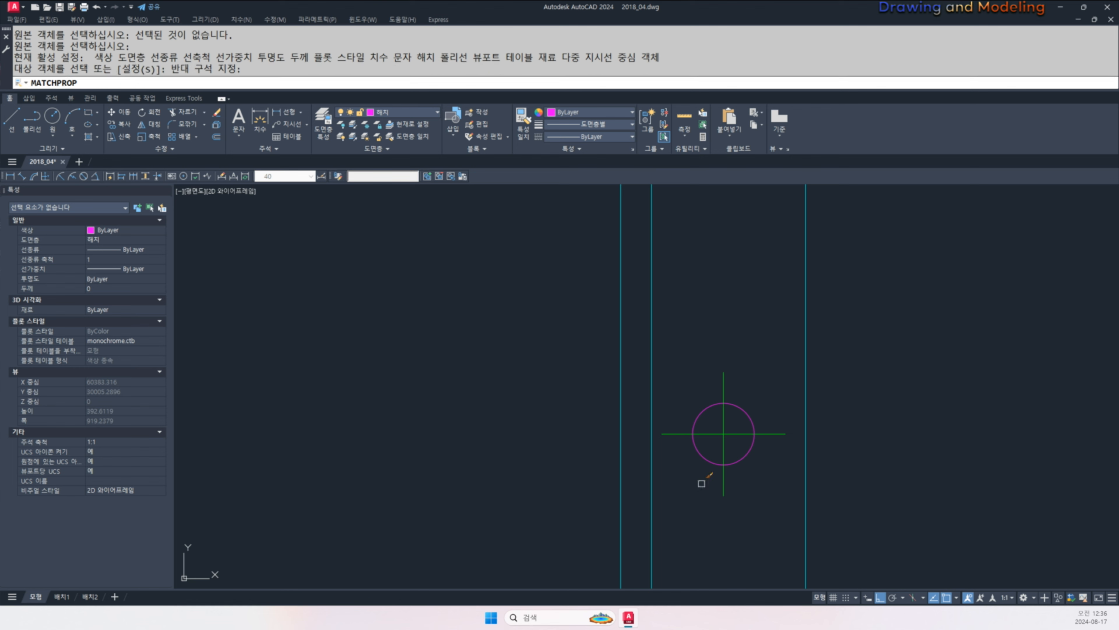
{"action": "left_click", "coordinate": [738, 445]}
{"action": "left_click", "coordinate": [729, 425]}
{"action": "key", "text": "Escape"}
{"action": "key", "text": "Escape"}
{"action": "scroll", "coordinate": [751, 455], "scroll_direction": "down", "scroll_amount": 5}
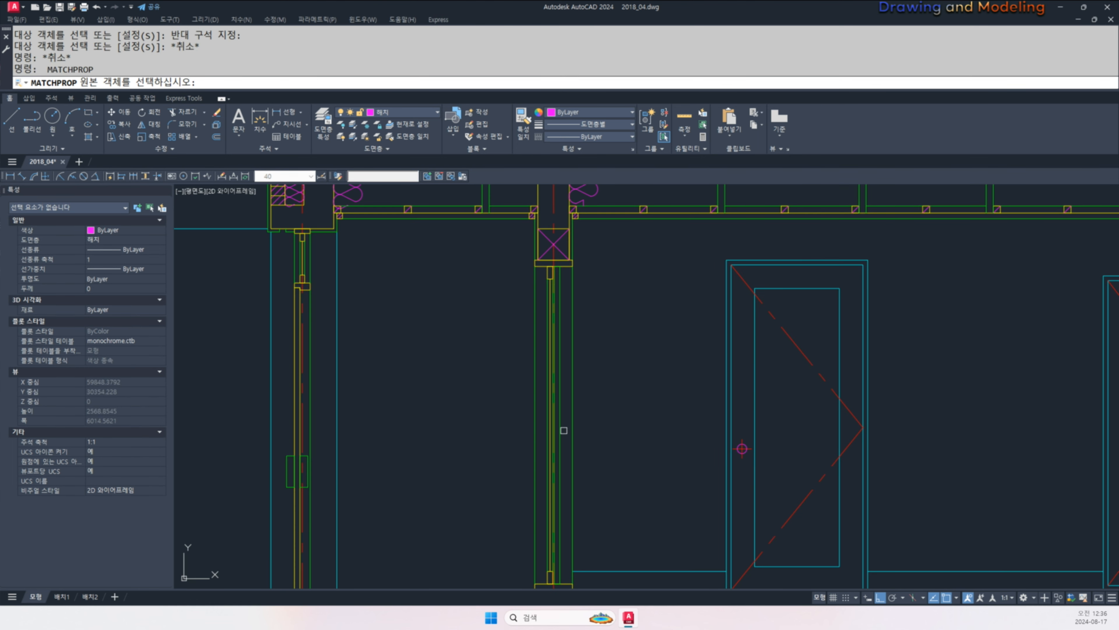
- Match the properties of the green wall line onto the door handle circle, leaving its centre lines out
{"action": "left_click", "coordinate": [561, 431]}
{"action": "scroll", "coordinate": [729, 455], "scroll_direction": "up", "scroll_amount": 3}
{"action": "left_click", "coordinate": [797, 455]}
{"action": "left_click", "coordinate": [792, 440]}
{"action": "scroll", "coordinate": [802, 440], "scroll_direction": "down", "scroll_amount": 1}
{"action": "middle_click_drag", "start_coordinate": [819, 452], "coordinate": [783, 458]}
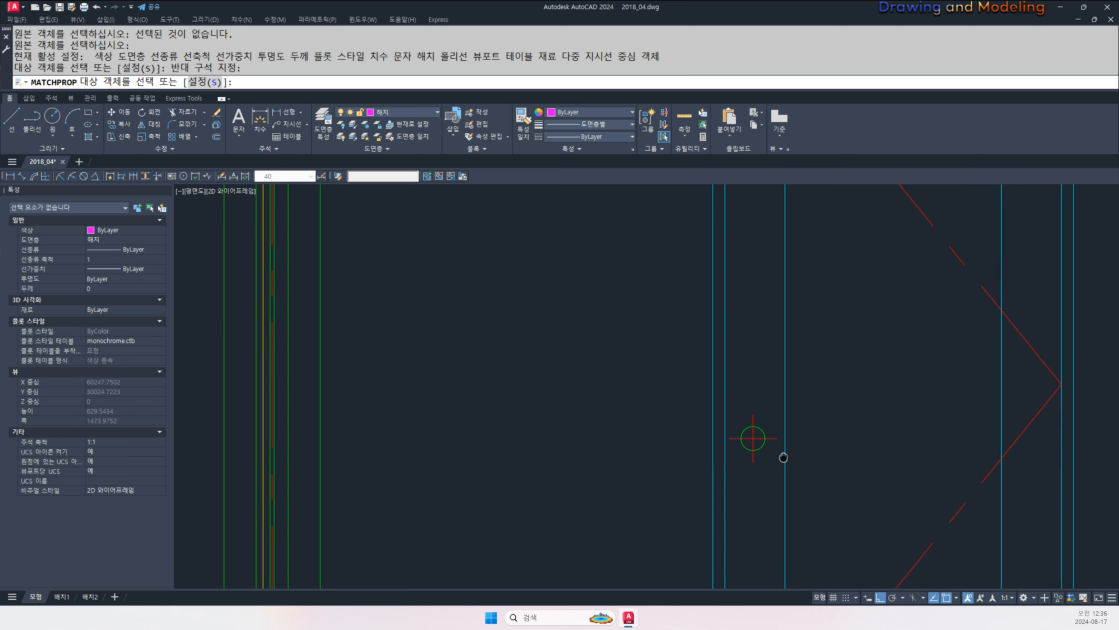
{"action": "key", "text": "Escape"}
- Copy the door handle with its centre lines onto the other door, using the lower-left corners of the frames as reference points
{"action": "type", "text": "co"}
{"action": "key", "text": "space"}
{"action": "left_click", "coordinate": [720, 476]}
{"action": "left_click", "coordinate": [798, 402]}
{"action": "key", "text": "space"}
{"action": "scroll", "coordinate": [605, 340], "scroll_direction": "down", "scroll_amount": 3}
{"action": "scroll", "coordinate": [606, 460], "scroll_direction": "up", "scroll_amount": 4}
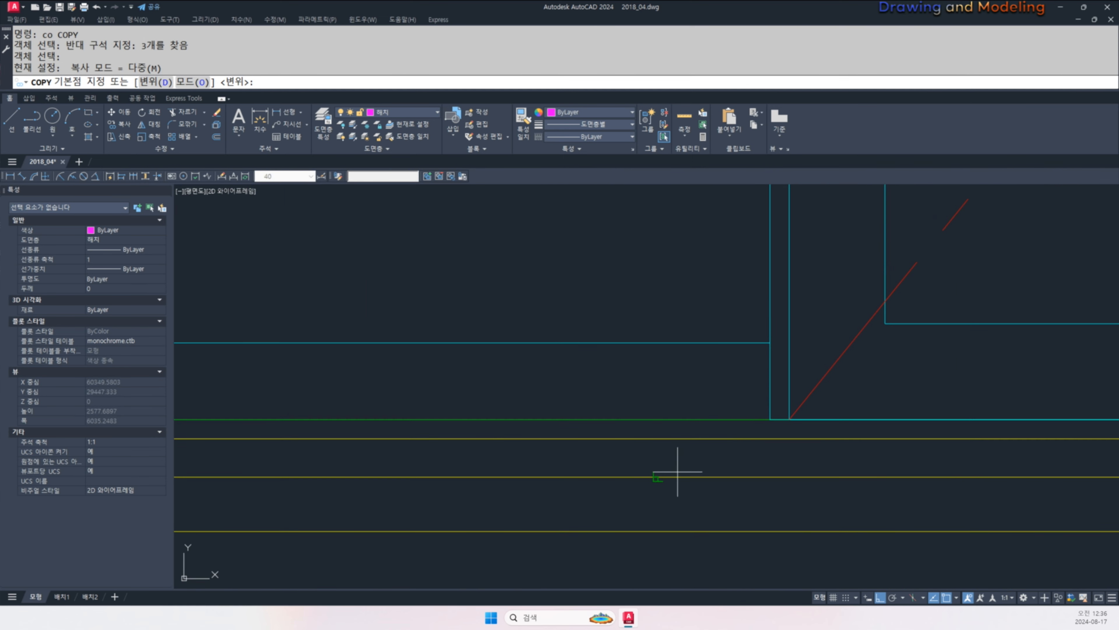
{"action": "left_click", "coordinate": [766, 419]}
{"action": "scroll", "coordinate": [632, 457], "scroll_direction": "down", "scroll_amount": 4}
{"action": "scroll", "coordinate": [825, 467], "scroll_direction": "up", "scroll_amount": 5}
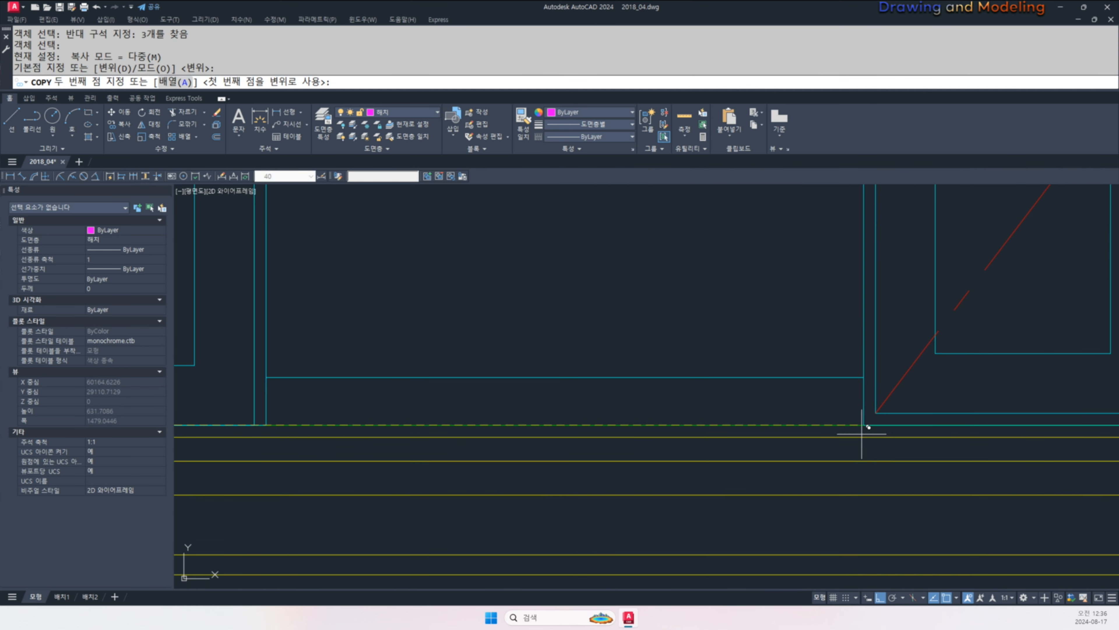
{"action": "left_click", "coordinate": [863, 426]}
{"action": "scroll", "coordinate": [863, 427], "scroll_direction": "down", "scroll_amount": 4}
{"action": "key", "text": "Escape"}
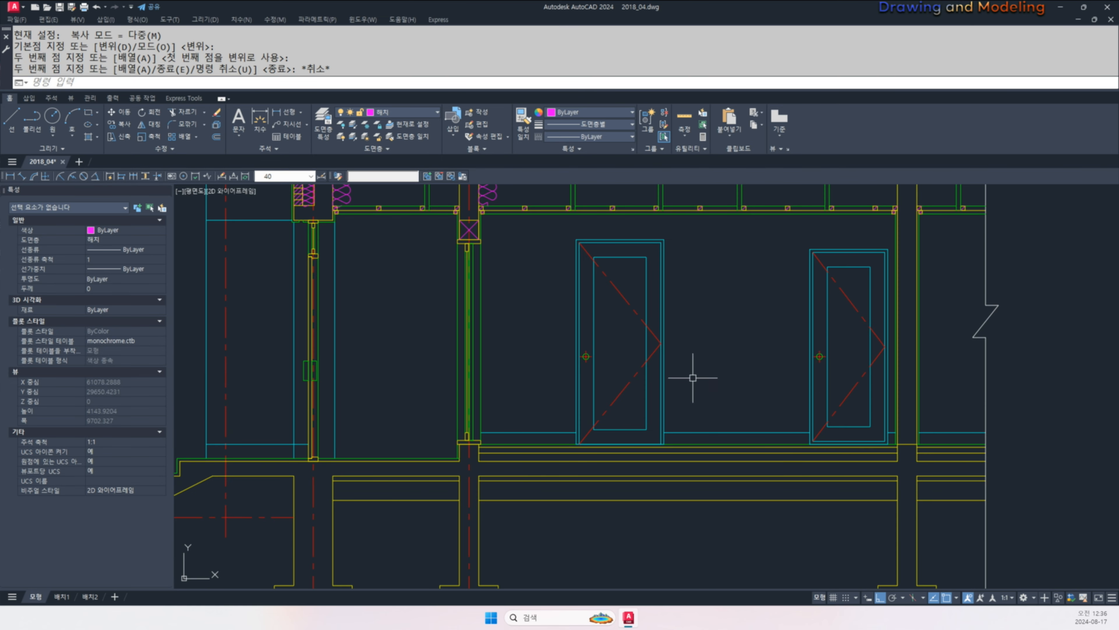
- Review the completed door elevations, the whole section beside the floor plan, and the foundations below the floor
{"action": "scroll", "coordinate": [649, 428], "scroll_direction": "down", "scroll_amount": 2}
{"action": "scroll", "coordinate": [695, 419], "scroll_direction": "down", "scroll_amount": 2}
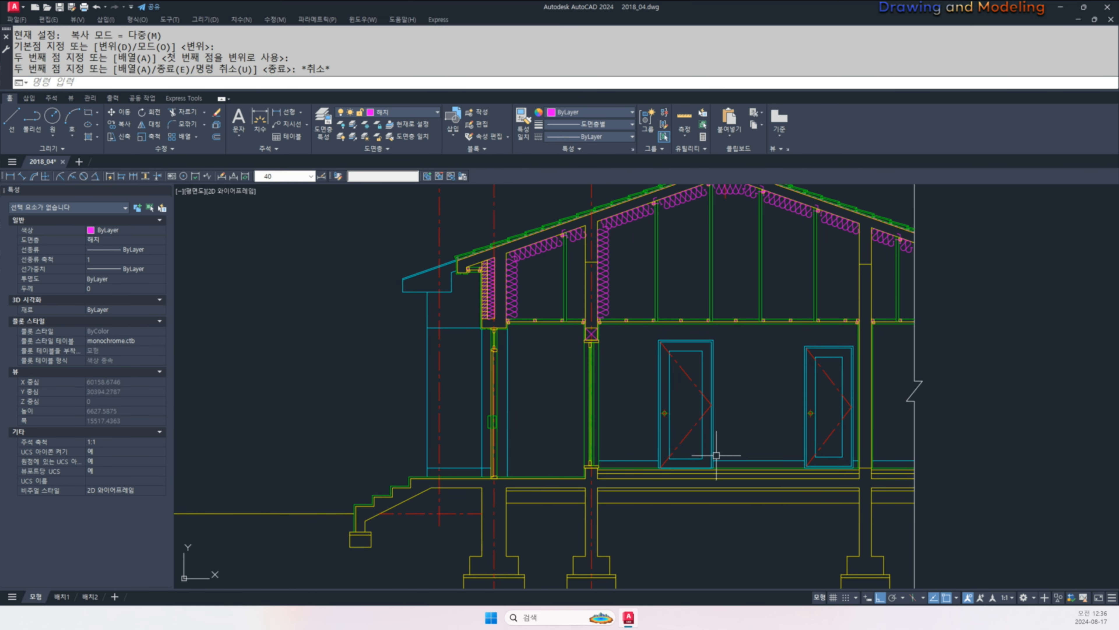
{"action": "key", "text": "Escape"}
{"action": "scroll", "coordinate": [727, 404], "scroll_direction": "down", "scroll_amount": 3}
{"action": "middle_click_drag", "start_coordinate": [723, 400], "coordinate": [878, 515]}
{"action": "middle_click_drag", "start_coordinate": [245, 324], "coordinate": [898, 578]}
{"action": "scroll", "coordinate": [581, 379], "scroll_direction": "down", "scroll_amount": 4}
{"action": "scroll", "coordinate": [799, 452], "scroll_direction": "up", "scroll_amount": 2}
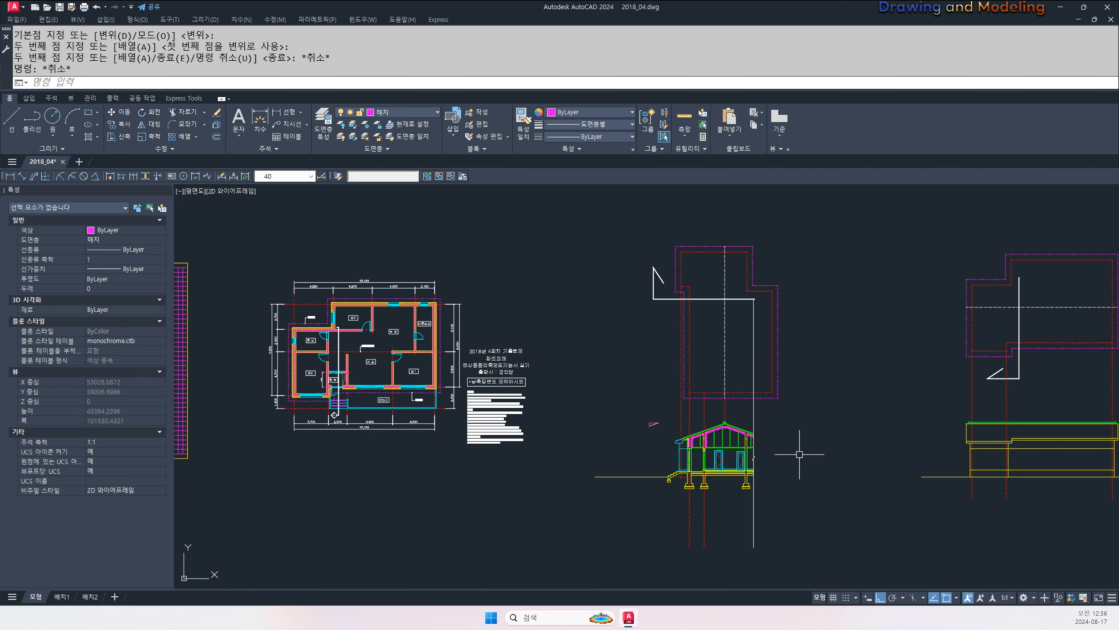
{"action": "scroll", "coordinate": [588, 428], "scroll_direction": "up", "scroll_amount": 1}
{"action": "mouse_move", "coordinate": [749, 460]}
{"action": "middle_mouse_down"}
{"action": "mouse_move", "coordinate": [593, 427]}
{"action": "mouse_move", "coordinate": [692, 435]}
{"action": "mouse_move", "coordinate": [708, 455]}
{"action": "middle_mouse_up"}
{"action": "scroll", "coordinate": [588, 428], "scroll_direction": "up", "scroll_amount": 3}
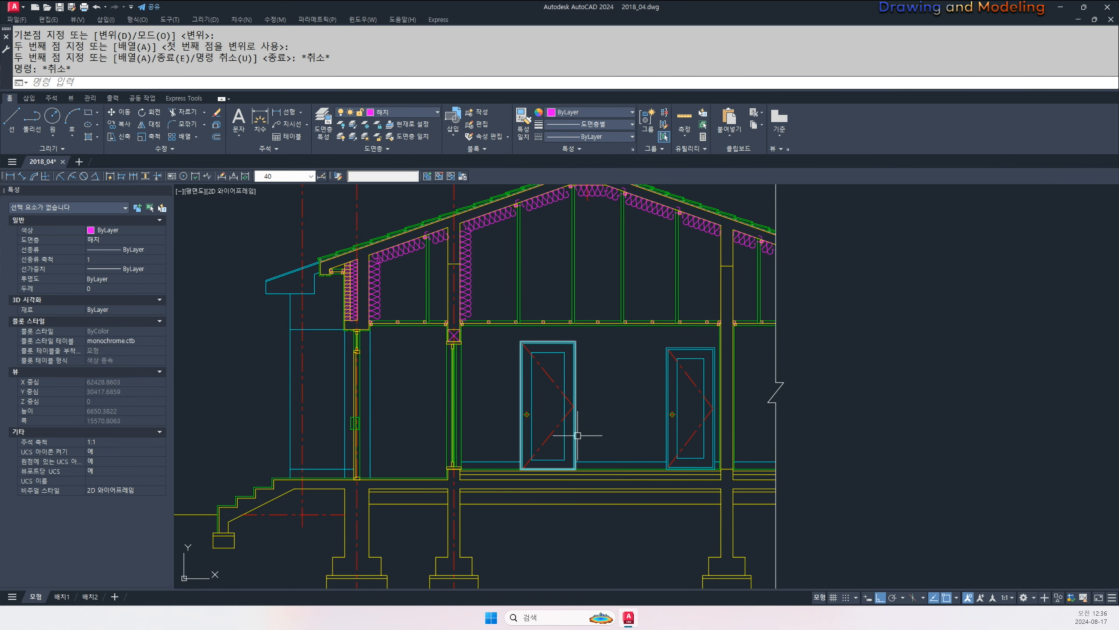
{"action": "mouse_move", "coordinate": [589, 440]}
{"action": "middle_mouse_down"}
{"action": "mouse_move", "coordinate": [700, 406]}
{"action": "mouse_move", "coordinate": [735, 369]}
{"action": "middle_mouse_up"}
{"action": "middle_click_drag", "start_coordinate": [622, 475], "coordinate": [659, 443]}
{"action": "mouse_move", "coordinate": [666, 470]}
{"action": "middle_mouse_down"}
{"action": "mouse_move", "coordinate": [627, 469]}
{"action": "mouse_move", "coordinate": [720, 489]}
{"action": "mouse_move", "coordinate": [693, 494]}
{"action": "middle_mouse_up"}
{"action": "scroll", "coordinate": [725, 476], "scroll_direction": "down", "scroll_amount": 3}
{"action": "scroll", "coordinate": [661, 470], "scroll_direction": "up", "scroll_amount": 6}
{"action": "type", "text": "xl"}
{"action": "key", "text": "Return"}
{"action": "type", "text": "a"}
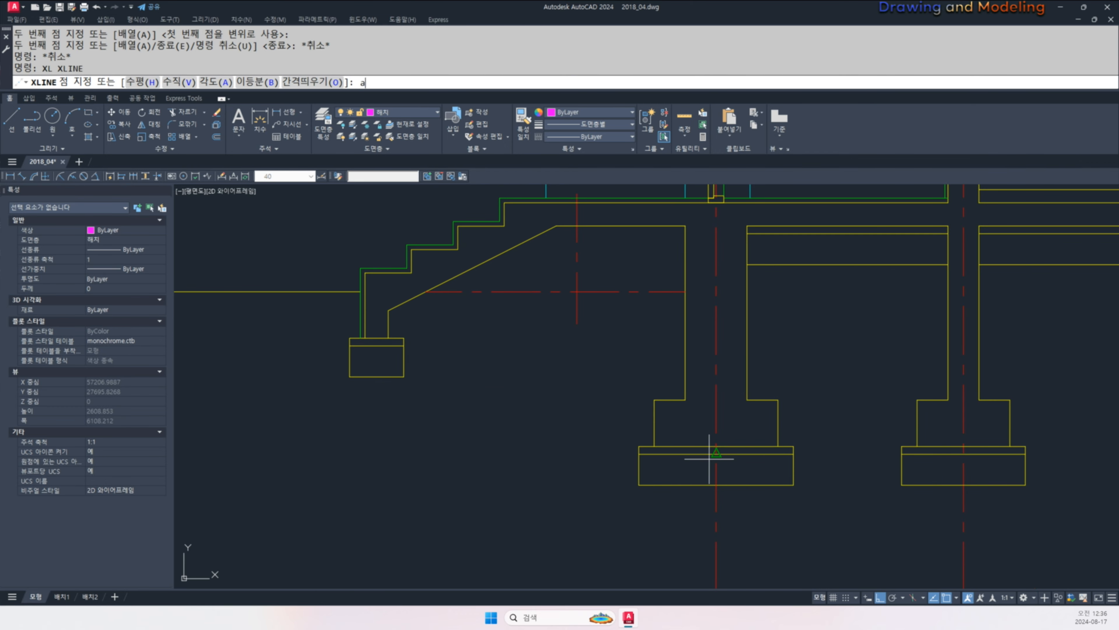
{"action": "key", "text": "Return"}
{"action": "type", "text": "650"}
{"action": "key", "text": "Return"}
{"action": "scroll", "coordinate": [680, 446], "scroll_direction": "up", "scroll_amount": 6}
{"action": "key", "text": "Escape"}
{"action": "key", "text": "Escape"}
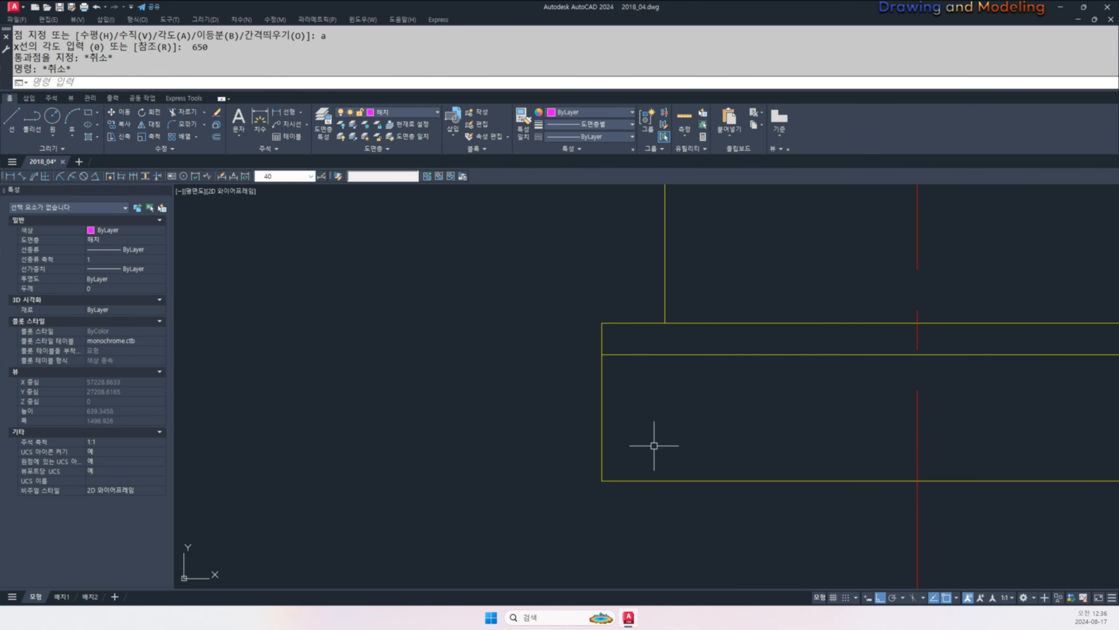
- Draw a construction line at a 60° angle through the left end of the rubble layer under the wide footing
{"action": "type", "text": "xl"}
{"action": "key", "text": "Return"}
{"action": "type", "text": "a"}
{"action": "key", "text": "Return"}
{"action": "type", "text": "60"}
{"action": "key", "text": "Return"}
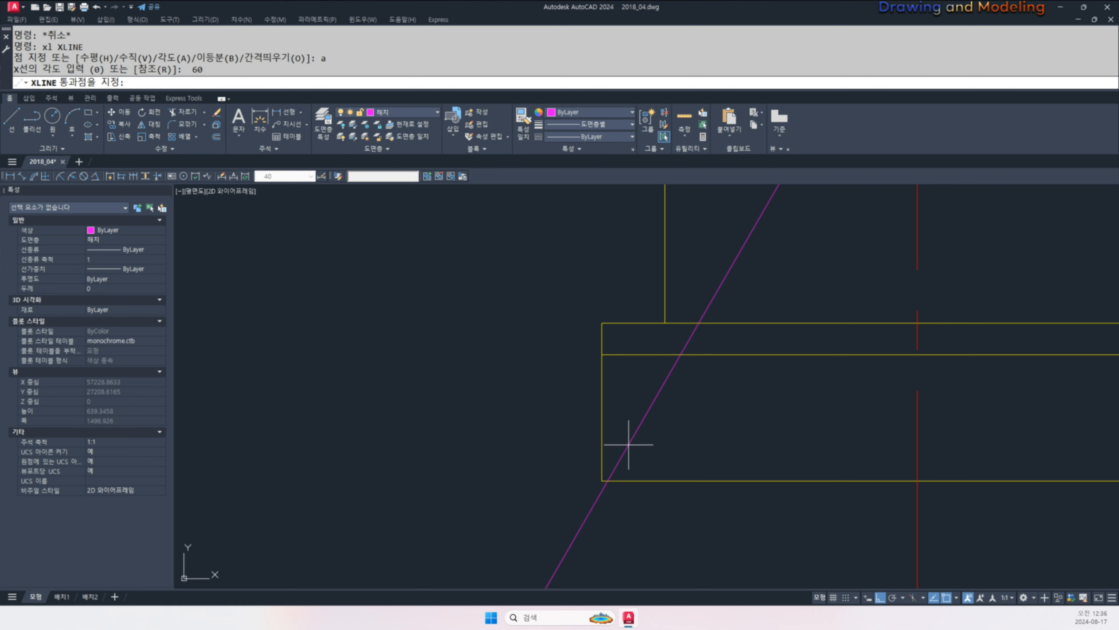
{"action": "left_click", "coordinate": [655, 444]}
{"action": "key", "text": "Escape"}
{"action": "key", "text": "Escape"}
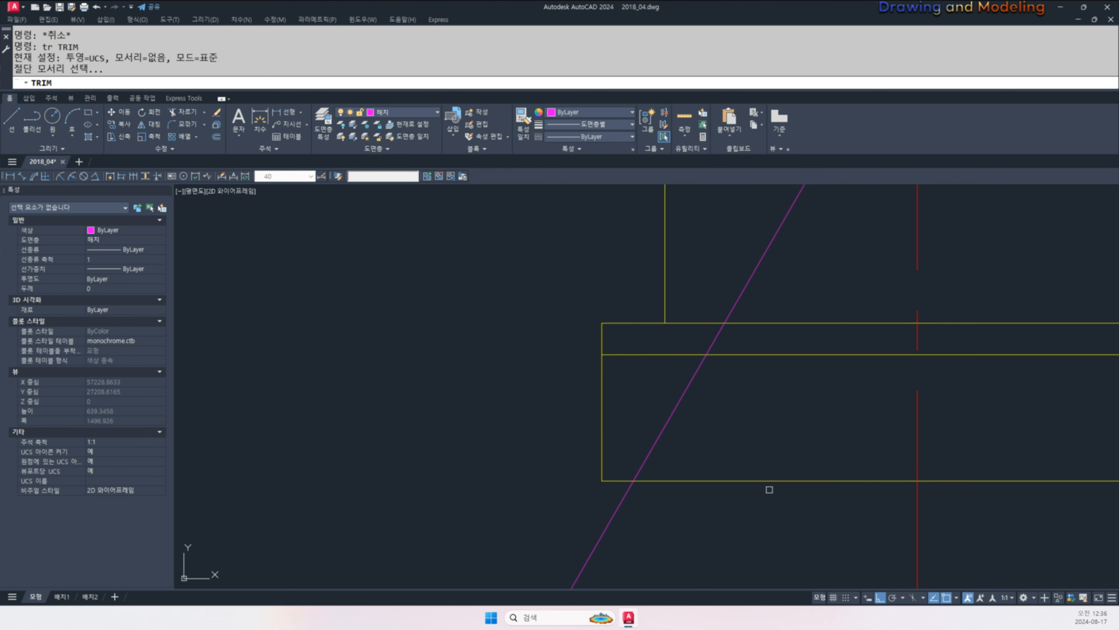
- Trim the slanted construction line to the upper and lower edges of the rubble layer
{"action": "left_click", "coordinate": [745, 289]}
{"action": "left_click", "coordinate": [613, 516]}
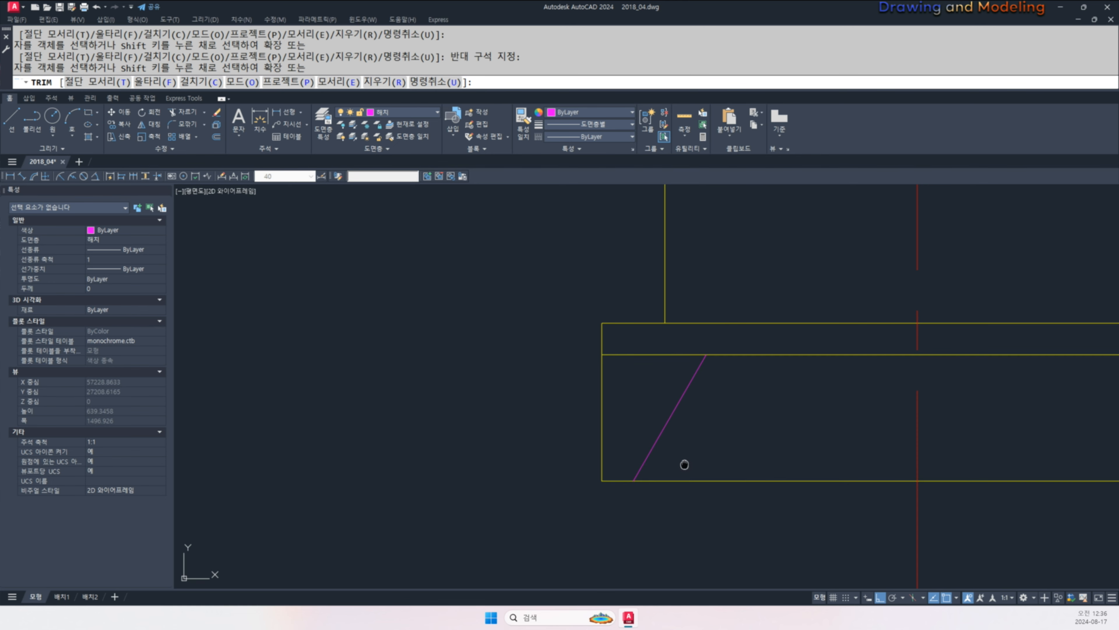
{"action": "key", "text": "Escape"}
- Draw a circle of radius 40 at each end of the slanted line
{"action": "middle_click_drag", "start_coordinate": [723, 346], "coordinate": [717, 380]}
{"action": "type", "text": "c"}
{"action": "key", "text": "Return"}
{"action": "left_click", "coordinate": [714, 413]}
{"action": "type", "text": "40"}
{"action": "key", "text": "Return"}
{"action": "key", "text": "Escape"}
{"action": "key", "text": "Return"}
{"action": "left_click", "coordinate": [637, 513]}
{"action": "type", "text": "40"}
{"action": "key", "text": "Return"}
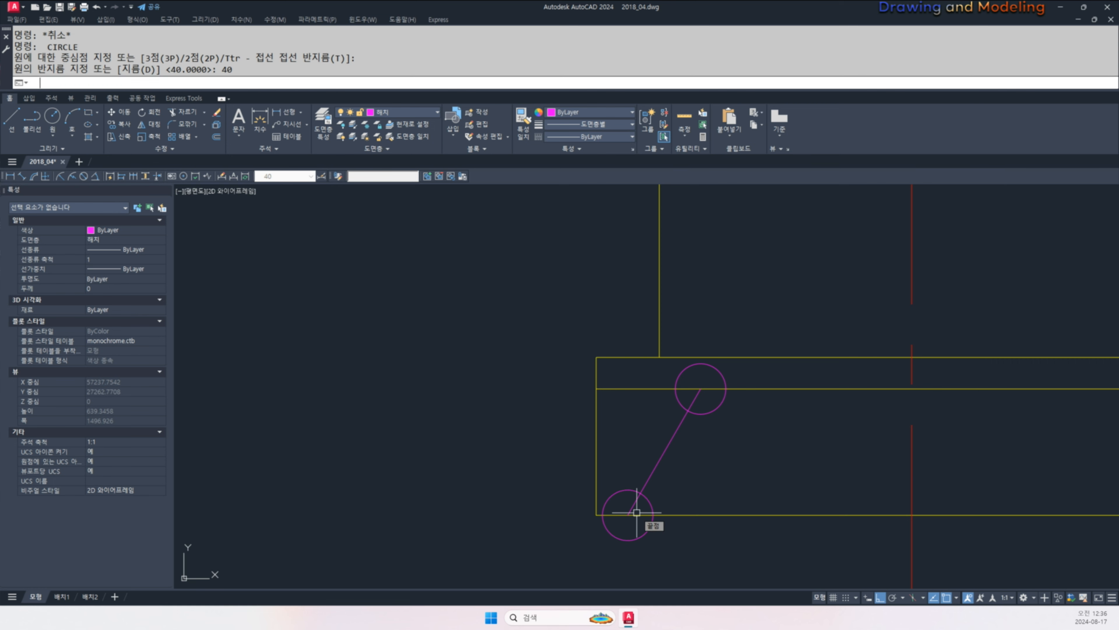
{"action": "key", "text": "Escape"}
{"action": "key", "text": "Escape"}
- Draw short hook lines from the slanted line's circle intersections to where each circle meets the rubble layer edge
{"action": "scroll", "coordinate": [678, 519], "scroll_direction": "up", "scroll_amount": 2}
{"action": "left_click", "coordinate": [627, 478]}
{"action": "left_click", "coordinate": [640, 513]}
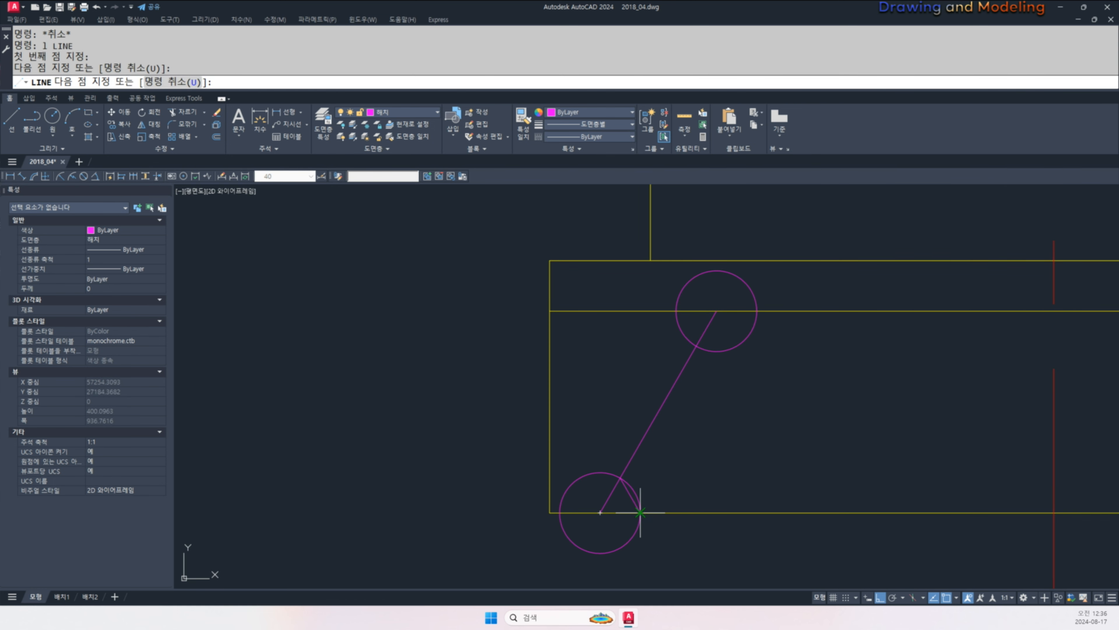
{"action": "key", "text": "Escape"}
{"action": "key", "text": "Escape"}
{"action": "middle_click_drag", "start_coordinate": [713, 387], "coordinate": [710, 422]}
{"action": "key", "text": "space"}
{"action": "left_click", "coordinate": [687, 381]}
{"action": "left_click", "coordinate": [676, 353]}
{"action": "key", "text": "Escape"}
{"action": "key", "text": "Escape"}
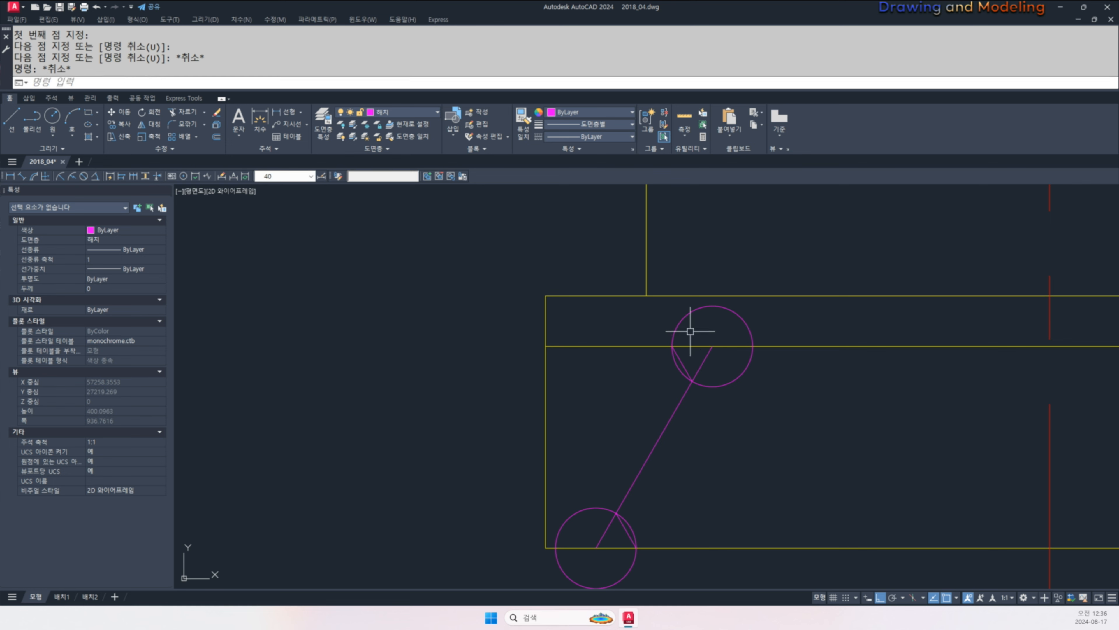
- Erase the two helper circles at the ends of the slanted line
{"action": "left_click", "coordinate": [691, 330]}
{"action": "left_click", "coordinate": [677, 313]}
{"action": "type", "text": "e"}
{"action": "key", "text": "space"}
{"action": "left_click", "coordinate": [639, 581]}
{"action": "left_click", "coordinate": [612, 568]}
{"action": "type", "text": "e"}
{"action": "key", "text": "space"}
{"action": "key", "text": "Escape"}
{"action": "key", "text": "Escape"}
{"action": "scroll", "coordinate": [612, 568], "scroll_direction": "down", "scroll_amount": 2}
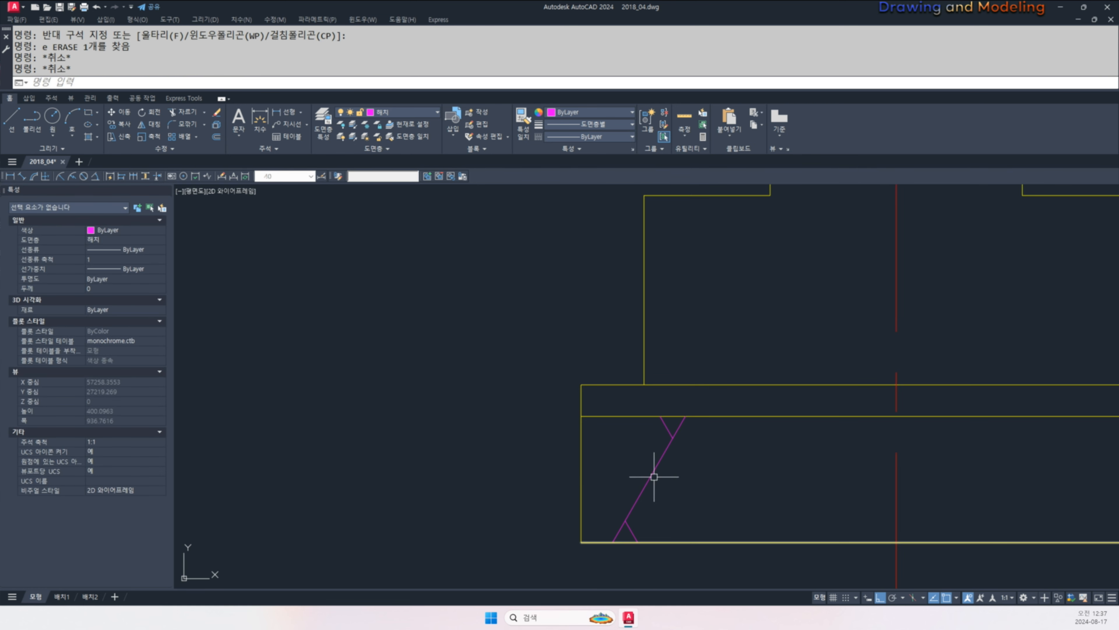
- Group the slanted line and its two short hook lines into one rubble symbol
{"action": "left_click", "coordinate": [532, 555]}
{"action": "left_click", "coordinate": [717, 400]}
{"action": "mouse_move", "coordinate": [786, 493]}
{"action": "middle_mouse_down"}
{"action": "mouse_move", "coordinate": [663, 457]}
{"action": "mouse_move", "coordinate": [692, 479]}
{"action": "middle_mouse_up"}
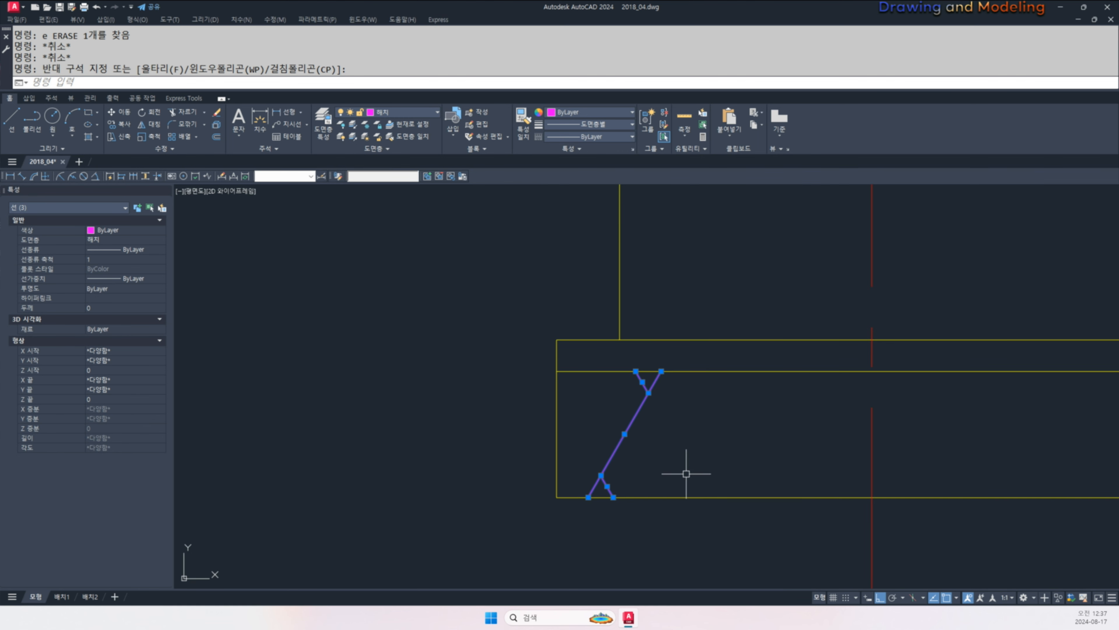
{"action": "type", "text": "g"}
{"action": "key", "text": "space"}
- Move the grouped rubble symbol slightly left, closer to the end of the rubble layer
{"action": "left_click", "coordinate": [616, 449]}
{"action": "left_click", "coordinate": [611, 420]}
{"action": "left_click", "coordinate": [655, 497]}
{"action": "middle_click_drag", "start_coordinate": [680, 542], "coordinate": [666, 517]}
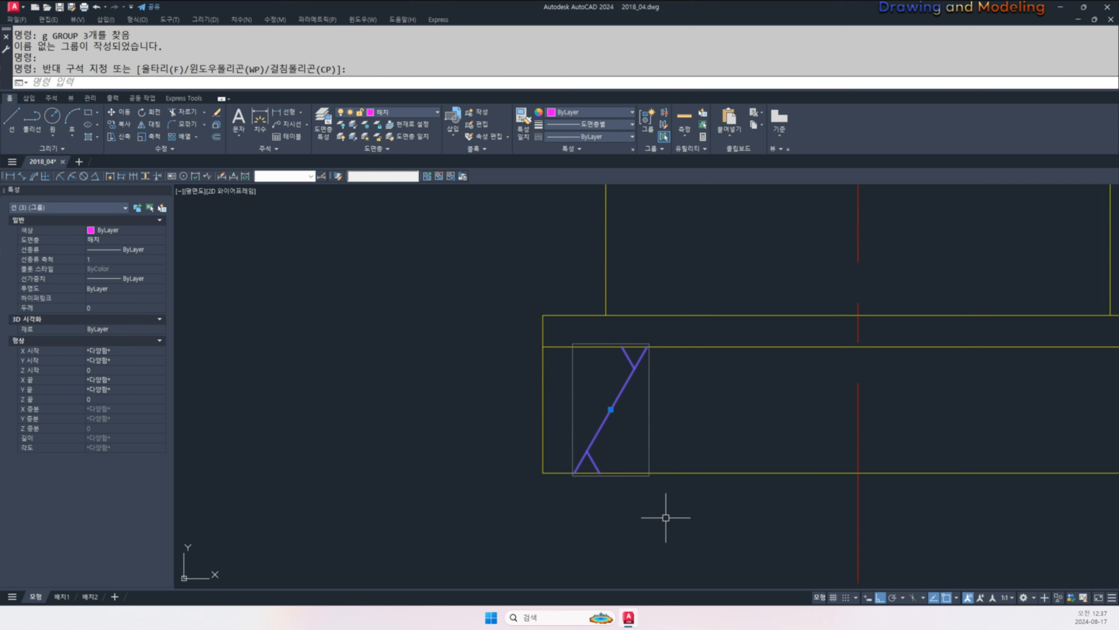
{"action": "type", "text": "m"}
{"action": "key", "text": "space"}
{"action": "left_click", "coordinate": [630, 516]}
{"action": "left_click", "coordinate": [615, 510]}
{"action": "key", "text": "Escape"}
{"action": "key", "text": "Escape"}
- Array the rubble symbol along the bottom line of the rubble layer with a spacing of 200
{"action": "left_click", "coordinate": [618, 427]}
{"action": "left_click", "coordinate": [592, 392]}
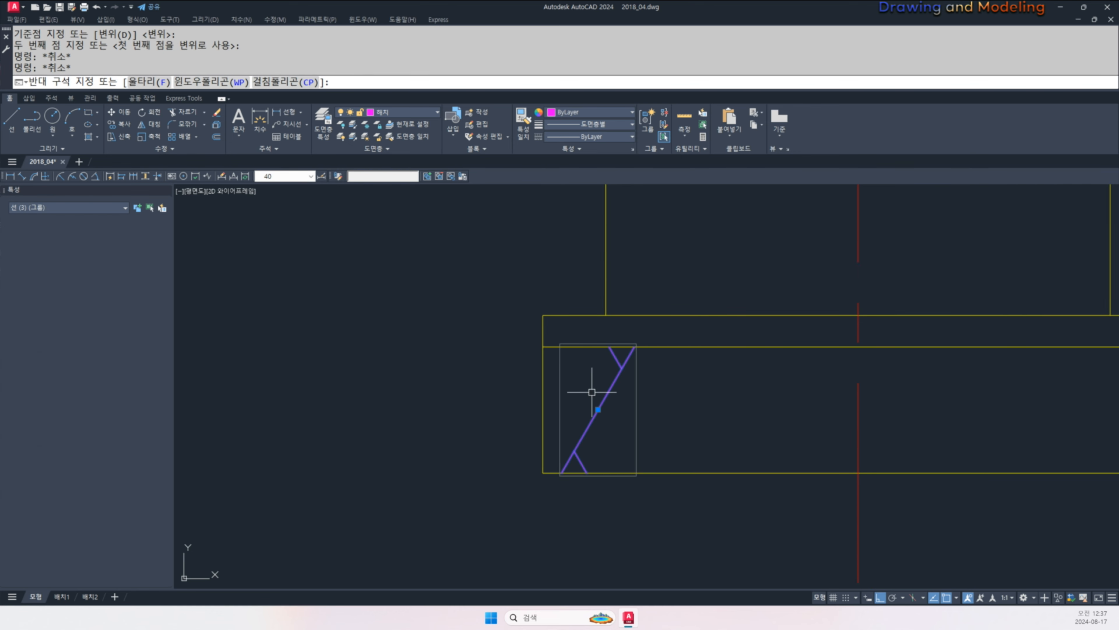
{"action": "type", "text": "ar"}
{"action": "key", "text": "space"}
{"action": "left_click", "coordinate": [216, 83]}
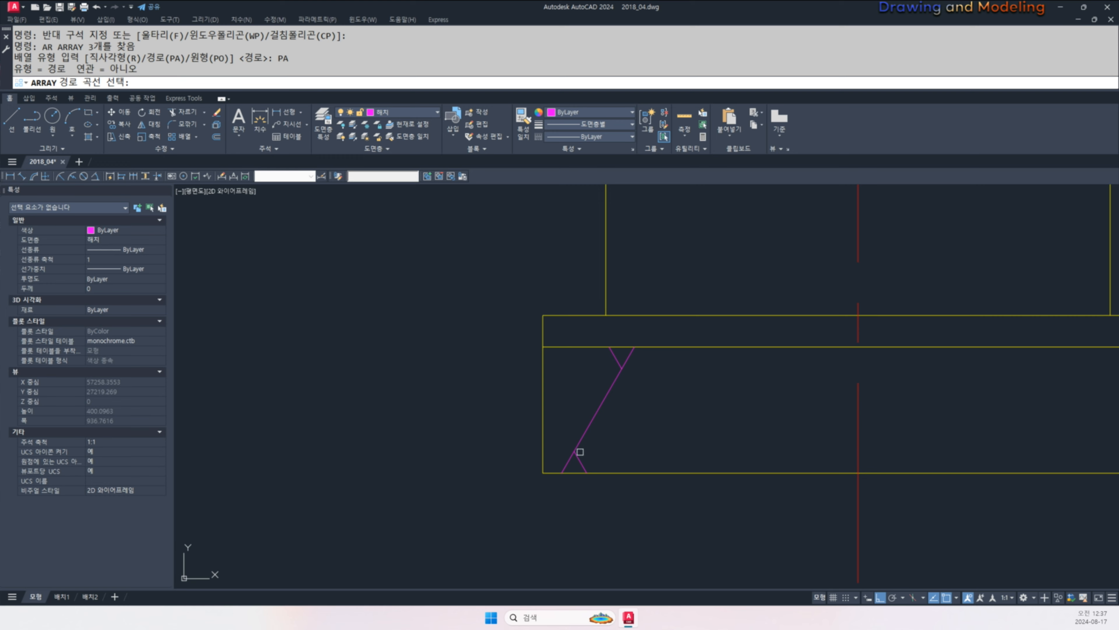
{"action": "left_click", "coordinate": [604, 473]}
{"action": "scroll", "coordinate": [512, 555], "scroll_direction": "down", "scroll_amount": 4}
{"action": "type", "text": "i"}
{"action": "key", "text": "space"}
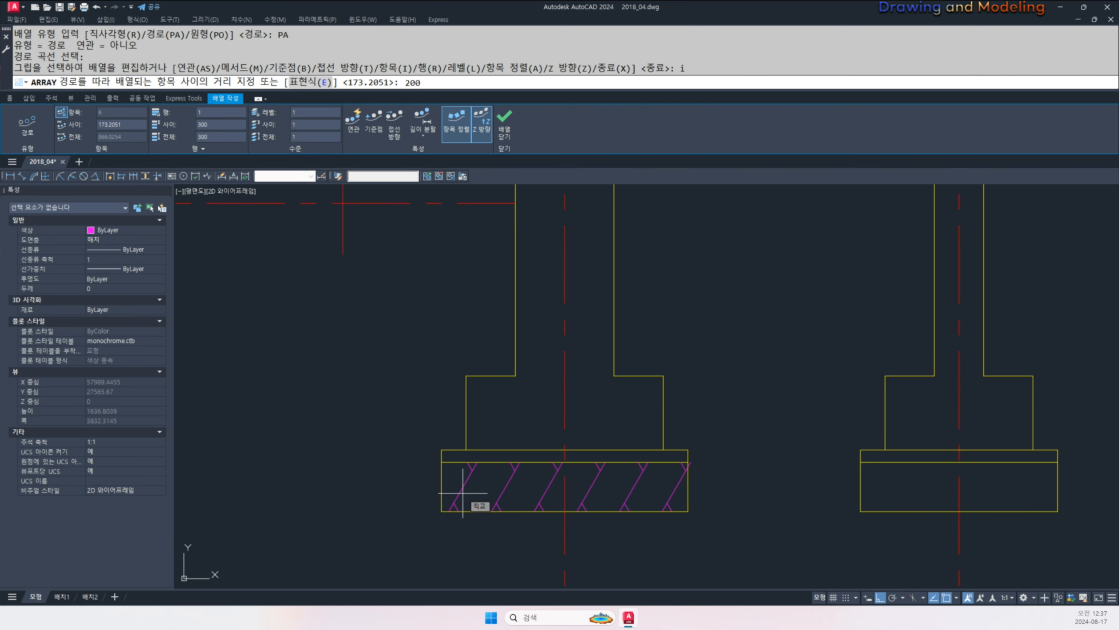
{"action": "key", "text": "space"}
{"action": "key", "text": "Escape"}
{"action": "key", "text": "Escape"}
{"action": "key", "text": "Escape"}
- Erase the surplus rubble symbol at the right end of the wide footing's rubble layer
{"action": "scroll", "coordinate": [687, 454], "scroll_direction": "up", "scroll_amount": 3}
{"action": "left_click", "coordinate": [749, 513]}
{"action": "left_click", "coordinate": [692, 457]}
{"action": "type", "text": "e"}
{"action": "key", "text": "space"}
{"action": "key", "text": "Escape"}
{"action": "key", "text": "Escape"}
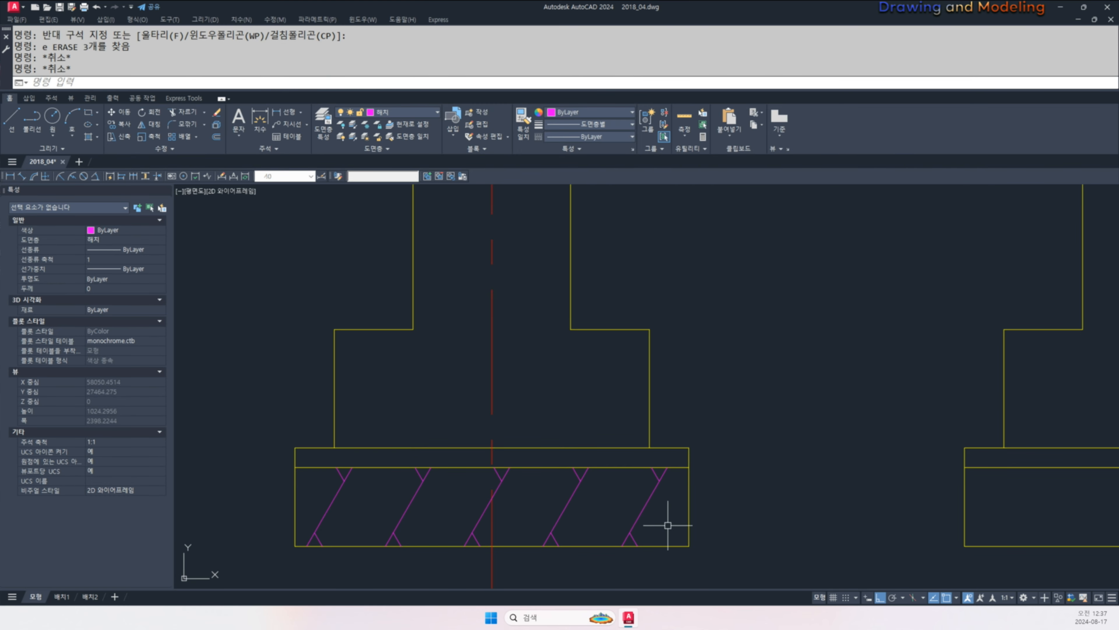
- Move the five rubble symbols slightly right within the rubble layer of the wide footing
{"action": "left_click", "coordinate": [668, 526]}
{"action": "left_click", "coordinate": [555, 479]}
{"action": "left_click", "coordinate": [506, 474]}
{"action": "left_click", "coordinate": [439, 500]}
{"action": "left_click", "coordinate": [329, 487]}
{"action": "middle_click_drag", "start_coordinate": [387, 519], "coordinate": [436, 476]}
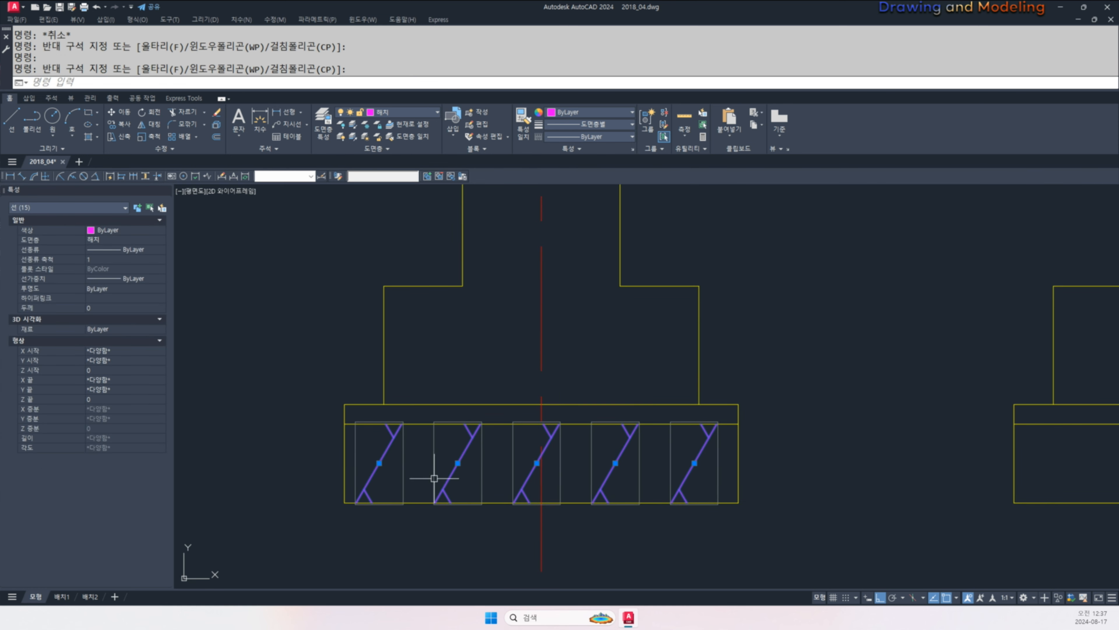
{"action": "key", "text": "space"}
{"action": "left_click", "coordinate": [395, 557]}
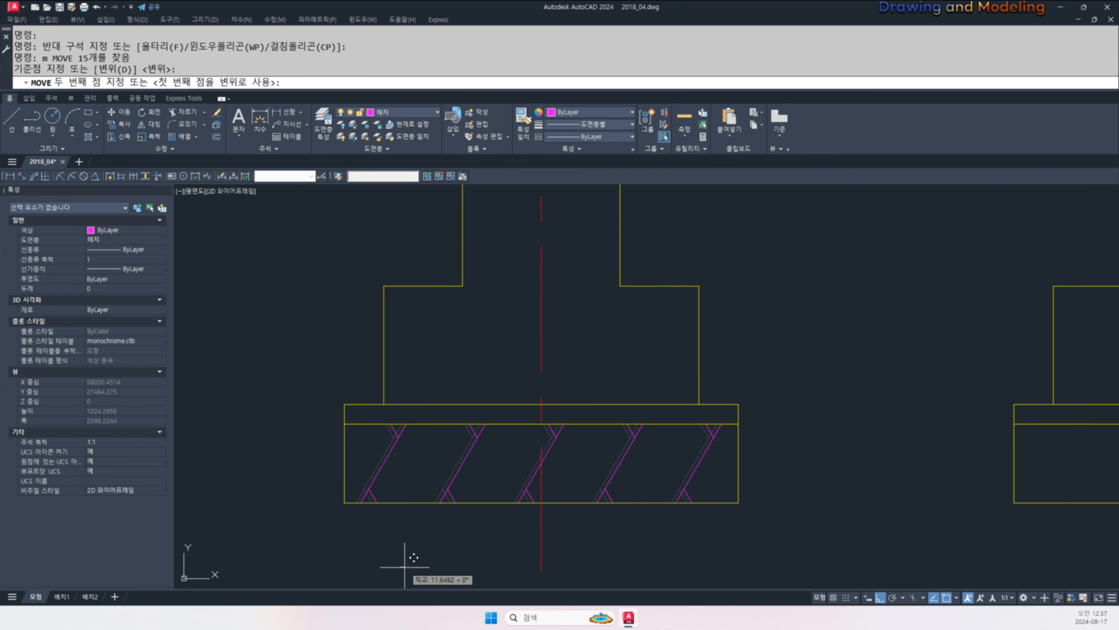
{"action": "key", "text": "Escape"}
{"action": "key", "text": "Escape"}
- Copy the four left rubble symbols into the neighbouring footing's rubble layer and the stair footing's rubble layer
{"action": "middle_click_drag", "start_coordinate": [466, 514], "coordinate": [437, 510]}
{"action": "type", "text": "co"}
{"action": "key", "text": "space"}
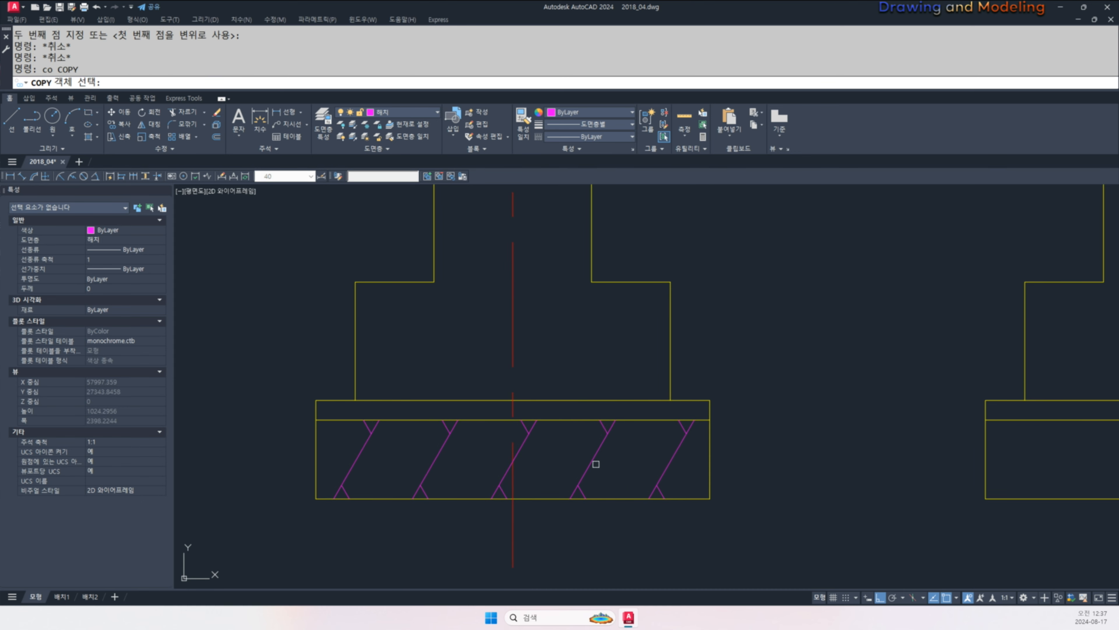
{"action": "left_click", "coordinate": [506, 438]}
{"action": "left_click", "coordinate": [455, 468]}
{"action": "left_click", "coordinate": [338, 468]}
{"action": "key", "text": "space"}
{"action": "left_click", "coordinate": [317, 499]}
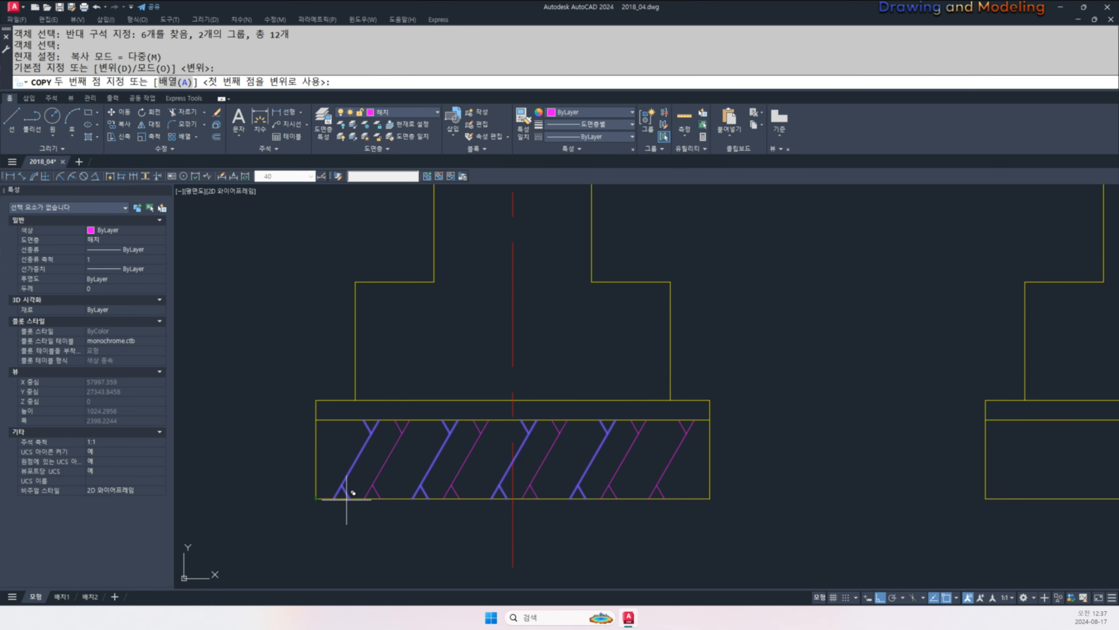
{"action": "middle_click_drag", "start_coordinate": [819, 514], "coordinate": [509, 492]}
{"action": "left_click", "coordinate": [663, 474]}
{"action": "scroll", "coordinate": [626, 507], "scroll_direction": "down", "scroll_amount": 3}
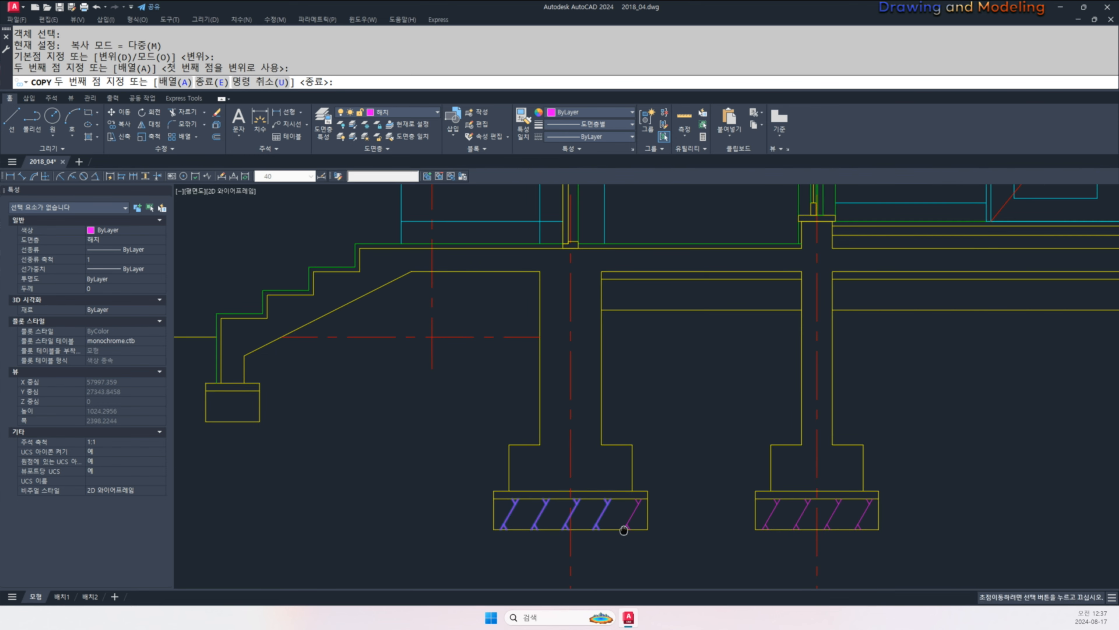
{"action": "scroll", "coordinate": [310, 433], "scroll_direction": "up", "scroll_amount": 4}
{"action": "key", "text": "Escape"}
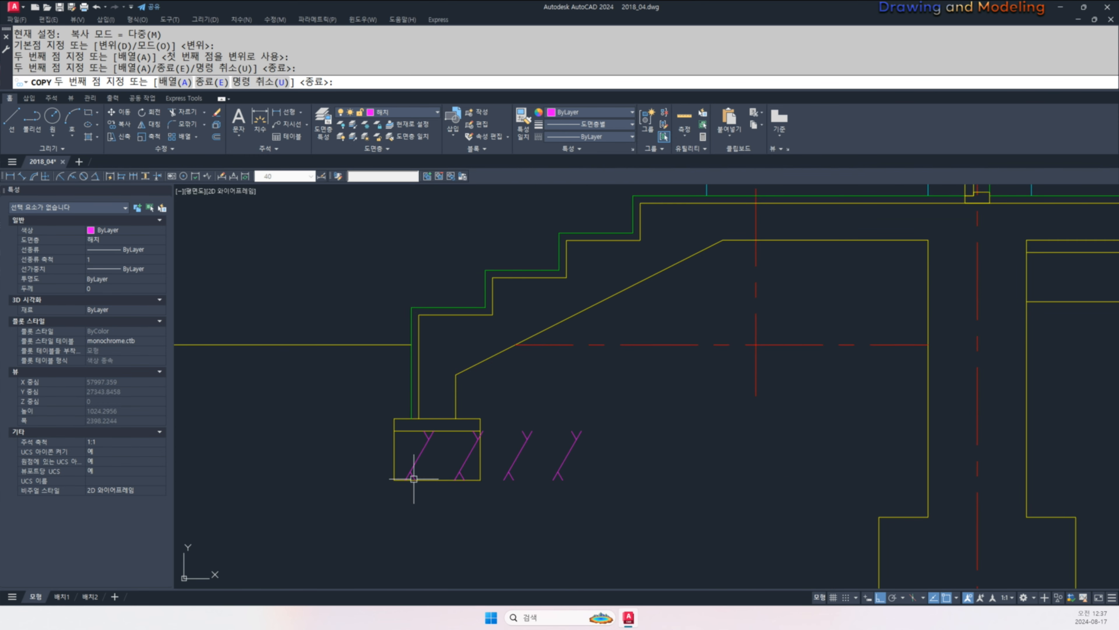
- Erase the two surplus rubble symbols lying outside the stair footing
{"action": "left_click", "coordinate": [593, 475]}
{"action": "left_click", "coordinate": [518, 412]}
{"action": "type", "text": "e"}
{"action": "key", "text": "space"}
{"action": "scroll", "coordinate": [430, 450], "scroll_direction": "up", "scroll_amount": 2}
{"action": "key", "text": "Escape"}
- Move the two rubble symbols in the stair footing slightly left so they fit inside its rubble layer
{"action": "left_click", "coordinate": [503, 470]}
{"action": "left_click", "coordinate": [402, 451]}
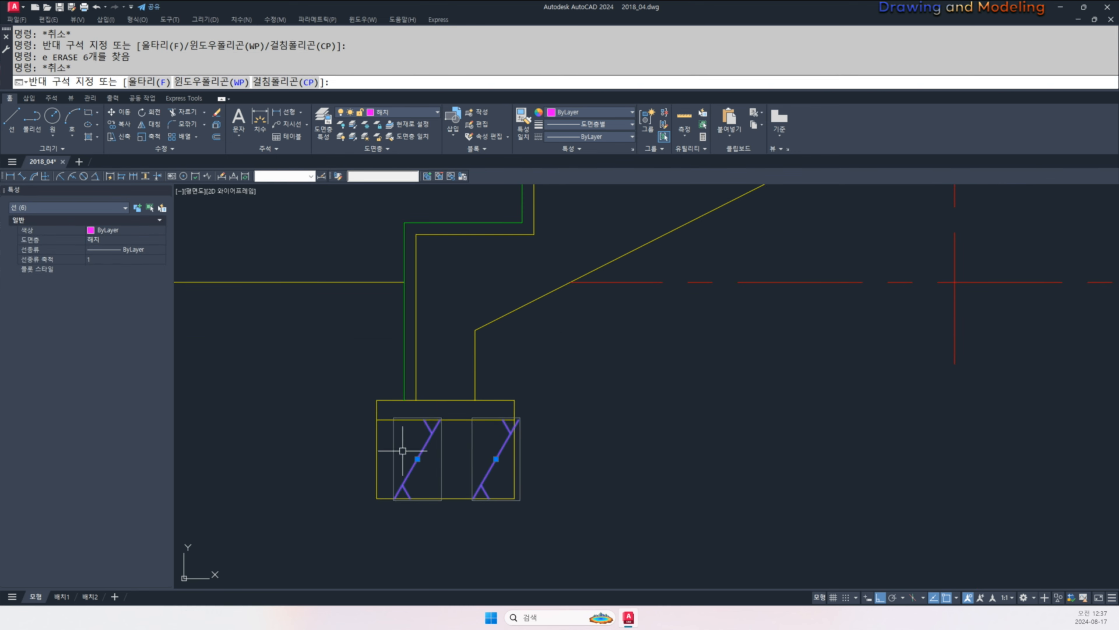
{"action": "middle_click_drag", "start_coordinate": [441, 522], "coordinate": [483, 506]}
{"action": "type", "text": "m"}
{"action": "key", "text": "space"}
{"action": "left_click", "coordinate": [487, 532]}
{"action": "key", "text": "Escape"}
{"action": "key", "text": "Escape"}
- Copy one rubble symbol from the wide footing to the lower-left corner of the rubble layer in both adjoining floor slab bays
{"action": "scroll", "coordinate": [476, 532], "scroll_direction": "down", "scroll_amount": 5}
{"action": "type", "text": "co"}
{"action": "key", "text": "space"}
{"action": "scroll", "coordinate": [582, 525], "scroll_direction": "up", "scroll_amount": 3}
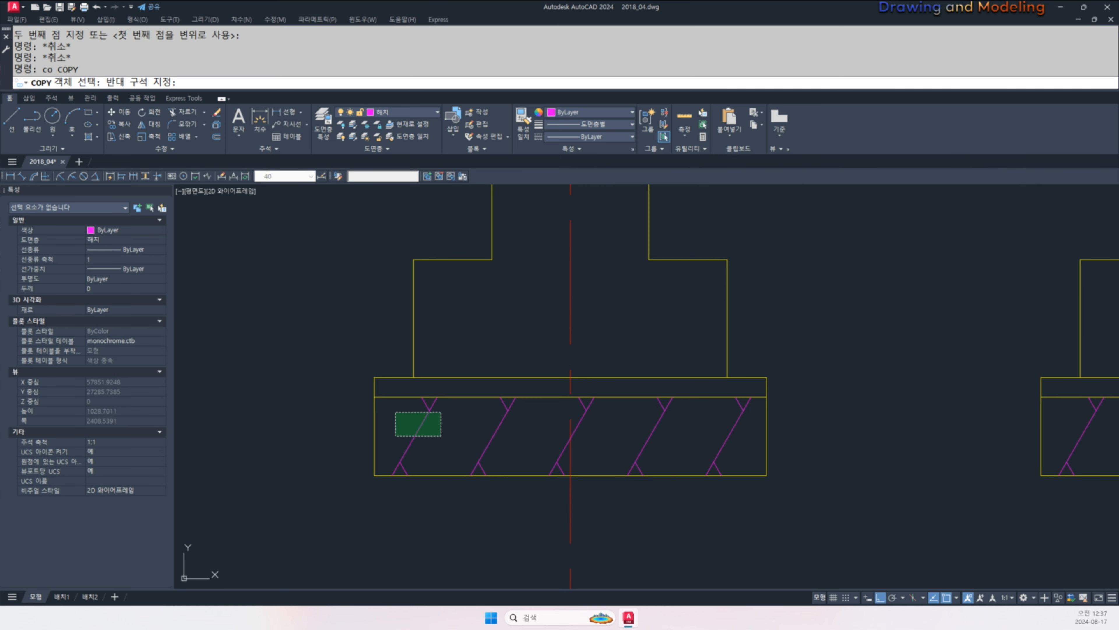
{"action": "left_click", "coordinate": [396, 436]}
{"action": "key", "text": "space"}
{"action": "left_click", "coordinate": [375, 474]}
{"action": "scroll", "coordinate": [372, 463], "scroll_direction": "down", "scroll_amount": 3}
{"action": "scroll", "coordinate": [372, 438], "scroll_direction": "up", "scroll_amount": 1}
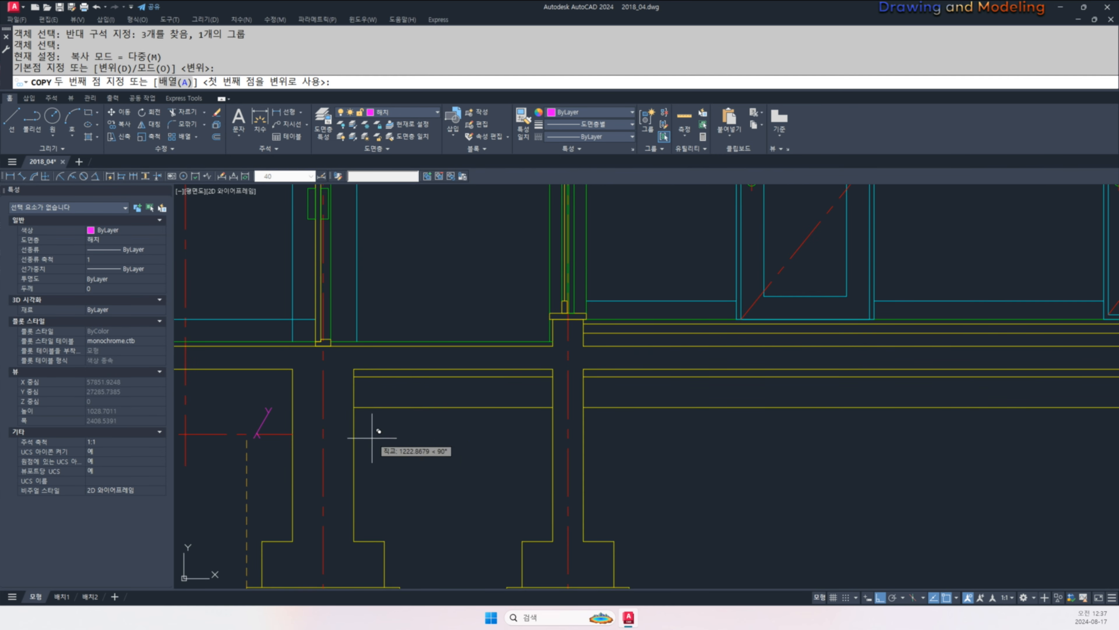
{"action": "left_click", "coordinate": [354, 406]}
{"action": "left_click", "coordinate": [585, 406]}
{"action": "key", "text": "Escape"}
{"action": "key", "text": "Escape"}
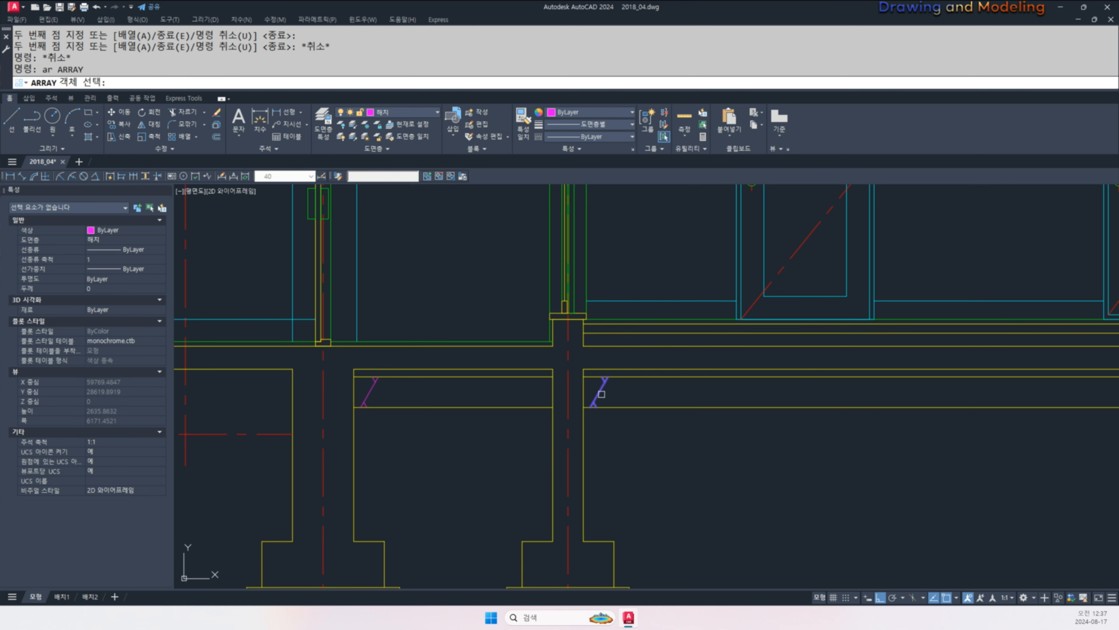
- Array the long bay's rubble symbol along the rubble layer's bottom line as a path array with 600 spacing
{"action": "left_click", "coordinate": [602, 394]}
{"action": "key", "text": "space"}
{"action": "left_click", "coordinate": [267, 82]}
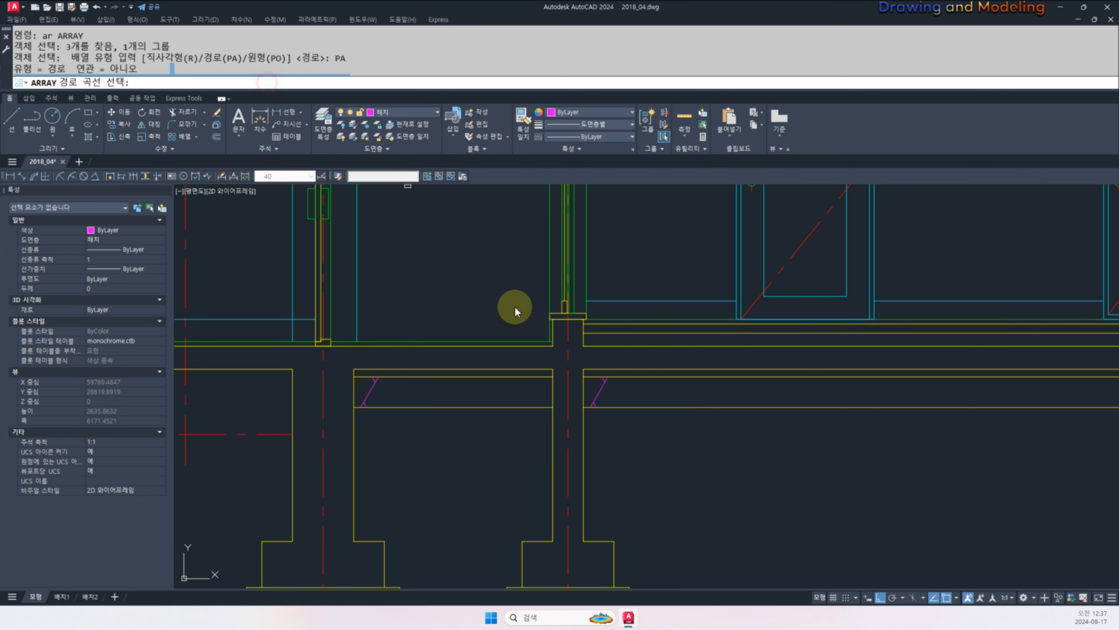
{"action": "left_click", "coordinate": [619, 406]}
{"action": "scroll", "coordinate": [555, 485], "scroll_direction": "down", "scroll_amount": 4}
{"action": "type", "text": "i"}
{"action": "key", "text": "Return"}
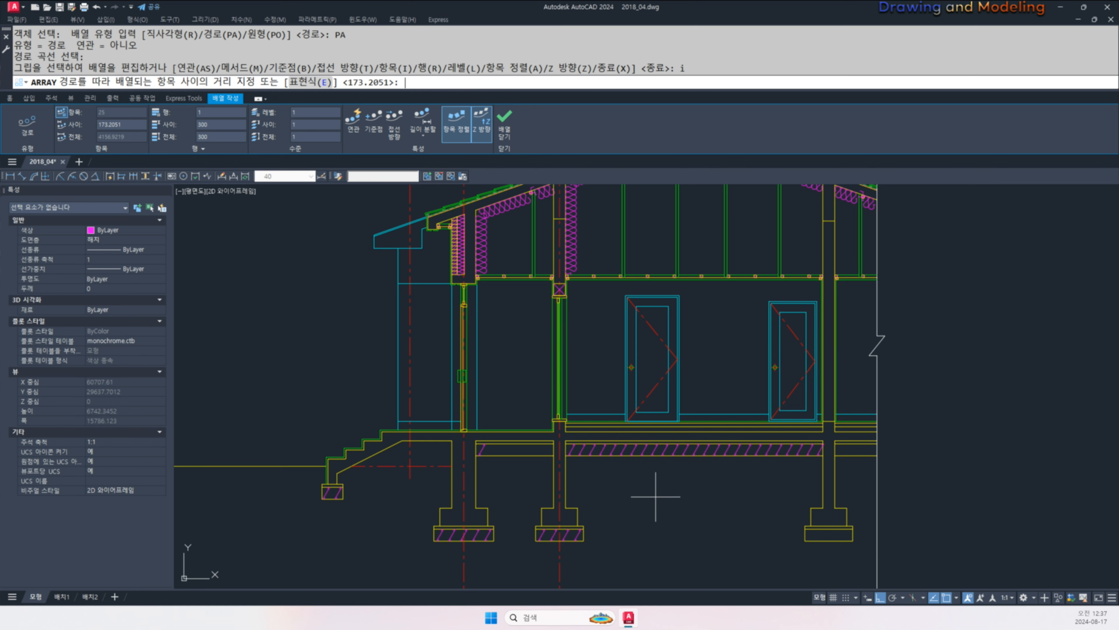
{"action": "type", "text": "600"}
{"action": "key", "text": "Return"}
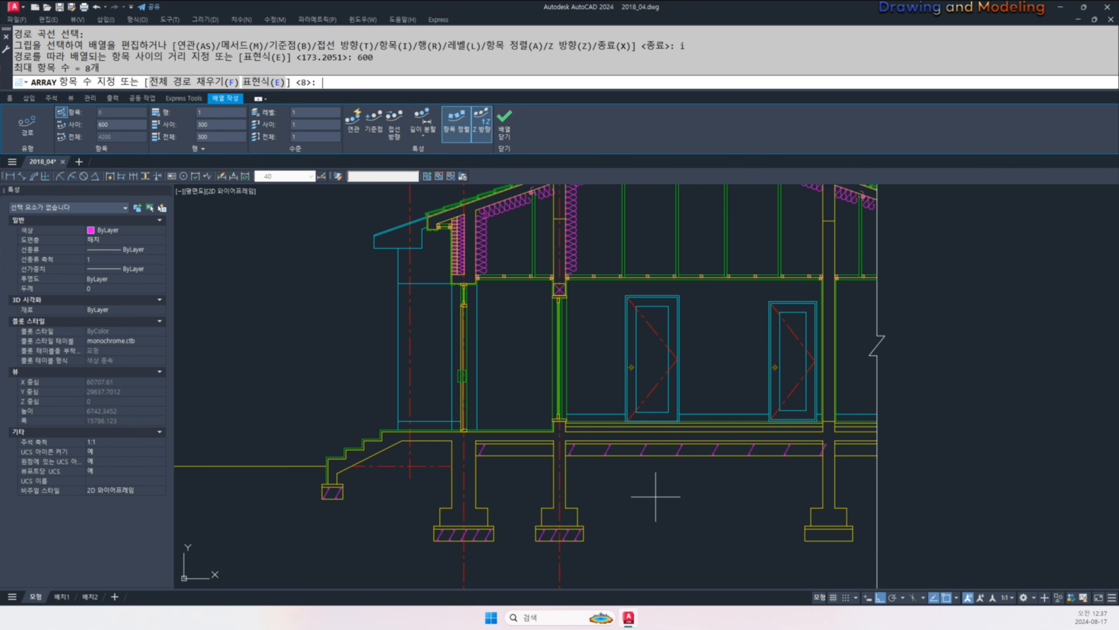
{"action": "key", "text": "Escape"}
{"action": "key", "text": "Escape"}
{"action": "key", "text": "Escape"}
{"action": "key", "text": "Escape"}
- Erase the surplus rubble symbol at the right end of the long floor slab bay
{"action": "scroll", "coordinate": [810, 439], "scroll_direction": "up", "scroll_amount": 4}
{"action": "left_click", "coordinate": [850, 462]}
{"action": "type", "text": "e"}
{"action": "key", "text": "space"}
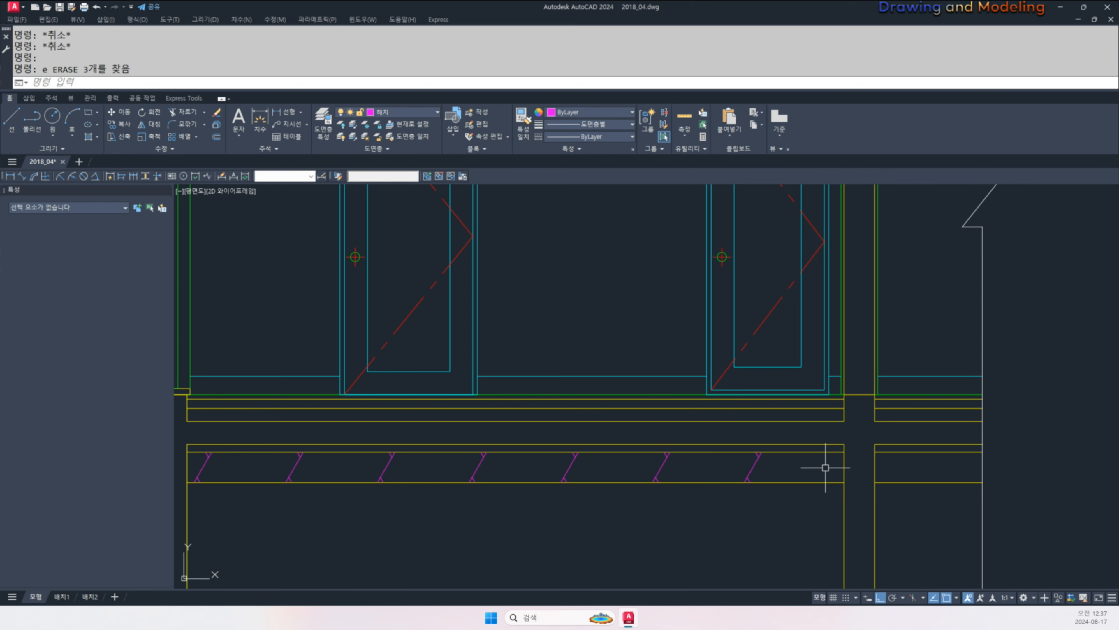
{"action": "key", "text": "Escape"}
- Move the seven arrayed rubble symbols slightly right within the long bay, leaving the wall line out of the selection
{"action": "left_click", "coordinate": [775, 468]}
{"action": "scroll", "coordinate": [736, 470], "scroll_direction": "down", "scroll_amount": 4}
{"action": "middle_click_drag", "start_coordinate": [721, 470], "coordinate": [826, 473]}
{"action": "left_click", "coordinate": [629, 460]}
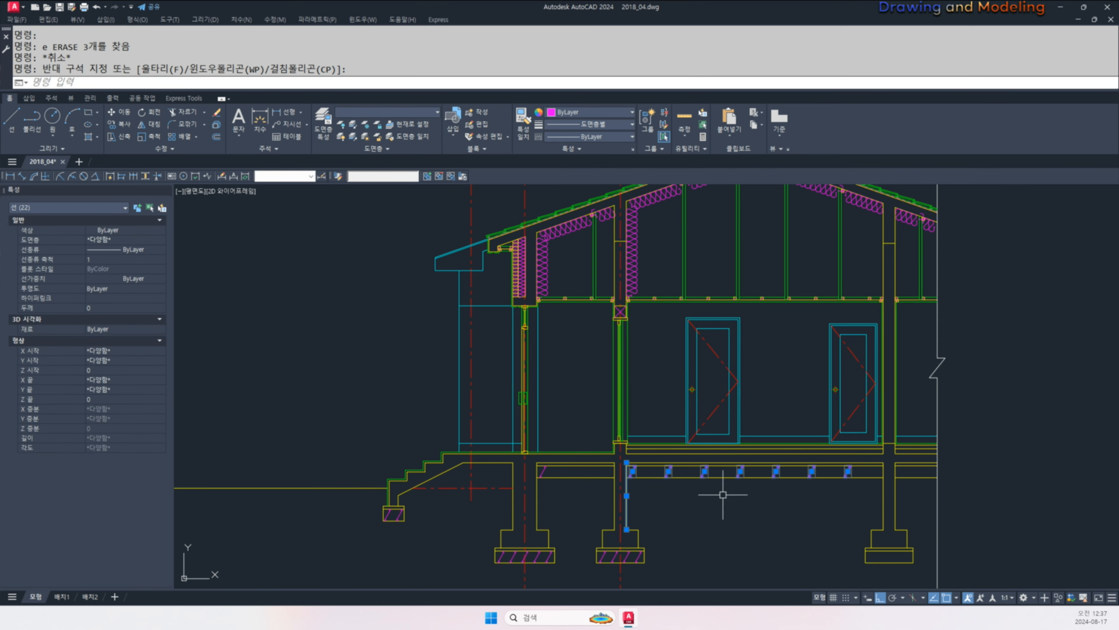
{"action": "left_click", "coordinate": [649, 499], "text": "shift"}
{"action": "left_click", "coordinate": [621, 506], "text": "shift"}
{"action": "middle_click_drag", "start_coordinate": [745, 513], "coordinate": [698, 513]}
{"action": "scroll", "coordinate": [704, 510], "scroll_direction": "up", "scroll_amount": 2}
{"action": "type", "text": "m"}
{"action": "key", "text": "space"}
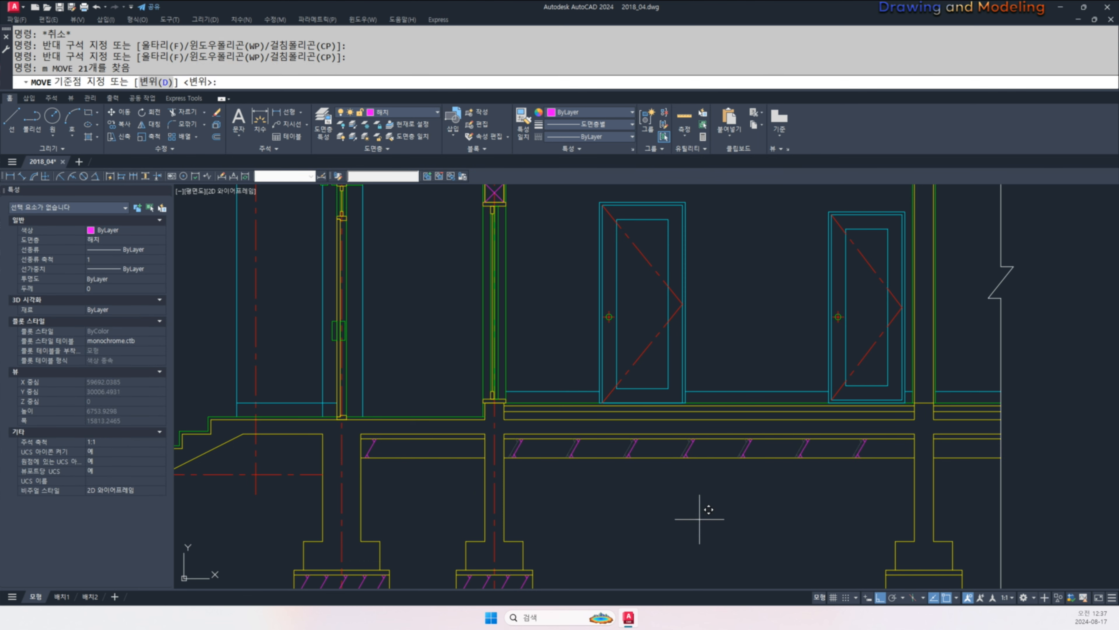
{"action": "left_click", "coordinate": [696, 520]}
{"action": "left_click", "coordinate": [723, 519]}
{"action": "key", "text": "Escape"}
{"action": "key", "text": "Escape"}
- Erase the single rubble symbol in the short floor slab bay between the two left walls
{"action": "left_click", "coordinate": [371, 449]}
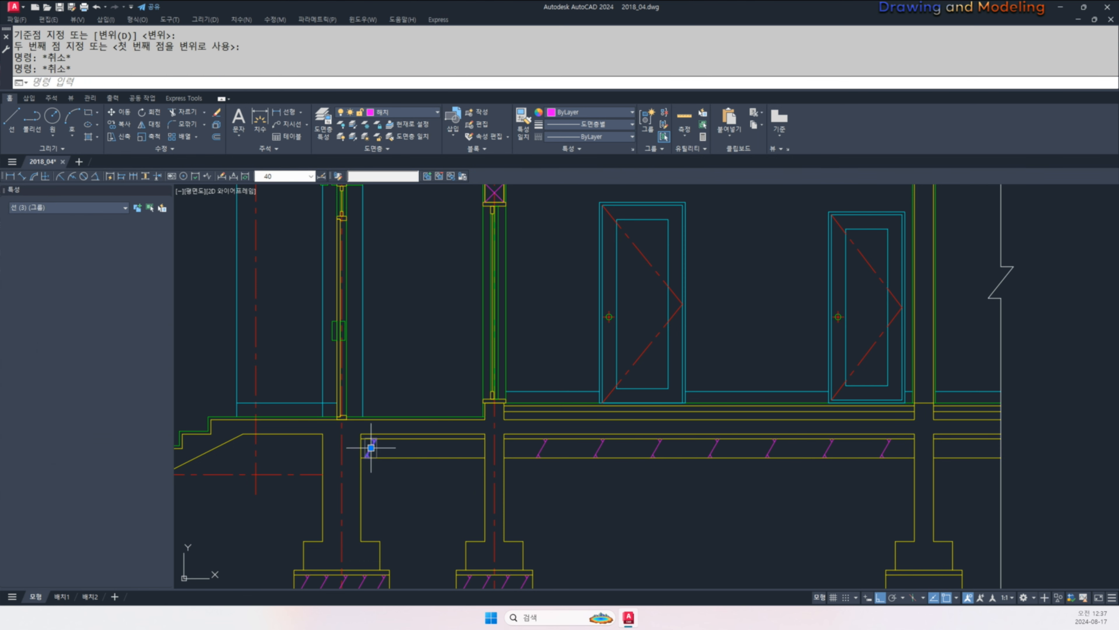
{"action": "type", "text": "e"}
{"action": "key", "text": "space"}
- Copy the first two rubble symbols of the long bay into the short left bay and the bay beyond the right wall
{"action": "middle_click_drag", "start_coordinate": [659, 535], "coordinate": [661, 541]}
{"action": "type", "text": "c"}
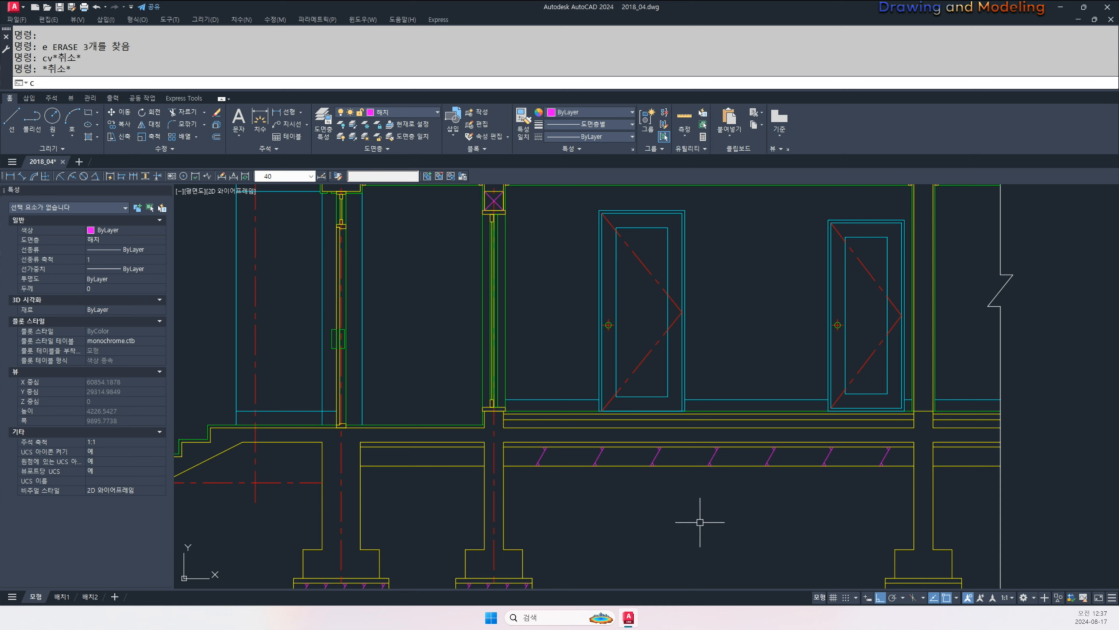
{"action": "type", "text": "vco"}
{"action": "key", "text": "space"}
{"action": "scroll", "coordinate": [617, 467], "scroll_direction": "up", "scroll_amount": 4}
{"action": "left_click", "coordinate": [632, 423]}
{"action": "left_click", "coordinate": [397, 432]}
{"action": "key", "text": "space"}
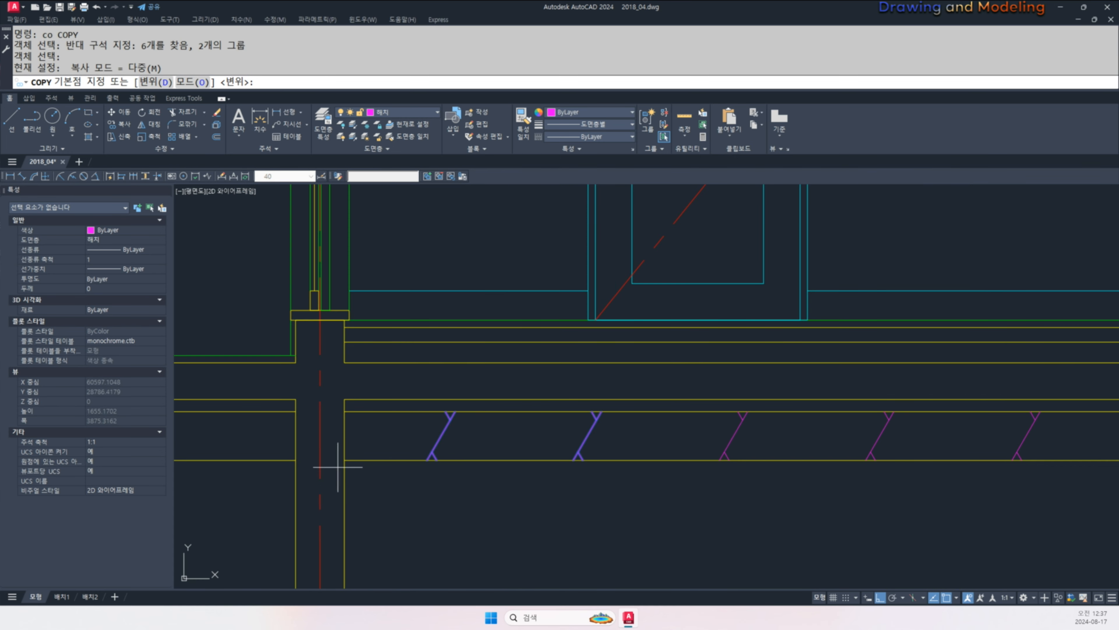
{"action": "left_click", "coordinate": [341, 464]}
{"action": "mouse_move", "coordinate": [341, 464]}
{"action": "middle_mouse_down"}
{"action": "mouse_move", "coordinate": [635, 468]}
{"action": "mouse_move", "coordinate": [372, 500]}
{"action": "middle_mouse_up"}
{"action": "left_click", "coordinate": [272, 463]}
{"action": "scroll", "coordinate": [271, 464], "scroll_direction": "down", "scroll_amount": 4}
{"action": "scroll", "coordinate": [585, 486], "scroll_direction": "up", "scroll_amount": 4}
{"action": "left_click", "coordinate": [612, 452]}
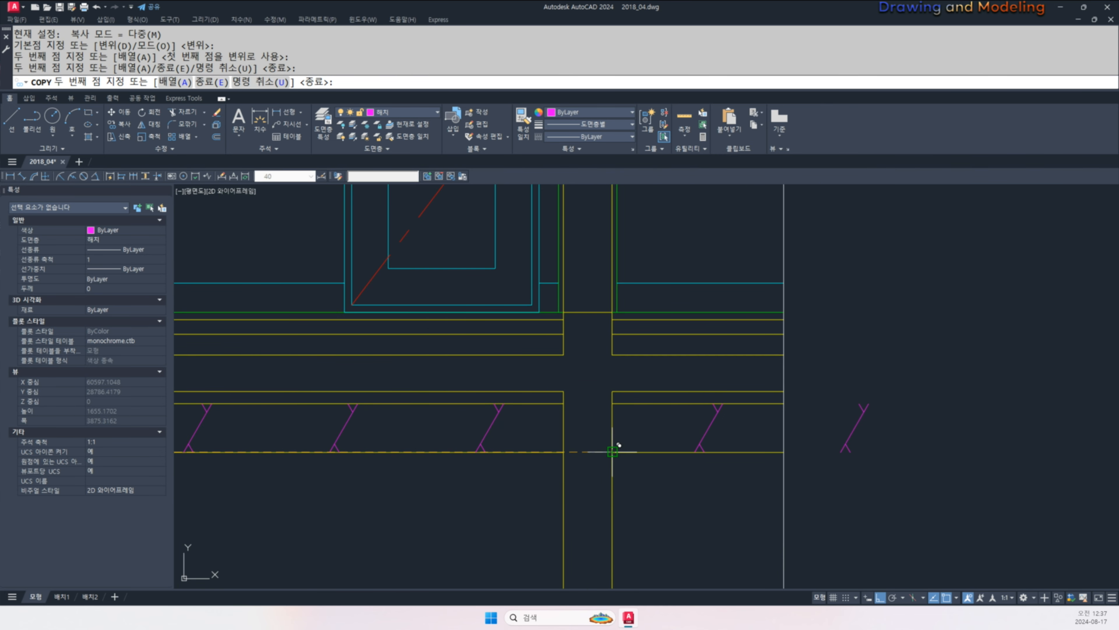
{"action": "key", "text": "Escape"}
{"action": "key", "text": "Escape"}
- Erase the surplus rubble symbol lying outside the section's vertical break line
{"action": "middle_click_drag", "start_coordinate": [822, 454], "coordinate": [789, 467]}
{"action": "left_click", "coordinate": [831, 472]}
{"action": "left_click", "coordinate": [795, 417]}
{"action": "type", "text": "e"}
{"action": "key", "text": "Escape"}
{"action": "key", "text": "Escape"}
- Copy the four rubble symbols of the middle footing into the right wall footing's rubble layer
{"action": "scroll", "coordinate": [750, 430], "scroll_direction": "down", "scroll_amount": 4}
{"action": "middle_click_drag", "start_coordinate": [468, 442], "coordinate": [528, 466]}
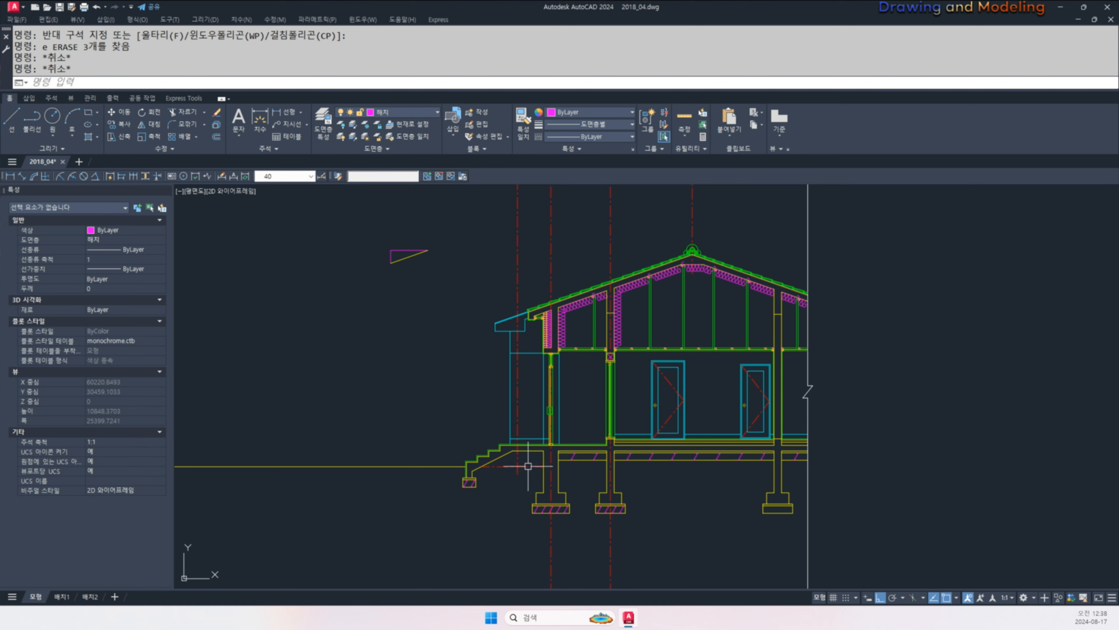
{"action": "middle_click_drag", "start_coordinate": [647, 476], "coordinate": [534, 471]}
{"action": "scroll", "coordinate": [509, 463], "scroll_direction": "up", "scroll_amount": 4}
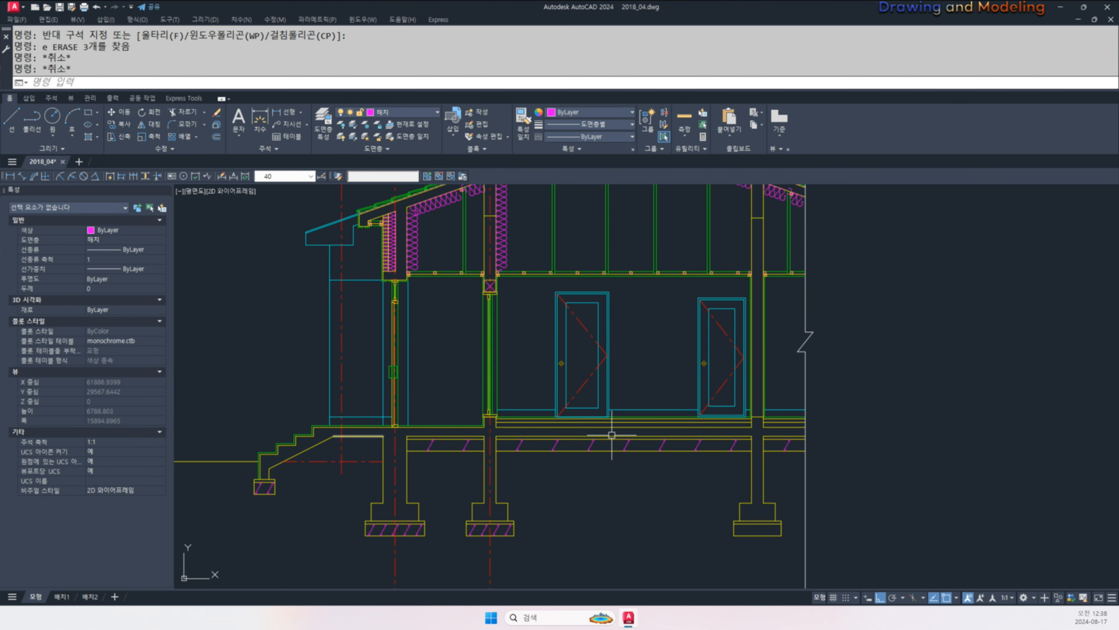
{"action": "middle_click_drag", "start_coordinate": [603, 499], "coordinate": [625, 463]}
{"action": "type", "text": "co"}
{"action": "key", "text": "space"}
{"action": "scroll", "coordinate": [514, 493], "scroll_direction": "up", "scroll_amount": 6}
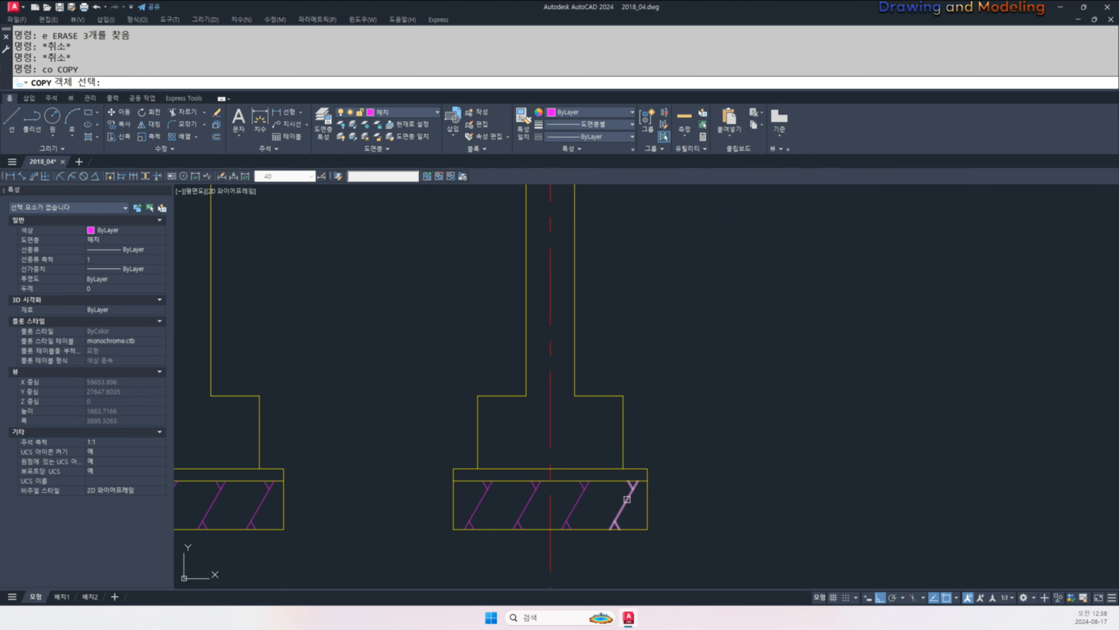
{"action": "key", "text": "space"}
{"action": "left_click", "coordinate": [454, 529]}
{"action": "scroll", "coordinate": [465, 529], "scroll_direction": "down", "scroll_amount": 4}
{"action": "middle_click_drag", "start_coordinate": [731, 532], "coordinate": [602, 523]}
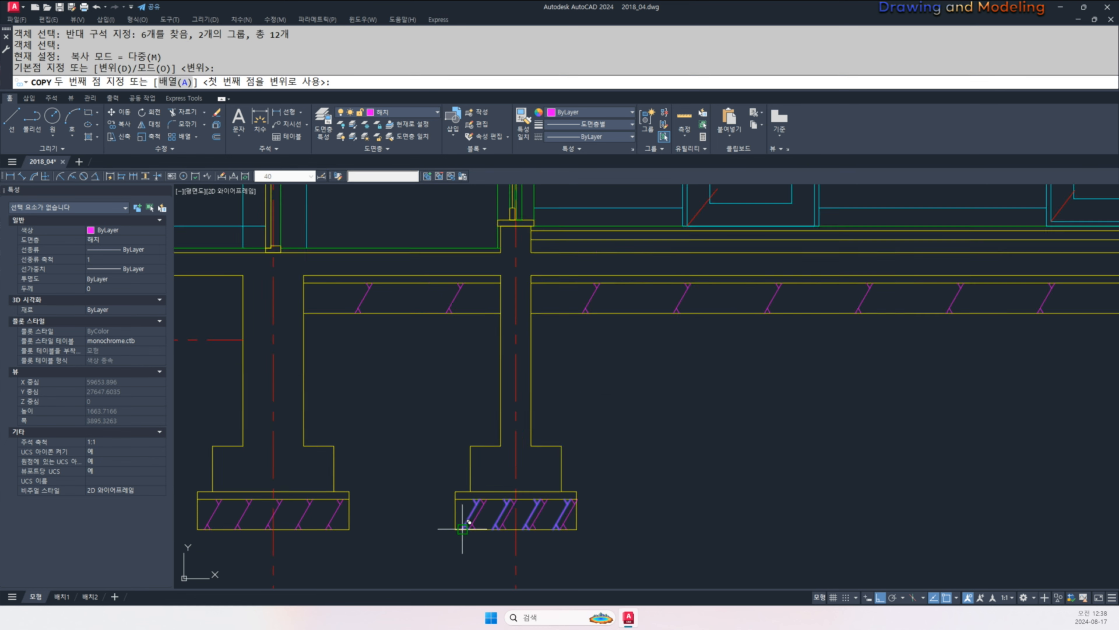
{"action": "scroll", "coordinate": [677, 523], "scroll_direction": "up", "scroll_amount": 2}
{"action": "left_click", "coordinate": [799, 517]}
{"action": "key", "text": "Escape"}
{"action": "key", "text": "Escape"}
- Draw a vertical line from the lower corner of the right wall's right face down through and below its footing
{"action": "scroll", "coordinate": [789, 521], "scroll_direction": "down", "scroll_amount": 4}
{"action": "type", "text": "l"}
{"action": "key", "text": "space"}
{"action": "left_click", "coordinate": [767, 459]}
{"action": "left_click", "coordinate": [778, 565]}
{"action": "key", "text": "Escape"}
{"action": "key", "text": "Escape"}
{"action": "middle_click_drag", "start_coordinate": [617, 537], "coordinate": [679, 479]}
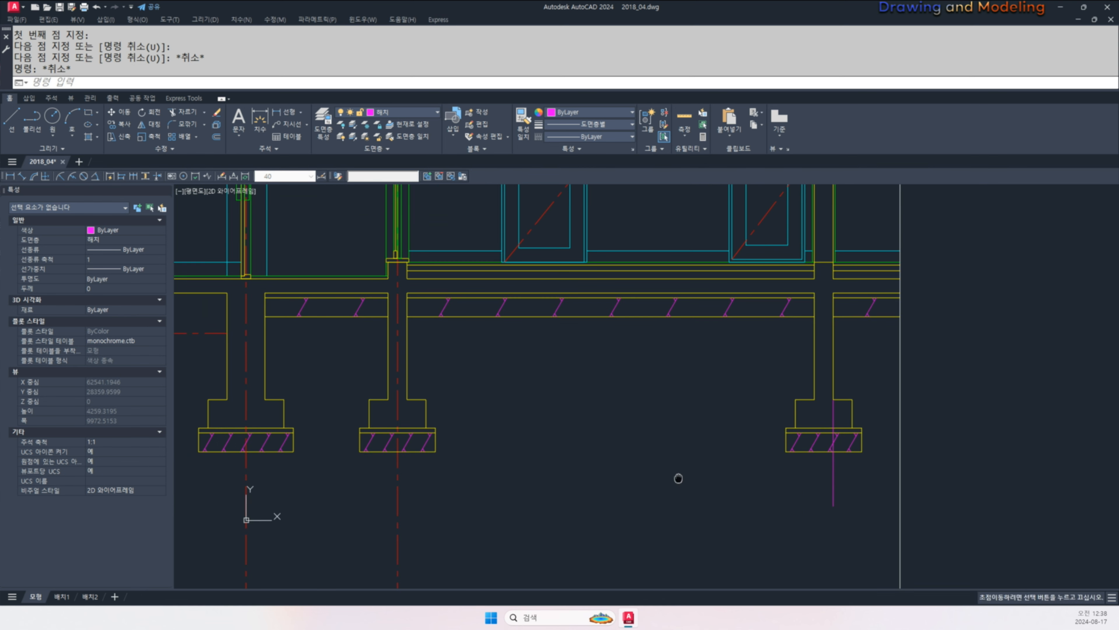
{"action": "type", "text": "am"}
{"action": "key", "text": "space"}
{"action": "left_click", "coordinate": [397, 471]}
{"action": "key", "text": "Escape"}
{"action": "key", "text": "Escape"}
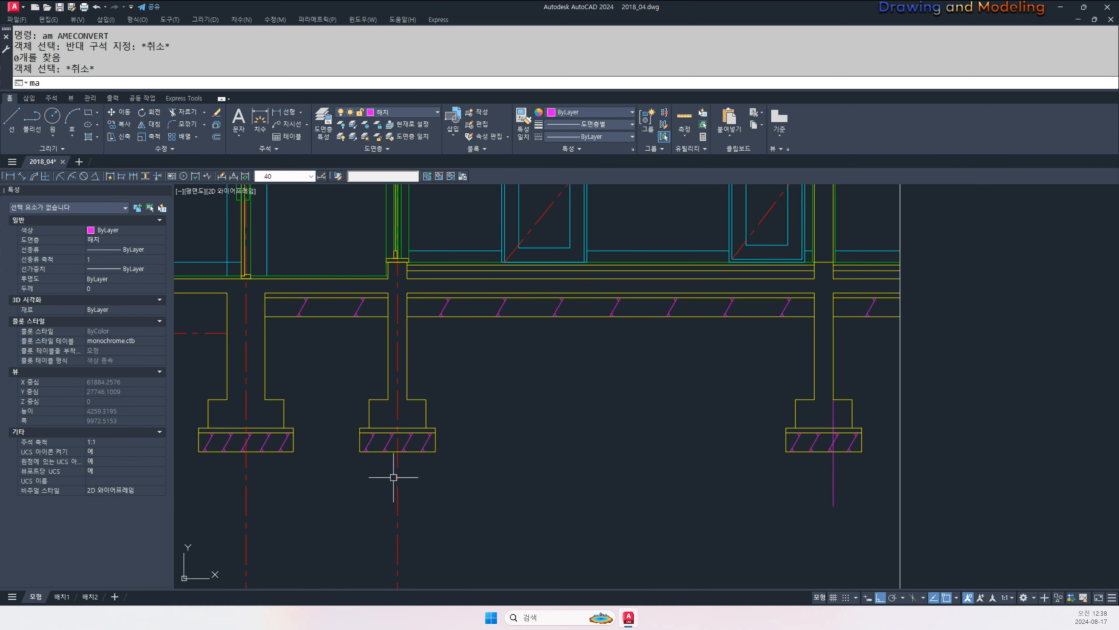
- Match the new vertical line below the right wall to the properties of the middle wall's red centreline
{"action": "type", "text": "ma"}
{"action": "key", "text": "space"}
{"action": "left_click", "coordinate": [398, 461]}
- Stretch the upper end of the right footing's centreline slightly down from the wall corner, leaving the wall lines out
{"action": "scroll", "coordinate": [835, 396], "scroll_direction": "up", "scroll_amount": 6}
{"action": "type", "text": "s"}
{"action": "left_click", "coordinate": [836, 446]}
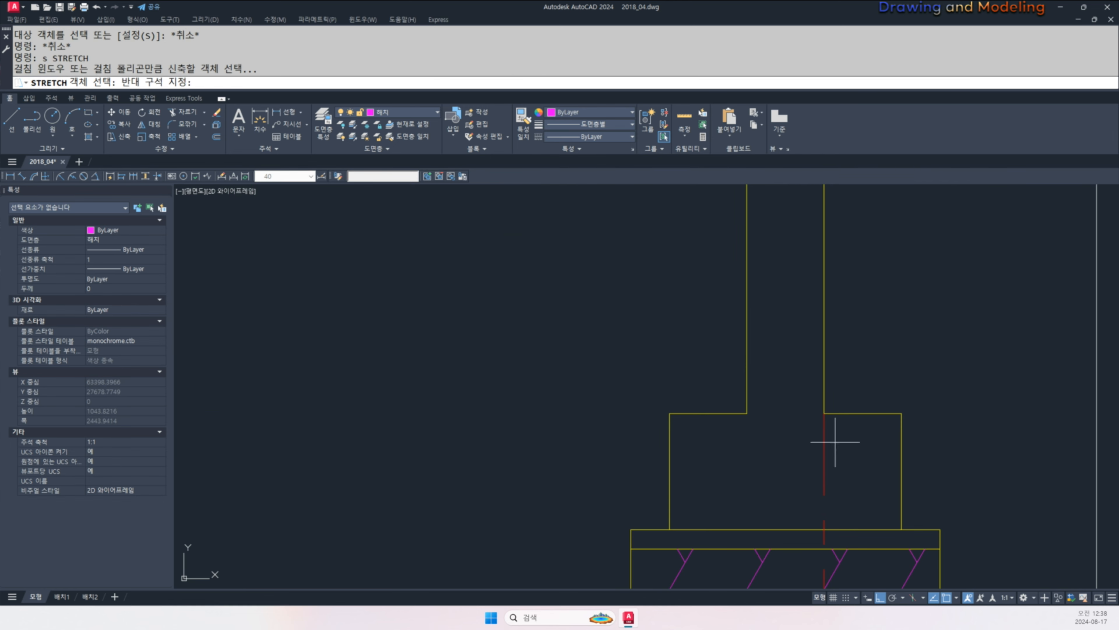
{"action": "left_click", "coordinate": [810, 392]}
{"action": "left_click", "coordinate": [871, 341], "text": "shift"}
{"action": "left_click", "coordinate": [806, 360], "text": "shift"}
{"action": "key", "text": "space"}
{"action": "left_click", "coordinate": [959, 336]}
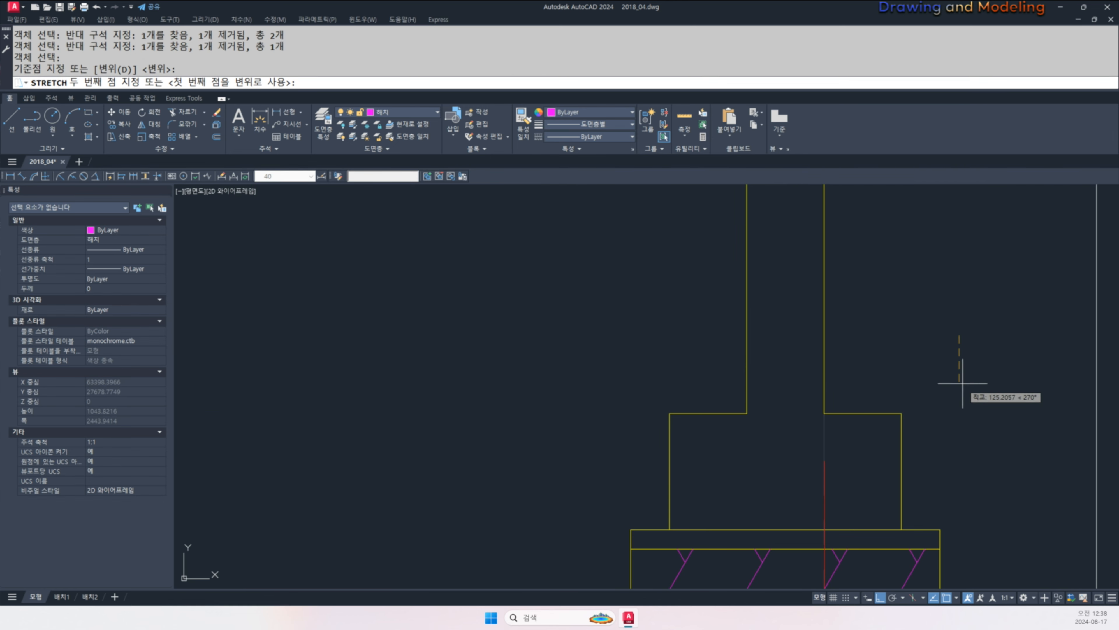
{"action": "left_click", "coordinate": [962, 363]}
{"action": "scroll", "coordinate": [864, 420], "scroll_direction": "down", "scroll_amount": 6}
{"action": "scroll", "coordinate": [812, 431], "scroll_direction": "up", "scroll_amount": 3}
{"action": "type", "text": "lk"}
{"action": "key", "text": "space"}
{"action": "scroll", "coordinate": [809, 423], "scroll_direction": "up", "scroll_amount": 2}
{"action": "type", "text": "l"}
{"action": "key", "text": "space"}
{"action": "left_click", "coordinate": [824, 449]}
{"action": "key", "text": "Escape"}
{"action": "key", "text": "Escape"}
- Draw a vertical line from the top of the right wall's right face up to well above the roof
{"action": "key", "text": "space"}
{"action": "scroll", "coordinate": [824, 449], "scroll_direction": "up", "scroll_amount": 4}
{"action": "left_click", "coordinate": [828, 439]}
{"action": "scroll", "coordinate": [828, 440], "scroll_direction": "down", "scroll_amount": 4}
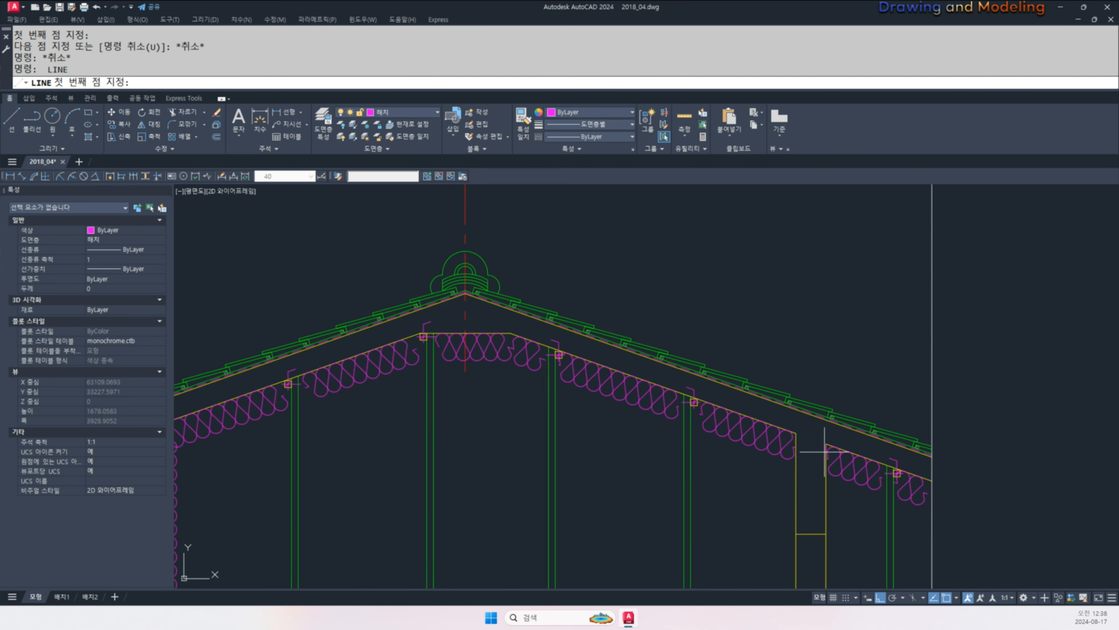
{"action": "middle_click_drag", "start_coordinate": [827, 440], "coordinate": [829, 511]}
{"action": "left_click", "coordinate": [822, 313]}
{"action": "key", "text": "Escape"}
{"action": "key", "text": "Escape"}
{"action": "type", "text": "ma"}
{"action": "key", "text": "space"}
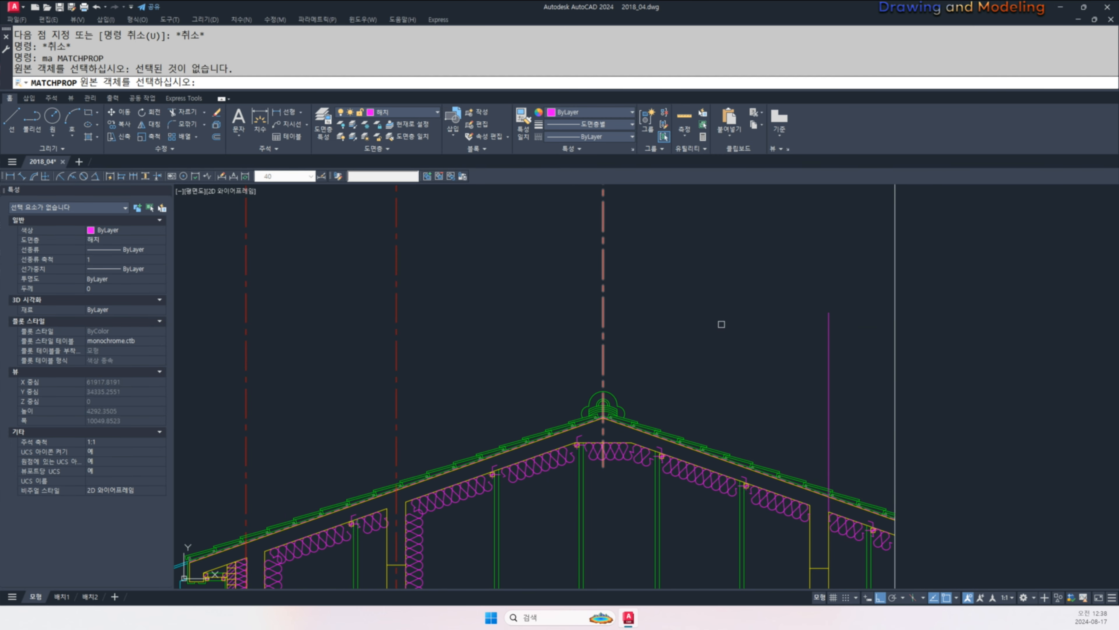
{"action": "left_click", "coordinate": [866, 281]}
{"action": "key", "text": "Escape"}
{"action": "key", "text": "Escape"}
- Match the new vertical line above the right wall to the properties of the roof ridge's red centreline
{"action": "key", "text": "space"}
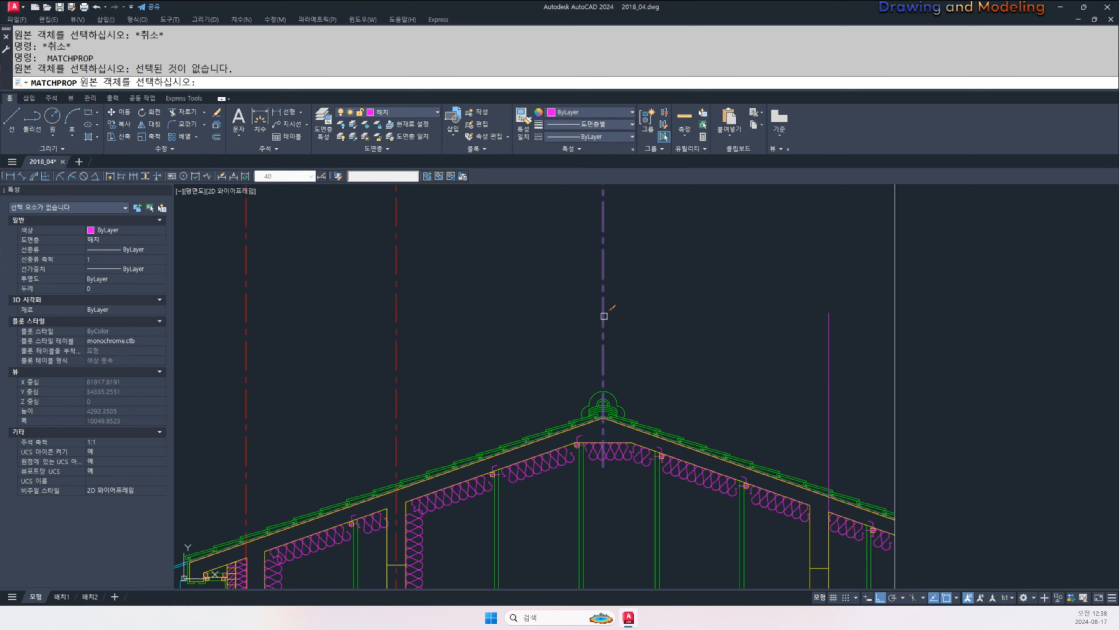
{"action": "left_click", "coordinate": [604, 316]}
{"action": "left_click", "coordinate": [827, 290]}
{"action": "left_click", "coordinate": [797, 346]}
{"action": "left_click", "coordinate": [855, 294]}
{"action": "left_click", "coordinate": [815, 349]}
{"action": "key", "text": "Escape"}
{"action": "key", "text": "Escape"}
{"action": "scroll", "coordinate": [821, 511], "scroll_direction": "up", "scroll_amount": 4}
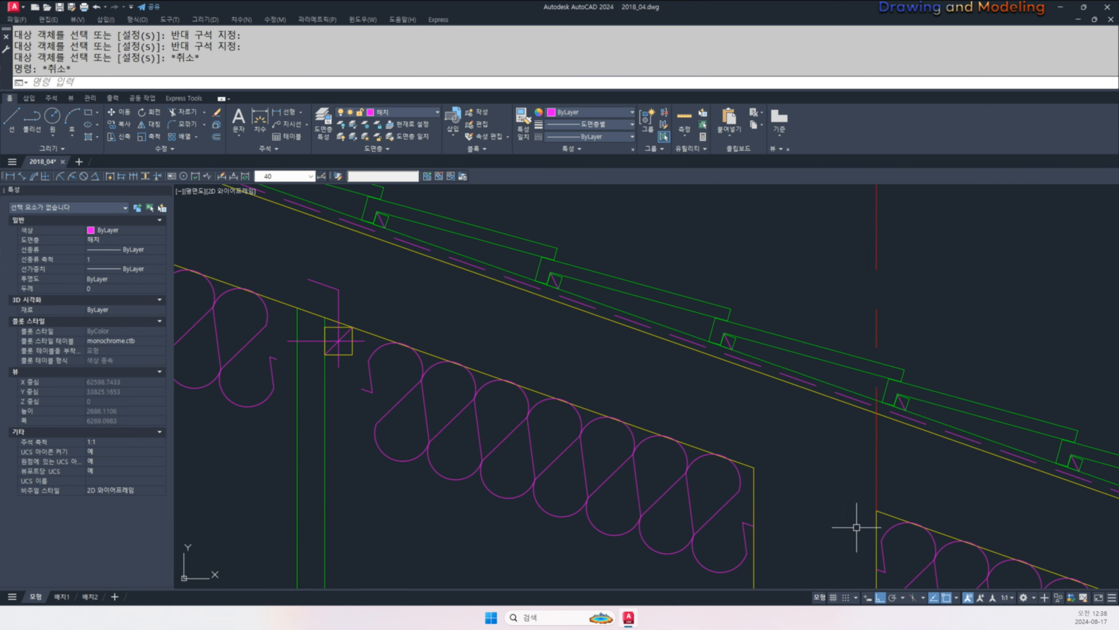
- Stretch the lower end of the centreline above the right wall a short vertical distance at the wall's top corner
{"action": "scroll", "coordinate": [822, 468], "scroll_direction": "up", "scroll_amount": 2}
{"action": "left_click", "coordinate": [752, 430]}
{"action": "key", "text": "Escape"}
{"action": "key", "text": "Escape"}
{"action": "scroll", "coordinate": [745, 457], "scroll_direction": "down", "scroll_amount": 5}
{"action": "scroll", "coordinate": [787, 418], "scroll_direction": "up", "scroll_amount": 5}
{"action": "type", "text": "s"}
{"action": "left_click_drag", "start_coordinate": [794, 406], "coordinate": [745, 355]}
{"action": "key", "text": "space"}
{"action": "left_click", "coordinate": [736, 400]}
{"action": "left_click", "coordinate": [735, 418]}
{"action": "key", "text": "Escape"}
{"action": "key", "text": "Escape"}
- Turn off the layer holding the red centrelines and the door swing lines
{"action": "scroll", "coordinate": [734, 421], "scroll_direction": "down", "scroll_amount": 5}
{"action": "scroll", "coordinate": [735, 421], "scroll_direction": "down", "scroll_amount": 4}
{"action": "middle_click_drag", "start_coordinate": [734, 420], "coordinate": [885, 360]}
{"action": "middle_click_drag", "start_coordinate": [783, 475], "coordinate": [715, 419]}
{"action": "middle_click_drag", "start_coordinate": [657, 480], "coordinate": [593, 457]}
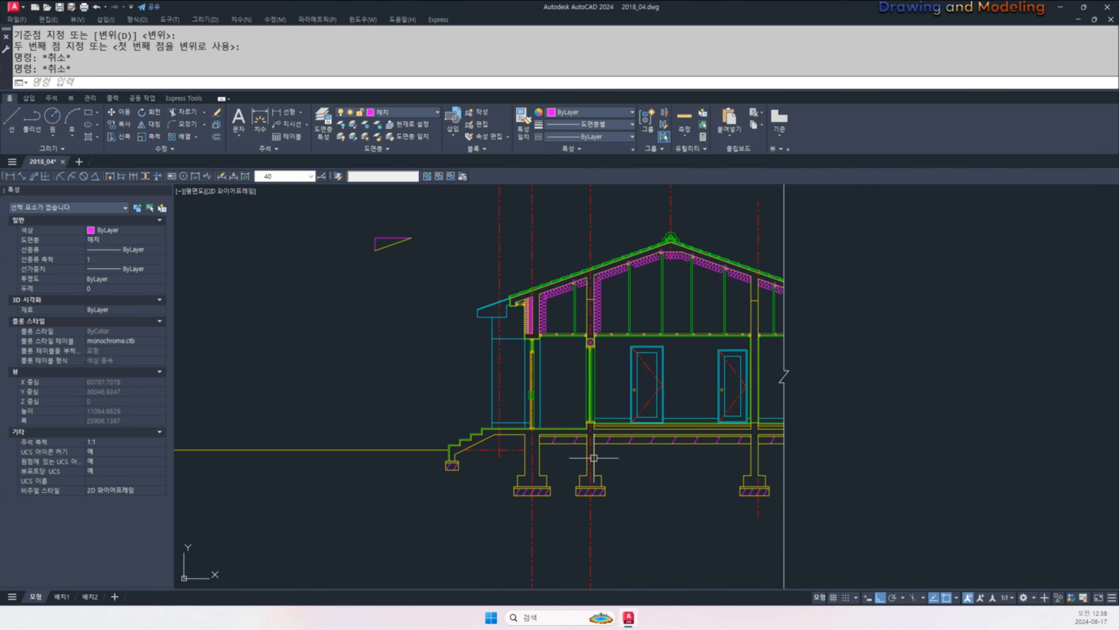
{"action": "key", "text": "Escape"}
{"action": "mouse_move", "coordinate": [552, 492]}
{"action": "middle_mouse_down"}
{"action": "mouse_move", "coordinate": [588, 487]}
{"action": "mouse_move", "coordinate": [637, 513]}
{"action": "middle_mouse_up"}
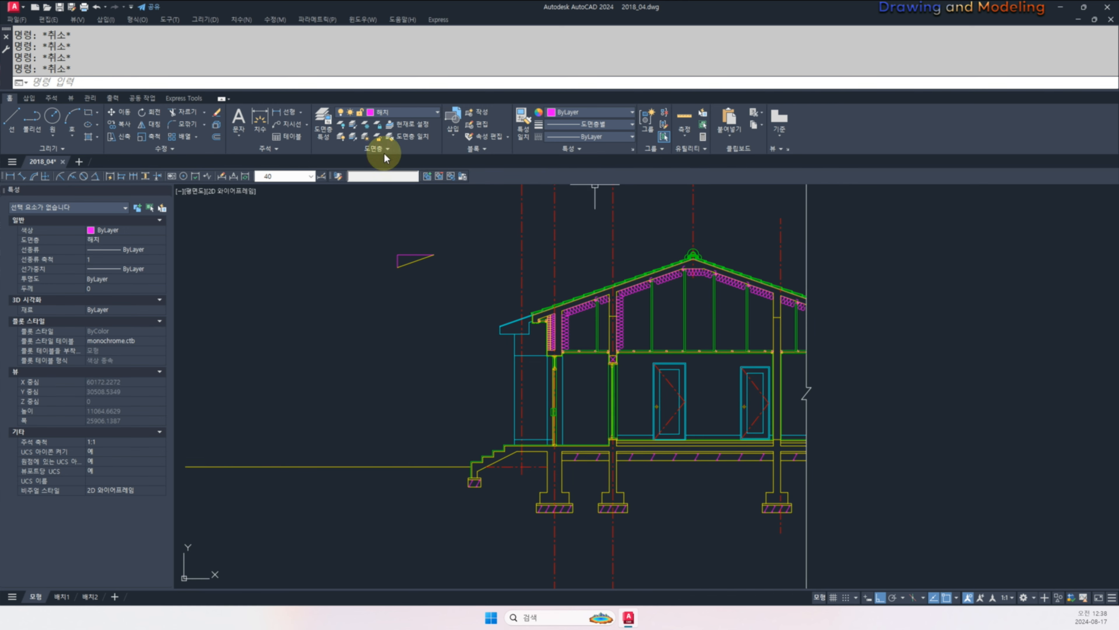
{"action": "type", "text": "ff"}
{"action": "key", "text": "Return"}
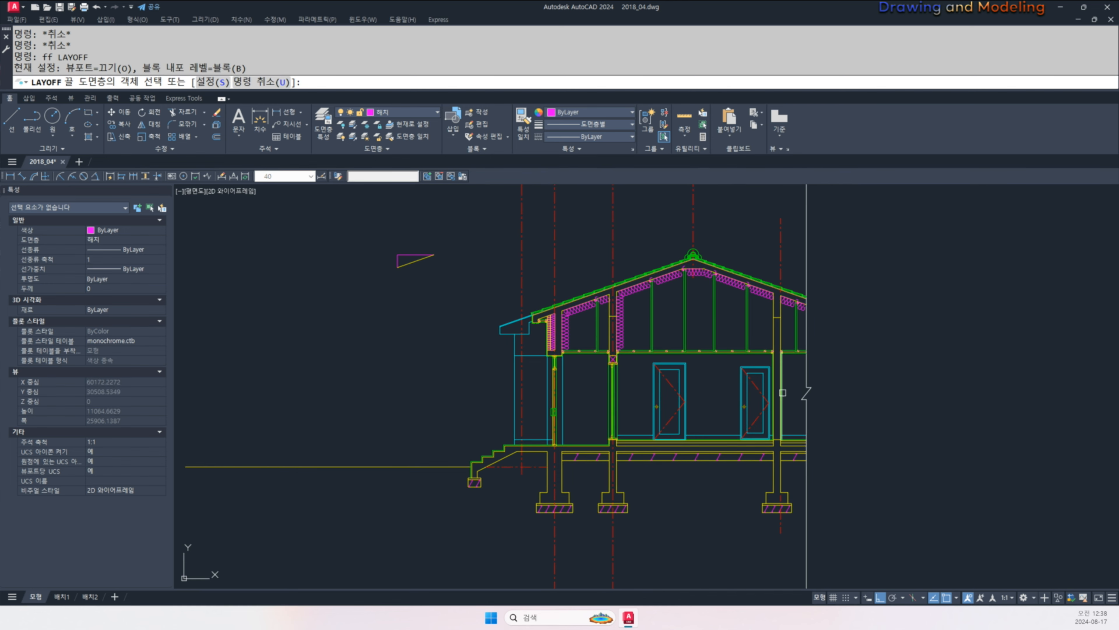
{"action": "left_click", "coordinate": [675, 386]}
{"action": "key", "text": "Escape"}
{"action": "key", "text": "Escape"}
- Hatch the concrete foundations, floor slab, upper walls and sloped roof slab with ANSI31 at scale 10
{"action": "scroll", "coordinate": [657, 428], "scroll_direction": "up", "scroll_amount": 3}
{"action": "type", "text": "h"}
{"action": "key", "text": "Return"}
{"action": "scroll", "coordinate": [657, 447], "scroll_direction": "down", "scroll_amount": 3}
{"action": "left_click", "coordinate": [623, 532]}
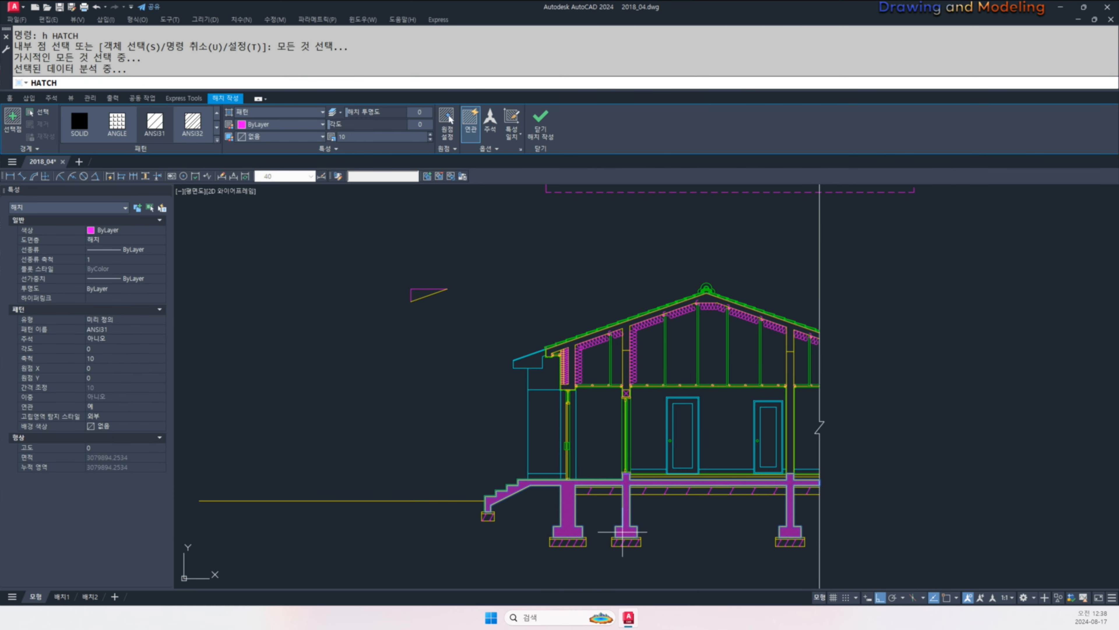
{"action": "left_click", "coordinate": [627, 326]}
{"action": "key", "text": "Escape"}
{"action": "key", "text": "Escape"}
- Change the concrete hatch pattern to JIS_RC_30 and increase its scale
{"action": "left_click", "coordinate": [568, 498]}
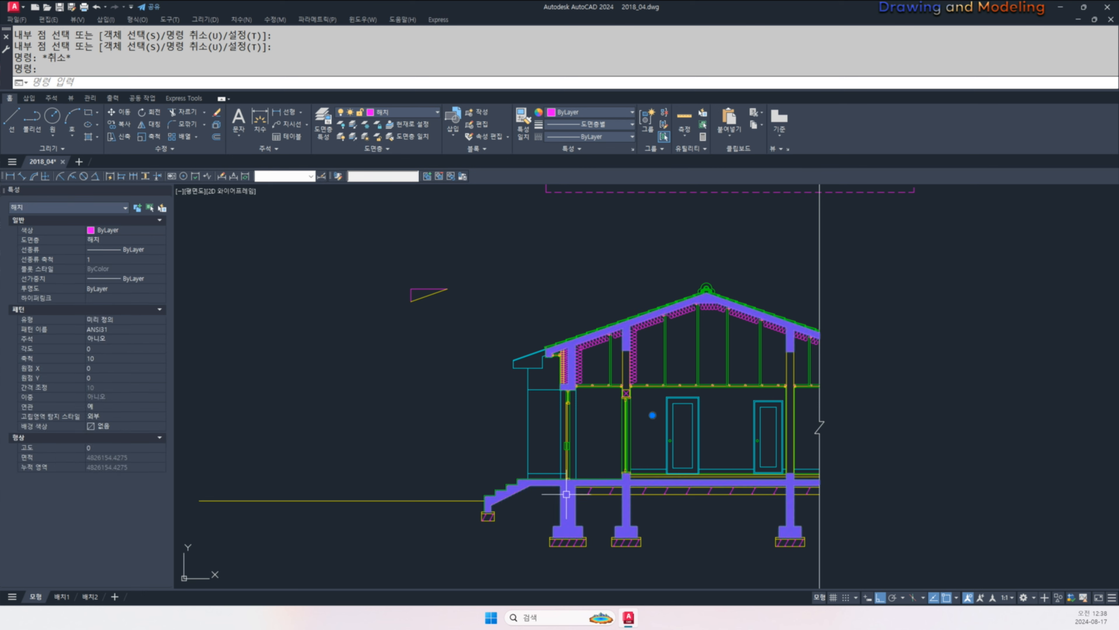
{"action": "left_click", "coordinate": [217, 139]}
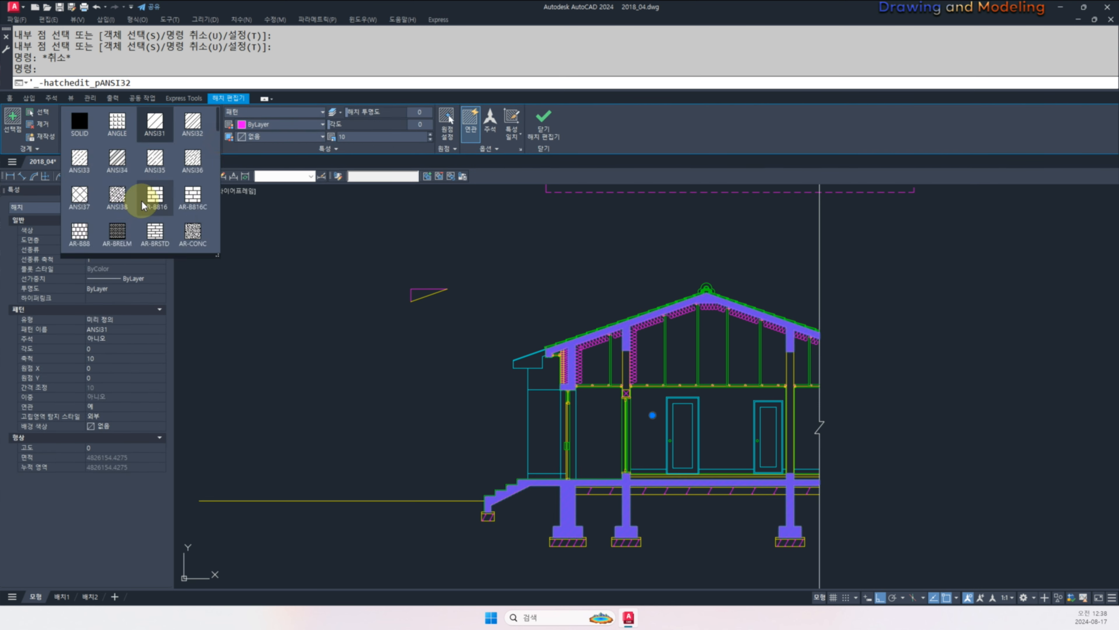
{"action": "scroll", "coordinate": [177, 206], "scroll_direction": "down", "scroll_amount": 4}
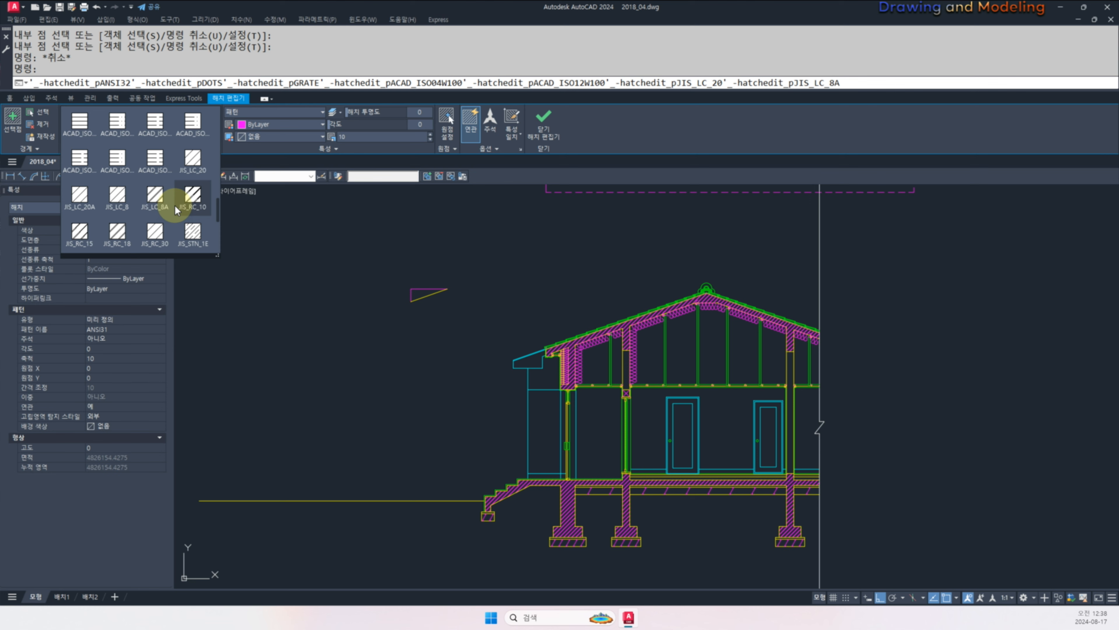
{"action": "left_click", "coordinate": [158, 204]}
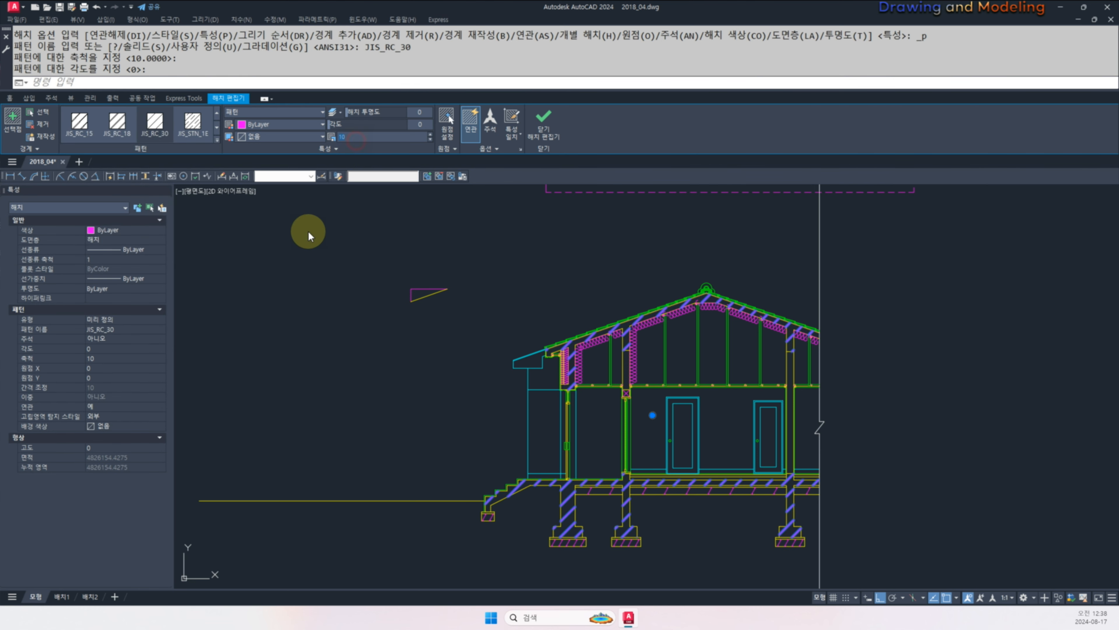
{"action": "key", "text": "Escape"}
{"action": "key", "text": "Escape"}
{"action": "key", "text": "Escape"}
{"action": "key", "text": "Escape"}
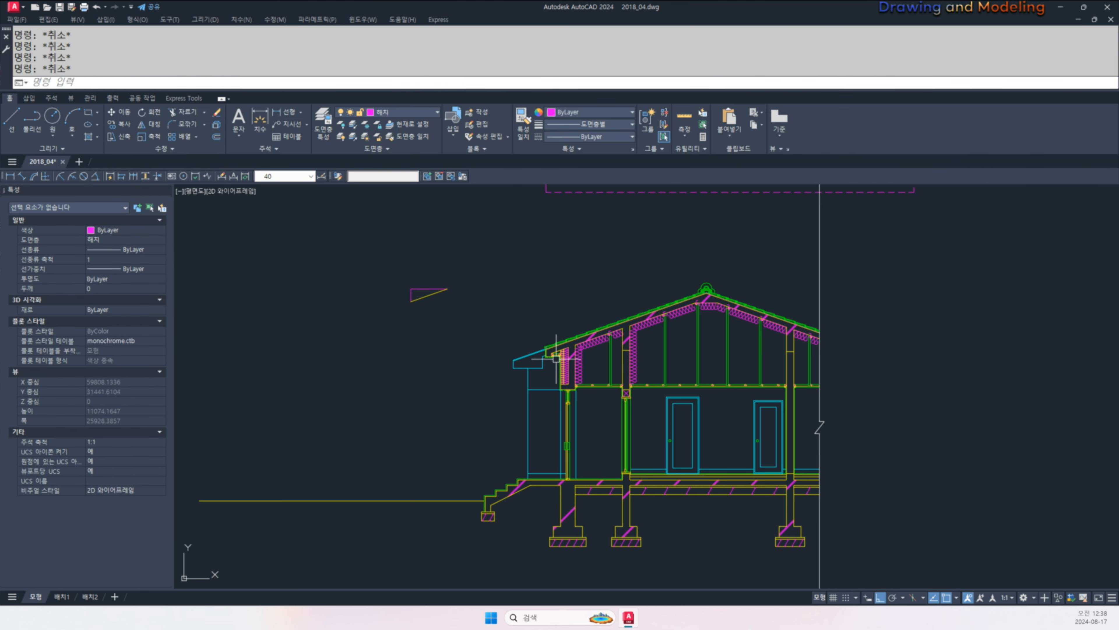
- Check the hatch around the floor slab and turn all layers back on
{"action": "middle_click_drag", "start_coordinate": [564, 431], "coordinate": [478, 405]}
{"action": "scroll", "coordinate": [503, 424], "scroll_direction": "up", "scroll_amount": 5}
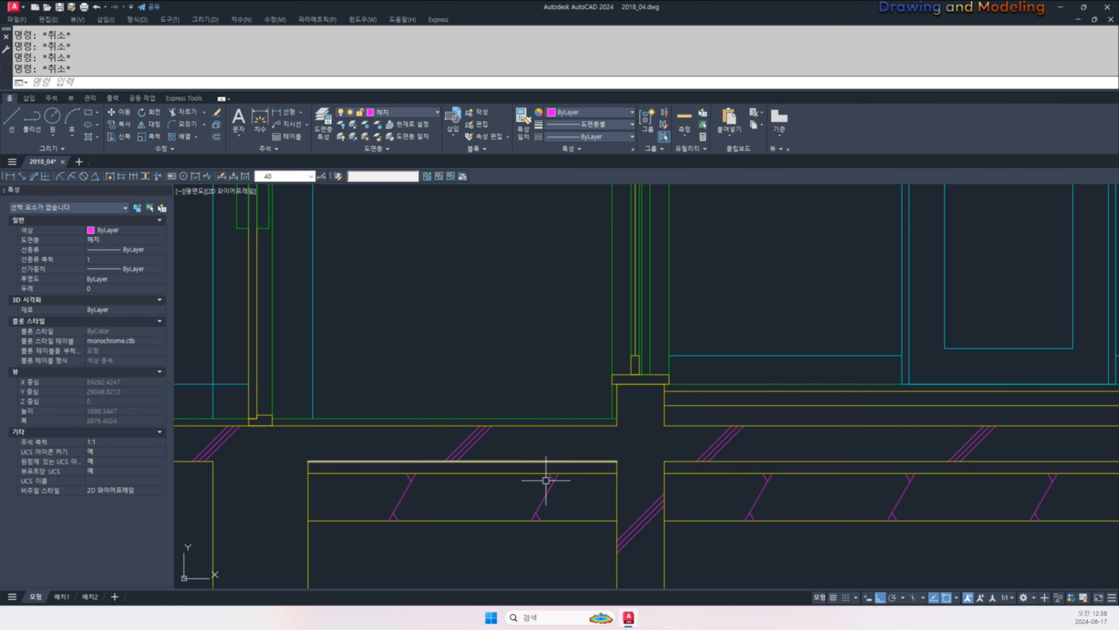
{"action": "scroll", "coordinate": [575, 436], "scroll_direction": "down", "scroll_amount": 5}
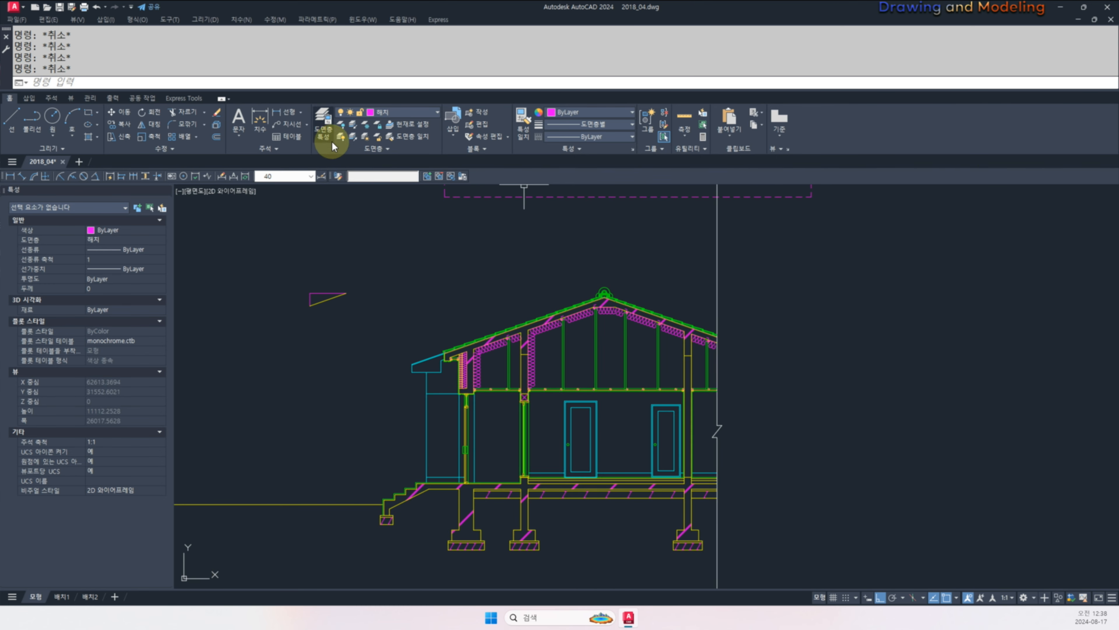
{"action": "key", "text": "Escape"}
{"action": "key", "text": "Escape"}
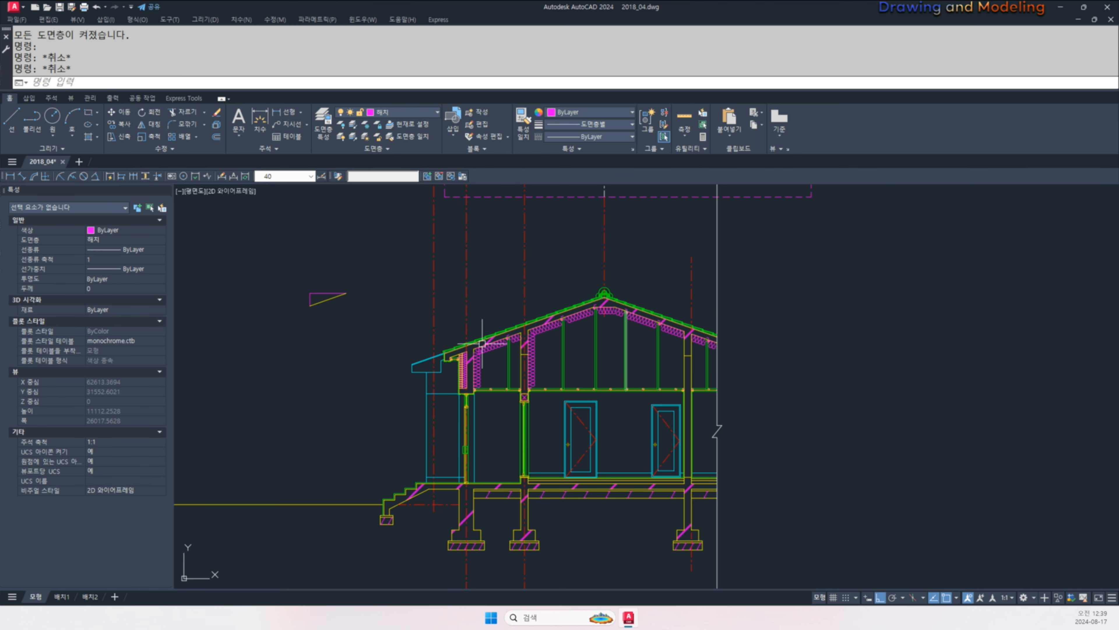
- Draw a rectangle framing the whole building section, including the roof slope triangle
{"action": "middle_click_drag", "start_coordinate": [526, 408], "coordinate": [593, 364]}
{"action": "scroll", "coordinate": [679, 427], "scroll_direction": "down", "scroll_amount": 2}
{"action": "type", "text": "rec"}
{"action": "key", "text": "Return"}
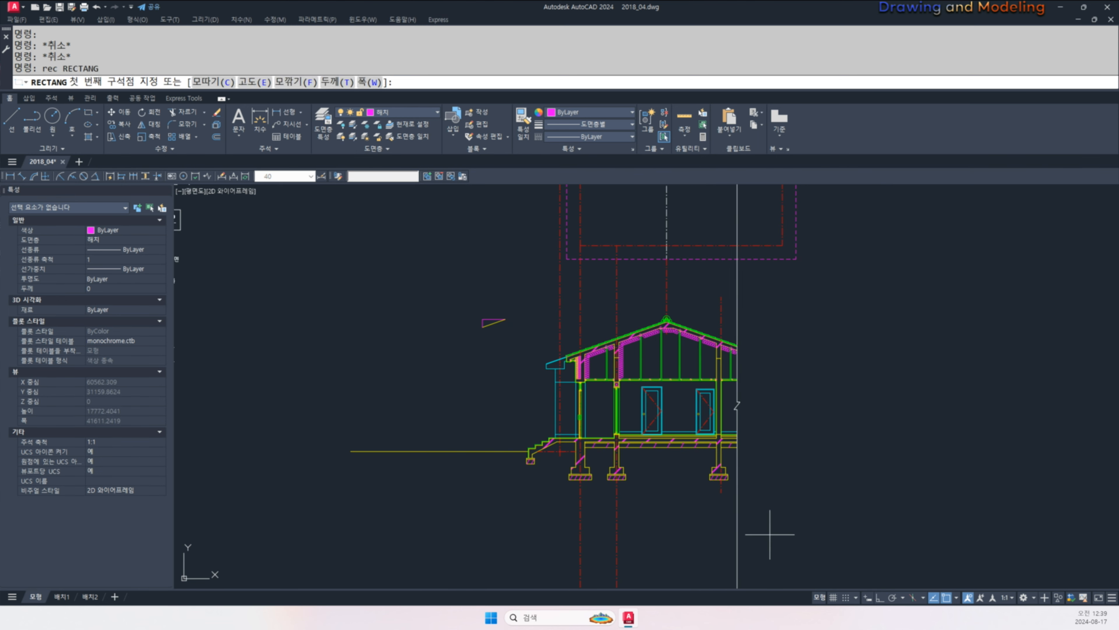
{"action": "left_click", "coordinate": [780, 524]}
{"action": "left_click", "coordinate": [450, 294]}
- Trim the centrelines, break line and ground line that extend outside the rectangle around the section
{"action": "type", "text": "tr"}
{"action": "key", "text": "Return"}
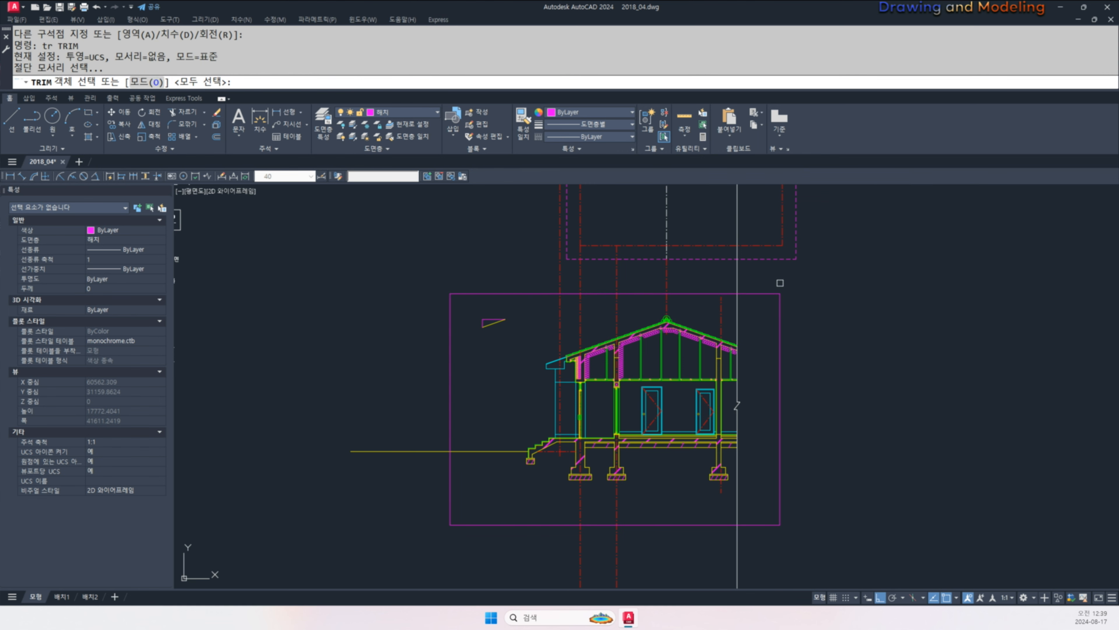
{"action": "key", "text": "Return"}
{"action": "left_click", "coordinate": [776, 279]}
{"action": "left_click", "coordinate": [473, 275]}
{"action": "left_click", "coordinate": [771, 550]}
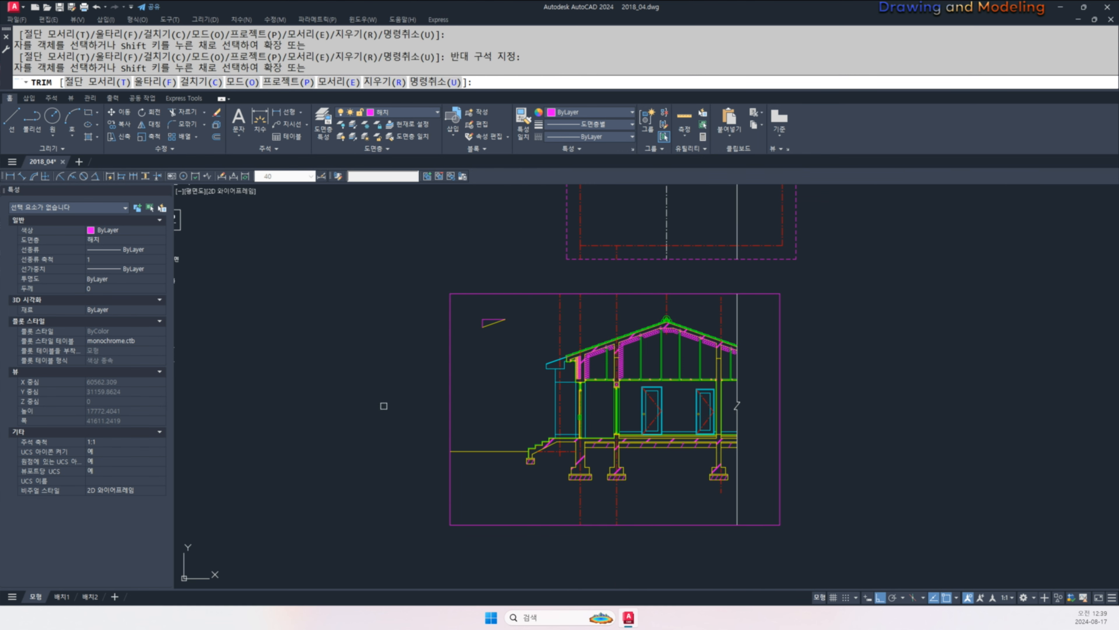
{"action": "key", "text": "Escape"}
- Try erasing the rectangular frame around the building section
{"action": "left_click", "coordinate": [498, 524]}
{"action": "type", "text": "e"}
{"action": "key", "text": "Return"}
{"action": "key", "text": "Escape"}
{"action": "key", "text": "Escape"}
{"action": "key", "text": "ctrl+z"}
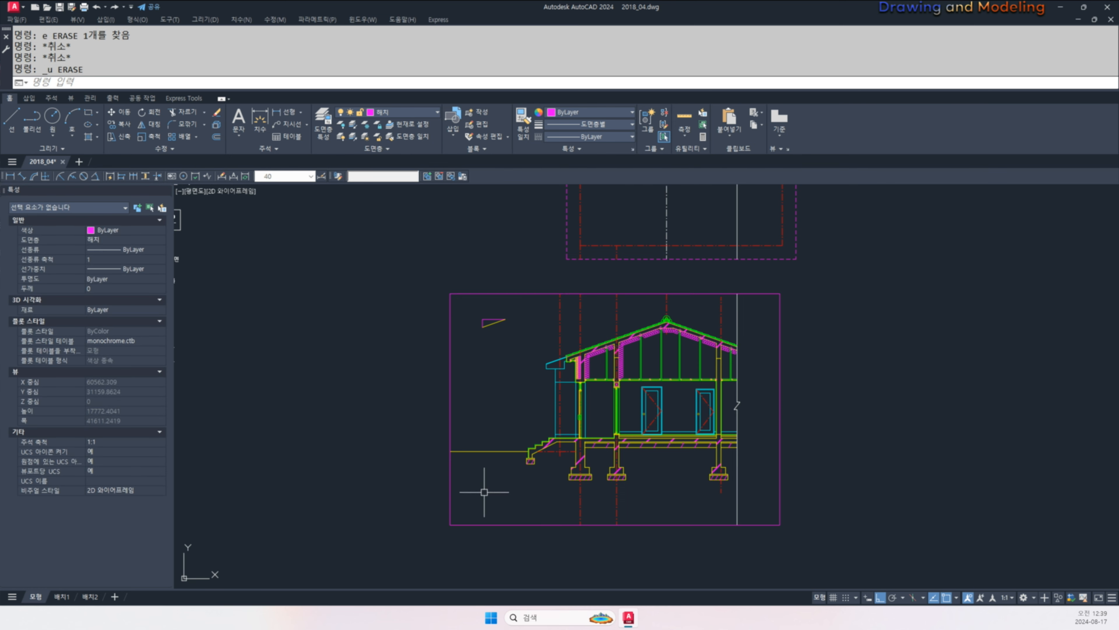
- Offset the ground line left of the entrance steps 200 downward
{"action": "scroll", "coordinate": [488, 492], "scroll_direction": "up", "scroll_amount": 6}
{"action": "type", "text": "o"}
{"action": "key", "text": "Return"}
{"action": "type", "text": "200"}
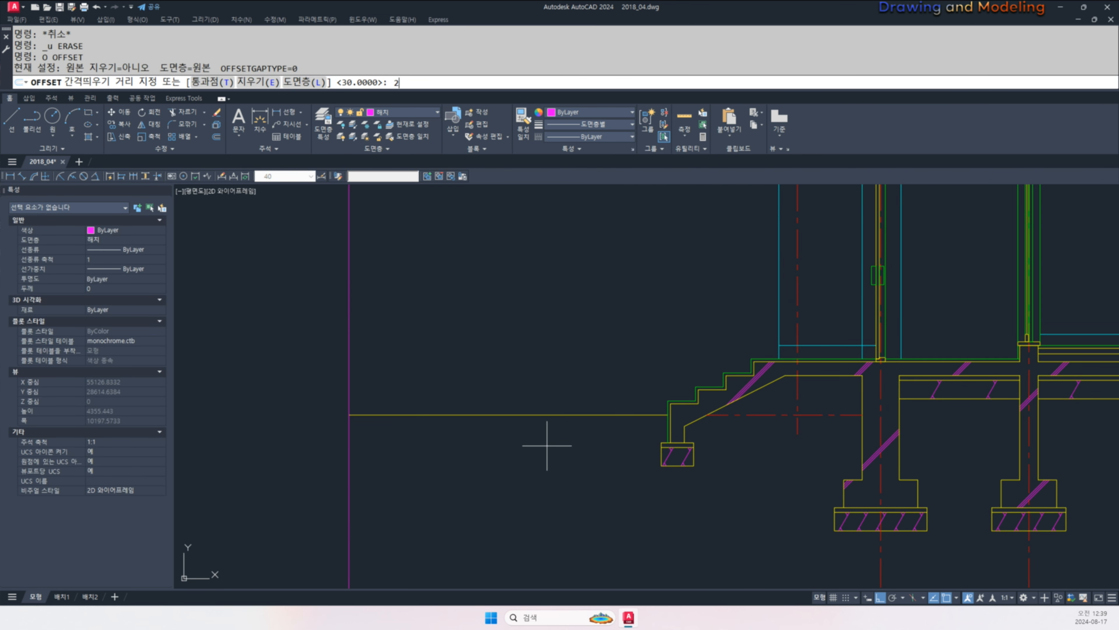
{"action": "key", "text": "Return"}
{"action": "scroll", "coordinate": [573, 437], "scroll_direction": "up", "scroll_amount": 2}
{"action": "left_click", "coordinate": [634, 407]}
{"action": "key", "text": "Escape"}
{"action": "scroll", "coordinate": [705, 420], "scroll_direction": "up", "scroll_amount": 4}
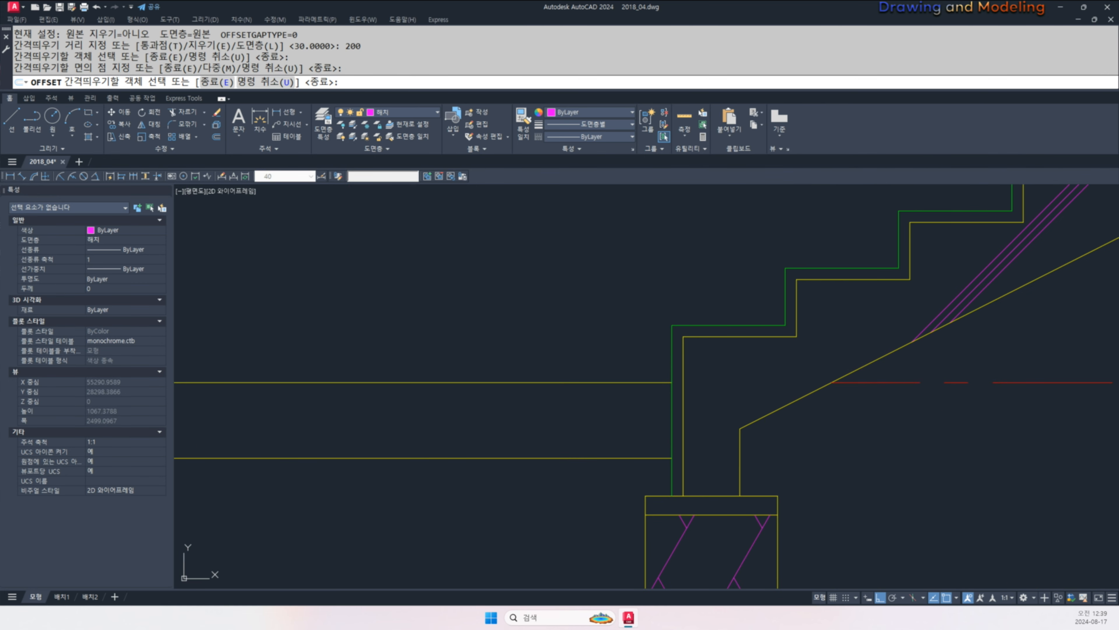
- Offset the lowest step's green riser line 200 to the left twice in succession
{"action": "key", "text": "Return"}
{"action": "type", "text": "200"}
{"action": "key", "text": "Return"}
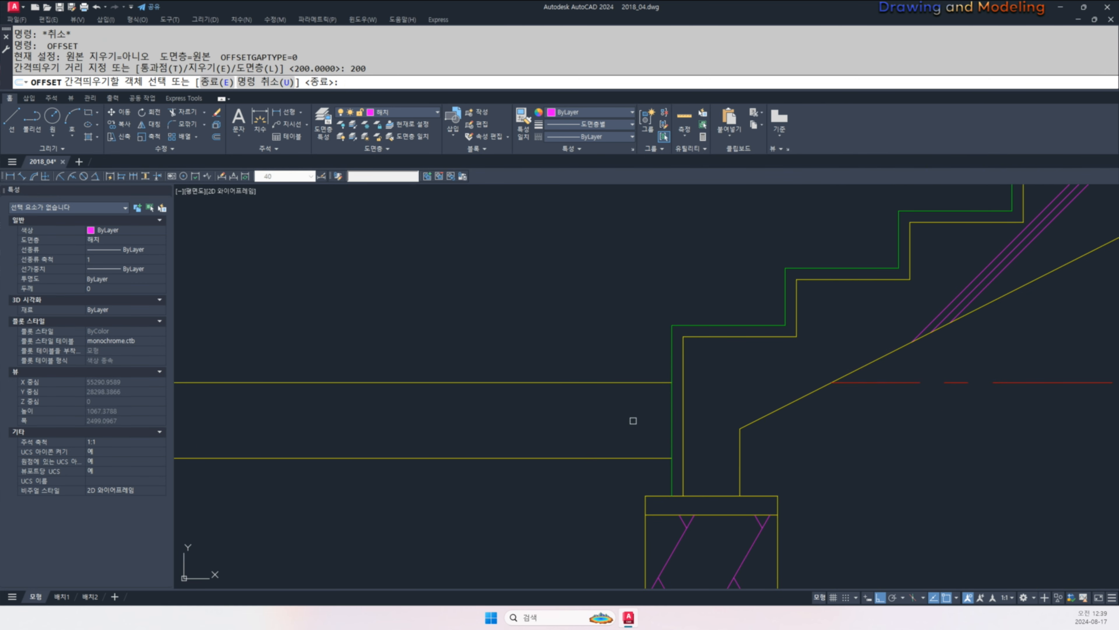
{"action": "left_click", "coordinate": [672, 405]}
{"action": "left_click", "coordinate": [605, 405]}
{"action": "left_click", "coordinate": [596, 400]}
{"action": "left_click", "coordinate": [568, 421]}
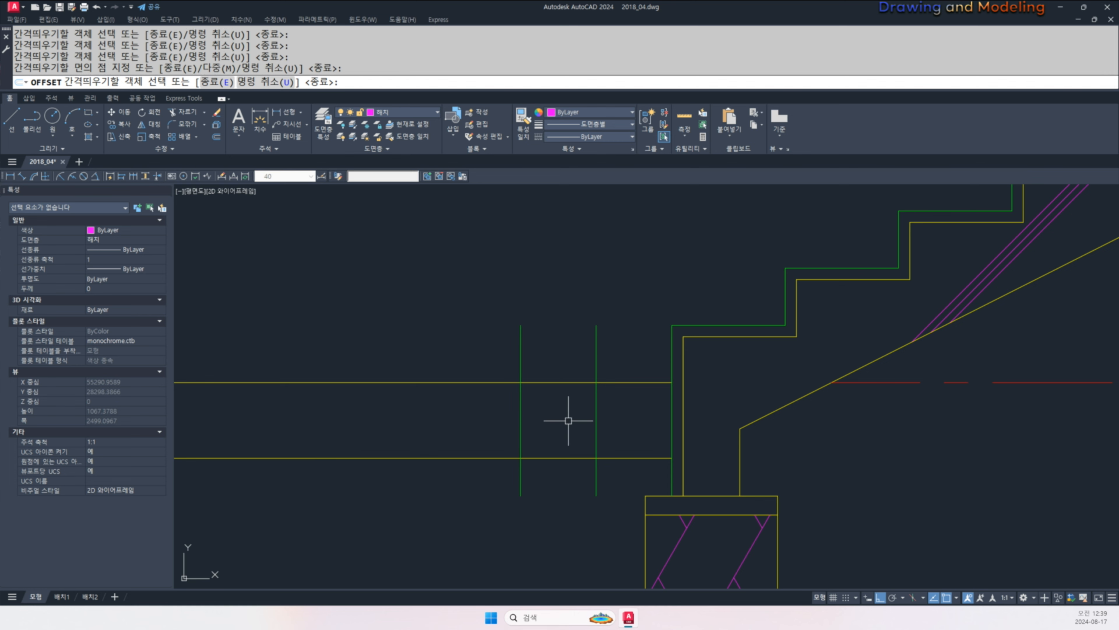
{"action": "middle_click_drag", "start_coordinate": [569, 421], "coordinate": [576, 440]}
{"action": "key", "text": "Escape"}
{"action": "key", "text": "Escape"}
- Draw a V-shaped polyline between the two ground lines, using their intersections with the riser and its offset lines
{"action": "type", "text": "pl"}
{"action": "key", "text": "Return"}
{"action": "left_click", "coordinate": [680, 402]}
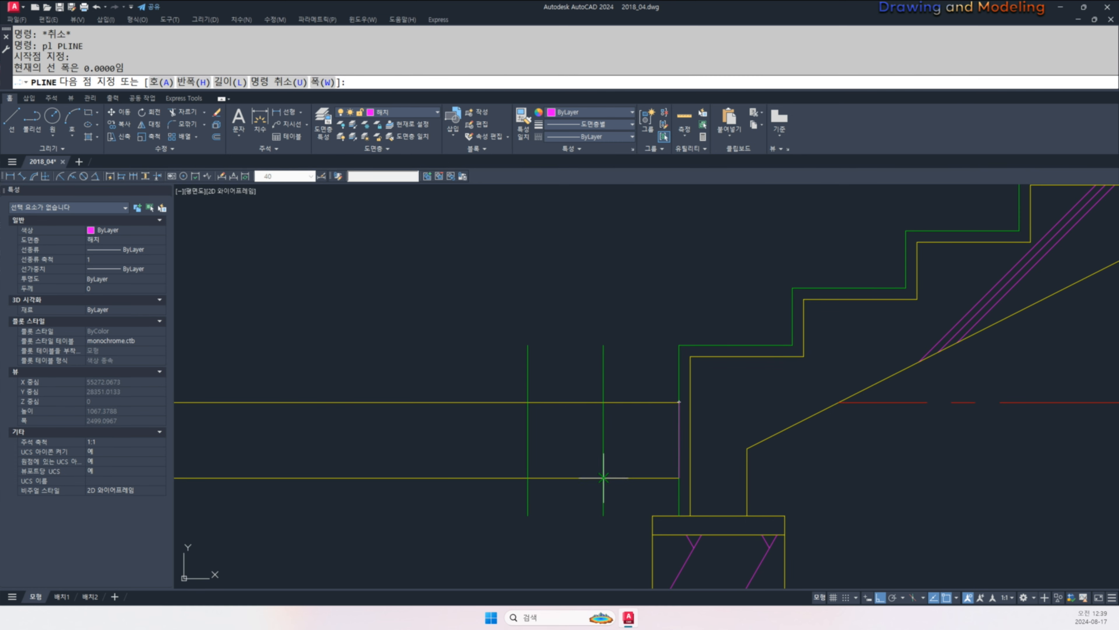
{"action": "key", "text": "Escape"}
- Erase the two green offset lines crossing the ground lines
{"action": "left_click", "coordinate": [603, 350]}
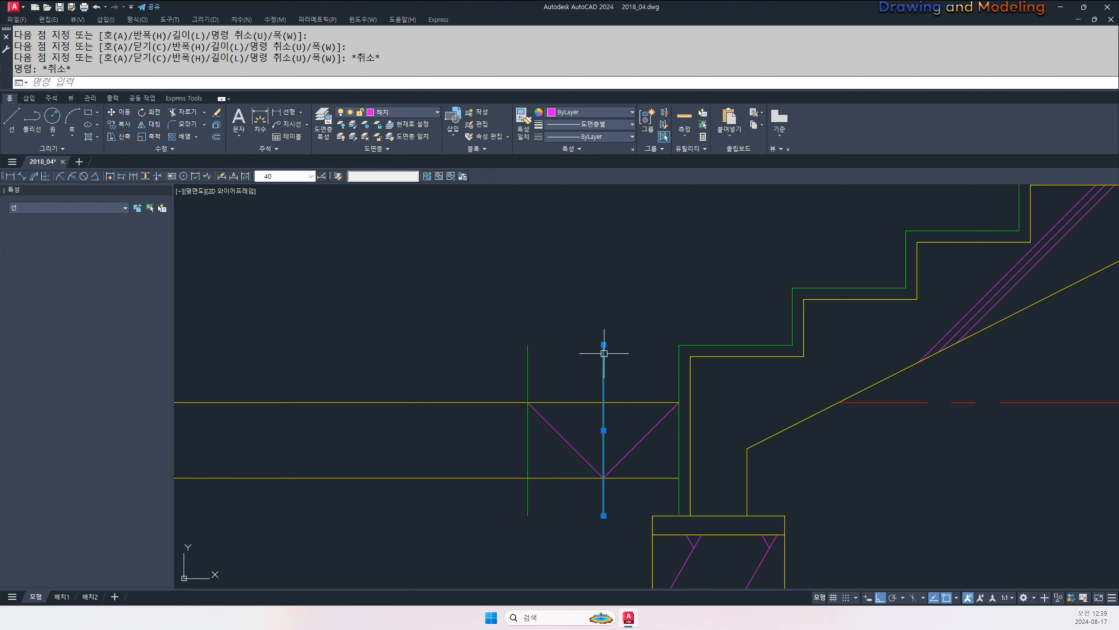
{"action": "left_click", "coordinate": [537, 357]}
{"action": "left_click", "coordinate": [538, 358]}
{"action": "type", "text": "e"}
{"action": "key", "text": "Return"}
{"action": "middle_click_drag", "start_coordinate": [620, 401], "coordinate": [601, 419]}
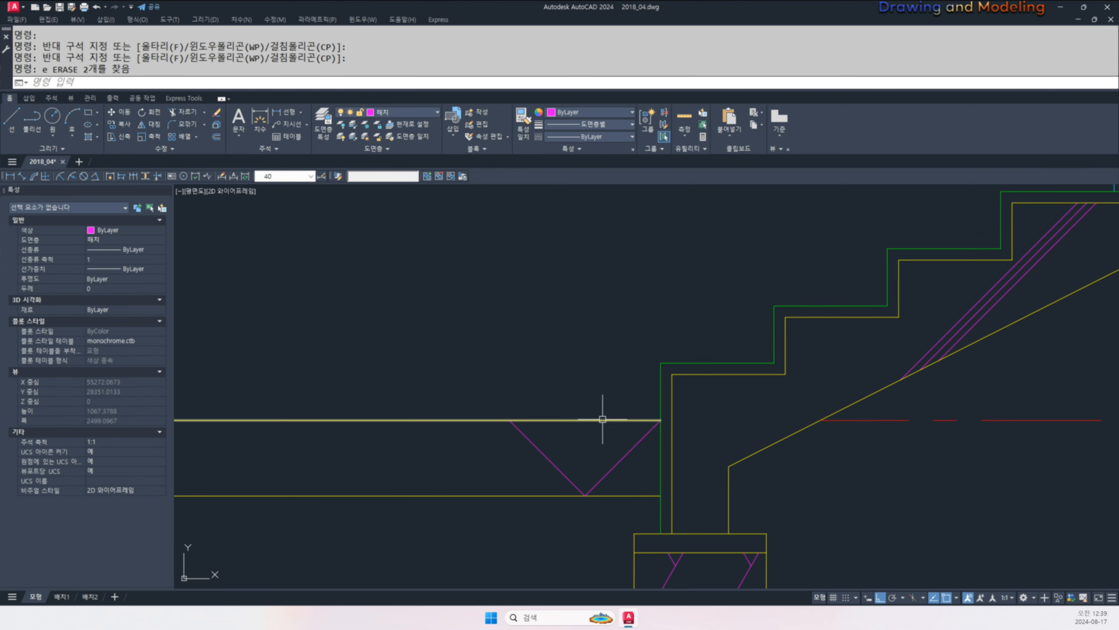
- Match the V-shaped polyline to the properties of the yellow ground line
{"action": "type", "text": "ma"}
{"action": "key", "text": "Return"}
{"action": "left_click", "coordinate": [578, 414]}
{"action": "left_click", "coordinate": [575, 421]}
{"action": "left_click", "coordinate": [622, 469]}
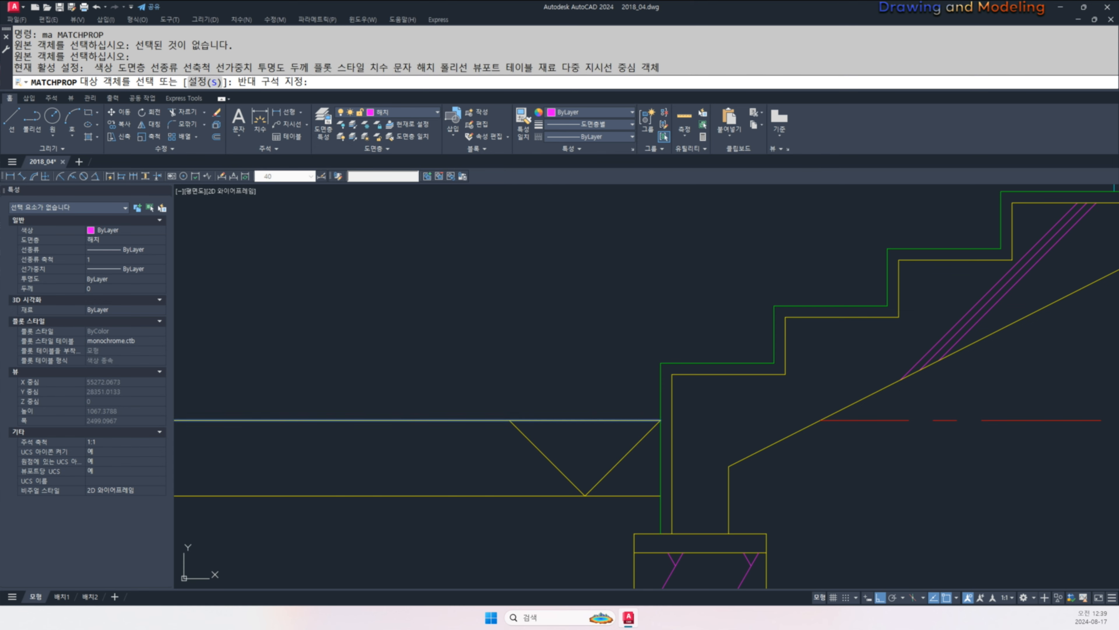
{"action": "left_click", "coordinate": [554, 451]}
{"action": "key", "text": "Escape"}
{"action": "key", "text": "Escape"}
- Copy the V-shaped polyline leftward as an array of 3 items, spaced end to end
{"action": "middle_click_drag", "start_coordinate": [621, 457], "coordinate": [655, 473]}
{"action": "key", "text": "Return"}
{"action": "left_click", "coordinate": [677, 481]}
{"action": "left_click", "coordinate": [644, 470]}
{"action": "key", "text": "Return"}
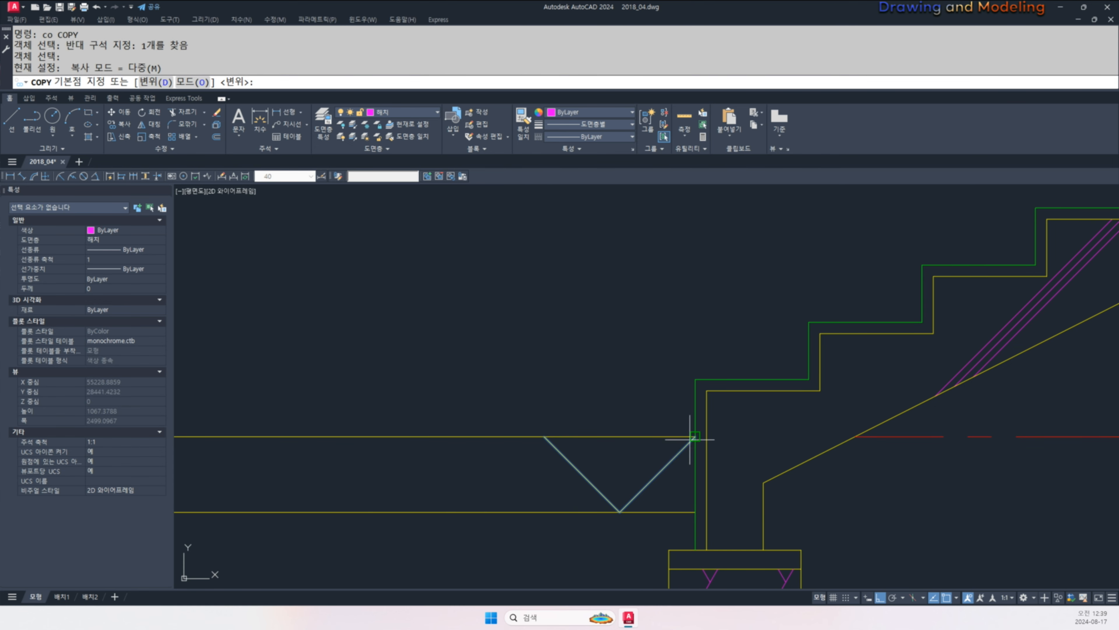
{"action": "left_click", "coordinate": [695, 437]}
{"action": "type", "text": "a"}
{"action": "key", "text": "Return"}
{"action": "type", "text": "3"}
{"action": "key", "text": "Return"}
{"action": "left_click", "coordinate": [545, 436]}
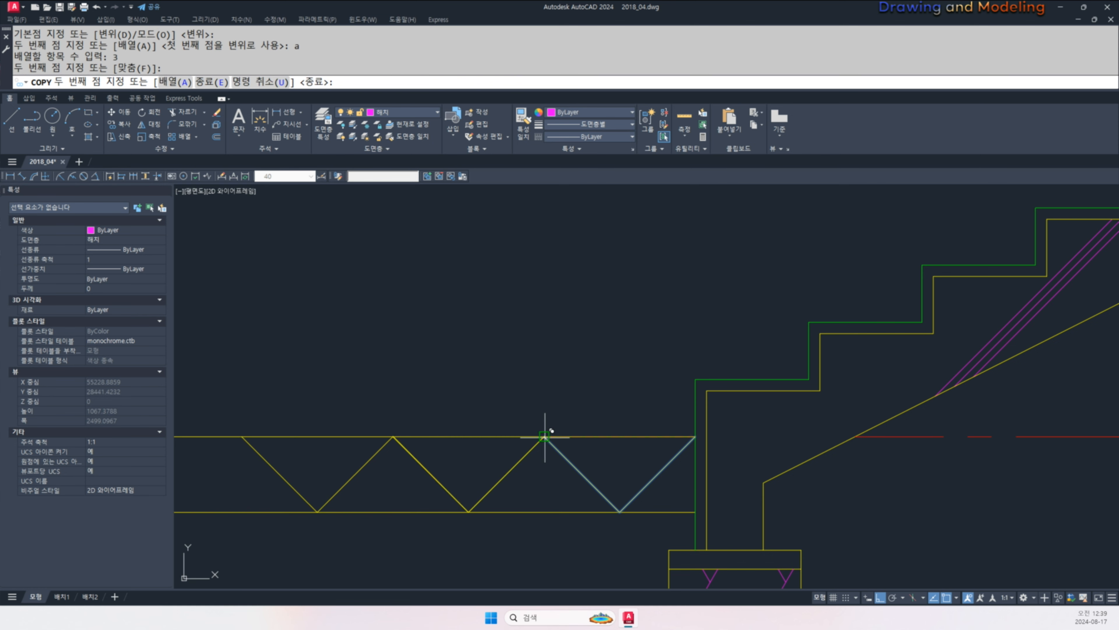
{"action": "key", "text": "Escape"}
{"action": "key", "text": "Escape"}
- Join the three V-shaped polylines into one continuous zigzag
{"action": "left_click", "coordinate": [604, 455]}
{"action": "scroll", "coordinate": [374, 485], "scroll_direction": "down", "scroll_amount": 2}
{"action": "middle_click_drag", "start_coordinate": [392, 493], "coordinate": [590, 483]}
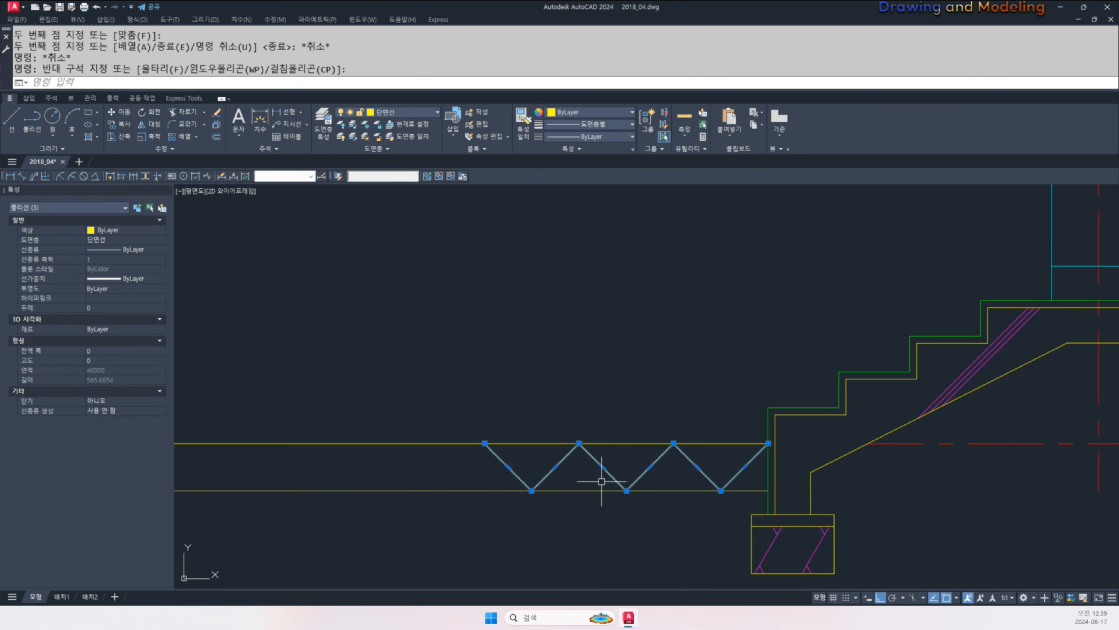
{"action": "type", "text": "j"}
{"action": "key", "text": "Return"}
{"action": "key", "text": "Escape"}
- Draw a vertical line from the zigzag's upper left end down past the lower ground line
{"action": "middle_click_drag", "start_coordinate": [524, 513], "coordinate": [578, 479]}
{"action": "type", "text": "l"}
{"action": "key", "text": "Return"}
{"action": "left_click", "coordinate": [538, 410]}
{"action": "left_click", "coordinate": [538, 545]}
{"action": "key", "text": "Escape"}
- Trim both ground lines to the left of the new vertical line
{"action": "type", "text": "tr"}
{"action": "key", "text": "Return"}
{"action": "key", "text": "Return"}
{"action": "left_click", "coordinate": [501, 377]}
{"action": "left_click", "coordinate": [472, 493]}
{"action": "key", "text": "Escape"}
{"action": "key", "text": "Escape"}
- Hatch the three upper triangles of the ground zigzag with ANSI31 at scale 10
{"action": "scroll", "coordinate": [585, 463], "scroll_direction": "up", "scroll_amount": 2}
{"action": "middle_click_drag", "start_coordinate": [586, 463], "coordinate": [495, 487]}
{"action": "type", "text": "h"}
{"action": "key", "text": "Return"}
{"action": "left_click", "coordinate": [513, 450]}
{"action": "left_click", "coordinate": [647, 428]}
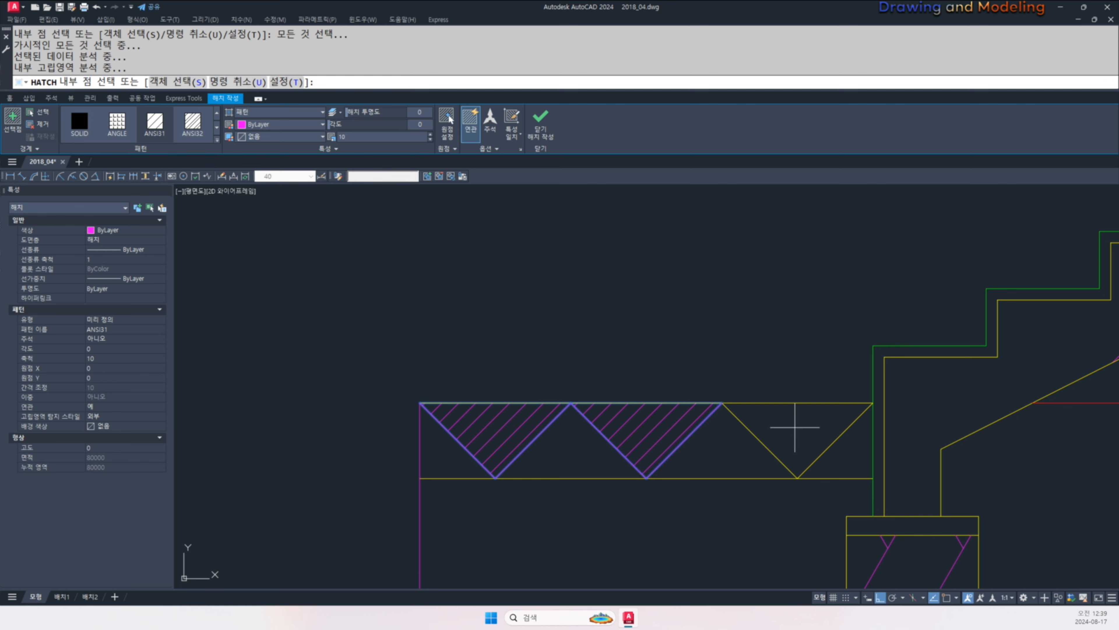
{"action": "left_click", "coordinate": [789, 425]}
{"action": "key", "text": "Return"}
- Hatch the remaining lower triangles of the ground zigzag with ANSI31 at scale 10
{"action": "key", "text": "Return"}
{"action": "left_click", "coordinate": [588, 450]}
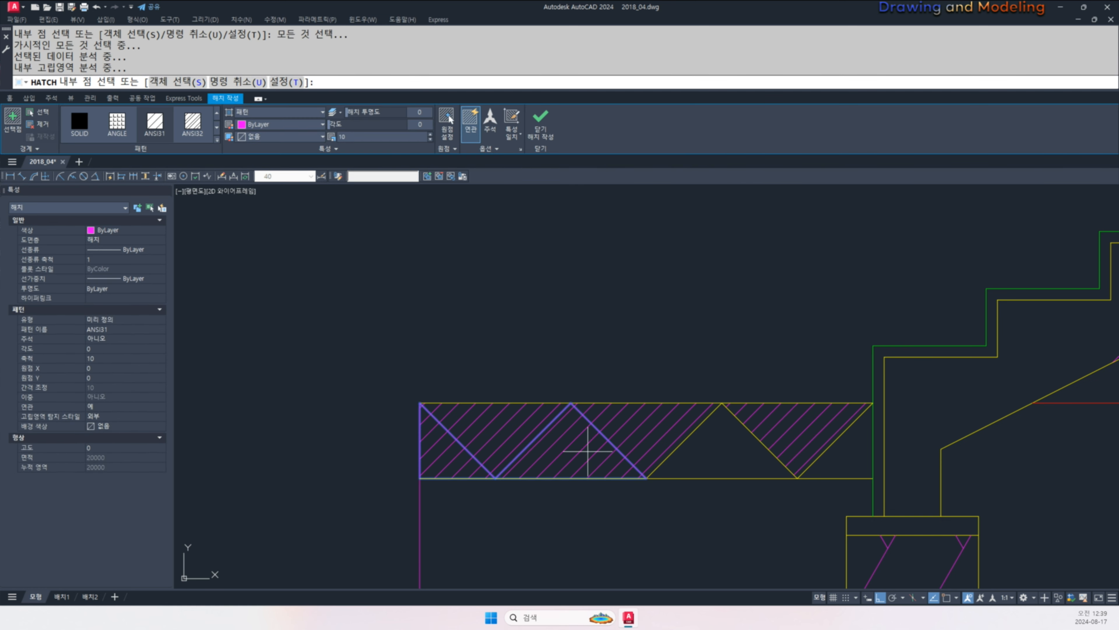
{"action": "key", "text": "Escape"}
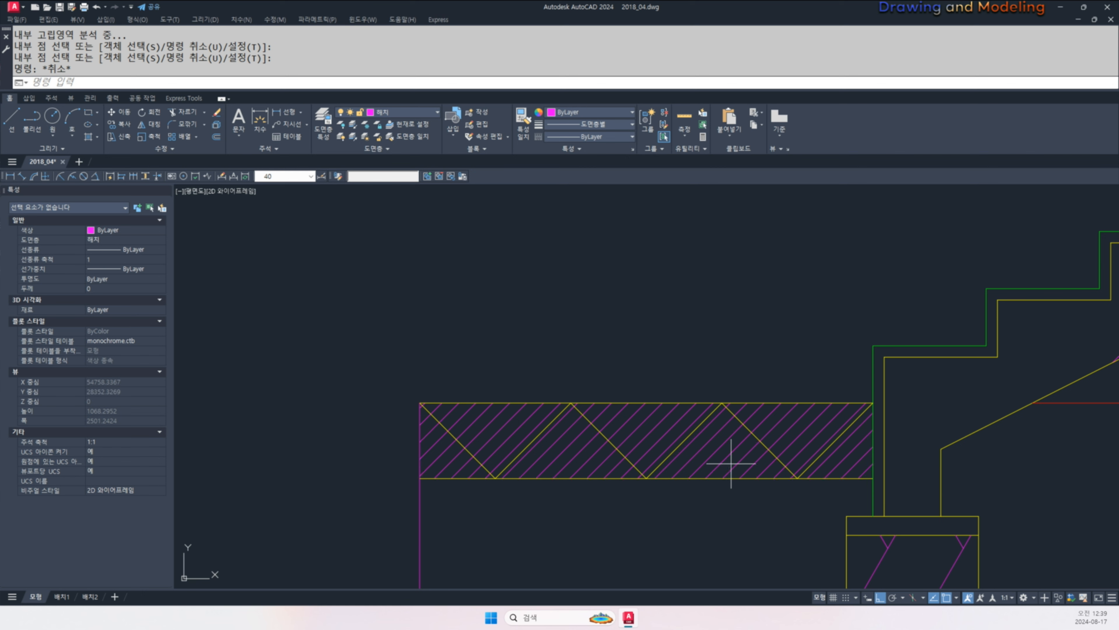
- Set the angle of the lower triangles' hatch in the ground zigzag to 90
{"action": "left_click", "coordinate": [754, 480]}
{"action": "left_click", "coordinate": [315, 187]}
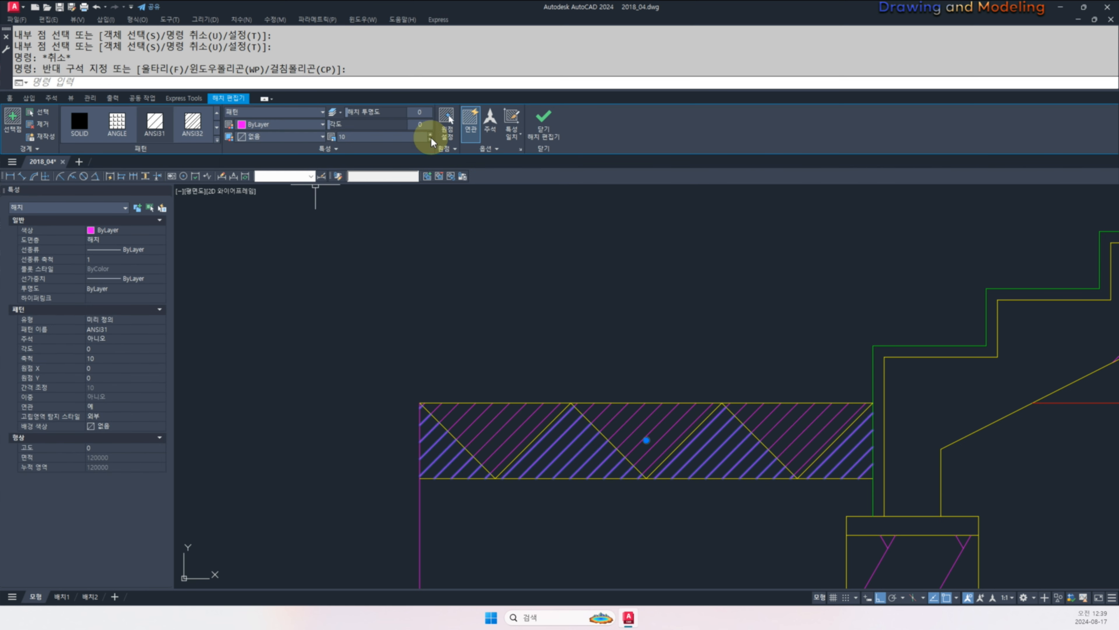
{"action": "left_click", "coordinate": [425, 127]}
{"action": "type", "text": "9"}
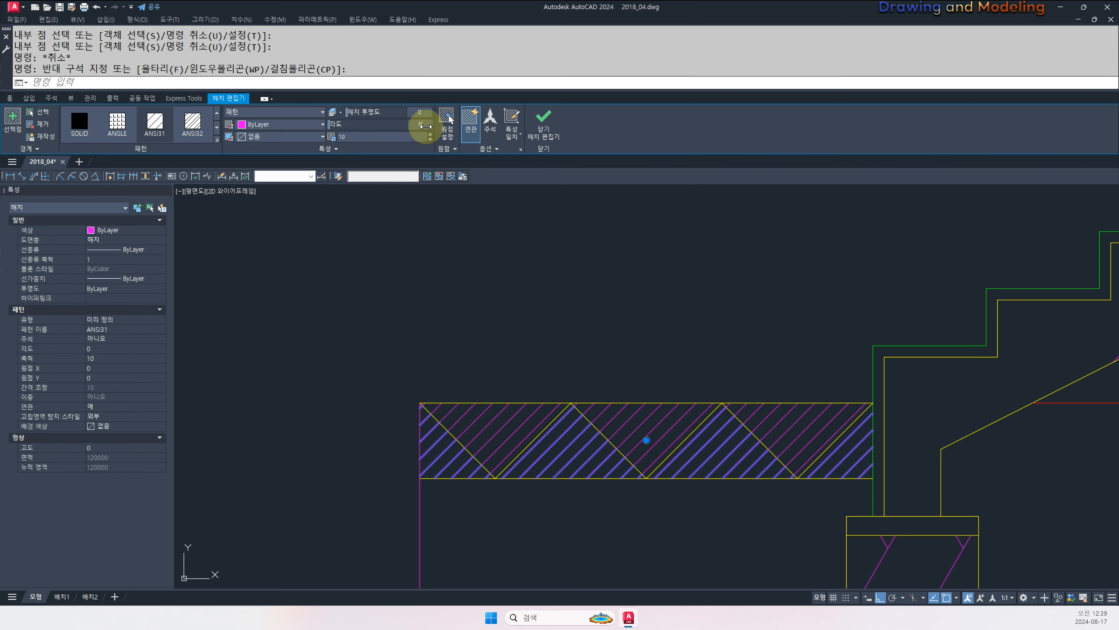
{"action": "type", "text": "0"}
{"action": "key", "text": "Return"}
{"action": "key", "text": "Escape"}
{"action": "key", "text": "Escape"}
- Erase the ground symbol's lower horizontal line and the vertical line at its outer end
{"action": "left_click", "coordinate": [452, 479]}
{"action": "left_click", "coordinate": [419, 512]}
{"action": "type", "text": "e"}
{"action": "key", "text": "Return"}
{"action": "key", "text": "Escape"}
{"action": "key", "text": "Escape"}
- Stretch the lower end of the vertical porch centre line up so it stops above the horizontal red line under the slab
{"action": "scroll", "coordinate": [557, 443], "scroll_direction": "down", "scroll_amount": 4}
{"action": "scroll", "coordinate": [564, 445], "scroll_direction": "down", "scroll_amount": 3}
{"action": "middle_click_drag", "start_coordinate": [703, 455], "coordinate": [574, 453]}
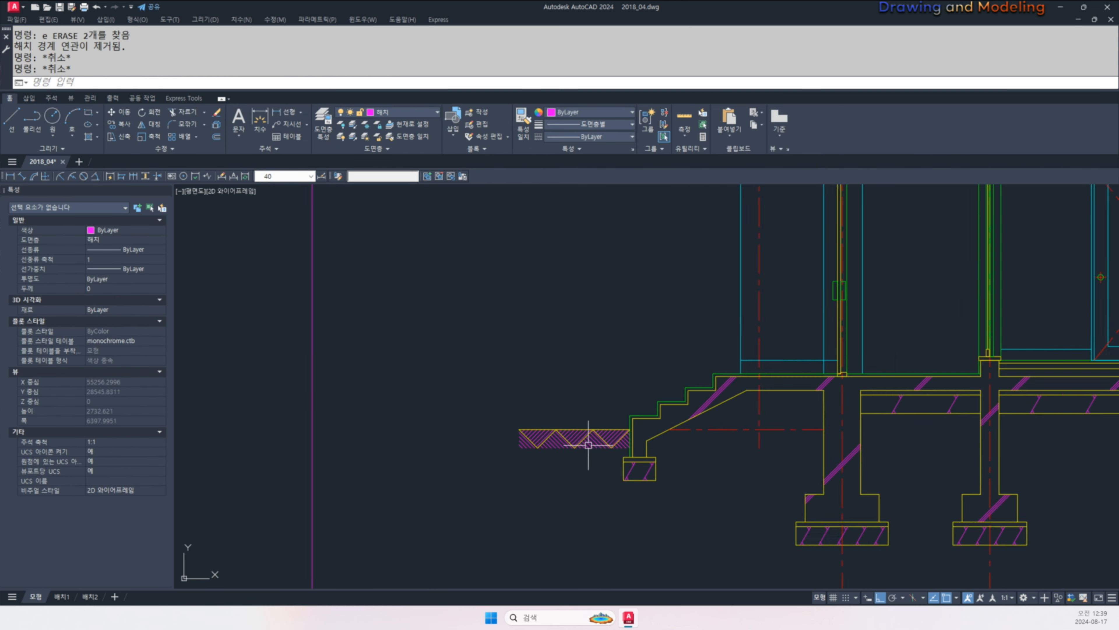
{"action": "scroll", "coordinate": [544, 446], "scroll_direction": "up", "scroll_amount": 2}
{"action": "type", "text": "s"}
{"action": "key", "text": "Return"}
{"action": "left_click", "coordinate": [588, 468]}
{"action": "left_click", "coordinate": [539, 448]}
{"action": "key", "text": "Return"}
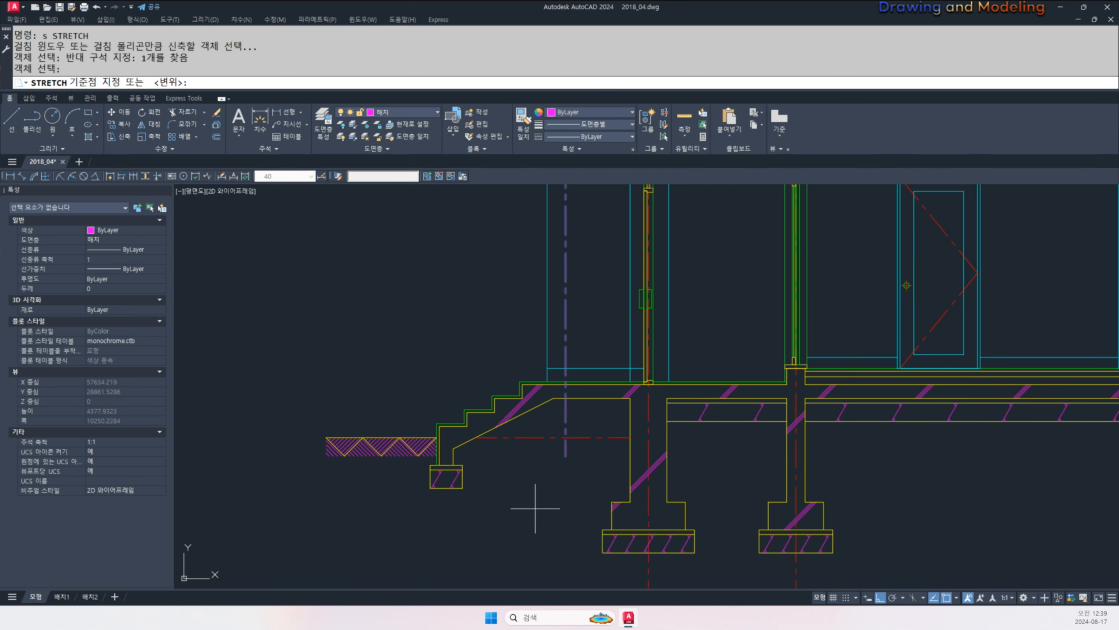
{"action": "left_click", "coordinate": [535, 508]}
{"action": "key", "text": "Escape"}
{"action": "key", "text": "Escape"}
- Hatch the area between the sloped porch slab, the foundation wall and the horizontal red line with ANSI31 at scale 10
{"action": "scroll", "coordinate": [556, 432], "scroll_direction": "up", "scroll_amount": 4}
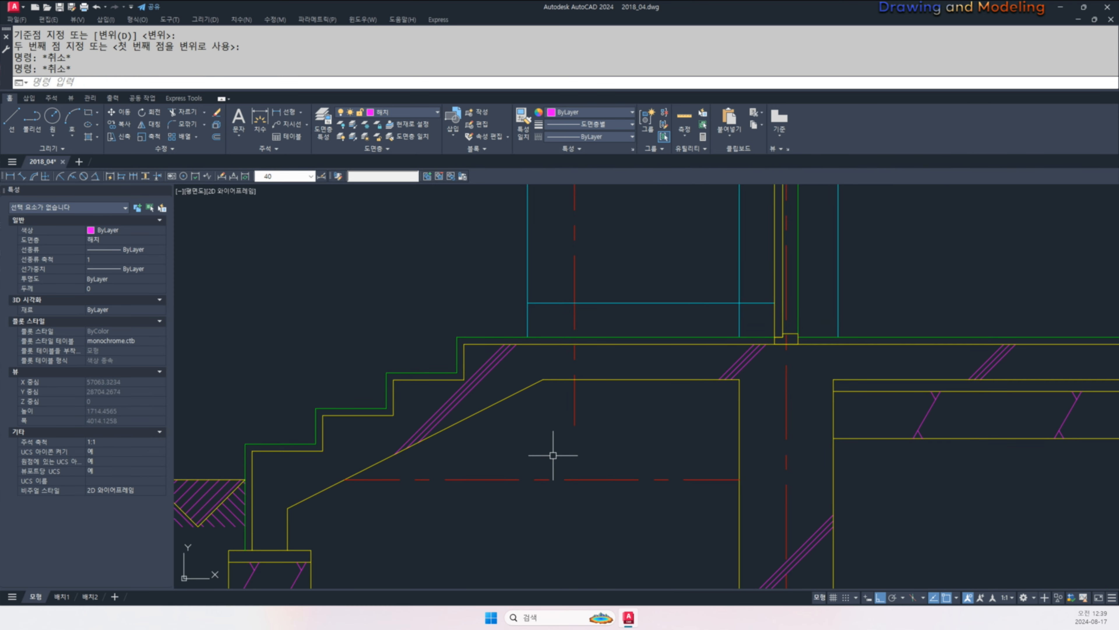
{"action": "scroll", "coordinate": [596, 457], "scroll_direction": "down", "scroll_amount": 2}
{"action": "key", "text": "Return"}
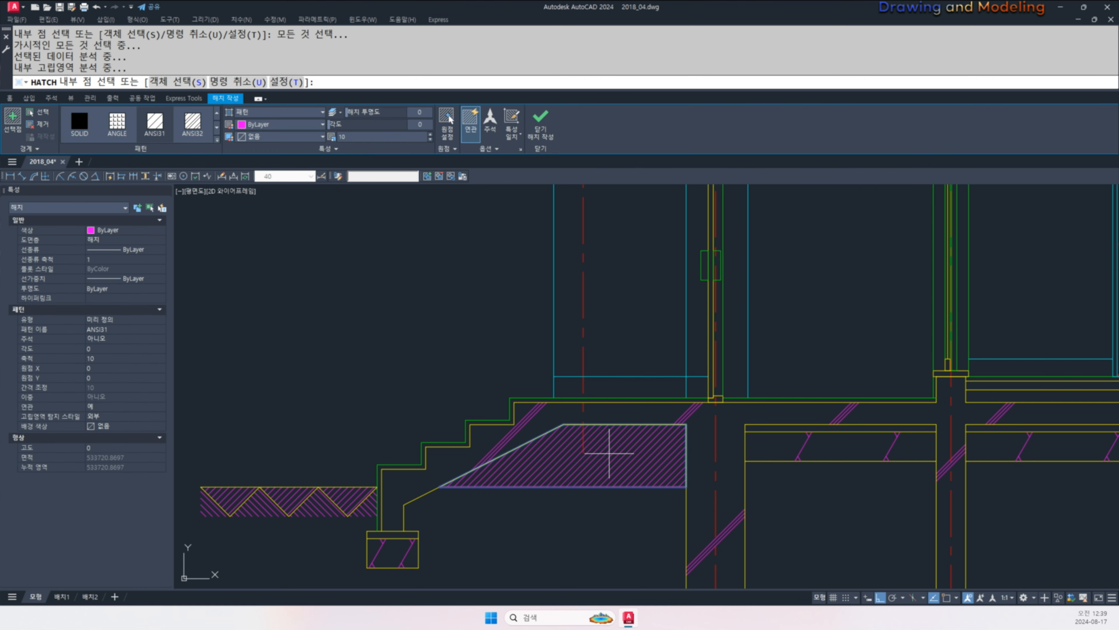
{"action": "left_click", "coordinate": [597, 457]}
{"action": "key", "text": "Escape"}
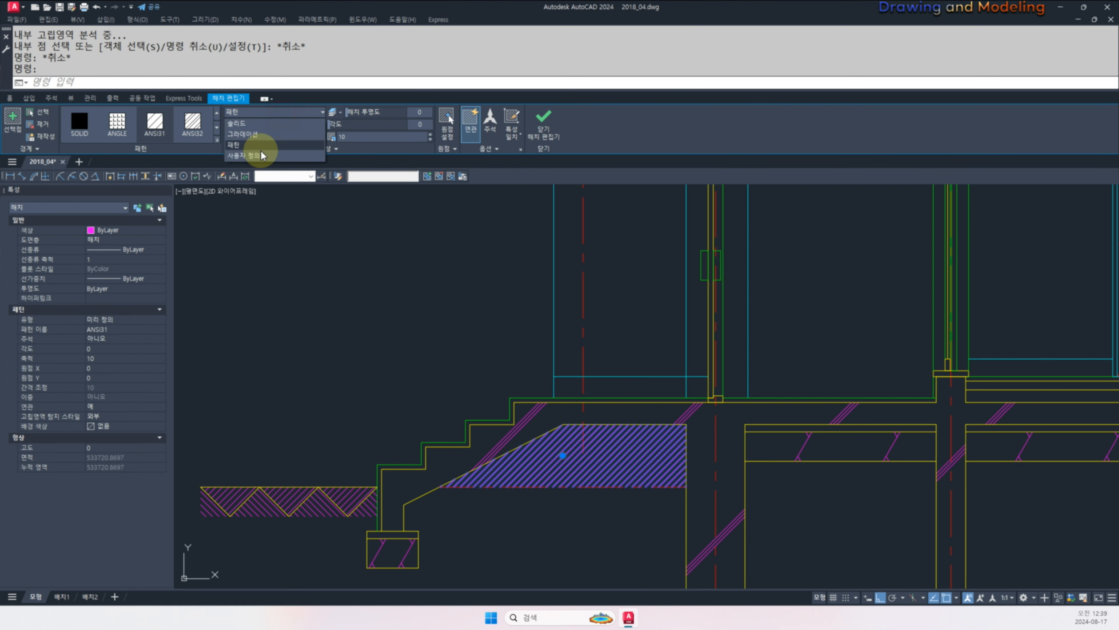
- Change the hatch under the porch slab to a user-defined pattern with a spacing of 20
{"action": "left_click", "coordinate": [260, 156]}
{"action": "left_click", "coordinate": [370, 138]}
{"action": "type", "text": "230"}
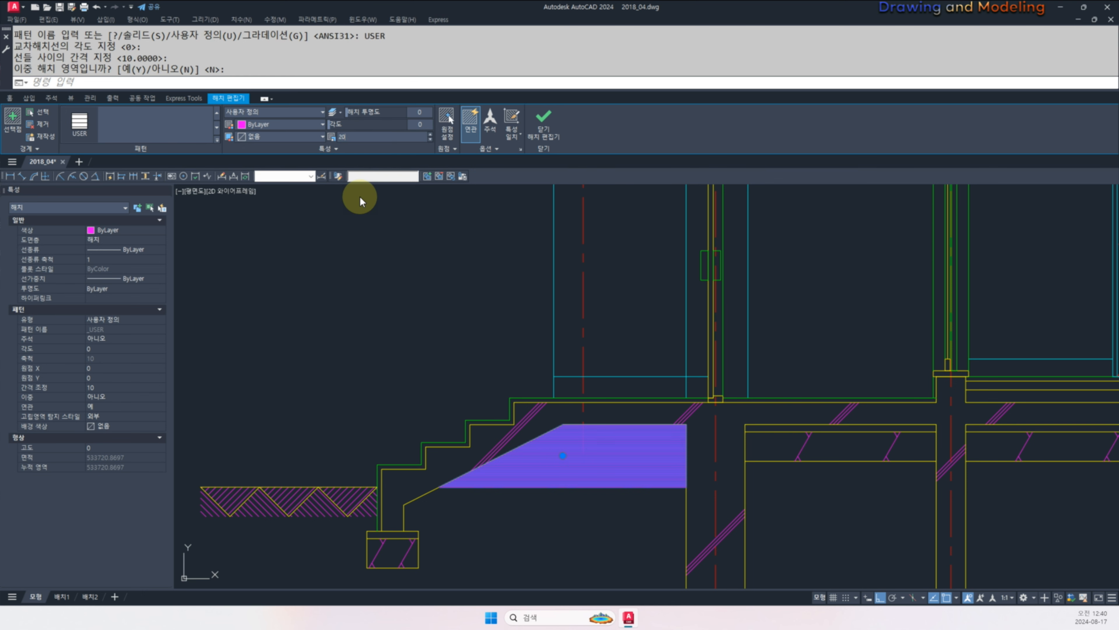
{"action": "key", "text": "Return"}
{"action": "key", "text": "Escape"}
{"action": "key", "text": "Escape"}
{"action": "key", "text": "Escape"}
{"action": "scroll", "coordinate": [535, 438], "scroll_direction": "up", "scroll_amount": 2}
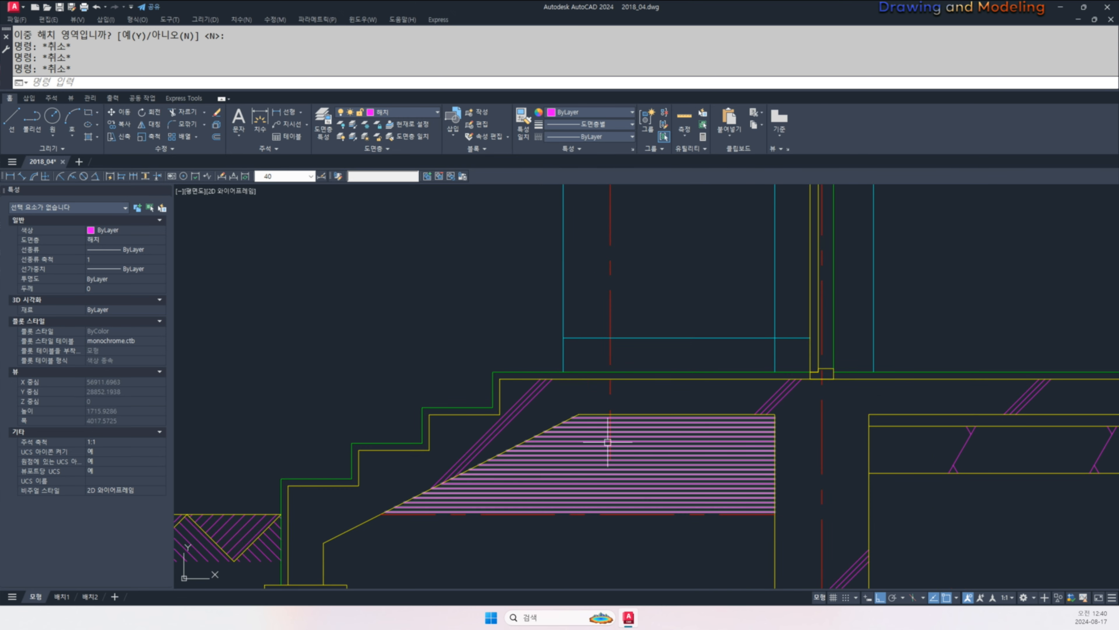
{"action": "type", "text": "s"}
{"action": "key", "text": "Return"}
{"action": "scroll", "coordinate": [608, 449], "scroll_direction": "up", "scroll_amount": 3}
{"action": "left_click", "coordinate": [609, 462]}
{"action": "key", "text": "Escape"}
{"action": "key", "text": "Escape"}
- Stretch the lower end of the porch centre line down about 480 mm, past the new hatch
{"action": "scroll", "coordinate": [611, 456], "scroll_direction": "up", "scroll_amount": 2}
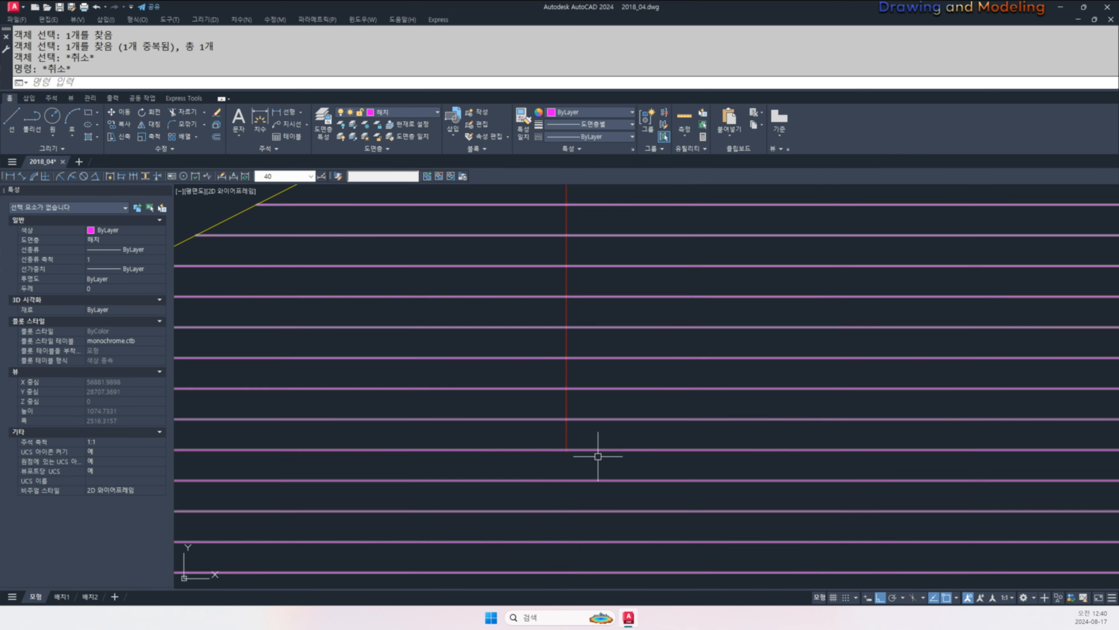
{"action": "type", "text": "s"}
{"action": "left_click", "coordinate": [590, 472]}
{"action": "left_click", "coordinate": [537, 440]}
{"action": "key", "text": "space"}
{"action": "scroll", "coordinate": [657, 346], "scroll_direction": "down", "scroll_amount": 5}
{"action": "left_click", "coordinate": [664, 348]}
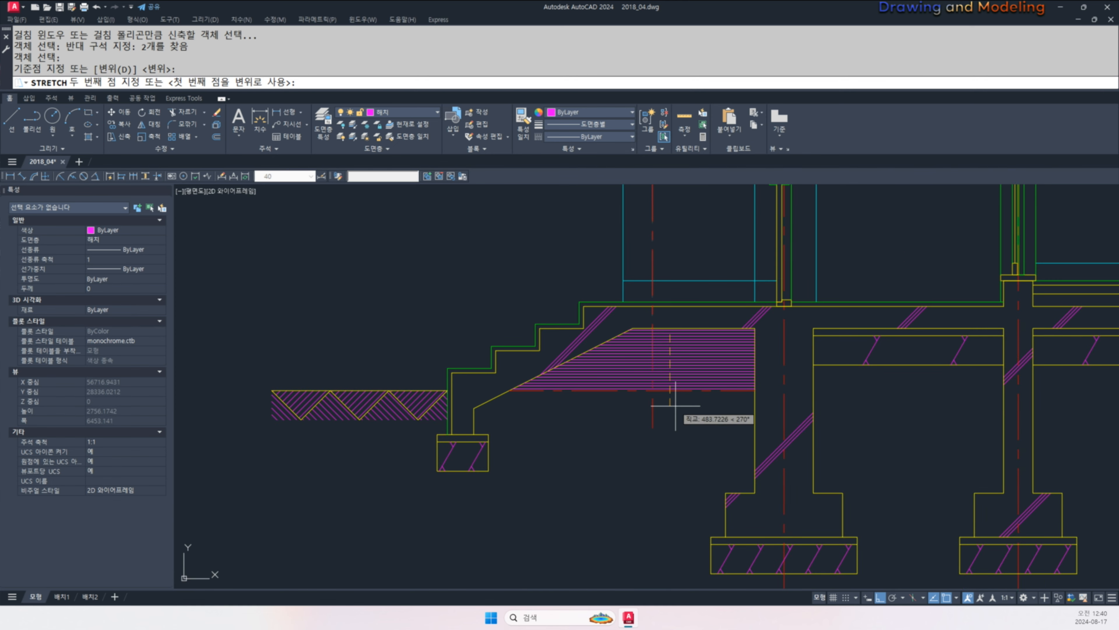
{"action": "key", "text": "Escape"}
- Look over the building section inside the frame for wall areas that still lack a hatch
{"action": "mouse_move", "coordinate": [646, 445]}
{"action": "middle_mouse_down"}
{"action": "mouse_move", "coordinate": [636, 537]}
{"action": "mouse_move", "coordinate": [512, 470]}
{"action": "mouse_move", "coordinate": [508, 497]}
{"action": "middle_mouse_up"}
{"action": "scroll", "coordinate": [626, 522], "scroll_direction": "down", "scroll_amount": 2}
{"action": "scroll", "coordinate": [579, 477], "scroll_direction": "down", "scroll_amount": 1}
{"action": "middle_click_drag", "start_coordinate": [575, 484], "coordinate": [555, 496]}
{"action": "mouse_move", "coordinate": [586, 406]}
{"action": "middle_mouse_down"}
{"action": "mouse_move", "coordinate": [652, 420]}
{"action": "mouse_move", "coordinate": [661, 398]}
{"action": "middle_mouse_up"}
{"action": "scroll", "coordinate": [539, 486], "scroll_direction": "up", "scroll_amount": 4}
{"action": "scroll", "coordinate": [504, 485], "scroll_direction": "down", "scroll_amount": 4}
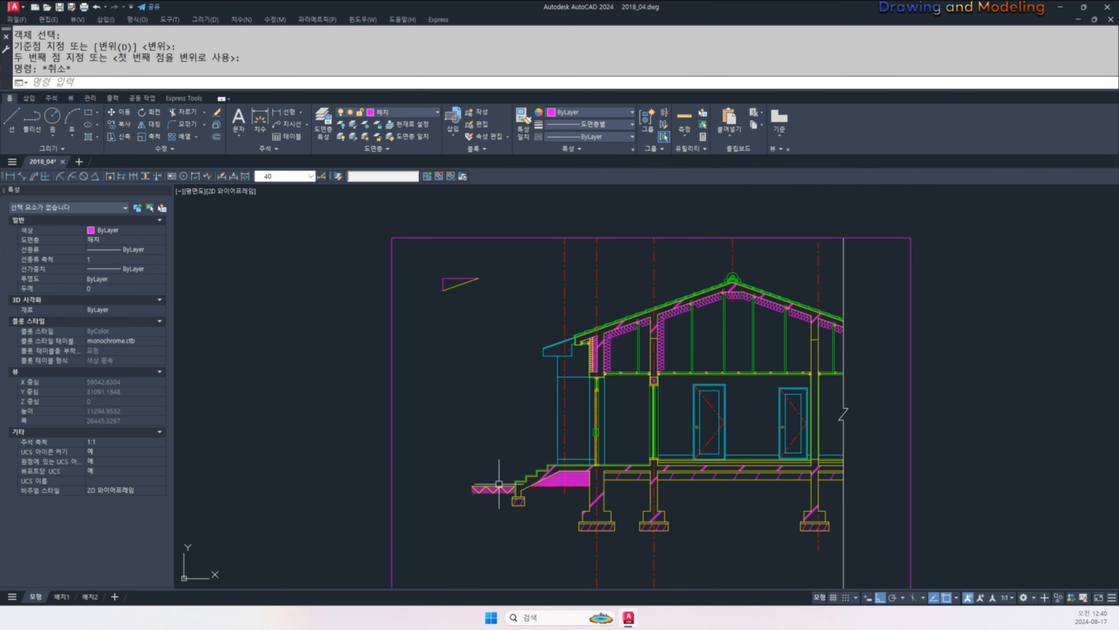
{"action": "scroll", "coordinate": [499, 483], "scroll_direction": "down", "scroll_amount": 2}
{"action": "scroll", "coordinate": [593, 432], "scroll_direction": "up", "scroll_amount": 5}
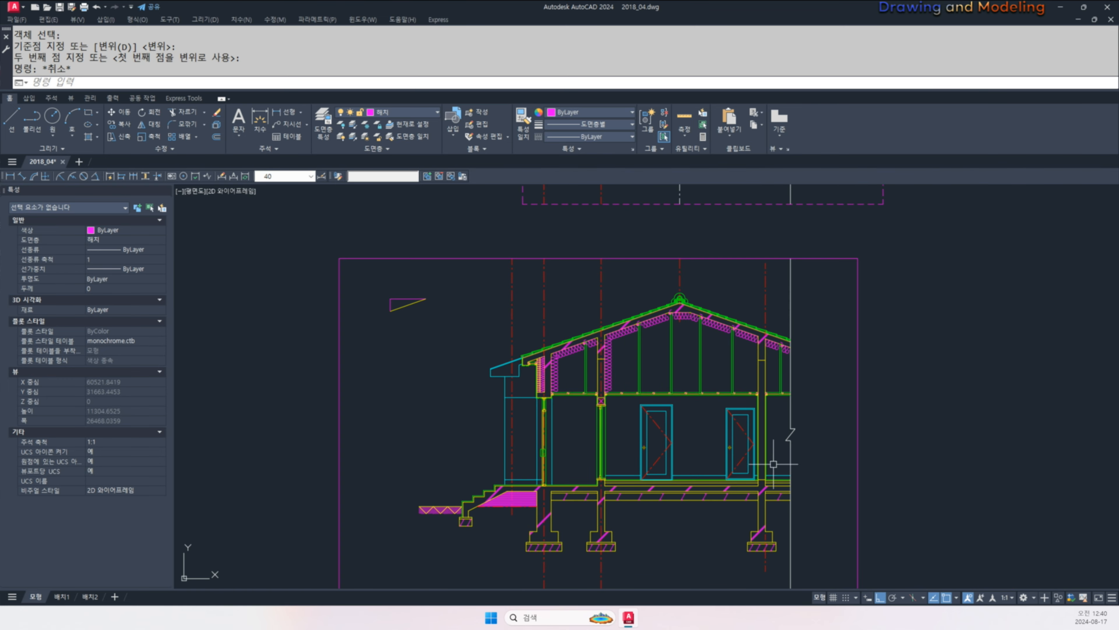
- Hatch the tall interior wall beside the break line with two overlaid ANSI31 hatches at scale 10
{"action": "type", "text": "h"}
{"action": "key", "text": "Return"}
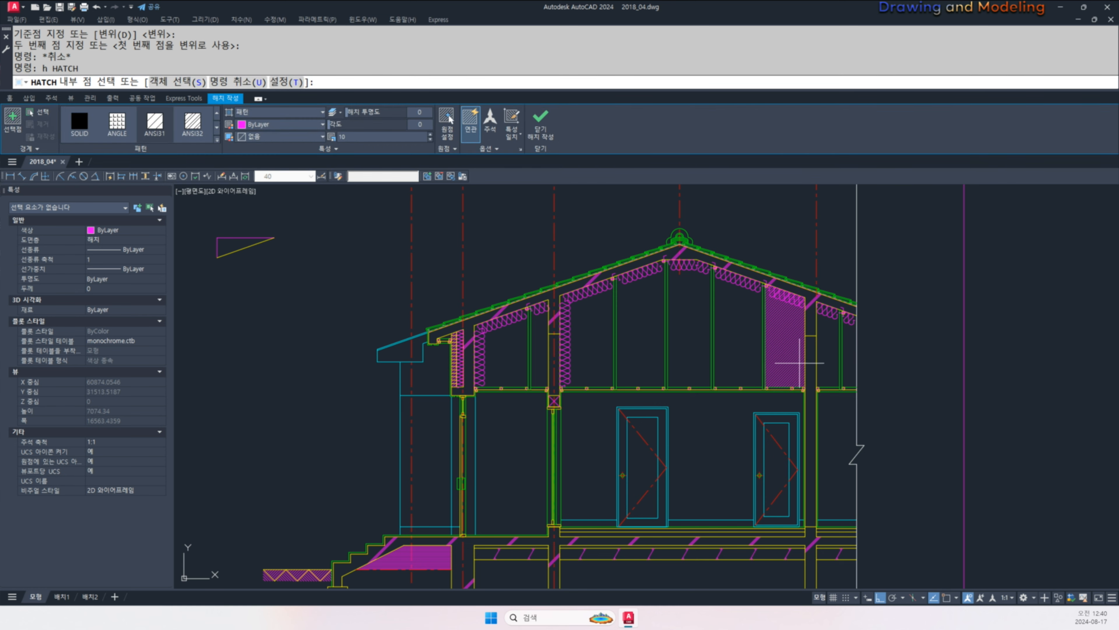
{"action": "left_click", "coordinate": [816, 375]}
{"action": "key", "text": "Return"}
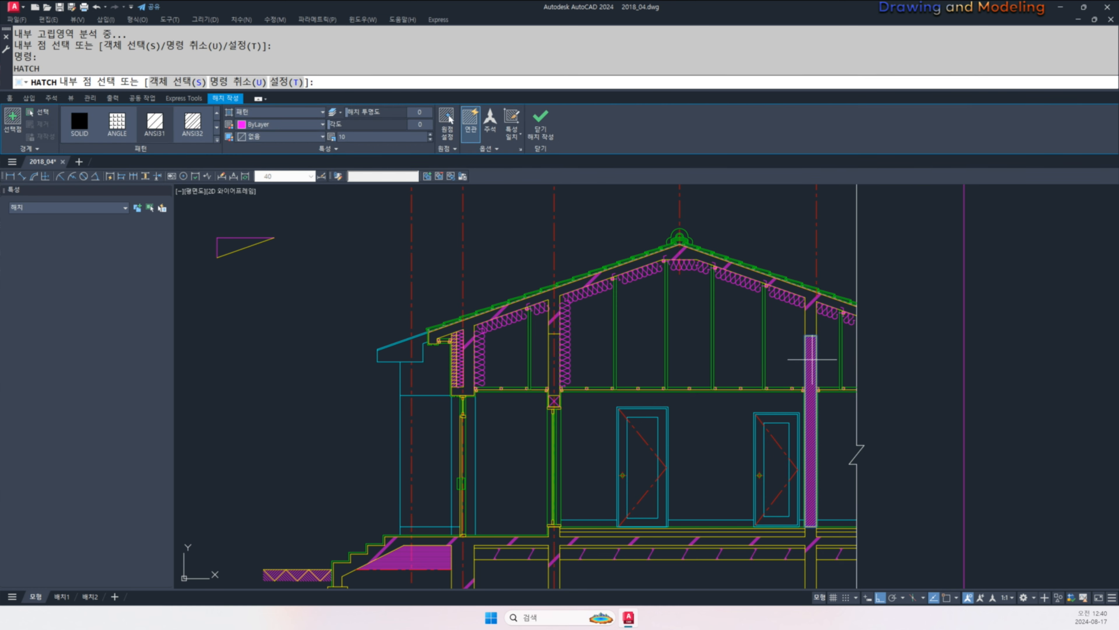
{"action": "key", "text": "Escape"}
{"action": "key", "text": "Escape"}
- Match one of the tall wall's two hatches to the horizontal brick-course hatch of the wall under the eave
{"action": "scroll", "coordinate": [440, 370], "scroll_direction": "up", "scroll_amount": 5}
{"action": "type", "text": "ma"}
{"action": "key", "text": "Return"}
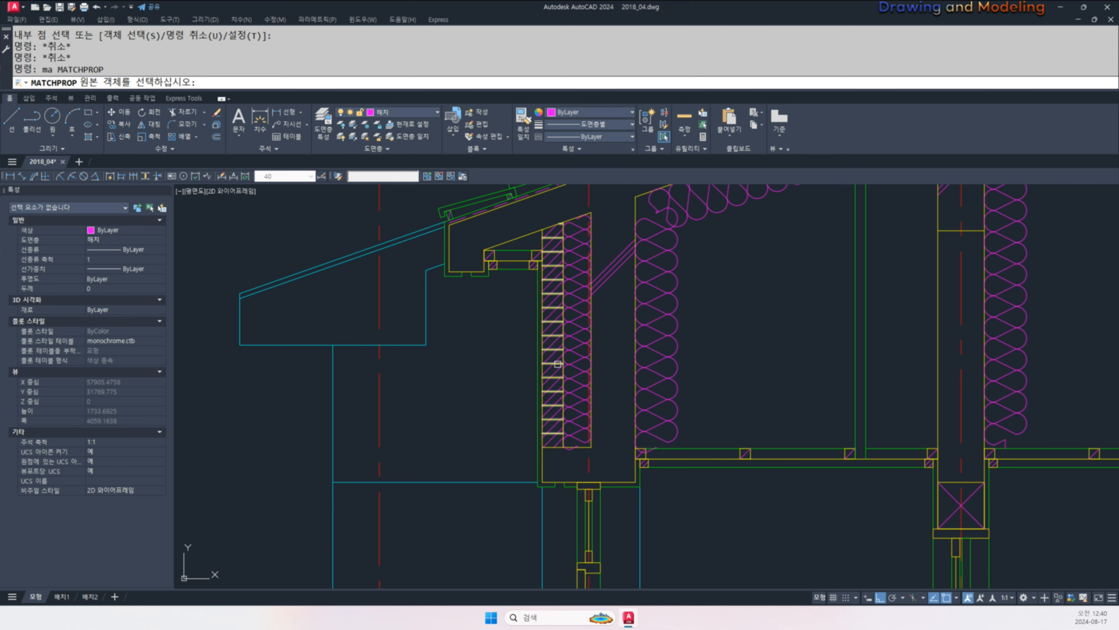
{"action": "left_click", "coordinate": [557, 363]}
{"action": "scroll", "coordinate": [556, 363], "scroll_direction": "down", "scroll_amount": 8}
{"action": "scroll", "coordinate": [742, 406], "scroll_direction": "up", "scroll_amount": 4}
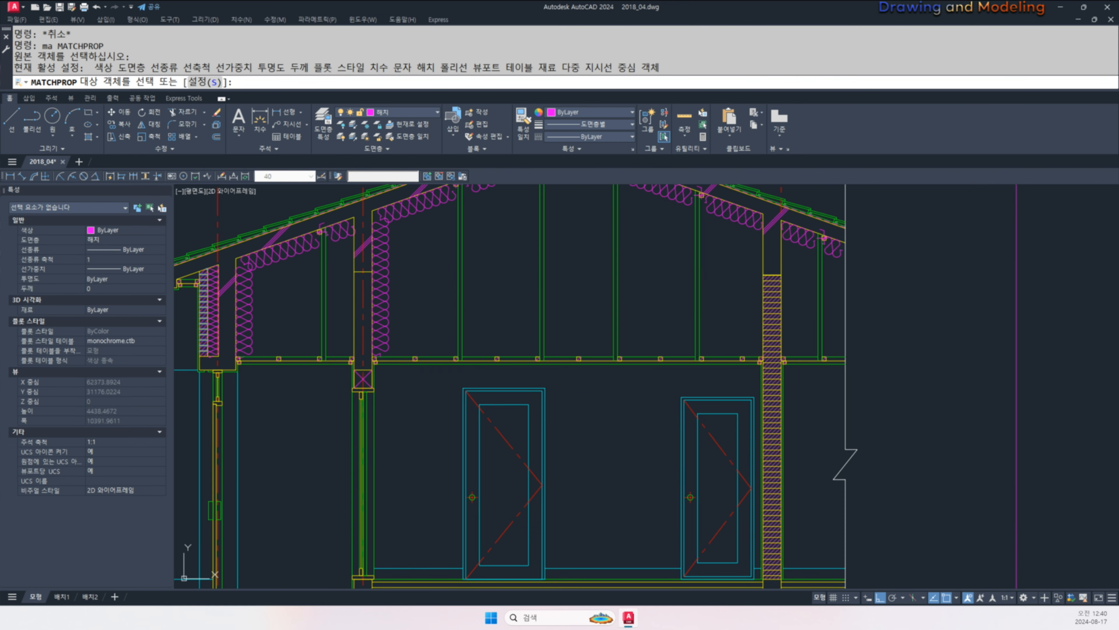
{"action": "key", "text": "Escape"}
{"action": "key", "text": "Escape"}
- Set the origin of the tall wall's brick-course hatch to the wall's lower corner
{"action": "scroll", "coordinate": [774, 386], "scroll_direction": "up", "scroll_amount": 6}
{"action": "left_click", "coordinate": [800, 462]}
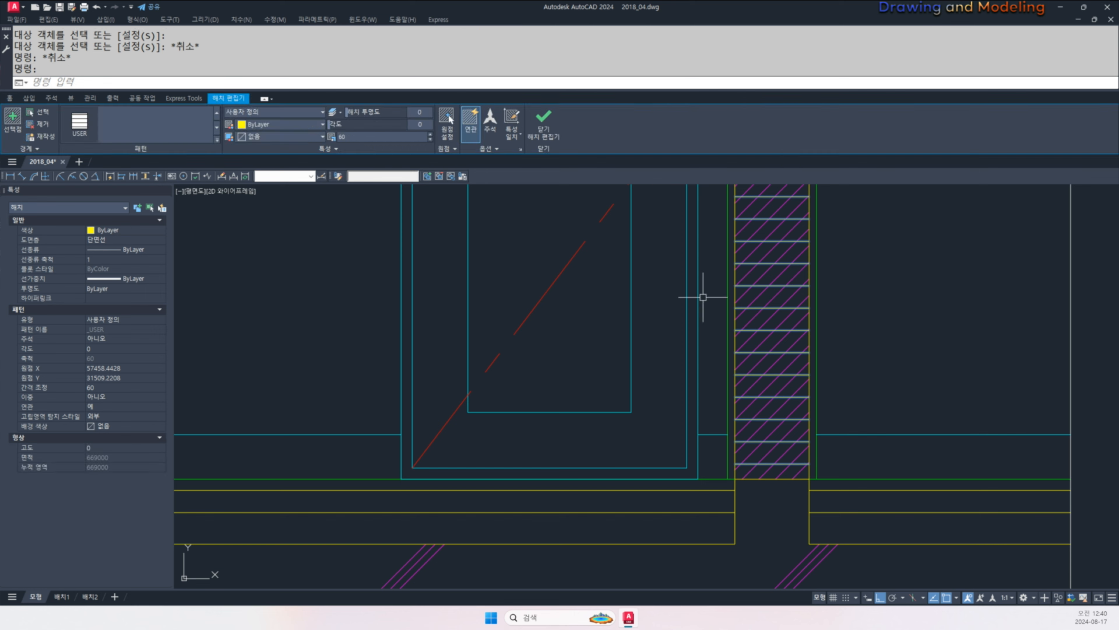
{"action": "left_click", "coordinate": [446, 126]}
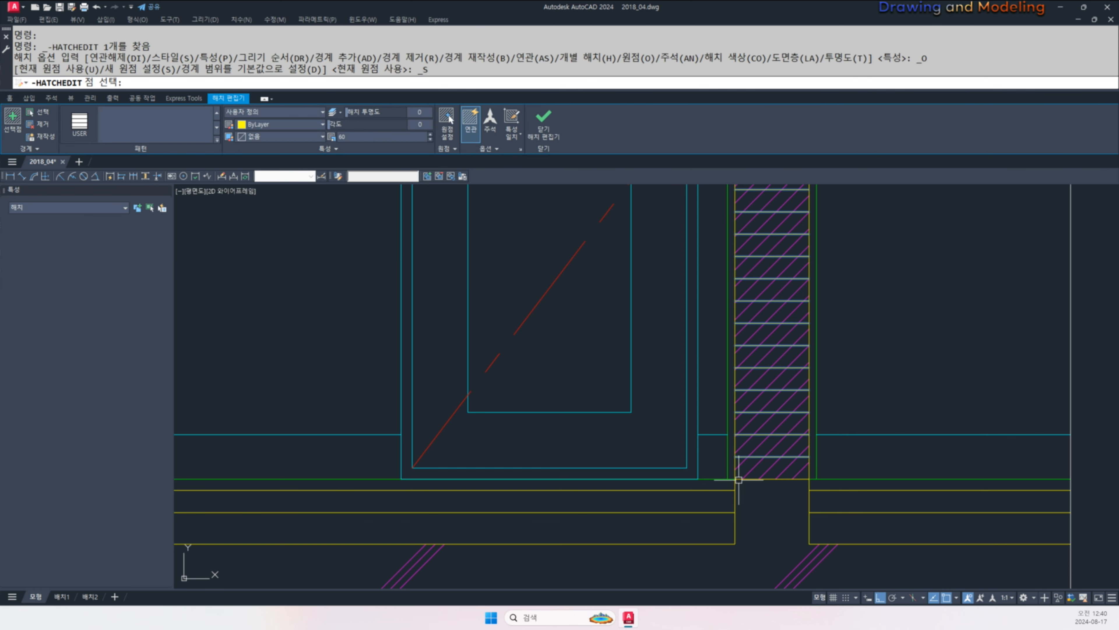
{"action": "left_click", "coordinate": [810, 503]}
{"action": "key", "text": "Escape"}
- Turn all layers on, and turn off the centre line layer (중심선) by picking the line in the upper interior wall
{"action": "scroll", "coordinate": [810, 503], "scroll_direction": "down", "scroll_amount": 6}
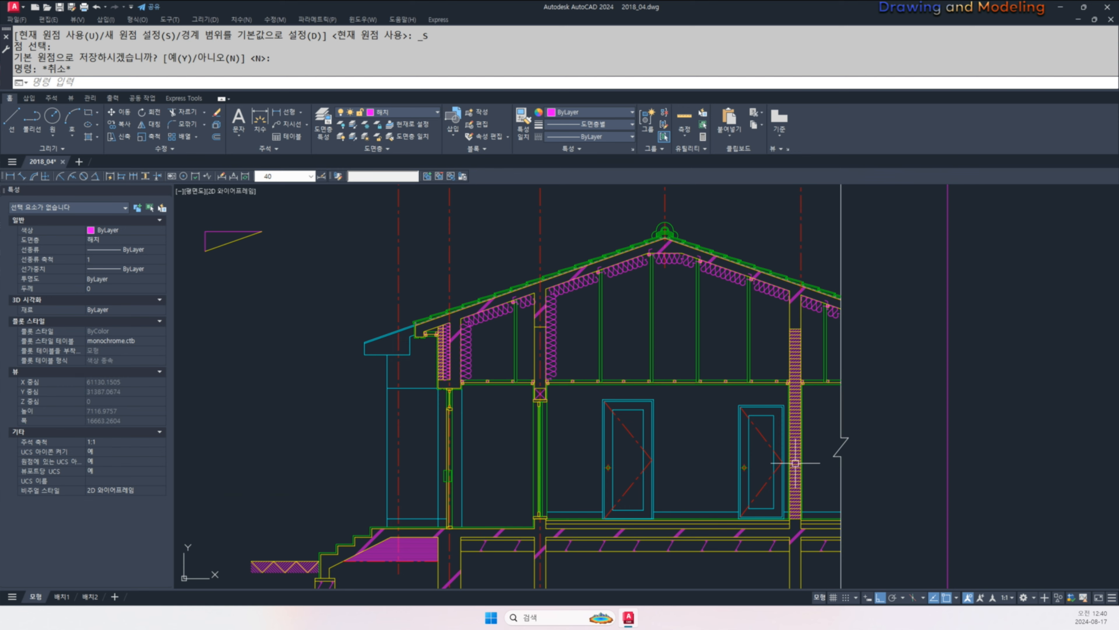
{"action": "scroll", "coordinate": [669, 362], "scroll_direction": "up", "scroll_amount": 4}
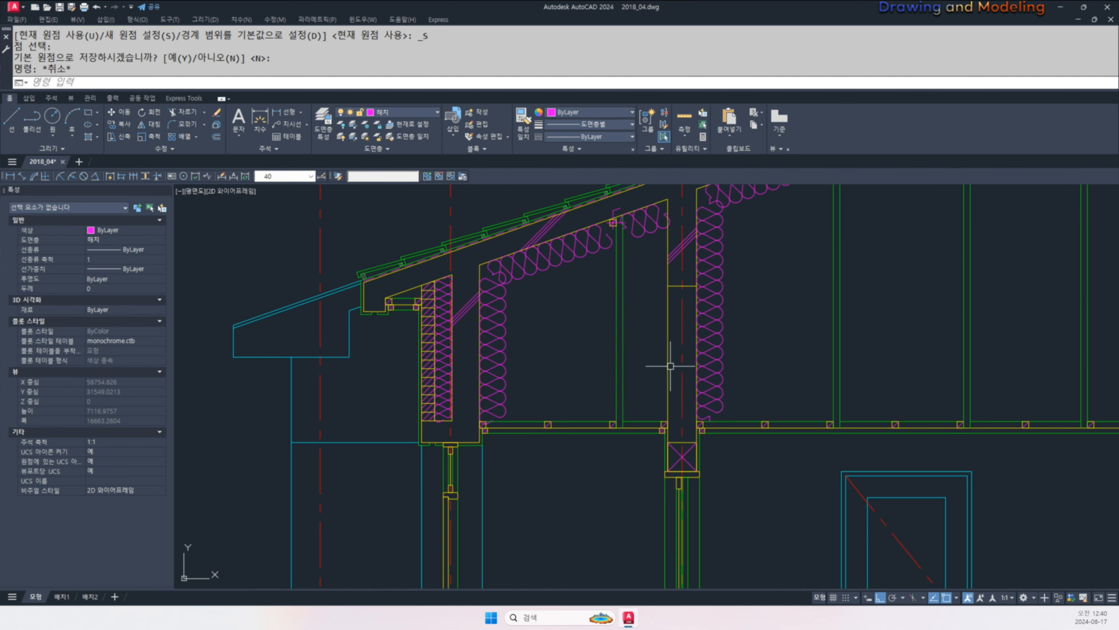
{"action": "left_click", "coordinate": [339, 136]}
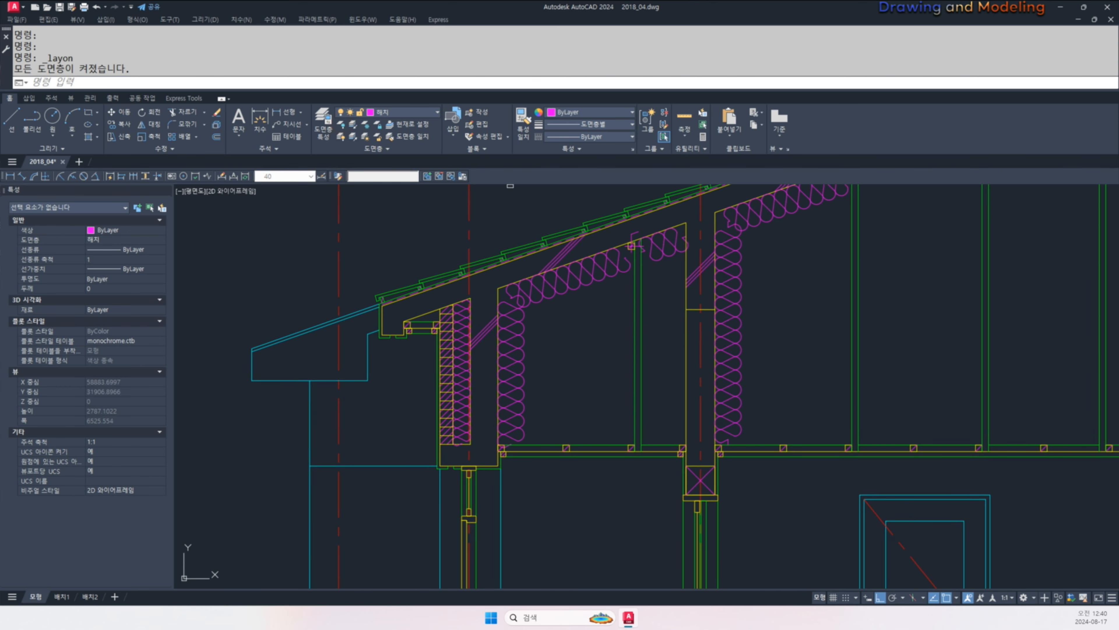
{"action": "key", "text": "Return"}
{"action": "left_click", "coordinate": [699, 344]}
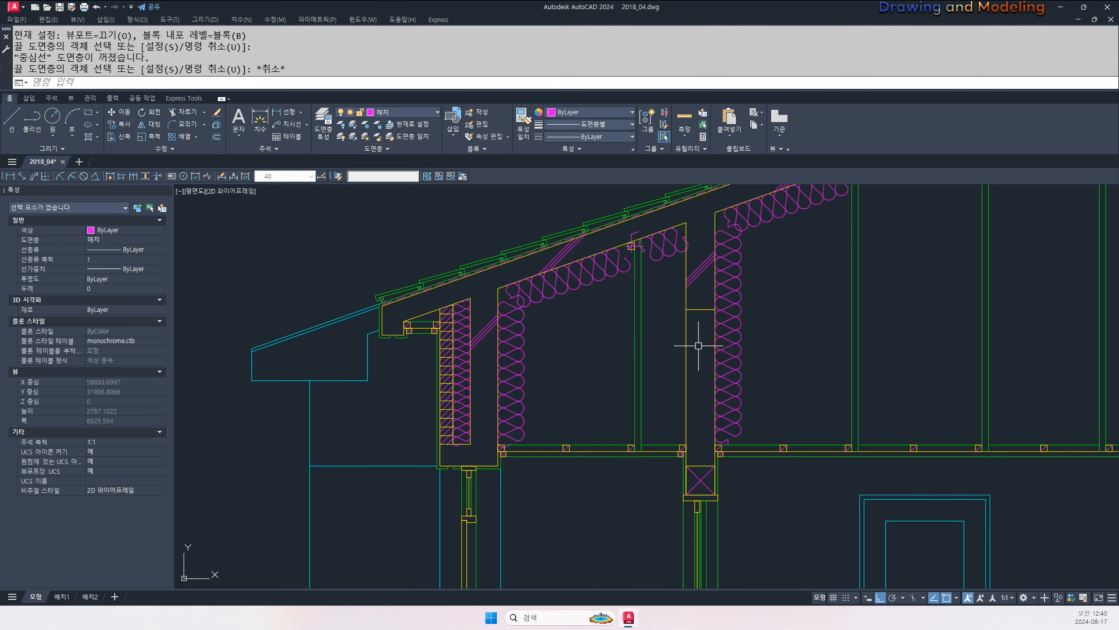
{"action": "key", "text": "Escape"}
{"action": "key", "text": "Escape"}
- Hatch the short interior wall above the crossed lintel with two overlaid ANSI31 hatches at scale 10
{"action": "scroll", "coordinate": [692, 371], "scroll_direction": "down", "scroll_amount": 3}
{"action": "type", "text": "h"}
{"action": "key", "text": "Return"}
{"action": "left_click", "coordinate": [705, 394]}
{"action": "key", "text": "Return"}
{"action": "key", "text": "Return"}
{"action": "left_click", "coordinate": [706, 393]}
{"action": "key", "text": "Return"}
{"action": "key", "text": "Escape"}
{"action": "key", "text": "Escape"}
{"action": "scroll", "coordinate": [564, 411], "scroll_direction": "up", "scroll_amount": 2}
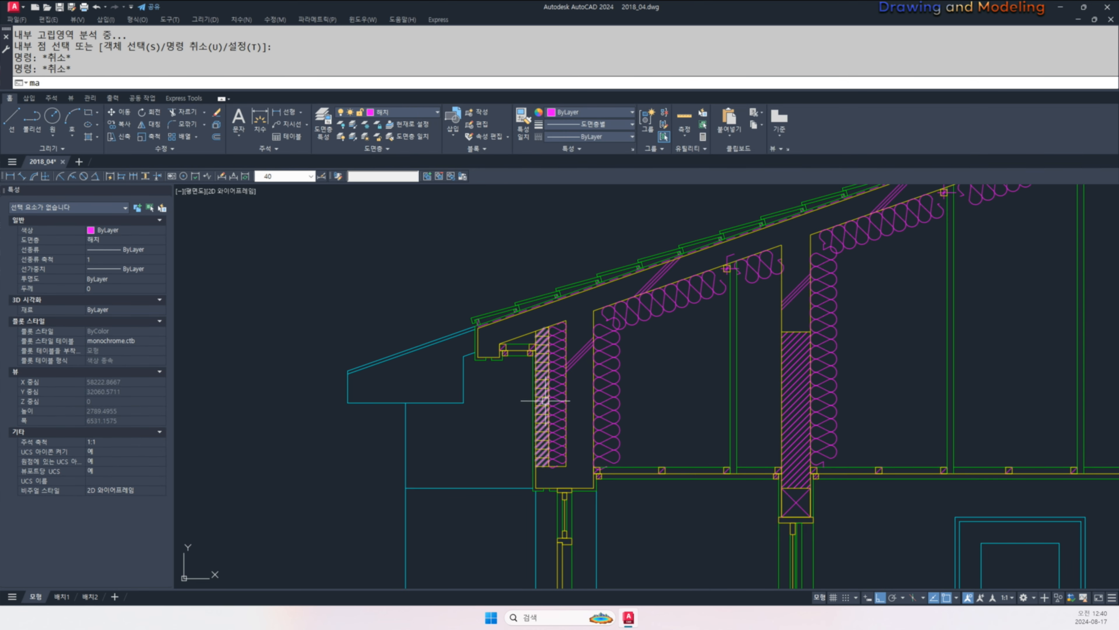
{"action": "type", "text": "ma"}
{"action": "key", "text": "Return"}
{"action": "left_click", "coordinate": [542, 398]}
{"action": "key", "text": "Escape"}
- Match one of the short interior wall's hatches to the brick-course hatch of the wall under the eave
{"action": "key", "text": "Return"}
{"action": "left_click", "coordinate": [542, 398]}
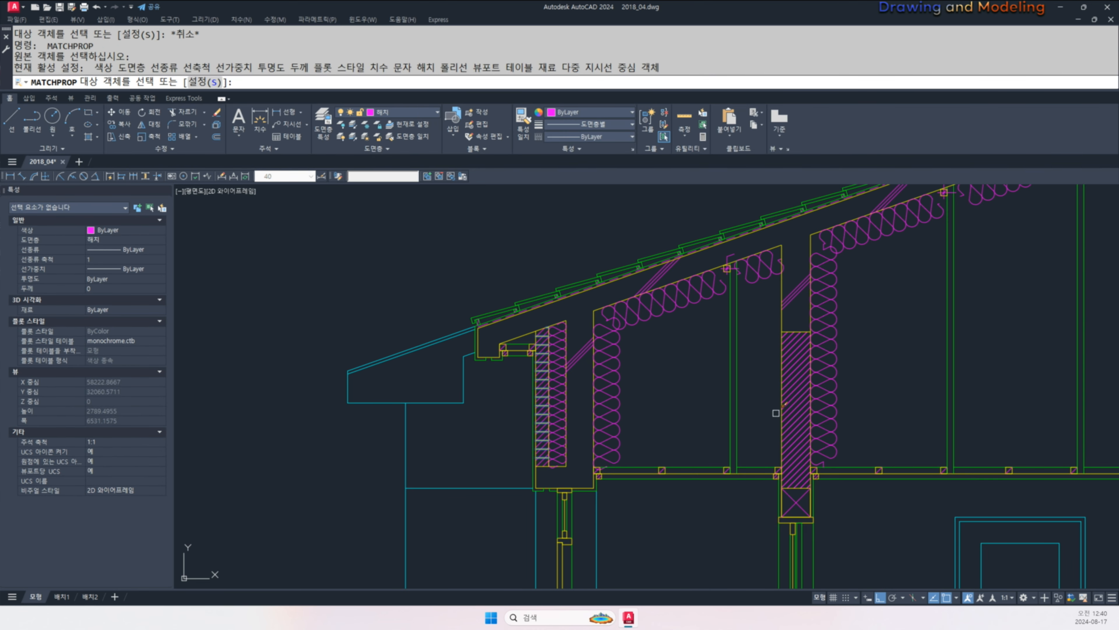
{"action": "left_click", "coordinate": [796, 412]}
{"action": "key", "text": "Escape"}
{"action": "key", "text": "Escape"}
- Set a new origin for the short interior wall's brick-course hatch at the base of the wall
{"action": "left_click", "coordinate": [791, 423]}
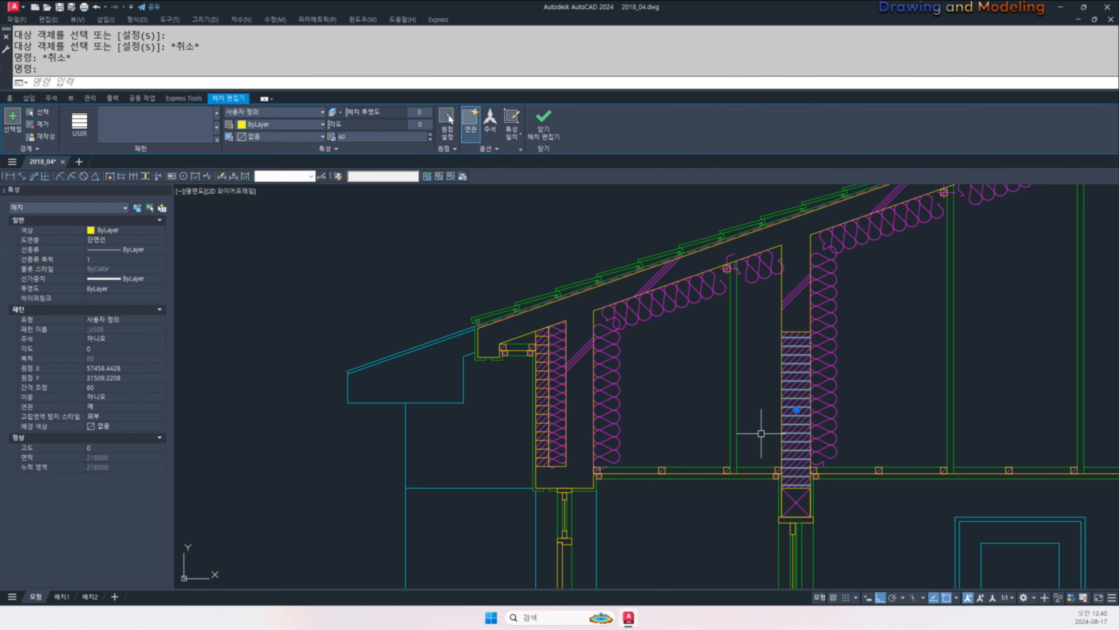
{"action": "left_click", "coordinate": [458, 131]}
{"action": "left_click", "coordinate": [669, 457]}
{"action": "key", "text": "Escape"}
- Turn all layers back on to restore the centre lines
{"action": "scroll", "coordinate": [405, 399], "scroll_direction": "down", "scroll_amount": 2}
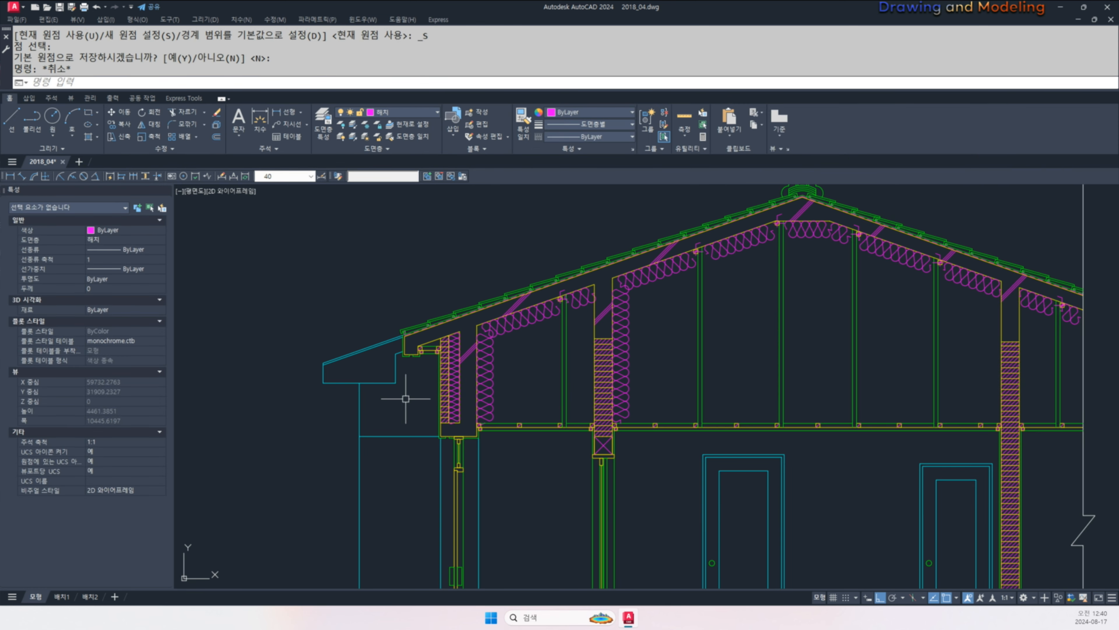
{"action": "scroll", "coordinate": [661, 309], "scroll_direction": "down", "scroll_amount": 4}
{"action": "left_click", "coordinate": [340, 137]}
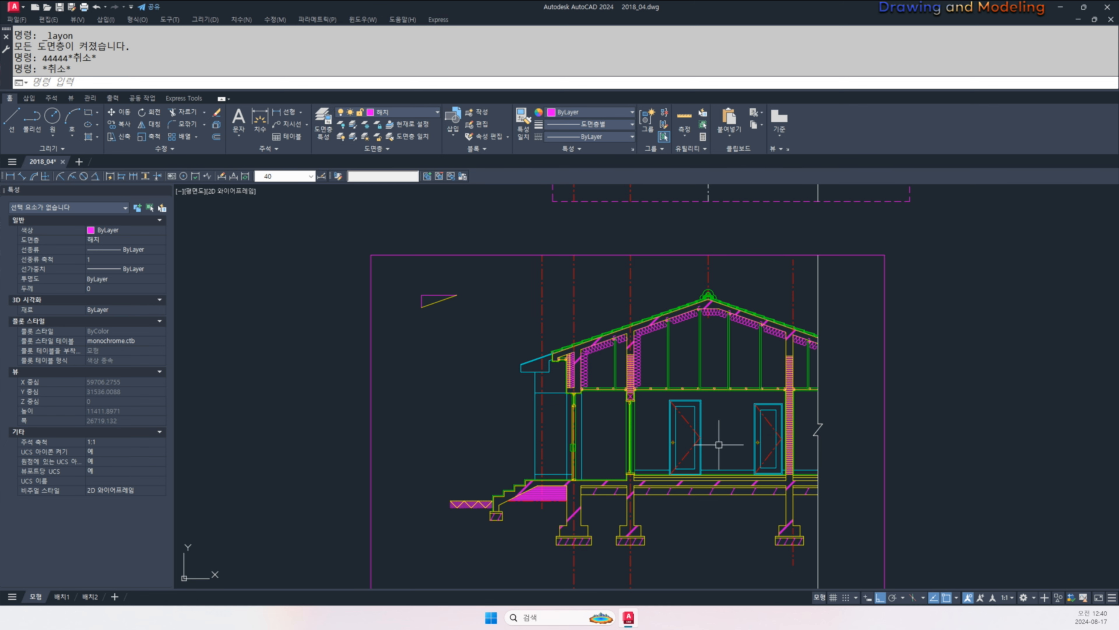
- Review the hatched building section up close and as a whole within its frame
{"action": "scroll", "coordinate": [721, 436], "scroll_direction": "up", "scroll_amount": 2}
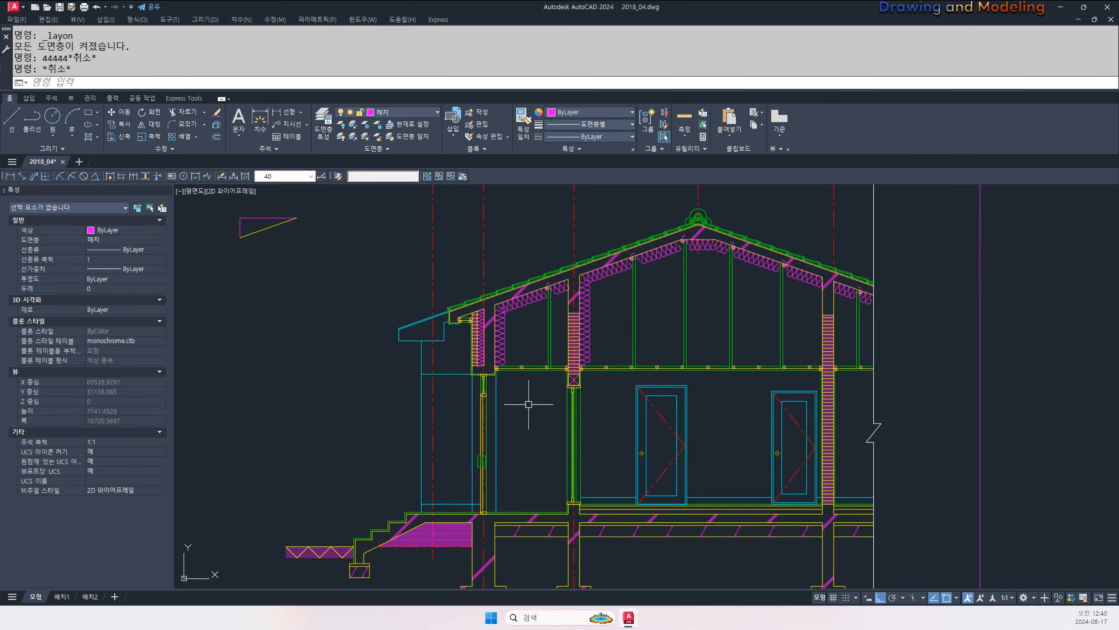
{"action": "scroll", "coordinate": [528, 404], "scroll_direction": "down", "scroll_amount": 2}
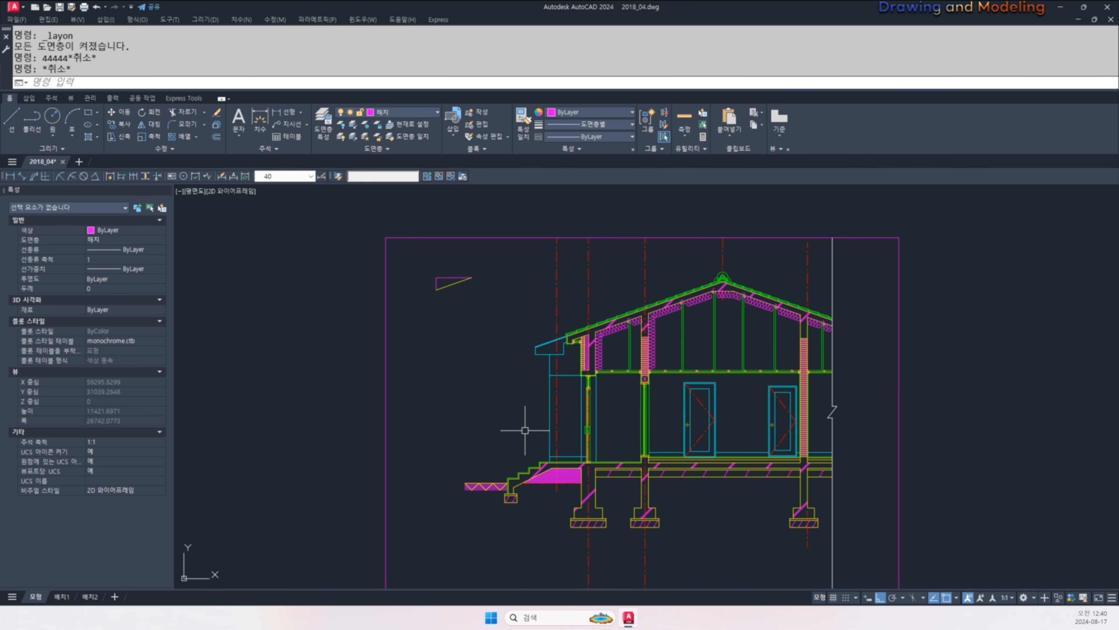
{"action": "scroll", "coordinate": [563, 416], "scroll_direction": "down", "scroll_amount": 3}
{"action": "key", "text": "Escape"}
{"action": "mouse_move", "coordinate": [797, 437]}
{"action": "middle_mouse_down"}
{"action": "mouse_move", "coordinate": [687, 438]}
{"action": "mouse_move", "coordinate": [836, 470]}
{"action": "middle_mouse_up"}
{"action": "scroll", "coordinate": [687, 437], "scroll_direction": "up", "scroll_amount": 1}
{"action": "key", "text": "Escape"}
{"action": "middle_click_drag", "start_coordinate": [550, 446], "coordinate": [609, 470]}
{"action": "key", "text": "Escape"}
- Move the elevation together with the roof outline above it closer to the framed building section
{"action": "scroll", "coordinate": [465, 474], "scroll_direction": "down", "scroll_amount": 1}
{"action": "left_click", "coordinate": [991, 544]}
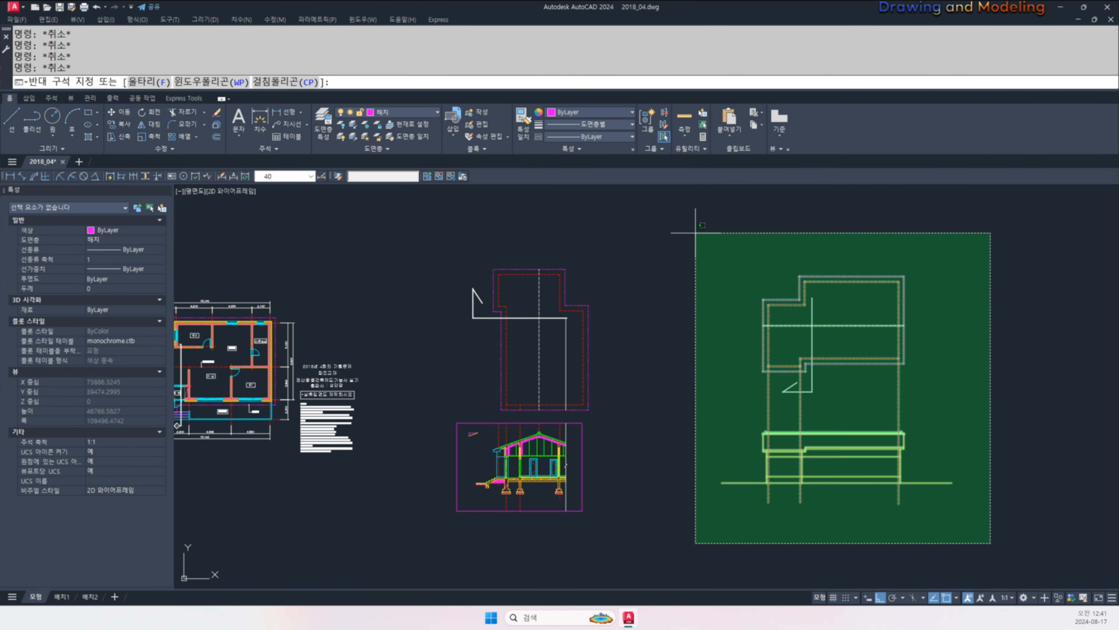
{"action": "left_click", "coordinate": [694, 233]}
{"action": "middle_click_drag", "start_coordinate": [764, 578], "coordinate": [824, 552]}
{"action": "type", "text": "m"}
{"action": "key", "text": "space"}
{"action": "left_click", "coordinate": [823, 545]}
{"action": "left_click", "coordinate": [723, 521]}
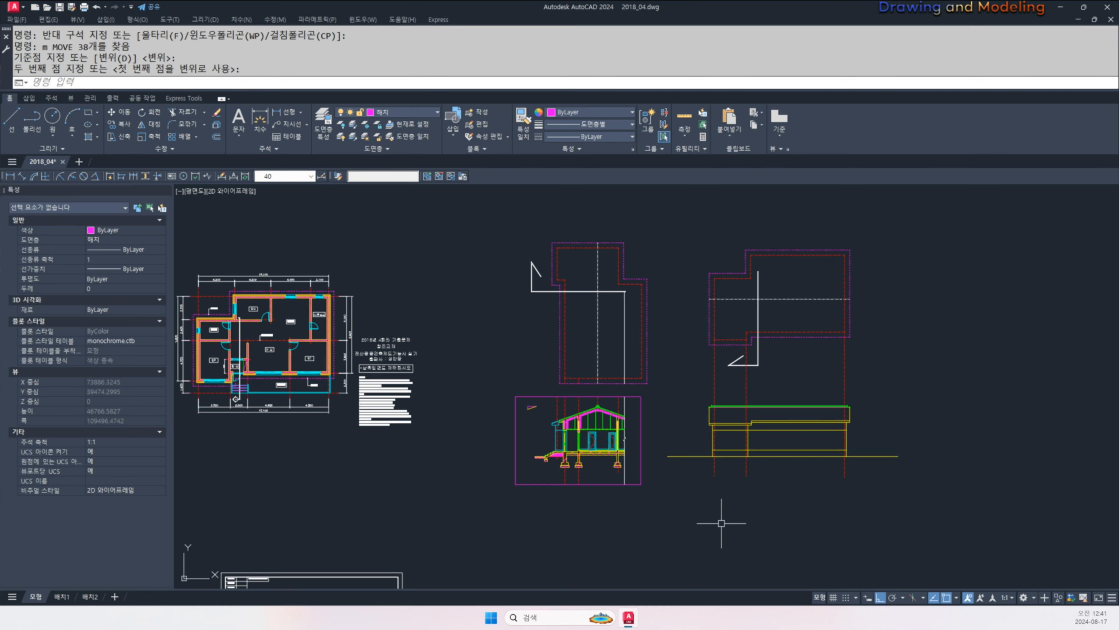
{"action": "key", "text": "Escape"}
{"action": "key", "text": "Escape"}
- Add a horizontal linear dimension below the window of room 방2 in the floor plan
{"action": "middle_click_drag", "start_coordinate": [327, 411], "coordinate": [560, 454]}
{"action": "mouse_move", "coordinate": [674, 497]}
{"action": "middle_mouse_down"}
{"action": "mouse_move", "coordinate": [705, 497]}
{"action": "mouse_move", "coordinate": [577, 464]}
{"action": "middle_mouse_up"}
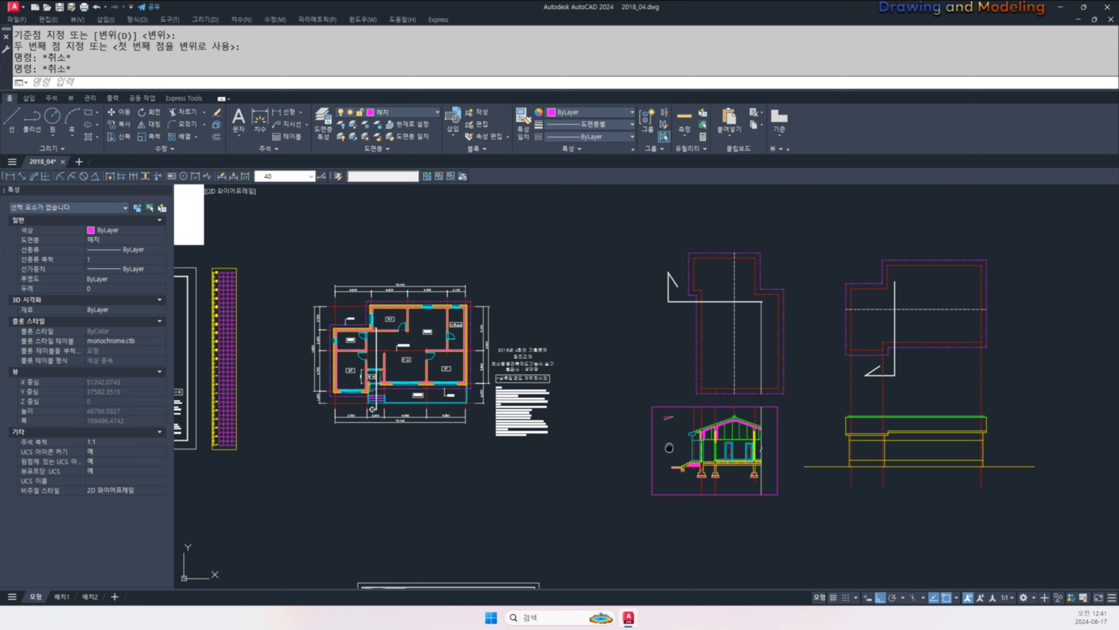
{"action": "middle_click_drag", "start_coordinate": [669, 447], "coordinate": [560, 440]}
{"action": "middle_click_drag", "start_coordinate": [837, 444], "coordinate": [934, 462]}
{"action": "scroll", "coordinate": [353, 427], "scroll_direction": "up", "scroll_amount": 2}
{"action": "mouse_move", "coordinate": [353, 428]}
{"action": "middle_mouse_down"}
{"action": "mouse_move", "coordinate": [581, 468]}
{"action": "mouse_move", "coordinate": [620, 440]}
{"action": "mouse_move", "coordinate": [570, 445]}
{"action": "middle_mouse_up"}
{"action": "scroll", "coordinate": [551, 435], "scroll_direction": "up", "scroll_amount": 3}
{"action": "scroll", "coordinate": [619, 440], "scroll_direction": "up", "scroll_amount": 2}
{"action": "key", "text": "Return"}
{"action": "left_click", "coordinate": [552, 427]}
{"action": "left_click", "coordinate": [686, 427]}
{"action": "left_click", "coordinate": [723, 472]}
{"action": "key", "text": "Escape"}
{"action": "key", "text": "Escape"}
- Add a horizontal linear dimension below the 거실 window that faces the terrace
{"action": "key", "text": "Return"}
{"action": "middle_click_drag", "start_coordinate": [723, 473], "coordinate": [525, 462]}
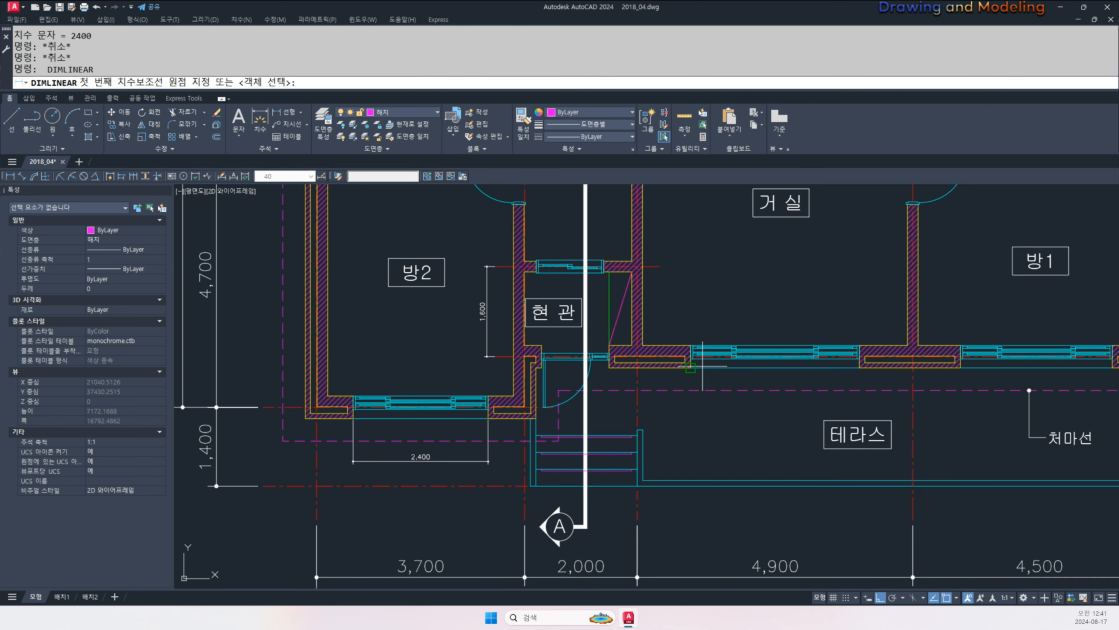
{"action": "left_click", "coordinate": [857, 366]}
{"action": "left_click", "coordinate": [837, 411]}
{"action": "key", "text": "Escape"}
{"action": "key", "text": "Escape"}
- Add a horizontal linear dimension below the window of room 방1 in the floor plan
{"action": "key", "text": "Return"}
{"action": "middle_click_drag", "start_coordinate": [956, 416], "coordinate": [779, 411]}
{"action": "left_click", "coordinate": [936, 364]}
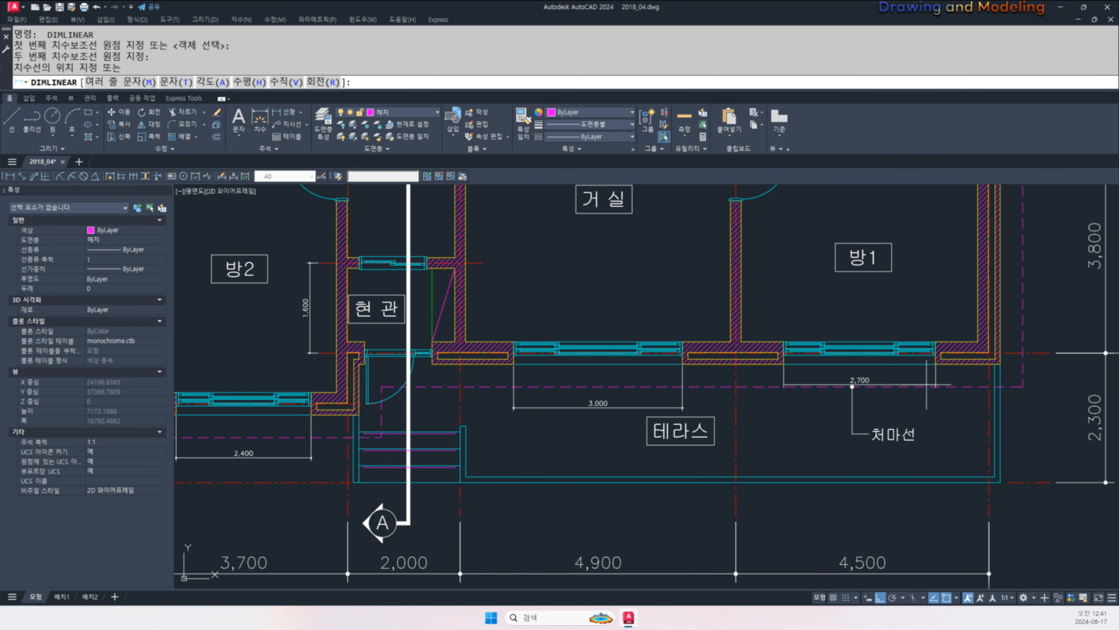
{"action": "left_click", "coordinate": [930, 412]}
{"action": "key", "text": "Escape"}
{"action": "key", "text": "Escape"}
{"action": "middle_click_drag", "start_coordinate": [604, 418], "coordinate": [790, 431]}
{"action": "middle_click_drag", "start_coordinate": [555, 485], "coordinate": [450, 479]}
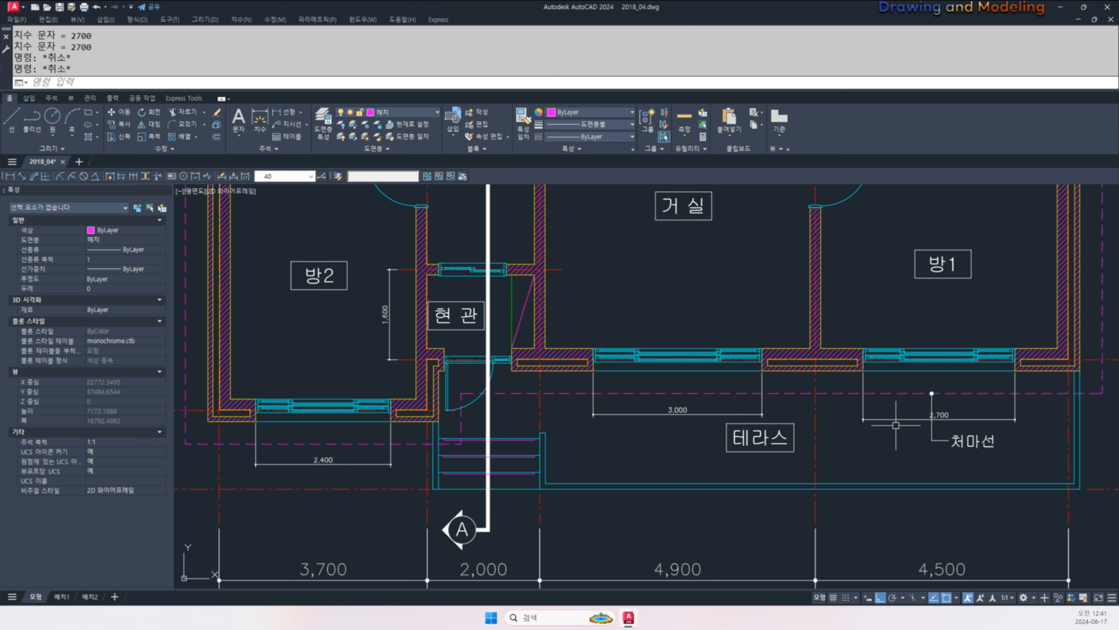
- Add a horizontal linear dimension from the leftmost wall axis to the left edge of the 방2 window, aligned with the window's dimension line
{"action": "middle_click_drag", "start_coordinate": [325, 423], "coordinate": [595, 431]}
{"action": "scroll", "coordinate": [513, 401], "scroll_direction": "up", "scroll_amount": 2}
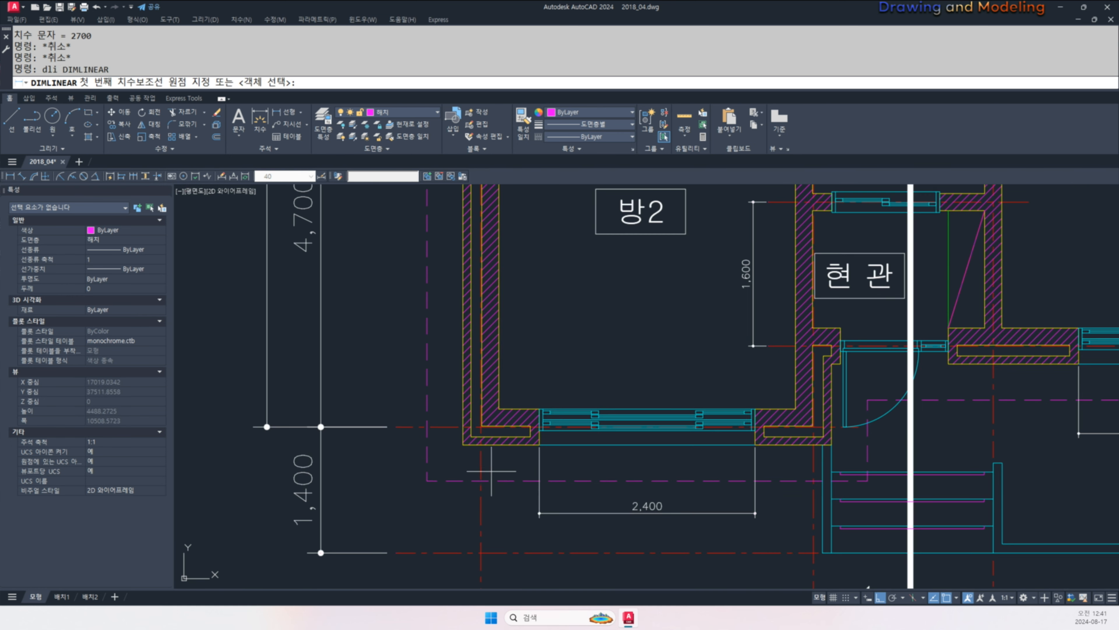
{"action": "left_click", "coordinate": [539, 444]}
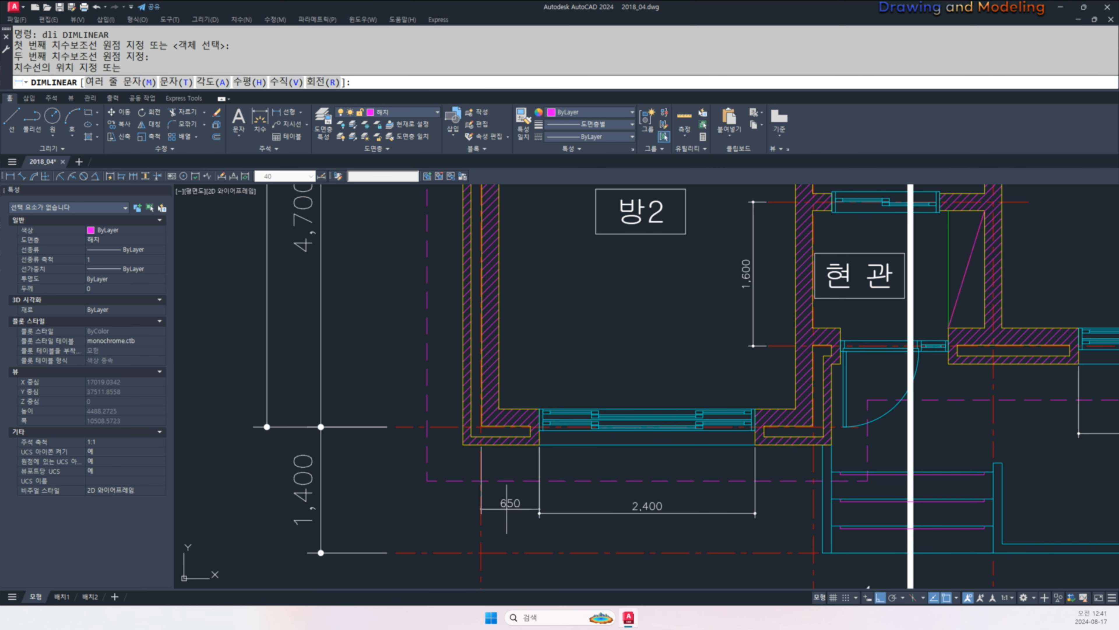
{"action": "left_click", "coordinate": [576, 513]}
{"action": "key", "text": "Return"}
{"action": "scroll", "coordinate": [576, 513], "scroll_direction": "down", "scroll_amount": 4}
{"action": "scroll", "coordinate": [598, 434], "scroll_direction": "up", "scroll_amount": 3}
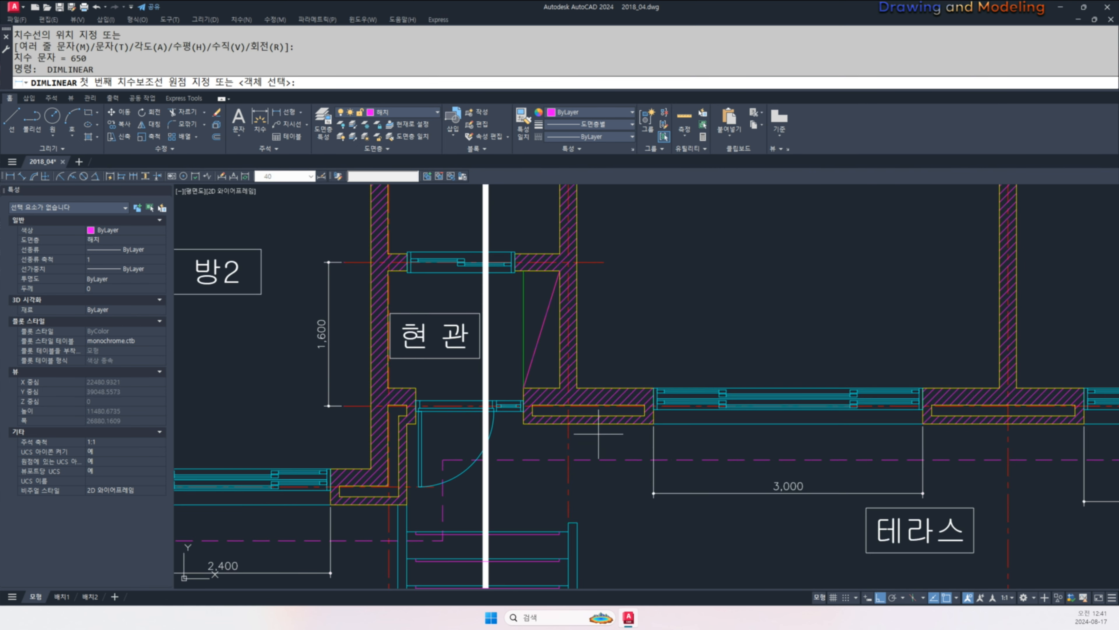
{"action": "left_click", "coordinate": [655, 493]}
{"action": "key", "text": "Escape"}
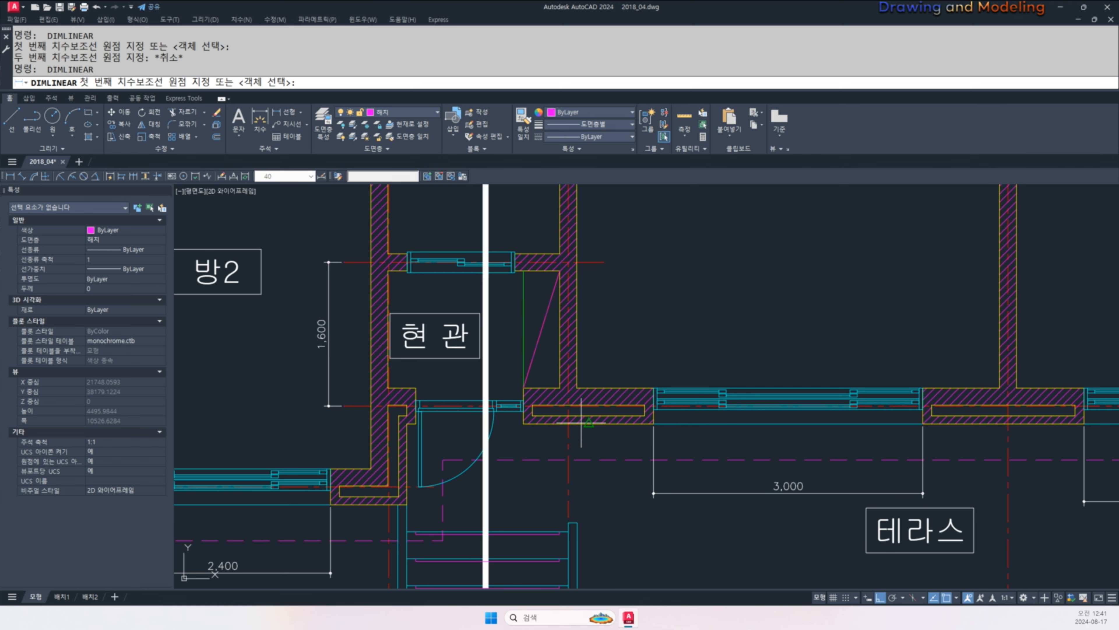
{"action": "key", "text": "Escape"}
- Add a horizontal linear dimension from the axis of the wall between 현관 and 거실 to the left edge of the 거실 window
{"action": "key", "text": "Return"}
{"action": "scroll", "coordinate": [568, 425], "scroll_direction": "up", "scroll_amount": 4}
{"action": "left_click", "coordinate": [562, 430]}
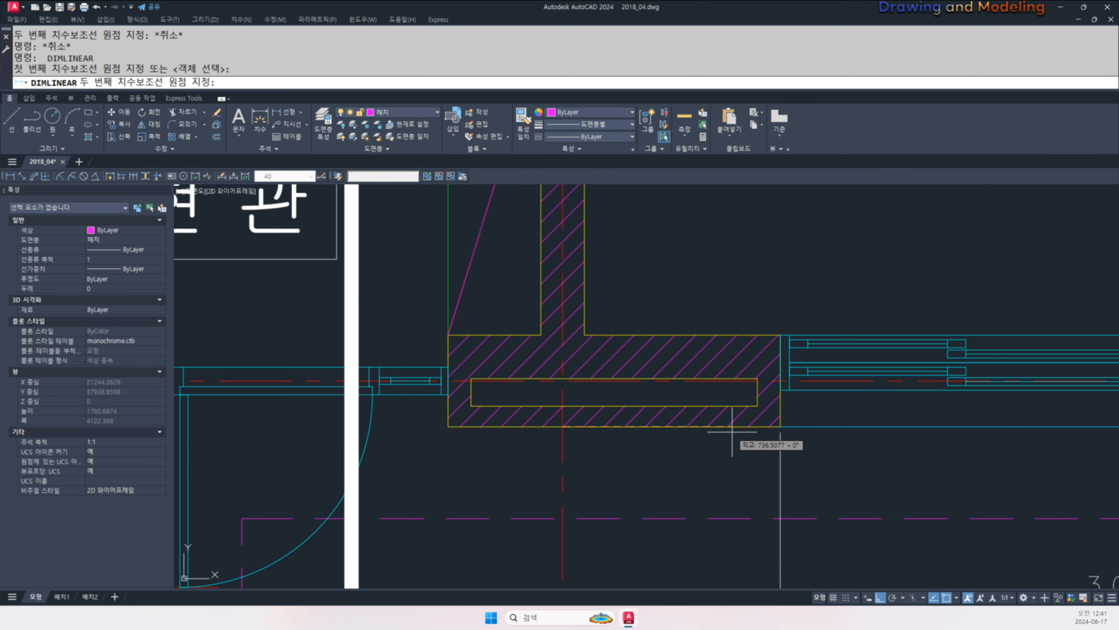
{"action": "left_click", "coordinate": [780, 426]}
{"action": "scroll", "coordinate": [672, 392], "scroll_direction": "down", "scroll_amount": 4}
{"action": "left_click", "coordinate": [698, 479]}
{"action": "key", "text": "Escape"}
{"action": "scroll", "coordinate": [747, 470], "scroll_direction": "down", "scroll_amount": 4}
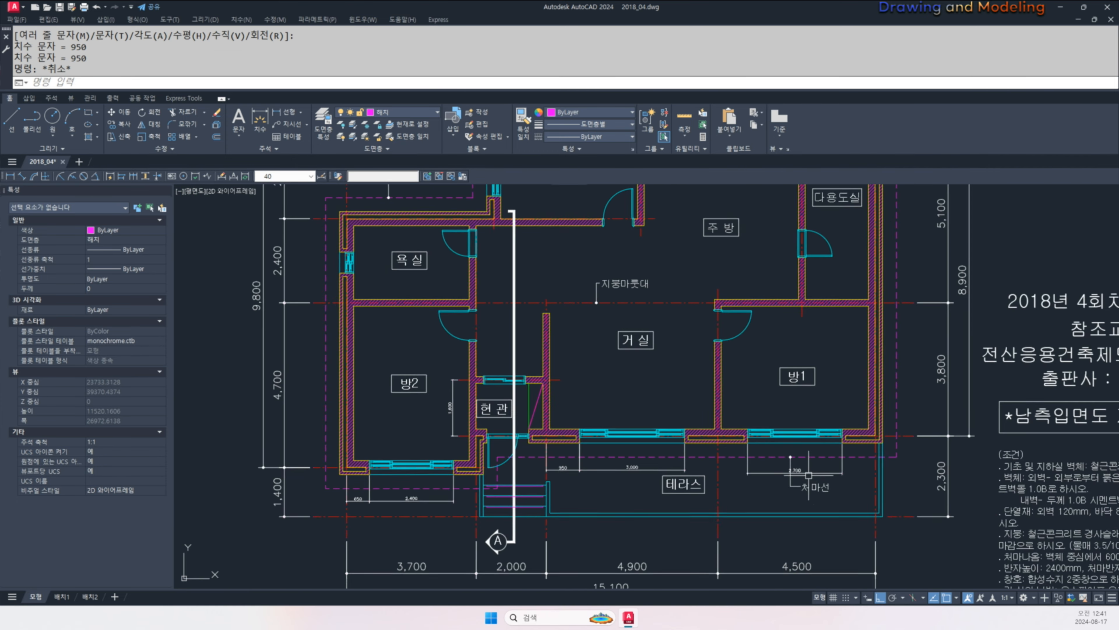
- Add a horizontal linear dimension across the wall pier between the 거실 and 방1 windows
{"action": "key", "text": "Return"}
{"action": "scroll", "coordinate": [805, 476], "scroll_direction": "up", "scroll_amount": 4}
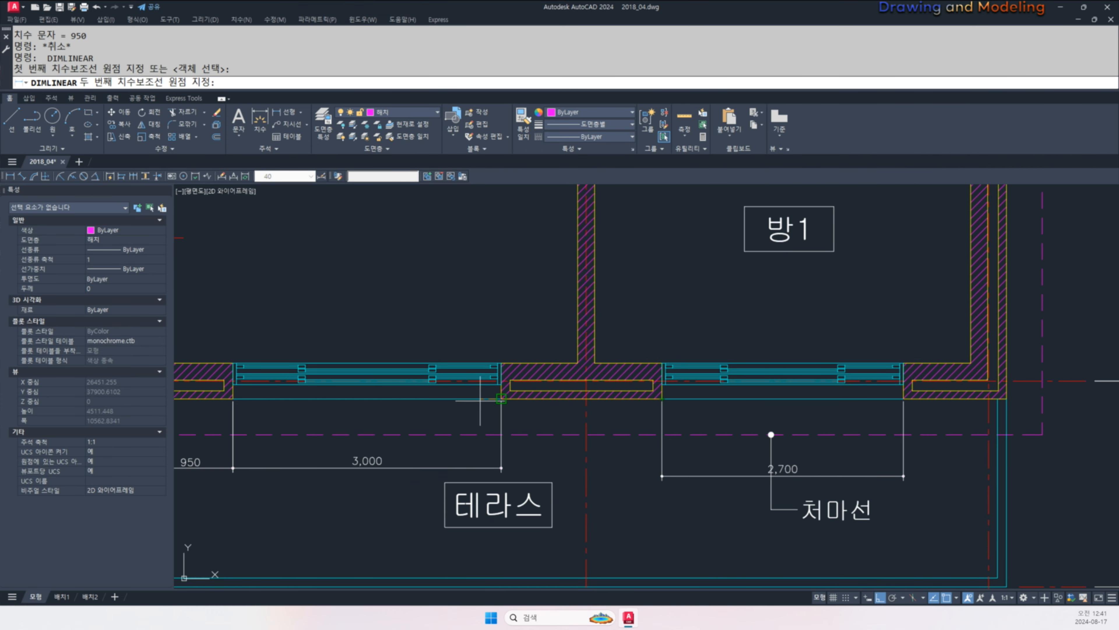
{"action": "left_click", "coordinate": [662, 398]}
{"action": "left_click", "coordinate": [533, 467]}
{"action": "key", "text": "Escape"}
- Erase the linear dimension across the wall pier between the 거실 and 방1 windows
{"action": "left_click", "coordinate": [624, 466]}
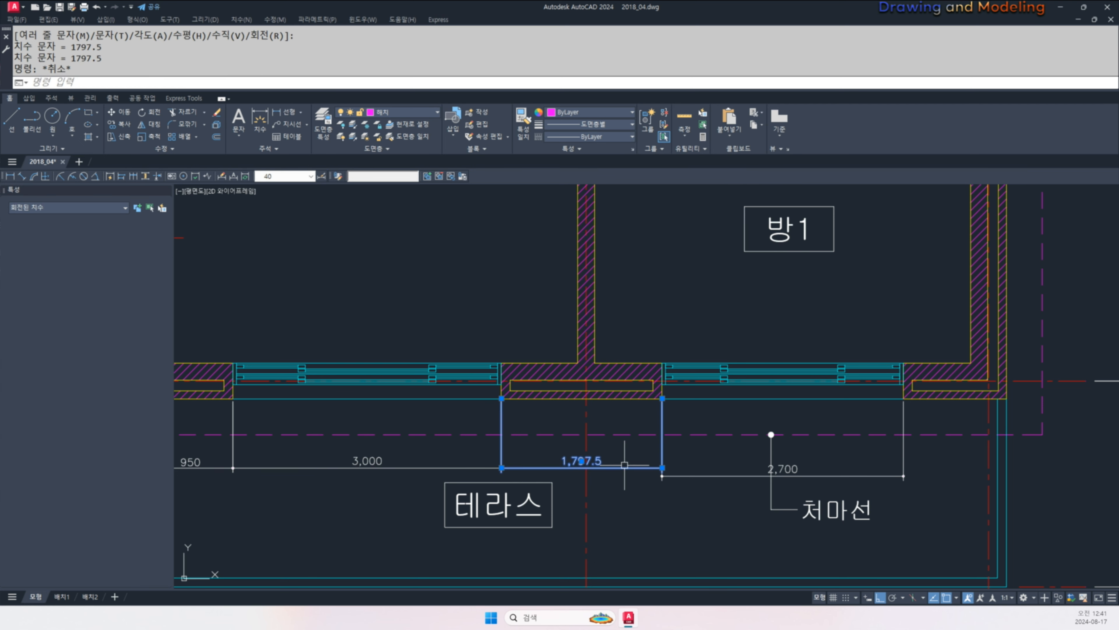
{"action": "type", "text": "e"}
{"action": "key", "text": "Return"}
{"action": "left_click", "coordinate": [613, 481]}
{"action": "middle_click_drag", "start_coordinate": [633, 464], "coordinate": [654, 471]}
{"action": "type", "text": "dliu"}
{"action": "key", "text": "Return"}
{"action": "key", "text": "Escape"}
{"action": "key", "text": "Escape"}
{"action": "key", "text": "Escape"}
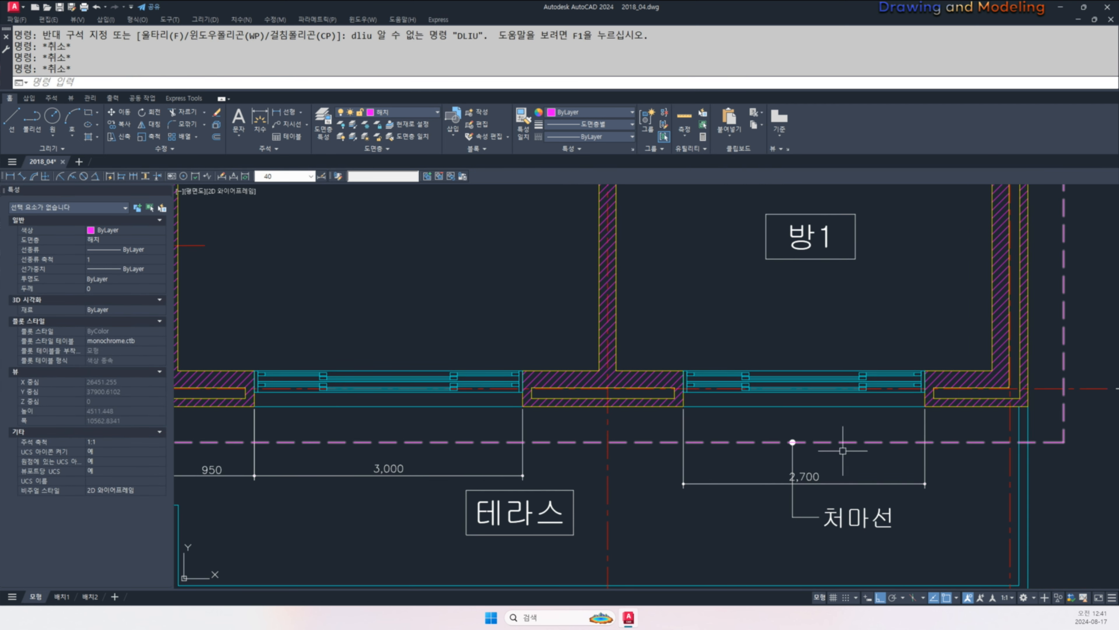
- Add a horizontal linear dimension between the right edge of the 방1 window and the rightmost wall axis
{"action": "middle_click_drag", "start_coordinate": [843, 450], "coordinate": [816, 463]}
{"action": "type", "text": "dli"}
{"action": "key", "text": "Return"}
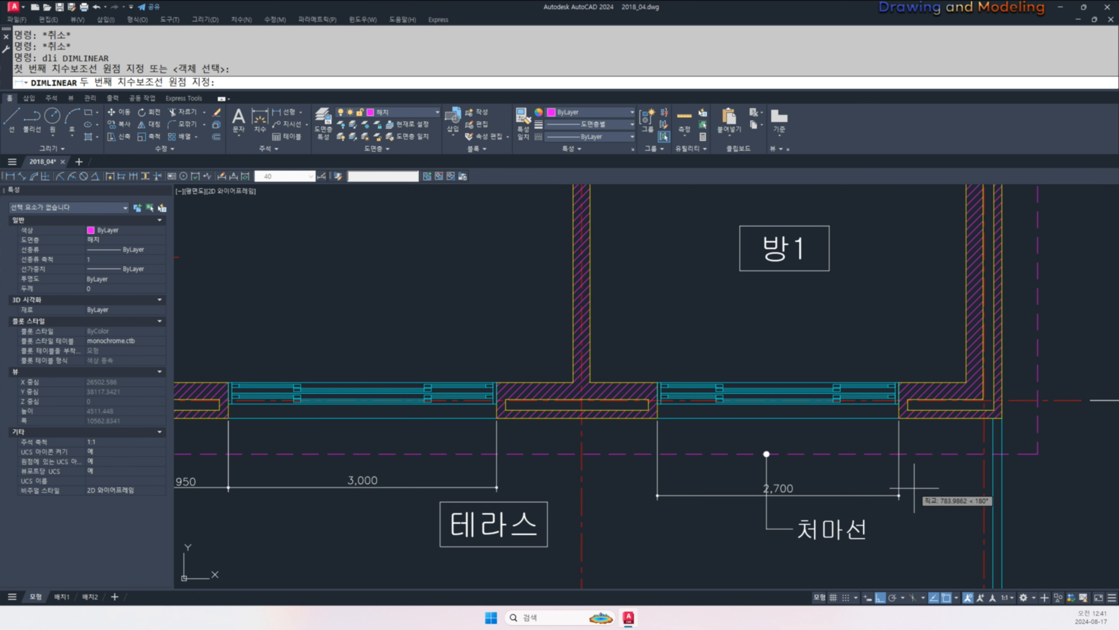
{"action": "left_click", "coordinate": [897, 419]}
{"action": "key", "text": "Escape"}
{"action": "key", "text": "Escape"}
{"action": "middle_click_drag", "start_coordinate": [720, 454], "coordinate": [857, 479]}
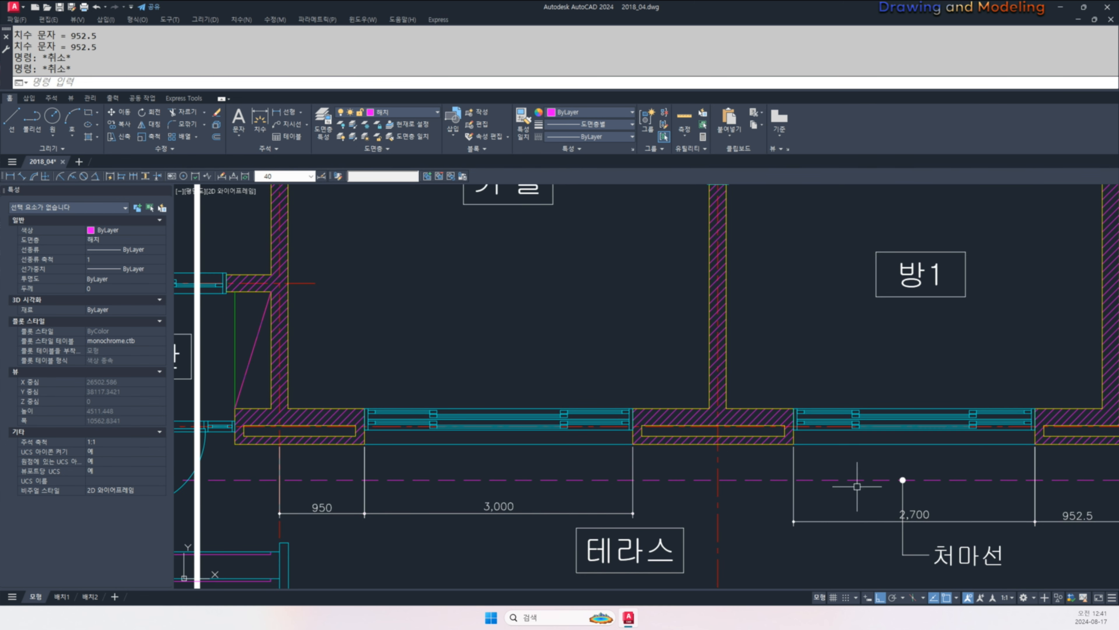
- Dimension the wall pier between the 거실 and 방1 windows horizontally, in line with the 거실 window's dimension
{"action": "key", "text": "Return"}
{"action": "left_click", "coordinate": [730, 447]}
{"action": "left_click", "coordinate": [633, 444]}
{"action": "left_click", "coordinate": [587, 507]}
{"action": "key", "text": "Escape"}
{"action": "key", "text": "Escape"}
{"action": "mouse_move", "coordinate": [292, 531]}
{"action": "middle_mouse_down"}
{"action": "mouse_move", "coordinate": [452, 527]}
{"action": "mouse_move", "coordinate": [714, 477]}
{"action": "middle_mouse_up"}
{"action": "left_click", "coordinate": [458, 498]}
{"action": "left_click", "coordinate": [459, 500]}
{"action": "left_click", "coordinate": [497, 508]}
{"action": "left_click", "coordinate": [476, 522]}
{"action": "left_click", "coordinate": [475, 523]}
{"action": "scroll", "coordinate": [476, 522], "scroll_direction": "down", "scroll_amount": 3}
{"action": "key", "text": "Escape"}
{"action": "key", "text": "e"}
{"action": "key", "text": "space"}
{"action": "key", "text": "Escape"}
{"action": "key", "text": "Escape"}
{"action": "scroll", "coordinate": [640, 493], "scroll_direction": "up", "scroll_amount": 2}
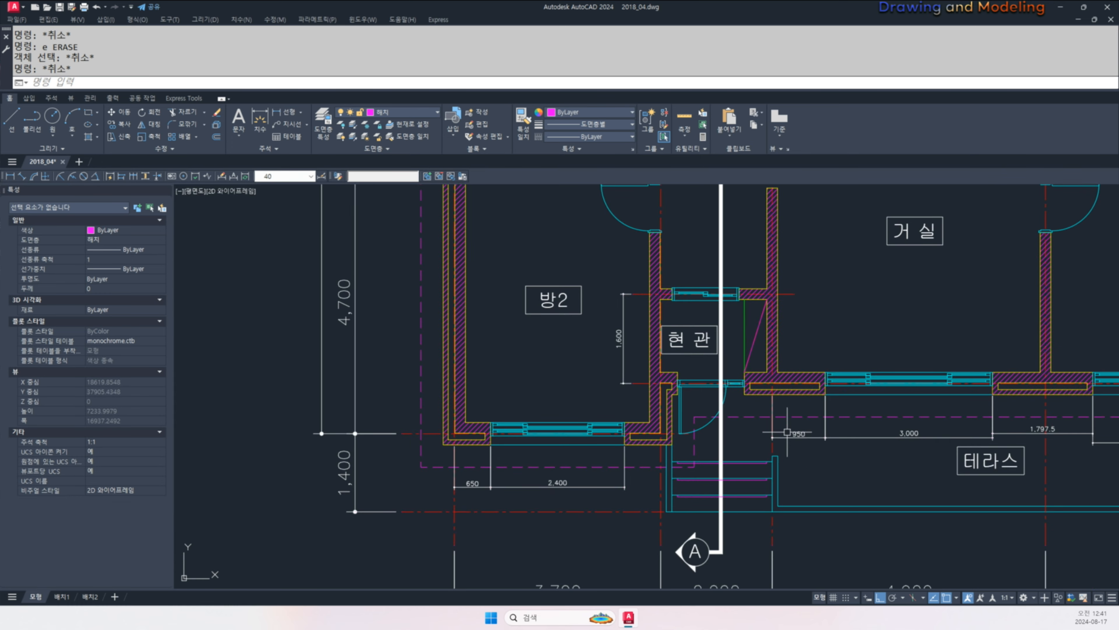
- Erase the linear dimension between the 현관 wall axis and the left edge of the 거실 window
{"action": "left_click", "coordinate": [797, 437]}
{"action": "key", "text": "e"}
{"action": "key", "text": "space"}
{"action": "key", "text": "Escape"}
{"action": "key", "text": "Escape"}
- Offset the elevation's leftmost axis line 650 to the right to mark the left edge of the 방2 window
{"action": "middle_click_drag", "start_coordinate": [451, 493], "coordinate": [565, 498]}
{"action": "scroll", "coordinate": [570, 503], "scroll_direction": "up", "scroll_amount": 4}
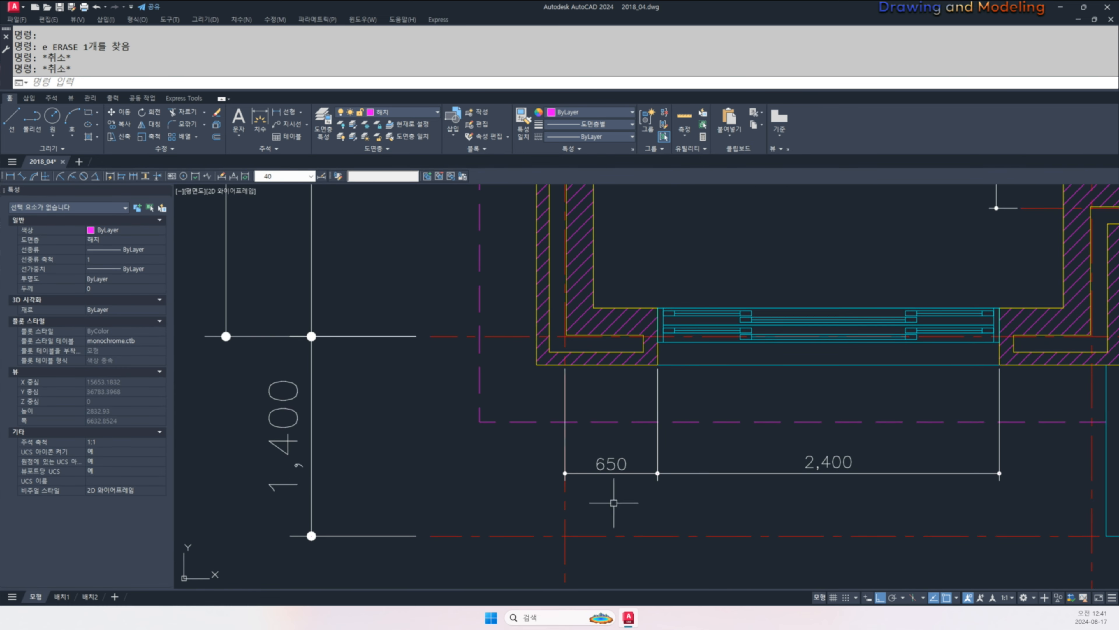
{"action": "key", "text": "Escape"}
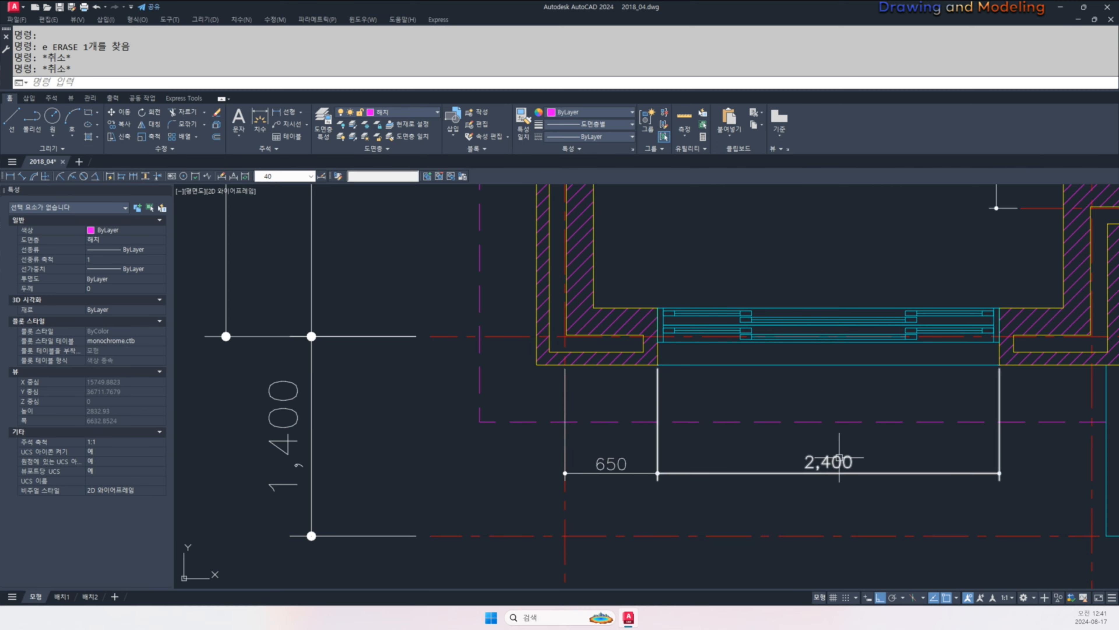
{"action": "scroll", "coordinate": [737, 456], "scroll_direction": "down", "scroll_amount": 5}
{"action": "scroll", "coordinate": [624, 475], "scroll_direction": "up", "scroll_amount": 4}
{"action": "middle_click_drag", "start_coordinate": [624, 475], "coordinate": [393, 462]}
{"action": "scroll", "coordinate": [717, 448], "scroll_direction": "up", "scroll_amount": 2}
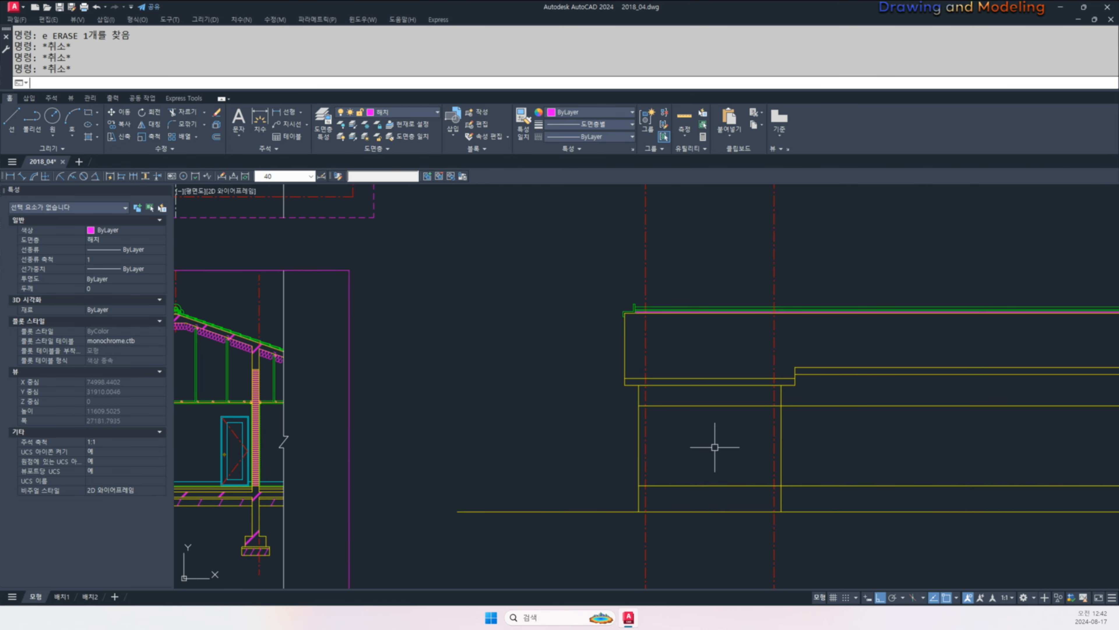
{"action": "type", "text": "o"}
{"action": "key", "text": "space"}
{"action": "type", "text": "650"}
{"action": "key", "text": "space"}
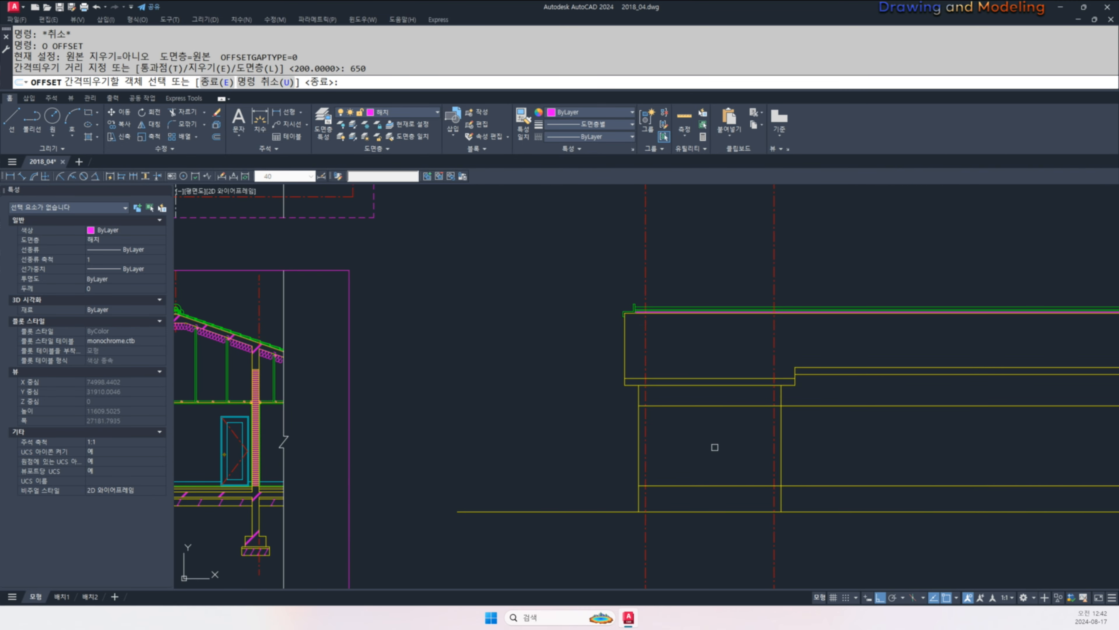
{"action": "left_click", "coordinate": [646, 544]}
{"action": "left_click", "coordinate": [727, 540]}
{"action": "key", "text": "Escape"}
{"action": "key", "text": "Escape"}
- Offset the 방2 window's left edge line 2400 to the right in the elevation to mark its right edge
{"action": "type", "text": "o"}
{"action": "key", "text": "space"}
{"action": "type", "text": "2"}
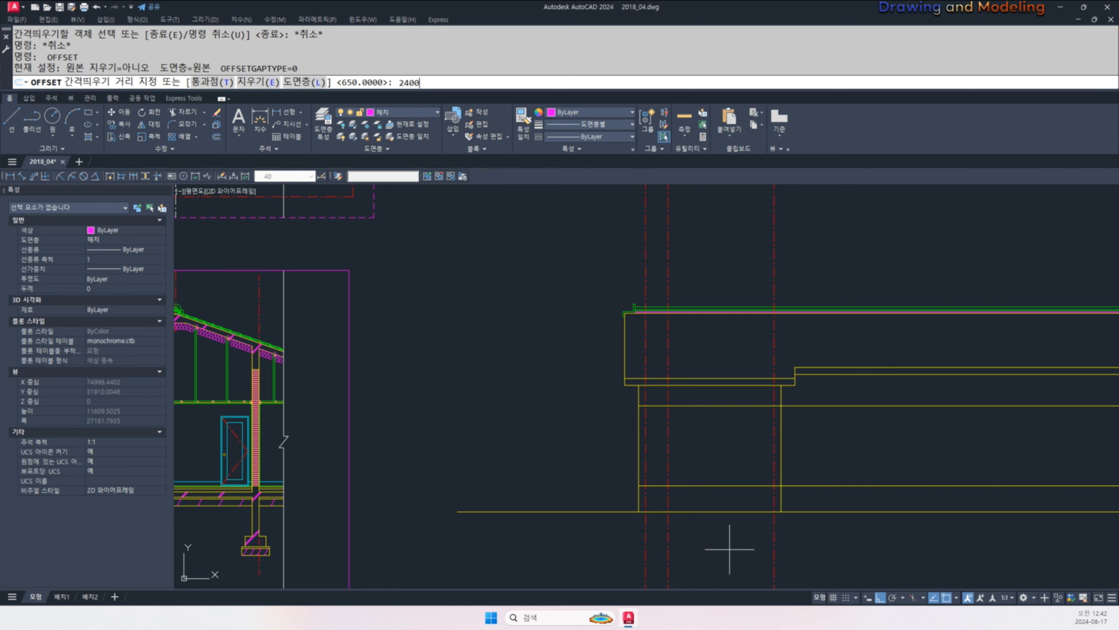
{"action": "type", "text": "400"}
{"action": "key", "text": "space"}
{"action": "key", "text": "Escape"}
{"action": "key", "text": "Escape"}
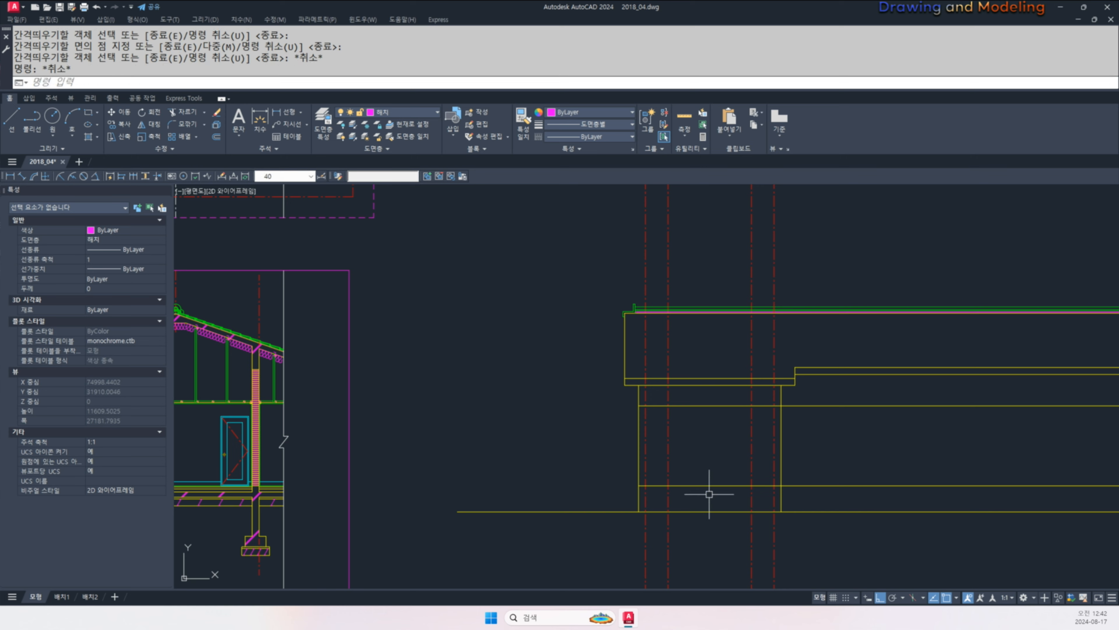
{"action": "middle_click_drag", "start_coordinate": [712, 490], "coordinate": [750, 512]}
{"action": "type", "text": "o"}
{"action": "key", "text": "space"}
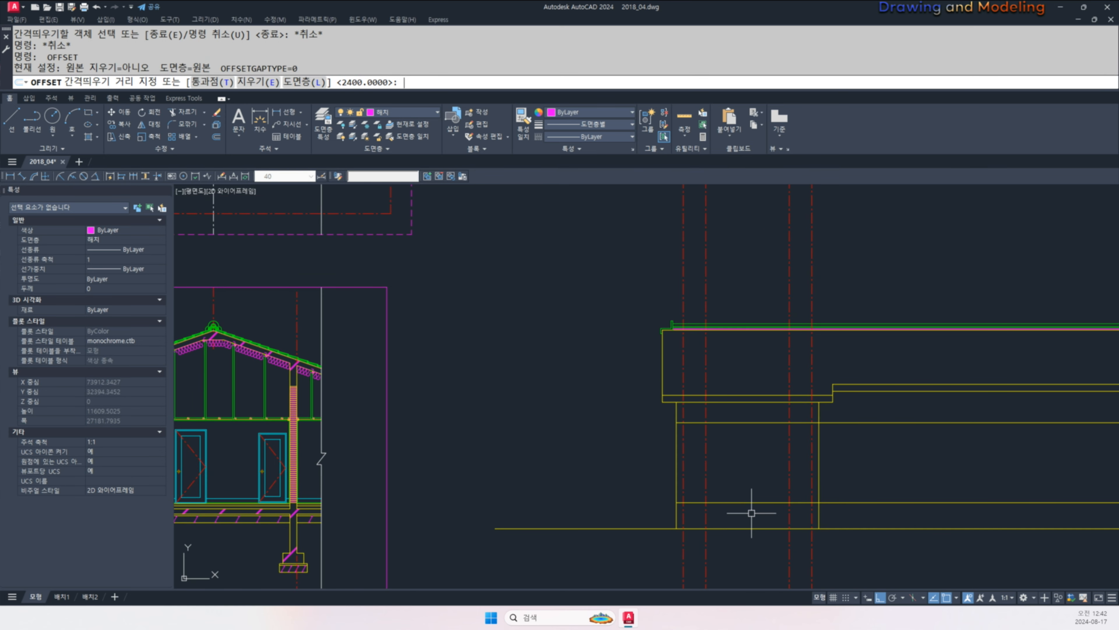
{"action": "key", "text": "Escape"}
- Examine the front window dimensions along the terrace in the floor plan
{"action": "scroll", "coordinate": [774, 479], "scroll_direction": "down", "scroll_amount": 4}
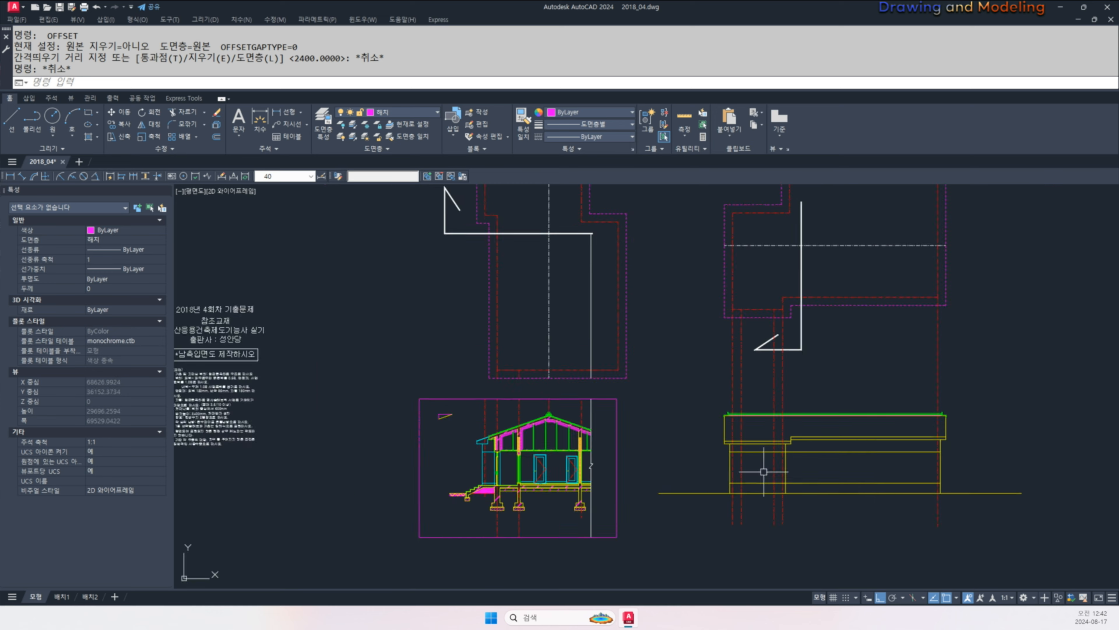
{"action": "scroll", "coordinate": [709, 440], "scroll_direction": "down", "scroll_amount": 2}
{"action": "middle_click_drag", "start_coordinate": [598, 455], "coordinate": [857, 497]}
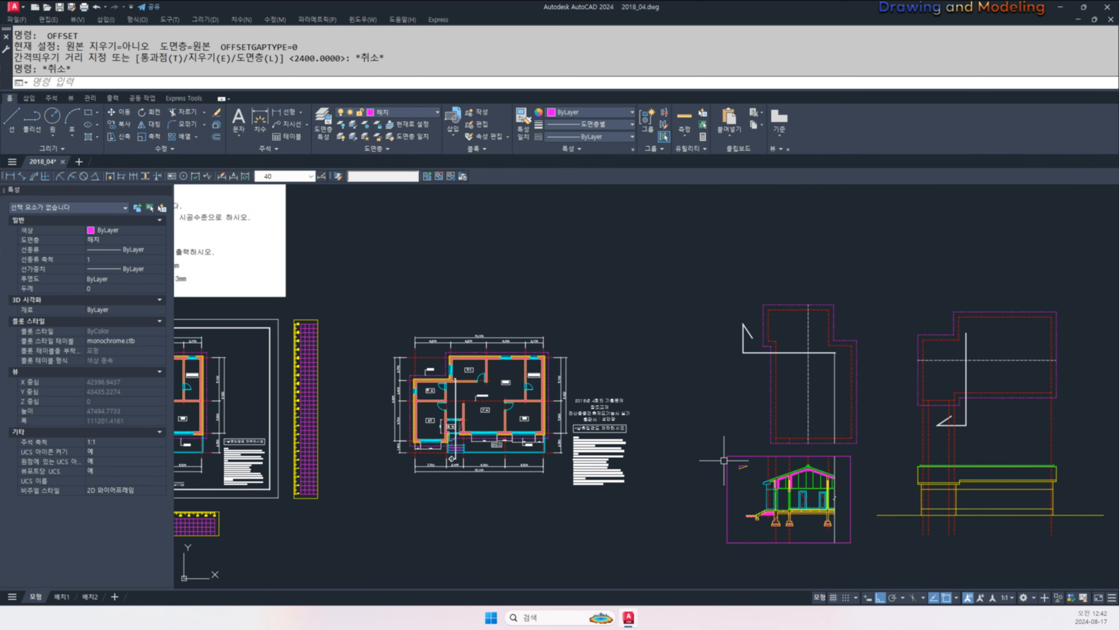
{"action": "scroll", "coordinate": [590, 451], "scroll_direction": "up", "scroll_amount": 4}
{"action": "scroll", "coordinate": [437, 502], "scroll_direction": "up", "scroll_amount": 2}
{"action": "scroll", "coordinate": [436, 502], "scroll_direction": "up", "scroll_amount": 3}
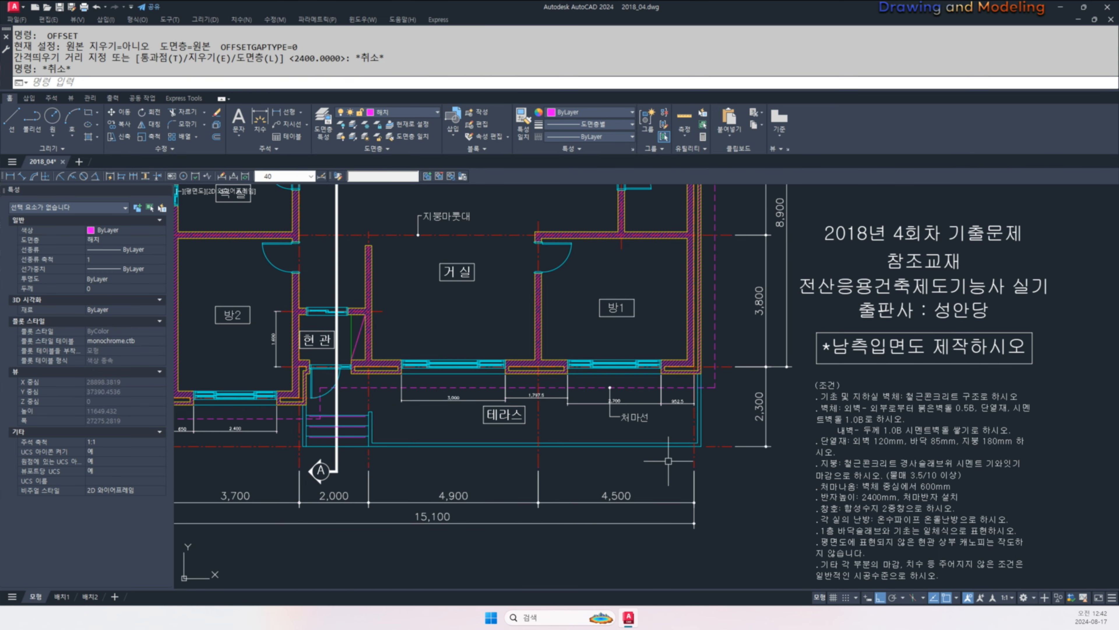
{"action": "scroll", "coordinate": [685, 415], "scroll_direction": "up", "scroll_amount": 4}
{"action": "scroll", "coordinate": [691, 416], "scroll_direction": "down", "scroll_amount": 5}
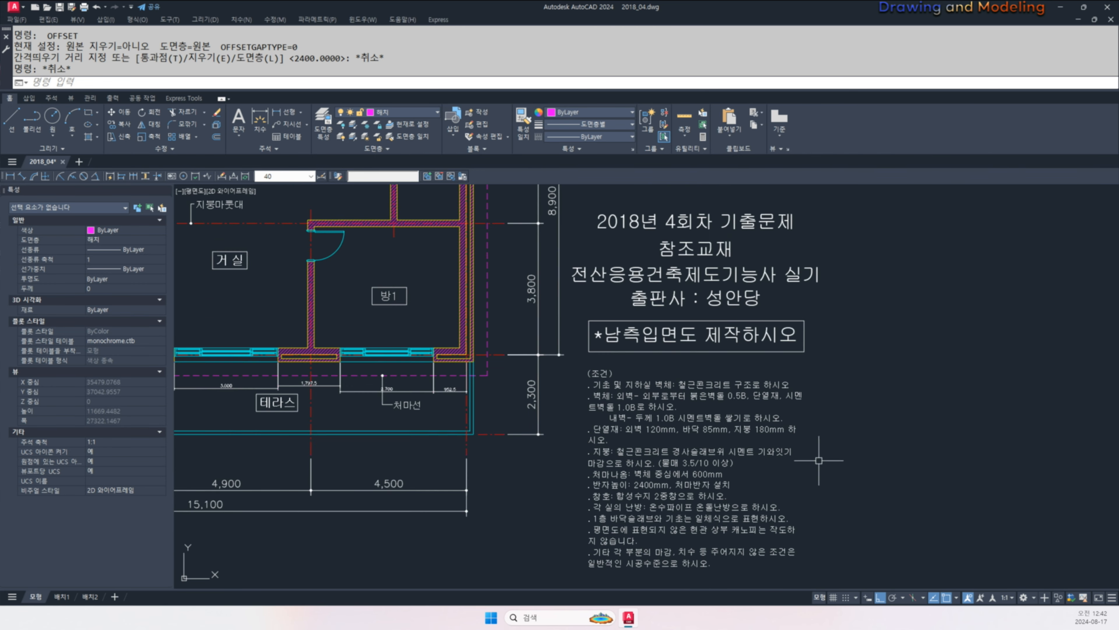
{"action": "scroll", "coordinate": [663, 437], "scroll_direction": "up", "scroll_amount": 1}
{"action": "type", "text": "o"}
{"action": "key", "text": "Return"}
{"action": "type", "text": "0"}
{"action": "key", "text": "Return"}
{"action": "key", "text": "Escape"}
{"action": "key", "text": "Escape"}
- Offset the elevation's rightmost axis line 950 to the left to mark the right edge of the 방1 window
{"action": "key", "text": "Return"}
{"action": "type", "text": "9"}
{"action": "key", "text": "Return"}
{"action": "scroll", "coordinate": [749, 424], "scroll_direction": "down", "scroll_amount": 4}
{"action": "middle_click_drag", "start_coordinate": [867, 436], "coordinate": [639, 415]}
{"action": "scroll", "coordinate": [947, 432], "scroll_direction": "up", "scroll_amount": 2}
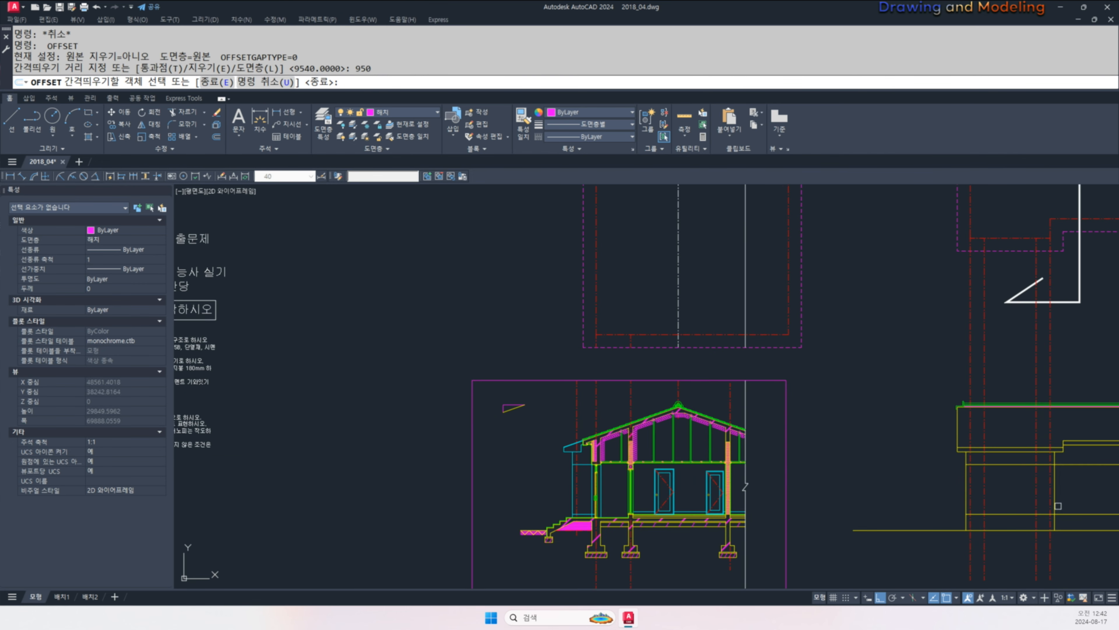
{"action": "middle_click_drag", "start_coordinate": [1057, 505], "coordinate": [762, 466]}
{"action": "middle_click_drag", "start_coordinate": [1009, 475], "coordinate": [936, 465]}
{"action": "scroll", "coordinate": [934, 467], "scroll_direction": "up", "scroll_amount": 2}
{"action": "left_click", "coordinate": [925, 519]}
{"action": "left_click", "coordinate": [864, 525]}
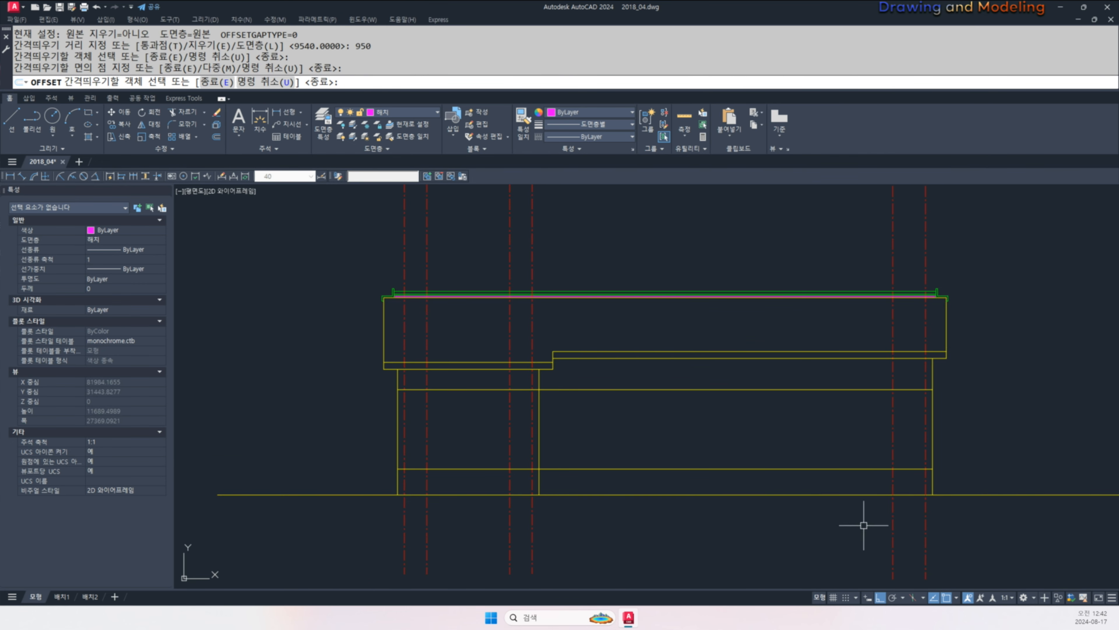
{"action": "key", "text": "Escape"}
{"action": "key", "text": "Escape"}
- Check the dimensions of the 방1 window and the wall beside it in the floor plan
{"action": "scroll", "coordinate": [882, 471], "scroll_direction": "down", "scroll_amount": 5}
{"action": "middle_click_drag", "start_coordinate": [436, 462], "coordinate": [596, 497]}
{"action": "scroll", "coordinate": [596, 497], "scroll_direction": "up", "scroll_amount": 10}
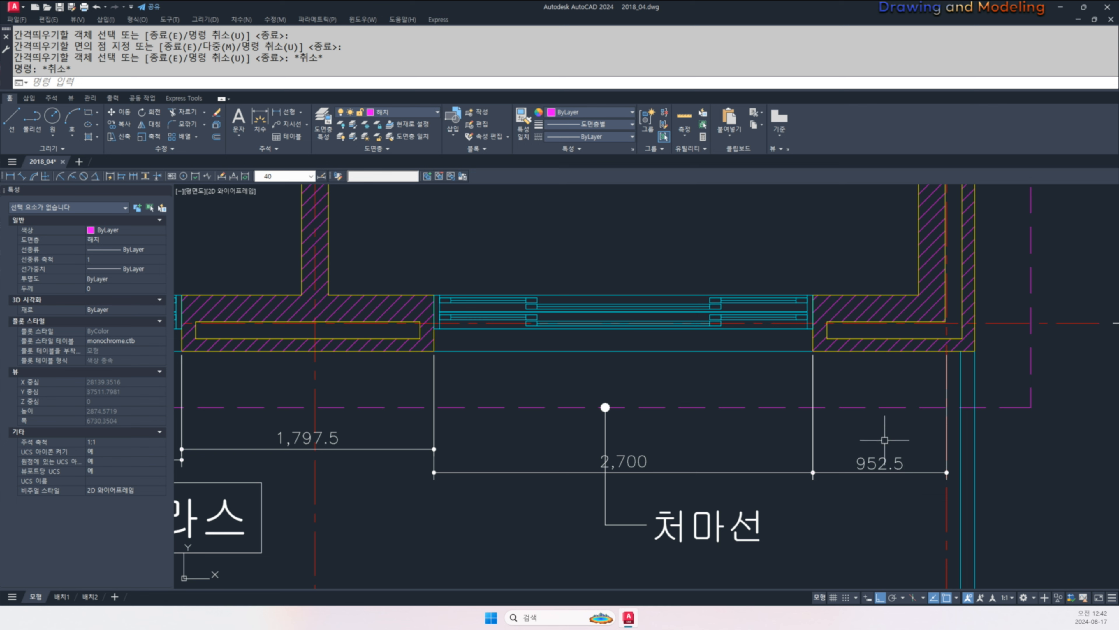
{"action": "key", "text": "Escape"}
{"action": "key", "text": "alt+2"}
{"action": "left_click_drag", "start_coordinate": [874, 480], "coordinate": [870, 445]}
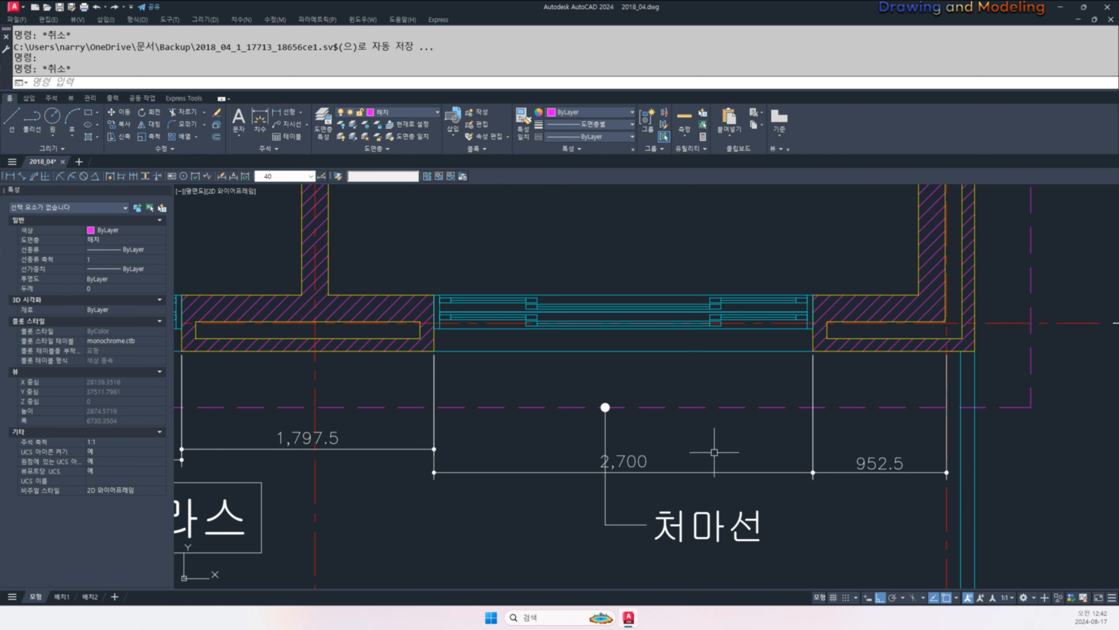
- Offset the 방1 window's right edge line 2700 to the left in the elevation to mark its left edge
{"action": "scroll", "coordinate": [664, 462], "scroll_direction": "down", "scroll_amount": 6}
{"action": "middle_click_drag", "start_coordinate": [639, 454], "coordinate": [318, 446]}
{"action": "scroll", "coordinate": [318, 446], "scroll_direction": "down", "scroll_amount": 2}
{"action": "middle_click_drag", "start_coordinate": [793, 494], "coordinate": [247, 426]}
{"action": "scroll", "coordinate": [247, 425], "scroll_direction": "down", "scroll_amount": 2}
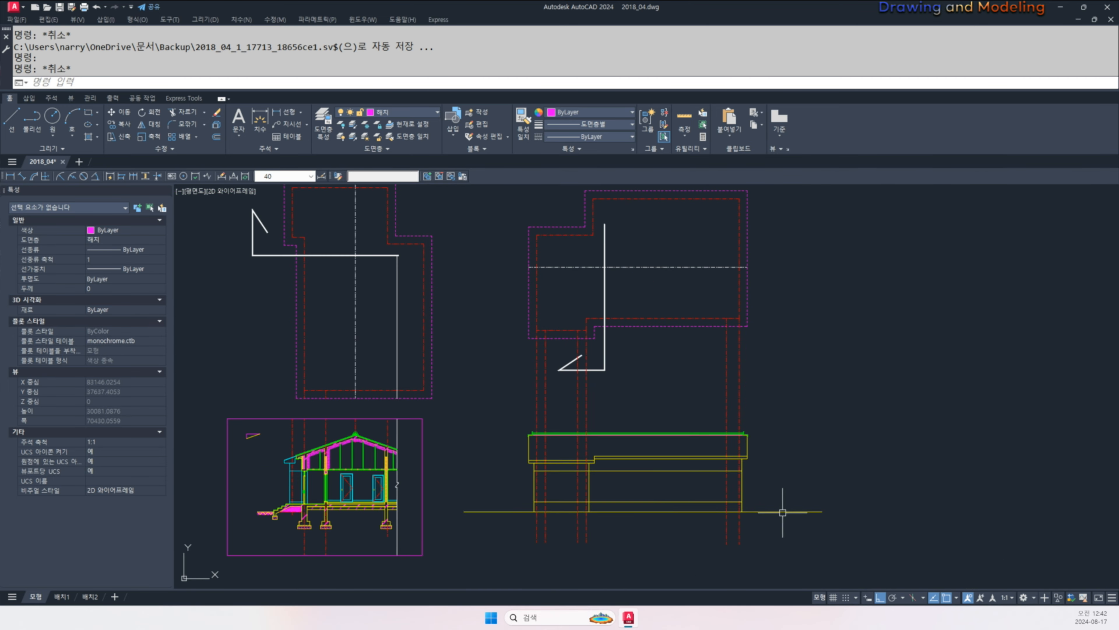
{"action": "scroll", "coordinate": [679, 491], "scroll_direction": "up", "scroll_amount": 4}
{"action": "middle_click_drag", "start_coordinate": [672, 490], "coordinate": [716, 457]}
{"action": "key", "text": "Return"}
{"action": "type", "text": "2700"}
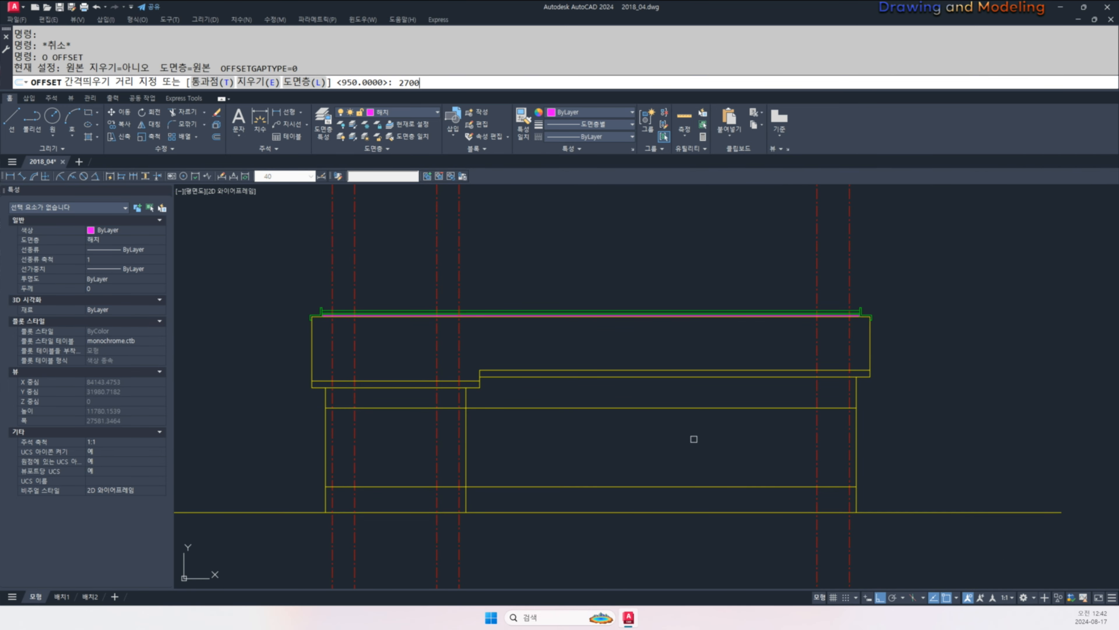
{"action": "key", "text": "Return"}
{"action": "left_click", "coordinate": [818, 437]}
{"action": "left_click", "coordinate": [749, 446]}
{"action": "key", "text": "Escape"}
{"action": "key", "text": "Escape"}
- Check the width of the wall pier between the 거실 and 방1 windows in the floor plan against the elevation
{"action": "scroll", "coordinate": [715, 453], "scroll_direction": "down", "scroll_amount": 4}
{"action": "middle_click_drag", "start_coordinate": [716, 452], "coordinate": [921, 485]}
{"action": "scroll", "coordinate": [592, 410], "scroll_direction": "up", "scroll_amount": 4}
{"action": "scroll", "coordinate": [596, 399], "scroll_direction": "up", "scroll_amount": 2}
{"action": "middle_click_drag", "start_coordinate": [604, 375], "coordinate": [607, 398]}
{"action": "scroll", "coordinate": [608, 398], "scroll_direction": "up", "scroll_amount": 4}
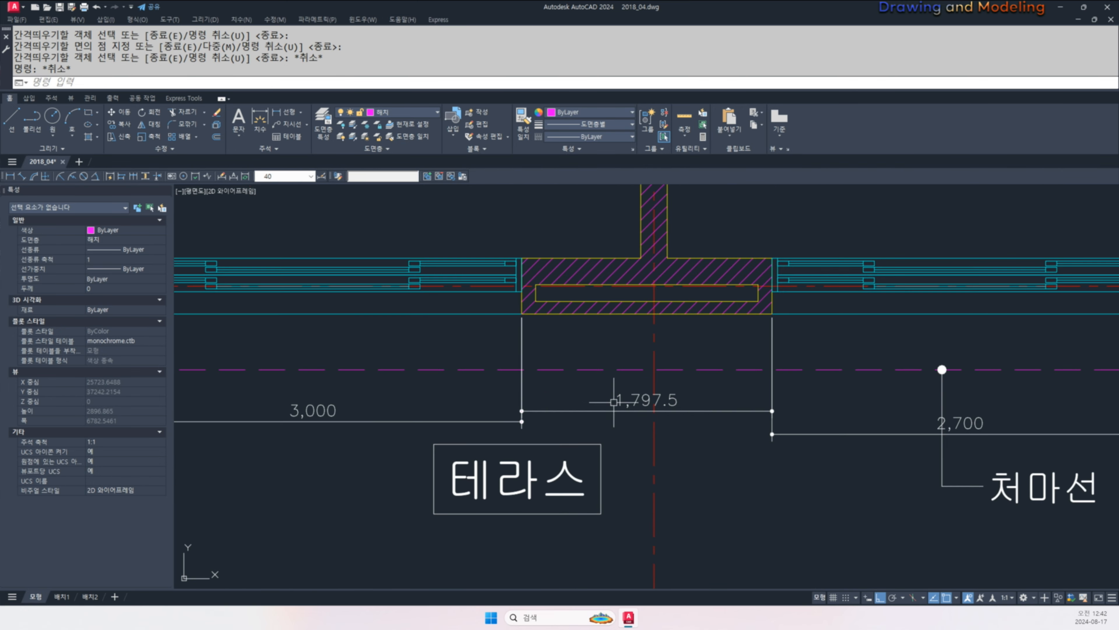
{"action": "scroll", "coordinate": [654, 413], "scroll_direction": "down", "scroll_amount": 8}
{"action": "middle_click_drag", "start_coordinate": [904, 463], "coordinate": [553, 428]}
{"action": "middle_click_drag", "start_coordinate": [1000, 454], "coordinate": [545, 440]}
{"action": "scroll", "coordinate": [720, 447], "scroll_direction": "up", "scroll_amount": 4}
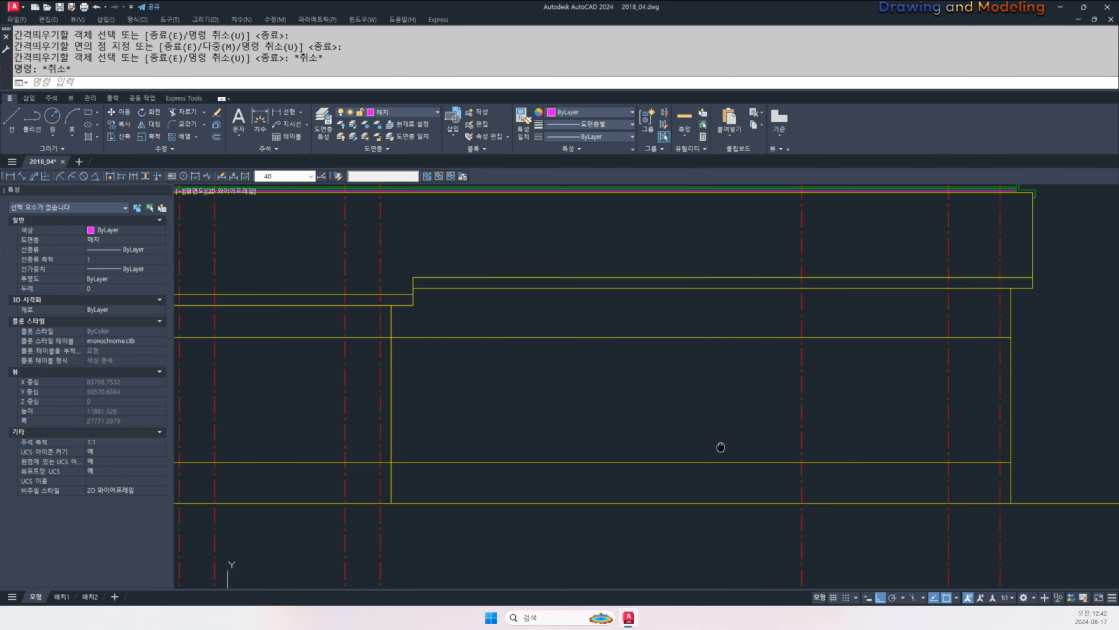
- Offset the 방1 window's left edge line 1800 to the left in the elevation to mark the 거실 window's right edge
{"action": "type", "text": "o"}
{"action": "key", "text": "space"}
{"action": "type", "text": "1800"}
{"action": "key", "text": "space"}
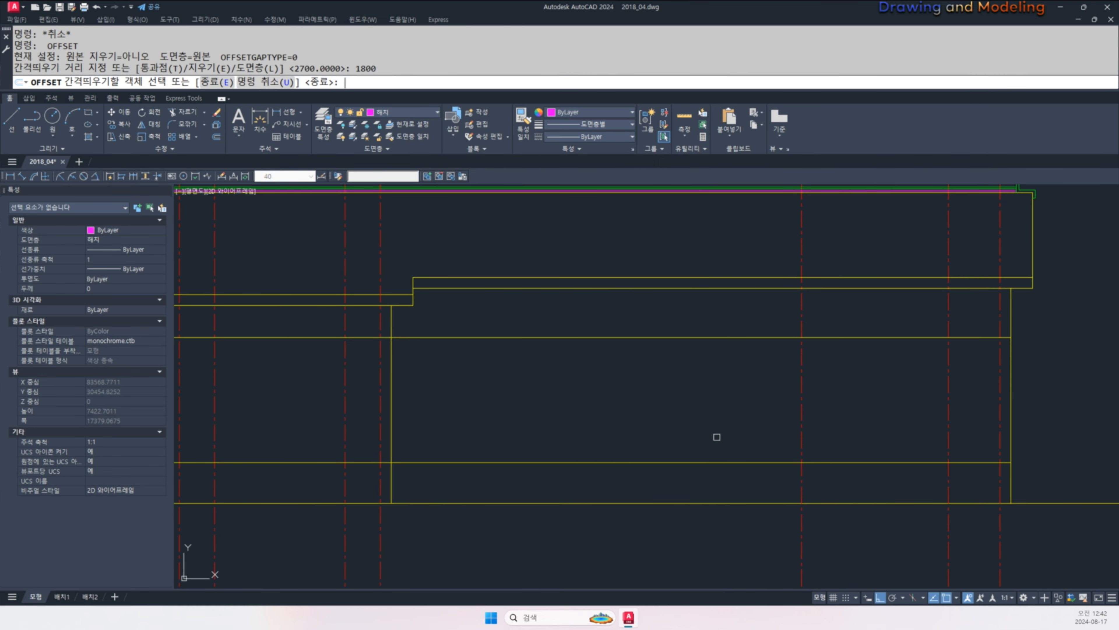
{"action": "left_click", "coordinate": [801, 410]}
{"action": "left_click", "coordinate": [717, 417]}
{"action": "key", "text": "Escape"}
{"action": "key", "text": "Escape"}
- Offset the 거실 window's right edge line 3000 to the left to mark its left edge
{"action": "type", "text": "o"}
{"action": "key", "text": "space"}
{"action": "type", "text": "300"}
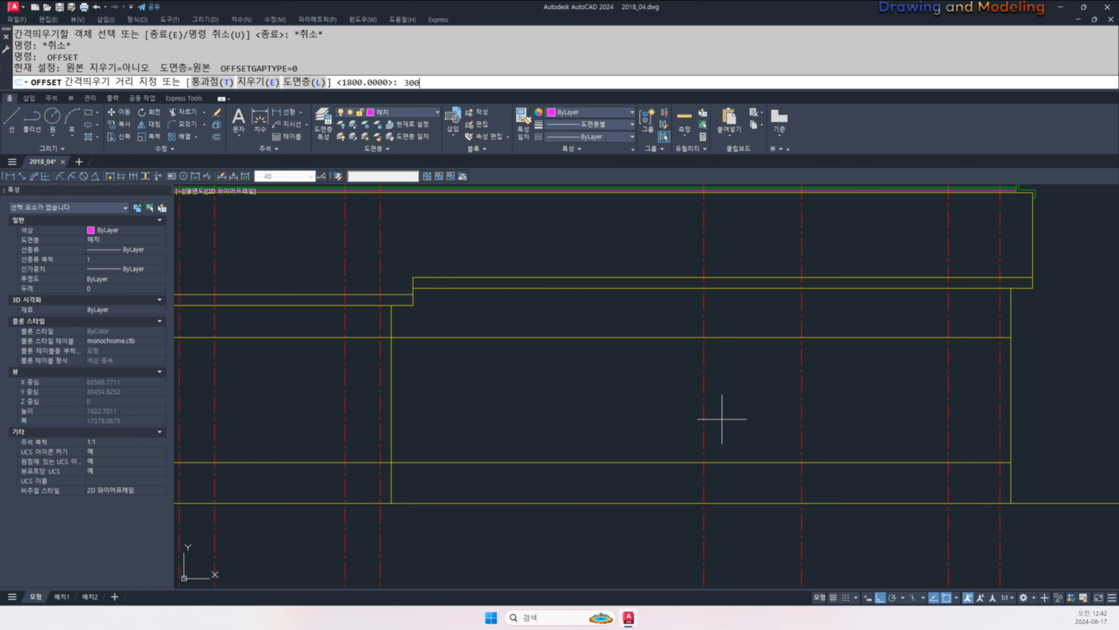
{"action": "type", "text": "0"}
{"action": "key", "text": "space"}
{"action": "left_click", "coordinate": [705, 404]}
{"action": "left_click", "coordinate": [624, 404]}
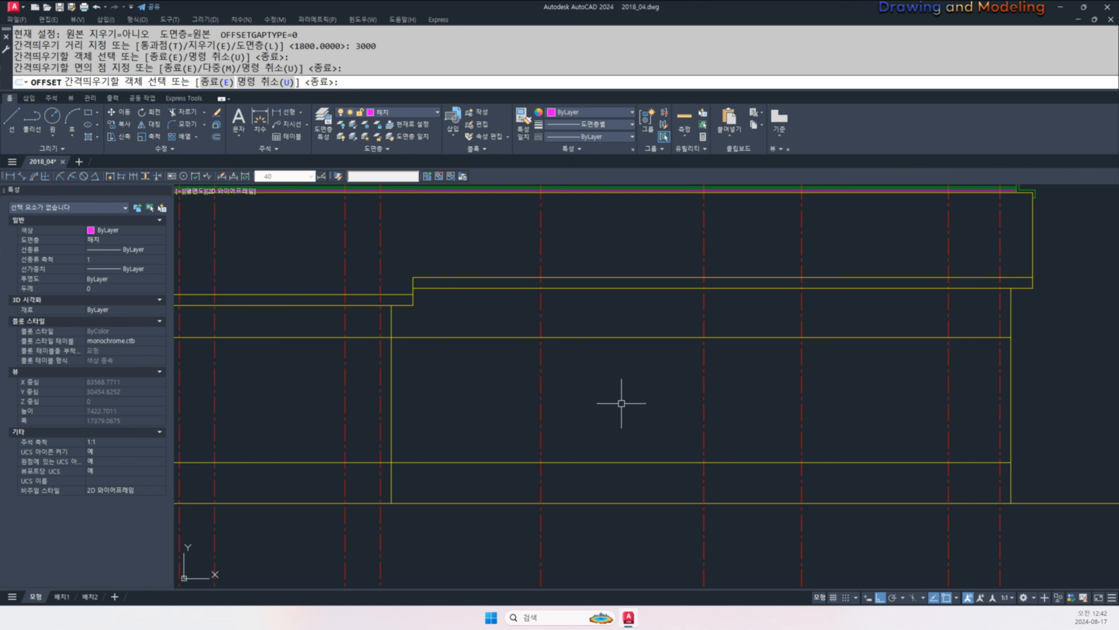
{"action": "key", "text": "Escape"}
{"action": "key", "text": "Escape"}
- Draw a rectangle for the 방1 window between its edge lines, from the sill line up to the head line
{"action": "scroll", "coordinate": [667, 441], "scroll_direction": "down", "scroll_amount": 5}
{"action": "middle_click_drag", "start_coordinate": [704, 442], "coordinate": [746, 440]}
{"action": "scroll", "coordinate": [659, 431], "scroll_direction": "up", "scroll_amount": 4}
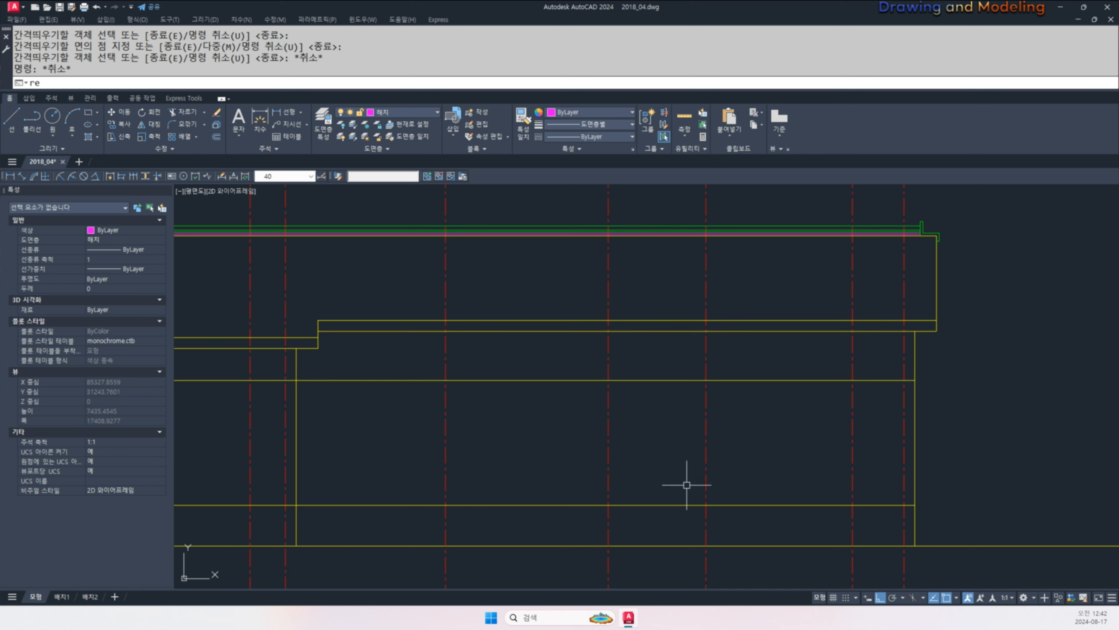
{"action": "type", "text": "rec"}
{"action": "key", "text": "space"}
{"action": "left_click", "coordinate": [706, 504]}
{"action": "left_click", "coordinate": [855, 376]}
- Draw a rectangle for the 거실 window between its edge lines, from the sill line up to the head line
{"action": "key", "text": "space"}
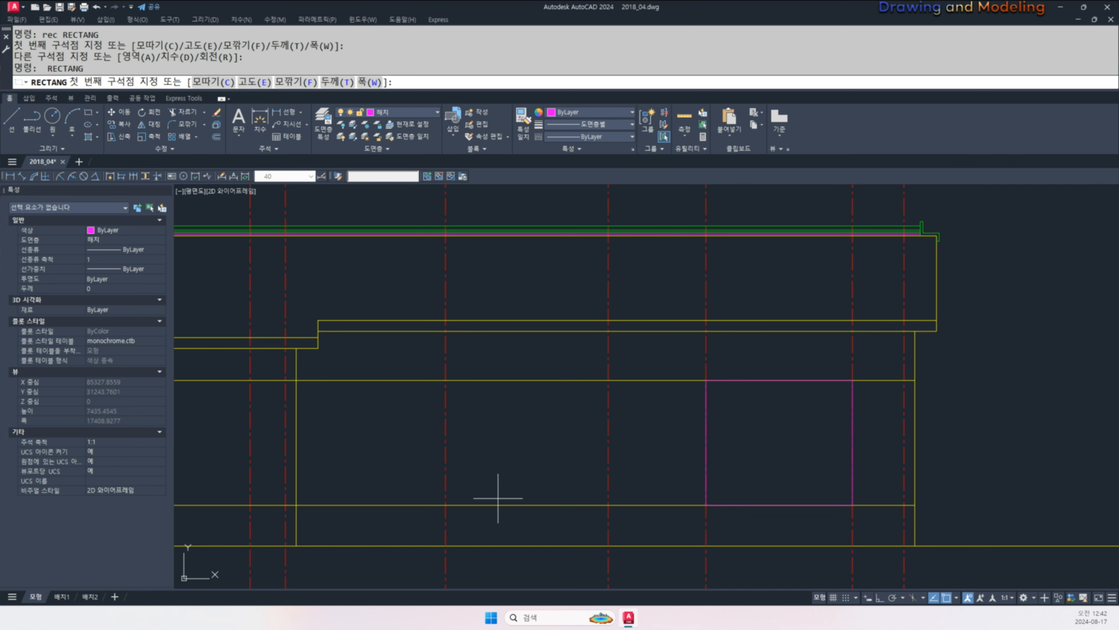
{"action": "left_click", "coordinate": [446, 504]}
{"action": "left_click", "coordinate": [609, 380]}
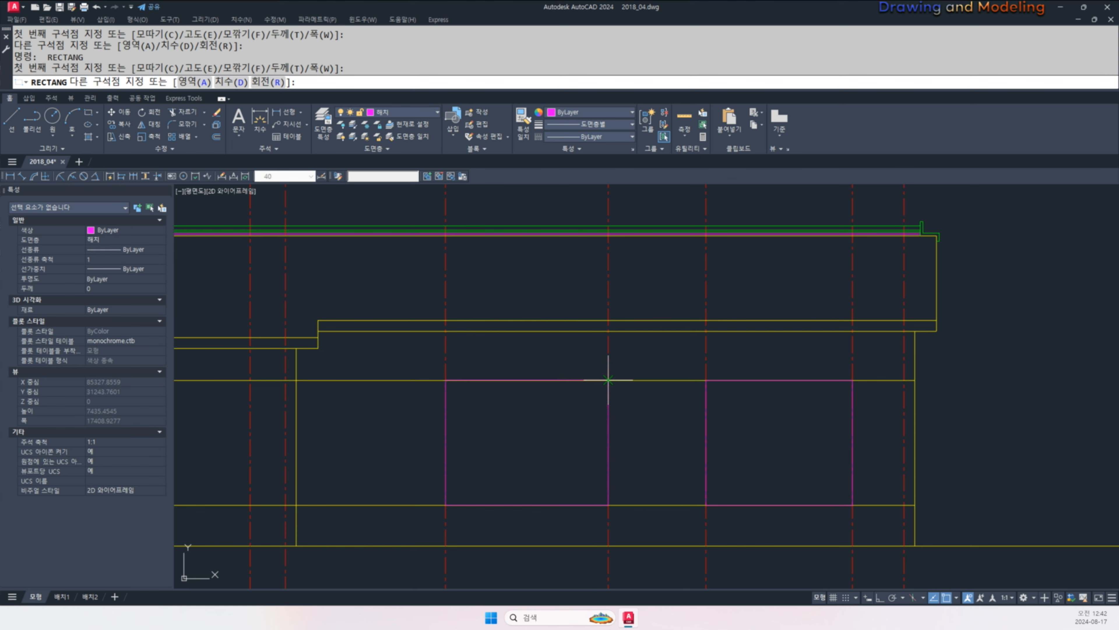
{"action": "key", "text": "Escape"}
{"action": "key", "text": "Escape"}
- Erase the two axis lines marking the left and right edges of the 거실 window
{"action": "left_click", "coordinate": [638, 362]}
{"action": "left_click", "coordinate": [434, 362]}
{"action": "type", "text": "e"}
{"action": "key", "text": "space"}
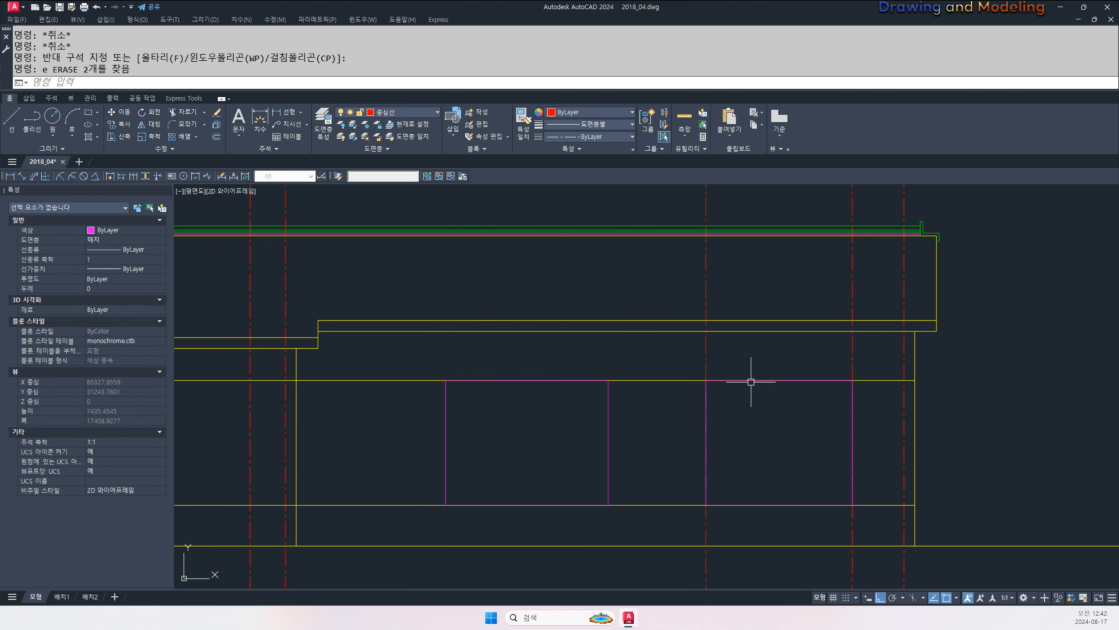
{"action": "key", "text": "Escape"}
{"action": "key", "text": "Escape"}
- Offset the 방1 window's left edge line 2700/2 to the right to mark the window's centre
{"action": "type", "text": "o"}
{"action": "key", "text": "space"}
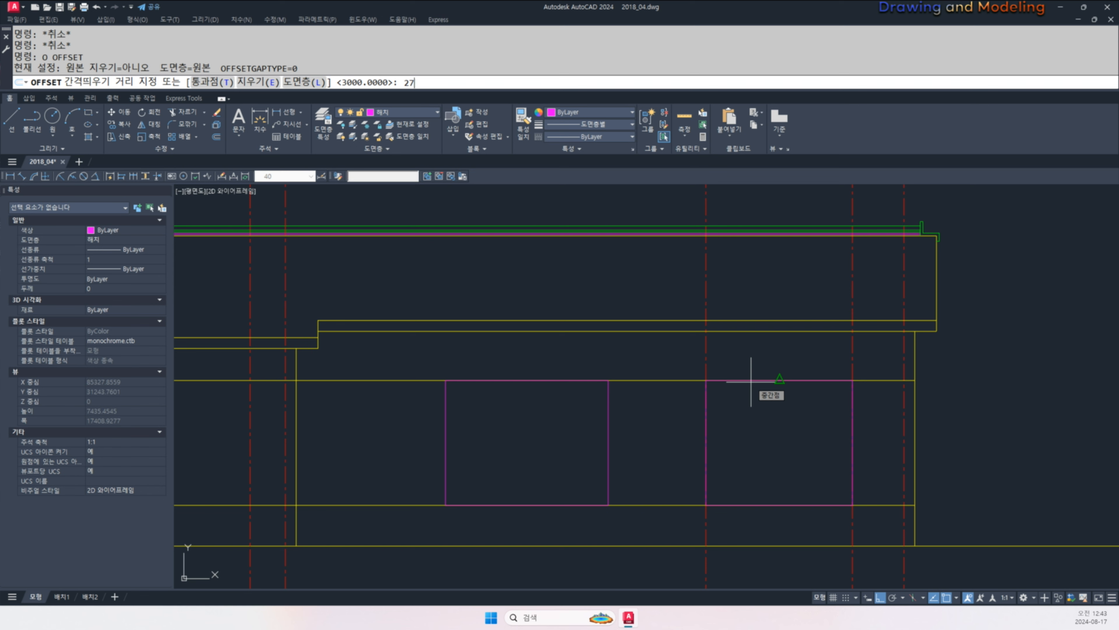
{"action": "type", "text": "2700/2"}
{"action": "key", "text": "Return"}
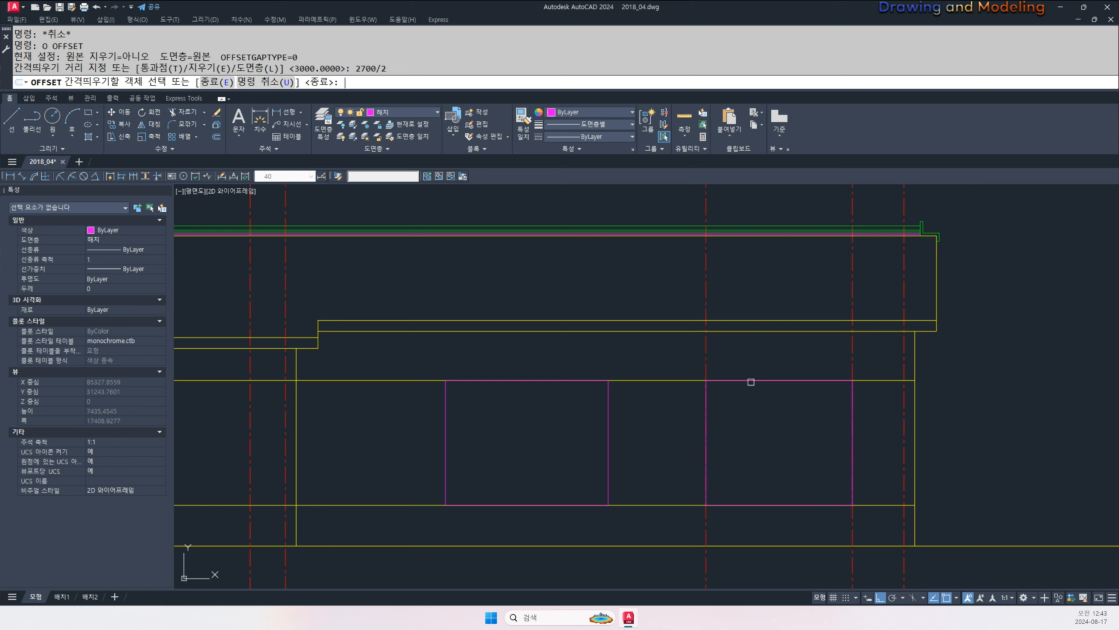
{"action": "left_click", "coordinate": [710, 353]}
{"action": "left_click", "coordinate": [741, 362]}
{"action": "key", "text": "Escape"}
{"action": "key", "text": "Escape"}
- Erase the 방1 window rectangle from the elevation
{"action": "left_click", "coordinate": [804, 379]}
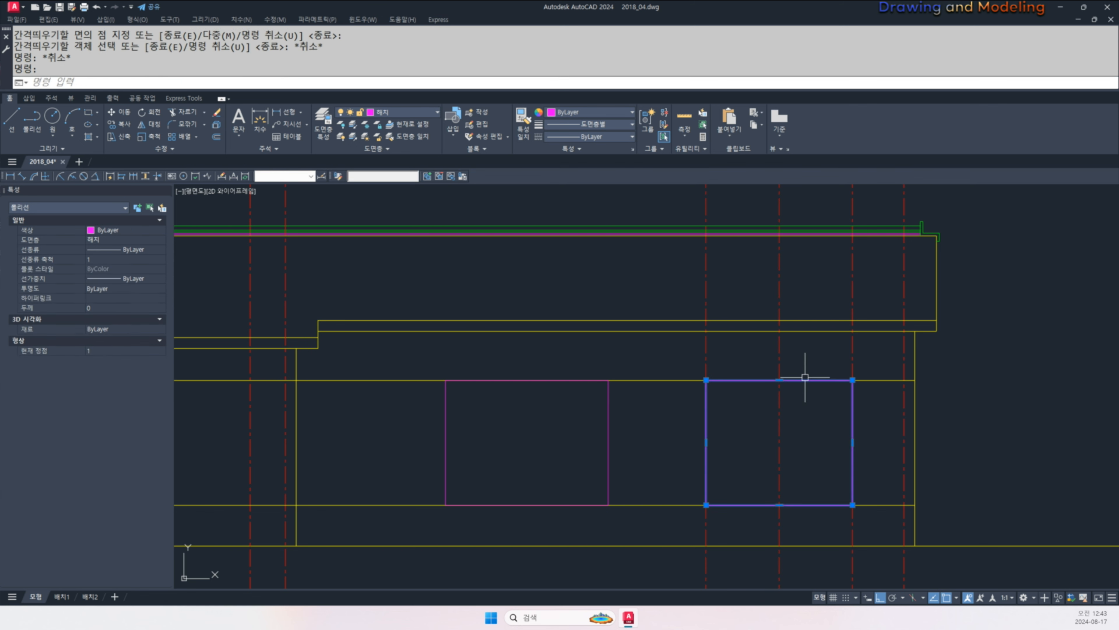
{"action": "type", "text": "e"}
{"action": "key", "text": "space"}
{"action": "key", "text": "Escape"}
{"action": "key", "text": "Escape"}
{"action": "scroll", "coordinate": [696, 413], "scroll_direction": "down", "scroll_amount": 4}
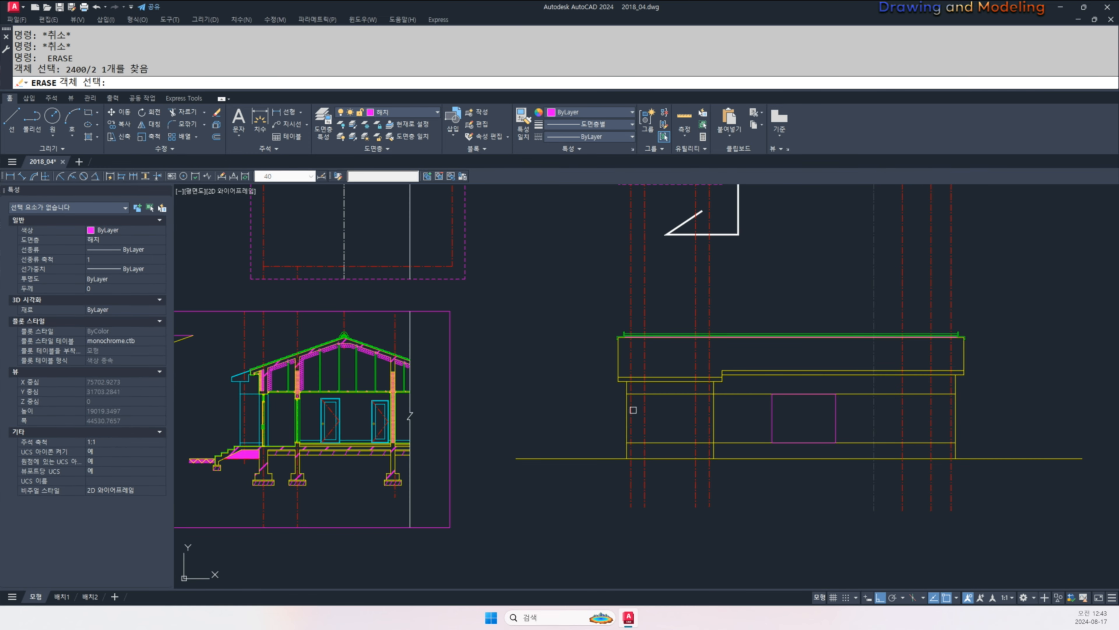
{"action": "scroll", "coordinate": [637, 411], "scroll_direction": "up", "scroll_amount": 2}
{"action": "key", "text": "Escape"}
{"action": "key", "text": "Escape"}
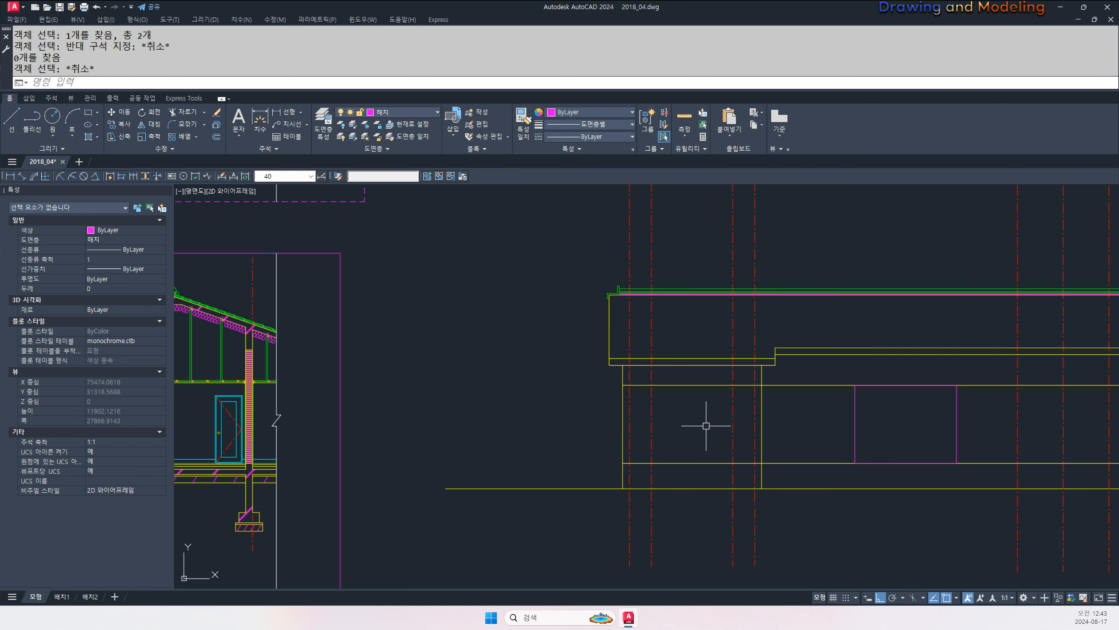
{"action": "key", "text": "space"}
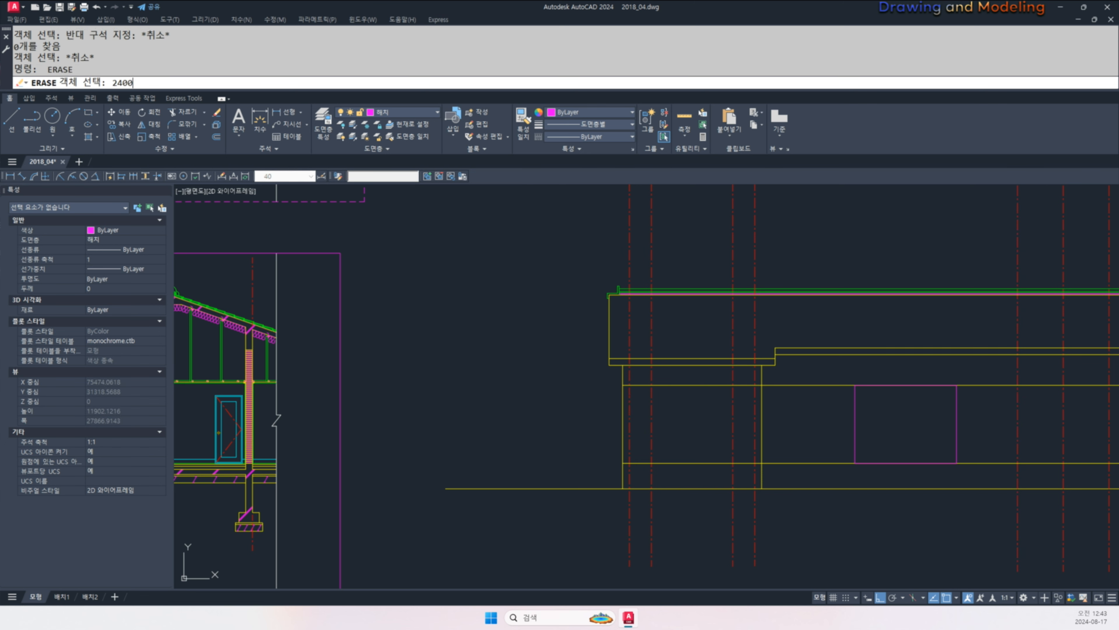
{"action": "key", "text": "Escape"}
{"action": "key", "text": "Escape"}
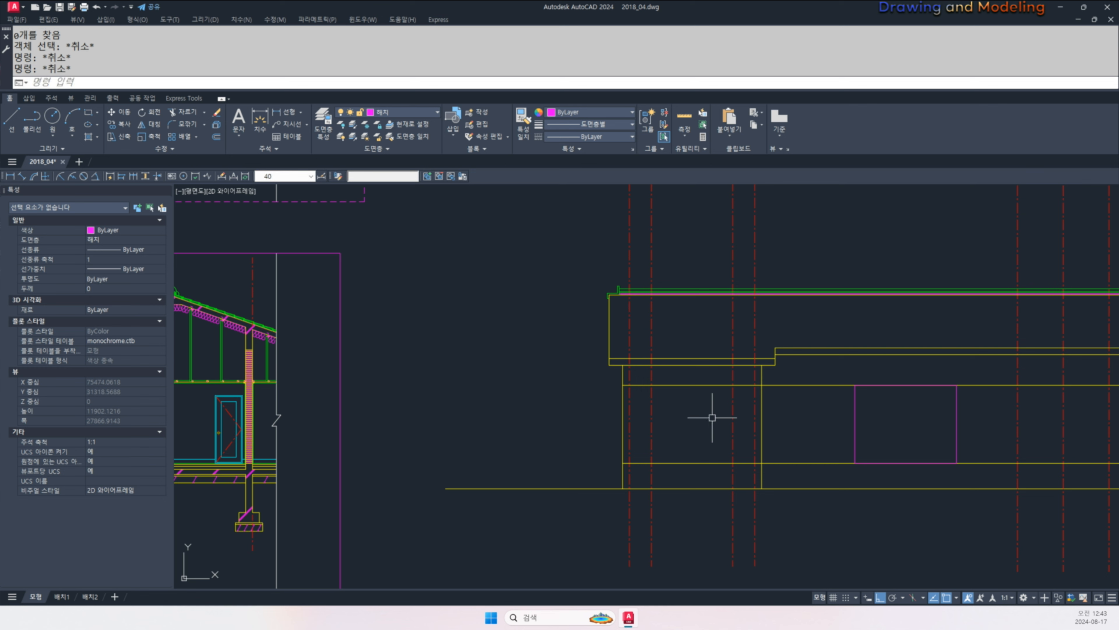
- Offset the right edge line of the elevation's leftmost opening 2400/2 to the left to mark its centre
{"action": "type", "text": "o"}
{"action": "key", "text": "space"}
{"action": "type", "text": "2400/2"}
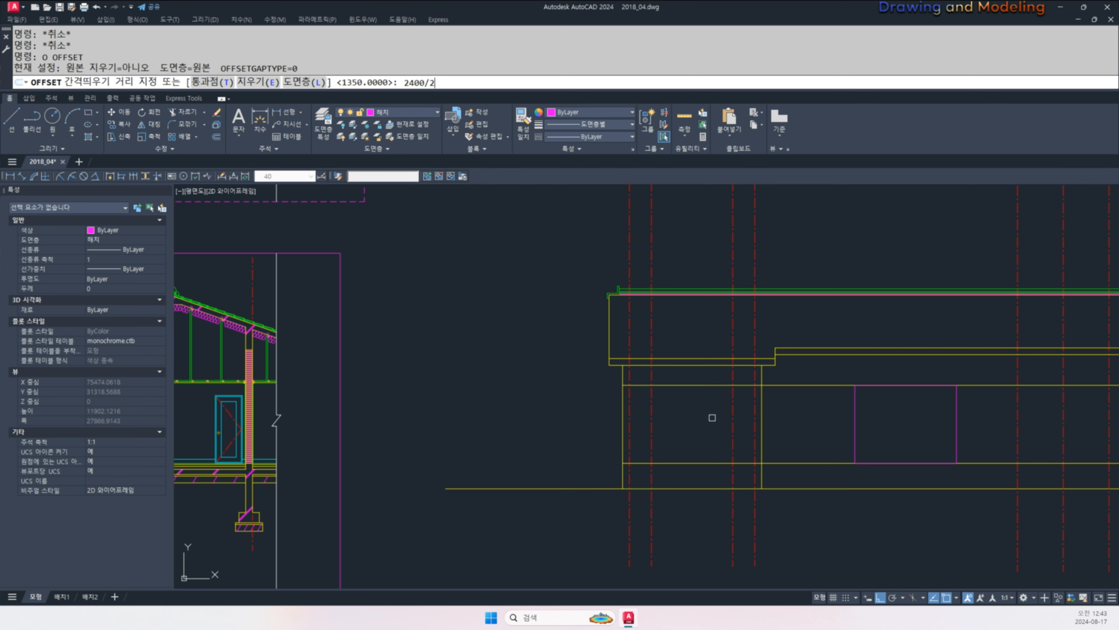
{"action": "key", "text": "space"}
{"action": "left_click", "coordinate": [732, 417]}
{"action": "left_click", "coordinate": [684, 419]}
{"action": "key", "text": "Escape"}
{"action": "key", "text": "Escape"}
{"action": "scroll", "coordinate": [492, 433], "scroll_direction": "down", "scroll_amount": 2}
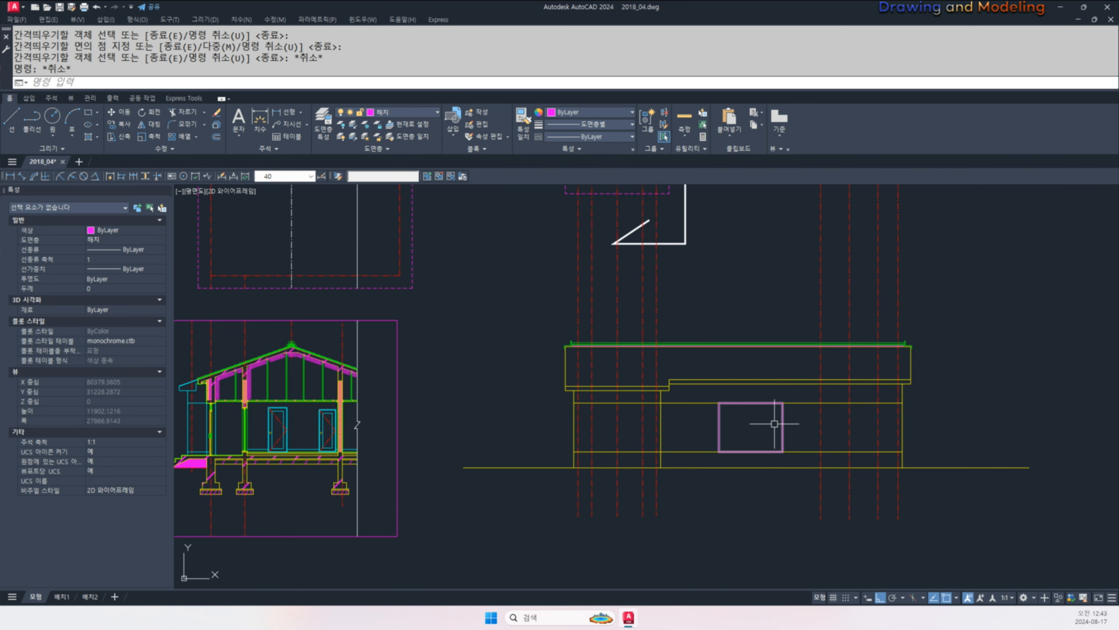
- Match the 거실 window rectangle's properties to the green roof lines
{"action": "key", "text": "space"}
{"action": "key", "text": "Escape"}
{"action": "key", "text": "Escape"}
{"action": "scroll", "coordinate": [771, 360], "scroll_direction": "up", "scroll_amount": 4}
{"action": "type", "text": "ma"}
{"action": "key", "text": "space"}
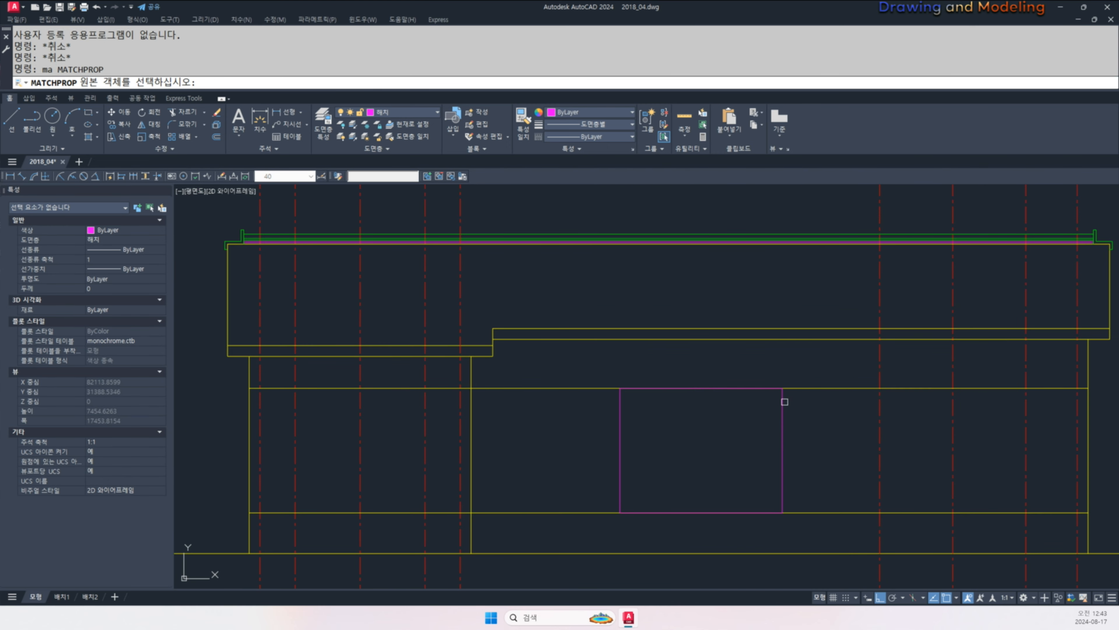
{"action": "left_click", "coordinate": [770, 260]}
{"action": "key", "text": "Escape"}
{"action": "key", "text": "Escape"}
{"action": "scroll", "coordinate": [731, 449], "scroll_direction": "down", "scroll_amount": 4}
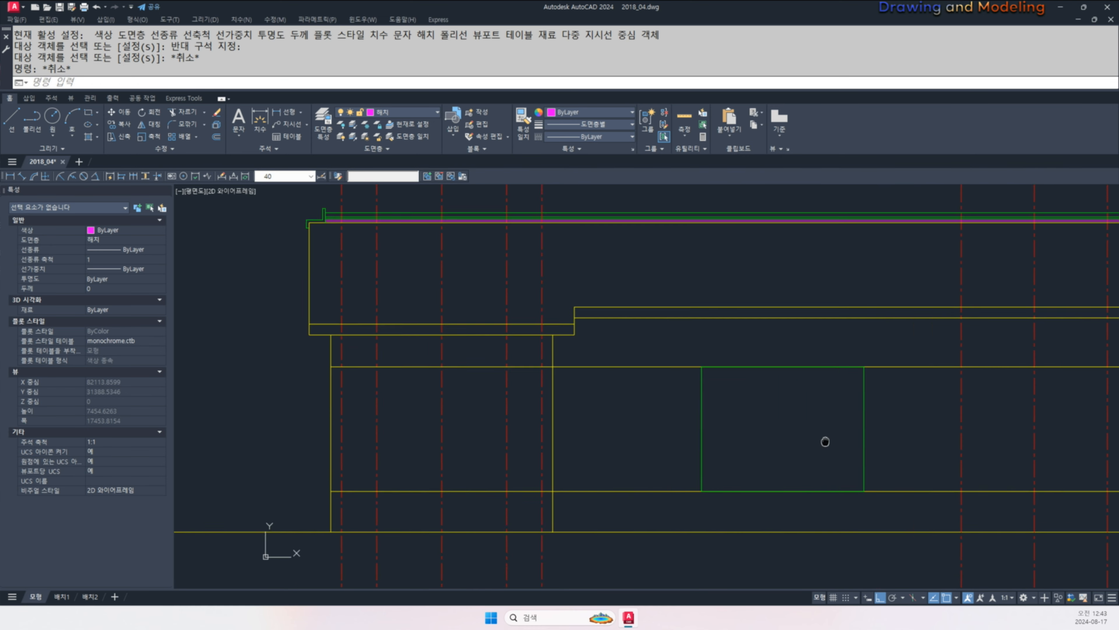
{"action": "scroll", "coordinate": [707, 417], "scroll_direction": "up", "scroll_amount": 2}
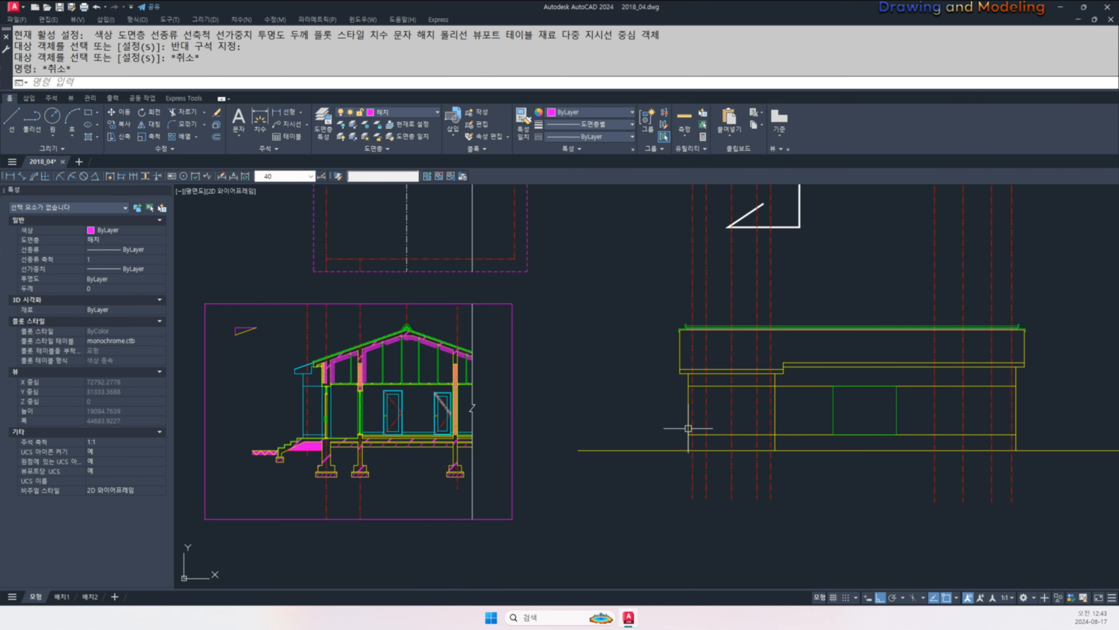
{"action": "scroll", "coordinate": [688, 427], "scroll_direction": "up", "scroll_amount": 4}
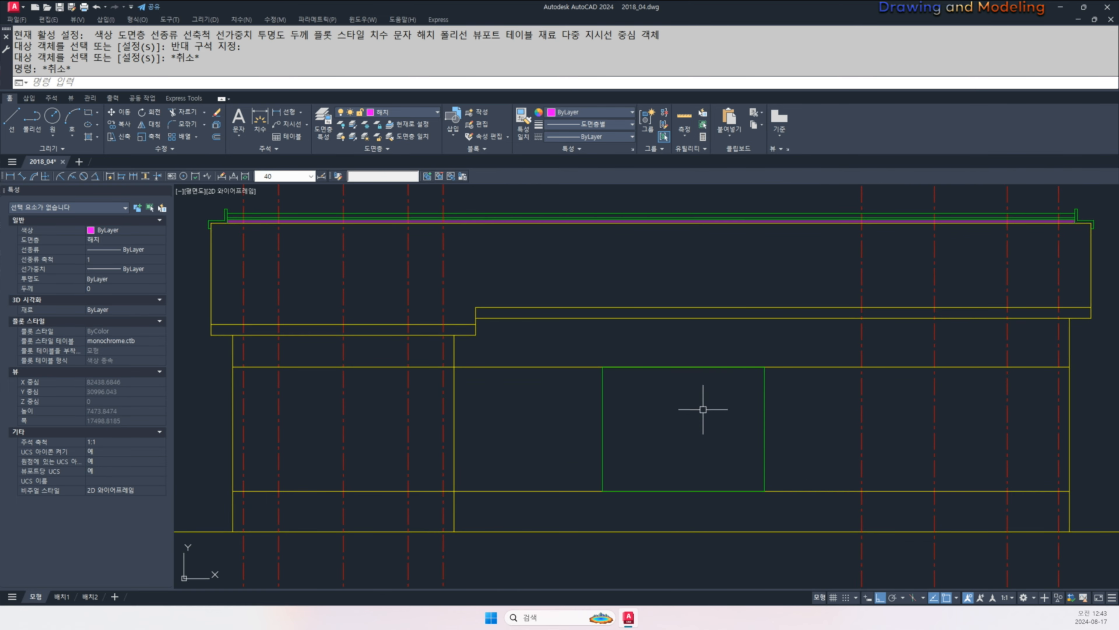
{"action": "key", "text": "Escape"}
{"action": "type", "text": "i"}
{"action": "key", "text": "Return"}
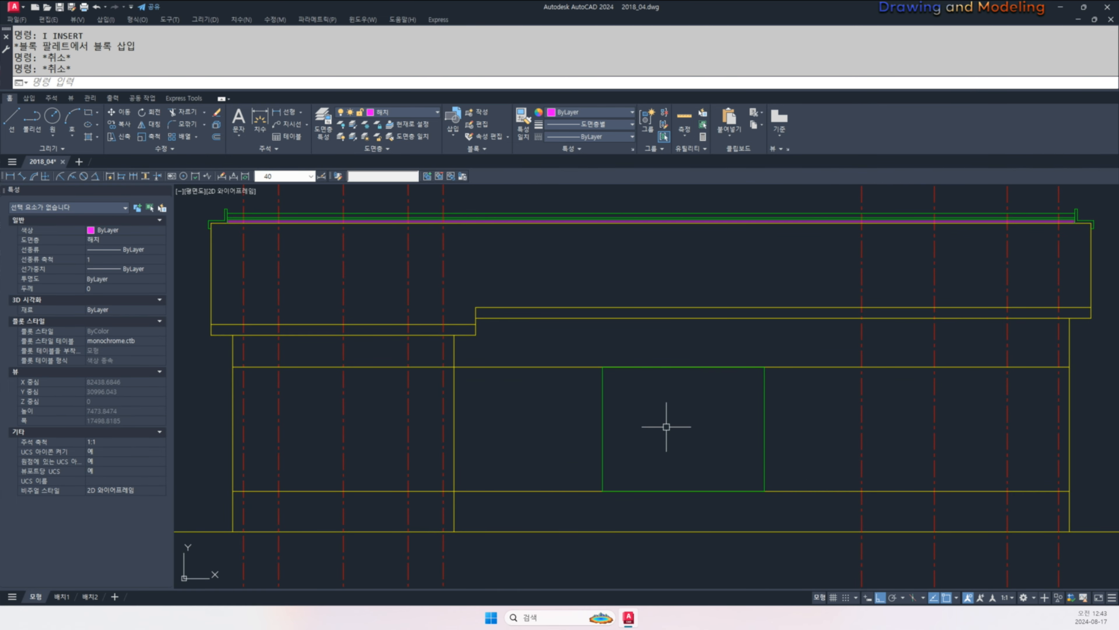
- Offset the 거실 window rectangle 40 inward to form the outer frame
{"action": "type", "text": "o"}
{"action": "key", "text": "Return"}
{"action": "type", "text": "40"}
{"action": "key", "text": "Return"}
{"action": "left_click", "coordinate": [753, 427]}
{"action": "left_click", "coordinate": [713, 430]}
{"action": "left_click", "coordinate": [714, 430]}
{"action": "left_click", "coordinate": [764, 403]}
{"action": "key", "text": "Escape"}
{"action": "key", "text": "Escape"}
- Draw a horizontal line across the 거실 window at mid-height between the inner frame's side edges
{"action": "scroll", "coordinate": [697, 430], "scroll_direction": "up", "scroll_amount": 2}
{"action": "type", "text": "l"}
{"action": "key", "text": "Return"}
{"action": "left_click", "coordinate": [542, 442]}
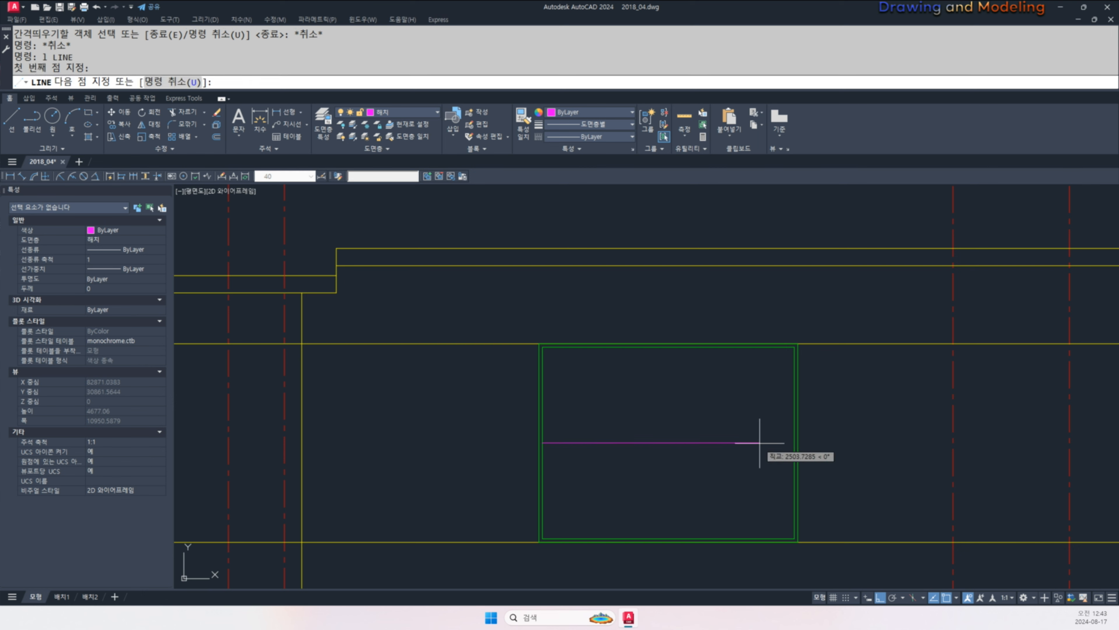
{"action": "left_click", "coordinate": [794, 442]}
{"action": "key", "text": "Escape"}
{"action": "key", "text": "Escape"}
- Divide the horizontal line across the 거실 window into 4 equal segments
{"action": "key", "text": "Return"}
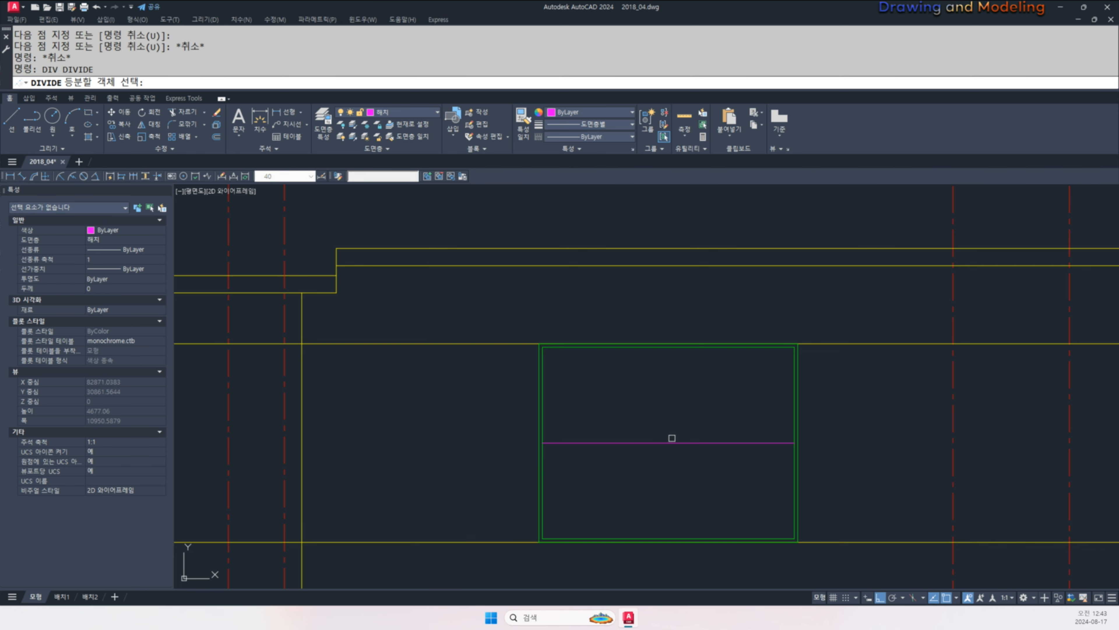
{"action": "left_click", "coordinate": [635, 442]}
{"action": "type", "text": "4"}
{"action": "key", "text": "Return"}
{"action": "key", "text": "Escape"}
{"action": "key", "text": "Escape"}
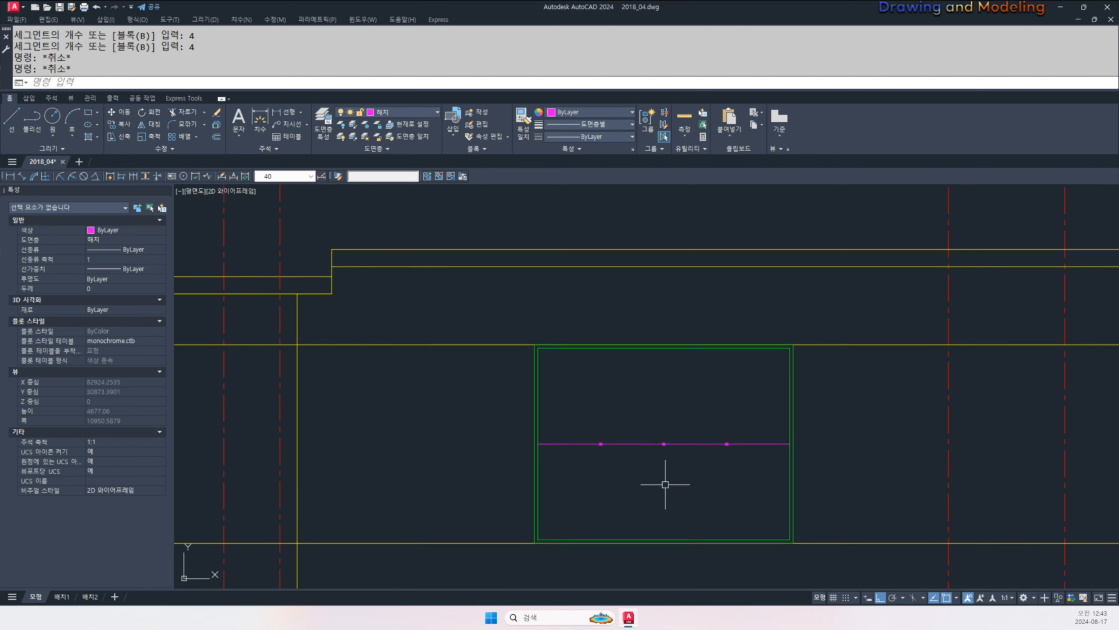
- Place vertical construction lines through the first and third division points of the 거실 window
{"action": "type", "text": "xl"}
{"action": "key", "text": "Return"}
{"action": "type", "text": "v"}
{"action": "key", "text": "Return"}
{"action": "left_click", "coordinate": [600, 444]}
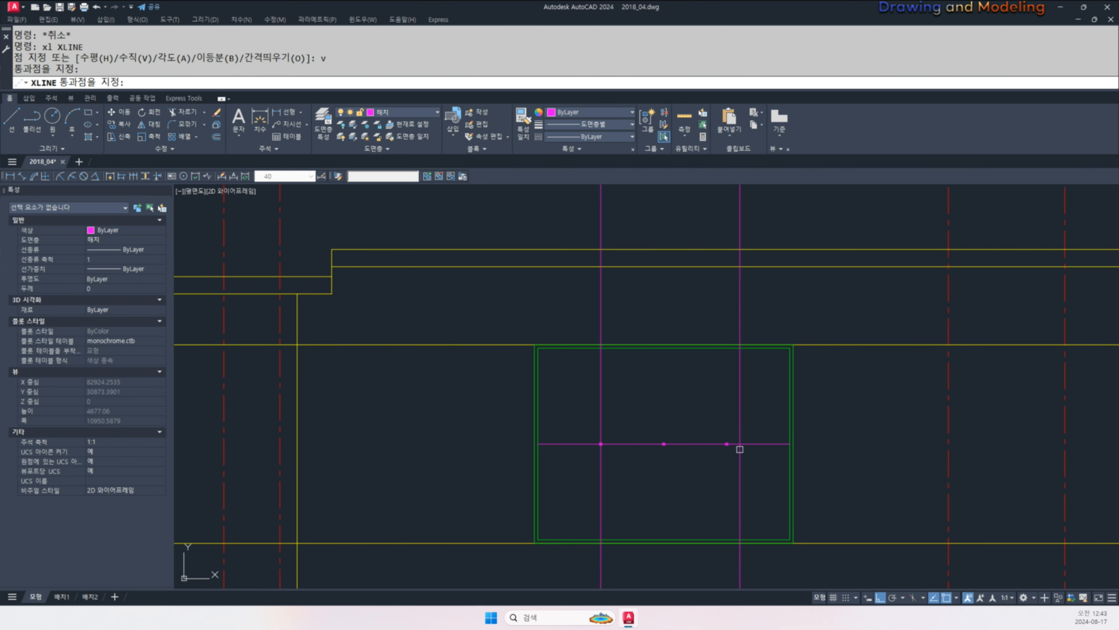
{"action": "left_click", "coordinate": [726, 444]}
{"action": "key", "text": "Escape"}
{"action": "key", "text": "Escape"}
- Erase the horizontal helper line and its division points inside the 거실 window
{"action": "left_click", "coordinate": [482, 410]}
{"action": "left_click", "coordinate": [793, 461]}
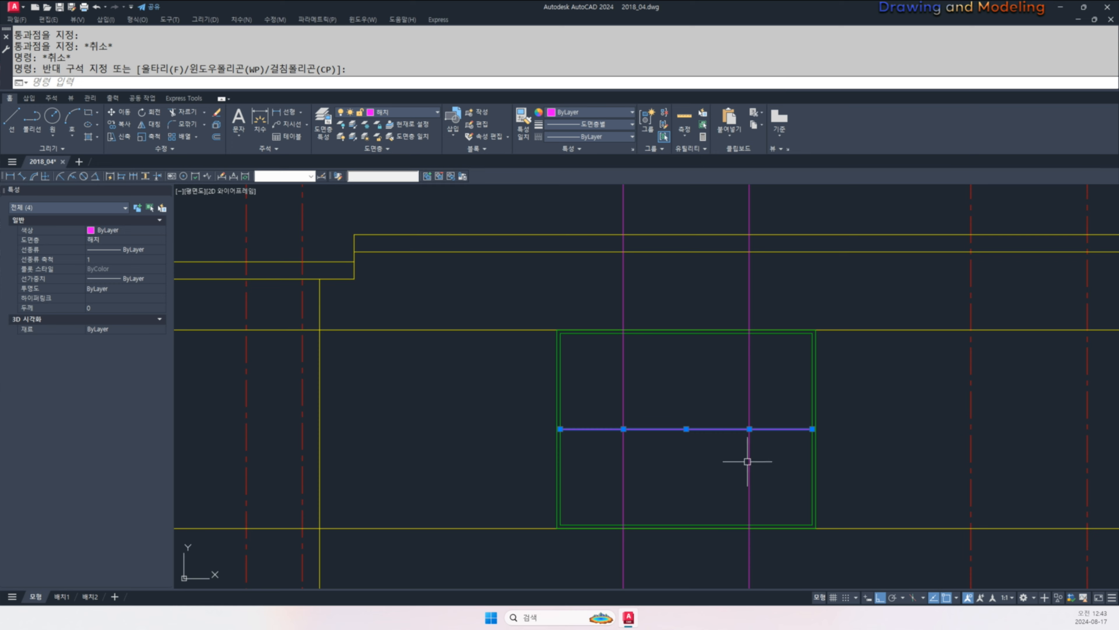
{"action": "type", "text": "e"}
{"action": "key", "text": "Return"}
{"action": "key", "text": "Escape"}
{"action": "key", "text": "Escape"}
- Offset the 거실 window's inner frame rectangle 80 inward
{"action": "type", "text": "o"}
{"action": "key", "text": "Return"}
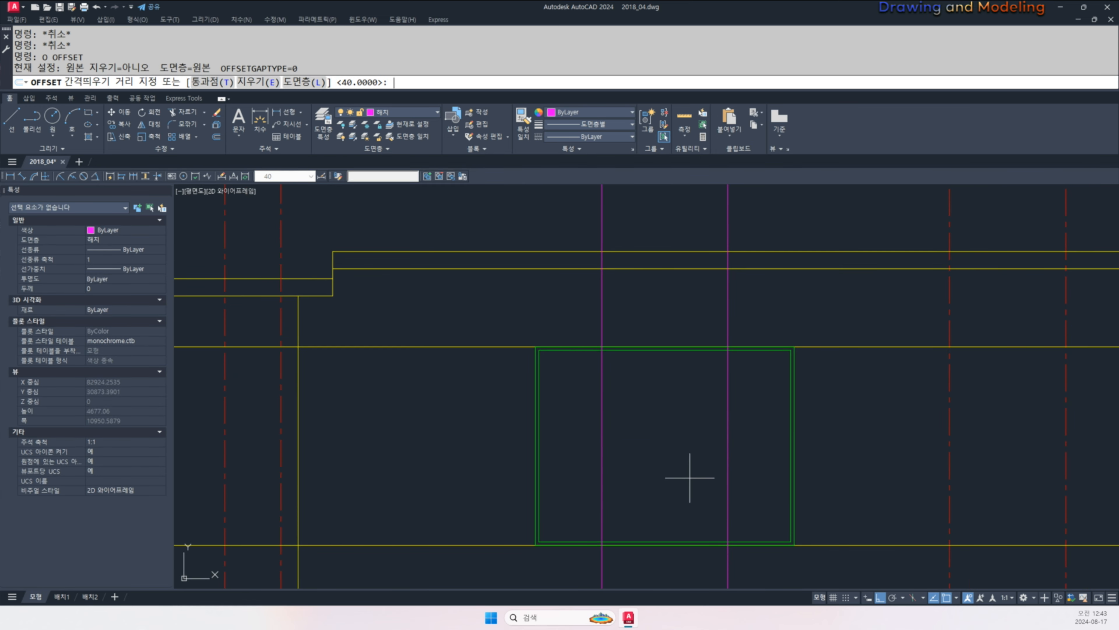
{"action": "type", "text": "80"}
{"action": "key", "text": "Return"}
{"action": "left_click", "coordinate": [791, 458]}
{"action": "left_click", "coordinate": [772, 469]}
{"action": "key", "text": "Escape"}
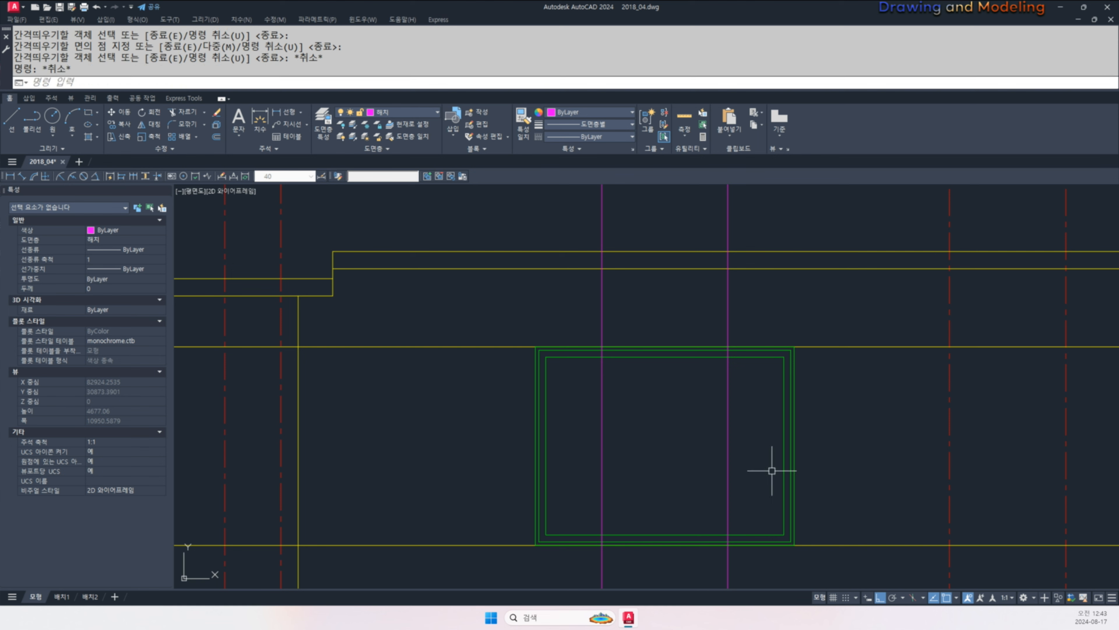
- Offset the 거실 window's innermost rectangle 20 inward
{"action": "key", "text": "Return"}
{"action": "type", "text": "20"}
{"action": "key", "text": "Return"}
{"action": "left_click", "coordinate": [783, 462]}
{"action": "left_click", "coordinate": [751, 432]}
{"action": "key", "text": "Escape"}
{"action": "key", "text": "Escape"}
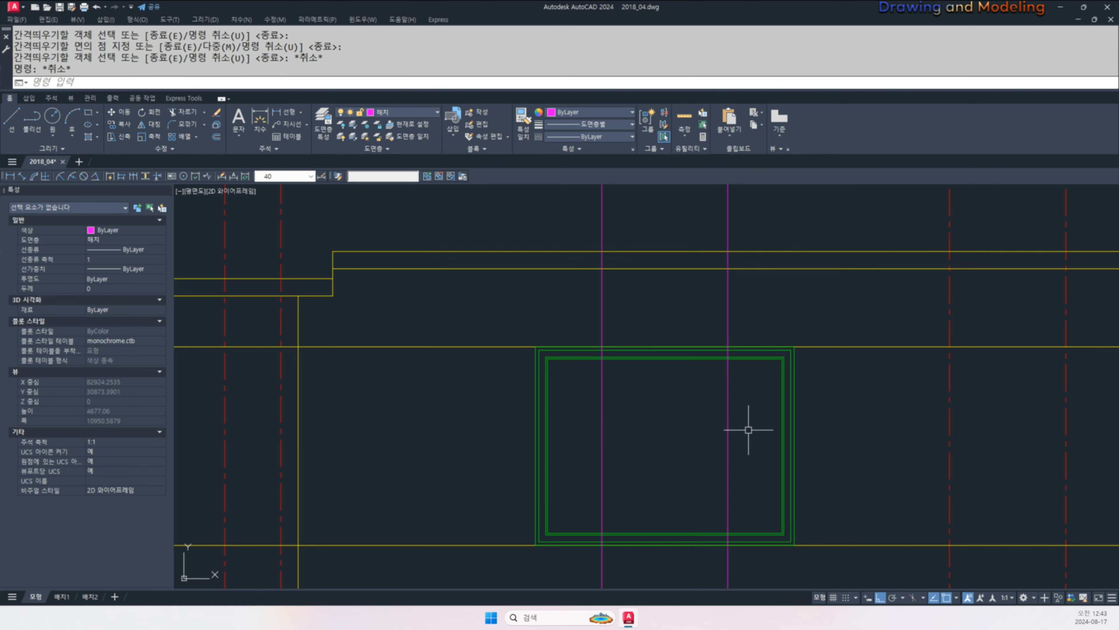
{"action": "scroll", "coordinate": [720, 348], "scroll_direction": "up", "scroll_amount": 5}
{"action": "type", "text": "nmaj"}
{"action": "key", "text": "Return"}
{"action": "key", "text": "Escape"}
{"action": "key", "text": "Escape"}
{"action": "type", "text": "m"}
{"action": "key", "text": "Return"}
{"action": "type", "text": "a"}
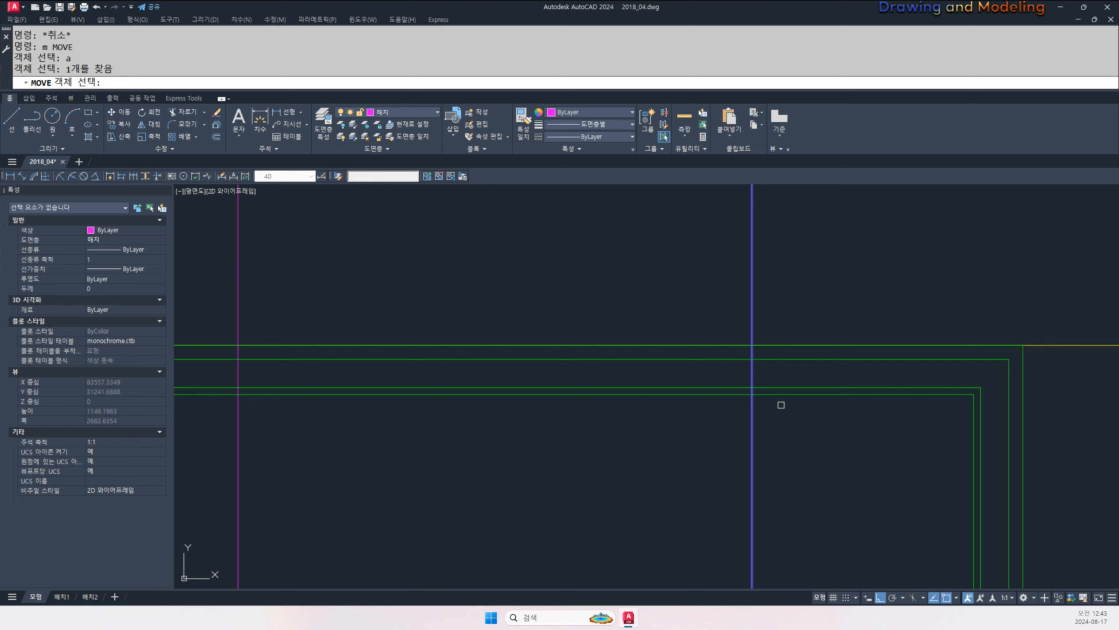
{"action": "left_click_drag", "start_coordinate": [781, 405], "coordinate": [767, 390]}
{"action": "key", "text": "Escape"}
{"action": "key", "text": "Escape"}
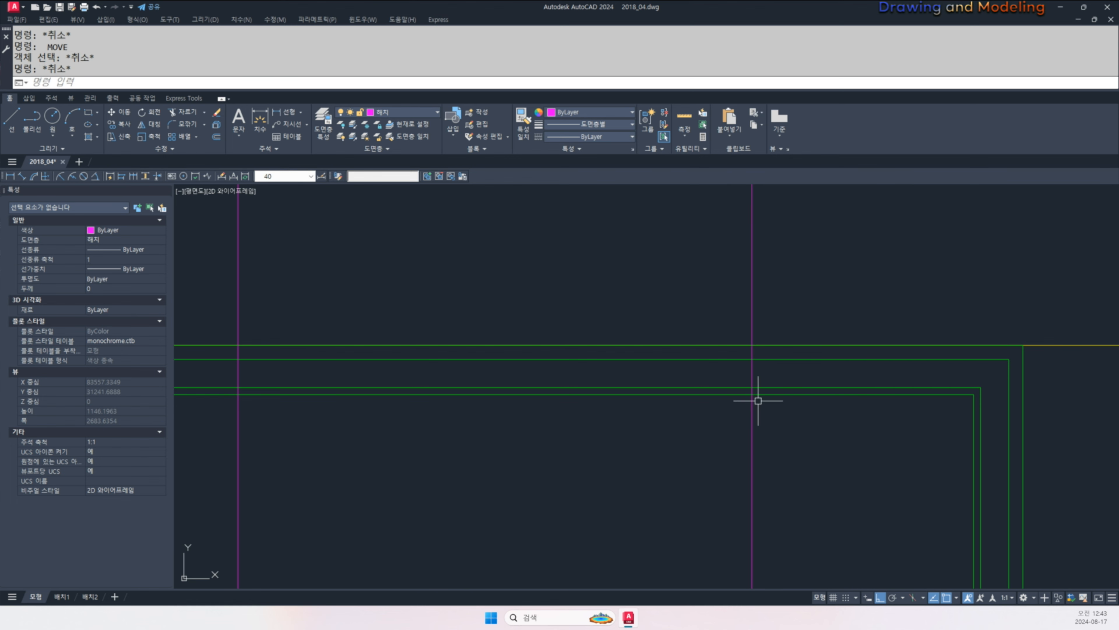
- Match the 거실 window's innermost rectangle to the properties of the magenta vertical construction line
{"action": "type", "text": "ma"}
{"action": "key", "text": "Return"}
{"action": "left_click", "coordinate": [752, 401]}
{"action": "left_click", "coordinate": [767, 393]}
{"action": "key", "text": "Escape"}
{"action": "key", "text": "Escape"}
{"action": "scroll", "coordinate": [735, 424], "scroll_direction": "down", "scroll_amount": 3}
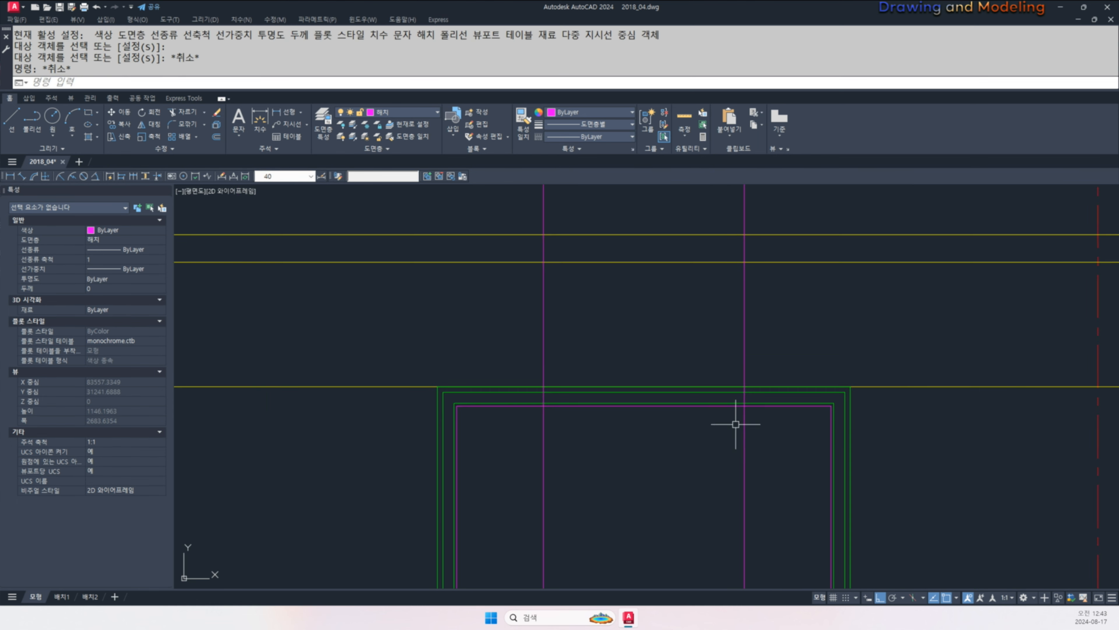
- Trim the 거실 window's two innermost rectangles between the two magenta vertical construction lines at the head and sill
{"action": "scroll", "coordinate": [736, 424], "scroll_direction": "down", "scroll_amount": 1}
{"action": "type", "text": "tr"}
{"action": "key", "text": "Return"}
{"action": "left_click_drag", "start_coordinate": [841, 405], "coordinate": [678, 417]}
{"action": "key", "text": "Return"}
{"action": "scroll", "coordinate": [779, 379], "scroll_direction": "up", "scroll_amount": 1}
{"action": "left_click", "coordinate": [777, 377]}
{"action": "left_click_drag", "start_coordinate": [775, 378], "coordinate": [766, 366]}
{"action": "scroll", "coordinate": [766, 363], "scroll_direction": "down", "scroll_amount": 1}
{"action": "scroll", "coordinate": [773, 483], "scroll_direction": "up", "scroll_amount": 1}
{"action": "left_click", "coordinate": [774, 548]}
{"action": "key", "text": "Escape"}
{"action": "key", "text": "Escape"}
- Draw the 거실 window's central sash rectangle between the two vertical construction lines, spanning the inner frame's full height
{"action": "scroll", "coordinate": [741, 487], "scroll_direction": "down", "scroll_amount": 2}
{"action": "type", "text": "rec"}
{"action": "key", "text": "Return"}
{"action": "scroll", "coordinate": [653, 516], "scroll_direction": "up", "scroll_amount": 1}
{"action": "left_click", "coordinate": [662, 513]}
{"action": "middle_click_drag", "start_coordinate": [839, 381], "coordinate": [768, 473]}
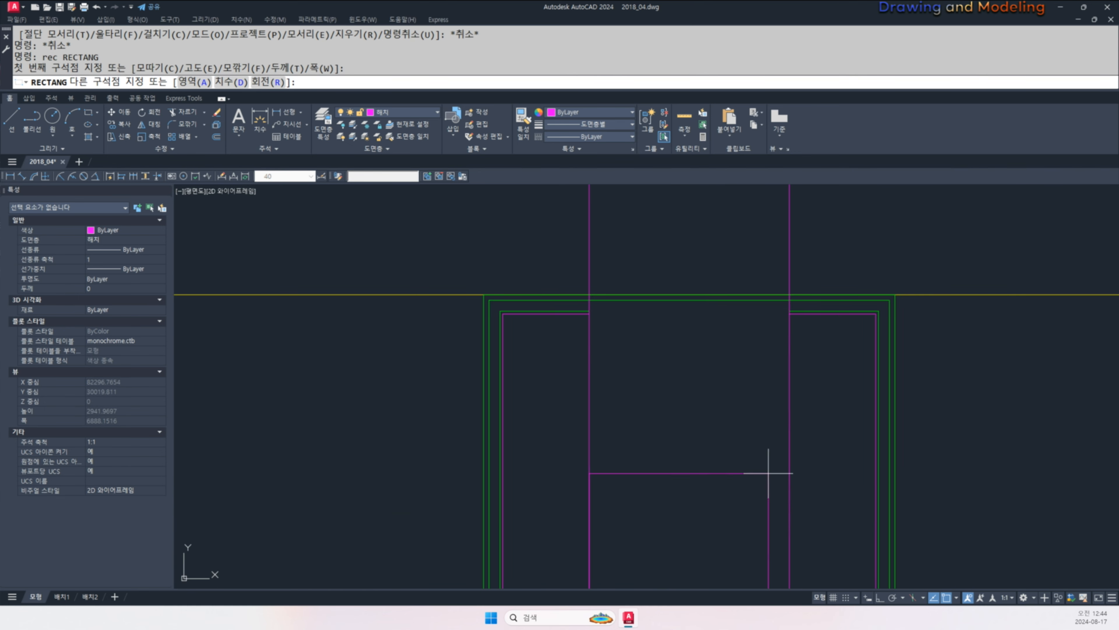
{"action": "left_click", "coordinate": [793, 305]}
{"action": "key", "text": "Escape"}
{"action": "key", "text": "Escape"}
- Erase the two magenta vertical construction lines and match the central sash rectangle to the green frame's properties
{"action": "scroll", "coordinate": [763, 366], "scroll_direction": "down", "scroll_amount": 3}
{"action": "left_click", "coordinate": [805, 309]}
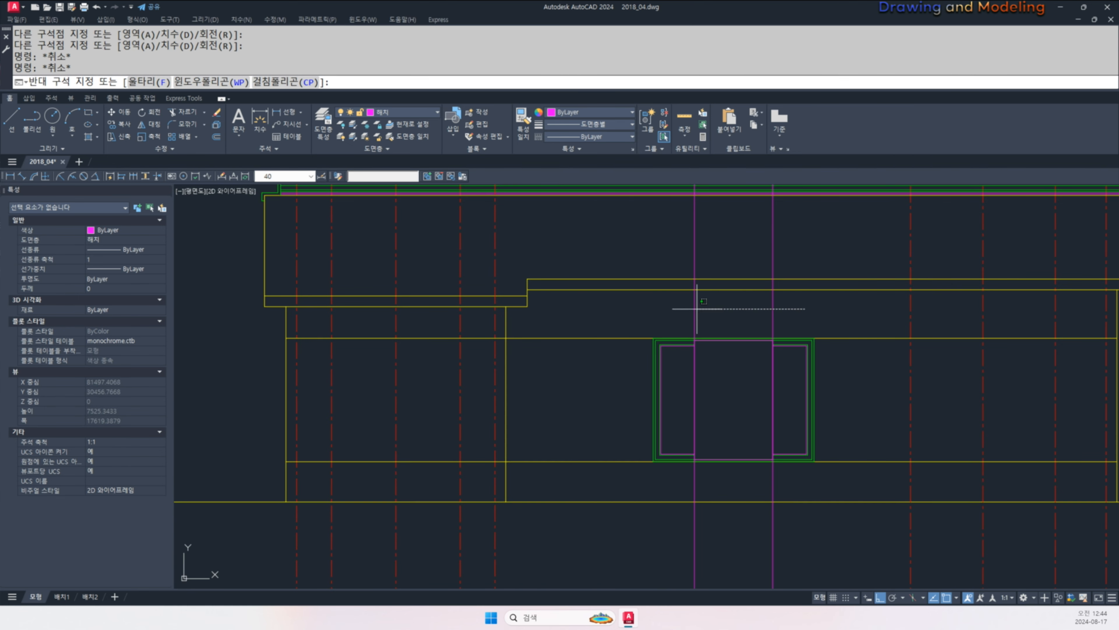
{"action": "left_click", "coordinate": [679, 310]}
{"action": "key", "text": "Delete"}
{"action": "scroll", "coordinate": [787, 338], "scroll_direction": "up", "scroll_amount": 3}
{"action": "type", "text": "ma"}
{"action": "key", "text": "Return"}
{"action": "left_click", "coordinate": [797, 344]}
{"action": "left_click", "coordinate": [787, 408]}
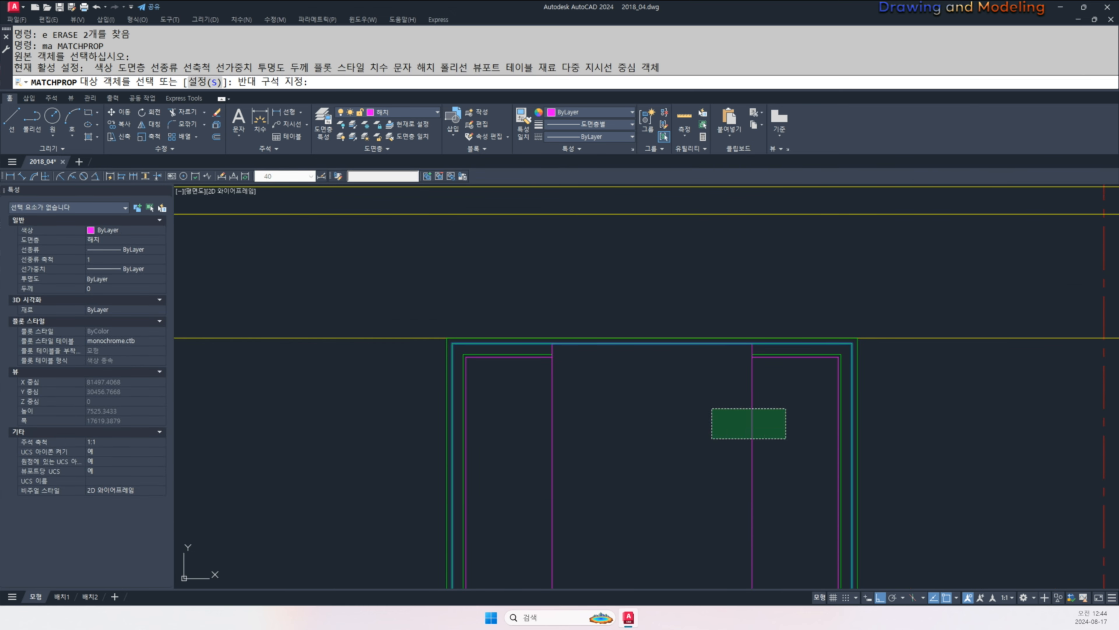
{"action": "left_click", "coordinate": [708, 443]}
{"action": "key", "text": "Escape"}
{"action": "key", "text": "Escape"}
- Offset the 거실 window's central sash rectangle 80 inward
{"action": "scroll", "coordinate": [710, 430], "scroll_direction": "down", "scroll_amount": 2}
{"action": "type", "text": "o"}
{"action": "key", "text": "Return"}
{"action": "type", "text": "80"}
{"action": "key", "text": "Return"}
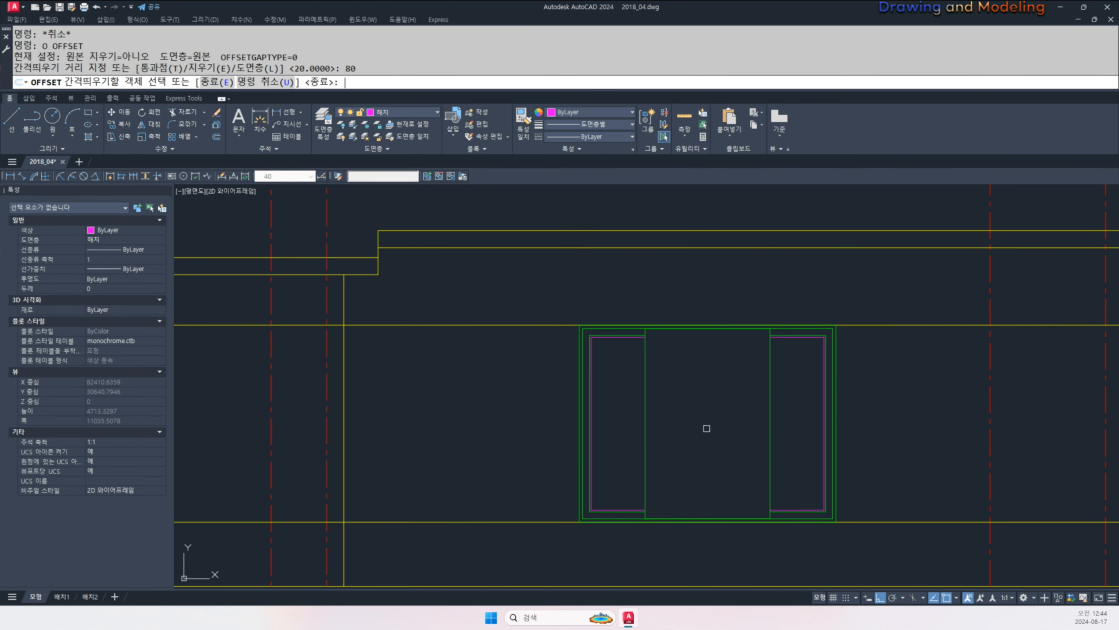
{"action": "left_click", "coordinate": [771, 391]}
{"action": "left_click", "coordinate": [742, 415]}
{"action": "key", "text": "Escape"}
{"action": "key", "text": "Escape"}
- Offset the central sash's inner rectangle 20 further inward
{"action": "type", "text": "o"}
{"action": "key", "text": "Return"}
{"action": "type", "text": "52"}
{"action": "key", "text": "Escape"}
{"action": "key", "text": "Escape"}
{"action": "type", "text": "o"}
{"action": "key", "text": "Return"}
{"action": "type", "text": "20"}
{"action": "key", "text": "Return"}
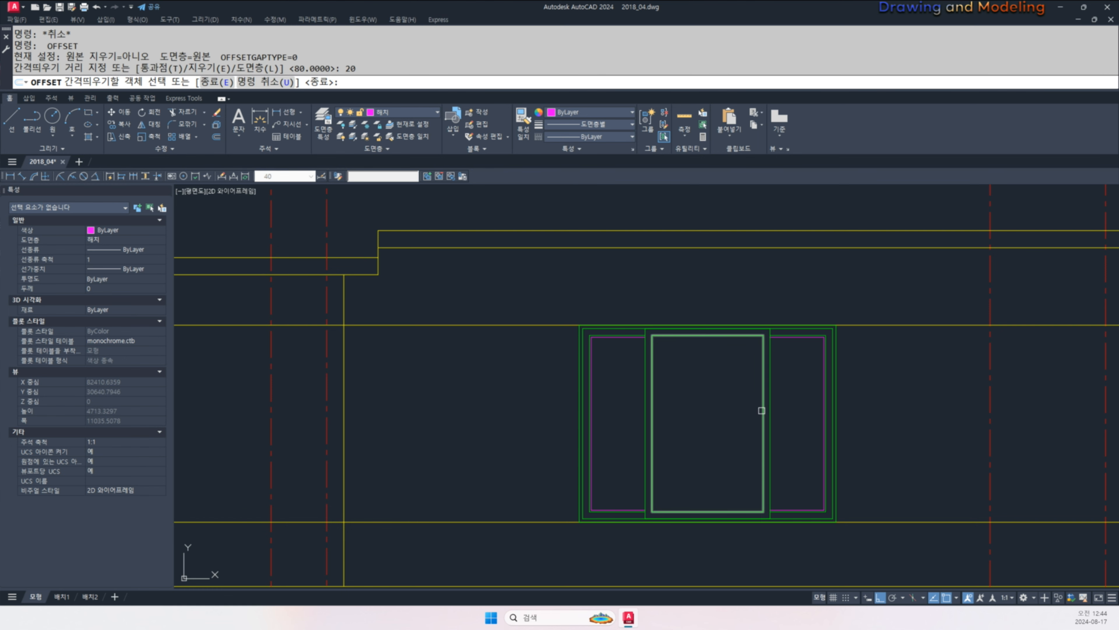
{"action": "key", "text": "Escape"}
{"action": "key", "text": "Escape"}
- Match the central sash's innermost rectangle to the properties of the side sash's magenta line
{"action": "scroll", "coordinate": [762, 374], "scroll_direction": "up", "scroll_amount": 6}
{"action": "type", "text": "nma"}
{"action": "key", "text": "Escape"}
{"action": "key", "text": "Escape"}
{"action": "type", "text": "ma"}
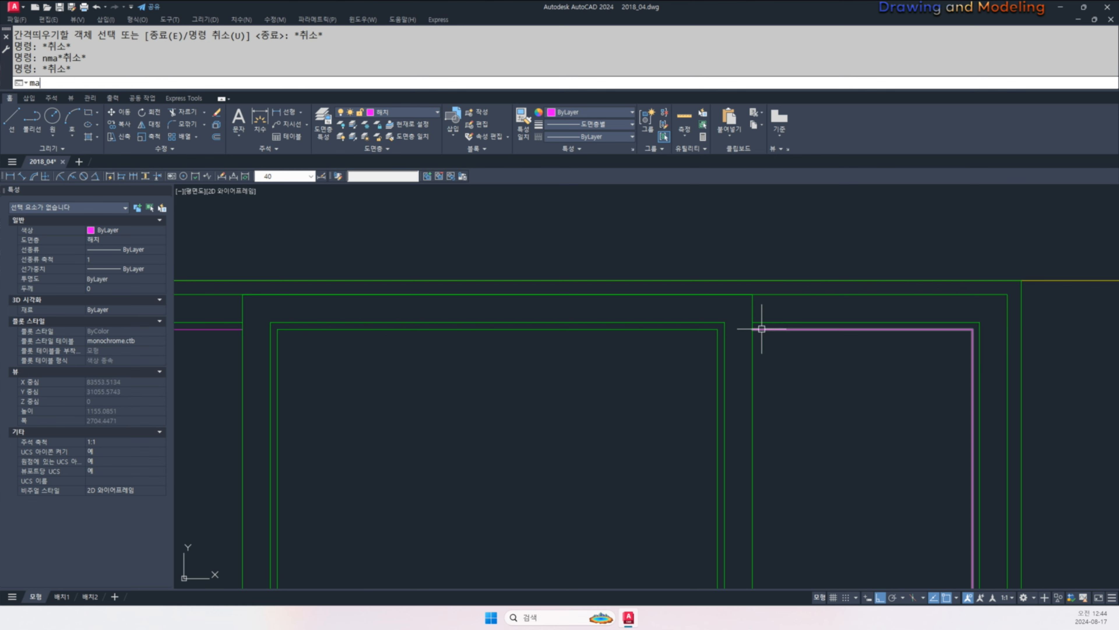
{"action": "key", "text": "Return"}
{"action": "left_click", "coordinate": [772, 329]}
{"action": "left_click", "coordinate": [715, 329]}
{"action": "key", "text": "Escape"}
{"action": "scroll", "coordinate": [658, 361], "scroll_direction": "down", "scroll_amount": 6}
- Copy the complete 거실 window by its top midpoint onto the middle red marker line of the right-hand window opening
{"action": "middle_click_drag", "start_coordinate": [657, 370], "coordinate": [692, 324]}
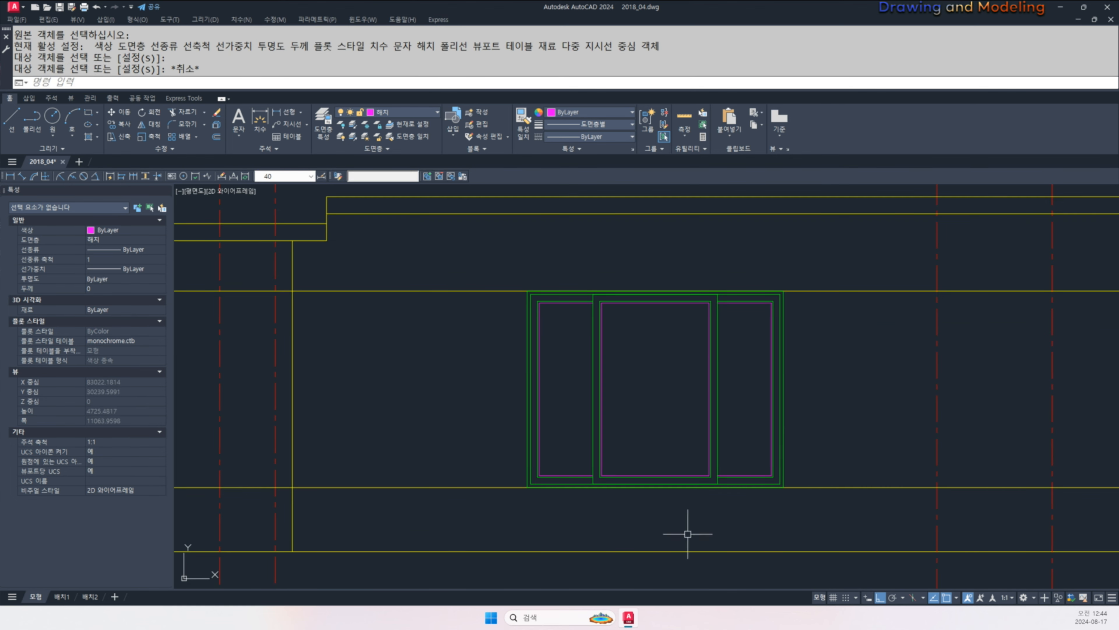
{"action": "scroll", "coordinate": [684, 430], "scroll_direction": "down", "scroll_amount": 6}
{"action": "key", "text": "Escape"}
{"action": "key", "text": "Escape"}
{"action": "mouse_move", "coordinate": [683, 421]}
{"action": "middle_mouse_down"}
{"action": "mouse_move", "coordinate": [605, 402]}
{"action": "mouse_move", "coordinate": [599, 413]}
{"action": "mouse_move", "coordinate": [684, 429]}
{"action": "middle_mouse_up"}
{"action": "scroll", "coordinate": [592, 400], "scroll_direction": "up", "scroll_amount": 3}
{"action": "type", "text": "co"}
{"action": "key", "text": "Return"}
{"action": "left_click", "coordinate": [533, 363]}
{"action": "left_click", "coordinate": [761, 515]}
{"action": "key", "text": "Return"}
{"action": "left_click", "coordinate": [642, 374]}
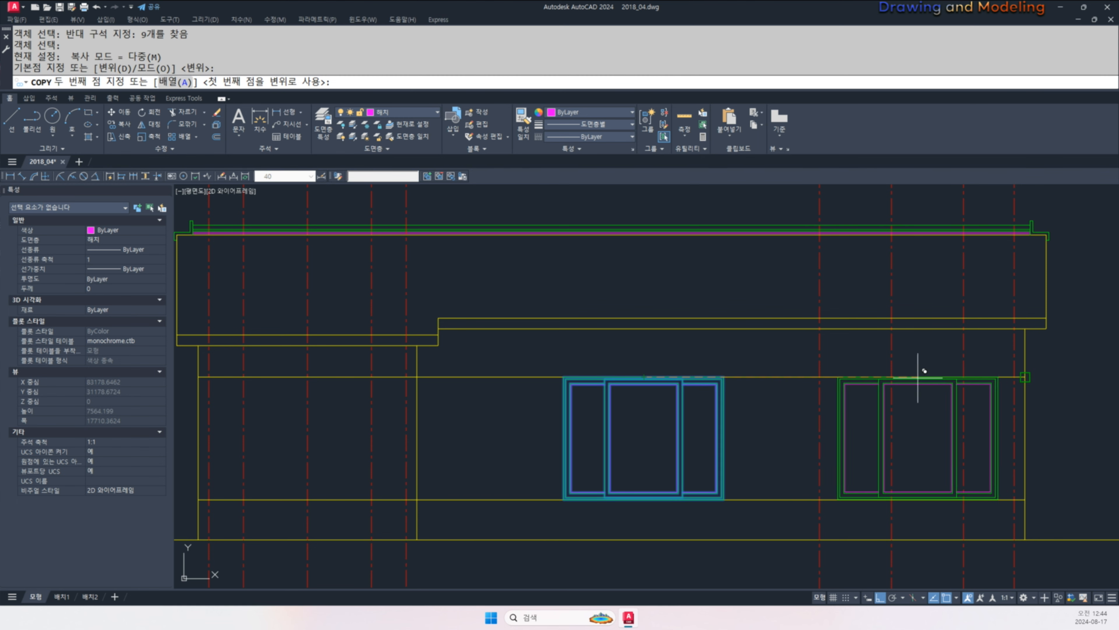
{"action": "left_click", "coordinate": [892, 373]}
{"action": "key", "text": "Escape"}
{"action": "key", "text": "Escape"}
{"action": "middle_click_drag", "start_coordinate": [885, 421], "coordinate": [823, 418]}
{"action": "type", "text": "s"}
{"action": "key", "text": "Return"}
{"action": "left_click", "coordinate": [800, 343]}
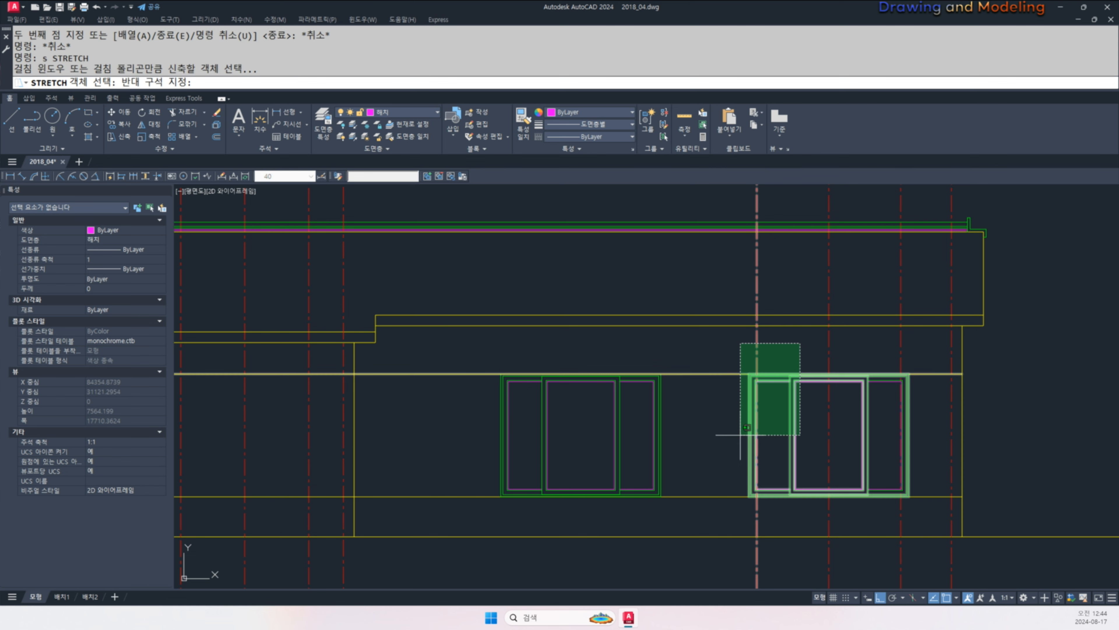
{"action": "left_click", "coordinate": [775, 355]}
{"action": "left_click", "coordinate": [775, 346]}
{"action": "left_click", "coordinate": [724, 517]}
{"action": "key", "text": "Return"}
{"action": "left_click", "coordinate": [691, 513]}
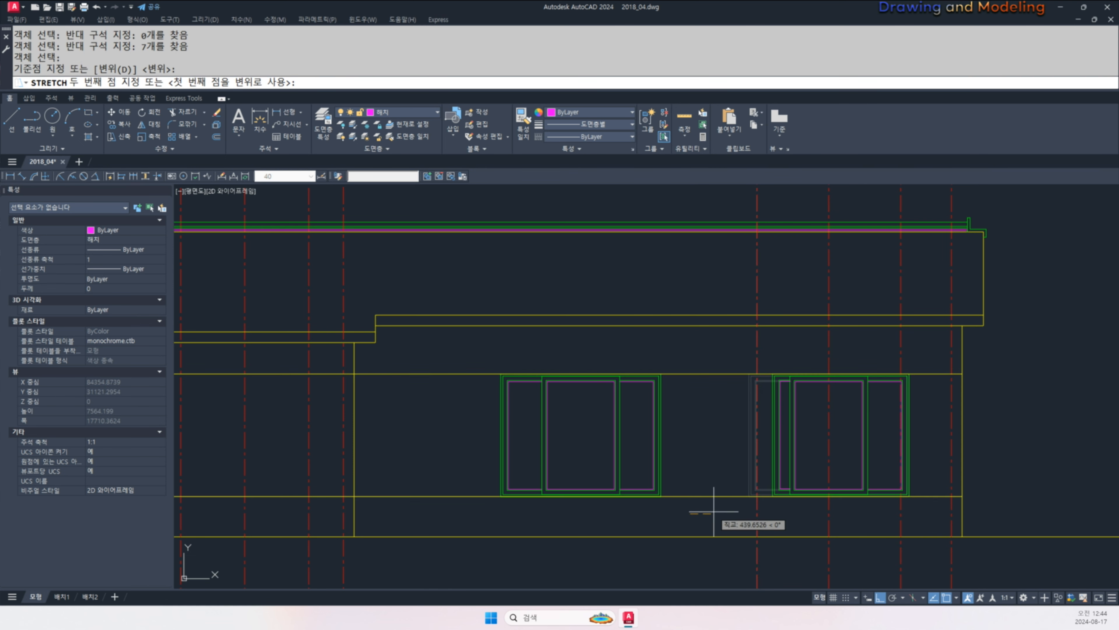
{"action": "key", "text": "Escape"}
{"action": "key", "text": "Escape"}
- Stretch the copied window's left side to the left red marker line of its opening
{"action": "type", "text": "s"}
{"action": "key", "text": "Return"}
{"action": "left_click", "coordinate": [772, 353]}
{"action": "left_click", "coordinate": [732, 516]}
{"action": "key", "text": "Return"}
{"action": "scroll", "coordinate": [760, 388], "scroll_direction": "up", "scroll_amount": 8}
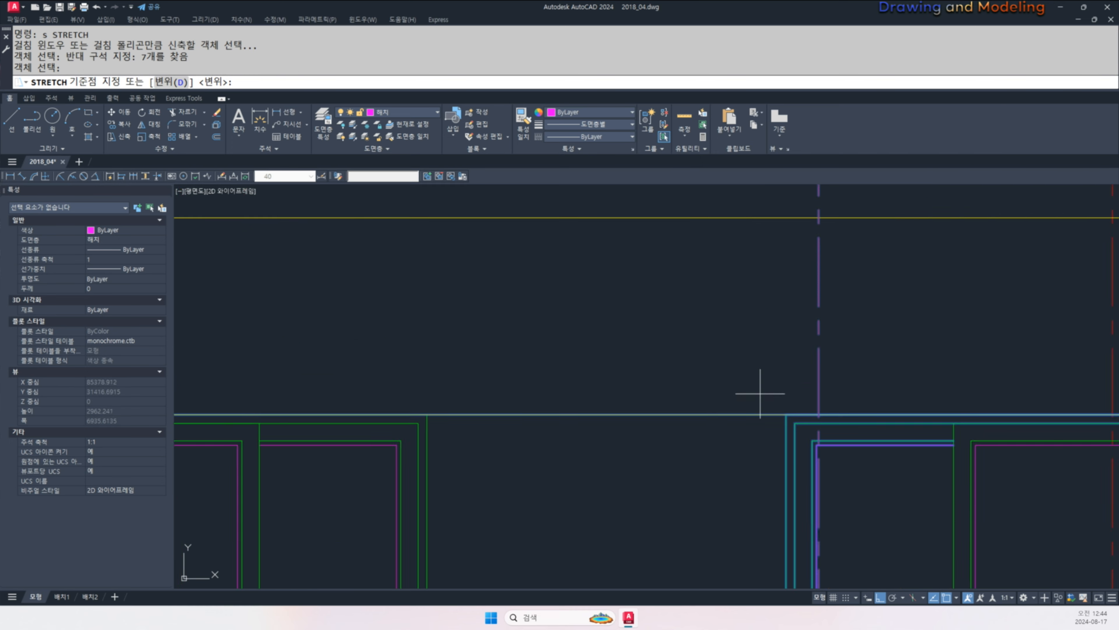
{"action": "left_click", "coordinate": [795, 418]}
{"action": "left_click", "coordinate": [849, 418]}
{"action": "scroll", "coordinate": [732, 429], "scroll_direction": "down", "scroll_amount": 7}
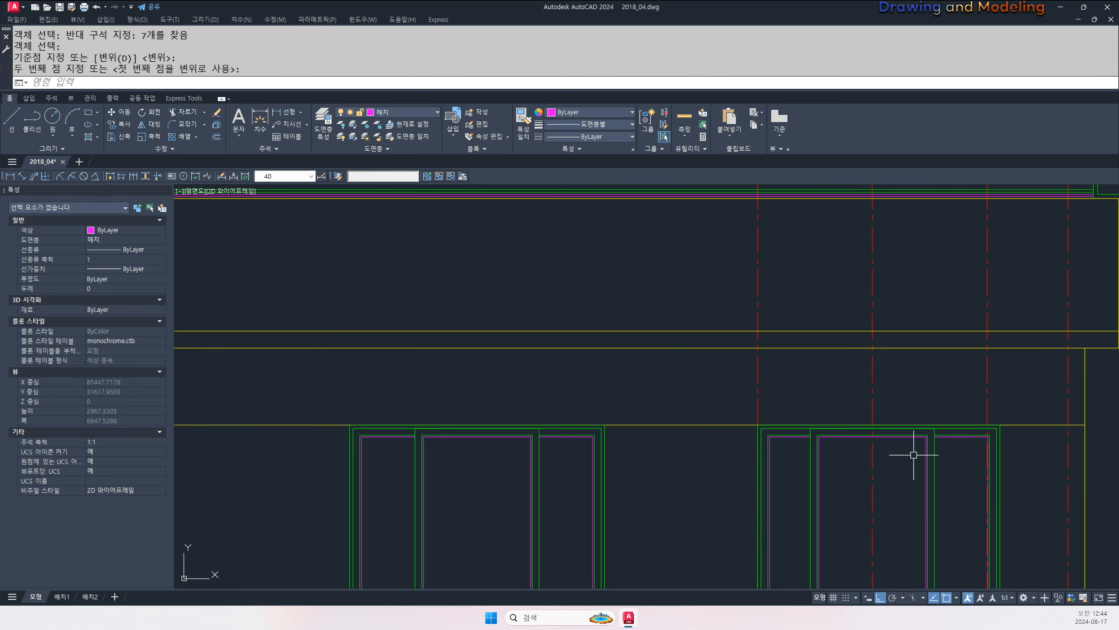
- Stretch the copied window's right side to the right red marker line of its opening
{"action": "middle_click_drag", "start_coordinate": [914, 455], "coordinate": [664, 405]}
{"action": "type", "text": "s"}
{"action": "key", "text": "Return"}
{"action": "left_click", "coordinate": [795, 336]}
{"action": "left_click", "coordinate": [720, 577]}
{"action": "key", "text": "Return"}
{"action": "scroll", "coordinate": [749, 363], "scroll_direction": "up", "scroll_amount": 7}
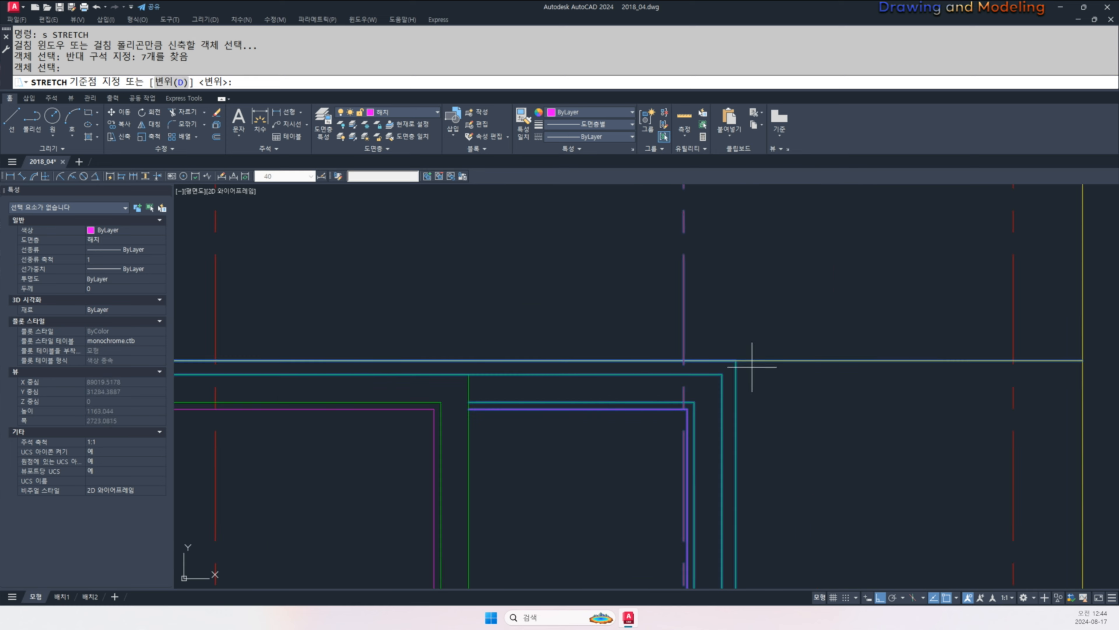
{"action": "left_click", "coordinate": [740, 362]}
{"action": "left_click", "coordinate": [662, 357]}
{"action": "key", "text": "Escape"}
{"action": "key", "text": "Escape"}
- Erase the three red marker lines running through the right-hand window
{"action": "scroll", "coordinate": [662, 357], "scroll_direction": "down", "scroll_amount": 7}
{"action": "left_click", "coordinate": [769, 368]}
{"action": "left_click", "coordinate": [489, 362]}
{"action": "type", "text": "e"}
{"action": "key", "text": "Return"}
{"action": "key", "text": "Escape"}
{"action": "key", "text": "Escape"}
{"action": "scroll", "coordinate": [484, 363], "scroll_direction": "down", "scroll_amount": 7}
{"action": "scroll", "coordinate": [684, 407], "scroll_direction": "up", "scroll_amount": 3}
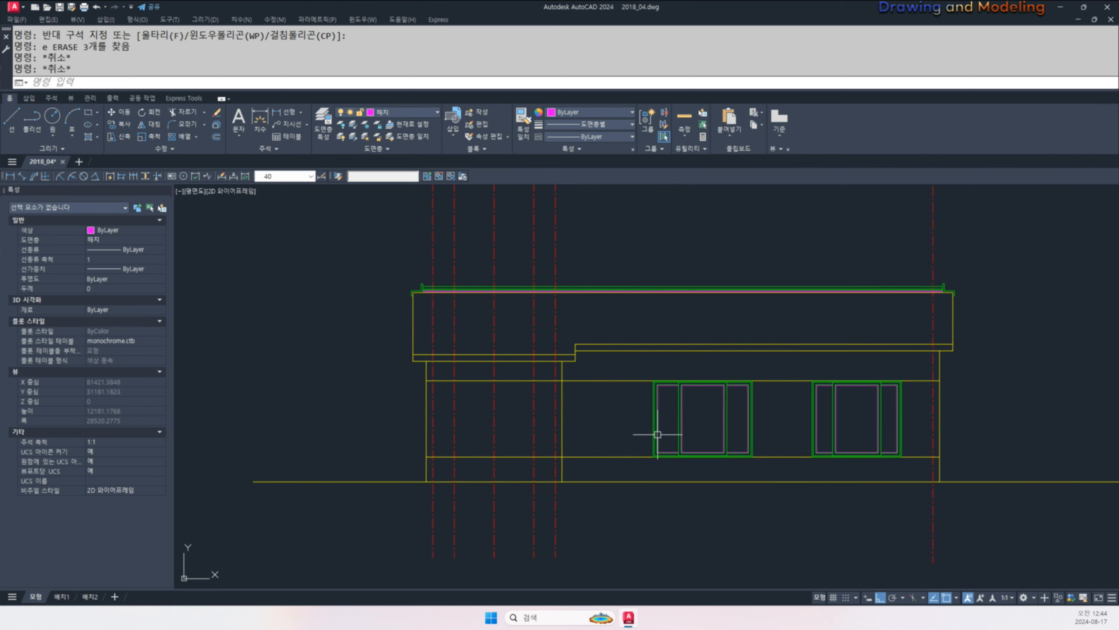
- Try to copy the 거실 window onto the wall under the lower eave and undo the copy
{"action": "type", "text": "co"}
{"action": "key", "text": "Return"}
{"action": "left_click", "coordinate": [540, 363]}
{"action": "left_click", "coordinate": [681, 481]}
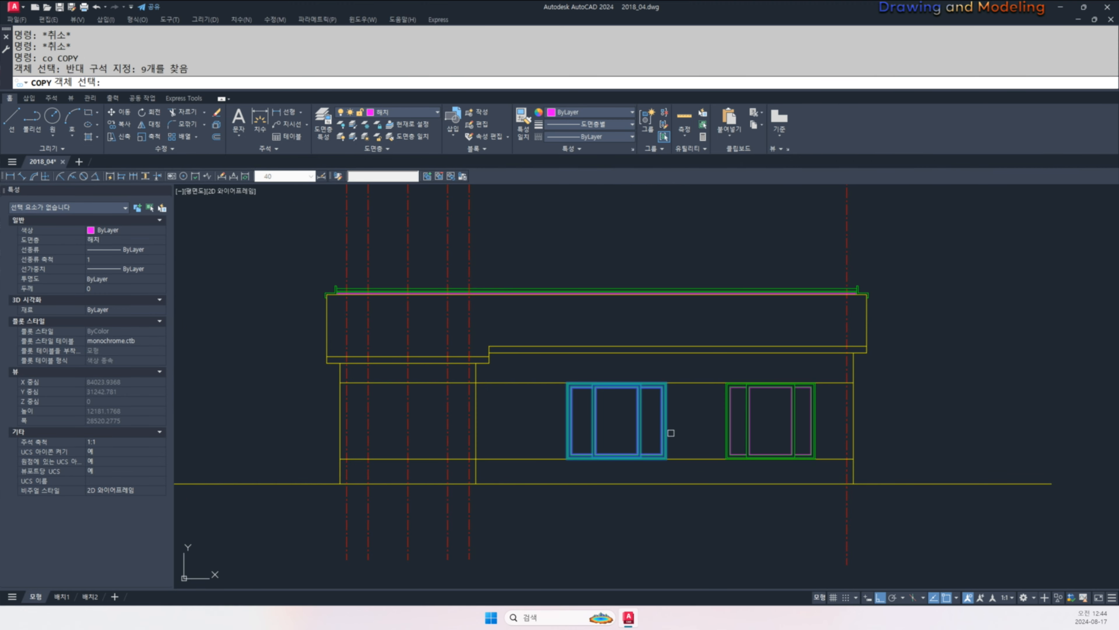
{"action": "key", "text": "Return"}
{"action": "left_click", "coordinate": [617, 382]}
{"action": "scroll", "coordinate": [489, 391], "scroll_direction": "up", "scroll_amount": 4}
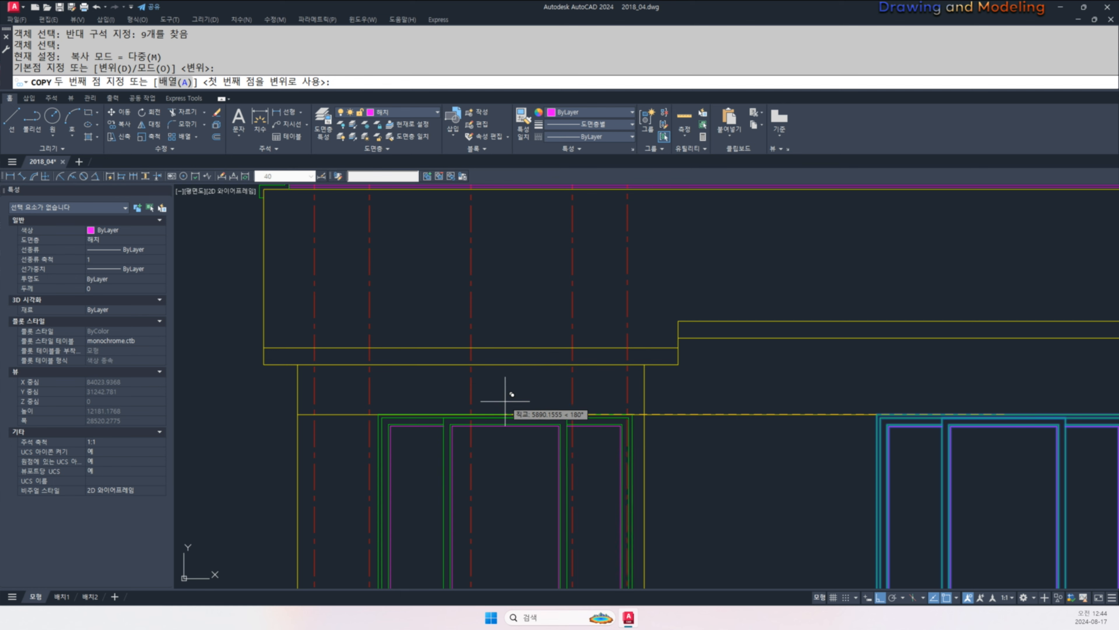
{"action": "key", "text": "ctrl+x"}
{"action": "key", "text": "ctrl+z"}
{"action": "scroll", "coordinate": [555, 436], "scroll_direction": "down", "scroll_amount": 2}
{"action": "middle_click_drag", "start_coordinate": [556, 437], "coordinate": [619, 433]}
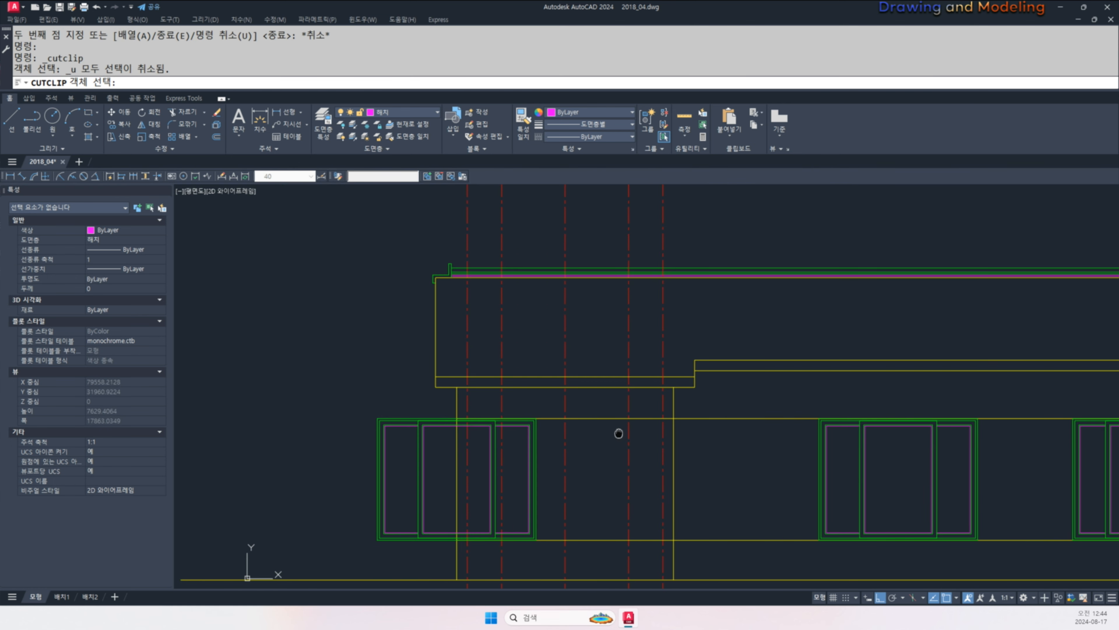
{"action": "key", "text": "ctrl+z"}
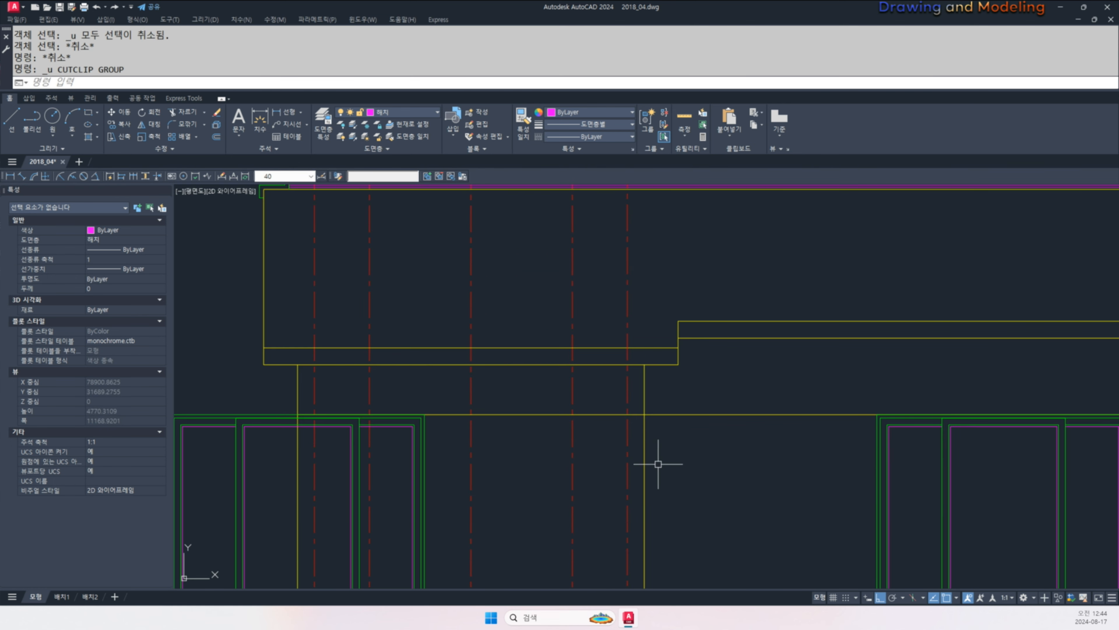
- Copy the 거실 window by its top midpoint onto the middle red marker line of the wall under the lower eave
{"action": "scroll", "coordinate": [644, 454], "scroll_direction": "down", "scroll_amount": 4}
{"action": "scroll", "coordinate": [657, 470], "scroll_direction": "down", "scroll_amount": 2}
{"action": "middle_click_drag", "start_coordinate": [658, 470], "coordinate": [676, 460]}
{"action": "type", "text": "co"}
{"action": "key", "text": "space"}
{"action": "scroll", "coordinate": [631, 432], "scroll_direction": "up", "scroll_amount": 2}
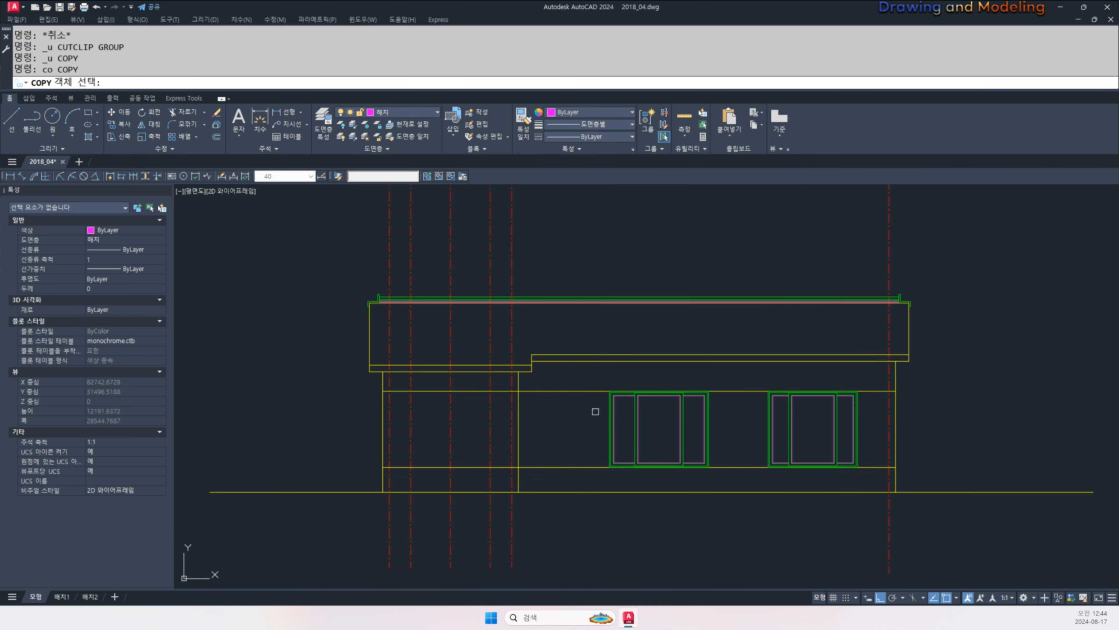
{"action": "left_click", "coordinate": [656, 428]}
{"action": "key", "text": "Return"}
{"action": "scroll", "coordinate": [660, 375], "scroll_direction": "up", "scroll_amount": 3}
{"action": "left_click", "coordinate": [673, 400]}
{"action": "scroll", "coordinate": [392, 457], "scroll_direction": "down", "scroll_amount": 3}
{"action": "scroll", "coordinate": [407, 405], "scroll_direction": "up", "scroll_amount": 4}
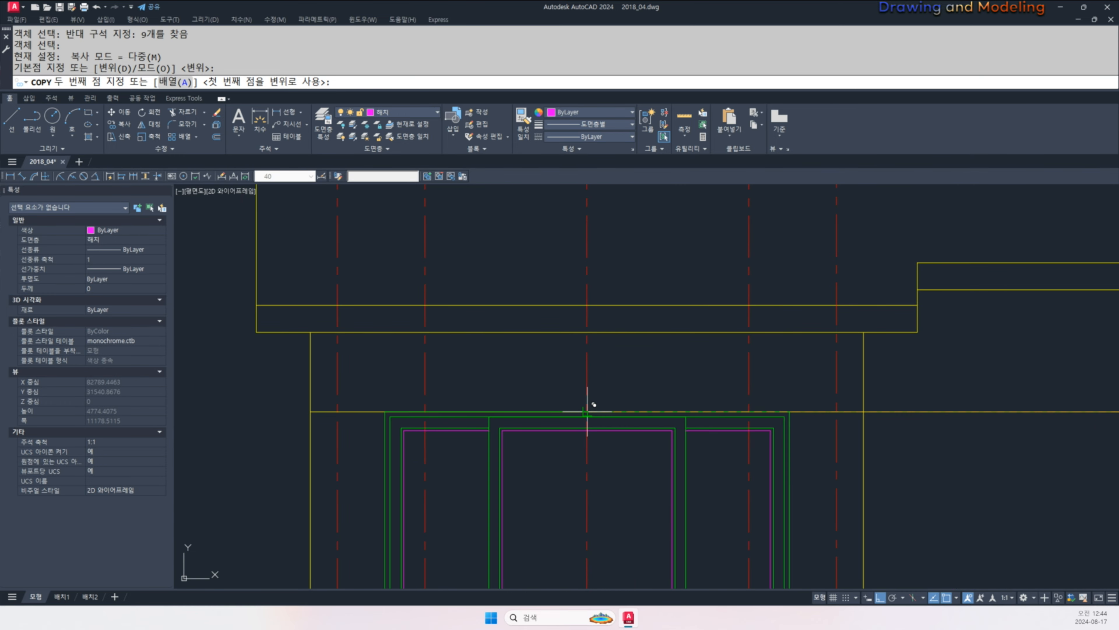
{"action": "left_click", "coordinate": [587, 411]}
{"action": "key", "text": "Escape"}
{"action": "key", "text": "Escape"}
- Stretch the right side of the window under the lower eave to the red marker line just beyond it
{"action": "scroll", "coordinate": [606, 408], "scroll_direction": "down", "scroll_amount": 2}
{"action": "middle_click_drag", "start_coordinate": [689, 450], "coordinate": [612, 382]}
{"action": "type", "text": "s"}
{"action": "key", "text": "space"}
{"action": "left_click", "coordinate": [652, 320]}
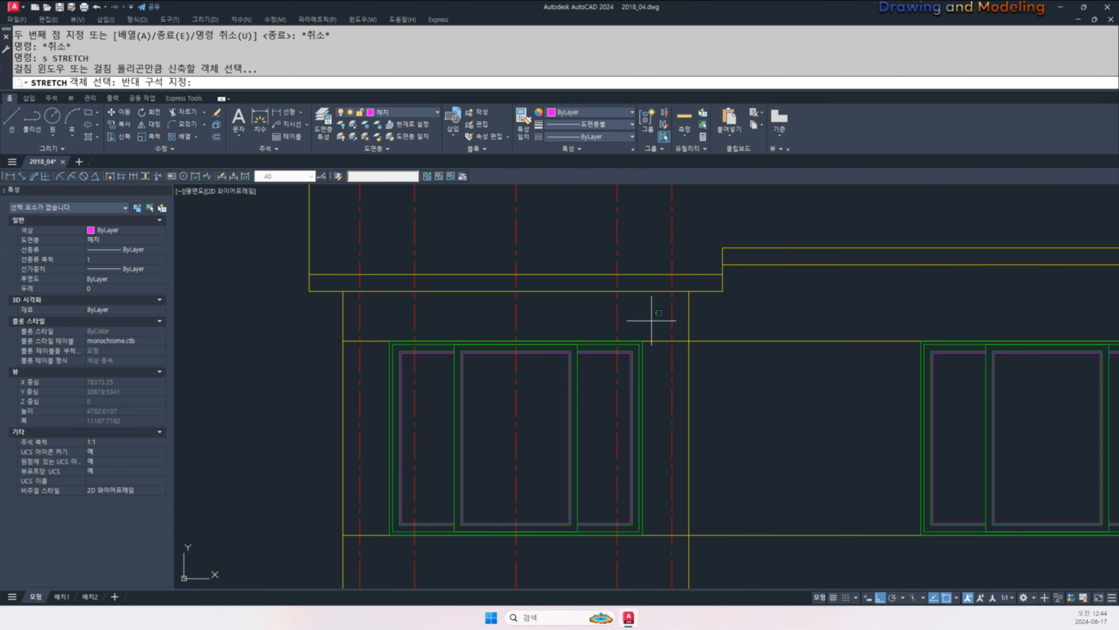
{"action": "left_click", "coordinate": [611, 556]}
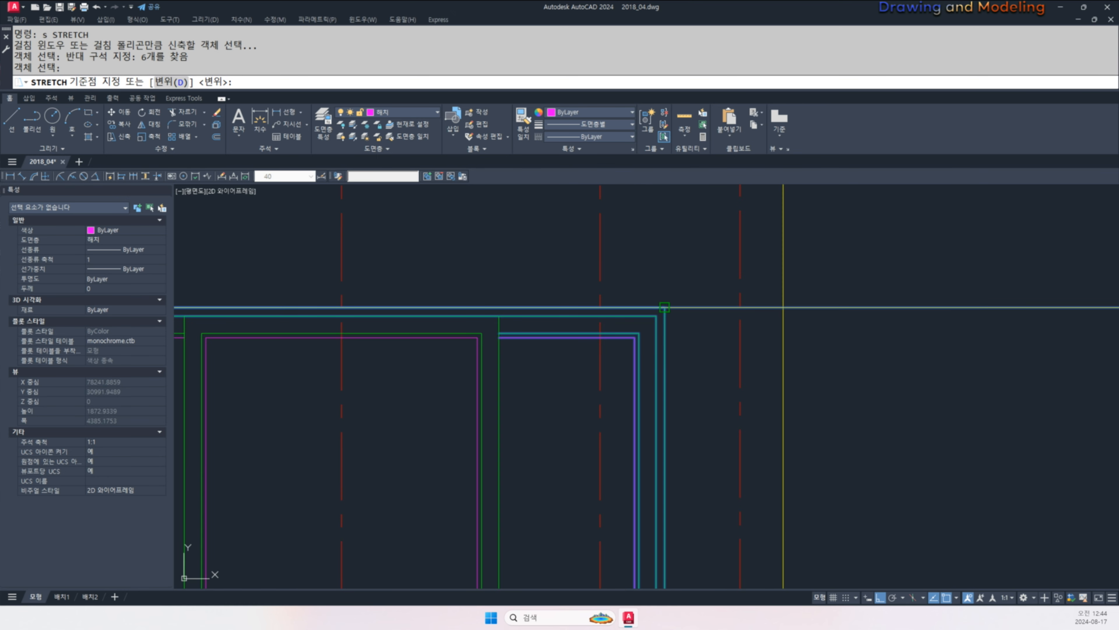
{"action": "key", "text": "Escape"}
{"action": "key", "text": "Escape"}
{"action": "scroll", "coordinate": [600, 305], "scroll_direction": "down", "scroll_amount": 4}
- Stretch the left side of the window under the lower eave inward to the nearest red marker line
{"action": "type", "text": "s"}
{"action": "key", "text": "Return"}
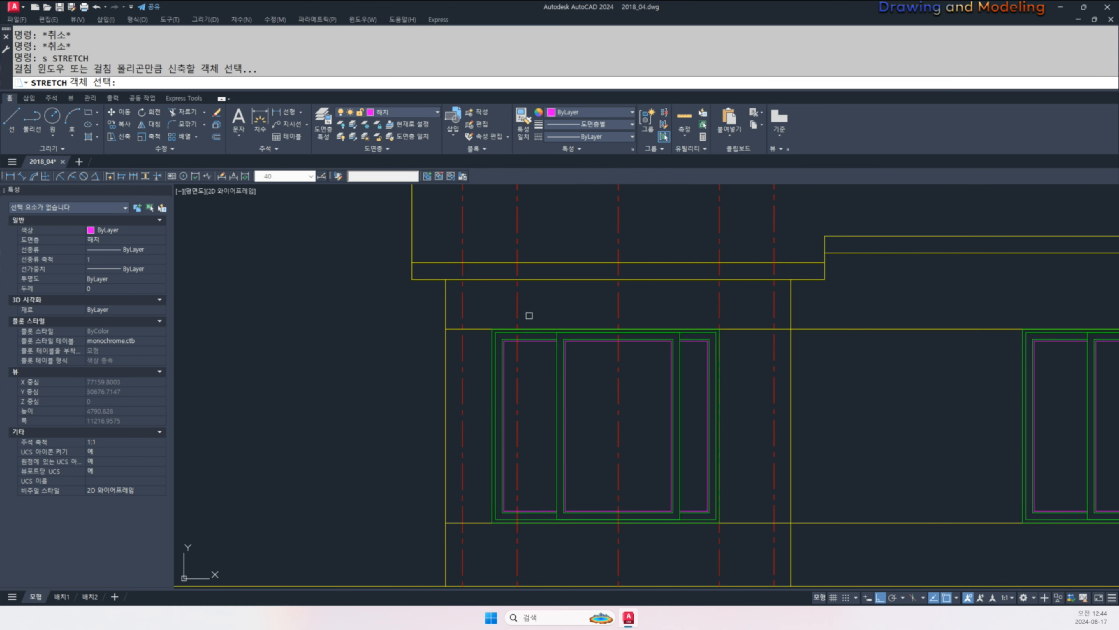
{"action": "left_click", "coordinate": [529, 315]}
{"action": "left_click", "coordinate": [493, 446]}
{"action": "key", "text": "Return"}
{"action": "scroll", "coordinate": [496, 316], "scroll_direction": "up", "scroll_amount": 4}
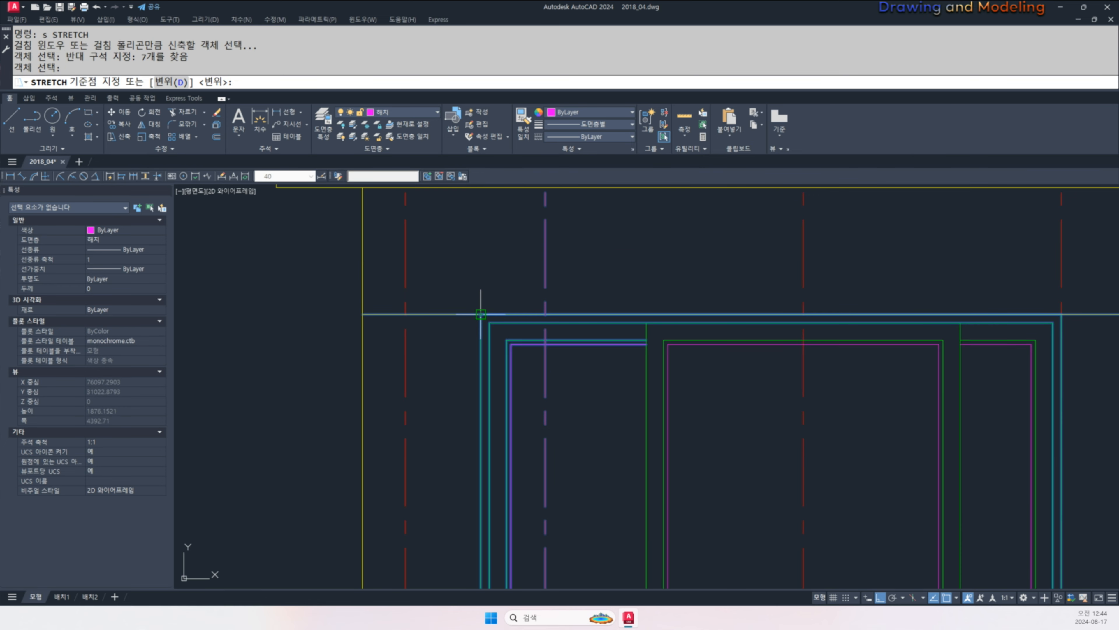
{"action": "left_click", "coordinate": [481, 314]}
{"action": "left_click", "coordinate": [545, 314]}
{"action": "key", "text": "Escape"}
{"action": "key", "text": "Escape"}
{"action": "scroll", "coordinate": [693, 327], "scroll_direction": "down", "scroll_amount": 2}
{"action": "middle_click_drag", "start_coordinate": [693, 327], "coordinate": [627, 295]}
- Try to stretch the left edge of the window's middle sash 300 inward and undo it
{"action": "type", "text": "s"}
{"action": "key", "text": "Return"}
{"action": "scroll", "coordinate": [627, 295], "scroll_direction": "down", "scroll_amount": 2}
{"action": "left_click", "coordinate": [632, 263]}
{"action": "left_click", "coordinate": [592, 511]}
{"action": "key", "text": "Return"}
{"action": "left_click", "coordinate": [599, 499]}
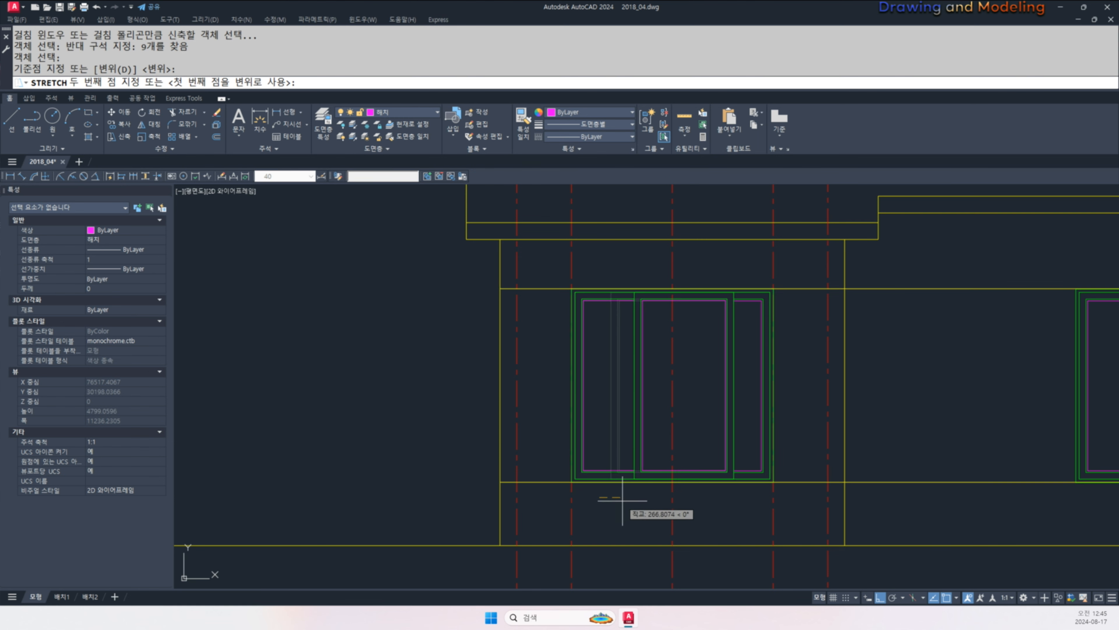
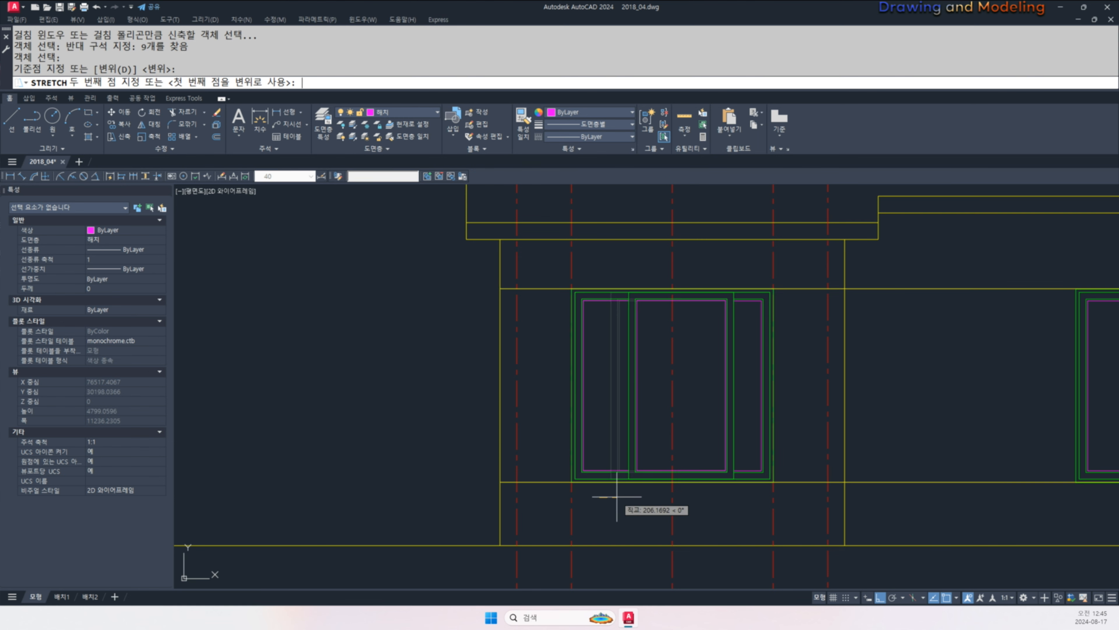
{"action": "type", "text": "300"}
{"action": "key", "text": "Return"}
{"action": "key", "text": "Escape"}
{"action": "key", "text": "Escape"}
{"action": "key", "text": "ctrl+z"}
{"action": "key", "text": "Escape"}
{"action": "scroll", "coordinate": [626, 467], "scroll_direction": "up", "scroll_amount": 2}
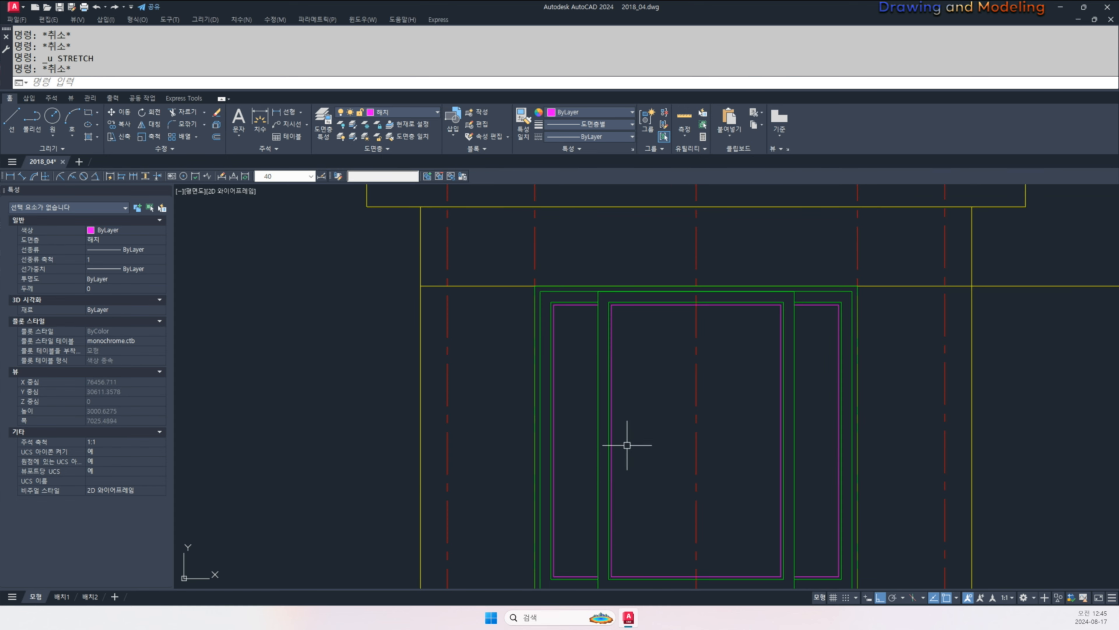
- Stretch the left edge of the middle sash 150 inward in the window under the lower eave
{"action": "type", "text": "s"}
{"action": "key", "text": "Return"}
{"action": "left_click", "coordinate": [631, 270]}
{"action": "scroll", "coordinate": [626, 396], "scroll_direction": "down", "scroll_amount": 2}
{"action": "left_click", "coordinate": [593, 511]}
{"action": "key", "text": "Return"}
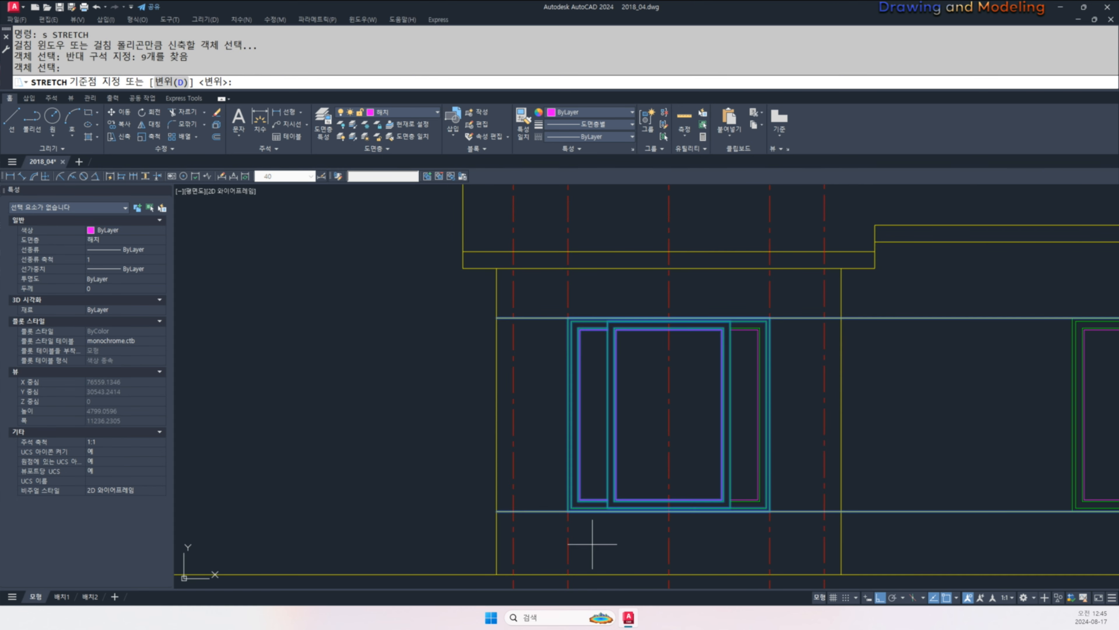
{"action": "left_click", "coordinate": [595, 543]}
{"action": "key", "text": "Escape"}
- Stretch the right edge of the window's middle sash 150 inward
{"action": "key", "text": "Return"}
{"action": "left_click", "coordinate": [777, 523]}
{"action": "left_click", "coordinate": [739, 295]}
{"action": "key", "text": "Return"}
{"action": "left_click", "coordinate": [730, 540]}
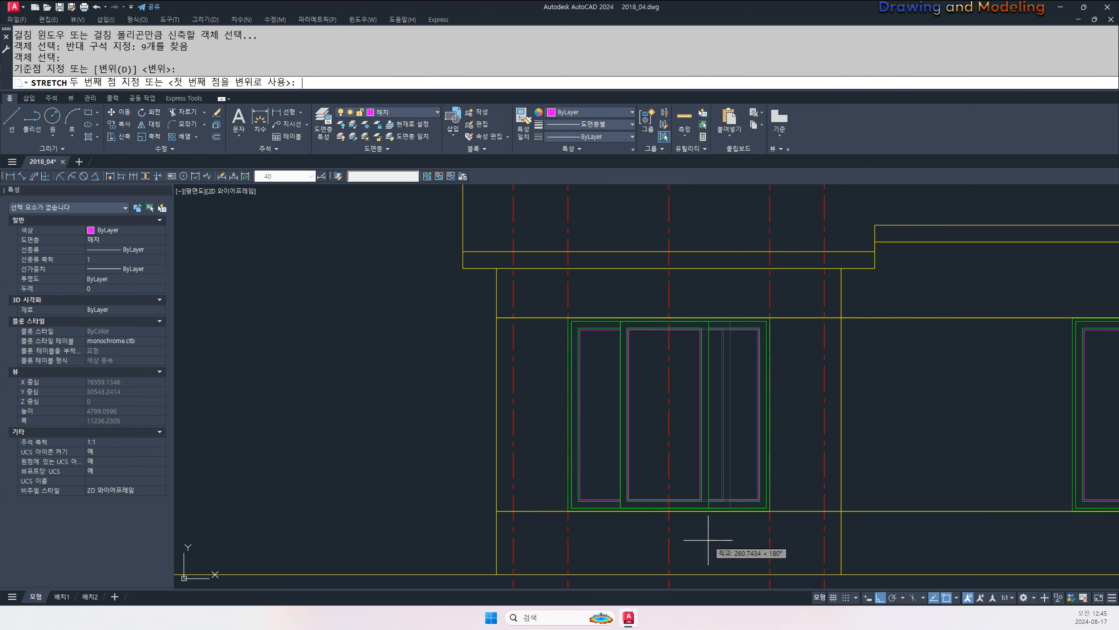
{"action": "type", "text": "150"}
{"action": "key", "text": "Return"}
{"action": "key", "text": "Escape"}
{"action": "key", "text": "Escape"}
{"action": "scroll", "coordinate": [704, 461], "scroll_direction": "down", "scroll_amount": 7}
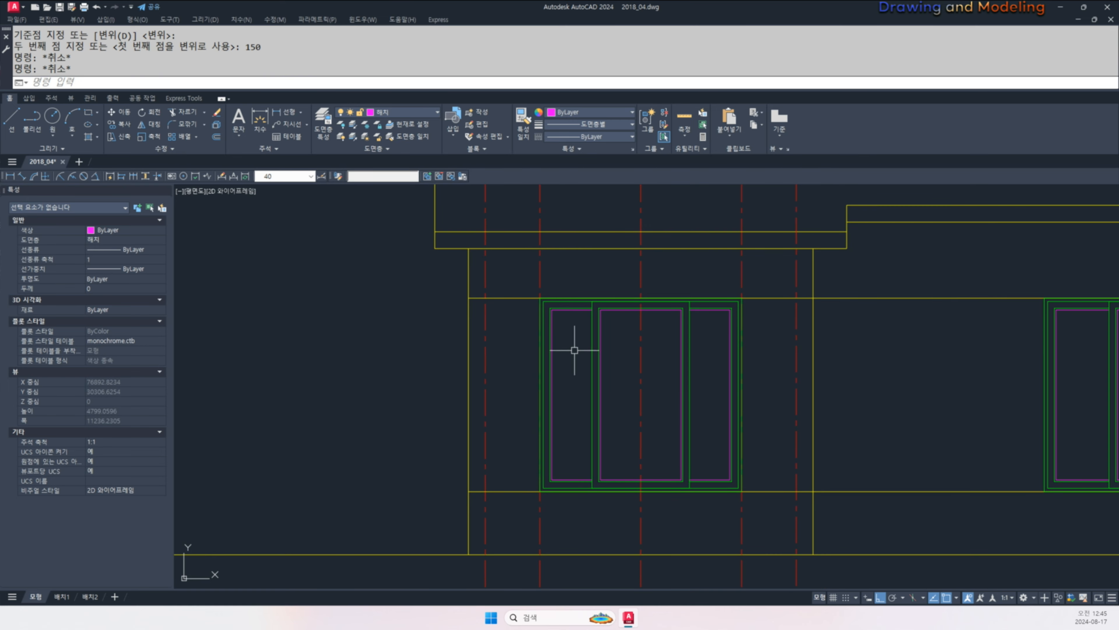
{"action": "scroll", "coordinate": [611, 386], "scroll_direction": "up", "scroll_amount": 5}
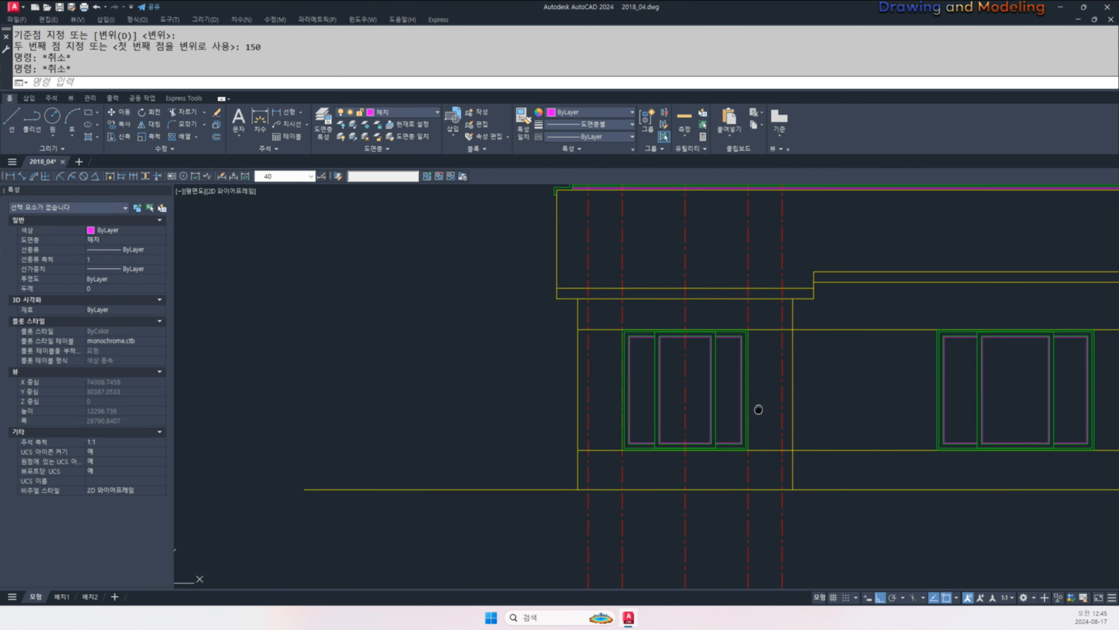
{"action": "type", "text": "o"}
{"action": "key", "text": "Return"}
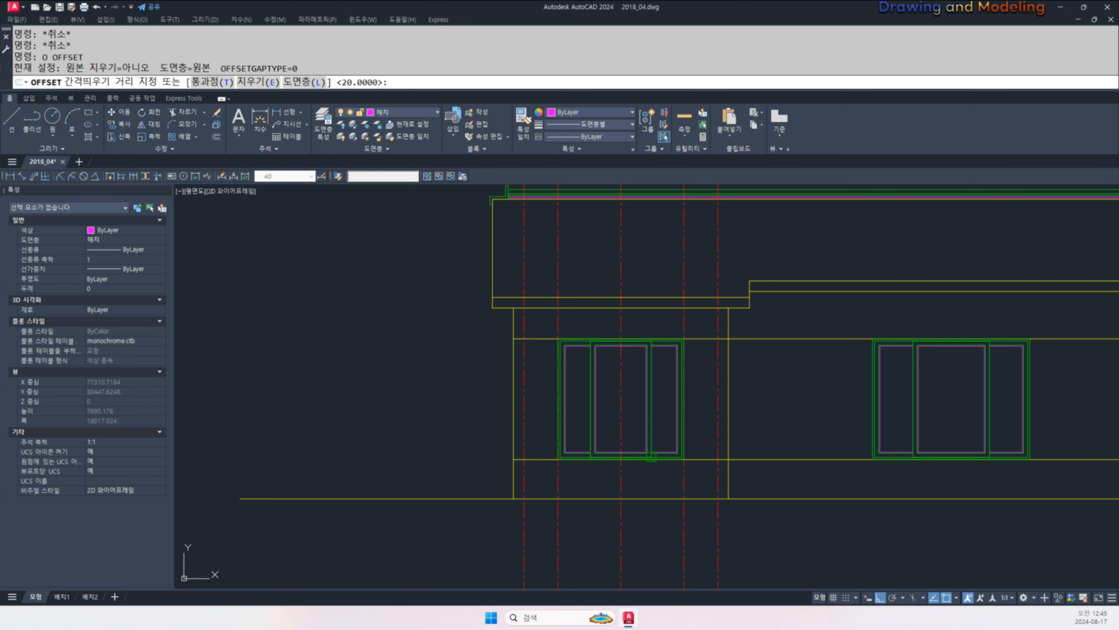
{"action": "key", "text": "Escape"}
{"action": "scroll", "coordinate": [612, 388], "scroll_direction": "up", "scroll_amount": 2}
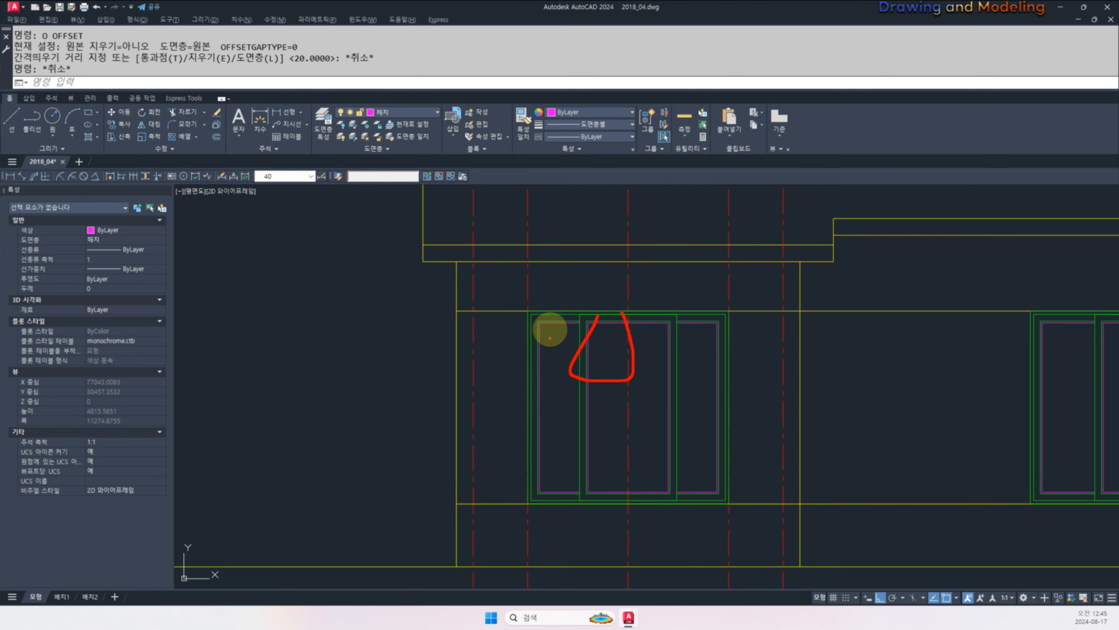
{"action": "key", "text": "Escape"}
{"action": "middle_click_drag", "start_coordinate": [712, 388], "coordinate": [645, 425]}
- Offset the horizontal wall line at the window's base 900 upward
{"action": "type", "text": "o"}
{"action": "key", "text": "Return"}
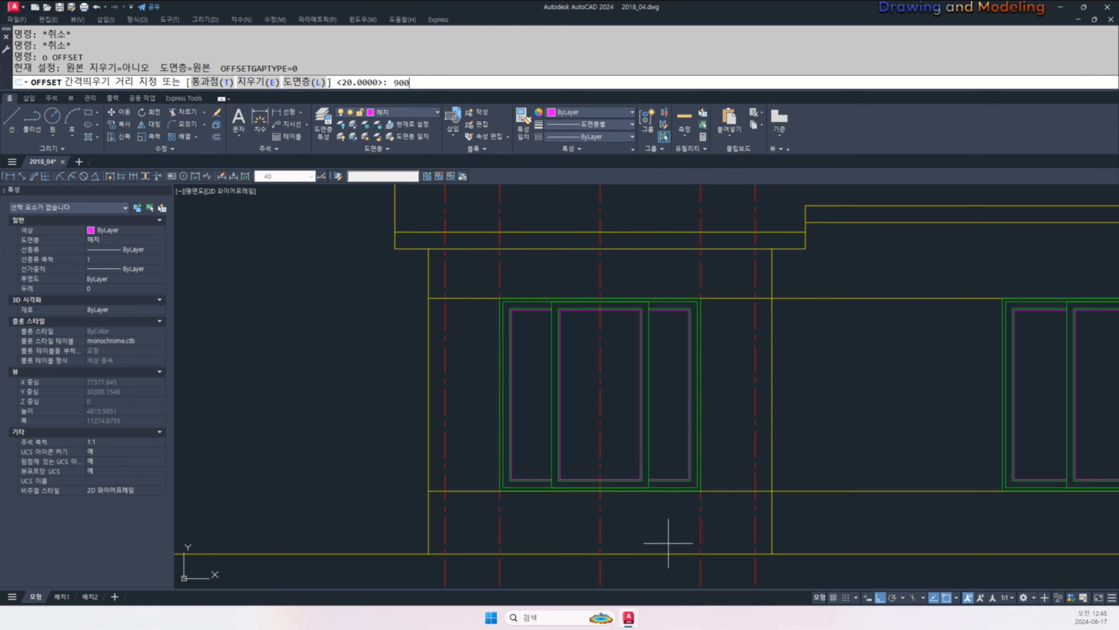
{"action": "key", "text": "Return"}
{"action": "key", "text": "Escape"}
{"action": "key", "text": "Escape"}
{"action": "scroll", "coordinate": [646, 419], "scroll_direction": "up", "scroll_amount": 3}
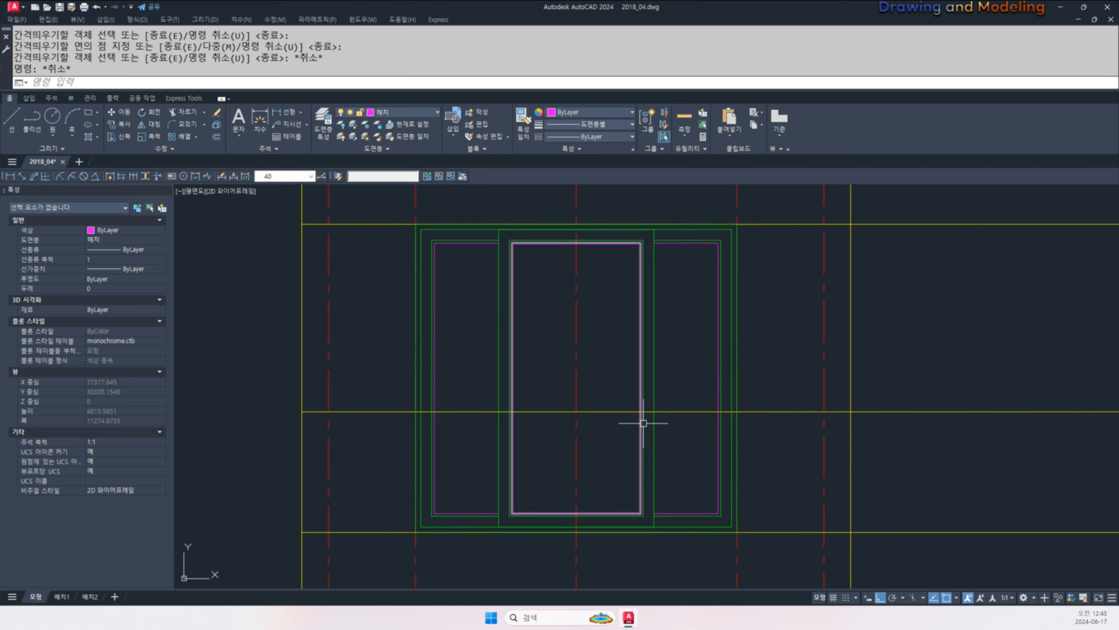
- Stretch the bottom of the window under the lower eave up to the offset horizontal line
{"action": "type", "text": "s"}
{"action": "key", "text": "Return"}
{"action": "left_click", "coordinate": [867, 530]}
{"action": "left_click", "coordinate": [647, 489]}
{"action": "key", "text": "Return"}
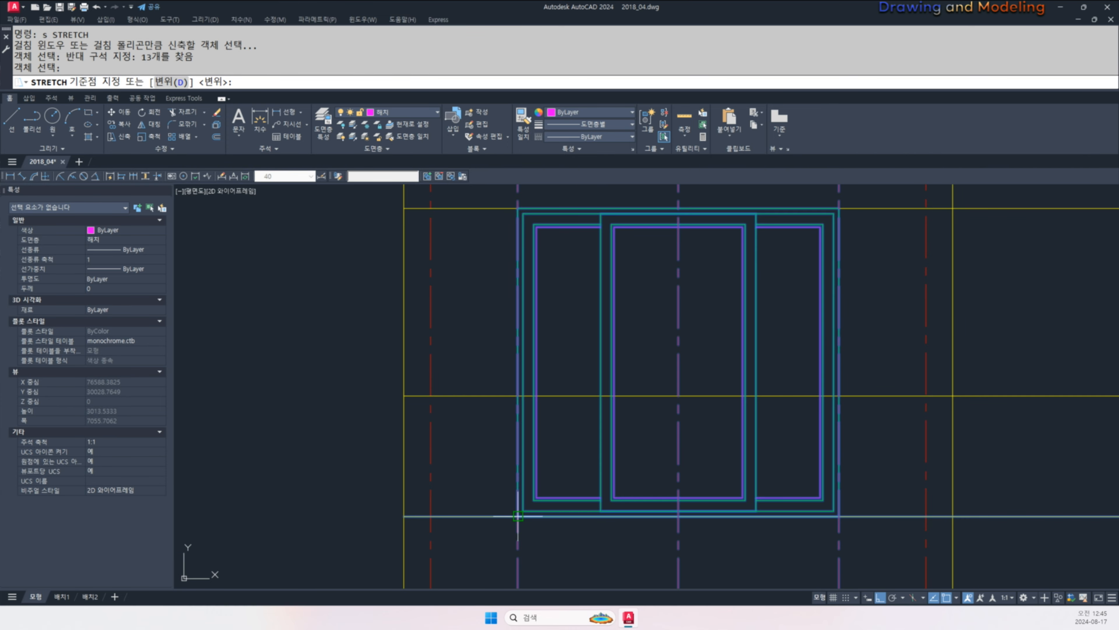
{"action": "left_click", "coordinate": [524, 513]}
{"action": "key", "text": "Escape"}
{"action": "key", "text": "Escape"}
- Erase the offset horizontal line at the window's bottom and the three red marker lines running through the window
{"action": "left_click", "coordinate": [493, 365]}
{"action": "left_click", "coordinate": [482, 412]}
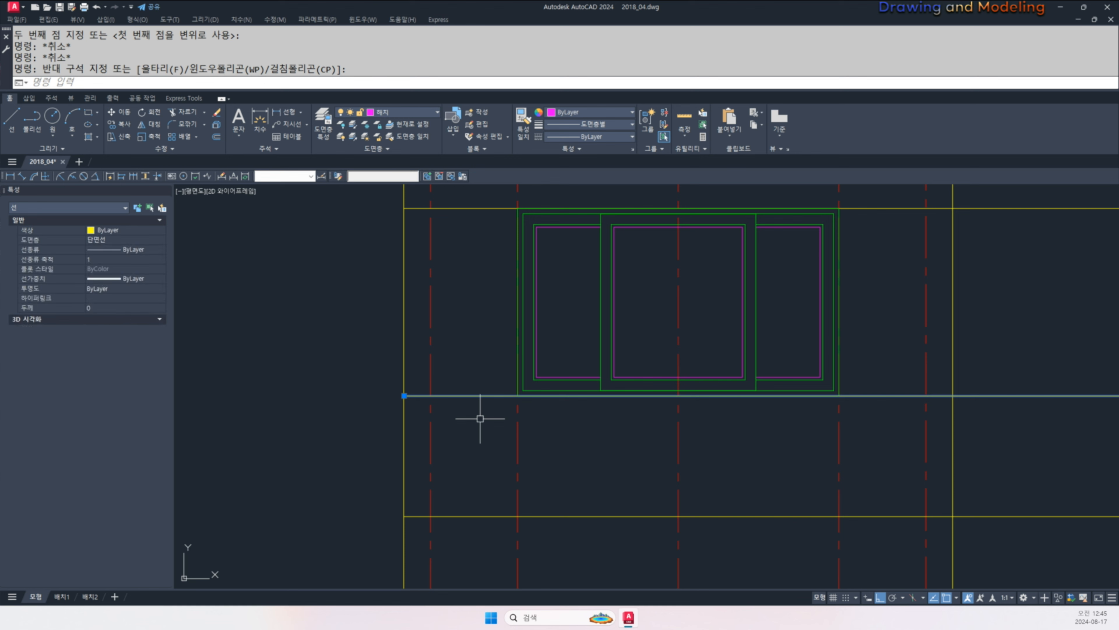
{"action": "type", "text": "e"}
{"action": "key", "text": "Return"}
{"action": "left_click", "coordinate": [859, 438]}
{"action": "left_click", "coordinate": [498, 439]}
{"action": "type", "text": "e"}
{"action": "key", "text": "Return"}
{"action": "key", "text": "Escape"}
{"action": "middle_click_drag", "start_coordinate": [575, 409], "coordinate": [510, 414]}
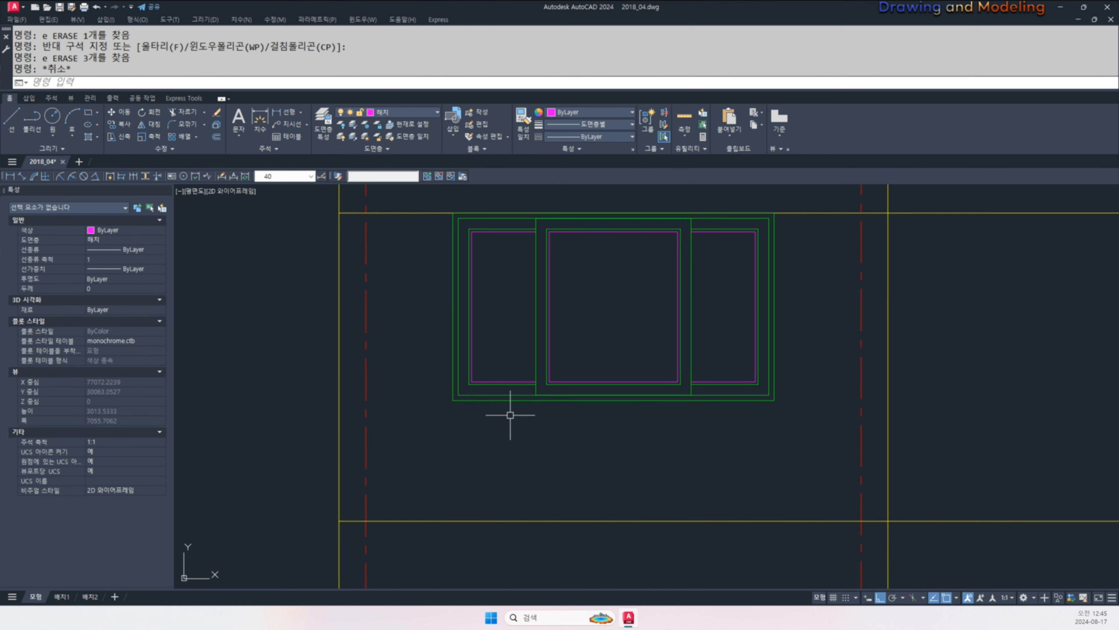
{"action": "type", "text": "rec"}
{"action": "key", "text": "Return"}
{"action": "left_click", "coordinate": [463, 409]}
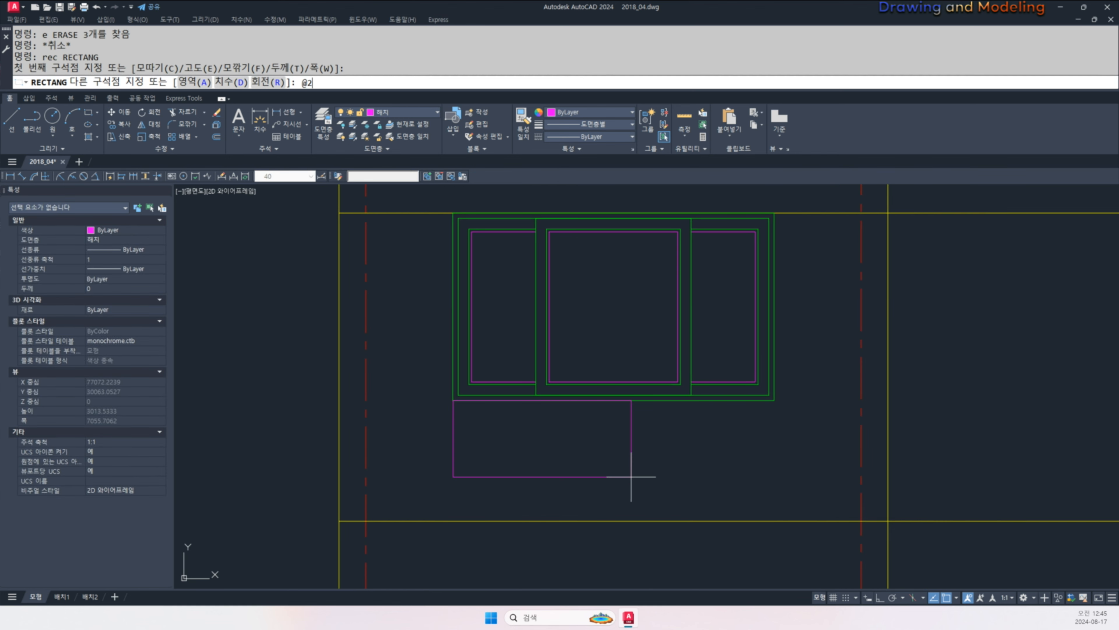
{"action": "type", "text": "@2400,150"}
{"action": "key", "text": "Return"}
{"action": "key", "text": "Escape"}
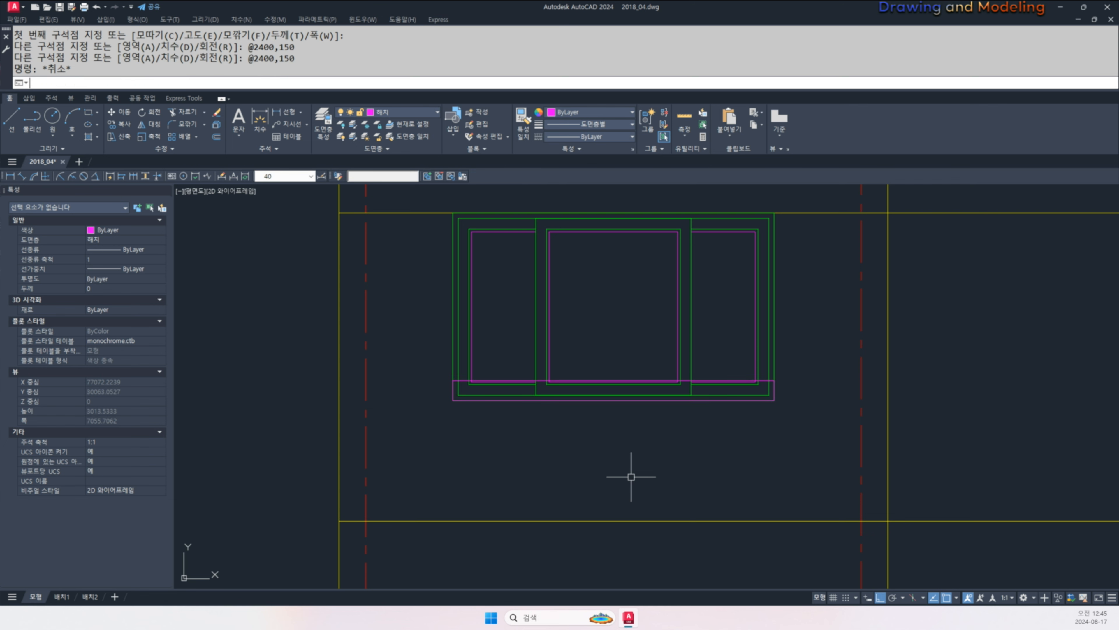
{"action": "left_click", "coordinate": [454, 402]}
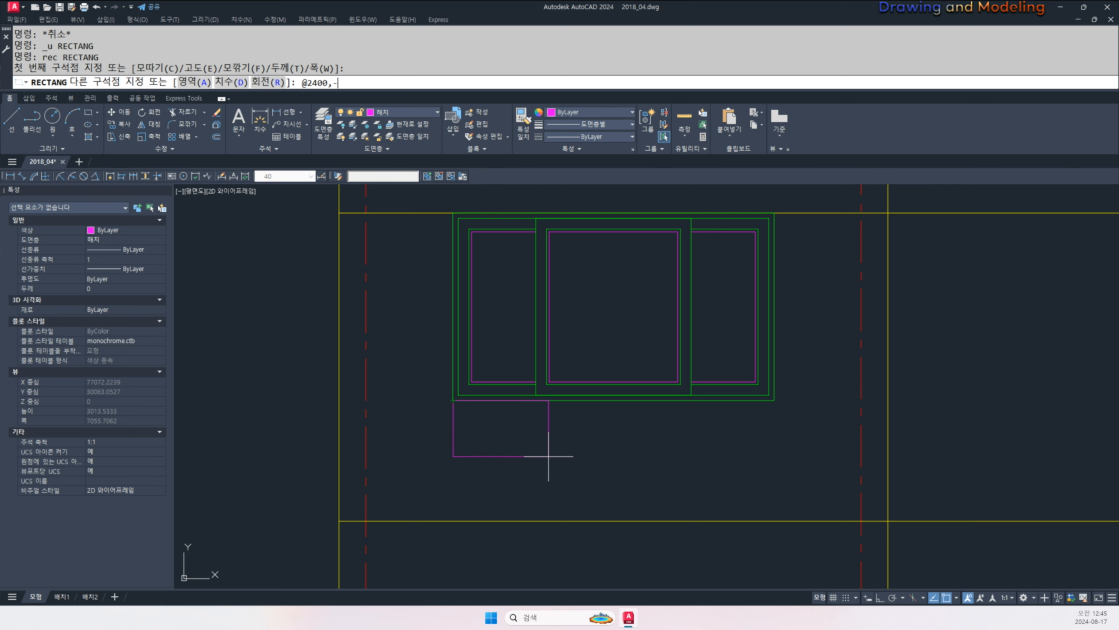
{"action": "key", "text": "Return"}
{"action": "key", "text": "Escape"}
{"action": "key", "text": "Escape"}
{"action": "scroll", "coordinate": [544, 453], "scroll_direction": "down", "scroll_amount": 3}
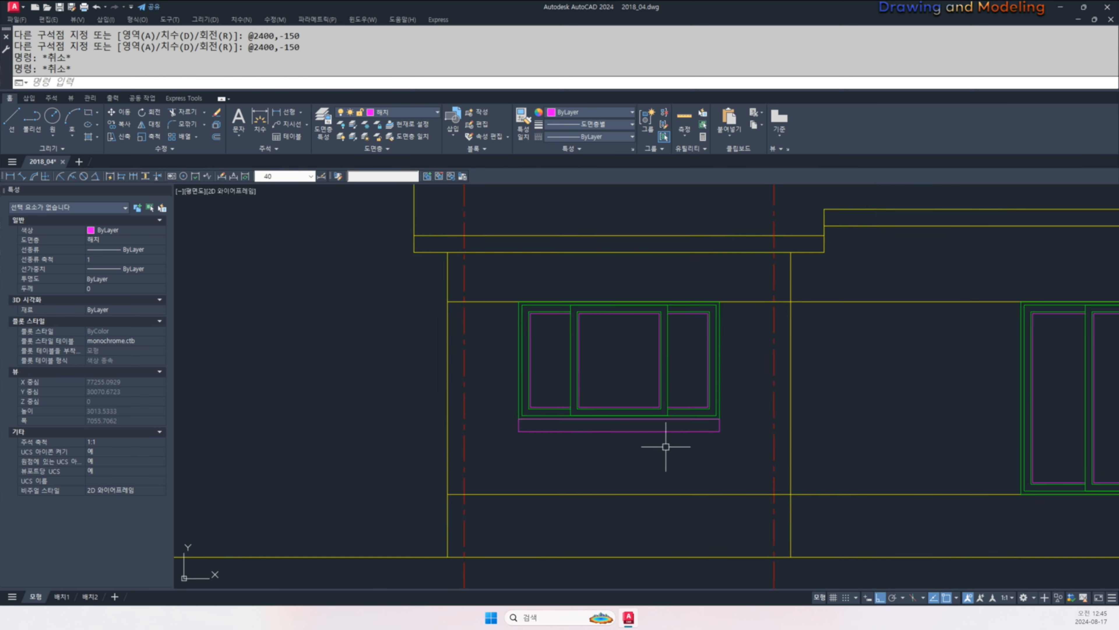
- Match the sill rectangle's properties to the inner door panel in the section drawing, then select the sill
{"action": "scroll", "coordinate": [670, 450], "scroll_direction": "down", "scroll_amount": 2}
{"action": "type", "text": "ma"}
{"action": "key", "text": "Return"}
{"action": "middle_click_drag", "start_coordinate": [787, 453], "coordinate": [523, 419]}
{"action": "scroll", "coordinate": [523, 419], "scroll_direction": "up", "scroll_amount": 3}
{"action": "left_click", "coordinate": [453, 417]}
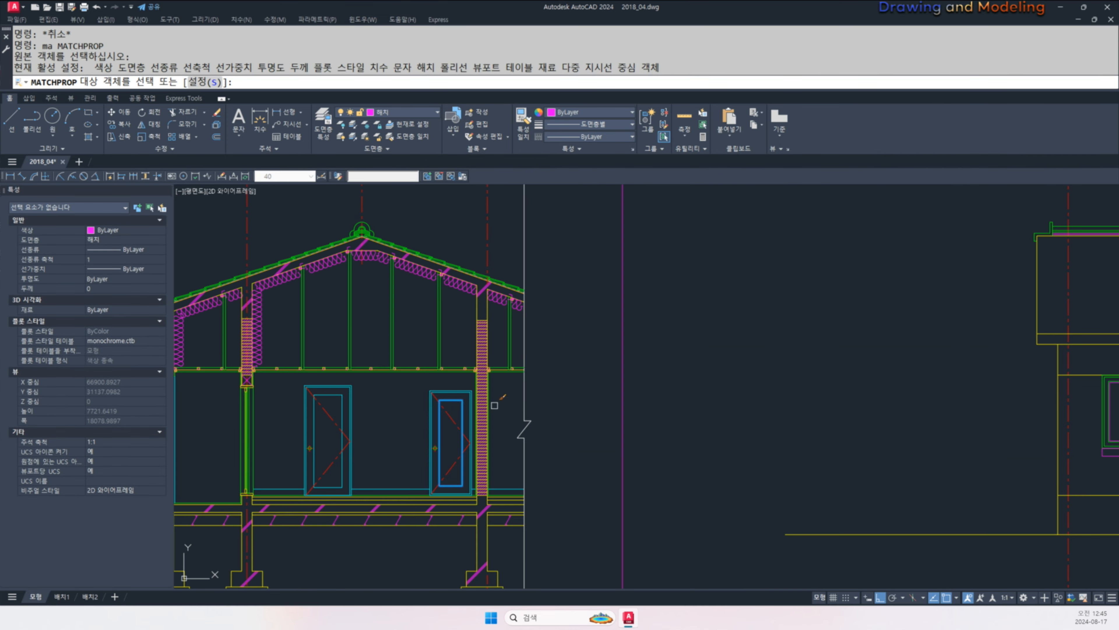
{"action": "scroll", "coordinate": [452, 417], "scroll_direction": "down", "scroll_amount": 3}
{"action": "scroll", "coordinate": [830, 423], "scroll_direction": "up", "scroll_amount": 5}
{"action": "left_click", "coordinate": [830, 423]}
{"action": "middle_click_drag", "start_coordinate": [866, 450], "coordinate": [799, 470]}
{"action": "key", "text": "Escape"}
{"action": "key", "text": "Escape"}
{"action": "left_click_drag", "start_coordinate": [844, 461], "coordinate": [832, 442]}
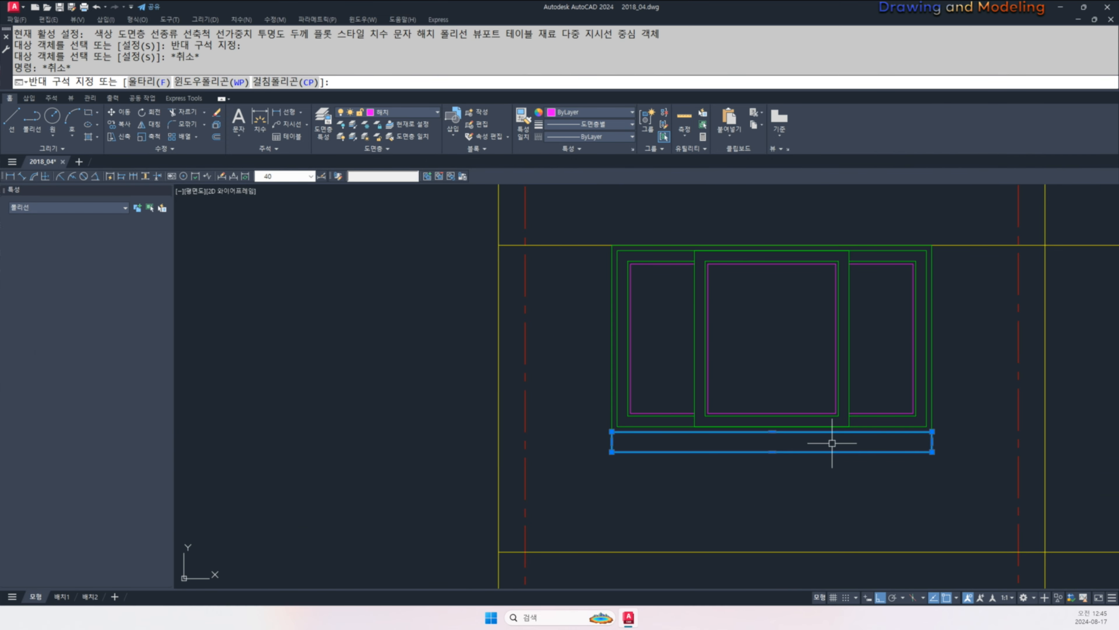
- Explode the sill rectangle under the left window and offset its bottom edge 100 upward
{"action": "type", "text": "x"}
{"action": "key", "text": "Return"}
{"action": "key", "text": "Escape"}
{"action": "middle_click_drag", "start_coordinate": [791, 492], "coordinate": [758, 514]}
{"action": "type", "text": "o"}
{"action": "key", "text": "Return"}
{"action": "type", "text": "100"}
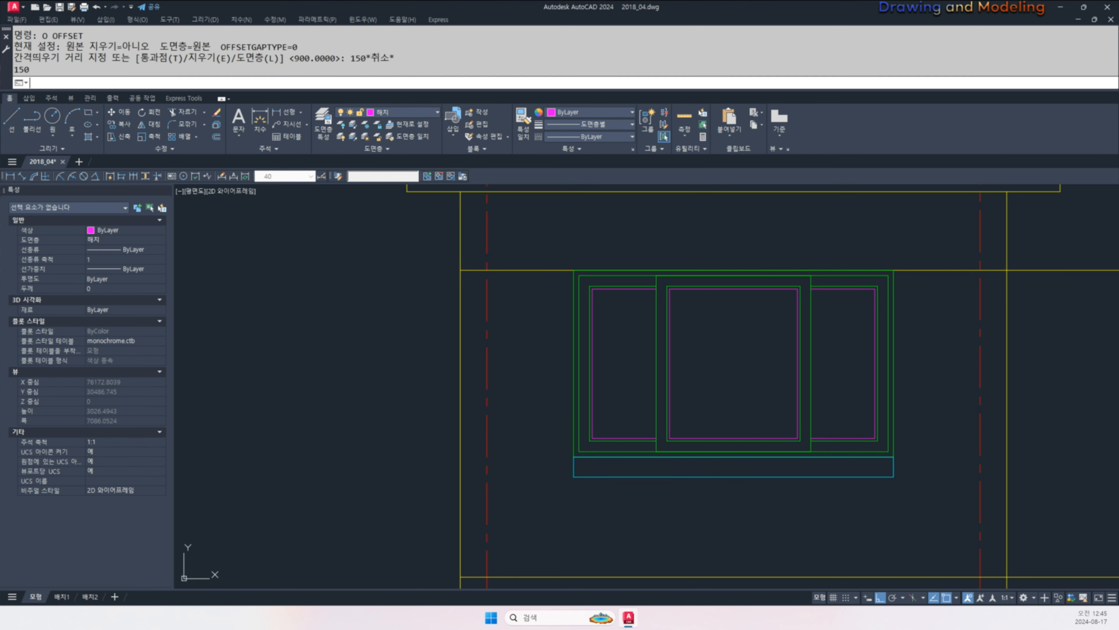
{"action": "key", "text": "Return"}
{"action": "left_click", "coordinate": [875, 477]}
{"action": "left_click", "coordinate": [955, 424]}
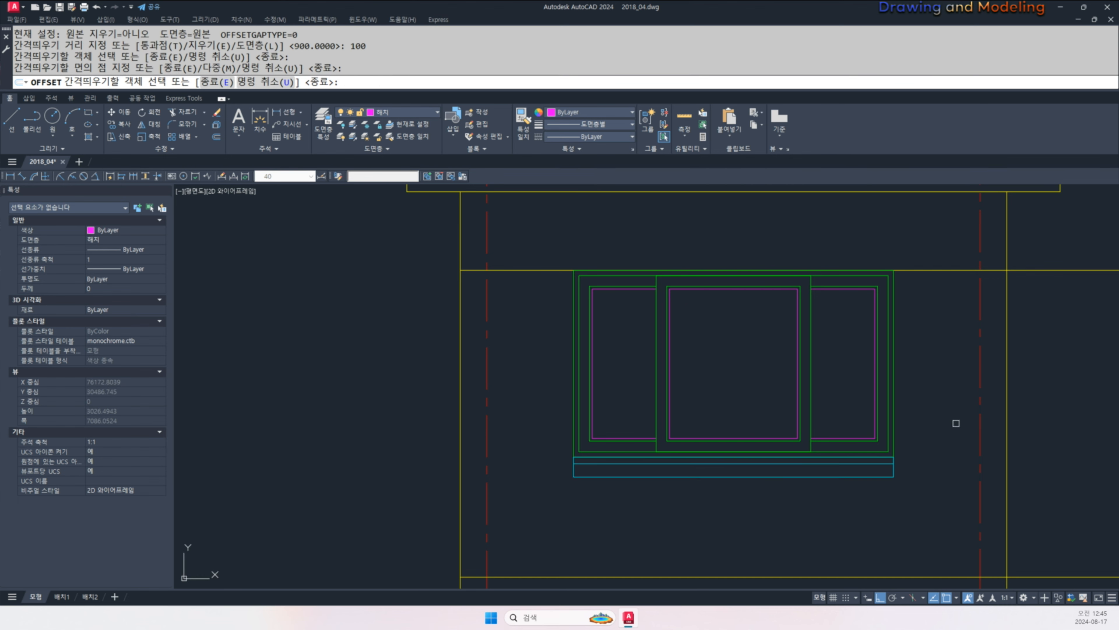
{"action": "key", "text": "Escape"}
{"action": "key", "text": "Escape"}
- Examine the entrance and porch area in the floor plan and compare it with the front elevation
{"action": "scroll", "coordinate": [714, 464], "scroll_direction": "up", "scroll_amount": 4}
{"action": "middle_click_drag", "start_coordinate": [711, 463], "coordinate": [588, 447]}
{"action": "scroll", "coordinate": [432, 452], "scroll_direction": "down", "scroll_amount": 4}
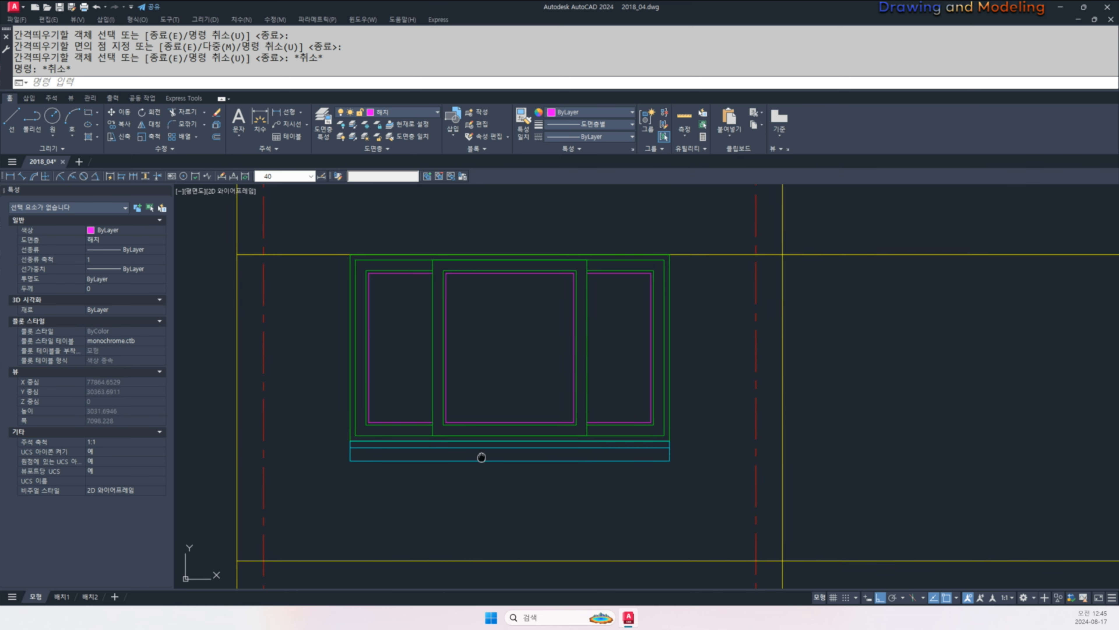
{"action": "middle_click_drag", "start_coordinate": [483, 456], "coordinate": [485, 511]}
{"action": "scroll", "coordinate": [470, 408], "scroll_direction": "down", "scroll_amount": 5}
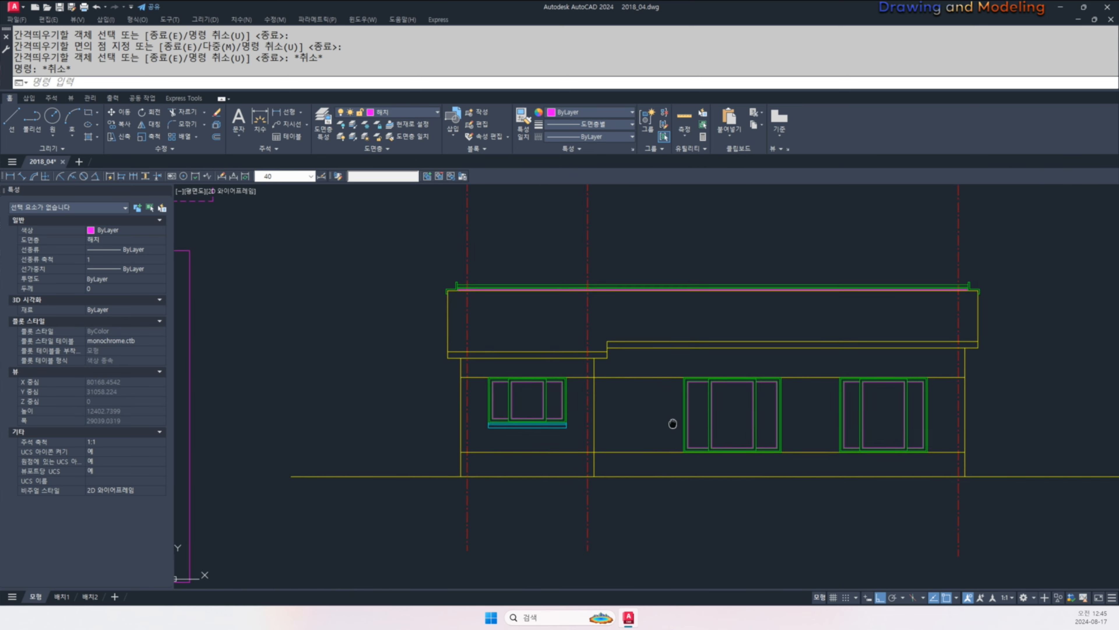
{"action": "middle_click_drag", "start_coordinate": [564, 454], "coordinate": [583, 478]}
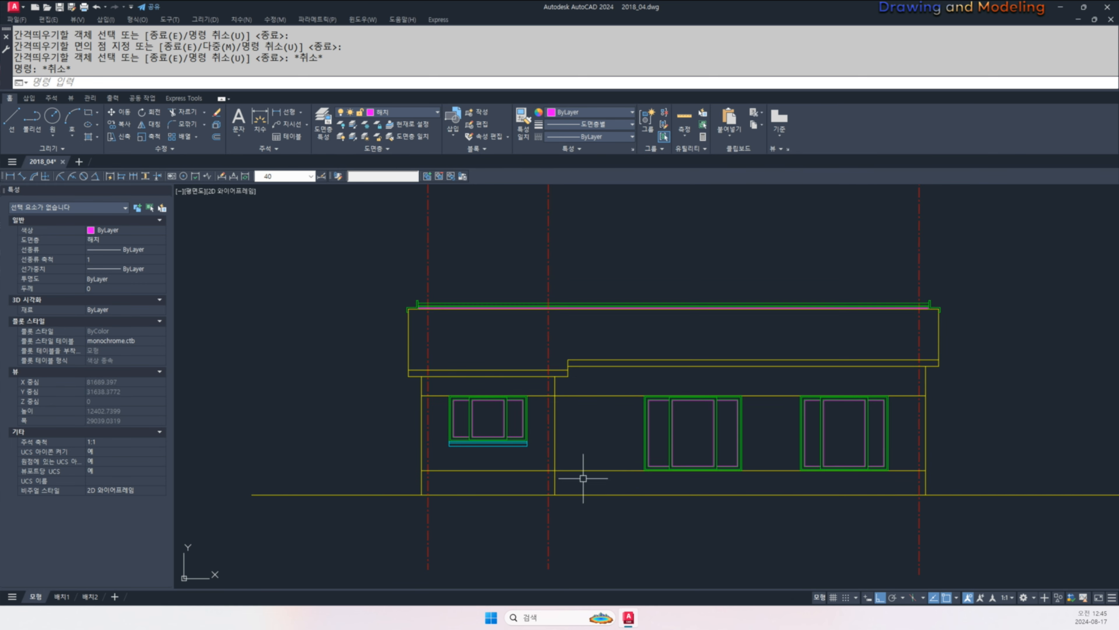
{"action": "key", "text": "Escape"}
{"action": "key", "text": "Escape"}
{"action": "scroll", "coordinate": [520, 442], "scroll_direction": "down", "scroll_amount": 4}
{"action": "middle_click_drag", "start_coordinate": [518, 443], "coordinate": [981, 456]}
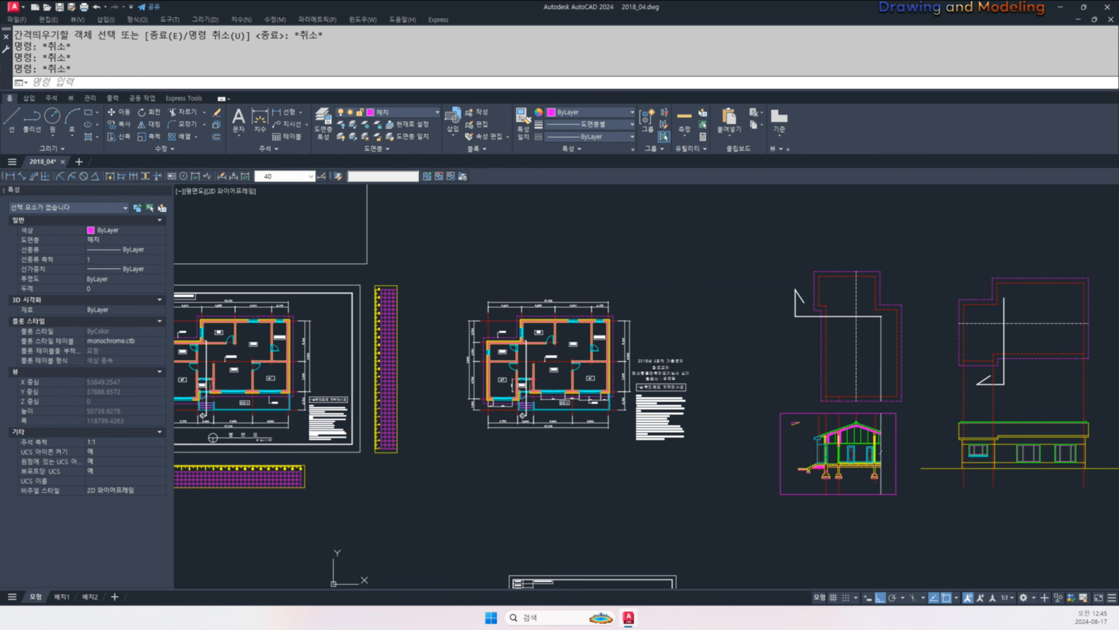
{"action": "scroll", "coordinate": [520, 364], "scroll_direction": "up", "scroll_amount": 3}
{"action": "middle_click_drag", "start_coordinate": [520, 364], "coordinate": [565, 356]}
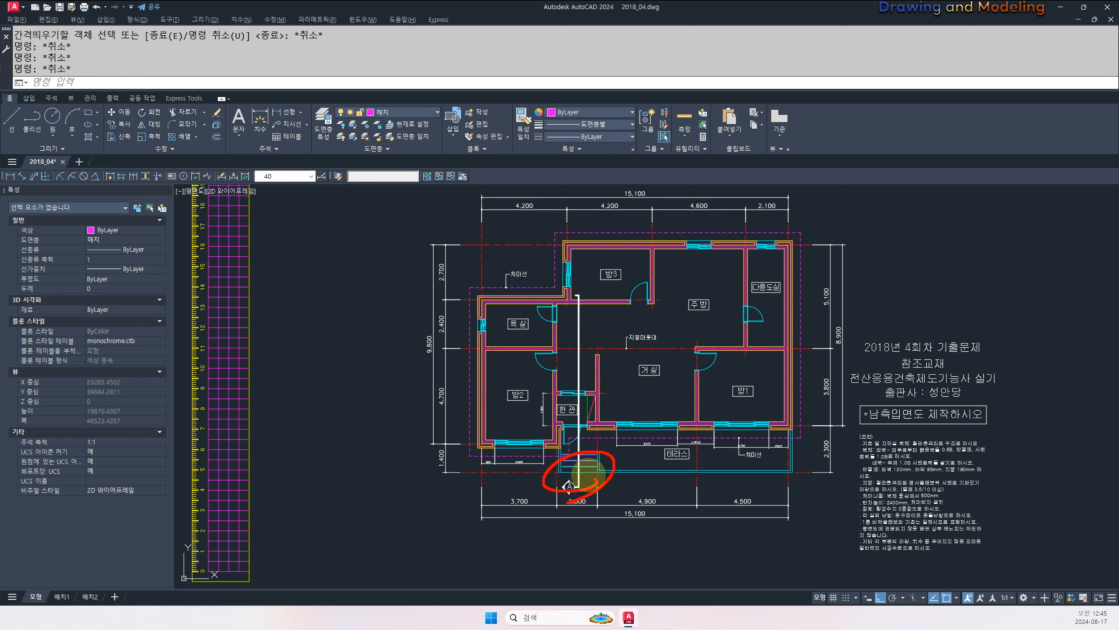
{"action": "left_click_drag", "start_coordinate": [593, 451], "coordinate": [610, 427]}
{"action": "key", "text": "Escape"}
{"action": "scroll", "coordinate": [598, 424], "scroll_direction": "down", "scroll_amount": 3}
{"action": "middle_click_drag", "start_coordinate": [579, 421], "coordinate": [515, 406]}
{"action": "scroll", "coordinate": [515, 405], "scroll_direction": "up", "scroll_amount": 6}
{"action": "middle_click_drag", "start_coordinate": [645, 462], "coordinate": [548, 408]}
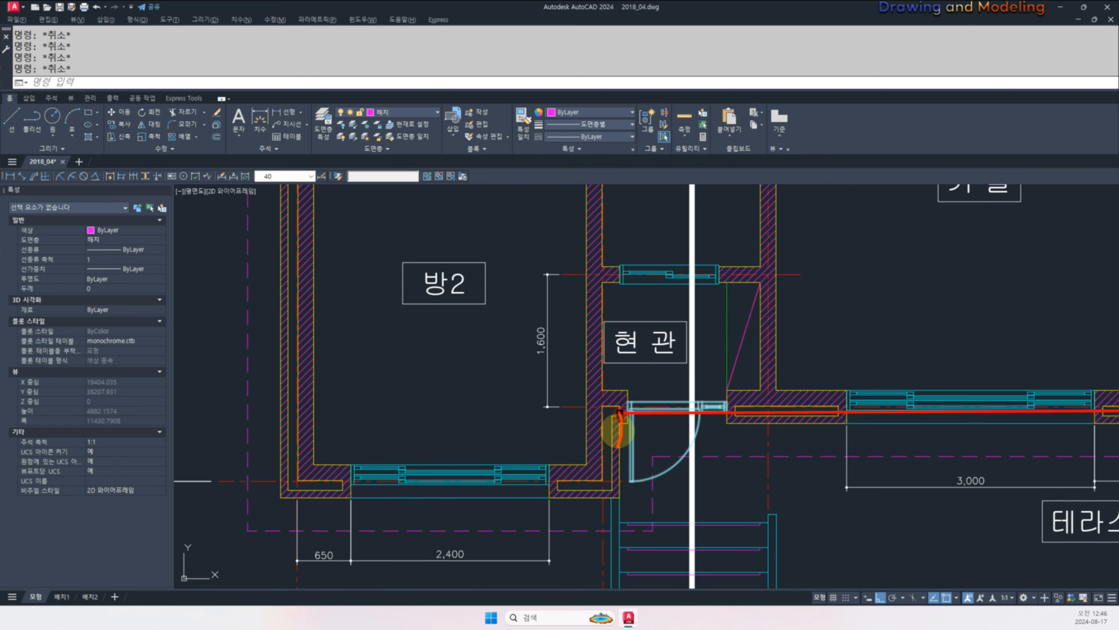
{"action": "key", "text": "Escape"}
{"action": "scroll", "coordinate": [639, 423], "scroll_direction": "down", "scroll_amount": 5}
{"action": "middle_click_drag", "start_coordinate": [875, 477], "coordinate": [430, 401]}
{"action": "scroll", "coordinate": [687, 437], "scroll_direction": "up", "scroll_amount": 4}
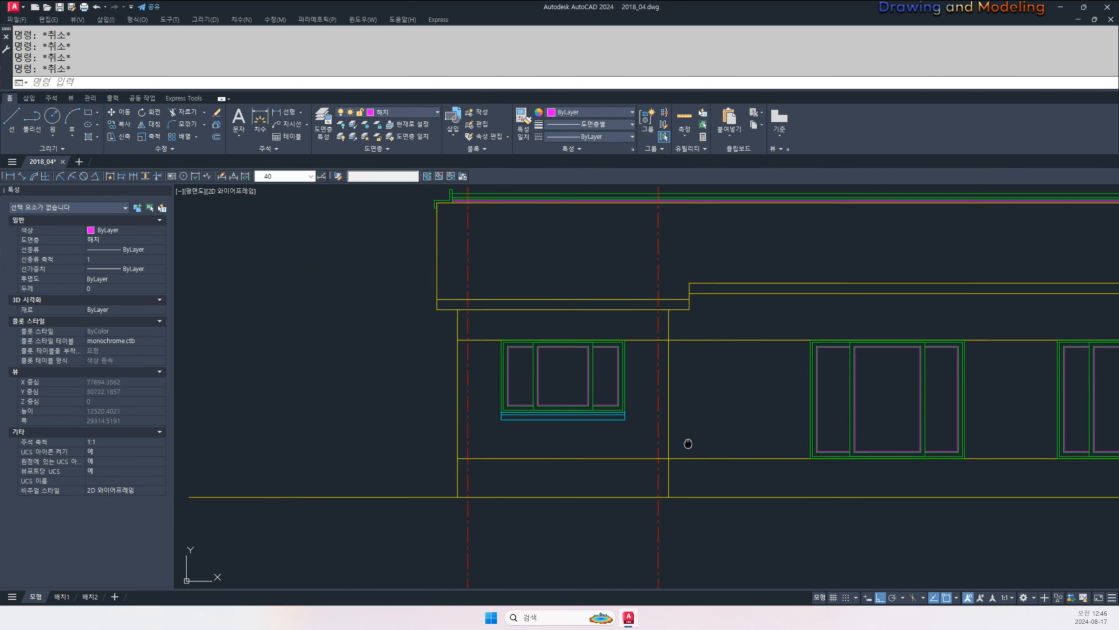
- Offset the right edge of the elevation's projecting left wall 100 to the right
{"action": "middle_click_drag", "start_coordinate": [687, 444], "coordinate": [705, 461]}
{"action": "type", "text": "o"}
{"action": "key", "text": "Return"}
{"action": "type", "text": "100"}
{"action": "key", "text": "Return"}
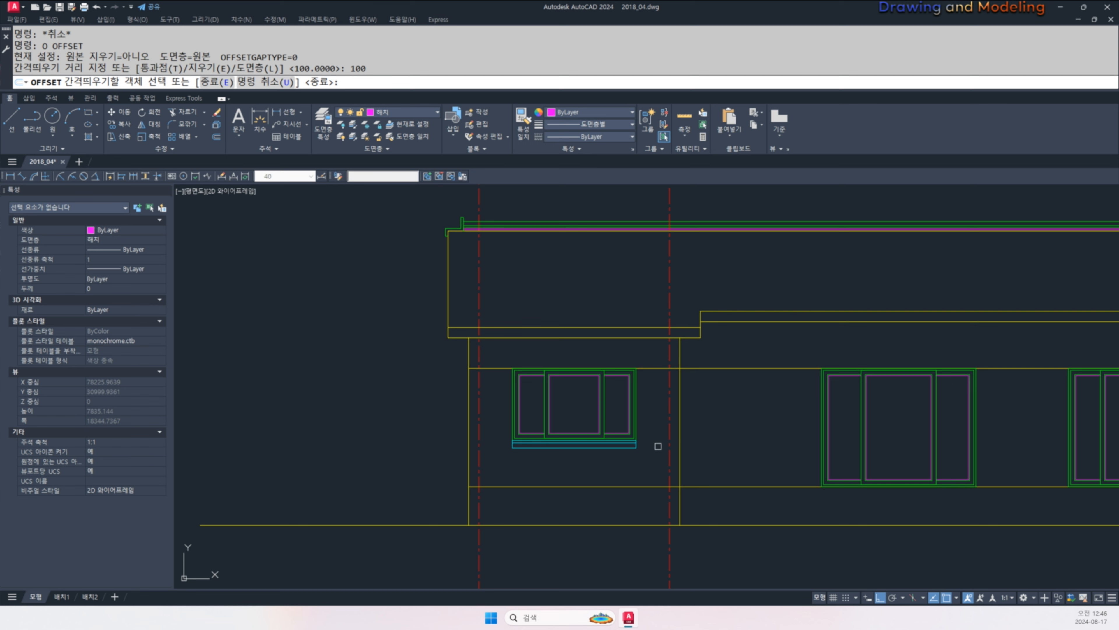
{"action": "left_click", "coordinate": [679, 434]}
{"action": "left_click", "coordinate": [724, 426]}
{"action": "key", "text": "Escape"}
{"action": "key", "text": "Escape"}
- Offset the new vertical line 1200 to the right to mark the entrance opening width
{"action": "key", "text": "Return"}
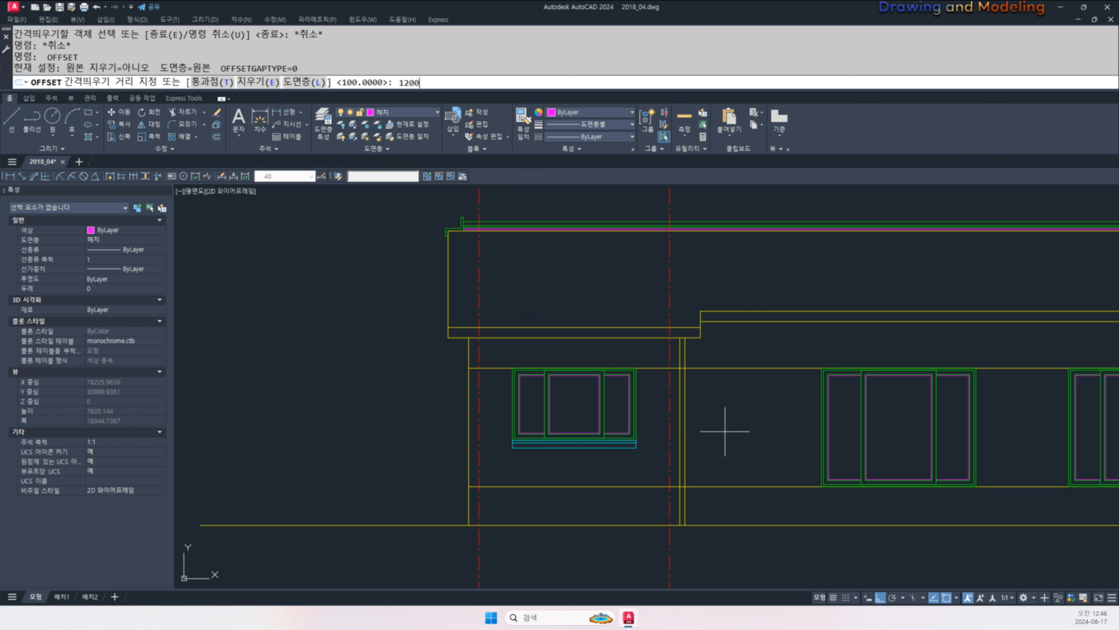
{"action": "type", "text": "1200"}
{"action": "key", "text": "Return"}
{"action": "left_click", "coordinate": [686, 422]}
{"action": "left_click", "coordinate": [781, 437]}
{"action": "key", "text": "Escape"}
{"action": "key", "text": "Escape"}
- Examine the base zone of the elevation alongside the section and the floor plan
{"action": "middle_click_drag", "start_coordinate": [690, 447], "coordinate": [732, 434]}
{"action": "scroll", "coordinate": [776, 385], "scroll_direction": "up", "scroll_amount": 2}
{"action": "middle_click_drag", "start_coordinate": [749, 482], "coordinate": [781, 381]}
{"action": "scroll", "coordinate": [776, 406], "scroll_direction": "down", "scroll_amount": 6}
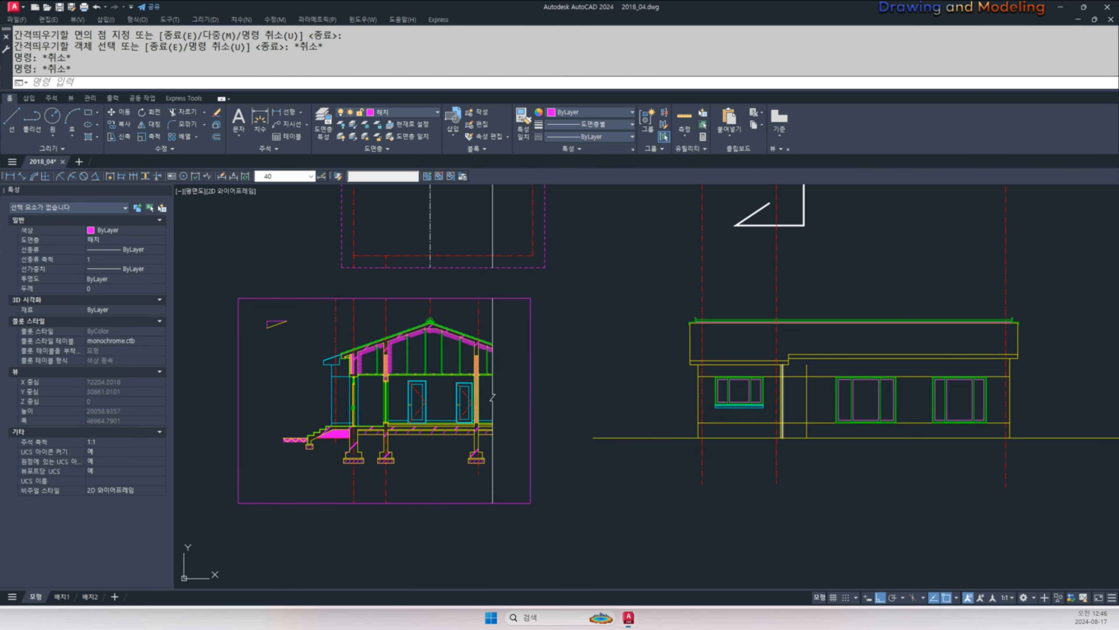
{"action": "key", "text": "Escape"}
{"action": "key", "text": "Escape"}
{"action": "key", "text": "Escape"}
{"action": "scroll", "coordinate": [765, 452], "scroll_direction": "up", "scroll_amount": 4}
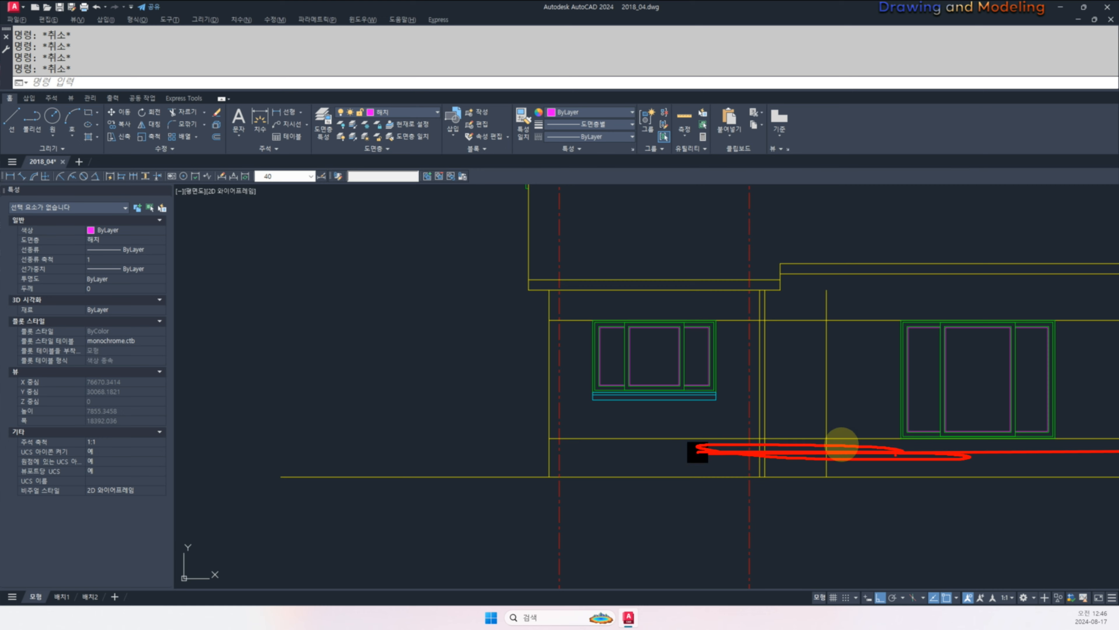
{"action": "key", "text": "Escape"}
{"action": "scroll", "coordinate": [806, 399], "scroll_direction": "down", "scroll_amount": 3}
{"action": "middle_click_drag", "start_coordinate": [594, 410], "coordinate": [745, 419]}
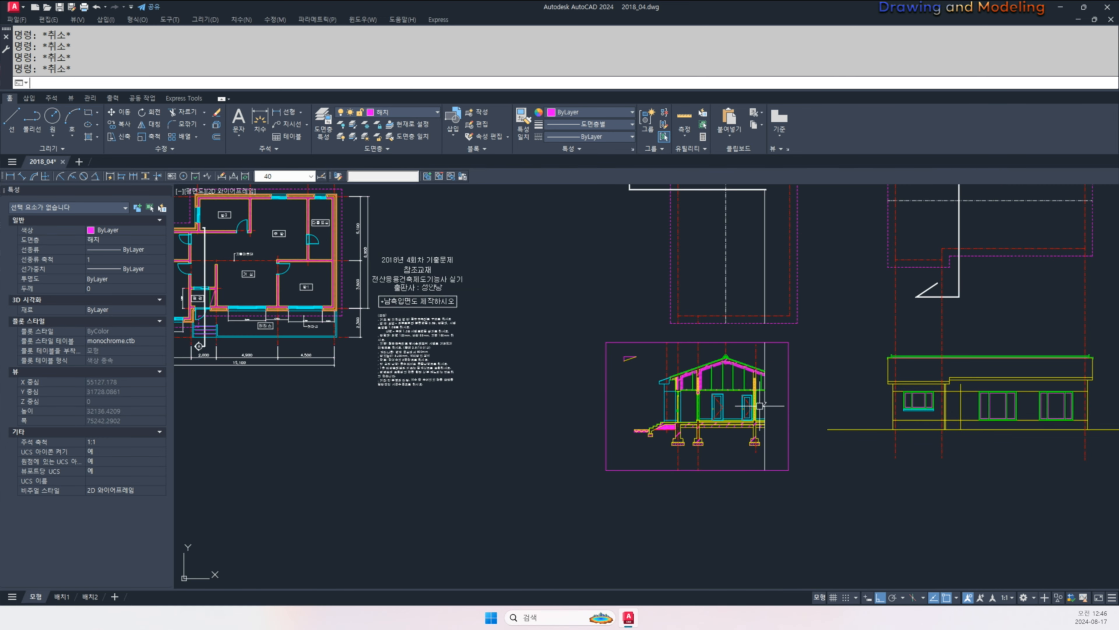
- Draw a horizontal construction line through the finished corner of the top porch step in the section, extending across the elevation
{"action": "type", "text": "xl"}
{"action": "key", "text": "Return"}
{"action": "type", "text": "h"}
{"action": "key", "text": "Return"}
{"action": "scroll", "coordinate": [657, 425], "scroll_direction": "up", "scroll_amount": 8}
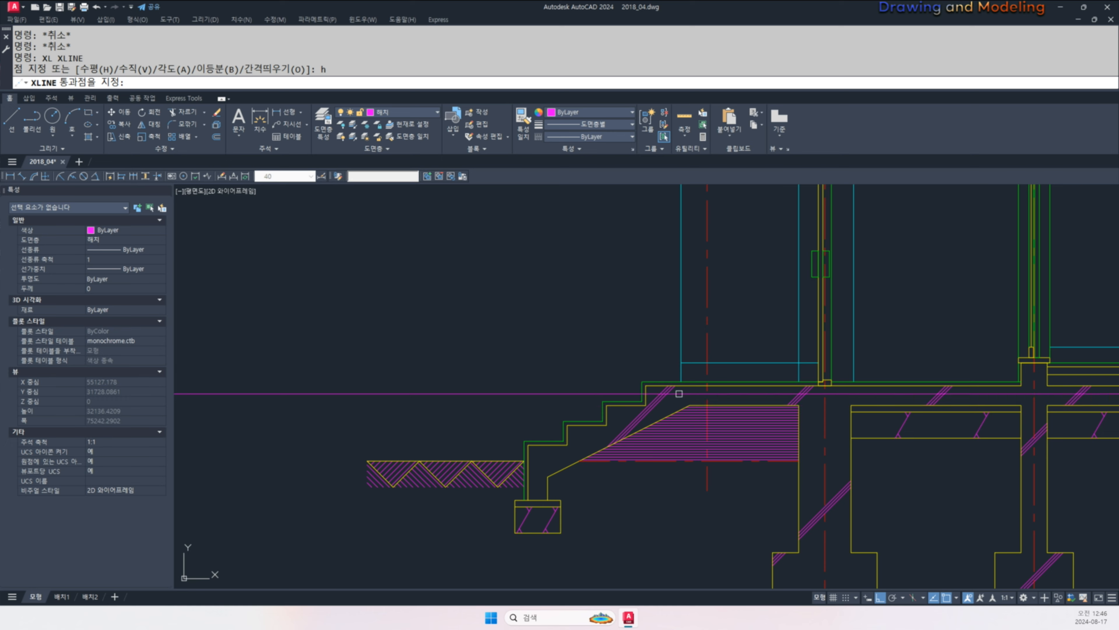
{"action": "left_click", "coordinate": [631, 408]}
{"action": "key", "text": "Escape"}
{"action": "key", "text": "Escape"}
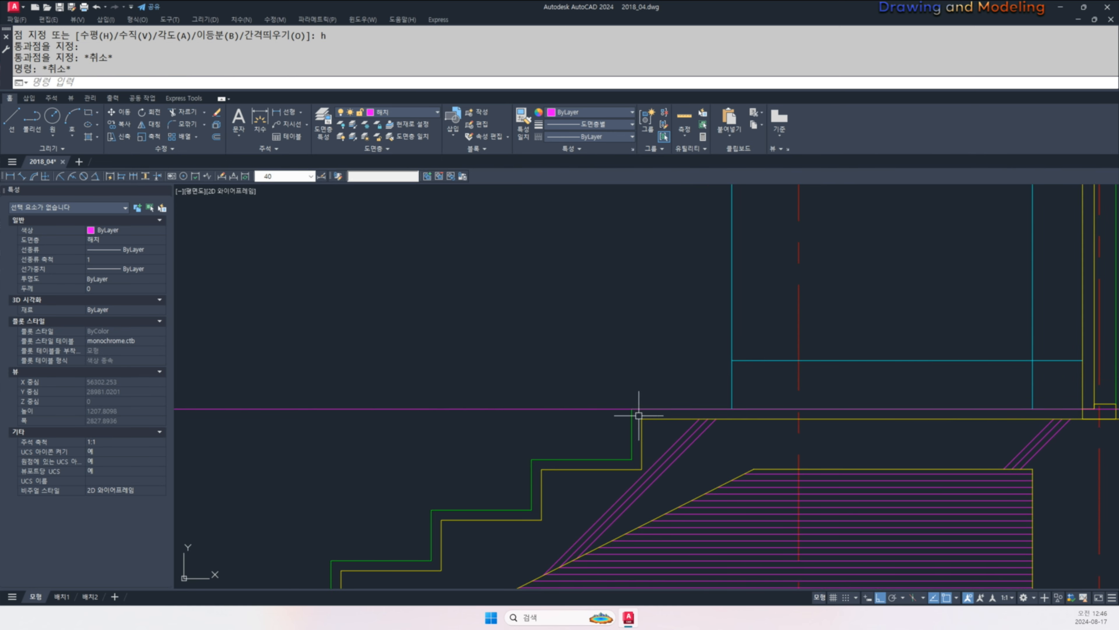
{"action": "scroll", "coordinate": [549, 443], "scroll_direction": "down", "scroll_amount": 8}
{"action": "scroll", "coordinate": [737, 453], "scroll_direction": "up", "scroll_amount": 8}
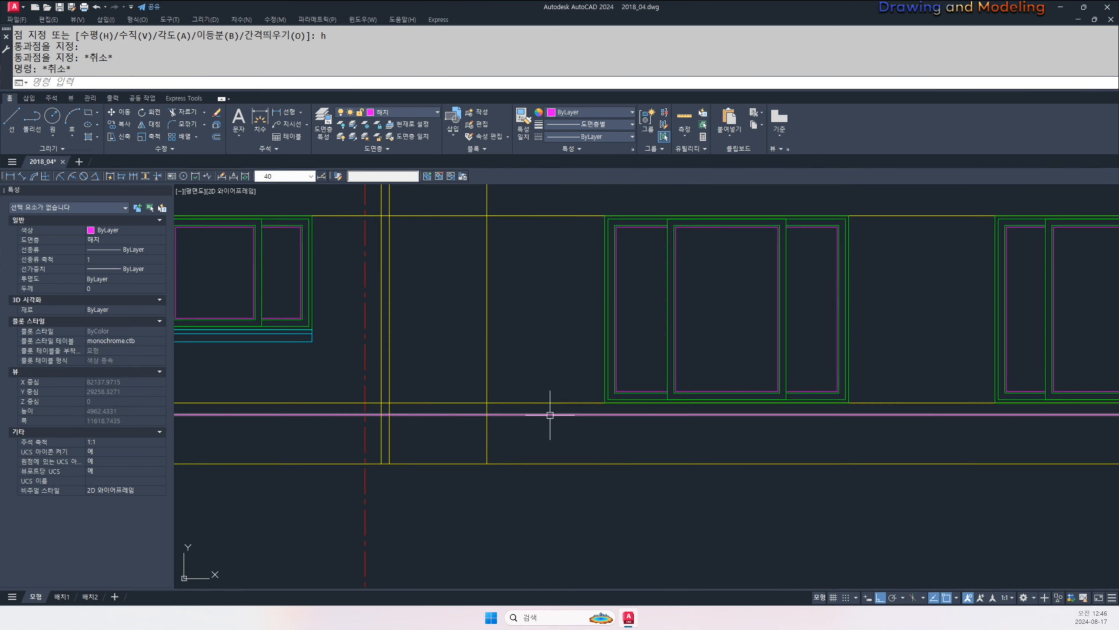
{"action": "scroll", "coordinate": [550, 407], "scroll_direction": "down", "scroll_amount": 5}
{"action": "type", "text": "ma"}
{"action": "key", "text": "Return"}
{"action": "scroll", "coordinate": [617, 415], "scroll_direction": "up", "scroll_amount": 4}
{"action": "left_click", "coordinate": [607, 406]}
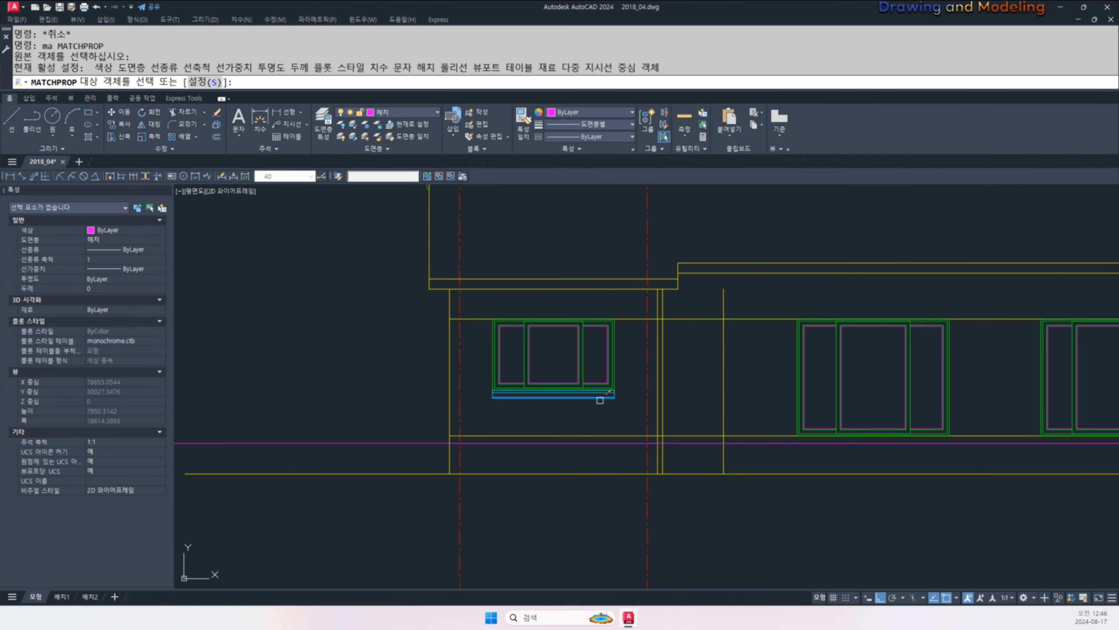
{"action": "key", "text": "Escape"}
{"action": "key", "text": "Escape"}
{"action": "scroll", "coordinate": [673, 455], "scroll_direction": "up", "scroll_amount": 3}
{"action": "type", "text": "tr"}
{"action": "key", "text": "Return"}
{"action": "key", "text": "Escape"}
{"action": "key", "text": "Escape"}
- Match the horizontal construction line's properties to the cyan window sill
{"action": "type", "text": "ma"}
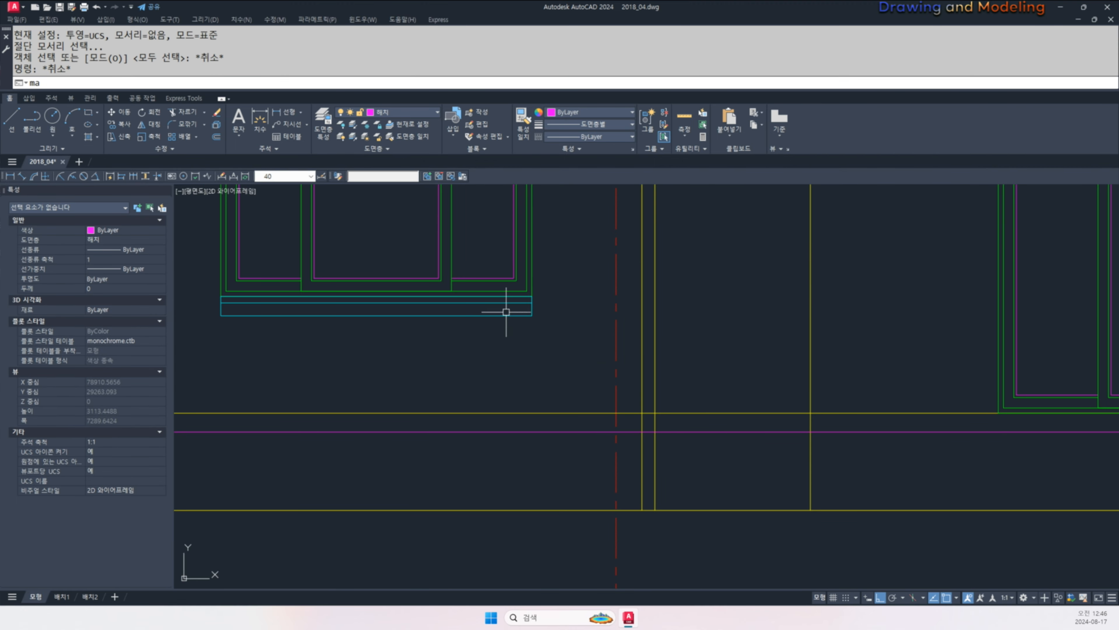
{"action": "key", "text": "Return"}
{"action": "left_click", "coordinate": [508, 313]}
{"action": "left_click", "coordinate": [671, 442]}
{"action": "key", "text": "Escape"}
- Trim the cyan terrace line left of the projecting wall's right edge and remove the yellow base line between the entrance offset lines
{"action": "scroll", "coordinate": [638, 441], "scroll_direction": "up", "scroll_amount": 4}
{"action": "type", "text": "tr"}
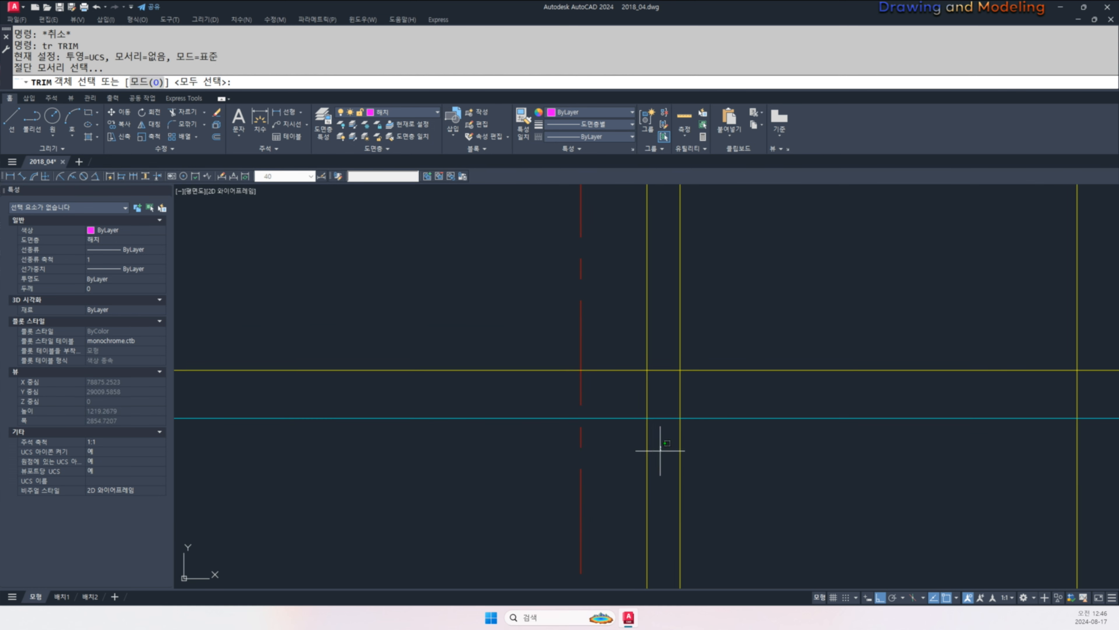
{"action": "key", "text": "space"}
{"action": "left_click_drag", "start_coordinate": [661, 449], "coordinate": [618, 409]}
{"action": "key", "text": "Escape"}
{"action": "scroll", "coordinate": [555, 456], "scroll_direction": "down", "scroll_amount": 2}
{"action": "key", "text": "Escape"}
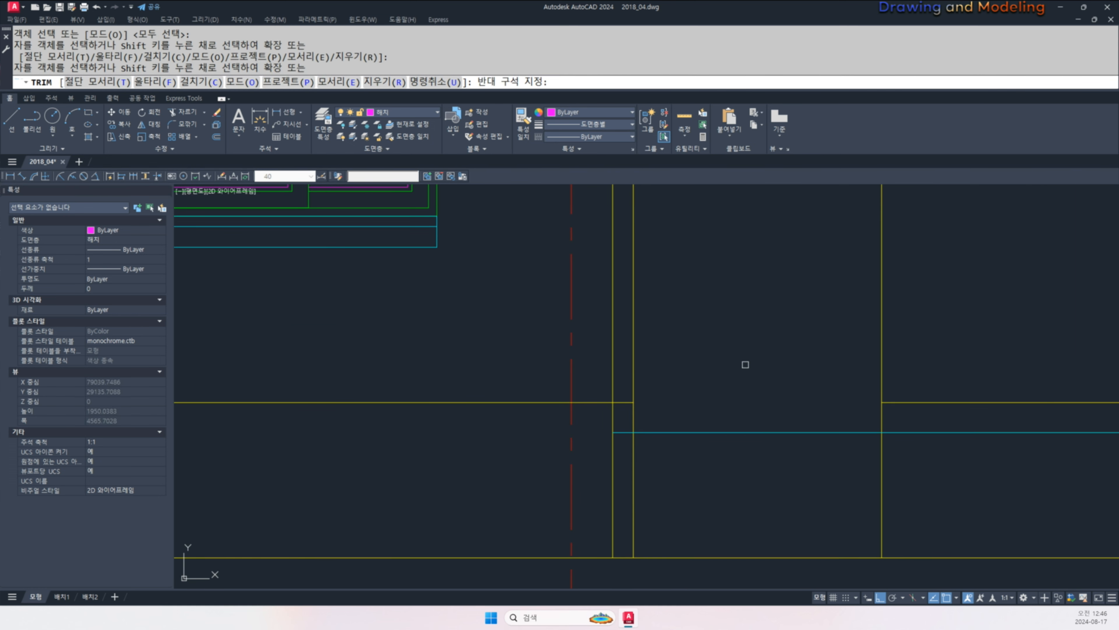
{"action": "type", "text": "tr4"}
{"action": "key", "text": "Return"}
{"action": "key", "text": "Escape"}
{"action": "key", "text": "Escape"}
{"action": "scroll", "coordinate": [767, 487], "scroll_direction": "down", "scroll_amount": 5}
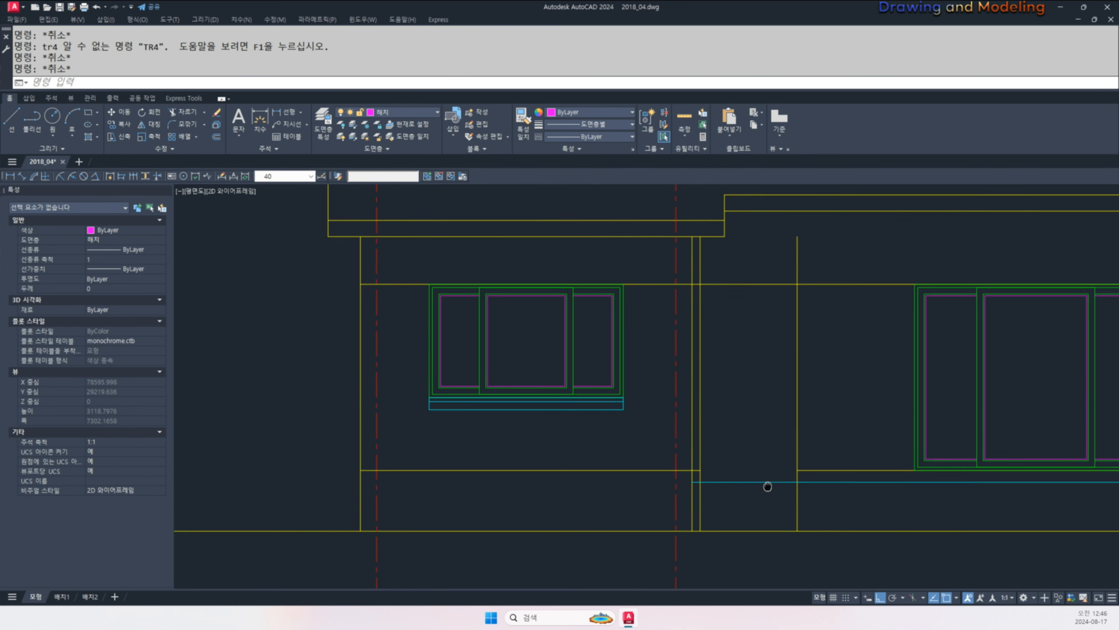
- Match the two vertical entrance offset lines to the properties of the red dash-dot centre line
{"action": "type", "text": "ma"}
{"action": "key", "text": "Return"}
{"action": "left_click", "coordinate": [667, 395]}
{"action": "left_click", "coordinate": [823, 380]}
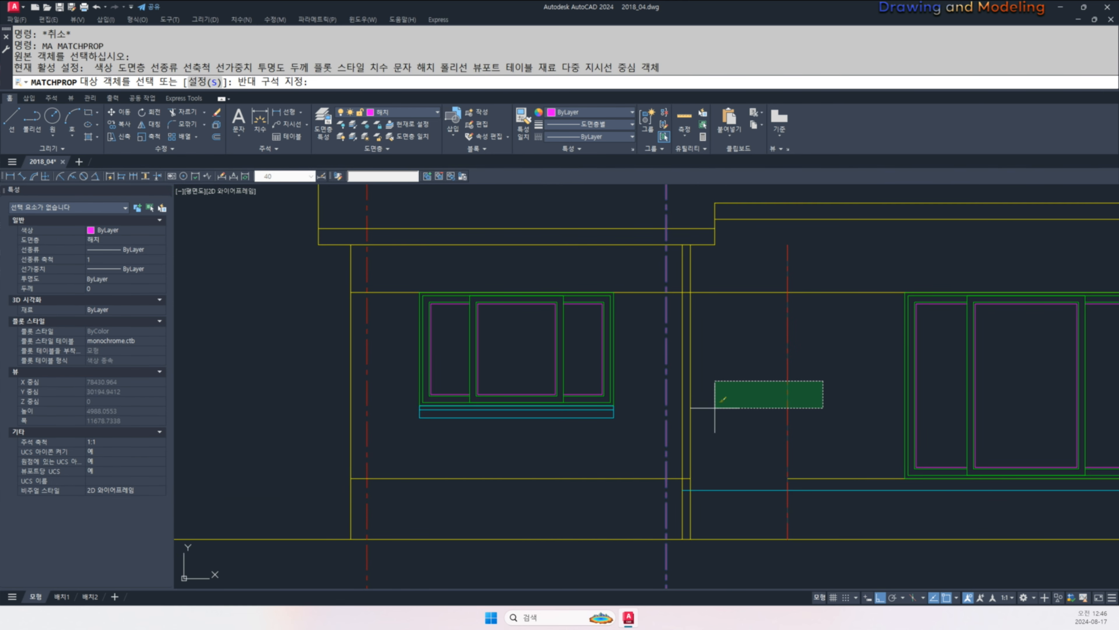
{"action": "key", "text": "Escape"}
{"action": "key", "text": "Escape"}
{"action": "scroll", "coordinate": [687, 458], "scroll_direction": "down", "scroll_amount": 5}
{"action": "key", "text": "Escape"}
{"action": "key", "text": "Escape"}
- Trim the cyan terrace line beyond the elevation's right wall and the wall edge below the terrace line
{"action": "scroll", "coordinate": [837, 463], "scroll_direction": "up", "scroll_amount": 6}
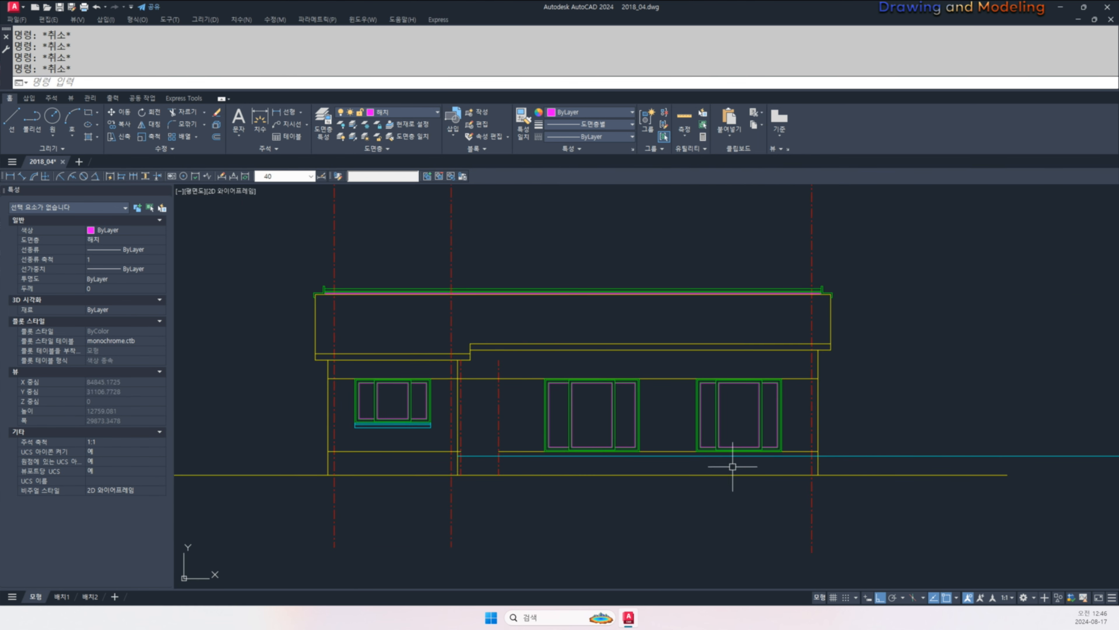
{"action": "type", "text": "tr"}
{"action": "key", "text": "Return"}
{"action": "key", "text": "Return"}
{"action": "key", "text": "Escape"}
{"action": "key", "text": "Escape"}
{"action": "middle_click_drag", "start_coordinate": [841, 460], "coordinate": [794, 433]}
- Draw a vertical line from the terrace line's right end to the ground line and match its properties to the terrace line
{"action": "type", "text": "l"}
{"action": "key", "text": "Return"}
{"action": "left_click", "coordinate": [762, 401]}
{"action": "key", "text": "Escape"}
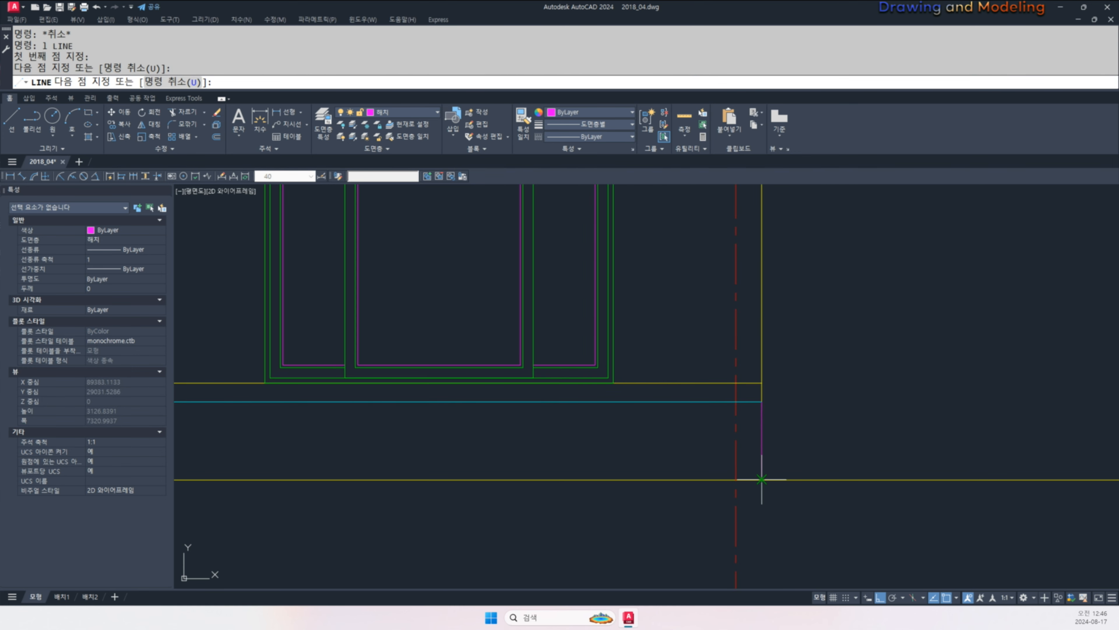
{"action": "type", "text": "ma"}
{"action": "key", "text": "Return"}
{"action": "left_click", "coordinate": [752, 401]}
{"action": "left_click", "coordinate": [778, 426]}
{"action": "left_click", "coordinate": [756, 435]}
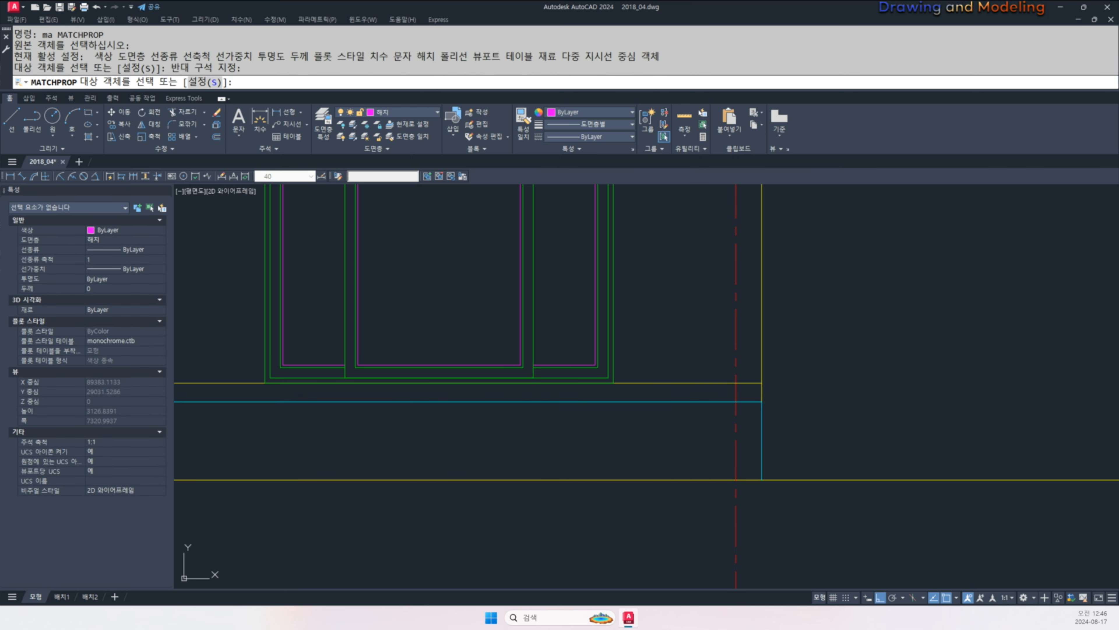
{"action": "key", "text": "Escape"}
{"action": "key", "text": "Escape"}
- Examine the terrace and entrance steps in the floor plan to check the terrace's left edge
{"action": "scroll", "coordinate": [511, 439], "scroll_direction": "down", "scroll_amount": 10}
{"action": "middle_click_drag", "start_coordinate": [364, 345], "coordinate": [631, 363]}
{"action": "scroll", "coordinate": [631, 364], "scroll_direction": "up", "scroll_amount": 4}
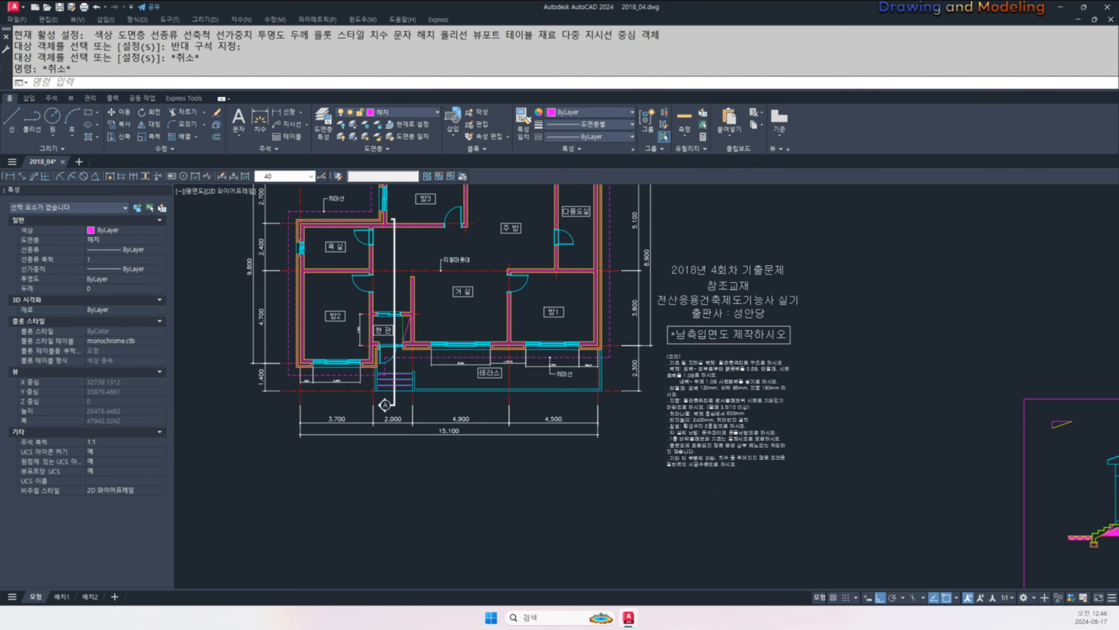
{"action": "key", "text": "alt+2"}
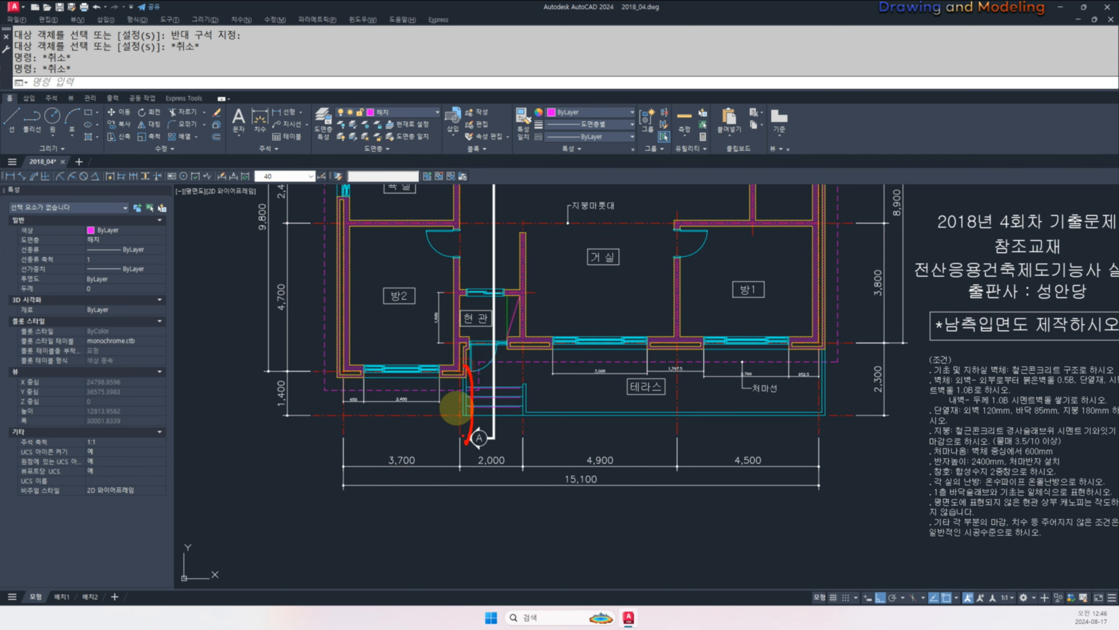
{"action": "key", "text": "Escape"}
{"action": "scroll", "coordinate": [550, 407], "scroll_direction": "down", "scroll_amount": 4}
{"action": "middle_click_drag", "start_coordinate": [773, 431], "coordinate": [429, 356]}
{"action": "scroll", "coordinate": [910, 419], "scroll_direction": "up", "scroll_amount": 12}
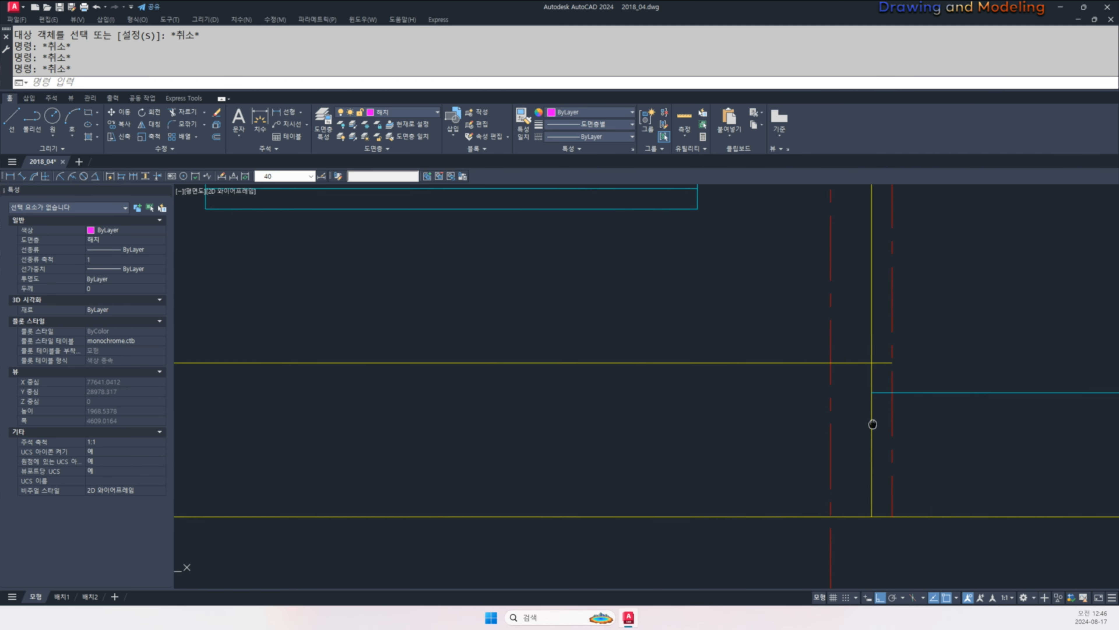
- Trim the projecting wall's right edge below the terrace line and the short base line piece beside the corner
{"action": "middle_click_drag", "start_coordinate": [920, 430], "coordinate": [821, 403]}
{"action": "type", "text": "tr"}
{"action": "key", "text": "space"}
{"action": "left_click", "coordinate": [810, 380]}
{"action": "left_click", "coordinate": [796, 364]}
{"action": "key", "text": "space"}
{"action": "left_click", "coordinate": [818, 397]}
{"action": "left_click", "coordinate": [794, 413]}
{"action": "key", "text": "Escape"}
{"action": "key", "text": "Escape"}
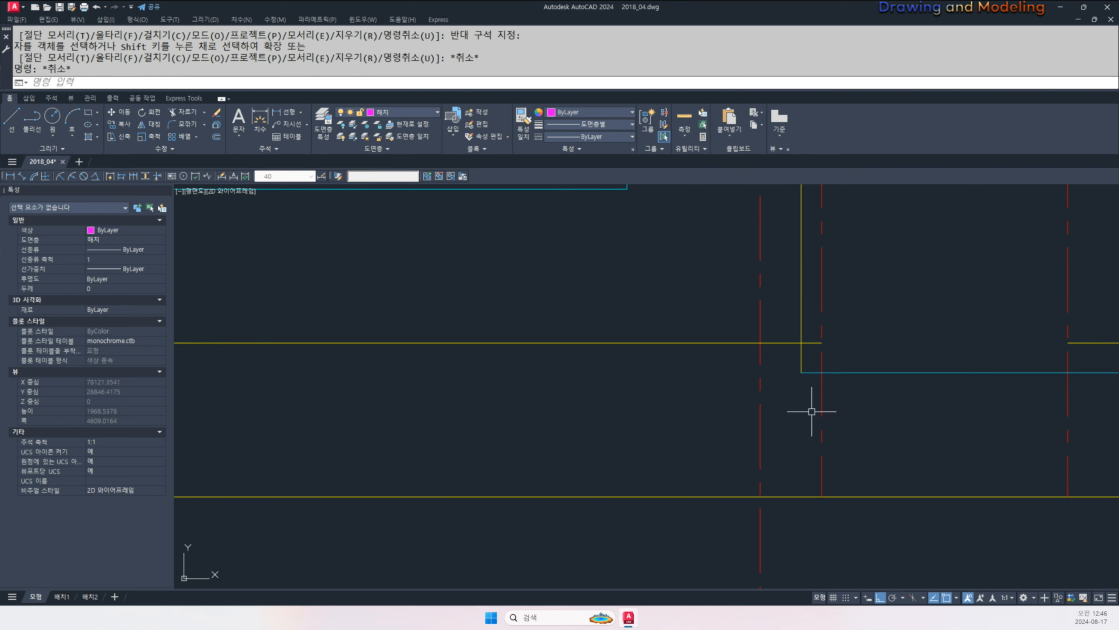
- Draw a vertical line from the terrace line's left end to the ground line and match its properties to the terrace line
{"action": "type", "text": "l"}
{"action": "key", "text": "space"}
{"action": "left_click", "coordinate": [778, 372]}
{"action": "left_click", "coordinate": [778, 496]}
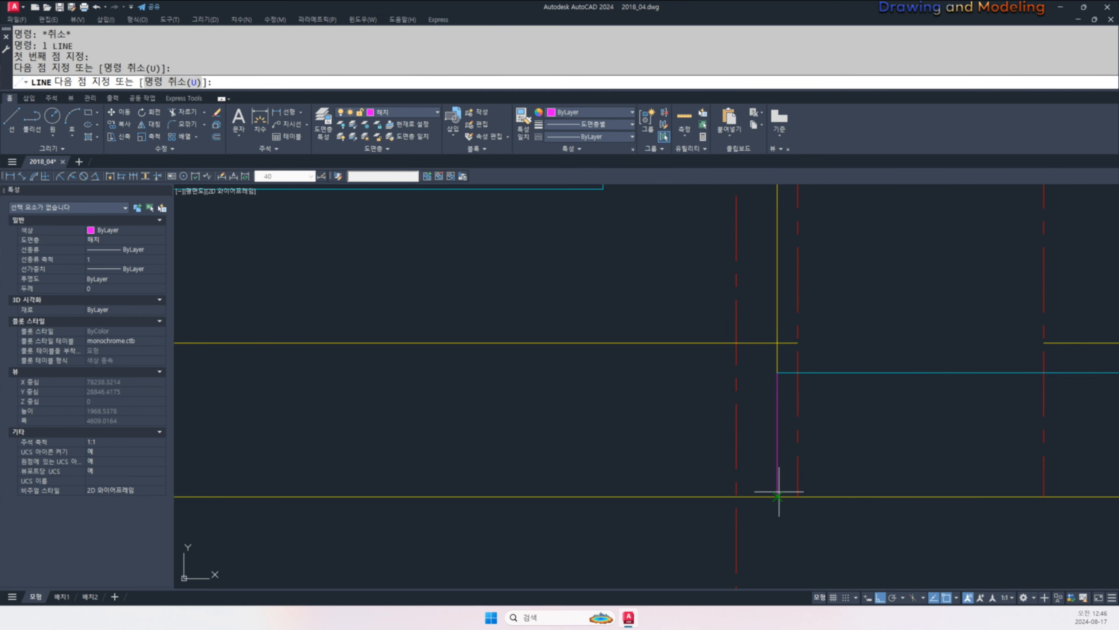
{"action": "key", "text": "Escape"}
{"action": "left_click", "coordinate": [786, 374]}
{"action": "left_click", "coordinate": [788, 396]}
{"action": "left_click", "coordinate": [764, 423]}
{"action": "key", "text": "Escape"}
{"action": "key", "text": "Escape"}
- Draw the entrance rectangle between its two centre lines, from the terrace line up to the window head line
{"action": "scroll", "coordinate": [761, 424], "scroll_direction": "down", "scroll_amount": 5}
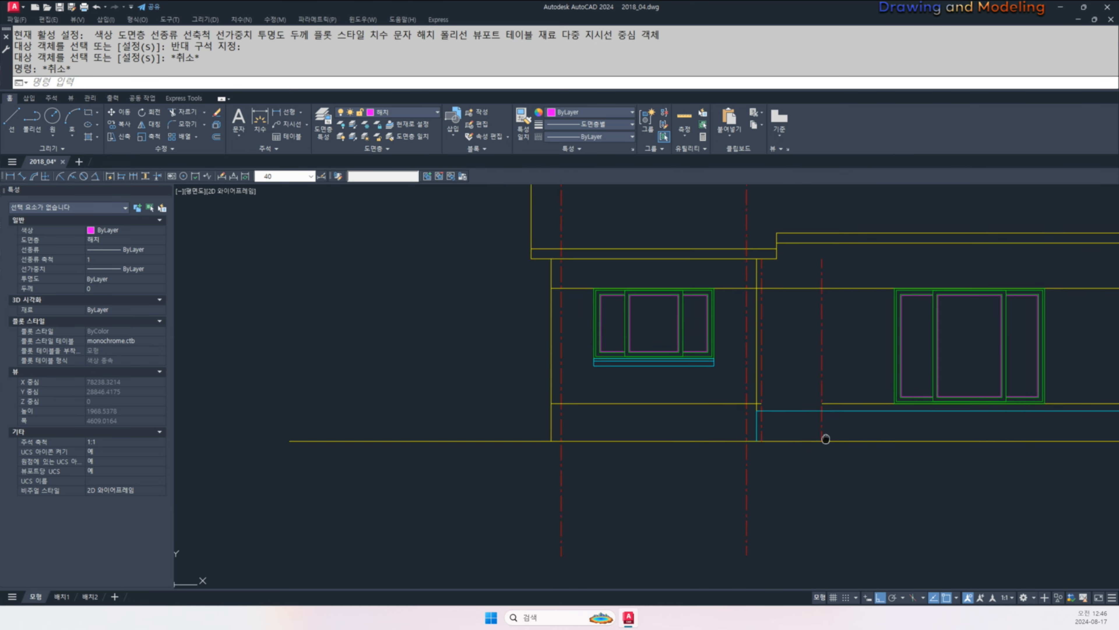
{"action": "middle_click_drag", "start_coordinate": [827, 440], "coordinate": [708, 463]}
{"action": "scroll", "coordinate": [725, 417], "scroll_direction": "up", "scroll_amount": 2}
{"action": "type", "text": "rec"}
{"action": "key", "text": "space"}
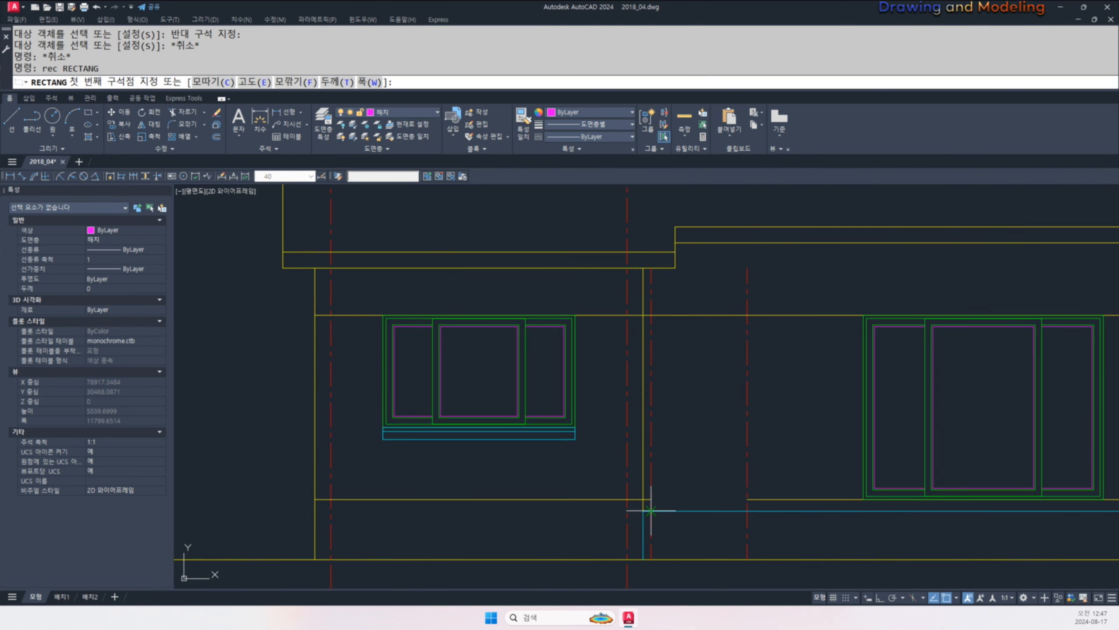
{"action": "left_click", "coordinate": [651, 499]}
{"action": "key", "text": "Escape"}
{"action": "key", "text": "Escape"}
{"action": "key", "text": "space"}
{"action": "left_click", "coordinate": [652, 511]}
{"action": "key", "text": "Escape"}
- Match the entrance rectangle's properties to the green frame of the large window
{"action": "key", "text": "space"}
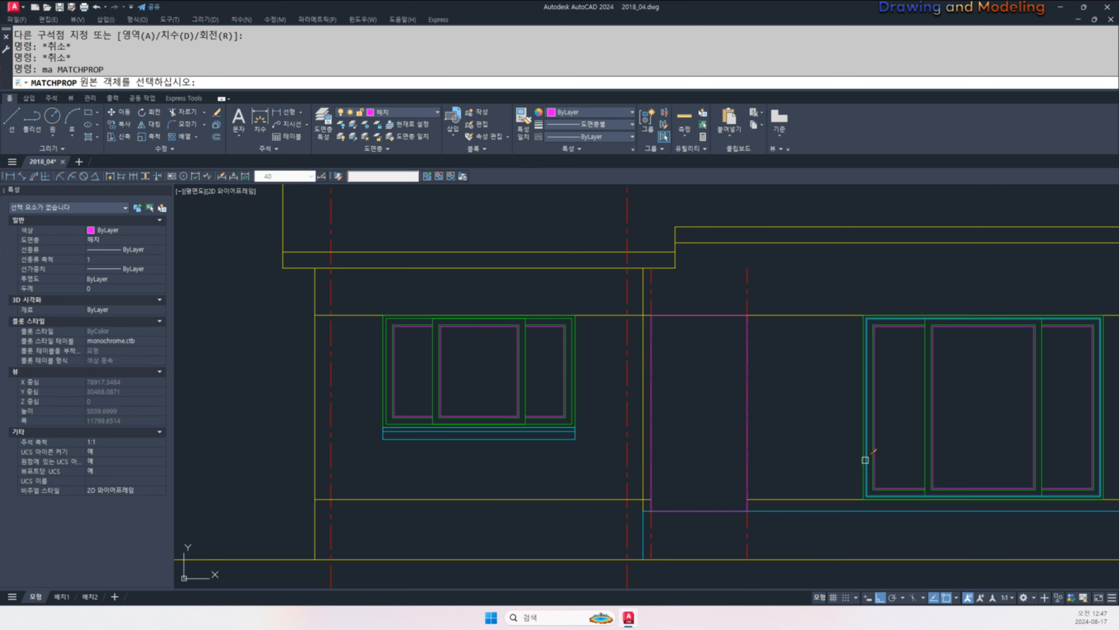
{"action": "left_click", "coordinate": [866, 457]}
{"action": "left_click", "coordinate": [742, 422]}
{"action": "left_click", "coordinate": [744, 421]}
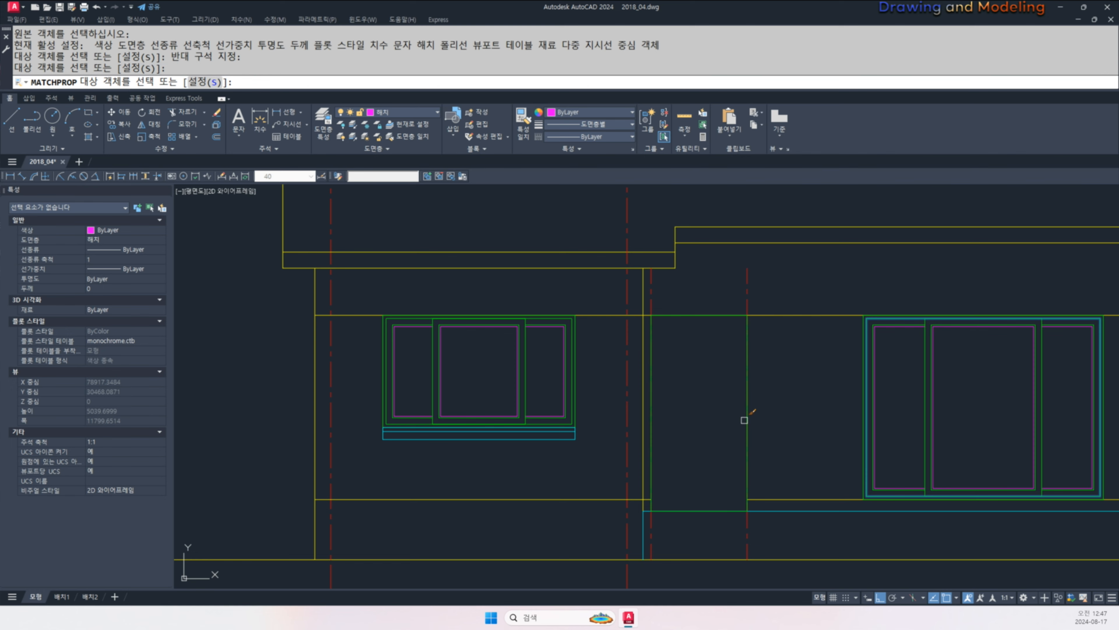
{"action": "key", "text": "Escape"}
{"action": "key", "text": "Escape"}
- Offset the entrance's left centre line 900 to the right
{"action": "middle_click_drag", "start_coordinate": [682, 424], "coordinate": [695, 430]}
{"action": "type", "text": "o"}
{"action": "key", "text": "space"}
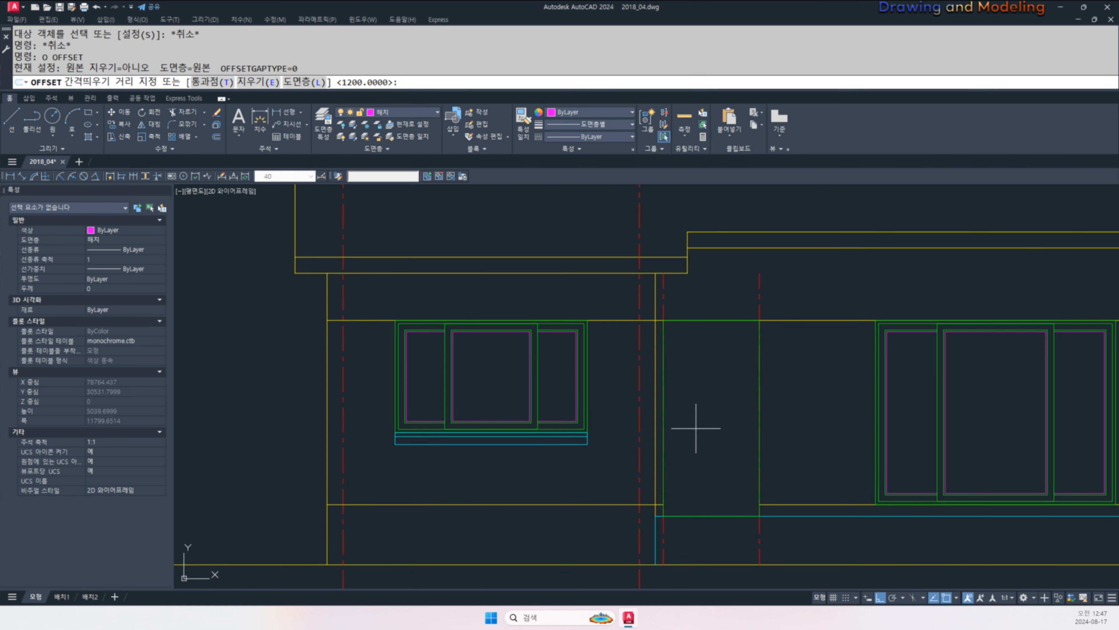
{"action": "key", "text": "space"}
{"action": "left_click", "coordinate": [664, 305]}
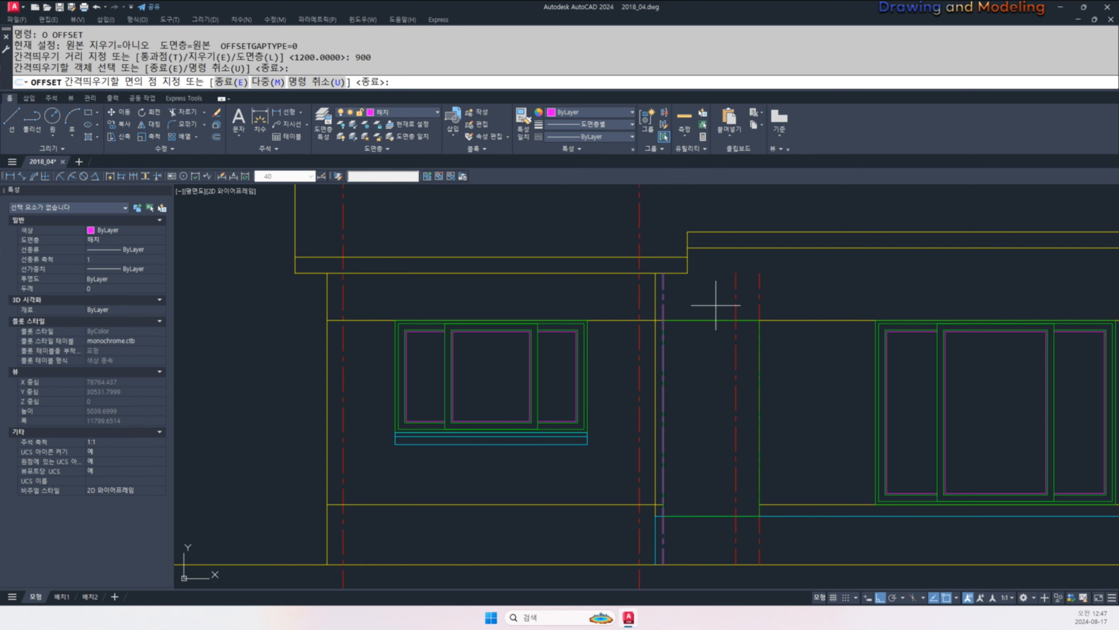
{"action": "left_click", "coordinate": [727, 343]}
{"action": "key", "text": "Escape"}
{"action": "key", "text": "Escape"}
{"action": "key", "text": "space"}
{"action": "type", "text": "21100"}
{"action": "key", "text": "space"}
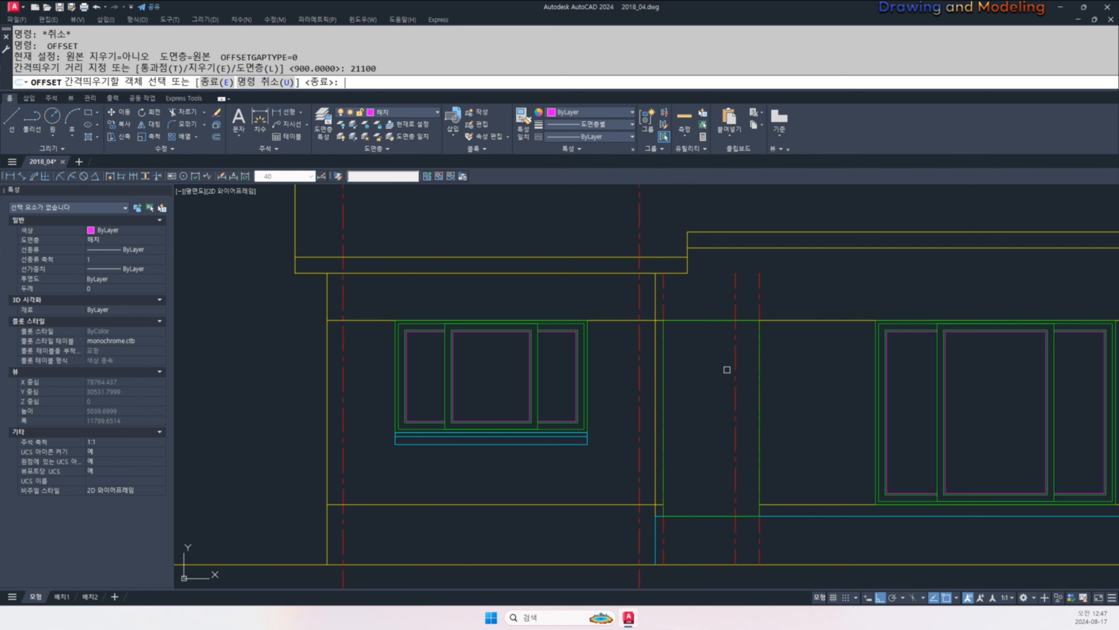
{"action": "key", "text": "Escape"}
{"action": "key", "text": "Escape"}
- Offset the terrace line 2100 upward to mark the door height
{"action": "key", "text": "space"}
{"action": "type", "text": "2100"}
{"action": "key", "text": "space"}
{"action": "left_click", "coordinate": [781, 514]}
{"action": "left_click", "coordinate": [792, 437]}
{"action": "key", "text": "Escape"}
{"action": "key", "text": "Escape"}
- Draw the door leaf rectangle from the terrace line's entrance corner to where the 900 and 2100 offset lines cross
{"action": "middle_click_drag", "start_coordinate": [747, 438], "coordinate": [756, 440]}
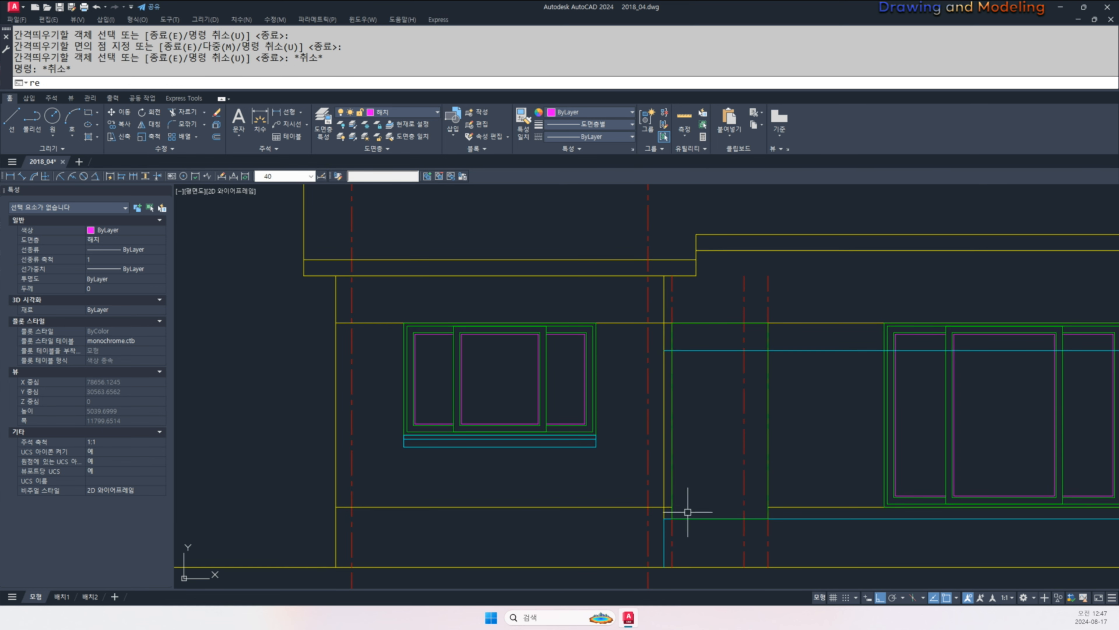
{"action": "type", "text": "rec"}
{"action": "key", "text": "space"}
{"action": "left_click", "coordinate": [671, 518]}
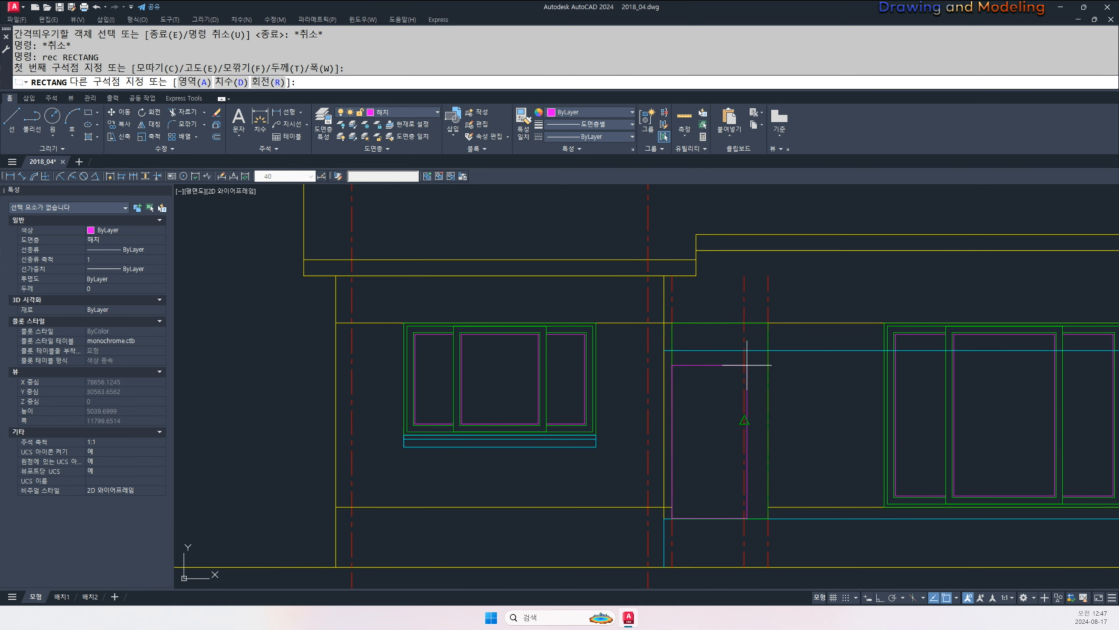
{"action": "left_click", "coordinate": [743, 349]}
{"action": "key", "text": "Escape"}
{"action": "key", "text": "Escape"}
- Draw the narrow side panel rectangle between the door leaf and the entrance's right edge, down to the terrace line
{"action": "key", "text": "space"}
{"action": "left_click", "coordinate": [744, 351]}
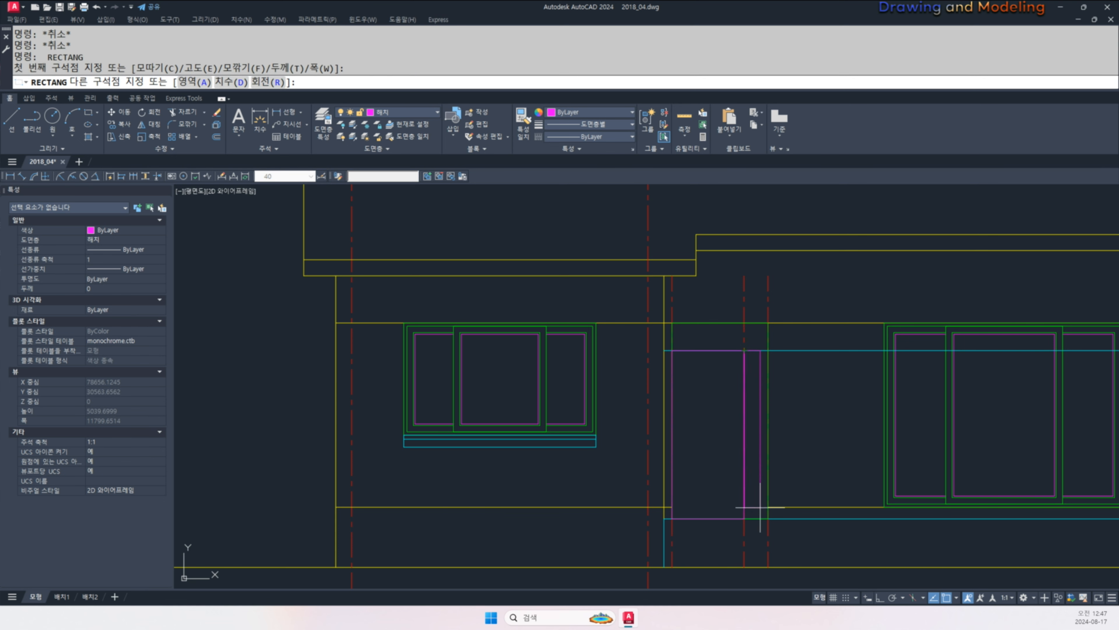
{"action": "left_click", "coordinate": [768, 520]}
{"action": "key", "text": "Escape"}
{"action": "key", "text": "Escape"}
- Draw the transom rectangle across the full entrance width, from the 2100 offset line up to the window head line
{"action": "scroll", "coordinate": [697, 352], "scroll_direction": "up", "scroll_amount": 2}
{"action": "key", "text": "space"}
{"action": "left_click", "coordinate": [652, 351]}
{"action": "key", "text": "Escape"}
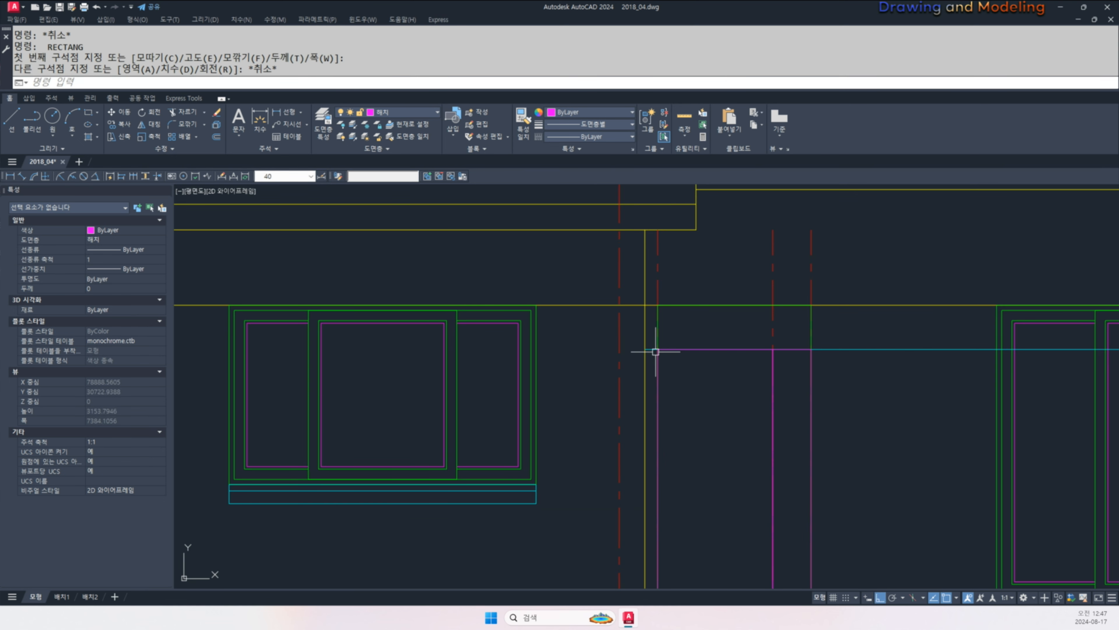
{"action": "key", "text": "space"}
{"action": "left_click", "coordinate": [657, 350]}
{"action": "left_click", "coordinate": [811, 306]}
{"action": "key", "text": "Escape"}
{"action": "key", "text": "Escape"}
{"action": "scroll", "coordinate": [792, 392], "scroll_direction": "down", "scroll_amount": 3}
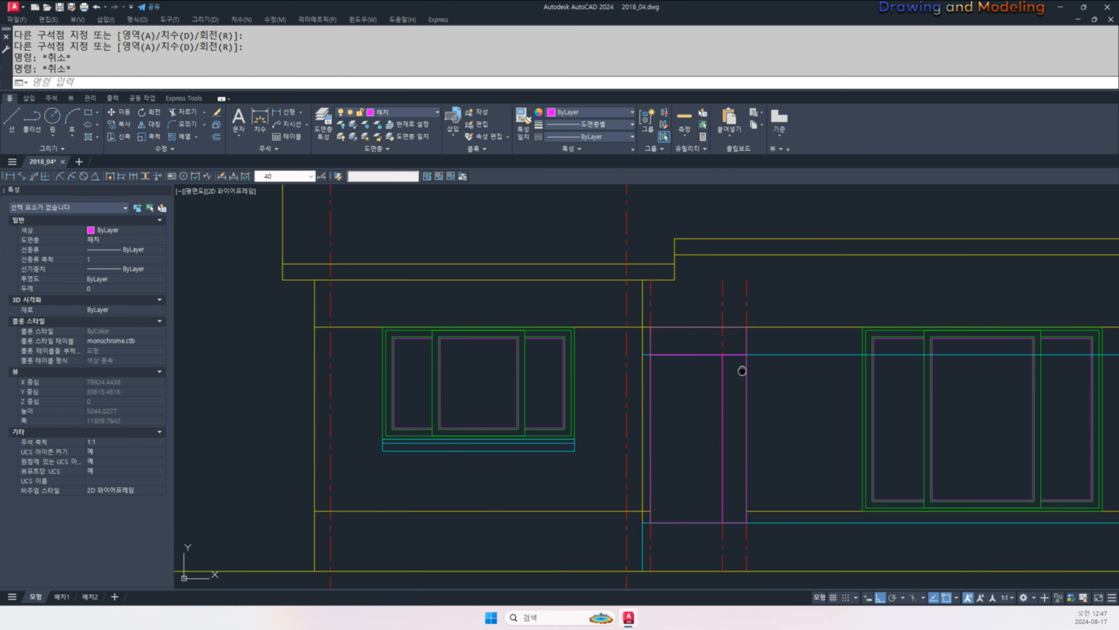
{"action": "left_click", "coordinate": [772, 536]}
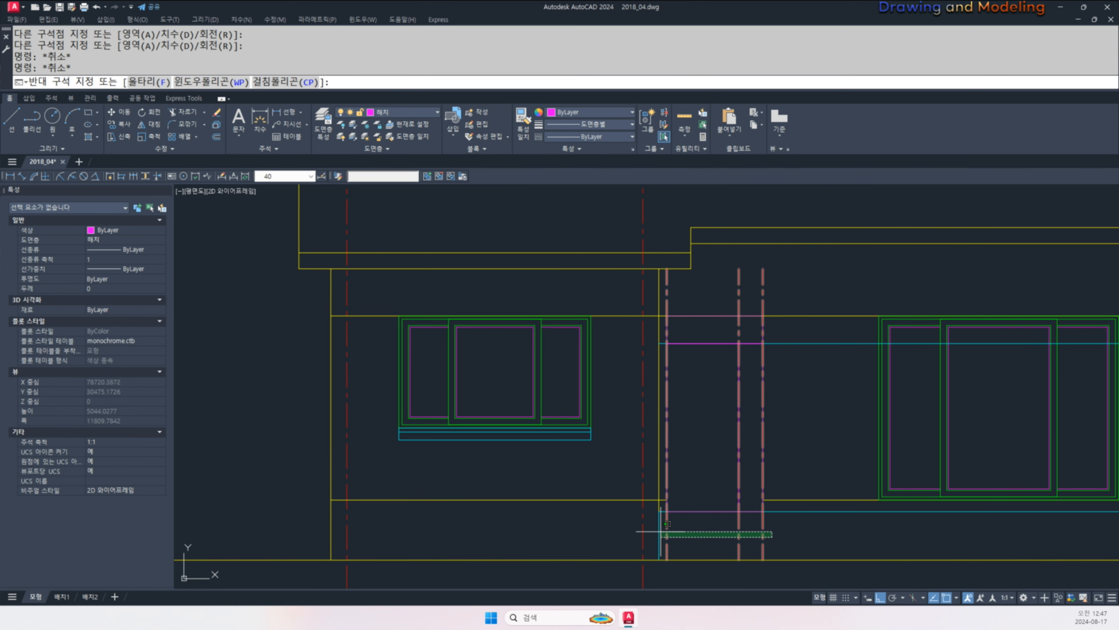
{"action": "key", "text": "Escape"}
{"action": "key", "text": "Escape"}
- Match the properties of the door leaf, side panel and transom rectangles to the green window frame
{"action": "type", "text": "ma"}
{"action": "key", "text": "Return"}
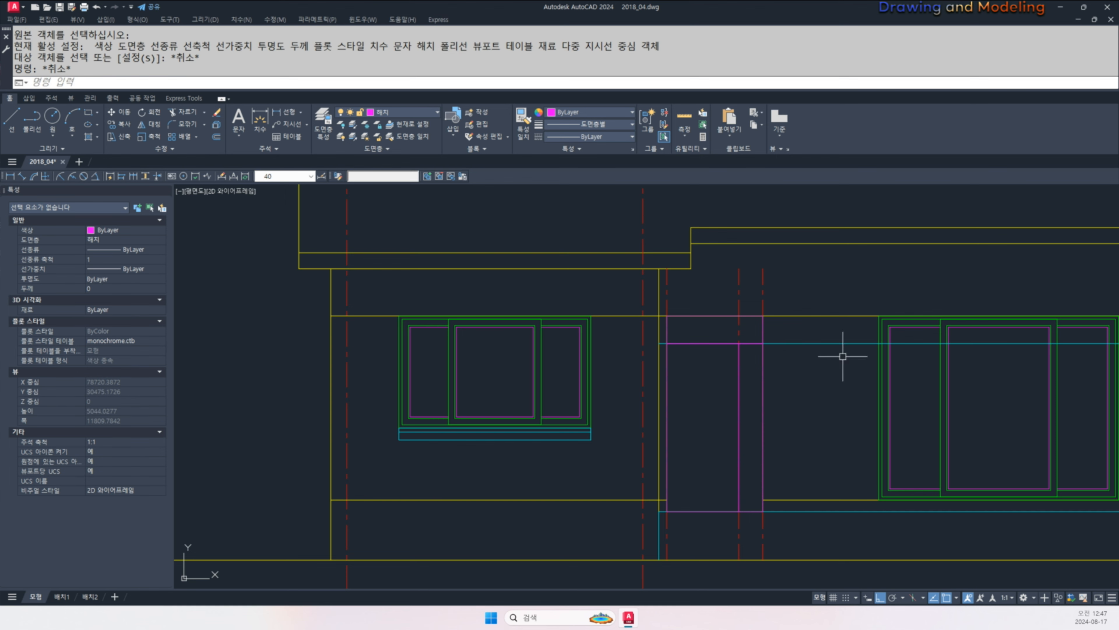
{"action": "left_click", "coordinate": [884, 376]}
{"action": "left_click", "coordinate": [651, 300]}
{"action": "left_click", "coordinate": [792, 537]}
{"action": "key", "text": "Escape"}
- Offset the door leaf, side panel and transom rectangles 30 inward
{"action": "type", "text": "o"}
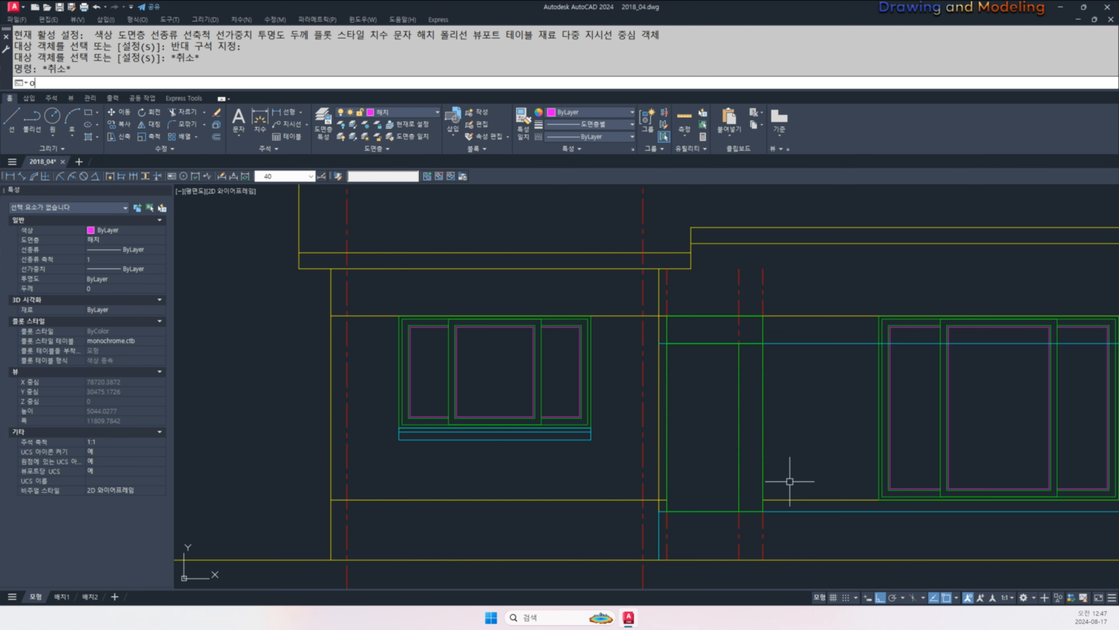
{"action": "key", "text": "Return"}
{"action": "type", "text": "30"}
{"action": "key", "text": "Return"}
{"action": "left_click", "coordinate": [667, 414]}
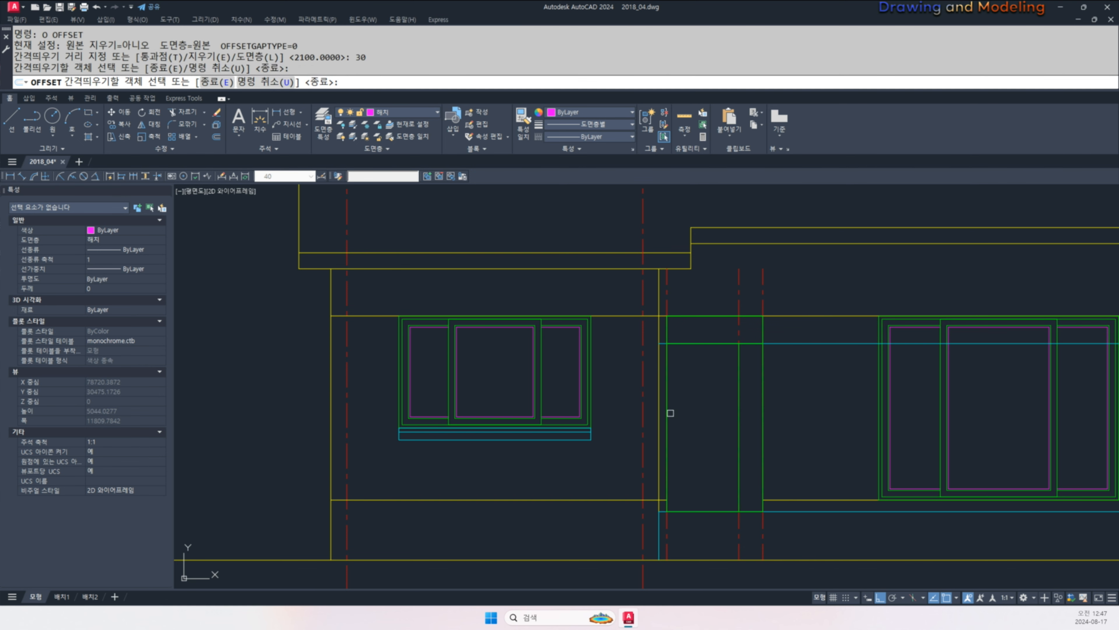
{"action": "left_click", "coordinate": [675, 418]}
{"action": "left_click", "coordinate": [739, 418]}
{"action": "left_click", "coordinate": [749, 393]}
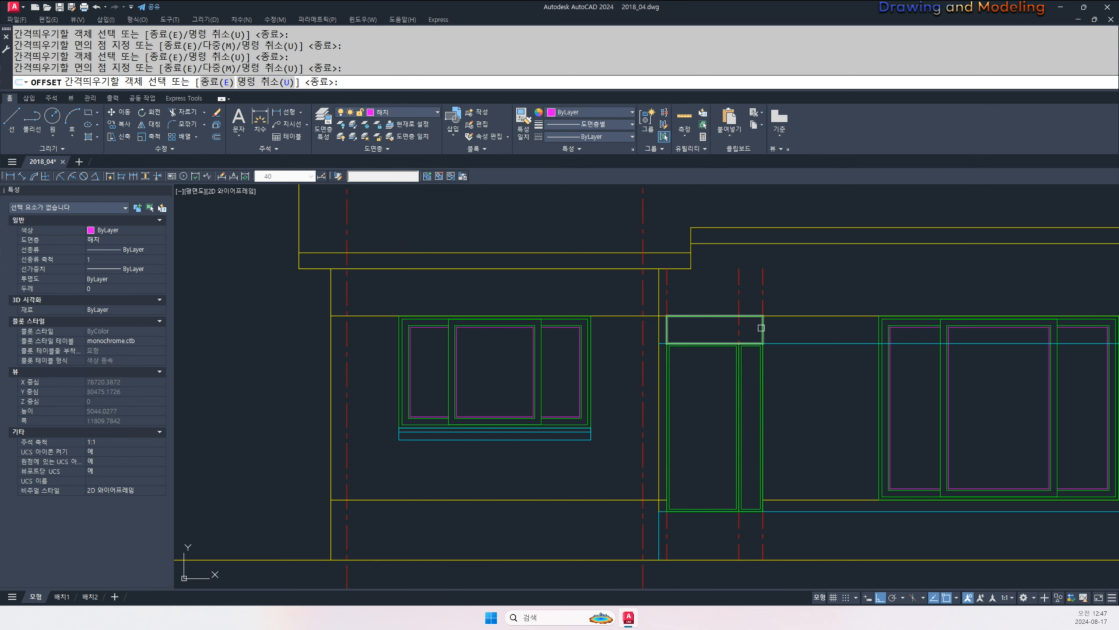
{"action": "key", "text": "Escape"}
- Erase the outer rectangles of the door leaf and side panel, keeping their inner offsets
{"action": "scroll", "coordinate": [749, 355], "scroll_direction": "up", "scroll_amount": 5}
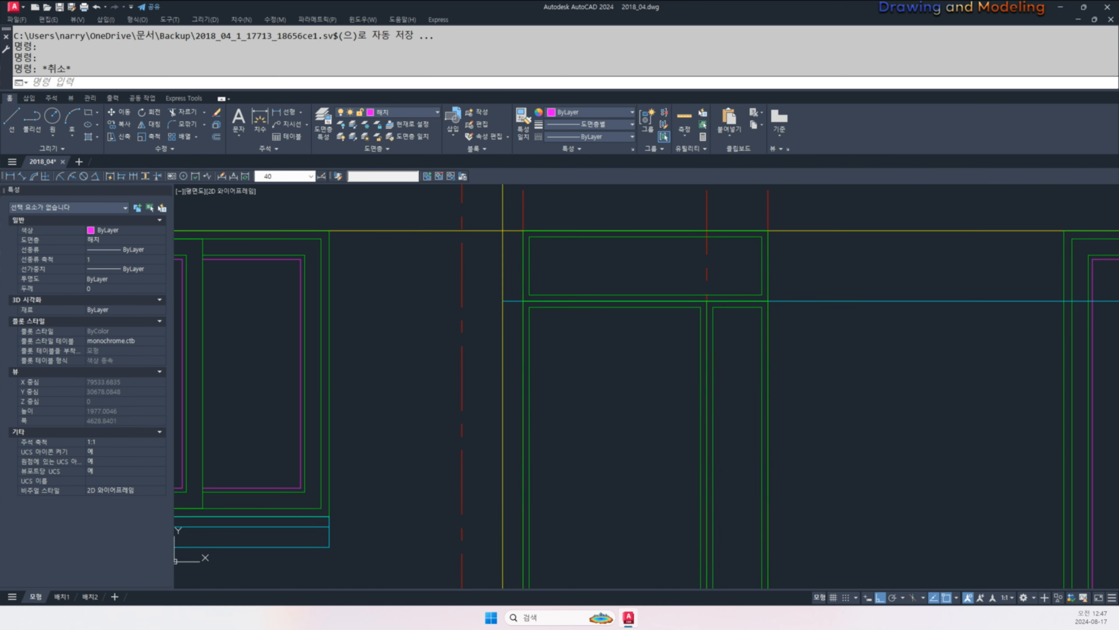
{"action": "scroll", "coordinate": [708, 305], "scroll_direction": "up", "scroll_amount": 4}
{"action": "left_click", "coordinate": [806, 288]}
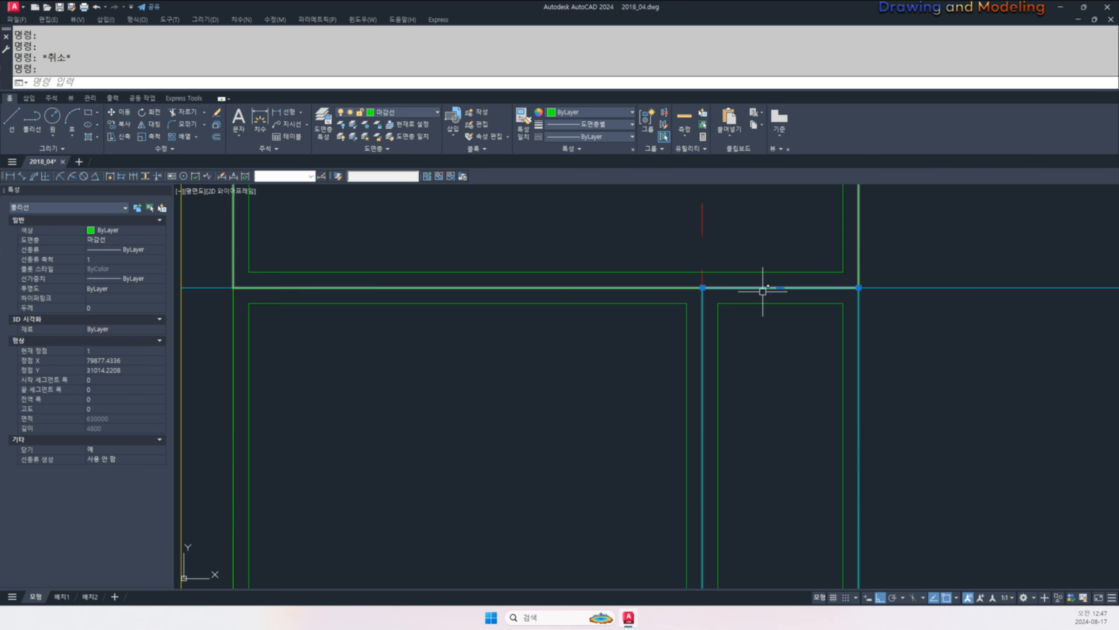
{"action": "scroll", "coordinate": [764, 288], "scroll_direction": "down", "scroll_amount": 3}
{"action": "type", "text": "e"}
{"action": "key", "text": "Return"}
{"action": "scroll", "coordinate": [732, 328], "scroll_direction": "up", "scroll_amount": 5}
{"action": "key", "text": "Escape"}
{"action": "key", "text": "Escape"}
{"action": "scroll", "coordinate": [697, 250], "scroll_direction": "down", "scroll_amount": 3}
{"action": "type", "text": "s"}
{"action": "key", "text": "Return"}
{"action": "scroll", "coordinate": [732, 320], "scroll_direction": "up", "scroll_amount": 2}
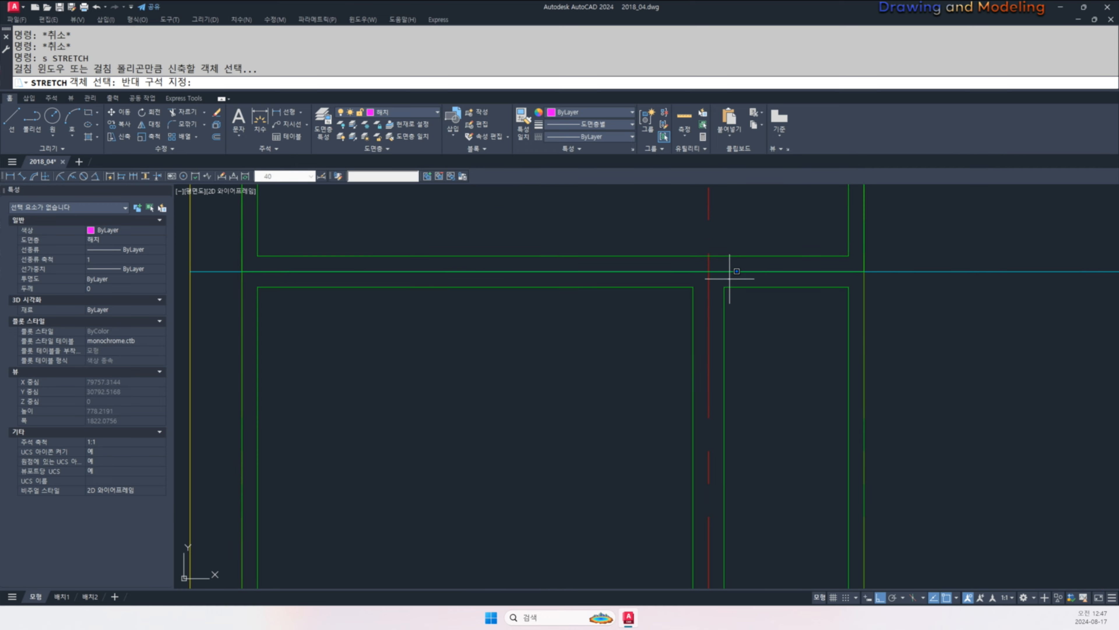
{"action": "scroll", "coordinate": [731, 282], "scroll_direction": "down", "scroll_amount": 2}
{"action": "scroll", "coordinate": [736, 375], "scroll_direction": "up", "scroll_amount": 1}
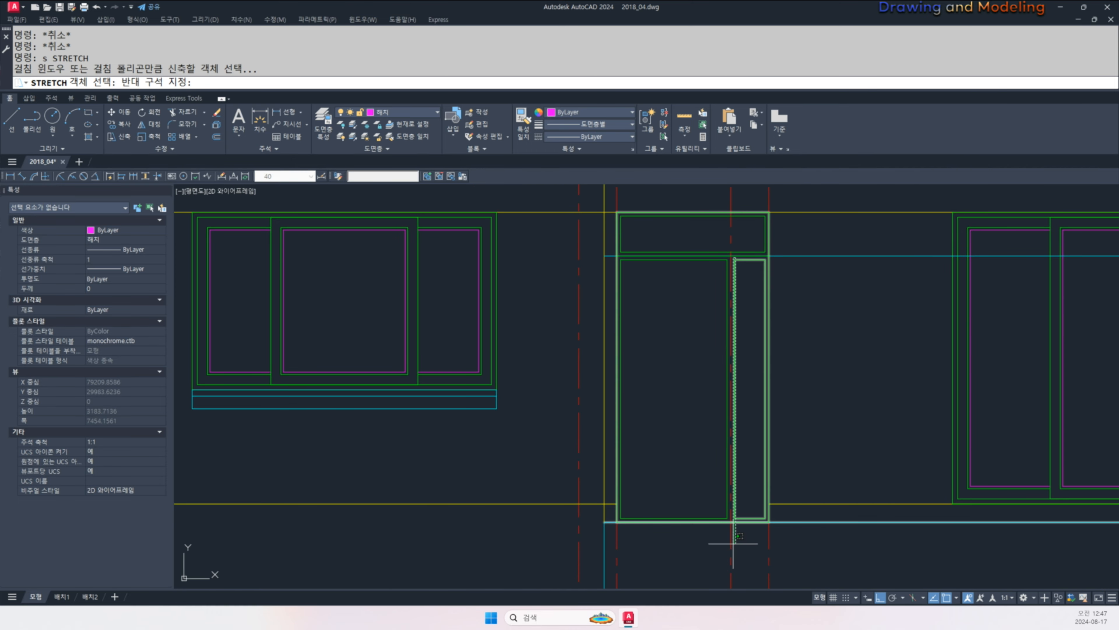
{"action": "left_click", "coordinate": [733, 540]}
{"action": "scroll", "coordinate": [733, 531], "scroll_direction": "up", "scroll_amount": 4}
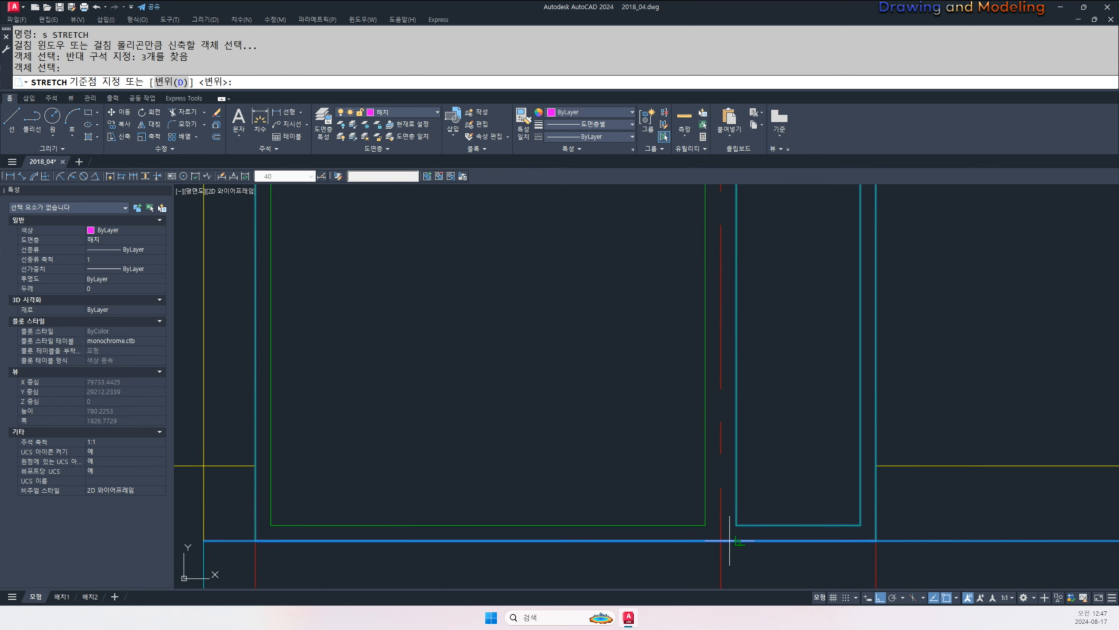
{"action": "left_click", "coordinate": [720, 540]}
{"action": "key", "text": "Escape"}
- Stretch the side panel's inner rectangle so its left edge meets the centre line beside the door leaf
{"action": "scroll", "coordinate": [713, 541], "scroll_direction": "down", "scroll_amount": 6}
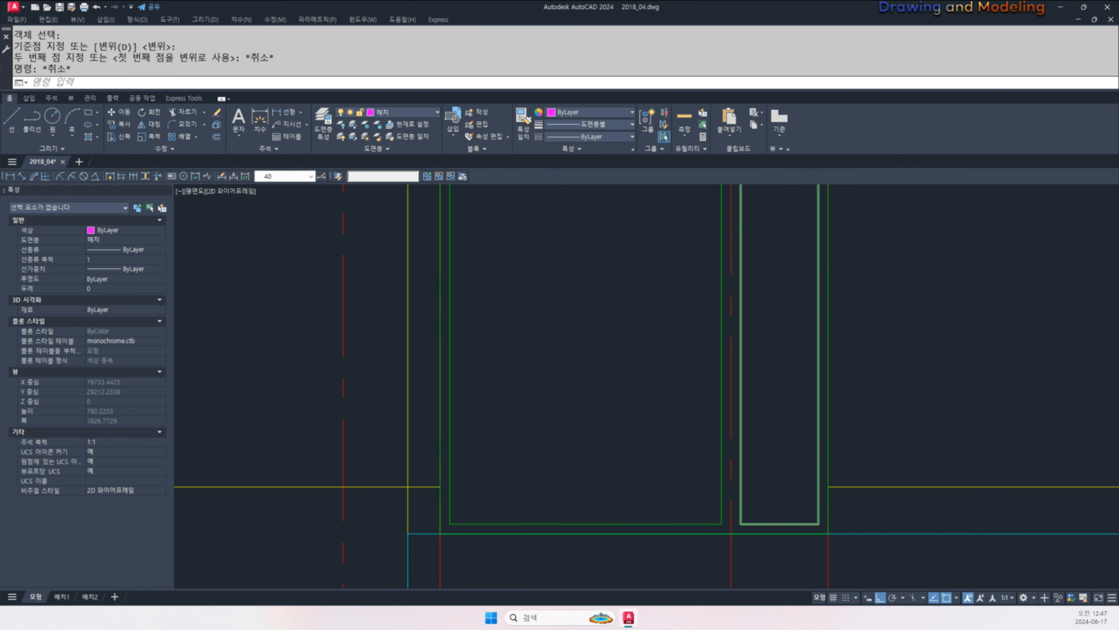
{"action": "type", "text": "s"}
{"action": "key", "text": "Return"}
{"action": "left_click", "coordinate": [750, 547]}
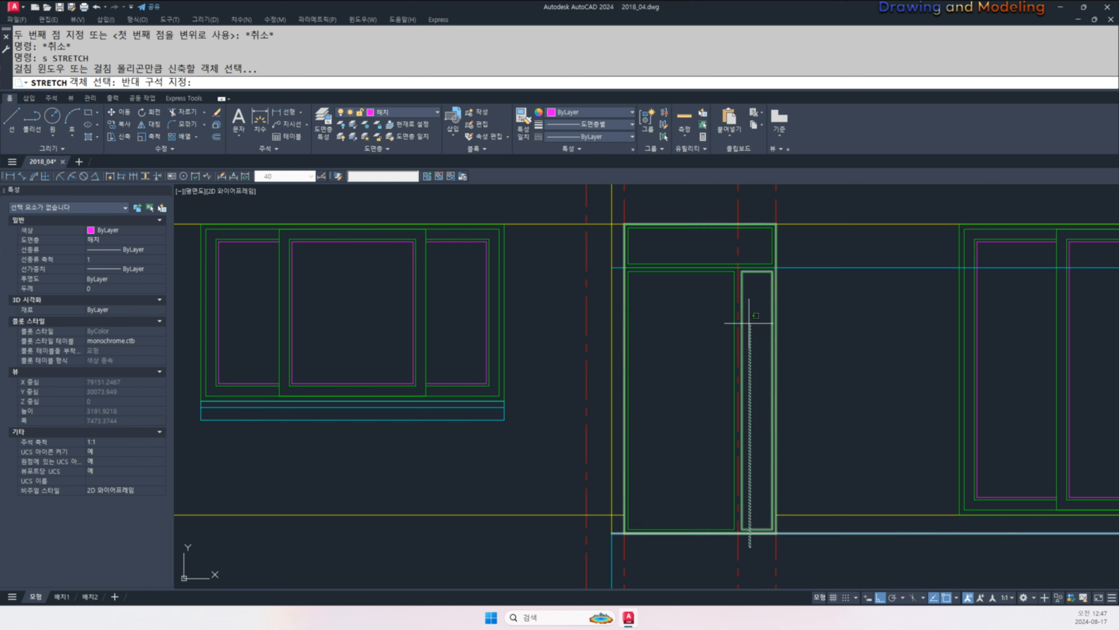
{"action": "left_click", "coordinate": [742, 270]}
{"action": "key", "text": "Return"}
{"action": "scroll", "coordinate": [742, 430], "scroll_direction": "up", "scroll_amount": 8}
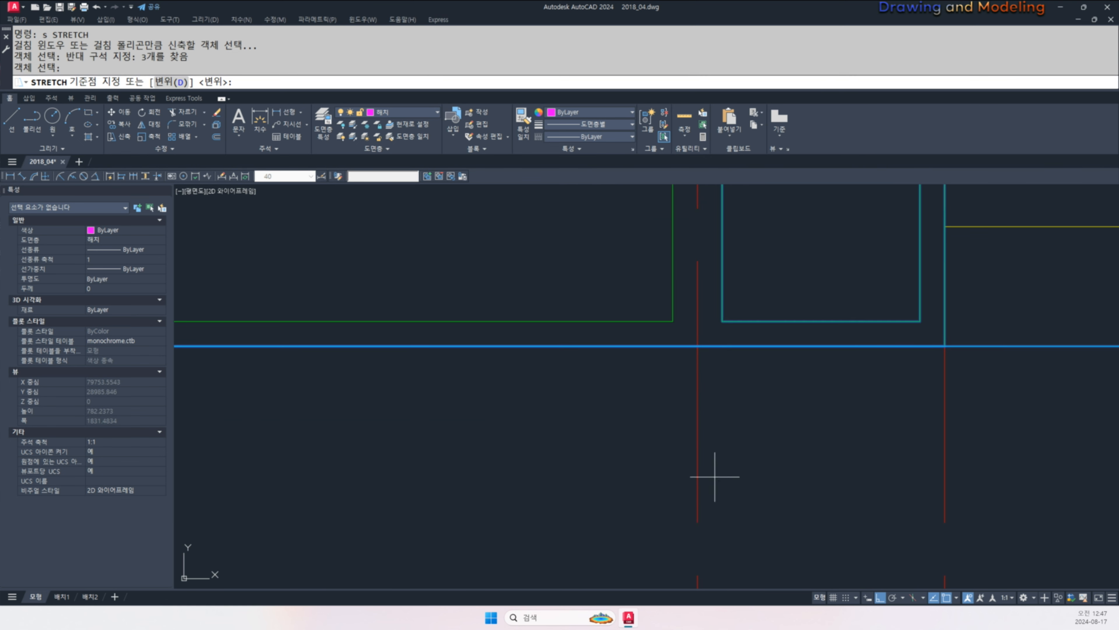
{"action": "left_click", "coordinate": [722, 323]}
{"action": "left_click", "coordinate": [699, 325]}
{"action": "key", "text": "Escape"}
{"action": "key", "text": "Escape"}
{"action": "left_click", "coordinate": [699, 367]}
{"action": "scroll", "coordinate": [679, 466], "scroll_direction": "down", "scroll_amount": 10}
{"action": "left_click", "coordinate": [668, 467]}
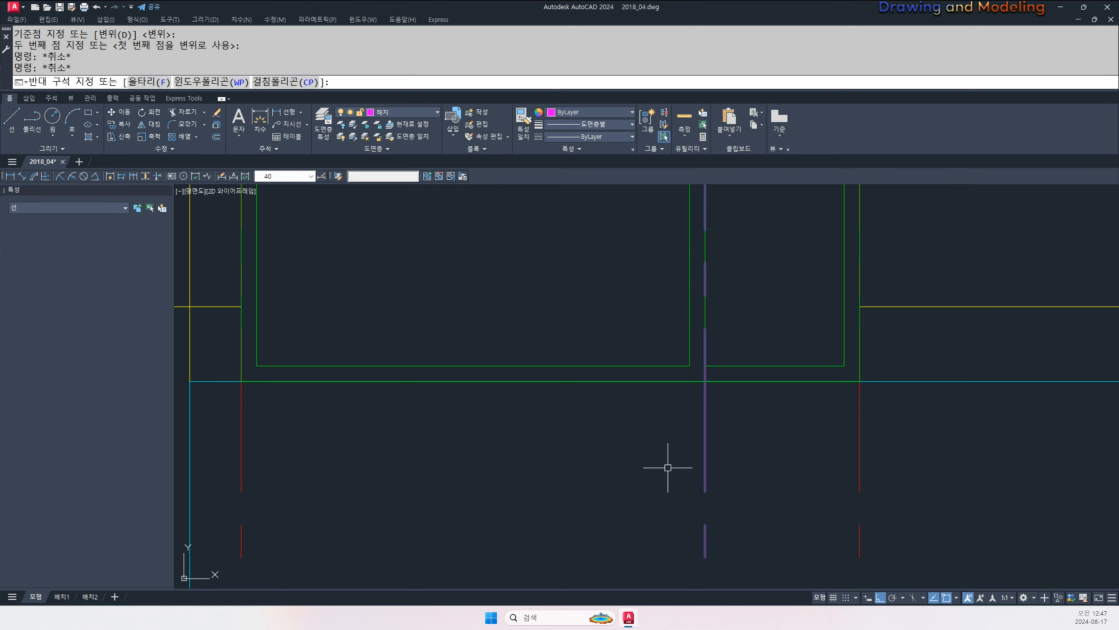
{"action": "left_click", "coordinate": [679, 467]}
{"action": "key", "text": "Escape"}
- Stretch the bottom edge of the transom's inner rectangle down to the 2100 offset line
{"action": "scroll", "coordinate": [688, 339], "scroll_direction": "up", "scroll_amount": 10}
{"action": "type", "text": "s"}
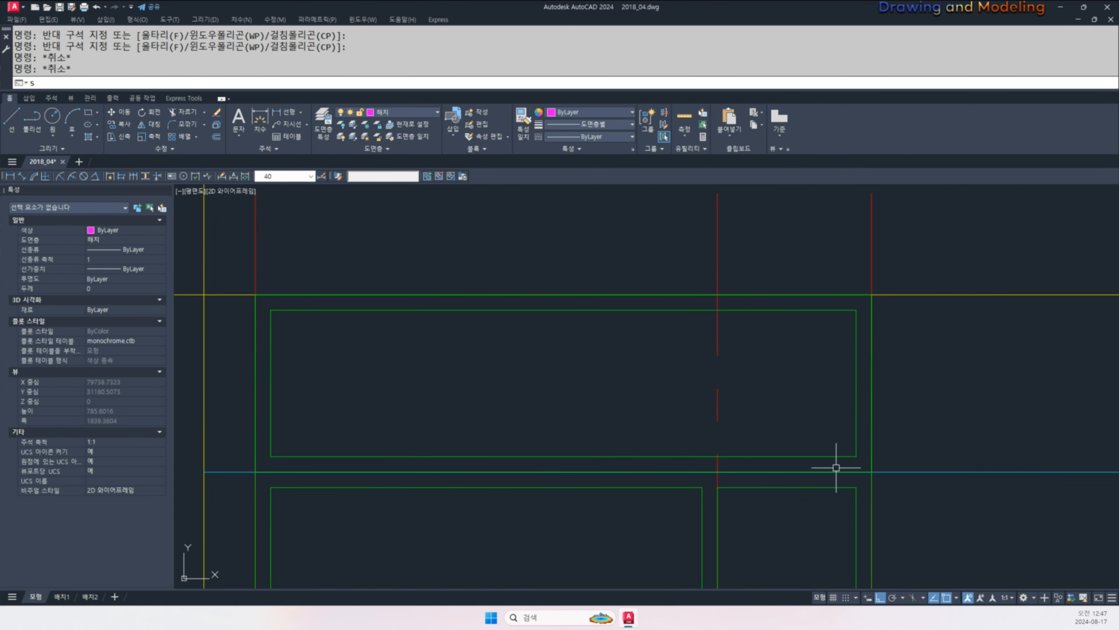
{"action": "key", "text": "Return"}
{"action": "left_click", "coordinate": [865, 463]}
{"action": "left_click", "coordinate": [281, 457]}
{"action": "key", "text": "Return"}
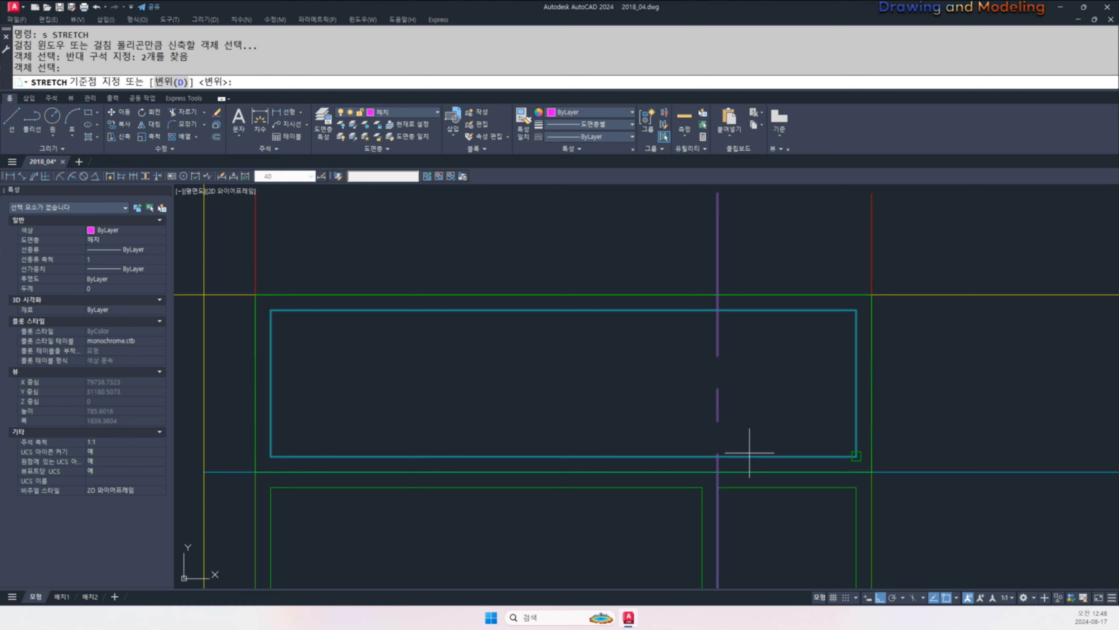
{"action": "left_click", "coordinate": [718, 456]}
{"action": "left_click", "coordinate": [718, 472]}
{"action": "key", "text": "Escape"}
{"action": "key", "text": "Escape"}
- Erase the offset centre line between the door leaf and the side panel
{"action": "left_click", "coordinate": [732, 372]}
{"action": "left_click", "coordinate": [676, 392]}
{"action": "type", "text": "e"}
{"action": "key", "text": "Return"}
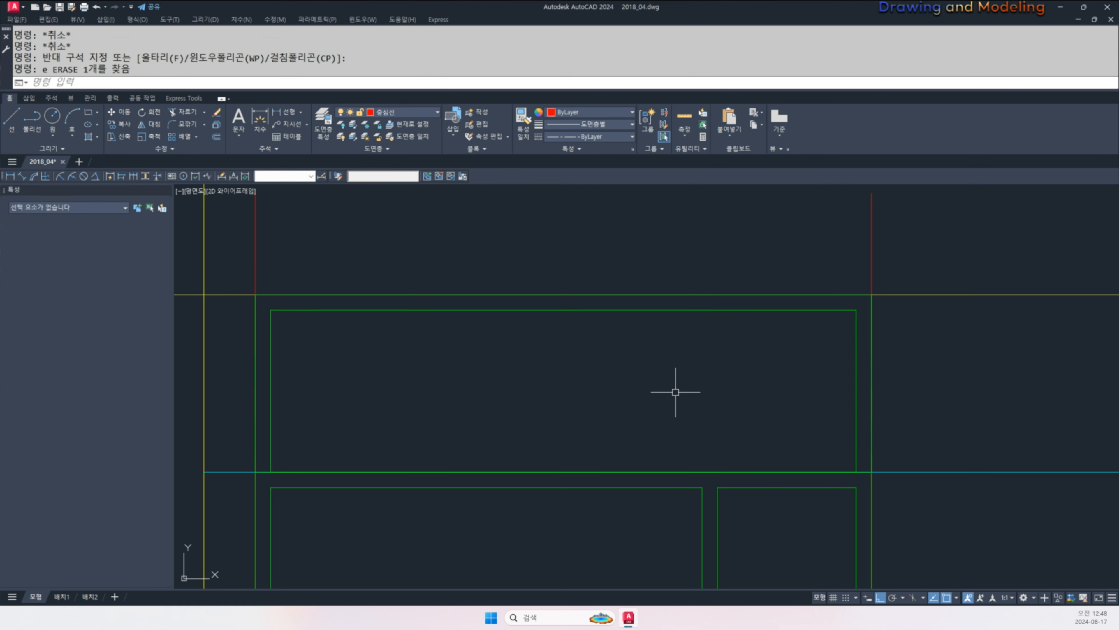
{"action": "key", "text": "Escape"}
{"action": "key", "text": "Escape"}
- Erase the transom's outer rectangle, keeping the inner one
{"action": "left_click", "coordinate": [869, 455]}
{"action": "type", "text": "e"}
{"action": "key", "text": "Return"}
{"action": "key", "text": "Escape"}
{"action": "key", "text": "Escape"}
- Erase the horizontal 2100 guide line offset from the terrace line
{"action": "scroll", "coordinate": [809, 444], "scroll_direction": "down", "scroll_amount": 5}
{"action": "middle_click_drag", "start_coordinate": [809, 450], "coordinate": [774, 395]}
{"action": "left_click", "coordinate": [857, 406]}
{"action": "left_click", "coordinate": [831, 442]}
{"action": "type", "text": "e"}
{"action": "key", "text": "Return"}
{"action": "key", "text": "Escape"}
{"action": "key", "text": "Escape"}
- Erase the two centre lines at the entrance's left and right edges
{"action": "scroll", "coordinate": [777, 437], "scroll_direction": "down", "scroll_amount": 4}
{"action": "scroll", "coordinate": [789, 445], "scroll_direction": "up", "scroll_amount": 2}
{"action": "left_click", "coordinate": [792, 515]}
{"action": "left_click", "coordinate": [742, 526]}
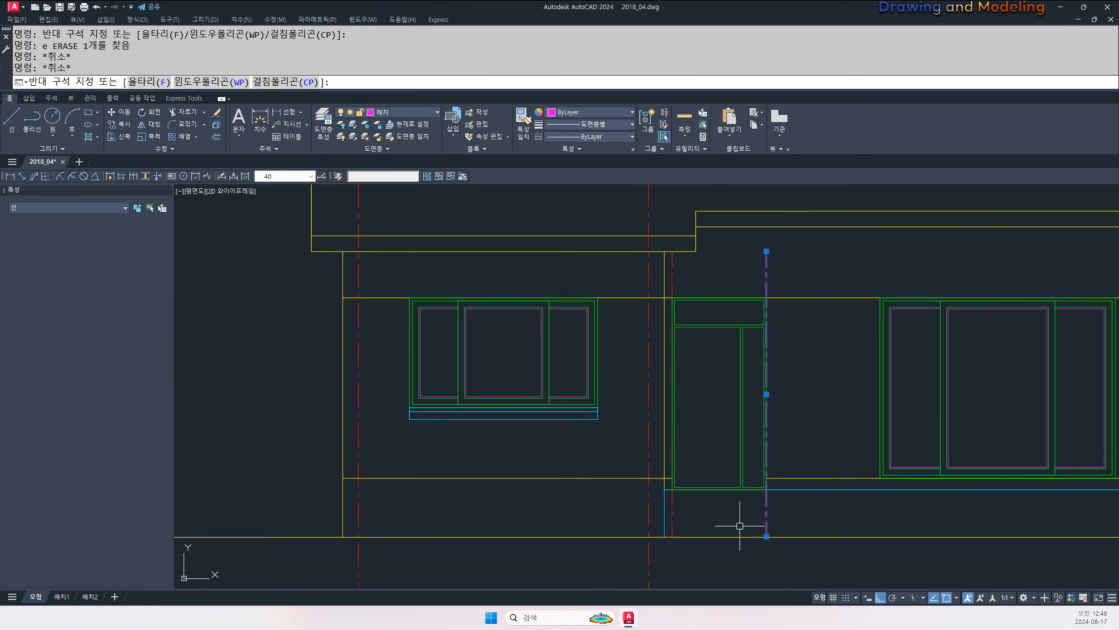
{"action": "type", "text": "e"}
{"action": "key", "text": "Return"}
- Offset the door leaf's outline 150 inward to form the leaf's inner panel
{"action": "scroll", "coordinate": [706, 481], "scroll_direction": "up", "scroll_amount": 3}
{"action": "type", "text": "o"}
{"action": "key", "text": "Return"}
{"action": "type", "text": "150"}
{"action": "key", "text": "Return"}
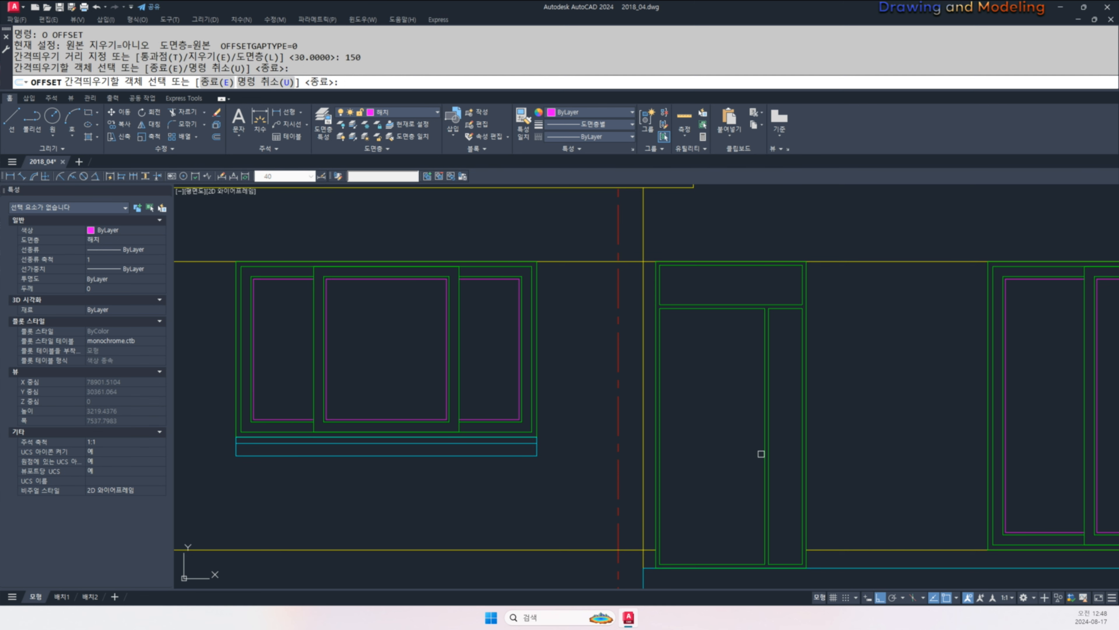
{"action": "left_click", "coordinate": [763, 446]}
{"action": "left_click", "coordinate": [724, 471]}
{"action": "key", "text": "Escape"}
{"action": "key", "text": "Escape"}
{"action": "middle_click_drag", "start_coordinate": [760, 382], "coordinate": [750, 417]}
- Offset the door's side panel outline 50 inward
{"action": "key", "text": "Return"}
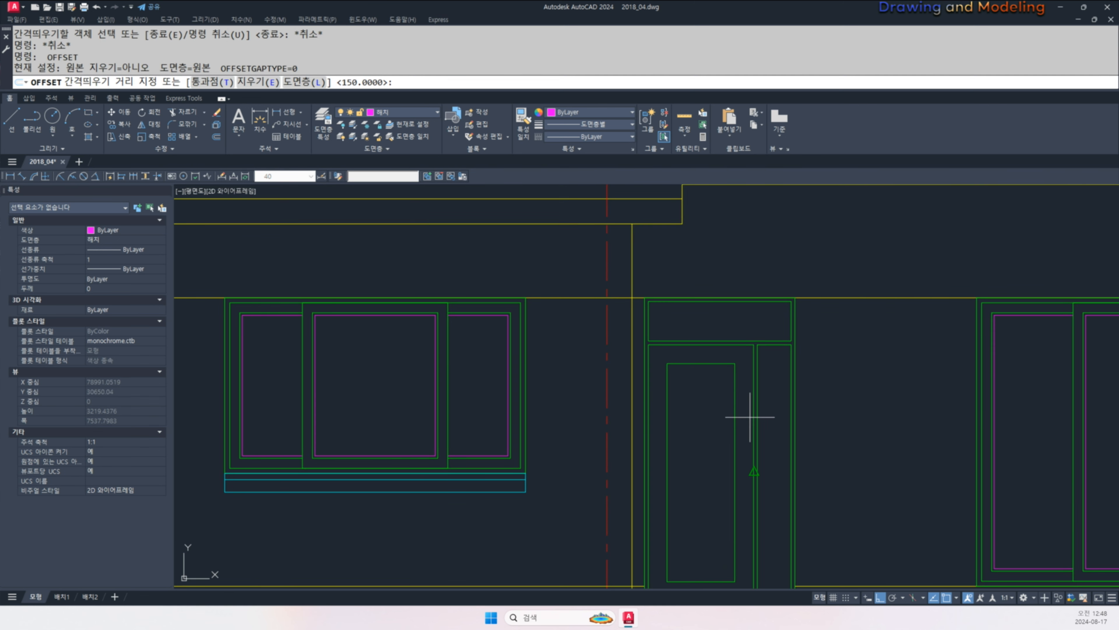
{"action": "type", "text": "50"}
{"action": "key", "text": "Return"}
{"action": "left_click", "coordinate": [759, 398]}
{"action": "left_click", "coordinate": [777, 425]}
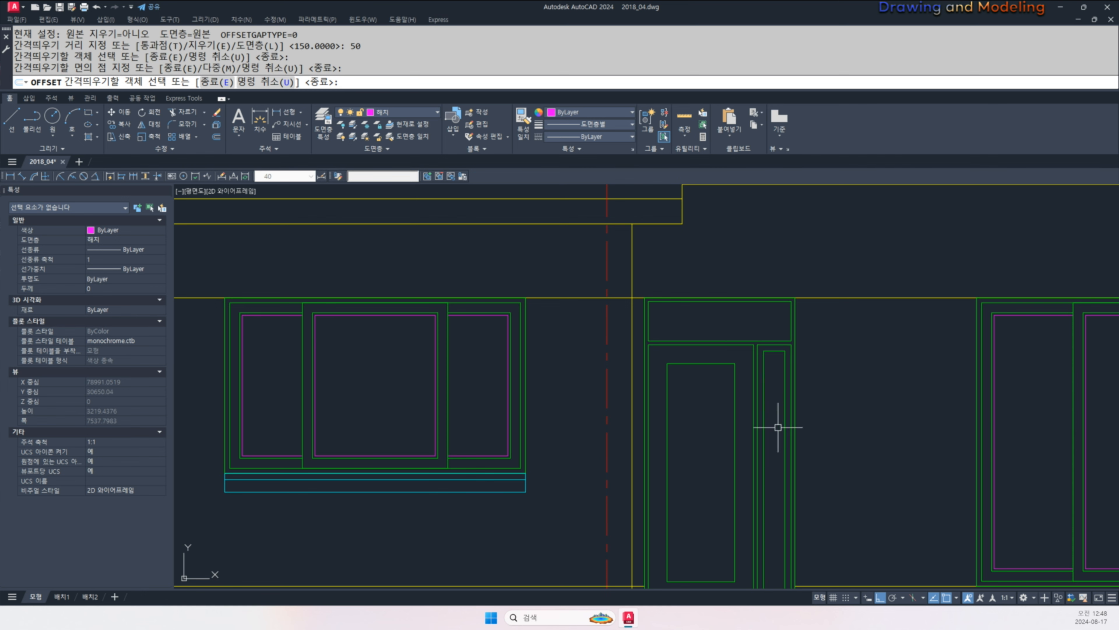
{"action": "key", "text": "Escape"}
{"action": "key", "text": "Escape"}
- Offset the transom outline above the door 50 inward
{"action": "middle_click_drag", "start_coordinate": [717, 328], "coordinate": [732, 411]}
{"action": "scroll", "coordinate": [733, 407], "scroll_direction": "up", "scroll_amount": 3}
{"action": "key", "text": "space"}
{"action": "key", "text": "space"}
{"action": "left_click", "coordinate": [752, 433]}
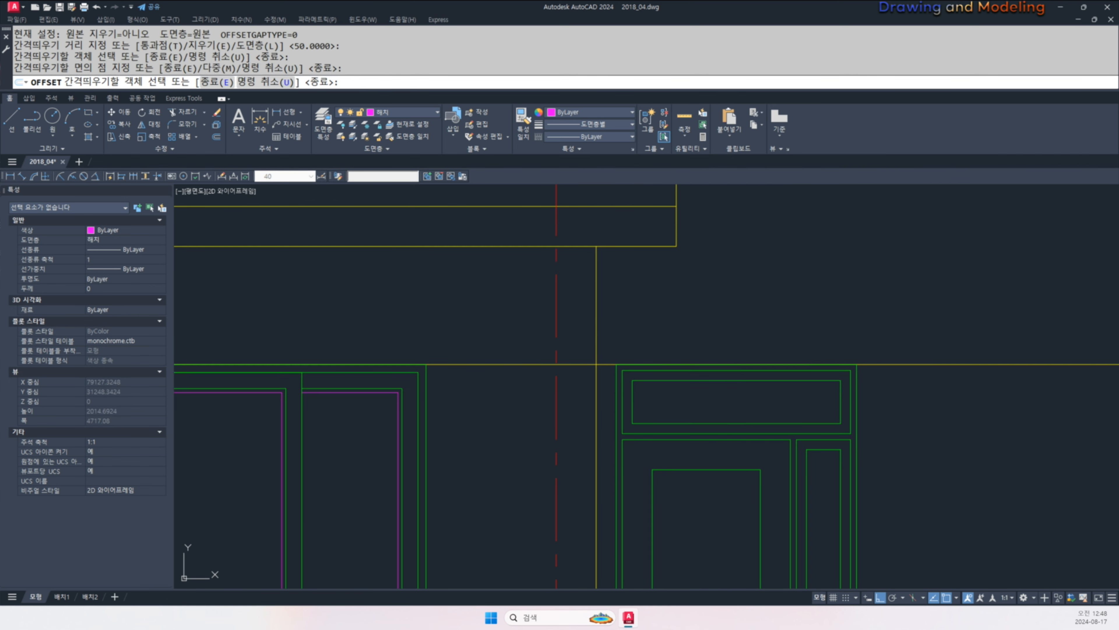
{"action": "left_click", "coordinate": [751, 397]}
{"action": "key", "text": "Escape"}
- Offset the inner rectangles of the transom and side panel a further 20 inward
{"action": "key", "text": "space"}
{"action": "type", "text": "20"}
{"action": "key", "text": "Return"}
{"action": "left_click", "coordinate": [761, 383]}
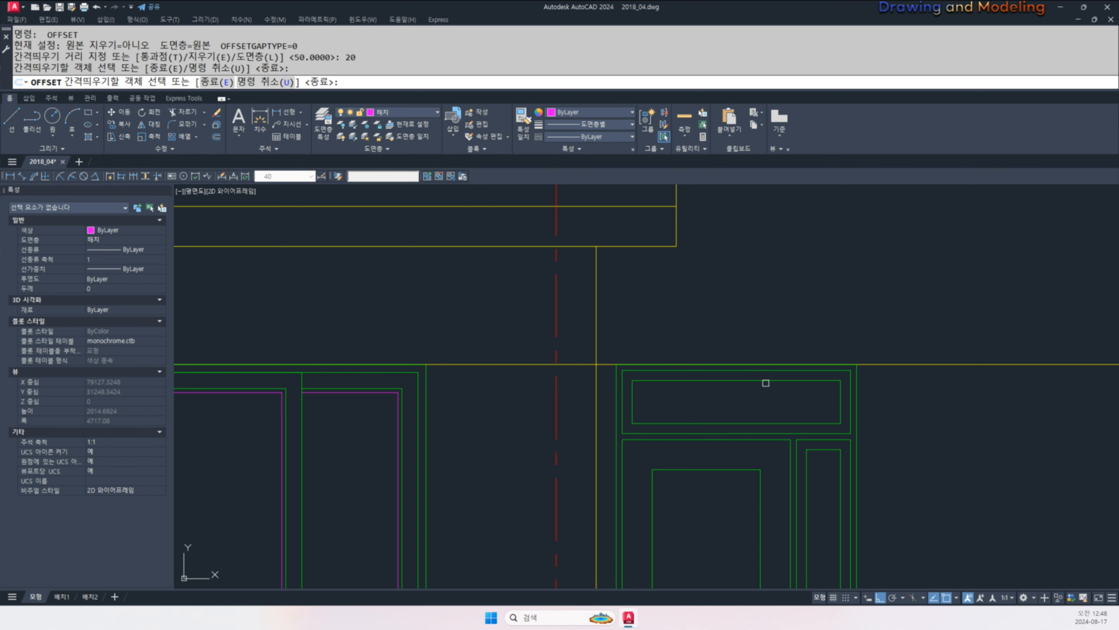
{"action": "left_click", "coordinate": [763, 381]}
{"action": "left_click", "coordinate": [773, 404]}
{"action": "key", "text": "Escape"}
{"action": "key", "text": "Escape"}
{"action": "scroll", "coordinate": [567, 405], "scroll_direction": "up", "scroll_amount": 3}
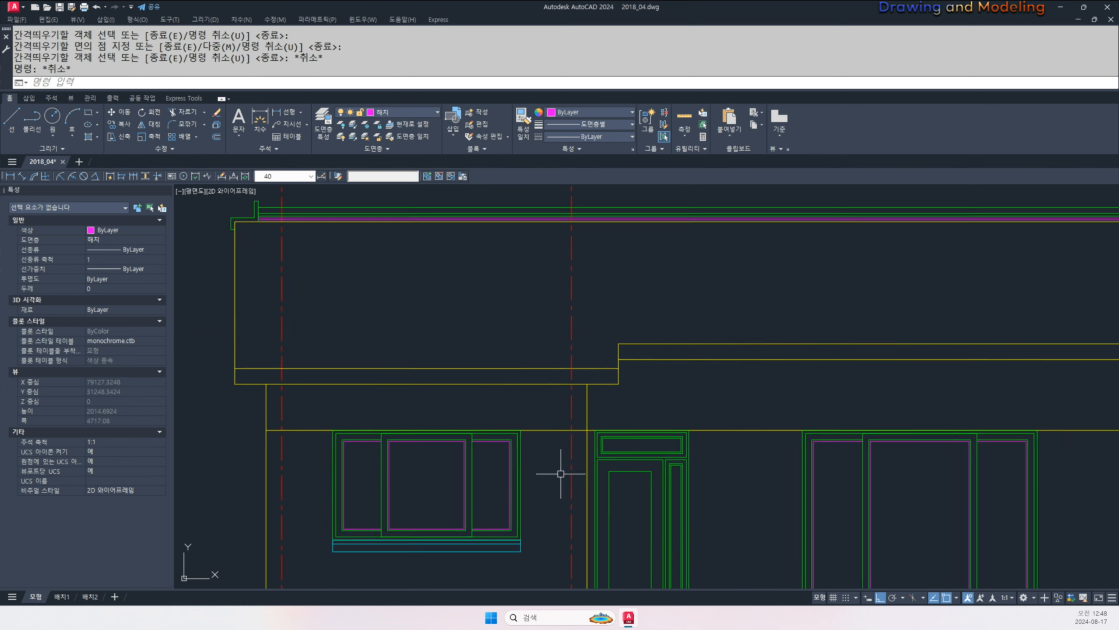
- Match the innermost transom and side panel rectangles to the properties of the window's magenta glass outline
{"action": "type", "text": "ma"}
{"action": "key", "text": "space"}
{"action": "scroll", "coordinate": [563, 400], "scroll_direction": "down", "scroll_amount": 3}
{"action": "scroll", "coordinate": [795, 410], "scroll_direction": "up", "scroll_amount": 3}
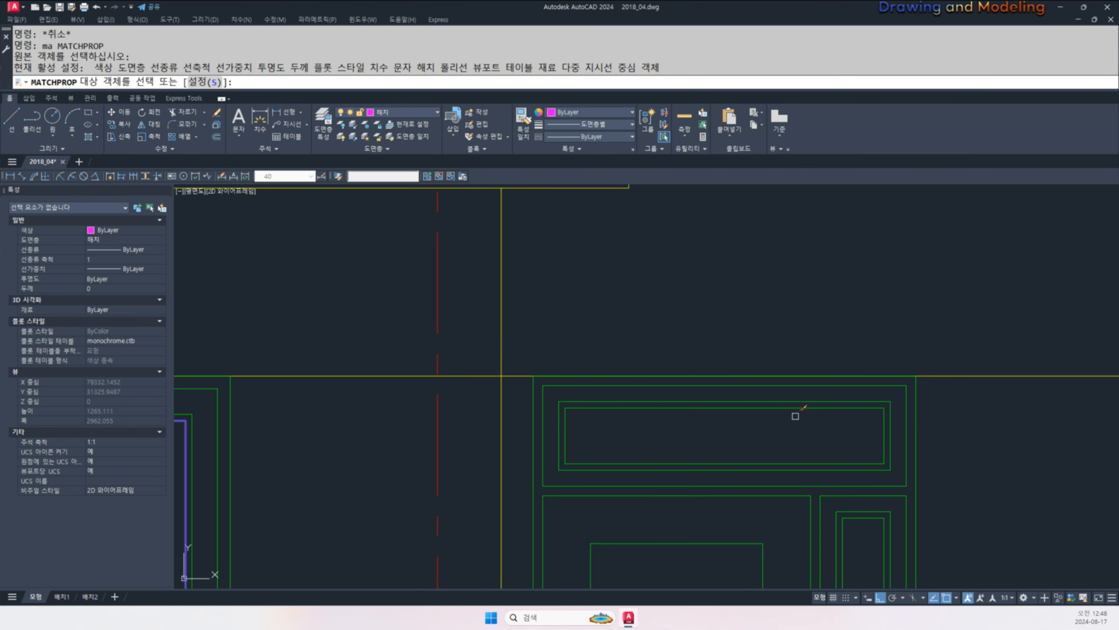
{"action": "left_click", "coordinate": [796, 408]}
{"action": "key", "text": "Escape"}
{"action": "key", "text": "Escape"}
{"action": "key", "text": "Escape"}
{"action": "scroll", "coordinate": [862, 515], "scroll_direction": "down", "scroll_amount": 3}
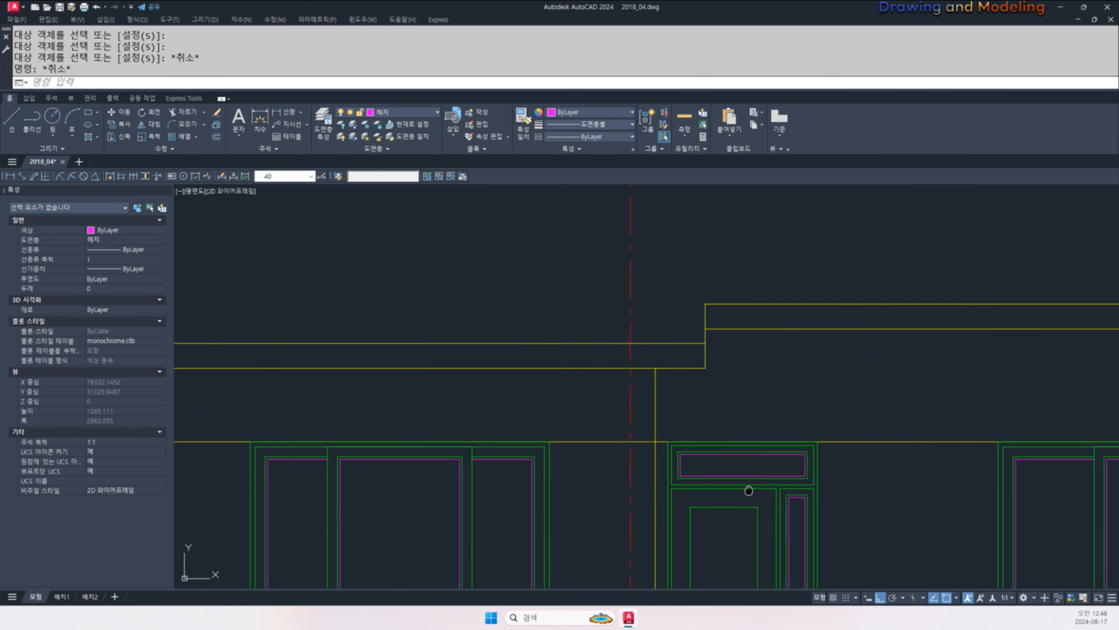
- Draw the door opening symbol with two lines from the leaf's side-panel corners to the midpoint of its opposite edge
{"action": "scroll", "coordinate": [793, 507], "scroll_direction": "up", "scroll_amount": 2}
{"action": "middle_click_drag", "start_coordinate": [784, 540], "coordinate": [770, 470]}
{"action": "type", "text": "l"}
{"action": "key", "text": "space"}
{"action": "scroll", "coordinate": [773, 453], "scroll_direction": "down", "scroll_amount": 5}
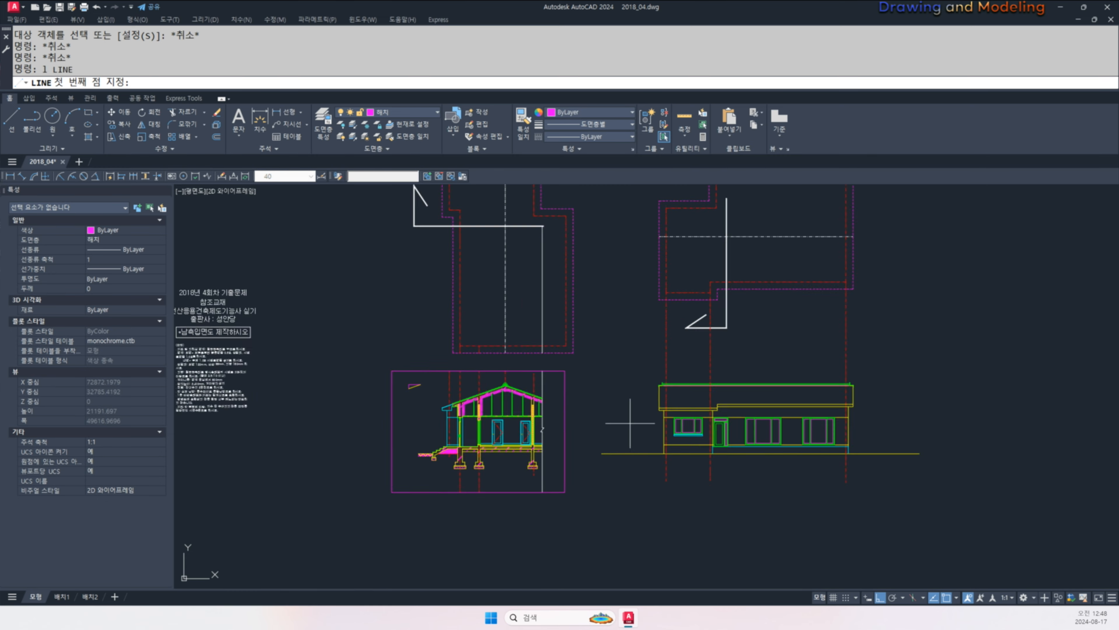
{"action": "scroll", "coordinate": [397, 453], "scroll_direction": "up", "scroll_amount": 4}
{"action": "scroll", "coordinate": [398, 454], "scroll_direction": "down", "scroll_amount": 4}
{"action": "scroll", "coordinate": [759, 412], "scroll_direction": "up", "scroll_amount": 7}
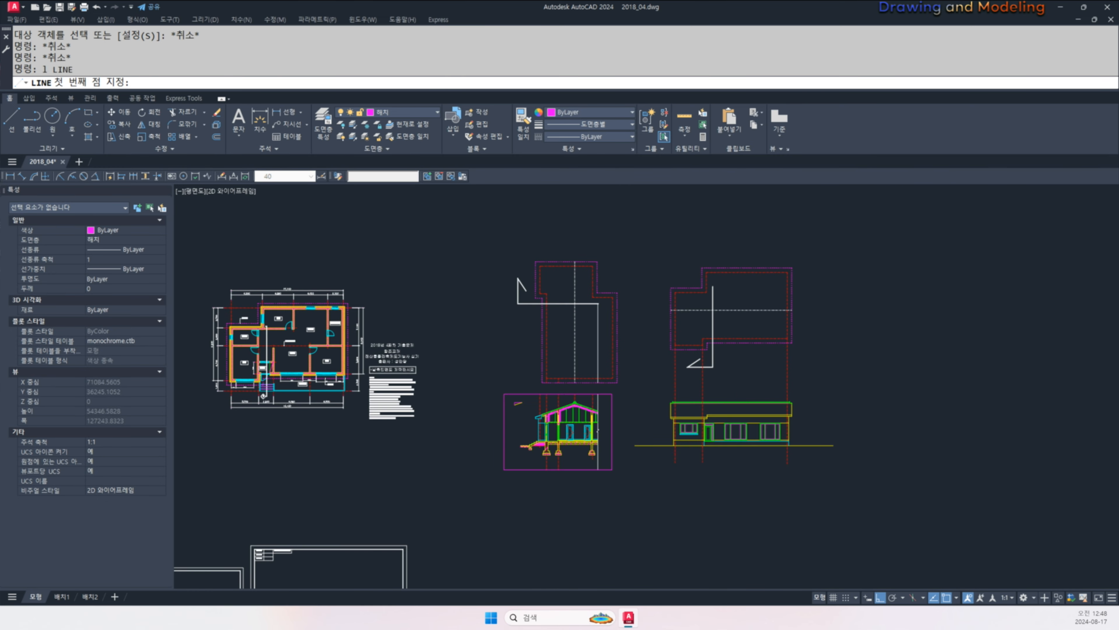
{"action": "left_click", "coordinate": [770, 367]}
{"action": "scroll", "coordinate": [749, 455], "scroll_direction": "up", "scroll_amount": 5}
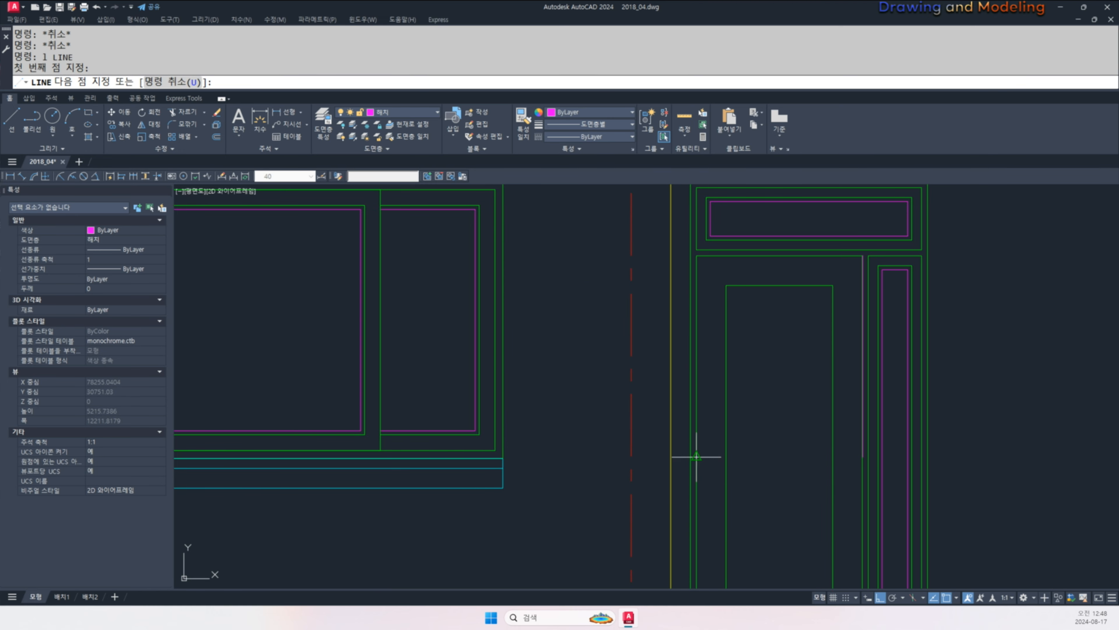
{"action": "scroll", "coordinate": [699, 456], "scroll_direction": "down", "scroll_amount": 3}
{"action": "scroll", "coordinate": [727, 463], "scroll_direction": "up", "scroll_amount": 4}
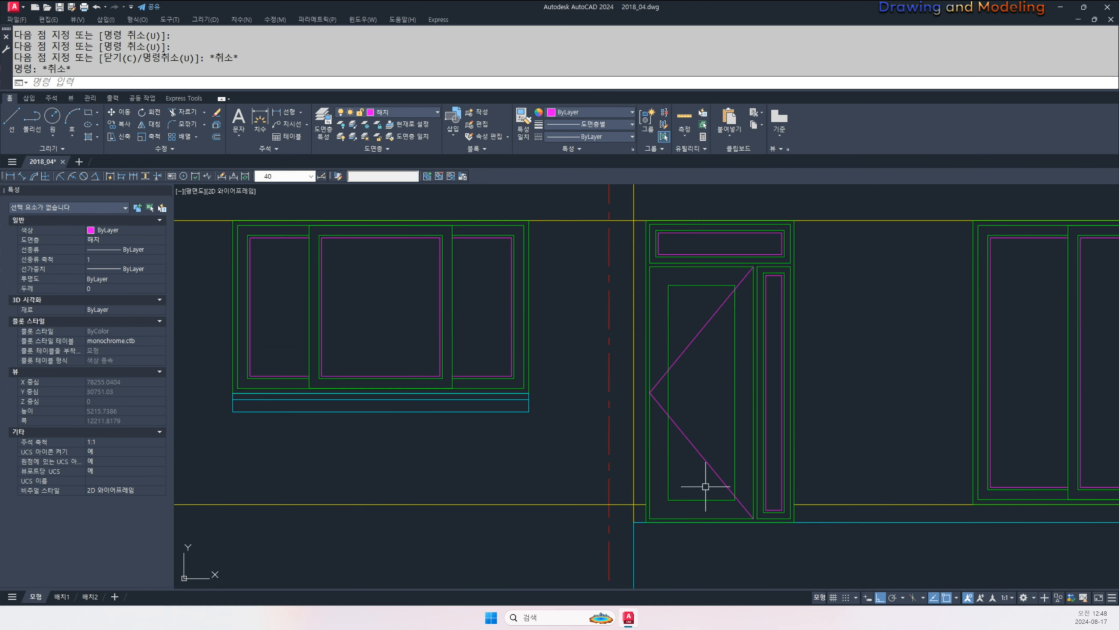
{"action": "key", "text": "Escape"}
- Match both door opening symbol lines to the properties of the red dash-dot centre line
{"action": "scroll", "coordinate": [708, 522], "scroll_direction": "down", "scroll_amount": 4}
{"action": "type", "text": "ma"}
{"action": "key", "text": "space"}
{"action": "left_click", "coordinate": [642, 463]}
{"action": "left_click", "coordinate": [691, 478]}
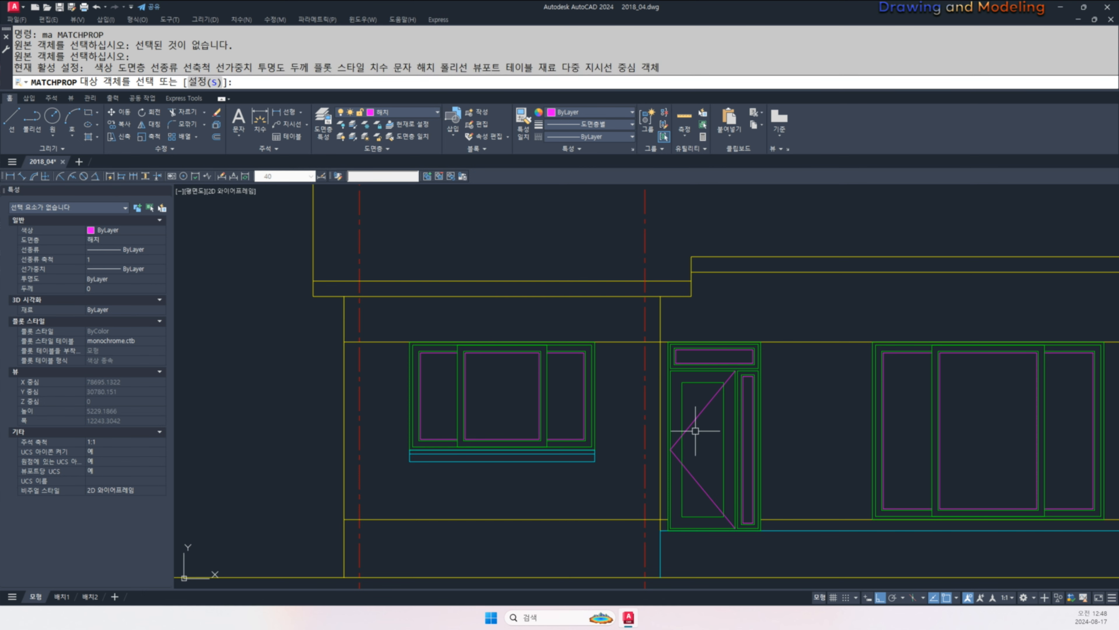
{"action": "left_click", "coordinate": [645, 468]}
{"action": "left_click", "coordinate": [703, 466]}
{"action": "left_click", "coordinate": [691, 484]}
{"action": "left_click", "coordinate": [707, 424]}
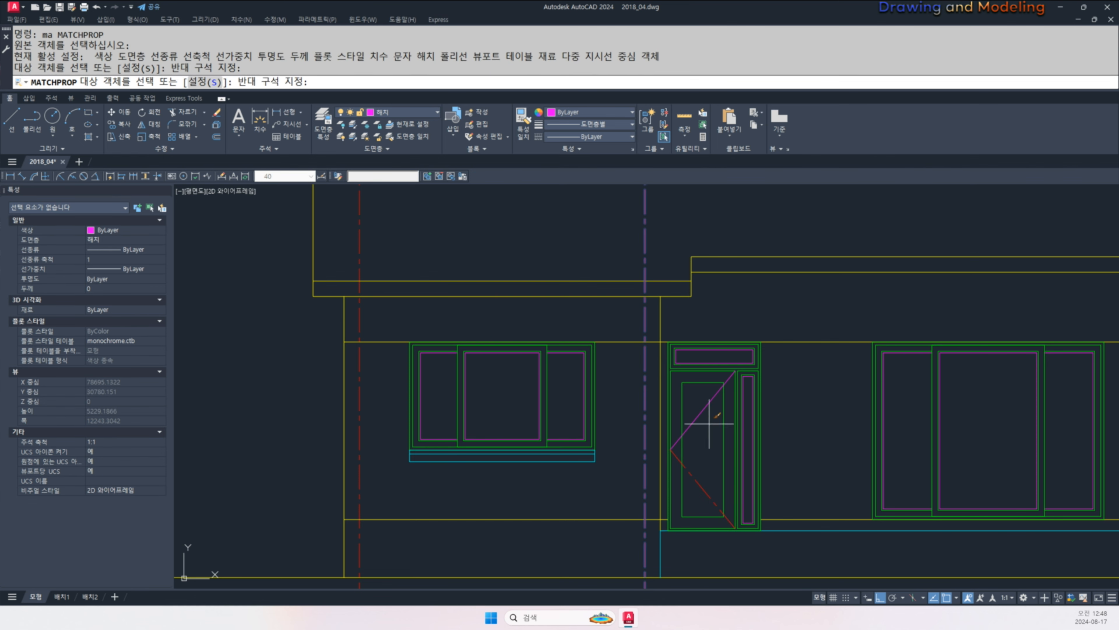
{"action": "left_click", "coordinate": [694, 408]}
{"action": "key", "text": "Escape"}
{"action": "key", "text": "Escape"}
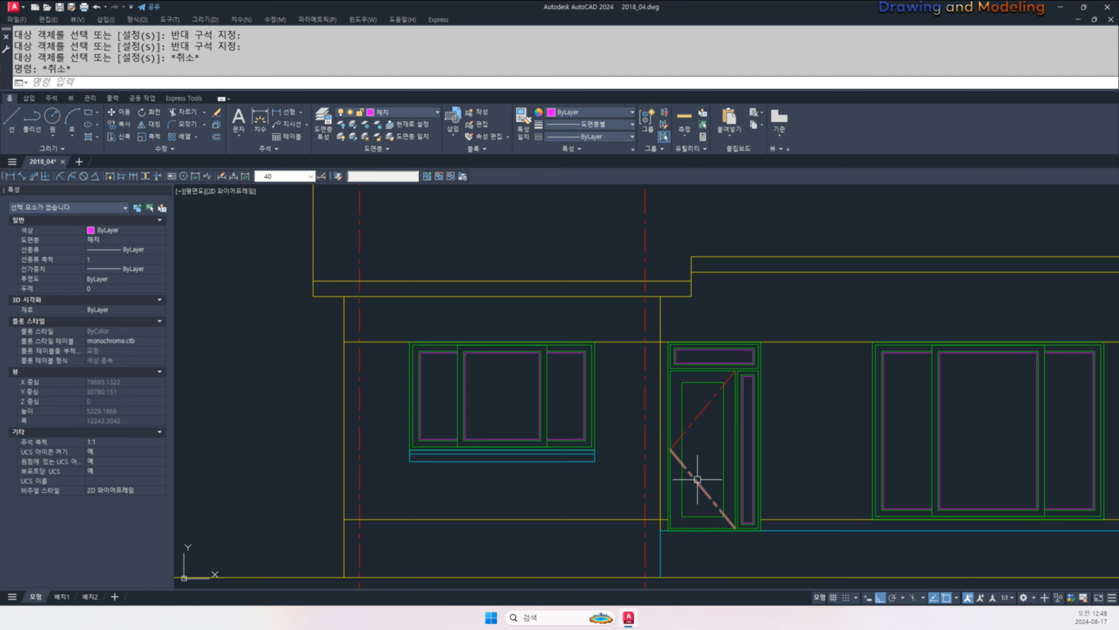
- Offset the terrace line upward across the entrance door as a guide for the handle height
{"action": "scroll", "coordinate": [697, 480], "scroll_direction": "down", "scroll_amount": 2}
{"action": "key", "text": "Escape"}
{"action": "key", "text": "Escape"}
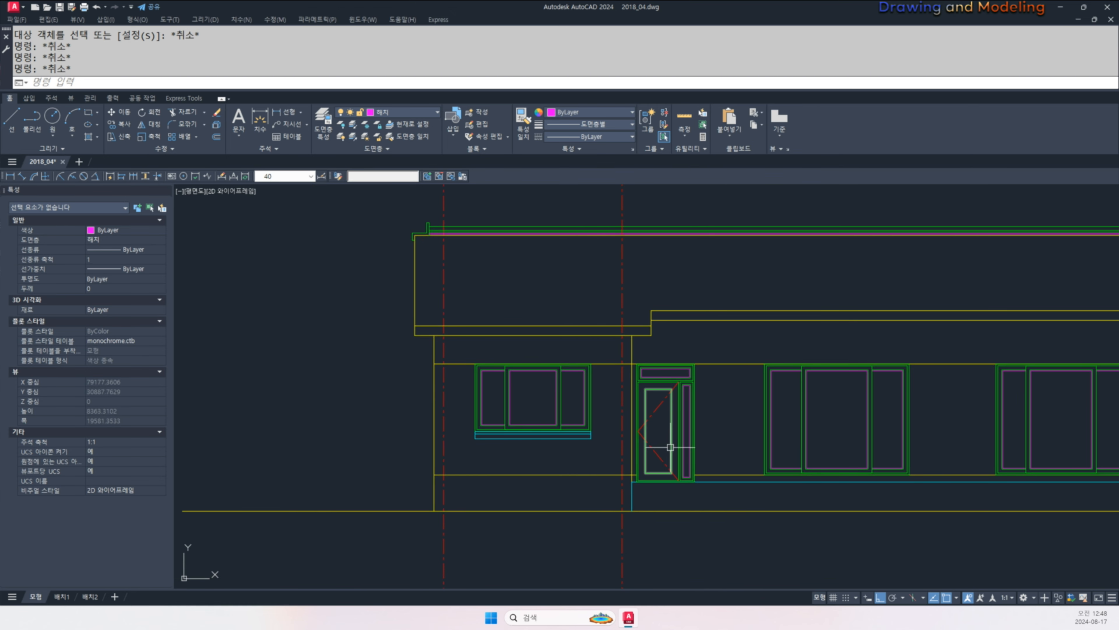
{"action": "key", "text": "Escape"}
{"action": "scroll", "coordinate": [670, 447], "scroll_direction": "up", "scroll_amount": 4}
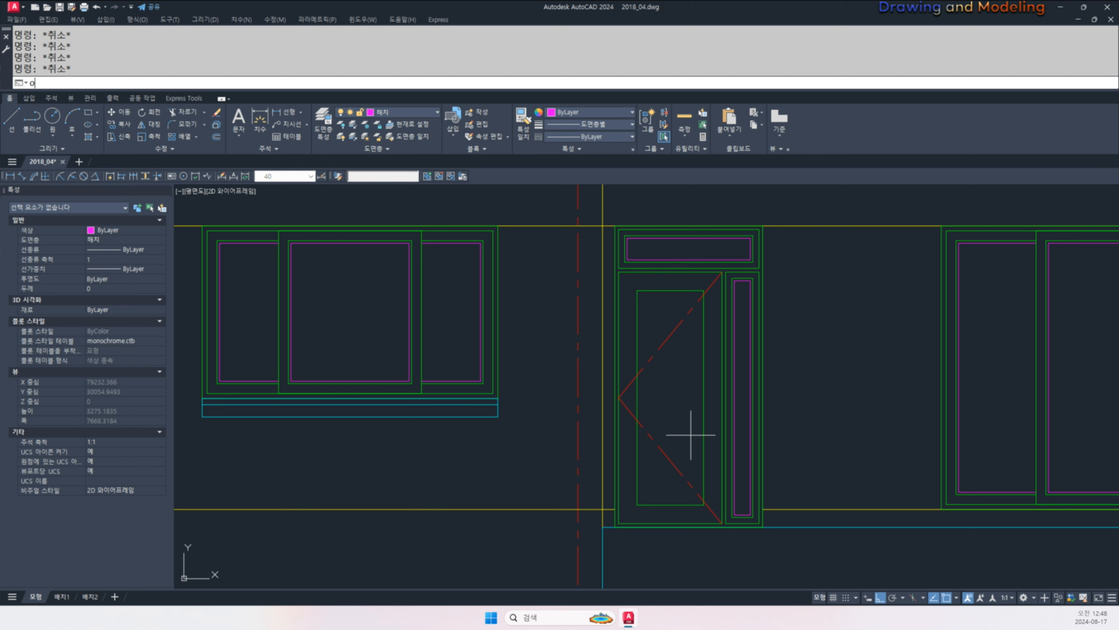
{"action": "key", "text": "Return"}
{"action": "key", "text": "Return"}
{"action": "left_click", "coordinate": [794, 527]}
{"action": "left_click", "coordinate": [718, 439]}
{"action": "key", "text": "Escape"}
{"action": "key", "text": "Escape"}
{"action": "scroll", "coordinate": [719, 440], "scroll_direction": "up", "scroll_amount": 4}
{"action": "type", "text": "c"}
{"action": "key", "text": "Return"}
{"action": "left_click", "coordinate": [839, 476]}
{"action": "type", "text": "@540,"}
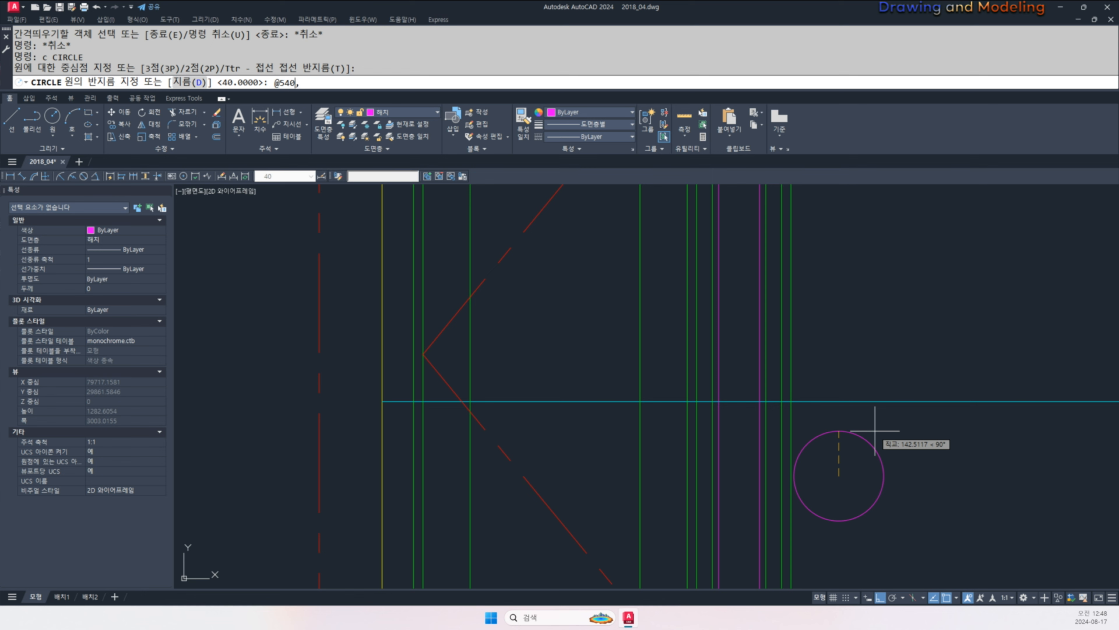
{"action": "type", "text": "200"}
{"action": "key", "text": "Return"}
{"action": "key", "text": "Escape"}
{"action": "key", "text": "Escape"}
{"action": "left_click", "coordinate": [1011, 301]}
{"action": "left_click", "coordinate": [894, 395]}
{"action": "type", "text": "e"}
{"action": "key", "text": "Return"}
{"action": "key", "text": "Escape"}
{"action": "key", "text": "Escape"}
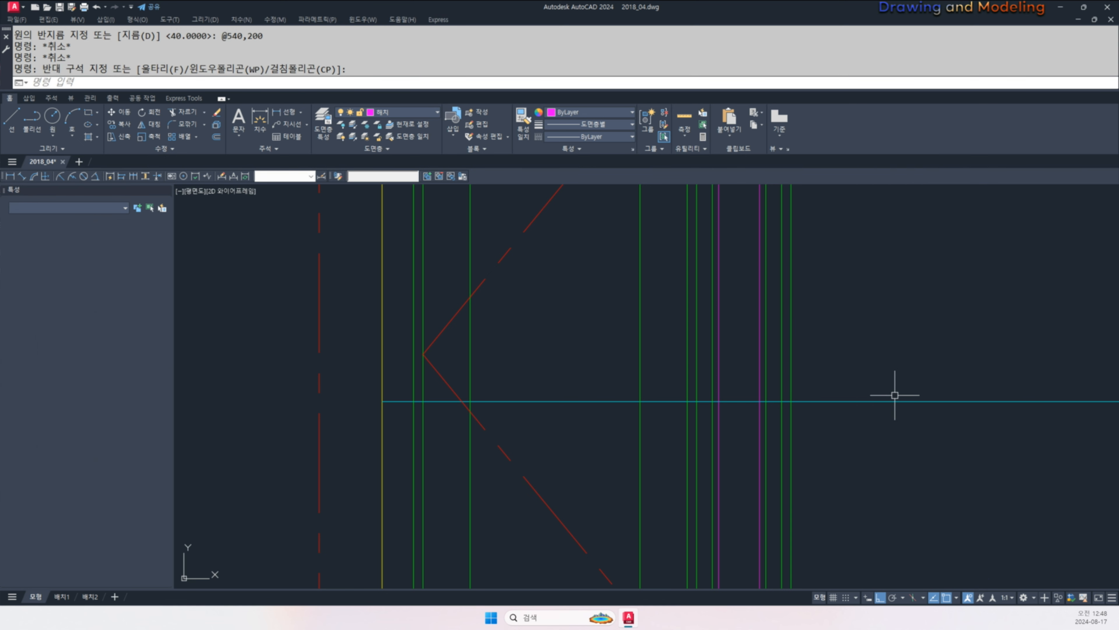
{"action": "key", "text": "Return"}
{"action": "left_click", "coordinate": [835, 473]}
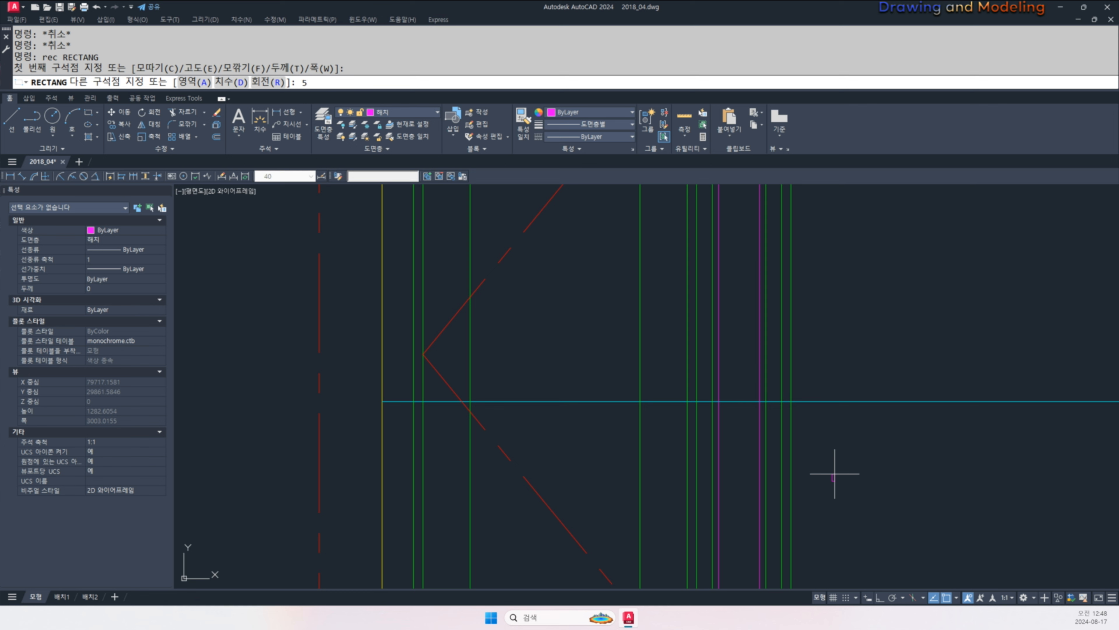
{"action": "type", "text": "50,200"}
{"action": "key", "text": "Return"}
{"action": "key", "text": "Escape"}
{"action": "key", "text": "Escape"}
{"action": "left_click", "coordinate": [832, 453]}
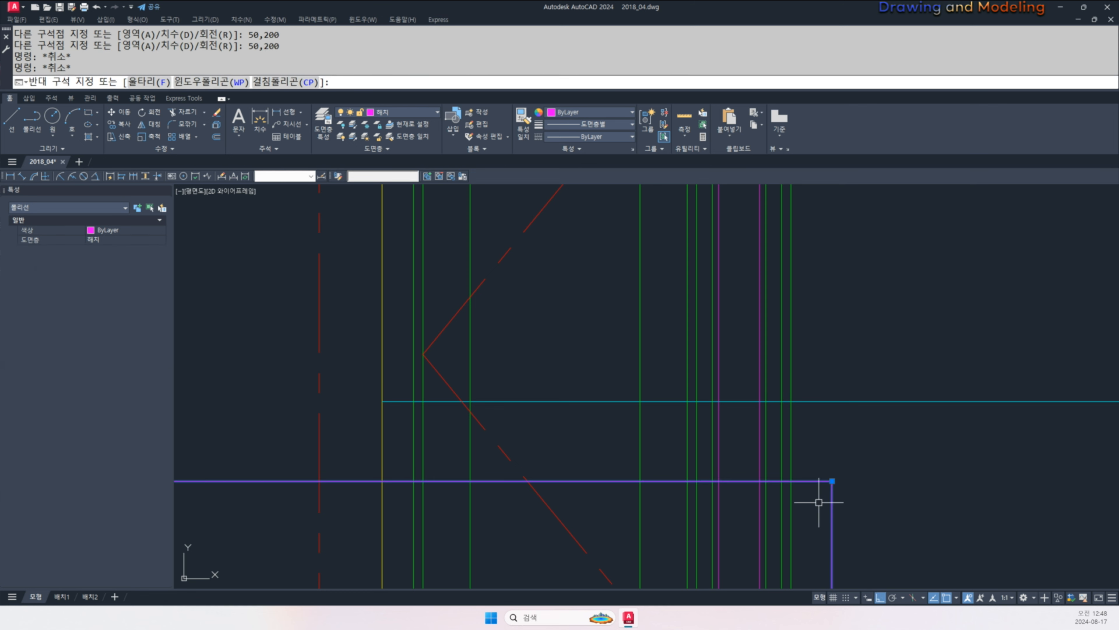
{"action": "left_click", "coordinate": [817, 498]}
{"action": "type", "text": "e"}
{"action": "key", "text": "Return"}
- Draw a 50 by 200 rectangle for the door handle in the empty area beside the entrance
{"action": "type", "text": "rec"}
{"action": "key", "text": "Return"}
{"action": "left_click", "coordinate": [831, 473]}
{"action": "type", "text": "@50,20"}
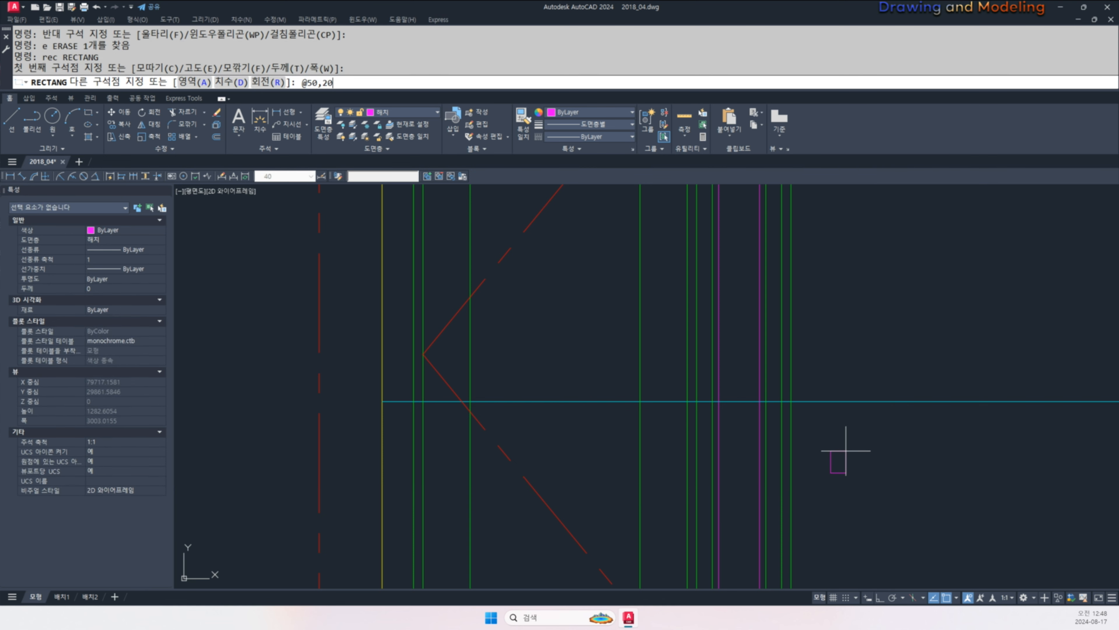
{"action": "type", "text": "0"}
{"action": "key", "text": "Return"}
{"action": "key", "text": "Escape"}
{"action": "key", "text": "Escape"}
- Match the handle rectangle to the properties of the green door frame line
{"action": "type", "text": "ma"}
{"action": "key", "text": "Return"}
{"action": "left_click", "coordinate": [699, 427]}
{"action": "left_click", "coordinate": [853, 429]}
{"action": "left_click", "coordinate": [824, 454]}
{"action": "key", "text": "Escape"}
{"action": "key", "text": "Escape"}
- Move the handle by its long edge's midpoint to where the guide line crosses the leaf's edge beside the side panel
{"action": "middle_click_drag", "start_coordinate": [858, 460], "coordinate": [869, 470]}
{"action": "type", "text": "m"}
{"action": "key", "text": "Return"}
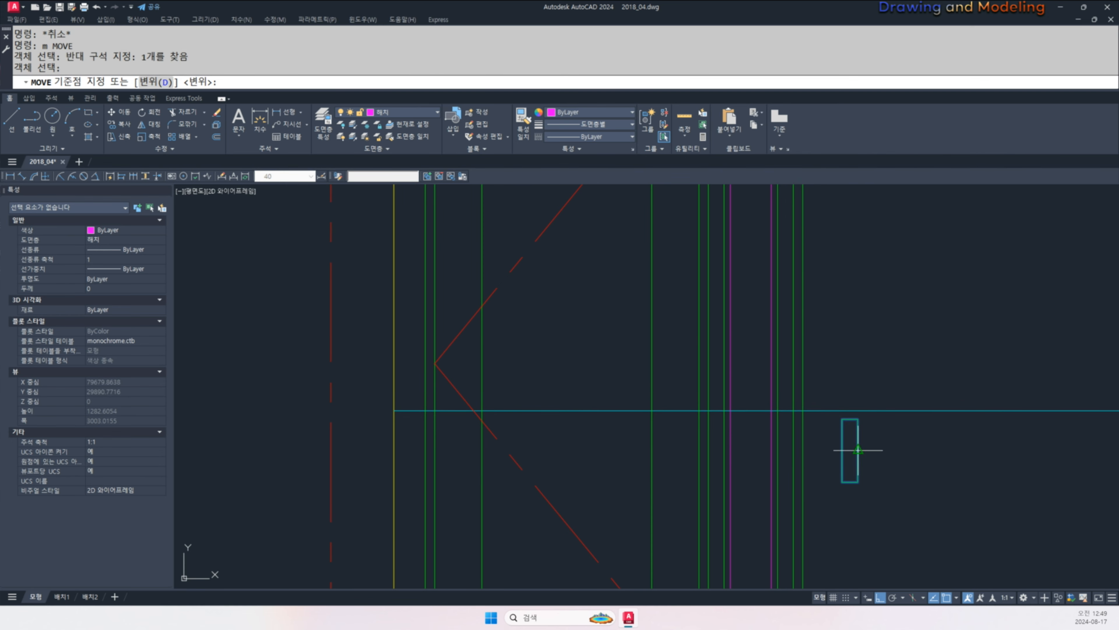
{"action": "left_click", "coordinate": [855, 448]}
{"action": "left_click", "coordinate": [699, 410]}
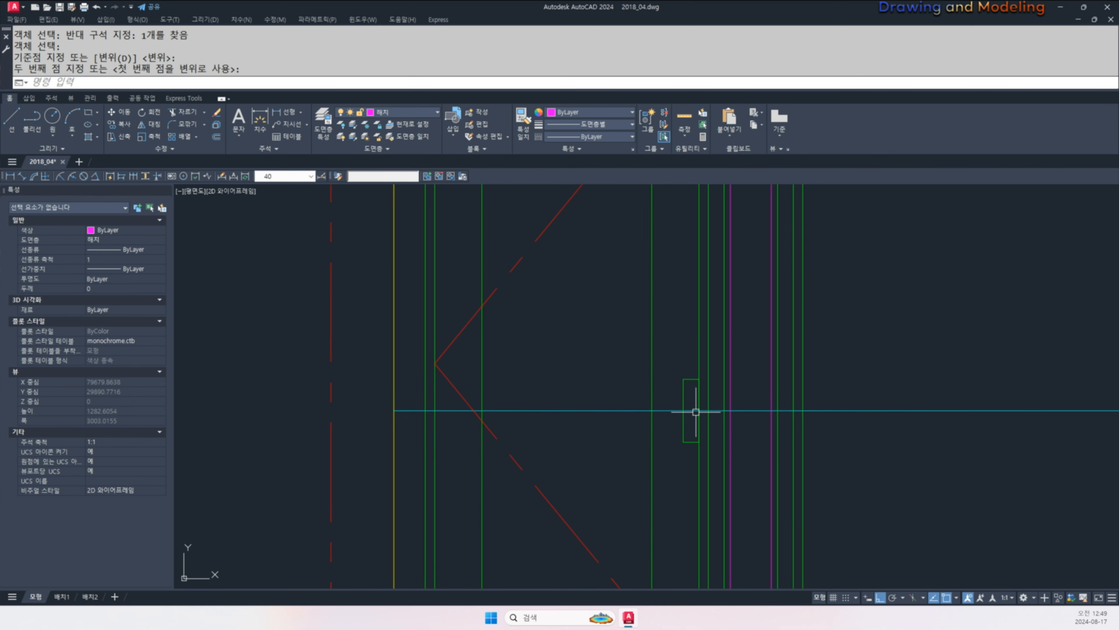
{"action": "key", "text": "Escape"}
{"action": "key", "text": "Escape"}
- Move the handle 50 horizontally into the door leaf, away from the side panel
{"action": "scroll", "coordinate": [709, 423], "scroll_direction": "up", "scroll_amount": 2}
{"action": "type", "text": "m"}
{"action": "key", "text": "Return"}
{"action": "left_click_drag", "start_coordinate": [683, 432], "coordinate": [660, 457]}
{"action": "key", "text": "Return"}
{"action": "left_click", "coordinate": [581, 447]}
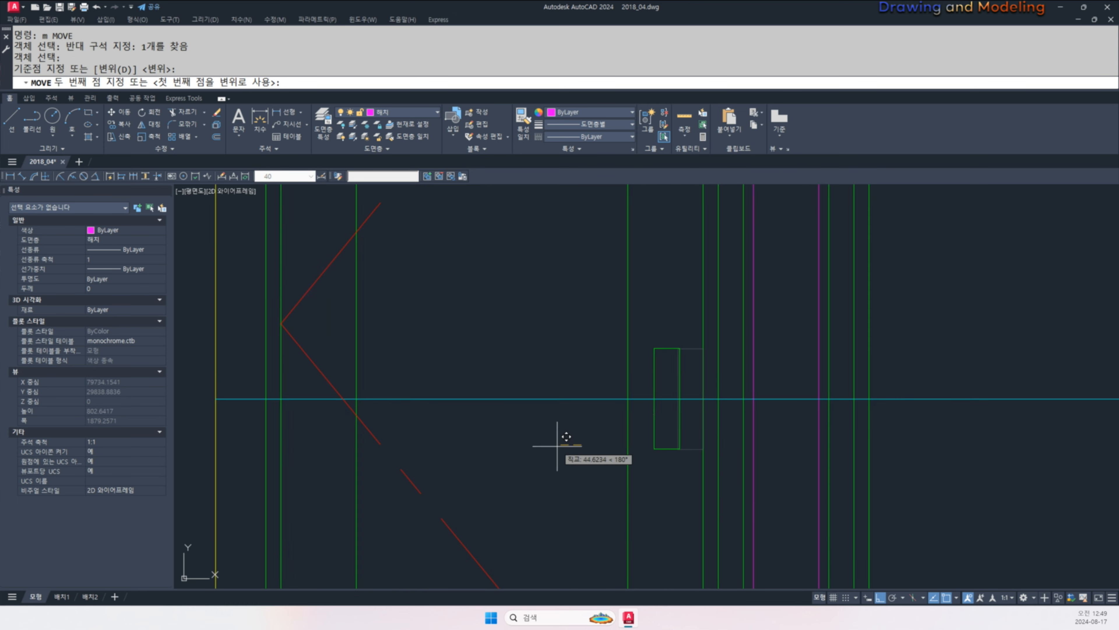
{"action": "type", "text": "50"}
{"action": "key", "text": "Return"}
{"action": "key", "text": "Escape"}
{"action": "key", "text": "Escape"}
- Erase the horizontal guide line crossing the door at handle height
{"action": "left_click_drag", "start_coordinate": [570, 448], "coordinate": [548, 378]}
{"action": "type", "text": "e"}
{"action": "key", "text": "Return"}
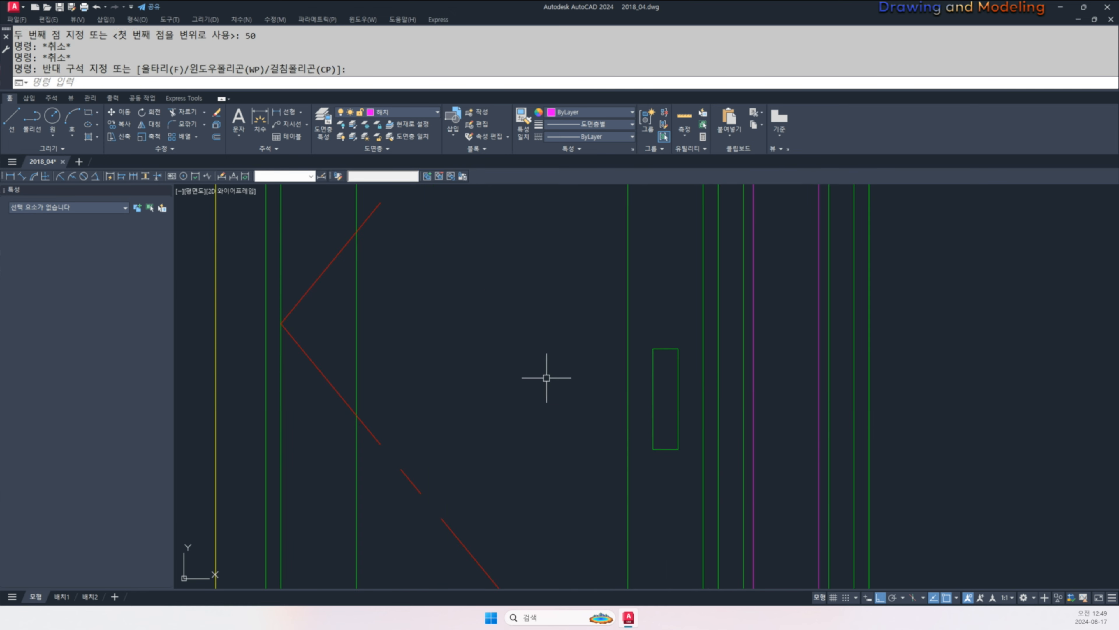
{"action": "key", "text": "Escape"}
{"action": "key", "text": "Escape"}
{"action": "scroll", "coordinate": [742, 432], "scroll_direction": "down", "scroll_amount": 4}
{"action": "scroll", "coordinate": [751, 457], "scroll_direction": "down", "scroll_amount": 2}
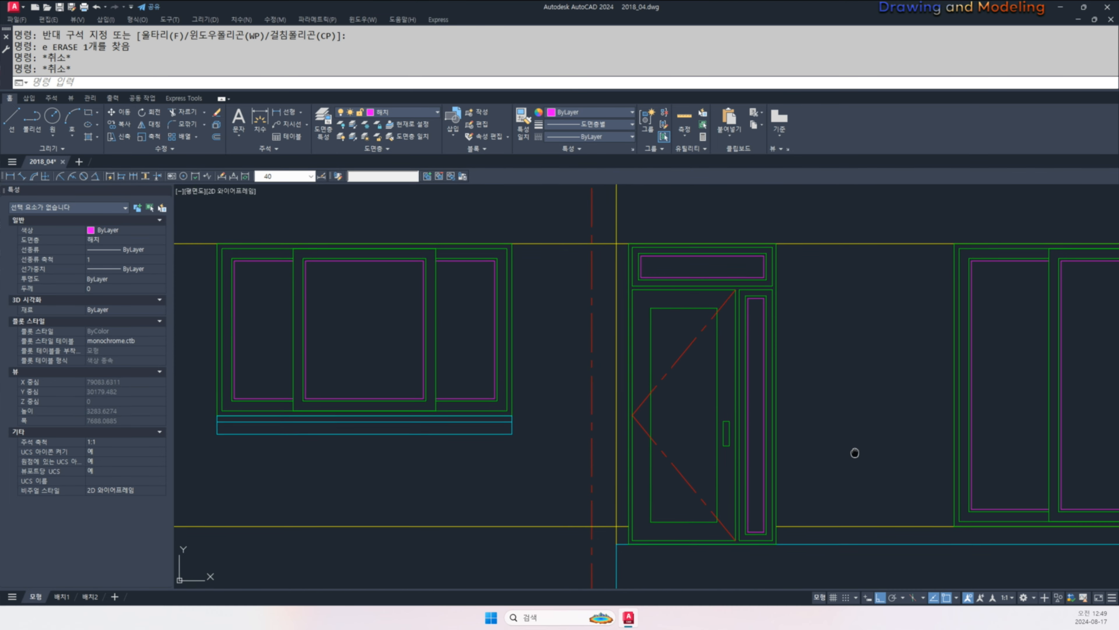
- Measure the width of the entrance steps on the floor plan with a linear dimension, without placing it
{"action": "scroll", "coordinate": [820, 455], "scroll_direction": "down", "scroll_amount": 6}
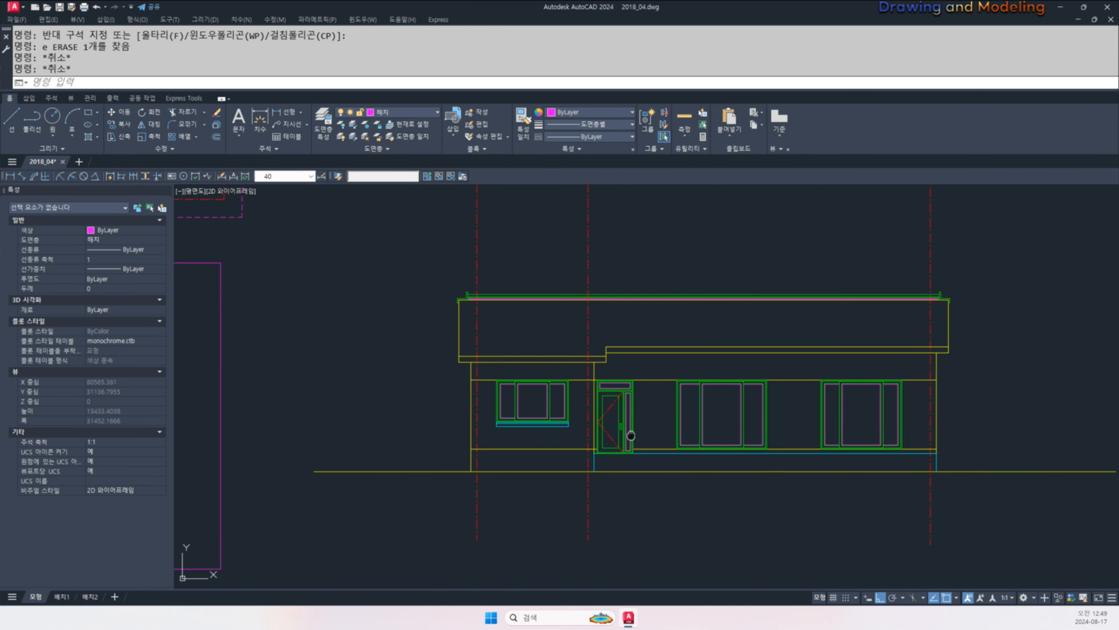
{"action": "scroll", "coordinate": [589, 455], "scroll_direction": "up", "scroll_amount": 4}
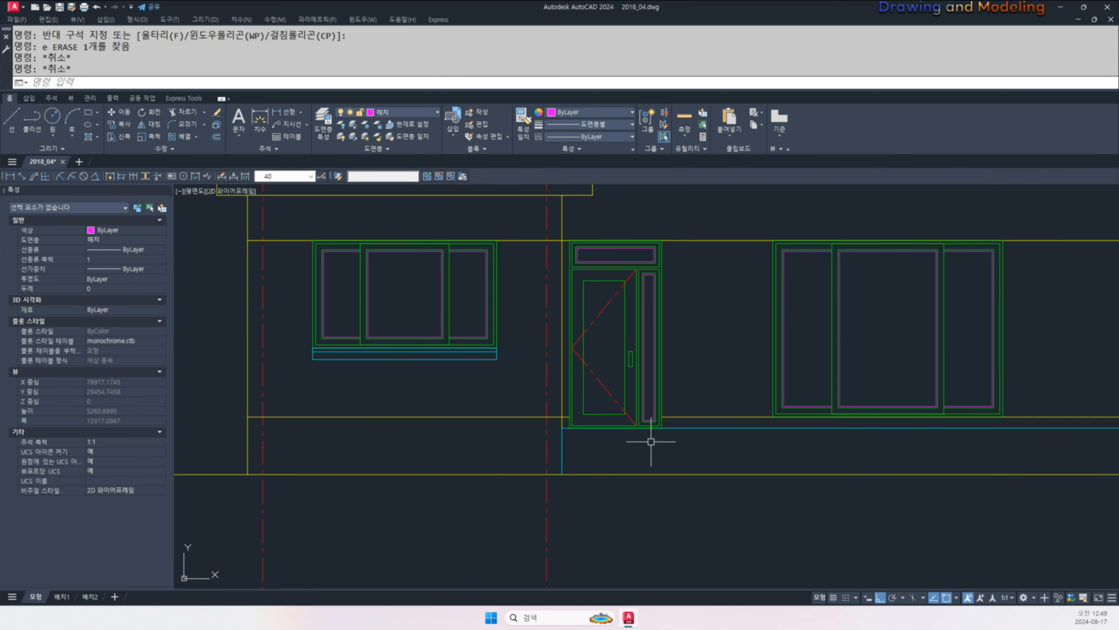
{"action": "scroll", "coordinate": [633, 437], "scroll_direction": "down", "scroll_amount": 8}
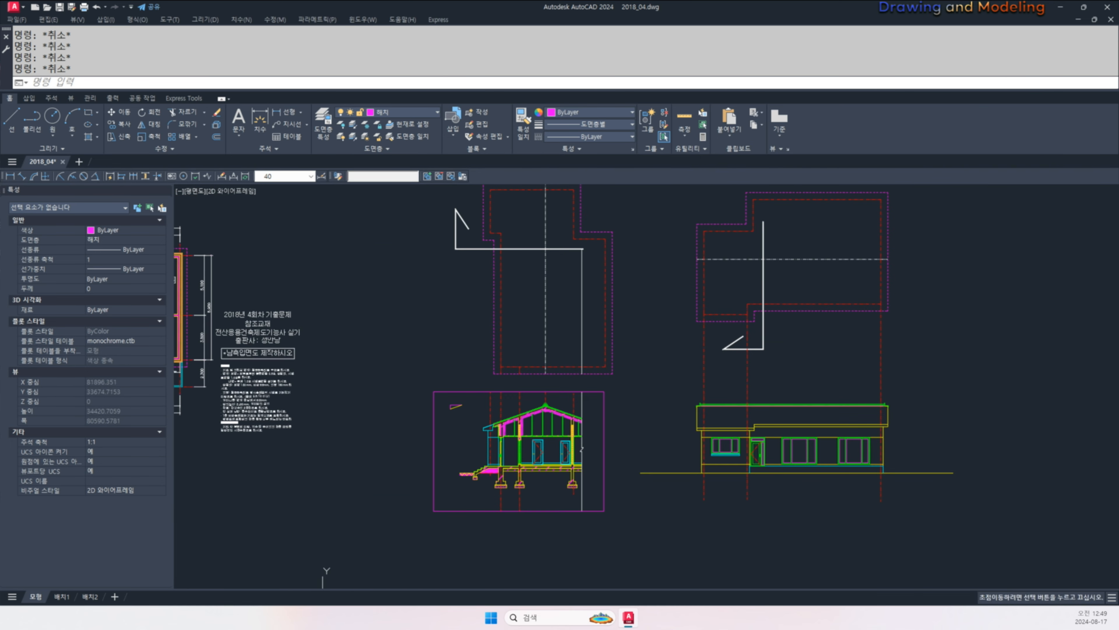
{"action": "middle_click_drag", "start_coordinate": [735, 483], "coordinate": [923, 492]}
{"action": "middle_click_drag", "start_coordinate": [448, 452], "coordinate": [743, 510]}
{"action": "scroll", "coordinate": [537, 457], "scroll_direction": "up", "scroll_amount": 6}
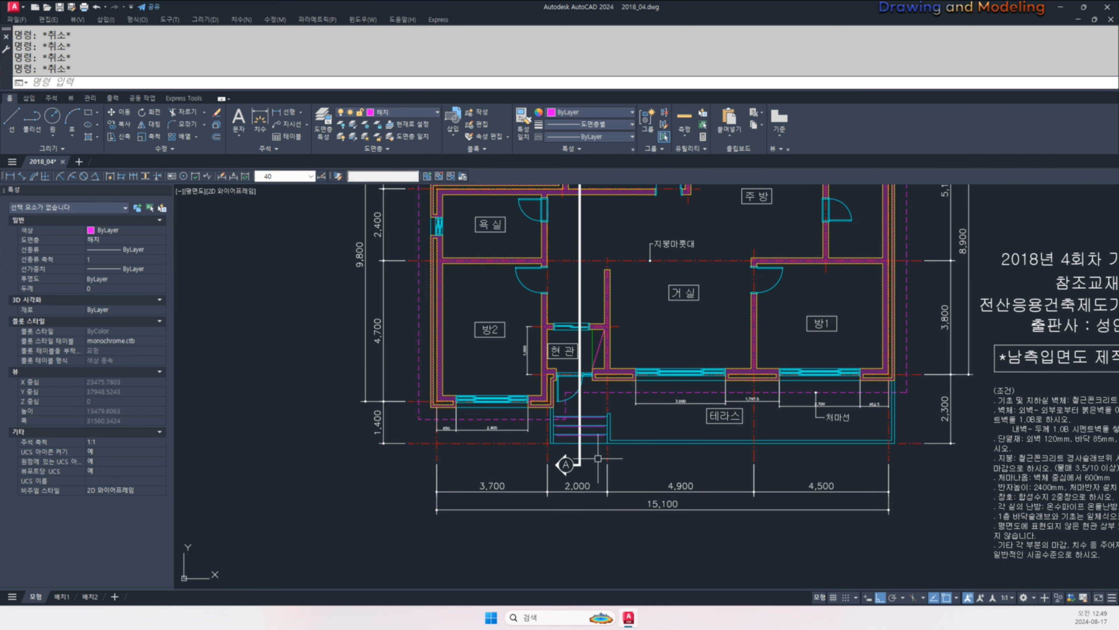
{"action": "type", "text": "d"}
{"action": "scroll", "coordinate": [528, 459], "scroll_direction": "up", "scroll_amount": 2}
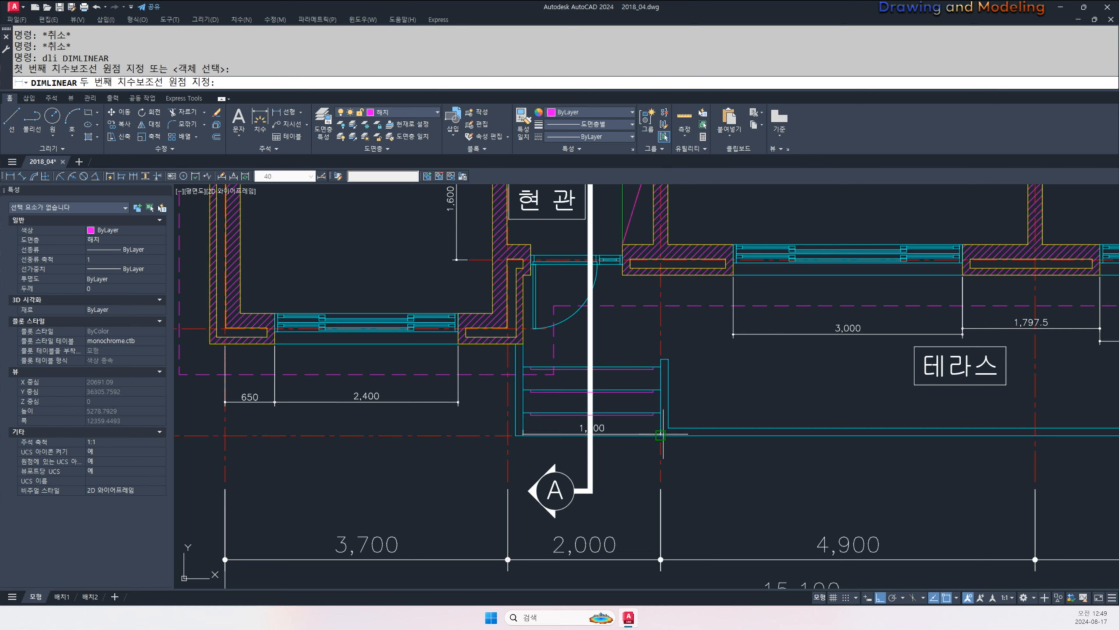
{"action": "left_click", "coordinate": [660, 435]}
{"action": "key", "text": "Escape"}
{"action": "key", "text": "Escape"}
{"action": "scroll", "coordinate": [601, 453], "scroll_direction": "down", "scroll_amount": 8}
{"action": "middle_click_drag", "start_coordinate": [679, 463], "coordinate": [317, 401]}
{"action": "scroll", "coordinate": [678, 452], "scroll_direction": "up", "scroll_amount": 7}
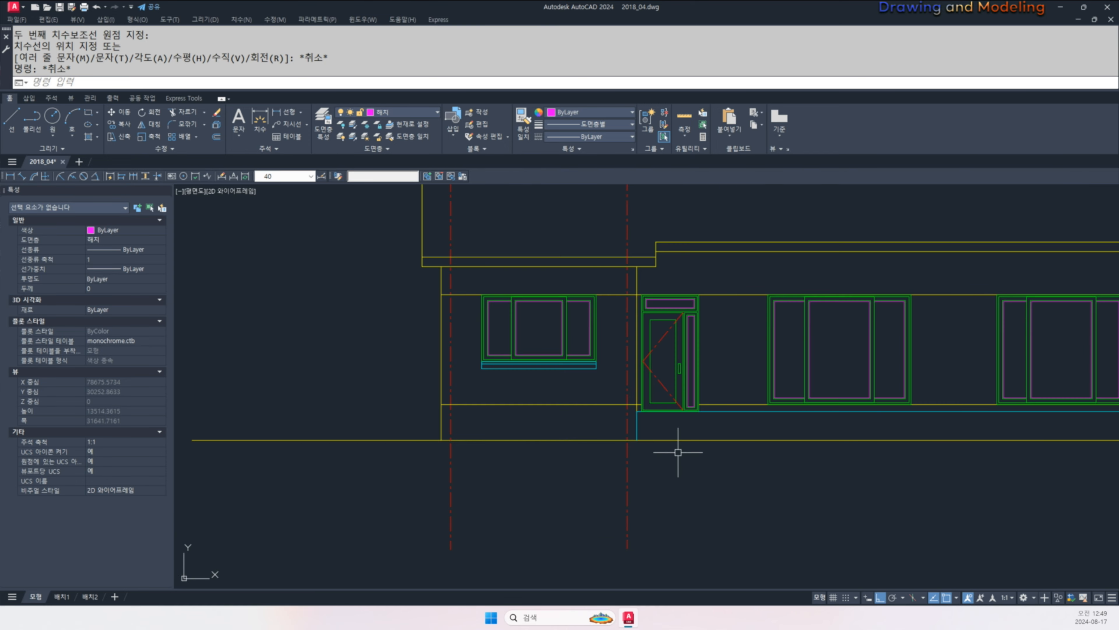
- Offset the entrance platform's end line 1800 toward the large windows to mark the width of the steps
{"action": "middle_click_drag", "start_coordinate": [678, 451], "coordinate": [674, 490]}
{"action": "type", "text": "o"}
{"action": "key", "text": "Return"}
{"action": "type", "text": "1800"}
{"action": "key", "text": "Return"}
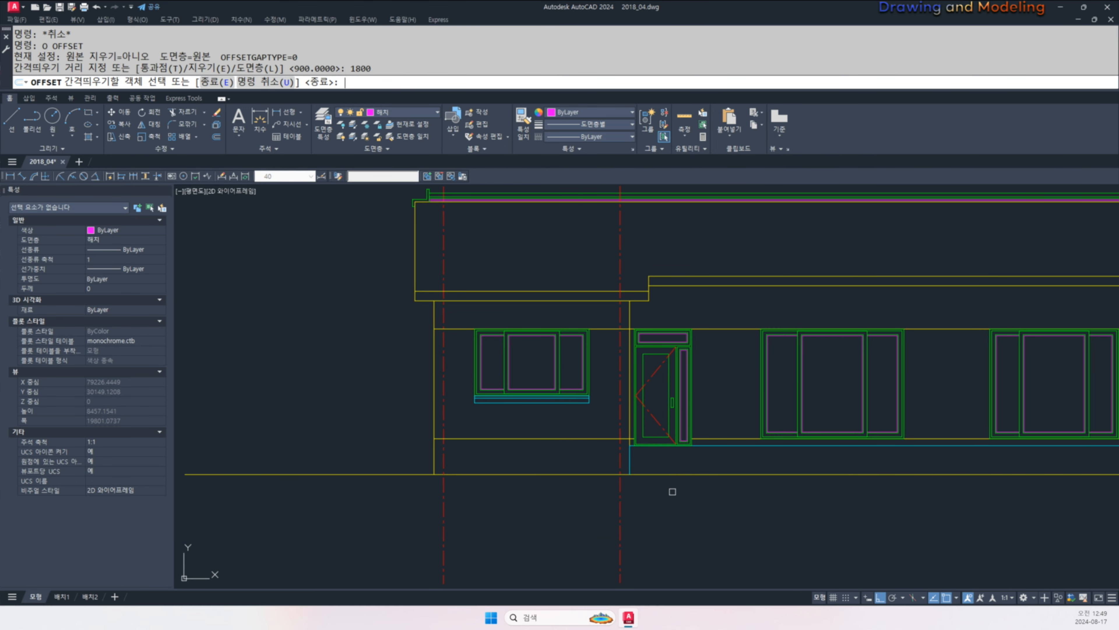
{"action": "scroll", "coordinate": [629, 461], "scroll_direction": "up", "scroll_amount": 2}
{"action": "left_click", "coordinate": [642, 457]}
{"action": "left_click", "coordinate": [752, 470]}
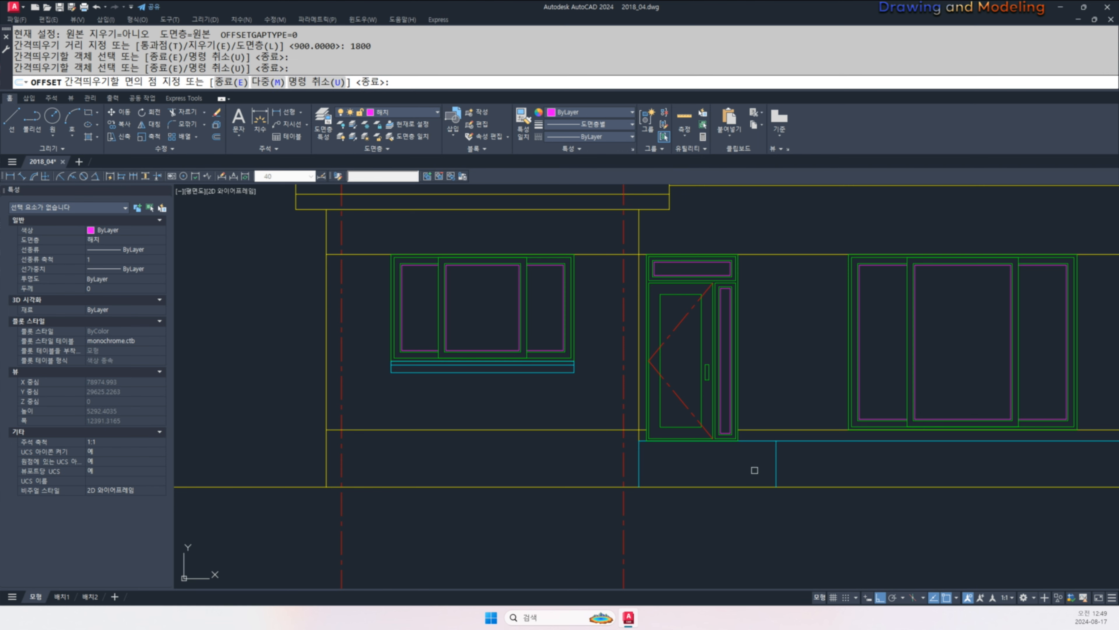
{"action": "key", "text": "Escape"}
{"action": "key", "text": "Escape"}
- Offset the platform's original end line 100 outward, away from the entrance door
{"action": "middle_click_drag", "start_coordinate": [639, 460], "coordinate": [695, 473]}
{"action": "scroll", "coordinate": [696, 473], "scroll_direction": "up", "scroll_amount": 2}
{"action": "key", "text": "Return"}
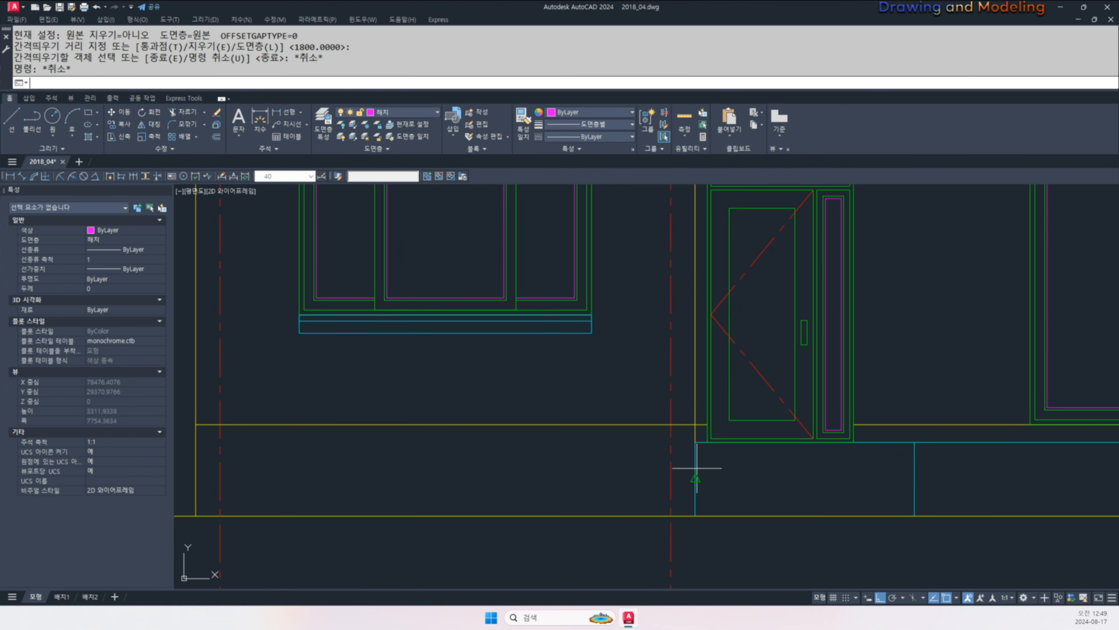
{"action": "type", "text": "100"}
{"action": "key", "text": "Return"}
{"action": "left_click", "coordinate": [697, 468]}
{"action": "left_click", "coordinate": [617, 468]}
{"action": "key", "text": "Escape"}
{"action": "key", "text": "Escape"}
- Extend the platform's top line to the outermost vertical line beside the steps
{"action": "scroll", "coordinate": [706, 436], "scroll_direction": "up", "scroll_amount": 3}
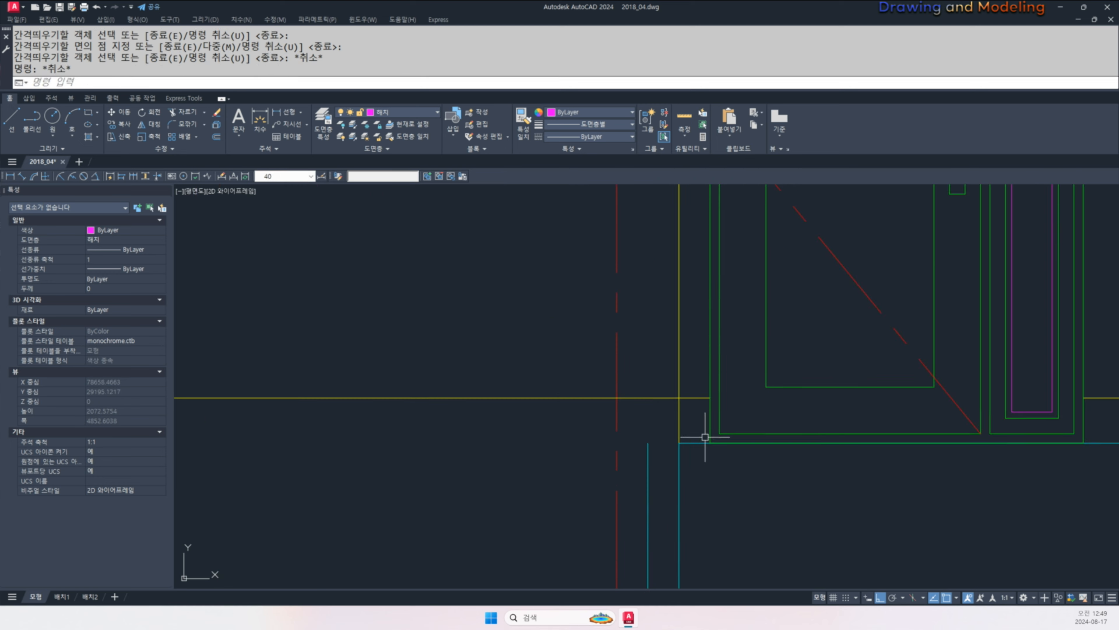
{"action": "key", "text": "Return"}
{"action": "key", "text": "Escape"}
{"action": "scroll", "coordinate": [712, 445], "scroll_direction": "down", "scroll_amount": 2}
{"action": "middle_click_drag", "start_coordinate": [712, 445], "coordinate": [654, 460]}
{"action": "key", "text": "Escape"}
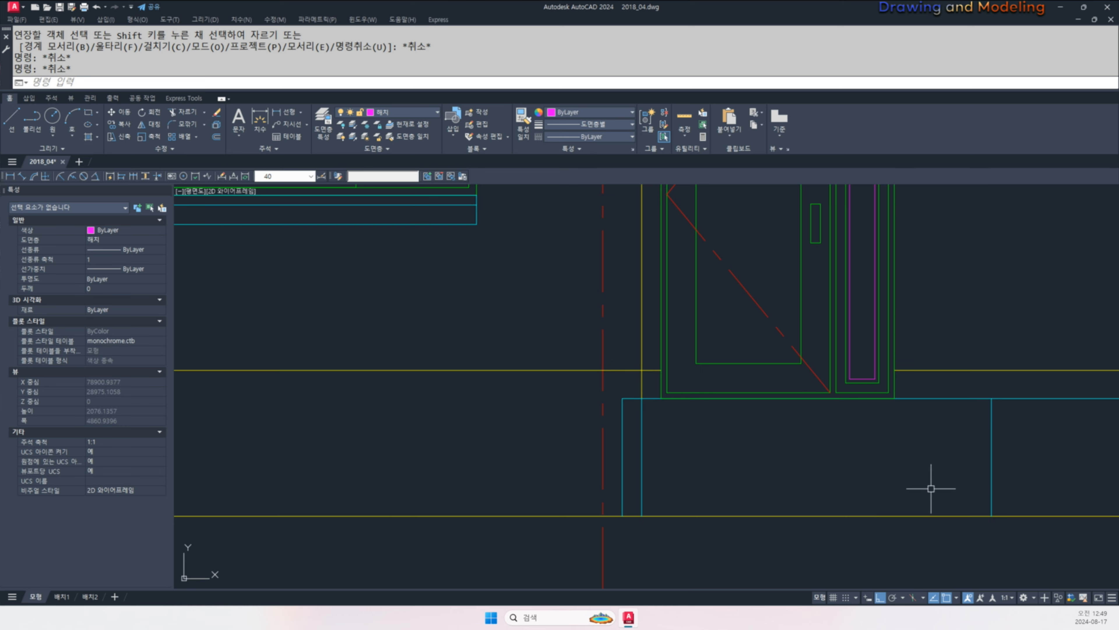
{"action": "key", "text": "Escape"}
- Divide the vertical line on the window side of the steps into 4 equal segments
{"action": "scroll", "coordinate": [883, 466], "scroll_direction": "down", "scroll_amount": 2}
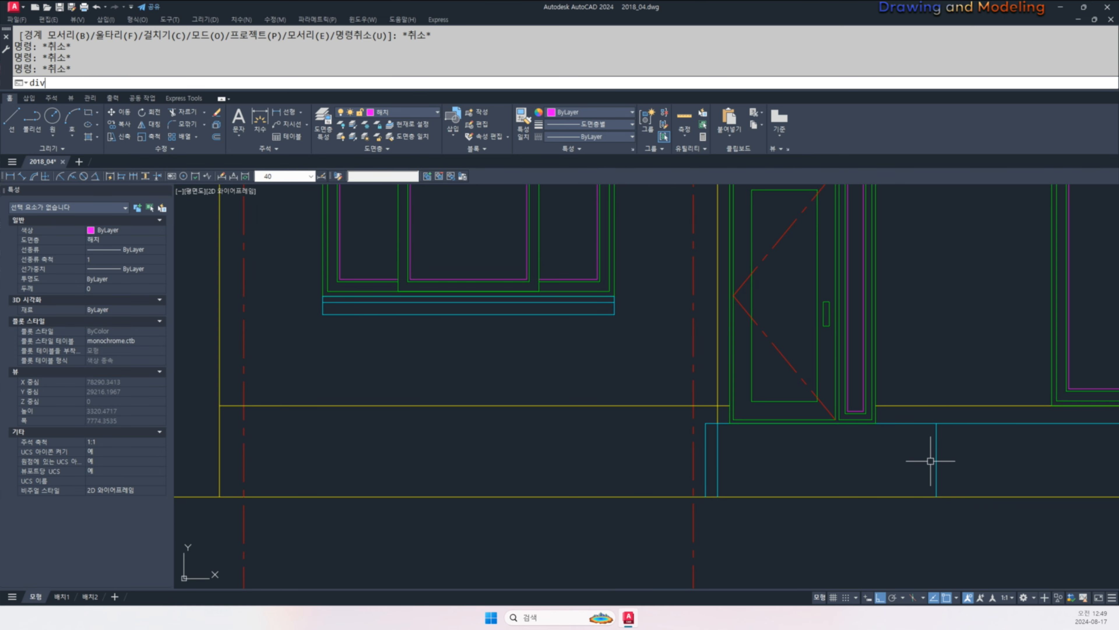
{"action": "left_click", "coordinate": [936, 447]}
{"action": "key", "text": "Escape"}
{"action": "key", "text": "Escape"}
- Copy the platform's top line down to each of the three division points
{"action": "middle_click_drag", "start_coordinate": [907, 487], "coordinate": [827, 497]}
{"action": "type", "text": "c"}
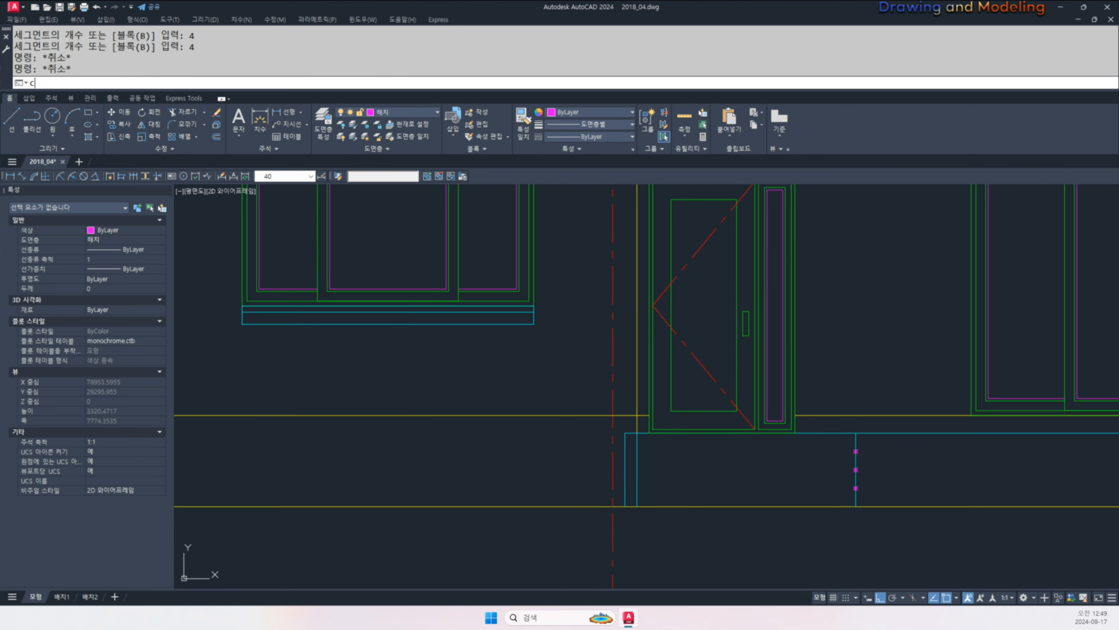
{"action": "left_click", "coordinate": [879, 433]}
{"action": "key", "text": "Return"}
{"action": "left_click", "coordinate": [856, 432]}
{"action": "left_click", "coordinate": [855, 451]}
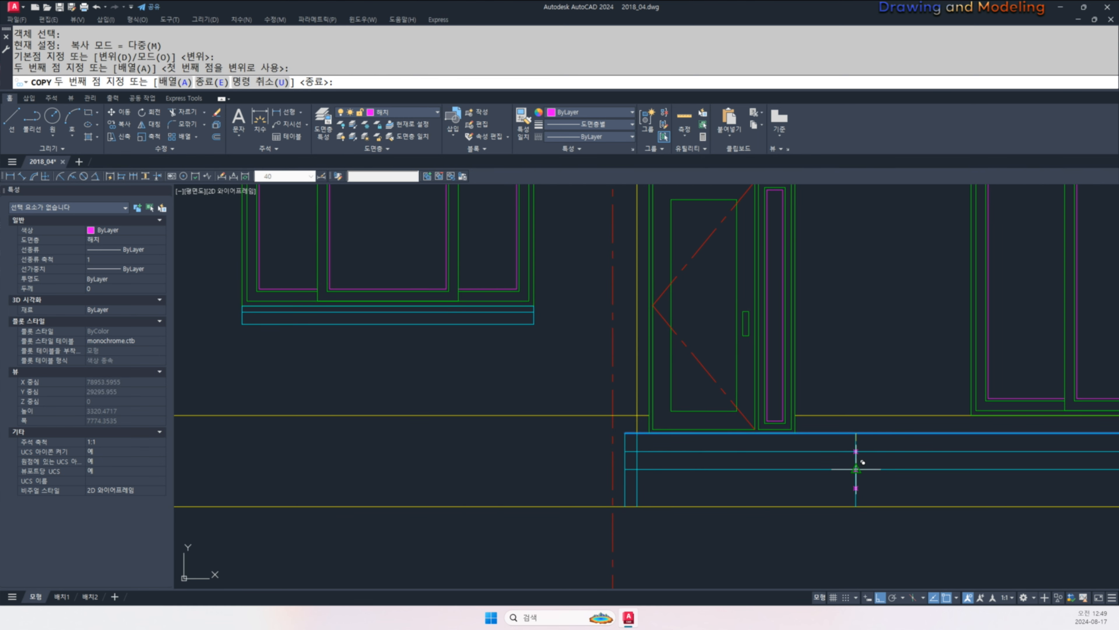
{"action": "left_click", "coordinate": [856, 470]}
{"action": "left_click", "coordinate": [856, 488]}
{"action": "key", "text": "Escape"}
{"action": "key", "text": "Escape"}
- Trim the three copied step lines beyond the vertical line on the window side of the steps
{"action": "scroll", "coordinate": [854, 471], "scroll_direction": "up", "scroll_amount": 2}
{"action": "type", "text": "tr"}
{"action": "left_click", "coordinate": [863, 459]}
{"action": "left_click", "coordinate": [850, 453]}
{"action": "key", "text": "space"}
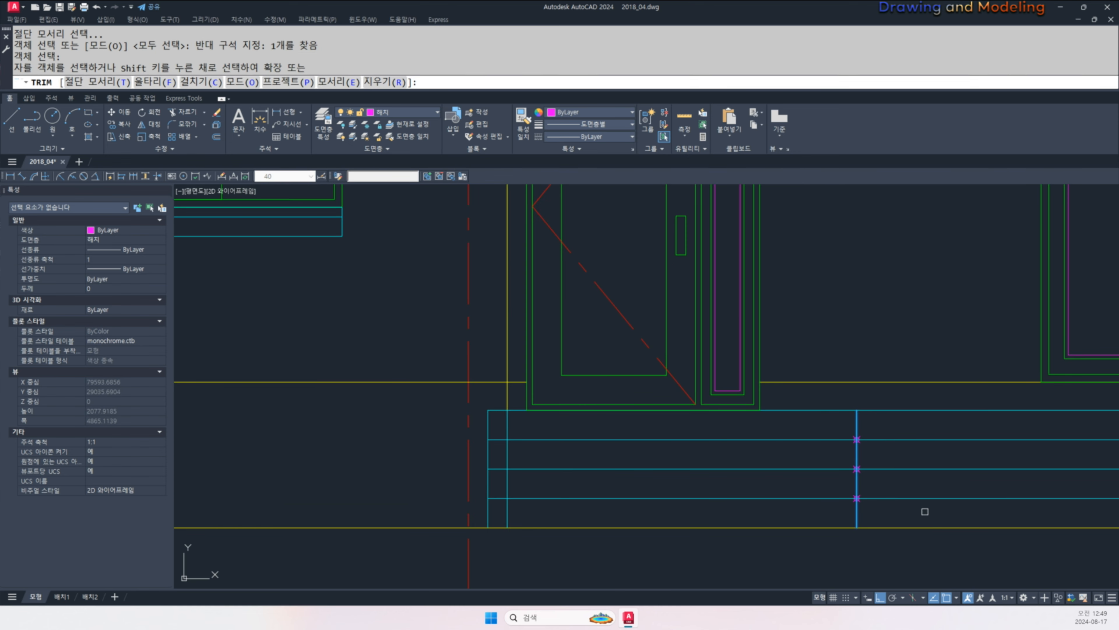
{"action": "left_click", "coordinate": [926, 512]}
{"action": "left_click", "coordinate": [890, 433]}
{"action": "key", "text": "Escape"}
{"action": "key", "text": "Escape"}
- Erase the division points on the vertical line at the end of the steps
{"action": "left_click", "coordinate": [837, 515]}
{"action": "left_click", "coordinate": [884, 429]}
{"action": "type", "text": "e"}
{"action": "key", "text": "Escape"}
{"action": "key", "text": "Escape"}
- Offset the uppermost step line below the platform 30 downward
{"action": "type", "text": "o 30"}
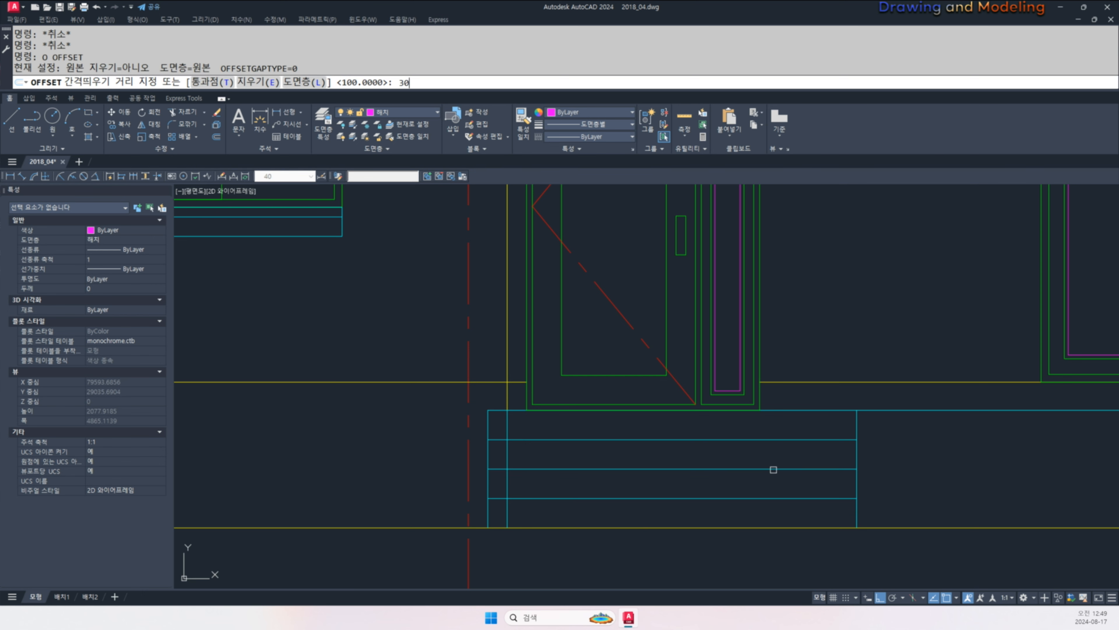
{"action": "key", "text": "space"}
{"action": "left_click", "coordinate": [769, 439]}
{"action": "left_click", "coordinate": [754, 457]}
{"action": "key", "text": "Escape"}
- Trim the step lines out of the narrow strip between the two vertical lines on the wall side
{"action": "scroll", "coordinate": [538, 478], "scroll_direction": "up", "scroll_amount": 2}
{"action": "type", "text": "tr"}
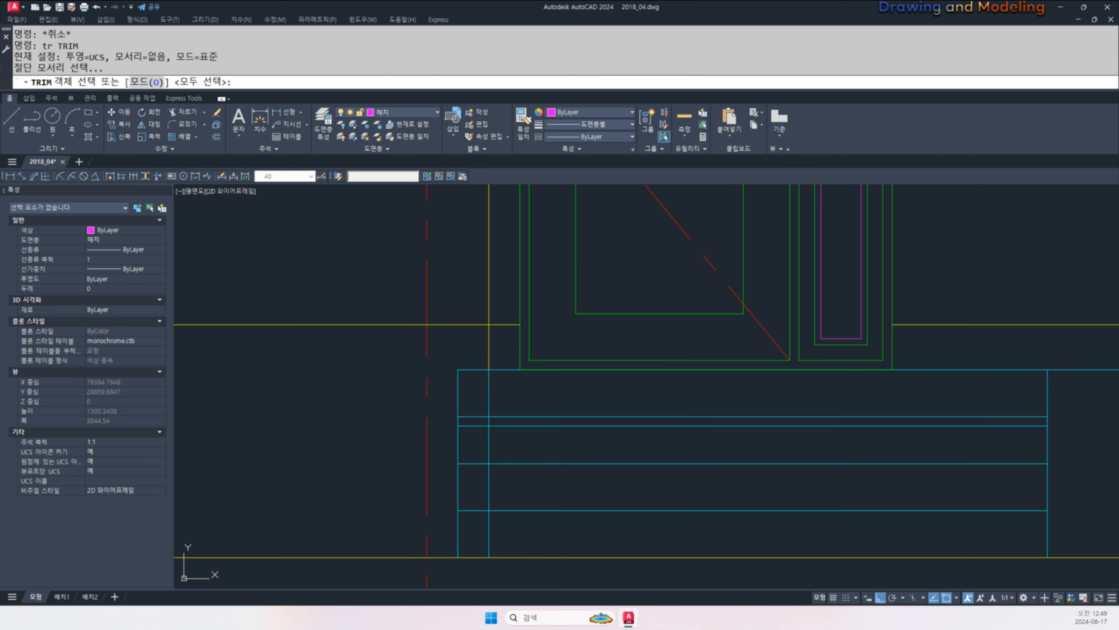
{"action": "key", "text": "space"}
{"action": "left_click", "coordinate": [483, 533]}
{"action": "left_click", "coordinate": [472, 397]}
{"action": "key", "text": "Escape"}
{"action": "key", "text": "Escape"}
{"action": "middle_click_drag", "start_coordinate": [630, 479], "coordinate": [607, 492]}
- Offset both vertical side lines of the steps 100 inward
{"action": "type", "text": "o"}
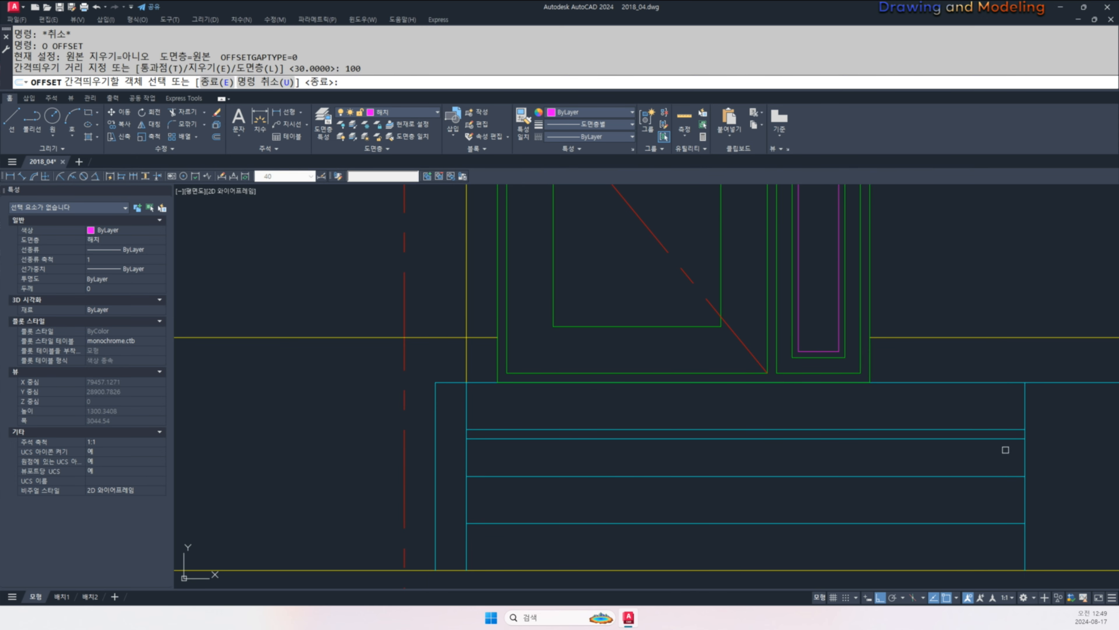
{"action": "left_click", "coordinate": [1025, 449]}
{"action": "left_click", "coordinate": [957, 458]}
{"action": "left_click", "coordinate": [466, 452]}
{"action": "left_click", "coordinate": [496, 441]}
{"action": "key", "text": "Escape"}
{"action": "key", "text": "Escape"}
- Trim the inset line and lower offset line into a short corner under the upper step line, on the wall side
{"action": "scroll", "coordinate": [497, 430], "scroll_direction": "up", "scroll_amount": 4}
{"action": "type", "text": "tr"}
{"action": "left_click_drag", "start_coordinate": [511, 463], "coordinate": [487, 411]}
{"action": "key", "text": "space"}
{"action": "left_click", "coordinate": [498, 397]}
{"action": "left_click", "coordinate": [475, 450]}
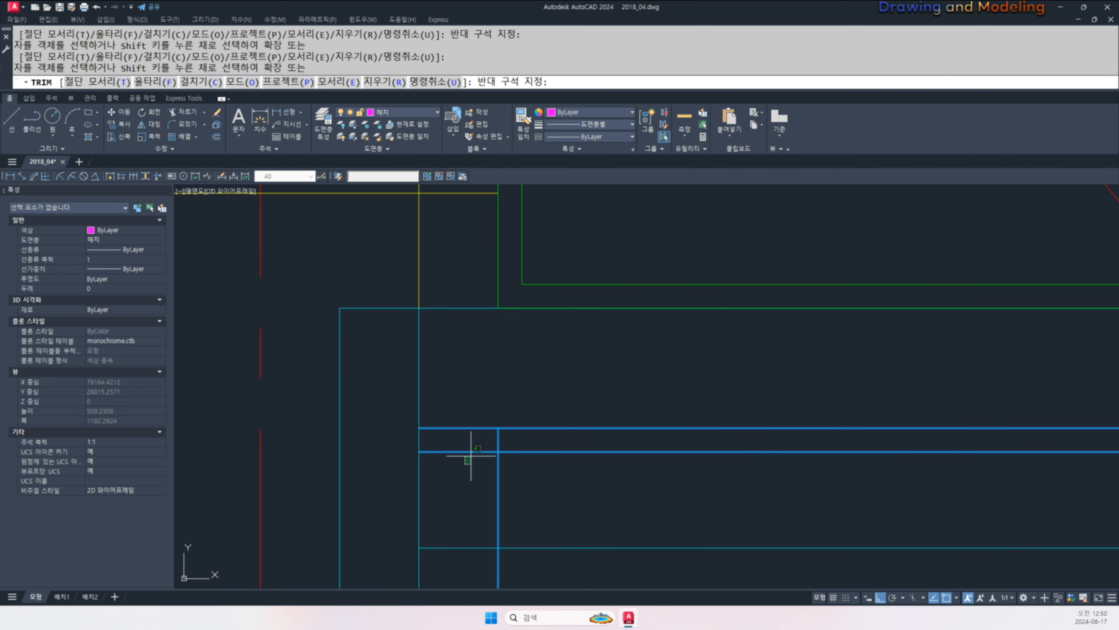
{"action": "key", "text": "Escape"}
{"action": "key", "text": "Escape"}
- Trim the inset line and lower offset line into a matching corner at the window-side end of the steps
{"action": "scroll", "coordinate": [527, 467], "scroll_direction": "down", "scroll_amount": 3}
{"action": "scroll", "coordinate": [837, 477], "scroll_direction": "up", "scroll_amount": 1}
{"action": "scroll", "coordinate": [860, 457], "scroll_direction": "up", "scroll_amount": 3}
{"action": "type", "text": "tyr"}
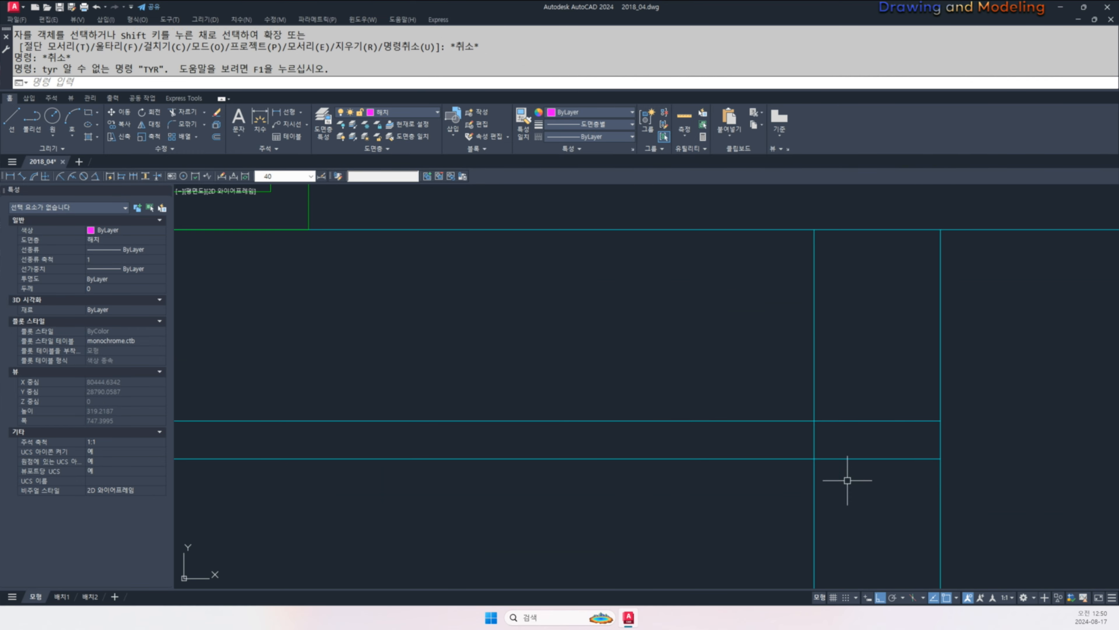
{"action": "key", "text": "Escape"}
{"action": "key", "text": "Escape"}
{"action": "type", "text": "tr"}
{"action": "left_click", "coordinate": [856, 484]}
{"action": "left_click", "coordinate": [800, 408]}
{"action": "key", "text": "space"}
{"action": "left_click", "coordinate": [879, 333]}
{"action": "left_click", "coordinate": [807, 346]}
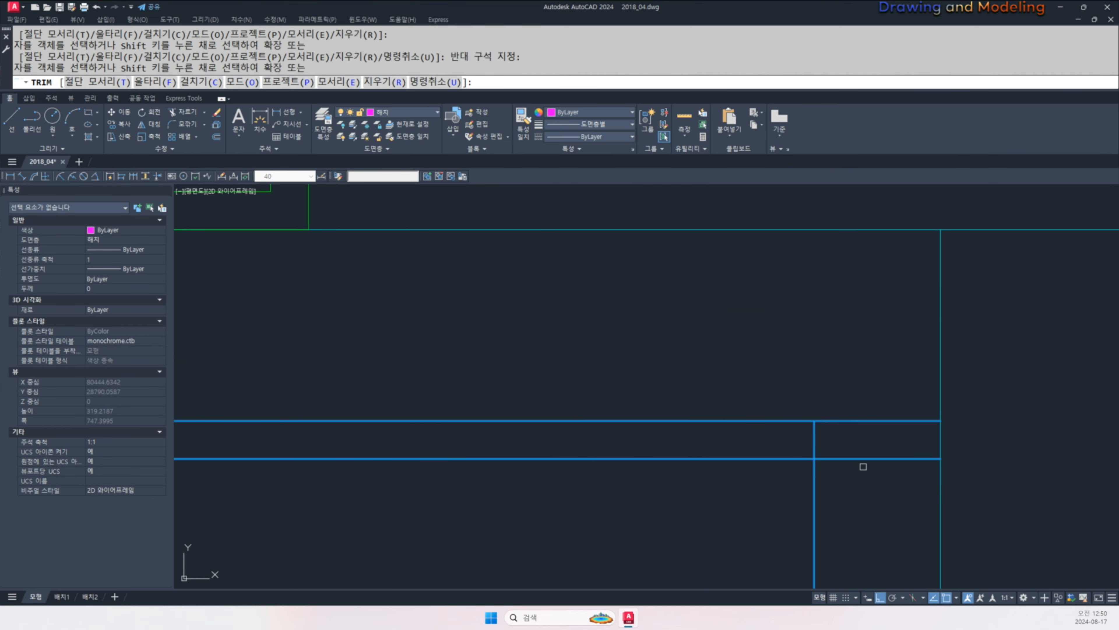
{"action": "left_click", "coordinate": [821, 477]}
{"action": "key", "text": "Escape"}
{"action": "key", "text": "Escape"}
{"action": "scroll", "coordinate": [732, 470], "scroll_direction": "down", "scroll_amount": 5}
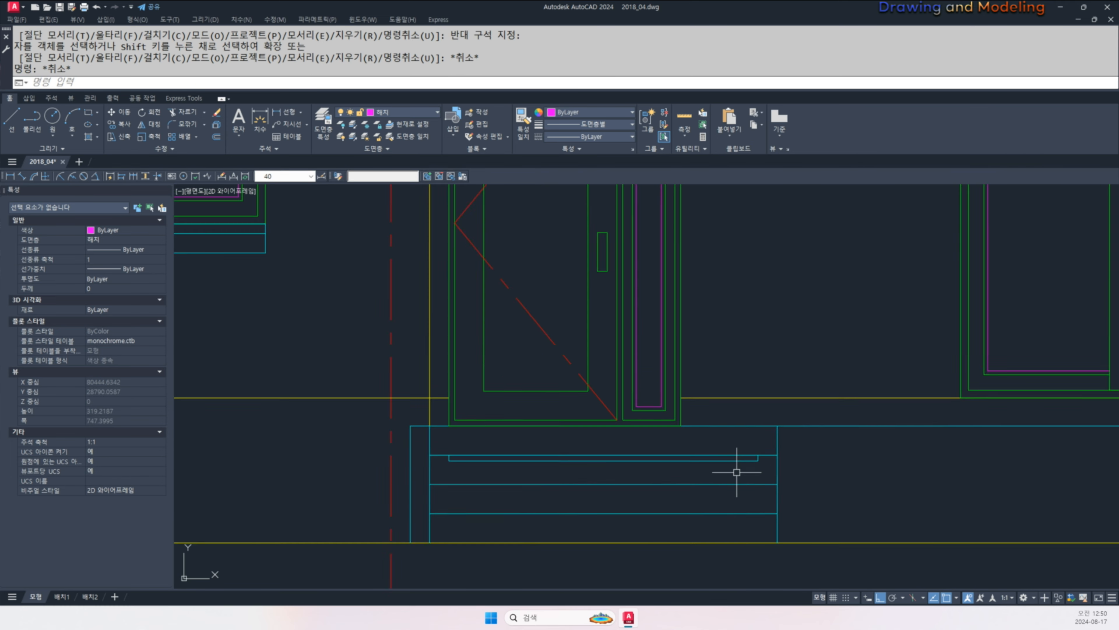
- Match the nosing outline under the upper step line to the properties of the door side panel's glazing line
{"action": "type", "text": "ma"}
{"action": "scroll", "coordinate": [731, 437], "scroll_direction": "up", "scroll_amount": 4}
{"action": "left_click", "coordinate": [732, 437]}
{"action": "middle_click_drag", "start_coordinate": [706, 484], "coordinate": [729, 443]}
{"action": "left_click", "coordinate": [450, 474]}
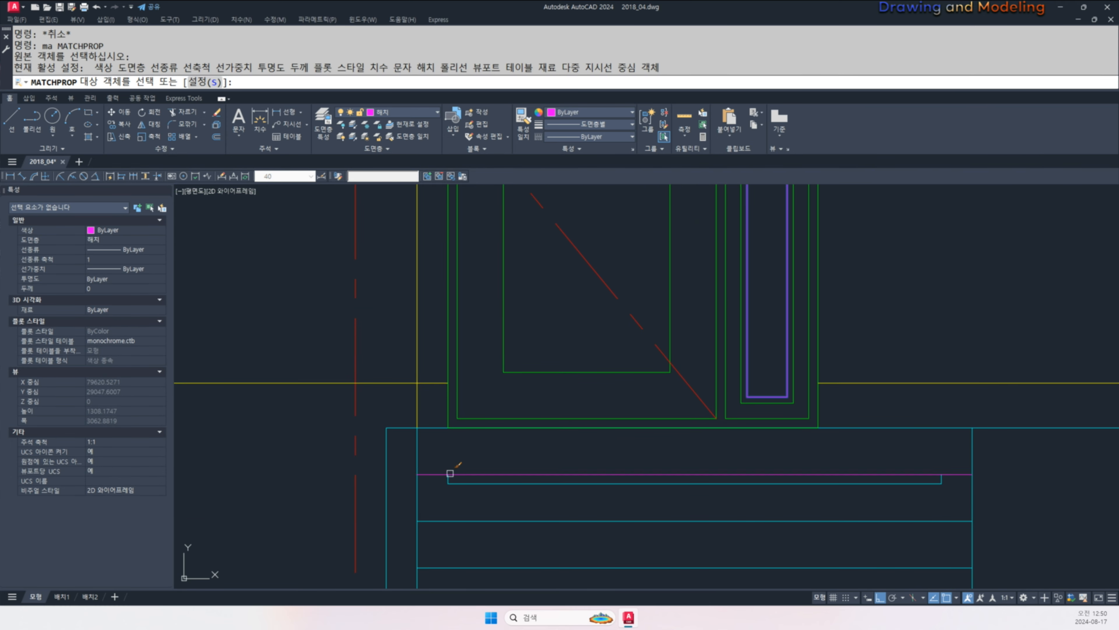
{"action": "left_click", "coordinate": [961, 455]}
{"action": "key", "text": "Escape"}
{"action": "key", "text": "Escape"}
- Copy the nosing outline from the upper step line to the two step lines below
{"action": "middle_click_drag", "start_coordinate": [929, 462], "coordinate": [887, 441]}
{"action": "type", "text": "co"}
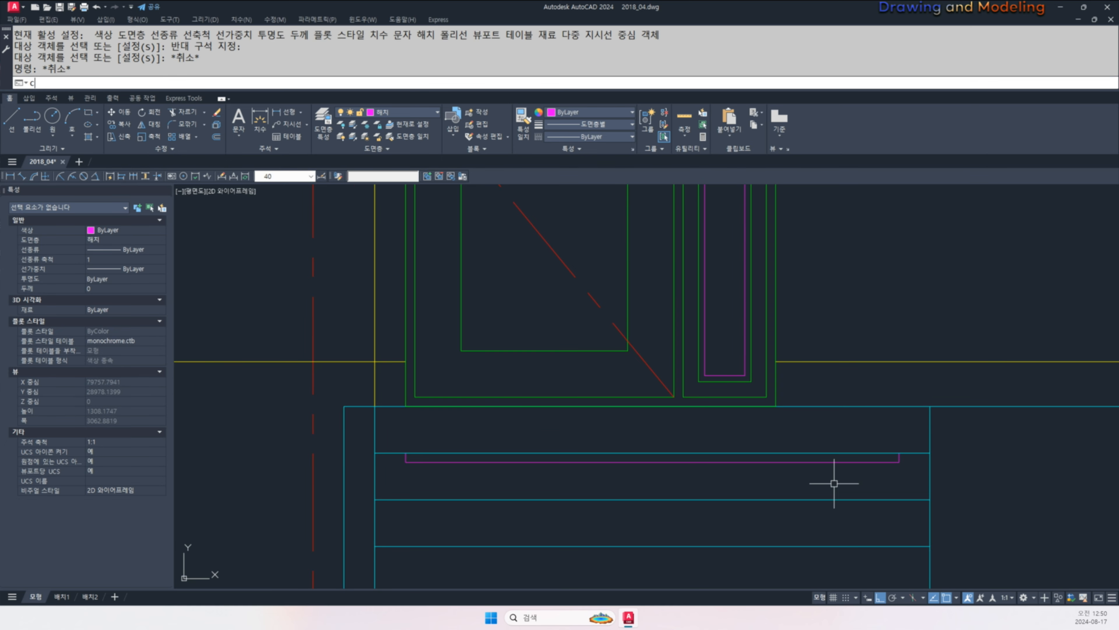
{"action": "left_click", "coordinate": [466, 454]}
{"action": "key", "text": "Return"}
{"action": "left_click", "coordinate": [930, 453]}
{"action": "left_click", "coordinate": [929, 499]}
{"action": "left_click", "coordinate": [929, 546]}
{"action": "key", "text": "Escape"}
{"action": "scroll", "coordinate": [987, 523], "scroll_direction": "down", "scroll_amount": 2}
{"action": "middle_click_drag", "start_coordinate": [954, 518], "coordinate": [858, 482]}
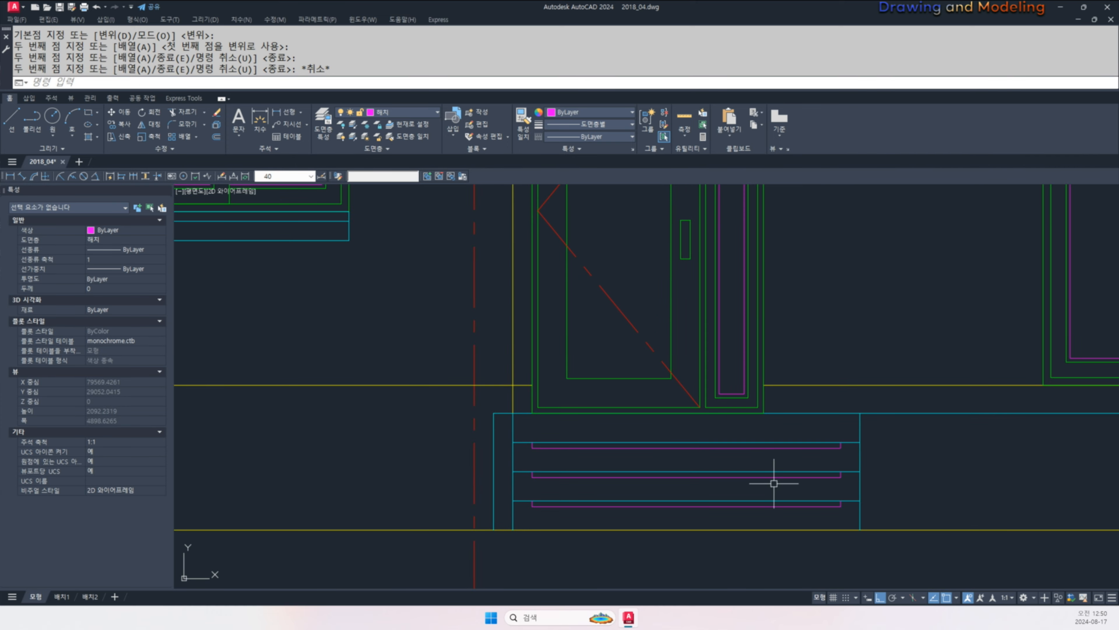
{"action": "key", "text": "Escape"}
{"action": "key", "text": "Escape"}
{"action": "middle_click_drag", "start_coordinate": [677, 499], "coordinate": [703, 502]}
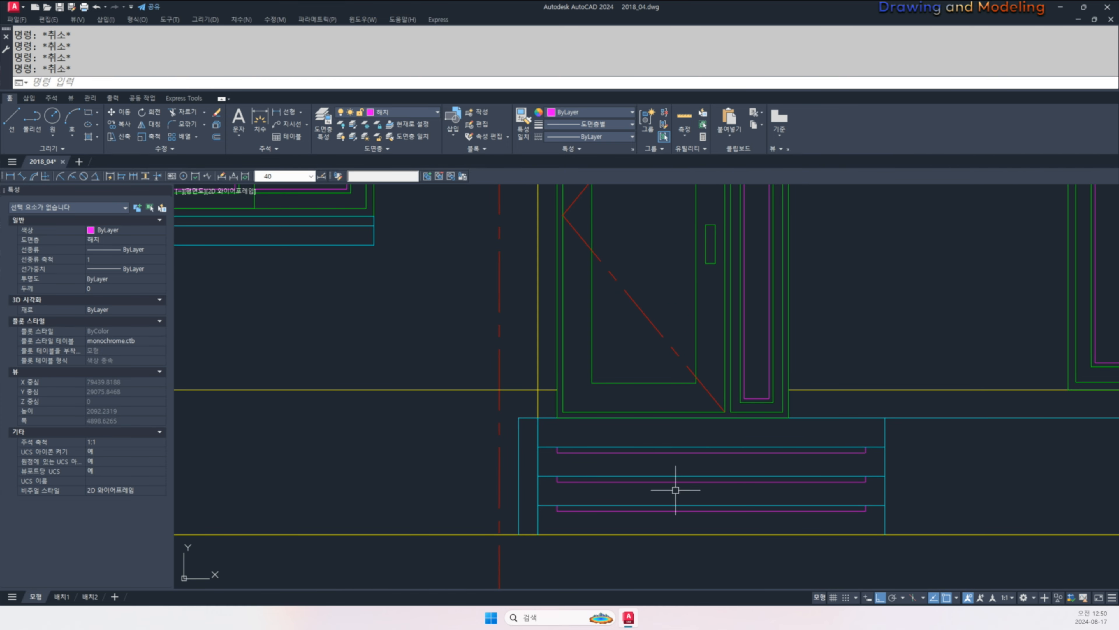
{"action": "middle_click_drag", "start_coordinate": [587, 482], "coordinate": [429, 513]}
{"action": "scroll", "coordinate": [630, 517], "scroll_direction": "down", "scroll_amount": 4}
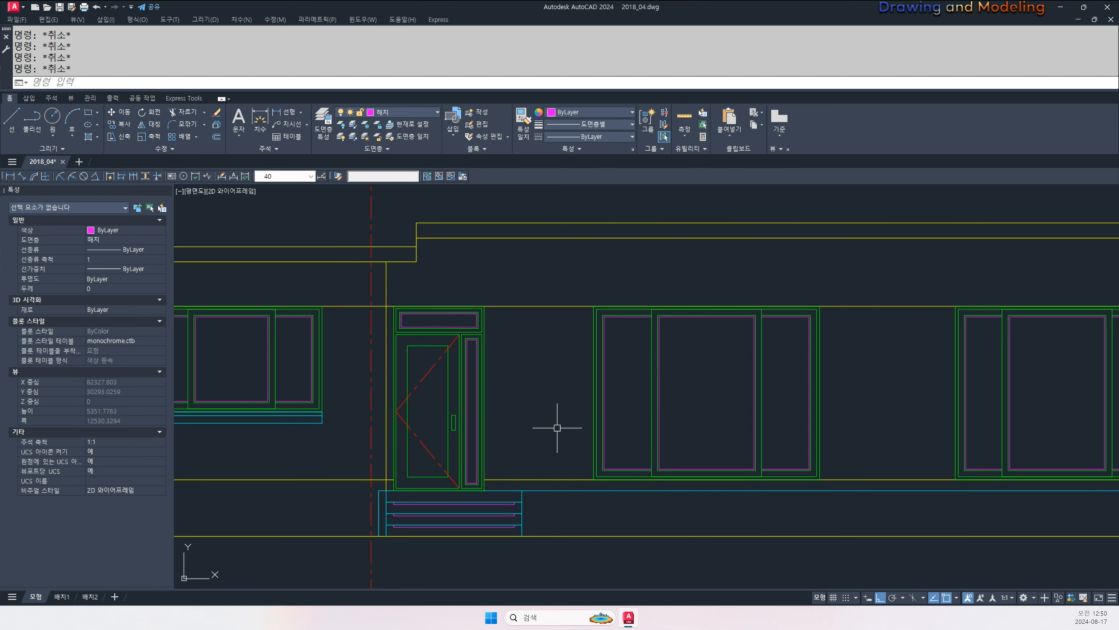
{"action": "middle_click_drag", "start_coordinate": [614, 507], "coordinate": [578, 513]}
{"action": "type", "text": "o"}
{"action": "key", "text": "Return"}
{"action": "key", "text": "Escape"}
{"action": "key", "text": "Escape"}
- Offset the platform's top line 900 upward for the top of the railing
{"action": "type", "text": "o"}
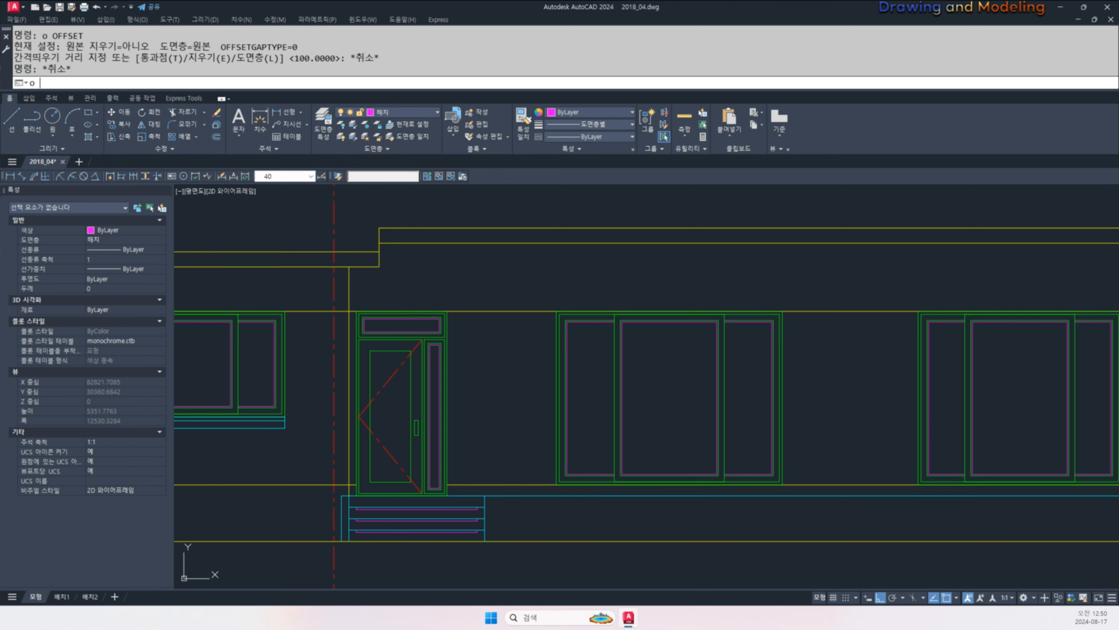
{"action": "key", "text": "Return"}
{"action": "type", "text": "900"}
{"action": "key", "text": "Return"}
{"action": "left_click", "coordinate": [545, 496]}
{"action": "left_click", "coordinate": [534, 468]}
{"action": "key", "text": "Escape"}
{"action": "key", "text": "Escape"}
- Draw a vertical line from the window-side top corner of the steps up past the railing's top line
{"action": "middle_click_drag", "start_coordinate": [507, 500], "coordinate": [548, 519]}
{"action": "type", "text": "l"}
{"action": "key", "text": "Return"}
{"action": "left_click", "coordinate": [525, 514]}
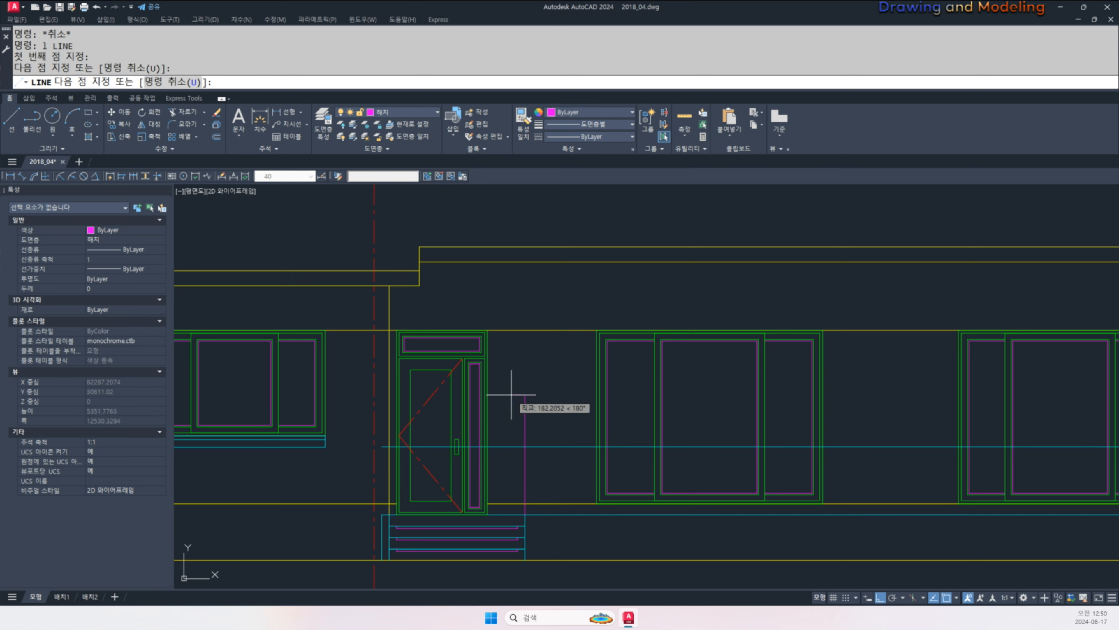
{"action": "left_click", "coordinate": [520, 394]}
{"action": "key", "text": "Escape"}
{"action": "key", "text": "Escape"}
- Match the new vertical line's properties to the railing's horizontal top line
{"action": "scroll", "coordinate": [508, 455], "scroll_direction": "up", "scroll_amount": 2}
{"action": "left_click", "coordinate": [544, 441]}
{"action": "left_click_drag", "start_coordinate": [547, 410], "coordinate": [513, 457]}
{"action": "key", "text": "Escape"}
{"action": "key", "text": "Escape"}
- Trim the railing's top line and vertical end line to each other so they form a clean corner
{"action": "middle_click_drag", "start_coordinate": [544, 459], "coordinate": [559, 472]}
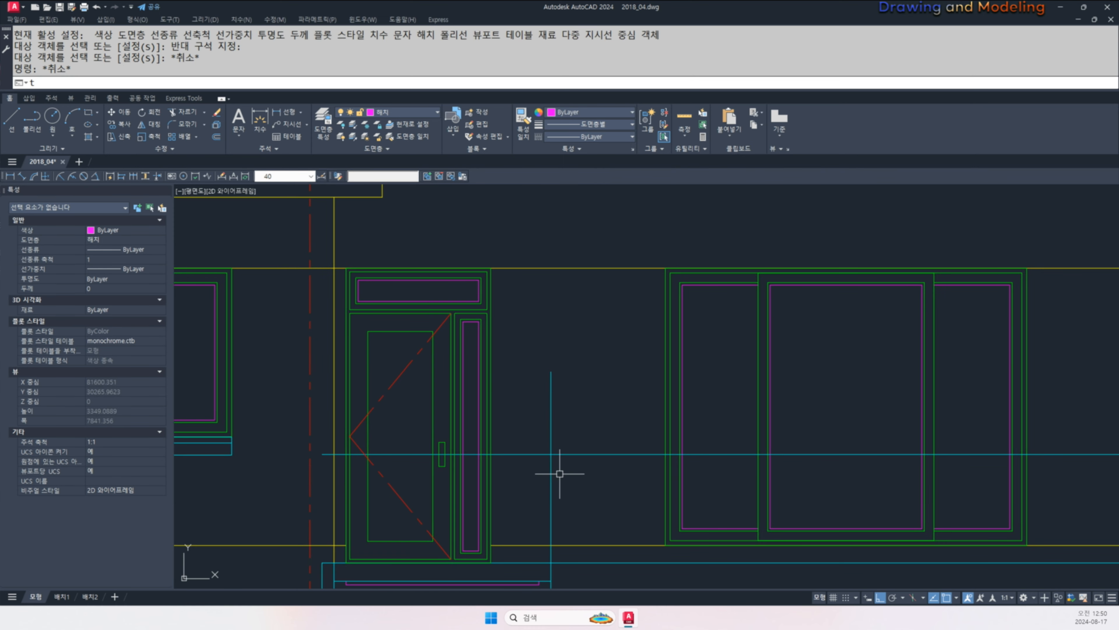
{"action": "type", "text": "tr"}
{"action": "left_click_drag", "start_coordinate": [561, 473], "coordinate": [526, 468]}
{"action": "key", "text": "Return"}
{"action": "left_click", "coordinate": [551, 421]}
{"action": "key", "text": "Escape"}
{"action": "key", "text": "Escape"}
- Try to offset the railing's top line 870 downward, and undo that offset
{"action": "middle_click_drag", "start_coordinate": [572, 501], "coordinate": [589, 425]}
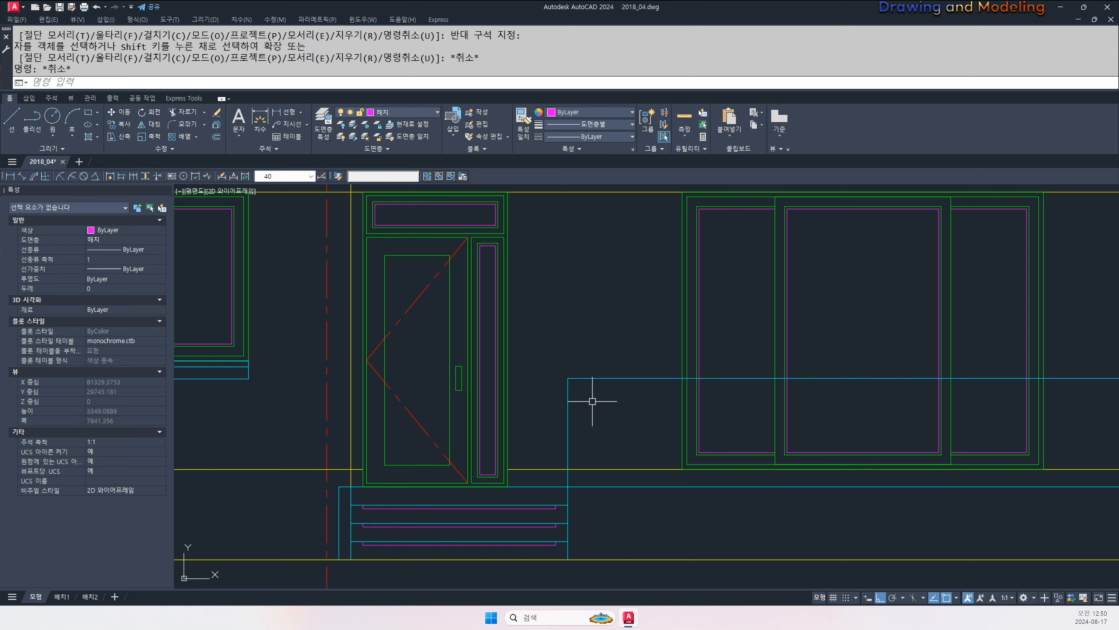
{"action": "middle_click_drag", "start_coordinate": [589, 470], "coordinate": [591, 471]}
{"action": "type", "text": "o"}
{"action": "key", "text": "Return"}
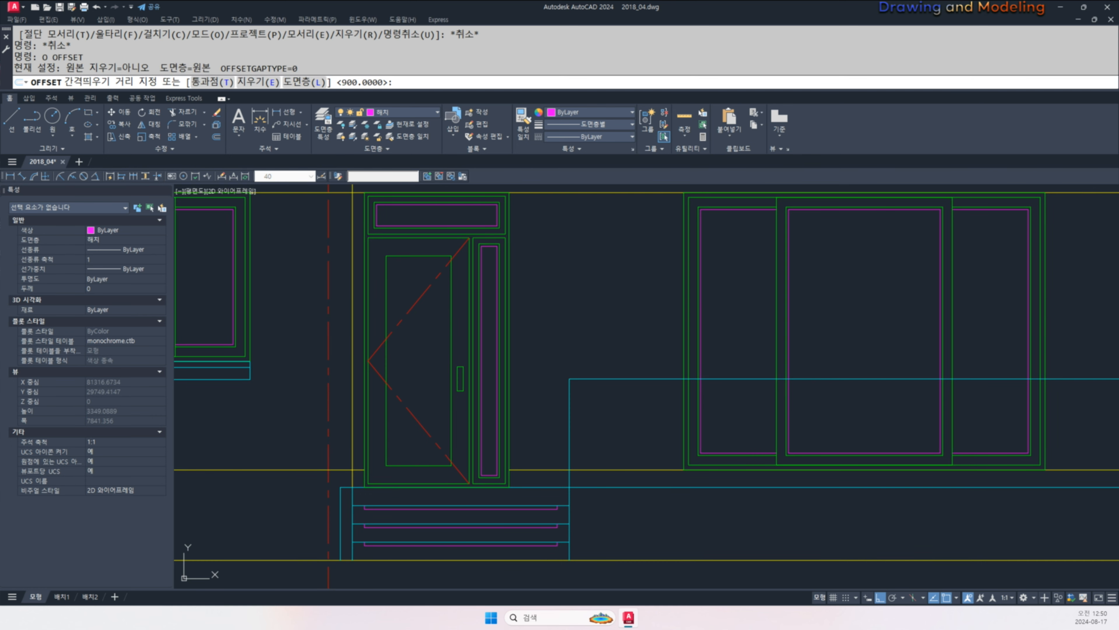
{"action": "type", "text": "870"}
{"action": "key", "text": "Return"}
{"action": "left_click", "coordinate": [631, 380]}
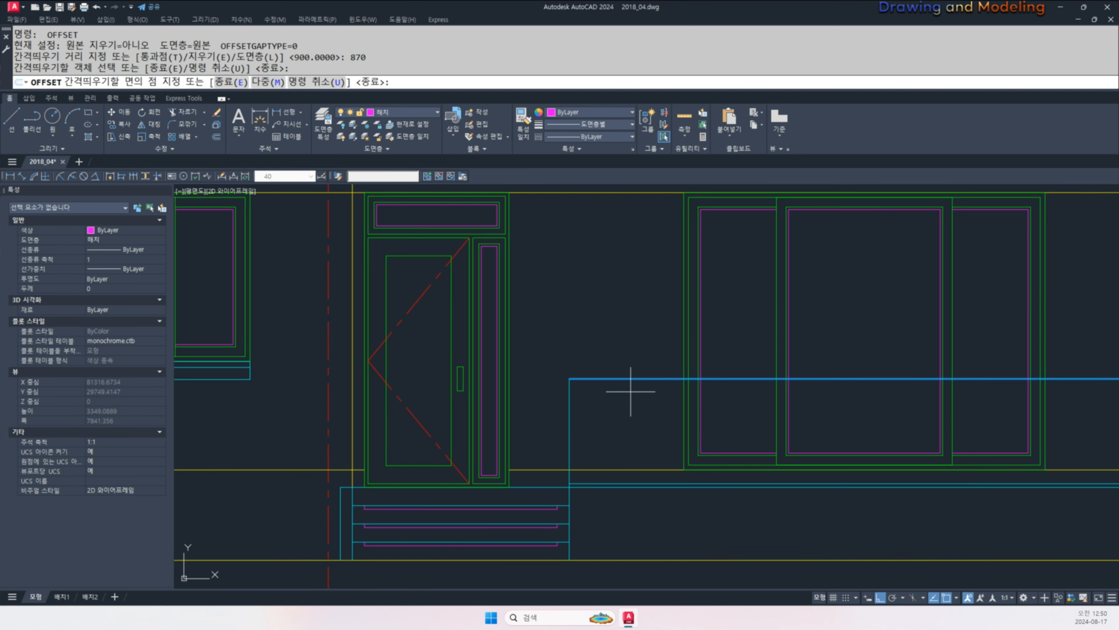
{"action": "left_click", "coordinate": [606, 403]}
{"action": "key", "text": "Escape"}
{"action": "key", "text": "ctrl+z"}
- Offset the railing's top line 80 downward to form the handrail's lower edge
{"action": "type", "text": "o"}
{"action": "key", "text": "Return"}
{"action": "type", "text": "80"}
{"action": "key", "text": "Return"}
{"action": "left_click", "coordinate": [613, 379]}
{"action": "left_click", "coordinate": [614, 403]}
{"action": "key", "text": "Escape"}
- Trim away the railing's vertical end line below the handrail's lower edge
{"action": "scroll", "coordinate": [579, 394], "scroll_direction": "up", "scroll_amount": 4}
{"action": "type", "text": "tr"}
{"action": "key", "text": "Return"}
{"action": "key", "text": "Return"}
{"action": "left_click_drag", "start_coordinate": [611, 400], "coordinate": [520, 434]}
{"action": "key", "text": "Escape"}
{"action": "key", "text": "Escape"}
- Draw a vertical line closing the handrail's far end at the house's outer wall edge
{"action": "scroll", "coordinate": [578, 414], "scroll_direction": "down", "scroll_amount": 6}
{"action": "scroll", "coordinate": [749, 412], "scroll_direction": "up", "scroll_amount": 6}
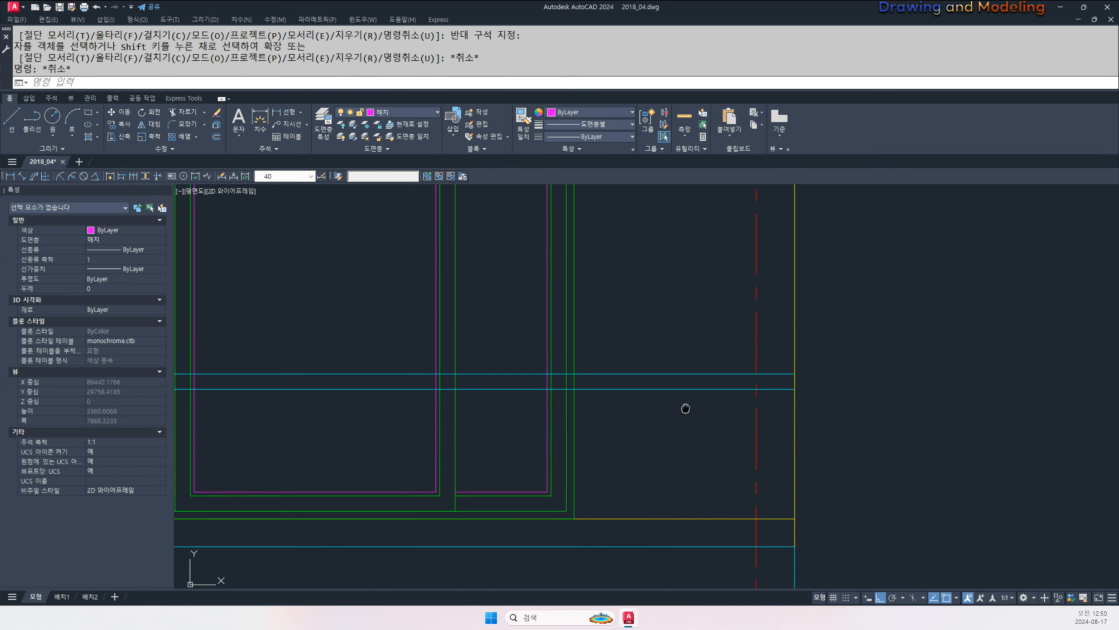
{"action": "type", "text": "l"}
{"action": "key", "text": "Return"}
{"action": "left_click", "coordinate": [794, 419]}
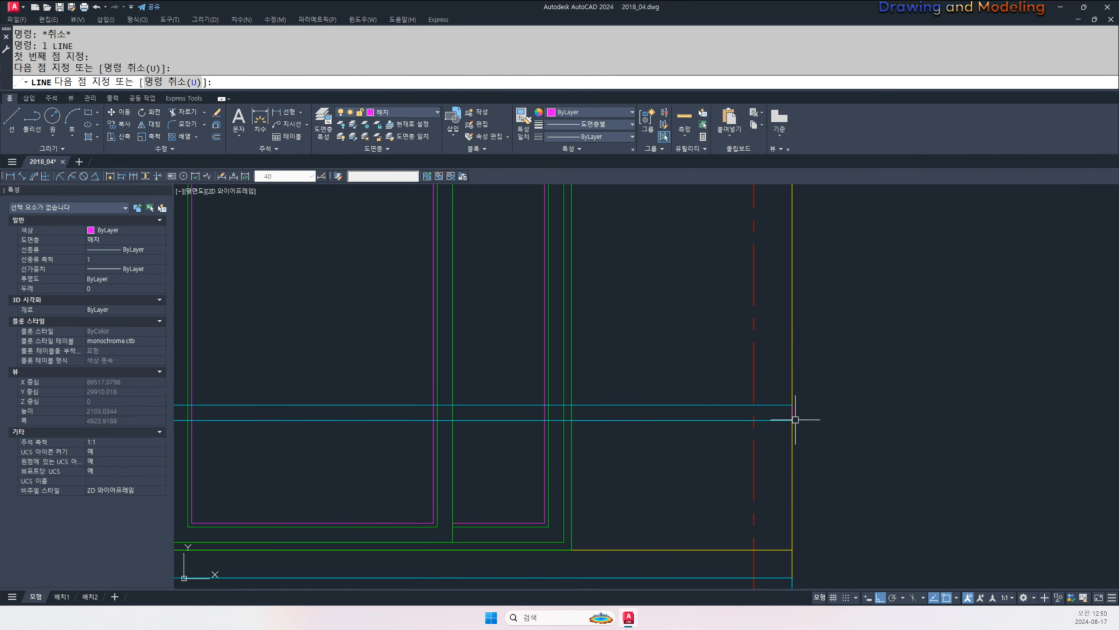
{"action": "key", "text": "Escape"}
{"action": "key", "text": "Escape"}
- Match the closing line's properties to the handrail's horizontal line
{"action": "type", "text": "ma"}
{"action": "key", "text": "Return"}
{"action": "left_click", "coordinate": [781, 419]}
{"action": "left_click", "coordinate": [777, 398]}
{"action": "left_click", "coordinate": [812, 436]}
{"action": "key", "text": "Escape"}
{"action": "key", "text": "Escape"}
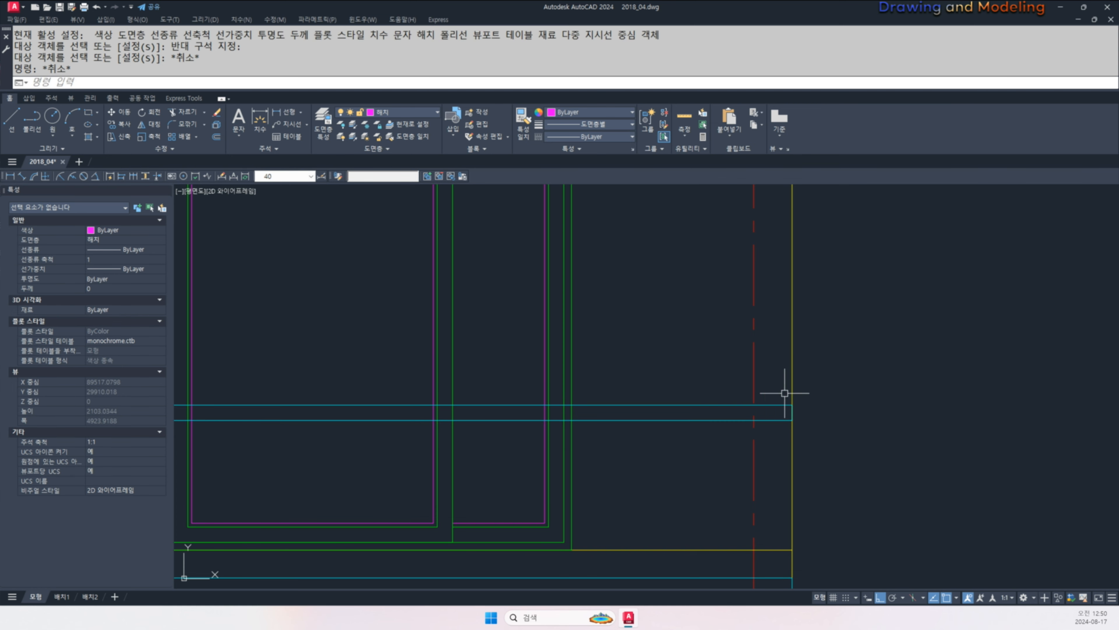
- Join the handrail's four outline lines into a single polyline
{"action": "left_click", "coordinate": [774, 390]}
{"action": "left_click", "coordinate": [817, 439]}
{"action": "left_click", "coordinate": [725, 380]}
{"action": "left_click", "coordinate": [682, 432]}
{"action": "scroll", "coordinate": [604, 433], "scroll_direction": "down", "scroll_amount": 2}
{"action": "mouse_move", "coordinate": [499, 425]}
{"action": "middle_mouse_down"}
{"action": "mouse_move", "coordinate": [926, 426]}
{"action": "mouse_move", "coordinate": [838, 433]}
{"action": "middle_mouse_up"}
{"action": "middle_click_drag", "start_coordinate": [444, 433], "coordinate": [622, 433]}
{"action": "scroll", "coordinate": [508, 402], "scroll_direction": "up", "scroll_amount": 2}
{"action": "type", "text": "j"}
{"action": "key", "text": "Return"}
{"action": "scroll", "coordinate": [637, 452], "scroll_direction": "down", "scroll_amount": 3}
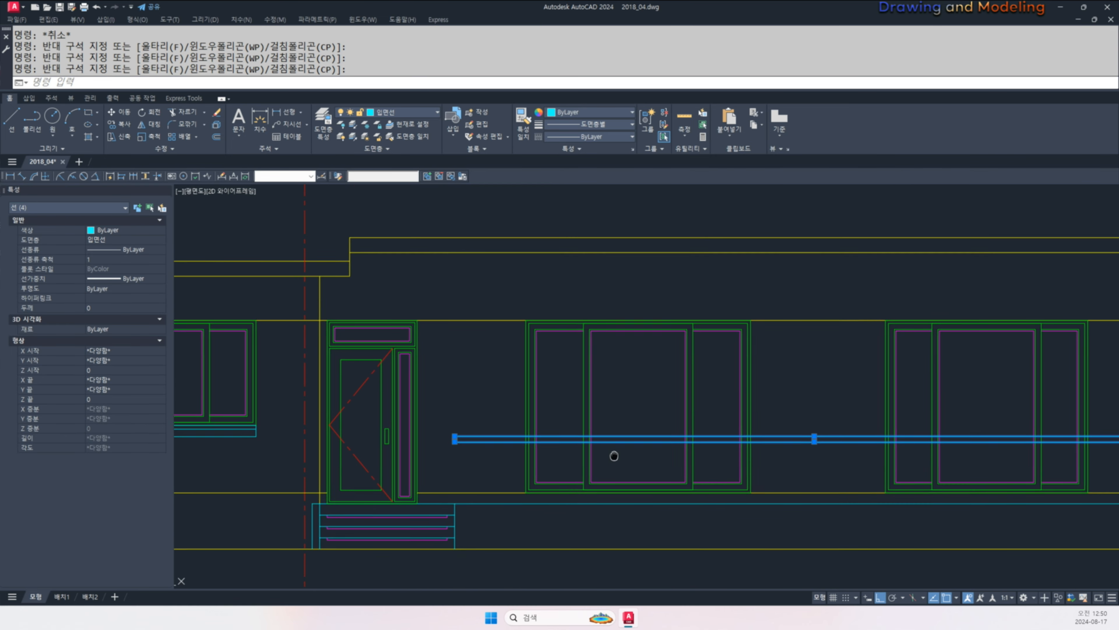
{"action": "key", "text": "Escape"}
{"action": "left_click", "coordinate": [790, 416]}
{"action": "scroll", "coordinate": [789, 416], "scroll_direction": "down", "scroll_amount": 2}
{"action": "middle_click_drag", "start_coordinate": [789, 417], "coordinate": [551, 432]}
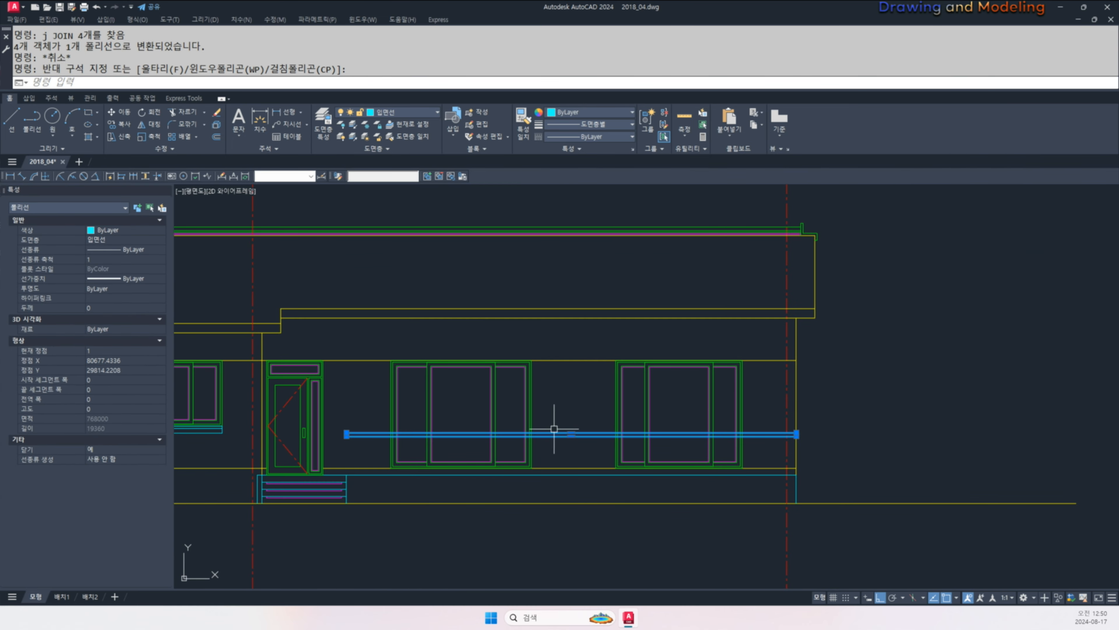
{"action": "key", "text": "Escape"}
{"action": "key", "text": "Escape"}
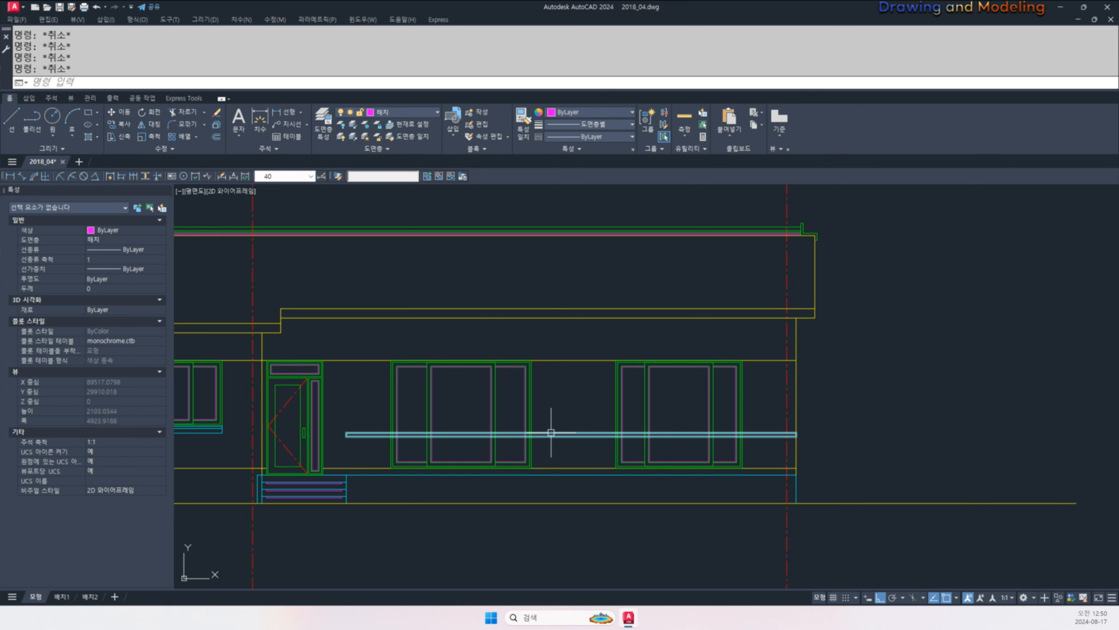
- Draw a vertical line 820 long from the handrail's lower corner beside the steps down to the platform
{"action": "scroll", "coordinate": [529, 512], "scroll_direction": "up", "scroll_amount": 3}
{"action": "type", "text": "l"}
{"action": "key", "text": "Return"}
{"action": "scroll", "coordinate": [377, 436], "scroll_direction": "up", "scroll_amount": 2}
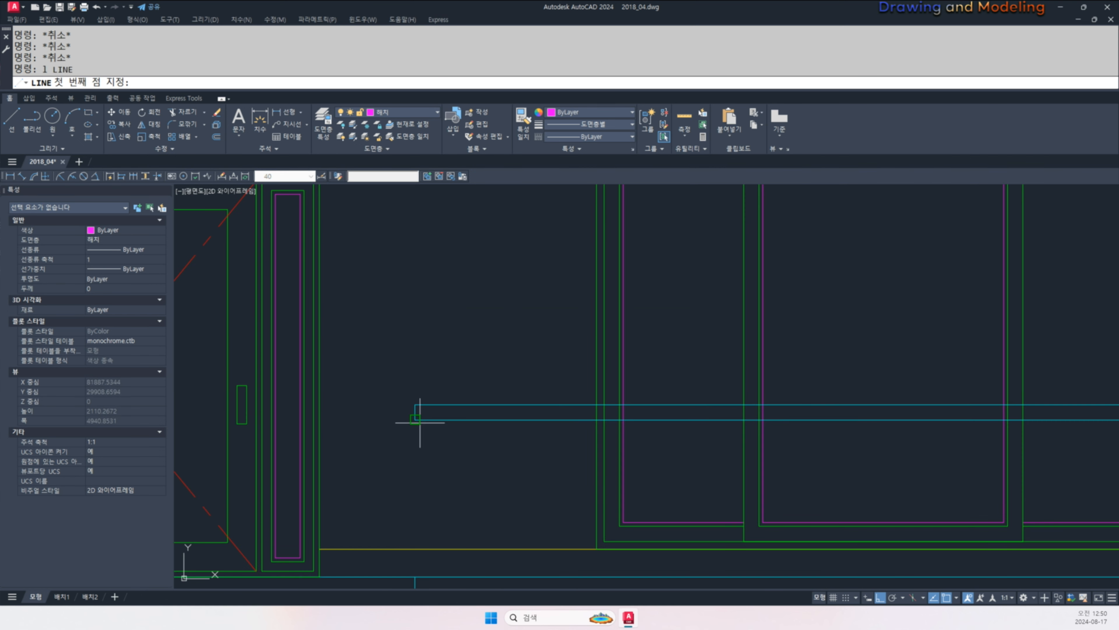
{"action": "left_click", "coordinate": [420, 425]}
{"action": "scroll", "coordinate": [474, 478], "scroll_direction": "up", "scroll_amount": 3}
{"action": "key", "text": "Escape"}
{"action": "key", "text": "Escape"}
- Examine the entrance steps and terrace edge in the floor plan to check the railing's position
{"action": "middle_click_drag", "start_coordinate": [514, 499], "coordinate": [613, 487]}
{"action": "scroll", "coordinate": [590, 482], "scroll_direction": "down", "scroll_amount": 6}
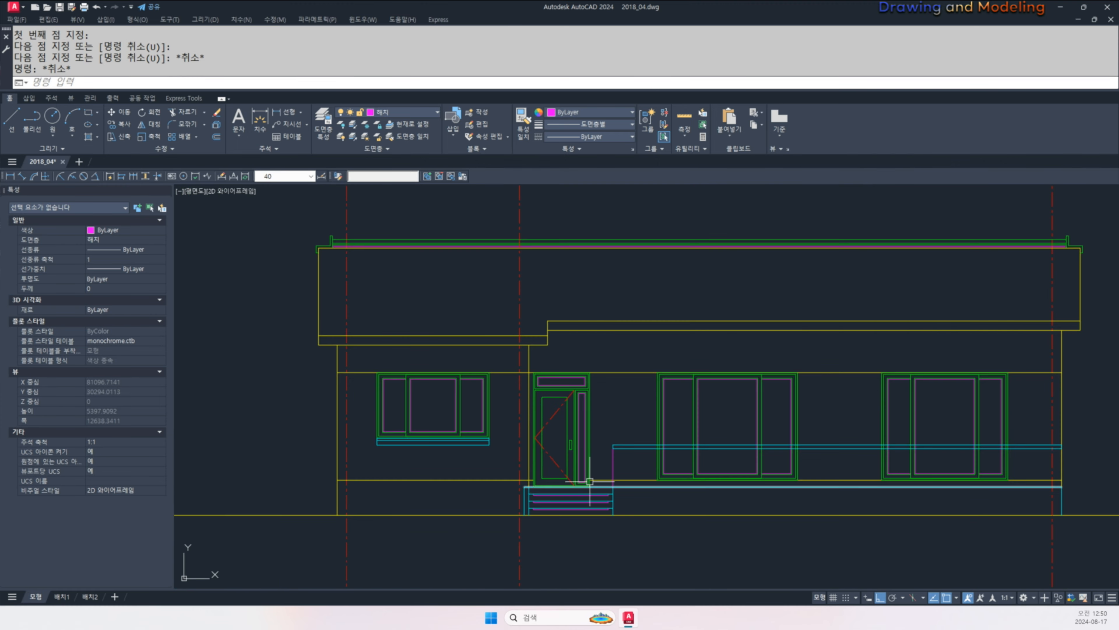
{"action": "middle_click_drag", "start_coordinate": [335, 445], "coordinate": [664, 460]}
{"action": "middle_click_drag", "start_coordinate": [432, 492], "coordinate": [733, 512]}
{"action": "scroll", "coordinate": [734, 512], "scroll_direction": "down", "scroll_amount": 4}
{"action": "middle_click_drag", "start_coordinate": [420, 451], "coordinate": [622, 468]}
{"action": "middle_click_drag", "start_coordinate": [489, 453], "coordinate": [623, 500]}
{"action": "scroll", "coordinate": [623, 500], "scroll_direction": "up", "scroll_amount": 5}
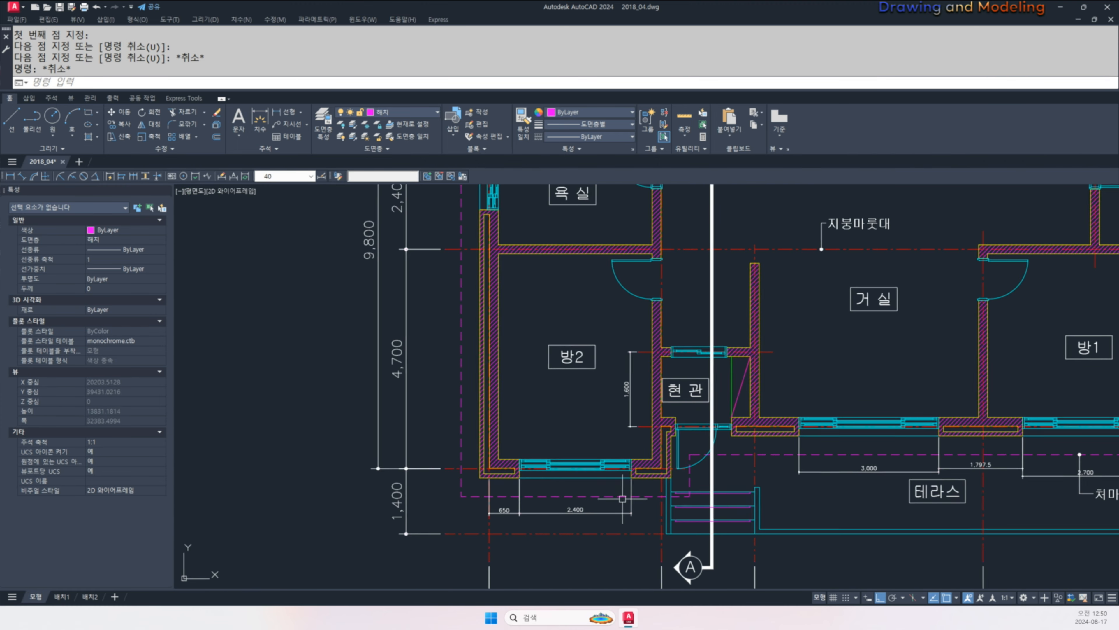
{"action": "middle_click_drag", "start_coordinate": [795, 518], "coordinate": [617, 462]}
{"action": "scroll", "coordinate": [617, 462], "scroll_direction": "up", "scroll_amount": 4}
{"action": "key", "text": "ctrl+alt+d"}
{"action": "left_click_drag", "start_coordinate": [620, 489], "coordinate": [553, 490]}
{"action": "key", "text": "Escape"}
{"action": "scroll", "coordinate": [459, 371], "scroll_direction": "down", "scroll_amount": 4}
{"action": "middle_click_drag", "start_coordinate": [837, 437], "coordinate": [352, 434]}
{"action": "scroll", "coordinate": [441, 435], "scroll_direction": "down", "scroll_amount": 1}
{"action": "scroll", "coordinate": [749, 494], "scroll_direction": "down", "scroll_amount": 1}
{"action": "mouse_move", "coordinate": [992, 560]}
{"action": "middle_mouse_down"}
{"action": "mouse_move", "coordinate": [713, 514]}
{"action": "mouse_move", "coordinate": [582, 476]}
{"action": "middle_mouse_up"}
{"action": "middle_click_drag", "start_coordinate": [811, 492], "coordinate": [440, 466]}
- Move the vertical line under the handrail 50 inward, away from the entrance steps
{"action": "scroll", "coordinate": [864, 408], "scroll_direction": "up", "scroll_amount": 6}
{"action": "scroll", "coordinate": [820, 382], "scroll_direction": "up", "scroll_amount": 2}
{"action": "middle_click_drag", "start_coordinate": [820, 382], "coordinate": [770, 387]}
{"action": "left_click", "coordinate": [802, 417]}
{"action": "left_click", "coordinate": [720, 444]}
{"action": "middle_click_drag", "start_coordinate": [800, 439], "coordinate": [757, 438]}
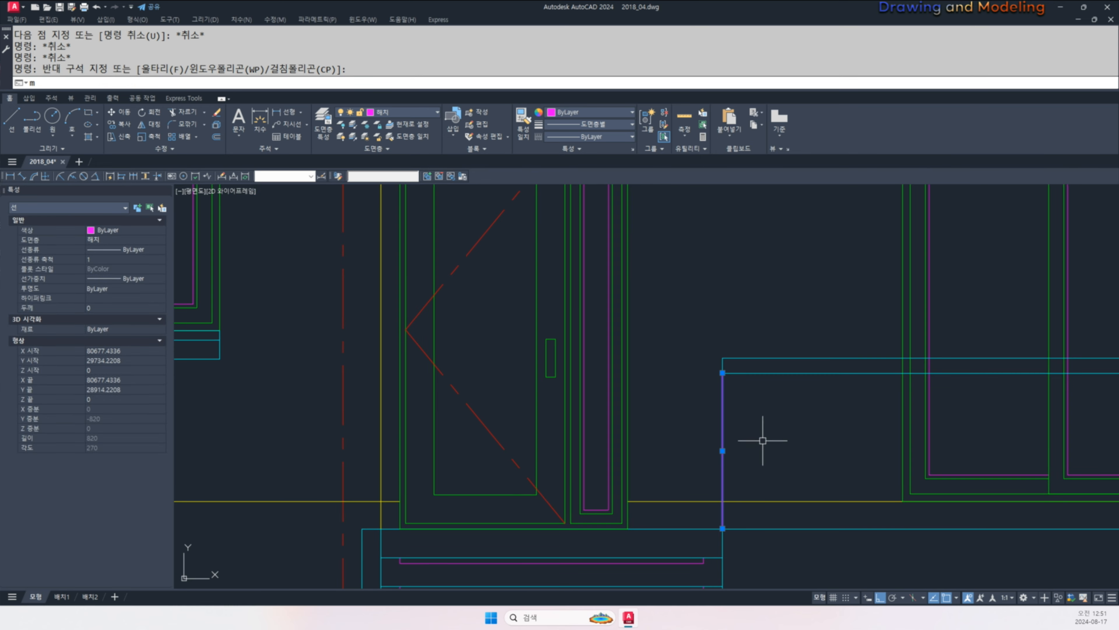
{"action": "type", "text": "m"}
{"action": "key", "text": "Return"}
{"action": "left_click", "coordinate": [757, 430]}
{"action": "type", "text": "50"}
{"action": "key", "text": "Return"}
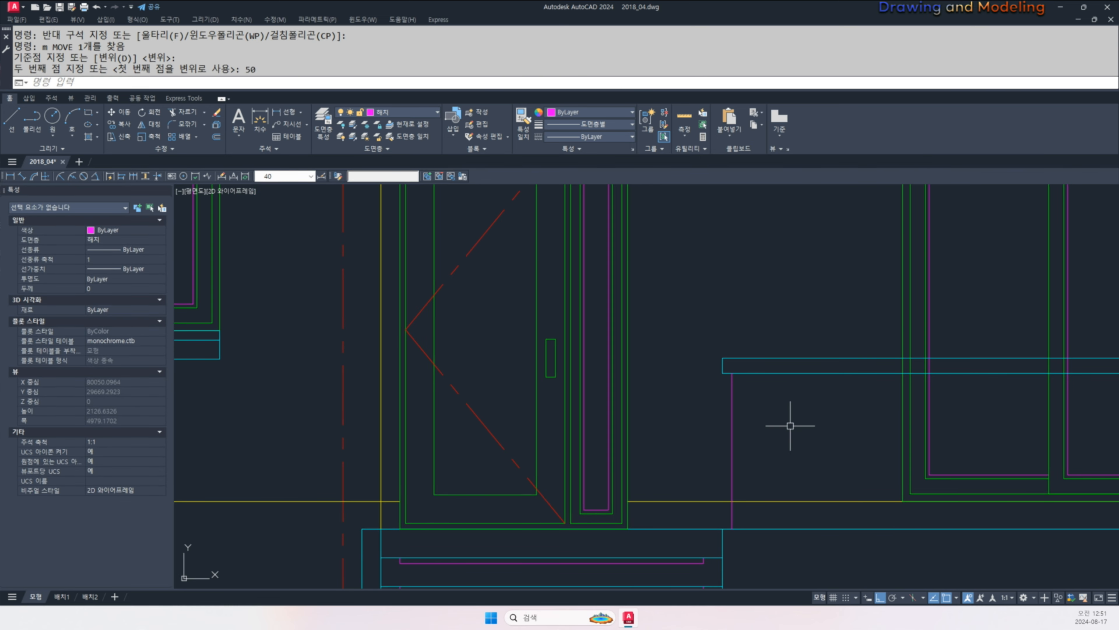
{"action": "key", "text": "Escape"}
{"action": "key", "text": "Escape"}
- Match the moved vertical line's properties to the platform's elevation line
{"action": "type", "text": "ma"}
{"action": "key", "text": "Return"}
{"action": "middle_click_drag", "start_coordinate": [763, 476], "coordinate": [393, 422]}
{"action": "left_click", "coordinate": [771, 491]}
{"action": "left_click", "coordinate": [772, 434]}
{"action": "left_click", "coordinate": [730, 426]}
{"action": "key", "text": "Escape"}
{"action": "key", "text": "Escape"}
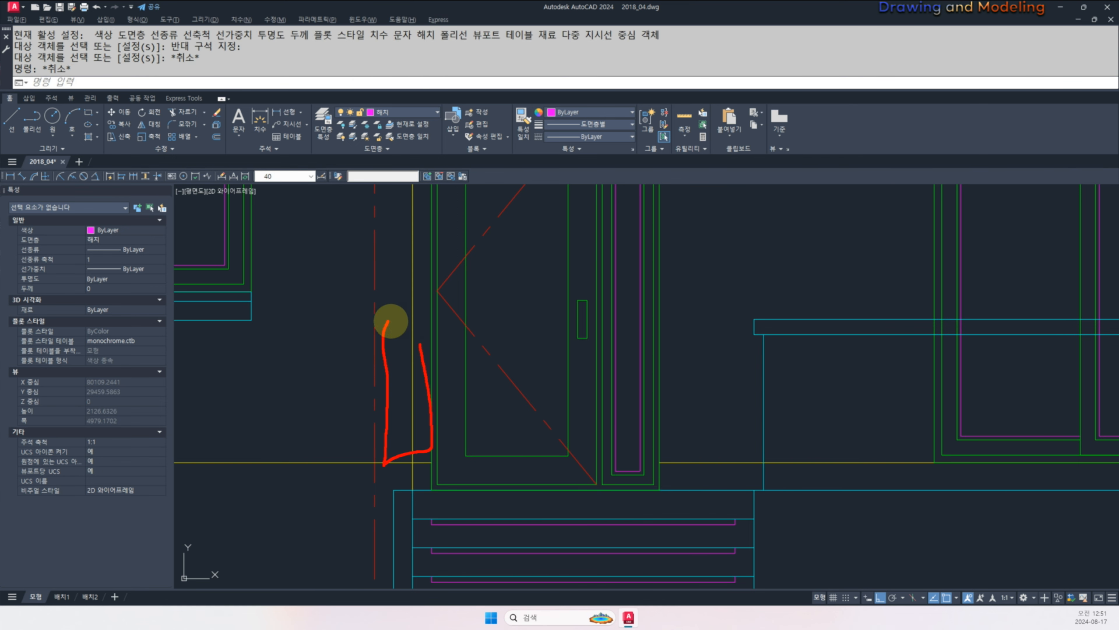
{"action": "key", "text": "Escape"}
- Offset the vertical baluster line 15 to each side
{"action": "middle_click_drag", "start_coordinate": [746, 412], "coordinate": [686, 430]}
{"action": "type", "text": "o"}
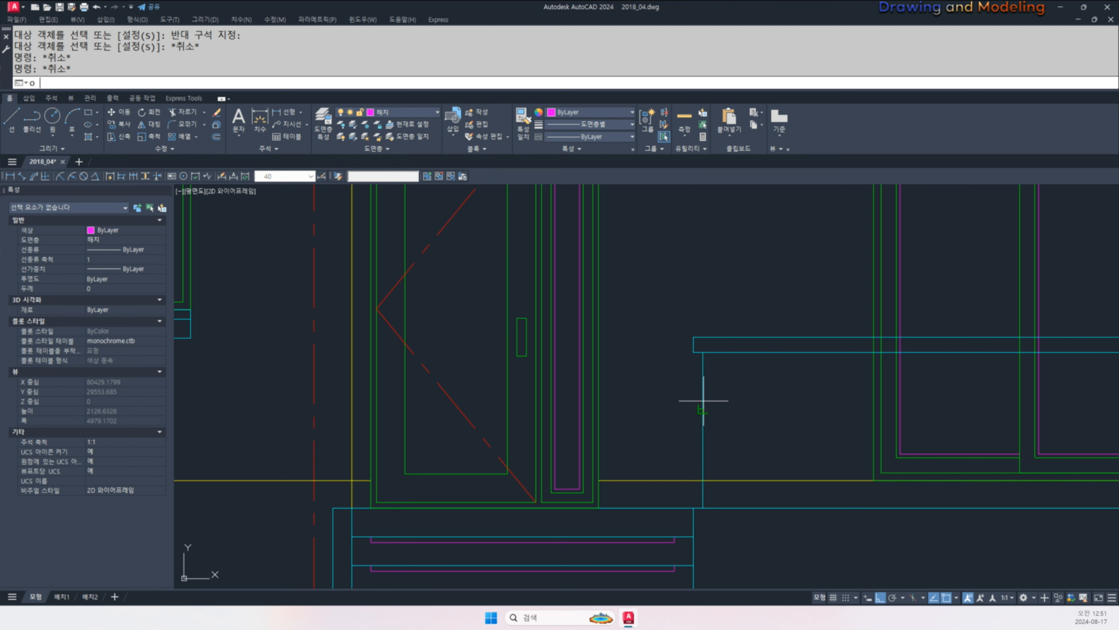
{"action": "key", "text": "Return"}
{"action": "type", "text": "15"}
{"action": "key", "text": "Return"}
{"action": "left_click", "coordinate": [703, 401]}
{"action": "left_click", "coordinate": [680, 401]}
{"action": "left_click", "coordinate": [703, 386]}
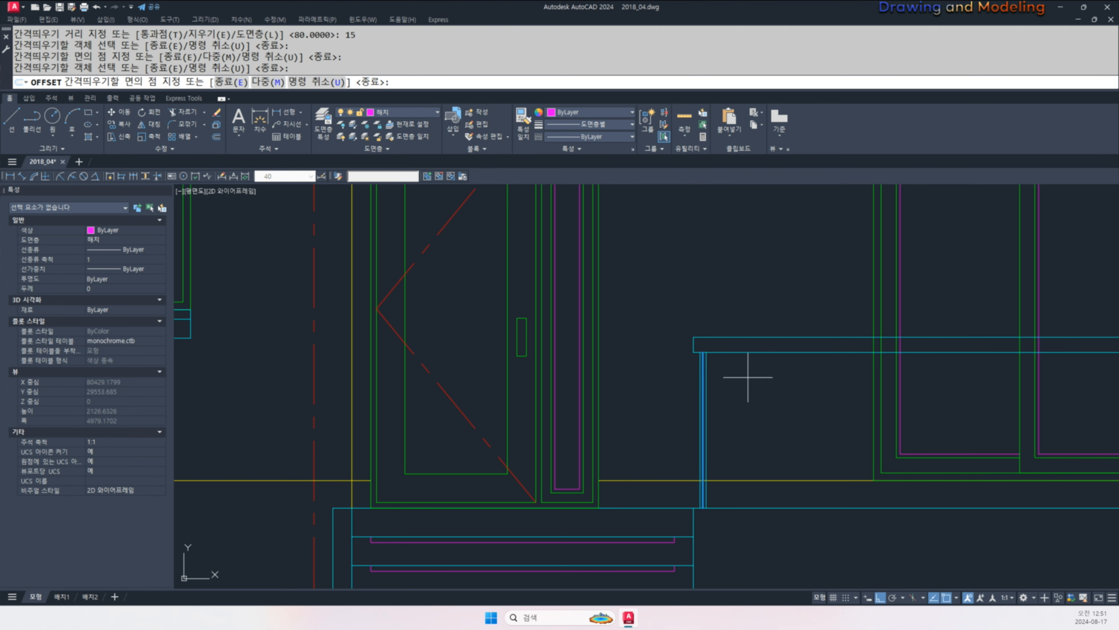
{"action": "left_click", "coordinate": [744, 376]}
{"action": "key", "text": "Escape"}
- Erase the original centre line between the two baluster edges
{"action": "scroll", "coordinate": [694, 362], "scroll_direction": "up", "scroll_amount": 5}
{"action": "left_click", "coordinate": [741, 355]}
{"action": "left_click", "coordinate": [734, 352]}
{"action": "type", "text": "e"}
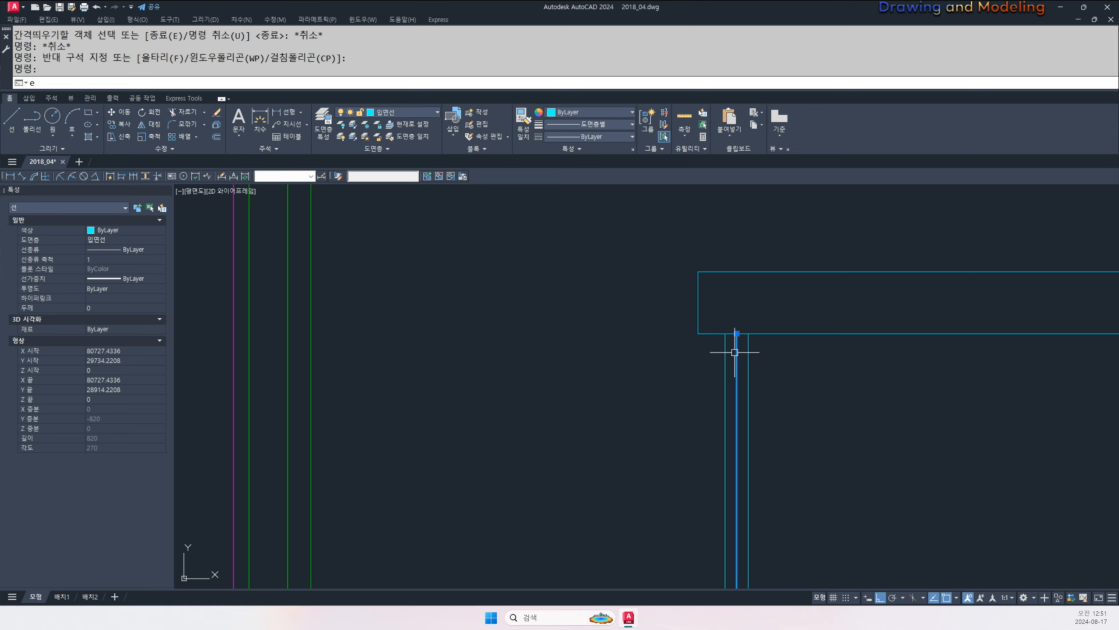
{"action": "key", "text": "Return"}
{"action": "key", "text": "Escape"}
- Create a rectangular wipeout between the two baluster lines, from the handrail's lower edge down to the platform
{"action": "scroll", "coordinate": [736, 354], "scroll_direction": "down", "scroll_amount": 4}
{"action": "mouse_move", "coordinate": [743, 376]}
{"action": "middle_mouse_down"}
{"action": "mouse_move", "coordinate": [685, 372]}
{"action": "mouse_move", "coordinate": [662, 327]}
{"action": "middle_mouse_up"}
{"action": "mouse_move", "coordinate": [740, 408]}
{"action": "middle_mouse_down"}
{"action": "mouse_move", "coordinate": [720, 391]}
{"action": "mouse_move", "coordinate": [738, 381]}
{"action": "mouse_move", "coordinate": [757, 411]}
{"action": "middle_mouse_up"}
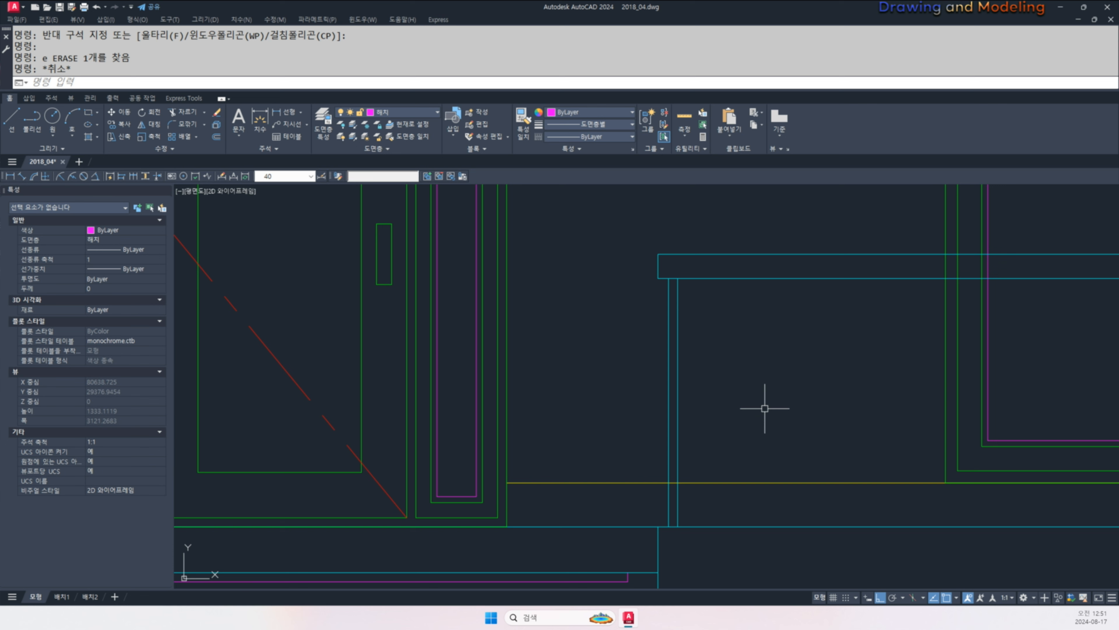
{"action": "type", "text": "wipeout"}
{"action": "key", "text": "Return"}
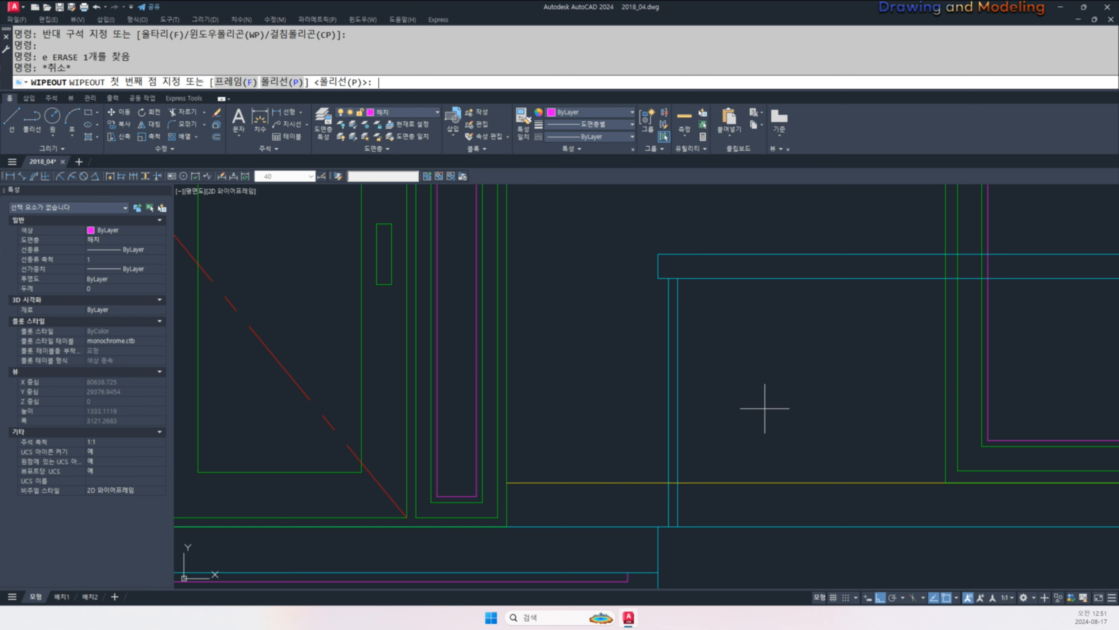
{"action": "left_click", "coordinate": [669, 278]}
{"action": "left_click", "coordinate": [678, 278]}
{"action": "left_click", "coordinate": [678, 525]}
{"action": "left_click", "coordinate": [668, 526]}
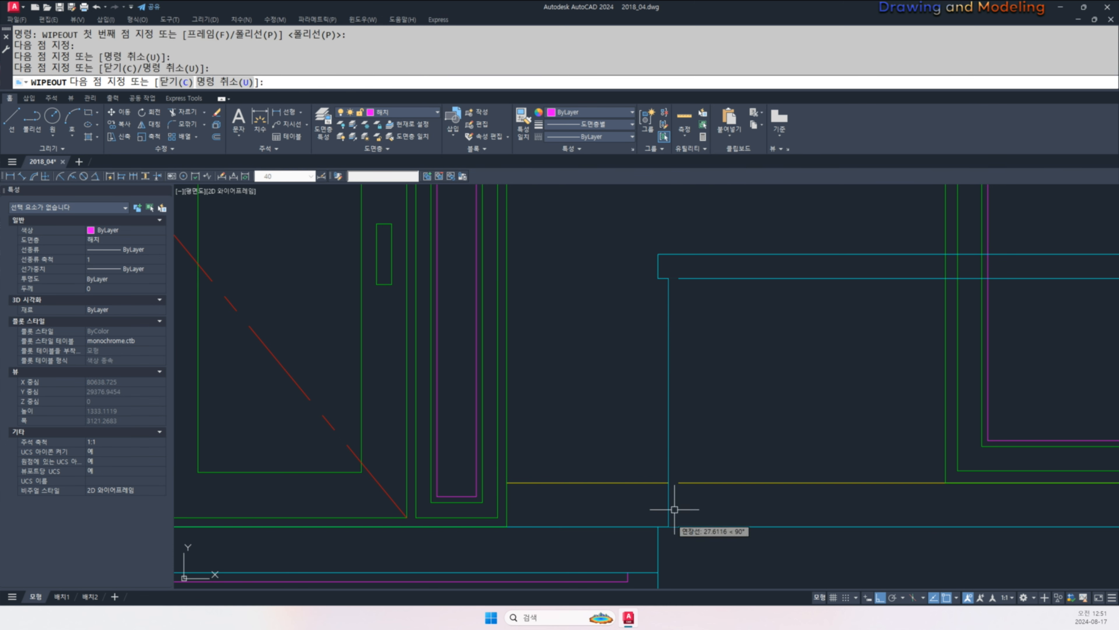
{"action": "key", "text": "Return"}
- Turn the wipeout frame display on
{"action": "key", "text": "Return"}
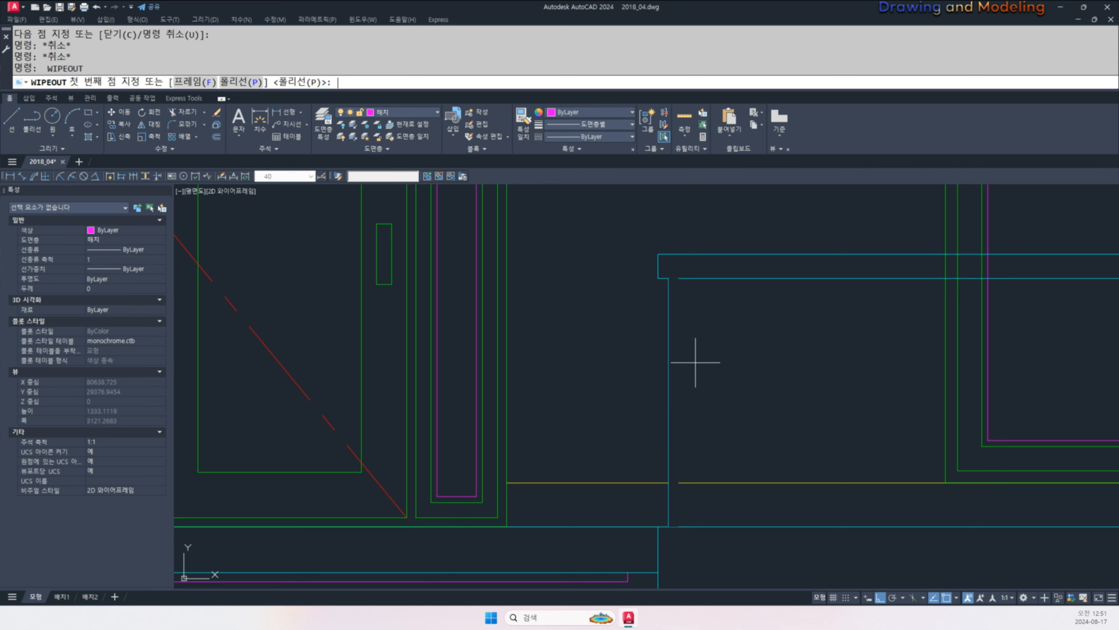
{"action": "type", "text": "f"}
{"action": "key", "text": "Return"}
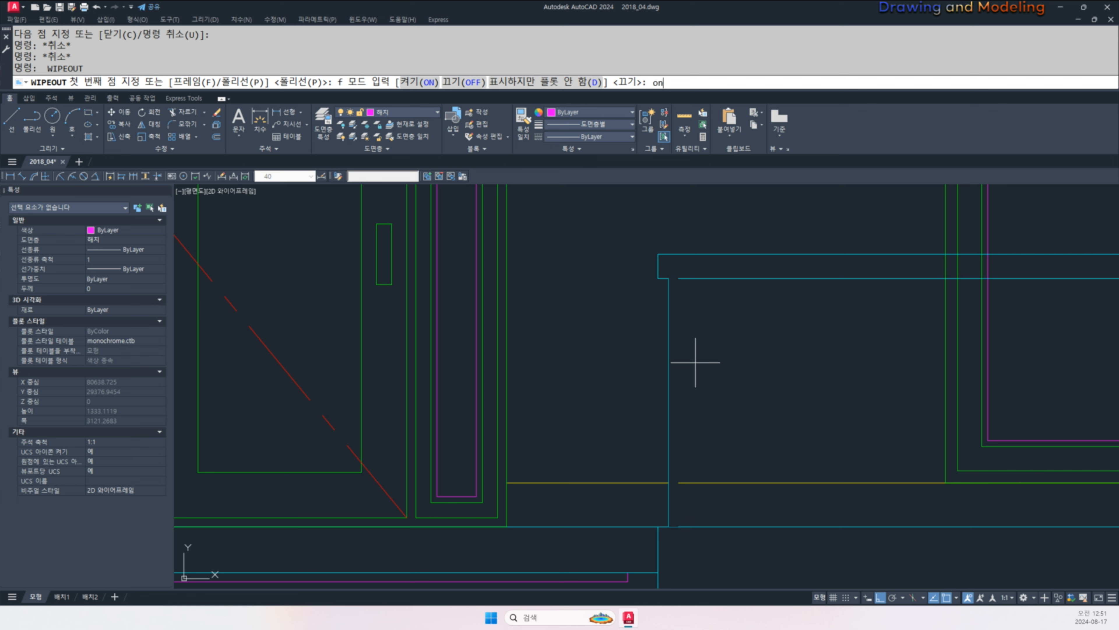
{"action": "key", "text": "Return"}
{"action": "key", "text": "Escape"}
{"action": "key", "text": "Escape"}
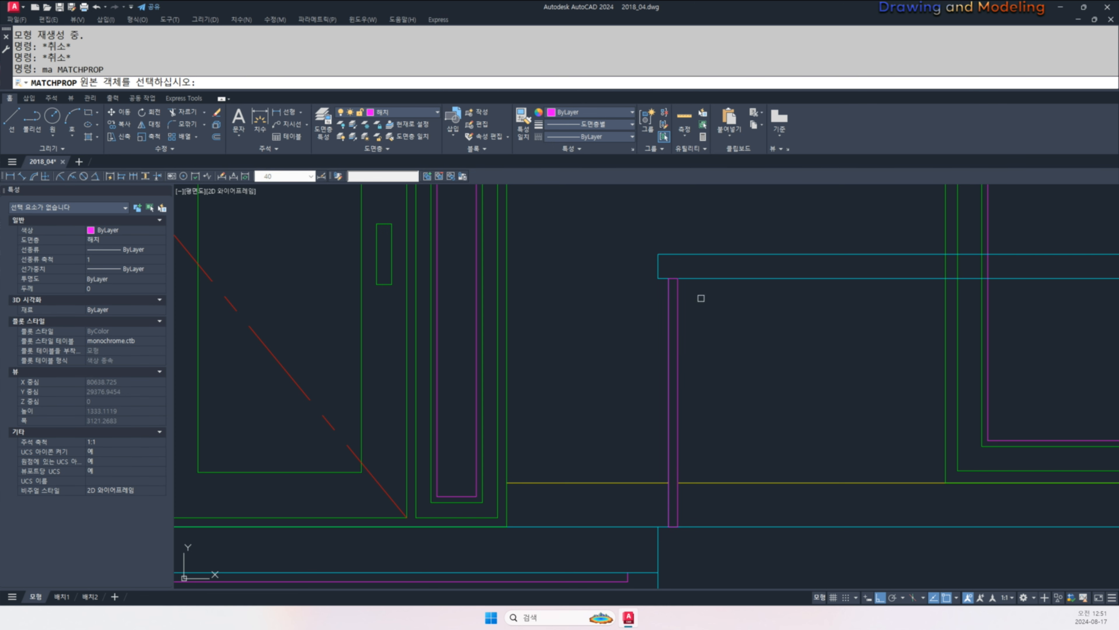
- Match the baluster wipeout's properties to the cyan handrail outline
{"action": "left_click", "coordinate": [707, 281]}
{"action": "left_click", "coordinate": [721, 312]}
{"action": "left_click", "coordinate": [651, 356]}
{"action": "key", "text": "Escape"}
{"action": "key", "text": "Escape"}
- Array the first baluster's lines and wipeout along the platform's top edge as a path array
{"action": "left_click", "coordinate": [697, 357]}
{"action": "left_click", "coordinate": [643, 361]}
{"action": "scroll", "coordinate": [835, 384], "scroll_direction": "down", "scroll_amount": 2}
{"action": "middle_click_drag", "start_coordinate": [837, 384], "coordinate": [579, 375]}
{"action": "type", "text": "ar"}
{"action": "key", "text": "Return"}
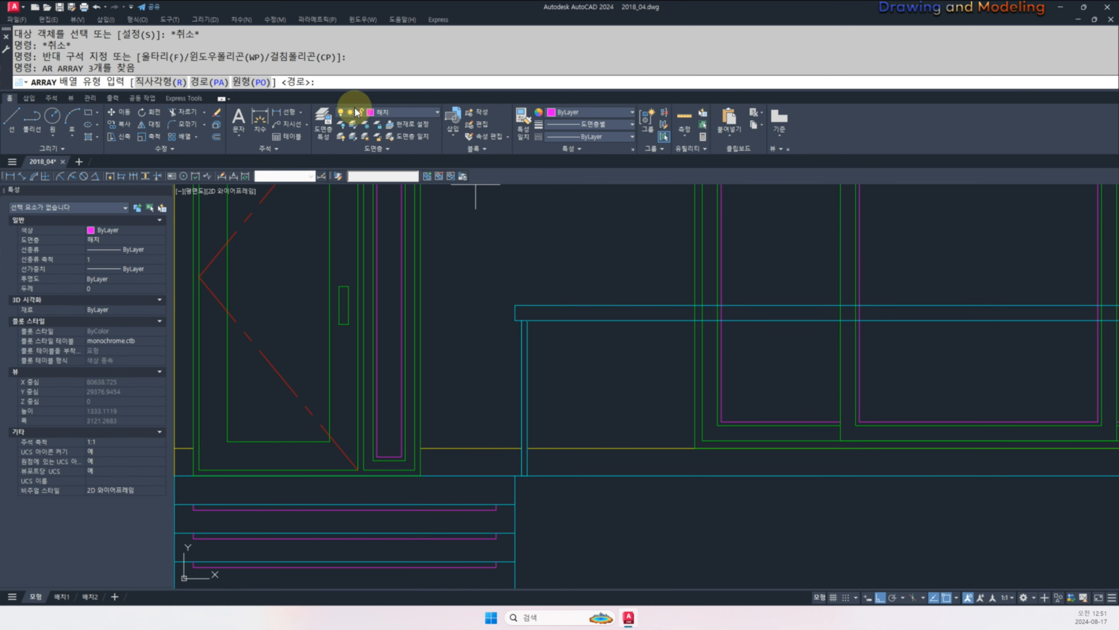
{"action": "left_click", "coordinate": [211, 83]}
{"action": "left_click", "coordinate": [558, 475]}
{"action": "scroll", "coordinate": [637, 527], "scroll_direction": "down", "scroll_amount": 3}
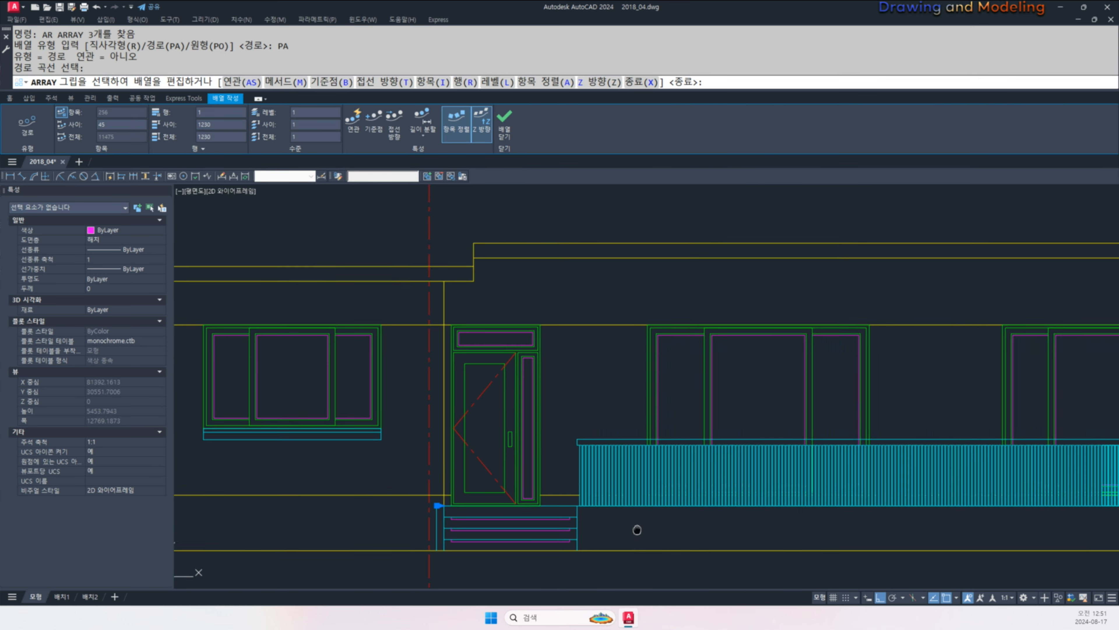
- Set the spacing between the arrayed balusters to 300
{"action": "type", "text": "i"}
{"action": "key", "text": "Return"}
{"action": "type", "text": "300"}
{"action": "key", "text": "Return"}
{"action": "scroll", "coordinate": [562, 489], "scroll_direction": "down", "scroll_amount": 3}
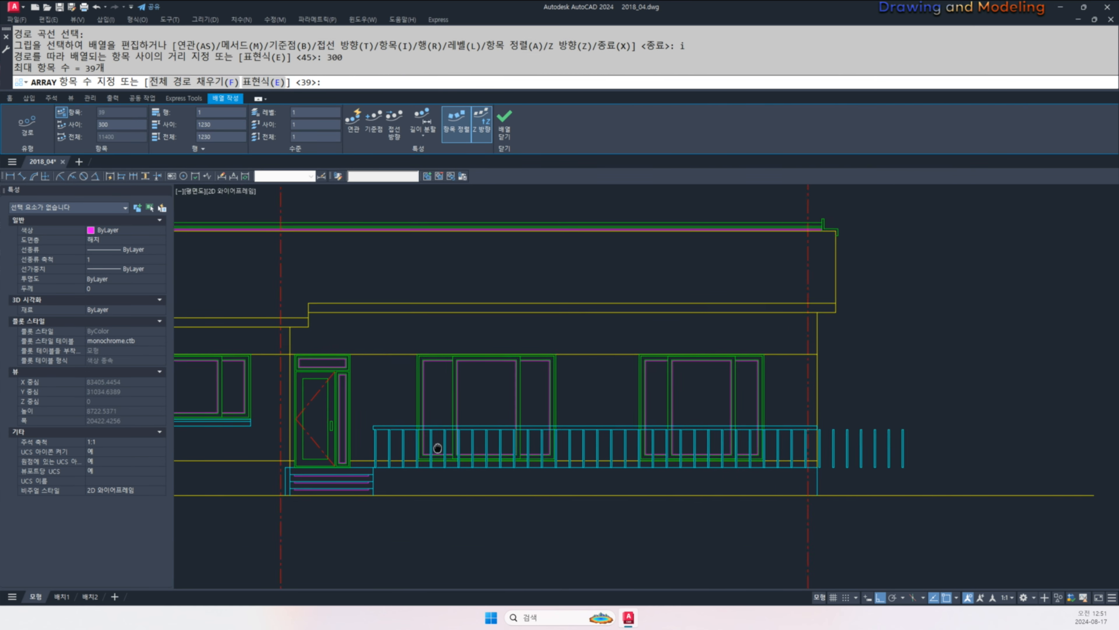
{"action": "key", "text": "Escape"}
- Erase the surplus arrayed balusters that extend beyond the far end of the platform
{"action": "scroll", "coordinate": [877, 441], "scroll_direction": "up", "scroll_amount": 4}
{"action": "left_click", "coordinate": [974, 370]}
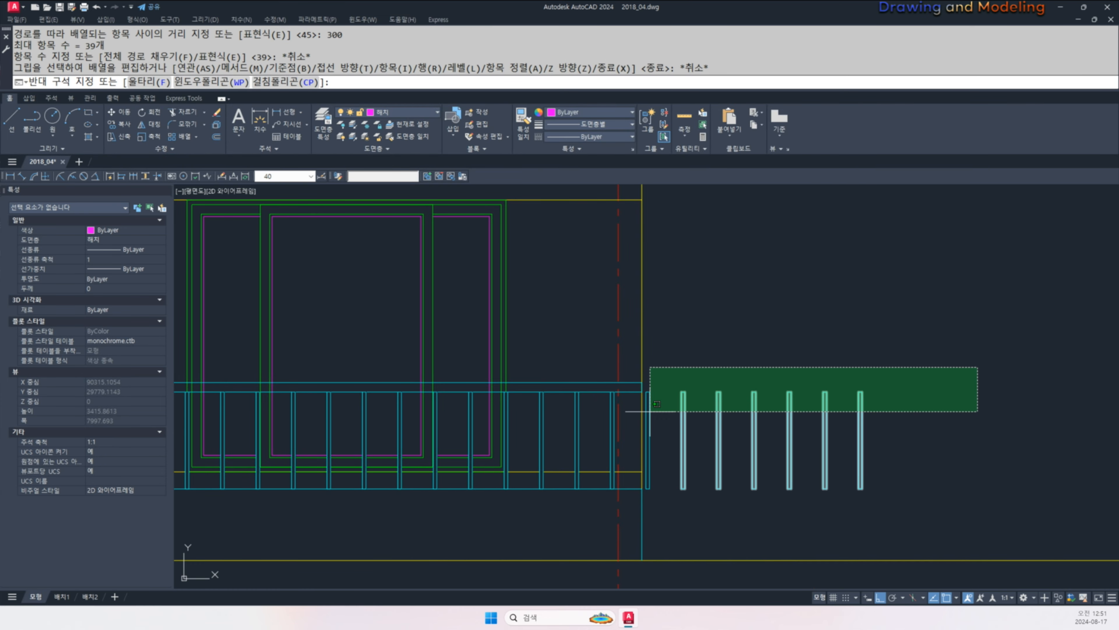
{"action": "left_click", "coordinate": [650, 412]}
{"action": "type", "text": "e"}
{"action": "key", "text": "Return"}
{"action": "left_click", "coordinate": [650, 397]}
{"action": "key", "text": "Escape"}
{"action": "key", "text": "Escape"}
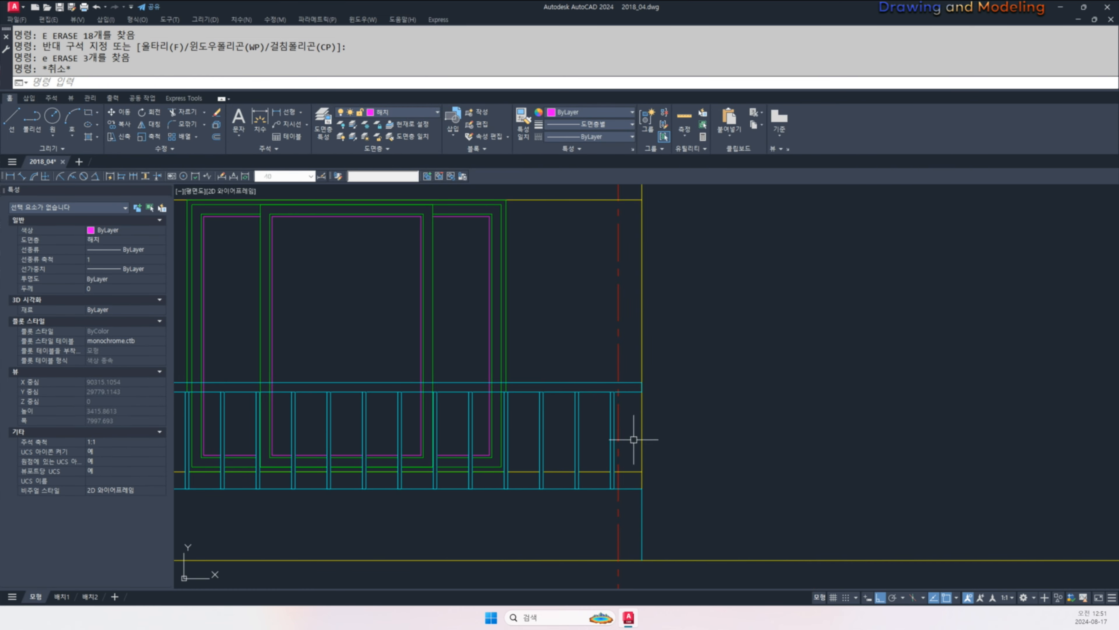
- Create a wipeout from the handrail's outline polyline, keeping the original polyline
{"action": "scroll", "coordinate": [639, 438], "scroll_direction": "down", "scroll_amount": 5}
{"action": "middle_click_drag", "start_coordinate": [481, 444], "coordinate": [714, 444]}
{"action": "scroll", "coordinate": [512, 425], "scroll_direction": "up", "scroll_amount": 9}
{"action": "key", "text": "Escape"}
{"action": "key", "text": "Escape"}
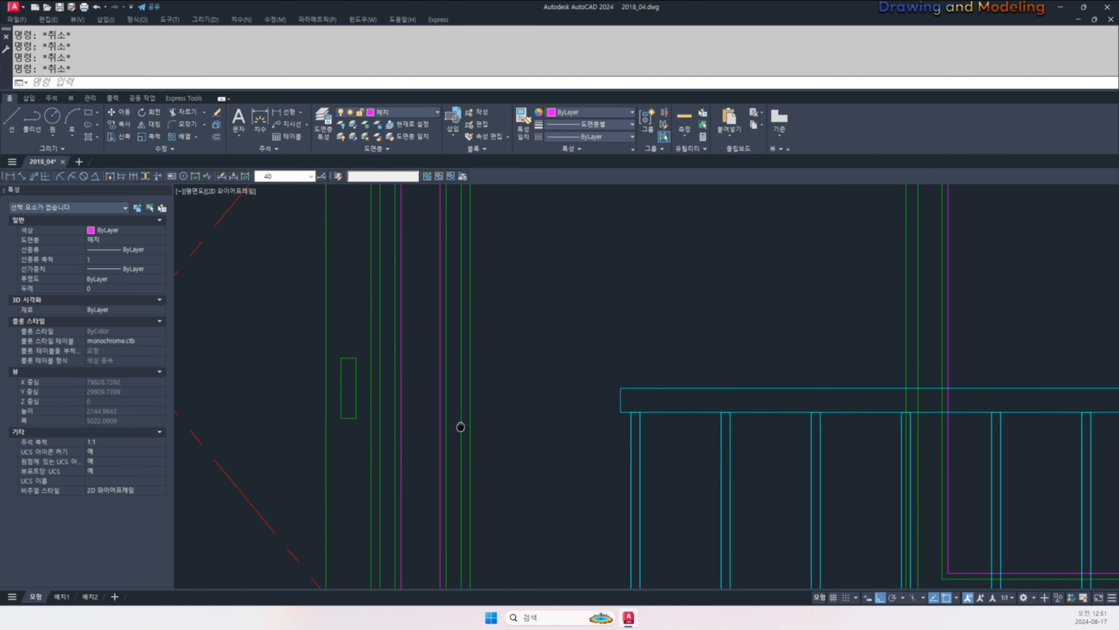
{"action": "scroll", "coordinate": [624, 405], "scroll_direction": "down", "scroll_amount": 2}
{"action": "type", "text": "wi"}
{"action": "key", "text": "Return"}
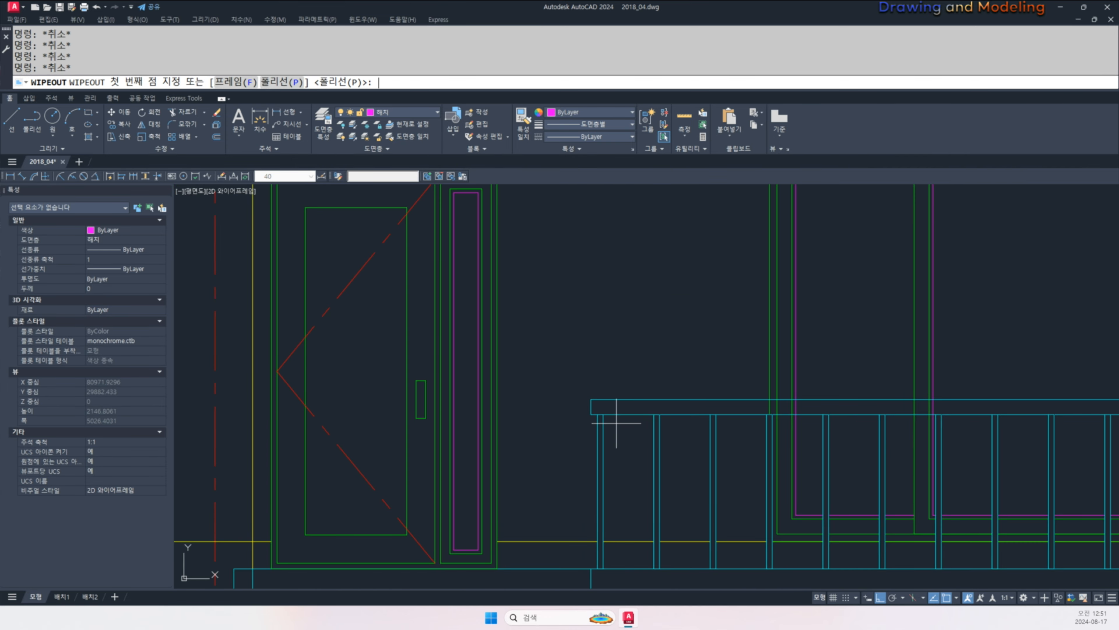
{"action": "scroll", "coordinate": [654, 414], "scroll_direction": "up", "scroll_amount": 2}
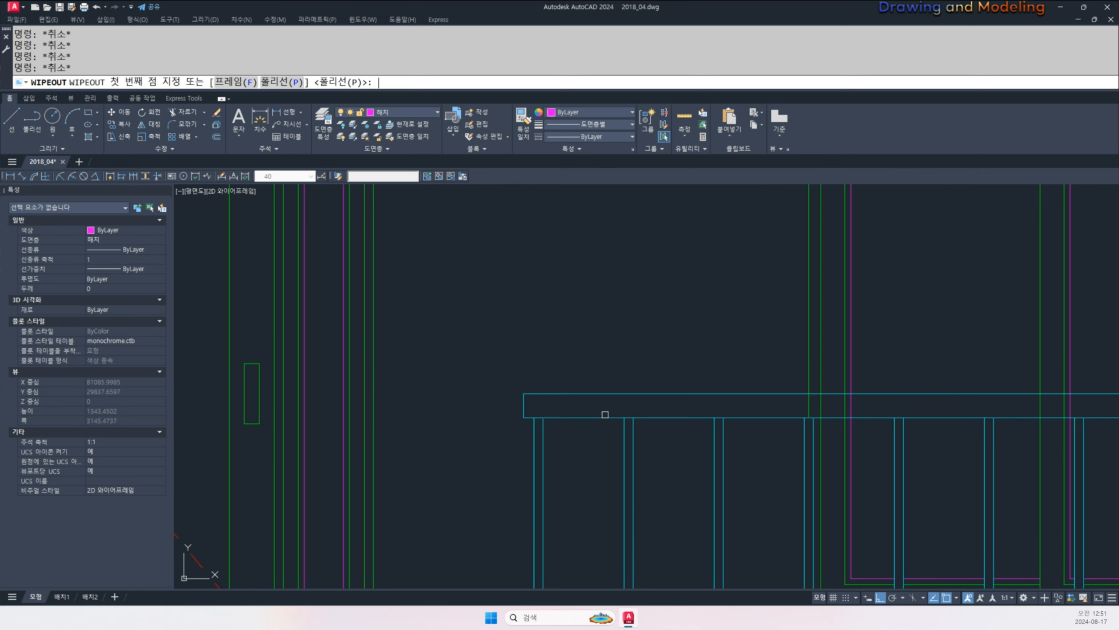
{"action": "key", "text": "Return"}
{"action": "left_click", "coordinate": [586, 393]}
{"action": "key", "text": "Escape"}
{"action": "key", "text": "Escape"}
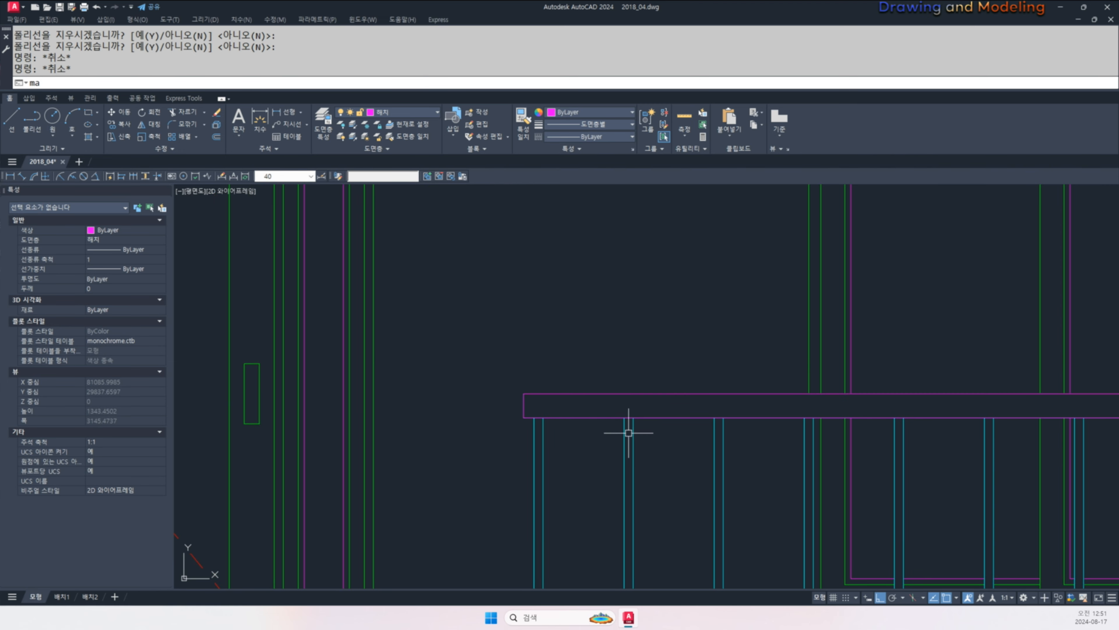
- Match the magenta handrail wipeout's properties to the cyan railing objects
{"action": "type", "text": "ma"}
{"action": "key", "text": "Return"}
{"action": "left_click", "coordinate": [582, 417]}
{"action": "scroll", "coordinate": [943, 424], "scroll_direction": "down", "scroll_amount": 6}
{"action": "key", "text": "Escape"}
{"action": "key", "text": "Escape"}
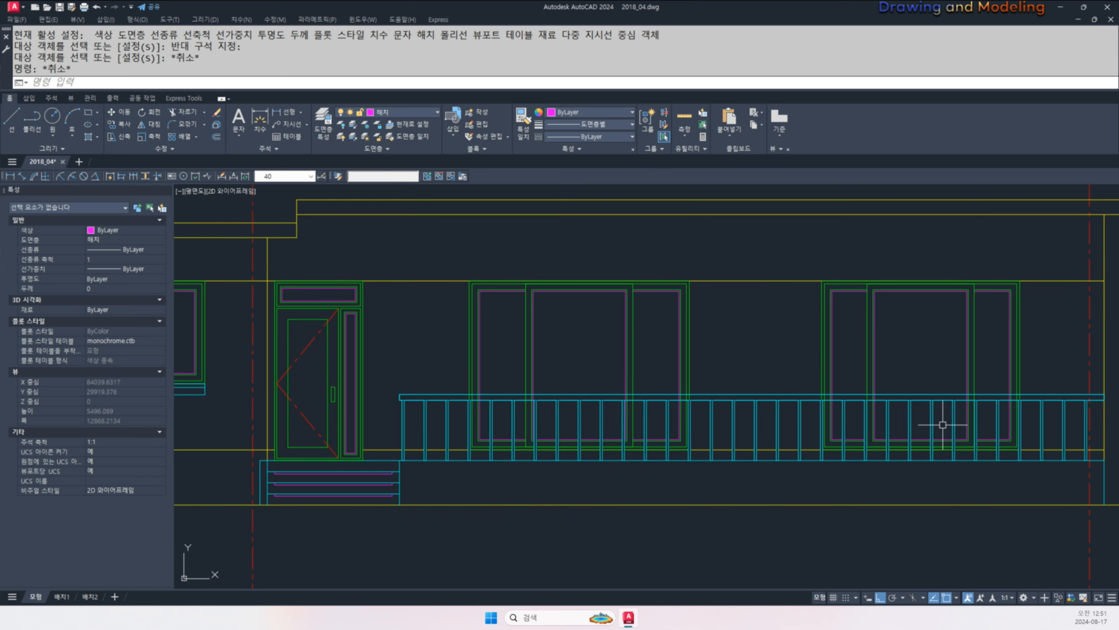
- Bring the handrail wipeout to the front of the draw order so it masks the window lines
{"action": "left_click", "coordinate": [732, 393]}
{"action": "key", "text": "Escape"}
{"action": "key", "text": "Escape"}
{"action": "scroll", "coordinate": [728, 393], "scroll_direction": "up", "scroll_amount": 2}
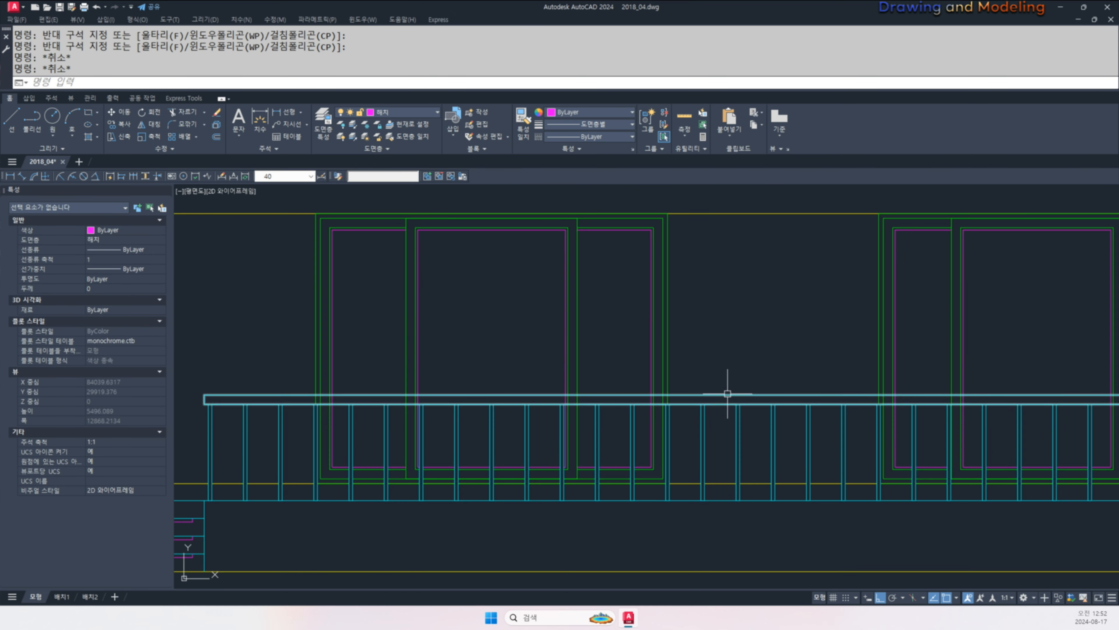
{"action": "left_click", "coordinate": [728, 393]}
{"action": "type", "text": "dr"}
{"action": "key", "text": "Return"}
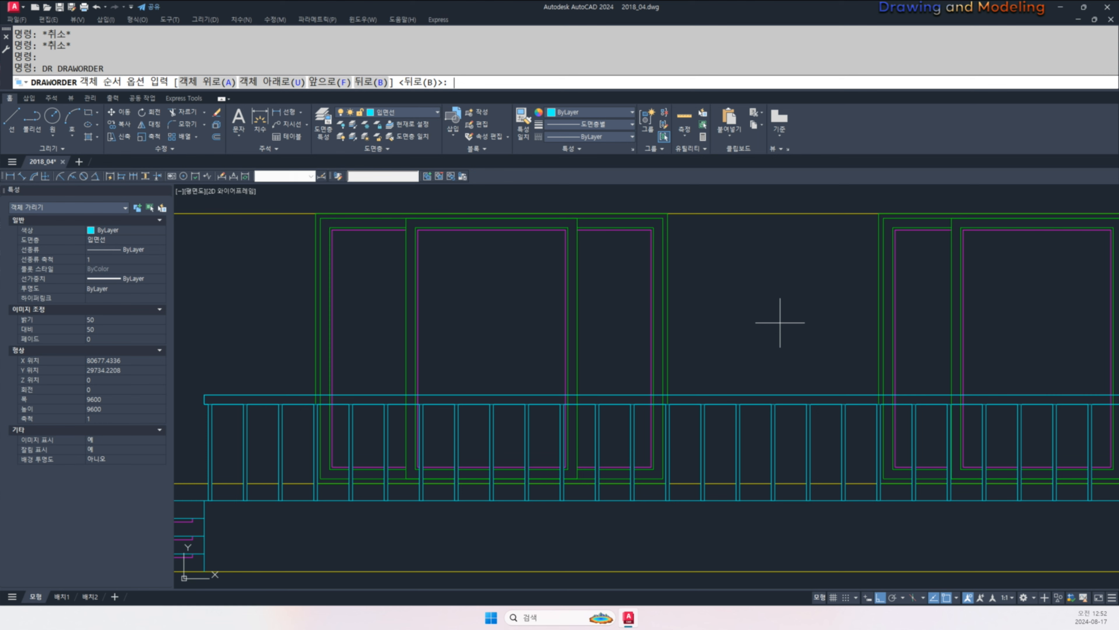
{"action": "type", "text": "f"}
{"action": "key", "text": "Return"}
{"action": "key", "text": "Escape"}
{"action": "key", "text": "Escape"}
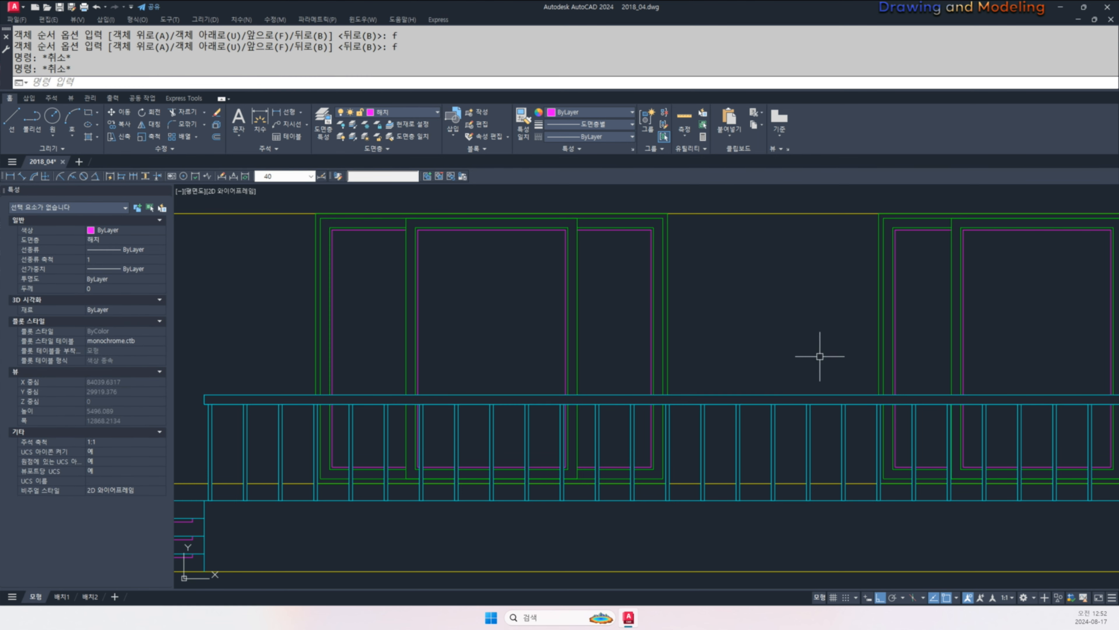
{"action": "middle_click_drag", "start_coordinate": [989, 432], "coordinate": [825, 396]}
{"action": "scroll", "coordinate": [824, 397], "scroll_direction": "down", "scroll_amount": 5}
{"action": "scroll", "coordinate": [644, 395], "scroll_direction": "up", "scroll_amount": 1}
{"action": "type", "text": "3333333333333333"}
{"action": "scroll", "coordinate": [707, 430], "scroll_direction": "down", "scroll_amount": 1}
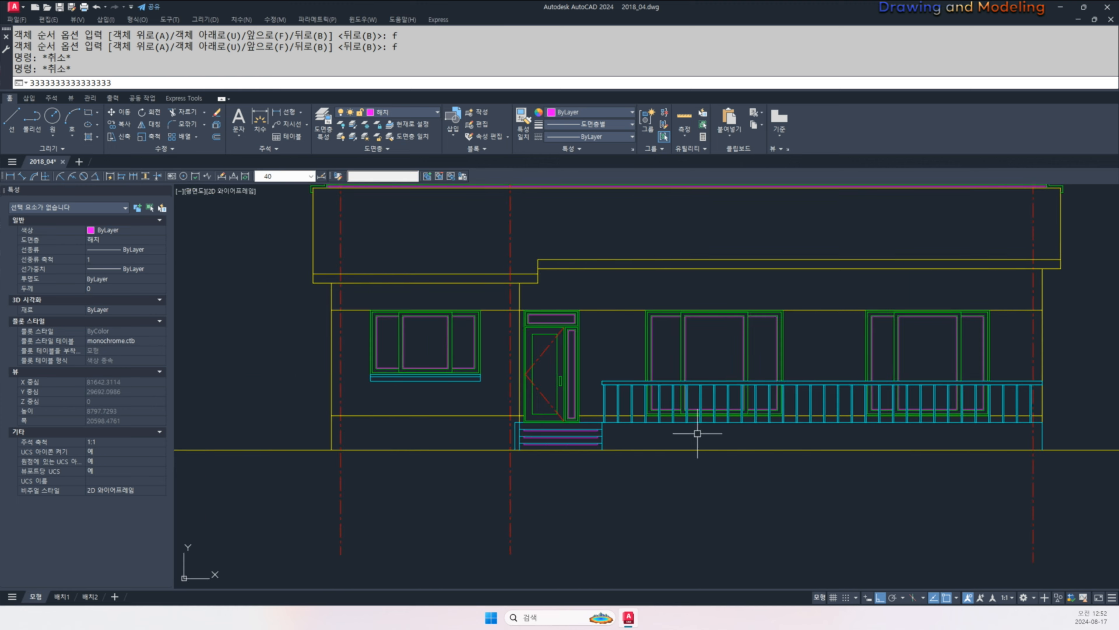
{"action": "key", "text": "Escape"}
{"action": "key", "text": "Escape"}
{"action": "scroll", "coordinate": [473, 394], "scroll_direction": "up", "scroll_amount": 4}
{"action": "key", "text": "Escape"}
{"action": "type", "text": "l"}
{"action": "key", "text": "Return"}
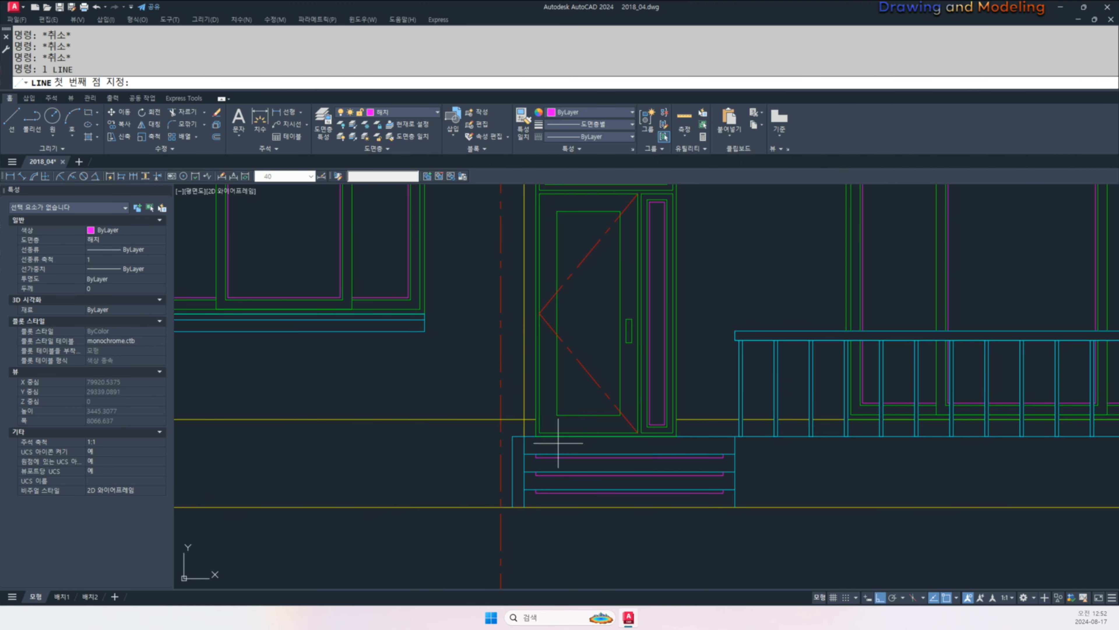
{"action": "scroll", "coordinate": [506, 444], "scroll_direction": "up", "scroll_amount": 2}
{"action": "key", "text": "Escape"}
{"action": "key", "text": "Escape"}
{"action": "scroll", "coordinate": [567, 450], "scroll_direction": "down", "scroll_amount": 2}
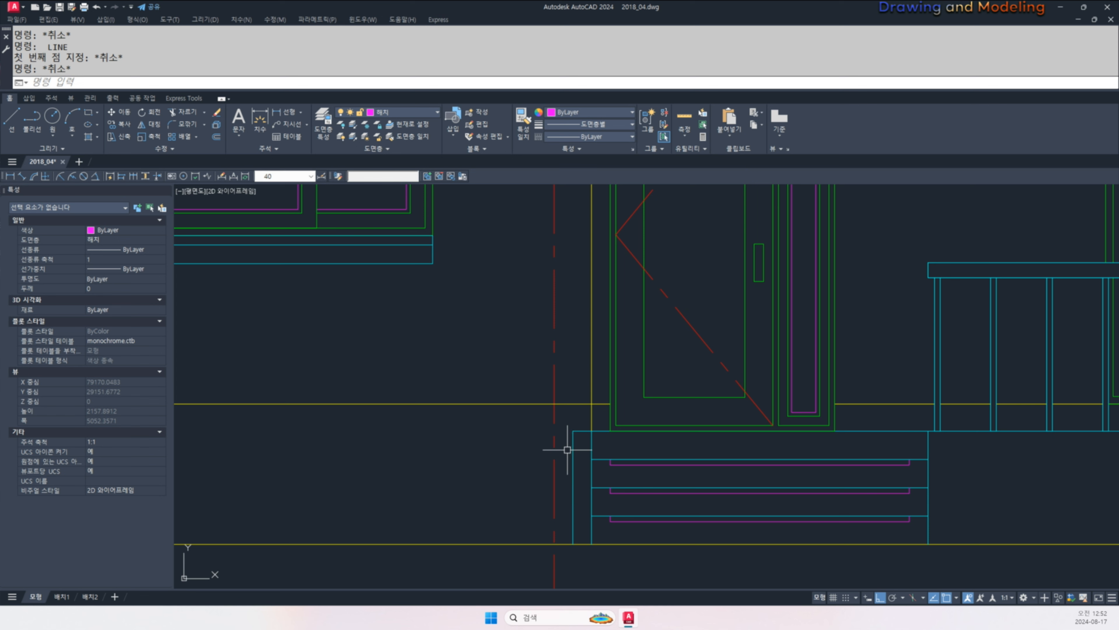
{"action": "middle_click_drag", "start_coordinate": [848, 426], "coordinate": [718, 439]}
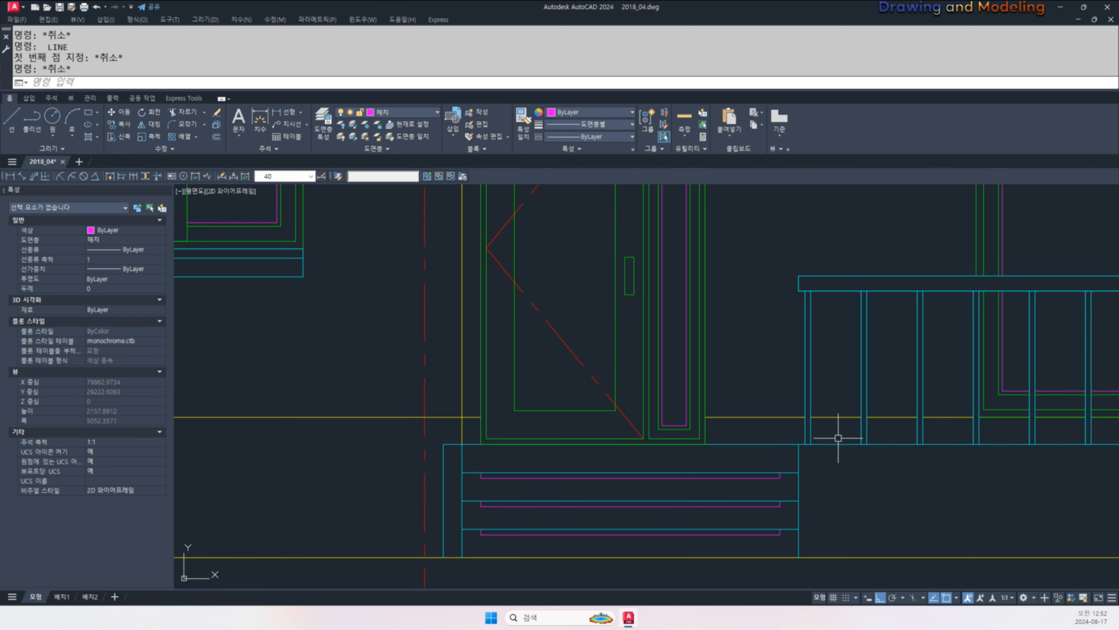
{"action": "key", "text": "space"}
{"action": "left_click", "coordinate": [831, 377]}
{"action": "left_click", "coordinate": [749, 370]}
{"action": "key", "text": "space"}
{"action": "left_click", "coordinate": [797, 447]}
{"action": "key", "text": "Escape"}
{"action": "key", "text": "Escape"}
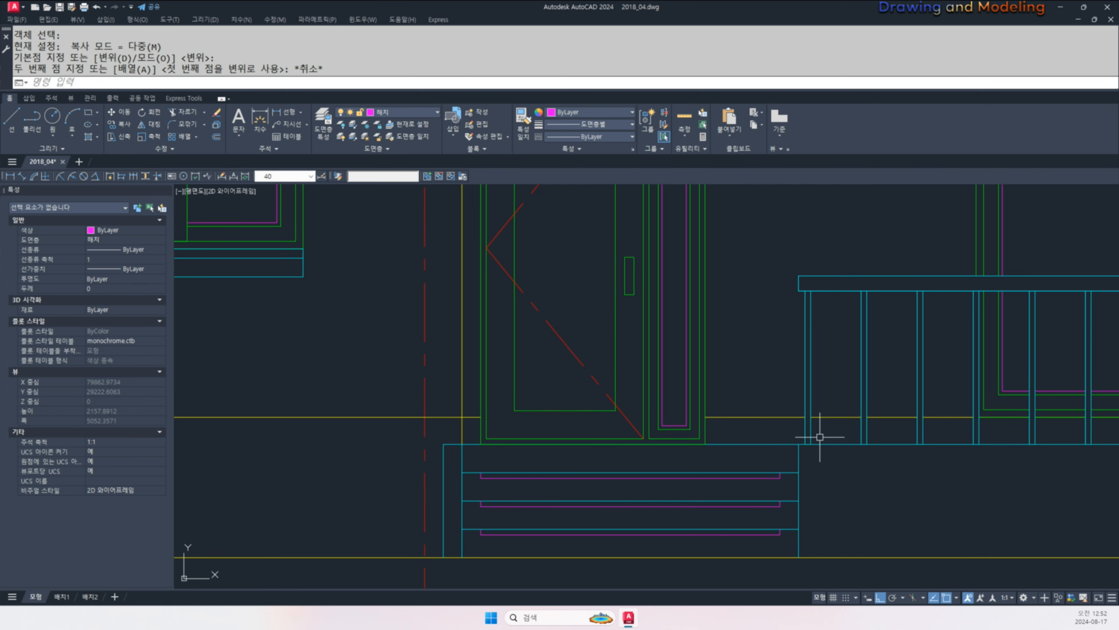
- Copy the baluster nearest the steps, using the platform corner as base point, to the platform's outer corner beyond the entrance door
{"action": "key", "text": "space"}
{"action": "left_click", "coordinate": [829, 372]}
{"action": "left_click", "coordinate": [776, 363]}
{"action": "key", "text": "space"}
{"action": "left_click", "coordinate": [799, 445]}
{"action": "left_click", "coordinate": [443, 443]}
{"action": "key", "text": "Escape"}
{"action": "key", "text": "Escape"}
- Stretch the copied baluster's lower end down to the ground line
{"action": "scroll", "coordinate": [520, 412], "scroll_direction": "up", "scroll_amount": 3}
{"action": "type", "text": "e"}
{"action": "key", "text": "Escape"}
{"action": "key", "text": "Escape"}
{"action": "scroll", "coordinate": [541, 415], "scroll_direction": "up", "scroll_amount": 3}
{"action": "type", "text": "s"}
{"action": "key", "text": "space"}
{"action": "left_click", "coordinate": [562, 404]}
{"action": "left_click", "coordinate": [517, 385]}
{"action": "key", "text": "space"}
{"action": "left_click", "coordinate": [533, 392]}
{"action": "scroll", "coordinate": [532, 440], "scroll_direction": "down", "scroll_amount": 3}
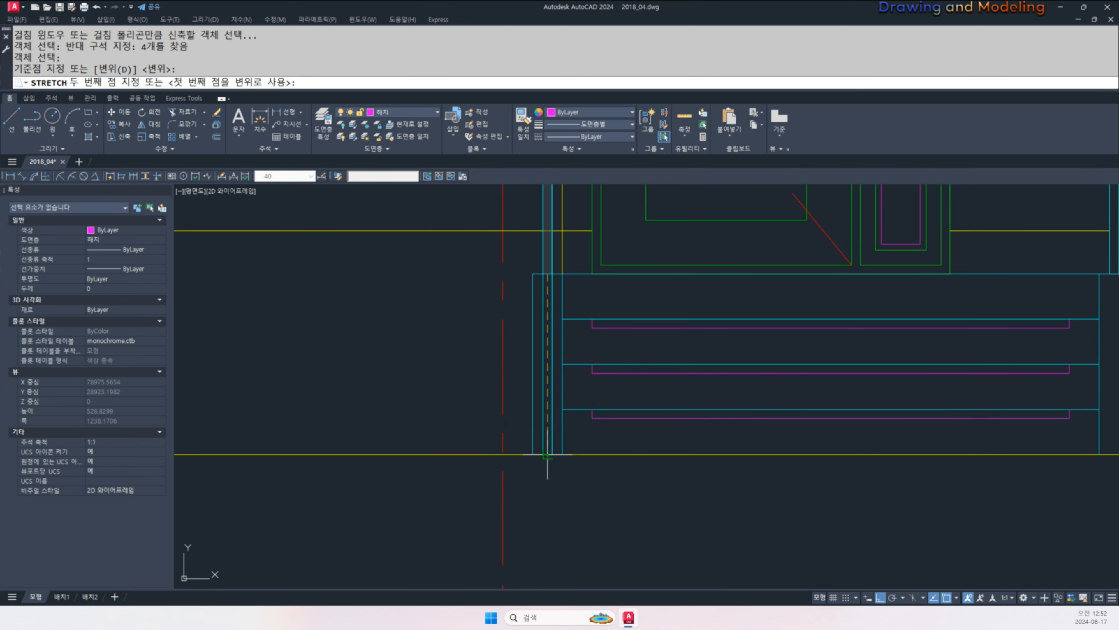
{"action": "key", "text": "Escape"}
{"action": "key", "text": "Escape"}
{"action": "key", "text": "Escape"}
{"action": "scroll", "coordinate": [550, 467], "scroll_direction": "down", "scroll_amount": 2}
{"action": "scroll", "coordinate": [548, 368], "scroll_direction": "up", "scroll_amount": 2}
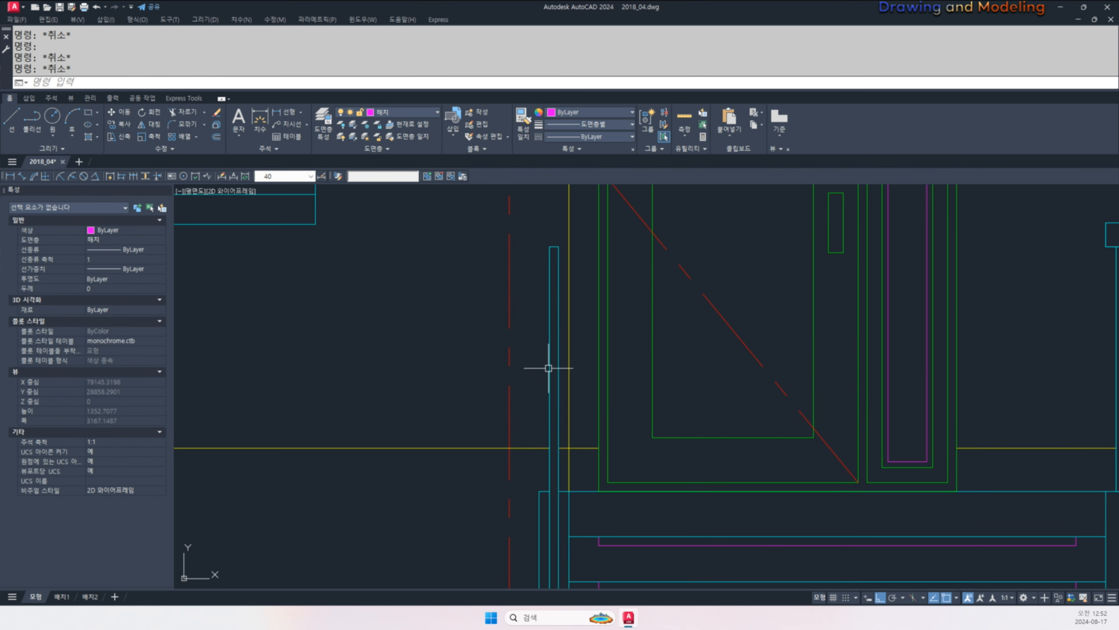
{"action": "key", "text": "Escape"}
{"action": "scroll", "coordinate": [549, 368], "scroll_direction": "down", "scroll_amount": 2}
{"action": "scroll", "coordinate": [550, 297], "scroll_direction": "up", "scroll_amount": 4}
{"action": "left_click", "coordinate": [528, 287]}
{"action": "key", "text": "space"}
{"action": "left_click", "coordinate": [524, 283]}
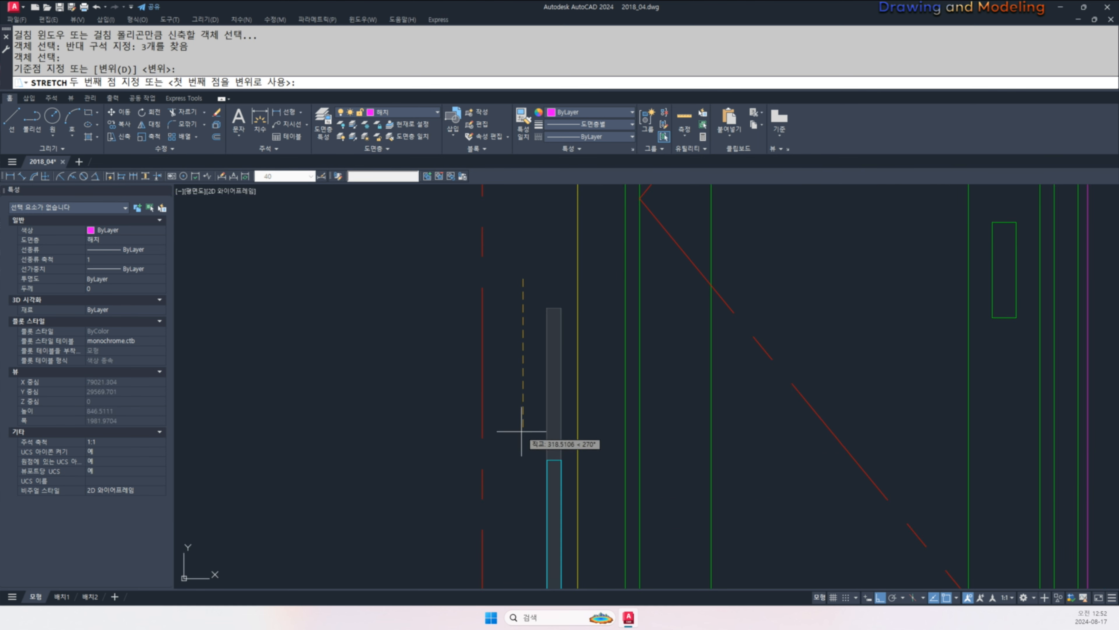
{"action": "middle_click_drag", "start_coordinate": [525, 432], "coordinate": [545, 357]}
{"action": "key", "text": "Escape"}
{"action": "key", "text": "Escape"}
- Copy the stair and platform floor profile from the section horizontally to the empty space beside the south elevation
{"action": "scroll", "coordinate": [567, 365], "scroll_direction": "down", "scroll_amount": 6}
{"action": "middle_click_drag", "start_coordinate": [643, 382], "coordinate": [618, 382]}
{"action": "scroll", "coordinate": [619, 382], "scroll_direction": "down", "scroll_amount": 6}
{"action": "key", "text": "Escape"}
{"action": "key", "text": "Escape"}
{"action": "scroll", "coordinate": [590, 395], "scroll_direction": "up", "scroll_amount": 3}
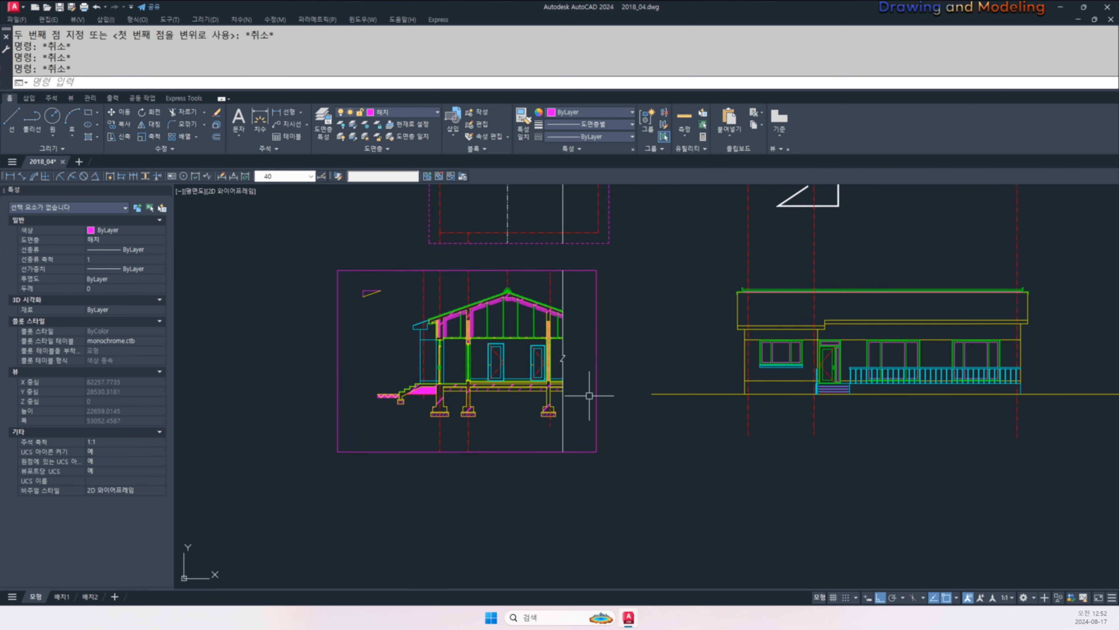
{"action": "key", "text": "Escape"}
{"action": "scroll", "coordinate": [470, 376], "scroll_direction": "up", "scroll_amount": 3}
{"action": "scroll", "coordinate": [541, 396], "scroll_direction": "up", "scroll_amount": 2}
{"action": "left_click", "coordinate": [525, 374]}
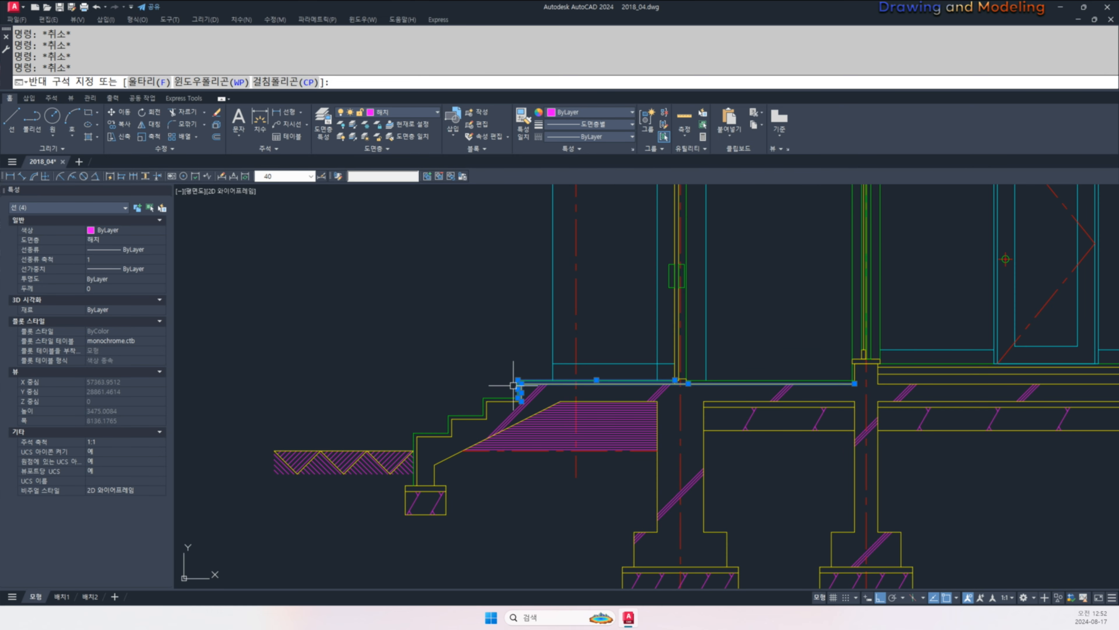
{"action": "left_click", "coordinate": [513, 399]}
{"action": "left_click", "coordinate": [505, 381]}
{"action": "left_click", "coordinate": [398, 429]}
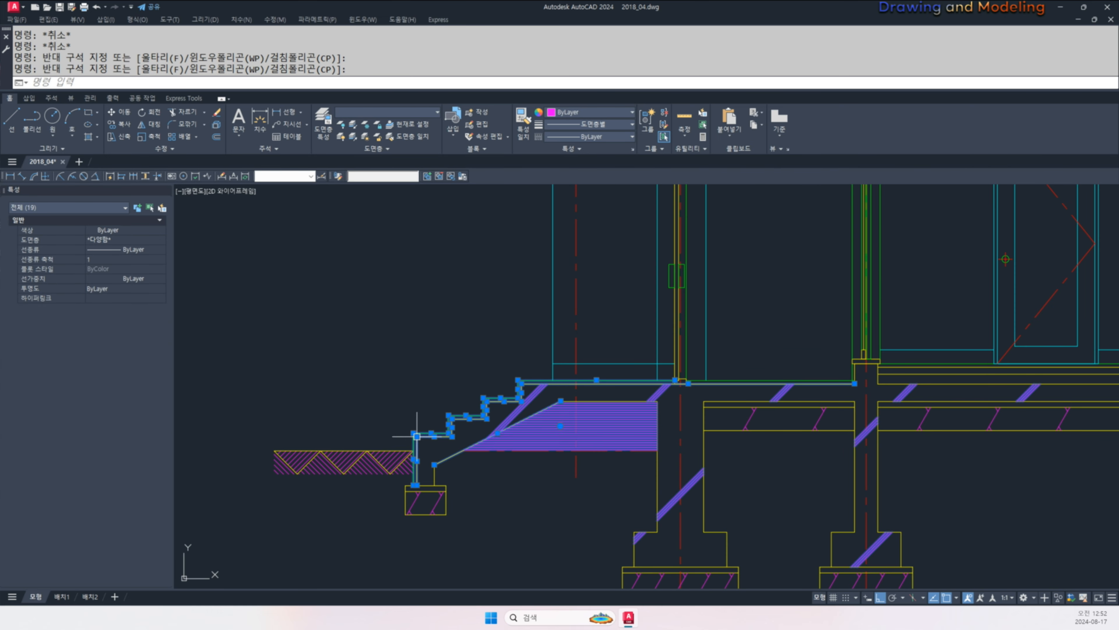
{"action": "left_click", "coordinate": [563, 487]}
{"action": "left_click", "coordinate": [501, 414]}
{"action": "left_click", "coordinate": [432, 439]}
{"action": "scroll", "coordinate": [432, 439], "scroll_direction": "down", "scroll_amount": 3}
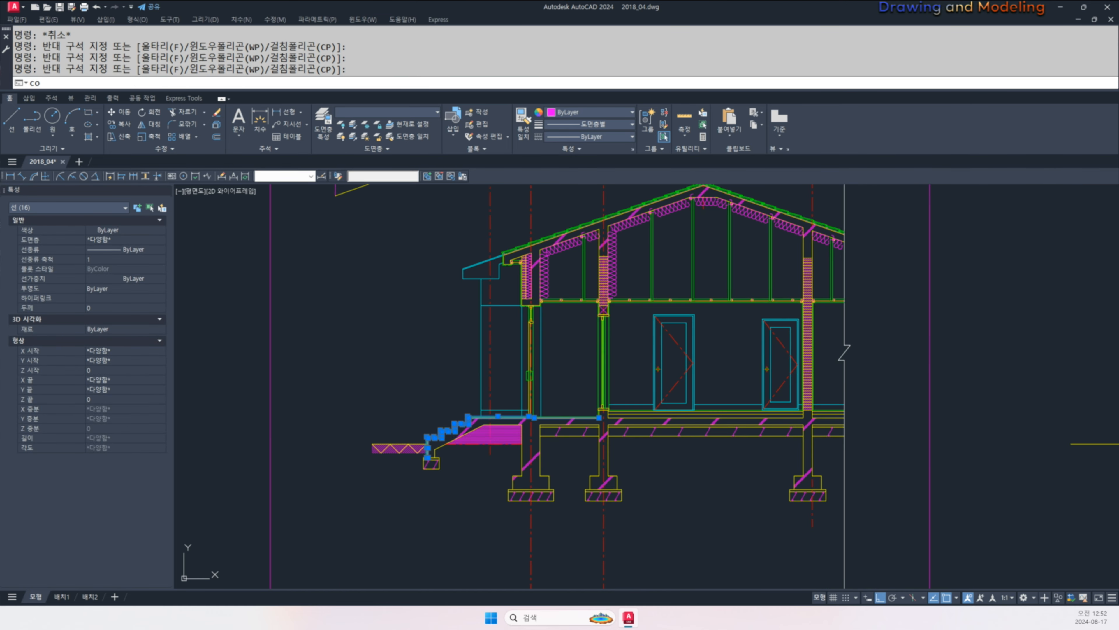
{"action": "key", "text": "Return"}
{"action": "left_click", "coordinate": [453, 425]}
{"action": "middle_click_drag", "start_coordinate": [818, 431], "coordinate": [369, 426]}
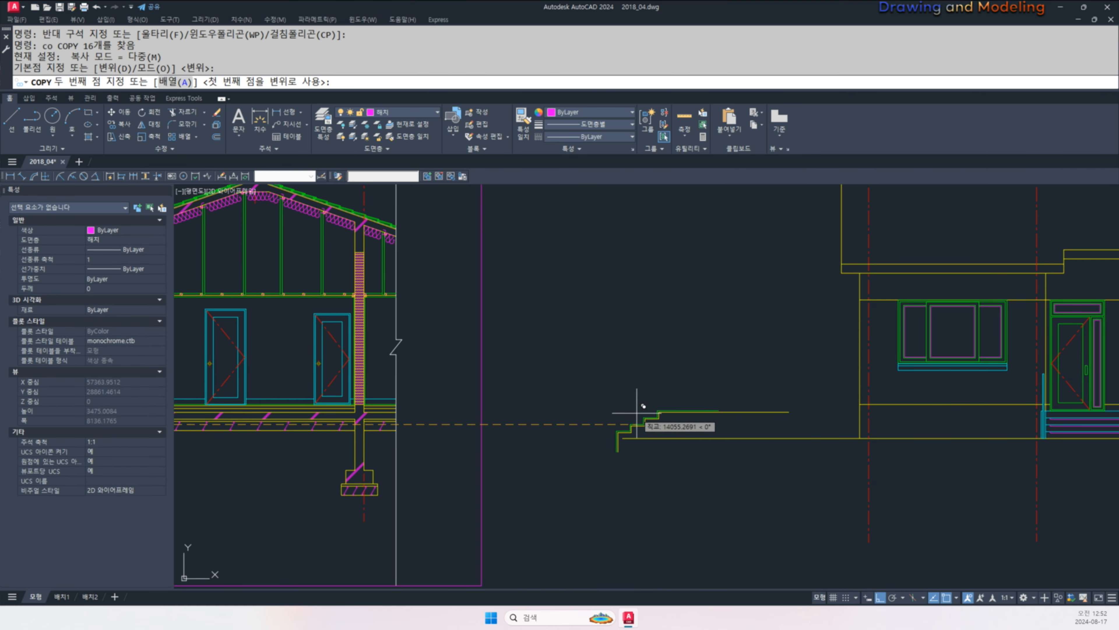
{"action": "left_click", "coordinate": [620, 409]}
{"action": "key", "text": "Escape"}
- Draw a sloping line from the lowest step's nosing to the top nosing of the copied stair profile
{"action": "scroll", "coordinate": [620, 408], "scroll_direction": "up", "scroll_amount": 4}
{"action": "type", "text": "l"}
{"action": "key", "text": "Return"}
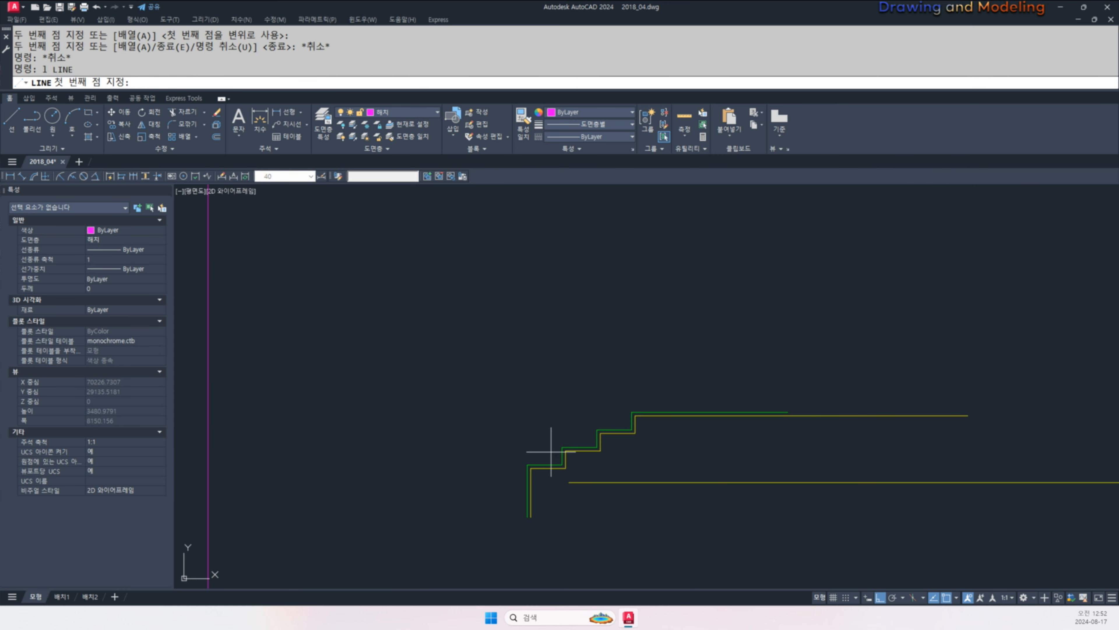
{"action": "left_click", "coordinate": [528, 464]}
{"action": "left_click", "coordinate": [632, 411]}
{"action": "key", "text": "Escape"}
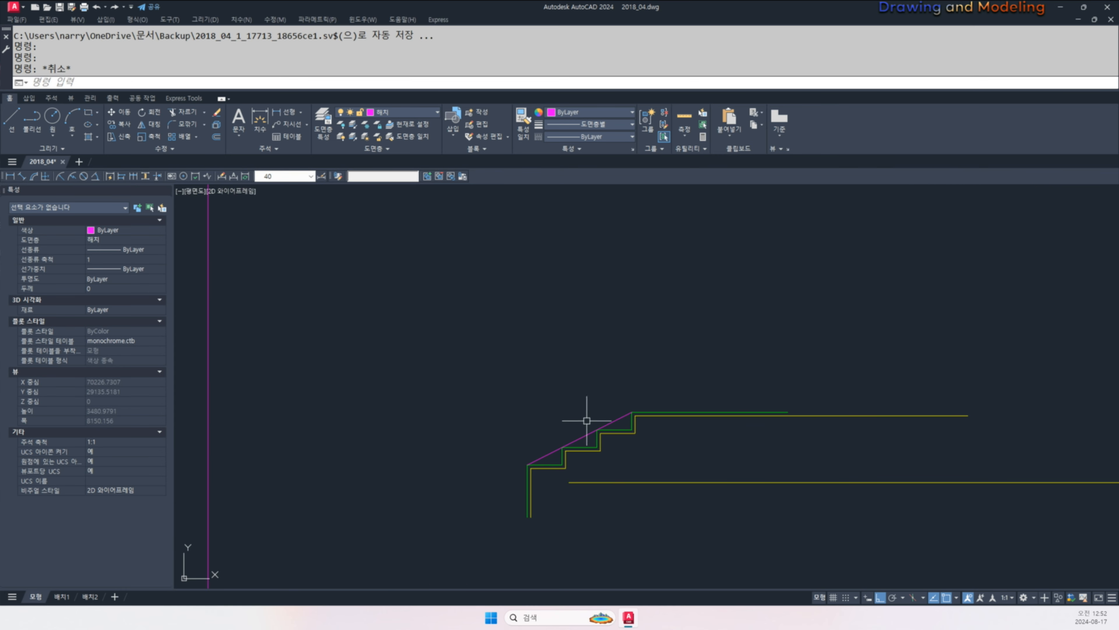
- Move the sloping nosing line straight up above the copied stair profile
{"action": "left_click", "coordinate": [613, 423]}
{"action": "key", "text": "Return"}
{"action": "left_click", "coordinate": [537, 404]}
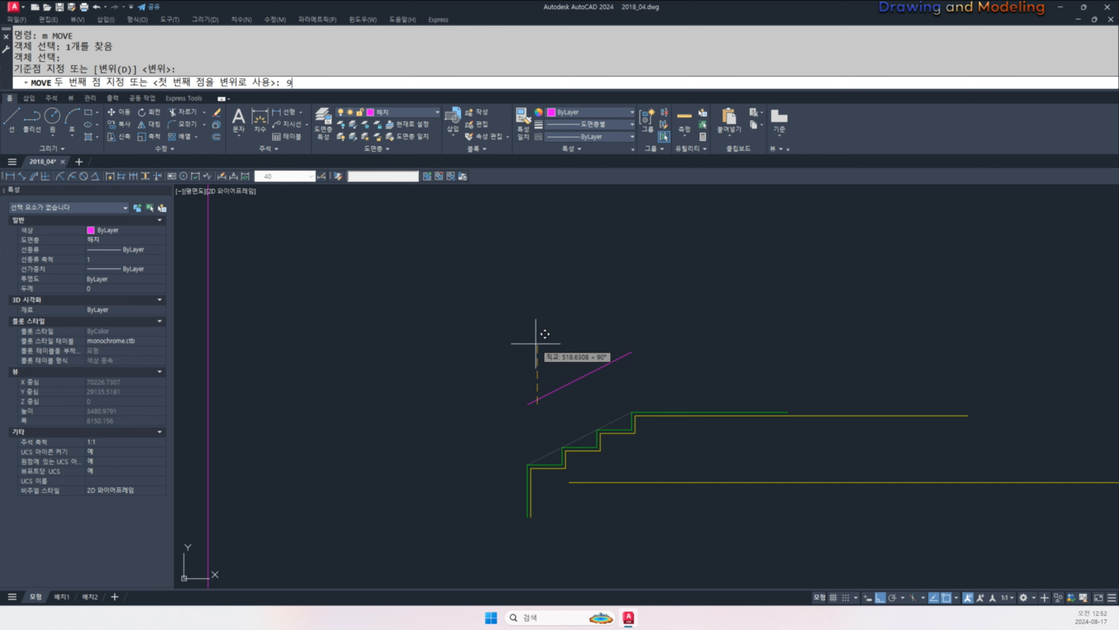
{"action": "key", "text": "space"}
{"action": "key", "text": "Escape"}
{"action": "key", "text": "Escape"}
- Draw a horizontal guide line from the raised sloping line's lower end across the elevation past the entrance steps
{"action": "middle_click_drag", "start_coordinate": [566, 405], "coordinate": [570, 429]}
{"action": "key", "text": "space"}
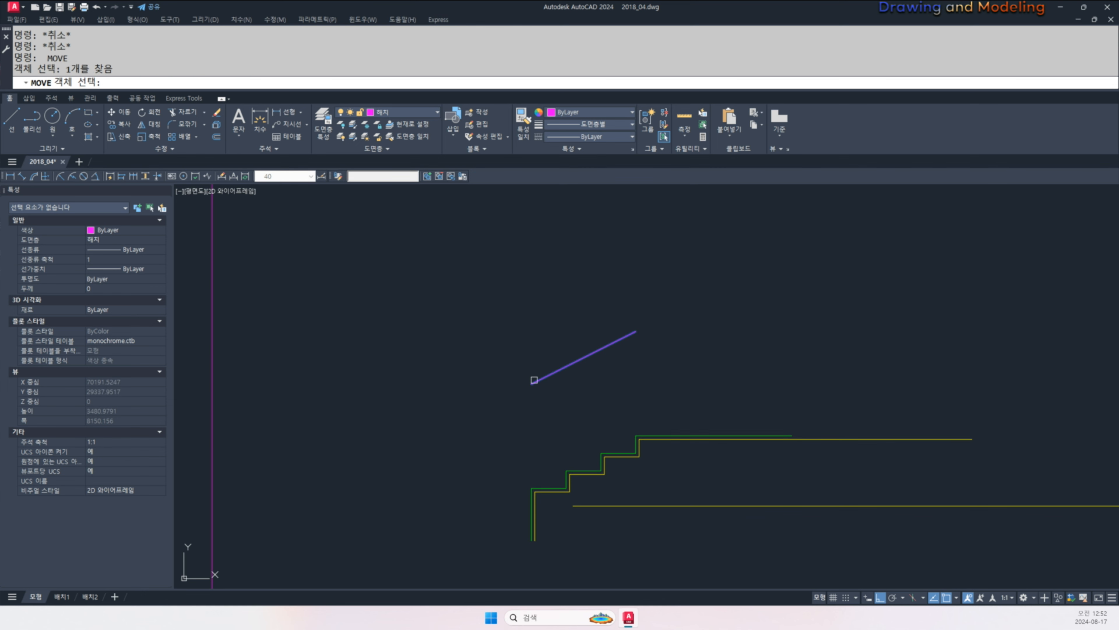
{"action": "key", "text": "space"}
{"action": "scroll", "coordinate": [542, 425], "scroll_direction": "down", "scroll_amount": 5}
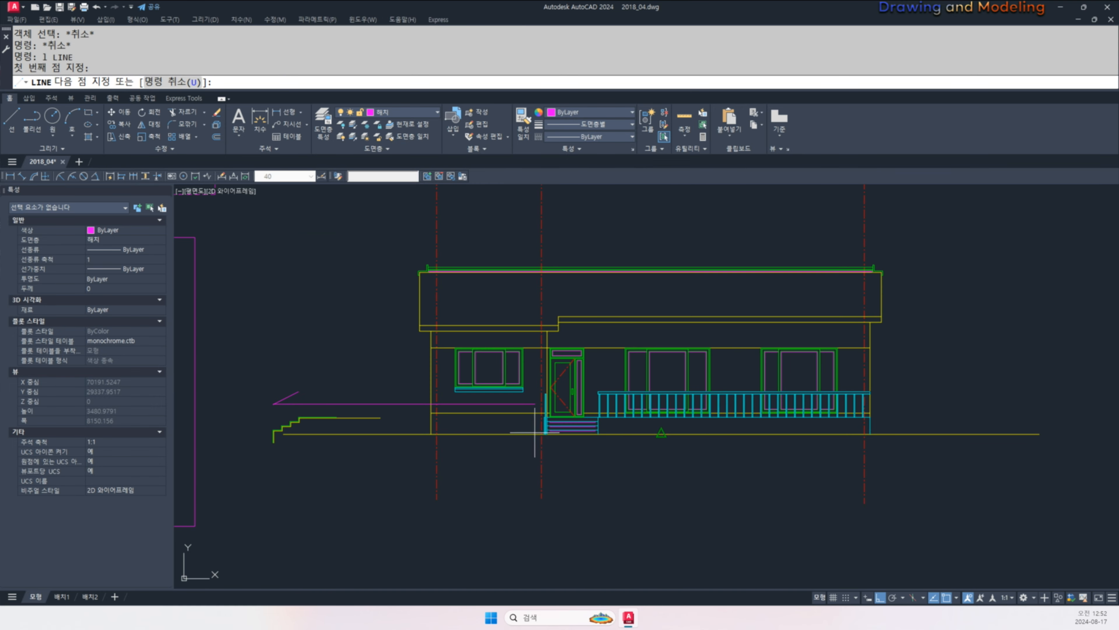
{"action": "key", "text": "Escape"}
- Stretch the top end of the stair post beside the door down to the lower horizontal guide line
{"action": "scroll", "coordinate": [541, 389], "scroll_direction": "up", "scroll_amount": 6}
{"action": "scroll", "coordinate": [600, 428], "scroll_direction": "up", "scroll_amount": 3}
{"action": "type", "text": "s"}
{"action": "key", "text": "space"}
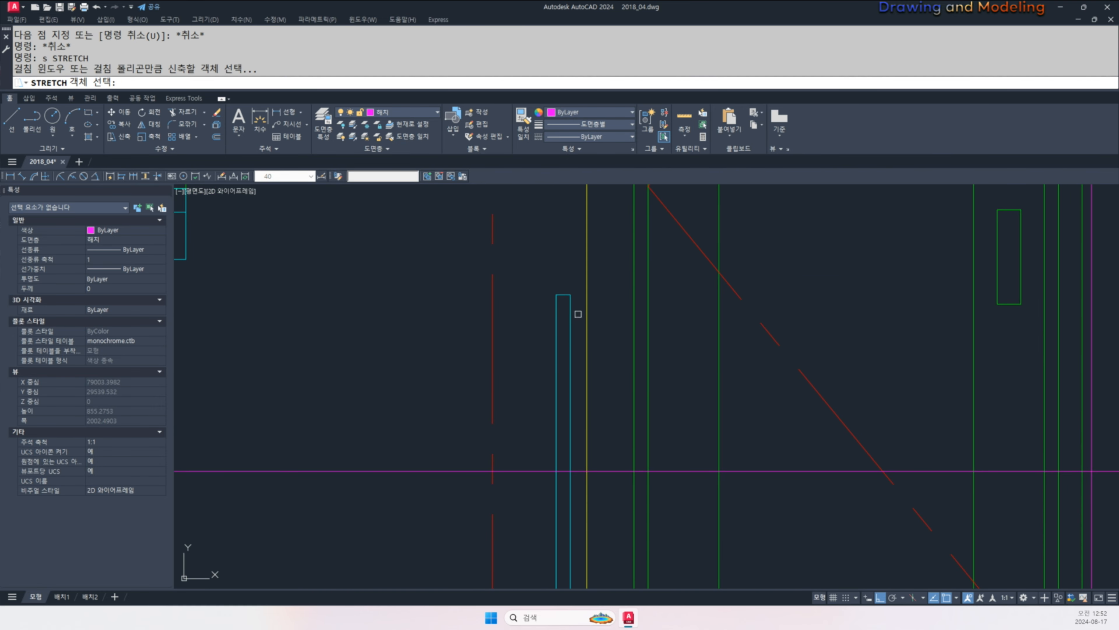
{"action": "left_click", "coordinate": [572, 312]}
{"action": "left_click", "coordinate": [539, 277]}
{"action": "key", "text": "space"}
{"action": "left_click", "coordinate": [564, 294]}
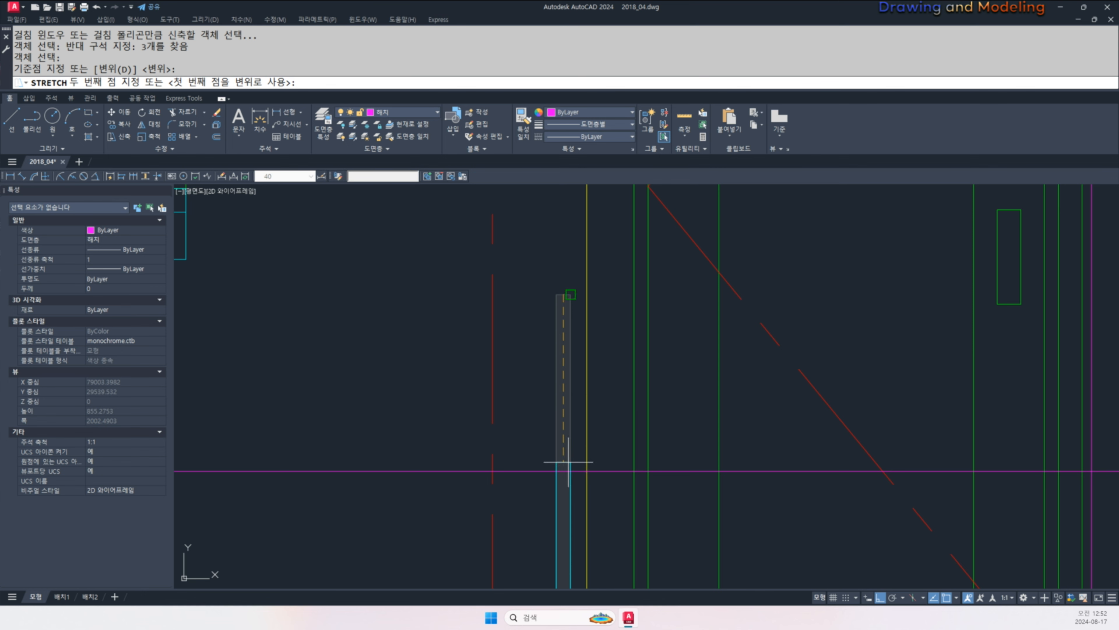
{"action": "scroll", "coordinate": [562, 470], "scroll_direction": "up", "scroll_amount": 2}
{"action": "left_click", "coordinate": [564, 474]}
{"action": "key", "text": "Escape"}
{"action": "key", "text": "Escape"}
- Erase the short cap line at the top of the lowered stair post
{"action": "left_click", "coordinate": [588, 487]}
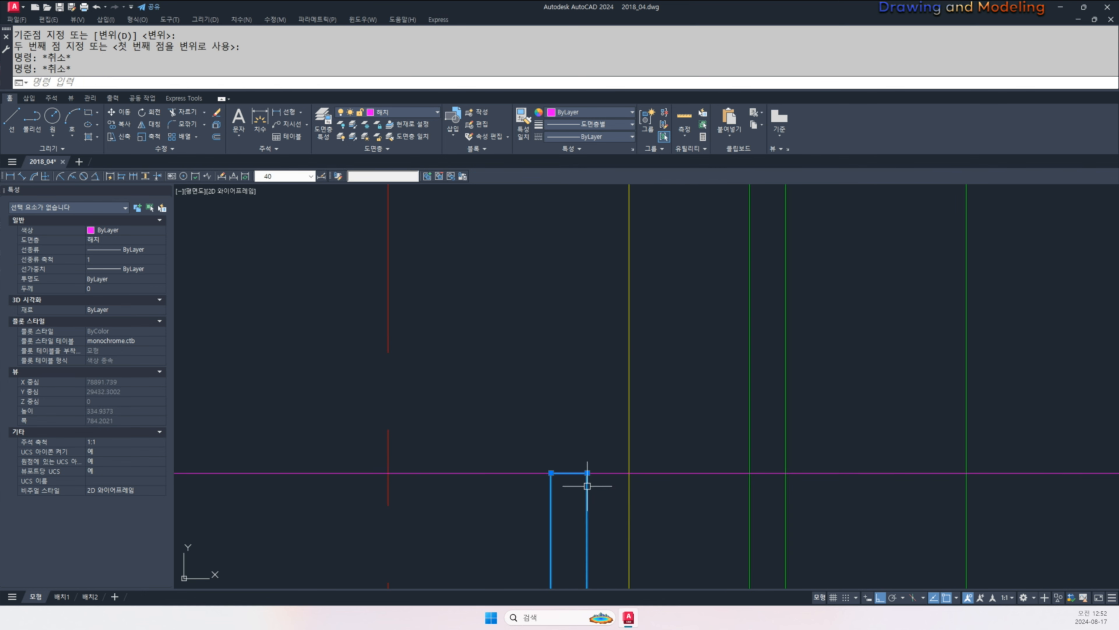
{"action": "type", "text": "e"}
{"action": "key", "text": "space"}
{"action": "scroll", "coordinate": [579, 460], "scroll_direction": "down", "scroll_amount": 3}
{"action": "middle_click_drag", "start_coordinate": [579, 460], "coordinate": [580, 423]}
{"action": "key", "text": "Escape"}
{"action": "key", "text": "Escape"}
{"action": "scroll", "coordinate": [573, 380], "scroll_direction": "down", "scroll_amount": 5}
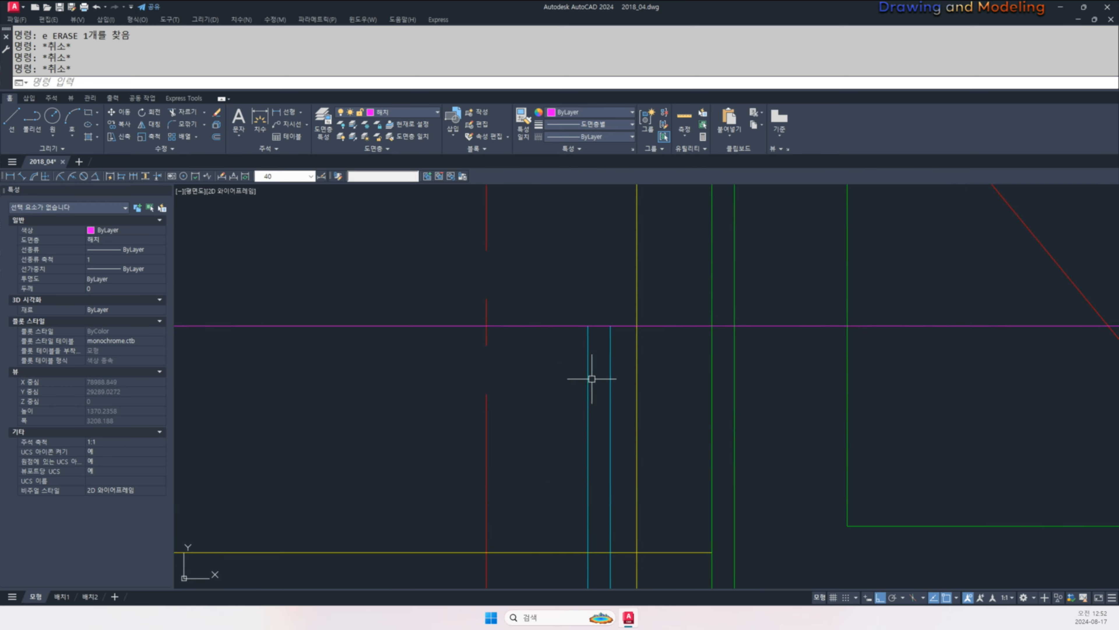
- Draw a horizontal guide line from the platform railing's top edge across the door and past the stair post
{"action": "left_click", "coordinate": [567, 381]}
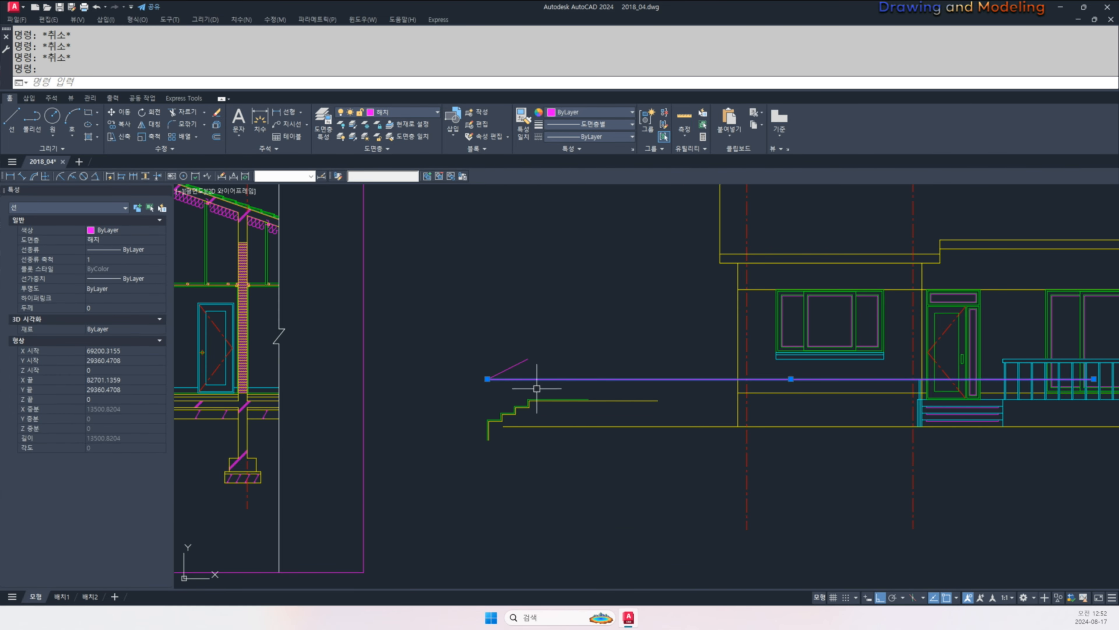
{"action": "scroll", "coordinate": [757, 384], "scroll_direction": "up", "scroll_amount": 3}
{"action": "key", "text": "Escape"}
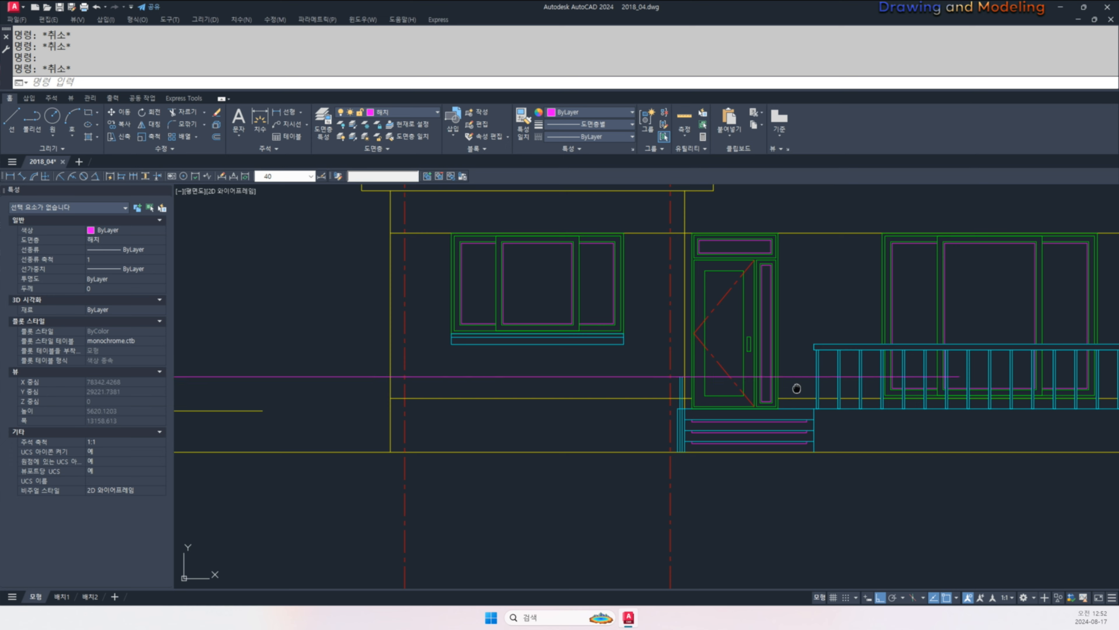
{"action": "left_click", "coordinate": [749, 327]}
{"action": "key", "text": "Escape"}
{"action": "key", "text": "Escape"}
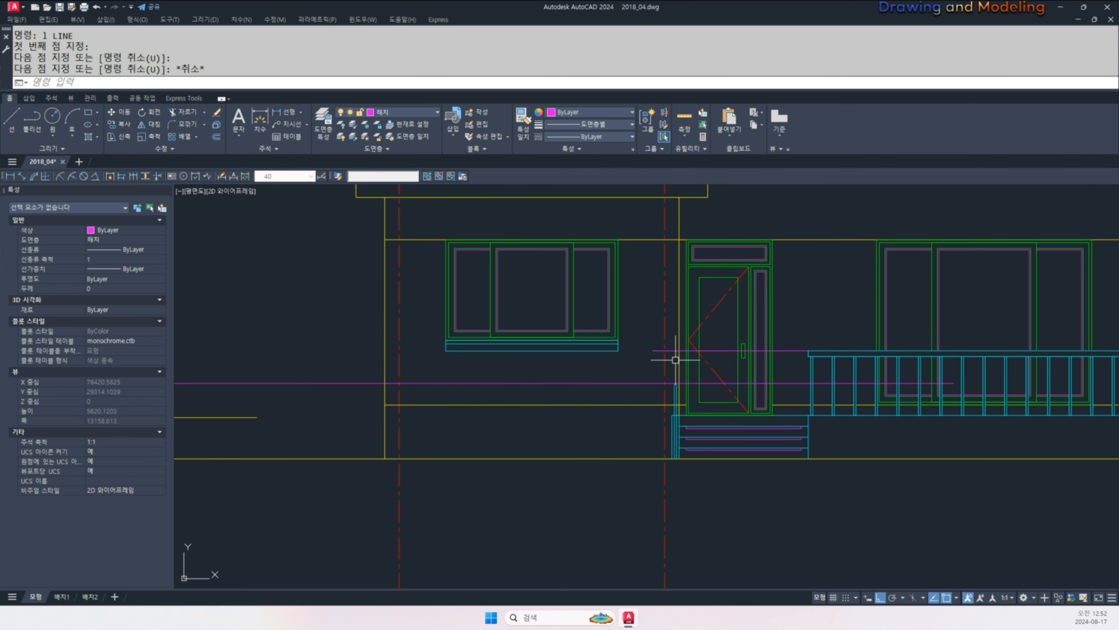
{"action": "scroll", "coordinate": [670, 366], "scroll_direction": "up", "scroll_amount": 3}
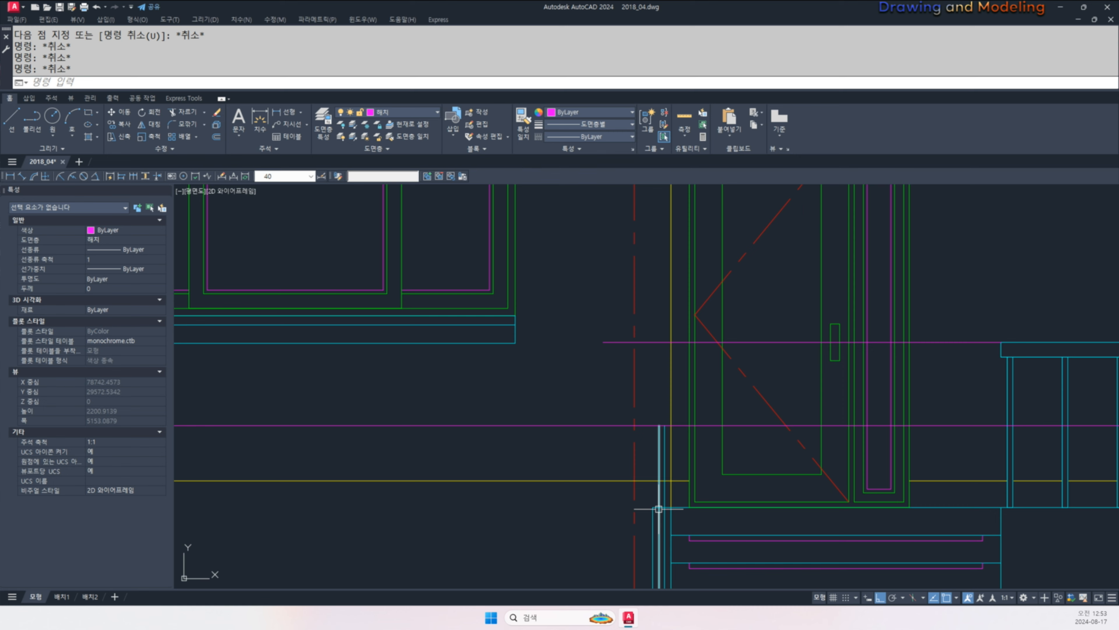
{"action": "scroll", "coordinate": [667, 432], "scroll_direction": "up", "scroll_amount": 5}
{"action": "type", "text": "tr"}
{"action": "key", "text": "Return"}
{"action": "left_click", "coordinate": [690, 443]}
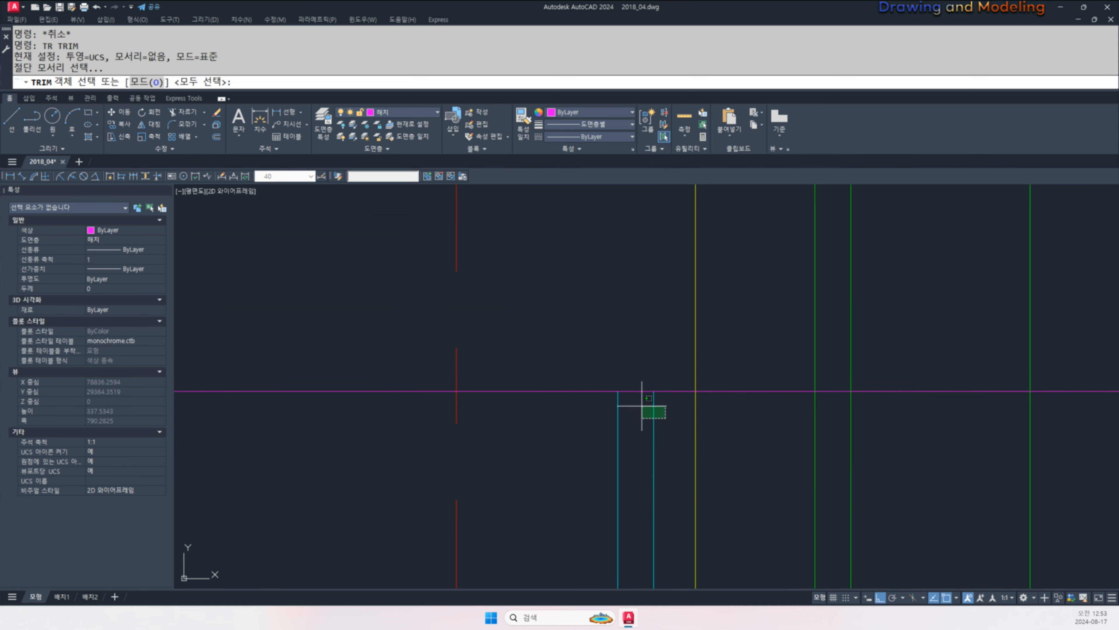
{"action": "left_click", "coordinate": [582, 383]}
{"action": "key", "text": "Escape"}
- Trim the lower guide line on both sides of the stair post, keeping the short piece across the post's top
{"action": "key", "text": "Return"}
{"action": "key", "text": "Return"}
{"action": "left_click", "coordinate": [684, 404]}
{"action": "left_click", "coordinate": [600, 344]}
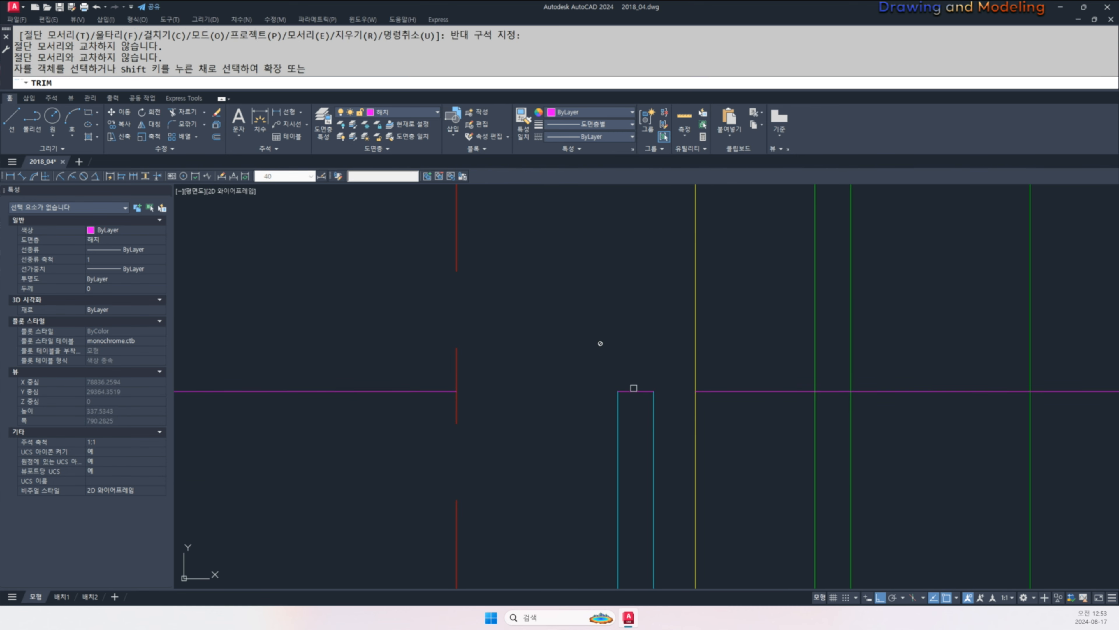
{"action": "key", "text": "Return"}
{"action": "key", "text": "Escape"}
{"action": "key", "text": "Escape"}
- Erase the leftover pieces of the lower guide line on both sides of the stair post
{"action": "left_click", "coordinate": [737, 355]}
{"action": "left_click", "coordinate": [717, 442]}
{"action": "key", "text": "e"}
{"action": "key", "text": "Return"}
{"action": "left_click", "coordinate": [397, 359]}
{"action": "left_click", "coordinate": [346, 436]}
{"action": "key", "text": "e"}
{"action": "key", "text": "Return"}
{"action": "key", "text": "Escape"}
{"action": "key", "text": "Escape"}
- Draw a vertical line from the midpoint of the stair post's top up past the upper guide line
{"action": "scroll", "coordinate": [615, 406], "scroll_direction": "down", "scroll_amount": 4}
{"action": "scroll", "coordinate": [651, 407], "scroll_direction": "up", "scroll_amount": 2}
{"action": "type", "text": "l"}
{"action": "key", "text": "Return"}
{"action": "scroll", "coordinate": [662, 450], "scroll_direction": "up", "scroll_amount": 2}
{"action": "left_click", "coordinate": [600, 451]}
{"action": "scroll", "coordinate": [595, 428], "scroll_direction": "down", "scroll_amount": 6}
{"action": "key", "text": "Escape"}
{"action": "key", "text": "Escape"}
- Offset the vertical line above the stair post by 40 to both sides
{"action": "type", "text": "o"}
{"action": "key", "text": "Return"}
{"action": "type", "text": "4"}
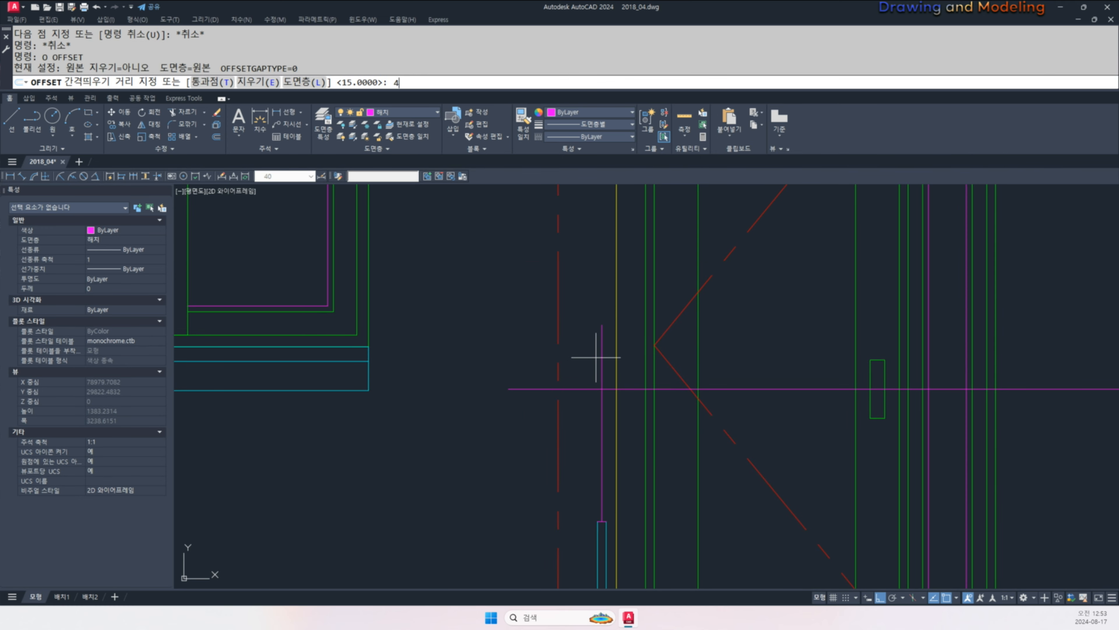
{"action": "key", "text": "Return"}
{"action": "scroll", "coordinate": [593, 432], "scroll_direction": "up", "scroll_amount": 2}
{"action": "left_click", "coordinate": [605, 425]}
{"action": "left_click", "coordinate": [592, 427]}
{"action": "left_click", "coordinate": [605, 426]}
{"action": "left_click", "coordinate": [639, 422]}
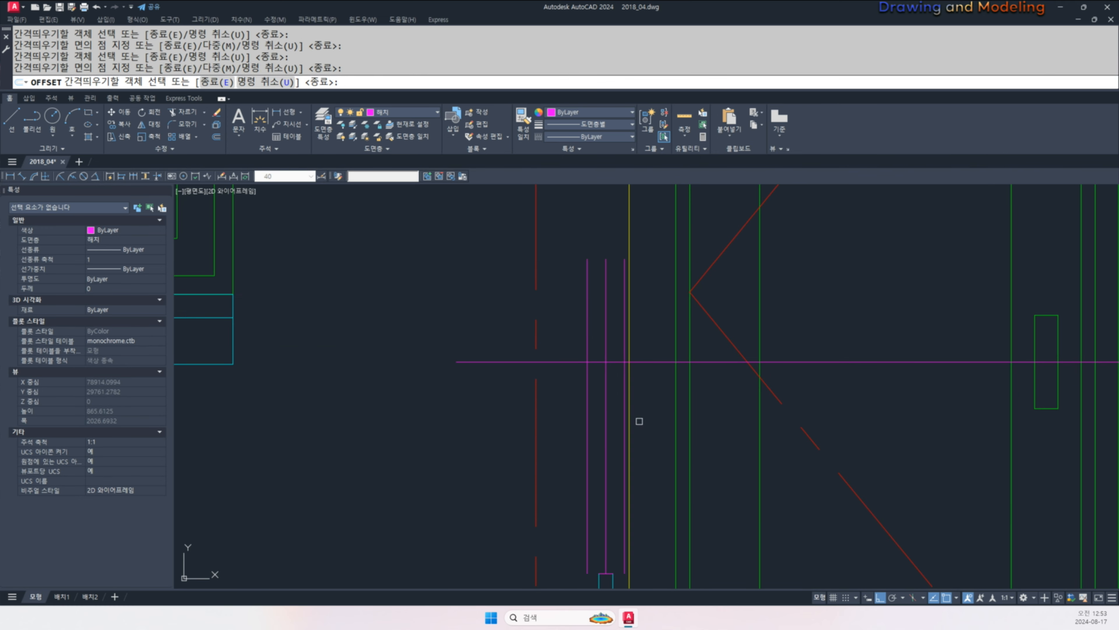
{"action": "key", "text": "Escape"}
{"action": "key", "text": "Escape"}
- Match the three vertical lines and the short cap line to the properties of the stair post's line
{"action": "scroll", "coordinate": [617, 366], "scroll_direction": "up", "scroll_amount": 1}
{"action": "scroll", "coordinate": [617, 396], "scroll_direction": "down", "scroll_amount": 3}
{"action": "middle_click_drag", "start_coordinate": [609, 423], "coordinate": [619, 369]}
{"action": "type", "text": "mna"}
{"action": "key", "text": "Return"}
{"action": "scroll", "coordinate": [621, 415], "scroll_direction": "up", "scroll_amount": 4}
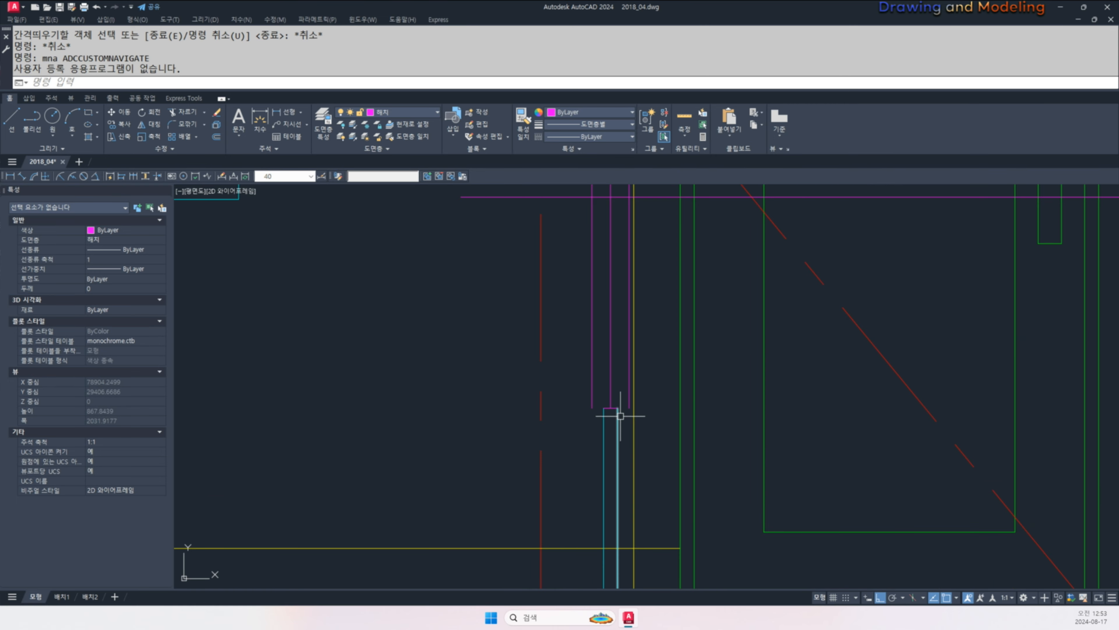
{"action": "type", "text": "ma"}
{"action": "key", "text": "Return"}
{"action": "left_click", "coordinate": [619, 427]}
{"action": "scroll", "coordinate": [622, 419], "scroll_direction": "up", "scroll_amount": 3}
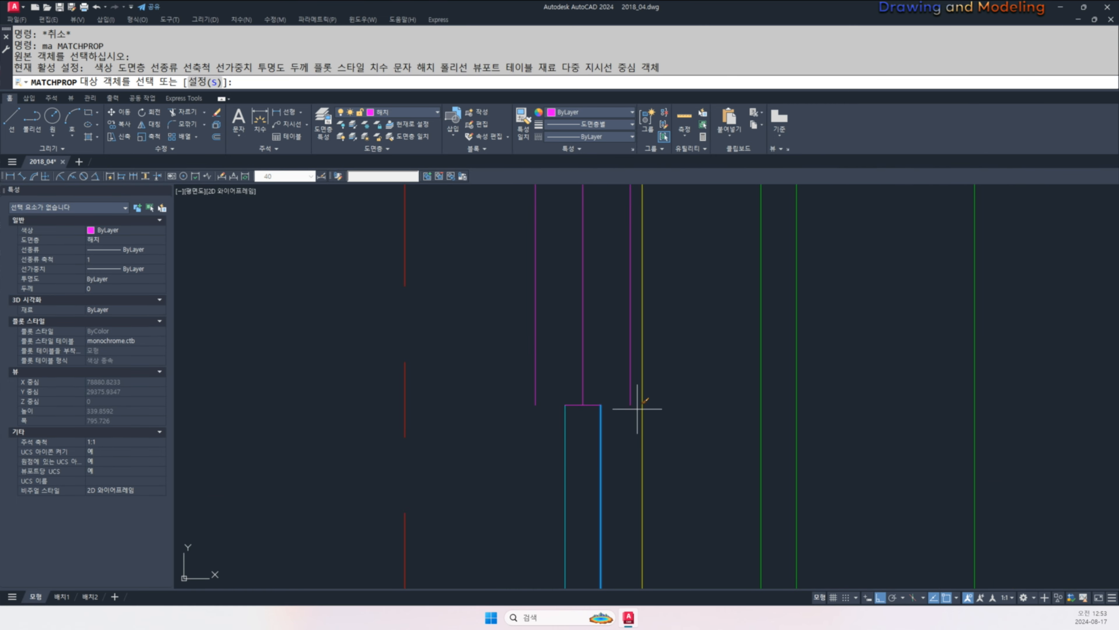
{"action": "key", "text": "Escape"}
{"action": "key", "text": "Escape"}
- Try erasing the short cap line on the stair post, and undo the erase
{"action": "left_click", "coordinate": [592, 404]}
{"action": "type", "text": "e"}
{"action": "key", "text": "Return"}
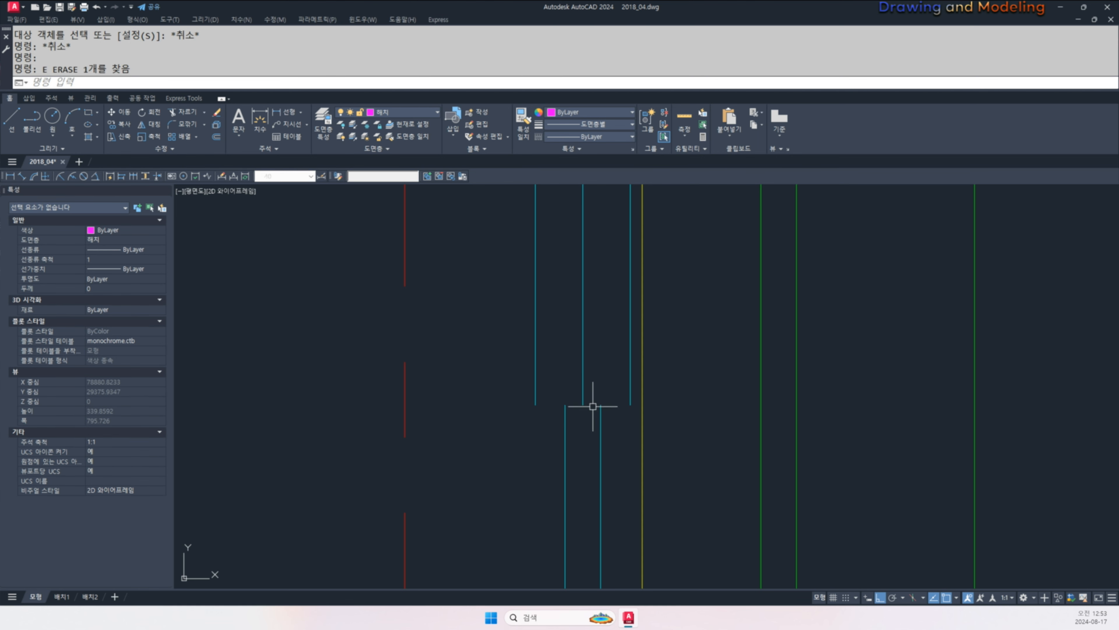
{"action": "key", "text": "ctrl+z"}
- Draw a circle centred on the midpoint of the post's cap line, with its radius reaching the offset lines
{"action": "type", "text": "c"}
{"action": "key", "text": "Return"}
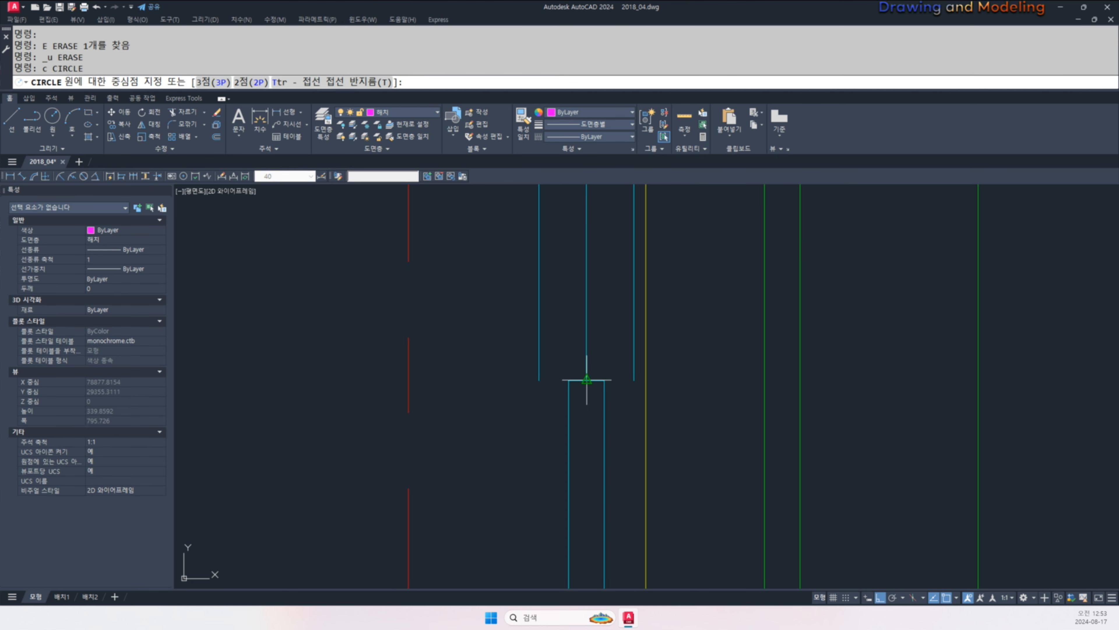
{"action": "left_click", "coordinate": [587, 379]}
{"action": "key", "text": "Escape"}
{"action": "key", "text": "Escape"}
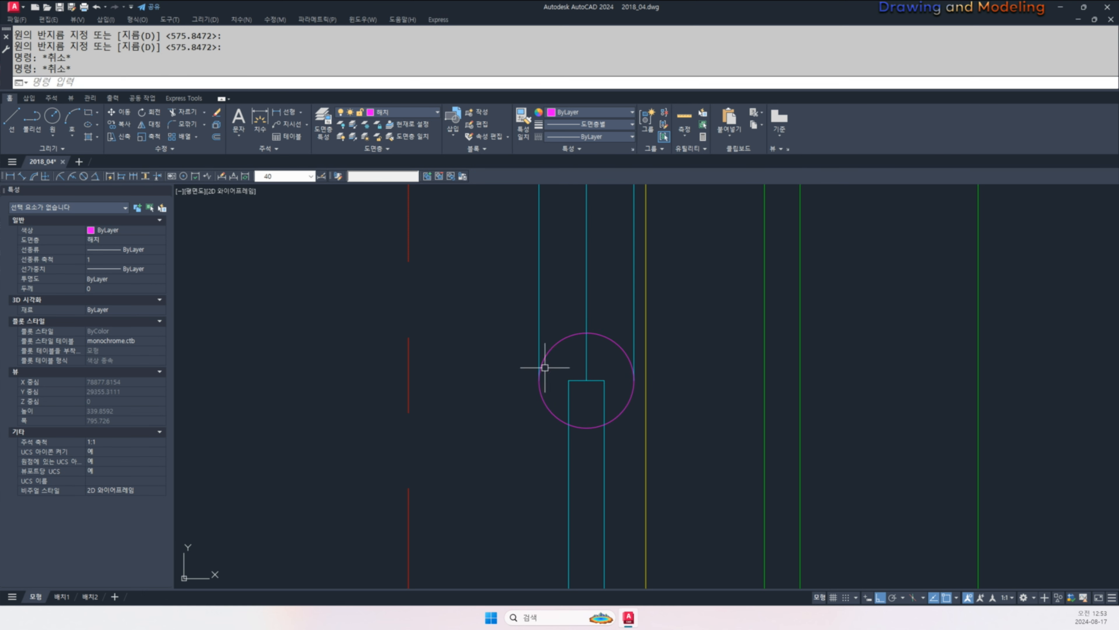
- Match the circle to the railing line's properties and move it down so its top touches the post's cap line
{"action": "key", "text": "Return"}
{"action": "left_click", "coordinate": [540, 343]}
{"action": "left_click", "coordinate": [565, 321]}
{"action": "left_click", "coordinate": [528, 383]}
{"action": "key", "text": "Escape"}
{"action": "key", "text": "Escape"}
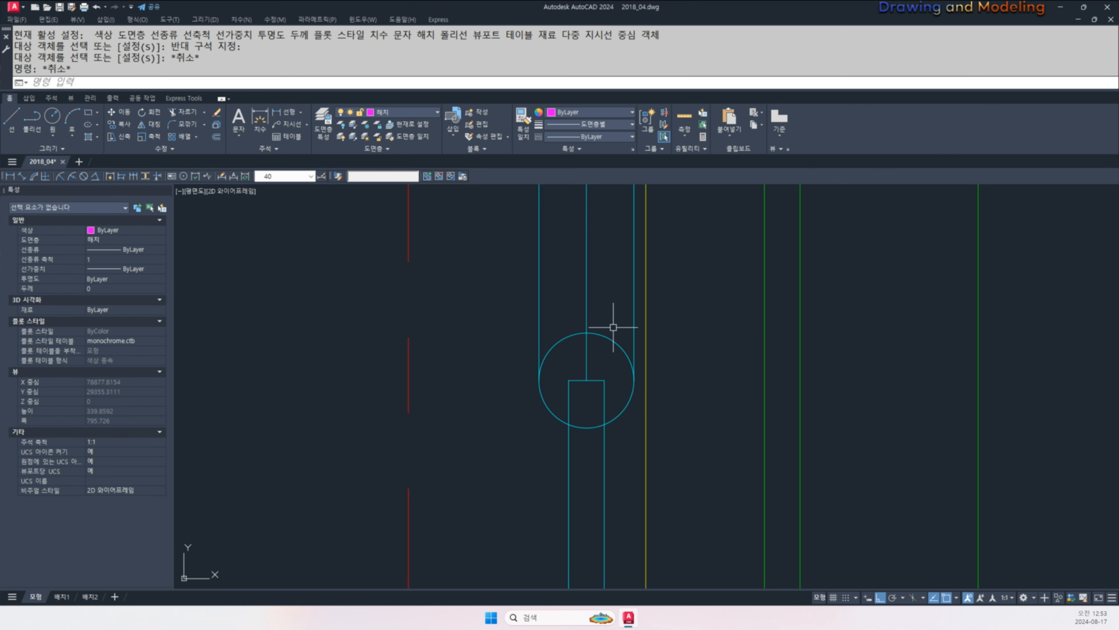
{"action": "left_click", "coordinate": [587, 332]}
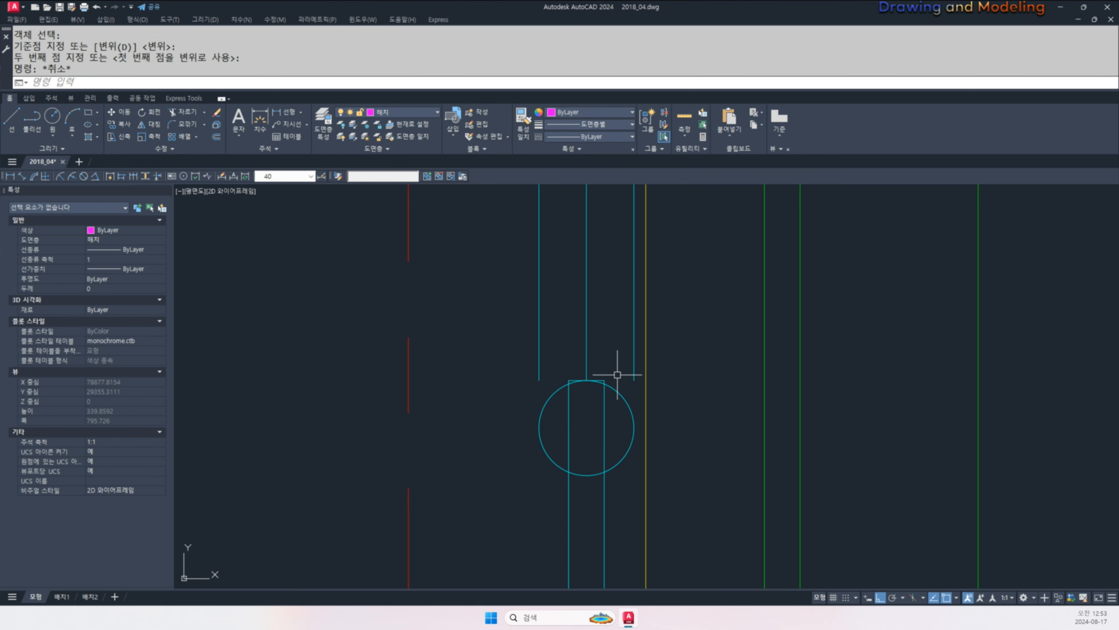
{"action": "key", "text": "Escape"}
- Erase the post's cap line and extend the two offset lines down to the sides of the circle
{"action": "middle_click_drag", "start_coordinate": [617, 375], "coordinate": [614, 389]}
{"action": "scroll", "coordinate": [568, 388], "scroll_direction": "up", "scroll_amount": 2}
{"action": "key", "text": "Escape"}
{"action": "left_click", "coordinate": [547, 382]}
{"action": "left_click", "coordinate": [630, 406]}
{"action": "type", "text": "e ex"}
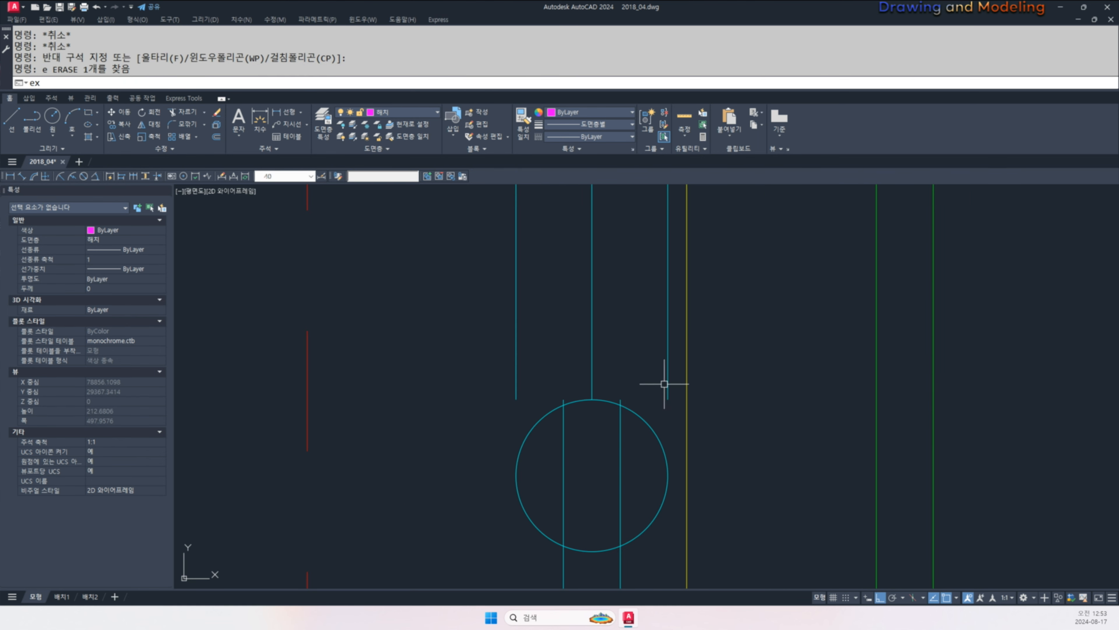
{"action": "key", "text": "Escape"}
{"action": "key", "text": "Escape"}
- Erase the vertical centre line between the two offset handrail lines
{"action": "left_click", "coordinate": [620, 347]}
{"action": "left_click", "coordinate": [572, 371]}
{"action": "type", "text": "e"}
- Trim the two stair post lines inside the circle, using the circle as the cutting edge
{"action": "middle_click_drag", "start_coordinate": [614, 407], "coordinate": [618, 335]}
{"action": "left_click", "coordinate": [617, 474]}
{"action": "key", "text": "Return"}
{"action": "left_click", "coordinate": [635, 390]}
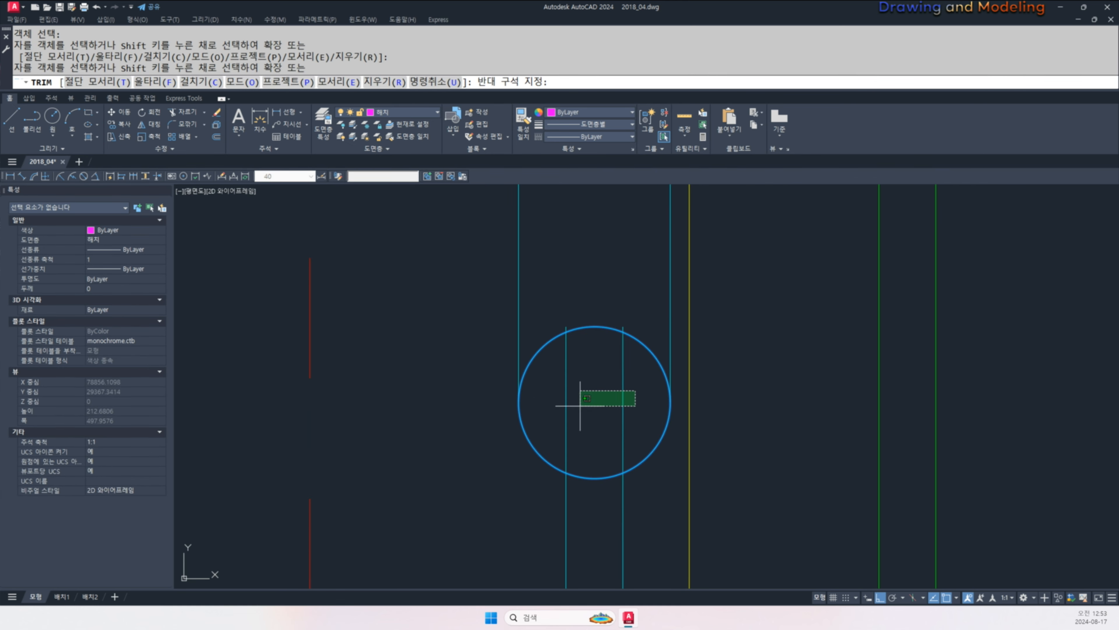
{"action": "key", "text": "Escape"}
{"action": "key", "text": "Escape"}
- Erase the two short post line stubs left above the circle
{"action": "left_click", "coordinate": [555, 320]}
{"action": "left_click", "coordinate": [649, 369]}
{"action": "type", "text": "e"}
{"action": "key", "text": "Escape"}
{"action": "key", "text": "Escape"}
{"action": "scroll", "coordinate": [597, 423], "scroll_direction": "down", "scroll_amount": 4}
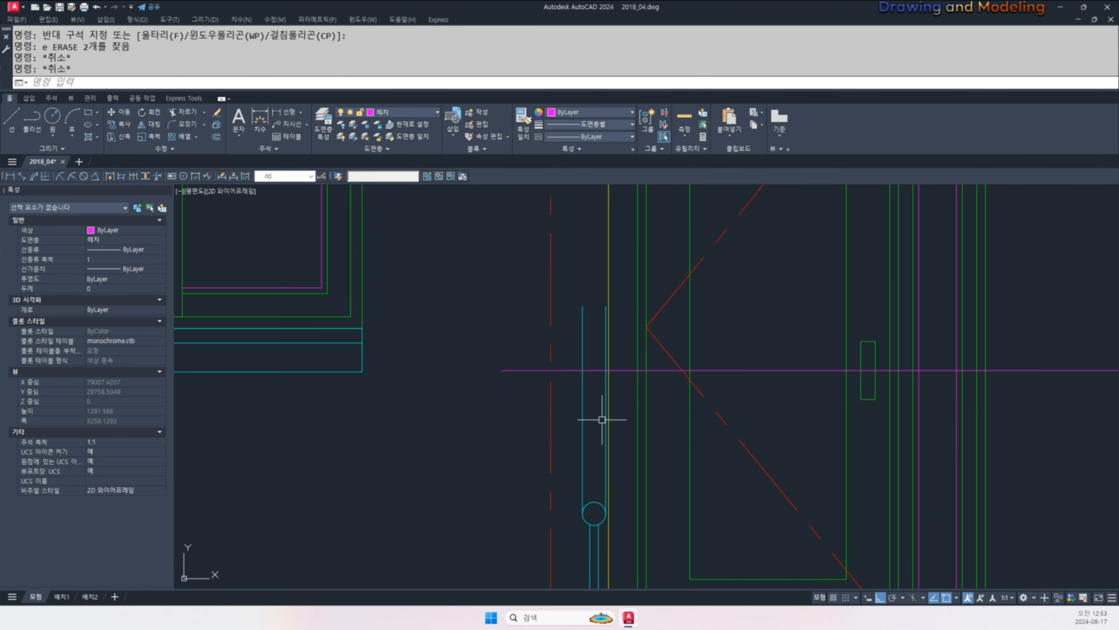
- Copy the circle from its top point straight up to the upper guide line
{"action": "scroll", "coordinate": [595, 417], "scroll_direction": "up", "scroll_amount": 1}
{"action": "mouse_move", "coordinate": [602, 420]}
{"action": "middle_mouse_down"}
{"action": "mouse_move", "coordinate": [602, 458]}
{"action": "mouse_move", "coordinate": [597, 370]}
{"action": "middle_mouse_up"}
{"action": "scroll", "coordinate": [600, 517], "scroll_direction": "up", "scroll_amount": 2}
{"action": "type", "text": "co COPY"}
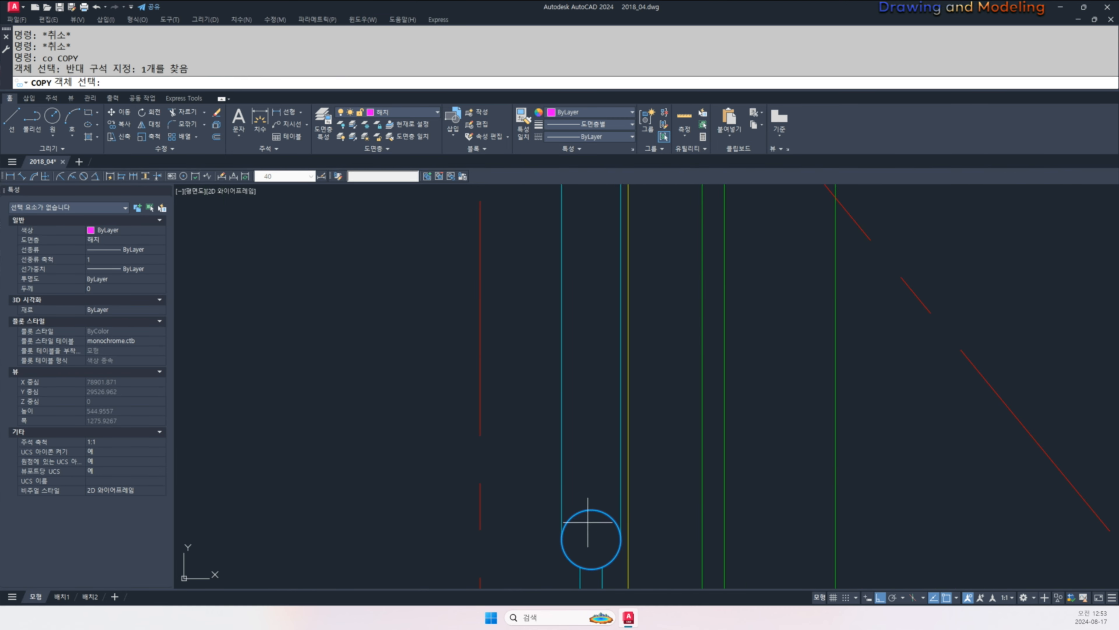
{"action": "key", "text": "Escape"}
{"action": "key", "text": "Escape"}
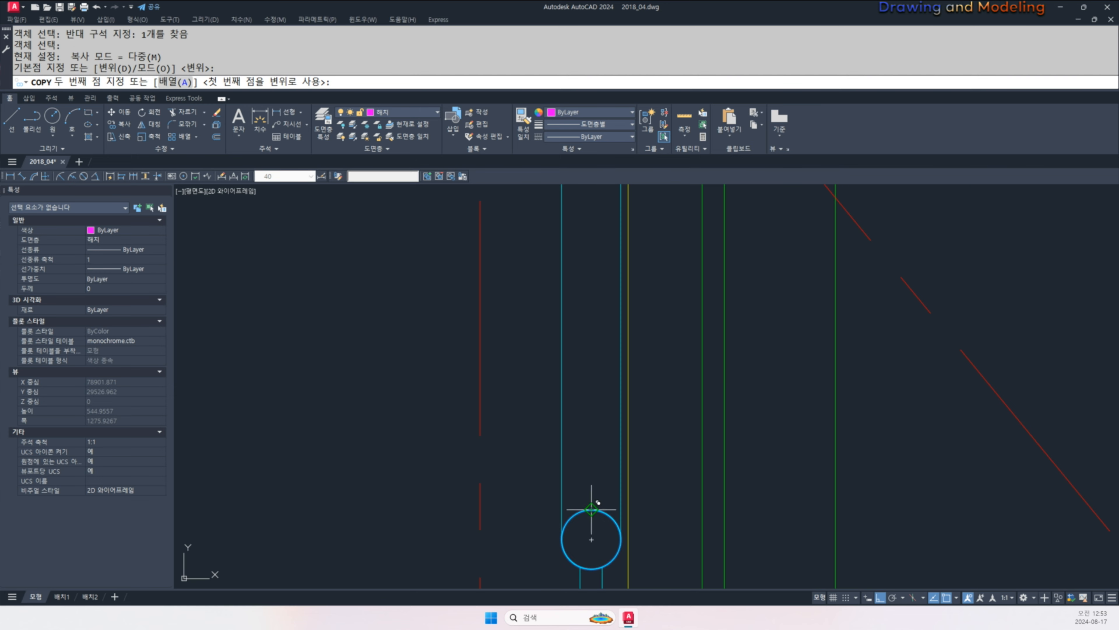
{"action": "scroll", "coordinate": [591, 485], "scroll_direction": "down", "scroll_amount": 3}
{"action": "scroll", "coordinate": [591, 419], "scroll_direction": "up", "scroll_amount": 3}
{"action": "key", "text": "Escape"}
- Trim the two handrail side lines above the upper circle, using that circle as the cutting edge
{"action": "type", "text": "t"}
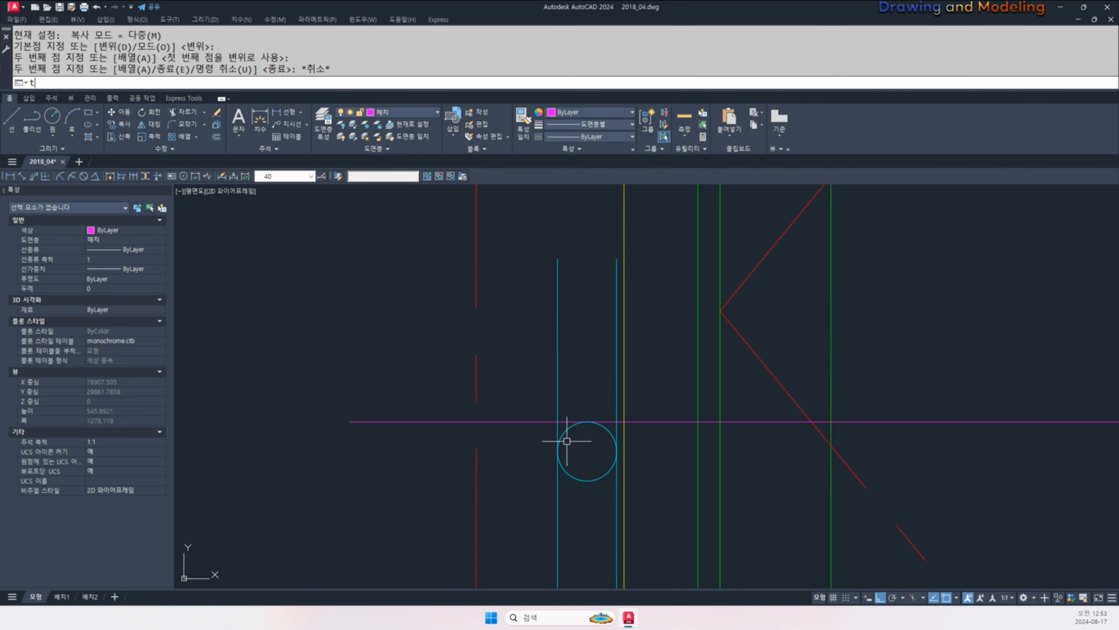
{"action": "type", "text": "r"}
{"action": "left_click", "coordinate": [563, 435]}
{"action": "key", "text": "space"}
{"action": "left_click", "coordinate": [558, 357]}
{"action": "left_click_drag", "start_coordinate": [584, 353], "coordinate": [602, 350]}
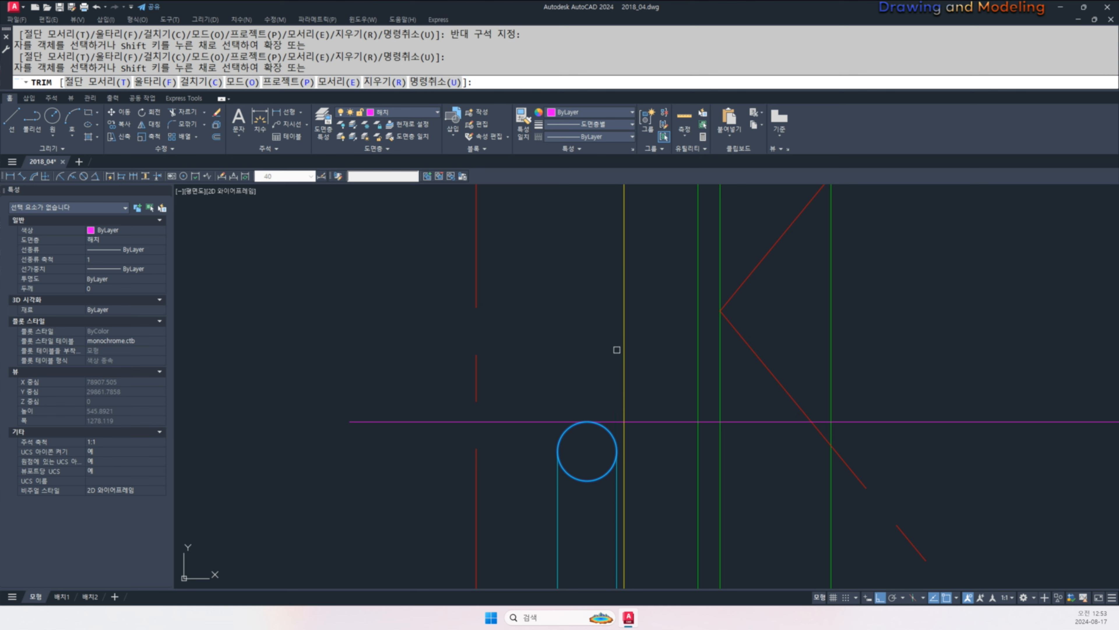
{"action": "key", "text": "Escape"}
{"action": "key", "text": "Escape"}
- Erase the upper guide line and trim the upper circle's lower half so the handrail has a rounded top end
{"action": "left_click_drag", "start_coordinate": [655, 398], "coordinate": [638, 441]}
{"action": "type", "text": "e"}
{"action": "middle_click_drag", "start_coordinate": [593, 471], "coordinate": [599, 433]}
{"action": "type", "text": "tr"}
{"action": "key", "text": "space"}
{"action": "key", "text": "space"}
{"action": "left_click_drag", "start_coordinate": [599, 433], "coordinate": [587, 452]}
{"action": "key", "text": "Escape"}
{"action": "key", "text": "Escape"}
{"action": "scroll", "coordinate": [591, 454], "scroll_direction": "down", "scroll_amount": 6}
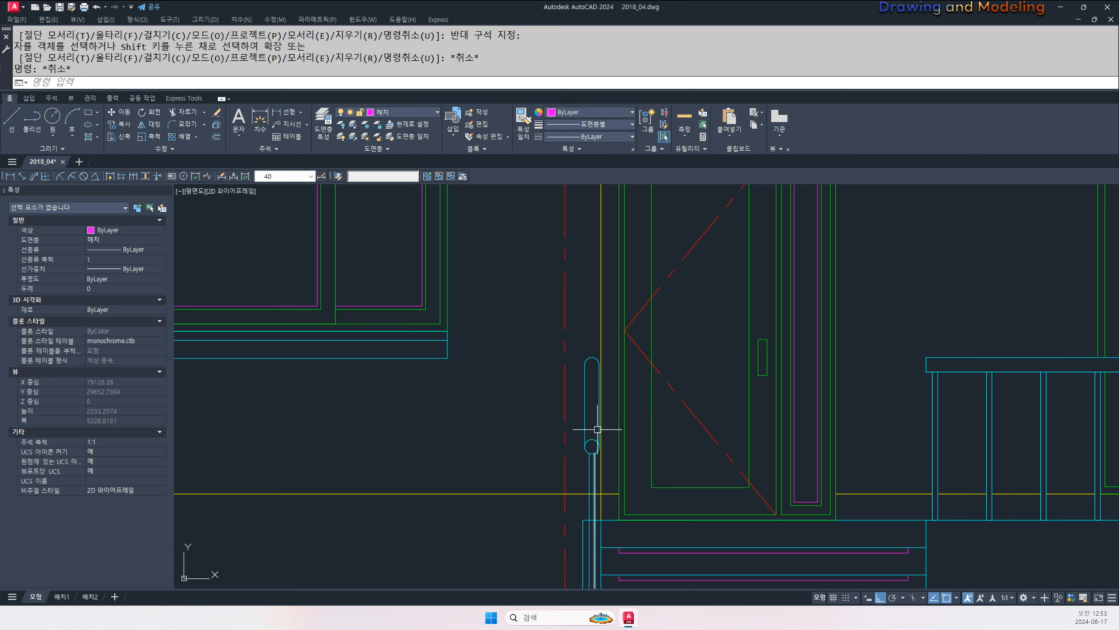
- Trim the wall and platform lines that cross between the stair post's two vertical lines
{"action": "scroll", "coordinate": [597, 429], "scroll_direction": "up", "scroll_amount": 6}
{"action": "type", "text": "tr"}
{"action": "key", "text": "space"}
{"action": "key", "text": "space"}
{"action": "left_click_drag", "start_coordinate": [607, 365], "coordinate": [608, 547]}
{"action": "scroll", "coordinate": [608, 547], "scroll_direction": "down", "scroll_amount": 3}
{"action": "key", "text": "Escape"}
{"action": "key", "text": "Escape"}
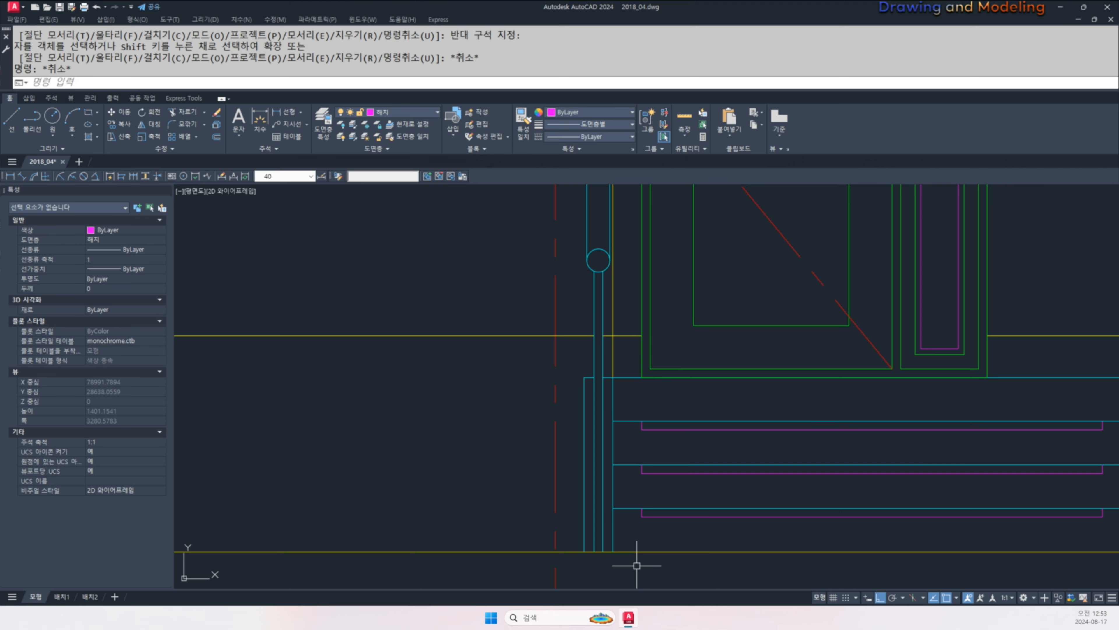
{"action": "scroll", "coordinate": [637, 565], "scroll_direction": "down", "scroll_amount": 2}
{"action": "middle_click_drag", "start_coordinate": [646, 498], "coordinate": [634, 555]}
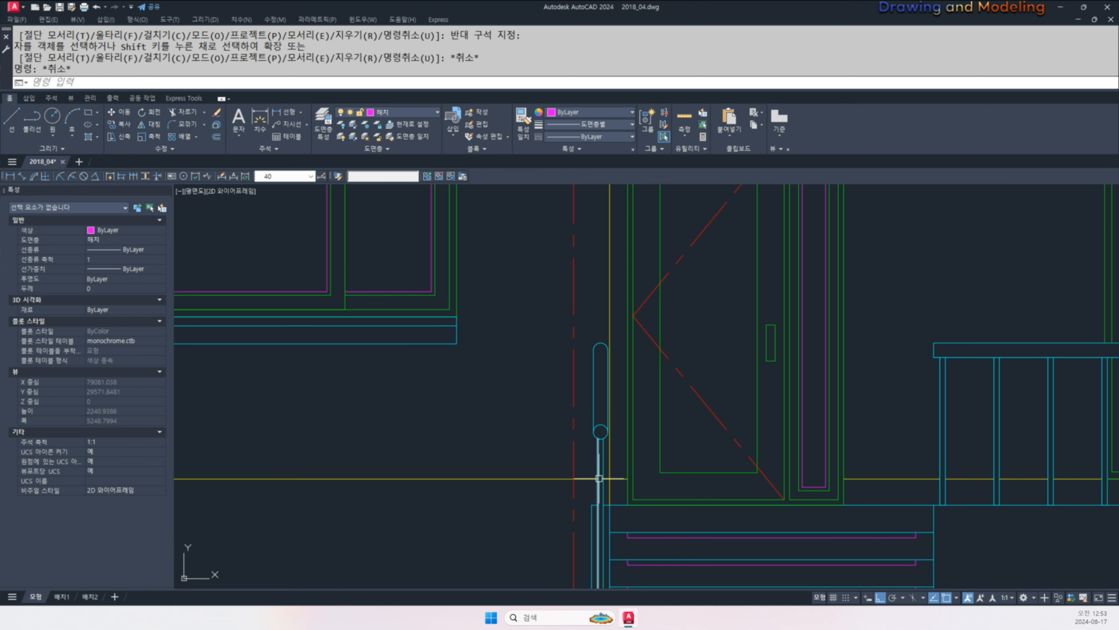
- Undo the last trim at the stair post and trim the wall line between the post's two vertical lines
{"action": "key", "text": "ctrl+z"}
{"action": "key", "text": "ctrl+z"}
{"action": "scroll", "coordinate": [582, 487], "scroll_direction": "down", "scroll_amount": 5}
{"action": "scroll", "coordinate": [500, 438], "scroll_direction": "up", "scroll_amount": 8}
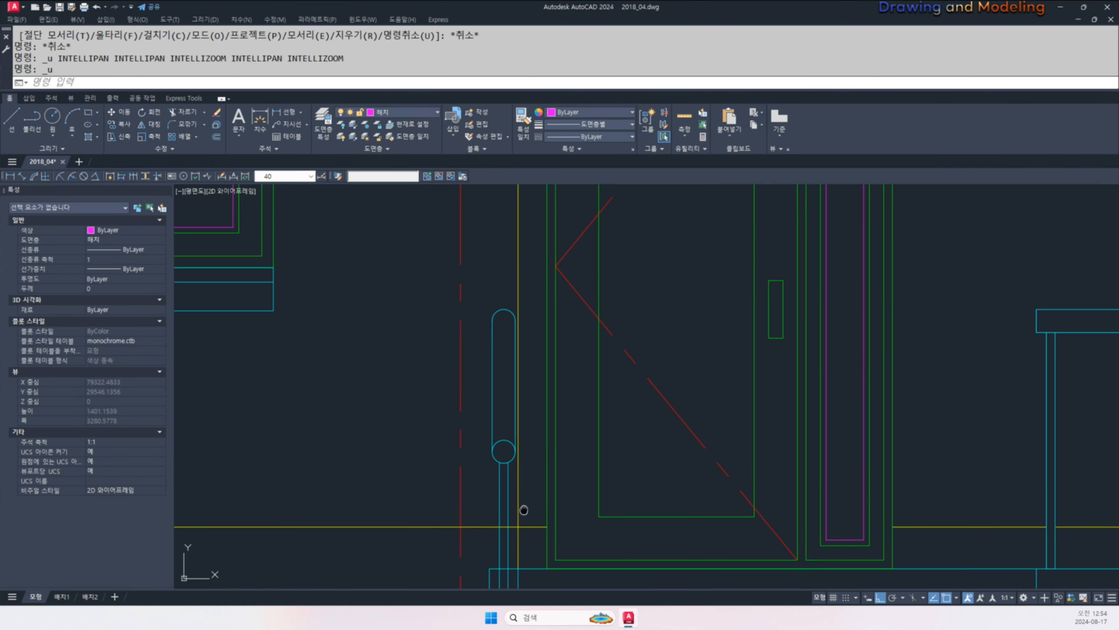
{"action": "middle_click_drag", "start_coordinate": [524, 509], "coordinate": [563, 462]}
{"action": "scroll", "coordinate": [563, 461], "scroll_direction": "up", "scroll_amount": 2}
{"action": "key", "text": "Return"}
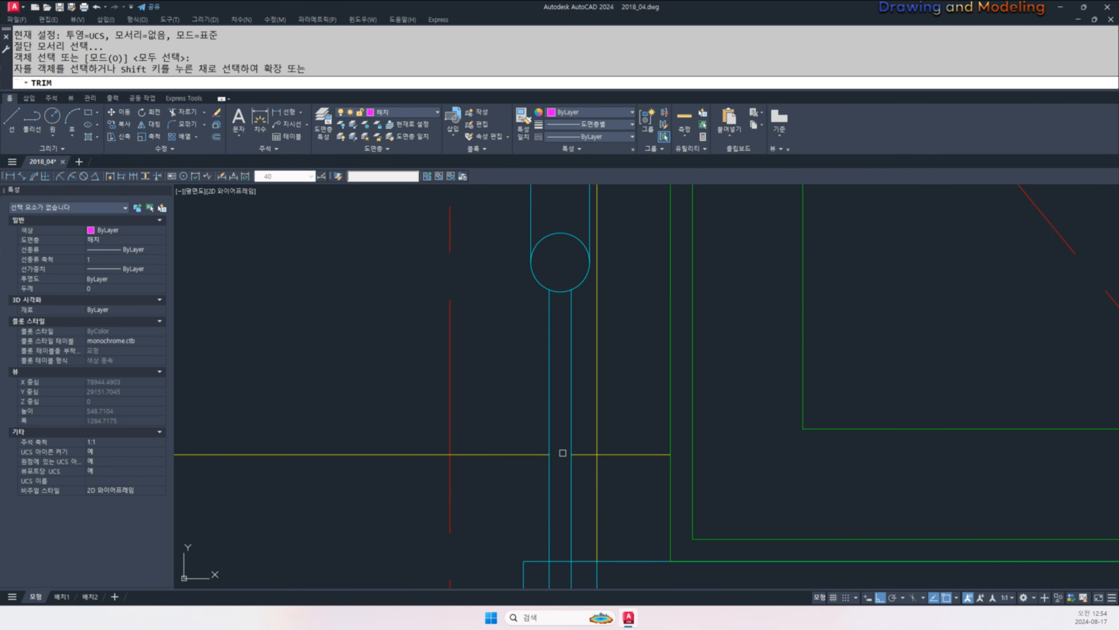
{"action": "left_click", "coordinate": [561, 461]}
{"action": "key", "text": "Escape"}
{"action": "key", "text": "Escape"}
{"action": "key", "text": "Escape"}
{"action": "key", "text": "Escape"}
{"action": "scroll", "coordinate": [573, 459], "scroll_direction": "down", "scroll_amount": 8}
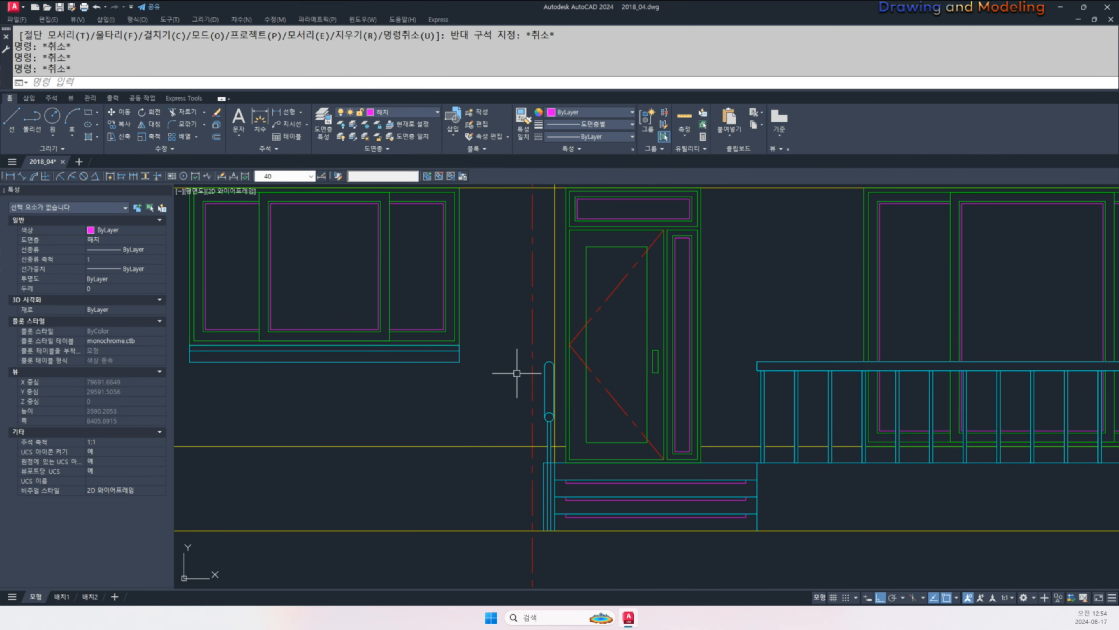
- Erase the leftover step section lines and hatch beside the elevation's left end
{"action": "scroll", "coordinate": [522, 383], "scroll_direction": "down", "scroll_amount": 4}
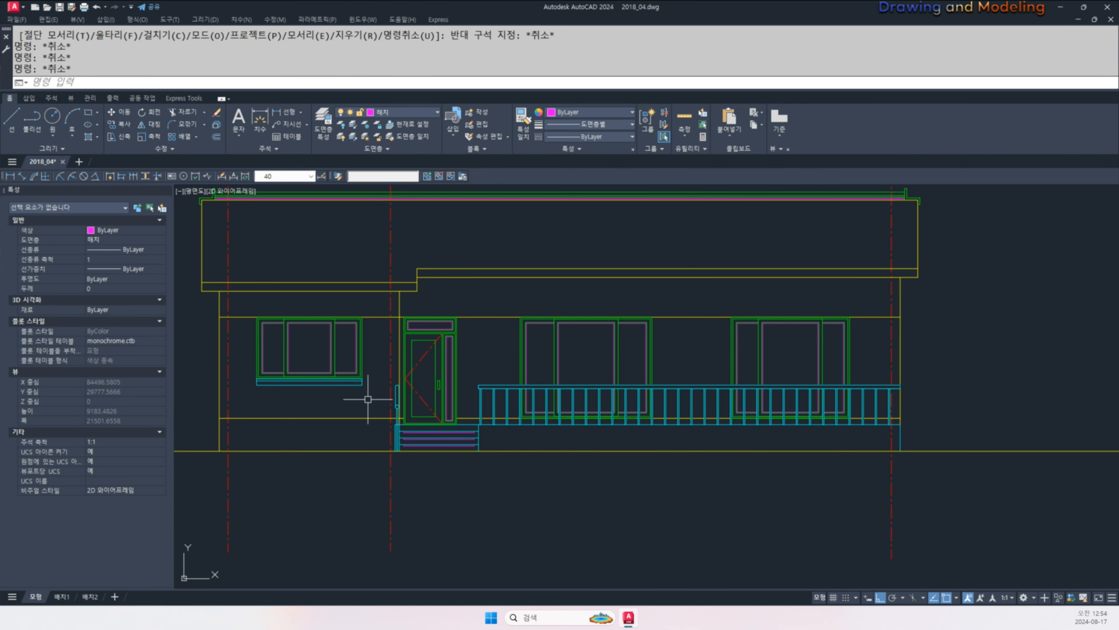
{"action": "scroll", "coordinate": [775, 506], "scroll_direction": "down", "scroll_amount": 2}
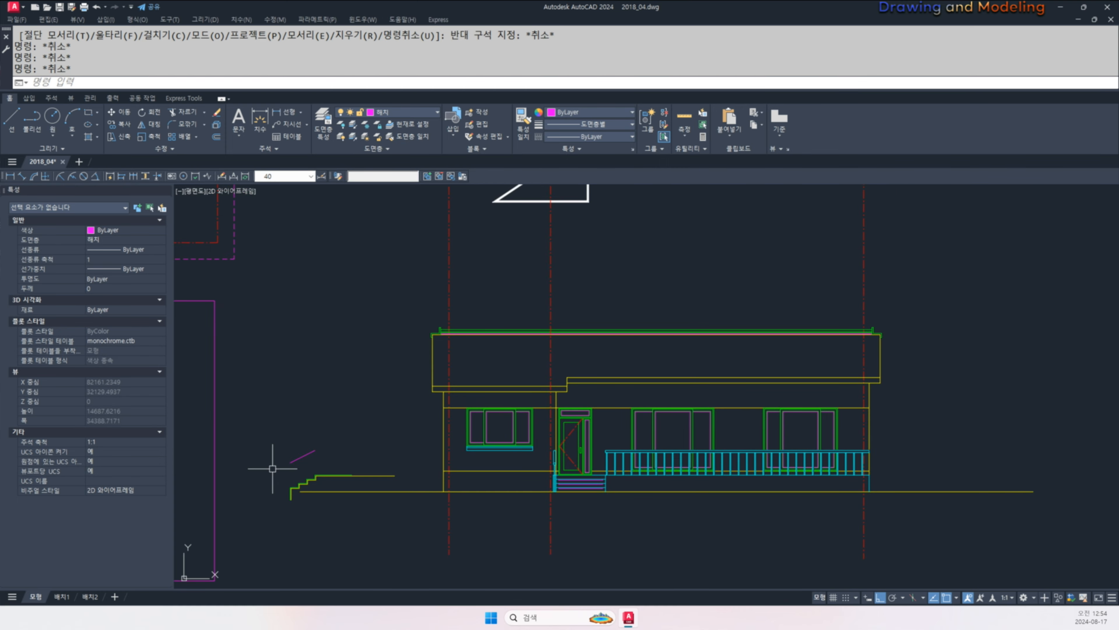
{"action": "scroll", "coordinate": [264, 463], "scroll_direction": "up", "scroll_amount": 2}
{"action": "left_click", "coordinate": [274, 382]}
{"action": "left_click", "coordinate": [509, 549]}
{"action": "type", "text": "e"}
{"action": "key", "text": "Return"}
{"action": "key", "text": "Escape"}
- Draw a short and a longer vertical line side by side in the upper part of the left window's left pane
{"action": "middle_click_drag", "start_coordinate": [858, 507], "coordinate": [575, 485]}
{"action": "scroll", "coordinate": [551, 453], "scroll_direction": "up", "scroll_amount": 6}
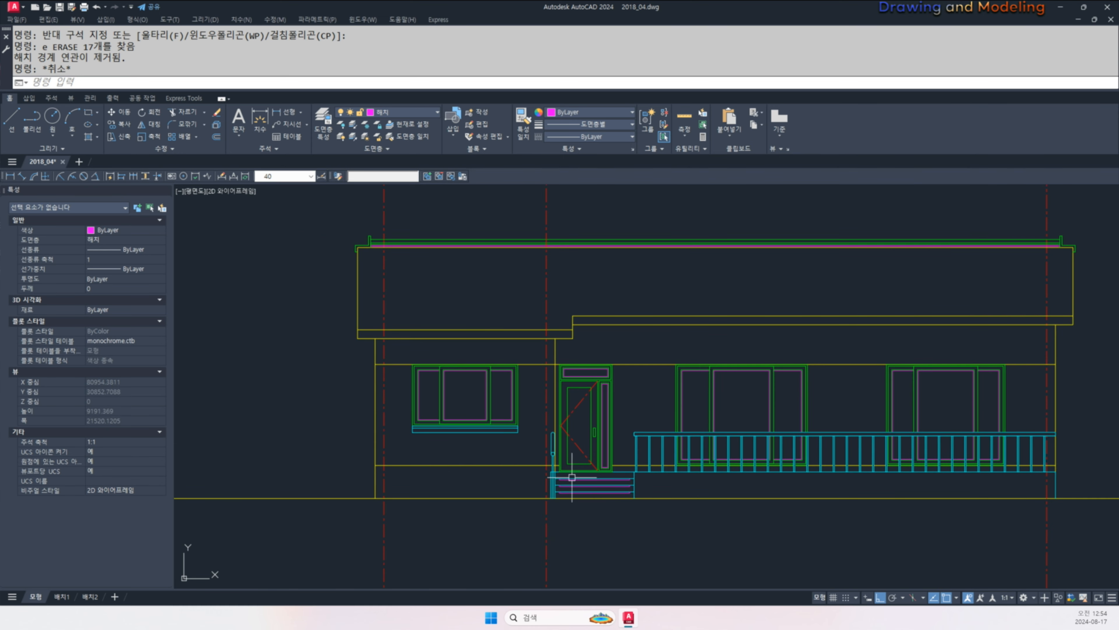
{"action": "type", "text": "l"}
{"action": "key", "text": "Return"}
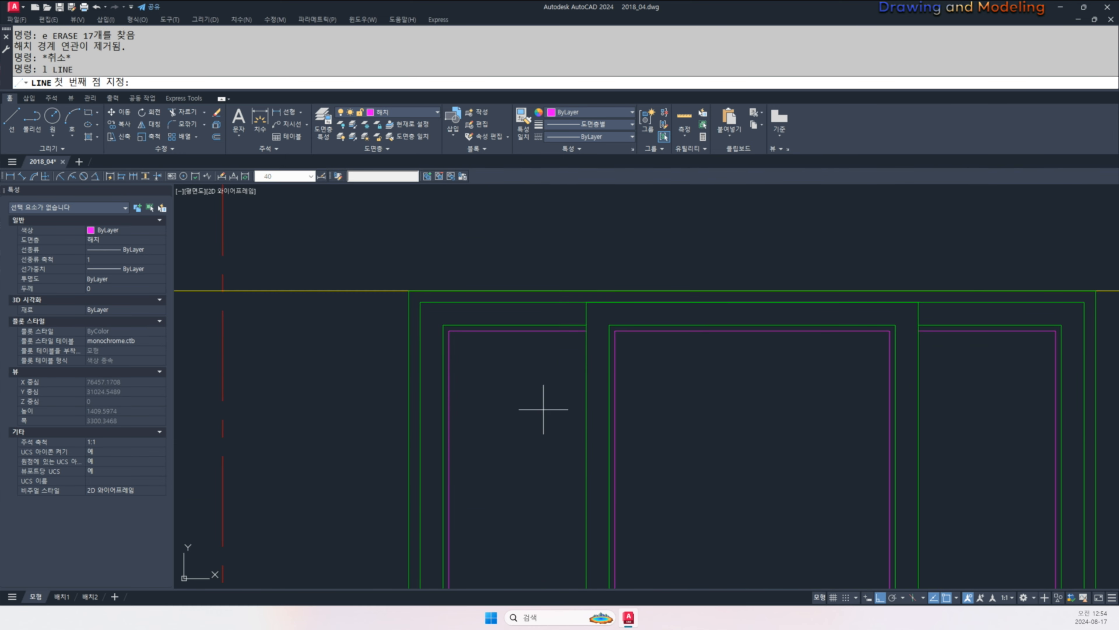
{"action": "left_click", "coordinate": [488, 378]}
{"action": "left_click", "coordinate": [488, 410]}
{"action": "key", "text": "space"}
{"action": "left_click", "coordinate": [500, 358]}
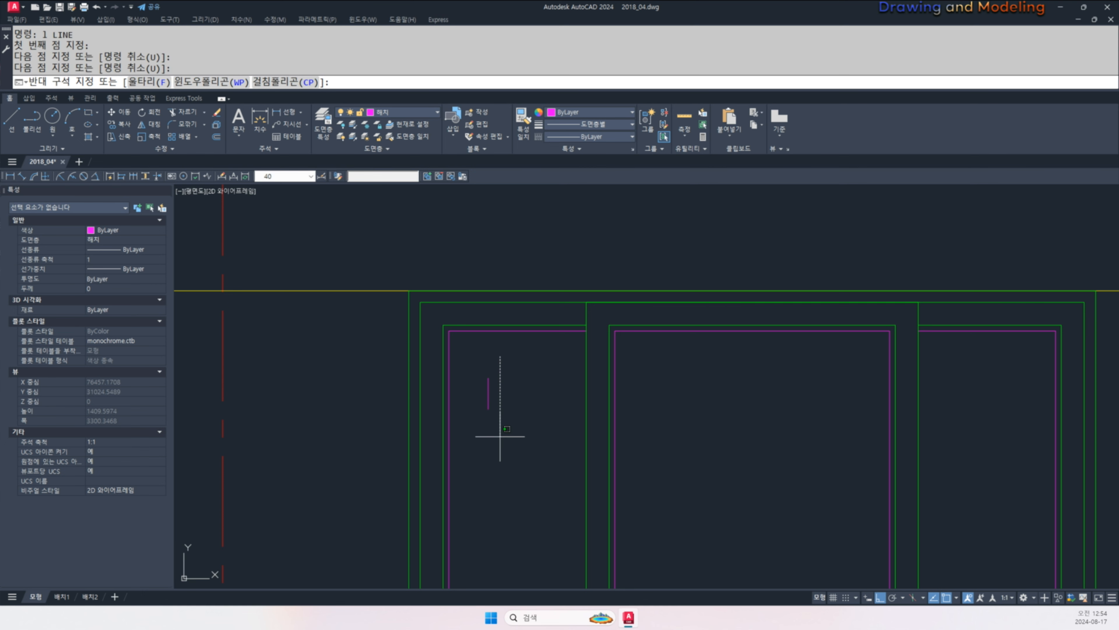
{"action": "left_click", "coordinate": [500, 434]}
{"action": "key", "text": "Escape"}
{"action": "key", "text": "Escape"}
{"action": "left_click", "coordinate": [496, 353]}
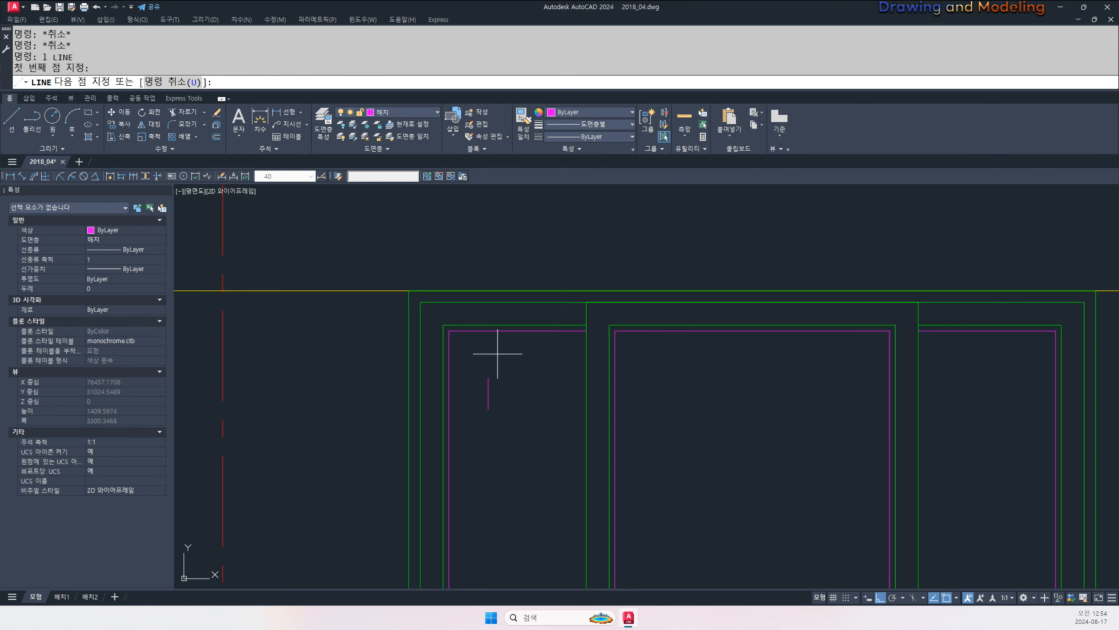
{"action": "key", "text": "Escape"}
{"action": "key", "text": "Escape"}
- Rotate the two glass lines by -30 degrees about a point on the longer line
{"action": "scroll", "coordinate": [481, 384], "scroll_direction": "up", "scroll_amount": 2}
{"action": "type", "text": "ro"}
{"action": "key", "text": "space"}
{"action": "left_click", "coordinate": [536, 373]}
{"action": "left_click", "coordinate": [483, 408]}
{"action": "key", "text": "space"}
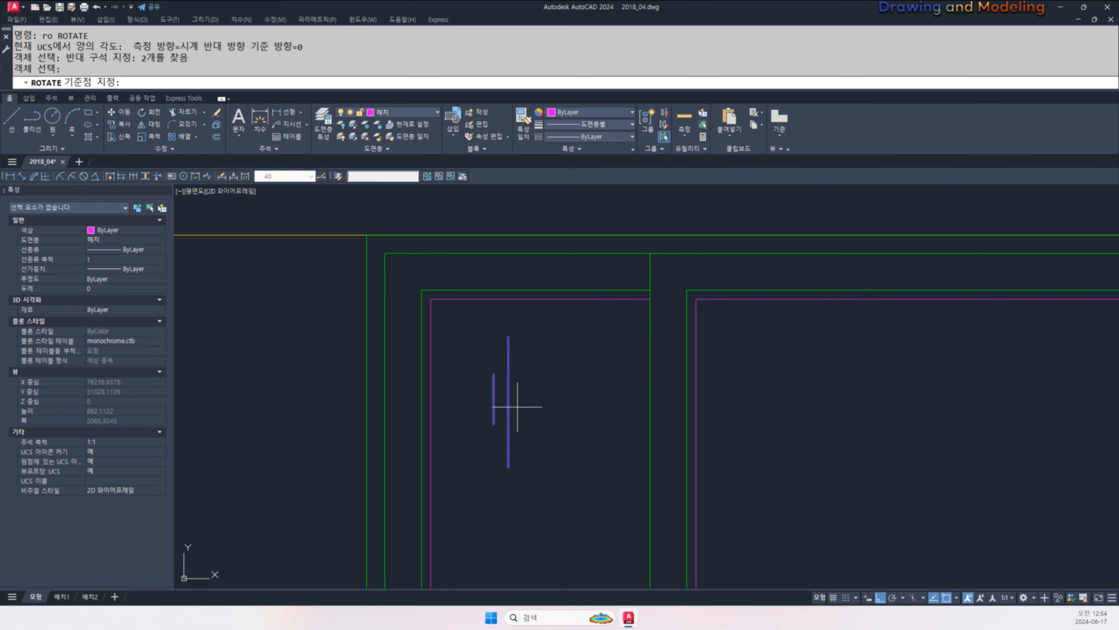
{"action": "left_click", "coordinate": [509, 402]}
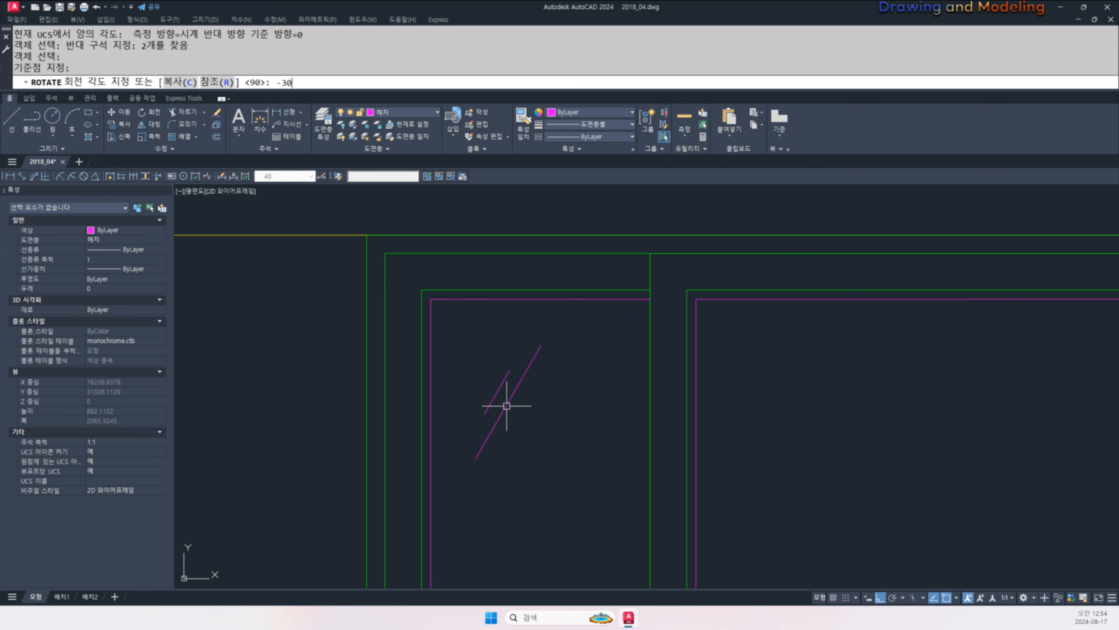
{"action": "key", "text": "Escape"}
{"action": "key", "text": "Escape"}
- Move the two slanted glass lines up and left toward the pane's upper-left corner
{"action": "middle_click_drag", "start_coordinate": [520, 399], "coordinate": [527, 400]}
{"action": "type", "text": "m"}
{"action": "key", "text": "space"}
{"action": "left_click", "coordinate": [527, 403]}
{"action": "left_click", "coordinate": [487, 362]}
{"action": "key", "text": "space"}
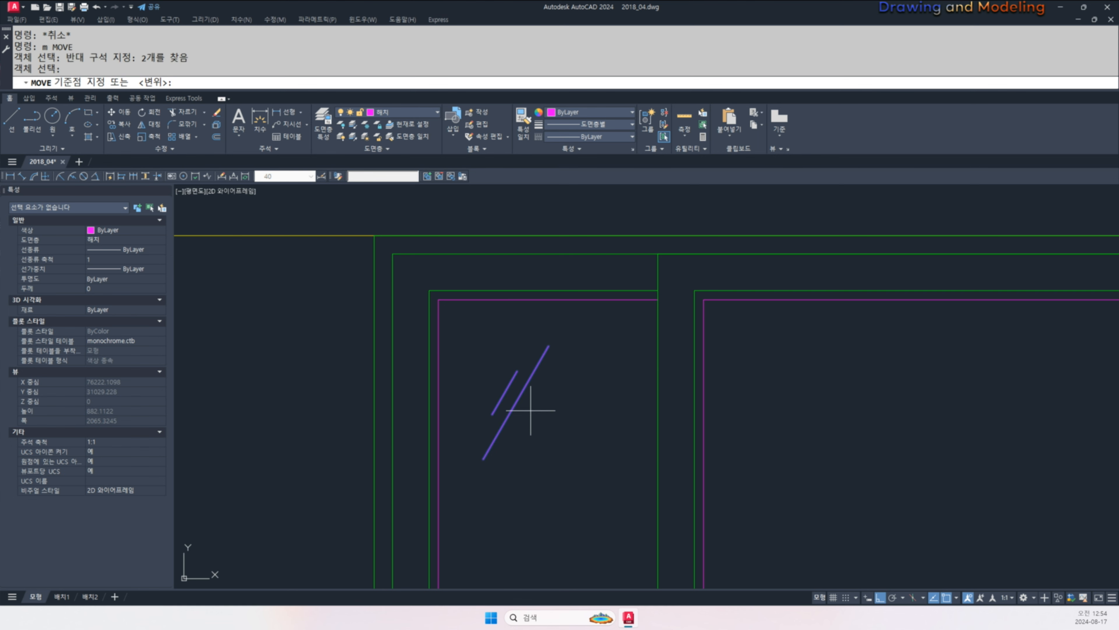
{"action": "left_click", "coordinate": [535, 424]}
{"action": "left_click", "coordinate": [539, 396]}
{"action": "key", "text": "Escape"}
{"action": "key", "text": "Escape"}
{"action": "left_click", "coordinate": [546, 370]}
{"action": "left_click", "coordinate": [482, 346]}
{"action": "key", "text": "space"}
{"action": "left_click", "coordinate": [564, 402]}
{"action": "left_click", "coordinate": [549, 403]}
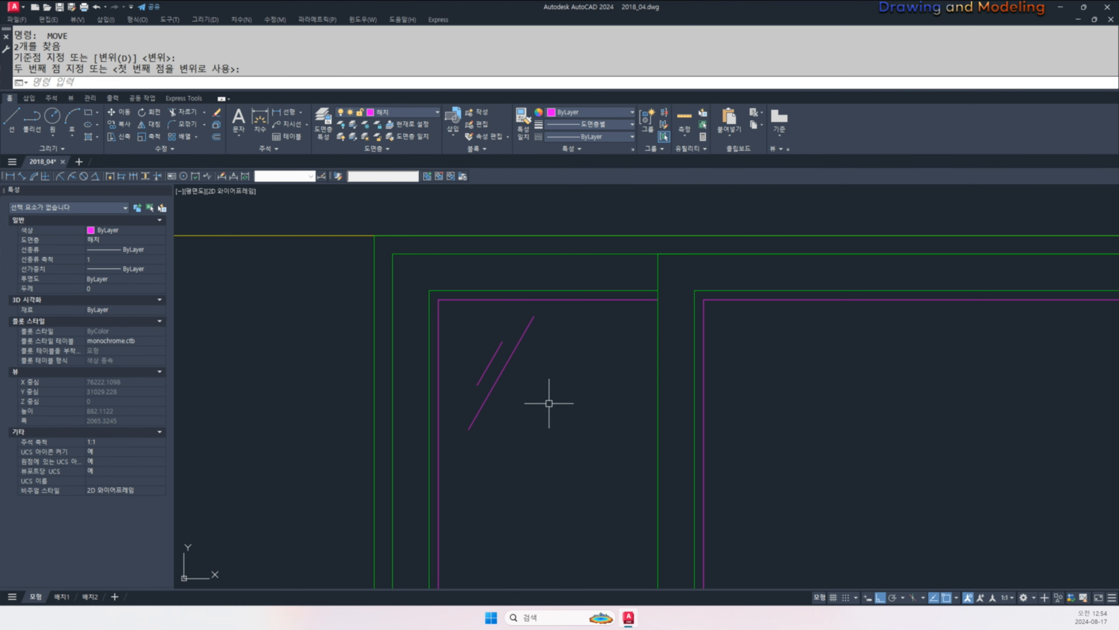
- Move the slanted line pair slightly down, clear of the pane's upper edge
{"action": "key", "text": "Escape"}
{"action": "key", "text": "space"}
{"action": "left_click", "coordinate": [535, 392]}
{"action": "left_click", "coordinate": [485, 353]}
{"action": "key", "text": "space"}
{"action": "left_click", "coordinate": [548, 385]}
{"action": "left_click", "coordinate": [549, 402]}
{"action": "key", "text": "Escape"}
{"action": "key", "text": "Escape"}
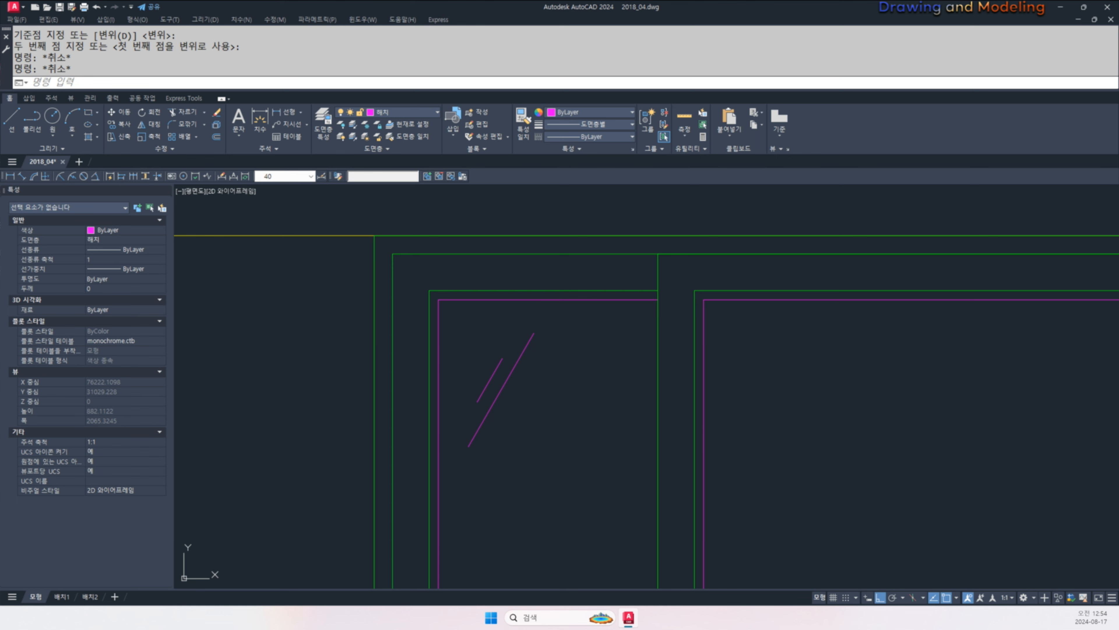
- Copy the slanted line pair to the left pane's lower part and the upper and lower parts of the left window's other panes
{"action": "key", "text": "space"}
{"action": "left_click", "coordinate": [501, 386]}
{"action": "scroll", "coordinate": [501, 386], "scroll_direction": "down", "scroll_amount": 8}
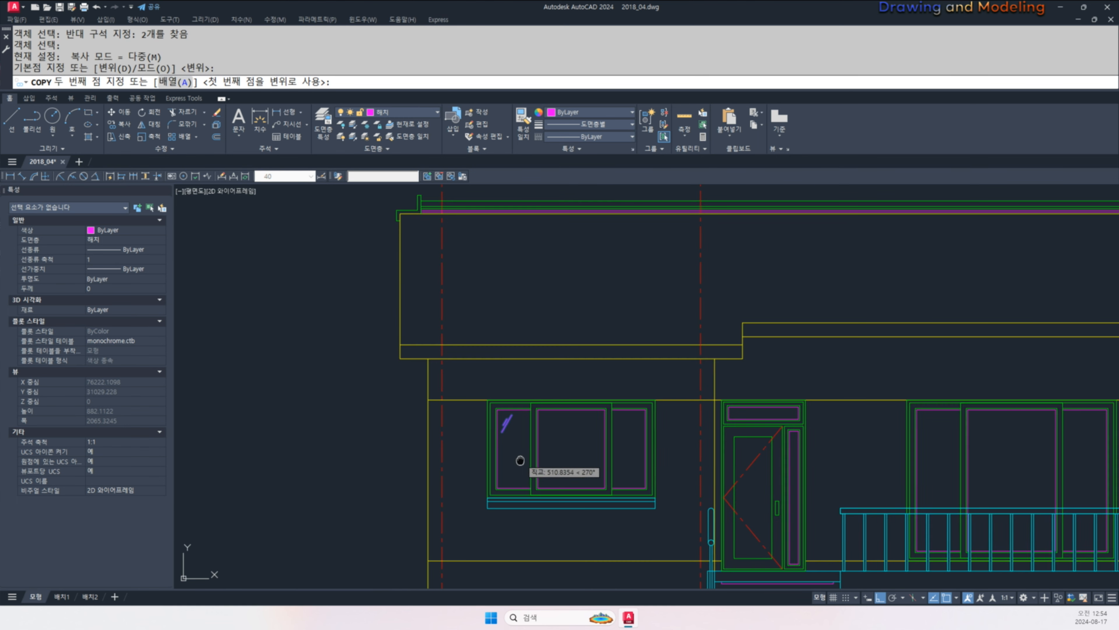
{"action": "scroll", "coordinate": [517, 458], "scroll_direction": "up", "scroll_amount": 2}
{"action": "key", "text": "F8"}
{"action": "left_click", "coordinate": [489, 463]}
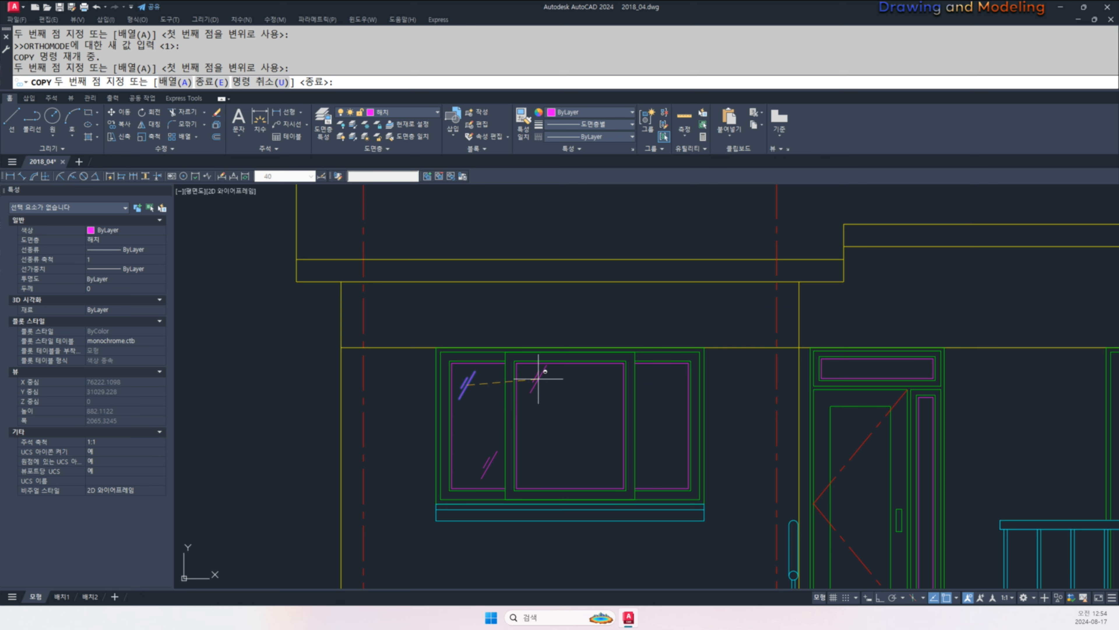
{"action": "left_click", "coordinate": [602, 457]}
{"action": "left_click", "coordinate": [604, 458]}
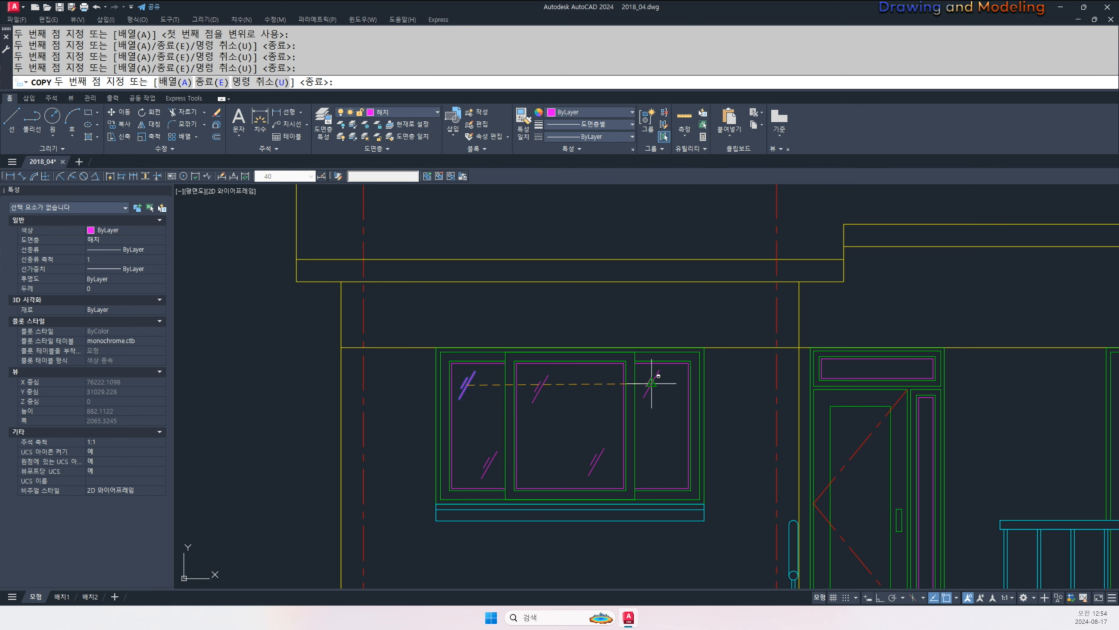
- Continue copying the slanted line pair into the left and centre panes of the window to the right of the door
{"action": "scroll", "coordinate": [619, 447], "scroll_direction": "down", "scroll_amount": 4}
{"action": "scroll", "coordinate": [645, 380], "scroll_direction": "up", "scroll_amount": 4}
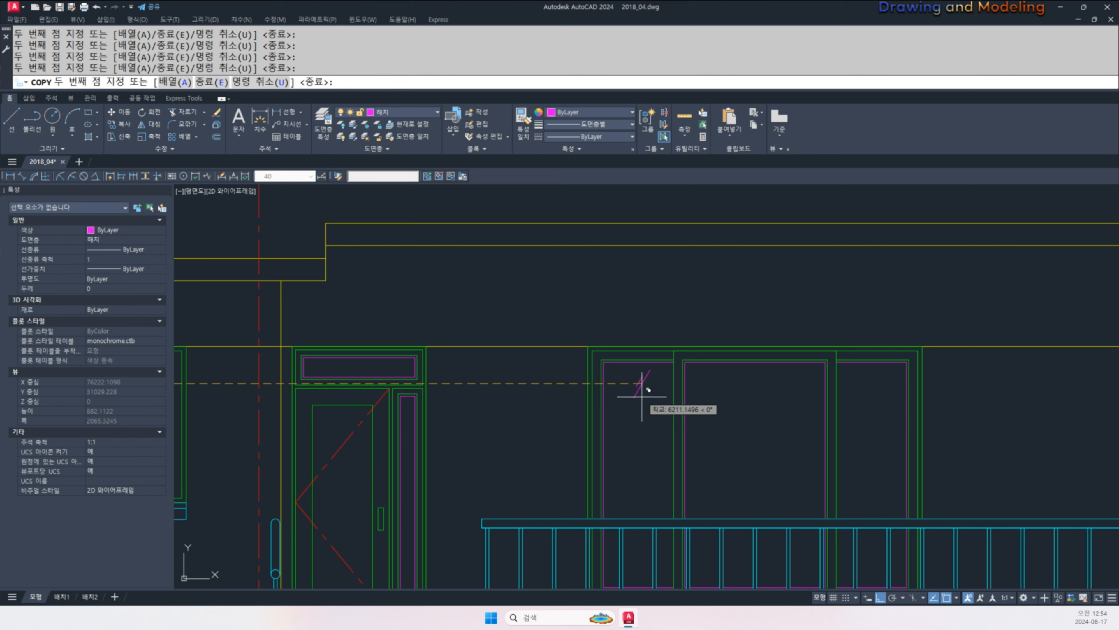
{"action": "key", "text": "F8"}
{"action": "left_click", "coordinate": [646, 504]}
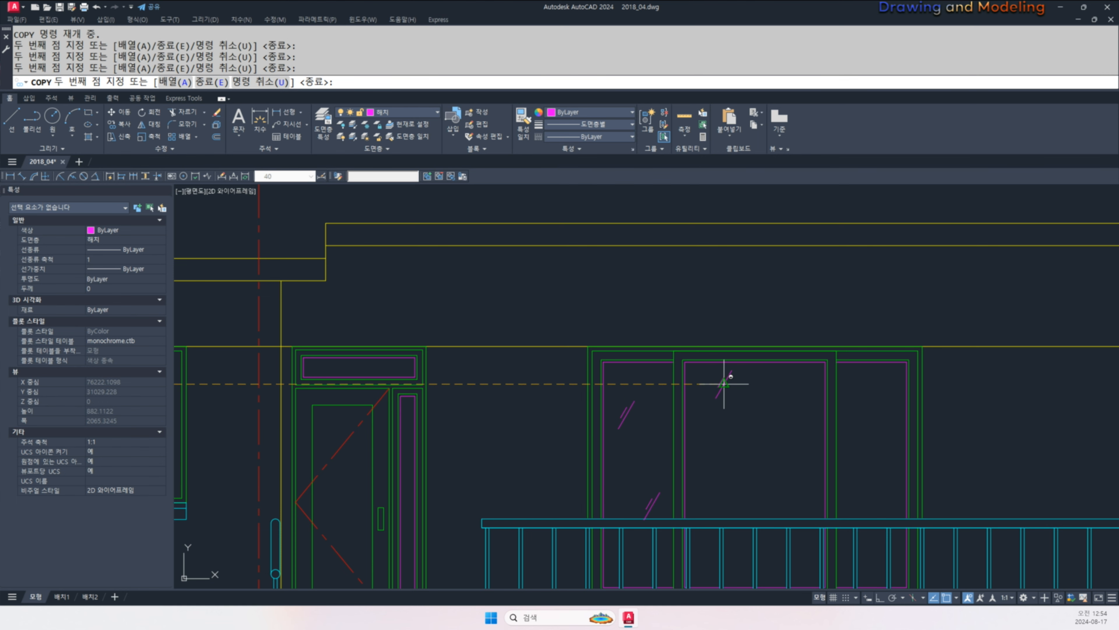
{"action": "scroll", "coordinate": [805, 557], "scroll_direction": "down", "scroll_amount": 4}
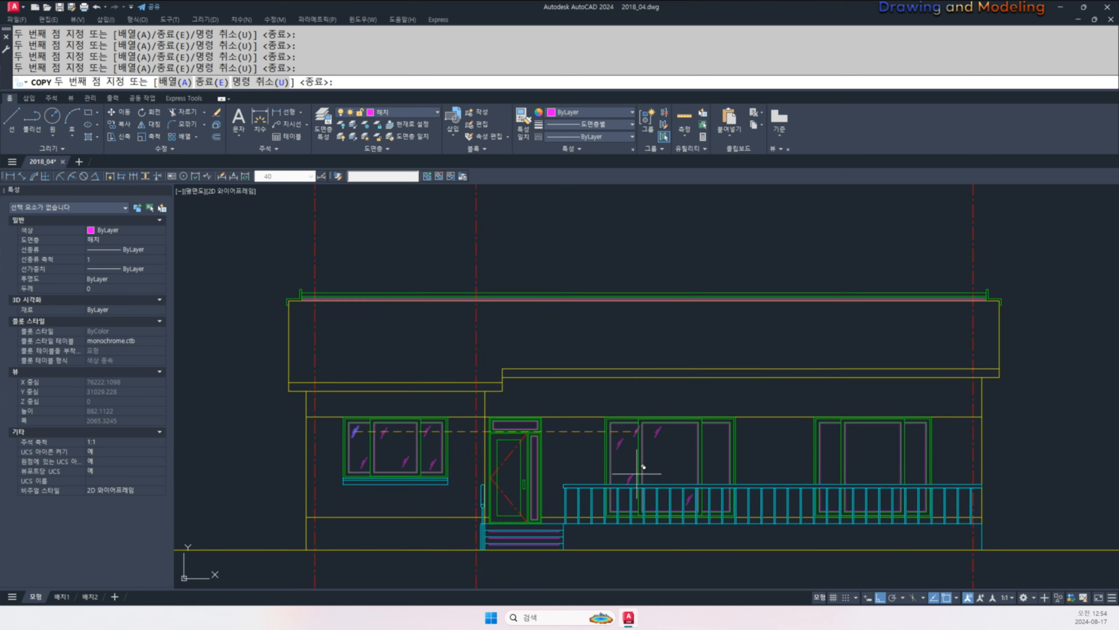
- Place further copies of the slanted line pair in that window's right pane and in all panes of the rightmost window
{"action": "scroll", "coordinate": [757, 463], "scroll_direction": "up", "scroll_amount": 3}
{"action": "key", "text": "F8"}
{"action": "left_click", "coordinate": [533, 395]}
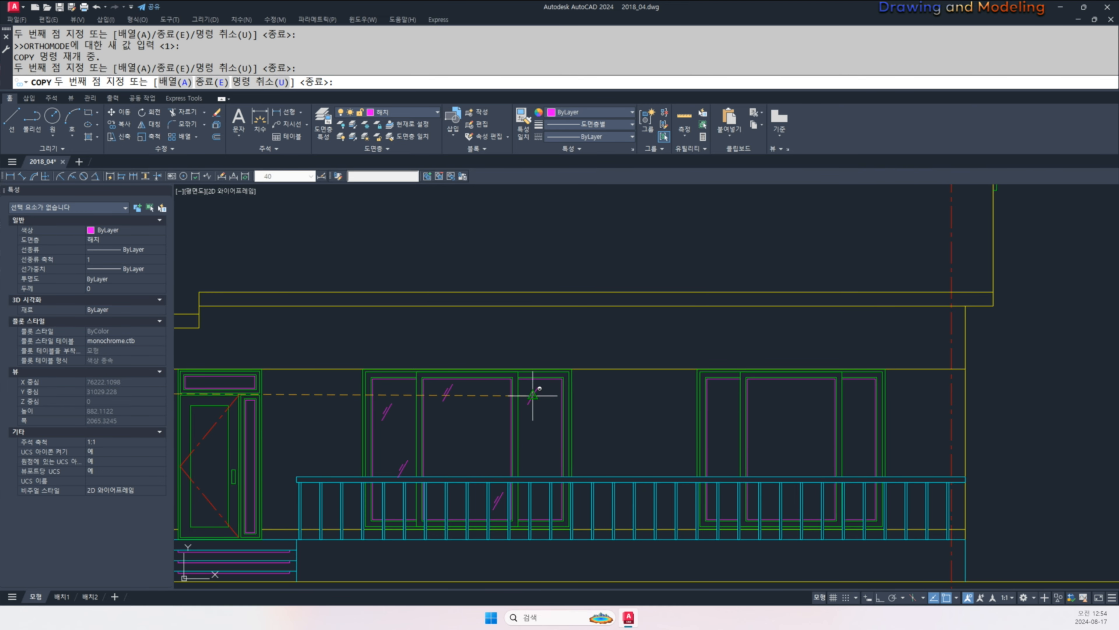
{"action": "left_click", "coordinate": [551, 464]}
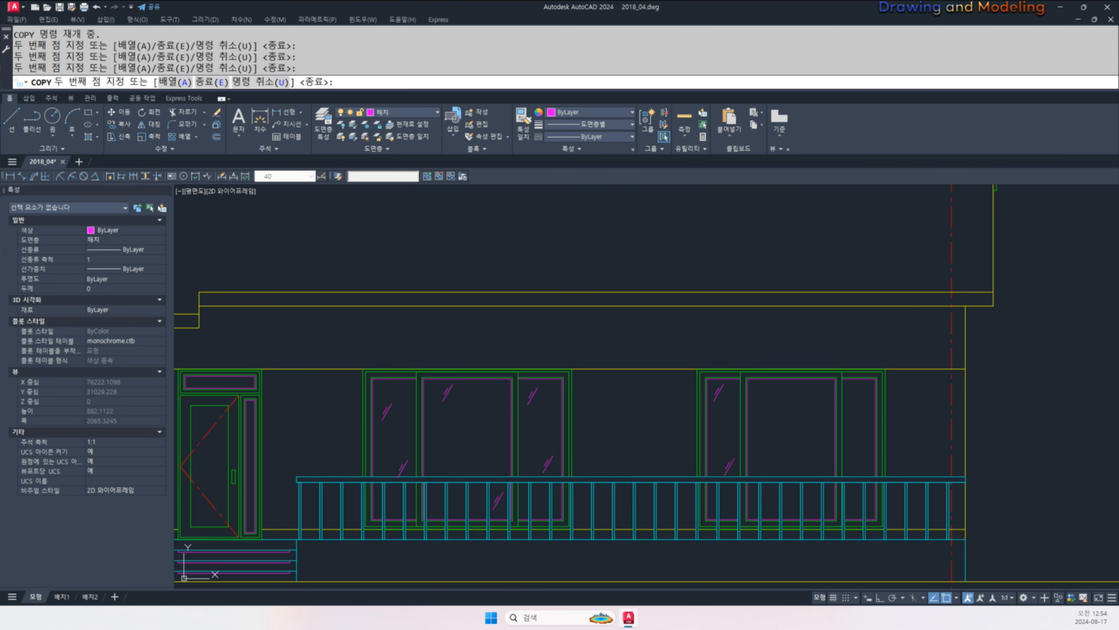
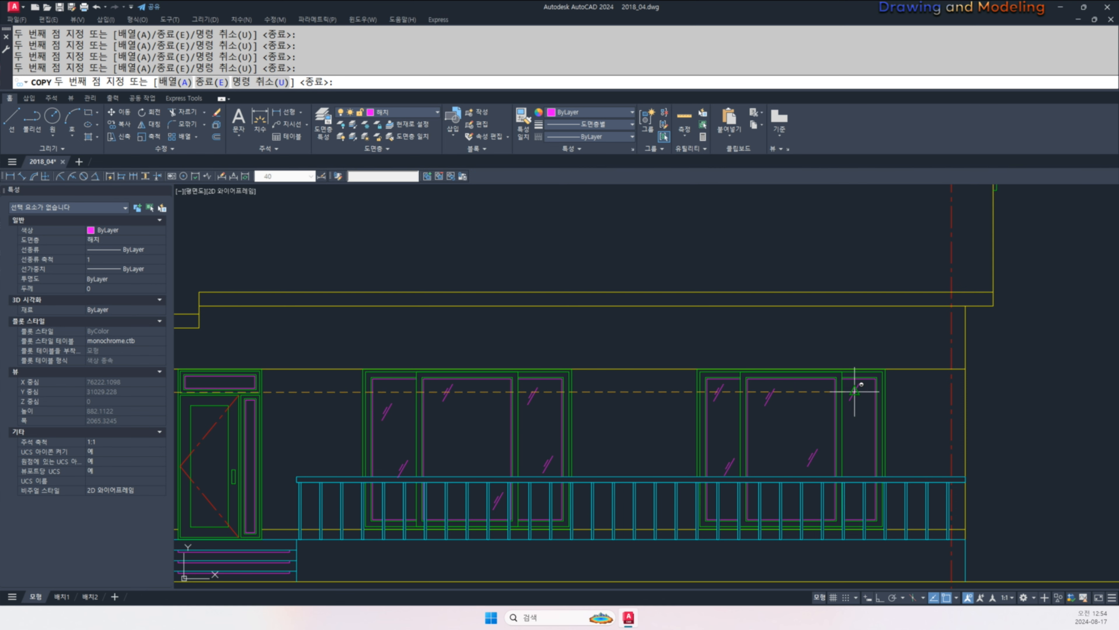
{"action": "key", "text": "Escape"}
{"action": "key", "text": "Escape"}
- Send the slanted line pair that overlaps the balcony railing's top rail to the back of the draw order
{"action": "scroll", "coordinate": [863, 464], "scroll_direction": "down", "scroll_amount": 4}
{"action": "scroll", "coordinate": [732, 463], "scroll_direction": "up", "scroll_amount": 6}
{"action": "scroll", "coordinate": [732, 463], "scroll_direction": "up", "scroll_amount": 4}
{"action": "left_click_drag", "start_coordinate": [789, 393], "coordinate": [734, 368]}
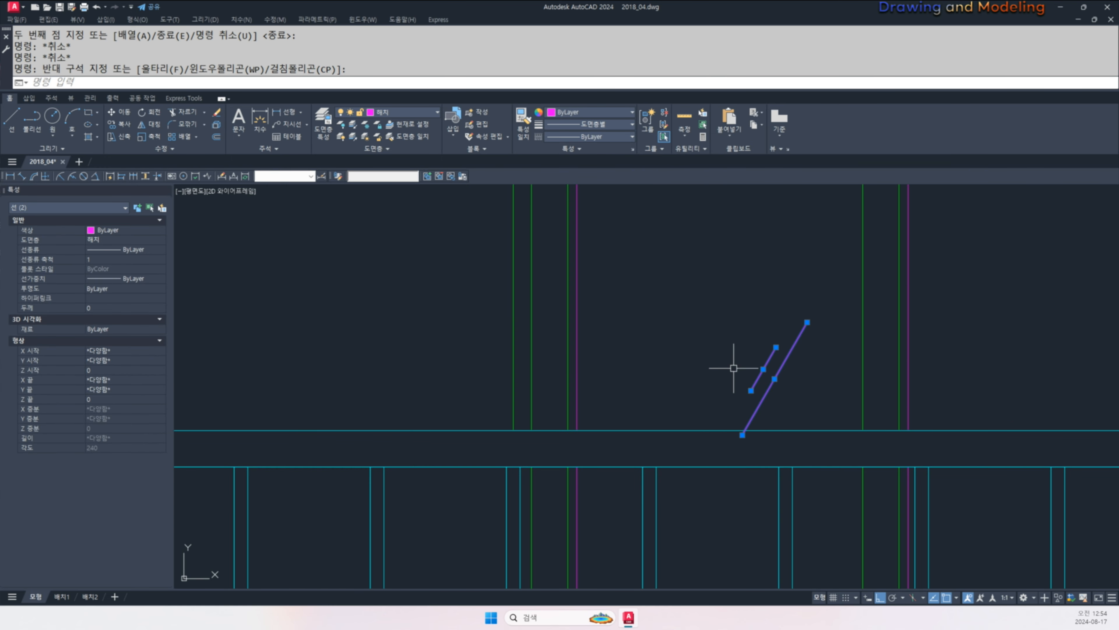
{"action": "key", "text": "Return"}
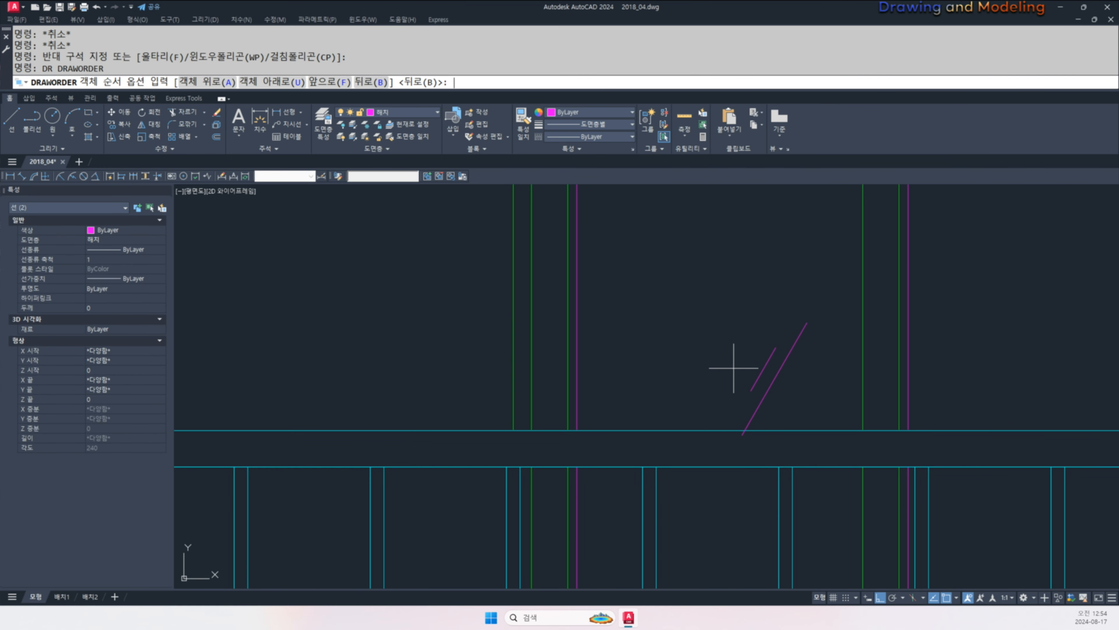
{"action": "key", "text": "Escape"}
{"action": "key", "text": "Escape"}
{"action": "key", "text": "Escape"}
{"action": "key", "text": "Escape"}
{"action": "scroll", "coordinate": [734, 367], "scroll_direction": "down", "scroll_amount": 5}
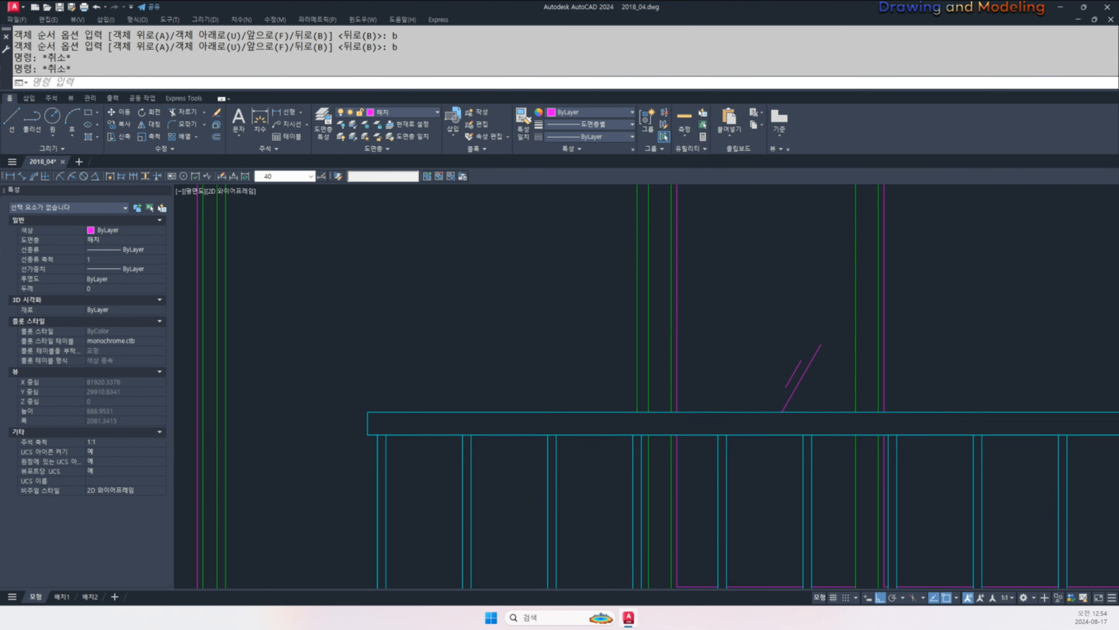
- Draw a short and a longer vertical line side by side at the left end of the transom glass above the door
{"action": "scroll", "coordinate": [742, 391], "scroll_direction": "up", "scroll_amount": 5}
{"action": "scroll", "coordinate": [744, 389], "scroll_direction": "up", "scroll_amount": 4}
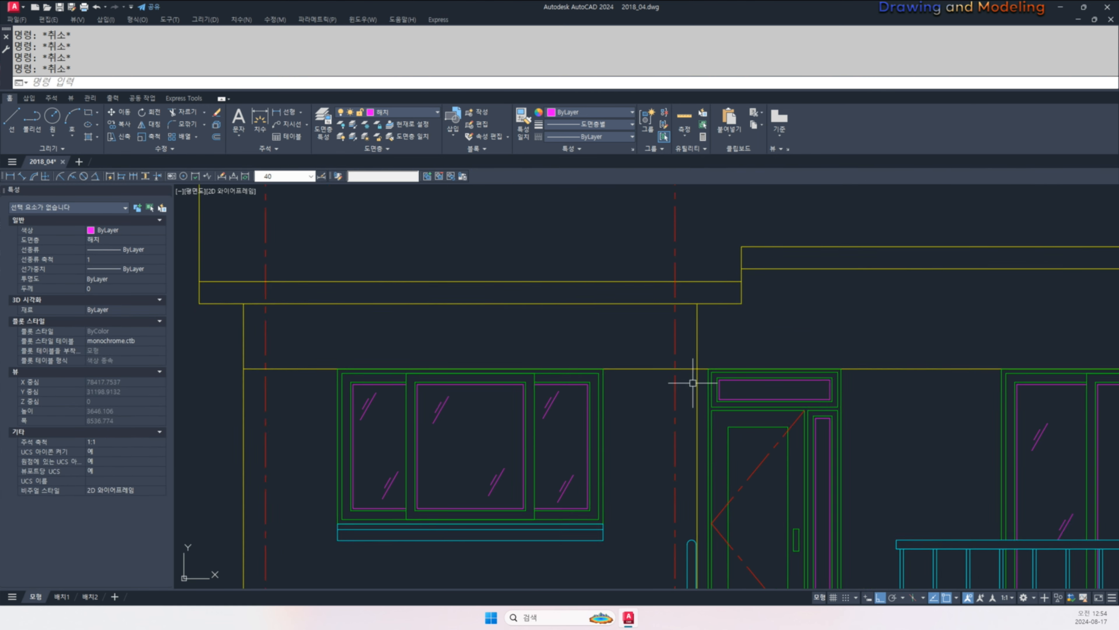
{"action": "type", "text": "l"}
{"action": "key", "text": "Return"}
{"action": "scroll", "coordinate": [694, 387], "scroll_direction": "up", "scroll_amount": 2}
{"action": "left_click", "coordinate": [737, 413]}
{"action": "key", "text": "Escape"}
{"action": "key", "text": "Escape"}
{"action": "key", "text": "Return"}
{"action": "left_click", "coordinate": [749, 370]}
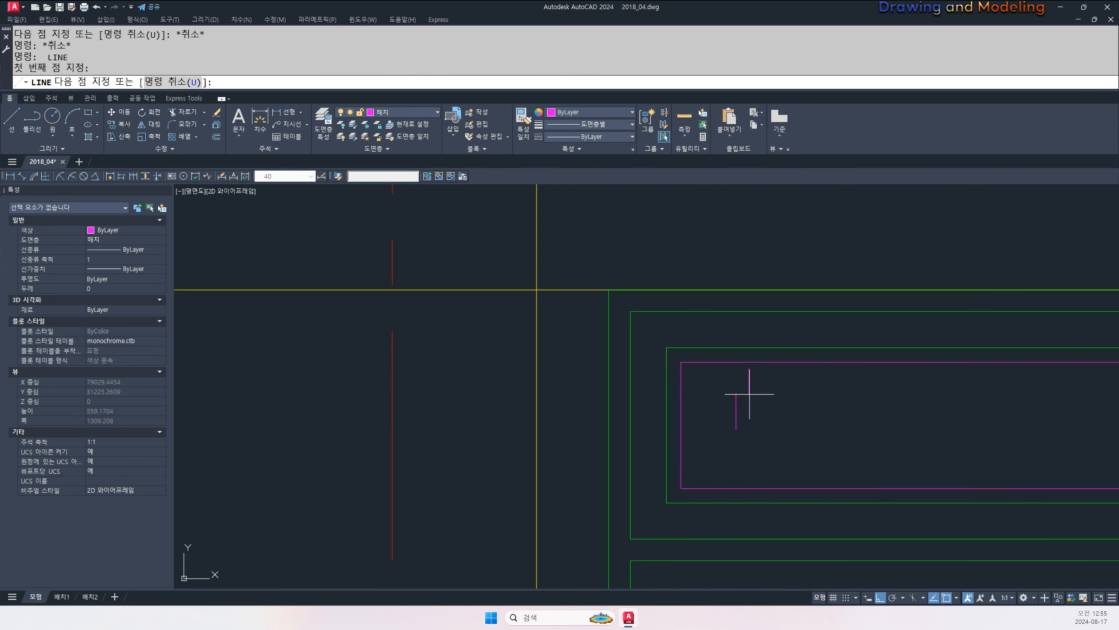
{"action": "key", "text": "Escape"}
- Rotate the two transom glass lines by -30 degrees about a point on the longer line
{"action": "scroll", "coordinate": [714, 397], "scroll_direction": "up", "scroll_amount": 2}
{"action": "type", "text": "ro"}
{"action": "key", "text": "Return"}
{"action": "left_click_drag", "start_coordinate": [705, 445], "coordinate": [661, 388]}
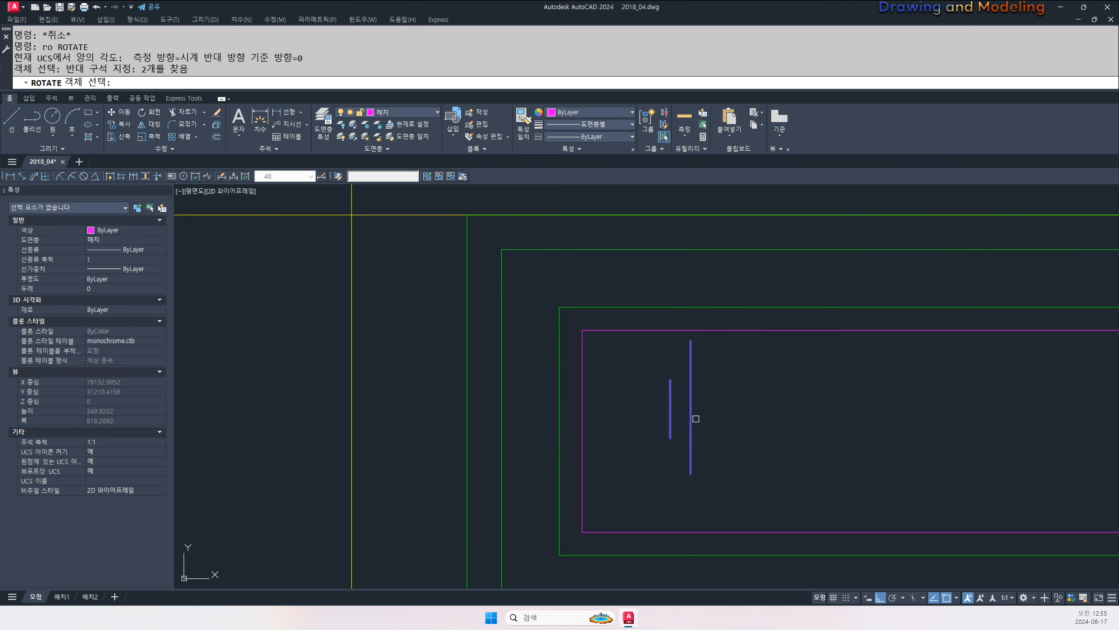
{"action": "key", "text": "Return"}
{"action": "left_click", "coordinate": [691, 406]}
{"action": "key", "text": "Return"}
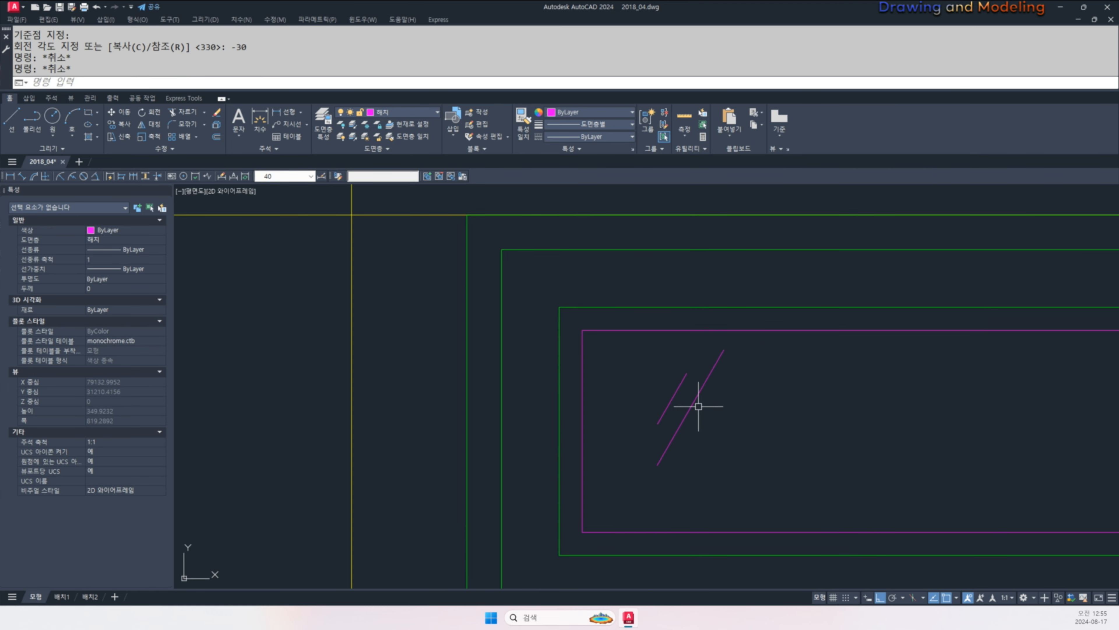
- Copy the transom's slanted line pair to the lower right part of the transom glass
{"action": "middle_click_drag", "start_coordinate": [697, 402], "coordinate": [648, 410]}
{"action": "type", "text": "co"}
{"action": "key", "text": "Return"}
{"action": "left_click", "coordinate": [648, 415]}
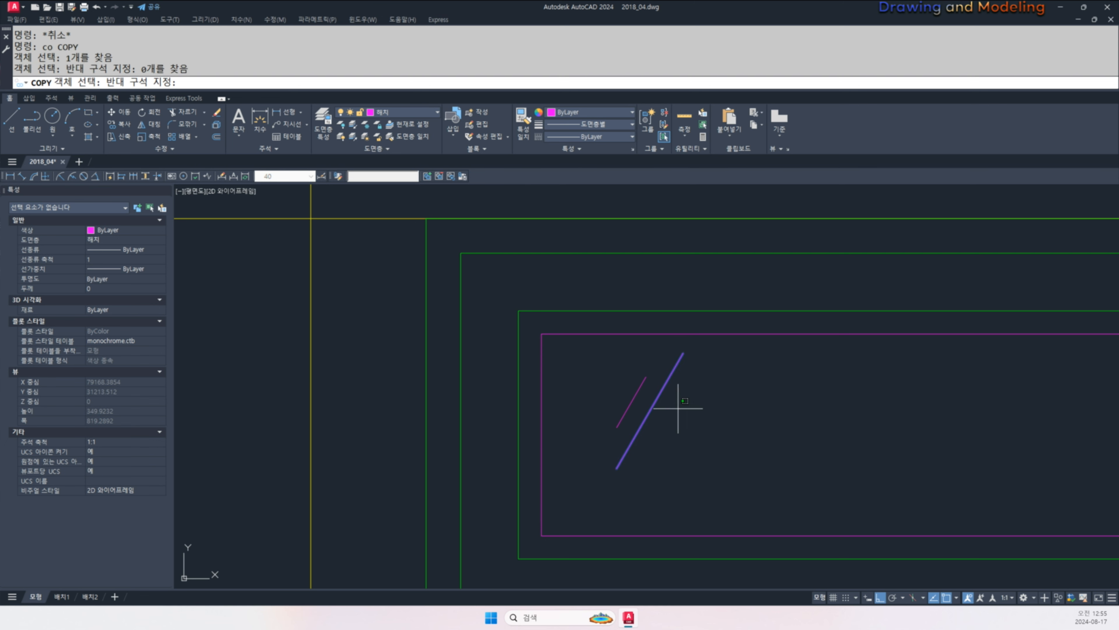
{"action": "key", "text": "Return"}
{"action": "left_click", "coordinate": [650, 410]}
{"action": "scroll", "coordinate": [600, 433], "scroll_direction": "down", "scroll_amount": 4}
{"action": "key", "text": "F8"}
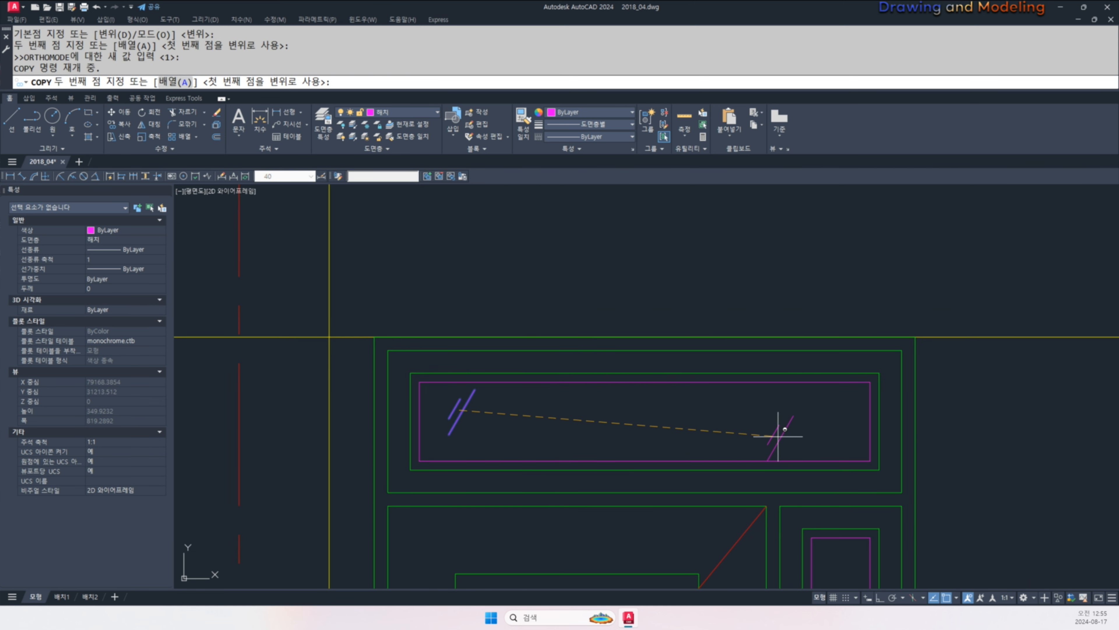
{"action": "left_click", "coordinate": [778, 436]}
{"action": "key", "text": "Escape"}
- Move the transom's left slanted line pair horizontally to the right, farther from the glass edge
{"action": "scroll", "coordinate": [449, 395], "scroll_direction": "up", "scroll_amount": 4}
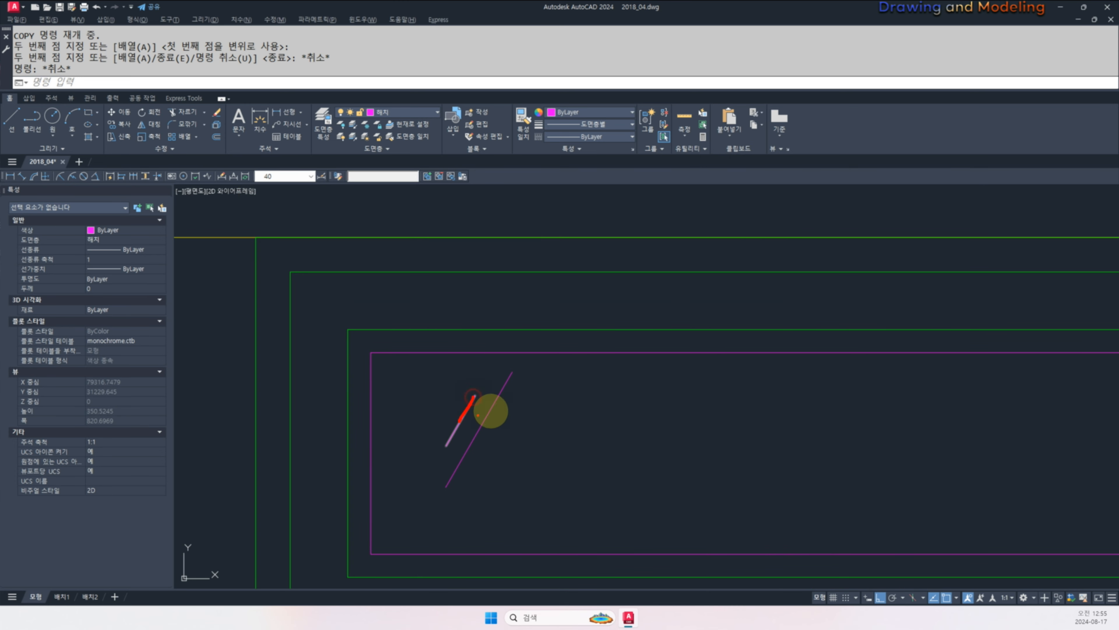
{"action": "key", "text": "Escape"}
{"action": "key", "text": "Escape"}
{"action": "left_click", "coordinate": [500, 445]}
{"action": "left_click", "coordinate": [442, 400]}
{"action": "middle_click_drag", "start_coordinate": [572, 425], "coordinate": [529, 425]}
{"action": "type", "text": "co"}
{"action": "key", "text": "Return"}
{"action": "left_click", "coordinate": [530, 426]}
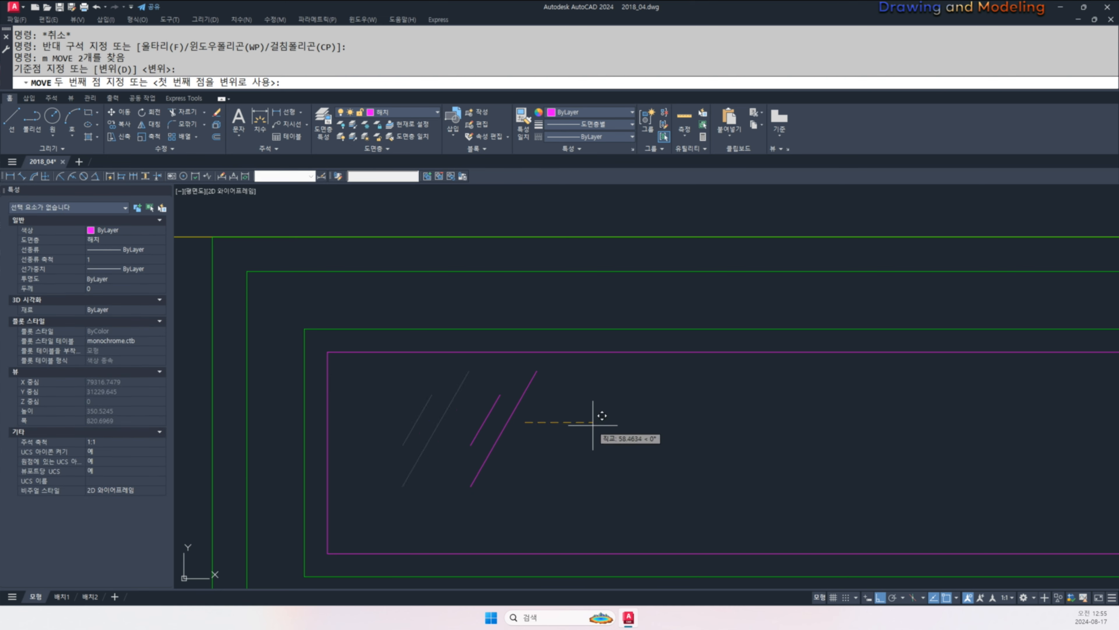
{"action": "key", "text": "Escape"}
{"action": "key", "text": "Escape"}
- Copy the slanted line pair at the transom's lower right to the upper part of the sidelight glass beside the door
{"action": "scroll", "coordinate": [637, 430], "scroll_direction": "down", "scroll_amount": 4}
{"action": "middle_click_drag", "start_coordinate": [637, 430], "coordinate": [627, 417]}
{"action": "type", "text": "co"}
{"action": "key", "text": "Return"}
{"action": "scroll", "coordinate": [617, 397], "scroll_direction": "up", "scroll_amount": 4}
{"action": "left_click", "coordinate": [620, 394]}
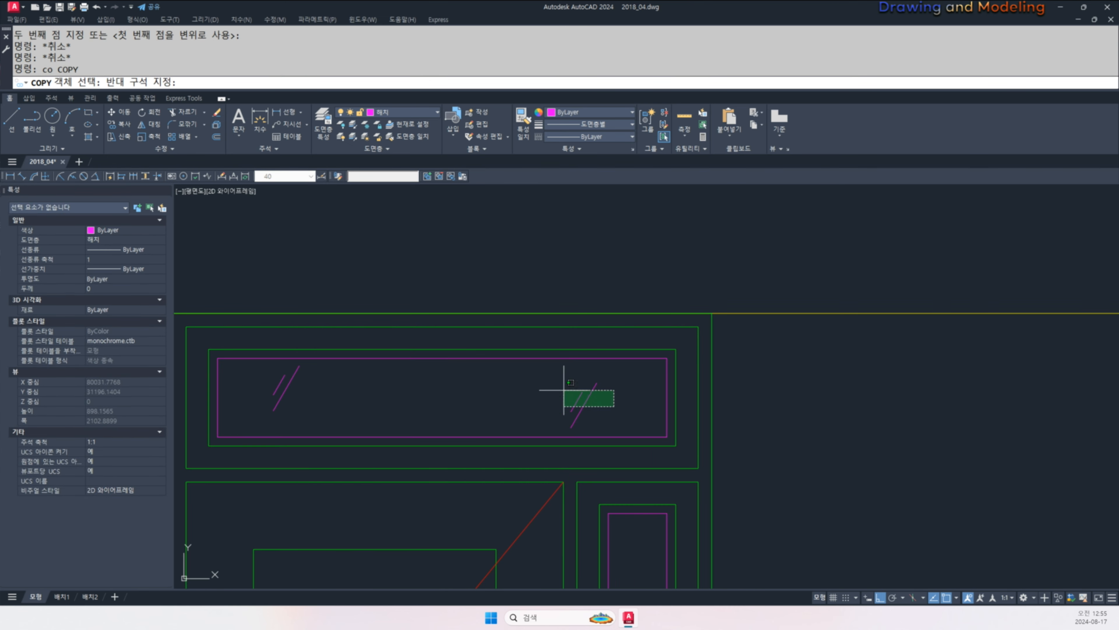
{"action": "left_click", "coordinate": [601, 402]}
{"action": "key", "text": "Return"}
{"action": "left_click", "coordinate": [642, 394]}
{"action": "scroll", "coordinate": [608, 400], "scroll_direction": "down", "scroll_amount": 4}
{"action": "key", "text": "F8"}
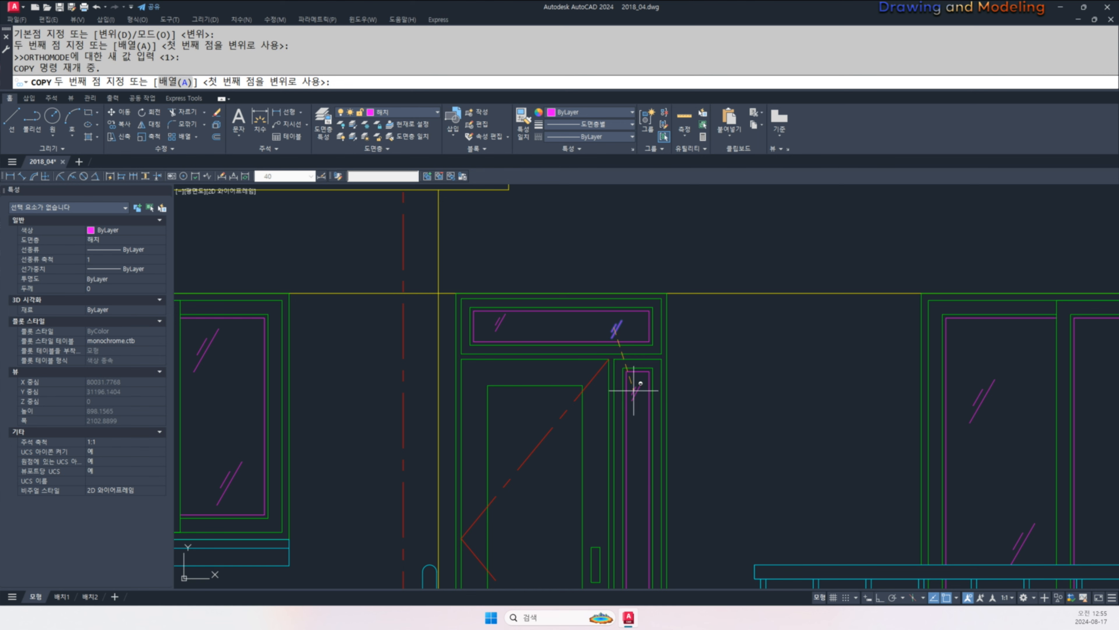
{"action": "left_click", "coordinate": [635, 411]}
- Place another copy of the slanted line pair near the lower end of the sidelight glass
{"action": "scroll", "coordinate": [639, 408], "scroll_direction": "down", "scroll_amount": 3}
{"action": "scroll", "coordinate": [639, 419], "scroll_direction": "up", "scroll_amount": 3}
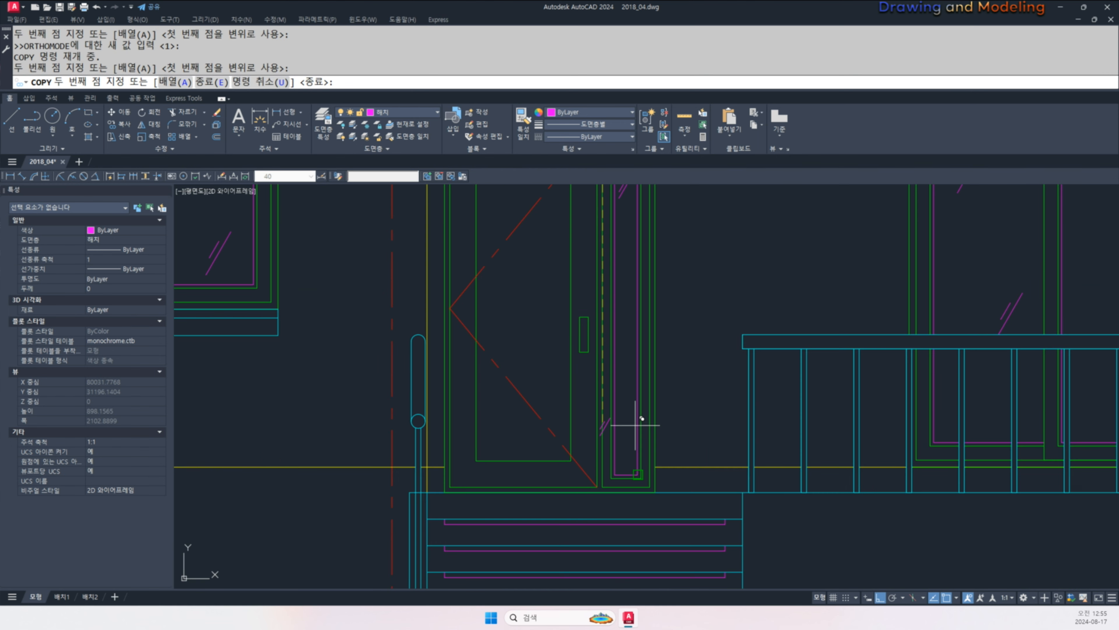
{"action": "key", "text": "F8"}
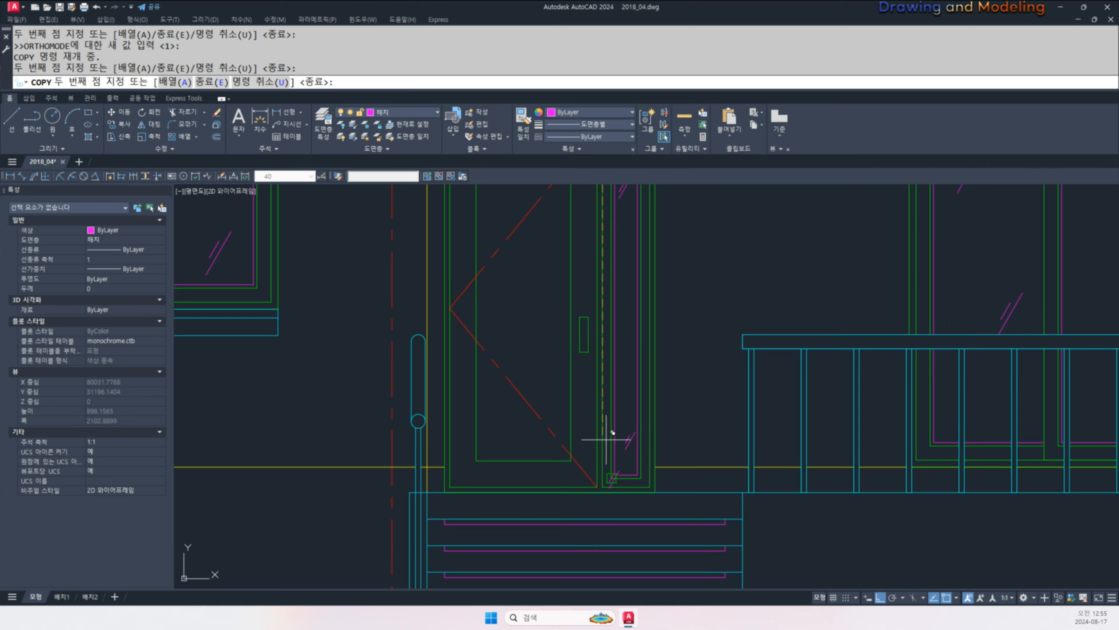
{"action": "key", "text": "Escape"}
{"action": "key", "text": "Escape"}
{"action": "scroll", "coordinate": [580, 407], "scroll_direction": "down", "scroll_amount": 5}
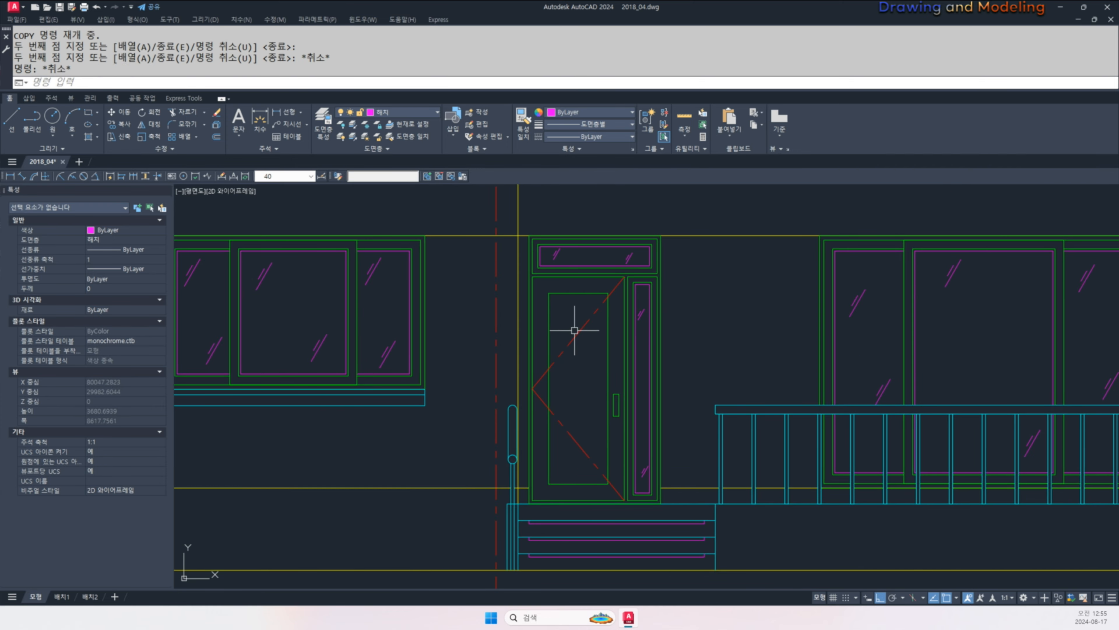
- Review the whole south elevation alongside the section and the roof plans above it
{"action": "scroll", "coordinate": [575, 319], "scroll_direction": "down", "scroll_amount": 7}
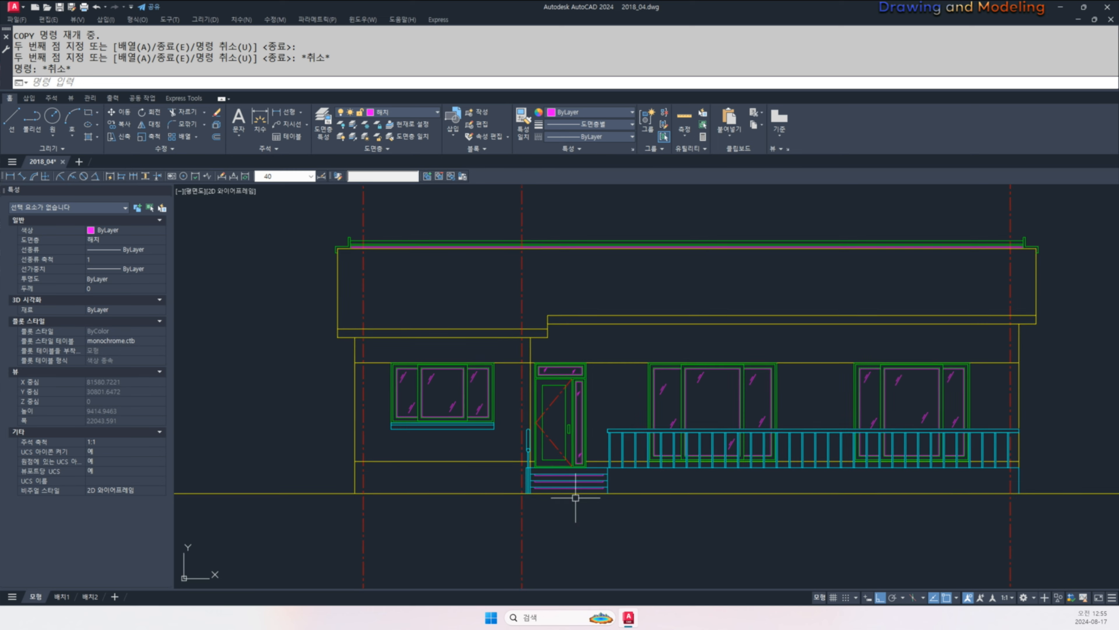
{"action": "middle_click_drag", "start_coordinate": [614, 485], "coordinate": [571, 478]}
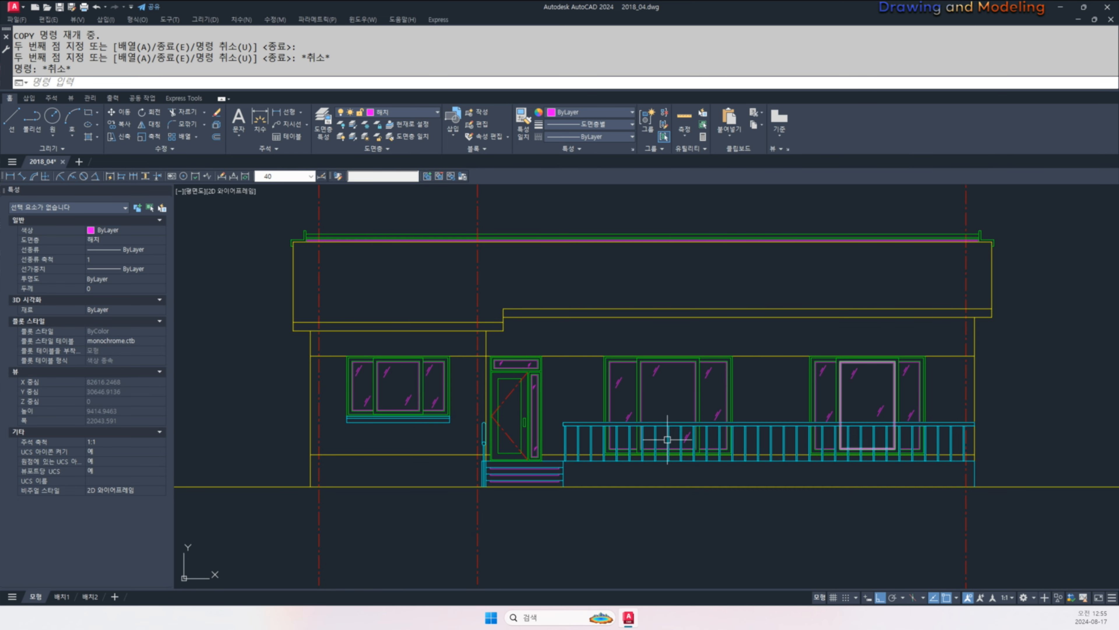
{"action": "middle_click_drag", "start_coordinate": [668, 439], "coordinate": [694, 450]}
{"action": "middle_click_drag", "start_coordinate": [420, 447], "coordinate": [482, 455]}
{"action": "scroll", "coordinate": [595, 436], "scroll_direction": "down", "scroll_amount": 2}
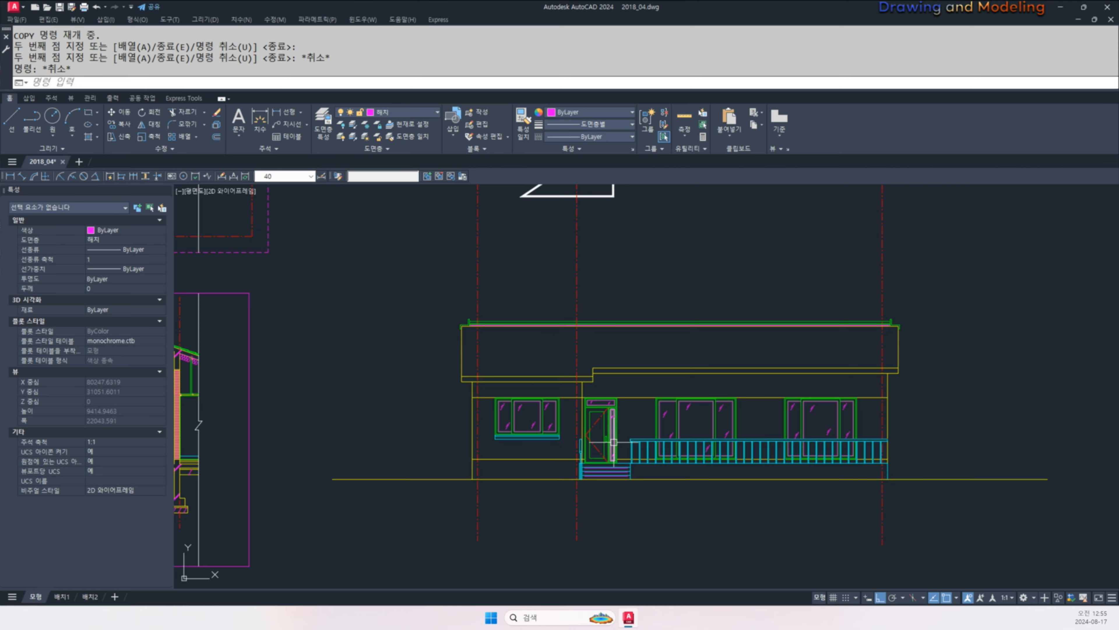
{"action": "mouse_move", "coordinate": [595, 438]}
{"action": "middle_mouse_down"}
{"action": "mouse_move", "coordinate": [515, 415]}
{"action": "mouse_move", "coordinate": [659, 439]}
{"action": "middle_mouse_up"}
{"action": "key", "text": "Escape"}
{"action": "key", "text": "Escape"}
{"action": "scroll", "coordinate": [759, 349], "scroll_direction": "down", "scroll_amount": 4}
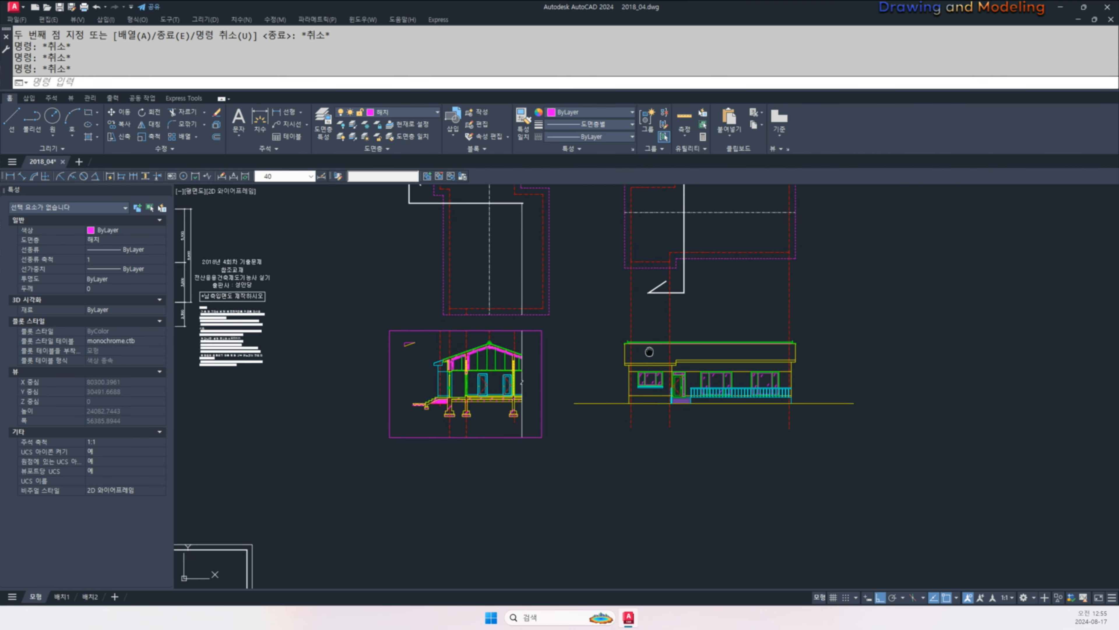
{"action": "middle_click_drag", "start_coordinate": [732, 316], "coordinate": [714, 406]}
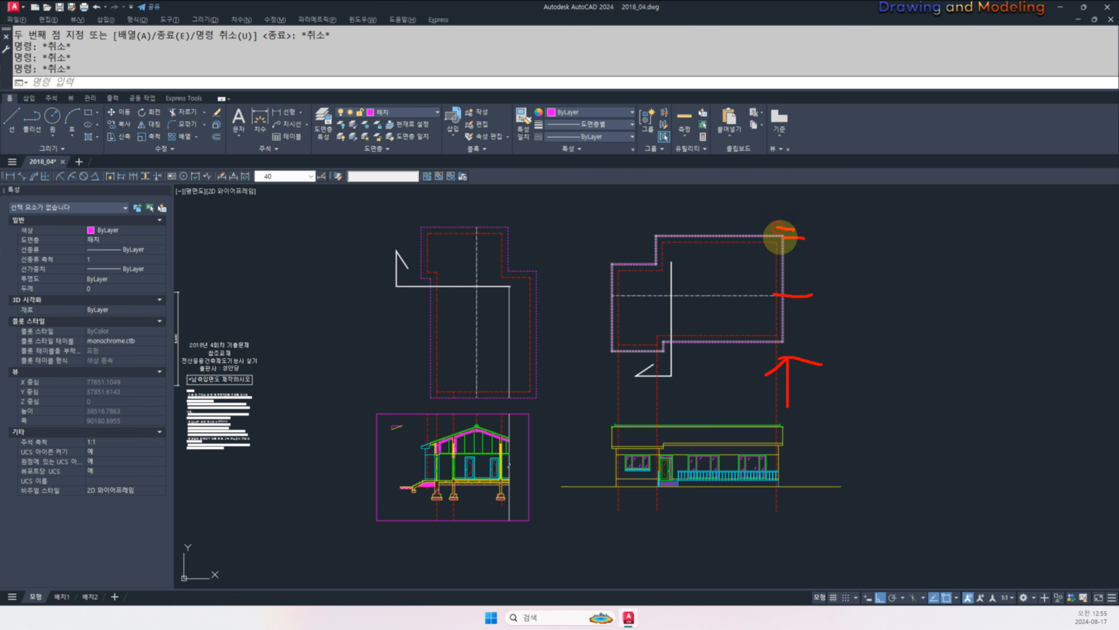
{"action": "scroll", "coordinate": [717, 373], "scroll_direction": "down", "scroll_amount": 2}
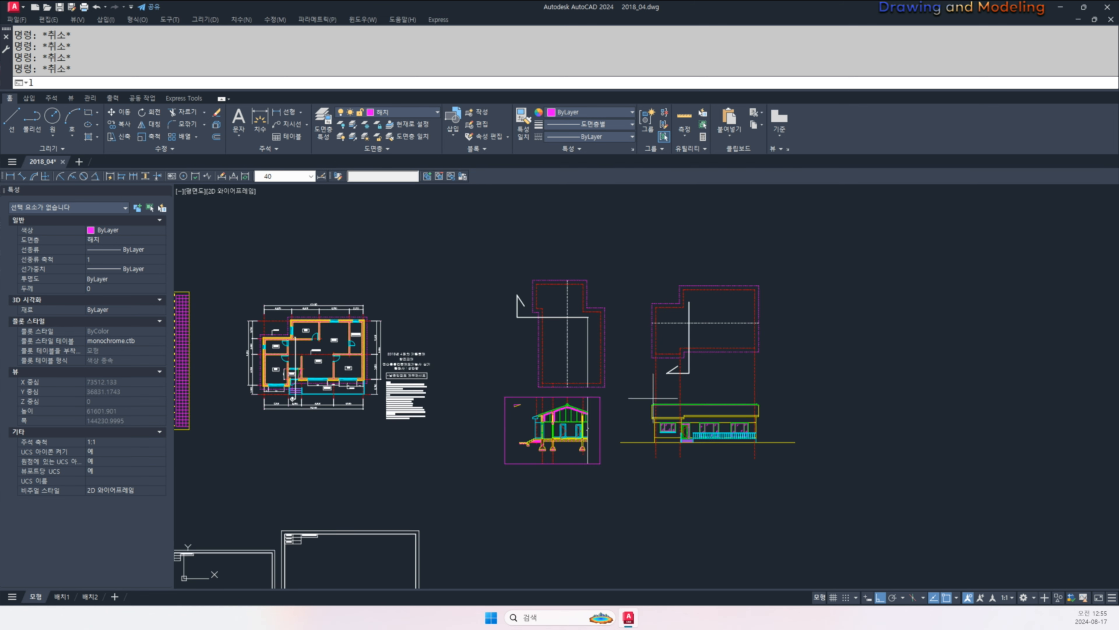
- Draw a vertical line from the lower right corner of the section's roof plan outline down past the section
{"action": "type", "text": "l"}
{"action": "key", "text": "Return"}
{"action": "scroll", "coordinate": [602, 397], "scroll_direction": "up", "scroll_amount": 1}
{"action": "left_click", "coordinate": [610, 382]}
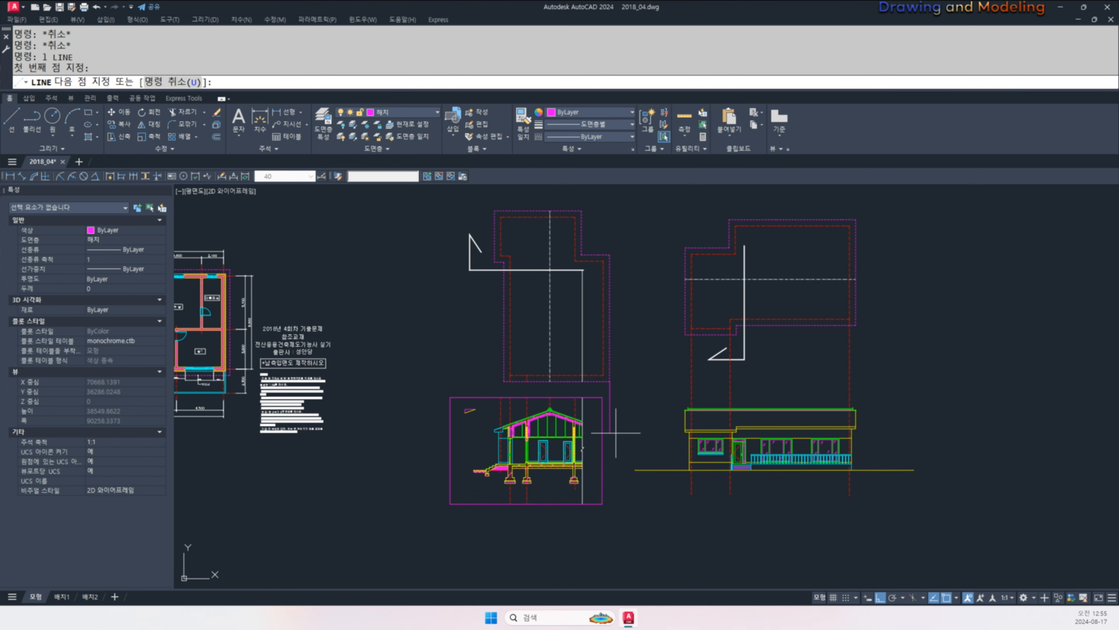
{"action": "left_click", "coordinate": [609, 575]}
{"action": "key", "text": "Escape"}
- Extend the section's yellow roof slope line from the cut line to the new vertical line
{"action": "scroll", "coordinate": [611, 436], "scroll_direction": "up", "scroll_amount": 2}
{"action": "type", "text": "ex"}
{"action": "key", "text": "Return"}
{"action": "left_click", "coordinate": [608, 423]}
{"action": "left_click", "coordinate": [598, 426]}
{"action": "key", "text": "Return"}
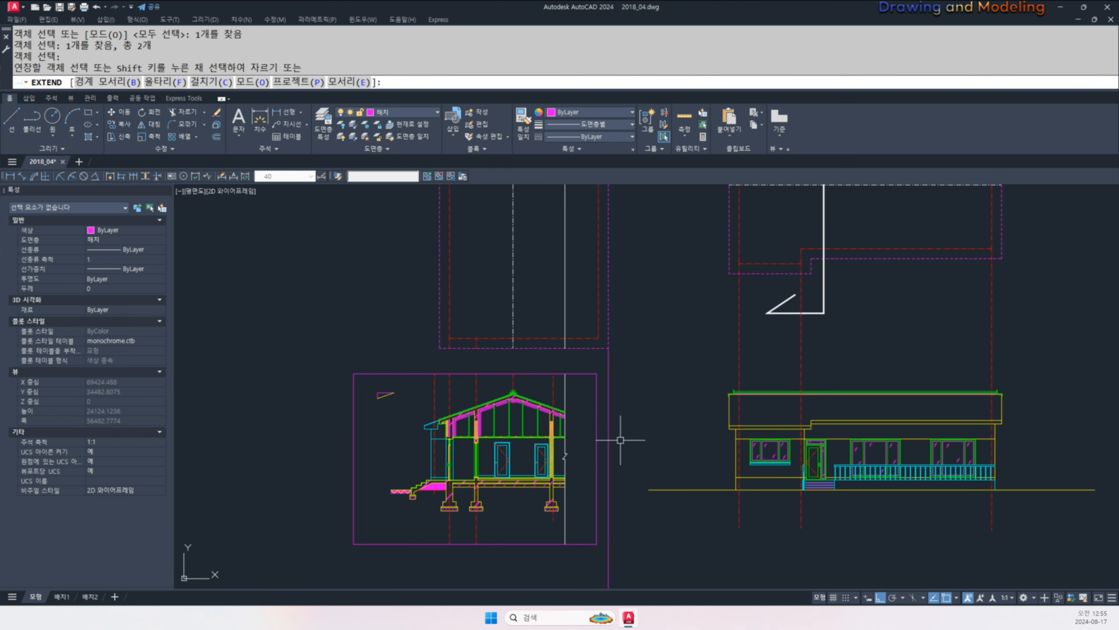
{"action": "left_click", "coordinate": [609, 424]}
{"action": "scroll", "coordinate": [560, 413], "scroll_direction": "up", "scroll_amount": 6}
{"action": "scroll", "coordinate": [571, 420], "scroll_direction": "up", "scroll_amount": 2}
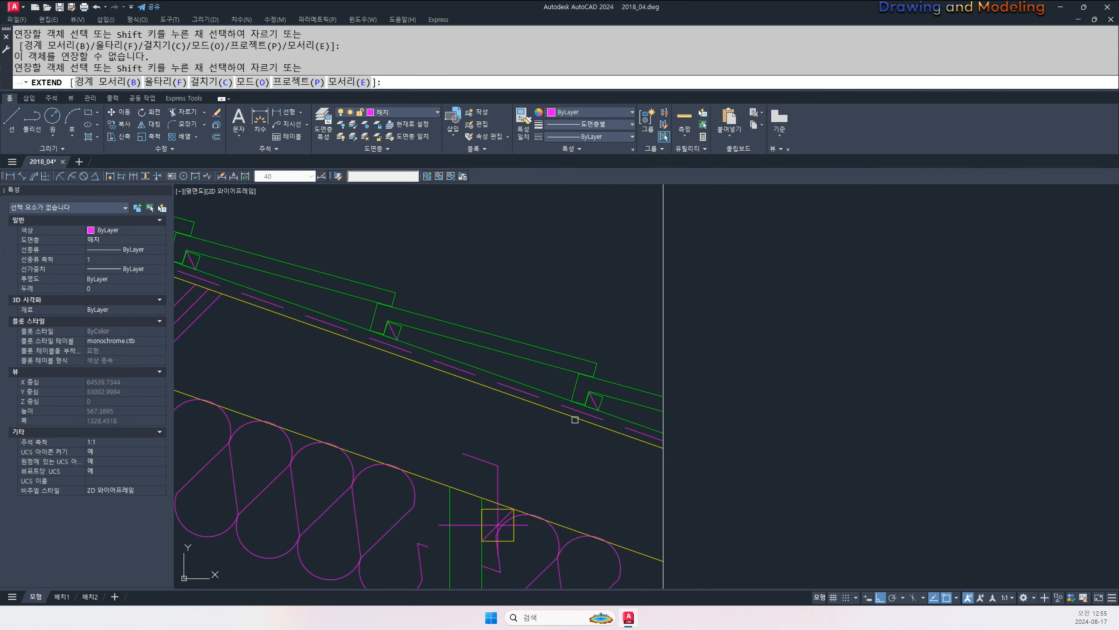
{"action": "left_click", "coordinate": [574, 420]}
{"action": "scroll", "coordinate": [577, 422], "scroll_direction": "down", "scroll_amount": 3}
{"action": "key", "text": "Escape"}
{"action": "middle_click_drag", "start_coordinate": [802, 511], "coordinate": [578, 446]}
{"action": "scroll", "coordinate": [578, 445], "scroll_direction": "down", "scroll_amount": 3}
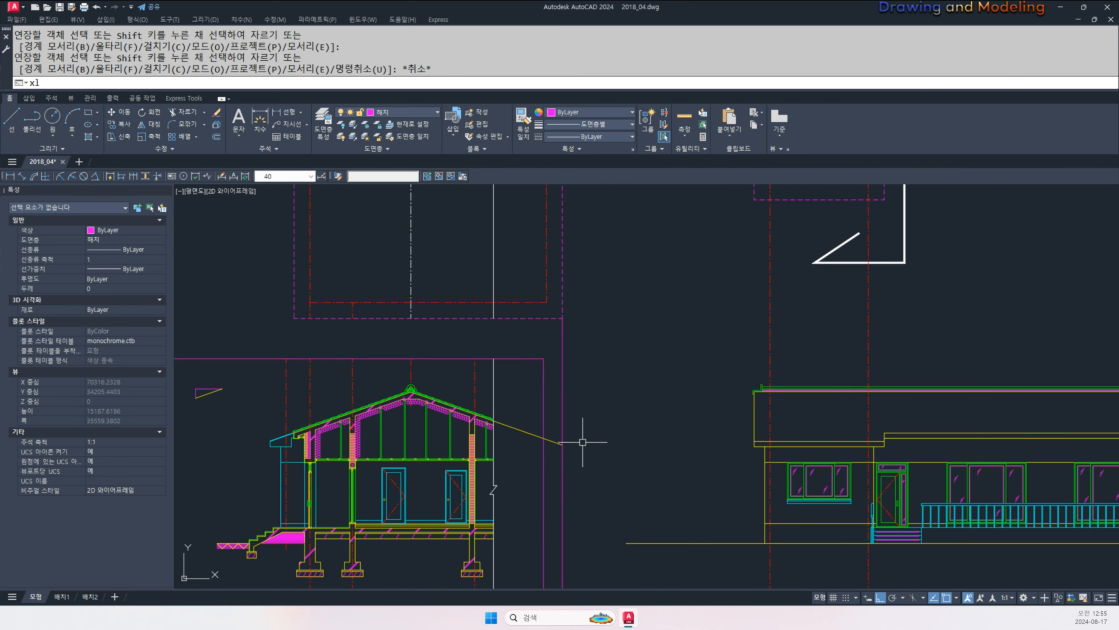
- Place a horizontal construction line through the end of the extended roof slope line
{"action": "type", "text": "xl"}
{"action": "key", "text": "Return"}
{"action": "type", "text": "h"}
{"action": "key", "text": "Return"}
{"action": "scroll", "coordinate": [573, 450], "scroll_direction": "up", "scroll_amount": 4}
{"action": "left_click", "coordinate": [560, 453]}
{"action": "key", "text": "Escape"}
{"action": "key", "text": "Escape"}
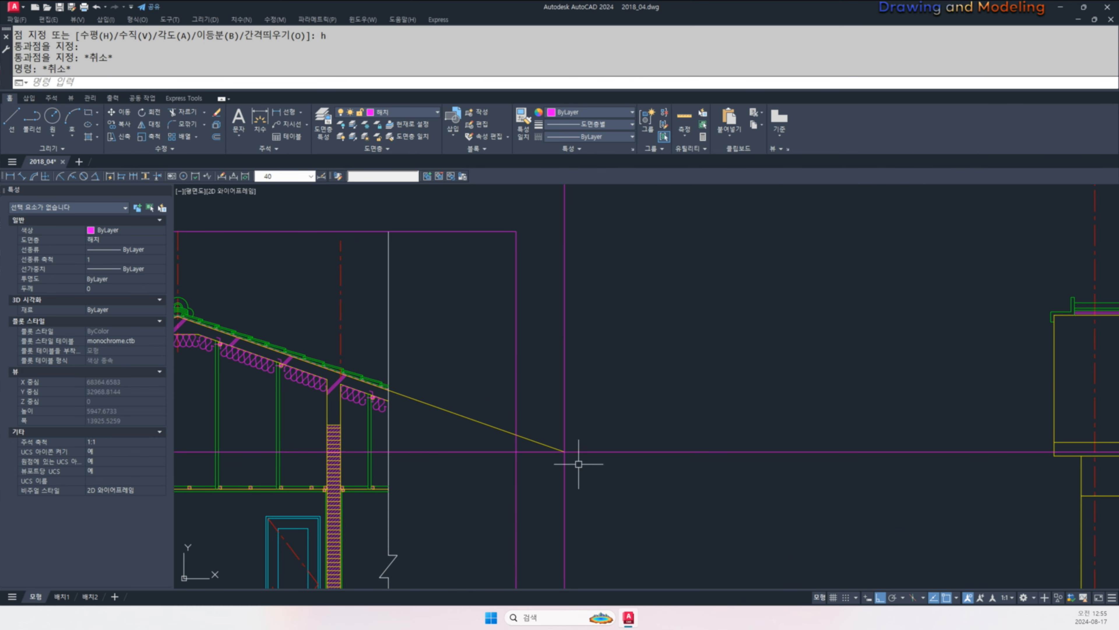
- Offset the horizontal construction line downward by 200
{"action": "type", "text": "o"}
{"action": "key", "text": "Return"}
{"action": "type", "text": "2"}
{"action": "key", "text": "Return"}
{"action": "left_click", "coordinate": [592, 454]}
{"action": "left_click", "coordinate": [597, 478]}
{"action": "key", "text": "Escape"}
{"action": "key", "text": "Escape"}
- Trim the extended roof slope line back to the section's vertical cut line
{"action": "scroll", "coordinate": [396, 417], "scroll_direction": "up", "scroll_amount": 6}
{"action": "type", "text": "tr"}
{"action": "key", "text": "Return"}
{"action": "left_click", "coordinate": [388, 417]}
{"action": "key", "text": "Return"}
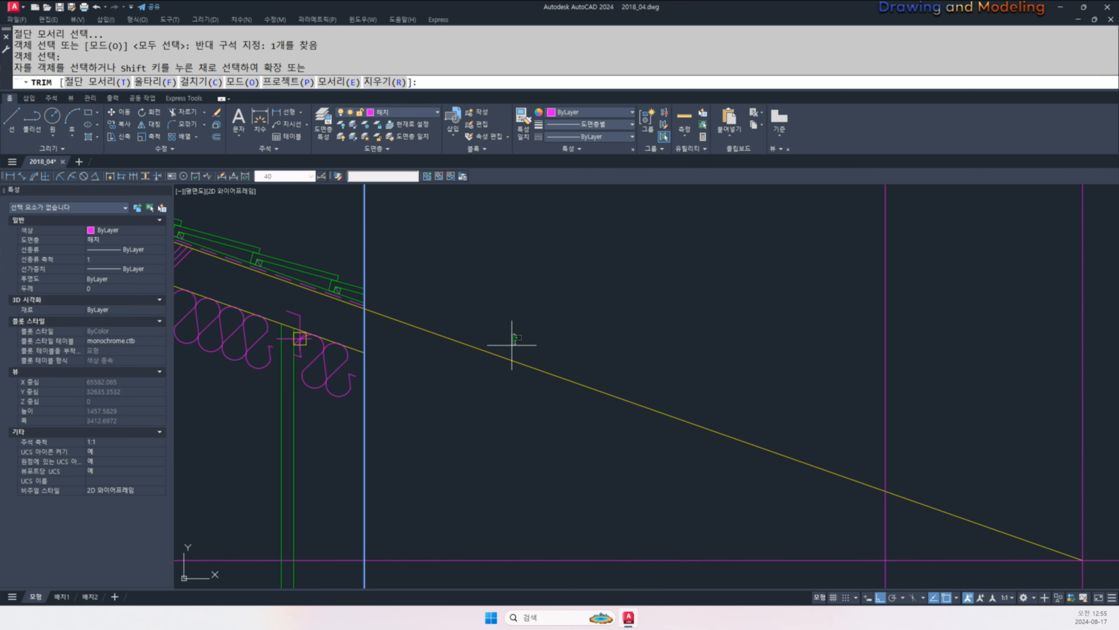
{"action": "left_click", "coordinate": [511, 359]}
{"action": "key", "text": "Escape"}
{"action": "key", "text": "Return"}
{"action": "key", "text": "Return"}
{"action": "left_click", "coordinate": [353, 380]}
{"action": "key", "text": "Escape"}
{"action": "key", "text": "Escape"}
{"action": "scroll", "coordinate": [395, 394], "scroll_direction": "down", "scroll_amount": 3}
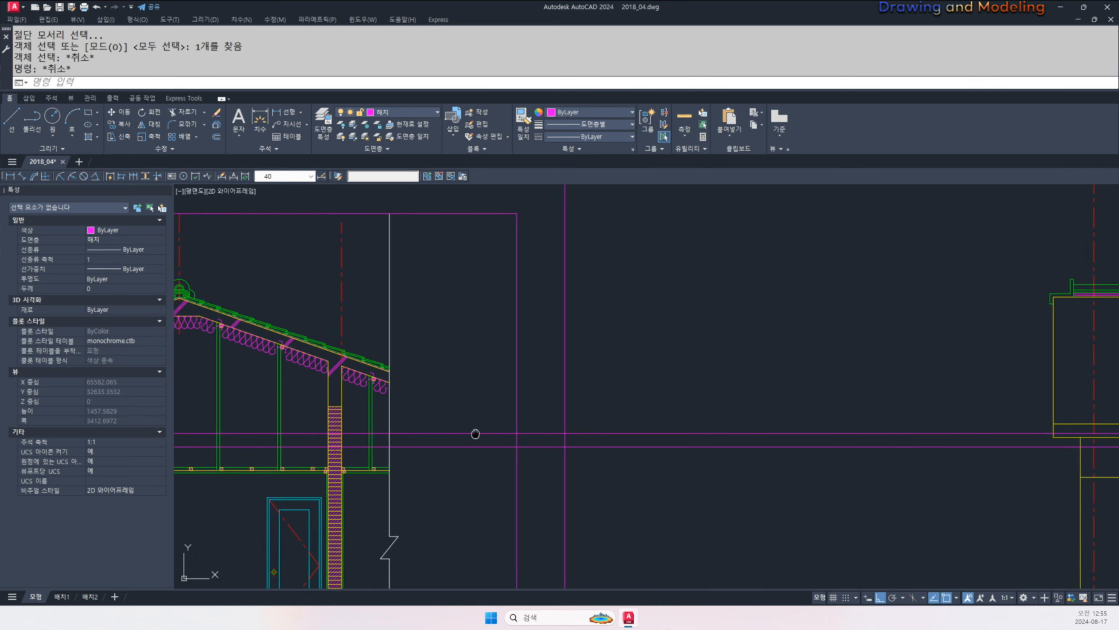
- Erase the upper of the two horizontal construction lines
{"action": "middle_click_drag", "start_coordinate": [474, 433], "coordinate": [356, 414]}
{"action": "scroll", "coordinate": [355, 414], "scroll_direction": "down", "scroll_amount": 1}
{"action": "left_click", "coordinate": [540, 416]}
{"action": "type", "text": "e"}
{"action": "key", "text": "Return"}
{"action": "key", "text": "Escape"}
{"action": "key", "text": "Escape"}
{"action": "scroll", "coordinate": [507, 412], "scroll_direction": "down", "scroll_amount": 3}
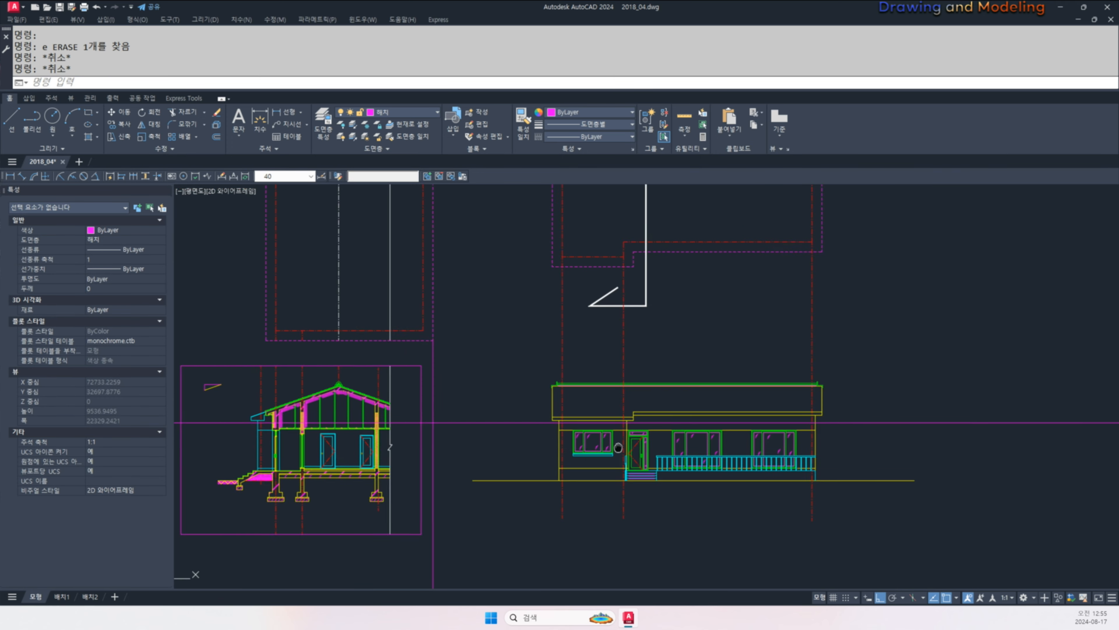
- Draw a vertical line from the elevation's lower right eave corner down to the horizontal construction line
{"action": "scroll", "coordinate": [640, 412], "scroll_direction": "up", "scroll_amount": 6}
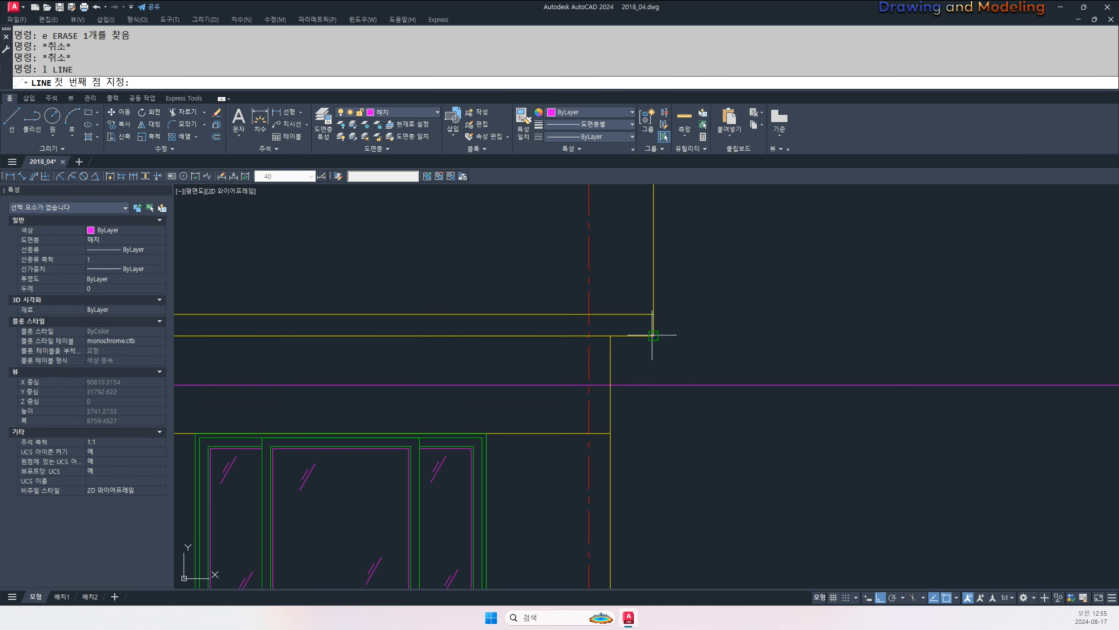
{"action": "left_click", "coordinate": [653, 336]}
{"action": "left_click", "coordinate": [654, 384]}
{"action": "key", "text": "Escape"}
{"action": "key", "text": "Escape"}
{"action": "mouse_move", "coordinate": [637, 385]}
{"action": "middle_mouse_down"}
{"action": "mouse_move", "coordinate": [638, 417]}
{"action": "mouse_move", "coordinate": [673, 443]}
{"action": "middle_mouse_up"}
- Trim the construction line to the piece between the right wall edge and the new vertical line below the eave
{"action": "scroll", "coordinate": [629, 410], "scroll_direction": "up", "scroll_amount": 2}
{"action": "type", "text": "tr"}
{"action": "left_click", "coordinate": [688, 399]}
{"action": "left_click", "coordinate": [585, 434]}
{"action": "key", "text": "space"}
{"action": "left_click", "coordinate": [586, 423]}
{"action": "left_click", "coordinate": [701, 440]}
{"action": "left_click", "coordinate": [737, 411]}
{"action": "key", "text": "Escape"}
{"action": "key", "text": "Escape"}
{"action": "scroll", "coordinate": [645, 395], "scroll_direction": "down", "scroll_amount": 3}
- Match the properties of the green roof edge line onto the two magenta lines under the right eave
{"action": "type", "text": "ma"}
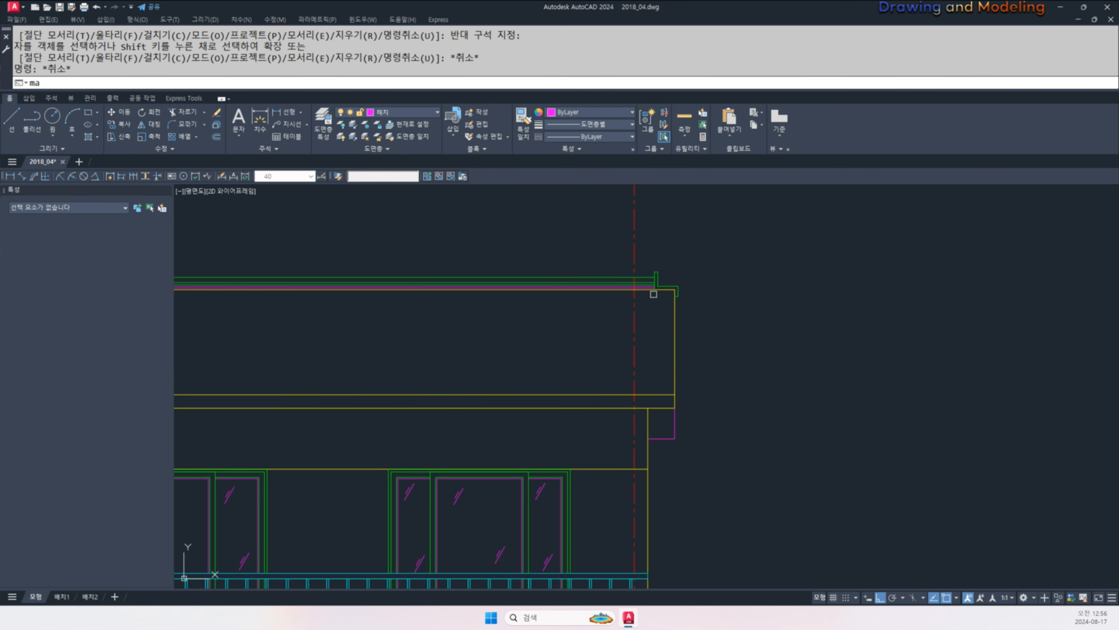
{"action": "left_click", "coordinate": [659, 287]}
{"action": "scroll", "coordinate": [669, 427], "scroll_direction": "up", "scroll_amount": 2}
{"action": "left_click", "coordinate": [710, 482]}
{"action": "left_click", "coordinate": [663, 428]}
{"action": "key", "text": "Escape"}
- Try to offset the outer vertical line under the right eave inward by 15
{"action": "middle_click_drag", "start_coordinate": [769, 469], "coordinate": [778, 499]}
{"action": "type", "text": "o"}
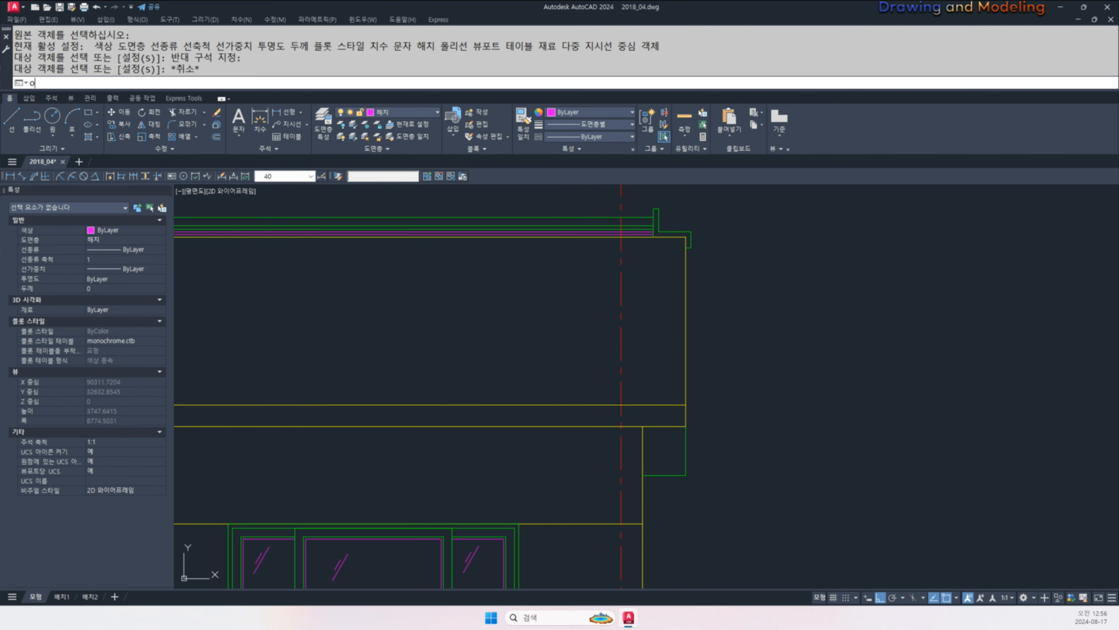
{"action": "key", "text": "space"}
{"action": "type", "text": "15"}
{"action": "scroll", "coordinate": [724, 467], "scroll_direction": "up", "scroll_amount": 2}
{"action": "left_click", "coordinate": [666, 444]}
{"action": "left_click", "coordinate": [626, 444]}
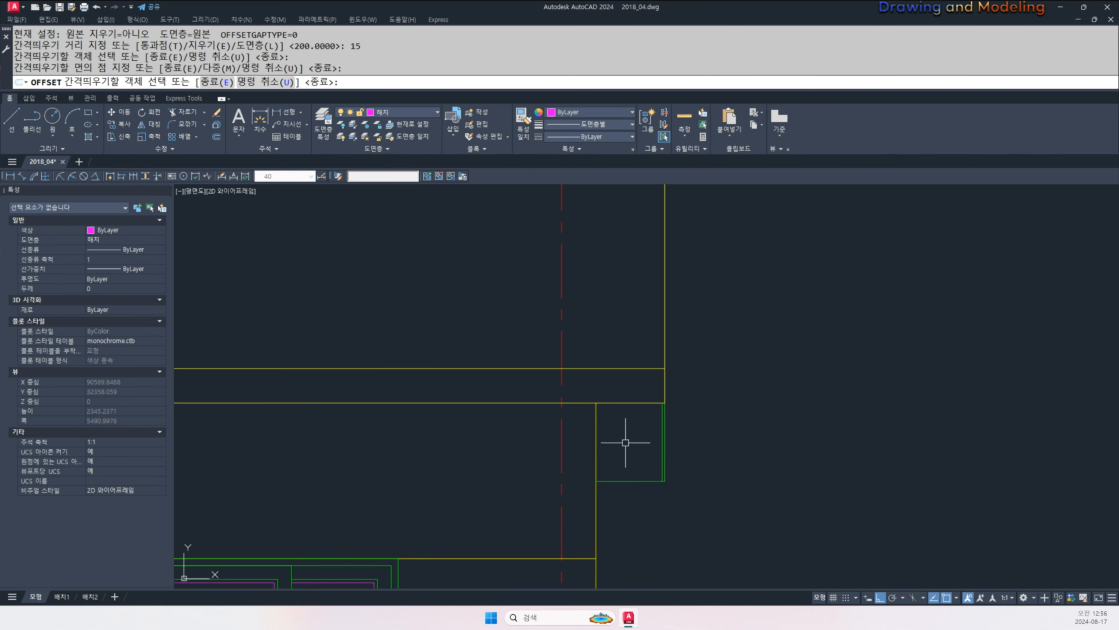
{"action": "key", "text": "Escape"}
{"action": "key", "text": "Escape"}
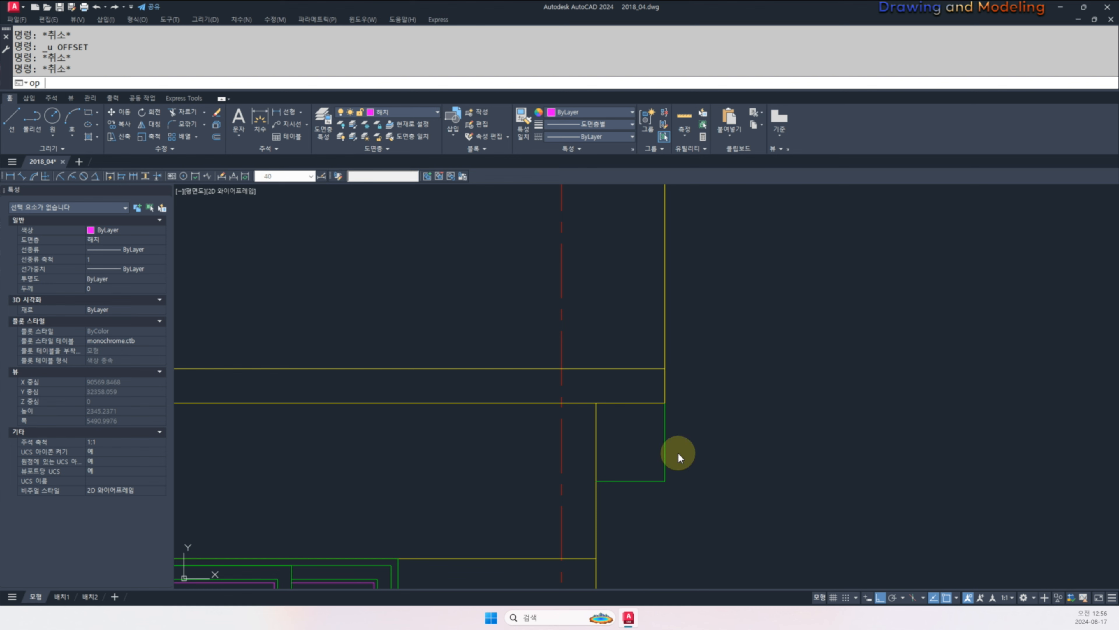
- Offset the outer vertical line under the right eave inward by 150
{"action": "key", "text": "space"}
{"action": "type", "text": "150"}
{"action": "key", "text": "Return"}
{"action": "scroll", "coordinate": [667, 441], "scroll_direction": "up", "scroll_amount": 2}
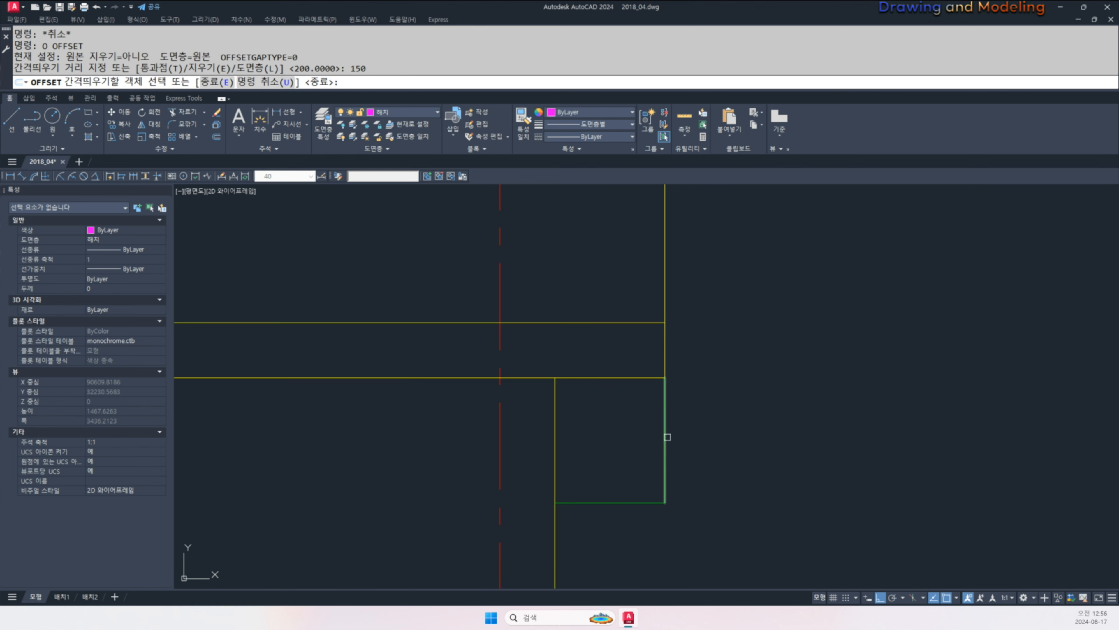
{"action": "left_click", "coordinate": [665, 439]}
{"action": "left_click", "coordinate": [643, 441]}
{"action": "key", "text": "Escape"}
{"action": "key", "text": "Escape"}
- Offset the bottom line of the rectangle under the right eave upward by 50
{"action": "key", "text": "space"}
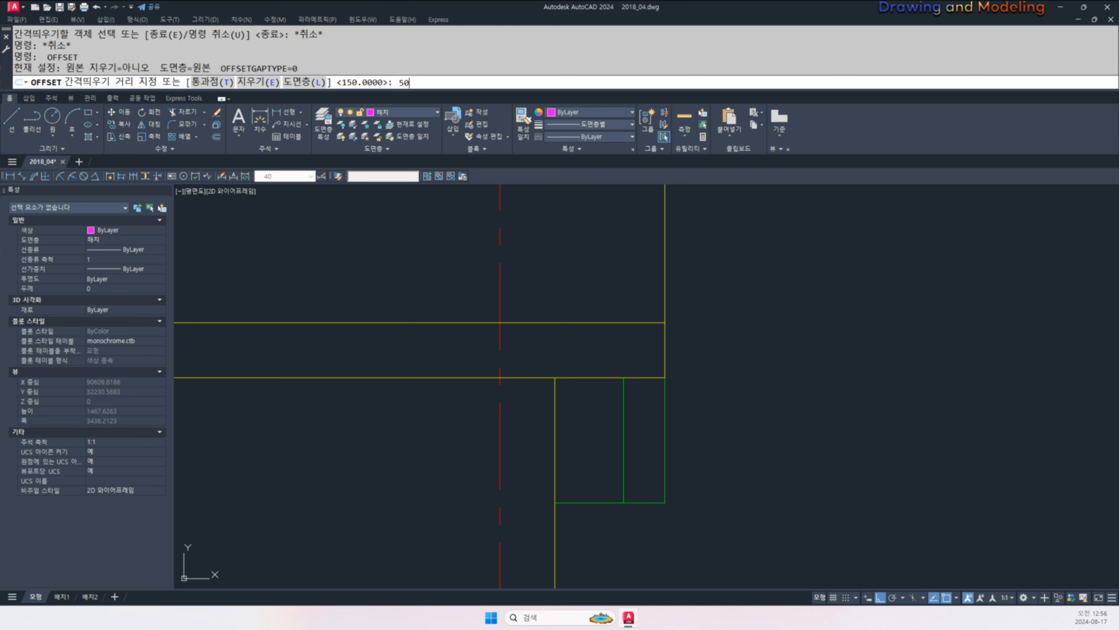
{"action": "type", "text": "50"}
{"action": "key", "text": "Return"}
{"action": "left_click", "coordinate": [600, 502]}
{"action": "left_click", "coordinate": [603, 491]}
{"action": "key", "text": "Escape"}
{"action": "key", "text": "Escape"}
{"action": "scroll", "coordinate": [615, 498], "scroll_direction": "up", "scroll_amount": 2}
{"action": "type", "text": "tr"}
{"action": "key", "text": "space"}
{"action": "left_click", "coordinate": [657, 477]}
{"action": "left_click", "coordinate": [672, 447]}
{"action": "left_click", "coordinate": [653, 453]}
{"action": "key", "text": "space"}
{"action": "left_click", "coordinate": [679, 453]}
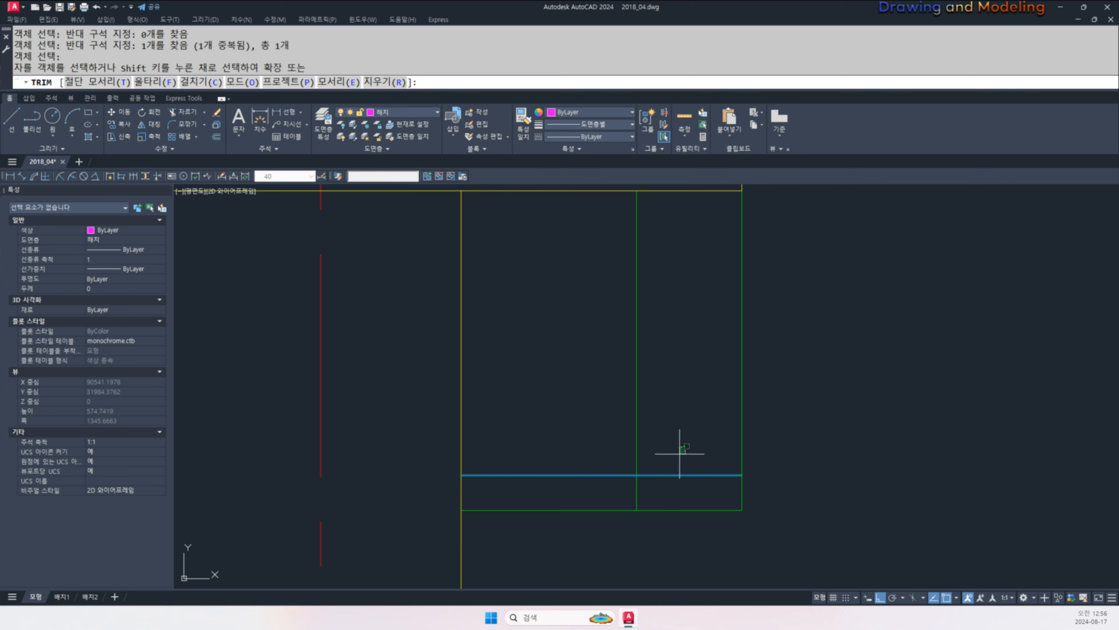
{"action": "key", "text": "Escape"}
{"action": "key", "text": "Escape"}
- Trim the inner horizontal line outside the inner vertical line in the rectangle under the right eave
{"action": "key", "text": "space"}
{"action": "left_click", "coordinate": [612, 487]}
{"action": "key", "text": "space"}
{"action": "left_click", "coordinate": [682, 460]}
{"action": "left_click", "coordinate": [662, 490]}
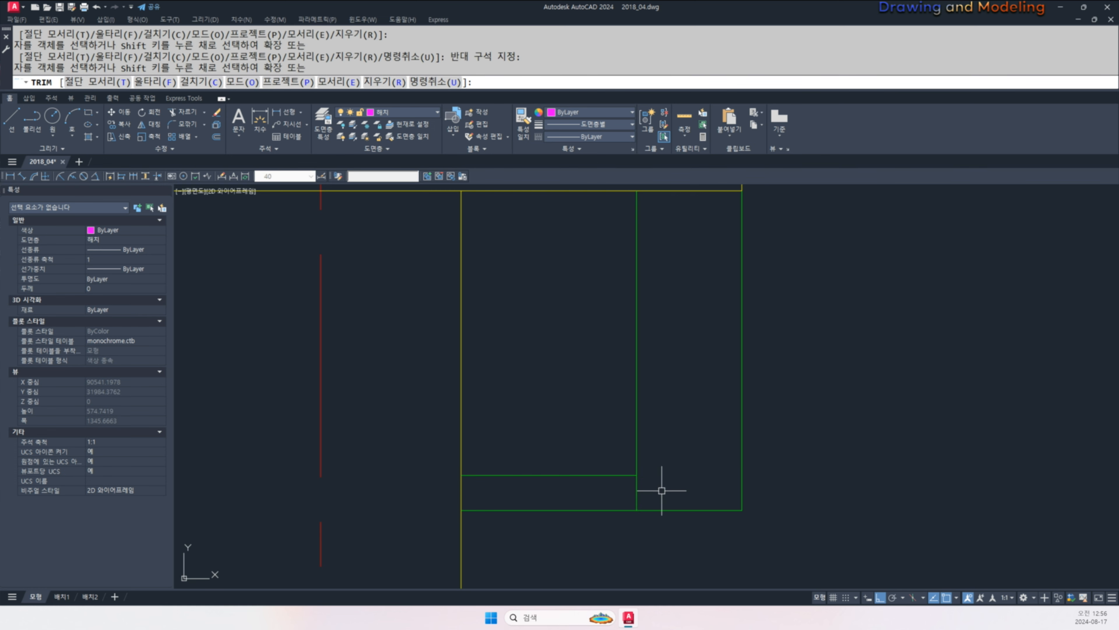
{"action": "key", "text": "Escape"}
{"action": "key", "text": "Escape"}
- Hatch the inner rectangle beside the wall under the right eave with the ANSI31 pattern at scale 10
{"action": "scroll", "coordinate": [738, 504], "scroll_direction": "down", "scroll_amount": 4}
{"action": "type", "text": "h"}
{"action": "key", "text": "space"}
{"action": "left_click", "coordinate": [704, 470]}
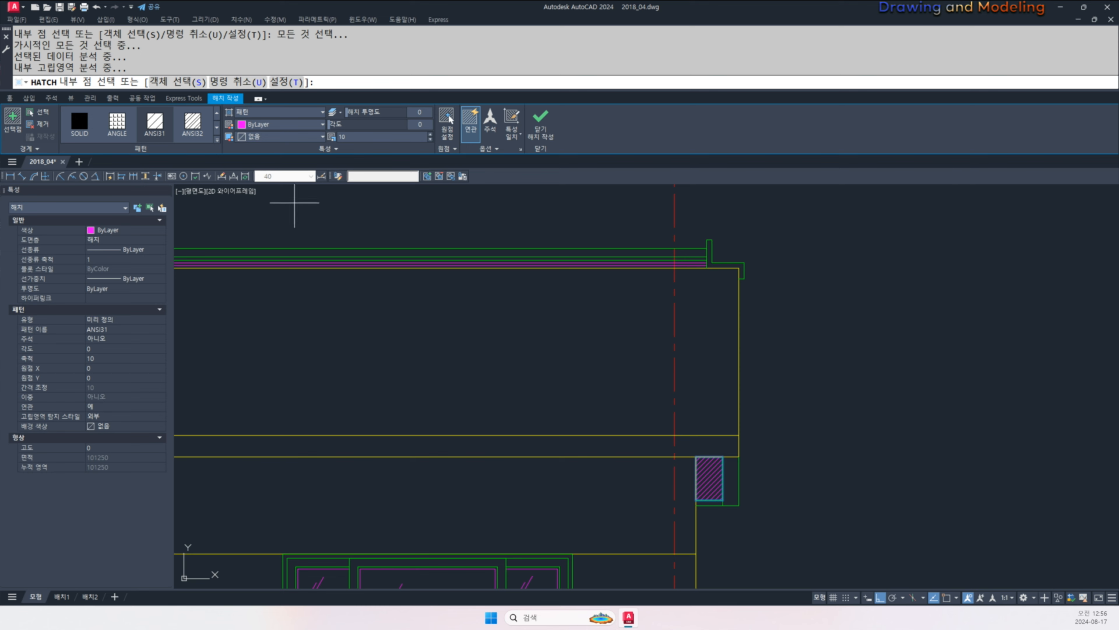
{"action": "key", "text": "Escape"}
{"action": "key", "text": "Escape"}
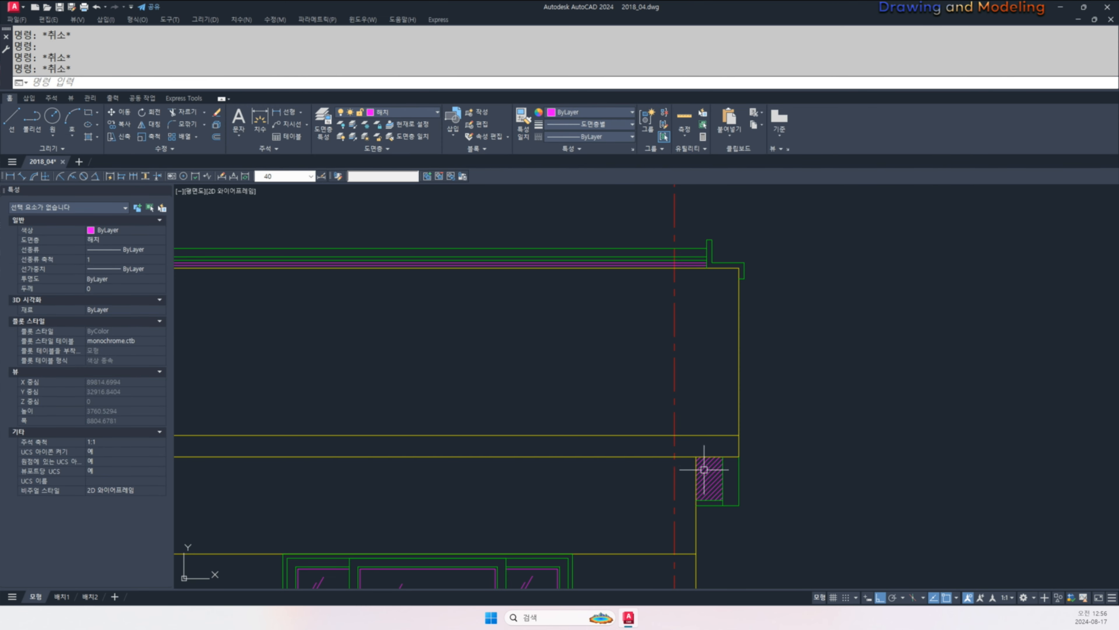
- Change the hatch beside the wall under the right eave to the user-defined USER pattern with a spacing of 300
{"action": "left_click", "coordinate": [704, 469]}
{"action": "left_click", "coordinate": [287, 111]}
{"action": "left_click", "coordinate": [262, 152]}
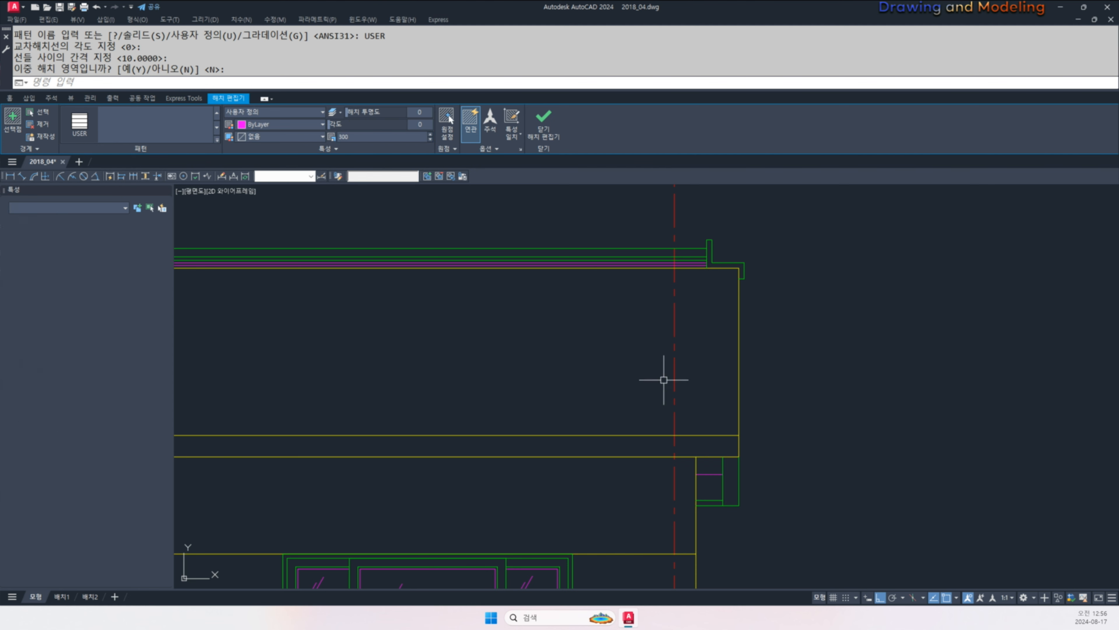
{"action": "key", "text": "Escape"}
{"action": "key", "text": "Escape"}
{"action": "key", "text": "Escape"}
{"action": "scroll", "coordinate": [749, 493], "scroll_direction": "down", "scroll_amount": 6}
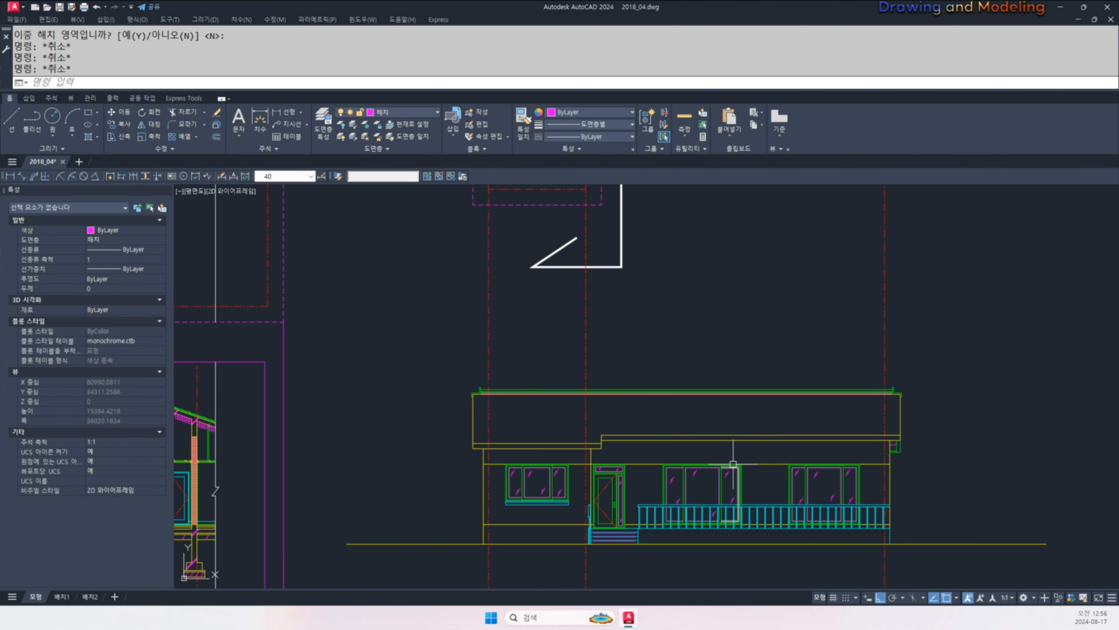
- Move the rotated roof plan together with the south elevation to the right, away from the section drawing
{"action": "middle_click_drag", "start_coordinate": [749, 475], "coordinate": [783, 410]}
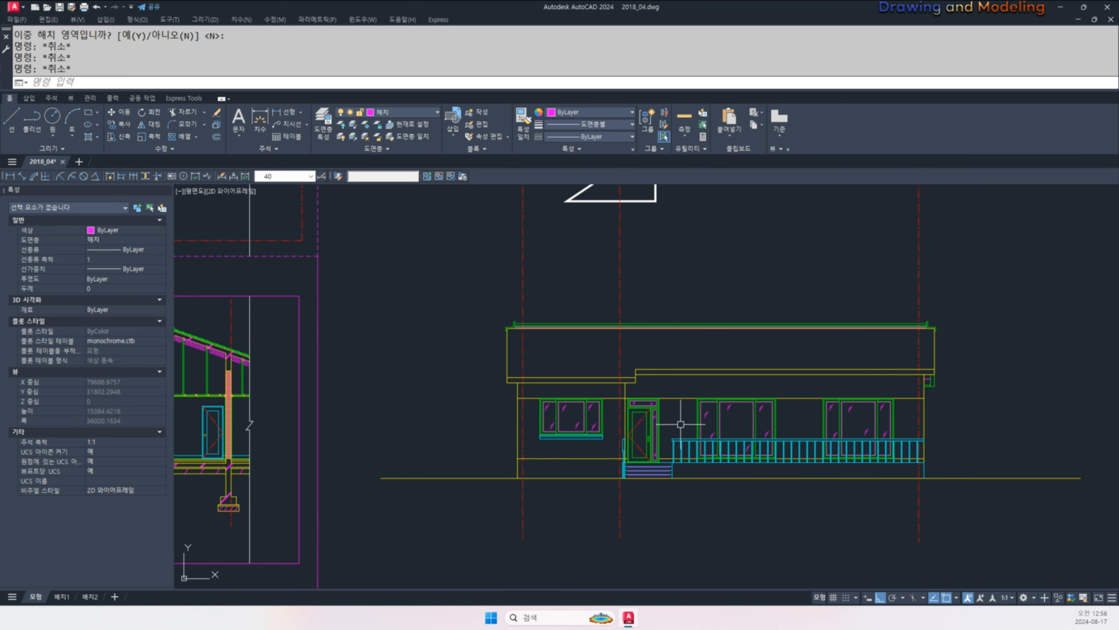
{"action": "scroll", "coordinate": [688, 407], "scroll_direction": "down", "scroll_amount": 4}
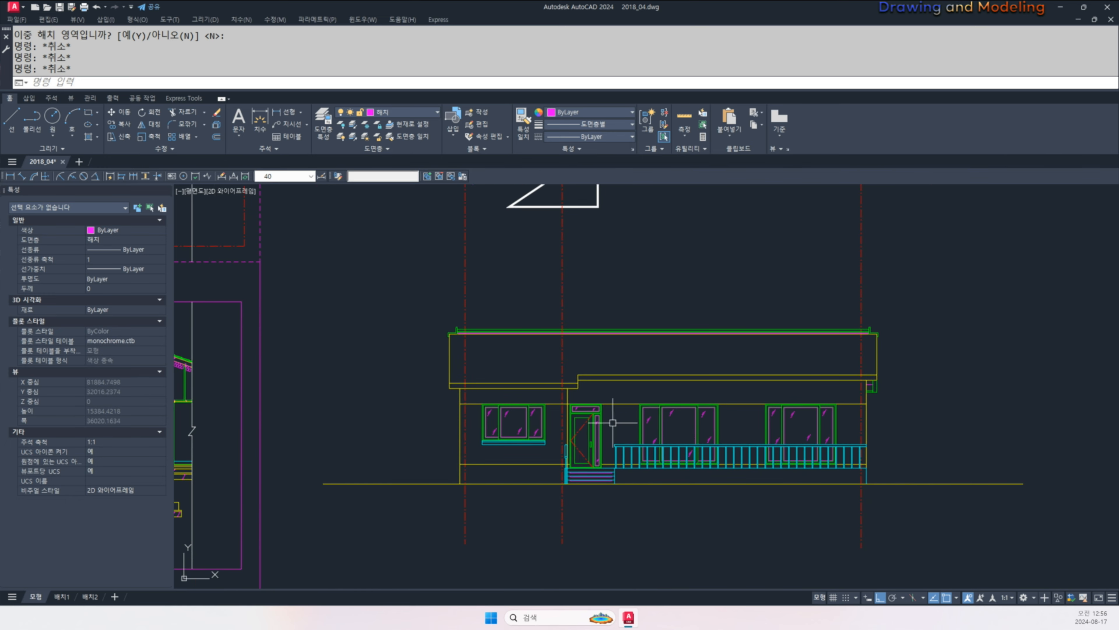
{"action": "left_click", "coordinate": [813, 532]}
{"action": "left_click", "coordinate": [535, 235]}
{"action": "middle_click_drag", "start_coordinate": [737, 365], "coordinate": [703, 363]}
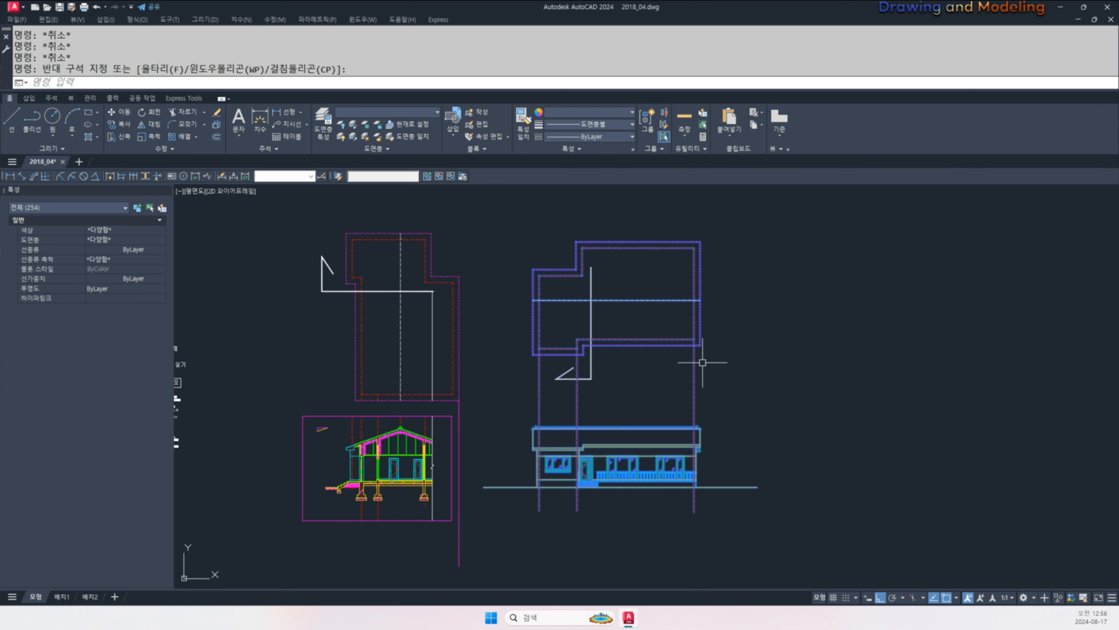
{"action": "type", "text": "m"}
{"action": "key", "text": "space"}
{"action": "left_click", "coordinate": [793, 402]}
{"action": "left_click", "coordinate": [848, 410]}
{"action": "key", "text": "Escape"}
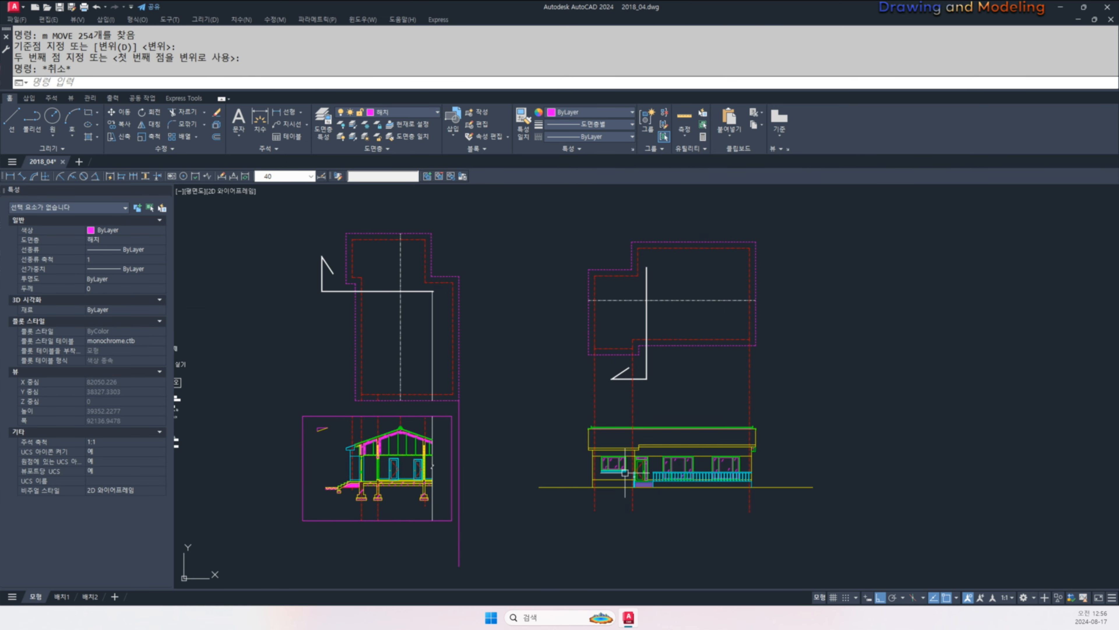
- Reassign the porch floor line, the handrail and posts beside the door, and the left window's sill from layer 입면선 to the white layer
{"action": "scroll", "coordinate": [626, 472], "scroll_direction": "up", "scroll_amount": 5}
{"action": "scroll", "coordinate": [550, 478], "scroll_direction": "up", "scroll_amount": 2}
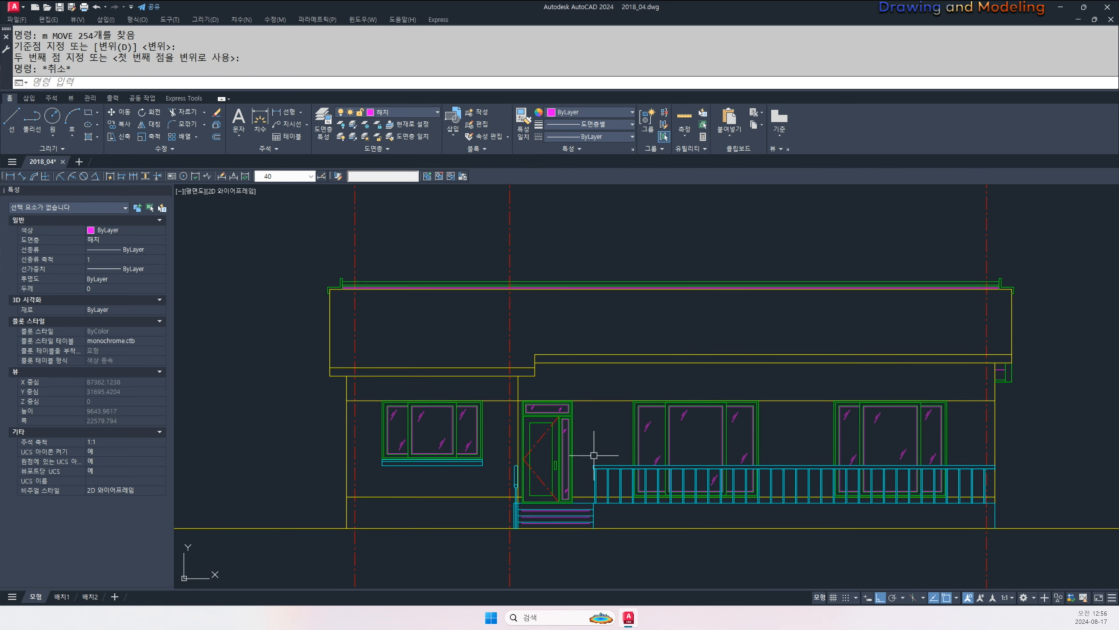
{"action": "middle_click_drag", "start_coordinate": [587, 446], "coordinate": [547, 422]}
{"action": "key", "text": "Escape"}
{"action": "key", "text": "Escape"}
{"action": "scroll", "coordinate": [573, 509], "scroll_direction": "up", "scroll_amount": 6}
{"action": "left_click", "coordinate": [518, 390]}
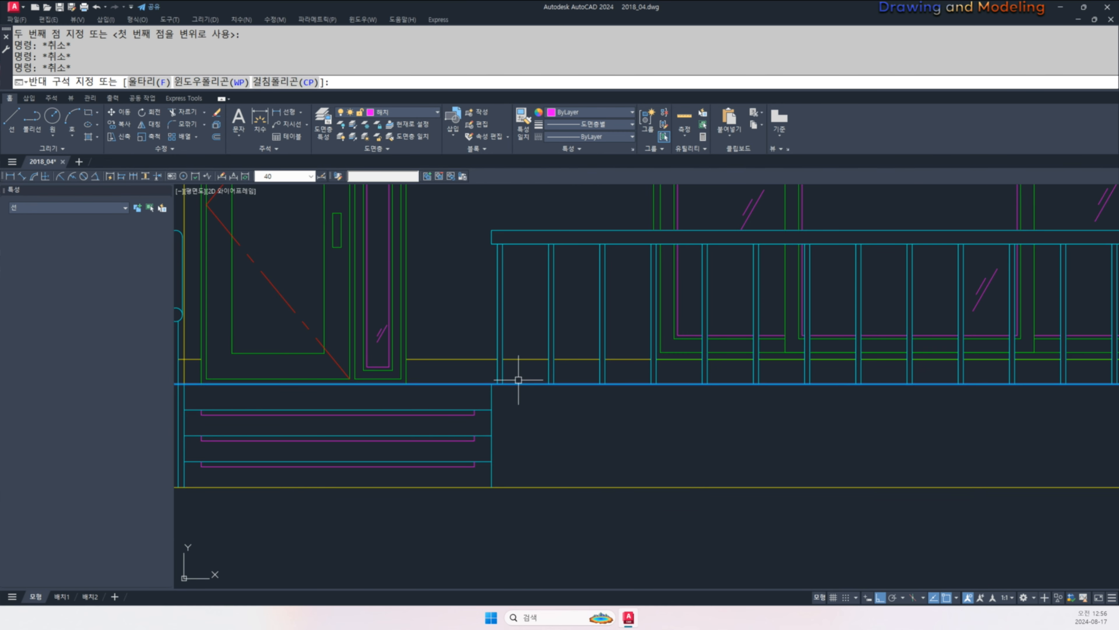
{"action": "left_click", "coordinate": [518, 379]}
{"action": "middle_click_drag", "start_coordinate": [518, 380], "coordinate": [738, 397]}
{"action": "scroll", "coordinate": [657, 405], "scroll_direction": "down", "scroll_amount": 2}
{"action": "middle_click_drag", "start_coordinate": [477, 404], "coordinate": [547, 425]}
{"action": "scroll", "coordinate": [500, 403], "scroll_direction": "up", "scroll_amount": 4}
{"action": "scroll", "coordinate": [542, 405], "scroll_direction": "down", "scroll_amount": 2}
{"action": "scroll", "coordinate": [617, 443], "scroll_direction": "down", "scroll_amount": 2}
{"action": "mouse_move", "coordinate": [617, 445]}
{"action": "middle_mouse_down"}
{"action": "mouse_move", "coordinate": [561, 441]}
{"action": "mouse_move", "coordinate": [520, 464]}
{"action": "mouse_move", "coordinate": [486, 464]}
{"action": "middle_mouse_up"}
{"action": "left_click", "coordinate": [374, 327]}
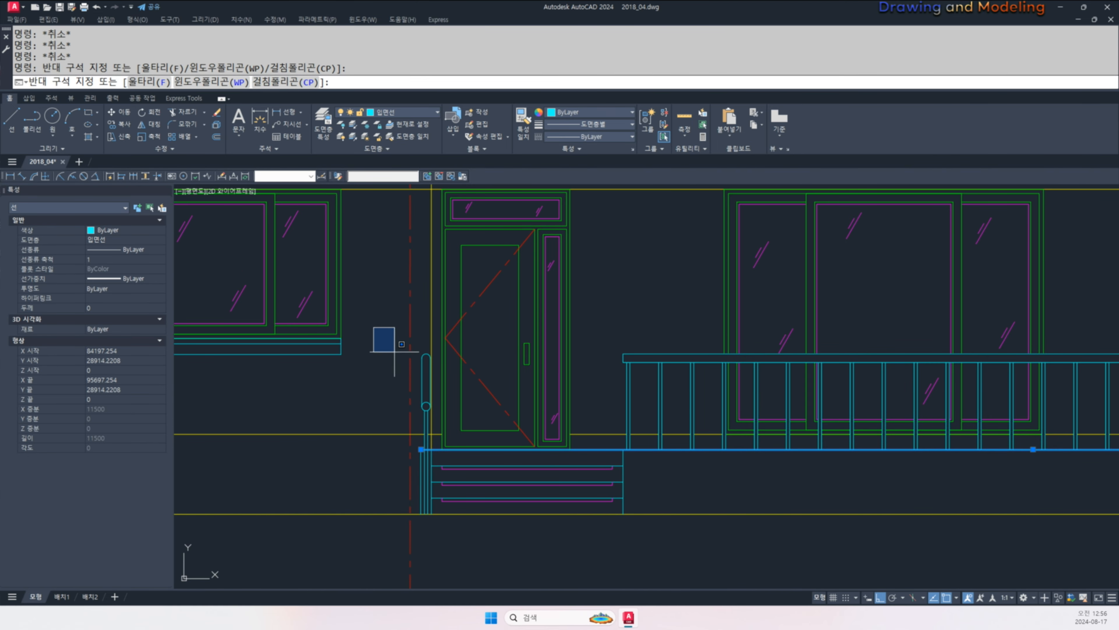
{"action": "left_click", "coordinate": [434, 472]}
{"action": "scroll", "coordinate": [421, 427], "scroll_direction": "up", "scroll_amount": 4}
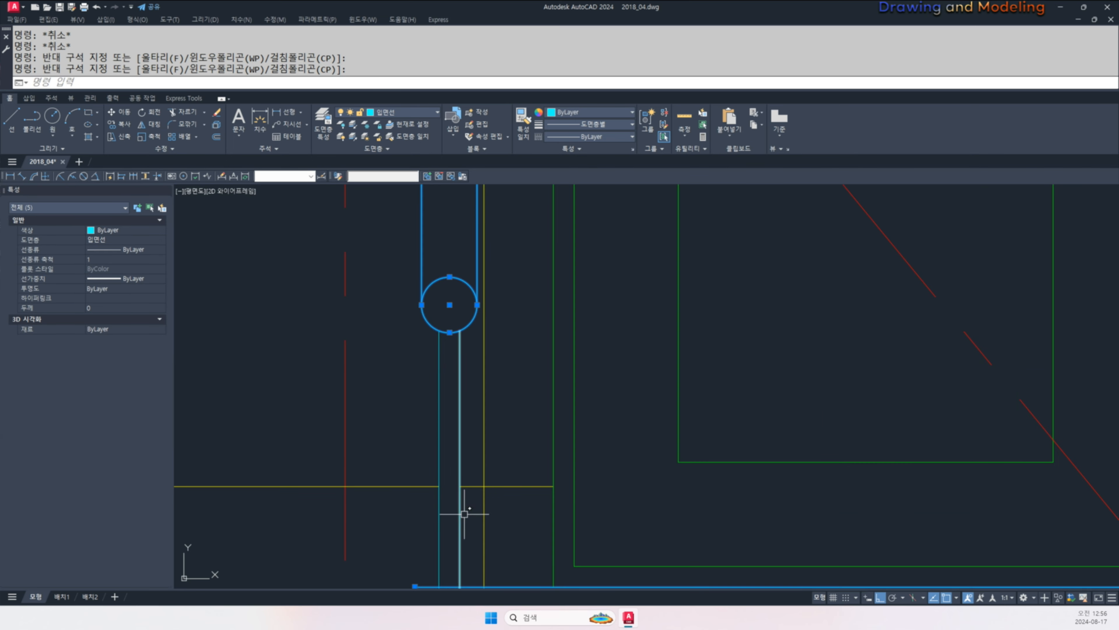
{"action": "left_click", "coordinate": [468, 513]}
{"action": "left_click", "coordinate": [406, 522]}
{"action": "scroll", "coordinate": [403, 522], "scroll_direction": "down", "scroll_amount": 3}
{"action": "middle_click_drag", "start_coordinate": [348, 482], "coordinate": [611, 487]}
{"action": "left_click", "coordinate": [560, 404]}
{"action": "left_click", "coordinate": [510, 383]}
{"action": "scroll", "coordinate": [375, 397], "scroll_direction": "down", "scroll_amount": 2}
{"action": "middle_click_drag", "start_coordinate": [346, 402], "coordinate": [569, 423]}
{"action": "scroll", "coordinate": [458, 417], "scroll_direction": "up", "scroll_amount": 4}
{"action": "left_click", "coordinate": [456, 395]}
{"action": "left_click", "coordinate": [427, 394]}
{"action": "scroll", "coordinate": [392, 400], "scroll_direction": "down", "scroll_amount": 5}
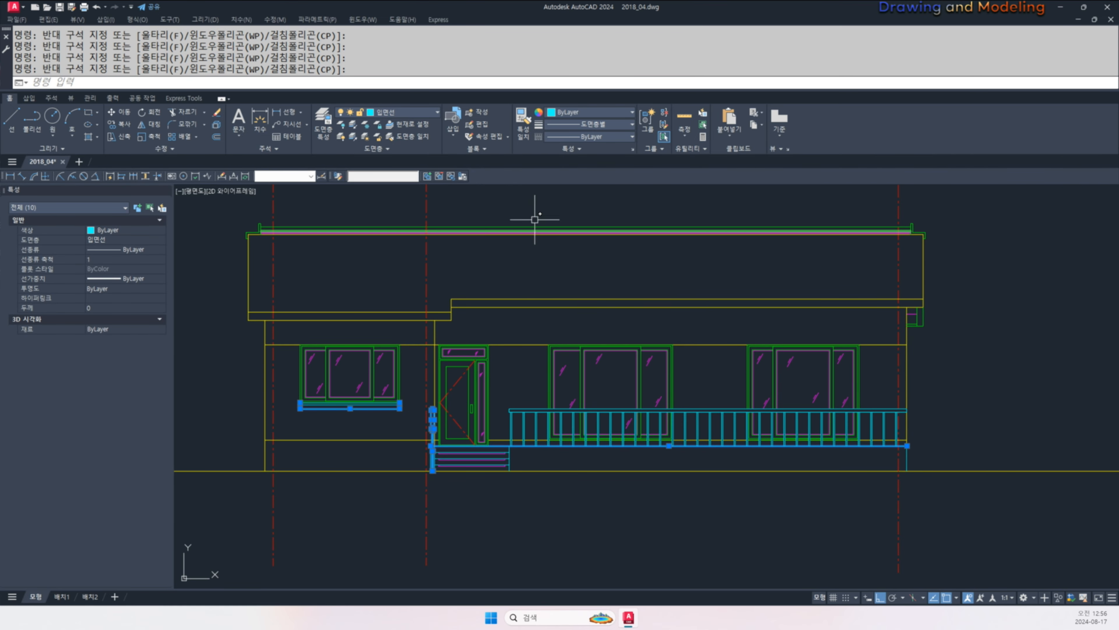
{"action": "left_click", "coordinate": [400, 113]}
{"action": "left_click", "coordinate": [401, 127]}
{"action": "key", "text": "Escape"}
{"action": "key", "text": "Escape"}
{"action": "key", "text": "Escape"}
{"action": "key", "text": "Escape"}
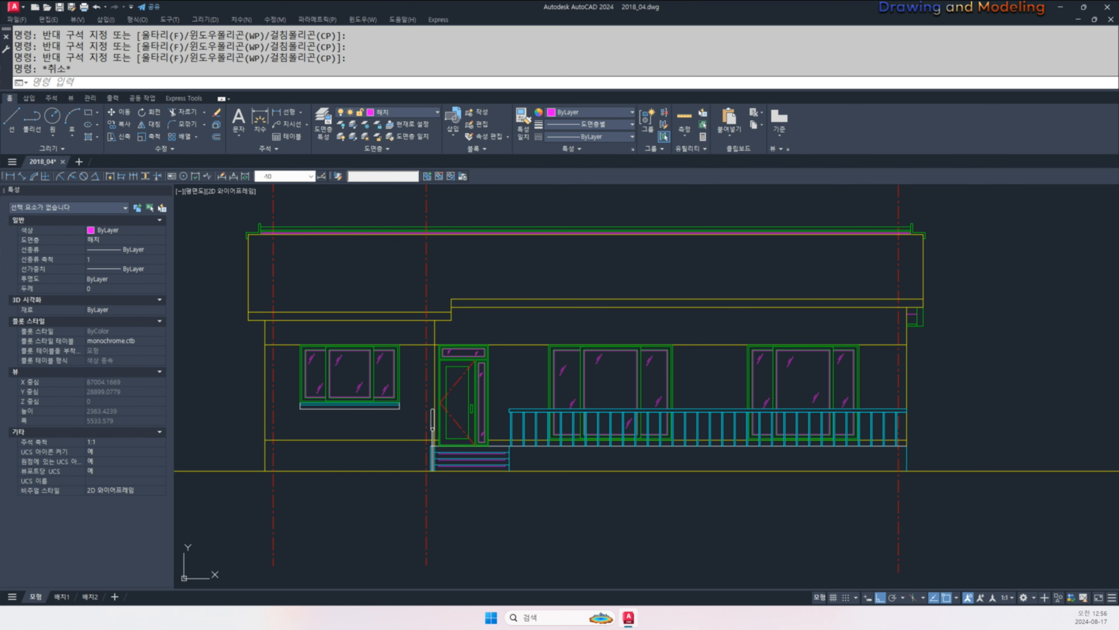
- Turn off layer 입면선 by picking an object of the porch railing
{"action": "left_click", "coordinate": [344, 123]}
{"action": "left_click", "coordinate": [529, 405]}
{"action": "left_click", "coordinate": [526, 412]}
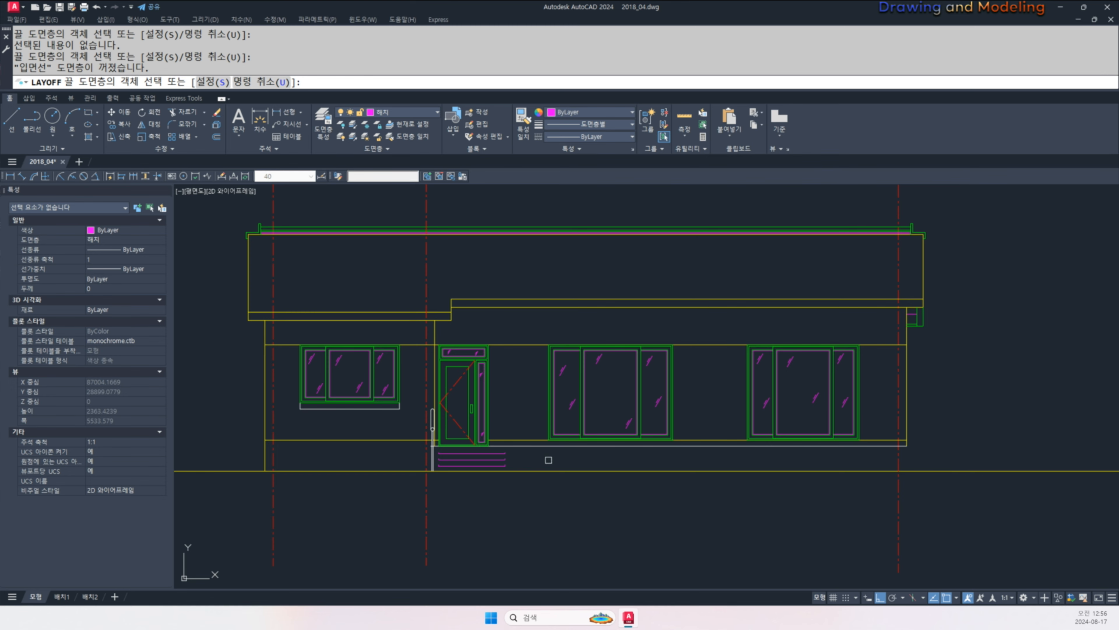
{"action": "scroll", "coordinate": [411, 463], "scroll_direction": "up", "scroll_amount": 2}
{"action": "scroll", "coordinate": [435, 448], "scroll_direction": "down", "scroll_amount": 2}
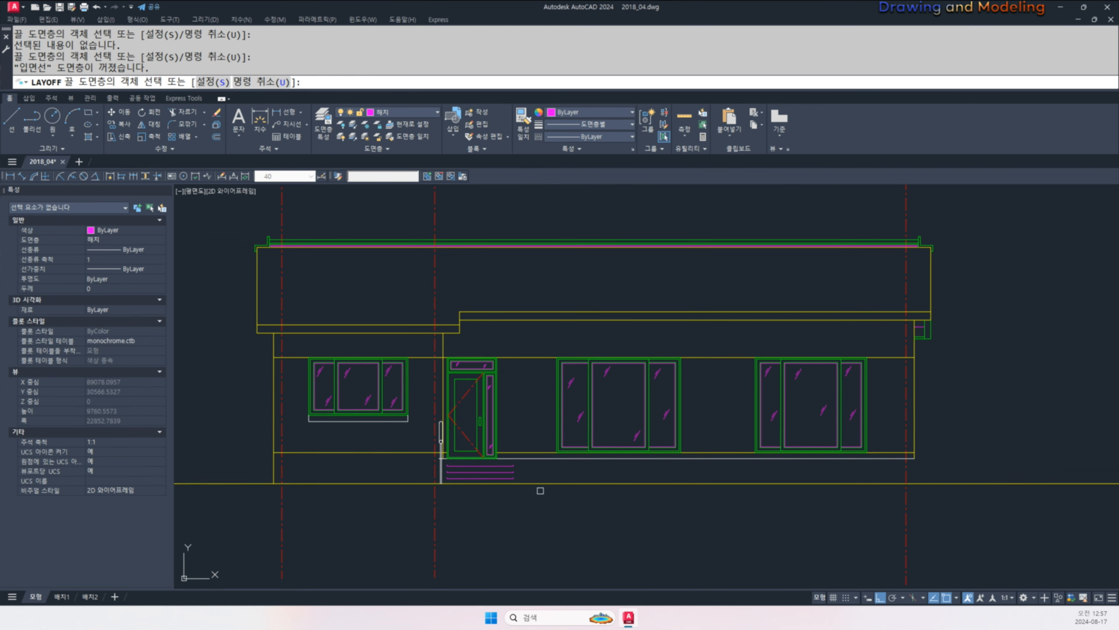
{"action": "scroll", "coordinate": [362, 441], "scroll_direction": "up", "scroll_amount": 3}
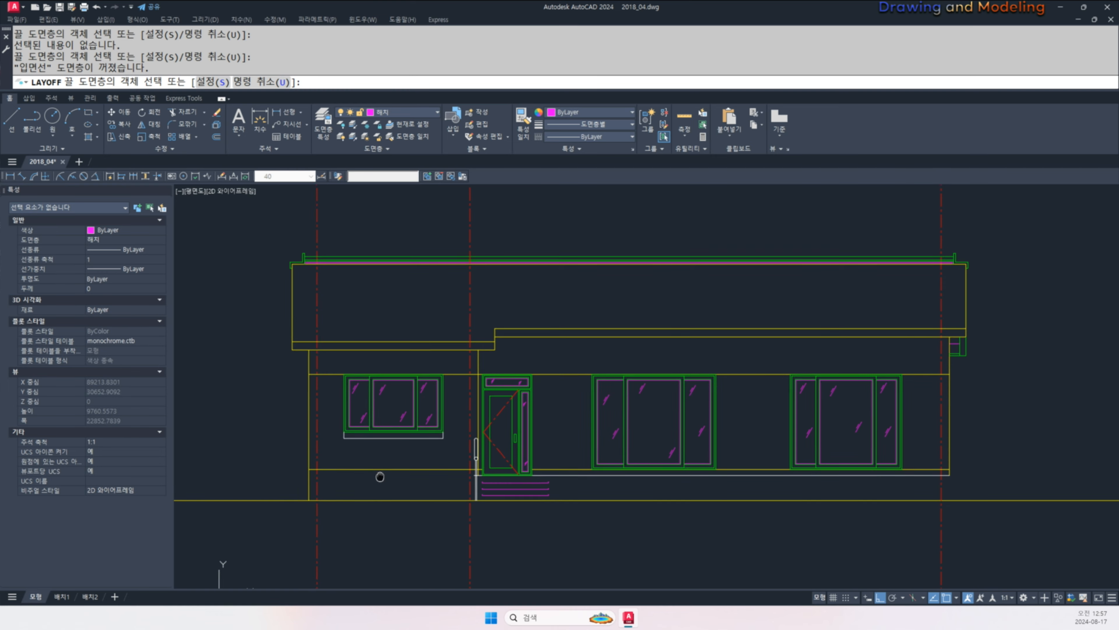
{"action": "key", "text": "Return"}
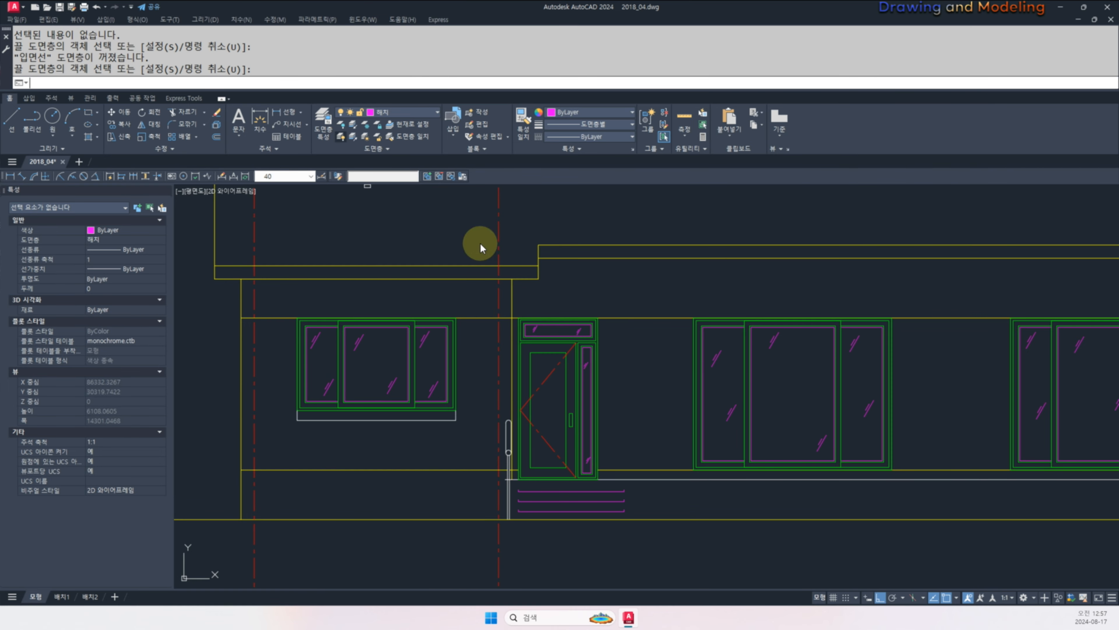
- Turn off layer 중심선 by picking one of the vertical centre lines
{"action": "left_click", "coordinate": [467, 243]}
{"action": "left_click", "coordinate": [498, 234]}
{"action": "key", "text": "Escape"}
{"action": "key", "text": "Escape"}
{"action": "scroll", "coordinate": [489, 388], "scroll_direction": "down", "scroll_amount": 2}
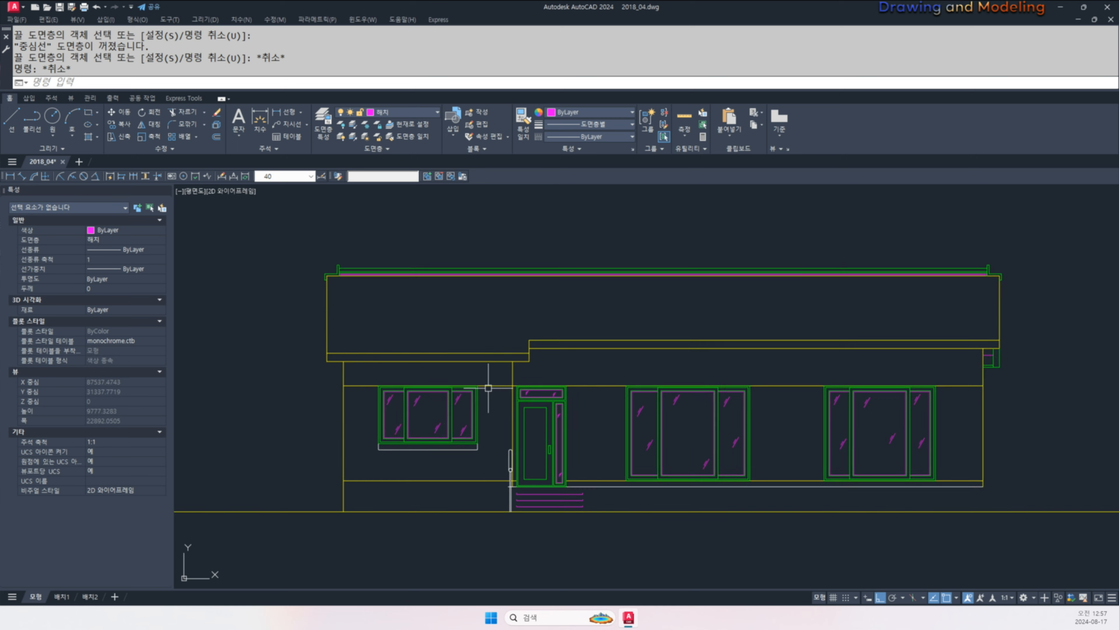
- Hatch the wall areas around the windows and door between the two horizontal wall lines with ANSI31 at scale 10
{"action": "type", "text": "h"}
{"action": "key", "text": "Return"}
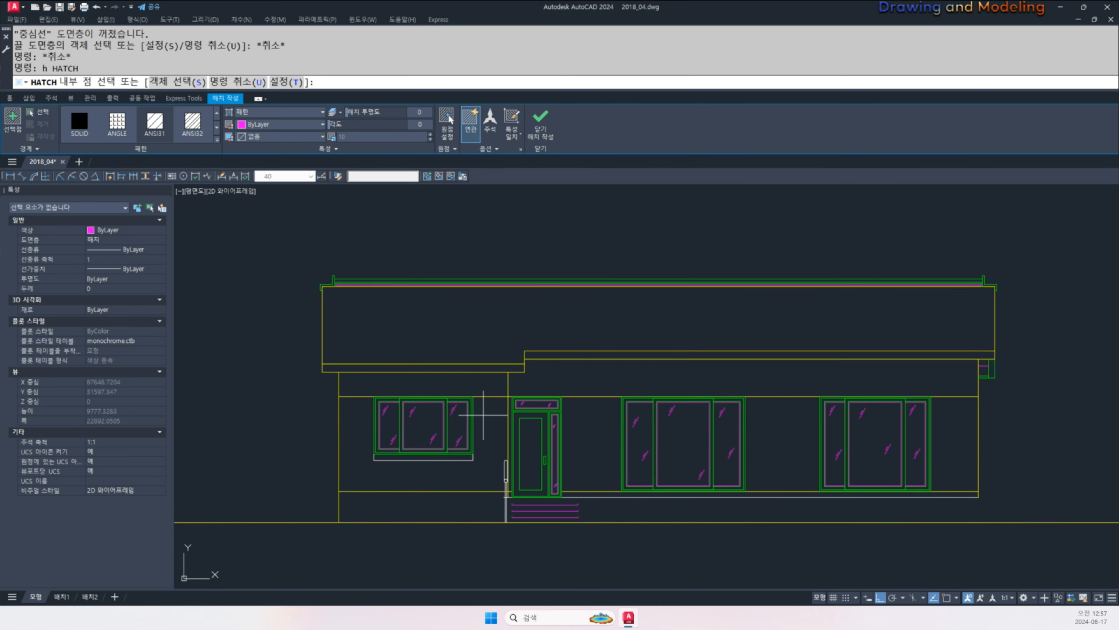
{"action": "left_click", "coordinate": [486, 446]}
{"action": "left_click", "coordinate": [785, 437]}
{"action": "left_click", "coordinate": [962, 439]}
{"action": "key", "text": "Return"}
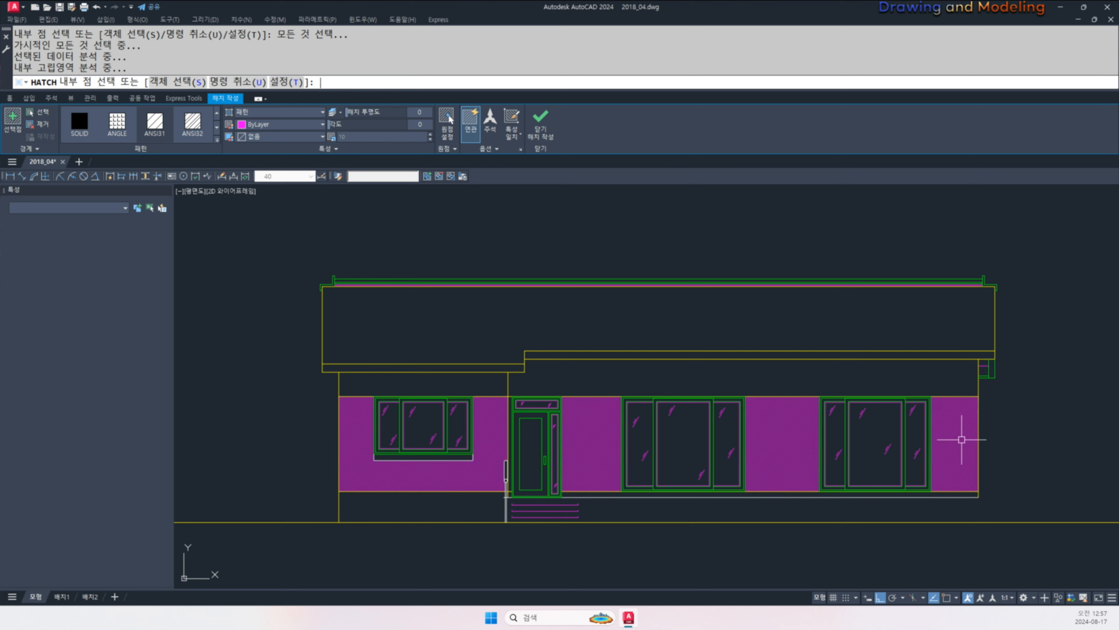
{"action": "key", "text": "Escape"}
{"action": "key", "text": "Escape"}
- Change the wall hatch around the windows to the AR-BRSTD brick pattern at scale 1
{"action": "left_click", "coordinate": [826, 434]}
{"action": "key", "text": "Escape"}
{"action": "left_click", "coordinate": [789, 425]}
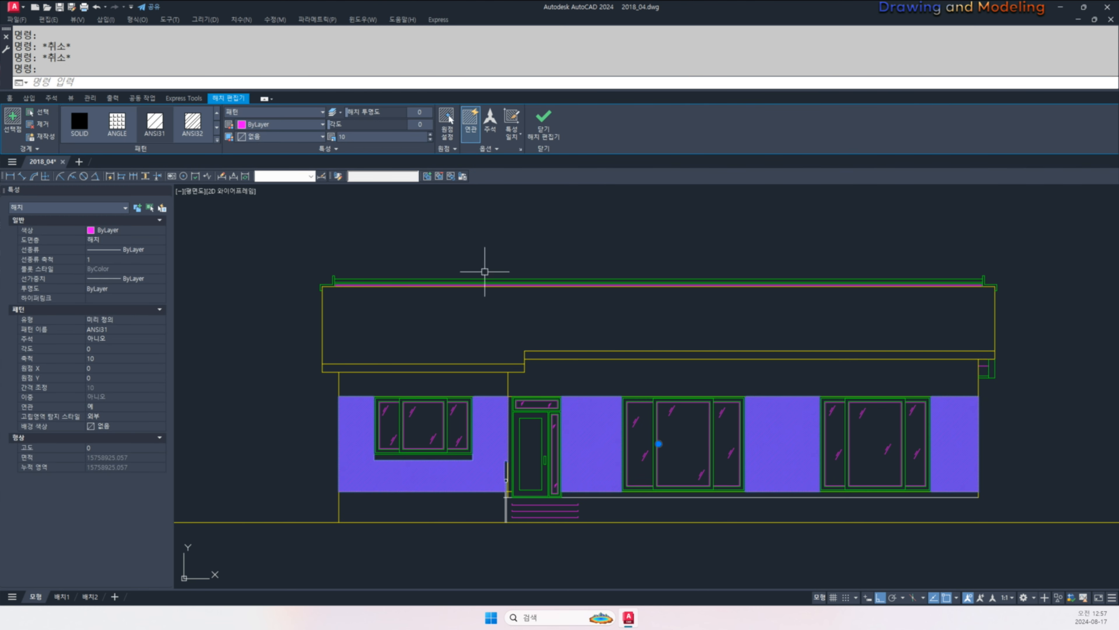
{"action": "scroll", "coordinate": [172, 132], "scroll_direction": "down", "scroll_amount": 1}
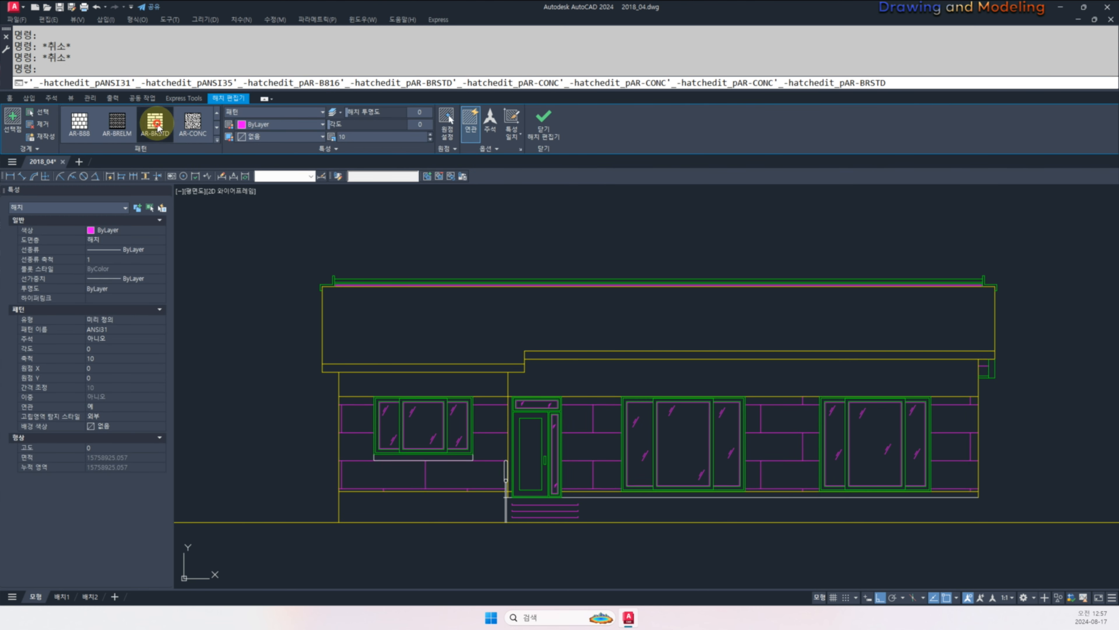
{"action": "left_click", "coordinate": [158, 125]}
{"action": "type", "text": "1"}
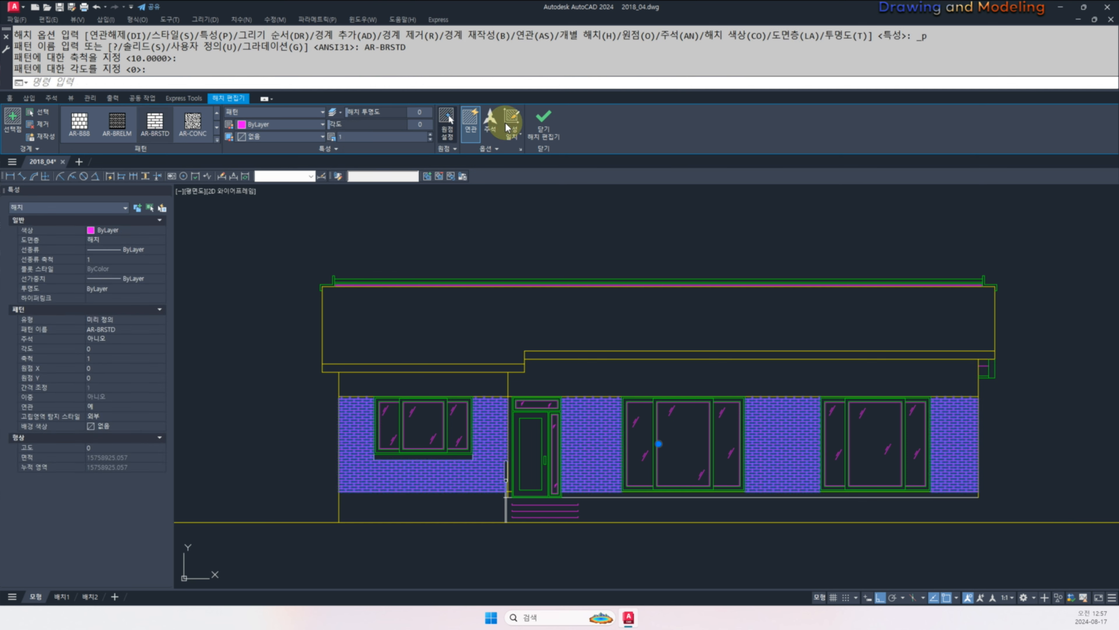
- Set the brick hatch origin at the lower-left corner of the brick wall area
{"action": "left_click", "coordinate": [445, 126]}
{"action": "left_click", "coordinate": [339, 491]}
{"action": "key", "text": "Escape"}
{"action": "key", "text": "Escape"}
{"action": "middle_click_drag", "start_coordinate": [296, 434], "coordinate": [242, 443]}
{"action": "key", "text": "Return"}
{"action": "key", "text": "Escape"}
{"action": "key", "text": "Escape"}
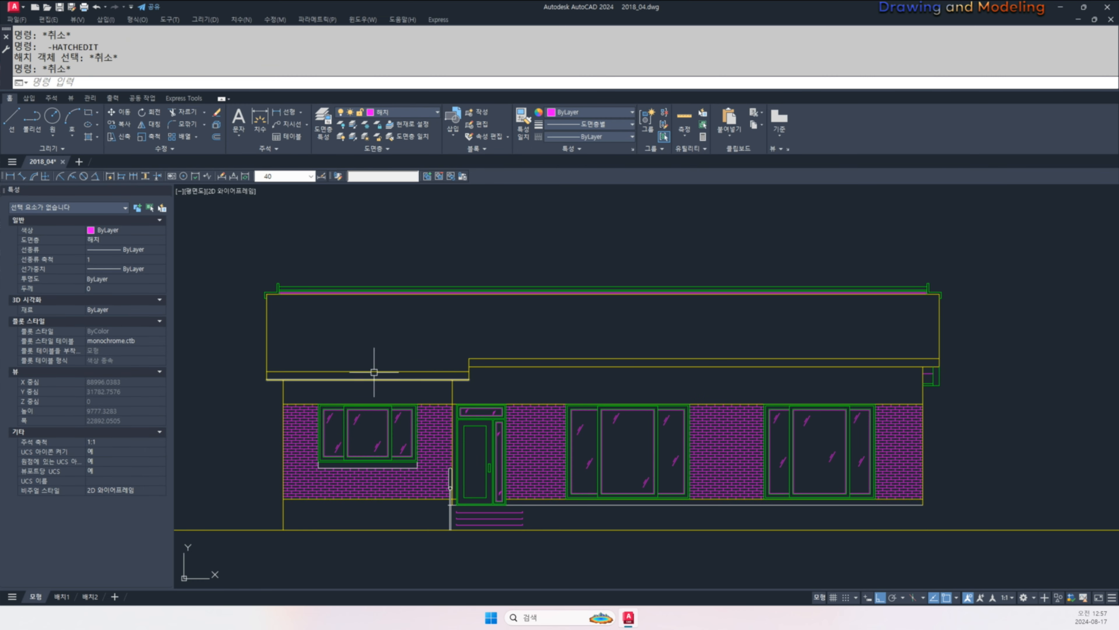
- Hatch the wall band under the eaves, the strips below the brick and the lower-left wall base with ANSI31 at scale 10
{"action": "type", "text": "h"}
{"action": "key", "text": "Return"}
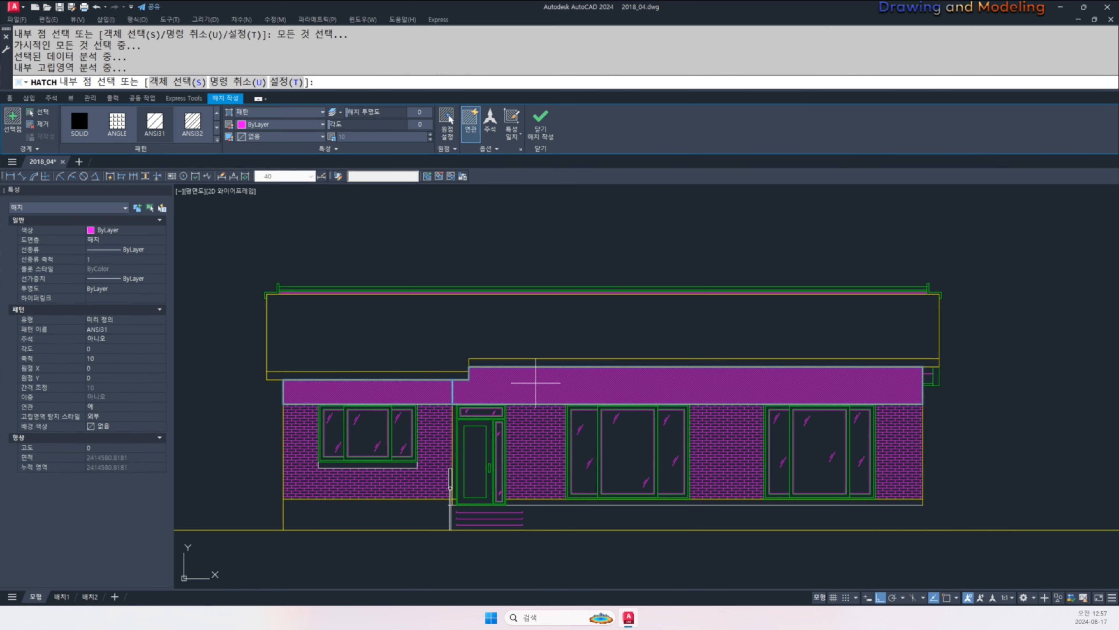
{"action": "scroll", "coordinate": [454, 504], "scroll_direction": "up", "scroll_amount": 4}
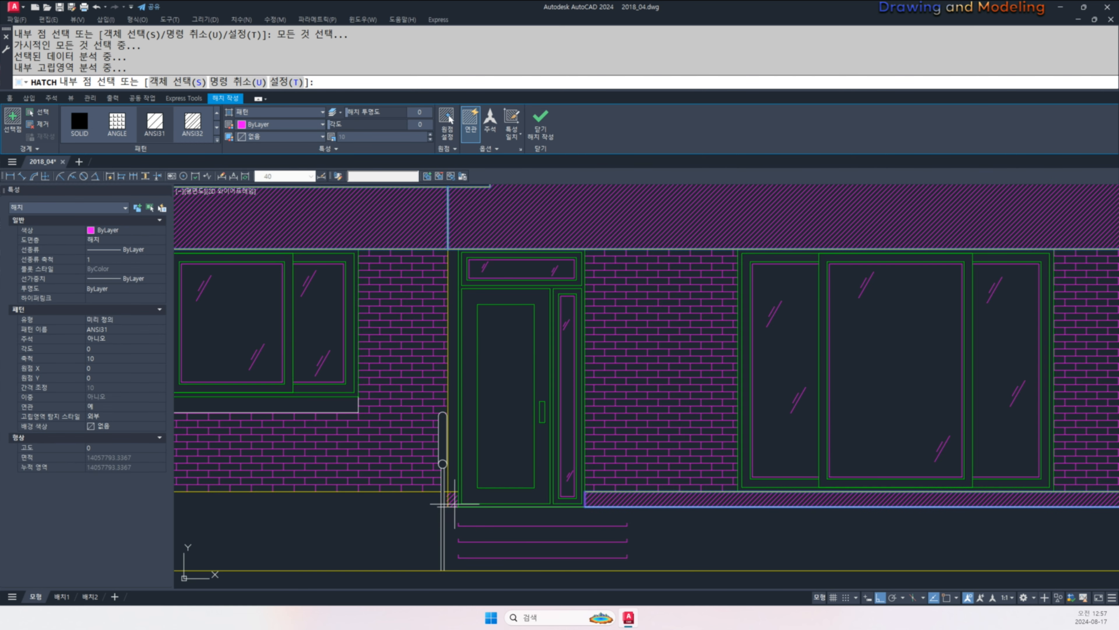
{"action": "scroll", "coordinate": [448, 506], "scroll_direction": "up", "scroll_amount": 4}
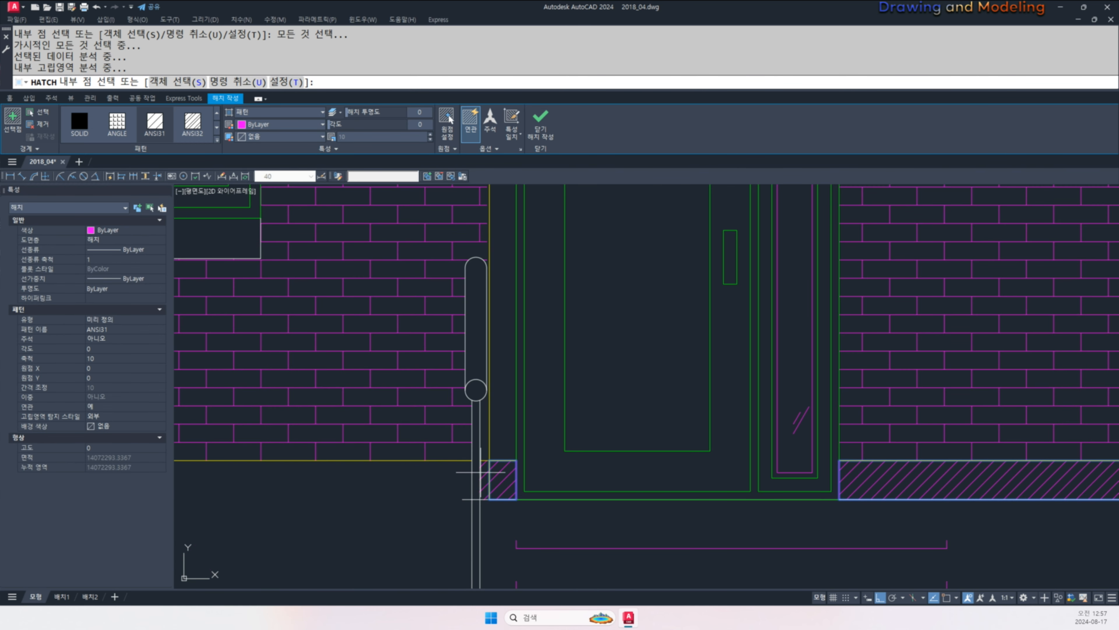
{"action": "left_click", "coordinate": [424, 489]}
{"action": "scroll", "coordinate": [414, 488], "scroll_direction": "down", "scroll_amount": 6}
{"action": "middle_click_drag", "start_coordinate": [349, 498], "coordinate": [378, 502]}
{"action": "key", "text": "Return"}
- Change the hatch above and below the brick to the AR-SAND pattern at scale 7
{"action": "left_click", "coordinate": [378, 502]}
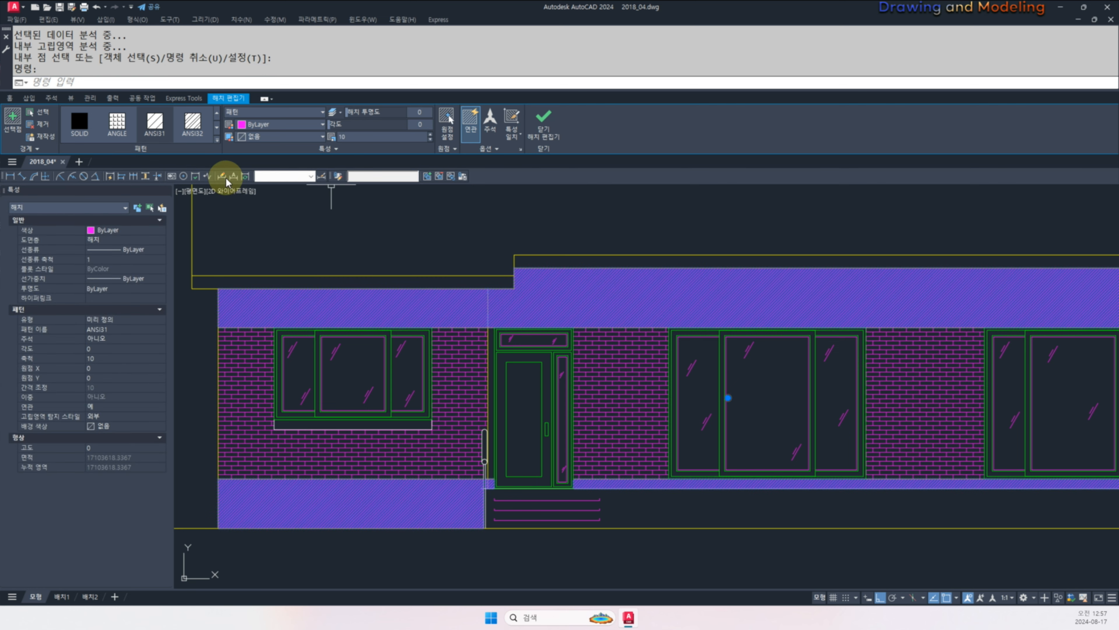
{"action": "left_click", "coordinate": [124, 136]}
{"action": "left_click", "coordinate": [216, 138]}
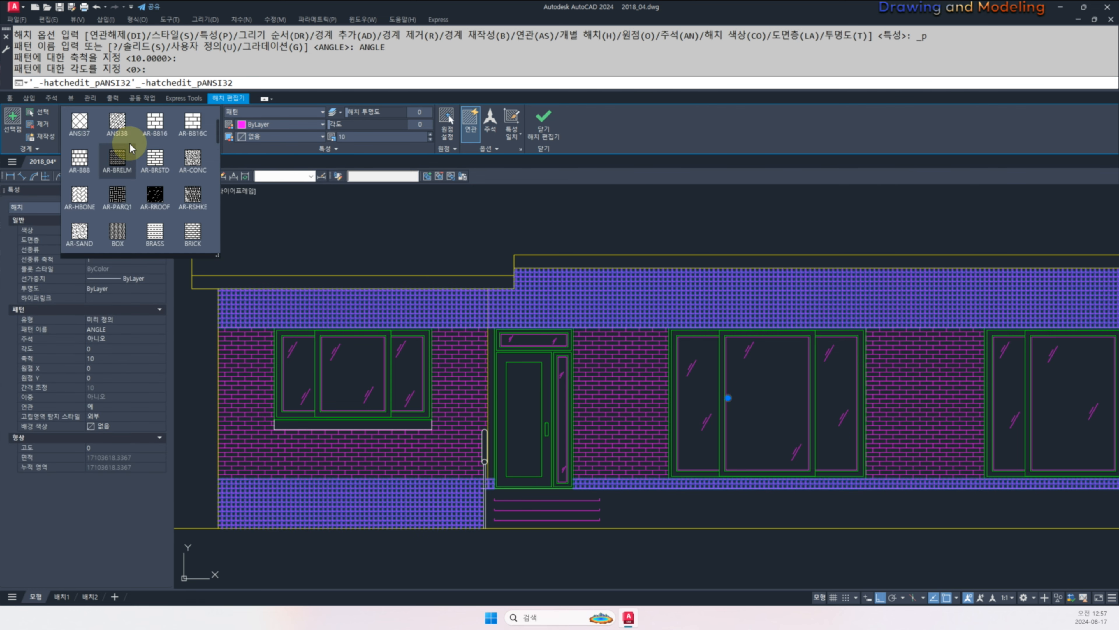
{"action": "left_click", "coordinate": [79, 230]}
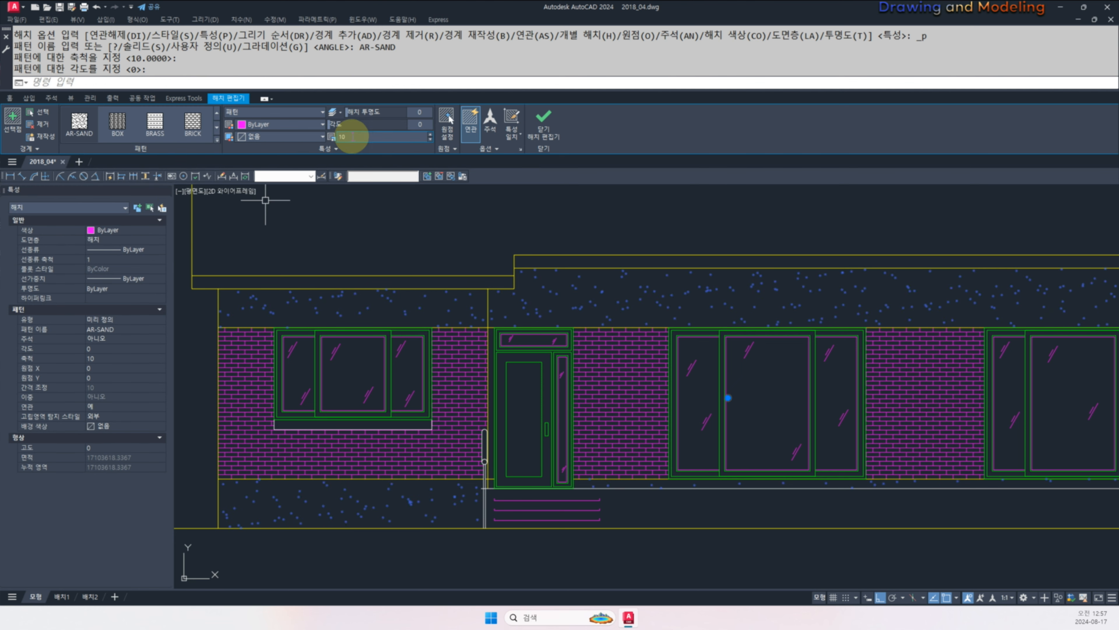
{"action": "type", "text": "7"}
{"action": "key", "text": "Return"}
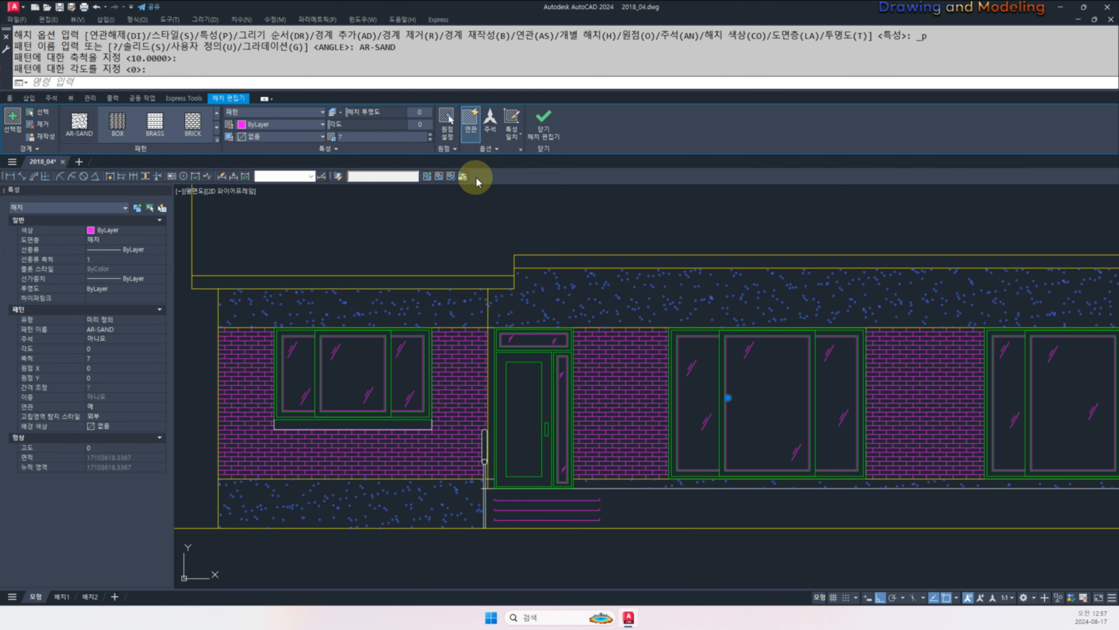
- Examine the density of the sand and brick hatches up close and across the whole elevation
{"action": "middle_click_drag", "start_coordinate": [658, 283], "coordinate": [524, 276]}
{"action": "scroll", "coordinate": [493, 287], "scroll_direction": "up", "scroll_amount": 4}
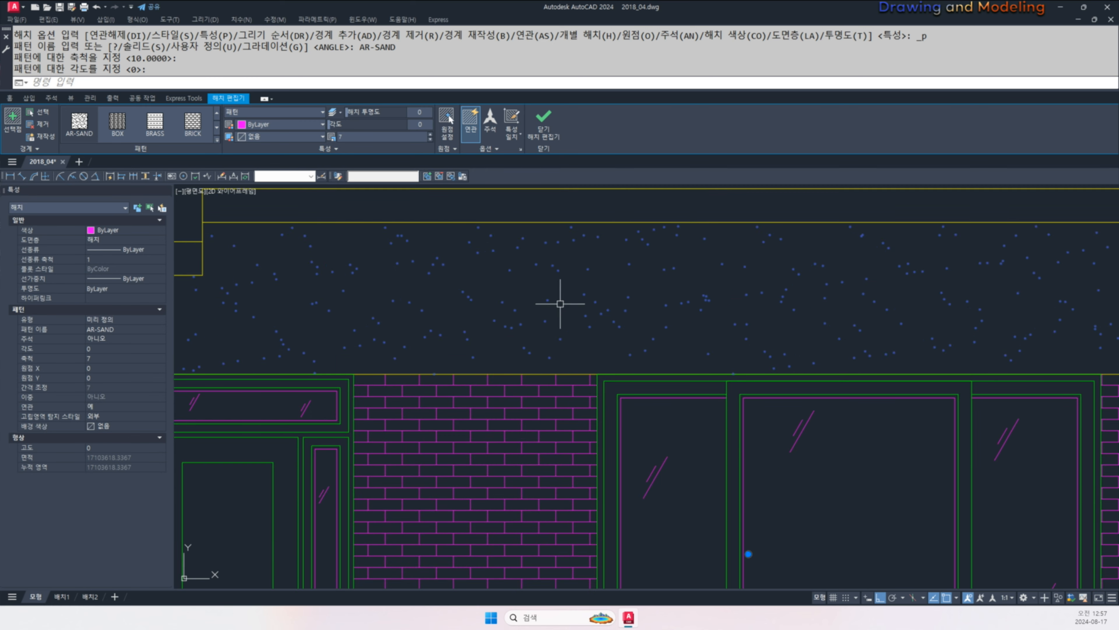
{"action": "scroll", "coordinate": [548, 310], "scroll_direction": "down", "scroll_amount": 4}
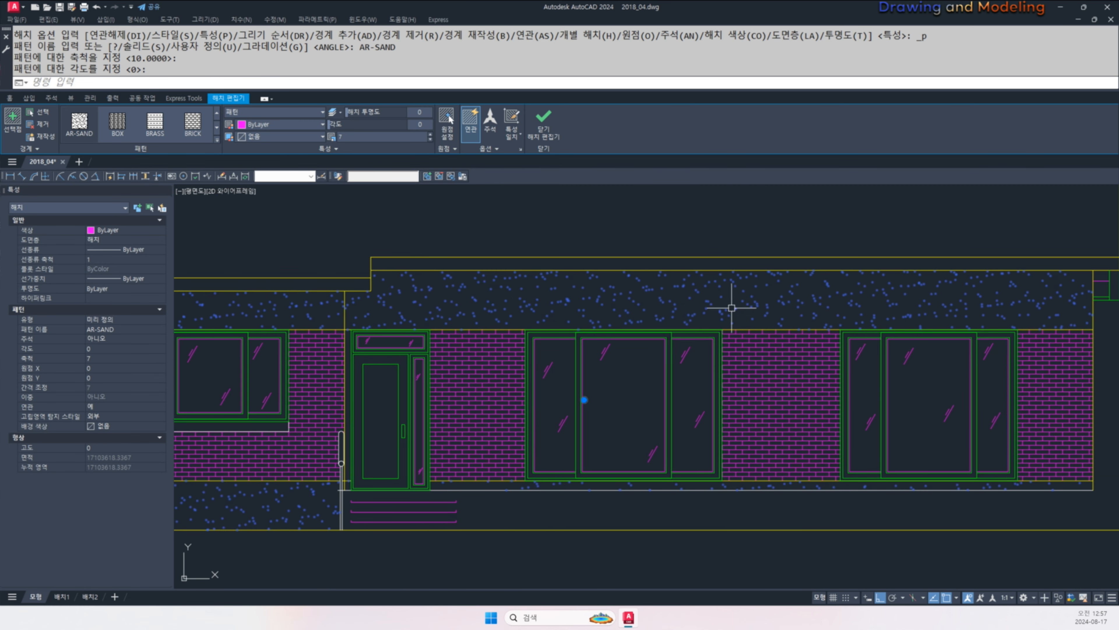
{"action": "scroll", "coordinate": [545, 295], "scroll_direction": "down", "scroll_amount": 3}
{"action": "scroll", "coordinate": [578, 301], "scroll_direction": "up", "scroll_amount": 5}
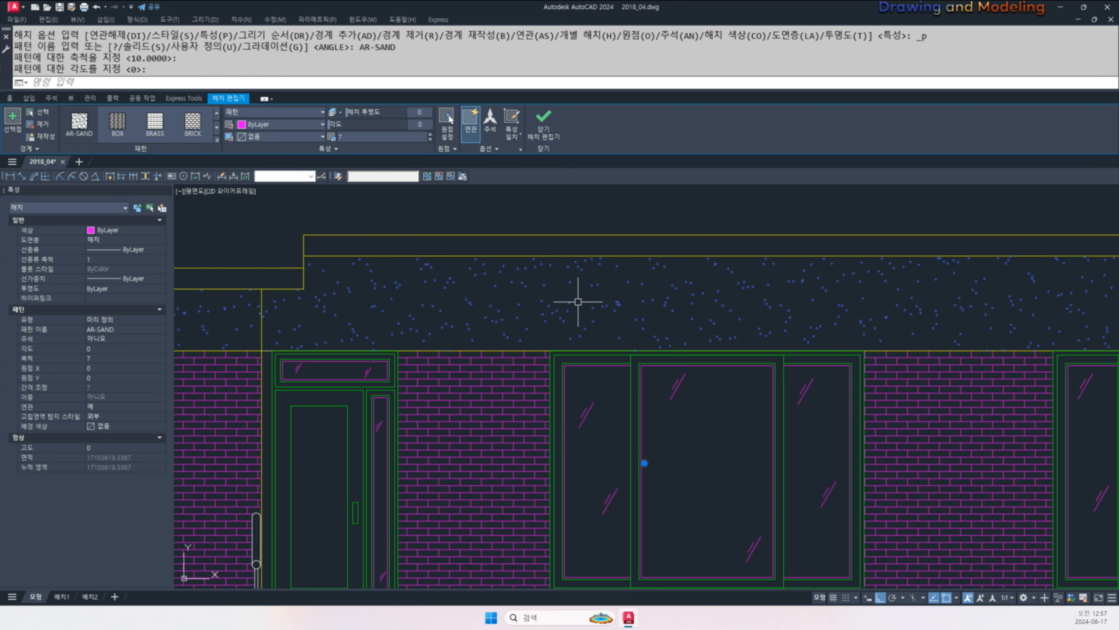
{"action": "key", "text": "Escape"}
{"action": "scroll", "coordinate": [548, 311], "scroll_direction": "down", "scroll_amount": 5}
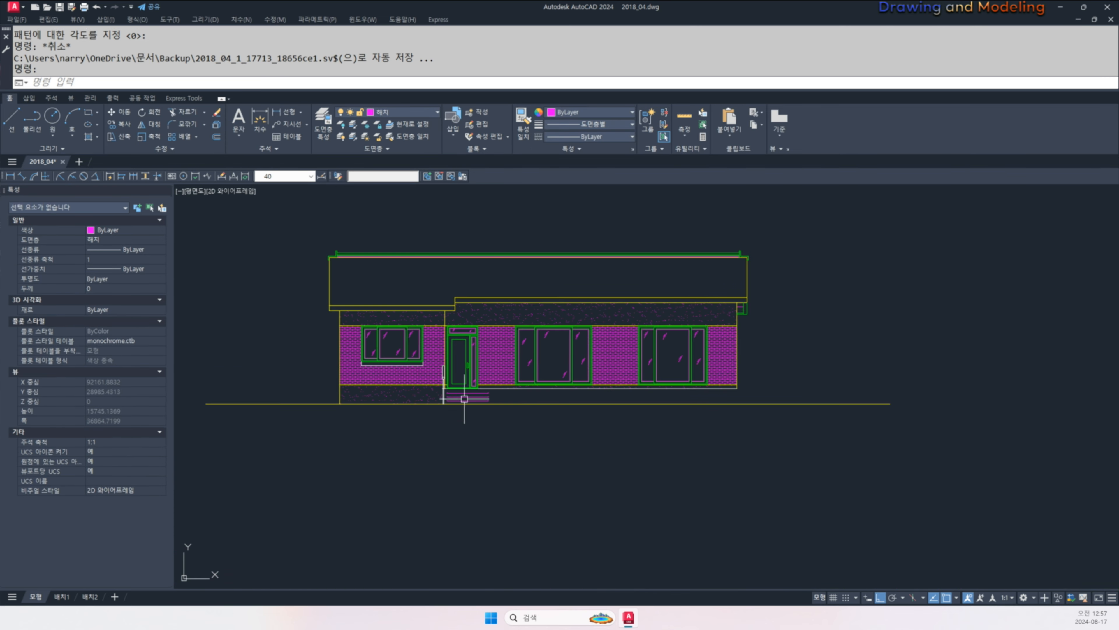
{"action": "scroll", "coordinate": [462, 419], "scroll_direction": "up", "scroll_amount": 4}
{"action": "scroll", "coordinate": [463, 444], "scroll_direction": "down", "scroll_amount": 4}
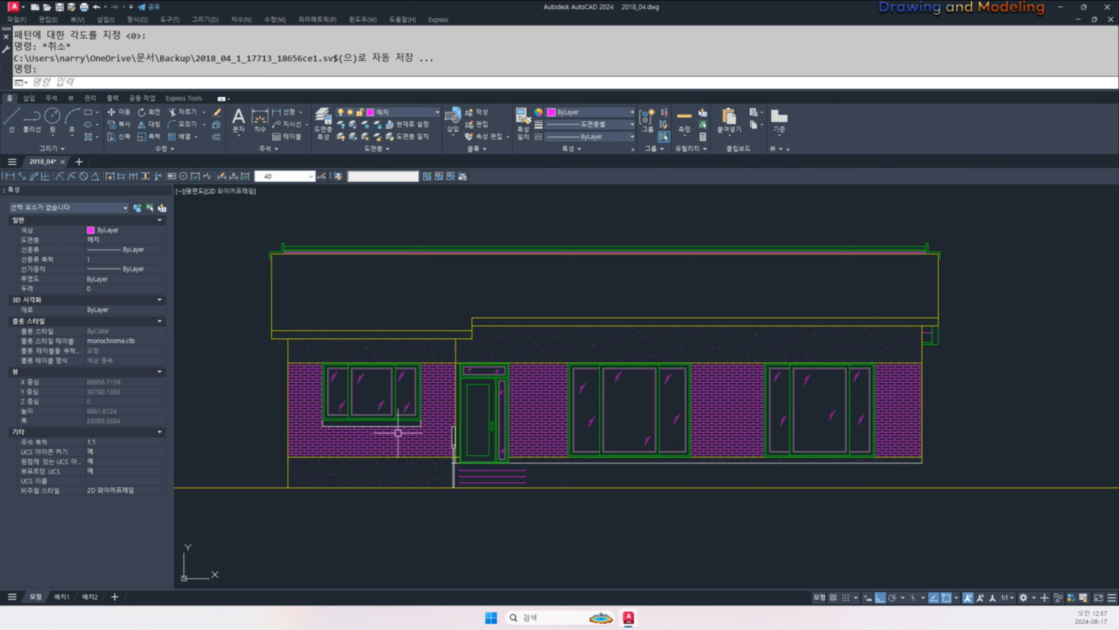
- Examine the floor line below the brick, the entrance steps and the door area in close-up and across the elevation
{"action": "scroll", "coordinate": [513, 468], "scroll_direction": "up", "scroll_amount": 6}
{"action": "left_click", "coordinate": [528, 395]}
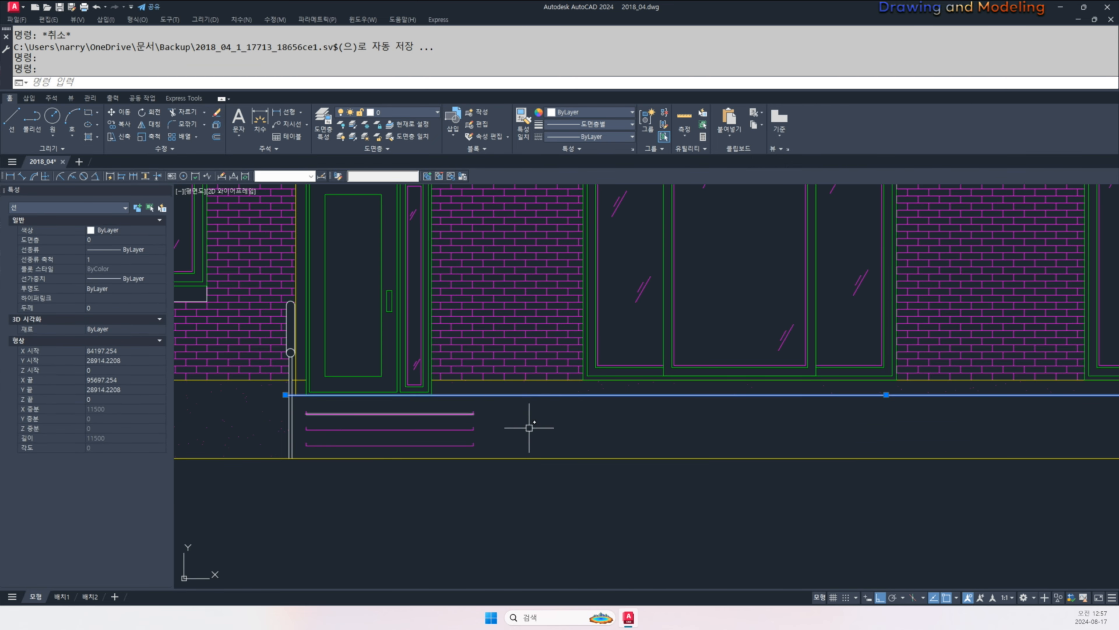
{"action": "scroll", "coordinate": [495, 450], "scroll_direction": "down", "scroll_amount": 4}
{"action": "scroll", "coordinate": [530, 468], "scroll_direction": "up", "scroll_amount": 3}
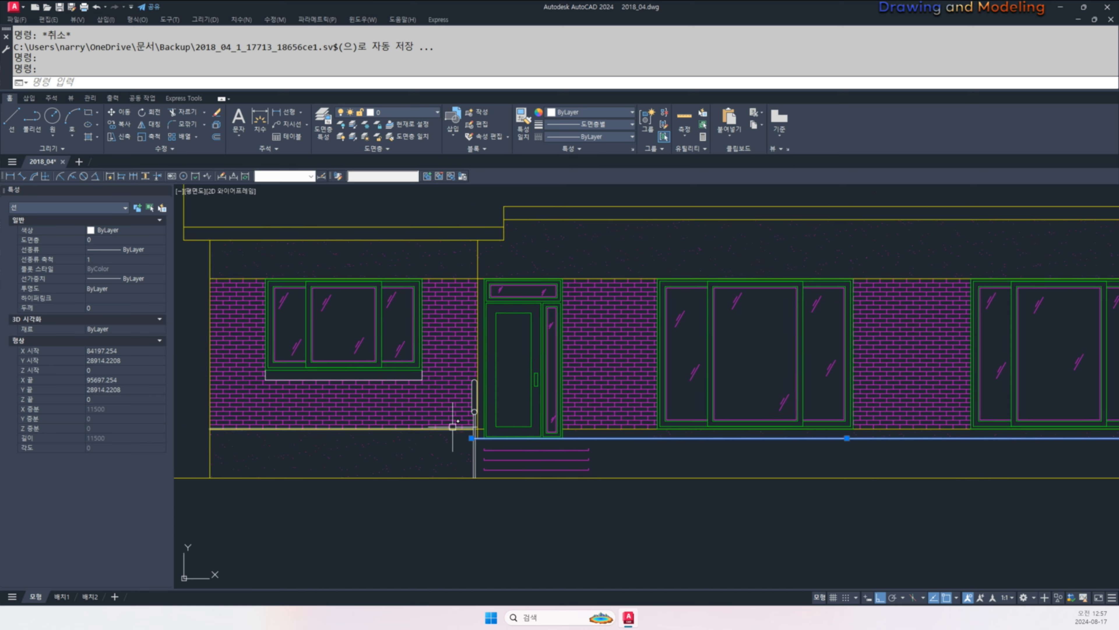
{"action": "key", "text": "Escape"}
{"action": "scroll", "coordinate": [587, 438], "scroll_direction": "up", "scroll_amount": 2}
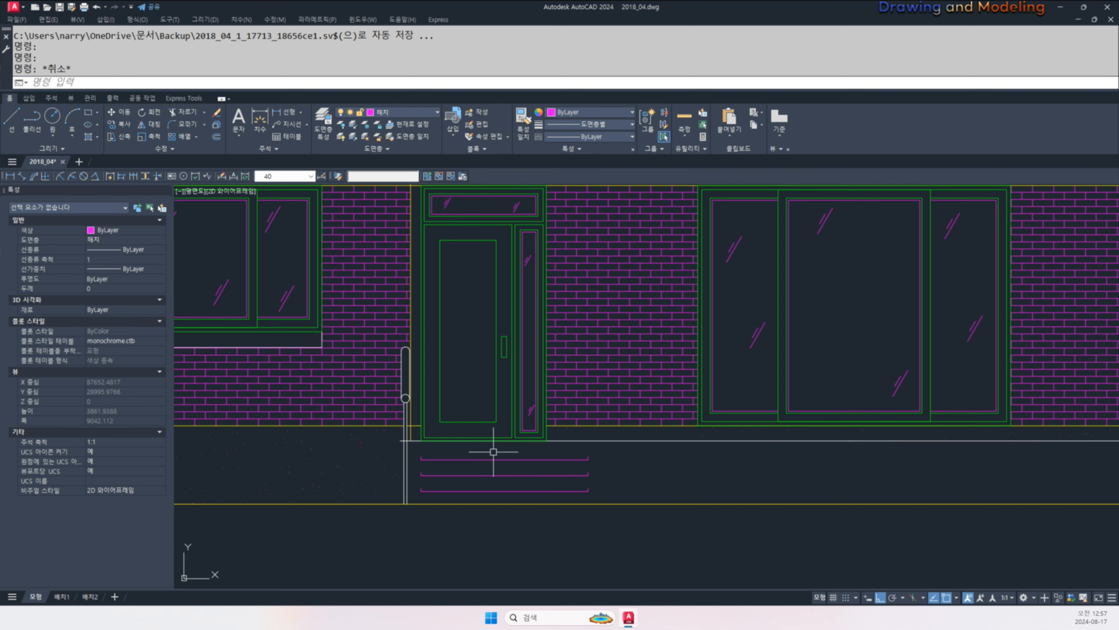
{"action": "scroll", "coordinate": [361, 454], "scroll_direction": "down", "scroll_amount": 2}
{"action": "scroll", "coordinate": [553, 415], "scroll_direction": "down", "scroll_amount": 3}
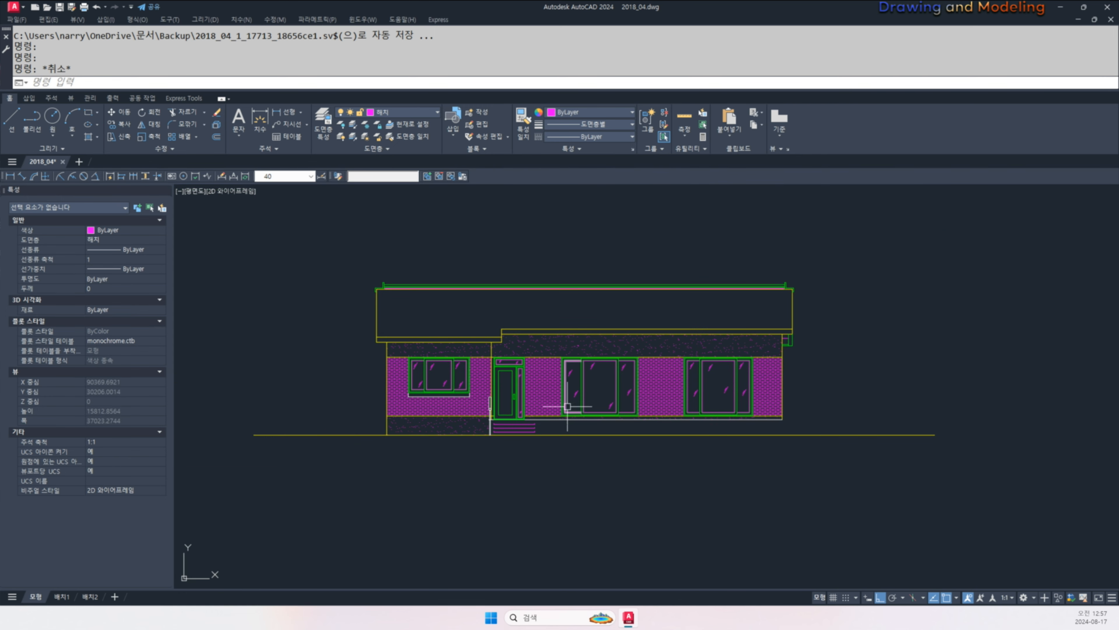
{"action": "scroll", "coordinate": [546, 380], "scroll_direction": "up", "scroll_amount": 2}
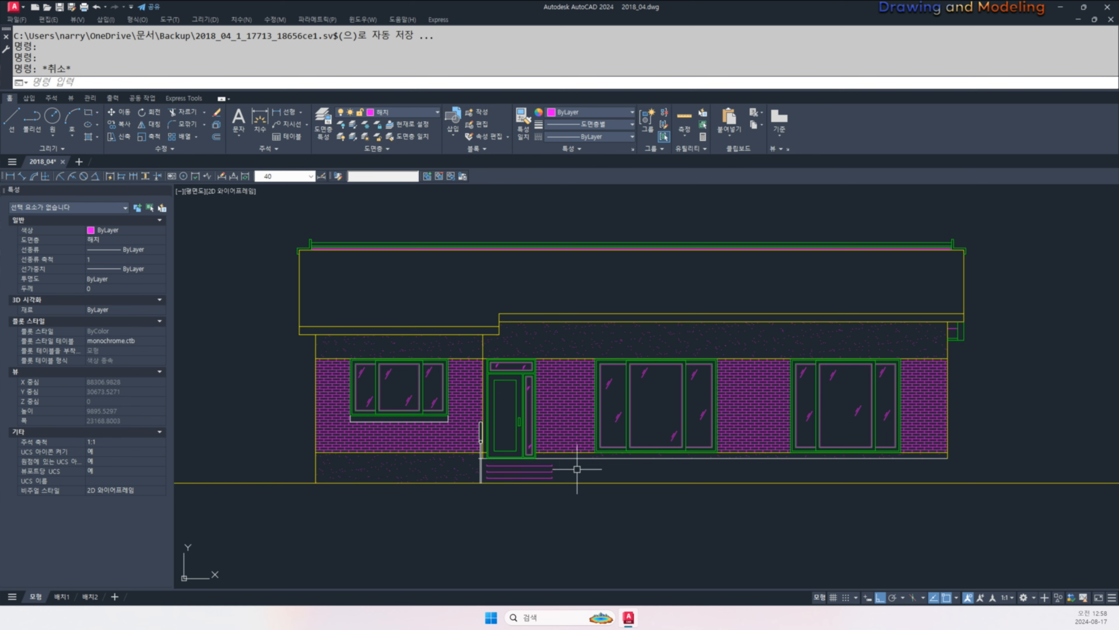
{"action": "scroll", "coordinate": [498, 452], "scroll_direction": "up", "scroll_amount": 4}
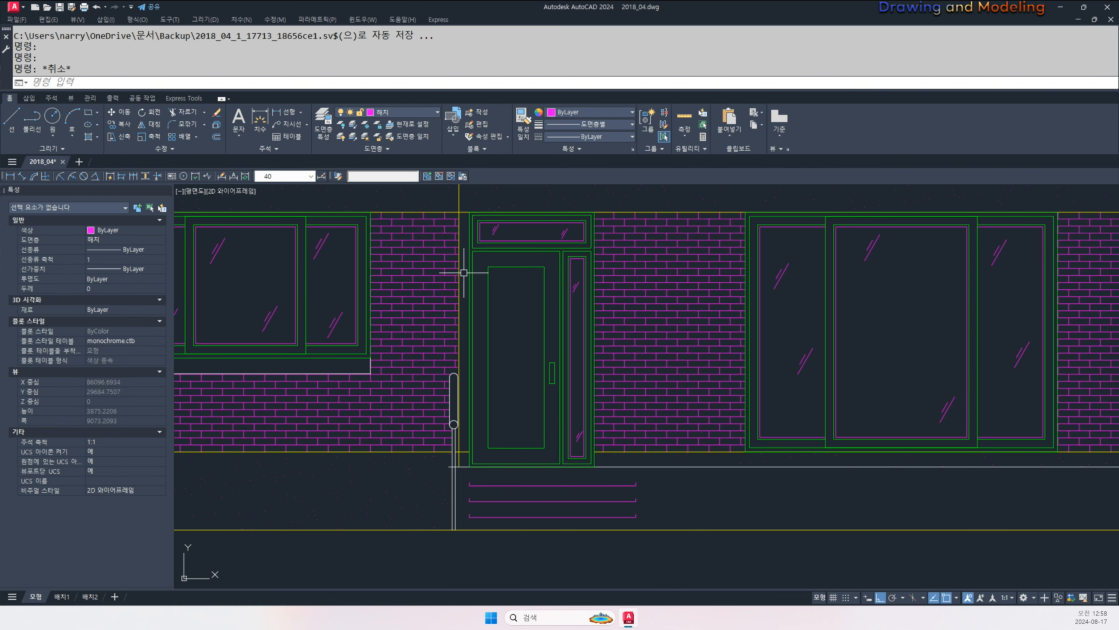
{"action": "scroll", "coordinate": [500, 350], "scroll_direction": "down", "scroll_amount": 4}
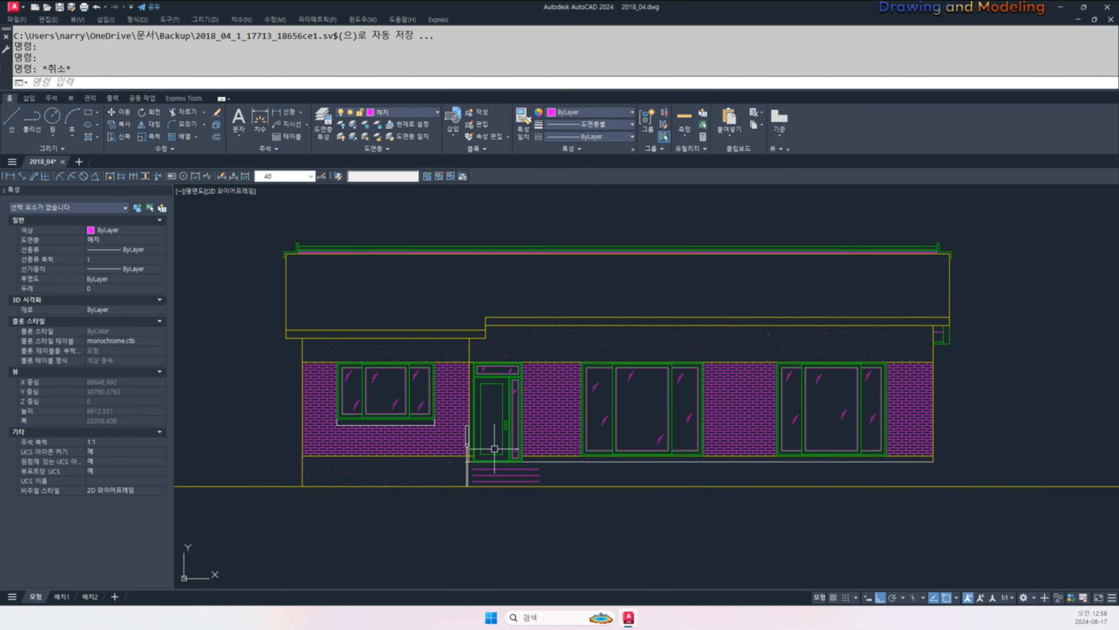
- Turn on all layers and match the white floor line at the entrance to the properties of the cyan step lines
{"action": "left_click", "coordinate": [341, 138]}
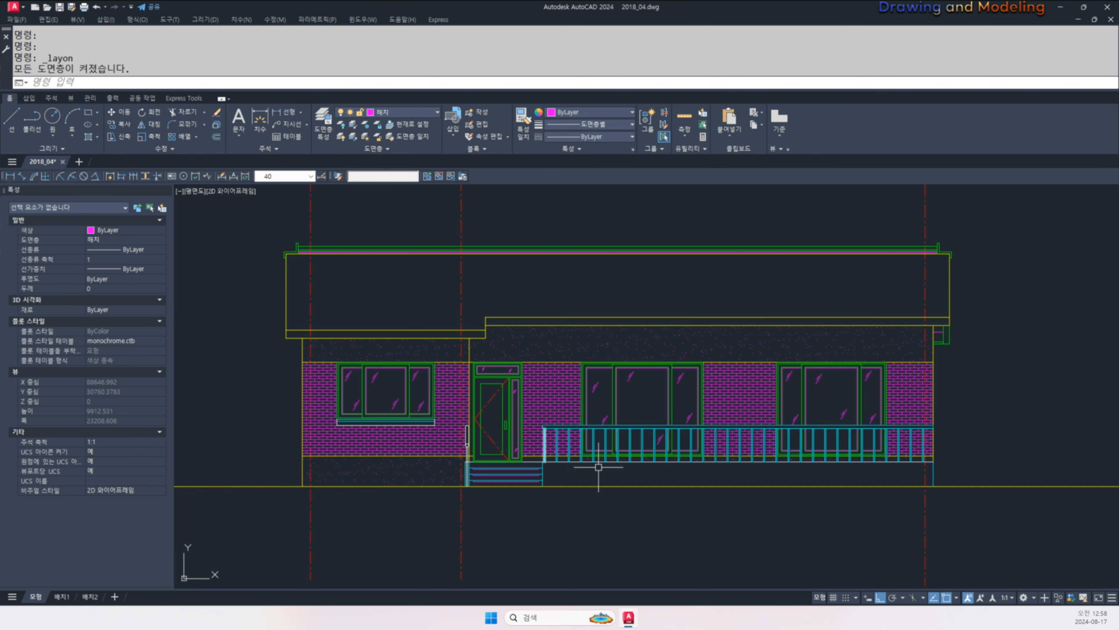
{"action": "scroll", "coordinate": [511, 471], "scroll_direction": "up", "scroll_amount": 3}
{"action": "type", "text": "ma"}
{"action": "key", "text": "Return"}
{"action": "left_click", "coordinate": [582, 440]}
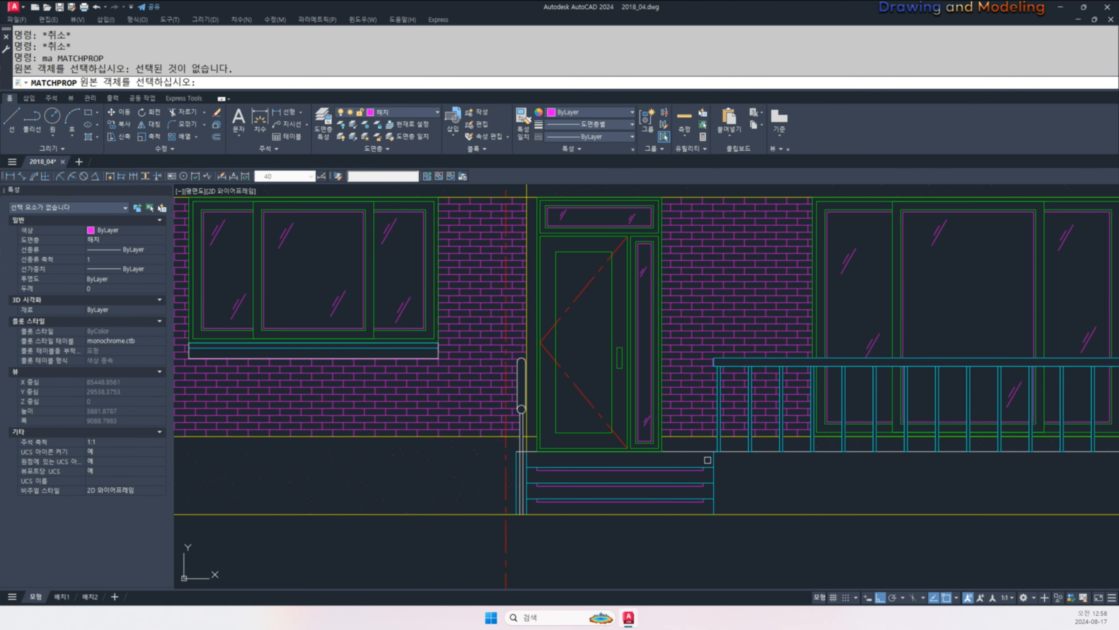
{"action": "scroll", "coordinate": [727, 463], "scroll_direction": "up", "scroll_amount": 4}
{"action": "left_click", "coordinate": [726, 463]}
{"action": "left_click", "coordinate": [712, 454]}
{"action": "left_click", "coordinate": [688, 431]}
{"action": "scroll", "coordinate": [282, 439], "scroll_direction": "up", "scroll_amount": 4}
{"action": "middle_click_drag", "start_coordinate": [282, 439], "coordinate": [587, 435]}
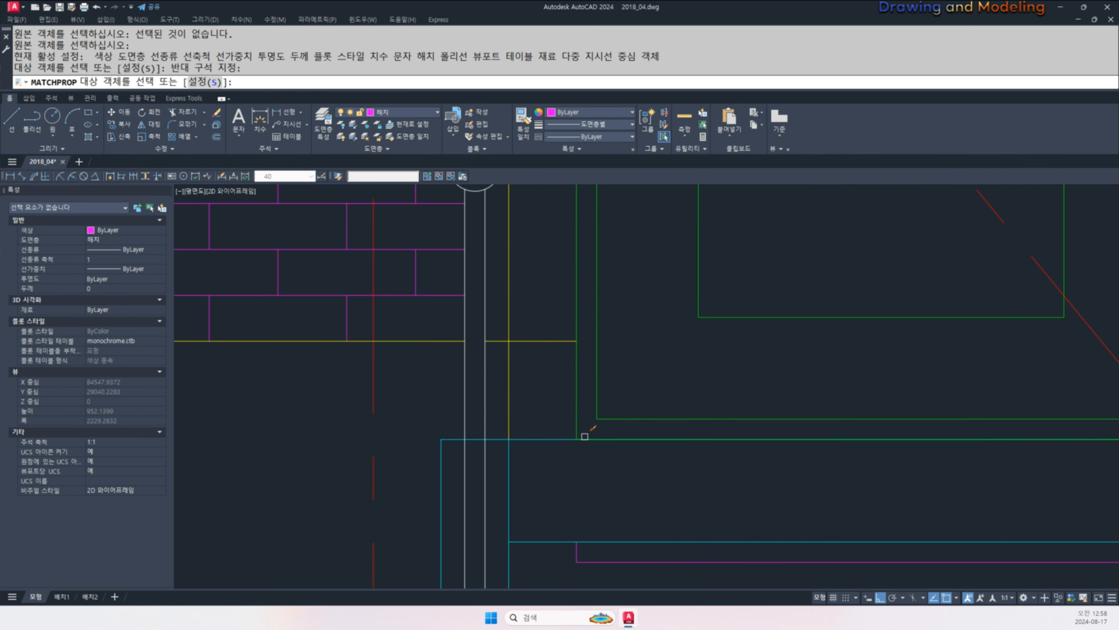
- Match the properties of the handrail post and its rounded rail beside the door to the cyan step lines
{"action": "scroll", "coordinate": [463, 415], "scroll_direction": "up", "scroll_amount": 2}
{"action": "left_click", "coordinate": [514, 394]}
{"action": "left_click", "coordinate": [464, 417]}
{"action": "scroll", "coordinate": [466, 418], "scroll_direction": "down", "scroll_amount": 2}
{"action": "middle_click_drag", "start_coordinate": [478, 349], "coordinate": [461, 471]}
{"action": "scroll", "coordinate": [462, 471], "scroll_direction": "down", "scroll_amount": 1}
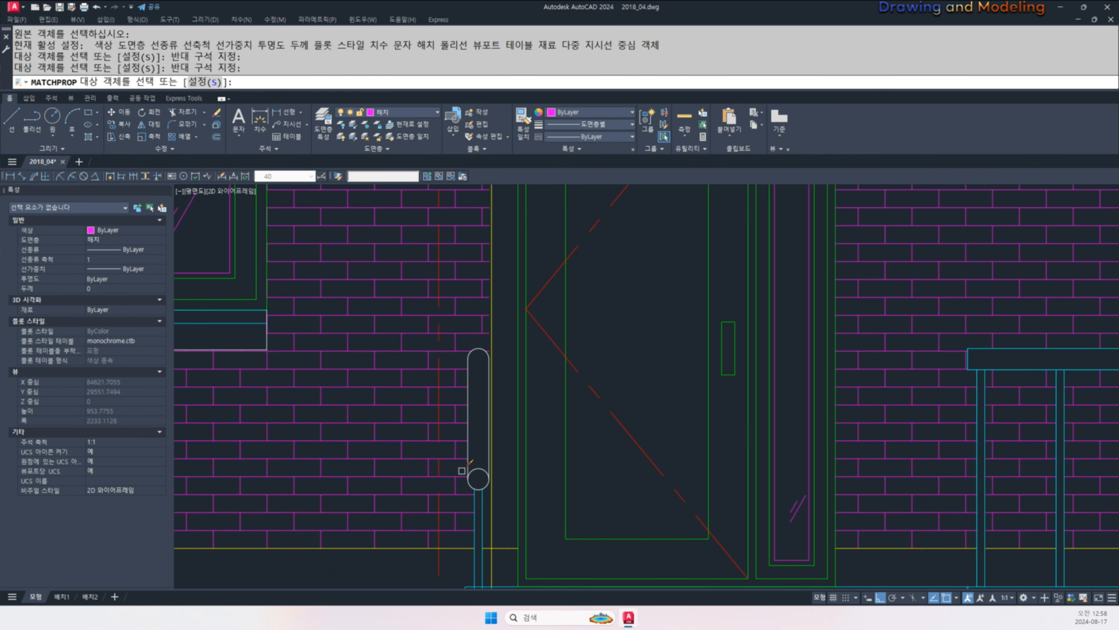
{"action": "scroll", "coordinate": [610, 471], "scroll_direction": "down", "scroll_amount": 5}
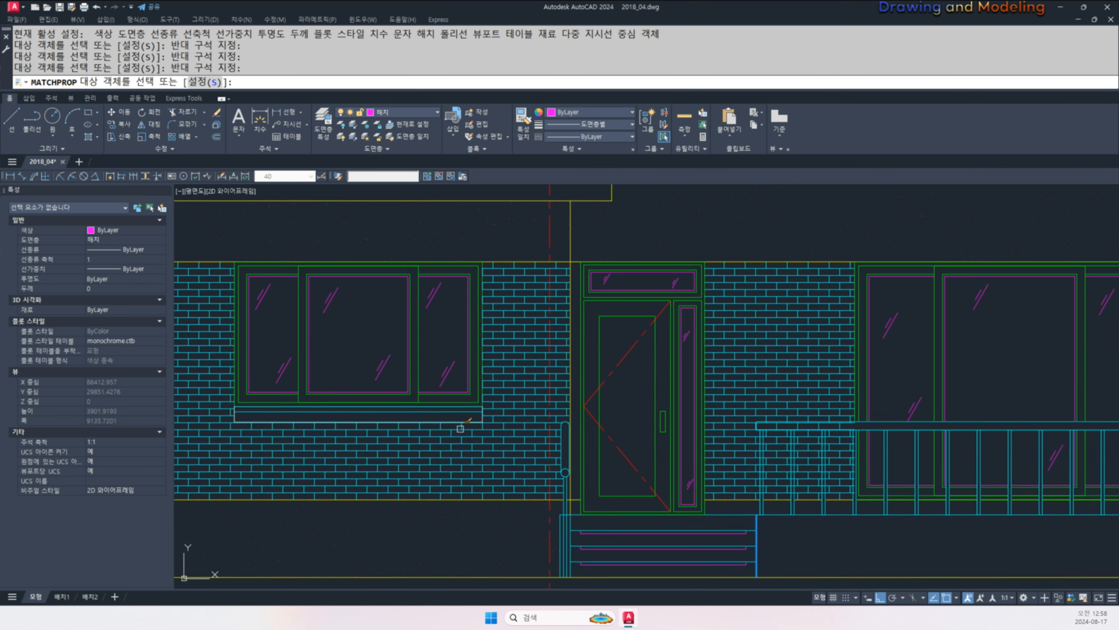
- Match the side and bottom edges of the sill under the leftmost window to the same cyan line properties
{"action": "scroll", "coordinate": [457, 423], "scroll_direction": "up", "scroll_amount": 10}
{"action": "left_click", "coordinate": [686, 414]}
{"action": "left_click", "coordinate": [668, 424]}
{"action": "left_click", "coordinate": [668, 440]}
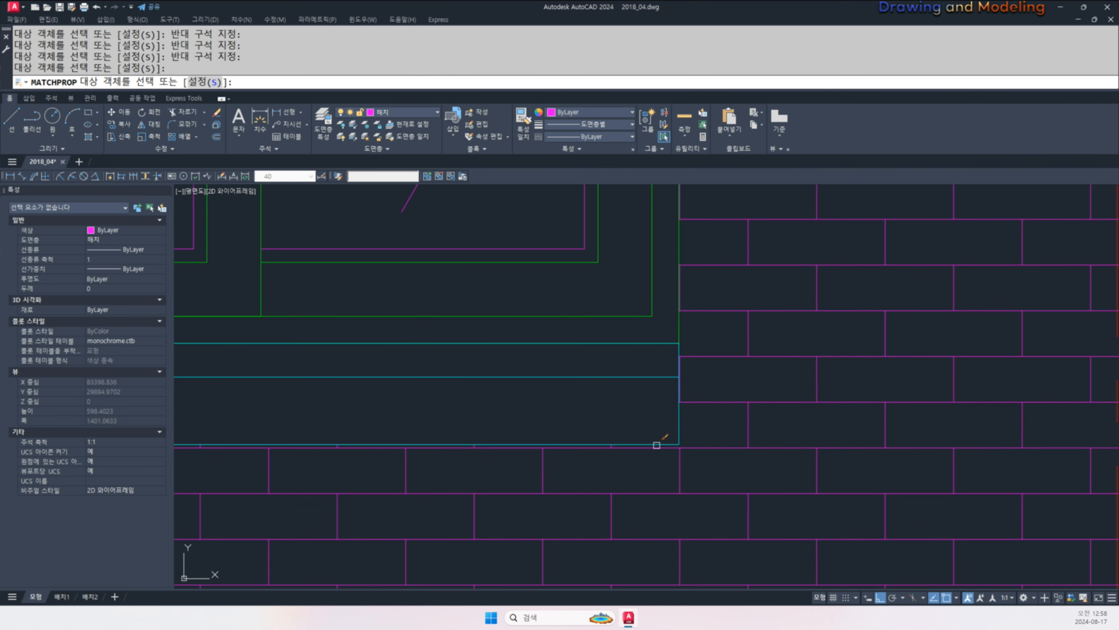
{"action": "scroll", "coordinate": [492, 439], "scroll_direction": "down", "scroll_amount": 5}
{"action": "scroll", "coordinate": [454, 450], "scroll_direction": "up", "scroll_amount": 3}
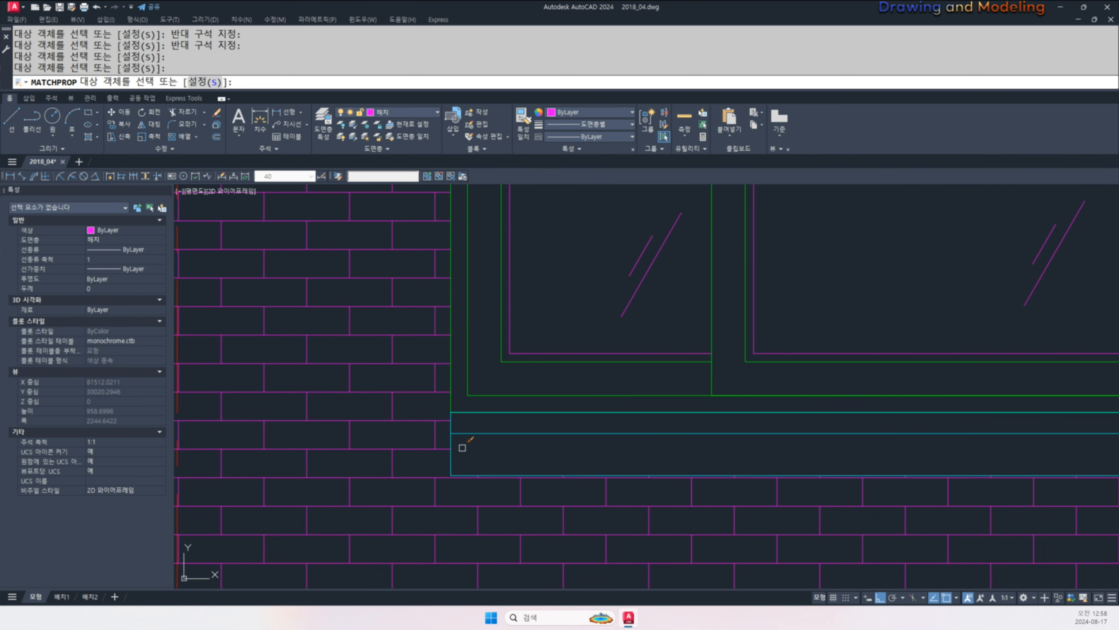
{"action": "key", "text": "Escape"}
- Hatch both bands of the sill under the leftmost window with the ANSI31 pattern at scale 10
{"action": "scroll", "coordinate": [582, 450], "scroll_direction": "down", "scroll_amount": 4}
{"action": "scroll", "coordinate": [587, 446], "scroll_direction": "up", "scroll_amount": 1}
{"action": "type", "text": "h"}
{"action": "key", "text": "Return"}
{"action": "left_click", "coordinate": [613, 443]}
{"action": "left_click", "coordinate": [619, 430]}
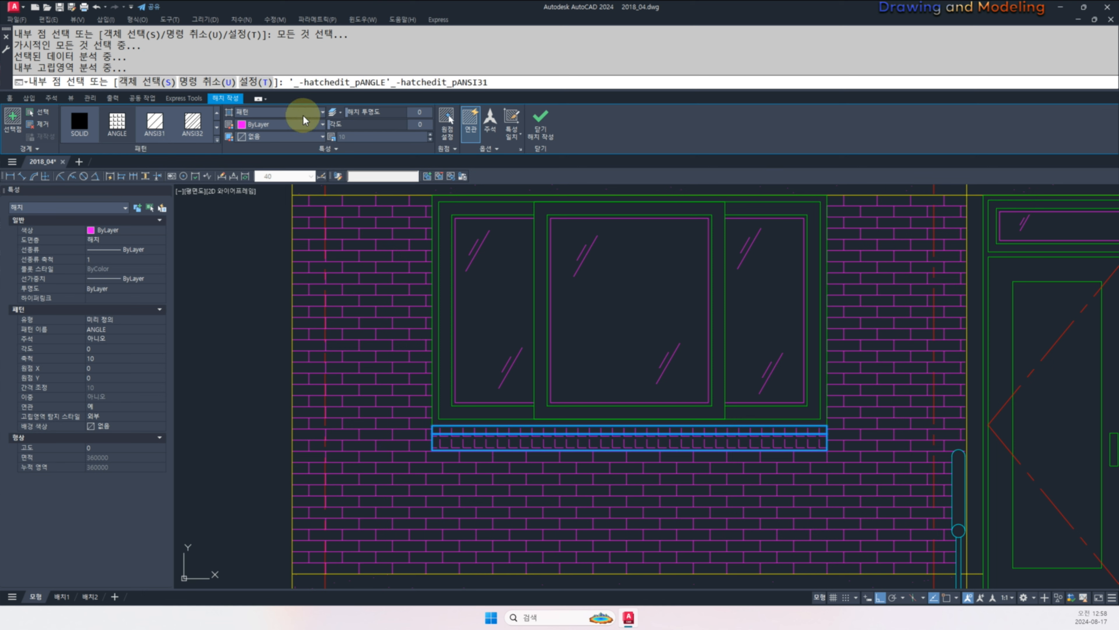
{"action": "left_click", "coordinate": [154, 121]}
{"action": "key", "text": "Escape"}
{"action": "key", "text": "Escape"}
{"action": "key", "text": "Escape"}
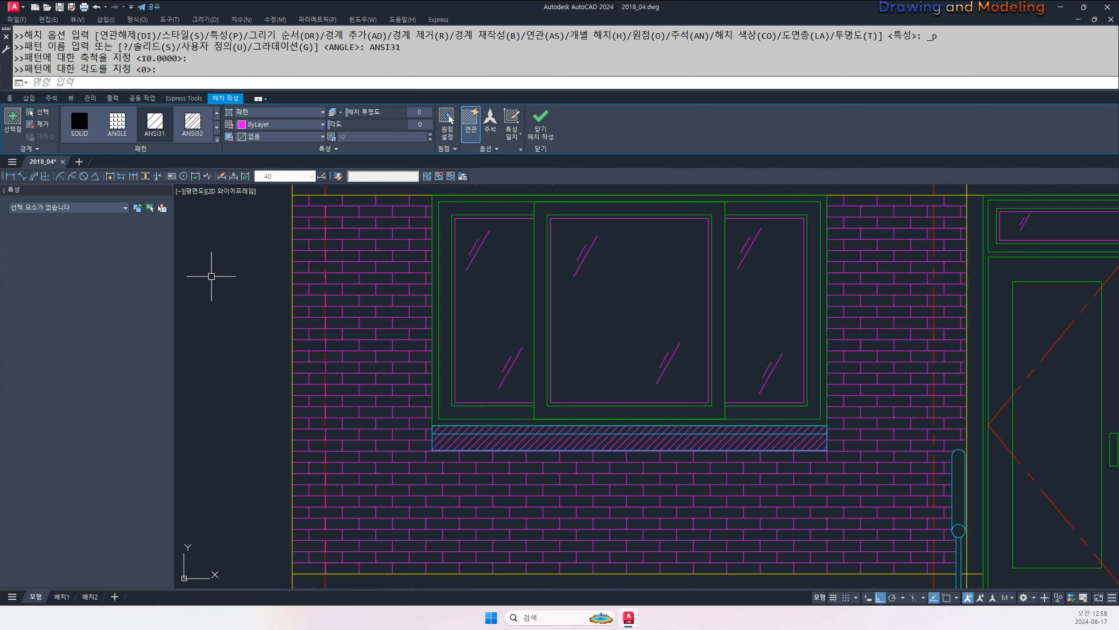
- Change the sill hatch to a user-defined pattern with spacing 60 and angle 90
{"action": "left_click", "coordinate": [496, 440]}
{"action": "left_click", "coordinate": [301, 113]}
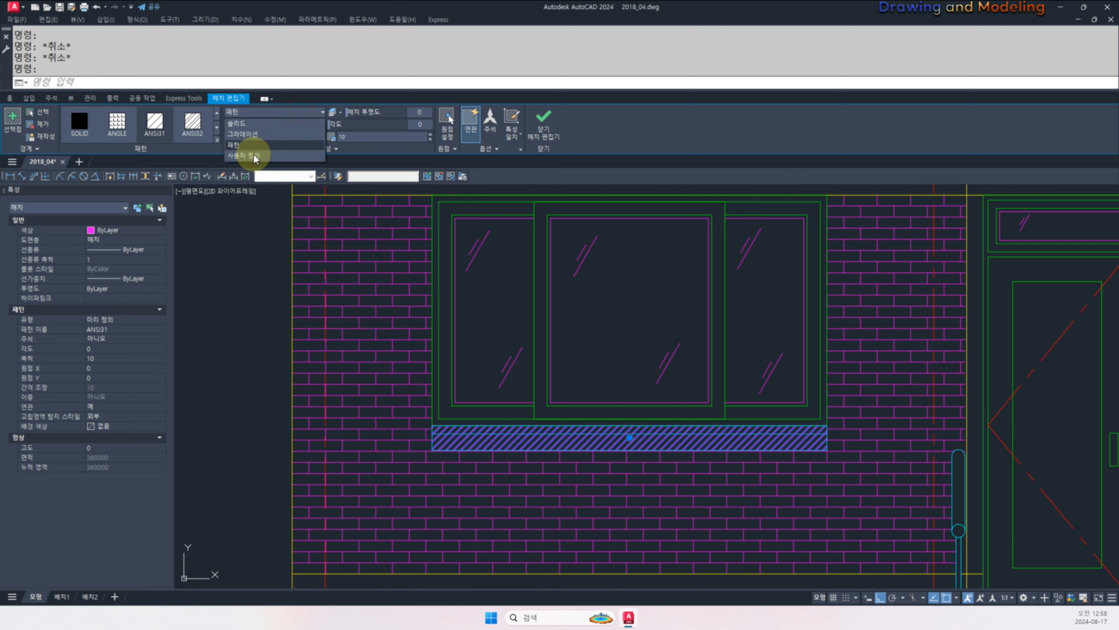
{"action": "left_click", "coordinate": [254, 154]}
{"action": "left_click", "coordinate": [357, 136]}
{"action": "type", "text": "60"}
{"action": "key", "text": "Return"}
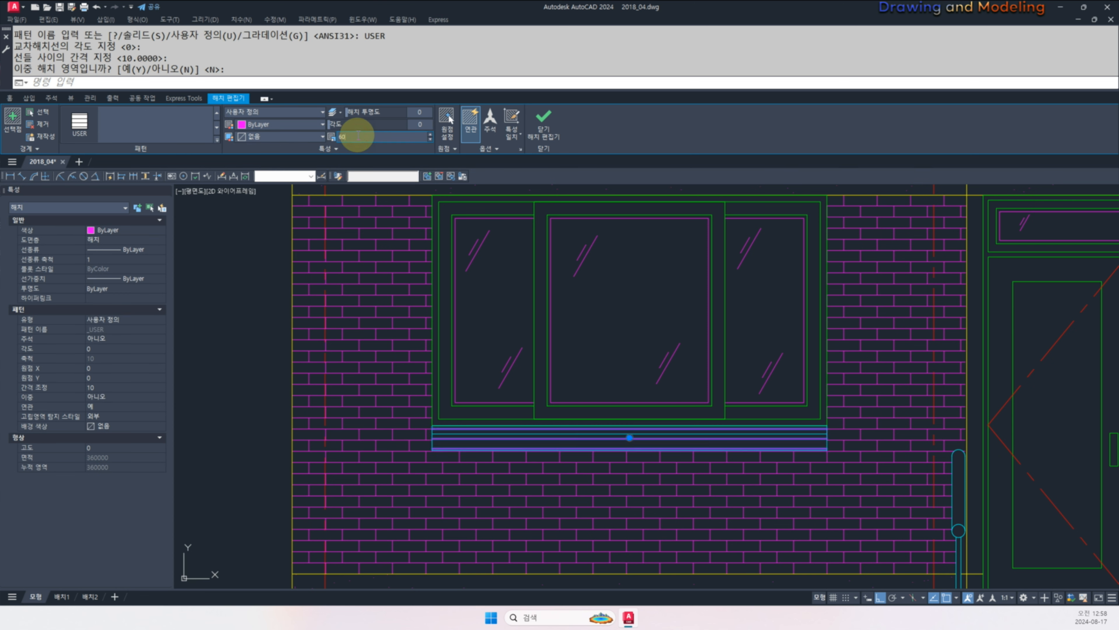
{"action": "left_click", "coordinate": [415, 125]}
{"action": "type", "text": "90"}
{"action": "key", "text": "Return"}
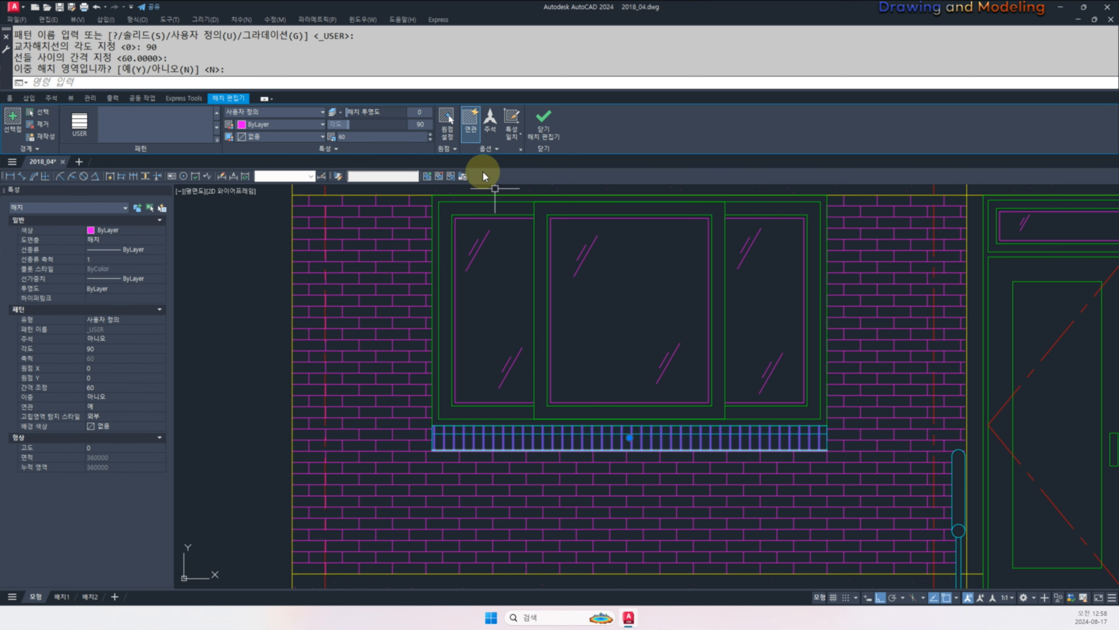
- Set the sill hatch origin at the sill's lower-left corner
{"action": "left_click", "coordinate": [449, 121]}
{"action": "left_click", "coordinate": [432, 450]}
{"action": "key", "text": "Escape"}
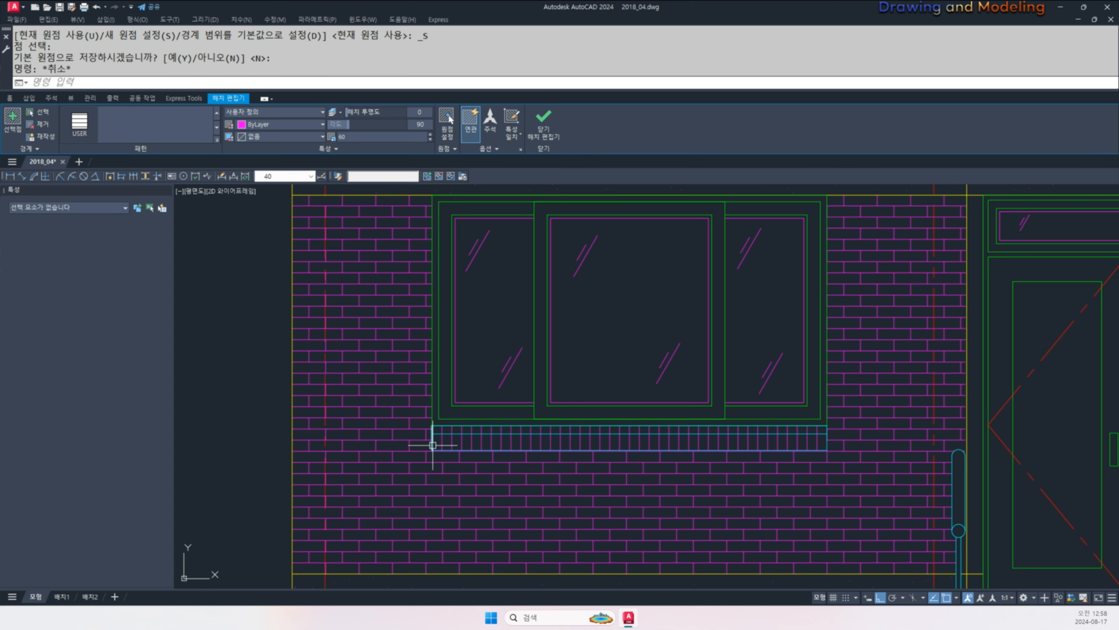
{"action": "key", "text": "Escape"}
- Turn off the layer of the red centre lines (중심선)
{"action": "scroll", "coordinate": [433, 442], "scroll_direction": "down", "scroll_amount": 4}
{"action": "middle_click_drag", "start_coordinate": [536, 340], "coordinate": [517, 404]}
{"action": "scroll", "coordinate": [517, 404], "scroll_direction": "up", "scroll_amount": 1}
{"action": "middle_click_drag", "start_coordinate": [516, 405], "coordinate": [509, 392]}
{"action": "left_click", "coordinate": [342, 125]}
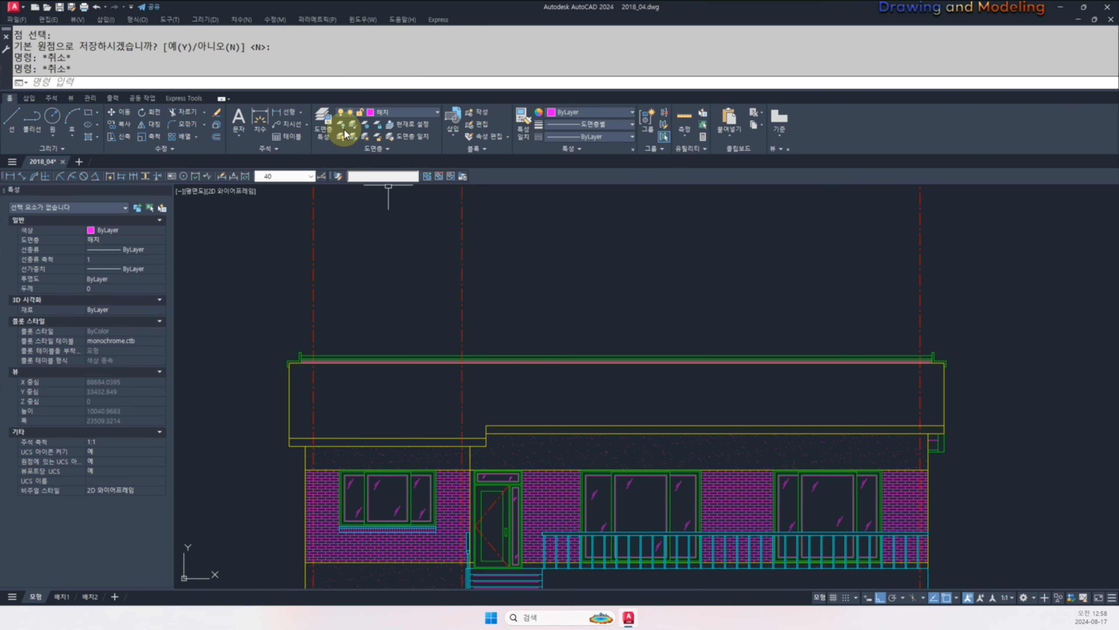
{"action": "left_click", "coordinate": [462, 304]}
{"action": "key", "text": "Escape"}
{"action": "key", "text": "Escape"}
{"action": "middle_click_drag", "start_coordinate": [571, 320], "coordinate": [572, 314]}
- Hatch the roof surface and the narrow ridge band above it with ANSI31 at scale 10
{"action": "type", "text": "h"}
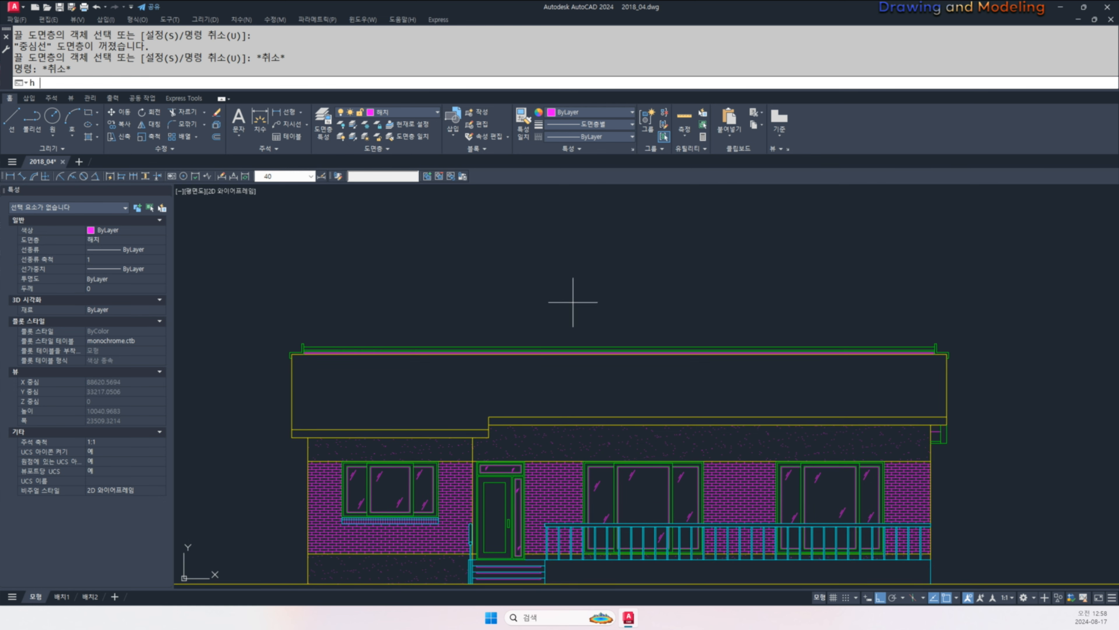
{"action": "key", "text": "Return"}
{"action": "left_click", "coordinate": [591, 346]}
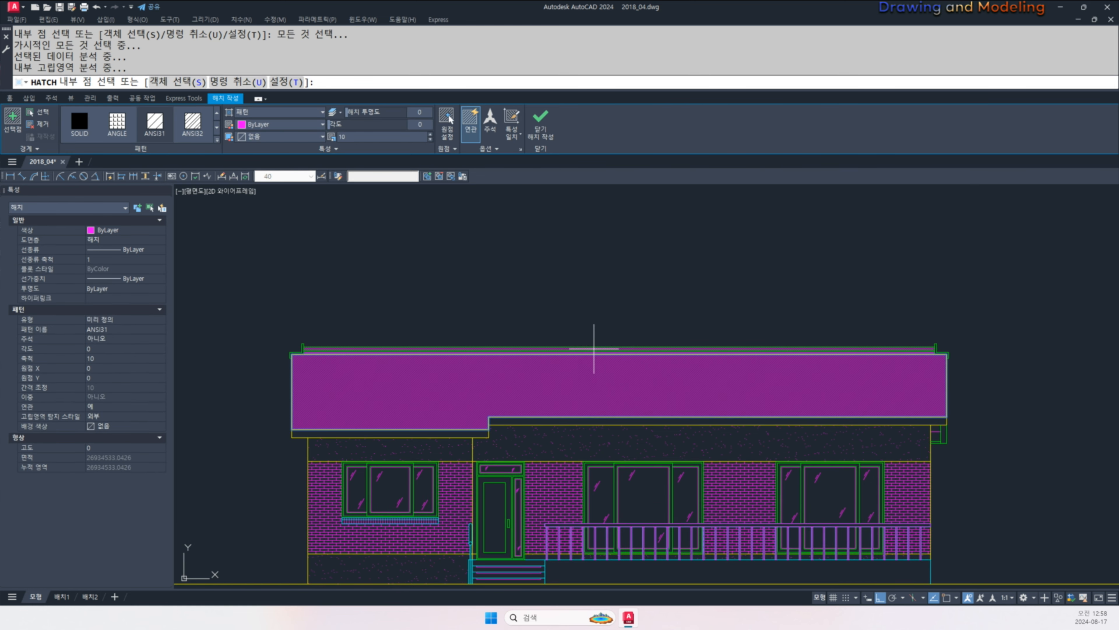
{"action": "key", "text": "Escape"}
- Change the roof hatch to a user-defined pattern with spacing 300 and angle 90
{"action": "left_click", "coordinate": [429, 362]}
{"action": "left_click", "coordinate": [278, 113]}
{"action": "left_click", "coordinate": [252, 155]}
{"action": "left_click", "coordinate": [371, 136]}
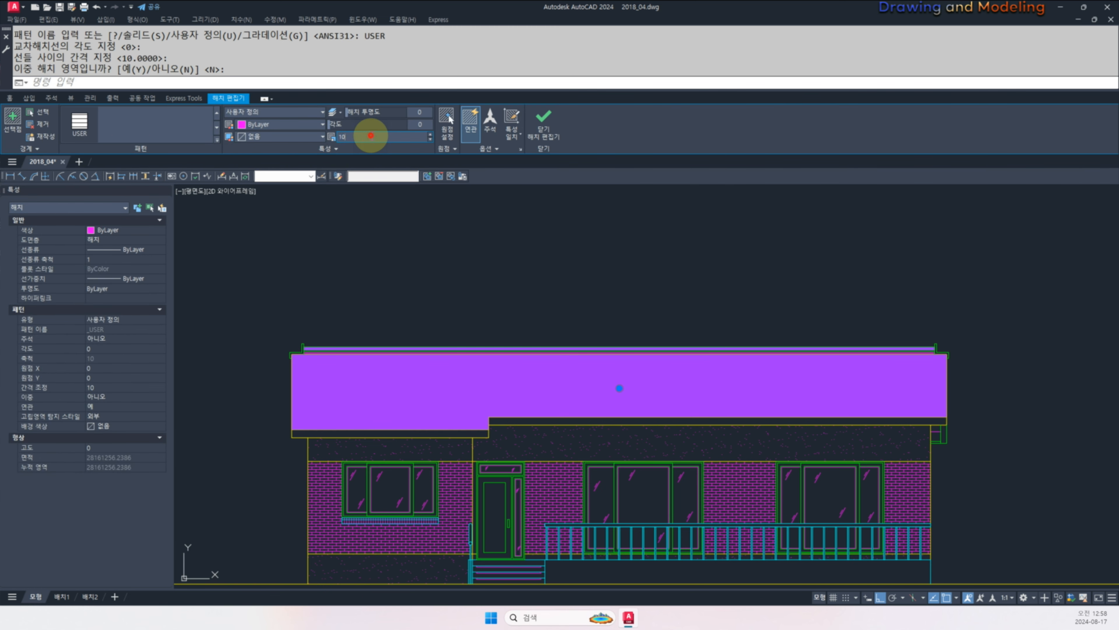
{"action": "type", "text": "300"}
{"action": "key", "text": "Return"}
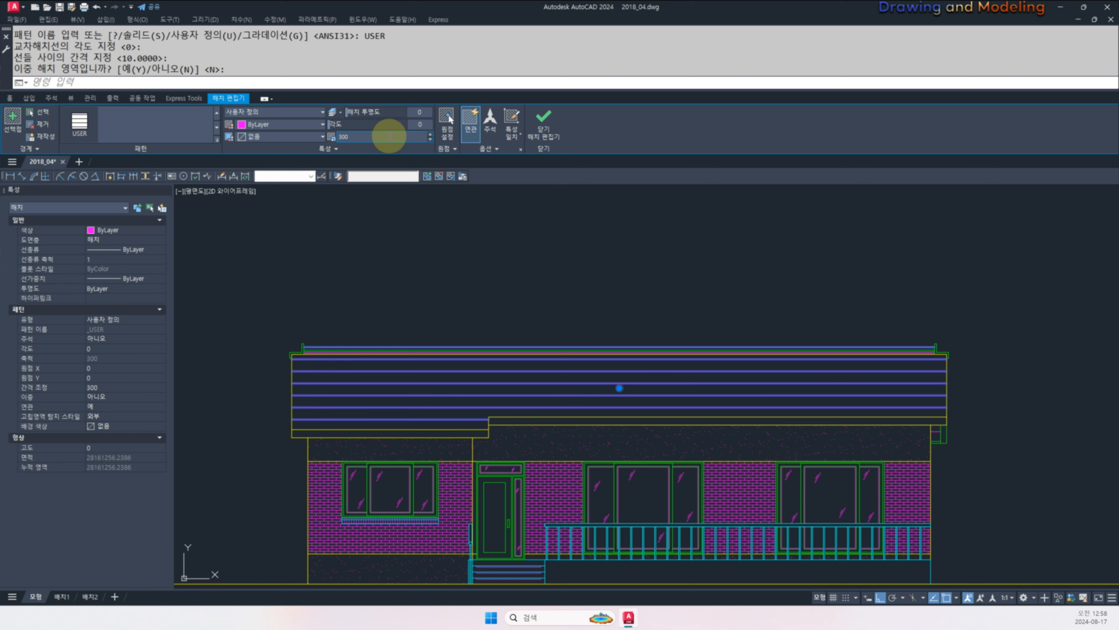
{"action": "type", "text": "90"}
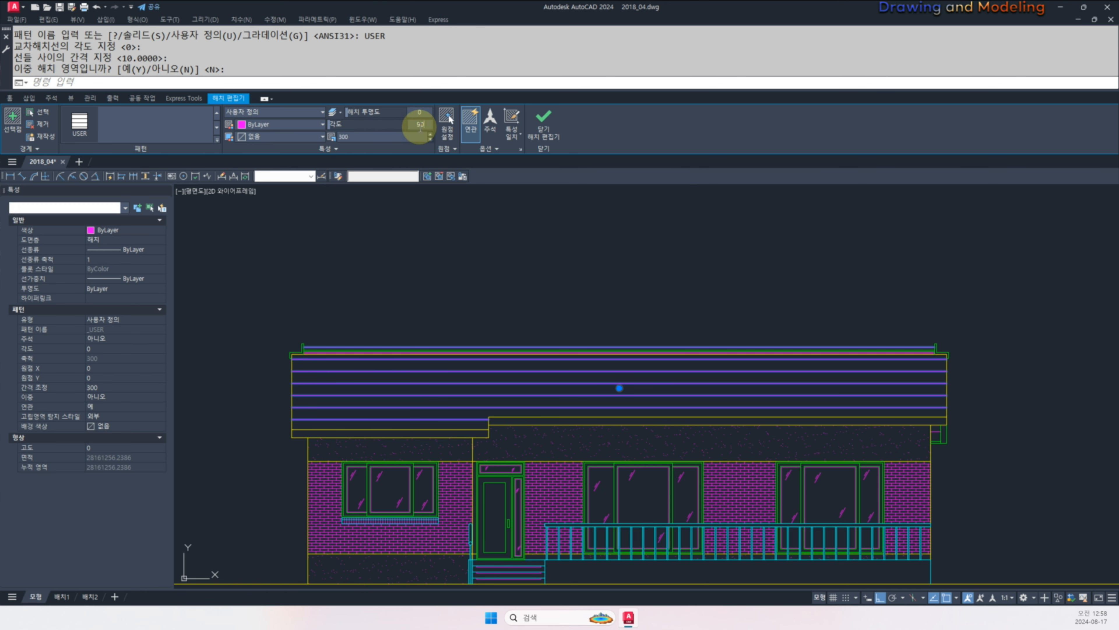
{"action": "key", "text": "Return"}
- Set a new origin for the roof hatch near the step in the eave above the entrance
{"action": "left_click", "coordinate": [448, 118]}
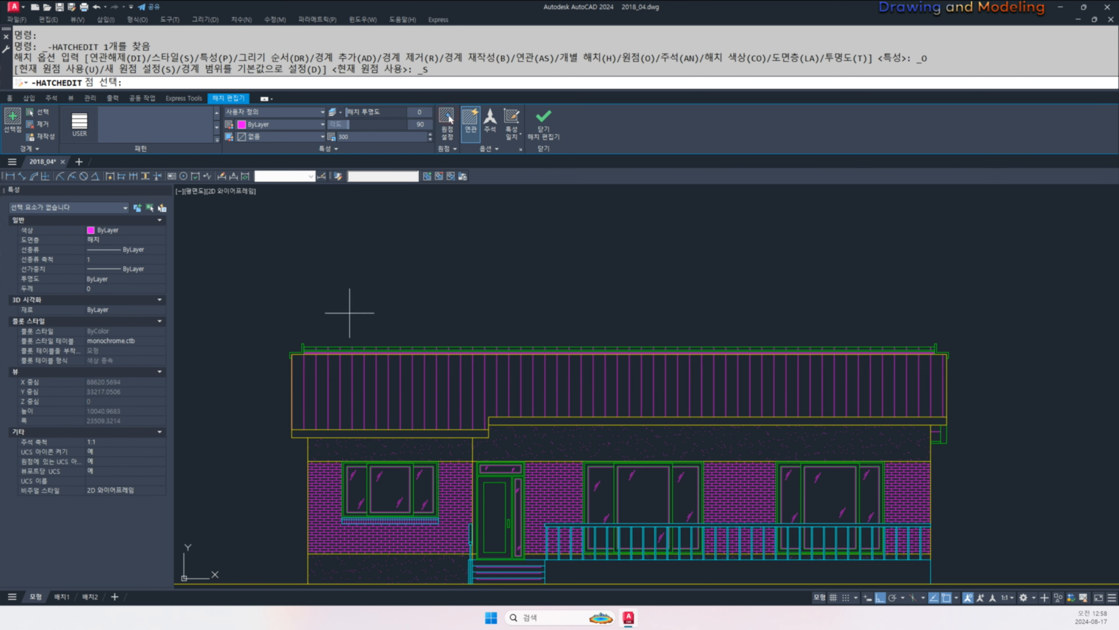
{"action": "left_click", "coordinate": [492, 410]}
{"action": "key", "text": "Escape"}
{"action": "key", "text": "Escape"}
- Copy the roof hatch 25 horizontally to the right to double its vertical lines
{"action": "scroll", "coordinate": [481, 399], "scroll_direction": "up", "scroll_amount": 3}
{"action": "type", "text": "co"}
{"action": "key", "text": "Return"}
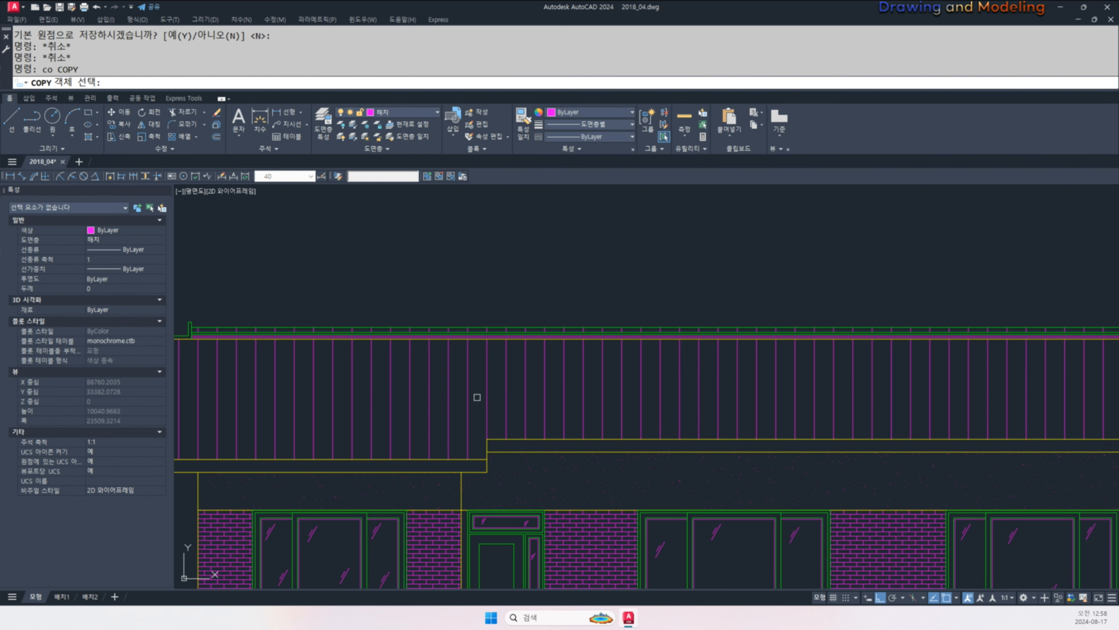
{"action": "left_click", "coordinate": [518, 386]}
{"action": "left_click", "coordinate": [493, 395]}
{"action": "scroll", "coordinate": [495, 392], "scroll_direction": "down", "scroll_amount": 3}
{"action": "key", "text": "Return"}
{"action": "left_click", "coordinate": [480, 307]}
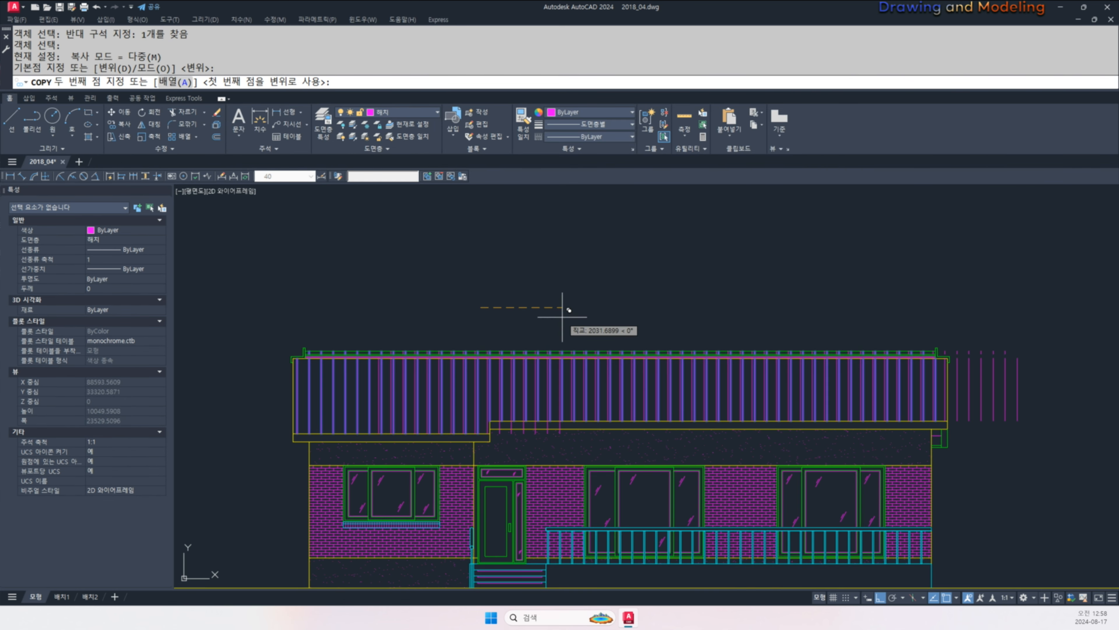
{"action": "type", "text": "25"}
{"action": "key", "text": "Return"}
{"action": "key", "text": "Escape"}
{"action": "key", "text": "Escape"}
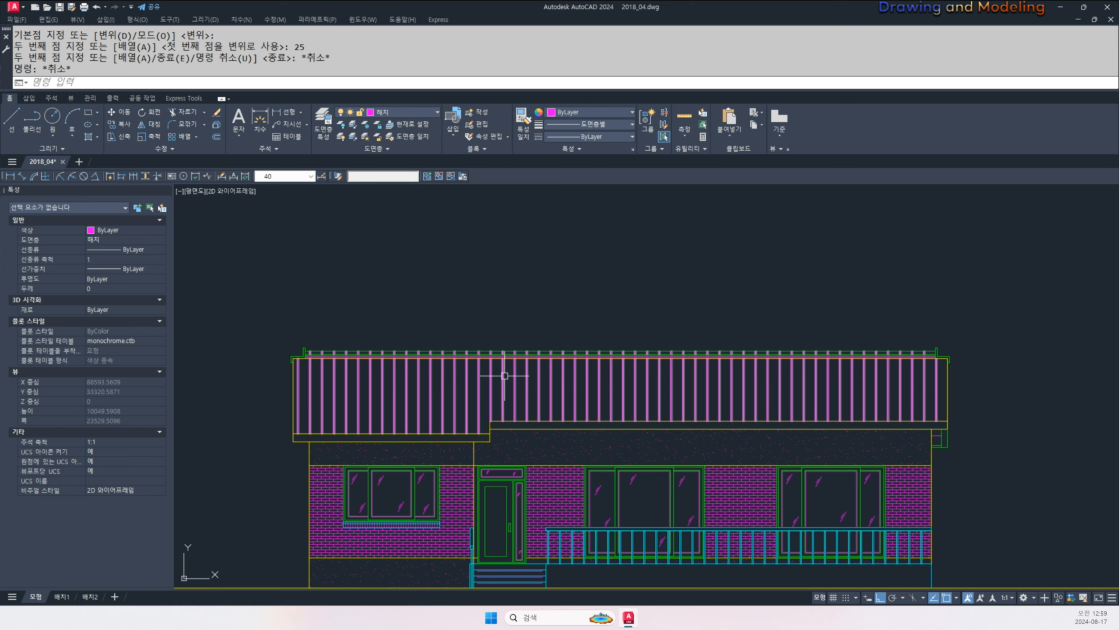
- Turn on all layers and draw a rectangular frame around the whole south elevation
{"action": "middle_click_drag", "start_coordinate": [726, 388], "coordinate": [709, 377]}
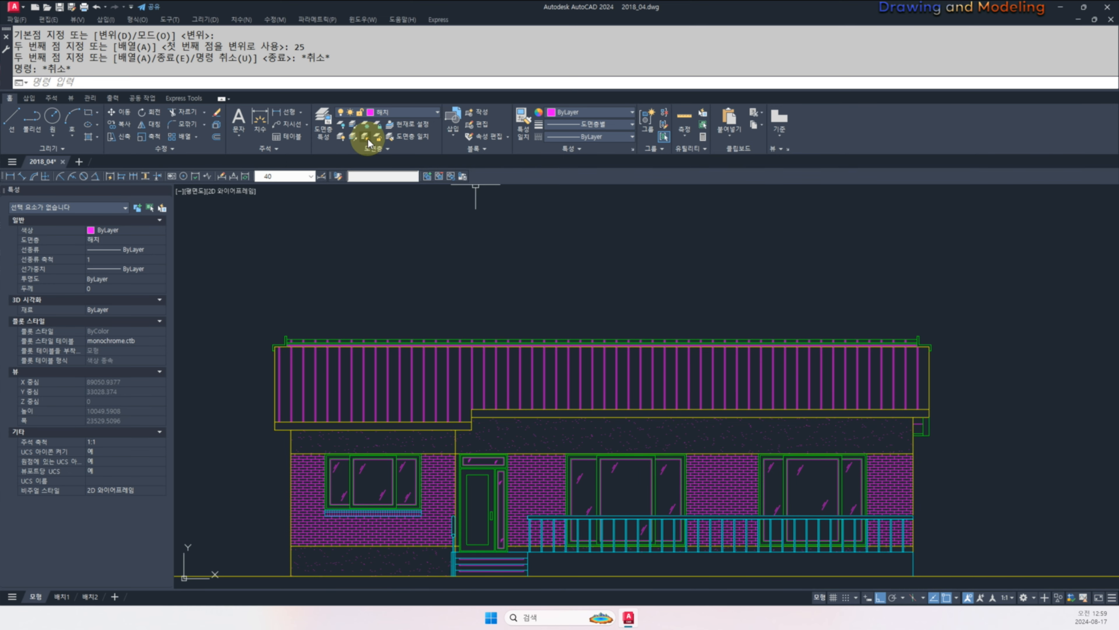
{"action": "left_click", "coordinate": [507, 314]}
{"action": "key", "text": "Escape"}
{"action": "key", "text": "Escape"}
{"action": "scroll", "coordinate": [612, 371], "scroll_direction": "down", "scroll_amount": 4}
{"action": "type", "text": "rec"}
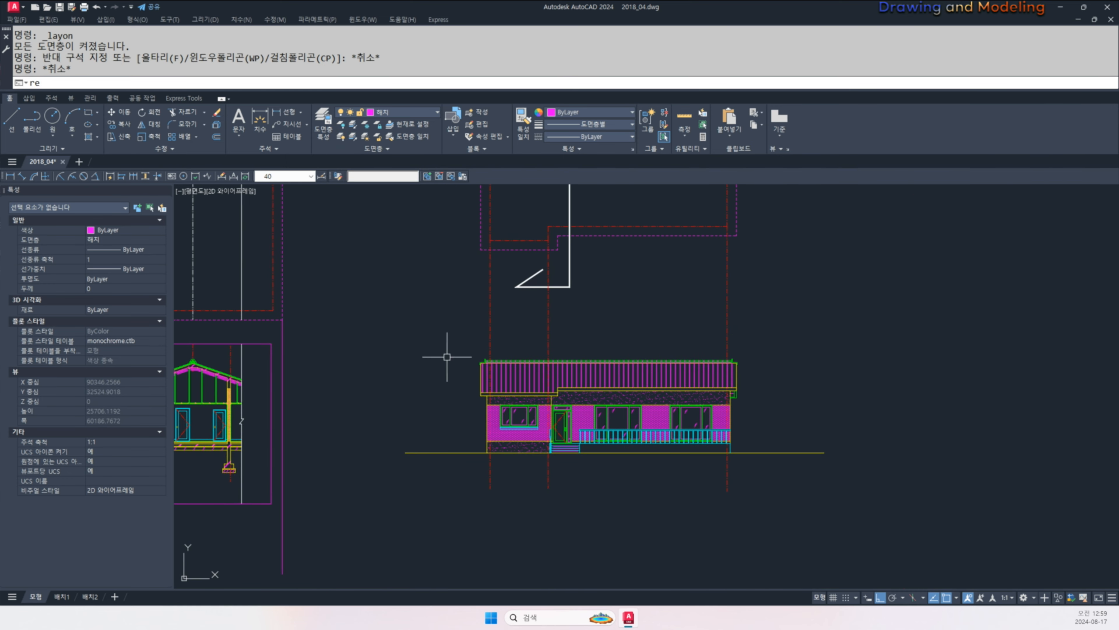
{"action": "key", "text": "Return"}
{"action": "left_click", "coordinate": [438, 318]}
{"action": "left_click", "coordinate": [782, 478]}
- Trim the red centre lines above the elevation back to the frame's upper edge
{"action": "type", "text": "tr"}
{"action": "key", "text": "Return"}
{"action": "left_click", "coordinate": [807, 299]}
{"action": "left_click", "coordinate": [755, 353]}
{"action": "key", "text": "Return"}
{"action": "left_click", "coordinate": [808, 283]}
{"action": "left_click", "coordinate": [452, 289]}
- Trim the lower ends of the centre lines and both ends of the ground line to the frame, keeping the frame whole
{"action": "left_click", "coordinate": [776, 492]}
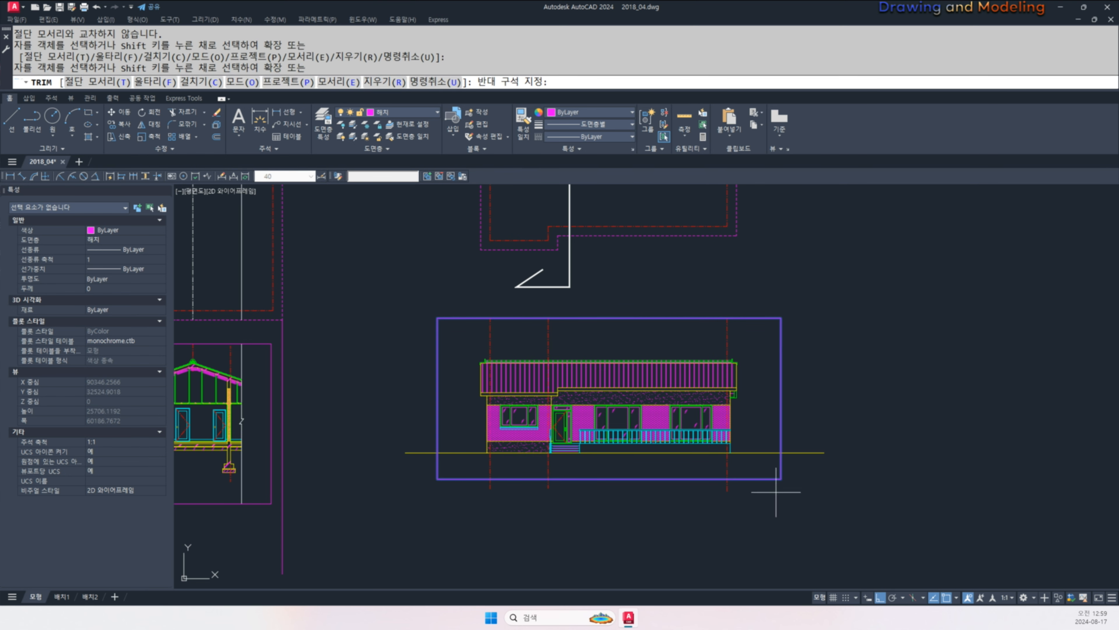
{"action": "left_click", "coordinate": [471, 482]}
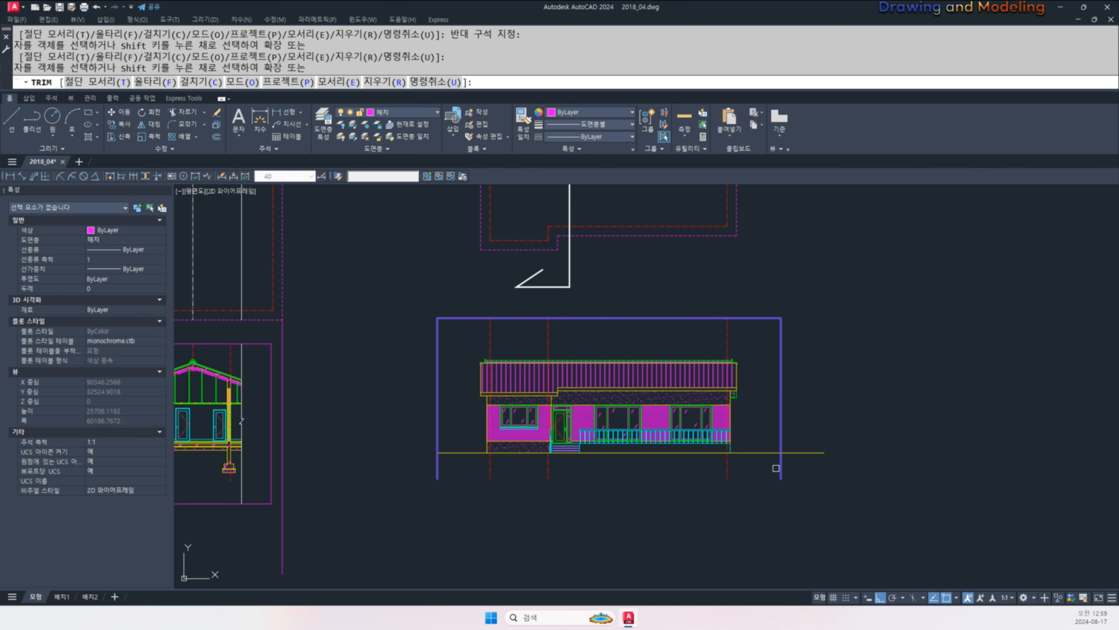
{"action": "key", "text": "ctrl+z"}
{"action": "left_click", "coordinate": [824, 420]}
{"action": "left_click", "coordinate": [805, 463]}
{"action": "key", "text": "Escape"}
{"action": "key", "text": "Escape"}
{"action": "type", "text": "`"}
{"action": "key", "text": "Escape"}
{"action": "middle_click_drag", "start_coordinate": [779, 442], "coordinate": [789, 459]}
{"action": "key", "text": "Escape"}
{"action": "mouse_move", "coordinate": [692, 394]}
{"action": "middle_mouse_down"}
{"action": "mouse_move", "coordinate": [687, 435]}
{"action": "mouse_move", "coordinate": [730, 419]}
{"action": "middle_mouse_up"}
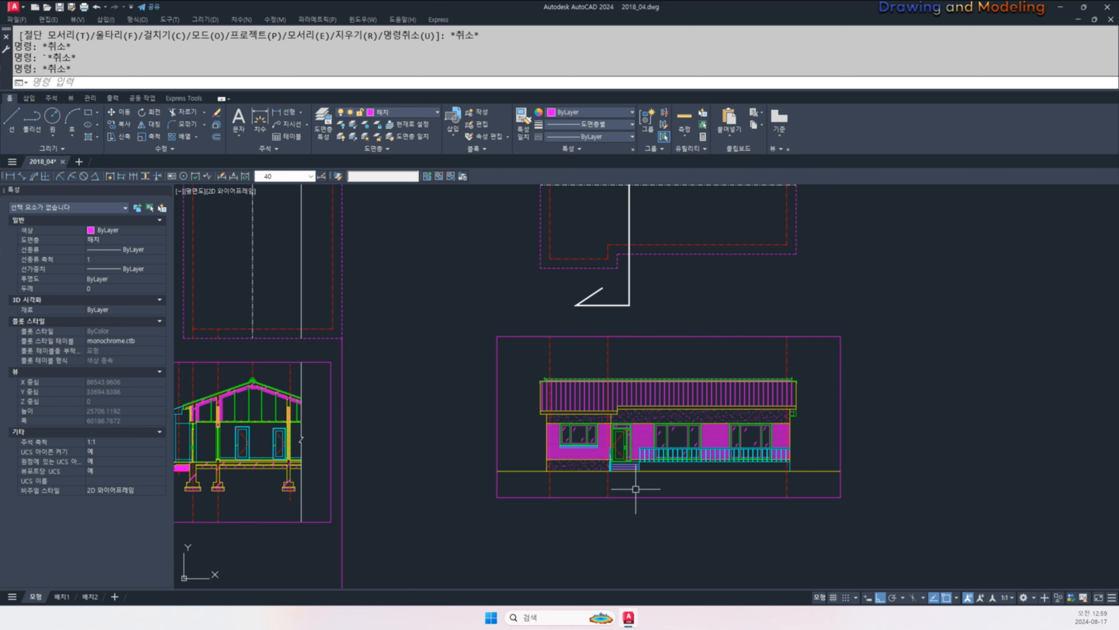
- Review the framed south elevation and the neighbouring house section, checking the linework and hatching of both
{"action": "scroll", "coordinate": [630, 439], "scroll_direction": "up", "scroll_amount": 2}
{"action": "scroll", "coordinate": [693, 481], "scroll_direction": "up", "scroll_amount": 2}
{"action": "middle_click_drag", "start_coordinate": [693, 467], "coordinate": [683, 496]}
{"action": "scroll", "coordinate": [688, 464], "scroll_direction": "down", "scroll_amount": 2}
{"action": "scroll", "coordinate": [703, 363], "scroll_direction": "down", "scroll_amount": 2}
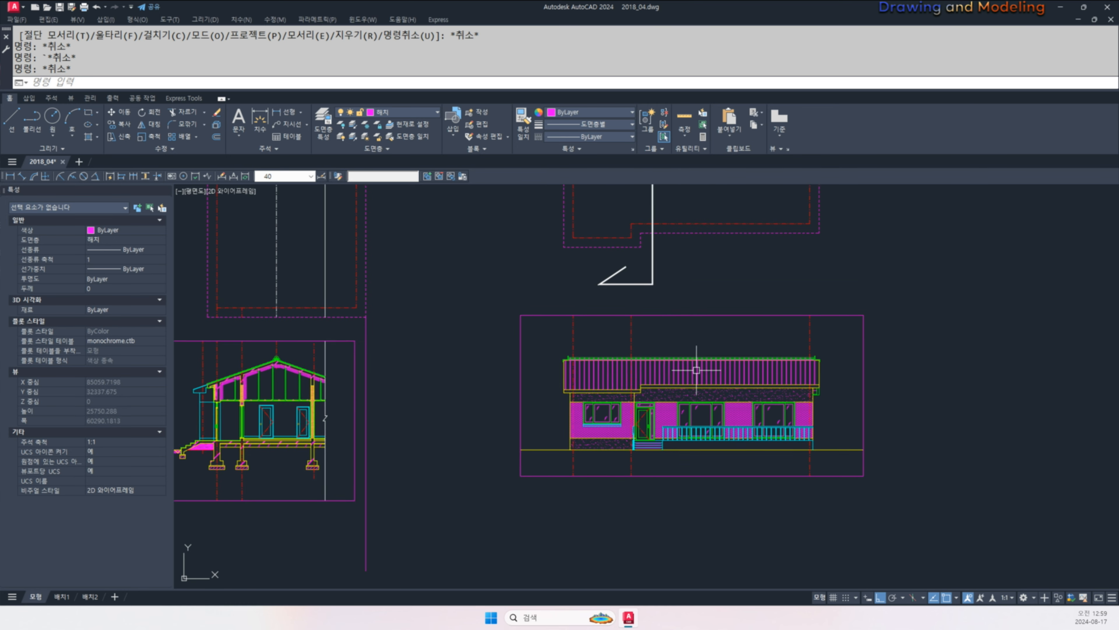
{"action": "middle_click_drag", "start_coordinate": [705, 365], "coordinate": [879, 365]}
{"action": "middle_click_drag", "start_coordinate": [483, 427], "coordinate": [730, 430]}
{"action": "scroll", "coordinate": [730, 429], "scroll_direction": "up", "scroll_amount": 3}
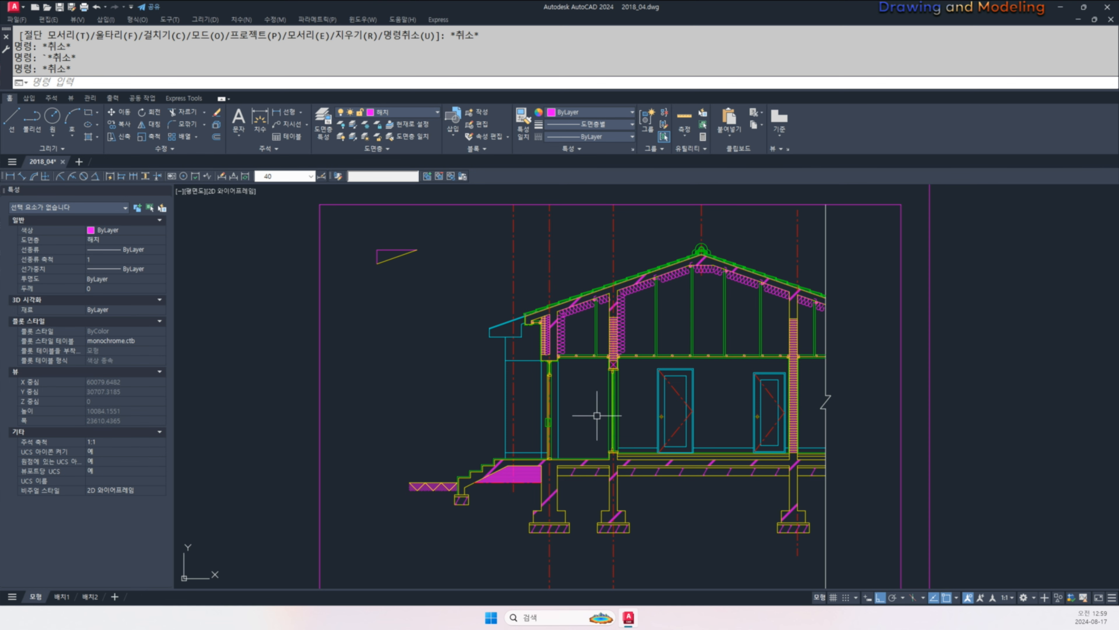
{"action": "scroll", "coordinate": [591, 368], "scroll_direction": "down", "scroll_amount": 2}
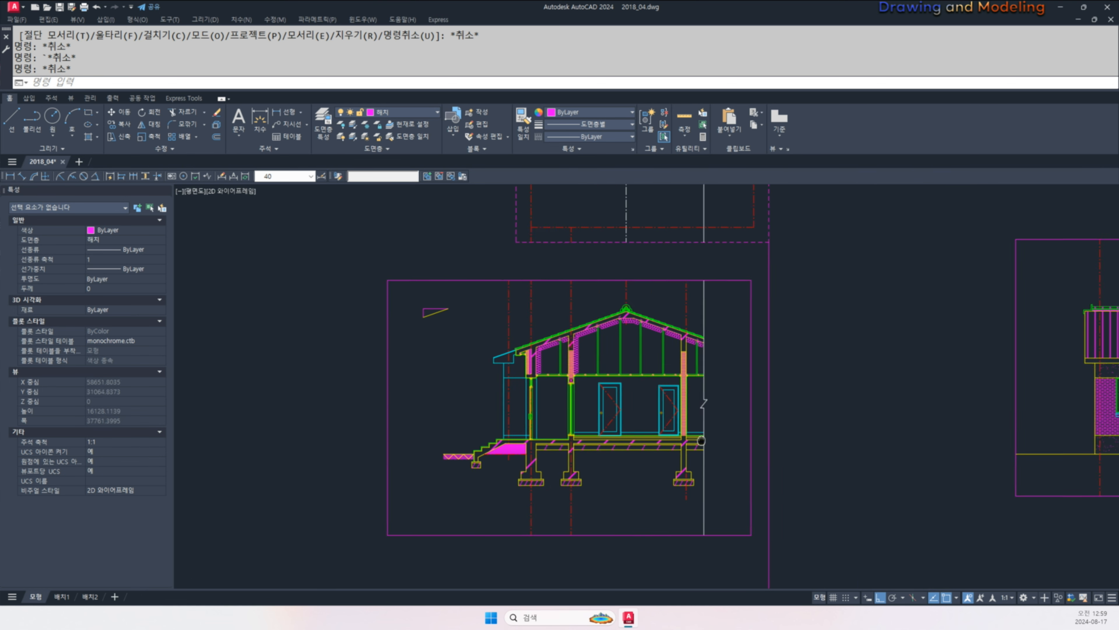
{"action": "middle_click_drag", "start_coordinate": [1001, 427], "coordinate": [737, 417]}
{"action": "scroll", "coordinate": [538, 403], "scroll_direction": "up", "scroll_amount": 3}
{"action": "mouse_move", "coordinate": [382, 392]}
{"action": "middle_mouse_down"}
{"action": "mouse_move", "coordinate": [538, 403]}
{"action": "mouse_move", "coordinate": [519, 391]}
{"action": "mouse_move", "coordinate": [571, 391]}
{"action": "middle_mouse_up"}
{"action": "scroll", "coordinate": [553, 387], "scroll_direction": "down", "scroll_amount": 2}
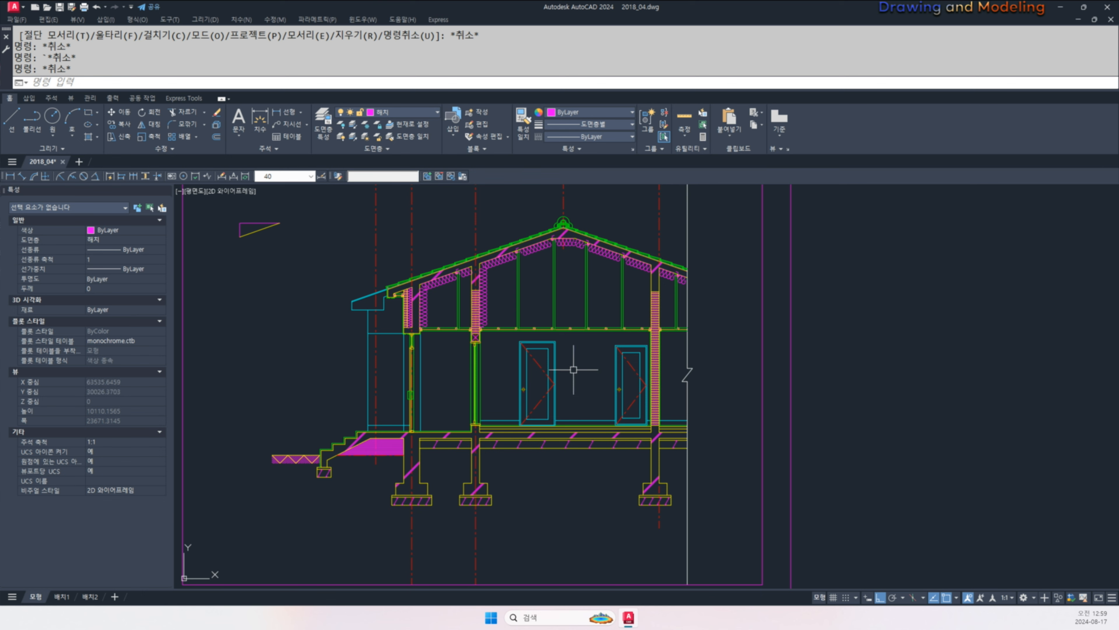
{"action": "scroll", "coordinate": [506, 369], "scroll_direction": "down", "scroll_amount": 2}
{"action": "middle_click_drag", "start_coordinate": [450, 414], "coordinate": [473, 441]}
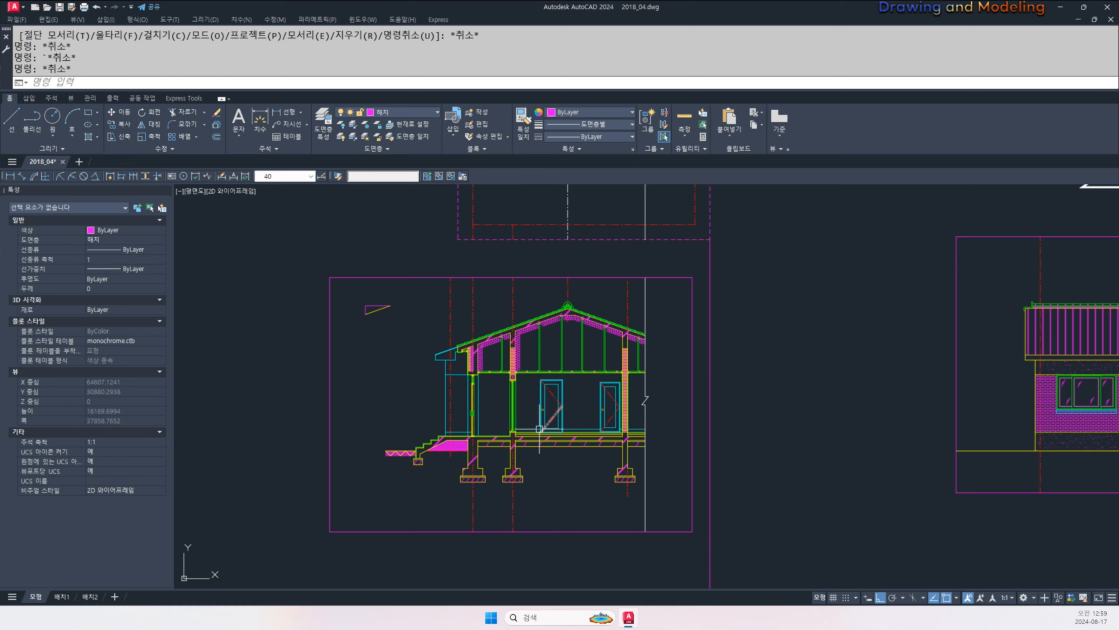
{"action": "scroll", "coordinate": [542, 431], "scroll_direction": "down", "scroll_amount": 2}
{"action": "middle_click_drag", "start_coordinate": [592, 446], "coordinate": [562, 446]}
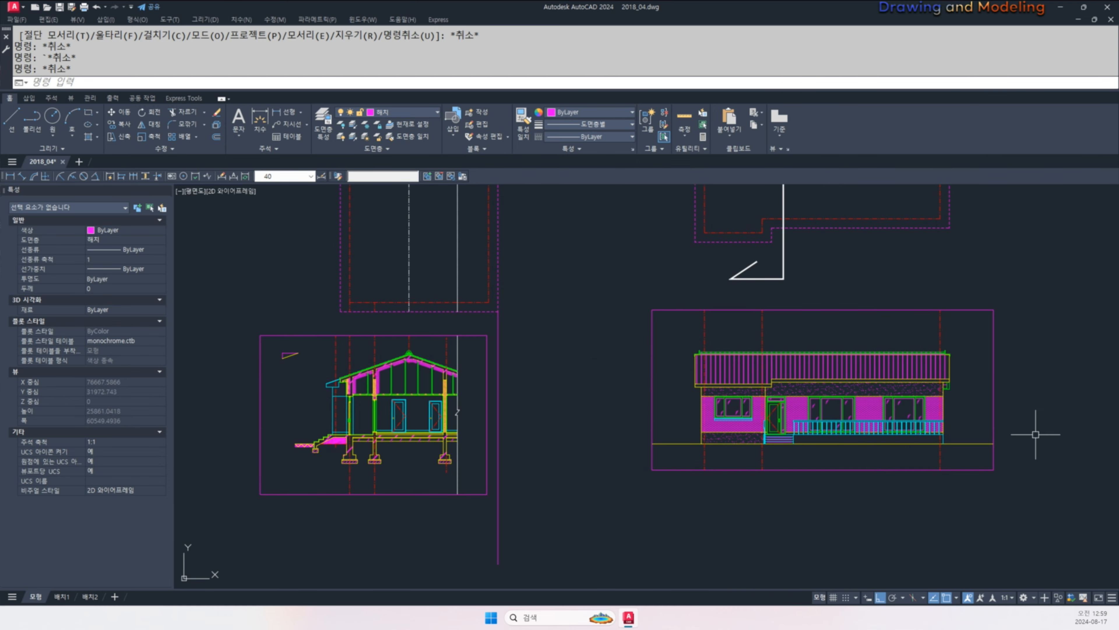